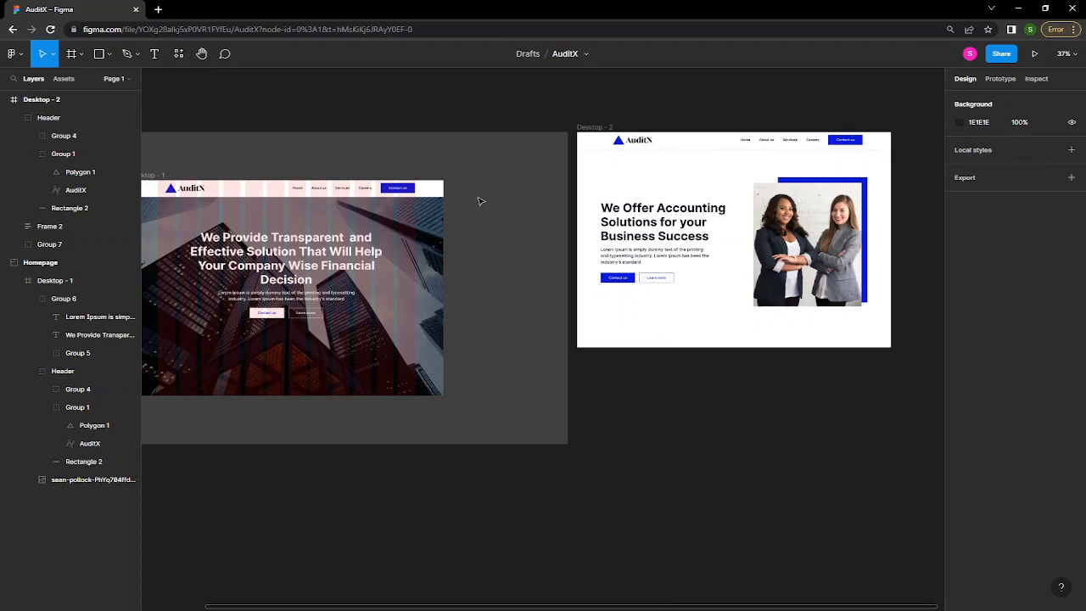
- Draw a rectangle about 1447 × 932 over the hero area beneath the header of the Desktop - 1 frame
{"action": "left_click_drag", "start_coordinate": [480, 195], "coordinate": [604, 226]}
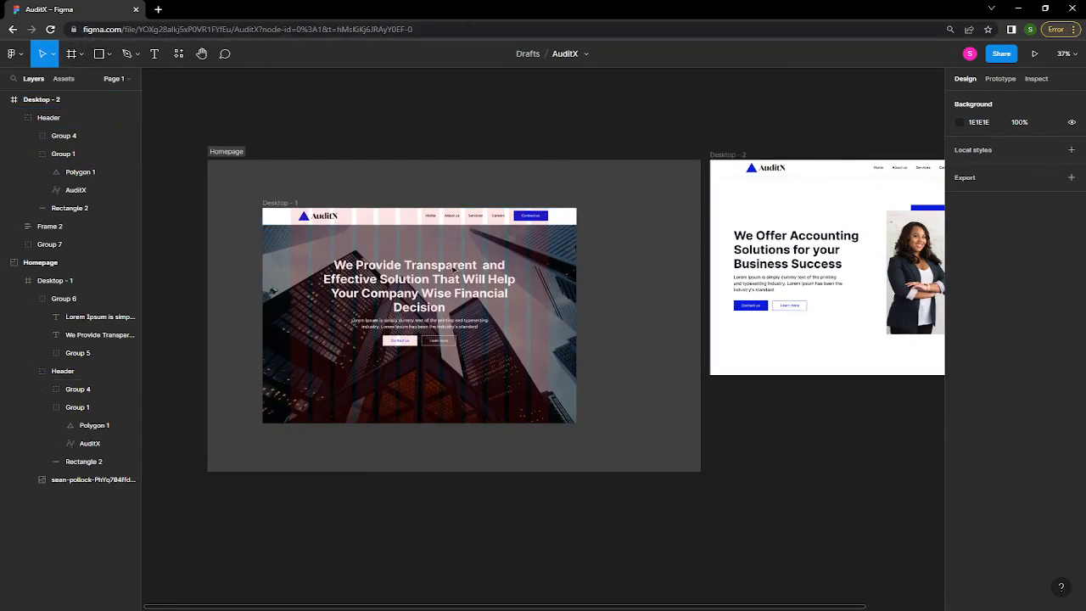
{"action": "scroll", "coordinate": [365, 259], "scroll_direction": "down", "scroll_amount": 2}
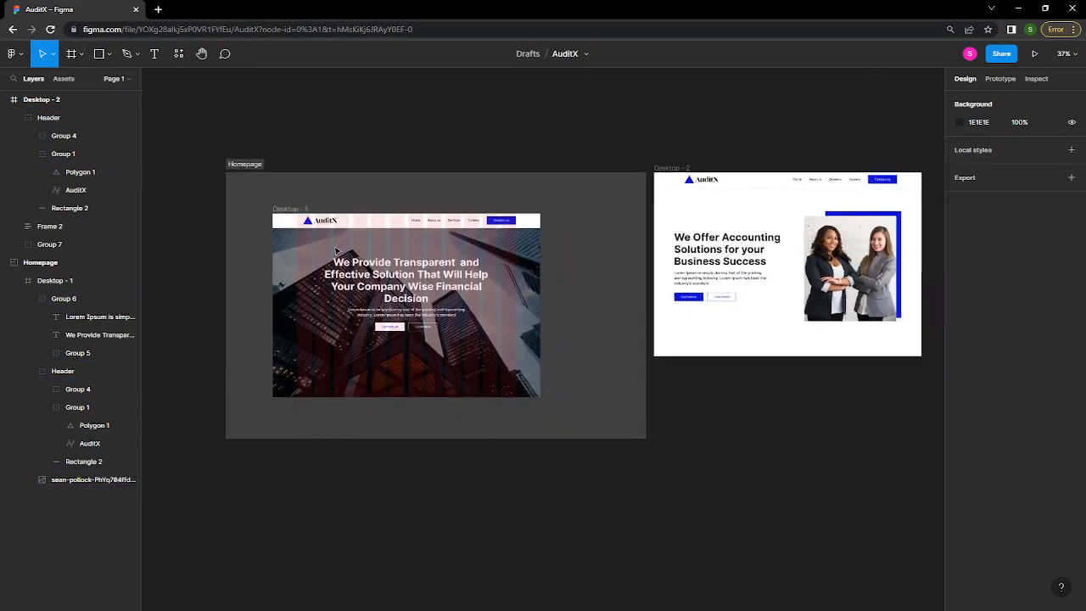
{"action": "scroll", "coordinate": [340, 252], "scroll_direction": "up", "scroll_amount": 5}
{"action": "scroll", "coordinate": [335, 251], "scroll_direction": "up", "scroll_amount": 2}
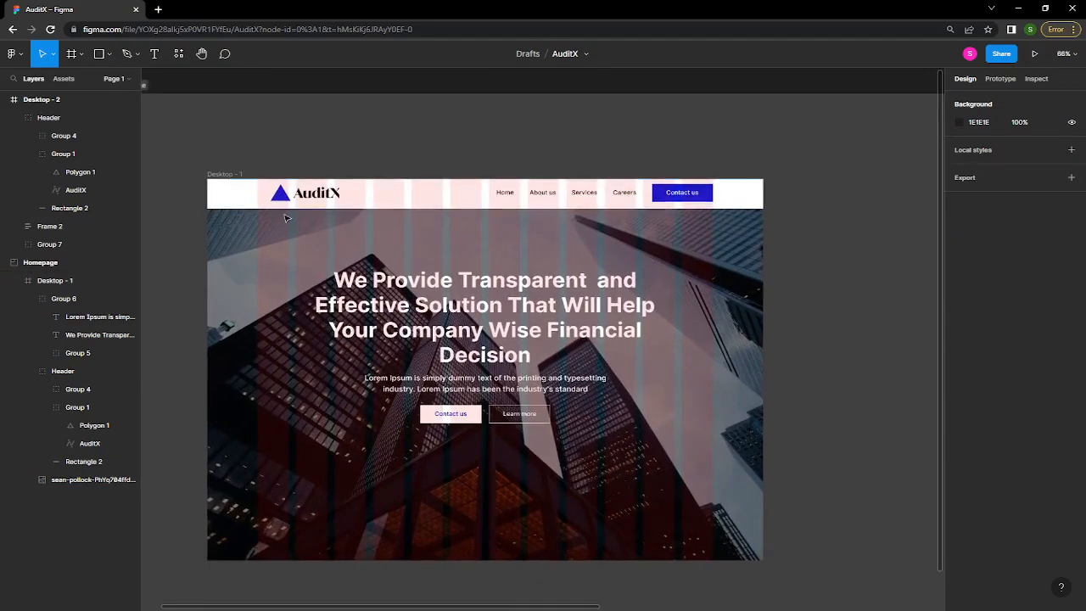
{"action": "left_click", "coordinate": [226, 176]}
{"action": "left_click_drag", "start_coordinate": [226, 176], "coordinate": [292, 152]}
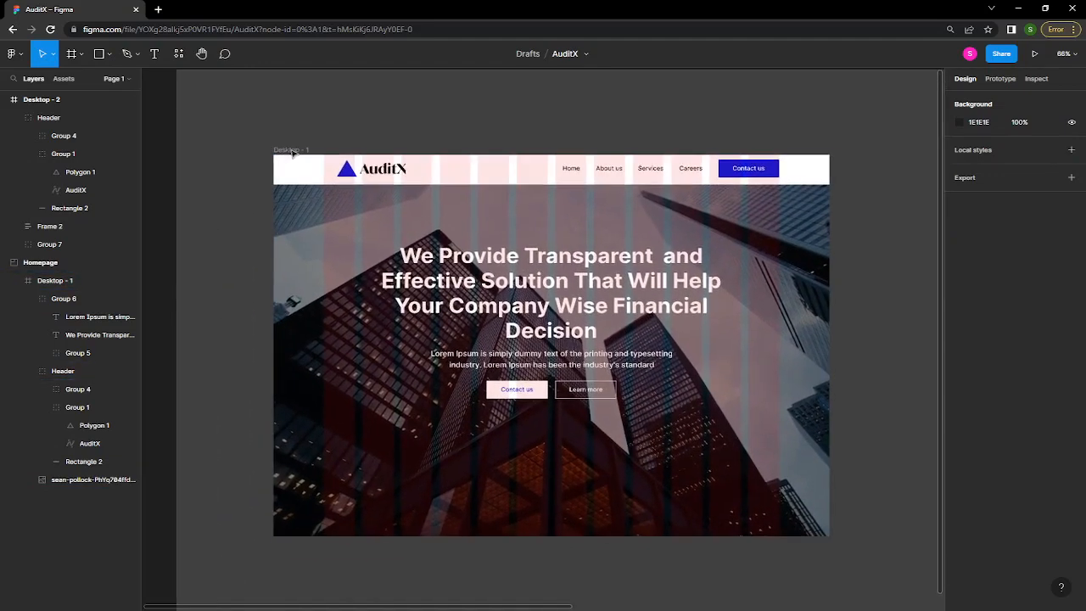
{"action": "key", "text": "Escape"}
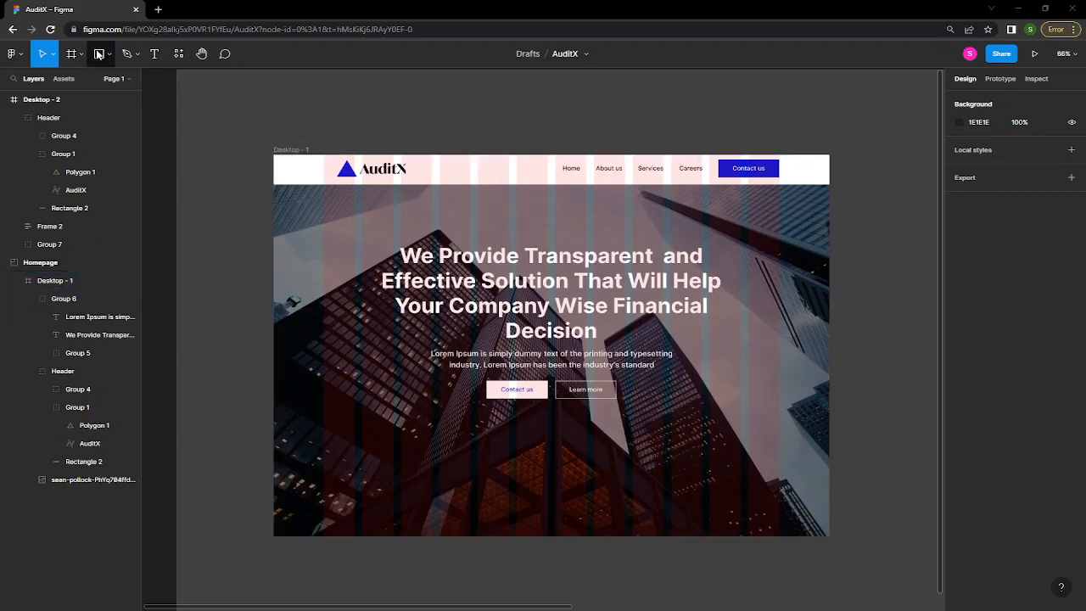
{"action": "key", "text": "r"}
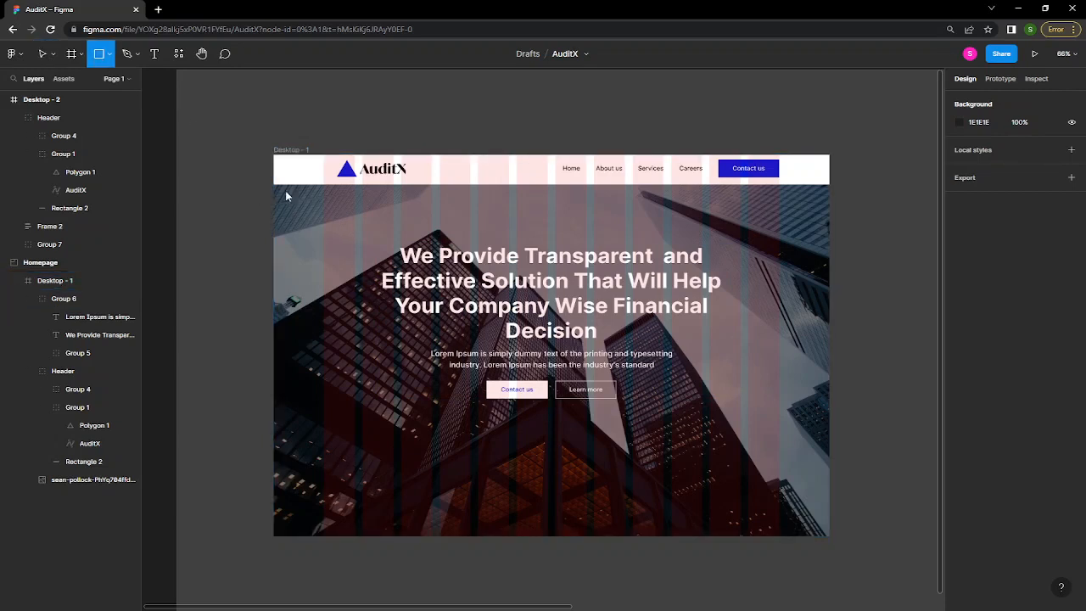
{"action": "mouse_move", "coordinate": [270, 188]}
{"action": "left_mouse_down"}
{"action": "mouse_move", "coordinate": [808, 458]}
{"action": "mouse_move", "coordinate": [847, 523]}
{"action": "mouse_move", "coordinate": [829, 536]}
{"action": "left_mouse_up"}
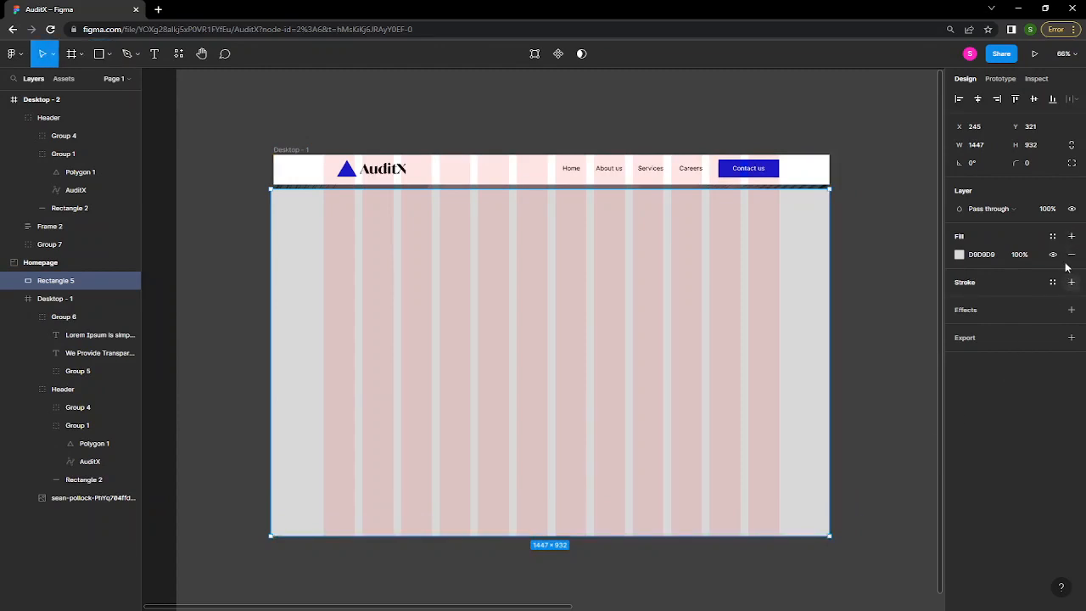
- Hide the rectangle's fill and give it a red DC1717 inside stroke with a thickness of 51
{"action": "left_click", "coordinate": [1072, 282]}
{"action": "left_click", "coordinate": [1053, 254]}
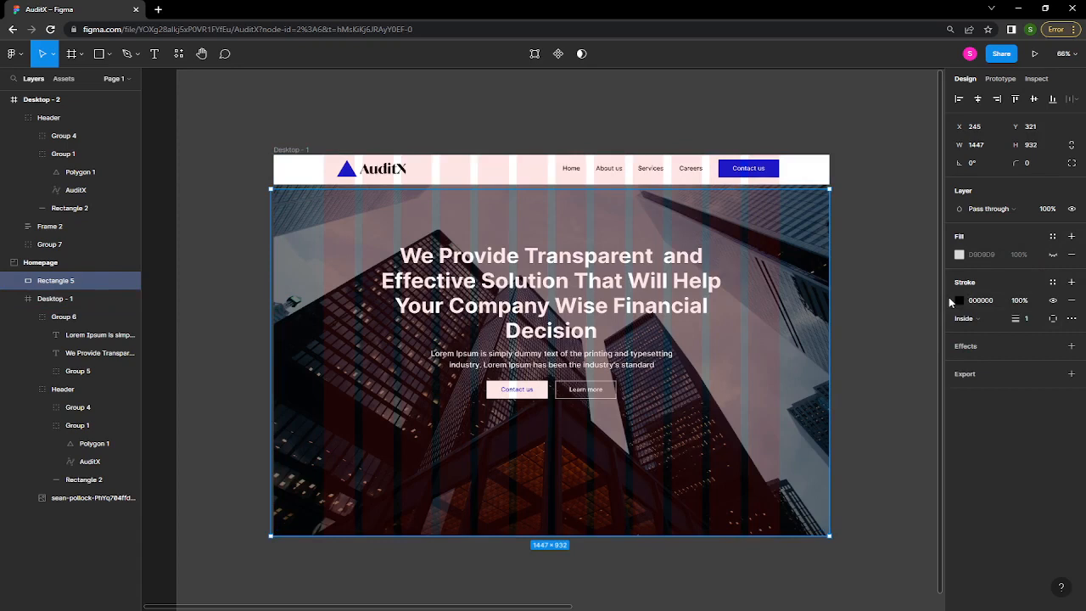
{"action": "left_click", "coordinate": [959, 300]}
{"action": "left_click", "coordinate": [930, 333]}
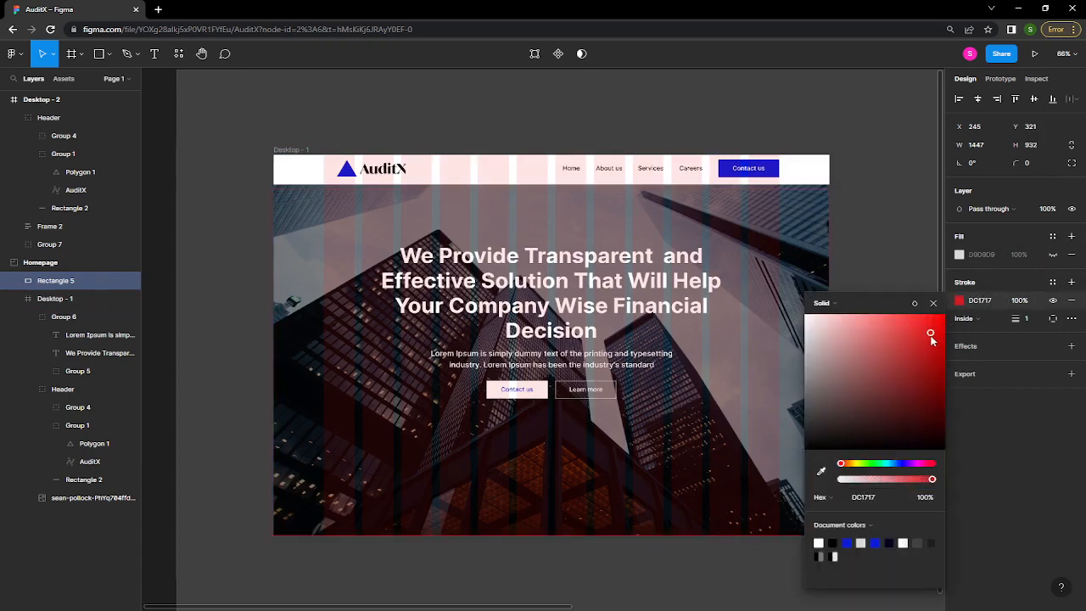
{"action": "key", "text": "shift+Up"}
{"action": "key", "text": "shift+Up"}
{"action": "key", "text": "shift+Up"}
{"action": "key", "text": "shift+Up"}
{"action": "key", "text": "shift+Up"}
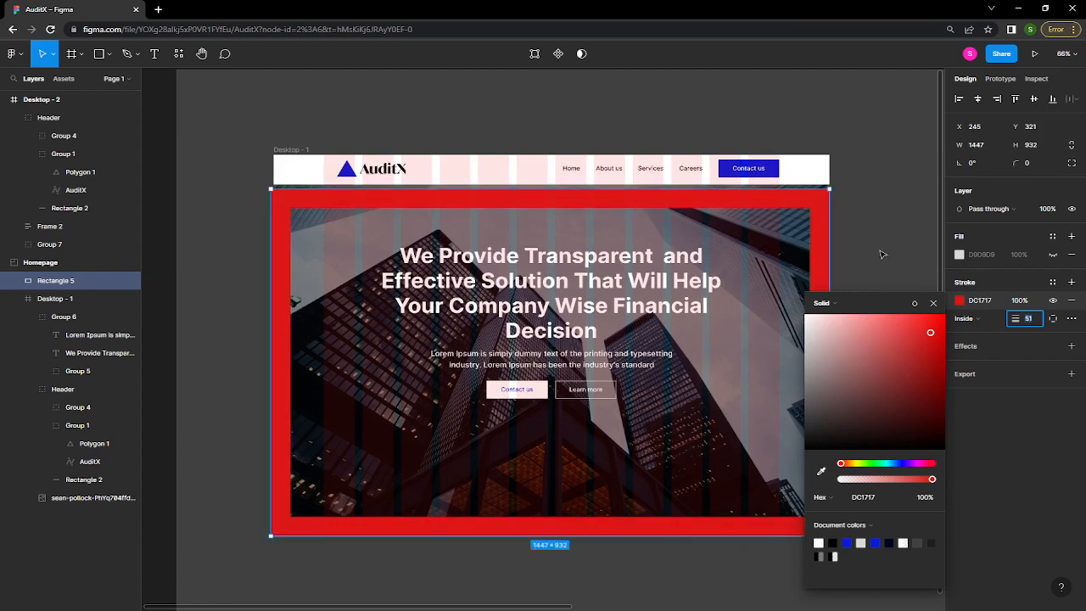
{"action": "left_click", "coordinate": [910, 301]}
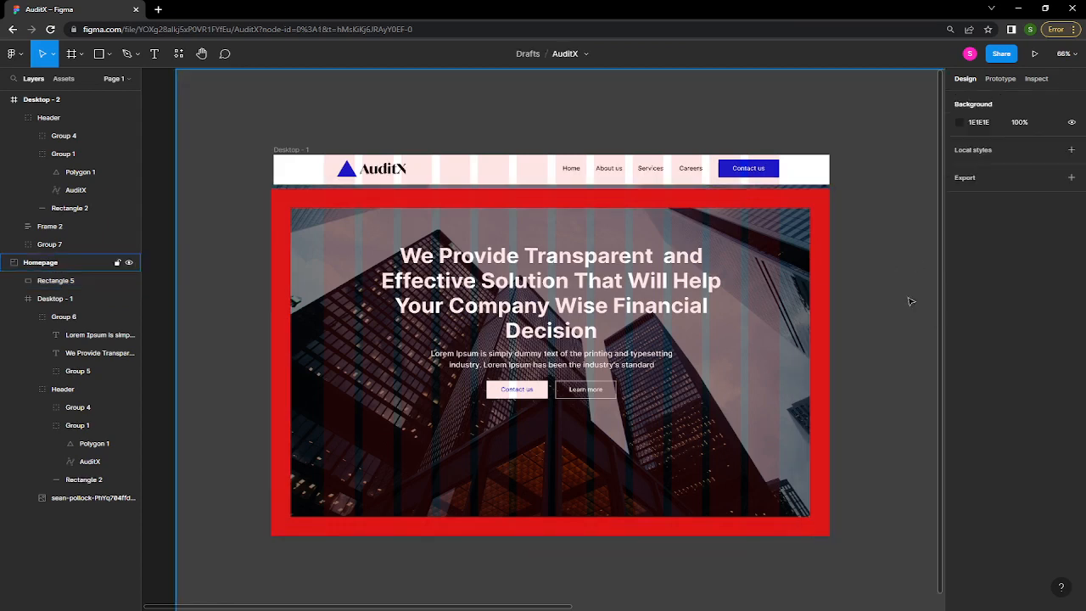
- Resize the red outlined rectangle to about 1447 × 799 with its upper edge meeting the header, and delete it
{"action": "left_click", "coordinate": [624, 535]}
{"action": "left_click_drag", "start_coordinate": [590, 539], "coordinate": [590, 482]}
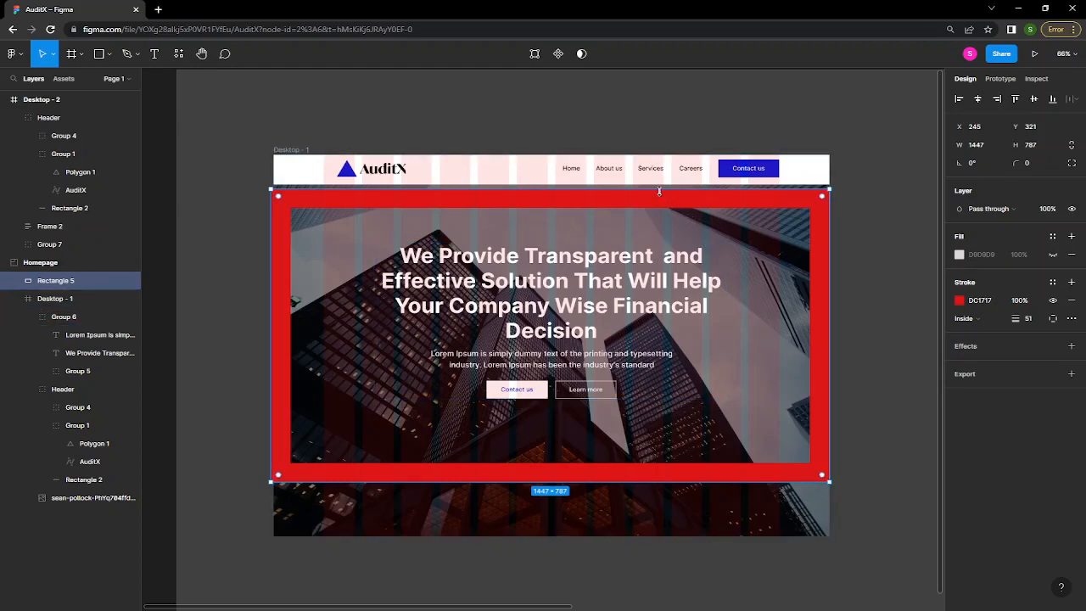
{"action": "left_click_drag", "start_coordinate": [660, 191], "coordinate": [660, 186]}
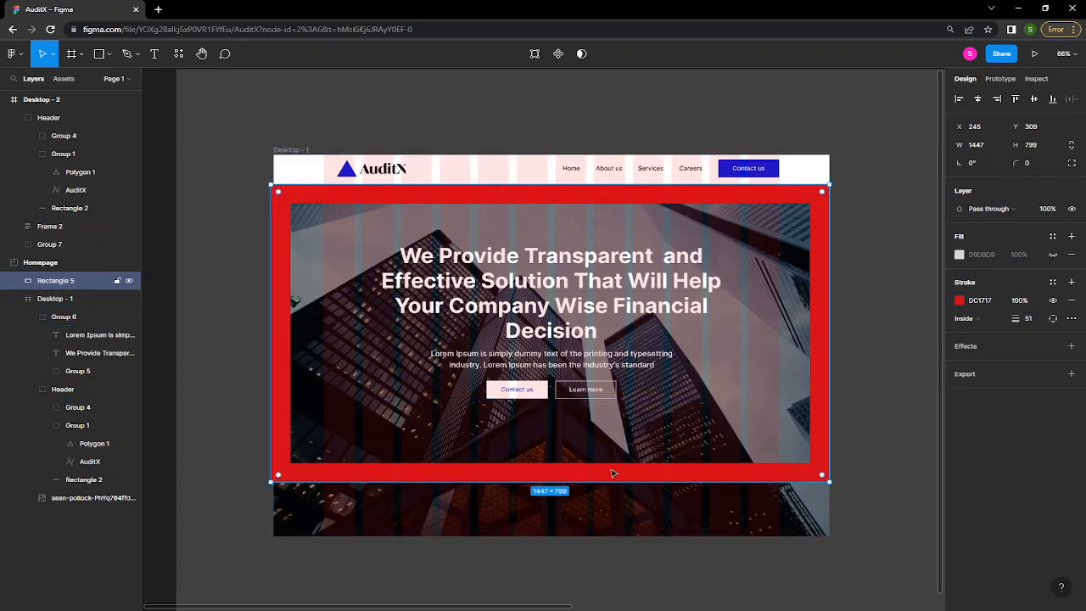
{"action": "key", "text": "Delete"}
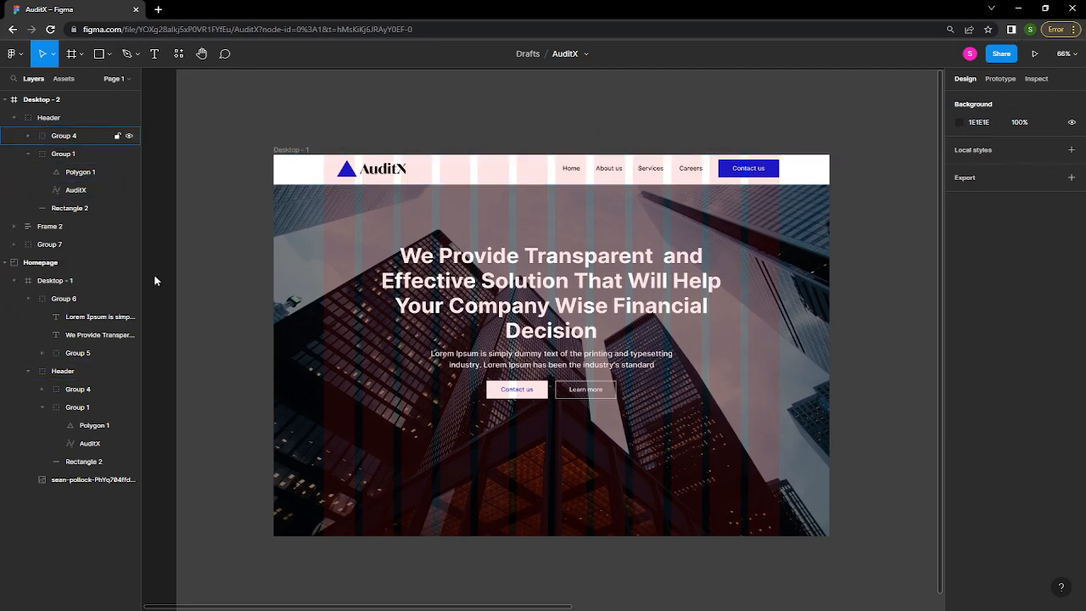
- Collapse the Desktop - 2 and Homepage layers and hide the column layout grid of the Desktop - 1 frame
{"action": "left_click", "coordinate": [5, 101]}
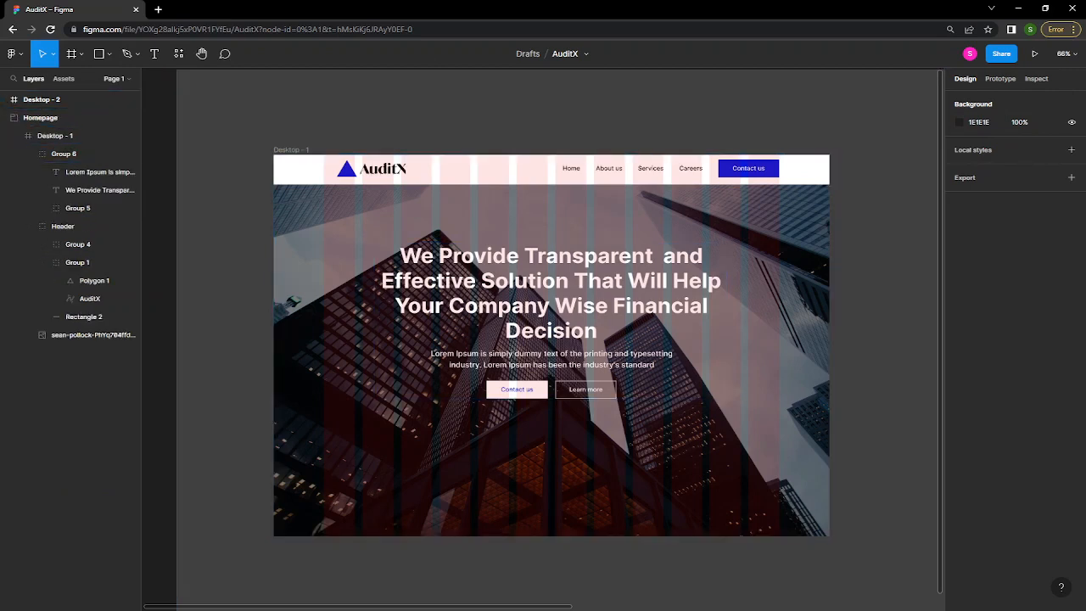
{"action": "left_click", "coordinate": [4, 118]}
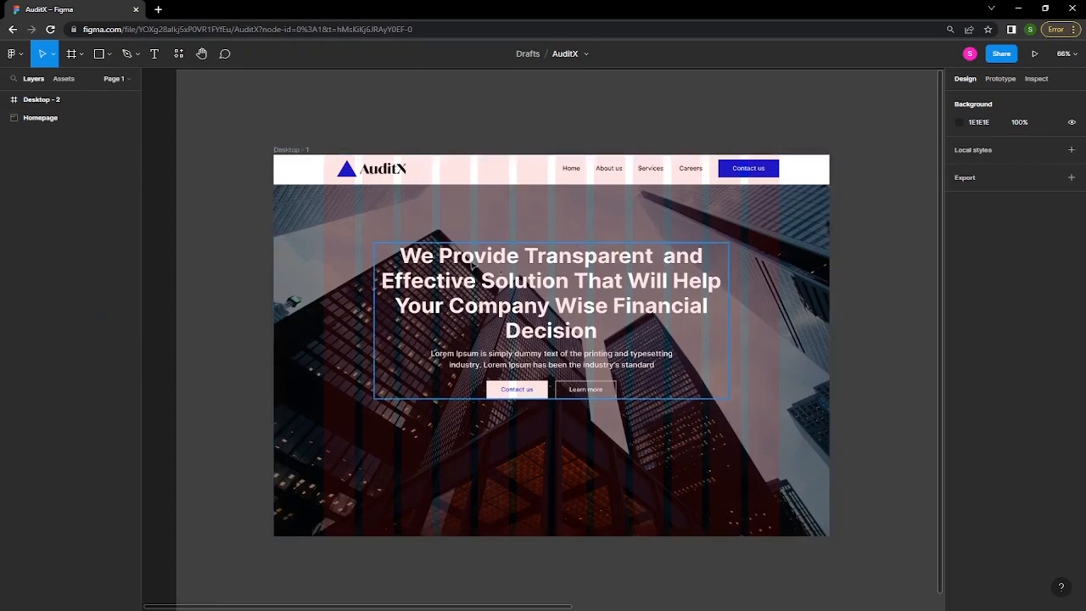
{"action": "left_click", "coordinate": [295, 154]}
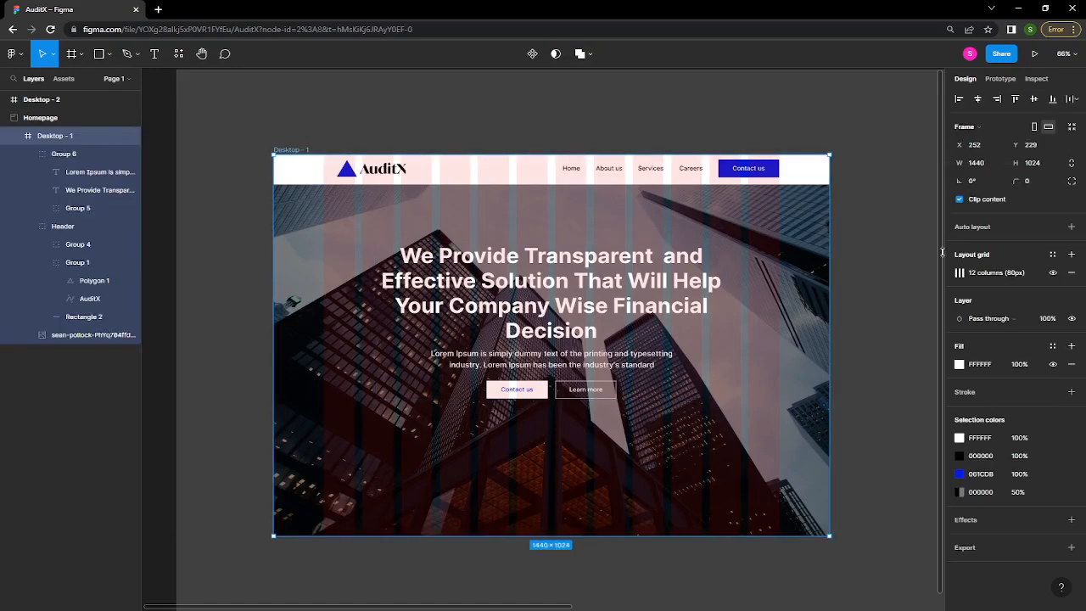
{"action": "left_click", "coordinate": [1052, 274]}
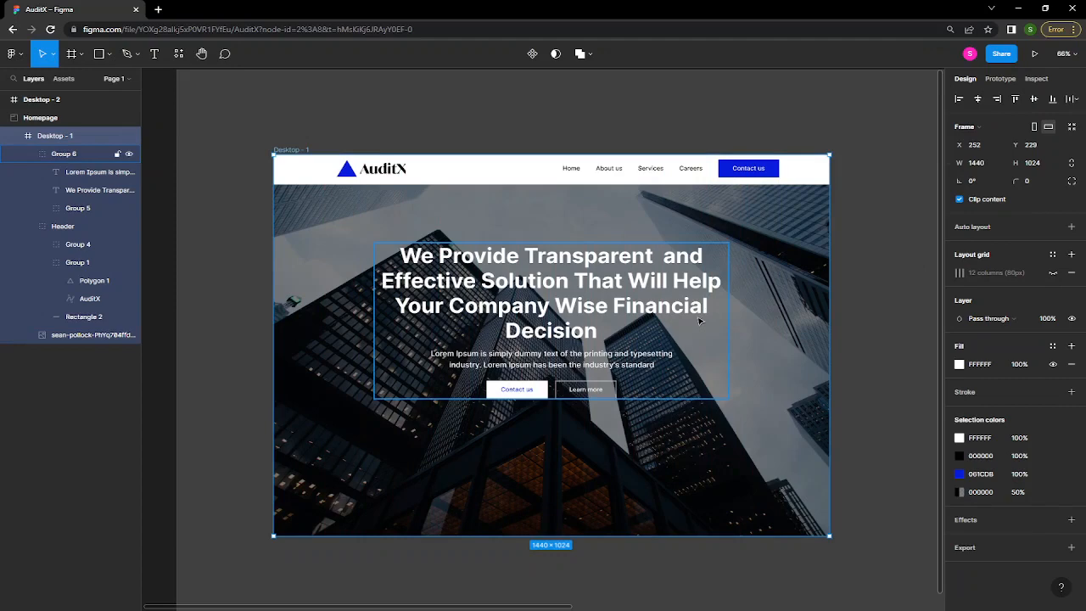
- Compare the hero design of Desktop - 1 with the text-and-image layout of Desktop - 2
{"action": "scroll", "coordinate": [753, 344], "scroll_direction": "up", "scroll_amount": 2}
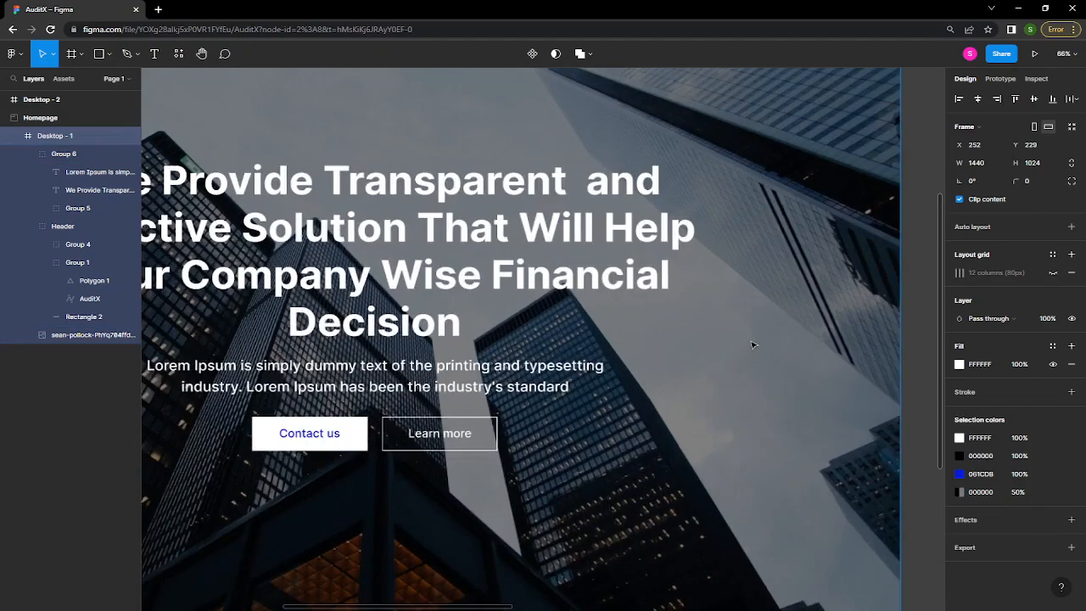
{"action": "scroll", "coordinate": [752, 341], "scroll_direction": "down", "scroll_amount": 5}
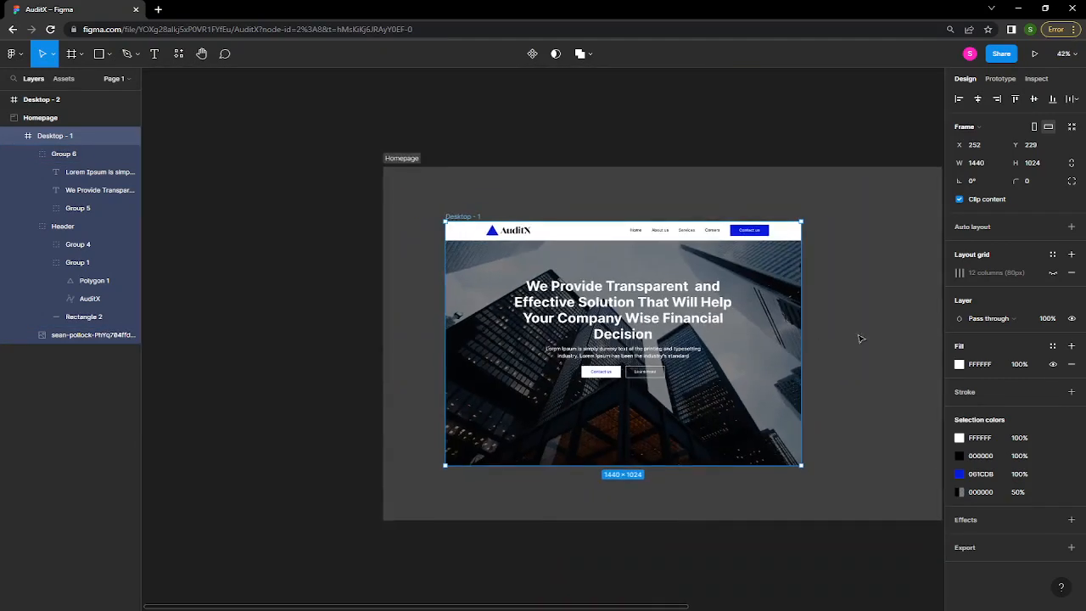
{"action": "left_click_drag", "start_coordinate": [858, 340], "coordinate": [373, 326]}
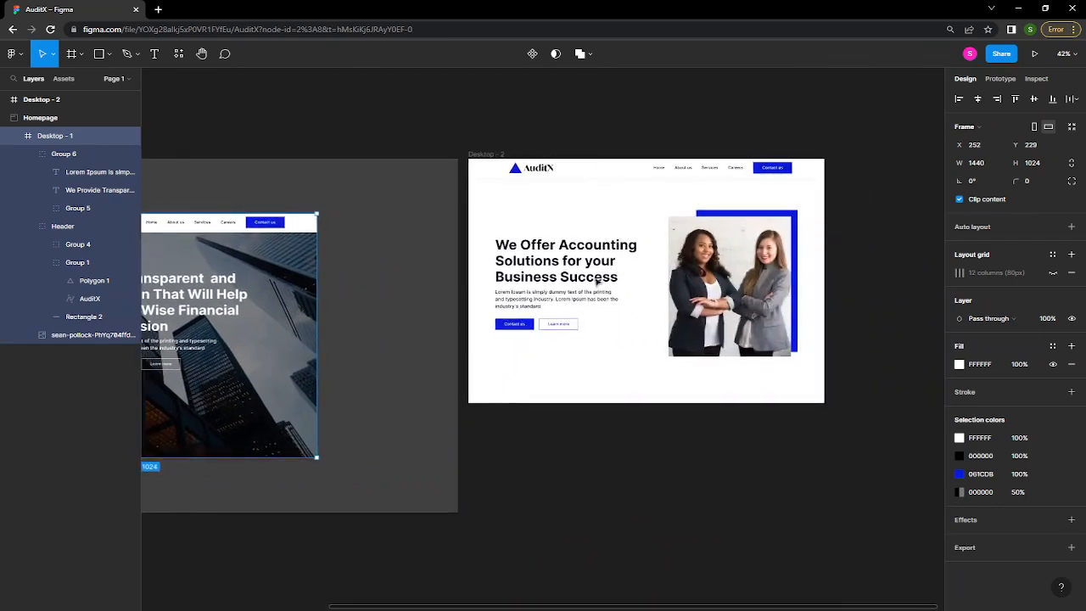
{"action": "scroll", "coordinate": [752, 297], "scroll_direction": "up", "scroll_amount": 2}
{"action": "scroll", "coordinate": [752, 296], "scroll_direction": "up", "scroll_amount": 4}
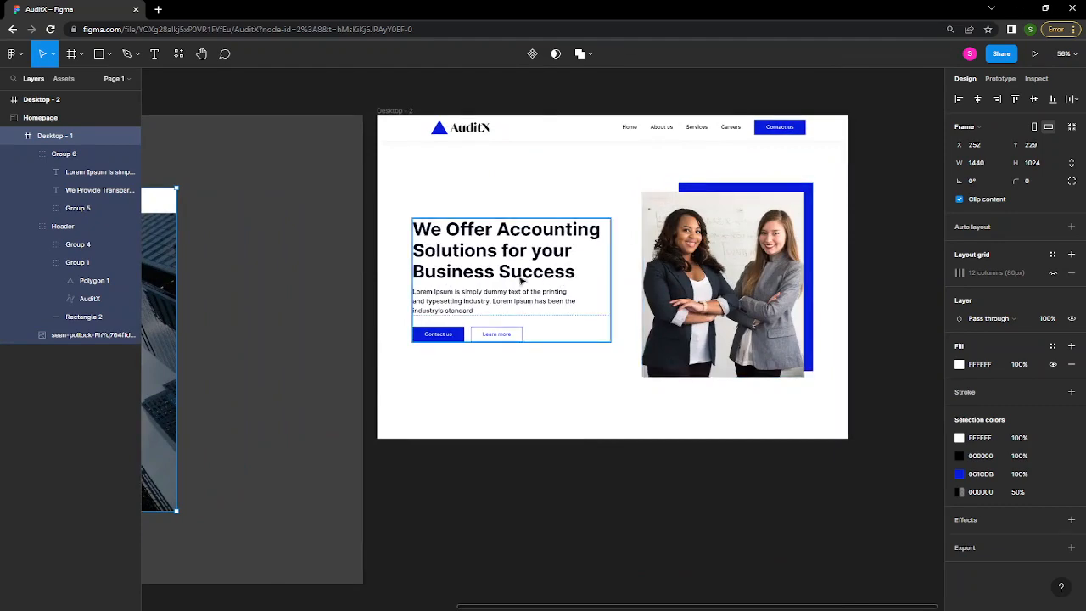
{"action": "scroll", "coordinate": [354, 296], "scroll_direction": "left", "scroll_amount": 5}
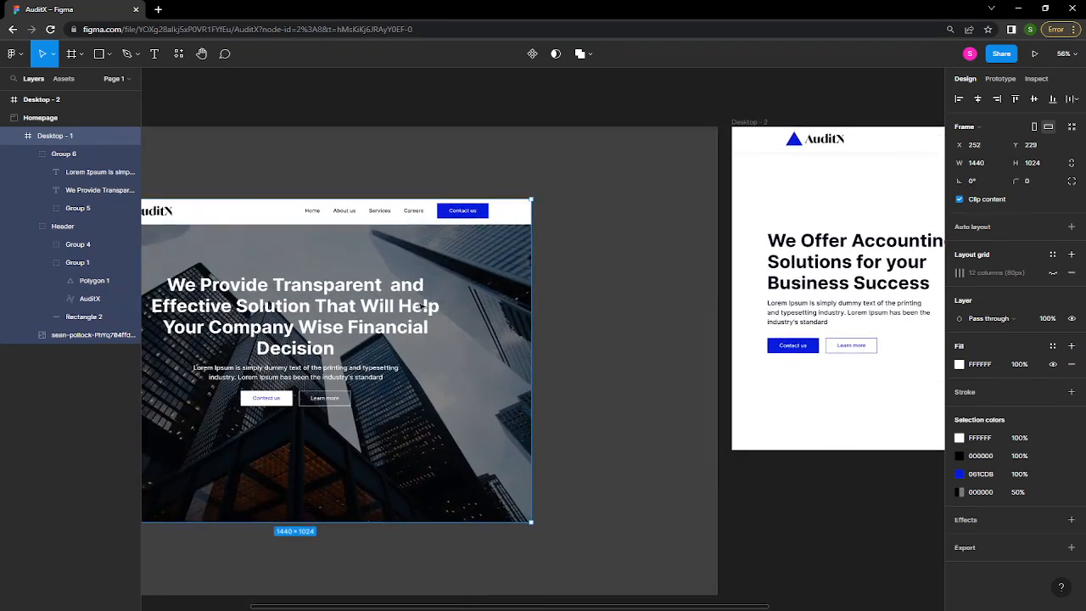
{"action": "left_click_drag", "start_coordinate": [928, 284], "coordinate": [614, 298]}
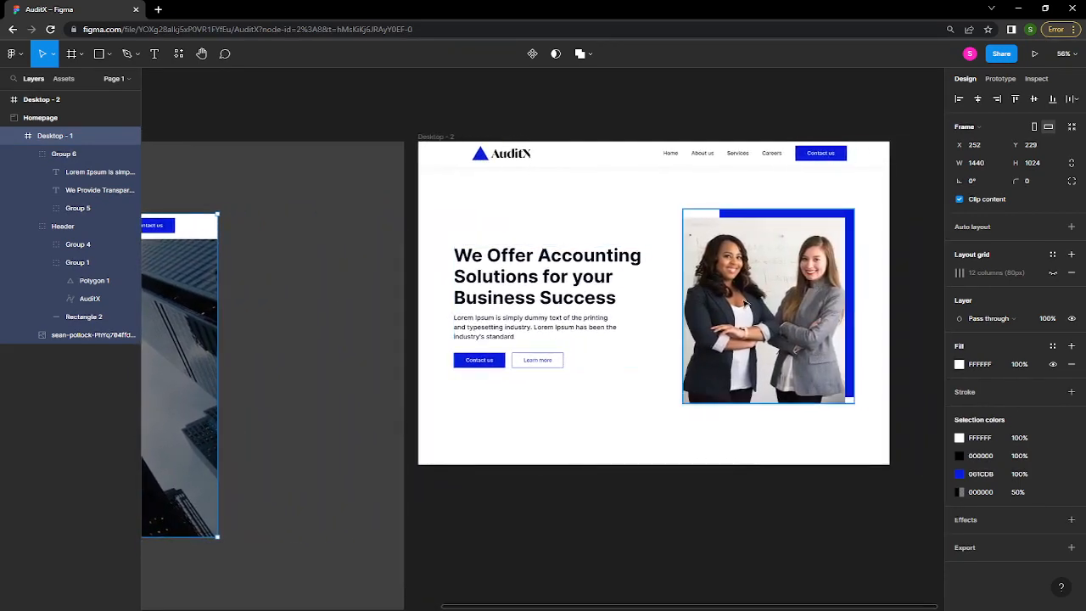
{"action": "left_click_drag", "start_coordinate": [829, 289], "coordinate": [552, 285]}
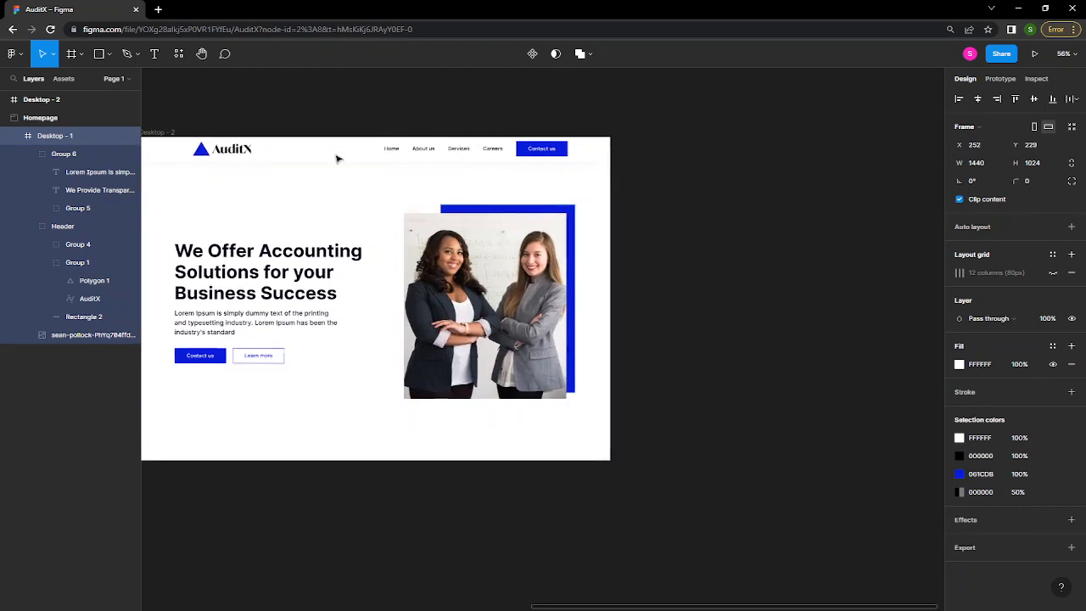
- Duplicate the Desktop - 2 frame and place the copy beside it at X 3329, Y -1360
{"action": "left_click", "coordinate": [167, 132]}
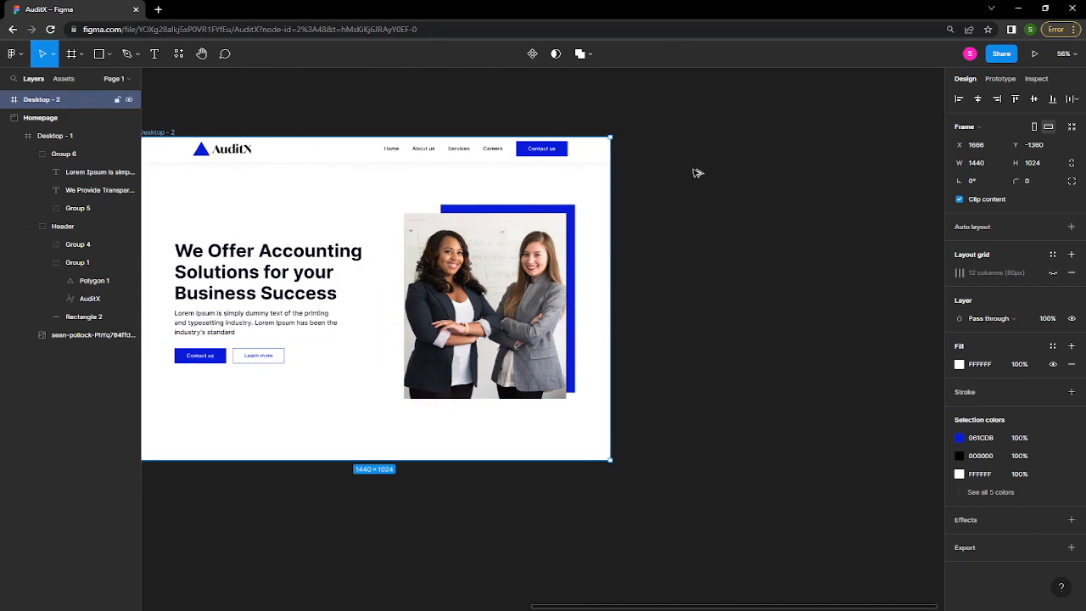
{"action": "left_click_drag", "start_coordinate": [725, 175], "coordinate": [702, 175]}
{"action": "left_click_drag", "start_coordinate": [834, 221], "coordinate": [615, 217]}
{"action": "scroll", "coordinate": [594, 216], "scroll_direction": "right", "scroll_amount": 5}
{"action": "scroll", "coordinate": [571, 215], "scroll_direction": "right", "scroll_amount": 2}
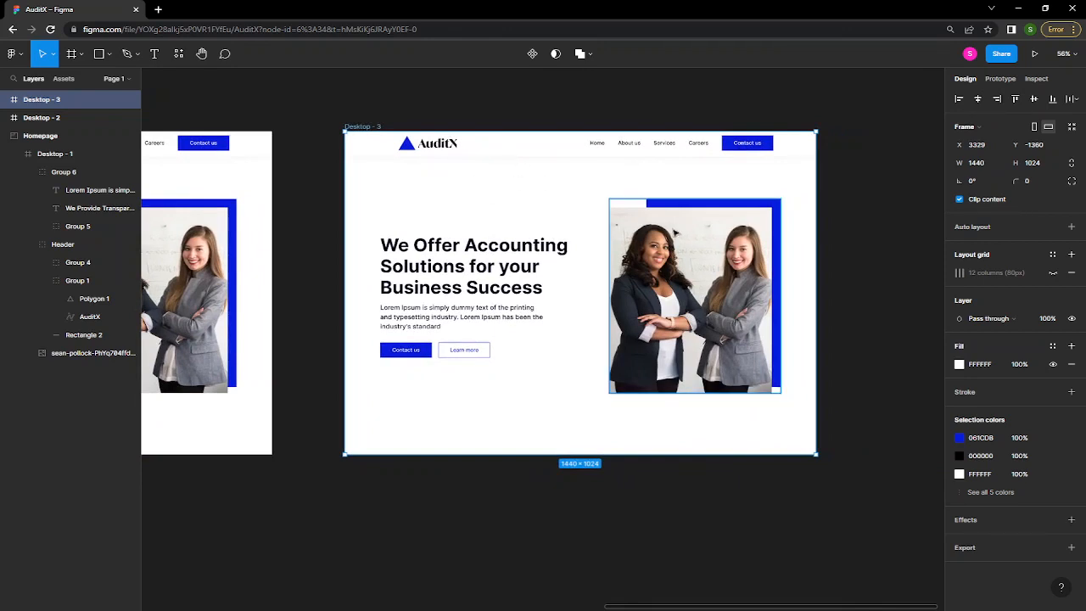
- Delete the headline text block and the image group from the duplicated frame, keeping only the header
{"action": "left_click", "coordinate": [520, 264]}
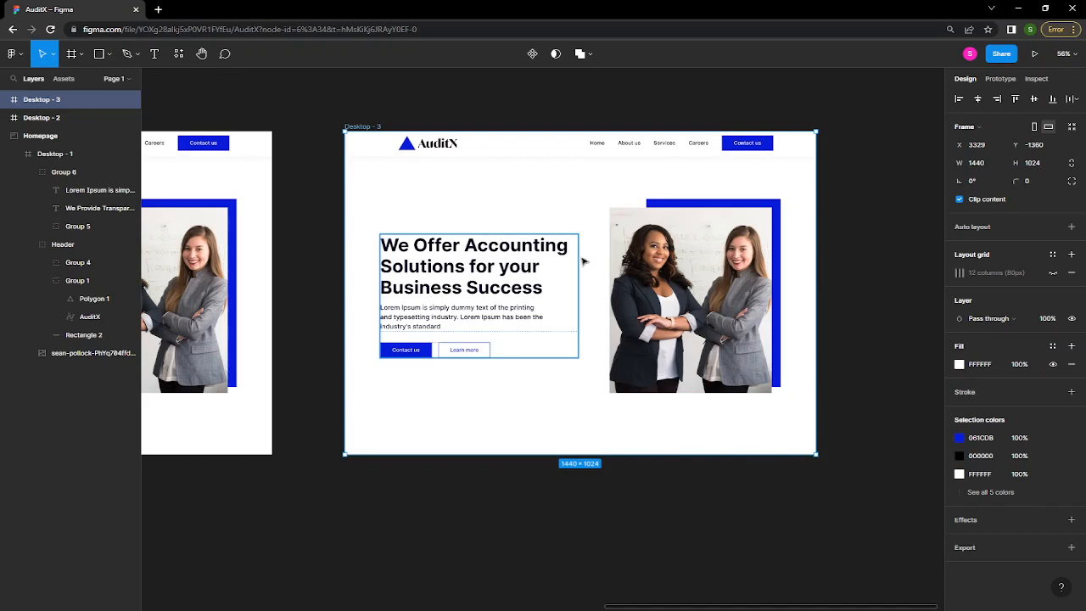
{"action": "left_click", "coordinate": [670, 263], "text": "shift"}
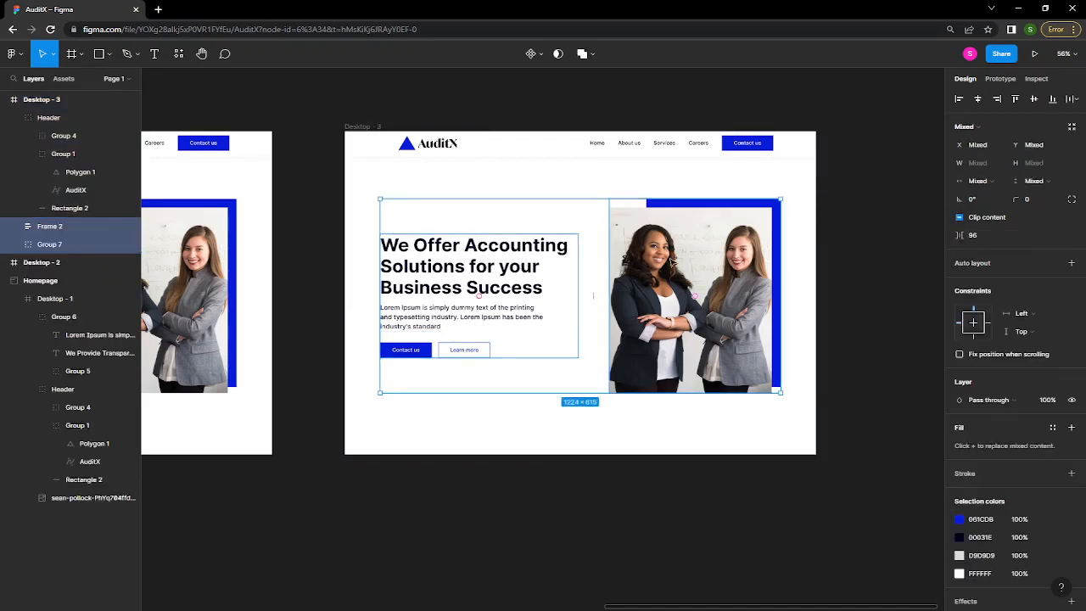
{"action": "key", "text": "Delete"}
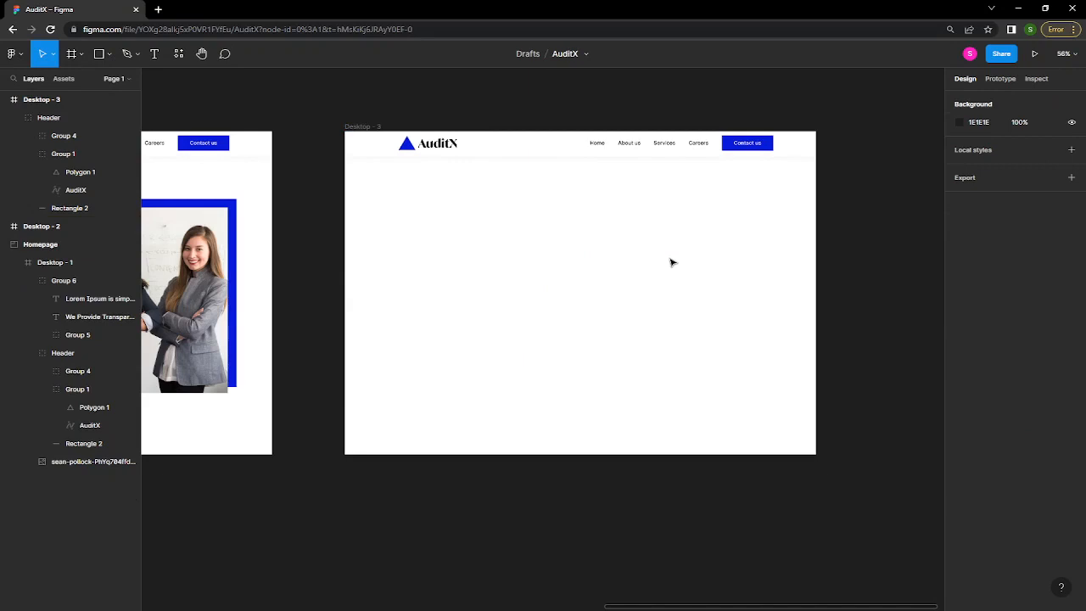
- Show the 12-column layout grid on the emptied Desktop - 3 frame
{"action": "left_click", "coordinate": [365, 125]}
{"action": "left_click", "coordinate": [366, 127]}
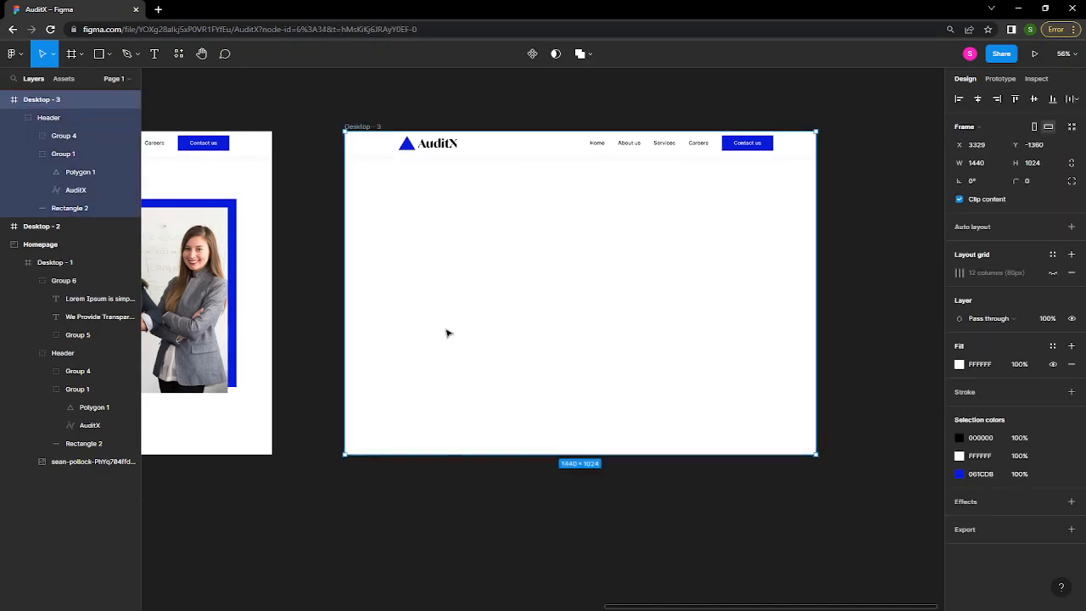
{"action": "left_click_drag", "start_coordinate": [399, 293], "coordinate": [788, 278]}
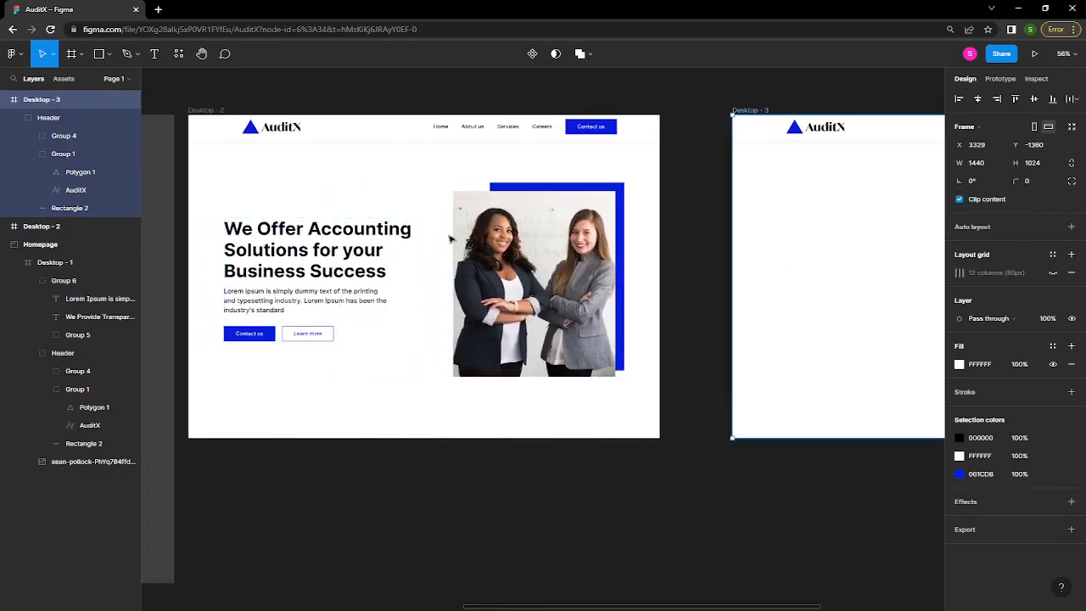
{"action": "left_click_drag", "start_coordinate": [661, 248], "coordinate": [297, 256]}
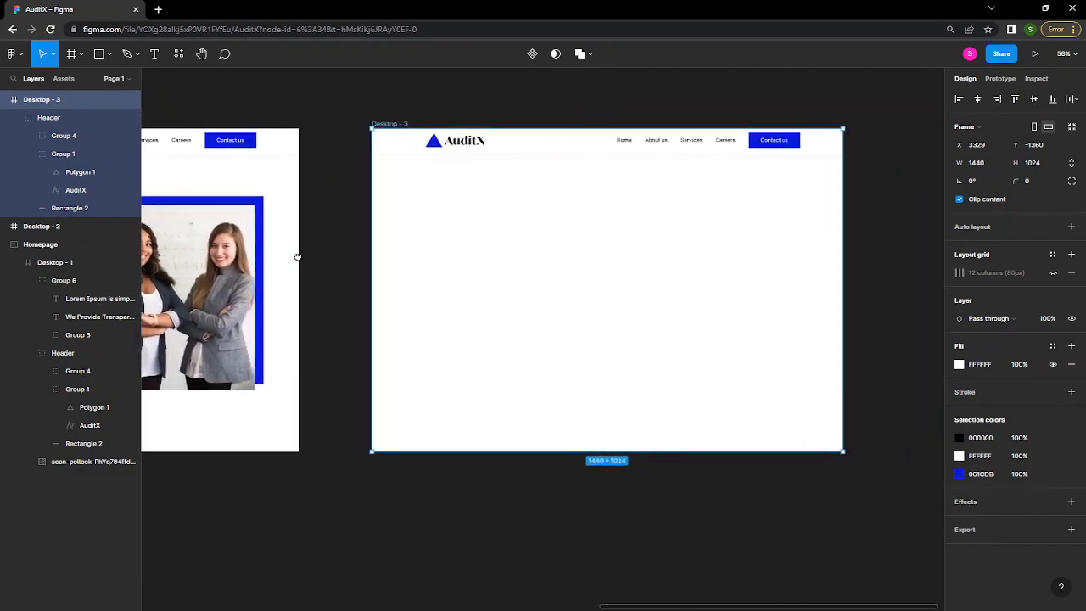
{"action": "left_click", "coordinate": [1052, 275]}
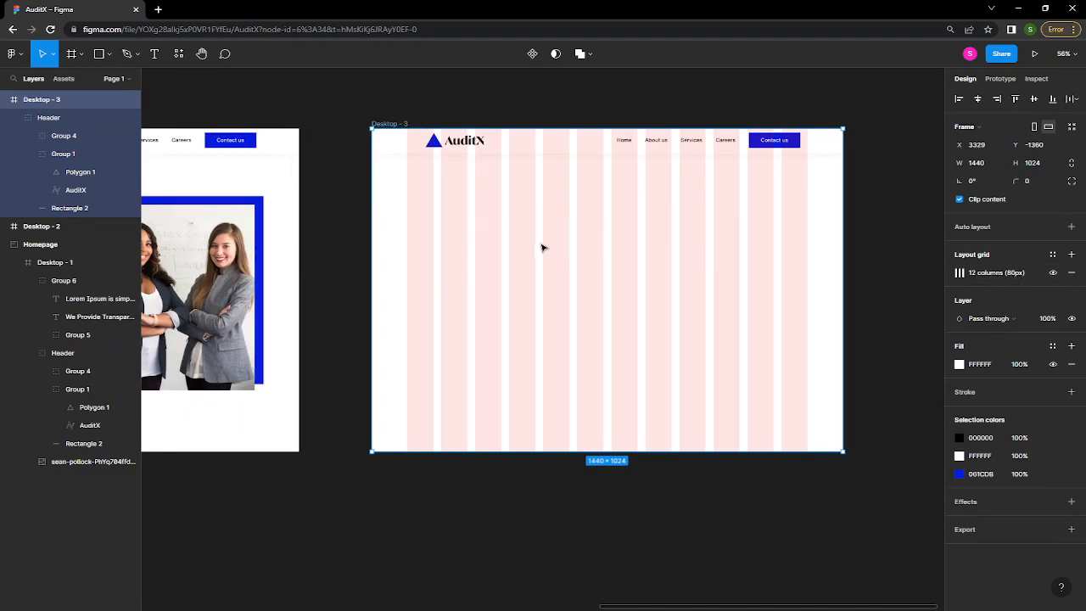
{"action": "left_click_drag", "start_coordinate": [540, 244], "coordinate": [834, 232]}
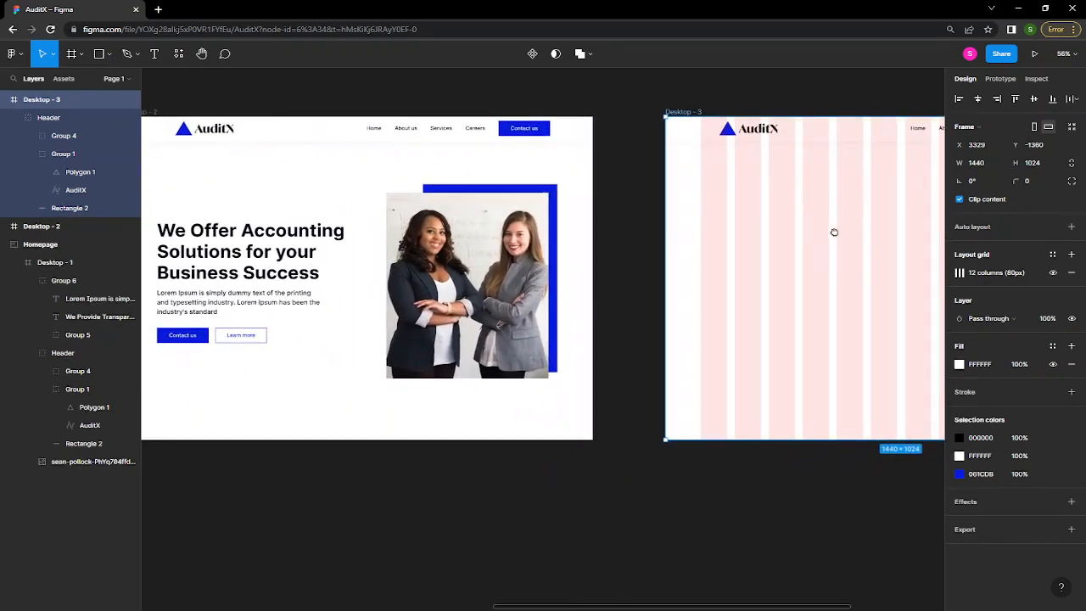
- Review the hero text blocks of Desktop - 1 and Desktop - 2, including the auto-layout settings of the Desktop - 2 text frame
{"action": "scroll", "coordinate": [446, 243], "scroll_direction": "left", "scroll_amount": 3}
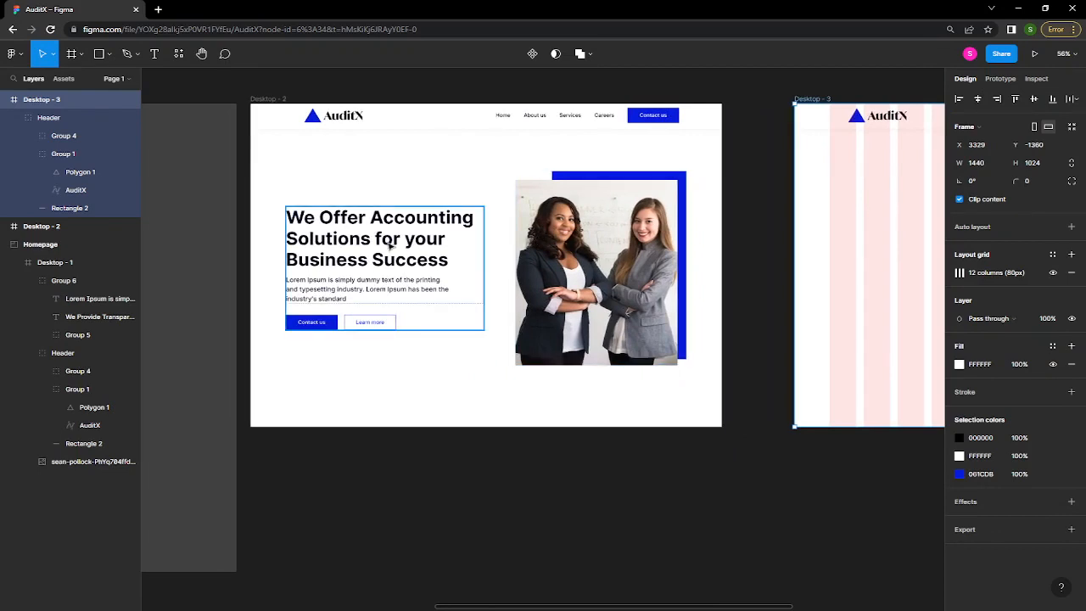
{"action": "scroll", "coordinate": [391, 245], "scroll_direction": "left", "scroll_amount": 3}
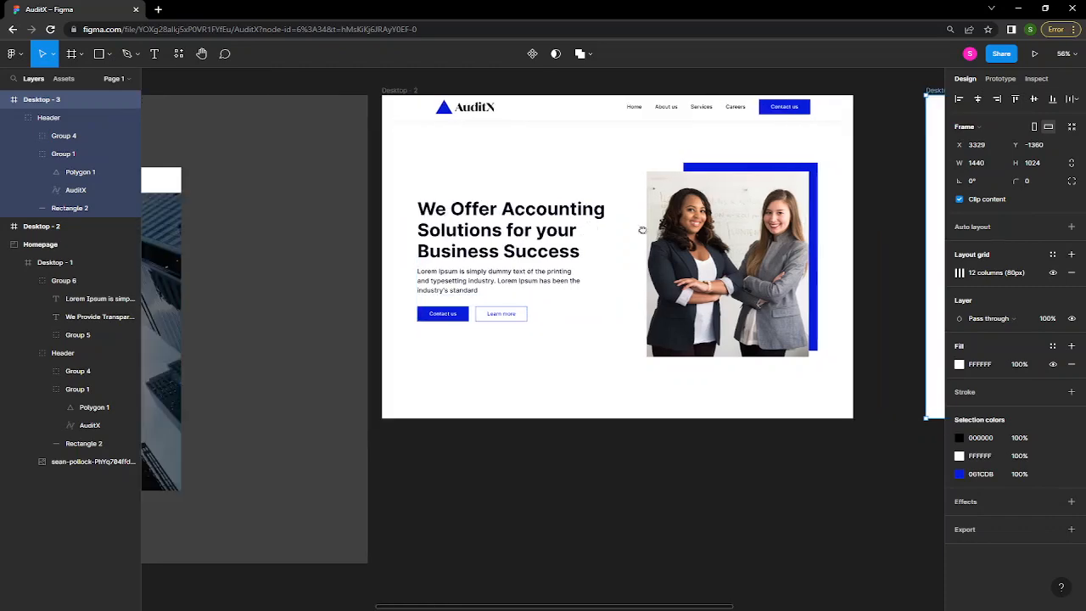
{"action": "scroll", "coordinate": [643, 230], "scroll_direction": "left", "scroll_amount": 6}
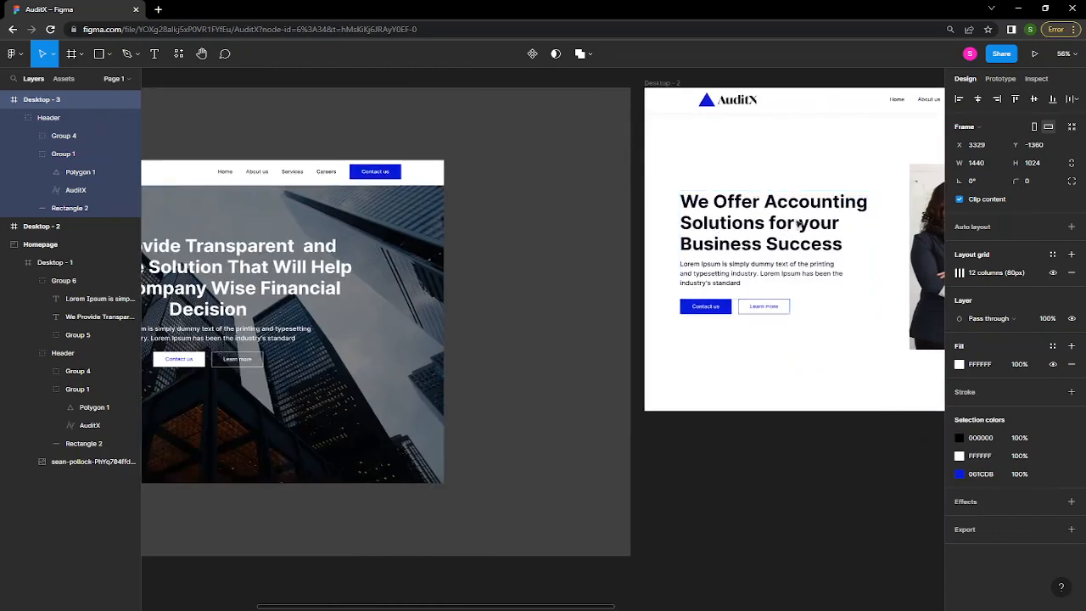
{"action": "scroll", "coordinate": [354, 262], "scroll_direction": "left", "scroll_amount": 5}
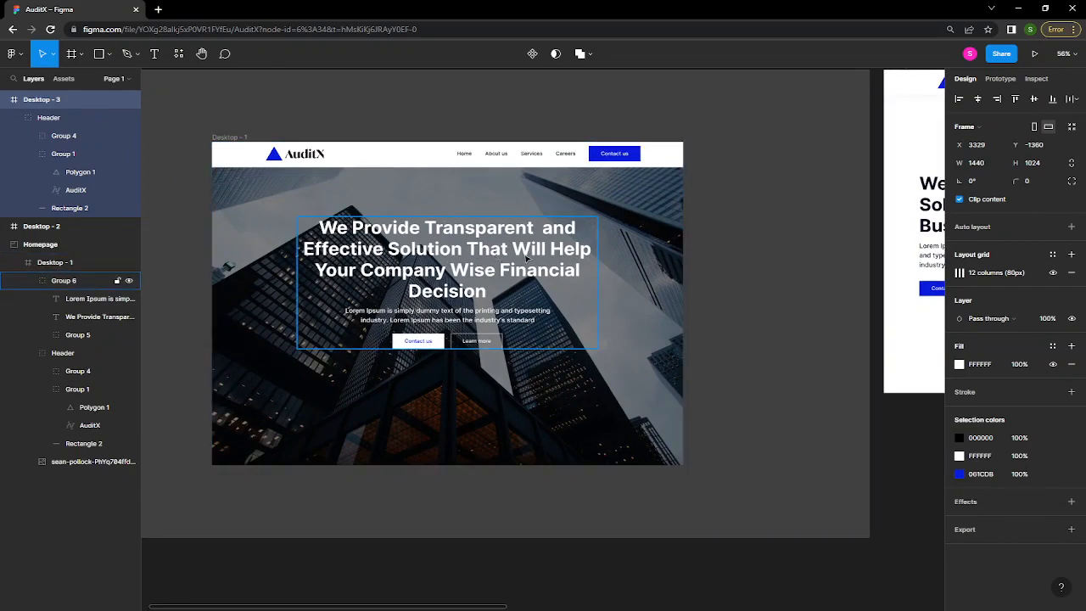
{"action": "scroll", "coordinate": [780, 225], "scroll_direction": "right", "scroll_amount": 5}
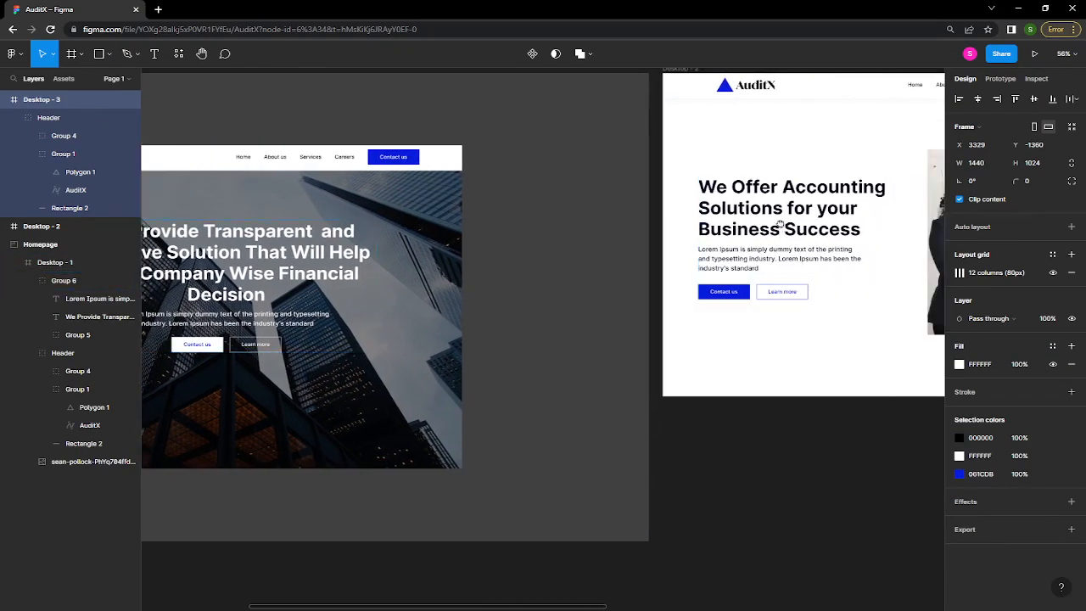
{"action": "scroll", "coordinate": [780, 225], "scroll_direction": "right", "scroll_amount": 3}
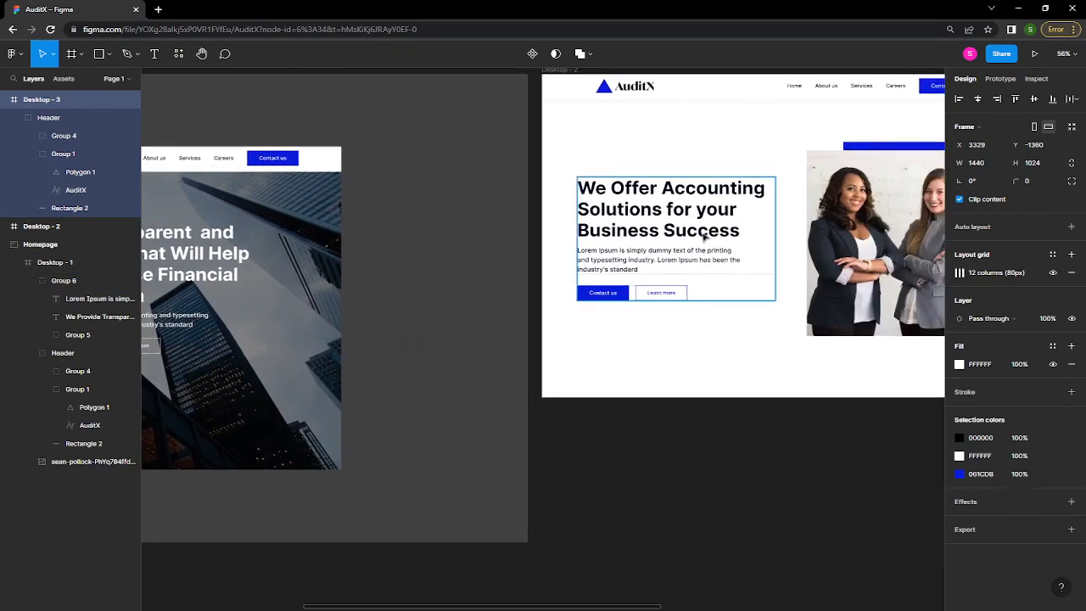
{"action": "scroll", "coordinate": [704, 236], "scroll_direction": "right", "scroll_amount": 4}
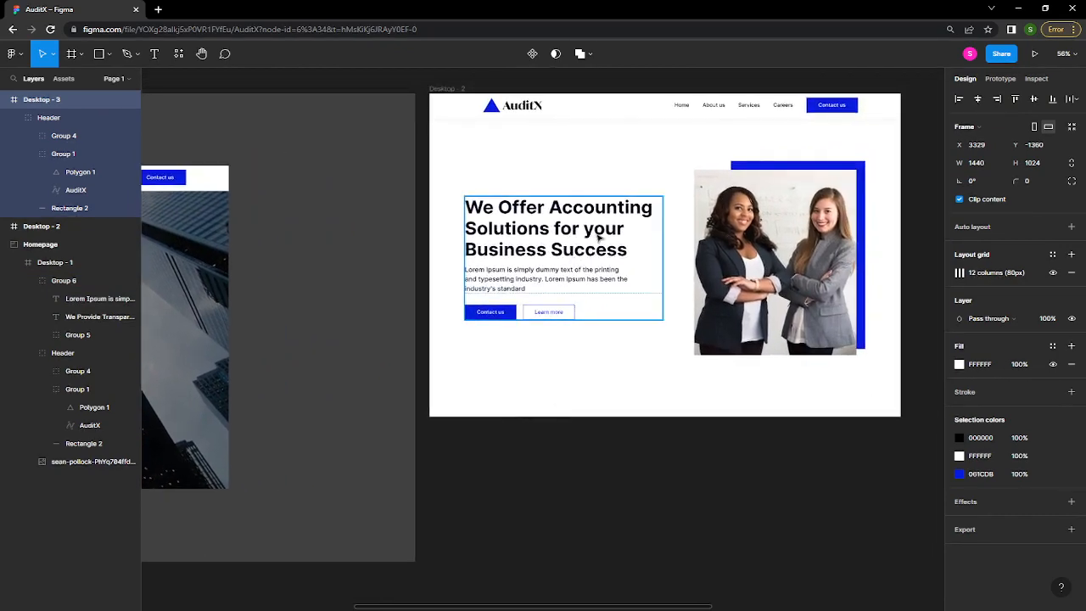
{"action": "scroll", "coordinate": [599, 238], "scroll_direction": "up", "scroll_amount": 3}
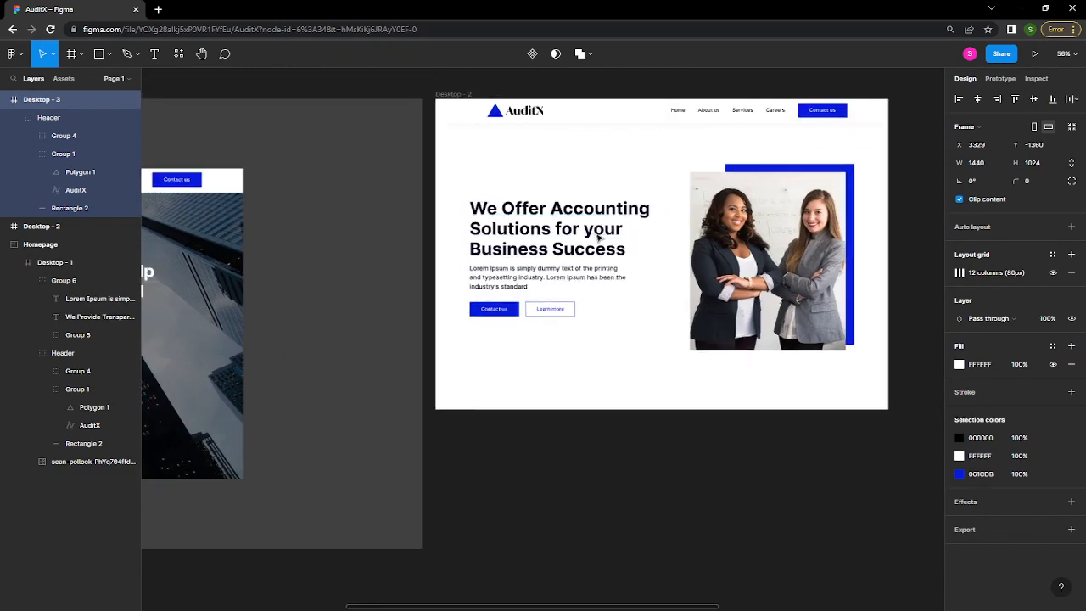
{"action": "left_click_drag", "start_coordinate": [599, 239], "coordinate": [468, 260]}
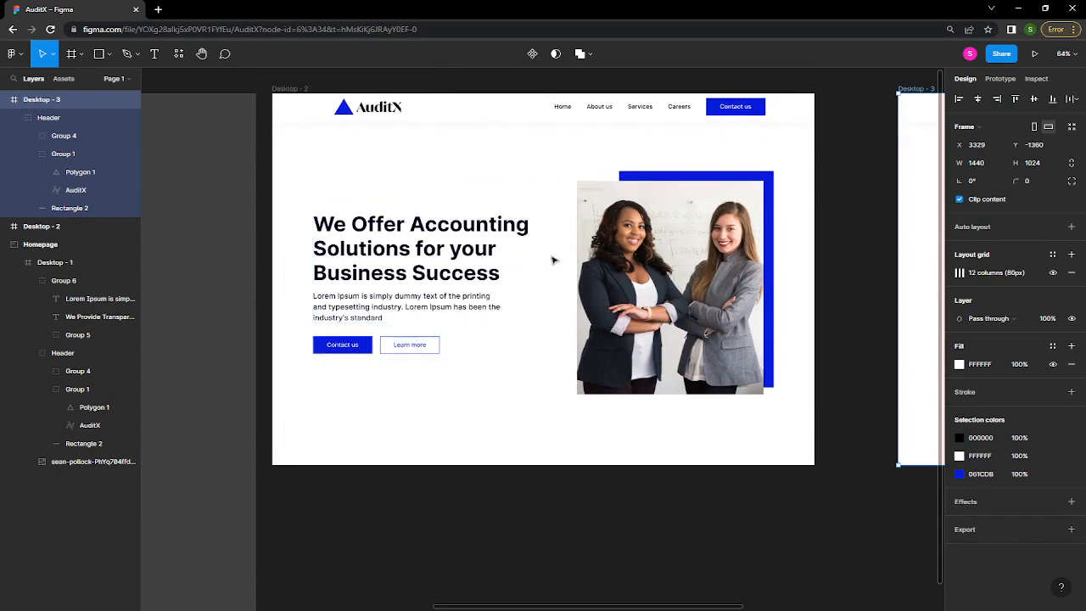
{"action": "left_click_drag", "start_coordinate": [552, 260], "coordinate": [466, 274]}
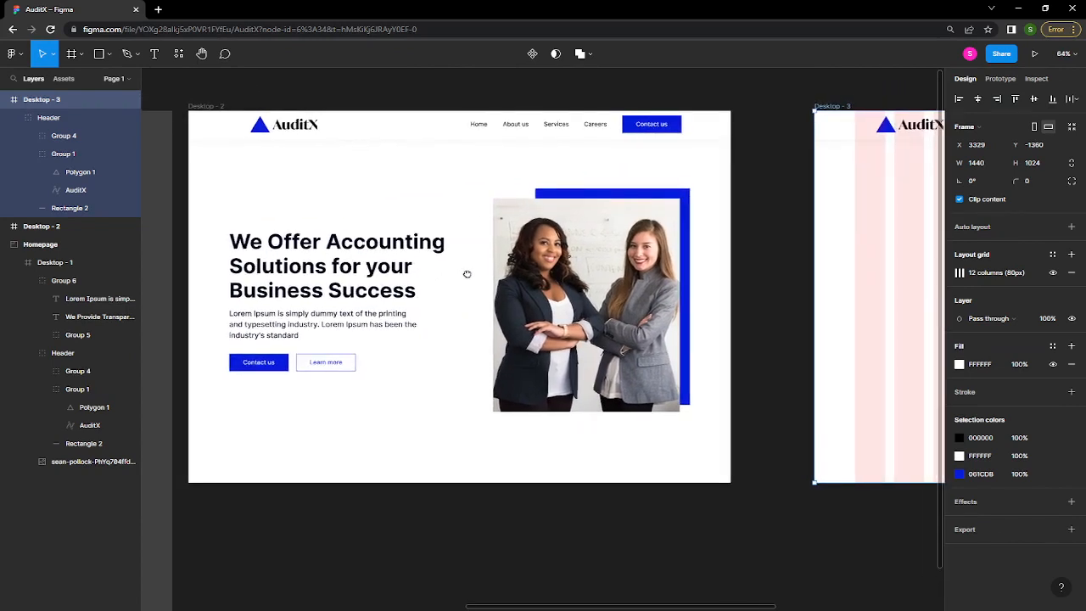
{"action": "left_click", "coordinate": [351, 271]}
{"action": "key", "text": "shift+a"}
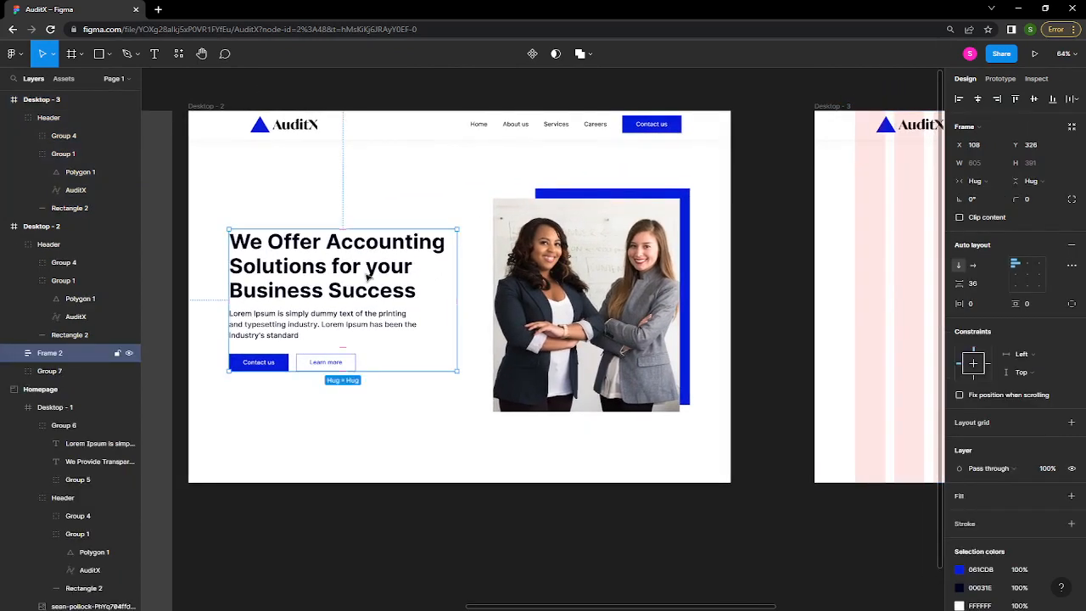
{"action": "scroll", "coordinate": [368, 276], "scroll_direction": "up", "scroll_amount": 2}
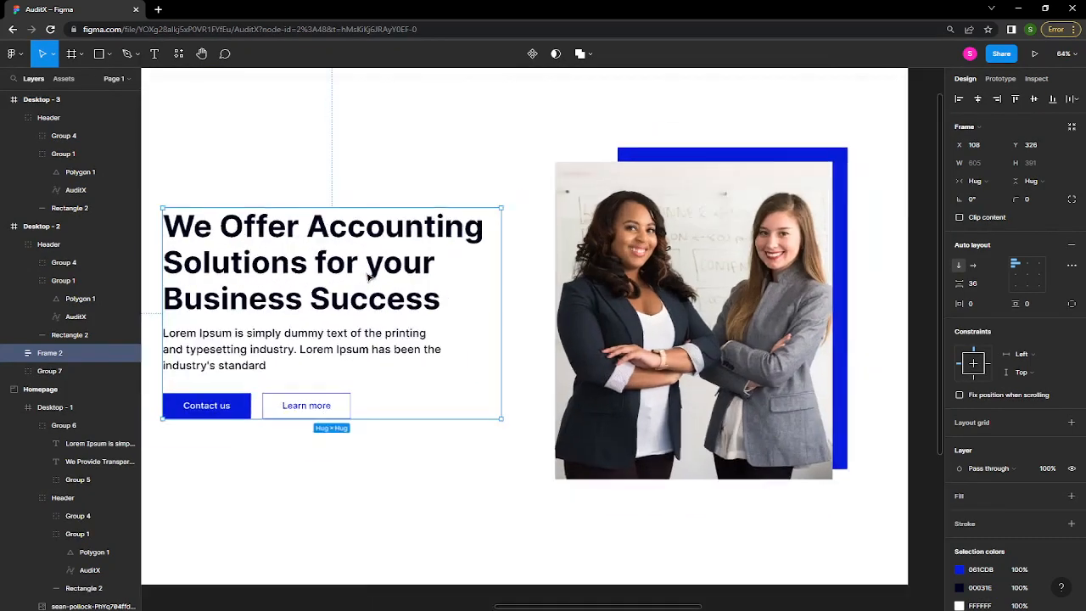
{"action": "scroll", "coordinate": [367, 276], "scroll_direction": "down", "scroll_amount": 4}
{"action": "scroll", "coordinate": [368, 276], "scroll_direction": "left", "scroll_amount": 6}
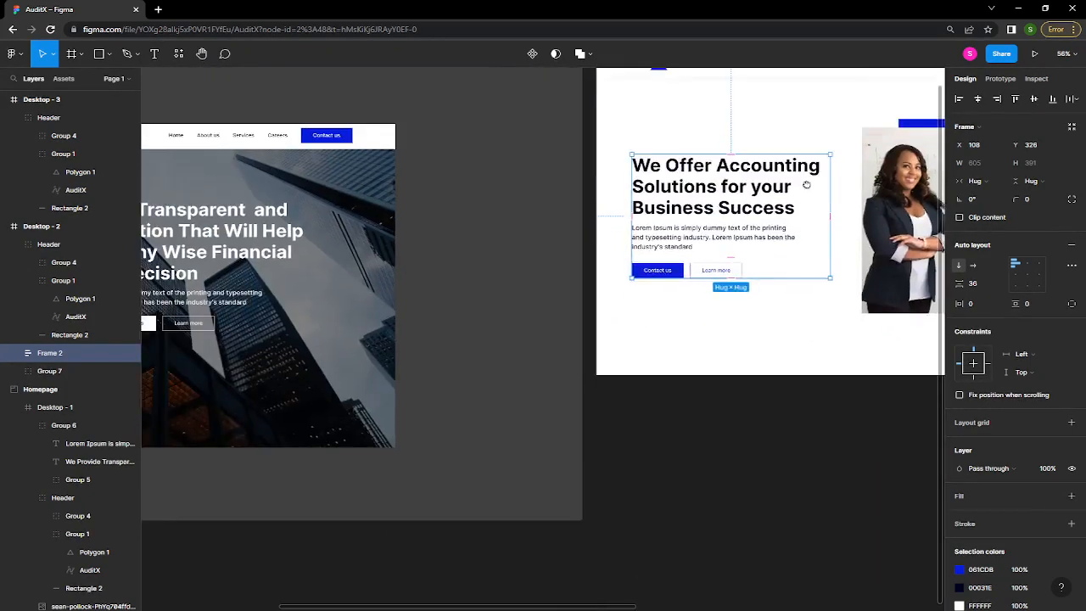
- Duplicate the headline, paragraph and button group from Desktop - 1 and place the copy below Desktop - 3 at X 3132, Y -182
{"action": "left_click", "coordinate": [316, 241]}
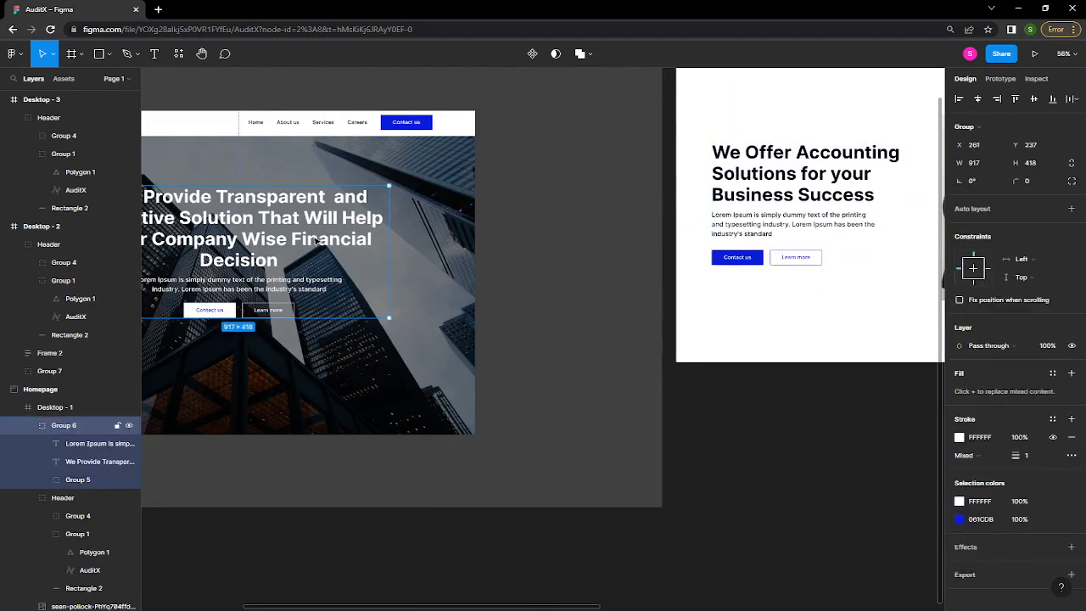
{"action": "left_click_drag", "start_coordinate": [316, 241], "coordinate": [286, 344]}
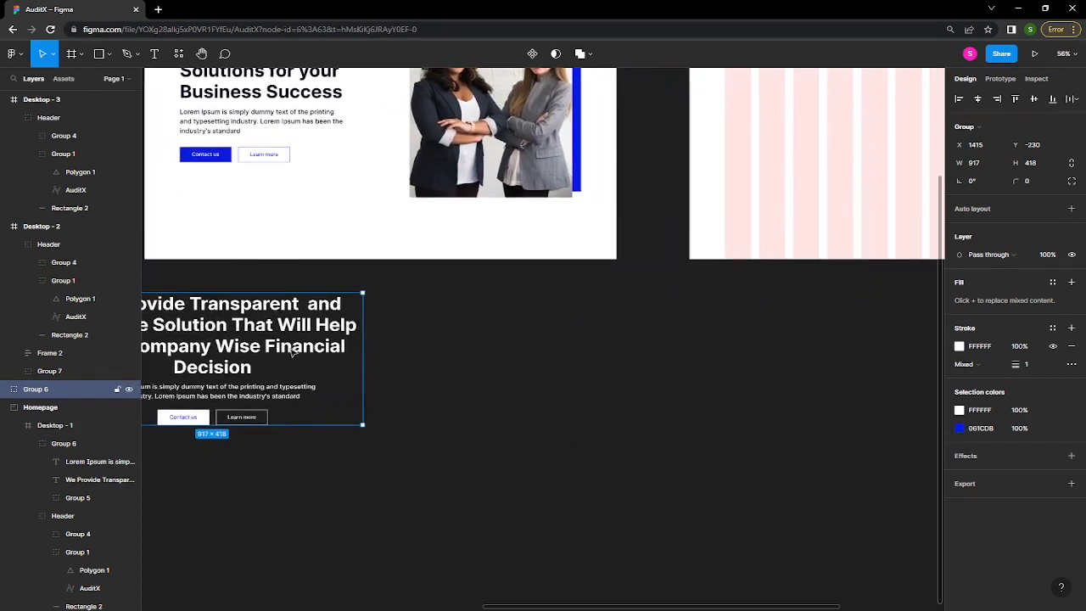
{"action": "left_click_drag", "start_coordinate": [314, 346], "coordinate": [647, 355]}
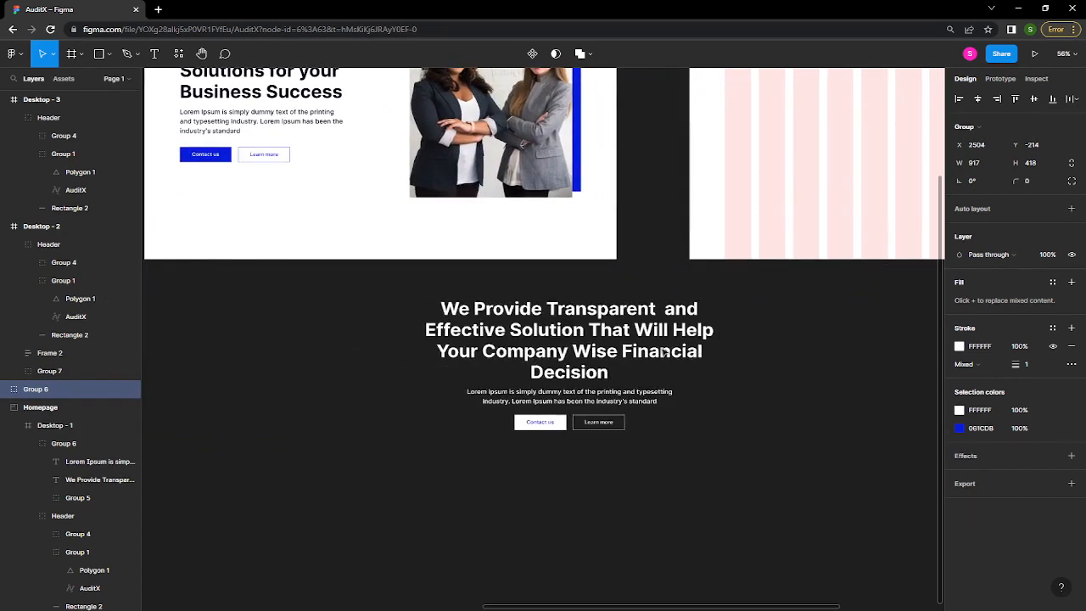
{"action": "scroll", "coordinate": [712, 354], "scroll_direction": "right", "scroll_amount": 5}
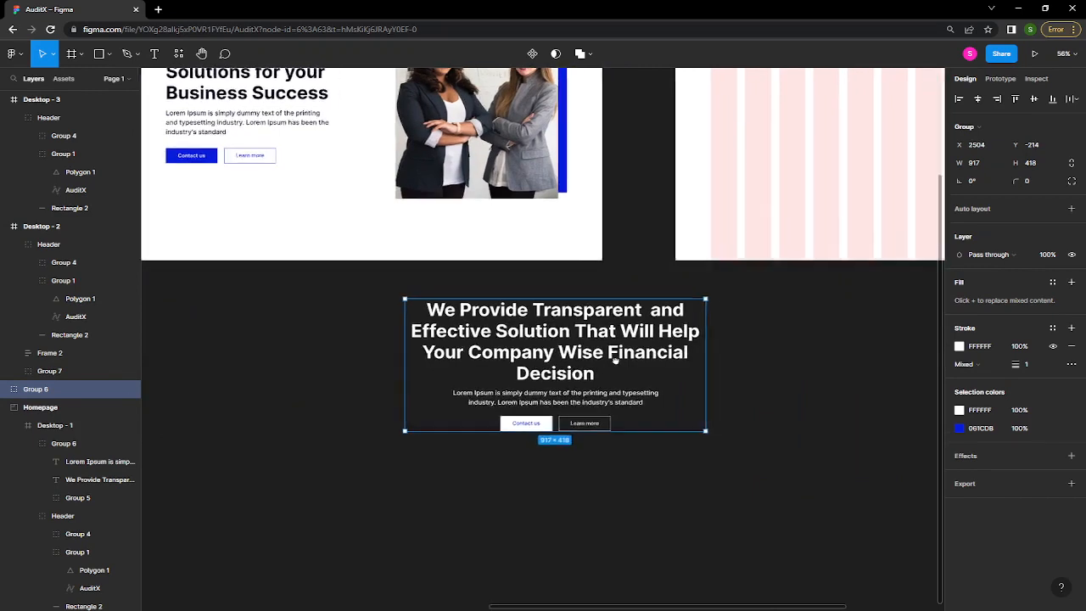
{"action": "left_click_drag", "start_coordinate": [422, 368], "coordinate": [628, 379]}
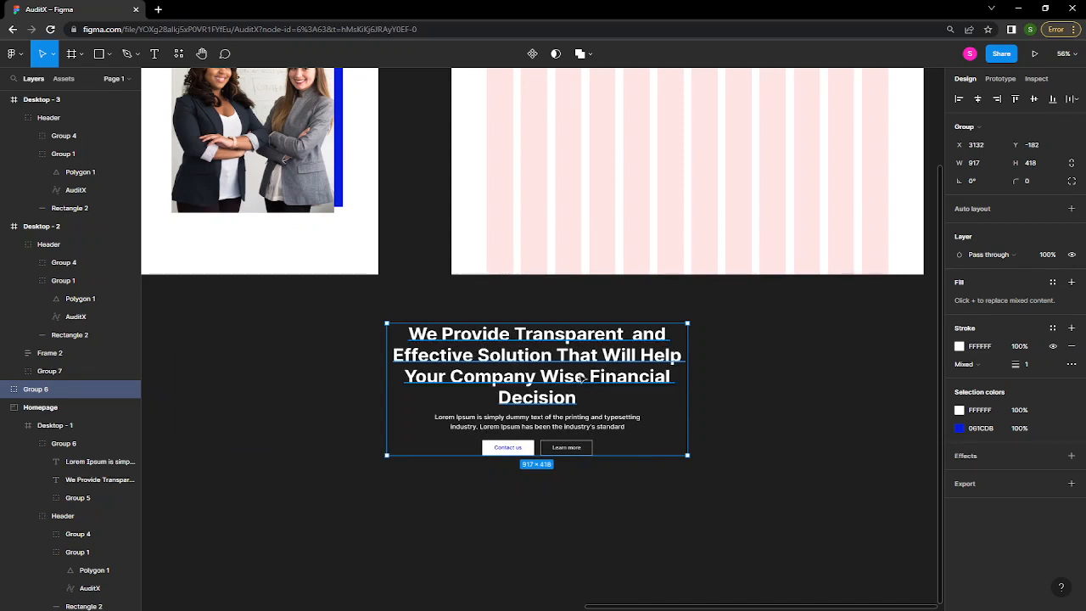
- Ungroup the copied text block below Desktop - 3 and left-align its headline text
{"action": "key", "text": "ctrl+shift+g"}
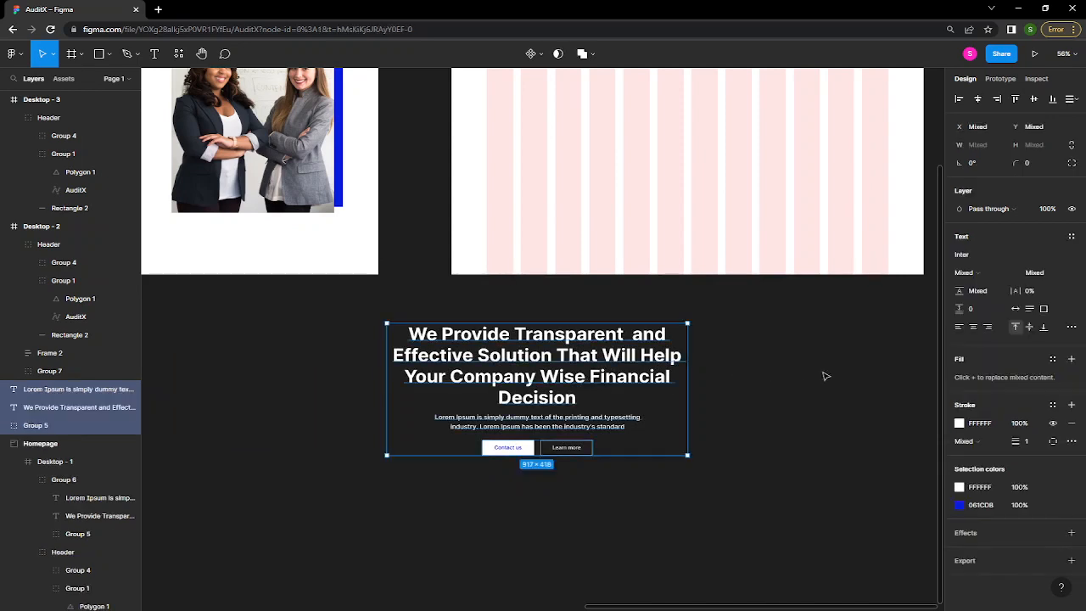
{"action": "left_click", "coordinate": [747, 381]}
{"action": "left_click", "coordinate": [609, 388]}
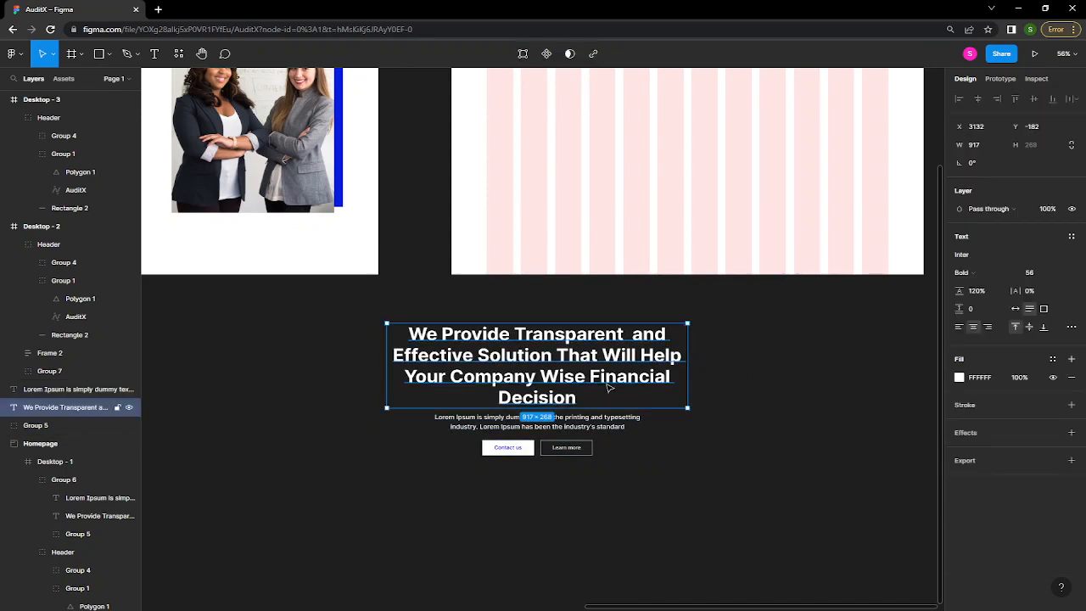
{"action": "left_click", "coordinate": [959, 328]}
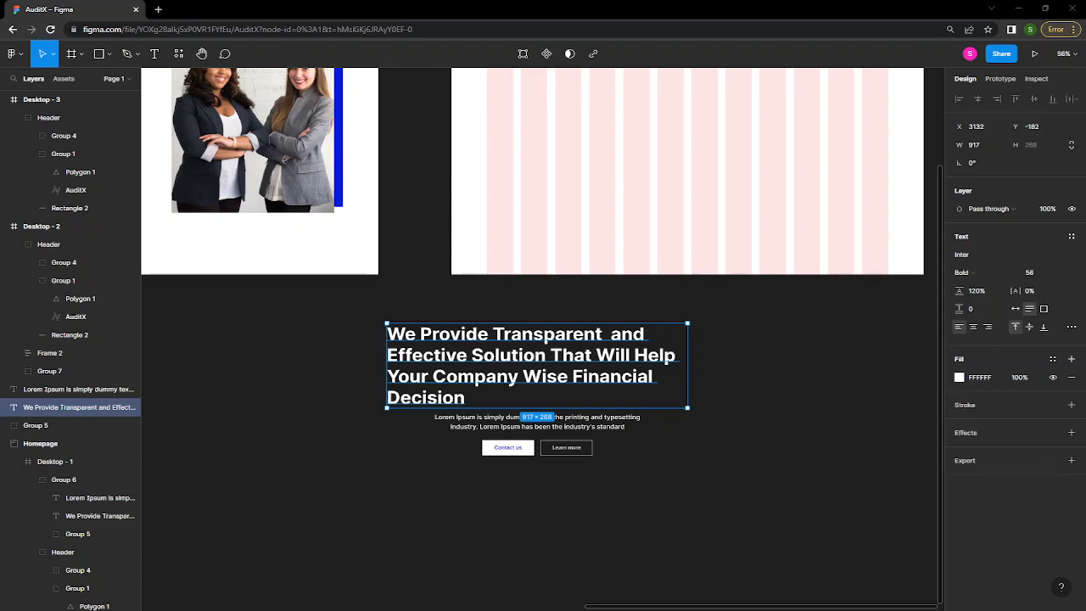
- Replace the copied headline's wording with "We Provide Transparent and Effective Solution to Wise Financial Decision"
{"action": "double_click", "coordinate": [575, 370]}
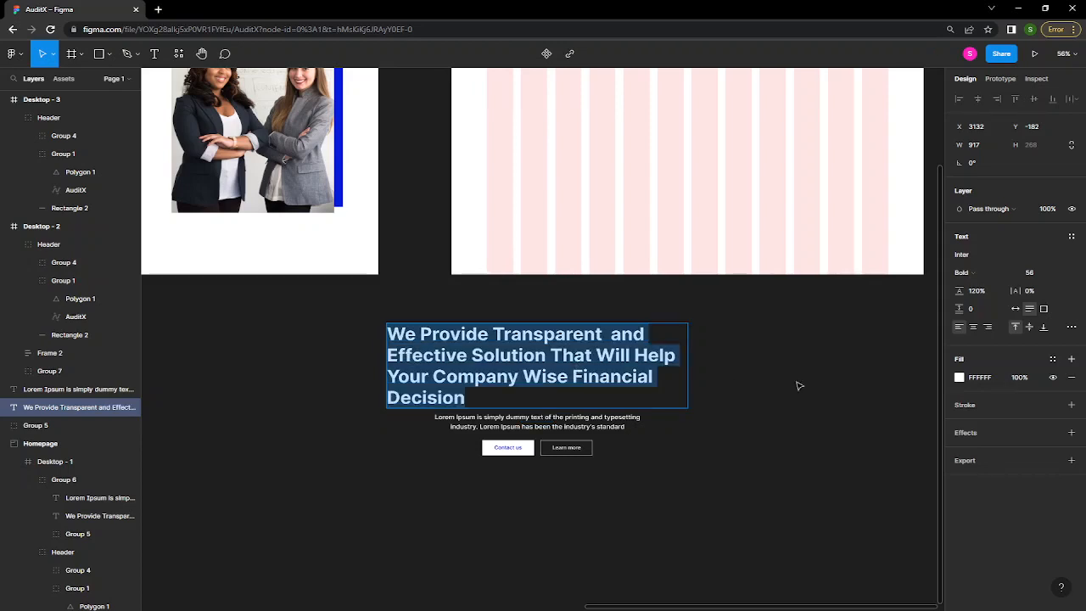
{"action": "key", "text": "Escape"}
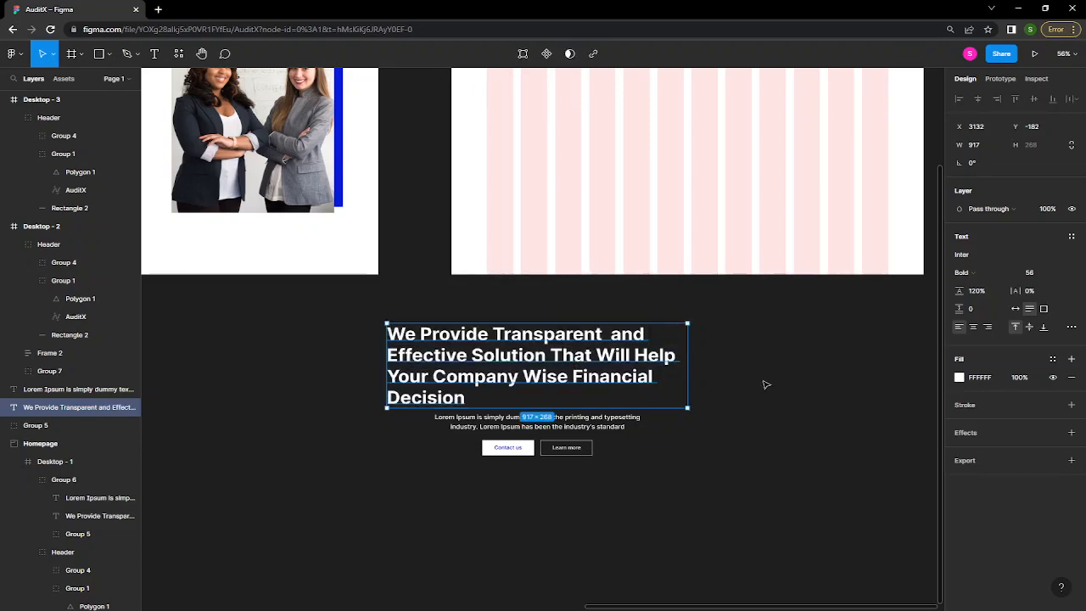
{"action": "left_click", "coordinate": [154, 56]}
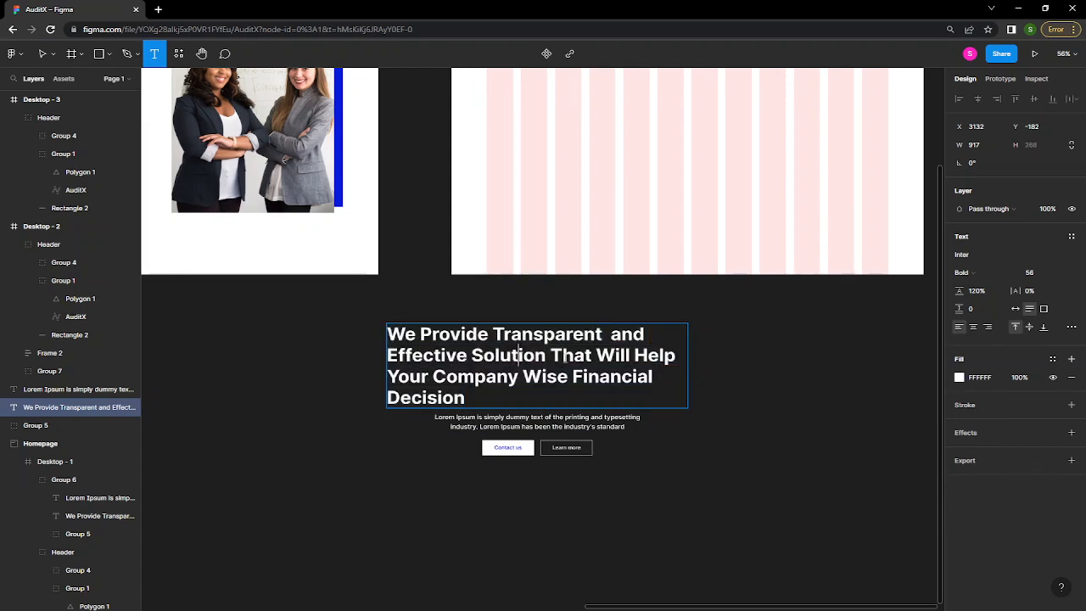
{"action": "type", "text": "hfhh"}
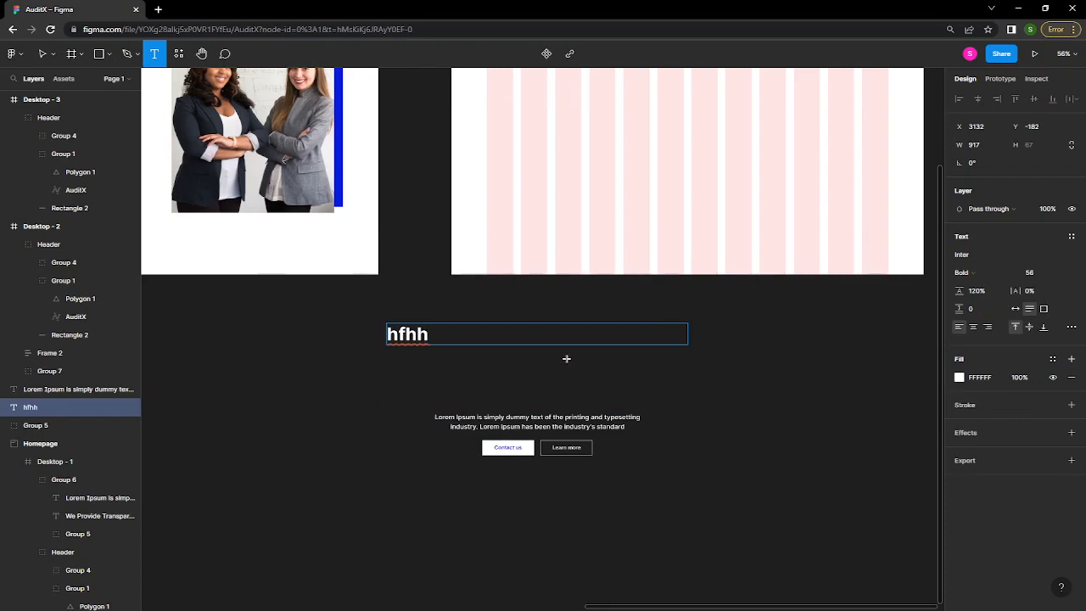
{"action": "key", "text": "ctrl+a"}
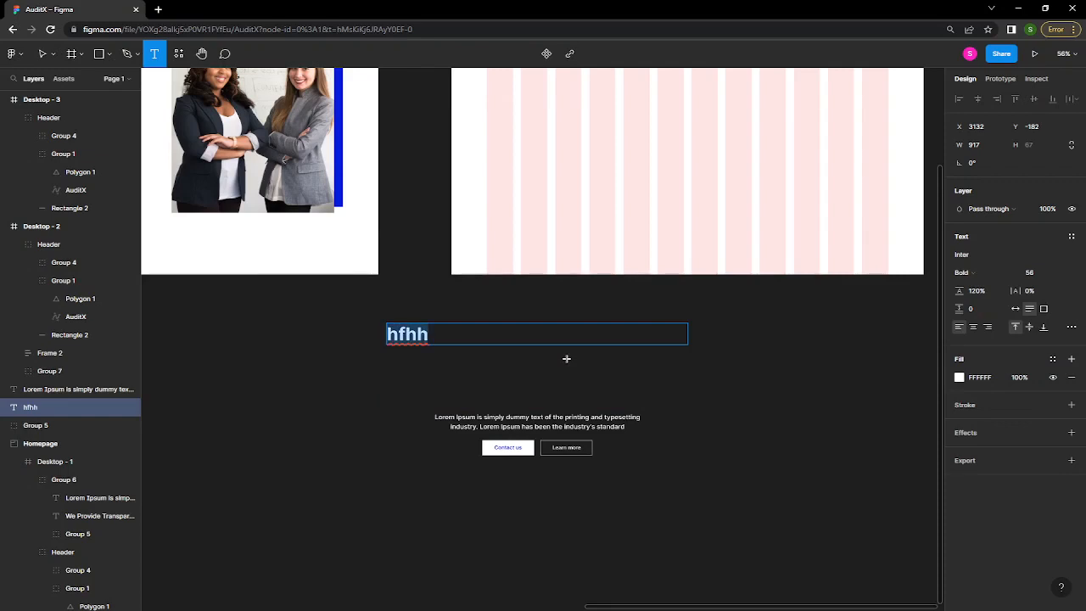
{"action": "type", "text": "We Provide Transparent  and Effective Solution to Wise Financial Decision"}
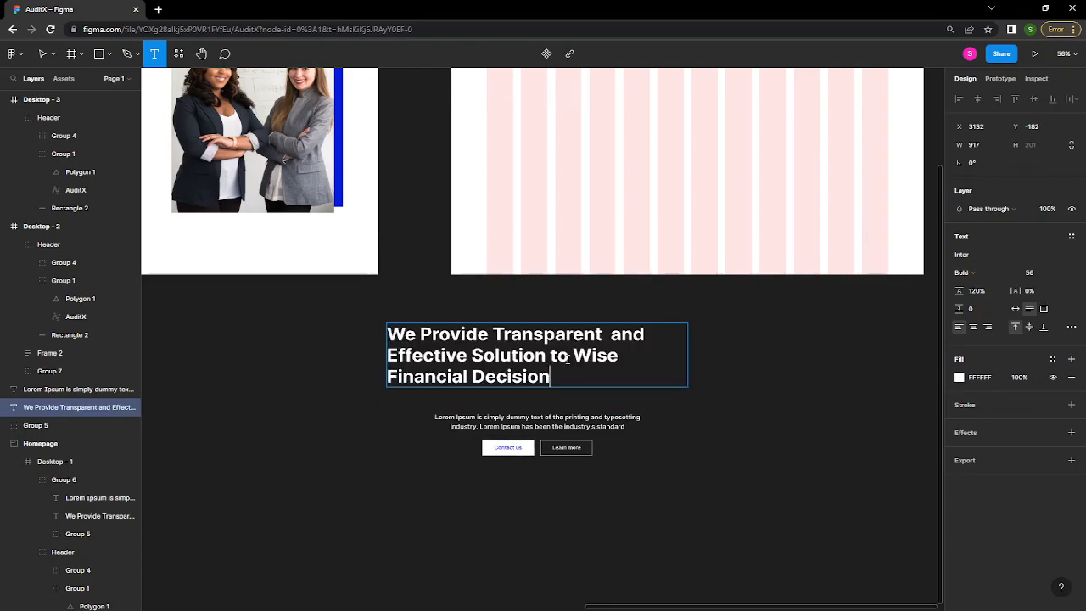
{"action": "key", "text": "Escape"}
- Narrow the headline text box to a width of 627 and move it to X 3315, Y -258
{"action": "left_click_drag", "start_coordinate": [687, 353], "coordinate": [592, 346]}
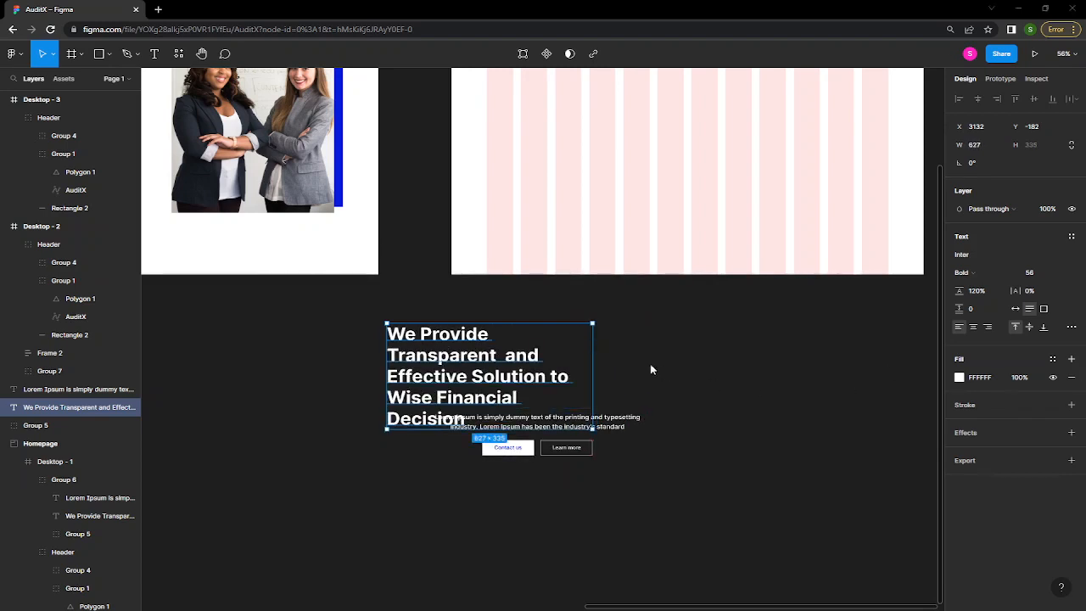
{"action": "left_click_drag", "start_coordinate": [491, 369], "coordinate": [552, 344]}
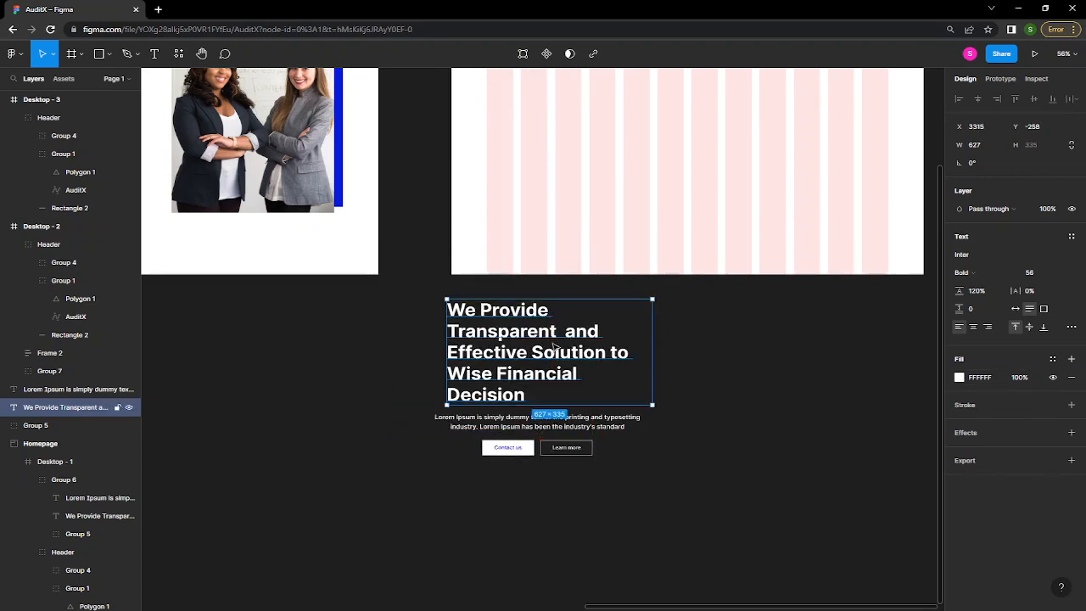
- Move the paragraph and the two-button group together farther below the headline, leaving a clear gap
{"action": "left_click", "coordinate": [573, 428], "text": "shift"}
{"action": "left_click", "coordinate": [578, 450], "text": "shift"}
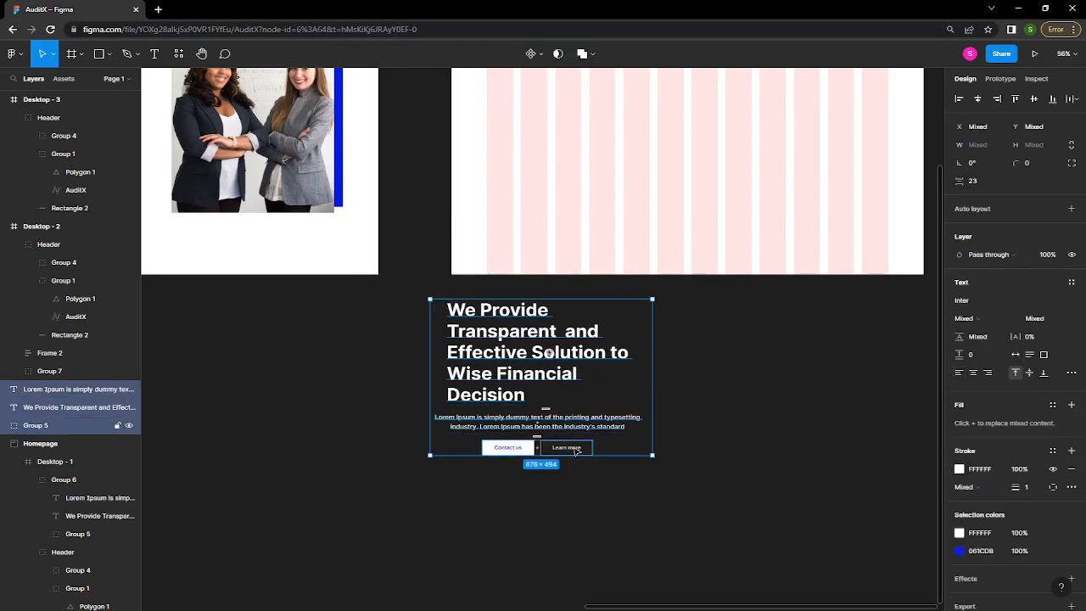
{"action": "left_click", "coordinate": [624, 512]}
{"action": "left_click_drag", "start_coordinate": [626, 505], "coordinate": [472, 423]}
{"action": "left_click_drag", "start_coordinate": [540, 424], "coordinate": [568, 381]}
- Widen the headline text box to a width of 642
{"action": "left_click", "coordinate": [550, 355]}
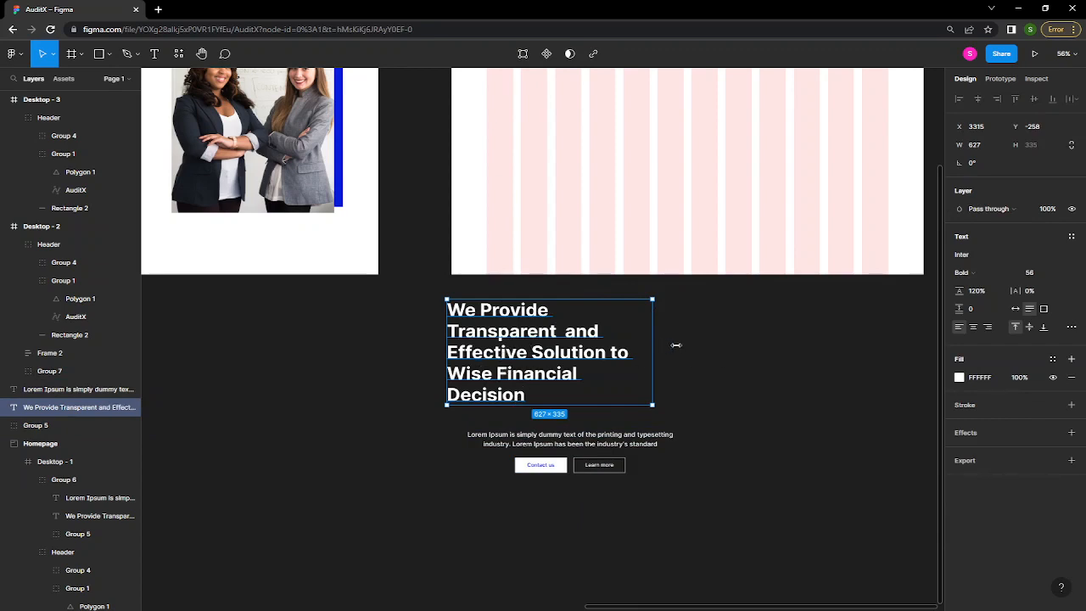
{"action": "left_click_drag", "start_coordinate": [676, 346], "coordinate": [685, 346]}
{"action": "left_click_drag", "start_coordinate": [672, 345], "coordinate": [658, 346]}
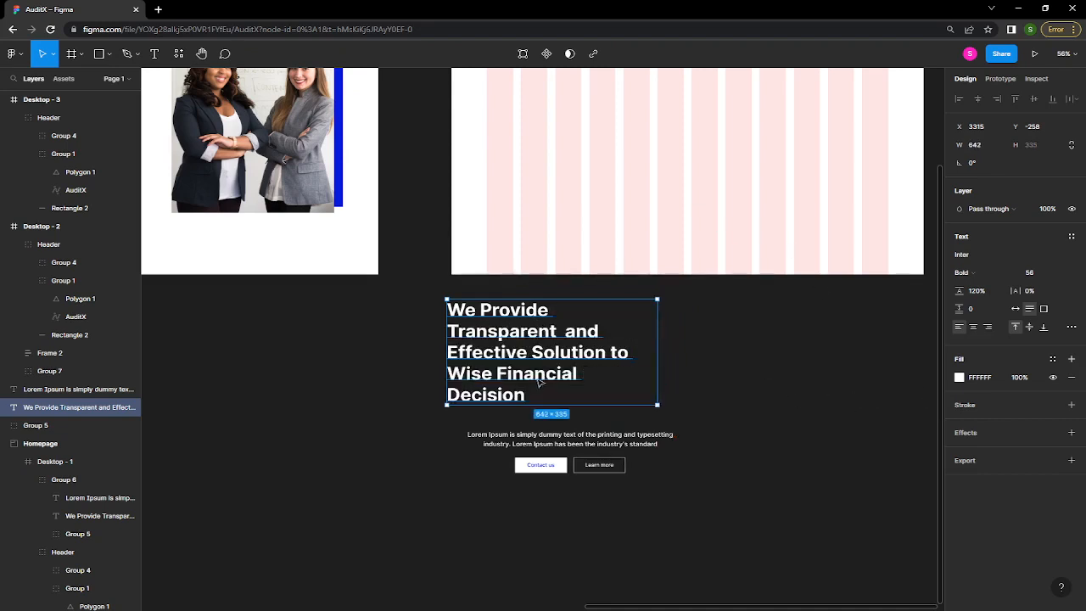
- Try the headline on the Desktop - 3 column grid, then move it back below the frame at X 3454, Y -279
{"action": "left_click_drag", "start_coordinate": [561, 338], "coordinate": [565, 219]}
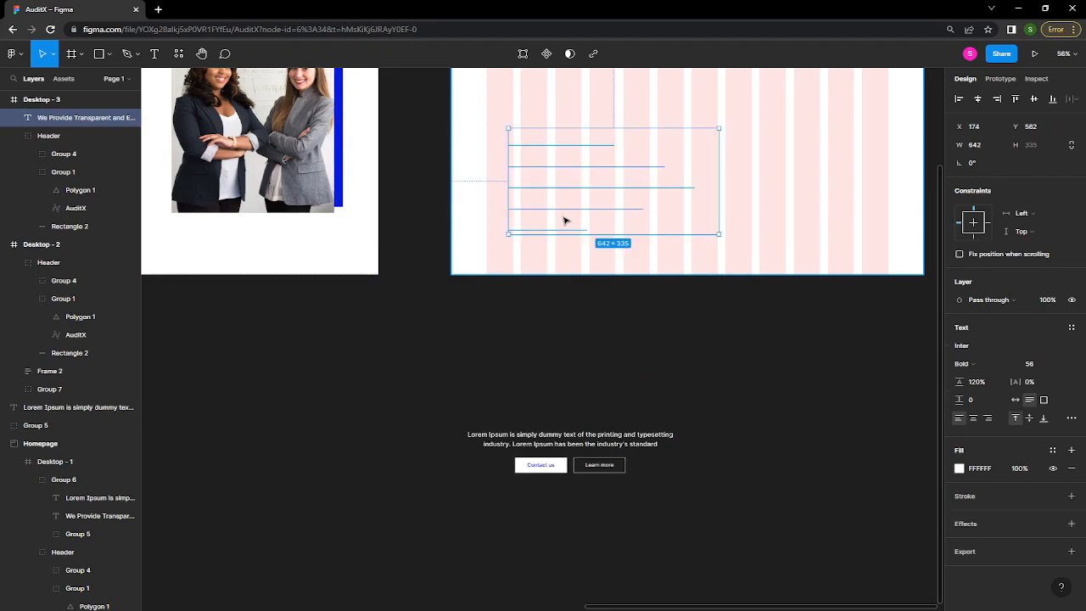
{"action": "left_click_drag", "start_coordinate": [565, 220], "coordinate": [547, 386]}
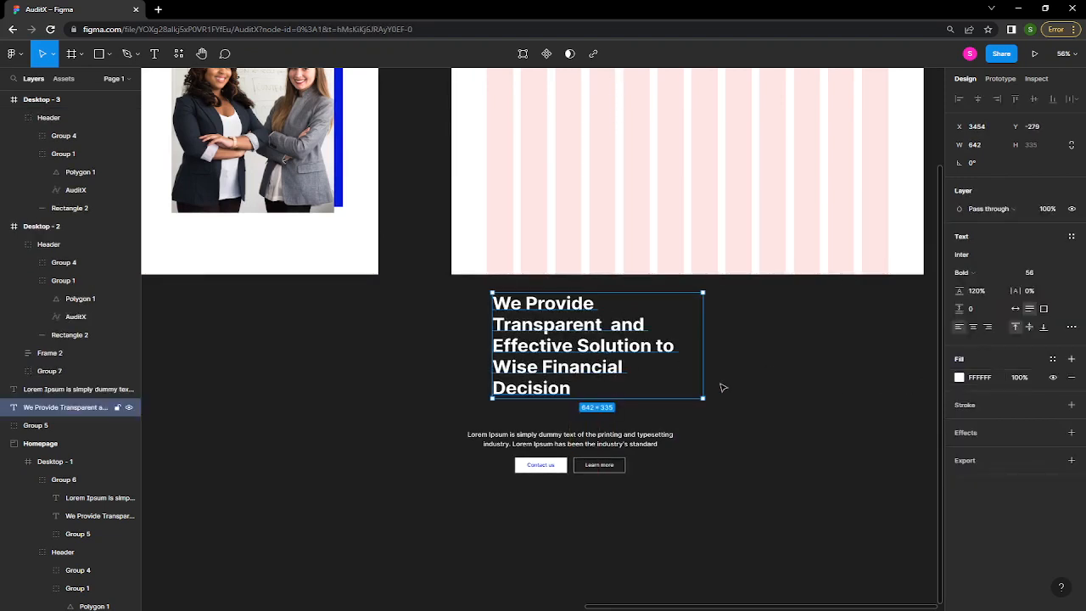
- Change the fill of the headline below Desktop - 3 to the dark navy document colour 00031E
{"action": "left_click", "coordinate": [960, 378]}
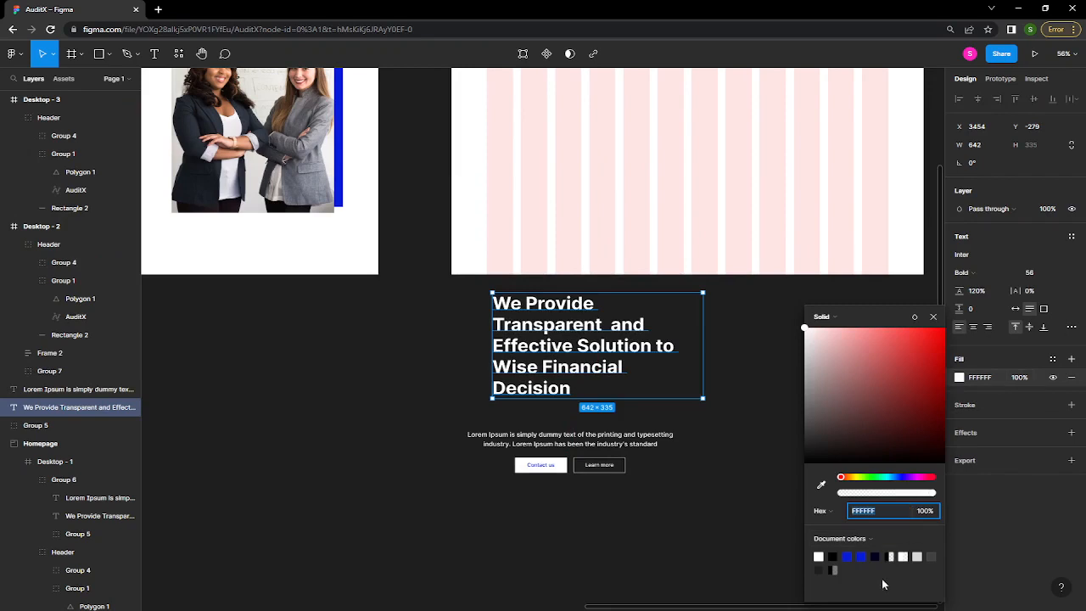
{"action": "left_click_drag", "start_coordinate": [870, 437], "coordinate": [899, 396]}
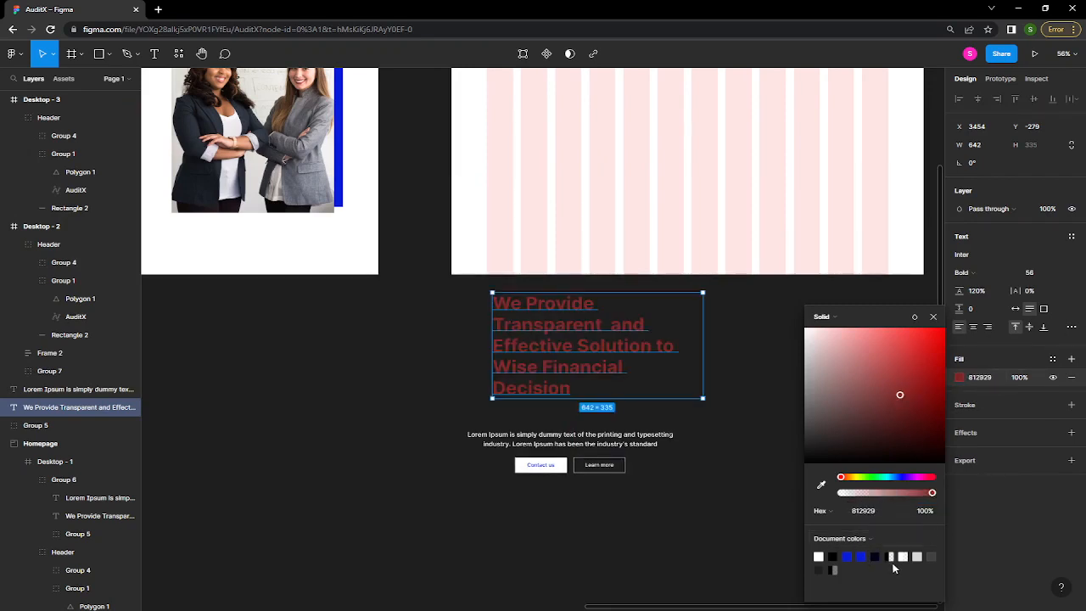
{"action": "left_click", "coordinate": [875, 556]}
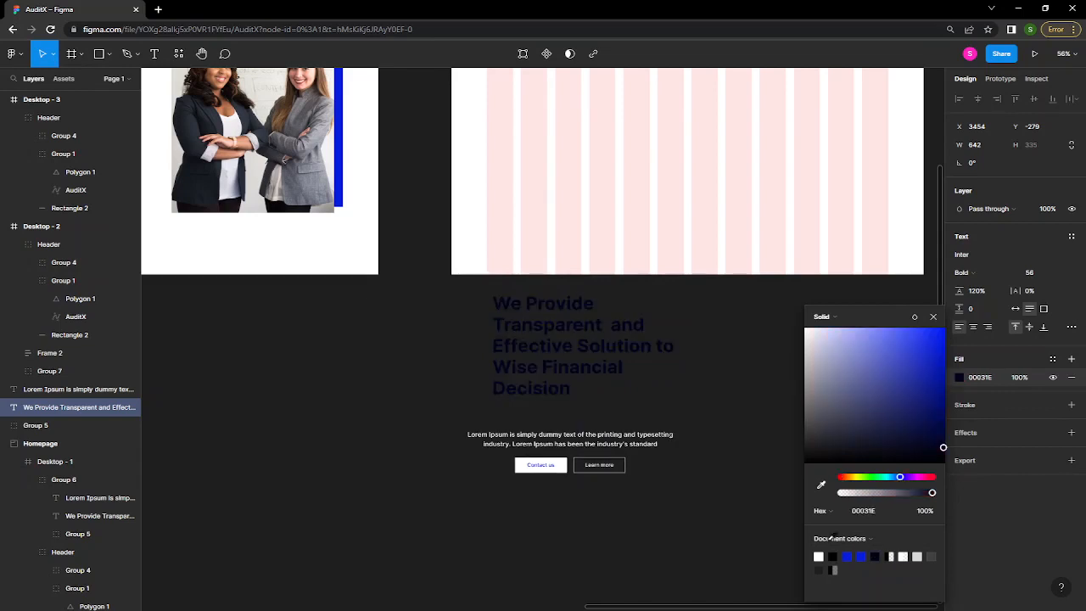
- Place the headline in Desktop - 3 at X 105, Y 274 and widen its text box to 690
{"action": "scroll", "coordinate": [567, 342], "scroll_direction": "down", "scroll_amount": 1}
{"action": "scroll", "coordinate": [568, 348], "scroll_direction": "up", "scroll_amount": 3}
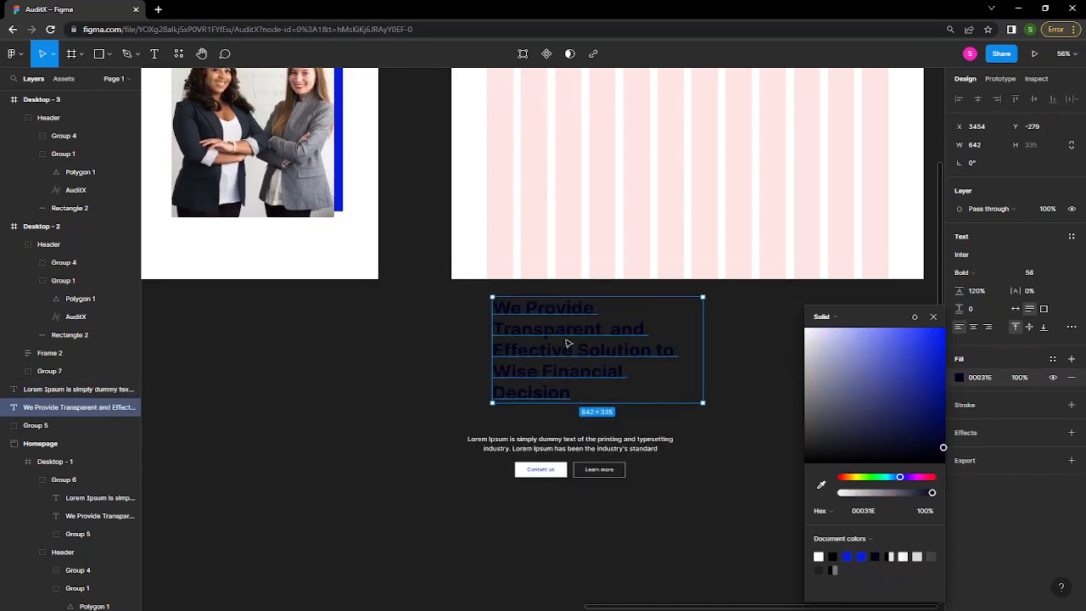
{"action": "left_click_drag", "start_coordinate": [577, 411], "coordinate": [584, 202]}
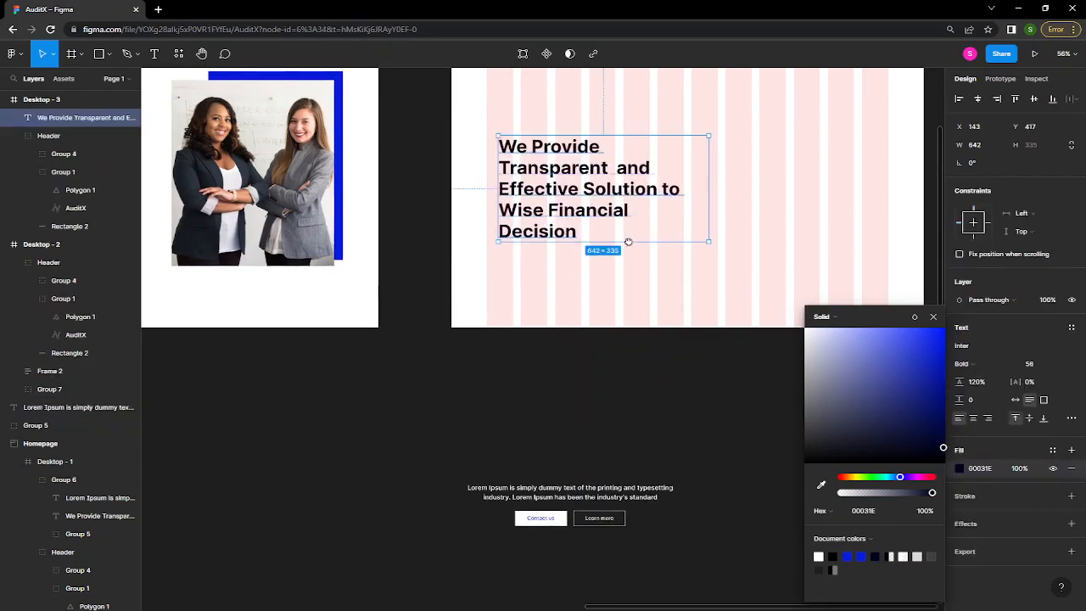
{"action": "scroll", "coordinate": [623, 246], "scroll_direction": "up", "scroll_amount": 5}
{"action": "left_click_drag", "start_coordinate": [632, 314], "coordinate": [619, 274]}
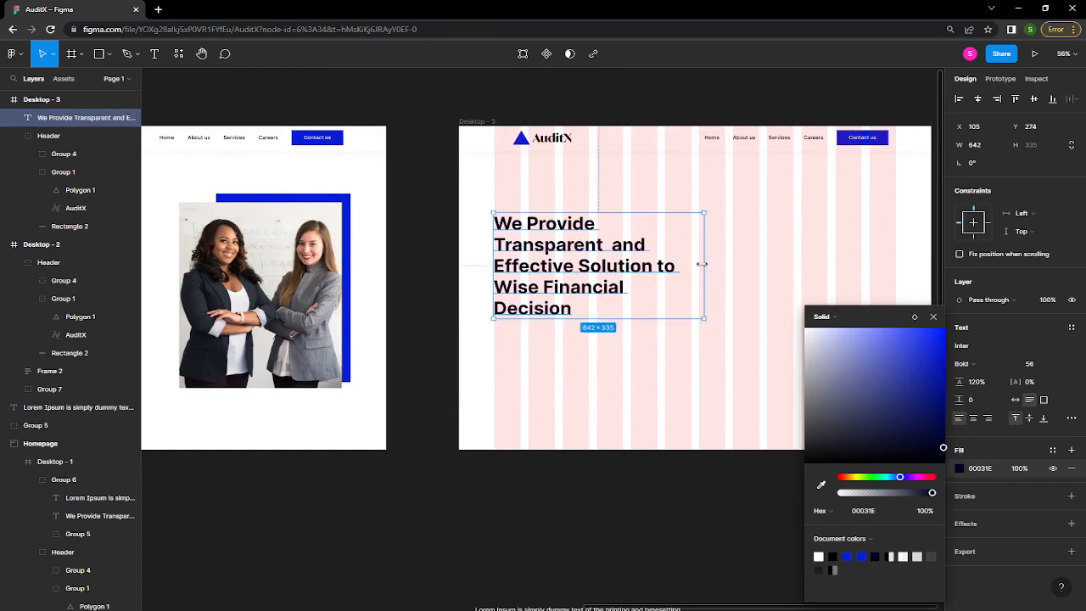
{"action": "left_click_drag", "start_coordinate": [711, 264], "coordinate": [721, 265]}
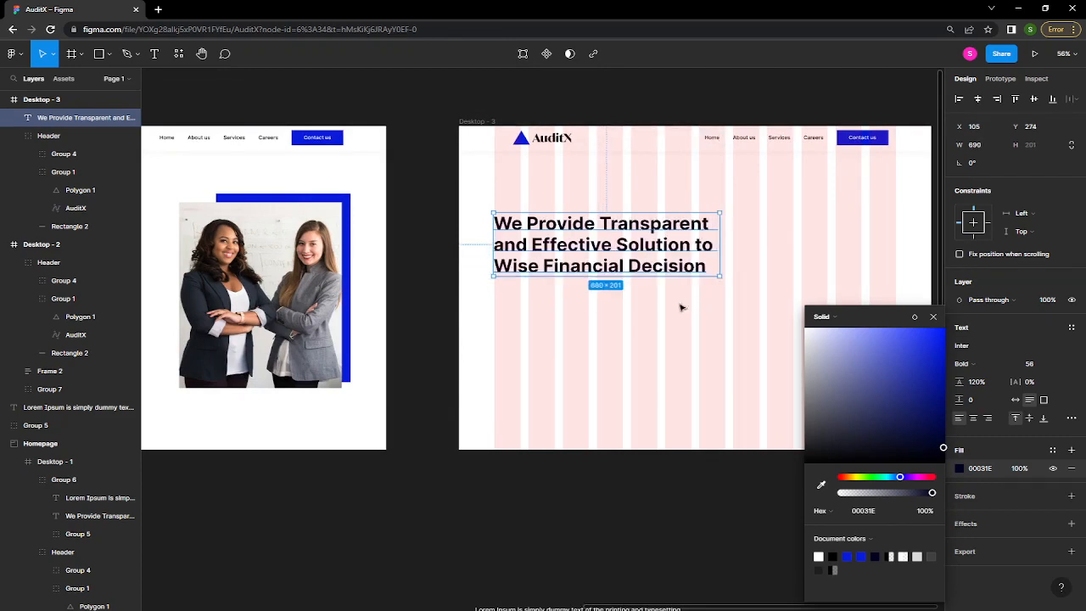
- Replace the Desktop - 3 headline with "We Offer Accounting Solutions for your Business Success" copied from Desktop - 2, and narrow its text box to 627
{"action": "scroll", "coordinate": [640, 316], "scroll_direction": "up", "scroll_amount": 2}
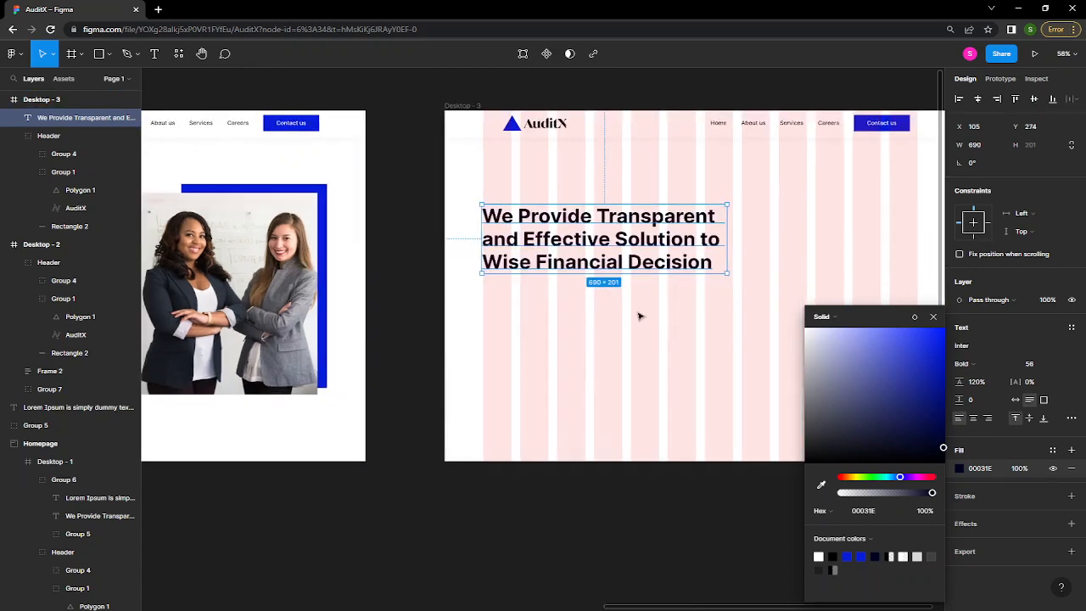
{"action": "scroll", "coordinate": [640, 316], "scroll_direction": "down", "scroll_amount": 3}
{"action": "scroll", "coordinate": [639, 316], "scroll_direction": "down", "scroll_amount": 4}
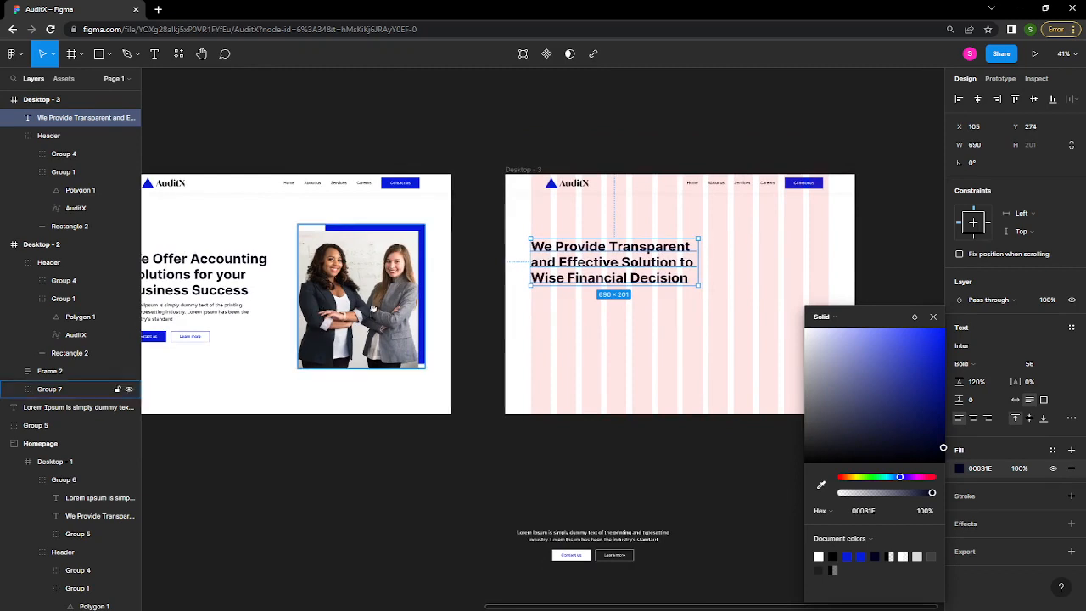
{"action": "left_click_drag", "start_coordinate": [331, 307], "coordinate": [422, 303]}
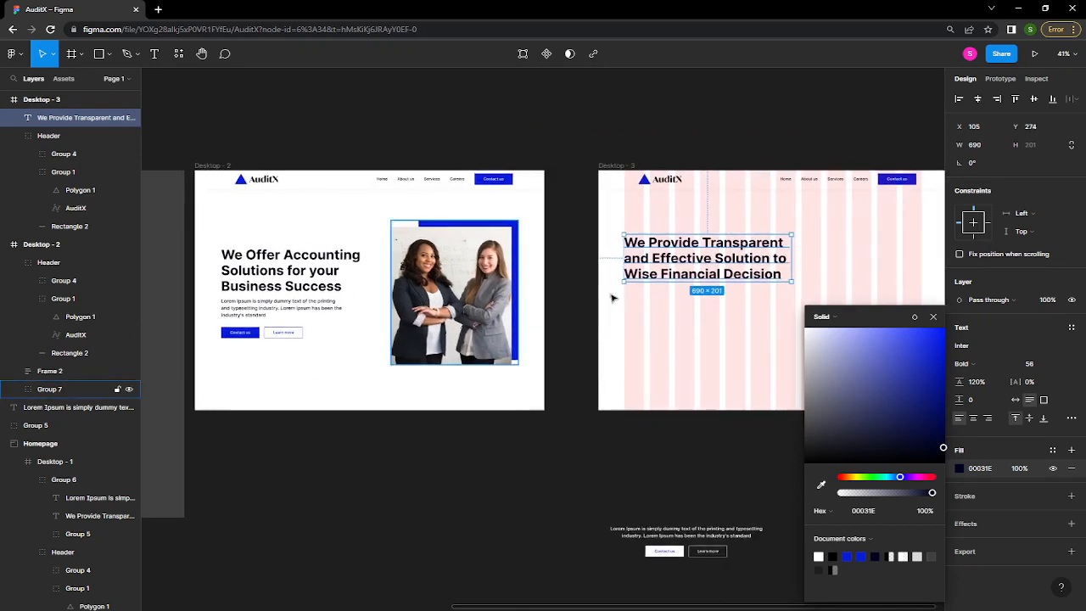
{"action": "double_click", "coordinate": [656, 255]}
{"action": "type", "text": "We O"}
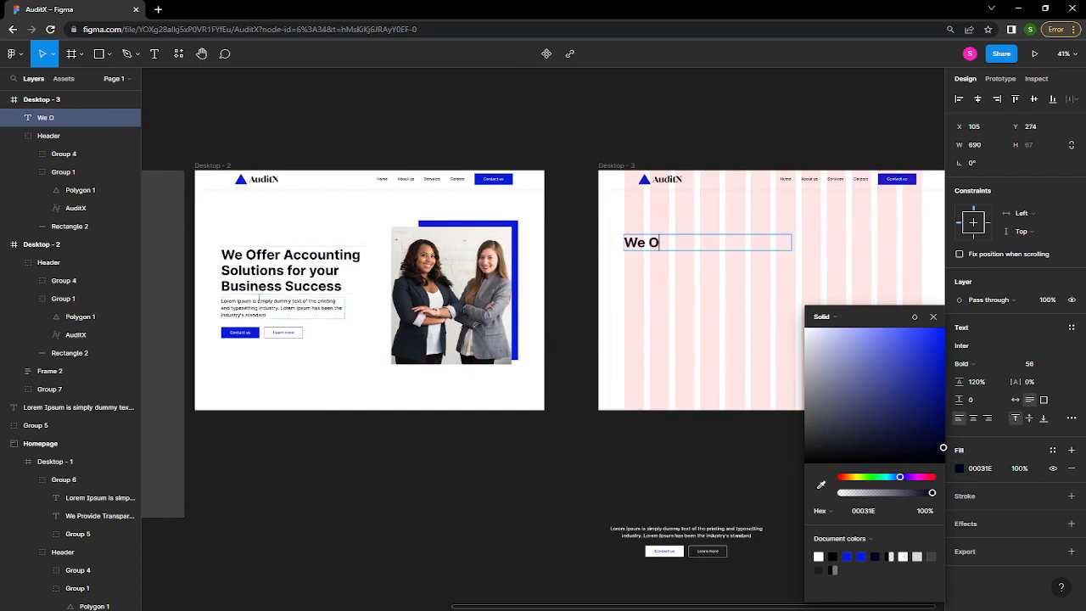
{"action": "left_click", "coordinate": [303, 270]}
{"action": "double_click", "coordinate": [303, 270]}
{"action": "key", "text": "ctrl+c"}
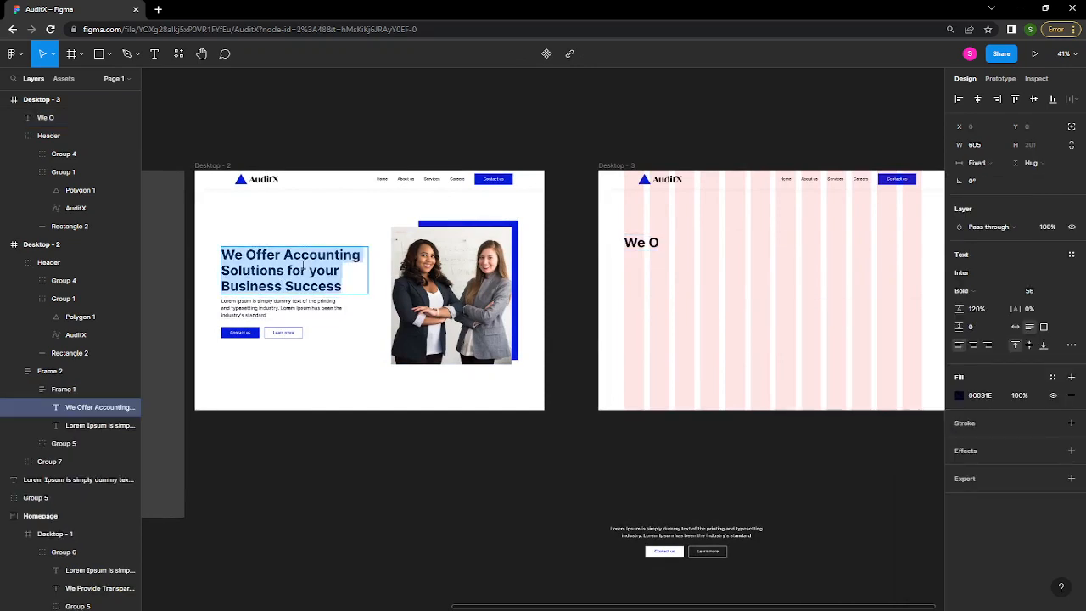
{"action": "left_click", "coordinate": [636, 241]}
{"action": "double_click", "coordinate": [636, 241]}
{"action": "key", "text": "ctrl+v"}
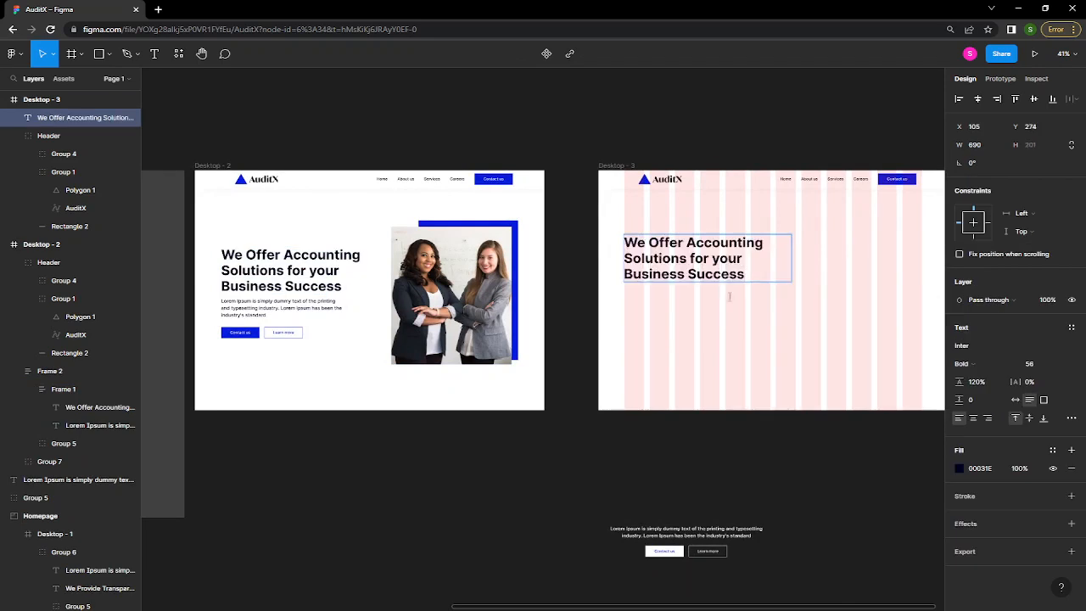
{"action": "key", "text": "Escape"}
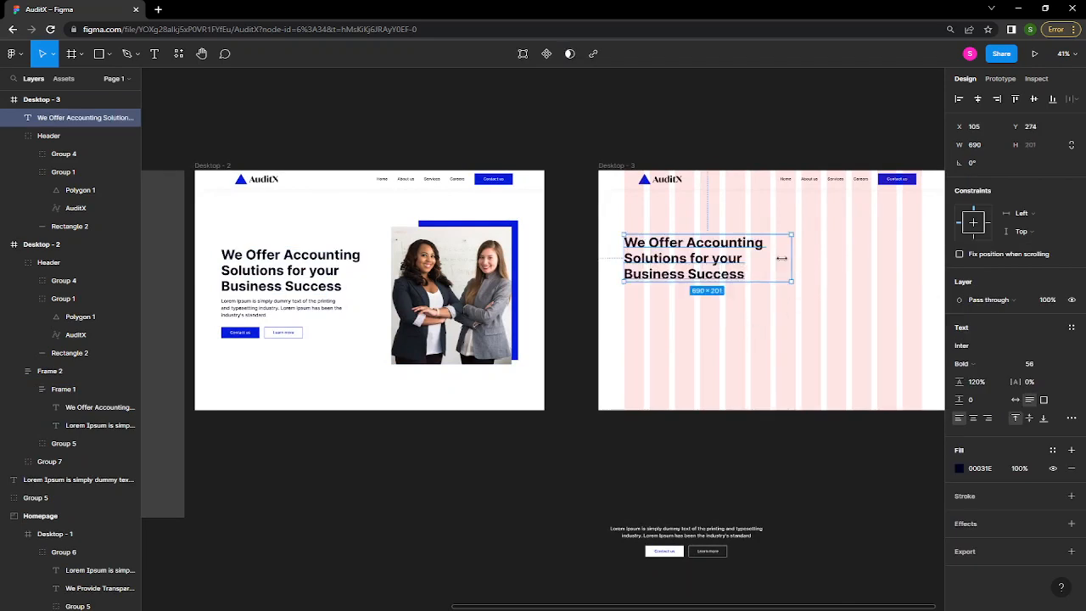
{"action": "left_click_drag", "start_coordinate": [782, 258], "coordinate": [776, 258]}
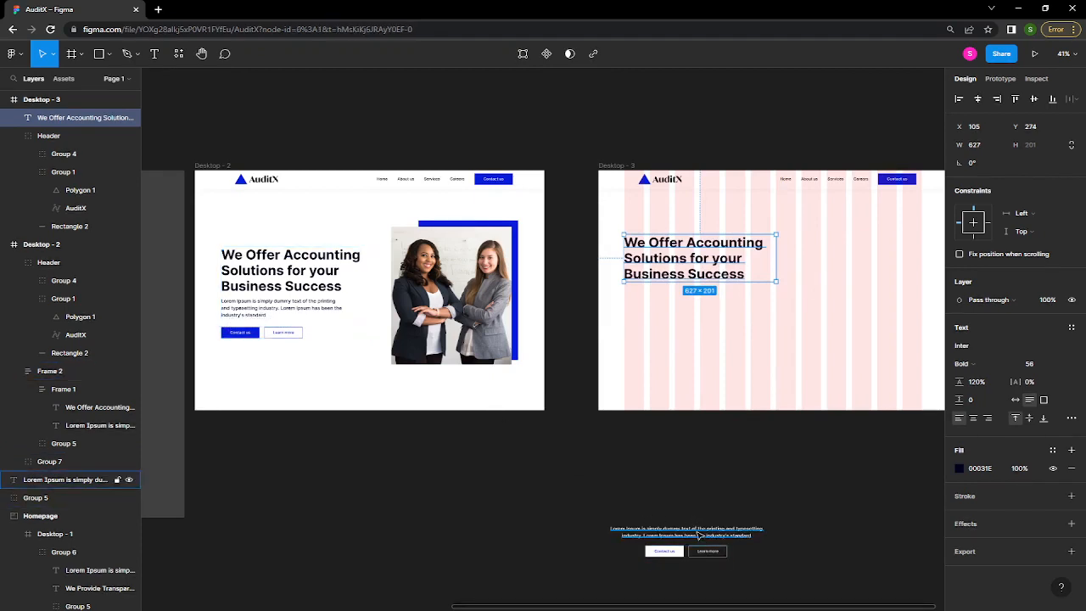
- Move the white Lorem Ipsum paragraph into Desktop - 3 below the headline and give it fill 00031E and left text alignment
{"action": "left_click_drag", "start_coordinate": [698, 535], "coordinate": [726, 346]}
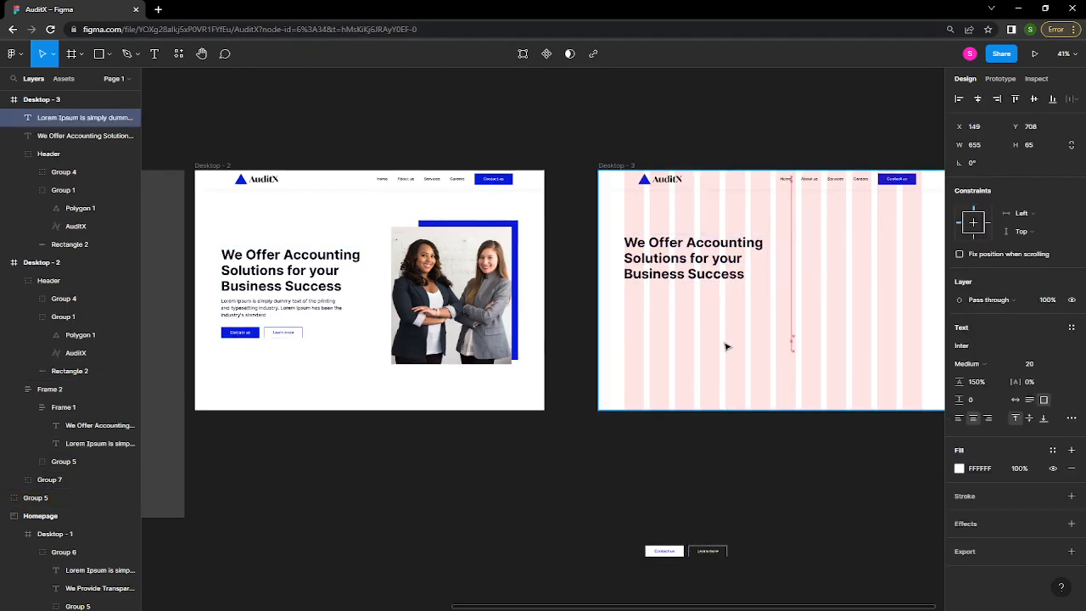
{"action": "left_click", "coordinate": [960, 469]}
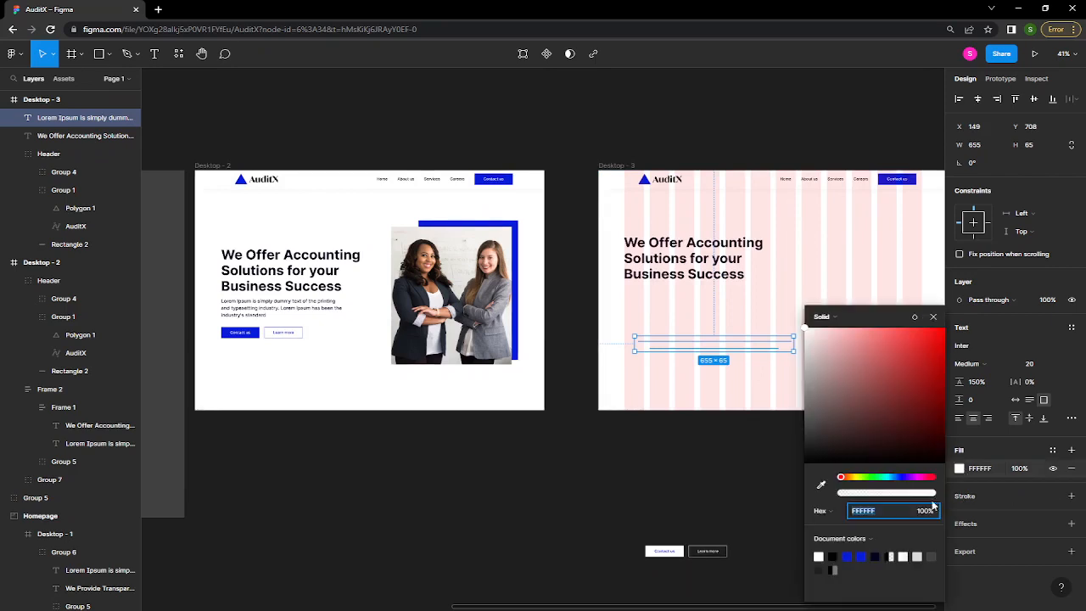
{"action": "left_click", "coordinate": [875, 556]}
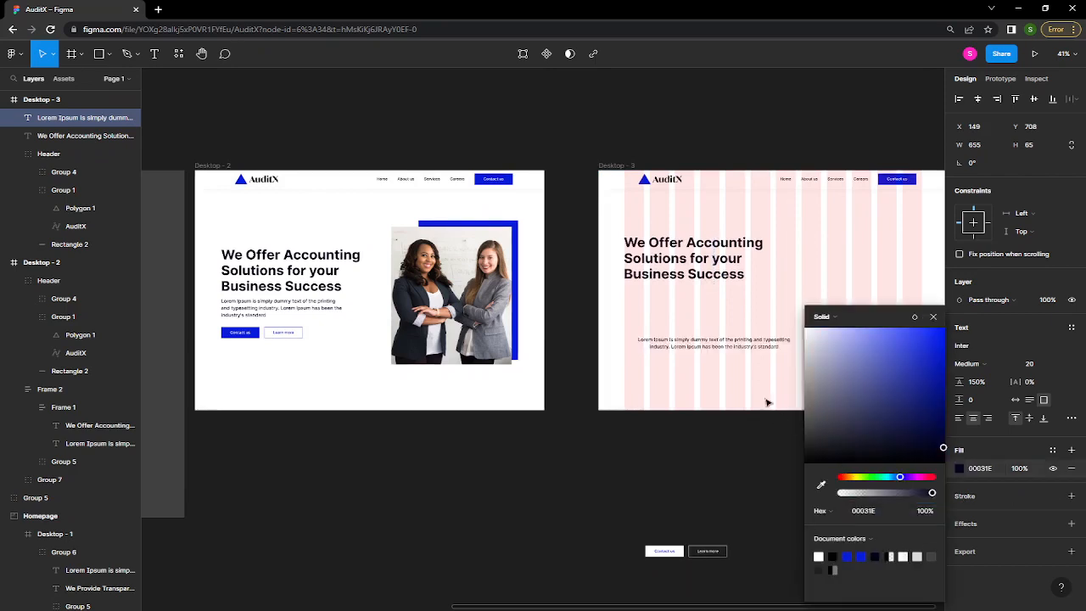
{"action": "left_click", "coordinate": [959, 420]}
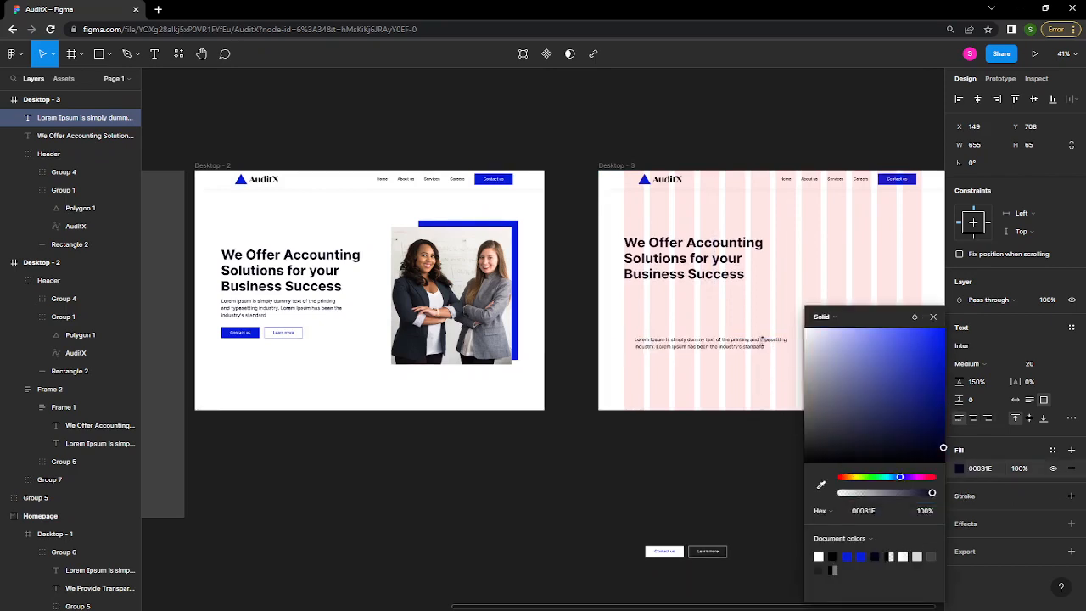
{"action": "left_click", "coordinate": [767, 378]}
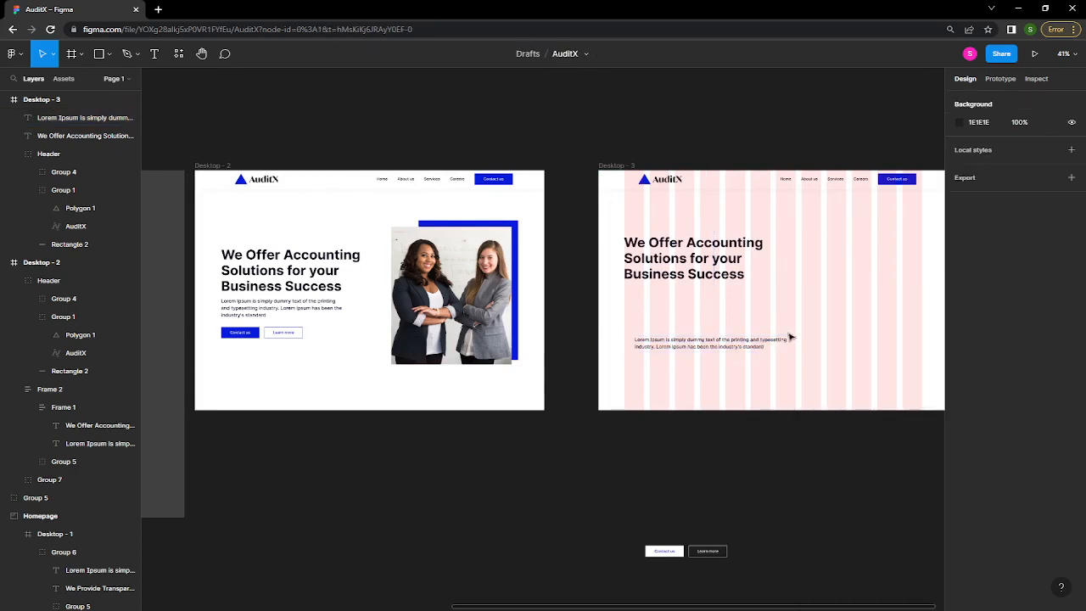
- Narrow the paragraph's text box to 524 and move it just below the headline at X 108, Y 512
{"action": "left_click", "coordinate": [788, 342]}
{"action": "left_click_drag", "start_coordinate": [784, 341], "coordinate": [765, 339]}
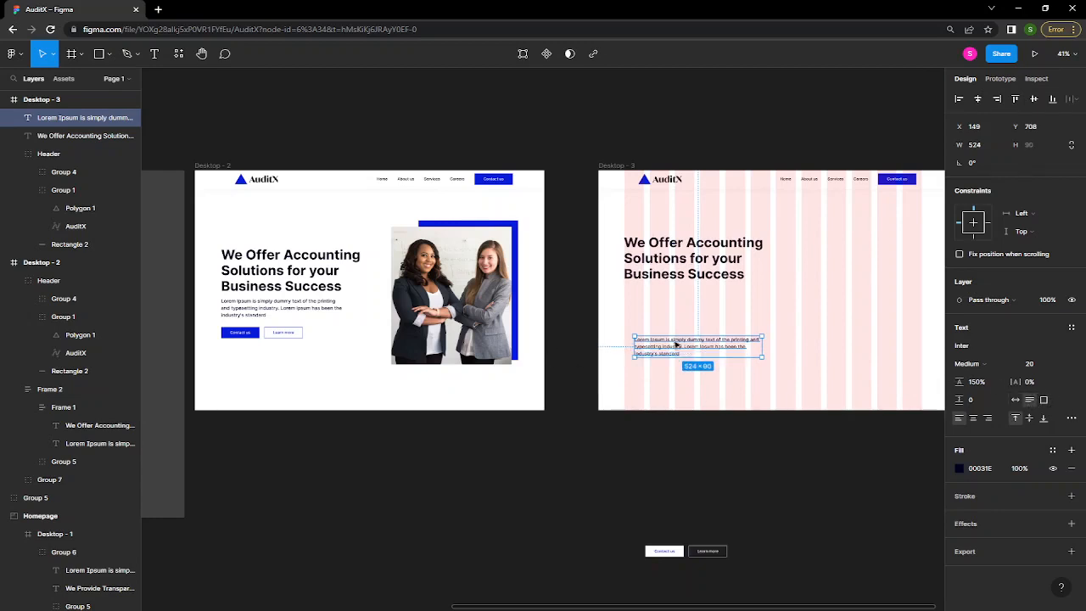
{"action": "left_click_drag", "start_coordinate": [677, 345], "coordinate": [669, 303]}
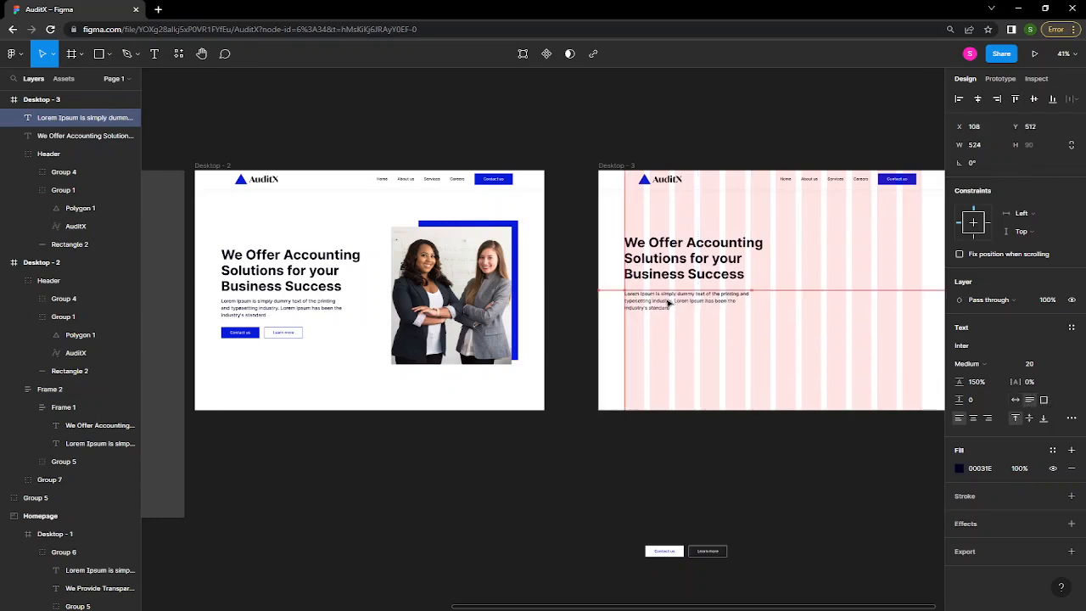
- Move the paragraph closer to the headline, to X 104, Y 498
{"action": "left_click", "coordinate": [691, 258]}
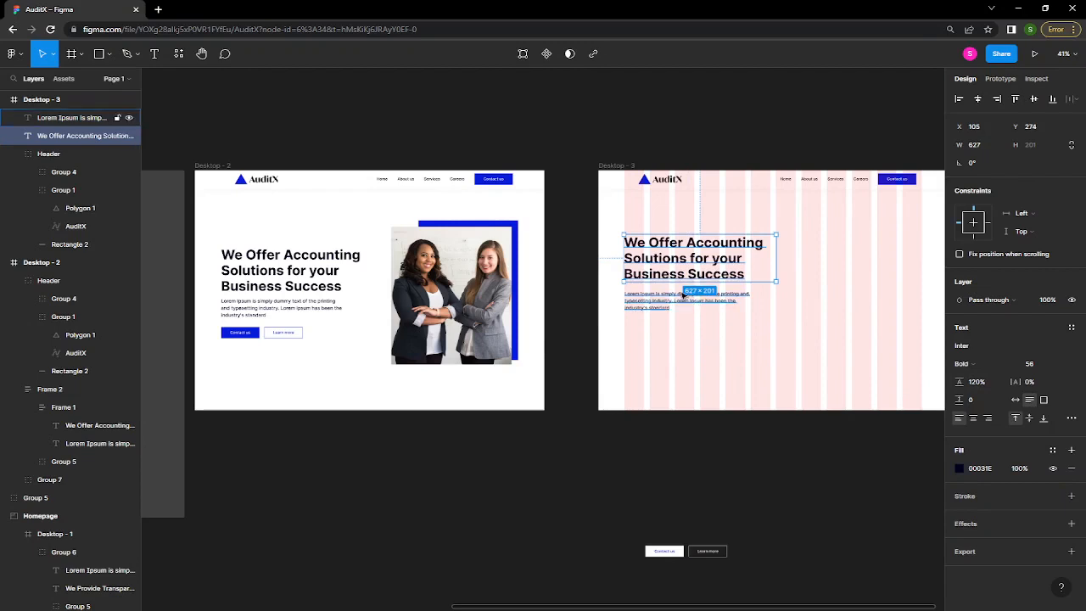
{"action": "left_click", "coordinate": [684, 294]}
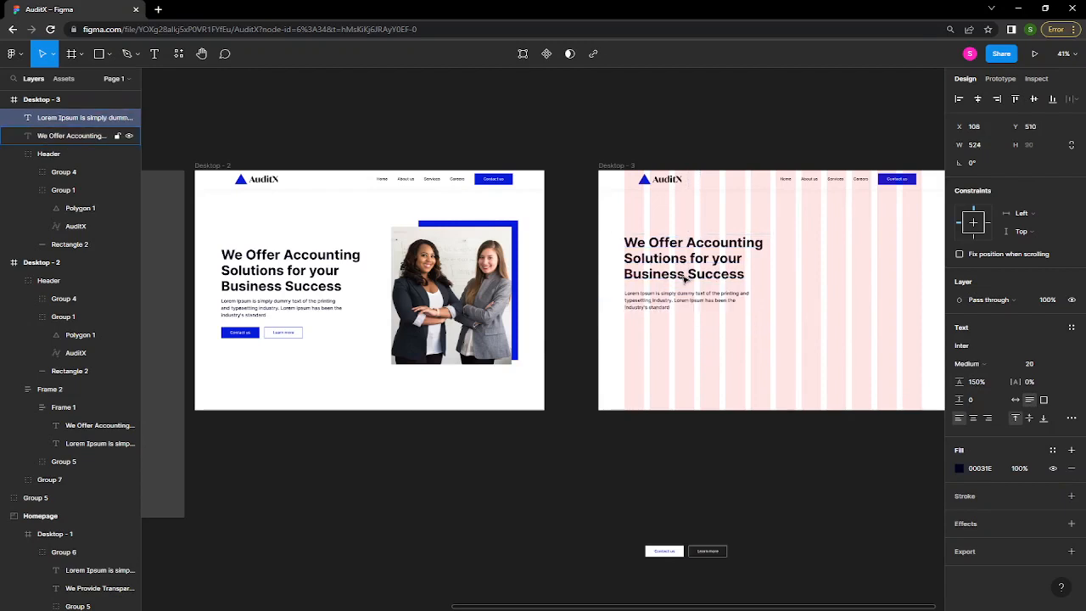
{"action": "key", "text": "Up"}
{"action": "key", "text": "Up"}
{"action": "key", "text": "Up"}
{"action": "key", "text": "Up"}
{"action": "left_click_drag", "start_coordinate": [757, 303], "coordinate": [582, 302]}
{"action": "scroll", "coordinate": [585, 303], "scroll_direction": "down", "scroll_amount": 1}
{"action": "scroll", "coordinate": [585, 303], "scroll_direction": "up", "scroll_amount": 3}
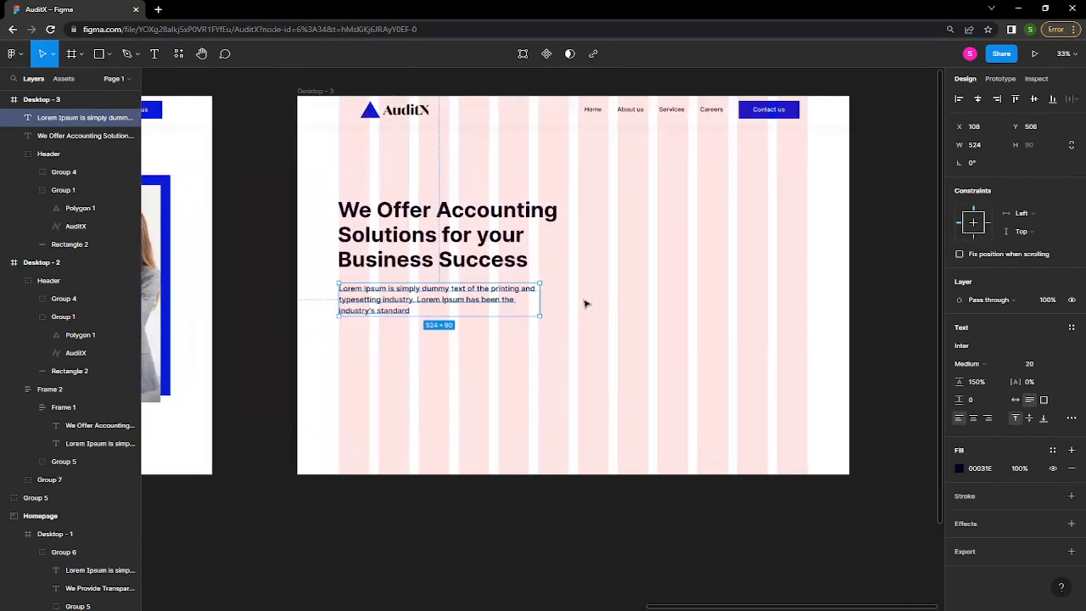
{"action": "scroll", "coordinate": [585, 303], "scroll_direction": "up", "scroll_amount": 1}
{"action": "scroll", "coordinate": [584, 303], "scroll_direction": "up", "scroll_amount": 1}
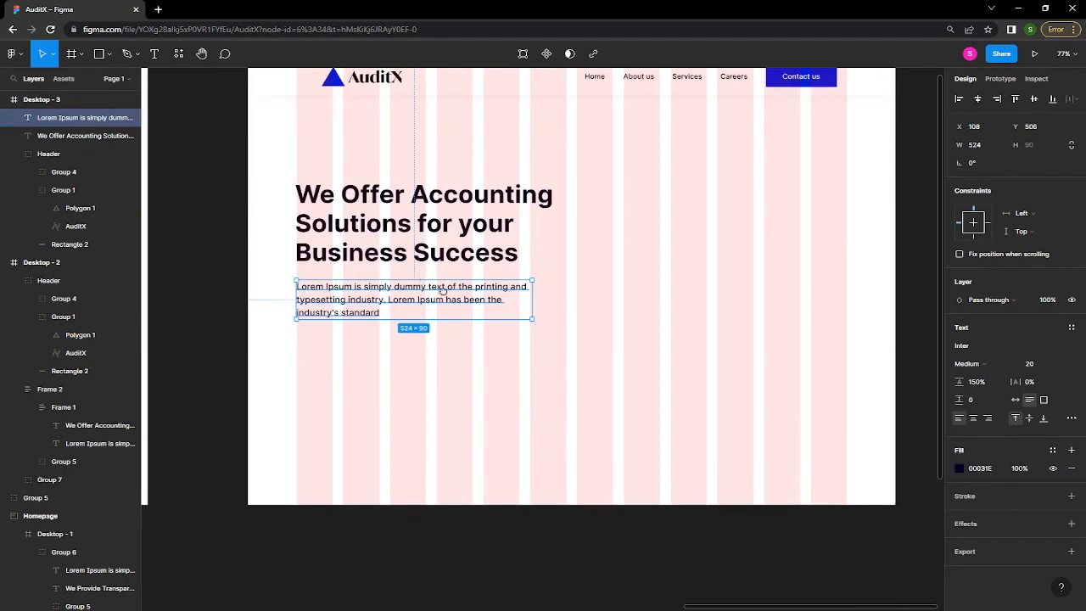
{"action": "left_click_drag", "start_coordinate": [442, 291], "coordinate": [512, 329]}
{"action": "scroll", "coordinate": [511, 329], "scroll_direction": "up", "scroll_amount": 3}
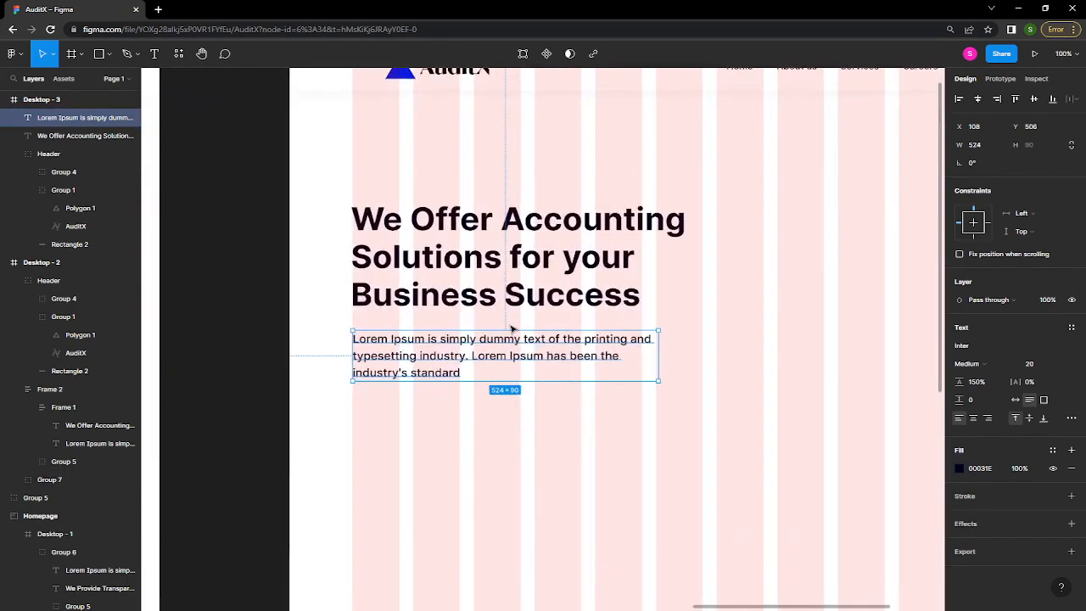
{"action": "left_click_drag", "start_coordinate": [521, 352], "coordinate": [519, 347]}
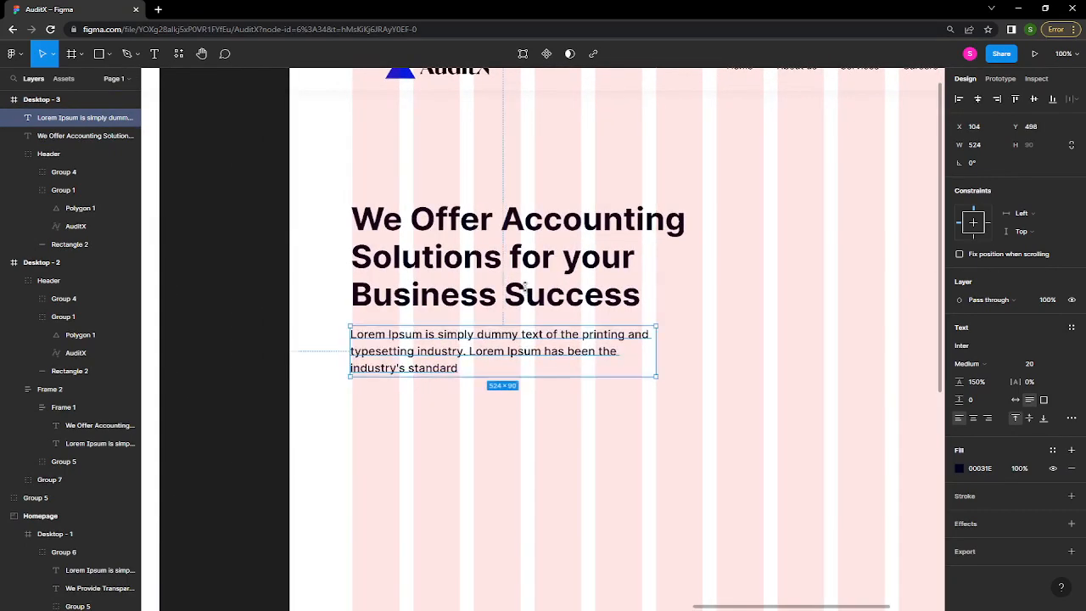
- Align the left edges of the headline and paragraph and shift both together to X 106
{"action": "left_click", "coordinate": [527, 292], "text": "shift"}
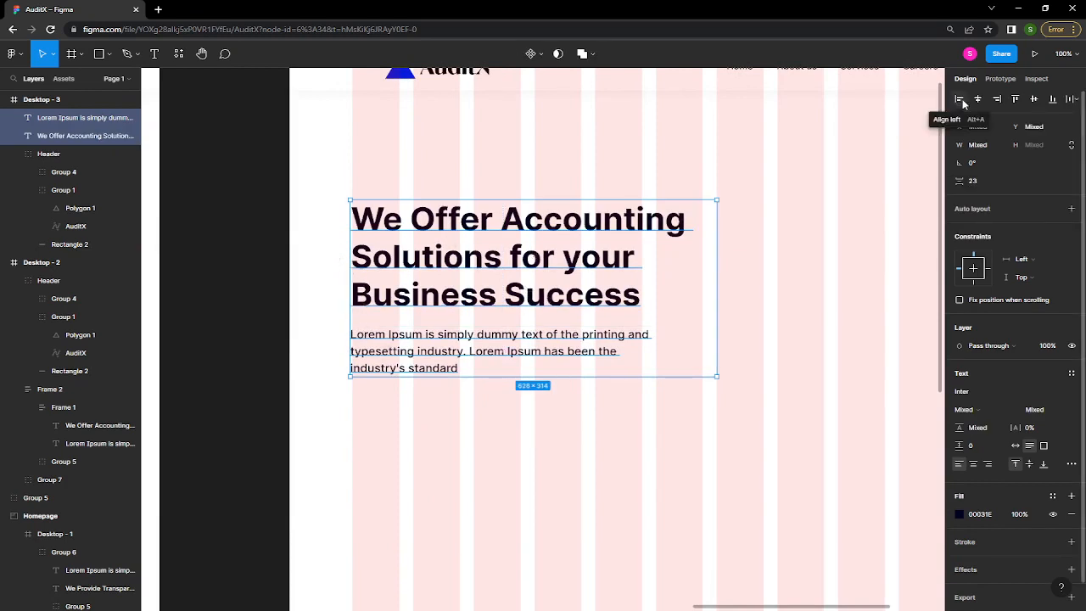
{"action": "left_click", "coordinate": [962, 100]}
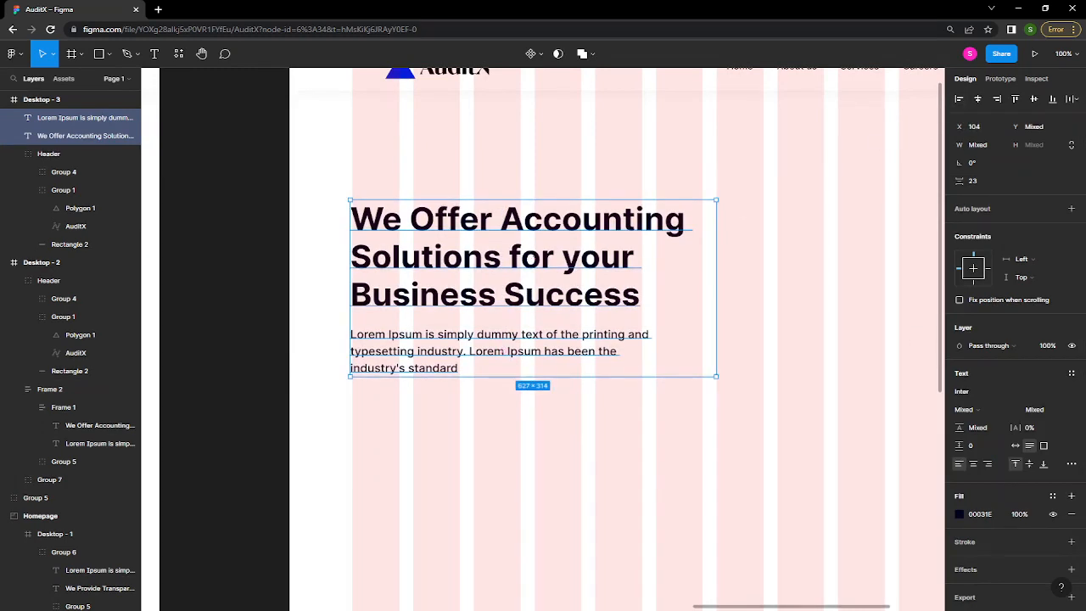
{"action": "left_click", "coordinate": [496, 299]}
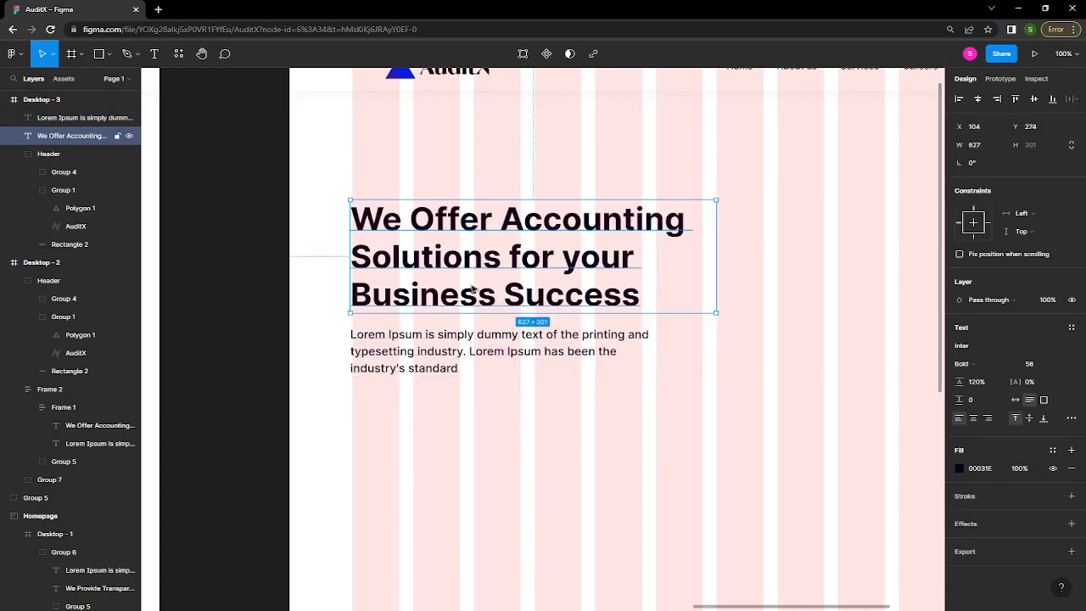
{"action": "left_click", "coordinate": [513, 357], "text": "shift"}
{"action": "key", "text": "Right"}
{"action": "key", "text": "Right"}
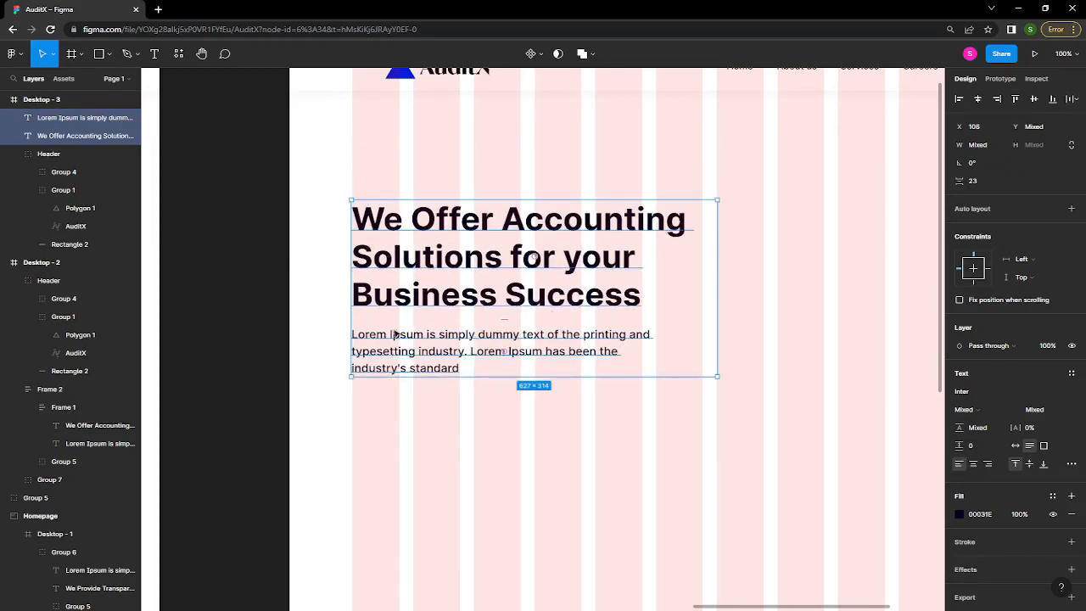
- Move the Contact us and Learn more button group up to just below the Desktop - 3 frame, still outside it
{"action": "scroll", "coordinate": [520, 448], "scroll_direction": "up", "scroll_amount": 1}
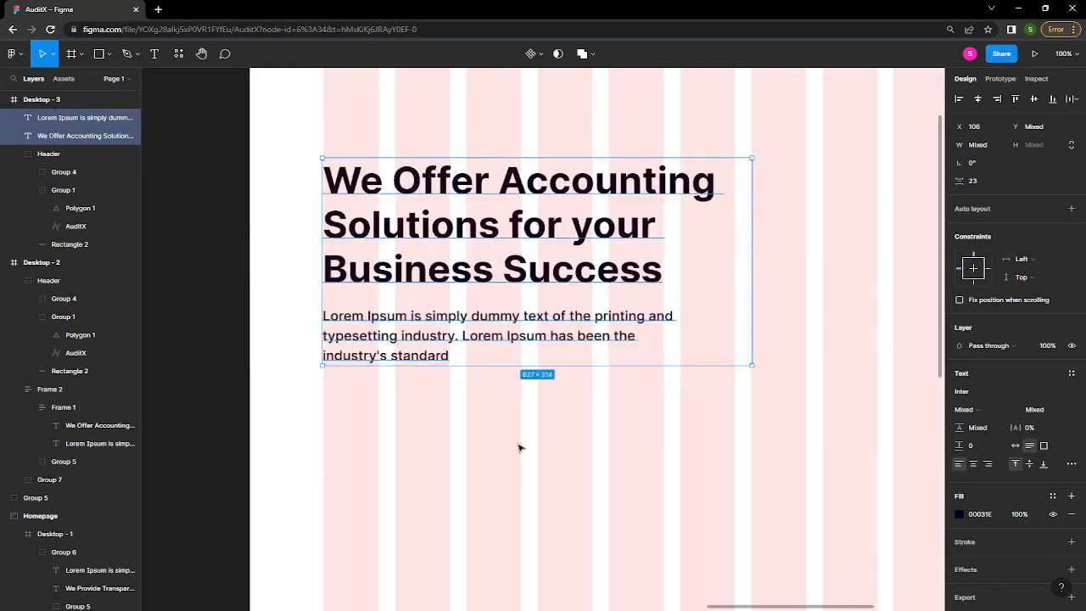
{"action": "scroll", "coordinate": [521, 448], "scroll_direction": "down", "scroll_amount": 5}
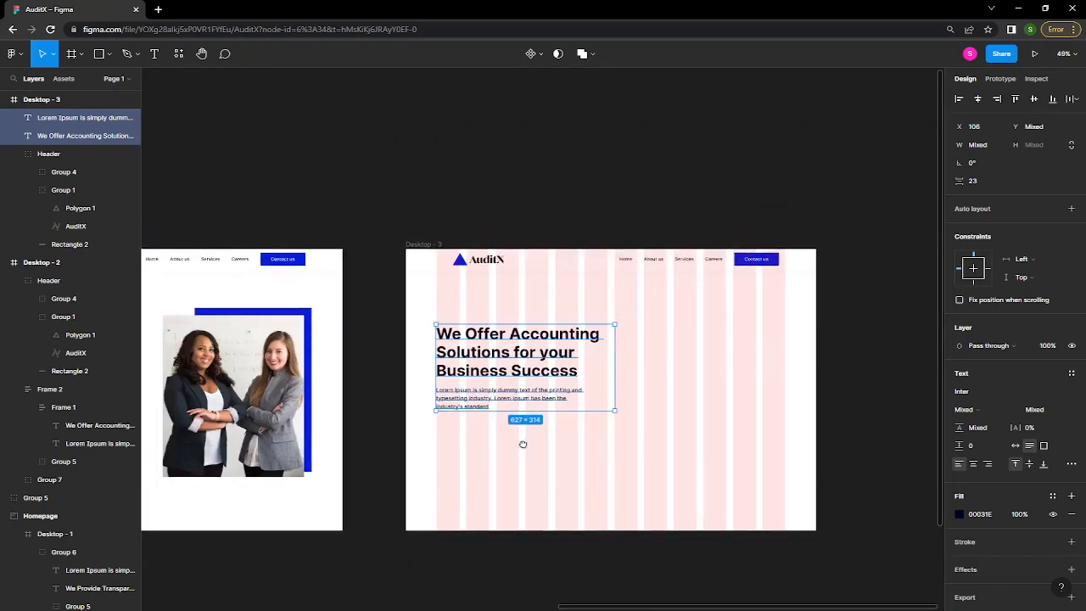
{"action": "left_click_drag", "start_coordinate": [523, 444], "coordinate": [664, 286]}
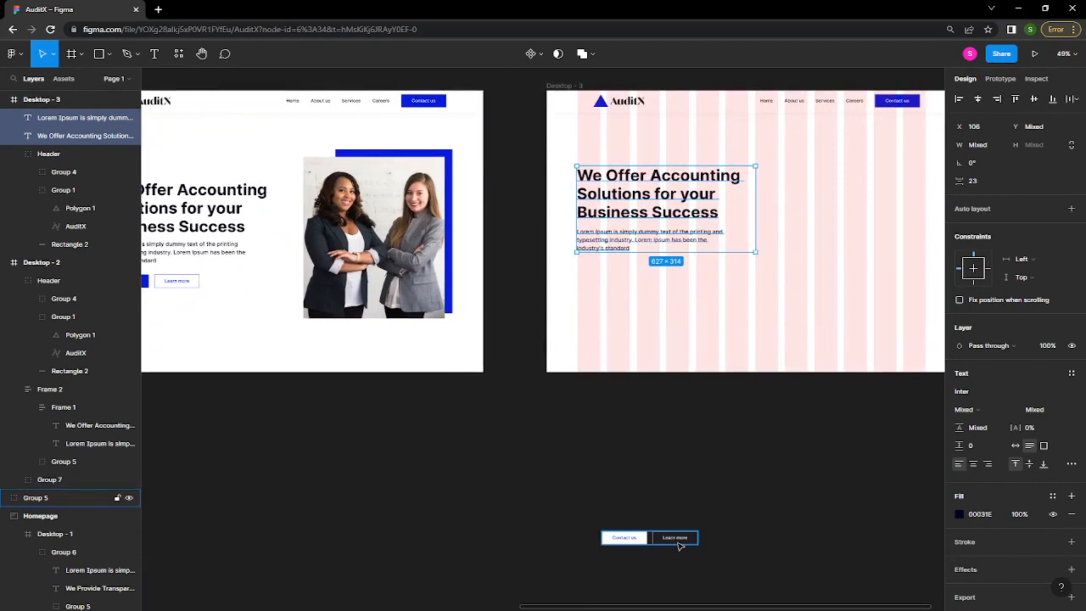
{"action": "left_click_drag", "start_coordinate": [675, 537], "coordinate": [697, 378]}
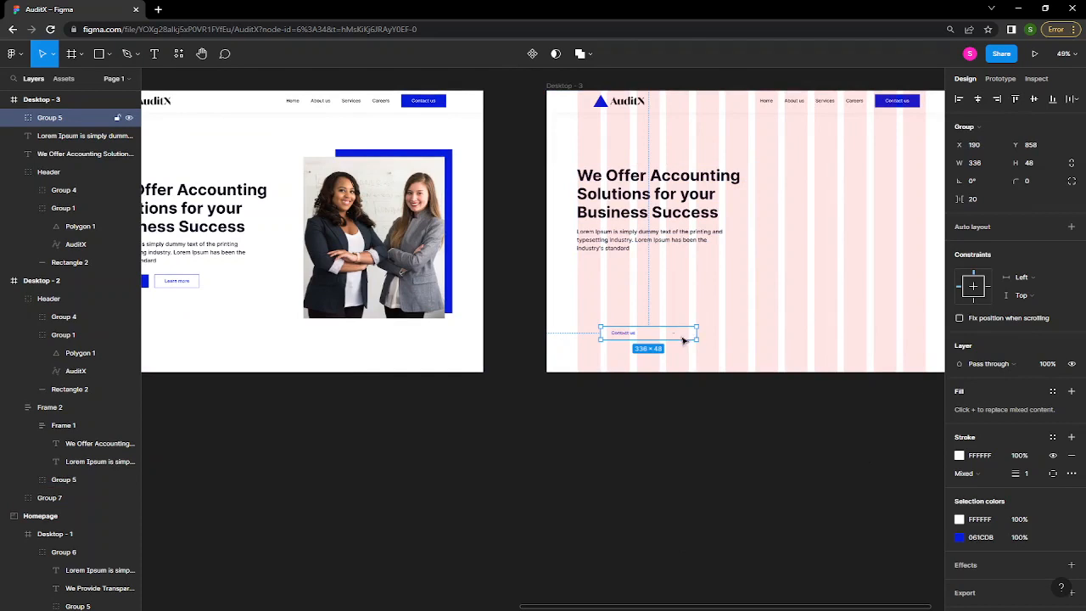
{"action": "left_click_drag", "start_coordinate": [677, 338], "coordinate": [668, 413]}
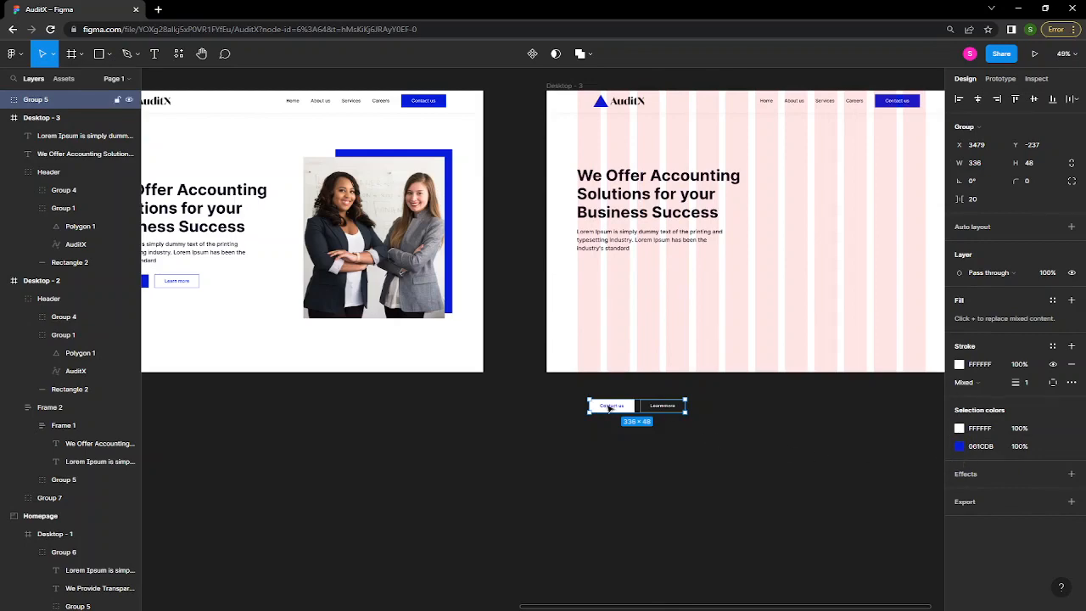
- Copy the button group's blue 061CDB and temporarily recolour the Contact us label dark red 660B0B
{"action": "scroll", "coordinate": [628, 412], "scroll_direction": "down", "scroll_amount": 2}
{"action": "scroll", "coordinate": [615, 409], "scroll_direction": "up", "scroll_amount": 5}
{"action": "scroll", "coordinate": [609, 408], "scroll_direction": "up", "scroll_amount": 8}
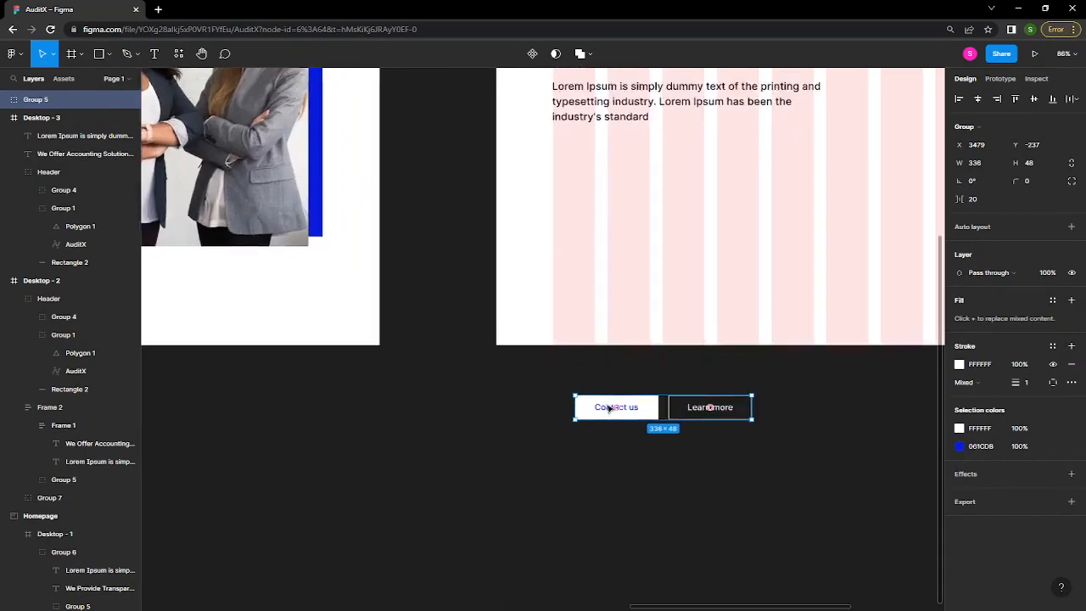
{"action": "left_click_drag", "start_coordinate": [782, 424], "coordinate": [584, 401]}
{"action": "scroll", "coordinate": [638, 414], "scroll_direction": "up", "scroll_amount": 1}
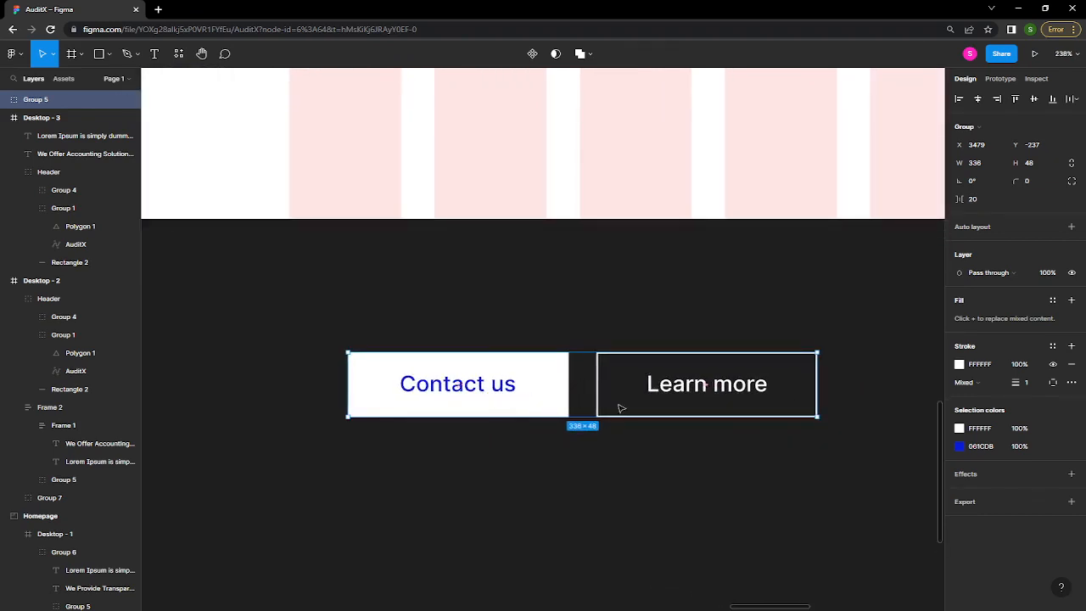
{"action": "left_click", "coordinate": [982, 447]}
{"action": "key", "text": "ctrl+c"}
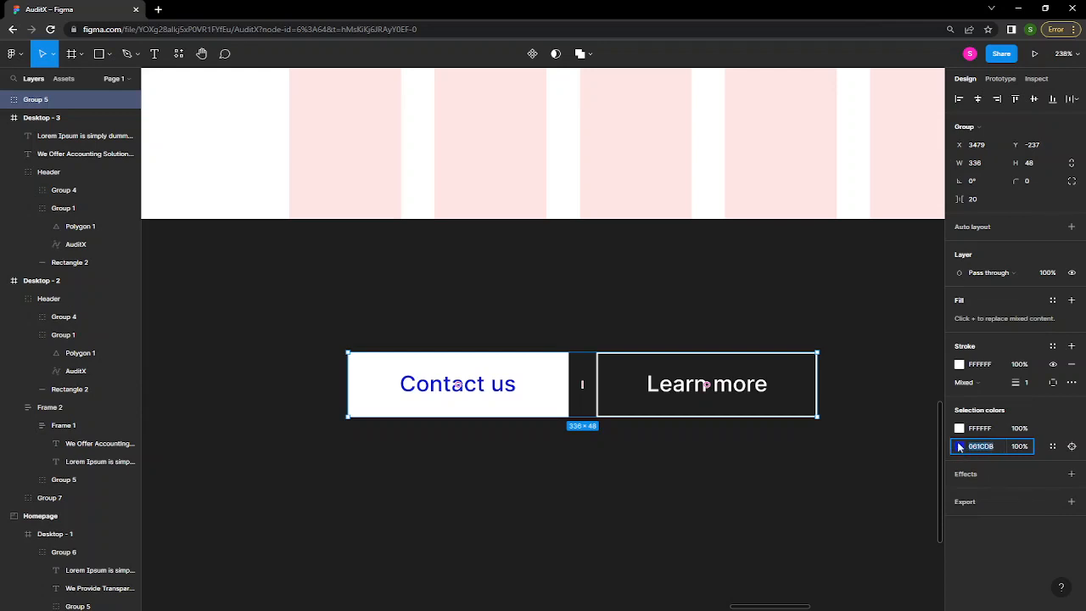
{"action": "left_click", "coordinate": [959, 448]}
{"action": "left_click_drag", "start_coordinate": [882, 387], "coordinate": [886, 372]}
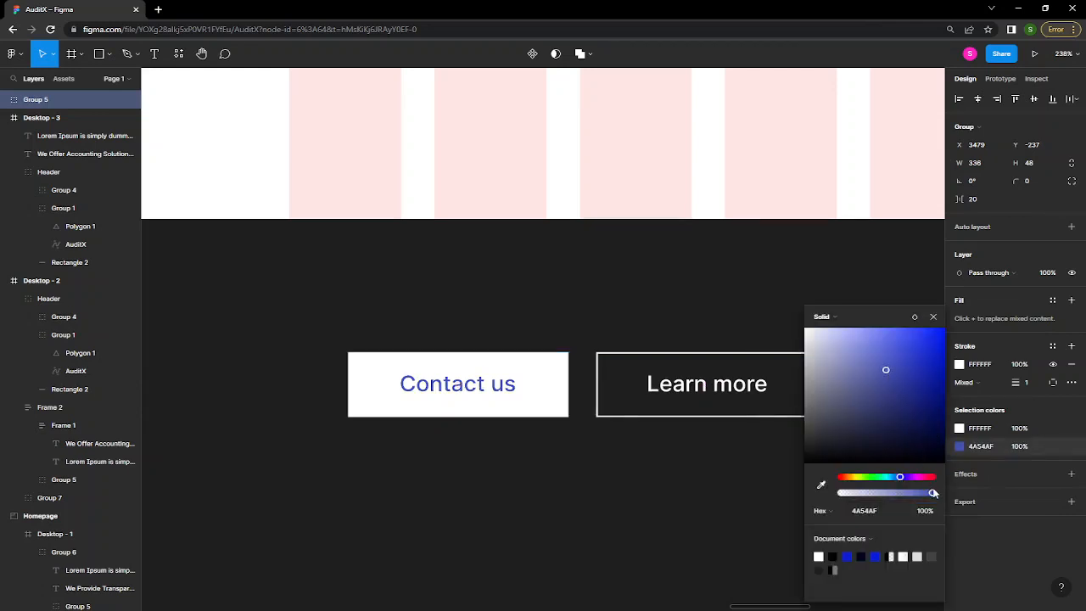
{"action": "left_click_drag", "start_coordinate": [900, 477], "coordinate": [840, 477]}
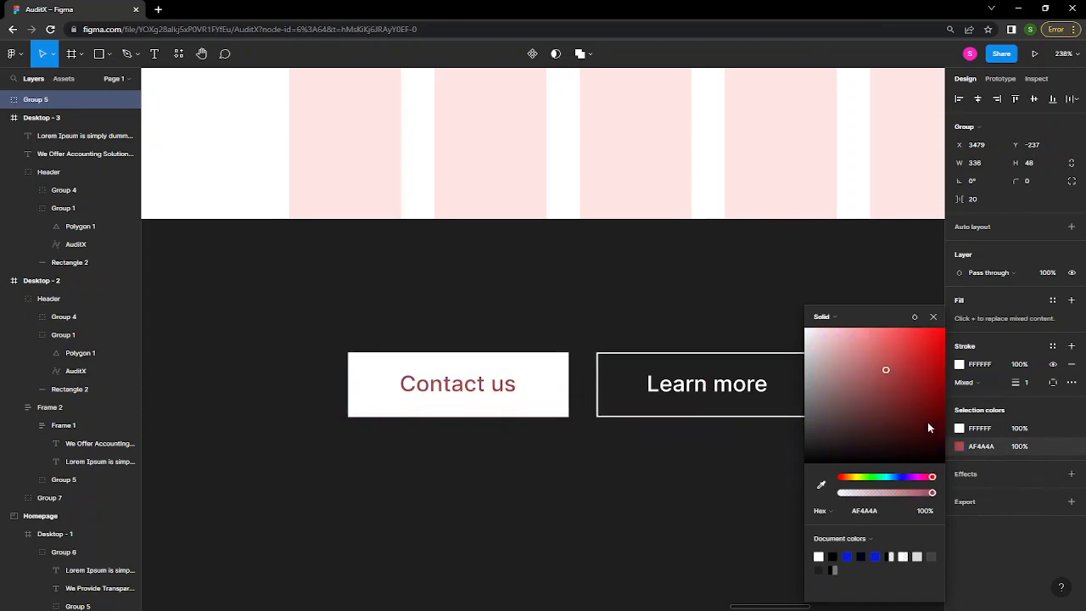
{"action": "left_click", "coordinate": [930, 411]}
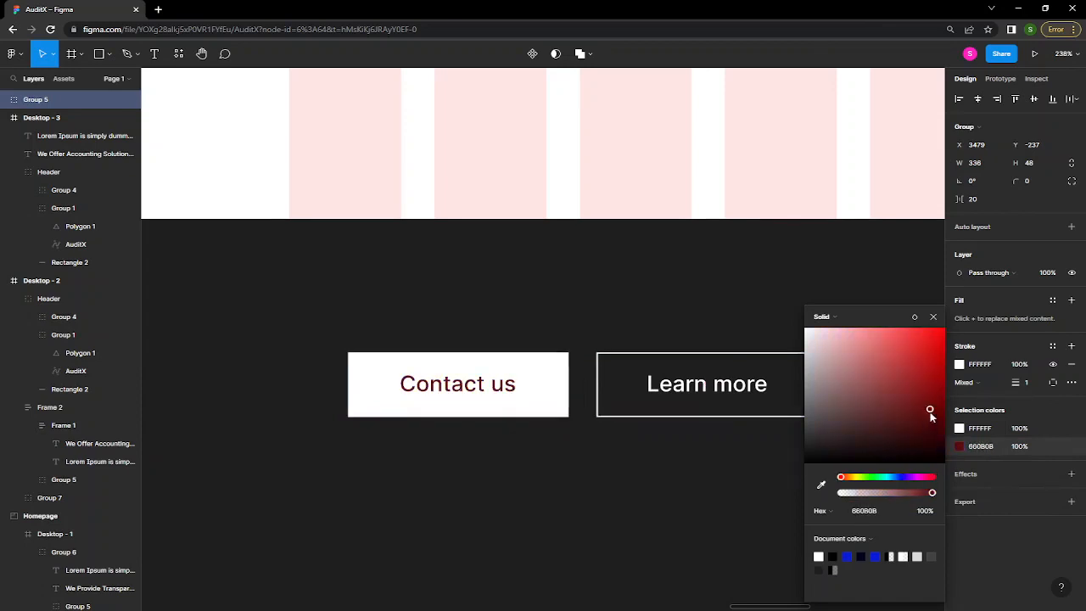
- Replace the button group's white FFFFFF selection colour with the copied blue 061CDB
{"action": "left_click", "coordinate": [985, 431]}
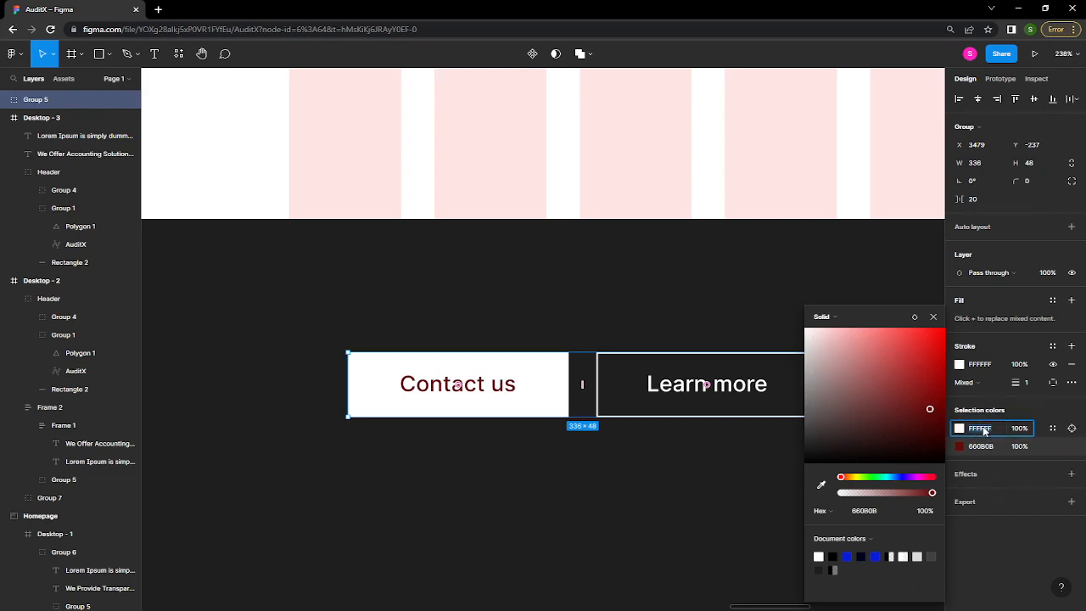
{"action": "key", "text": "ctrl+v"}
{"action": "key", "text": "Return"}
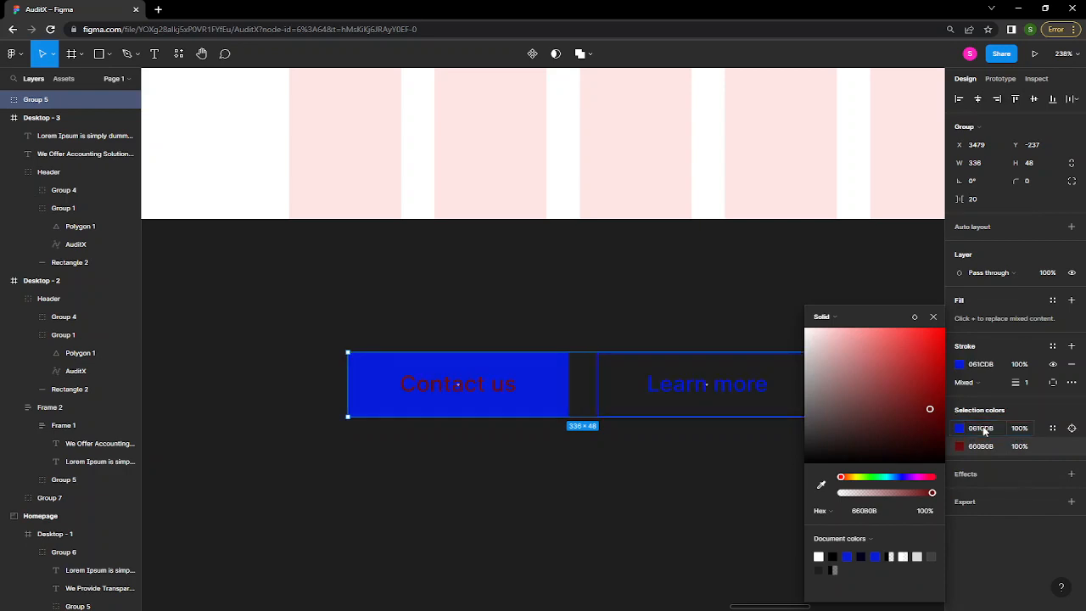
- Set the fill of the Contact us label inside the blue button to white FFFFFF
{"action": "left_click", "coordinate": [504, 393], "text": "ctrl"}
{"action": "left_click", "coordinate": [554, 453]}
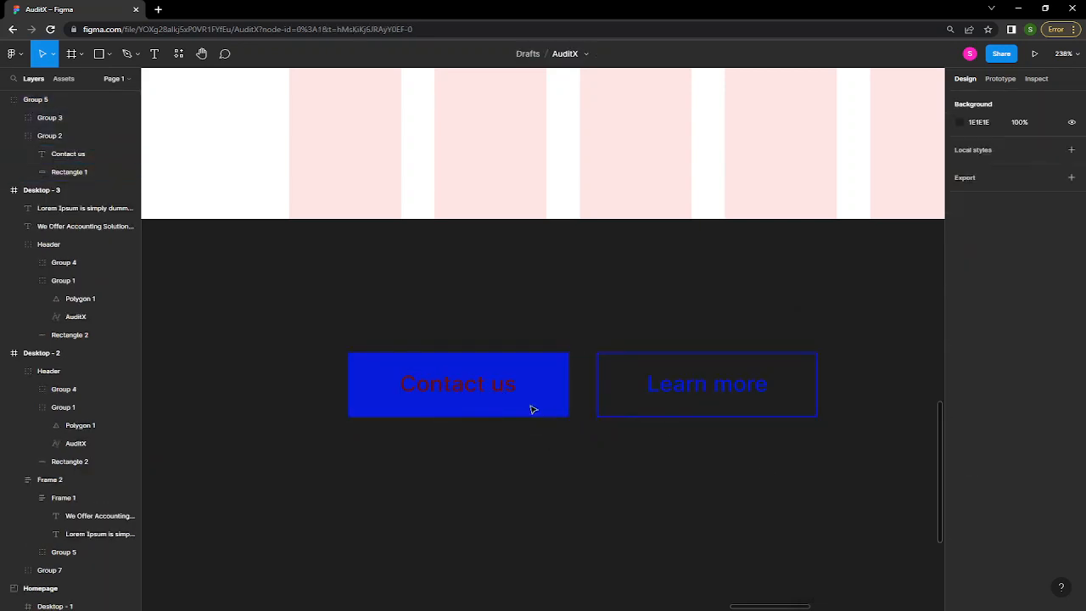
{"action": "left_click", "coordinate": [454, 392]}
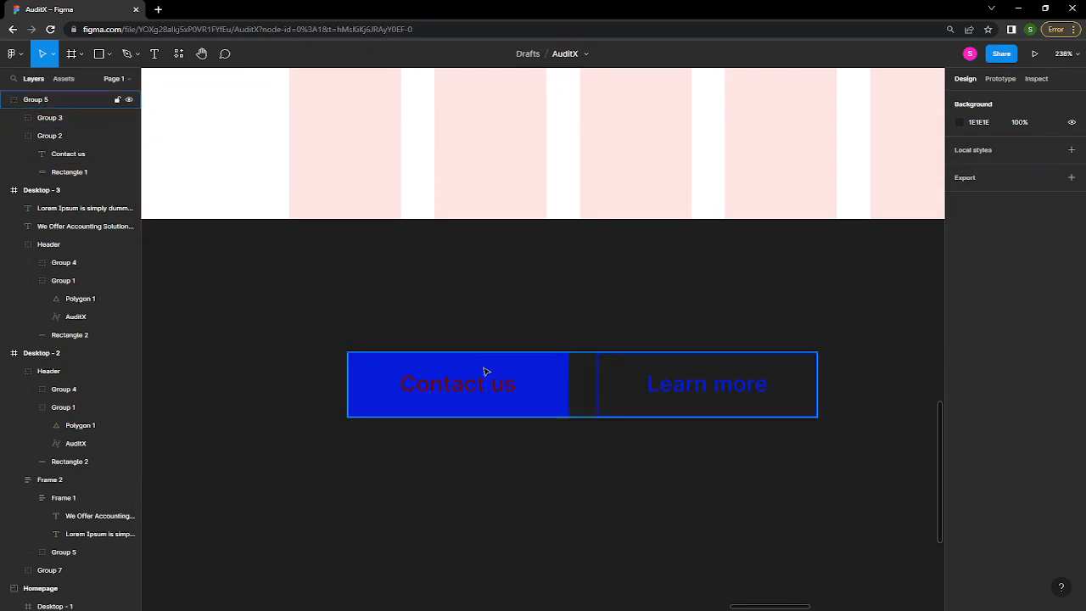
{"action": "scroll", "coordinate": [488, 374], "scroll_direction": "up", "scroll_amount": 3}
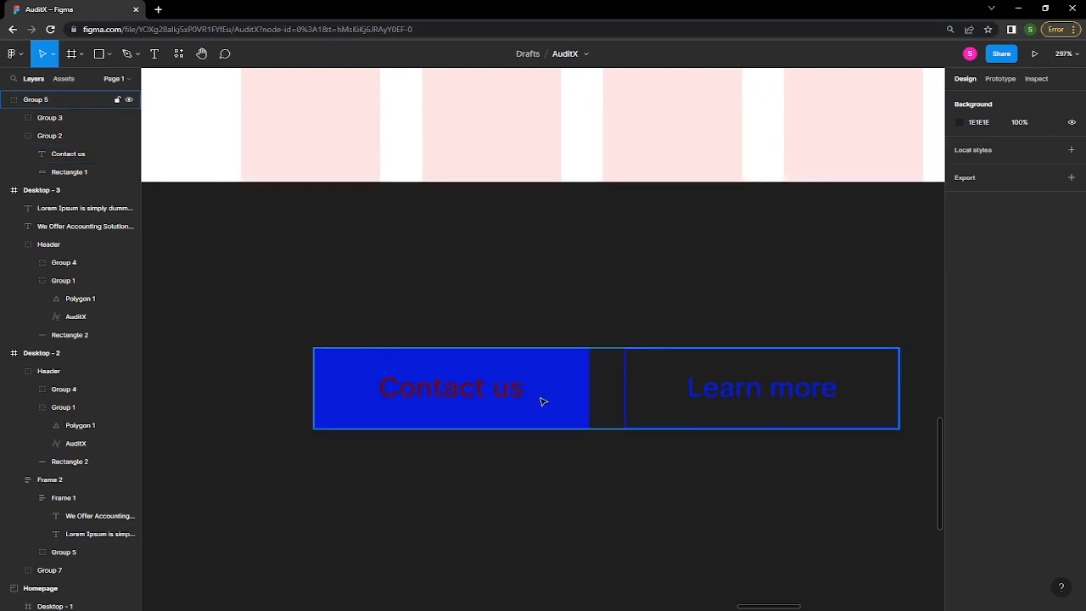
{"action": "scroll", "coordinate": [509, 391], "scroll_direction": "right", "scroll_amount": 2}
{"action": "scroll", "coordinate": [395, 367], "scroll_direction": "up", "scroll_amount": 3}
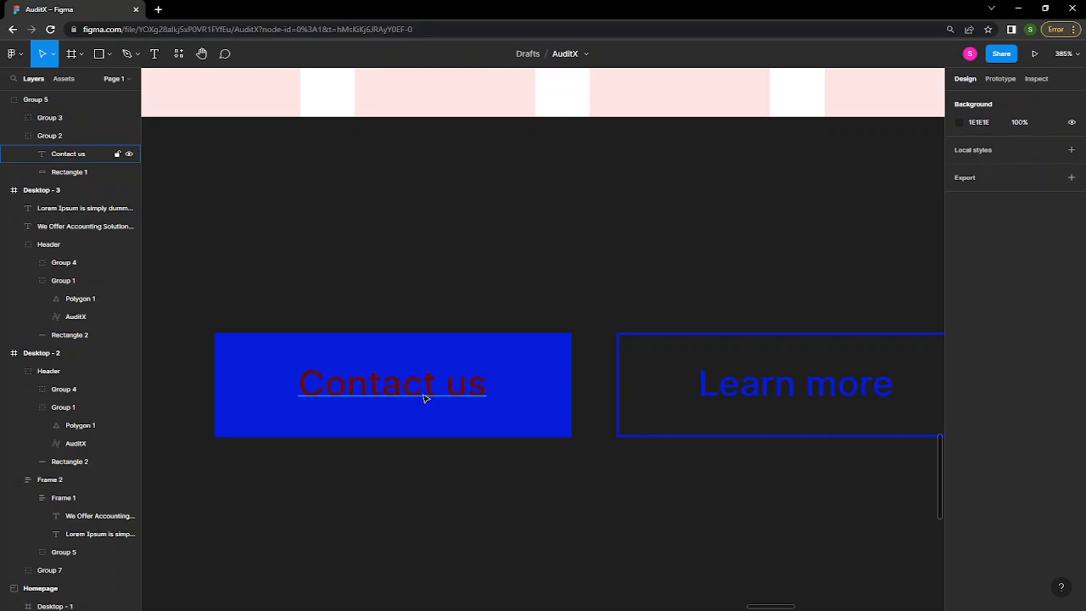
{"action": "left_click", "coordinate": [426, 398]}
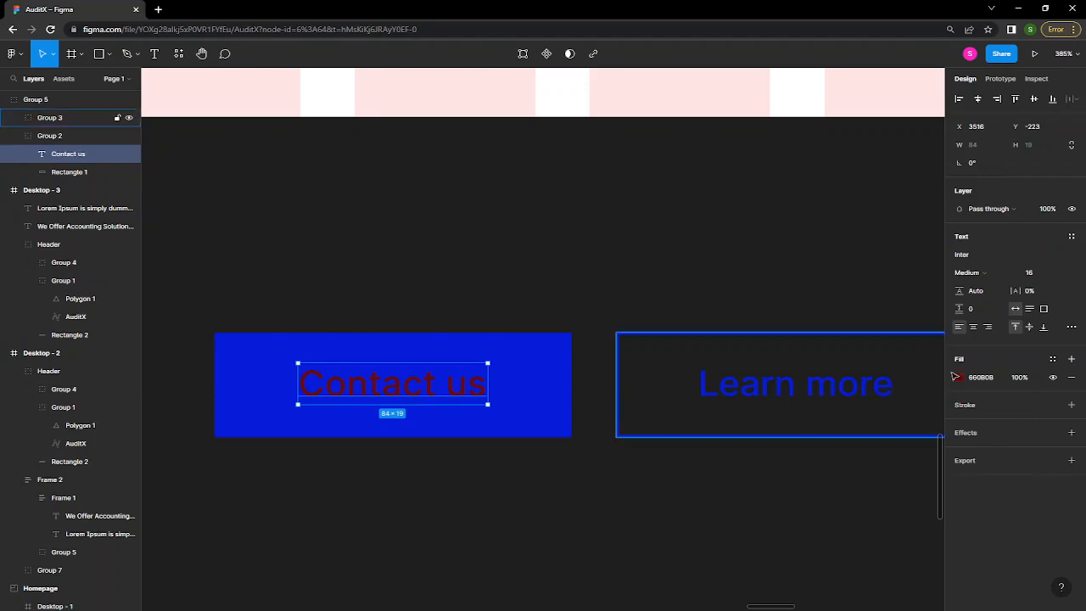
{"action": "left_click", "coordinate": [986, 381]}
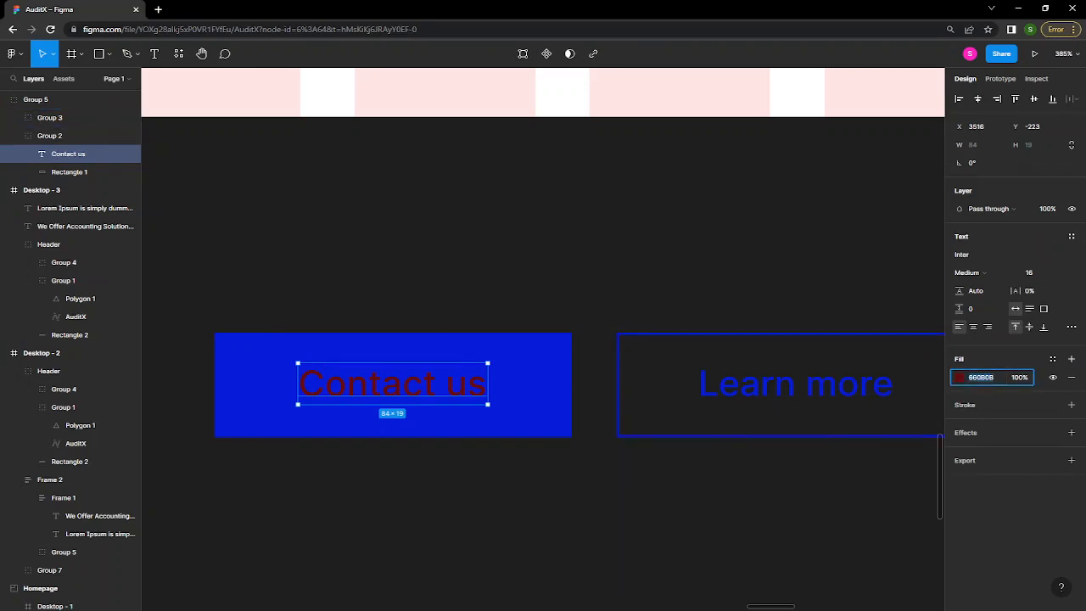
{"action": "key", "text": "alt+Tab"}
{"action": "left_click", "coordinate": [979, 380]}
{"action": "type", "text": "white"}
{"action": "key", "text": "Return"}
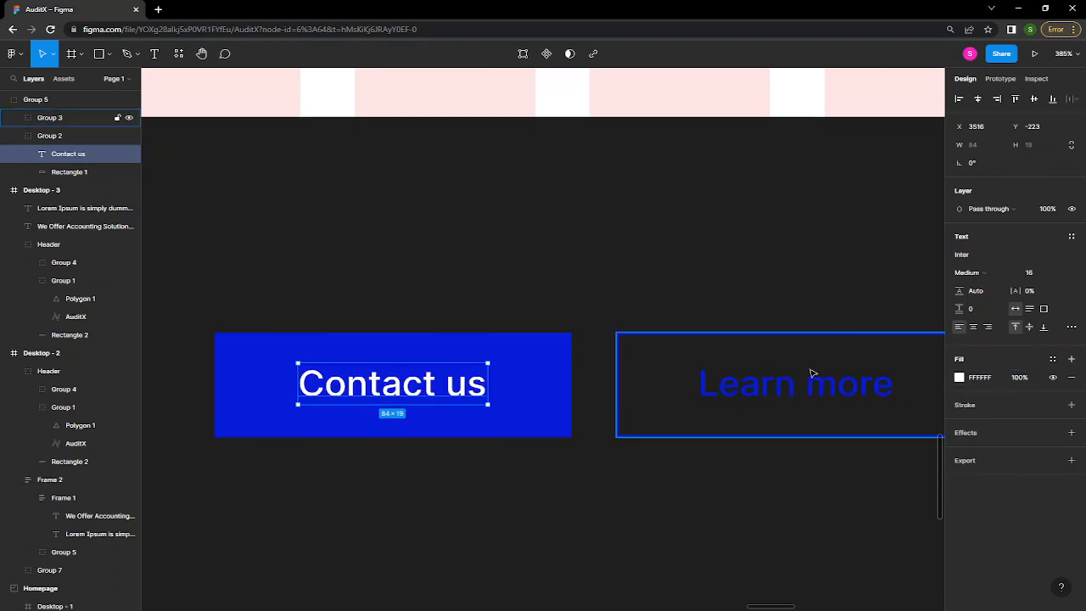
{"action": "left_click", "coordinate": [789, 259]}
- Move the recoloured button group into Desktop - 3 below the paragraph, at X 108, Y 630
{"action": "scroll", "coordinate": [751, 509], "scroll_direction": "down", "scroll_amount": 5}
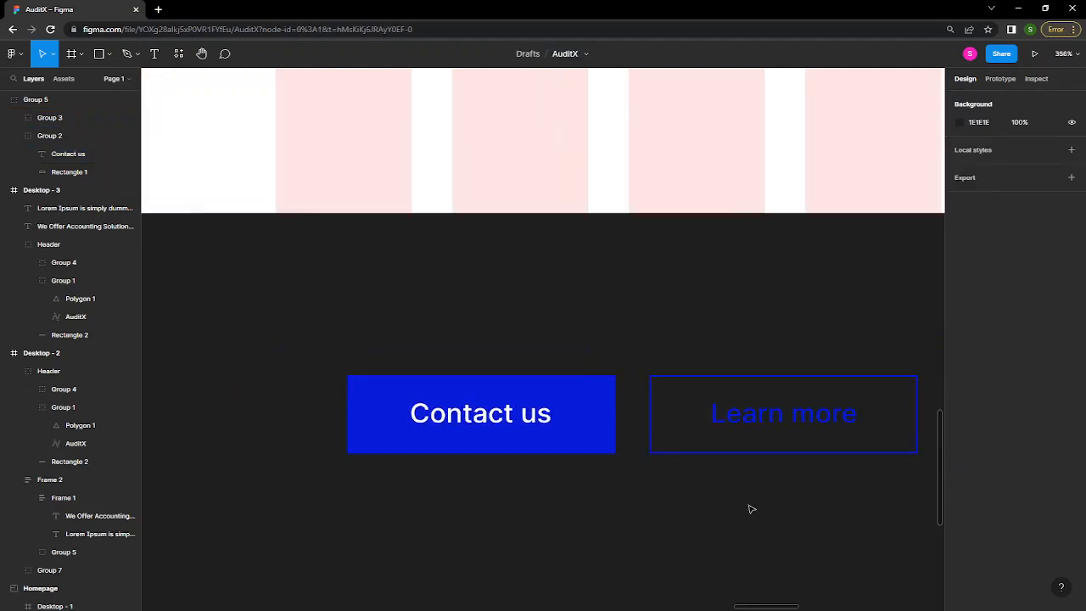
{"action": "scroll", "coordinate": [751, 509], "scroll_direction": "down", "scroll_amount": 5}
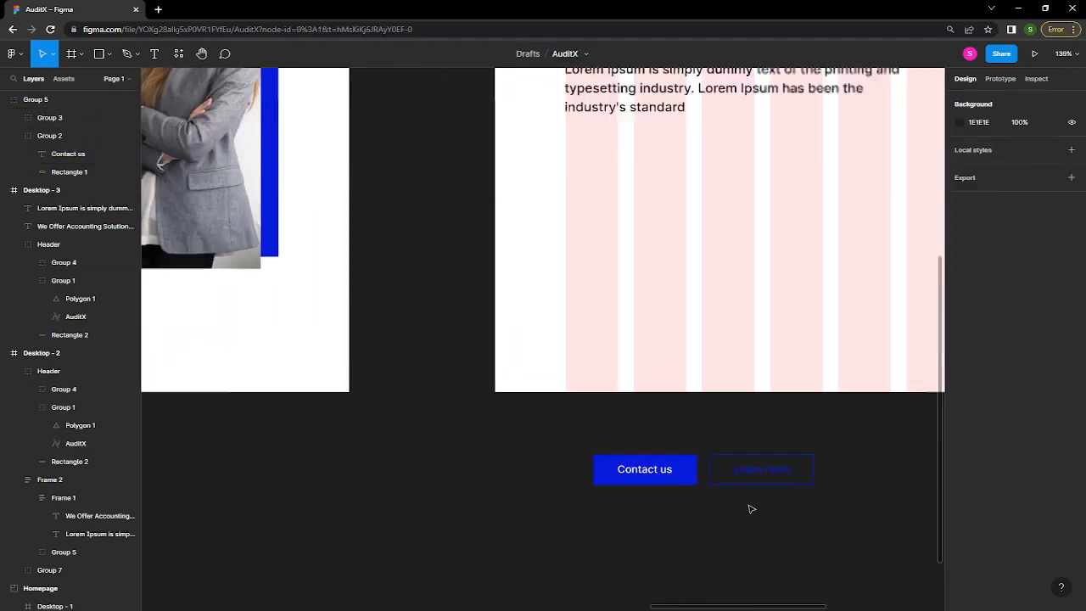
{"action": "left_click_drag", "start_coordinate": [750, 487], "coordinate": [730, 253]}
{"action": "left_click_drag", "start_coordinate": [836, 277], "coordinate": [691, 351]}
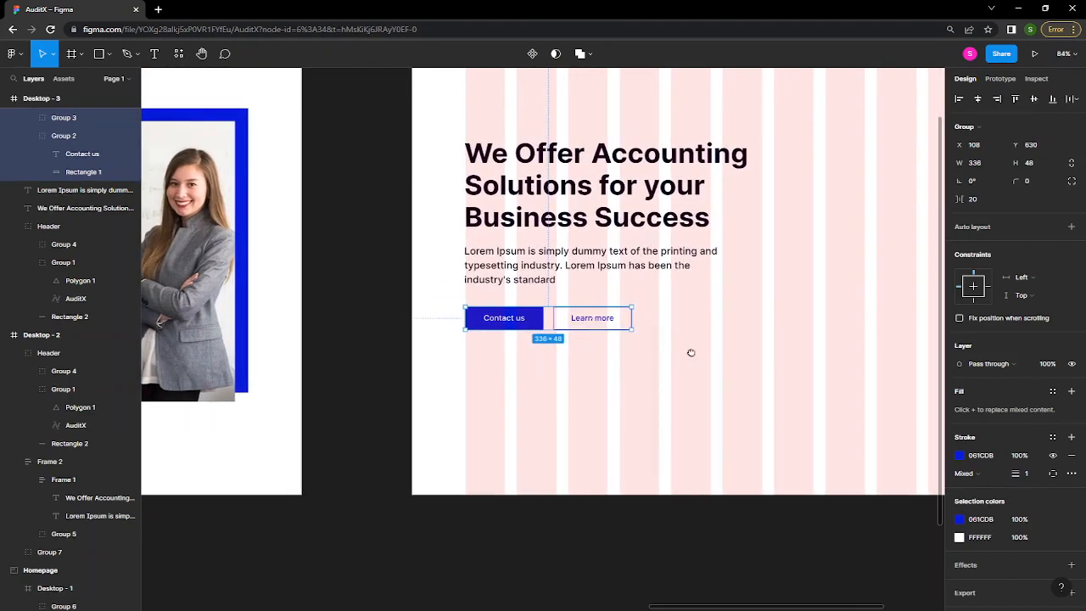
- Combine the Desktop - 3 headline and paragraph into one vertical auto layout frame
{"action": "left_click_drag", "start_coordinate": [711, 278], "coordinate": [507, 347]}
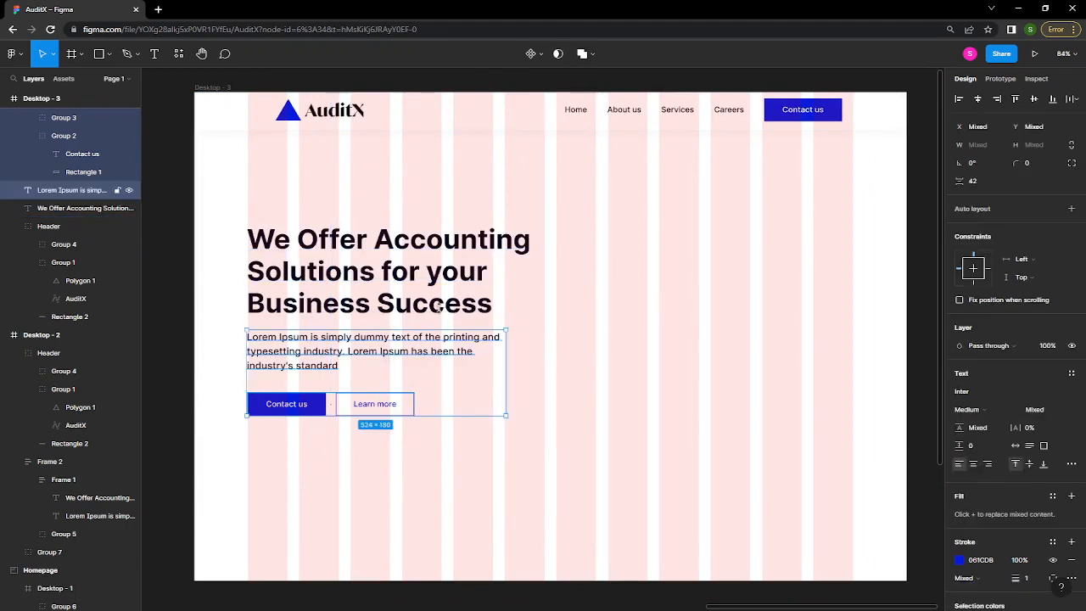
{"action": "left_click", "coordinate": [407, 298]}
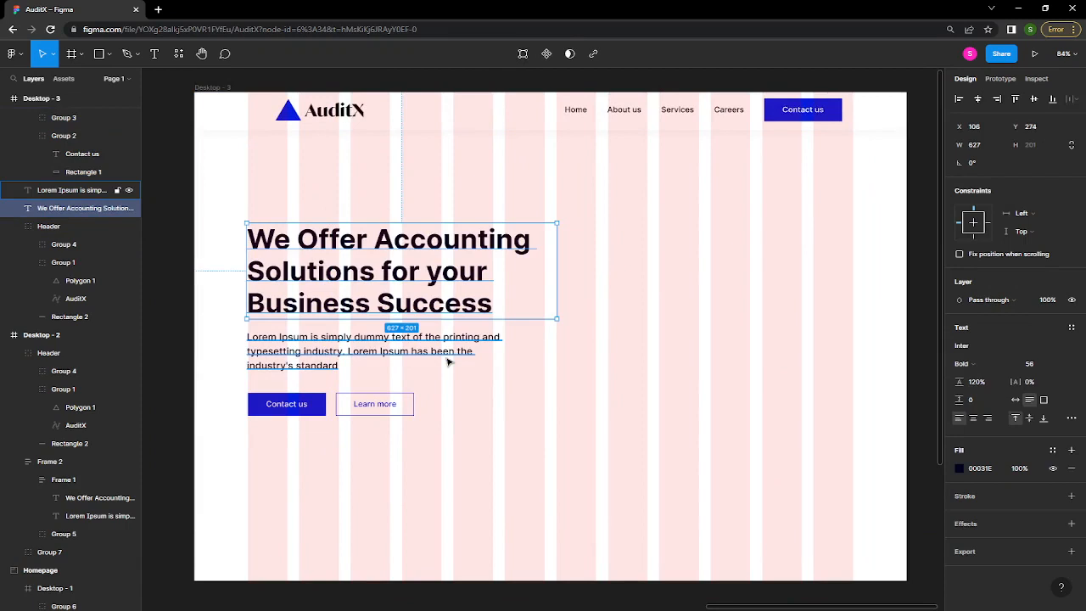
{"action": "left_click", "coordinate": [450, 362], "text": "shift"}
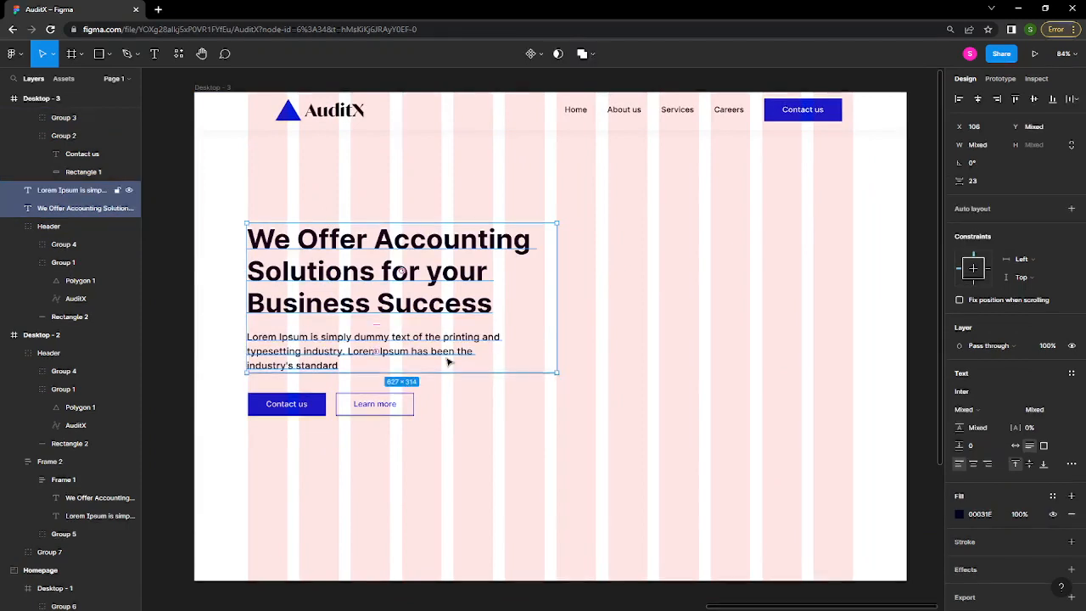
{"action": "key", "text": "shift+a"}
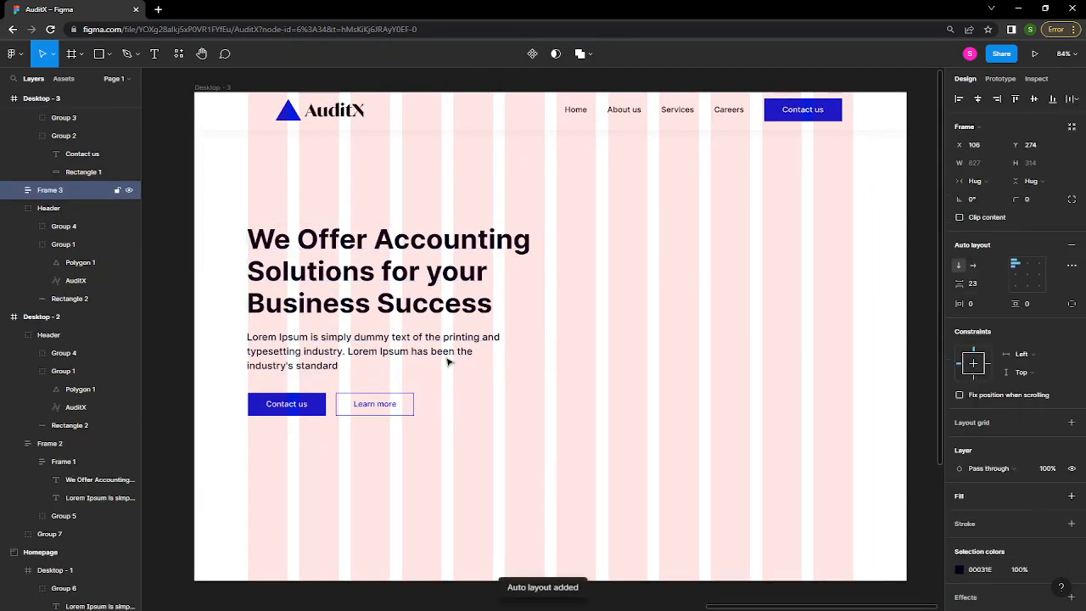
- Group the headline and paragraph frame with the buttons and shift the group to X 108 on the column grid
{"action": "left_click", "coordinate": [392, 417], "text": "shift"}
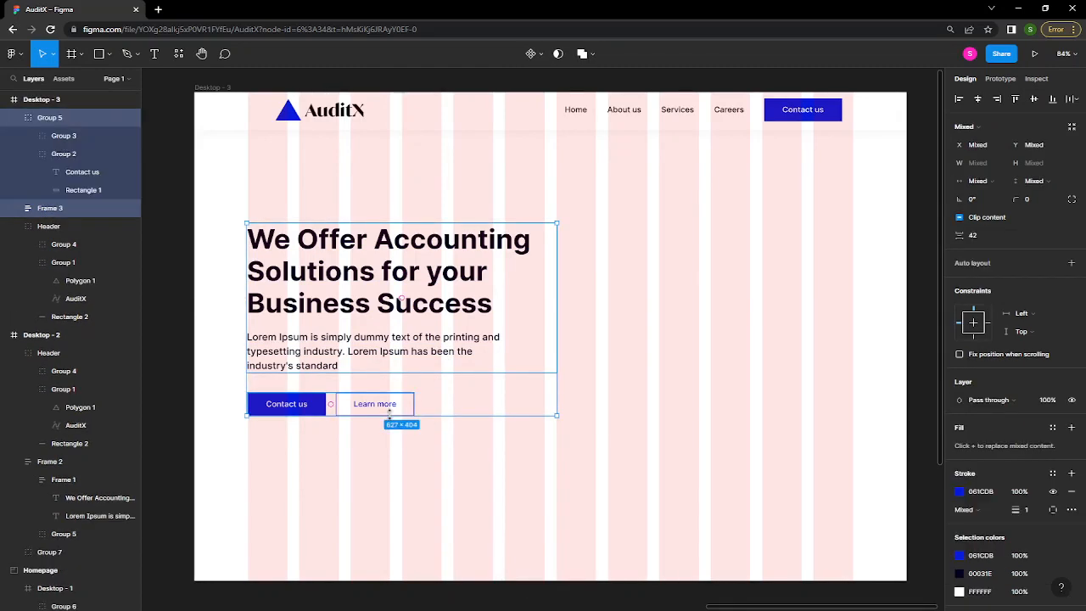
{"action": "key", "text": "ctrl+g"}
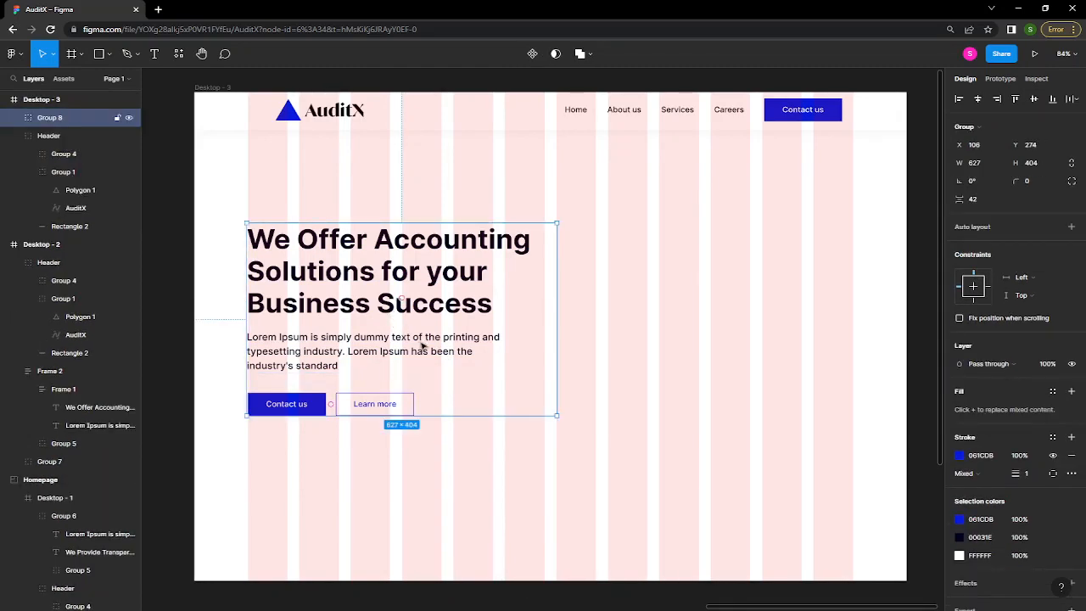
{"action": "left_click_drag", "start_coordinate": [421, 347], "coordinate": [423, 347]}
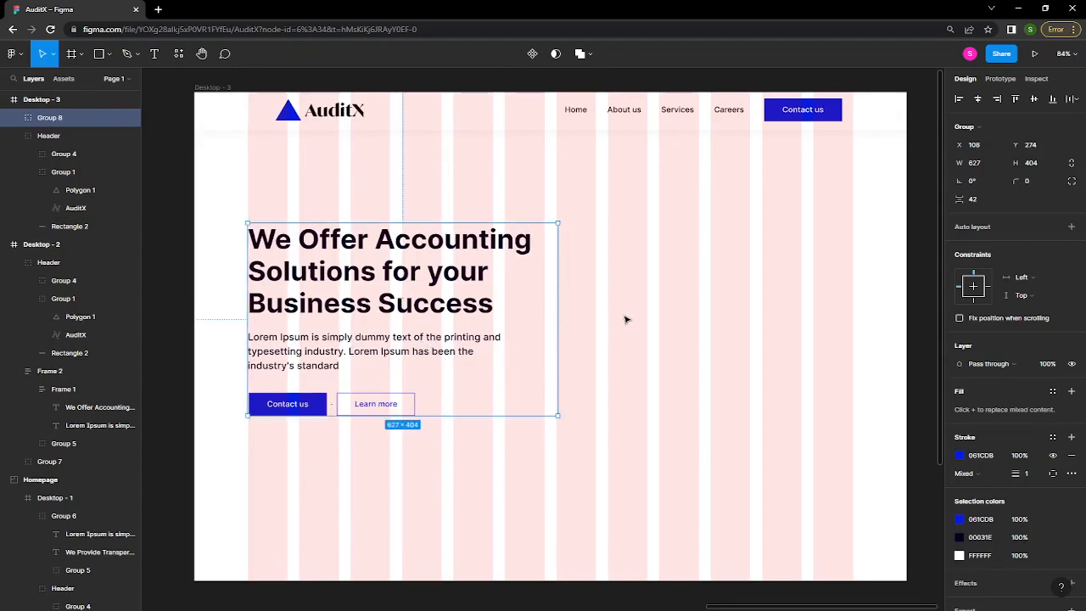
{"action": "scroll", "coordinate": [644, 359], "scroll_direction": "down", "scroll_amount": 5}
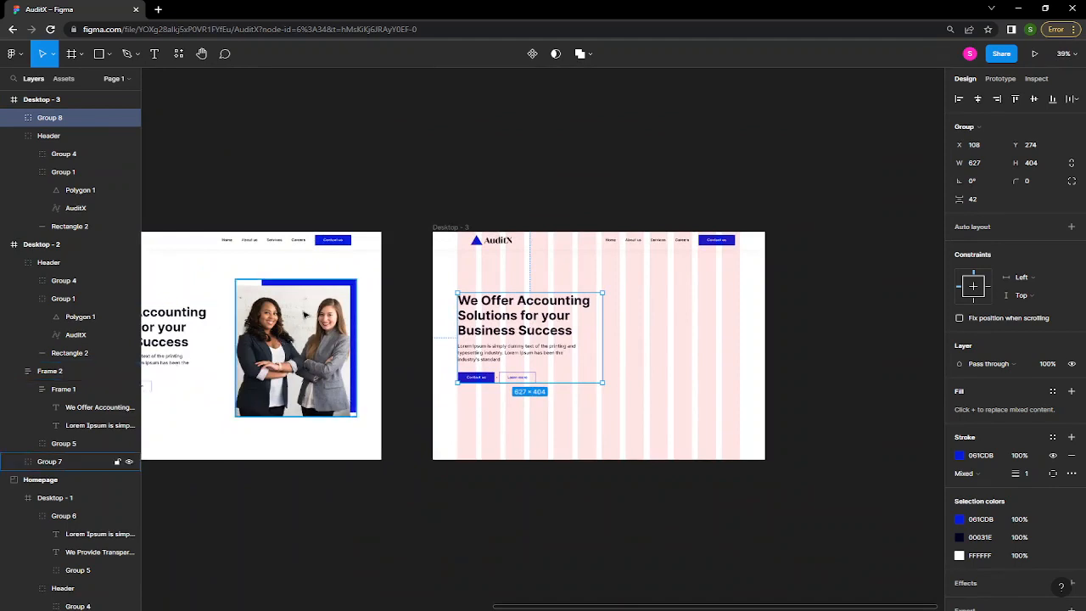
{"action": "scroll", "coordinate": [289, 348], "scroll_direction": "left", "scroll_amount": 3}
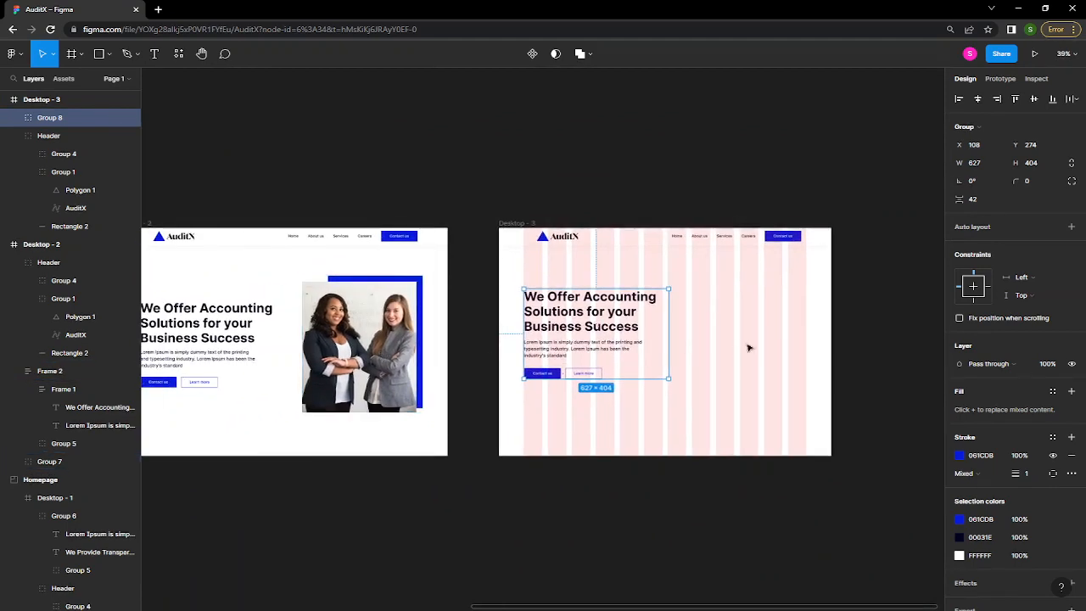
{"action": "scroll", "coordinate": [786, 323], "scroll_direction": "right", "scroll_amount": 1}
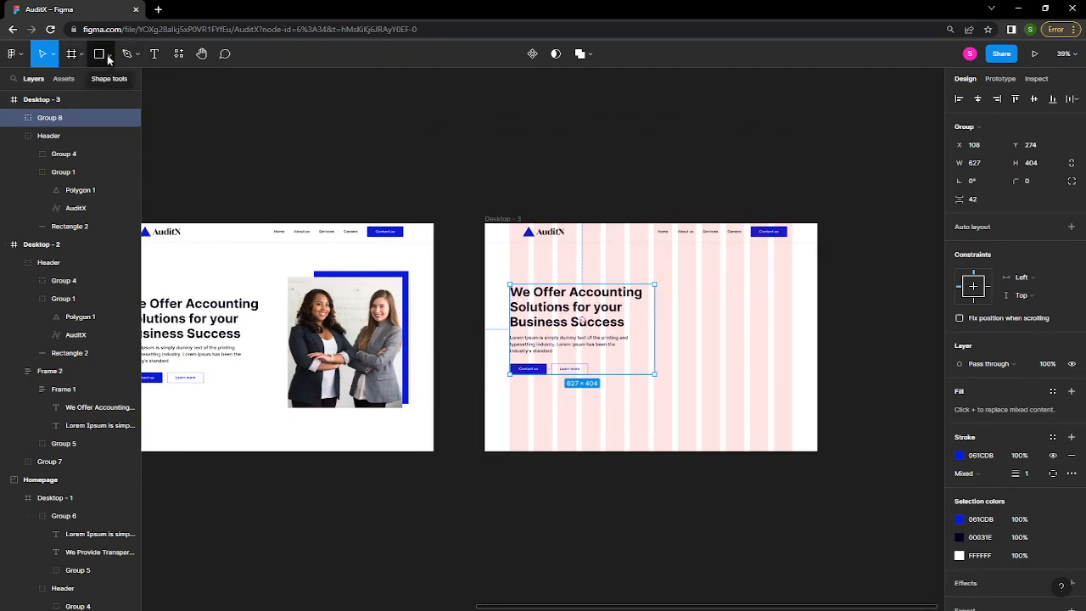
{"action": "scroll", "coordinate": [730, 314], "scroll_direction": "right", "scroll_amount": 3}
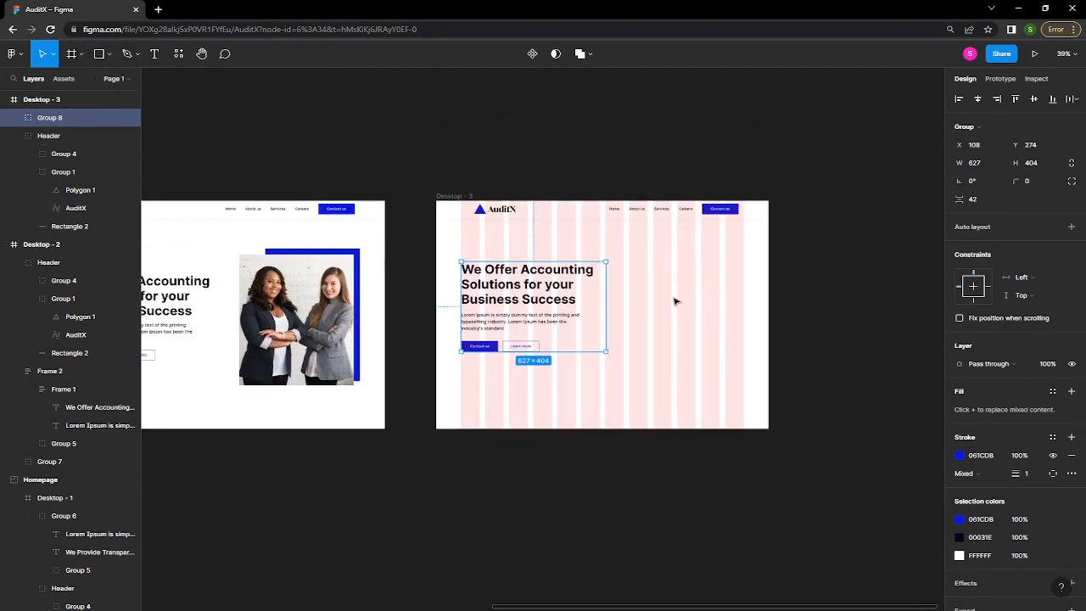
{"action": "scroll", "coordinate": [675, 302], "scroll_direction": "up", "scroll_amount": 5}
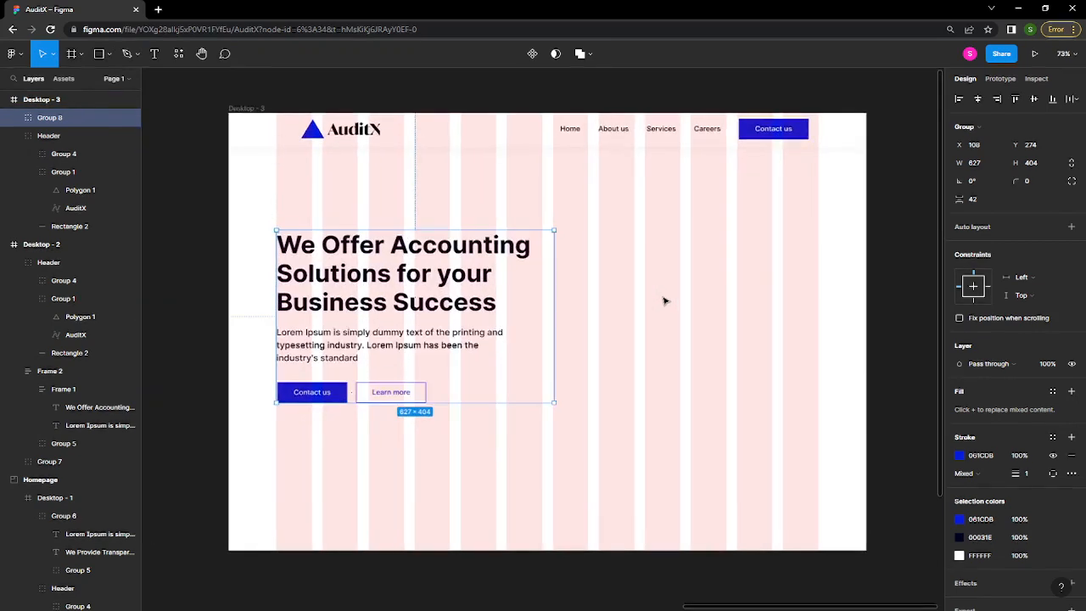
- Draw a 392 × 453 rectangle in Desktop - 3 beside the text block, spanning the last four grid columns, at X 940, Y 249
{"action": "scroll", "coordinate": [665, 300], "scroll_direction": "right", "scroll_amount": 2}
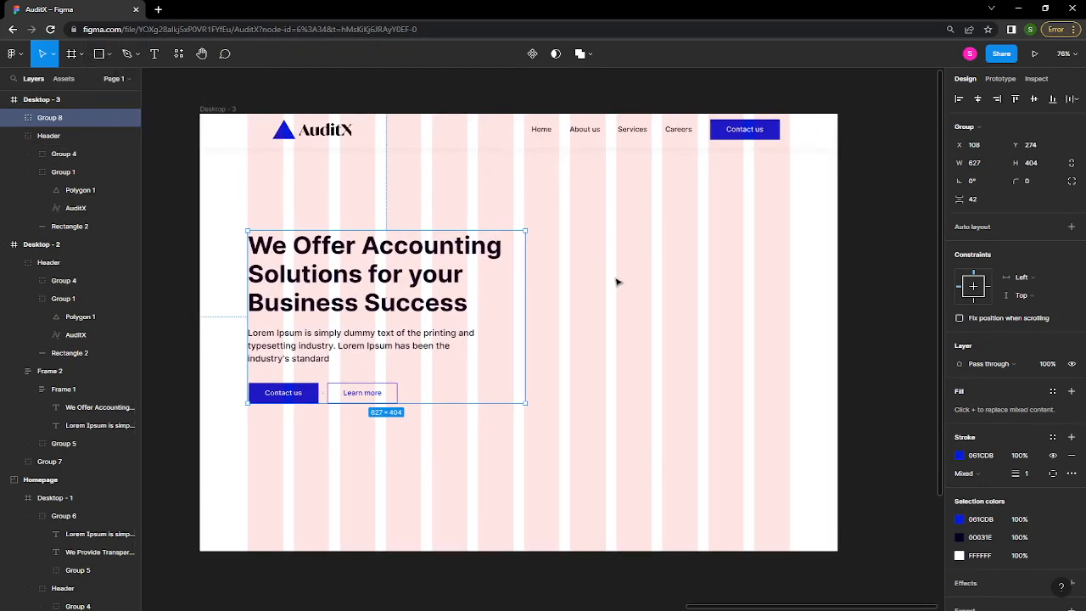
{"action": "key", "text": "r"}
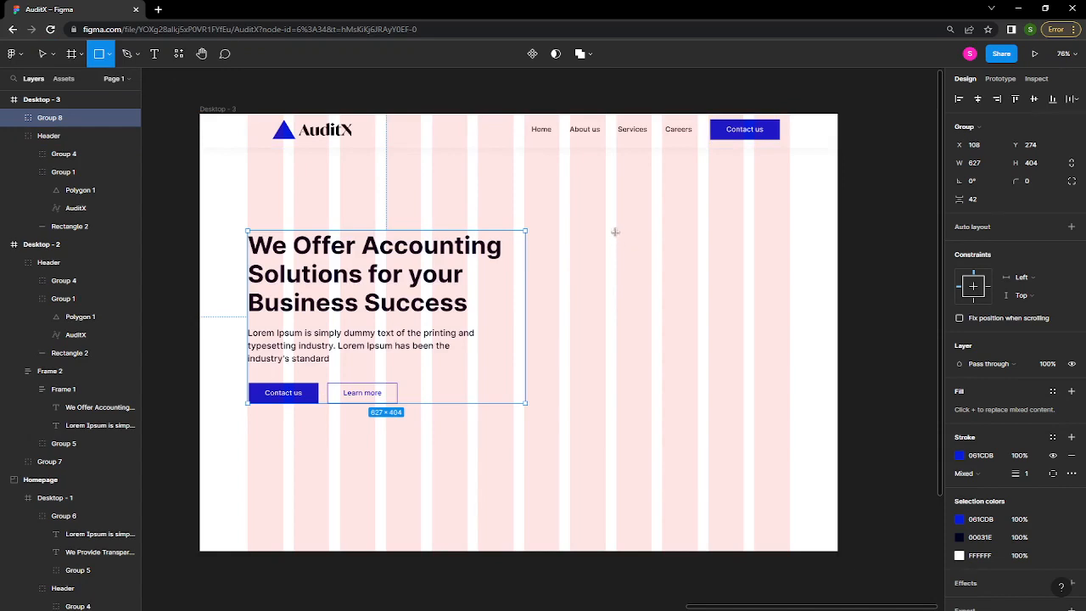
{"action": "left_click_drag", "start_coordinate": [617, 230], "coordinate": [790, 428]}
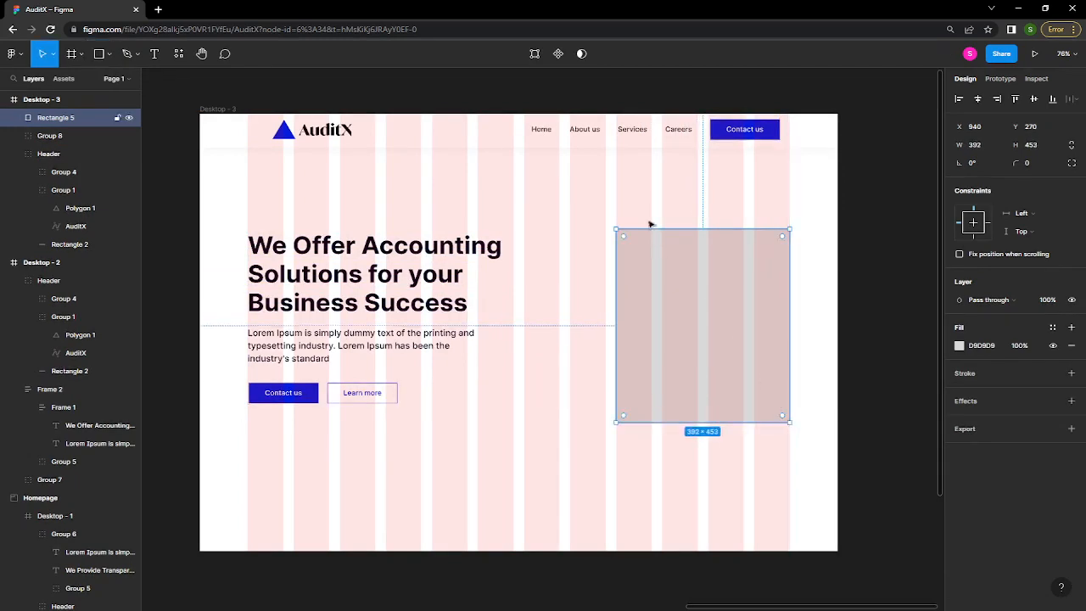
{"action": "left_click_drag", "start_coordinate": [676, 291], "coordinate": [680, 286]}
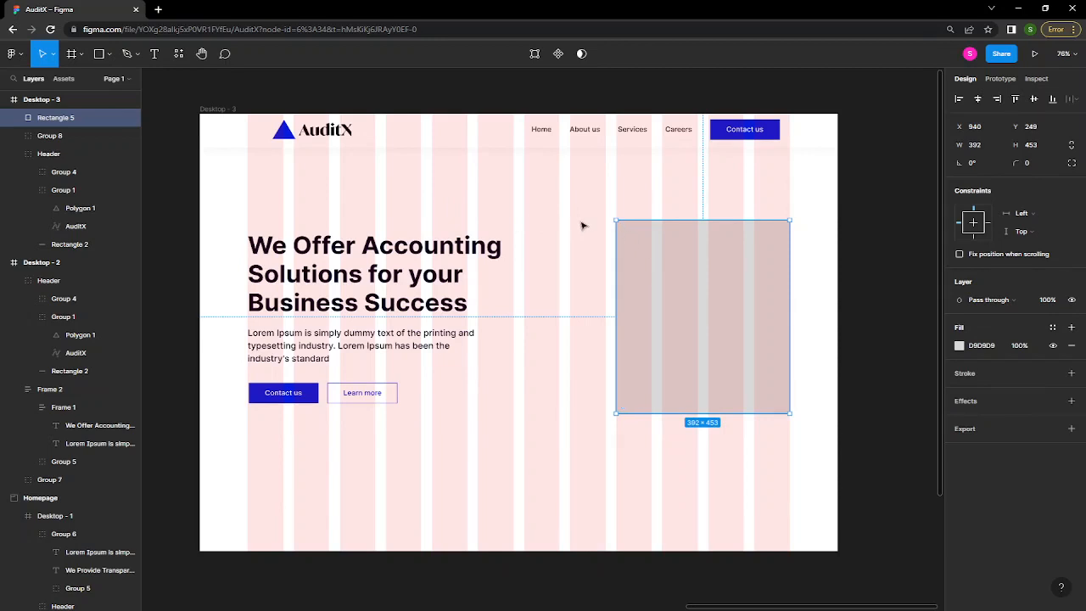
- Open the Unsplash website in a new browser tab and return to the AuditX design in Figma
{"action": "left_click", "coordinate": [158, 9]}
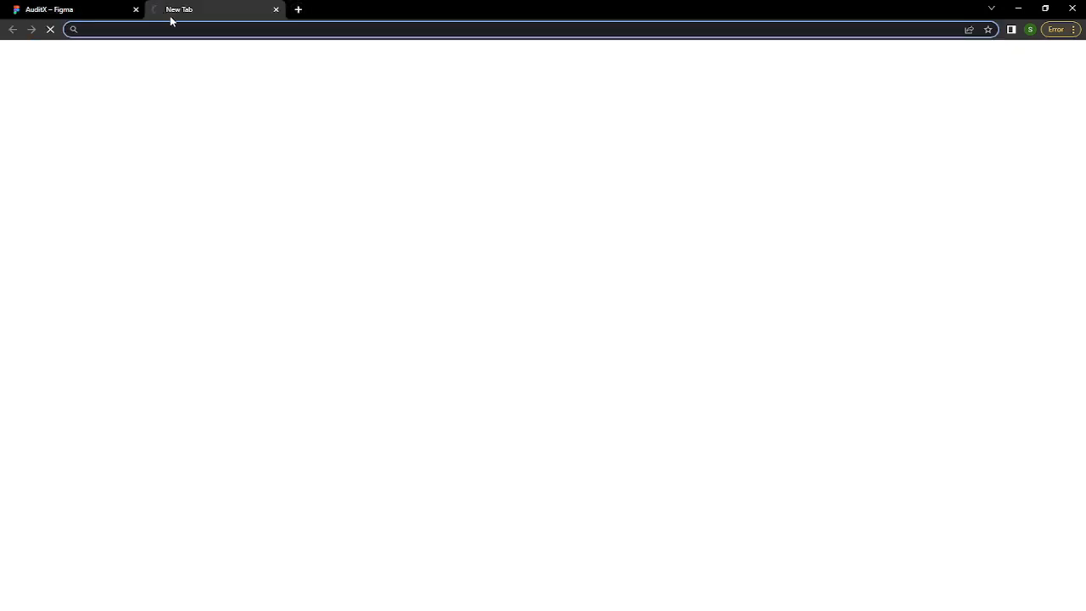
{"action": "type", "text": "uns"}
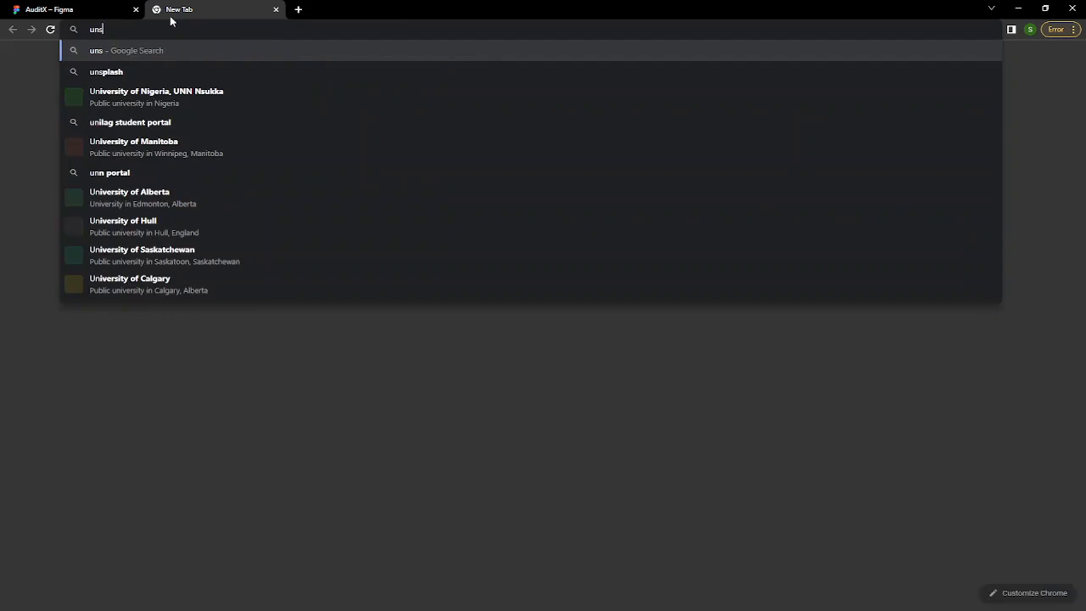
{"action": "key", "text": "Down"}
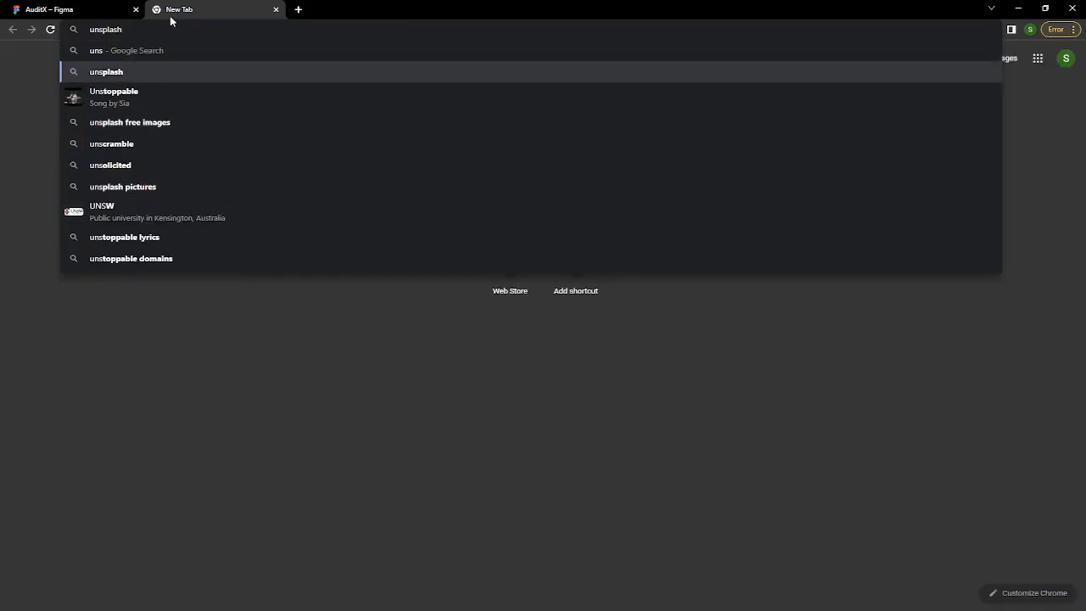
{"action": "key", "text": "Return"}
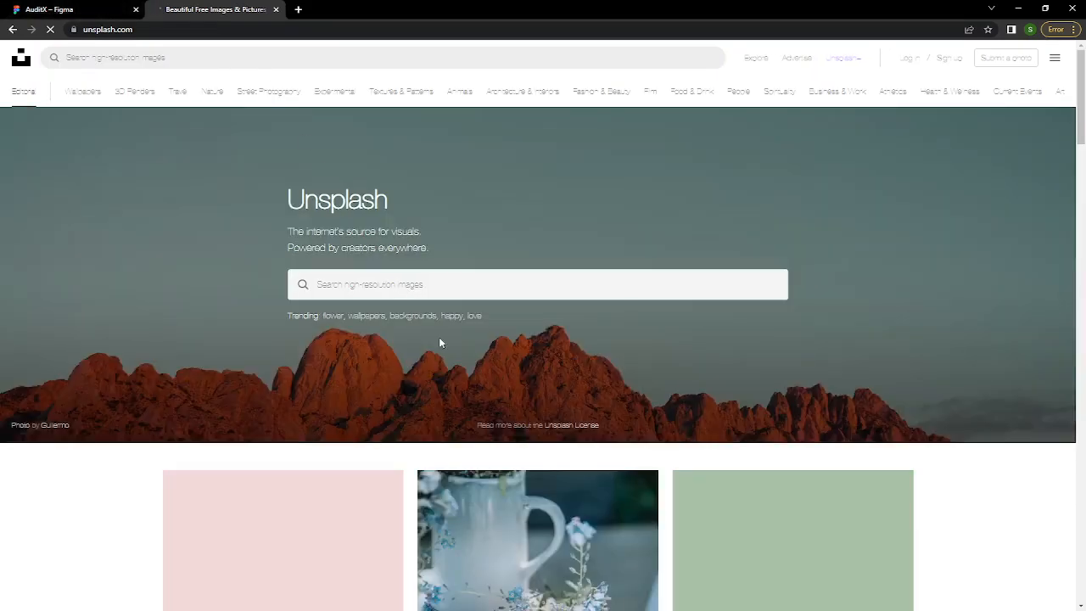
{"action": "left_click", "coordinate": [85, 10]}
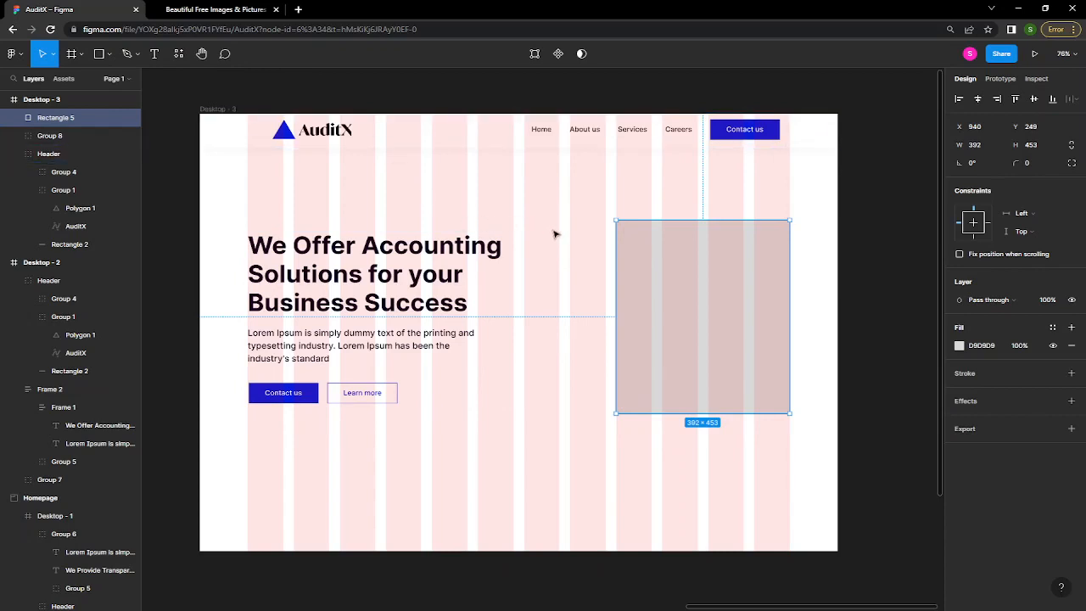
{"action": "left_click", "coordinate": [212, 9]}
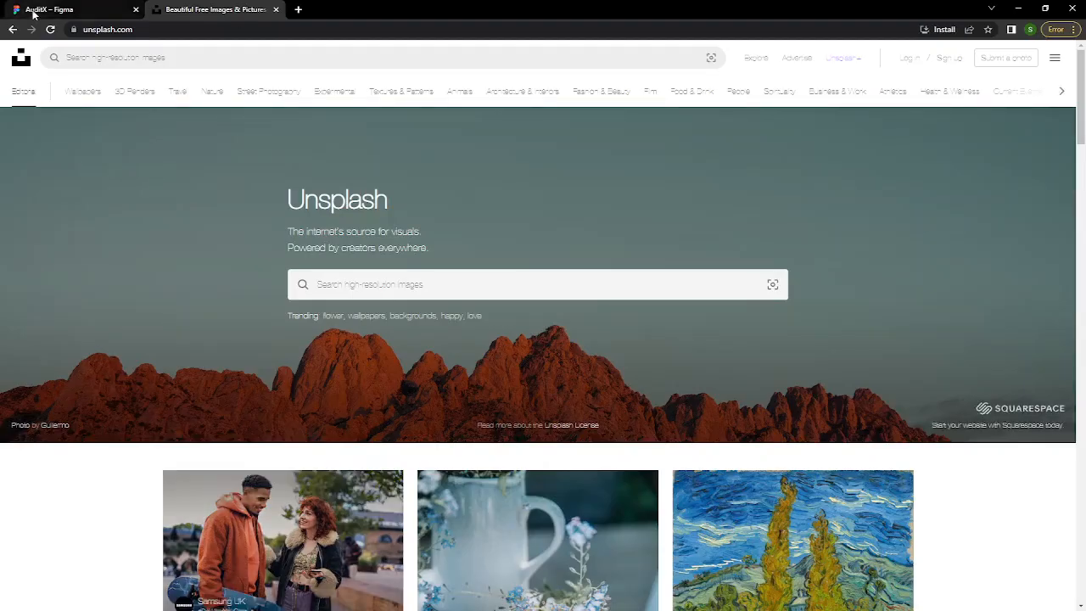
{"action": "left_click", "coordinate": [34, 10]}
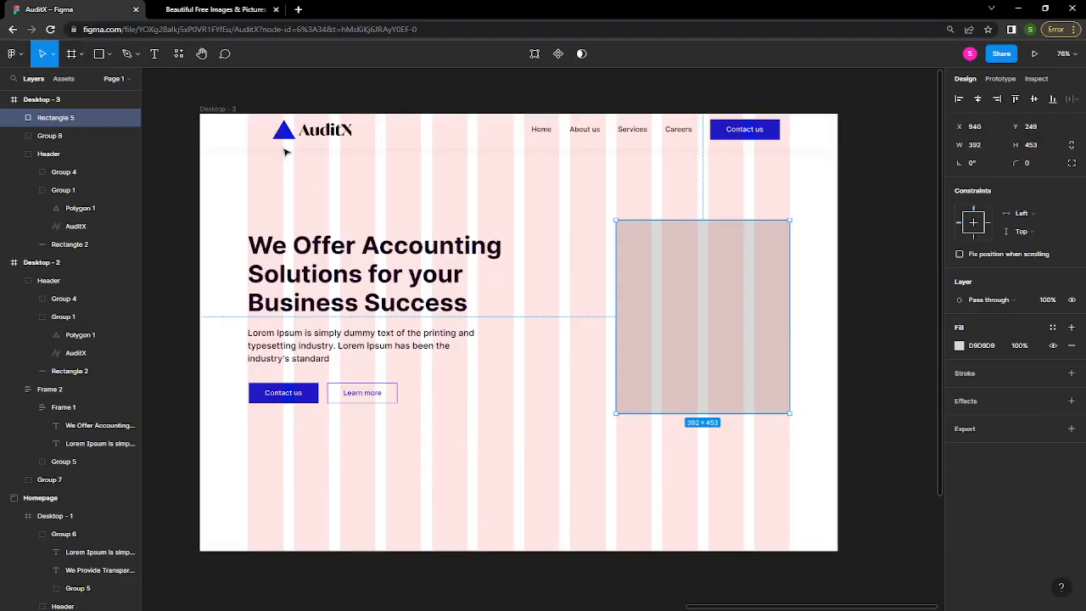
- Find the Unsplash plugin by searching for "uns" and run it with the grey rectangle selected
{"action": "left_click", "coordinate": [178, 53]}
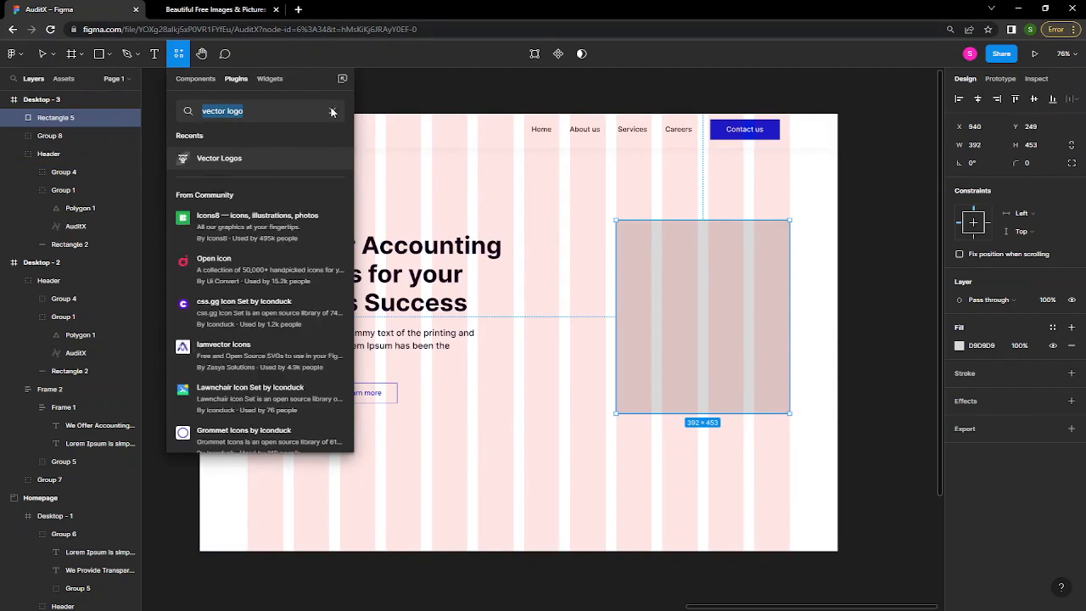
{"action": "left_click", "coordinate": [332, 111]}
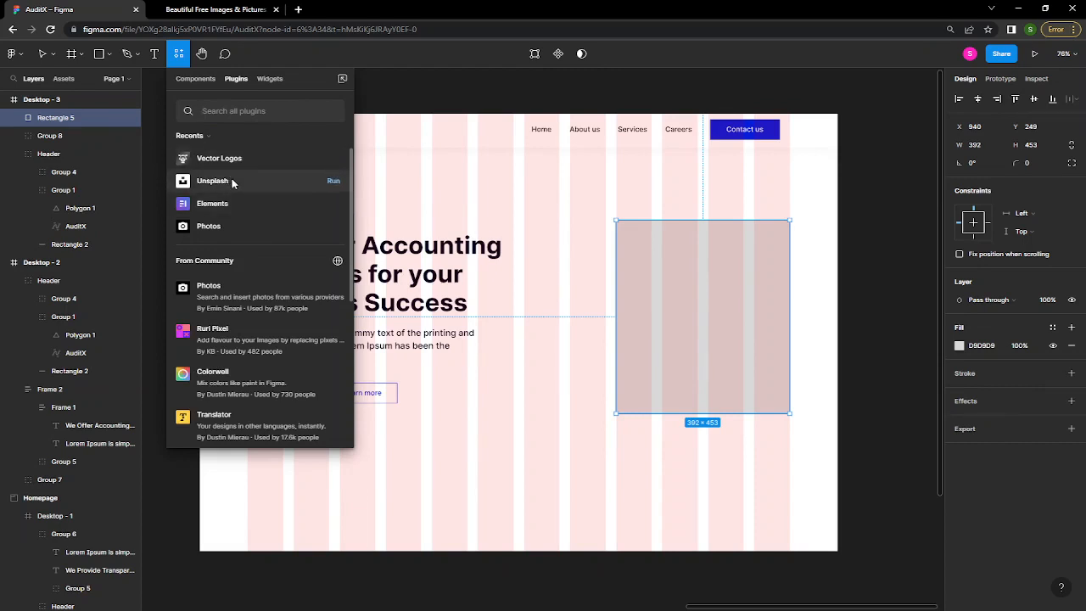
{"action": "left_click", "coordinate": [245, 111]}
{"action": "type", "text": "uns"}
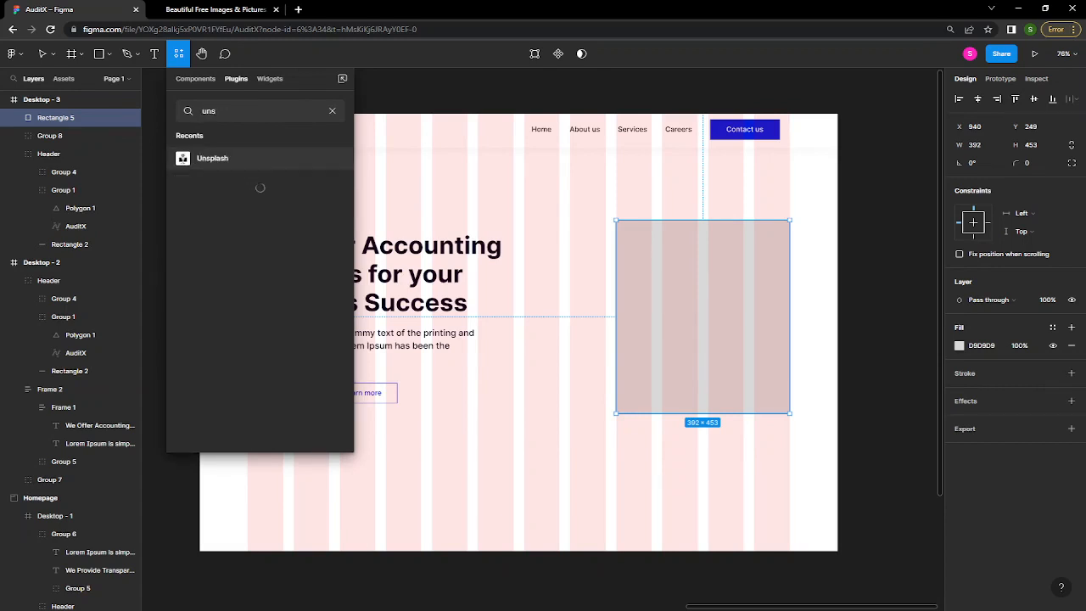
{"action": "left_click", "coordinate": [205, 158]}
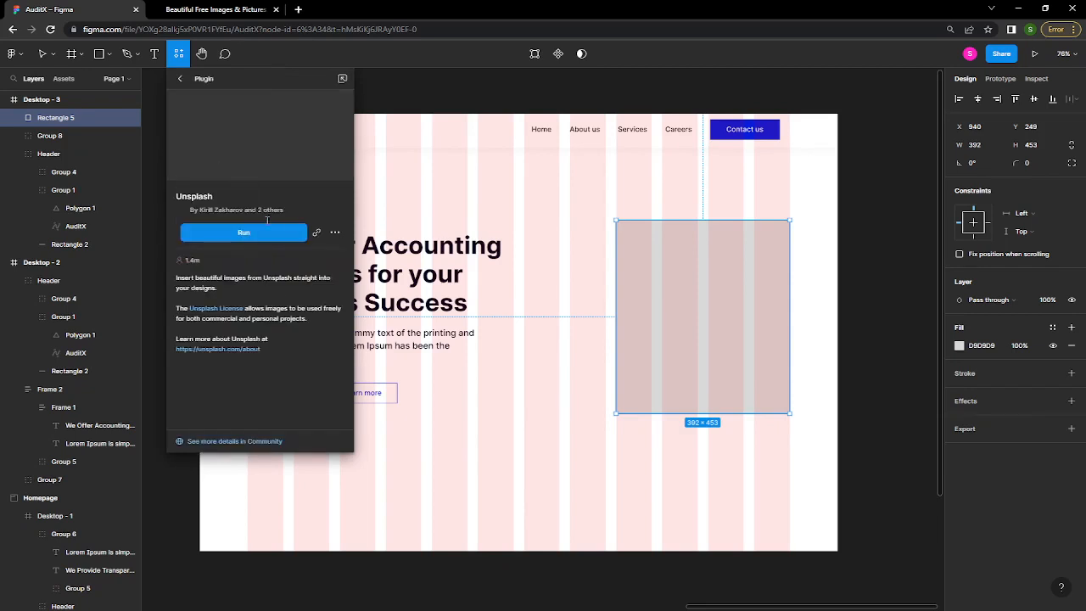
{"action": "left_click", "coordinate": [243, 236]}
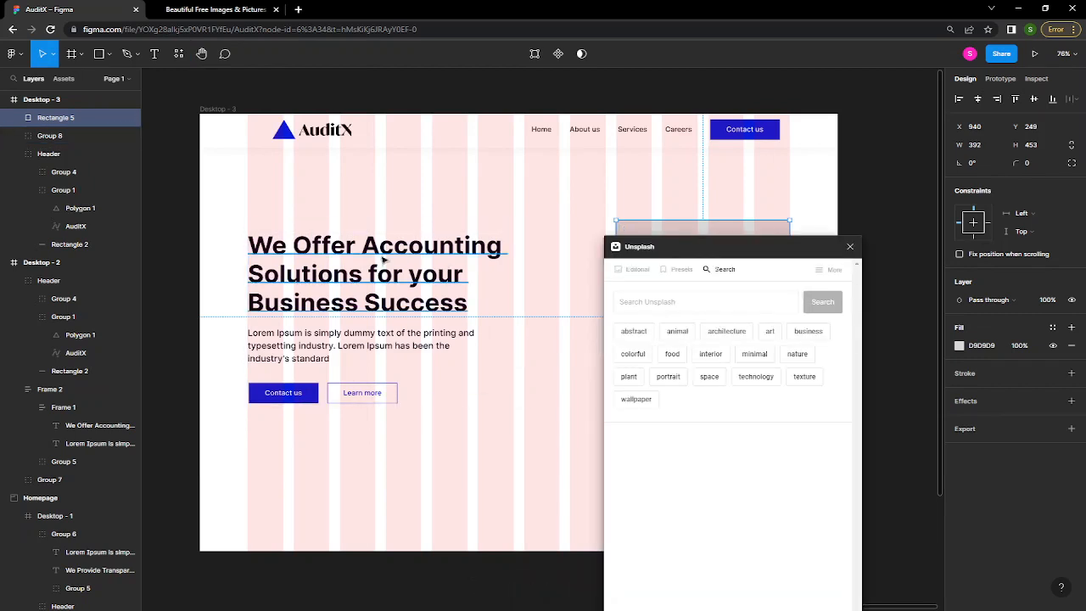
- Search the Unsplash plugin for "office people" and move its window off the Desktop - 3 frame
{"action": "left_click_drag", "start_coordinate": [325, 221], "coordinate": [571, 231]}
{"action": "scroll", "coordinate": [572, 233], "scroll_direction": "left", "scroll_amount": 3}
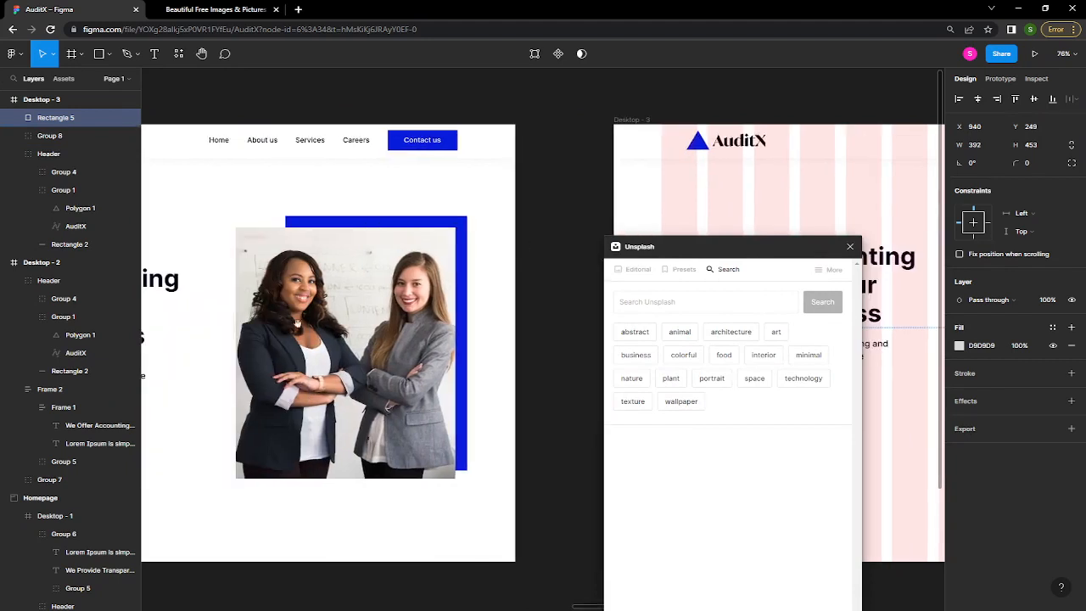
{"action": "left_click", "coordinate": [335, 331]}
{"action": "key", "text": "Escape"}
{"action": "left_click", "coordinate": [677, 301]}
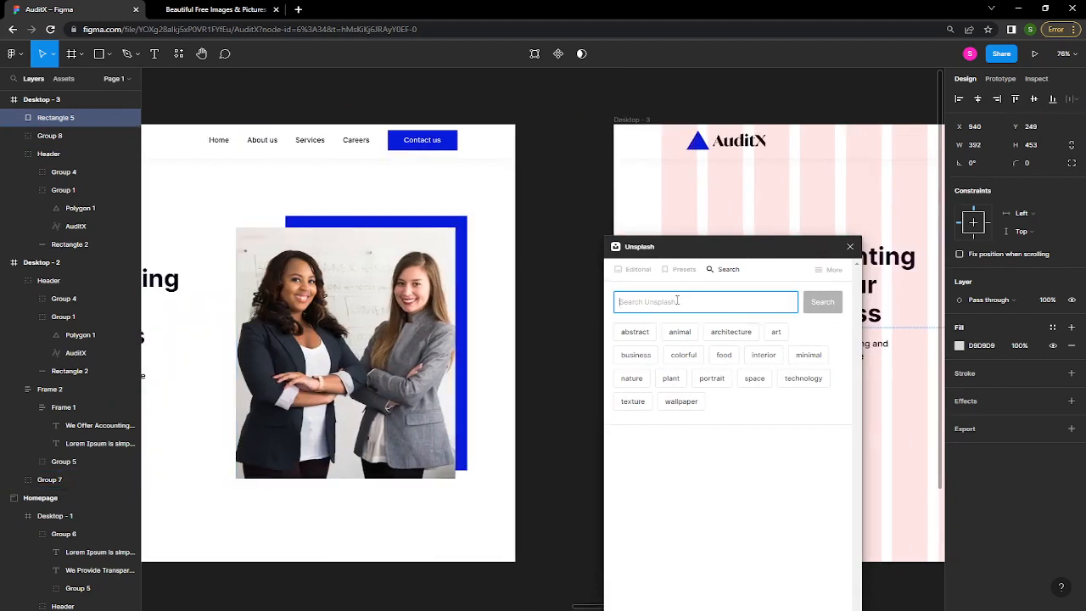
{"action": "type", "text": "o"}
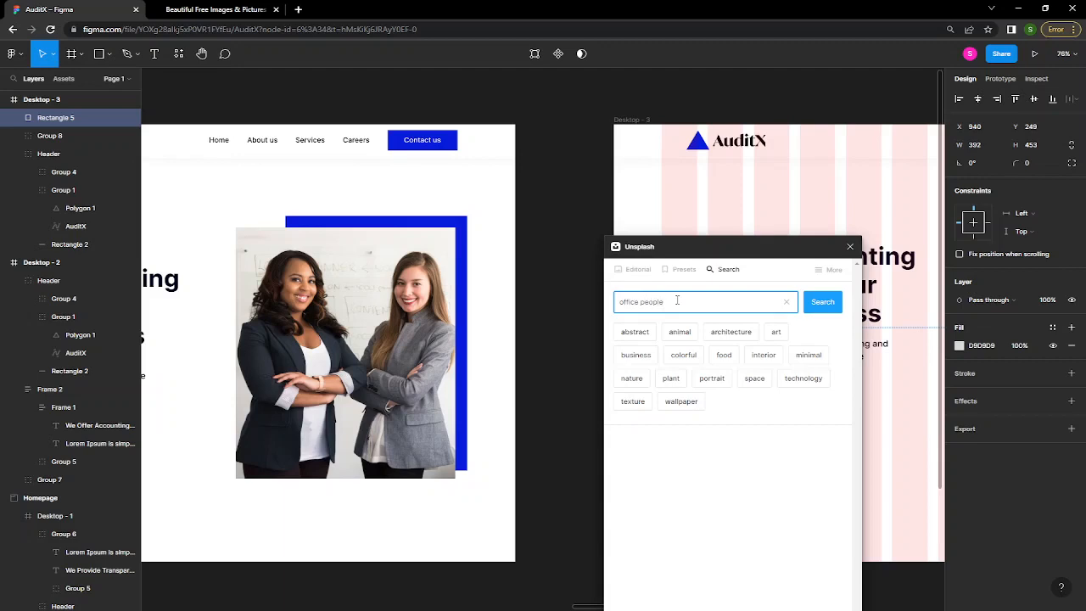
{"action": "type", "text": "ffice people"}
{"action": "left_click", "coordinate": [822, 302]}
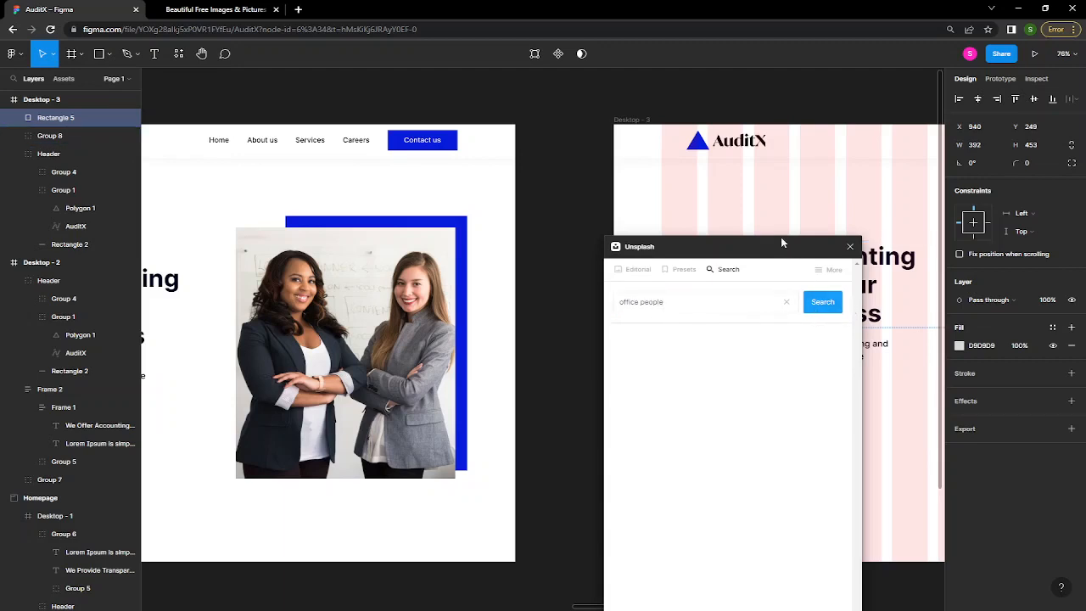
{"action": "left_click_drag", "start_coordinate": [785, 252], "coordinate": [473, 172]}
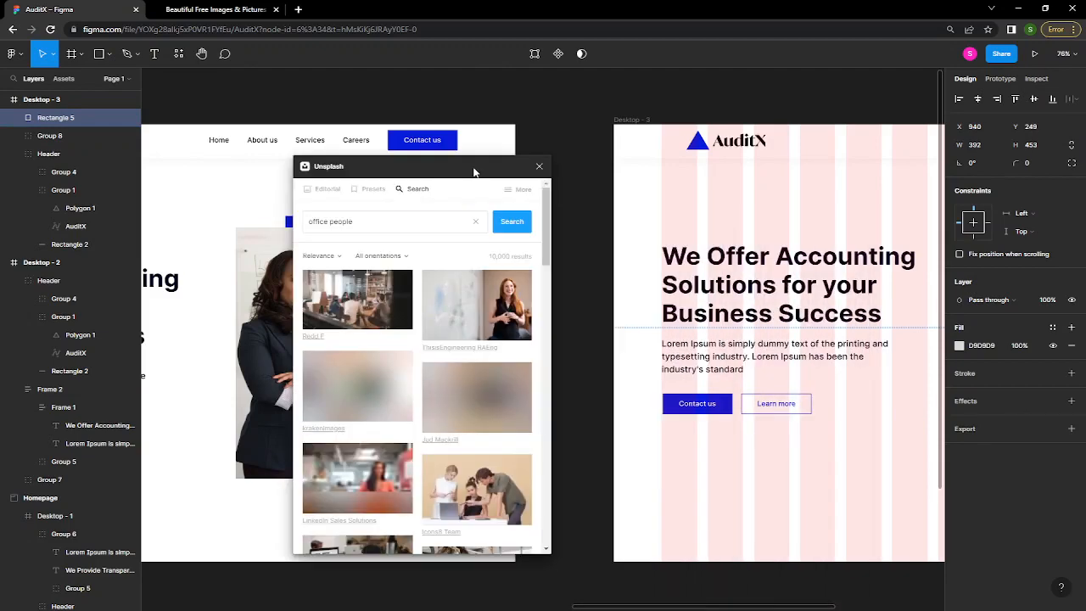
- Fill the rectangle in Desktop - 3 with the photo of two women in blazers with crossed arms and close the plugin
{"action": "scroll", "coordinate": [759, 347], "scroll_direction": "right", "scroll_amount": 5}
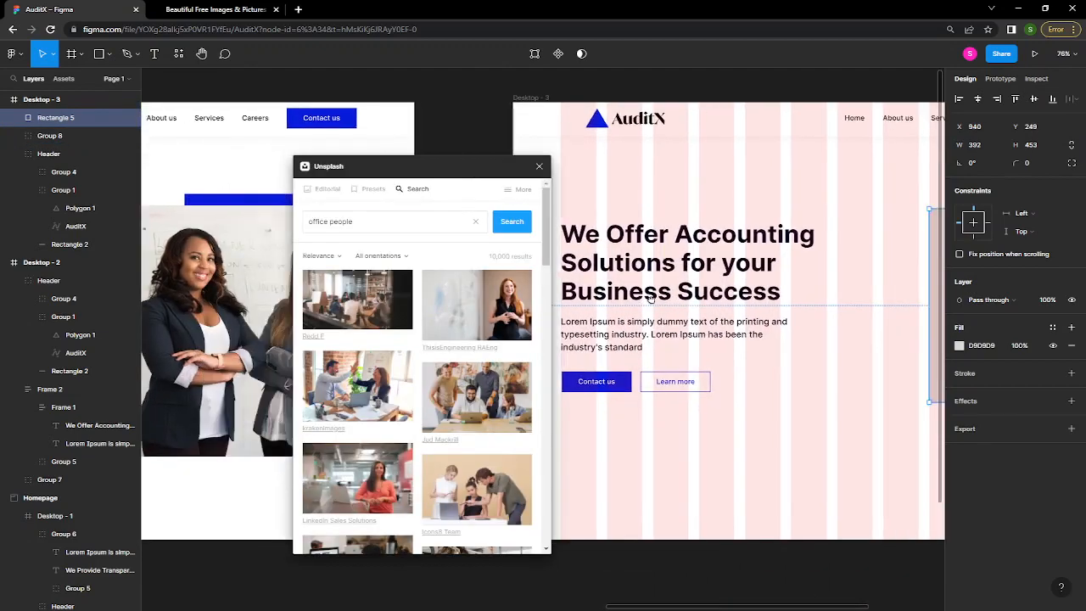
{"action": "scroll", "coordinate": [764, 289], "scroll_direction": "left", "scroll_amount": 3}
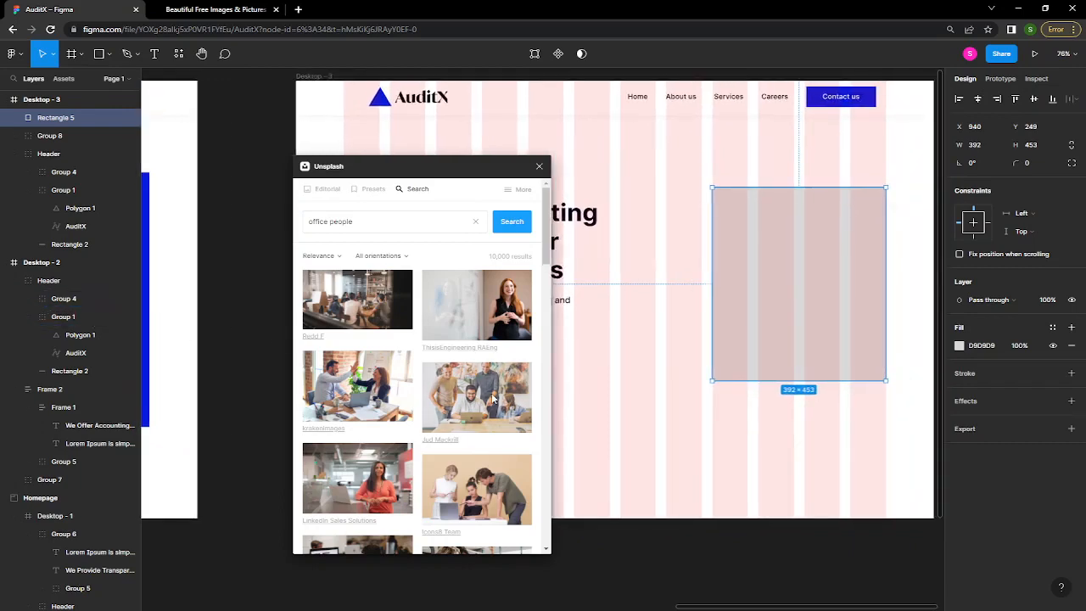
{"action": "scroll", "coordinate": [493, 399], "scroll_direction": "down", "scroll_amount": 5}
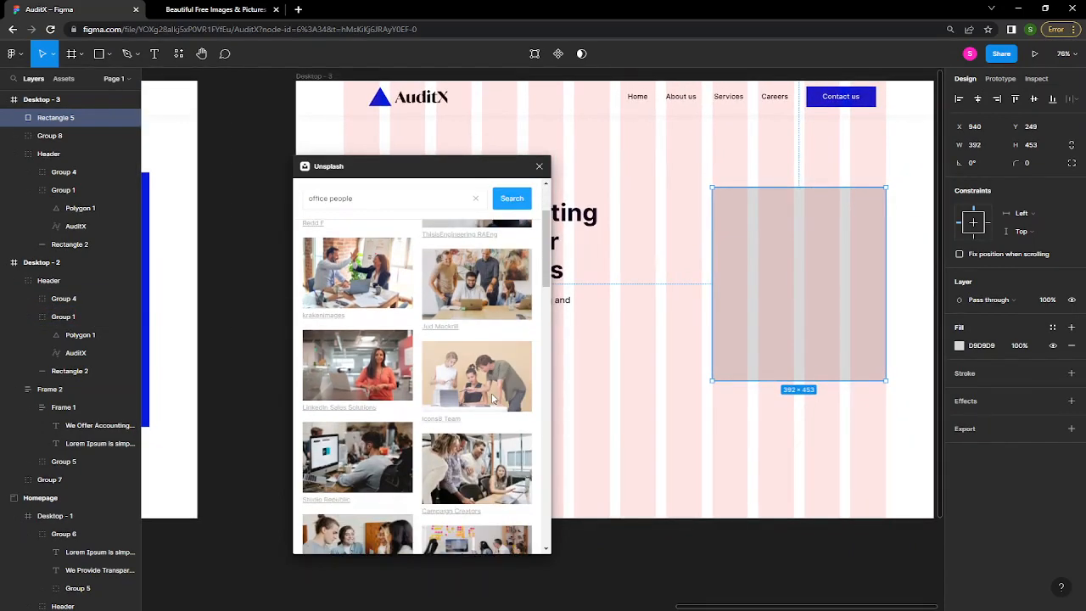
{"action": "scroll", "coordinate": [493, 399], "scroll_direction": "down", "scroll_amount": 5}
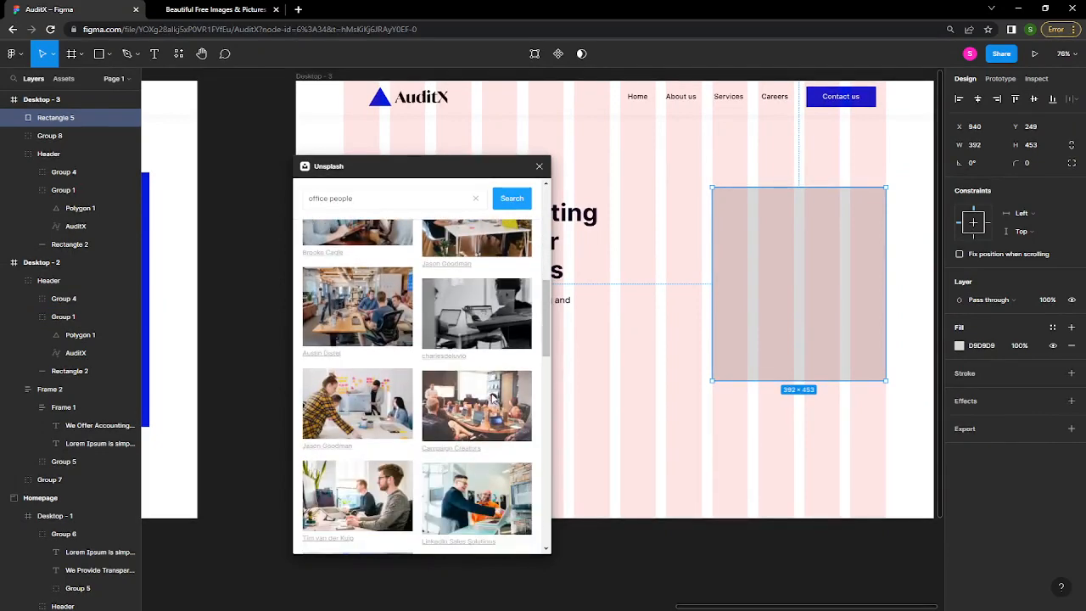
{"action": "scroll", "coordinate": [493, 399], "scroll_direction": "down", "scroll_amount": 5}
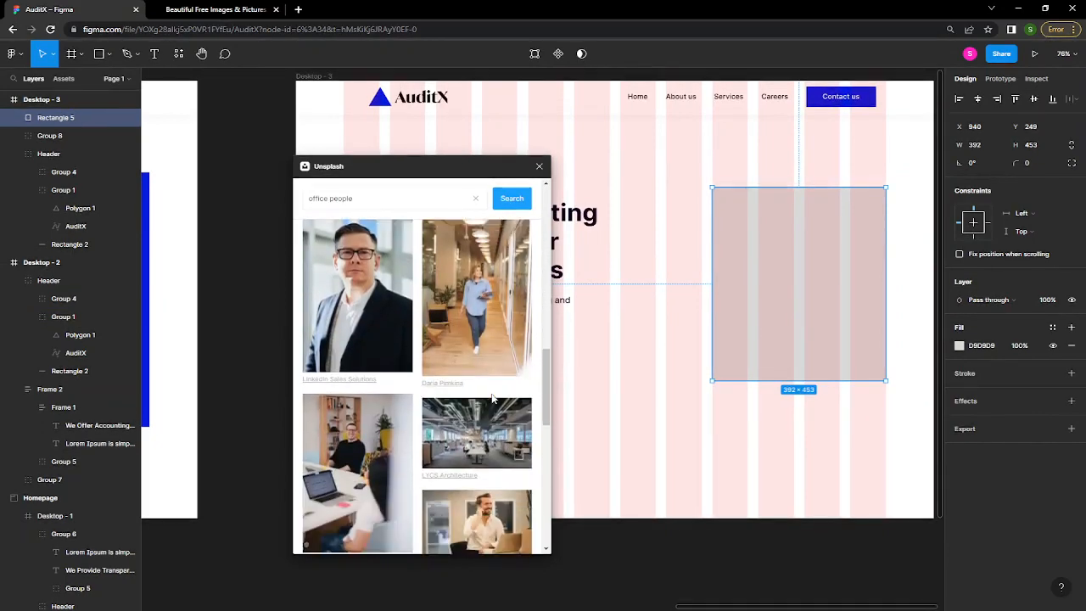
{"action": "scroll", "coordinate": [493, 399], "scroll_direction": "down", "scroll_amount": 5}
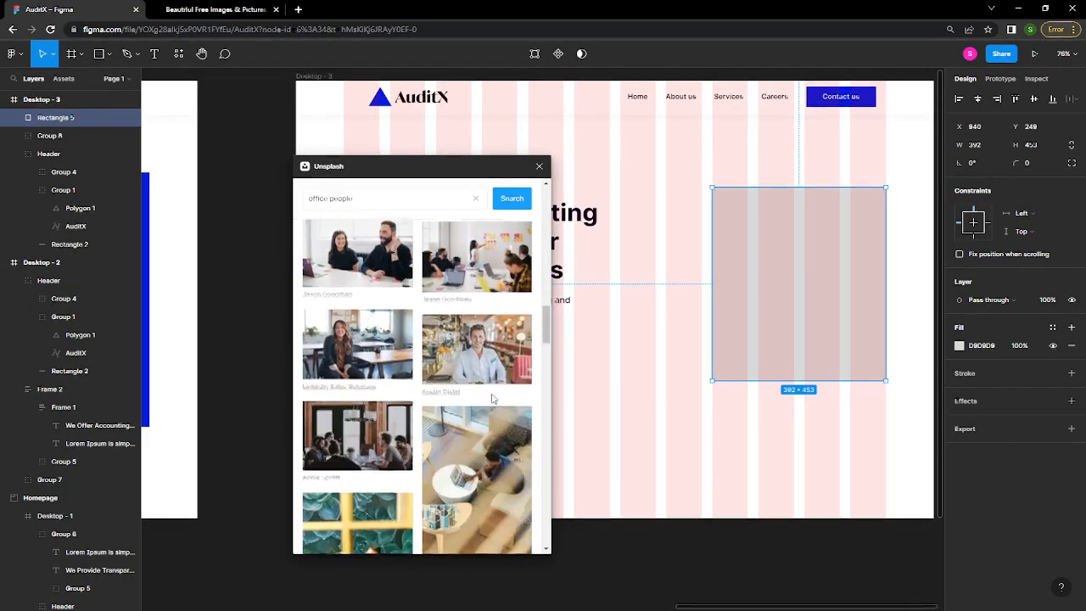
{"action": "scroll", "coordinate": [491, 398], "scroll_direction": "down", "scroll_amount": 5}
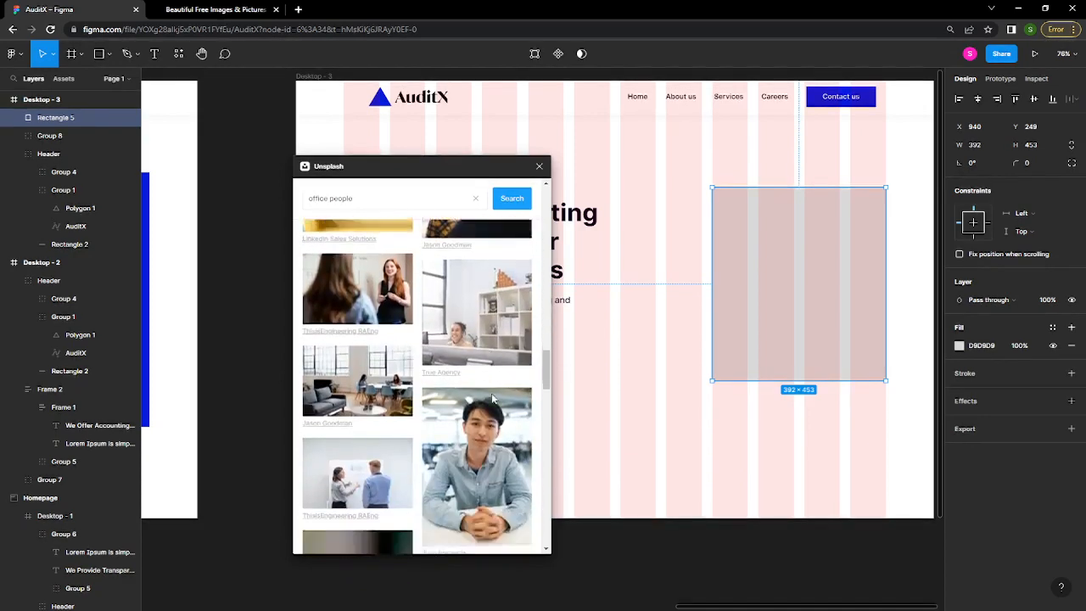
{"action": "scroll", "coordinate": [492, 398], "scroll_direction": "down", "scroll_amount": 5}
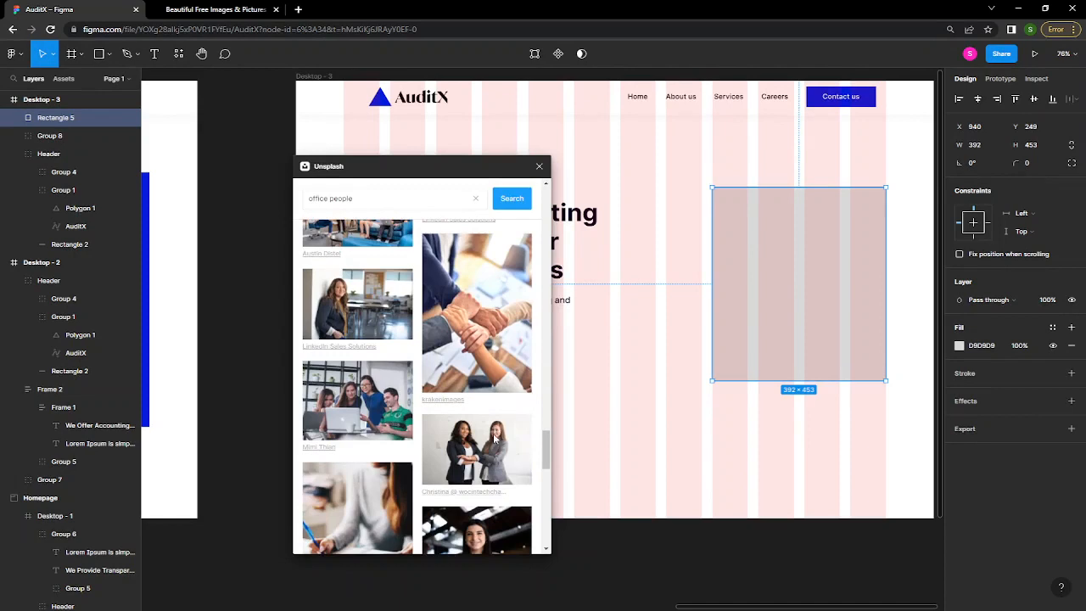
{"action": "scroll", "coordinate": [496, 399], "scroll_direction": "down", "scroll_amount": 3}
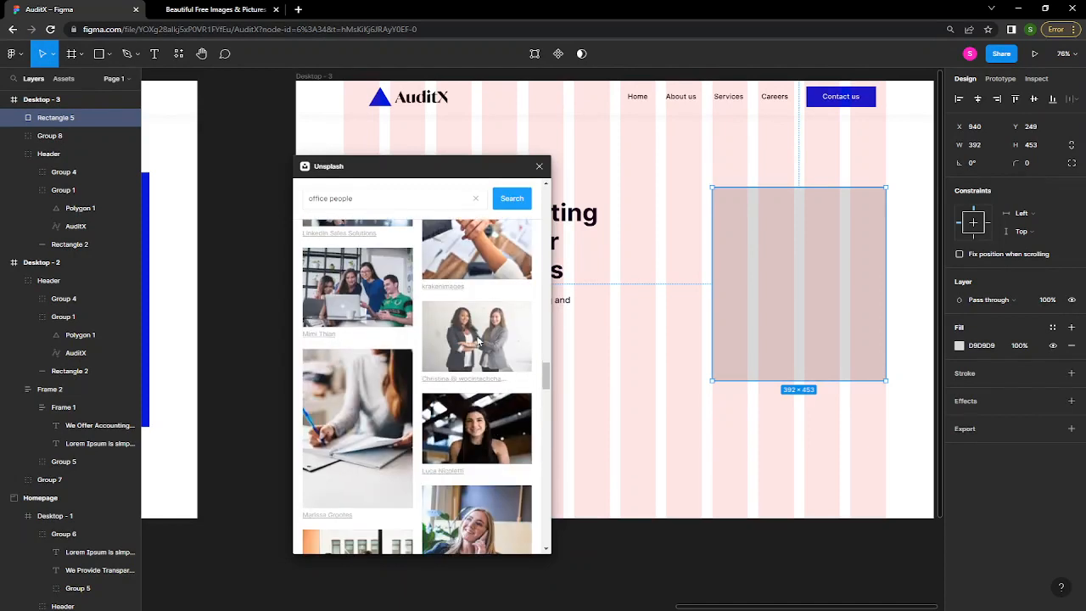
{"action": "left_click", "coordinate": [478, 340]}
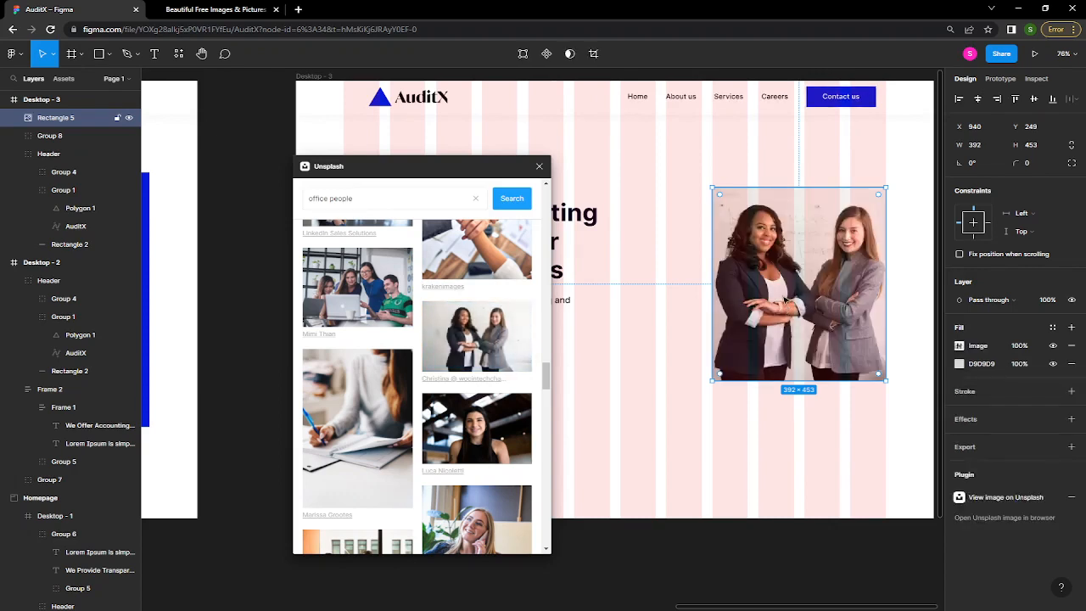
{"action": "left_click", "coordinate": [541, 167]}
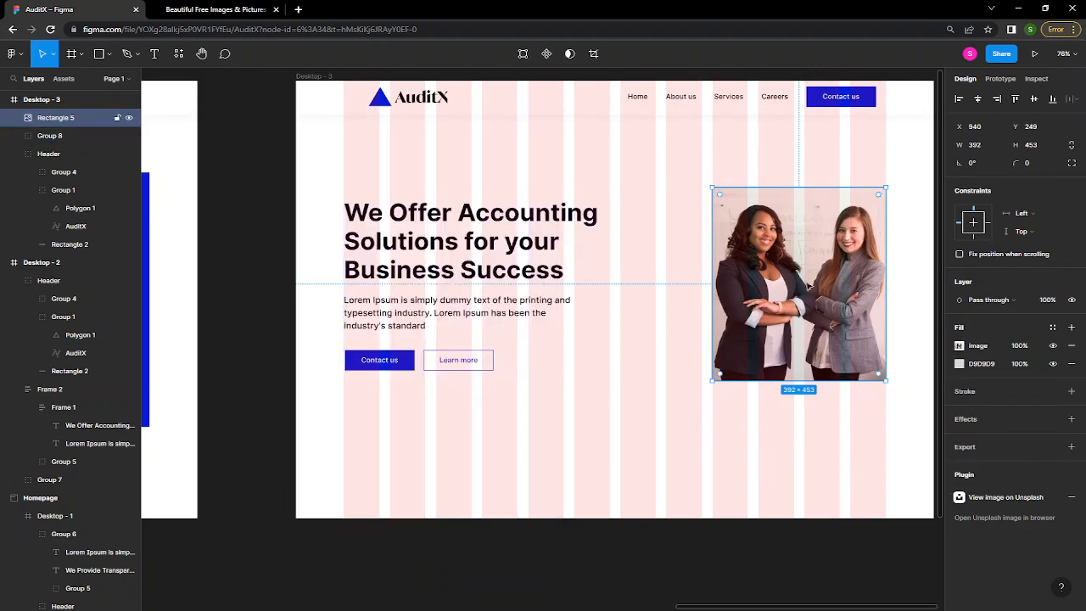
- Examine the photo and its offset blue backing shape in Desktop - 2 as a reference for the new hero image
{"action": "scroll", "coordinate": [732, 266], "scroll_direction": "right", "scroll_amount": 2}
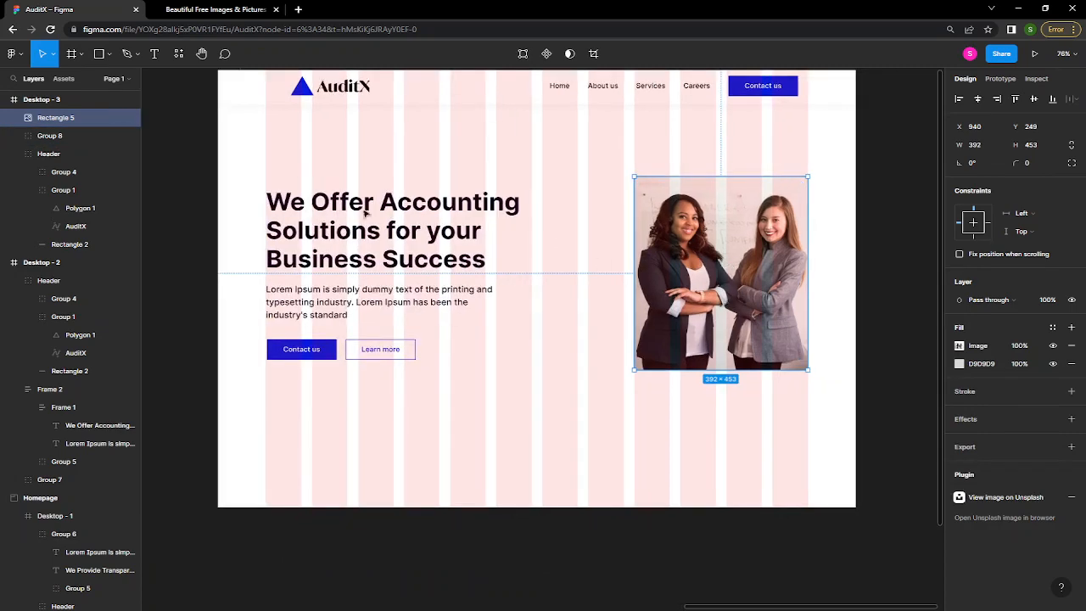
{"action": "left_click_drag", "start_coordinate": [468, 323], "coordinate": [746, 336]}
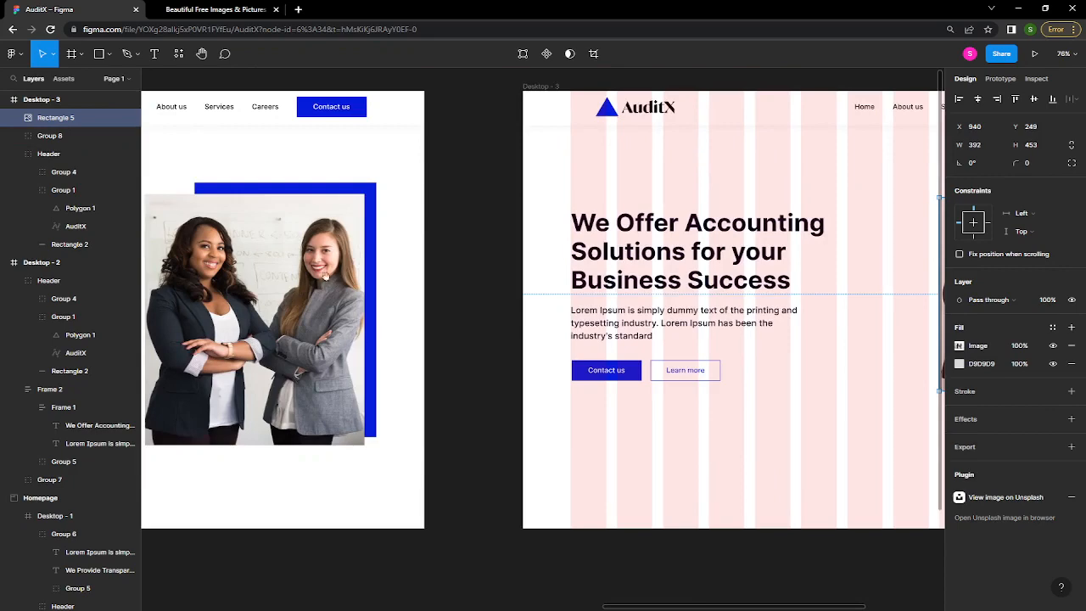
{"action": "scroll", "coordinate": [535, 191], "scroll_direction": "left", "scroll_amount": 5}
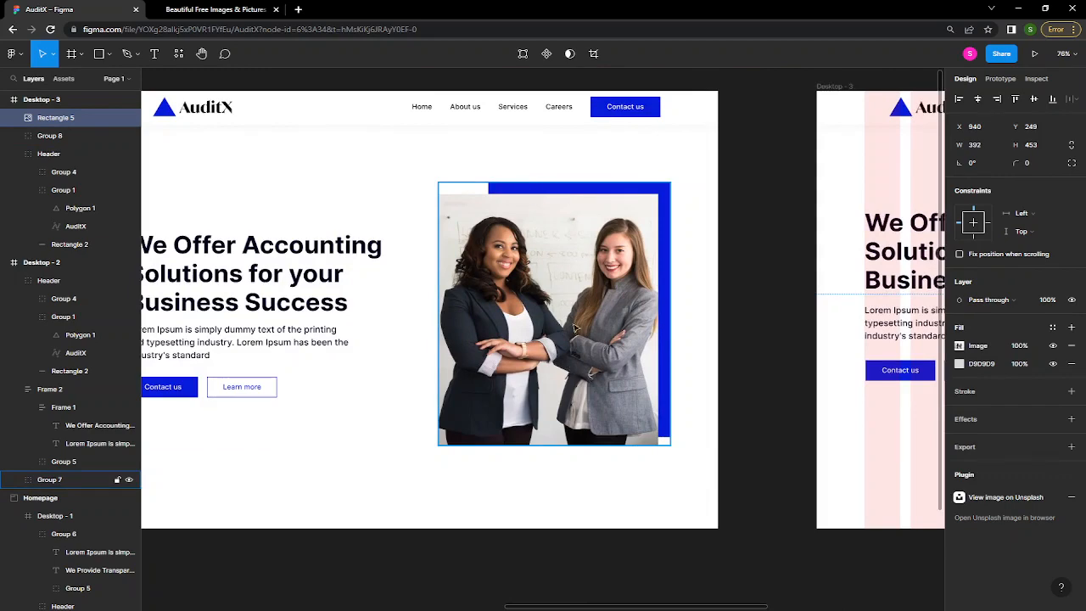
- Draw a rectangle about 319 × 547 over the right part of the photo in Desktop - 3, extending beyond its edges
{"action": "scroll", "coordinate": [853, 285], "scroll_direction": "right", "scroll_amount": 8}
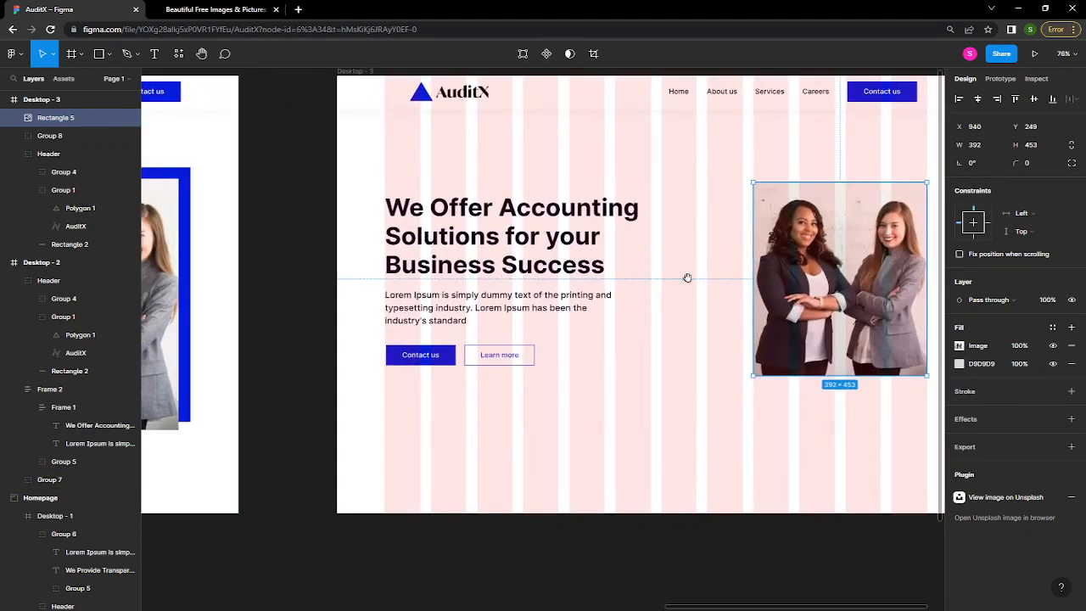
{"action": "scroll", "coordinate": [721, 276], "scroll_direction": "right", "scroll_amount": 3}
{"action": "key", "text": "r"}
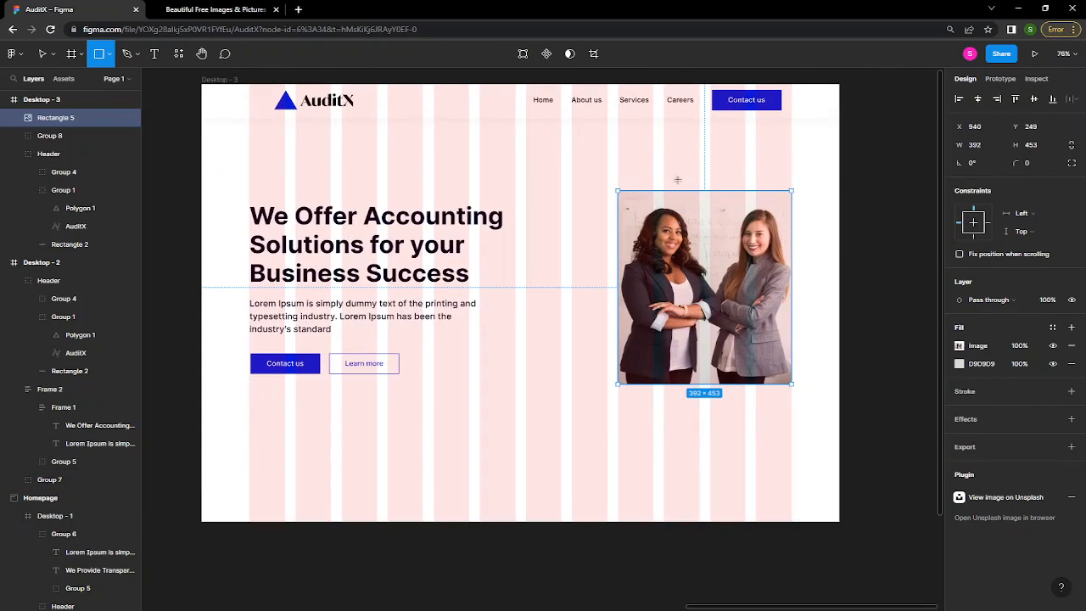
{"action": "mouse_move", "coordinate": [668, 169]}
{"action": "left_mouse_down"}
{"action": "mouse_move", "coordinate": [771, 381]}
{"action": "mouse_move", "coordinate": [805, 381]}
{"action": "mouse_move", "coordinate": [811, 407]}
{"action": "left_mouse_up"}
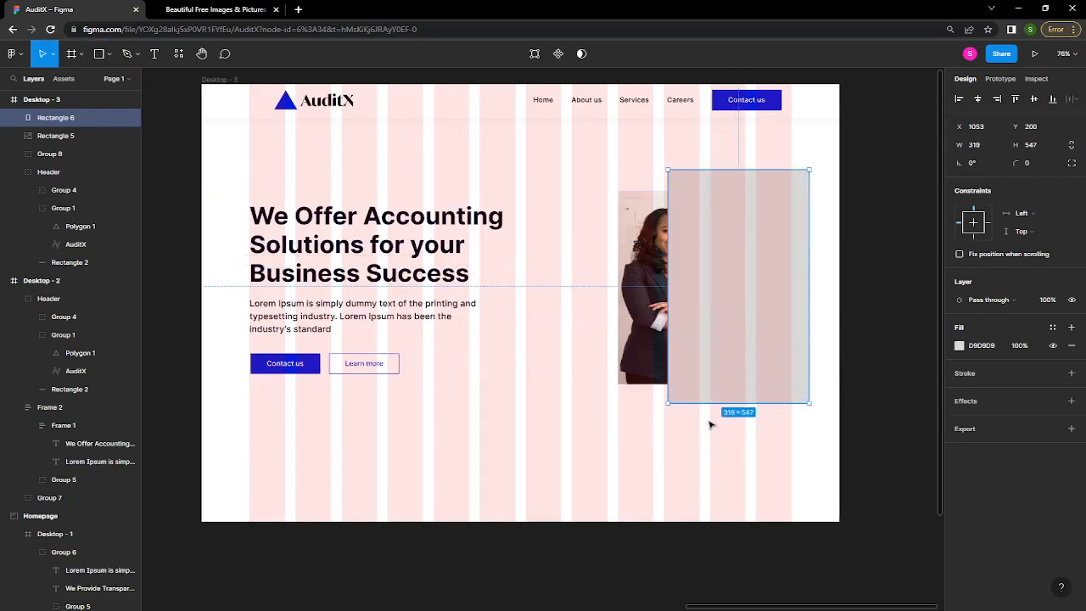
{"action": "left_click", "coordinate": [744, 478]}
- Select the photo and the grey rectangle together and move them left and slightly up within Desktop - 3
{"action": "left_click", "coordinate": [691, 305]}
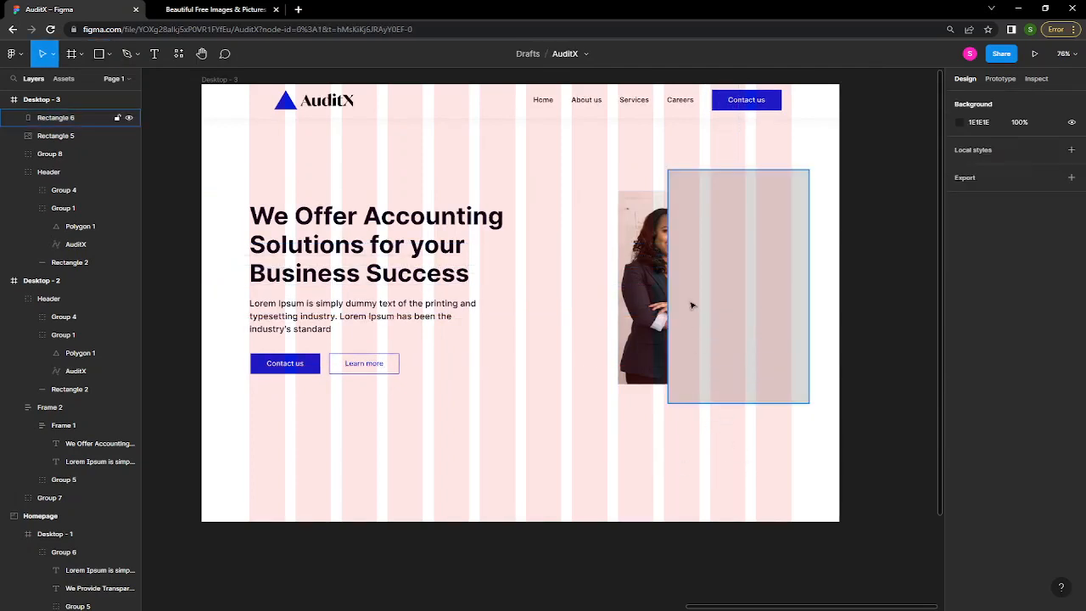
{"action": "left_click", "coordinate": [635, 294], "text": "shift"}
{"action": "left_click_drag", "start_coordinate": [687, 294], "coordinate": [673, 295]}
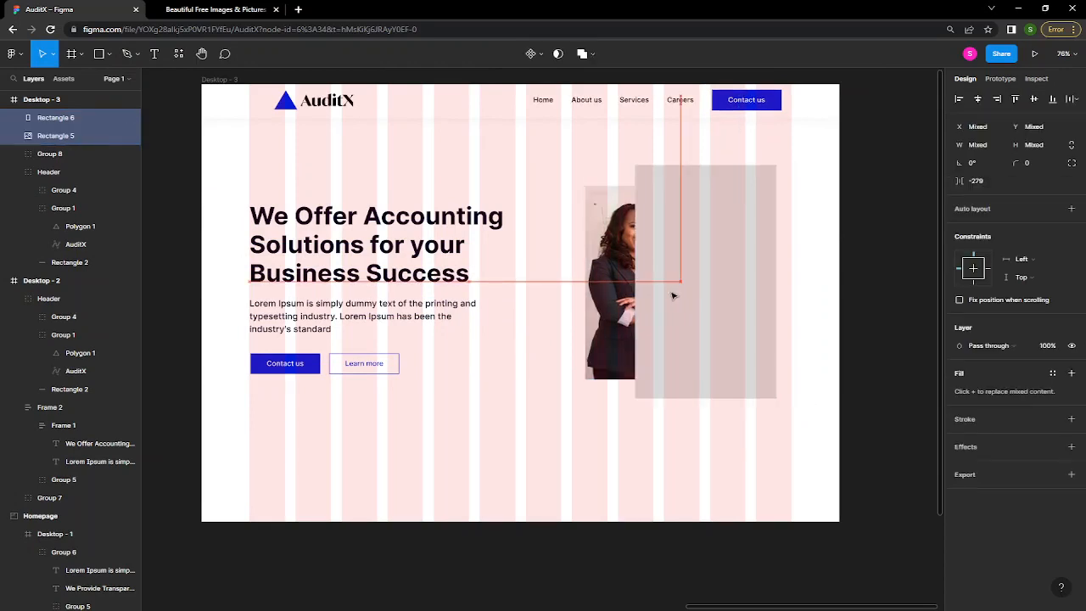
{"action": "left_click", "coordinate": [722, 455]}
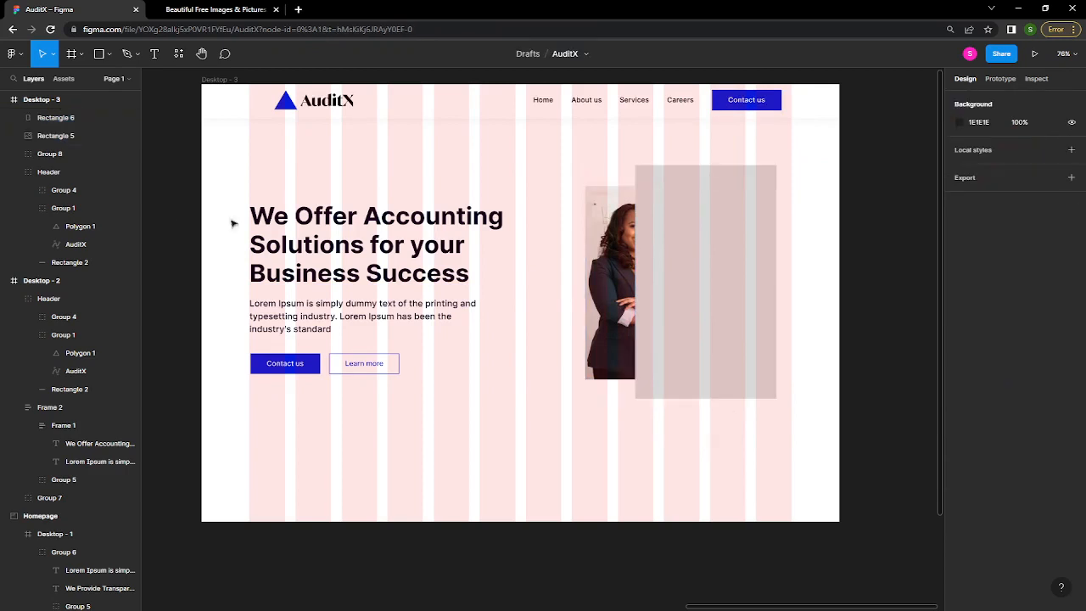
- Reorder the layers so the photo, Rectangle 5, sits in front of the grey Rectangle 6
{"action": "left_click", "coordinate": [60, 139]}
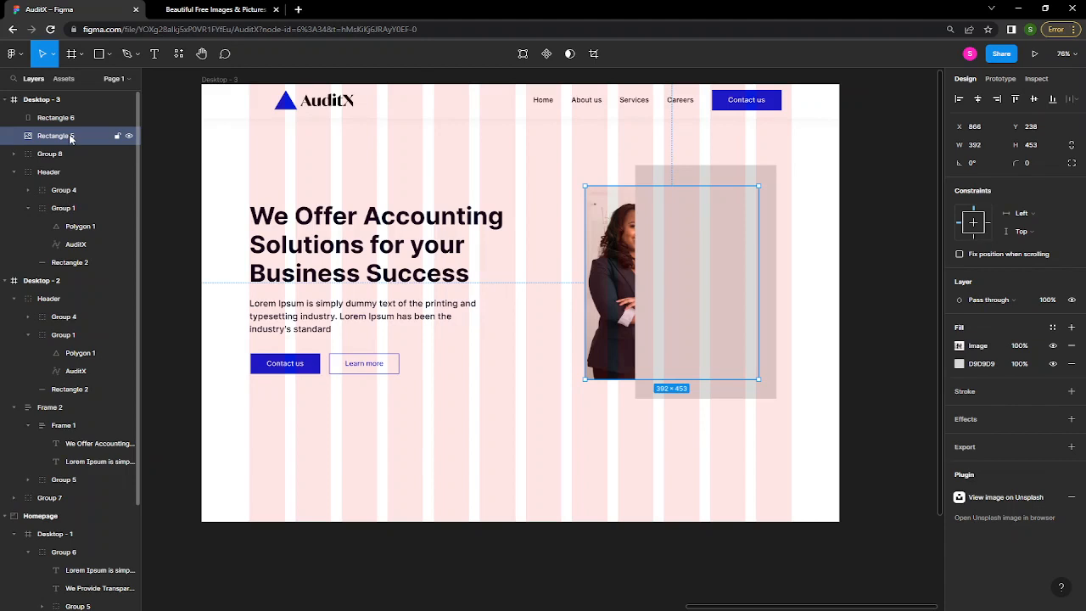
{"action": "left_click_drag", "start_coordinate": [71, 139], "coordinate": [72, 119]}
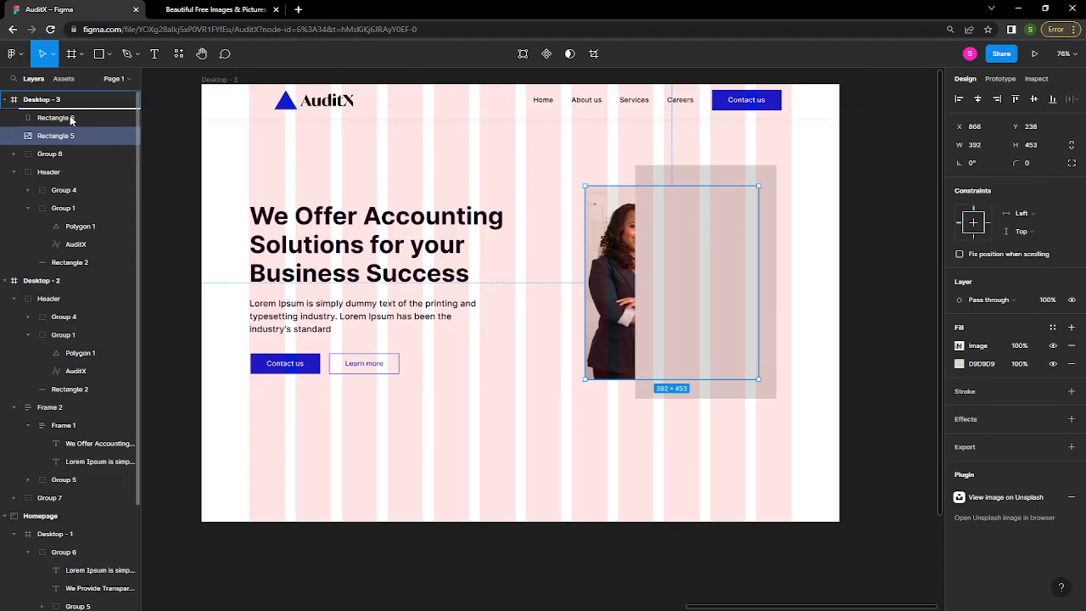
{"action": "left_click_drag", "start_coordinate": [71, 119], "coordinate": [71, 119]}
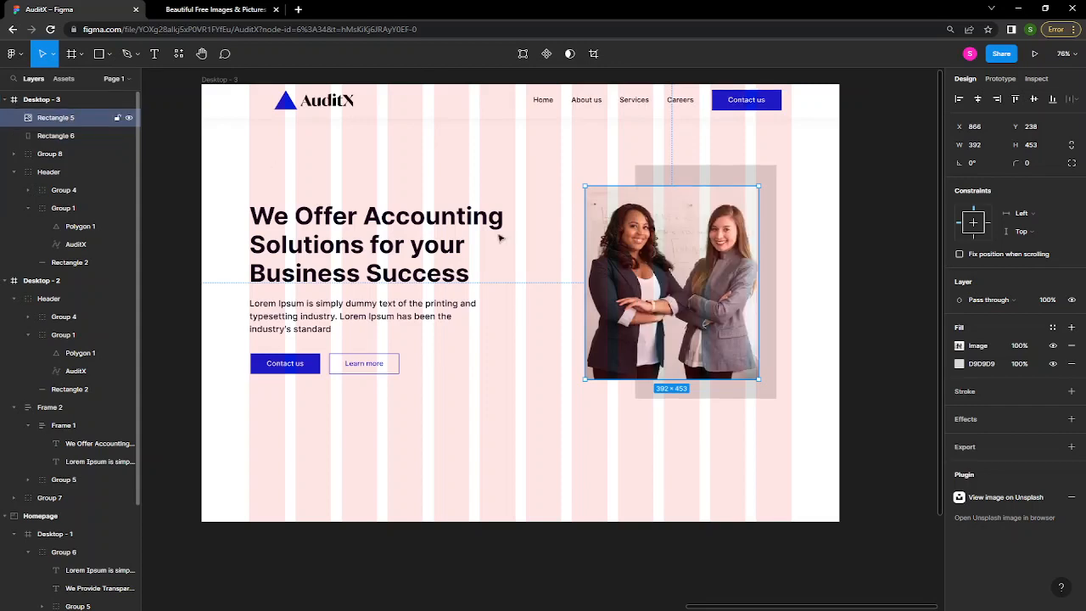
{"action": "left_click_drag", "start_coordinate": [734, 319], "coordinate": [755, 327]}
- Fill the backing rectangle behind the photo with the document blue 061CDB
{"action": "left_click", "coordinate": [786, 403]}
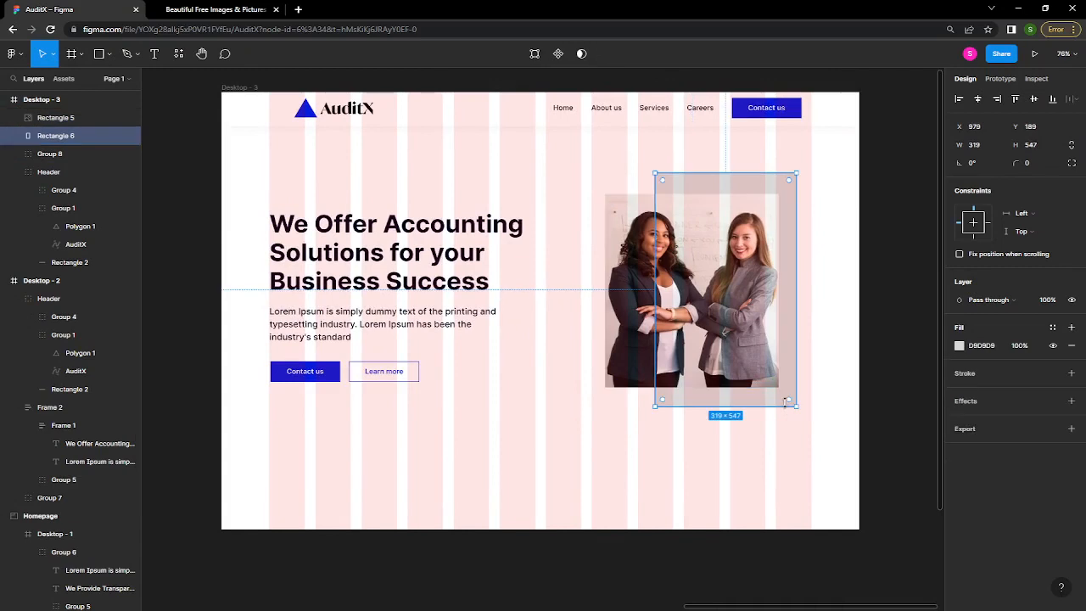
{"action": "left_click", "coordinate": [959, 346]}
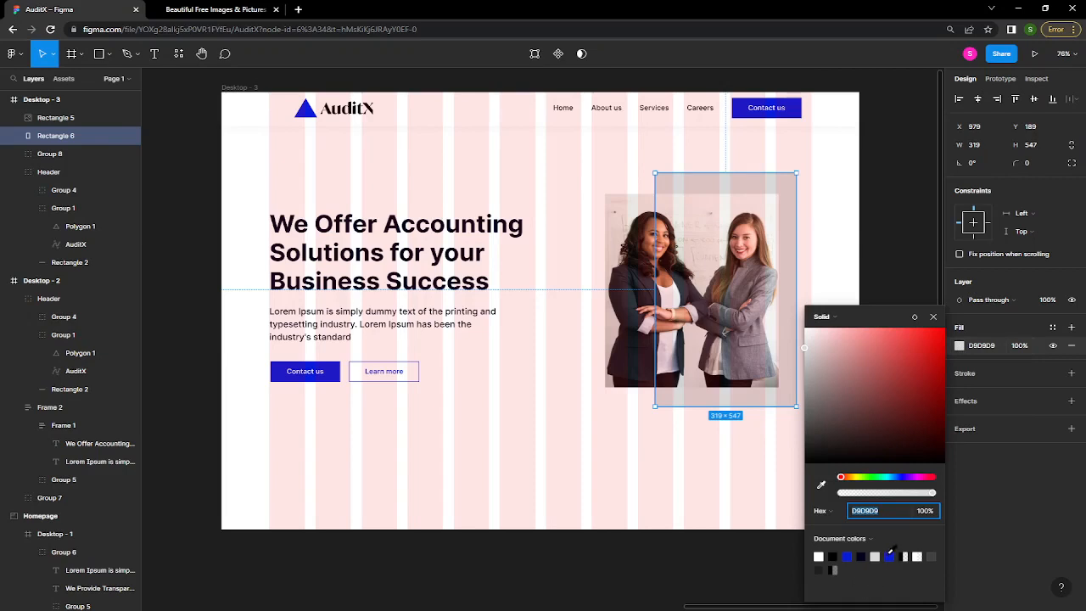
{"action": "left_click", "coordinate": [890, 556]}
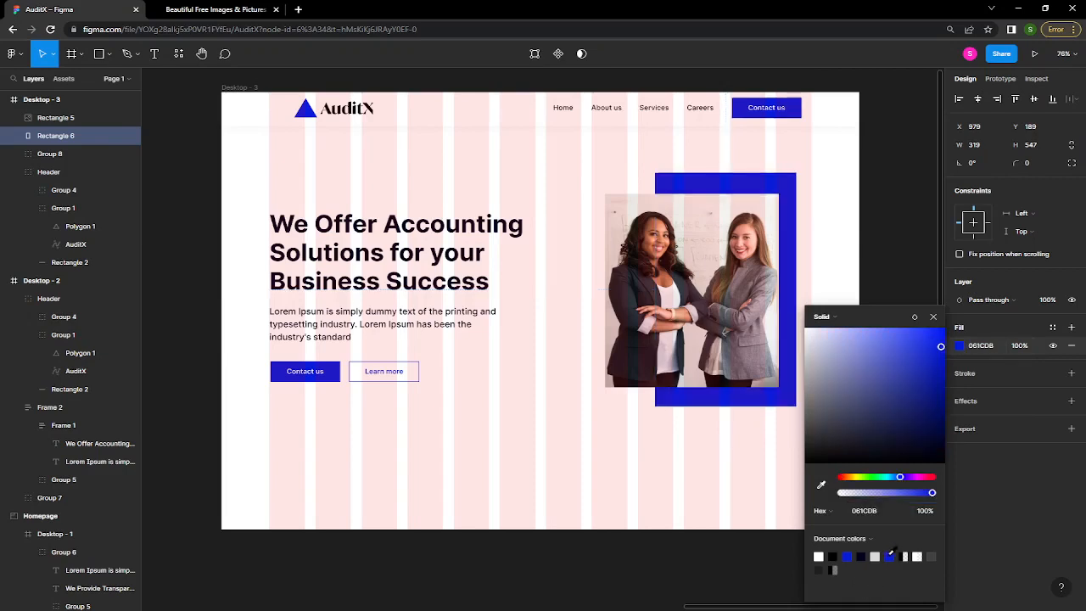
{"action": "left_click", "coordinate": [934, 318]}
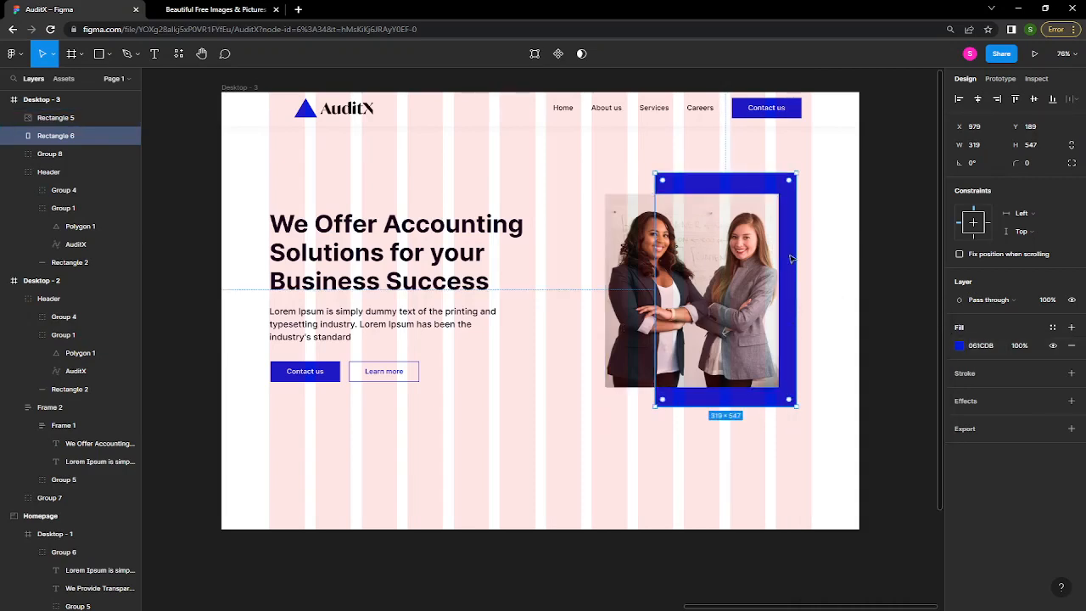
- Move the photo and blue rectangle together so the rectangle ends at the grid's last column, and compare the layout with Desktop - 2
{"action": "left_click_drag", "start_coordinate": [764, 270], "coordinate": [787, 278]}
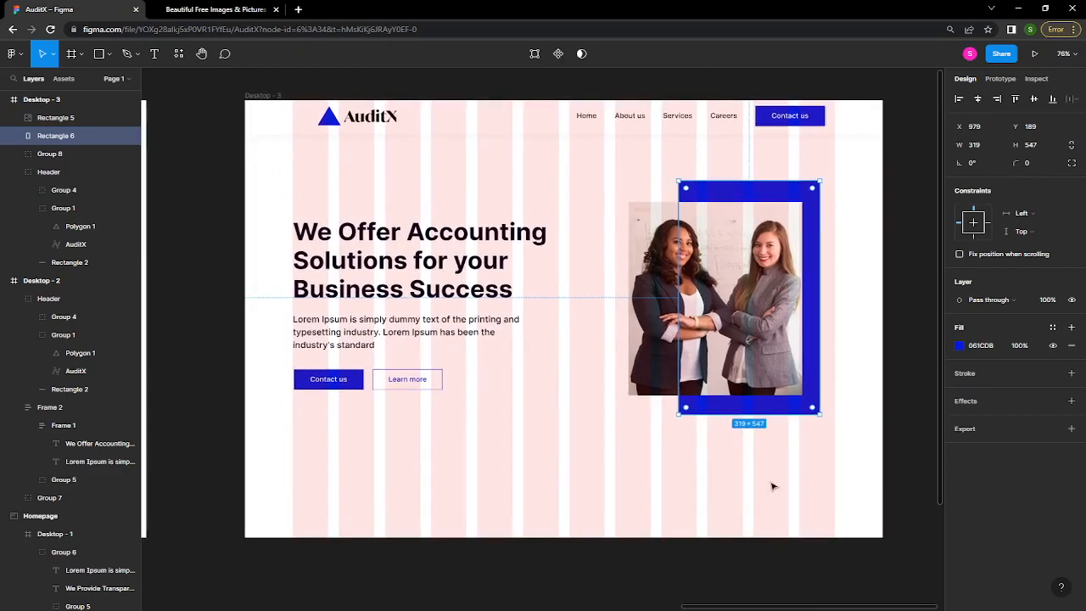
{"action": "left_click_drag", "start_coordinate": [777, 485], "coordinate": [694, 209]}
{"action": "left_click_drag", "start_coordinate": [732, 267], "coordinate": [745, 282]}
{"action": "scroll", "coordinate": [745, 288], "scroll_direction": "up", "scroll_amount": 2}
{"action": "scroll", "coordinate": [721, 297], "scroll_direction": "down", "scroll_amount": 5}
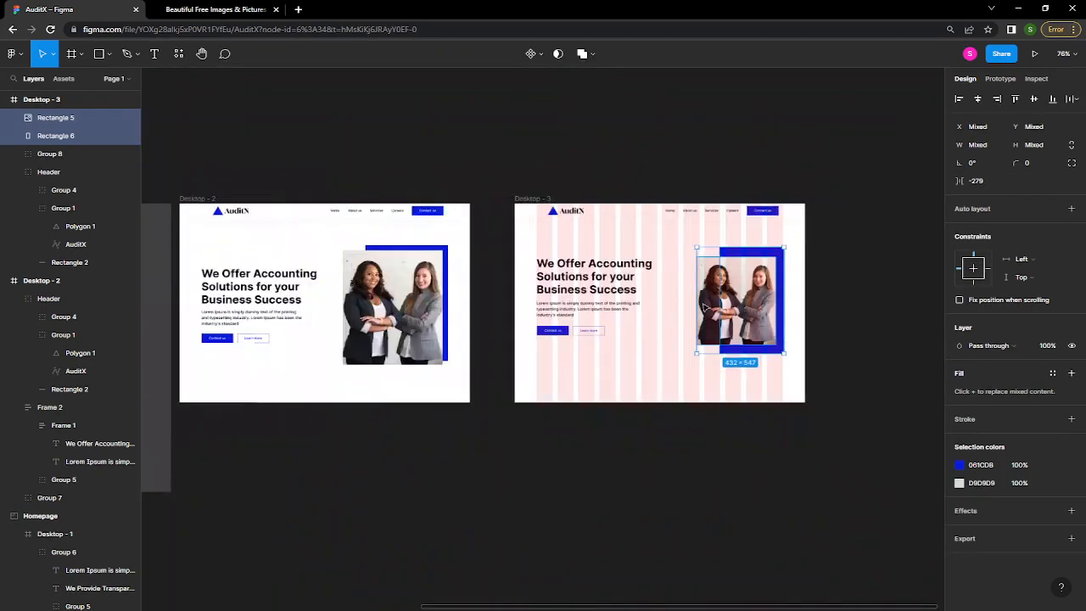
{"action": "scroll", "coordinate": [407, 281], "scroll_direction": "up", "scroll_amount": 1}
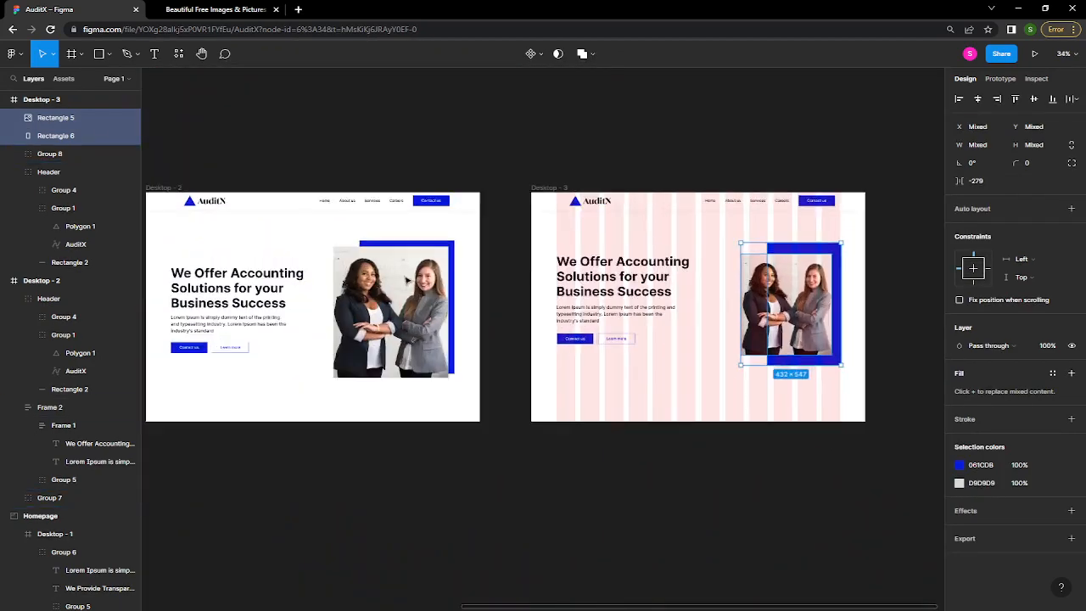
{"action": "scroll", "coordinate": [424, 284], "scroll_direction": "up", "scroll_amount": 4}
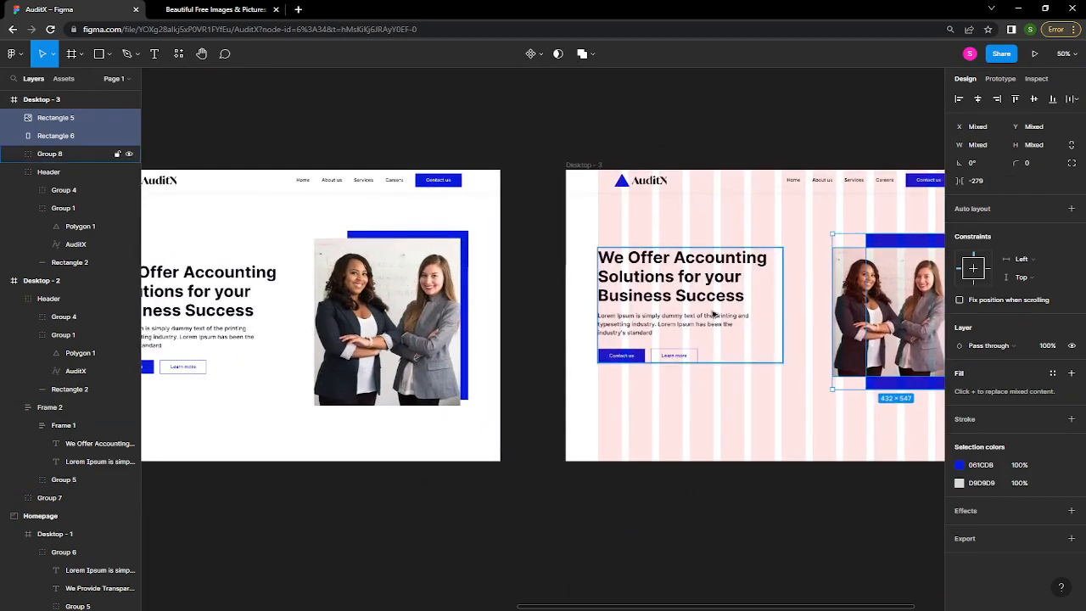
{"action": "scroll", "coordinate": [712, 315], "scroll_direction": "right", "scroll_amount": 3}
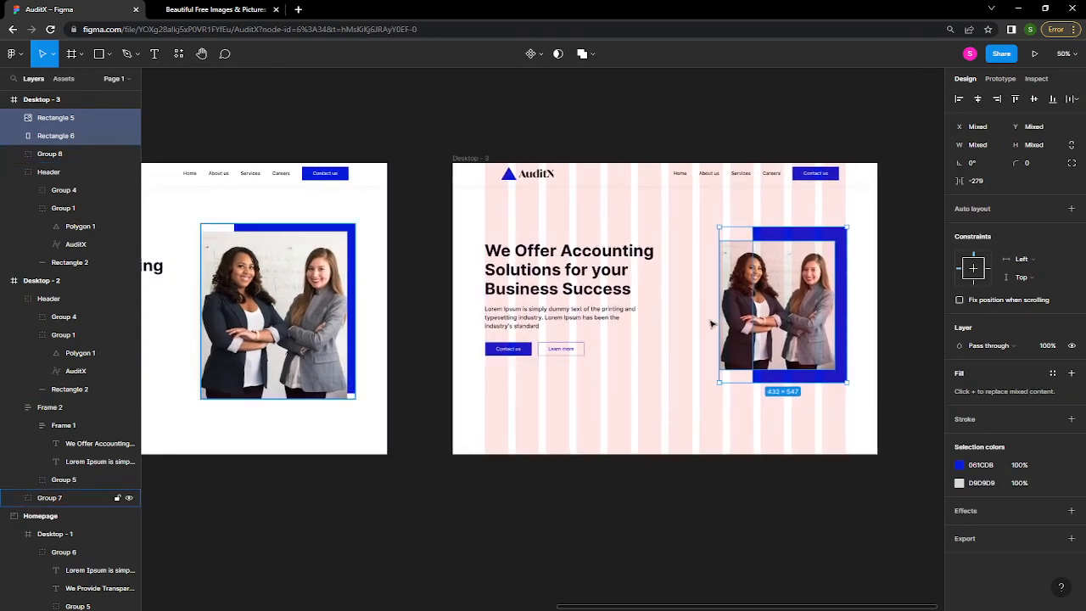
{"action": "left_click", "coordinate": [768, 406]}
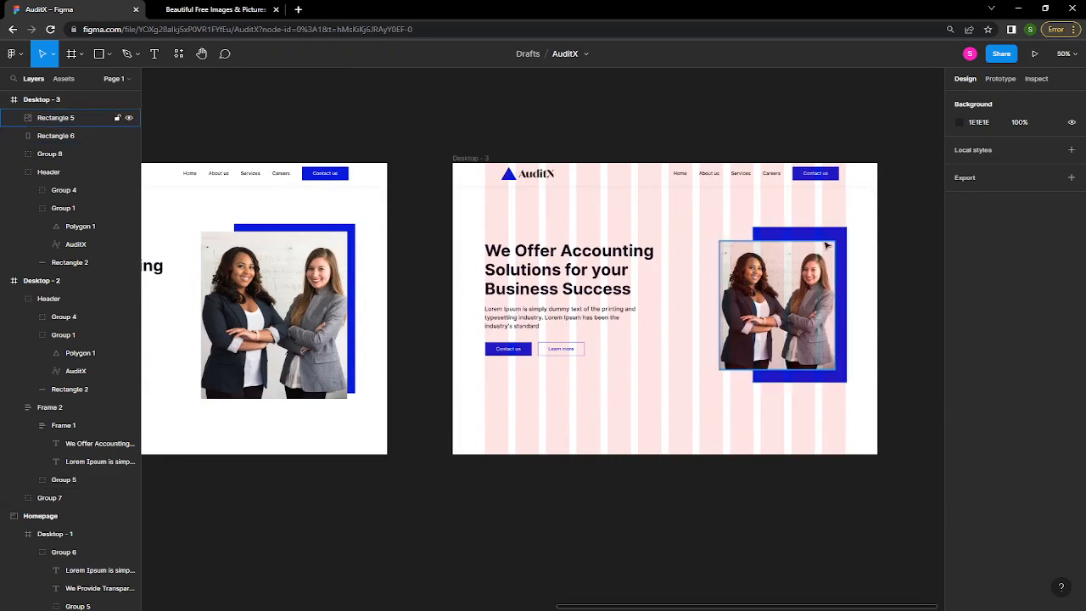
- Draw a triangle about 161 × 161 between the buttons and the photo and fill it with blue 061CDB
{"action": "left_click", "coordinate": [804, 385]}
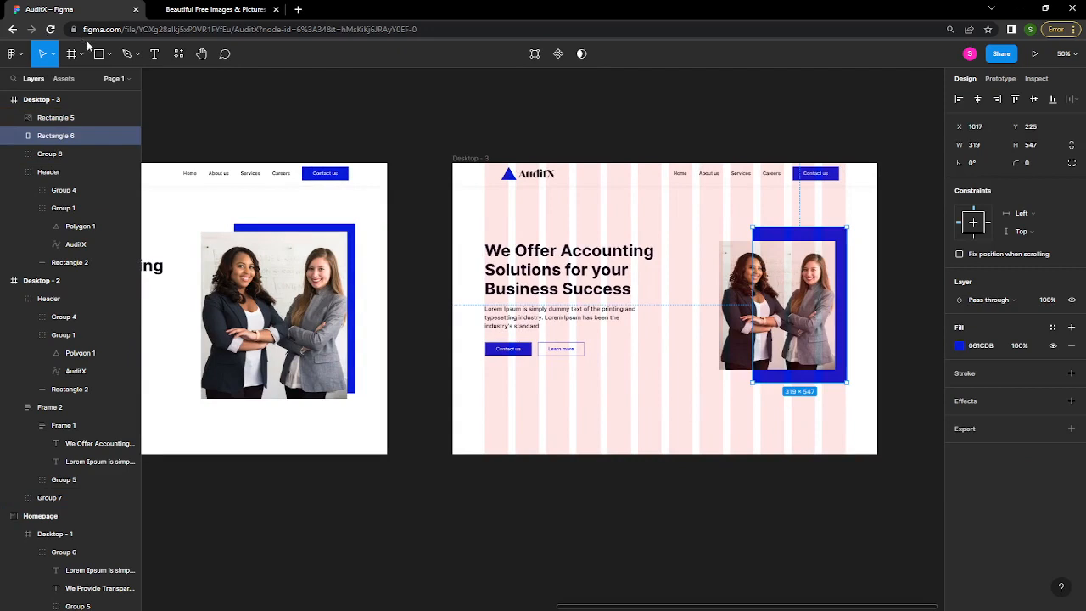
{"action": "left_click", "coordinate": [109, 55]}
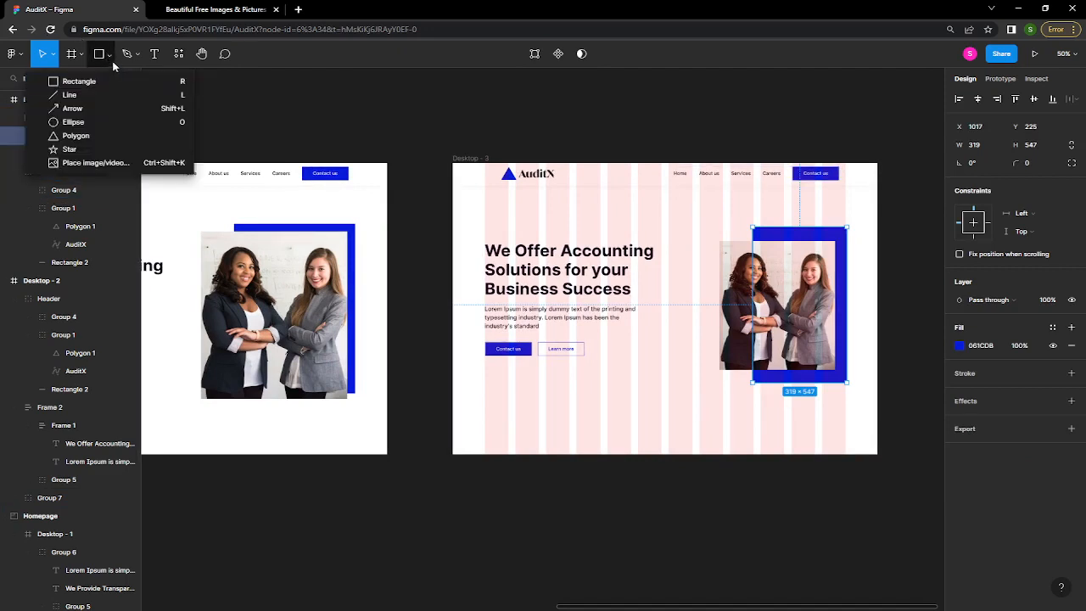
{"action": "left_click", "coordinate": [77, 135]}
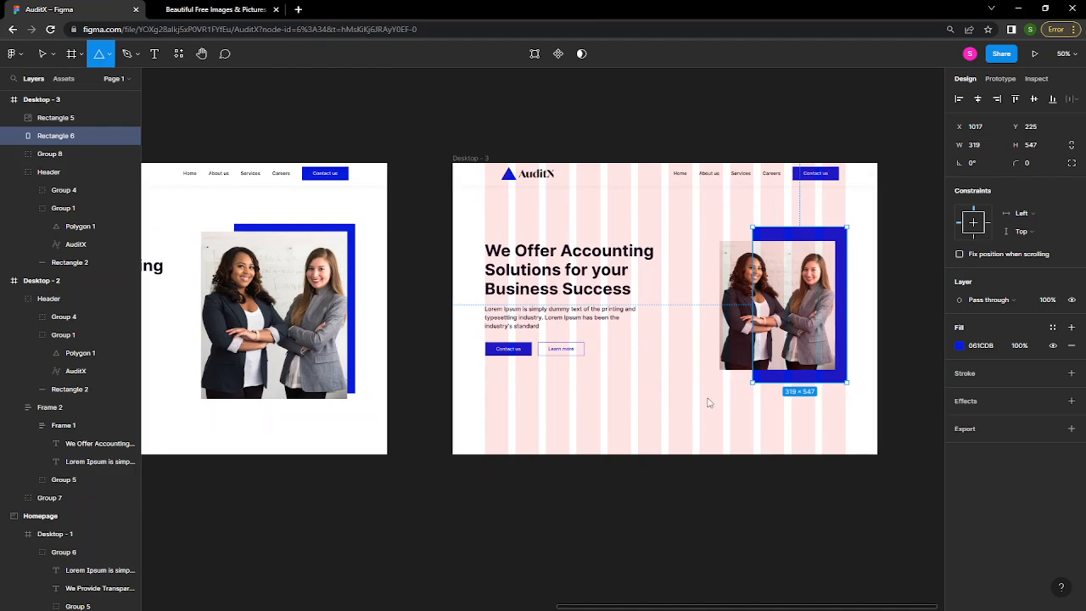
{"action": "left_click_drag", "start_coordinate": [665, 350], "coordinate": [713, 397]}
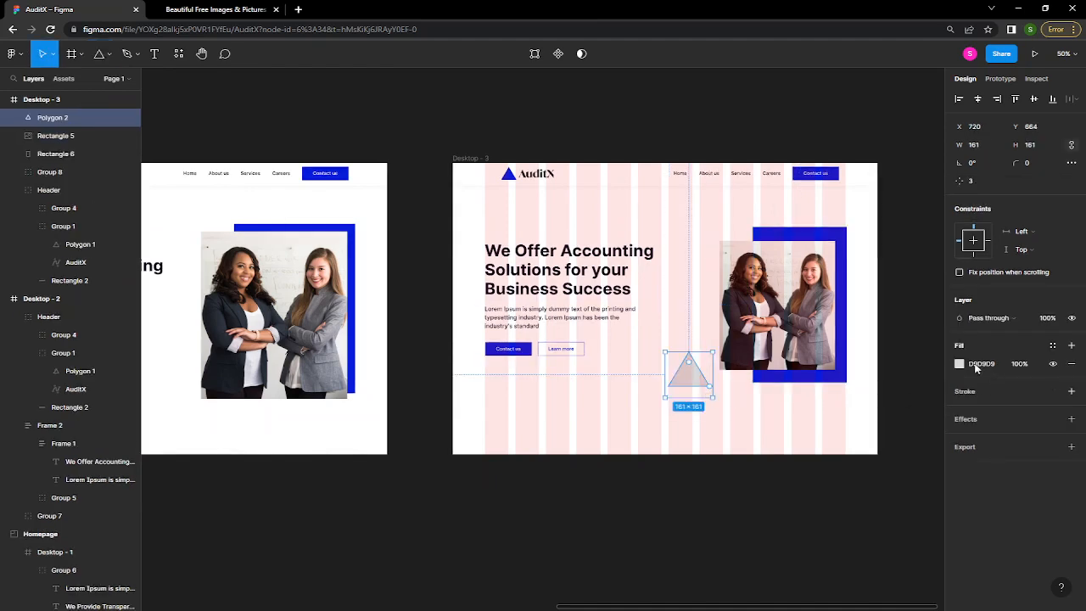
{"action": "left_click", "coordinate": [961, 364]}
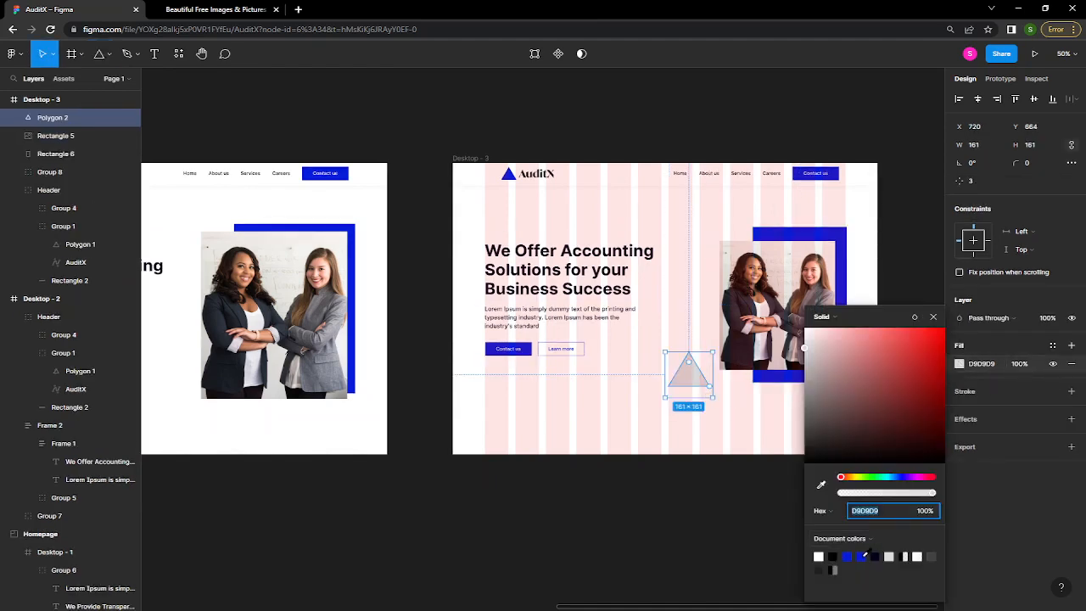
{"action": "left_click", "coordinate": [861, 557]}
- Delete the blue backing rectangle behind the photo in Desktop - 3
{"action": "left_click", "coordinate": [843, 238]}
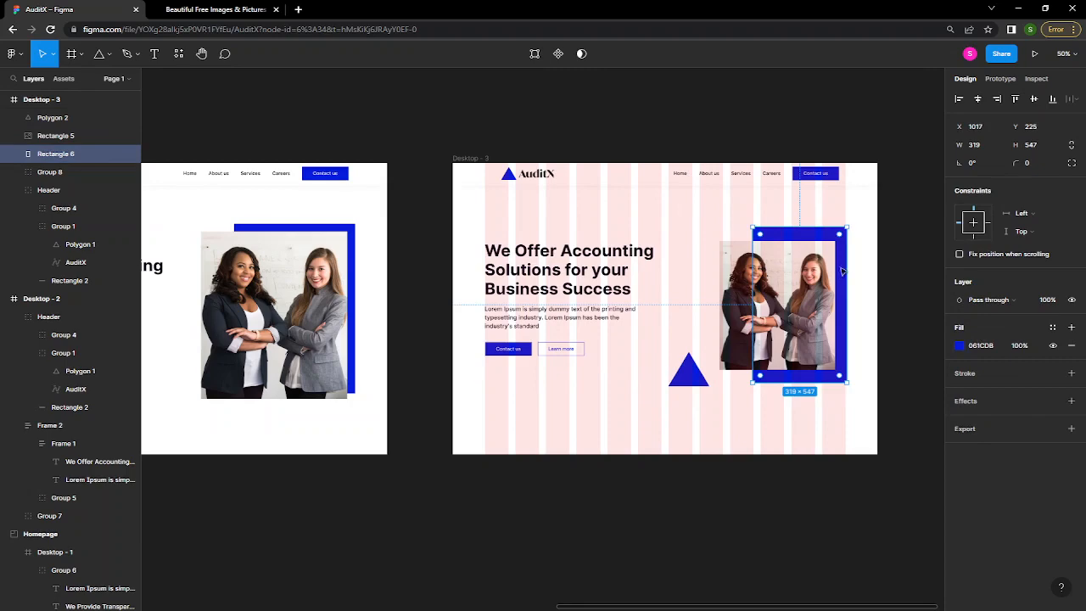
{"action": "scroll", "coordinate": [843, 271], "scroll_direction": "right", "scroll_amount": 2}
{"action": "scroll", "coordinate": [799, 286], "scroll_direction": "down", "scroll_amount": 2}
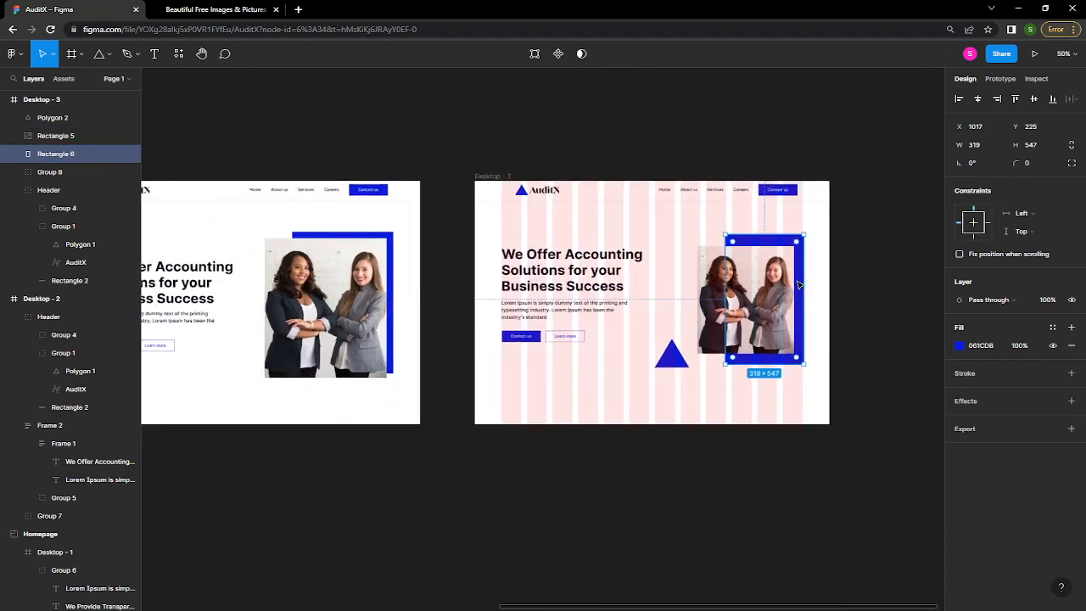
{"action": "scroll", "coordinate": [800, 286], "scroll_direction": "up", "scroll_amount": 3}
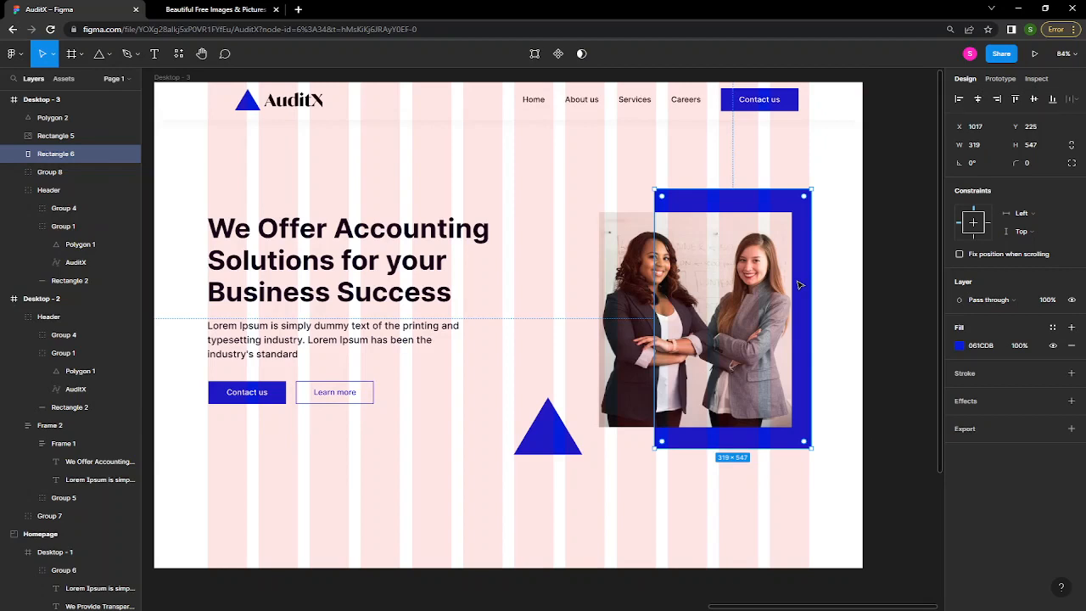
{"action": "key", "text": "Delete"}
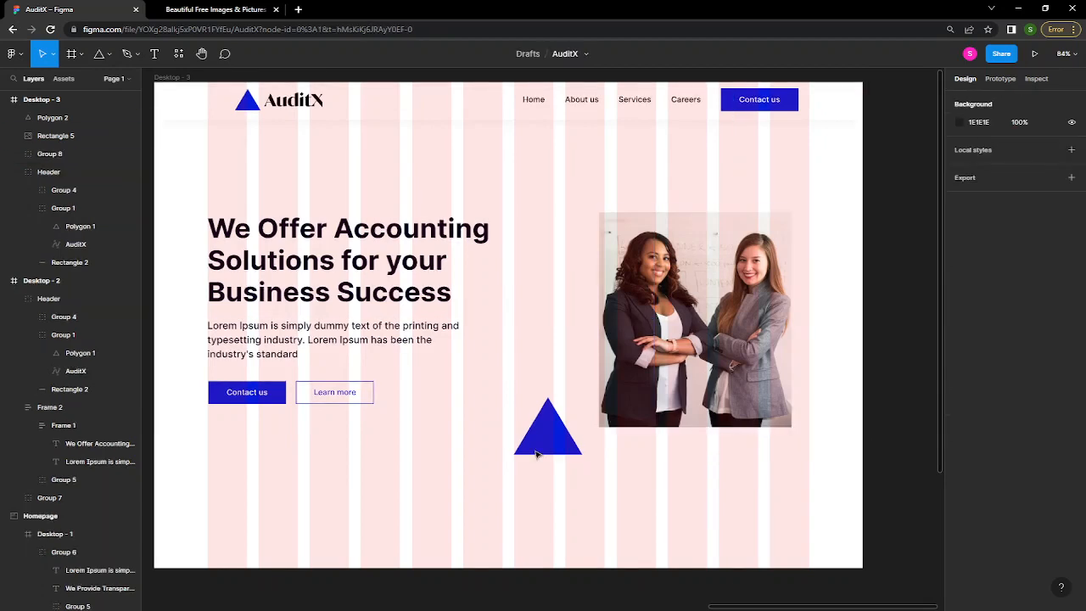
- Place the blue triangle over the photo's upper-right corner, rotated to about 123° and scaled down to about 114 × 114
{"action": "left_click", "coordinate": [561, 441]}
{"action": "left_click_drag", "start_coordinate": [560, 441], "coordinate": [830, 244]}
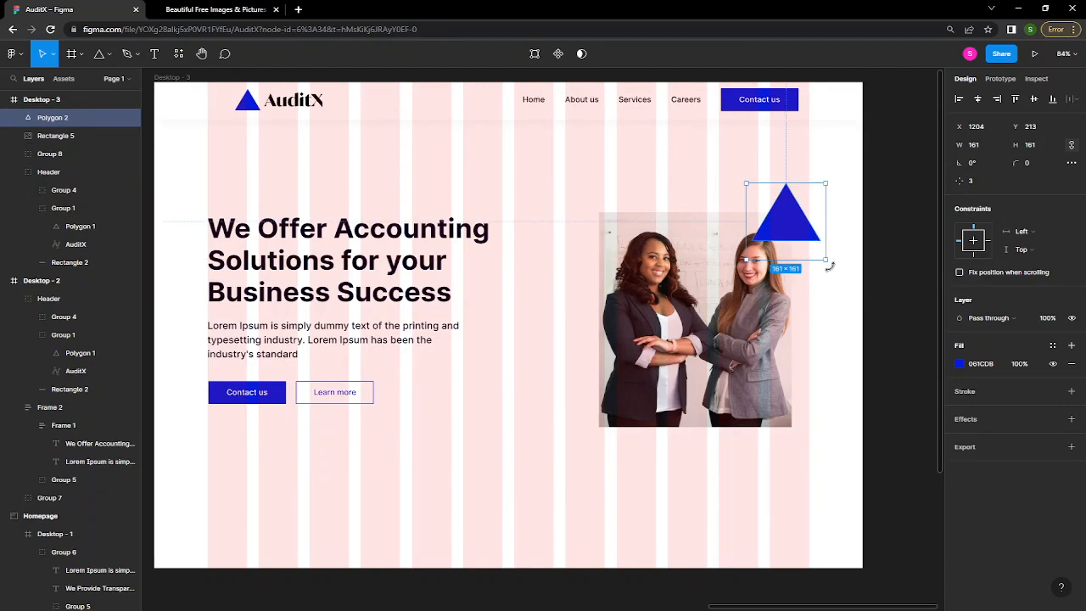
{"action": "left_click_drag", "start_coordinate": [835, 232], "coordinate": [801, 162]}
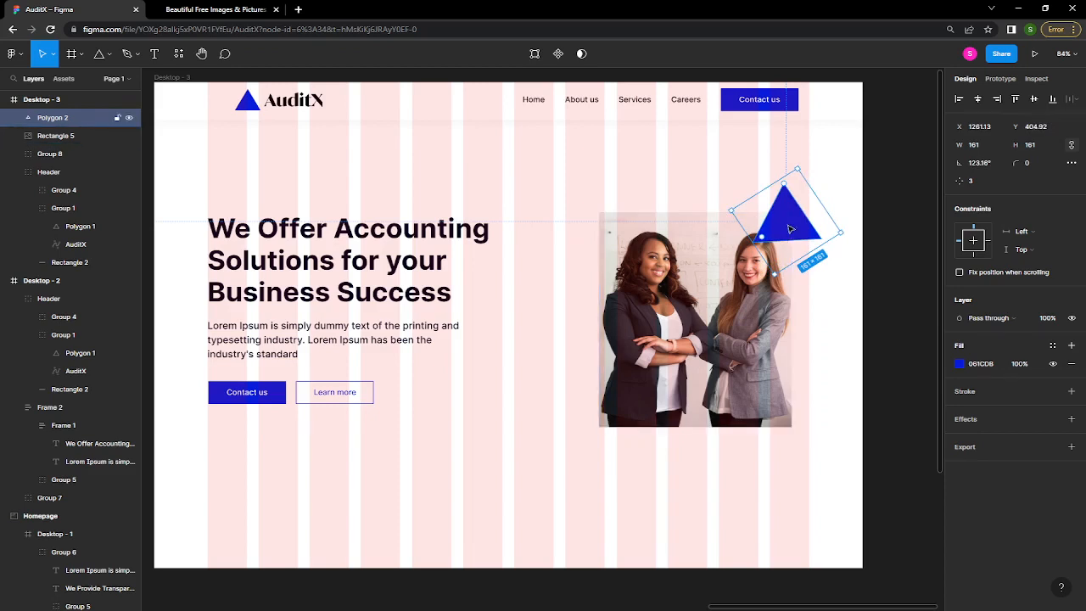
{"action": "left_click_drag", "start_coordinate": [786, 235], "coordinate": [778, 221]}
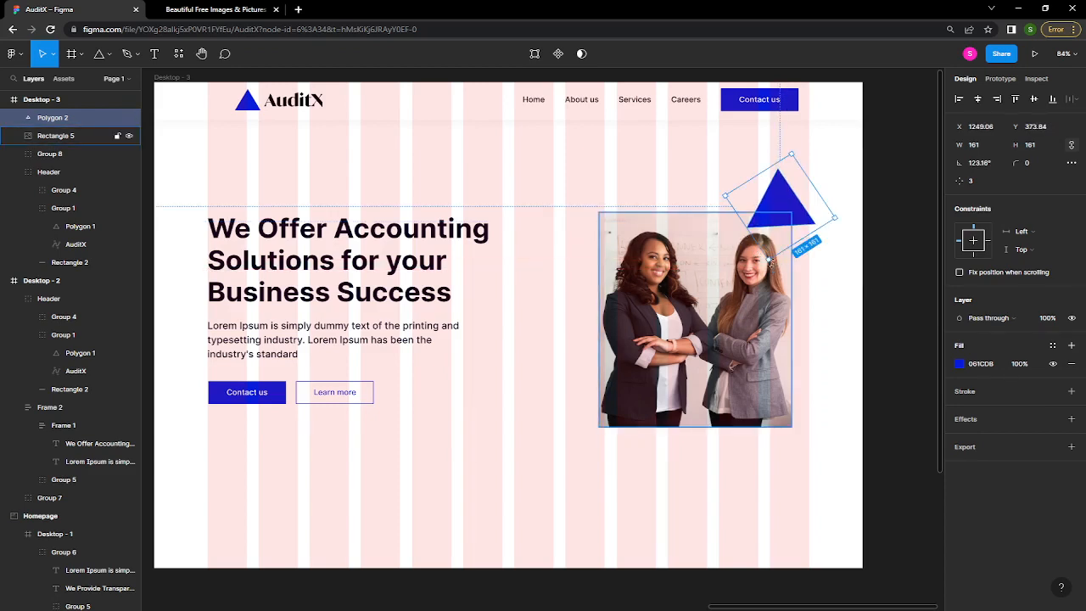
{"action": "left_click_drag", "start_coordinate": [769, 258], "coordinate": [766, 242]}
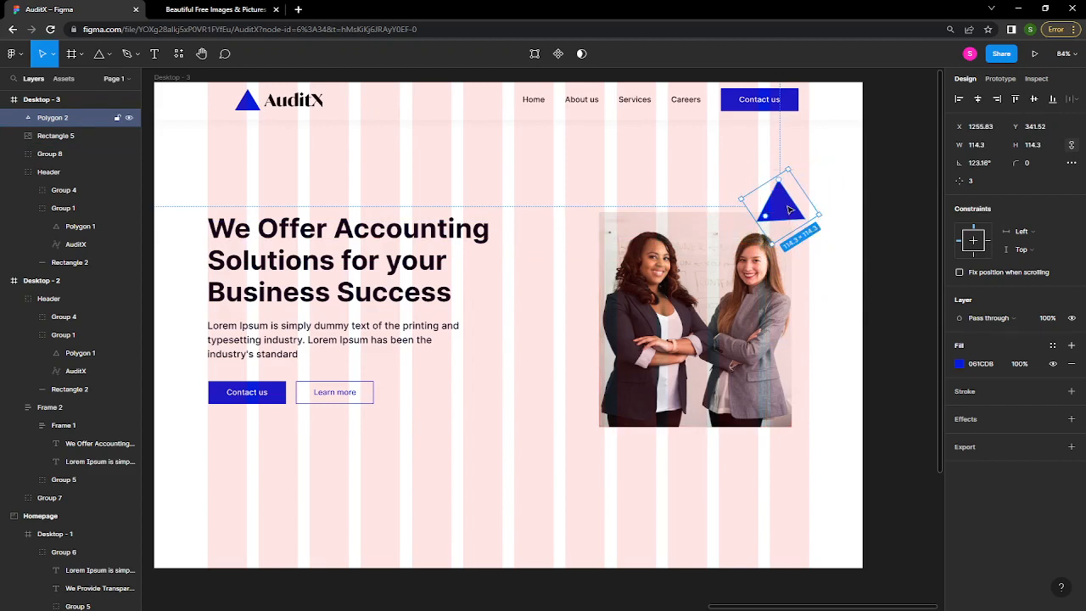
- Duplicate the blue triangle onto the photo's lower-left corner and check the whole Desktop - 3 layout
{"action": "left_click_drag", "start_coordinate": [789, 209], "coordinate": [608, 429]}
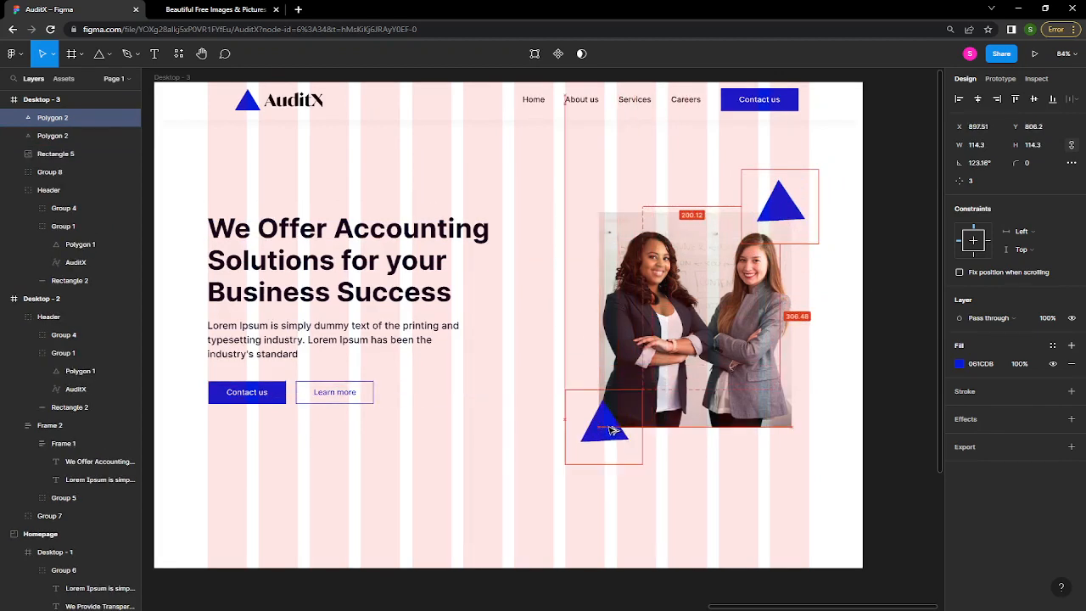
{"action": "left_click", "coordinate": [773, 492]}
{"action": "scroll", "coordinate": [739, 495], "scroll_direction": "up", "scroll_amount": 5}
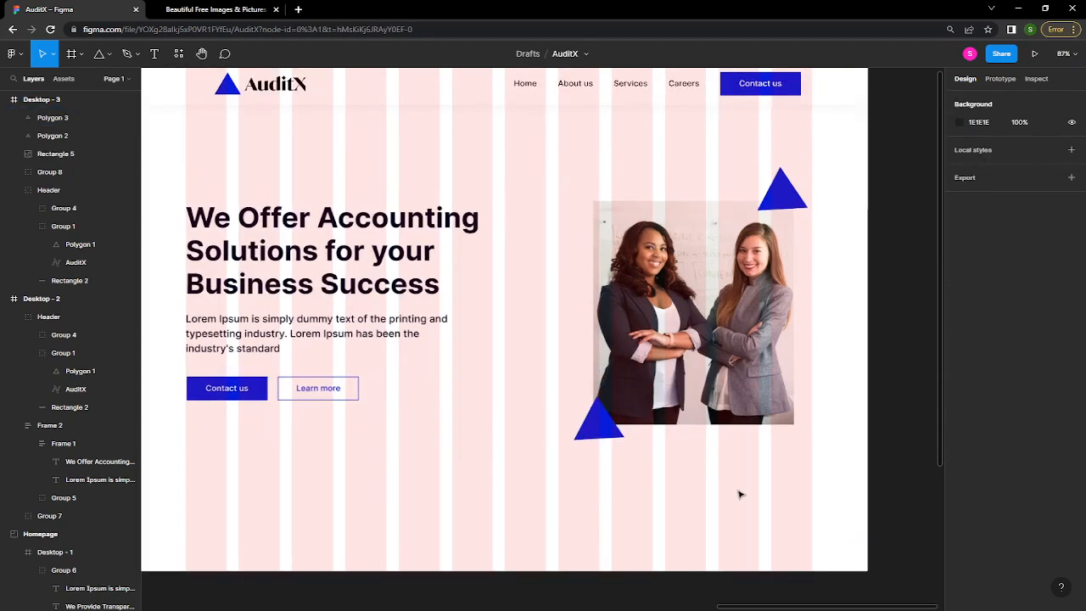
{"action": "scroll", "coordinate": [740, 495], "scroll_direction": "down", "scroll_amount": 5}
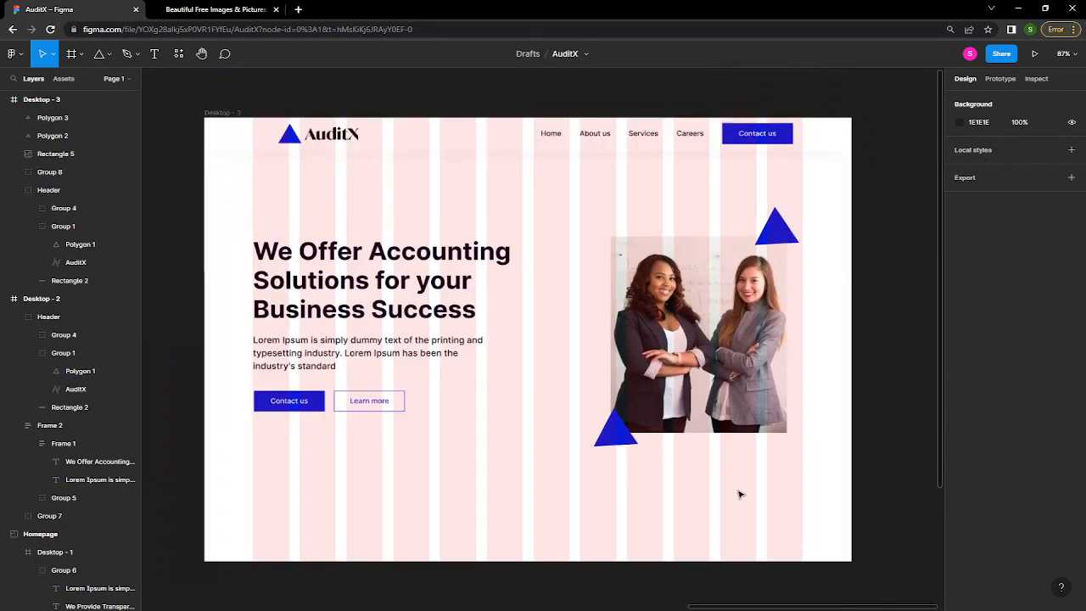
- Hide the 12-column layout grid of the Desktop - 3 frame
{"action": "left_click", "coordinate": [740, 495]}
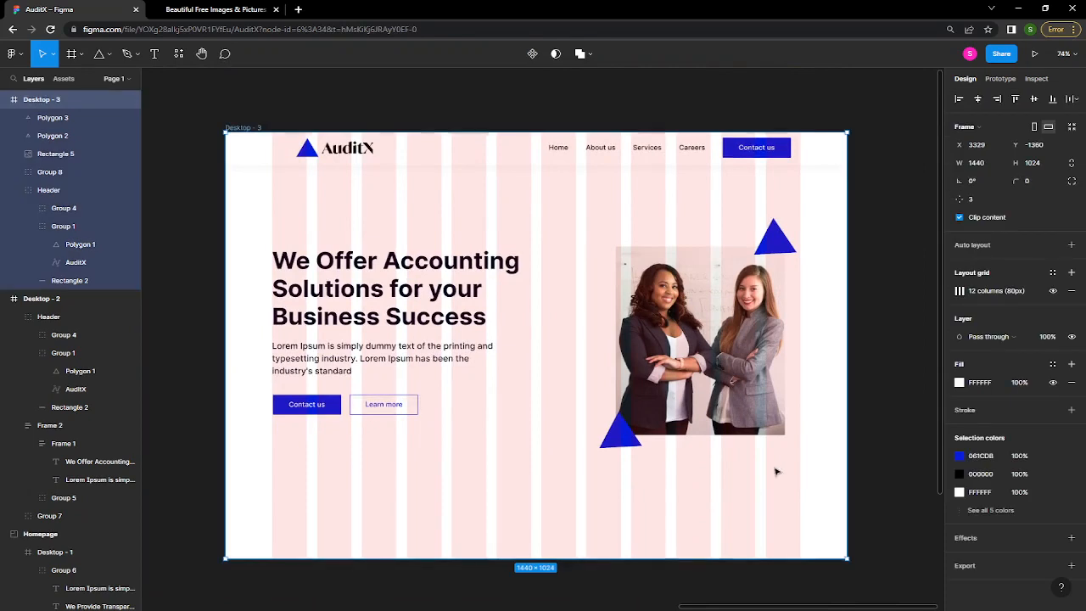
{"action": "left_click", "coordinate": [1053, 292]}
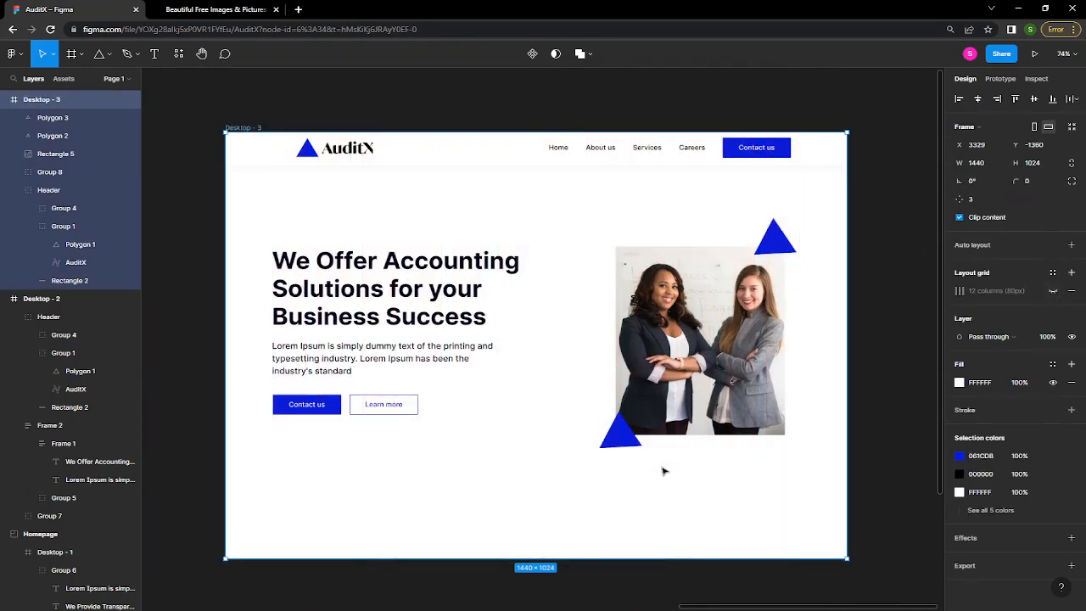
{"action": "scroll", "coordinate": [692, 494], "scroll_direction": "down", "scroll_amount": 3}
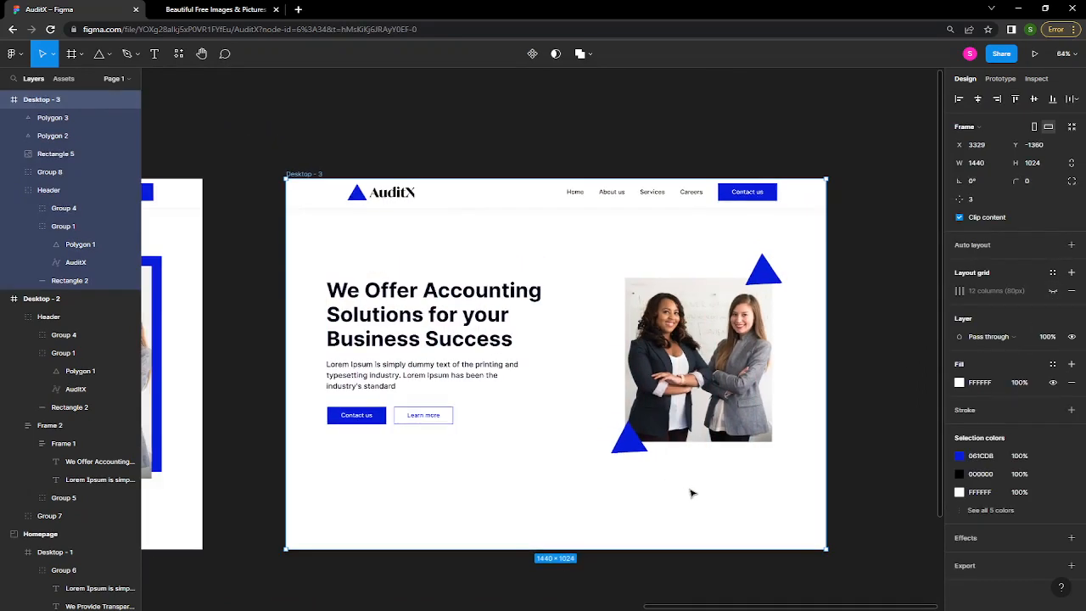
- Scale the blue triangle on the photo's lower-left corner down to about 49 × 49
{"action": "left_click", "coordinate": [638, 448]}
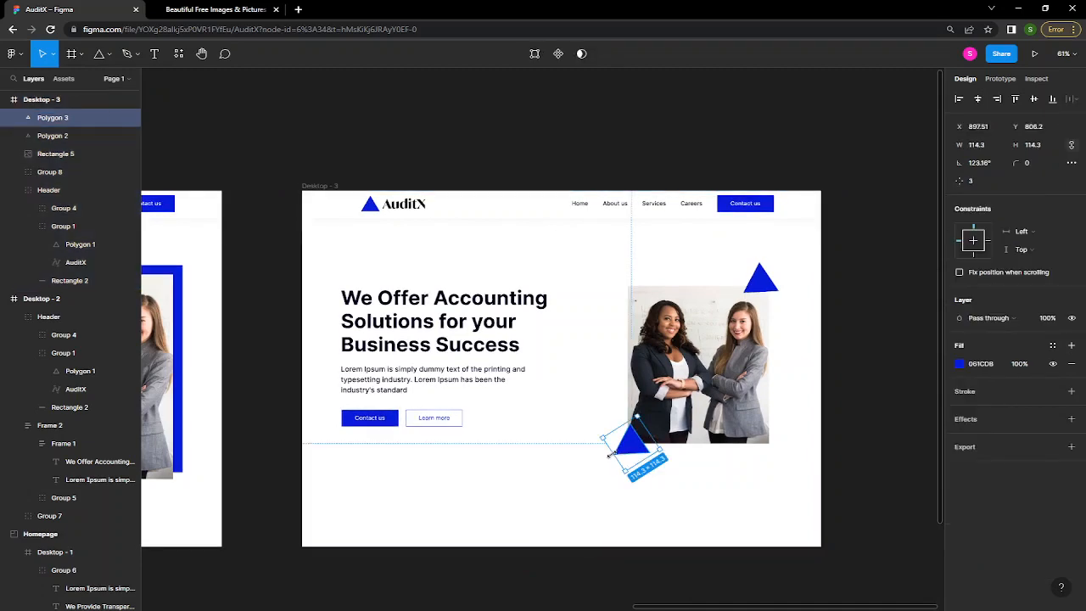
{"action": "left_click_drag", "start_coordinate": [628, 471], "coordinate": [629, 452]}
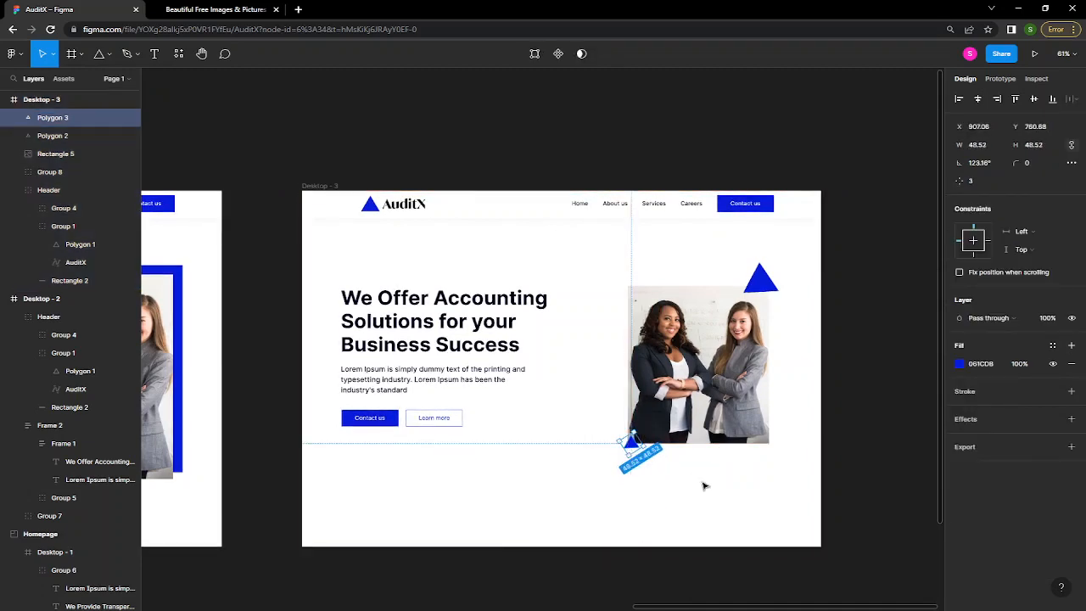
{"action": "left_click", "coordinate": [704, 486]}
{"action": "left_click", "coordinate": [761, 293]}
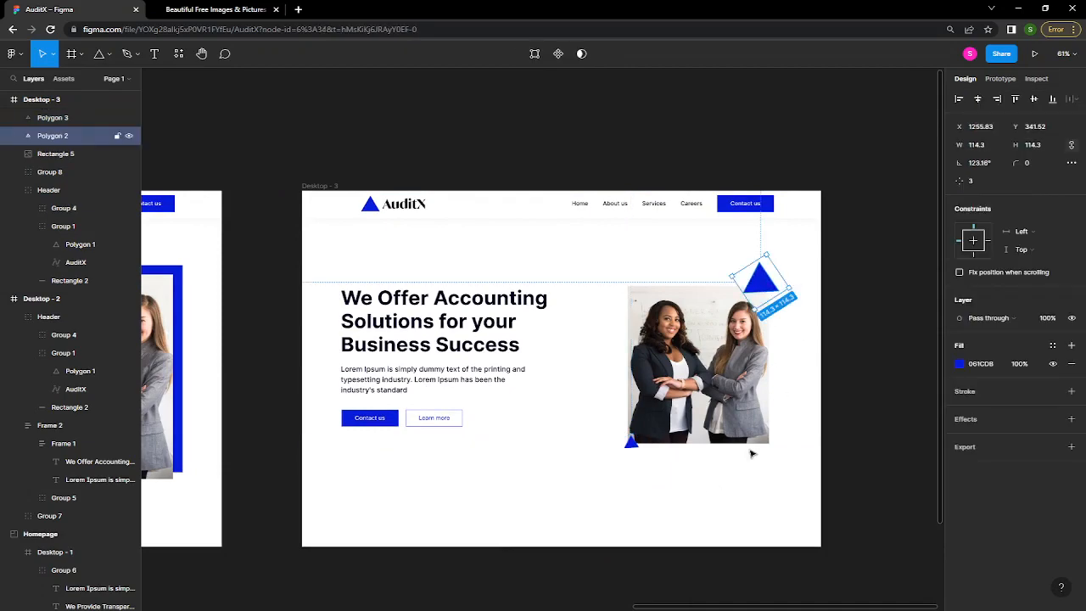
- Examine the Desktop - 2 hero layout and compare it with the Desktop - 3 version
{"action": "scroll", "coordinate": [750, 451], "scroll_direction": "left", "scroll_amount": 2}
{"action": "scroll", "coordinate": [452, 360], "scroll_direction": "left", "scroll_amount": 4}
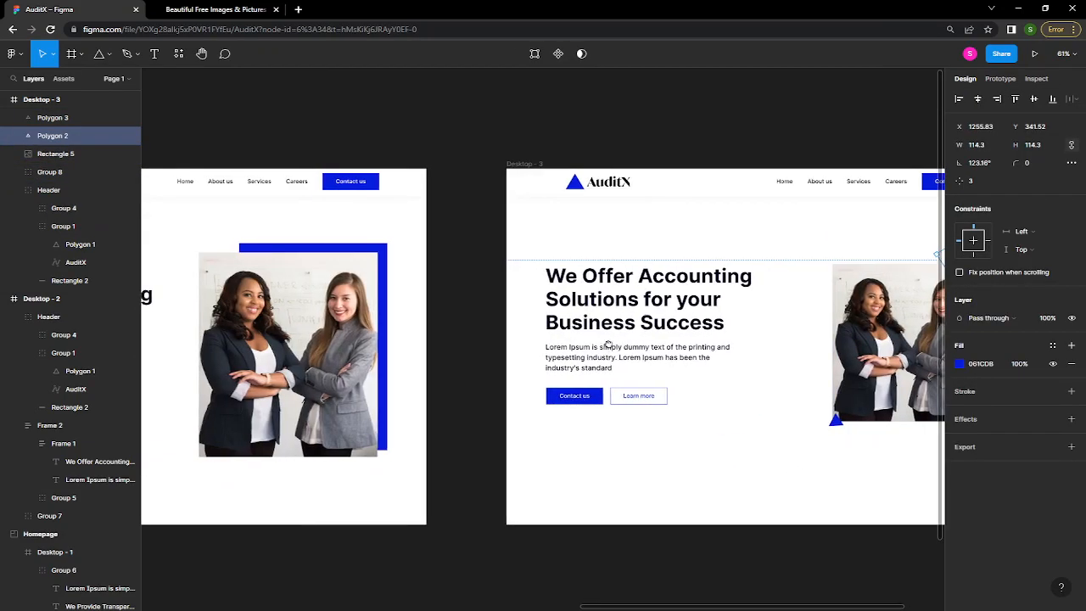
{"action": "scroll", "coordinate": [473, 330], "scroll_direction": "left", "scroll_amount": 6}
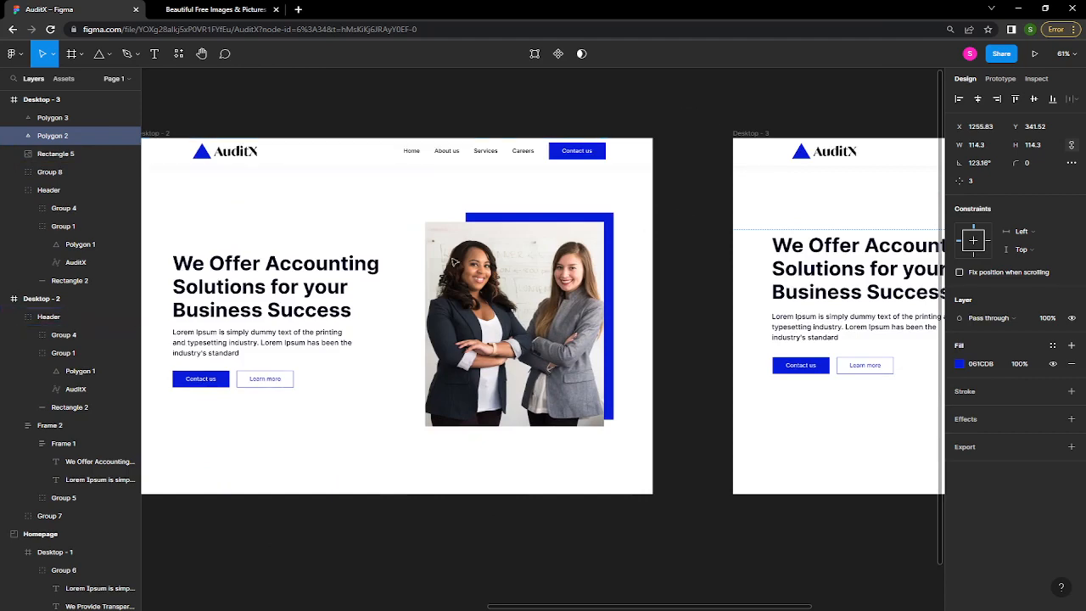
{"action": "scroll", "coordinate": [477, 268], "scroll_direction": "left", "scroll_amount": 1}
{"action": "scroll", "coordinate": [477, 268], "scroll_direction": "left", "scroll_amount": 4}
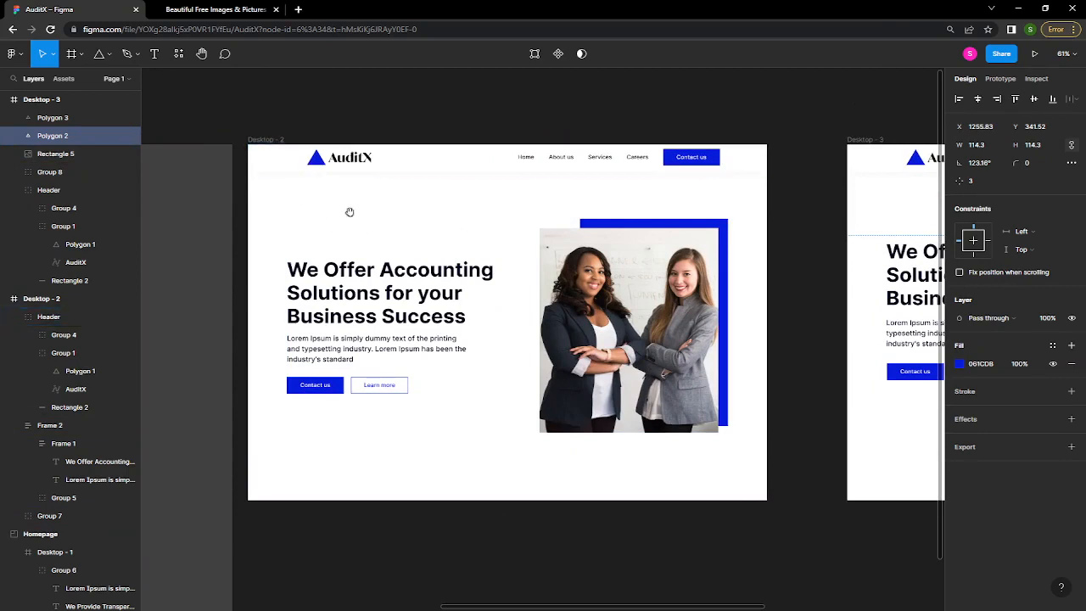
{"action": "scroll", "coordinate": [339, 196], "scroll_direction": "left", "scroll_amount": 1}
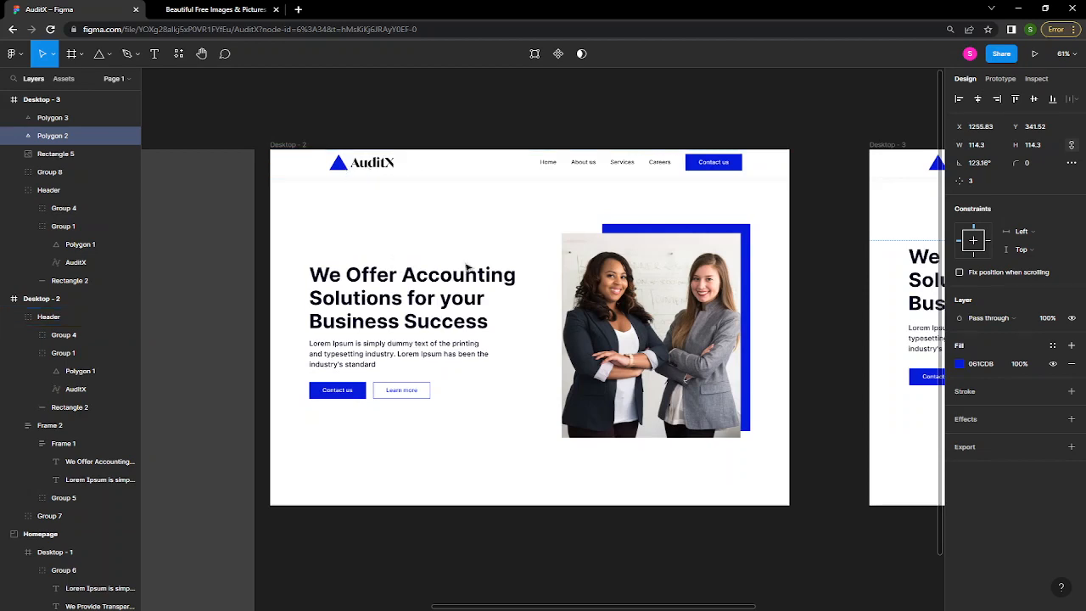
{"action": "scroll", "coordinate": [556, 410], "scroll_direction": "up", "scroll_amount": 1}
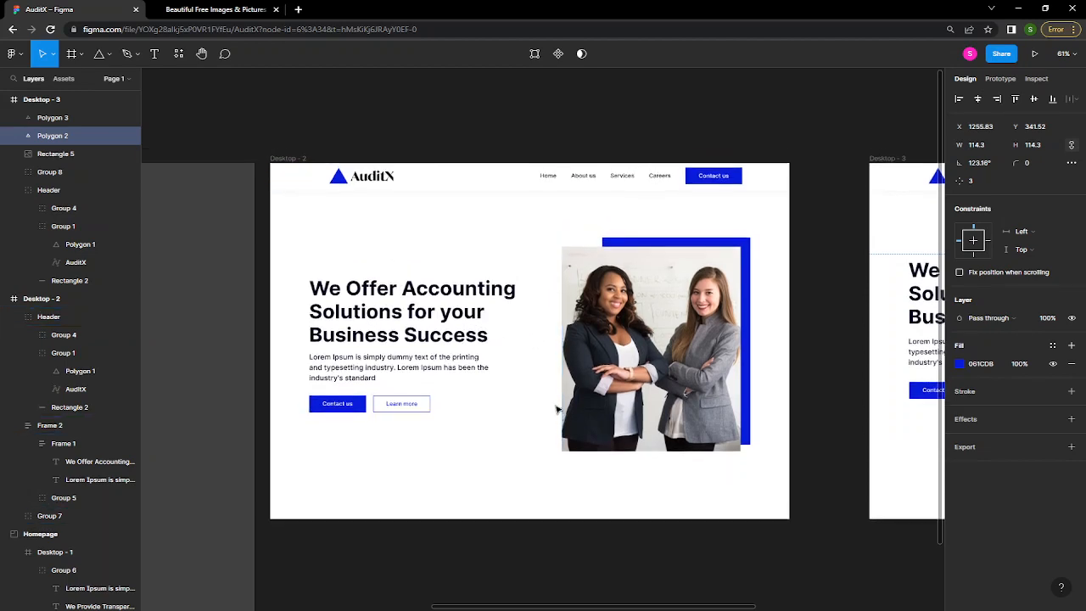
{"action": "scroll", "coordinate": [557, 409], "scroll_direction": "down", "scroll_amount": 1}
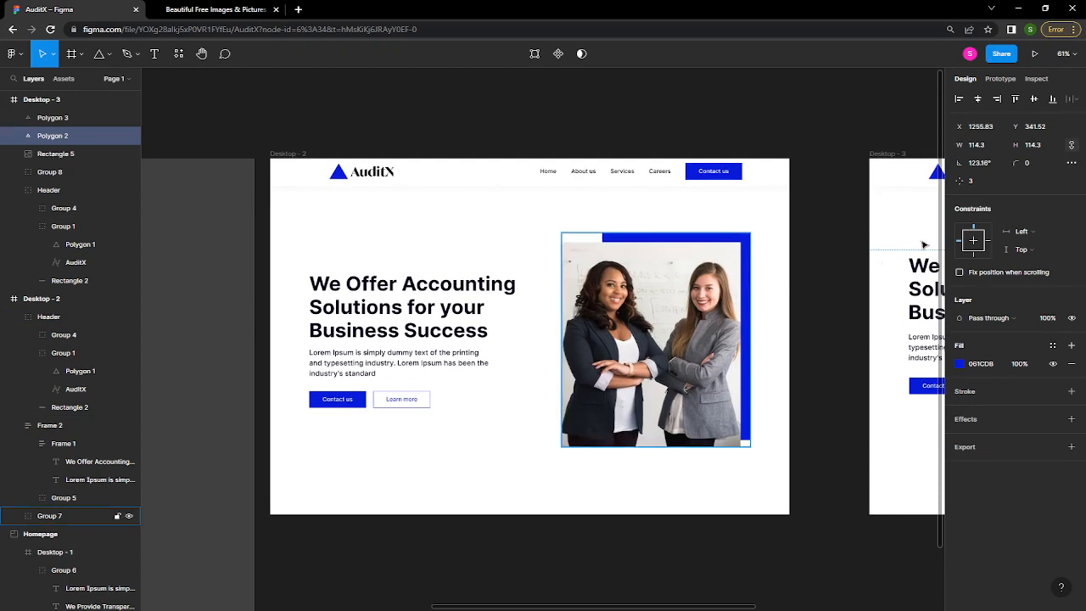
{"action": "scroll", "coordinate": [867, 153], "scroll_direction": "right", "scroll_amount": 3}
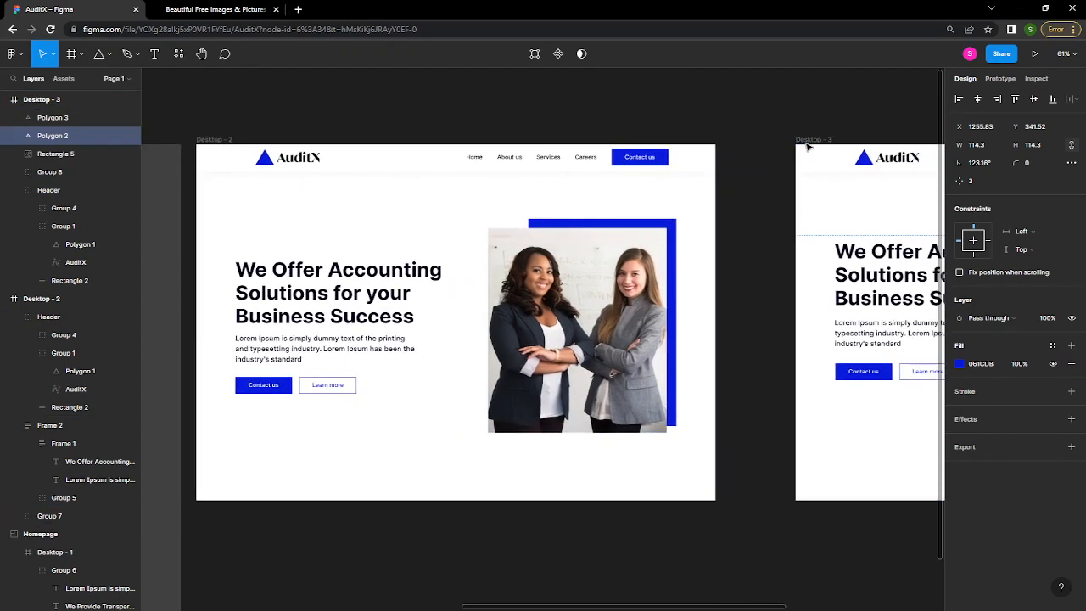
- Delete the entire Desktop - 3 frame, including its header, hero text, photo and triangles
{"action": "left_click", "coordinate": [809, 149]}
{"action": "key", "text": "Delete"}
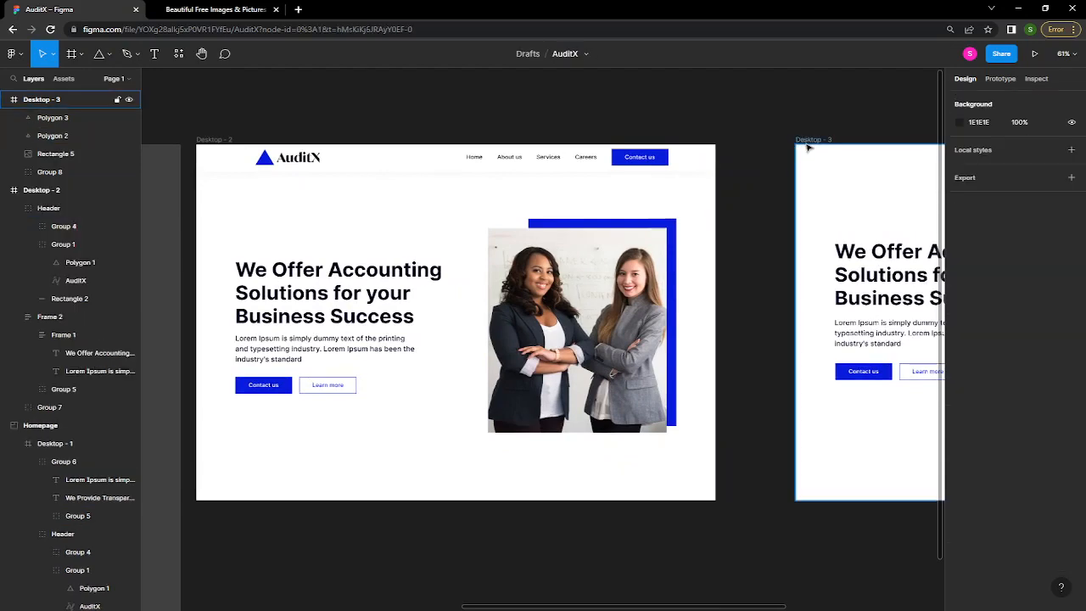
{"action": "left_click", "coordinate": [811, 142]}
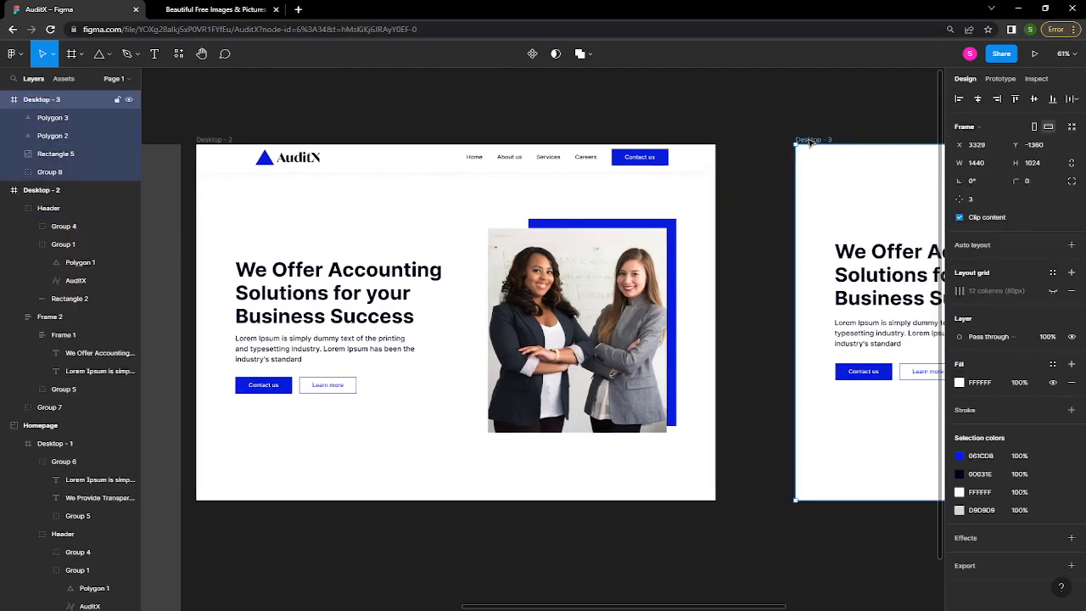
{"action": "left_click_drag", "start_coordinate": [809, 142], "coordinate": [424, 157]}
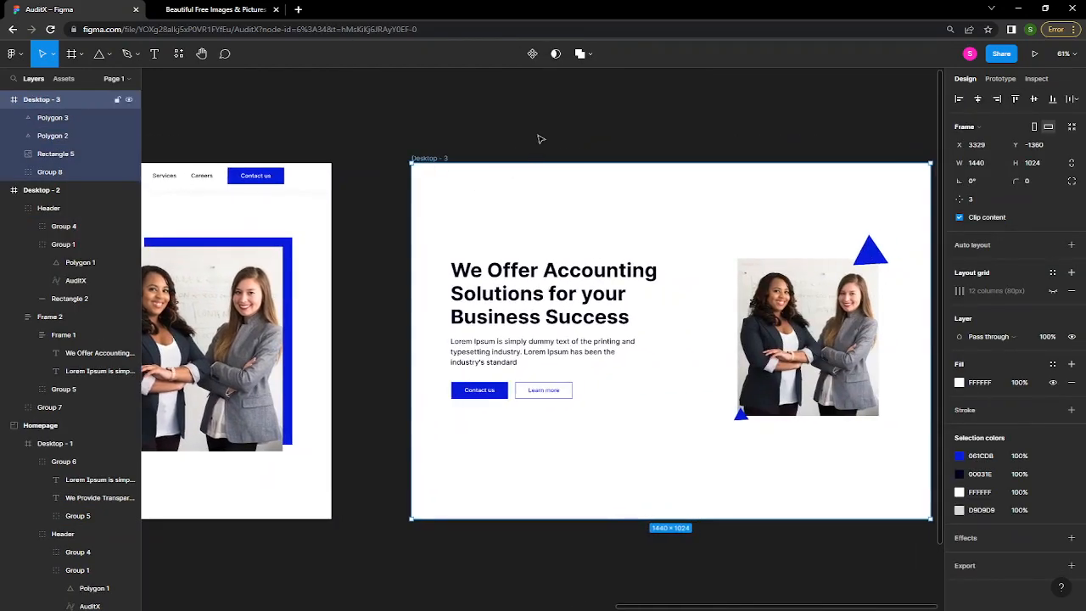
{"action": "left_click", "coordinate": [423, 164]}
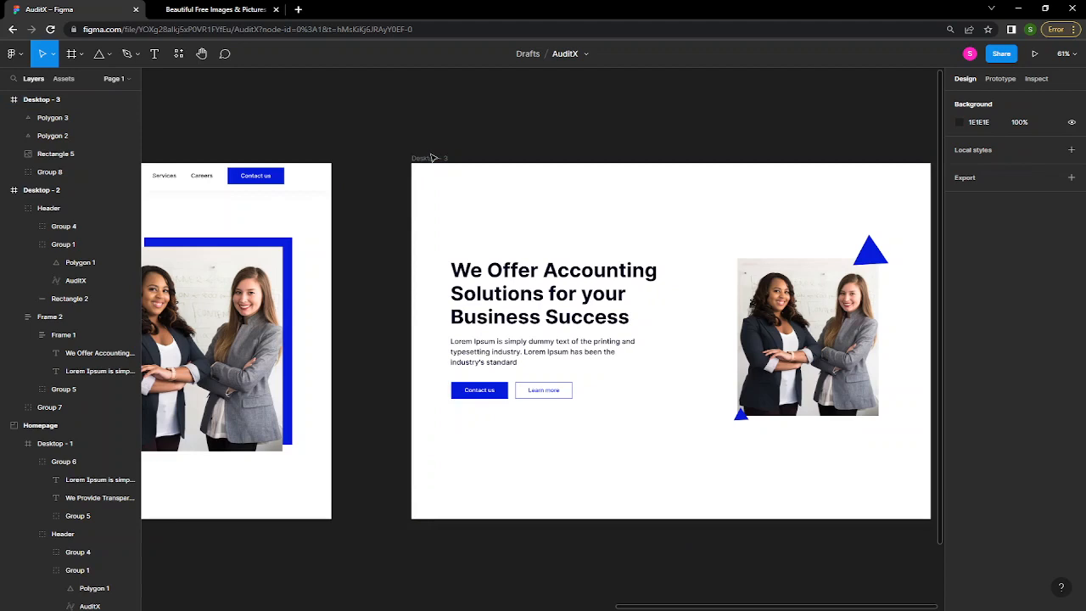
{"action": "left_click", "coordinate": [432, 158]}
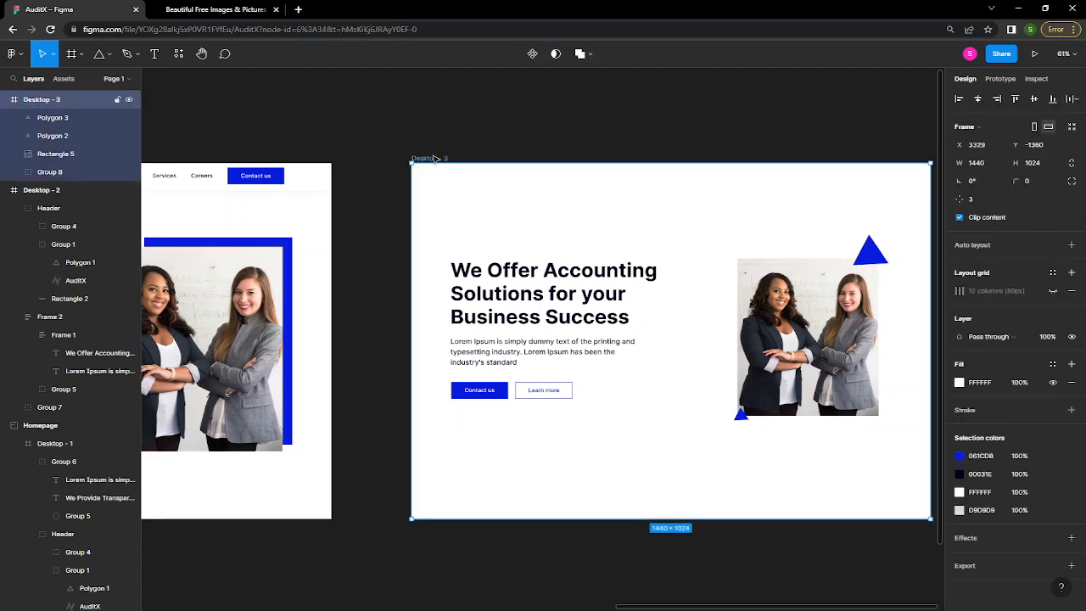
{"action": "key", "text": "Delete"}
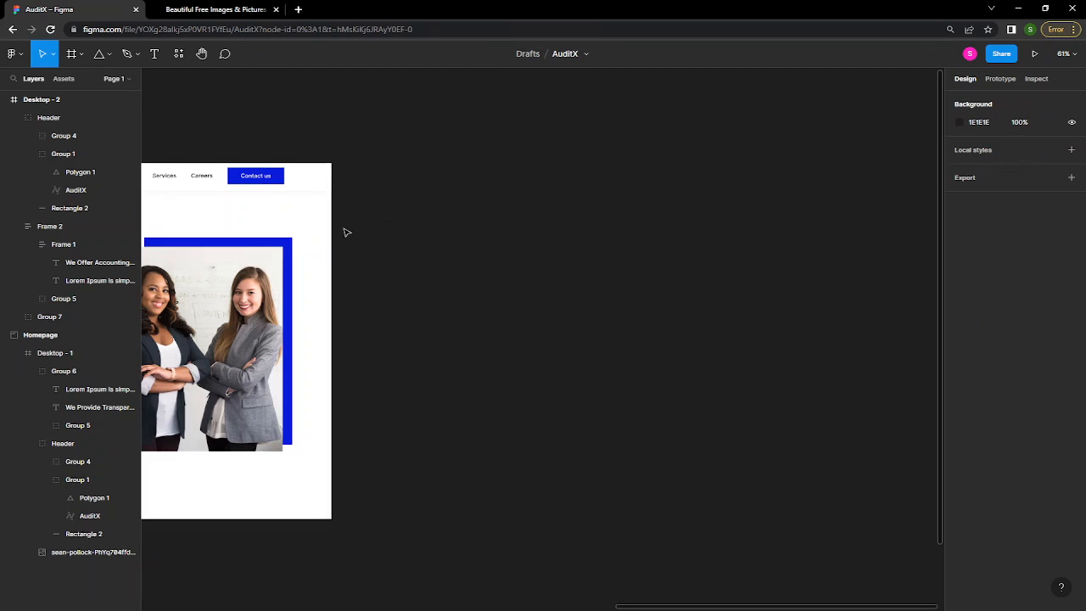
- Move the Desktop - 2 frame slightly down and to the right, to about X 1675, Y -1323
{"action": "left_click_drag", "start_coordinate": [374, 224], "coordinate": [849, 202]}
{"action": "left_click_drag", "start_coordinate": [500, 270], "coordinate": [608, 245]}
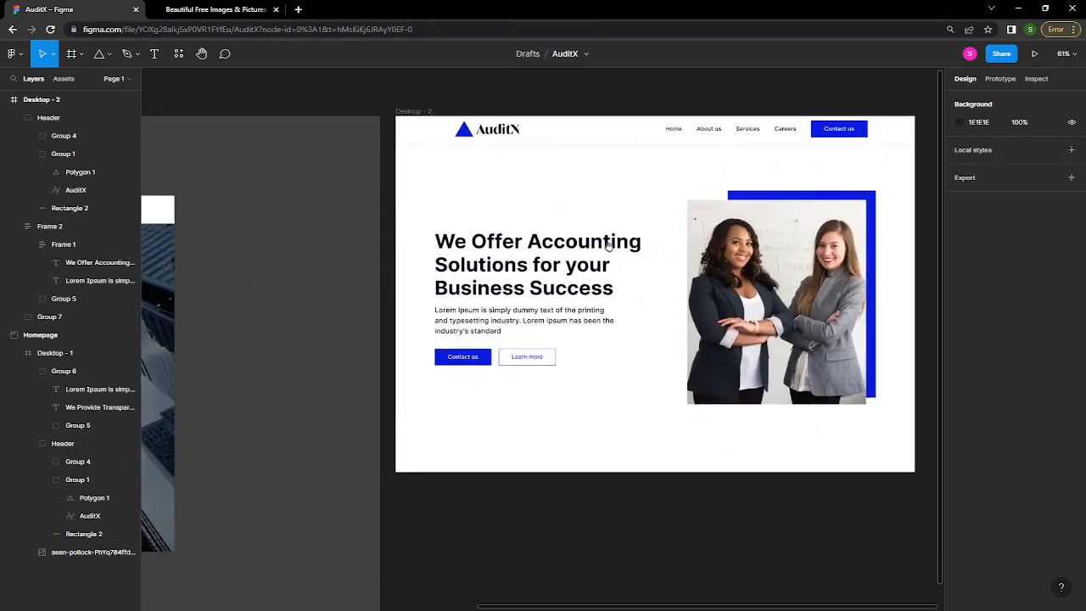
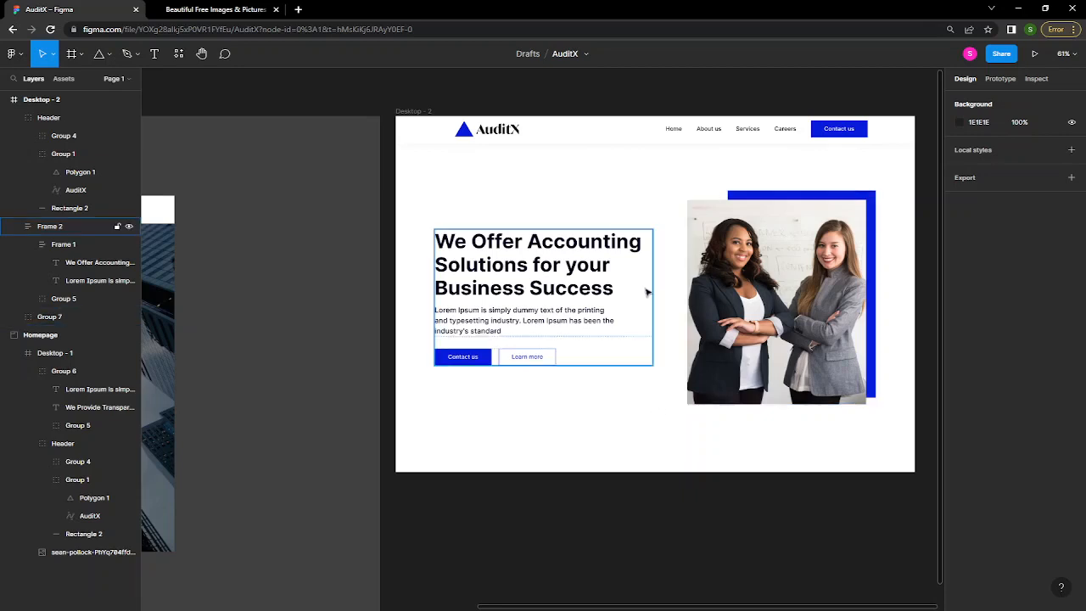
{"action": "left_click", "coordinate": [413, 112]}
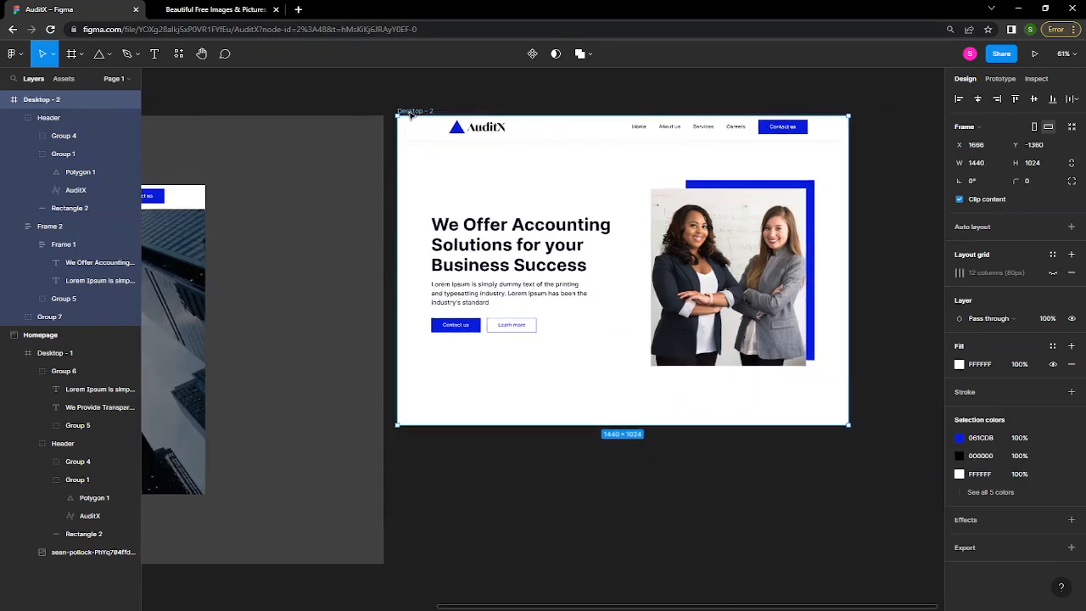
{"action": "scroll", "coordinate": [410, 115], "scroll_direction": "up", "scroll_amount": 5}
{"action": "left_click_drag", "start_coordinate": [498, 170], "coordinate": [503, 192]}
{"action": "scroll", "coordinate": [503, 192], "scroll_direction": "up", "scroll_amount": 1}
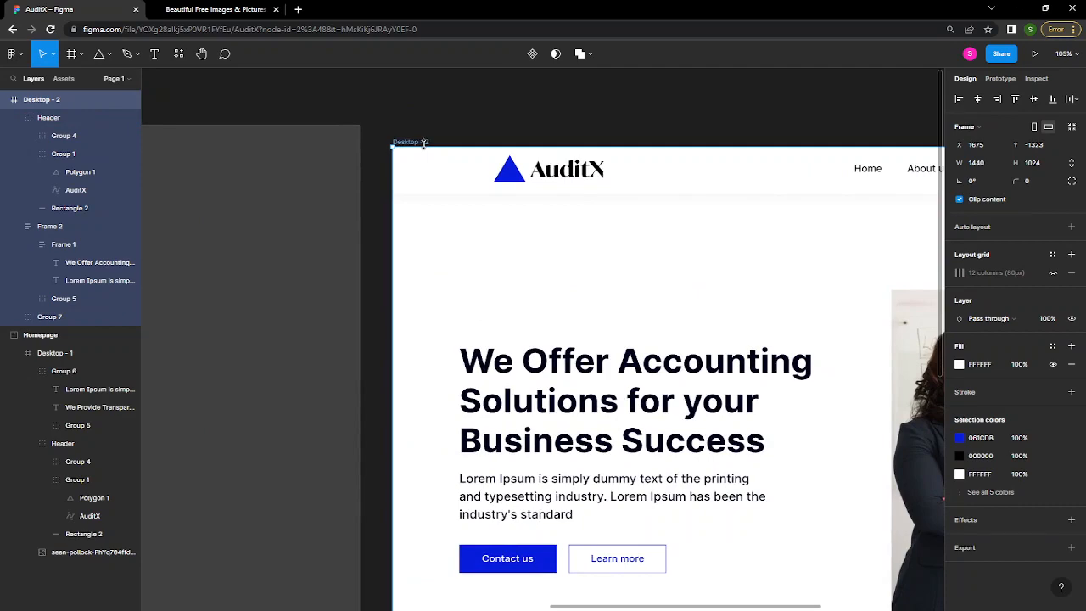
{"action": "scroll", "coordinate": [424, 144], "scroll_direction": "down", "scroll_amount": 5}
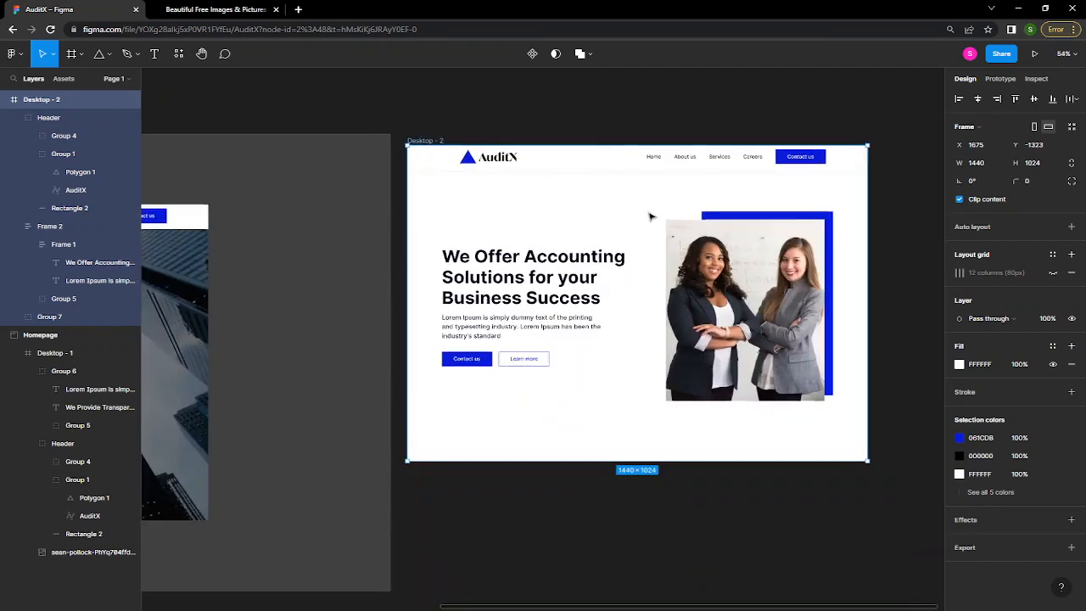
- Extend the Desktop - 2 frame downward to a height of about 2633, keeping its width at 1440
{"action": "left_click_drag", "start_coordinate": [649, 213], "coordinate": [595, 136]}
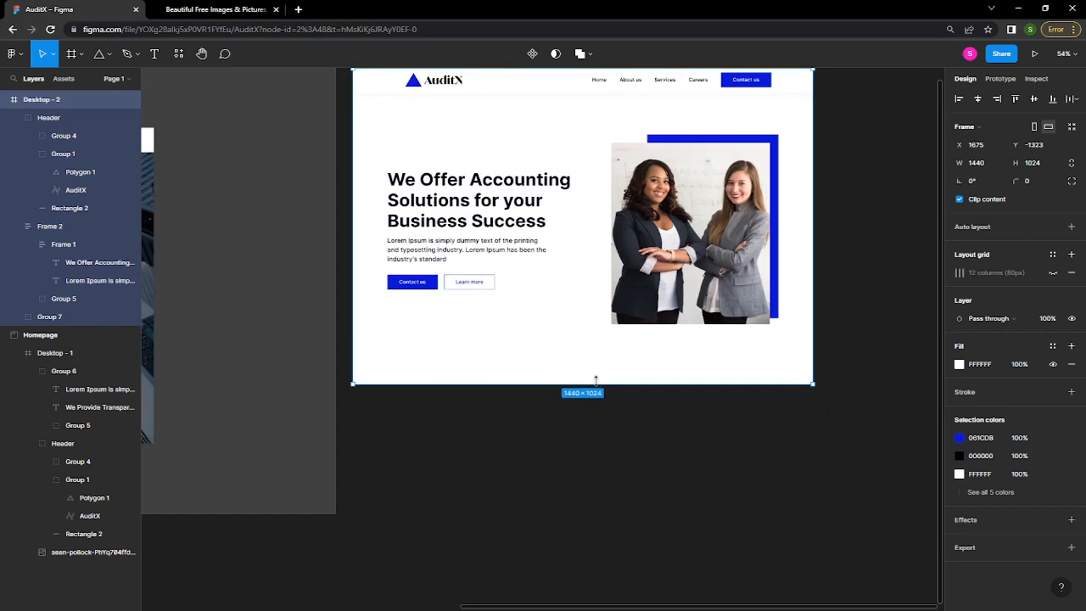
{"action": "scroll", "coordinate": [598, 382], "scroll_direction": "up", "scroll_amount": 1}
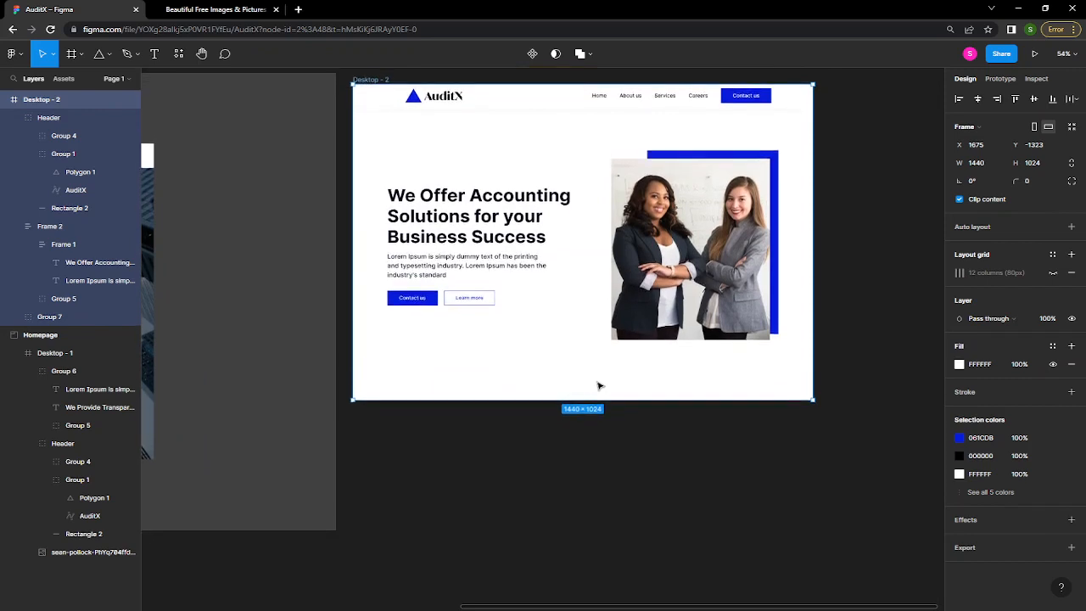
{"action": "scroll", "coordinate": [596, 379], "scroll_direction": "down", "scroll_amount": 3}
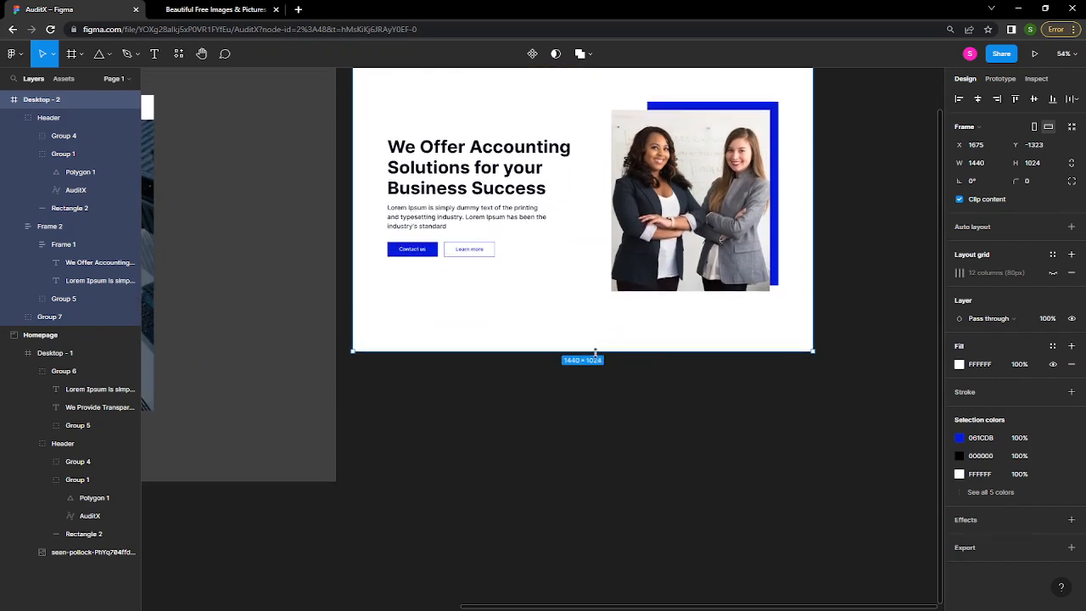
{"action": "left_click_drag", "start_coordinate": [594, 352], "coordinate": [629, 573]}
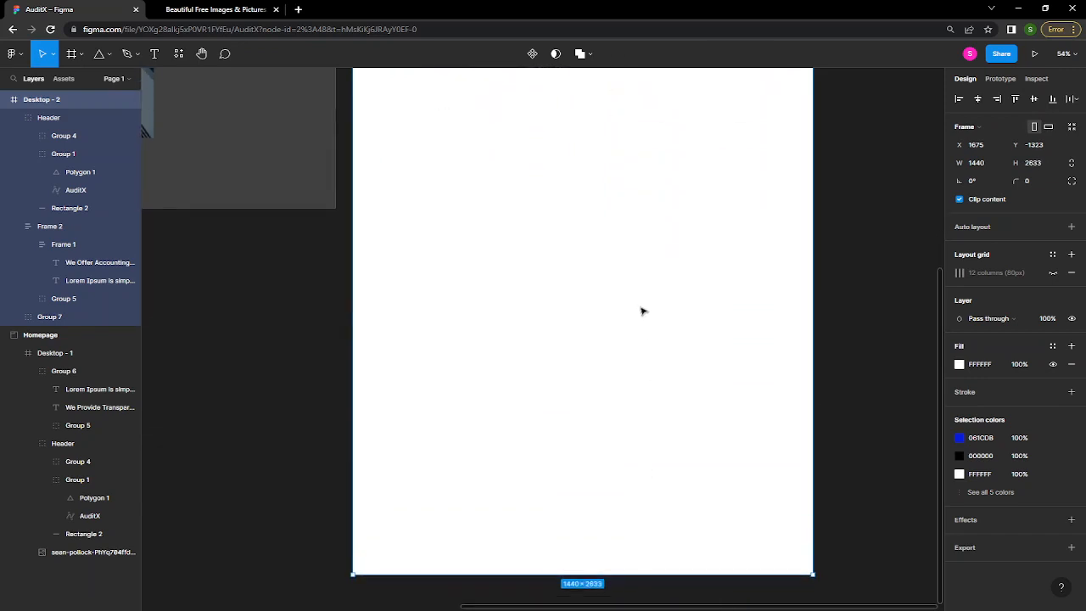
{"action": "scroll", "coordinate": [643, 311], "scroll_direction": "up", "scroll_amount": 10}
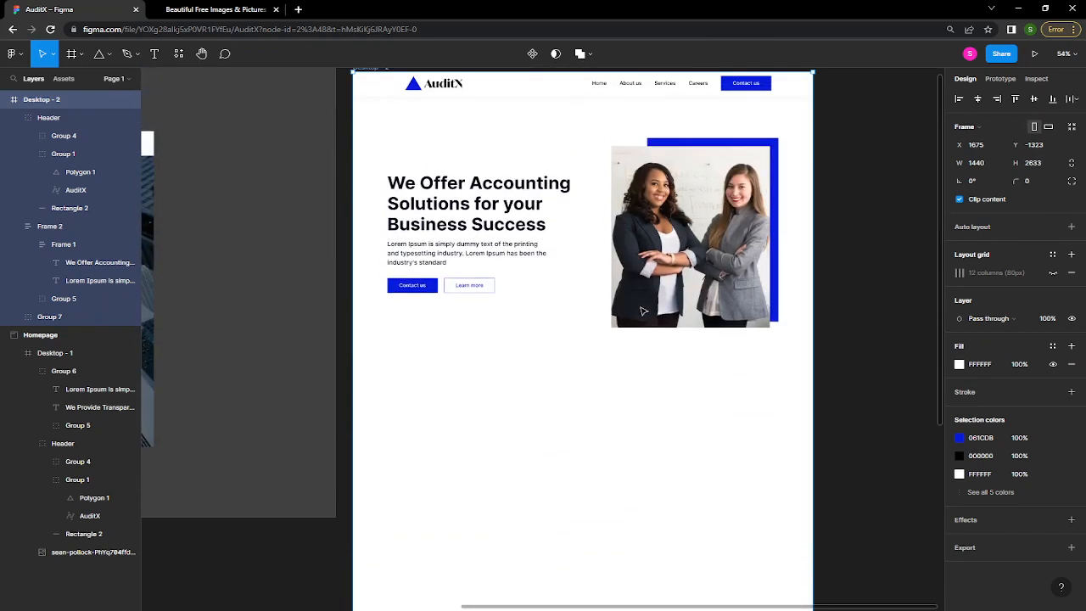
{"action": "scroll", "coordinate": [643, 312], "scroll_direction": "up", "scroll_amount": 2}
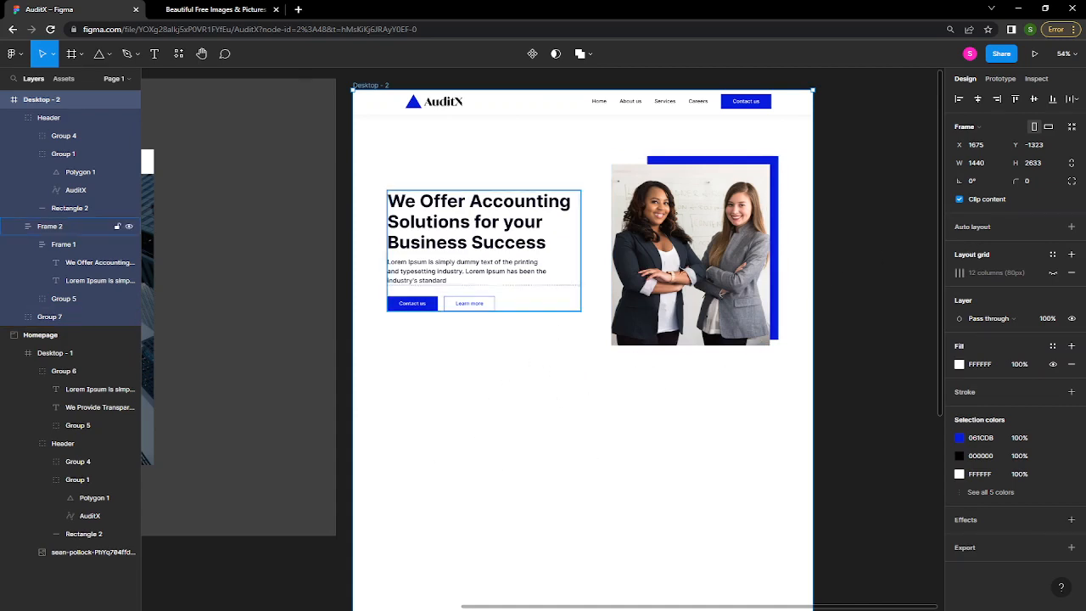
- Show the 12-column layout grid on the Desktop - 2 frame
{"action": "scroll", "coordinate": [726, 293], "scroll_direction": "down", "scroll_amount": 1}
{"action": "scroll", "coordinate": [726, 292], "scroll_direction": "up", "scroll_amount": 4}
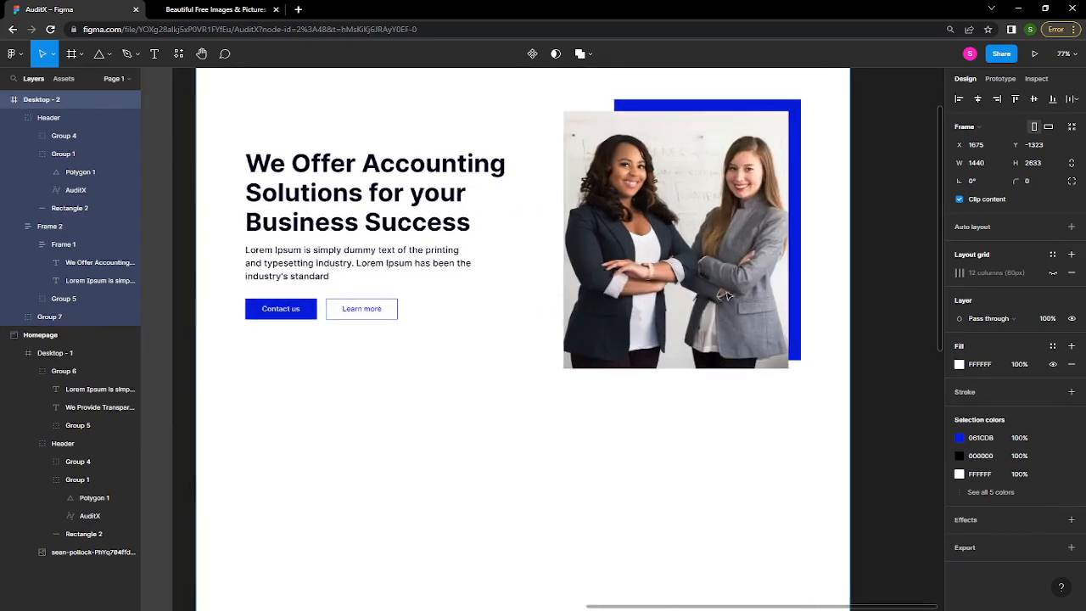
{"action": "left_click", "coordinate": [1054, 274]}
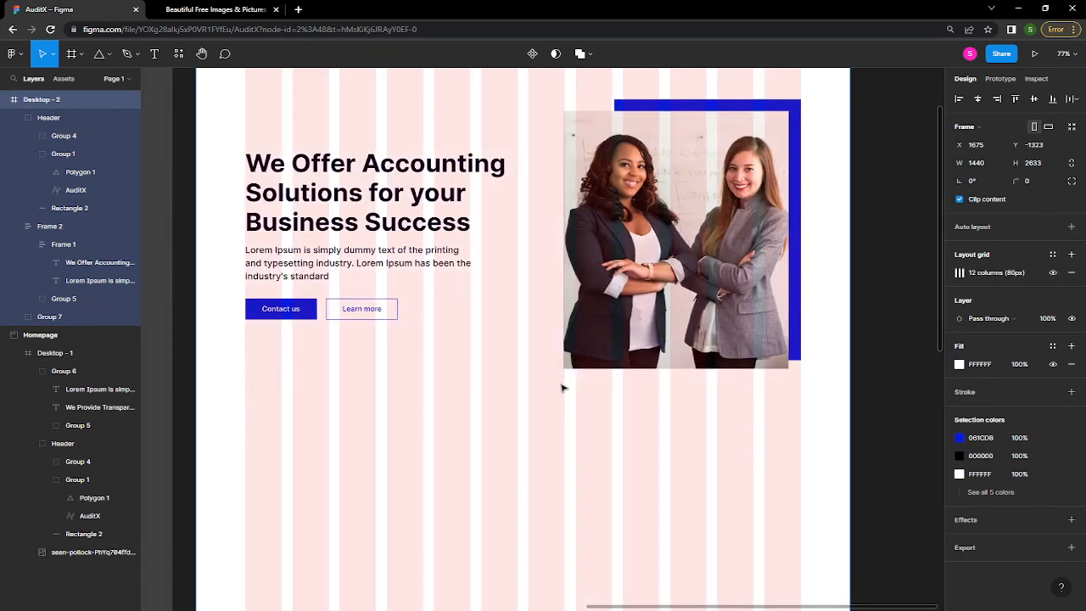
{"action": "scroll", "coordinate": [561, 388], "scroll_direction": "down", "scroll_amount": 2}
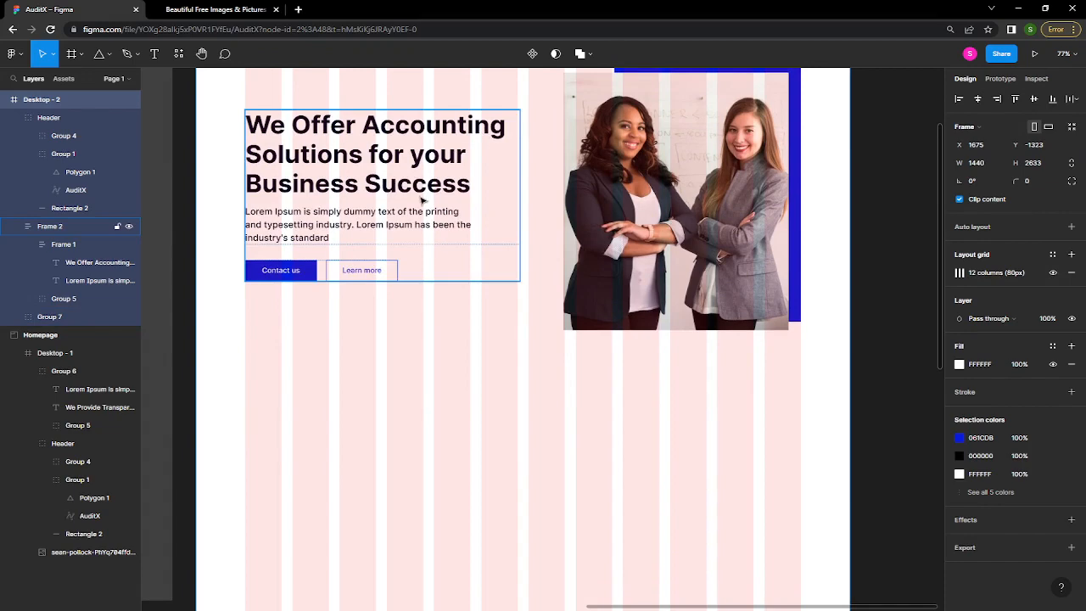
- Move the hero text frame and the photo group with its blue backing straight down together in Desktop - 2
{"action": "left_click", "coordinate": [485, 182]}
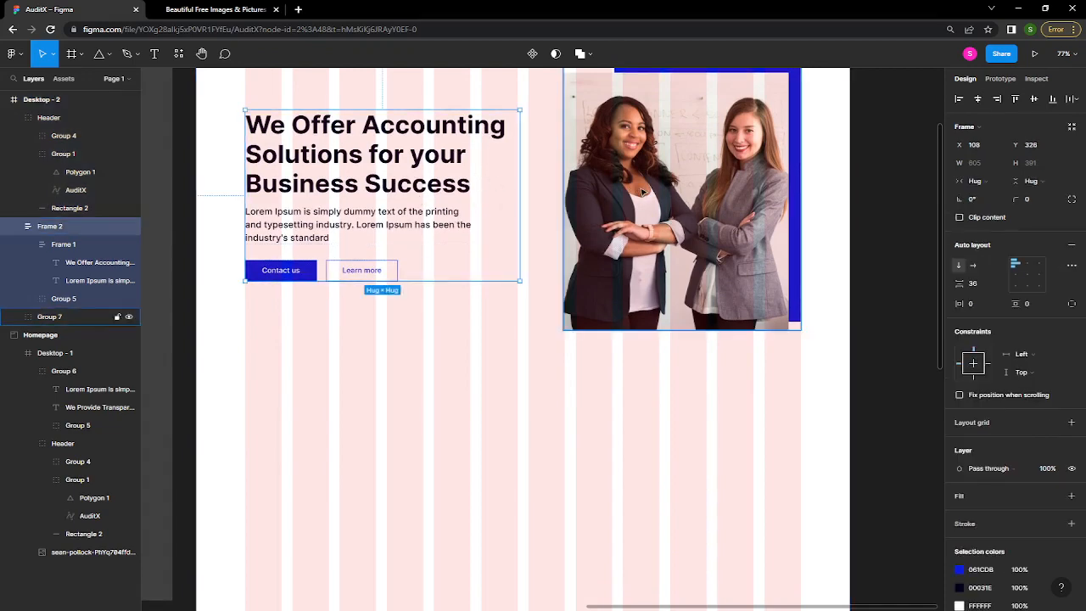
{"action": "left_click", "coordinate": [642, 193], "text": "shift"}
{"action": "key", "text": "shift+Down"}
{"action": "key", "text": "shift+Down"}
{"action": "key", "text": "shift+Down"}
{"action": "key", "text": "shift+Down"}
{"action": "key", "text": "shift+Down"}
{"action": "key", "text": "shift+Down"}
{"action": "key", "text": "shift+Down"}
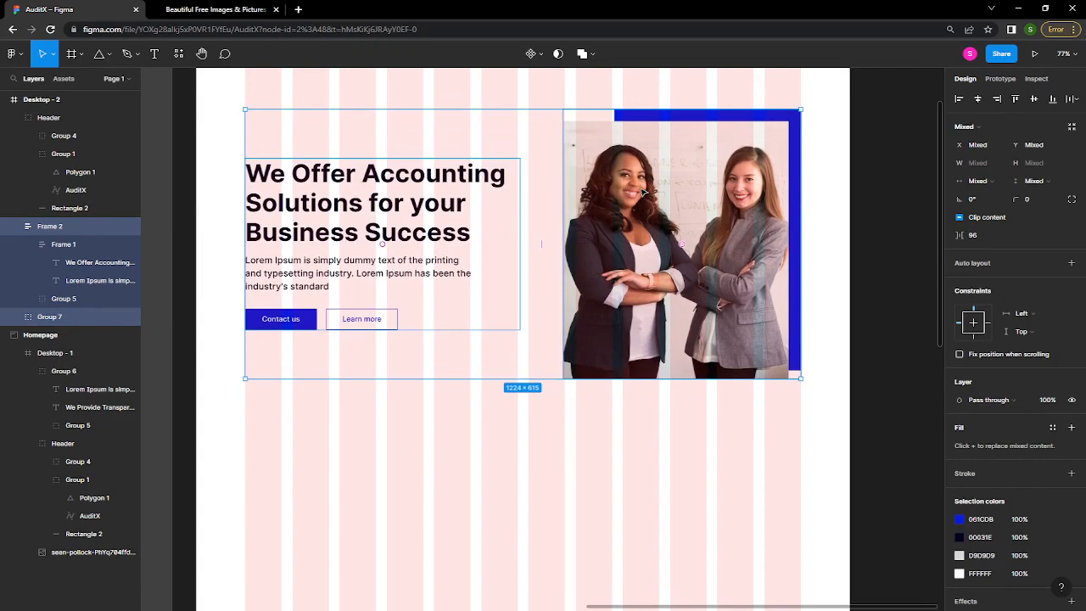
- Group the hero text frame and the photo group in Desktop - 2 into one group
{"action": "key", "text": "ctrl+g"}
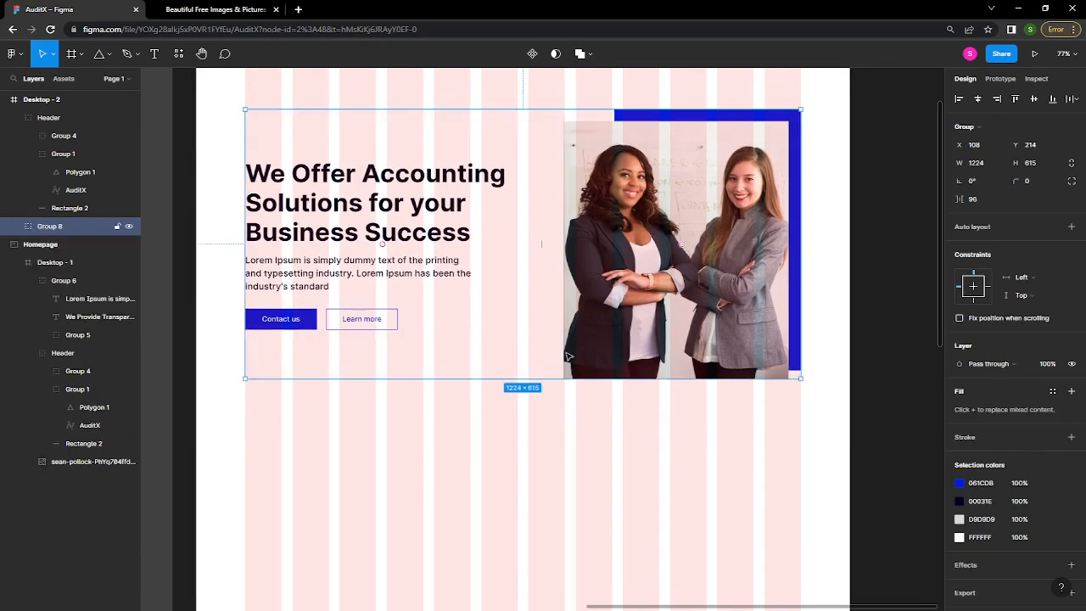
{"action": "scroll", "coordinate": [569, 357], "scroll_direction": "down", "scroll_amount": 3}
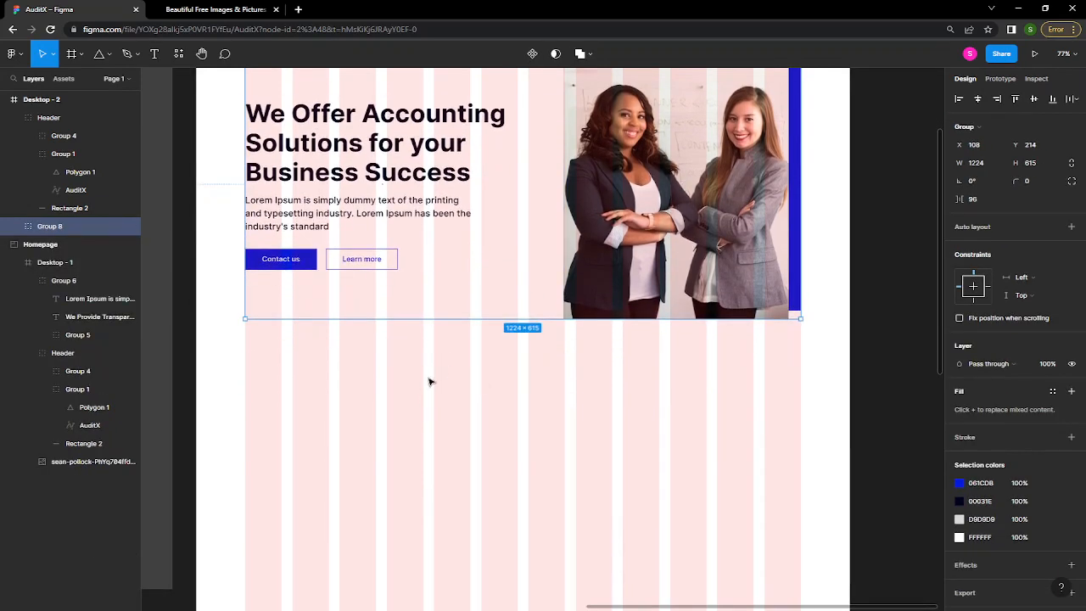
{"action": "scroll", "coordinate": [430, 382], "scroll_direction": "down", "scroll_amount": 1}
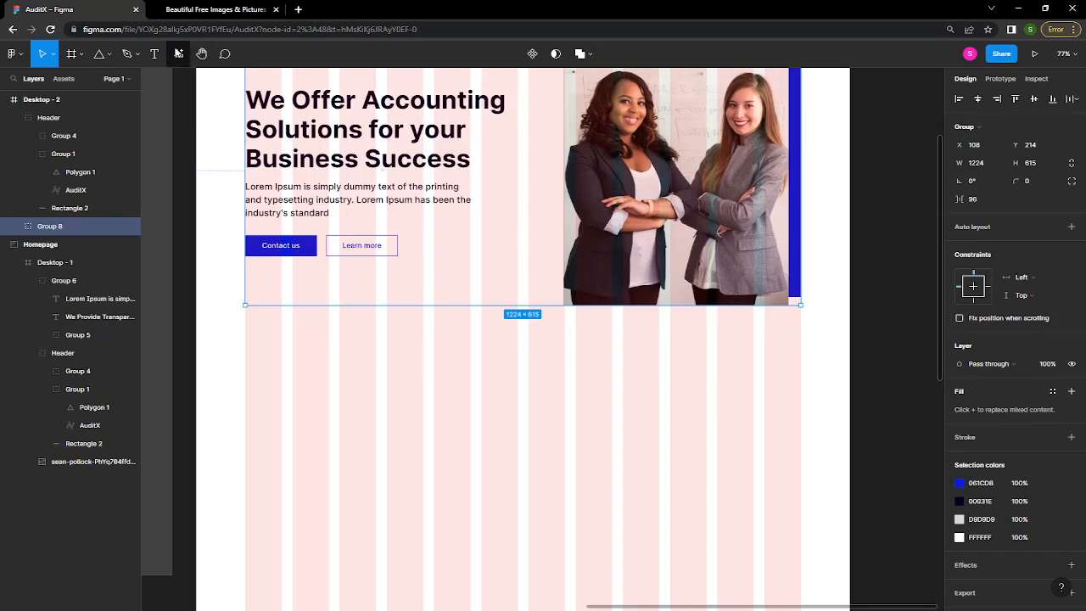
- Clear the old plugin search and run the Vector Logos plugin
{"action": "left_click", "coordinate": [178, 54]}
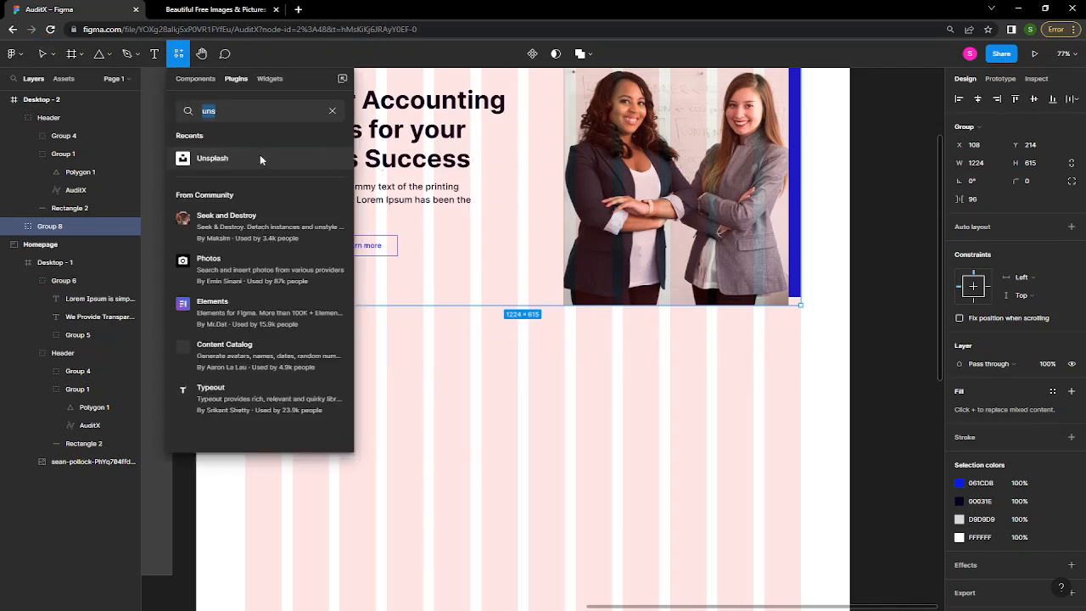
{"action": "left_click", "coordinate": [332, 112]}
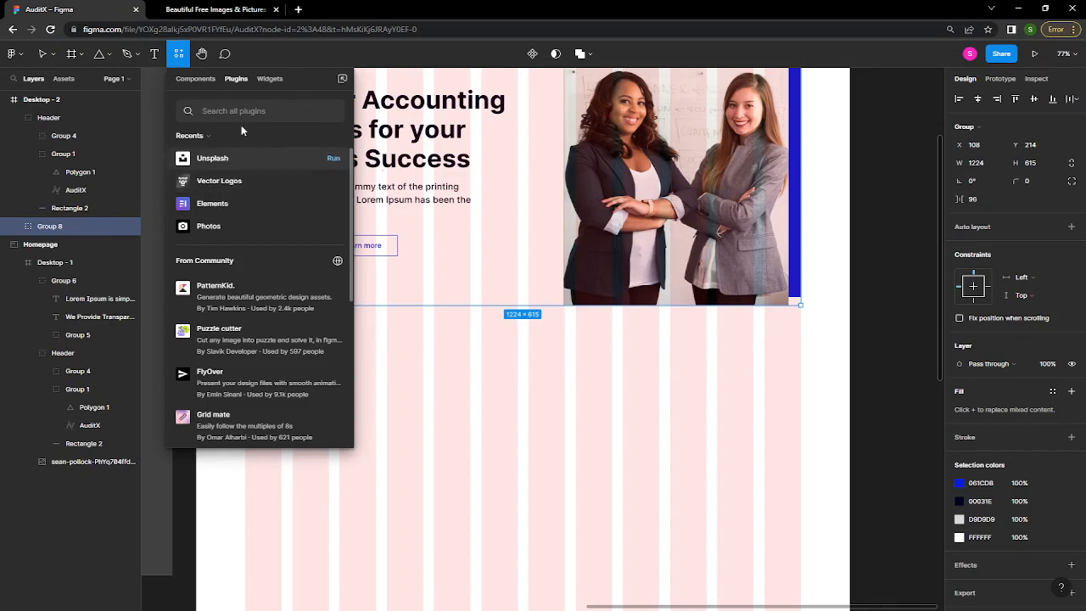
{"action": "left_click", "coordinate": [334, 181]}
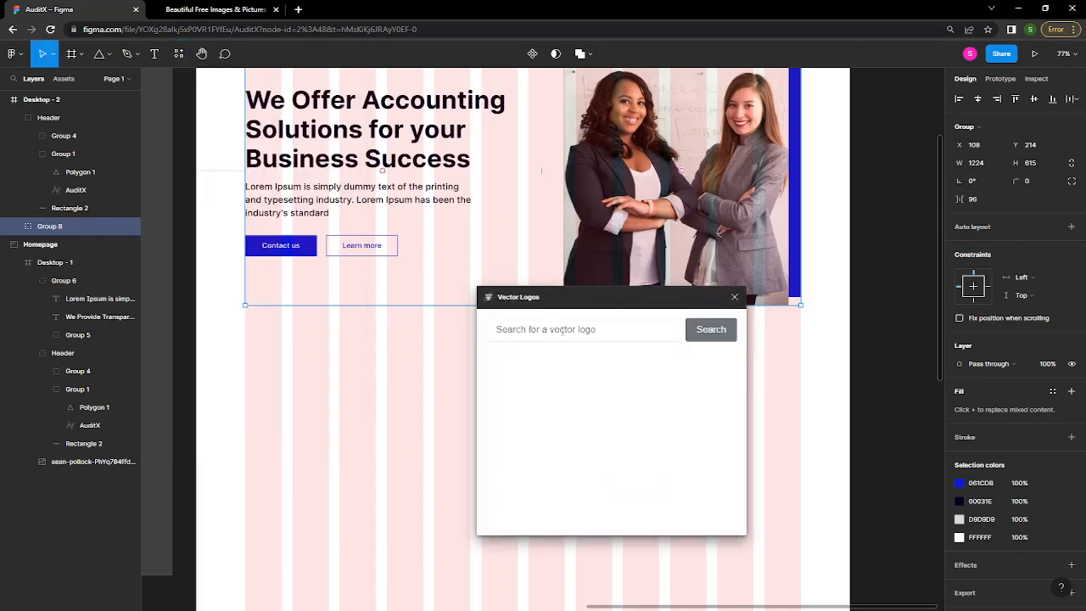
- Search Vector Logos for "finance" and insert the black island finance logo
{"action": "left_click", "coordinate": [555, 332]}
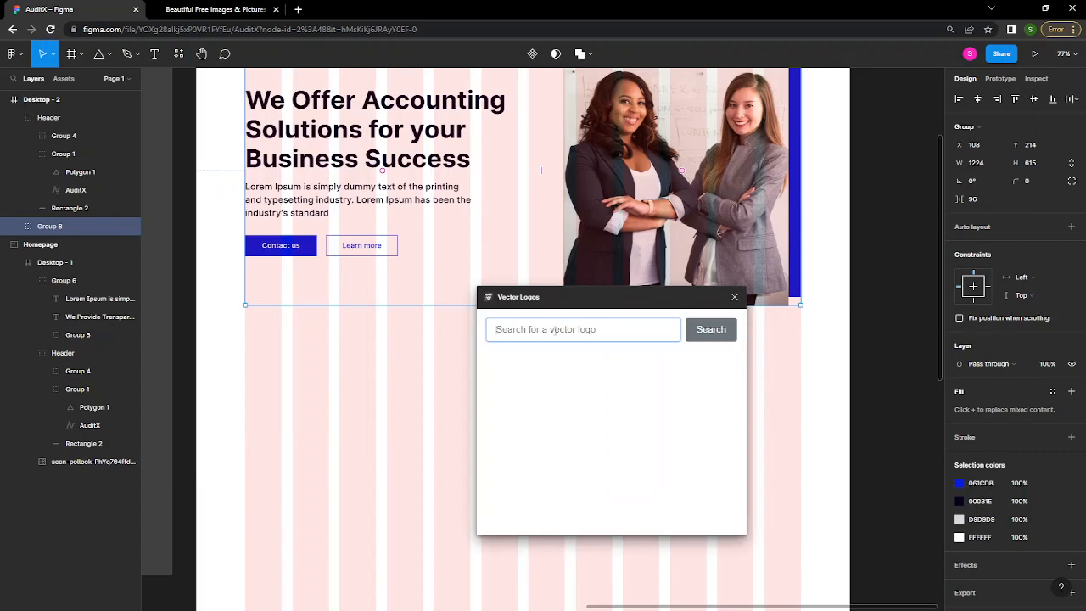
{"action": "type", "text": "finance"}
{"action": "left_click", "coordinate": [711, 331]}
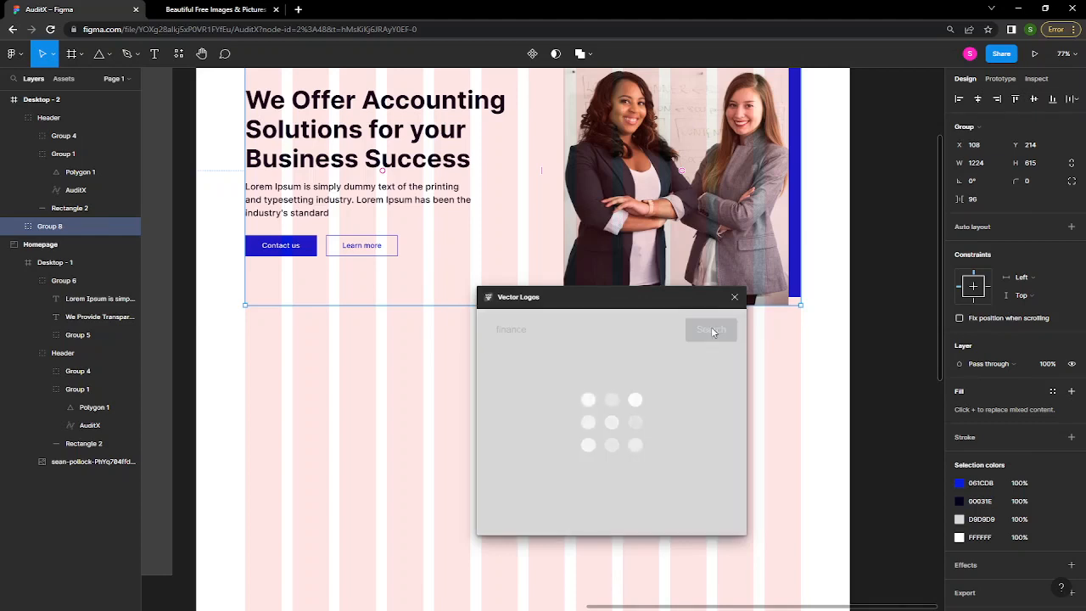
{"action": "left_click_drag", "start_coordinate": [670, 306], "coordinate": [804, 181]}
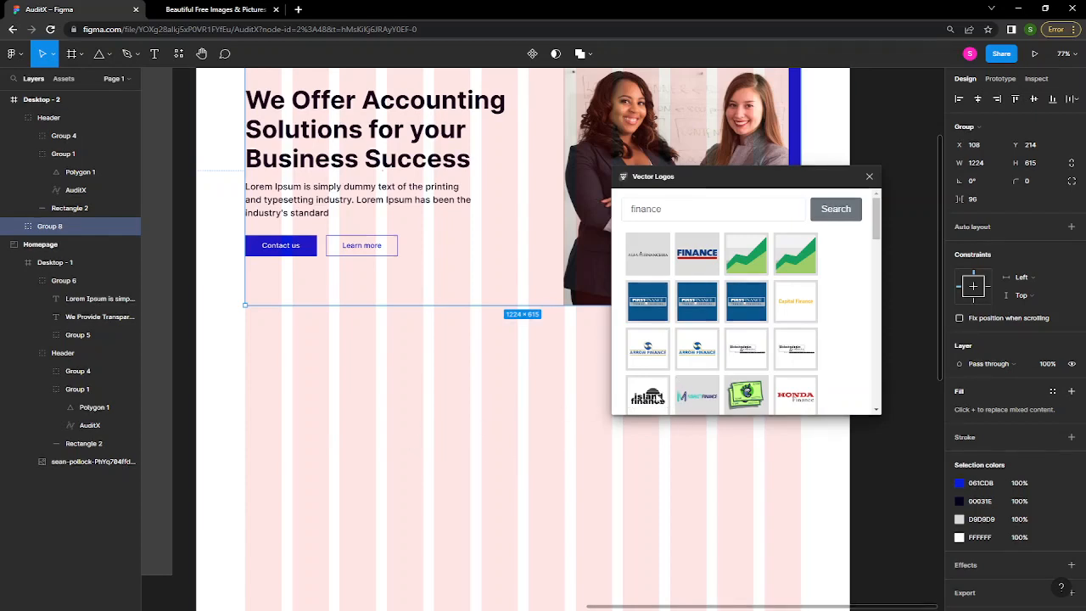
{"action": "left_click", "coordinate": [648, 395]}
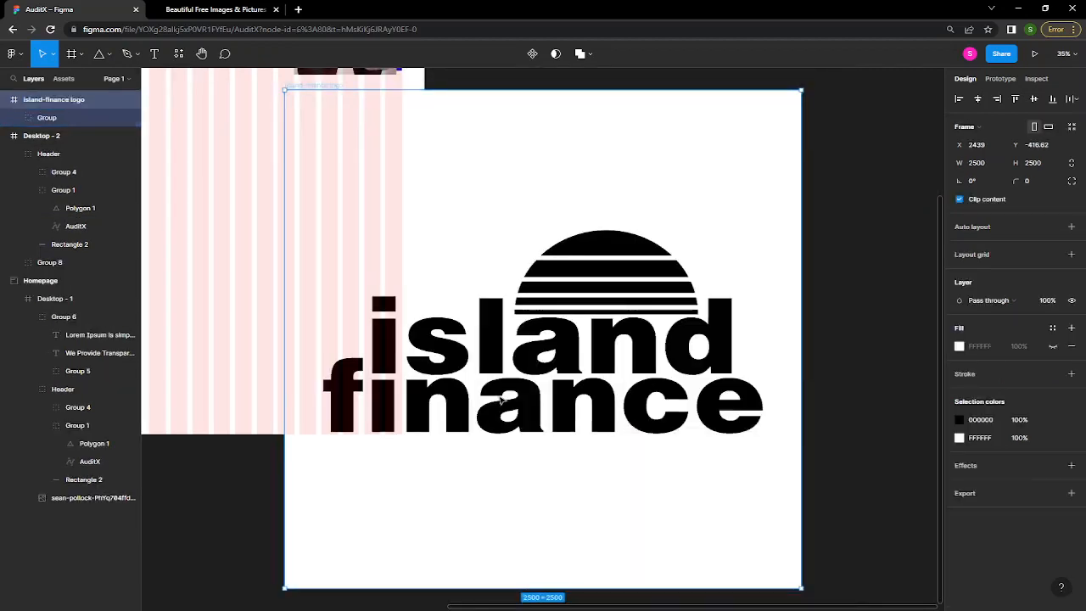
- Move the island-finance logo frame clear of Desktop - 2 onto empty canvas, to about X 3468, Y -907
{"action": "left_click", "coordinate": [501, 400]}
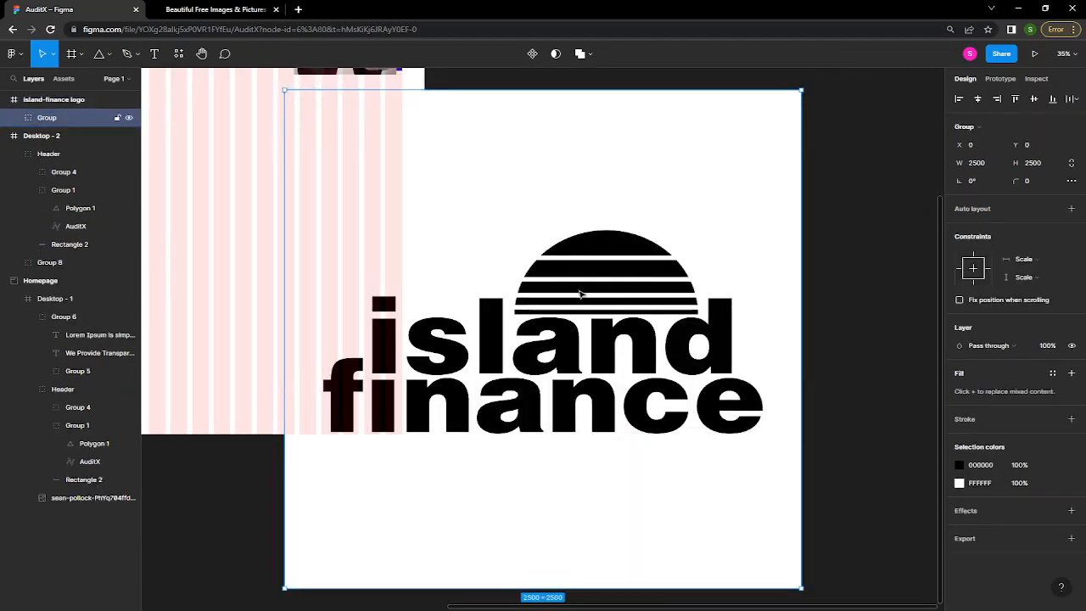
{"action": "scroll", "coordinate": [583, 349], "scroll_direction": "down", "scroll_amount": 5}
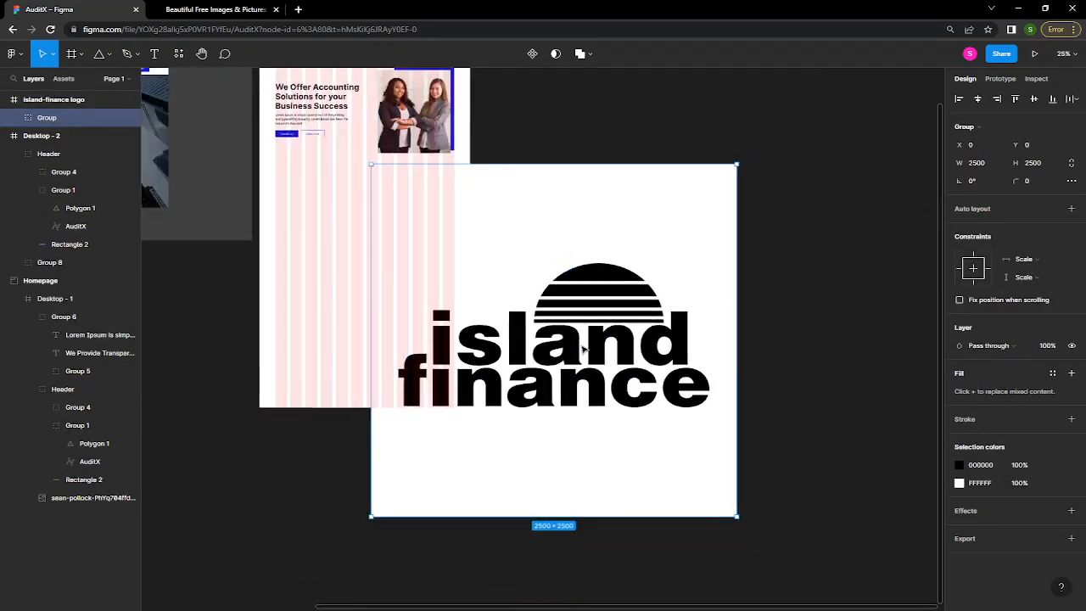
{"action": "left_click_drag", "start_coordinate": [581, 267], "coordinate": [754, 229]}
{"action": "key", "text": "ctrl+z"}
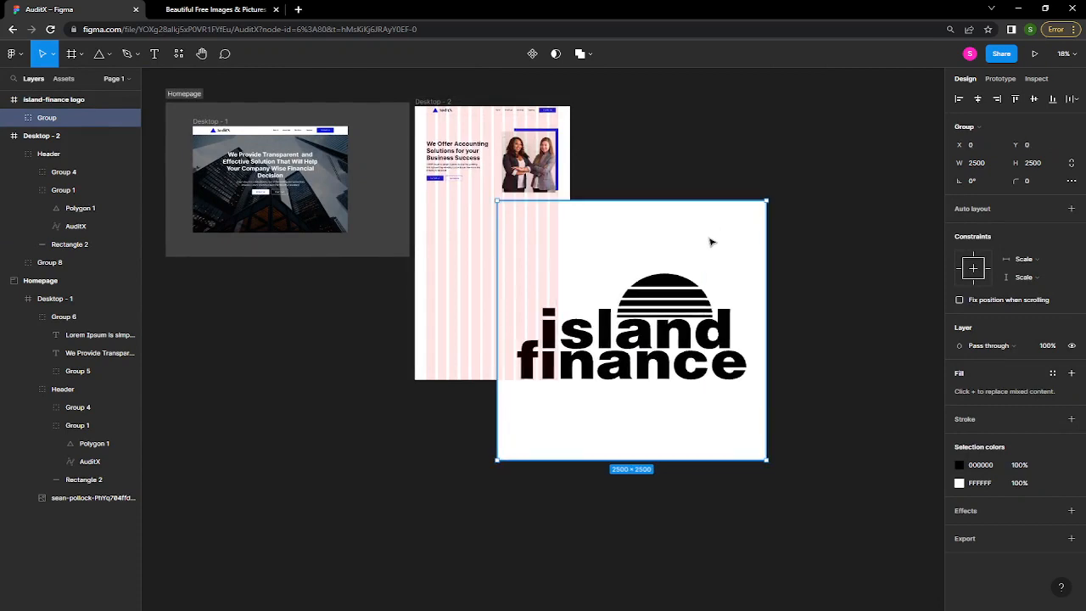
{"action": "left_click", "coordinate": [701, 151]}
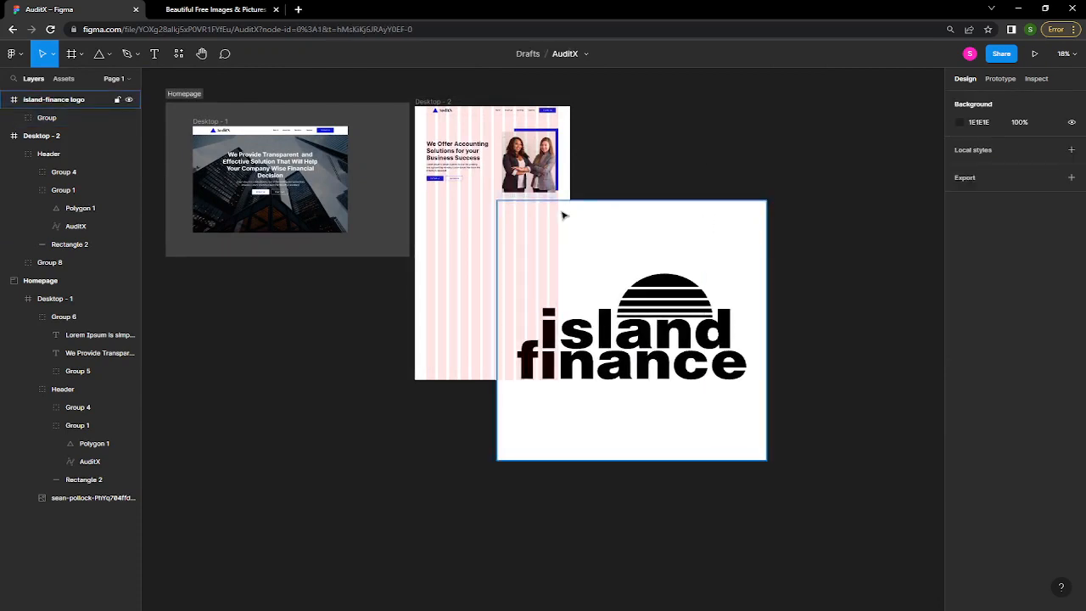
{"action": "left_click_drag", "start_coordinate": [527, 195], "coordinate": [486, 230]}
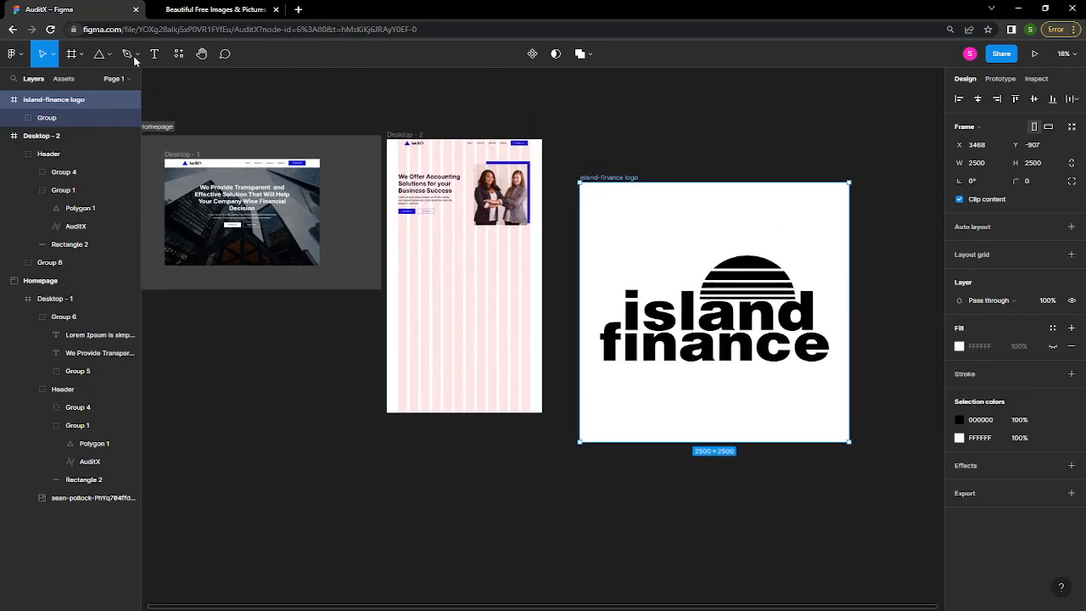
- Run the Vector Logos plugin again with nothing selected on the canvas and search for "finance"
{"action": "left_click", "coordinate": [177, 53]}
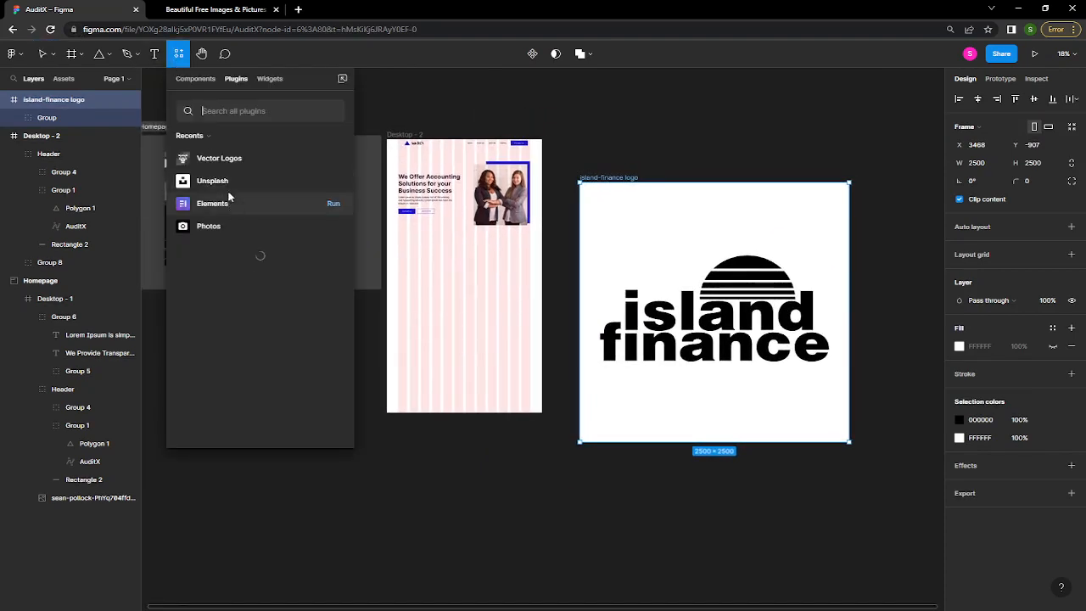
{"action": "left_click", "coordinate": [280, 158]}
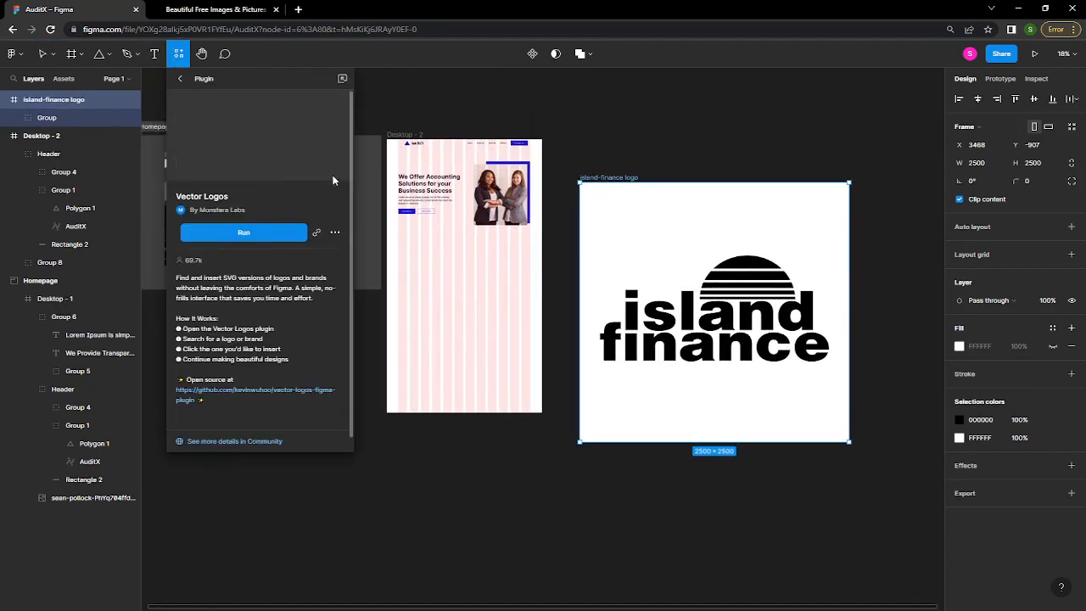
{"action": "left_click", "coordinate": [282, 239]}
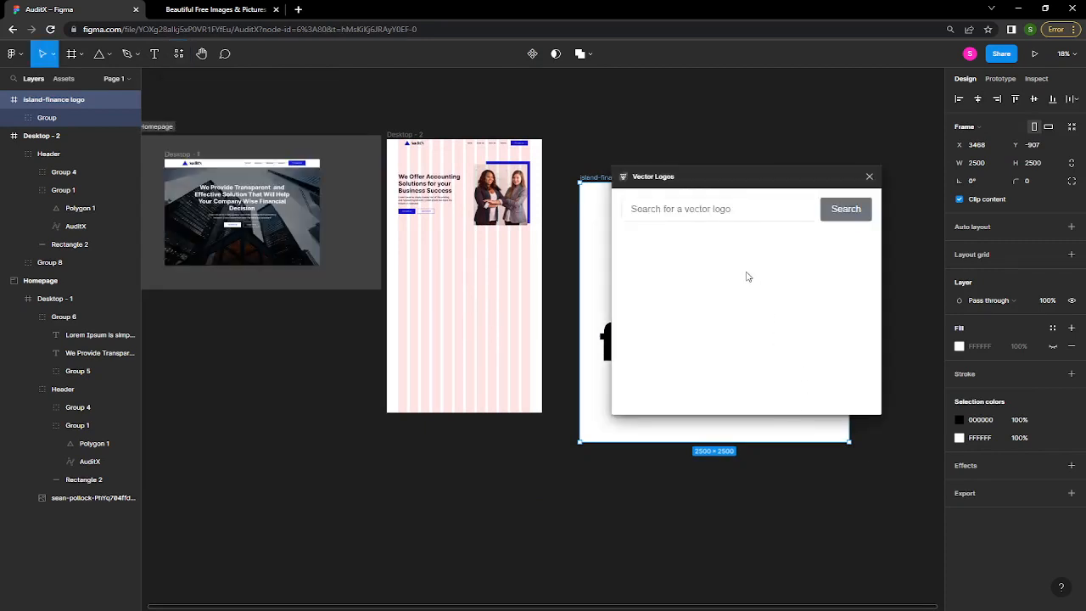
{"action": "left_click", "coordinate": [675, 126]}
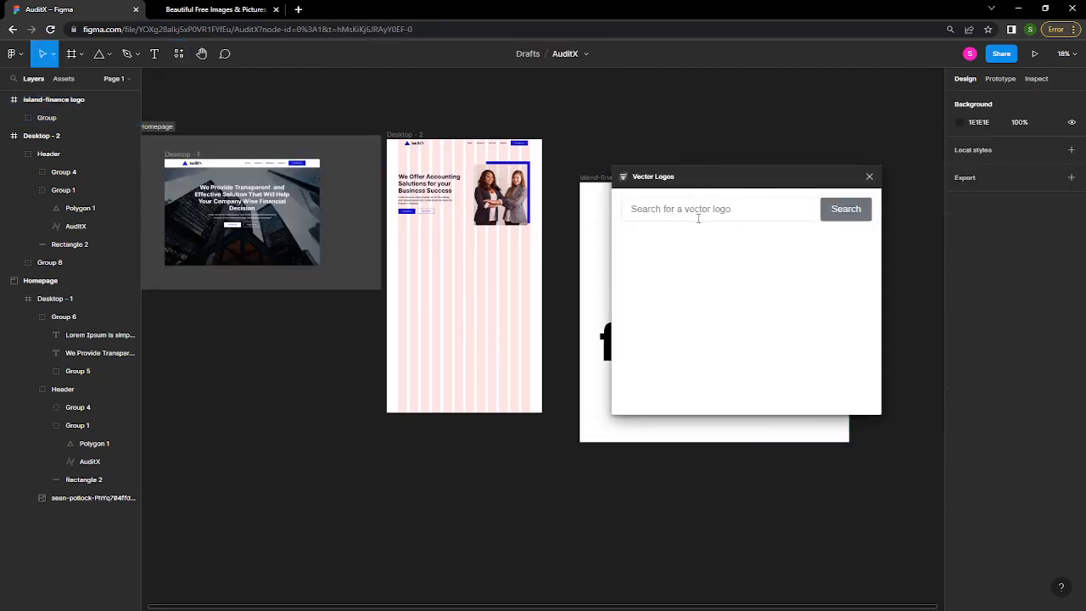
{"action": "left_click", "coordinate": [697, 216]}
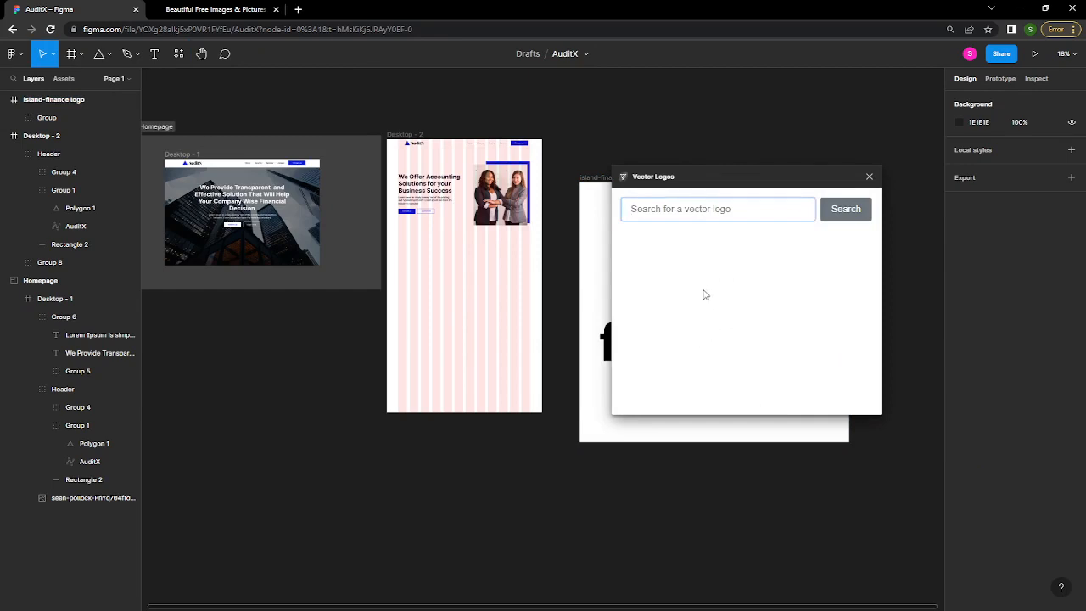
{"action": "type", "text": "fl"}
{"action": "key", "text": "Return"}
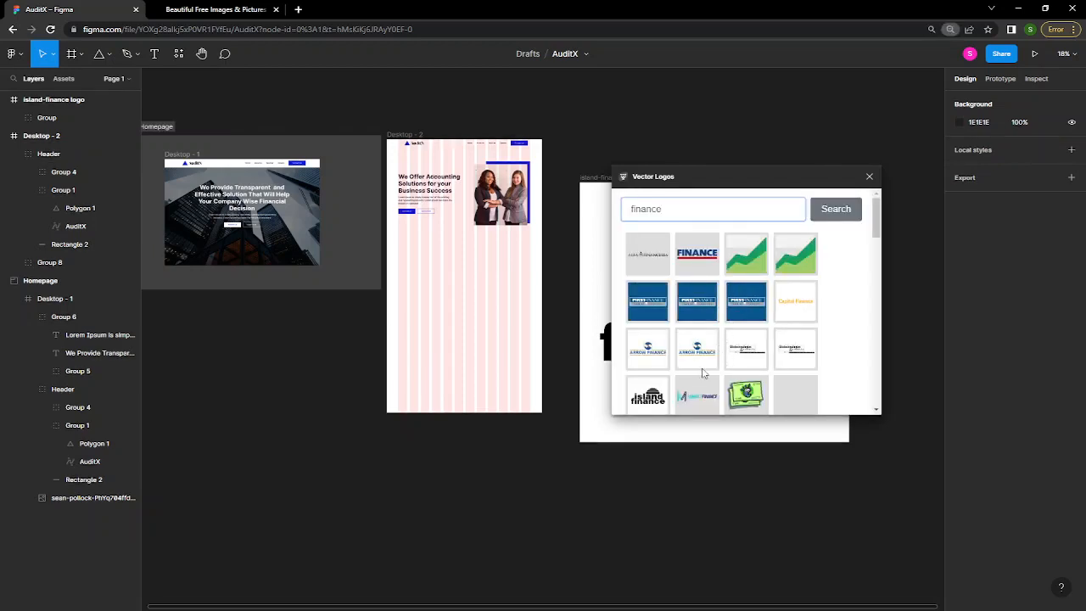
{"action": "key", "text": "ctrl+minus"}
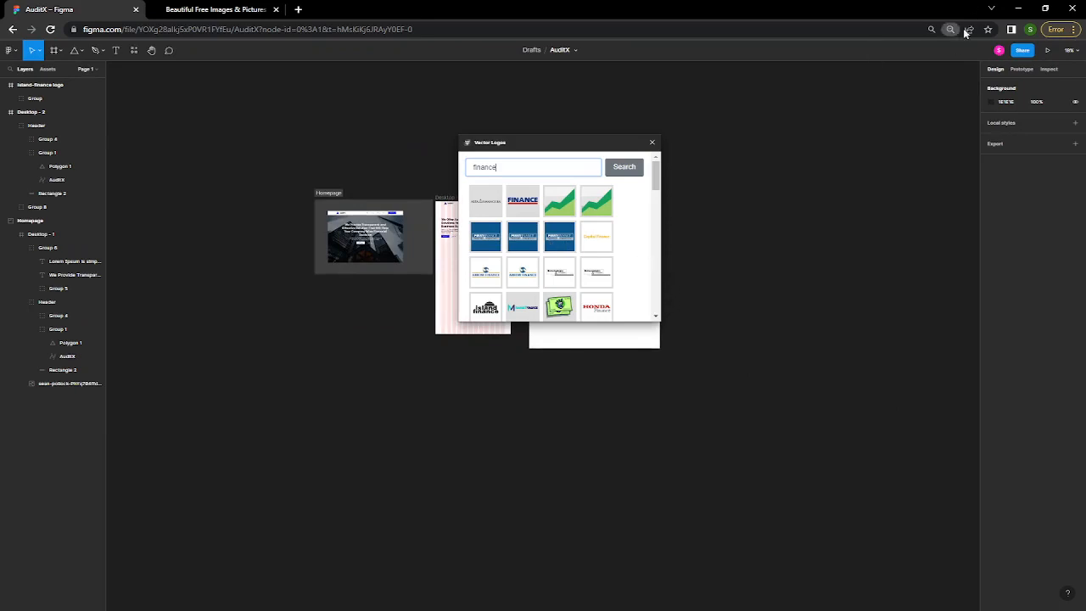
{"action": "key", "text": "ctrl+minus"}
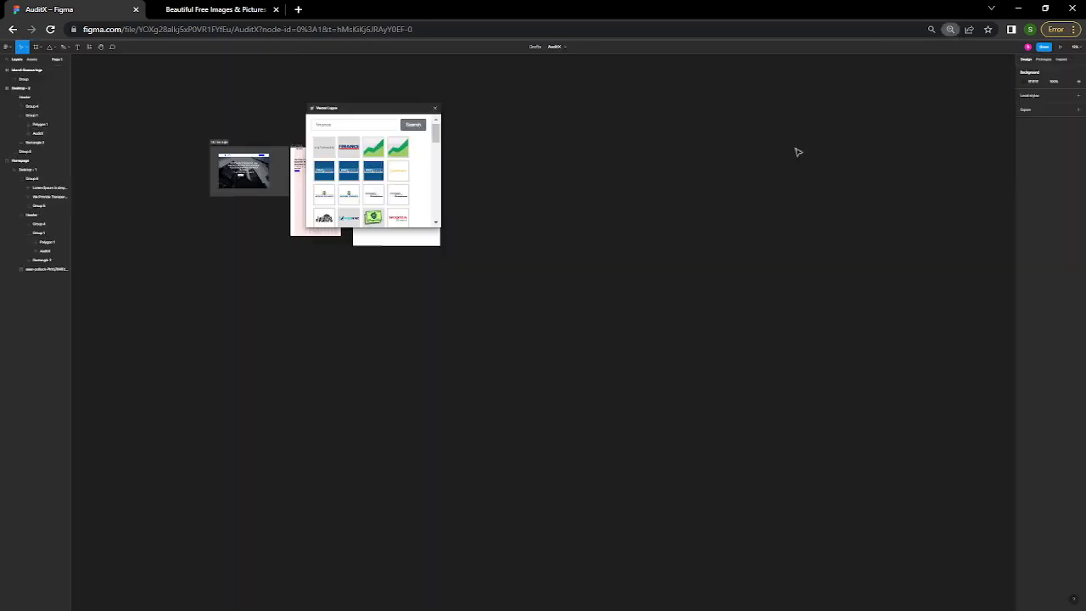
{"action": "key", "text": "ctrl+0"}
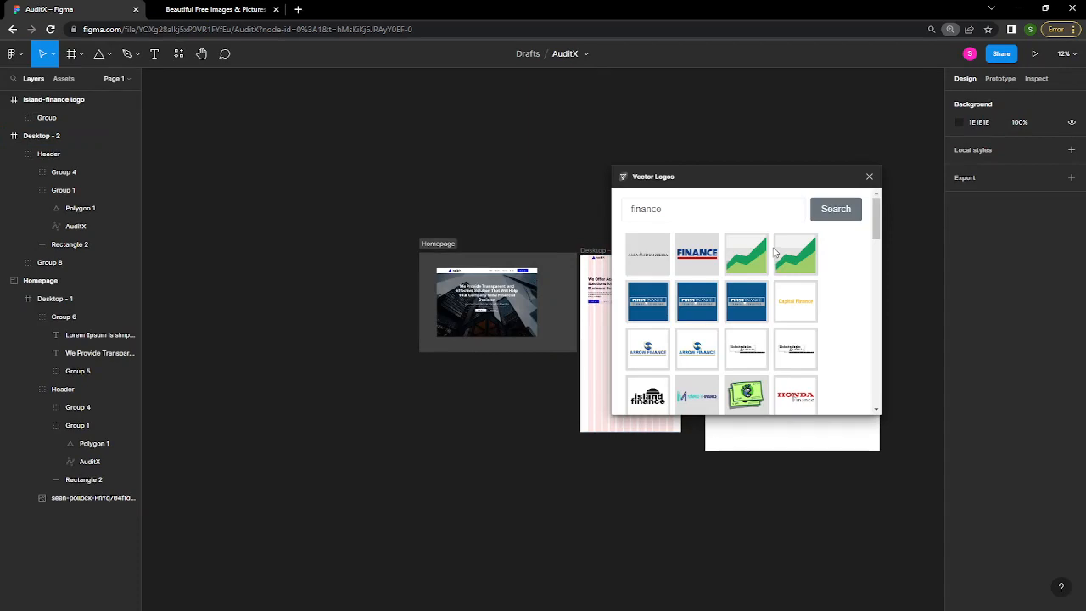
- Browse the finance logo results and insert the bold lowercase purple yahoo! finance logo
{"action": "scroll", "coordinate": [748, 230], "scroll_direction": "down", "scroll_amount": 1}
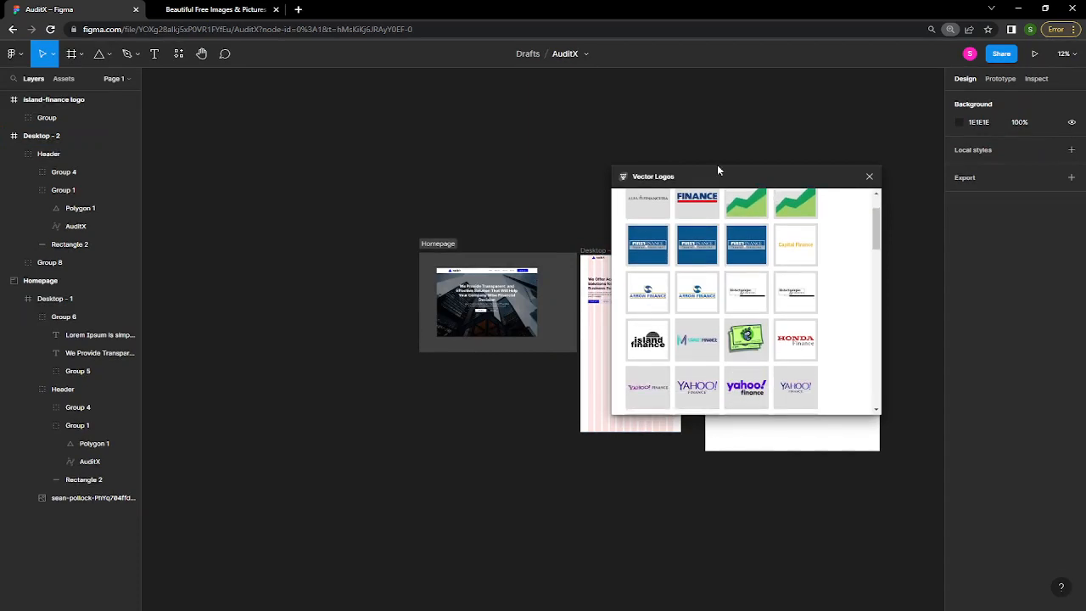
{"action": "scroll", "coordinate": [758, 311], "scroll_direction": "up", "scroll_amount": 1}
{"action": "scroll", "coordinate": [753, 319], "scroll_direction": "down", "scroll_amount": 2}
{"action": "scroll", "coordinate": [757, 317], "scroll_direction": "down", "scroll_amount": 1}
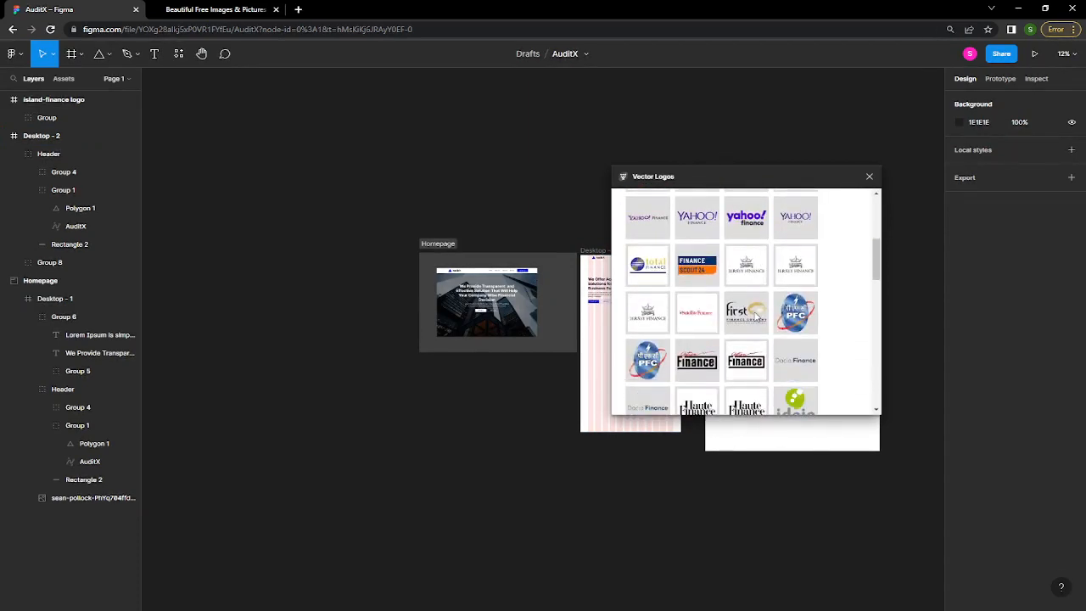
{"action": "scroll", "coordinate": [758, 318], "scroll_direction": "up", "scroll_amount": 1}
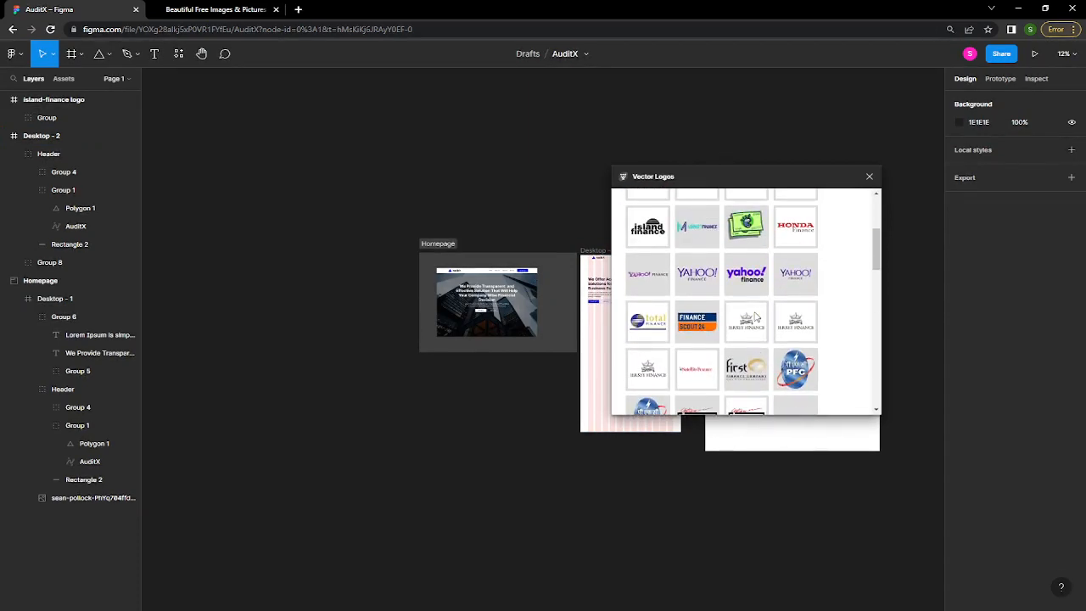
{"action": "left_click", "coordinate": [750, 283]}
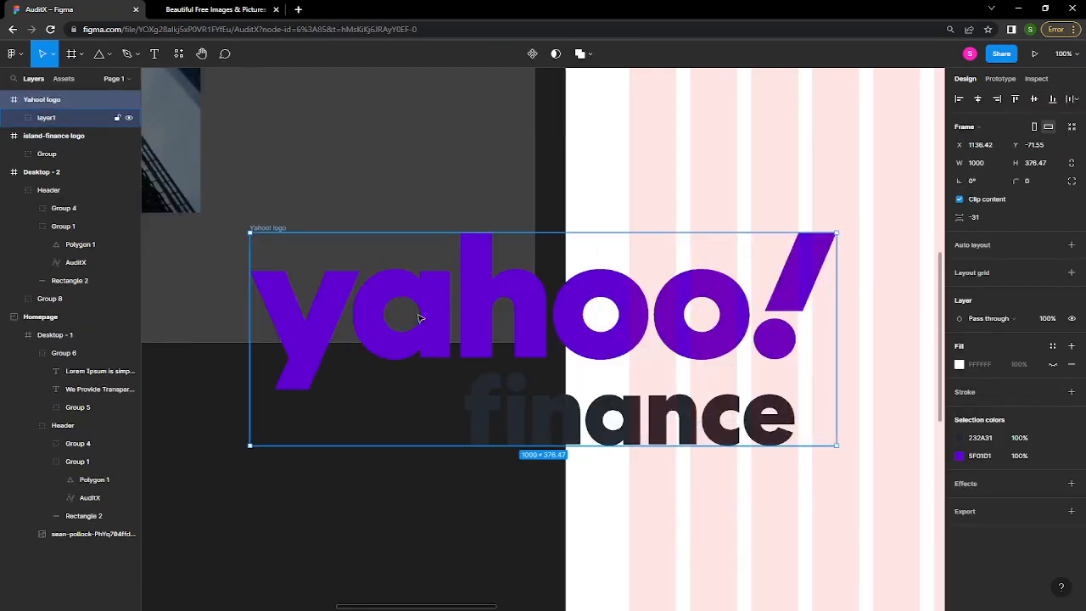
- Reopen the Vector Logos plugin and search for "finance" to find another company logo
{"action": "left_click", "coordinate": [178, 54]}
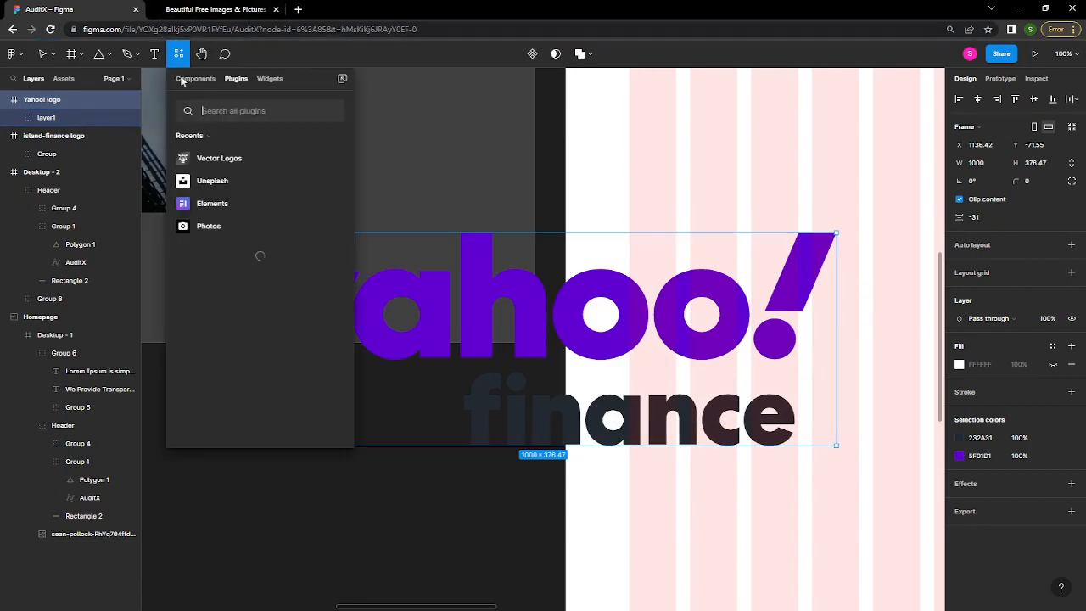
{"action": "left_click", "coordinate": [333, 158]}
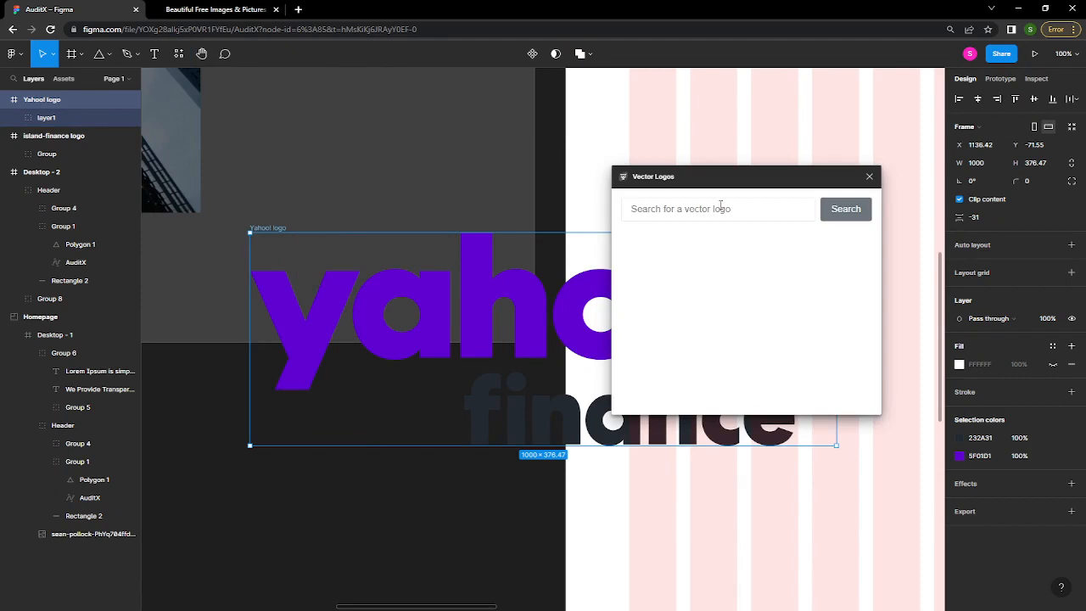
{"action": "left_click", "coordinate": [721, 208]}
{"action": "type", "text": "ban"}
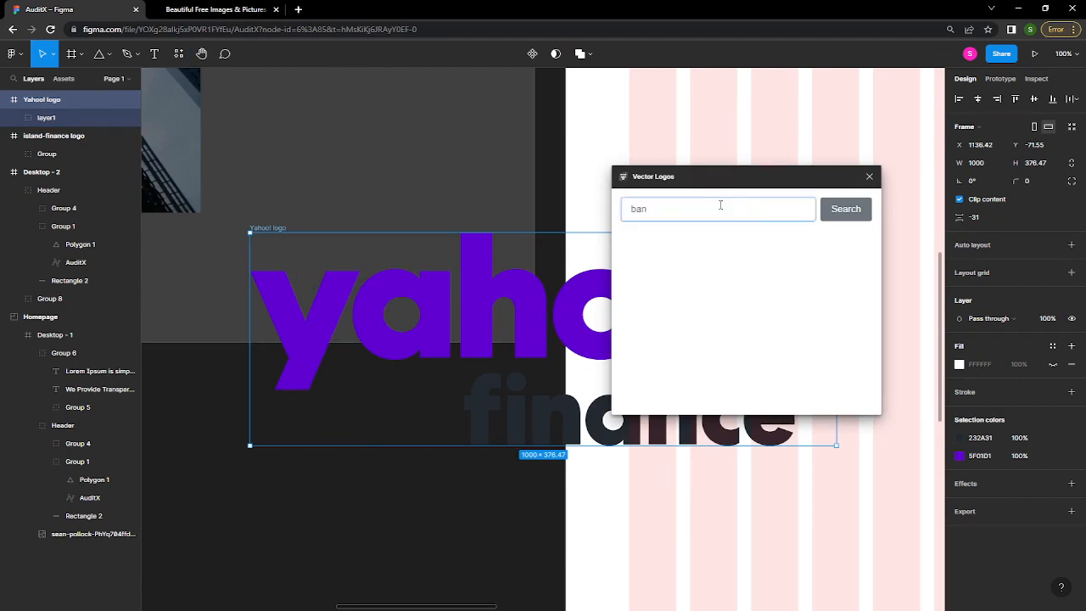
{"action": "key", "text": "BackSpace"}
{"action": "key", "text": "BackSpace"}
{"action": "key", "text": "BackSpace"}
{"action": "type", "text": "finance"}
{"action": "key", "text": "Return"}
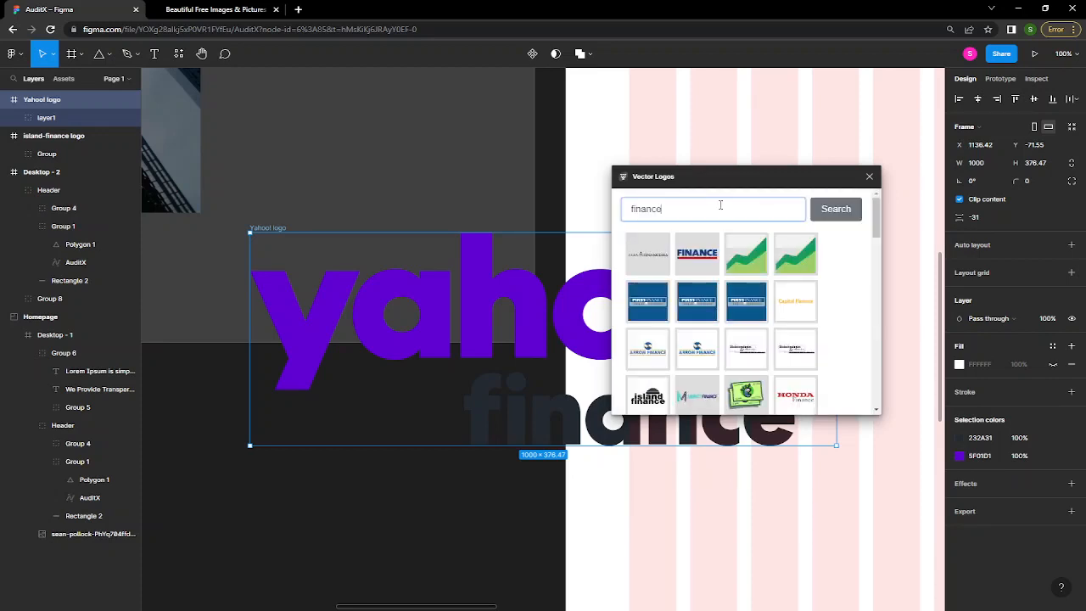
- Insert the second of the two Haute Finance logos from further down the results
{"action": "scroll", "coordinate": [759, 343], "scroll_direction": "down", "scroll_amount": 5}
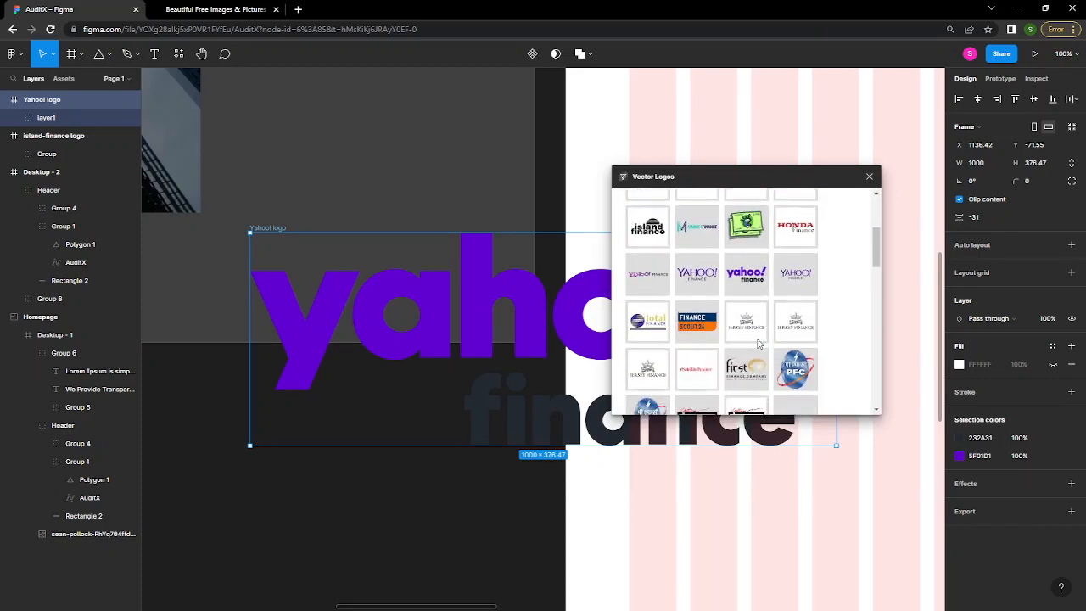
{"action": "scroll", "coordinate": [759, 343], "scroll_direction": "down", "scroll_amount": 3}
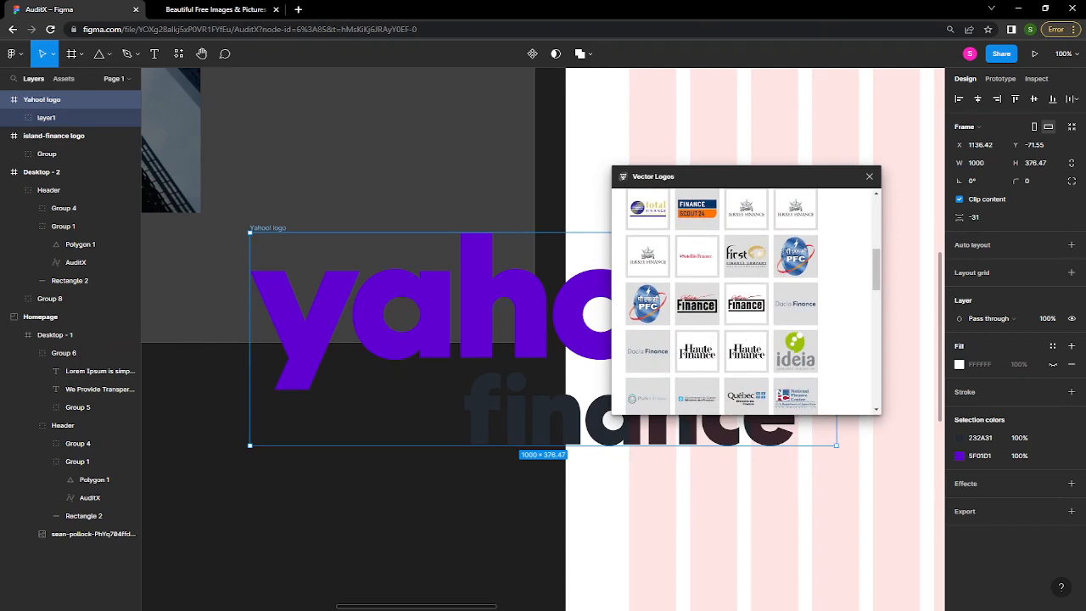
{"action": "left_click", "coordinate": [750, 355]}
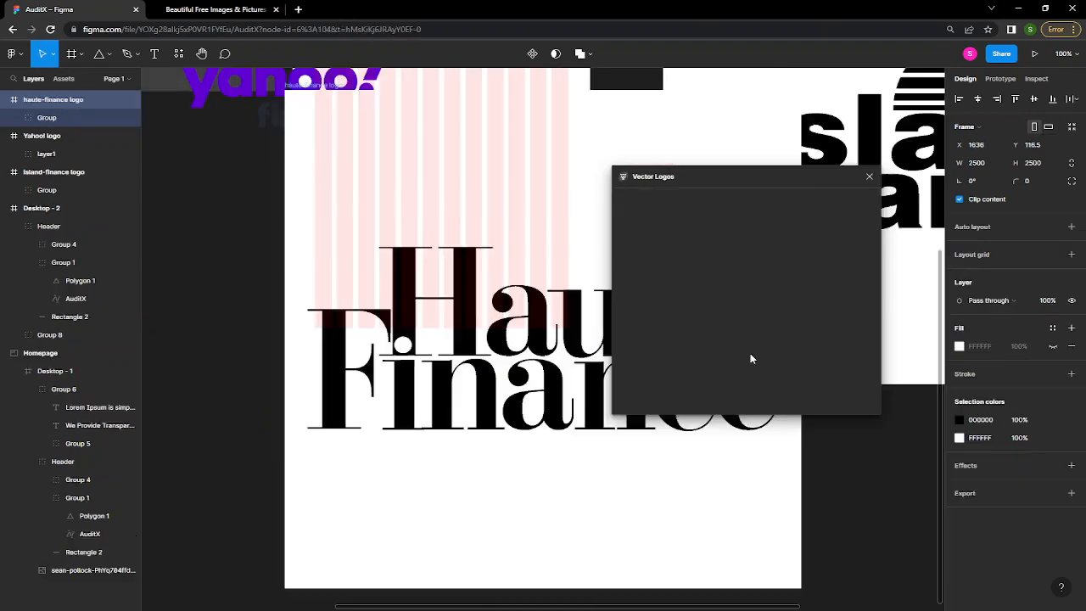
{"action": "scroll", "coordinate": [690, 410], "scroll_direction": "up", "scroll_amount": 1}
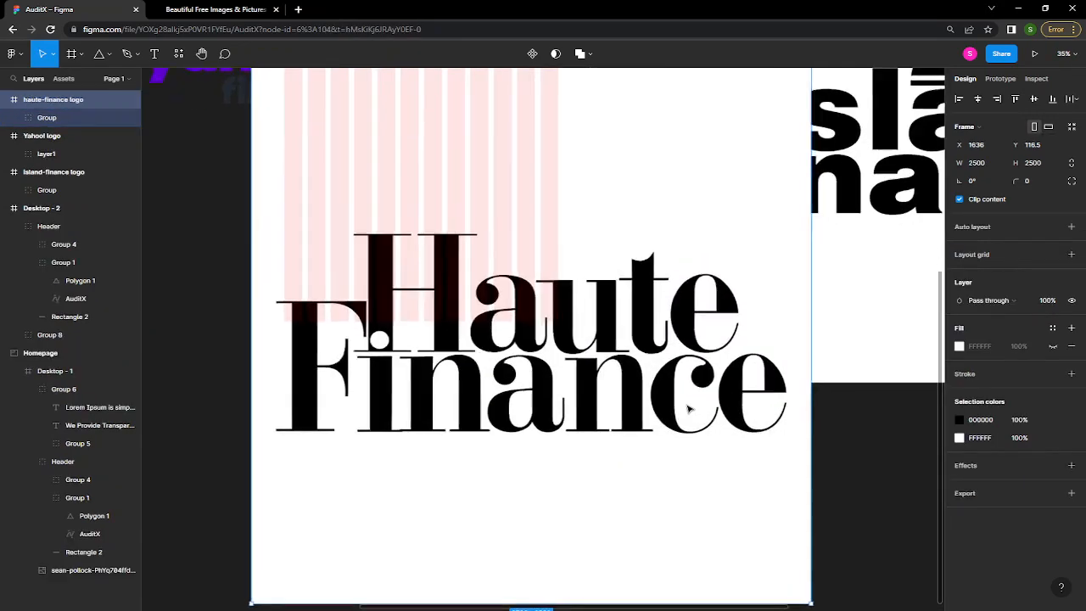
{"action": "scroll", "coordinate": [679, 382], "scroll_direction": "down", "scroll_amount": 5}
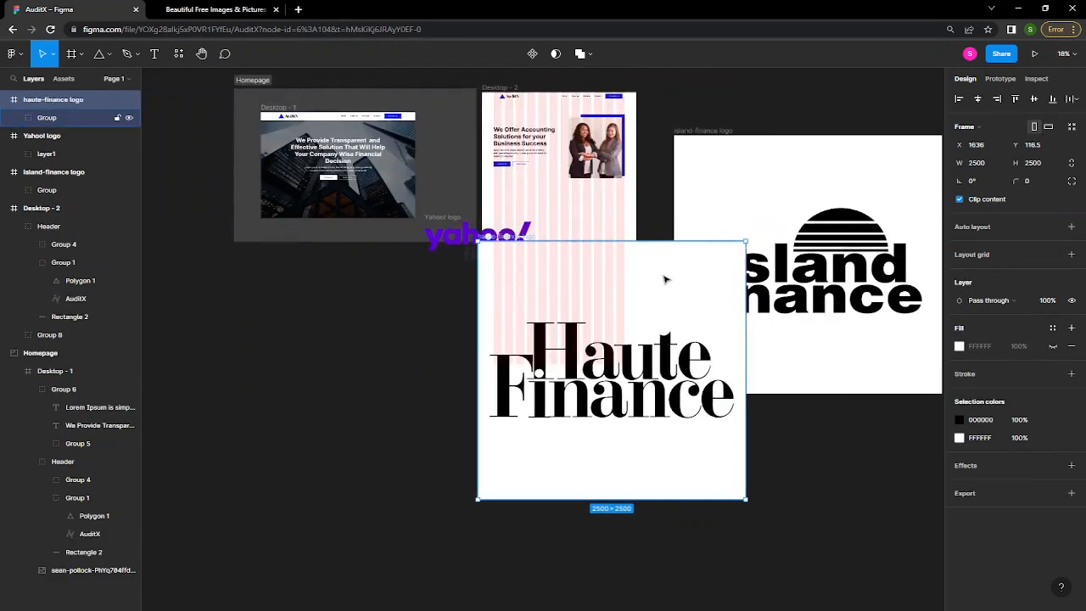
{"action": "left_click", "coordinate": [676, 223]}
{"action": "left_click_drag", "start_coordinate": [824, 169], "coordinate": [703, 199]}
{"action": "key", "text": "ctrl+z"}
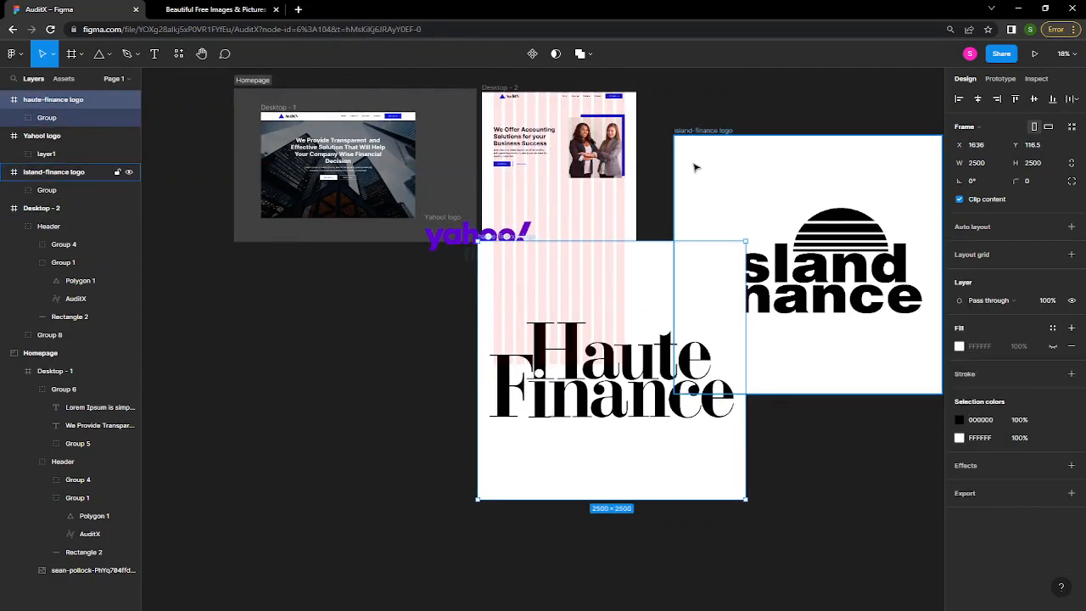
- Scale the island finance logo frame down to about 1245 × 1245 and move it onto empty canvas clear of the other logos
{"action": "left_click_drag", "start_coordinate": [730, 161], "coordinate": [557, 186]}
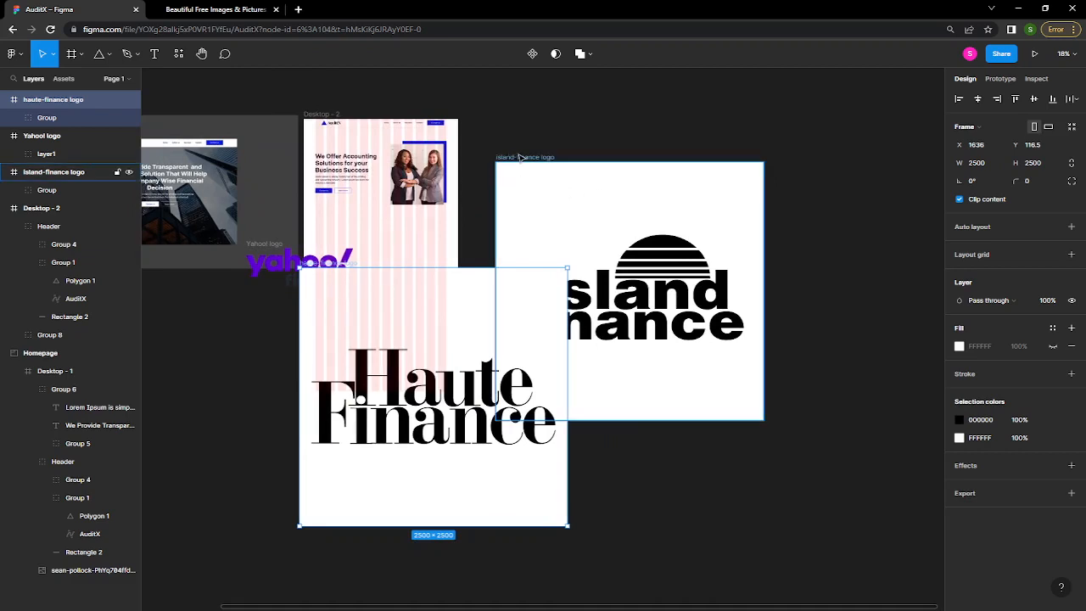
{"action": "key", "text": "k"}
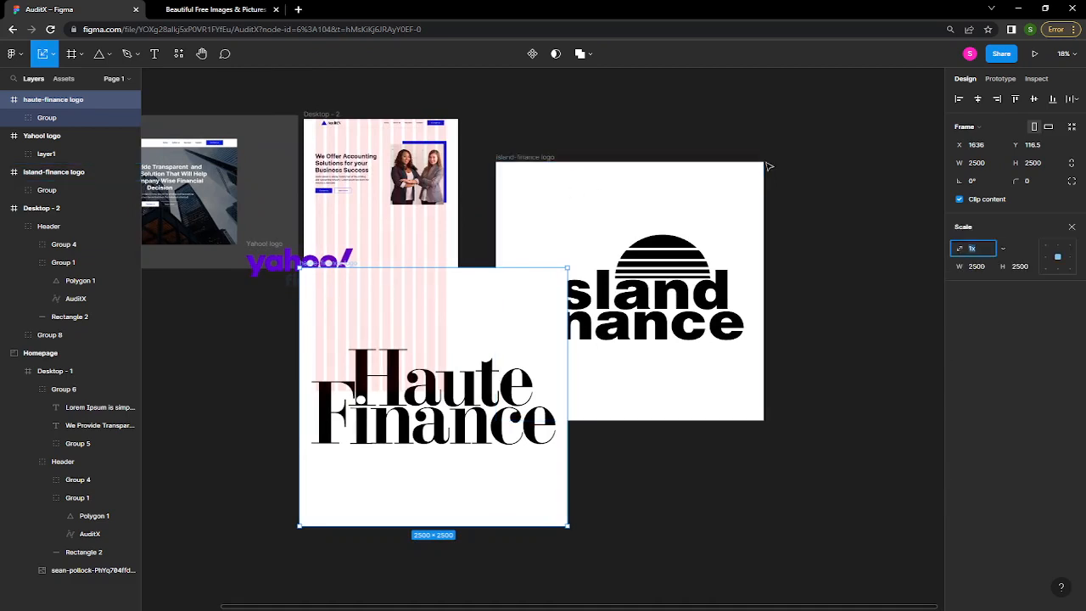
{"action": "left_click", "coordinate": [764, 169]}
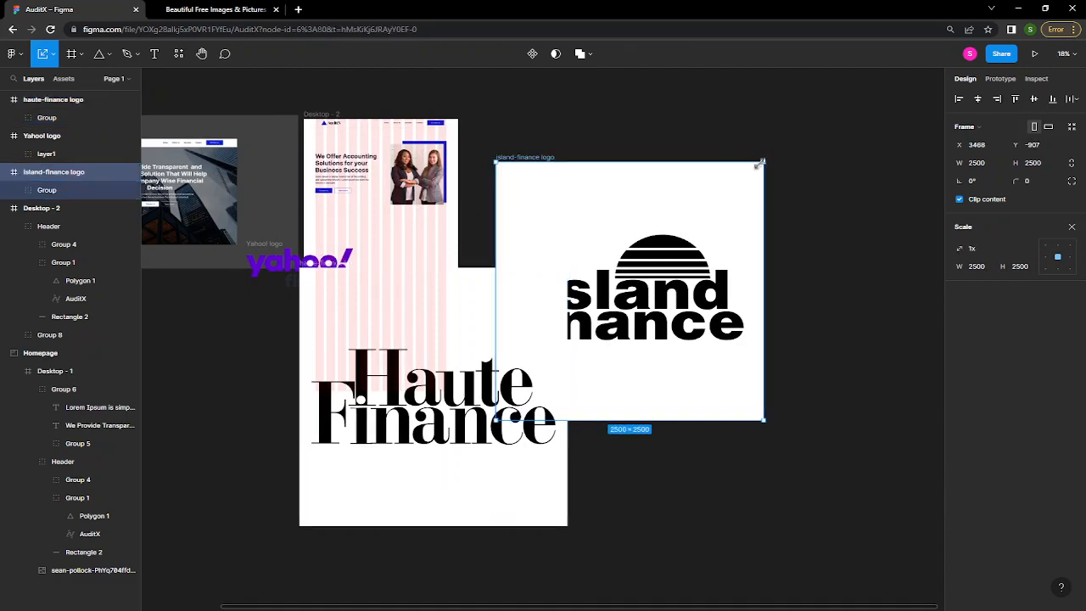
{"action": "left_click_drag", "start_coordinate": [761, 163], "coordinate": [630, 320]}
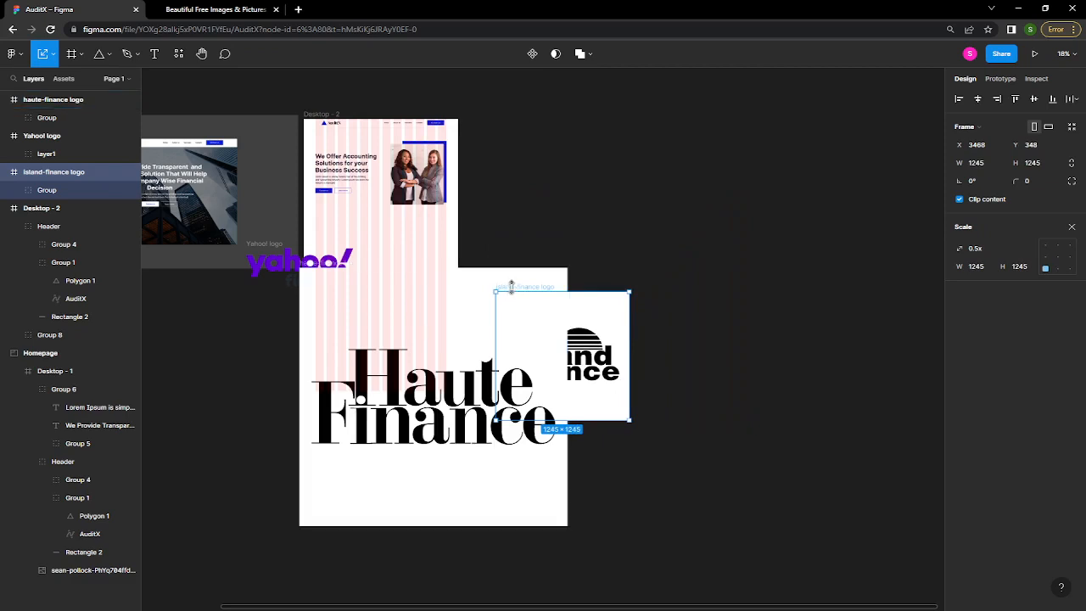
{"action": "key", "text": "v"}
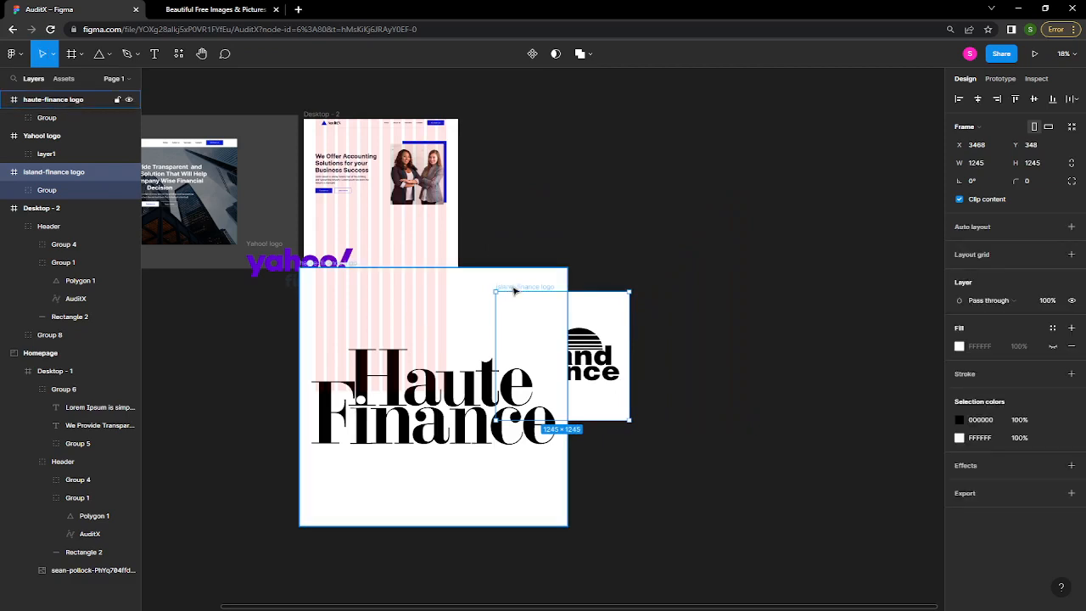
{"action": "left_click_drag", "start_coordinate": [514, 291], "coordinate": [671, 179]}
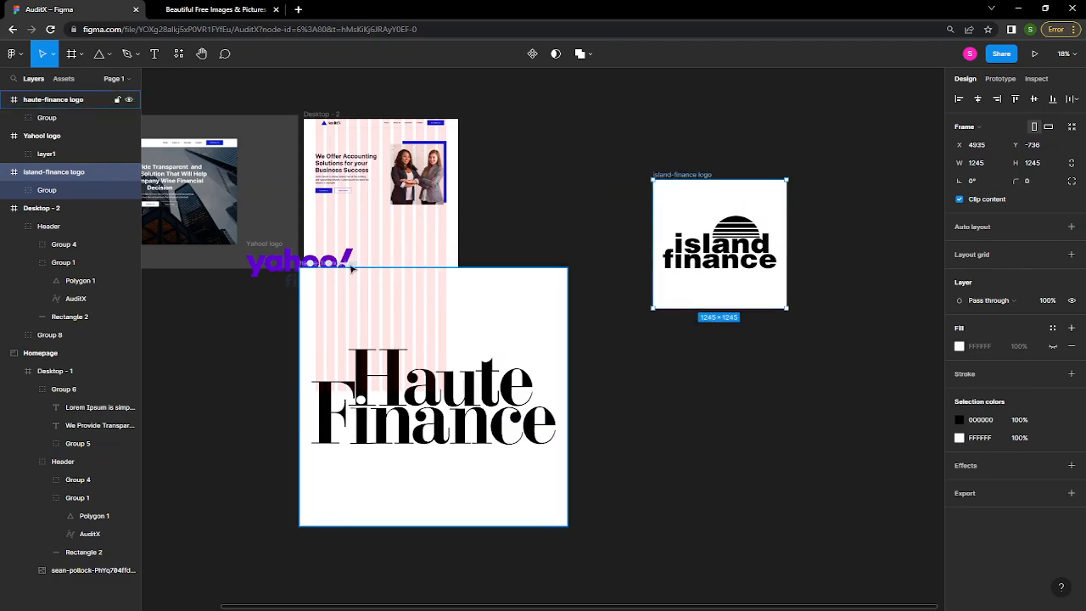
- Move the Haute Finance frame and the yahoo! finance artwork off the Desktop - 2 page, and delete the emptied Yahoo! logo frame
{"action": "left_click_drag", "start_coordinate": [351, 269], "coordinate": [583, 328]}
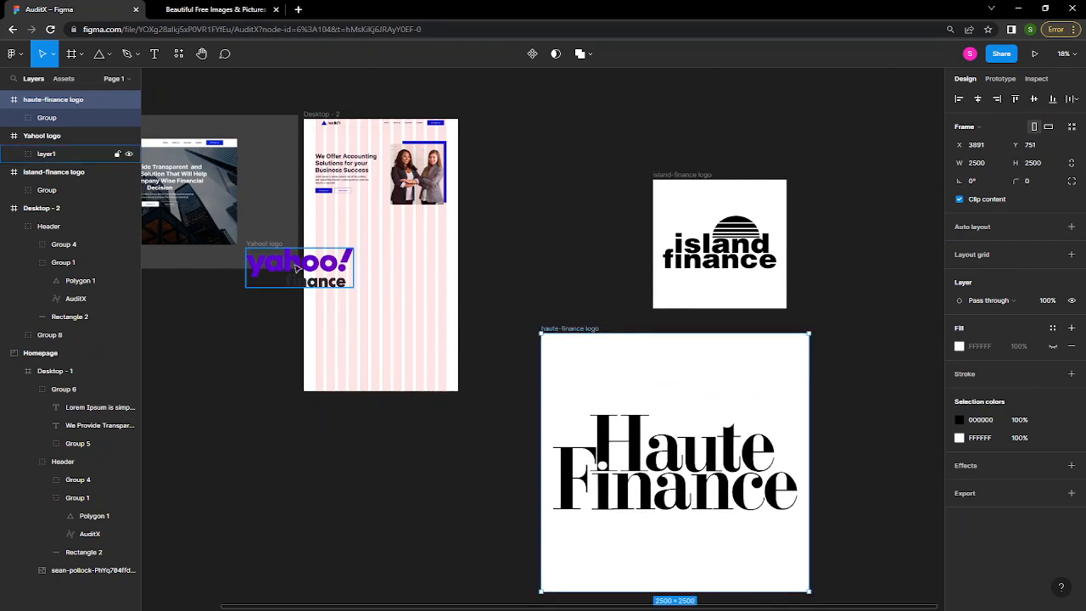
{"action": "left_click_drag", "start_coordinate": [297, 267], "coordinate": [573, 204]}
{"action": "left_click_drag", "start_coordinate": [360, 246], "coordinate": [255, 252]}
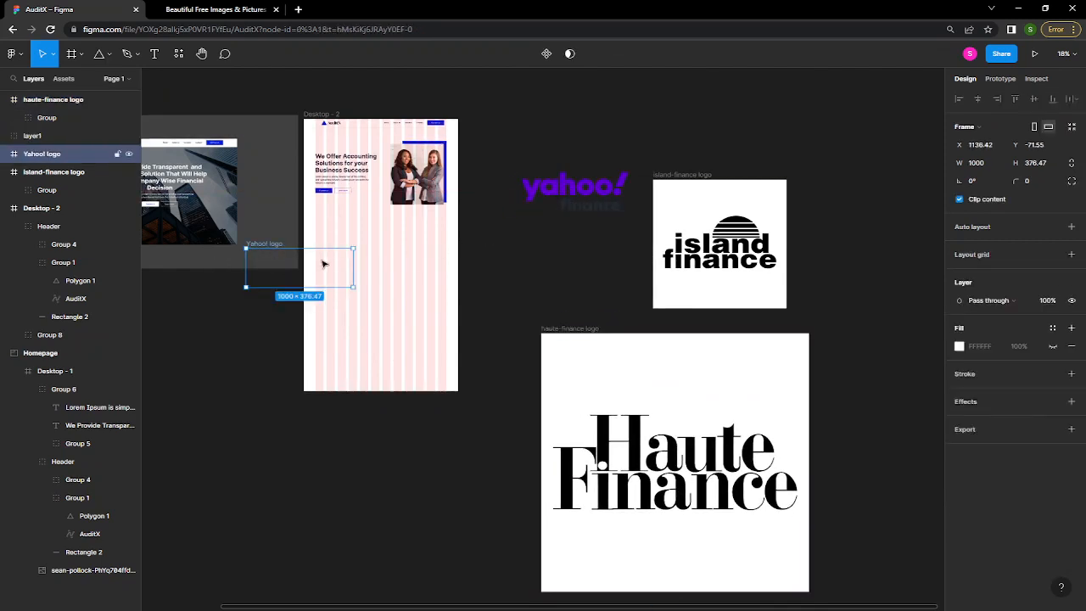
{"action": "key", "text": "Delete"}
{"action": "left_click", "coordinate": [586, 196]}
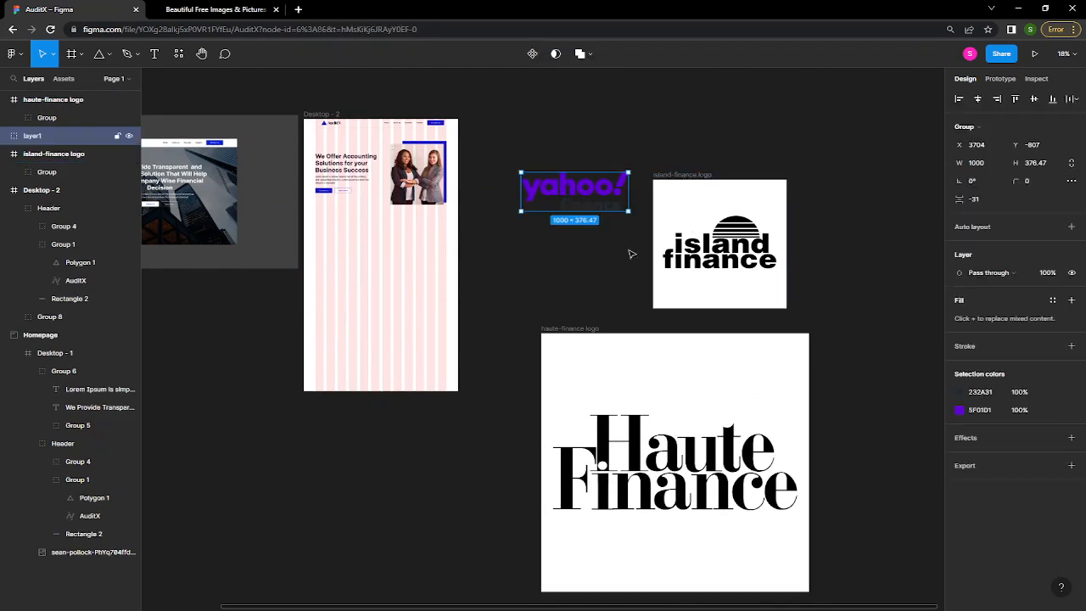
{"action": "left_click", "coordinate": [668, 498]}
{"action": "left_click", "coordinate": [669, 497]}
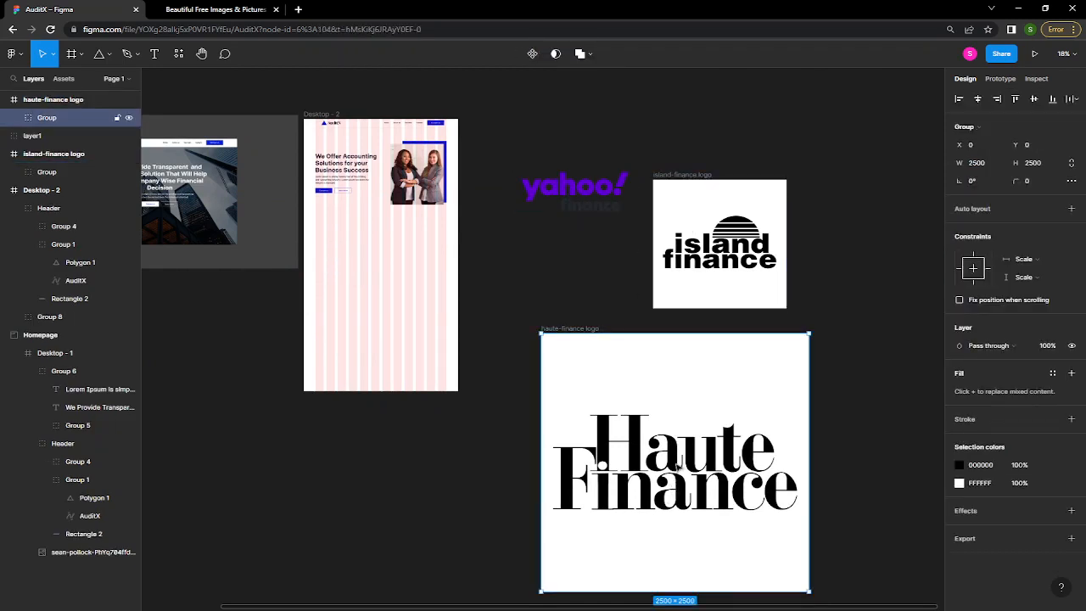
{"action": "left_click", "coordinate": [679, 465]}
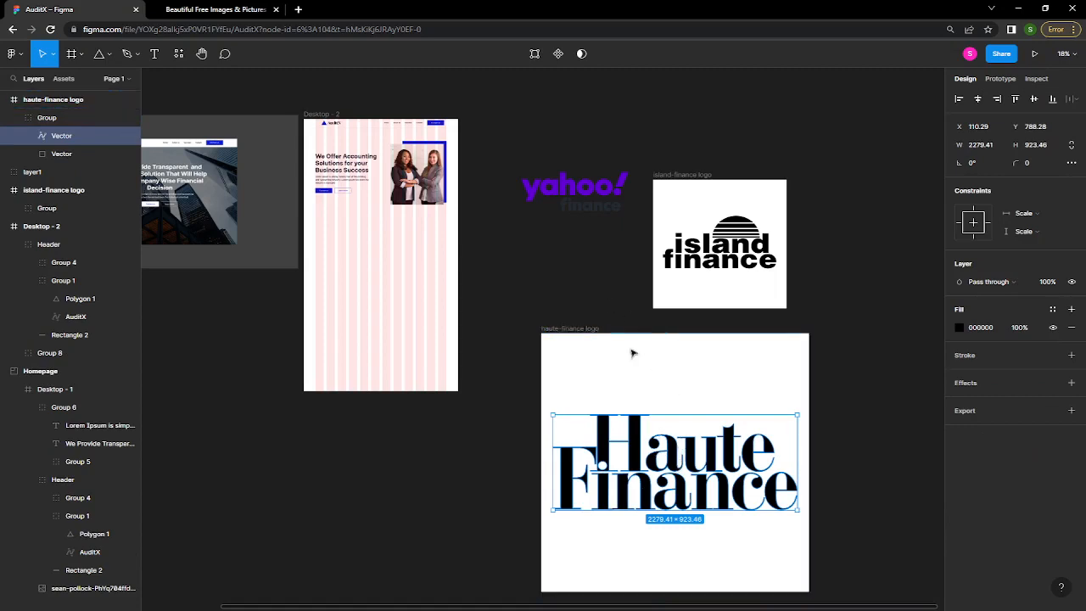
{"action": "left_click", "coordinate": [614, 376]}
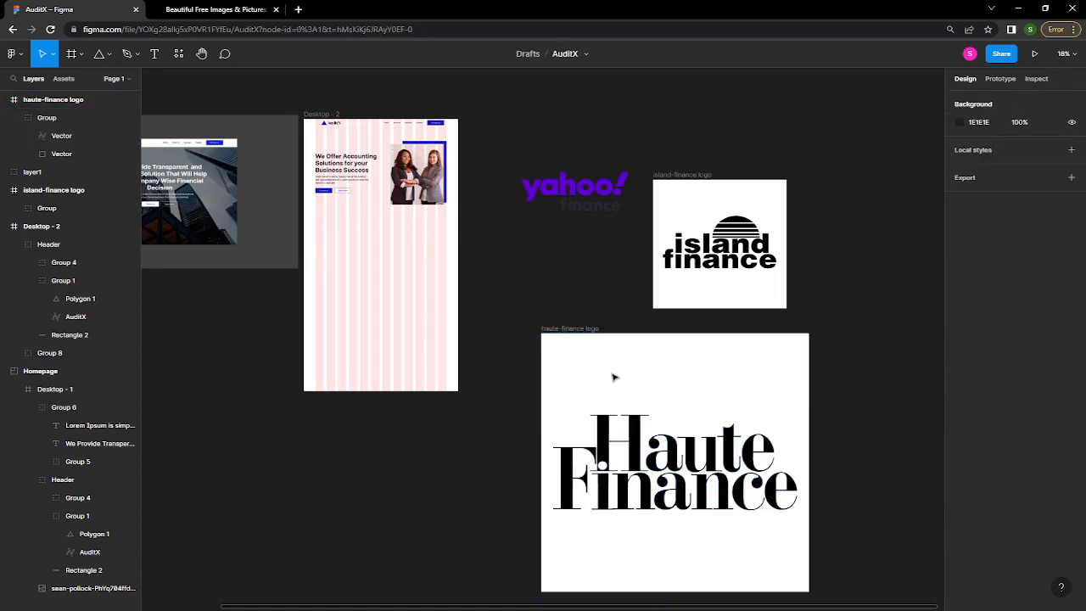
- Pull the black Haute Finance lettering out of its white frame and delete the leftover haute-finance logo frame
{"action": "scroll", "coordinate": [686, 477], "scroll_direction": "down", "scroll_amount": 1}
{"action": "scroll", "coordinate": [687, 476], "scroll_direction": "up", "scroll_amount": 1}
{"action": "scroll", "coordinate": [688, 458], "scroll_direction": "down", "scroll_amount": 1}
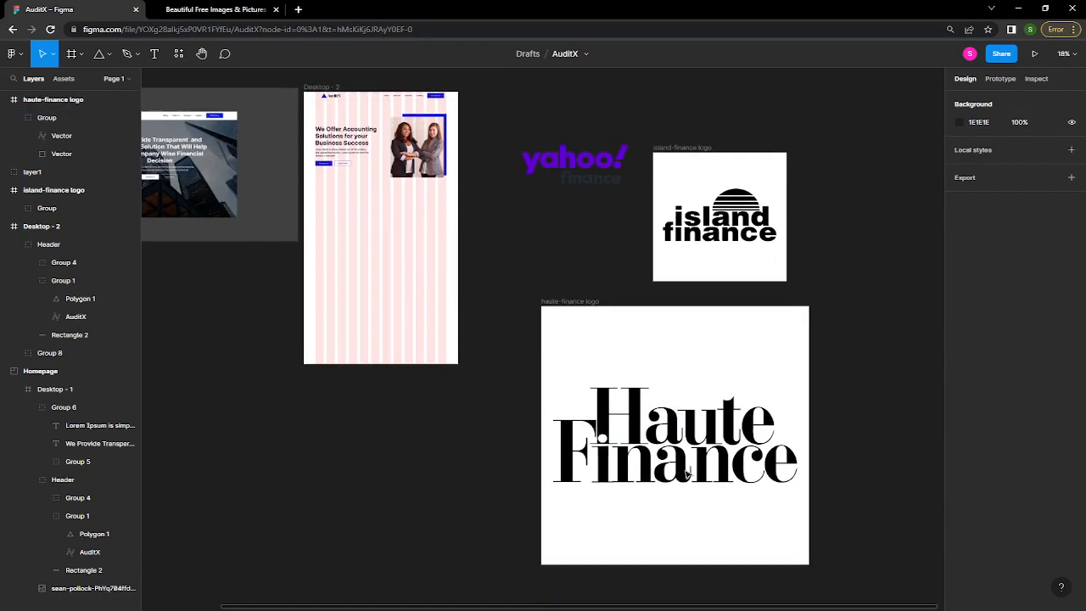
{"action": "scroll", "coordinate": [689, 429], "scroll_direction": "down", "scroll_amount": 1}
{"action": "scroll", "coordinate": [690, 430], "scroll_direction": "up", "scroll_amount": 1}
{"action": "scroll", "coordinate": [688, 431], "scroll_direction": "up", "scroll_amount": 3}
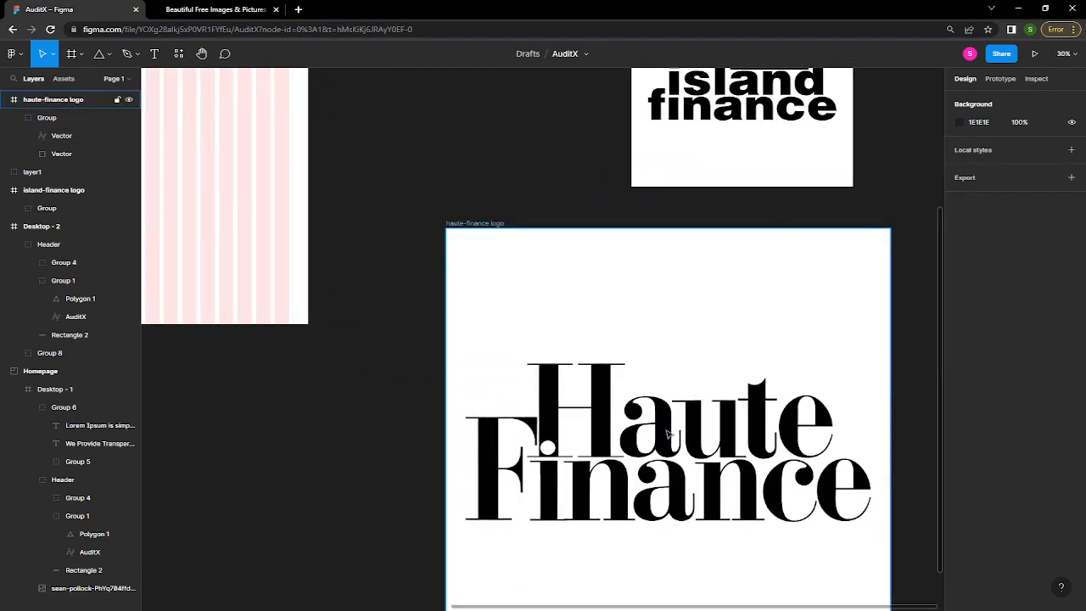
{"action": "left_click", "coordinate": [668, 435]}
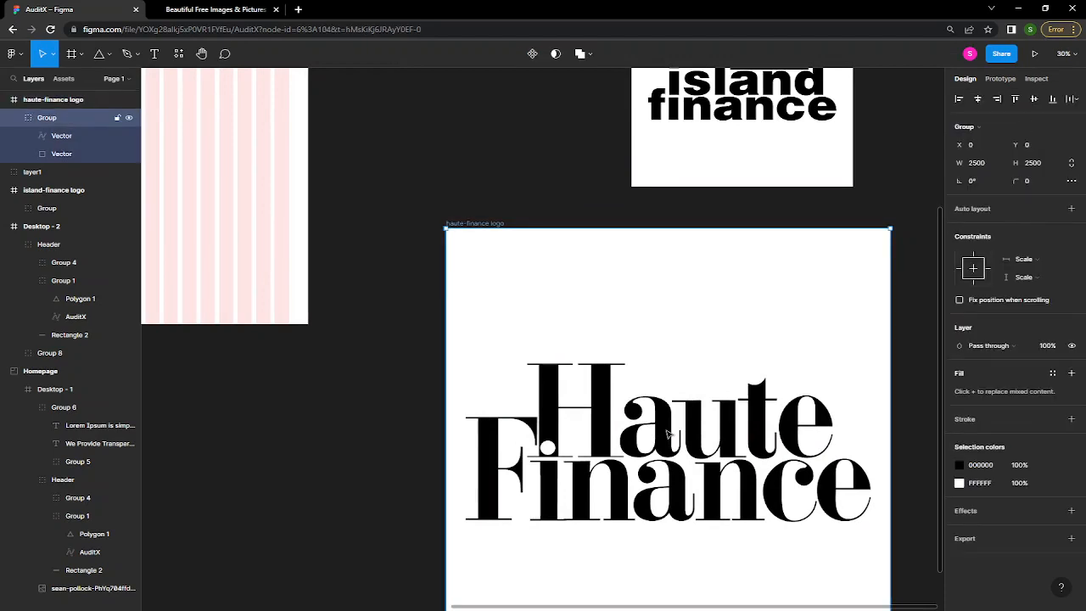
{"action": "double_click", "coordinate": [668, 435]}
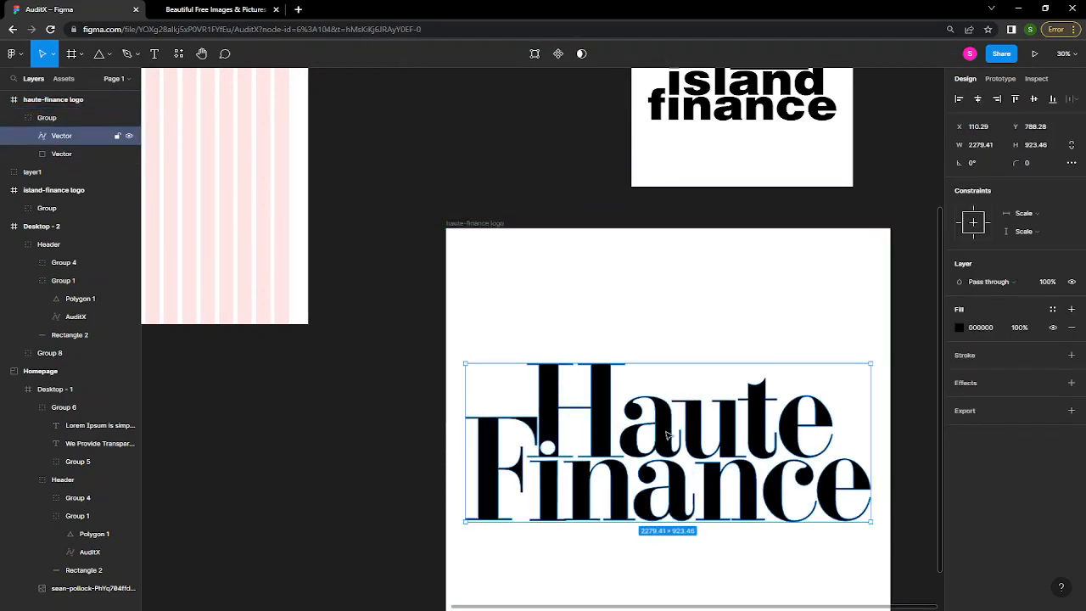
{"action": "left_click_drag", "start_coordinate": [668, 435], "coordinate": [420, 112]}
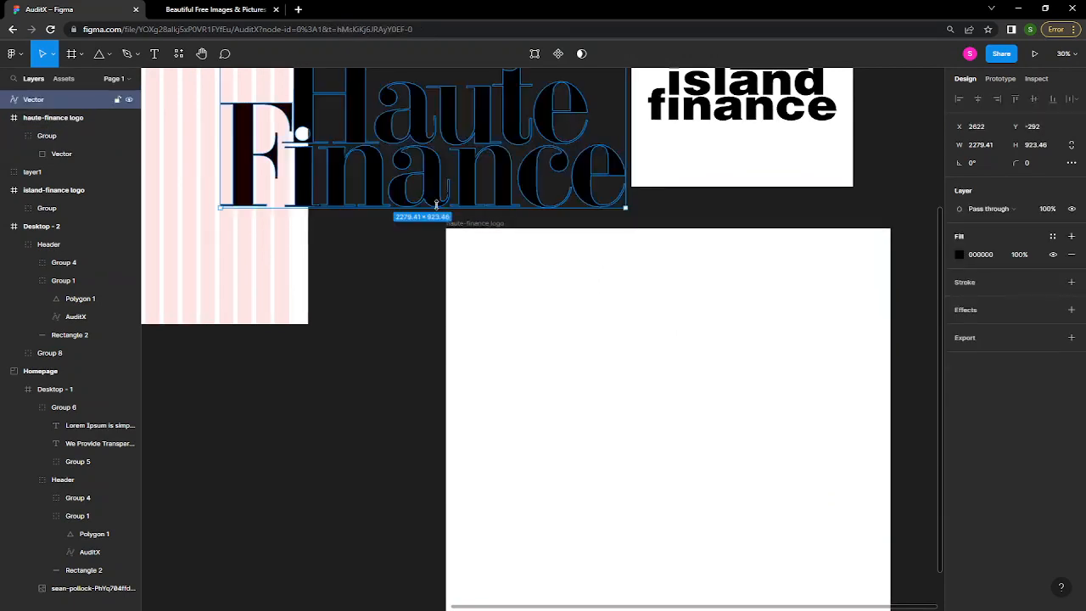
{"action": "left_click", "coordinate": [472, 227]}
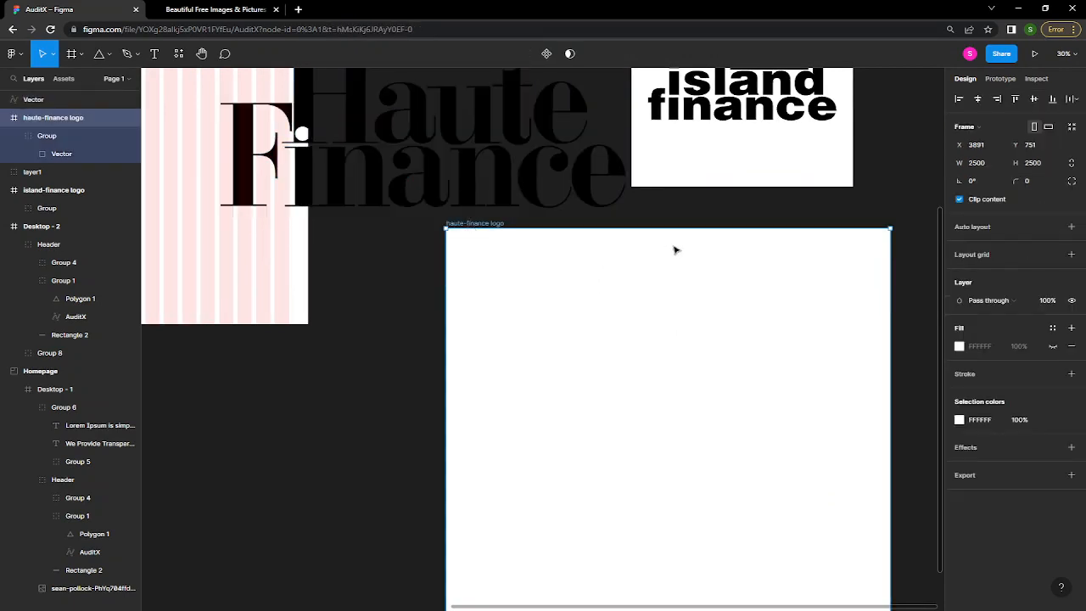
{"action": "key", "text": "Delete"}
- Select the island finance lettering vector inside the island-finance logo frame
{"action": "left_click_drag", "start_coordinate": [678, 290], "coordinate": [679, 446]}
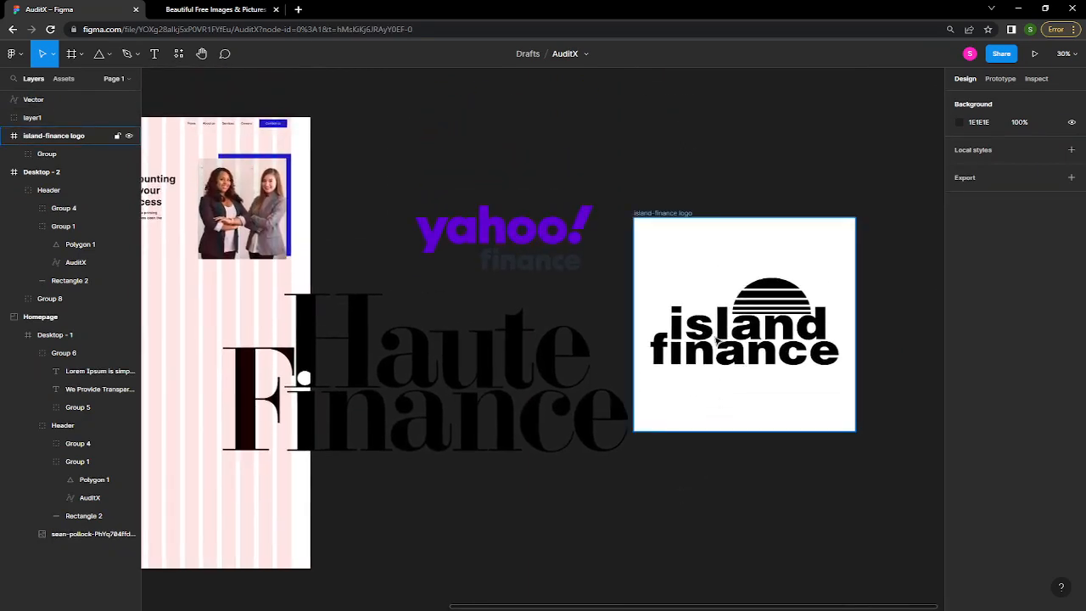
{"action": "left_click", "coordinate": [719, 337]}
{"action": "double_click", "coordinate": [722, 331]}
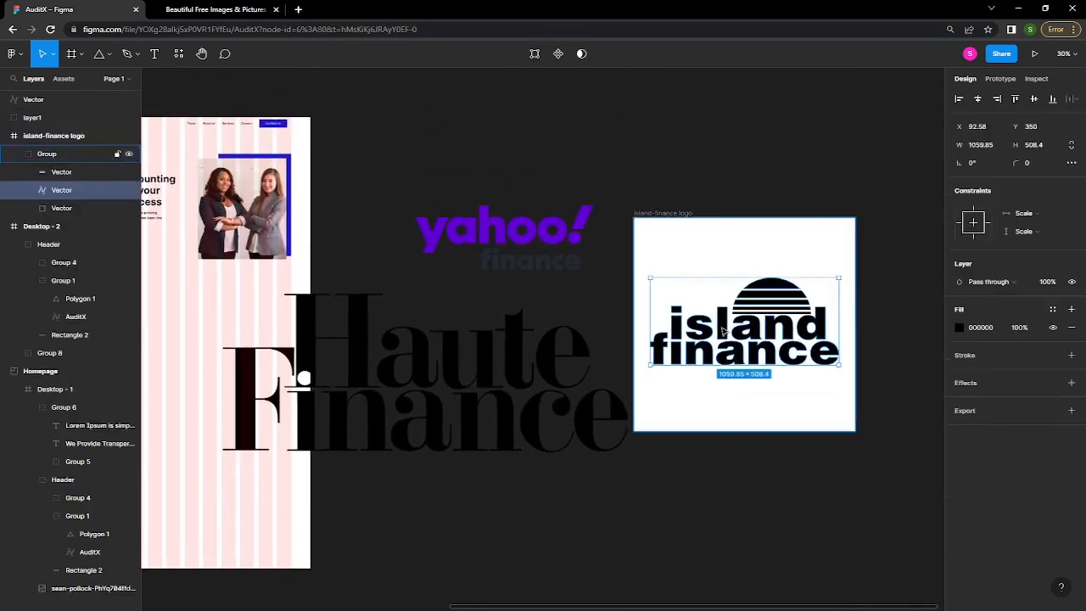
{"action": "key", "text": "ctrl+x"}
{"action": "key", "text": "ctrl+v"}
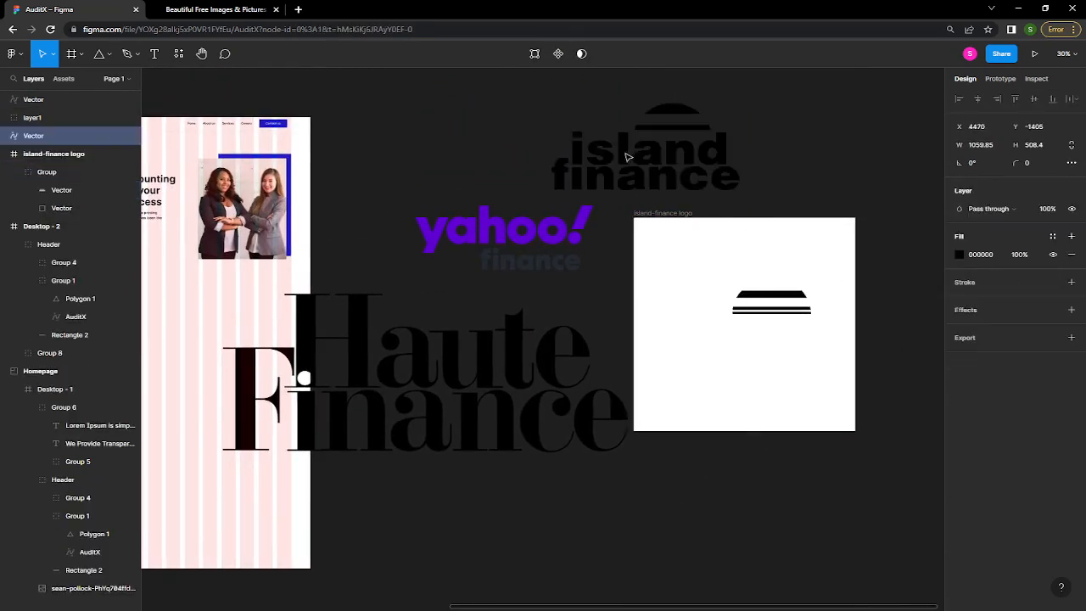
{"action": "key", "text": "ctrl+z"}
{"action": "key", "text": "ctrl+z"}
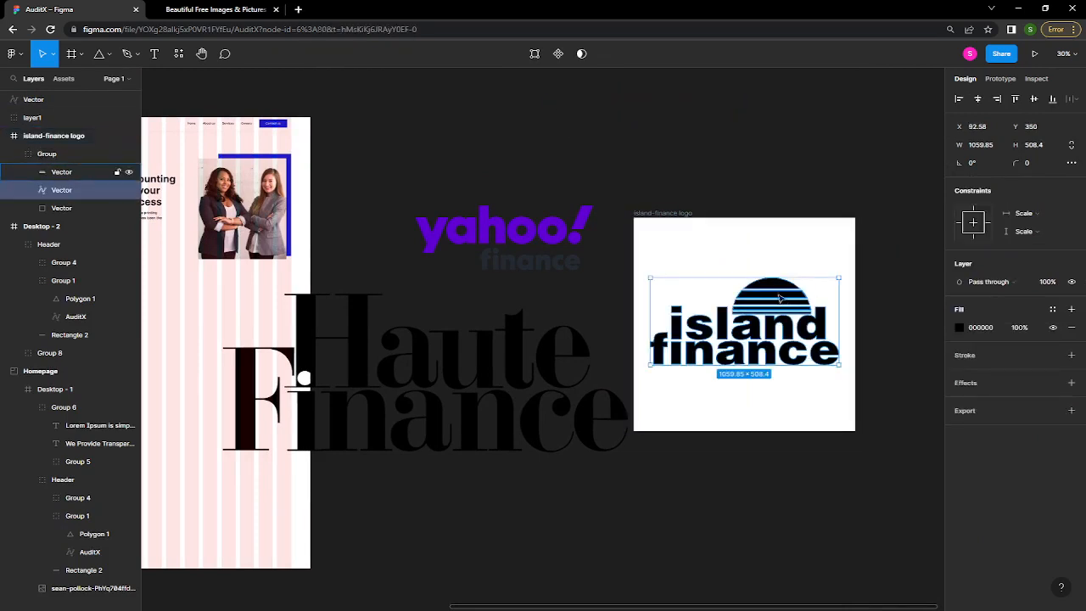
- Move the island finance lettering and sun stripes out of their frame as one group, and delete the leftover white frame
{"action": "left_click", "coordinate": [780, 297], "text": "shift"}
{"action": "left_click_drag", "start_coordinate": [788, 336], "coordinate": [653, 148]}
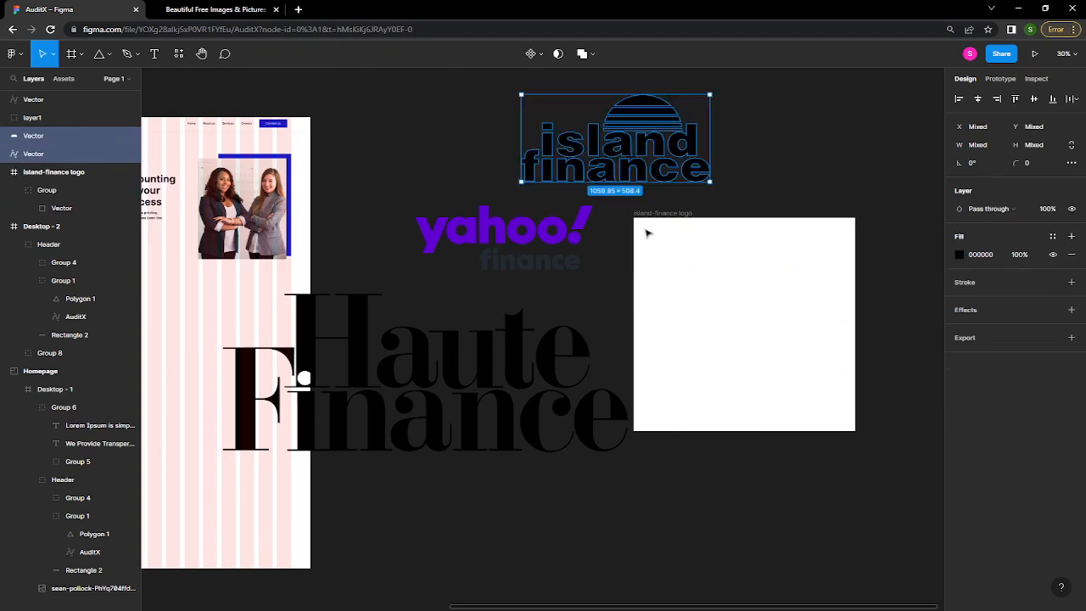
{"action": "key", "text": "ctrl+g"}
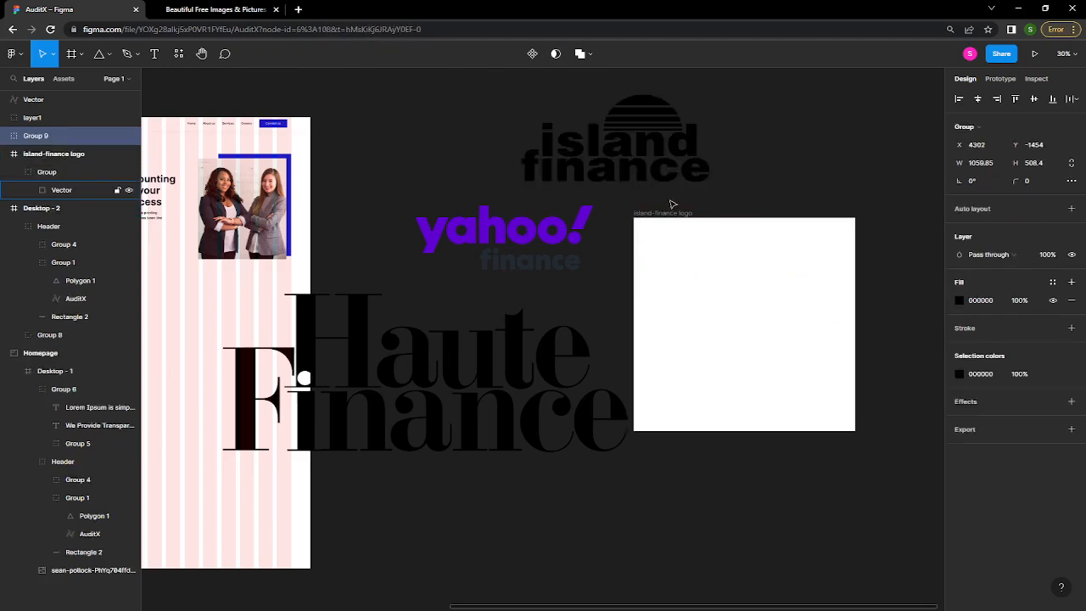
{"action": "left_click", "coordinate": [669, 215]}
{"action": "key", "text": "Delete"}
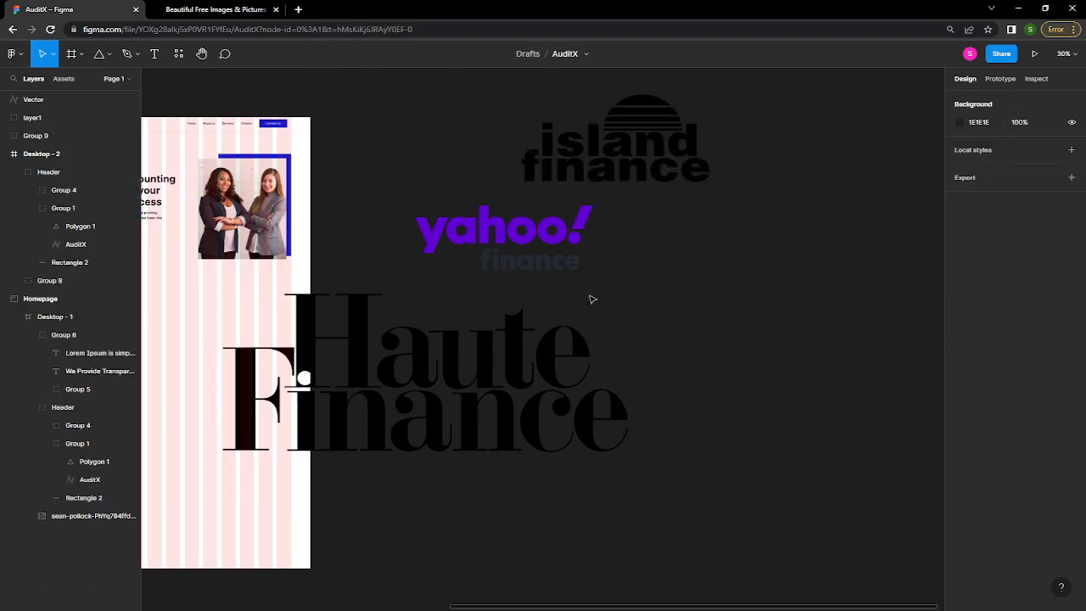
- Scale the Haute Finance lettering down proportionally to about 568 × 230
{"action": "left_click_drag", "start_coordinate": [550, 313], "coordinate": [698, 313]}
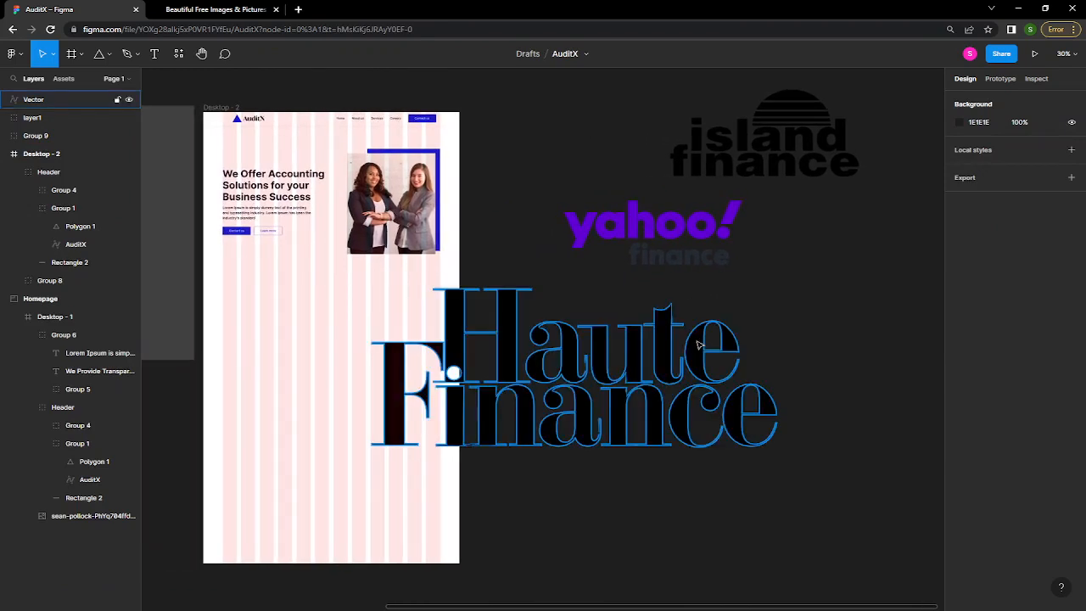
{"action": "left_click", "coordinate": [698, 342]}
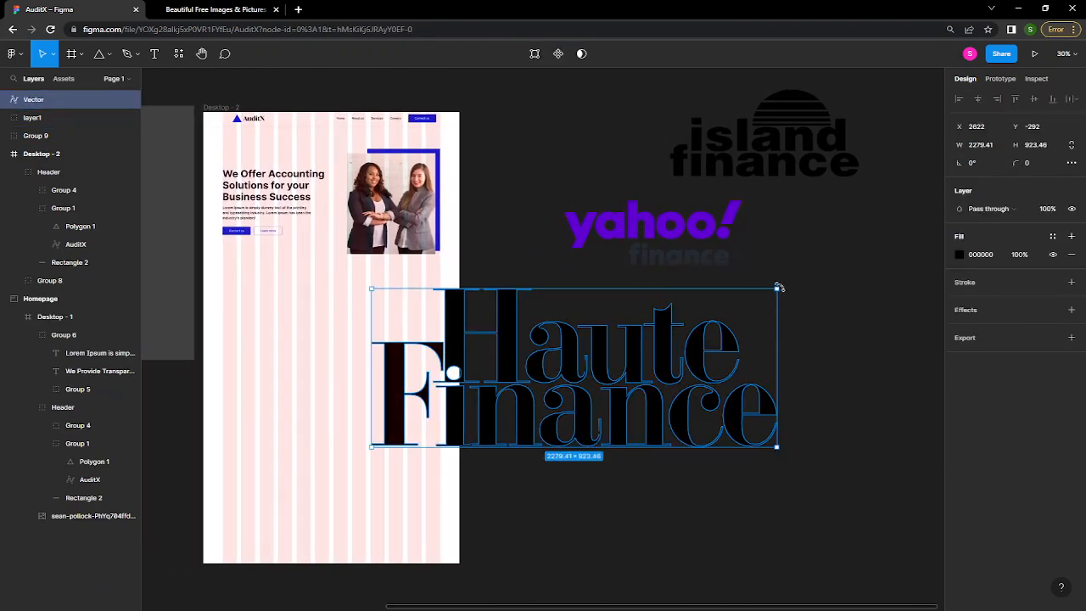
{"action": "key", "text": "k"}
{"action": "left_click_drag", "start_coordinate": [779, 286], "coordinate": [469, 435]}
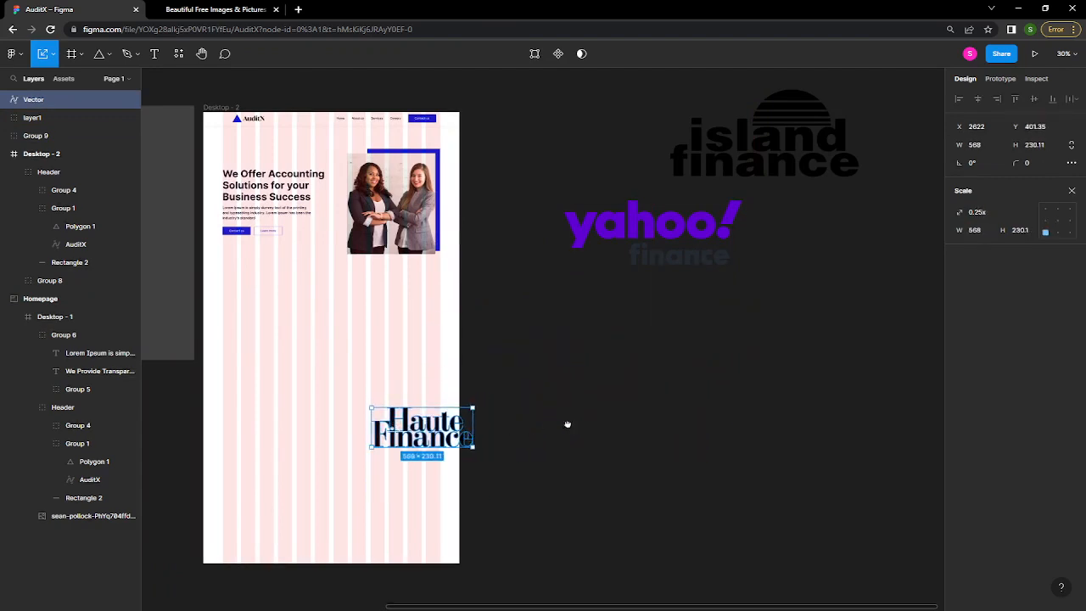
- Scale the Haute Finance lettering down further to about 224 × 91, keeping its upper-left corner fixed
{"action": "left_click_drag", "start_coordinate": [568, 423], "coordinate": [647, 428]}
{"action": "scroll", "coordinate": [648, 428], "scroll_direction": "down", "scroll_amount": 1}
{"action": "scroll", "coordinate": [647, 429], "scroll_direction": "up", "scroll_amount": 3}
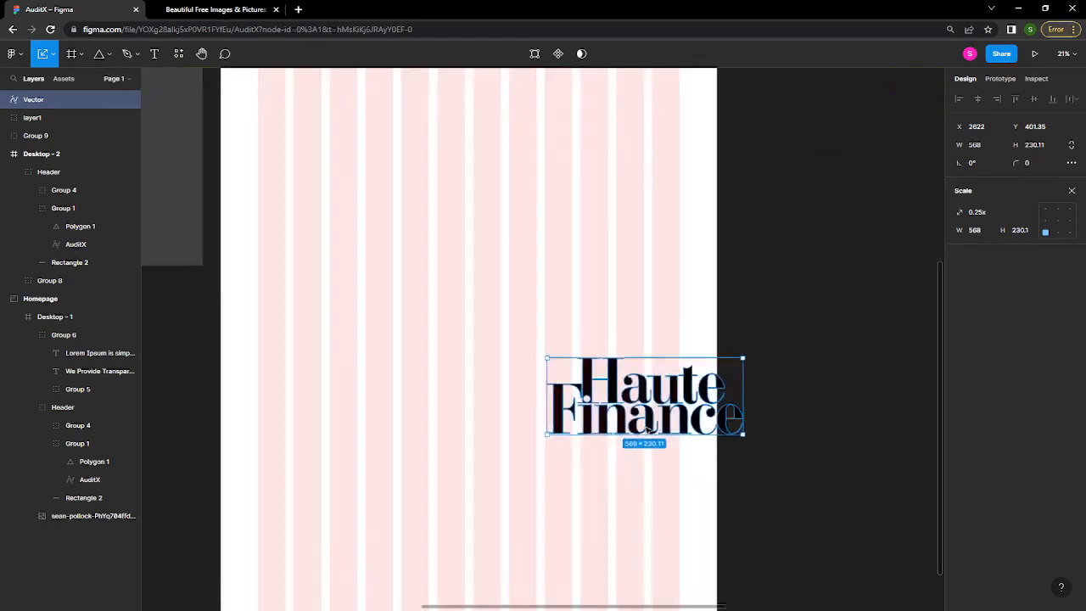
{"action": "scroll", "coordinate": [648, 428], "scroll_direction": "up", "scroll_amount": 3}
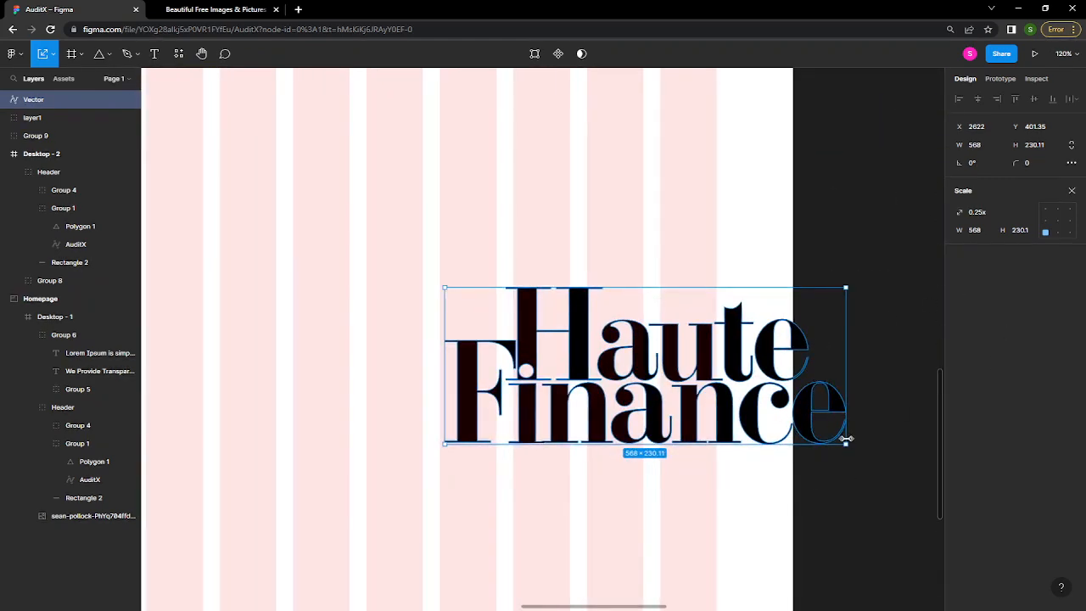
{"action": "left_click", "coordinate": [52, 54]}
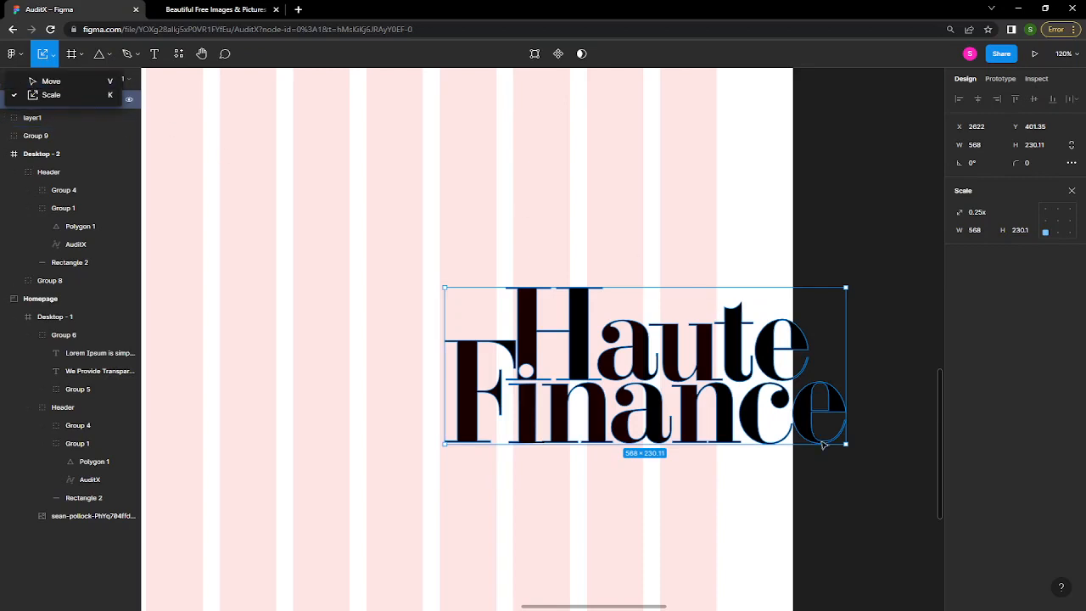
{"action": "left_click_drag", "start_coordinate": [845, 445], "coordinate": [606, 349]}
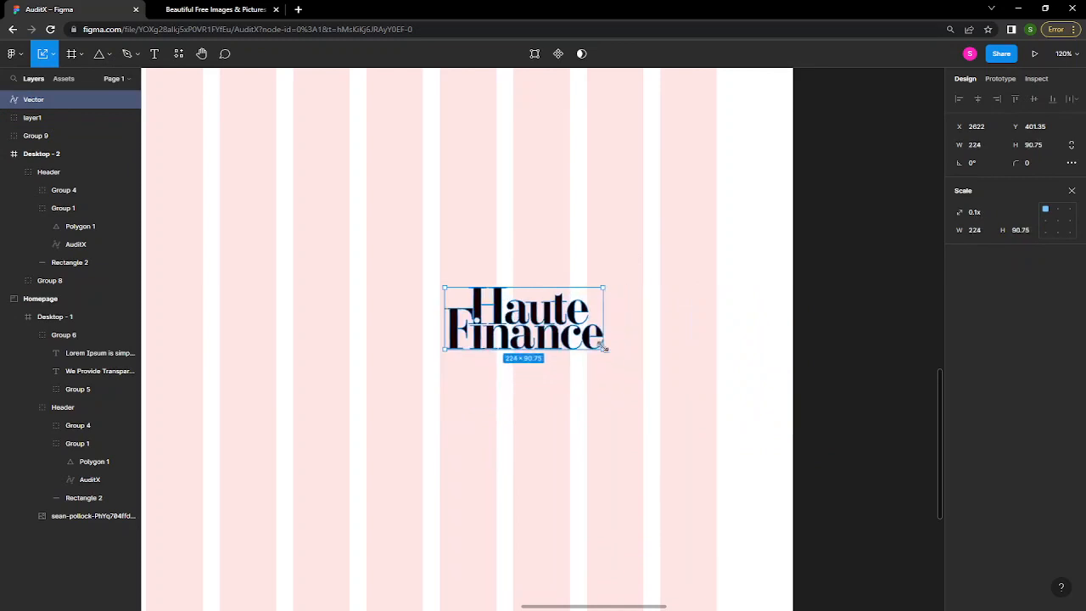
- Move the yahoo finance logo into Desktop - 2 below the hero and scale it down proportionally to about 287 × 108
{"action": "left_click", "coordinate": [637, 407]}
{"action": "scroll", "coordinate": [637, 407], "scroll_direction": "up", "scroll_amount": 3}
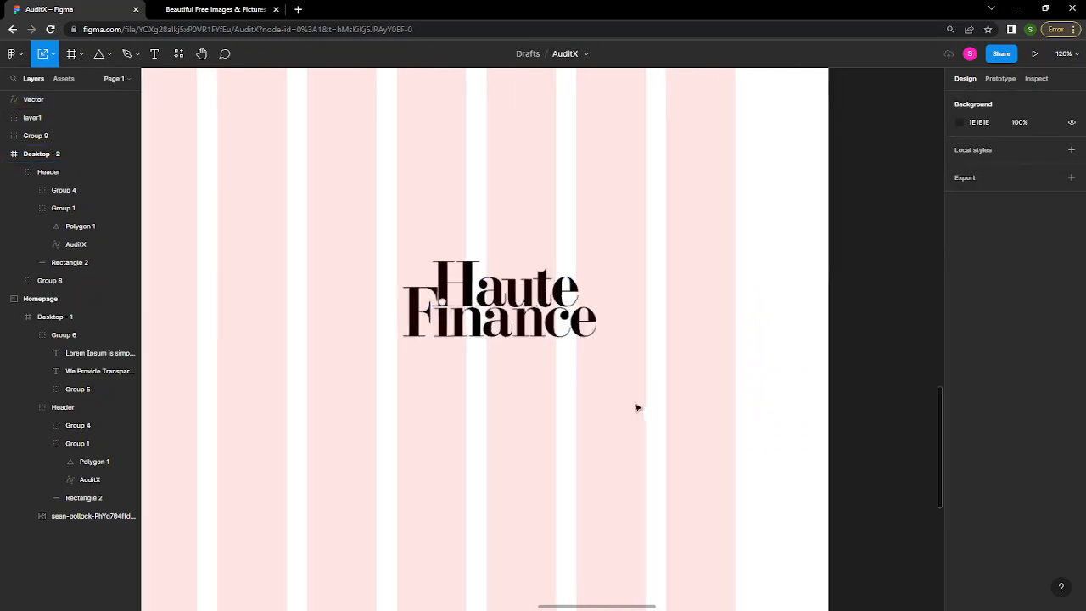
{"action": "scroll", "coordinate": [638, 408], "scroll_direction": "down", "scroll_amount": 5}
{"action": "scroll", "coordinate": [637, 407], "scroll_direction": "down", "scroll_amount": 5}
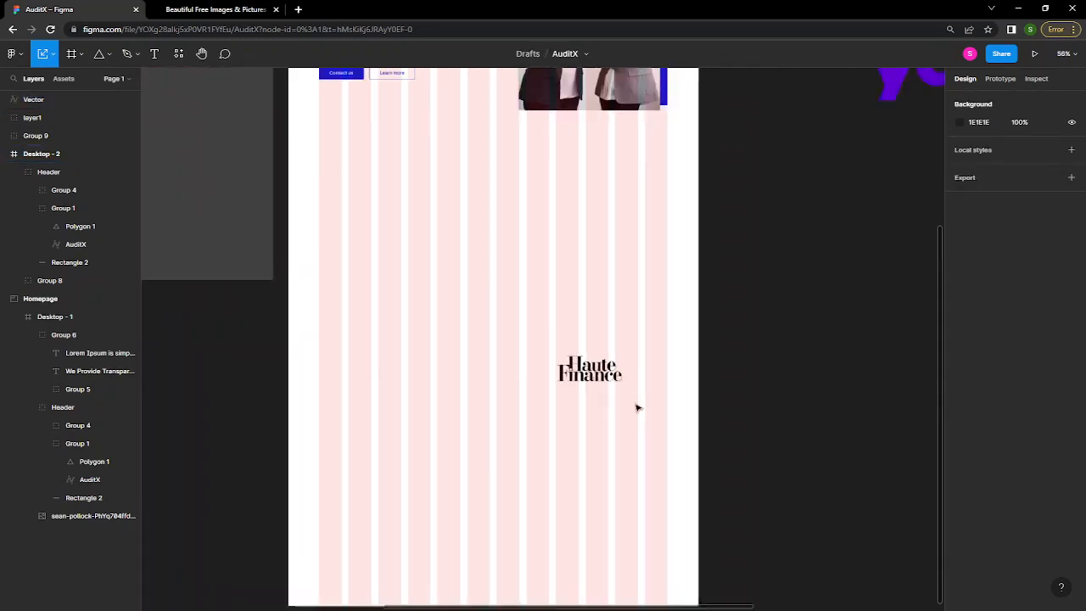
{"action": "scroll", "coordinate": [716, 342], "scroll_direction": "right", "scroll_amount": 3}
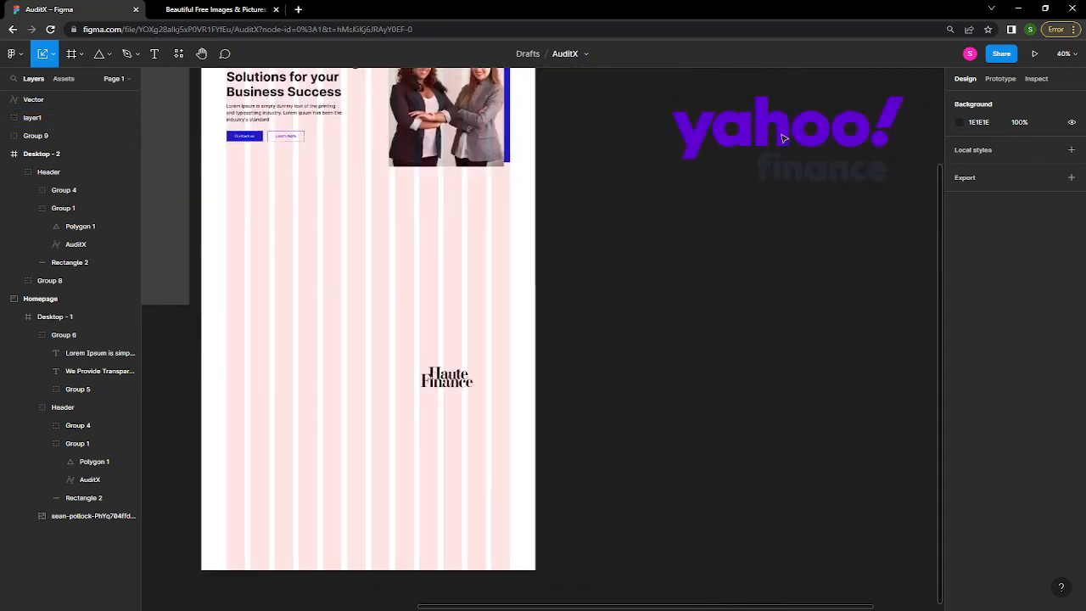
{"action": "left_click", "coordinate": [767, 148]}
{"action": "left_click_drag", "start_coordinate": [393, 339], "coordinate": [395, 312]}
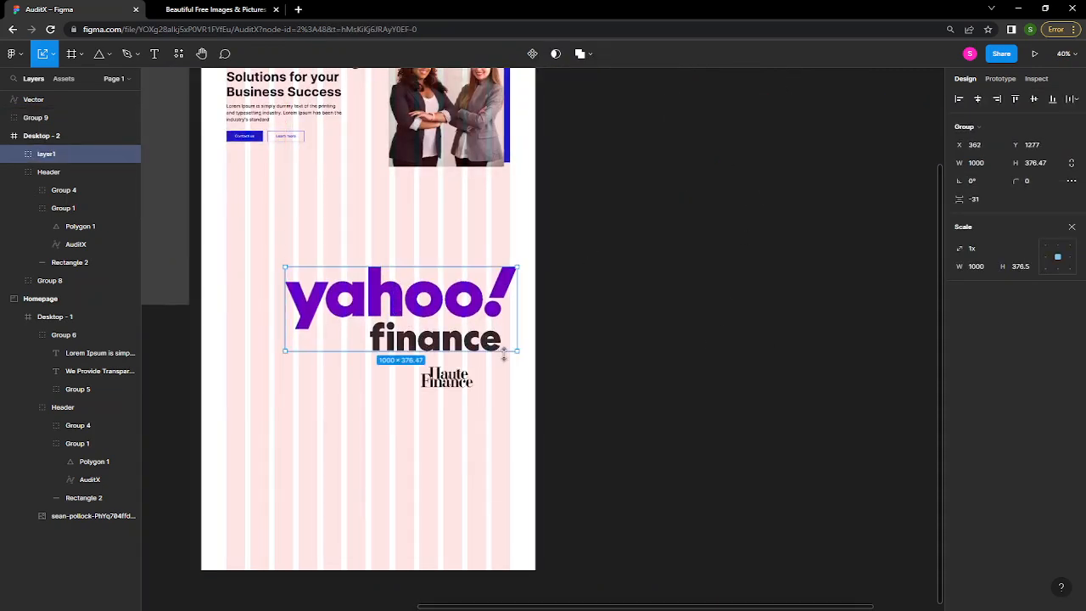
{"action": "left_click_drag", "start_coordinate": [516, 351], "coordinate": [353, 275]}
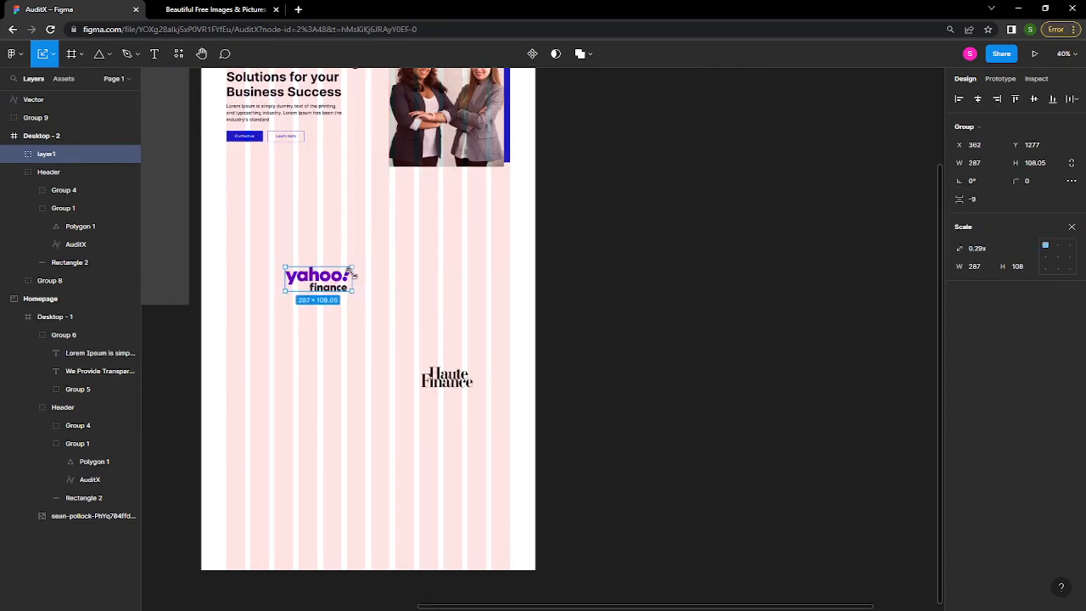
- Move the island finance logo into Desktop - 2 below the hero and scale it down proportionally to about 231 × 111
{"action": "left_click", "coordinate": [689, 339]}
{"action": "scroll", "coordinate": [658, 317], "scroll_direction": "right", "scroll_amount": 5}
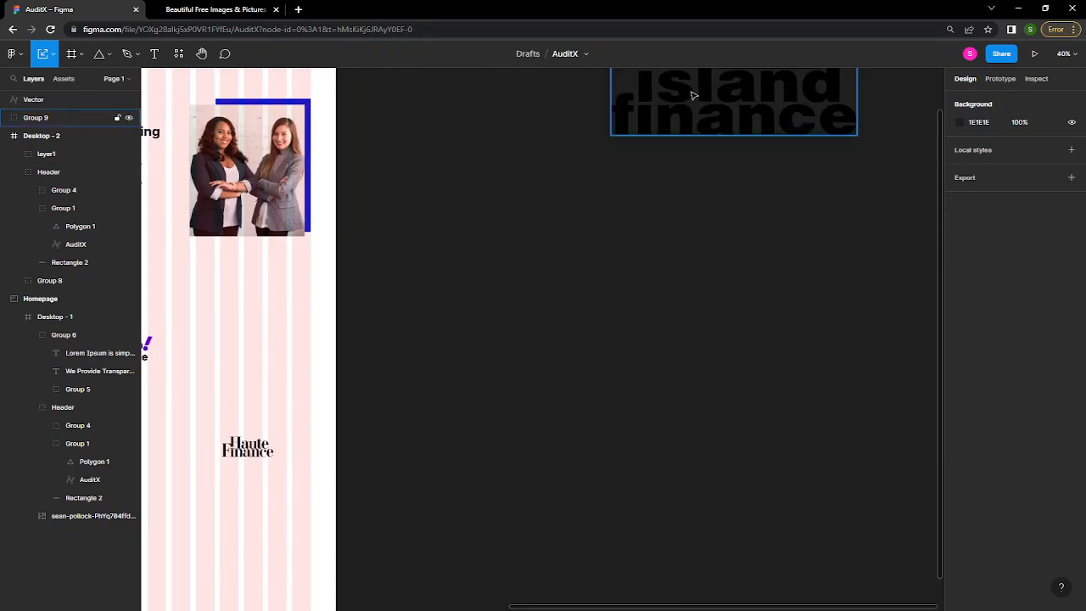
{"action": "left_click_drag", "start_coordinate": [693, 121], "coordinate": [207, 392]}
{"action": "scroll", "coordinate": [207, 392], "scroll_direction": "left", "scroll_amount": 5}
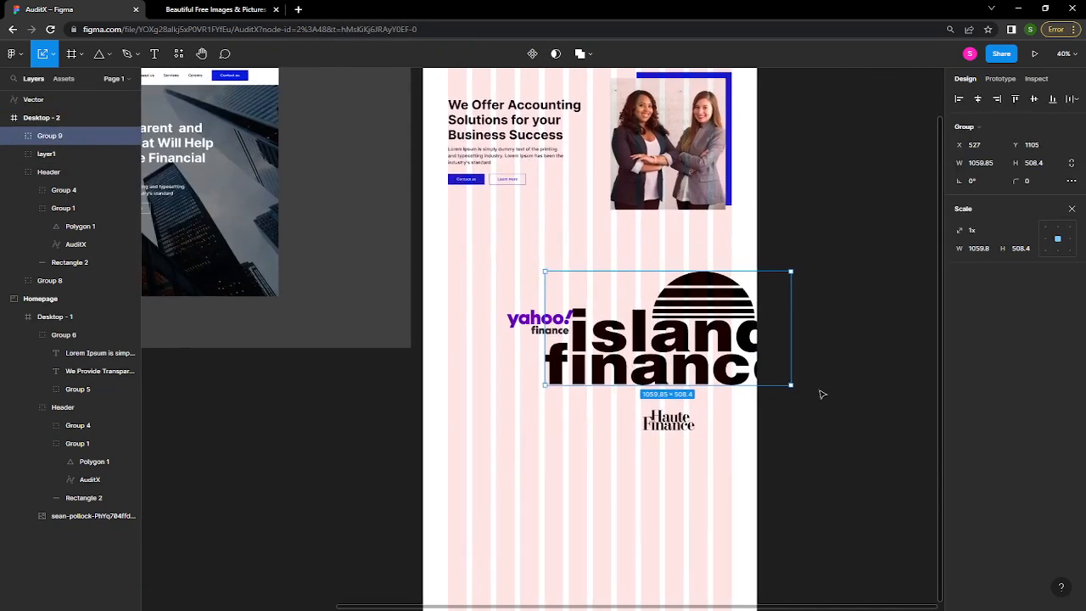
{"action": "left_click_drag", "start_coordinate": [779, 375], "coordinate": [677, 315]}
{"action": "left_click_drag", "start_coordinate": [652, 314], "coordinate": [601, 297]}
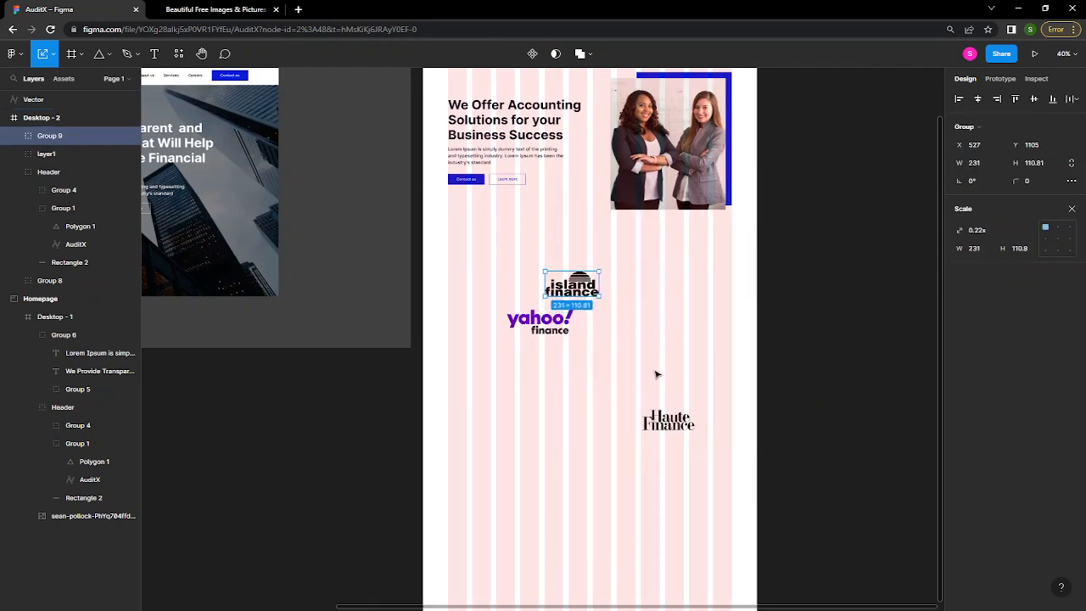
- Add the text "Trusted Partners" below the hero's Contact us button, above the logos
{"action": "scroll", "coordinate": [657, 373], "scroll_direction": "down", "scroll_amount": 2}
{"action": "scroll", "coordinate": [657, 374], "scroll_direction": "up", "scroll_amount": 5}
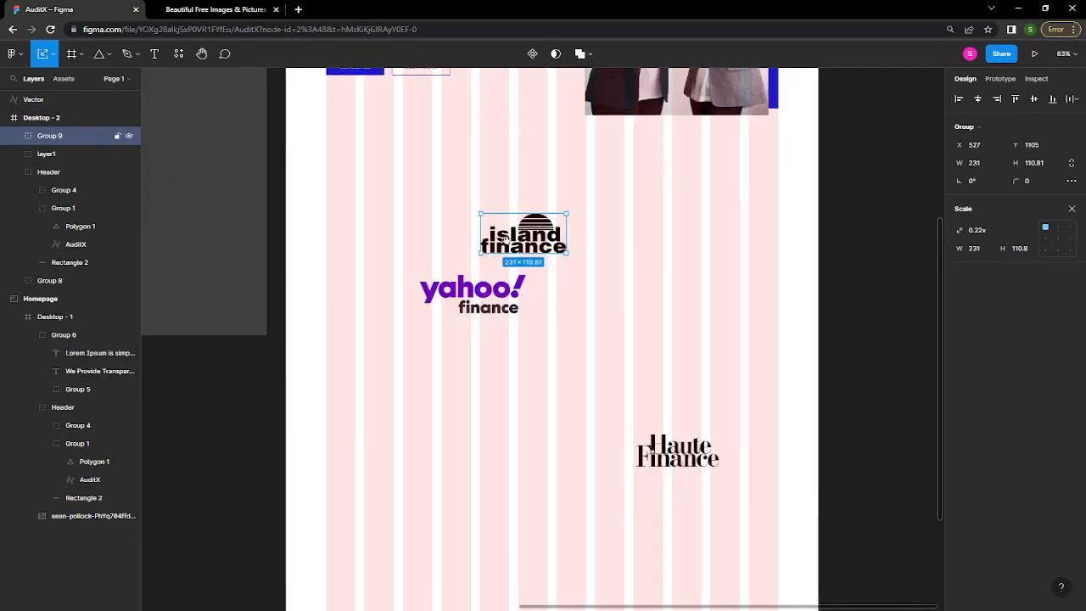
{"action": "scroll", "coordinate": [657, 374], "scroll_direction": "up", "scroll_amount": 3}
{"action": "scroll", "coordinate": [657, 374], "scroll_direction": "left", "scroll_amount": 3}
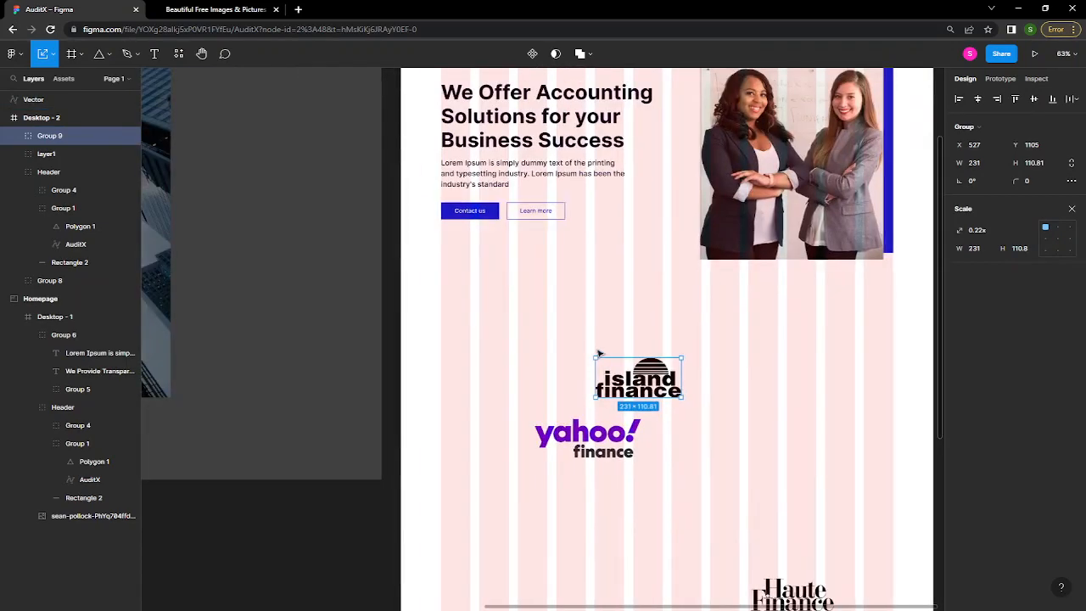
{"action": "scroll", "coordinate": [577, 348], "scroll_direction": "up", "scroll_amount": 2}
{"action": "scroll", "coordinate": [577, 348], "scroll_direction": "left", "scroll_amount": 2}
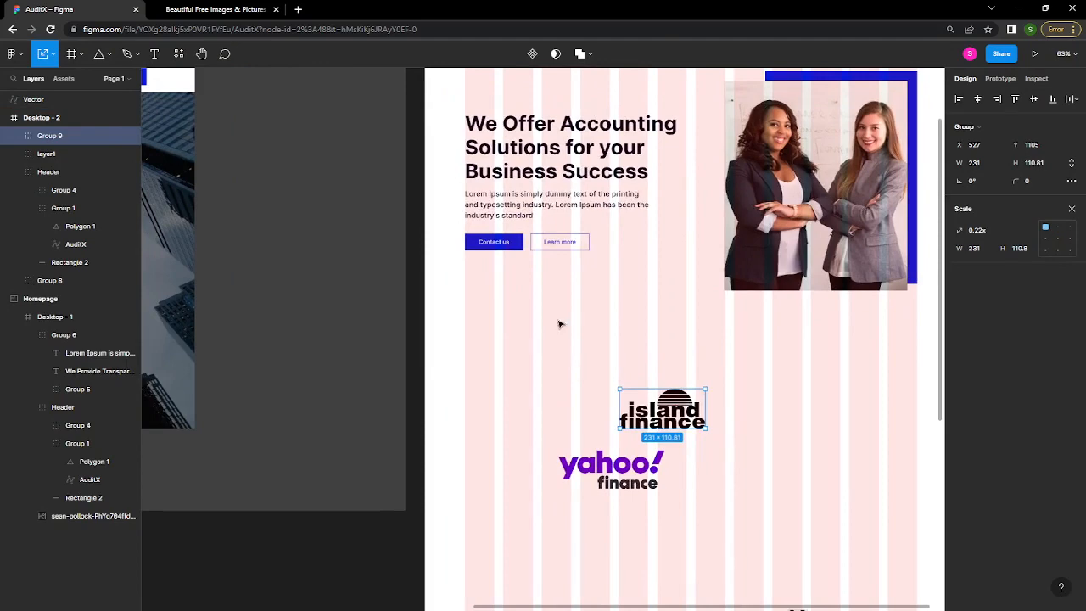
{"action": "scroll", "coordinate": [568, 351], "scroll_direction": "up", "scroll_amount": 2}
{"action": "scroll", "coordinate": [571, 355], "scroll_direction": "up", "scroll_amount": 1}
{"action": "scroll", "coordinate": [570, 355], "scroll_direction": "up", "scroll_amount": 5}
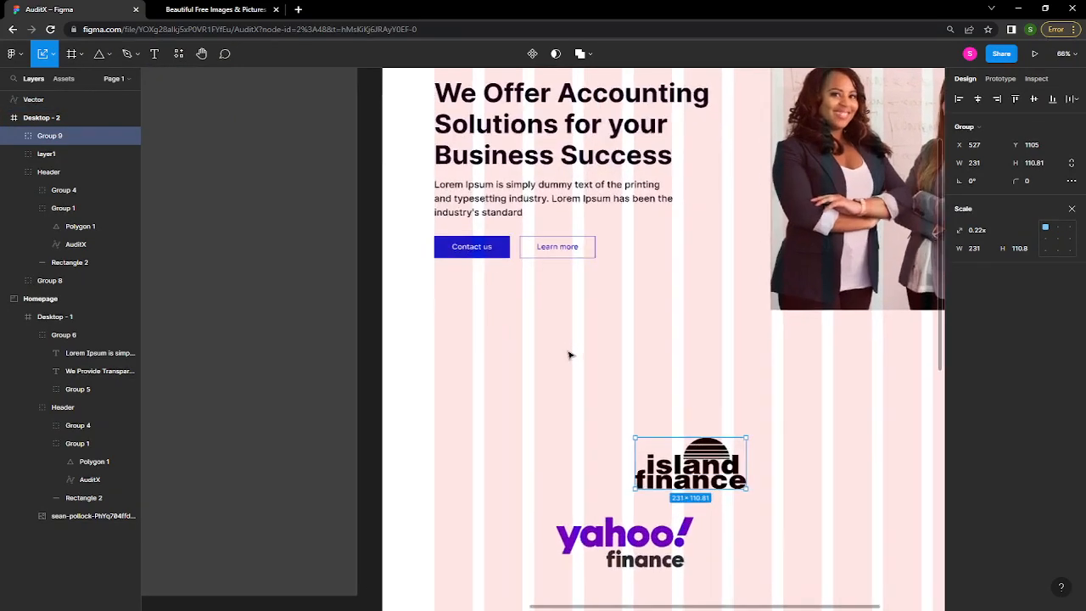
{"action": "key", "text": "t"}
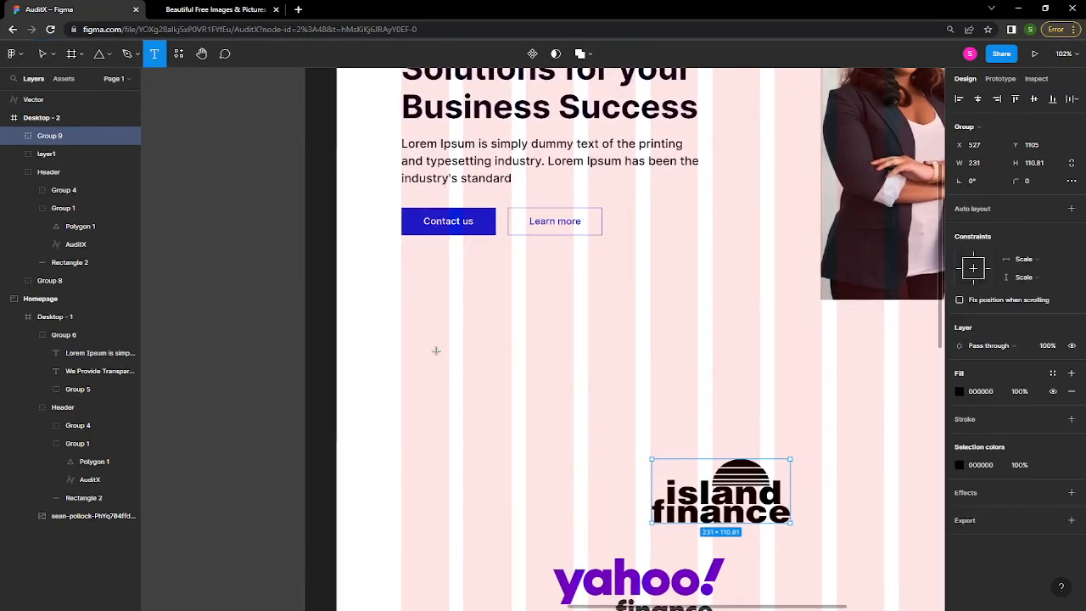
{"action": "left_click", "coordinate": [462, 367]}
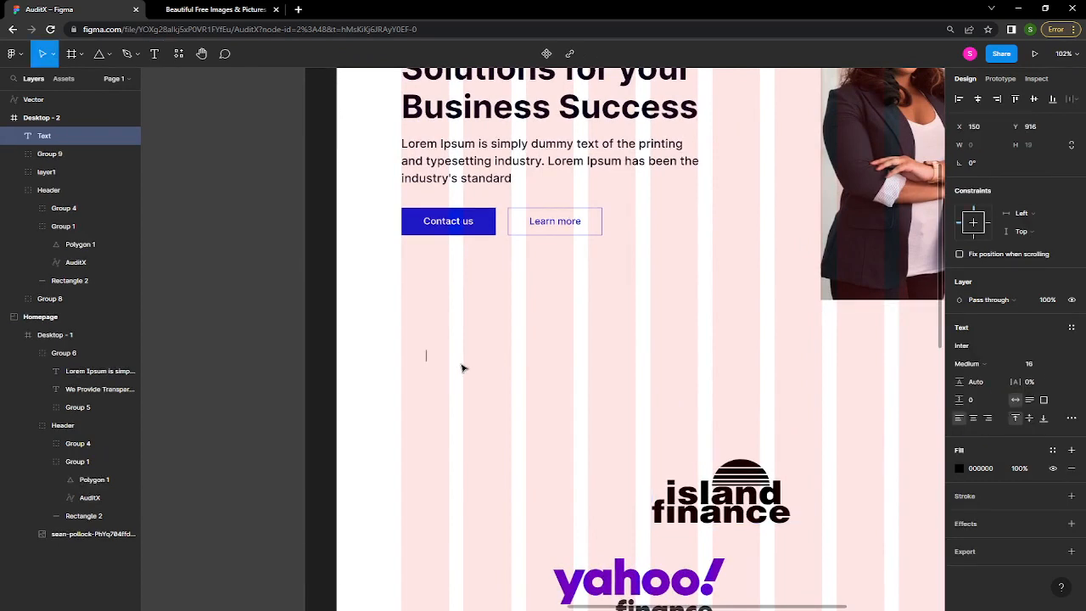
{"action": "type", "text": "Trusted"}
{"action": "key", "text": "BackSpace"}
{"action": "type", "text": "ed Partners"}
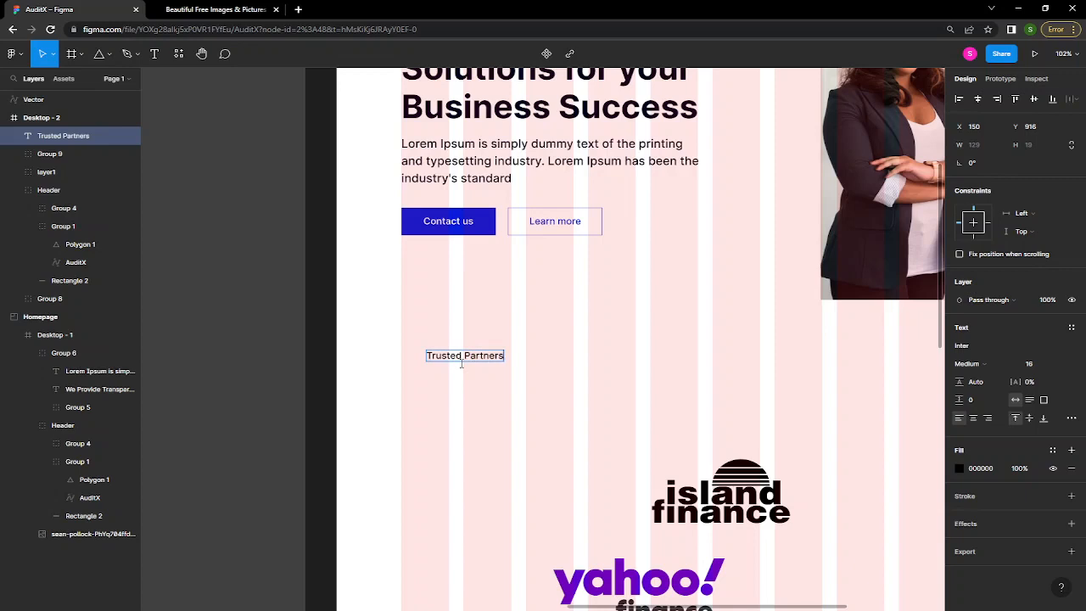
{"action": "key", "text": "Escape"}
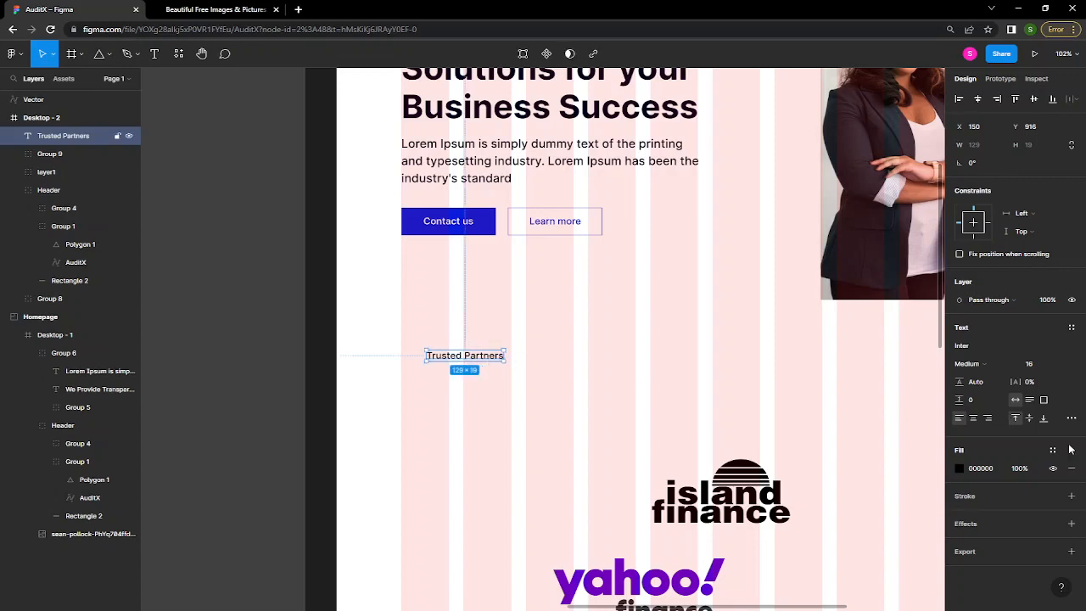
- Try a slightly lighter black, 0F0F0F, as the fill of the Trusted Partners text
{"action": "left_click", "coordinate": [959, 470]}
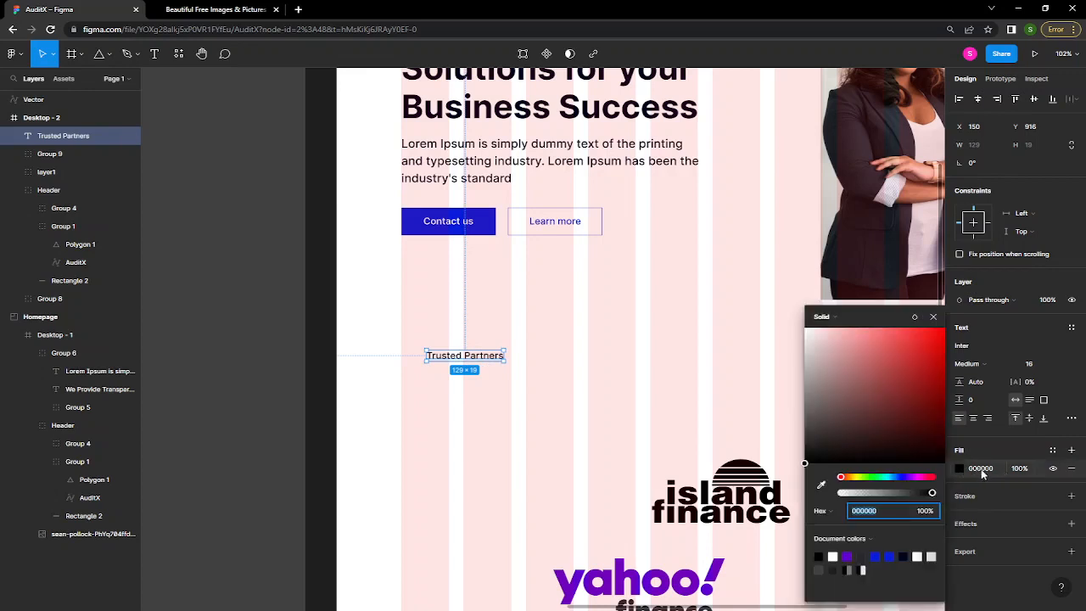
{"action": "left_click", "coordinate": [805, 466]}
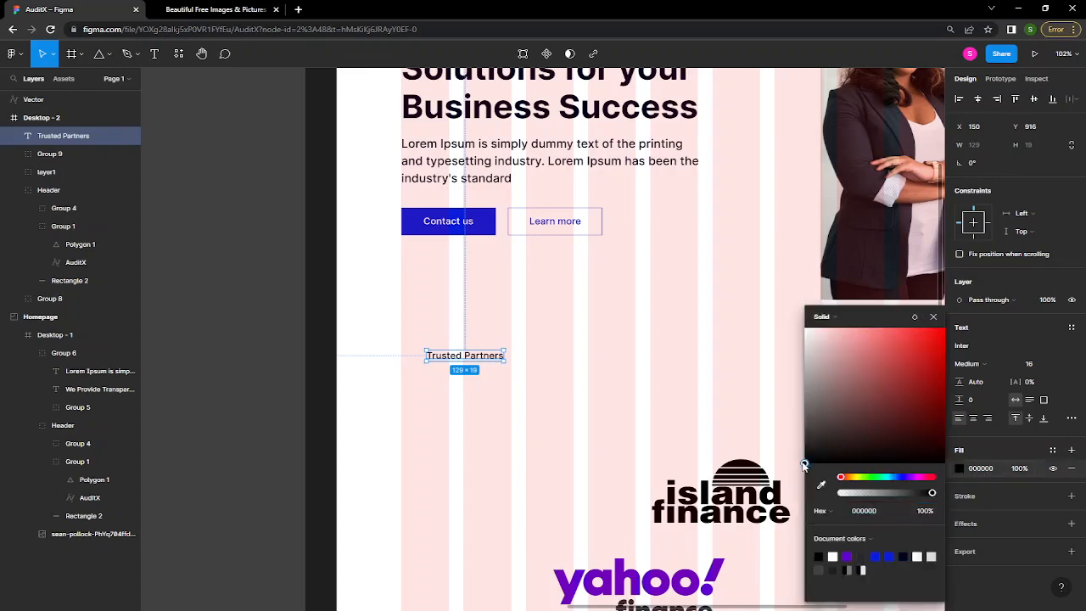
{"action": "left_click_drag", "start_coordinate": [804, 463], "coordinate": [805, 457]}
- Set the fill colour of the Trusted Partners text to 141414
{"action": "left_click", "coordinate": [981, 469]}
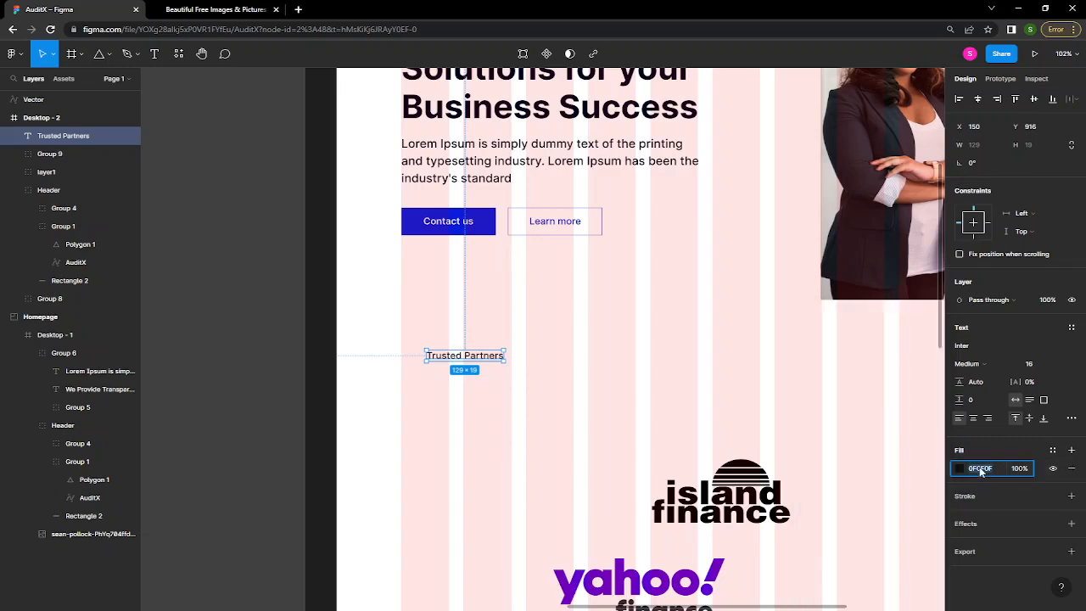
{"action": "type", "text": "000000"}
{"action": "key", "text": "Return"}
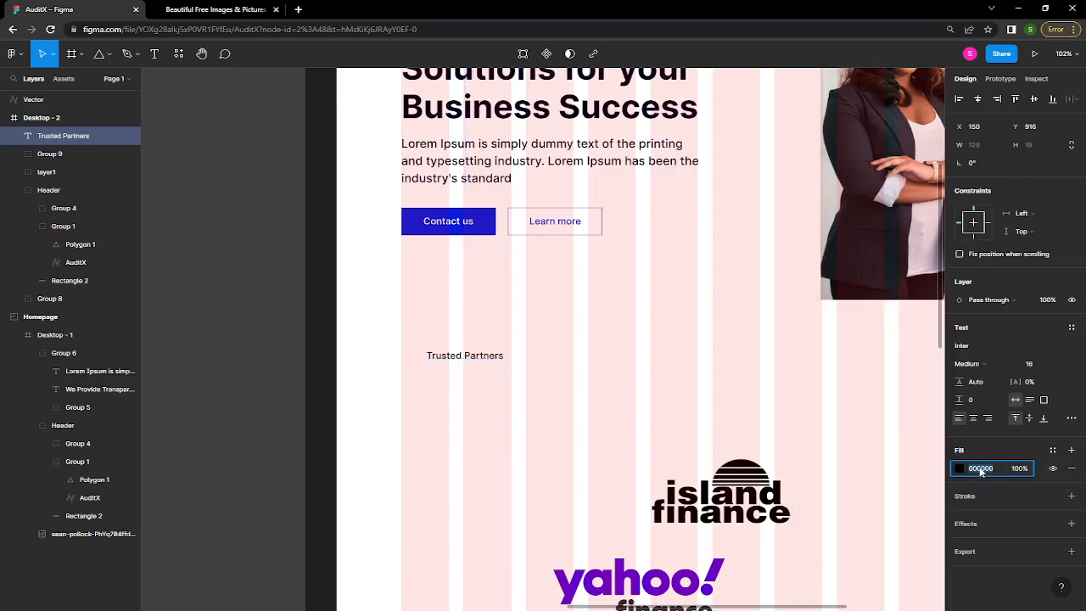
{"action": "type", "text": "141414"}
{"action": "key", "text": "Return"}
{"action": "key", "text": "Escape"}
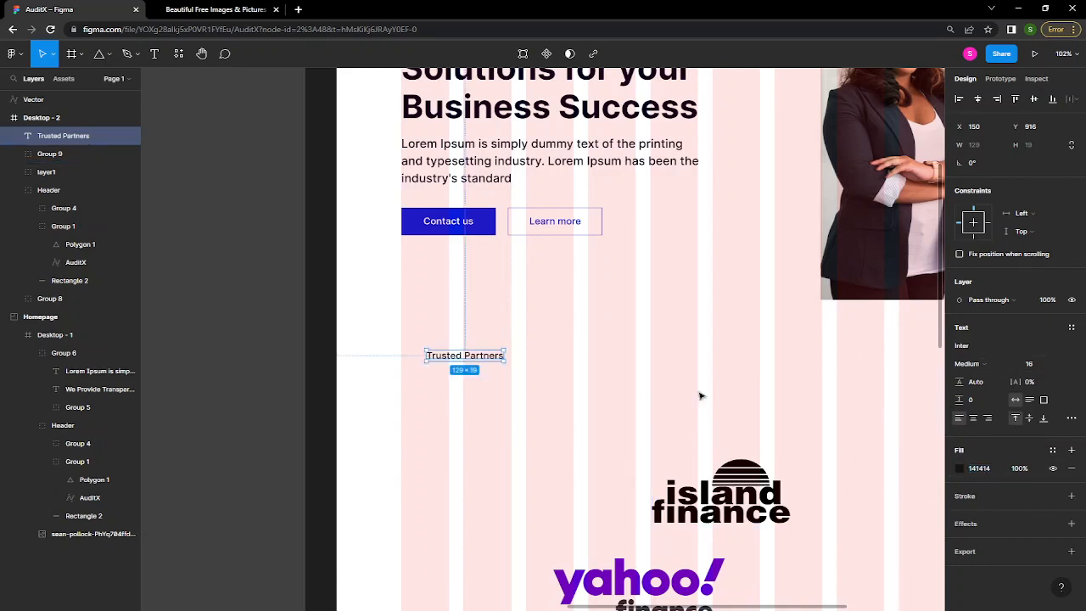
- Move the Trusted Partners text slightly up and left to about X 122, Y 884, and rewrite it in capitals as "TRUSTED PARTNERS"
{"action": "left_click_drag", "start_coordinate": [460, 357], "coordinate": [445, 341]}
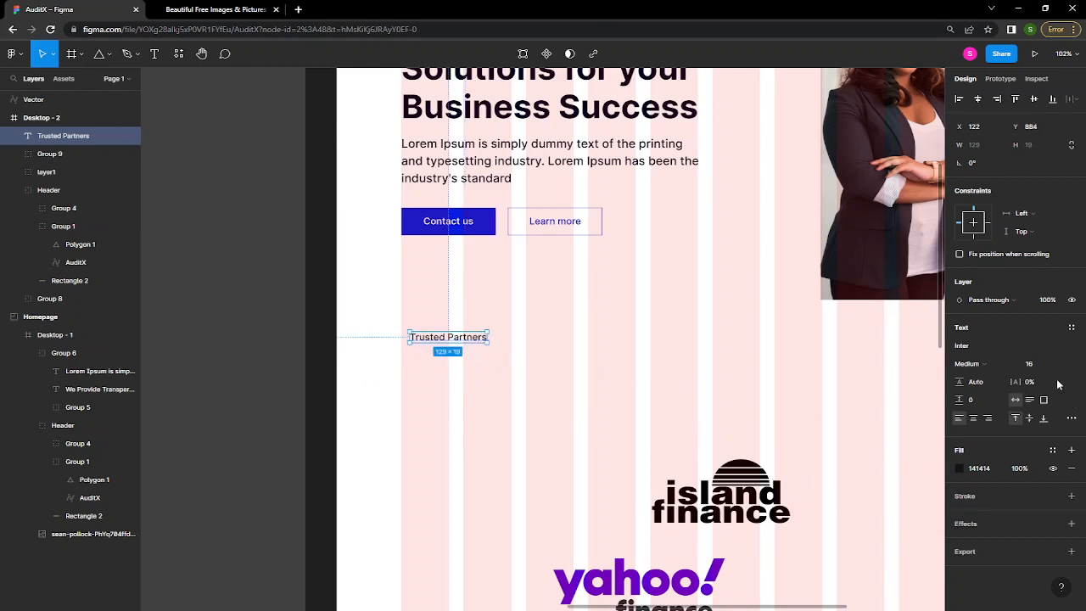
{"action": "double_click", "coordinate": [434, 339]}
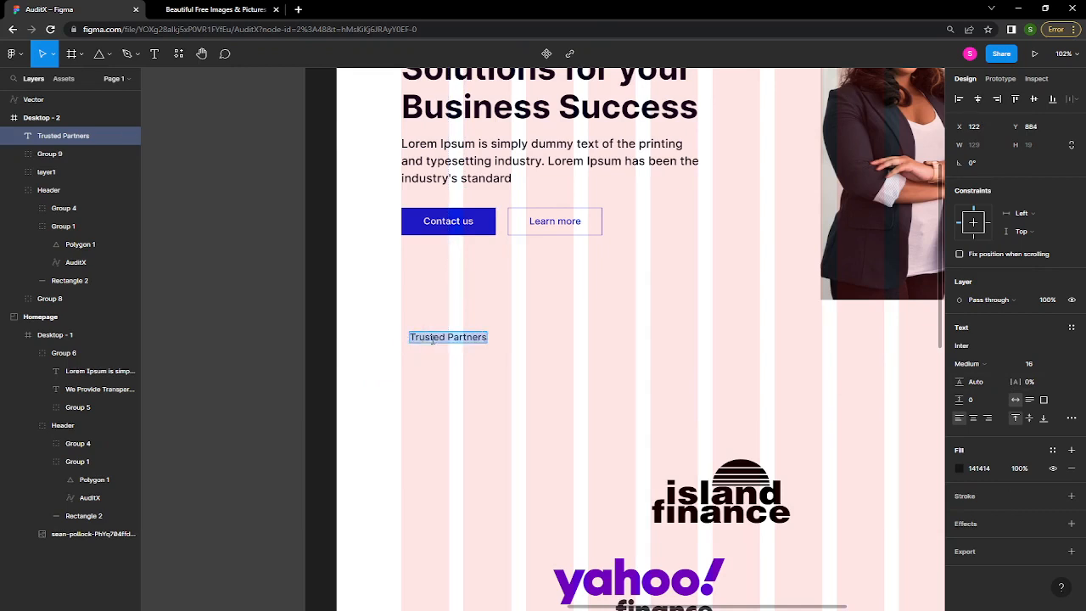
{"action": "type", "text": "R"}
{"action": "key", "text": "BackSpace"}
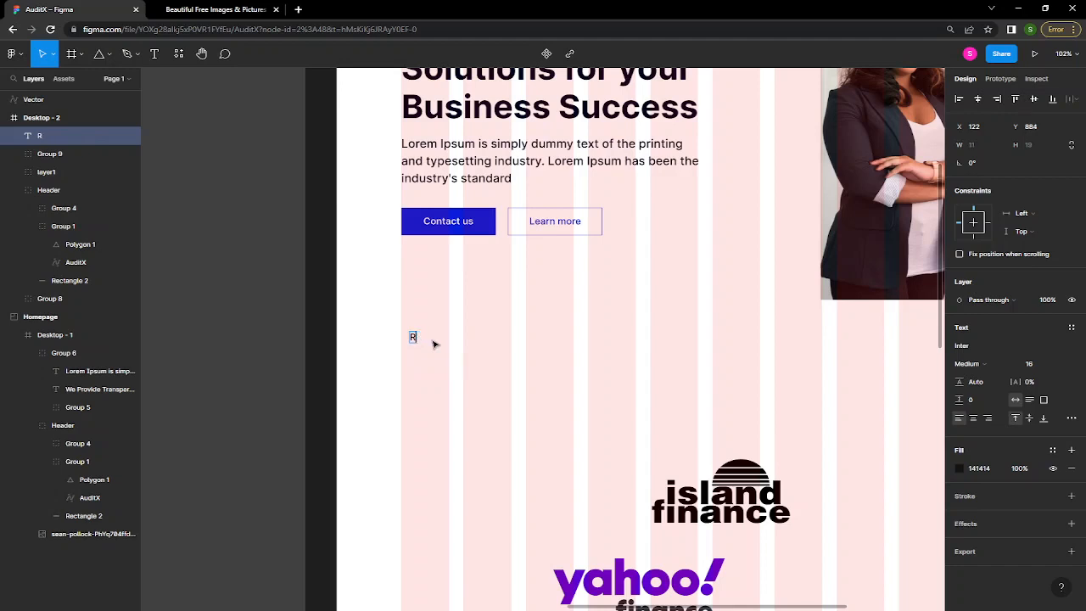
{"action": "type", "text": "TRUSTE"}
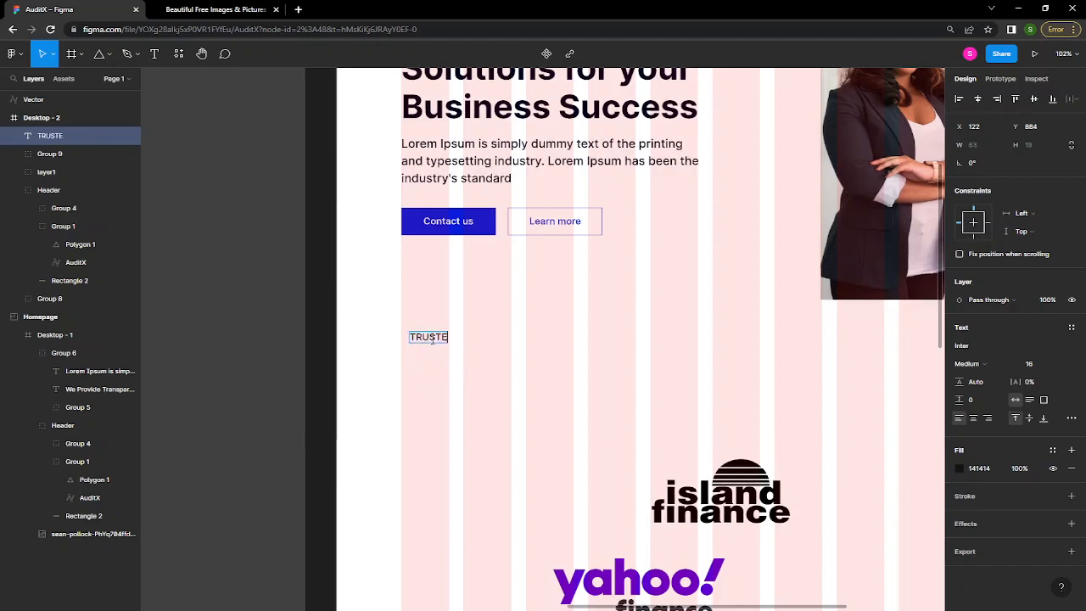
{"action": "type", "text": "D PARTNERS"}
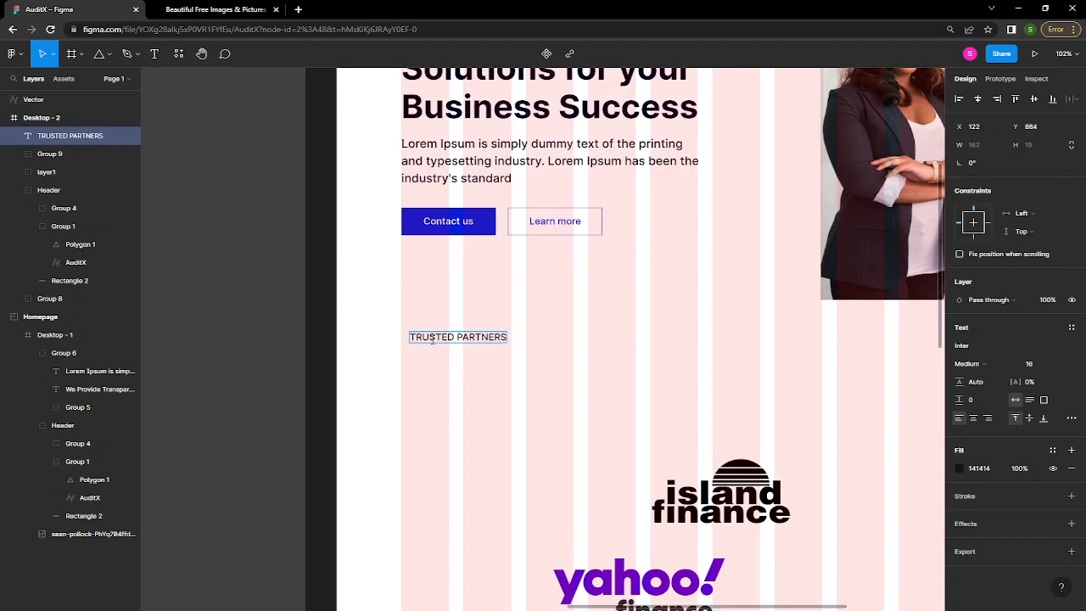
{"action": "key", "text": "Return"}
{"action": "key", "text": "BackSpace"}
{"action": "key", "text": "Escape"}
{"action": "left_click", "coordinate": [461, 352]}
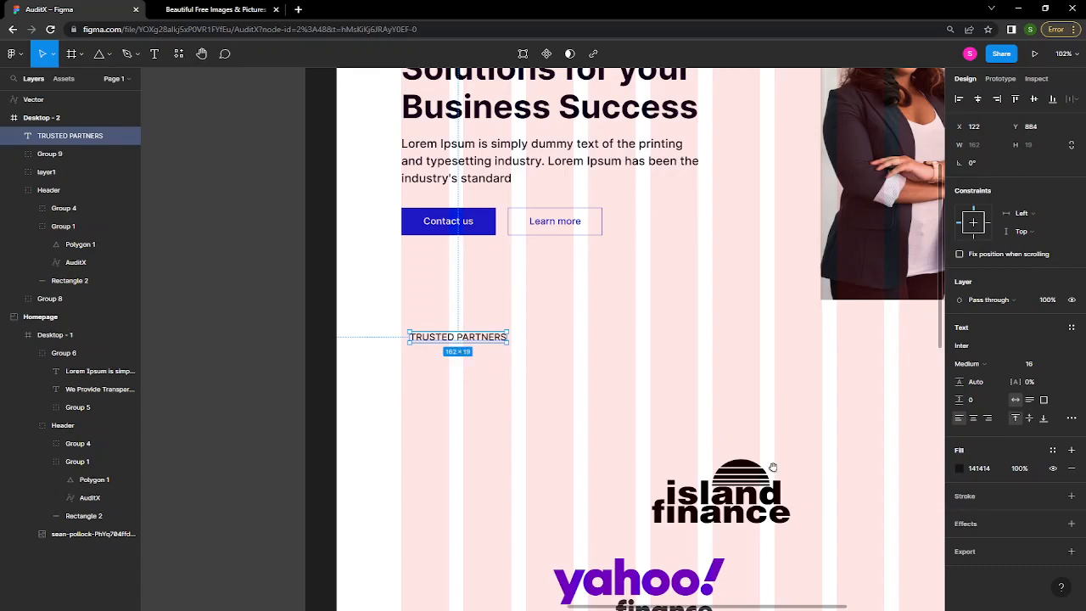
- Align the TRUSTED PARTNERS text with the left edge of the hero text and buttons, at X 108, Y 900
{"action": "scroll", "coordinate": [734, 453], "scroll_direction": "right", "scroll_amount": 3}
{"action": "scroll", "coordinate": [733, 453], "scroll_direction": "down", "scroll_amount": 1}
{"action": "scroll", "coordinate": [639, 456], "scroll_direction": "down", "scroll_amount": 5}
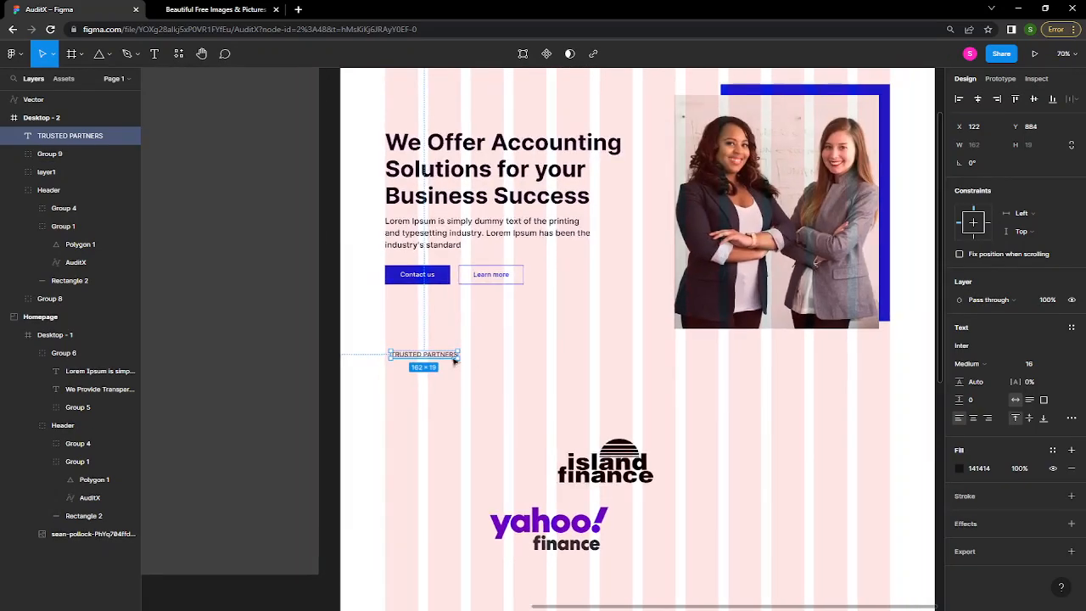
{"action": "left_click_drag", "start_coordinate": [442, 358], "coordinate": [441, 364]}
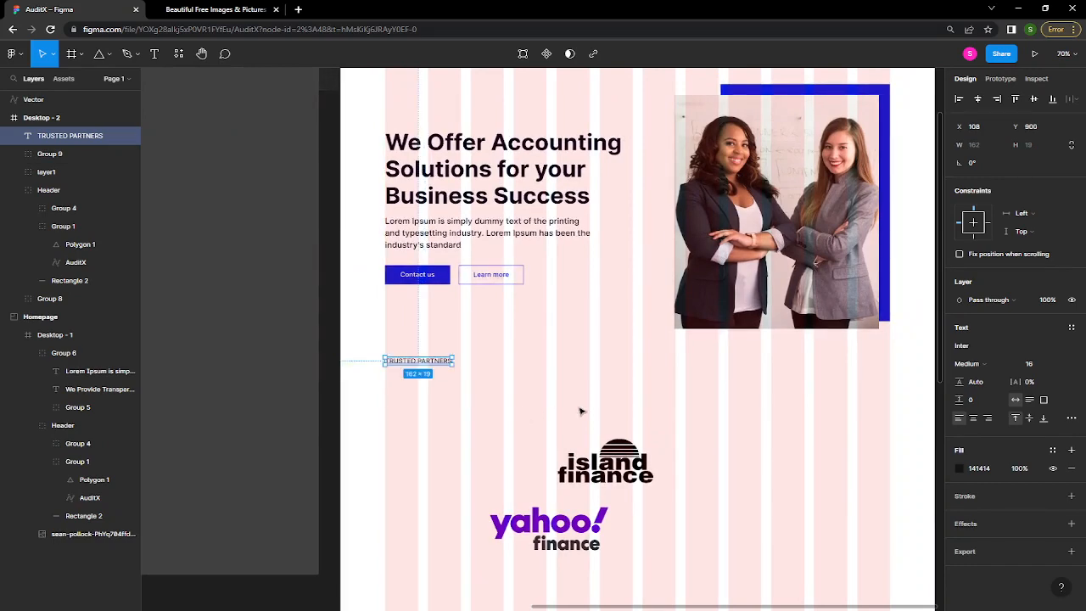
- Move the island finance logo up to about X 486, Y 998, and place the yahoo finance logo directly to its right
{"action": "left_click_drag", "start_coordinate": [574, 397], "coordinate": [533, 371]}
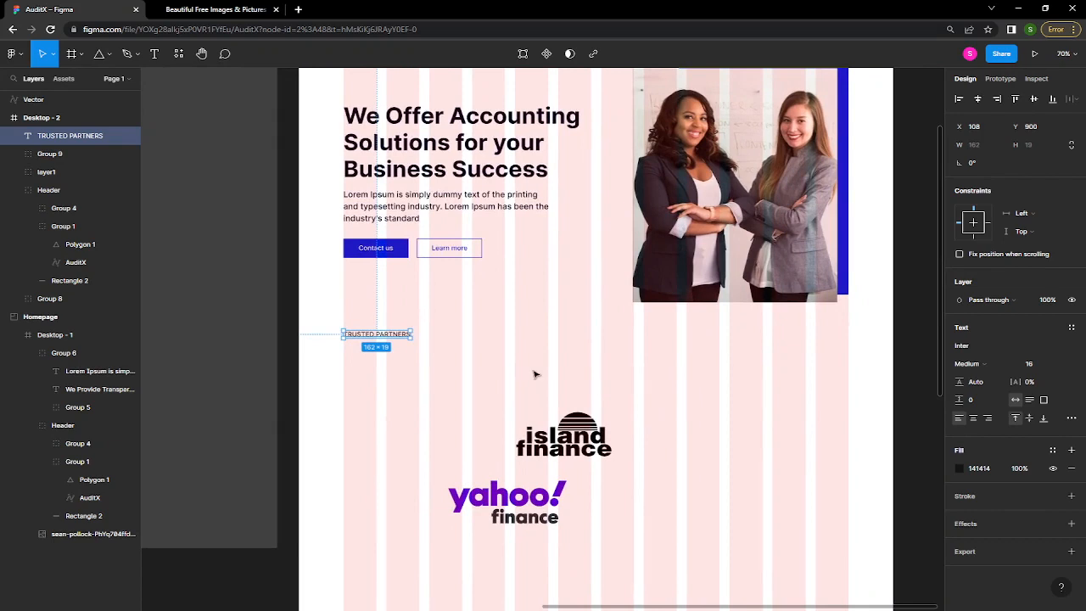
{"action": "left_click_drag", "start_coordinate": [574, 427], "coordinate": [558, 387]}
{"action": "left_click", "coordinate": [513, 500]}
{"action": "left_click_drag", "start_coordinate": [573, 486], "coordinate": [691, 366]}
{"action": "left_click", "coordinate": [572, 422]}
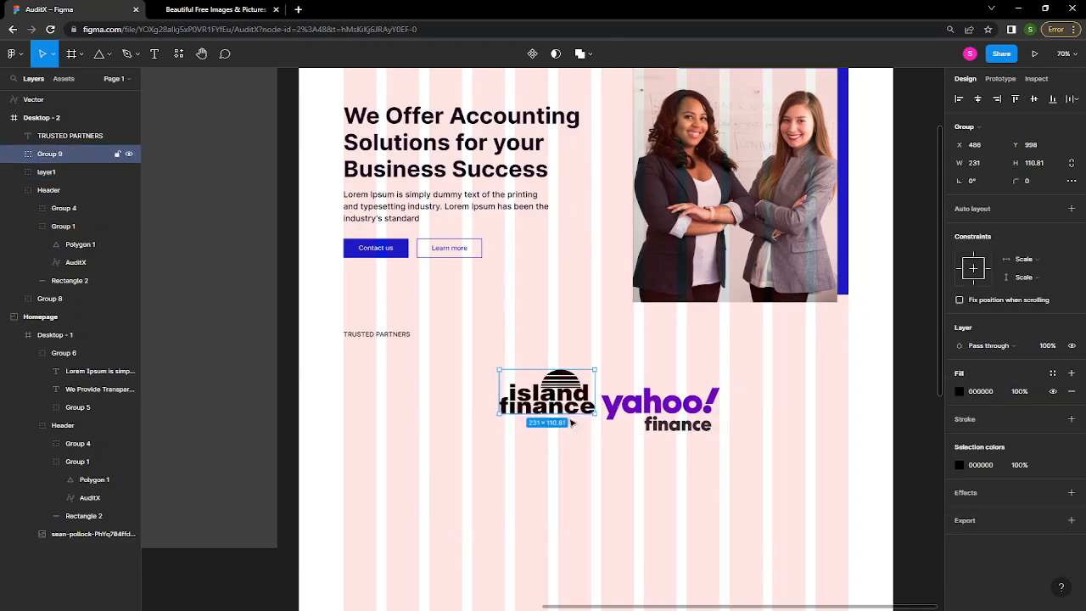
- Draw a rectangle about 213 × 79 below the island finance logo, at about X 500, Y 1159, and wrap it in a frame
{"action": "scroll", "coordinate": [620, 400], "scroll_direction": "down", "scroll_amount": 2}
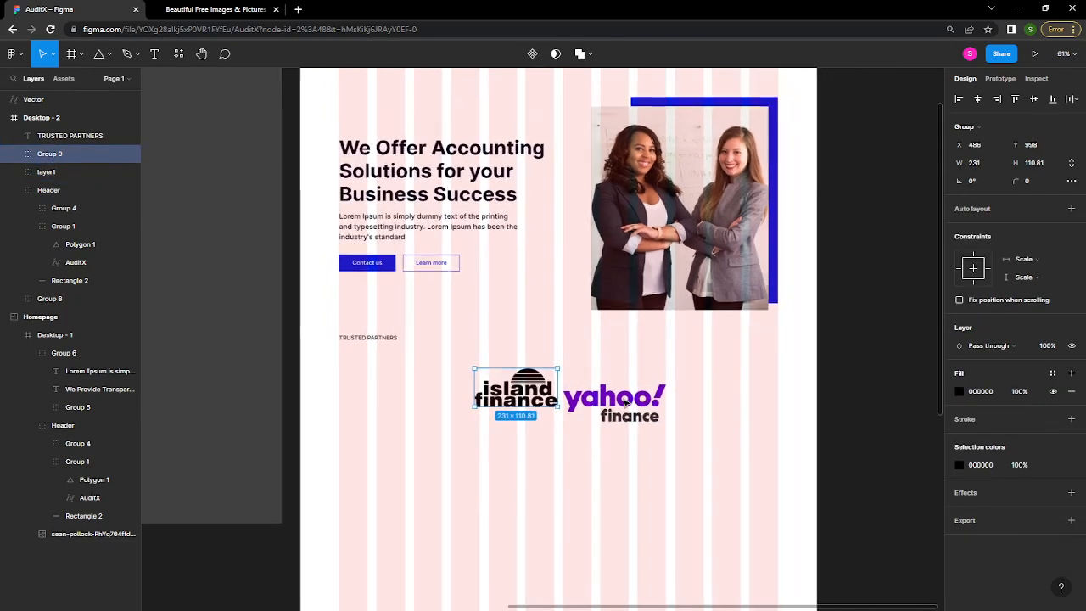
{"action": "scroll", "coordinate": [625, 402], "scroll_direction": "up", "scroll_amount": 5}
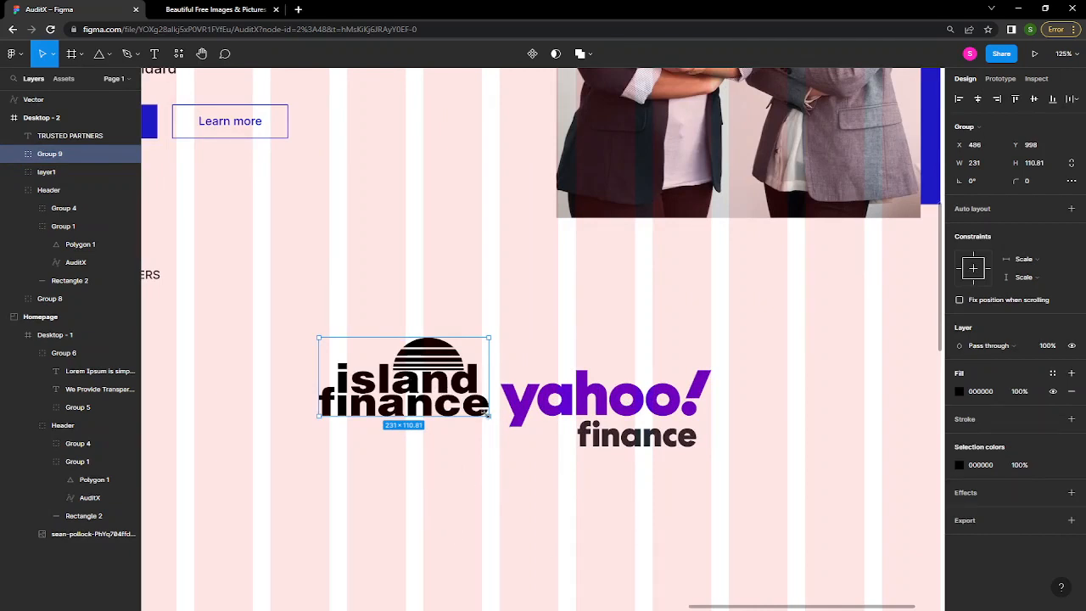
{"action": "key", "text": "k"}
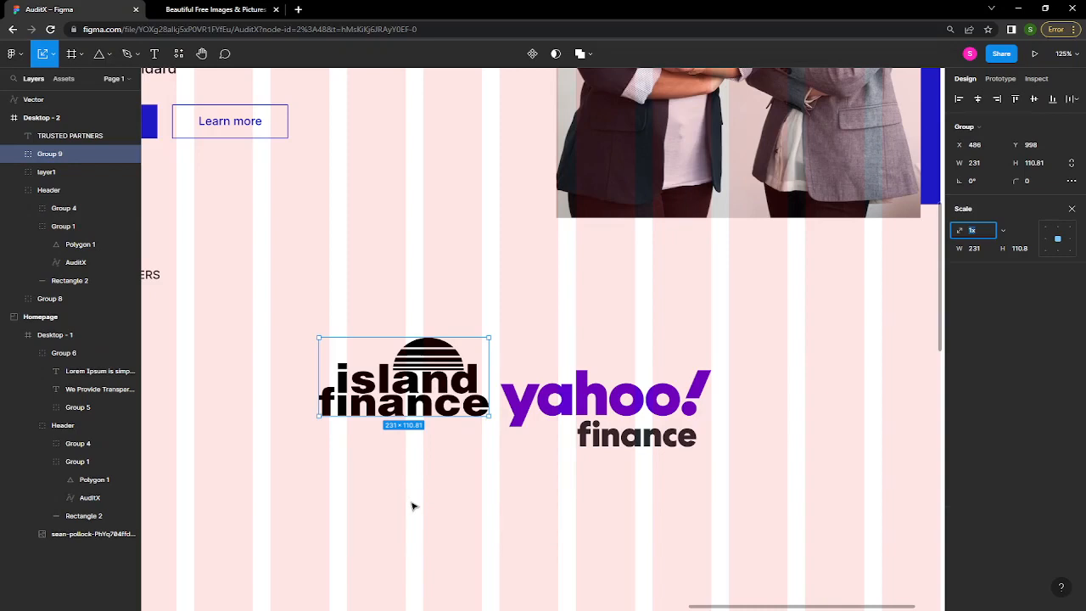
{"action": "key", "text": "Escape"}
{"action": "key", "text": "r"}
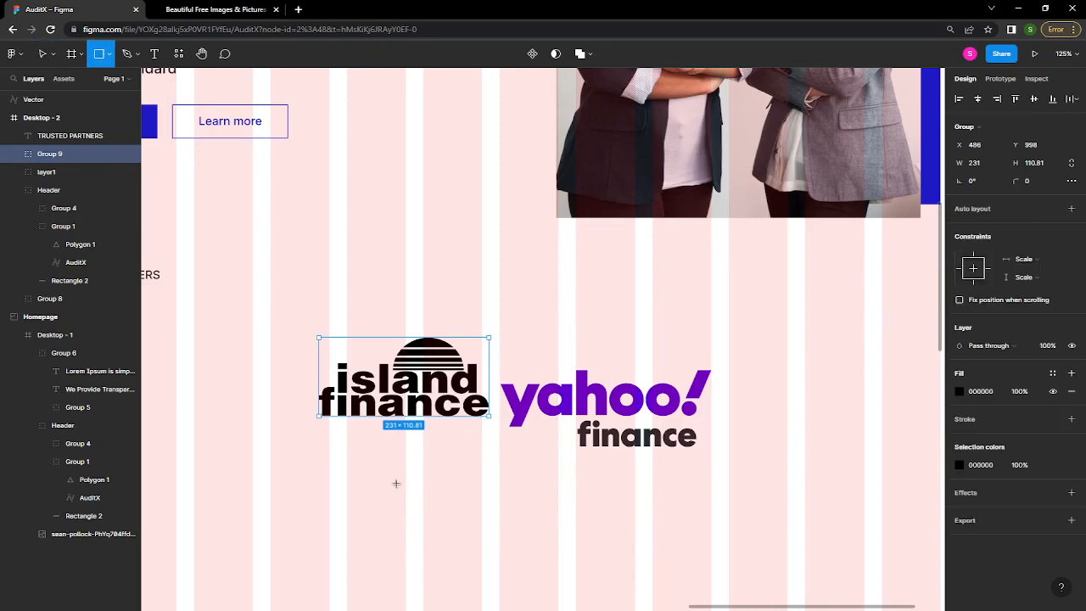
{"action": "mouse_move", "coordinate": [329, 451]}
{"action": "left_mouse_down"}
{"action": "mouse_move", "coordinate": [449, 514]}
{"action": "mouse_move", "coordinate": [489, 512]}
{"action": "left_mouse_up"}
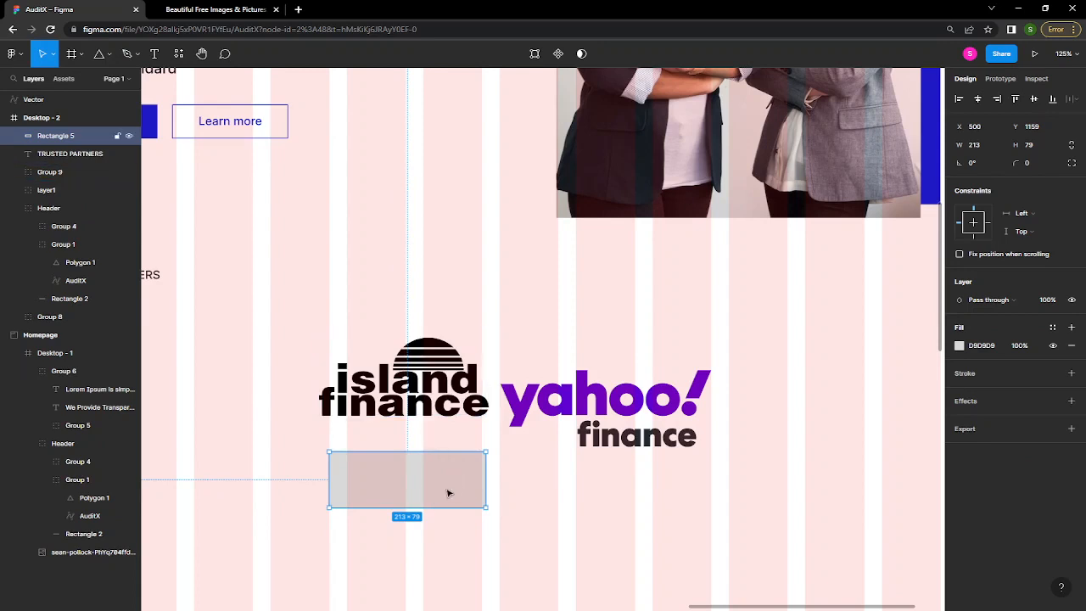
{"action": "right_click", "coordinate": [450, 483]}
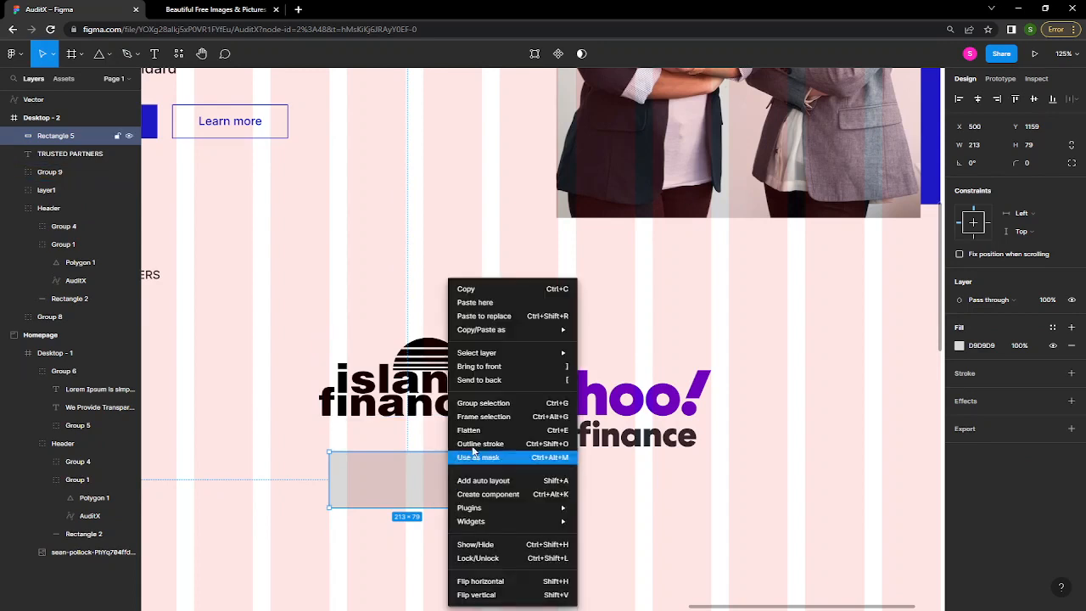
{"action": "left_click", "coordinate": [487, 418]}
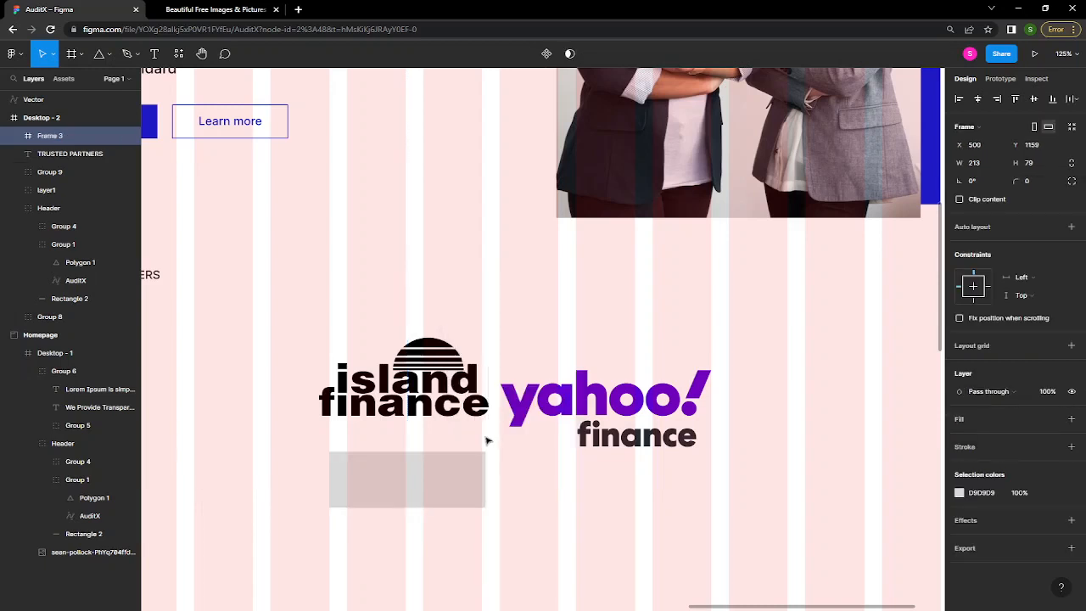
- Move the yahoo finance logo up to X 740, Y 998, aligning its top edge with the island finance logo
{"action": "left_click", "coordinate": [420, 397]}
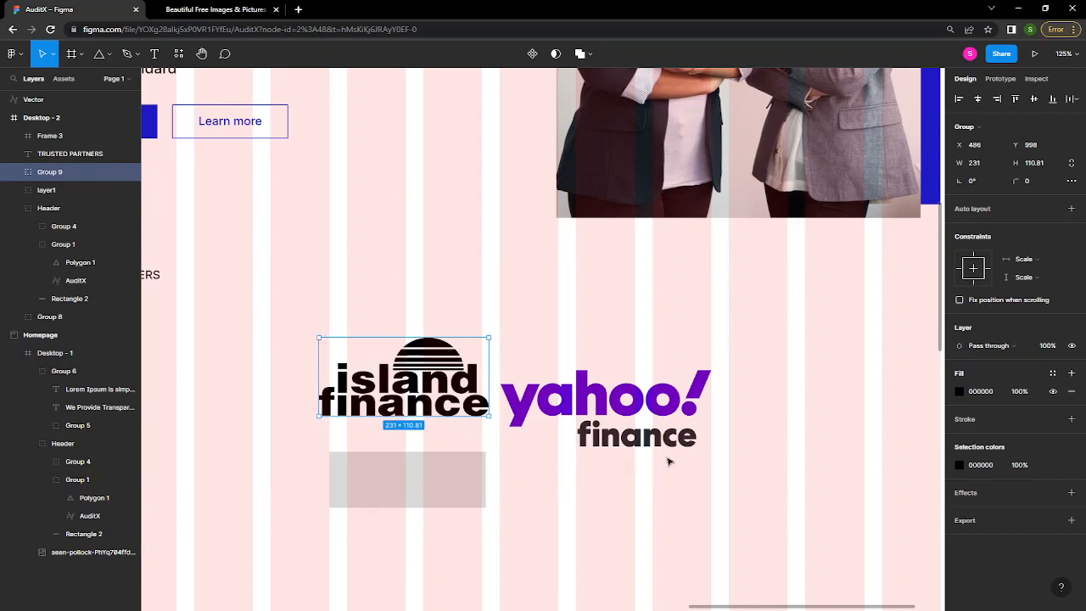
{"action": "left_click_drag", "start_coordinate": [586, 404], "coordinate": [591, 370]}
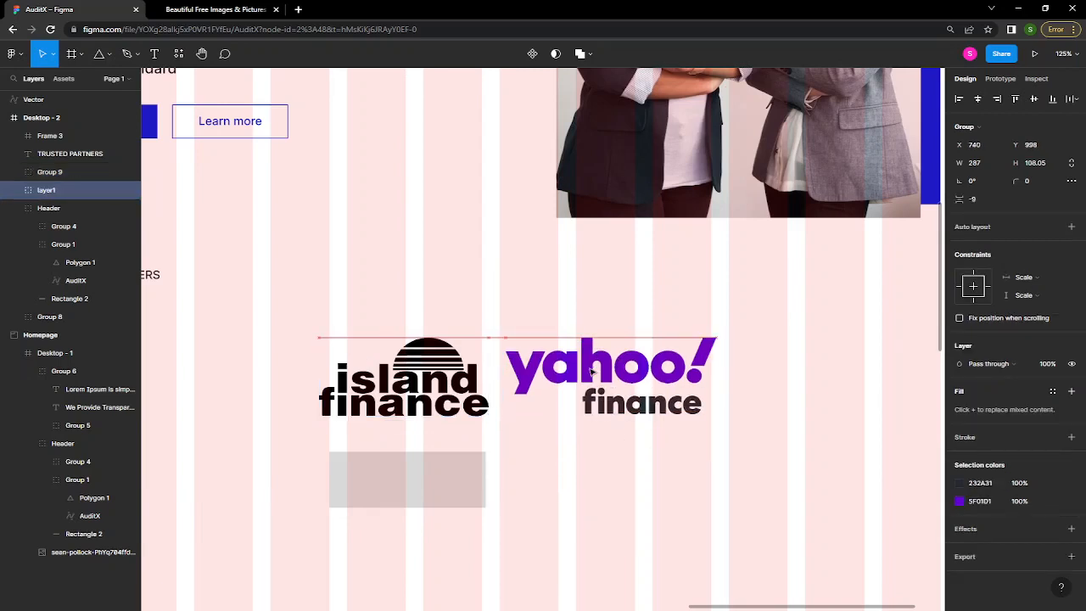
- Scale the island finance logo down to about 197 × 94.5 over the gray frame, and remove it from the canvas
{"action": "left_click", "coordinate": [466, 413]}
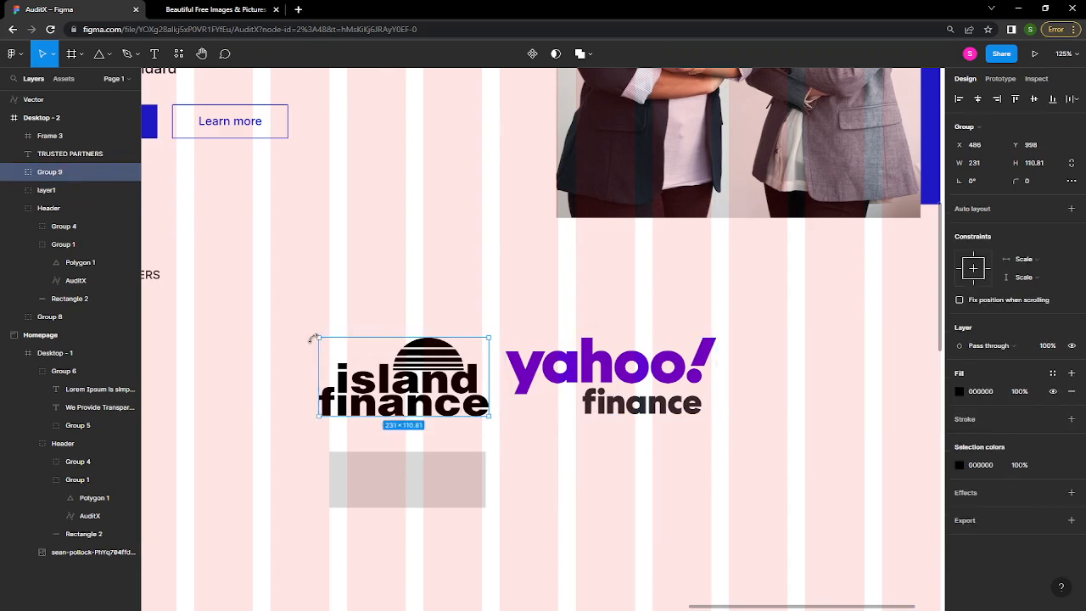
{"action": "key", "text": "k"}
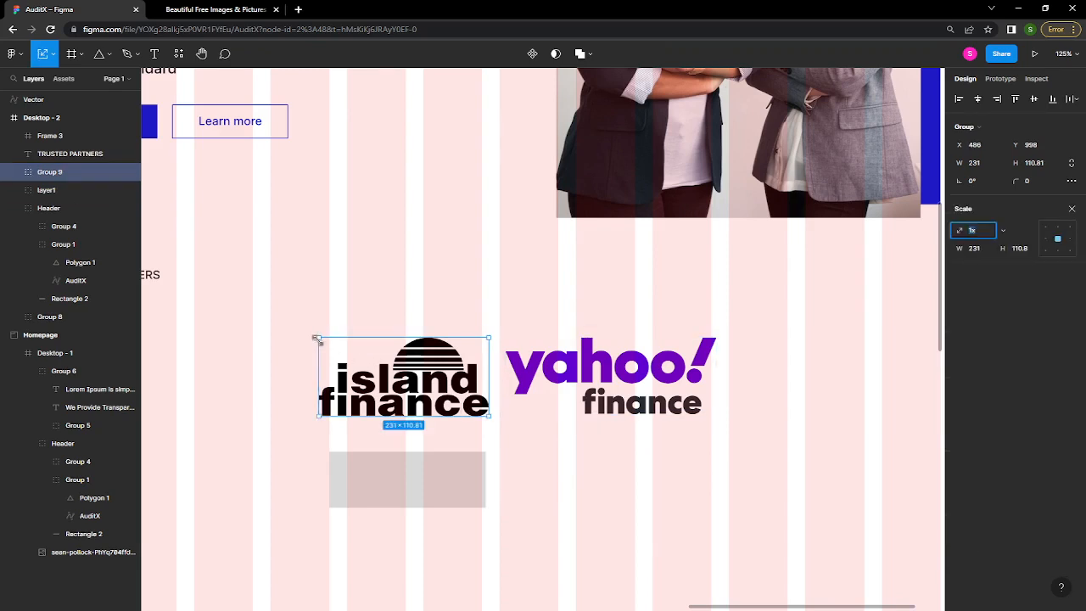
{"action": "left_click_drag", "start_coordinate": [317, 338], "coordinate": [353, 359]}
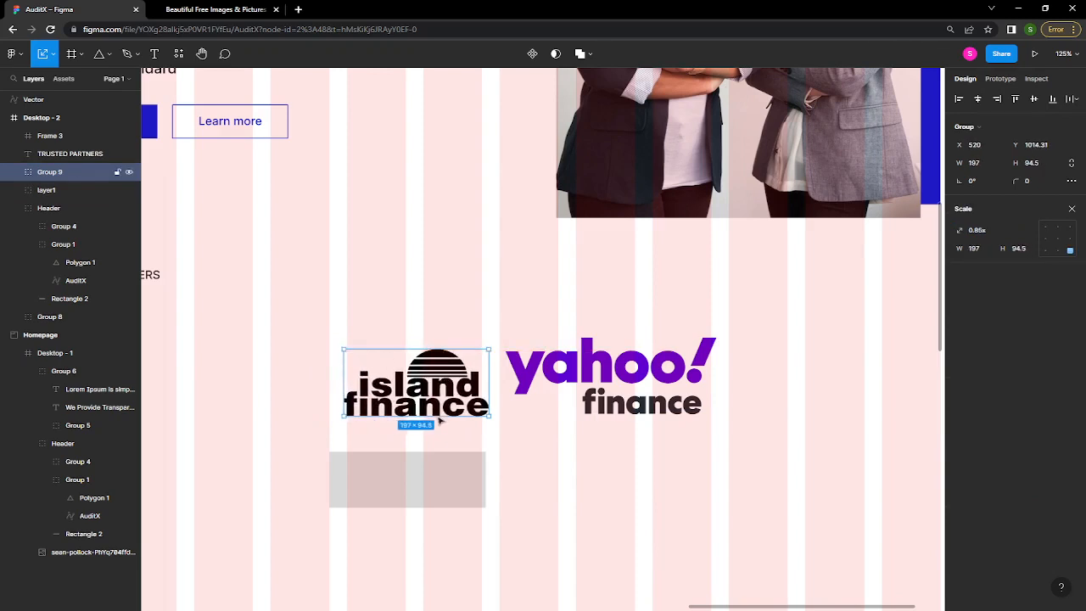
{"action": "left_click_drag", "start_coordinate": [440, 421], "coordinate": [433, 448]}
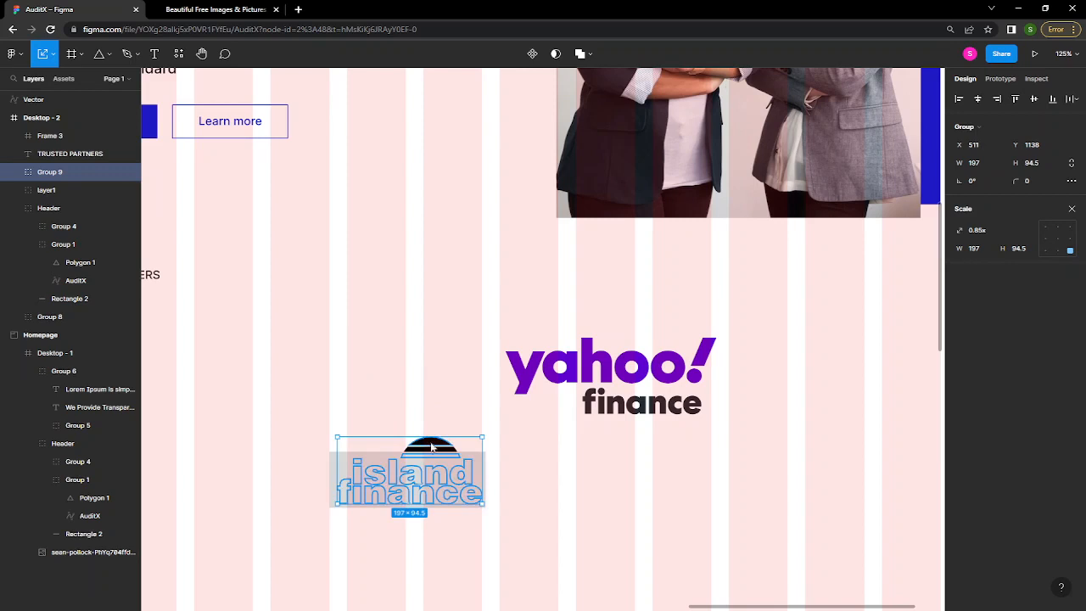
{"action": "key", "text": "Delete"}
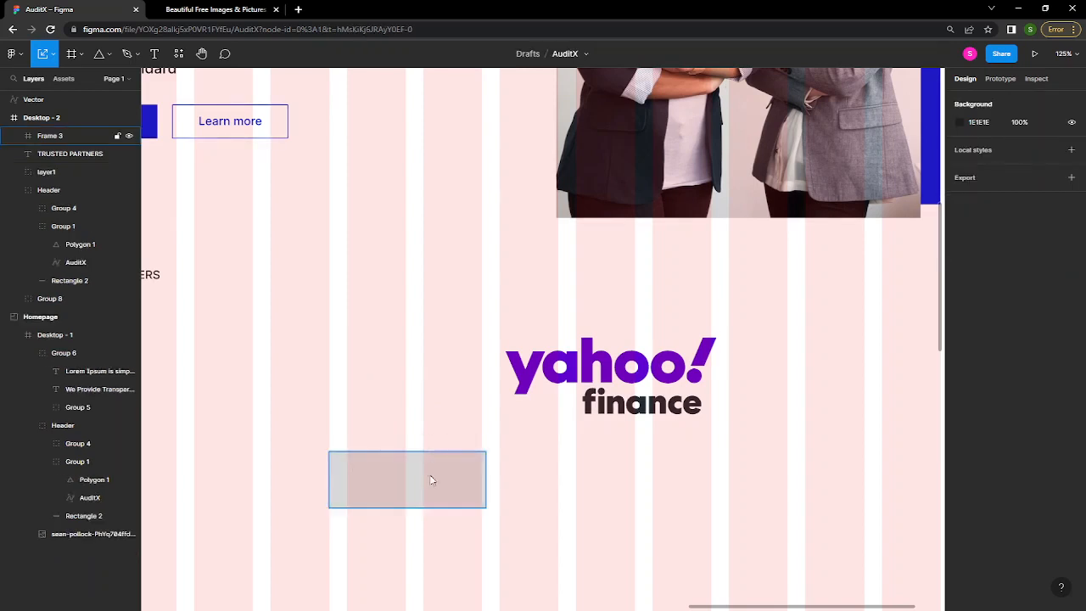
- Duplicate the gray frame to its right at about X 790, Y 1159, and select the original frame
{"action": "left_click", "coordinate": [431, 481]}
{"action": "left_click_drag", "start_coordinate": [432, 480], "coordinate": [645, 473]}
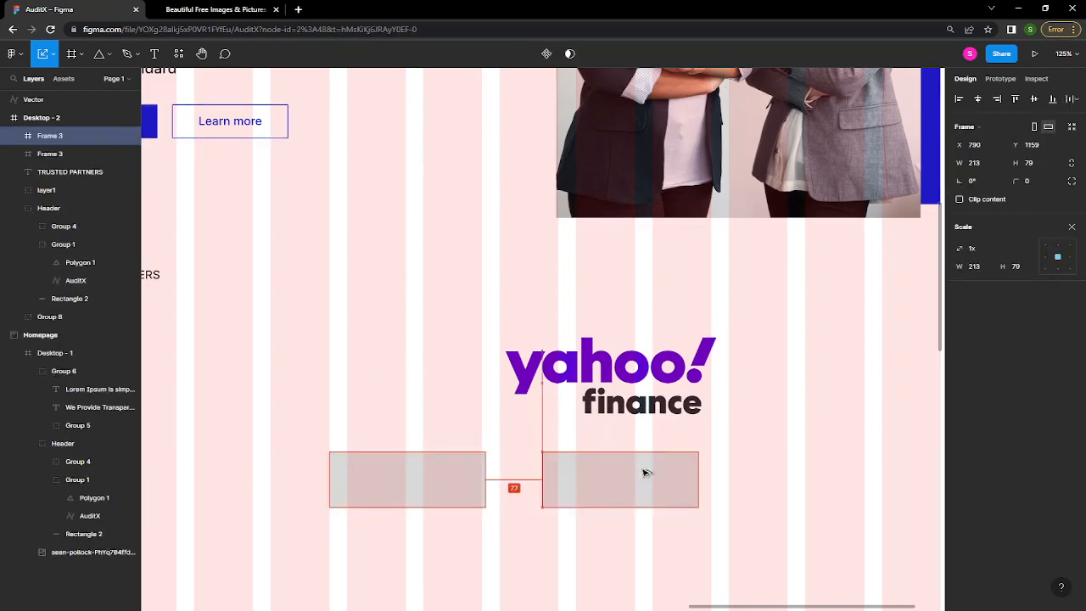
{"action": "left_click", "coordinate": [437, 483]}
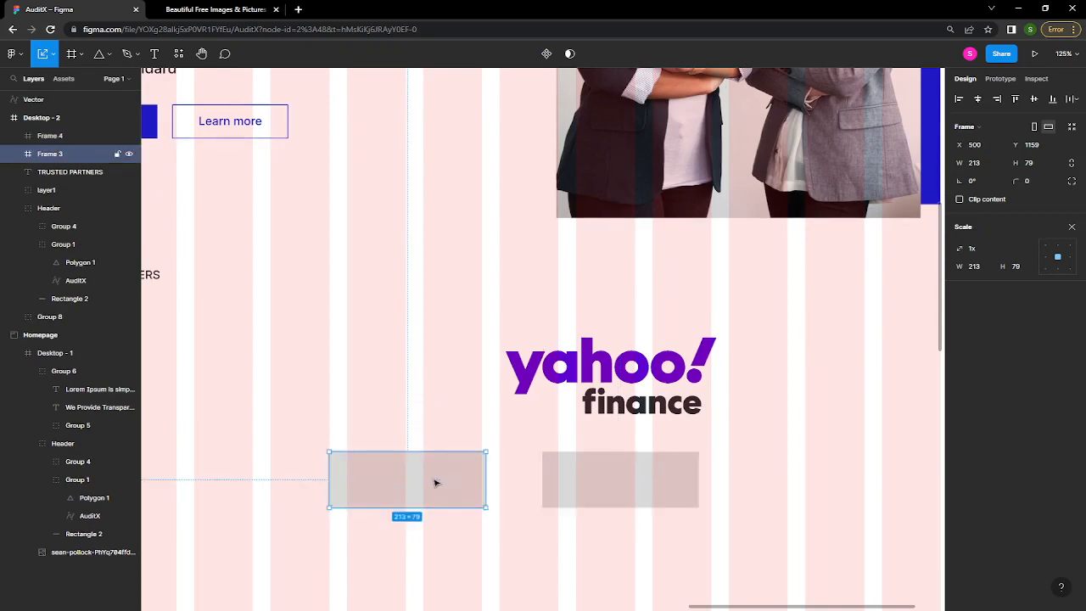
{"action": "scroll", "coordinate": [435, 483], "scroll_direction": "up", "scroll_amount": 5}
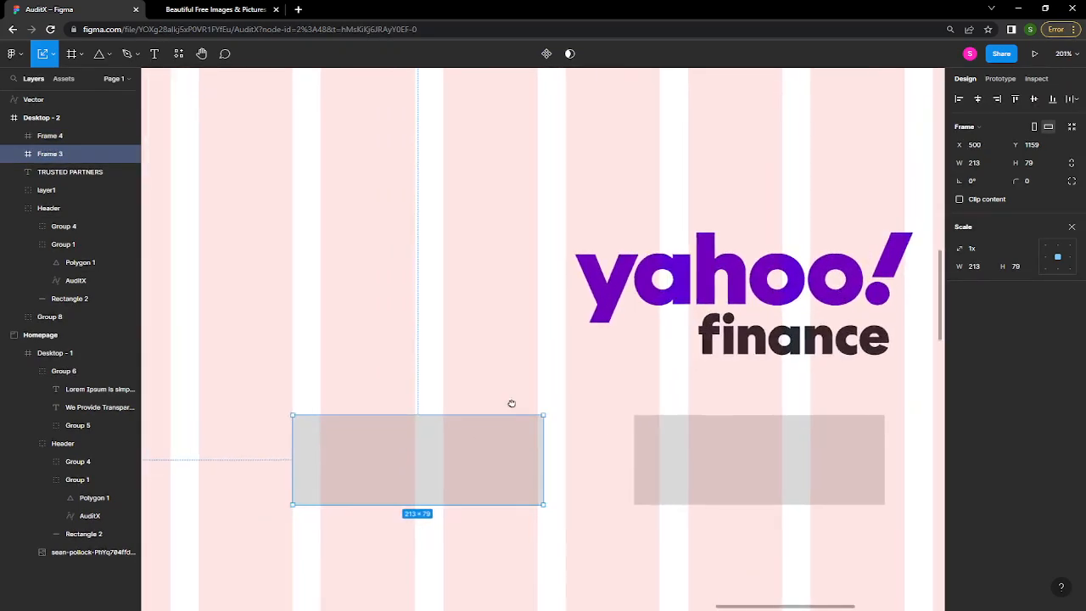
- Paste the island finance logo into the first gray placeholder frame, Frame 3
{"action": "left_click_drag", "start_coordinate": [511, 404], "coordinate": [560, 316]}
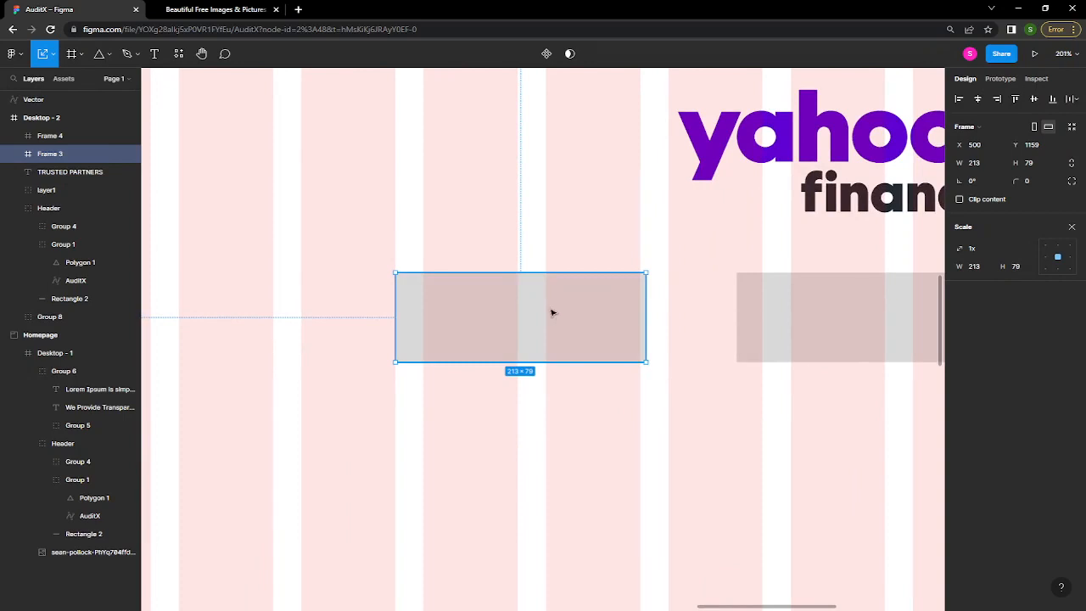
{"action": "key", "text": "ctrl+v"}
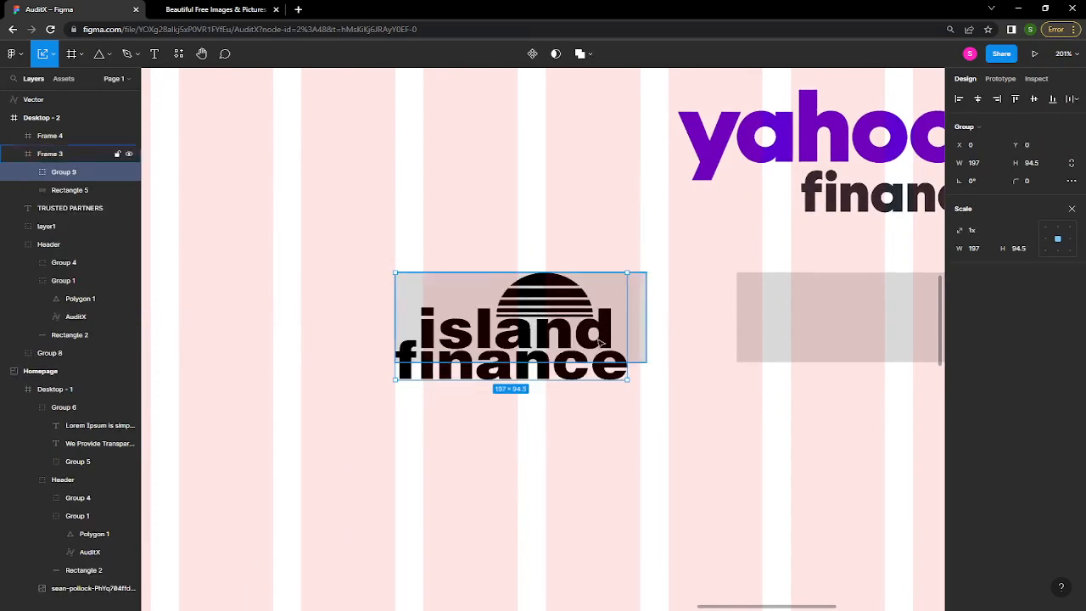
{"action": "left_click", "coordinate": [60, 154]}
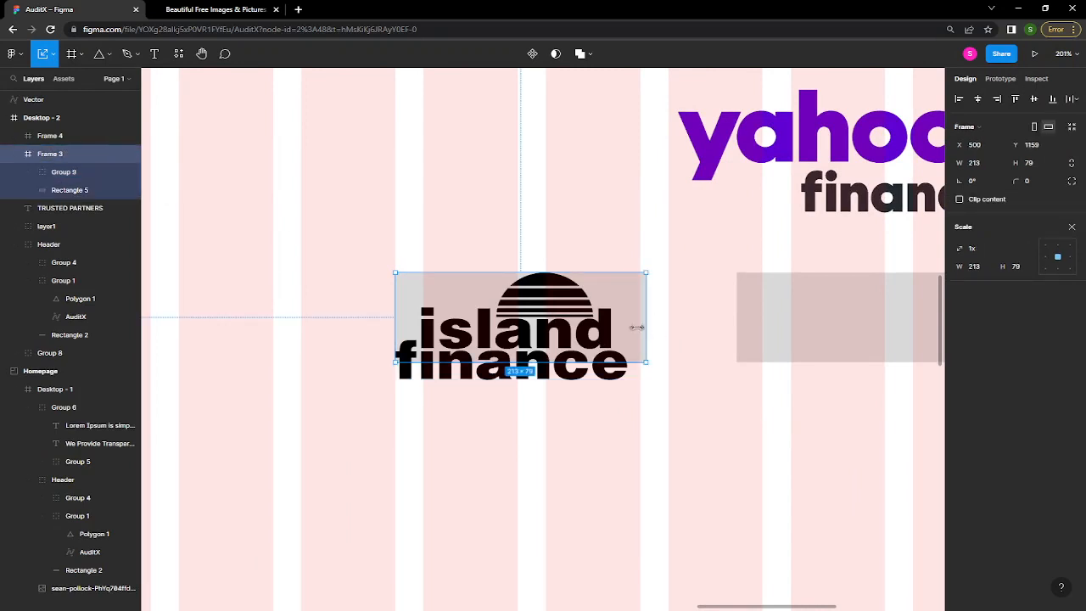
{"action": "left_click", "coordinate": [652, 360]}
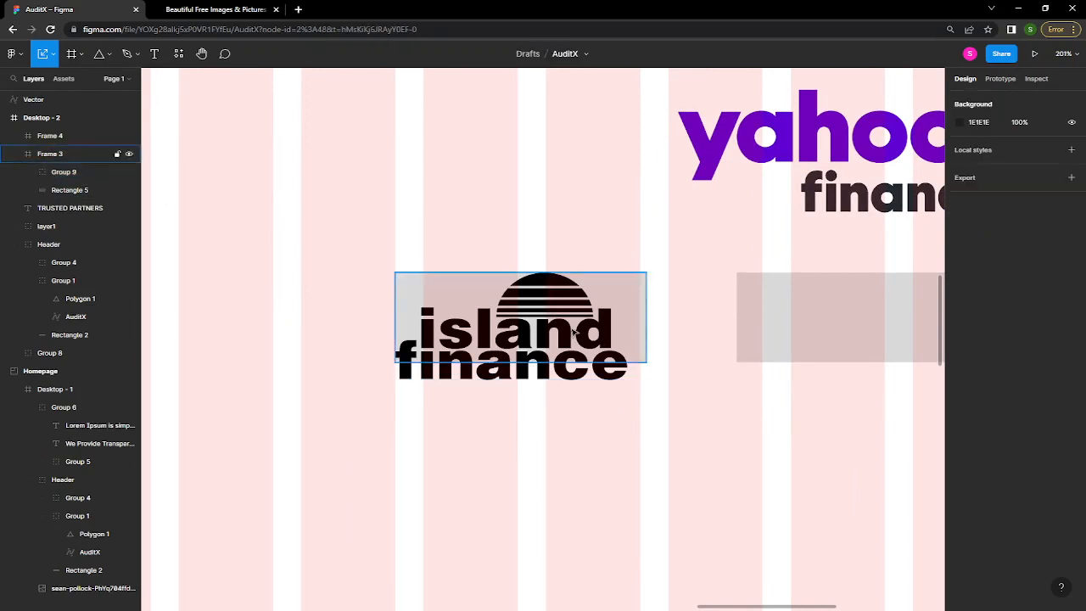
- Turn on content clipping for the frame that holds the island finance logo
{"action": "left_click", "coordinate": [573, 331]}
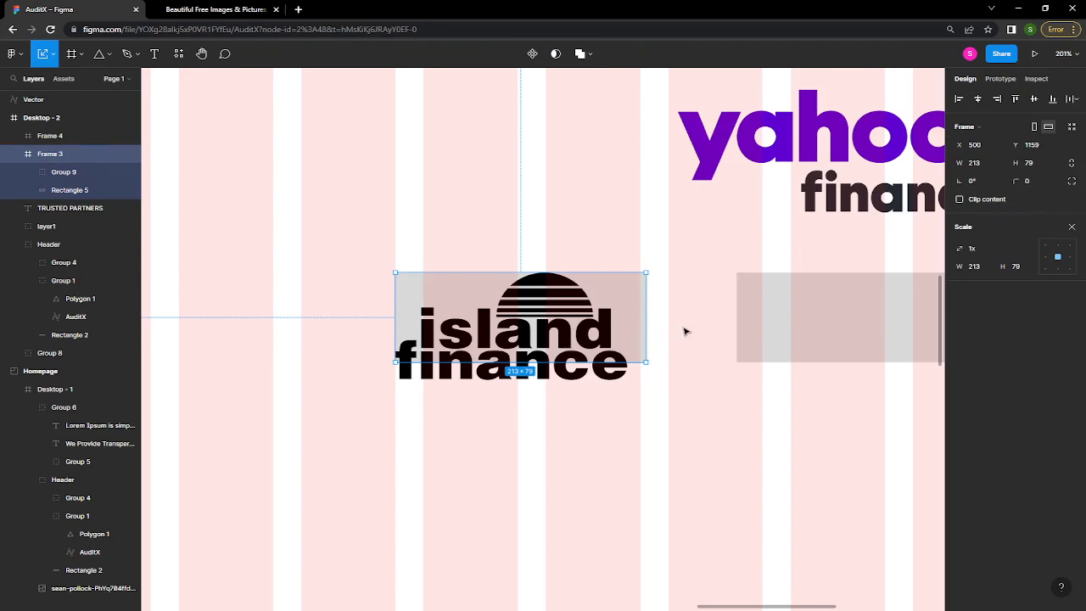
{"action": "key", "text": "v"}
{"action": "left_click", "coordinate": [651, 296]}
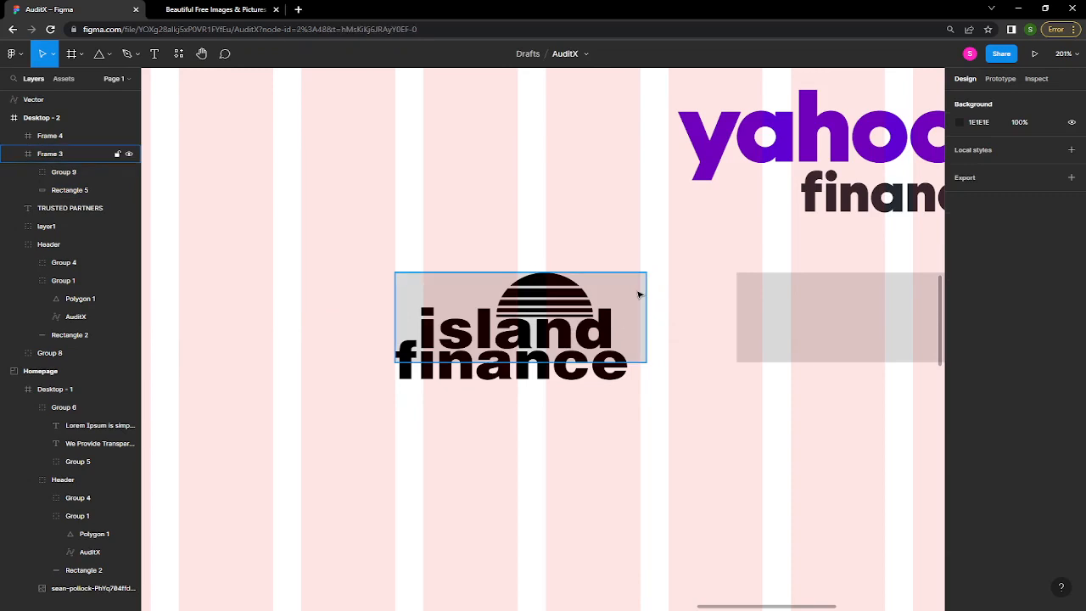
{"action": "left_click", "coordinate": [639, 295]}
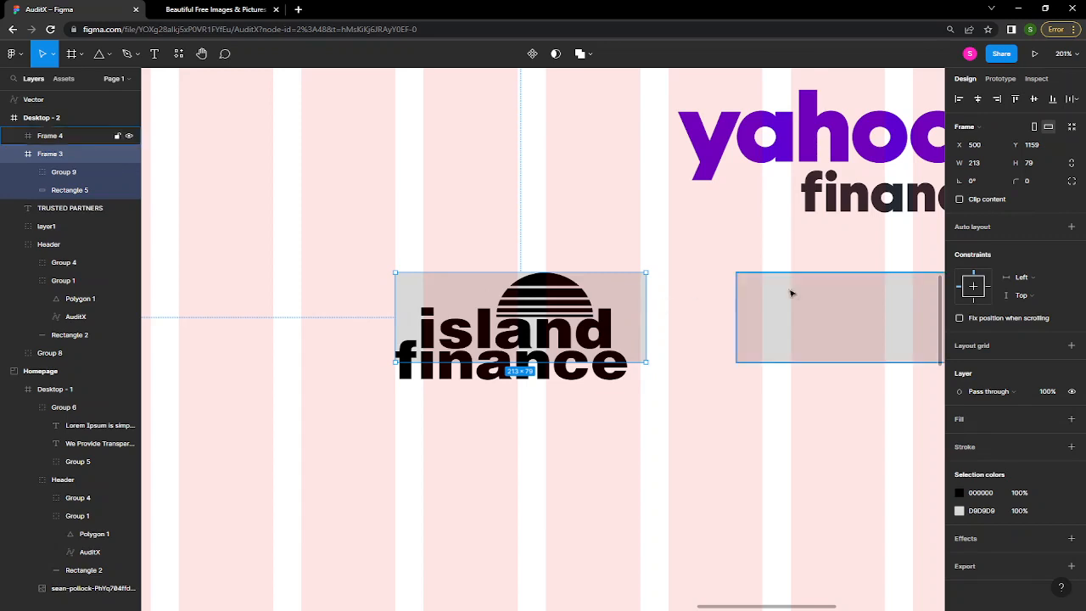
{"action": "left_click", "coordinate": [960, 200]}
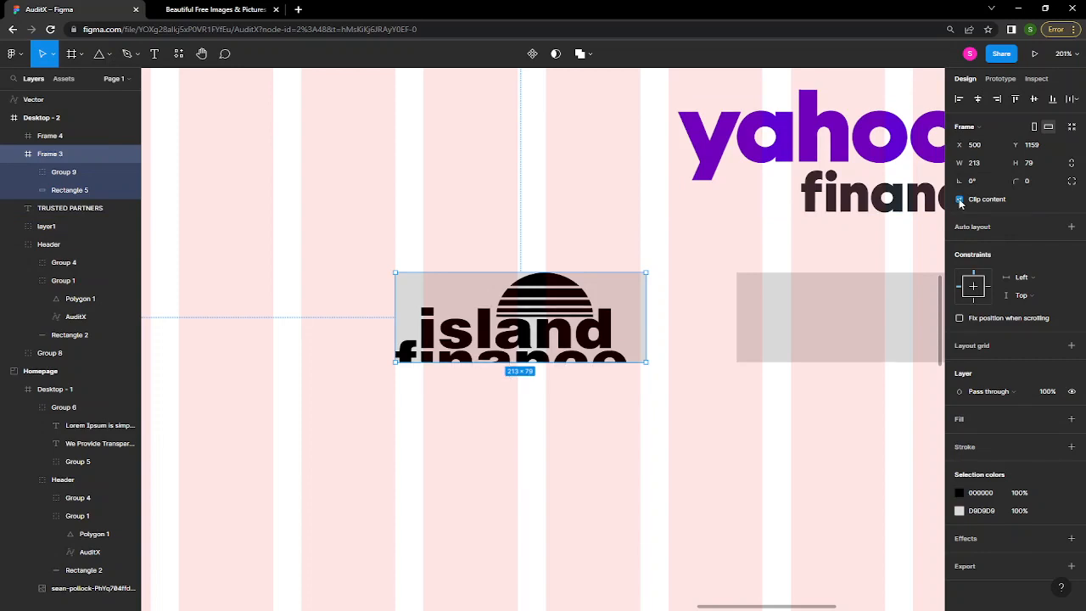
{"action": "left_click", "coordinate": [960, 200]}
{"action": "left_click", "coordinate": [960, 200]}
{"action": "left_click", "coordinate": [960, 200]}
{"action": "left_click", "coordinate": [959, 200]}
- Scale the island finance logo proportionally to about 163 × 78 so it fits its frame, and centre it horizontally
{"action": "double_click", "coordinate": [574, 313]}
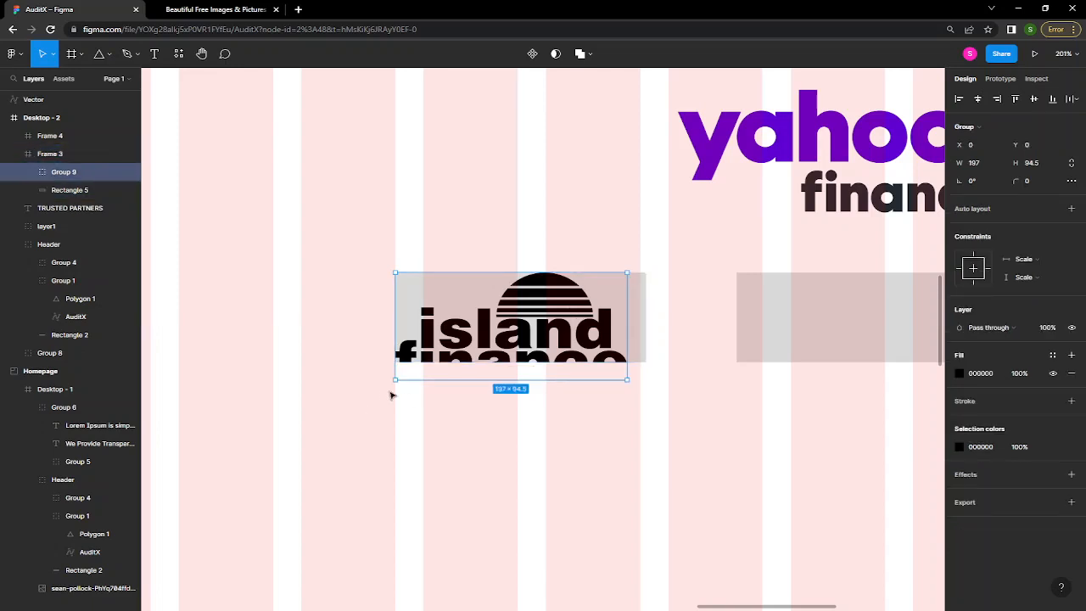
{"action": "key", "text": "k"}
{"action": "left_click_drag", "start_coordinate": [396, 380], "coordinate": [433, 351]}
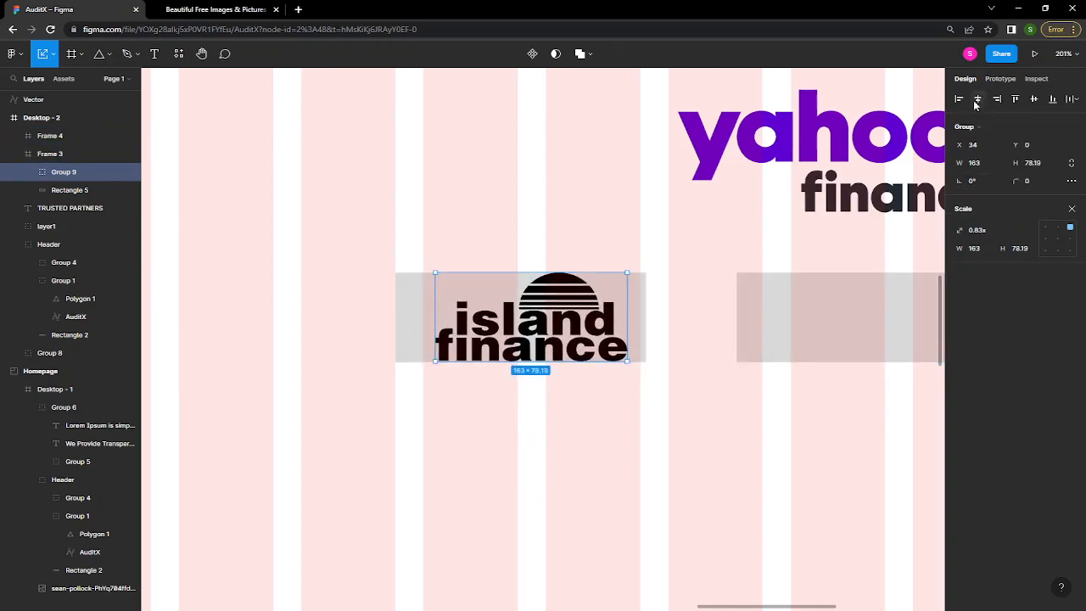
{"action": "key", "text": "shift+Left"}
{"action": "left_click", "coordinate": [536, 480]}
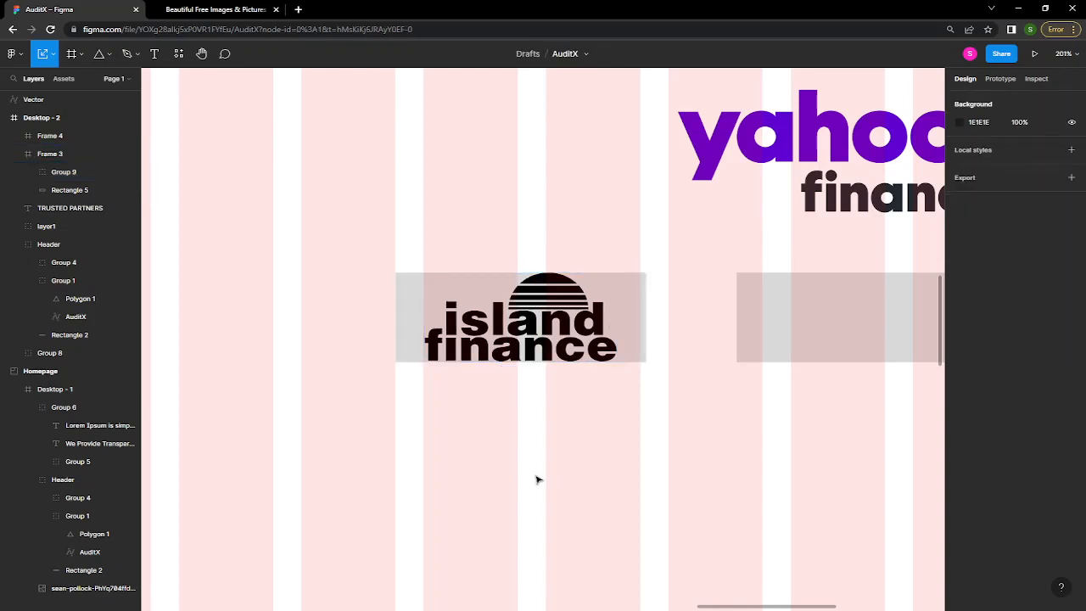
{"action": "left_click", "coordinate": [635, 316]}
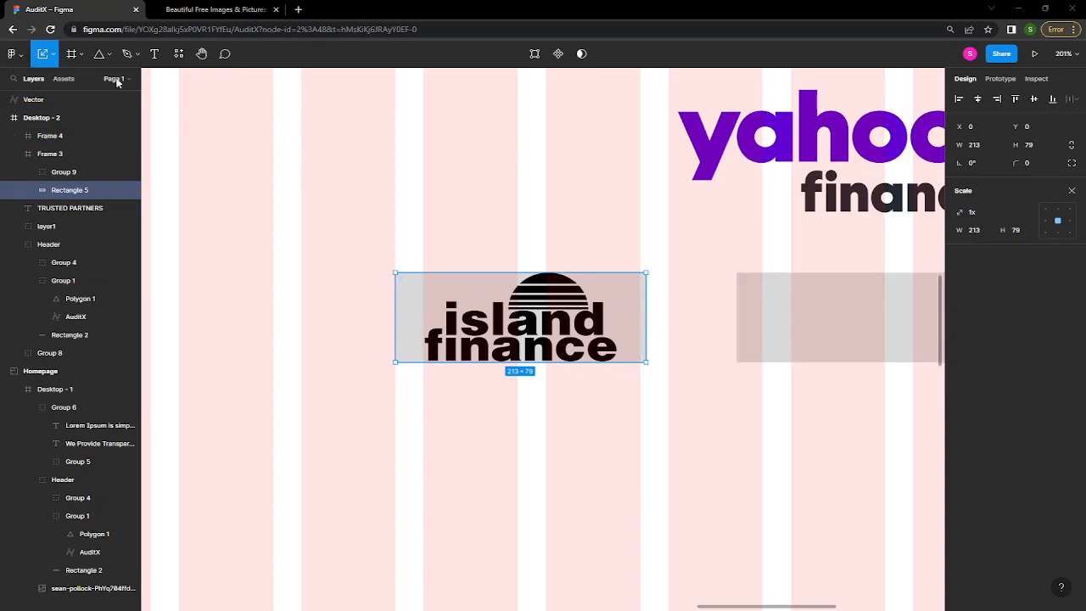
{"action": "left_click", "coordinate": [345, 168]}
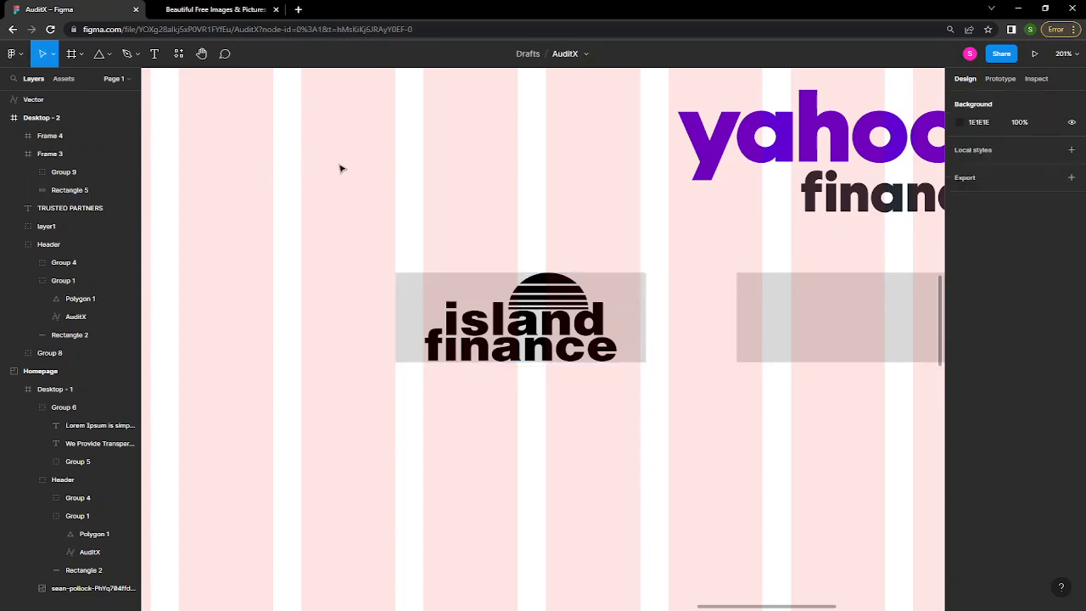
{"action": "left_click", "coordinate": [54, 58]}
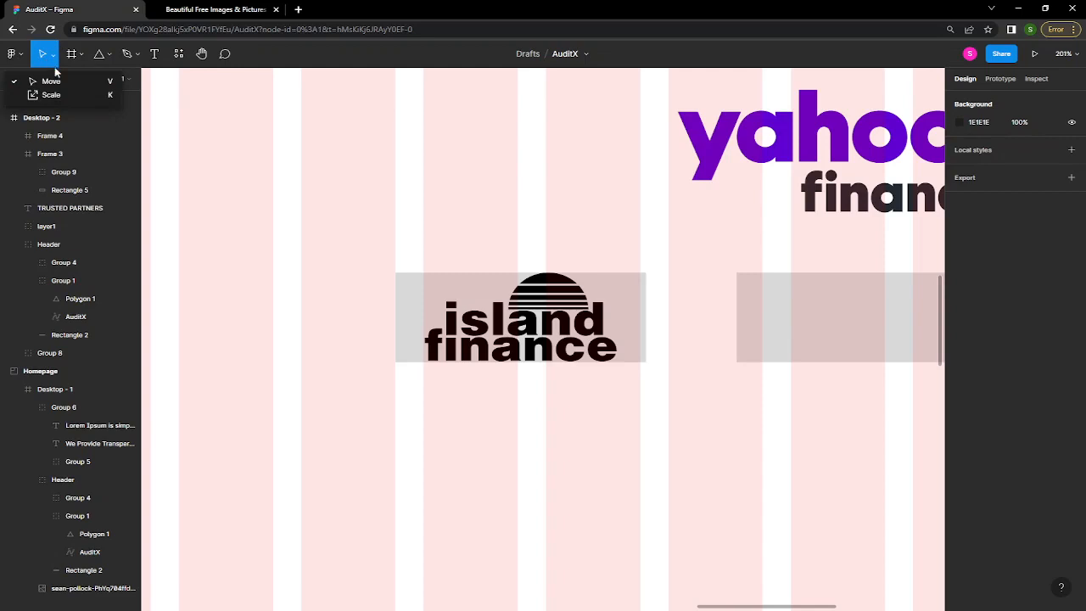
{"action": "left_click", "coordinate": [54, 84]}
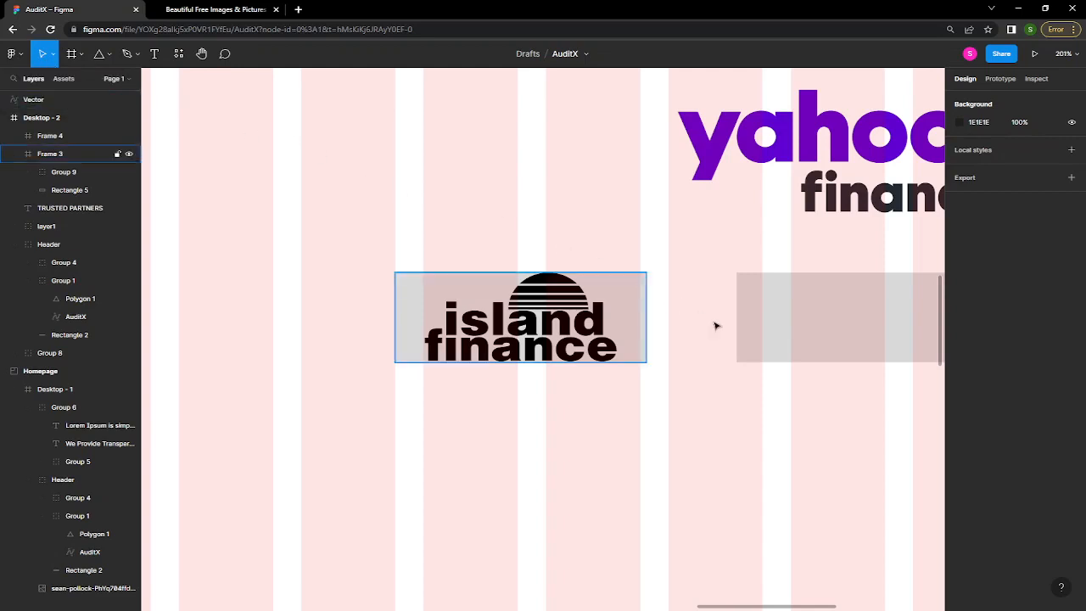
{"action": "left_click", "coordinate": [641, 296]}
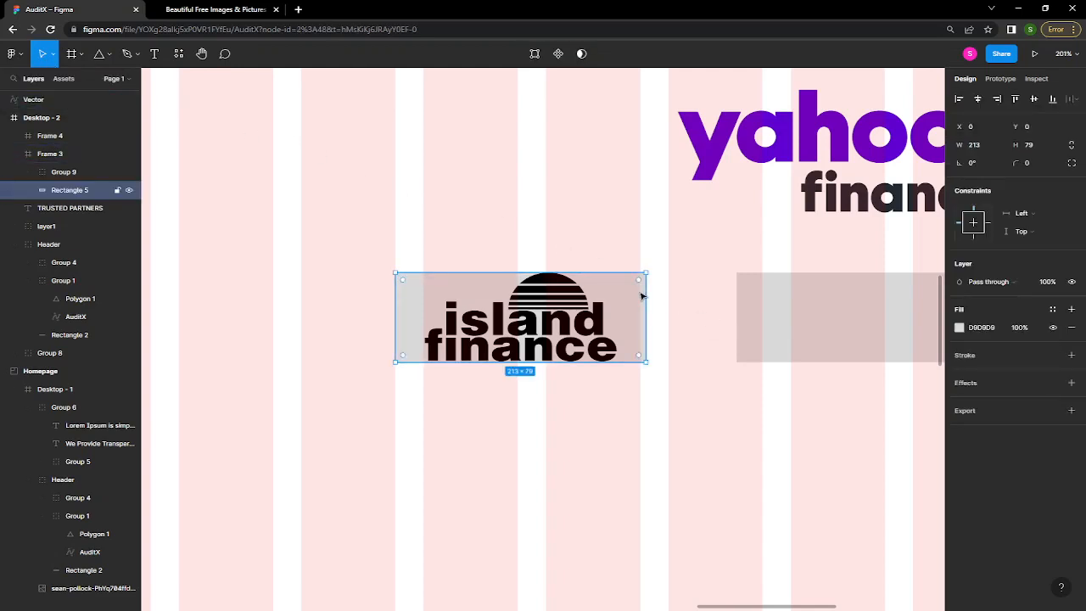
{"action": "left_click", "coordinate": [688, 295]}
{"action": "left_click", "coordinate": [621, 289]}
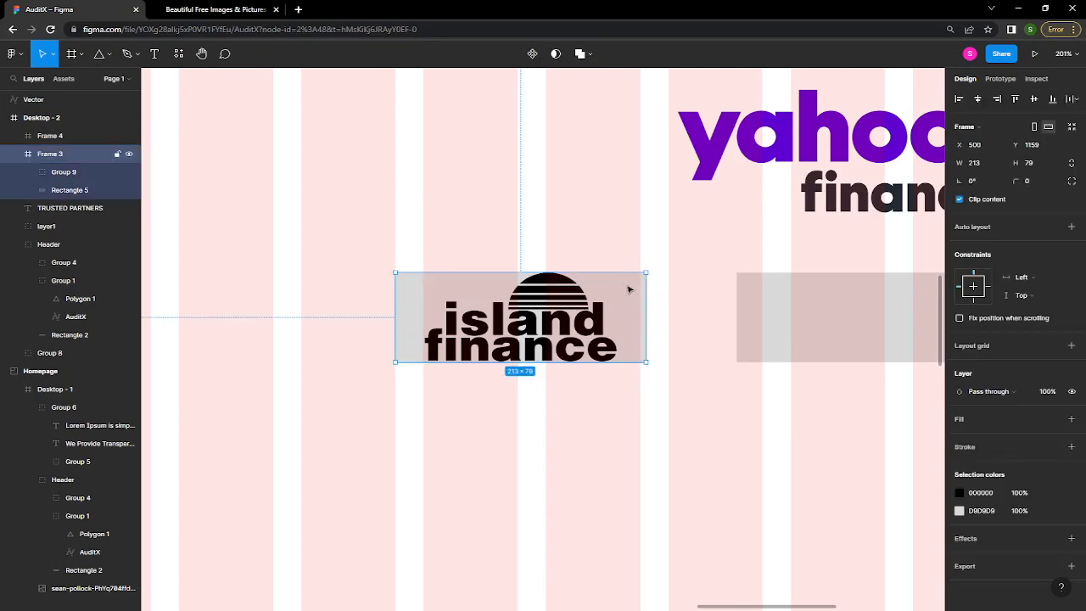
- Delete the gray rectangle behind the island finance logo, keeping the logo inside its frame
{"action": "left_click", "coordinate": [79, 190]}
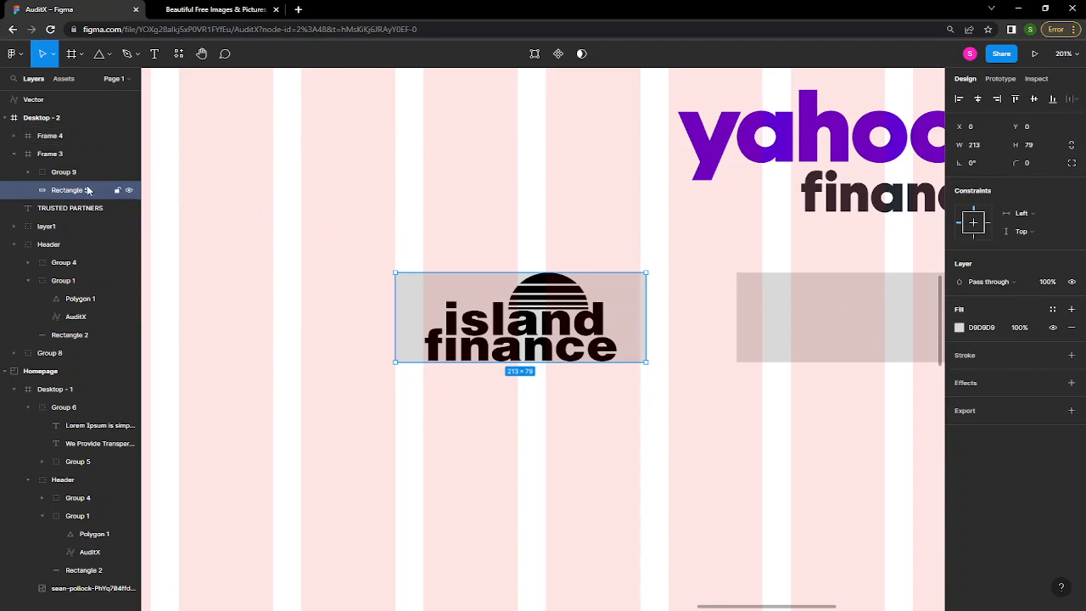
{"action": "key", "text": "Delete"}
{"action": "left_click", "coordinate": [59, 154]}
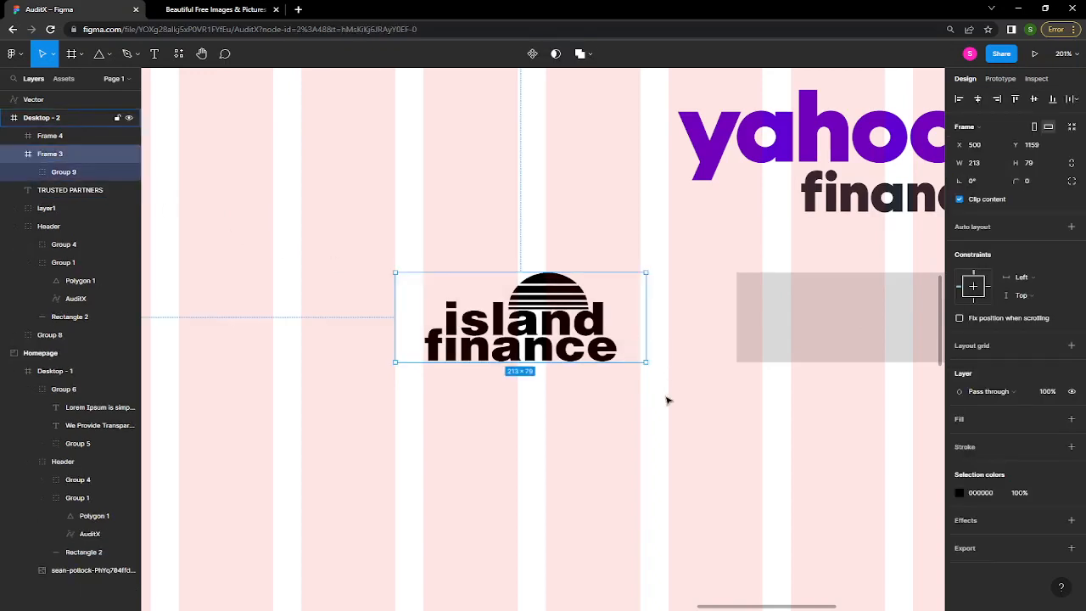
- Move the yahoo finance logo down over the second gray placeholder and cut it from the page
{"action": "scroll", "coordinate": [668, 401], "scroll_direction": "down", "scroll_amount": 5}
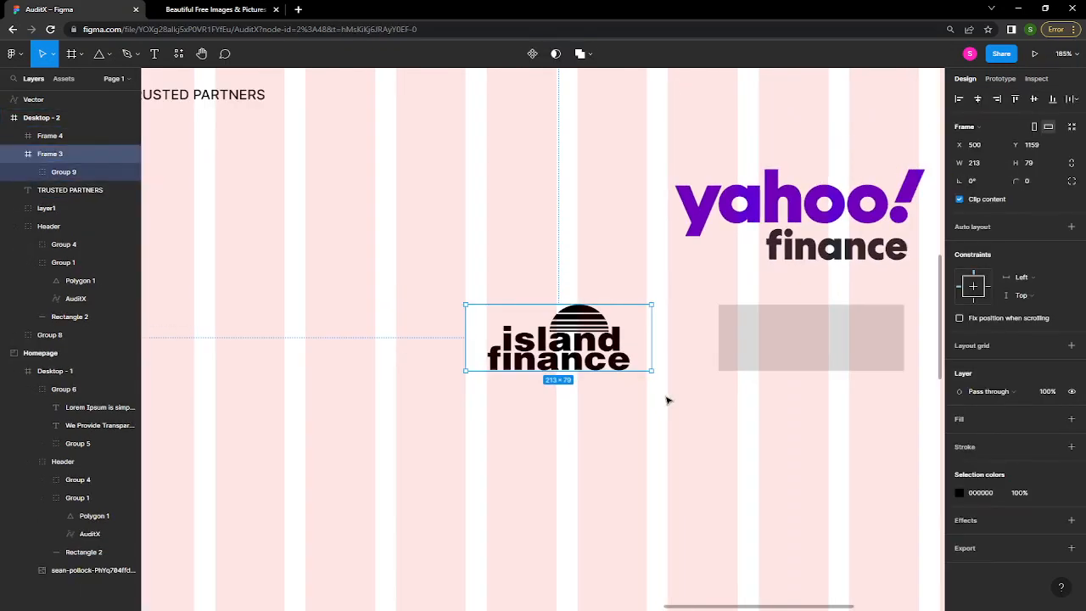
{"action": "scroll", "coordinate": [909, 328], "scroll_direction": "right", "scroll_amount": 5}
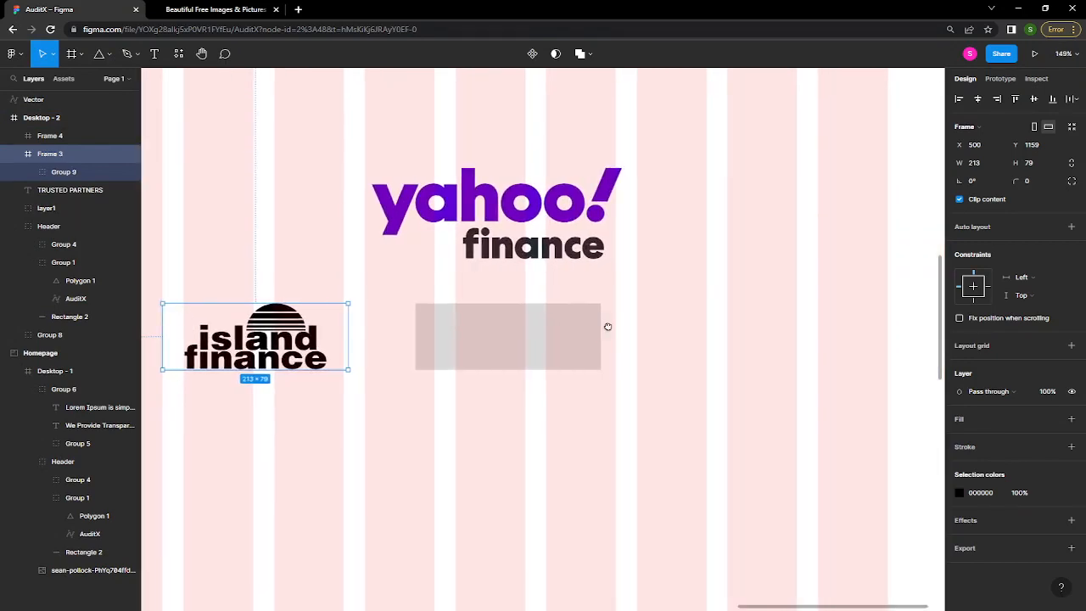
{"action": "left_click", "coordinate": [568, 337]}
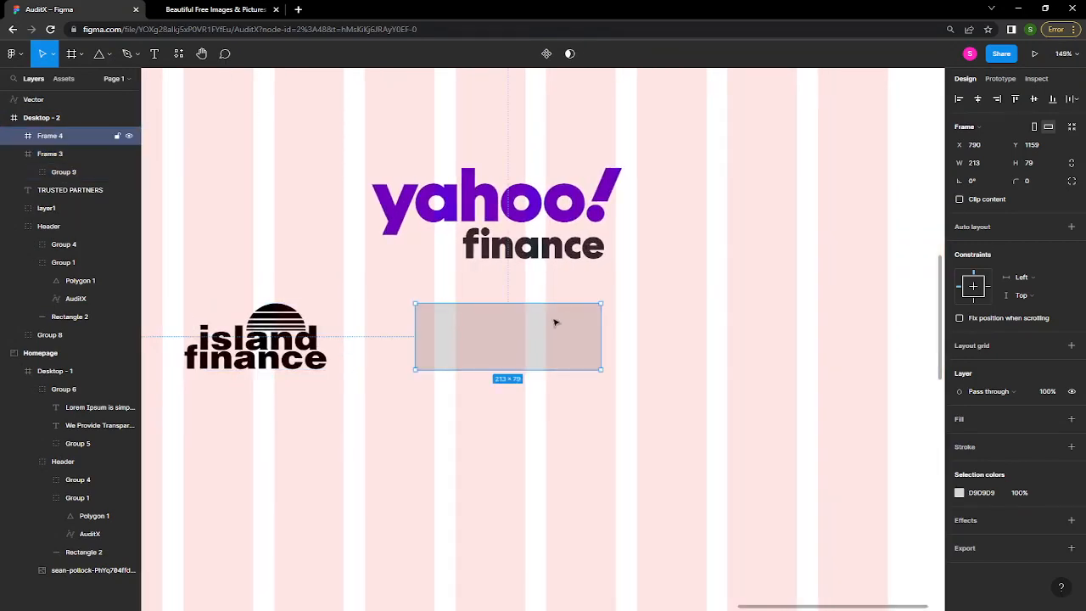
{"action": "left_click", "coordinate": [536, 221]}
{"action": "left_click_drag", "start_coordinate": [535, 221], "coordinate": [532, 314]}
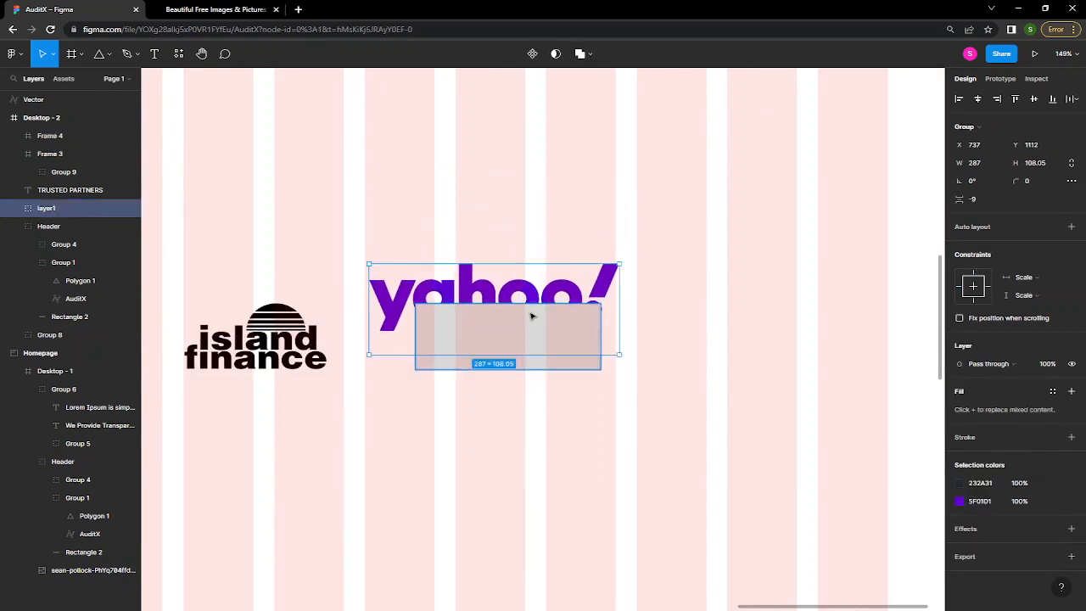
{"action": "key", "text": "Delete"}
- Duplicate the second placeholder frame to about X 1093, Y 1004, and paste the yahoo finance logo into the original Frame 4
{"action": "left_click", "coordinate": [547, 343]}
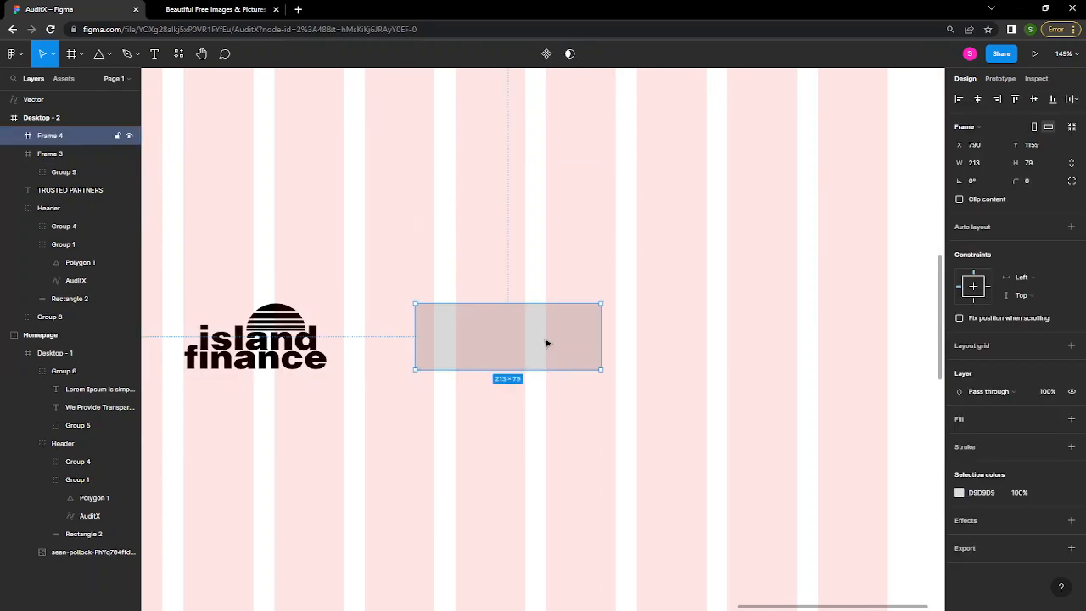
{"action": "left_click_drag", "start_coordinate": [546, 343], "coordinate": [809, 213]}
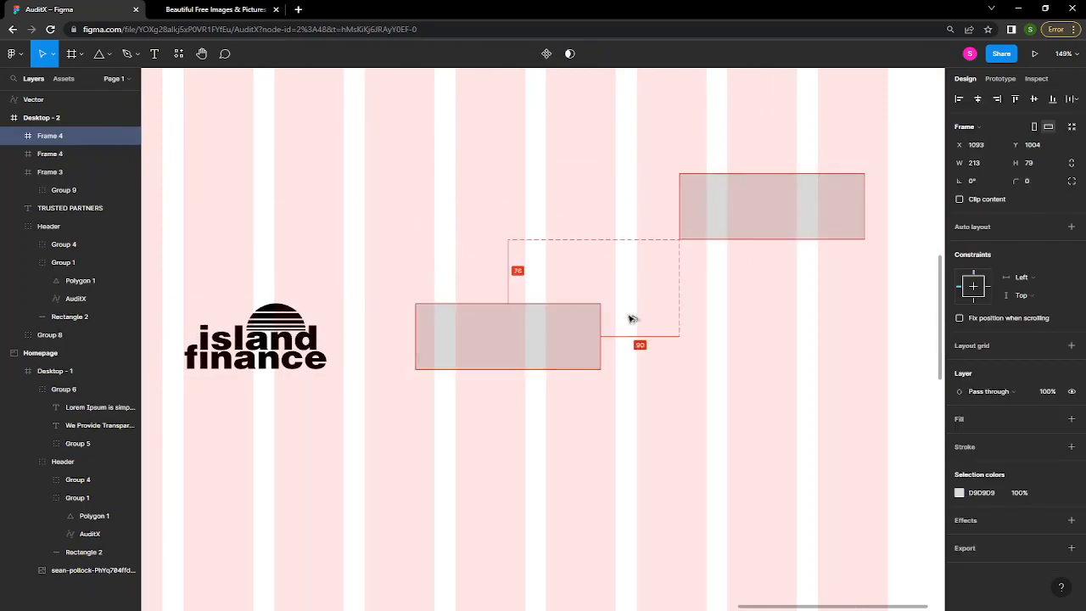
{"action": "left_click", "coordinate": [546, 343]}
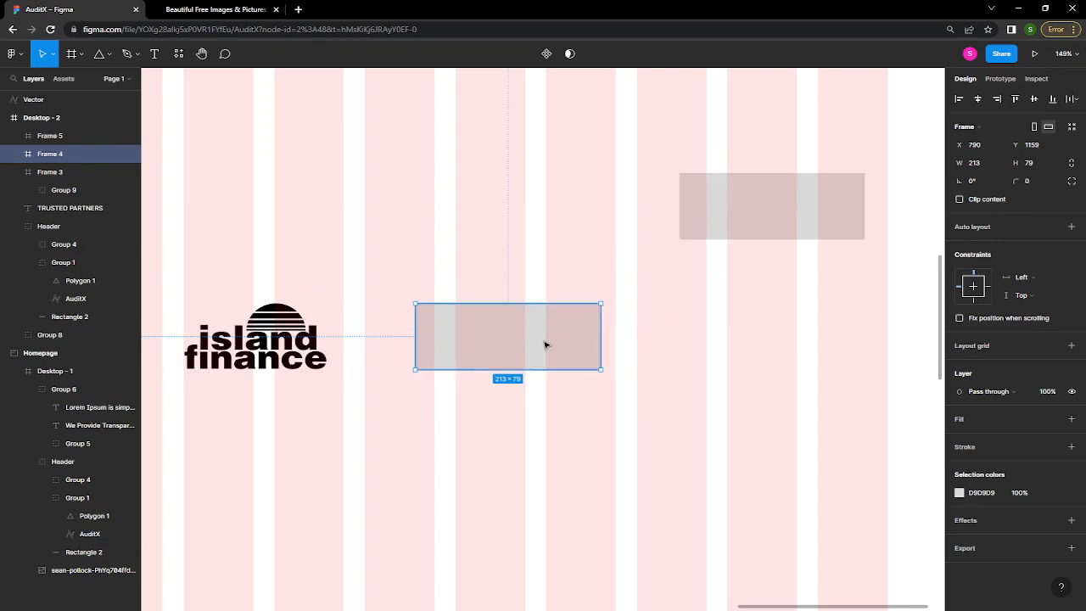
{"action": "key", "text": "ctrl+v"}
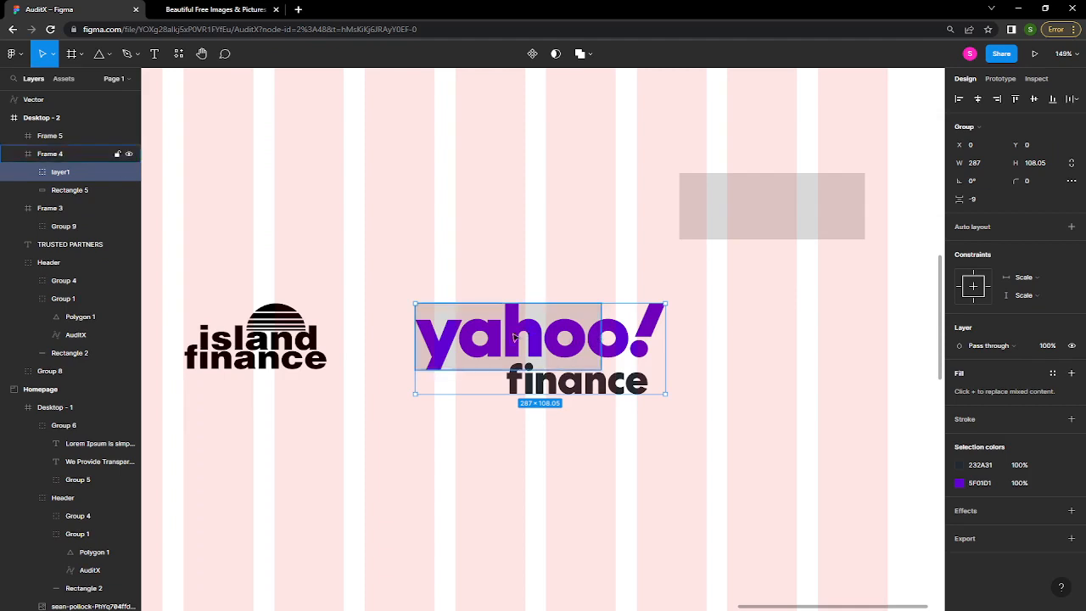
{"action": "left_click", "coordinate": [717, 225]}
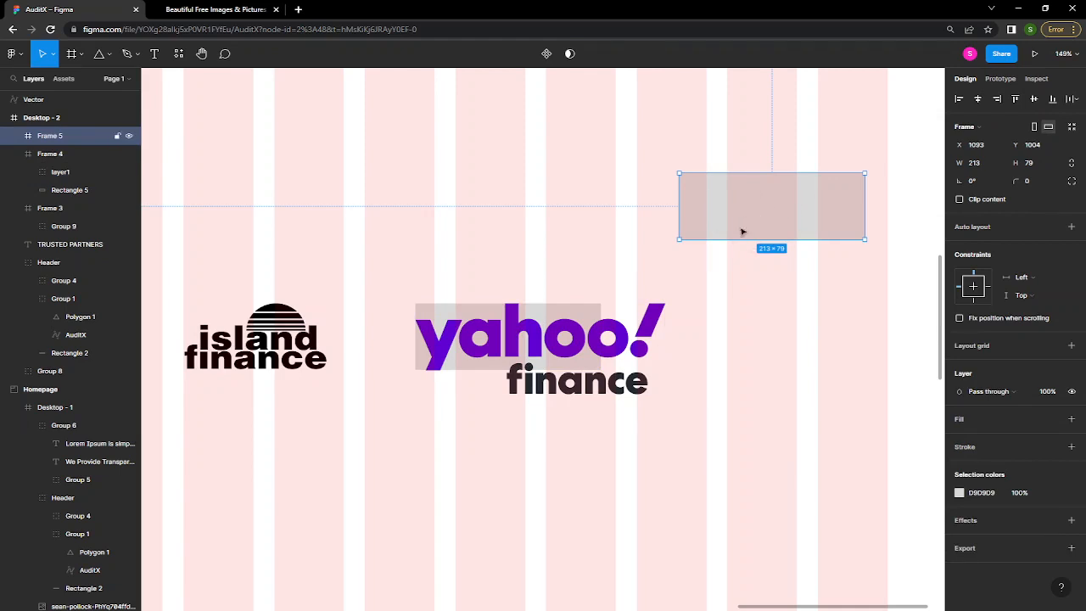
{"action": "left_click", "coordinate": [647, 330]}
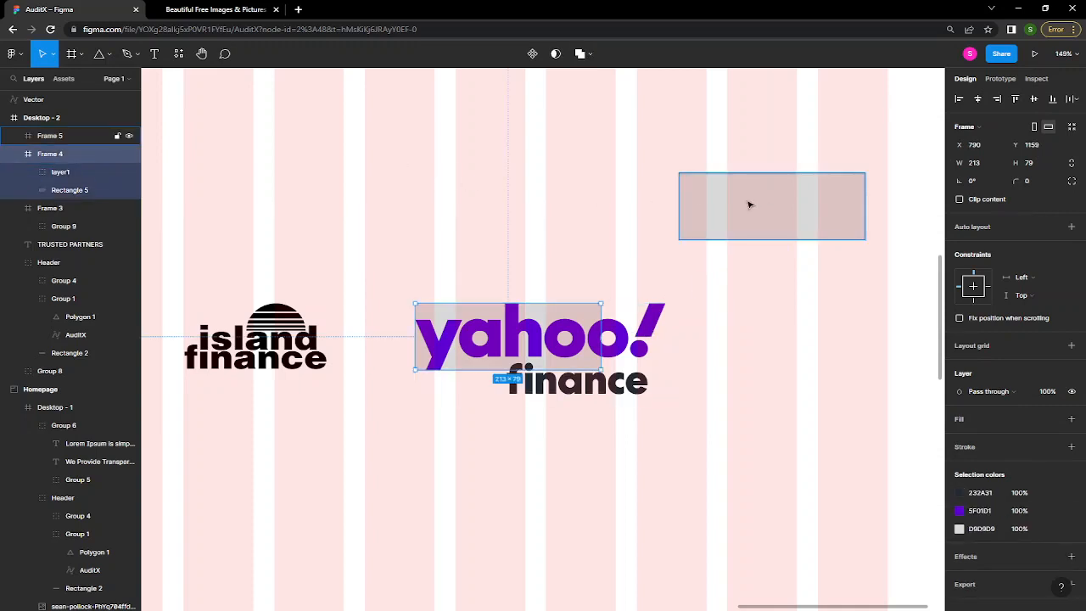
{"action": "left_click", "coordinate": [111, 54]}
{"action": "key", "text": "r"}
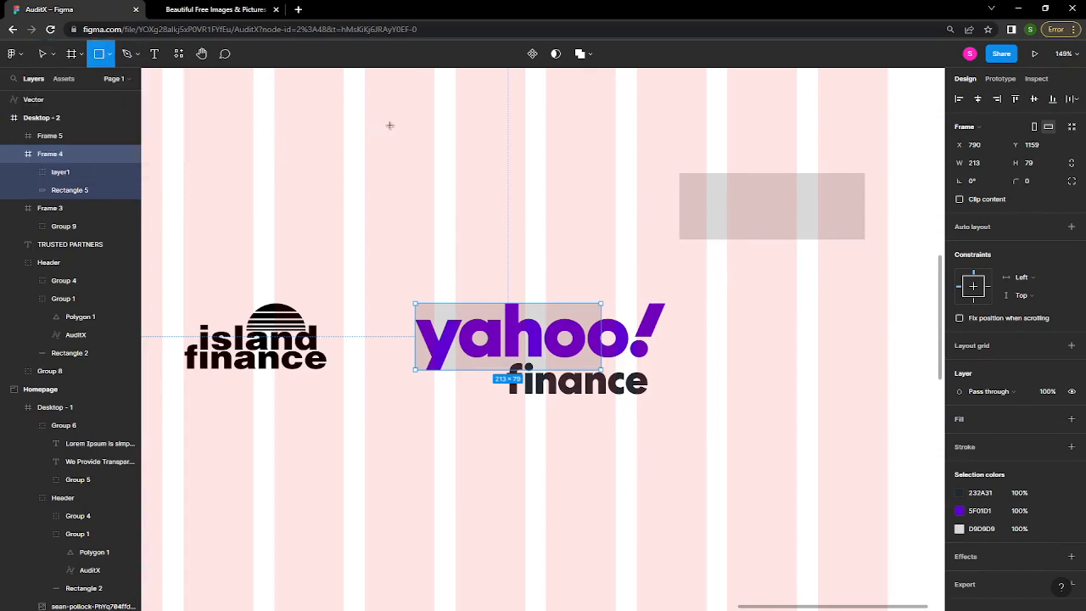
{"action": "left_click_drag", "start_coordinate": [591, 202], "coordinate": [385, 116]}
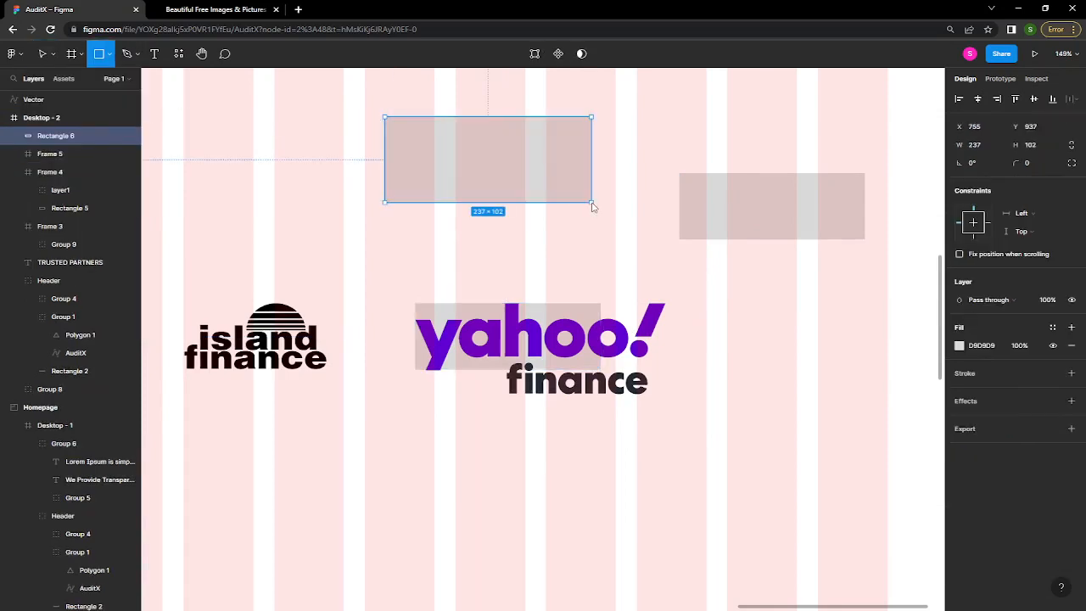
{"action": "right_click", "coordinate": [546, 161]}
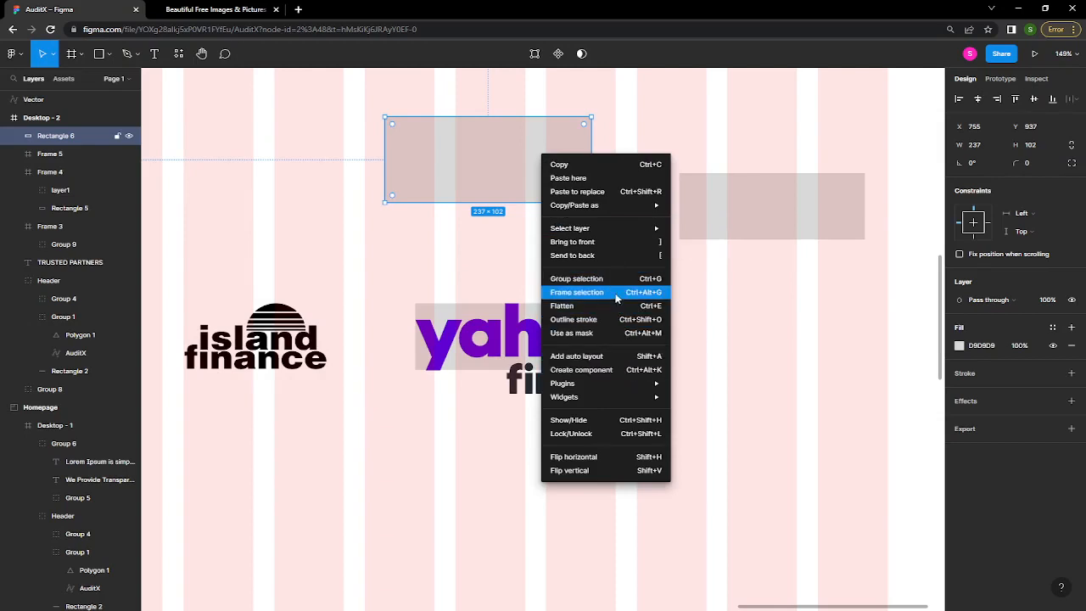
{"action": "left_click", "coordinate": [382, 268]}
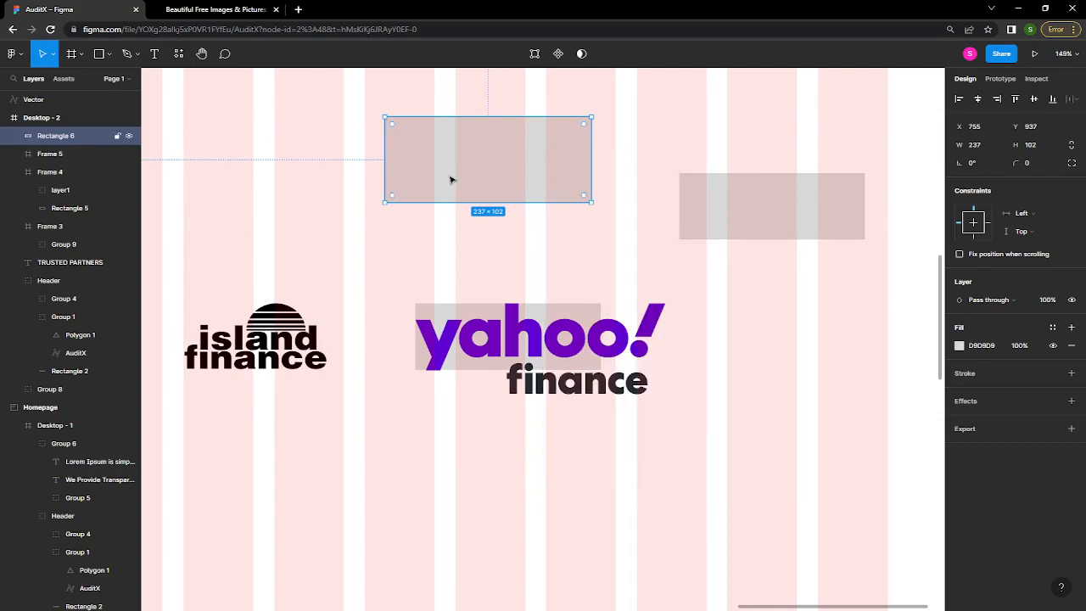
{"action": "key", "text": "Delete"}
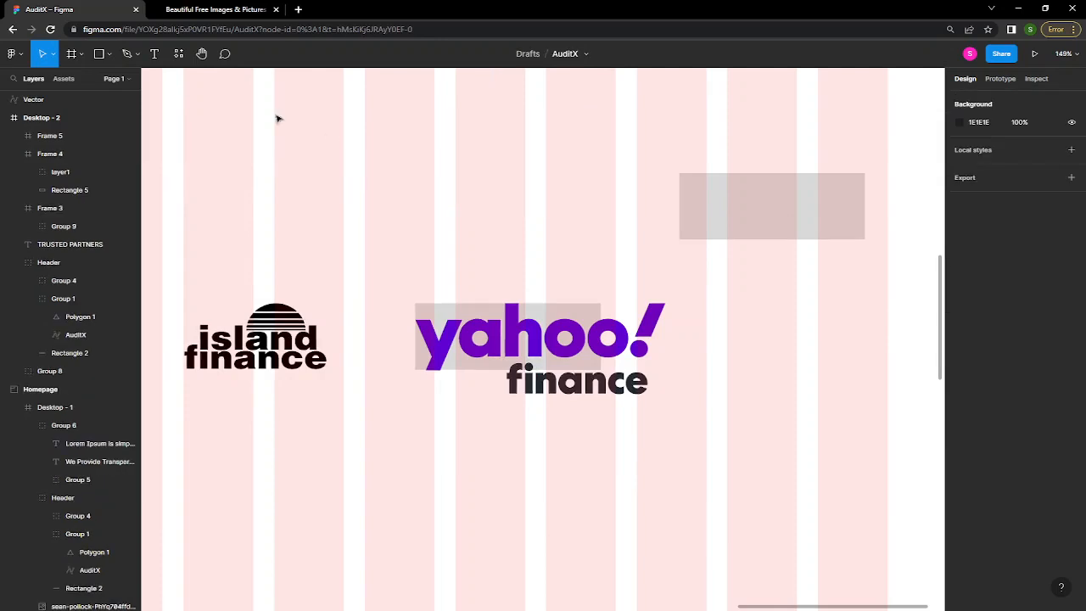
{"action": "left_click", "coordinate": [71, 55]}
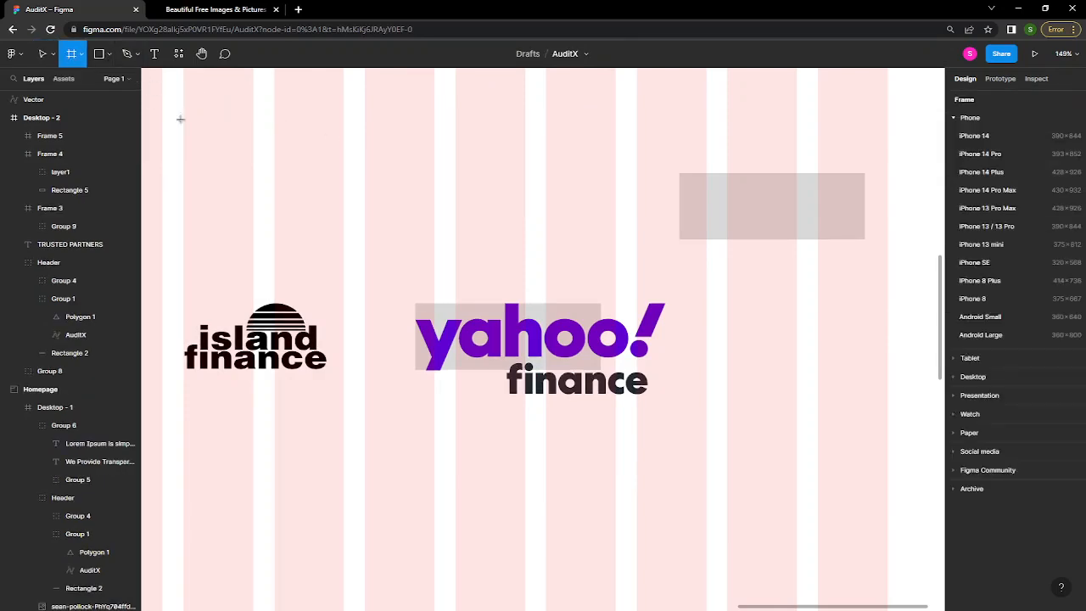
{"action": "mouse_move", "coordinate": [388, 174]}
{"action": "left_mouse_down"}
{"action": "mouse_move", "coordinate": [866, 72]}
{"action": "mouse_move", "coordinate": [583, 272]}
{"action": "mouse_move", "coordinate": [615, 258]}
{"action": "left_mouse_up"}
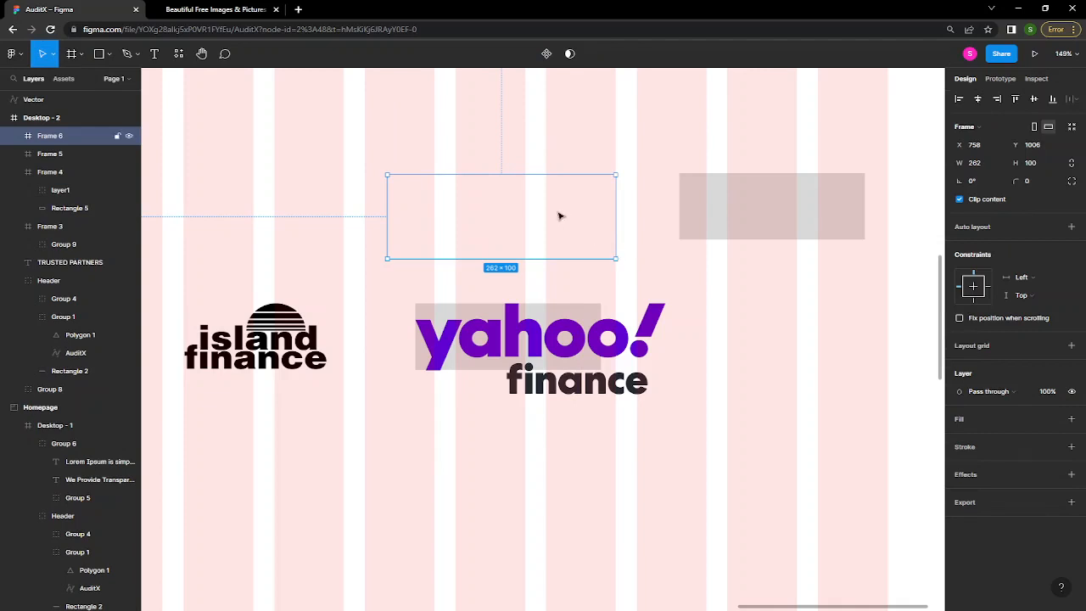
{"action": "left_click", "coordinate": [543, 155]}
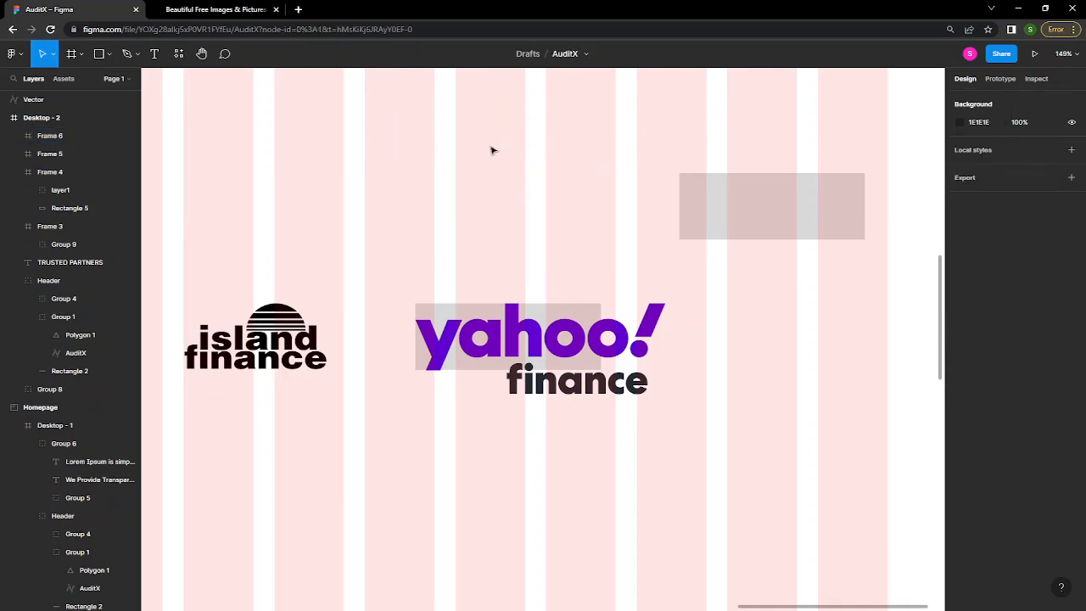
{"action": "left_click", "coordinate": [507, 196]}
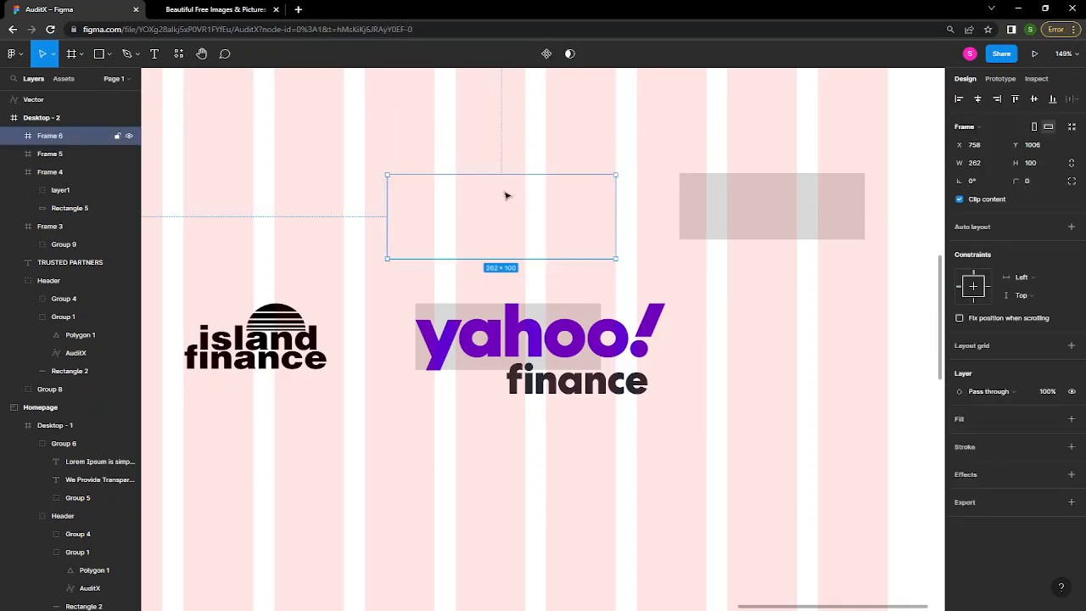
{"action": "key", "text": "Delete"}
- Scale the yahoo finance logo in Frame 4 down proportionally to about 276 × 104
{"action": "left_click", "coordinate": [747, 226]}
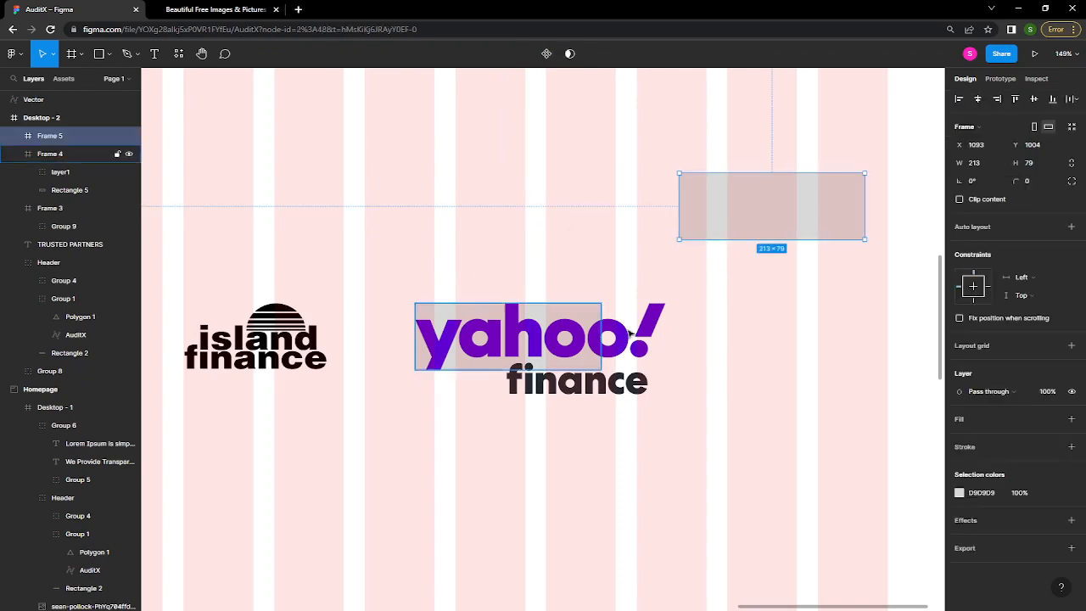
{"action": "left_click", "coordinate": [654, 353]}
{"action": "left_click", "coordinate": [628, 355]}
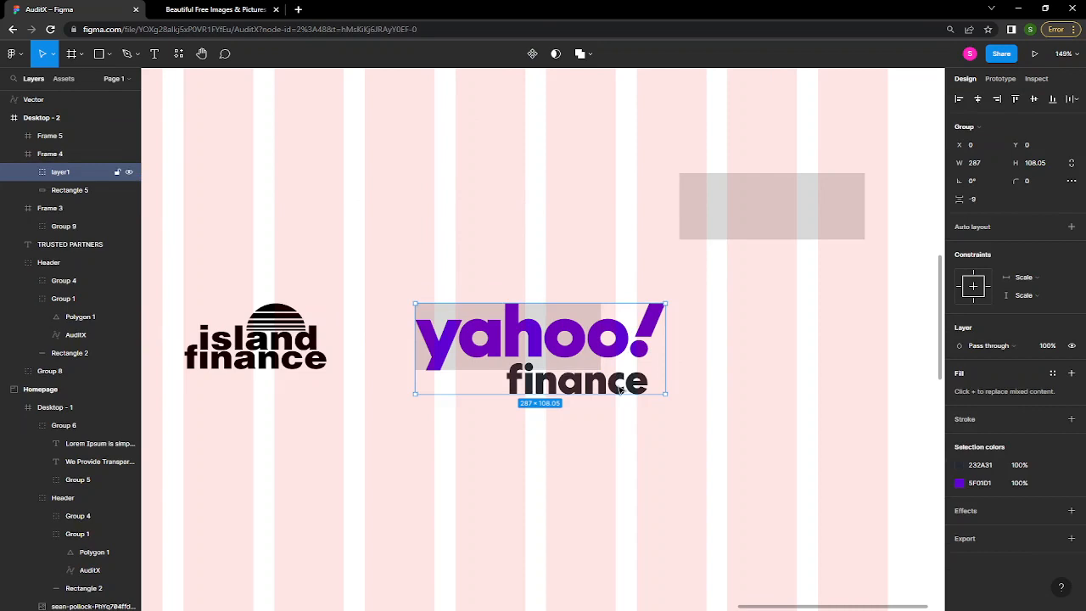
{"action": "key", "text": "k"}
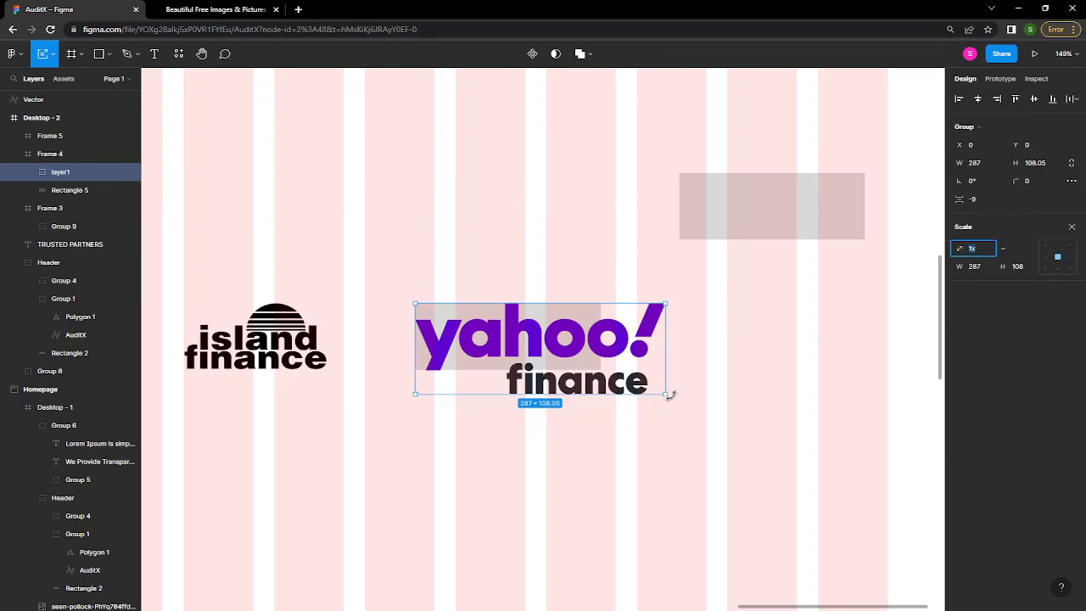
{"action": "mouse_move", "coordinate": [666, 392]}
{"action": "left_mouse_down"}
{"action": "mouse_move", "coordinate": [594, 362]}
{"action": "mouse_move", "coordinate": [657, 387]}
{"action": "left_mouse_up"}
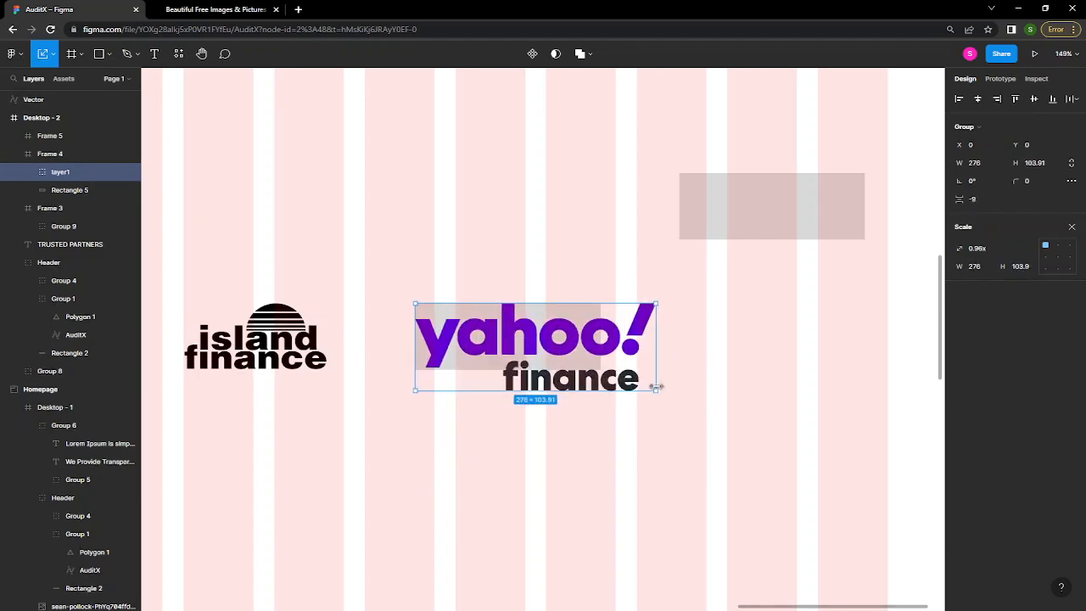
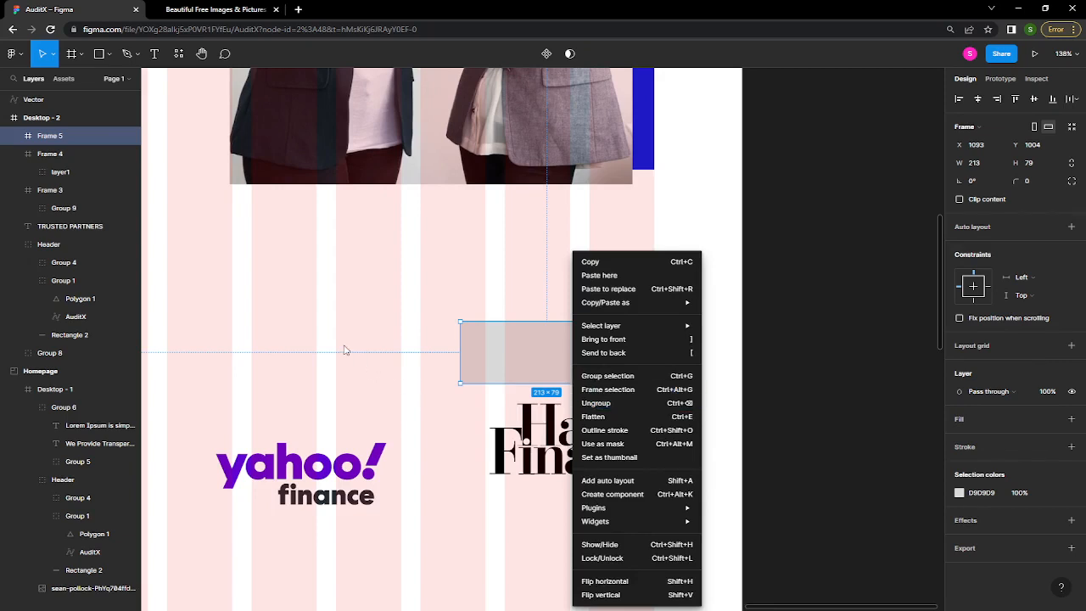
- Cut the Haute Finance logo from the page and paste it into the third gray placeholder, Frame 5
{"action": "left_click", "coordinate": [344, 350]}
{"action": "left_click", "coordinate": [620, 431]}
{"action": "left_click_drag", "start_coordinate": [607, 448], "coordinate": [602, 447]}
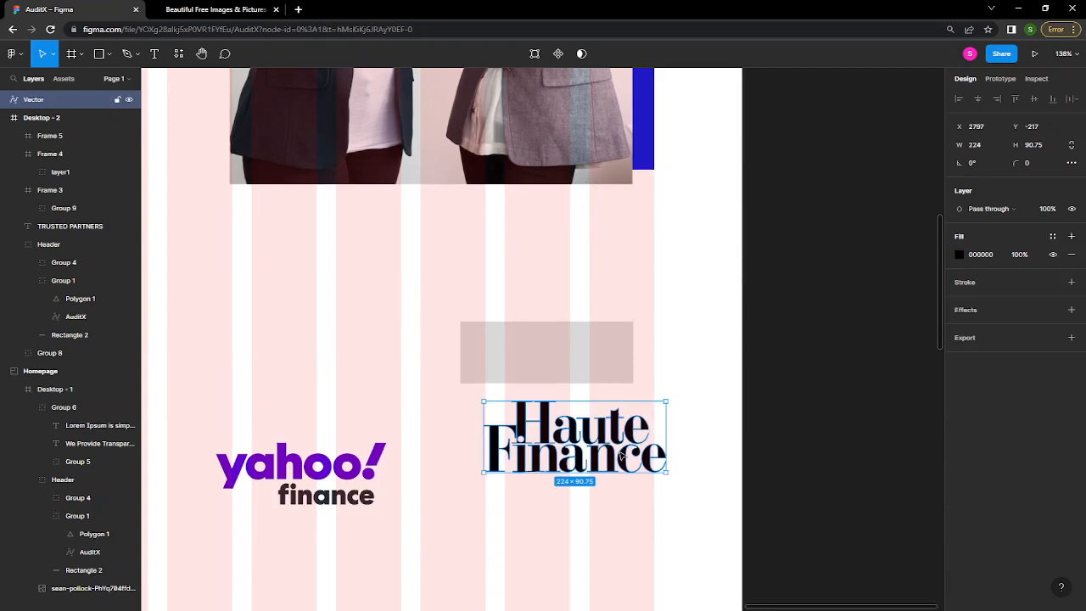
{"action": "key", "text": "Delete"}
{"action": "scroll", "coordinate": [583, 348], "scroll_direction": "up", "scroll_amount": 5}
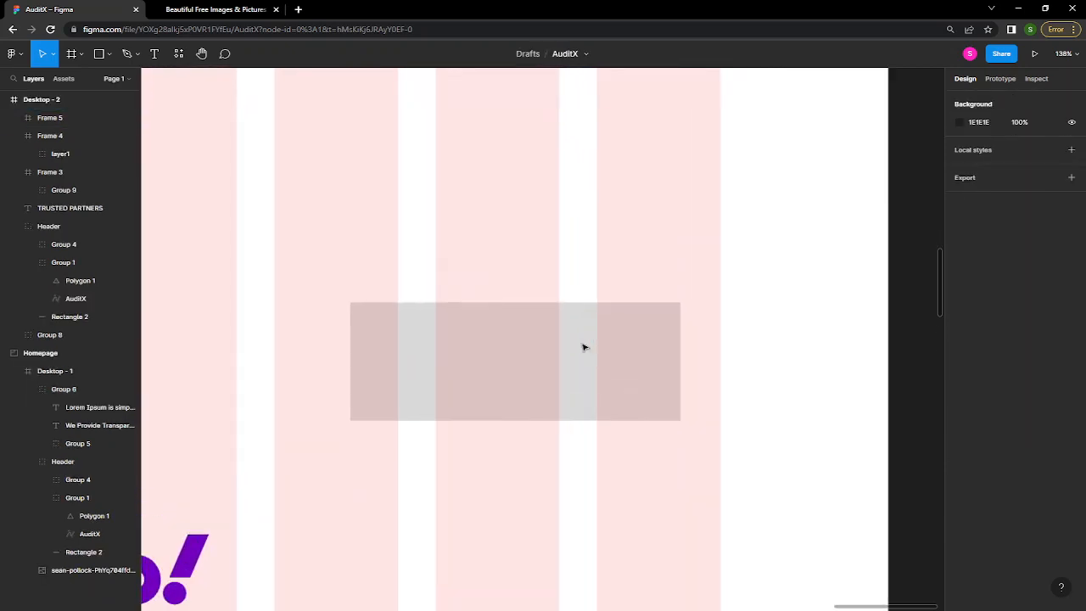
{"action": "left_click", "coordinate": [584, 347]}
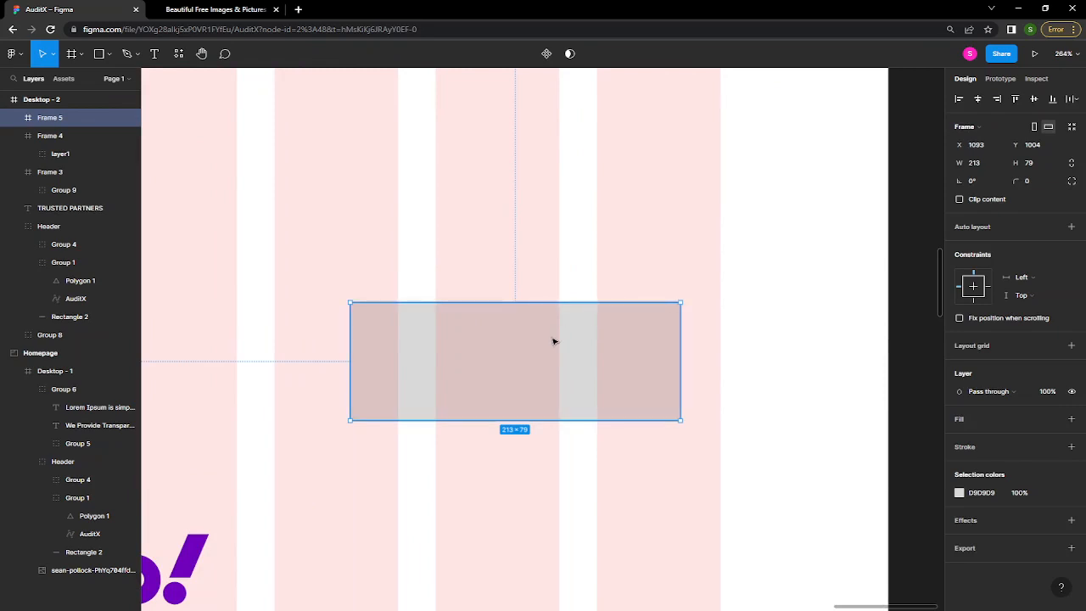
{"action": "key", "text": "ctrl+v"}
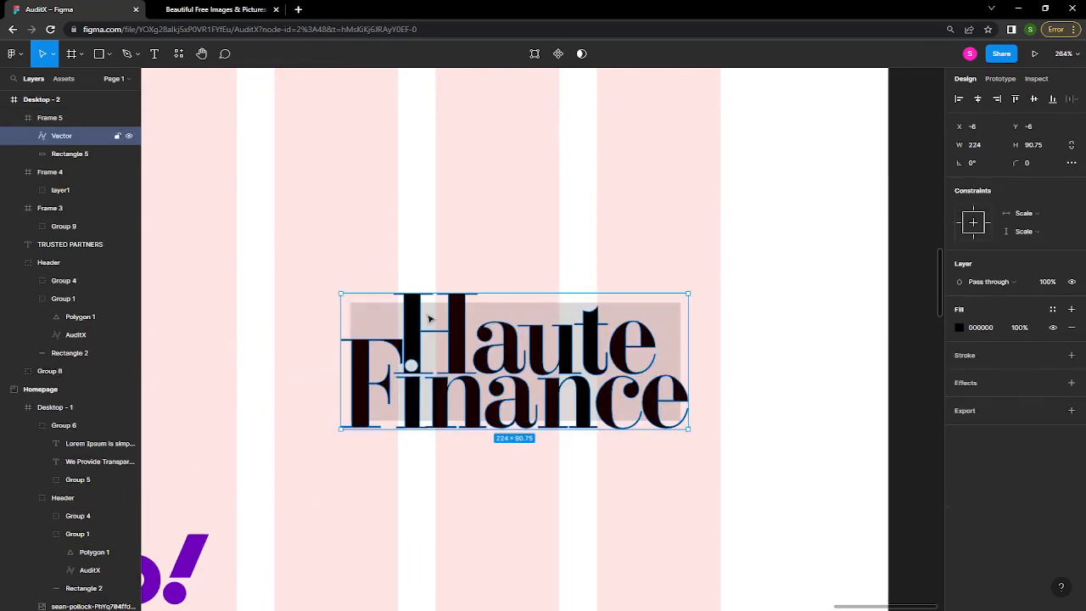
- Undo and repeat the paste of the Haute Finance logo into Frame 5, then hide the logo and show it again
{"action": "key", "text": "ctrl+z"}
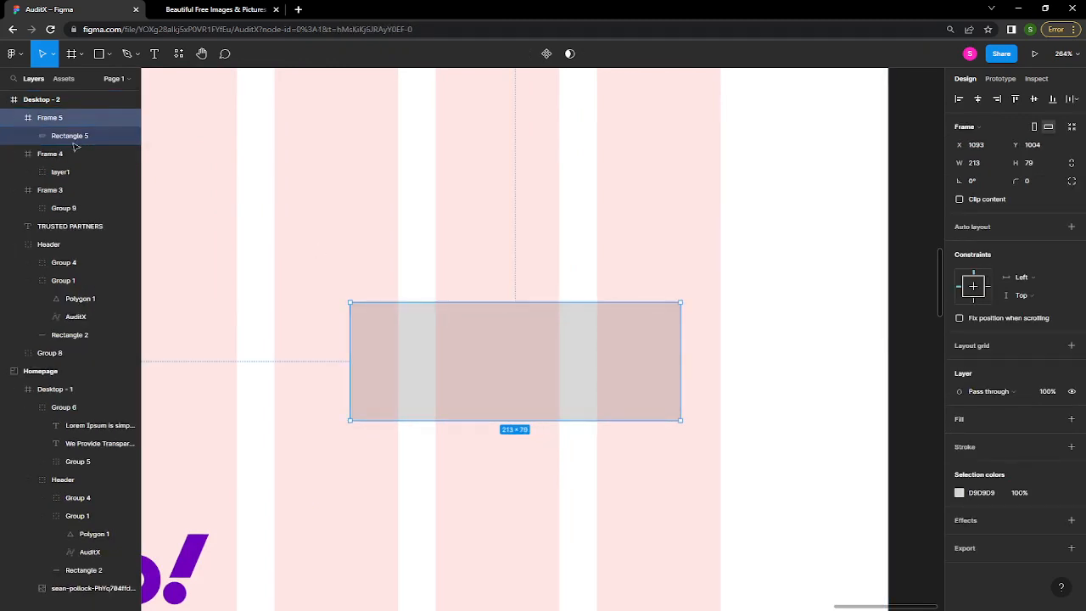
{"action": "key", "text": "Escape"}
{"action": "left_click", "coordinate": [67, 115]}
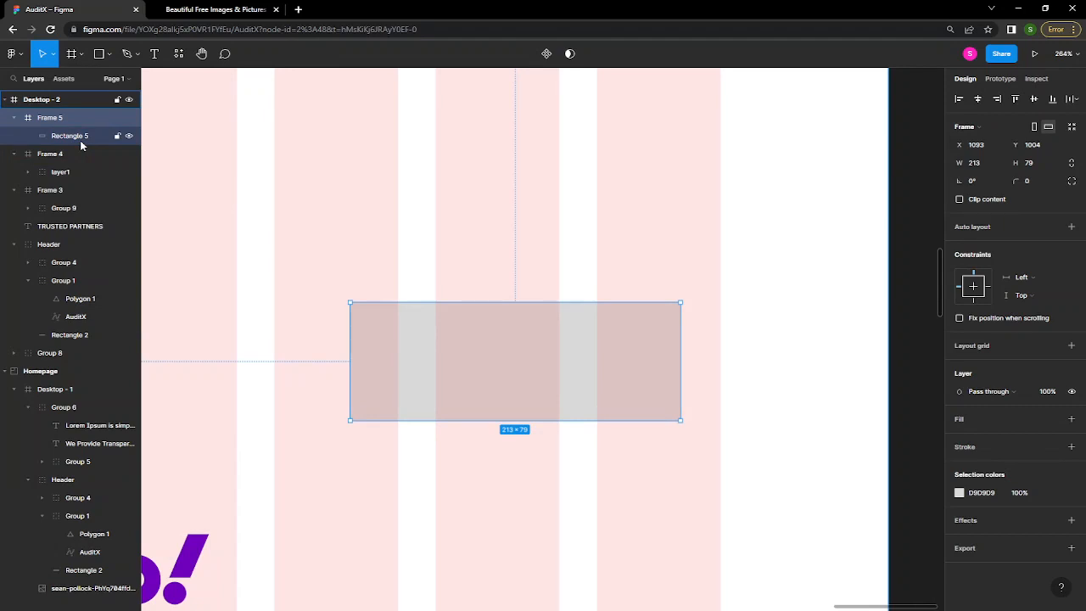
{"action": "key", "text": "ctrl+v"}
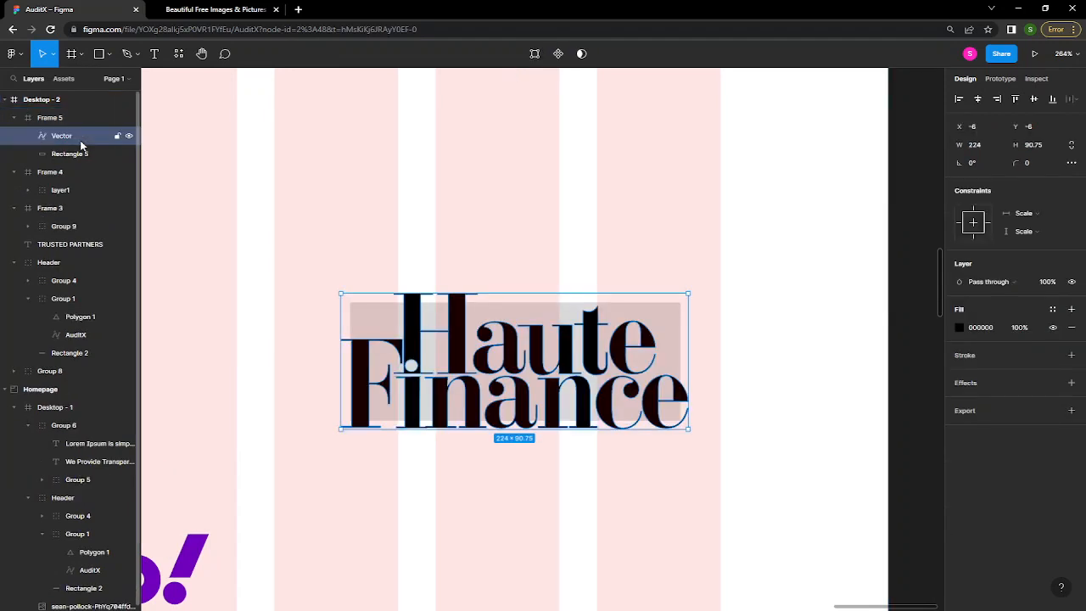
{"action": "left_click", "coordinate": [129, 136]}
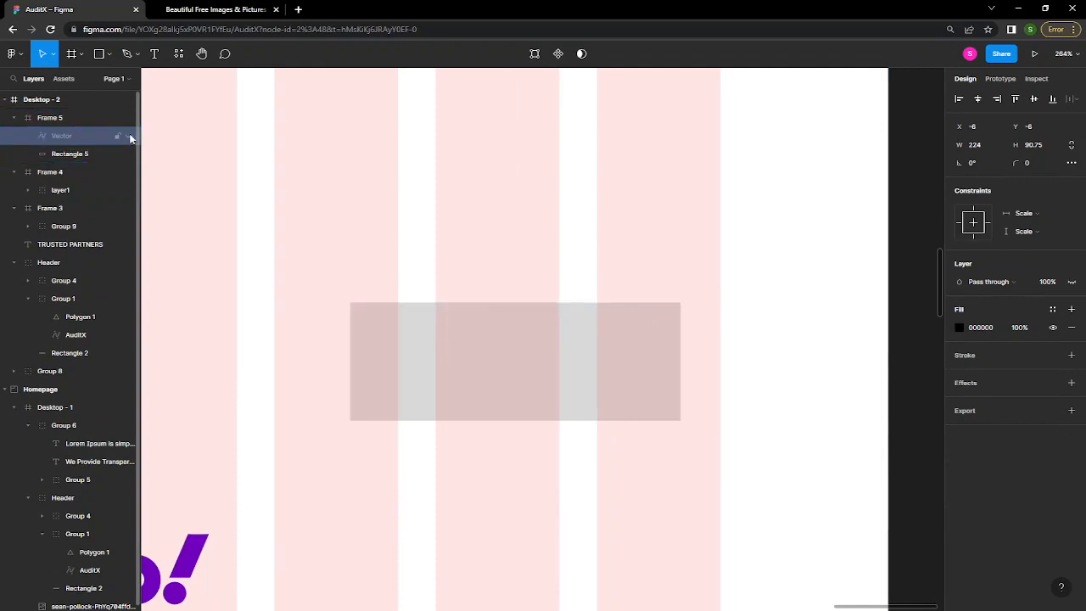
{"action": "left_click", "coordinate": [129, 136]}
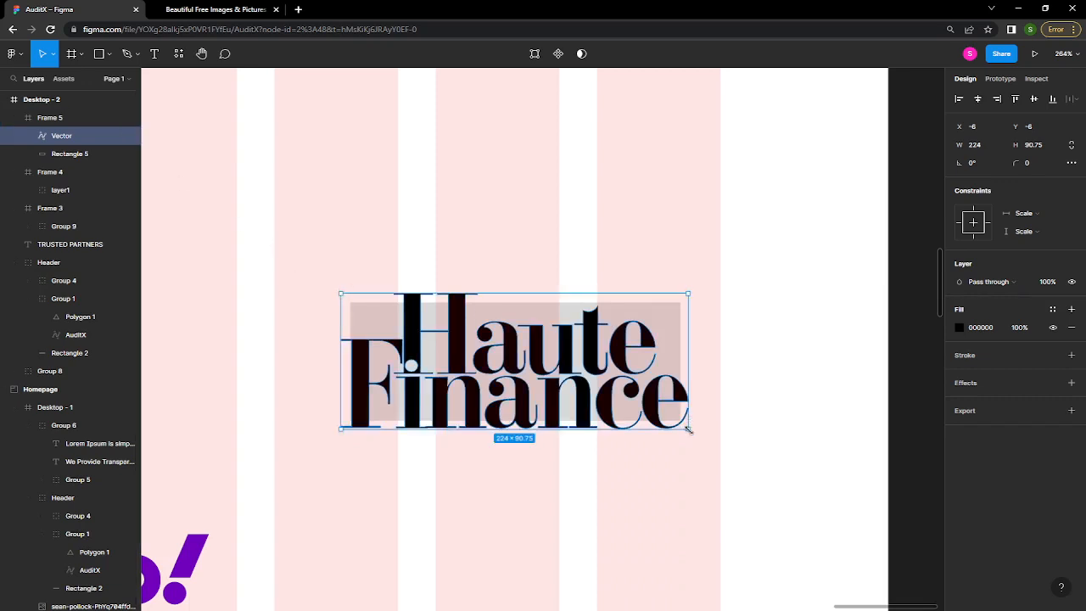
- Scale the Haute Finance logo proportionally to about 208 × 84 and turn on content clipping for Frame 5
{"action": "key", "text": "k"}
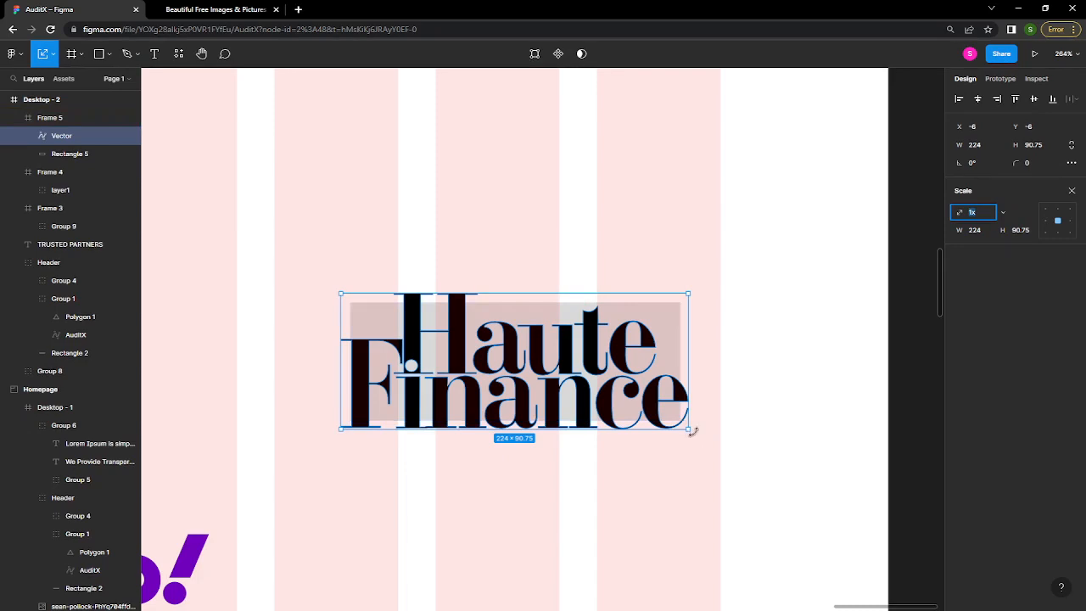
{"action": "left_click_drag", "start_coordinate": [689, 431], "coordinate": [665, 419]}
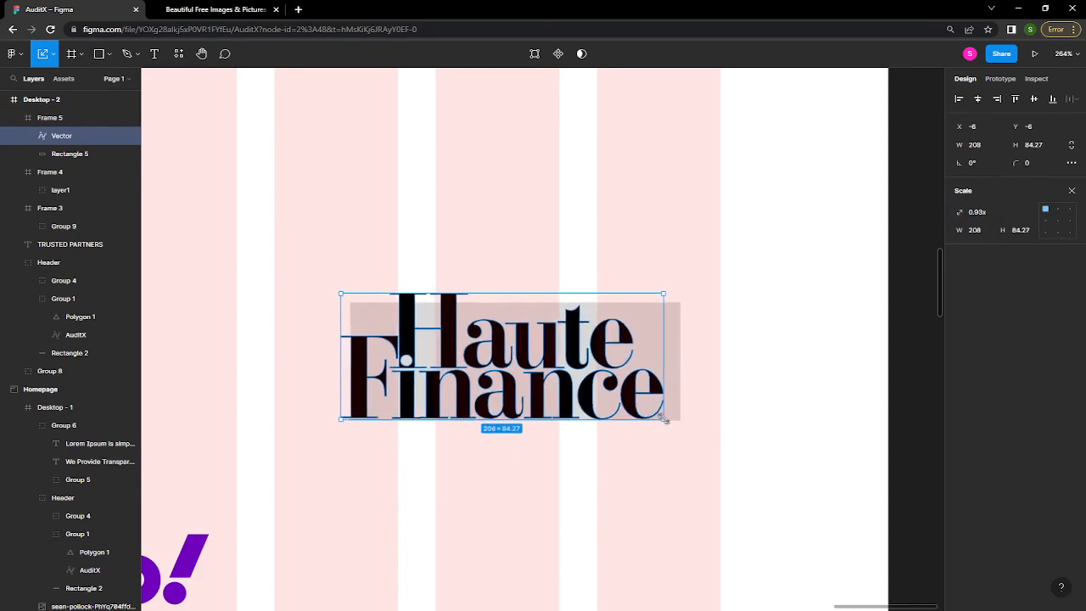
{"action": "left_click", "coordinate": [679, 329]}
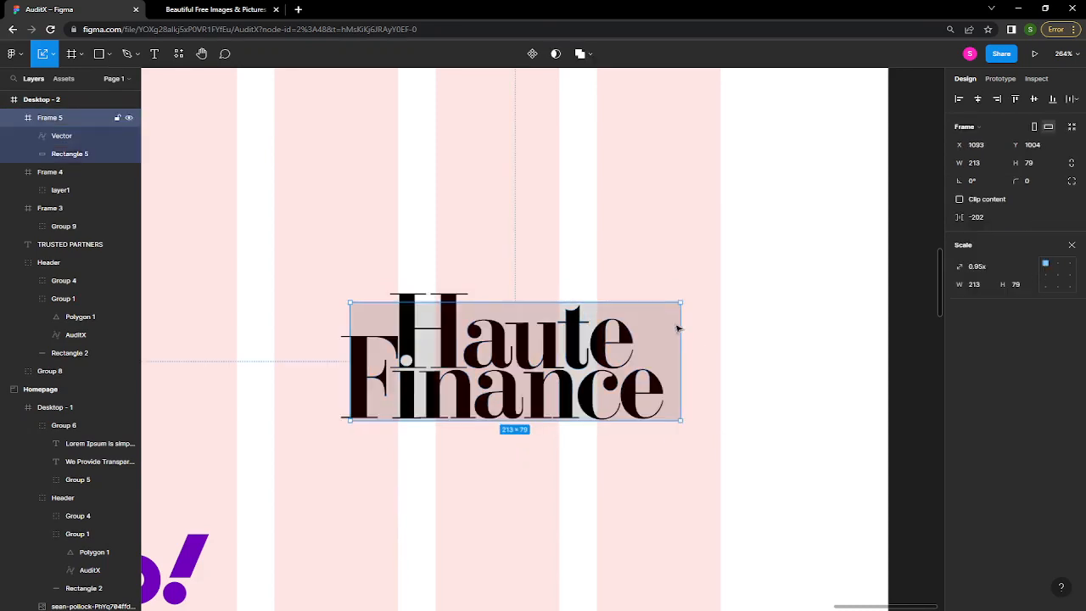
{"action": "left_click", "coordinate": [964, 199]}
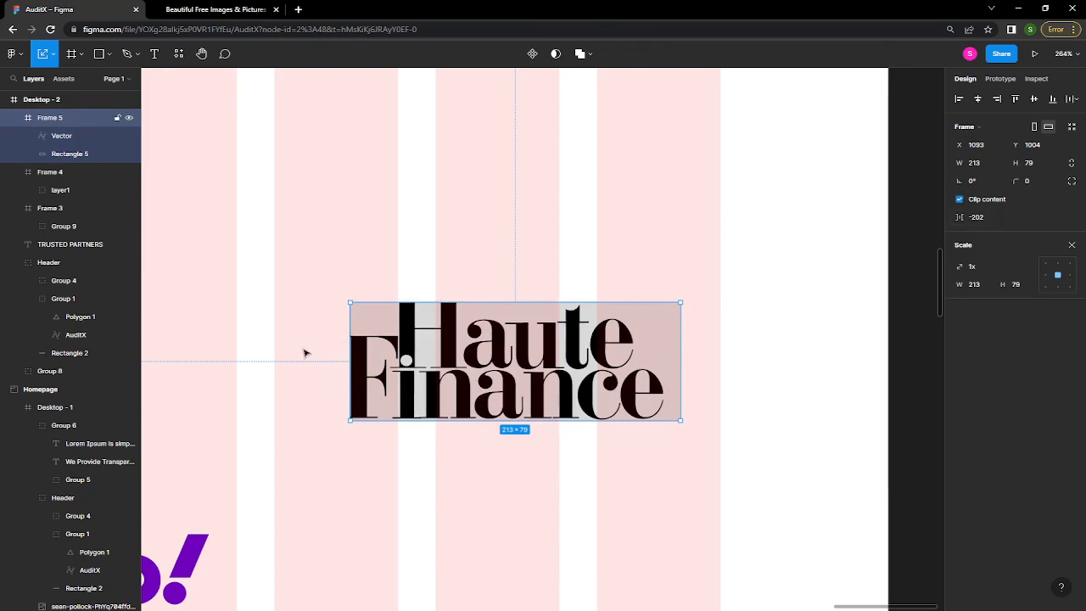
- Scale the Haute Finance logo to about 193 × 78 so it fits inside Frame 5, and centre it horizontally
{"action": "double_click", "coordinate": [410, 348]}
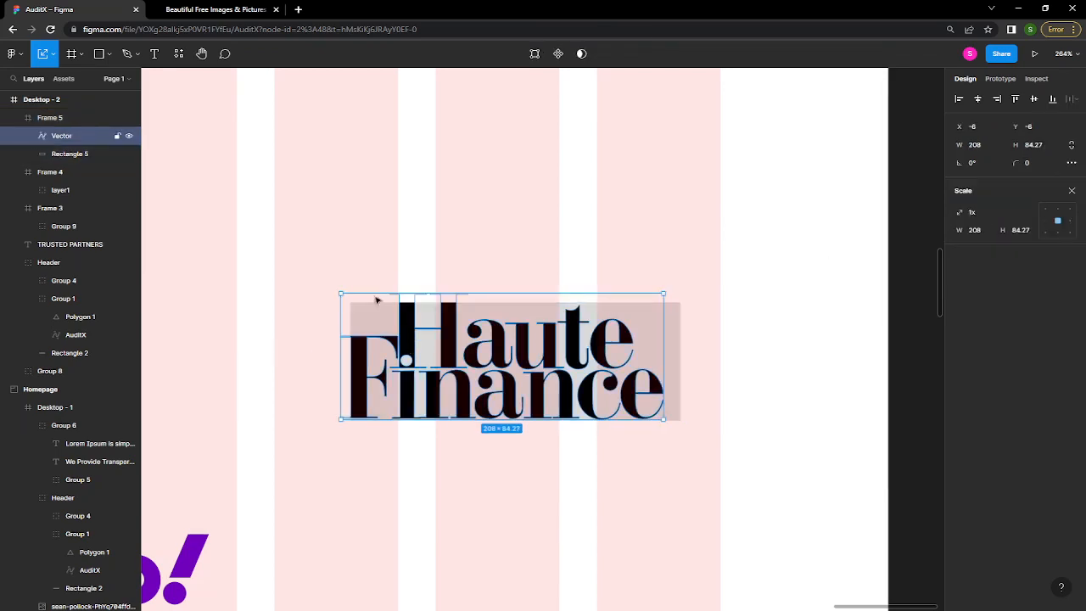
{"action": "left_click_drag", "start_coordinate": [340, 295], "coordinate": [373, 310]}
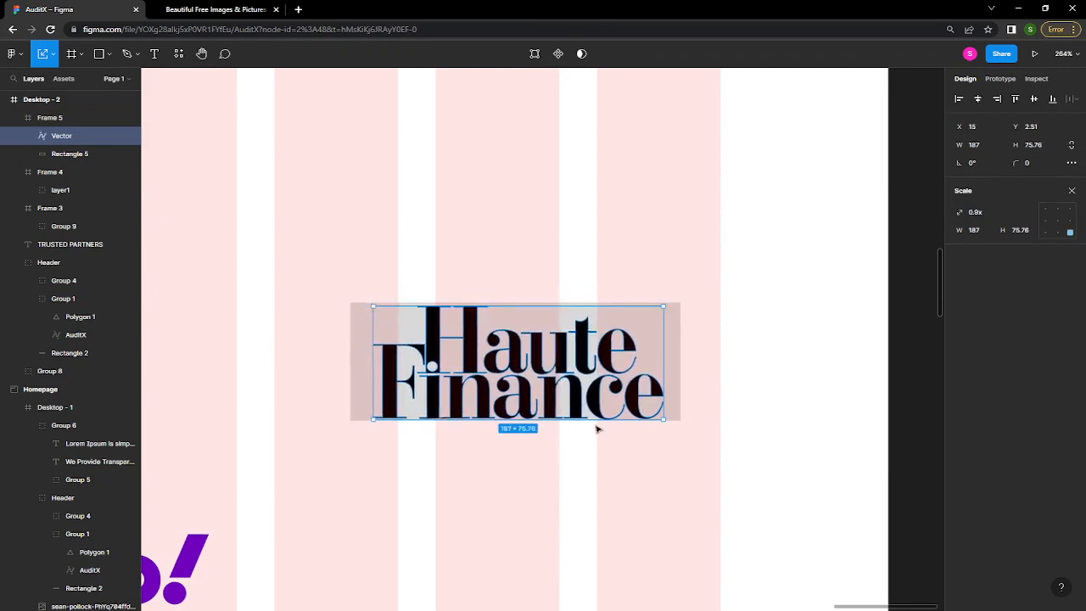
{"action": "left_click_drag", "start_coordinate": [667, 421], "coordinate": [667, 418]}
{"action": "key", "text": "ctrl+z"}
{"action": "left_click_drag", "start_coordinate": [371, 305], "coordinate": [363, 303]}
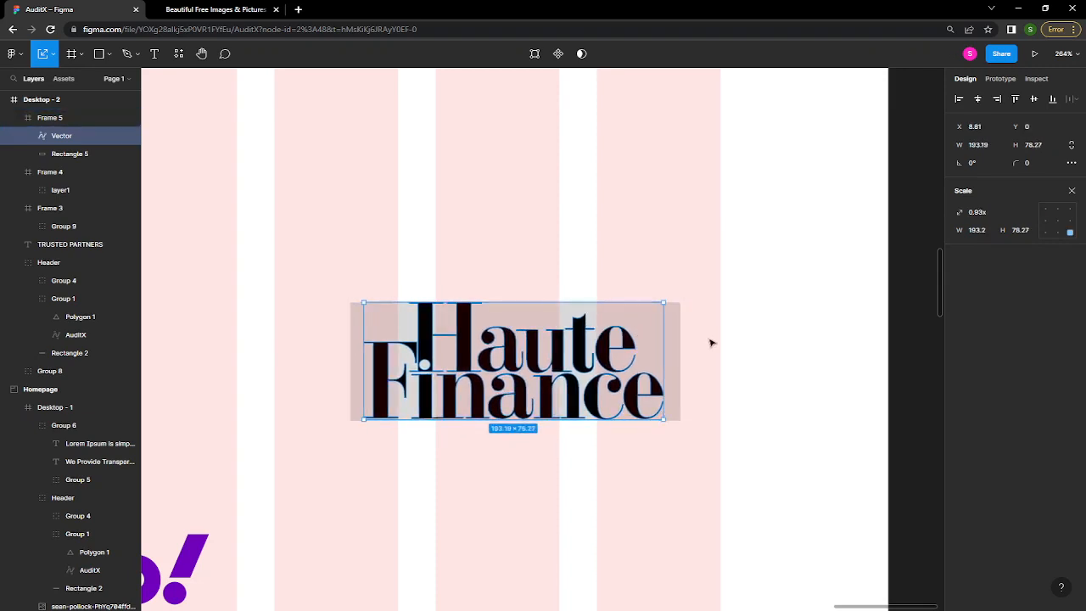
{"action": "left_click", "coordinate": [980, 99]}
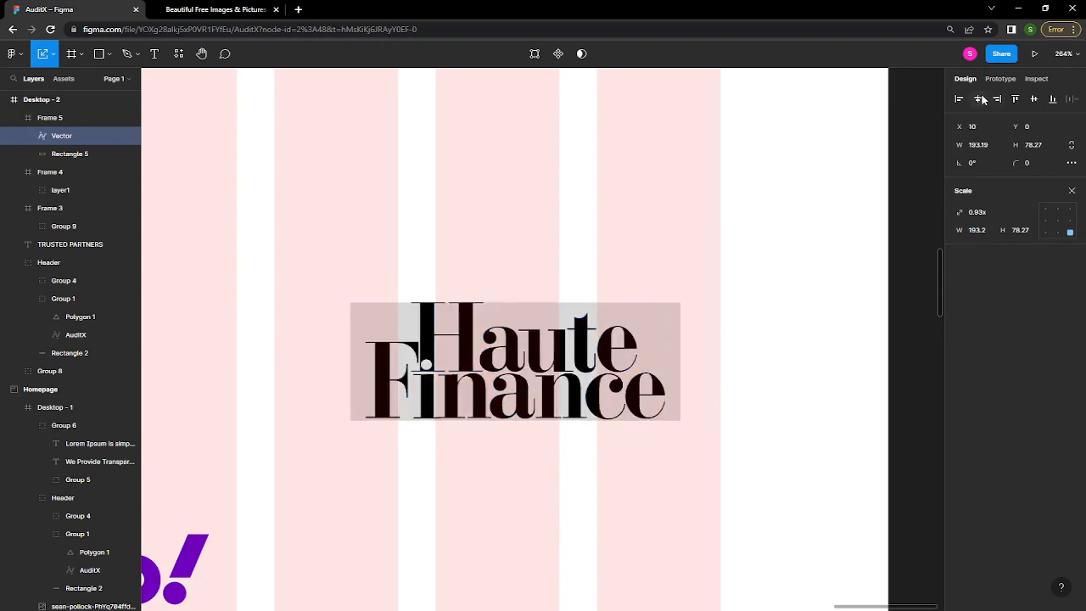
{"action": "left_click", "coordinate": [759, 323]}
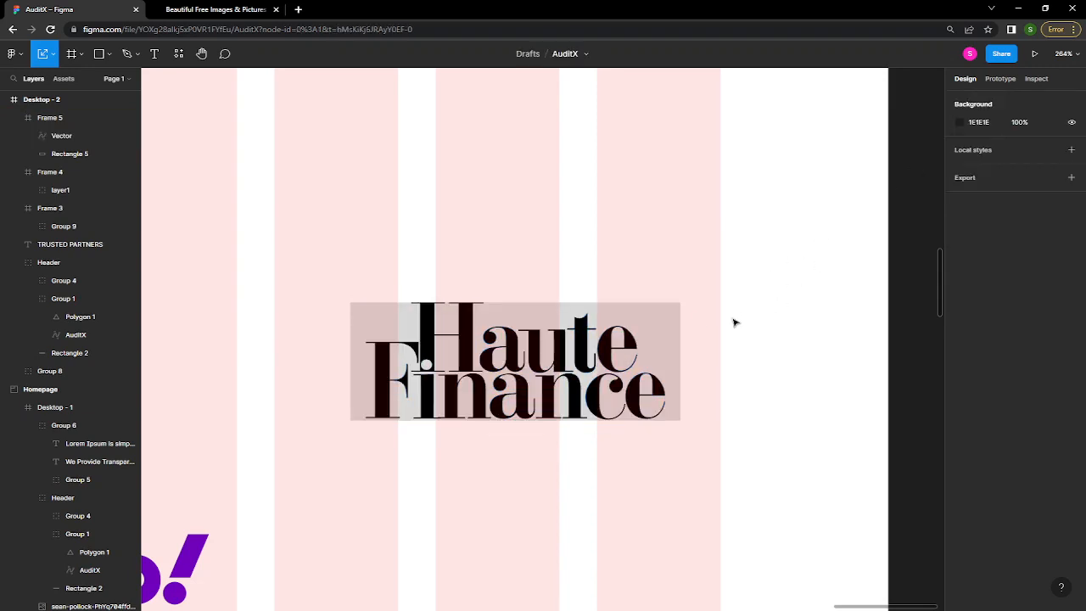
- Delete the gray rectangle behind the Haute Finance logo in Frame 5
{"action": "left_click", "coordinate": [670, 327]}
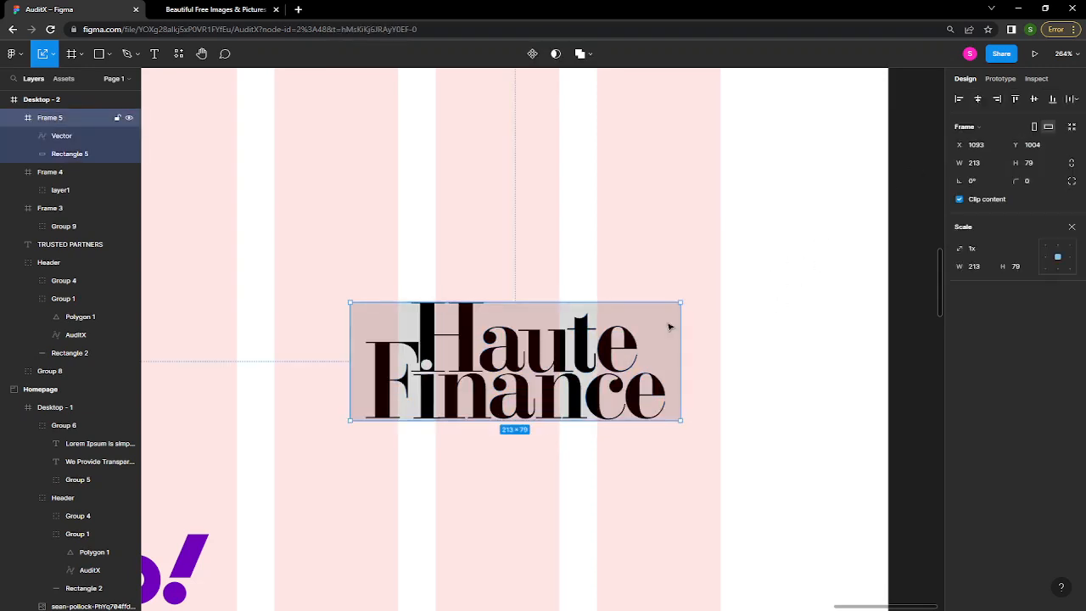
{"action": "left_click", "coordinate": [78, 154]}
{"action": "key", "text": "Delete"}
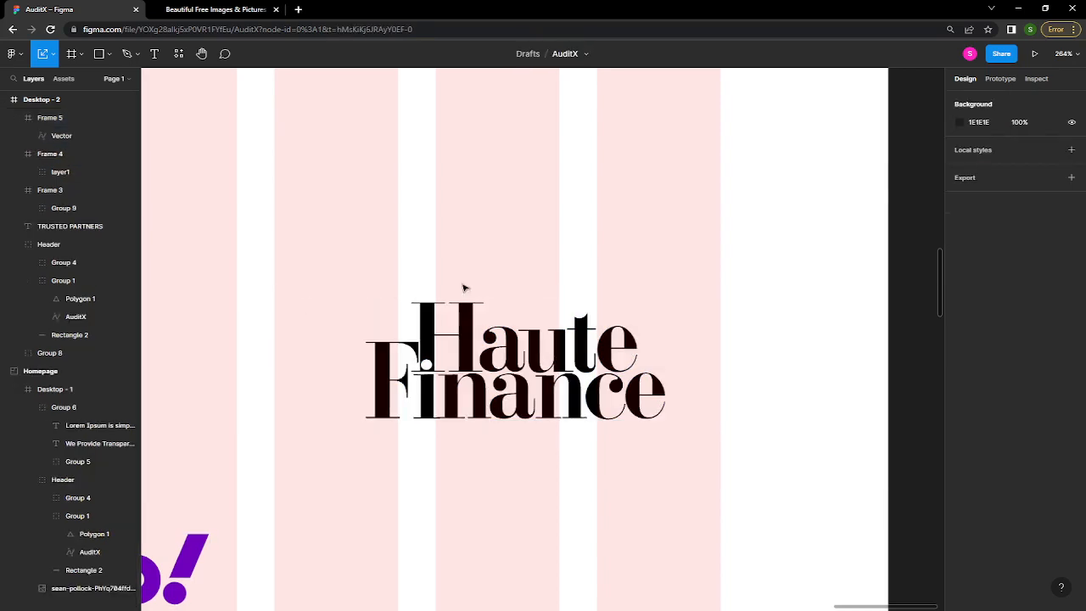
- Select the island finance, yahoo finance and Haute Finance frames together and align them on their vertical centres
{"action": "scroll", "coordinate": [471, 282], "scroll_direction": "down", "scroll_amount": 1}
{"action": "scroll", "coordinate": [472, 280], "scroll_direction": "down", "scroll_amount": 4}
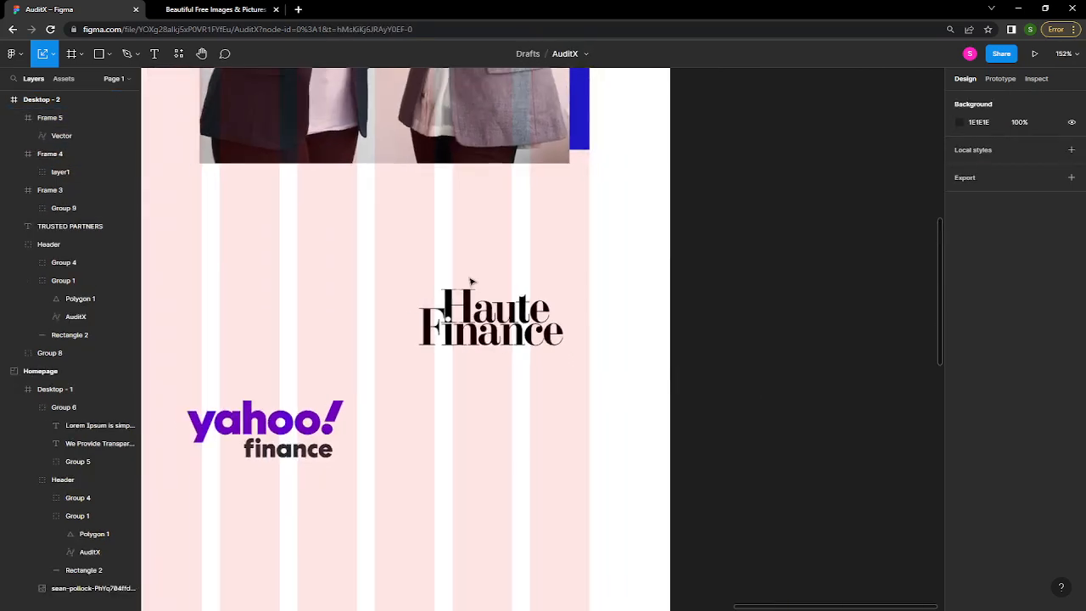
{"action": "left_click_drag", "start_coordinate": [480, 290], "coordinate": [742, 265]}
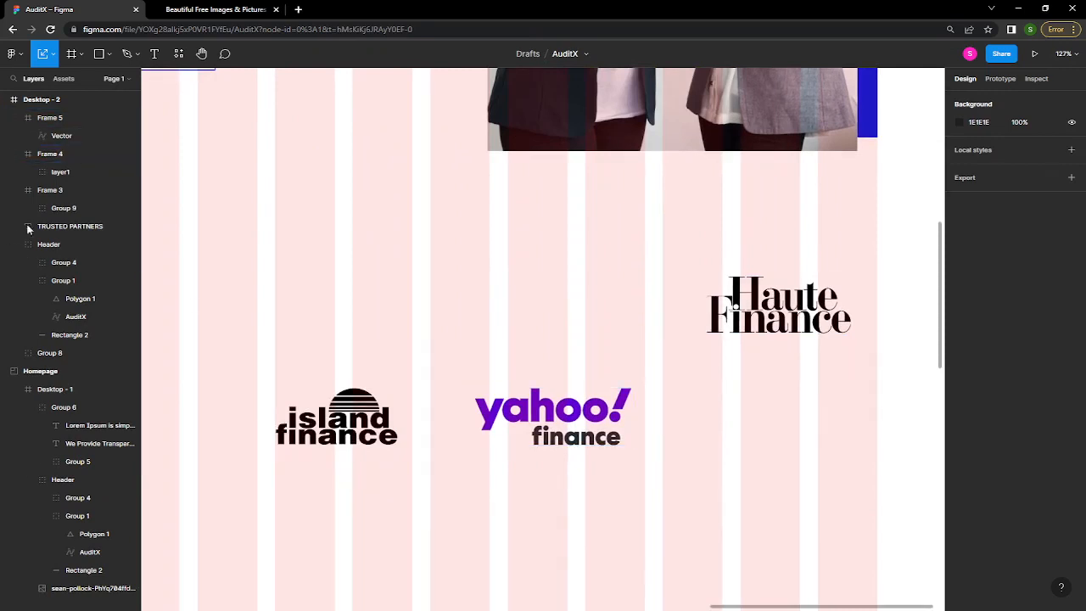
{"action": "left_click_drag", "start_coordinate": [250, 188], "coordinate": [857, 512]}
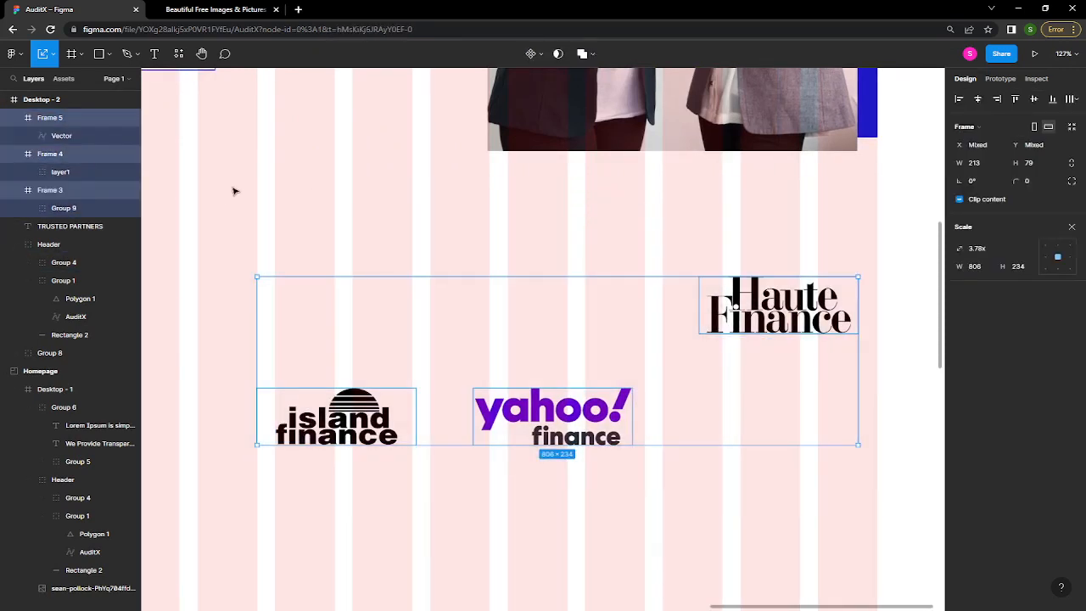
{"action": "left_click", "coordinate": [228, 192]}
{"action": "left_click_drag", "start_coordinate": [196, 175], "coordinate": [857, 526]}
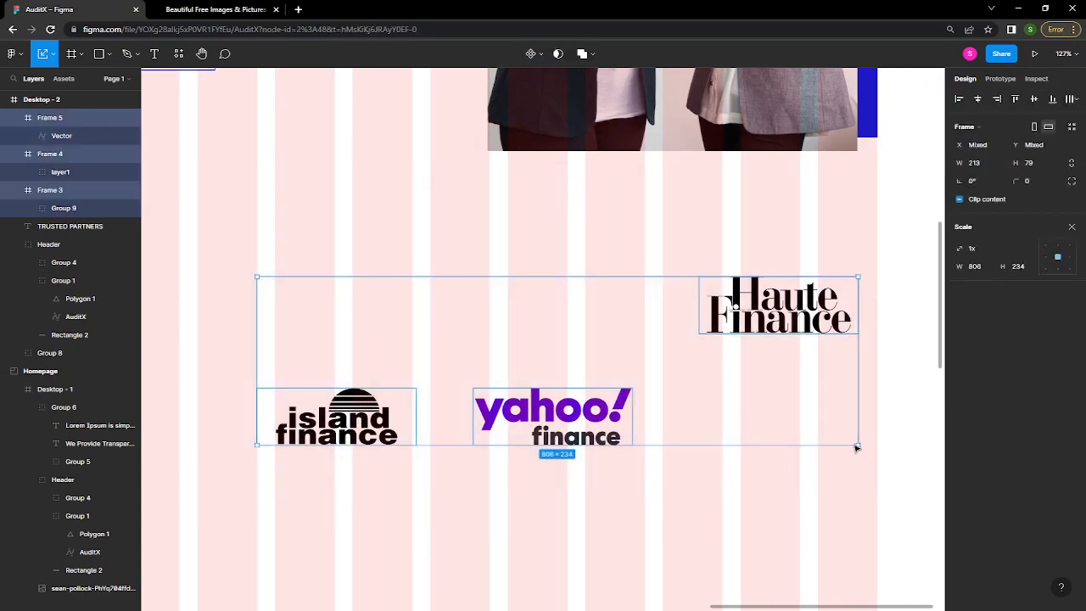
{"action": "left_click", "coordinate": [1034, 100]}
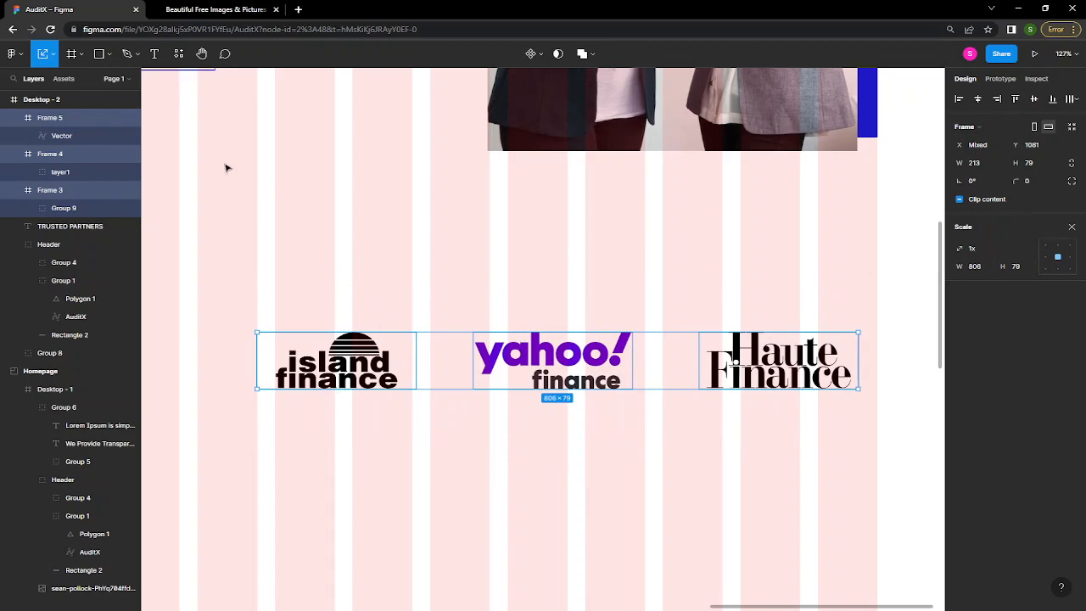
{"action": "left_click", "coordinate": [51, 57]}
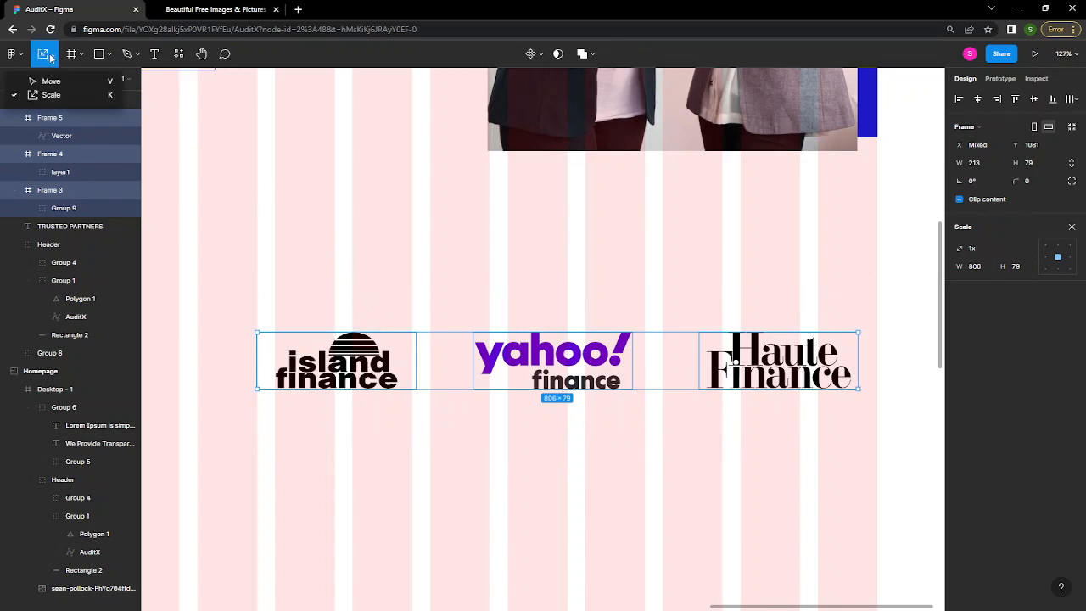
- Move the yahoo finance frame to about X 745 and bring the Haute Finance frame closer, making the logo row about 708 wide
{"action": "left_click", "coordinate": [50, 80]}
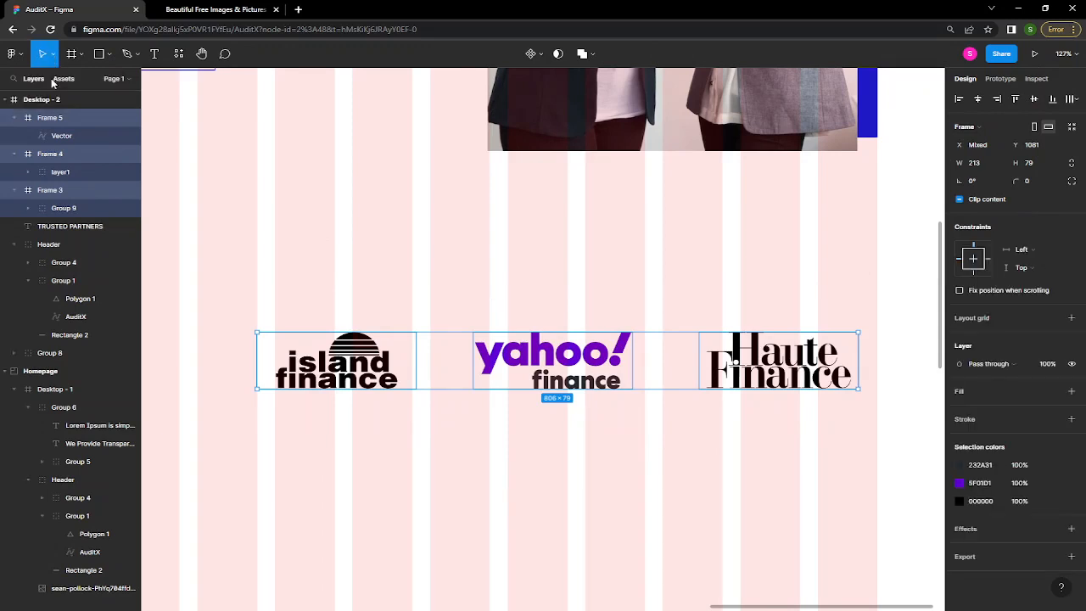
{"action": "left_click", "coordinate": [486, 299]}
{"action": "left_click_drag", "start_coordinate": [242, 287], "coordinate": [893, 463]}
{"action": "left_click", "coordinate": [711, 411]}
{"action": "left_click_drag", "start_coordinate": [573, 360], "coordinate": [535, 358]}
{"action": "left_click_drag", "start_coordinate": [788, 363], "coordinate": [722, 362]}
{"action": "left_click_drag", "start_coordinate": [187, 248], "coordinate": [757, 461]}
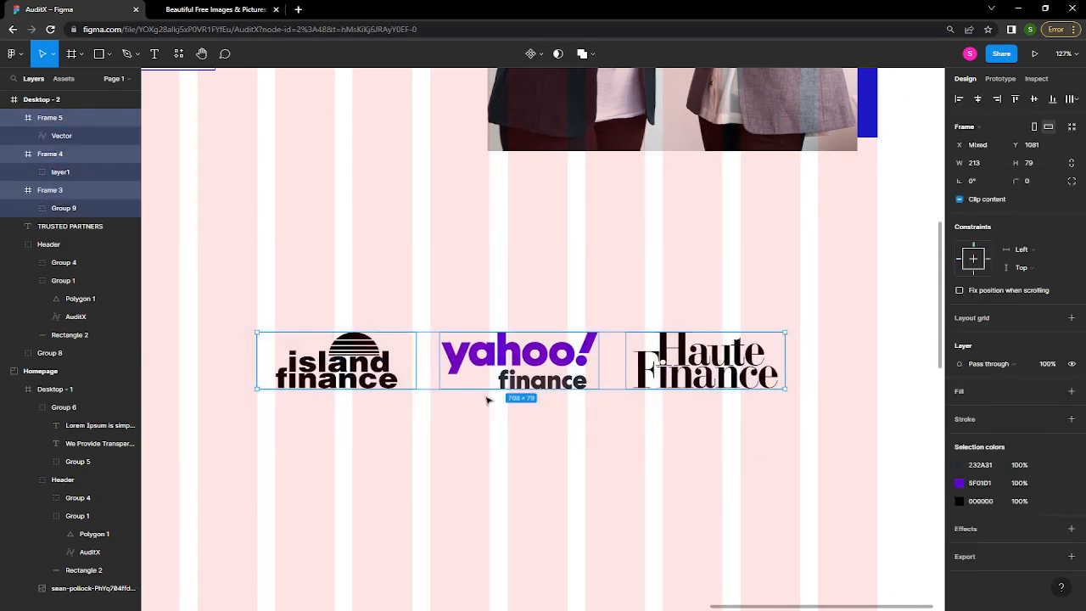
{"action": "left_click", "coordinate": [584, 454]}
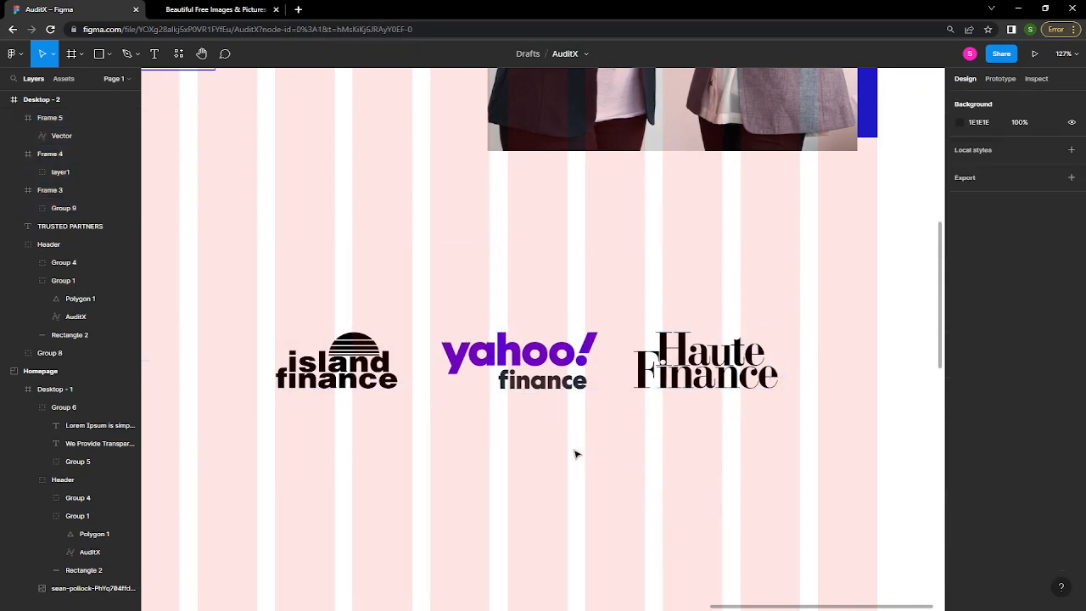
- Trim both sides of the island finance frame around its logo, to about 168 wide at X 524
{"action": "left_click", "coordinate": [404, 359]}
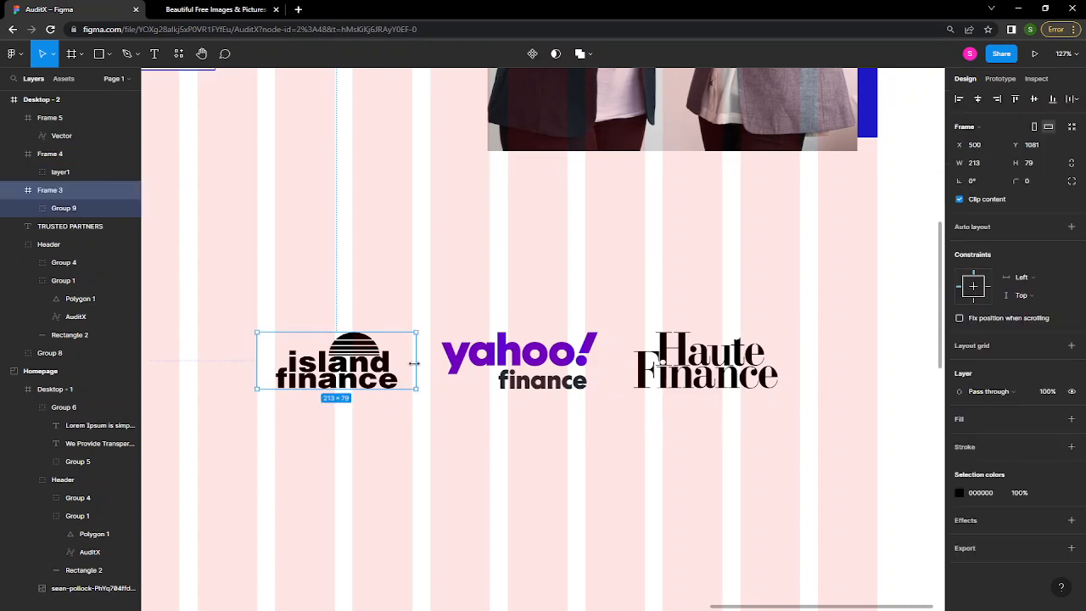
{"action": "left_click", "coordinate": [493, 367]}
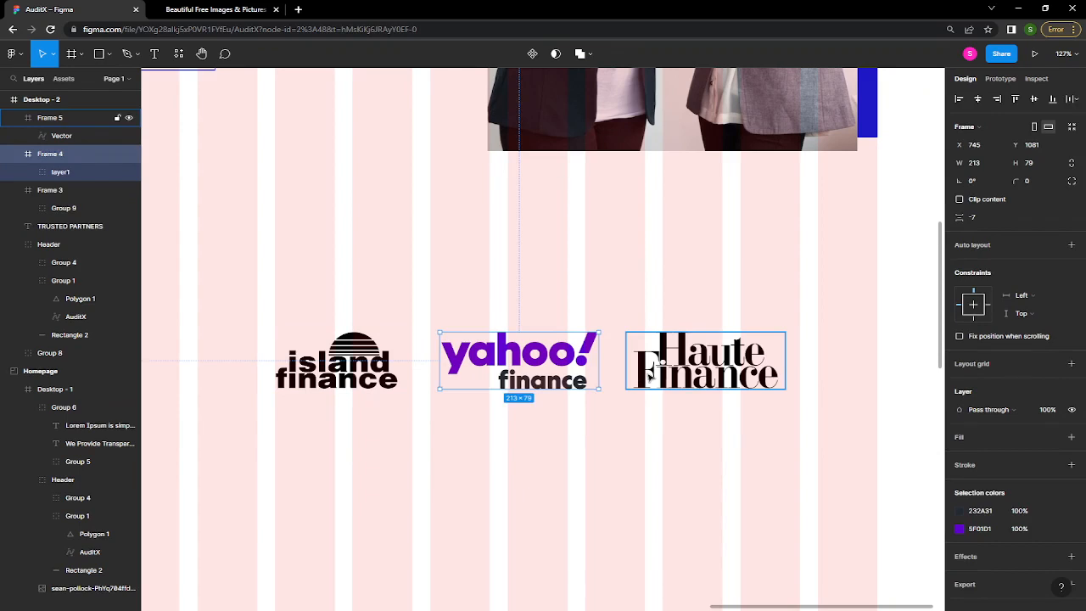
{"action": "left_click", "coordinate": [361, 361]}
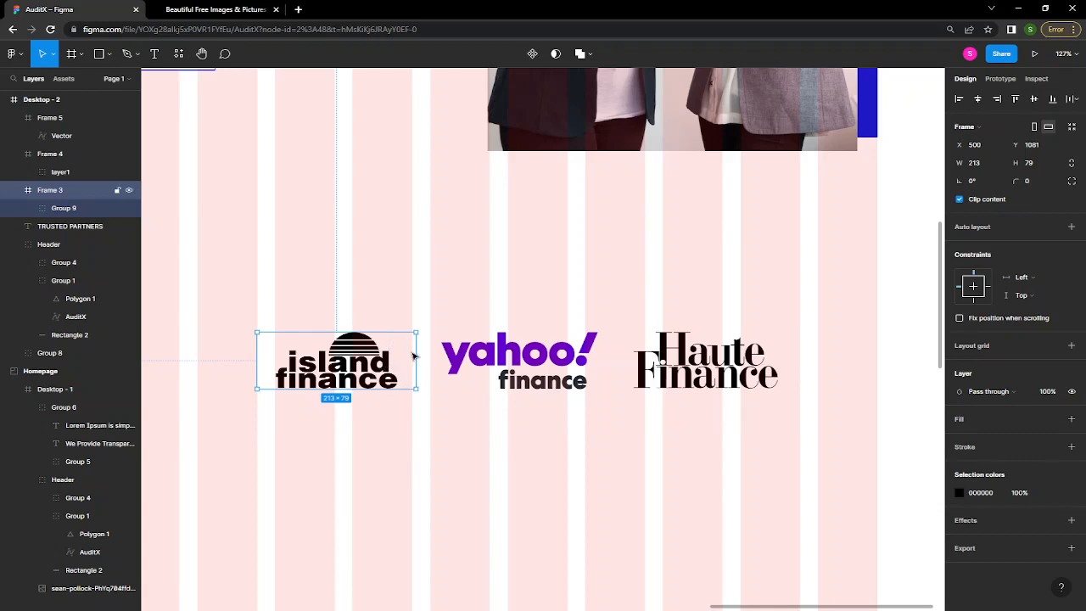
{"action": "left_click_drag", "start_coordinate": [419, 358], "coordinate": [413, 359]}
{"action": "left_click_drag", "start_coordinate": [407, 358], "coordinate": [402, 357]}
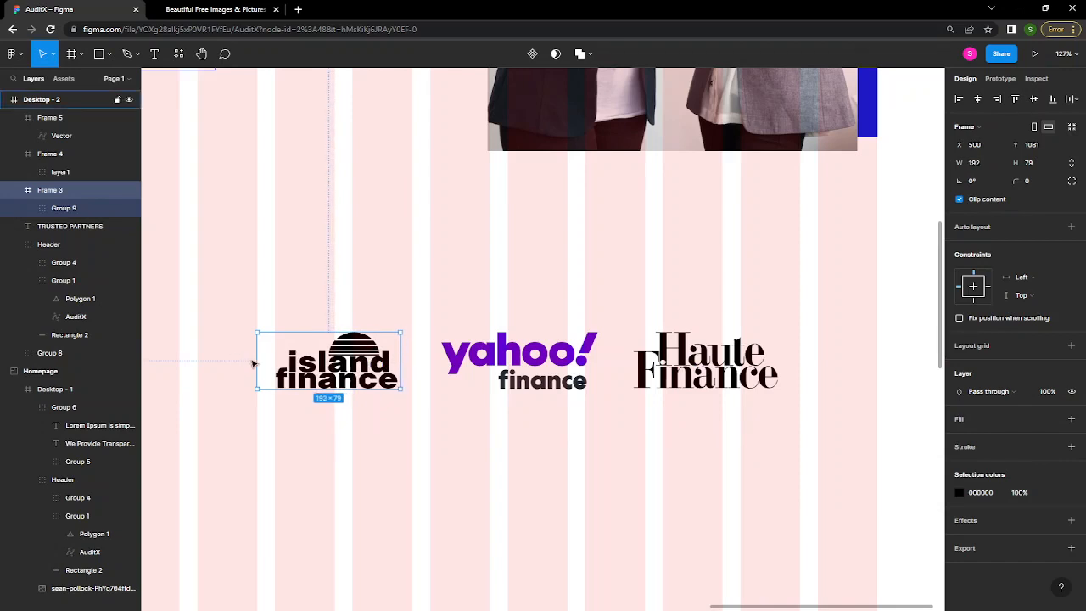
{"action": "left_click_drag", "start_coordinate": [261, 361], "coordinate": [273, 365]}
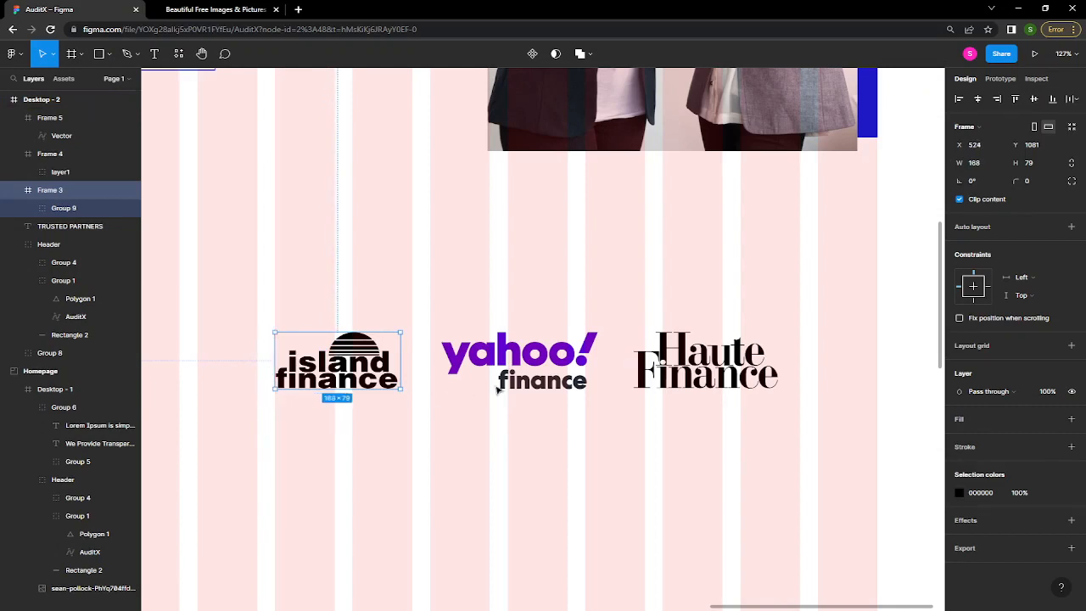
- Trim both sides of the Haute Finance frame around its logo, with the left edge at about X 1005
{"action": "left_click", "coordinate": [504, 366]}
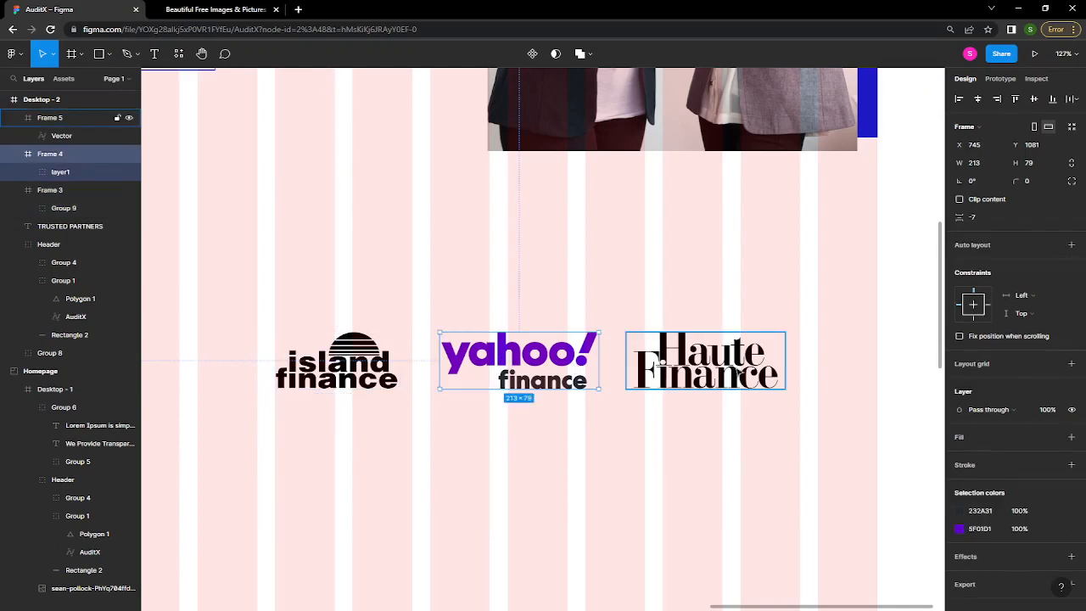
{"action": "left_click", "coordinate": [747, 372]}
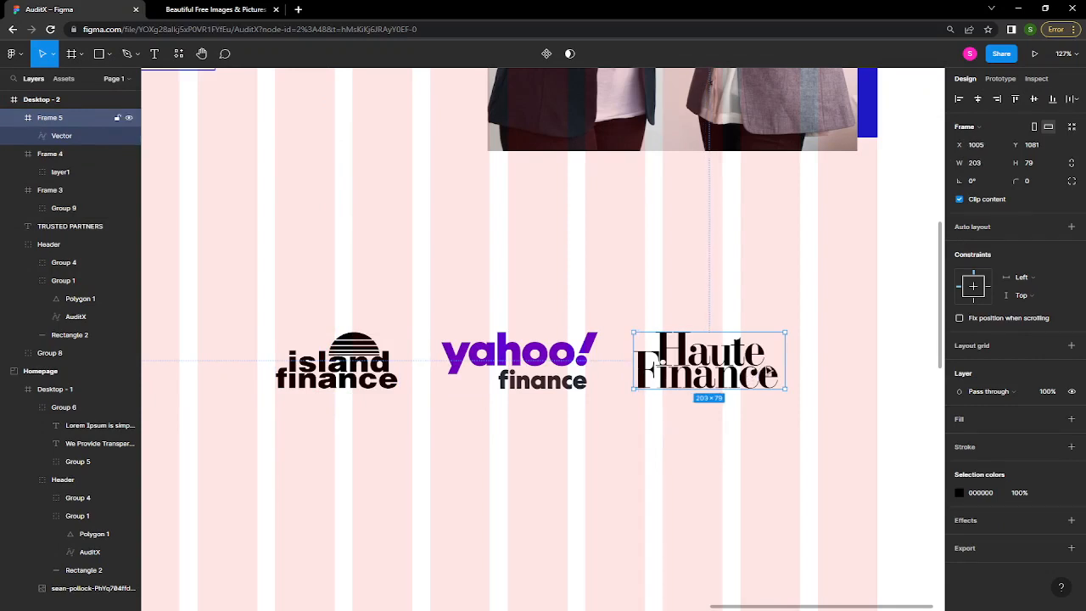
{"action": "left_click_drag", "start_coordinate": [782, 357], "coordinate": [779, 357]}
{"action": "left_click", "coordinate": [812, 369]}
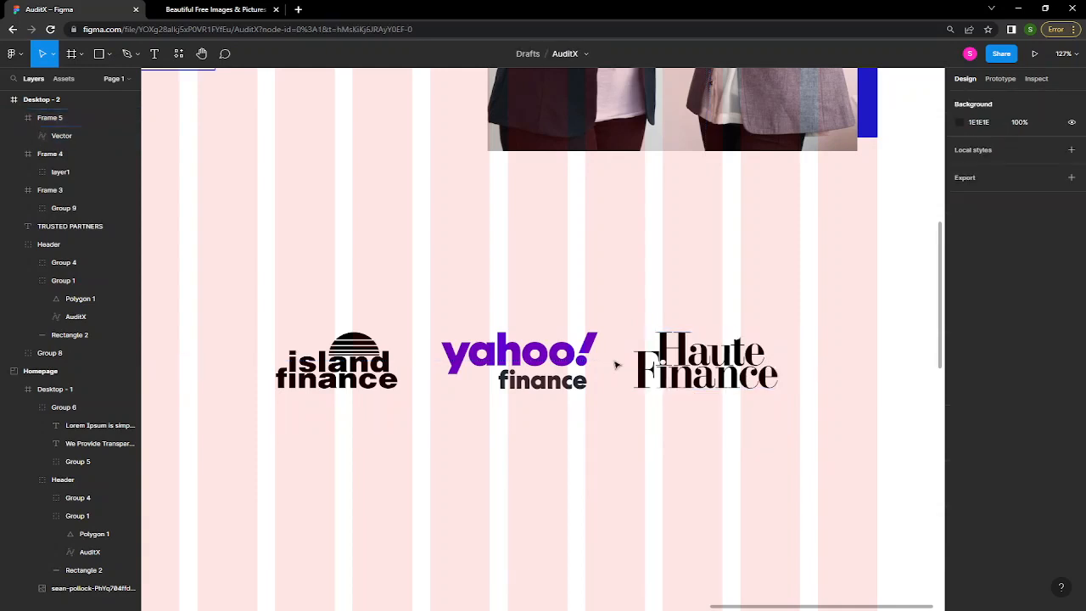
- Select the Haute Finance, yahoo finance and island finance frames together
{"action": "left_click", "coordinate": [644, 366]}
{"action": "left_click", "coordinate": [520, 361], "text": "shift"}
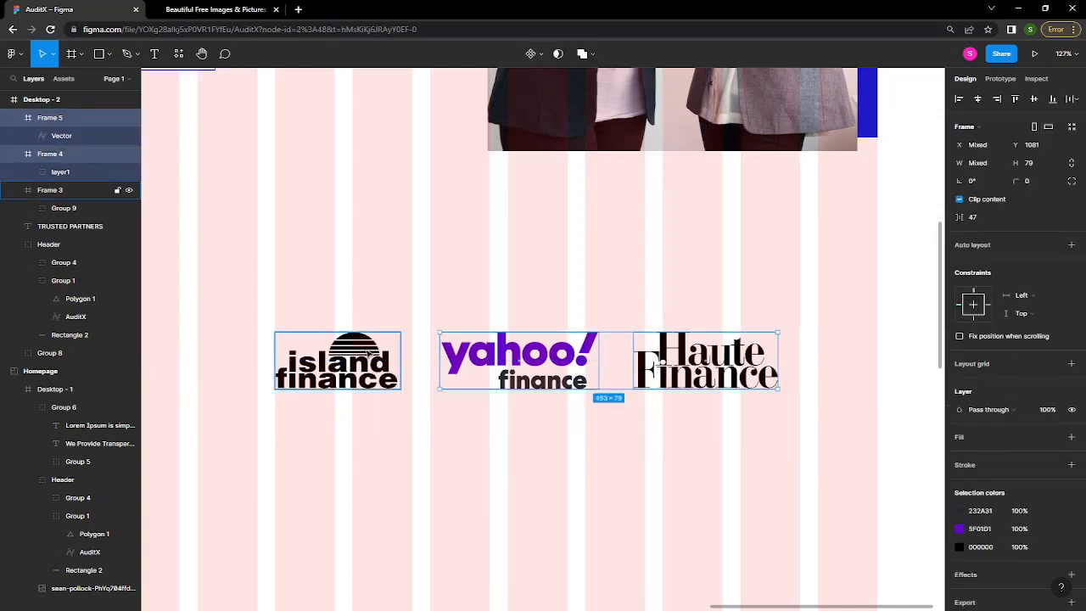
{"action": "left_click", "coordinate": [382, 346], "text": "shift"}
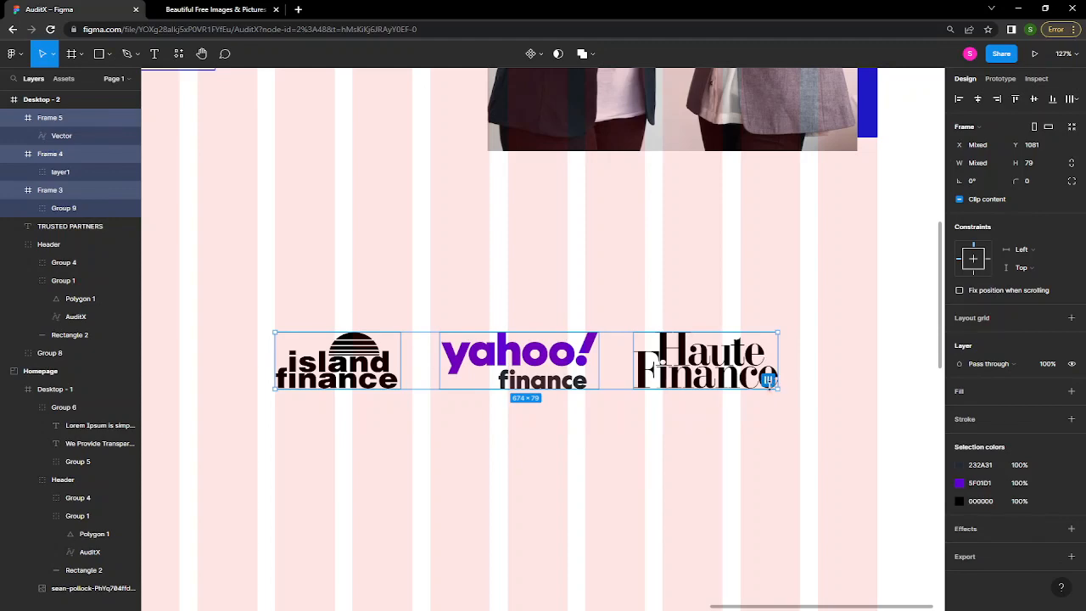
{"action": "scroll", "coordinate": [768, 381], "scroll_direction": "up", "scroll_amount": 5, "text": "ctrl"}
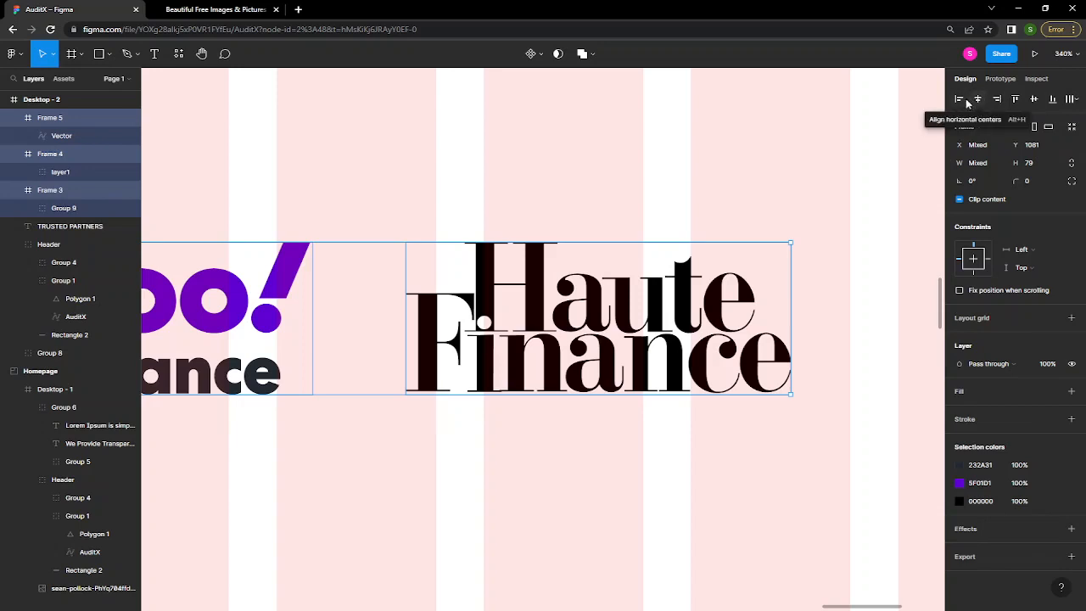
{"action": "left_click", "coordinate": [1077, 101]}
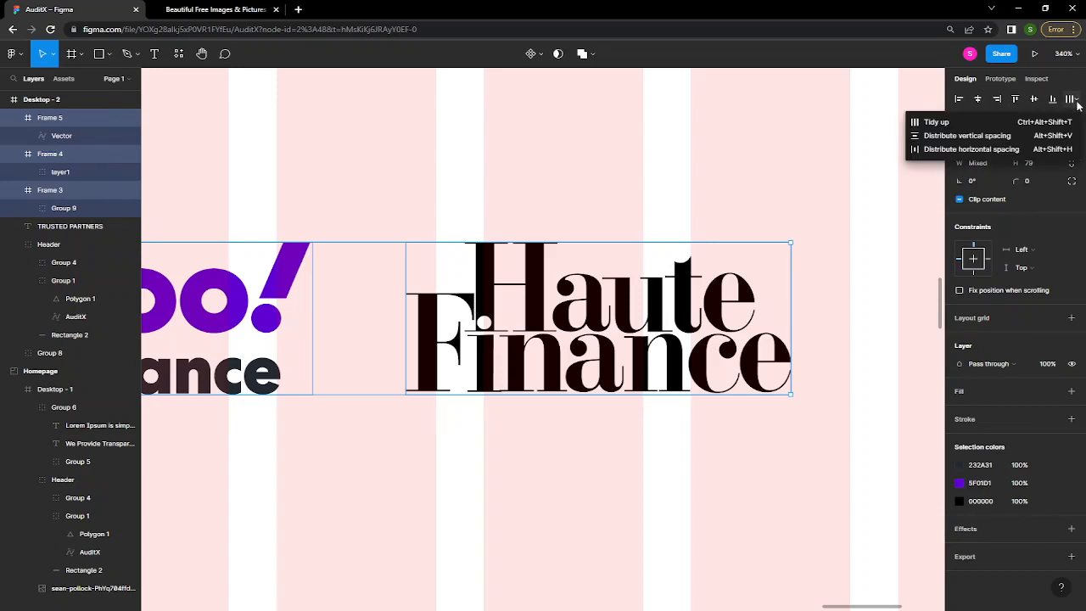
{"action": "left_click", "coordinate": [971, 122]}
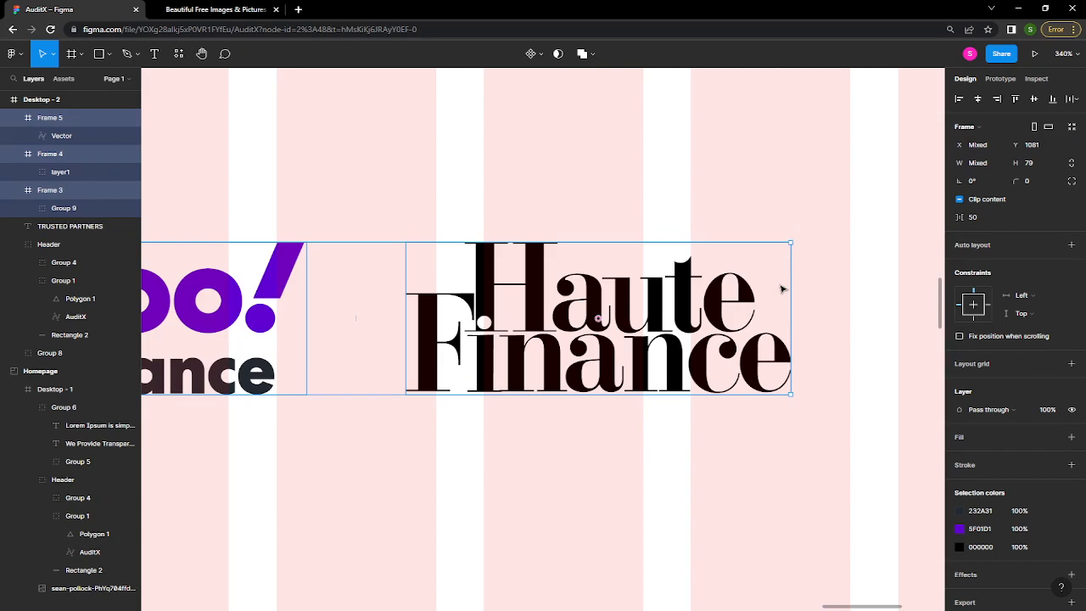
{"action": "key", "text": "ctrl+z"}
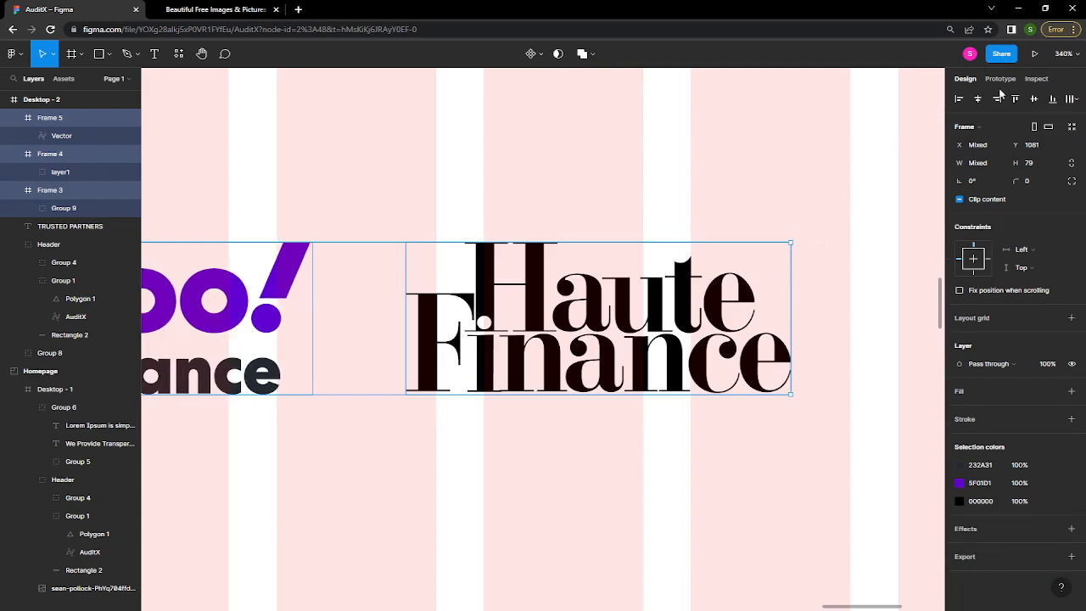
{"action": "left_click", "coordinate": [1072, 99]}
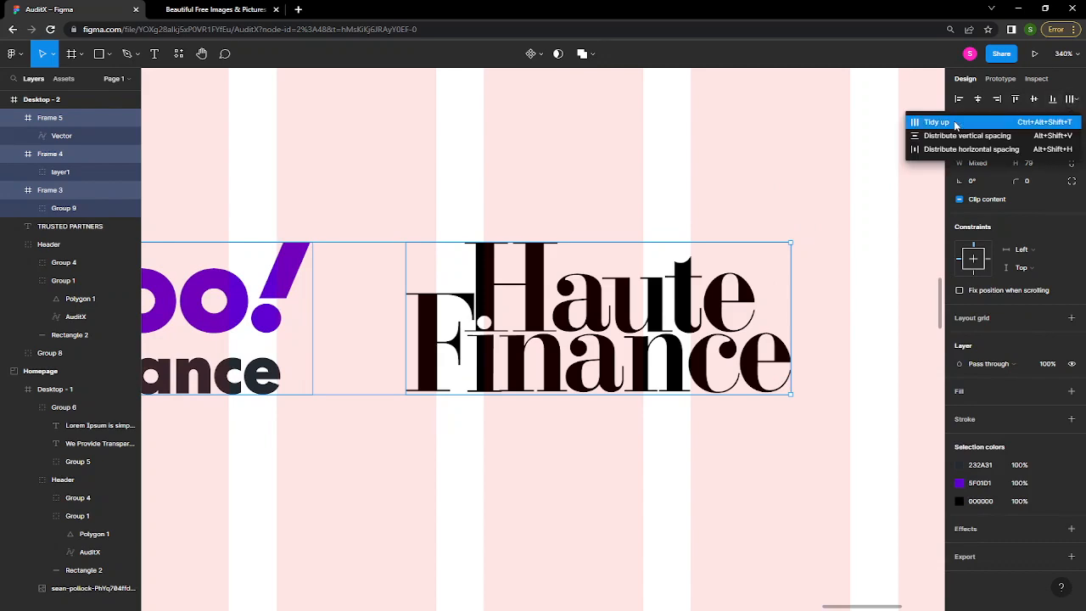
{"action": "left_click", "coordinate": [956, 125]}
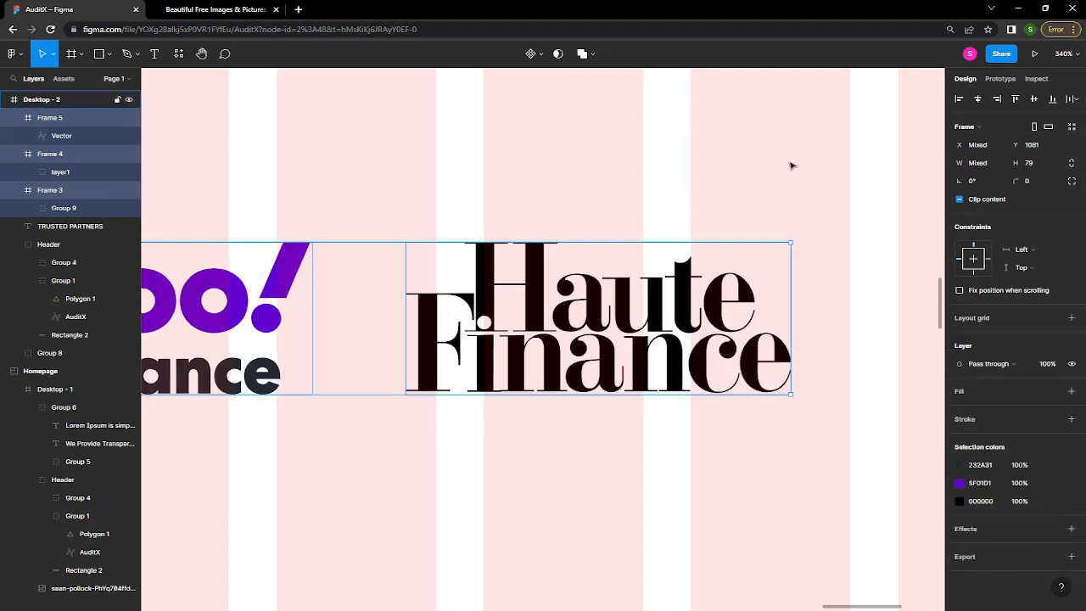
- Tidy up the three selected logo frames and set the horizontal spacing between them to 40
{"action": "left_click", "coordinate": [1078, 99]}
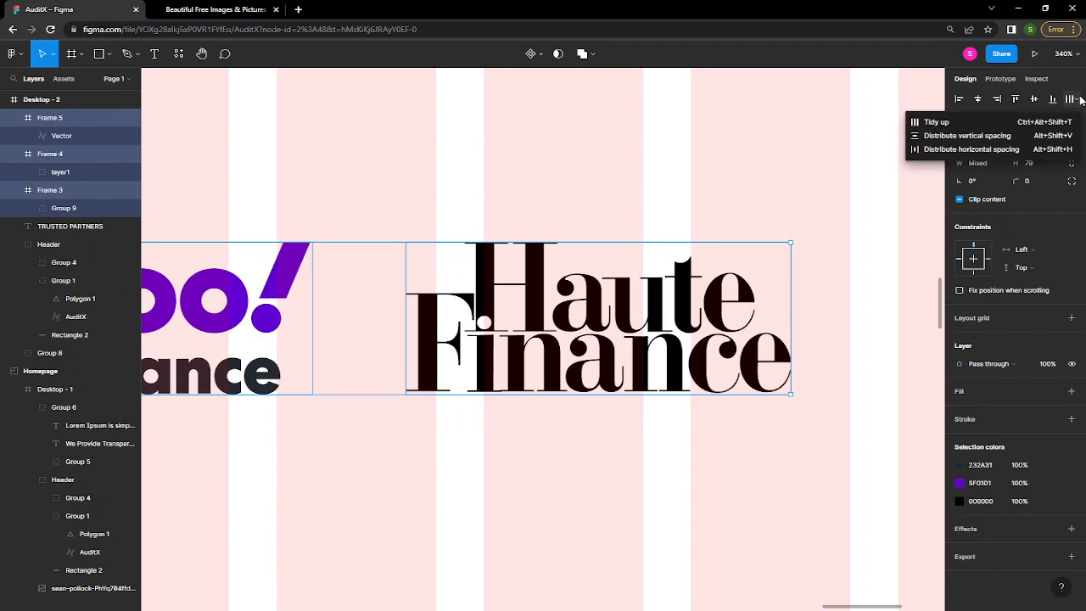
{"action": "left_click", "coordinate": [938, 124]}
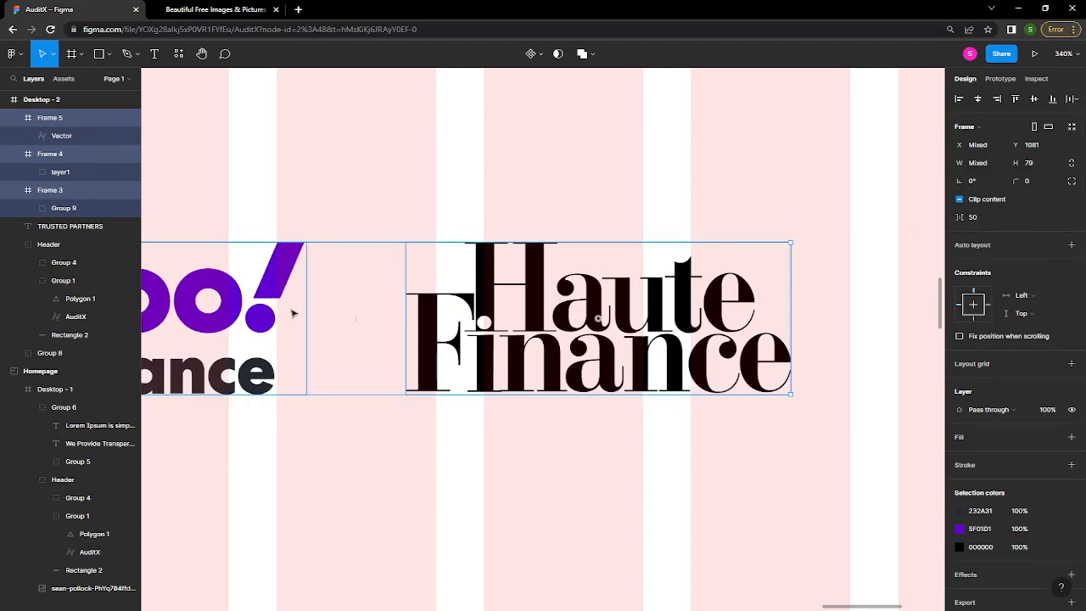
{"action": "scroll", "coordinate": [332, 323], "scroll_direction": "down", "scroll_amount": 2}
{"action": "scroll", "coordinate": [331, 323], "scroll_direction": "down", "scroll_amount": 6}
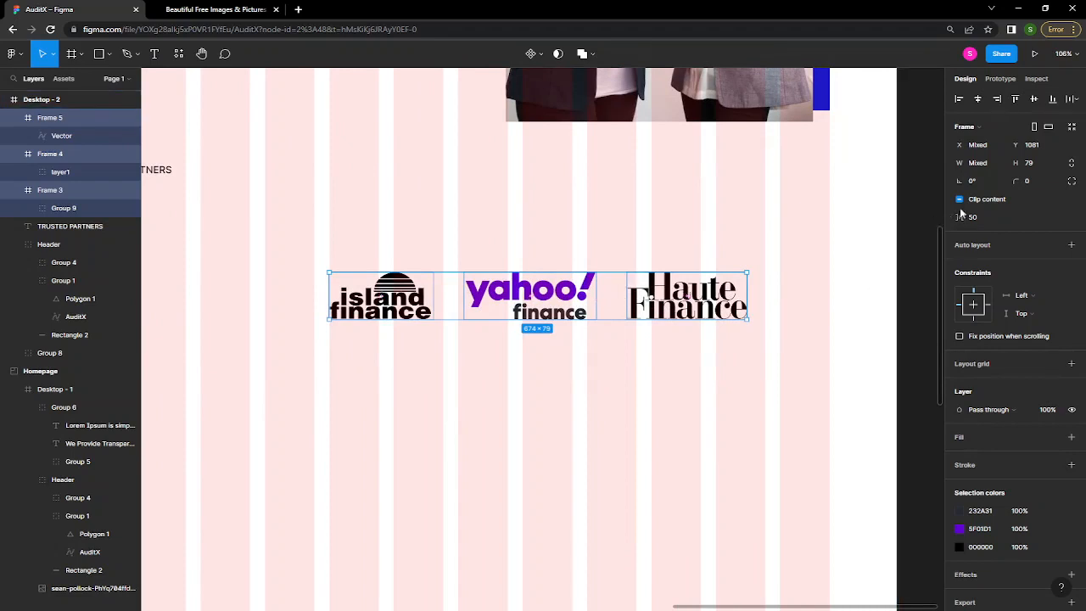
{"action": "left_click", "coordinate": [986, 220]}
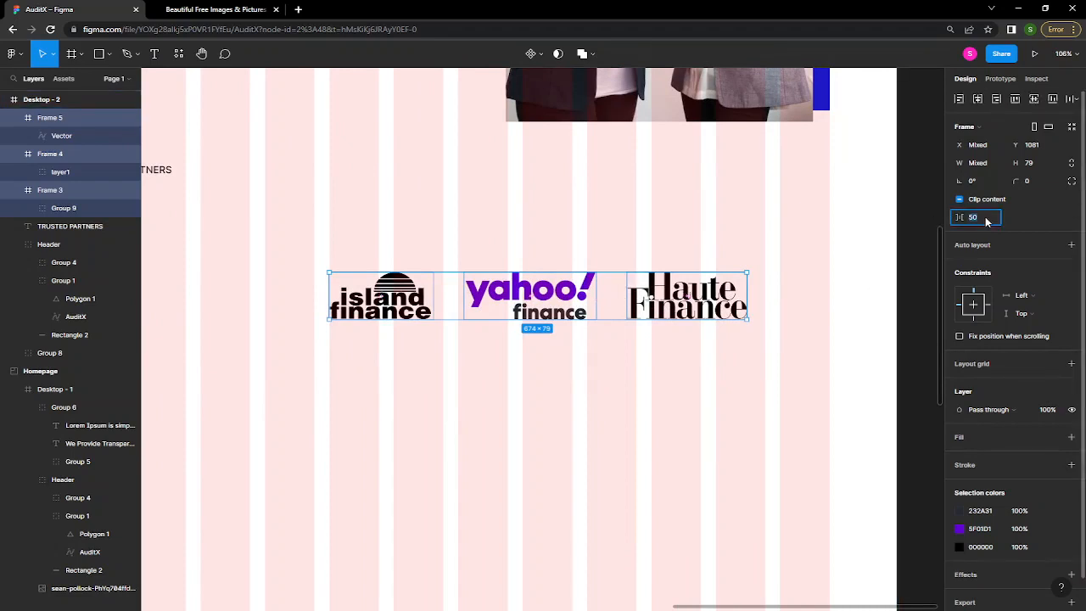
{"action": "type", "text": "40"}
{"action": "key", "text": "Return"}
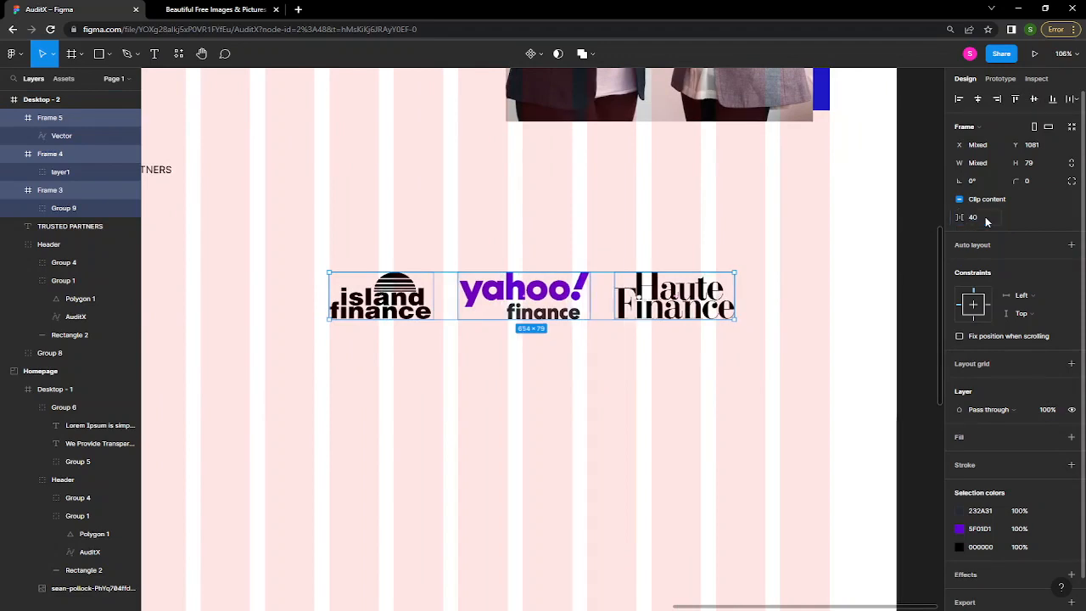
{"action": "left_click", "coordinate": [657, 371]}
- Group the three logo frames and scale the group proportionally down to about 253 × 31
{"action": "scroll", "coordinate": [659, 372], "scroll_direction": "down", "scroll_amount": 3}
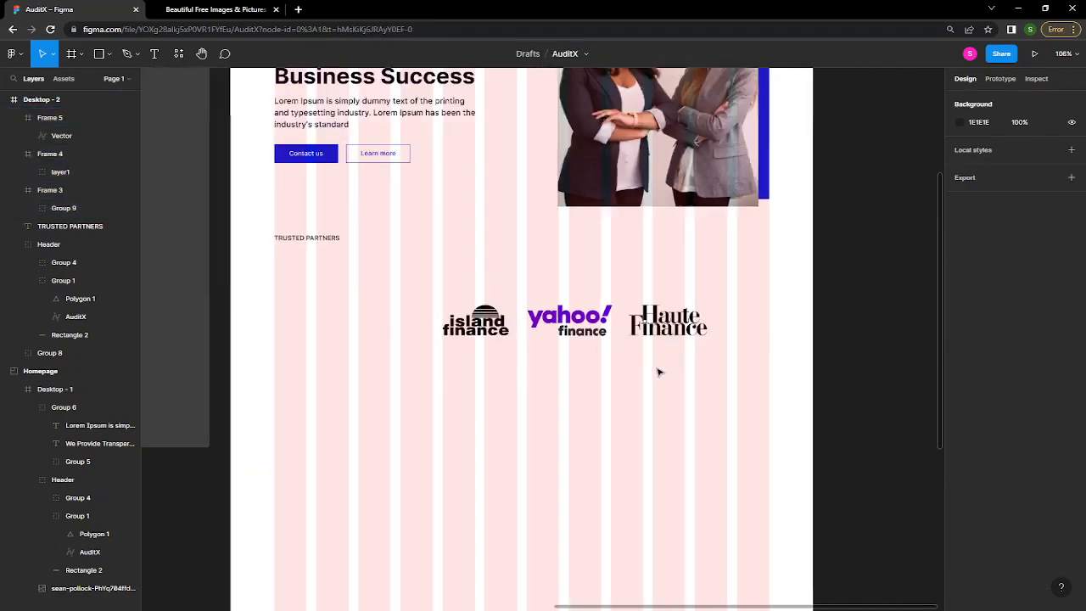
{"action": "left_click_drag", "start_coordinate": [707, 367], "coordinate": [516, 331]}
{"action": "left_click_drag", "start_coordinate": [387, 297], "coordinate": [403, 298]}
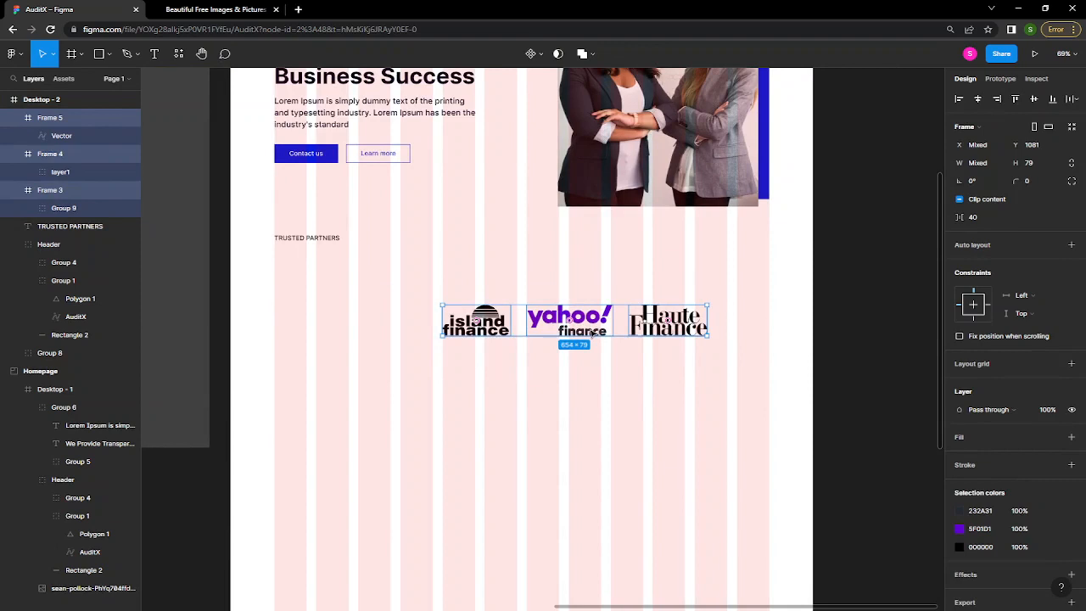
{"action": "key", "text": "ctrl+g"}
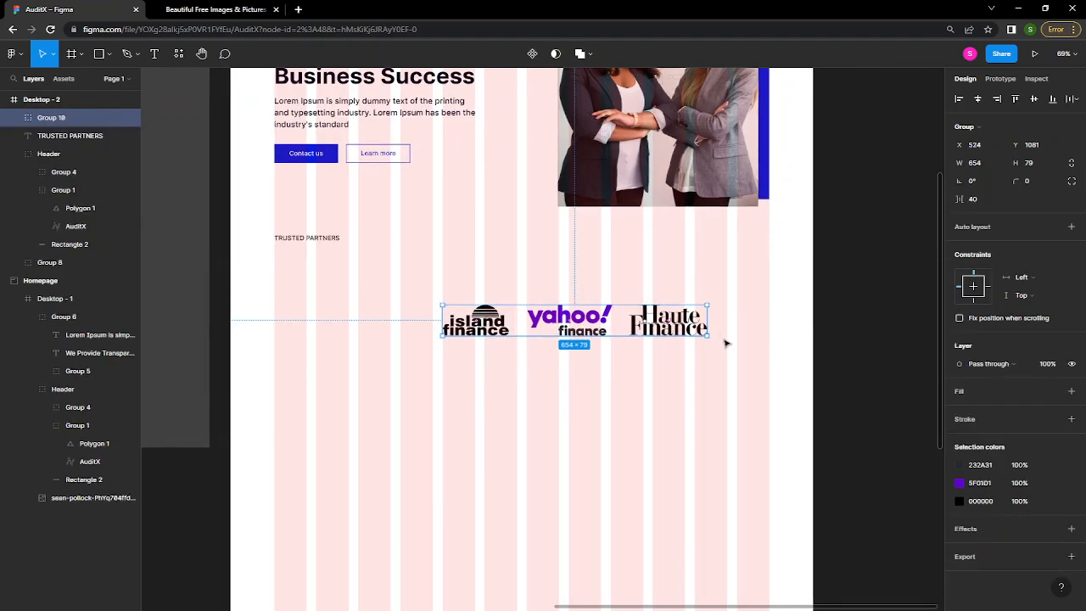
{"action": "key", "text": "k"}
{"action": "left_click_drag", "start_coordinate": [707, 336], "coordinate": [548, 314]}
- Move the TRUSTED PARTNERS heading up to Y 801 and place the logo group beneath it at about X 112, Y 855
{"action": "left_click_drag", "start_coordinate": [298, 244], "coordinate": [299, 201]}
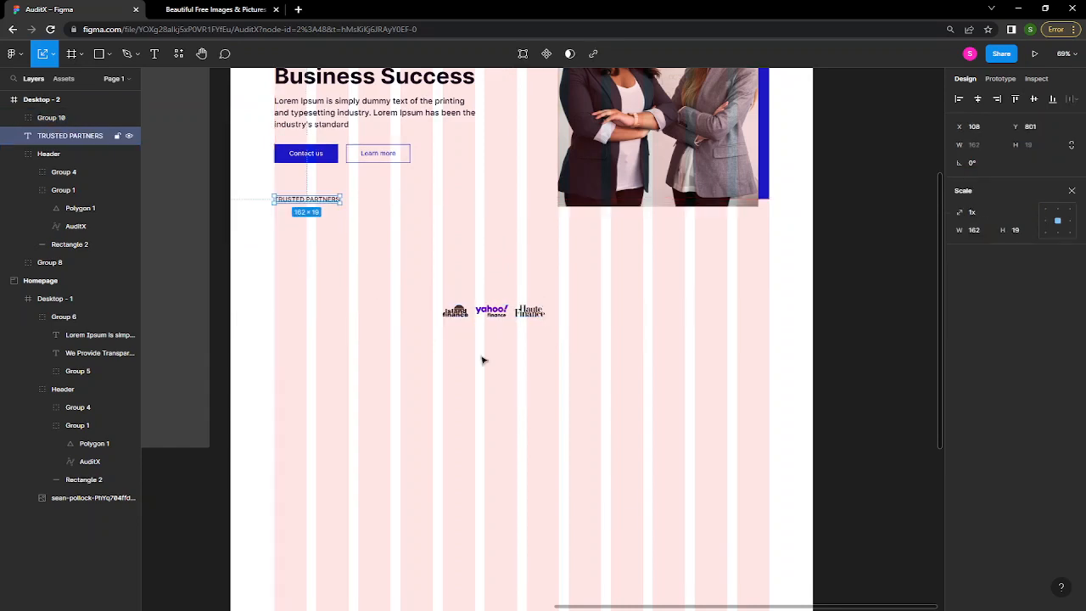
{"action": "left_click_drag", "start_coordinate": [482, 307], "coordinate": [357, 225]}
{"action": "scroll", "coordinate": [372, 238], "scroll_direction": "down", "scroll_amount": 2}
{"action": "scroll", "coordinate": [371, 236], "scroll_direction": "up", "scroll_amount": 2}
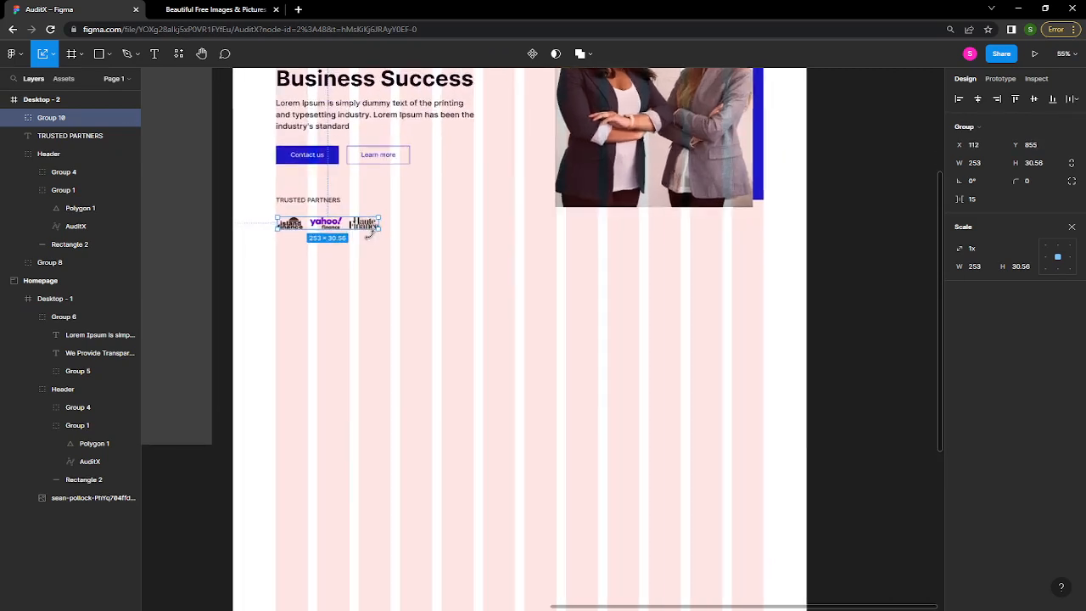
- Scale the logo group to about 174 × 21 and align it with the heading's left edge at X 108, Y 838
{"action": "scroll", "coordinate": [371, 234], "scroll_direction": "up", "scroll_amount": 1}
{"action": "scroll", "coordinate": [594, 430], "scroll_direction": "up", "scroll_amount": 3}
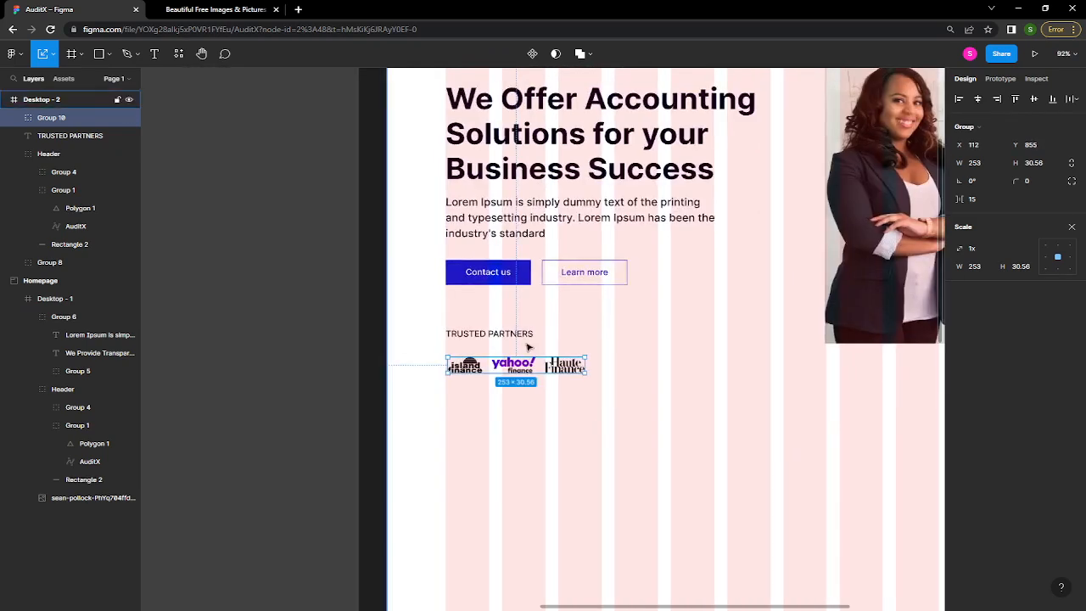
{"action": "scroll", "coordinate": [528, 347], "scroll_direction": "up", "scroll_amount": 4}
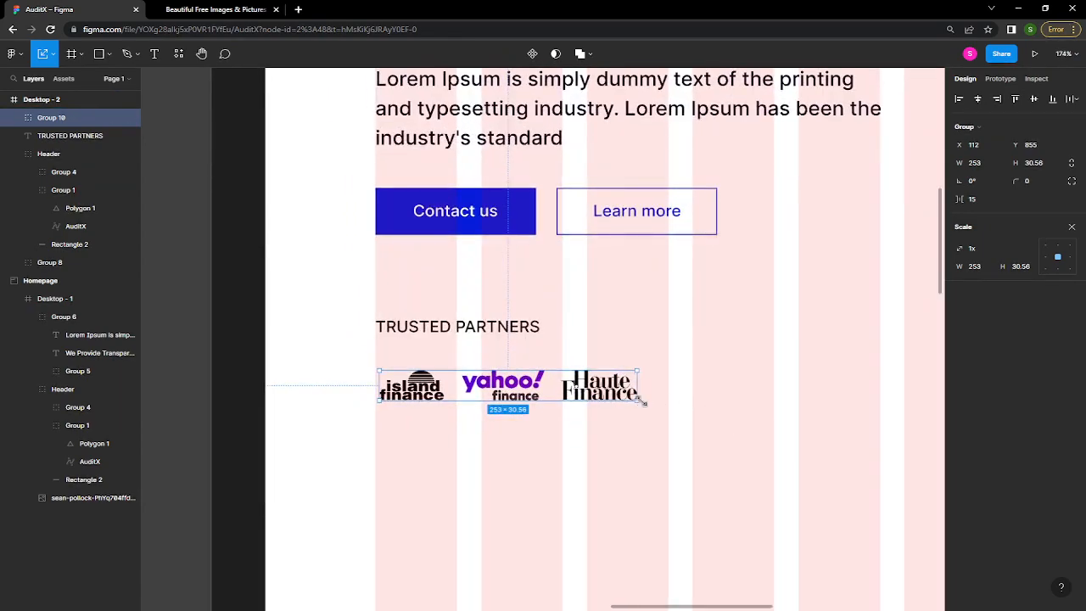
{"action": "left_click_drag", "start_coordinate": [643, 403], "coordinate": [515, 365]}
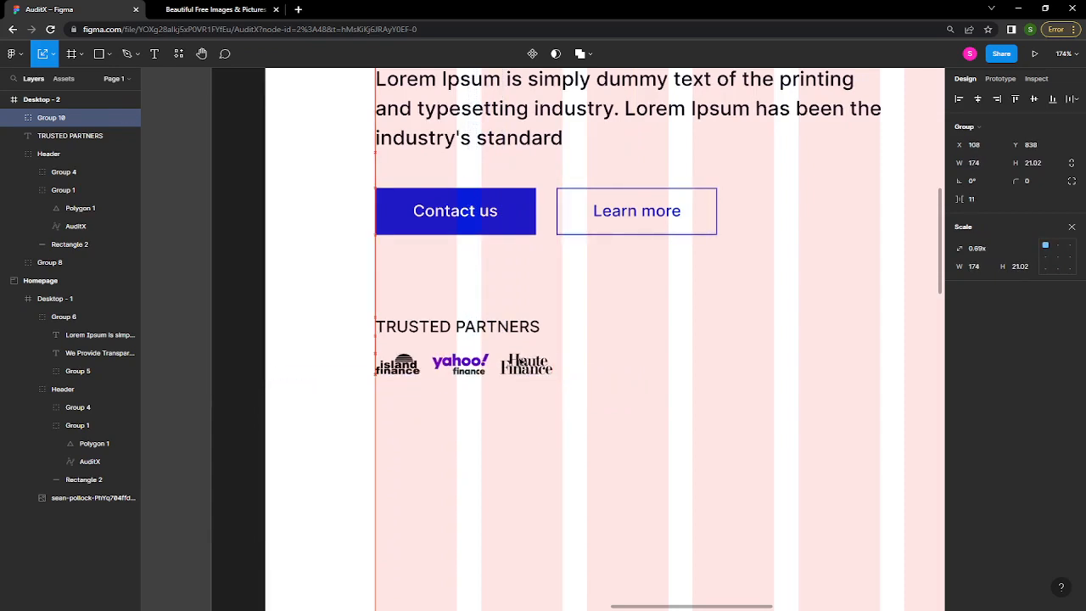
- Retype the TRUSTED PARTNERS heading in title case as "Trusted Partners"
{"action": "left_click", "coordinate": [516, 335]}
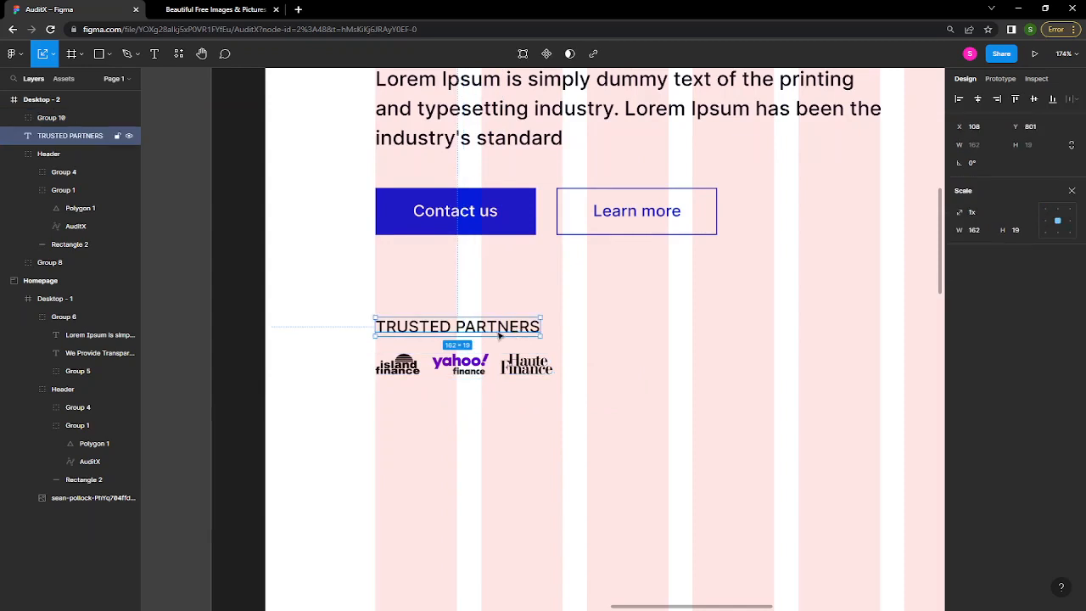
{"action": "double_click", "coordinate": [499, 333]}
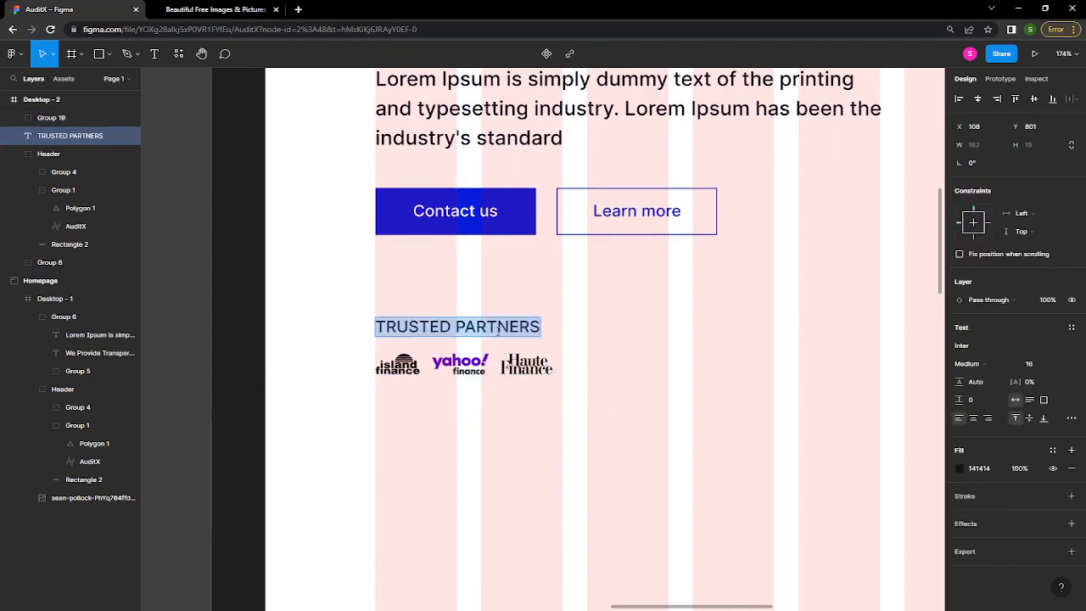
{"action": "type", "text": "tR"}
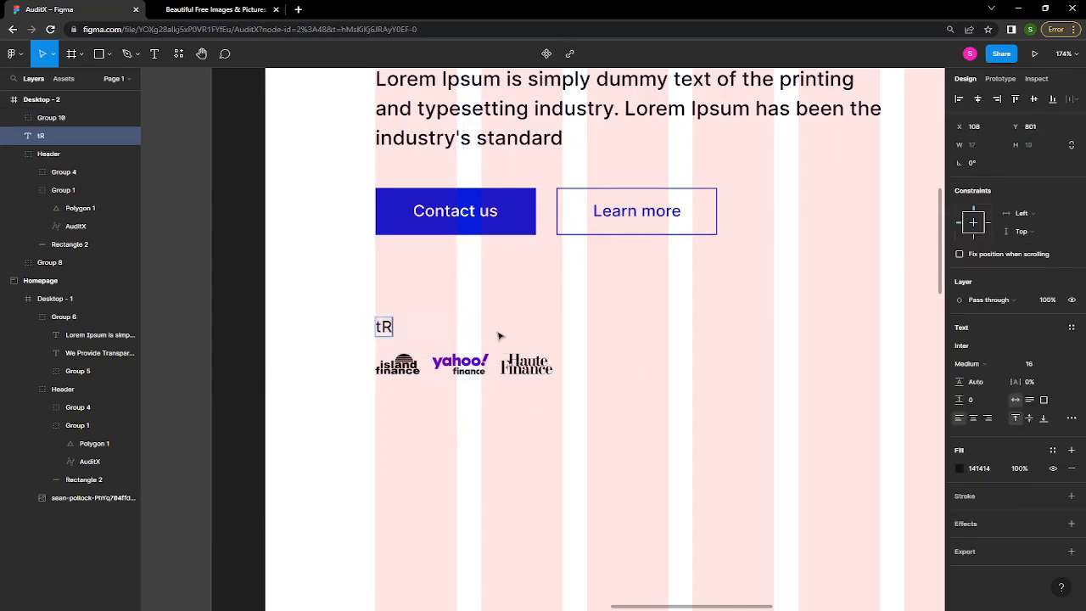
{"action": "key", "text": "BackSpace"}
{"action": "key", "text": "BackSpace"}
{"action": "type", "text": "Trusterd"}
{"action": "key", "text": "BackSpace"}
{"action": "key", "text": "BackSpace"}
{"action": "type", "text": "d Partners"}
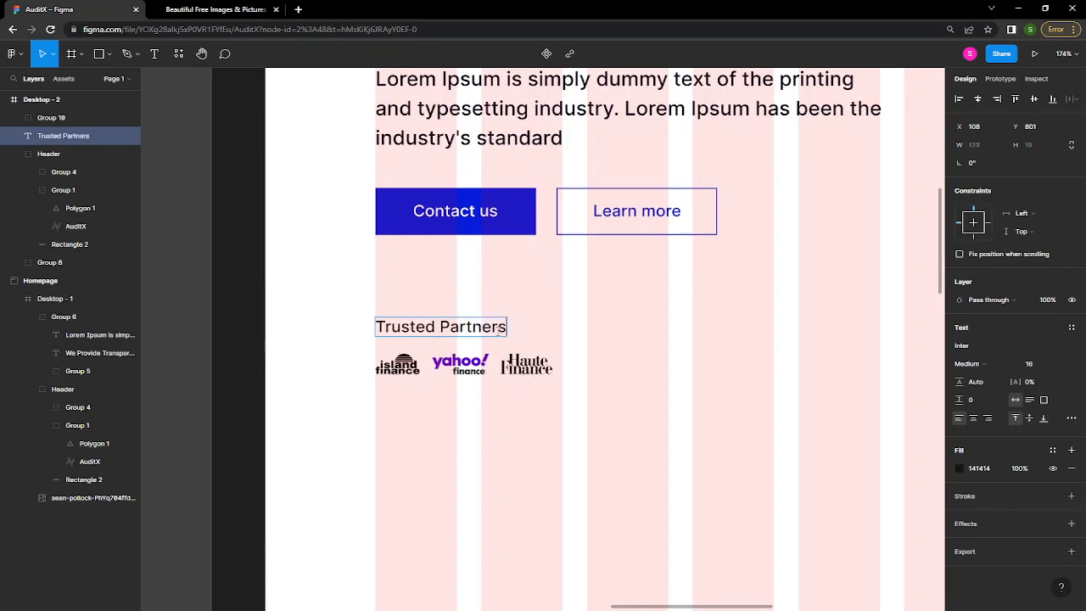
{"action": "key", "text": "Escape"}
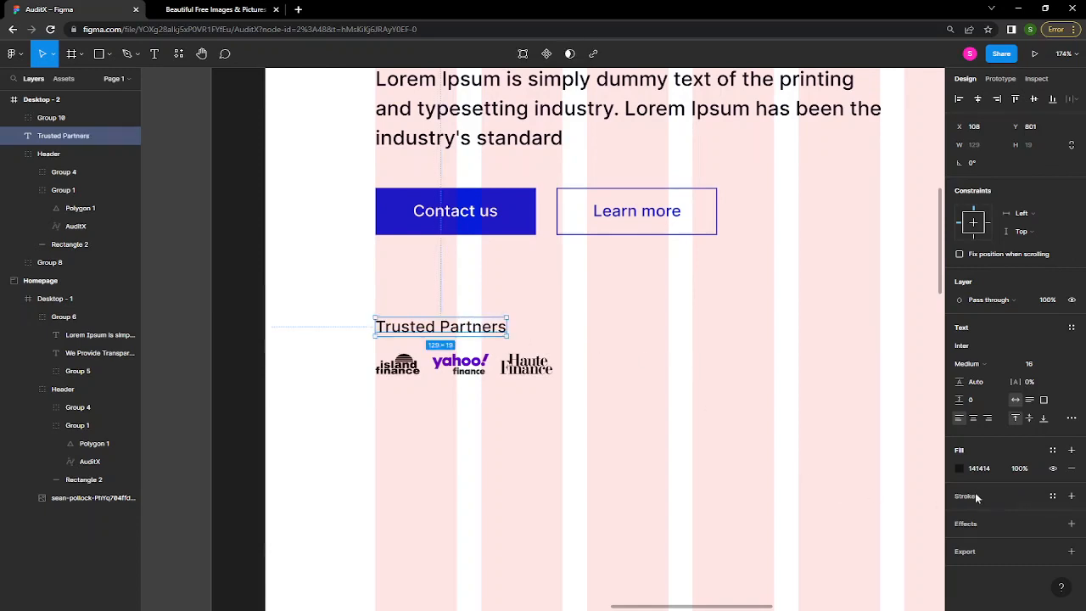
- Nudge the partner logo group up to Y 833, closer to the Trusted Partners heading
{"action": "scroll", "coordinate": [536, 466], "scroll_direction": "down", "scroll_amount": 5, "text": "ctrl"}
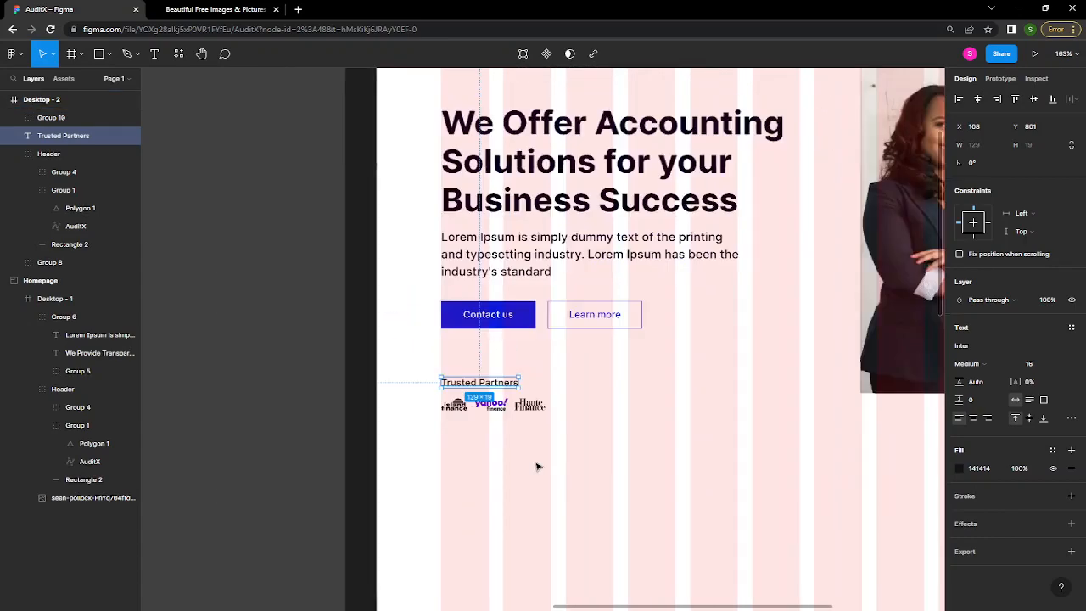
{"action": "scroll", "coordinate": [536, 465], "scroll_direction": "down", "scroll_amount": 5, "text": "ctrl"}
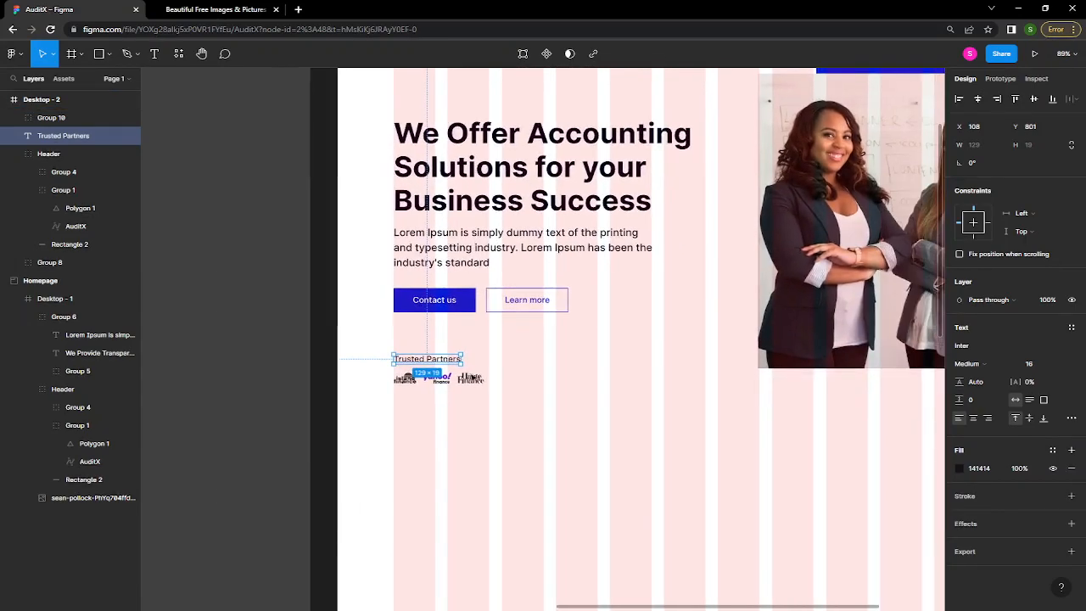
{"action": "left_click", "coordinate": [468, 377]}
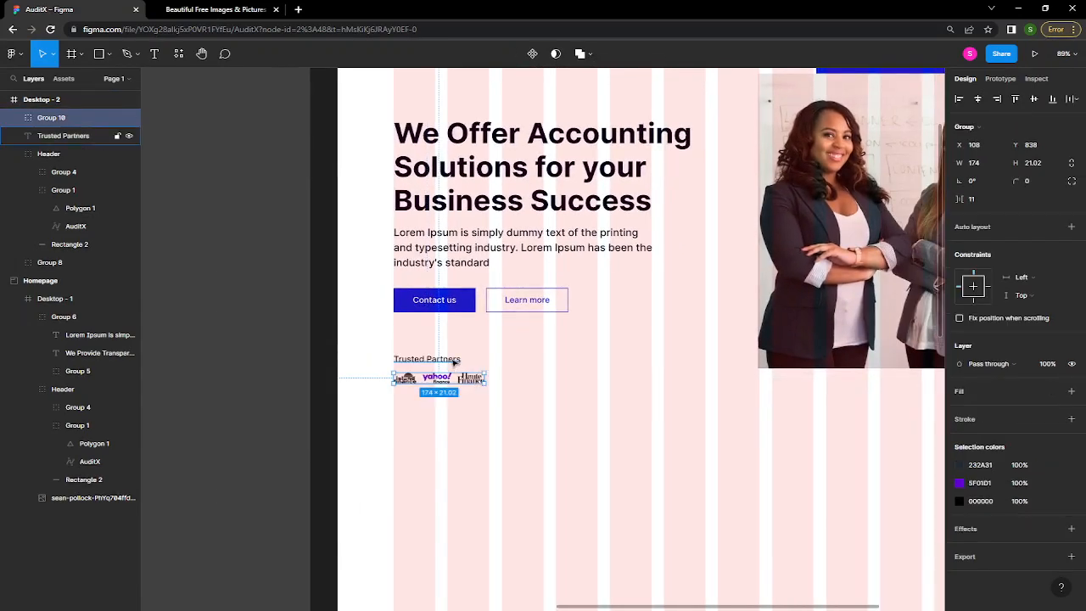
{"action": "left_click", "coordinate": [455, 361], "text": "shift"}
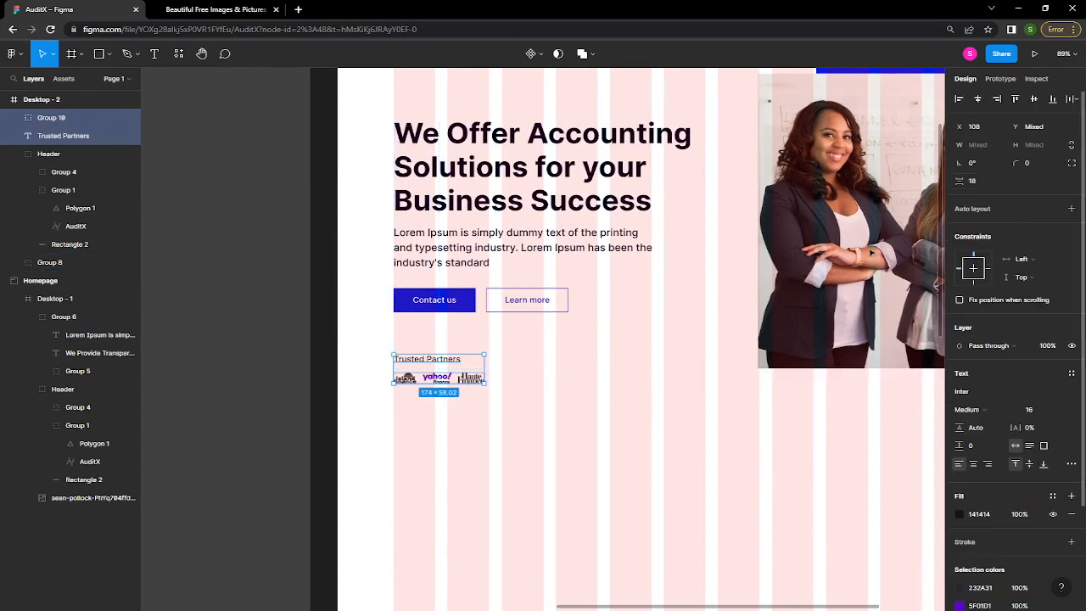
{"action": "left_click", "coordinate": [459, 387]}
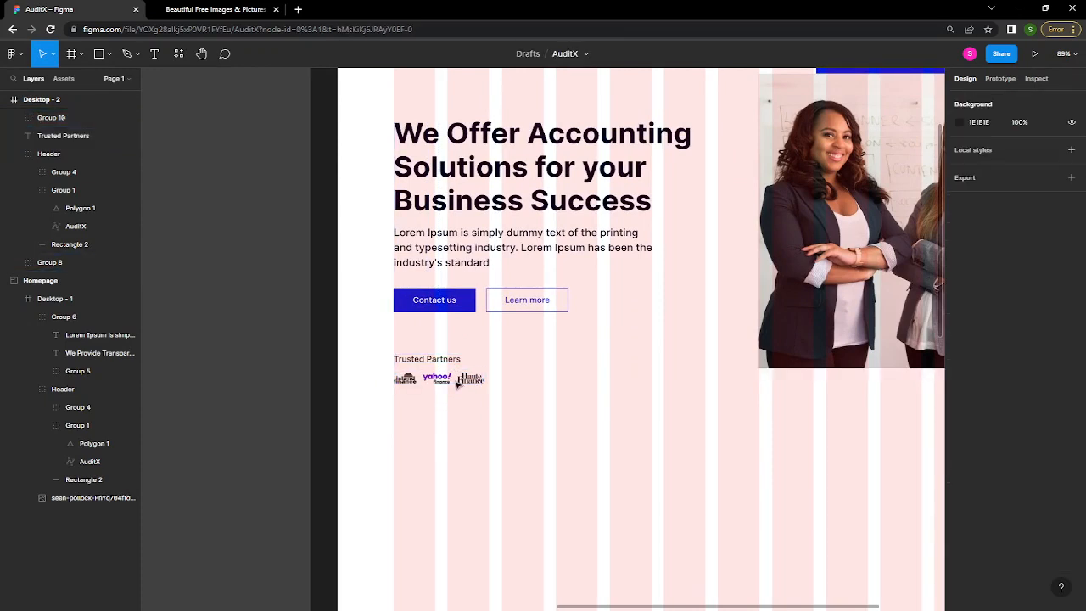
{"action": "left_click", "coordinate": [458, 383]}
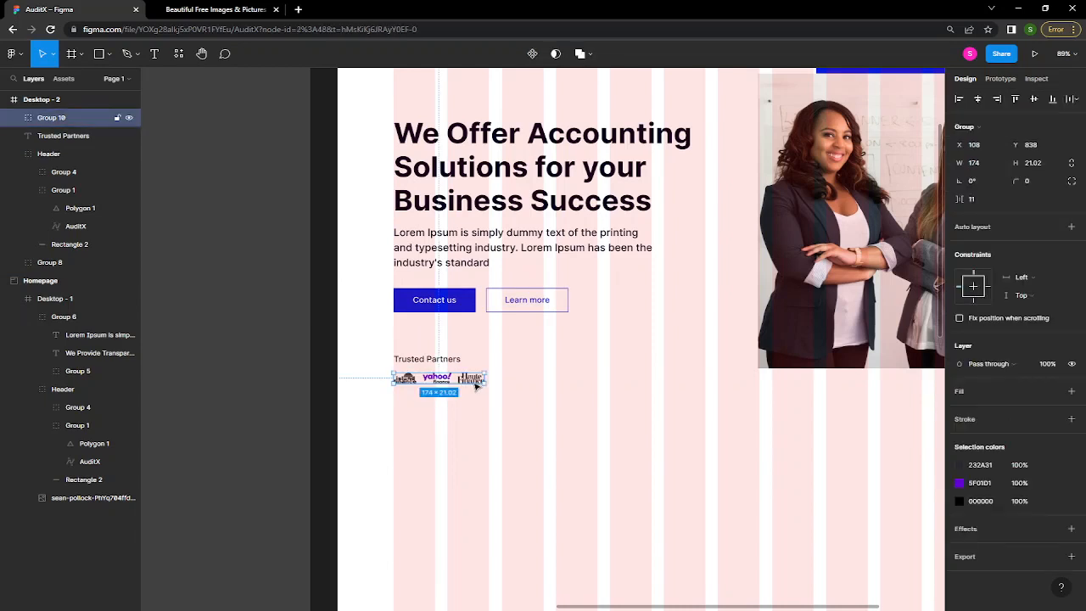
{"action": "key", "text": "Up"}
{"action": "key", "text": "Up"}
{"action": "key", "text": "Up"}
{"action": "key", "text": "Up"}
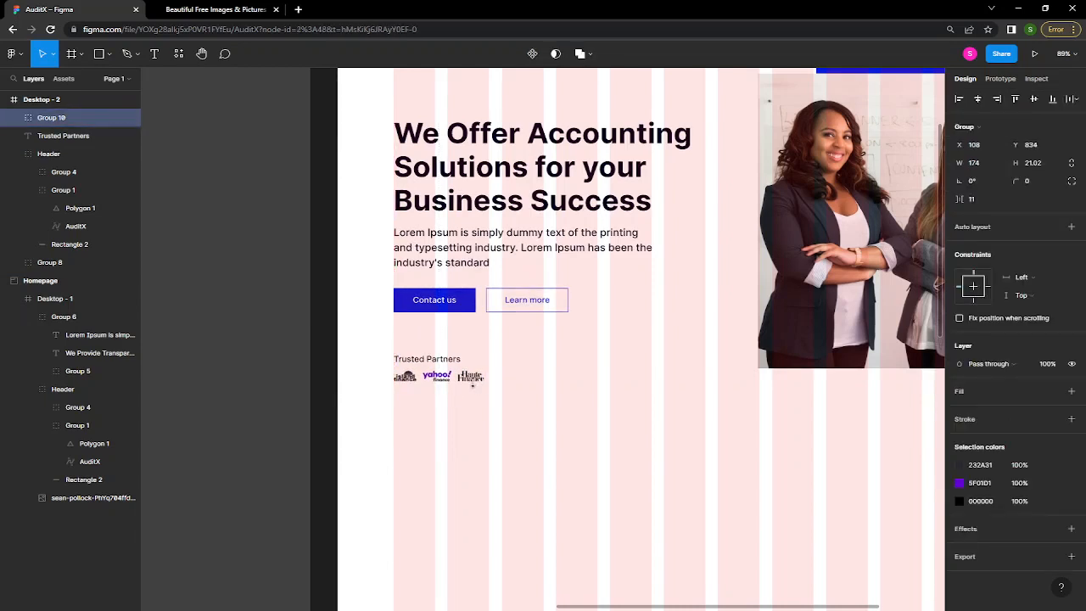
{"action": "key", "text": "Up"}
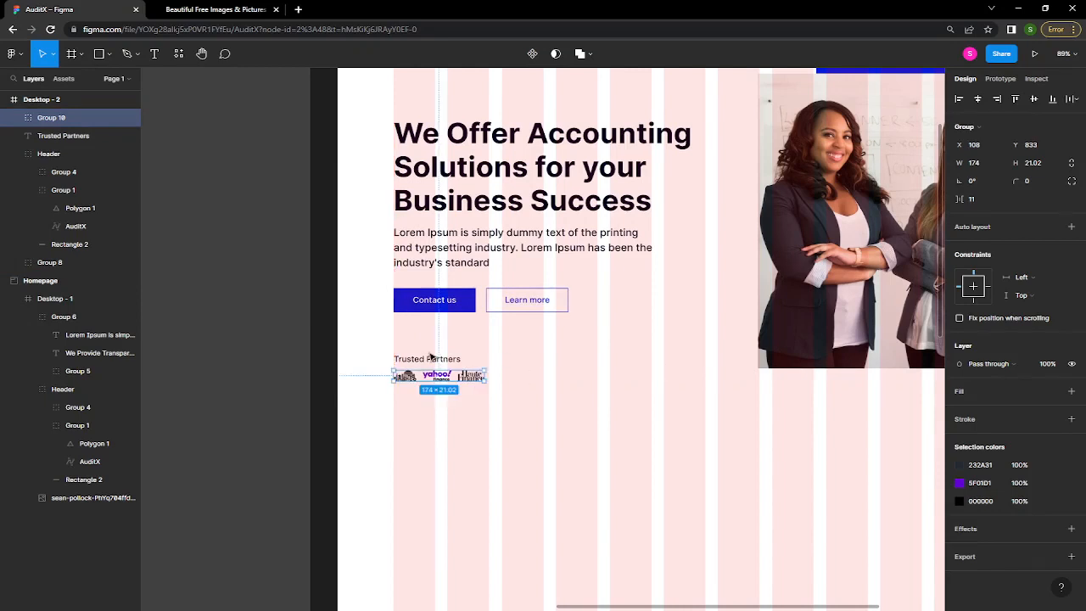
- Set the vertical spacing between the Trusted Partners heading and the logo group to 8
{"action": "left_click", "coordinate": [439, 360], "text": "shift"}
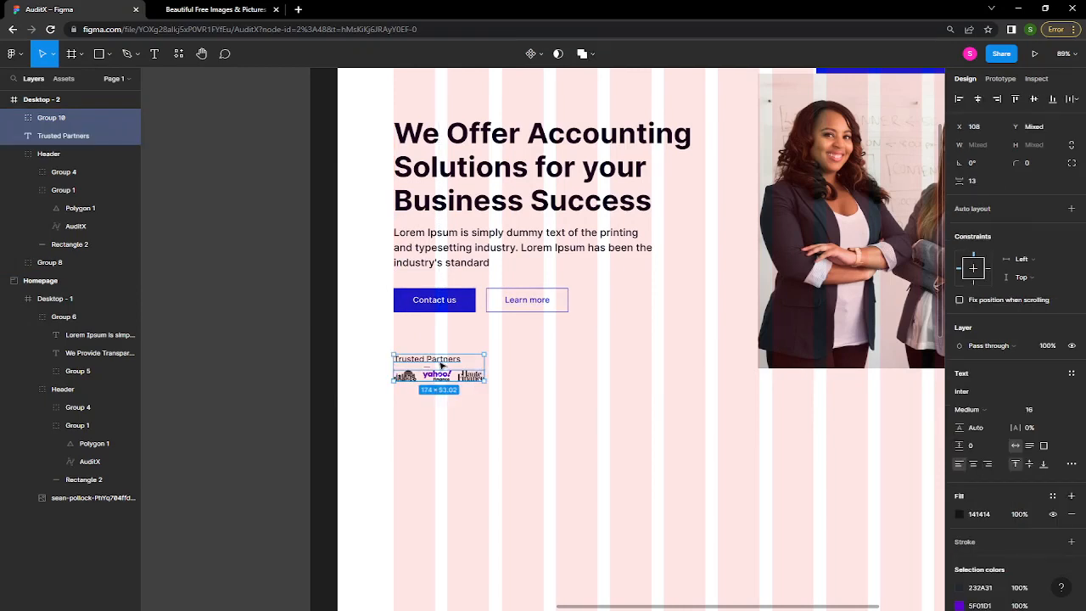
{"action": "left_click", "coordinate": [981, 181]}
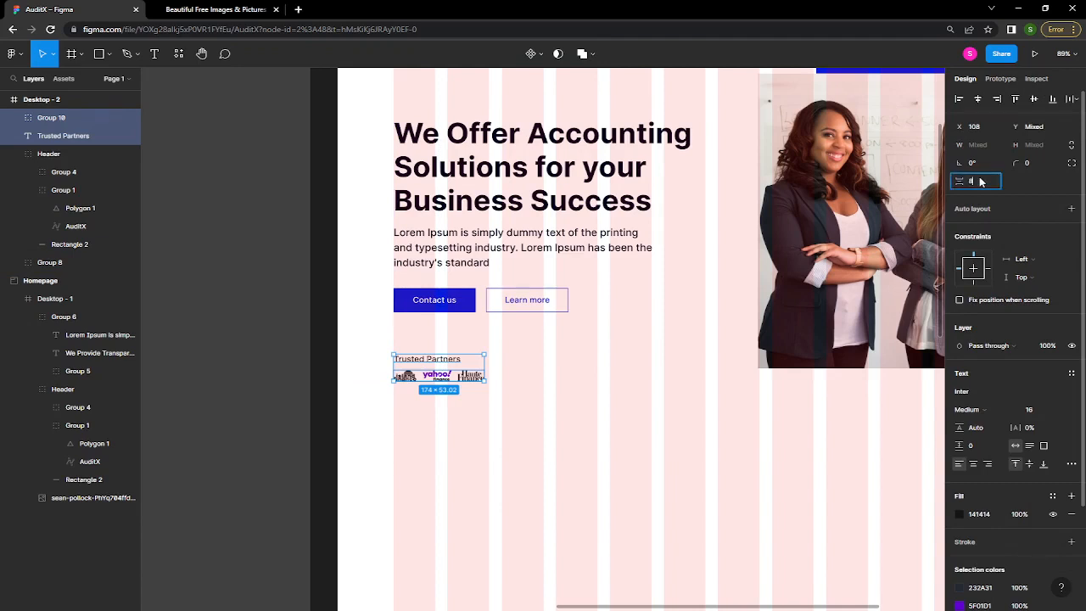
{"action": "type", "text": "8"}
{"action": "key", "text": "Return"}
{"action": "left_click", "coordinate": [679, 477]}
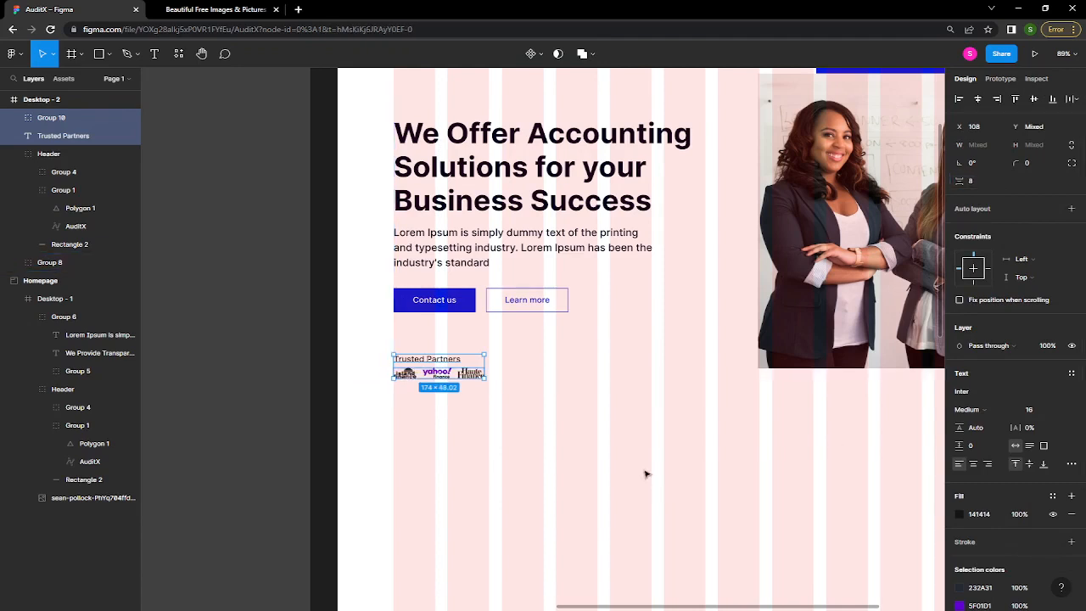
- Set the vertical spacing between the Trusted Partners heading and the logo group to 12 and group the two together
{"action": "left_click", "coordinate": [438, 372]}
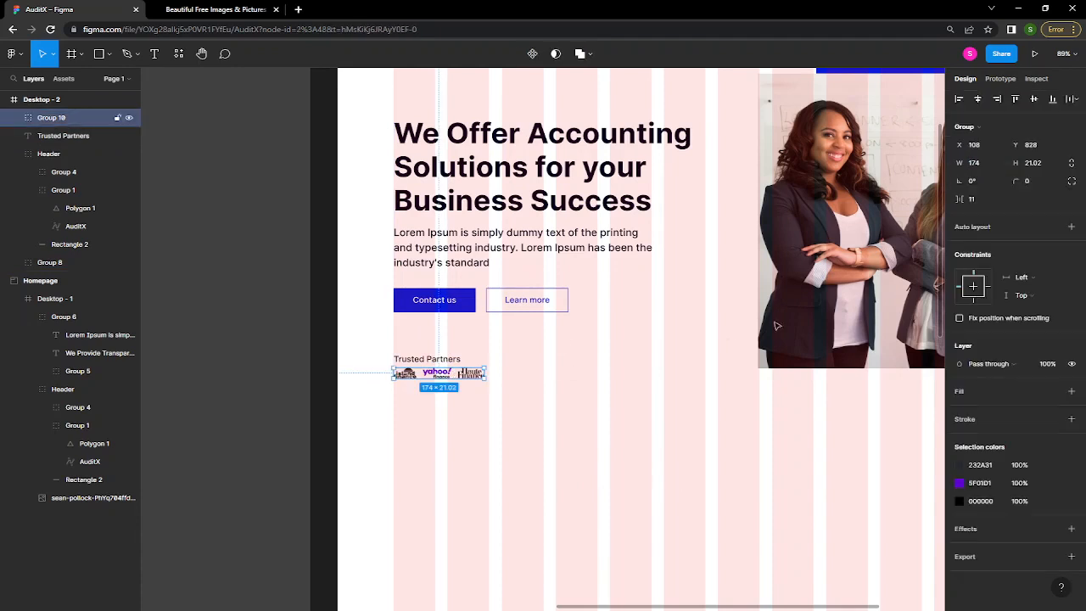
{"action": "left_click", "coordinate": [980, 201]}
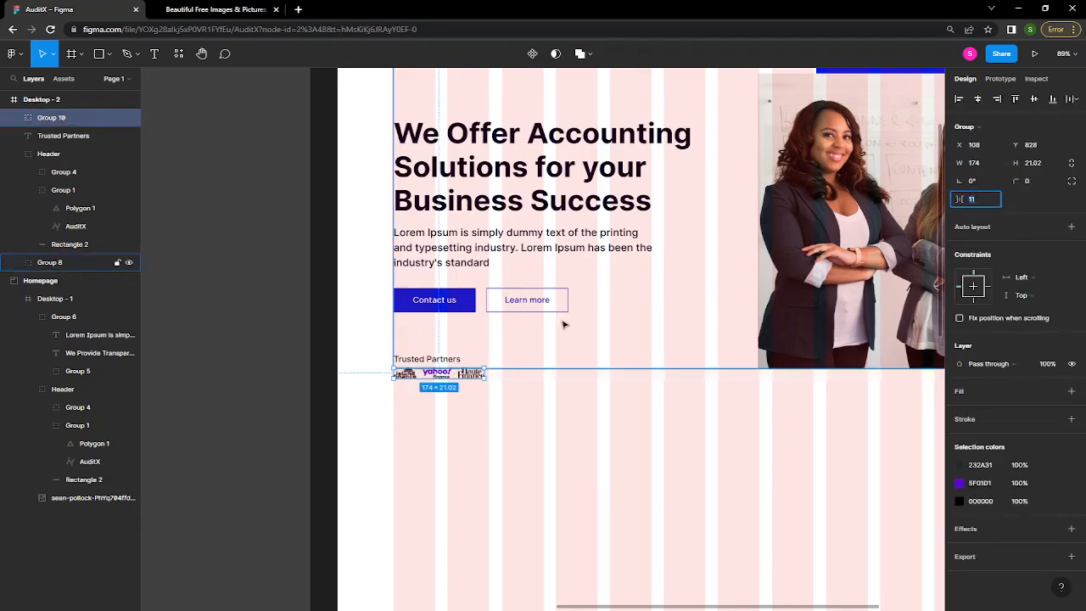
{"action": "left_click", "coordinate": [474, 359], "text": "shift"}
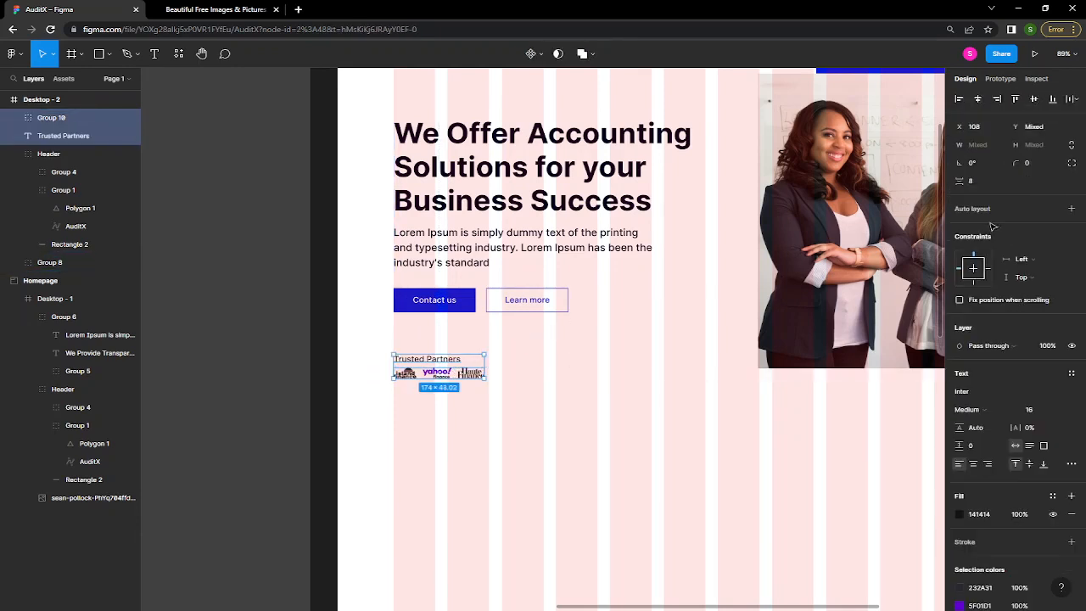
{"action": "left_click", "coordinate": [976, 180]}
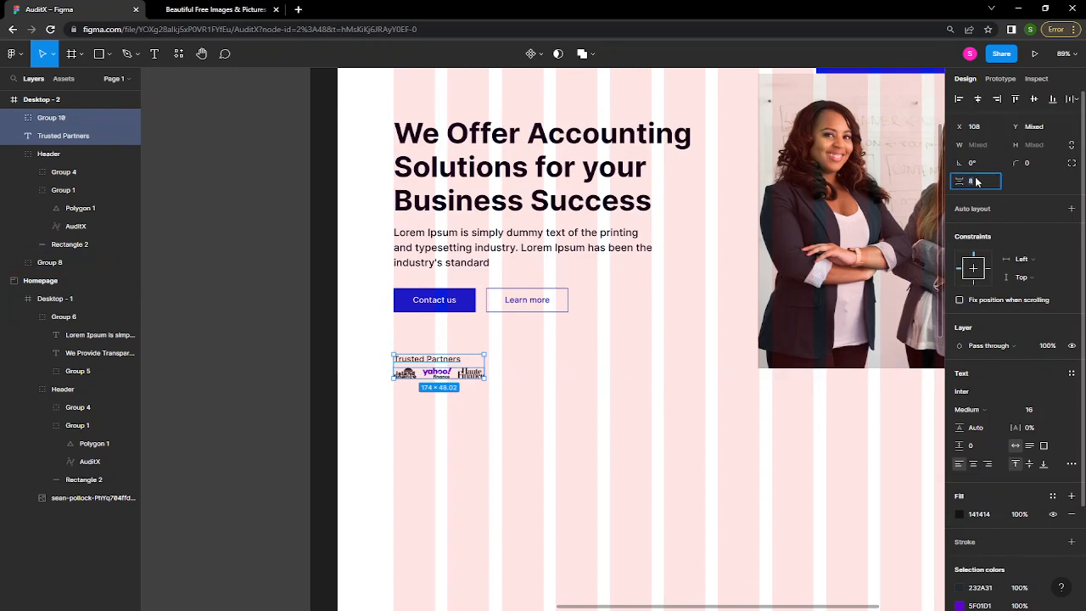
{"action": "key", "text": "Return"}
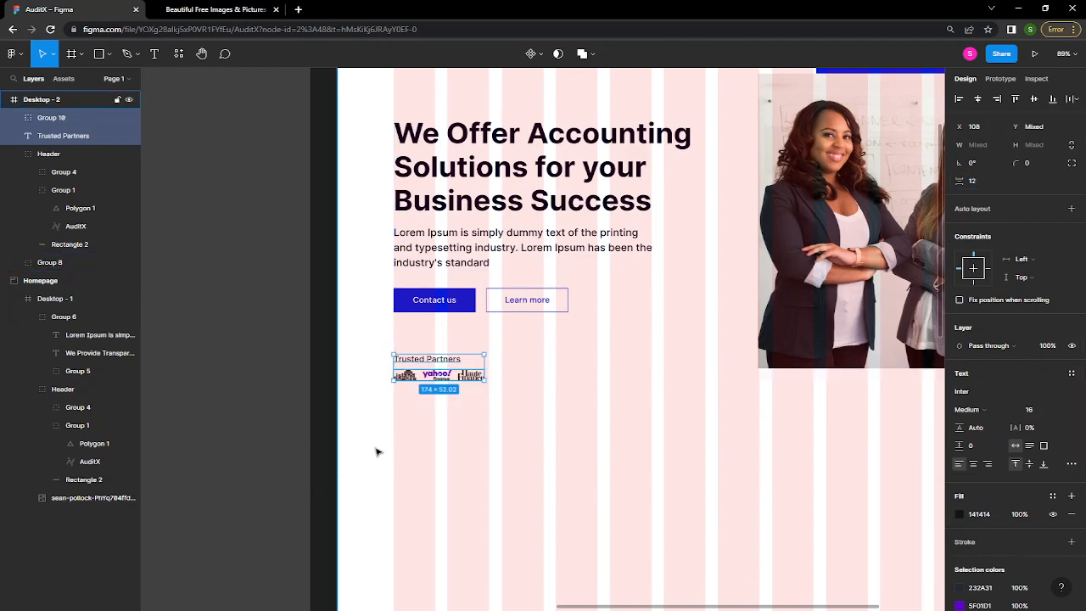
{"action": "key", "text": "ctrl+g"}
- Move the Trusted Partners group to X 108, Y 803, aligned with the left edge of the hero content
{"action": "scroll", "coordinate": [457, 377], "scroll_direction": "down", "scroll_amount": 2}
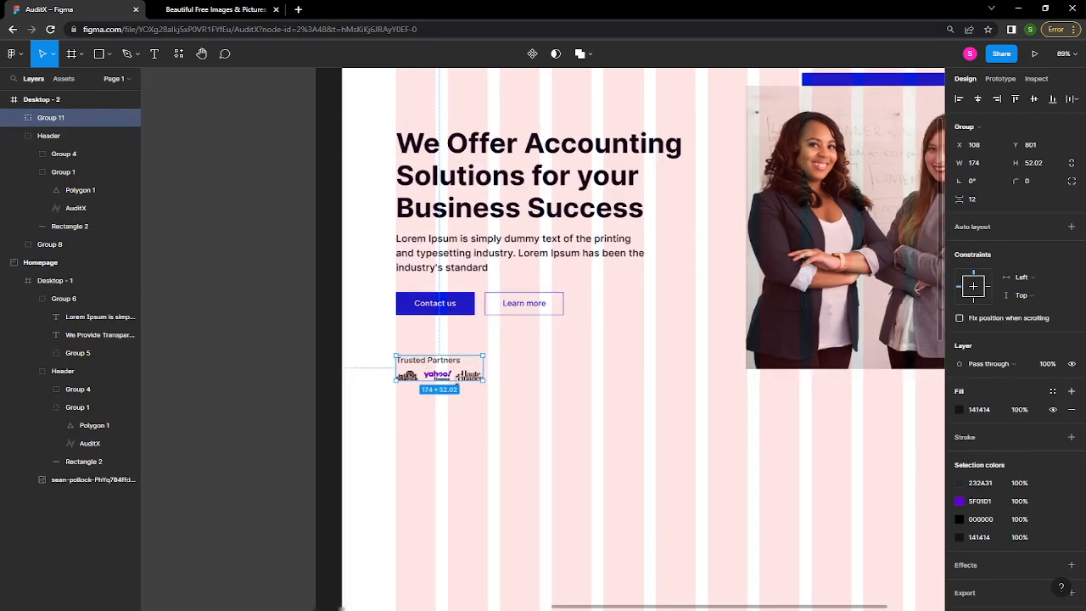
{"action": "scroll", "coordinate": [457, 376], "scroll_direction": "up", "scroll_amount": 2}
{"action": "scroll", "coordinate": [609, 389], "scroll_direction": "up", "scroll_amount": 3}
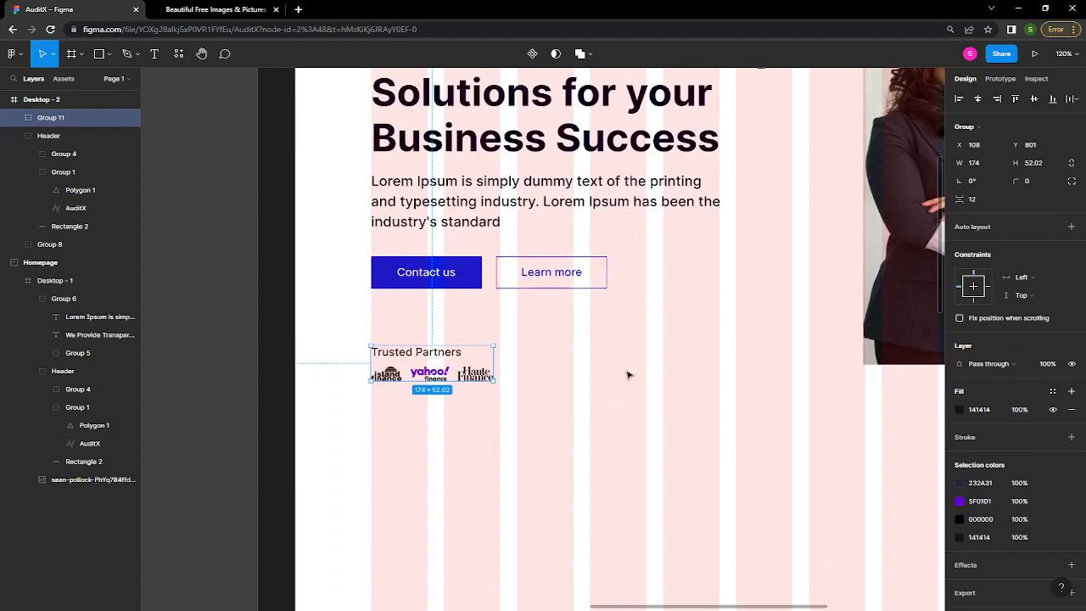
{"action": "scroll", "coordinate": [594, 372], "scroll_direction": "right", "scroll_amount": 3}
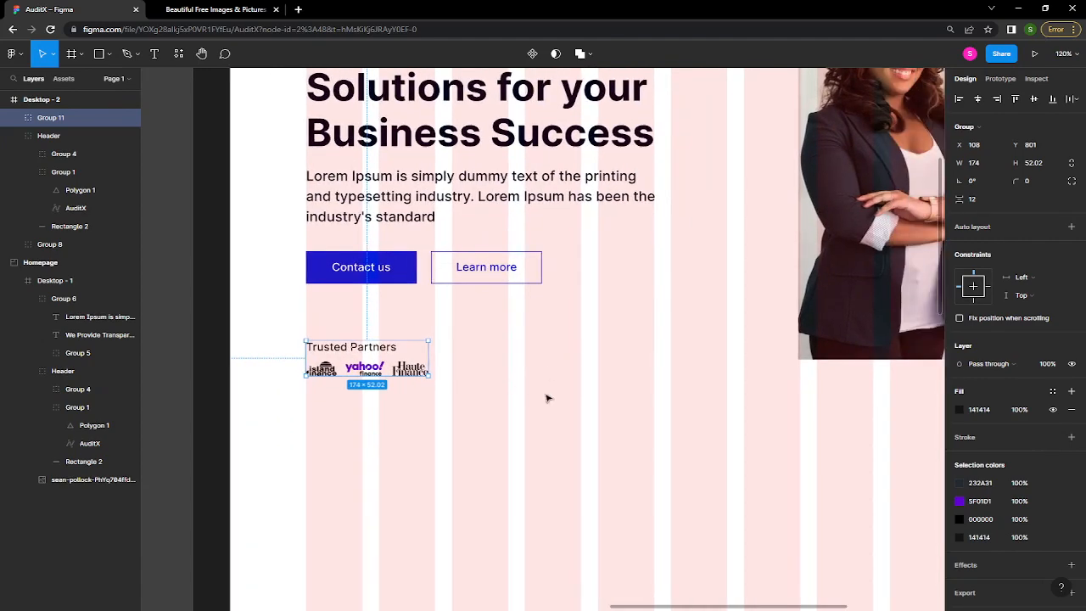
{"action": "scroll", "coordinate": [549, 398], "scroll_direction": "down", "scroll_amount": 3}
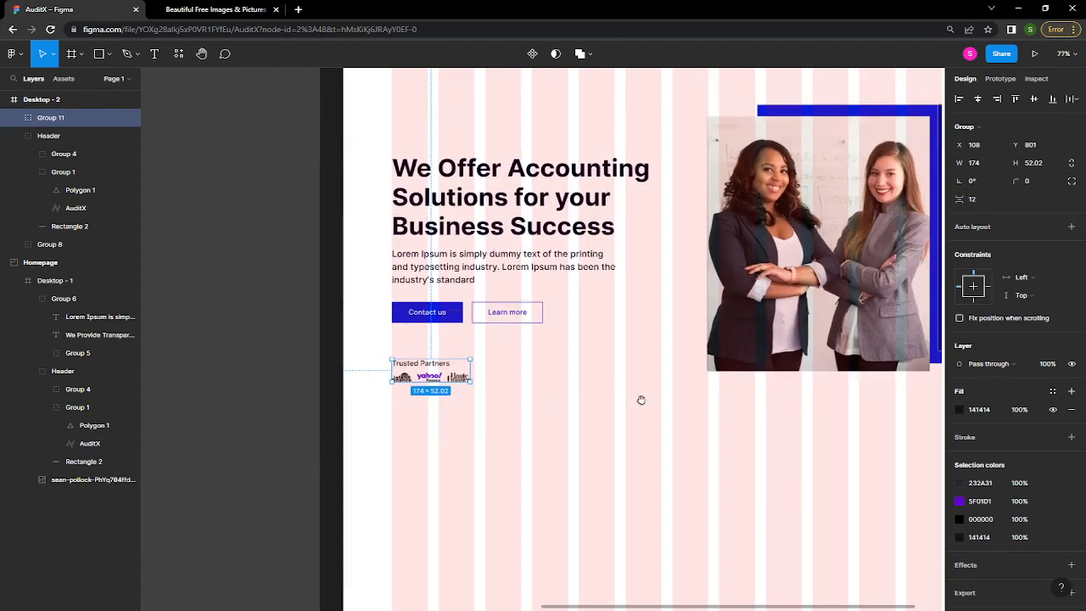
{"action": "scroll", "coordinate": [643, 405], "scroll_direction": "down", "scroll_amount": 2}
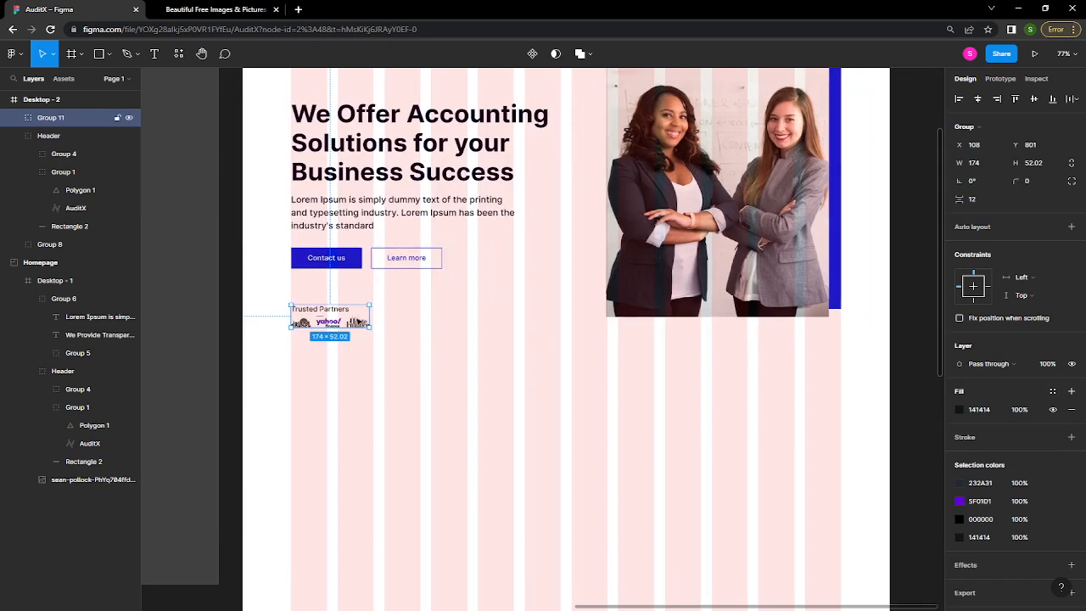
{"action": "left_click_drag", "start_coordinate": [360, 324], "coordinate": [361, 325]}
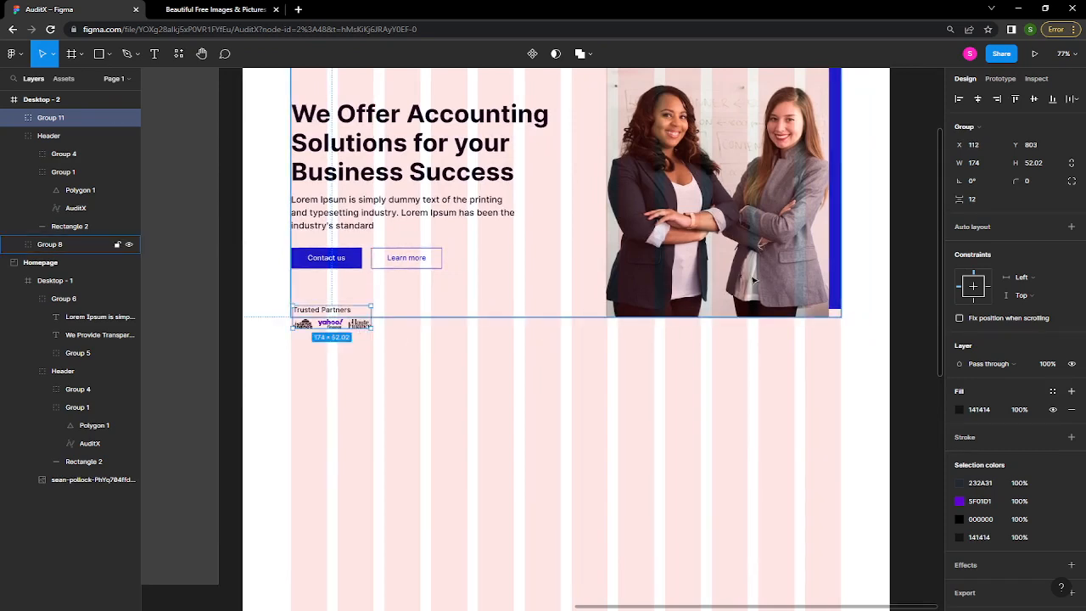
{"action": "left_click", "coordinate": [754, 280]}
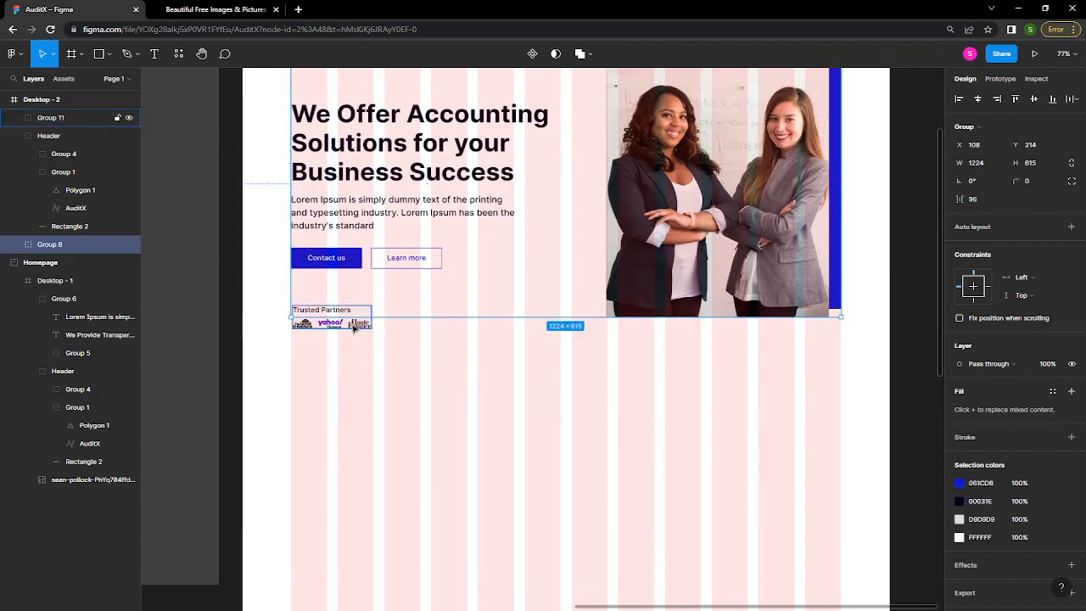
{"action": "left_click", "coordinate": [354, 328]}
{"action": "left_click_drag", "start_coordinate": [355, 329], "coordinate": [354, 329]}
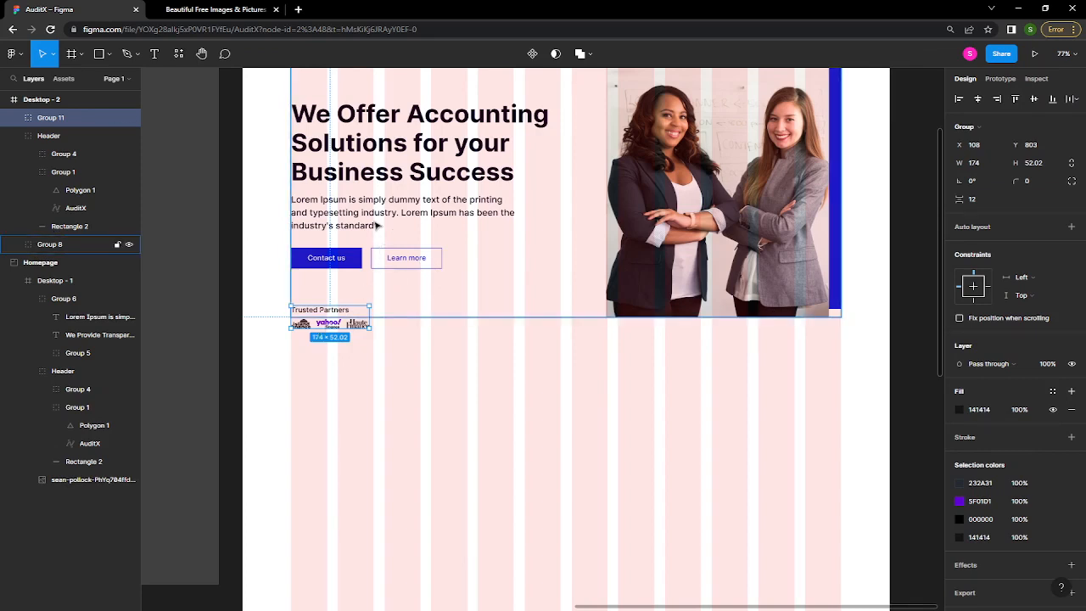
- Group the Trusted Partners group together with the hero content group of text, buttons and photo
{"action": "left_click", "coordinate": [377, 225], "text": "shift"}
{"action": "scroll", "coordinate": [471, 407], "scroll_direction": "down", "scroll_amount": 1}
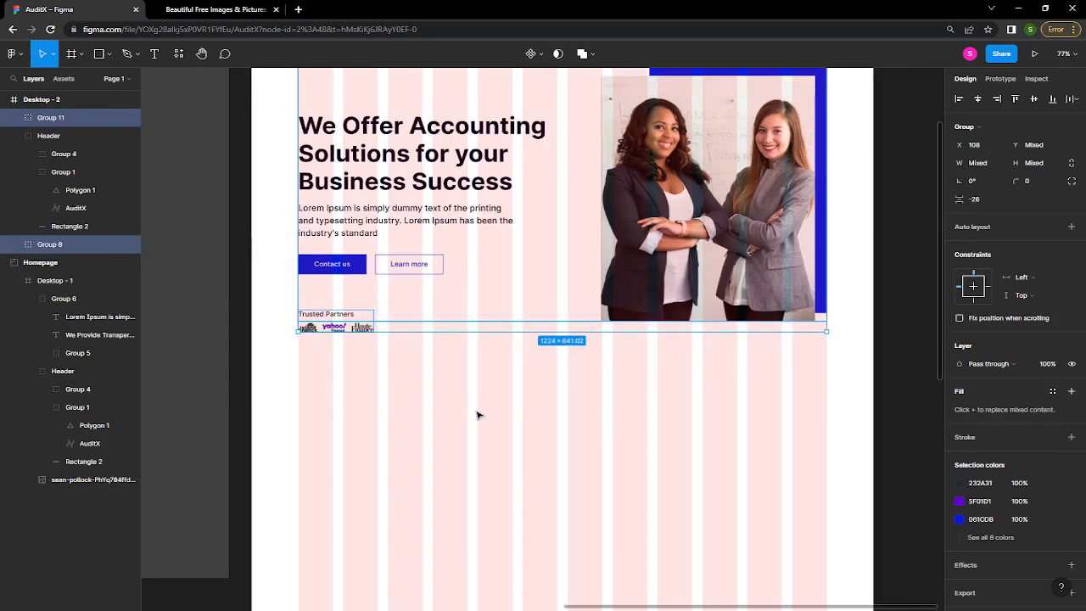
{"action": "key", "text": "ctrl+g"}
- Examine the Trusted Partners heading and logos up close and review the whole grouped hero section
{"action": "left_click_drag", "start_coordinate": [601, 386], "coordinate": [575, 403]}
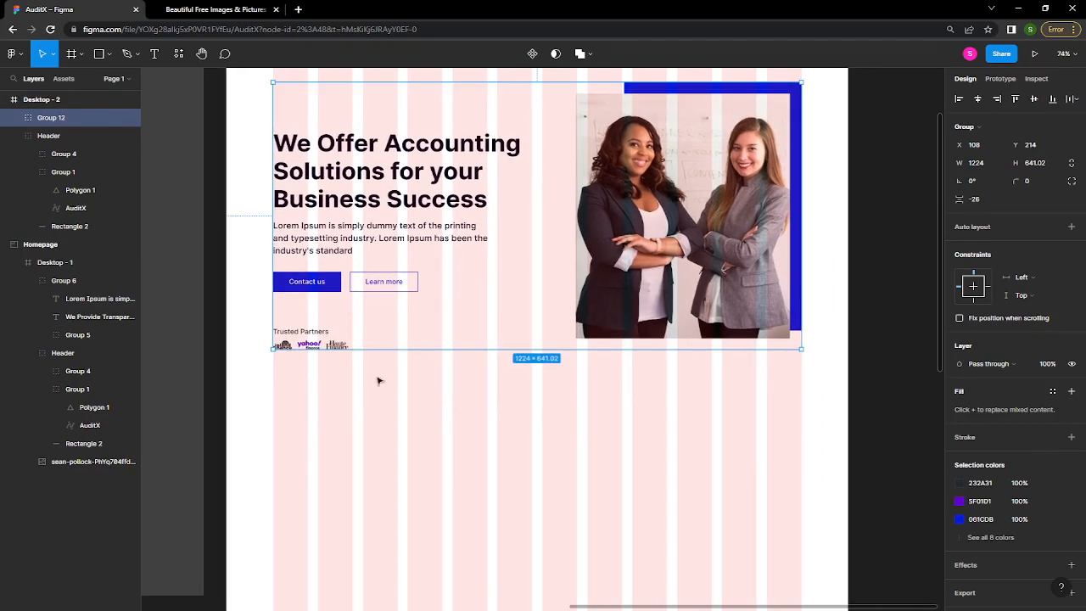
{"action": "scroll", "coordinate": [295, 338], "scroll_direction": "down", "scroll_amount": 2}
{"action": "scroll", "coordinate": [296, 337], "scroll_direction": "up", "scroll_amount": 5}
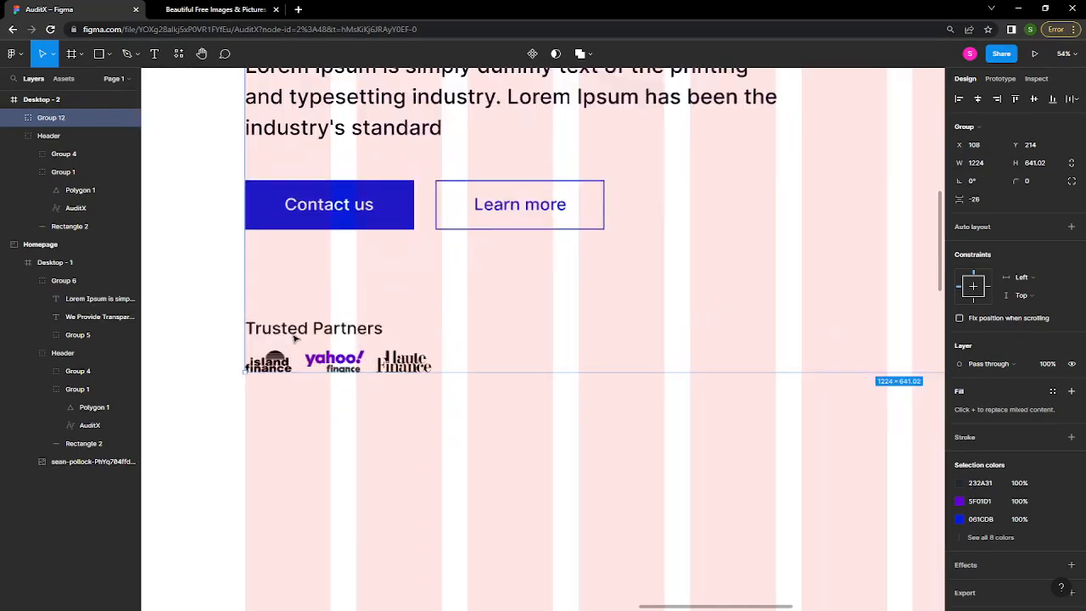
{"action": "scroll", "coordinate": [296, 338], "scroll_direction": "up", "scroll_amount": 2}
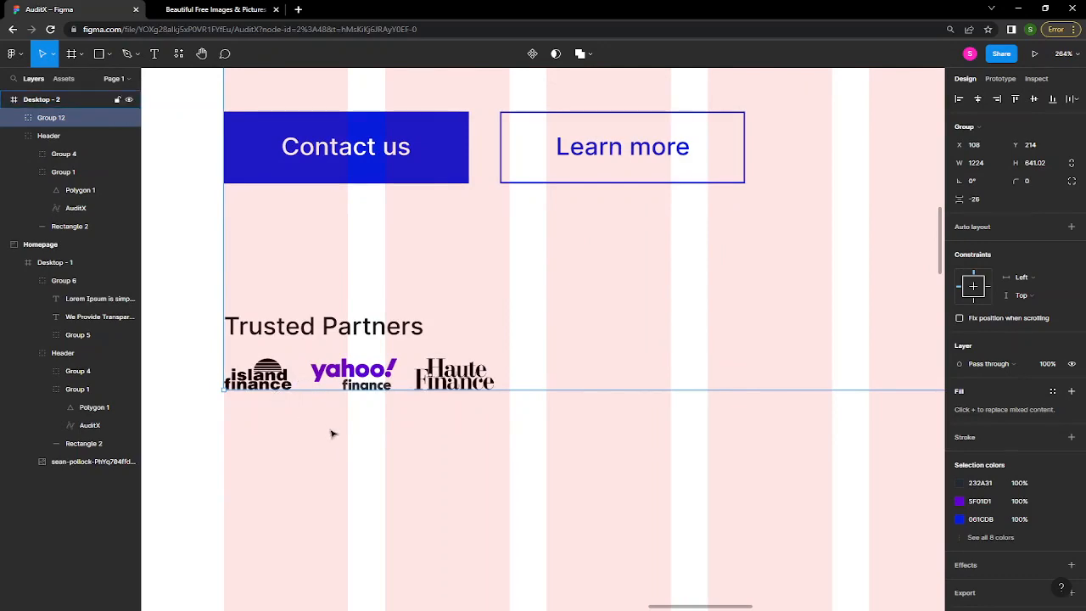
{"action": "scroll", "coordinate": [332, 431], "scroll_direction": "down", "scroll_amount": 5}
{"action": "scroll", "coordinate": [561, 471], "scroll_direction": "down", "scroll_amount": 2}
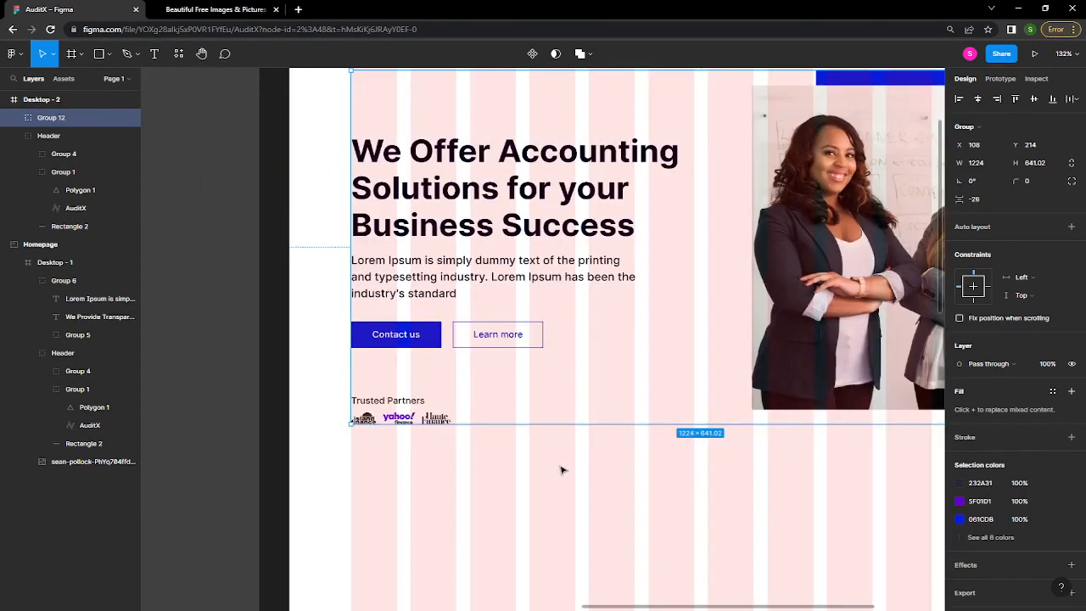
{"action": "left_click_drag", "start_coordinate": [568, 437], "coordinate": [544, 420]}
{"action": "scroll", "coordinate": [512, 400], "scroll_direction": "down", "scroll_amount": 5}
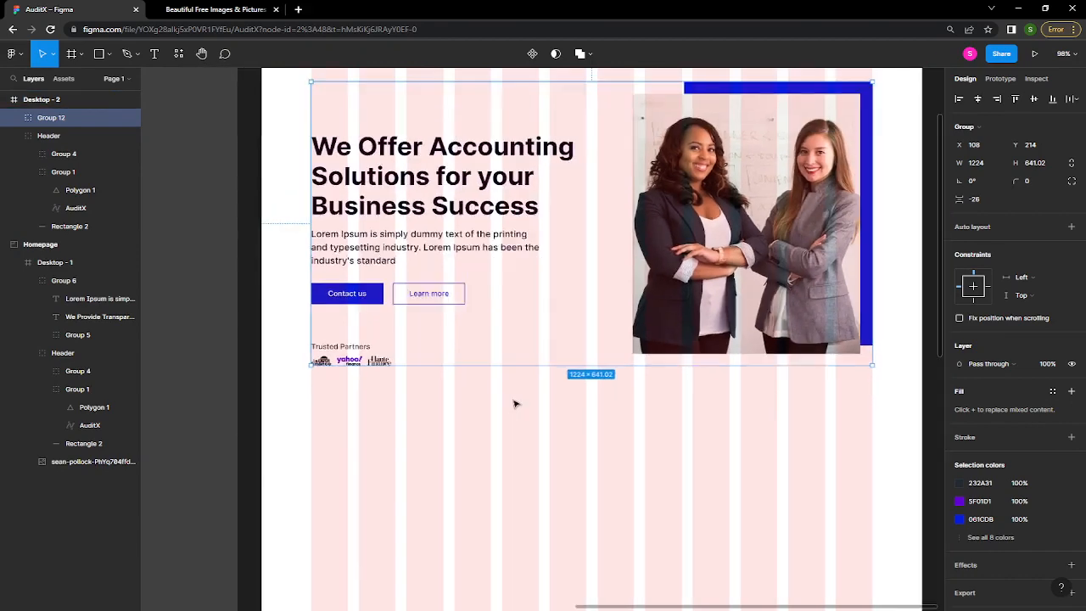
{"action": "left_click_drag", "start_coordinate": [493, 398], "coordinate": [477, 393]}
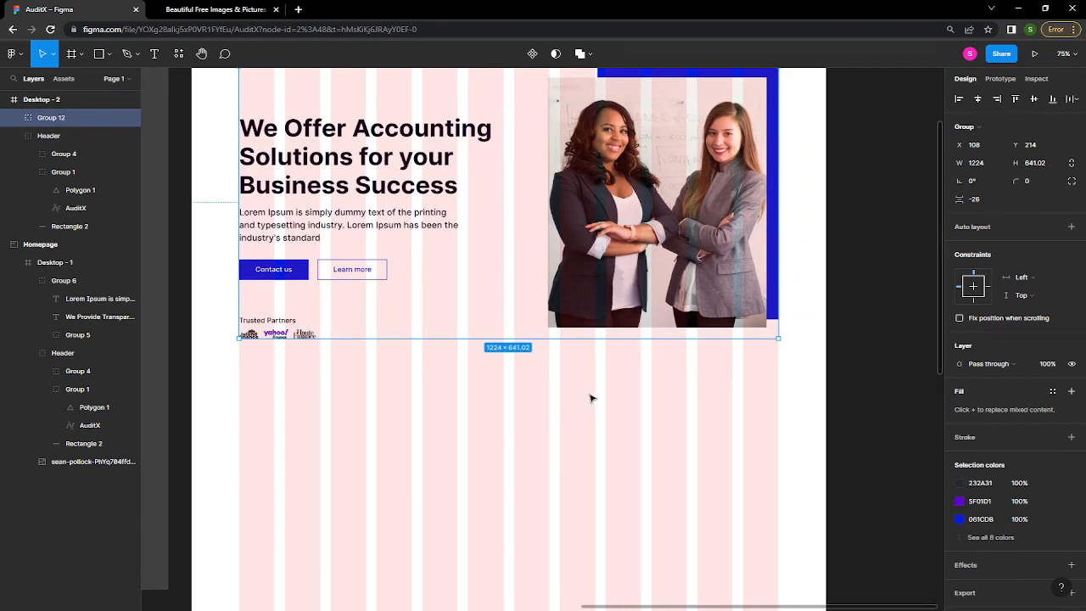
{"action": "left_click", "coordinate": [641, 396]}
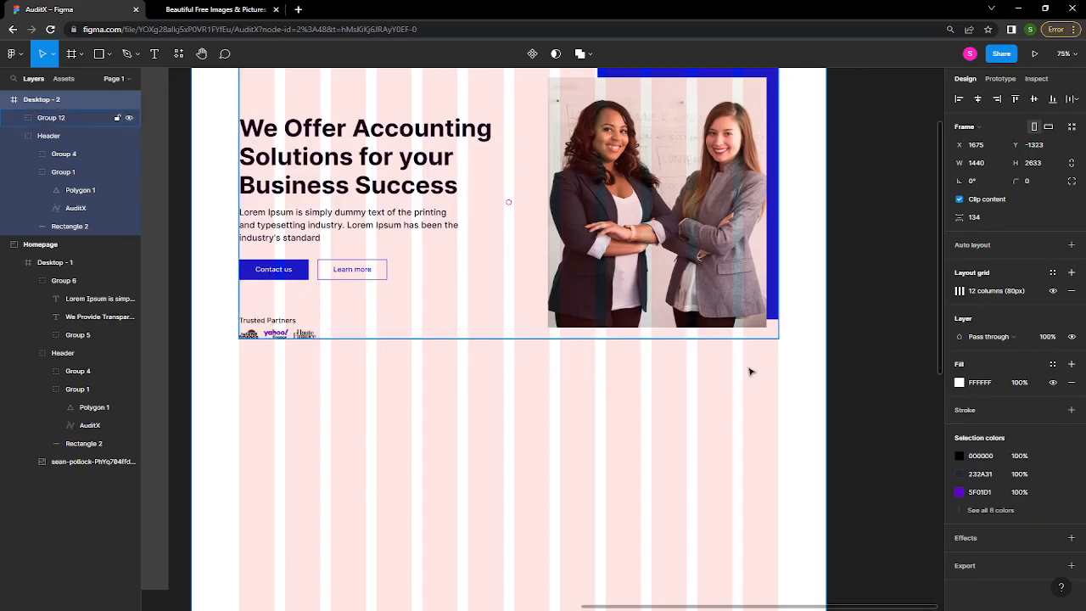
{"action": "left_click", "coordinate": [719, 369]}
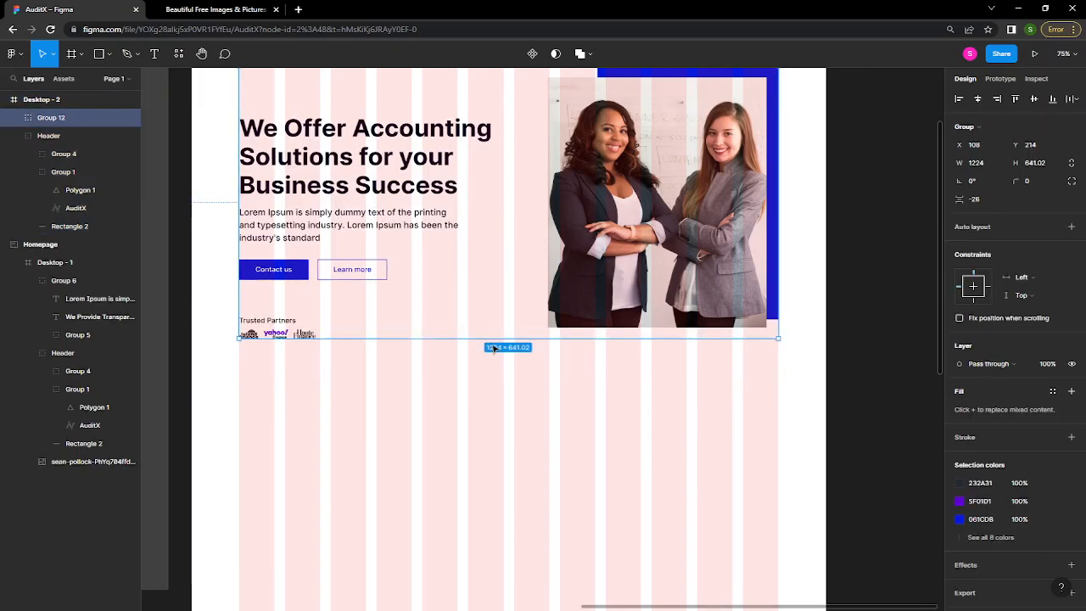
- Move the whole Desktop - 2 frame on the canvas to X 1747, Y -1416
{"action": "scroll", "coordinate": [494, 348], "scroll_direction": "down", "scroll_amount": 1}
{"action": "scroll", "coordinate": [494, 348], "scroll_direction": "up", "scroll_amount": 5}
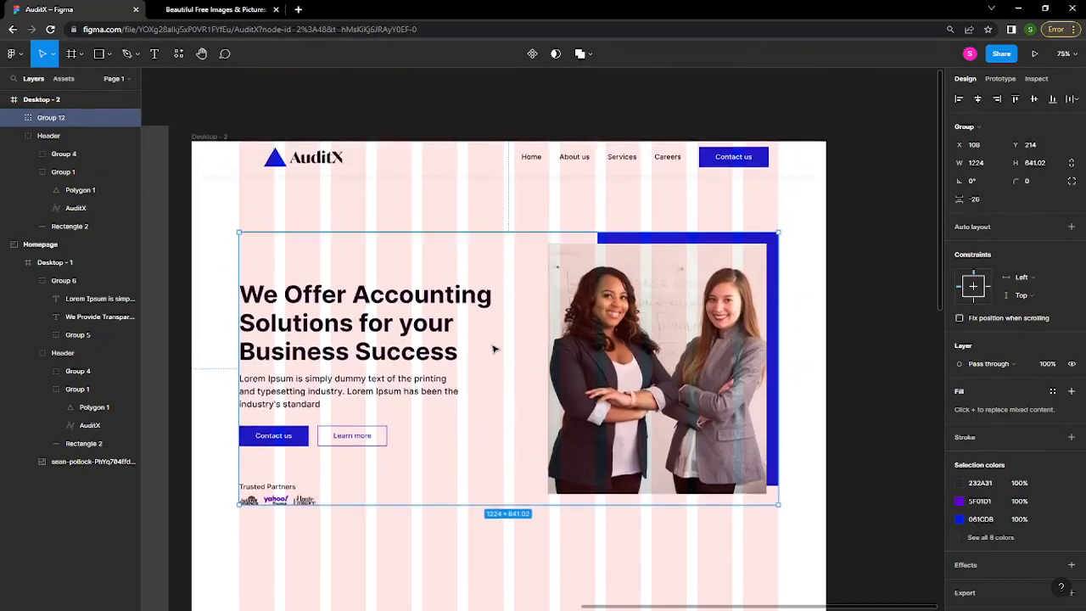
{"action": "scroll", "coordinate": [494, 348], "scroll_direction": "up", "scroll_amount": 1}
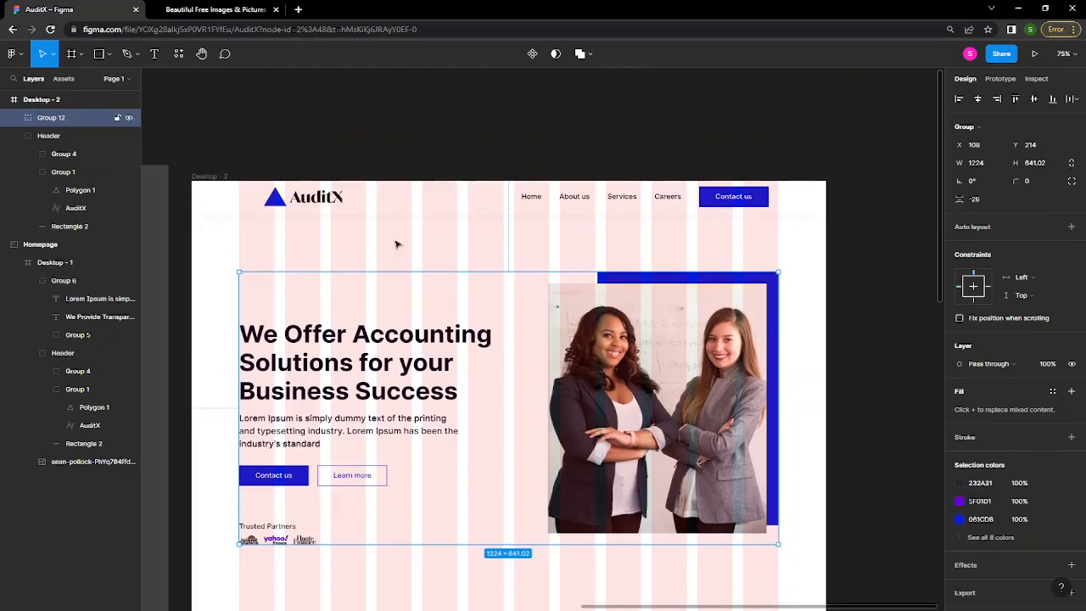
{"action": "left_click", "coordinate": [216, 179]}
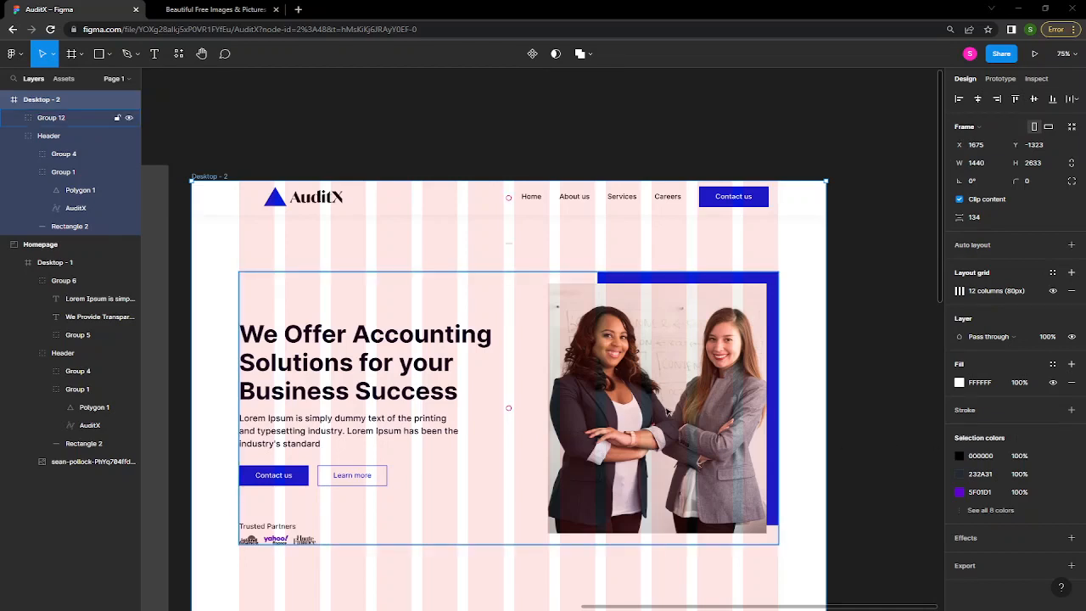
{"action": "left_click_drag", "start_coordinate": [598, 407], "coordinate": [627, 367]}
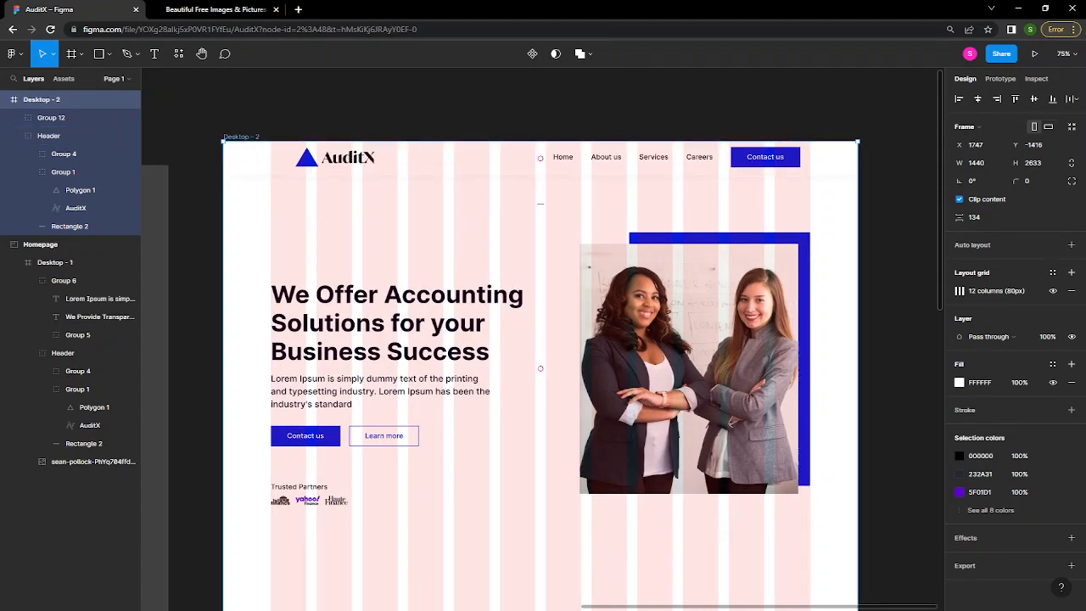
- Open the prototype presentation of the AuditX design in a separate tab and return to the design file
{"action": "left_click", "coordinate": [1037, 54]}
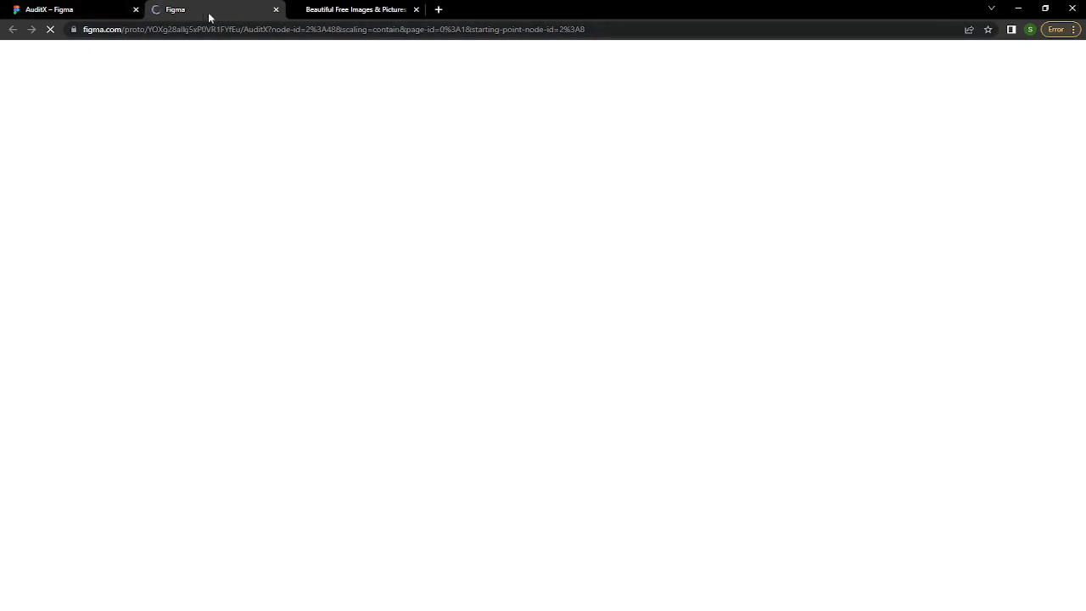
{"action": "left_click", "coordinate": [73, 10]}
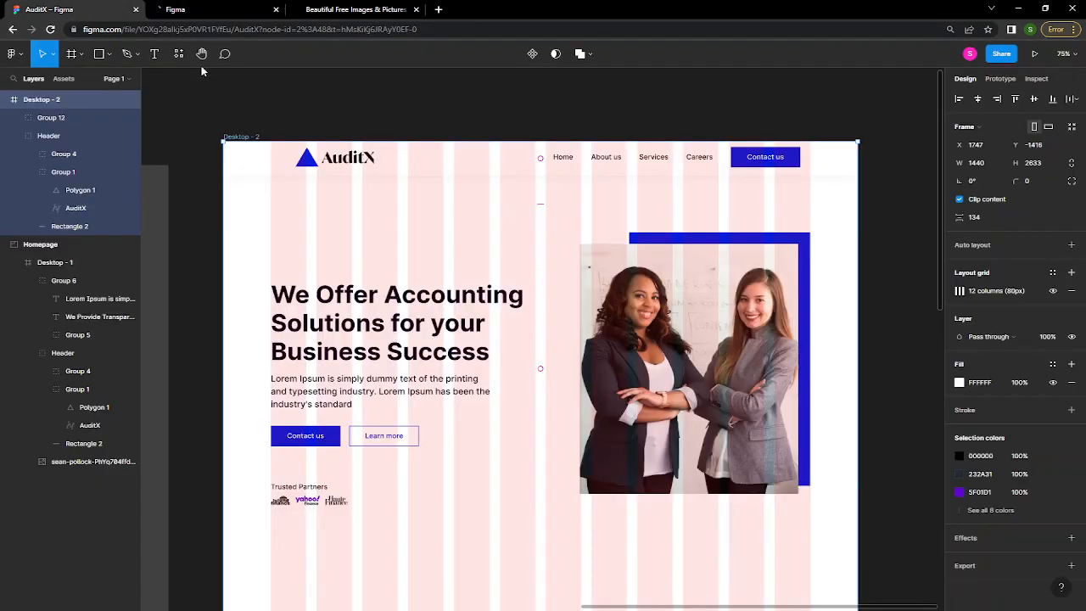
- Duplicate the hero heading text into the empty area below the hero section at about X 390, Y 1152
{"action": "left_click_drag", "start_coordinate": [535, 255], "coordinate": [557, 175]}
{"action": "scroll", "coordinate": [557, 381], "scroll_direction": "down", "scroll_amount": 3}
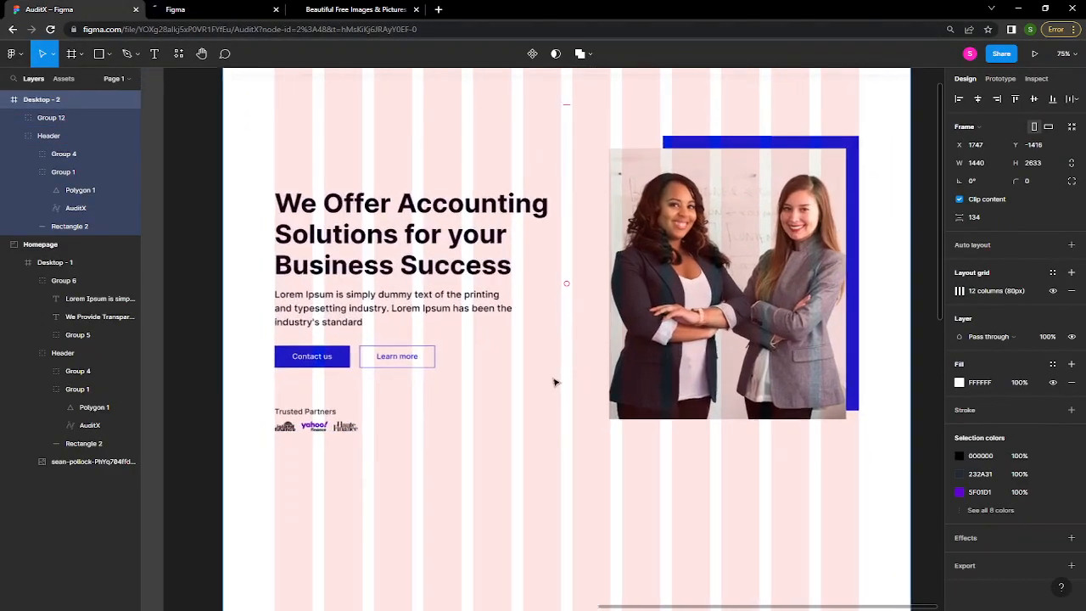
{"action": "scroll", "coordinate": [555, 382], "scroll_direction": "down", "scroll_amount": 3}
{"action": "left_click_drag", "start_coordinate": [596, 471], "coordinate": [562, 398]}
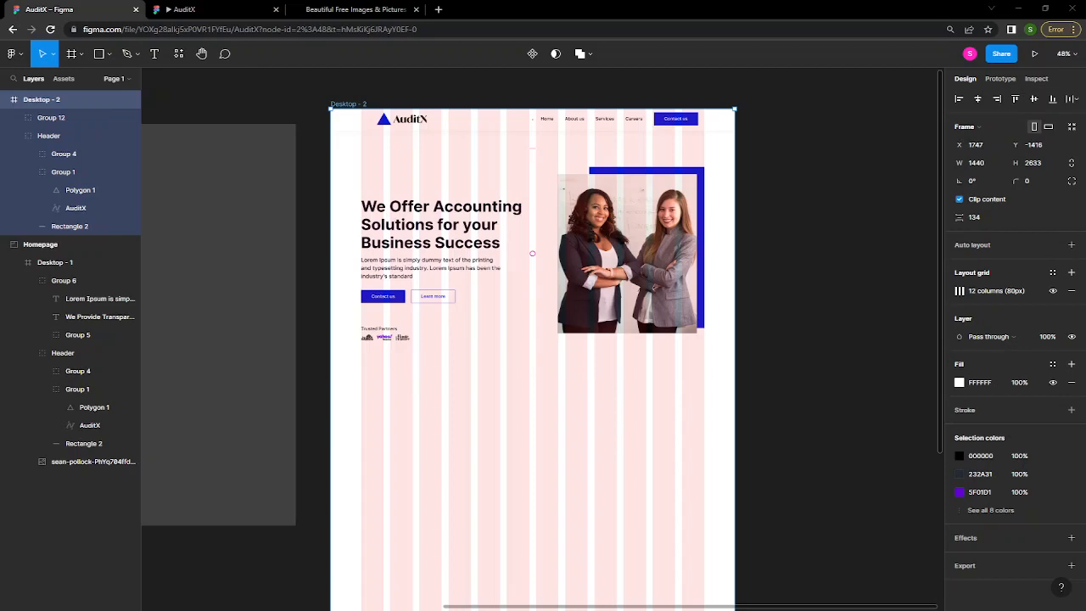
{"action": "left_click", "coordinate": [454, 226], "text": "ctrl"}
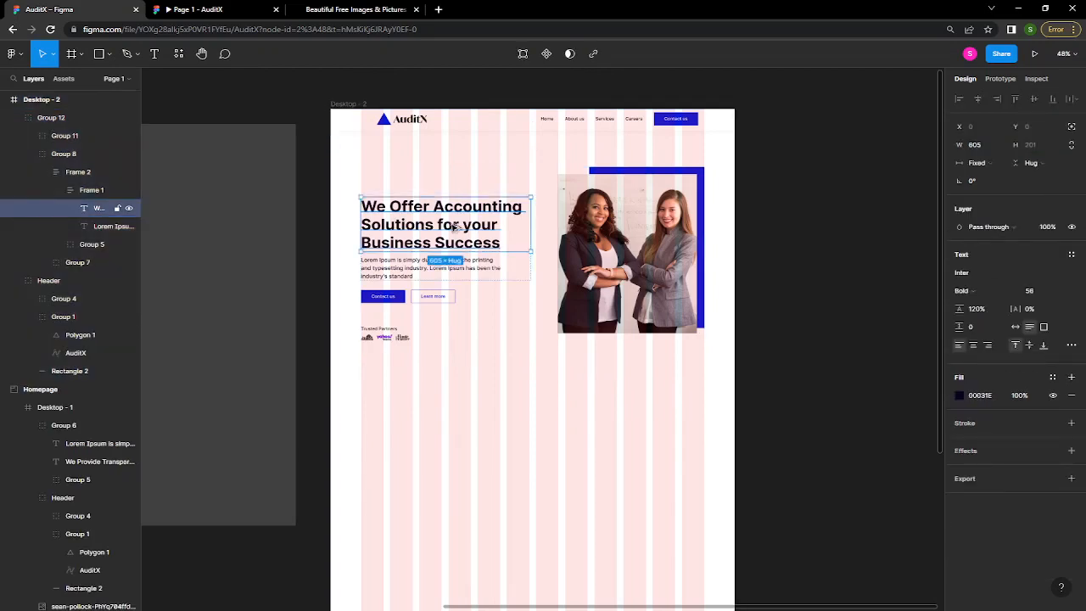
{"action": "left_click_drag", "start_coordinate": [454, 227], "coordinate": [533, 452]}
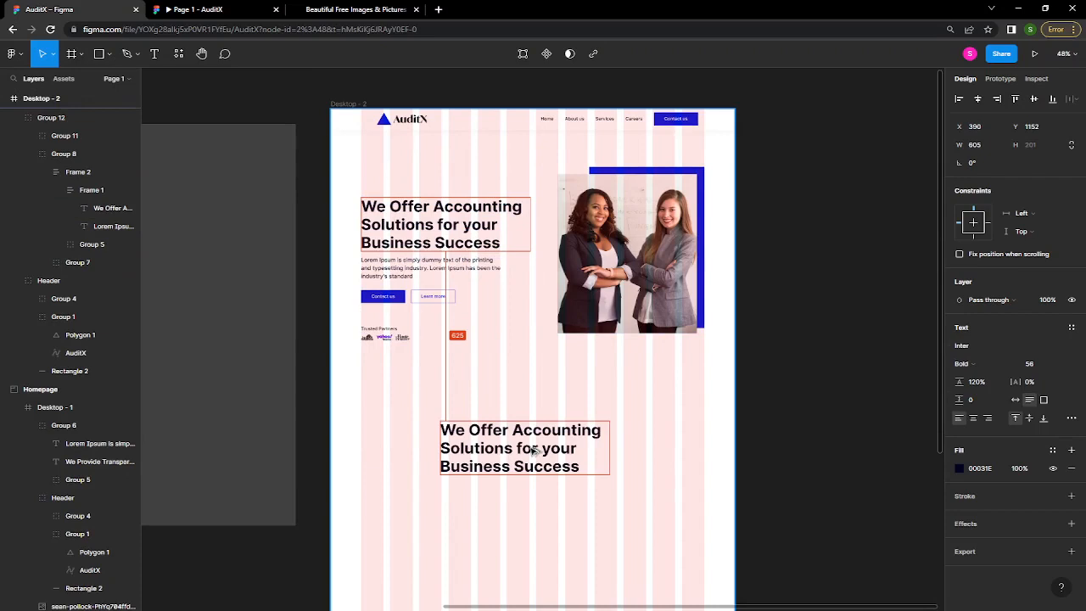
- Examine the original heading text layer nested inside the hero group and view it up close
{"action": "left_click", "coordinate": [465, 228], "text": "ctrl"}
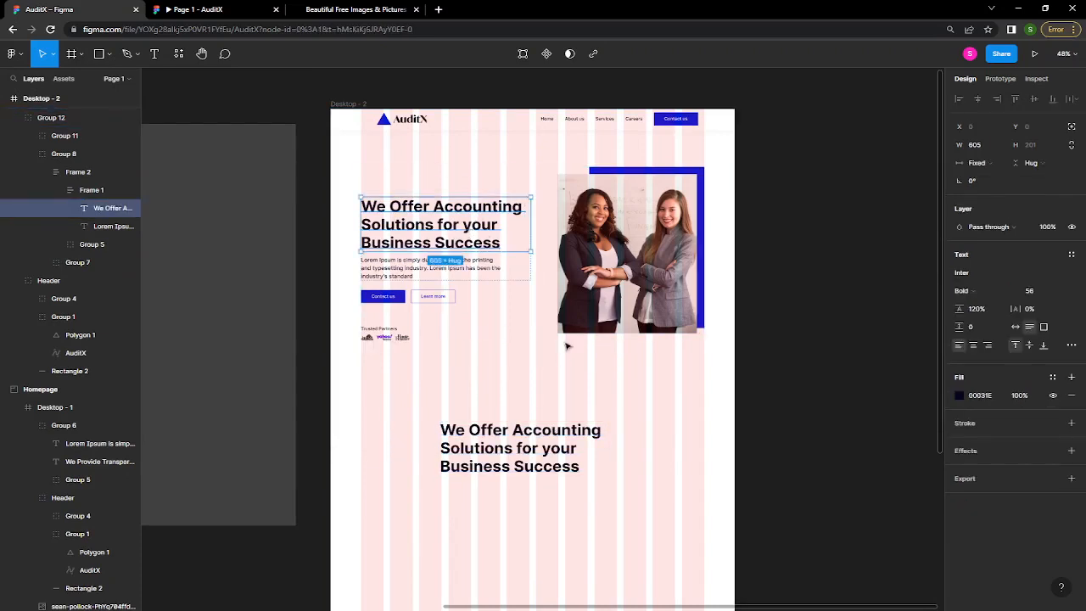
{"action": "left_click", "coordinate": [560, 357]}
{"action": "left_click", "coordinate": [431, 200]}
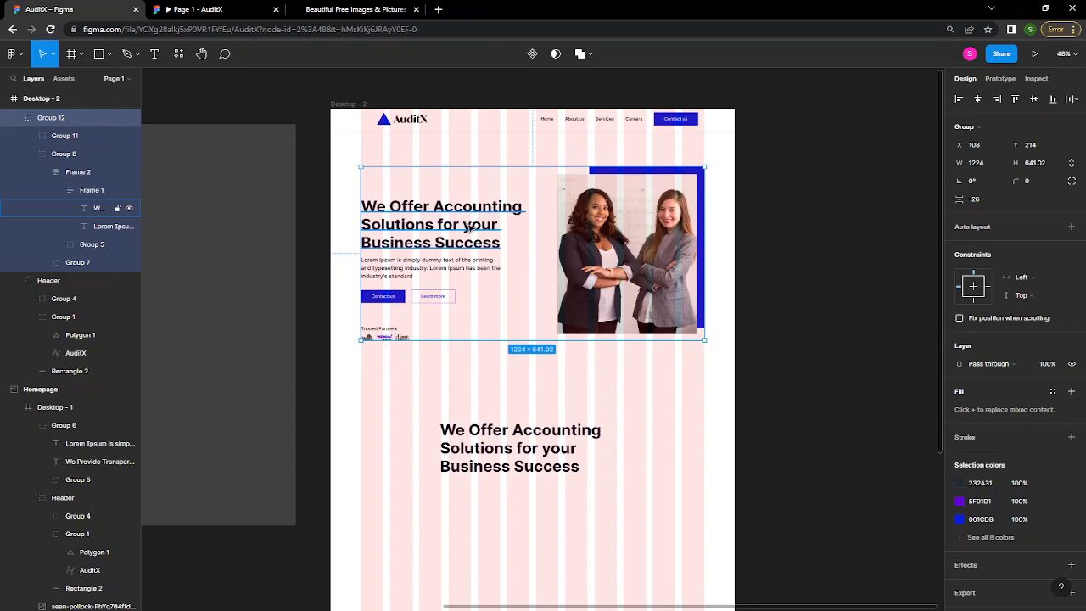
{"action": "left_click", "coordinate": [466, 227], "text": "ctrl"}
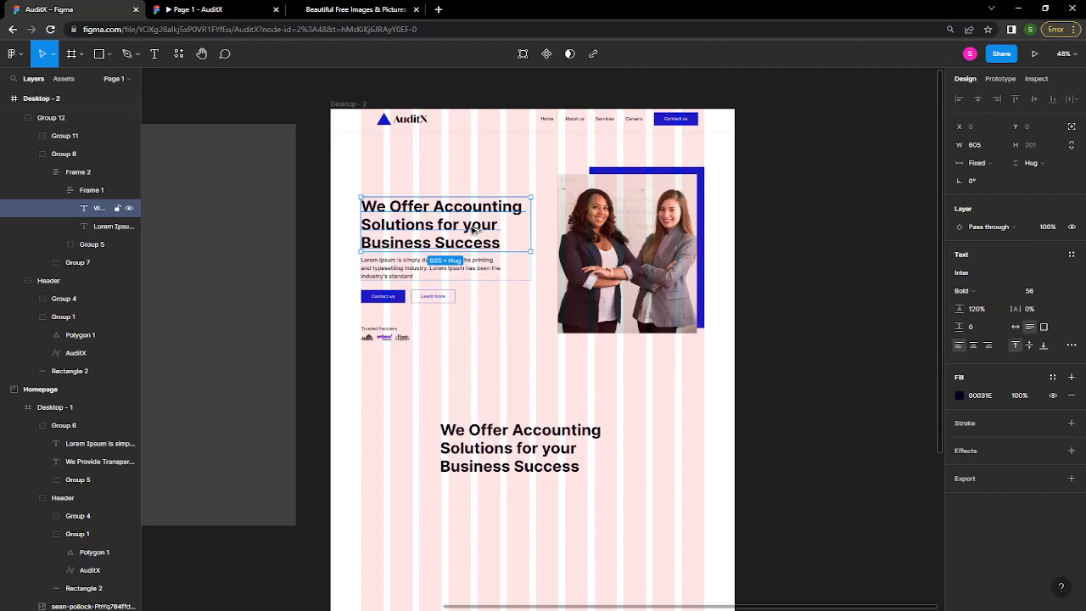
{"action": "scroll", "coordinate": [475, 227], "scroll_direction": "down", "scroll_amount": 1}
{"action": "scroll", "coordinate": [485, 221], "scroll_direction": "up", "scroll_amount": 2}
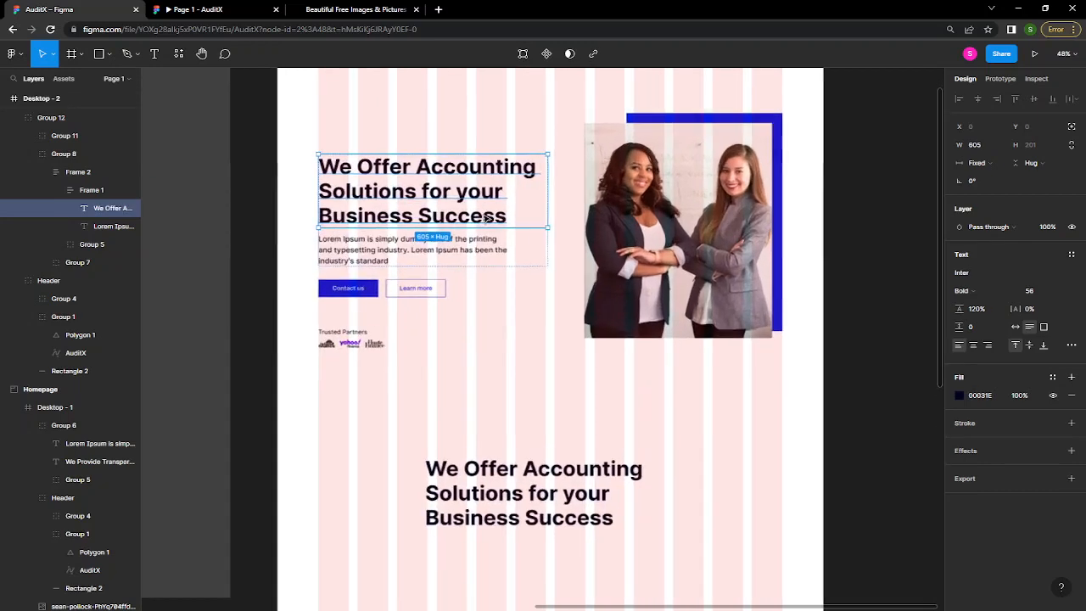
{"action": "scroll", "coordinate": [486, 219], "scroll_direction": "up", "scroll_amount": 5}
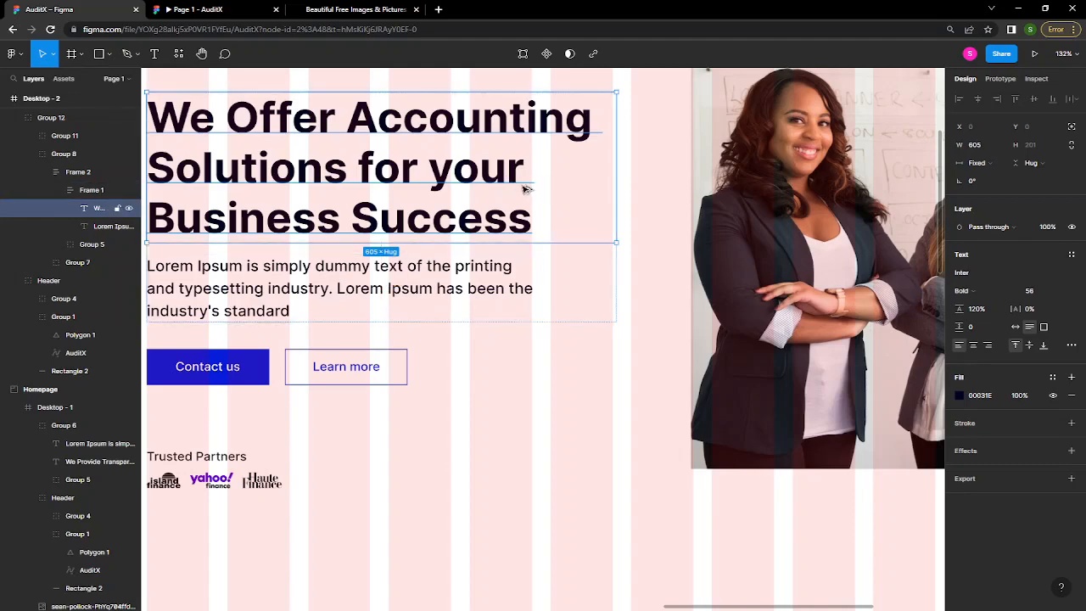
{"action": "scroll", "coordinate": [525, 190], "scroll_direction": "down", "scroll_amount": 6}
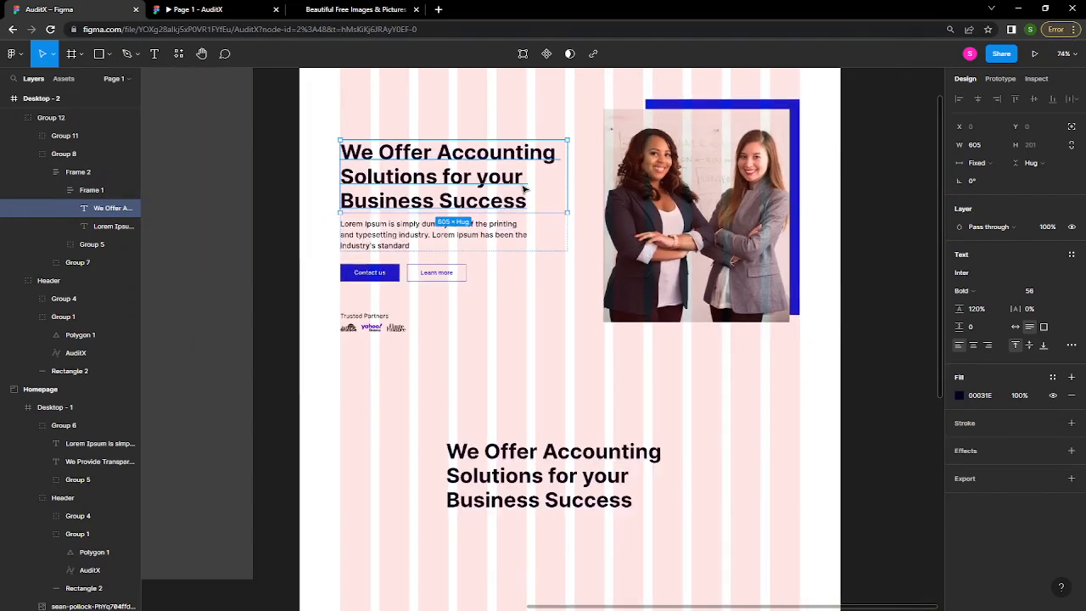
- Move the duplicated heading closer to the hero section, to X 409, Y 1064
{"action": "left_click", "coordinate": [565, 451]}
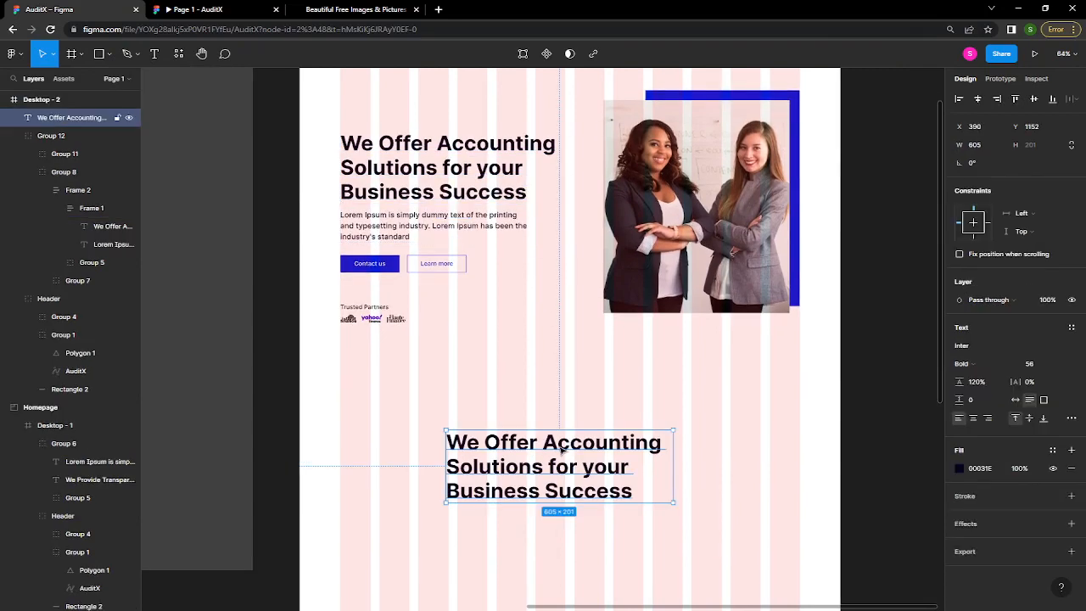
{"action": "scroll", "coordinate": [577, 442], "scroll_direction": "up", "scroll_amount": 3}
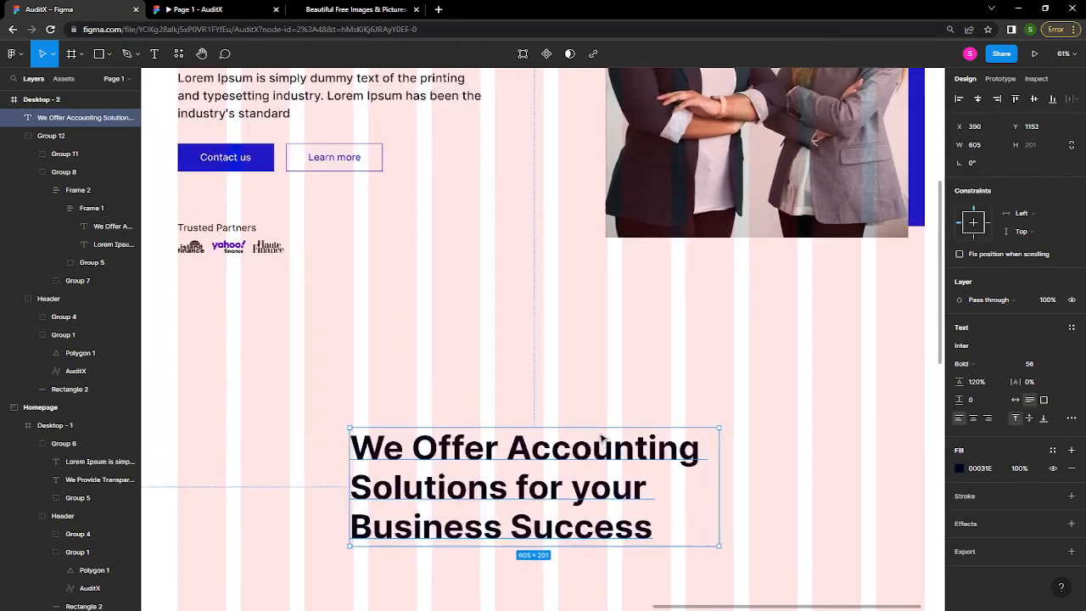
{"action": "left_click_drag", "start_coordinate": [603, 450], "coordinate": [613, 401]}
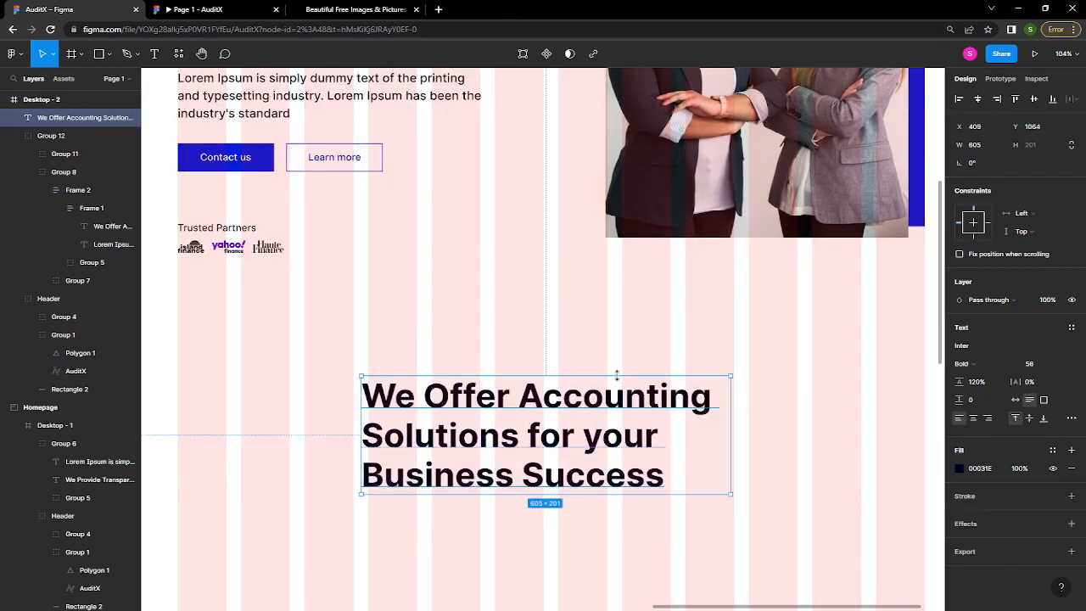
- Set the duplicated heading's font size to 40
{"action": "scroll", "coordinate": [617, 374], "scroll_direction": "down", "scroll_amount": 5}
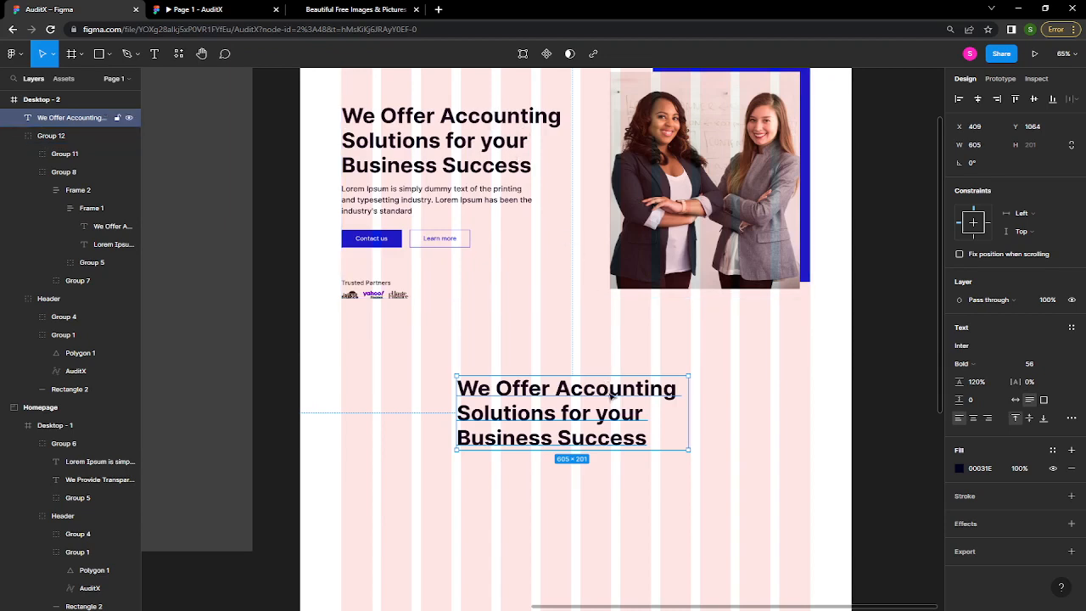
{"action": "left_click", "coordinate": [1042, 364]}
{"action": "type", "text": "40"}
{"action": "key", "text": "Return"}
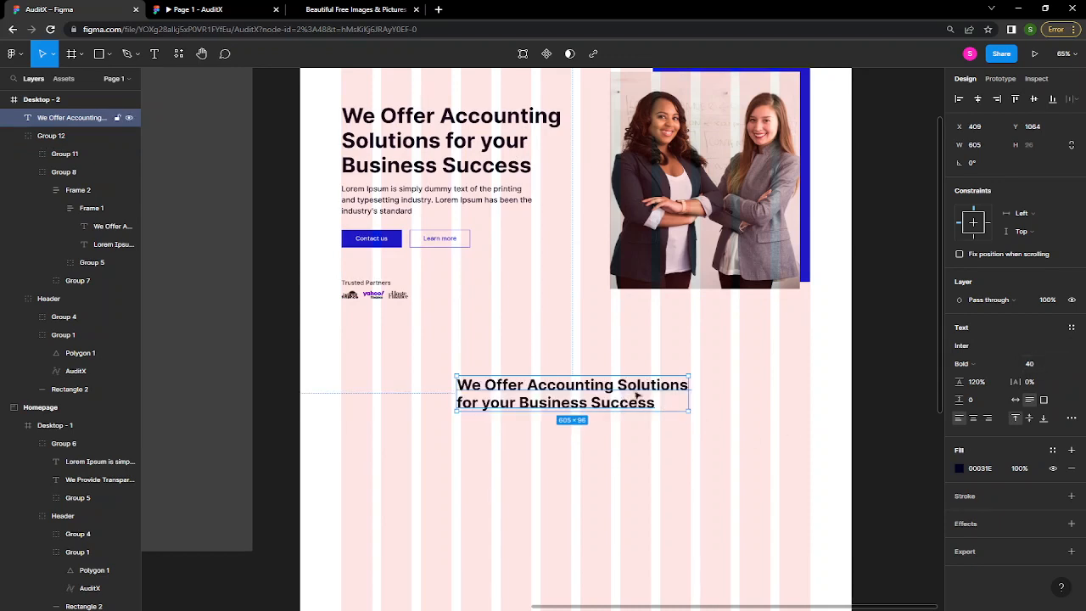
- Try a font size of 48 on the duplicated heading and set it back to 40
{"action": "left_click", "coordinate": [1040, 364]}
{"action": "type", "text": "48"}
{"action": "key", "text": "Return"}
{"action": "left_click", "coordinate": [1039, 364]}
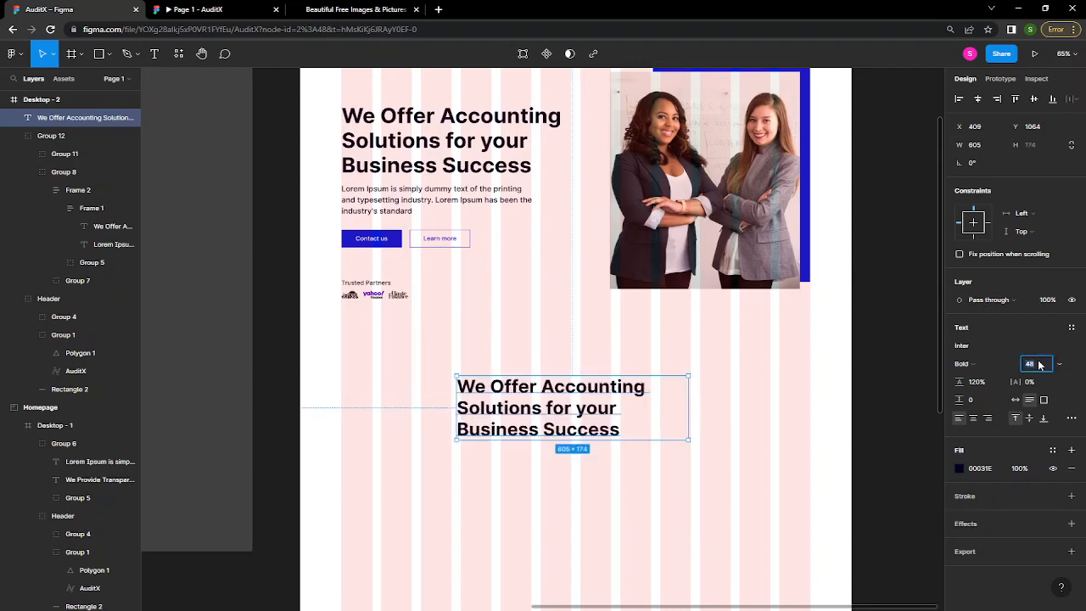
{"action": "type", "text": "40"}
{"action": "key", "text": "Return"}
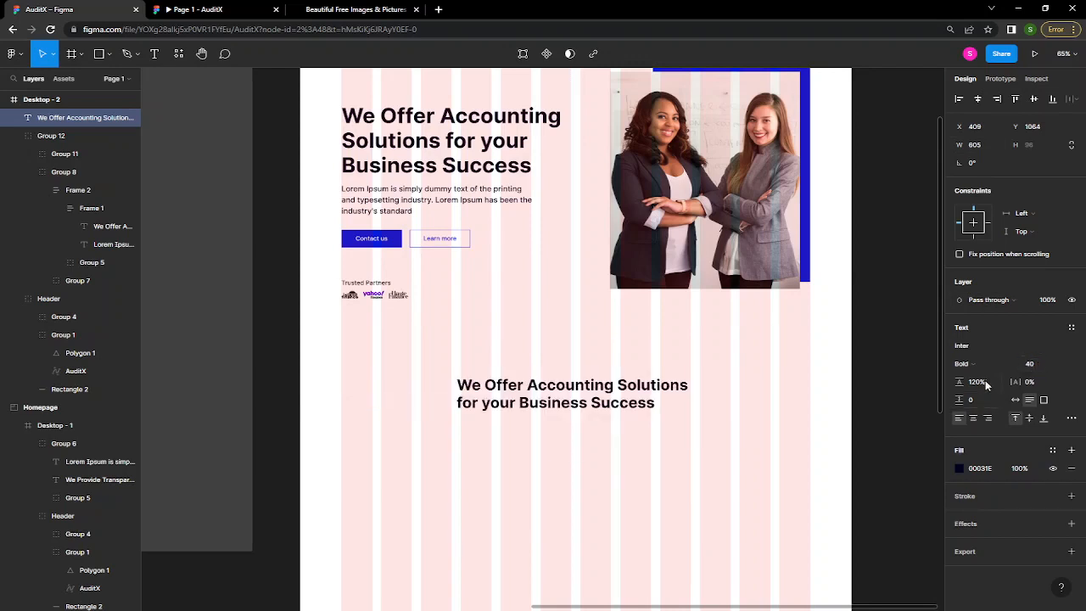
- Center-align the duplicated heading and replace its text with "Solutions for Every Business Need"
{"action": "left_click", "coordinate": [974, 419]}
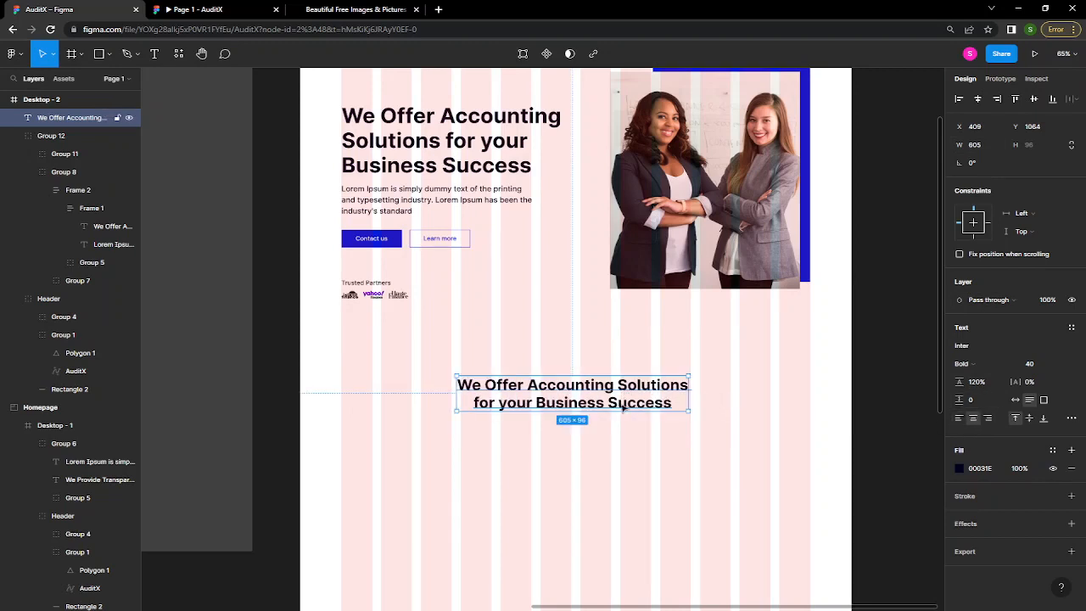
{"action": "double_click", "coordinate": [602, 399]}
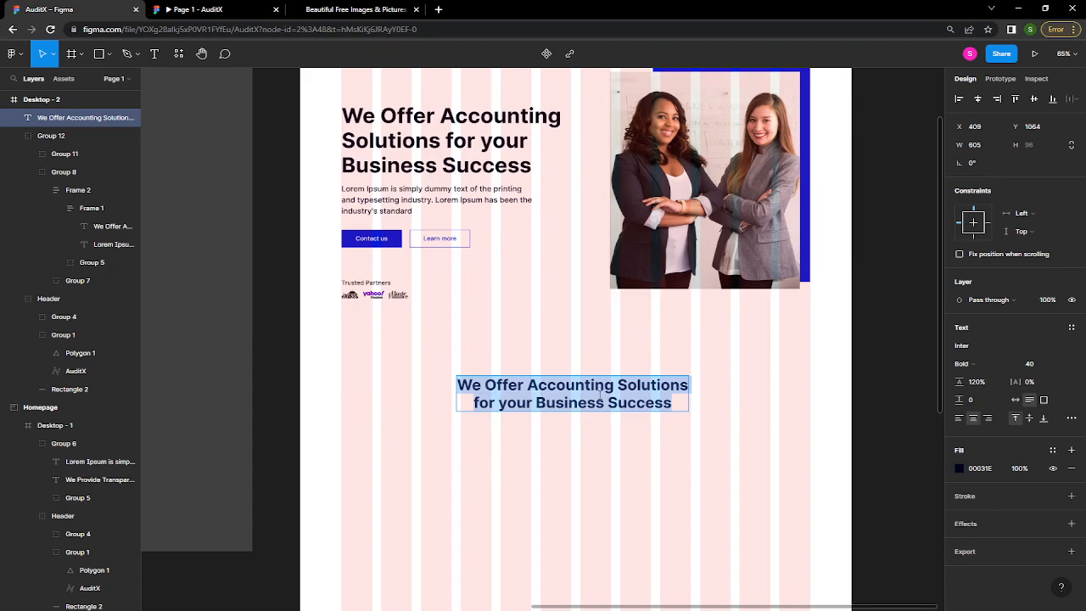
{"action": "type", "text": "Solutions for "}
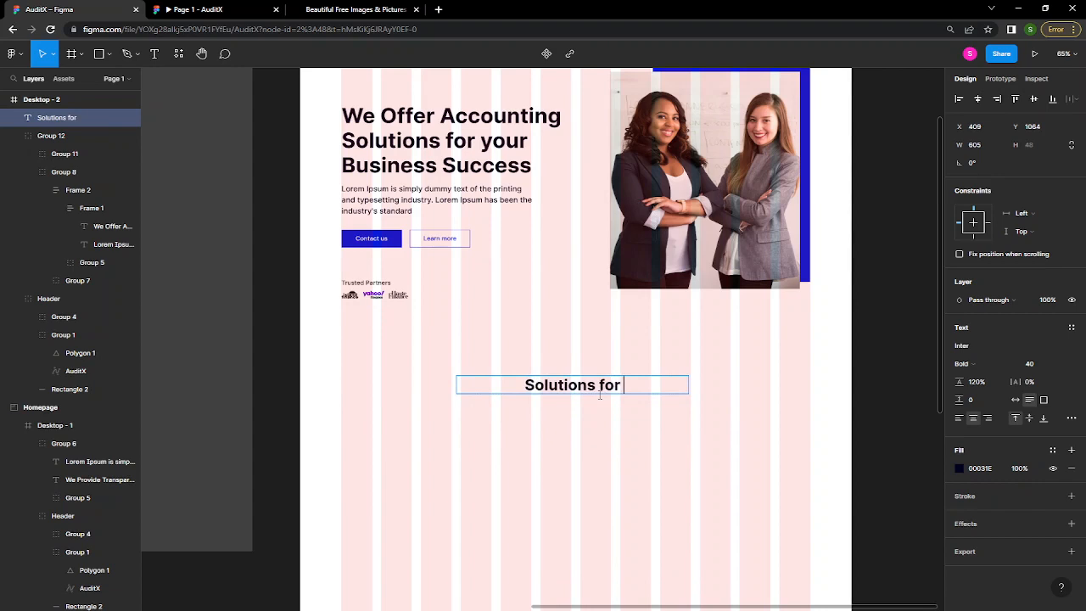
{"action": "type", "text": "Evry"}
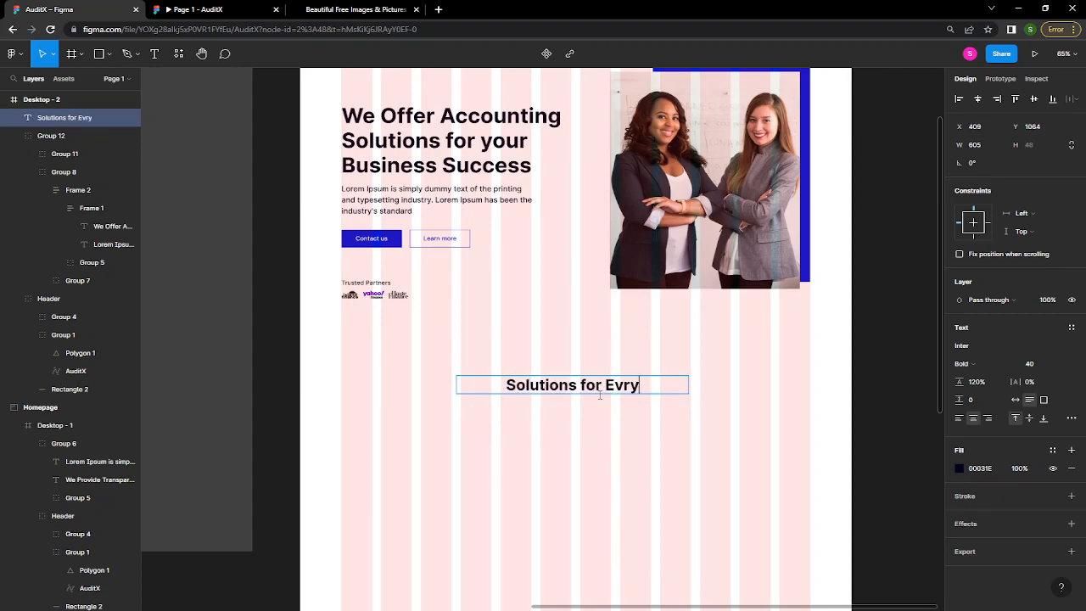
{"action": "key", "text": "BackSpace"}
{"action": "key", "text": "BackSpace"}
{"action": "key", "text": "BackSpace"}
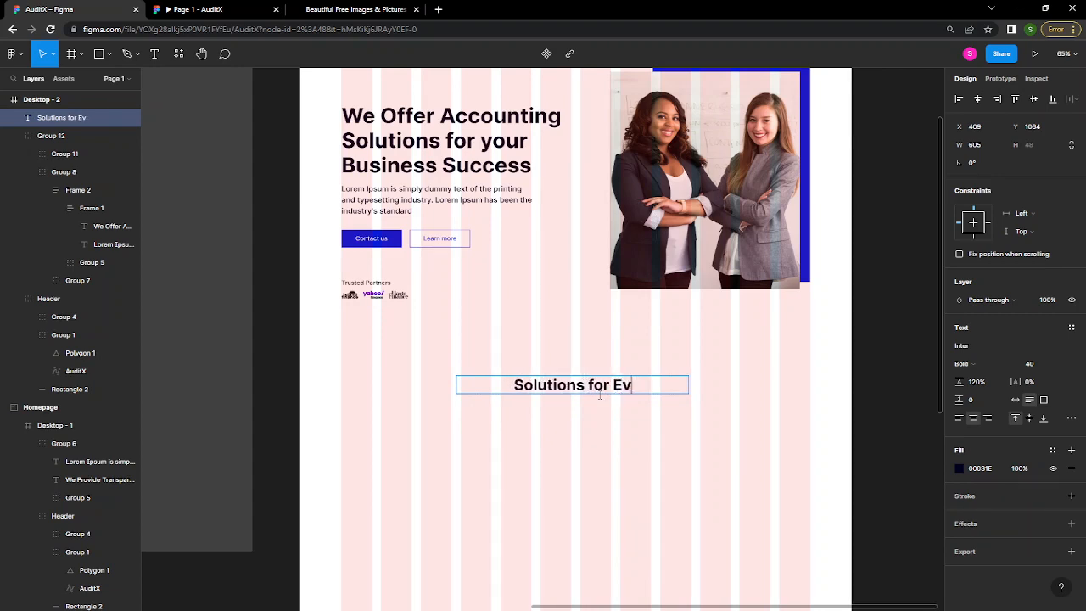
{"action": "type", "text": "very"}
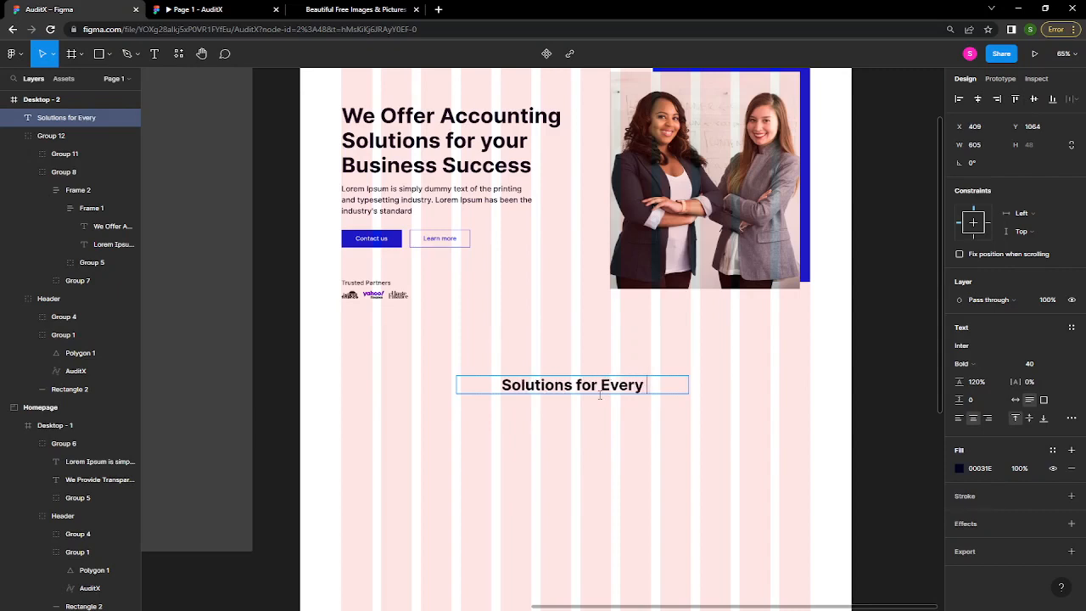
{"action": "type", "text": " Business"}
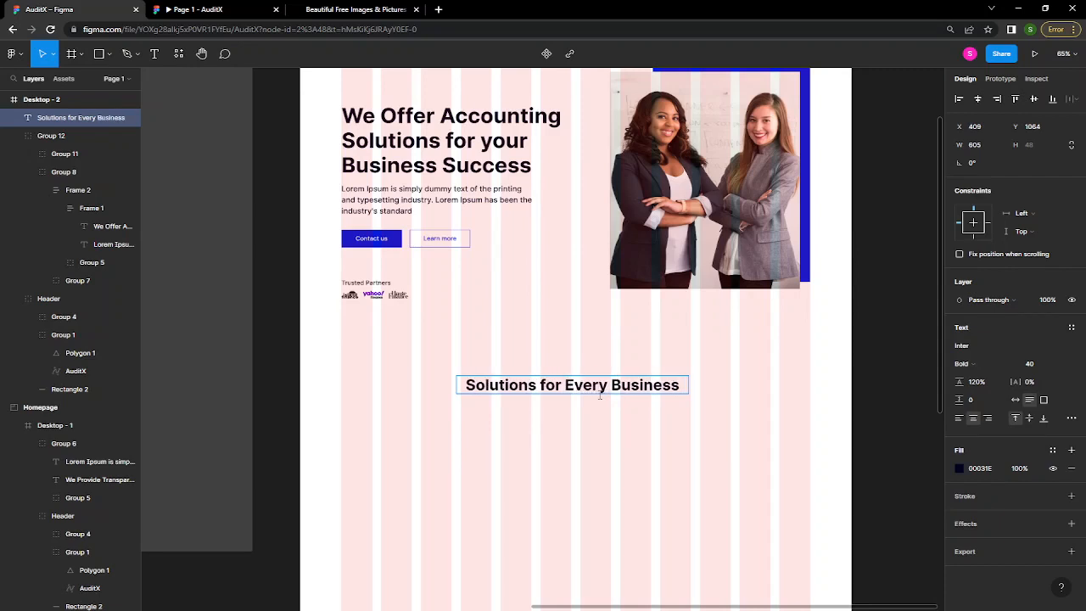
{"action": "type", "text": " N"}
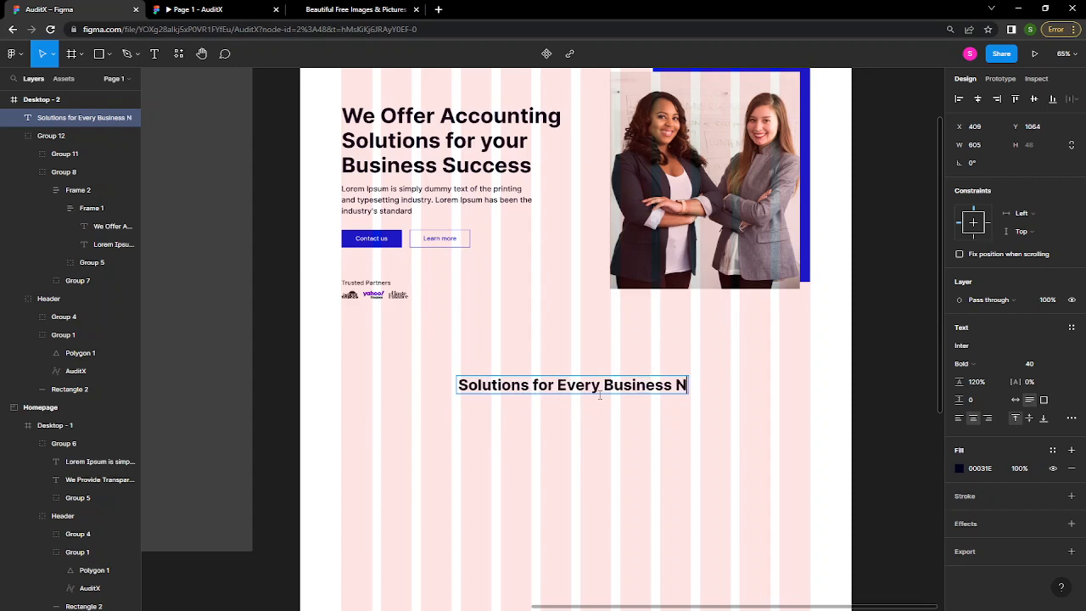
{"action": "type", "text": "eed"}
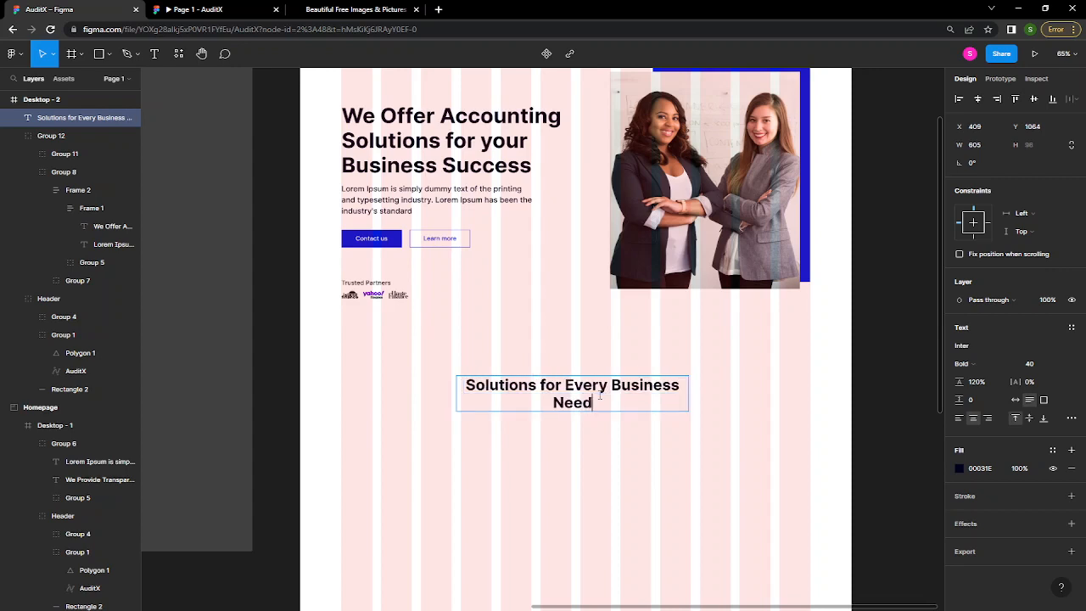
- Narrow the "Solutions for Every Business Need" text box to a width of about 465
{"action": "key", "text": "Escape"}
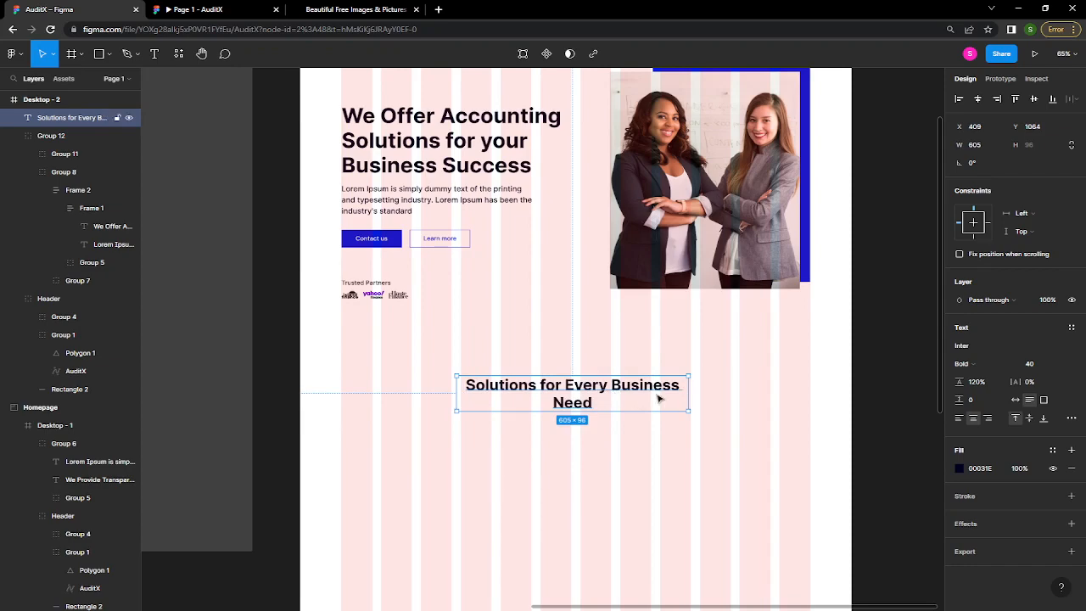
{"action": "scroll", "coordinate": [659, 397], "scroll_direction": "up", "scroll_amount": 3}
{"action": "scroll", "coordinate": [659, 397], "scroll_direction": "up", "scroll_amount": 5}
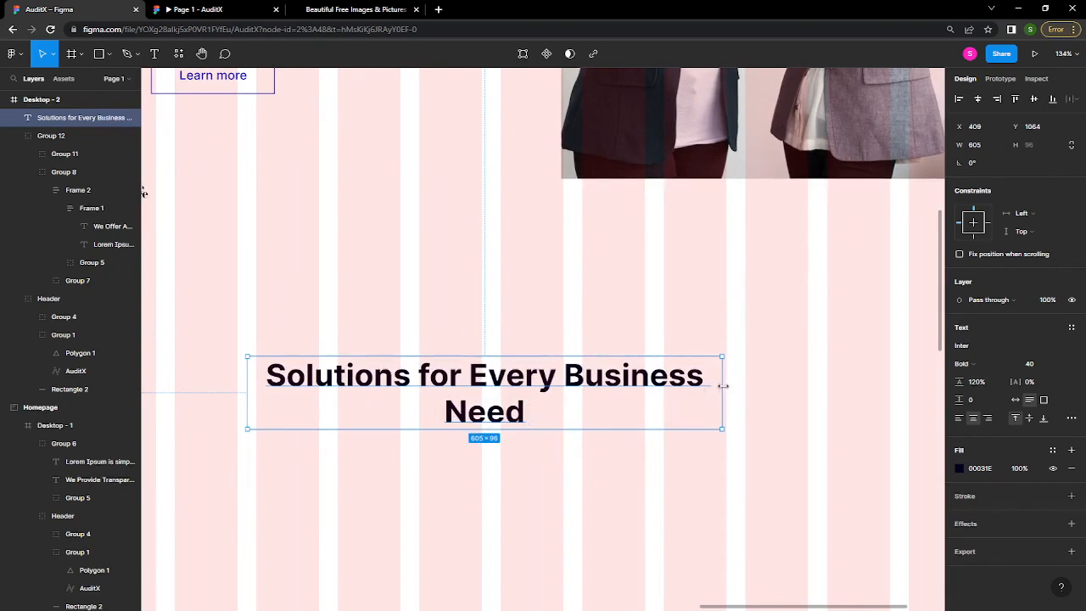
{"action": "left_click_drag", "start_coordinate": [717, 385], "coordinate": [612, 384]}
{"action": "scroll", "coordinate": [669, 405], "scroll_direction": "down", "scroll_amount": 1, "text": "ctrl"}
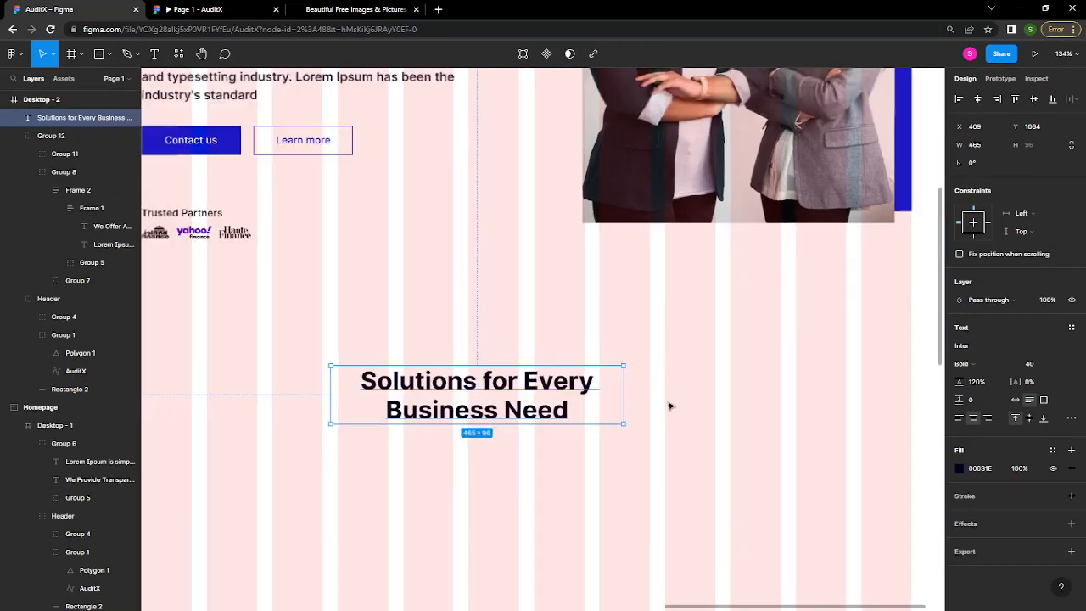
{"action": "scroll", "coordinate": [670, 405], "scroll_direction": "down", "scroll_amount": 3, "text": "ctrl"}
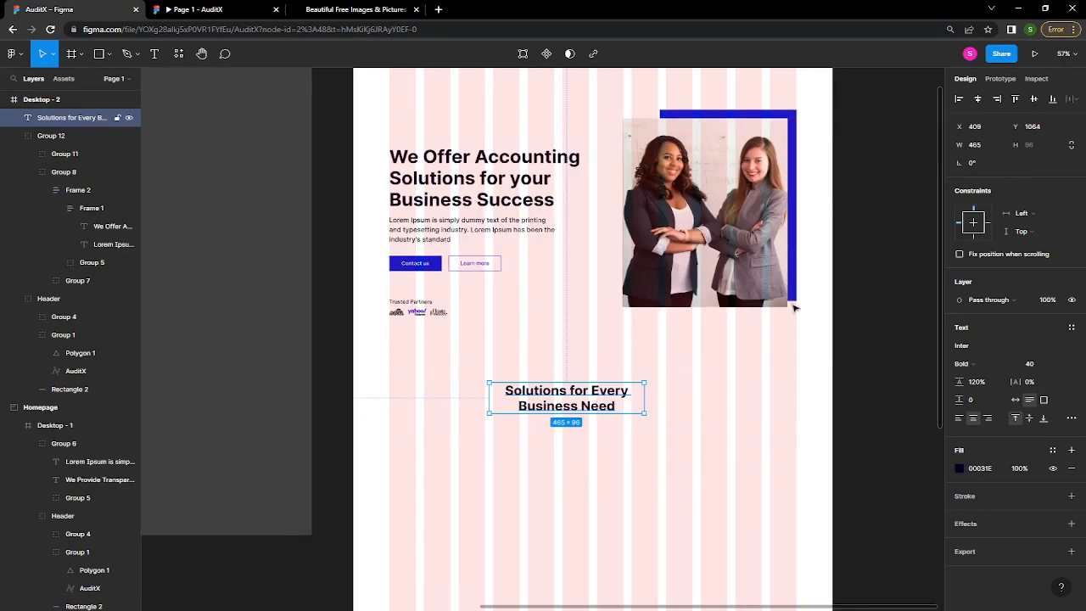
- Center the "Solutions for Every Business Need" heading horizontally on the frame and move it up to Y 1020
{"action": "left_click", "coordinate": [960, 100]}
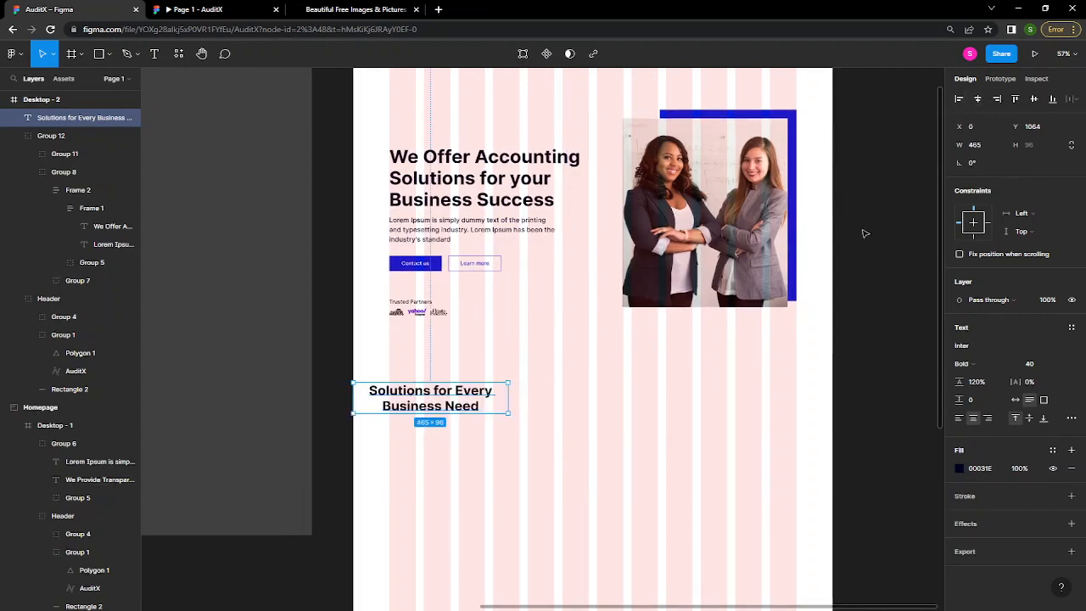
{"action": "left_click", "coordinate": [978, 99]}
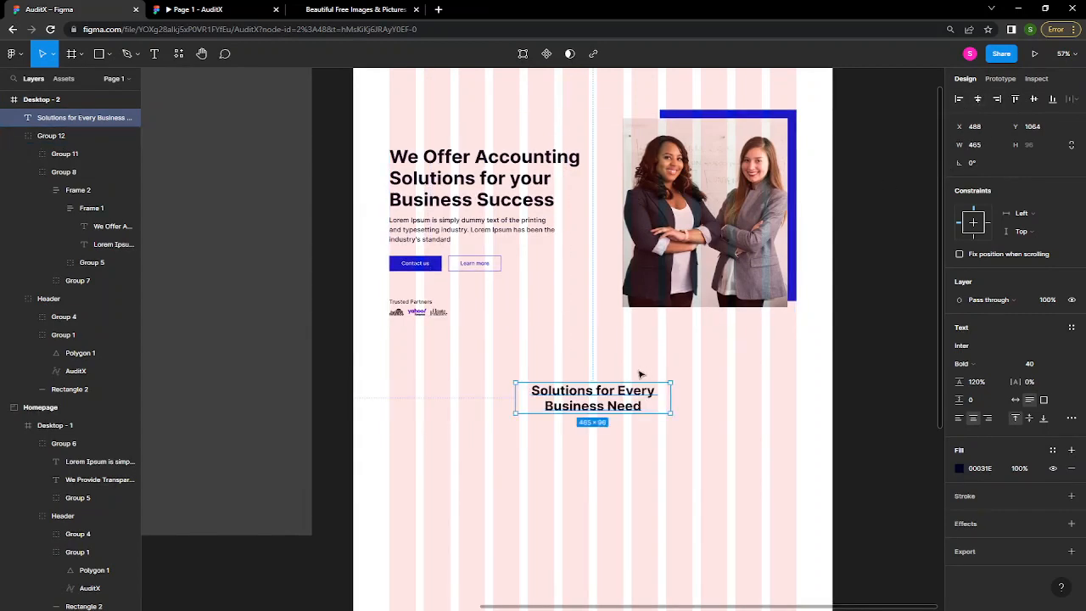
{"action": "left_click_drag", "start_coordinate": [612, 403], "coordinate": [614, 389]}
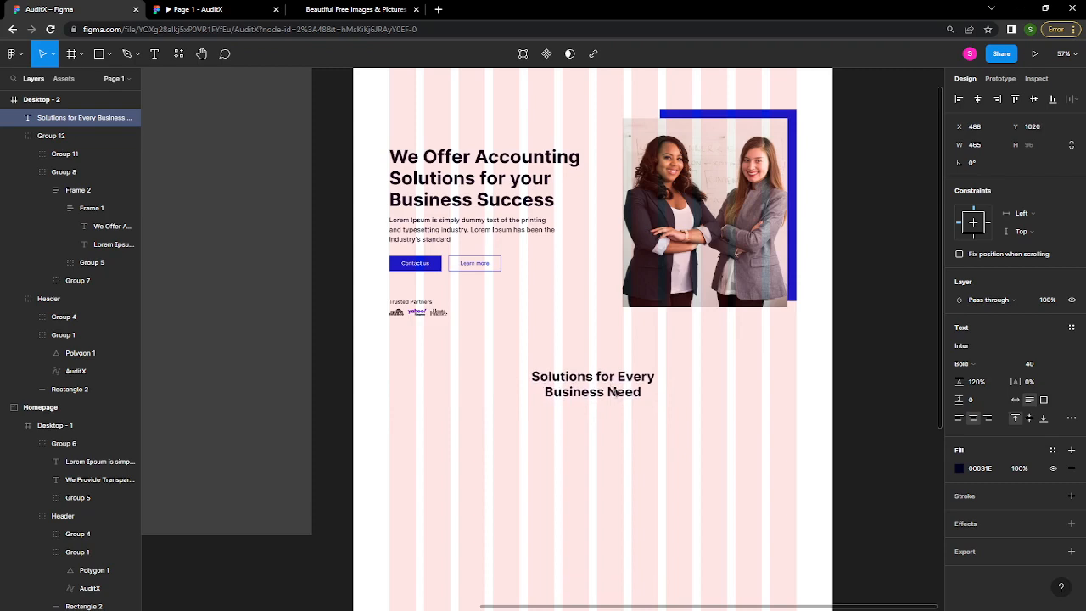
{"action": "scroll", "coordinate": [626, 406], "scroll_direction": "up", "scroll_amount": 1}
{"action": "scroll", "coordinate": [625, 403], "scroll_direction": "down", "scroll_amount": 2}
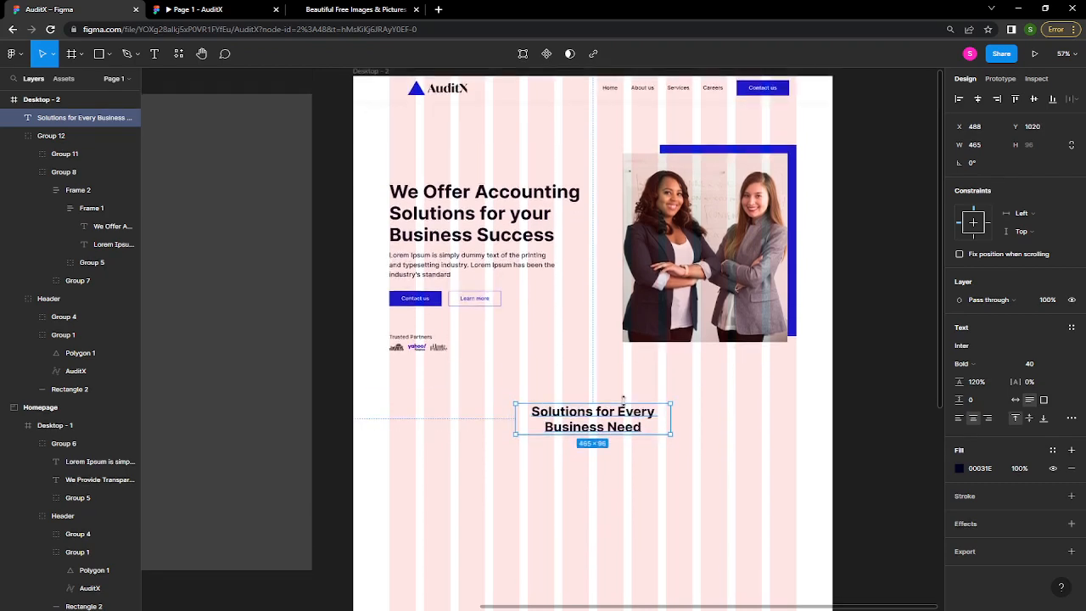
{"action": "scroll", "coordinate": [599, 362], "scroll_direction": "up", "scroll_amount": 2}
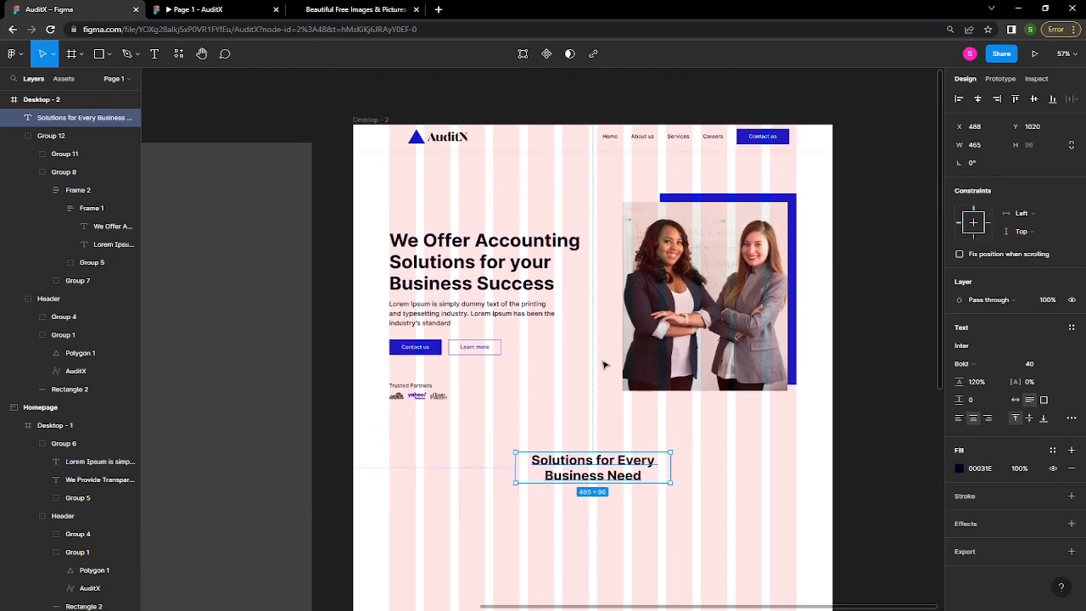
- Switch to the prototype preview of the homepage and scale it to fit width
{"action": "left_click", "coordinate": [709, 285]}
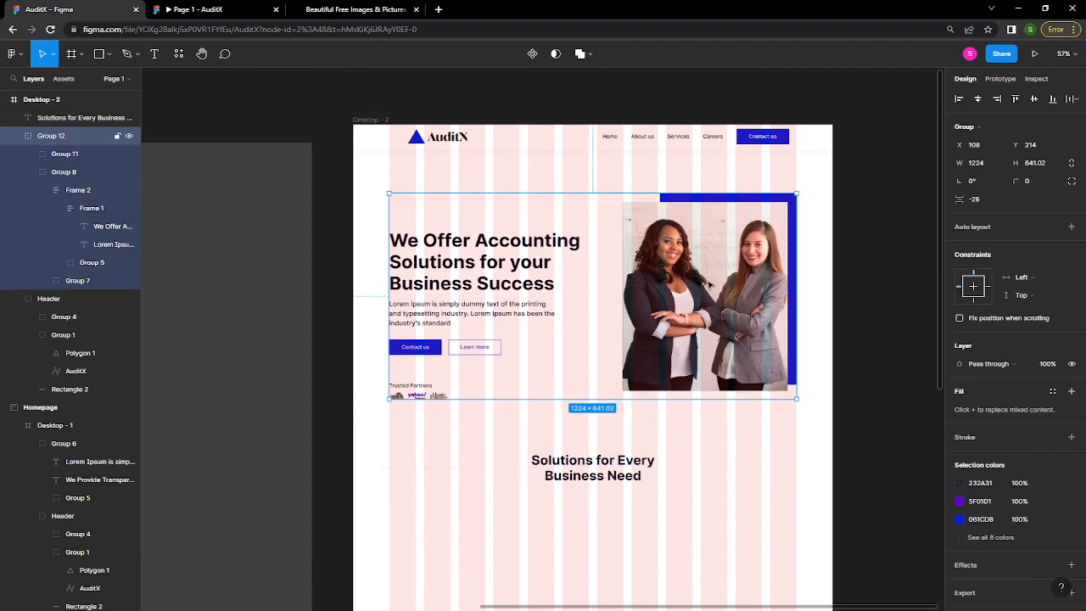
{"action": "left_click", "coordinate": [213, 8]}
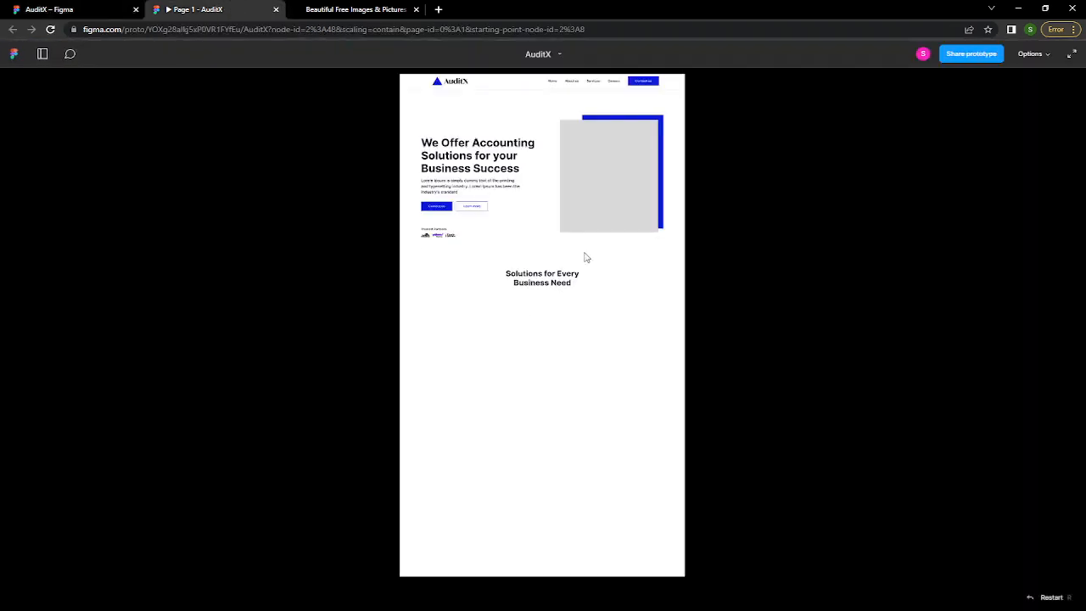
{"action": "key", "text": "z"}
{"action": "key", "text": "z"}
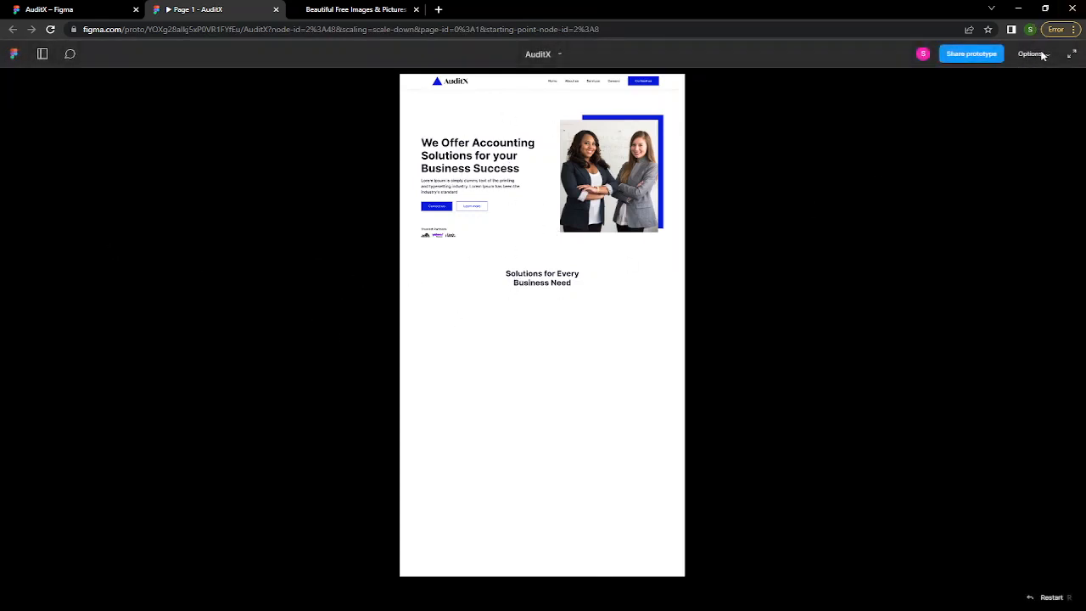
{"action": "left_click", "coordinate": [1032, 54]}
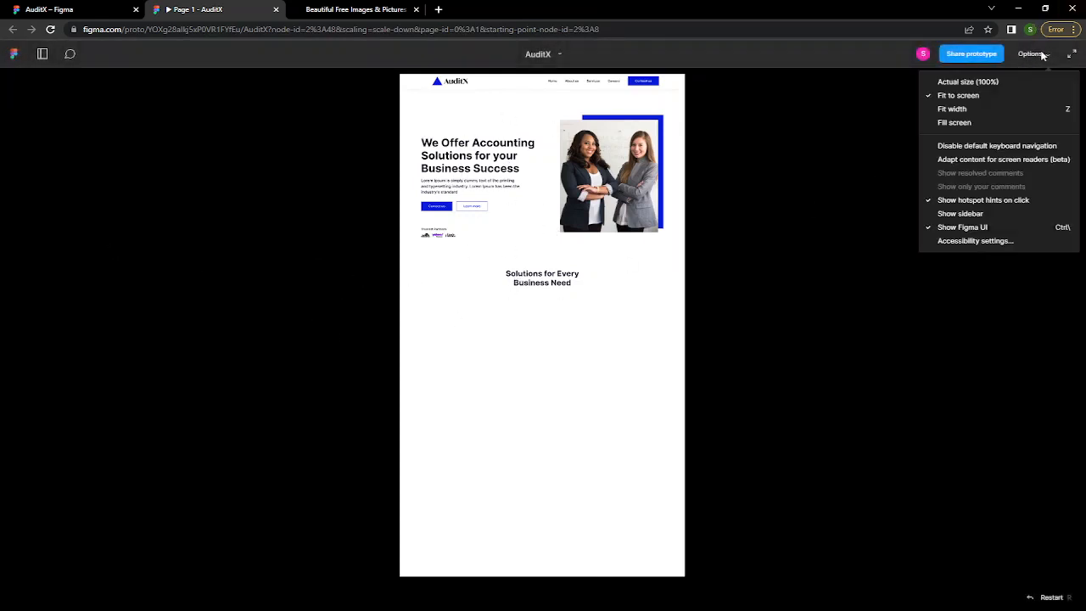
{"action": "left_click", "coordinate": [990, 109]}
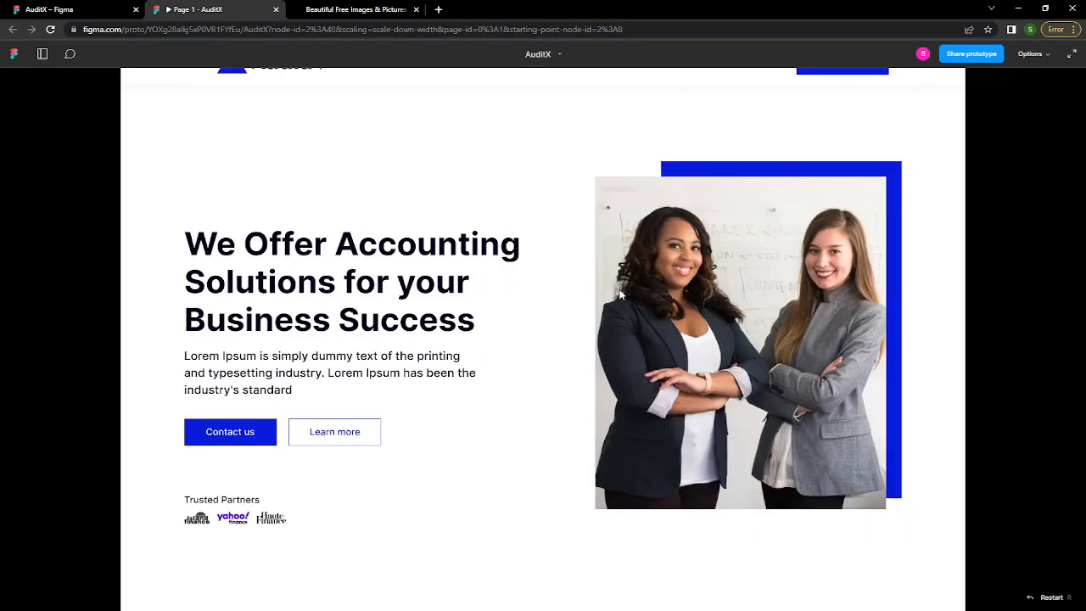
- Examine the header, hero section and Solutions heading in the preview, and return to the design file
{"action": "scroll", "coordinate": [676, 312], "scroll_direction": "down", "scroll_amount": 1}
{"action": "scroll", "coordinate": [677, 311], "scroll_direction": "up", "scroll_amount": 1}
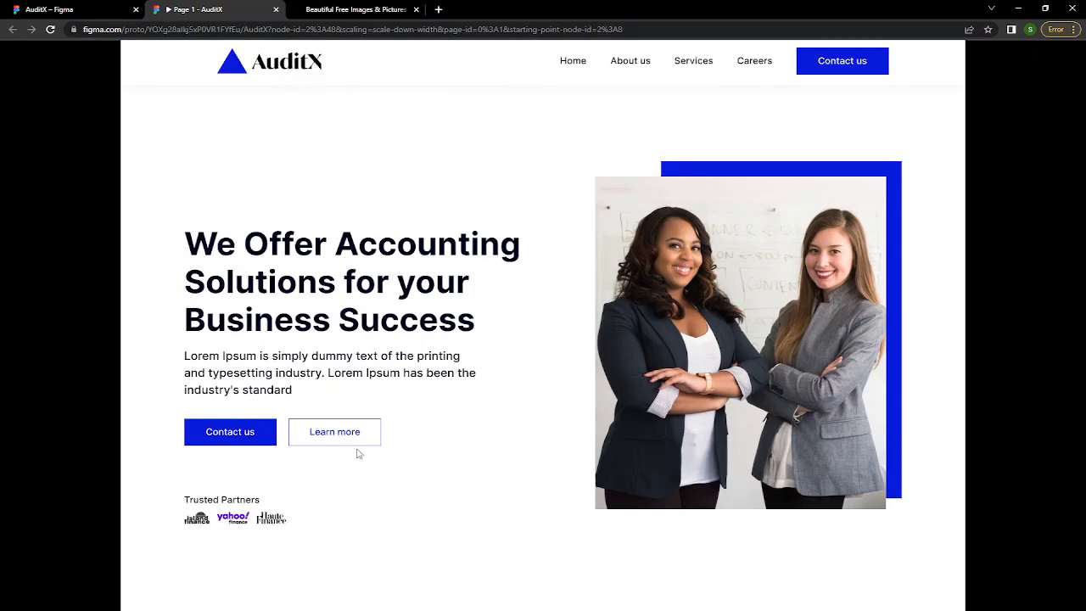
{"action": "scroll", "coordinate": [358, 454], "scroll_direction": "down", "scroll_amount": 3}
{"action": "scroll", "coordinate": [357, 454], "scroll_direction": "down", "scroll_amount": 1}
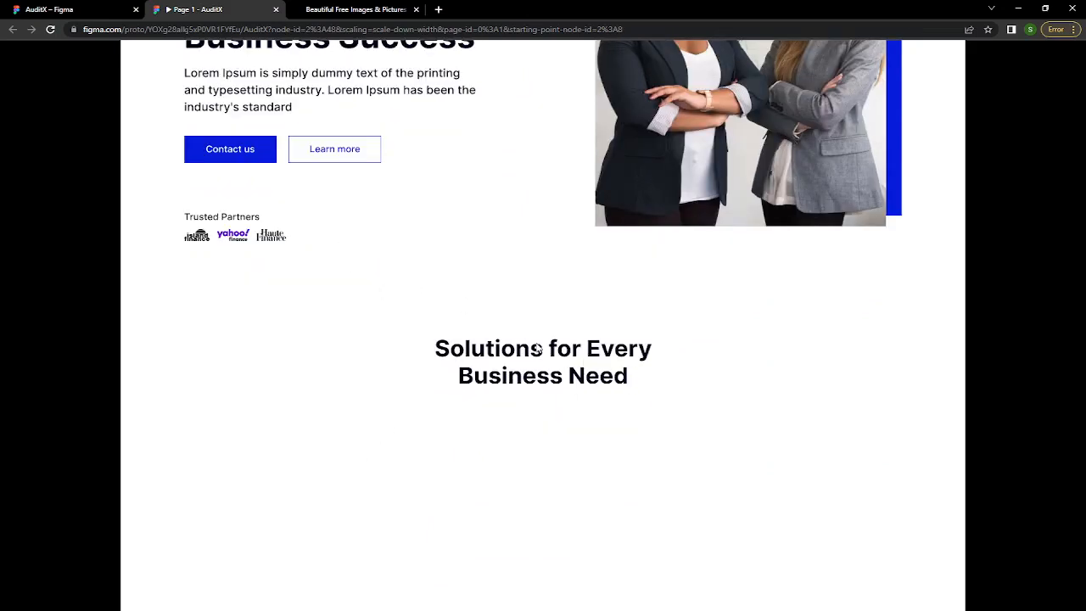
{"action": "scroll", "coordinate": [537, 348], "scroll_direction": "up", "scroll_amount": 5}
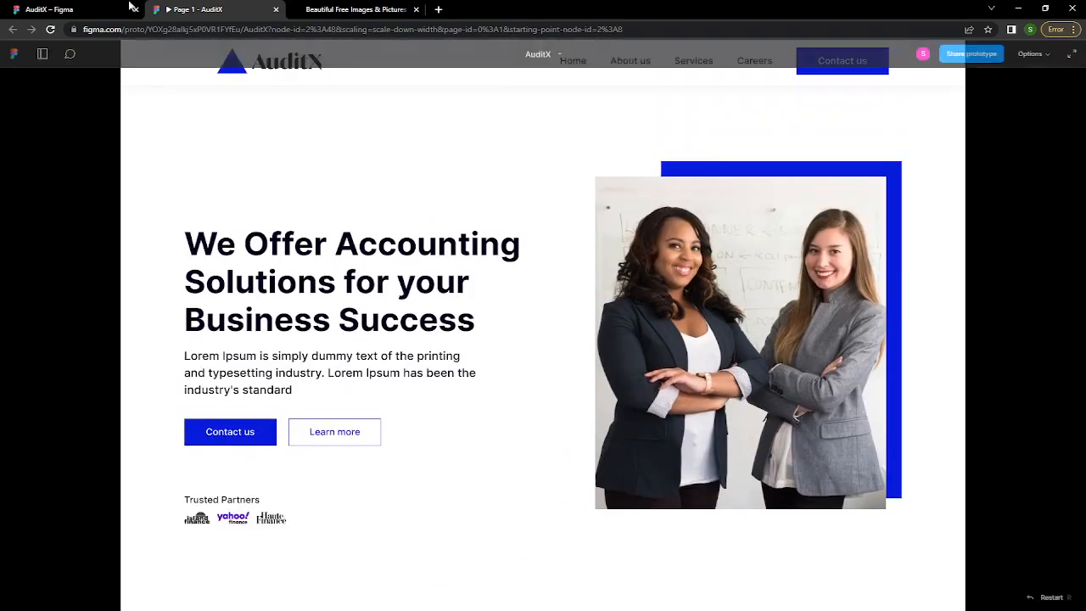
{"action": "left_click", "coordinate": [76, 9]}
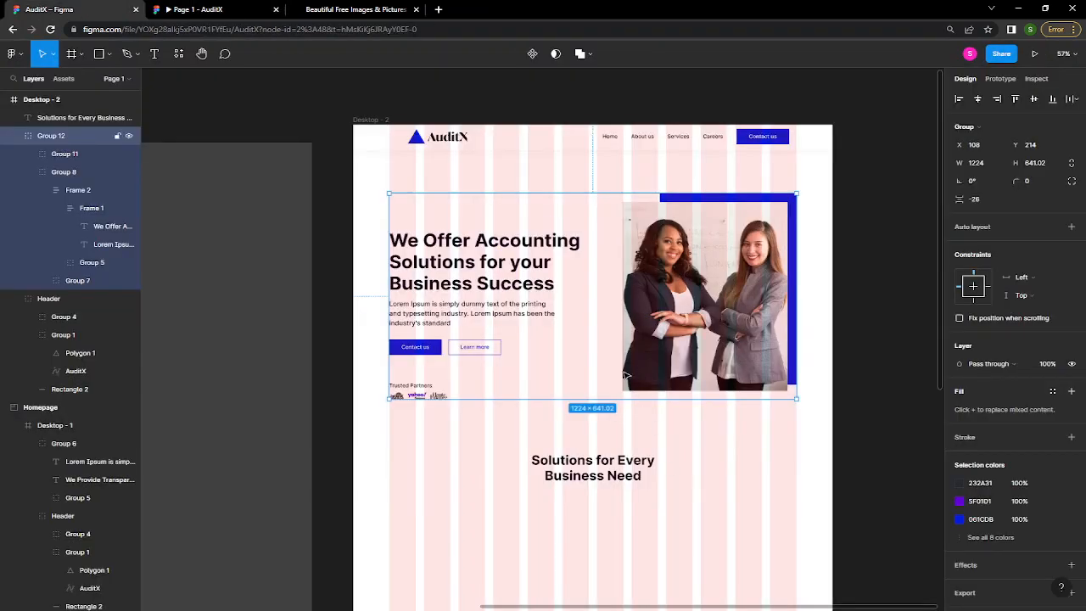
- Add the text "Auditing" below the Solutions heading near the first grid column, at about X 123, Y 1231
{"action": "scroll", "coordinate": [661, 457], "scroll_direction": "down", "scroll_amount": 1}
{"action": "scroll", "coordinate": [662, 457], "scroll_direction": "down", "scroll_amount": 2}
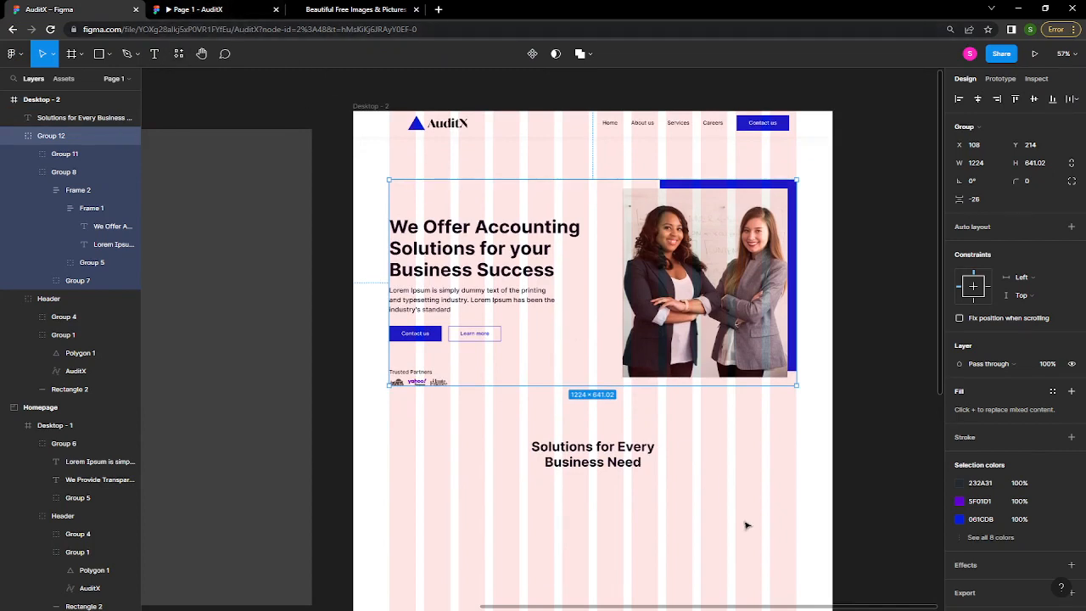
{"action": "scroll", "coordinate": [710, 525], "scroll_direction": "up", "scroll_amount": 5}
{"action": "scroll", "coordinate": [710, 525], "scroll_direction": "down", "scroll_amount": 5}
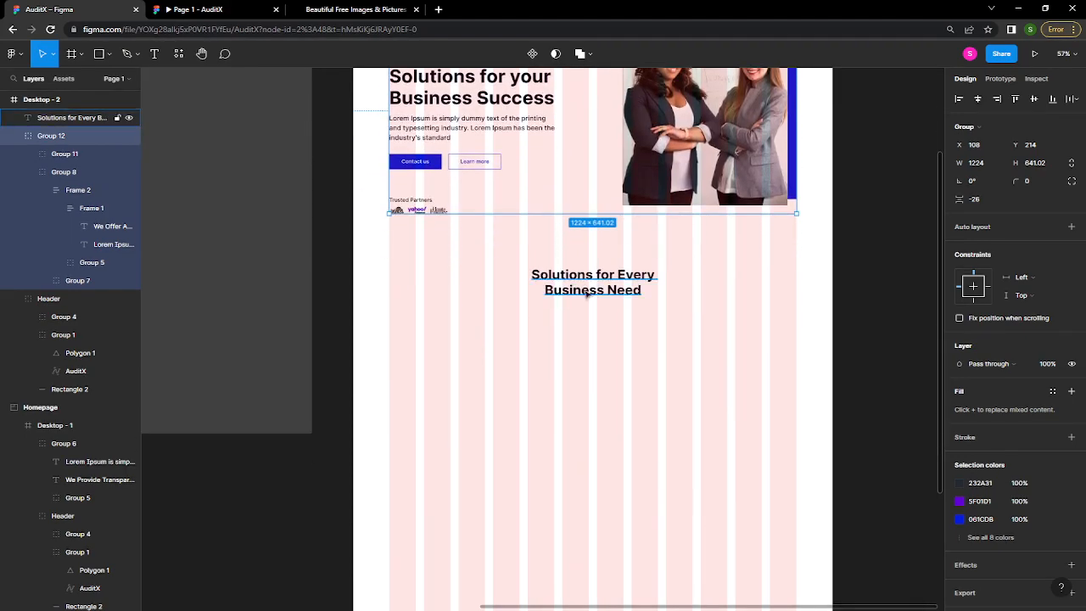
{"action": "key", "text": "t"}
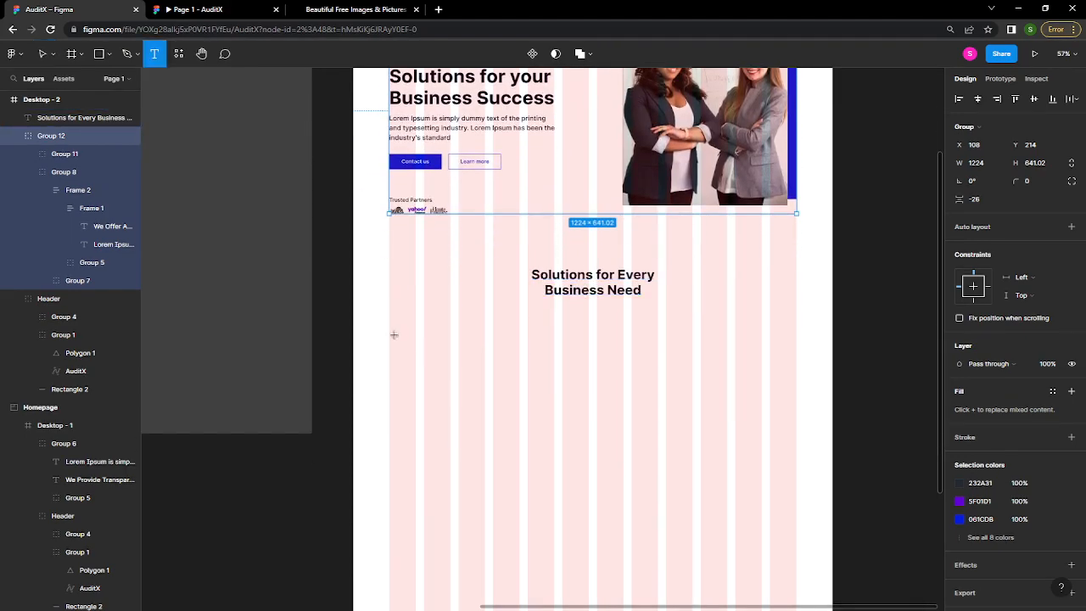
{"action": "left_click", "coordinate": [407, 341]}
{"action": "type", "text": "Acc"}
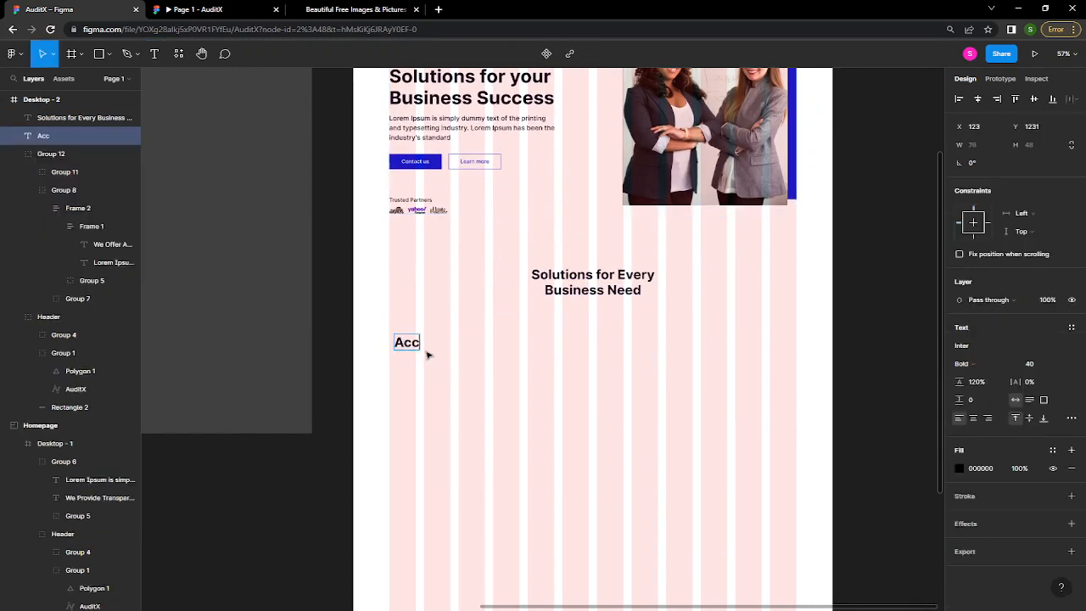
{"action": "type", "text": "ountin"}
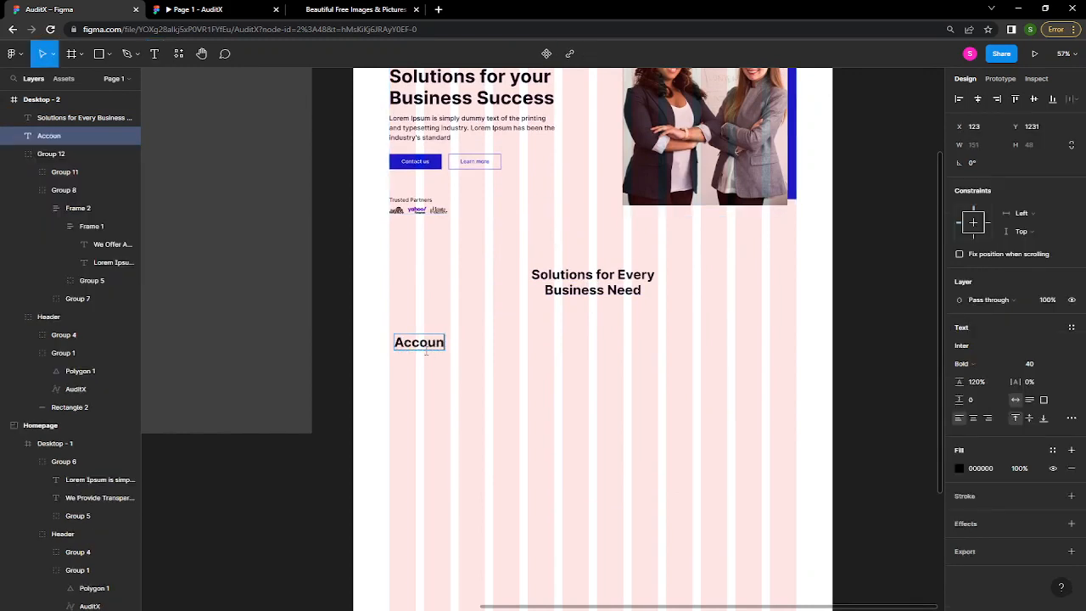
{"action": "key", "text": "ctrl+a"}
{"action": "type", "text": "Auditing"}
{"action": "type", "text": "and"}
{"action": "key", "text": "BackSpace"}
{"action": "key", "text": "BackSpace"}
{"action": "key", "text": "BackSpace"}
{"action": "key", "text": "BackSpace"}
{"action": "key", "text": "Escape"}
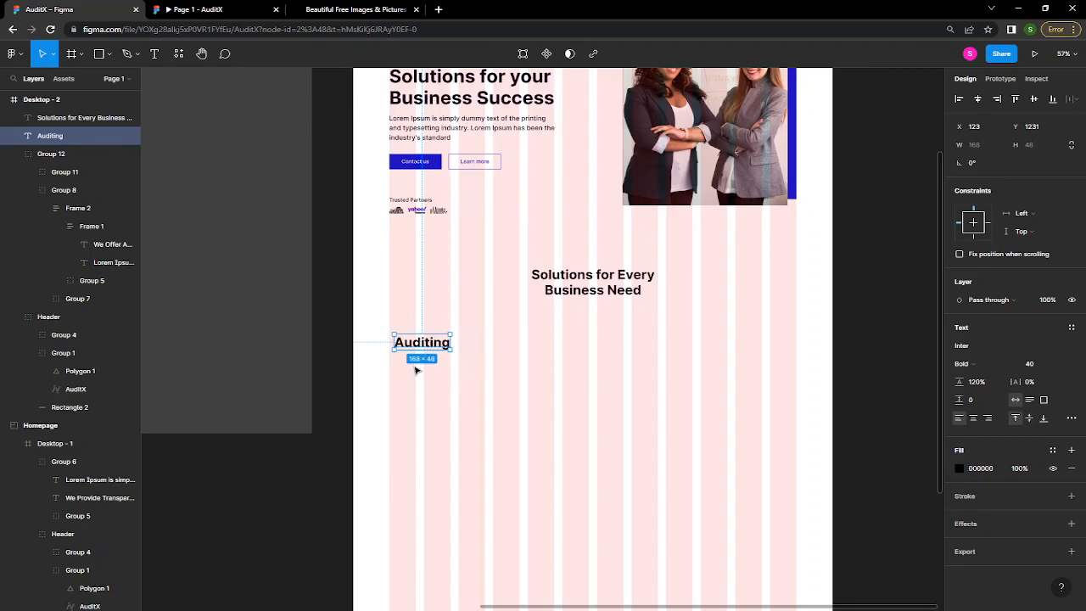
{"action": "key", "text": "Return"}
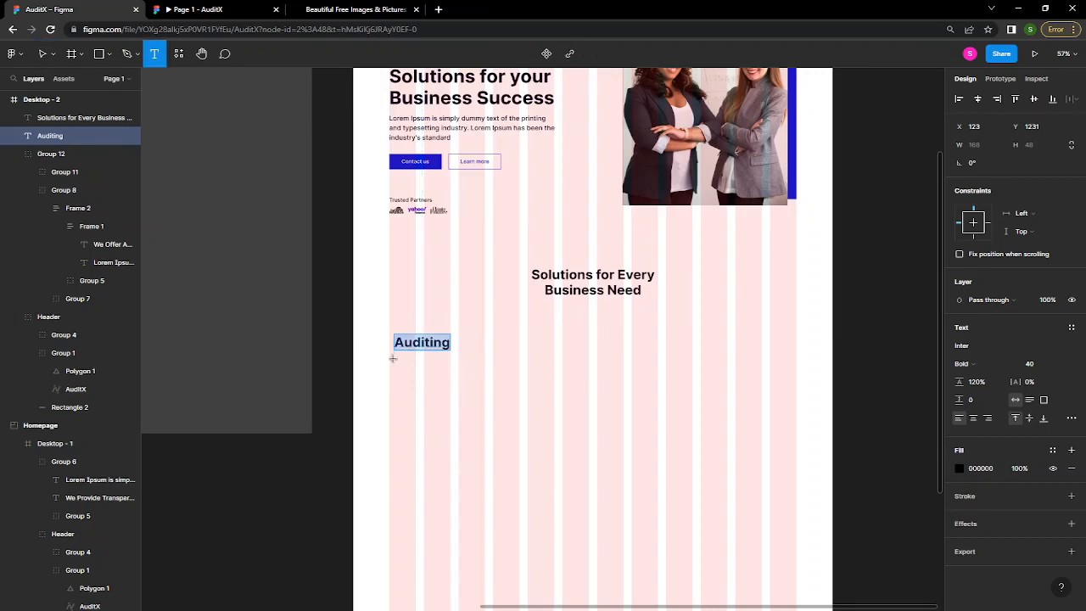
{"action": "left_click_drag", "start_coordinate": [393, 360], "coordinate": [433, 379]}
{"action": "key", "text": "Escape"}
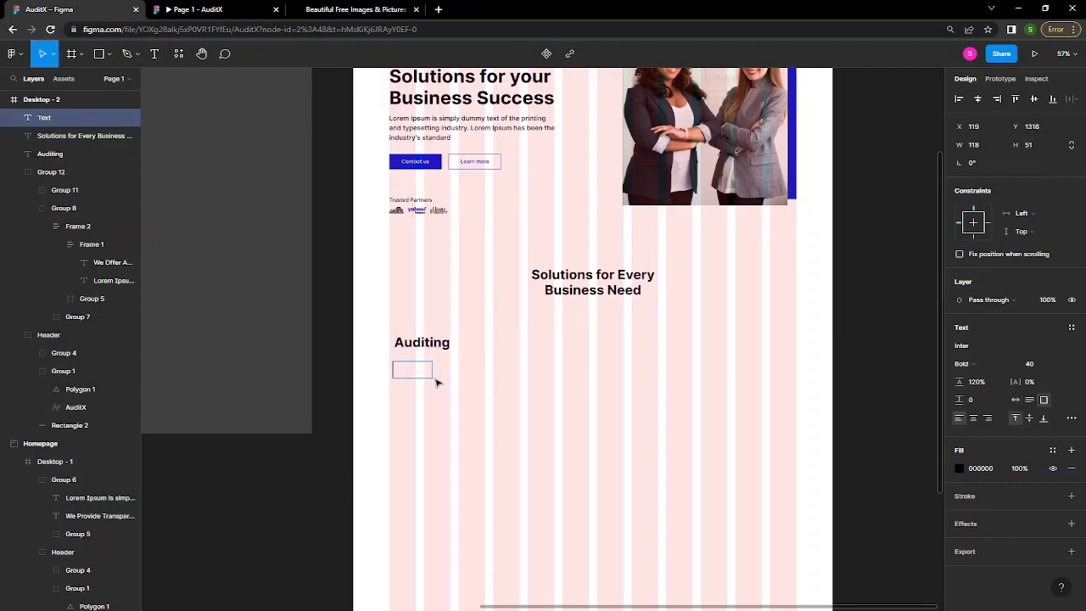
{"action": "left_click", "coordinate": [449, 379]}
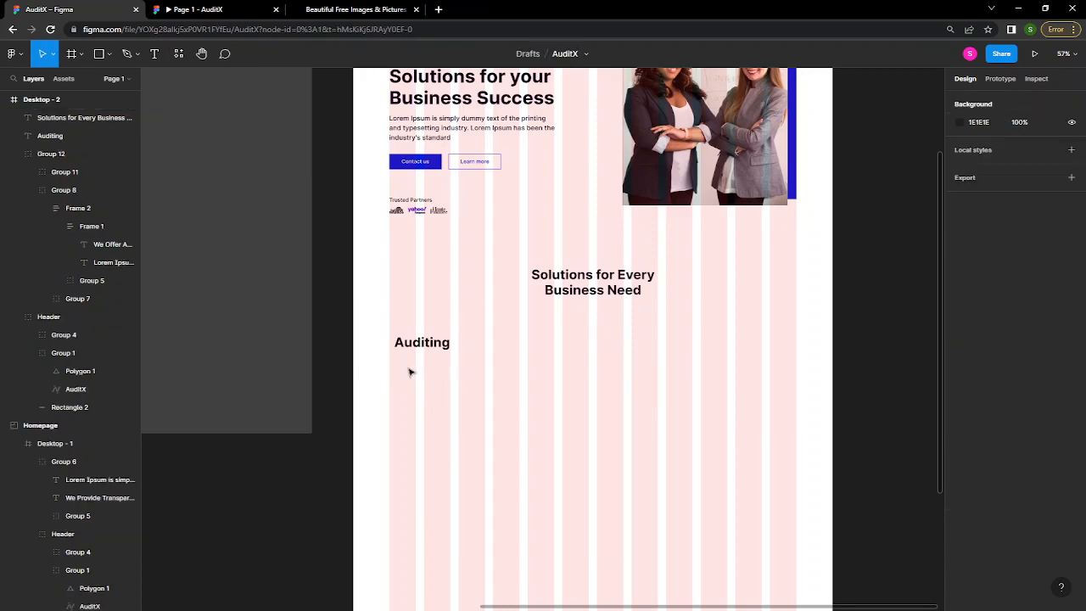
- Draw an empty text box about 193 by 119 directly below the "Auditing" title, aligned with its left edge
{"action": "scroll", "coordinate": [409, 372], "scroll_direction": "up", "scroll_amount": 10}
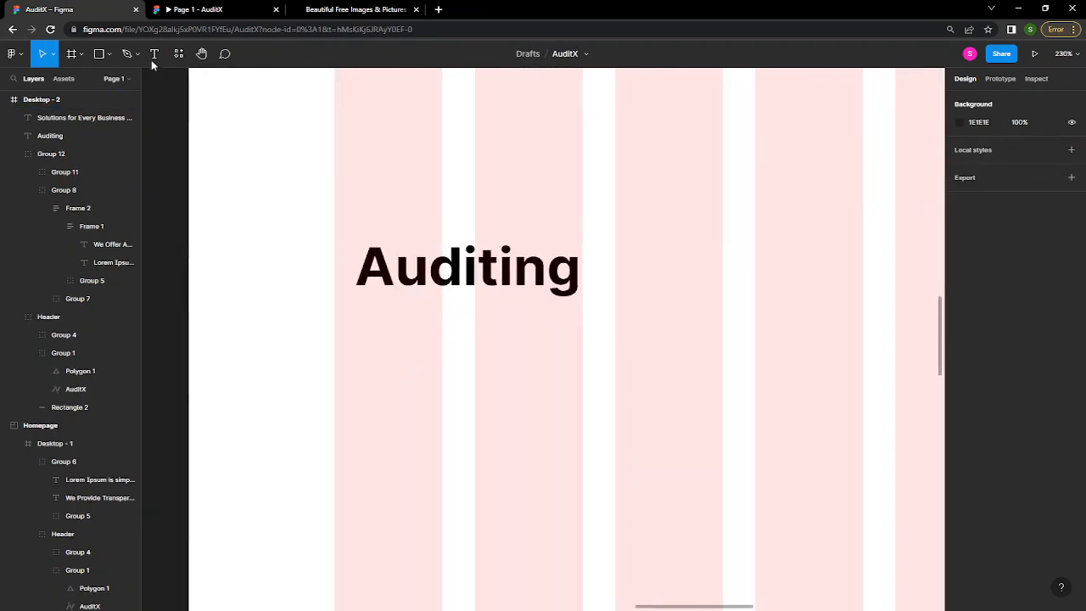
{"action": "left_click", "coordinate": [155, 55]}
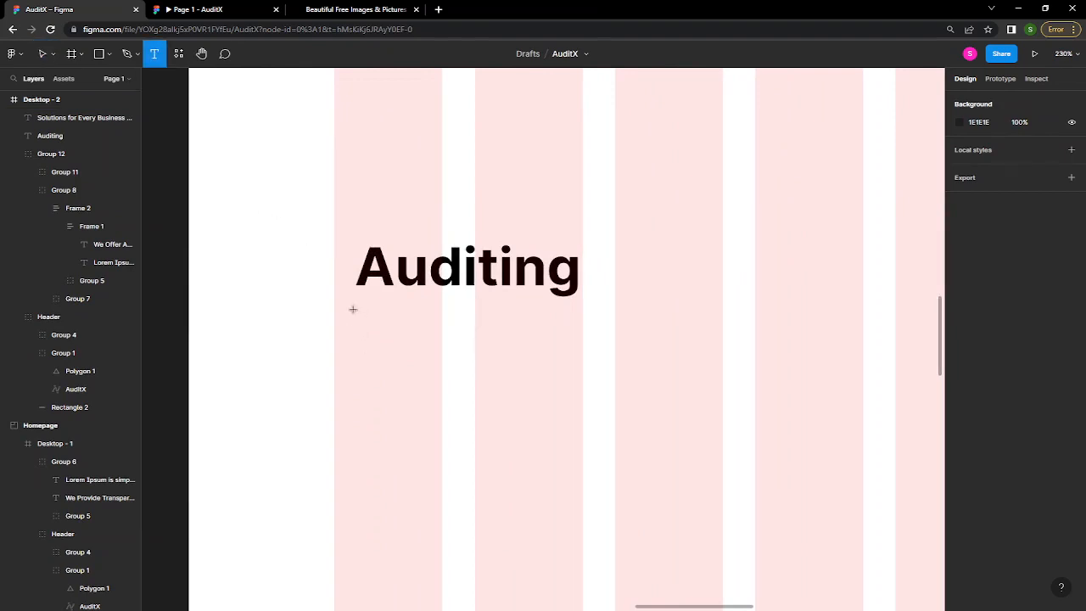
{"action": "left_click_drag", "start_coordinate": [354, 309], "coordinate": [617, 469]}
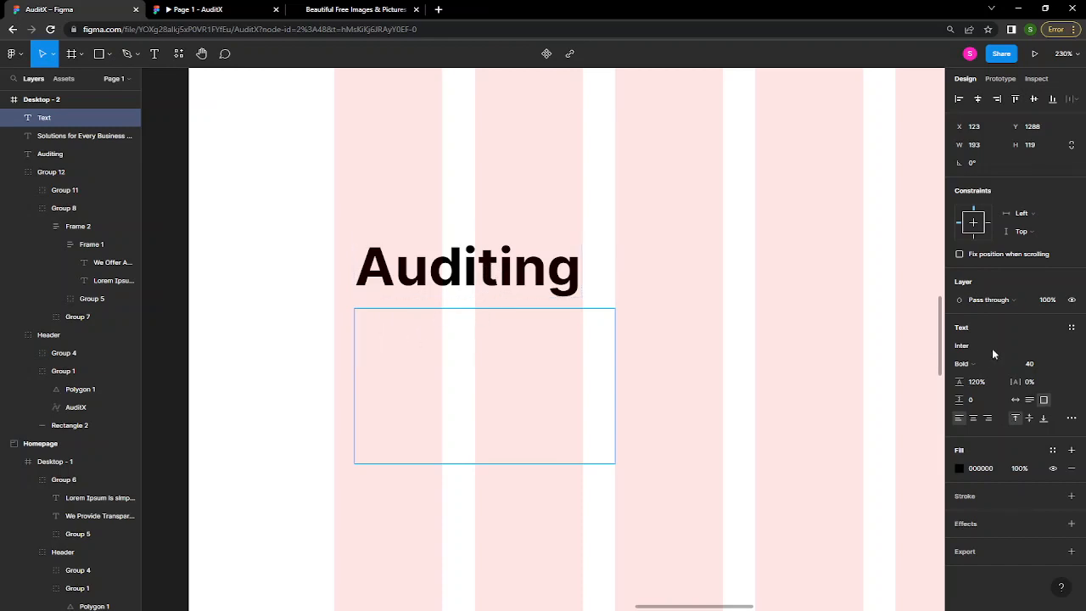
- Set the empty text box's font size to 16 and its font weight to Regular
{"action": "left_click", "coordinate": [1034, 367]}
{"action": "type", "text": "16"}
{"action": "key", "text": "Return"}
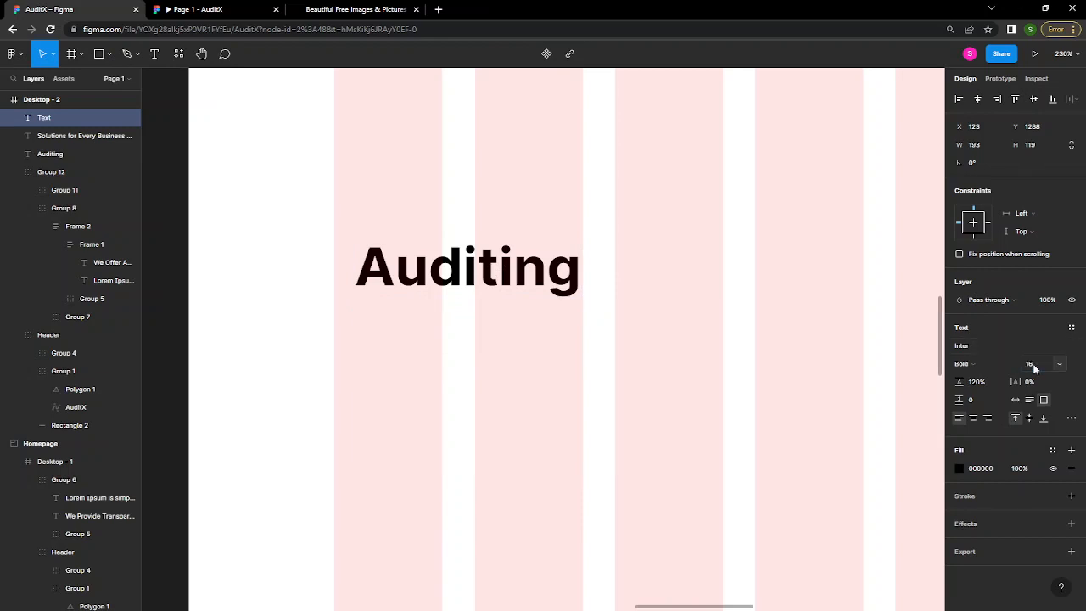
{"action": "left_click", "coordinate": [1000, 362]}
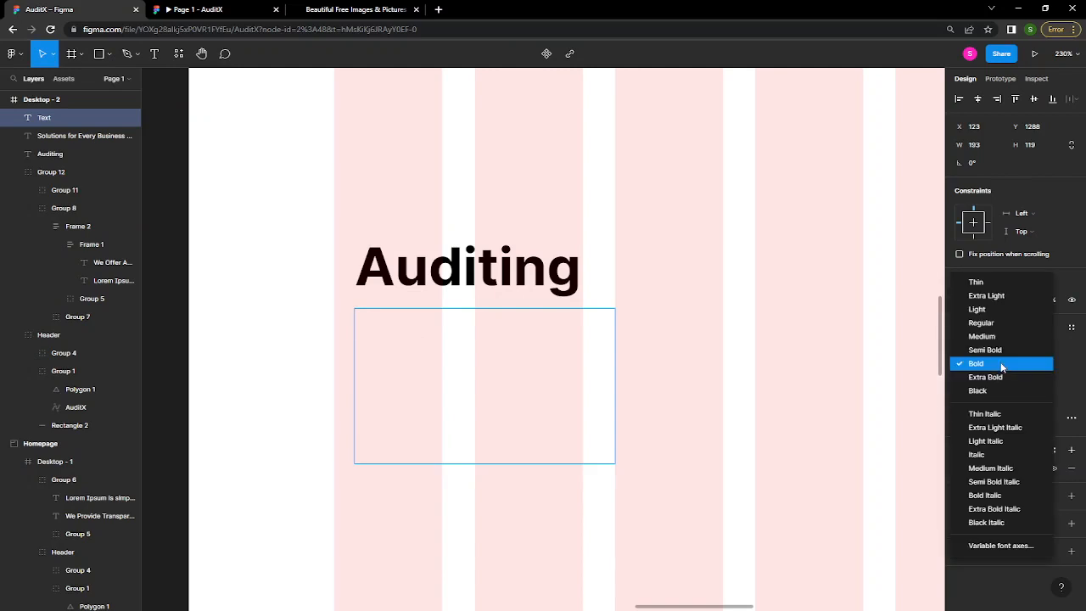
{"action": "left_click", "coordinate": [989, 308]}
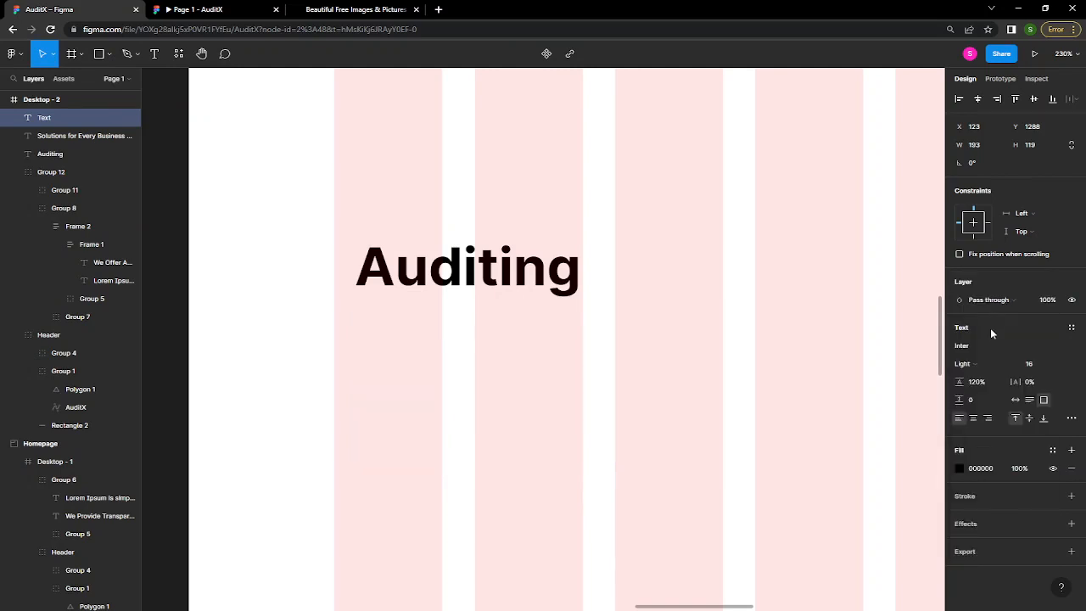
{"action": "left_click", "coordinate": [990, 367]}
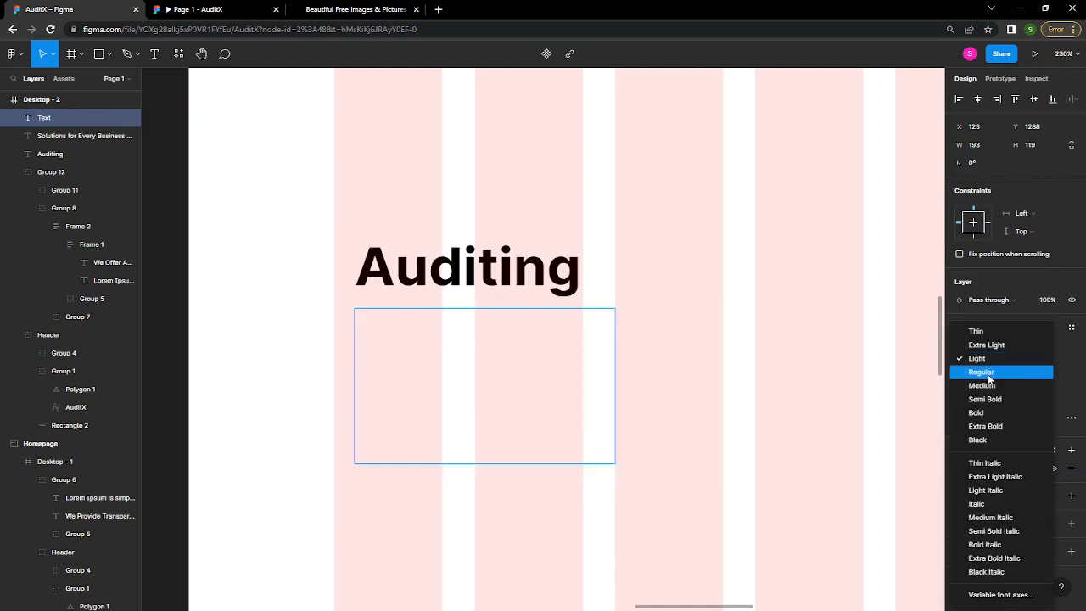
{"action": "left_click", "coordinate": [989, 381]}
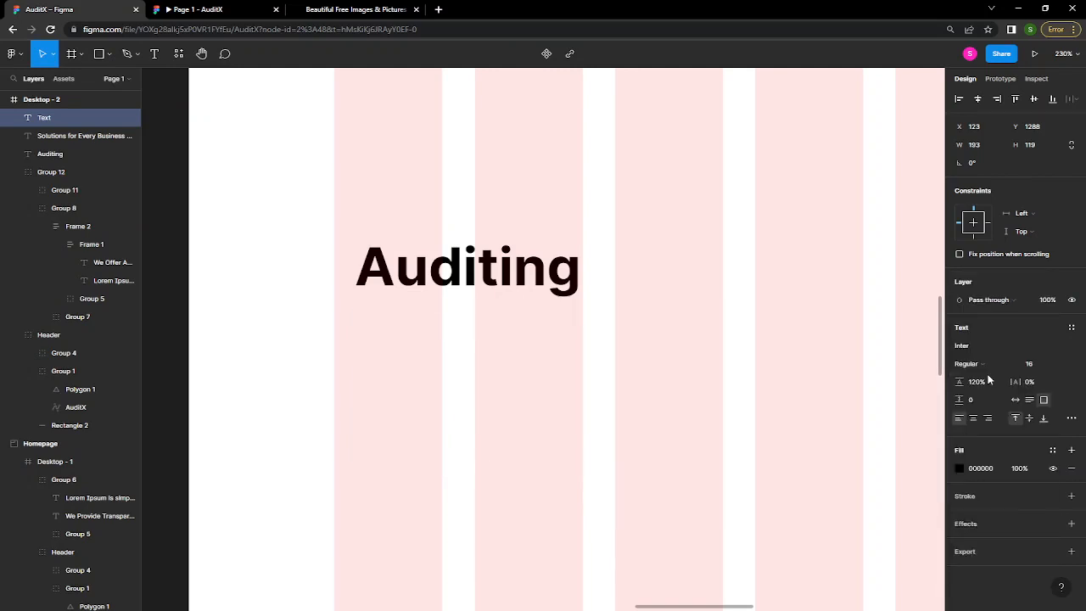
- Set the fill colour of the empty text box under "Auditing" to 141414
{"action": "left_click", "coordinate": [960, 469]}
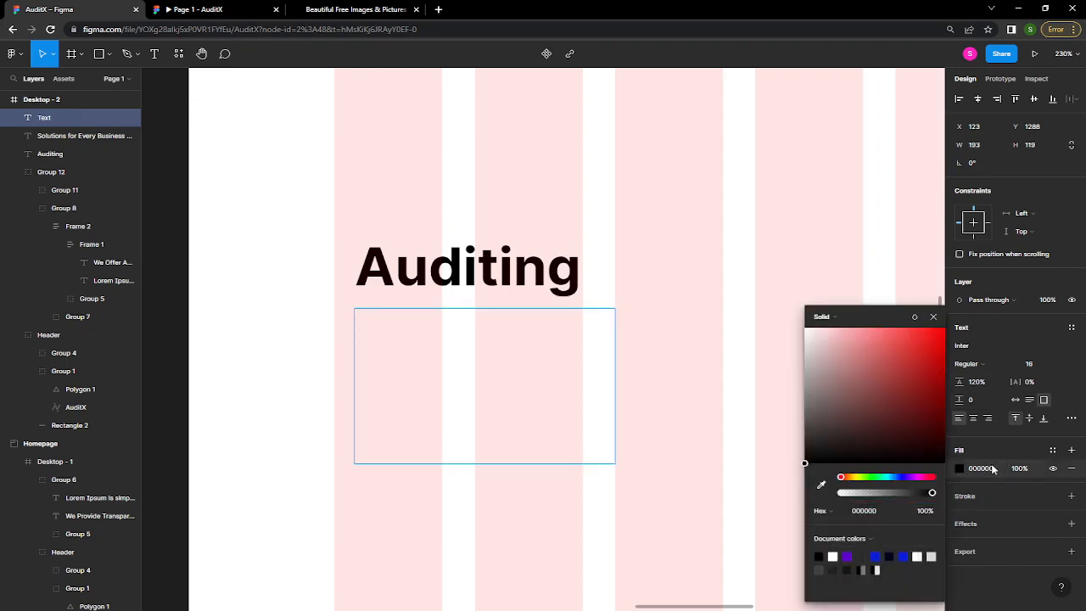
{"action": "left_click", "coordinate": [993, 469]}
{"action": "type", "text": "141414"}
{"action": "key", "text": "Return"}
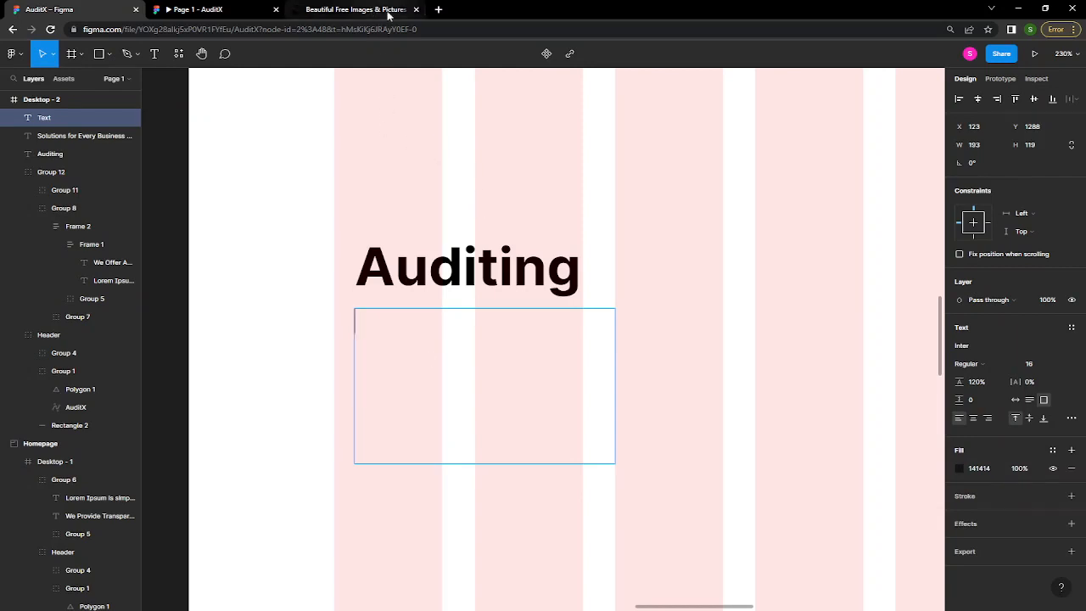
- Search the web for "lorem ipsum" in a new browser tab and open the lipsum.com site
{"action": "left_click", "coordinate": [438, 9]}
{"action": "type", "text": "lorem ip"}
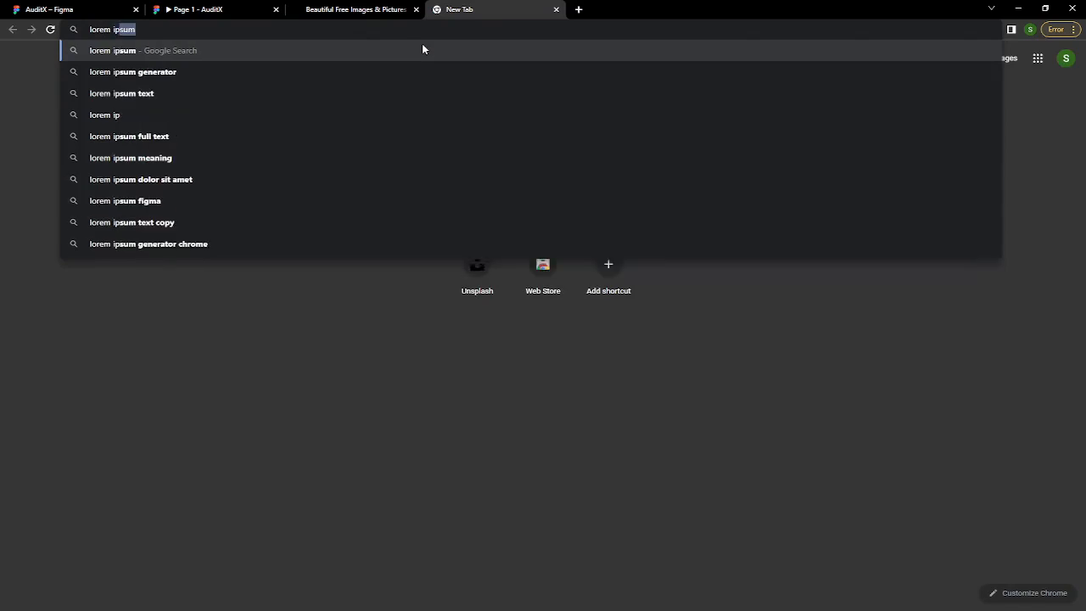
{"action": "key", "text": "Return"}
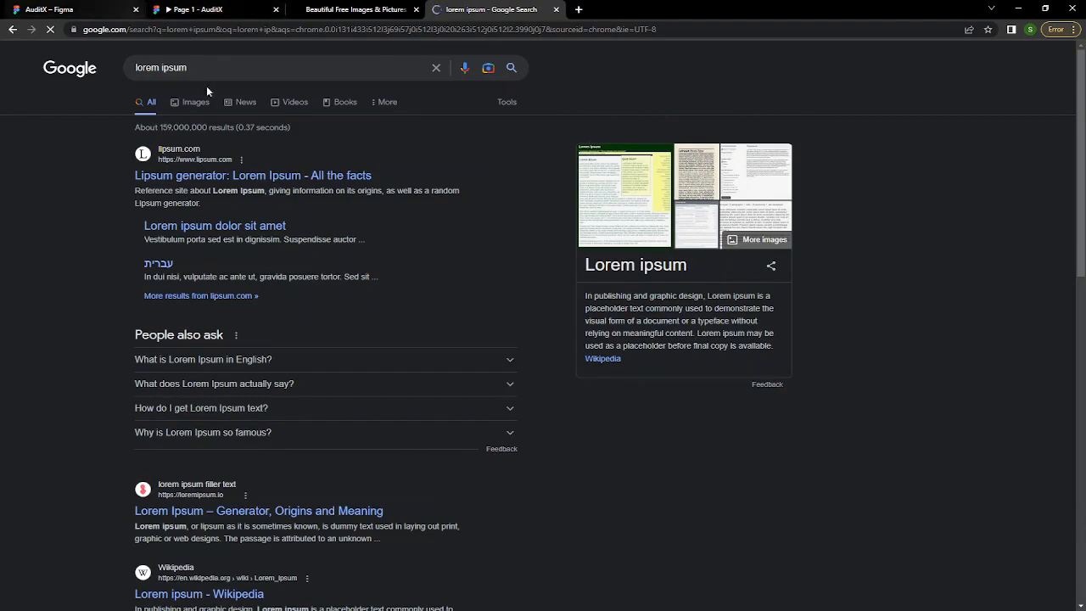
{"action": "left_click", "coordinate": [297, 178]}
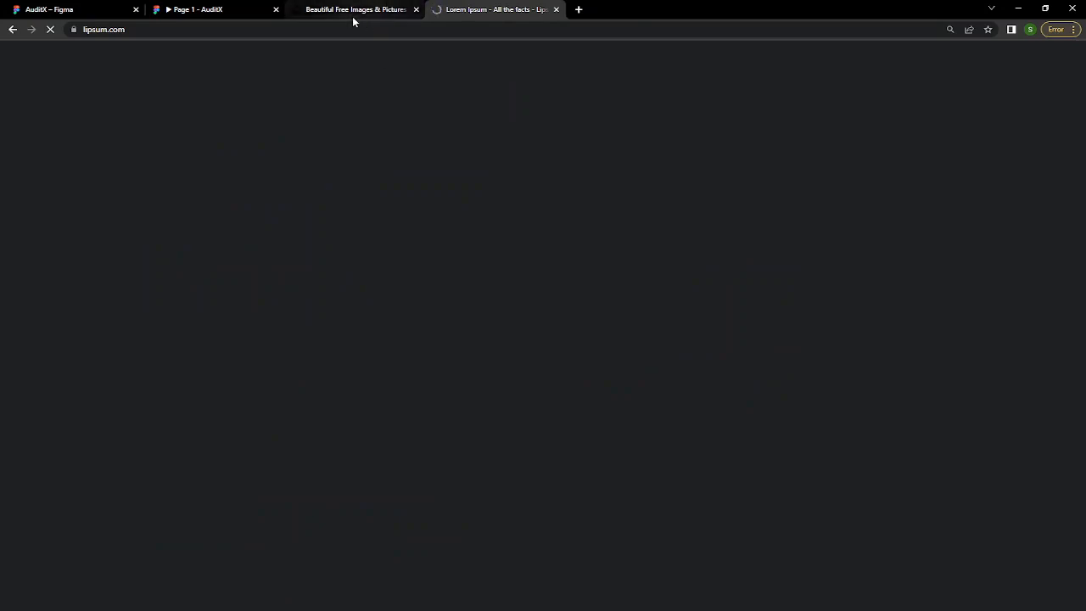
- Return to the AuditX design file and enter "Lorem ipsum" in the empty text box below the "Auditing" title
{"action": "left_click", "coordinate": [73, 17]}
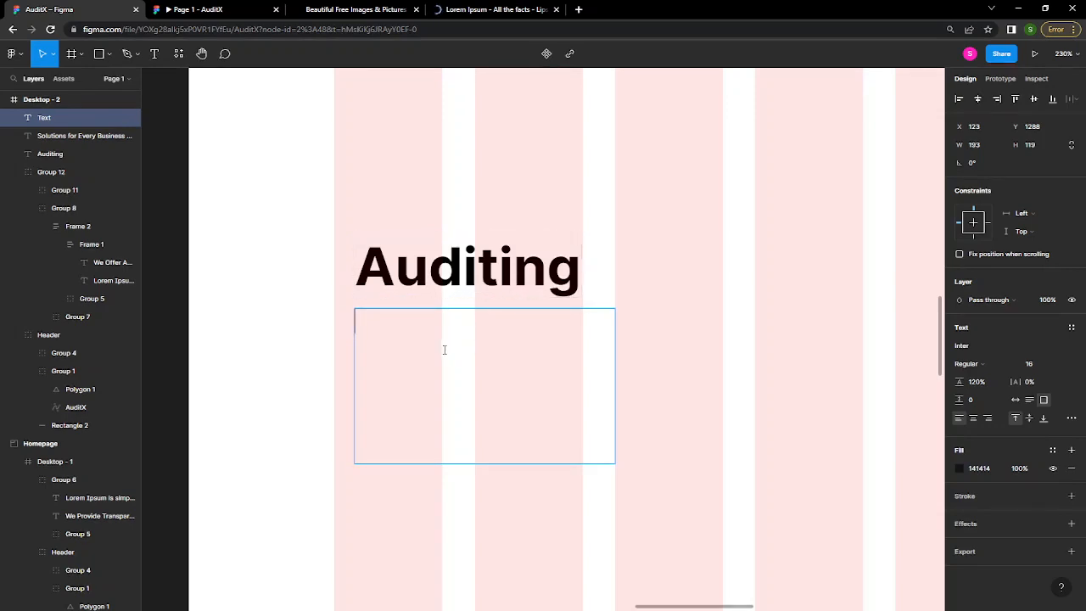
{"action": "type", "text": "Lorem ipsum"}
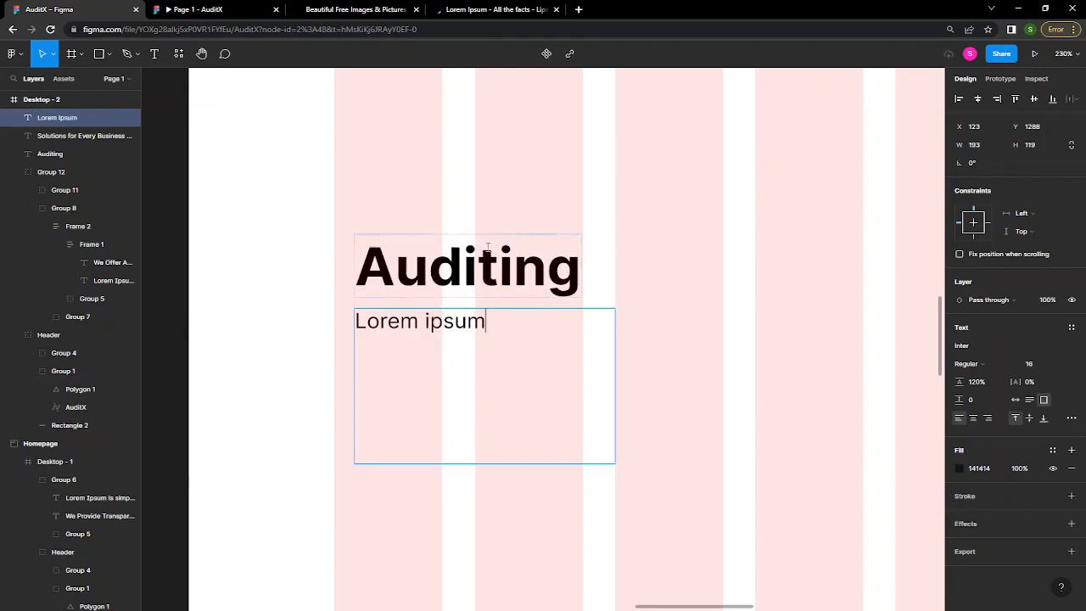
{"action": "key", "text": "Escape"}
- On lipsum.com, copy the start of the Section 1.10.32 passage, from "Sed ut perspiciatis" through "architecto beatae"
{"action": "left_click", "coordinate": [509, 11]}
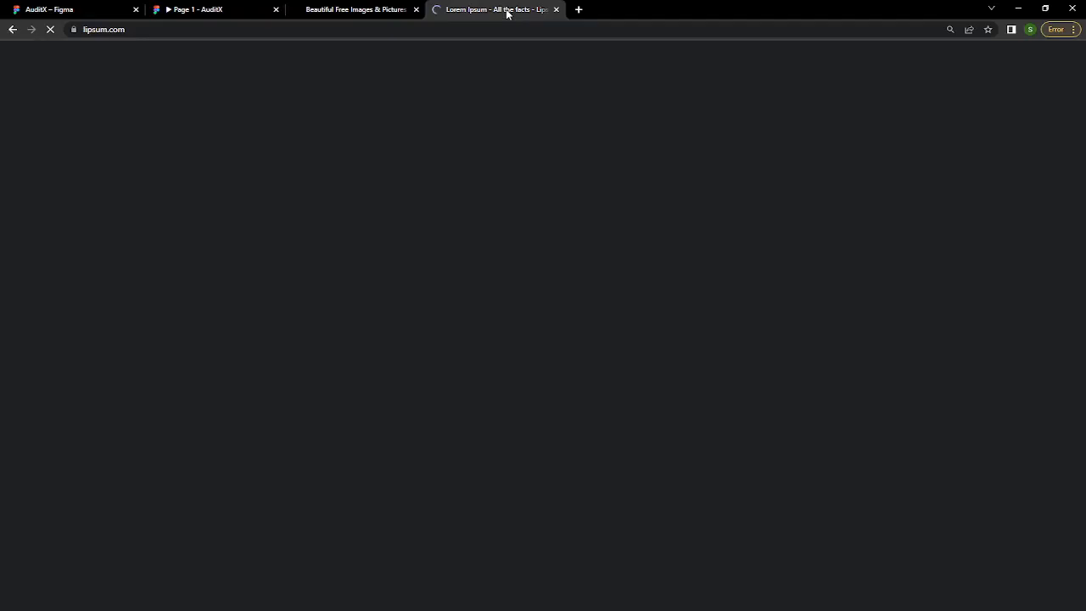
{"action": "scroll", "coordinate": [430, 408], "scroll_direction": "down", "scroll_amount": 6}
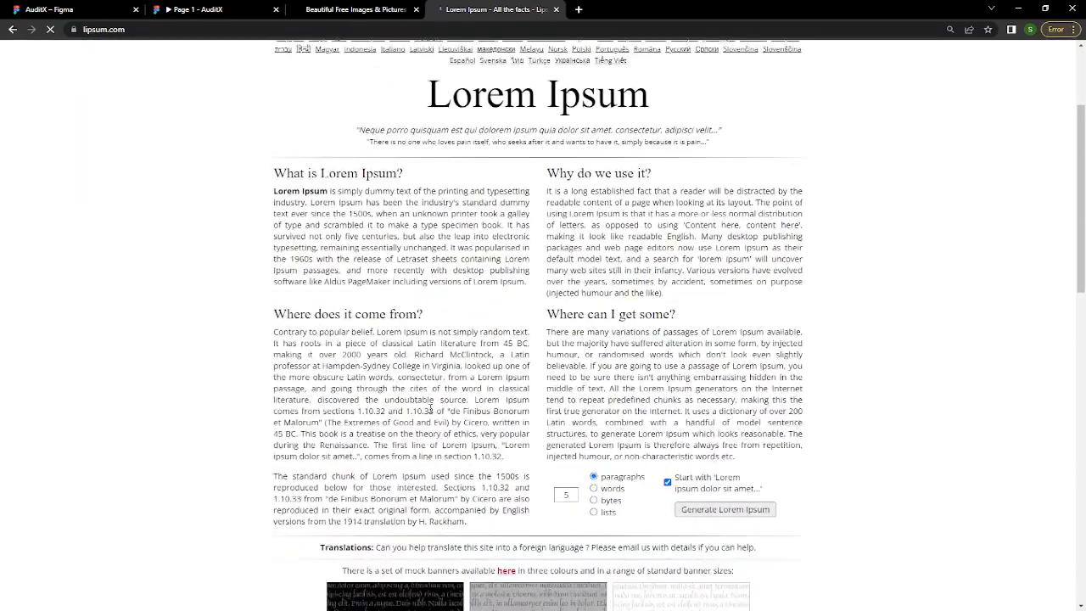
{"action": "scroll", "coordinate": [431, 408], "scroll_direction": "down", "scroll_amount": 2}
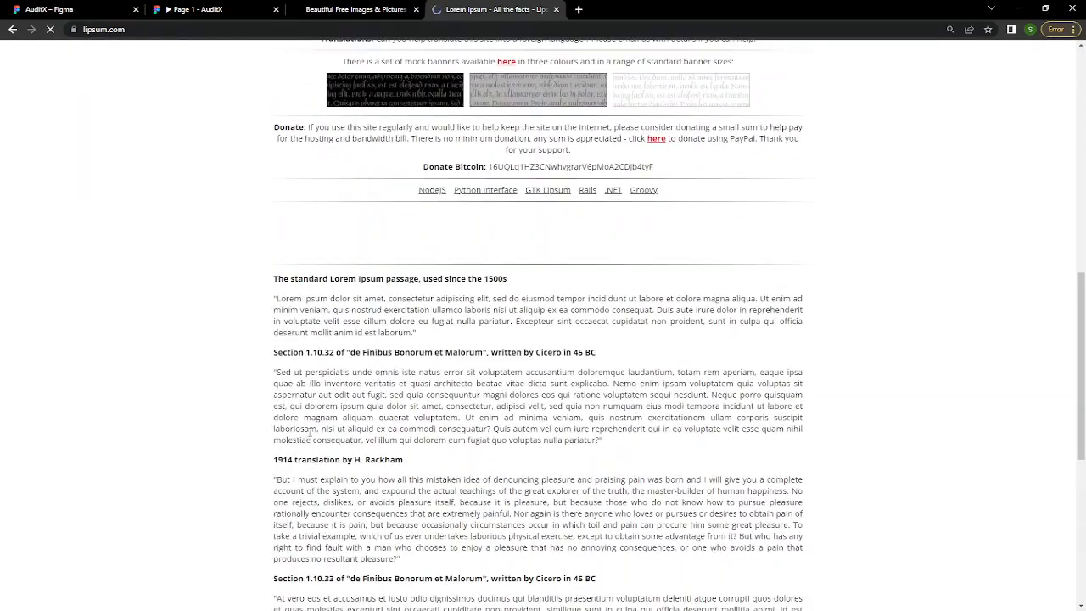
{"action": "scroll", "coordinate": [290, 309], "scroll_direction": "down", "scroll_amount": 1}
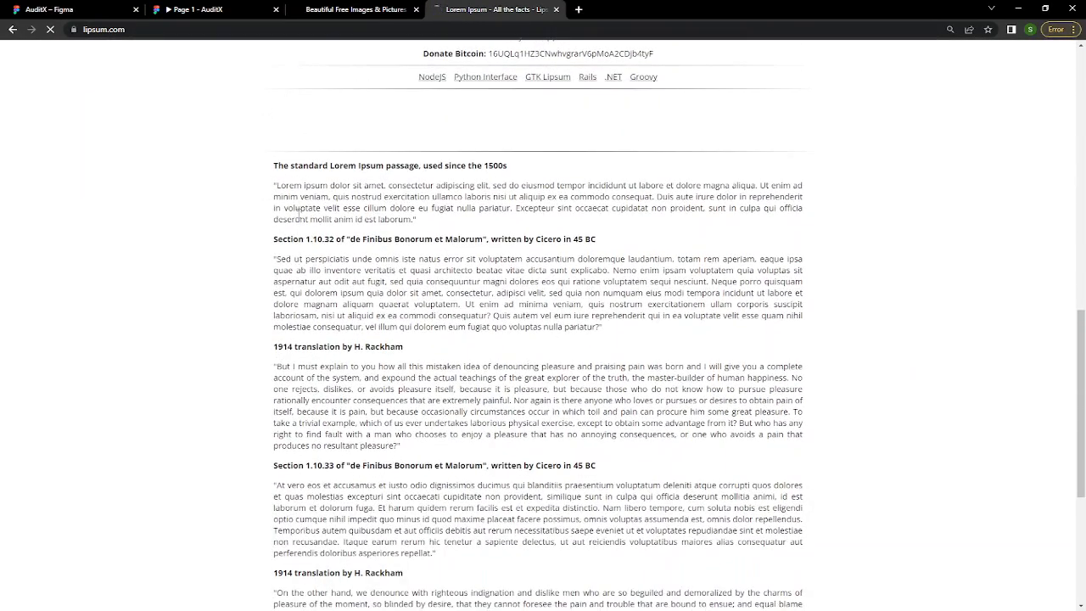
{"action": "left_click_drag", "start_coordinate": [275, 258], "coordinate": [502, 270]}
{"action": "key", "text": "ctrl+c"}
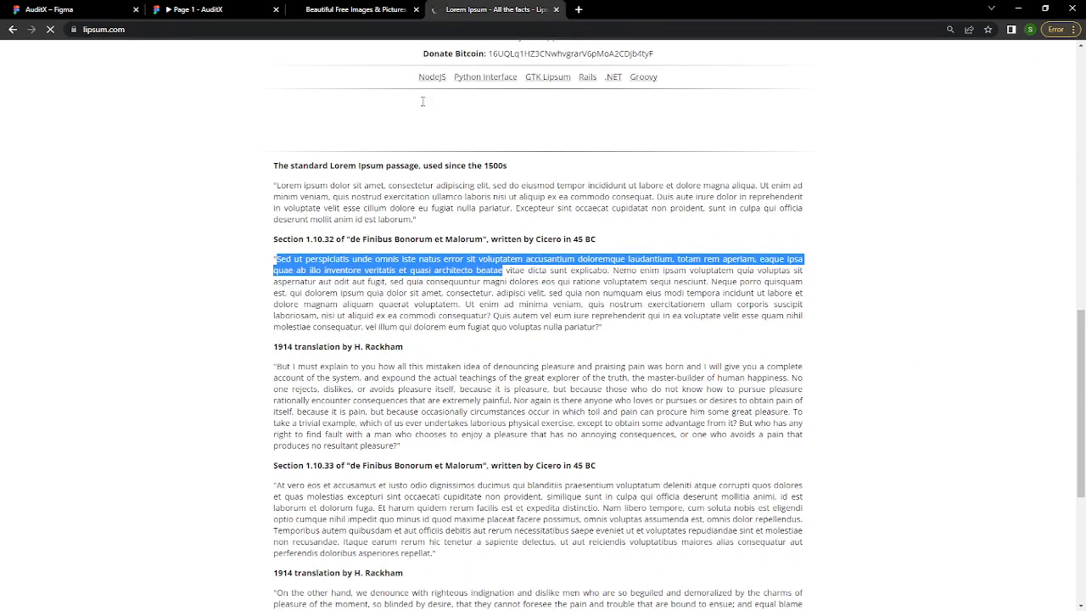
- Back in the AuditX design file, replace the "Lorem ipsum" text below "Auditing" with the copied Latin passage
{"action": "left_click", "coordinate": [100, 10]}
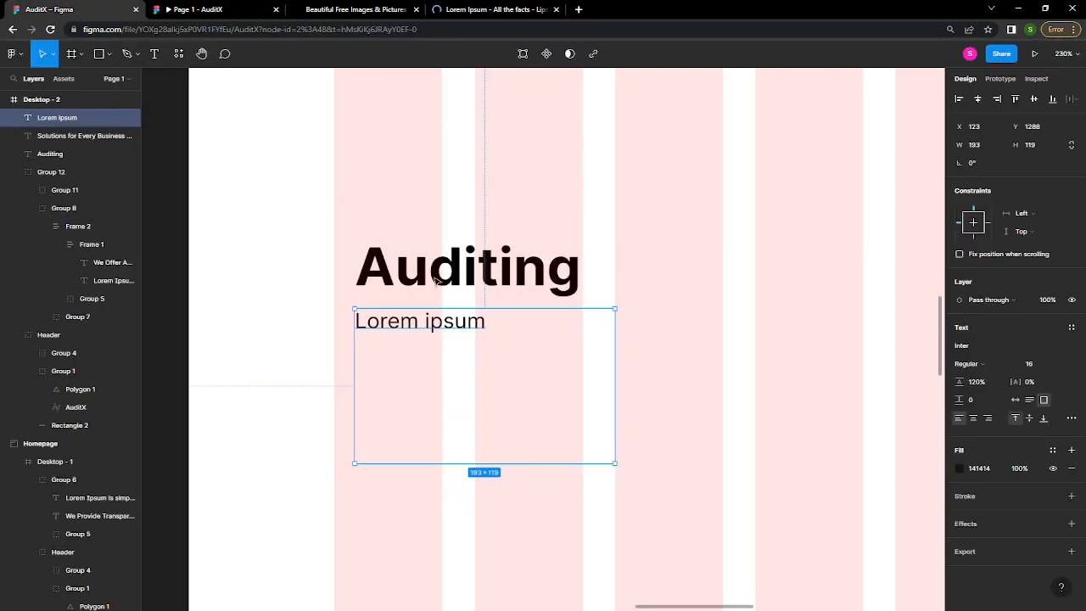
{"action": "double_click", "coordinate": [451, 323]}
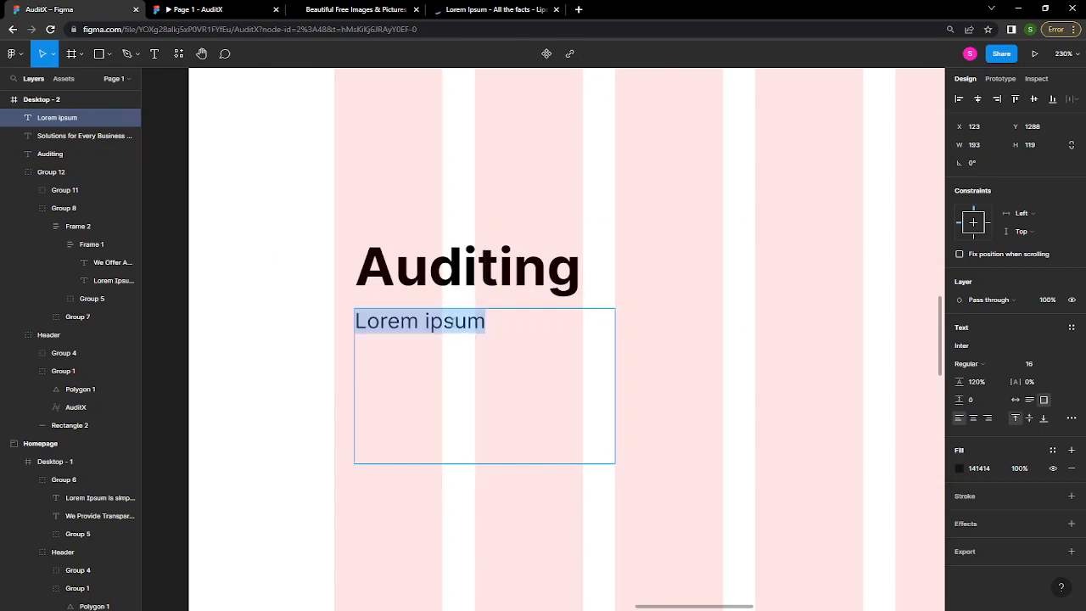
{"action": "key", "text": "ctrl+v"}
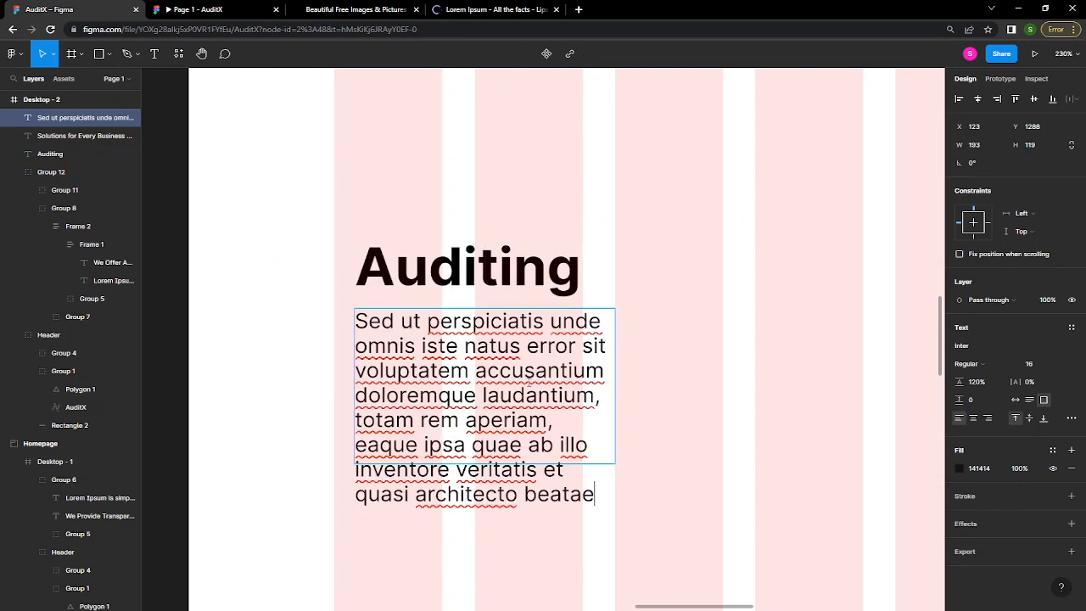
{"action": "key", "text": "Escape"}
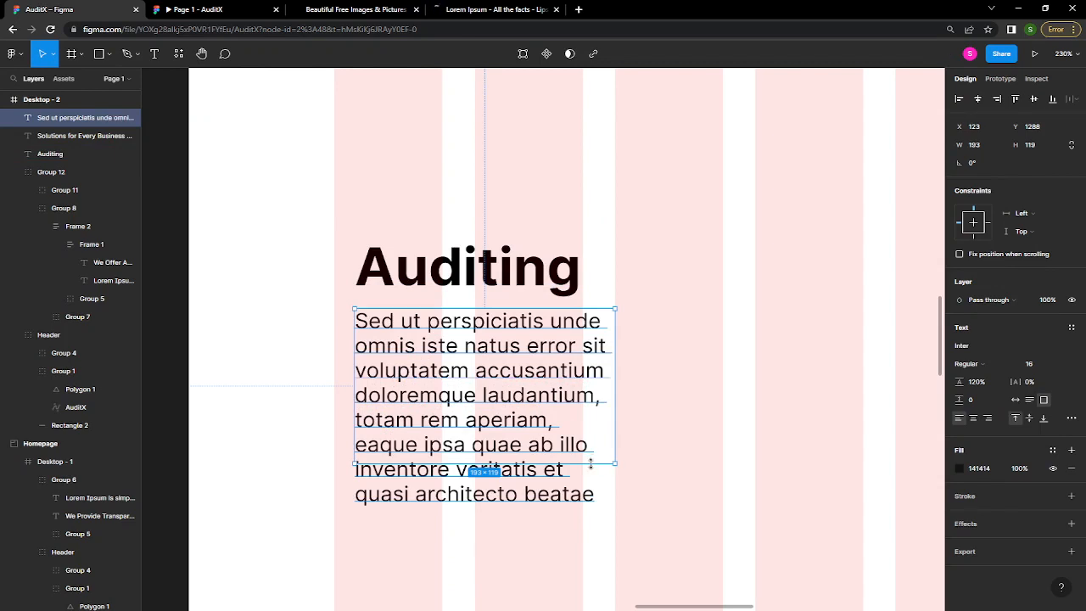
- Set the description text box to auto height and its line height to 150%
{"action": "left_click_drag", "start_coordinate": [591, 469], "coordinate": [593, 514]}
{"action": "key", "text": "ctrl+z"}
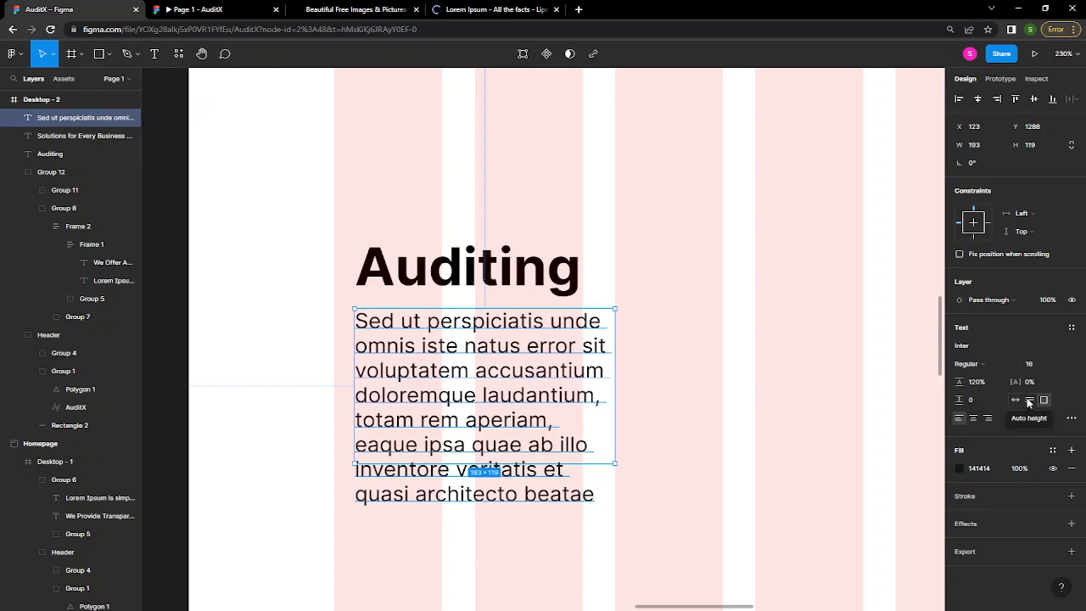
{"action": "left_click", "coordinate": [1028, 401]}
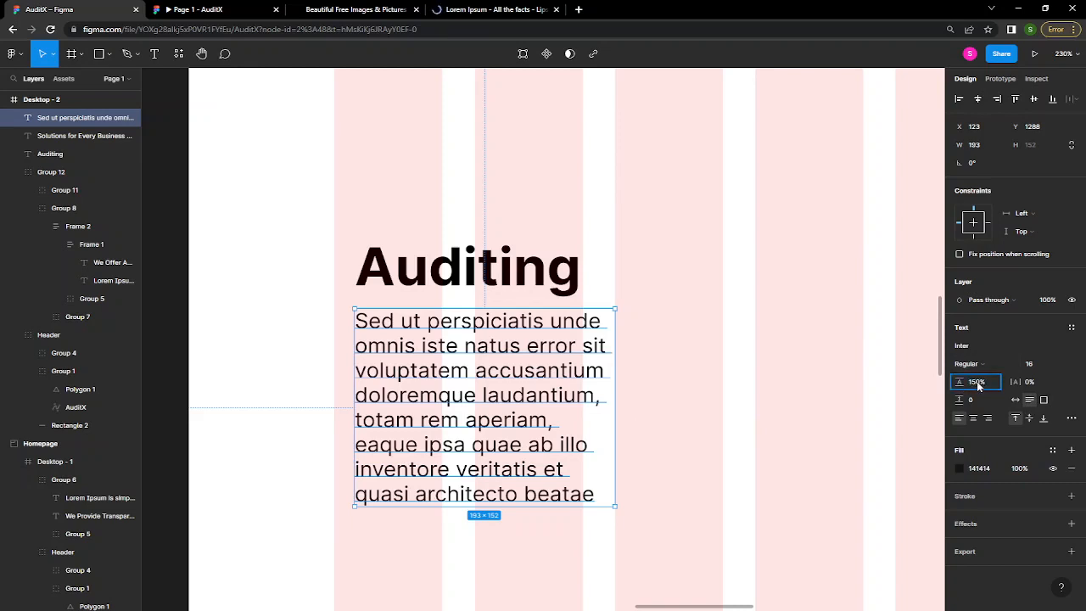
{"action": "key", "text": "Return"}
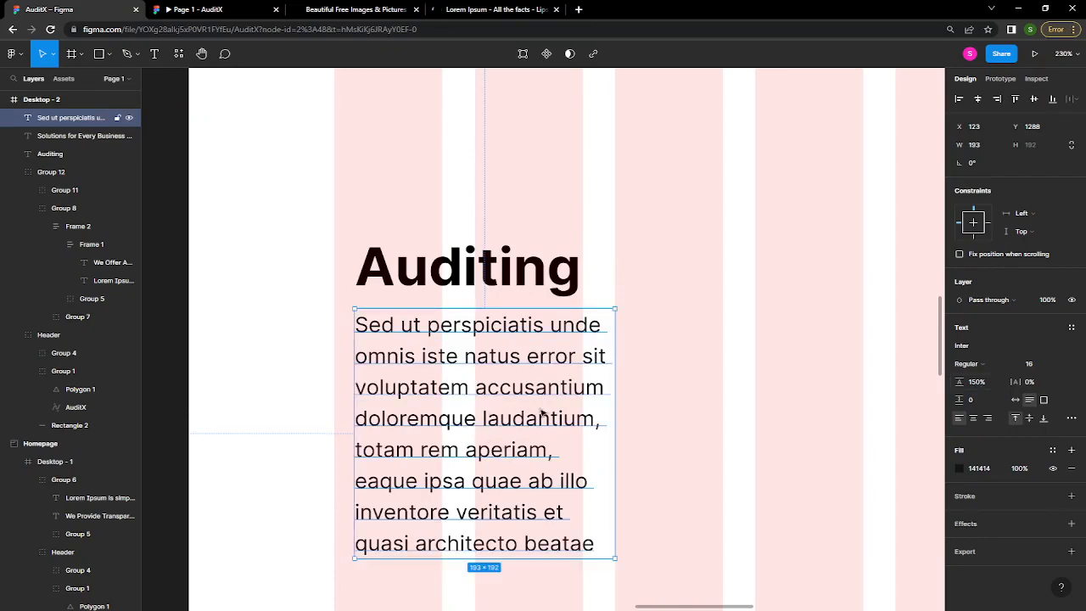
- Move the description text 10 px down, to Y 1298, to widen the gap below the "Auditing" title
{"action": "scroll", "coordinate": [583, 441], "scroll_direction": "down", "scroll_amount": 3}
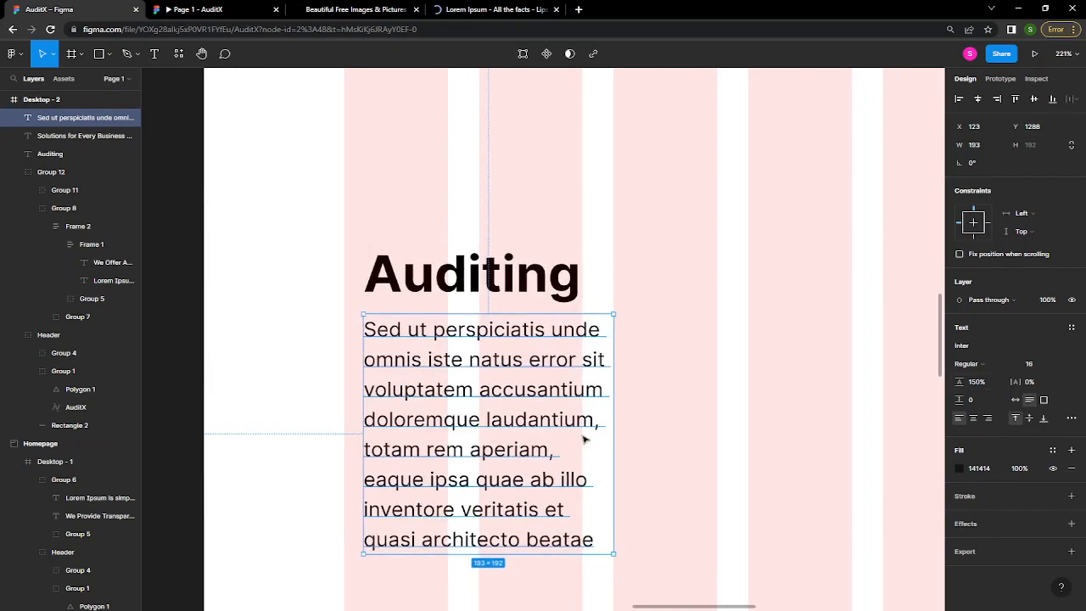
{"action": "scroll", "coordinate": [583, 438], "scroll_direction": "down", "scroll_amount": 3}
{"action": "key", "text": "shift+Down"}
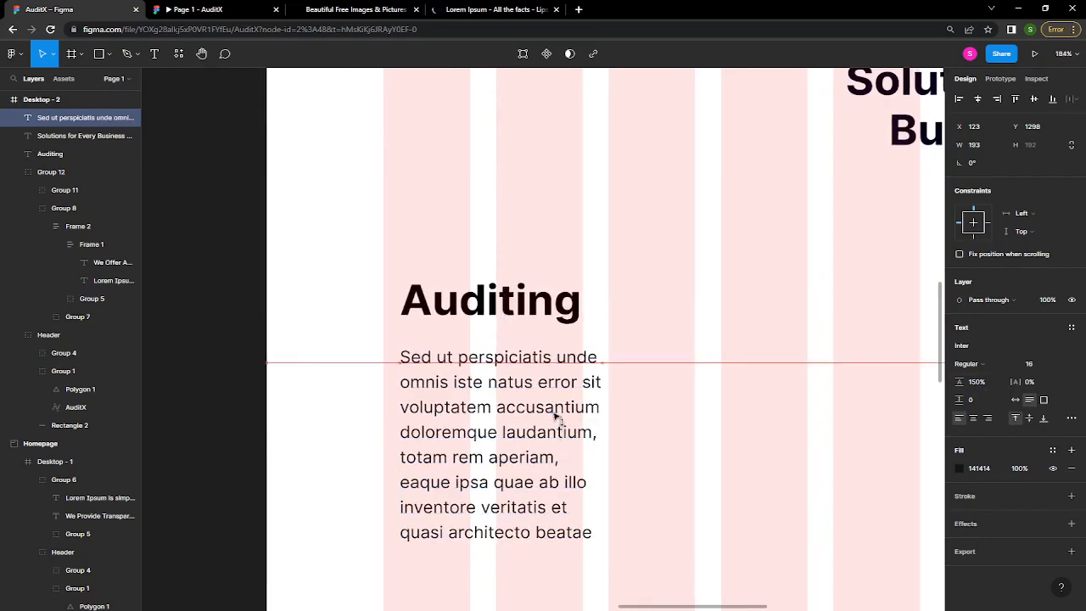
- Move the "Auditing" title and its description together to X 112, in line with the first grid column's left edge
{"action": "left_click", "coordinate": [499, 304], "text": "shift"}
{"action": "left_click_drag", "start_coordinate": [511, 387], "coordinate": [499, 383]}
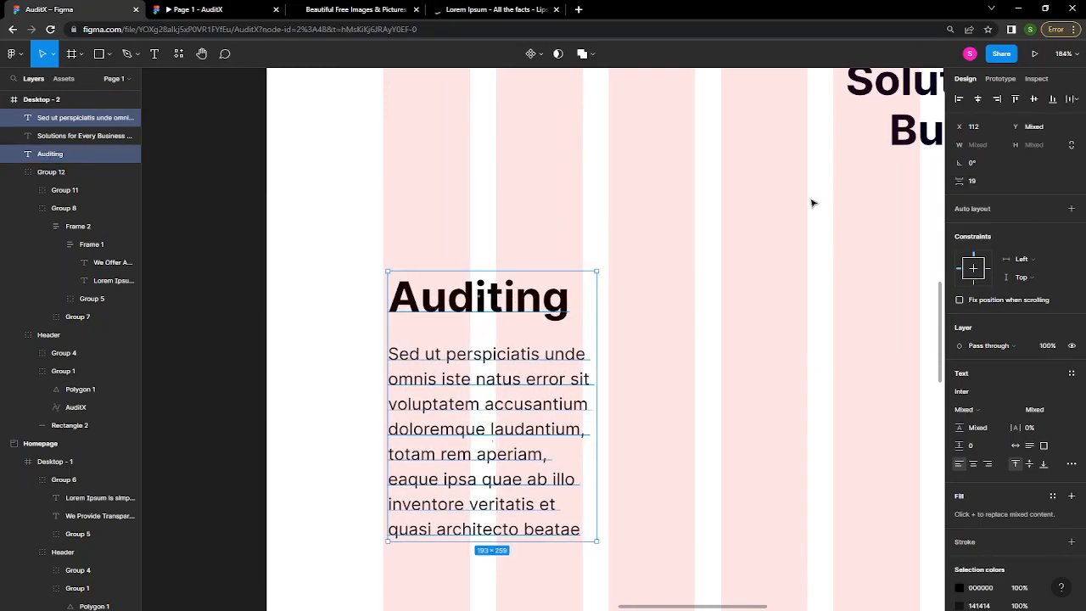
{"action": "scroll", "coordinate": [790, 250], "scroll_direction": "up", "scroll_amount": 2}
{"action": "scroll", "coordinate": [791, 253], "scroll_direction": "down", "scroll_amount": 3}
{"action": "scroll", "coordinate": [790, 252], "scroll_direction": "down", "scroll_amount": 4}
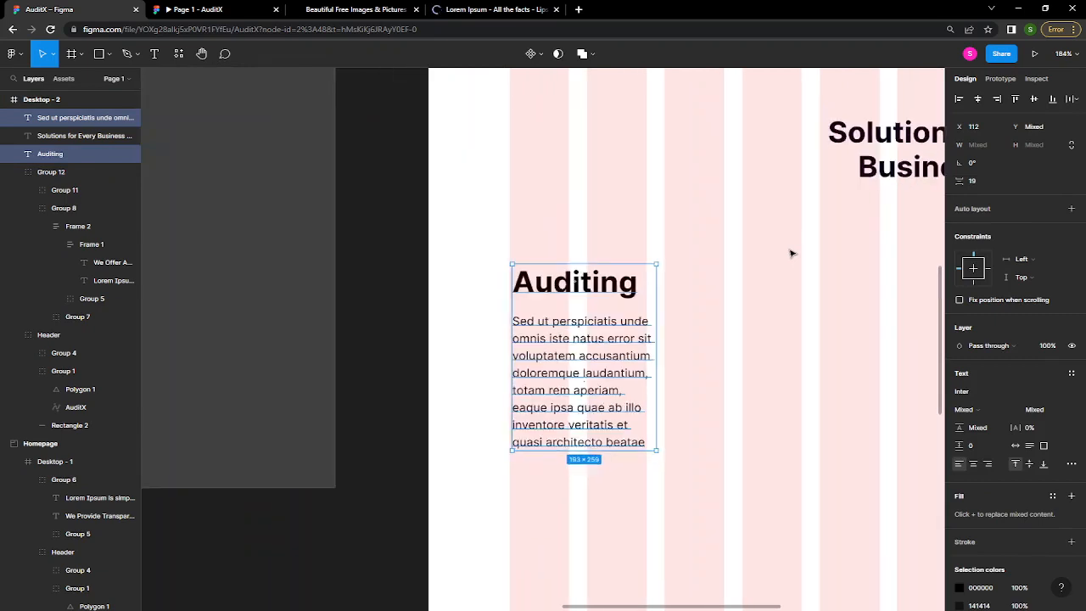
{"action": "left_click_drag", "start_coordinate": [815, 267], "coordinate": [615, 267]}
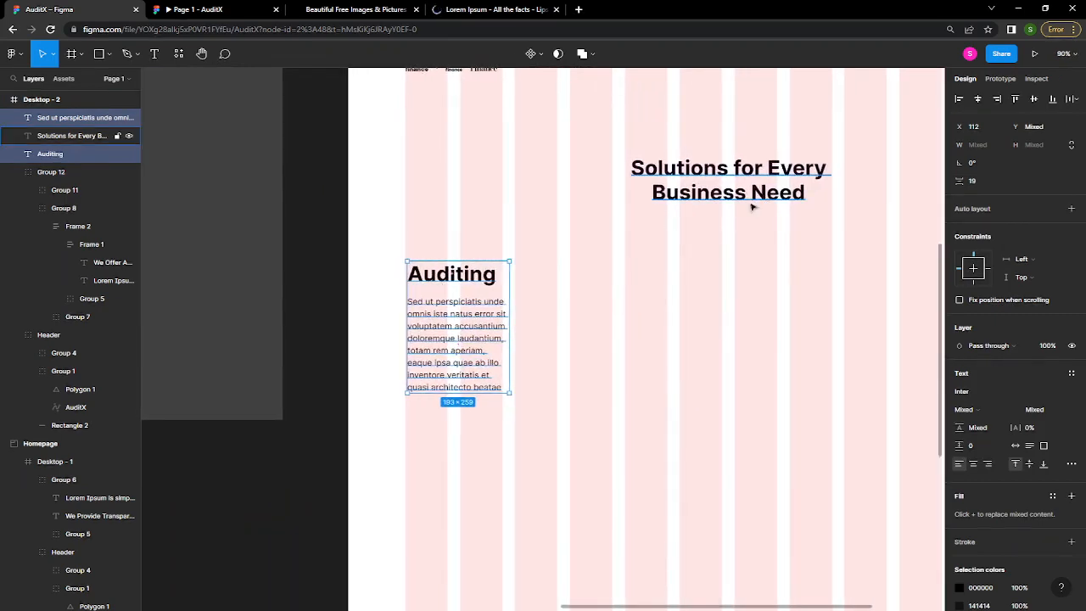
{"action": "key", "text": "Escape"}
- Set the fill colour of the "Auditing" title to 141414
{"action": "left_click", "coordinate": [703, 192]}
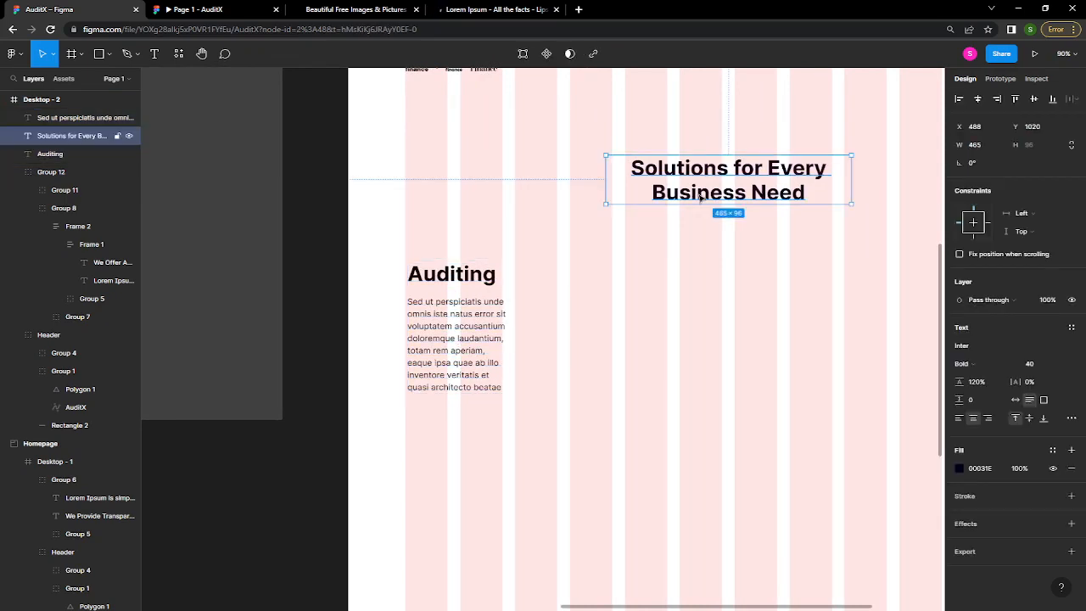
{"action": "left_click", "coordinate": [477, 285]}
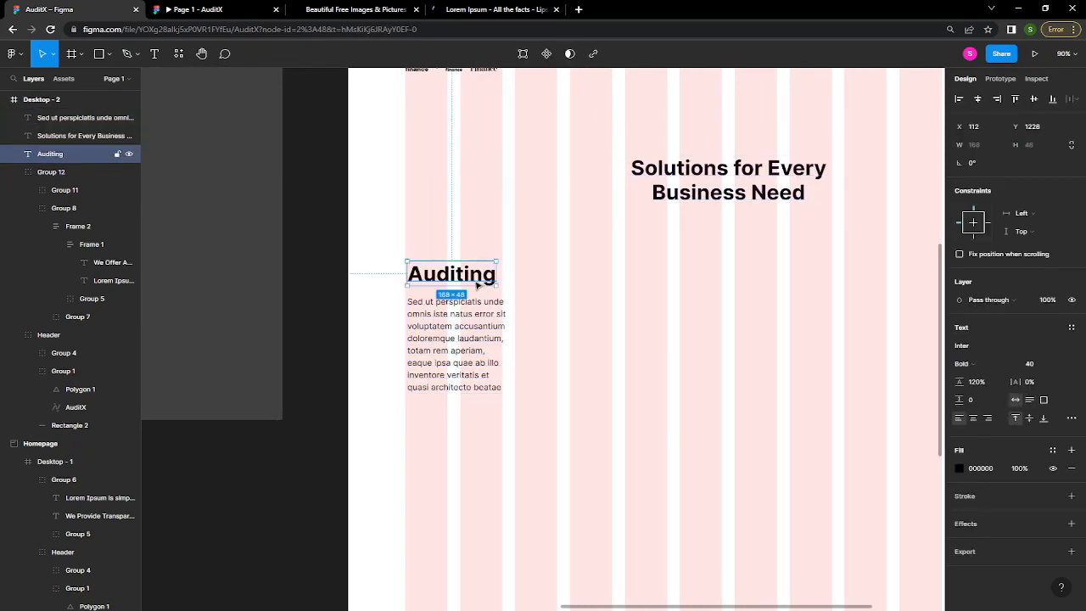
{"action": "left_click", "coordinate": [982, 469]}
{"action": "type", "text": "141414"}
{"action": "key", "text": "Return"}
- Set the fill colour of the "Solutions for Every Business Need" heading to 141414
{"action": "left_click", "coordinate": [762, 202]}
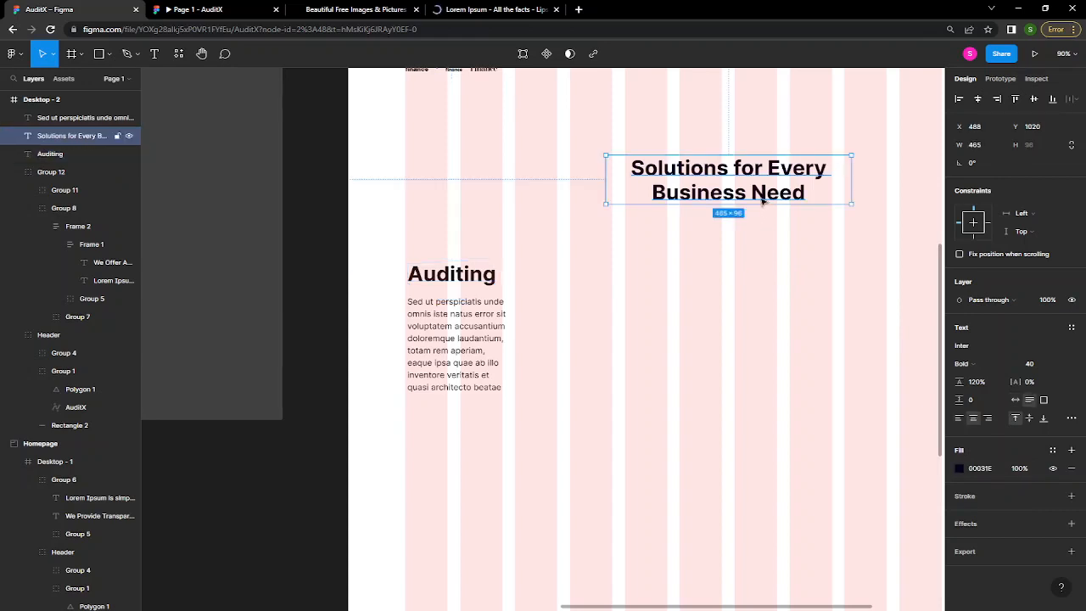
{"action": "left_click", "coordinate": [987, 469]}
{"action": "type", "text": "141414"}
{"action": "key", "text": "Return"}
{"action": "left_click", "coordinate": [577, 284]}
- Set the "Auditing" title's font weight to Semi Bold and its font size to 32
{"action": "left_click", "coordinate": [468, 280]}
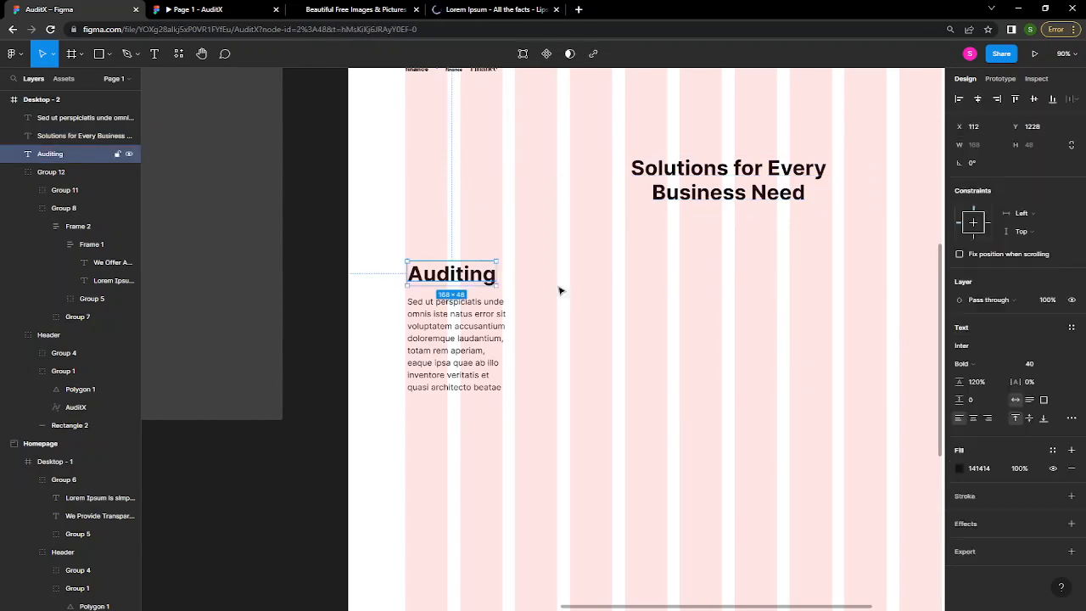
{"action": "left_click", "coordinate": [985, 365]}
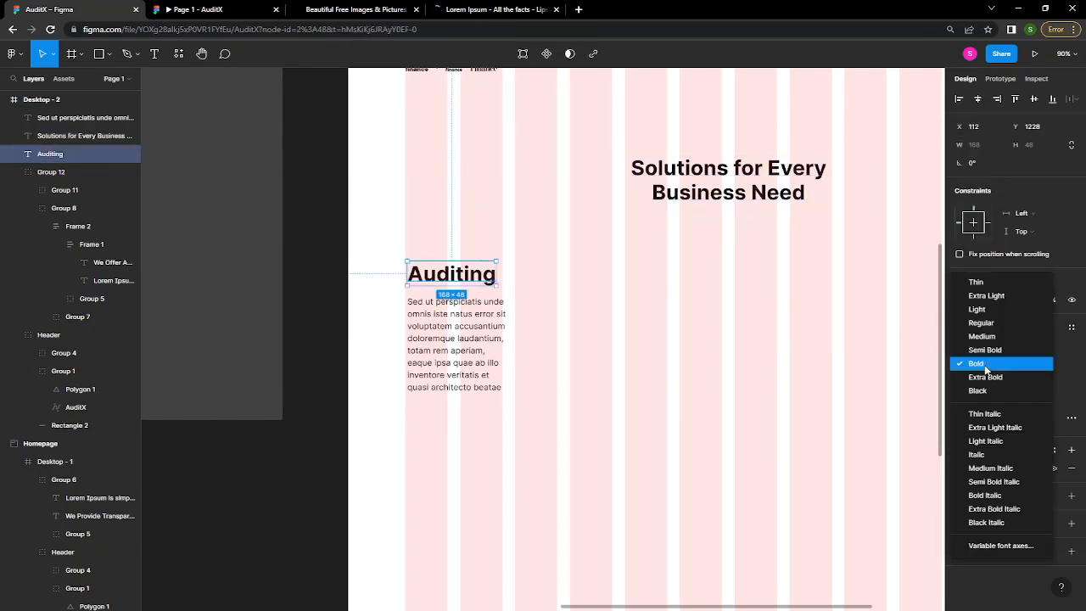
{"action": "left_click", "coordinate": [987, 365]}
{"action": "left_click", "coordinate": [984, 364]}
{"action": "left_click", "coordinate": [986, 350]}
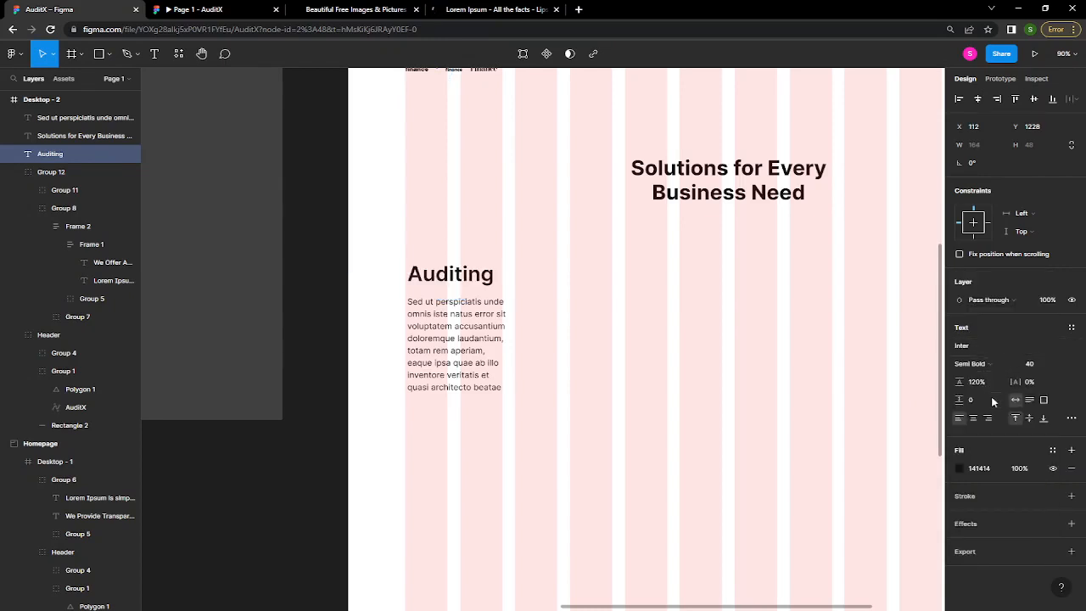
{"action": "left_click", "coordinate": [1029, 364]}
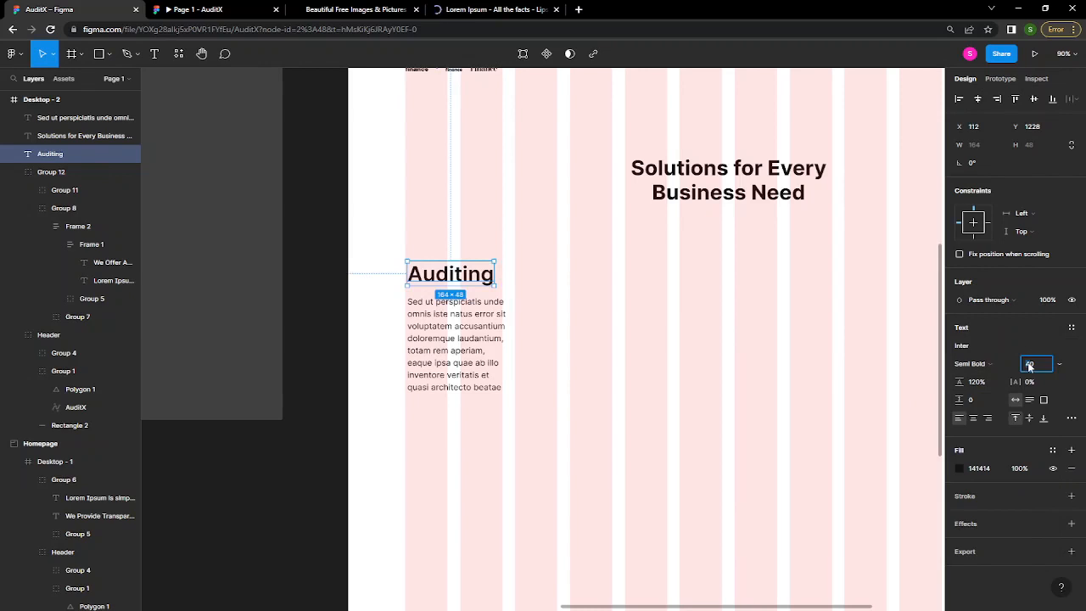
{"action": "key", "text": "Return"}
{"action": "left_click", "coordinate": [1029, 364]}
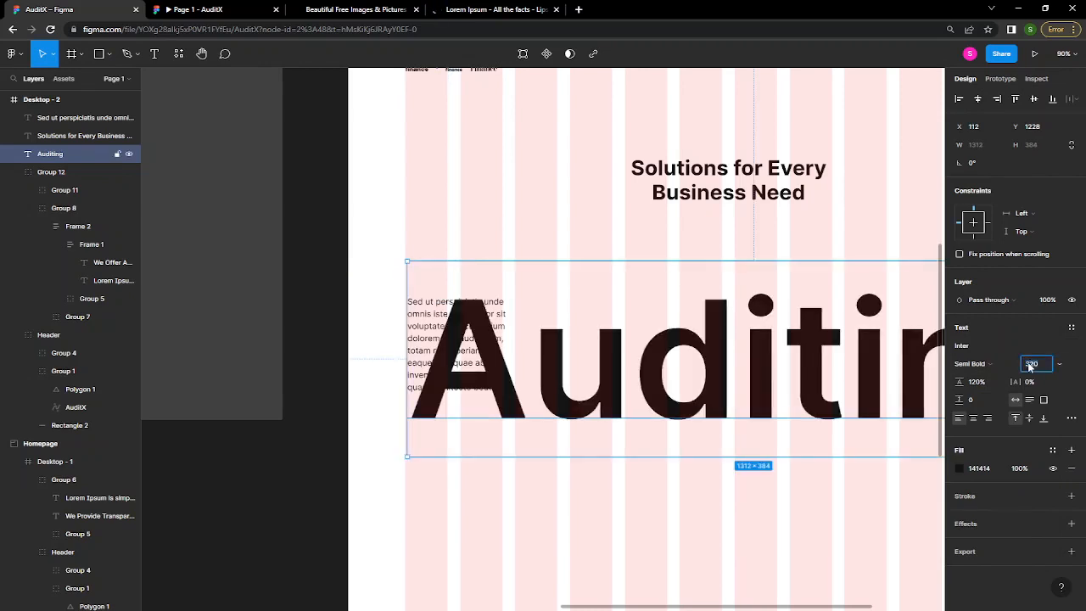
{"action": "type", "text": "32"}
{"action": "key", "text": "Return"}
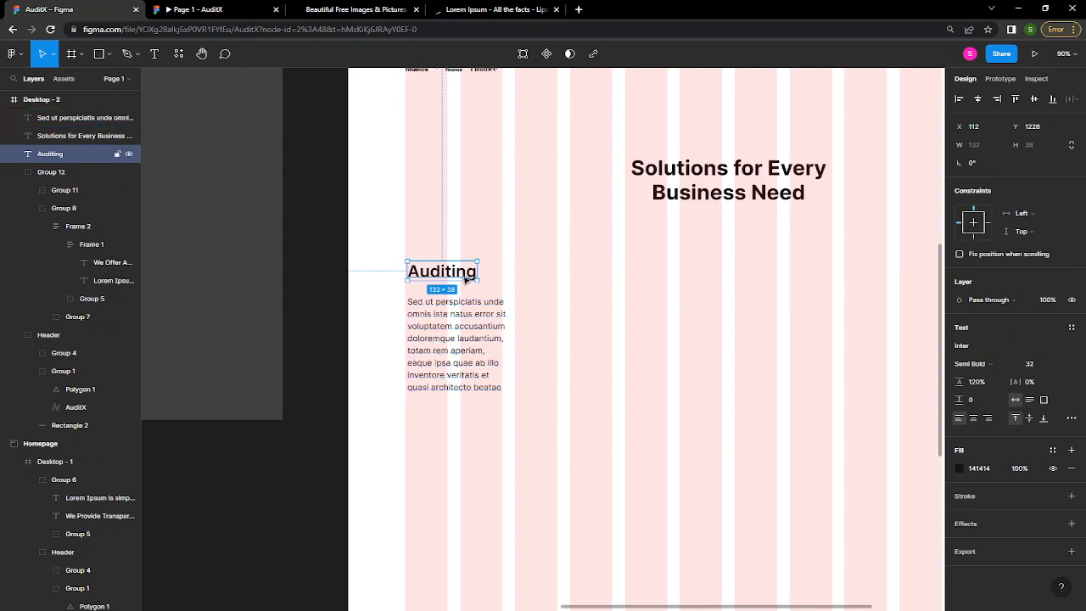
- Move the "Auditing" title down closer to its description and widen the description box to about the middle of the third grid column
{"action": "left_click_drag", "start_coordinate": [466, 277], "coordinate": [466, 287]}
{"action": "left_click", "coordinate": [483, 331]}
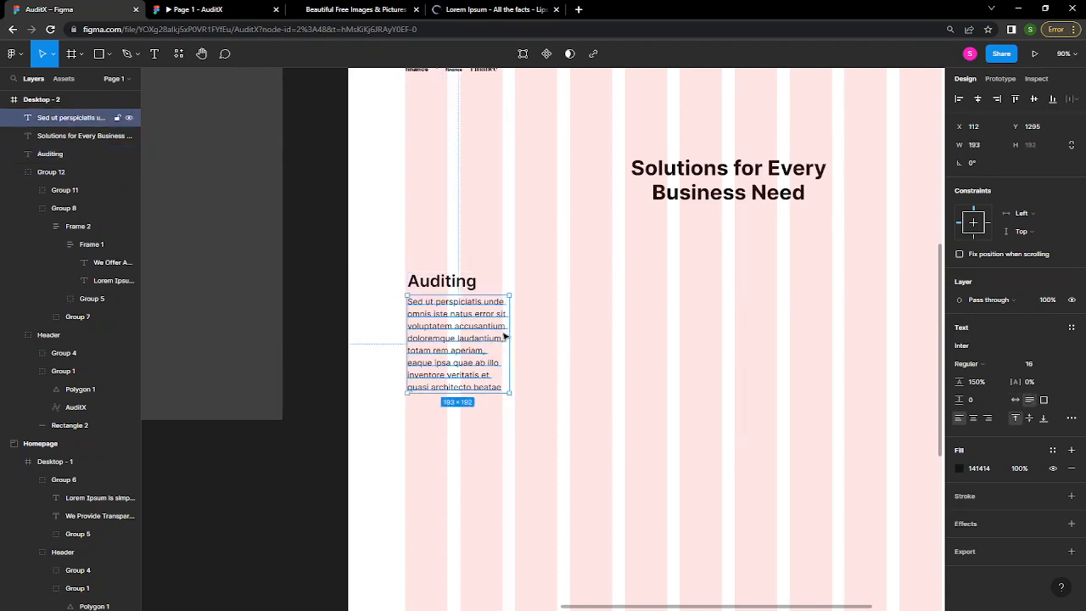
{"action": "left_click_drag", "start_coordinate": [509, 337], "coordinate": [536, 338]}
{"action": "left_click", "coordinate": [560, 340]}
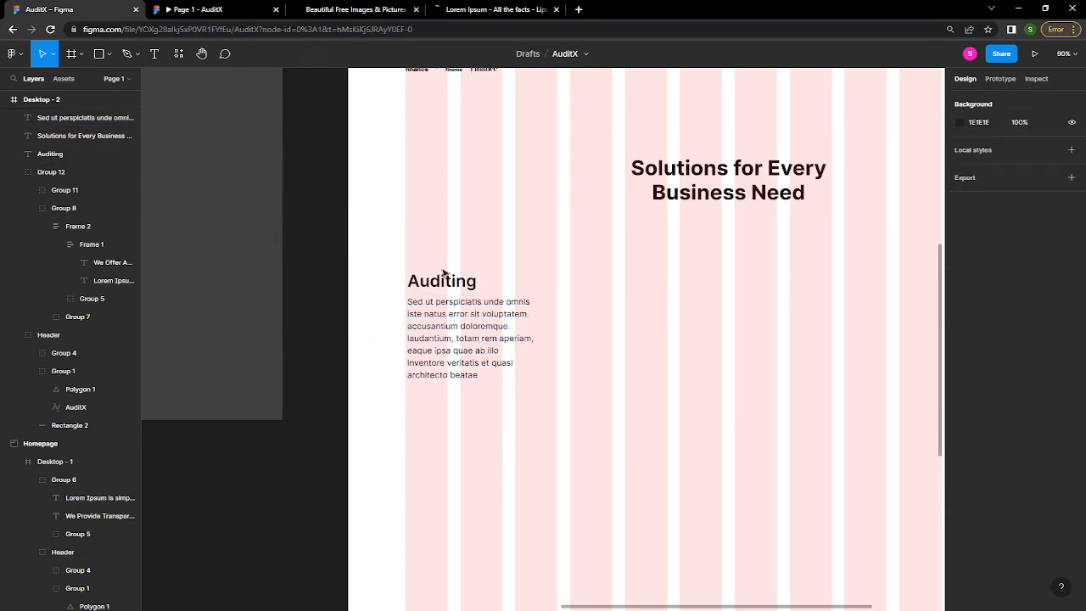
- Move the "Auditing" title and its description together to X 135, inset from the first grid column's left edge
{"action": "left_click", "coordinate": [445, 283]}
{"action": "left_click", "coordinate": [444, 307], "text": "shift"}
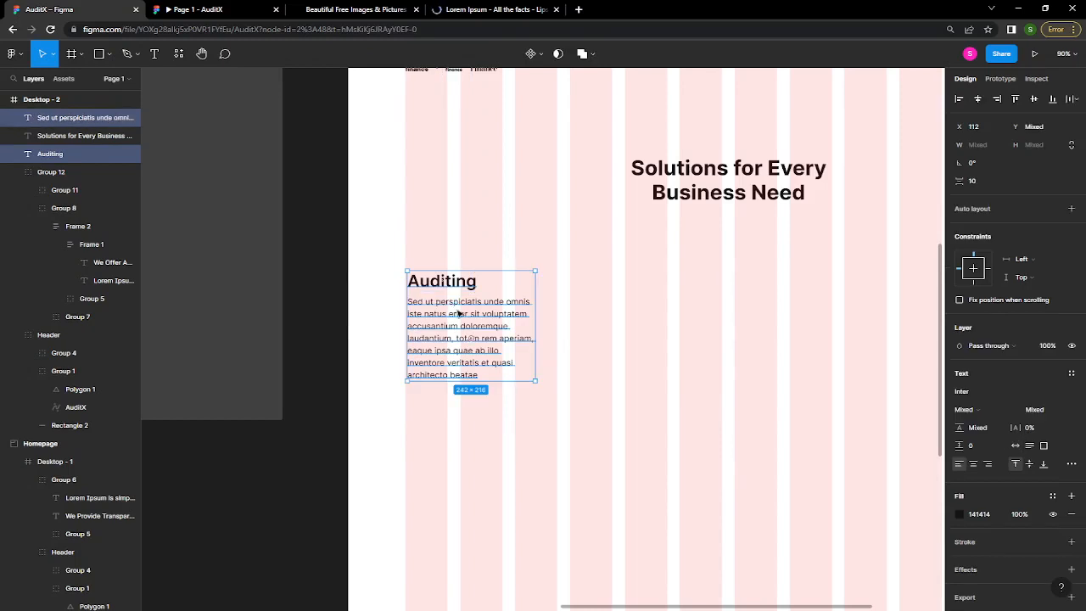
{"action": "left_click_drag", "start_coordinate": [456, 310], "coordinate": [468, 314]}
{"action": "scroll", "coordinate": [469, 314], "scroll_direction": "up", "scroll_amount": 5}
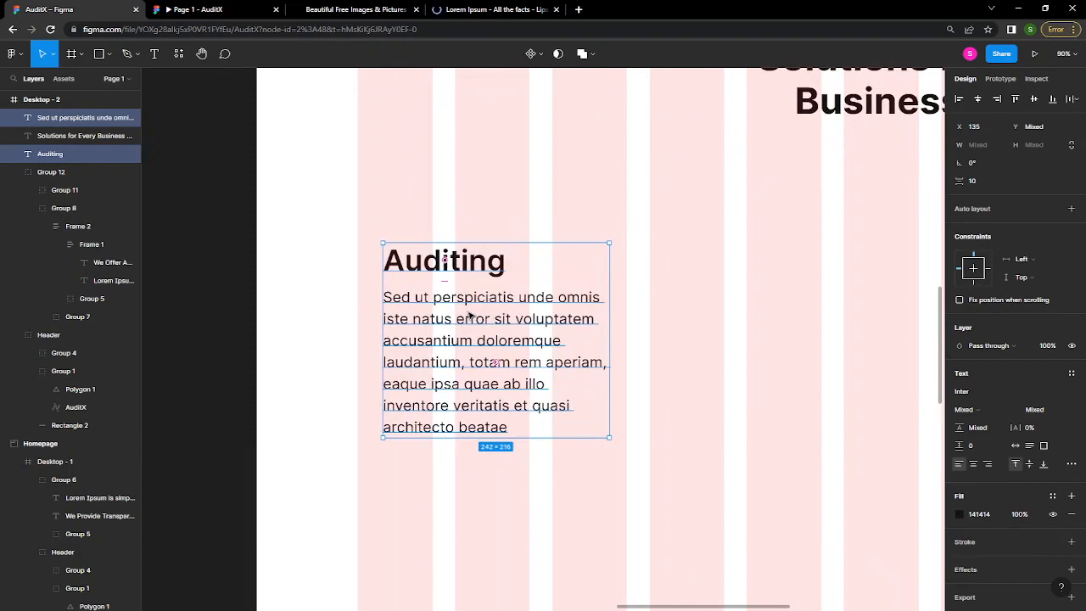
{"action": "left_click", "coordinate": [465, 202]}
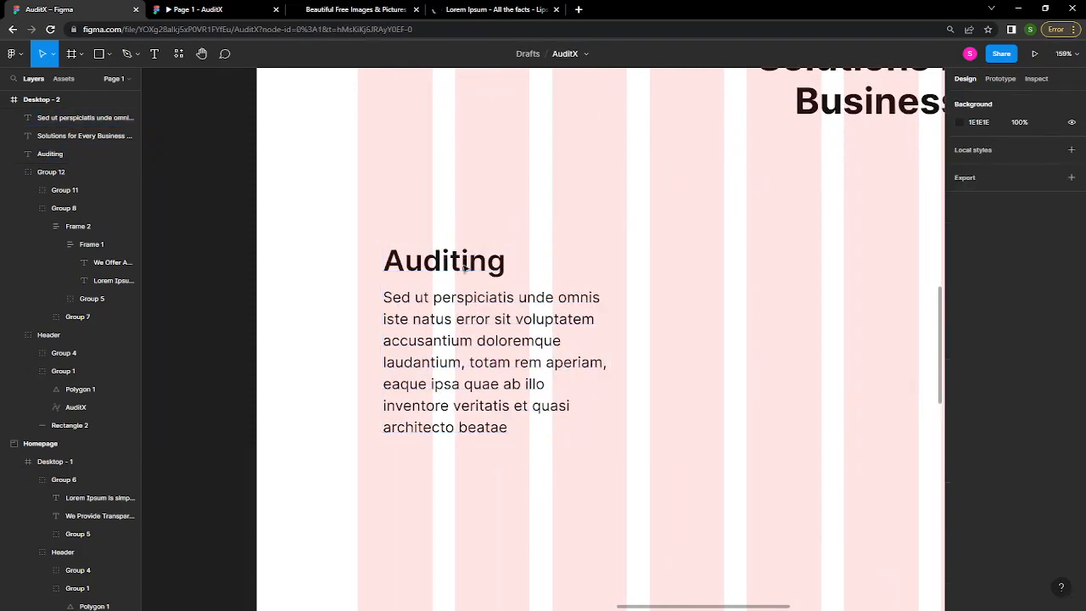
- Nudge the "Auditing" title and description together to X 138 and slightly down
{"action": "left_click", "coordinate": [467, 273]}
{"action": "left_click", "coordinate": [469, 303], "text": "shift"}
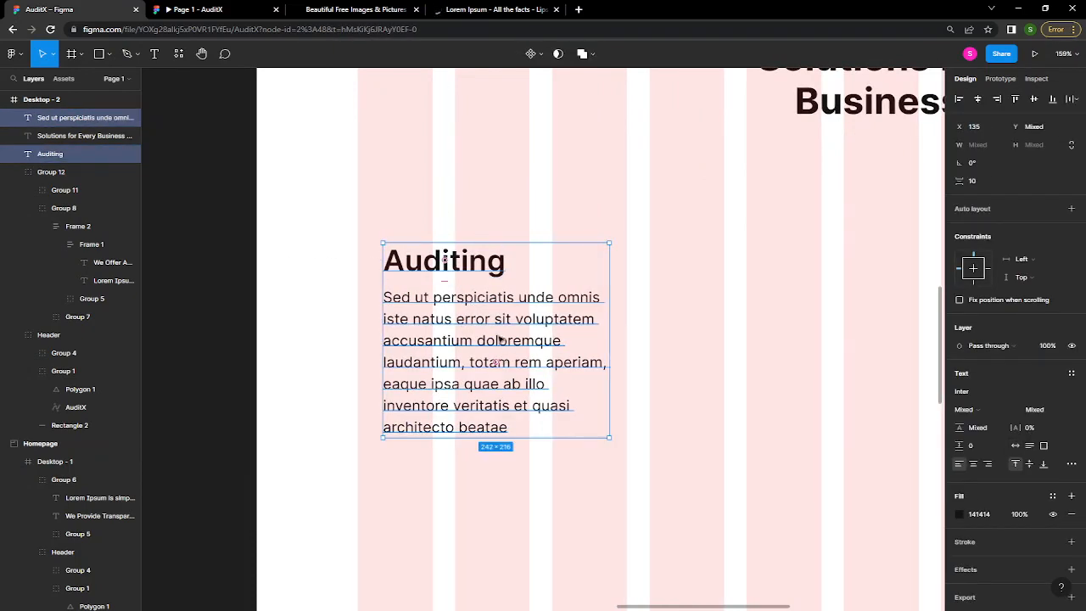
{"action": "key", "text": "Right"}
{"action": "key", "text": "Right"}
{"action": "key", "text": "Right"}
{"action": "key", "text": "Right"}
{"action": "key", "text": "Right"}
{"action": "key", "text": "Right"}
{"action": "key", "text": "Left"}
{"action": "key", "text": "Left"}
{"action": "key", "text": "Left"}
{"action": "key", "text": "Down"}
{"action": "key", "text": "Down"}
{"action": "key", "text": "Down"}
{"action": "key", "text": "Down"}
{"action": "key", "text": "Down"}
{"action": "key", "text": "Down"}
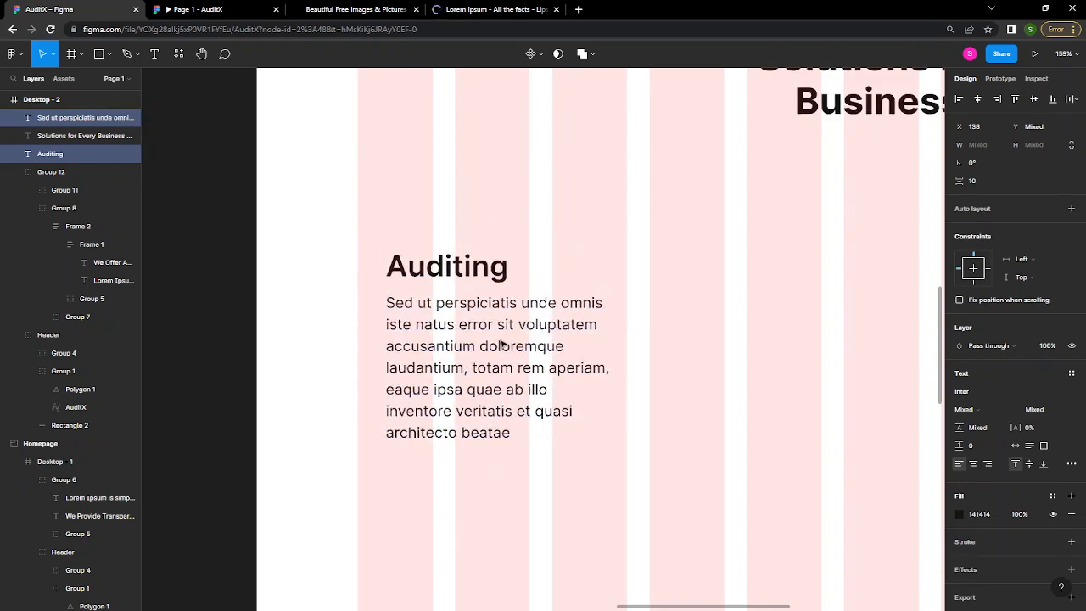
{"action": "left_click", "coordinate": [461, 224]}
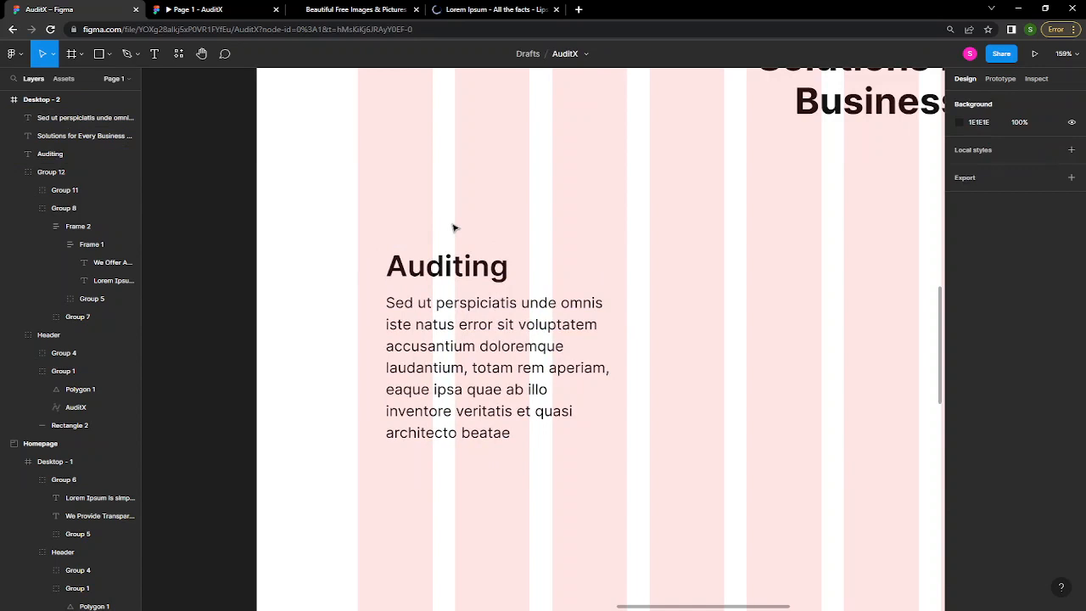
- Draw a small rectangle about 31 × 30 just above the start of the "Auditing" title
{"action": "key", "text": "r"}
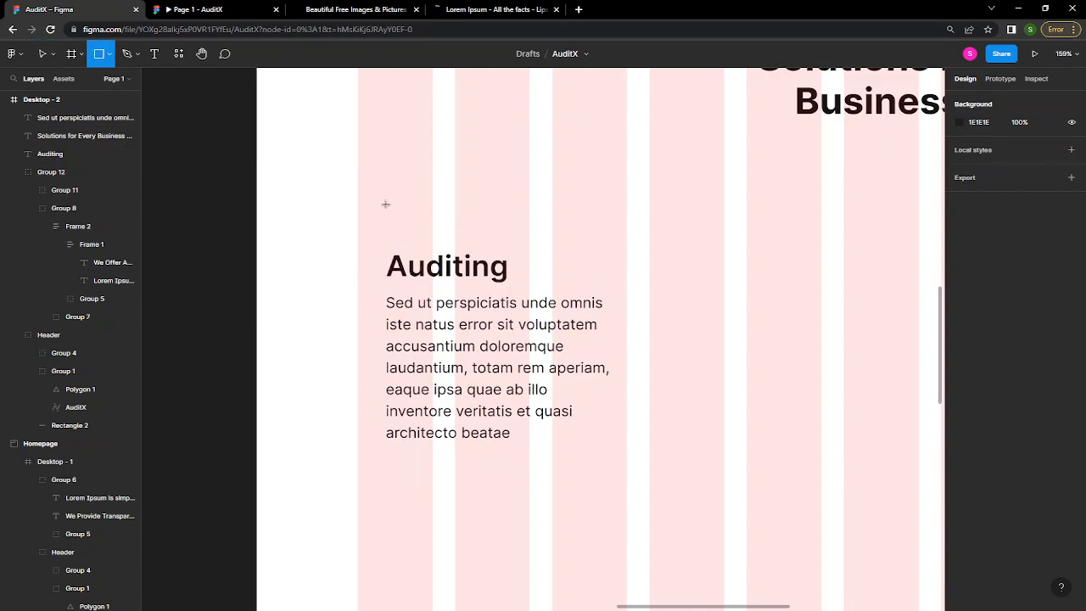
{"action": "left_click_drag", "start_coordinate": [391, 213], "coordinate": [422, 245]}
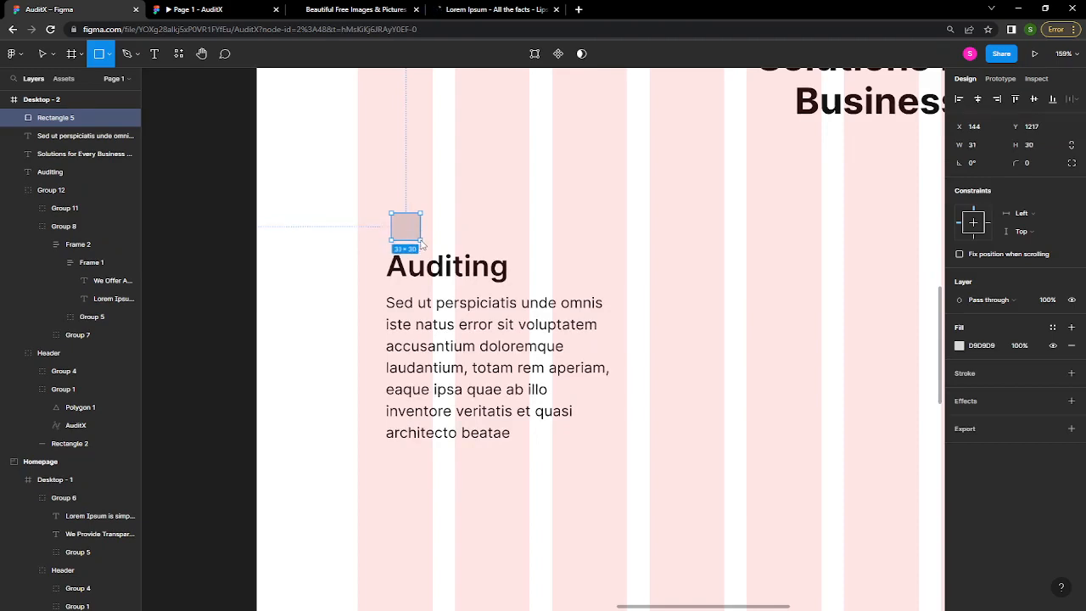
{"action": "left_click", "coordinate": [469, 224]}
{"action": "left_click", "coordinate": [412, 234]}
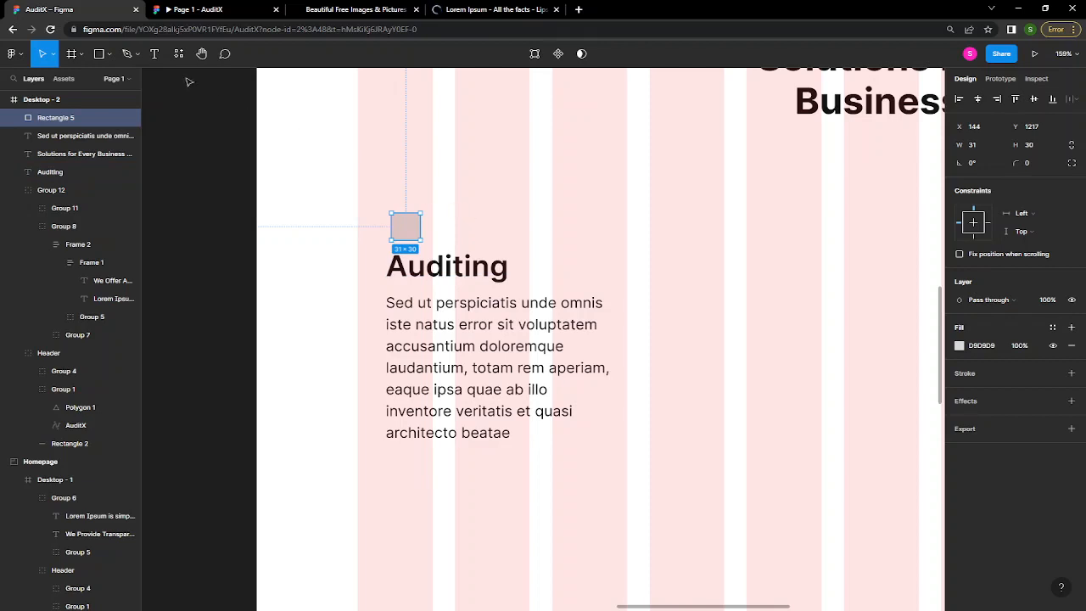
- Search the plugins for "iconify" and run the Iconify plugin
{"action": "left_click", "coordinate": [178, 53]}
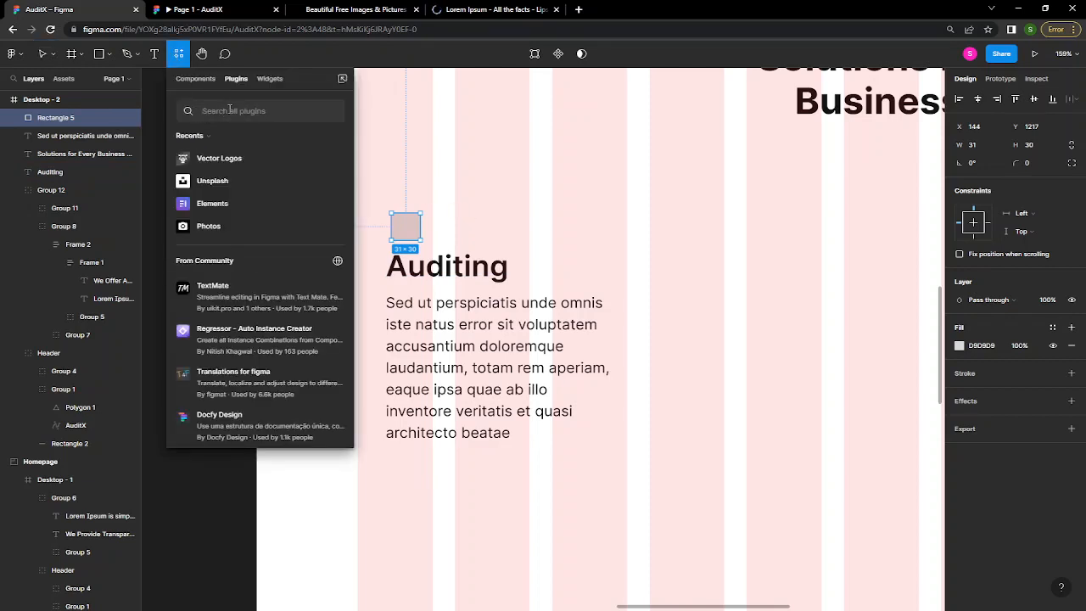
{"action": "type", "text": "ic"}
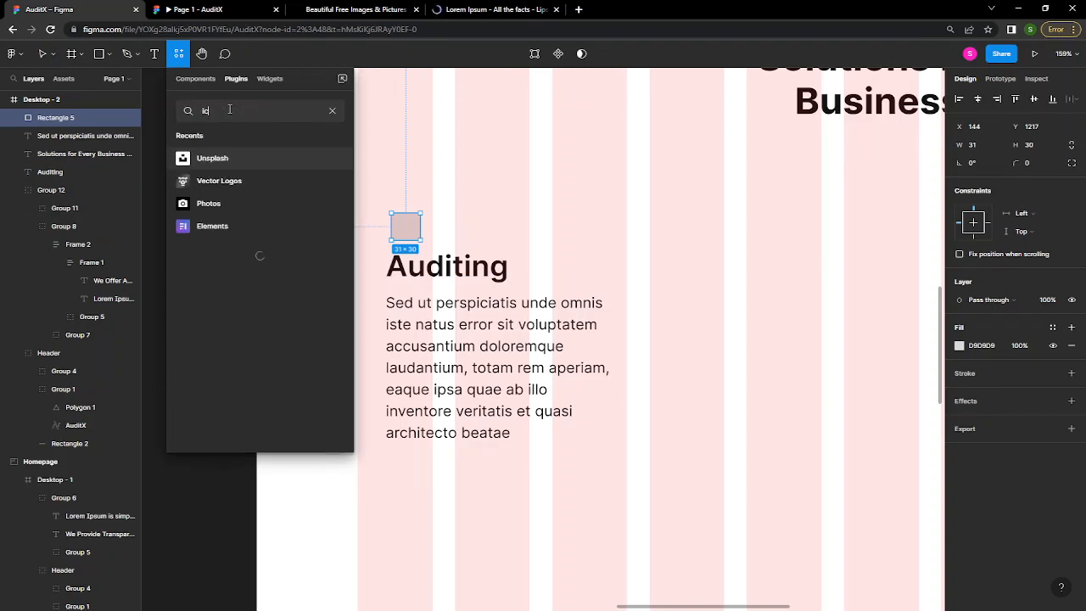
{"action": "type", "text": "on"}
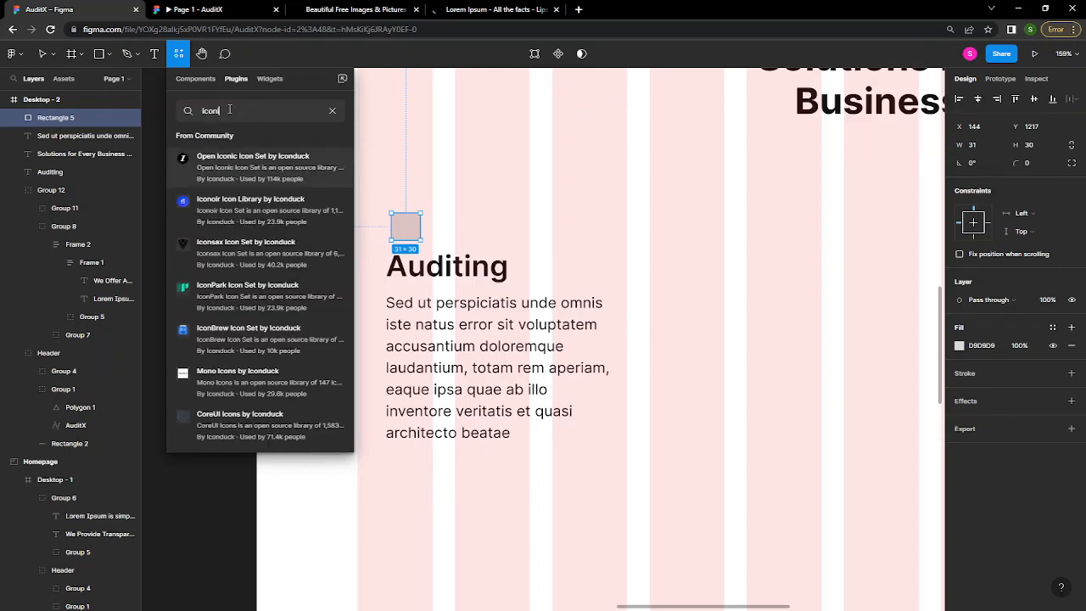
{"action": "type", "text": "ify"}
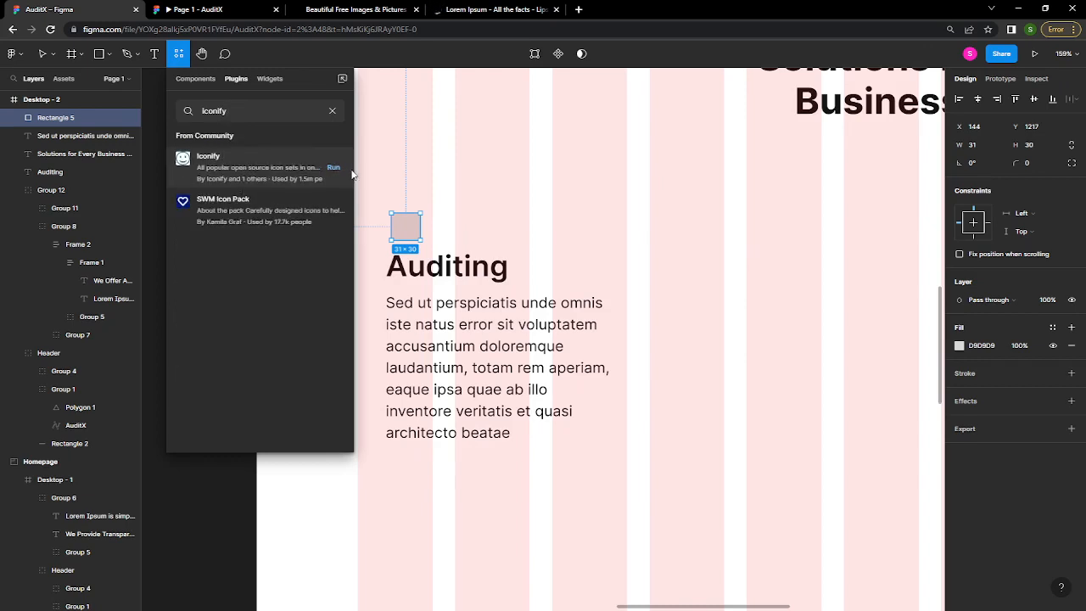
{"action": "left_click", "coordinate": [333, 169]}
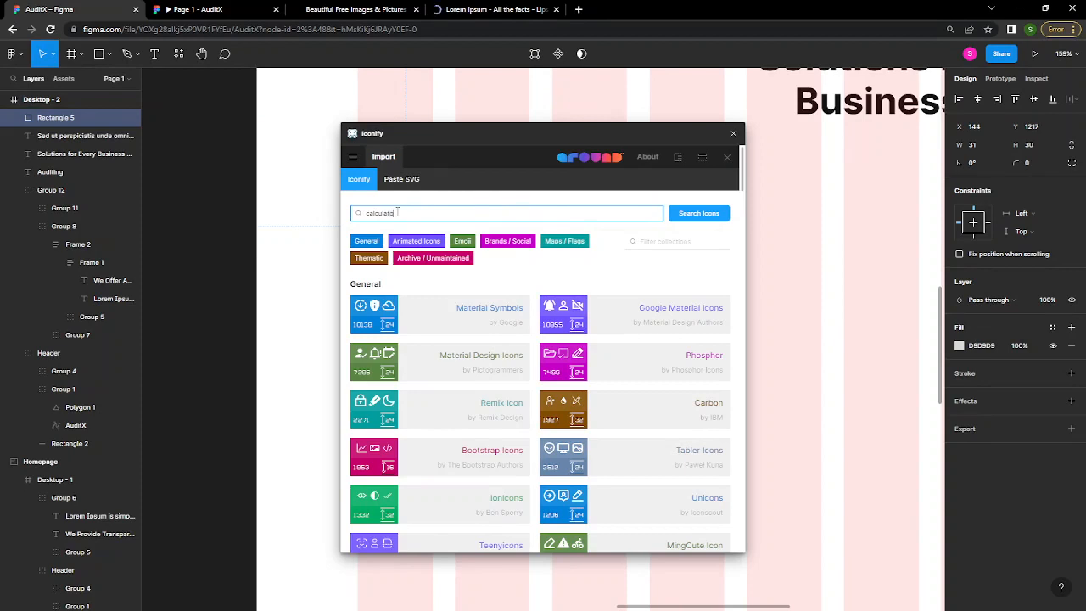
- Search Iconify for "calculator" and place the ph:calculator icon on the page beside the "Auditing" text
{"action": "key", "text": "Return"}
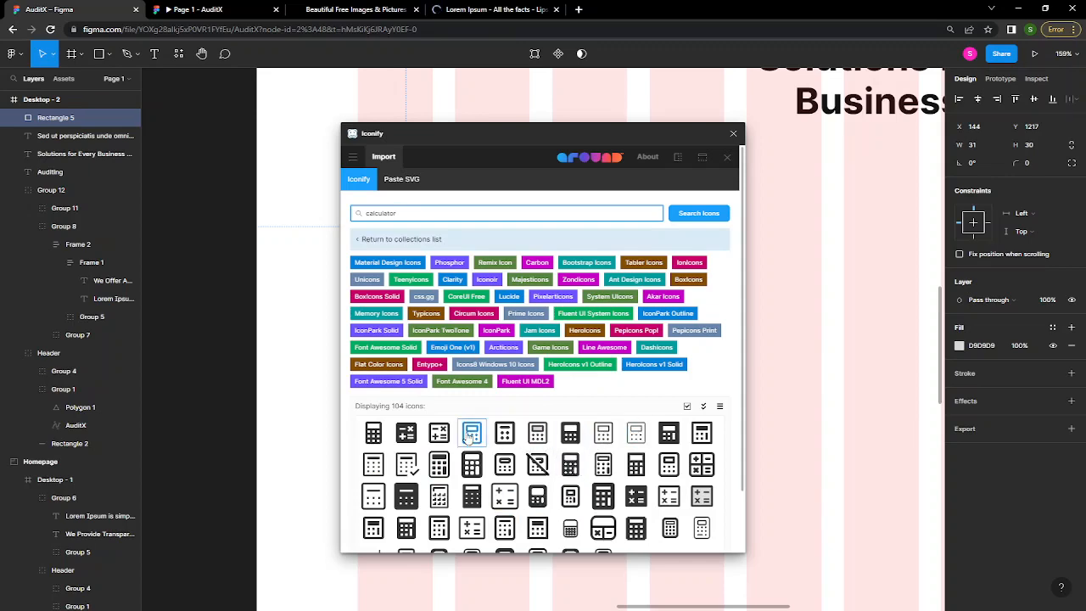
{"action": "scroll", "coordinate": [468, 436], "scroll_direction": "down", "scroll_amount": 2}
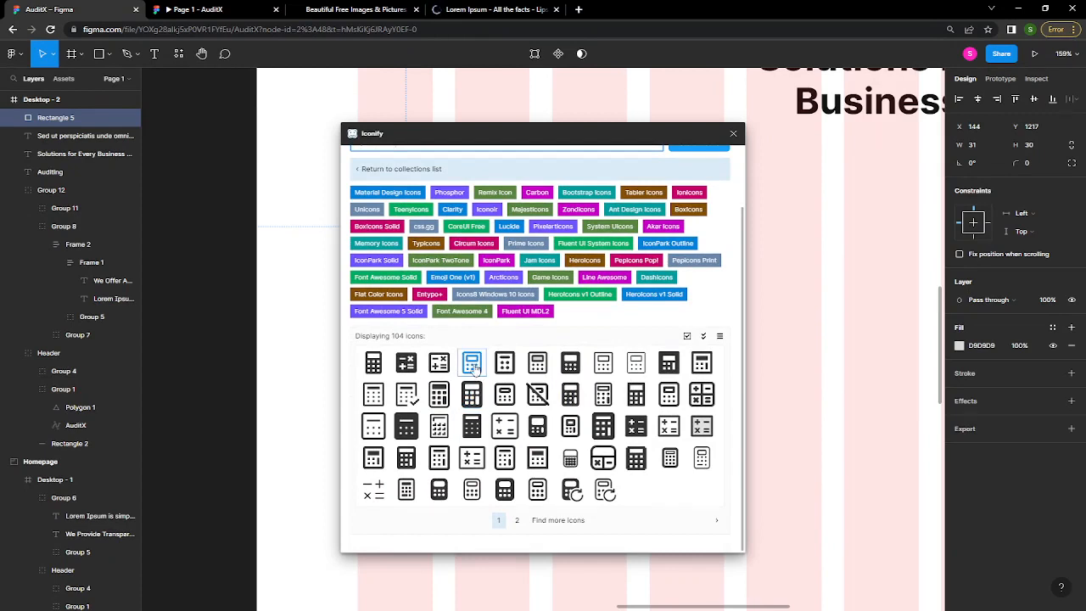
{"action": "left_click_drag", "start_coordinate": [474, 368], "coordinate": [826, 330]}
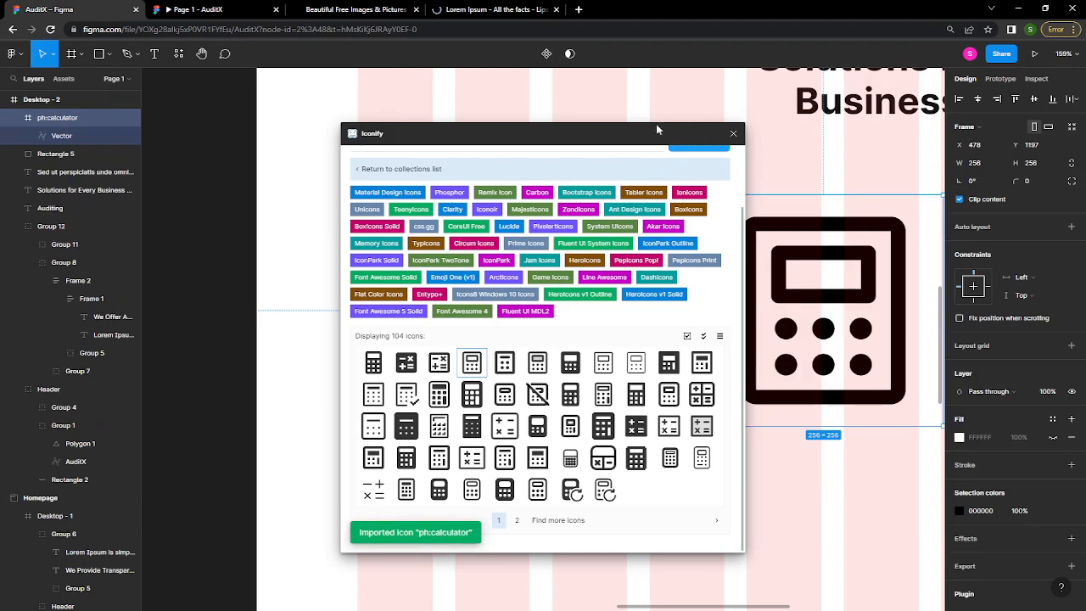
{"action": "left_click_drag", "start_coordinate": [658, 140], "coordinate": [549, 351]}
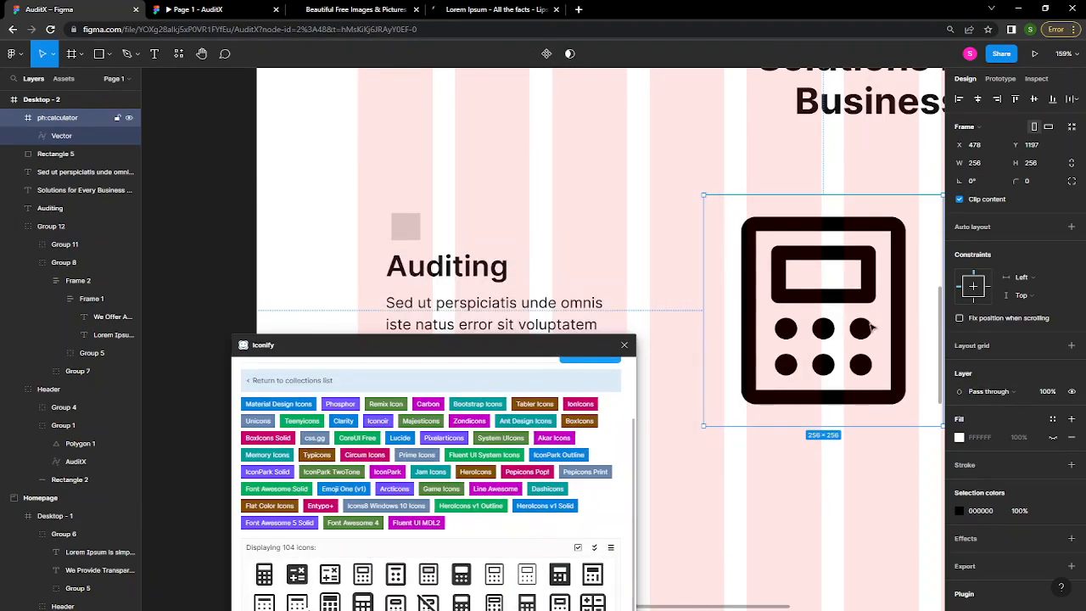
- Pull the calculator vector out of its icon frame to near the "Auditing" title and delete the empty frame
{"action": "double_click", "coordinate": [875, 281]}
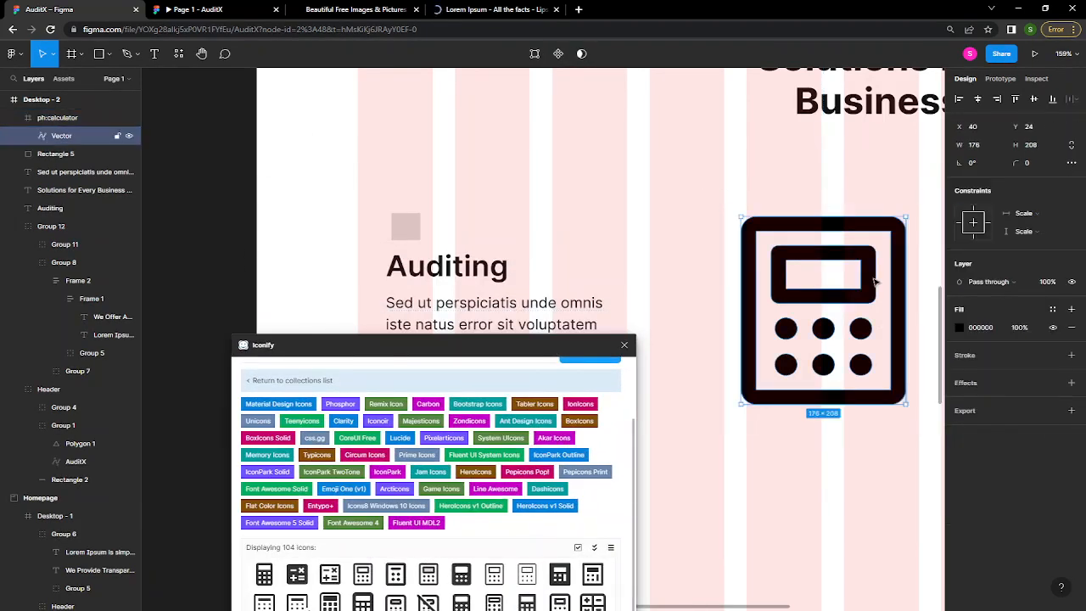
{"action": "left_click_drag", "start_coordinate": [875, 281], "coordinate": [597, 146]}
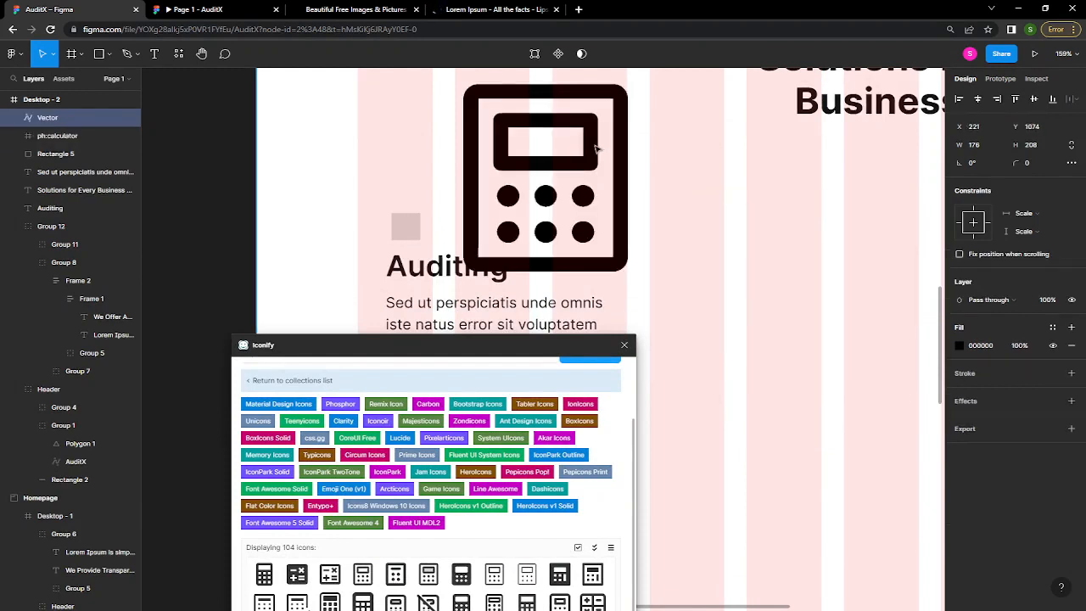
{"action": "left_click", "coordinate": [825, 316]}
{"action": "key", "text": "Delete"}
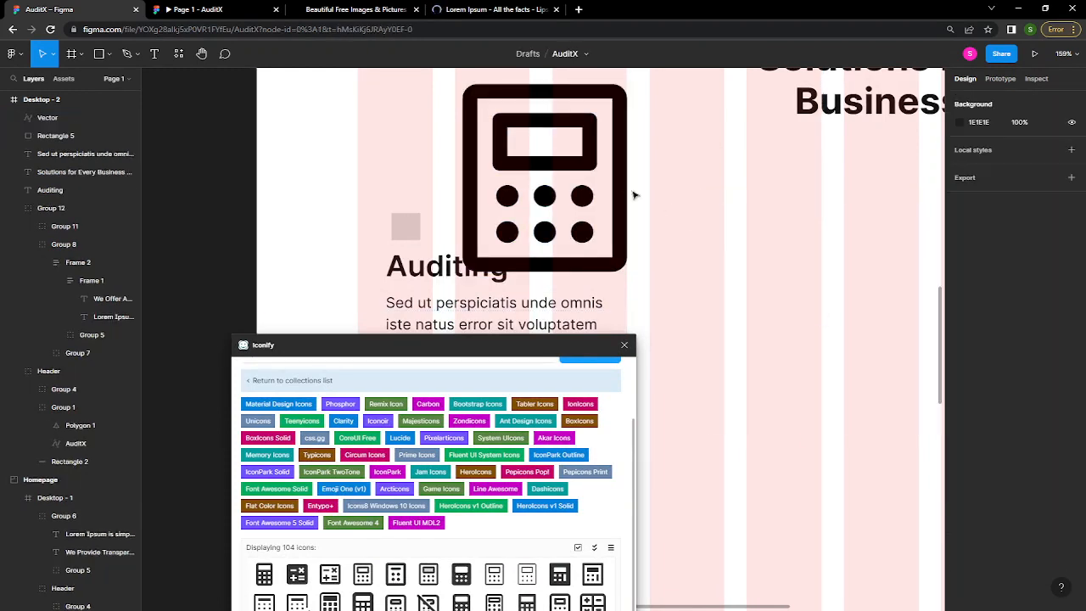
- Scale the calculator icon down to about 20 × 24 and centre it on the small grey rectangle above "Auditing"
{"action": "scroll", "coordinate": [592, 189], "scroll_direction": "up", "scroll_amount": 3}
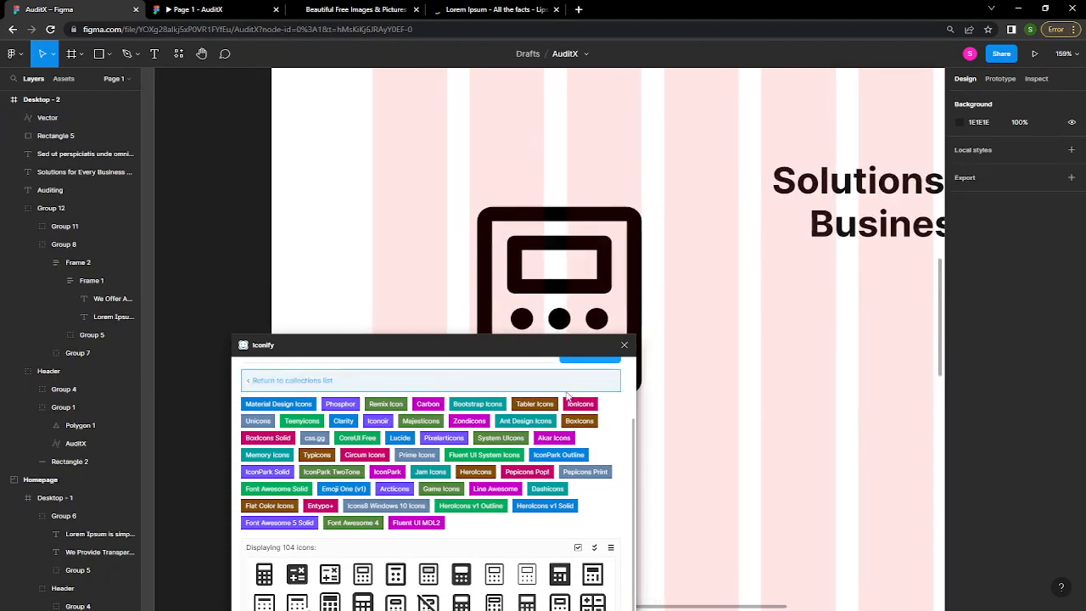
{"action": "left_click_drag", "start_coordinate": [561, 351], "coordinate": [589, 507]}
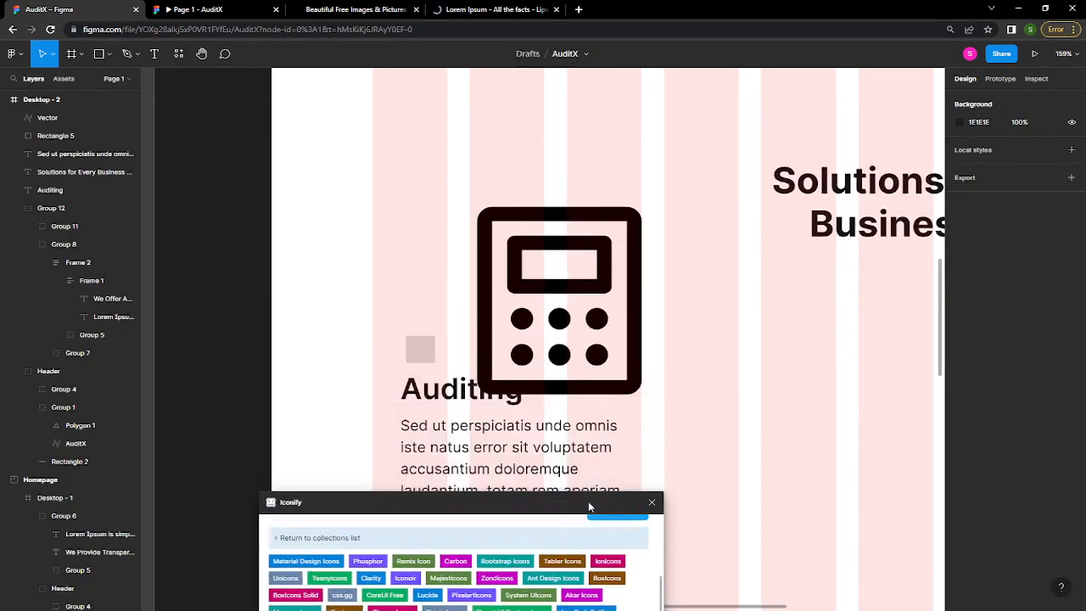
{"action": "left_click", "coordinate": [598, 355]}
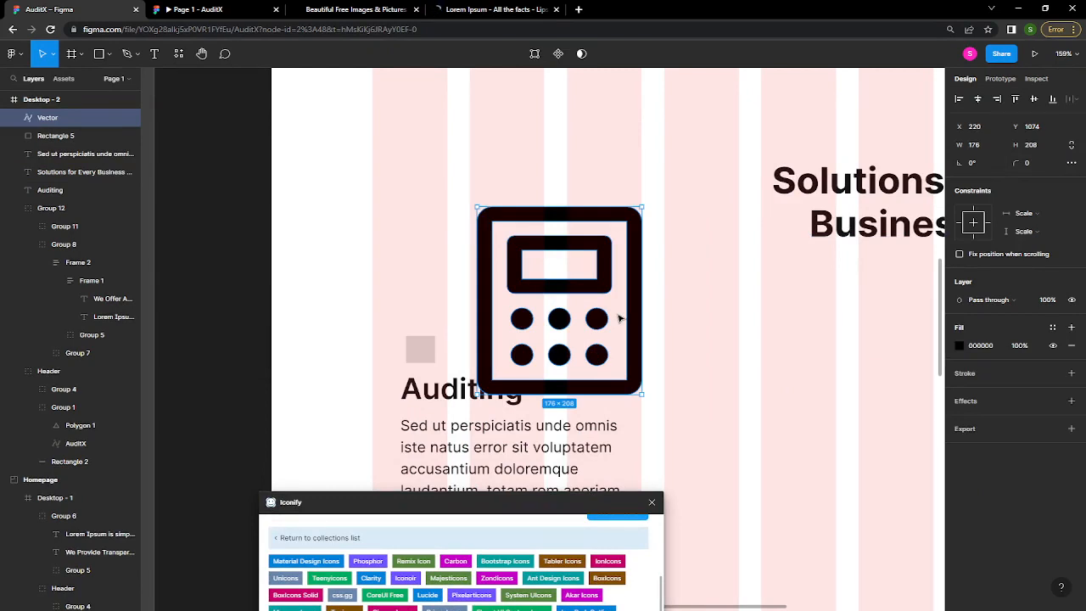
{"action": "key", "text": "k"}
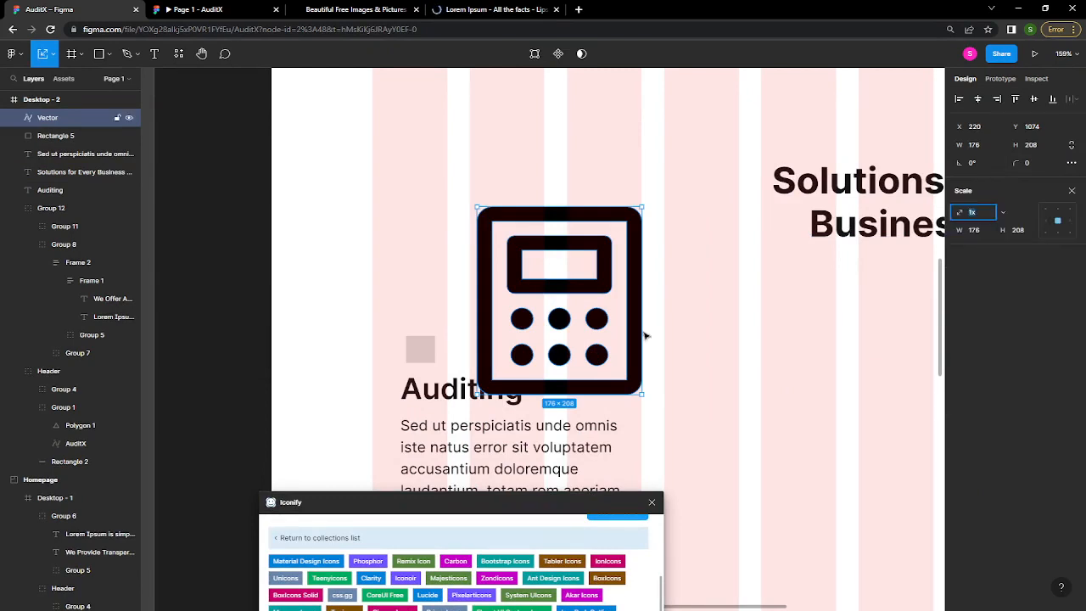
{"action": "left_click_drag", "start_coordinate": [644, 396], "coordinate": [435, 350]}
{"action": "scroll", "coordinate": [435, 350], "scroll_direction": "down", "scroll_amount": 2}
{"action": "scroll", "coordinate": [437, 353], "scroll_direction": "up", "scroll_amount": 5}
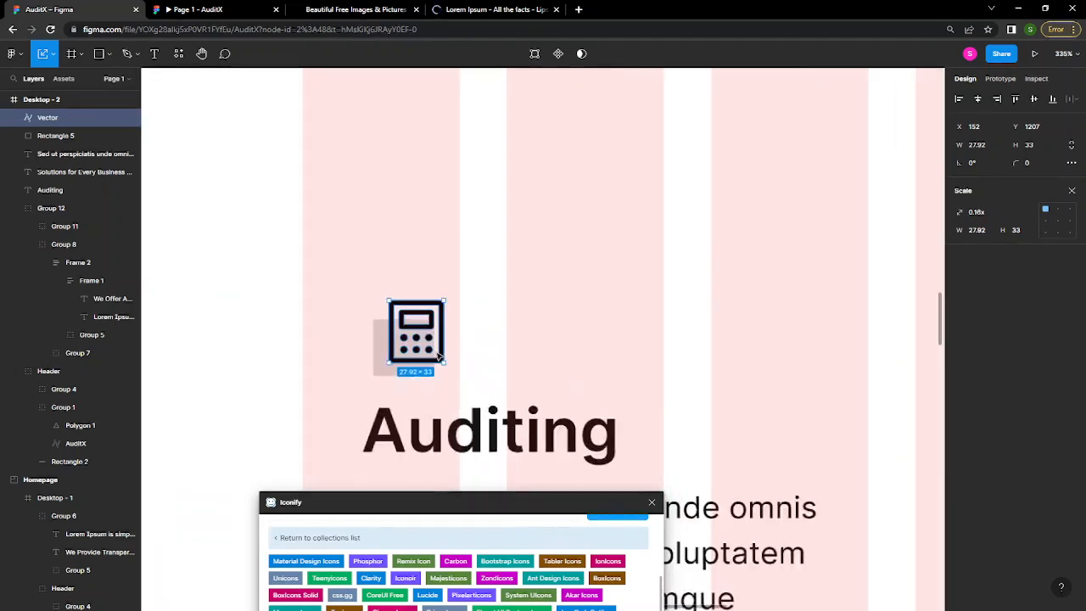
{"action": "scroll", "coordinate": [438, 357], "scroll_direction": "up", "scroll_amount": 4}
{"action": "left_click_drag", "start_coordinate": [445, 371], "coordinate": [408, 373]}
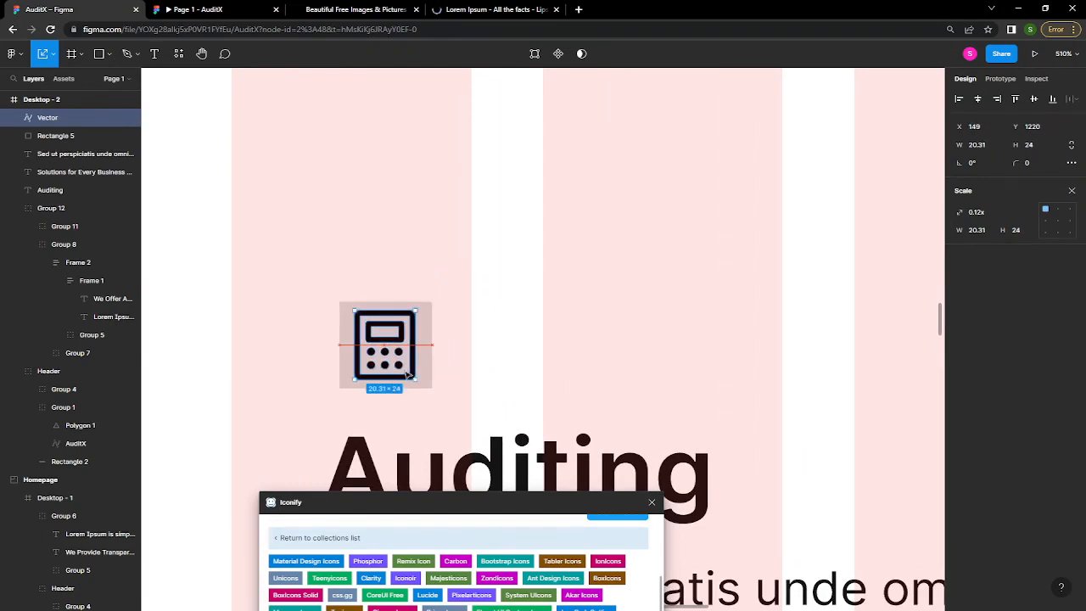
{"action": "left_click", "coordinate": [429, 377], "text": "shift"}
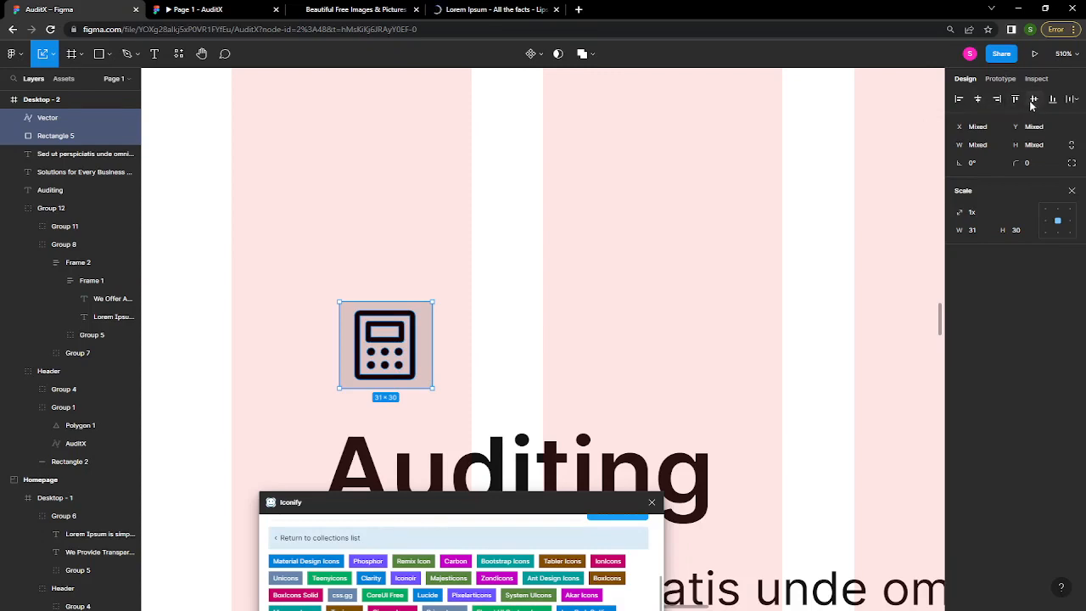
{"action": "left_click", "coordinate": [622, 307]}
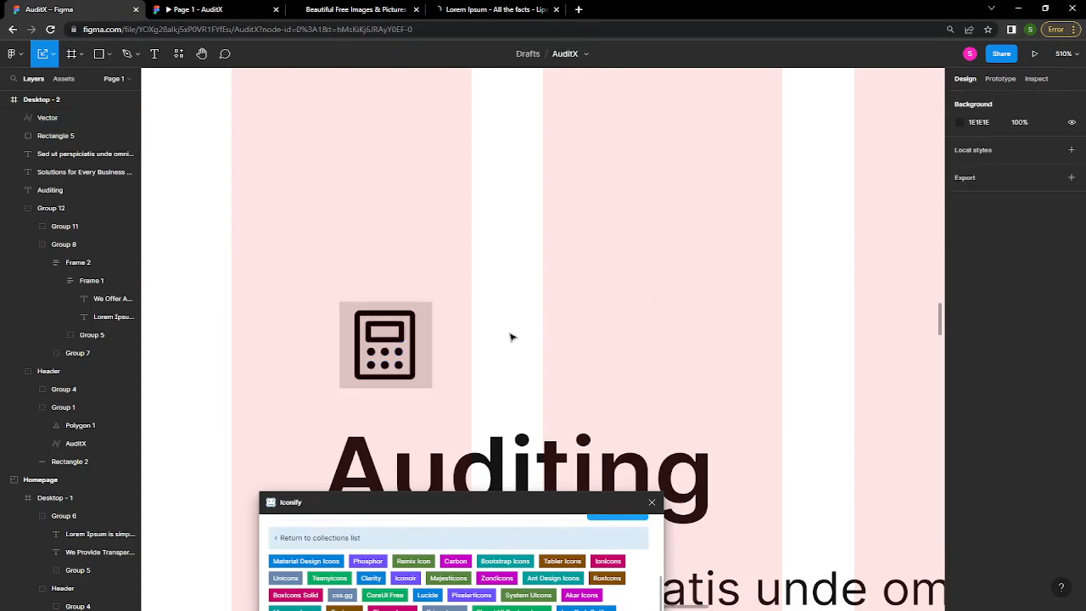
- Set the calculator icon's fill to the document's blue, 061CDB
{"action": "left_click", "coordinate": [414, 359]}
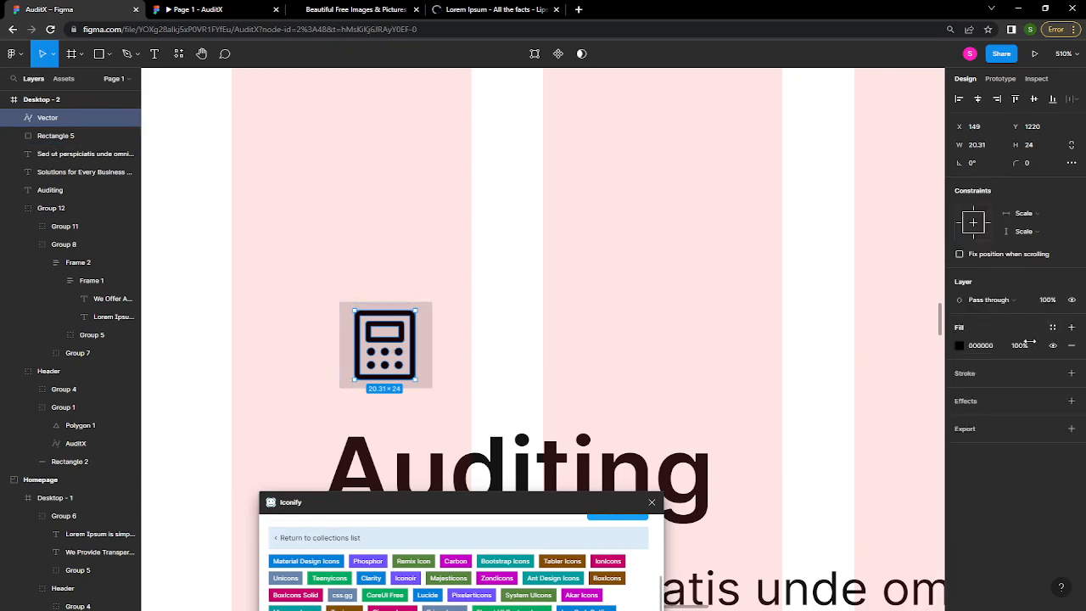
{"action": "left_click", "coordinate": [960, 346]}
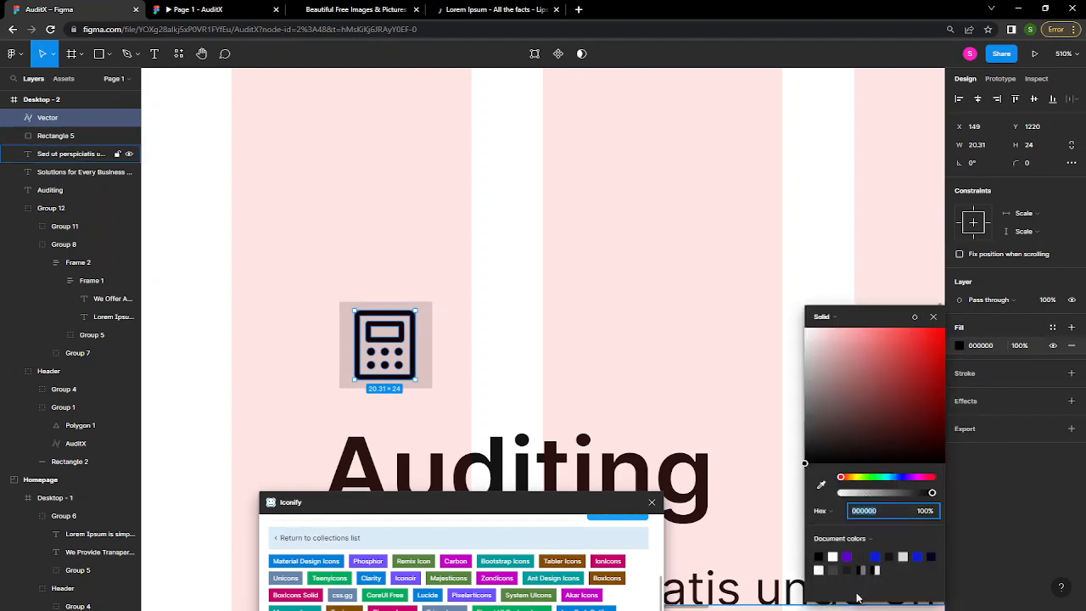
{"action": "left_click", "coordinate": [876, 555]}
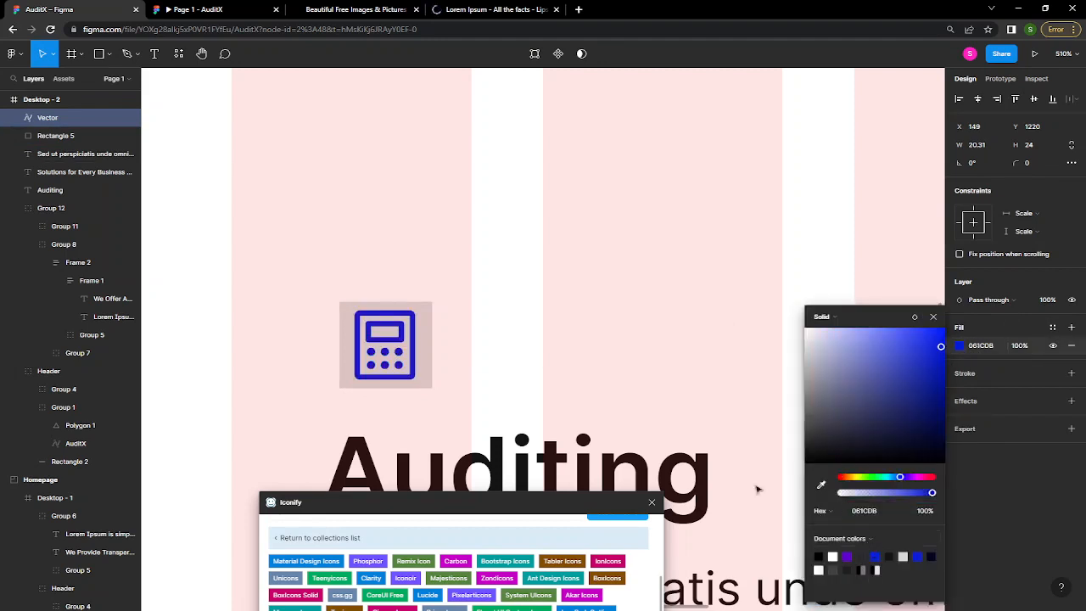
- Fill the rectangle behind the calculator icon with a very pale tint of the blue 061CDB
{"action": "left_click", "coordinate": [429, 353]}
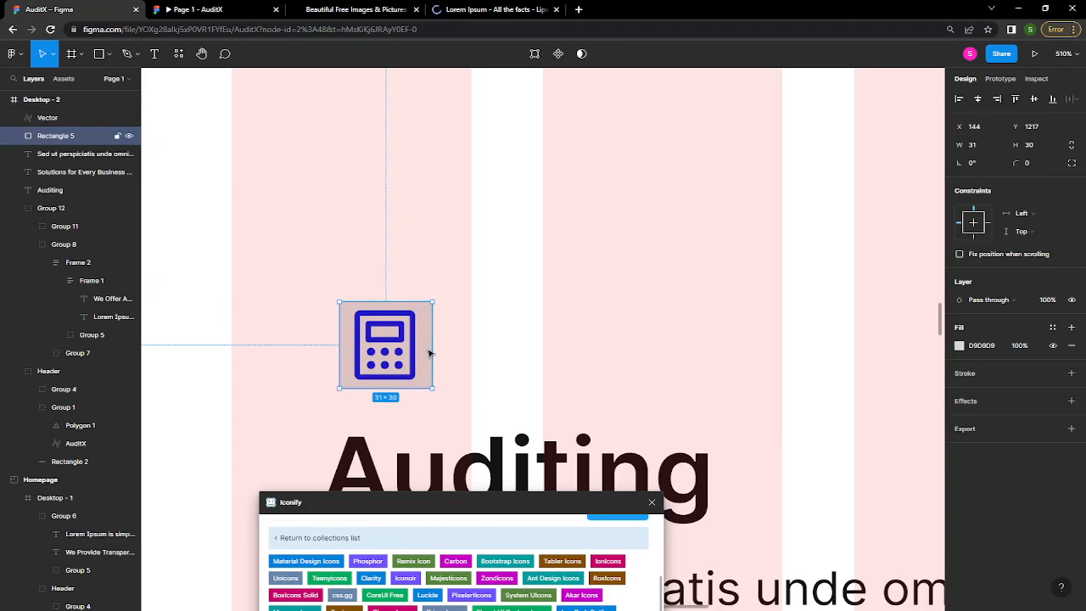
{"action": "left_click", "coordinate": [960, 346]}
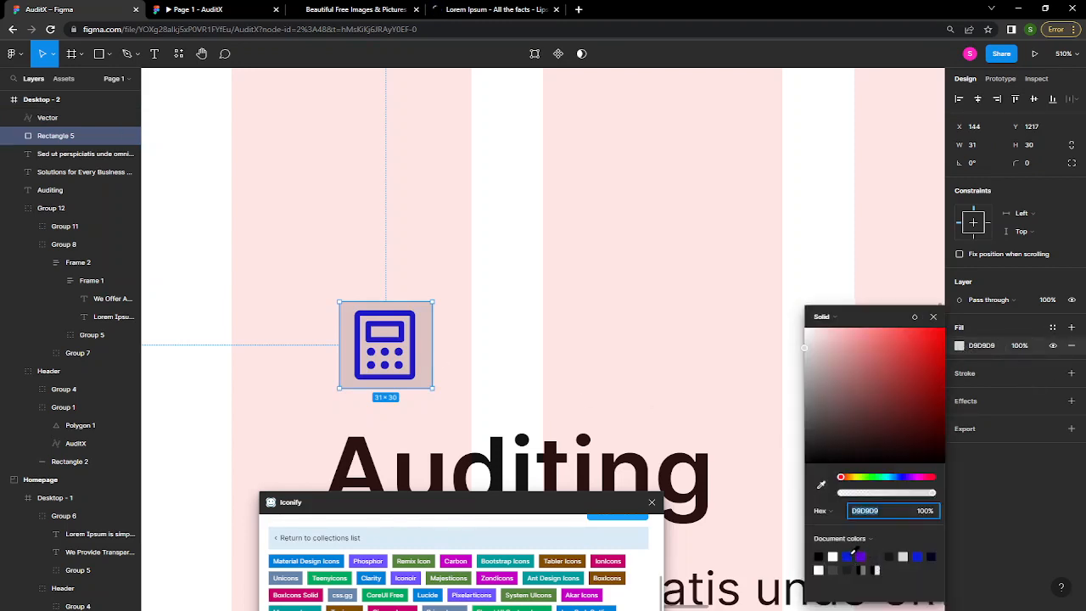
{"action": "type", "text": "061CDB"}
{"action": "key", "text": "Return"}
{"action": "left_click_drag", "start_coordinate": [852, 340], "coordinate": [816, 326]}
{"action": "left_click", "coordinate": [650, 313]}
{"action": "left_click", "coordinate": [429, 381]}
{"action": "left_click", "coordinate": [441, 410]}
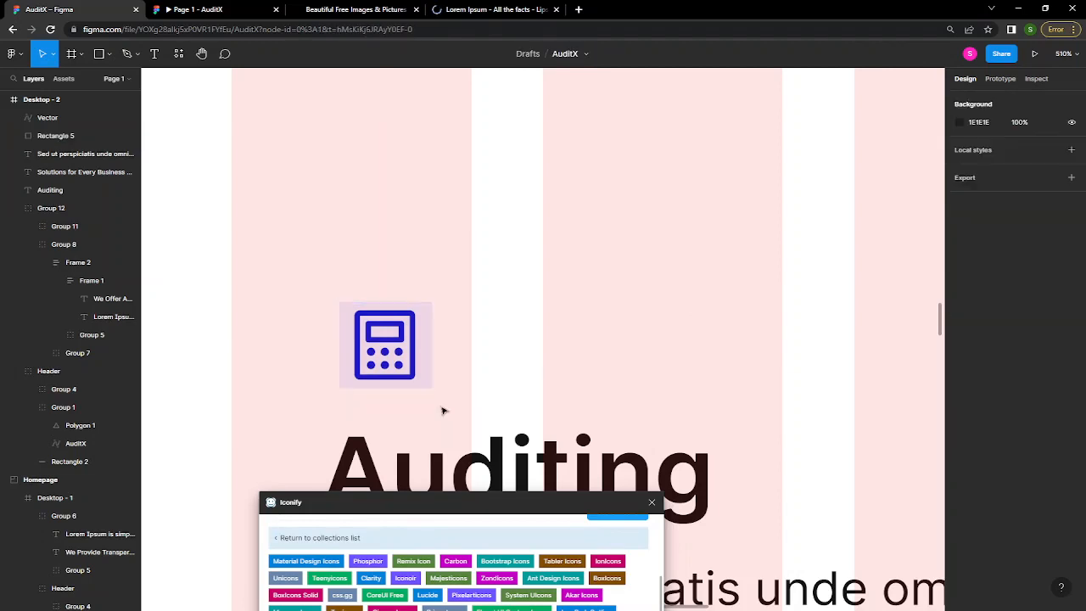
- Group the calculator icon with its pale background rectangle and close the Iconify plugin
{"action": "left_click_drag", "start_coordinate": [439, 404], "coordinate": [311, 286]}
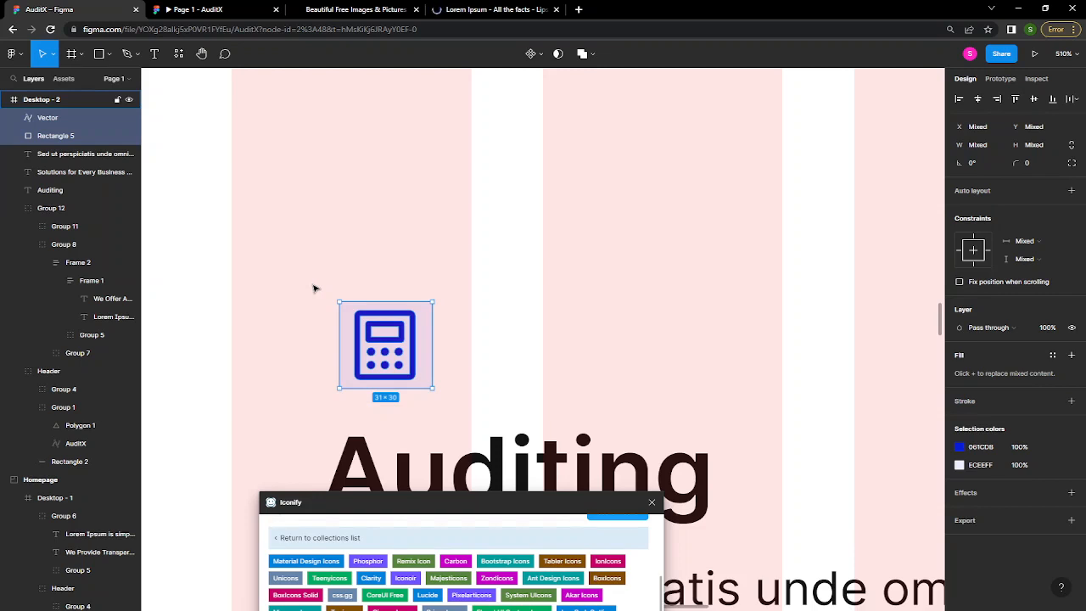
{"action": "key", "text": "ctrl+g"}
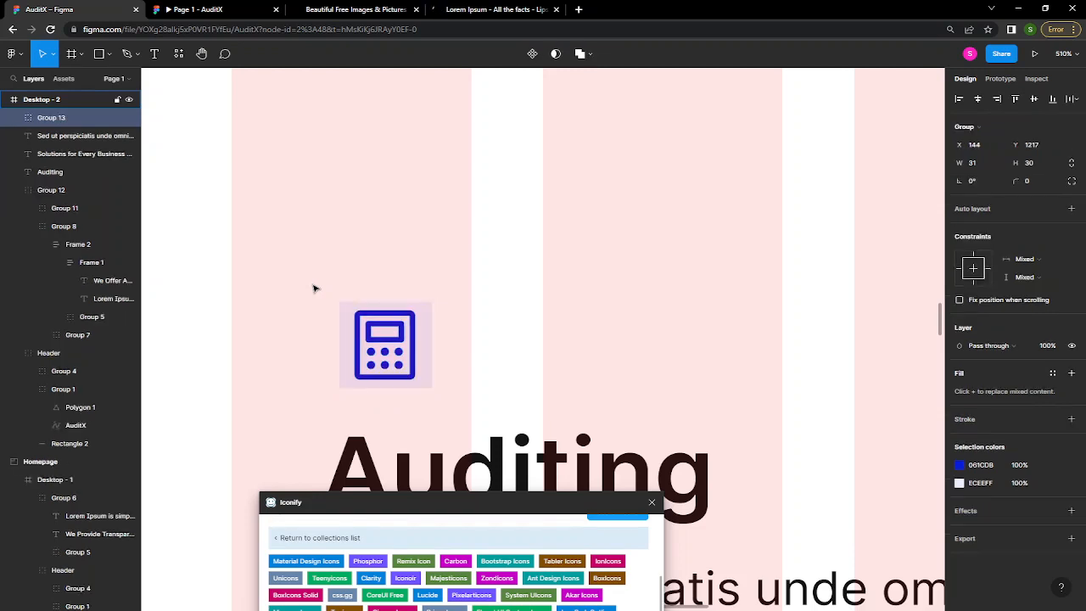
{"action": "left_click", "coordinate": [652, 503]}
{"action": "scroll", "coordinate": [498, 415], "scroll_direction": "up", "scroll_amount": 1}
{"action": "scroll", "coordinate": [498, 415], "scroll_direction": "down", "scroll_amount": 8}
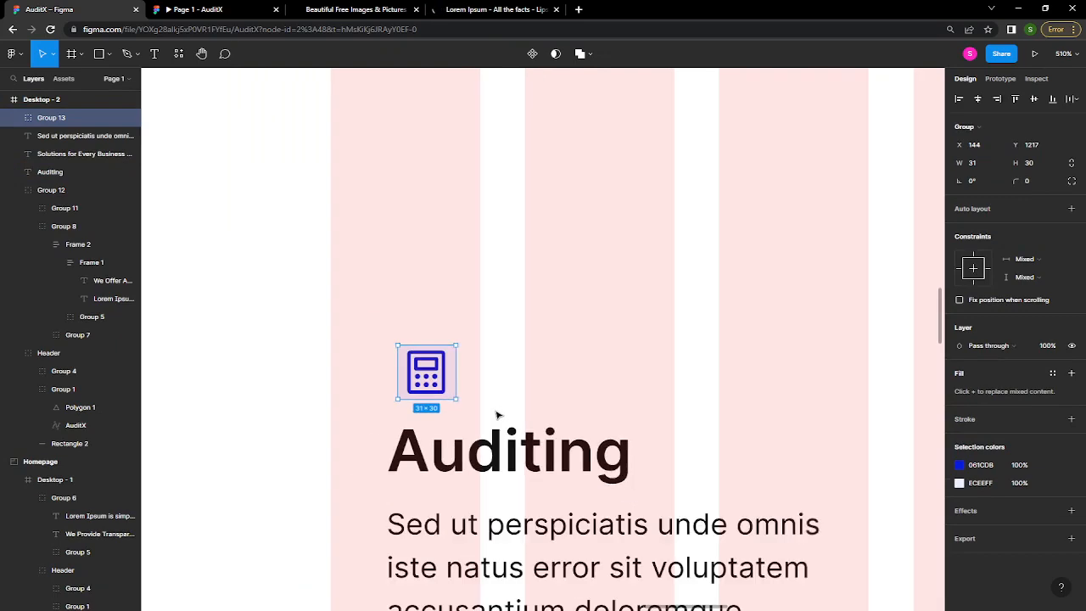
{"action": "left_click_drag", "start_coordinate": [582, 351], "coordinate": [560, 292]}
{"action": "scroll", "coordinate": [560, 306], "scroll_direction": "down", "scroll_amount": 2}
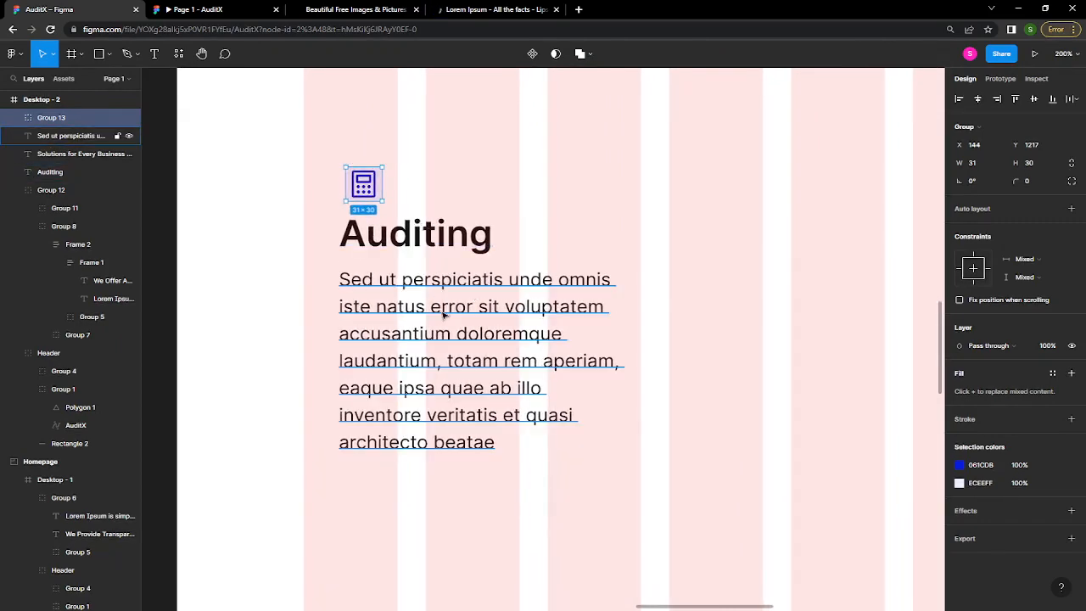
{"action": "scroll", "coordinate": [443, 314], "scroll_direction": "down", "scroll_amount": 3}
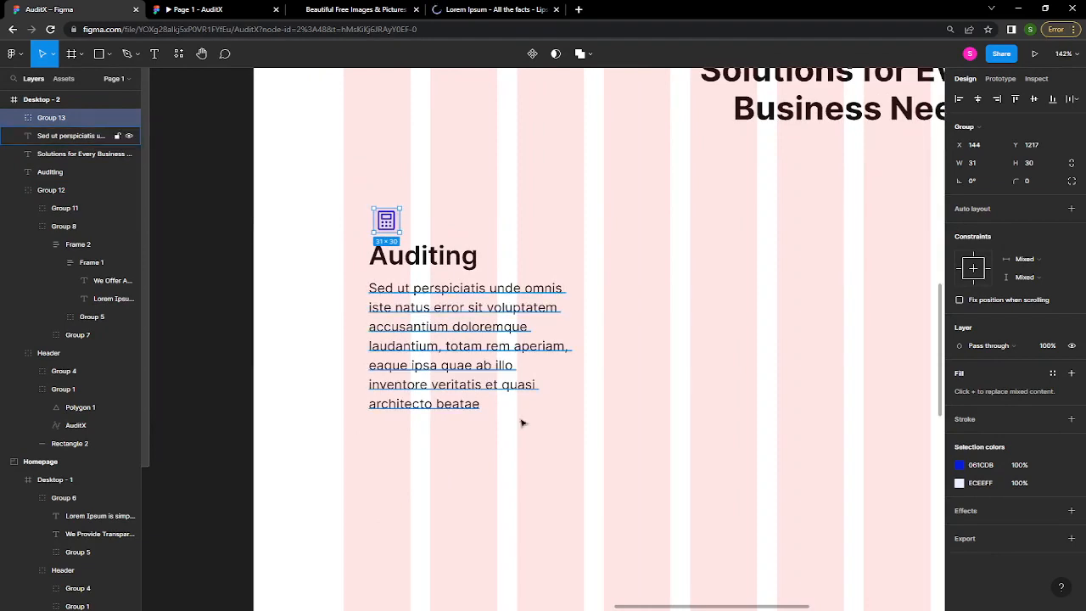
{"action": "left_click", "coordinate": [524, 444]}
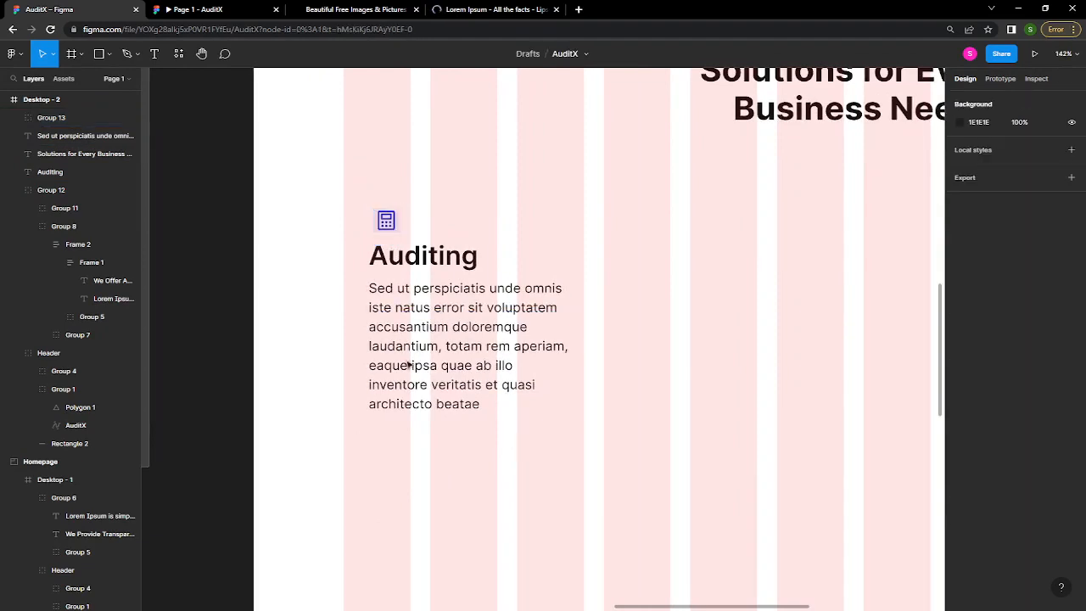
{"action": "left_click", "coordinate": [98, 54]}
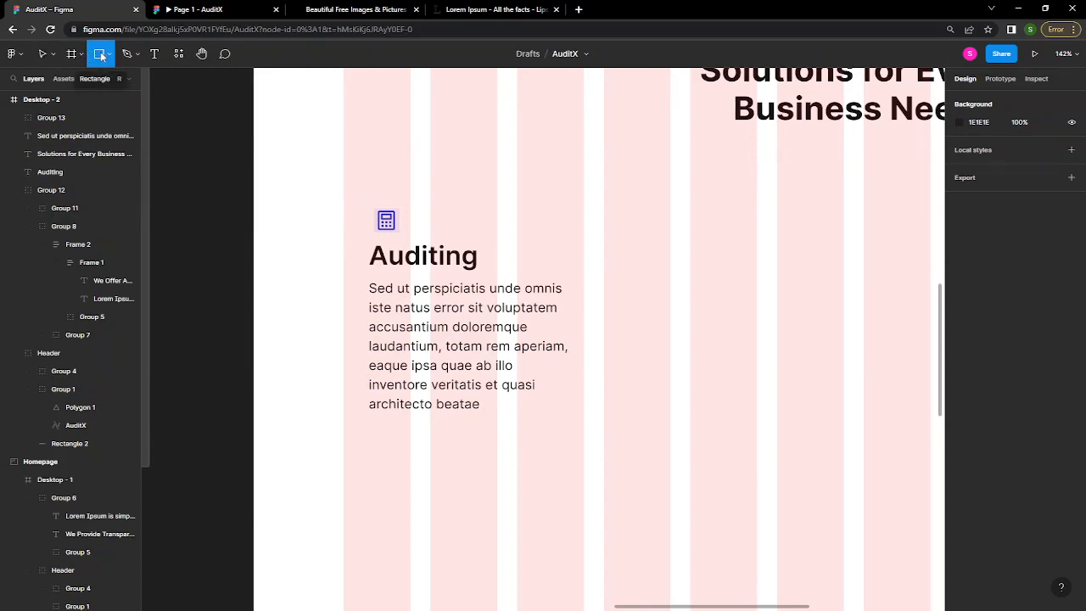
{"action": "left_click_drag", "start_coordinate": [345, 197], "coordinate": [343, 198]}
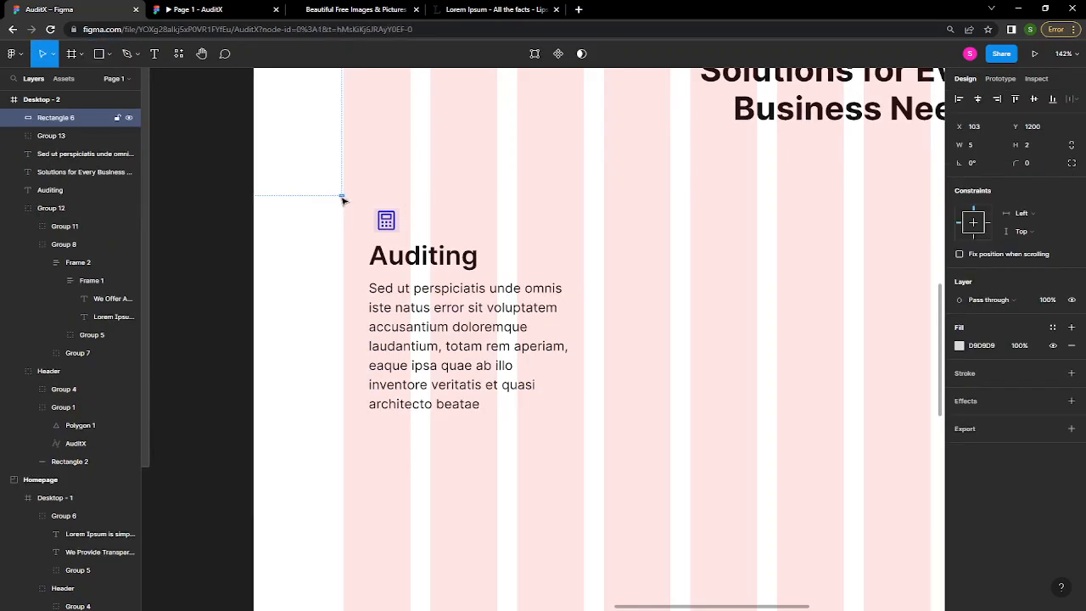
{"action": "key", "text": "Delete"}
- Draw a rectangle about 288 × 301 across the first three columns over the "Auditing" item and place it behind the icon and texts
{"action": "left_click", "coordinate": [100, 54]}
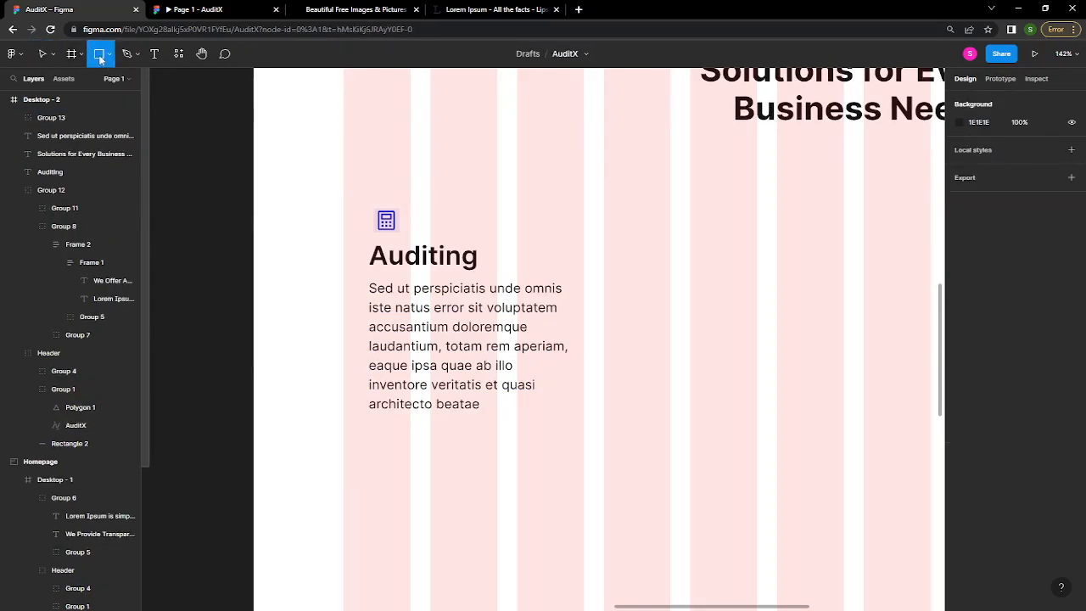
{"action": "left_click_drag", "start_coordinate": [344, 196], "coordinate": [584, 439]}
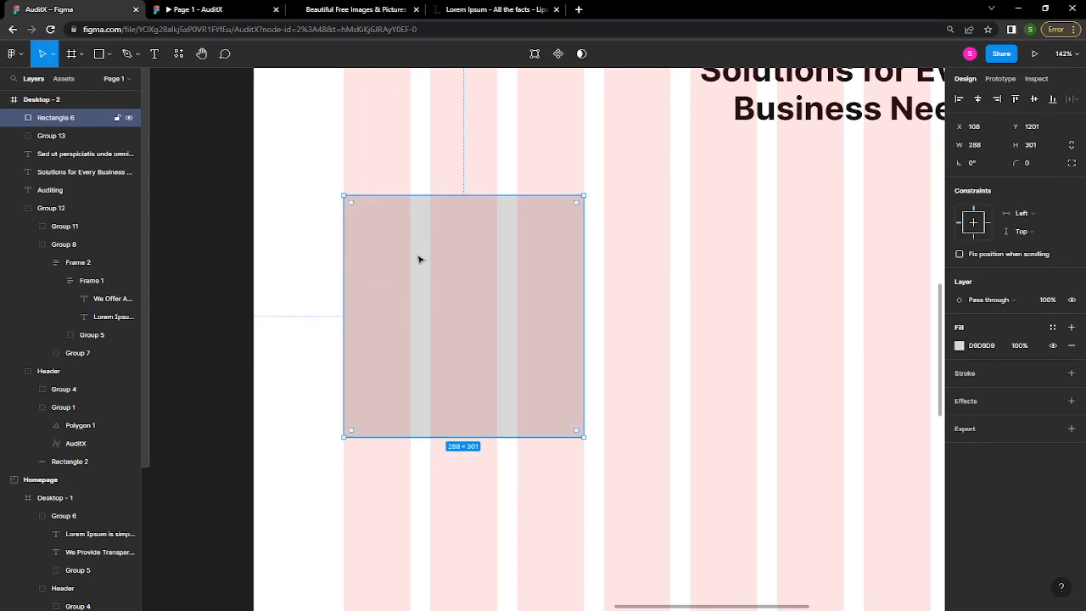
{"action": "left_click", "coordinate": [73, 140]}
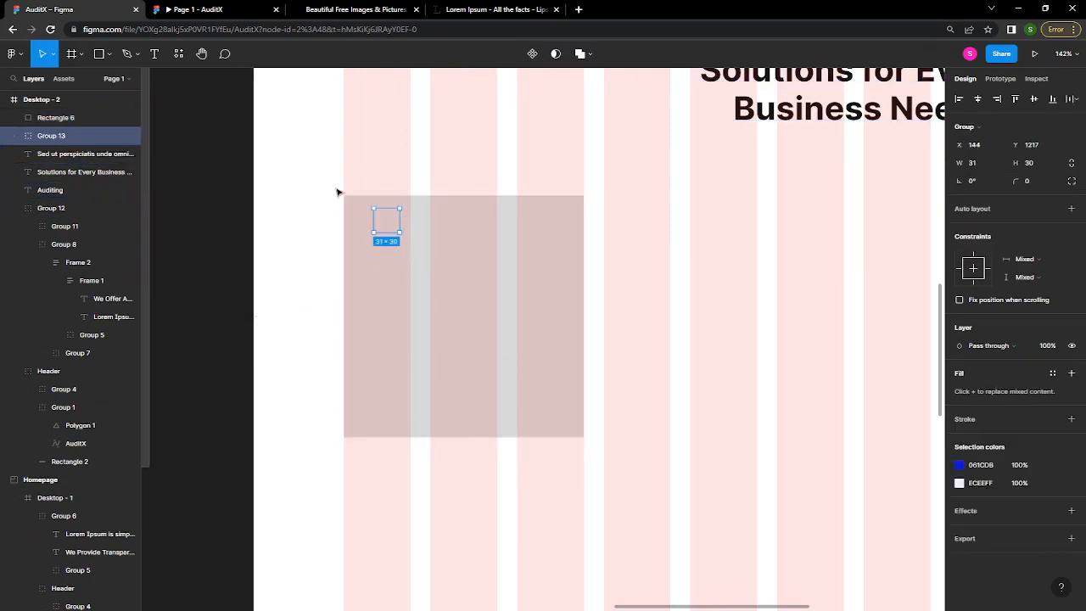
{"action": "left_click", "coordinate": [493, 269]}
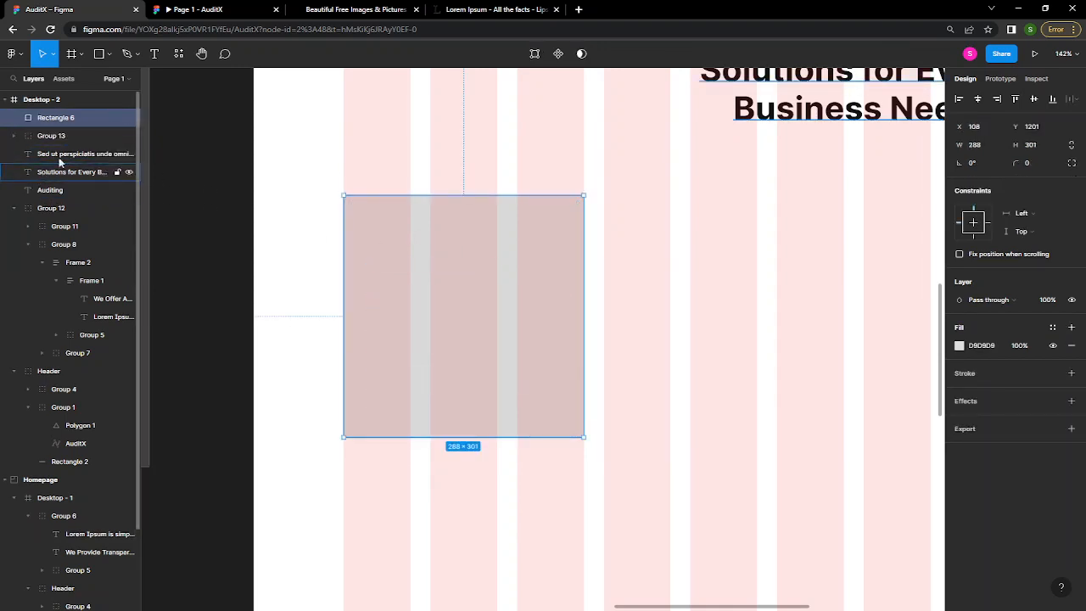
{"action": "left_click_drag", "start_coordinate": [106, 132], "coordinate": [88, 211]}
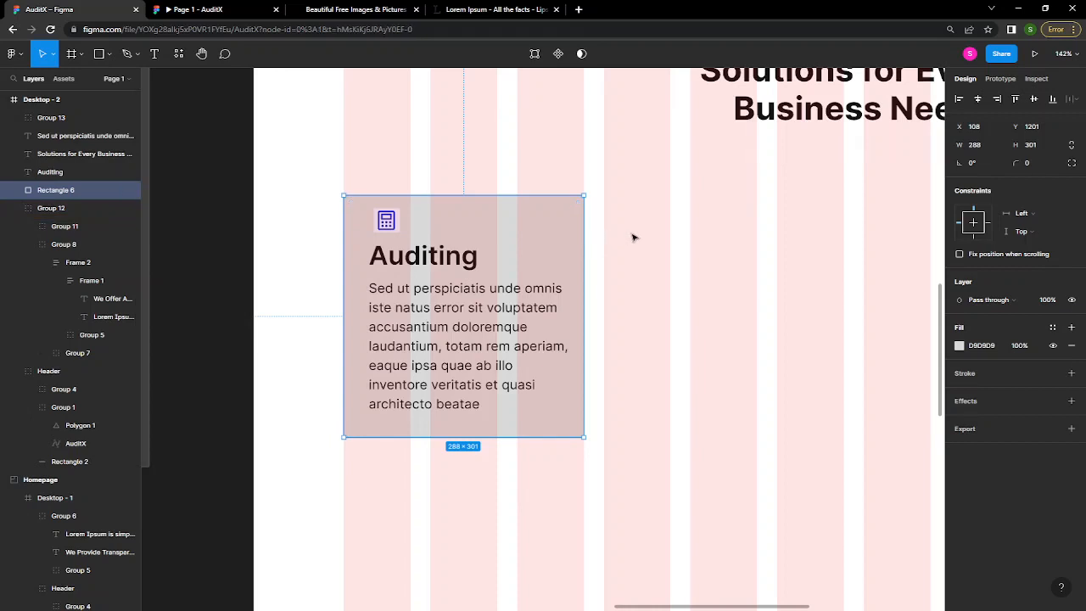
- Extend the card rectangle's upper edge upward so it is about 309 high
{"action": "left_click", "coordinate": [599, 248]}
{"action": "left_click", "coordinate": [565, 241]}
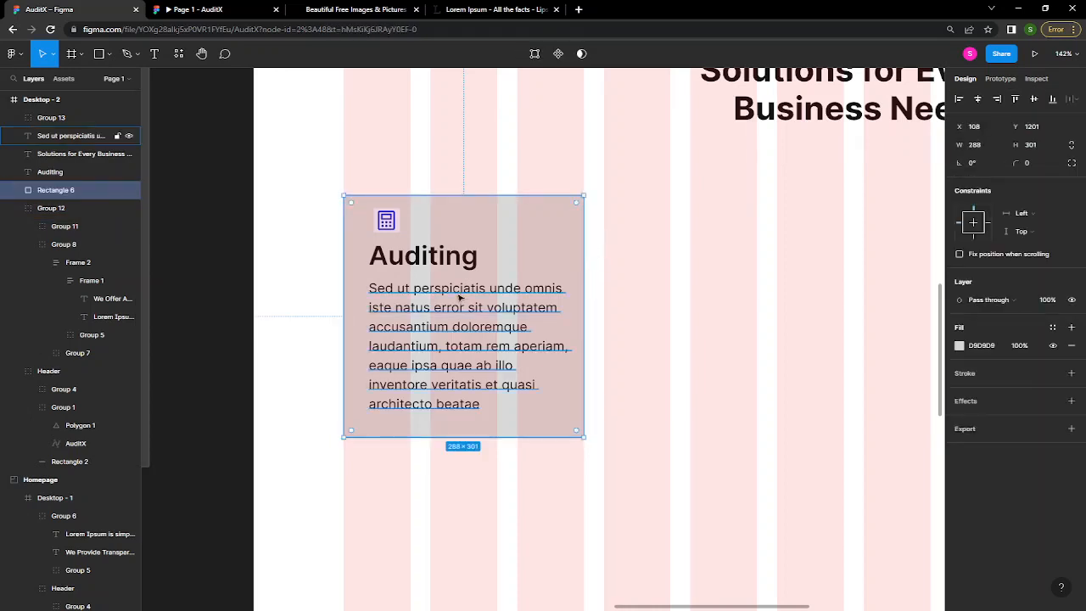
{"action": "left_click_drag", "start_coordinate": [430, 195], "coordinate": [430, 188]}
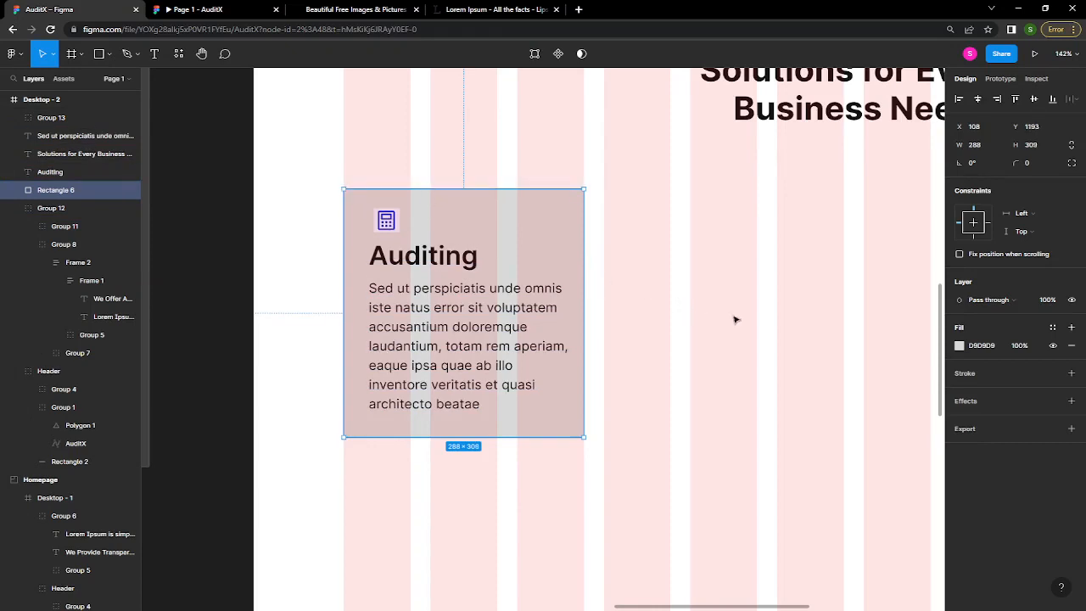
- Set the card rectangle's fill to white, FFFFFF
{"action": "left_click", "coordinate": [990, 345]}
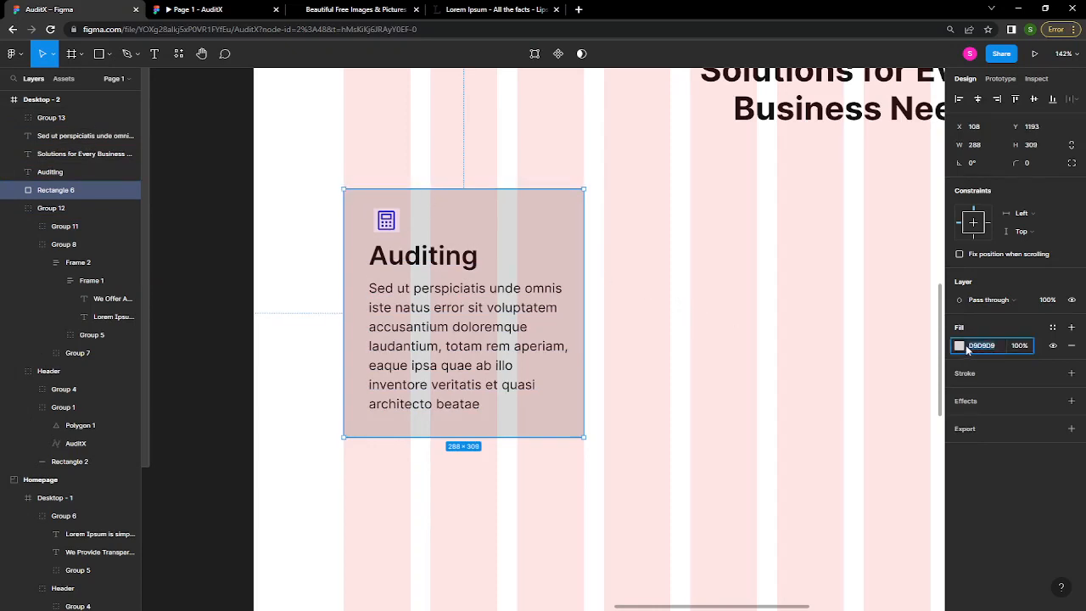
{"action": "left_click", "coordinate": [960, 345]}
{"action": "left_click_drag", "start_coordinate": [814, 339], "coordinate": [799, 332]}
{"action": "left_click", "coordinate": [933, 317]}
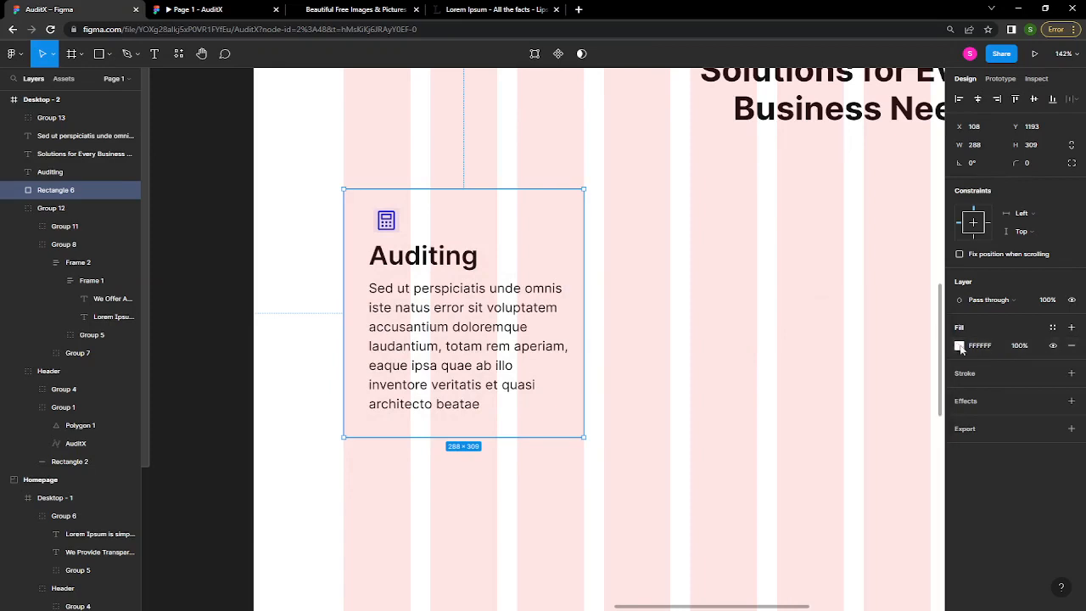
- Add an inside stroke of width 1 to the card rectangle in the document's blue, 061CDB
{"action": "left_click", "coordinate": [1072, 375]}
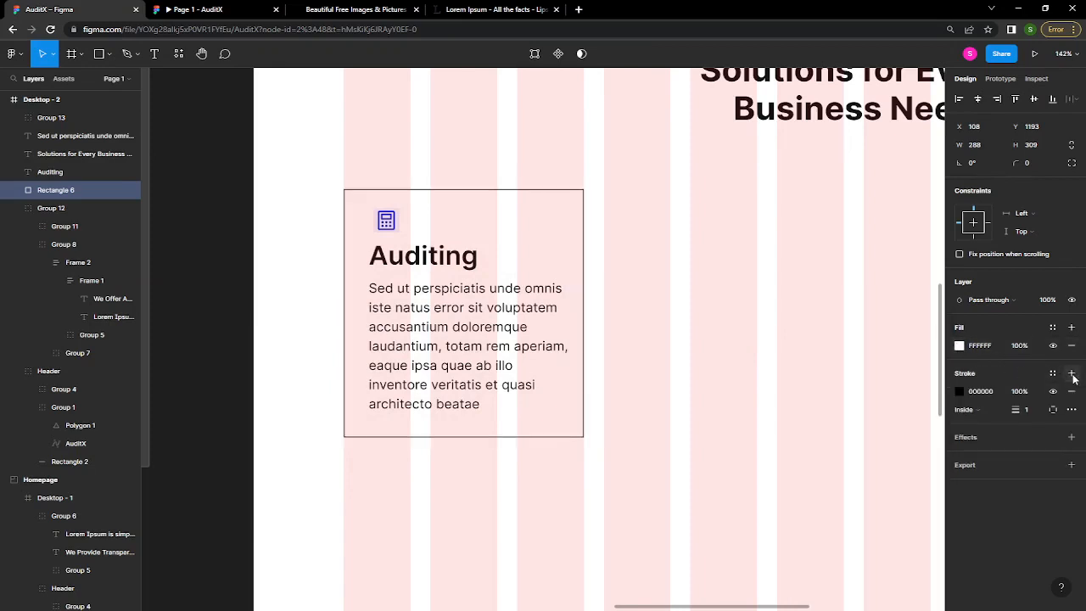
{"action": "left_click", "coordinate": [959, 392]}
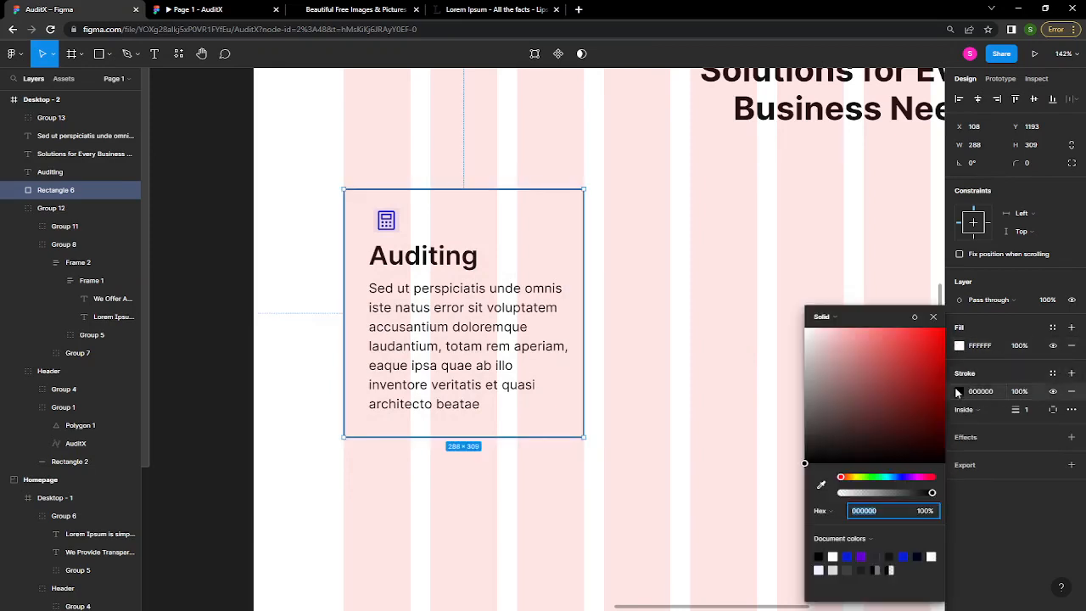
{"action": "left_click", "coordinate": [849, 556]}
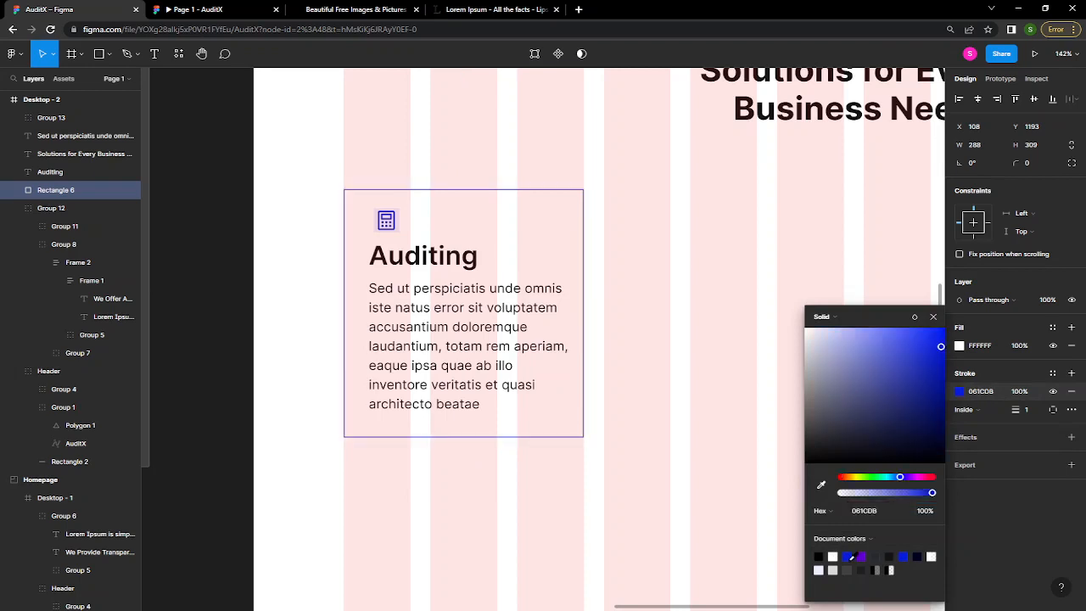
{"action": "left_click", "coordinate": [935, 317]}
- Hide the 12-column layout grid of the Desktop - 2 frame
{"action": "left_click", "coordinate": [798, 322]}
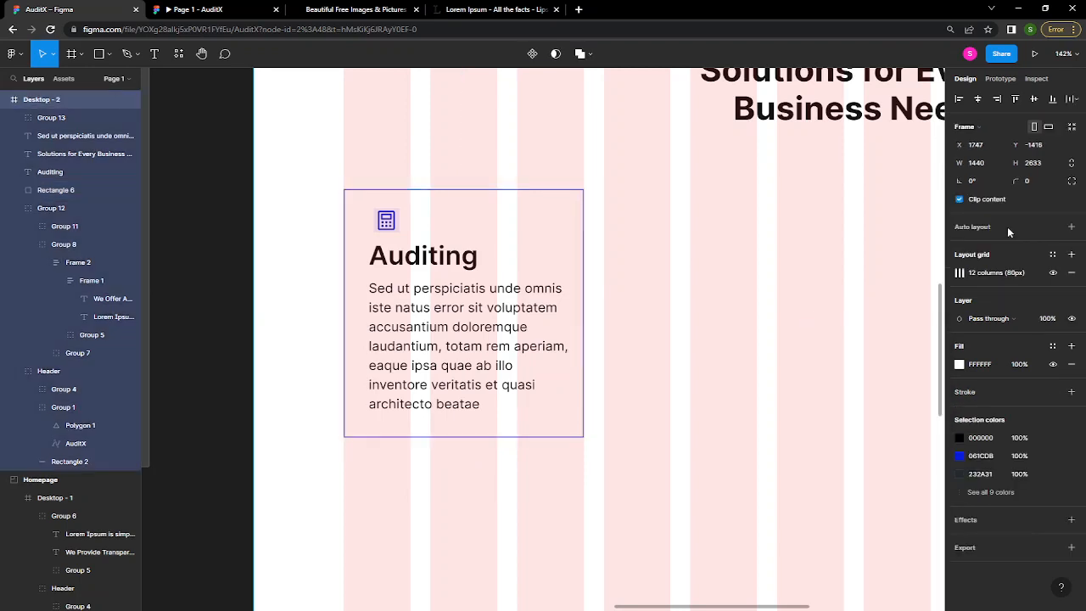
{"action": "left_click", "coordinate": [1053, 275]}
{"action": "scroll", "coordinate": [603, 396], "scroll_direction": "down", "scroll_amount": 3}
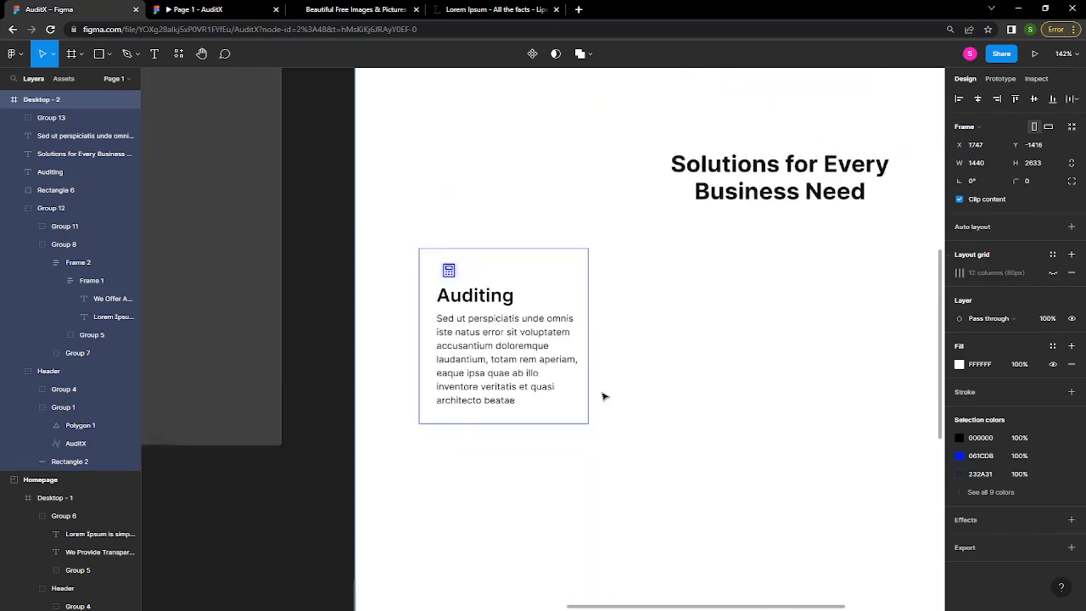
{"action": "scroll", "coordinate": [604, 395], "scroll_direction": "down", "scroll_amount": 2}
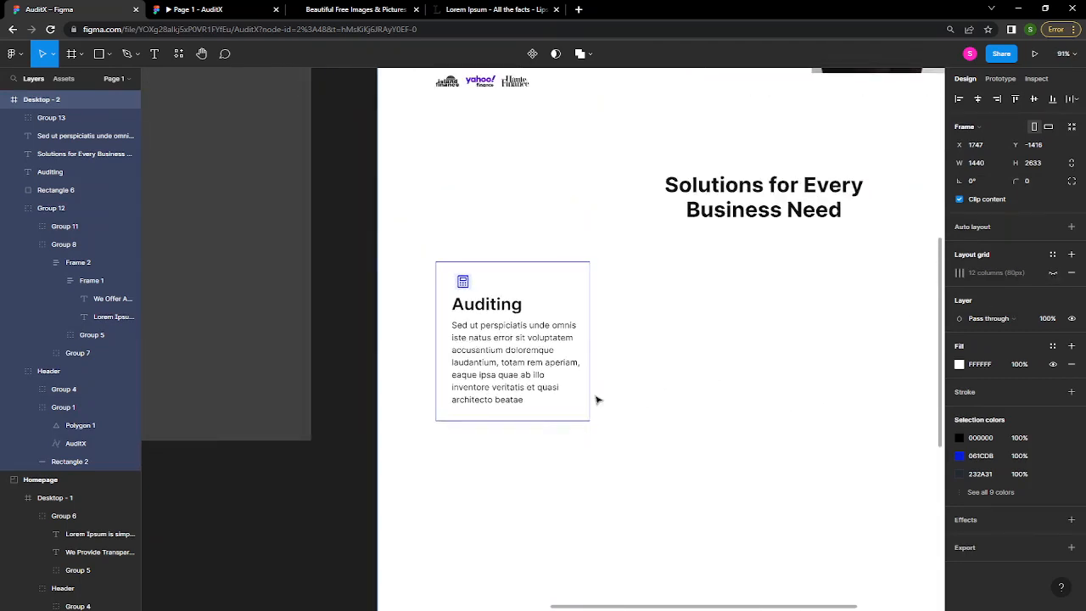
- Reduce the opacity of the card rectangle's blue stroke to 20%
{"action": "left_click", "coordinate": [594, 400]}
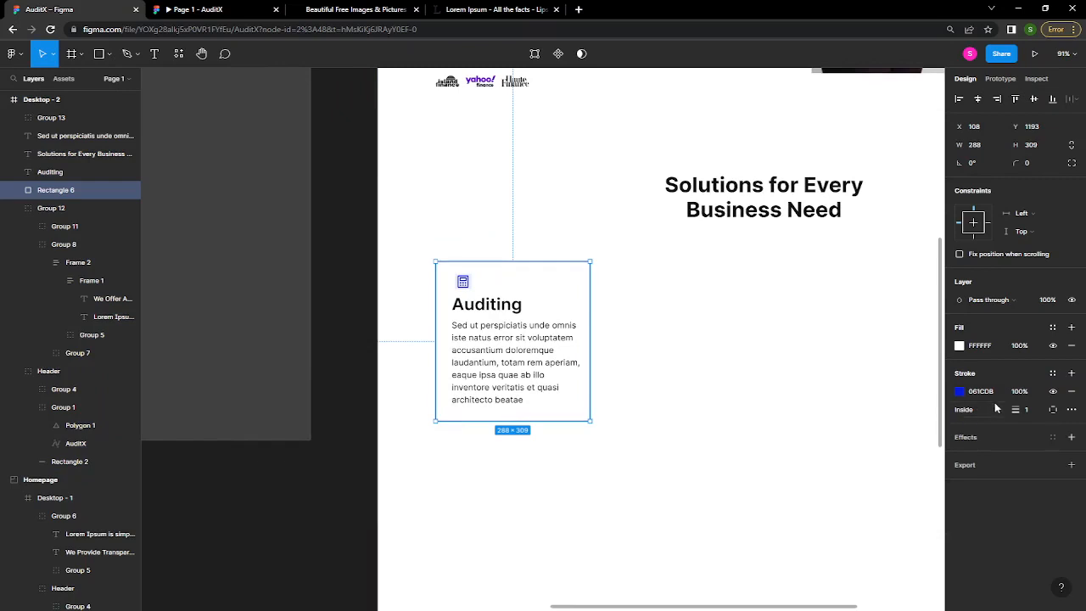
{"action": "left_click", "coordinate": [1021, 391]}
{"action": "type", "text": "80"}
{"action": "key", "text": "Return"}
{"action": "type", "text": "30"}
{"action": "key", "text": "Return"}
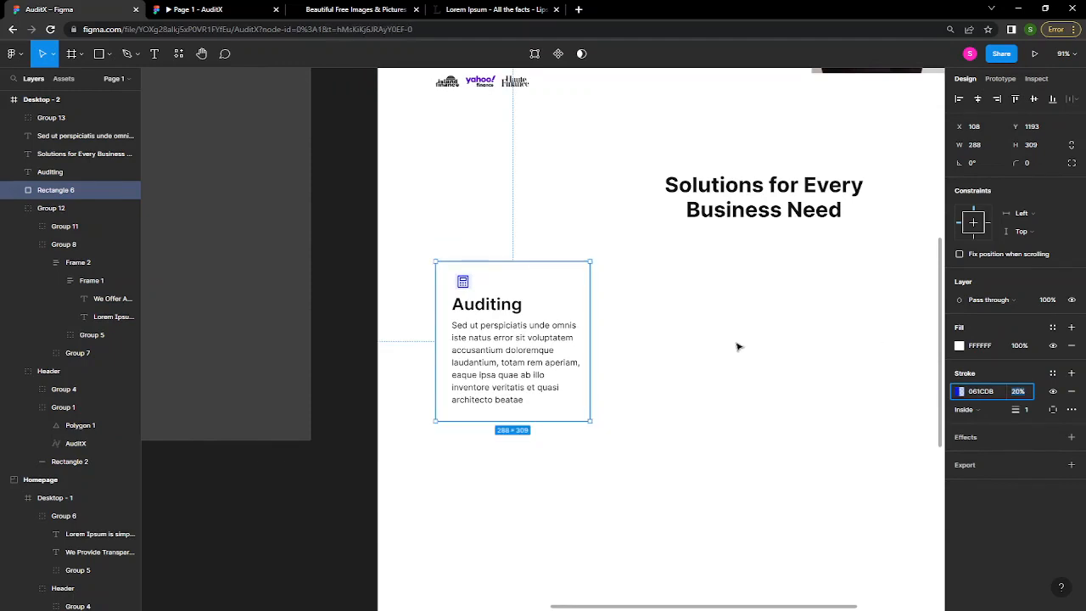
{"action": "left_click", "coordinate": [662, 425]}
{"action": "left_click_drag", "start_coordinate": [622, 463], "coordinate": [626, 346]}
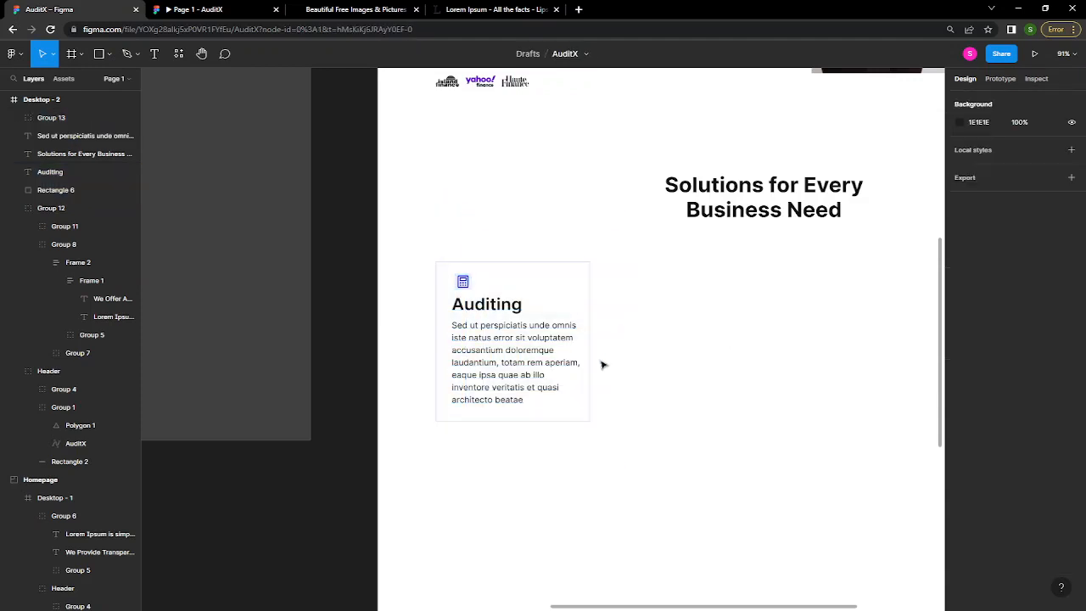
- Shorten the "Auditing" description to four lines by deleting everything after "totam rem"
{"action": "double_click", "coordinate": [519, 385]}
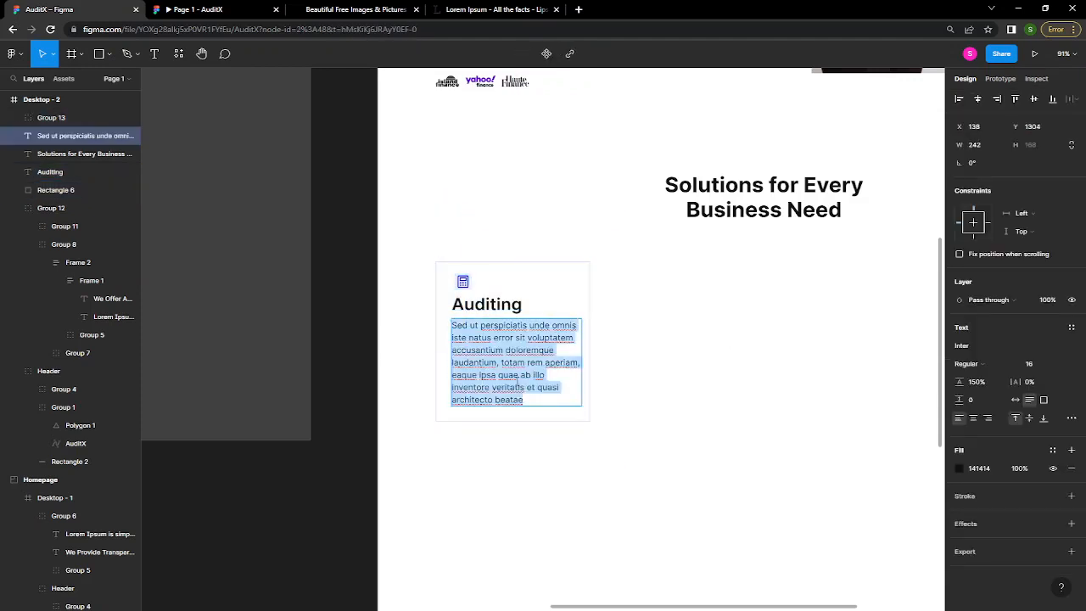
{"action": "left_click_drag", "start_coordinate": [544, 362], "coordinate": [554, 399]}
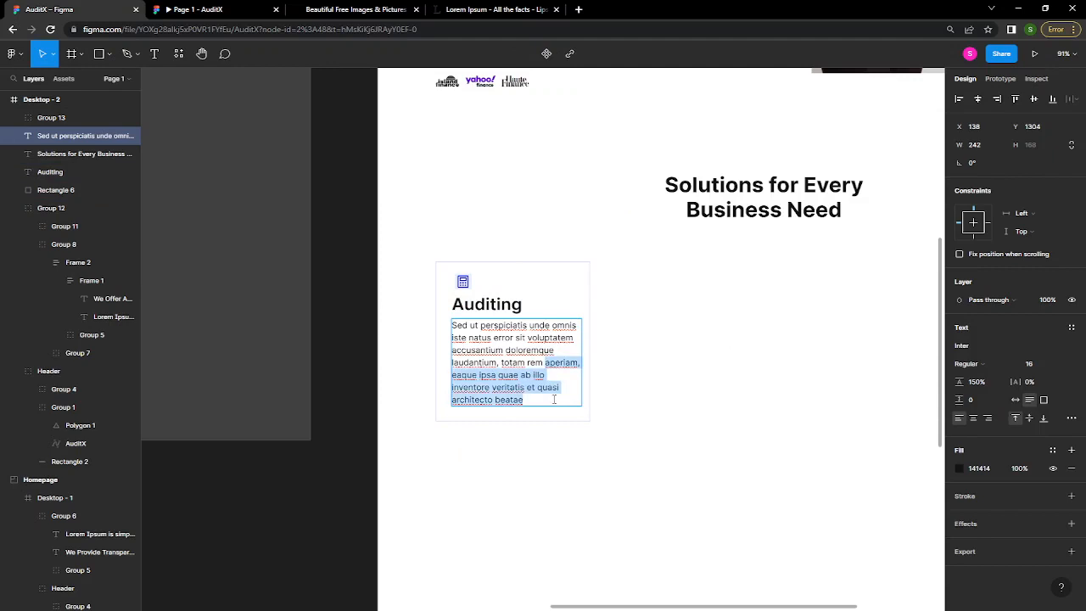
{"action": "key", "text": "BackSpace"}
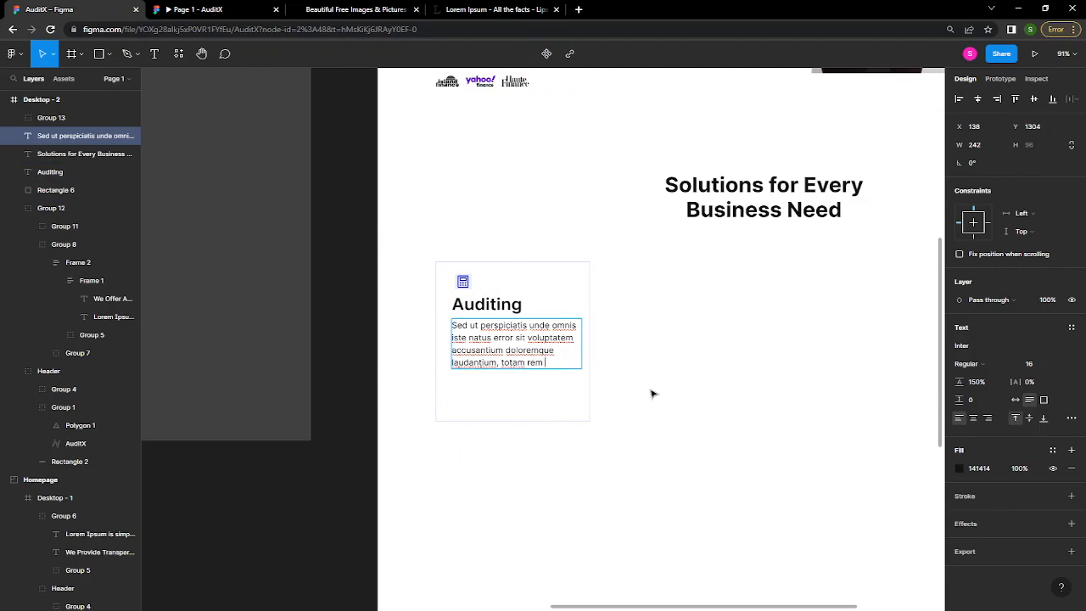
{"action": "key", "text": "Escape"}
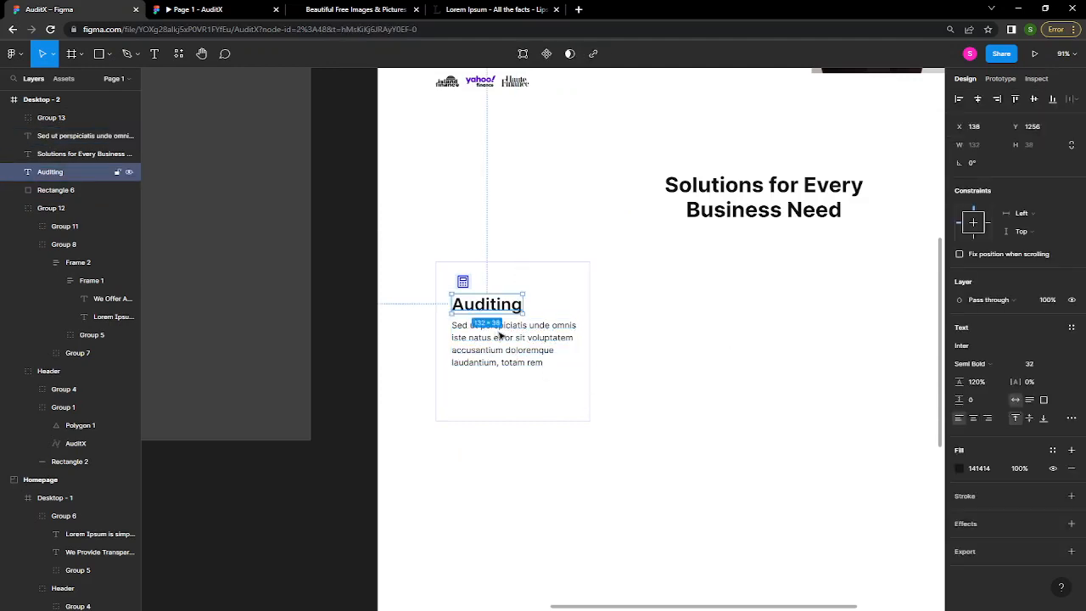
- Move the "Auditing" title and its description together slightly lower in the card, leaving more room below the icon
{"action": "left_click", "coordinate": [479, 305], "text": "shift"}
{"action": "left_click_drag", "start_coordinate": [499, 337], "coordinate": [501, 351]}
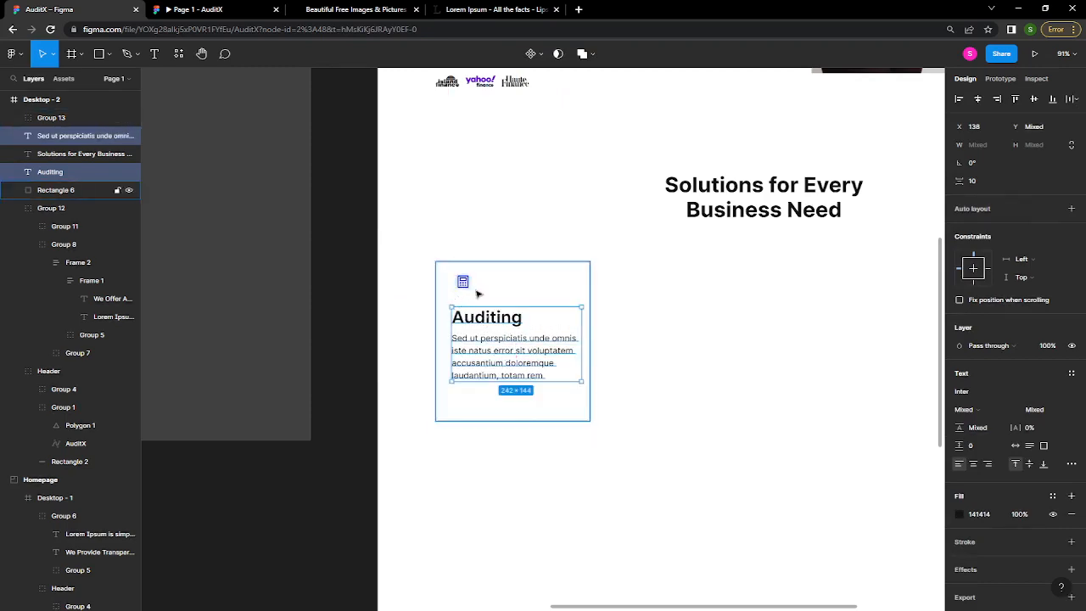
{"action": "left_click", "coordinate": [475, 291]}
{"action": "key", "text": "Escape"}
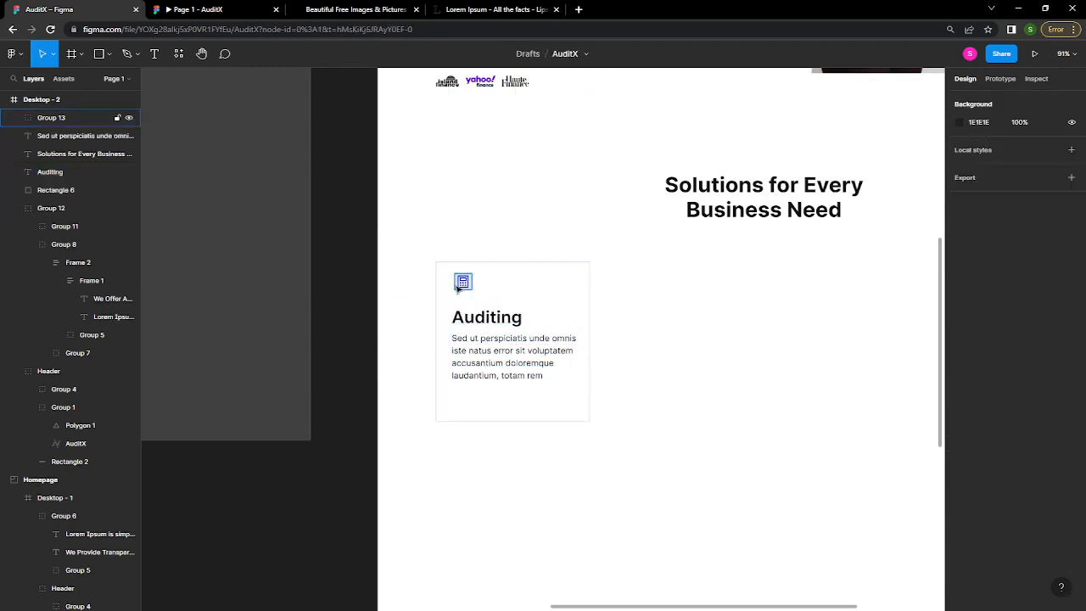
- Scale the calculator icon group up to about 45 × 44 and position it at X 144, Y 1227 above the "Auditing" title
{"action": "left_click", "coordinate": [458, 289]}
{"action": "key", "text": "k"}
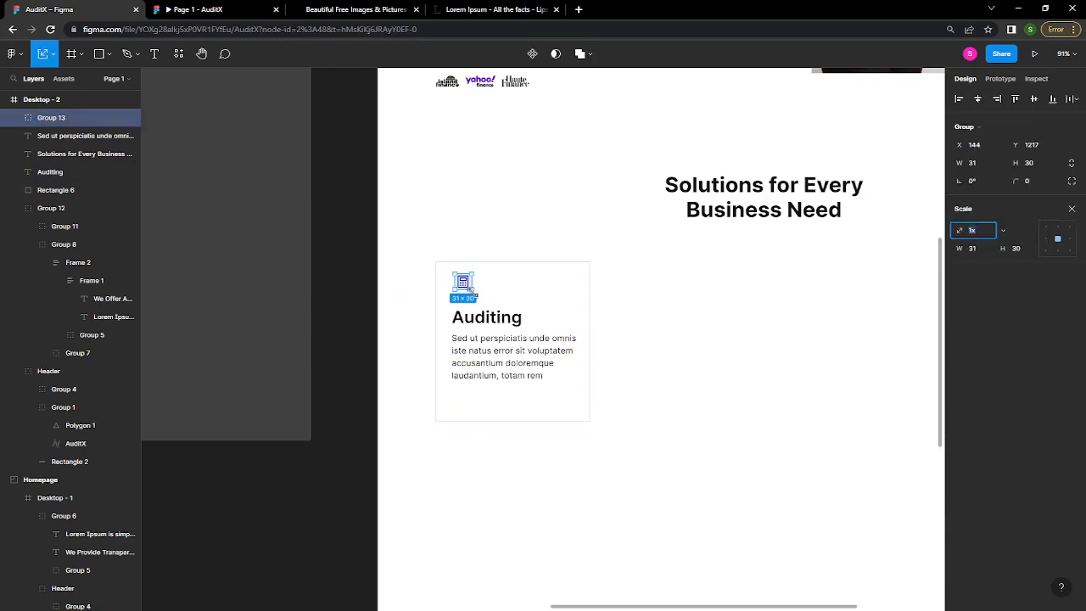
{"action": "mouse_move", "coordinate": [472, 292]}
{"action": "left_mouse_down"}
{"action": "mouse_move", "coordinate": [483, 298]}
{"action": "mouse_move", "coordinate": [467, 294]}
{"action": "left_mouse_up"}
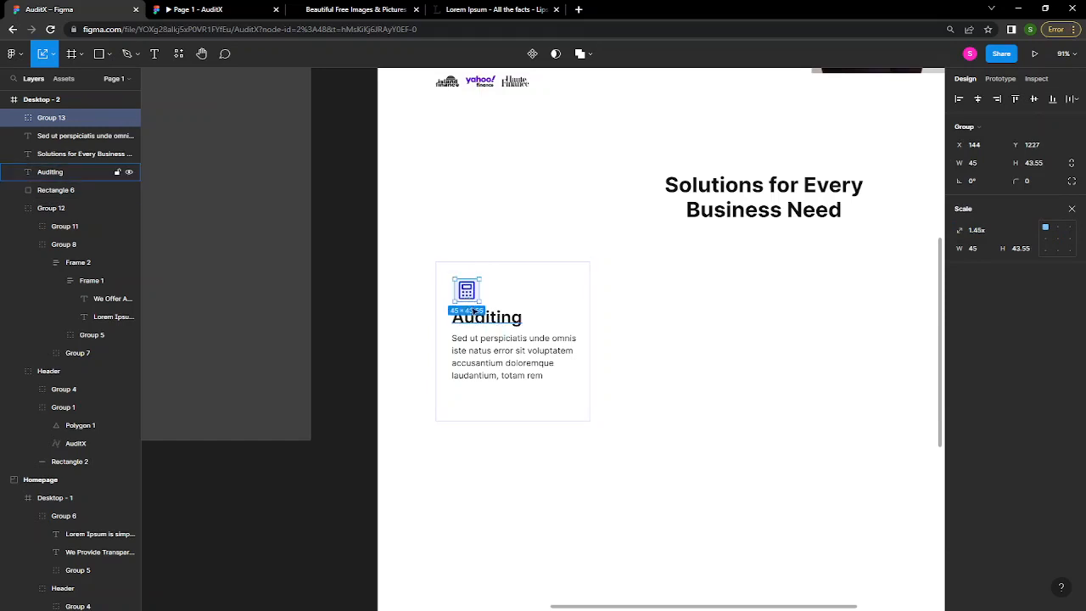
{"action": "left_click", "coordinate": [696, 359]}
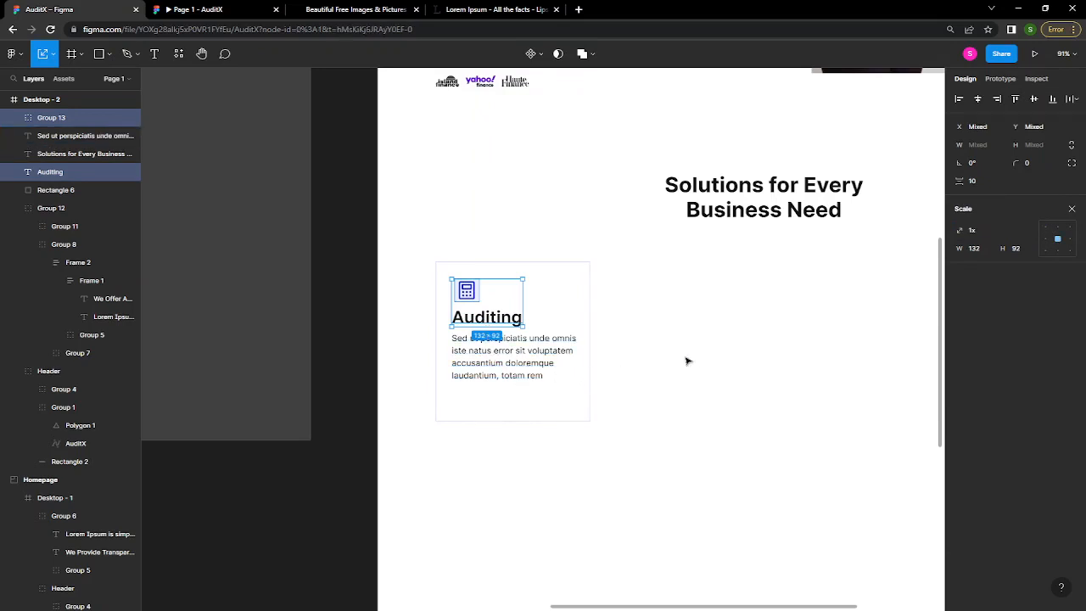
- Move the "Auditing" title slightly down to Y 1286, closer to its description, and group the title with the description
{"action": "left_click", "coordinate": [476, 361]}
{"action": "left_click", "coordinate": [492, 317]}
{"action": "left_click_drag", "start_coordinate": [492, 317], "coordinate": [500, 322]}
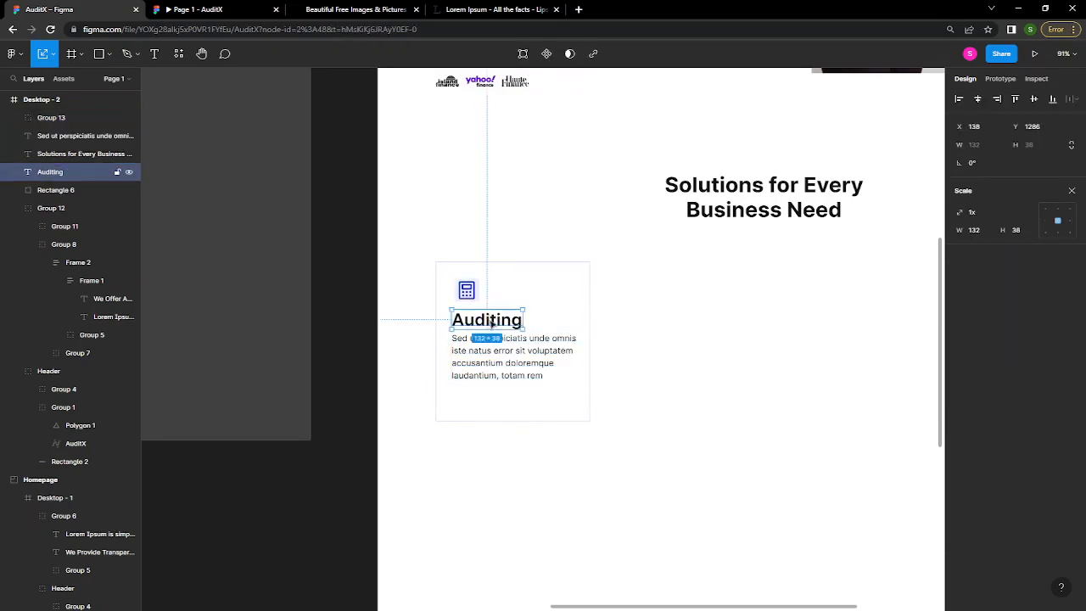
{"action": "left_click", "coordinate": [490, 361], "text": "shift"}
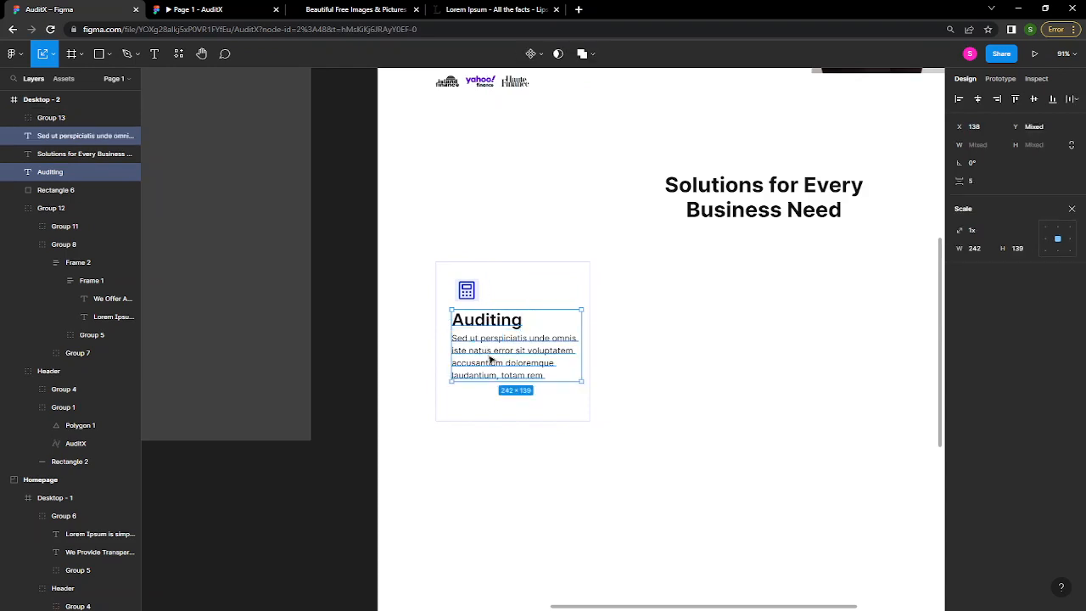
{"action": "key", "text": "ctrl+g"}
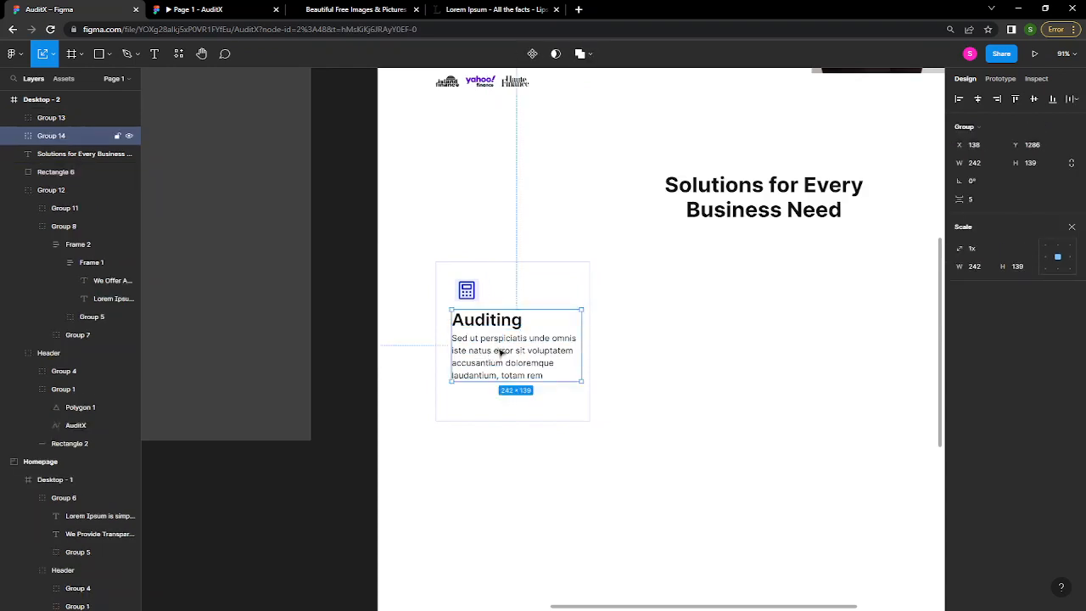
- Left-align the calculator icon with the text group, then group them and place the combined group at X 135, Y 1236
{"action": "left_click", "coordinate": [465, 291], "text": "shift"}
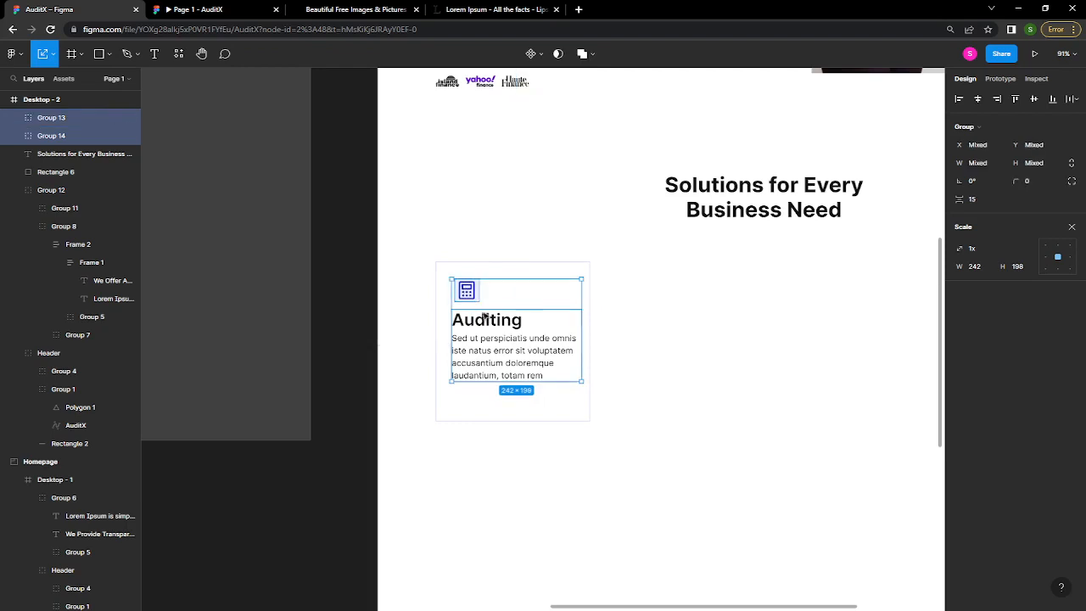
{"action": "left_click", "coordinate": [961, 100]}
{"action": "key", "text": "ctrl+g"}
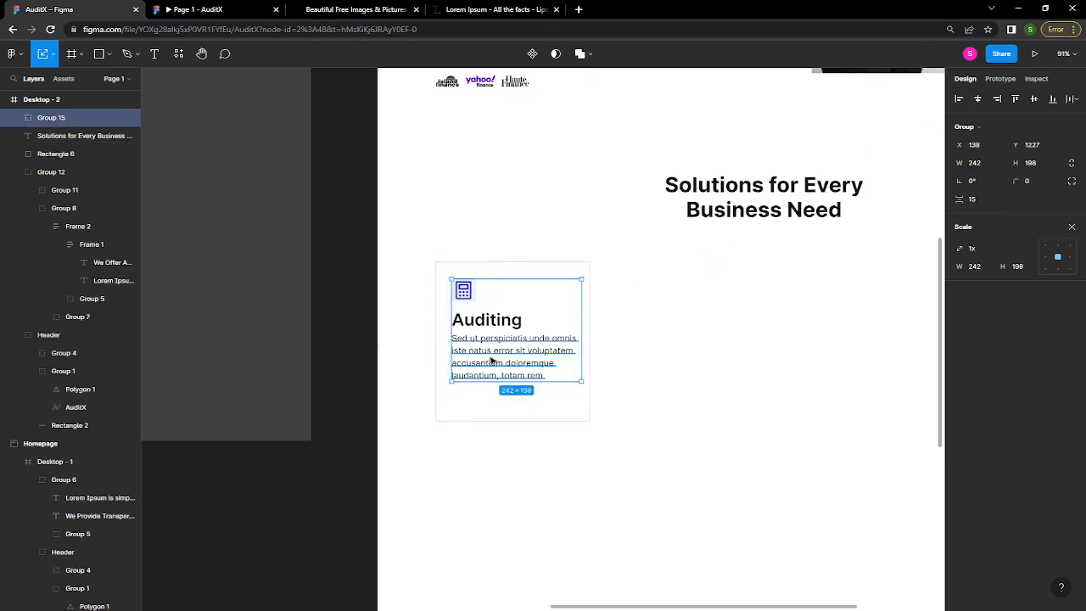
{"action": "left_click_drag", "start_coordinate": [489, 360], "coordinate": [491, 365]}
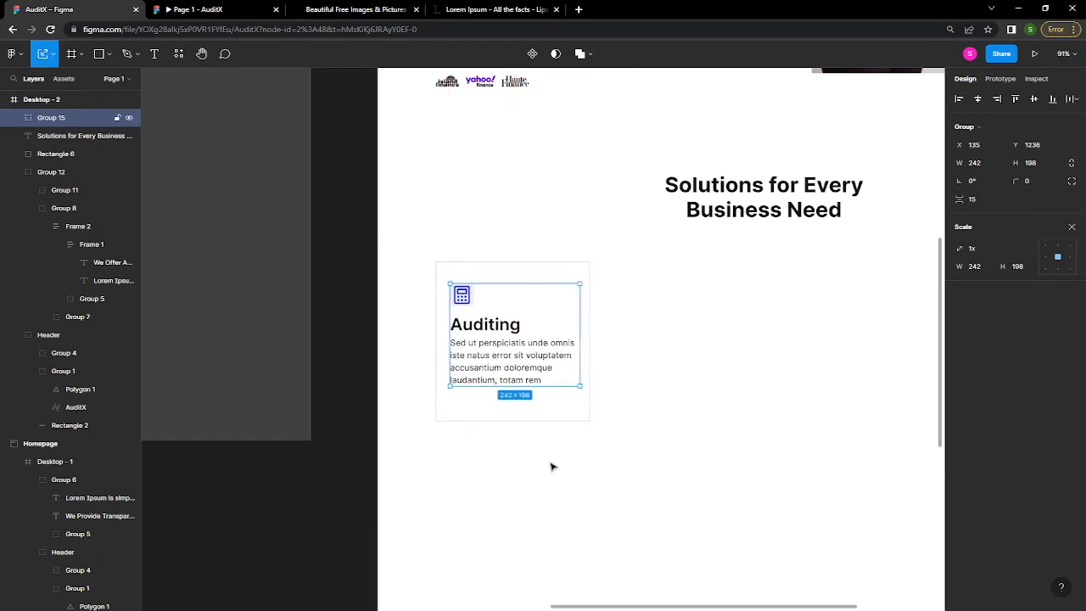
- Shorten the card's border rectangle from its bottom and top edges to about 288 × 266 around the content
{"action": "left_click", "coordinate": [544, 414]}
{"action": "key", "text": "v"}
{"action": "left_click_drag", "start_coordinate": [541, 423], "coordinate": [541, 401]}
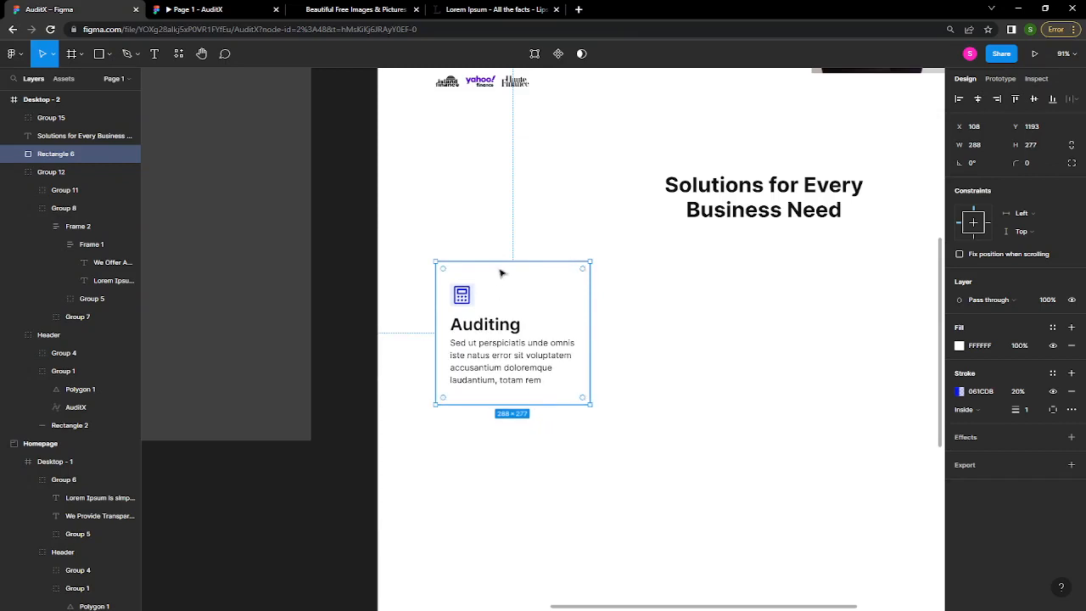
{"action": "left_click_drag", "start_coordinate": [502, 263], "coordinate": [504, 267]}
{"action": "left_click", "coordinate": [633, 411]}
- Center the icon-and-text group horizontally and vertically within the card's border rectangle
{"action": "left_click_drag", "start_coordinate": [623, 451], "coordinate": [406, 202]}
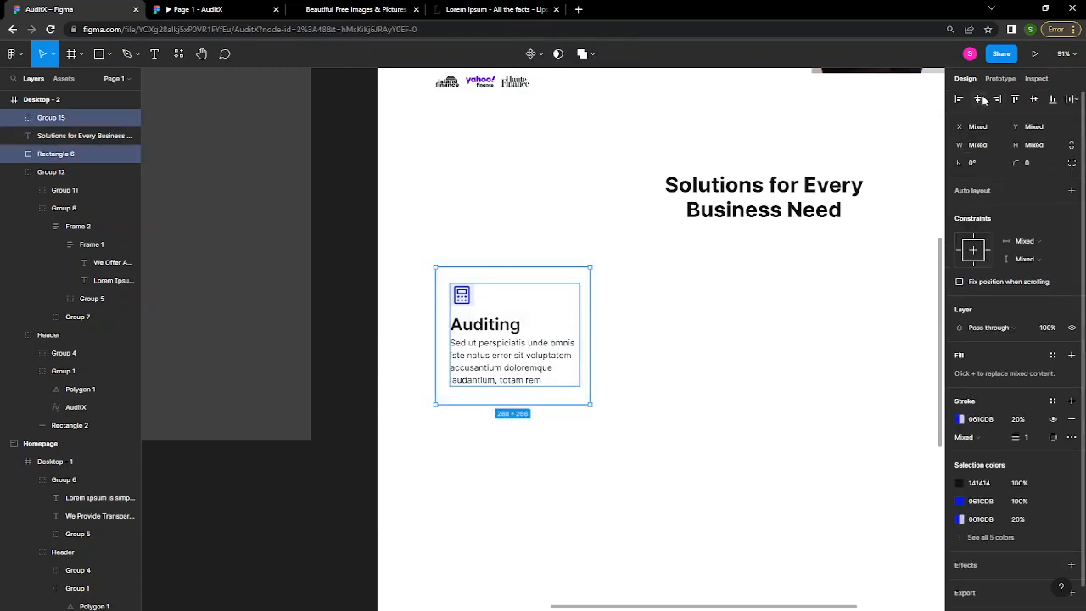
{"action": "left_click", "coordinate": [1035, 100]}
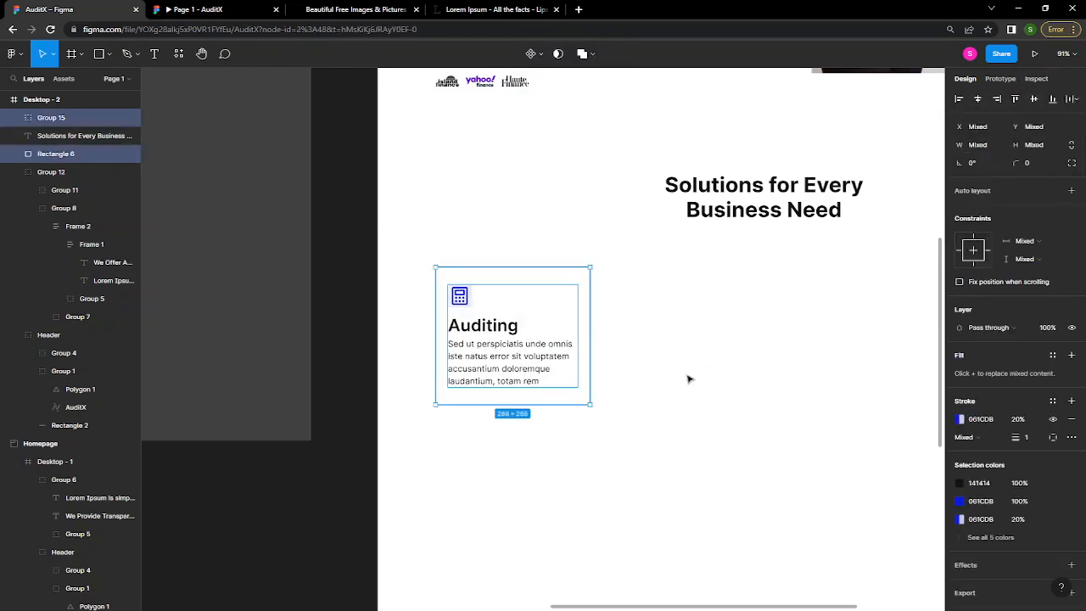
{"action": "left_click", "coordinate": [663, 409]}
- Duplicate the whole "Auditing" card twice to the right, forming a row of three cards below the heading
{"action": "left_click_drag", "start_coordinate": [625, 443], "coordinate": [463, 252]}
{"action": "scroll", "coordinate": [527, 342], "scroll_direction": "down", "scroll_amount": 5}
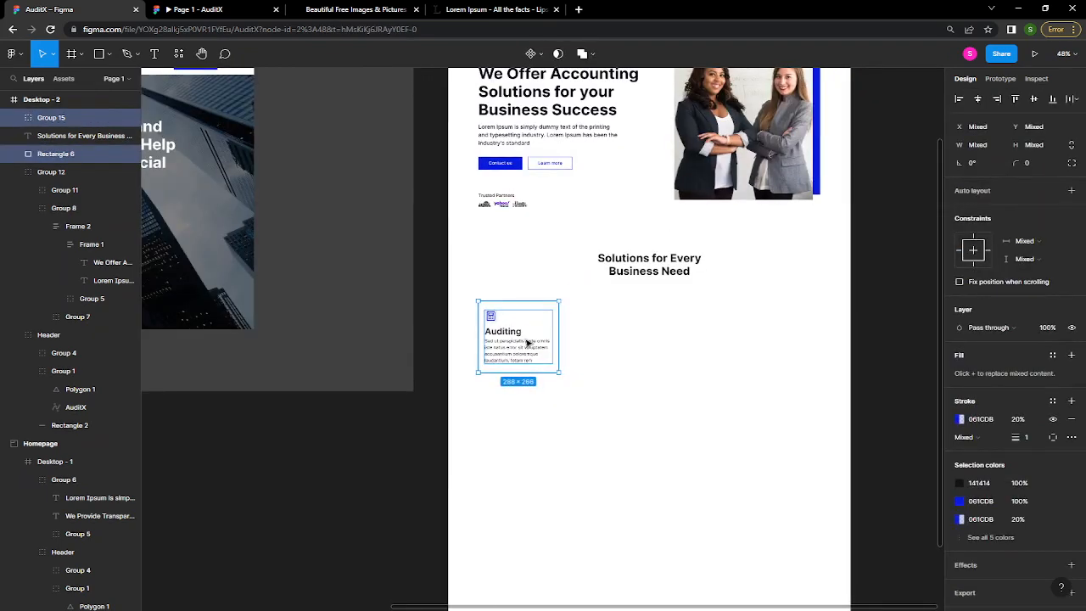
{"action": "left_click_drag", "start_coordinate": [693, 320], "coordinate": [626, 323]}
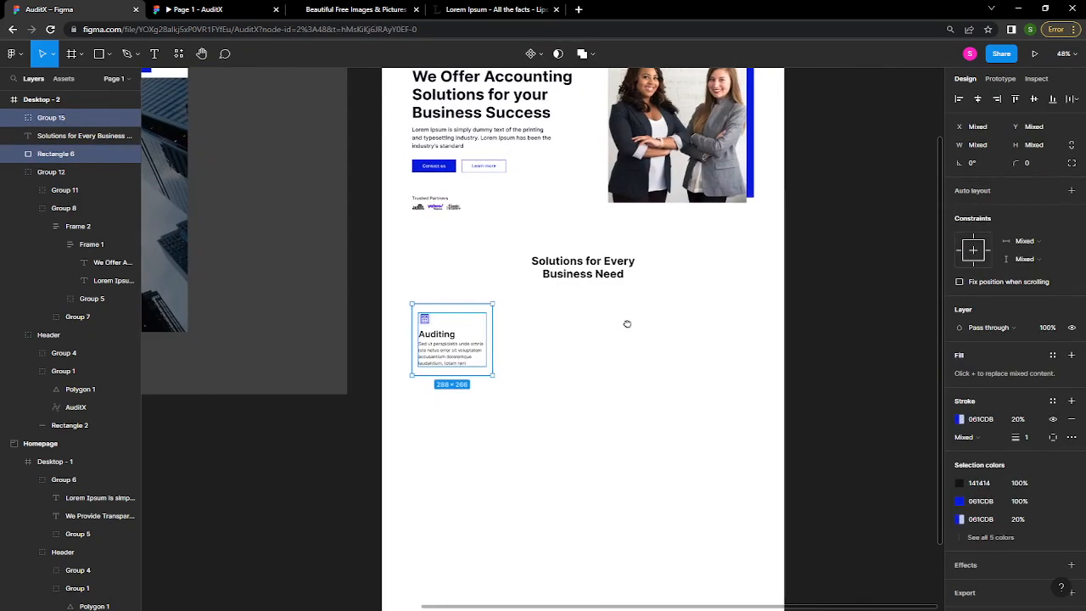
{"action": "scroll", "coordinate": [546, 348], "scroll_direction": "down", "scroll_amount": 1}
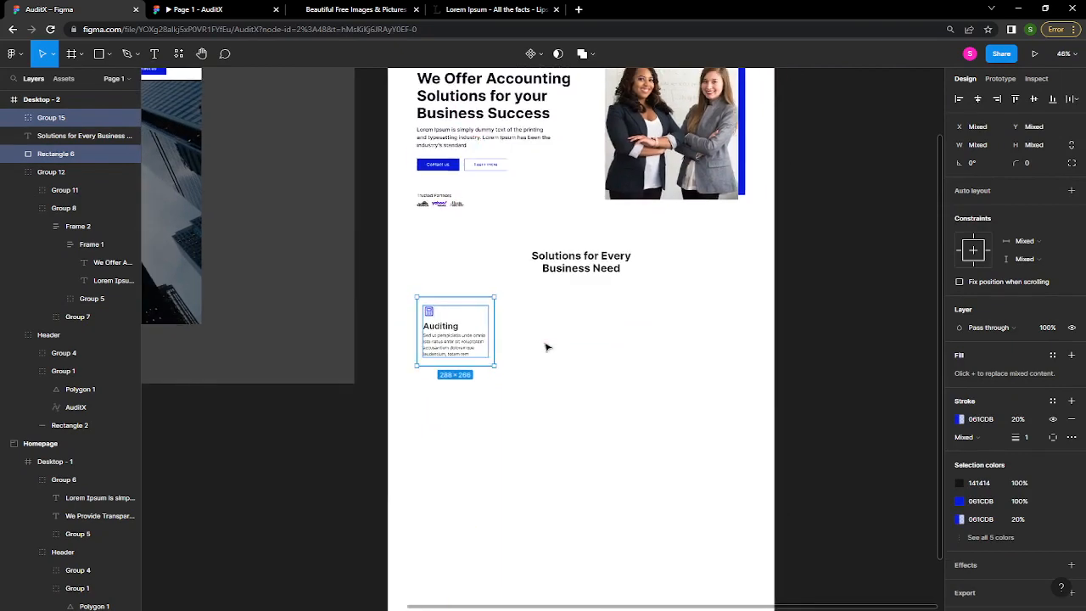
{"action": "scroll", "coordinate": [547, 347], "scroll_direction": "up", "scroll_amount": 2}
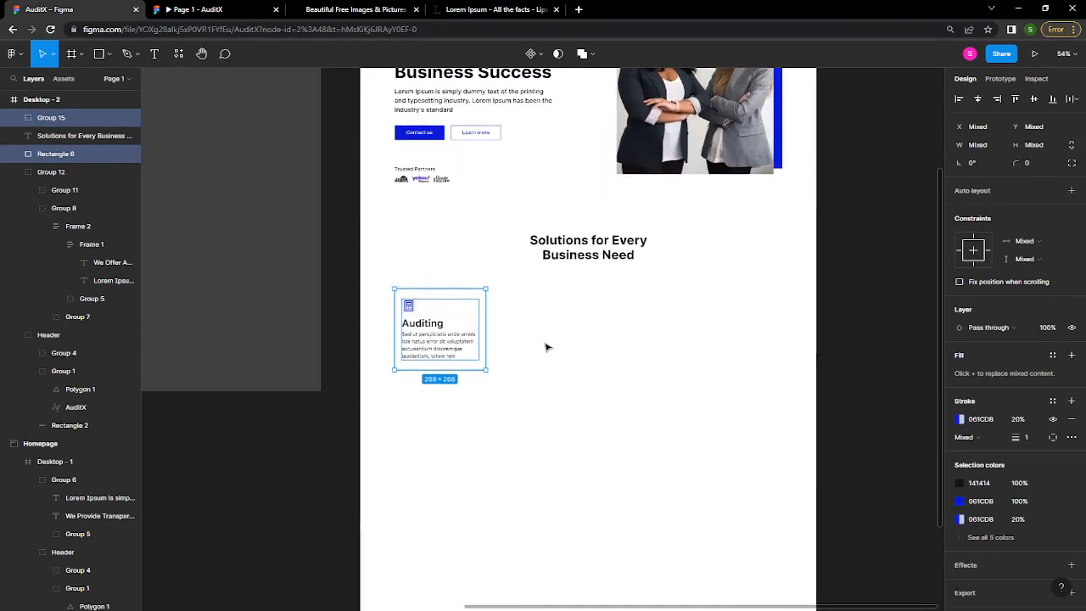
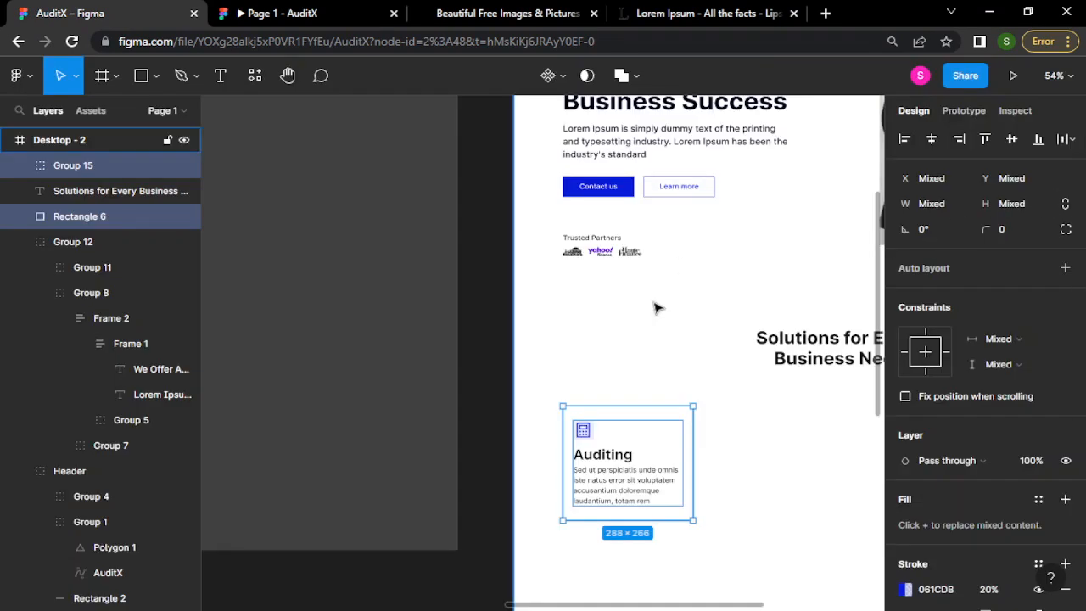
{"action": "scroll", "coordinate": [654, 306], "scroll_direction": "down", "scroll_amount": 3}
{"action": "scroll", "coordinate": [655, 307], "scroll_direction": "down", "scroll_amount": 2}
{"action": "left_click_drag", "start_coordinate": [706, 337], "coordinate": [486, 270]}
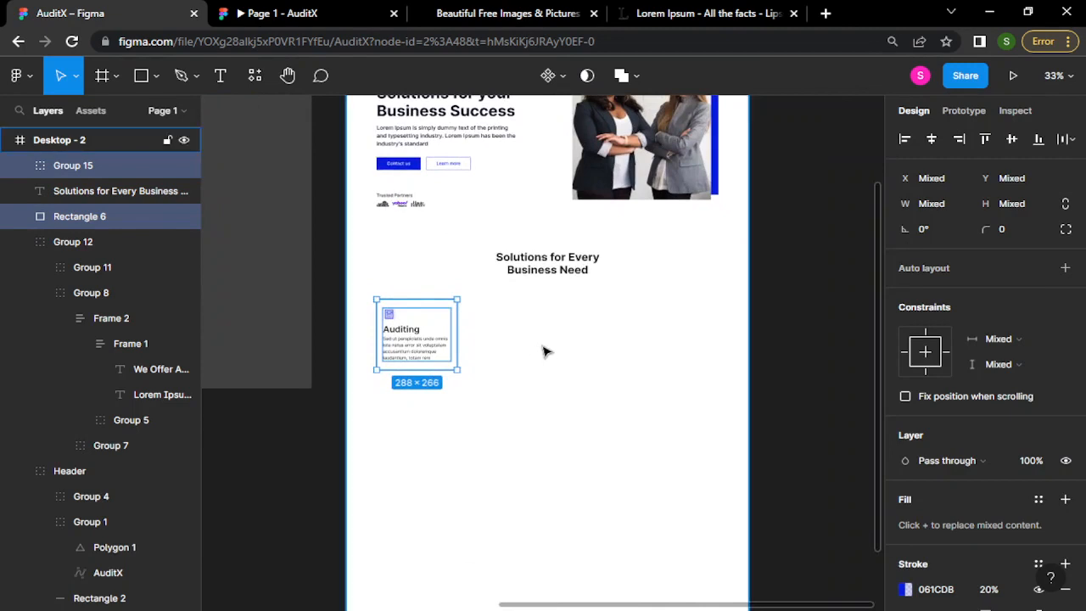
{"action": "scroll", "coordinate": [545, 352], "scroll_direction": "down", "scroll_amount": 1}
{"action": "left_click_drag", "start_coordinate": [560, 334], "coordinate": [534, 316]}
{"action": "scroll", "coordinate": [541, 355], "scroll_direction": "up", "scroll_amount": 4}
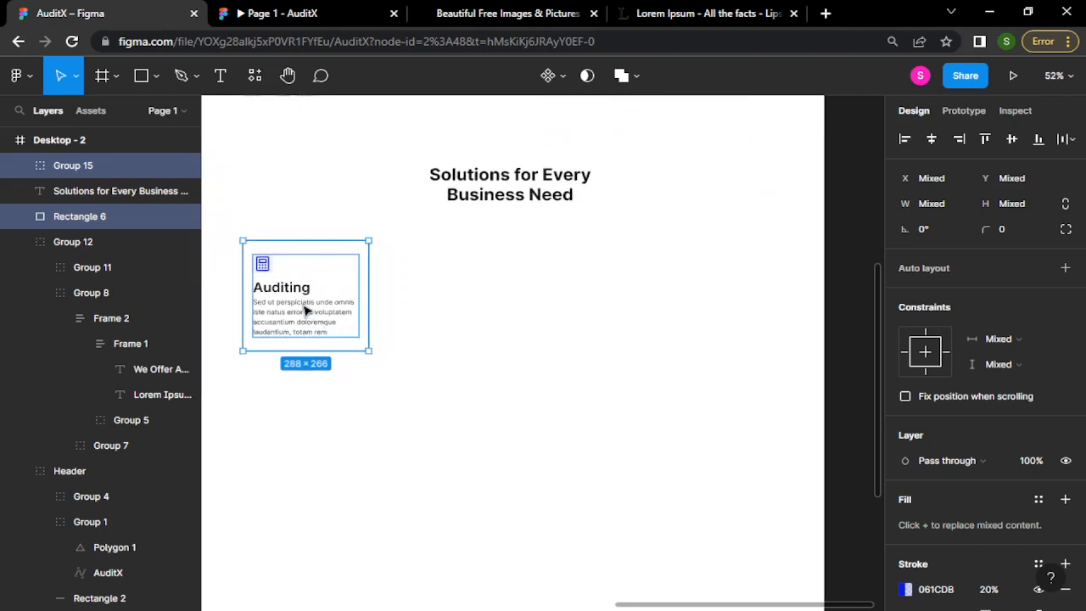
{"action": "left_click_drag", "start_coordinate": [308, 311], "coordinate": [454, 315]}
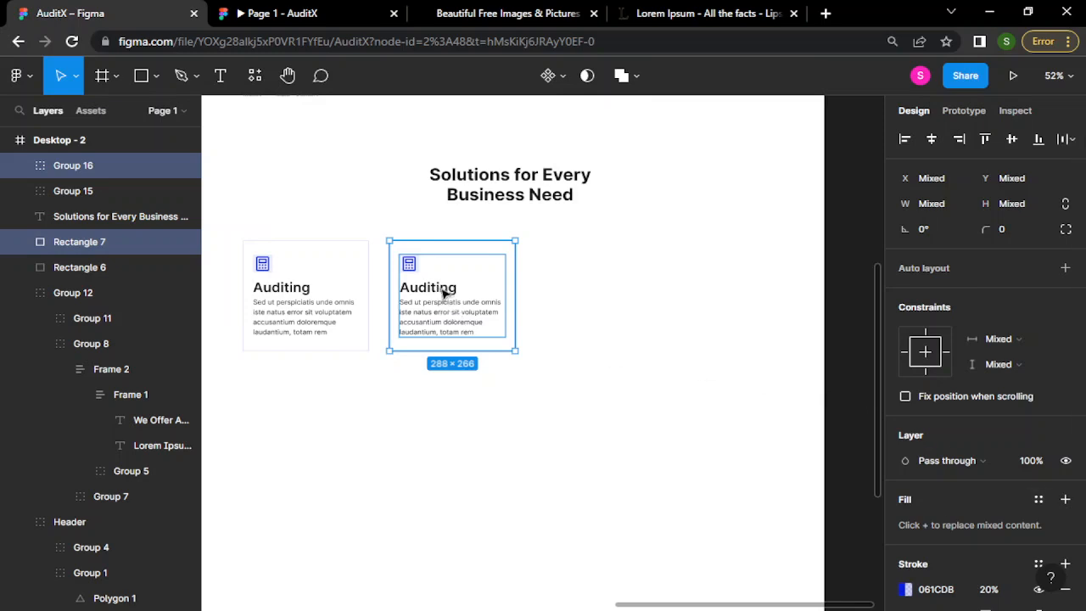
{"action": "left_click_drag", "start_coordinate": [448, 293], "coordinate": [611, 300]}
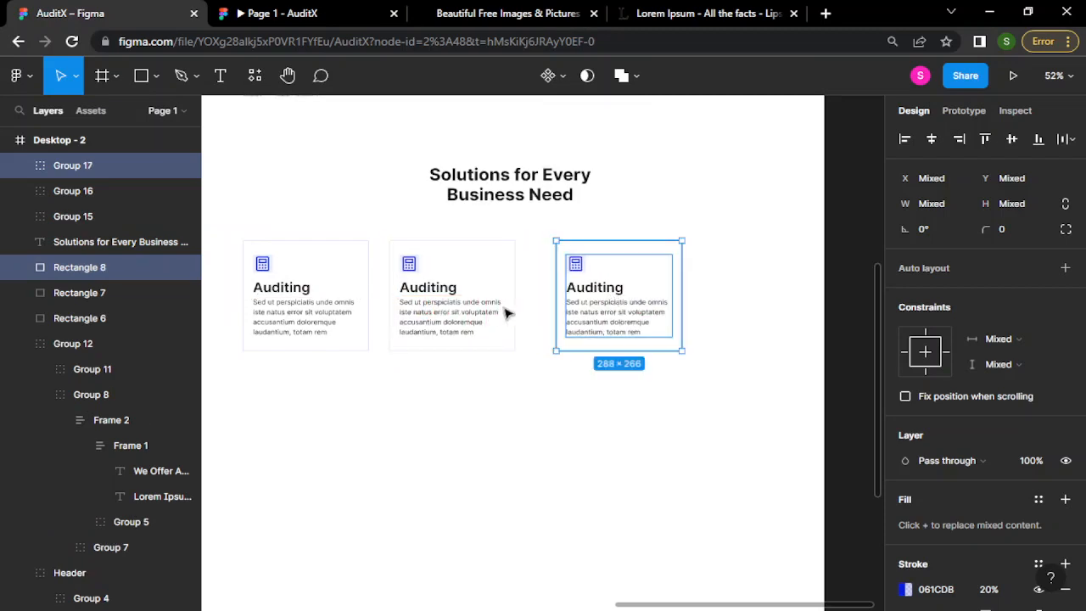
- Try to distribute the ungrouped contents and rectangles of all three cards with equal horizontal spacing
{"action": "left_click", "coordinate": [478, 305], "text": "shift"}
{"action": "left_click", "coordinate": [343, 318], "text": "shift"}
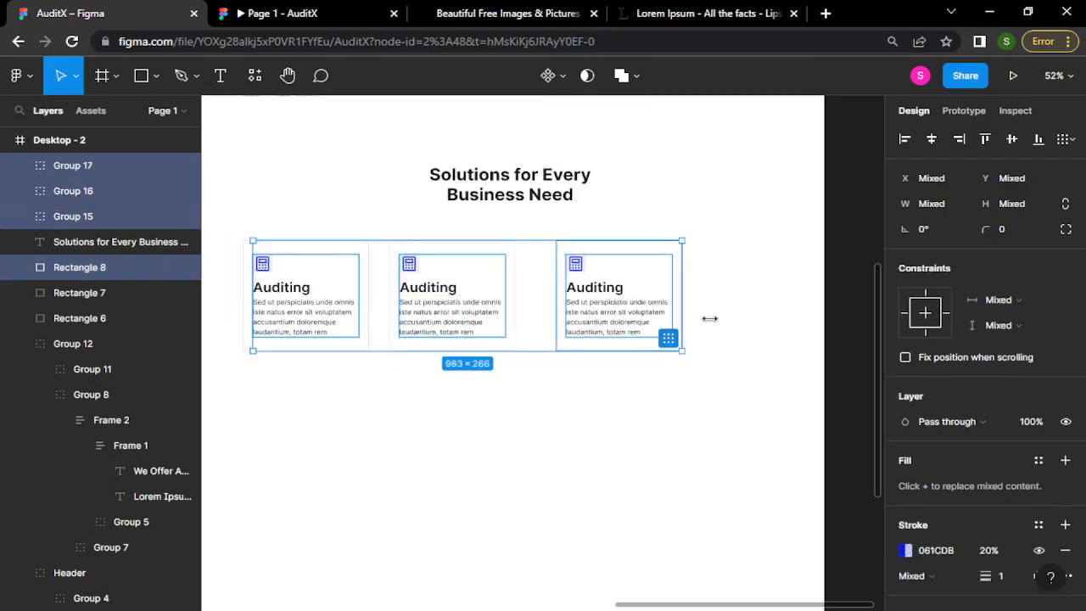
{"action": "left_click", "coordinate": [759, 327]}
{"action": "left_click_drag", "start_coordinate": [694, 375], "coordinate": [245, 238]}
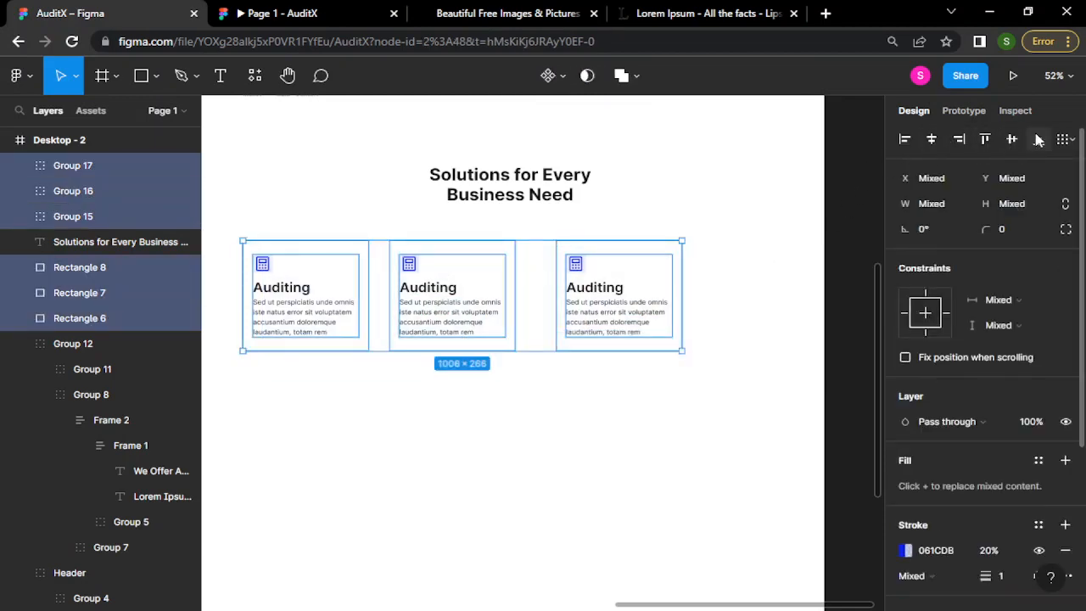
{"action": "left_click", "coordinate": [1066, 139]}
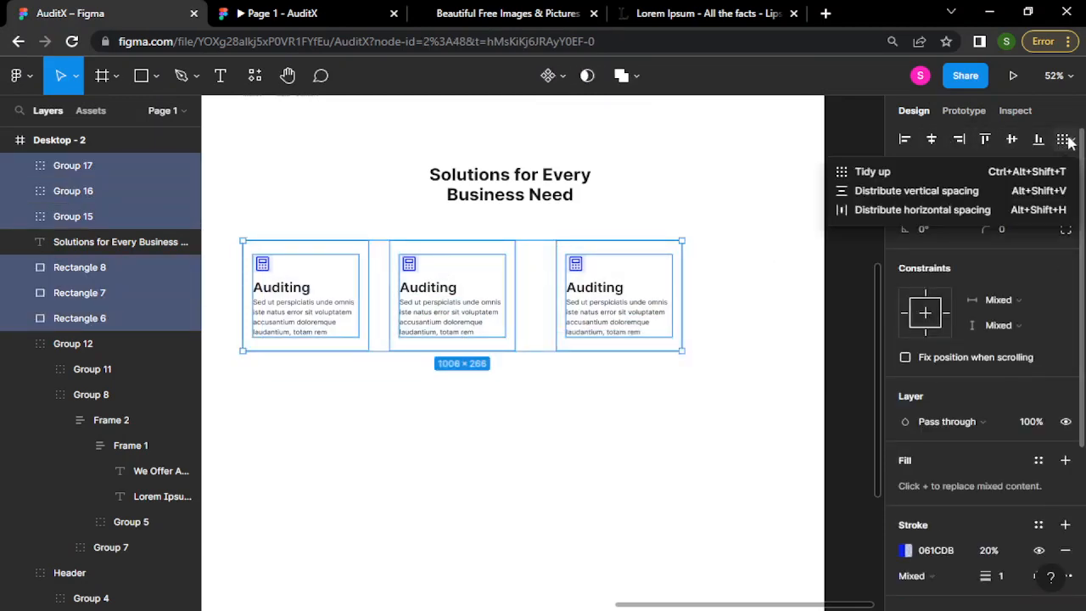
{"action": "left_click", "coordinate": [922, 210]}
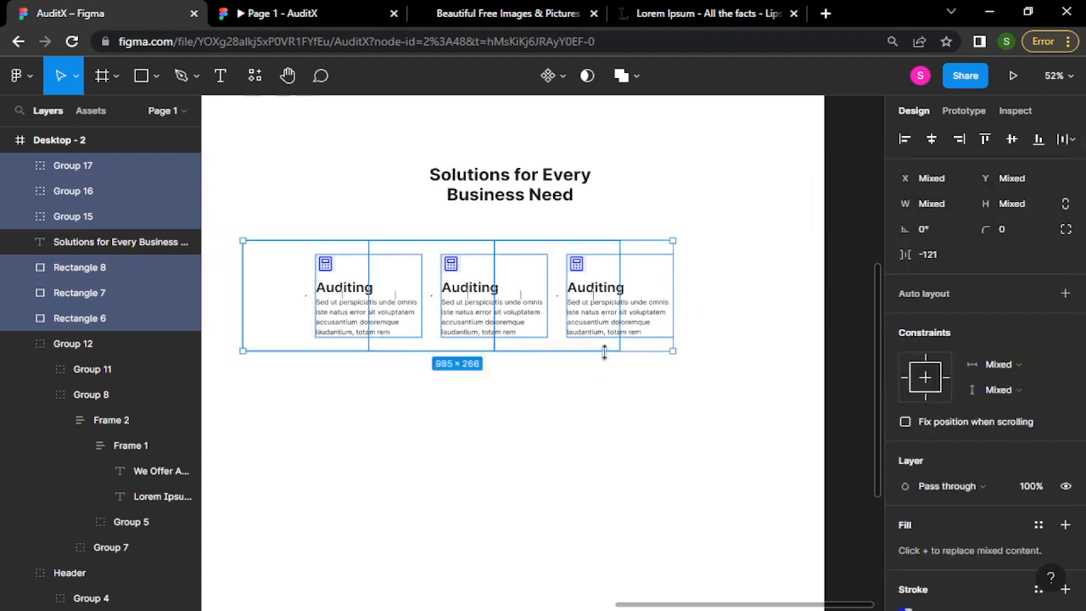
{"action": "key", "text": "ctrl+z"}
{"action": "left_click", "coordinate": [585, 416]}
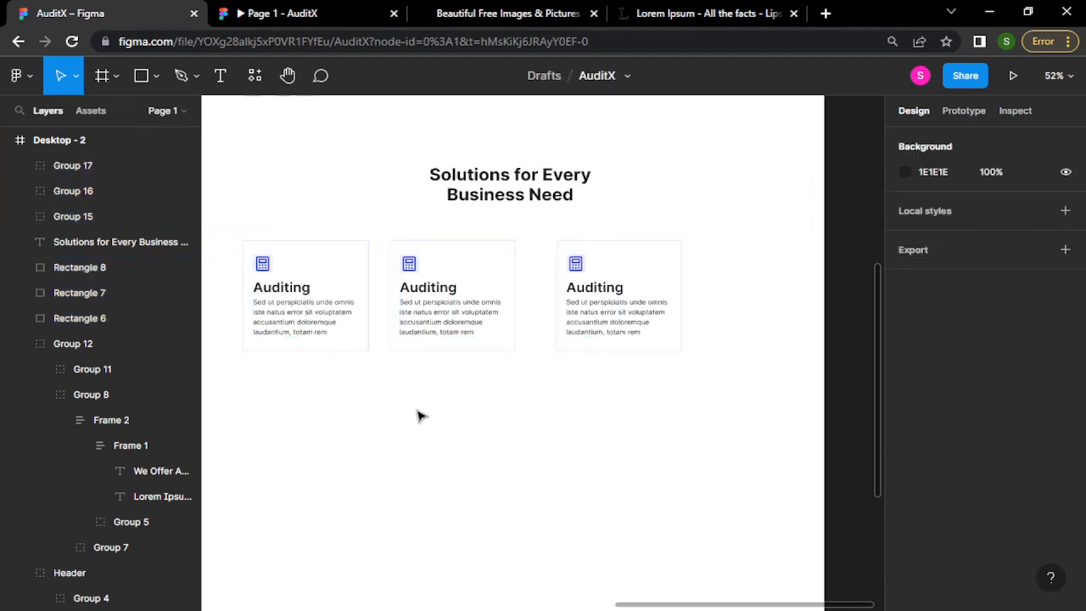
- Group each of the three cards separately, combining its border rectangle with its icon and text
{"action": "left_click_drag", "start_coordinate": [360, 391], "coordinate": [308, 230]}
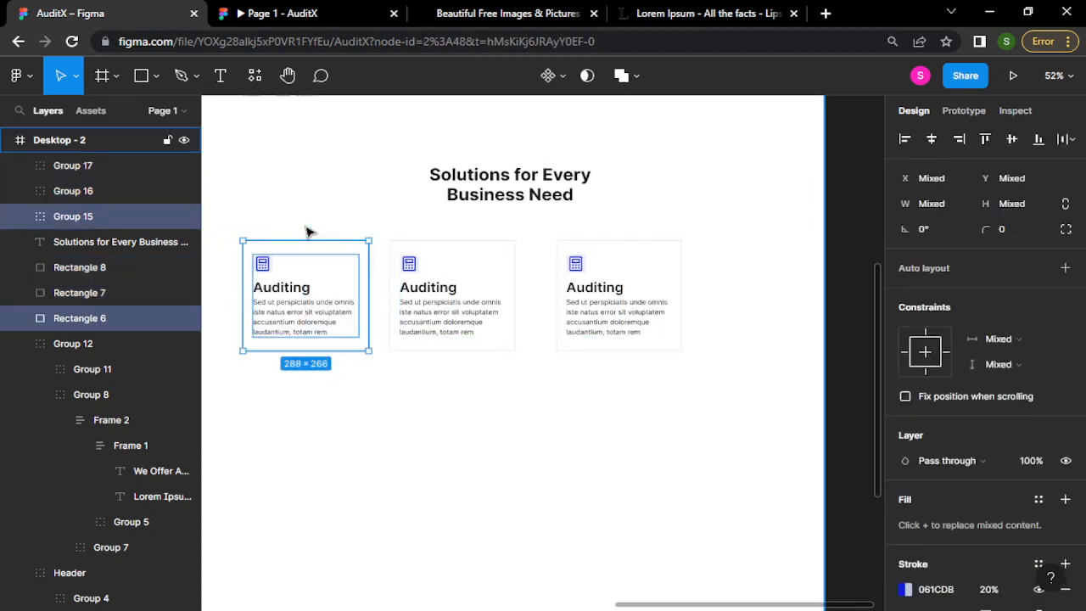
{"action": "key", "text": "ctrl+g"}
{"action": "left_click_drag", "start_coordinate": [479, 373], "coordinate": [428, 232]}
{"action": "key", "text": "ctrl+g"}
{"action": "left_click_drag", "start_coordinate": [630, 397], "coordinate": [582, 234]}
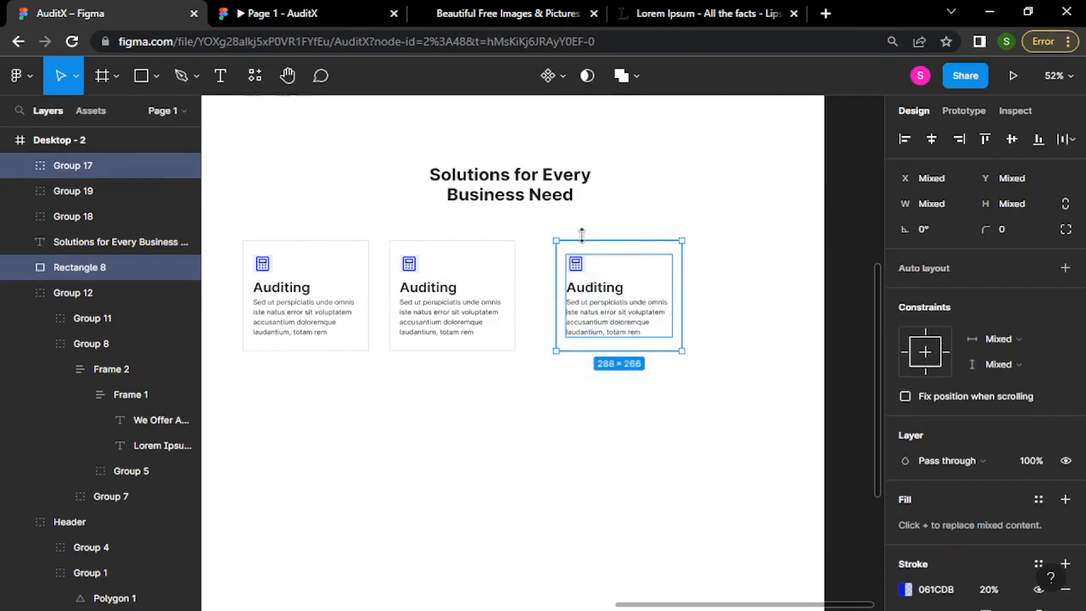
{"action": "key", "text": "ctrl+g"}
- Space the three card groups evenly and group them as one row, shifted right to X 211 beneath the heading
{"action": "left_click_drag", "start_coordinate": [632, 412], "coordinate": [332, 268]}
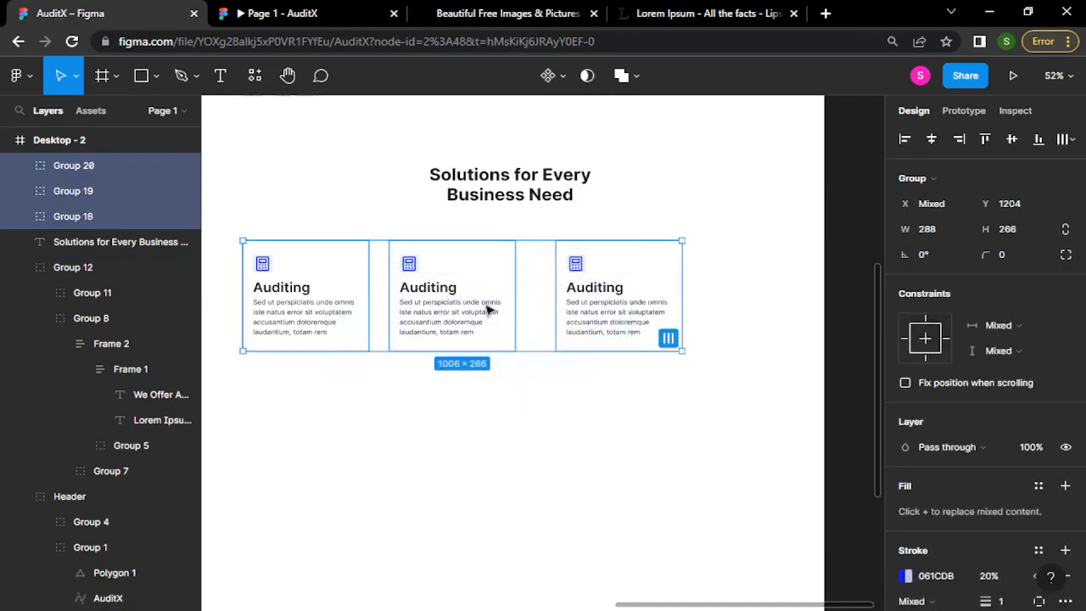
{"action": "left_click", "coordinate": [666, 342]}
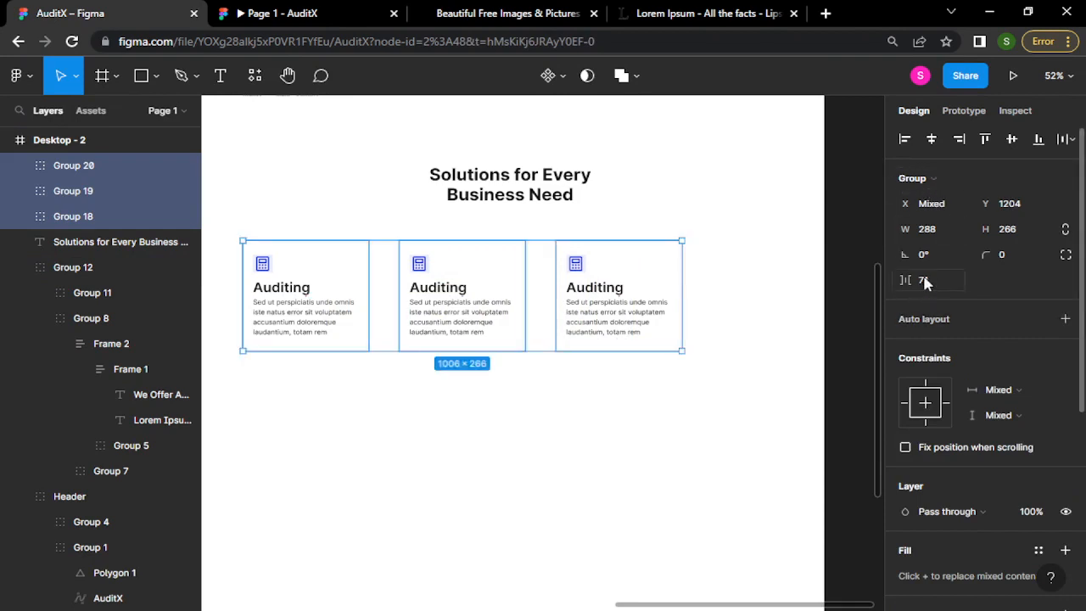
{"action": "left_click_drag", "start_coordinate": [636, 291], "coordinate": [681, 294]}
{"action": "key", "text": "ctrl+g"}
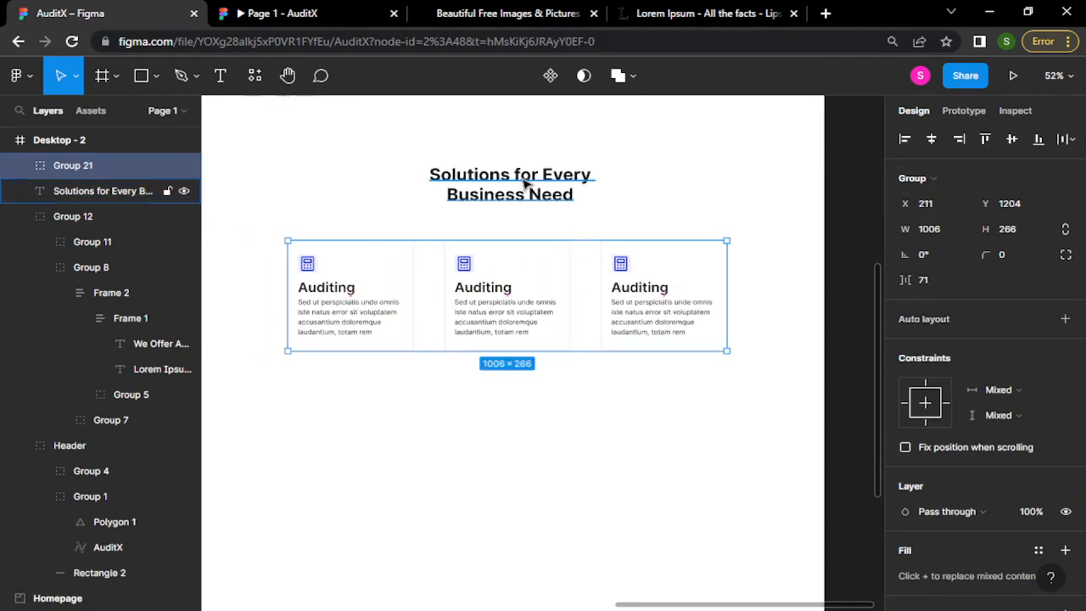
- Move the row of cards up to Y 1174, closer to the "Solutions for Every Business Need" heading
{"action": "left_click", "coordinate": [525, 197], "text": "shift"}
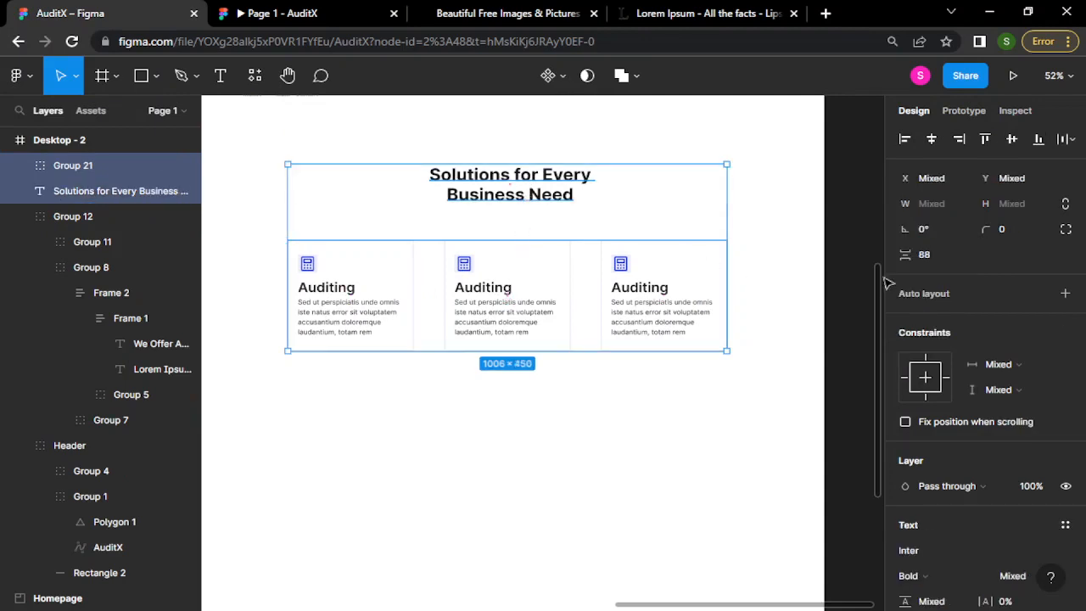
{"action": "left_click", "coordinate": [563, 416]}
{"action": "left_click", "coordinate": [532, 345]}
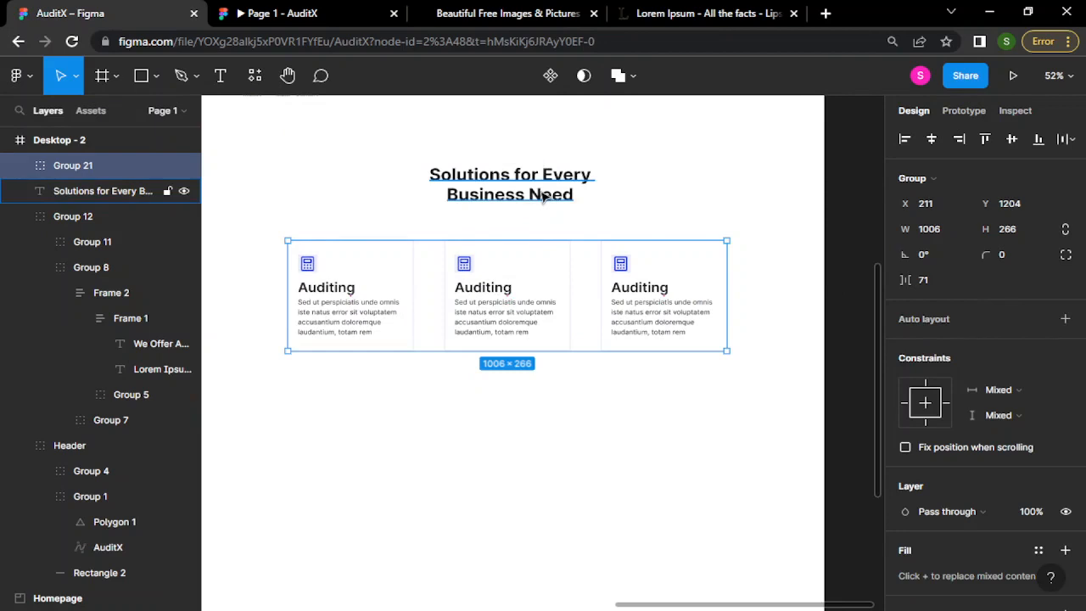
{"action": "key", "text": "shift+Up"}
{"action": "key", "text": "shift+Up"}
{"action": "key", "text": "shift+Up"}
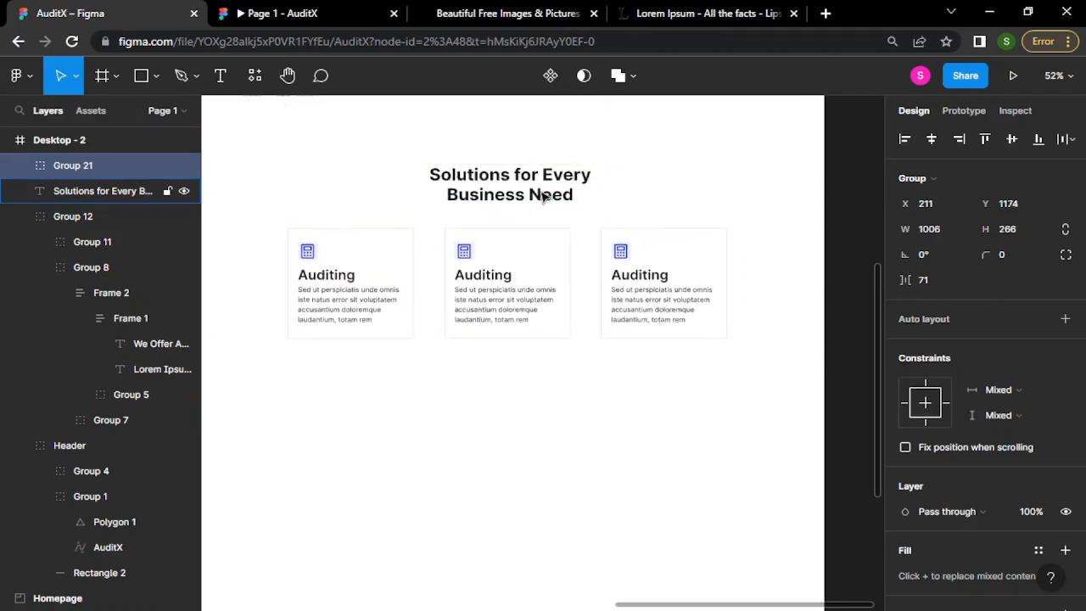
- Align the horizontal centers of the "Solutions for Every Business Need" heading and the row of cards
{"action": "left_click", "coordinate": [544, 197]}
{"action": "left_click", "coordinate": [544, 247], "text": "shift"}
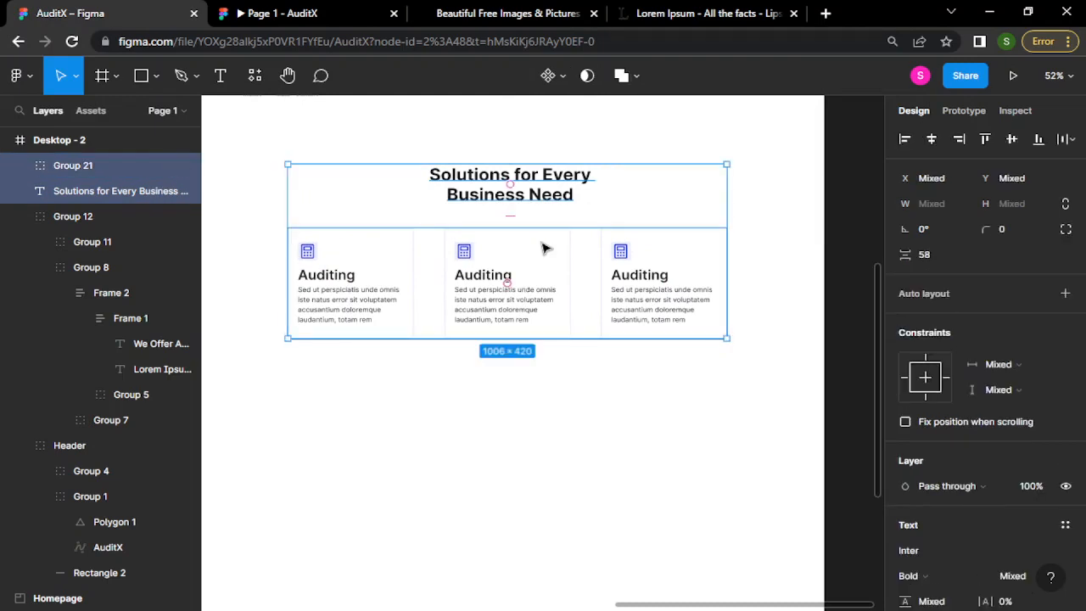
{"action": "left_click", "coordinate": [931, 138]}
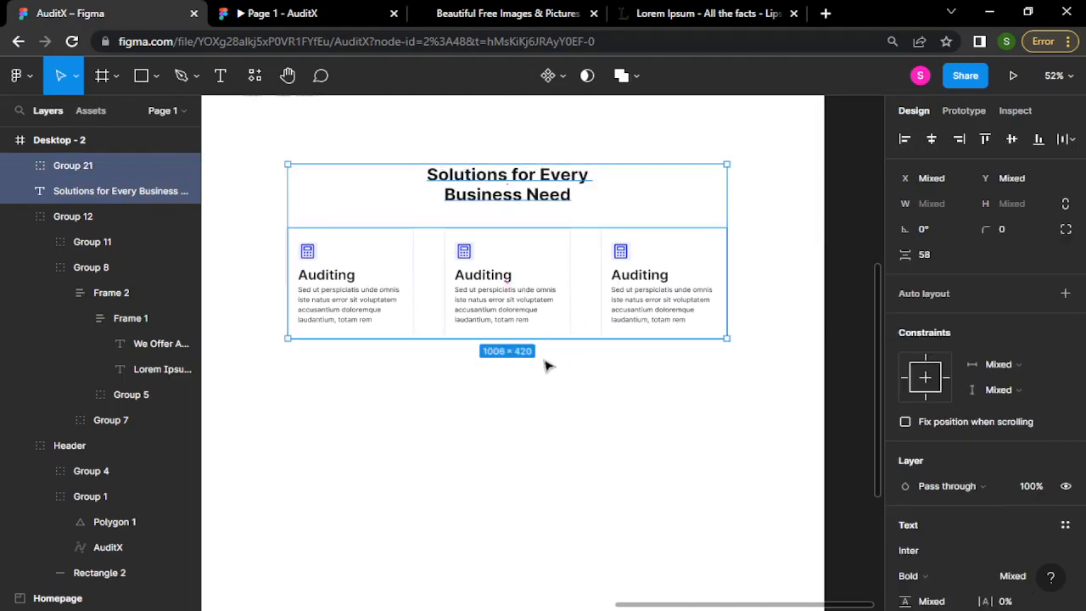
- Group the heading with the row of cards and center the group horizontally in the page frame
{"action": "key", "text": "ctrl+g"}
{"action": "scroll", "coordinate": [574, 366], "scroll_direction": "down", "scroll_amount": 1}
{"action": "scroll", "coordinate": [574, 366], "scroll_direction": "down", "scroll_amount": 3}
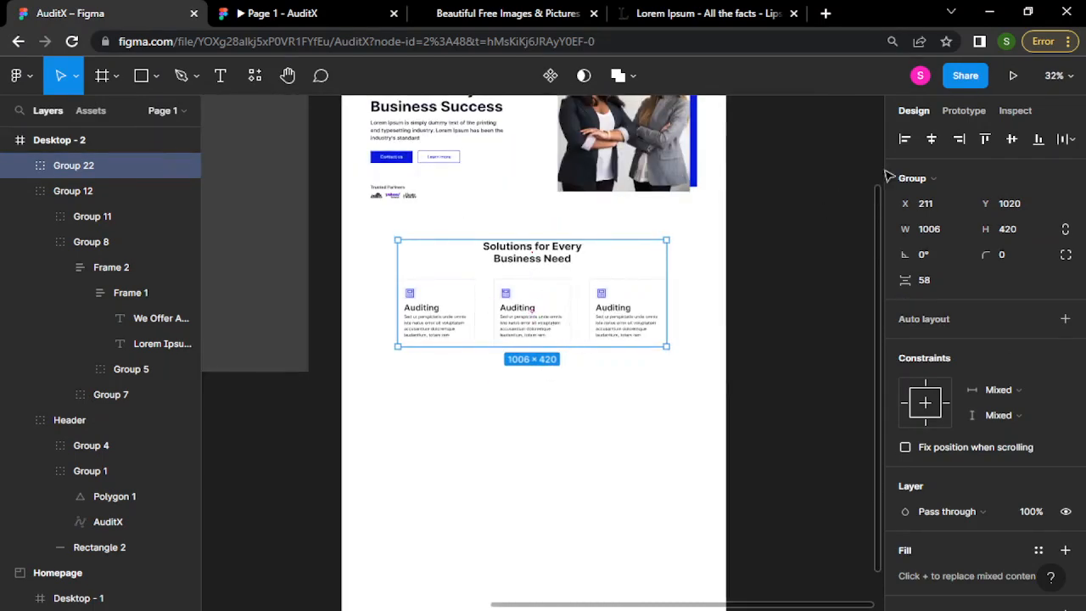
{"action": "left_click", "coordinate": [934, 140]}
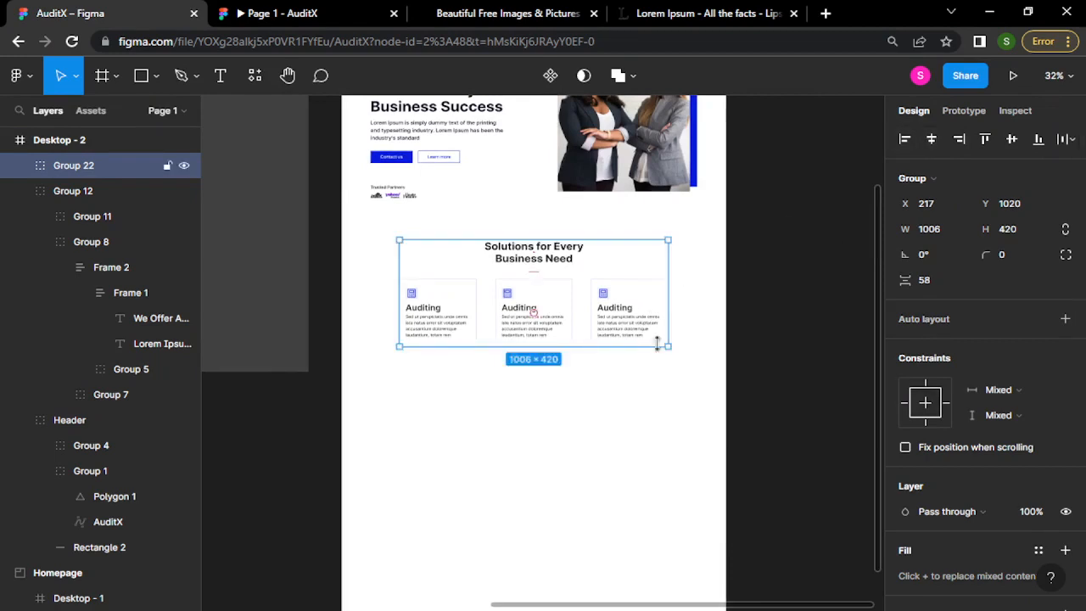
- Show the 12-column layout grid on the Desktop - 2 page frame
{"action": "left_click", "coordinate": [679, 376]}
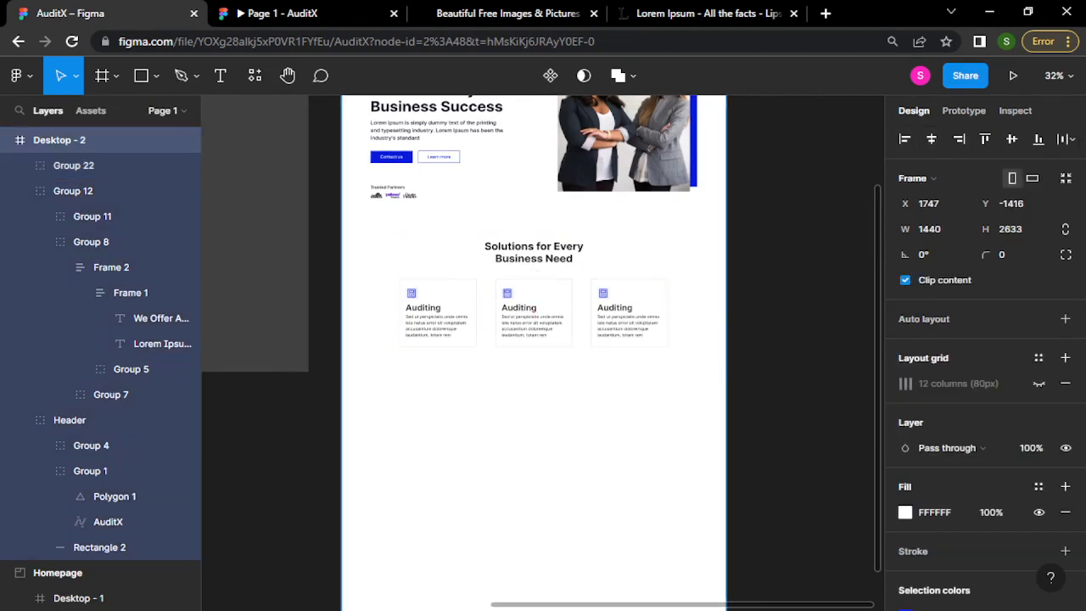
{"action": "left_click", "coordinate": [1039, 383]}
{"action": "scroll", "coordinate": [589, 327], "scroll_direction": "up", "scroll_amount": 1}
- Review the hero and "Solutions for Every Business Need" sections in the prototype preview, and return to the design file
{"action": "left_click", "coordinate": [303, 17]}
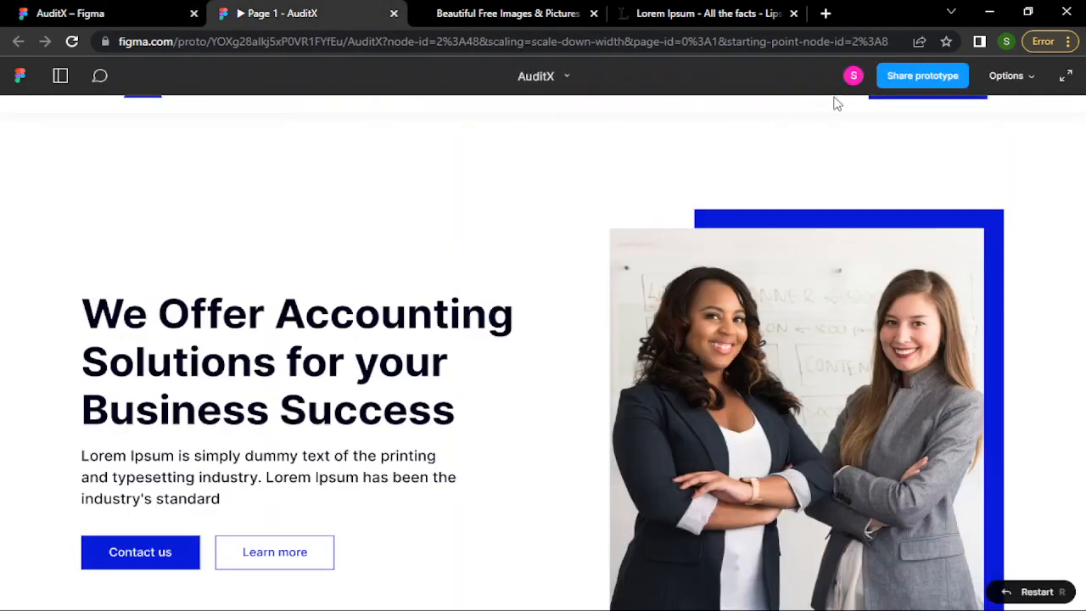
{"action": "scroll", "coordinate": [599, 283], "scroll_direction": "down", "scroll_amount": 6}
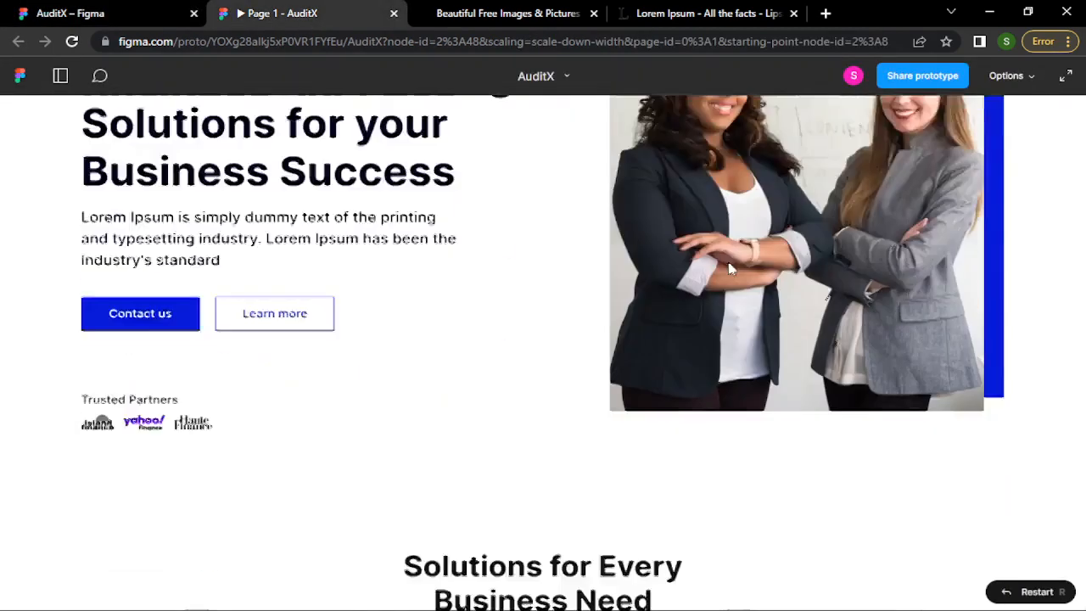
{"action": "scroll", "coordinate": [599, 284], "scroll_direction": "up", "scroll_amount": 2}
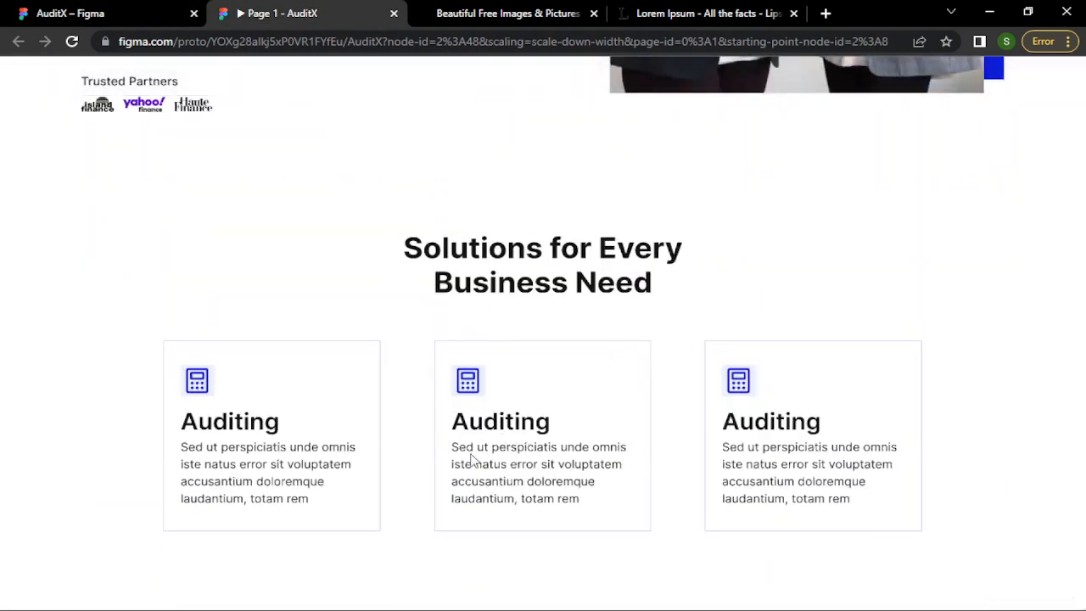
{"action": "left_click", "coordinate": [127, 14]}
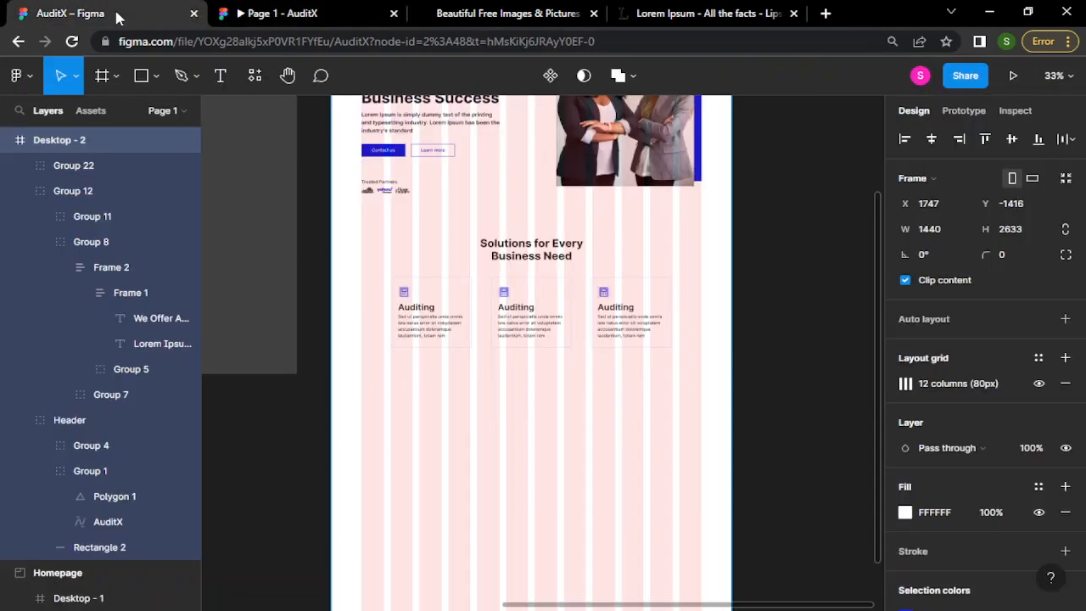
- Replace the middle service card's title with "Tax Management" and check how its end fits against the card's edge
{"action": "scroll", "coordinate": [537, 325], "scroll_direction": "up", "scroll_amount": 6}
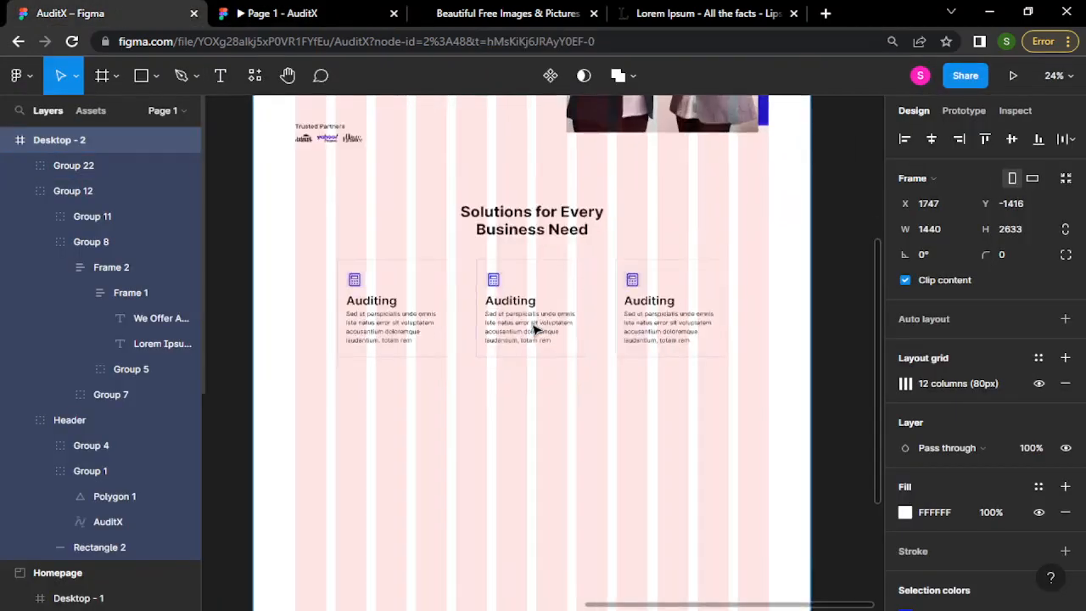
{"action": "scroll", "coordinate": [512, 293], "scroll_direction": "up", "scroll_amount": 2}
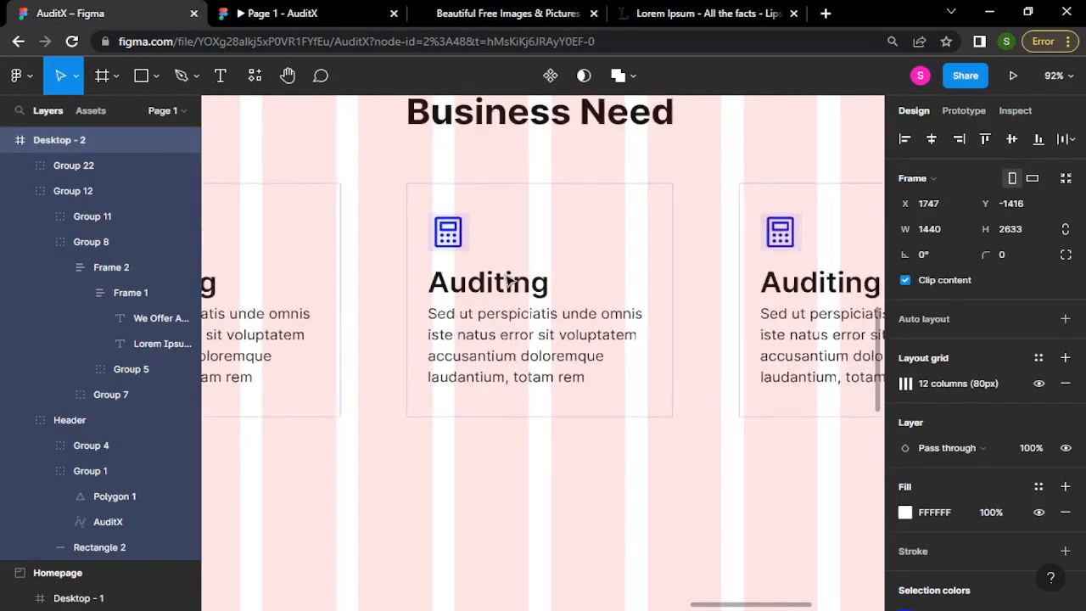
{"action": "double_click", "coordinate": [507, 284]}
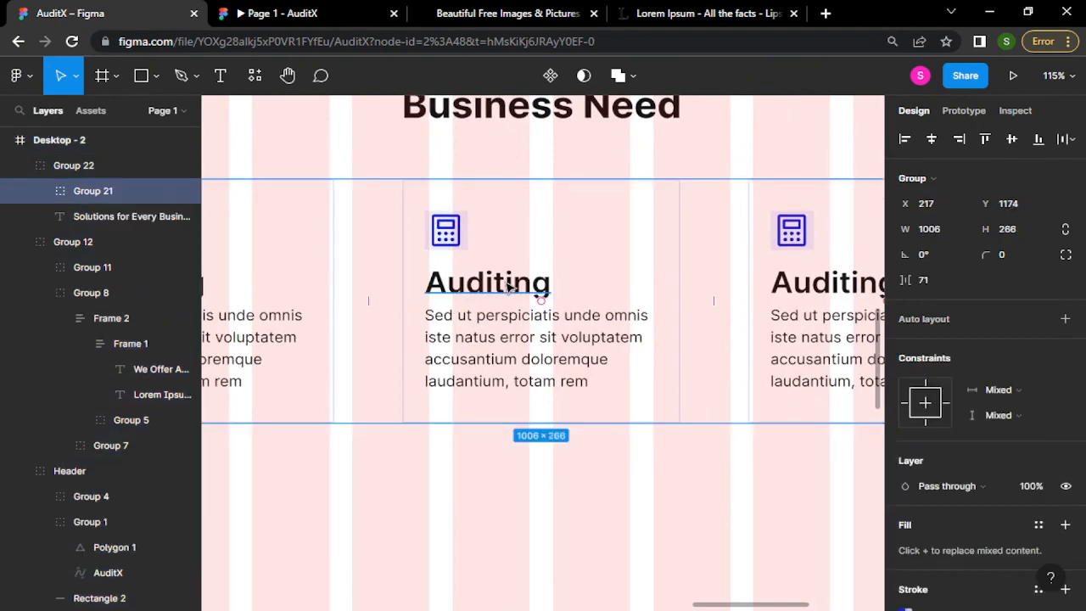
{"action": "double_click", "coordinate": [507, 281]}
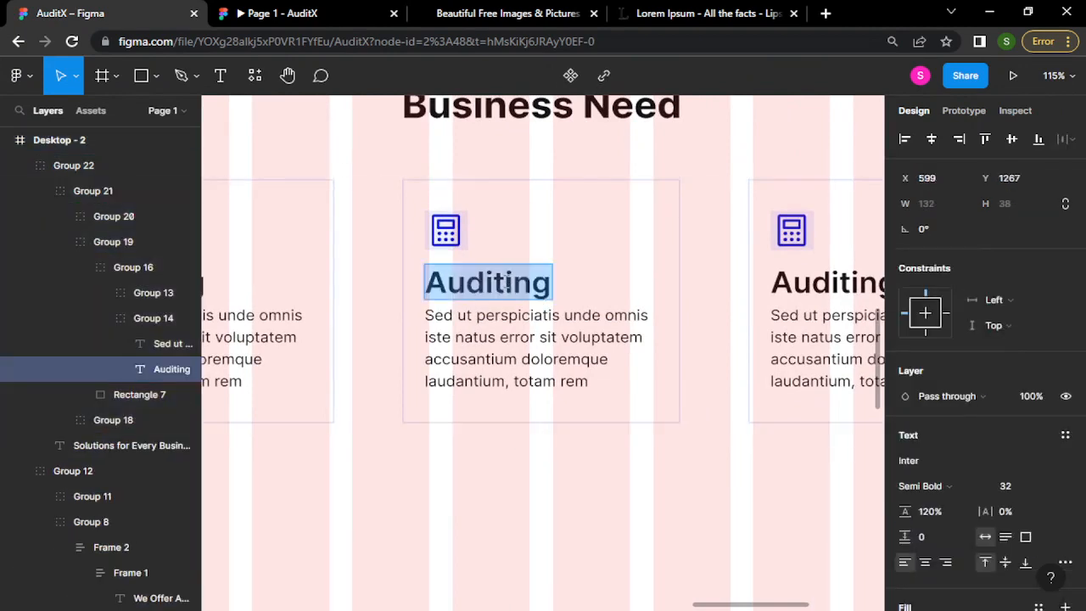
{"action": "type", "text": "Ta"}
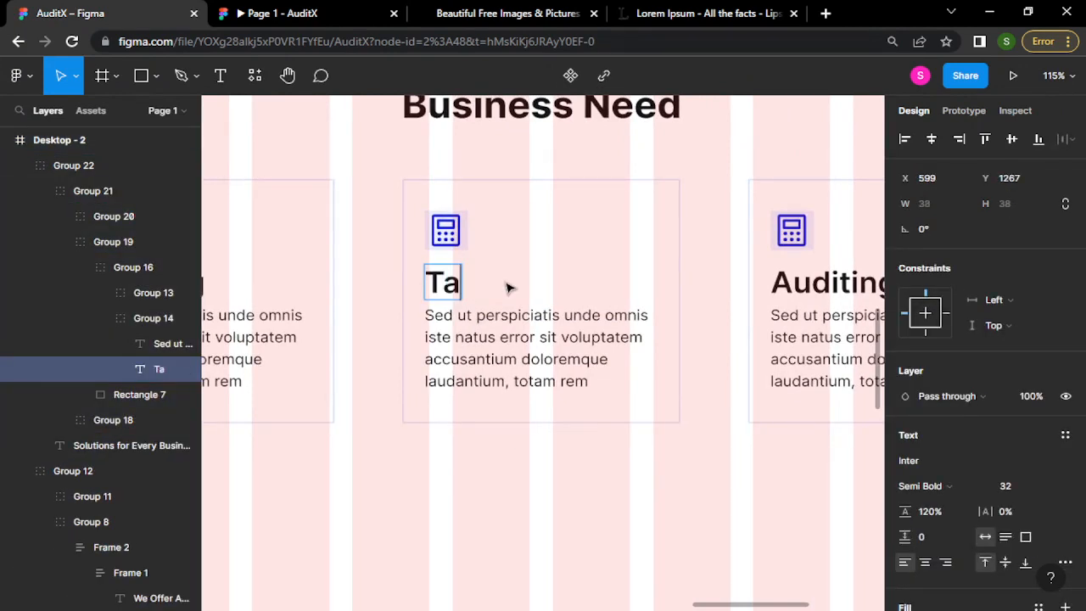
{"action": "type", "text": "x Manag"}
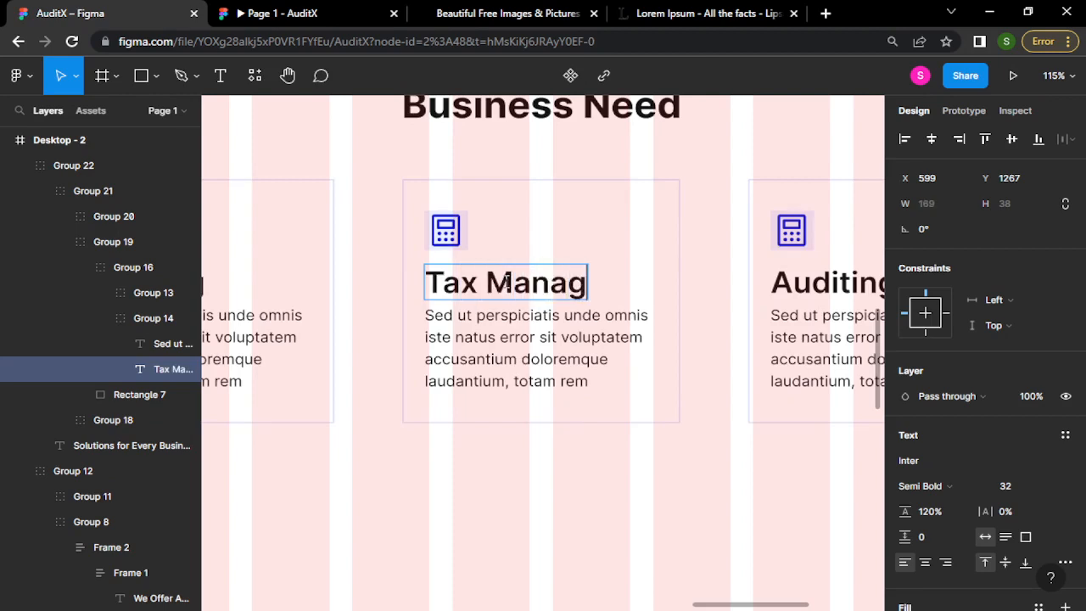
{"action": "type", "text": "ement"}
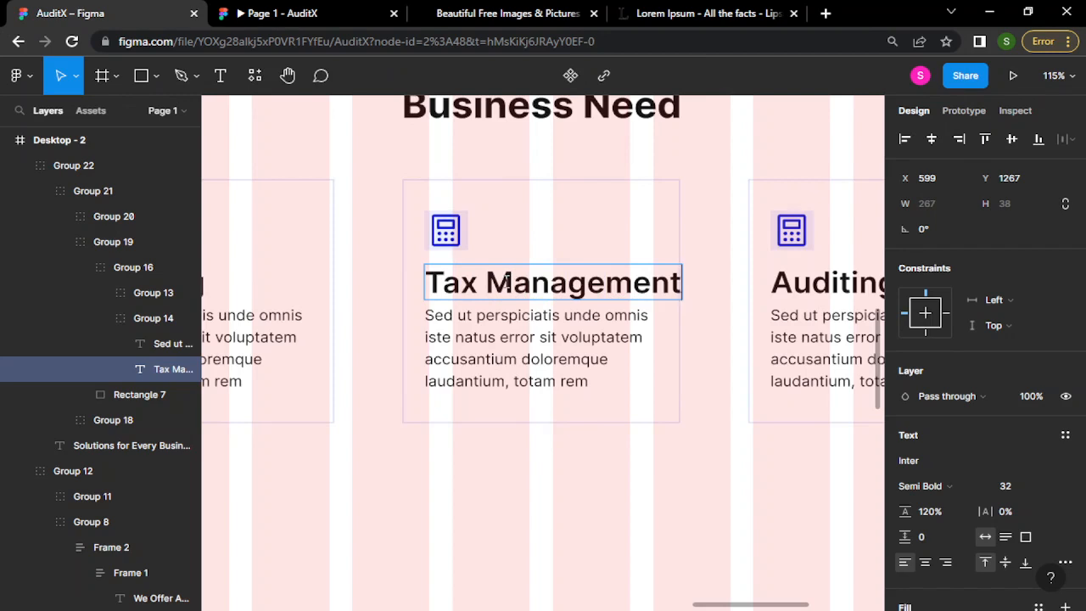
{"action": "left_click", "coordinate": [508, 282]}
{"action": "scroll", "coordinate": [683, 283], "scroll_direction": "down", "scroll_amount": 1}
{"action": "scroll", "coordinate": [683, 283], "scroll_direction": "up", "scroll_amount": 6}
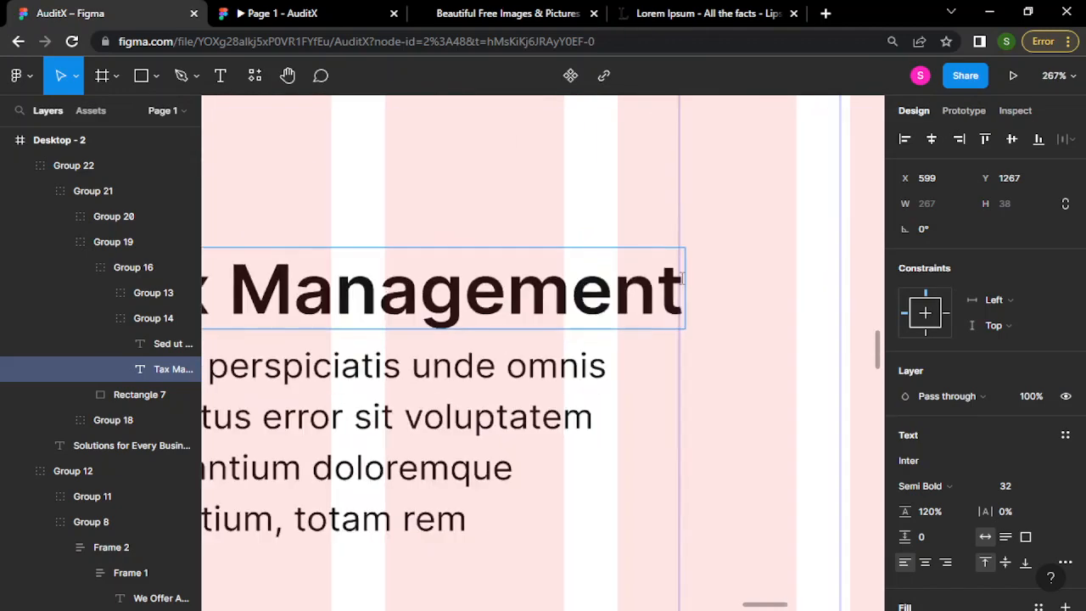
{"action": "scroll", "coordinate": [681, 279], "scroll_direction": "down", "scroll_amount": 3}
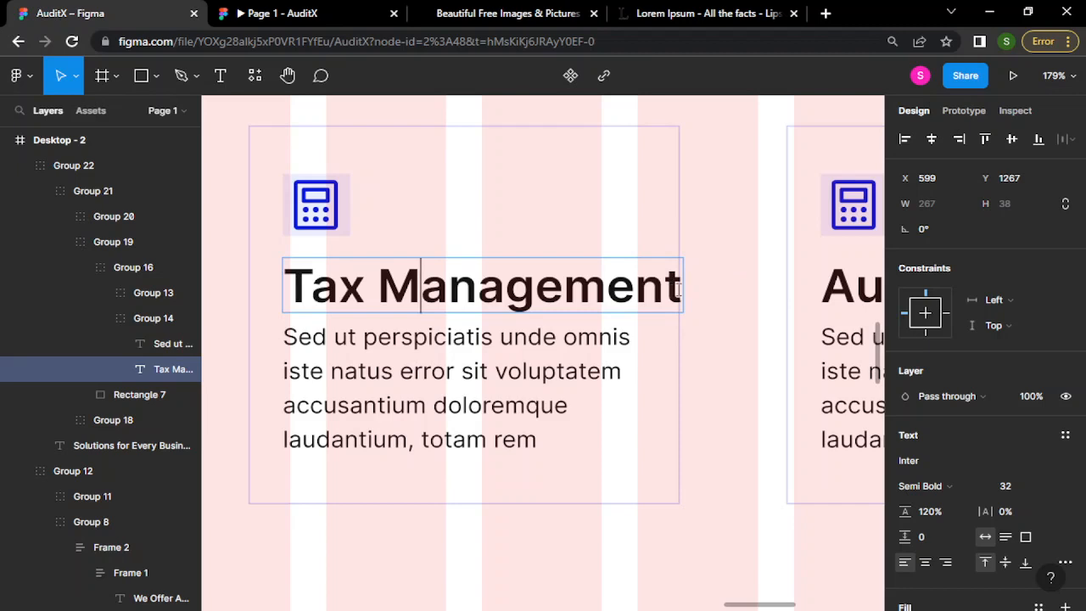
- Break the Tax Management heading onto two lines after "Tax" and move the card's description down to Y 1355
{"action": "left_click", "coordinate": [377, 274]}
{"action": "key", "text": "BackSpace"}
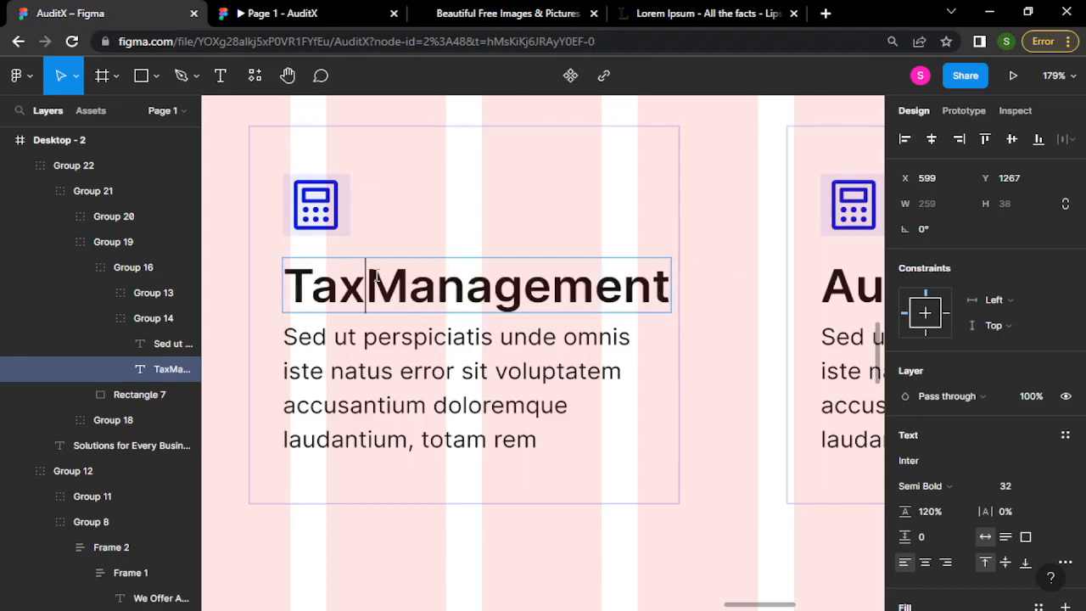
{"action": "key", "text": "Return"}
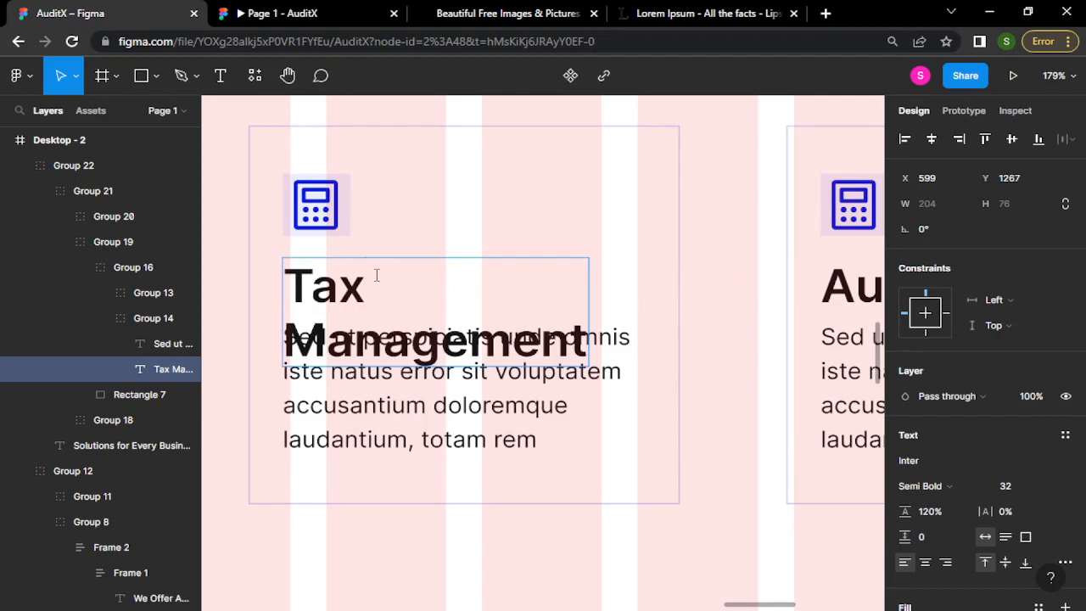
{"action": "key", "text": "Escape"}
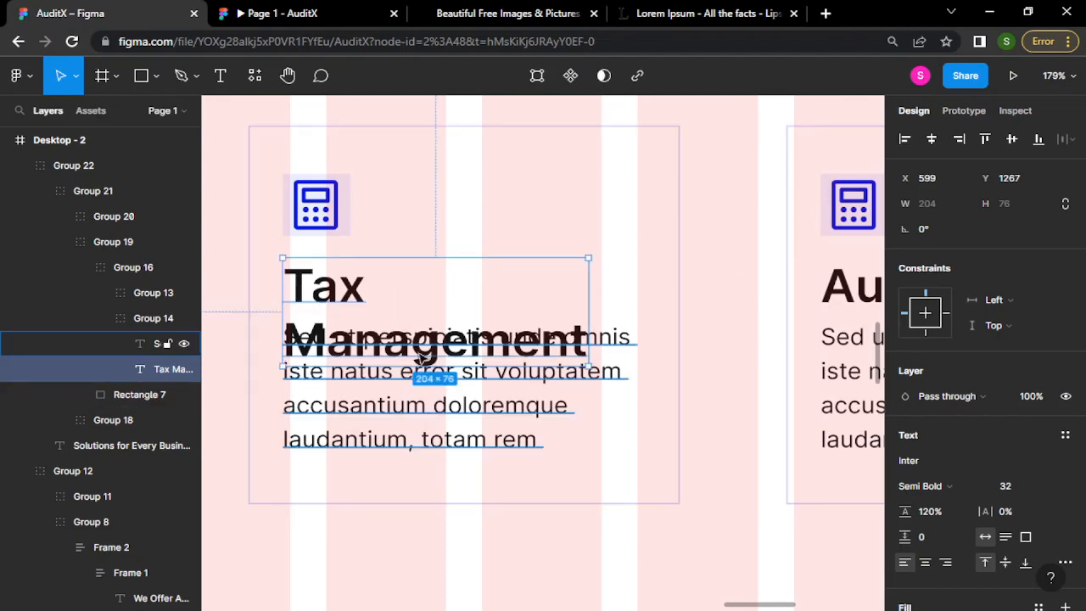
{"action": "left_click", "coordinate": [498, 439]}
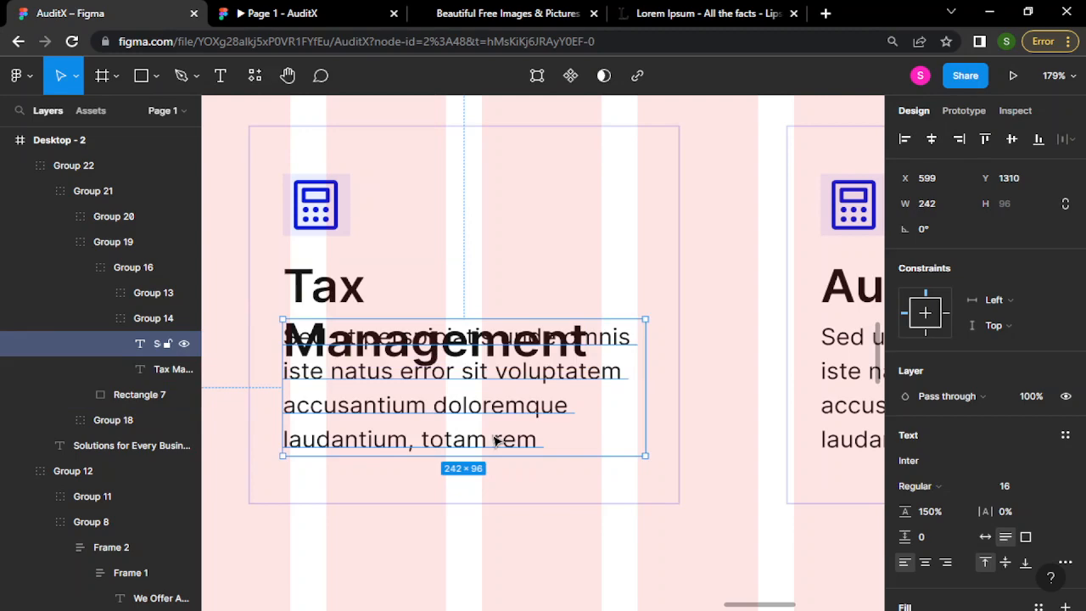
{"action": "left_click_drag", "start_coordinate": [498, 440], "coordinate": [499, 510]}
- Measure the vertical gap between the heading and the description in the first Auditing card
{"action": "left_click_drag", "start_coordinate": [486, 394], "coordinate": [733, 245]}
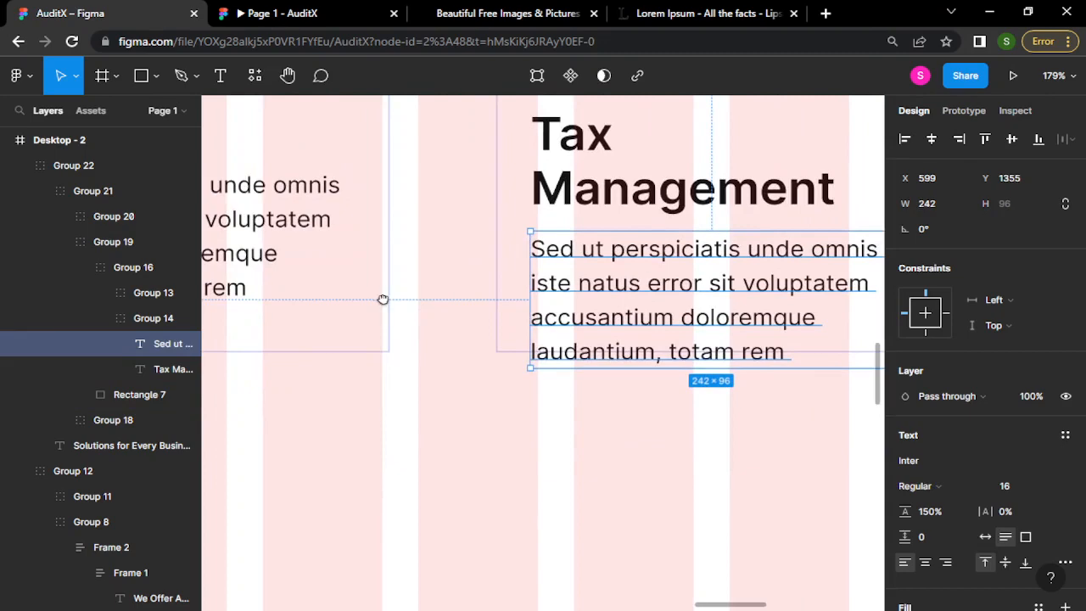
{"action": "left_click_drag", "start_coordinate": [383, 300], "coordinate": [690, 374]}
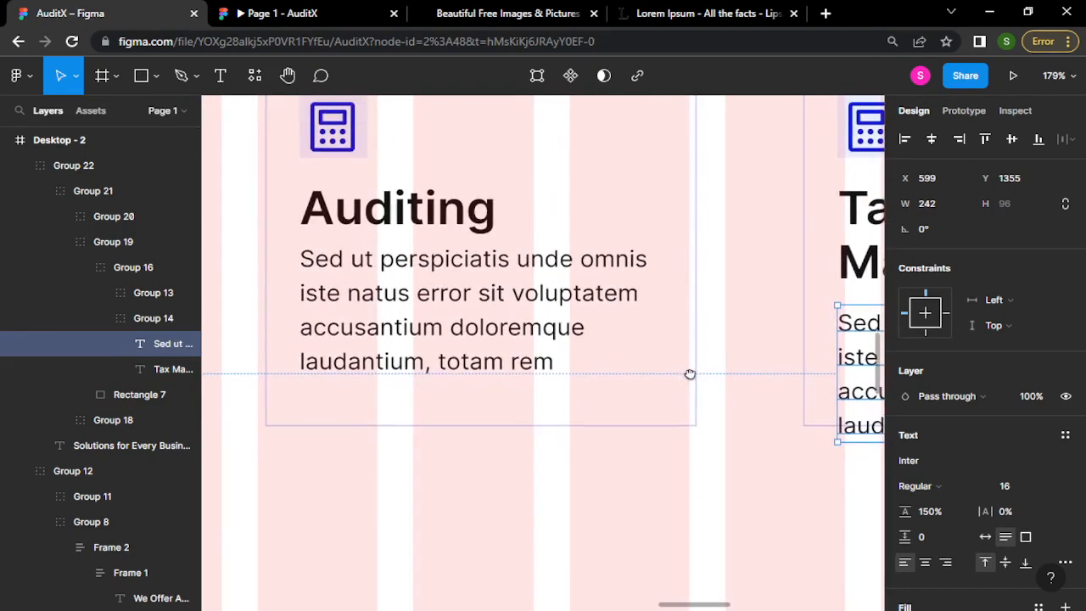
{"action": "left_click", "coordinate": [393, 303], "text": "ctrl"}
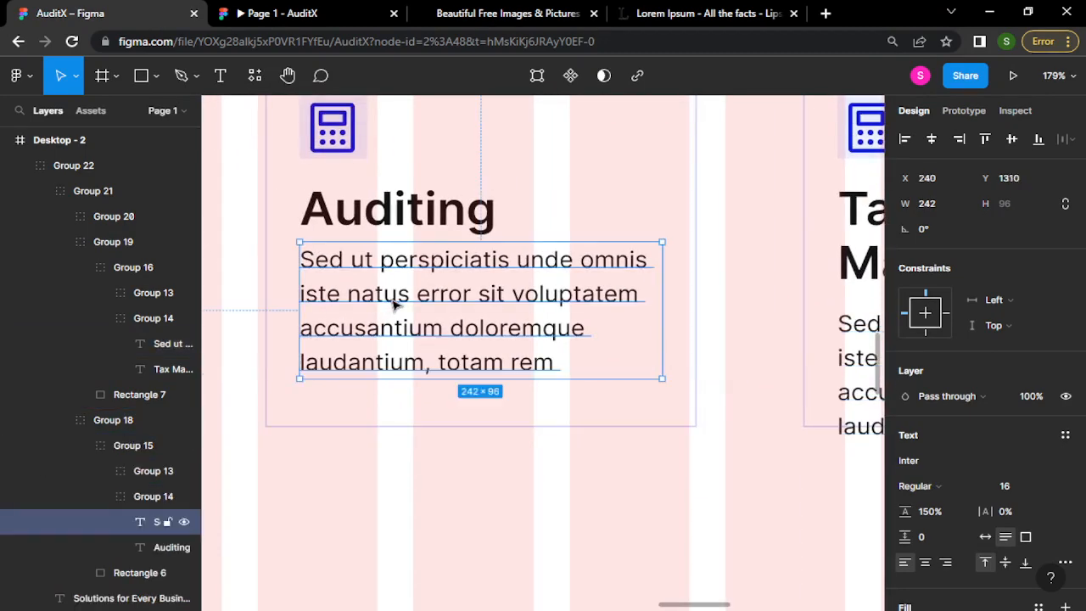
{"action": "left_click", "coordinate": [483, 494]}
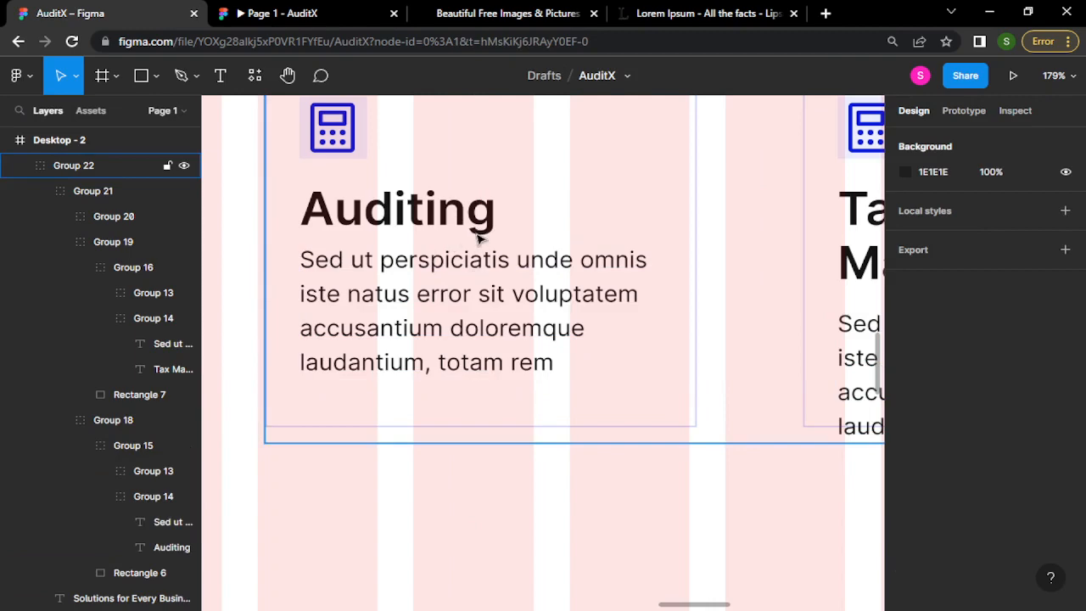
{"action": "scroll", "coordinate": [476, 241], "scroll_direction": "up", "scroll_amount": 5}
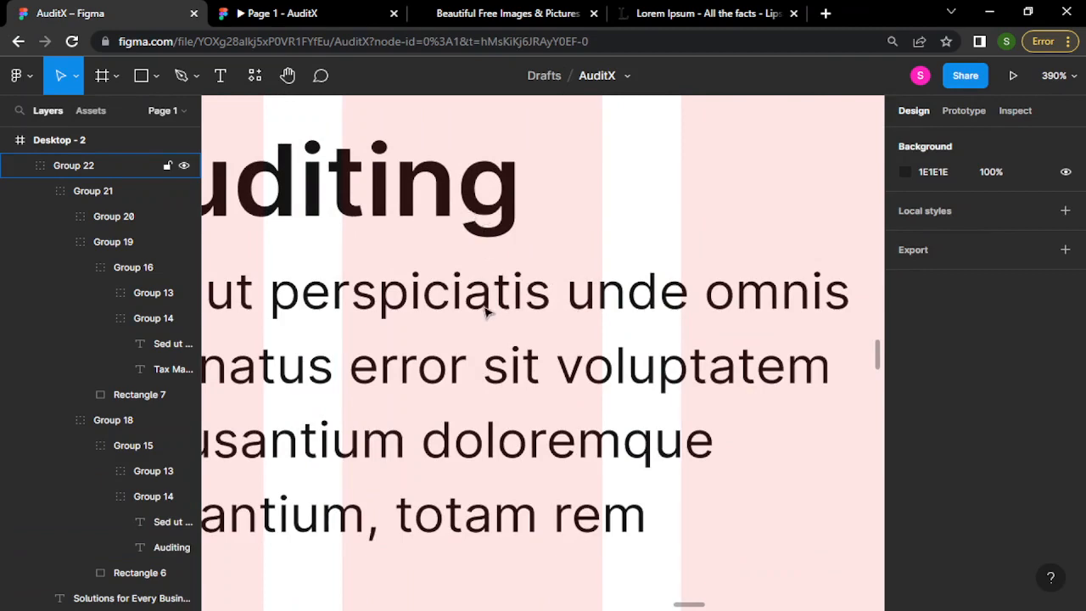
{"action": "scroll", "coordinate": [488, 312], "scroll_direction": "down", "scroll_amount": 4}
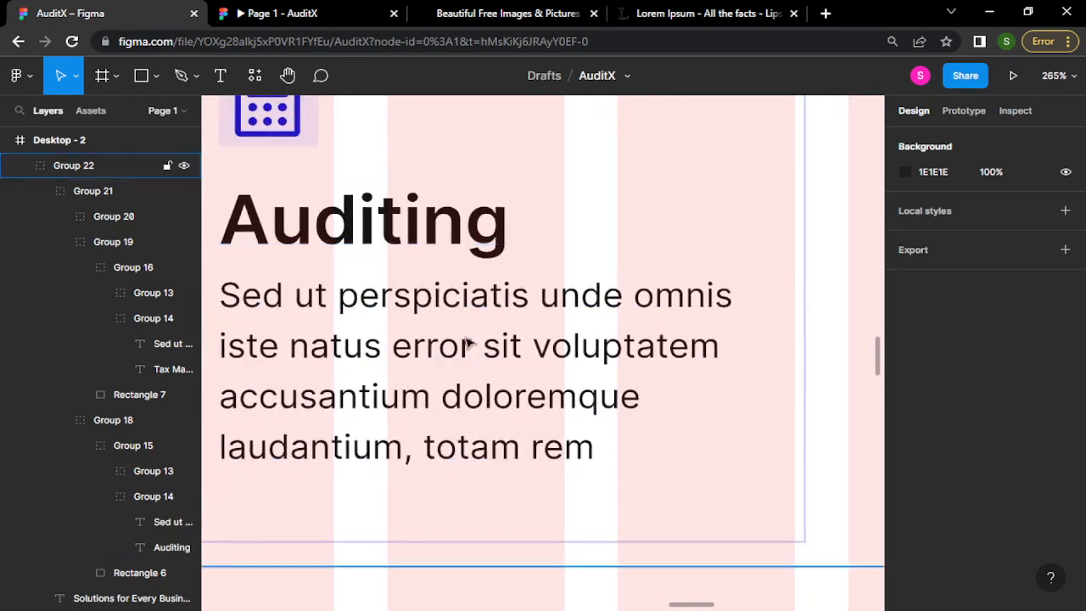
{"action": "left_click", "coordinate": [479, 240]}
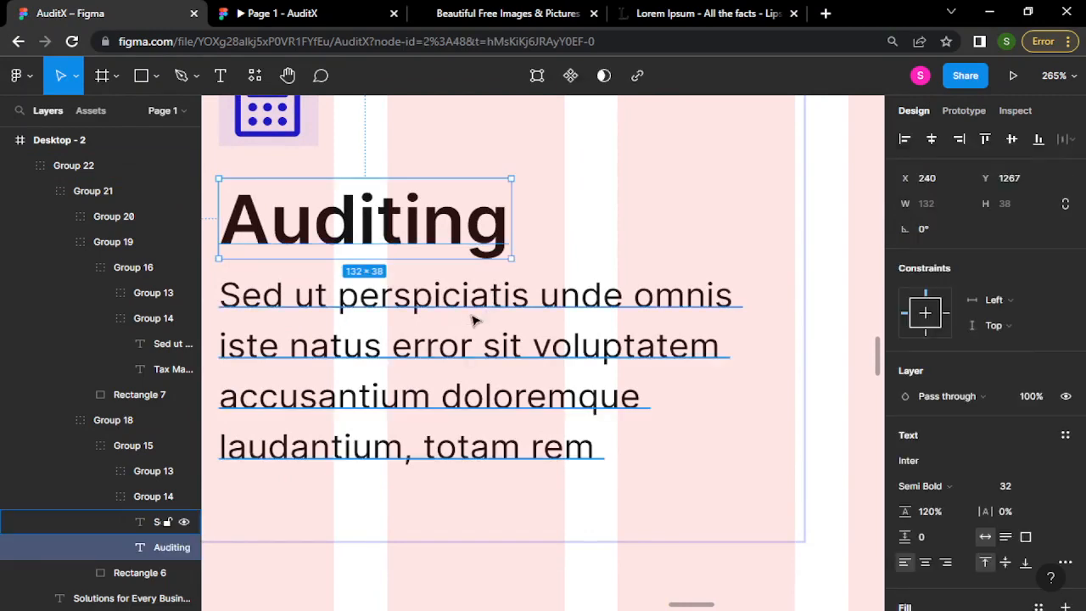
{"action": "key", "text": "alt"}
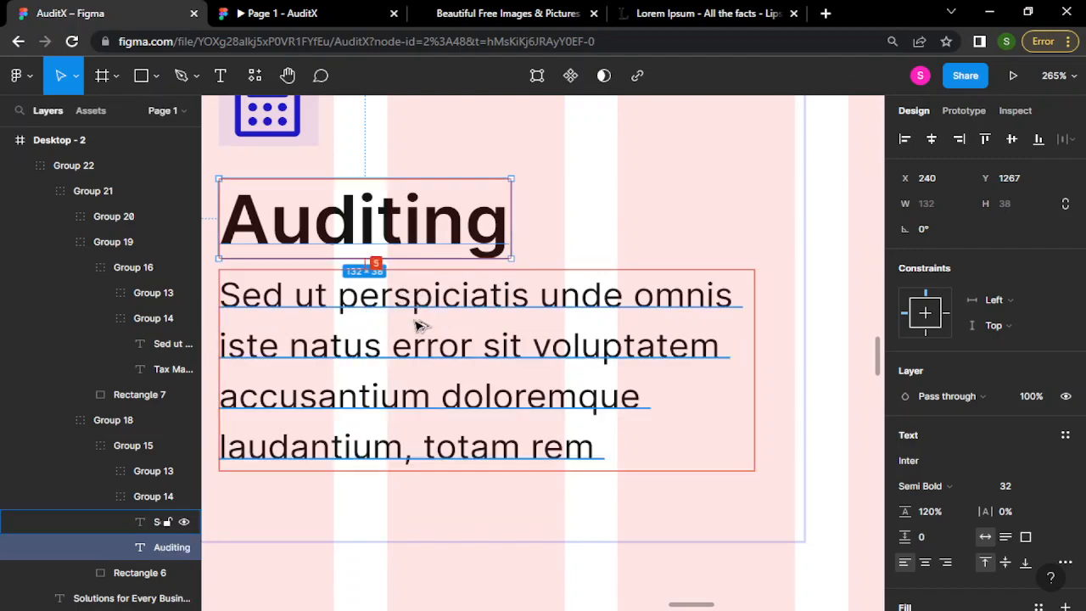
- Measure the vertical gap between the heading and the description in the Tax Management card
{"action": "scroll", "coordinate": [429, 352], "scroll_direction": "down", "scroll_amount": 5}
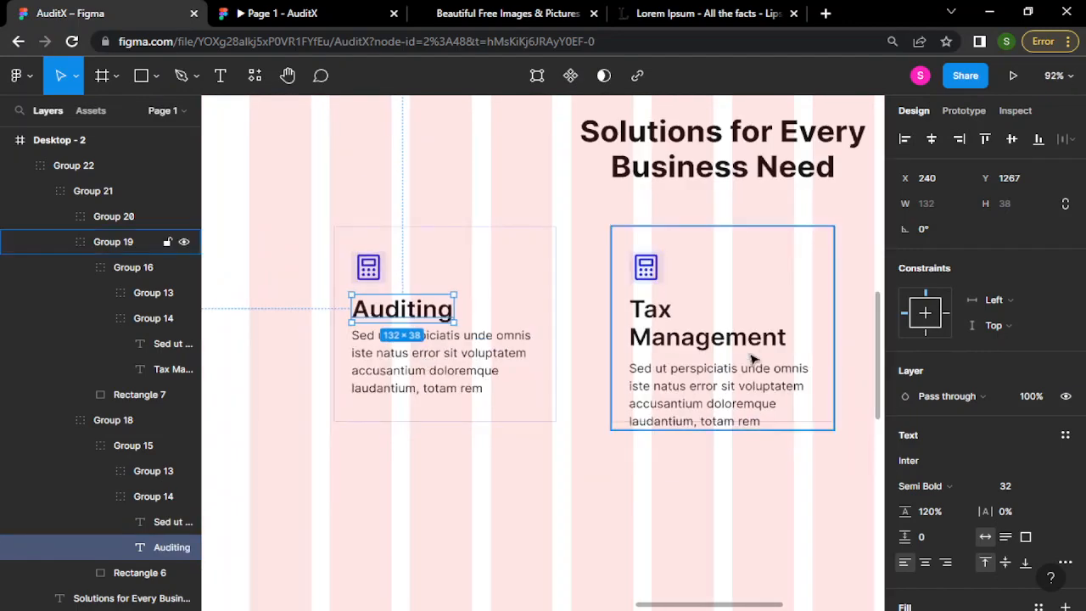
{"action": "scroll", "coordinate": [696, 314], "scroll_direction": "right", "scroll_amount": 4}
{"action": "scroll", "coordinate": [556, 331], "scroll_direction": "down", "scroll_amount": 1}
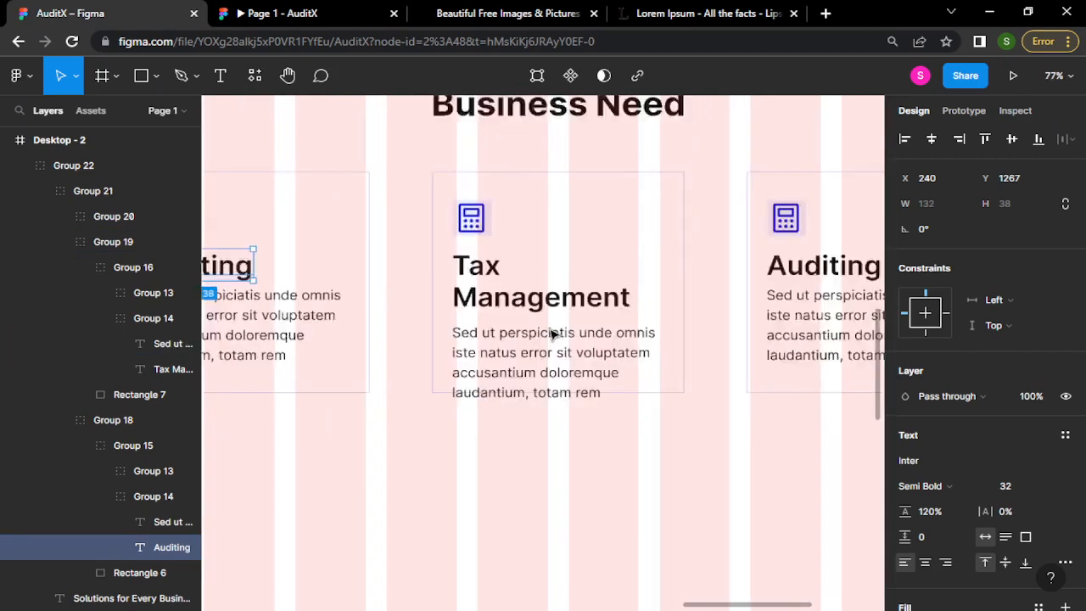
{"action": "scroll", "coordinate": [551, 333], "scroll_direction": "up", "scroll_amount": 3}
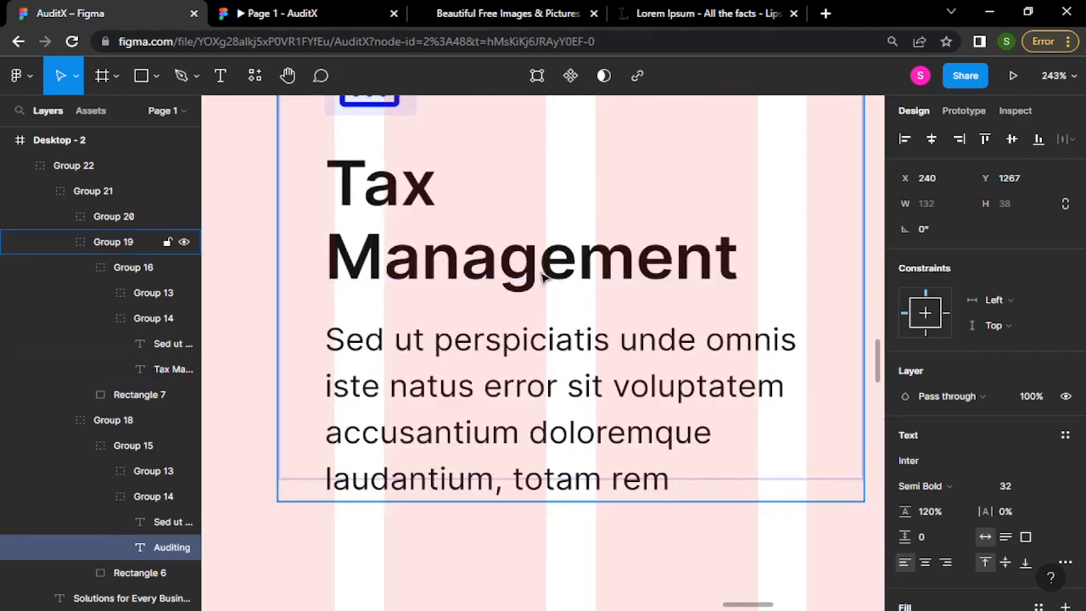
{"action": "left_click", "coordinate": [540, 340]}
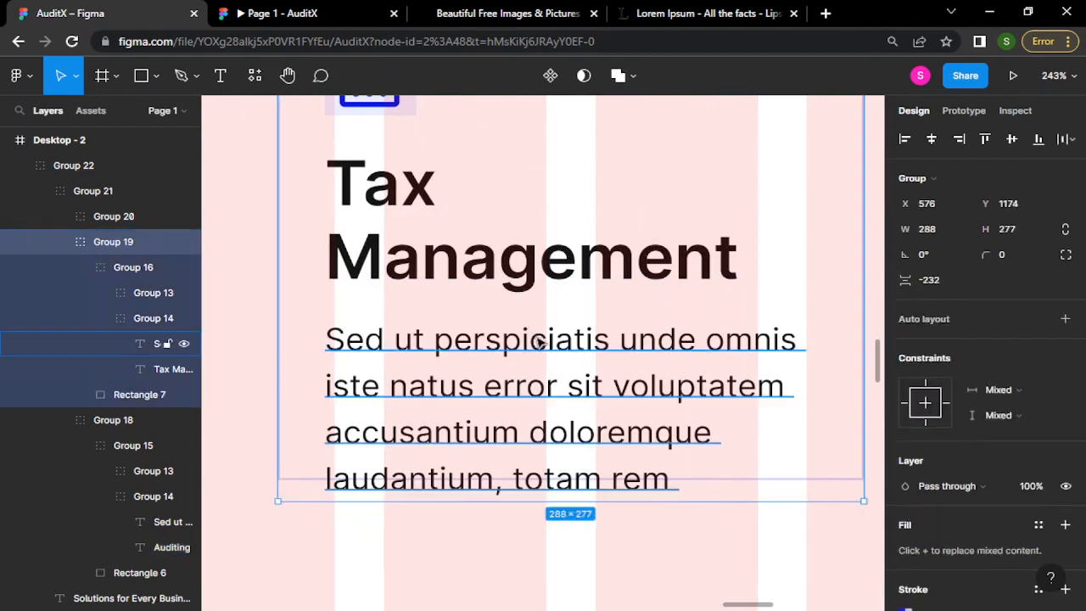
{"action": "left_click", "coordinate": [540, 340], "text": "ctrl"}
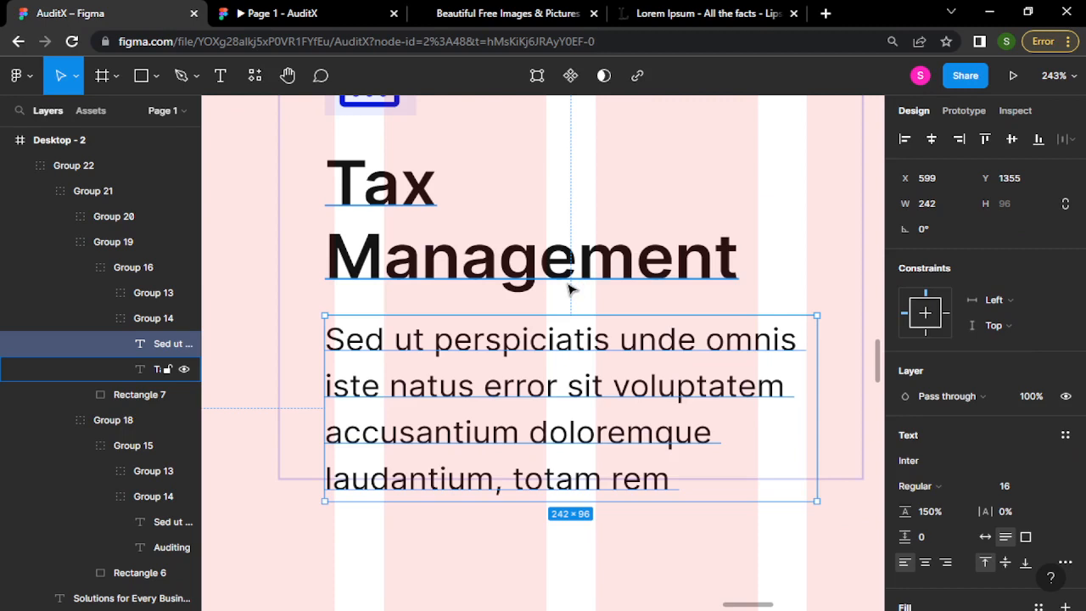
{"action": "key", "text": "alt"}
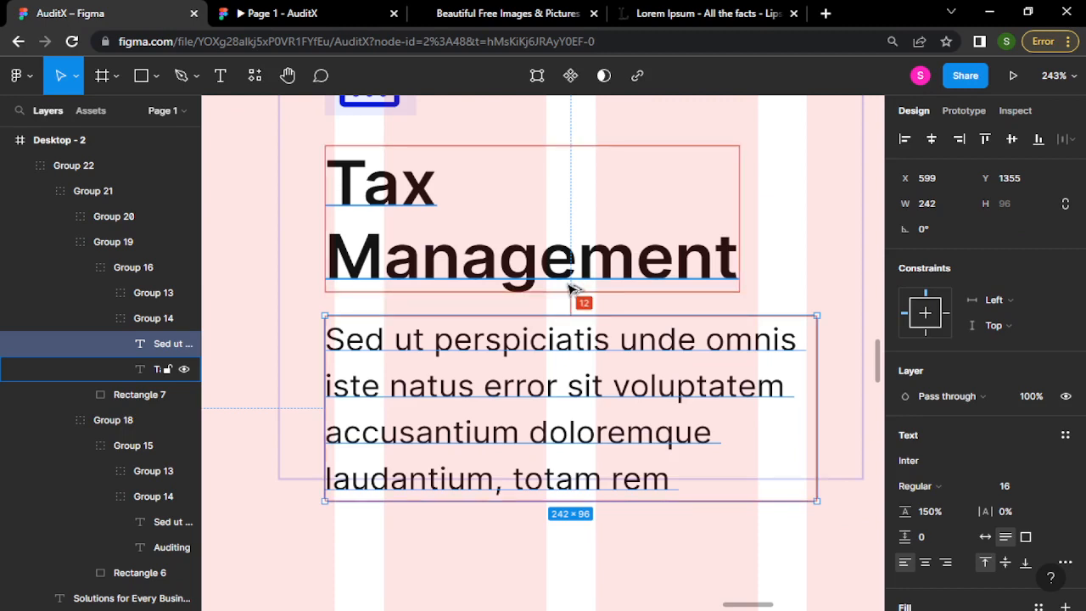
- Try a tighter gap by nudging the Tax Management description up to Y 1350, and return it to Y 1355
{"action": "key", "text": "Up"}
{"action": "key", "text": "Up"}
{"action": "key", "text": "Up"}
{"action": "key", "text": "Up"}
{"action": "key", "text": "Up"}
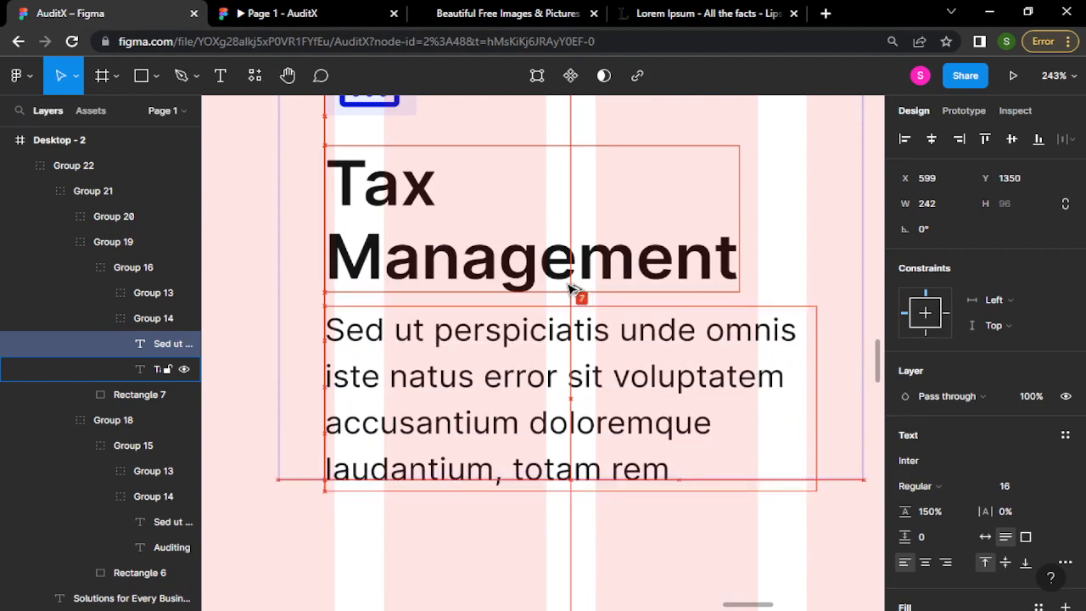
{"action": "key", "text": "Down"}
{"action": "key", "text": "Down"}
{"action": "key", "text": "Down"}
{"action": "key", "text": "Down"}
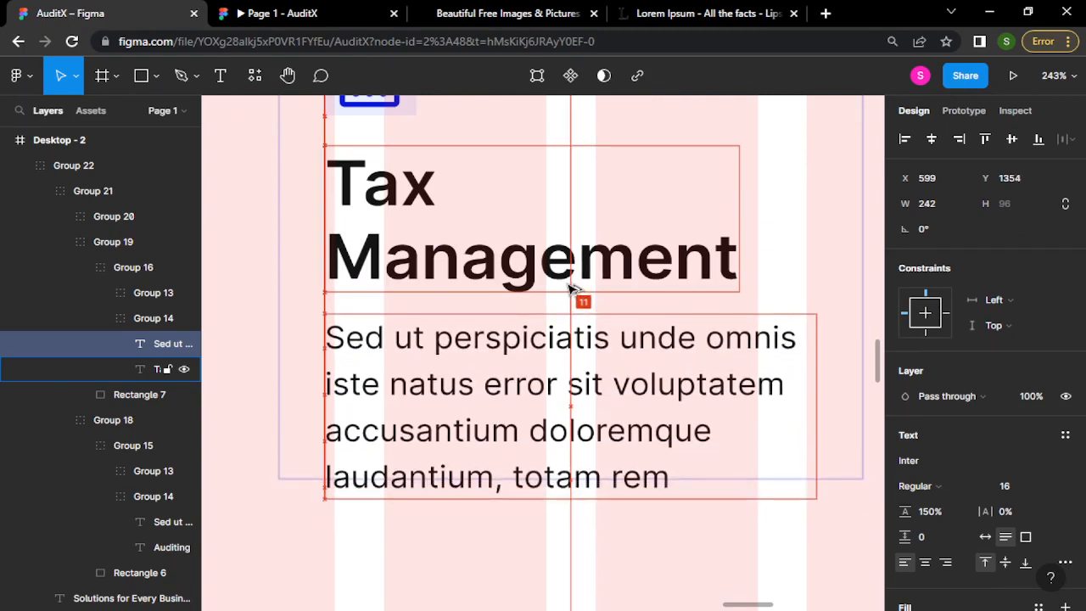
{"action": "key", "text": "Down"}
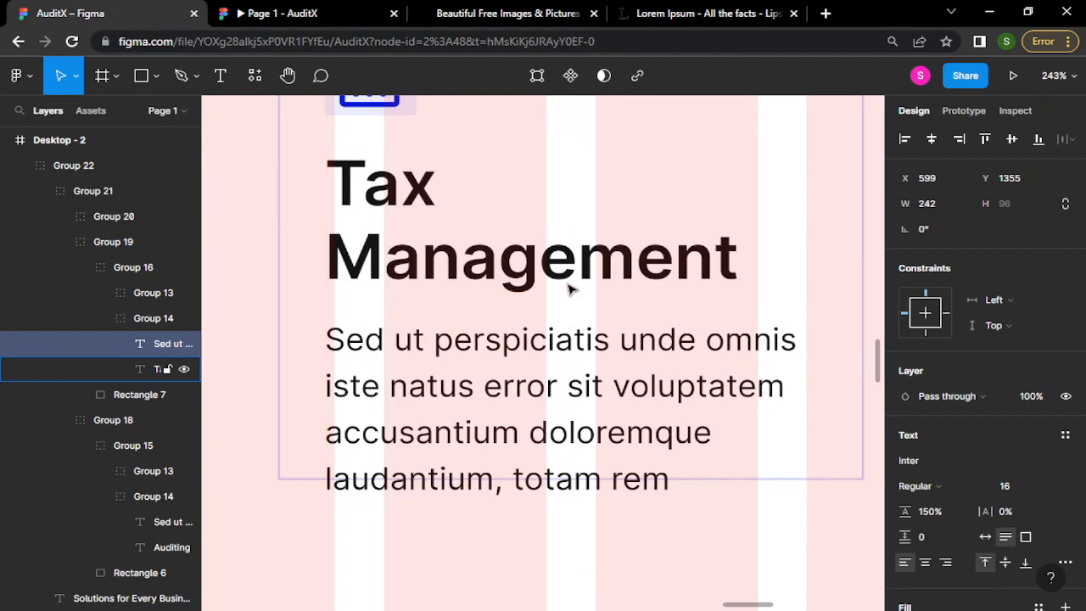
- Move the first Auditing card's description down to Y 1317 to widen the gap below its heading
{"action": "scroll", "coordinate": [570, 289], "scroll_direction": "down", "scroll_amount": 10, "text": "ctrl"}
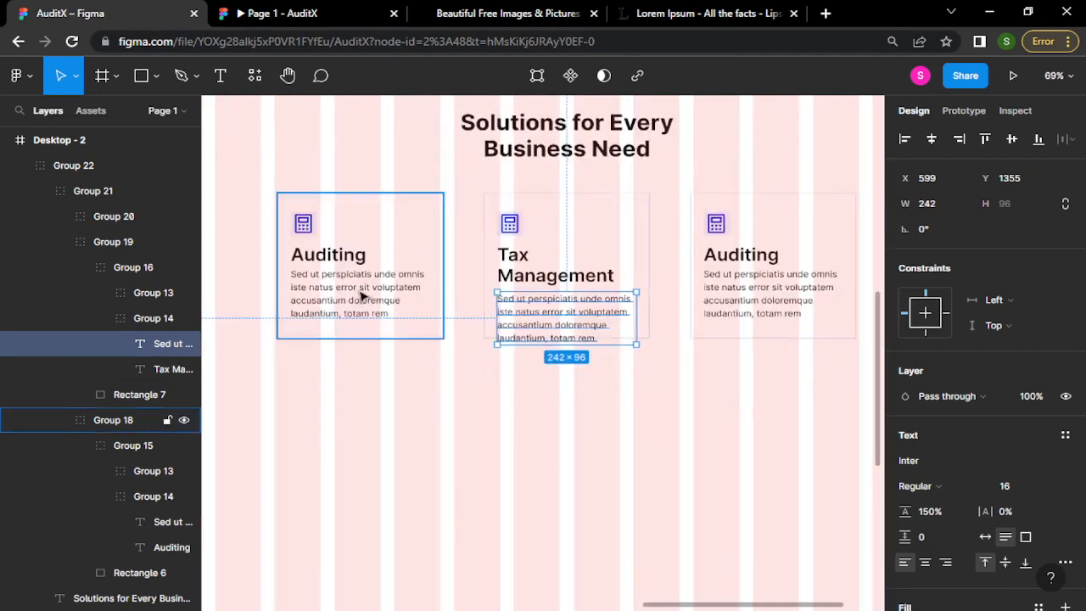
{"action": "left_click", "coordinate": [359, 294], "text": "ctrl"}
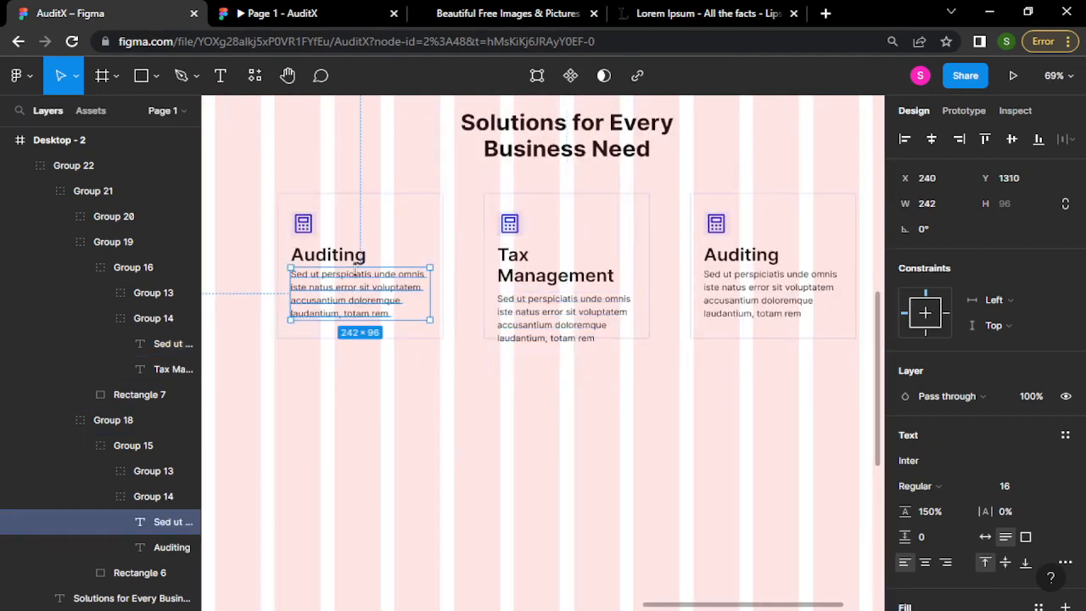
{"action": "key", "text": "alt"}
{"action": "left_click_drag", "start_coordinate": [360, 260], "coordinate": [361, 268]}
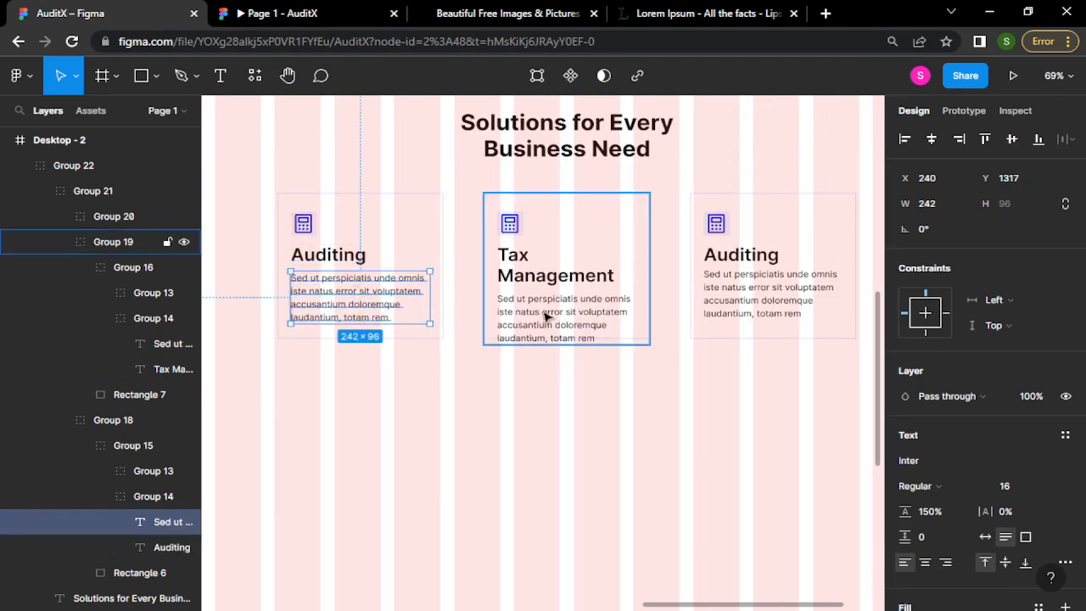
- Extend the bottom edge of the Tax Management card's background rectangle to a height of 298
{"action": "scroll", "coordinate": [669, 334], "scroll_direction": "down", "scroll_amount": 3}
{"action": "scroll", "coordinate": [668, 334], "scroll_direction": "up", "scroll_amount": 6}
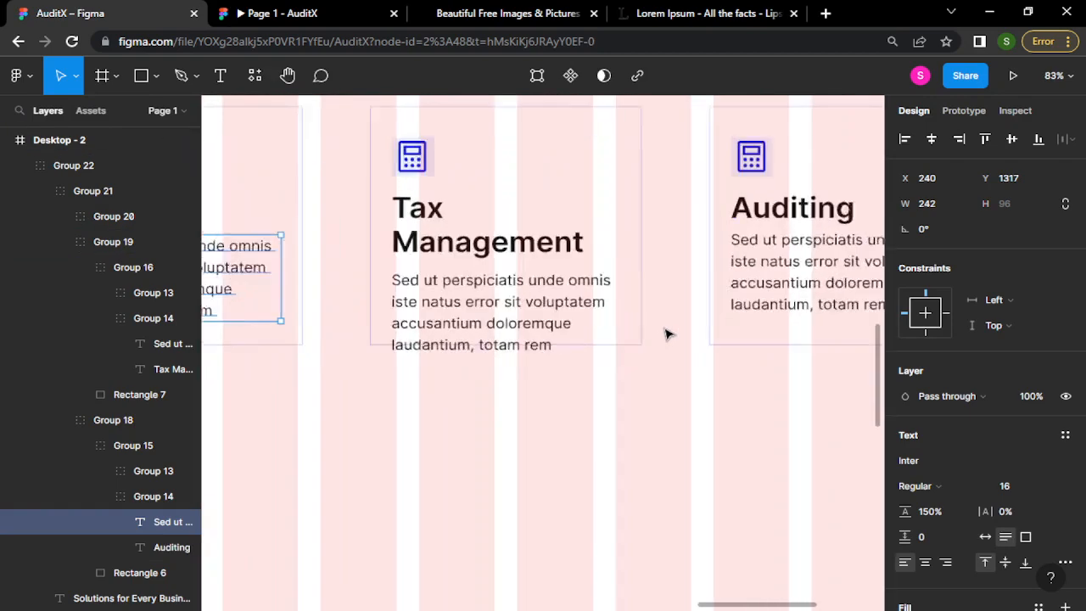
{"action": "left_click", "coordinate": [635, 348]}
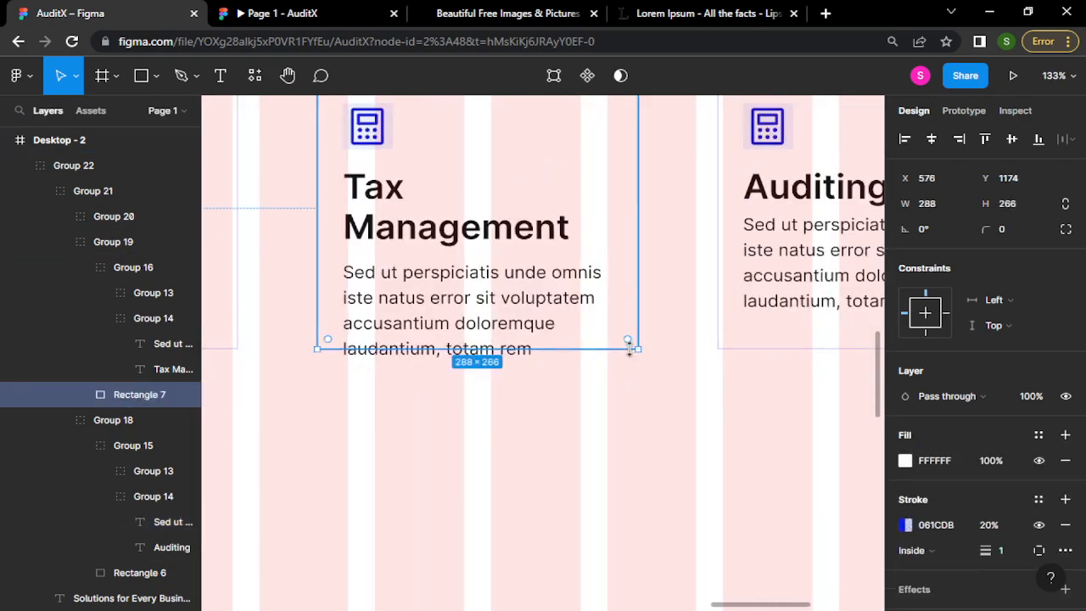
{"action": "left_click_drag", "start_coordinate": [607, 346], "coordinate": [610, 386]}
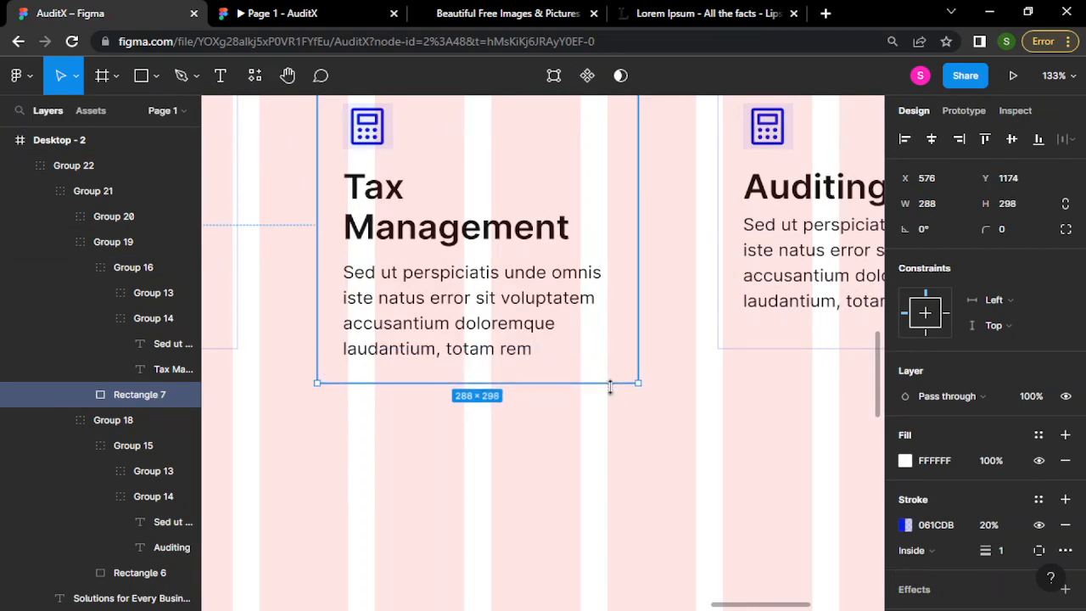
- Extend the first Auditing card's background rectangle downward to a height of 298, aligned with the Tax Management card
{"action": "scroll", "coordinate": [609, 386], "scroll_direction": "up", "scroll_amount": 1}
{"action": "scroll", "coordinate": [610, 387], "scroll_direction": "down", "scroll_amount": 5}
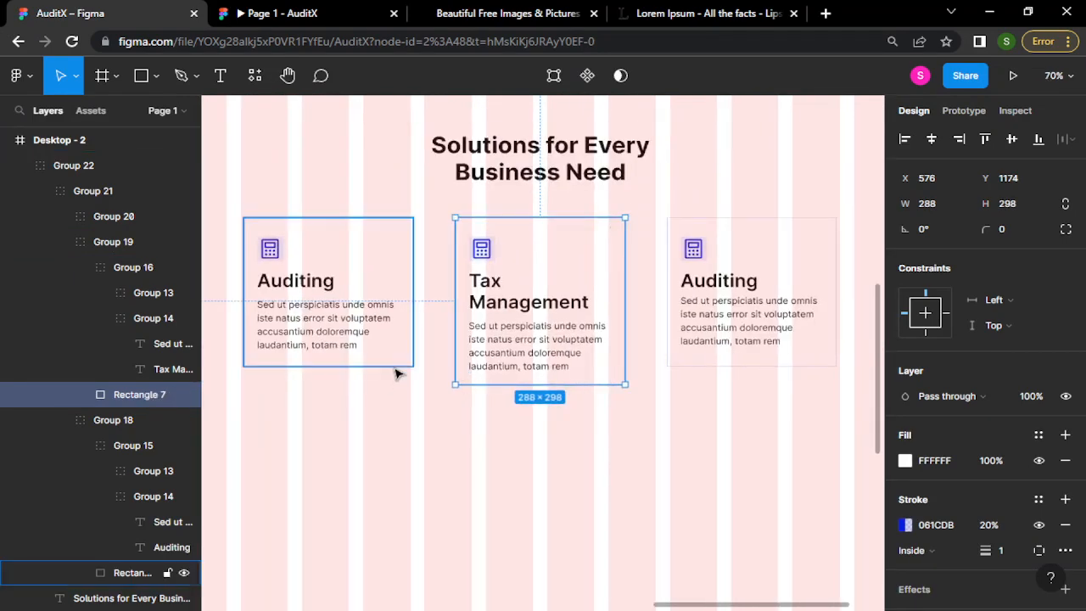
{"action": "left_click", "coordinate": [396, 364]}
{"action": "left_click_drag", "start_coordinate": [396, 366], "coordinate": [404, 386]}
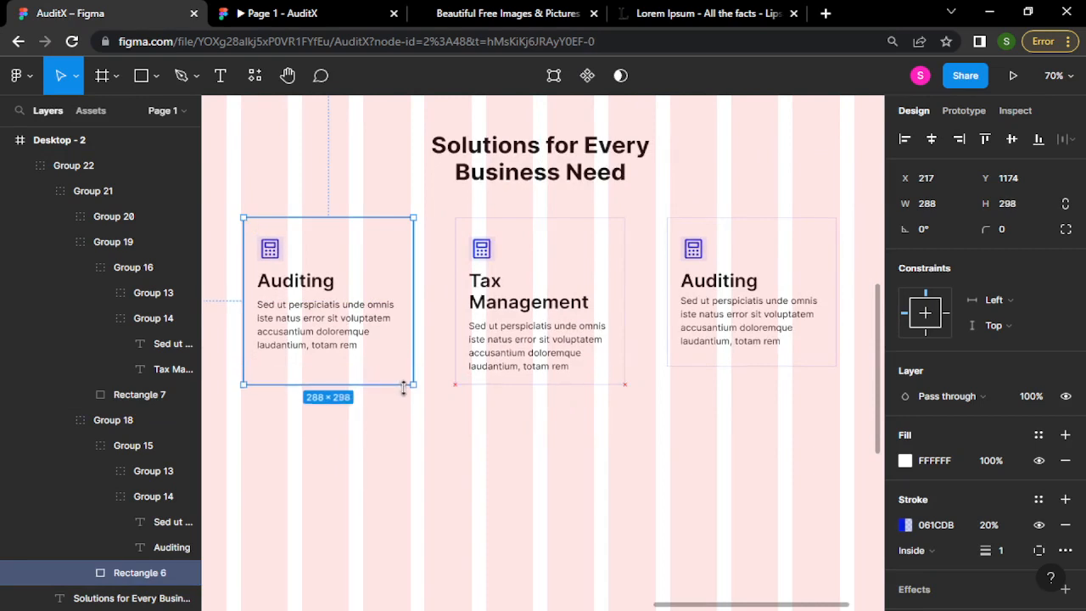
{"action": "left_click", "coordinate": [443, 409]}
- Extend the third card's background rectangle downward to a height of 298, matching the other cards
{"action": "left_click_drag", "start_coordinate": [681, 385], "coordinate": [497, 376]}
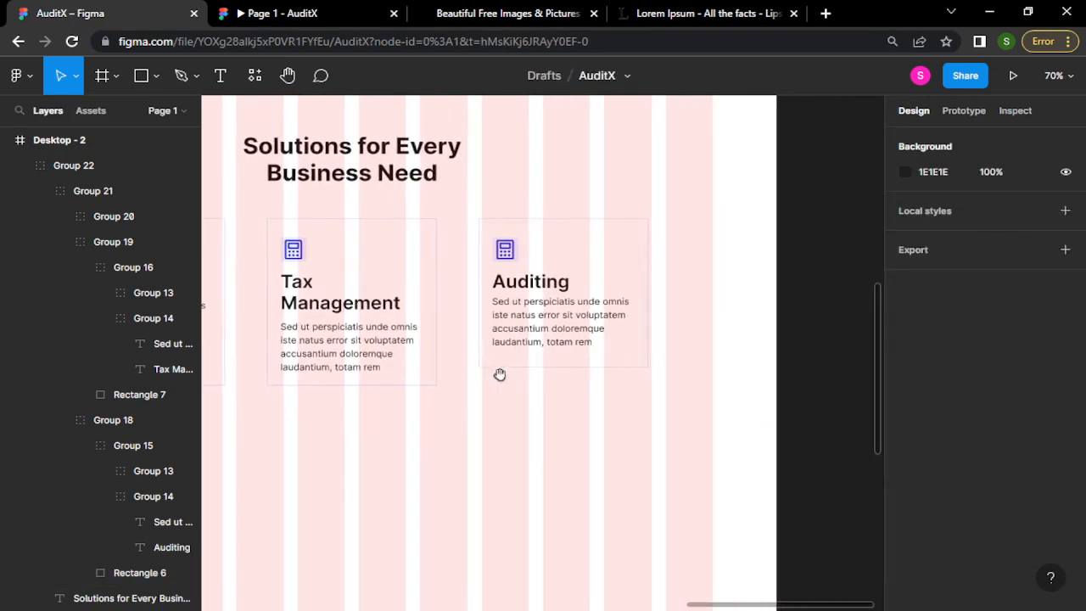
{"action": "left_click", "coordinate": [553, 368]}
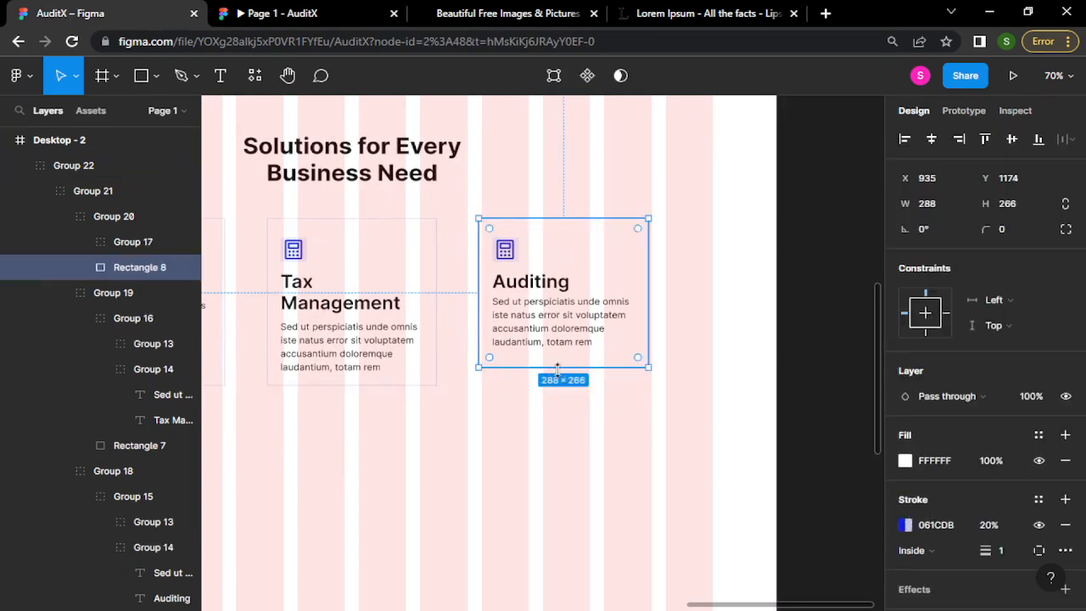
{"action": "left_click_drag", "start_coordinate": [558, 369], "coordinate": [561, 387]}
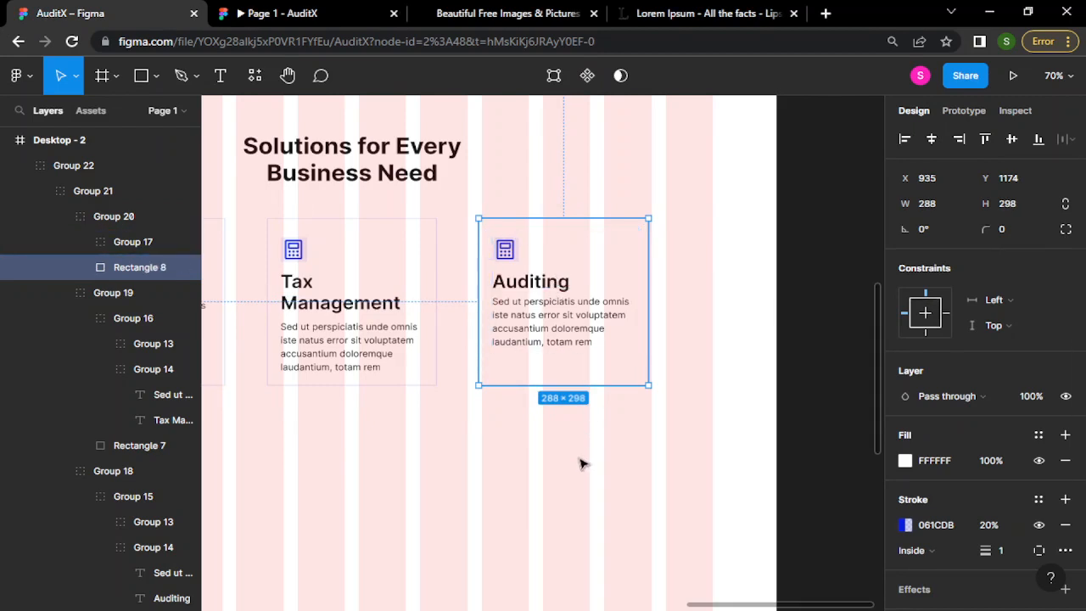
{"action": "key", "text": "Escape"}
- Copy the Tax Management card group and paste it to replace the Auditing card beside it
{"action": "left_click", "coordinate": [378, 293]}
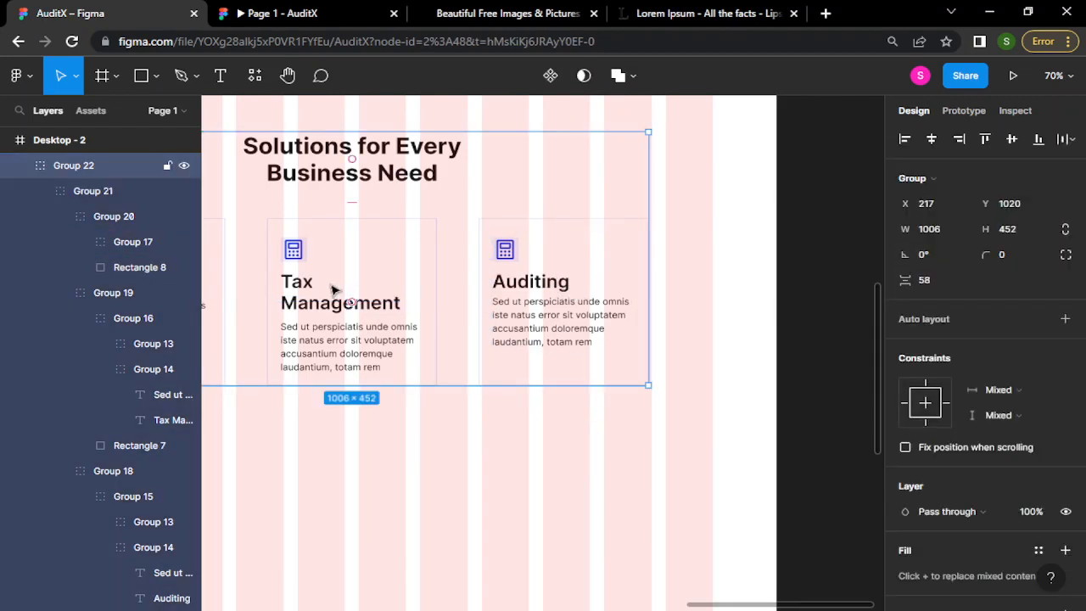
{"action": "double_click", "coordinate": [333, 288]}
{"action": "double_click", "coordinate": [380, 315]}
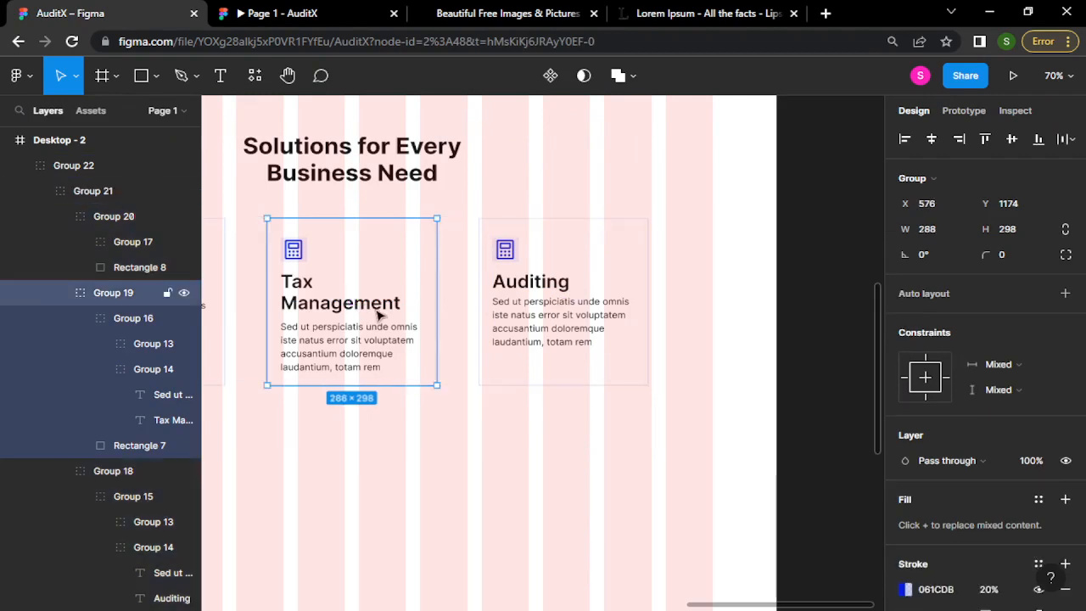
{"action": "scroll", "coordinate": [379, 315], "scroll_direction": "up", "scroll_amount": 3}
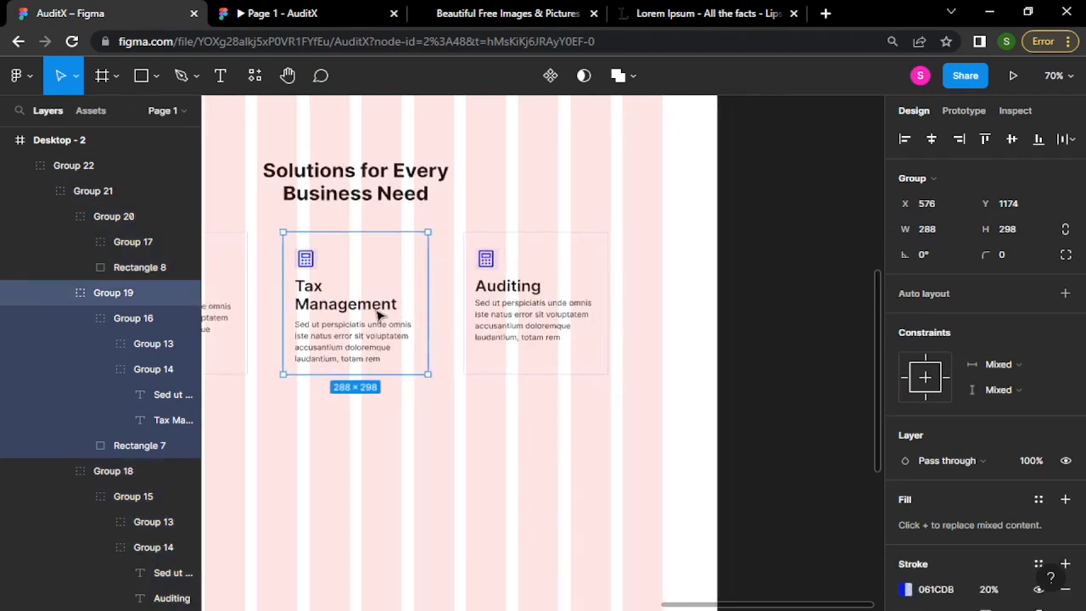
{"action": "left_click_drag", "start_coordinate": [374, 310], "coordinate": [432, 308]}
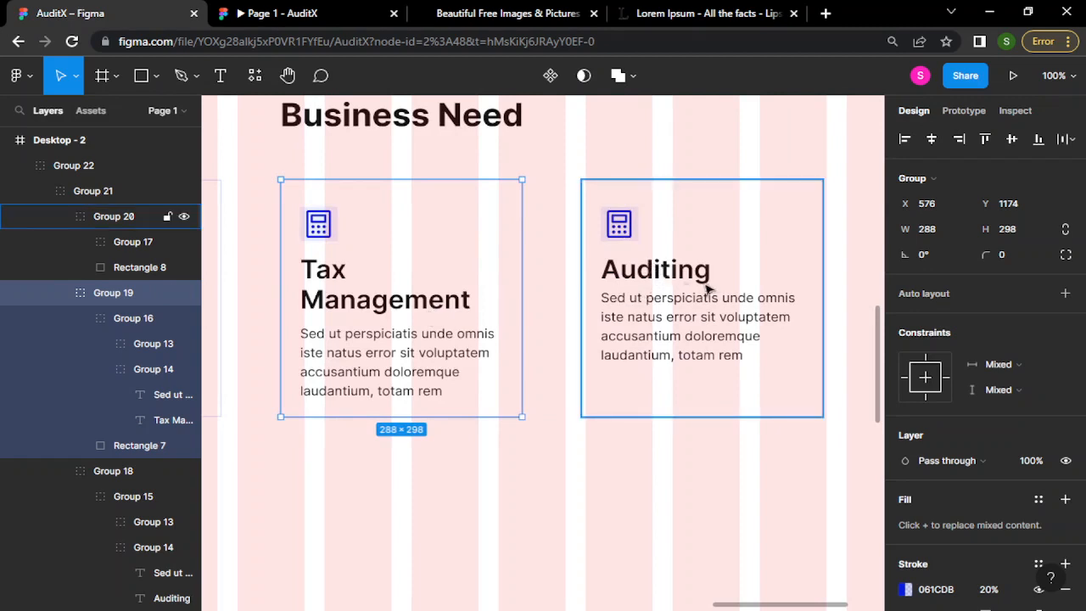
{"action": "right_click", "coordinate": [426, 309]}
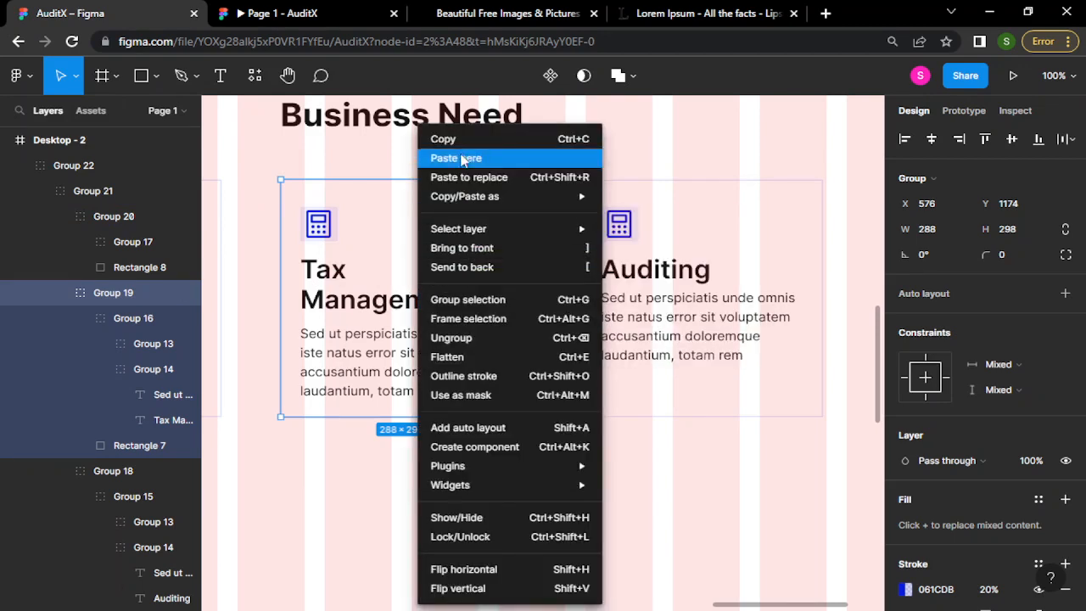
{"action": "left_click", "coordinate": [455, 145]}
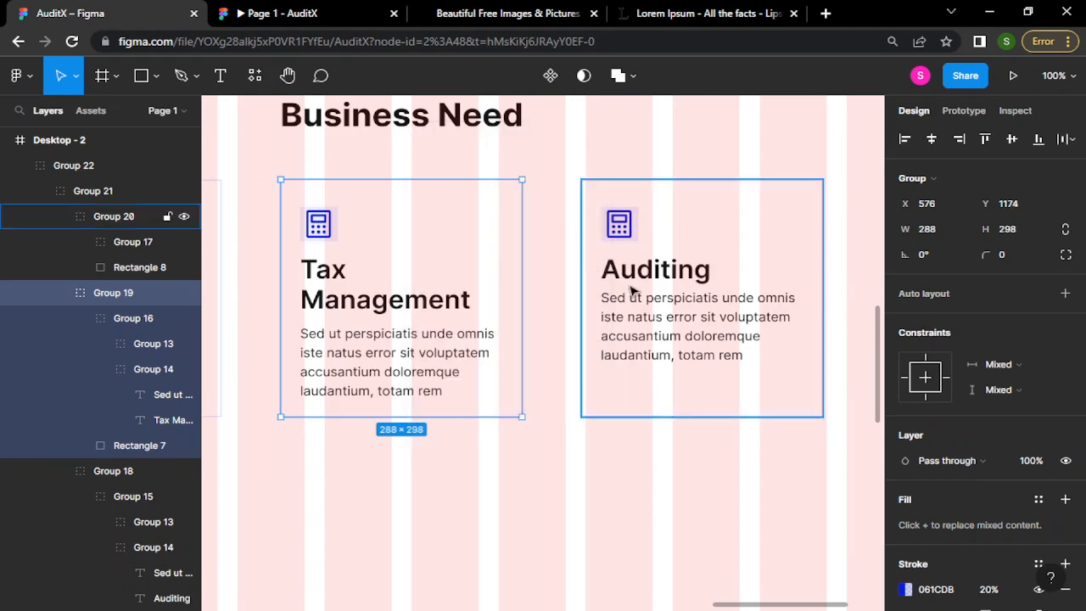
{"action": "left_click", "coordinate": [631, 291]}
{"action": "right_click", "coordinate": [631, 290]}
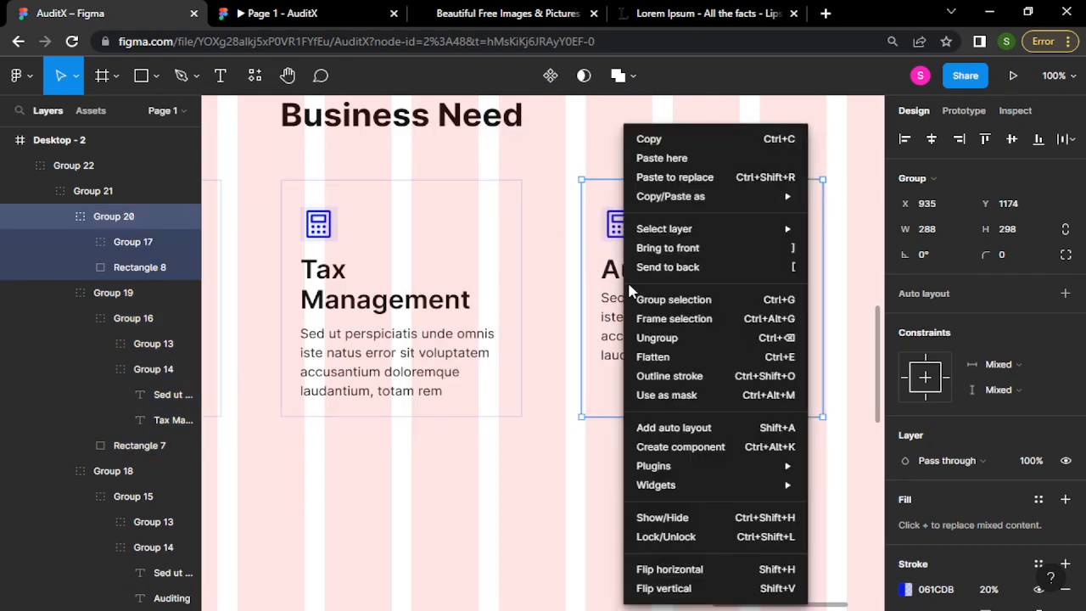
{"action": "left_click", "coordinate": [678, 178]}
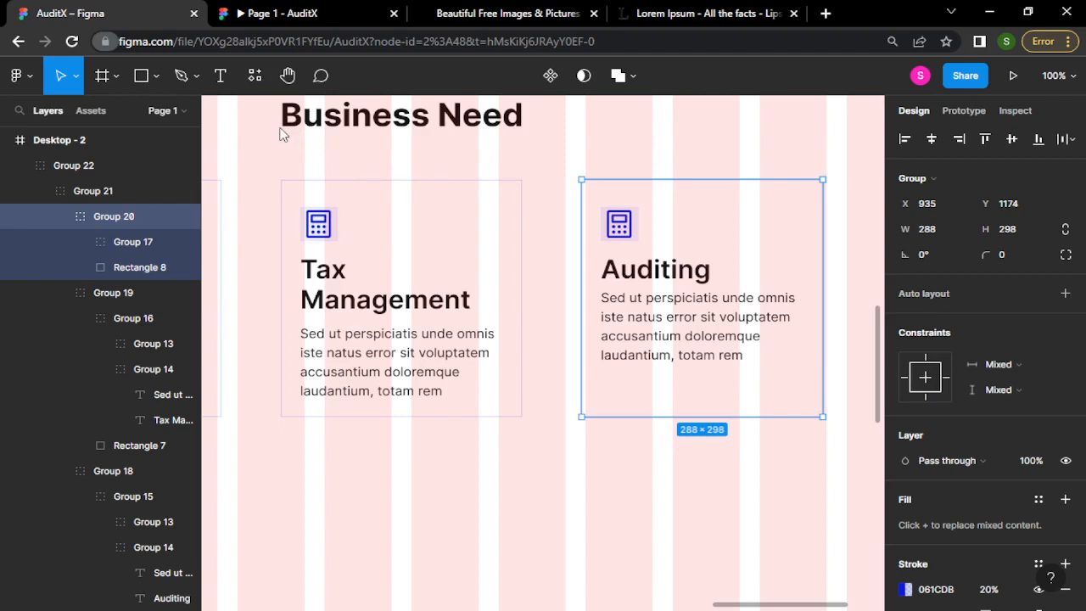
{"action": "key", "text": "ctrl+shift+r"}
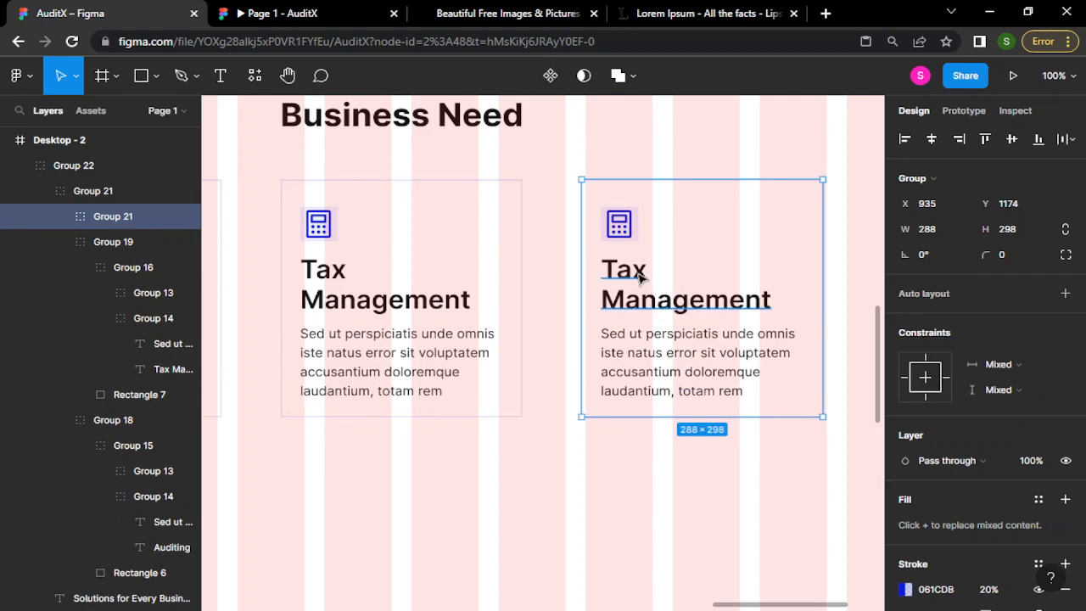
- Change the heading of the third card to "Financial Planning" on two lines and deselect it
{"action": "double_click", "coordinate": [641, 273]}
{"action": "left_click", "coordinate": [637, 271]}
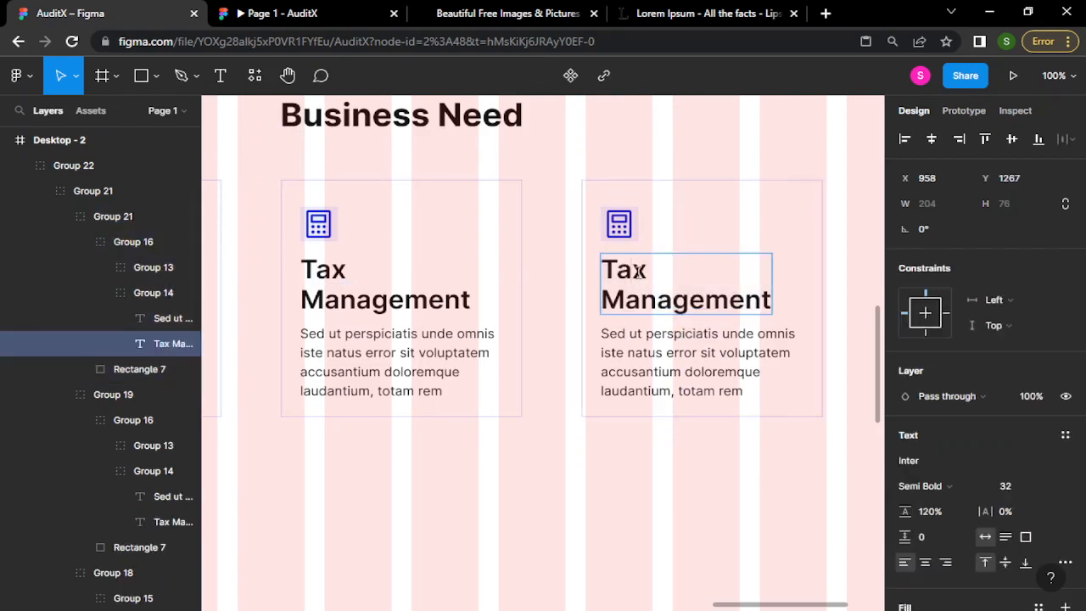
{"action": "key", "text": "ctrl+a"}
{"action": "type", "text": "F"}
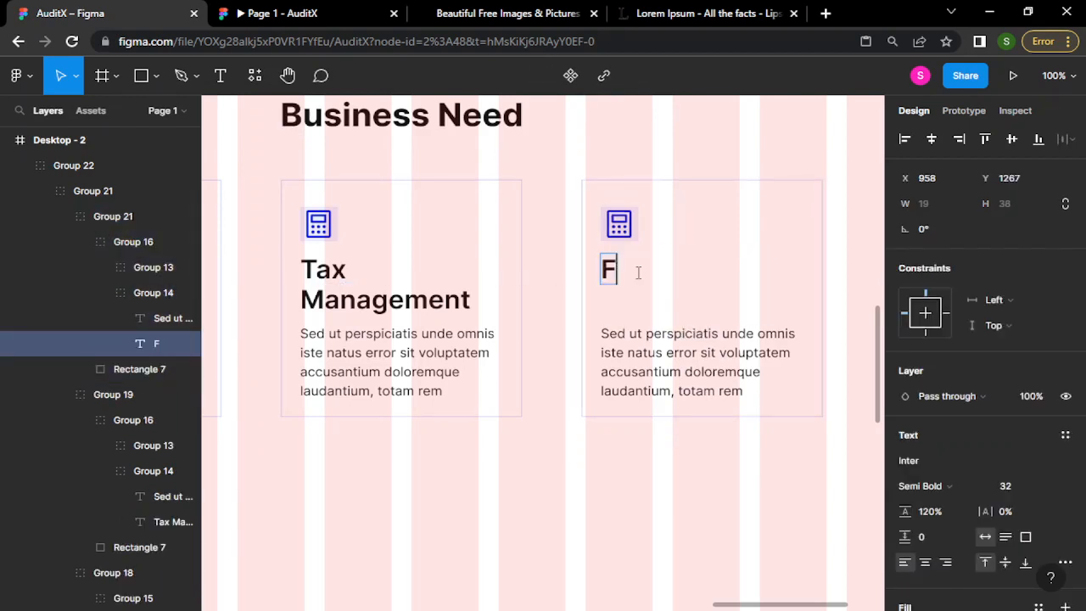
{"action": "type", "text": "inancia"}
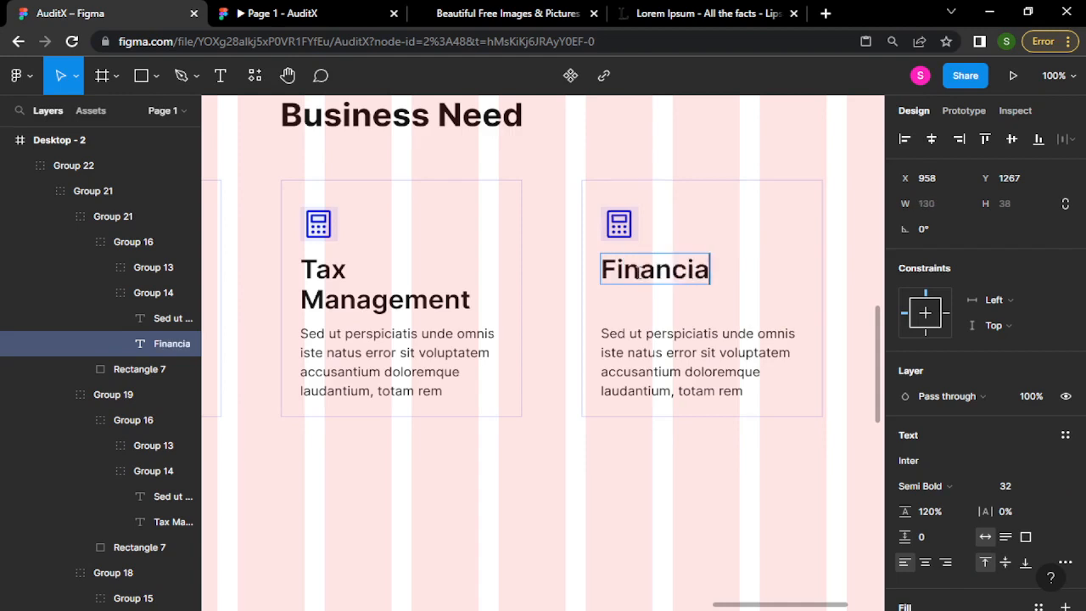
{"action": "type", "text": "l"}
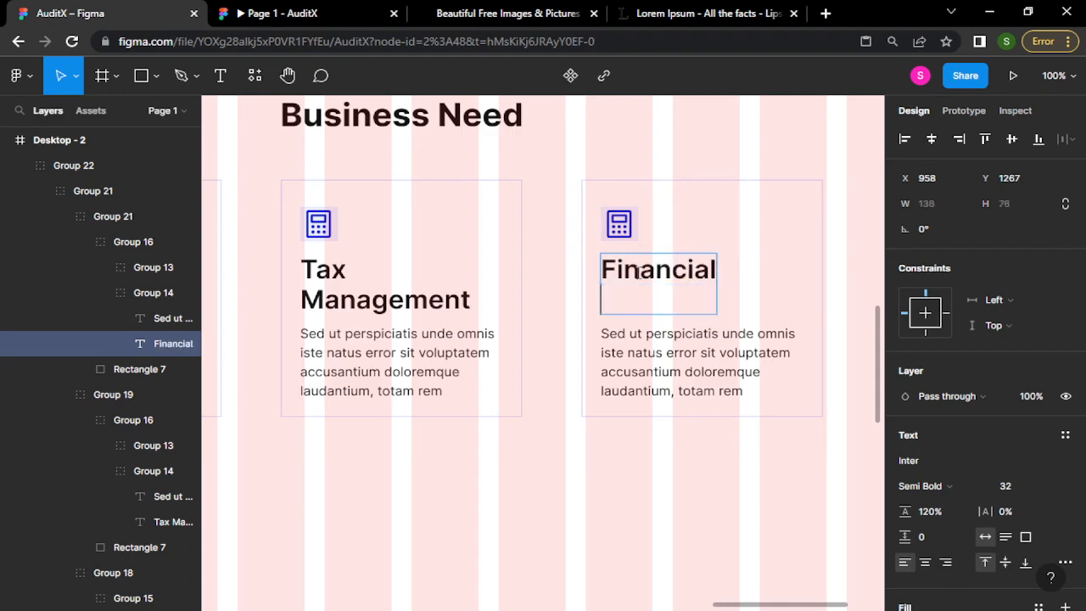
{"action": "type", "text": " Planning"}
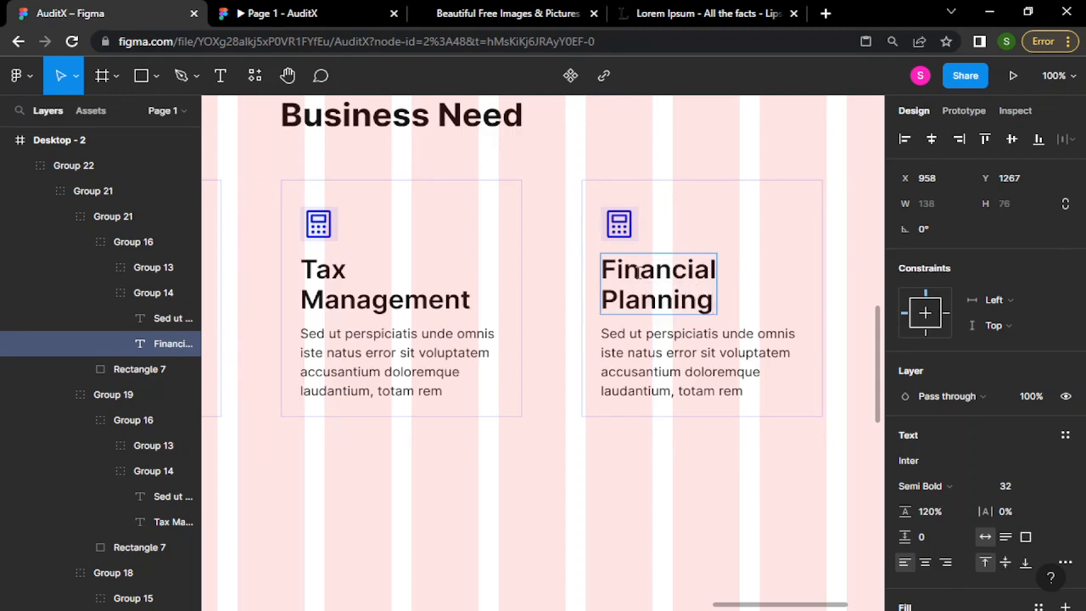
{"action": "key", "text": "Escape"}
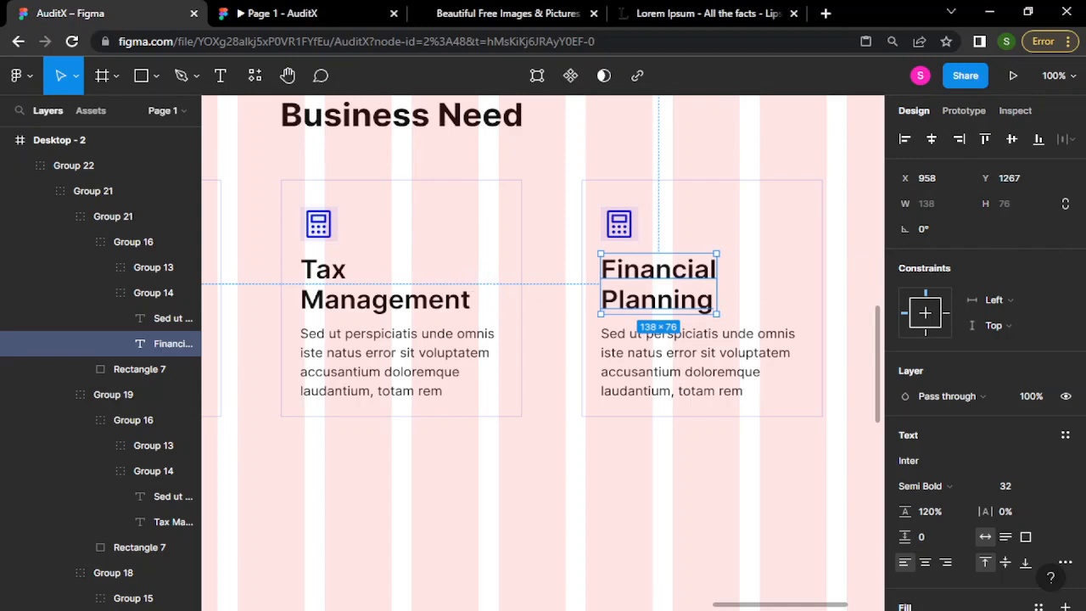
{"action": "left_click", "coordinate": [599, 158]}
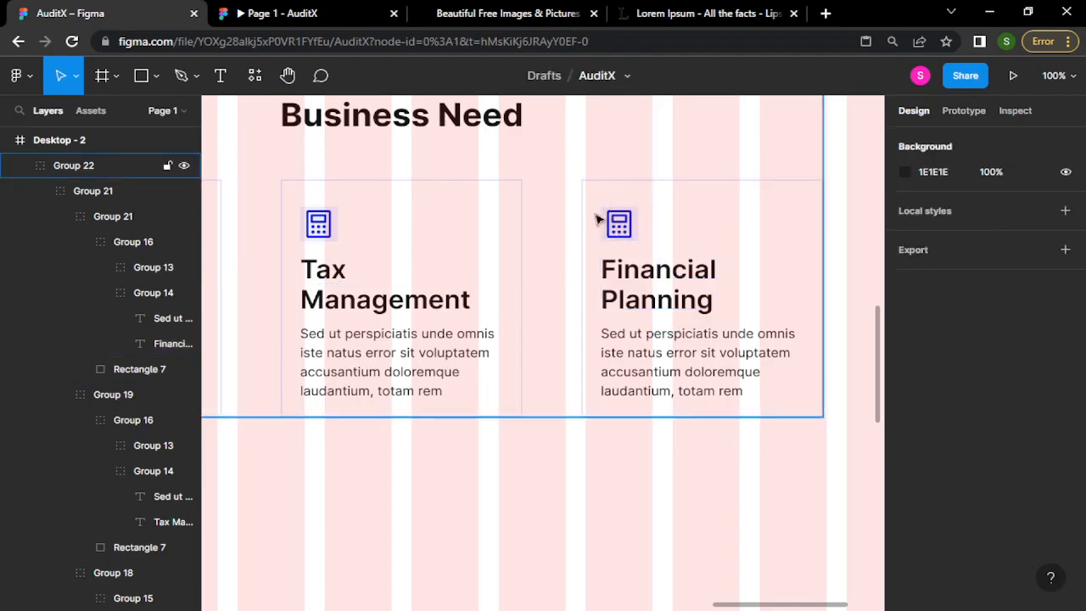
{"action": "left_click", "coordinate": [624, 224]}
{"action": "double_click", "coordinate": [624, 225]}
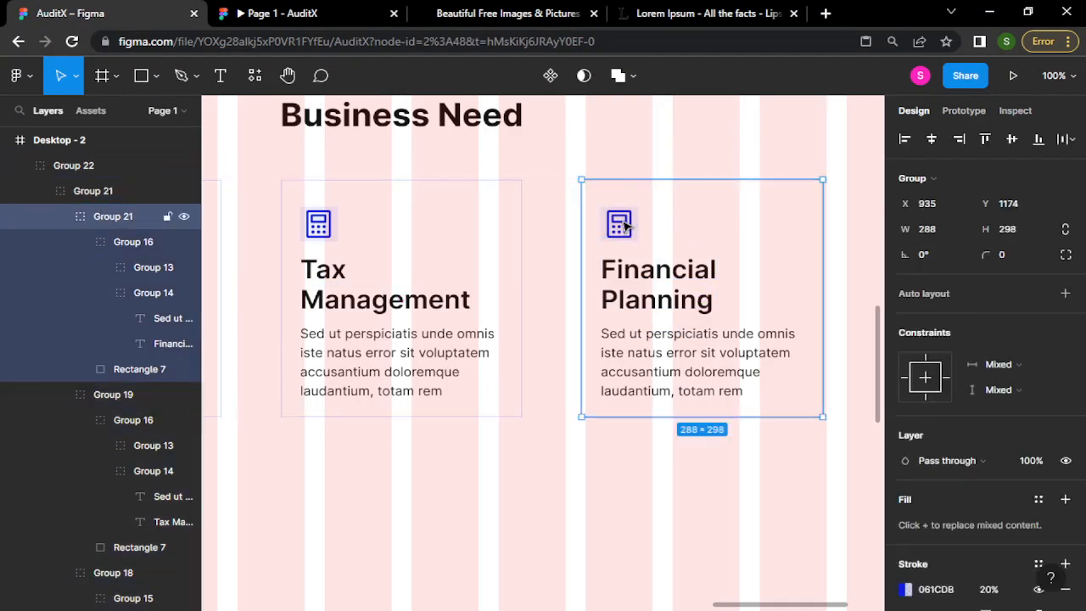
{"action": "double_click", "coordinate": [624, 225]}
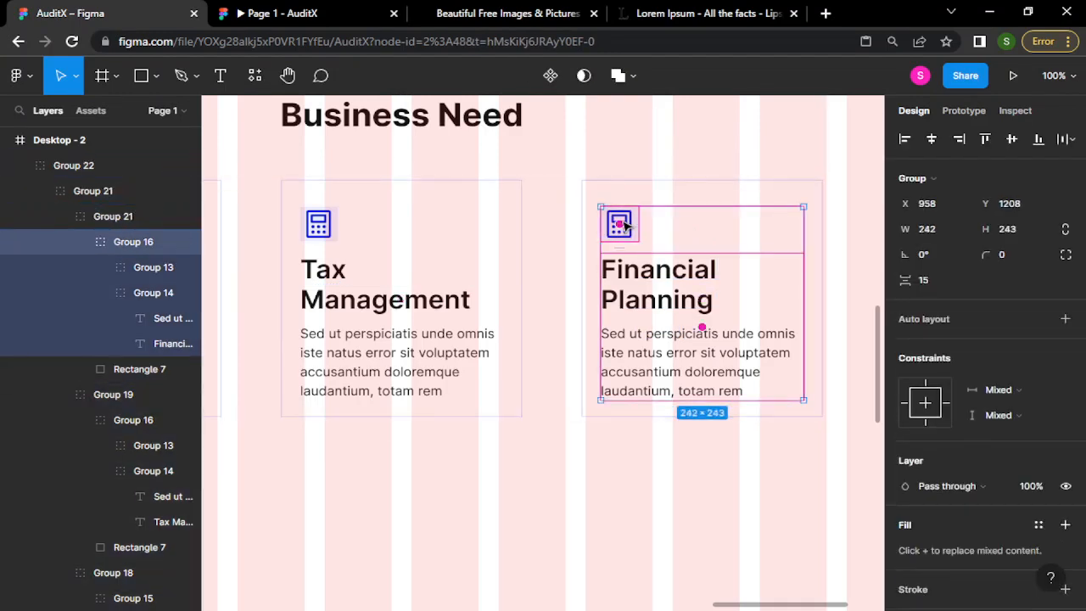
{"action": "left_click", "coordinate": [590, 496]}
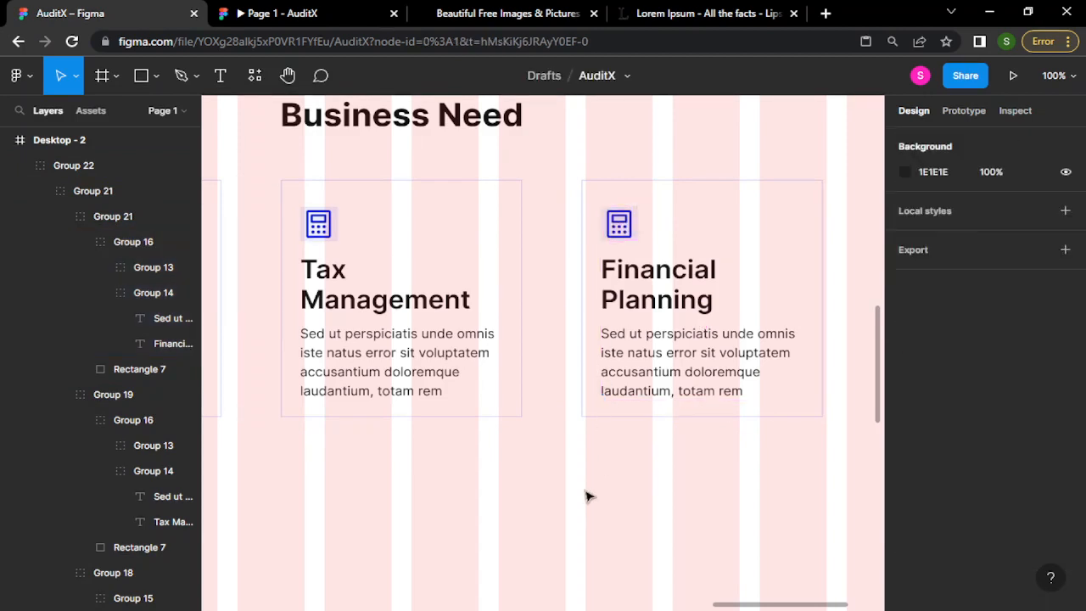
- Run the Iconify plugin, search for "folder", and place an outlined open-folder icon below the Tax Management card
{"action": "left_click", "coordinate": [255, 77]}
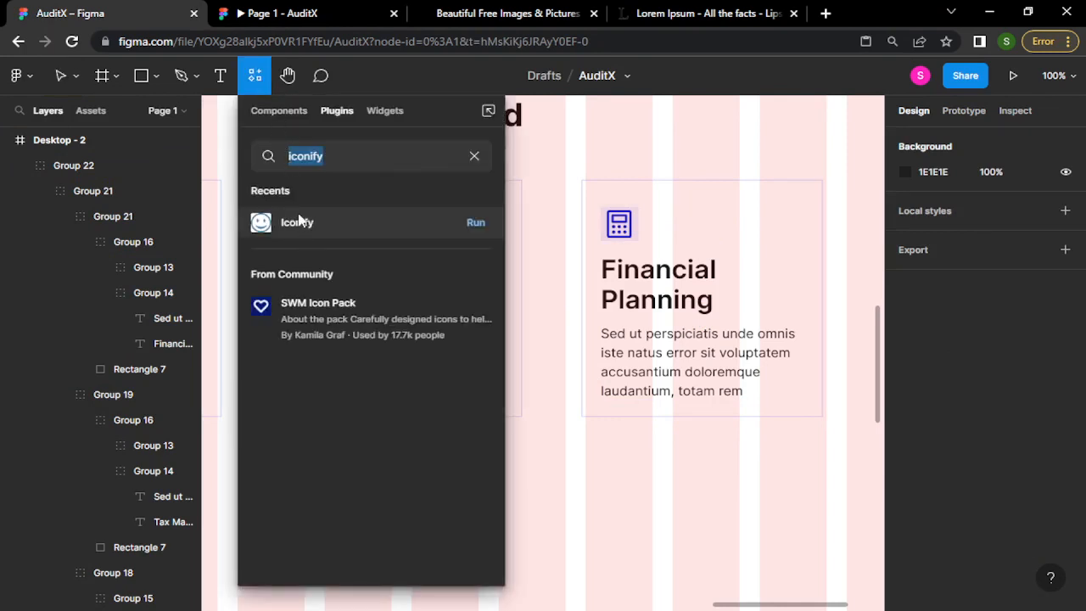
{"action": "left_click", "coordinate": [475, 224]}
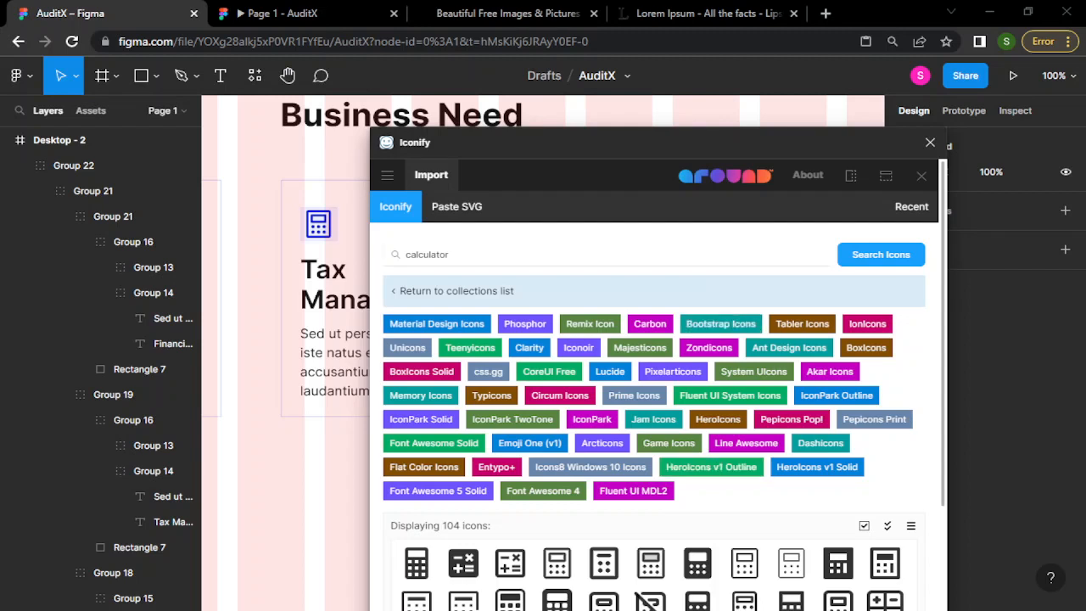
{"action": "left_click", "coordinate": [504, 253]}
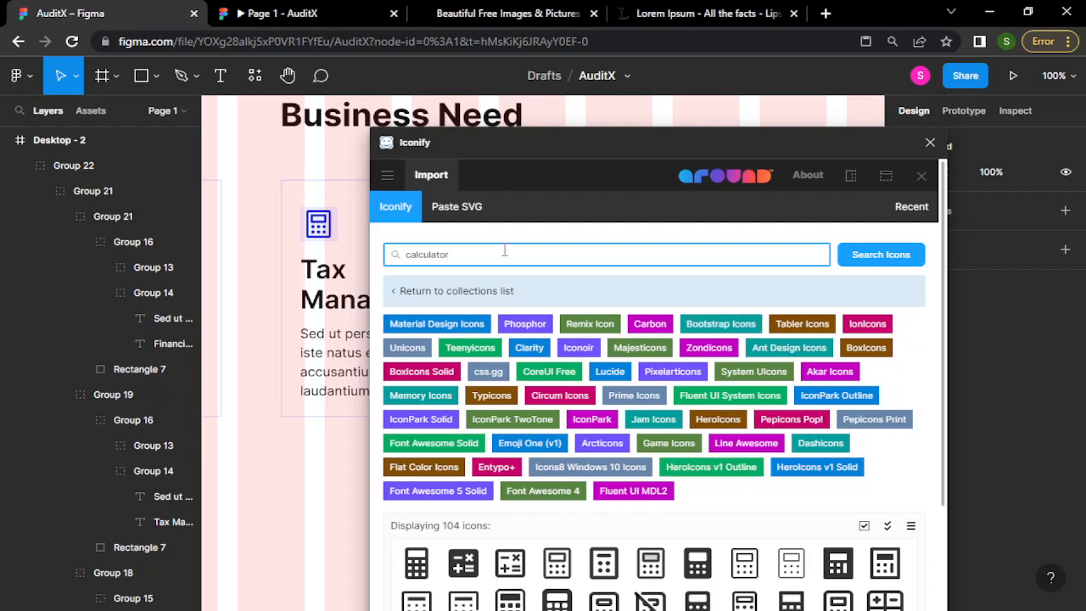
{"action": "key", "text": "ctrl+a"}
{"action": "type", "text": "fold"}
{"action": "key", "text": "Return"}
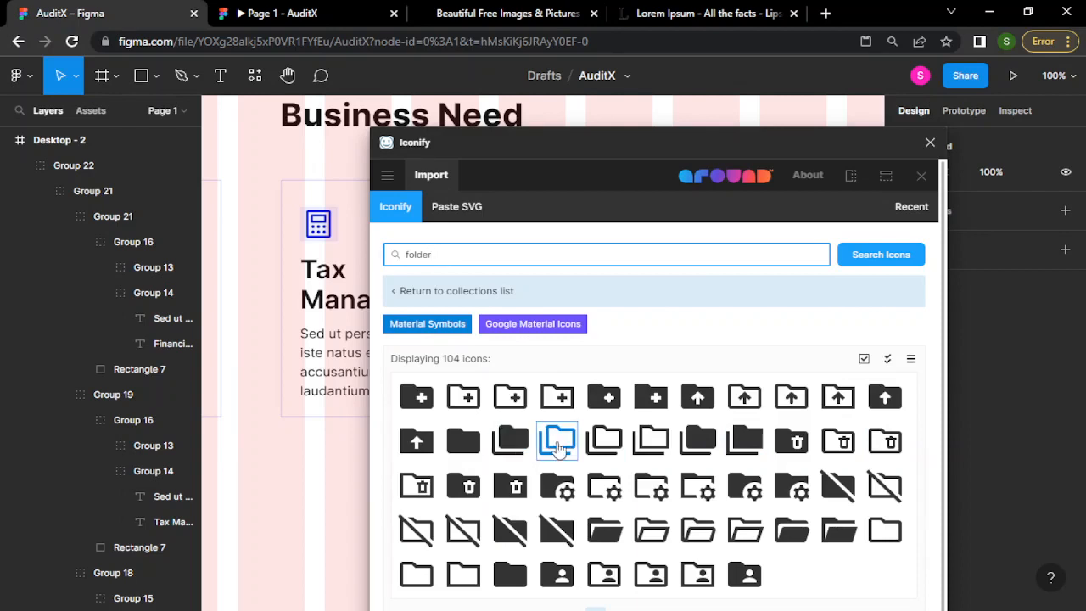
{"action": "left_click_drag", "start_coordinate": [661, 537], "coordinate": [318, 490]}
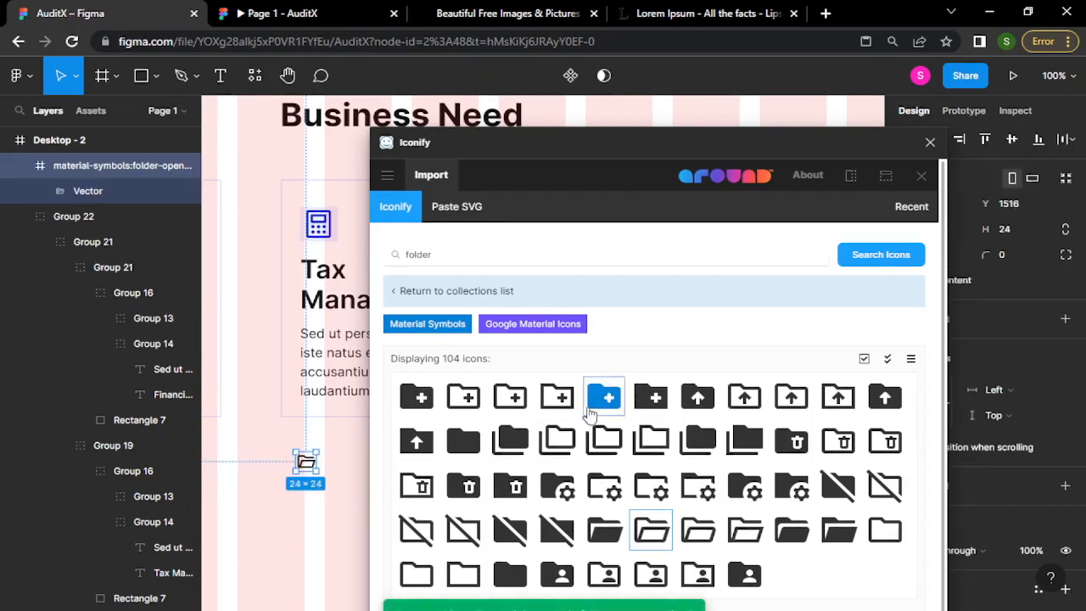
- Search the Iconify icons for "invest"
{"action": "double_click", "coordinate": [410, 254]}
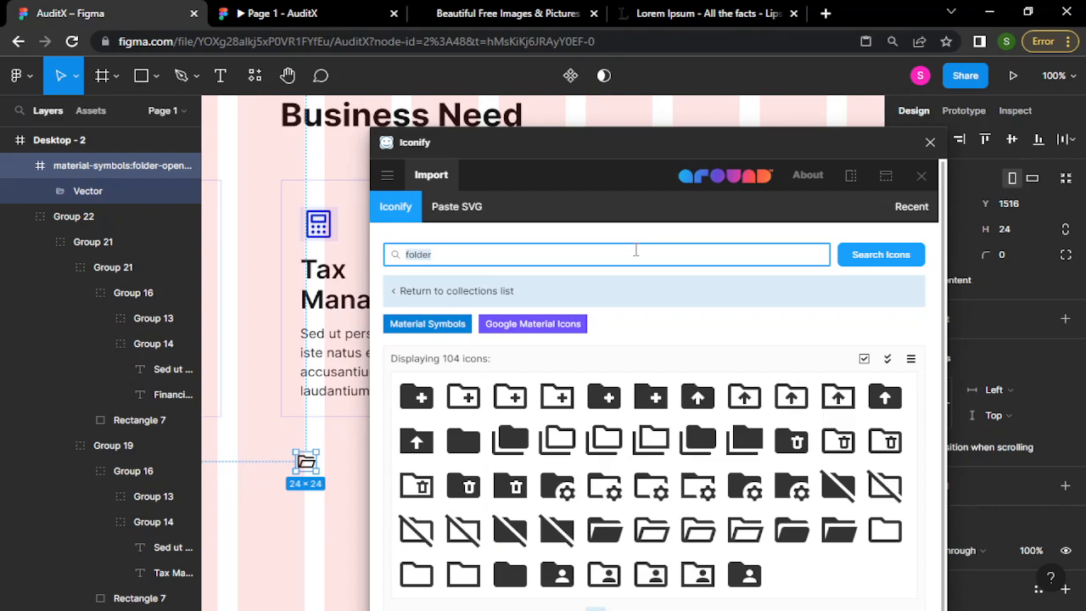
{"action": "type", "text": "invest"}
{"action": "key", "text": "Return"}
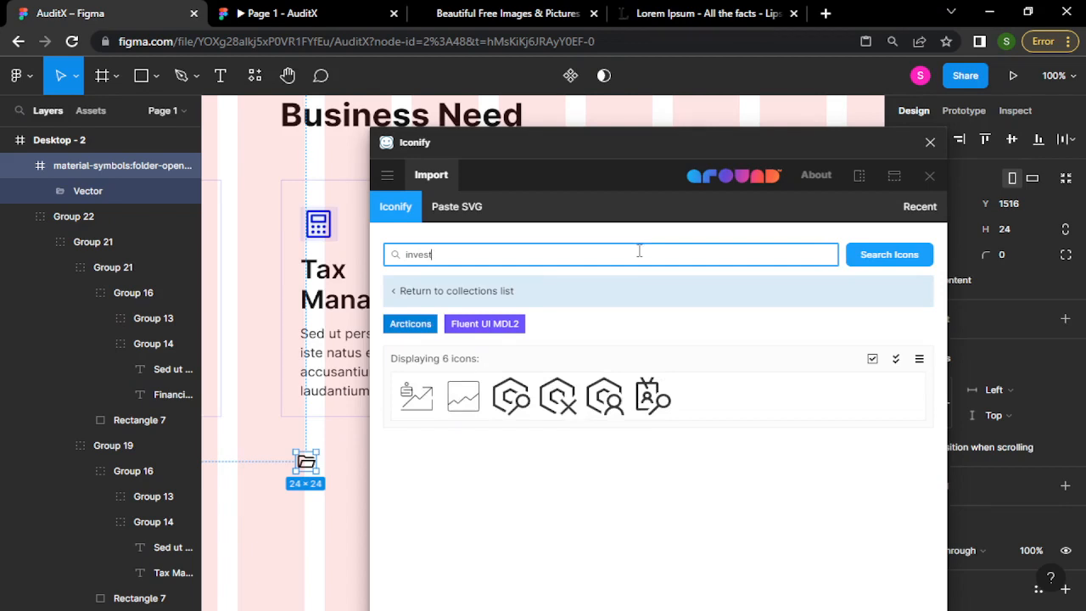
- Search the icons for "finance" and place the bar chart with a rising arrow below the folder icon
{"action": "key", "text": "BackSpace"}
{"action": "key", "text": "BackSpace"}
{"action": "key", "text": "BackSpace"}
{"action": "key", "text": "BackSpace"}
{"action": "key", "text": "BackSpace"}
{"action": "type", "text": "finance"}
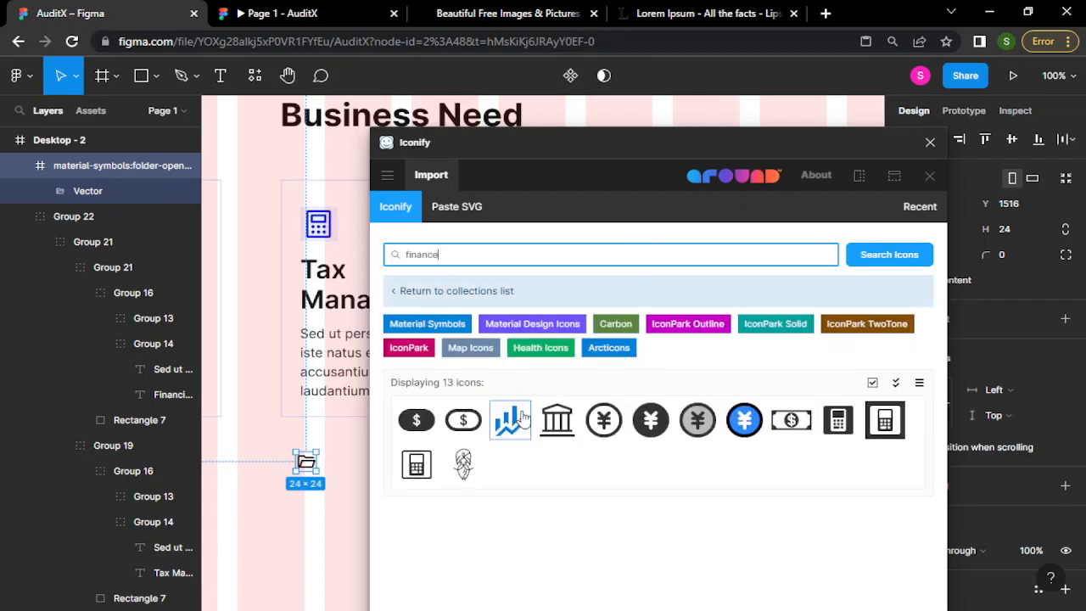
{"action": "left_click_drag", "start_coordinate": [517, 420], "coordinate": [304, 535]}
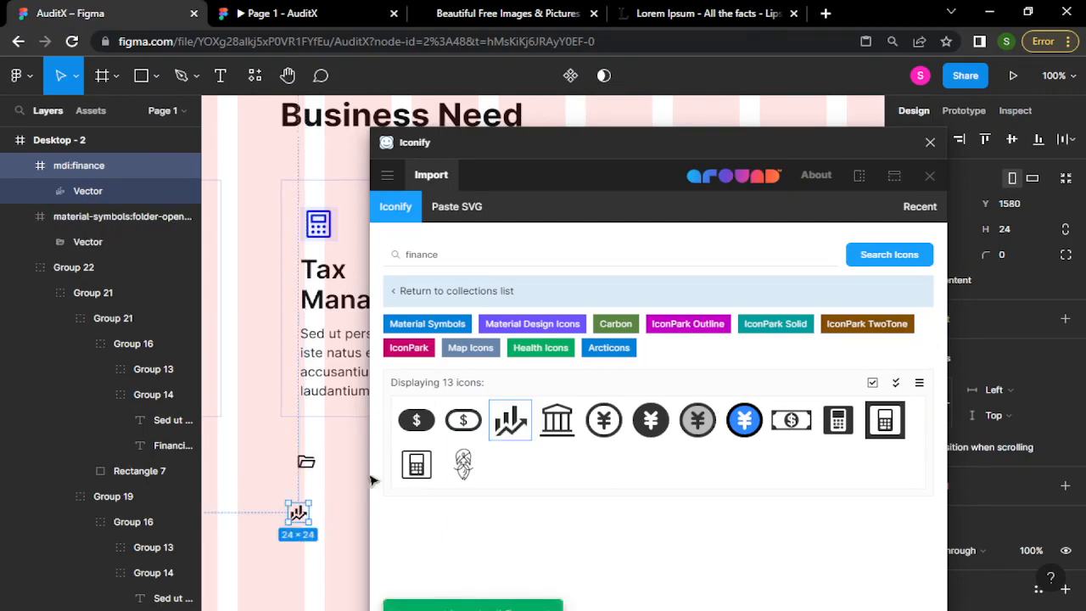
- Search the icons for "growth" and try to place a growth chart icon beside the imported icons
{"action": "left_click", "coordinate": [499, 252]}
{"action": "key", "text": "ctrl+a"}
{"action": "type", "text": "grw"}
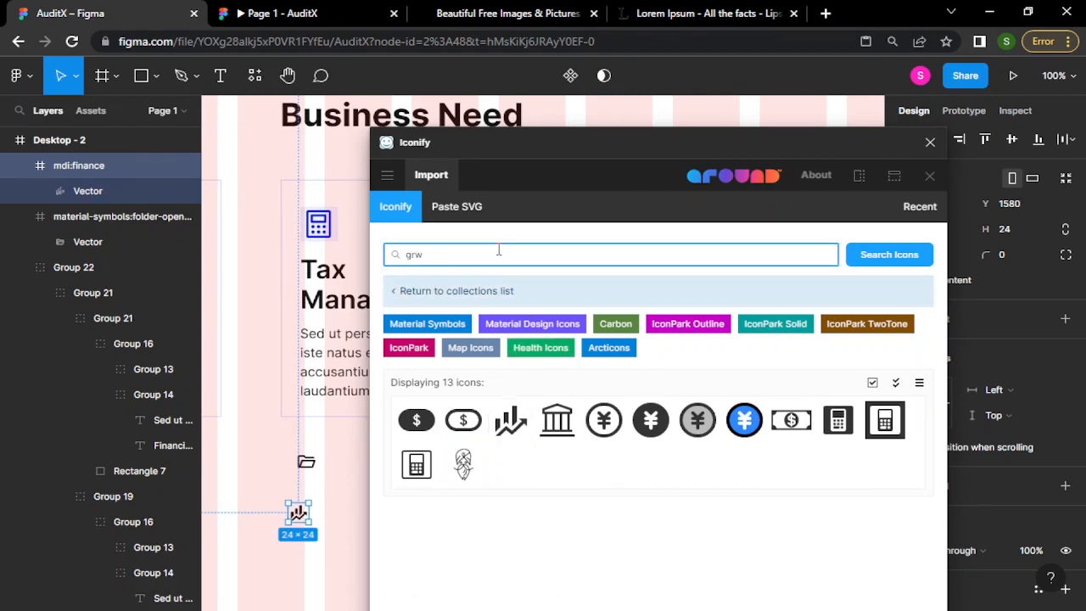
{"action": "key", "text": "BackSpace"}
{"action": "key", "text": "BackSpace"}
{"action": "type", "text": "rowth"}
{"action": "key", "text": "Return"}
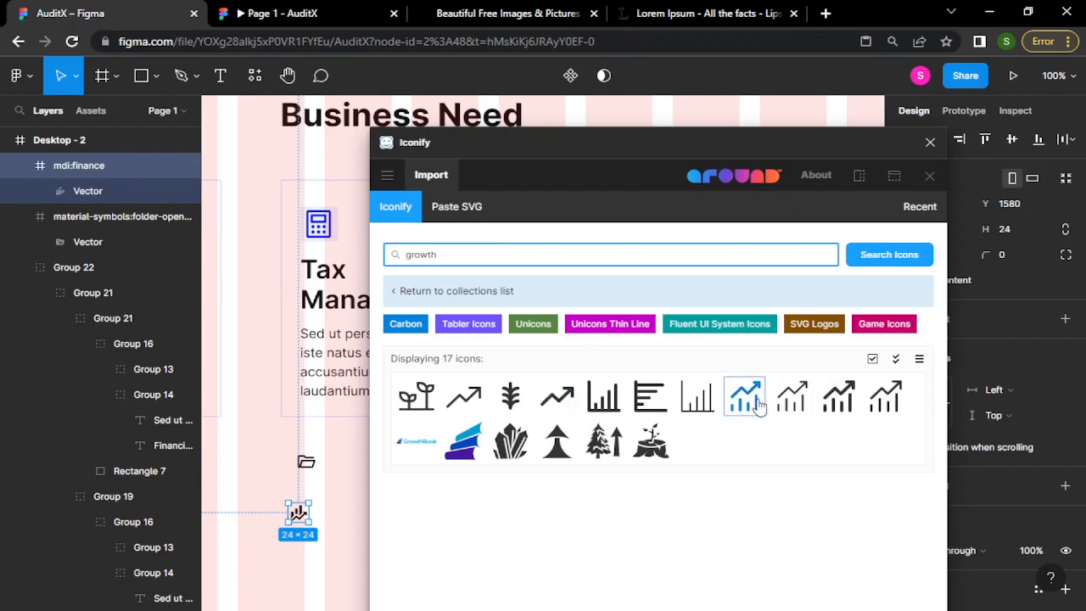
{"action": "left_click_drag", "start_coordinate": [760, 408], "coordinate": [275, 478]}
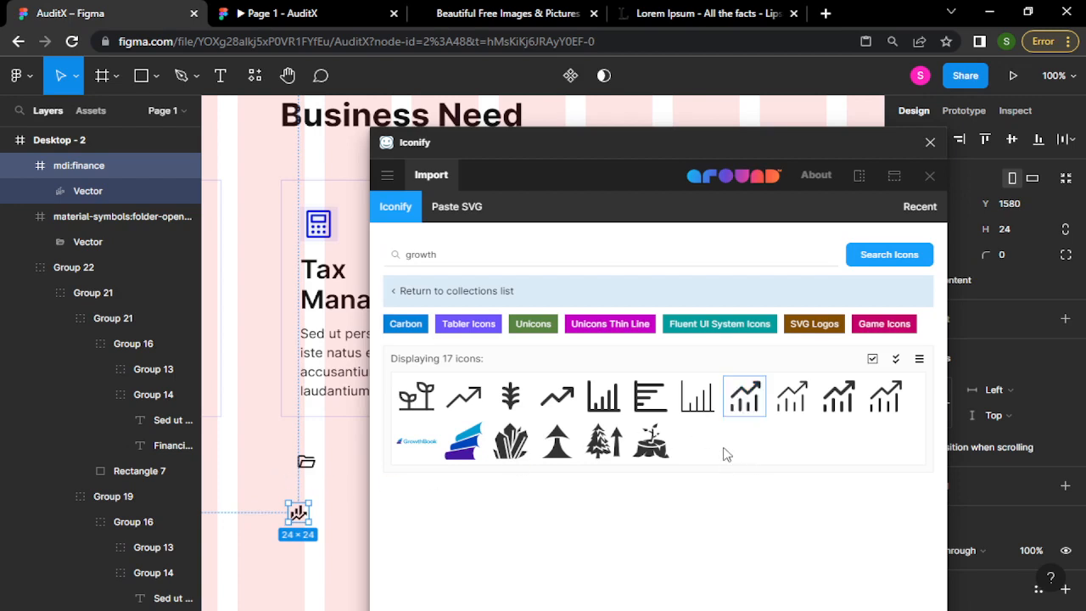
- Close Iconify, move the folder vector out of its imported frame, and delete the empty frame
{"action": "left_click", "coordinate": [930, 142]}
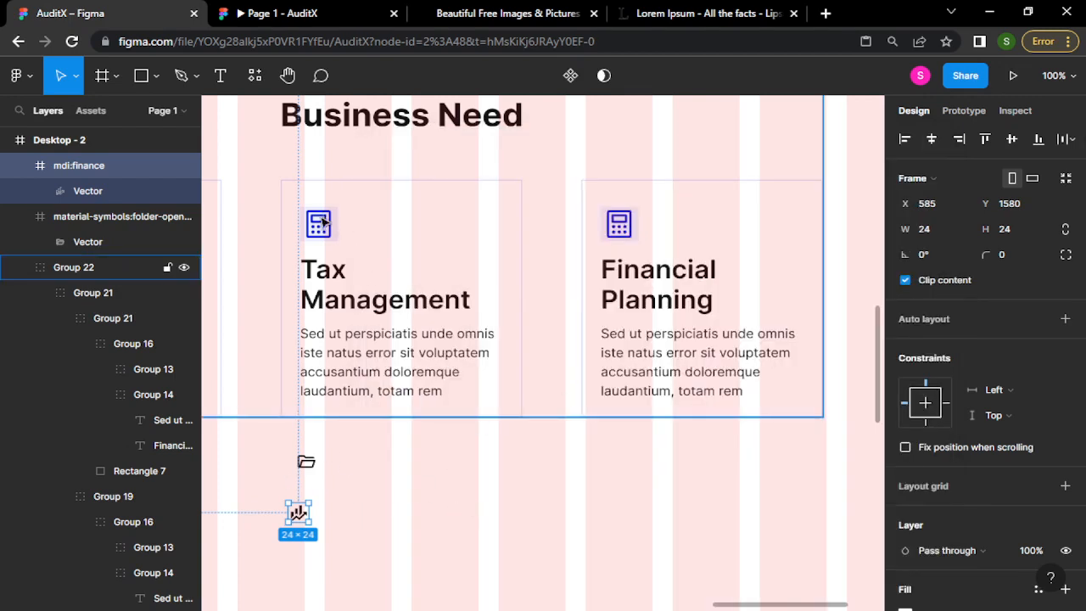
{"action": "scroll", "coordinate": [323, 231], "scroll_direction": "down", "scroll_amount": 1}
{"action": "scroll", "coordinate": [323, 231], "scroll_direction": "up", "scroll_amount": 3}
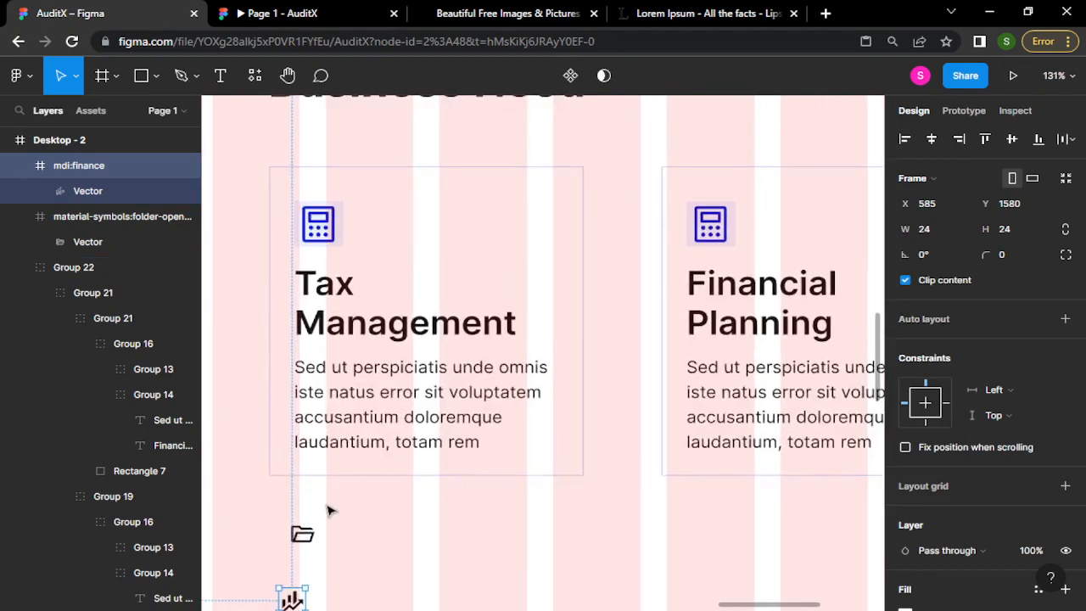
{"action": "scroll", "coordinate": [328, 509], "scroll_direction": "down", "scroll_amount": 3}
{"action": "scroll", "coordinate": [325, 368], "scroll_direction": "up", "scroll_amount": 5}
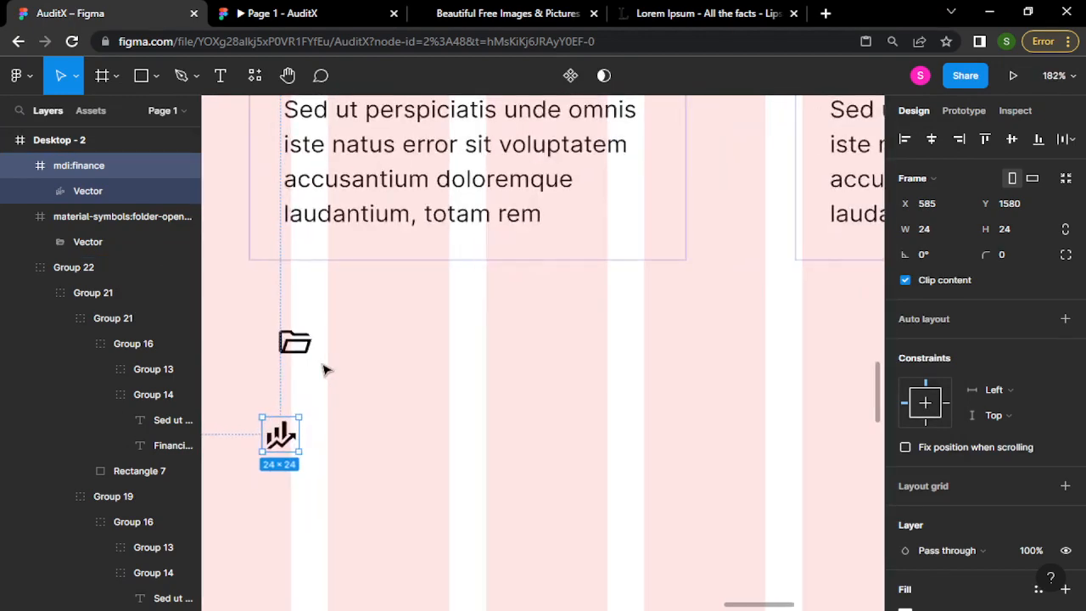
{"action": "left_click", "coordinate": [597, 206]}
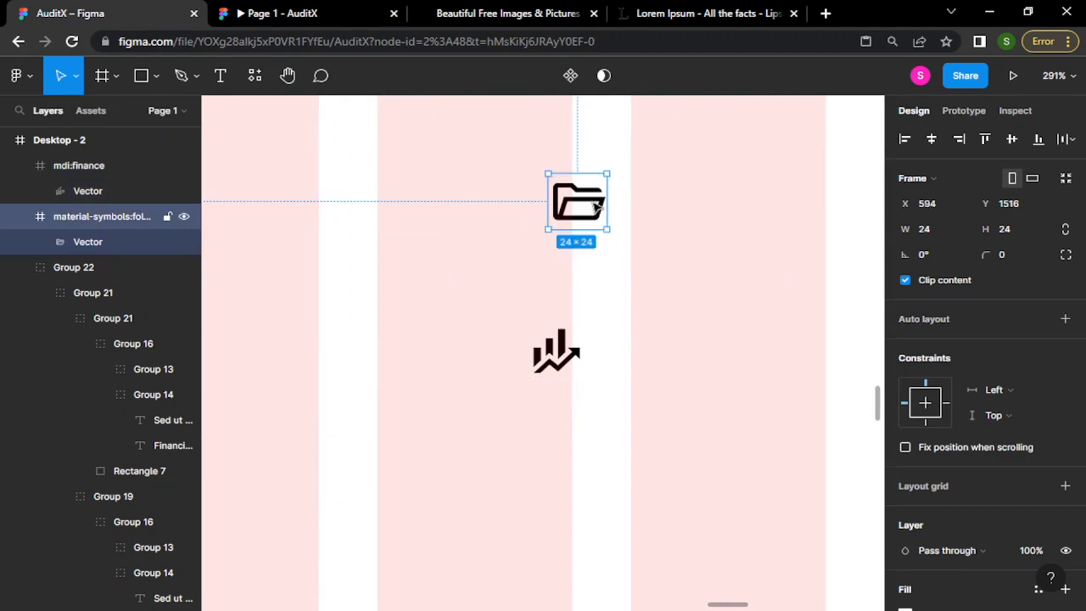
{"action": "double_click", "coordinate": [596, 206]}
{"action": "left_click_drag", "start_coordinate": [596, 206], "coordinate": [700, 206]}
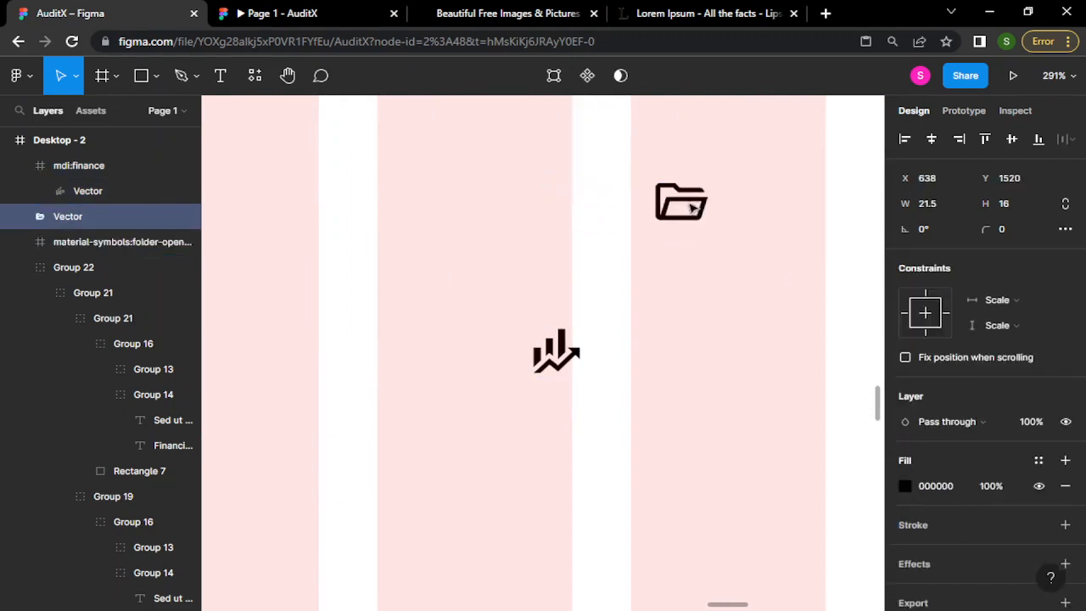
{"action": "left_click", "coordinate": [581, 208]}
{"action": "key", "text": "Delete"}
- Move the bar chart vector out of its imported frame and delete the empty frame
{"action": "left_click", "coordinate": [560, 344]}
{"action": "double_click", "coordinate": [565, 342]}
{"action": "left_click_drag", "start_coordinate": [562, 342], "coordinate": [776, 293]}
{"action": "left_click", "coordinate": [576, 358]}
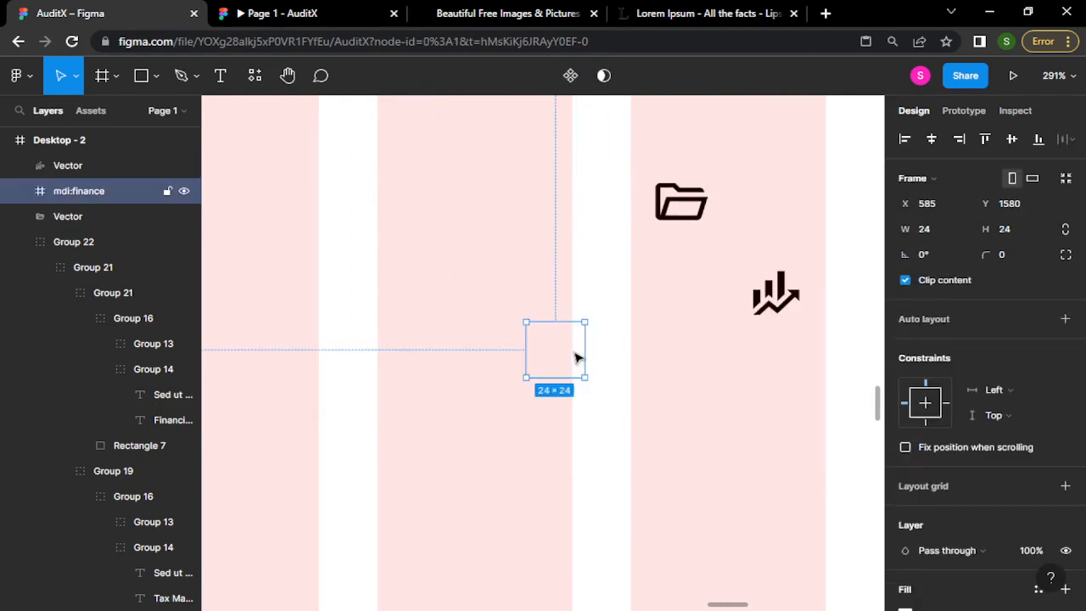
{"action": "key", "text": "Delete"}
- Set the fill of both the folder and bar chart vectors to the document blue 061CDB
{"action": "left_click", "coordinate": [679, 201]}
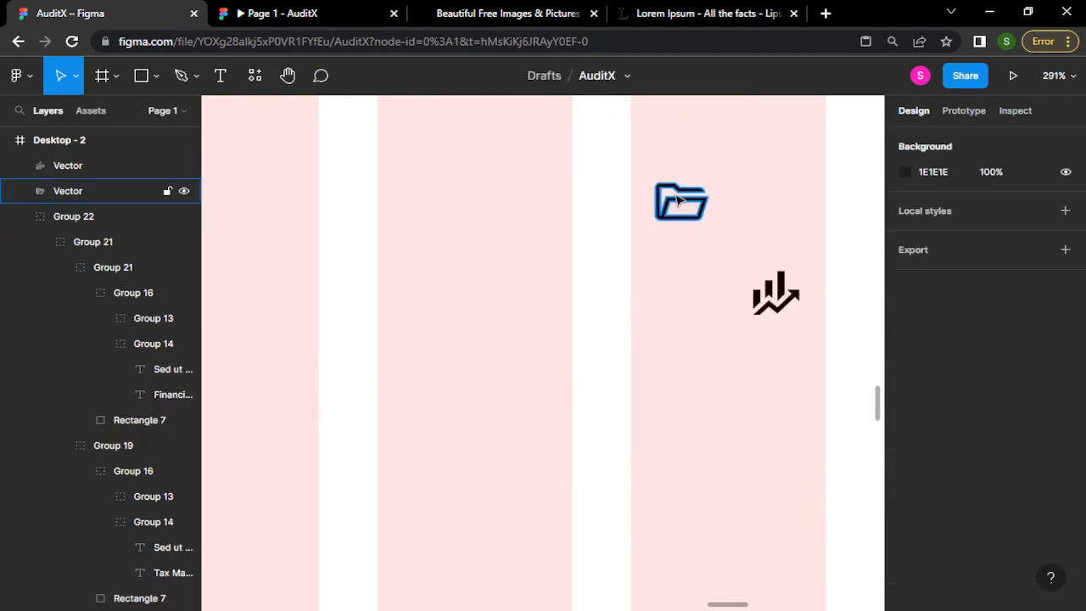
{"action": "left_click", "coordinate": [774, 295], "text": "shift"}
{"action": "left_click", "coordinate": [906, 485]}
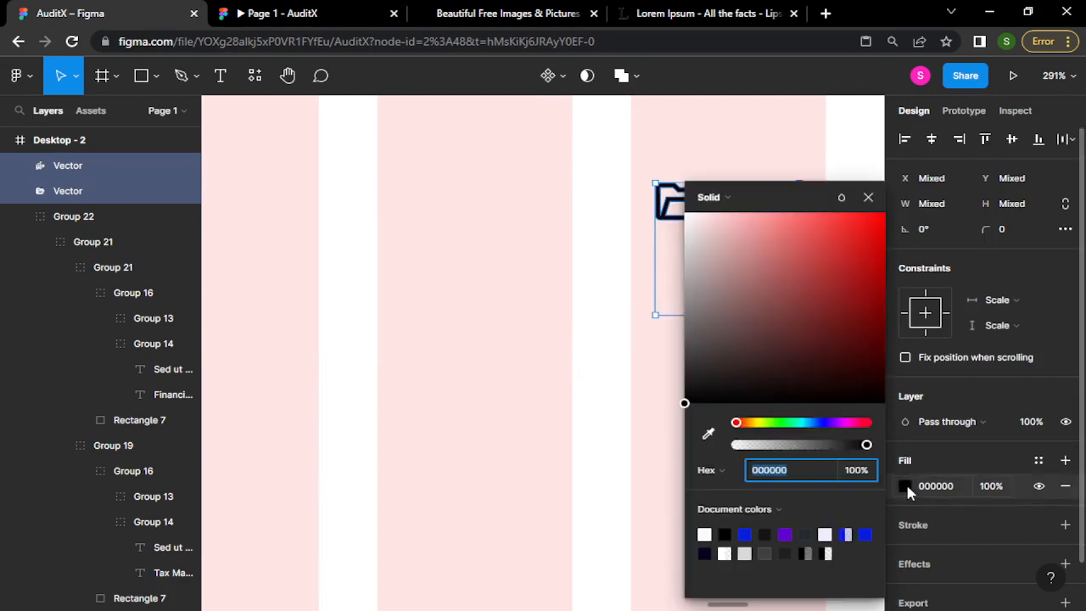
{"action": "left_click", "coordinate": [746, 533]}
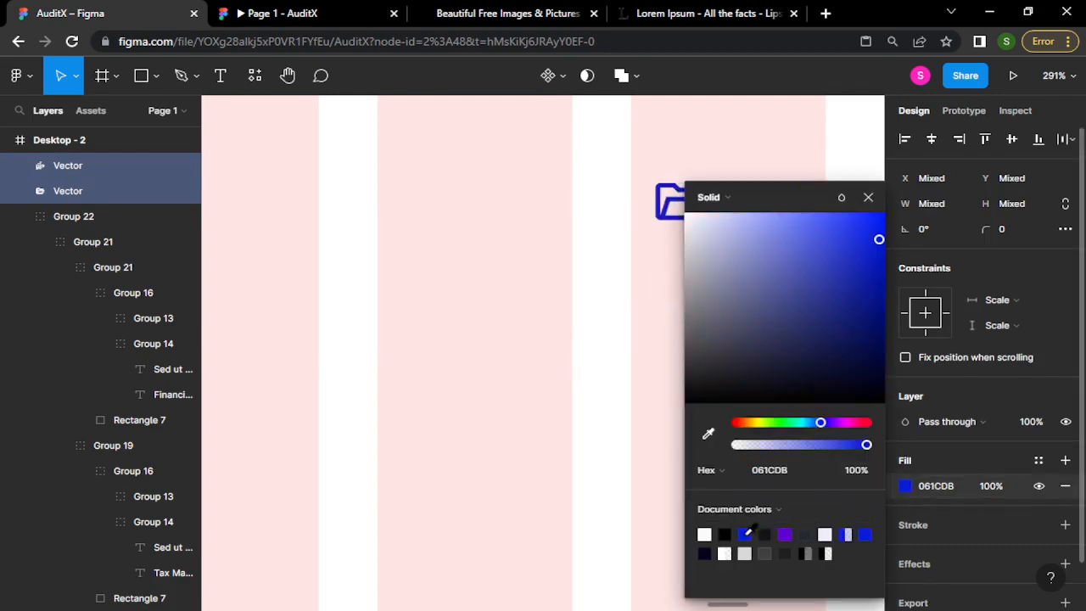
{"action": "left_click", "coordinate": [868, 197]}
- Align the folder and chart icons on their vertical centres and move them side by side just below the Tax Management card
{"action": "scroll", "coordinate": [553, 320], "scroll_direction": "right", "scroll_amount": 3}
{"action": "scroll", "coordinate": [638, 300], "scroll_direction": "up", "scroll_amount": 1, "text": "ctrl"}
{"action": "scroll", "coordinate": [642, 304], "scroll_direction": "down", "scroll_amount": 5, "text": "ctrl"}
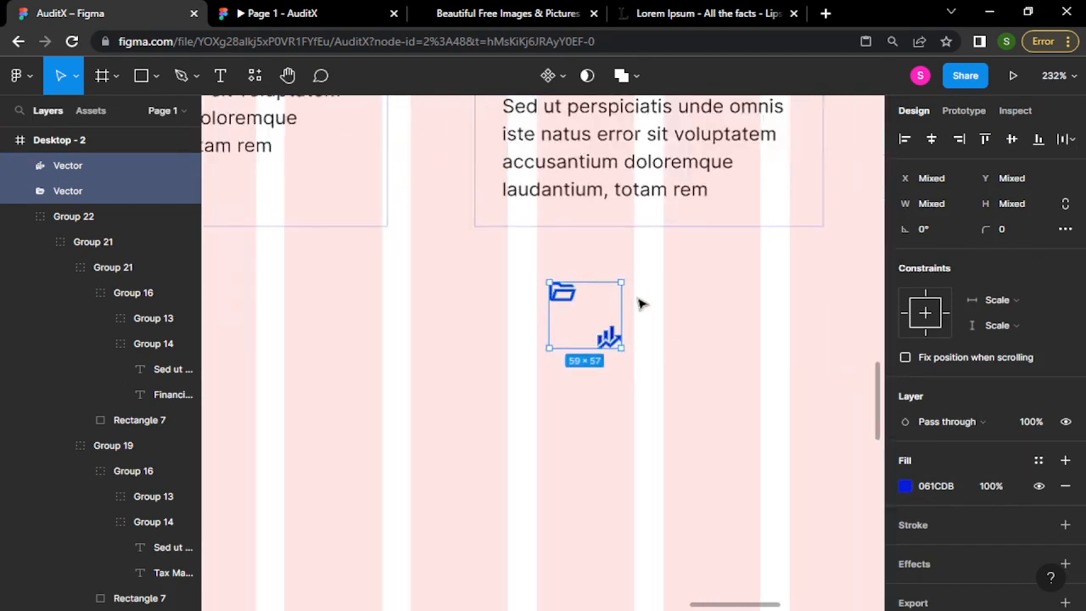
{"action": "left_click_drag", "start_coordinate": [691, 303], "coordinate": [599, 314]}
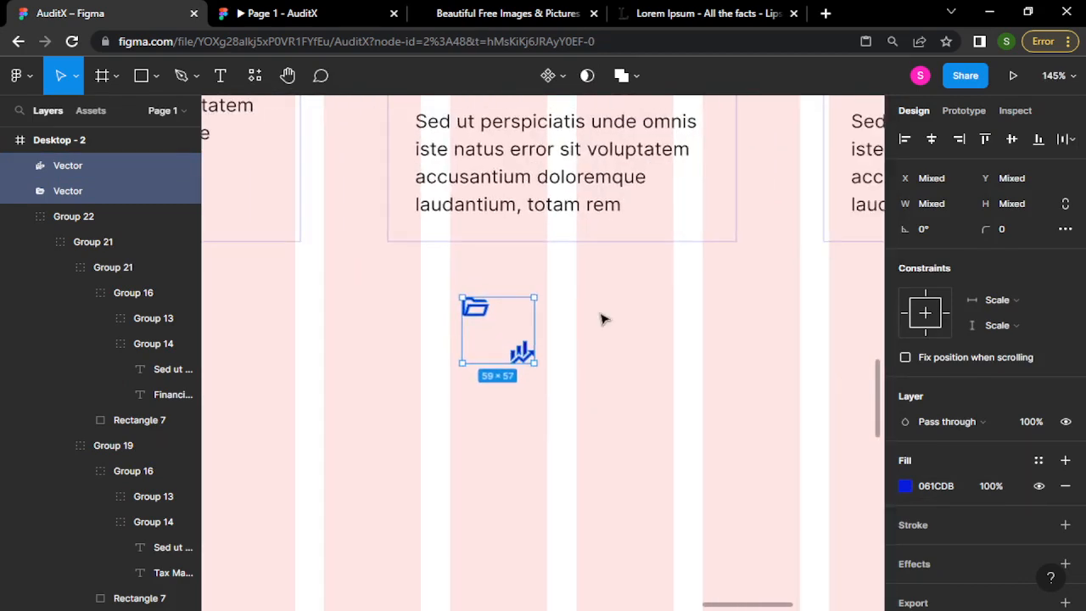
{"action": "scroll", "coordinate": [600, 319], "scroll_direction": "down", "scroll_amount": 1}
{"action": "scroll", "coordinate": [601, 319], "scroll_direction": "up", "scroll_amount": 2}
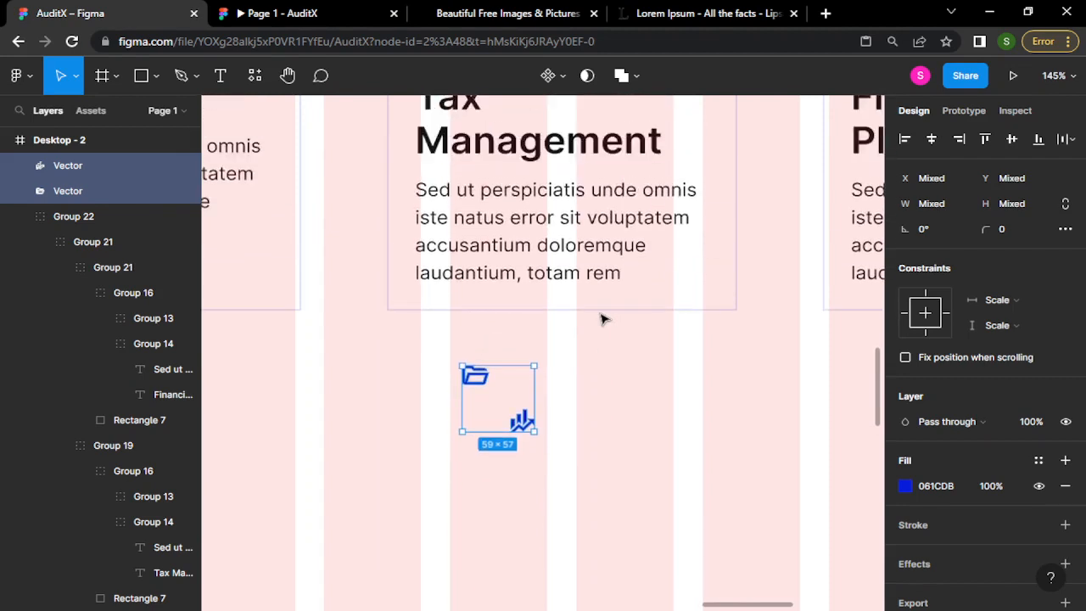
{"action": "left_click", "coordinate": [1012, 140]}
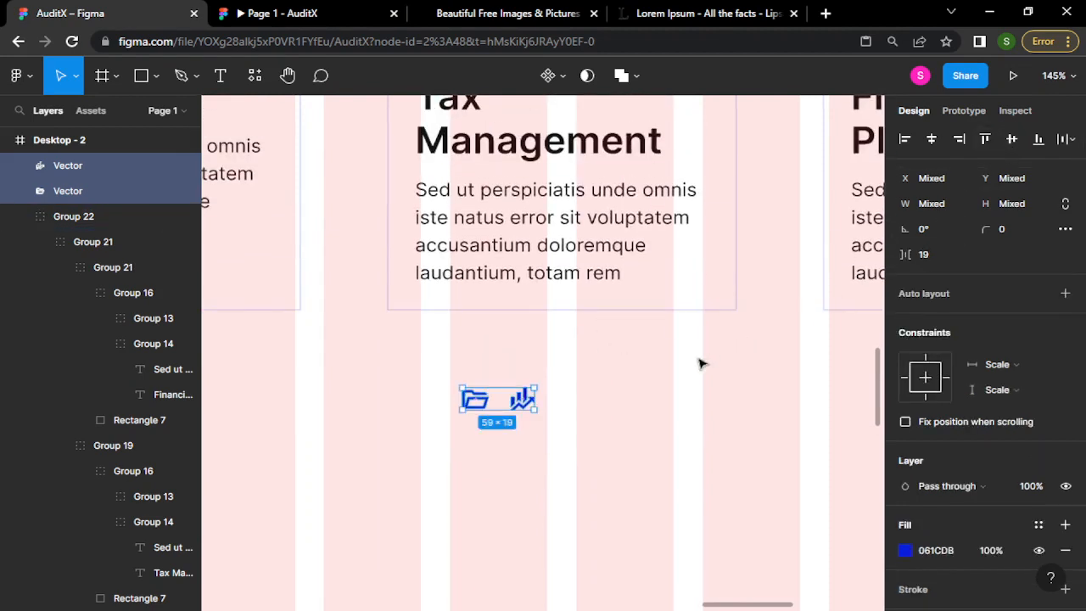
{"action": "left_click_drag", "start_coordinate": [665, 362], "coordinate": [619, 437]}
{"action": "left_click_drag", "start_coordinate": [480, 472], "coordinate": [607, 435]}
{"action": "scroll", "coordinate": [659, 429], "scroll_direction": "down", "scroll_amount": 1}
{"action": "scroll", "coordinate": [659, 430], "scroll_direction": "up", "scroll_amount": 2}
{"action": "scroll", "coordinate": [660, 430], "scroll_direction": "up", "scroll_amount": 1}
{"action": "left_click", "coordinate": [688, 490]}
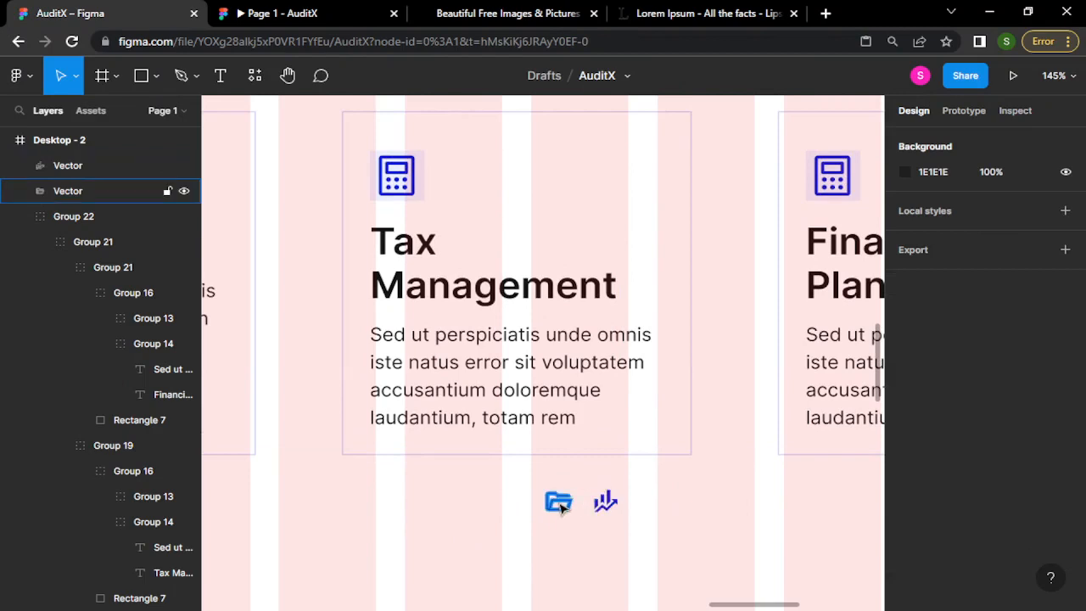
- Select the calculator vector inside the Tax Management card to check its size, and lock its proportions
{"action": "left_click", "coordinate": [559, 505]}
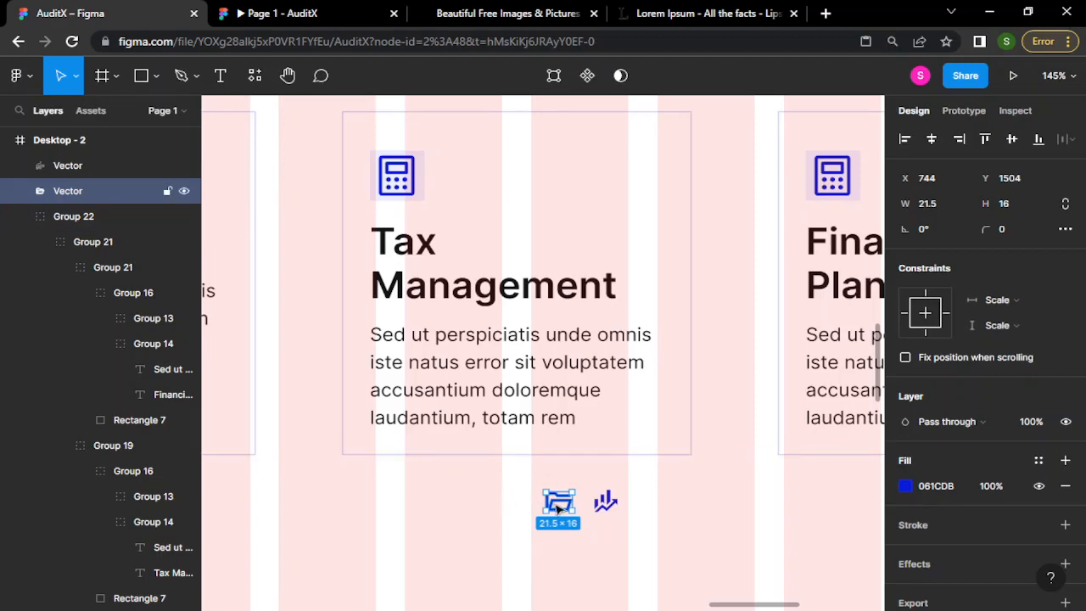
{"action": "scroll", "coordinate": [396, 197], "scroll_direction": "up", "scroll_amount": 5}
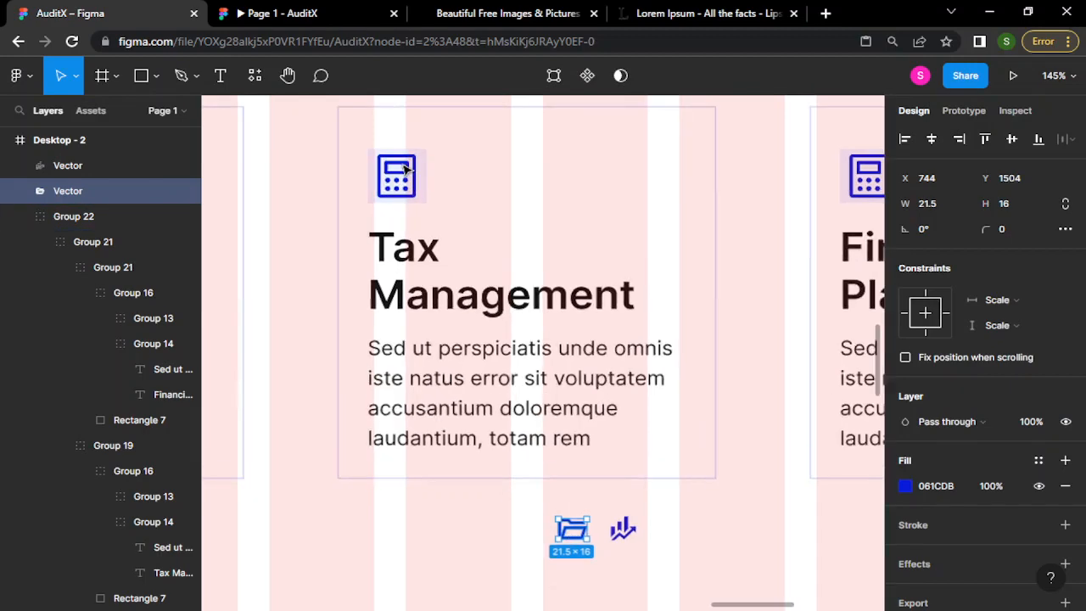
{"action": "scroll", "coordinate": [406, 169], "scroll_direction": "up", "scroll_amount": 6}
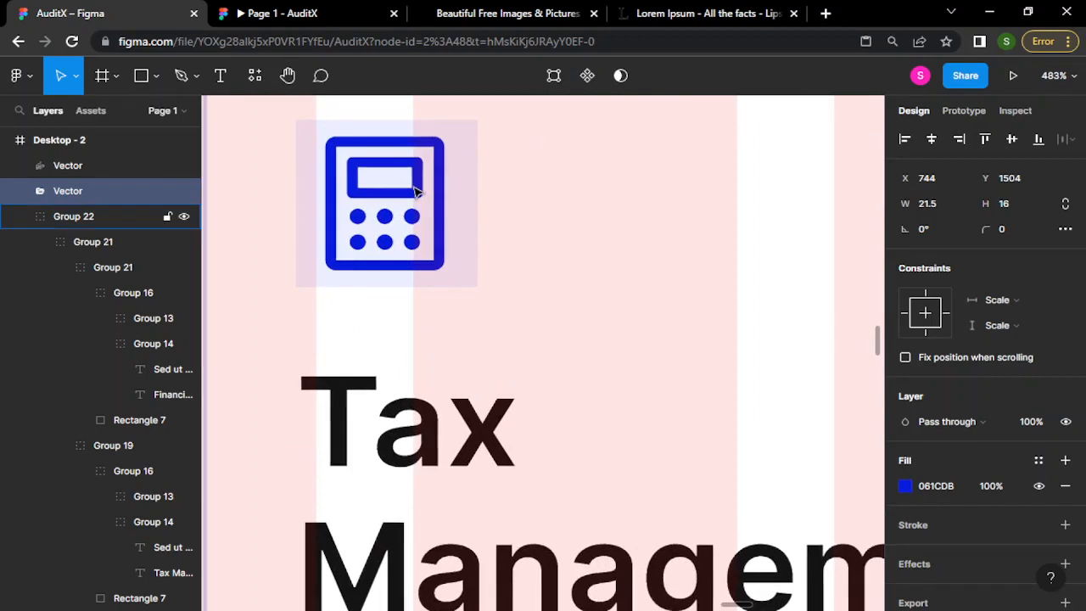
{"action": "left_click", "coordinate": [416, 191]}
{"action": "double_click", "coordinate": [416, 191]}
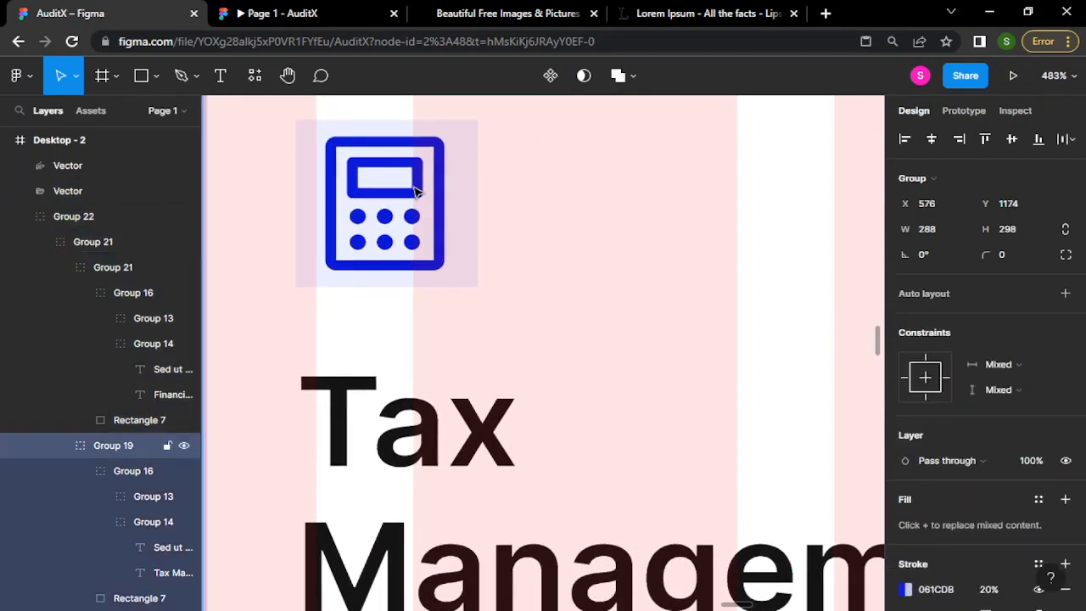
{"action": "double_click", "coordinate": [416, 191]}
{"action": "double_click", "coordinate": [416, 191]}
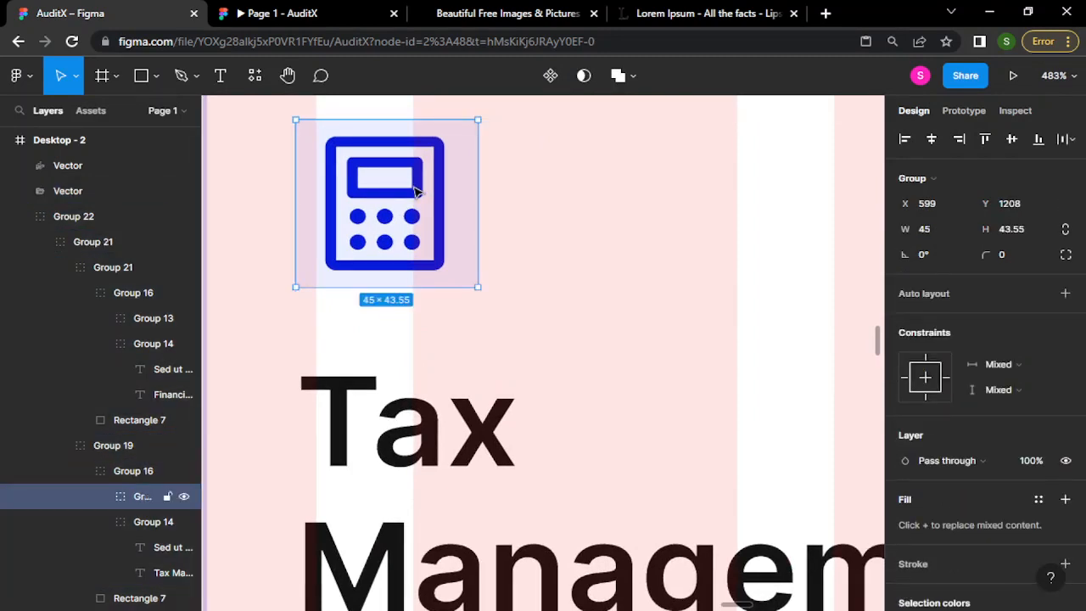
{"action": "double_click", "coordinate": [416, 191]}
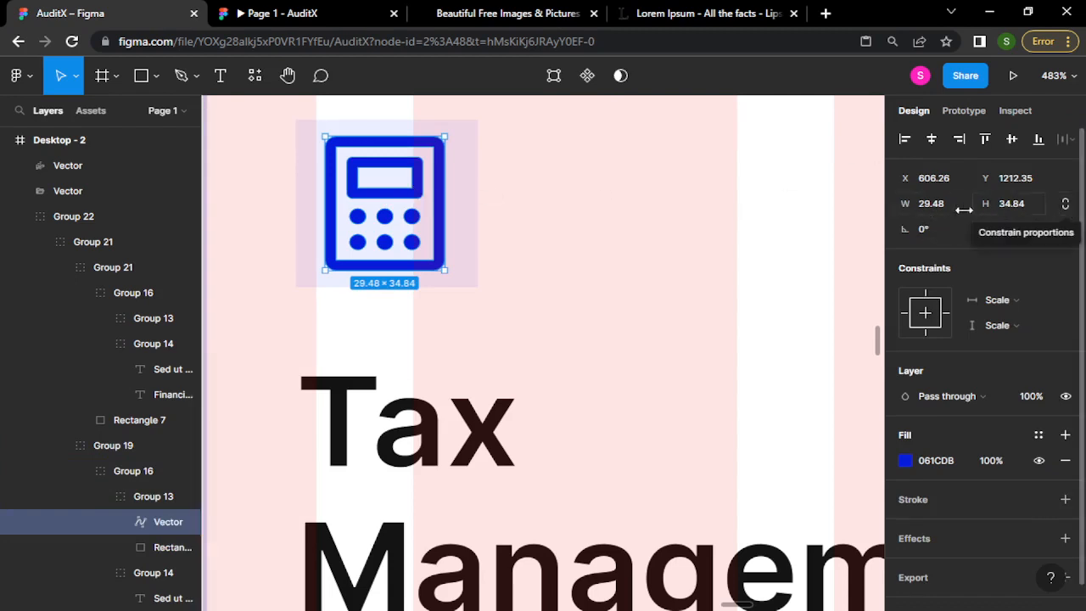
{"action": "left_click", "coordinate": [1065, 205]}
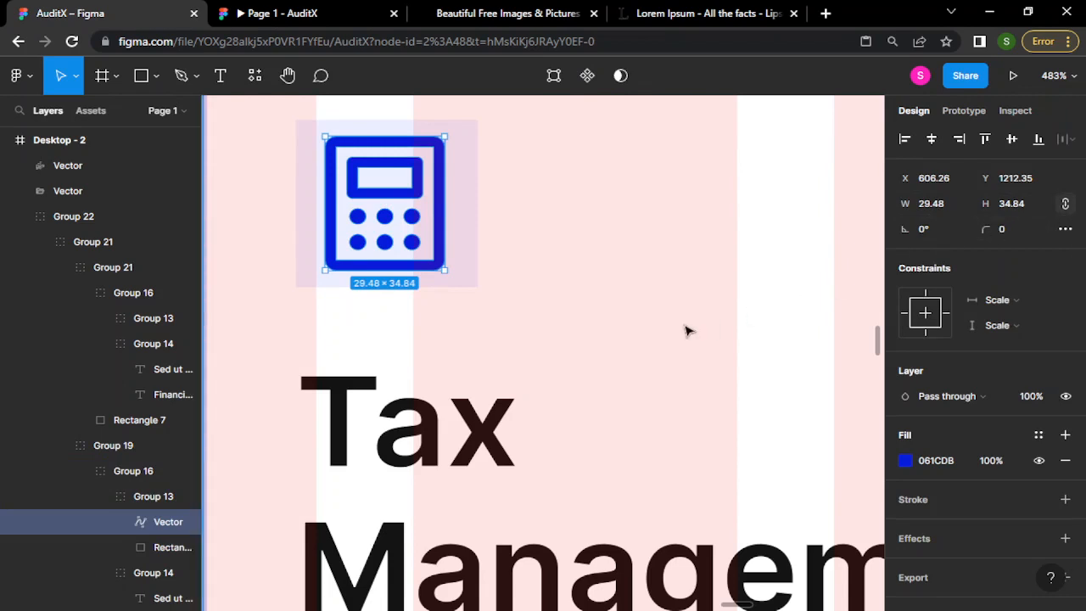
- Set the folder icon's width to 29.48 with its proportions locked
{"action": "scroll", "coordinate": [688, 331], "scroll_direction": "down", "scroll_amount": 1}
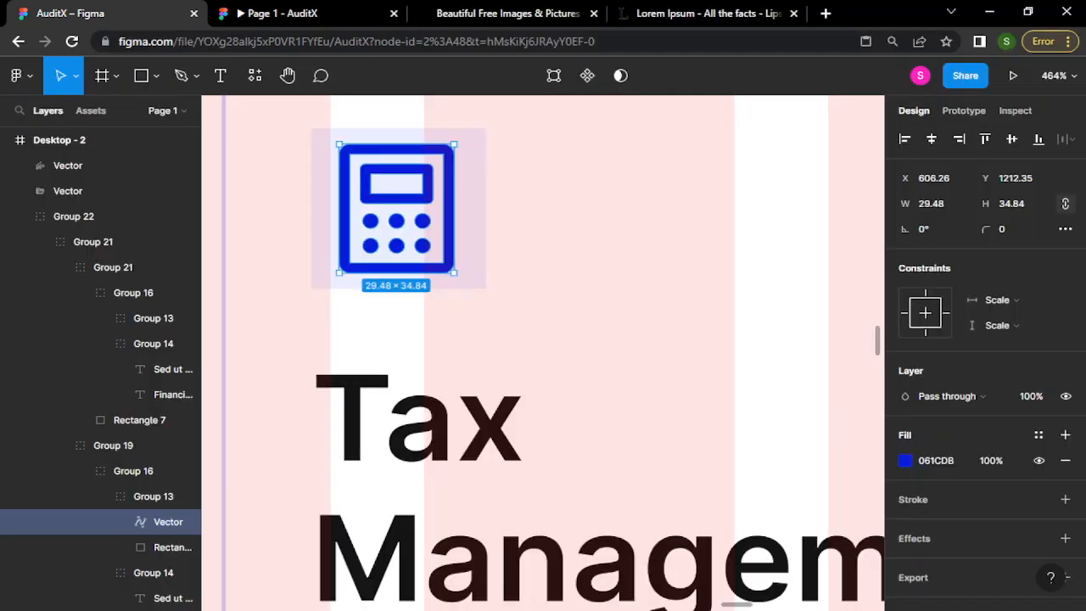
{"action": "left_click", "coordinate": [747, 282]}
{"action": "scroll", "coordinate": [652, 346], "scroll_direction": "down", "scroll_amount": 10}
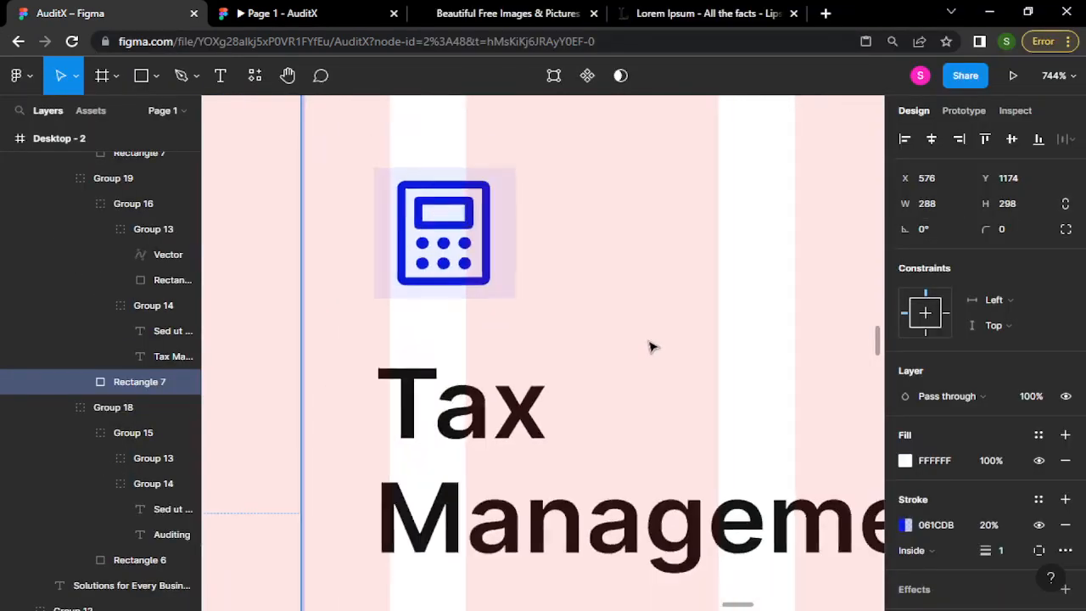
{"action": "scroll", "coordinate": [652, 346], "scroll_direction": "down", "scroll_amount": 4}
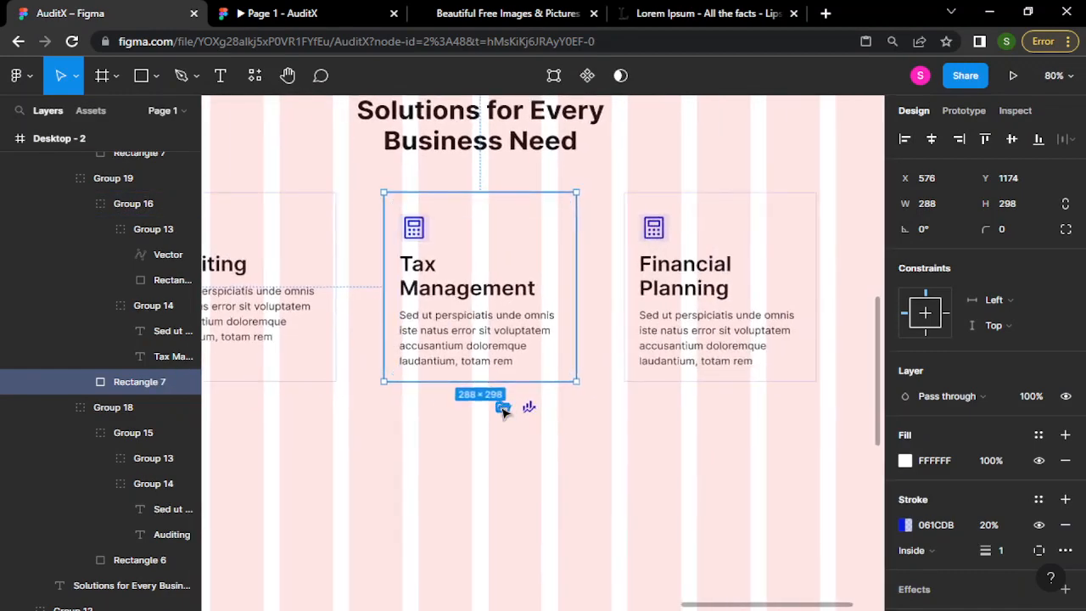
{"action": "left_click", "coordinate": [503, 407]}
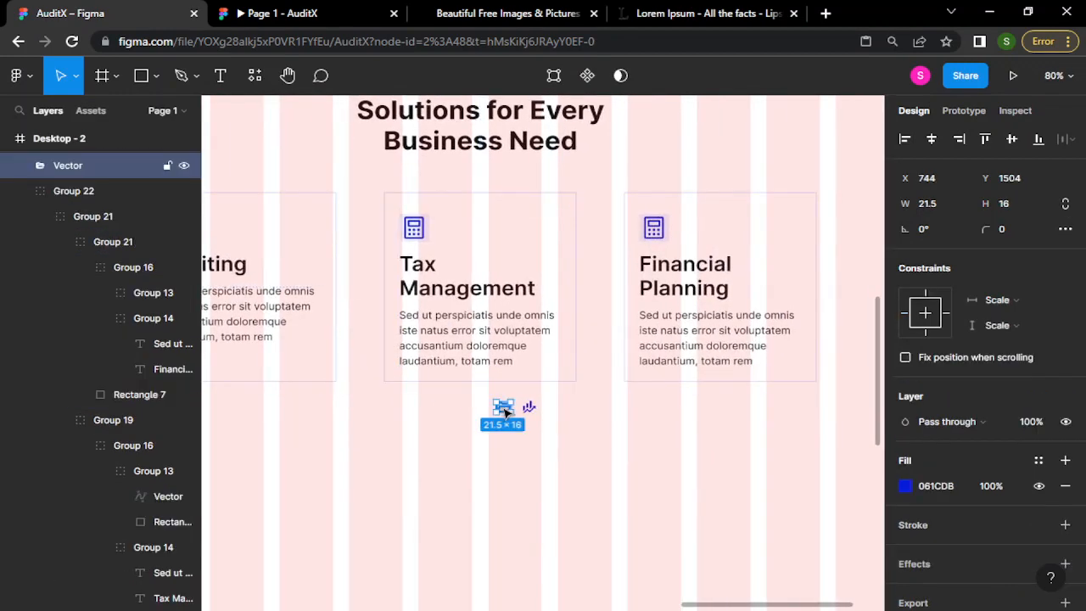
{"action": "left_click", "coordinate": [938, 204]}
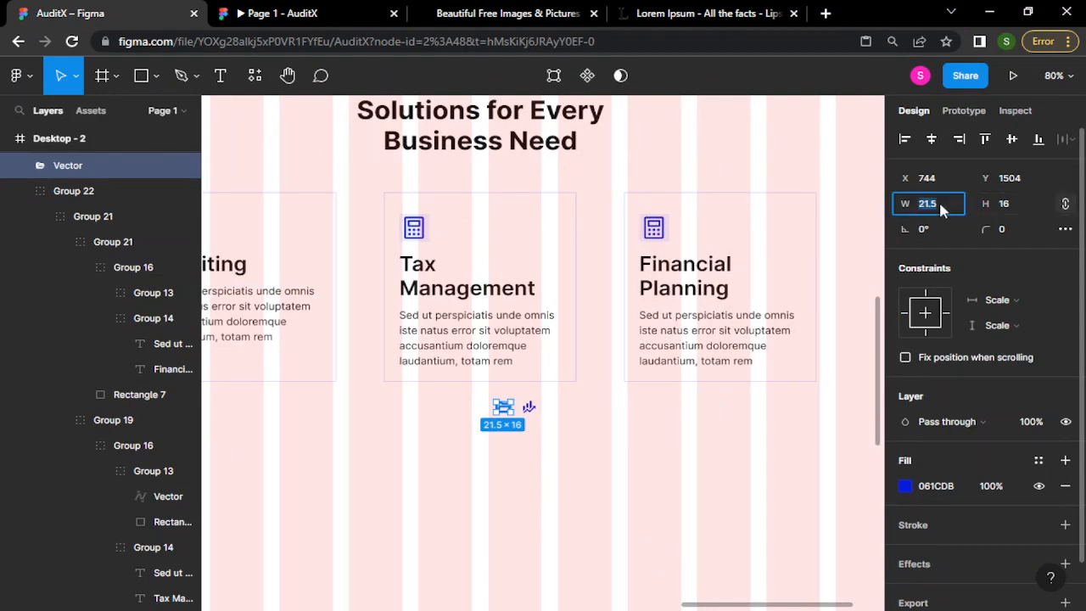
{"action": "type", "text": "29"}
{"action": "key", "text": "Return"}
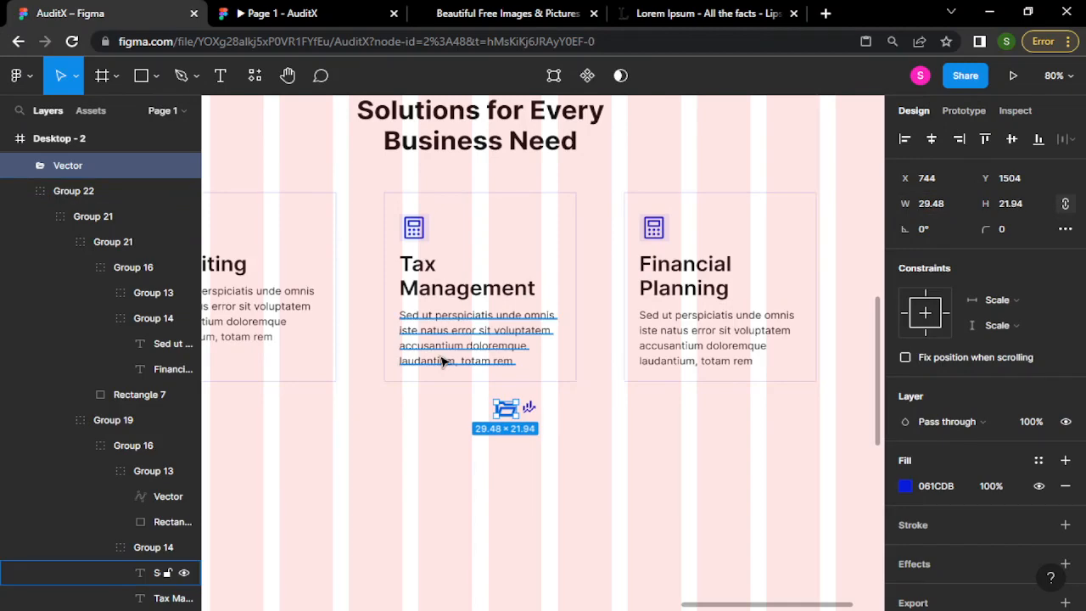
- Cut the folder icon and paste it as a replacement for the calculator vector in the Tax Management card
{"action": "key", "text": "Escape"}
{"action": "scroll", "coordinate": [434, 256], "scroll_direction": "up", "scroll_amount": 5, "text": "ctrl"}
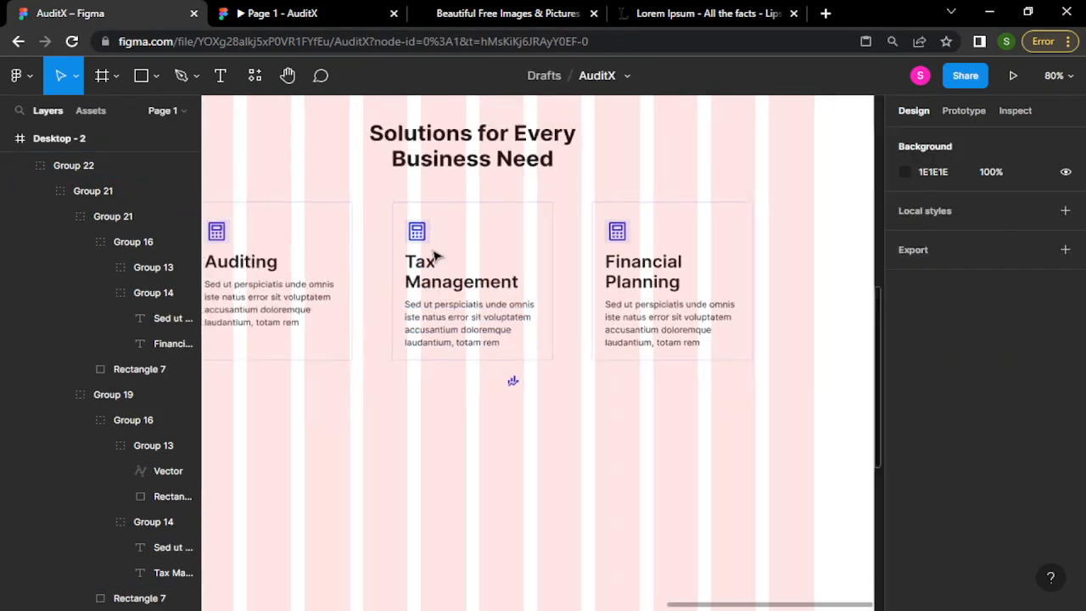
{"action": "scroll", "coordinate": [434, 256], "scroll_direction": "up", "scroll_amount": 7, "text": "ctrl"}
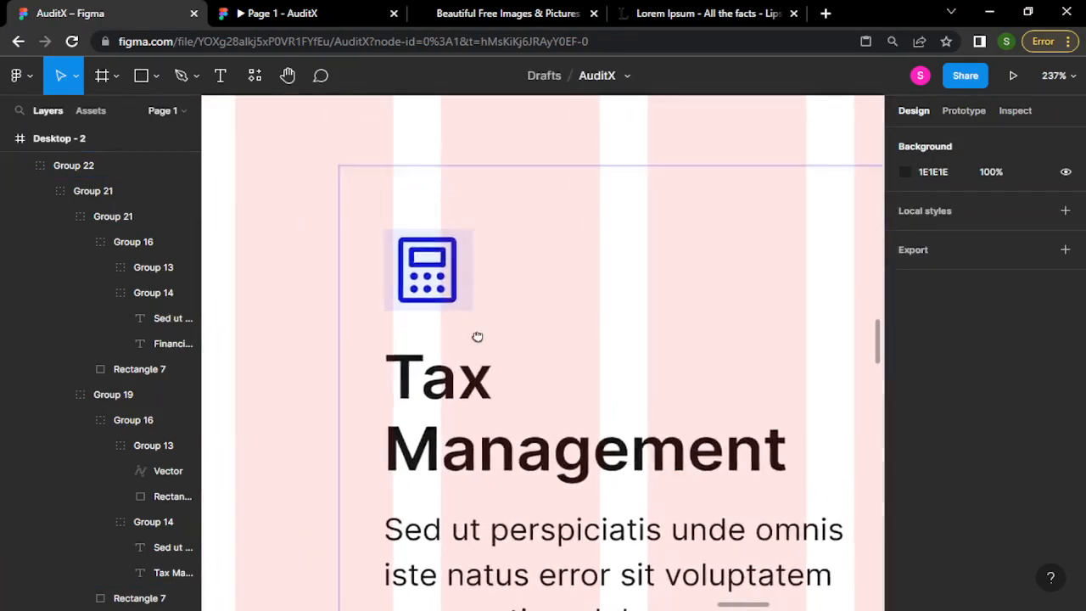
{"action": "left_click", "coordinate": [443, 282]}
{"action": "left_click", "coordinate": [443, 283]}
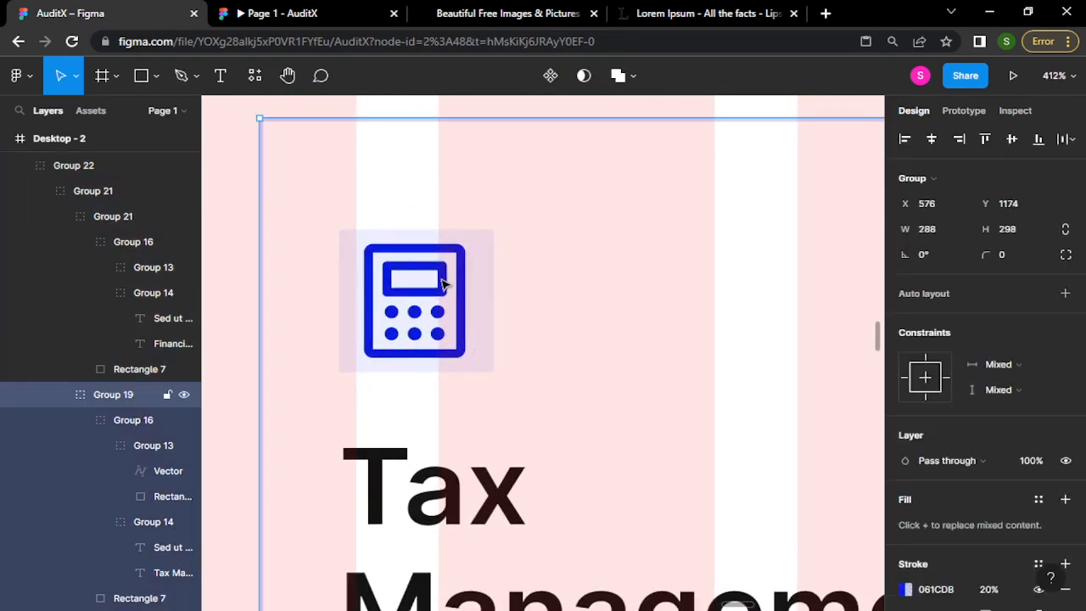
{"action": "left_click", "coordinate": [443, 283]}
{"action": "left_click", "coordinate": [444, 282]}
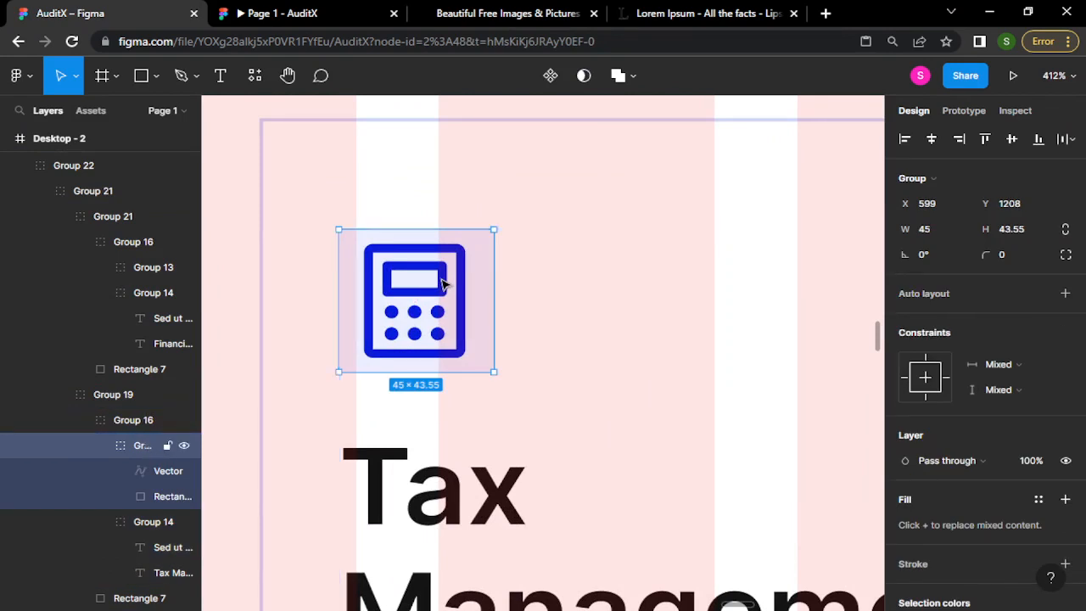
{"action": "left_click", "coordinate": [444, 282]}
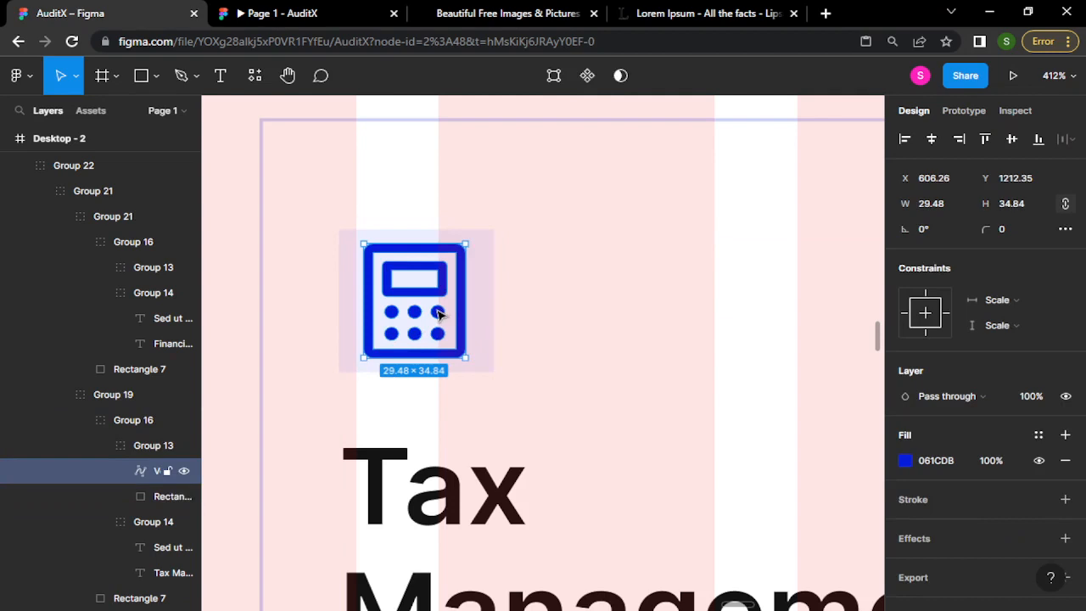
{"action": "scroll", "coordinate": [439, 316], "scroll_direction": "down", "scroll_amount": 3}
{"action": "scroll", "coordinate": [439, 316], "scroll_direction": "up", "scroll_amount": 2}
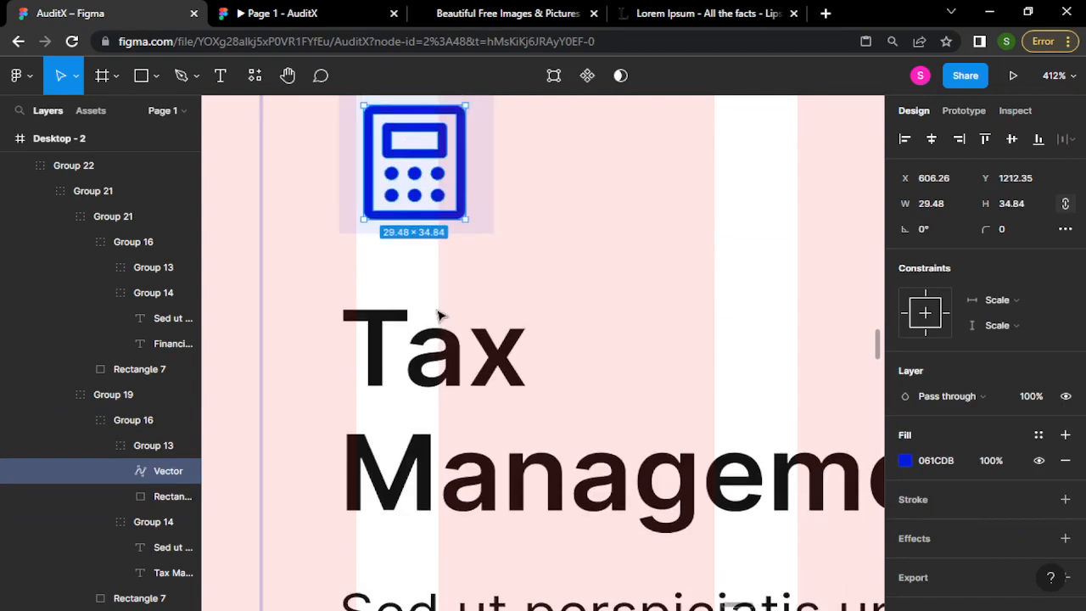
{"action": "scroll", "coordinate": [441, 289], "scroll_direction": "up", "scroll_amount": 1}
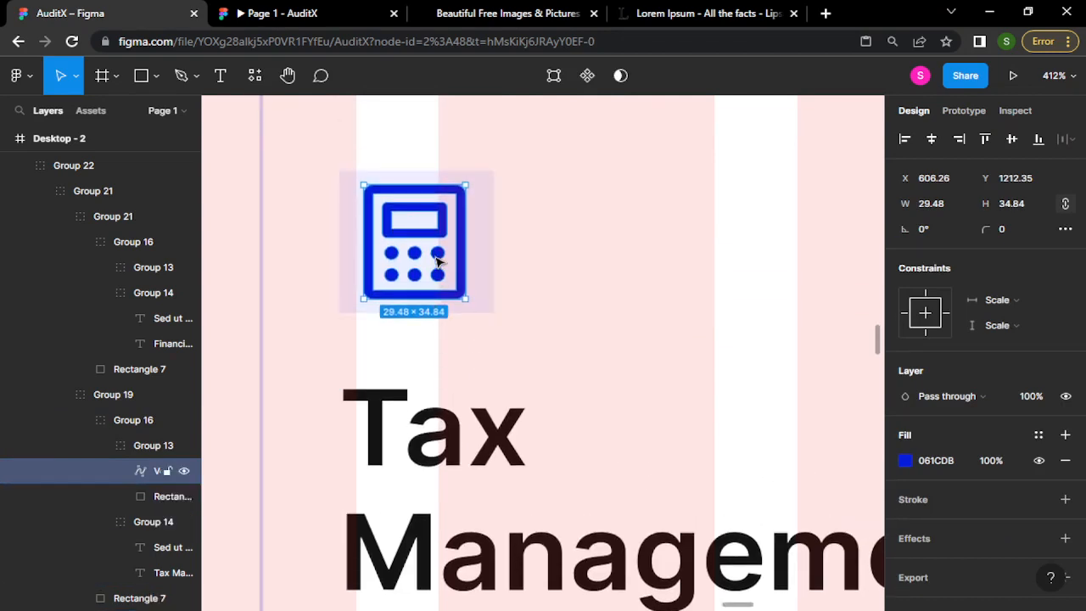
{"action": "right_click", "coordinate": [439, 263]}
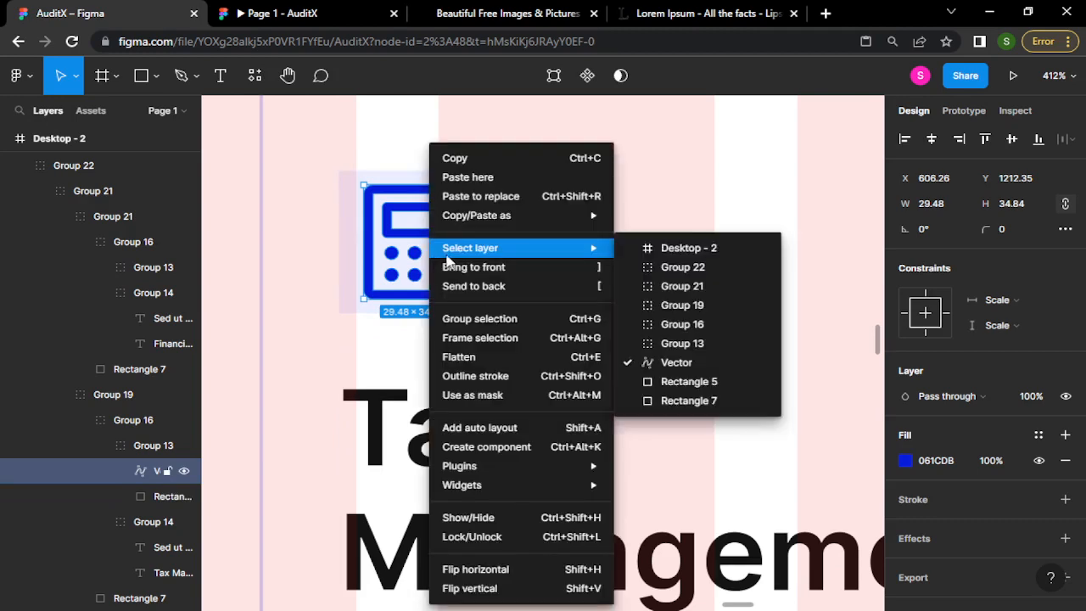
{"action": "left_click", "coordinate": [534, 207]}
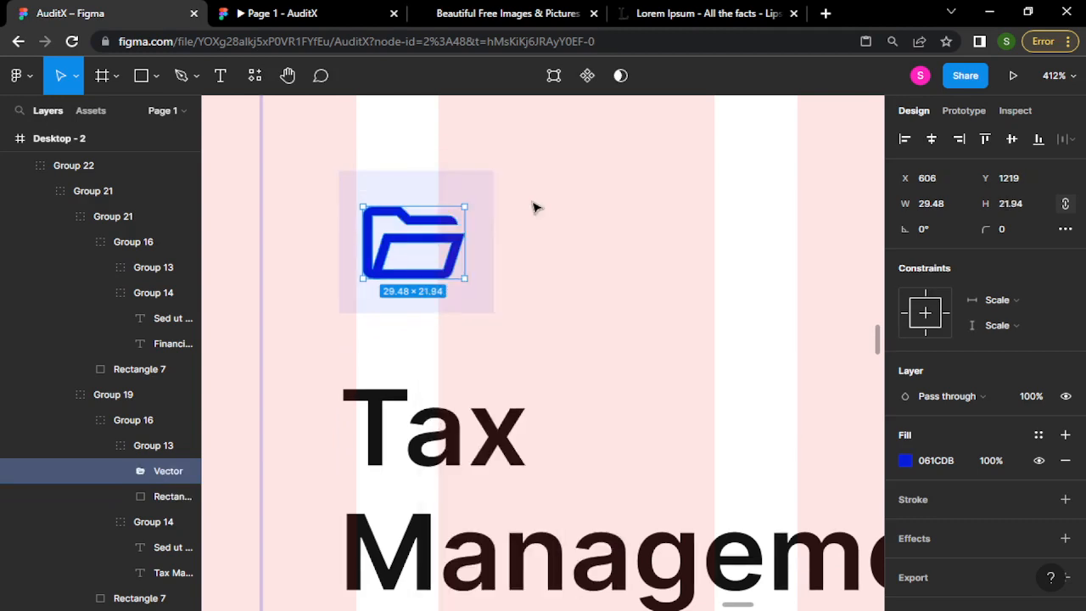
- Align the folder icon and its light background square on their horizontal centres
{"action": "left_click", "coordinate": [482, 238], "text": "shift"}
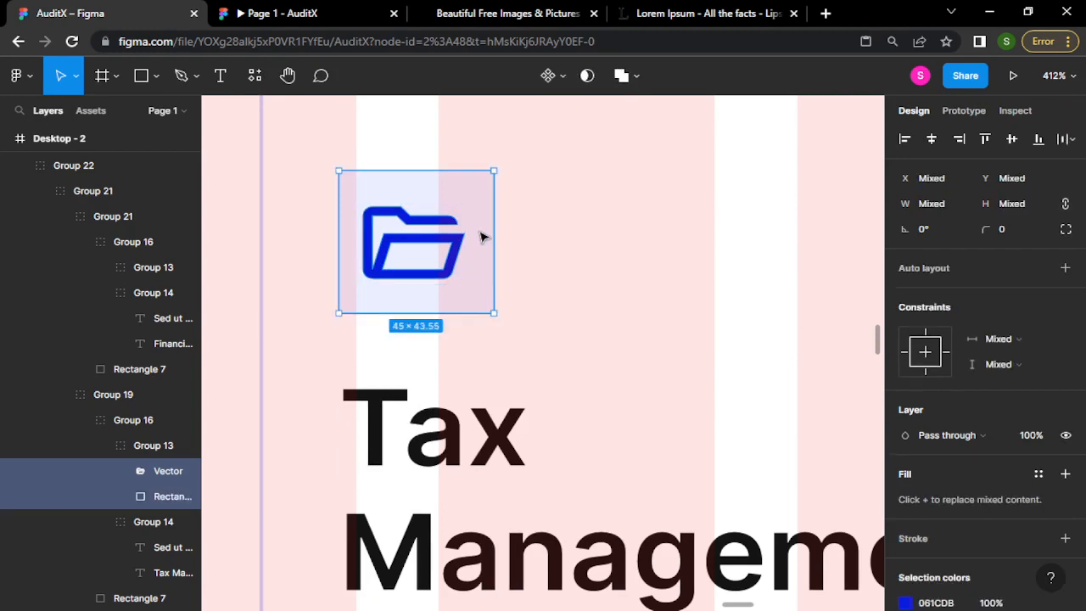
{"action": "left_click", "coordinate": [931, 139]}
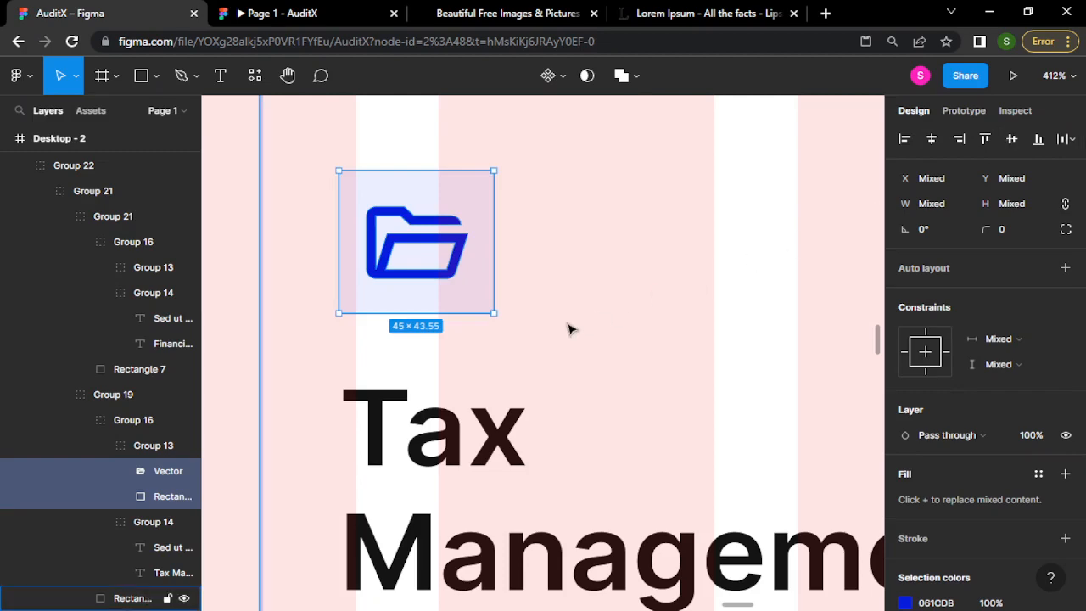
{"action": "scroll", "coordinate": [570, 330], "scroll_direction": "down", "scroll_amount": 10}
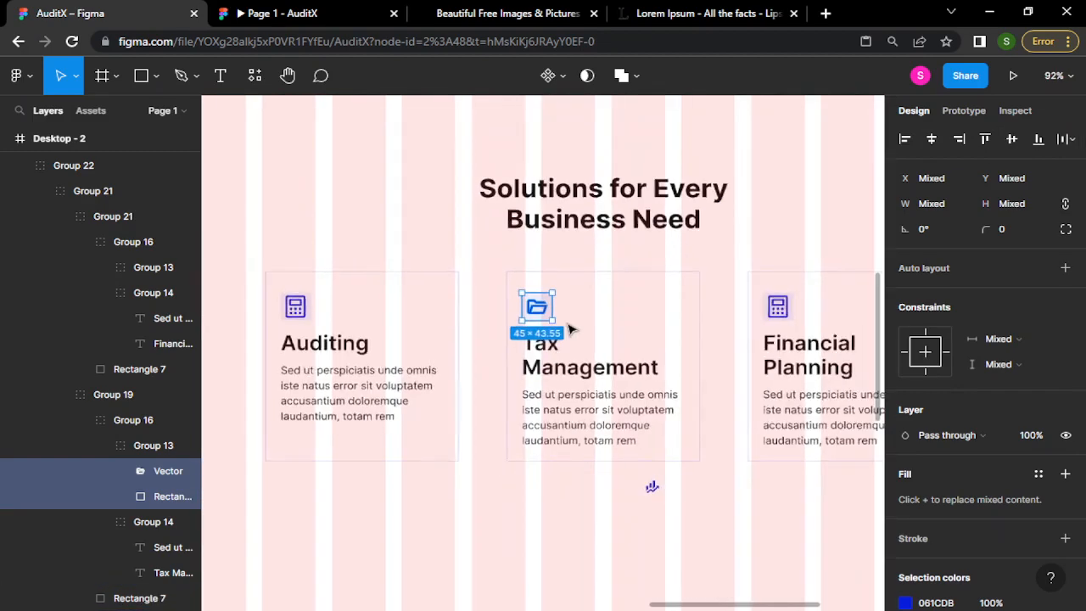
{"action": "scroll", "coordinate": [570, 330], "scroll_direction": "up", "scroll_amount": 9}
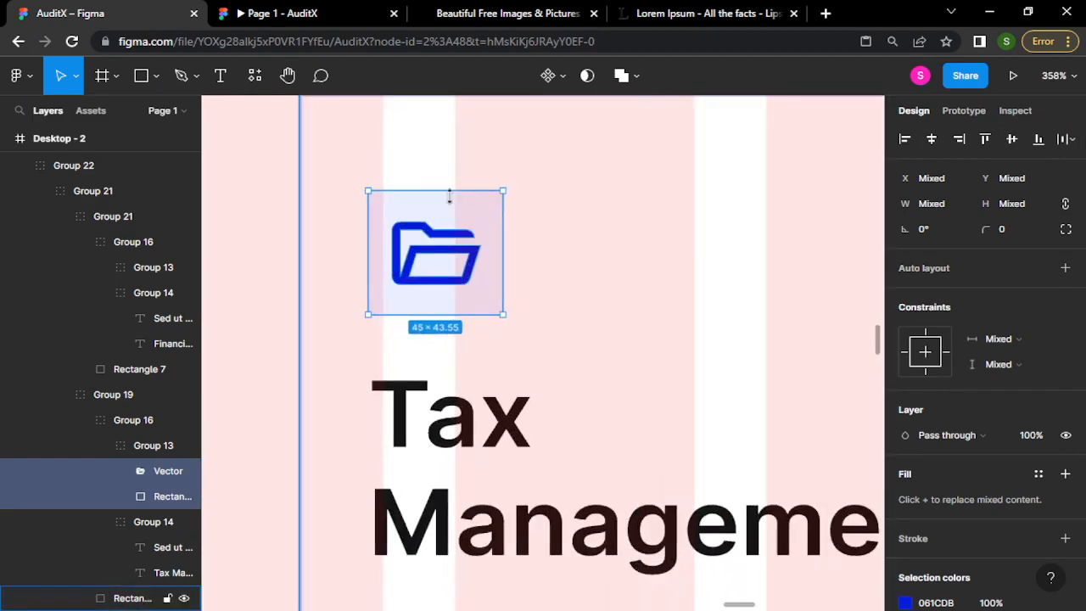
- Scale the Tax Management folder icon proportionally from its centre to about 34.52 × 25.69
{"action": "double_click", "coordinate": [438, 257]}
{"action": "key", "text": "Escape"}
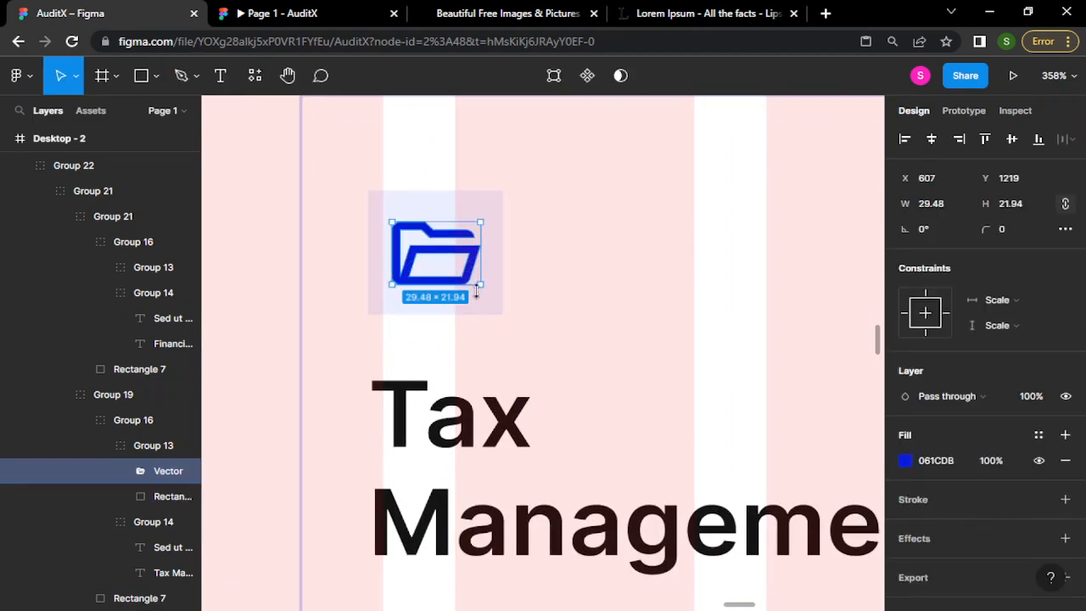
{"action": "key", "text": "k"}
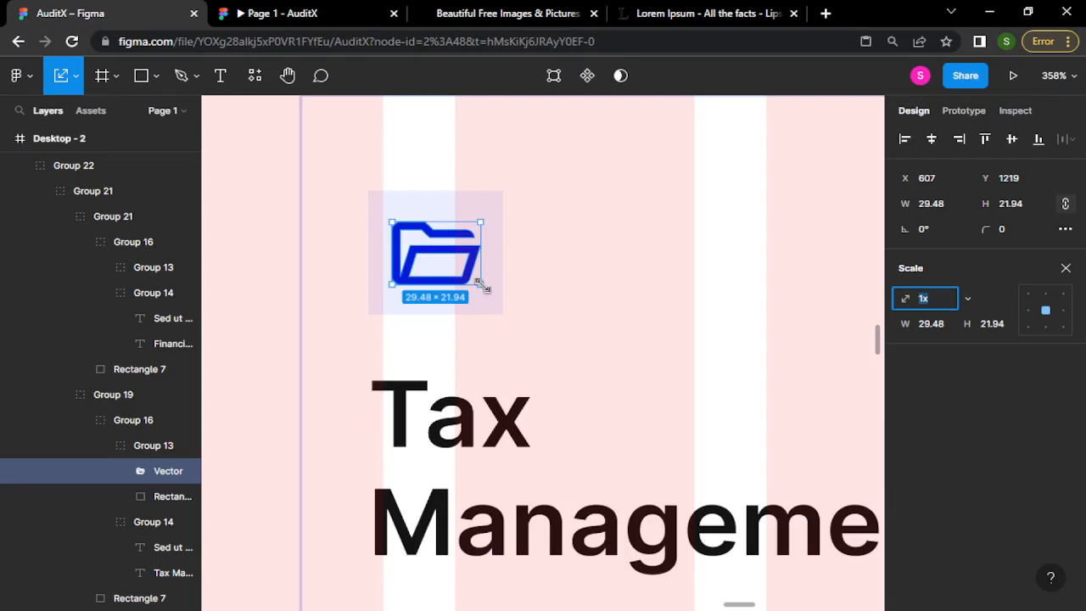
{"action": "left_click_drag", "start_coordinate": [483, 287], "coordinate": [484, 286]}
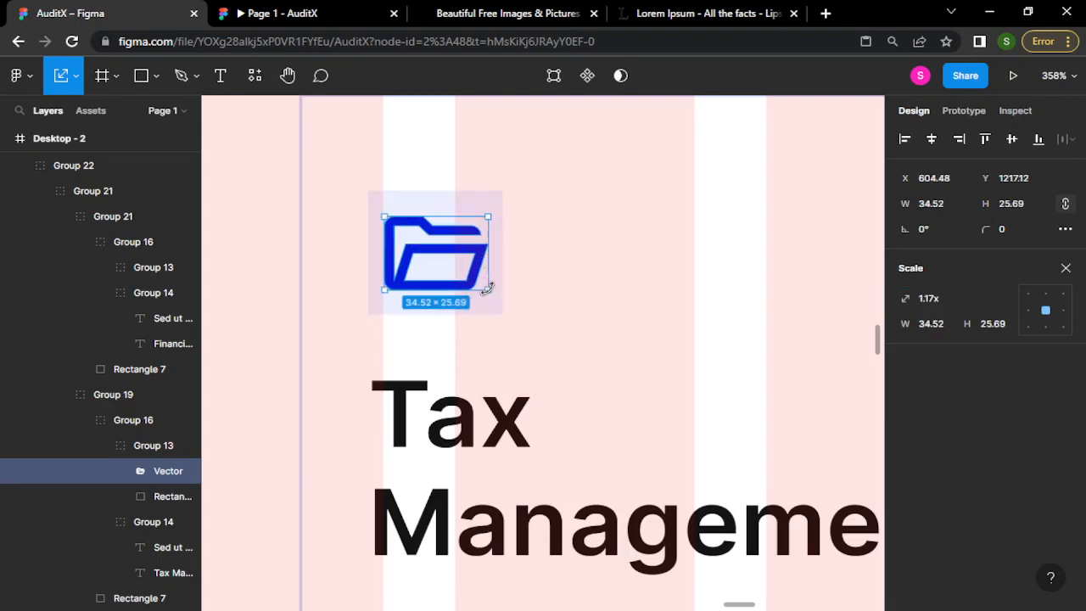
{"action": "scroll", "coordinate": [488, 289], "scroll_direction": "down", "scroll_amount": 3}
{"action": "scroll", "coordinate": [488, 289], "scroll_direction": "down", "scroll_amount": 10}
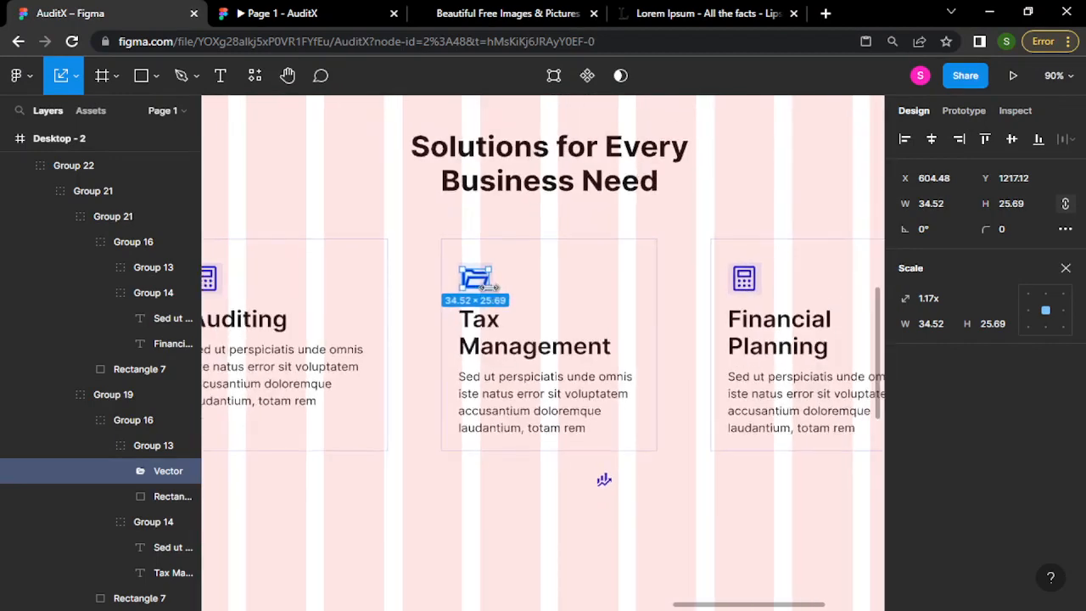
{"action": "left_click", "coordinate": [572, 480]}
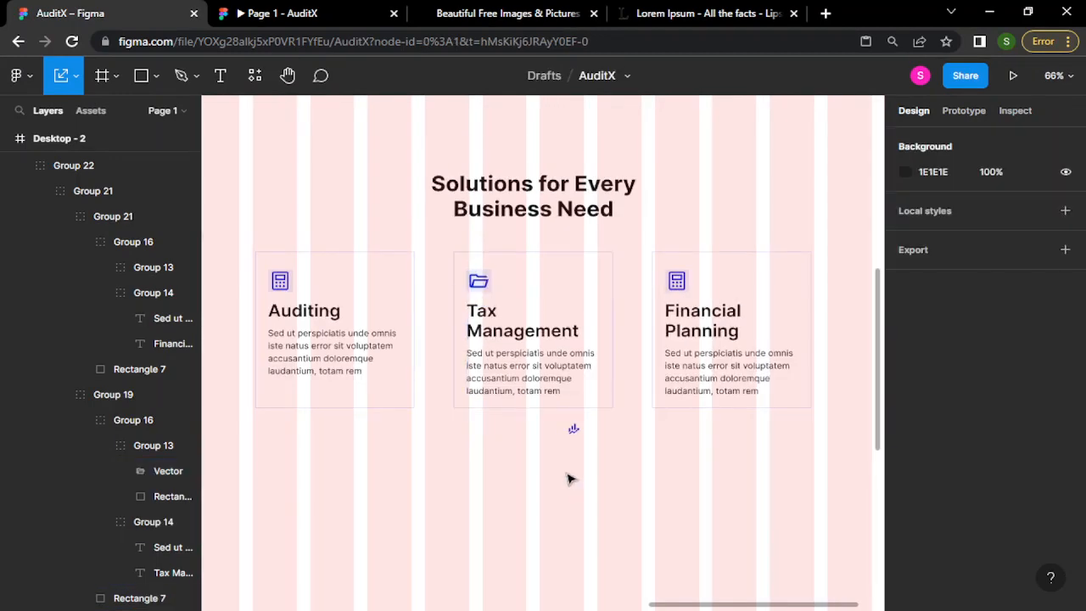
- Lock the proportions of the bar chart icon below the cards and set its width to 29.84
{"action": "left_click_drag", "start_coordinate": [604, 470], "coordinate": [461, 466]}
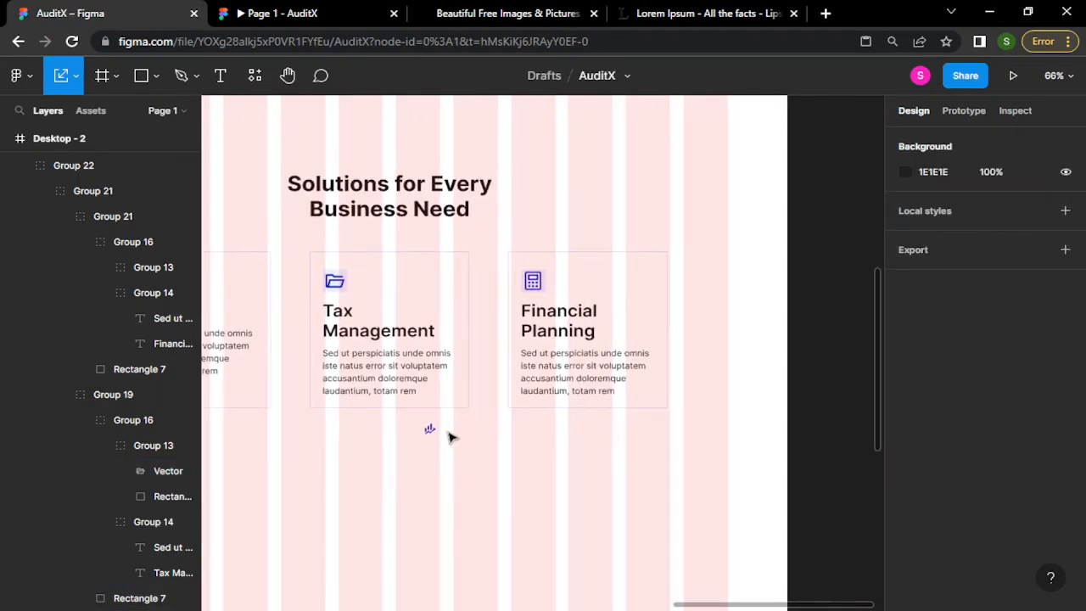
{"action": "left_click", "coordinate": [429, 430]}
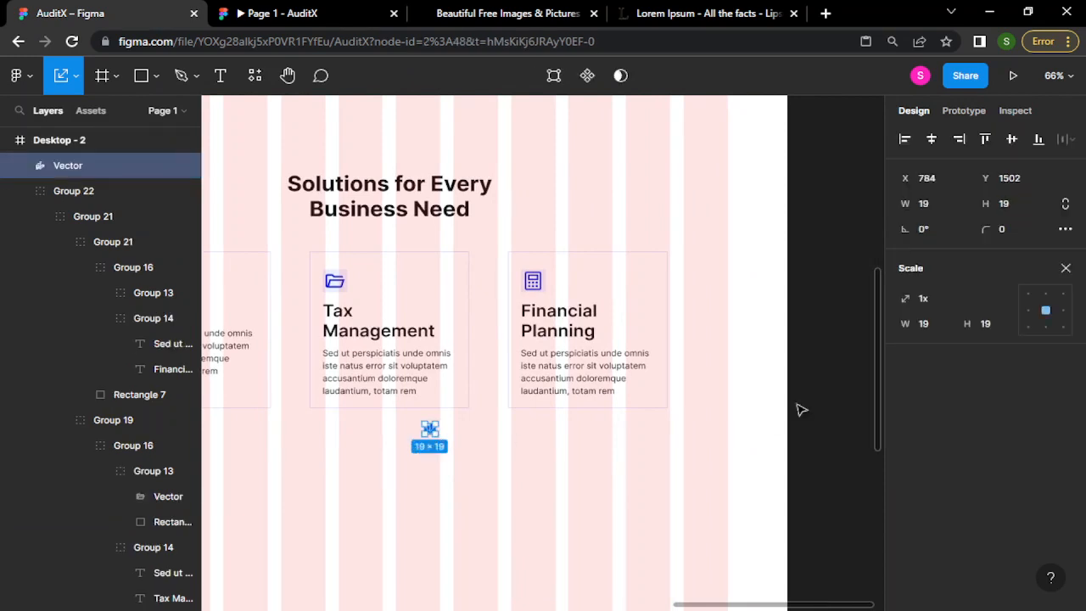
{"action": "left_click", "coordinate": [1065, 204]}
{"action": "left_click", "coordinate": [942, 209]}
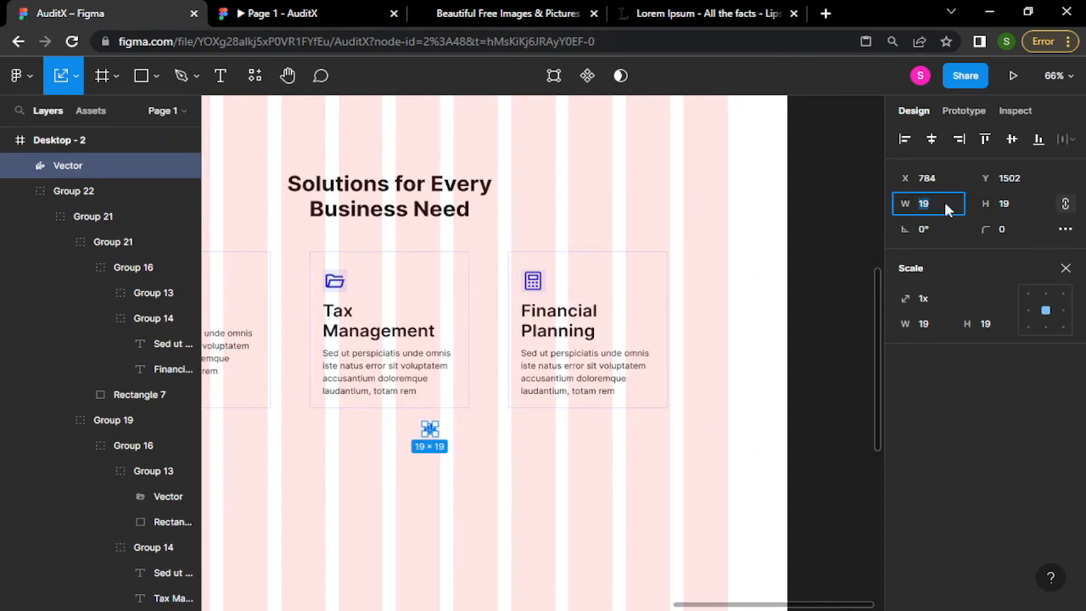
{"action": "type", "text": "29.84"}
{"action": "key", "text": "Return"}
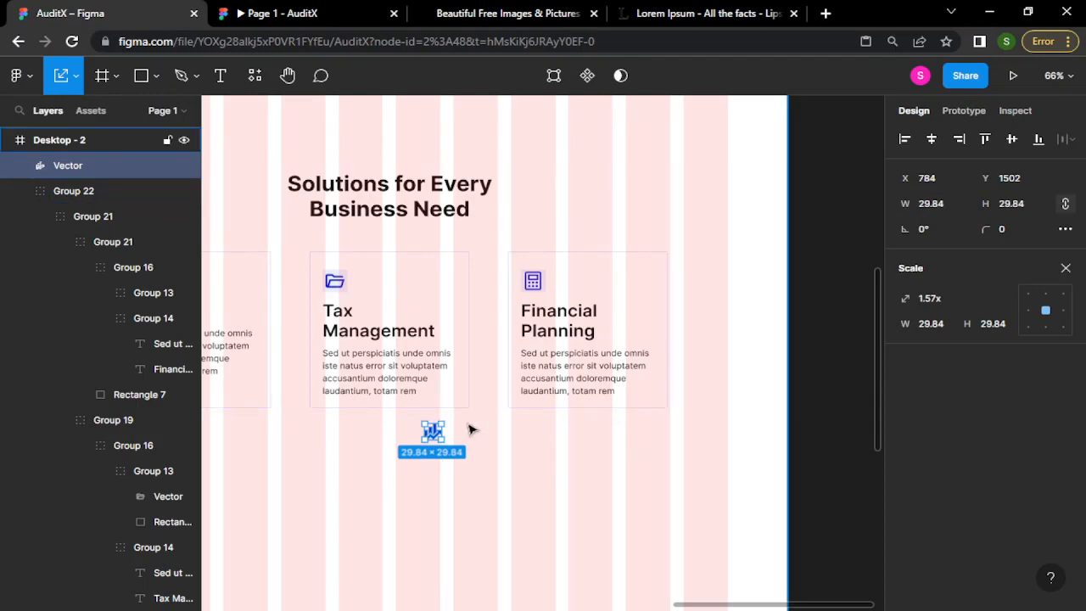
- Cut the bar chart icon and paste it as a replacement for the calculator vector in the Financial Planning card
{"action": "key", "text": "Delete"}
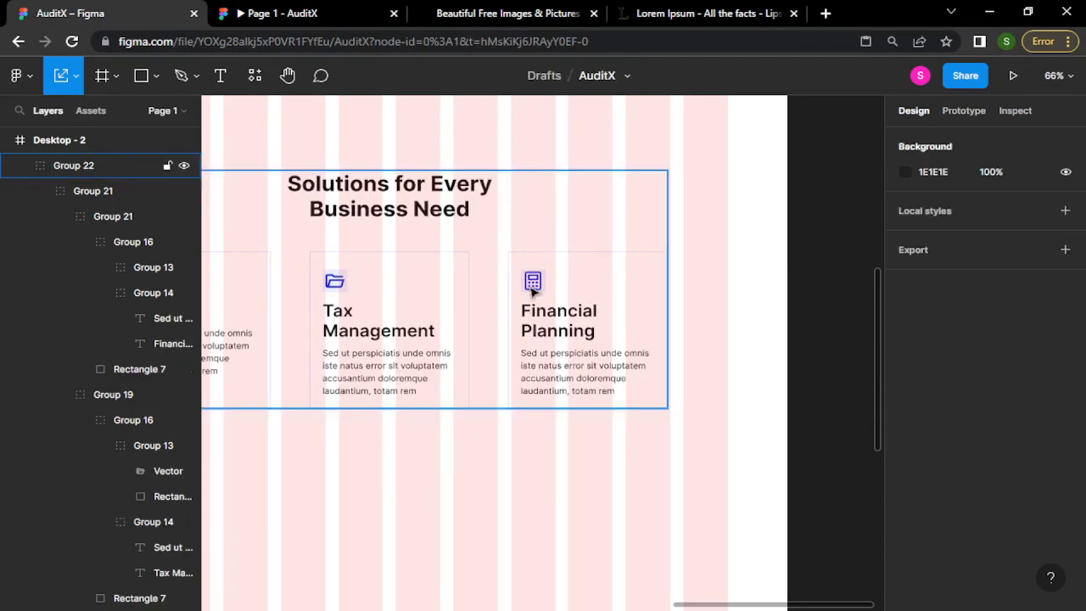
{"action": "scroll", "coordinate": [535, 282], "scroll_direction": "up", "scroll_amount": 5}
{"action": "scroll", "coordinate": [535, 282], "scroll_direction": "up", "scroll_amount": 10}
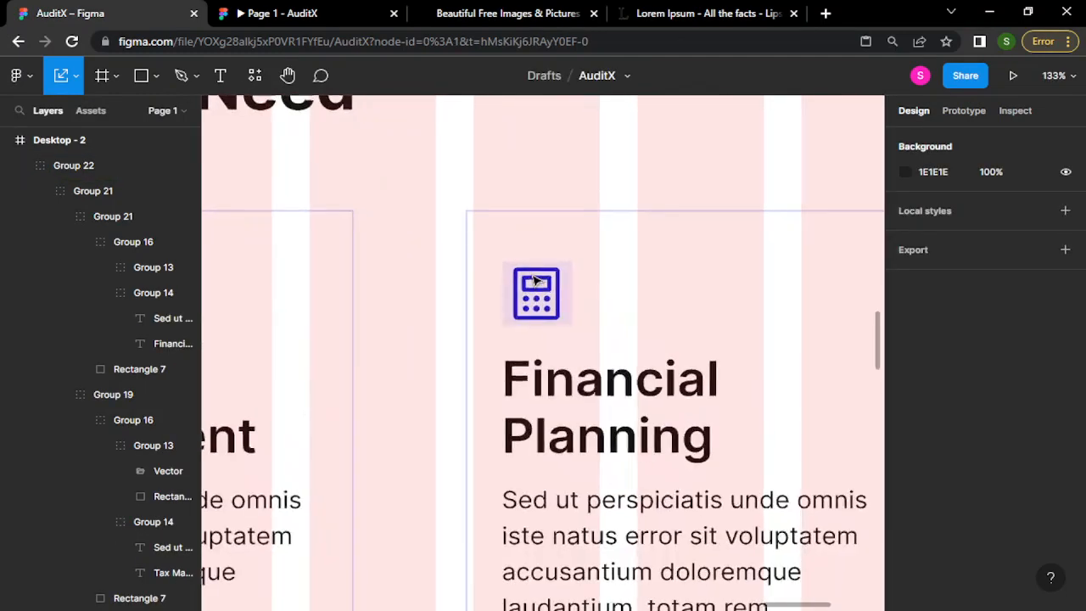
{"action": "left_click", "coordinate": [563, 303]}
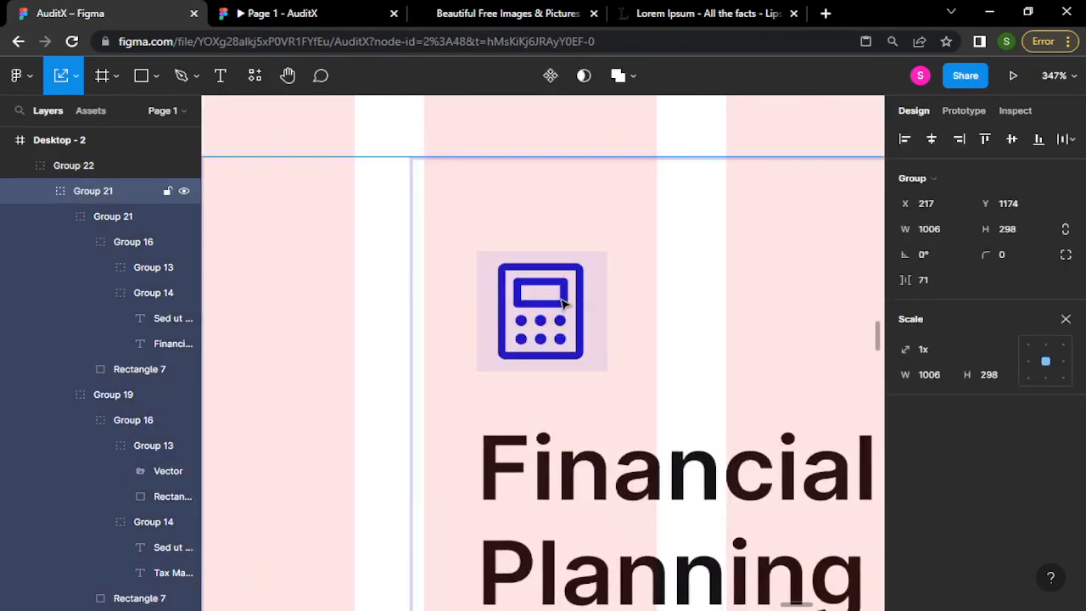
{"action": "double_click", "coordinate": [563, 303]}
{"action": "double_click", "coordinate": [563, 303]}
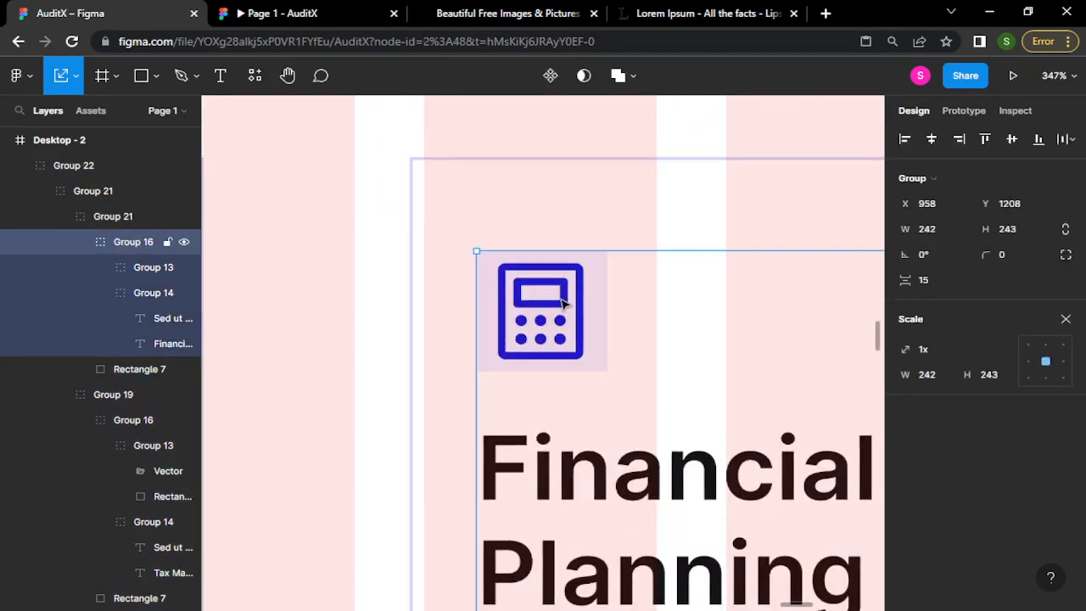
{"action": "double_click", "coordinate": [563, 303]}
{"action": "double_click", "coordinate": [563, 303]}
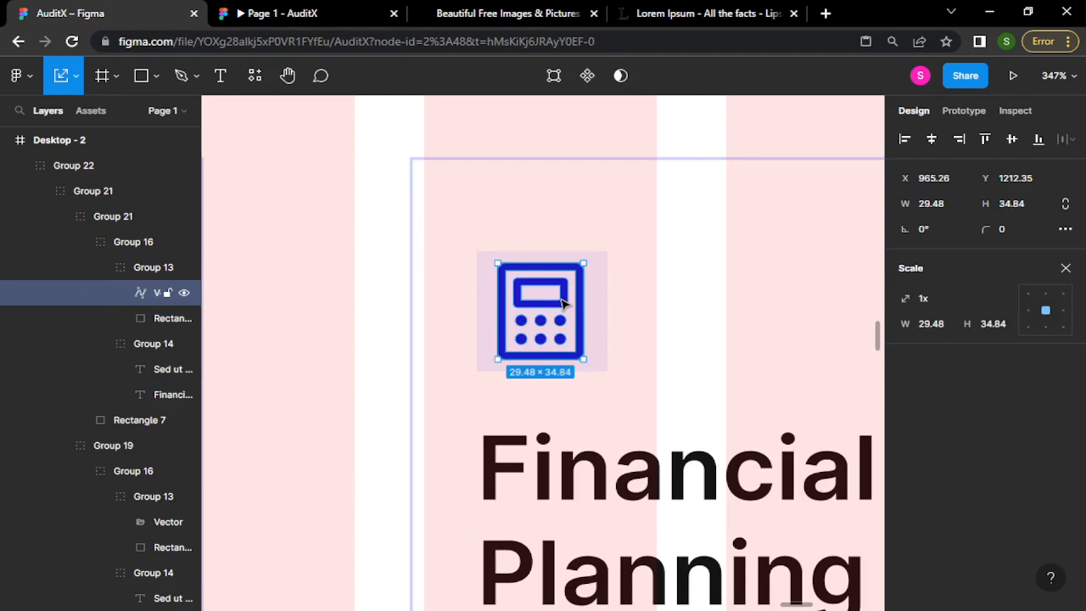
{"action": "right_click", "coordinate": [563, 303]}
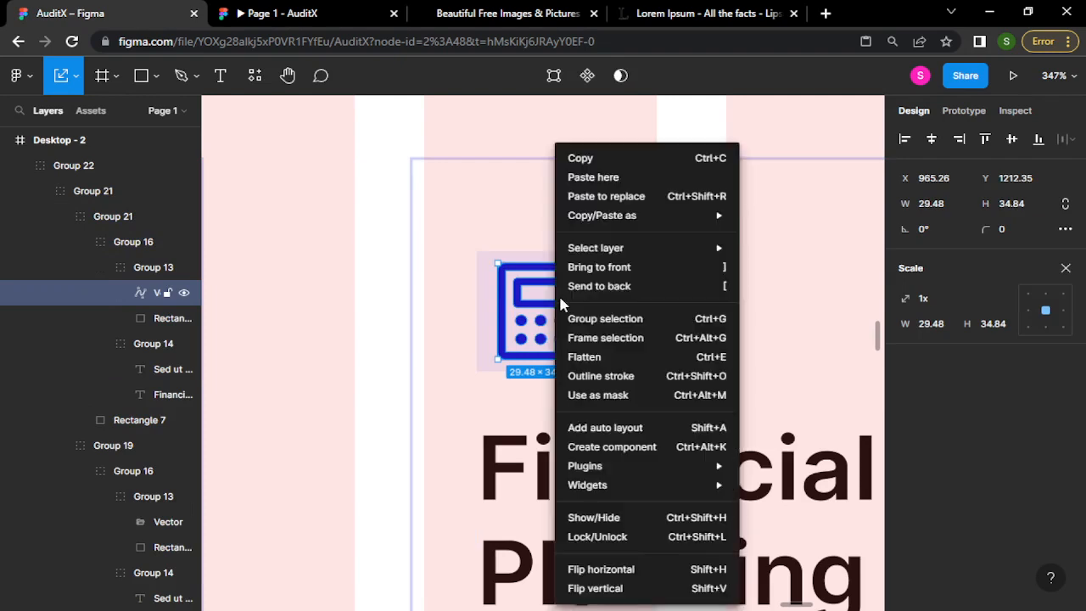
{"action": "left_click", "coordinate": [598, 200]}
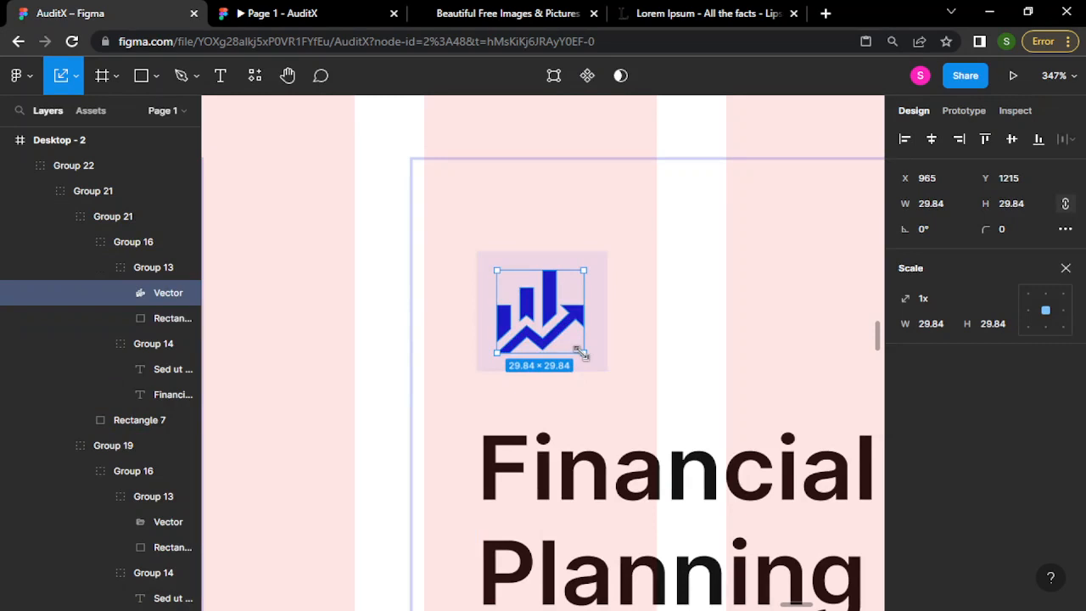
- Scale the Financial Planning chart icon proportionally from its centre to about 32.16 × 32.16
{"action": "key", "text": "alt"}
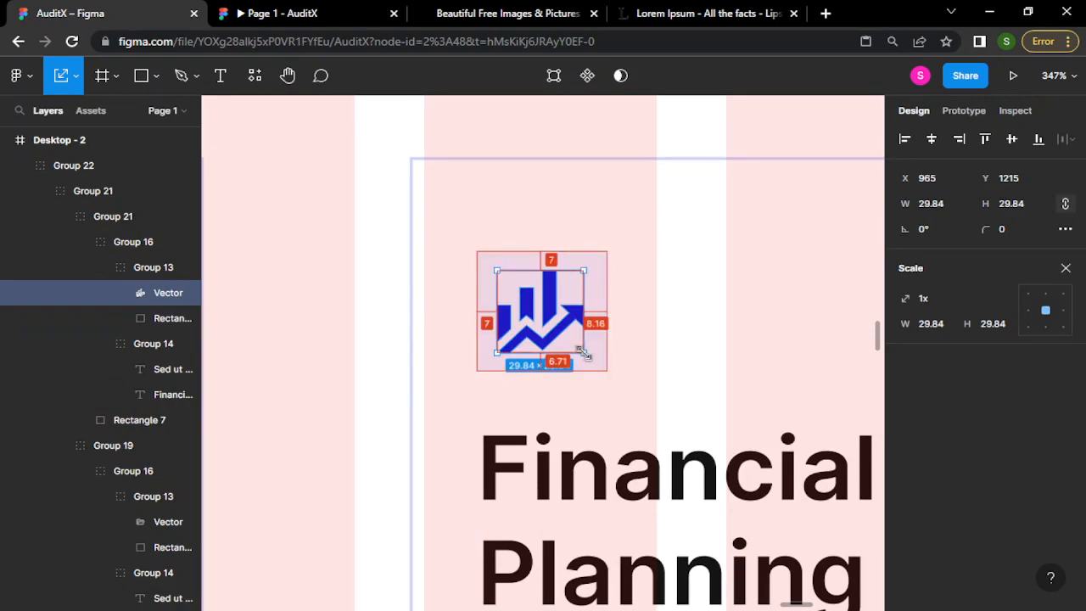
{"action": "left_click_drag", "start_coordinate": [584, 352], "coordinate": [588, 355]}
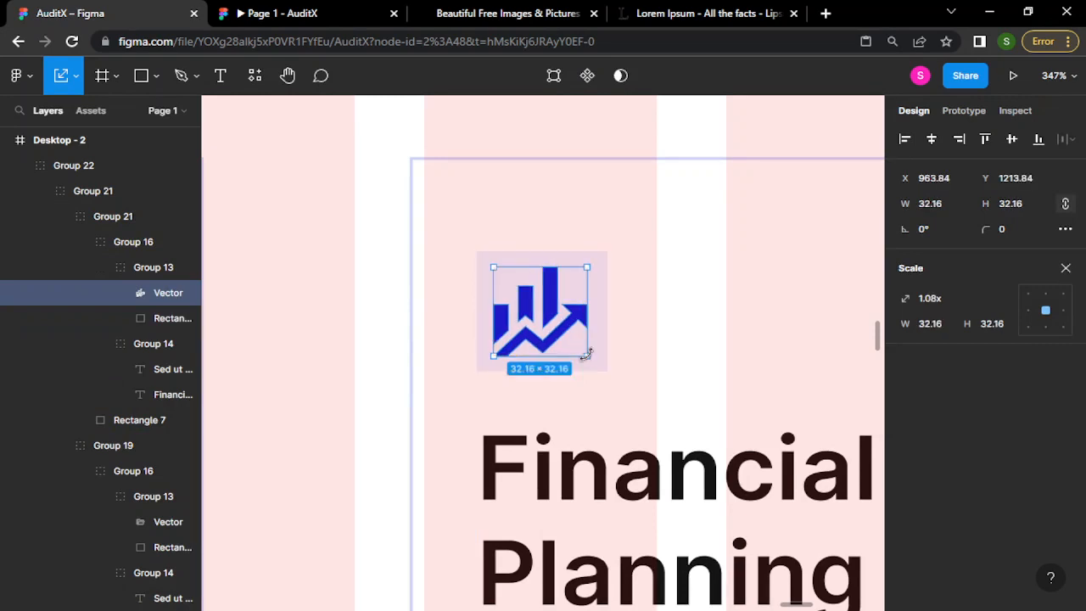
{"action": "scroll", "coordinate": [586, 353], "scroll_direction": "down", "scroll_amount": 10}
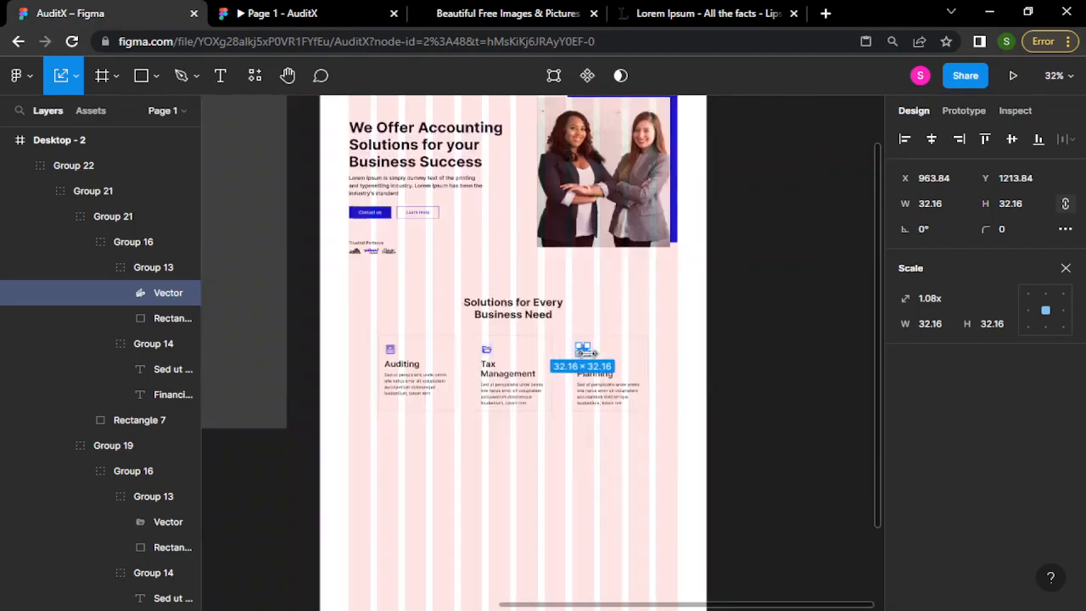
{"action": "scroll", "coordinate": [585, 352], "scroll_direction": "down", "scroll_amount": 3}
- Deselect the icon and switch to the prototype preview to review the three service cards
{"action": "left_click", "coordinate": [730, 316]}
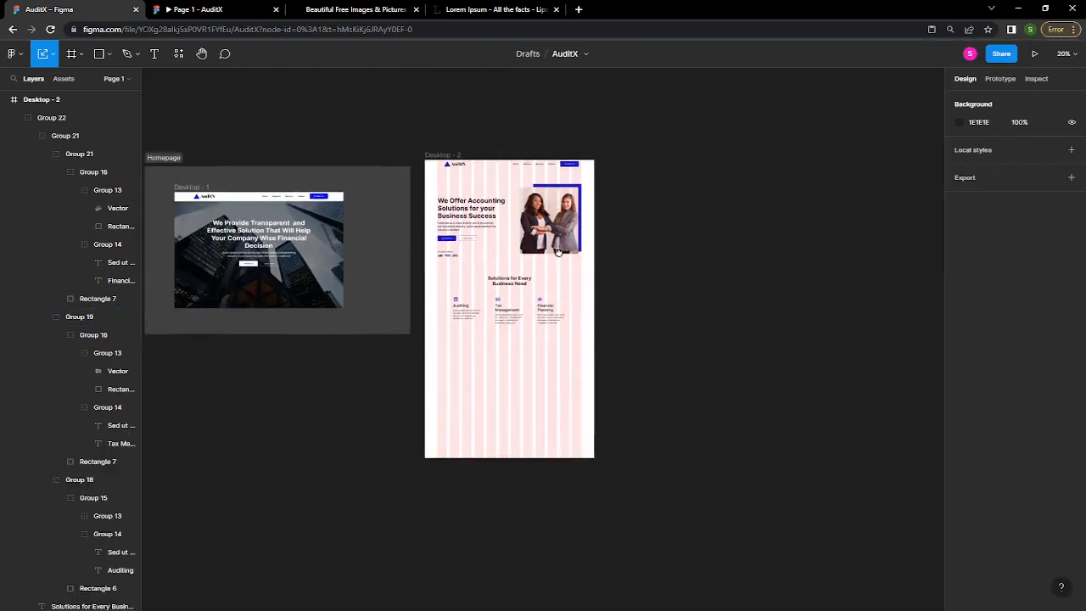
{"action": "scroll", "coordinate": [508, 190], "scroll_direction": "up", "scroll_amount": 5}
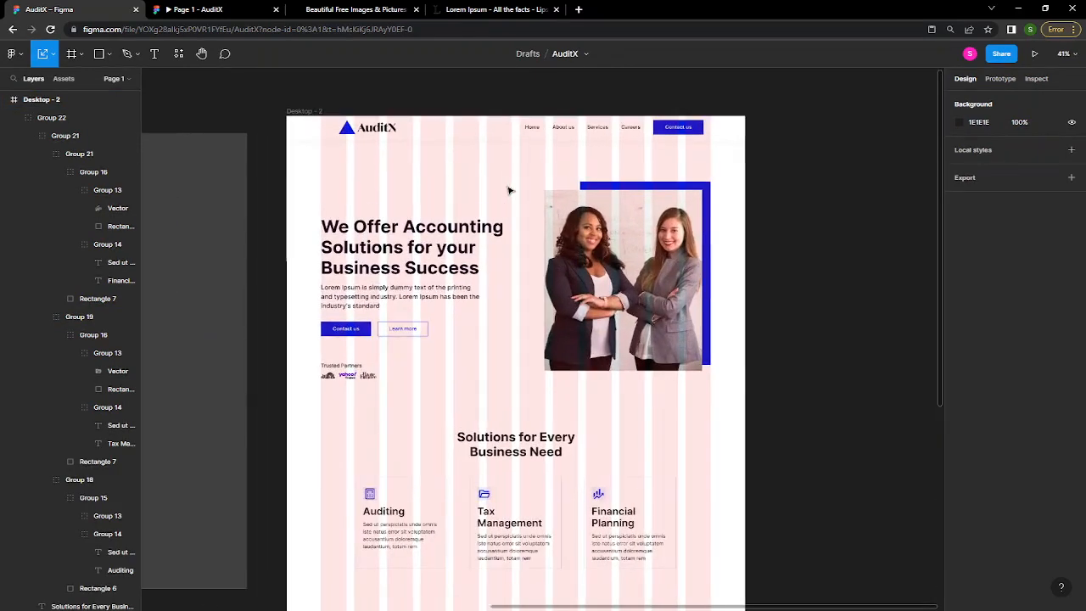
{"action": "left_click", "coordinate": [208, 9]}
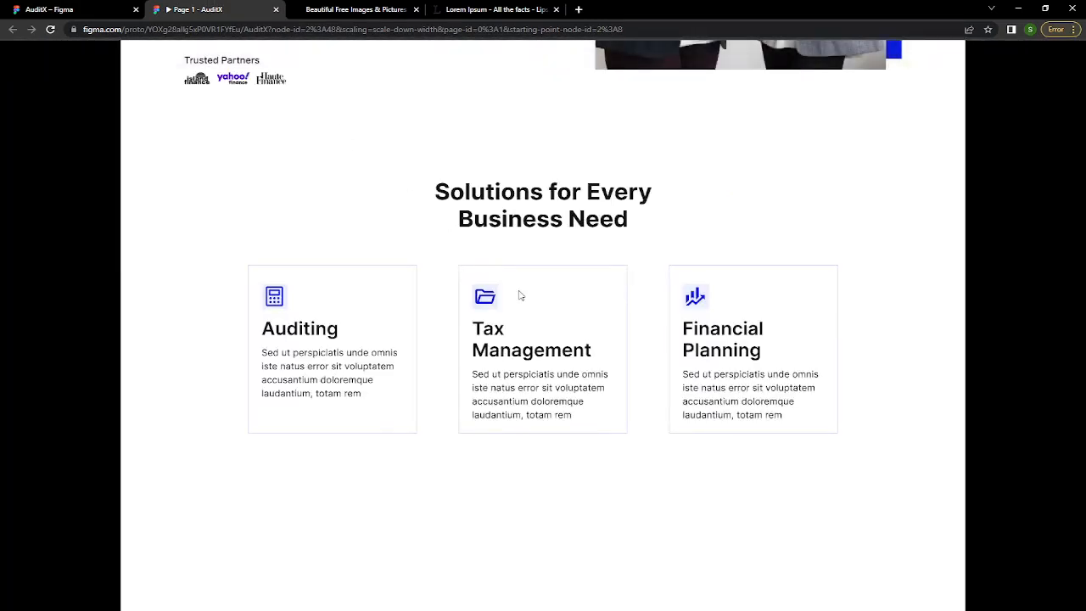
- Review the landing page preview from the hero section down to the service cards, and return to the design file
{"action": "scroll", "coordinate": [520, 296], "scroll_direction": "up", "scroll_amount": 5}
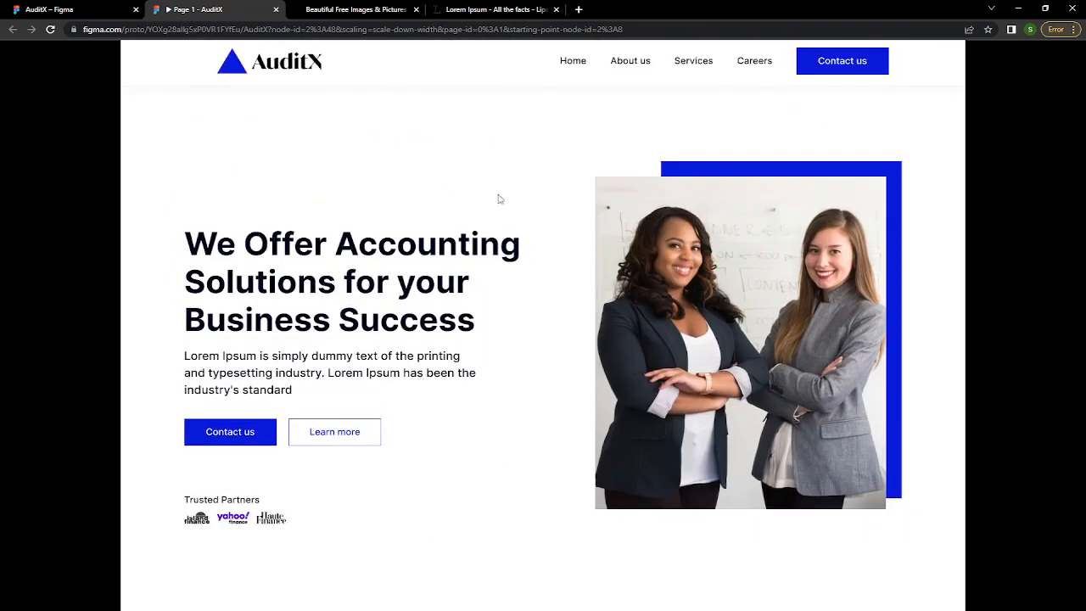
{"action": "scroll", "coordinate": [496, 234], "scroll_direction": "down", "scroll_amount": 4}
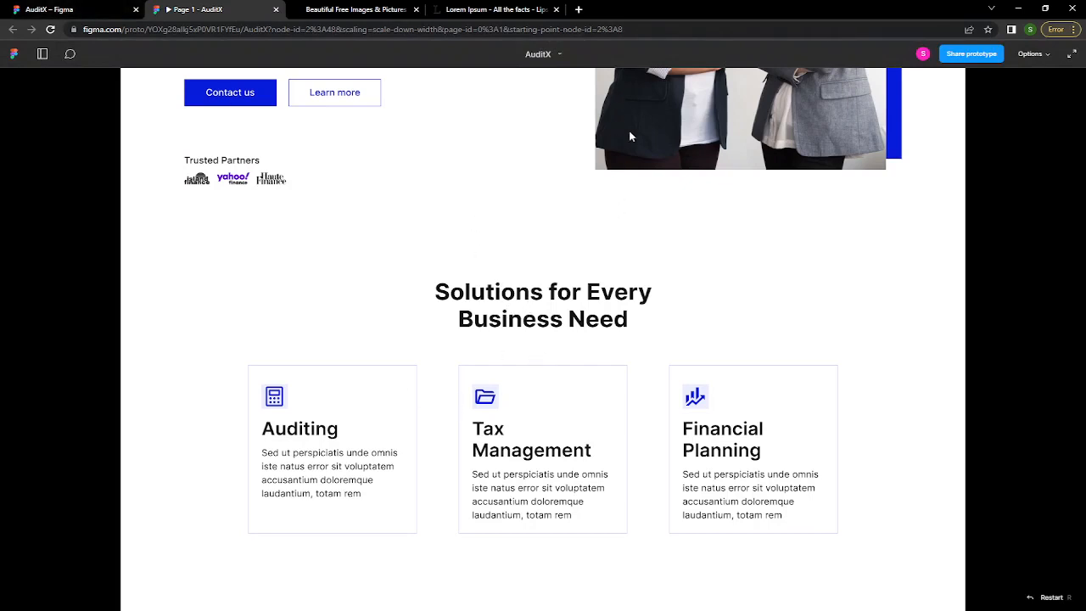
{"action": "left_click", "coordinate": [71, 10]}
- Draw a full-width rectangle of about 1440 × 711 over the Solutions section and send it to the back
{"action": "scroll", "coordinate": [528, 441], "scroll_direction": "down", "scroll_amount": 5}
{"action": "key", "text": "r"}
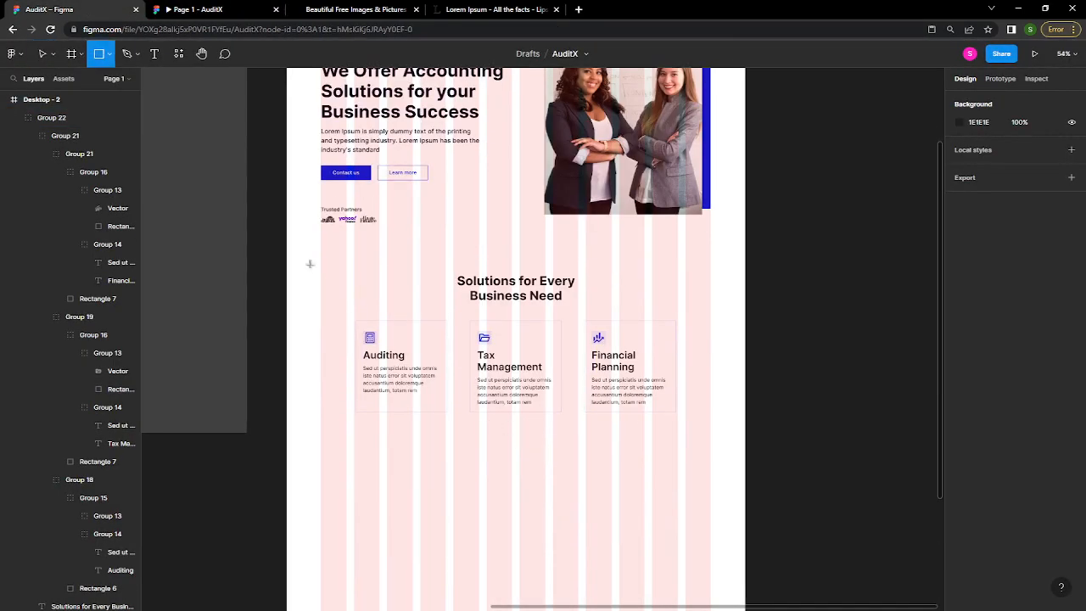
{"action": "mouse_move", "coordinate": [286, 254]}
{"action": "left_mouse_down"}
{"action": "mouse_move", "coordinate": [750, 404]}
{"action": "mouse_move", "coordinate": [746, 474]}
{"action": "left_mouse_up"}
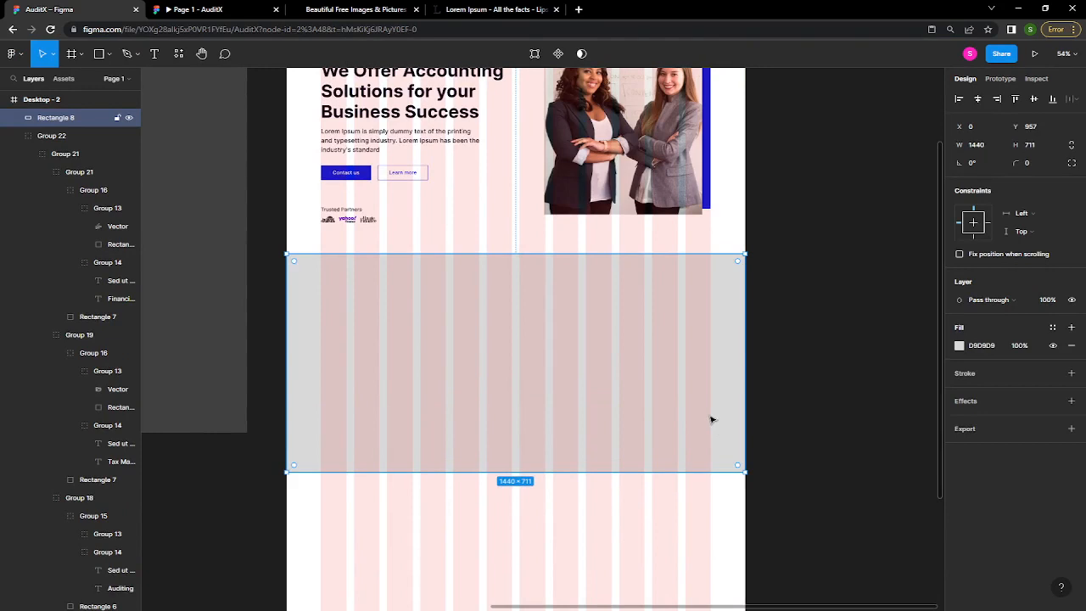
{"action": "right_click", "coordinate": [712, 419]}
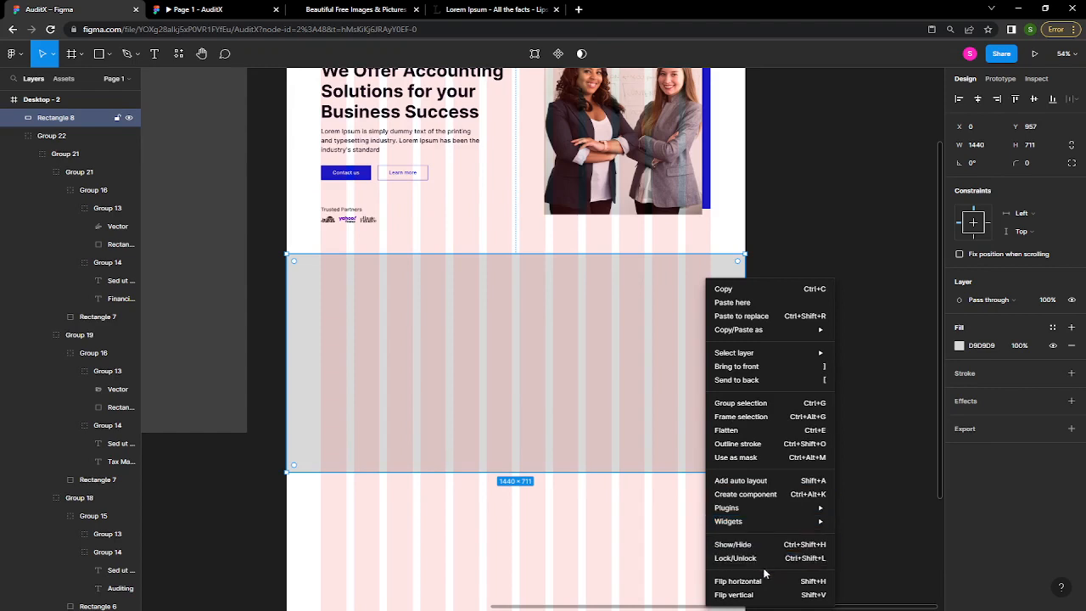
{"action": "mouse_move", "coordinate": [789, 360]}
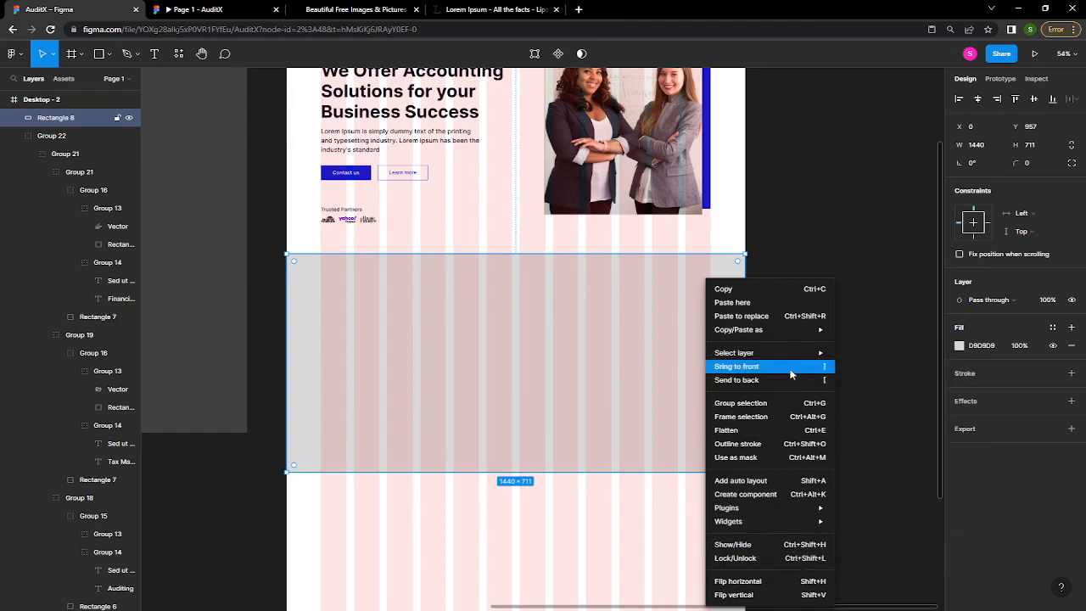
{"action": "left_click", "coordinate": [795, 386]}
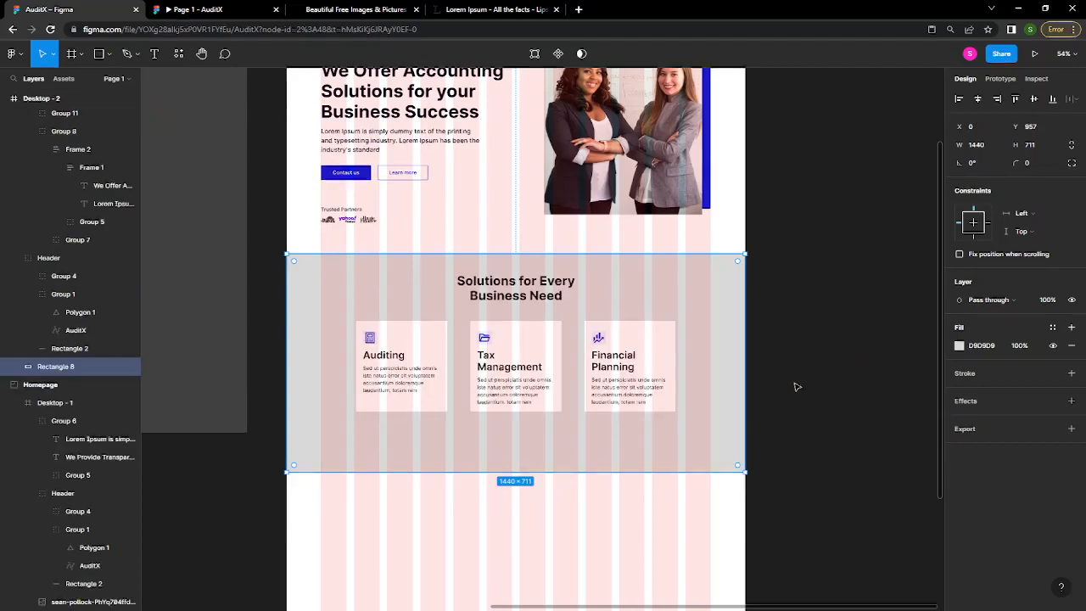
- Resize the Solutions background rectangle to about 1440 × 639 with its upper edge at Y 948, and set its fill to FAFAFA
{"action": "left_click_drag", "start_coordinate": [552, 252], "coordinate": [551, 248]}
{"action": "left_click_drag", "start_coordinate": [535, 469], "coordinate": [536, 445]}
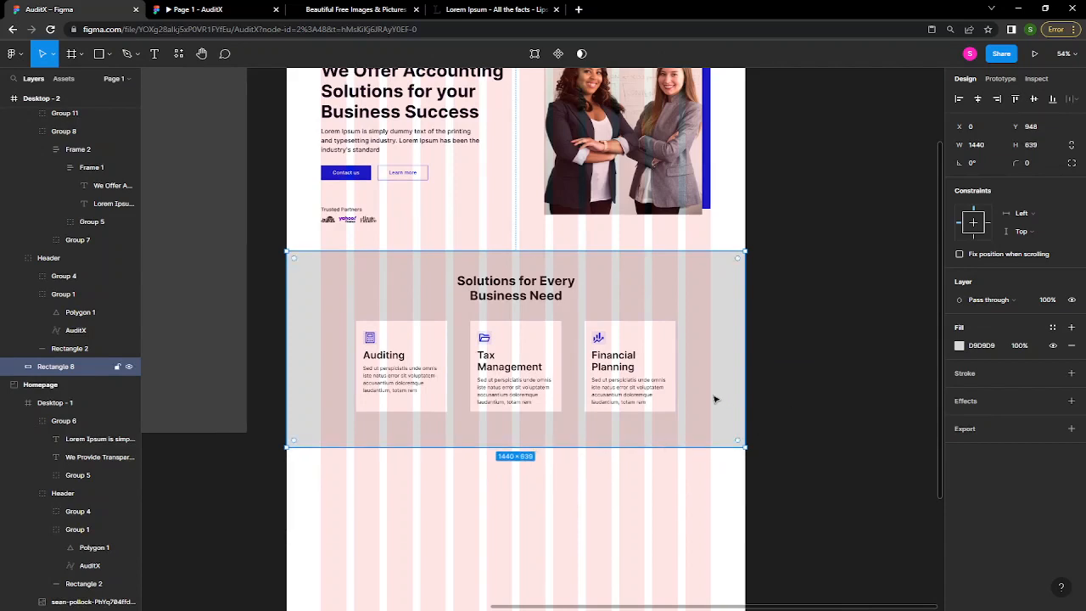
{"action": "left_click", "coordinate": [985, 349]}
{"action": "key", "text": "Return"}
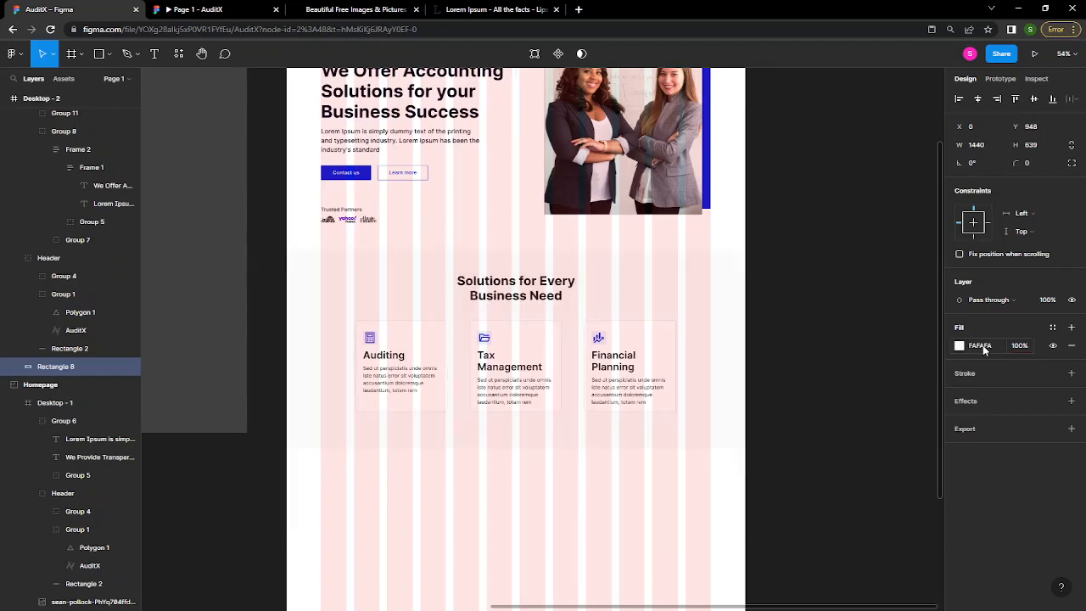
- Hide the 12-column layout grid on the Desktop - 2 frame and deselect the frame
{"action": "left_click", "coordinate": [573, 538]}
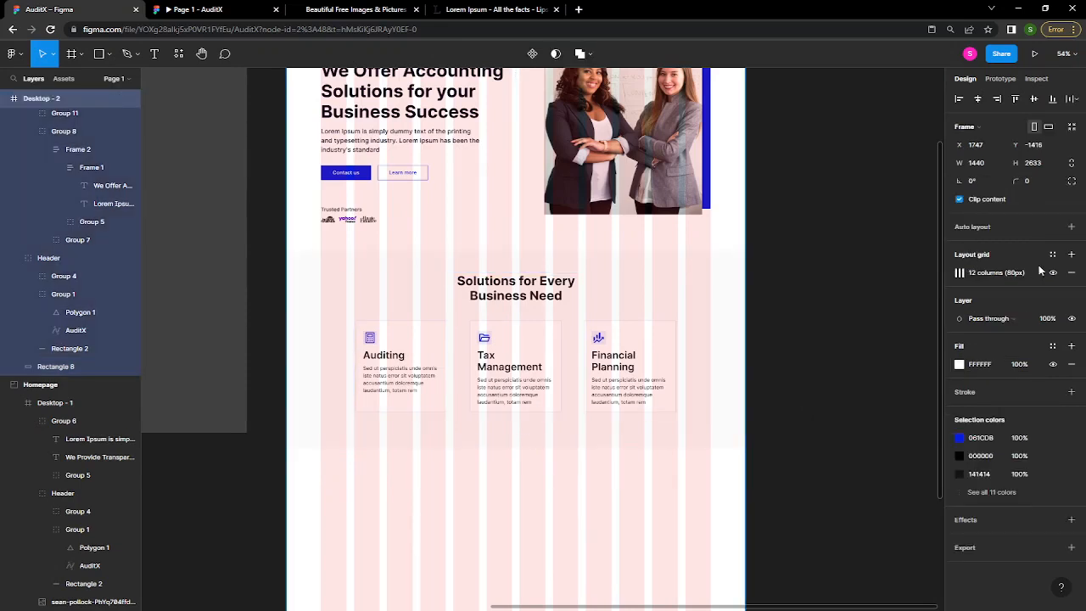
{"action": "left_click", "coordinate": [1073, 274]}
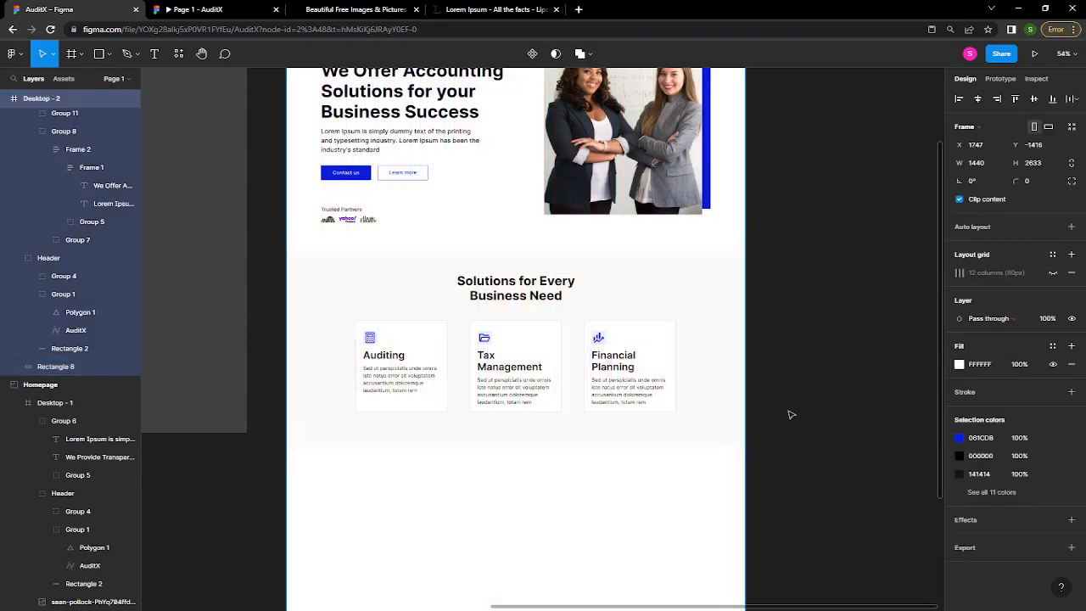
{"action": "left_click", "coordinate": [715, 412]}
- Try removing the white fill from the Financial Planning card's background rectangle
{"action": "scroll", "coordinate": [645, 343], "scroll_direction": "up", "scroll_amount": 5, "text": "ctrl"}
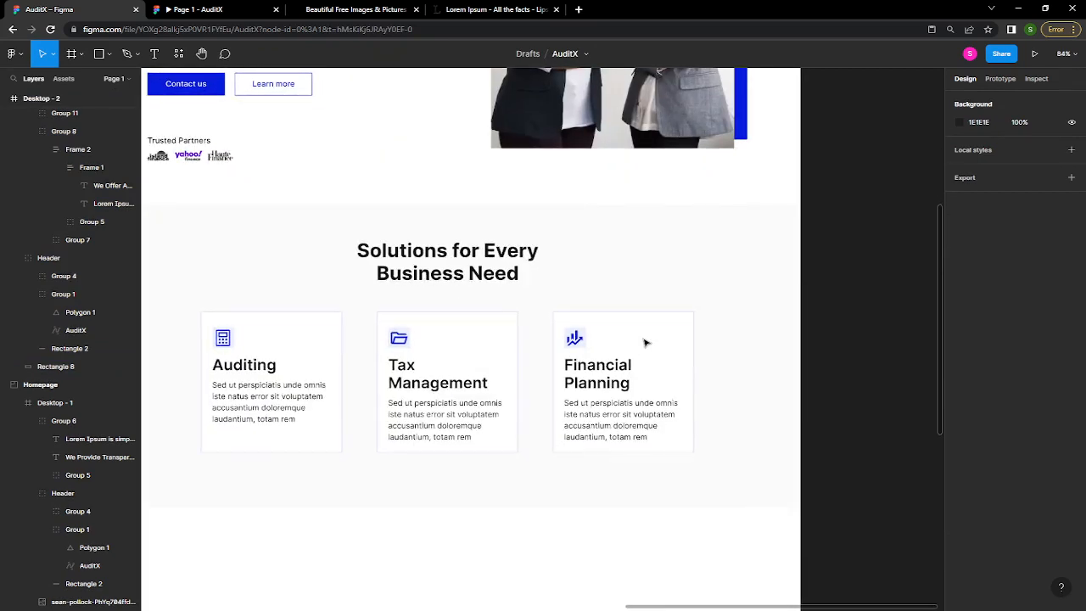
{"action": "left_click", "coordinate": [645, 343]}
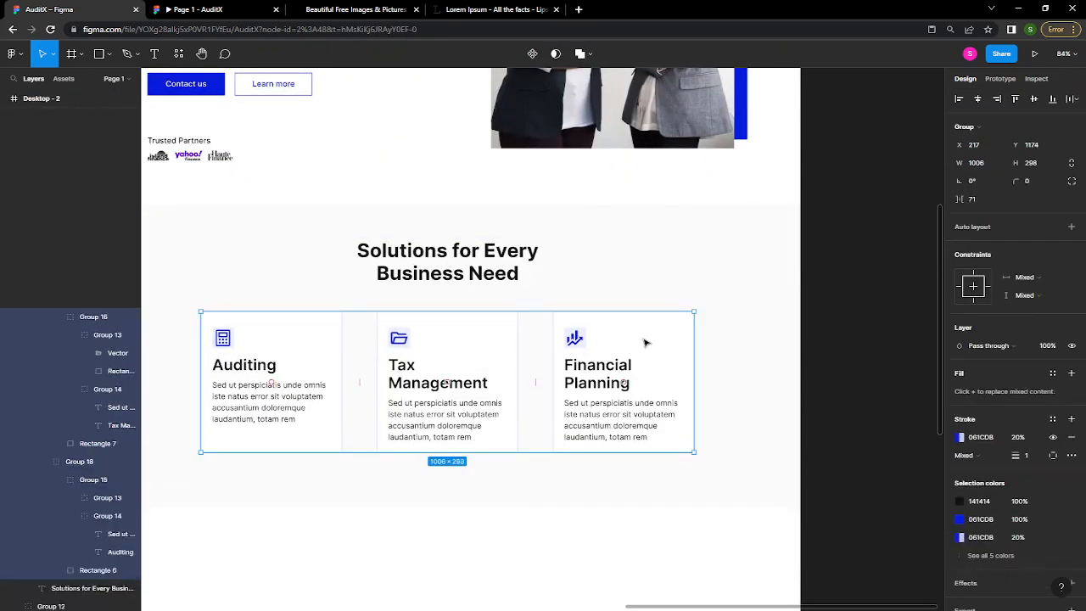
{"action": "double_click", "coordinate": [645, 342]}
{"action": "double_click", "coordinate": [645, 343]}
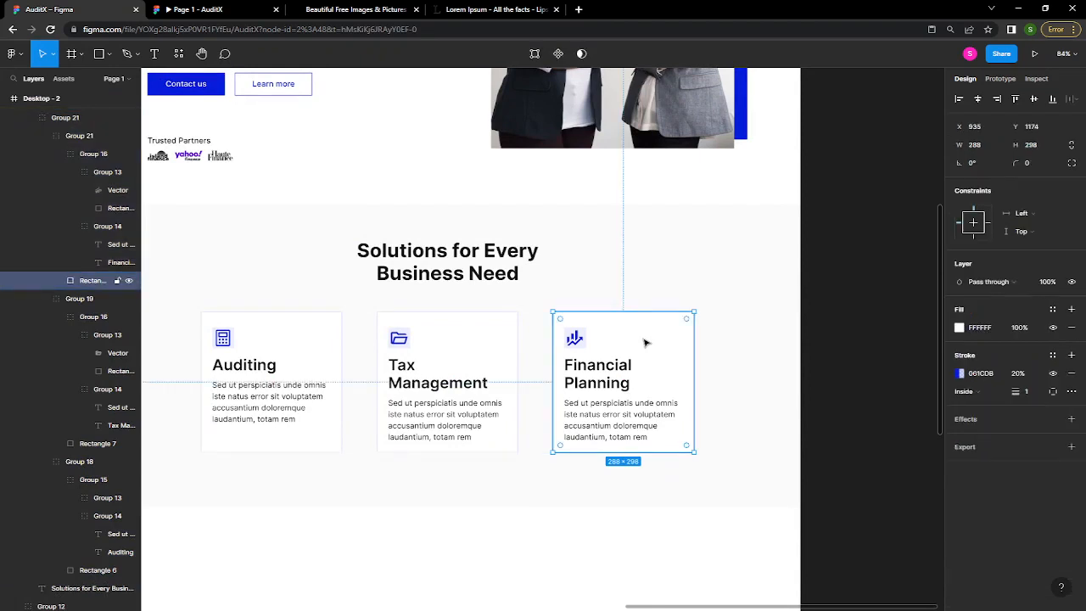
{"action": "left_click", "coordinate": [1072, 327]}
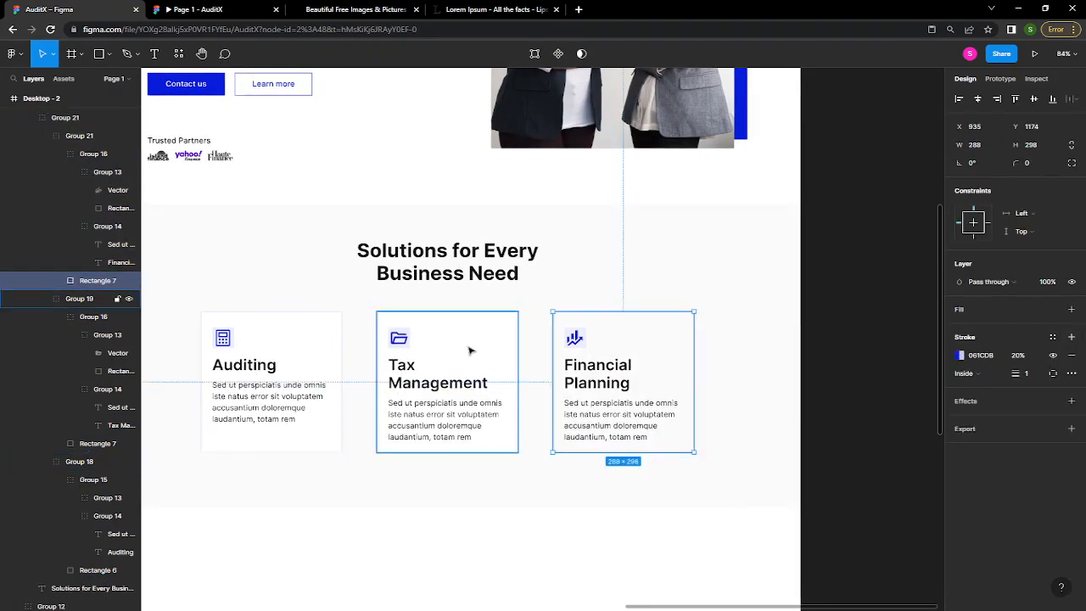
{"action": "left_click", "coordinate": [854, 420]}
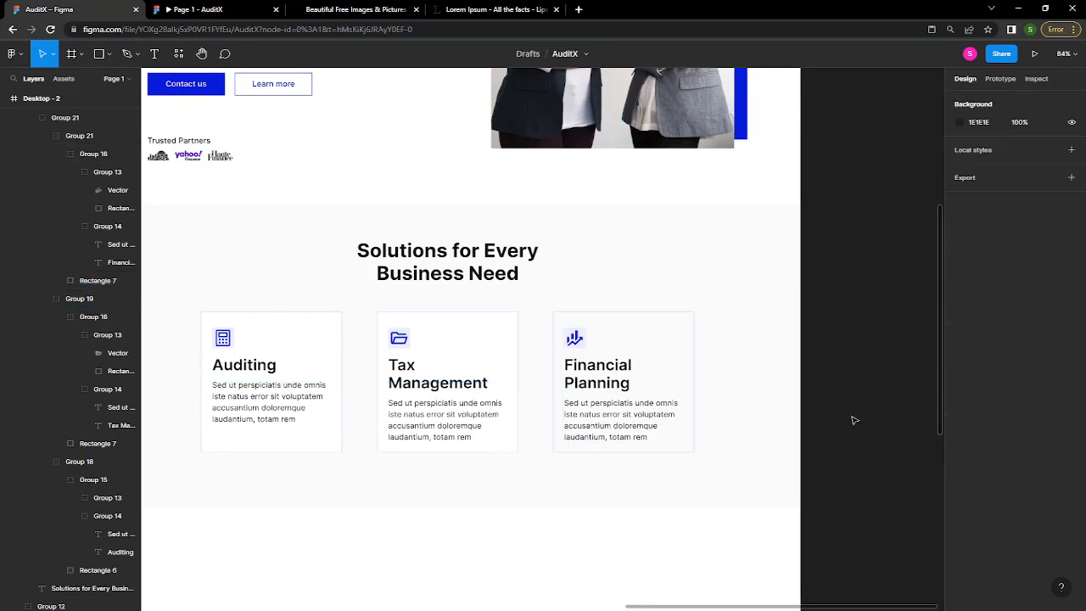
{"action": "scroll", "coordinate": [857, 448], "scroll_direction": "down", "scroll_amount": 5}
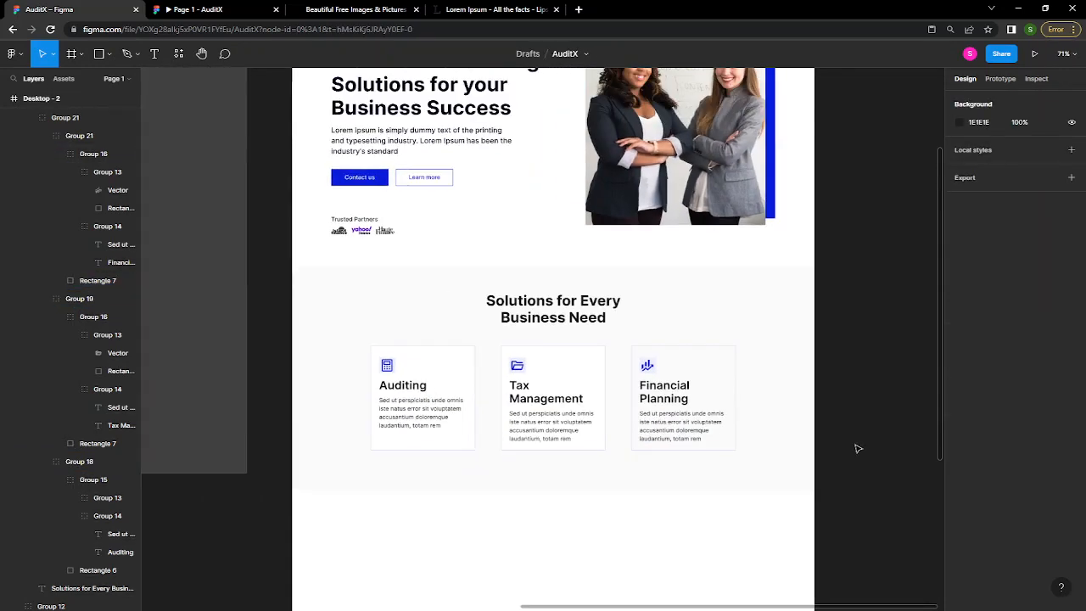
- Undo the fill removal on the Financial Planning card and deselect everything
{"action": "key", "text": "ctrl+z"}
{"action": "key", "text": "ctrl+z"}
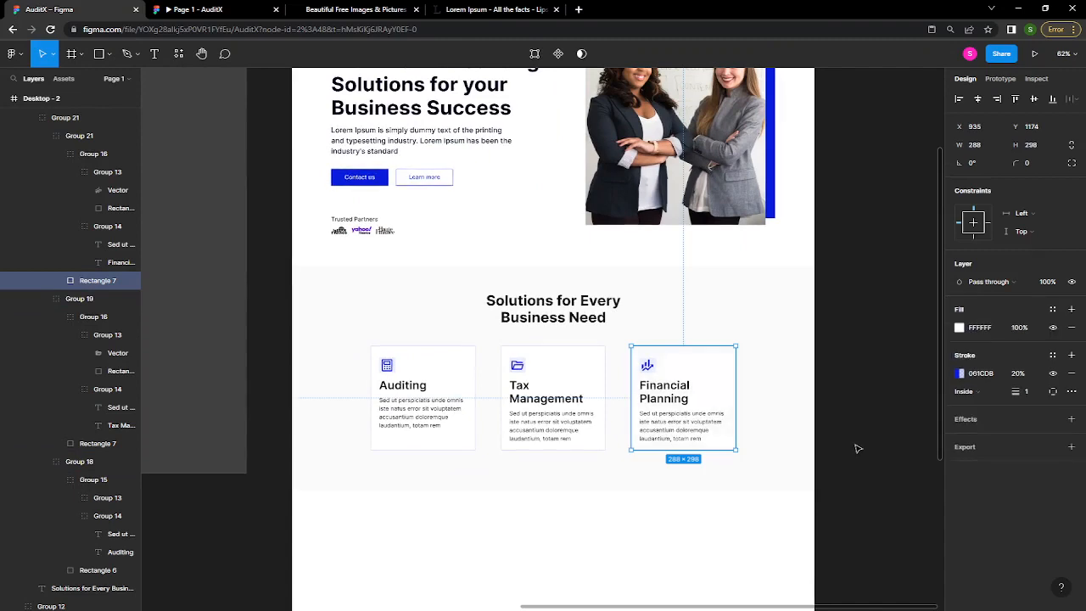
{"action": "key", "text": "ctrl+z"}
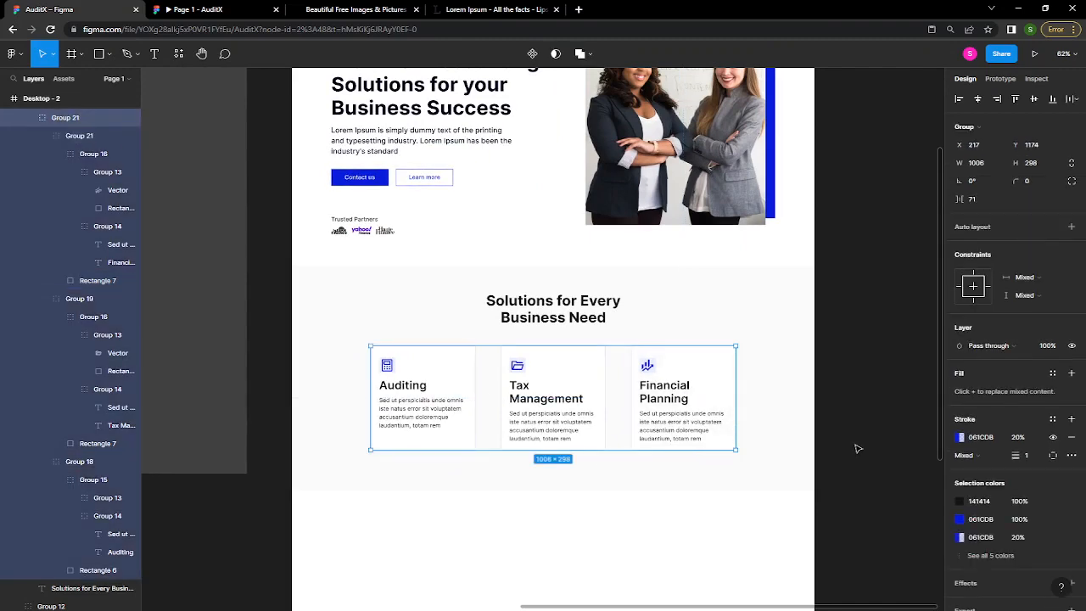
{"action": "left_click", "coordinate": [857, 448]}
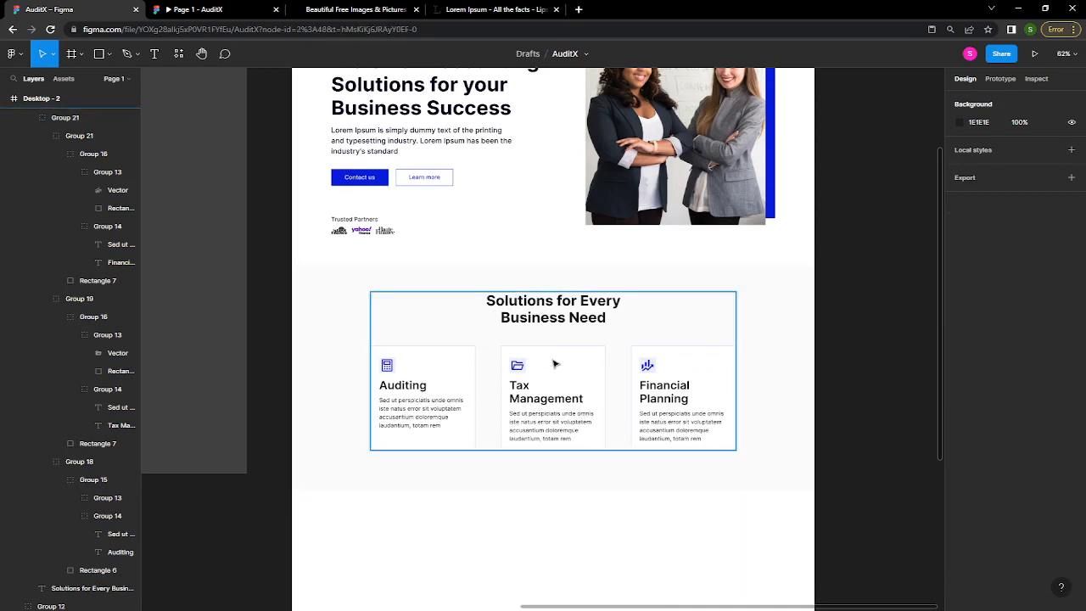
- Centre the Solutions heading and cards vertically on the light grey background rectangle, and group them together with it
{"action": "left_click", "coordinate": [683, 384]}
{"action": "left_click", "coordinate": [774, 384]}
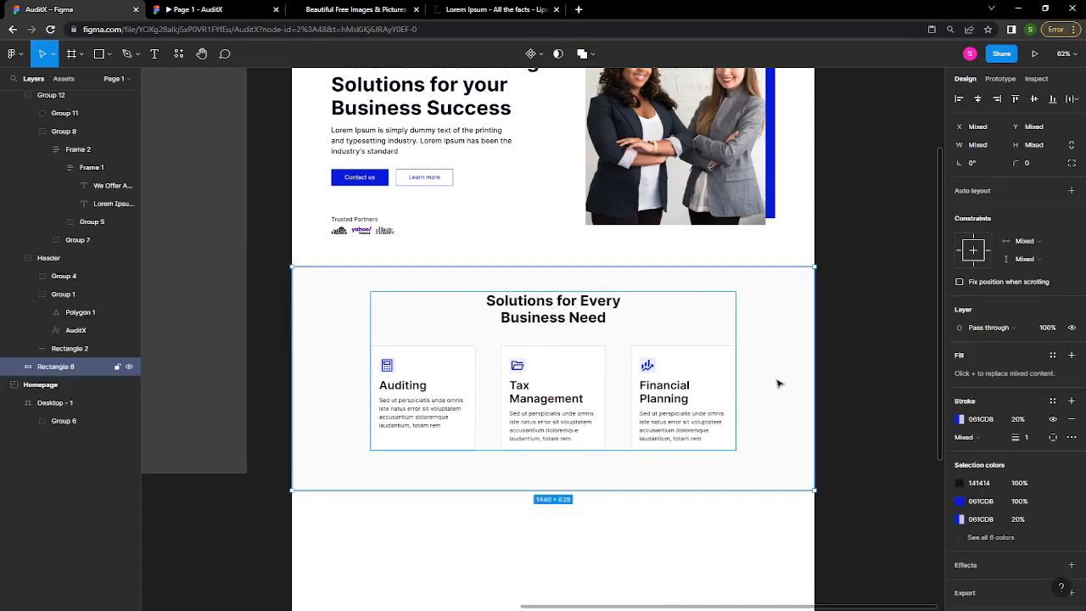
{"action": "left_click", "coordinate": [1034, 99]}
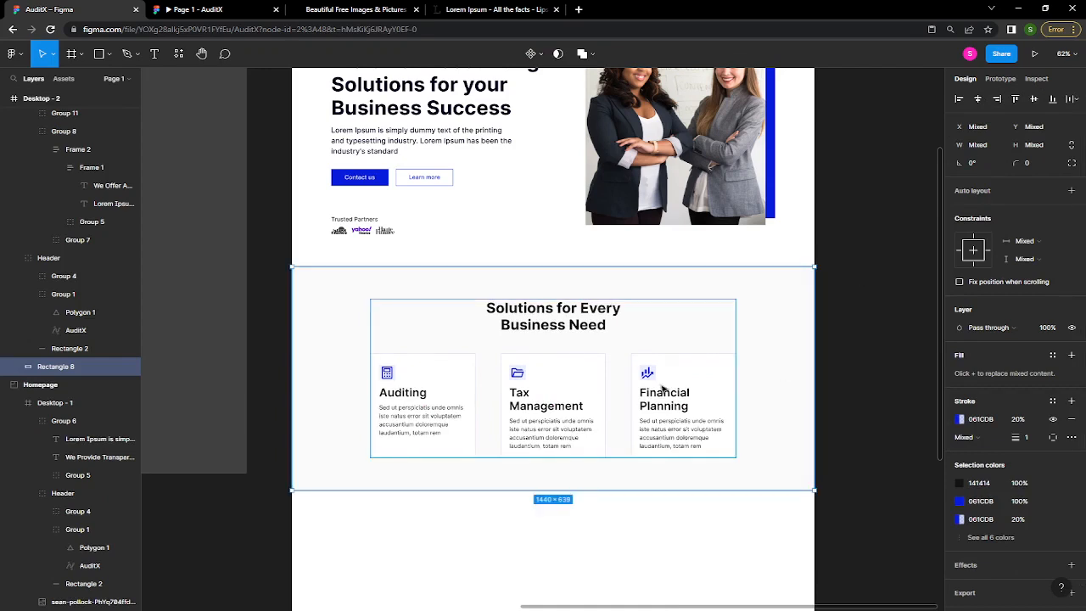
{"action": "key", "text": "ctrl+g"}
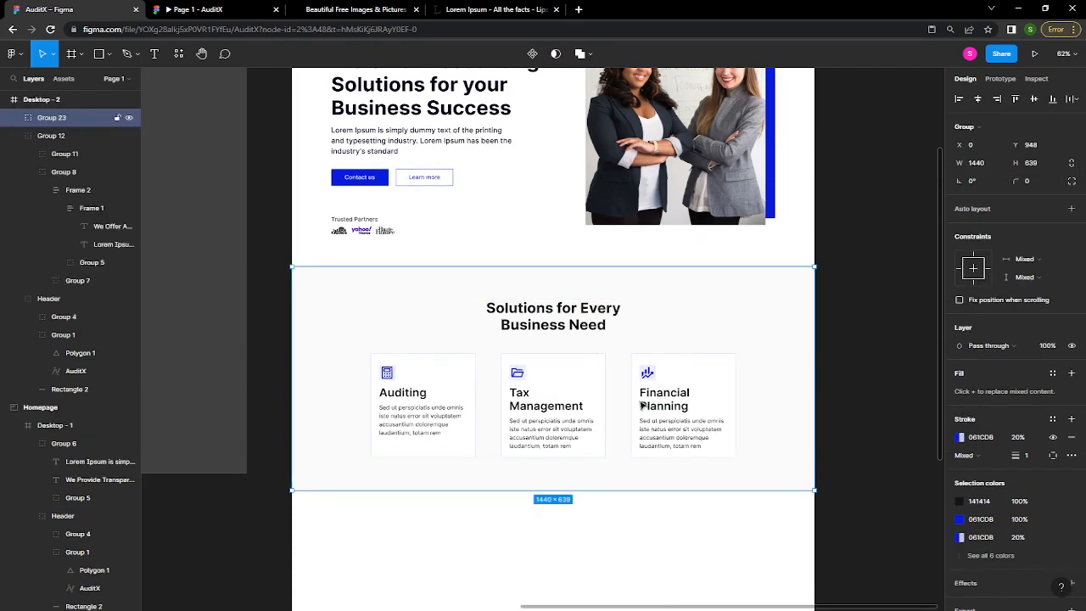
- Review the Solutions section with its grey background in the prototype preview, and return to the design file
{"action": "scroll", "coordinate": [644, 391], "scroll_direction": "up", "scroll_amount": 1}
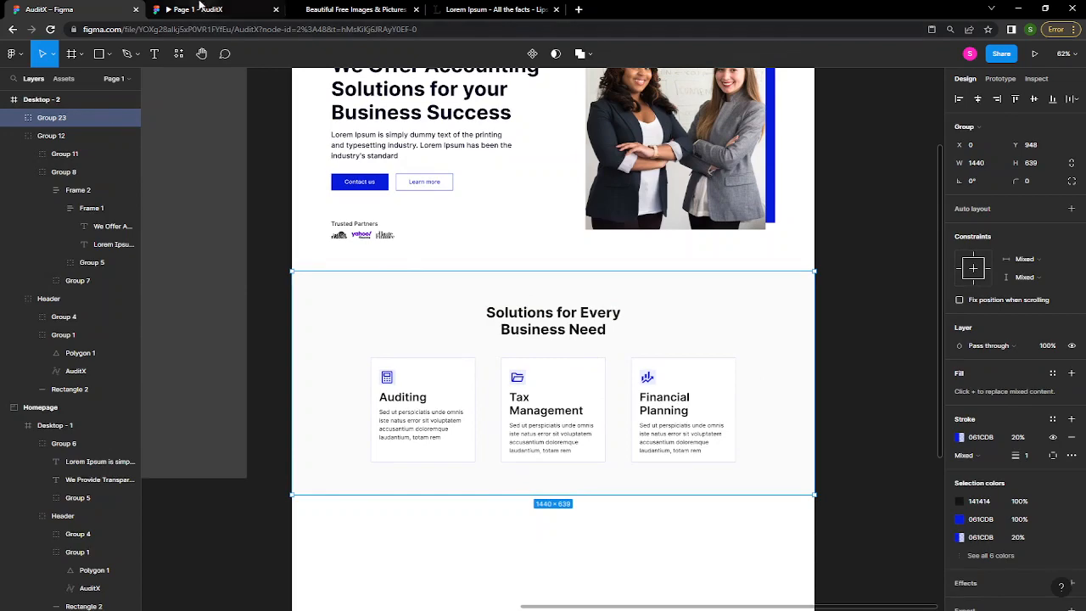
{"action": "left_click", "coordinate": [201, 8]}
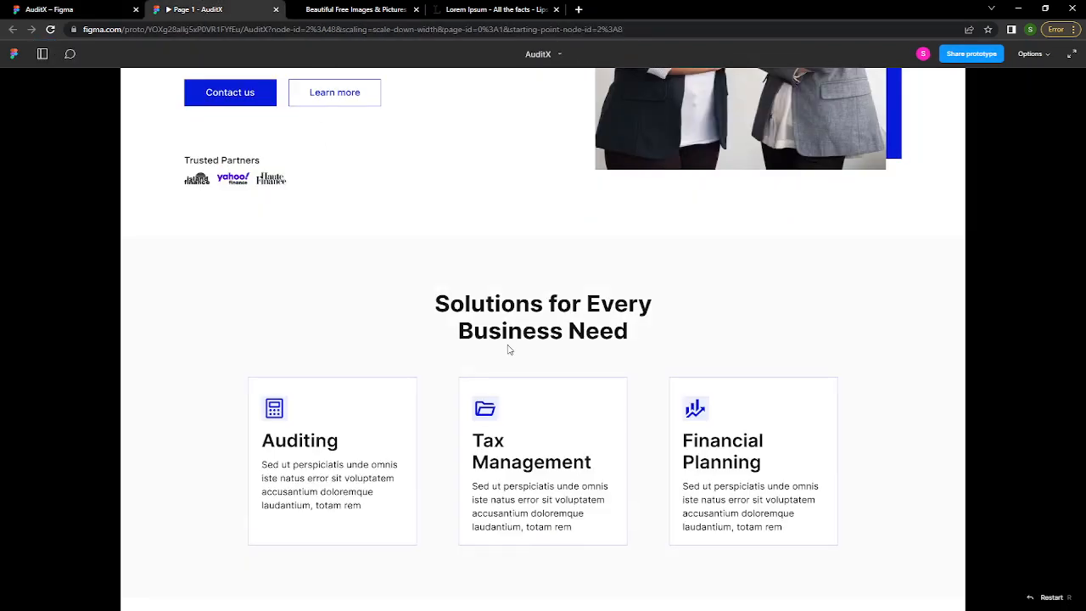
{"action": "scroll", "coordinate": [510, 349], "scroll_direction": "down", "scroll_amount": 2}
{"action": "scroll", "coordinate": [597, 339], "scroll_direction": "up", "scroll_amount": 5}
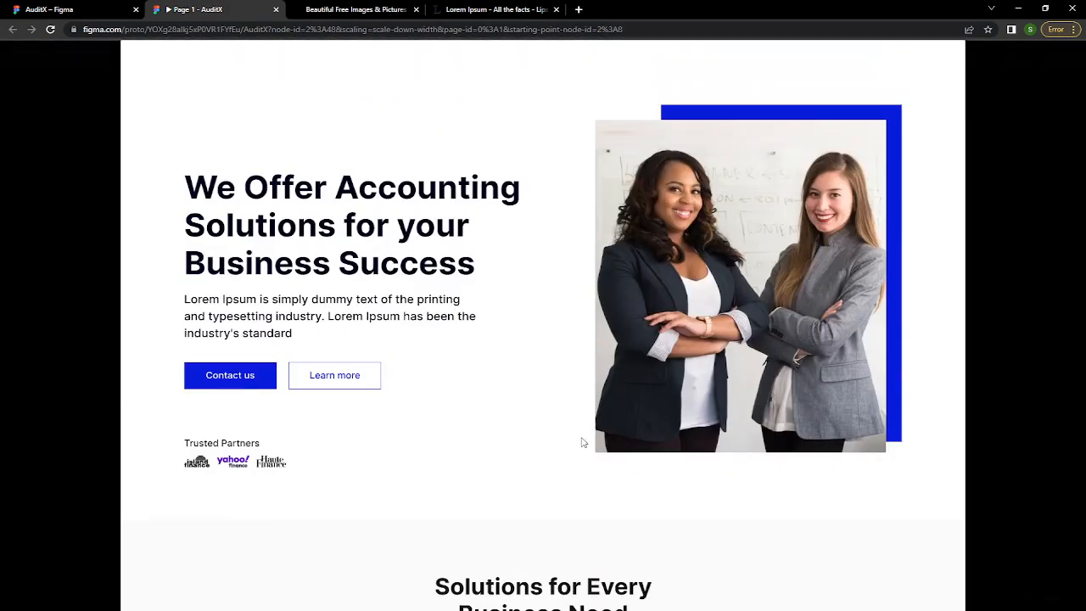
{"action": "scroll", "coordinate": [582, 442], "scroll_direction": "down", "scroll_amount": 3}
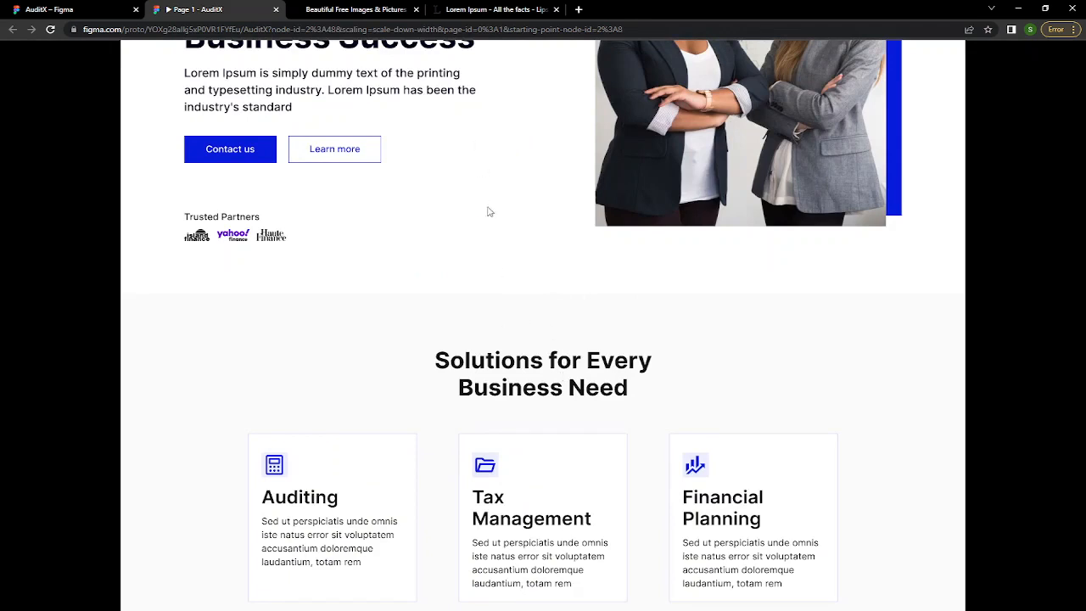
{"action": "left_click", "coordinate": [107, 7]}
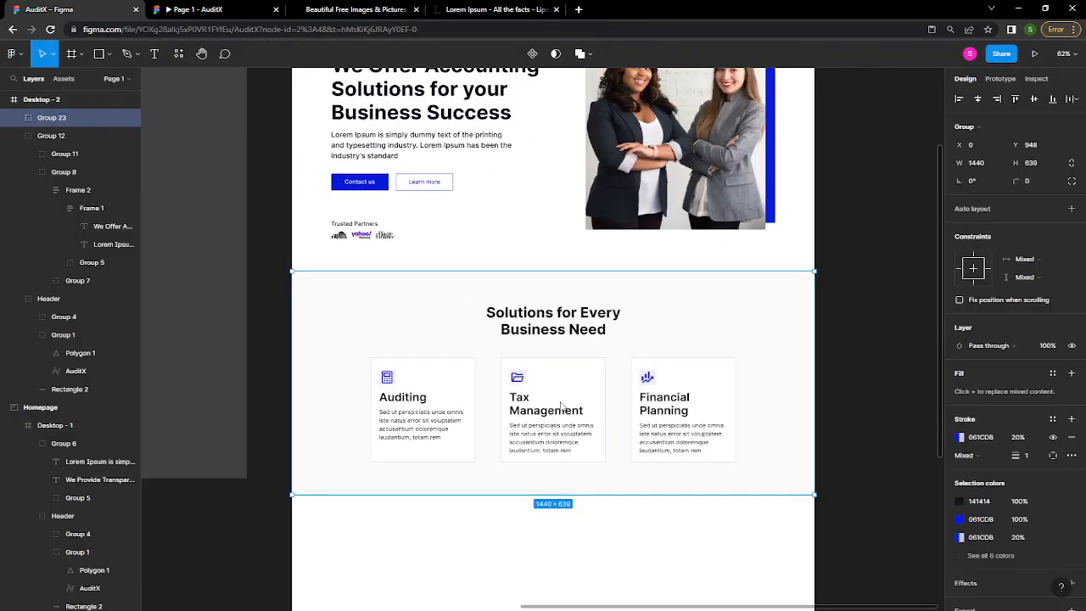
- Show the 12-column layout grid on the Desktop - 2 frame again
{"action": "scroll", "coordinate": [575, 422], "scroll_direction": "down", "scroll_amount": 5}
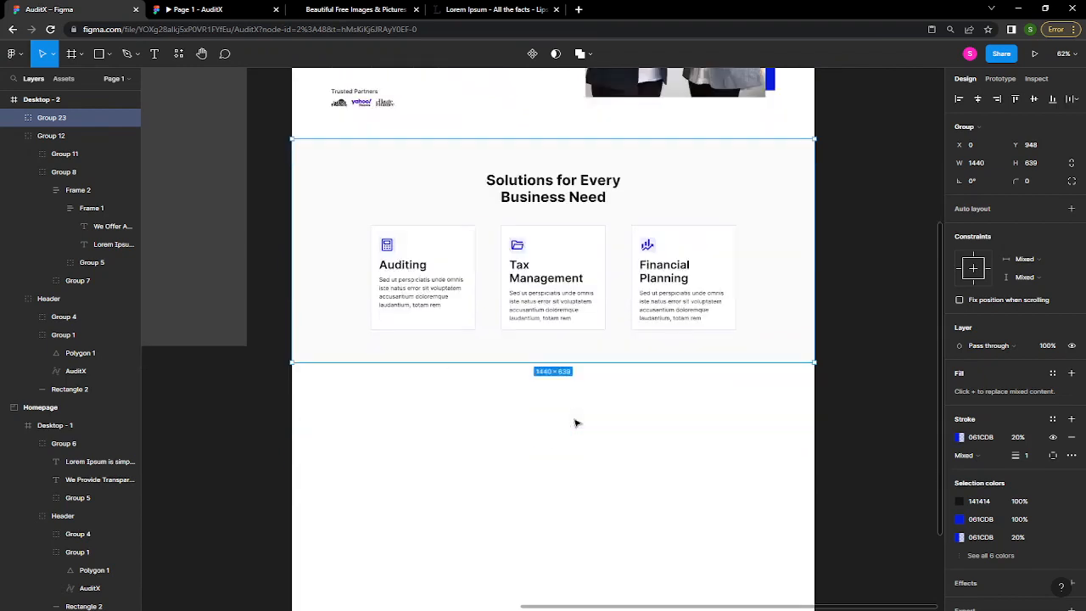
{"action": "left_click", "coordinate": [576, 332]}
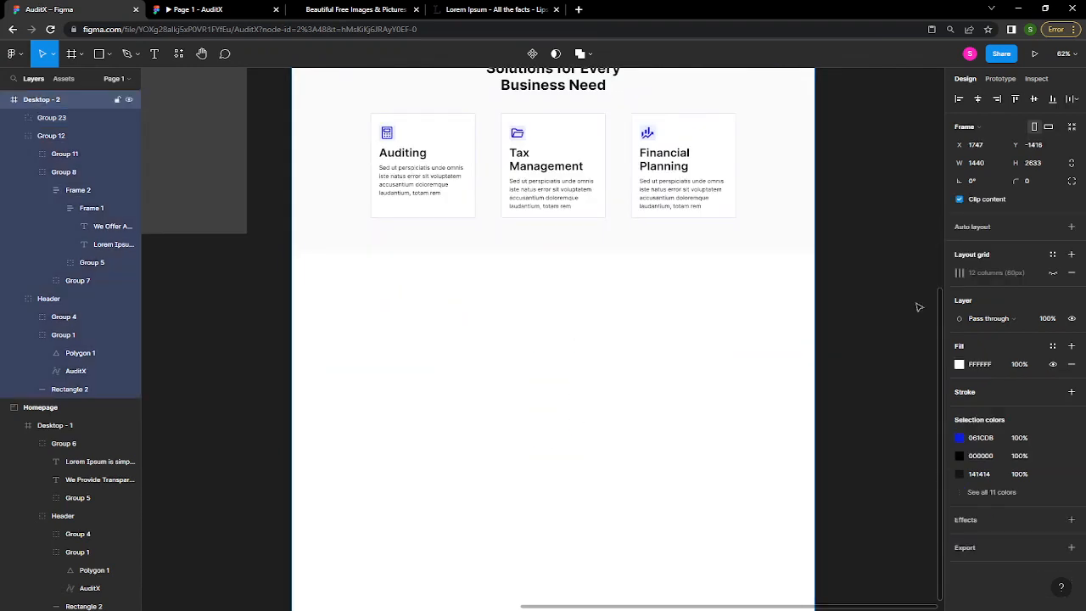
{"action": "left_click", "coordinate": [1054, 273]}
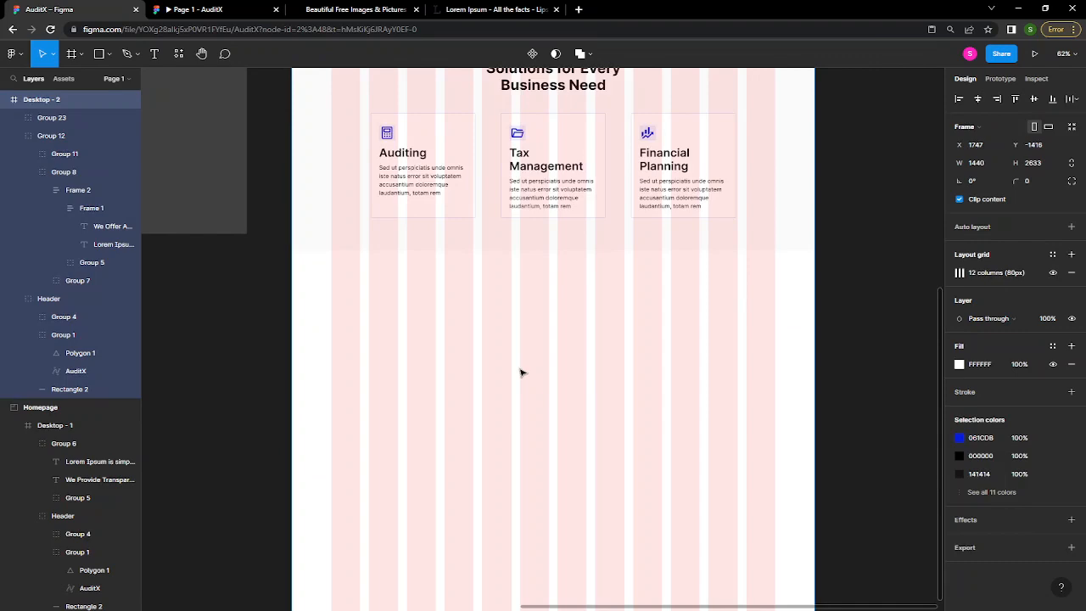
{"action": "scroll", "coordinate": [522, 372], "scroll_direction": "up", "scroll_amount": 9}
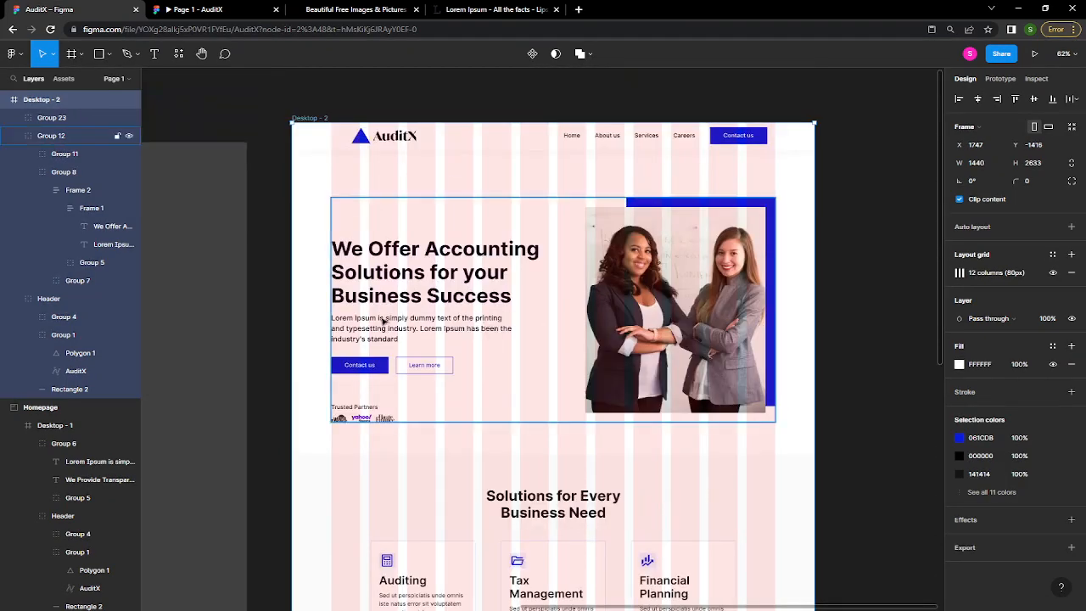
{"action": "scroll", "coordinate": [424, 299], "scroll_direction": "down", "scroll_amount": 6}
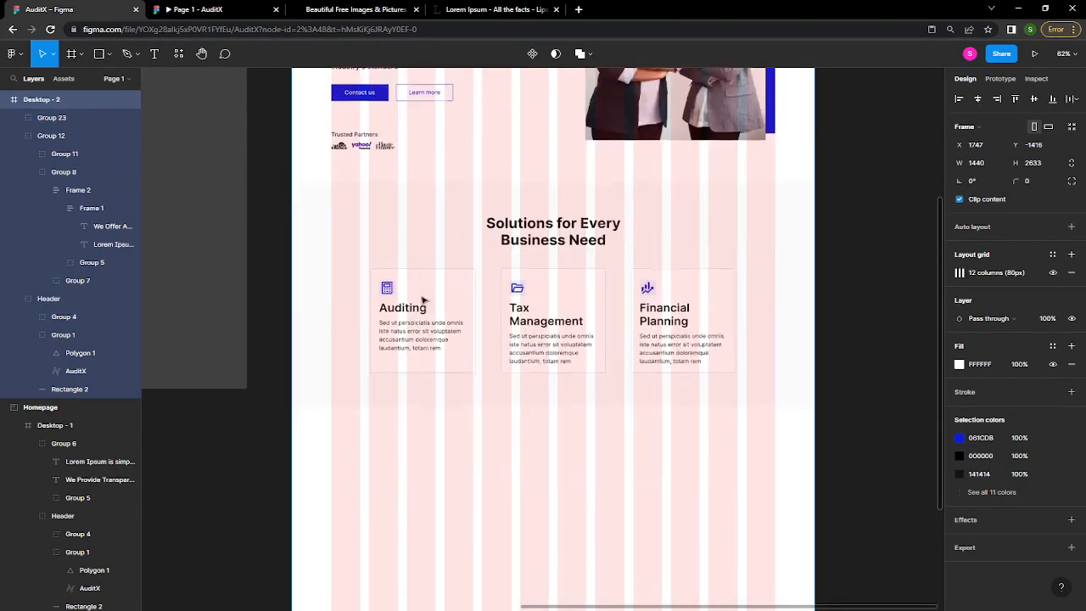
{"action": "scroll", "coordinate": [424, 299], "scroll_direction": "down", "scroll_amount": 1}
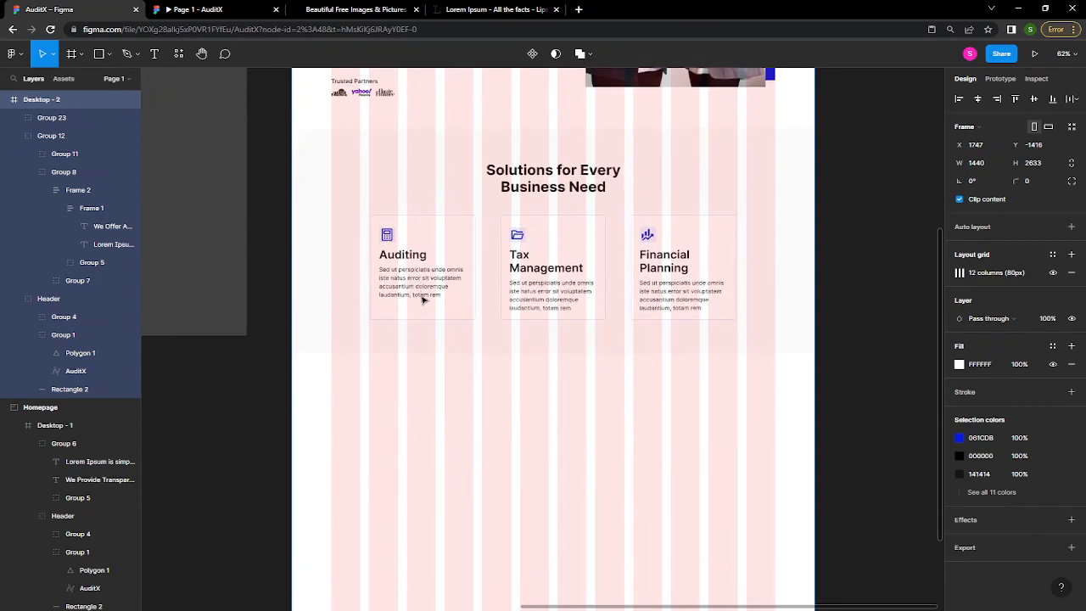
{"action": "scroll", "coordinate": [423, 299], "scroll_direction": "up", "scroll_amount": 3}
{"action": "scroll", "coordinate": [423, 300], "scroll_direction": "up", "scroll_amount": 1}
{"action": "scroll", "coordinate": [423, 300], "scroll_direction": "down", "scroll_amount": 3}
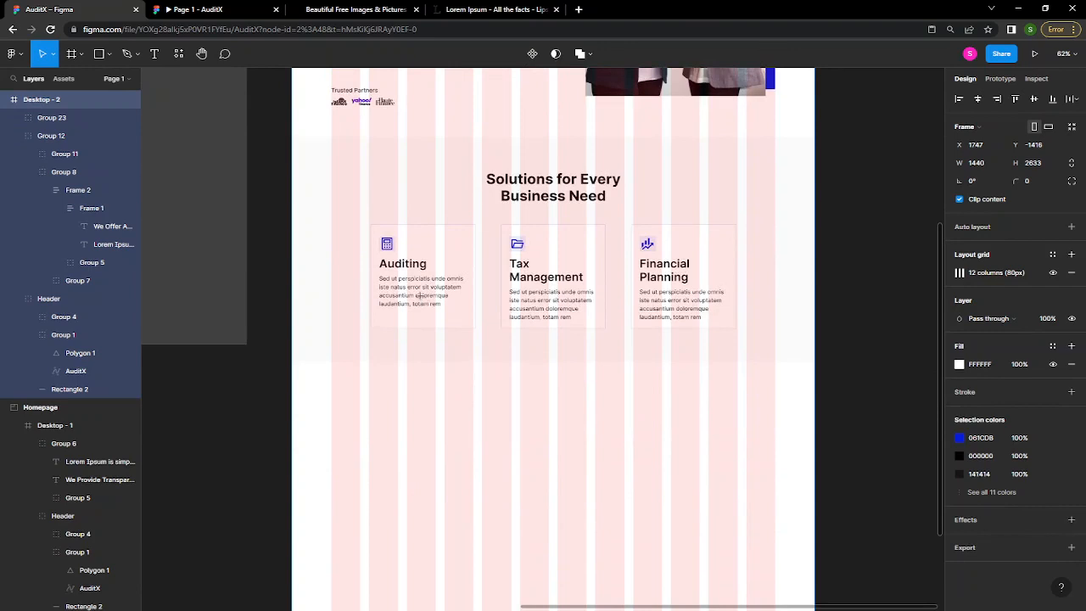
- Draw a rectangle about 416 × 457 below the Solutions section, starting at the first grid column
{"action": "scroll", "coordinate": [419, 295], "scroll_direction": "down", "scroll_amount": 1}
{"action": "key", "text": "r"}
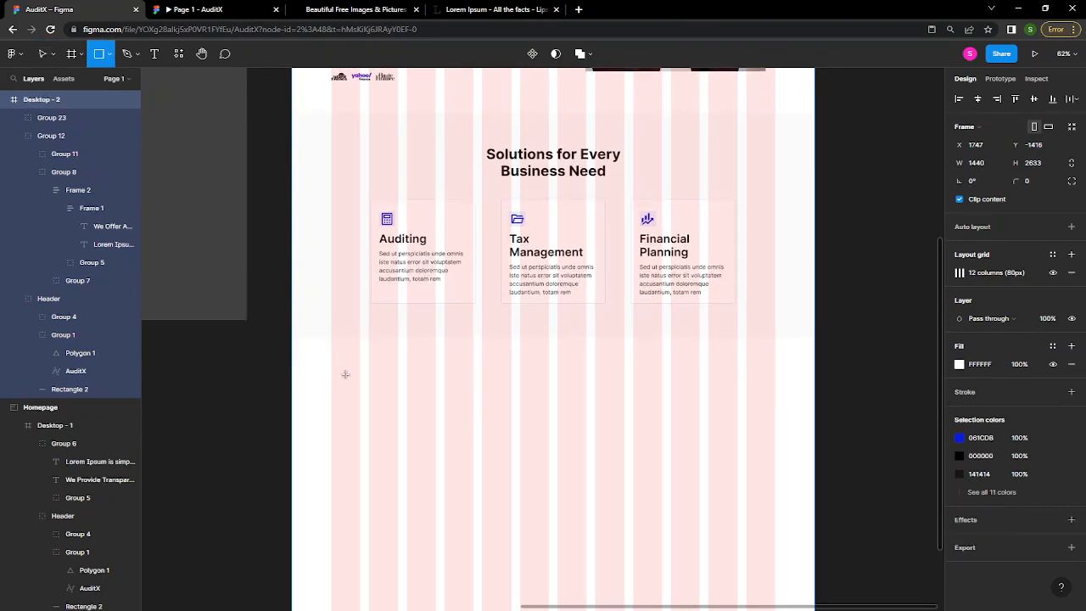
{"action": "left_click_drag", "start_coordinate": [331, 370], "coordinate": [476, 533]}
{"action": "scroll", "coordinate": [476, 535], "scroll_direction": "down", "scroll_amount": 5}
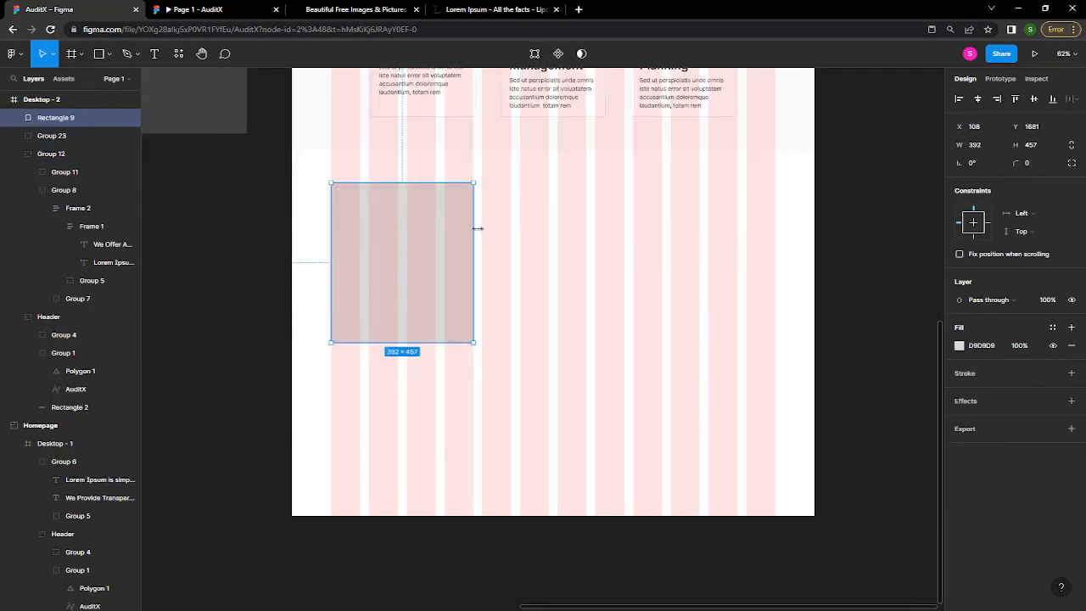
{"action": "left_click_drag", "start_coordinate": [466, 235], "coordinate": [484, 239]}
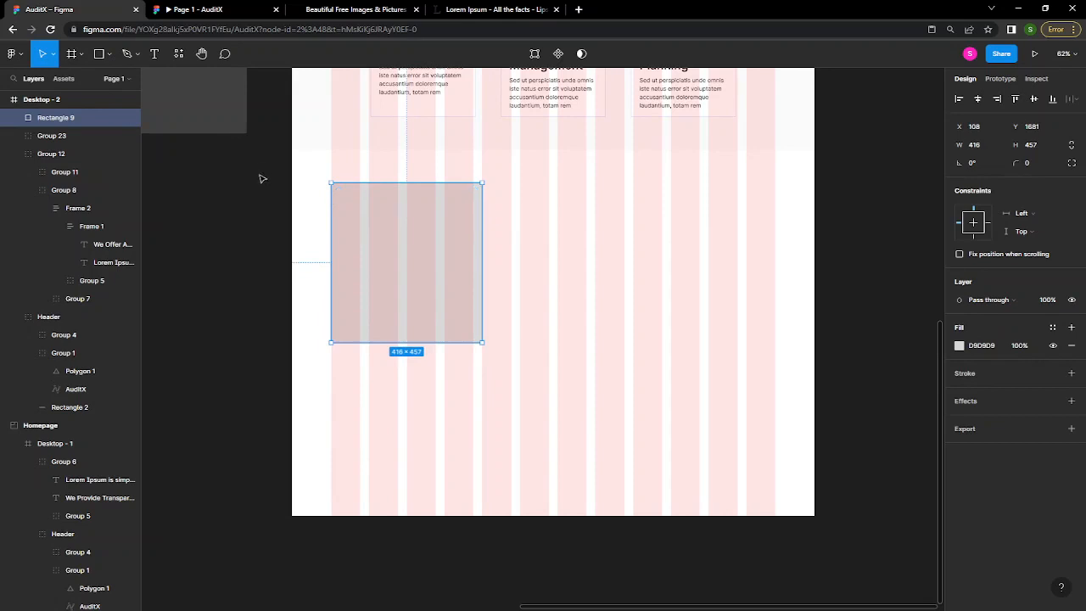
- Run the Unsplash plugin, search it for "corporate man", and browse the photos
{"action": "left_click", "coordinate": [178, 56]}
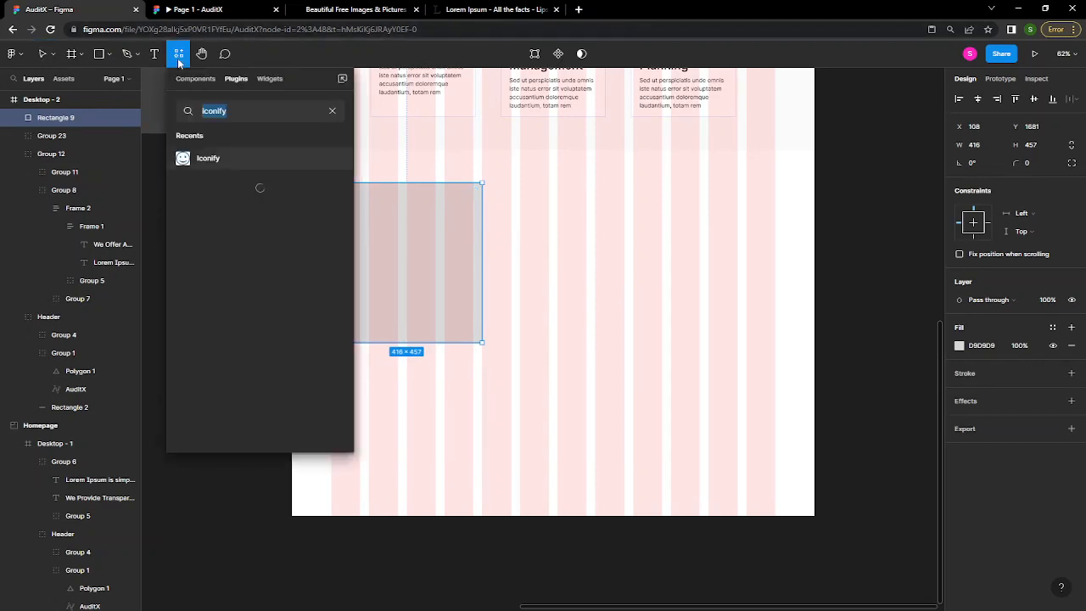
{"action": "left_click", "coordinate": [333, 111]}
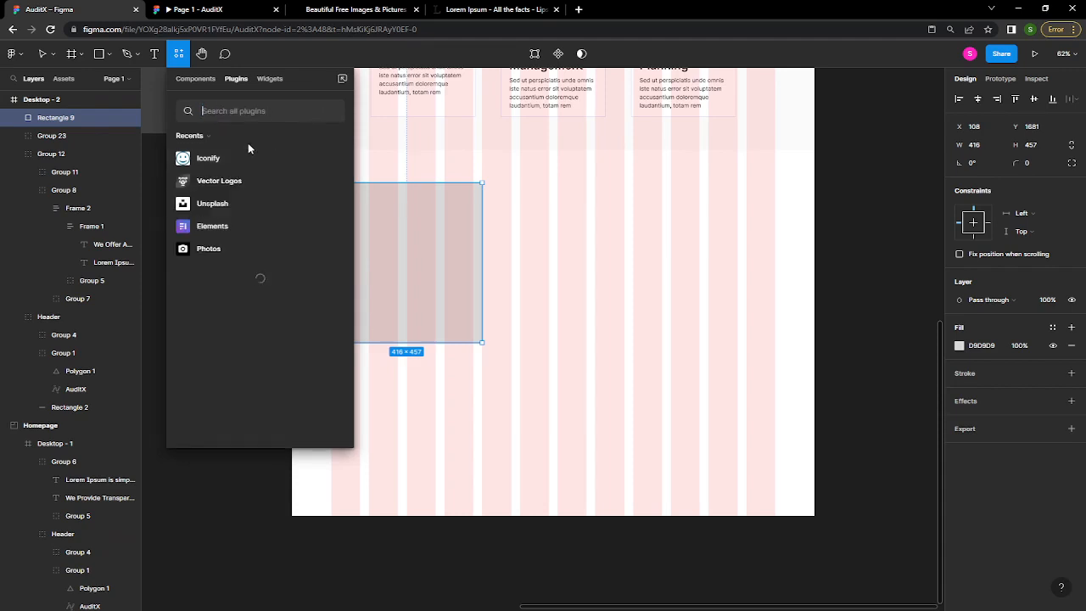
{"action": "left_click", "coordinate": [230, 203]}
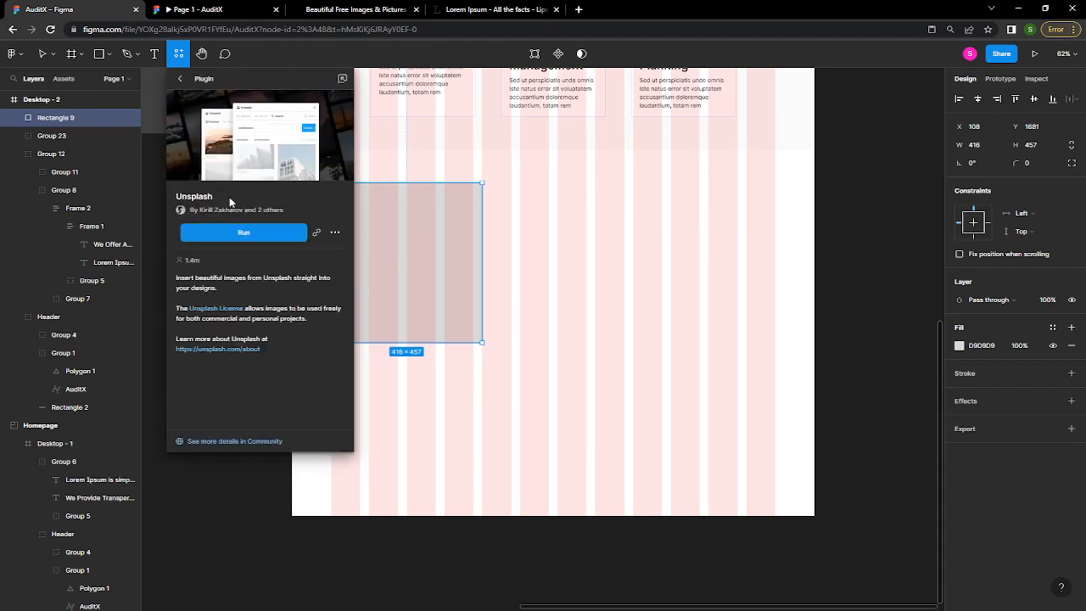
{"action": "left_click", "coordinate": [274, 237]}
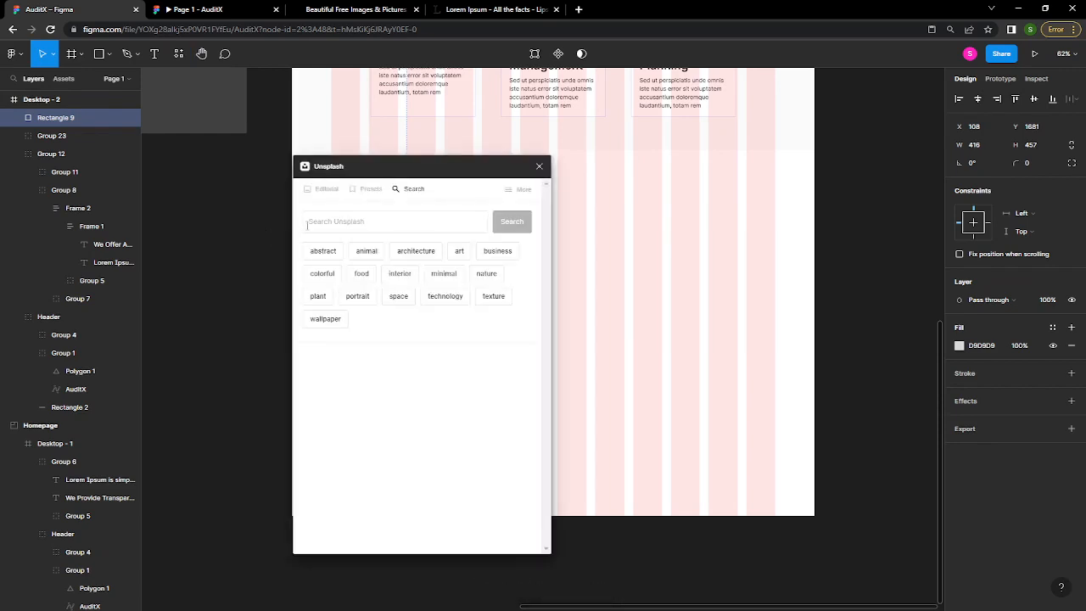
{"action": "type", "text": "corporate man"}
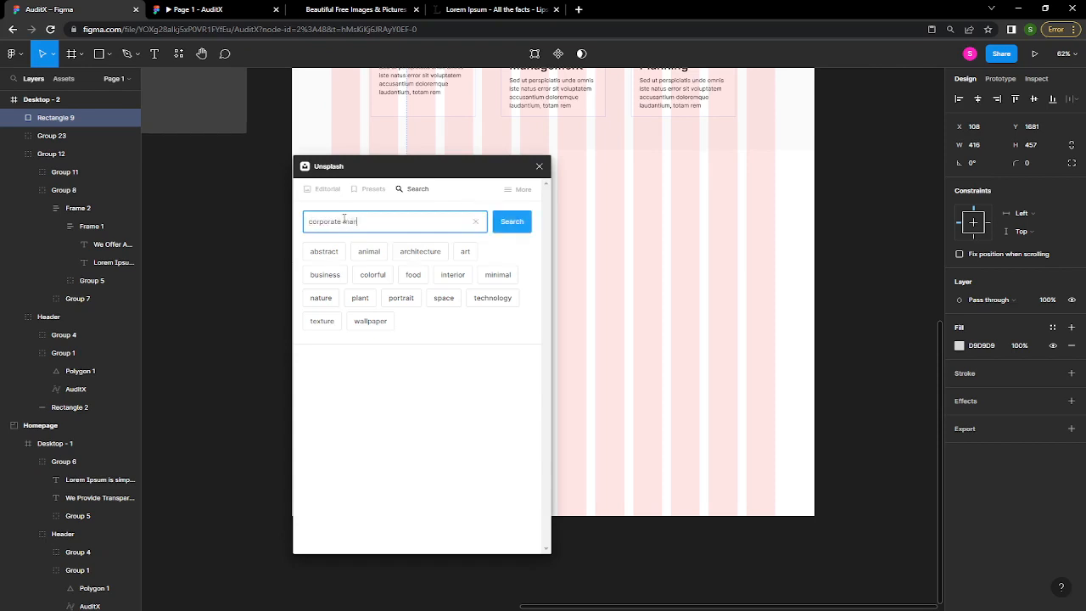
{"action": "key", "text": "Return"}
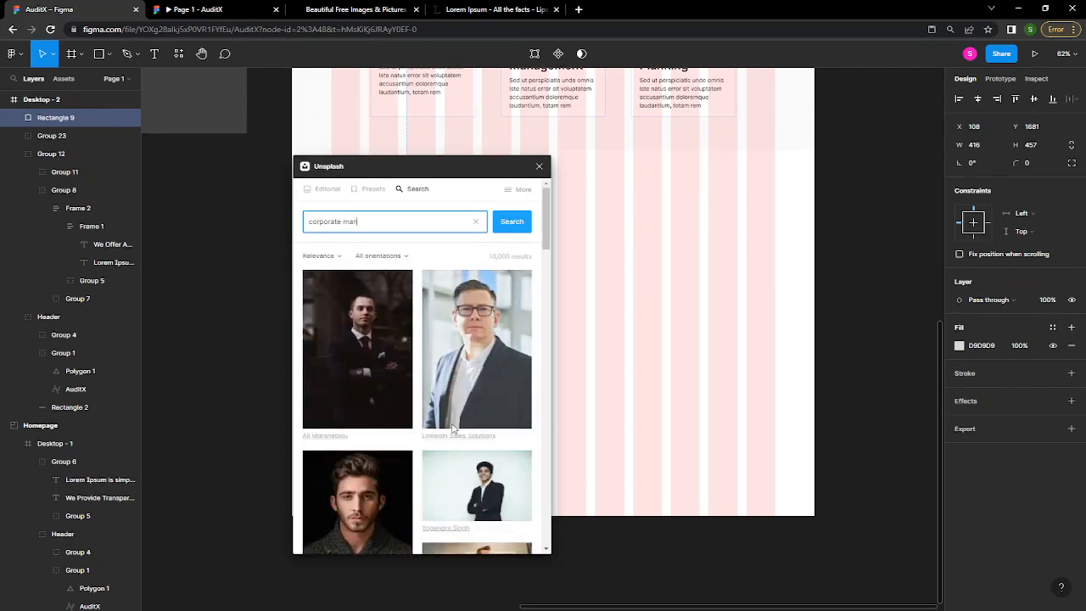
{"action": "scroll", "coordinate": [451, 429], "scroll_direction": "down", "scroll_amount": 6}
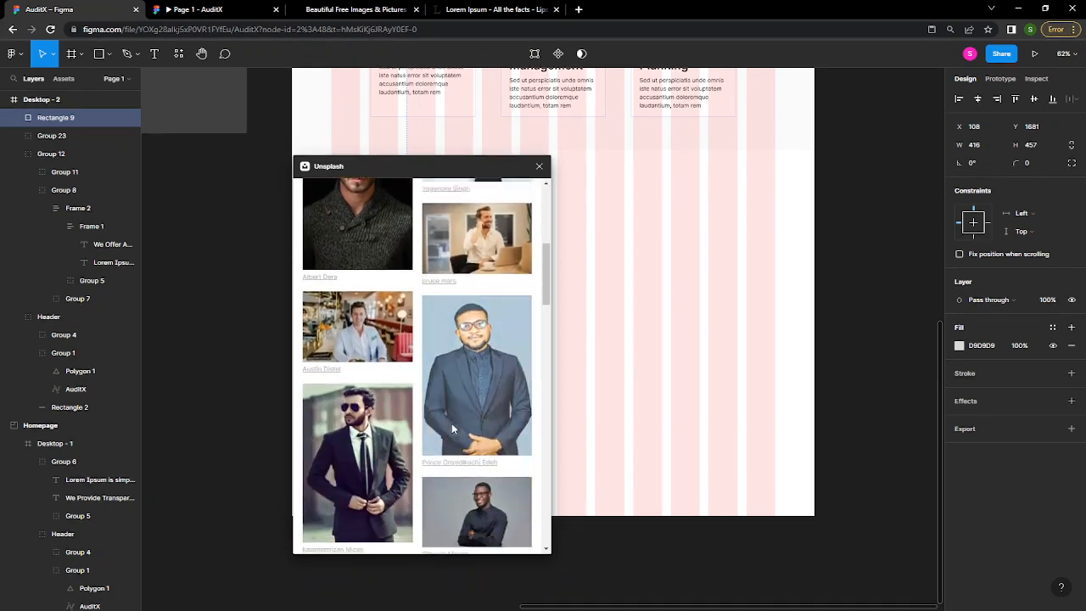
{"action": "scroll", "coordinate": [452, 423], "scroll_direction": "down", "scroll_amount": 2}
{"action": "scroll", "coordinate": [451, 423], "scroll_direction": "up", "scroll_amount": 10}
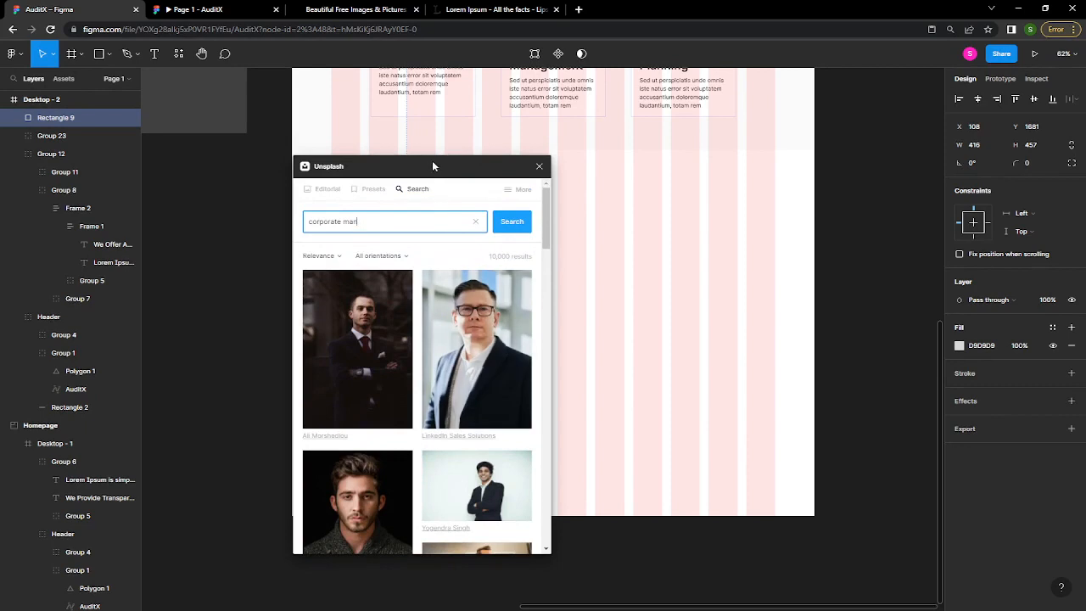
- Fill the new rectangle with the Unsplash photo of the man in glasses and dark blazer, and close the plugin
{"action": "left_click_drag", "start_coordinate": [434, 170], "coordinate": [740, 152]}
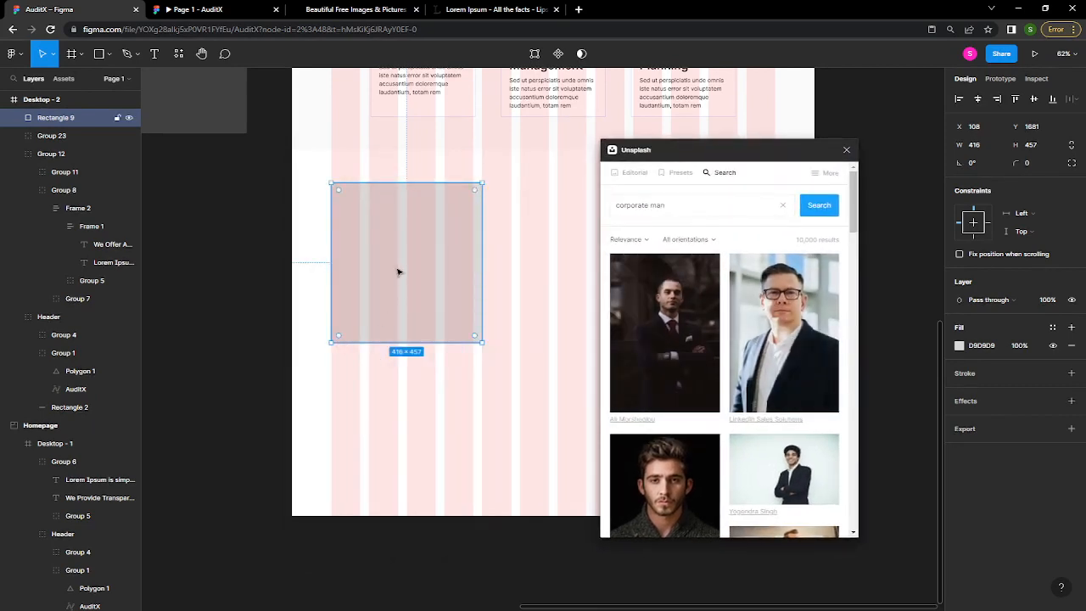
{"action": "key", "text": "Escape"}
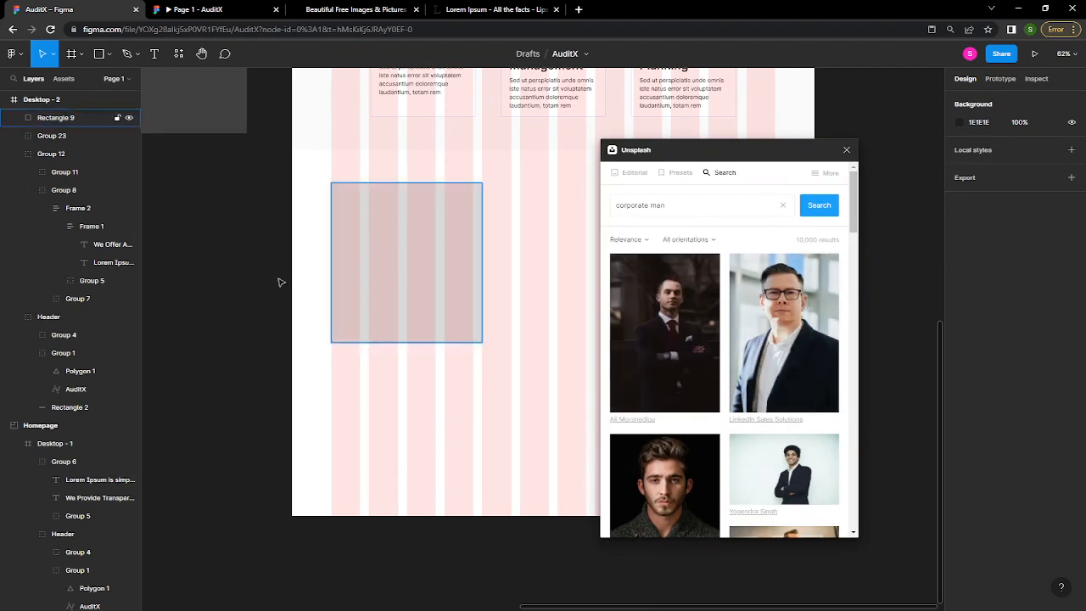
{"action": "left_click", "coordinate": [454, 260]}
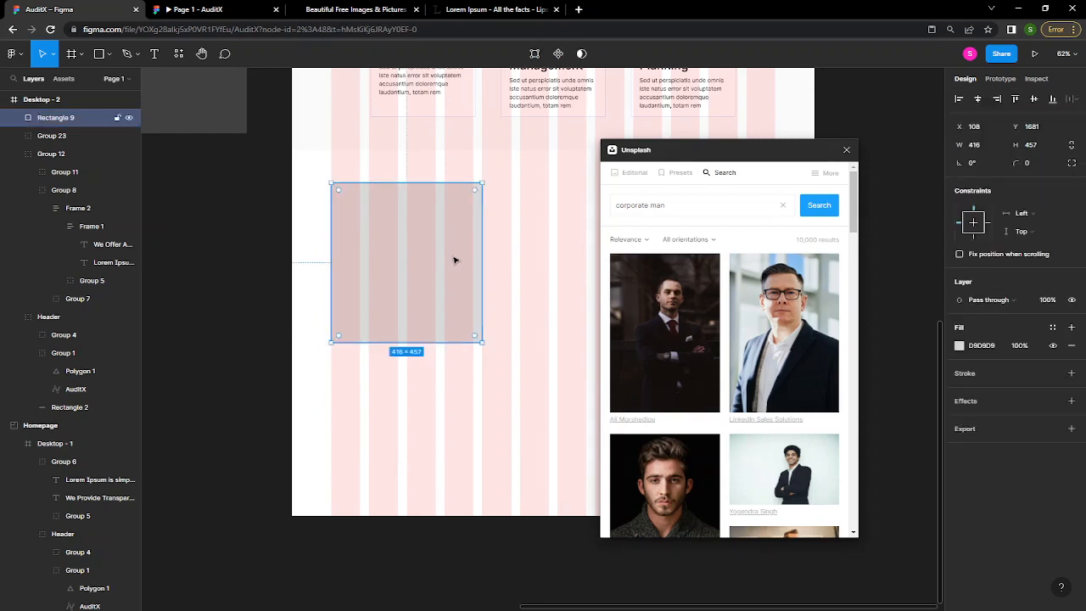
{"action": "left_click", "coordinate": [771, 324]}
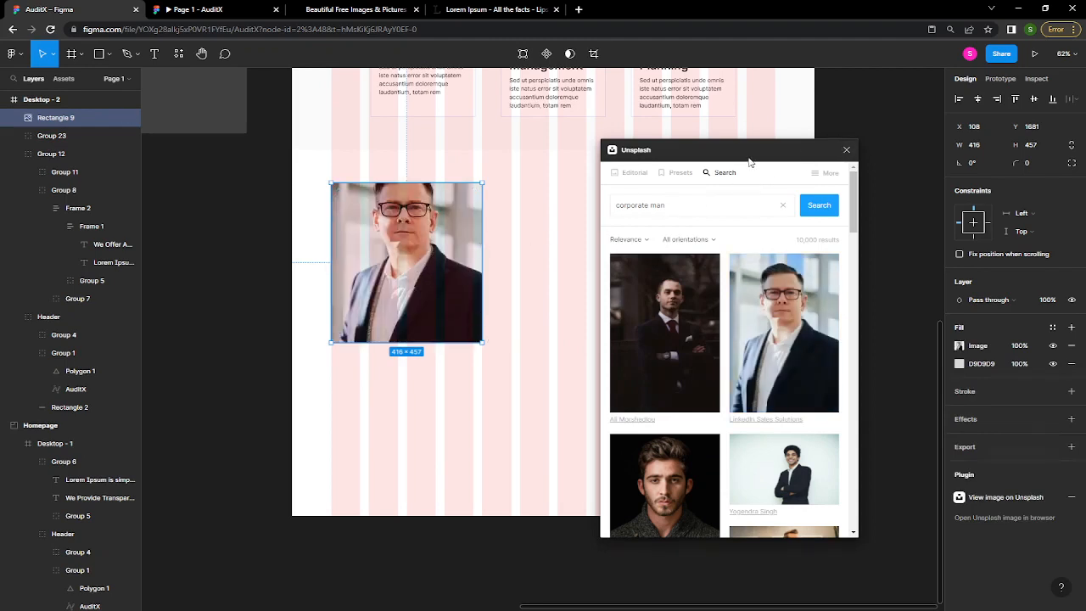
{"action": "left_click_drag", "start_coordinate": [747, 161], "coordinate": [624, 397]}
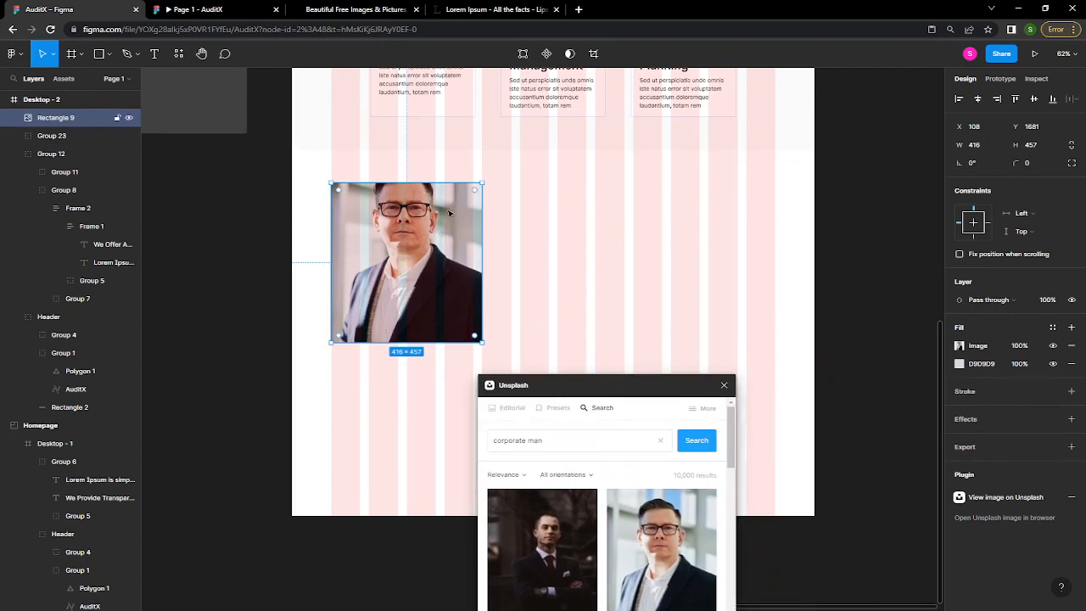
{"action": "left_click", "coordinate": [725, 386]}
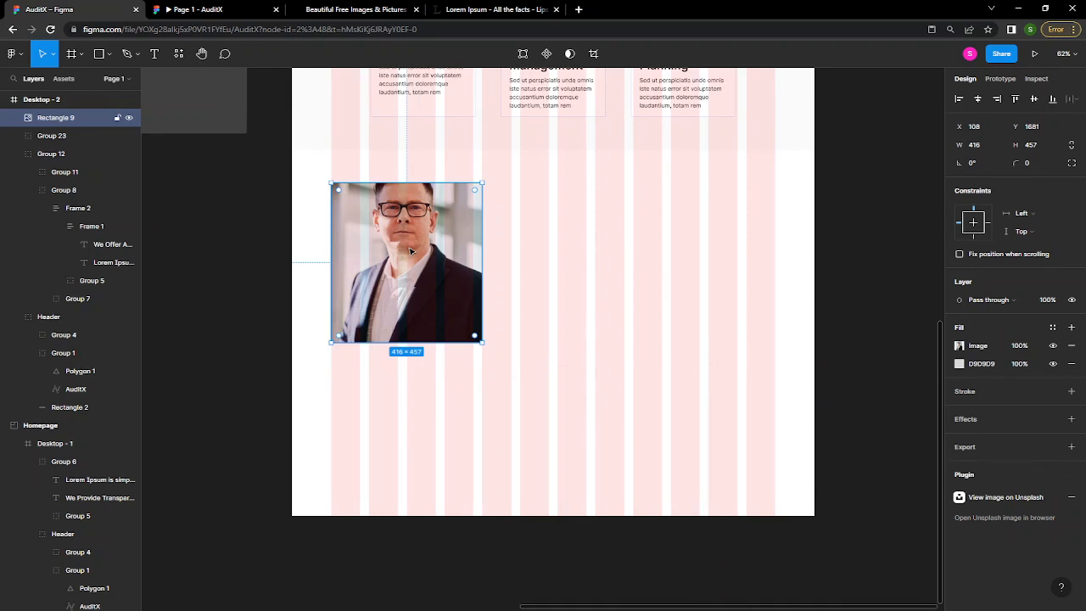
- Set the portrait's image fill to Crop and shift the photo down inside the rectangle so the whole head fits
{"action": "left_click", "coordinate": [960, 345]}
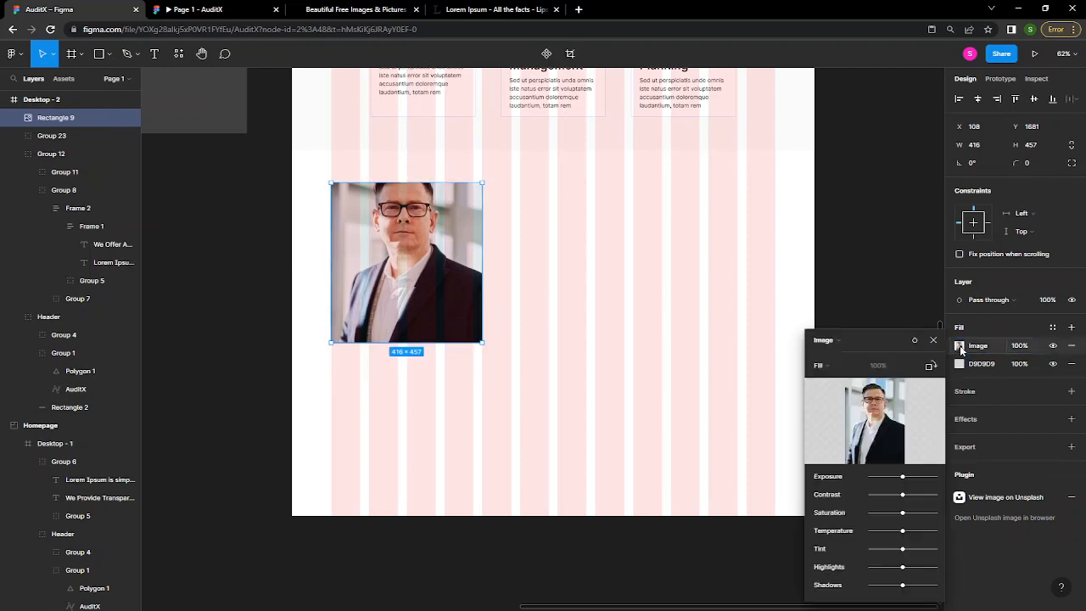
{"action": "left_click", "coordinate": [843, 367]}
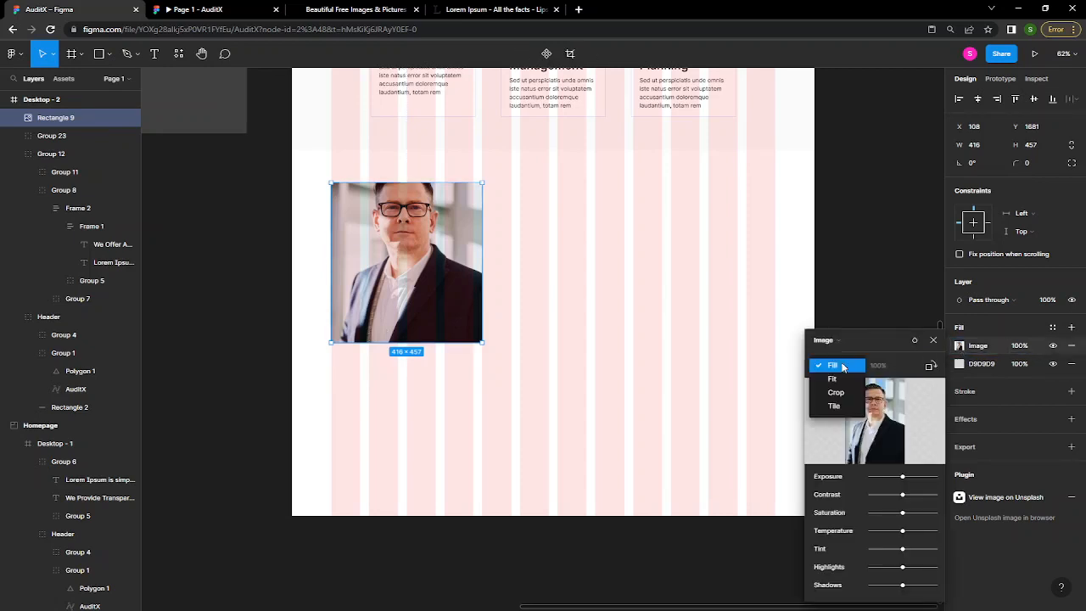
{"action": "left_click", "coordinate": [844, 395]}
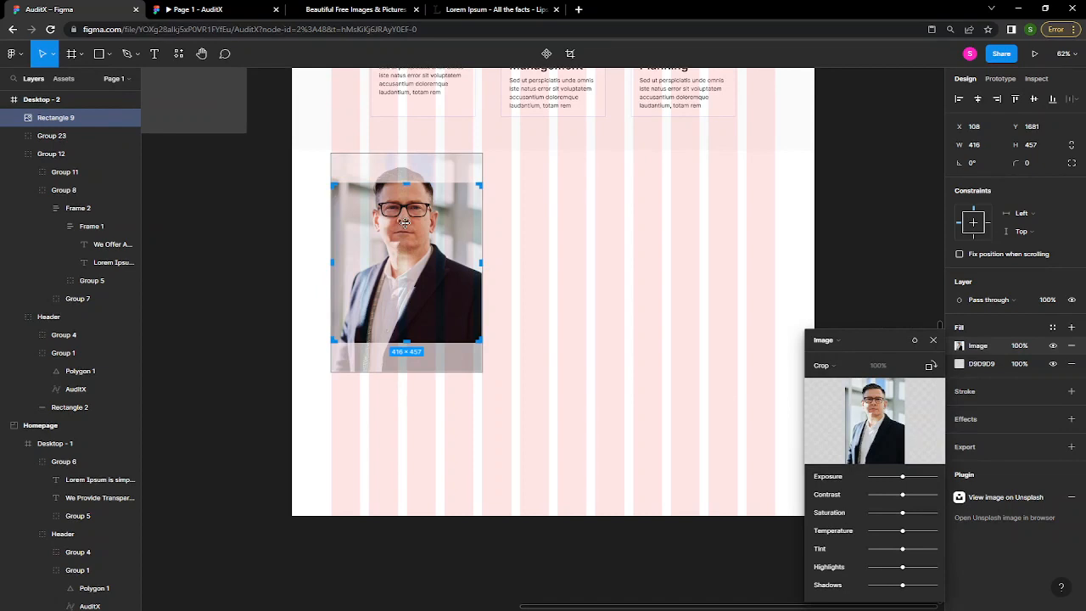
{"action": "left_click_drag", "start_coordinate": [405, 222], "coordinate": [404, 247]}
{"action": "left_click", "coordinate": [932, 341]}
{"action": "left_click", "coordinate": [630, 331]}
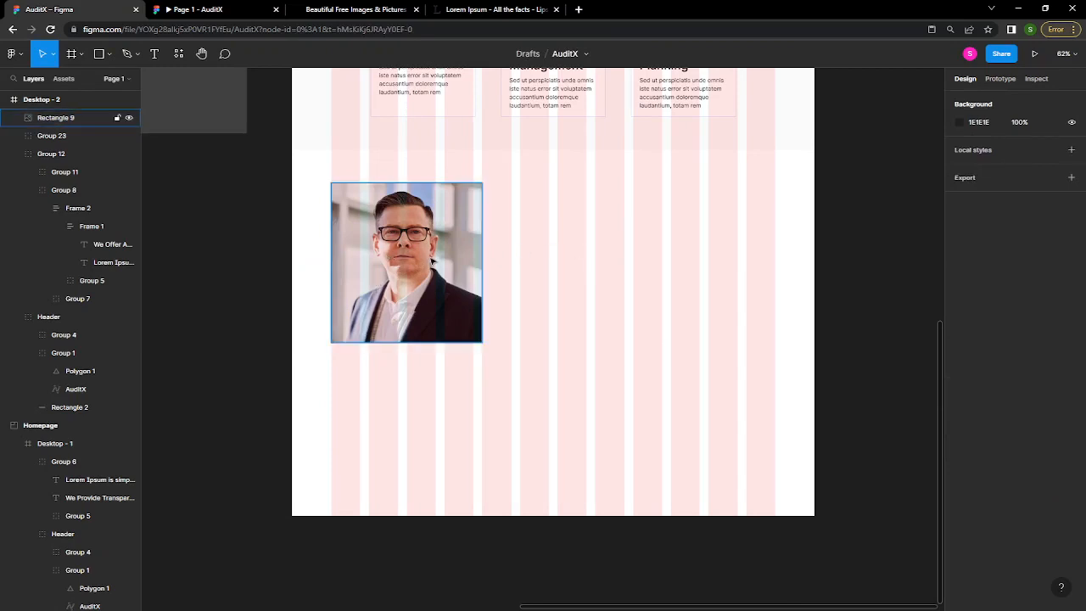
- Flip the portrait horizontally back and forth to compare both orientations, ending on the original one
{"action": "left_click", "coordinate": [431, 262]}
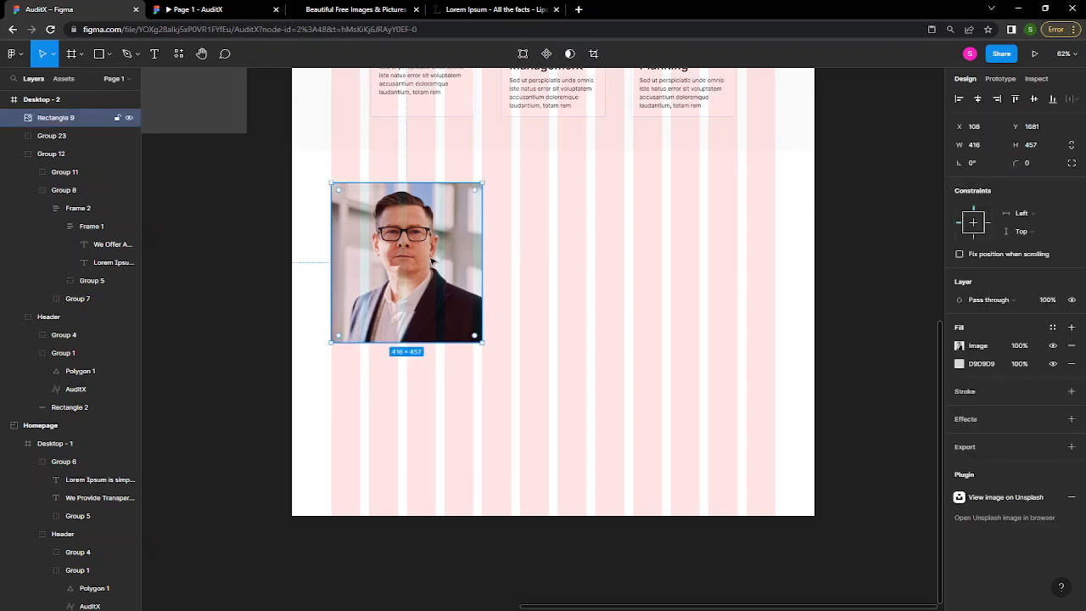
{"action": "key", "text": "shift+h"}
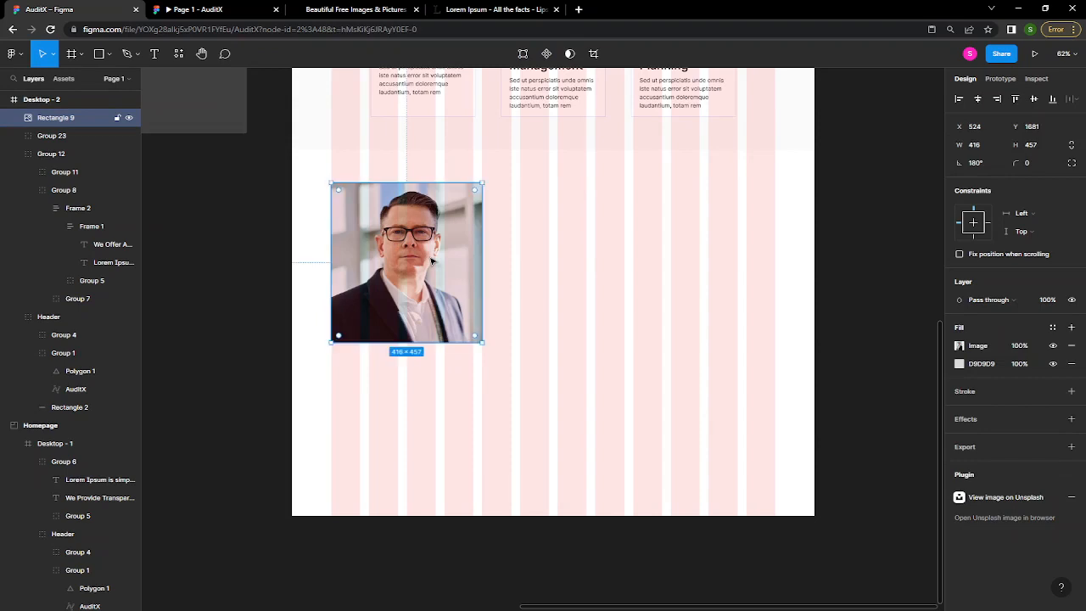
{"action": "key", "text": "shift+h"}
{"action": "key", "text": "shift+h"}
{"action": "key", "text": "shift+h"}
{"action": "key", "text": "shift+h"}
{"action": "key", "text": "shift+h"}
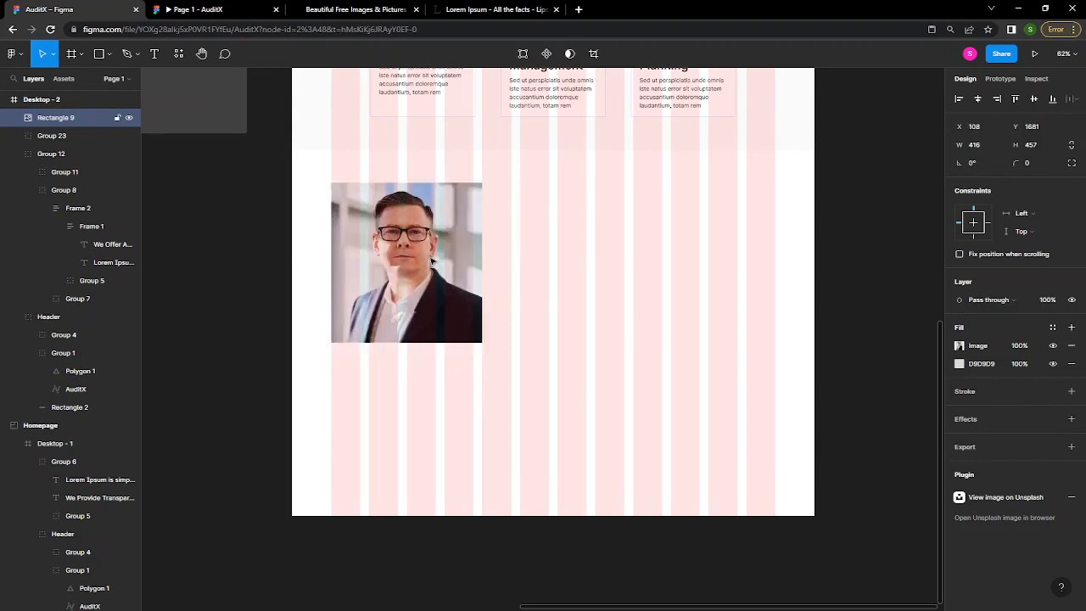
{"action": "key", "text": "shift+h"}
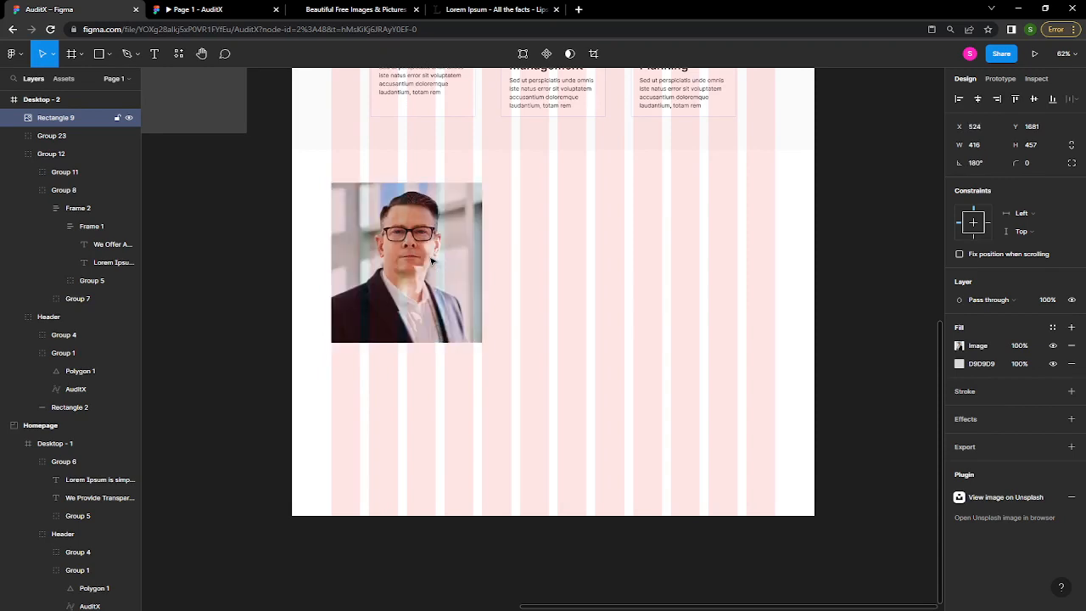
{"action": "key", "text": "shift+h"}
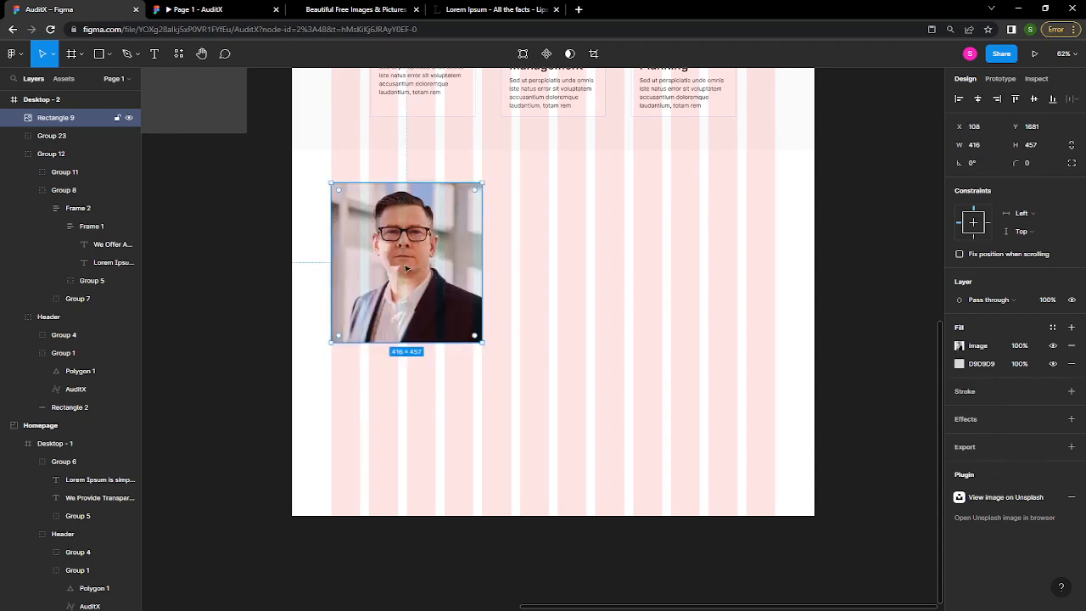
- Move the portrait to the right half of the Desktop - 2 frame, at about X 836, Y 1654
{"action": "scroll", "coordinate": [408, 269], "scroll_direction": "down", "scroll_amount": 1}
{"action": "scroll", "coordinate": [405, 268], "scroll_direction": "up", "scroll_amount": 1}
{"action": "scroll", "coordinate": [406, 268], "scroll_direction": "down", "scroll_amount": 3}
{"action": "scroll", "coordinate": [405, 268], "scroll_direction": "up", "scroll_amount": 2}
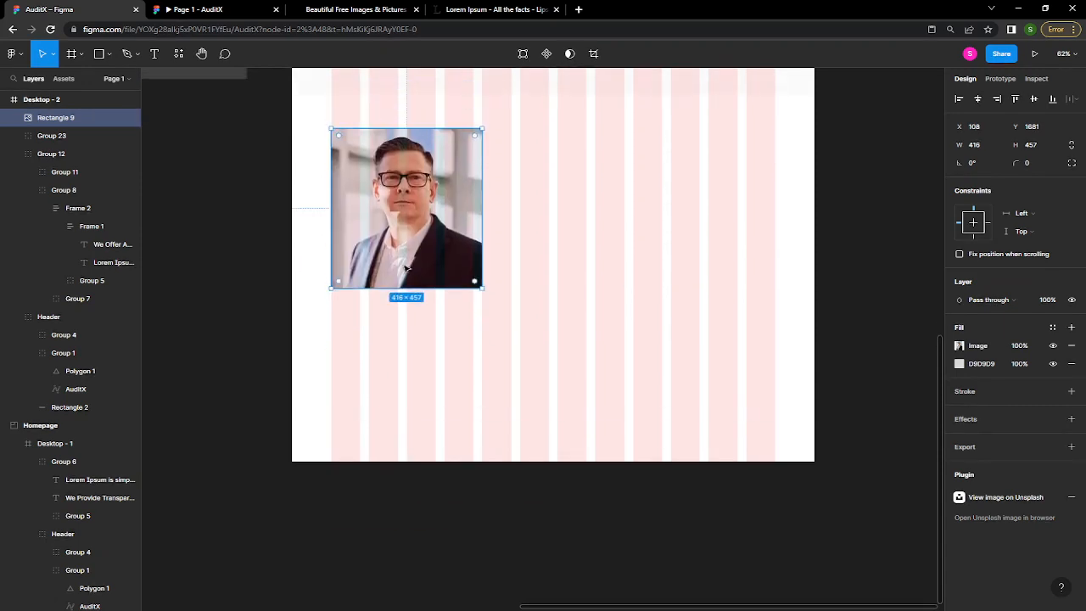
{"action": "left_click_drag", "start_coordinate": [422, 244], "coordinate": [688, 226]}
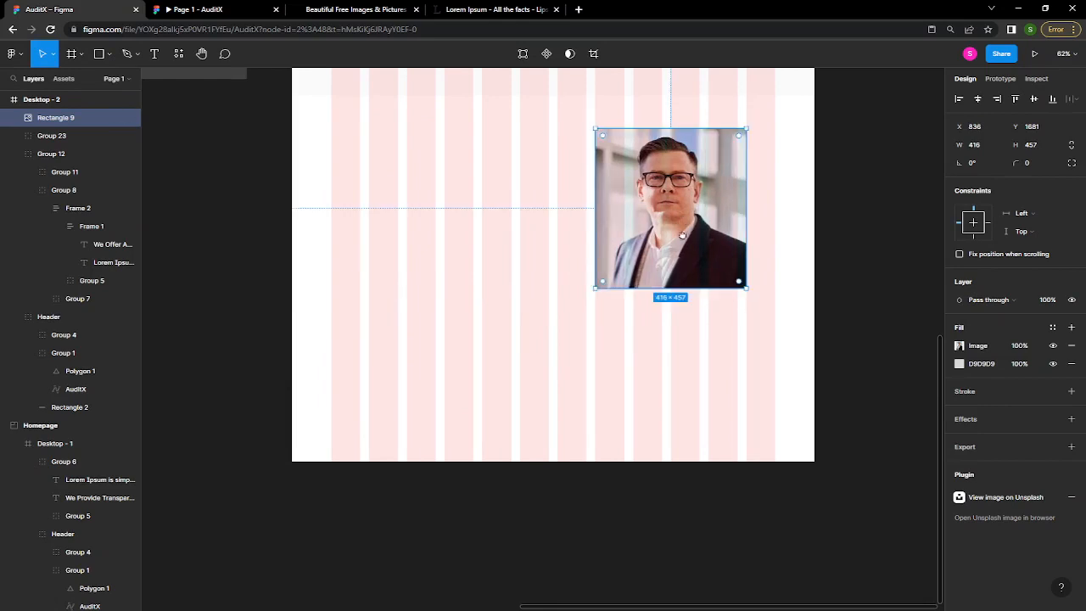
{"action": "scroll", "coordinate": [683, 255], "scroll_direction": "up", "scroll_amount": 2}
{"action": "left_click_drag", "start_coordinate": [678, 276], "coordinate": [673, 265]}
{"action": "key", "text": "ctrl+z"}
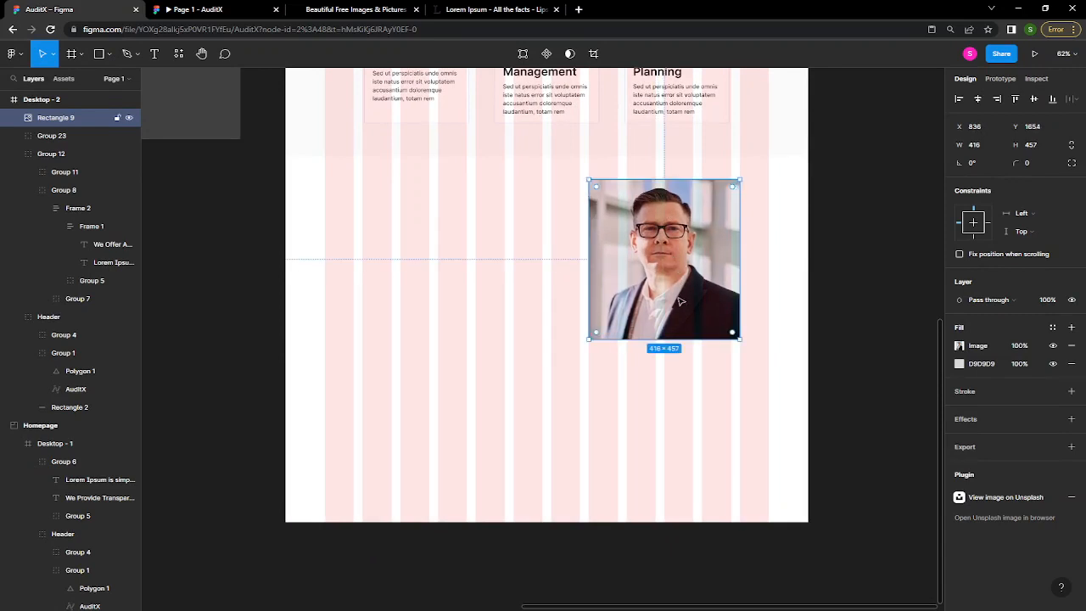
- Check the hero photo's blue backing rectangle, and draw a similar one about 312 × 503 over the portrait's right part, ending at the last grid column
{"action": "scroll", "coordinate": [679, 280], "scroll_direction": "up", "scroll_amount": 5}
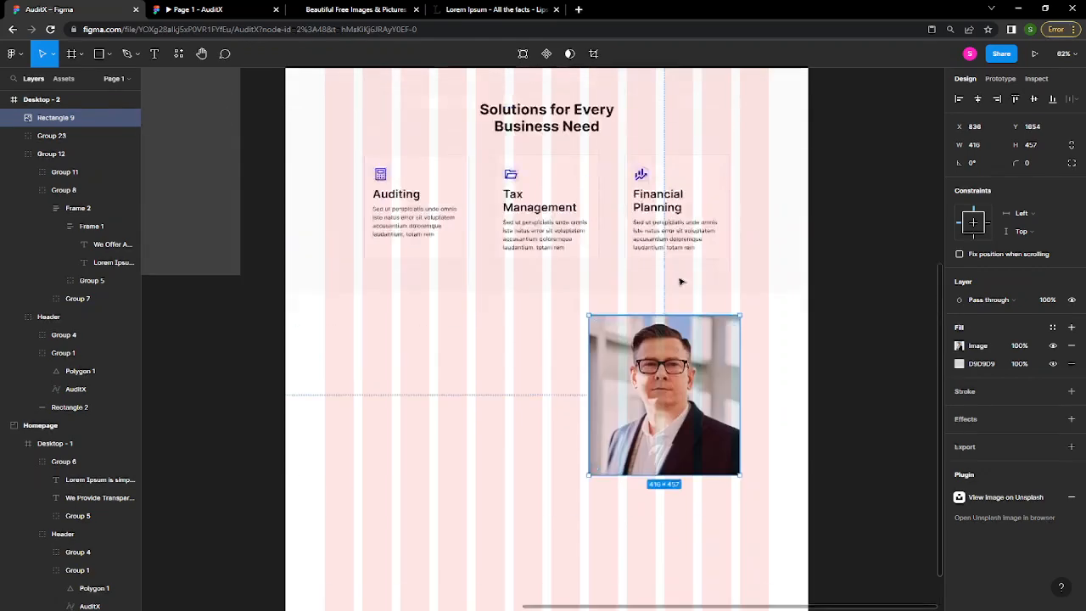
{"action": "scroll", "coordinate": [754, 201], "scroll_direction": "up", "scroll_amount": 3}
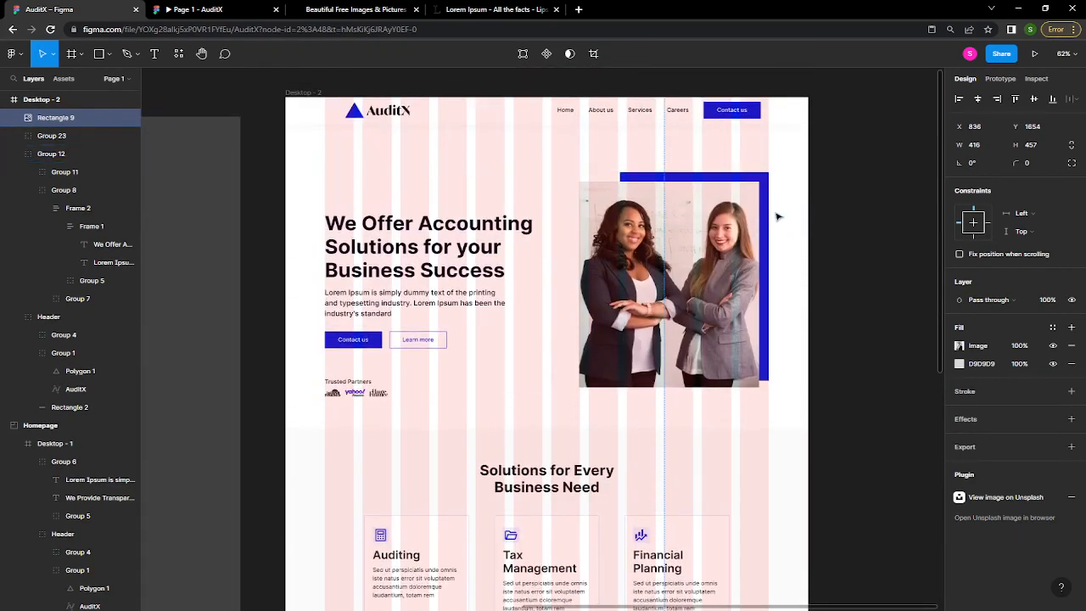
{"action": "left_click", "coordinate": [767, 212], "text": "ctrl"}
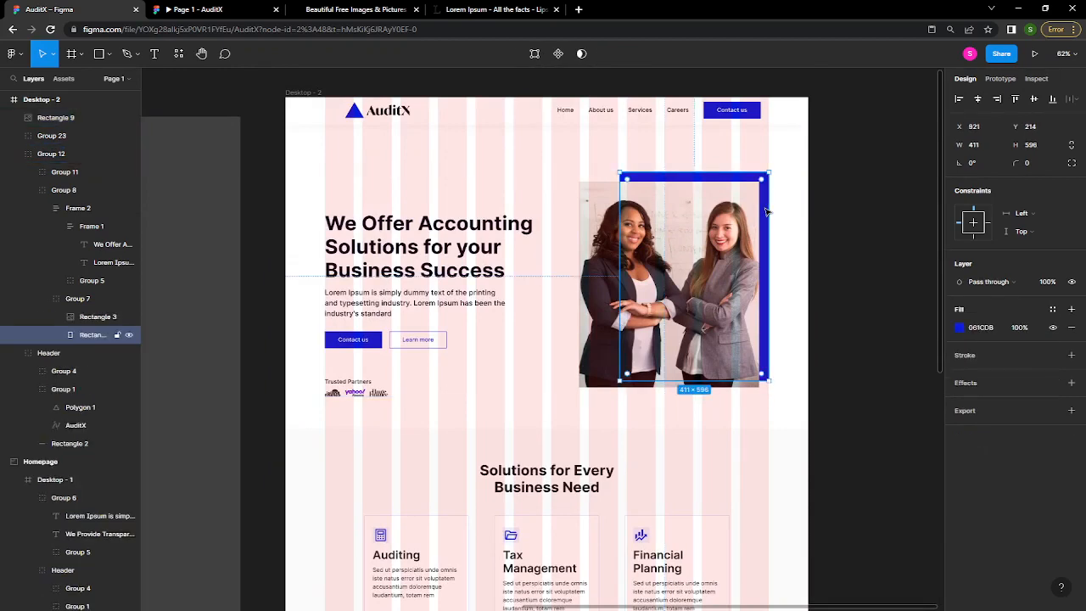
{"action": "scroll", "coordinate": [768, 228], "scroll_direction": "down", "scroll_amount": 5}
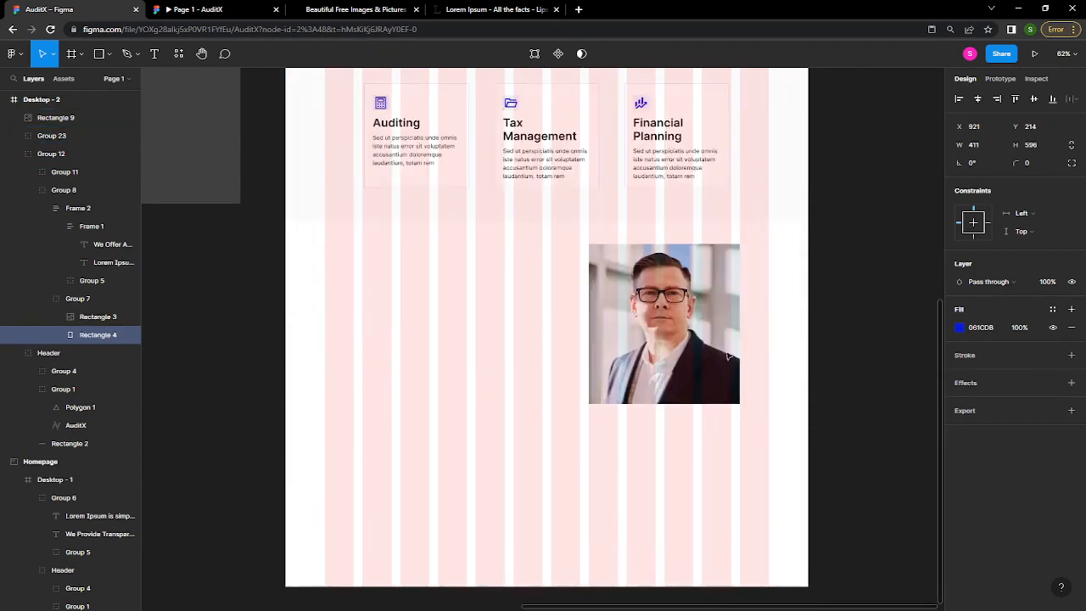
{"action": "key", "text": "r"}
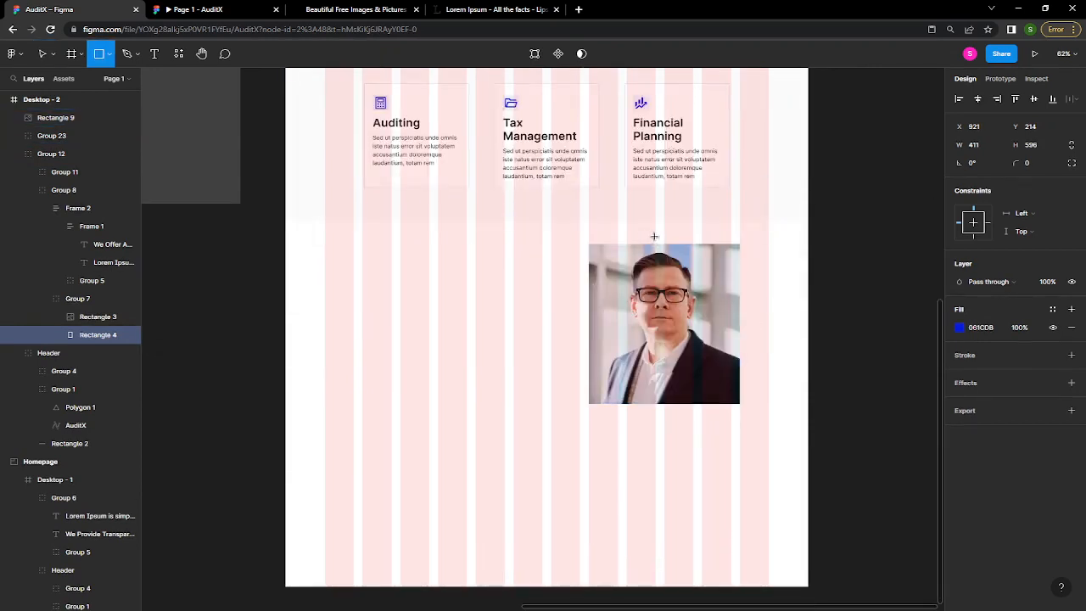
{"action": "left_click_drag", "start_coordinate": [656, 236], "coordinate": [766, 412]}
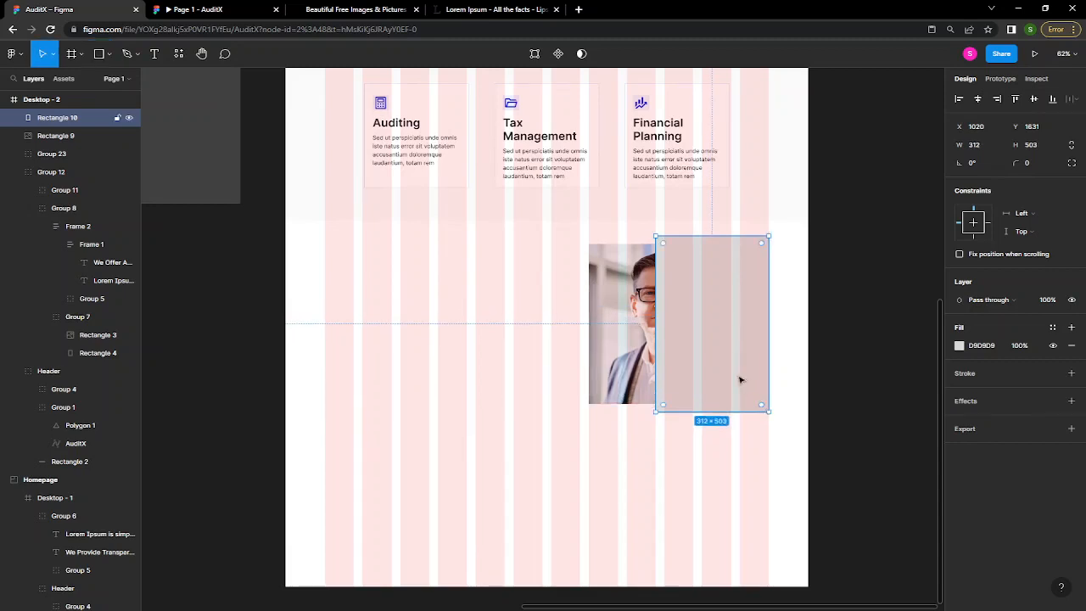
- Send the new rectangle behind the portrait and fill it with the document's blue, 061CDB
{"action": "right_click", "coordinate": [739, 379]}
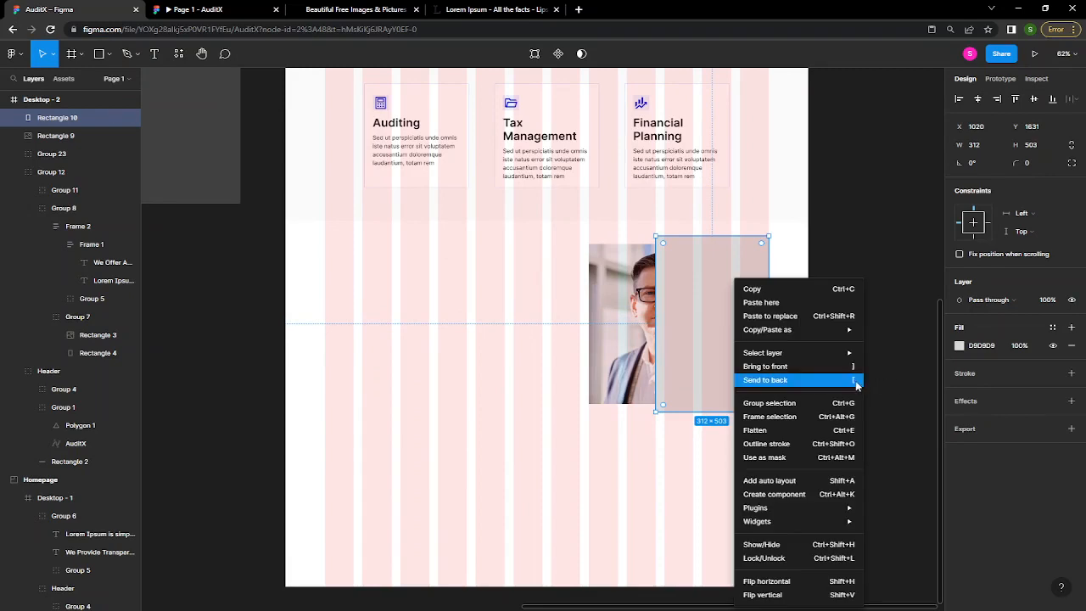
{"action": "left_click", "coordinate": [853, 380]}
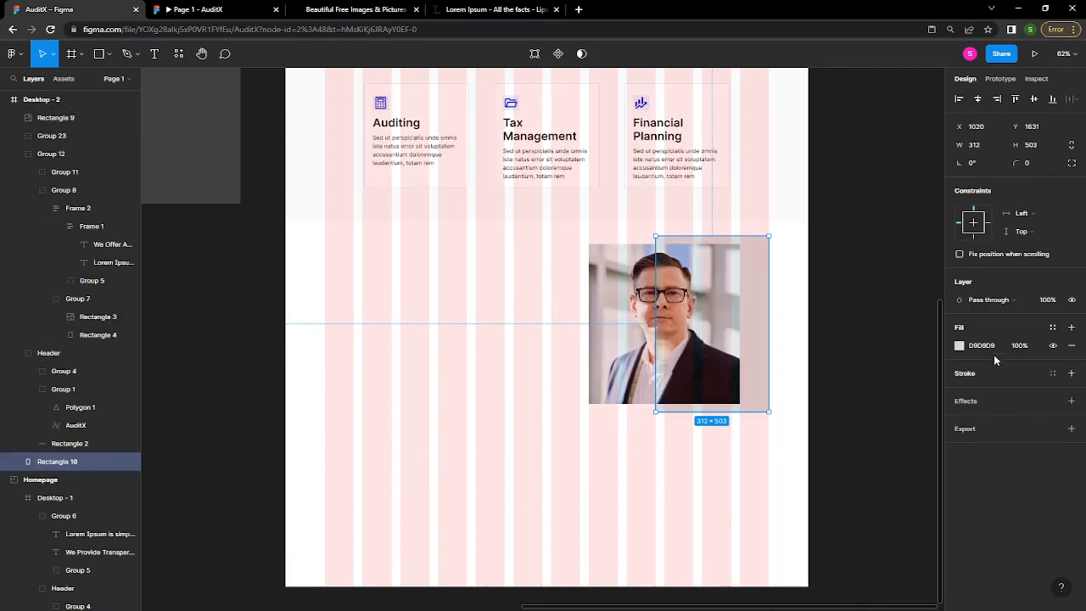
{"action": "left_click", "coordinate": [959, 346]}
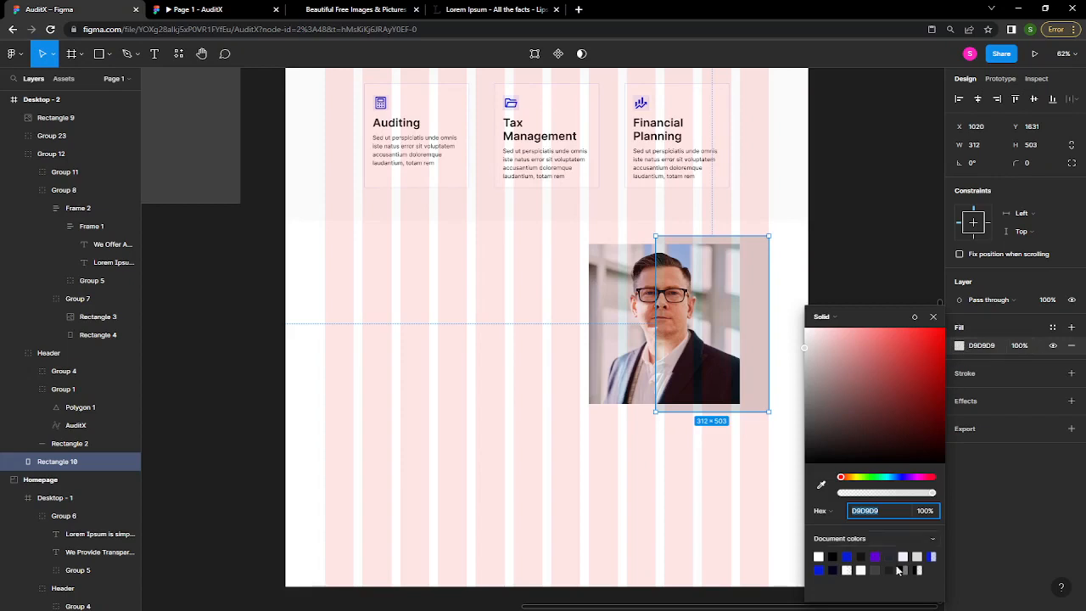
{"action": "left_click", "coordinate": [847, 553]}
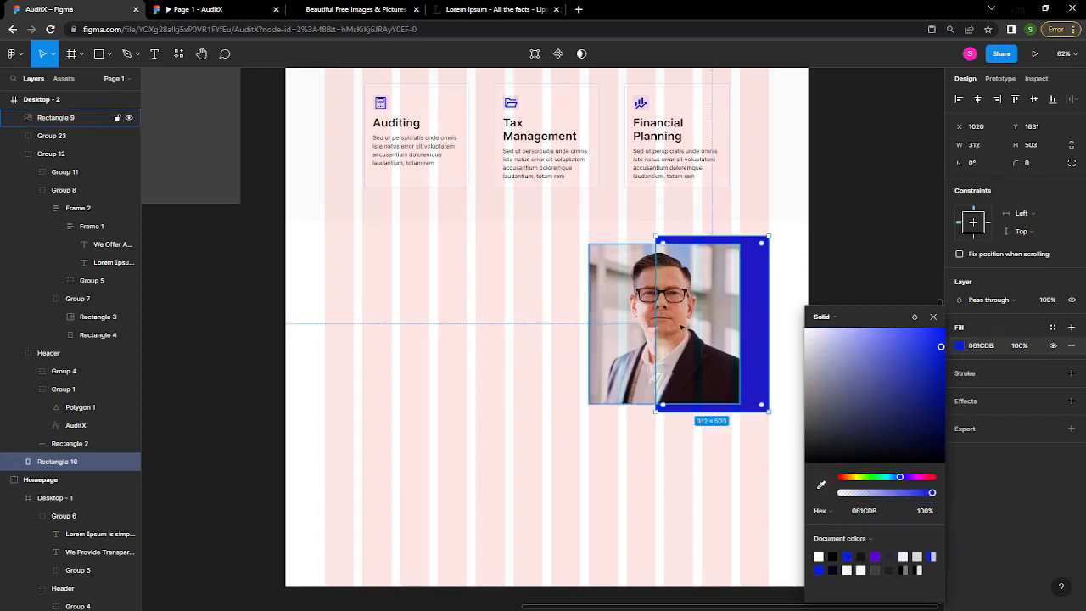
- Lower the portrait to Y 1688 and stretch it downward to a height of about 519
{"action": "left_click", "coordinate": [624, 337]}
{"action": "left_click_drag", "start_coordinate": [625, 337], "coordinate": [625, 349]}
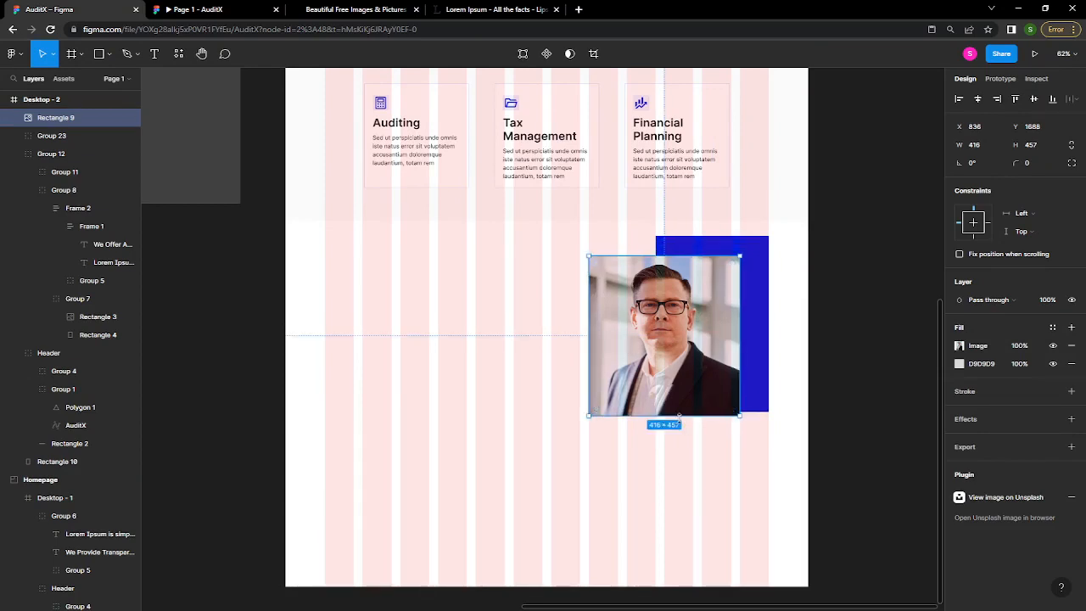
{"action": "mouse_move", "coordinate": [679, 418]}
{"action": "left_mouse_down"}
{"action": "mouse_move", "coordinate": [690, 461]}
{"action": "mouse_move", "coordinate": [680, 412]}
{"action": "left_mouse_up"}
{"action": "scroll", "coordinate": [677, 414], "scroll_direction": "up", "scroll_amount": 5}
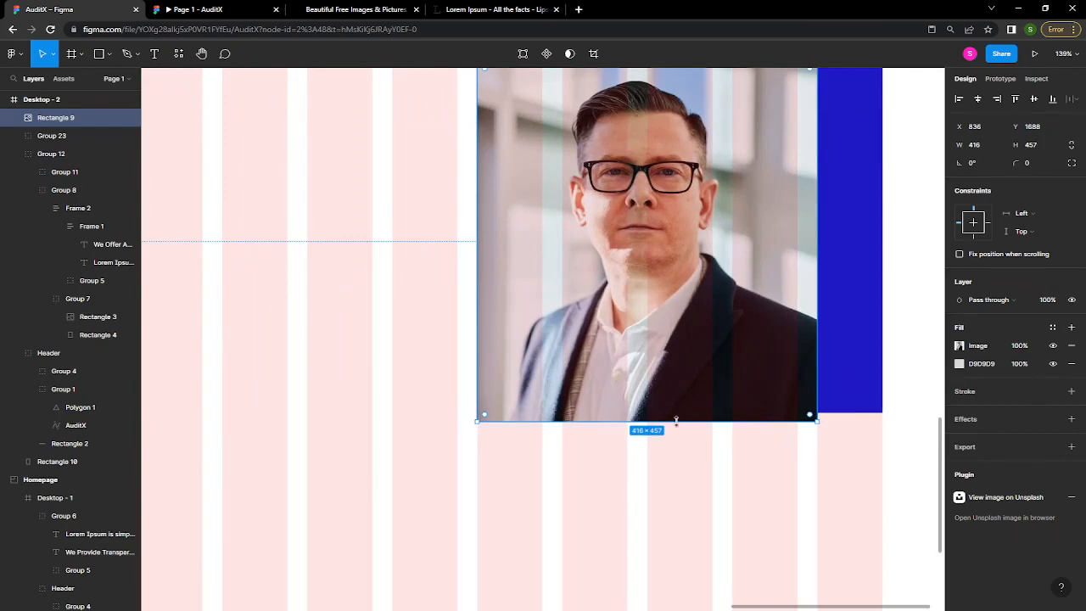
{"action": "left_click_drag", "start_coordinate": [677, 420], "coordinate": [686, 471]}
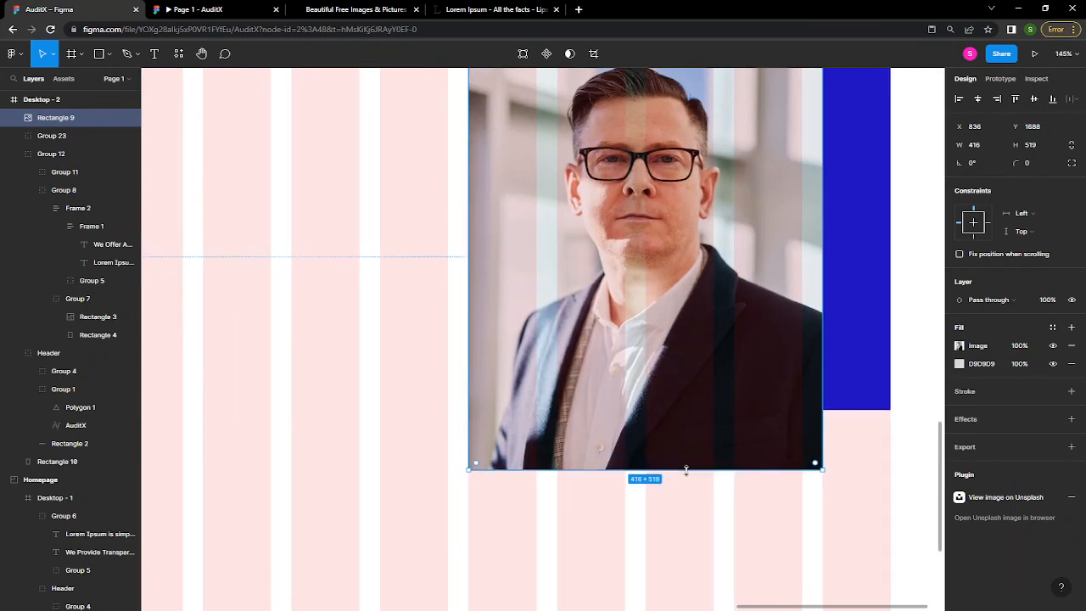
{"action": "scroll", "coordinate": [686, 470], "scroll_direction": "down", "scroll_amount": 5}
- Reposition the portrait over the blue rectangle at X 883, Y 1661, leaving blue visible above and to its right
{"action": "left_click_drag", "start_coordinate": [677, 365], "coordinate": [699, 358]}
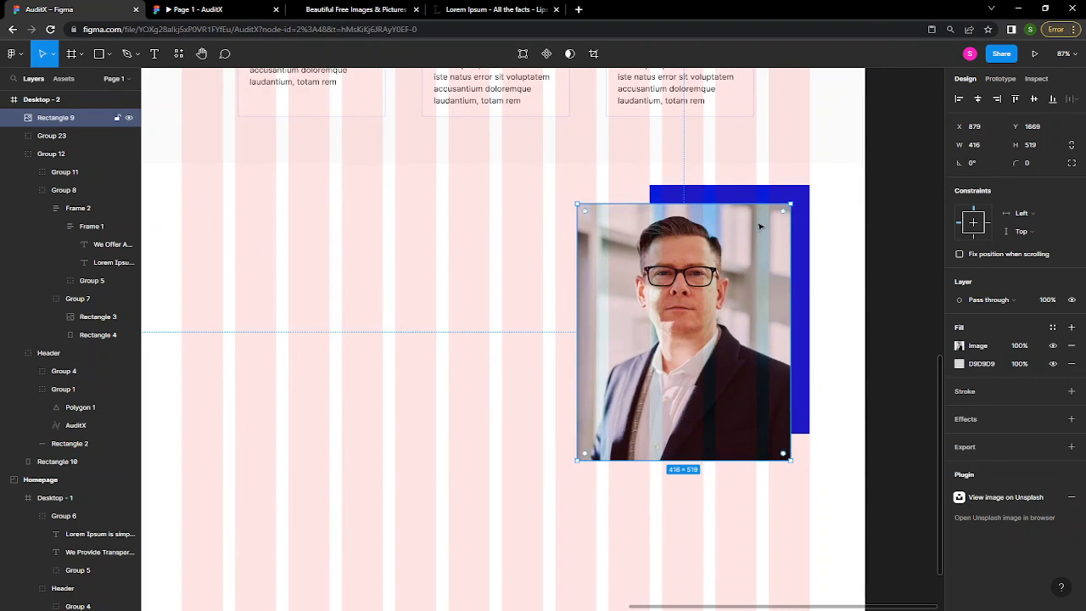
{"action": "key", "text": "Up"}
{"action": "key", "text": "Up"}
{"action": "key", "text": "Up"}
{"action": "key", "text": "Up"}
{"action": "key", "text": "Up"}
{"action": "key", "text": "Up"}
{"action": "key", "text": "Up"}
{"action": "key", "text": "Right"}
{"action": "key", "text": "Right"}
{"action": "key", "text": "Right"}
{"action": "key", "text": "Right"}
{"action": "key", "text": "Up"}
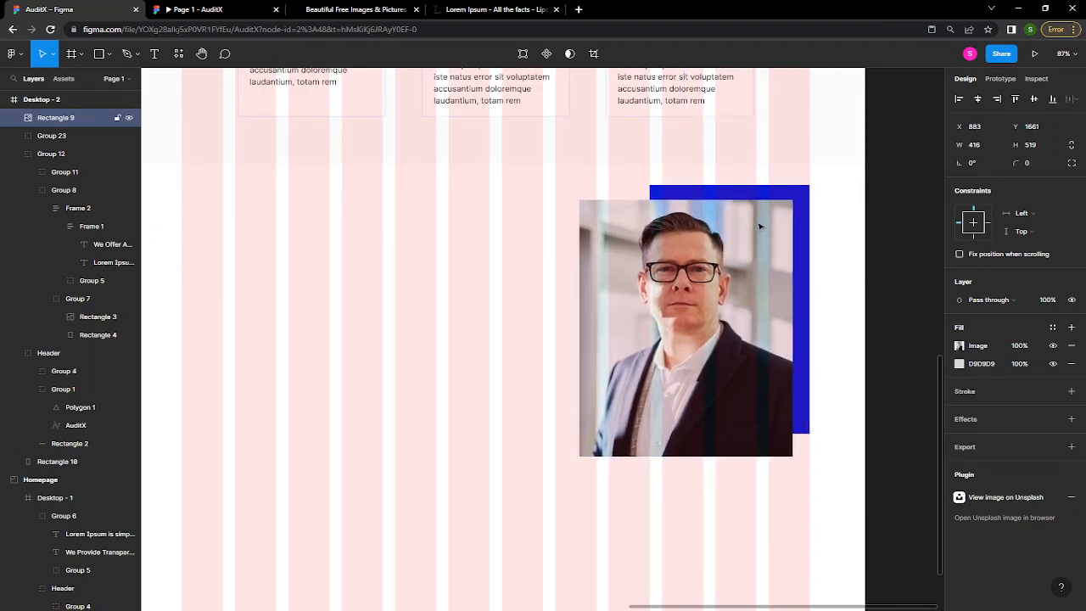
- Compare the portrait with the hero image, and extend the blue backing rectangle slightly downward
{"action": "left_click", "coordinate": [821, 381]}
{"action": "scroll", "coordinate": [822, 383], "scroll_direction": "up", "scroll_amount": 5}
{"action": "scroll", "coordinate": [821, 386], "scroll_direction": "down", "scroll_amount": 5}
{"action": "scroll", "coordinate": [820, 383], "scroll_direction": "up", "scroll_amount": 5}
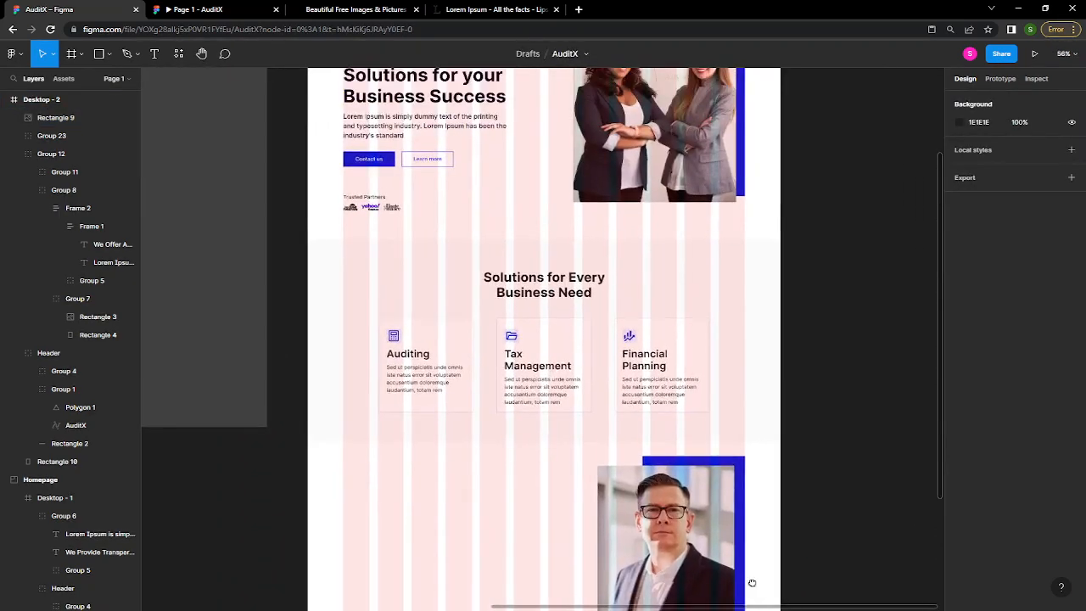
{"action": "scroll", "coordinate": [752, 583], "scroll_direction": "down", "scroll_amount": 4}
{"action": "left_click", "coordinate": [713, 431]}
{"action": "left_click", "coordinate": [717, 431]}
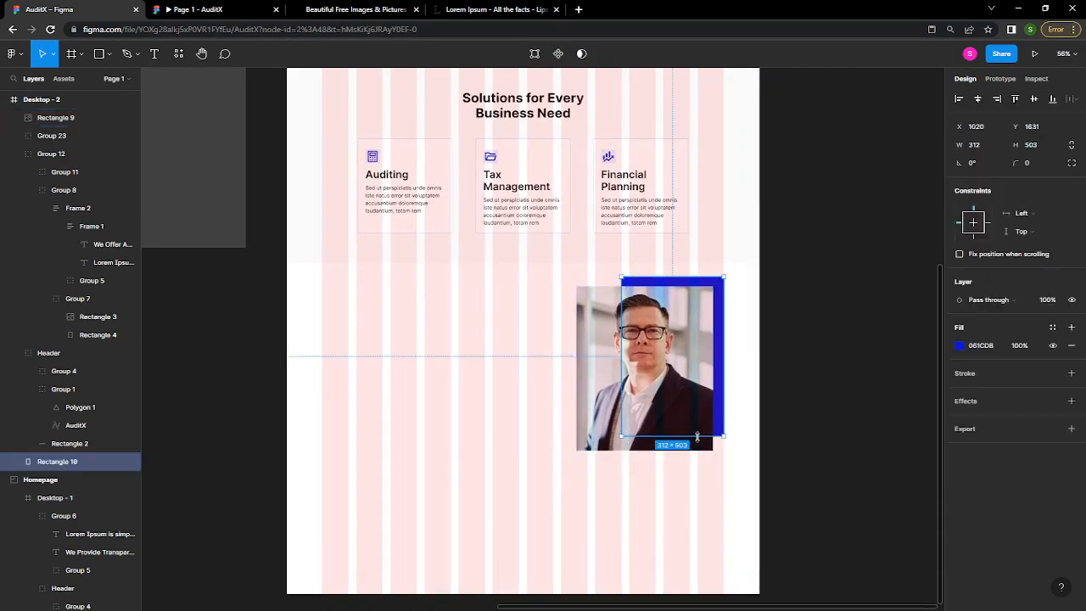
{"action": "left_click", "coordinate": [711, 475]}
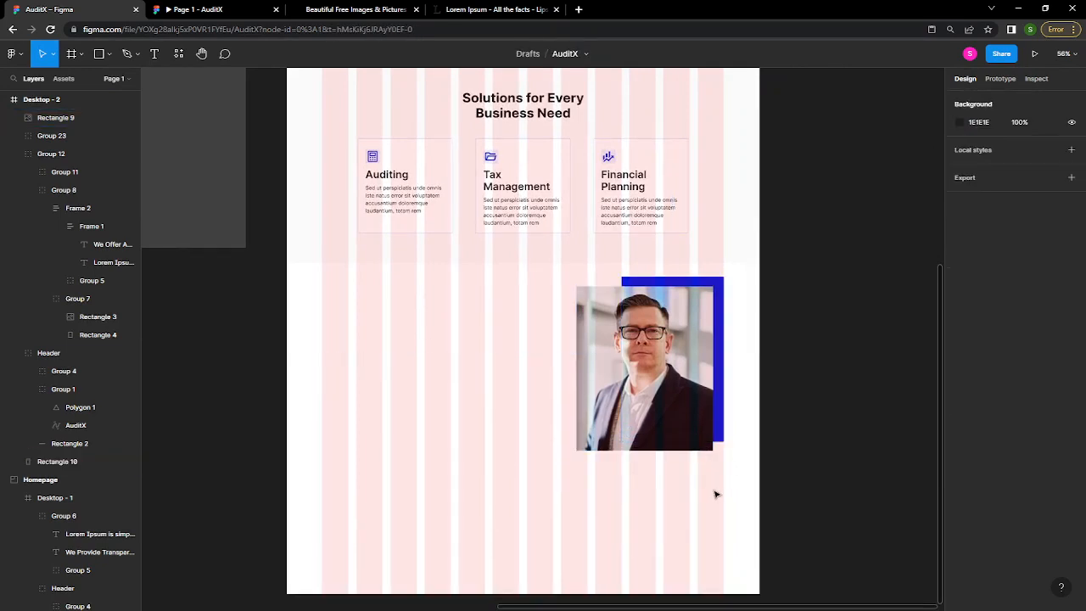
- Group the portrait with its blue backing rectangle
{"action": "left_click_drag", "start_coordinate": [684, 452], "coordinate": [575, 306]}
{"action": "key", "text": "ctrl+g"}
{"action": "scroll", "coordinate": [444, 330], "scroll_direction": "left", "scroll_amount": 5}
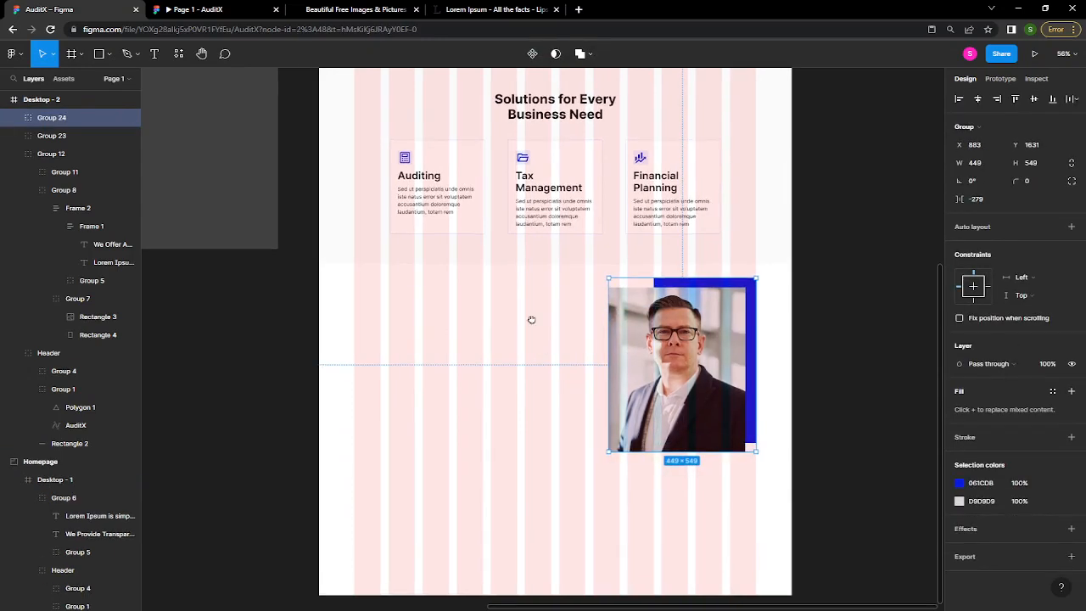
{"action": "scroll", "coordinate": [509, 322], "scroll_direction": "down", "scroll_amount": 1}
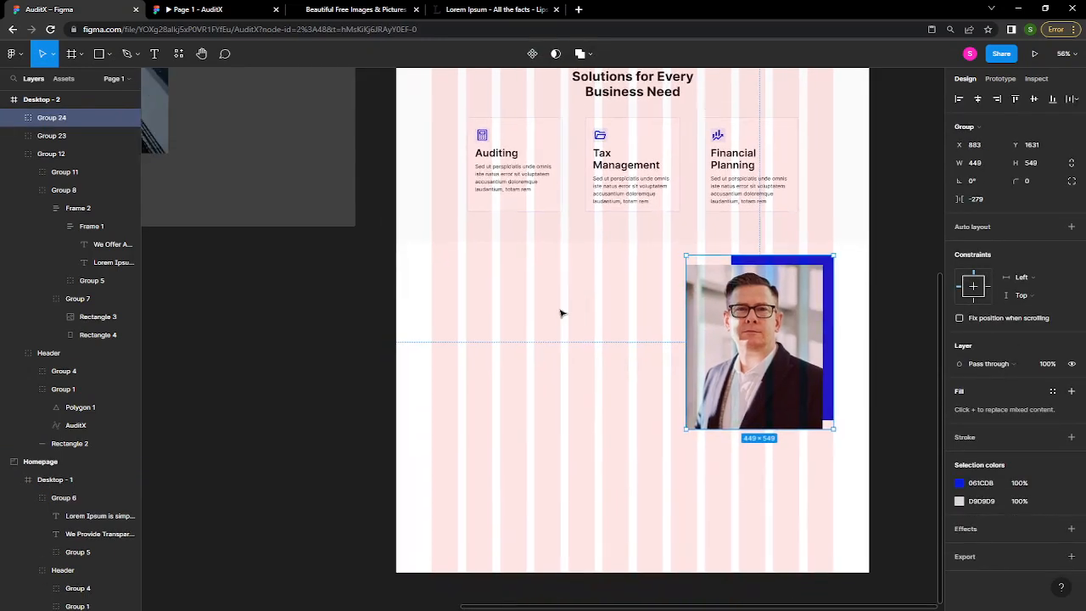
- Duplicate the "Solutions for Every Business Need" heading to the portrait's left at X 104, Y 1759, and left-align its text
{"action": "left_click", "coordinate": [626, 97]}
{"action": "left_click_drag", "start_coordinate": [628, 96], "coordinate": [507, 319]}
{"action": "left_click", "coordinate": [961, 400]}
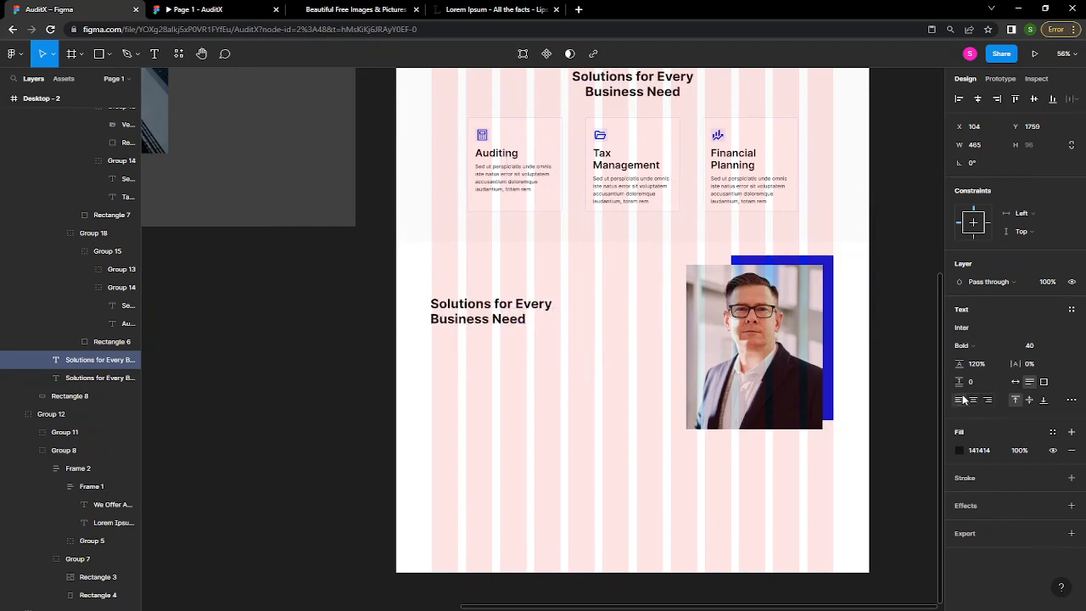
- Replace the duplicated heading's text with "Empowering Businesses for Growth"
{"action": "double_click", "coordinate": [506, 314]}
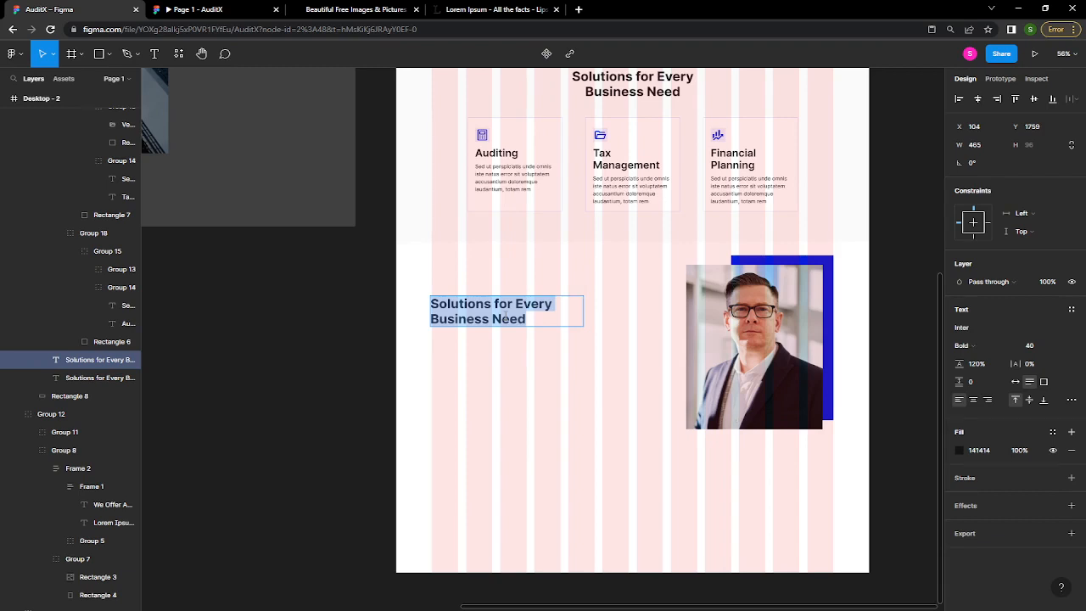
{"action": "type", "text": "Best"}
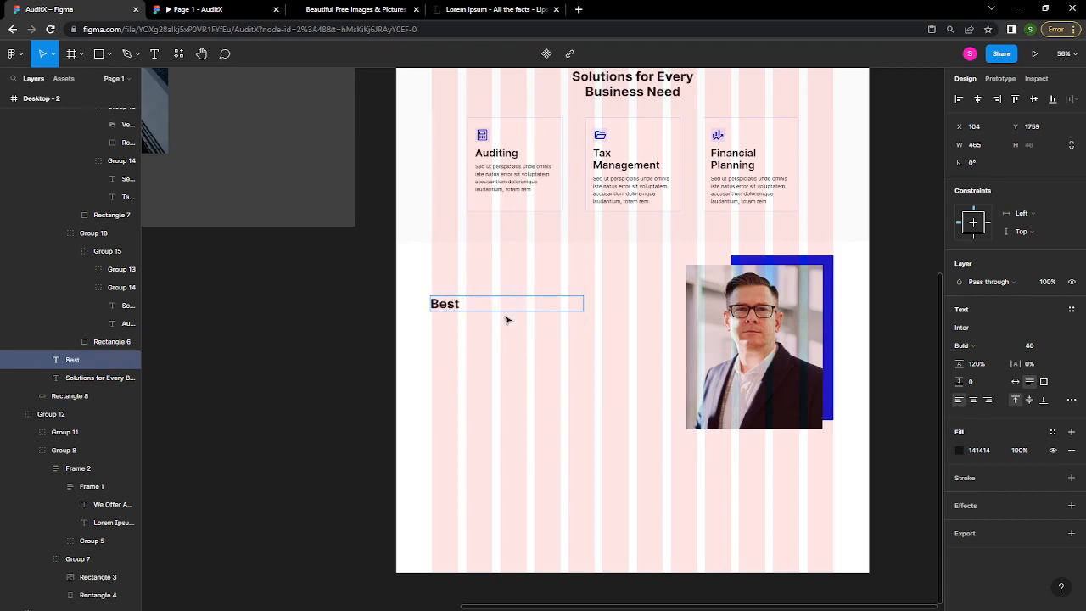
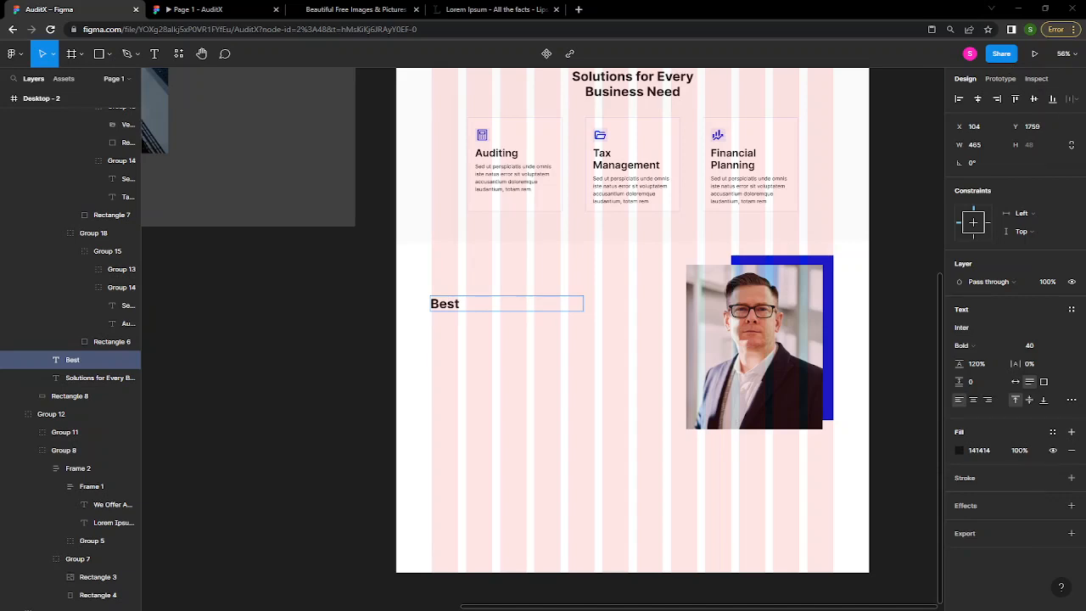
{"action": "double_click", "coordinate": [433, 303]}
{"action": "type", "text": "Empoweri"}
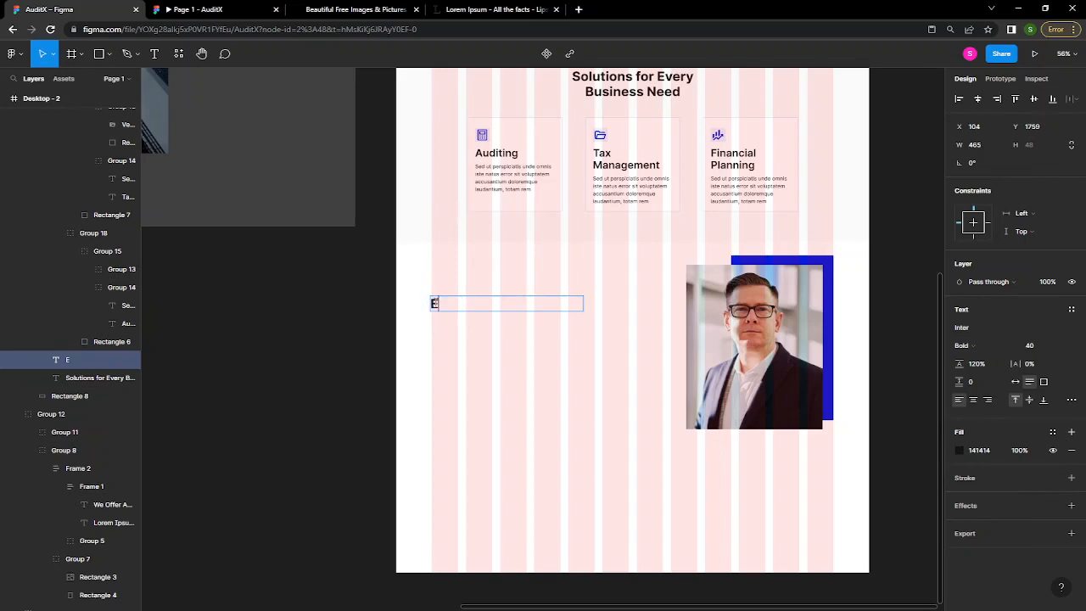
{"action": "type", "text": "ng "}
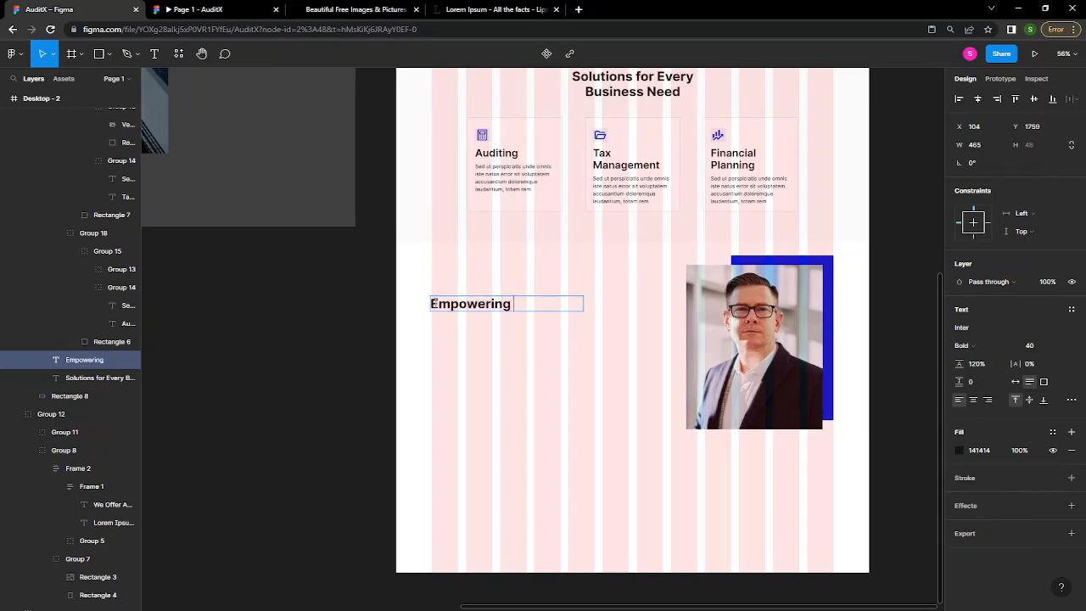
{"action": "type", "text": "Businesses"}
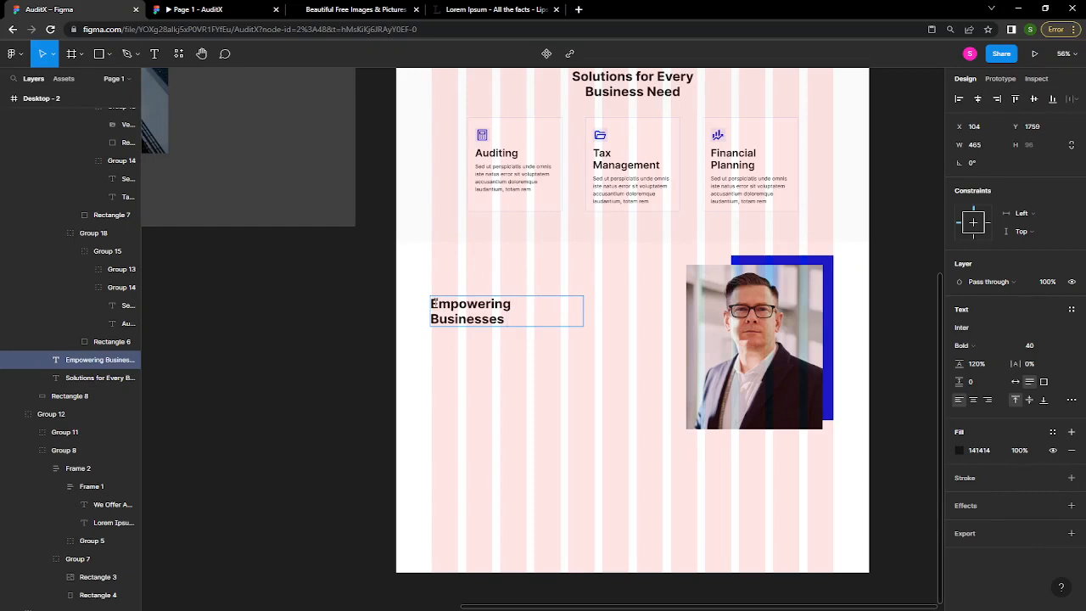
{"action": "type", "text": " for growth"}
{"action": "key", "text": "Left"}
{"action": "key", "text": "Left"}
{"action": "key", "text": "Left"}
{"action": "key", "text": "Left"}
{"action": "key", "text": "Left"}
{"action": "key", "text": "BackSpace"}
{"action": "type", "text": "G"}
{"action": "key", "text": "Escape"}
- Widen the new heading to about 471, insert "Small" after "Empowering", and raise it to Y 1716
{"action": "left_click_drag", "start_coordinate": [591, 306], "coordinate": [585, 305]}
{"action": "double_click", "coordinate": [502, 305]}
{"action": "left_click", "coordinate": [503, 303]}
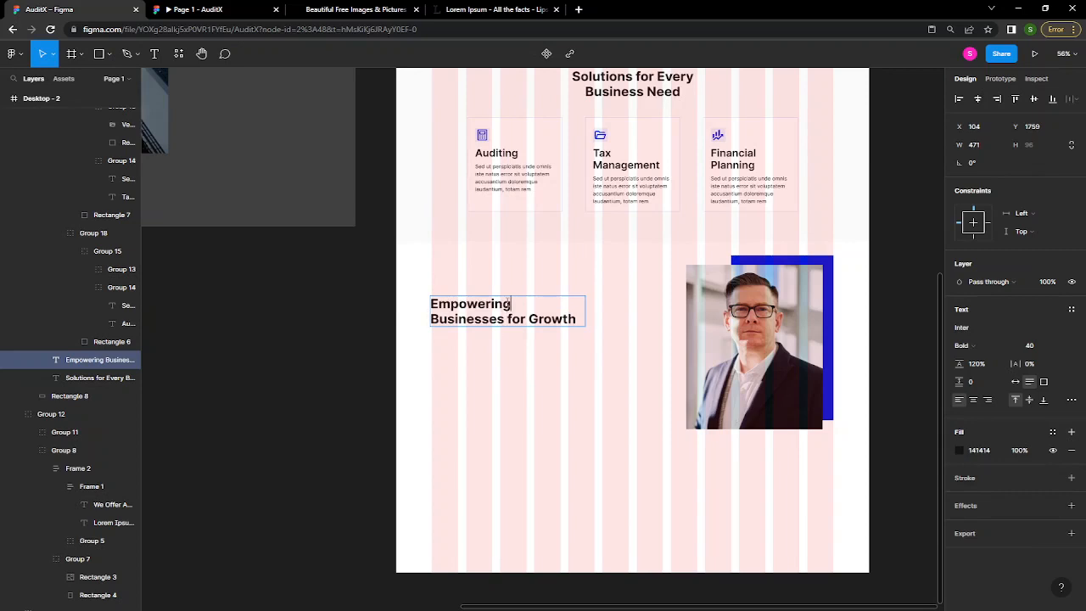
{"action": "type", "text": "Small"}
{"action": "key", "text": "Escape"}
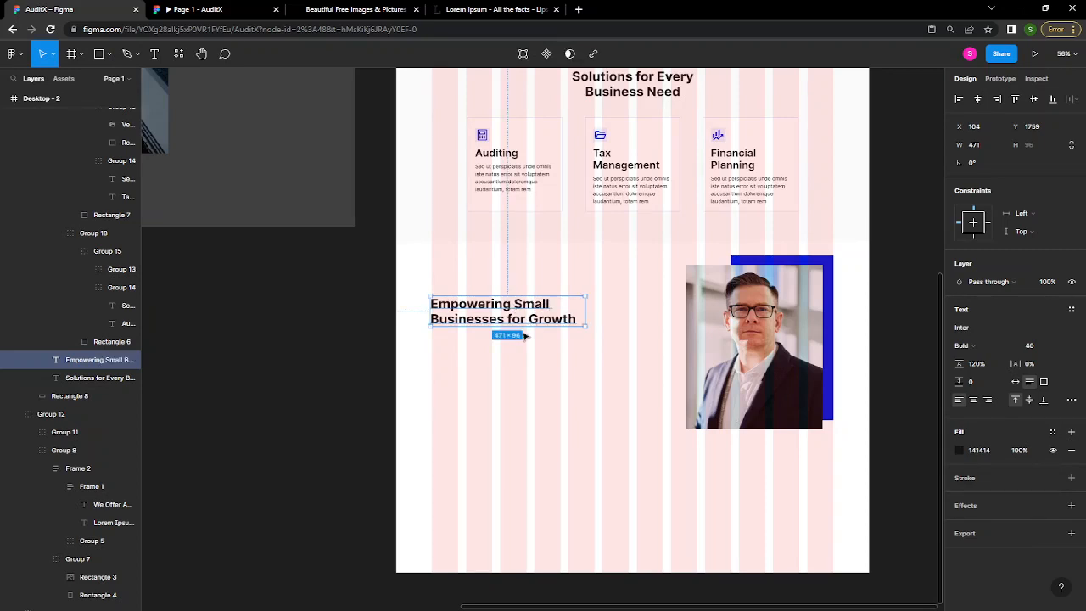
{"action": "left_click_drag", "start_coordinate": [519, 319], "coordinate": [519, 310]}
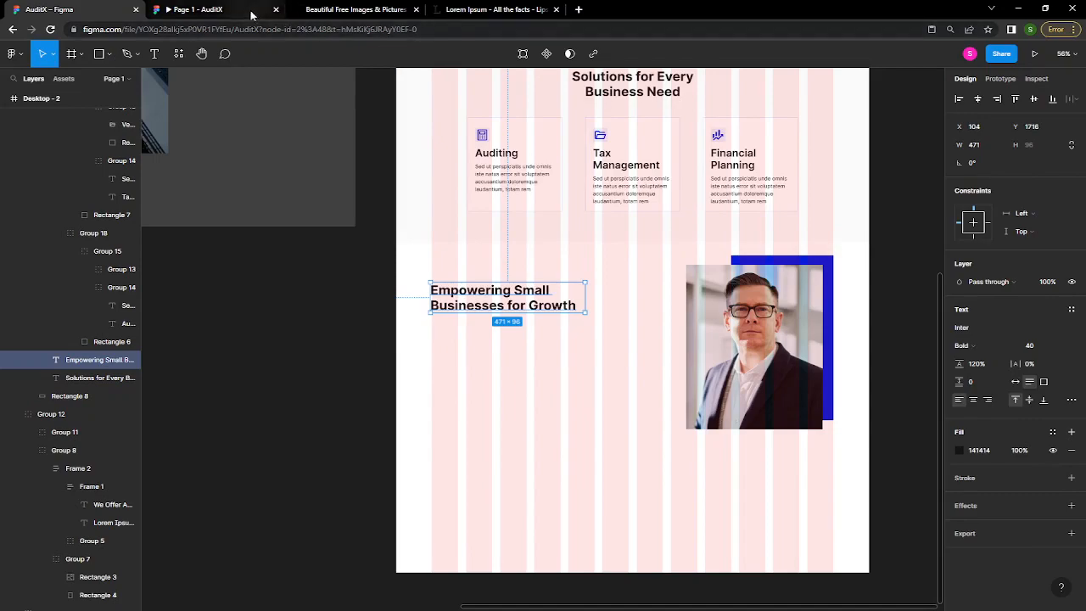
- Copy the passage starting "Ut enim ad minima veniam" from Section 1.10.32 on lipsum.com, and return to the Figma file
{"action": "left_click", "coordinate": [488, 11]}
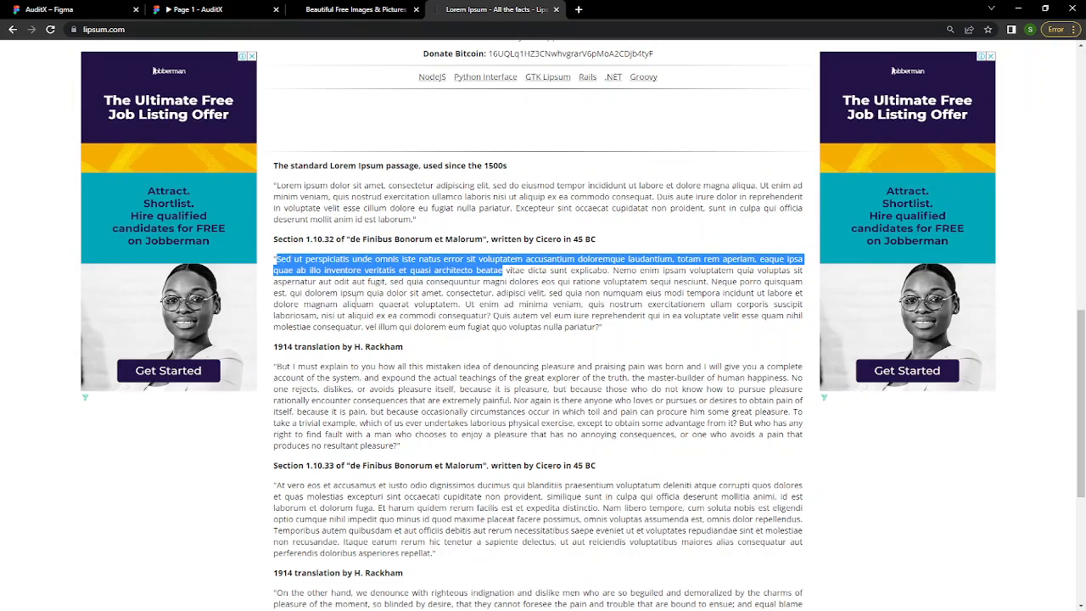
{"action": "left_click_drag", "start_coordinate": [465, 303], "coordinate": [591, 328]}
{"action": "key", "text": "ctrl+c"}
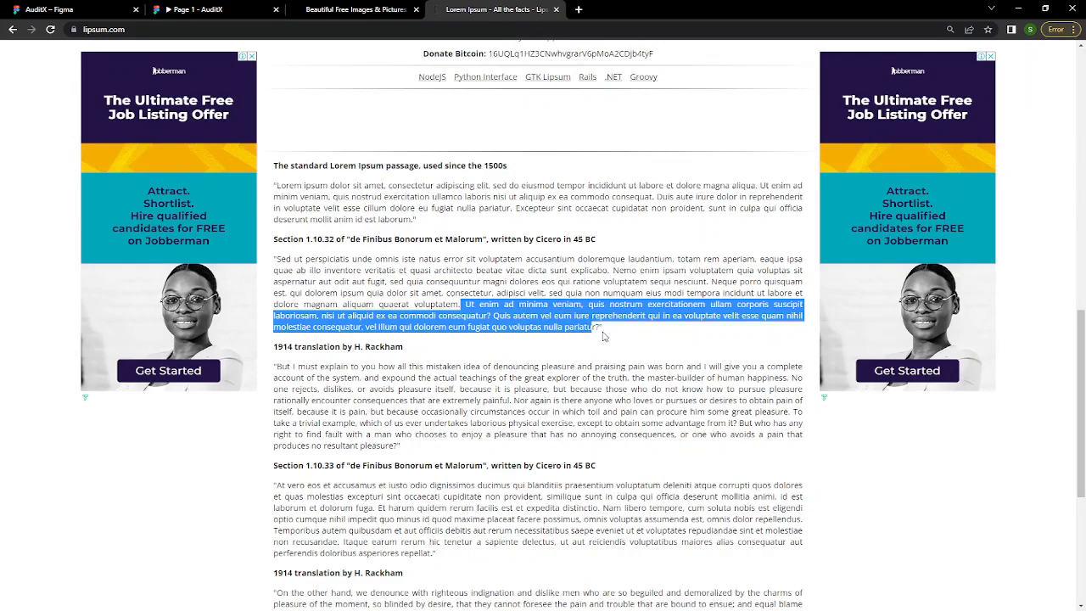
{"action": "left_click", "coordinate": [90, 10]}
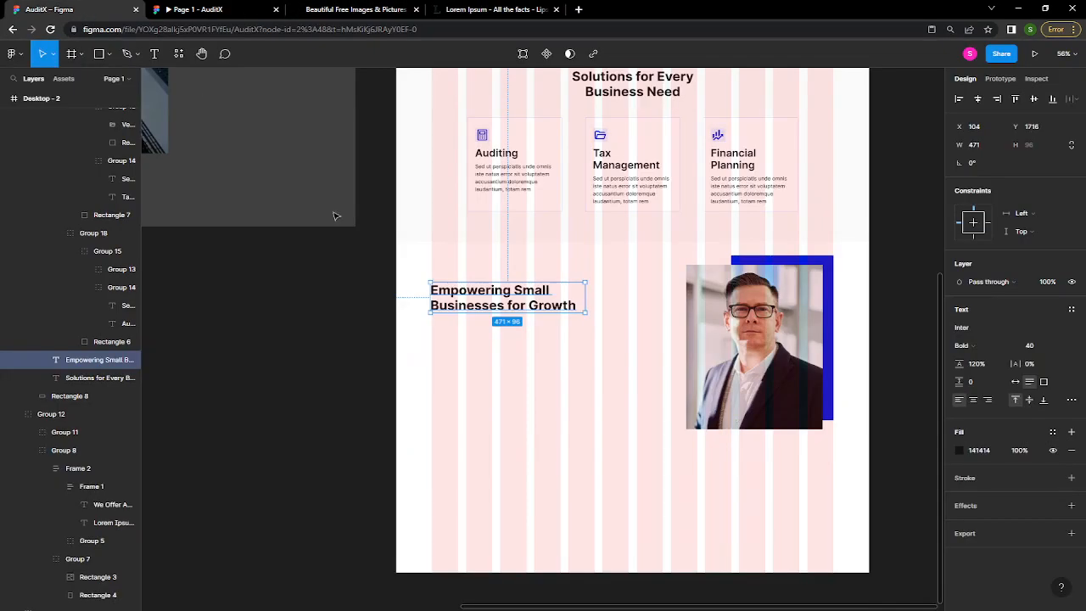
- Draw a text box about 468 × 193 below the Empowering heading, and set its font to Regular, size 16
{"action": "left_click", "coordinate": [494, 361]}
{"action": "key", "text": "t"}
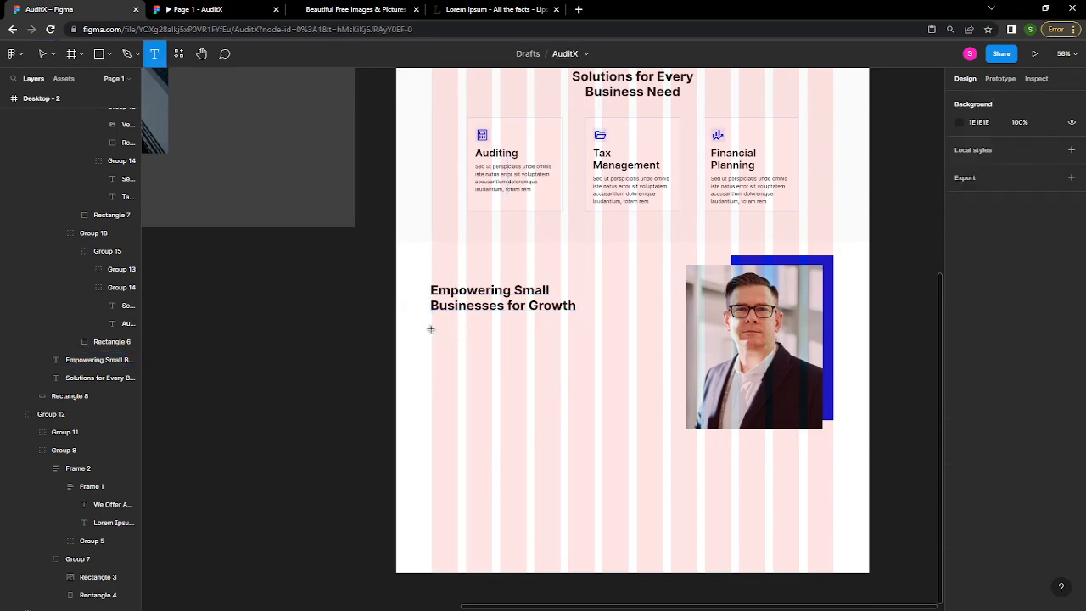
{"action": "left_click_drag", "start_coordinate": [431, 330], "coordinate": [592, 396]}
{"action": "left_click", "coordinate": [1034, 365]}
{"action": "type", "text": "16"}
{"action": "key", "text": "Return"}
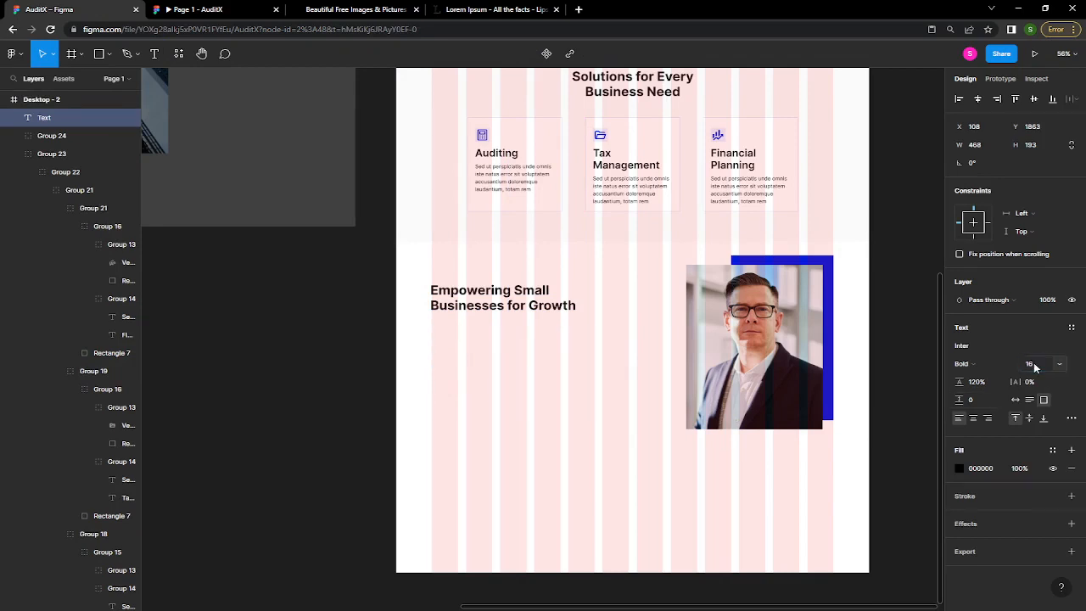
{"action": "left_click", "coordinate": [972, 365]}
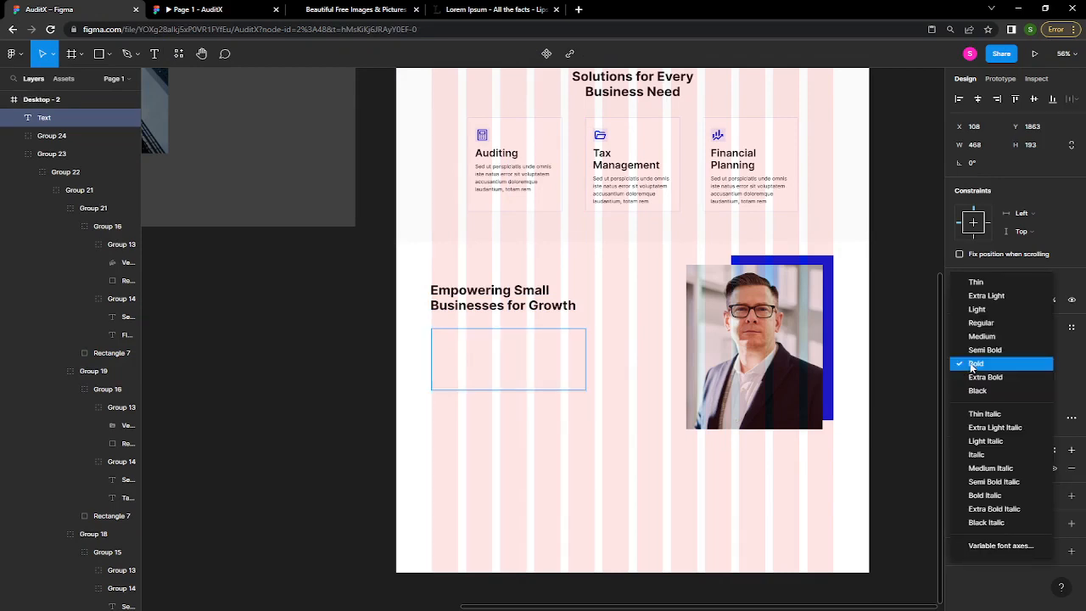
{"action": "left_click", "coordinate": [984, 323]}
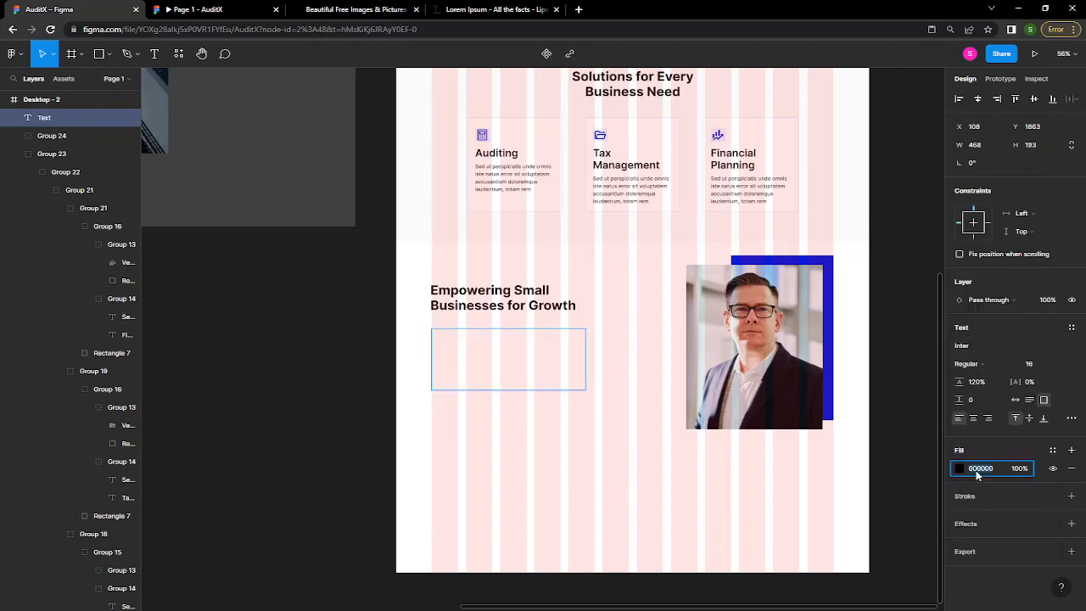
- Set the text box's fill to 141414 and paste the copied lorem ipsum passage into it
{"action": "key", "text": "Return"}
{"action": "key", "text": "ctrl+v"}
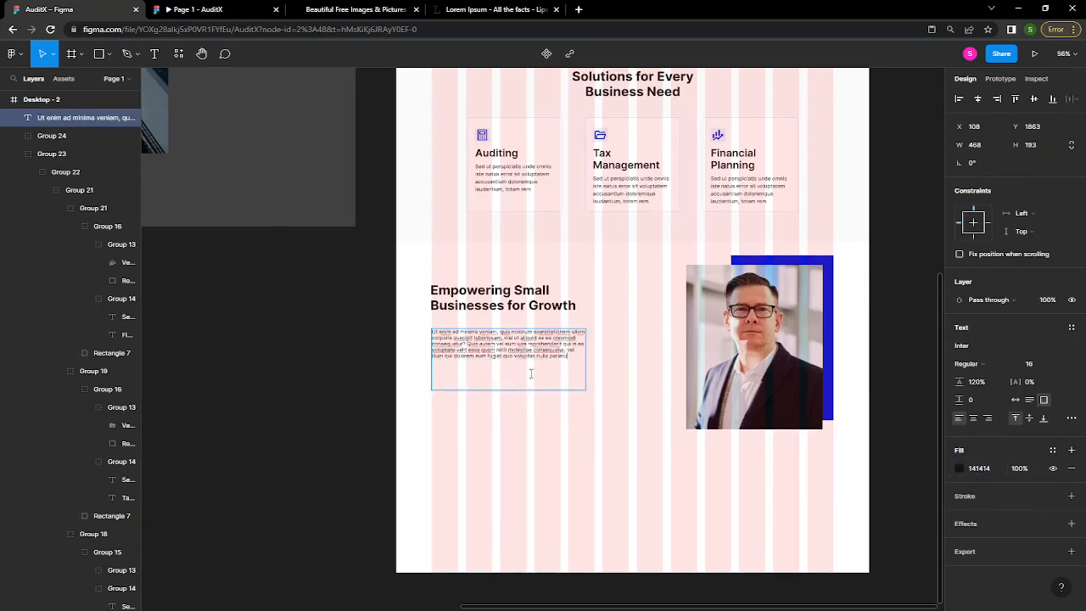
{"action": "key", "text": "Escape"}
- Set the paragraph's line height to 150% and switch its box to auto height
{"action": "left_click", "coordinate": [978, 383]}
{"action": "type", "text": "150"}
{"action": "key", "text": "Return"}
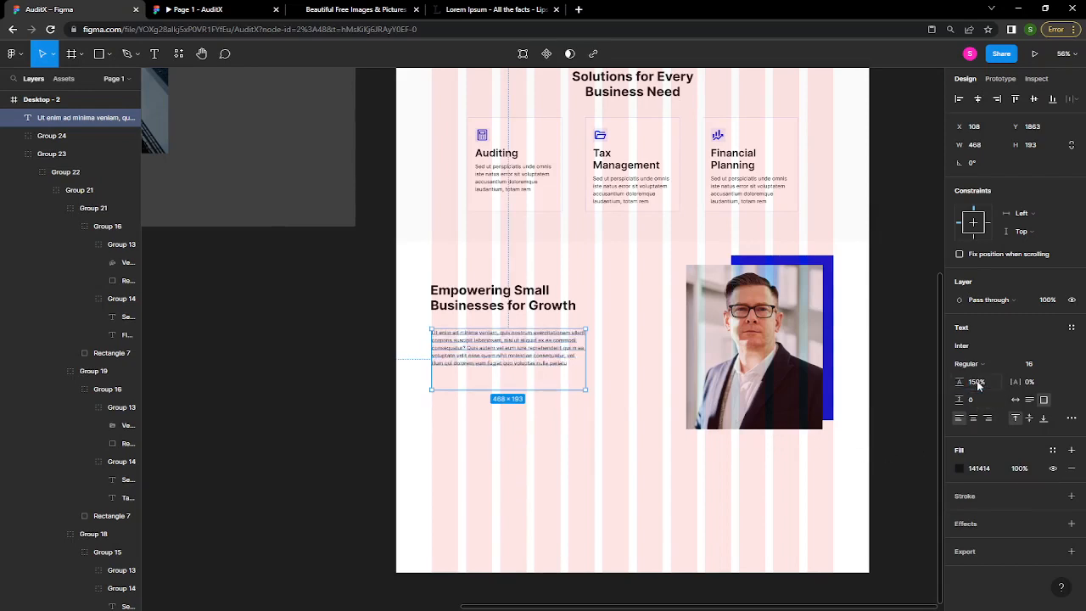
{"action": "left_click_drag", "start_coordinate": [524, 391], "coordinate": [523, 384]}
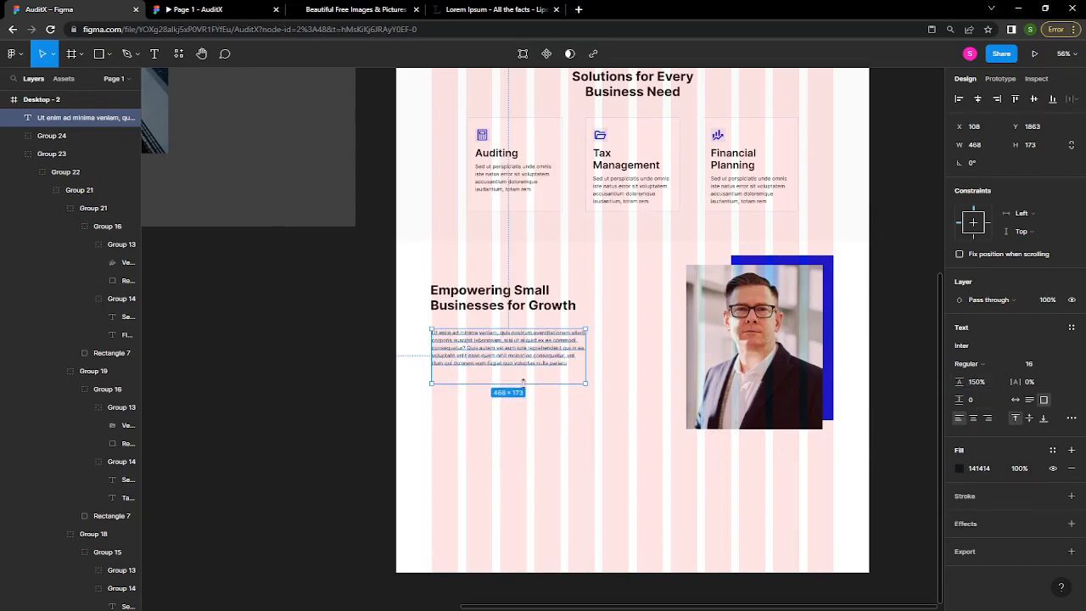
{"action": "left_click", "coordinate": [1031, 400]}
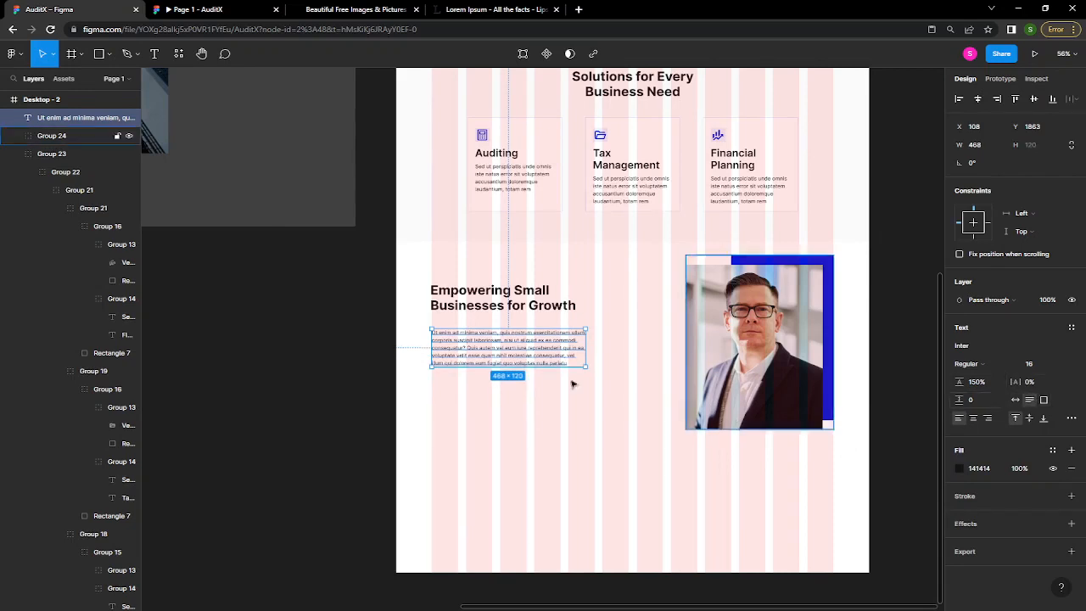
- Try the portrait group lower and further left, at about X 751, Y 1835
{"action": "left_click", "coordinate": [514, 306]}
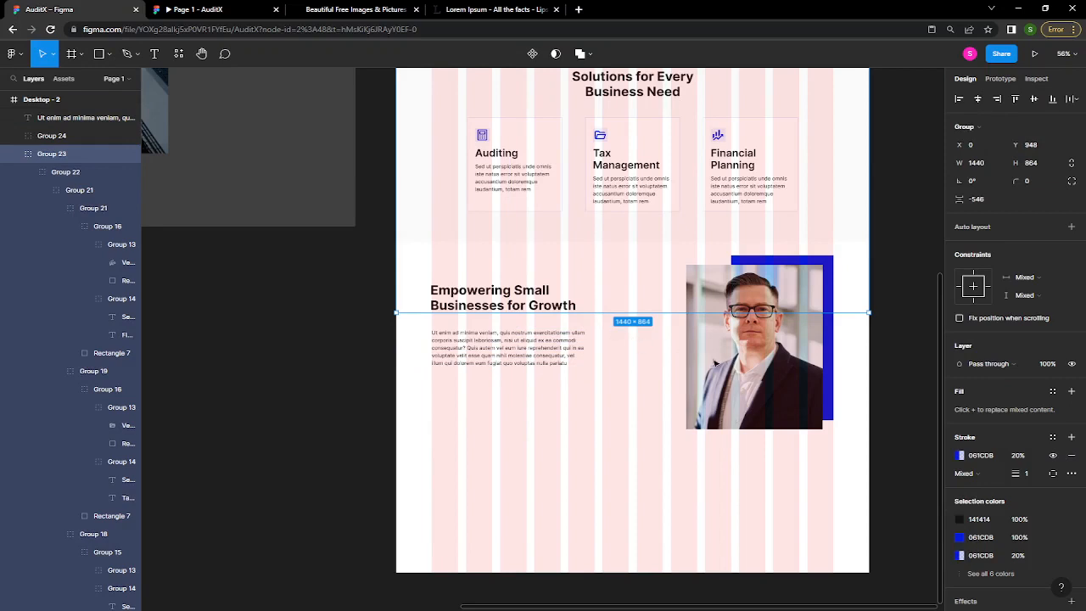
{"action": "left_click", "coordinate": [655, 402]}
{"action": "left_click", "coordinate": [573, 306]}
{"action": "left_click", "coordinate": [747, 344]}
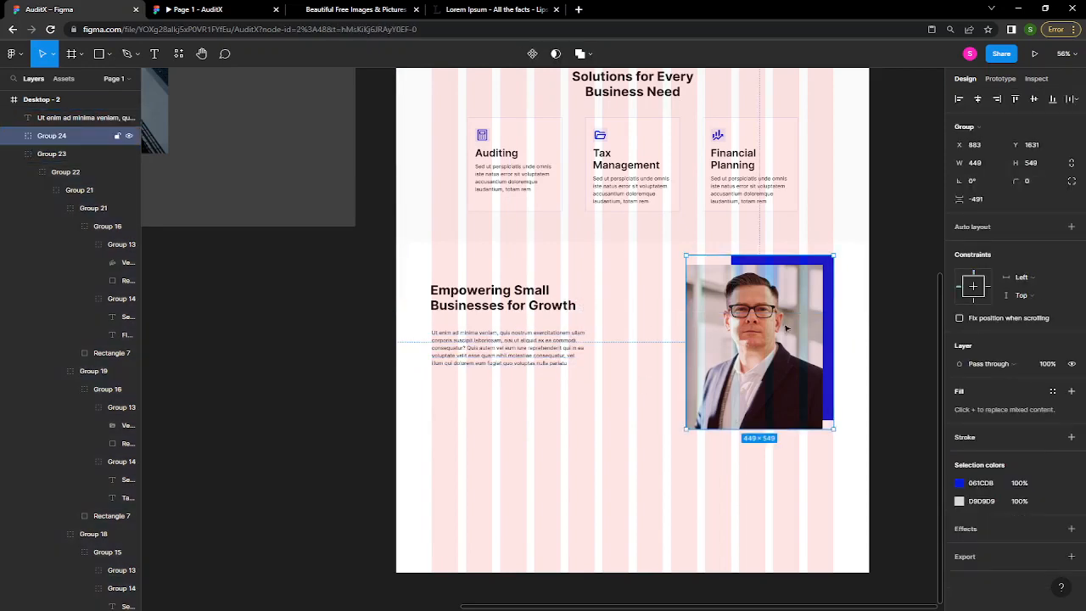
{"action": "left_click_drag", "start_coordinate": [806, 308], "coordinate": [763, 373]}
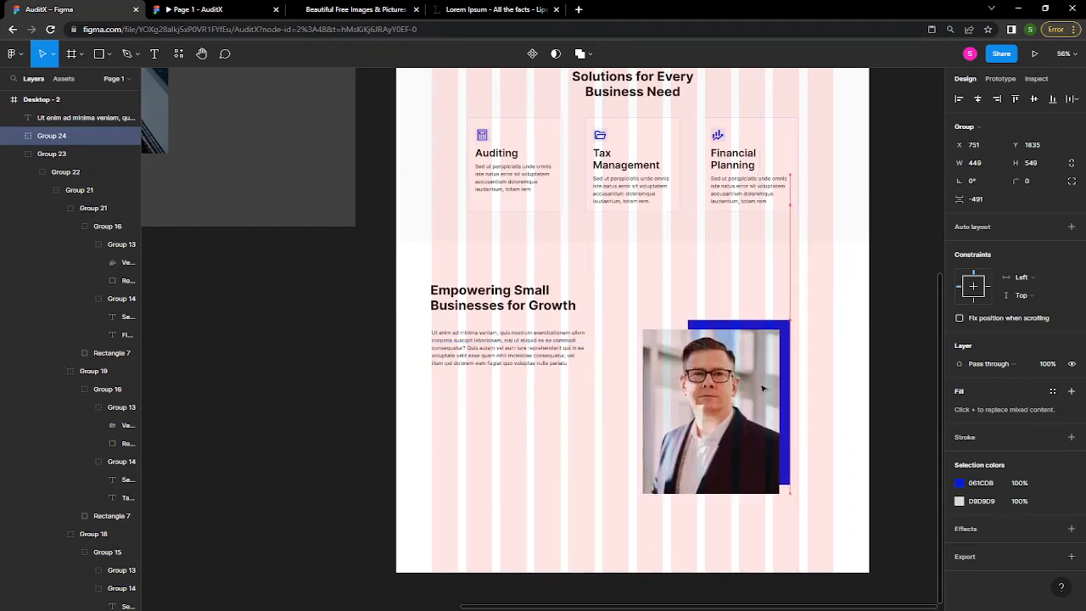
{"action": "scroll", "coordinate": [763, 373], "scroll_direction": "down", "scroll_amount": 6}
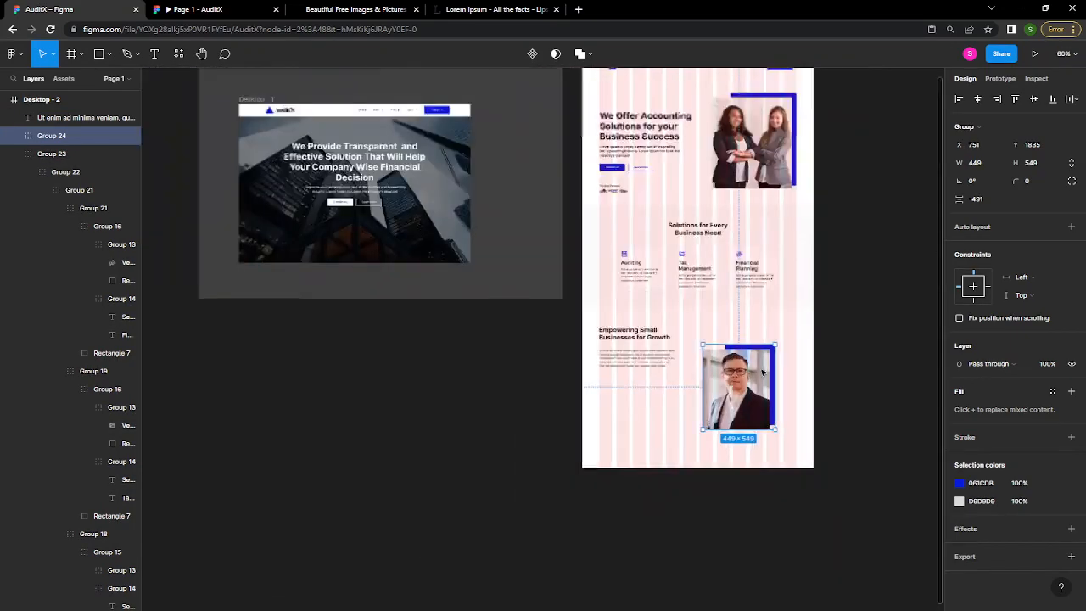
- Move the Empowering Small Businesses for Growth heading out of its group to the frame's top level, placing it just above the paragraph
{"action": "left_click", "coordinate": [709, 315]}
{"action": "scroll", "coordinate": [679, 348], "scroll_direction": "up", "scroll_amount": 5}
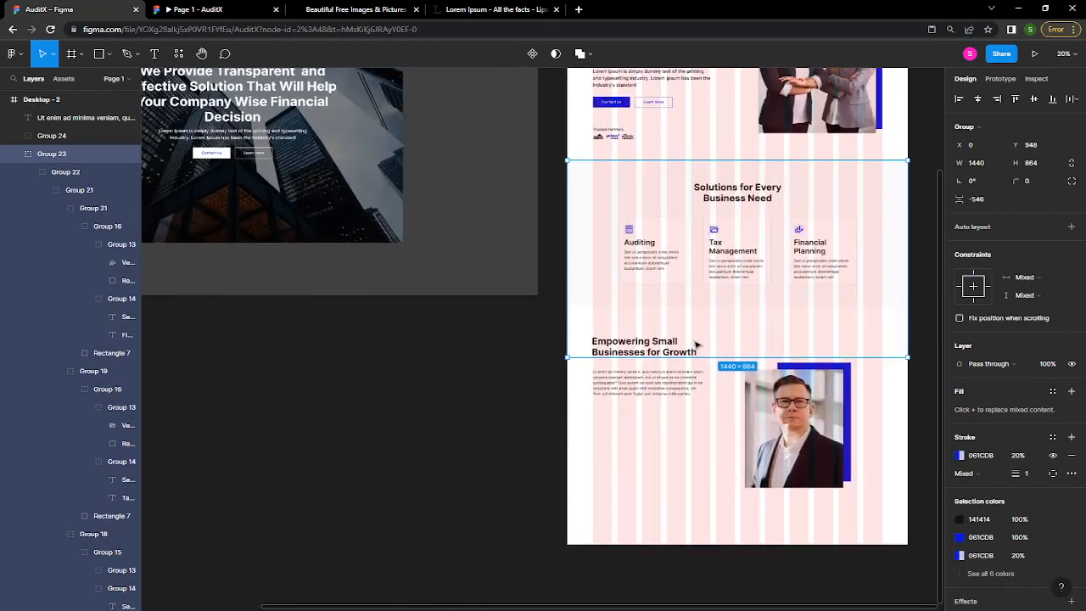
{"action": "left_click", "coordinate": [659, 358]}
{"action": "left_click", "coordinate": [659, 358]}
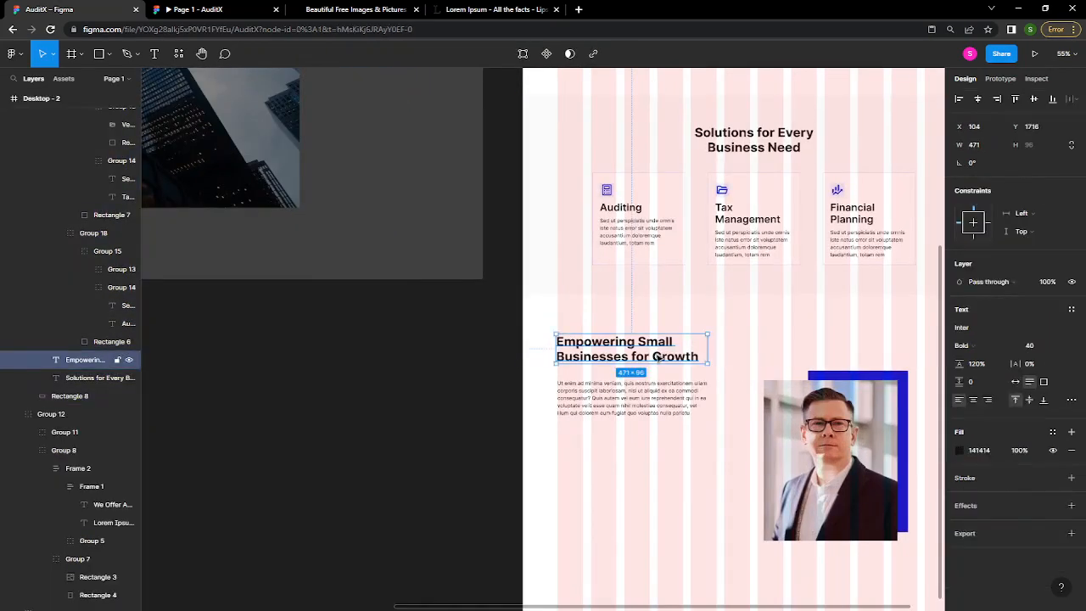
{"action": "key", "text": "Delete"}
{"action": "left_click", "coordinate": [661, 389]}
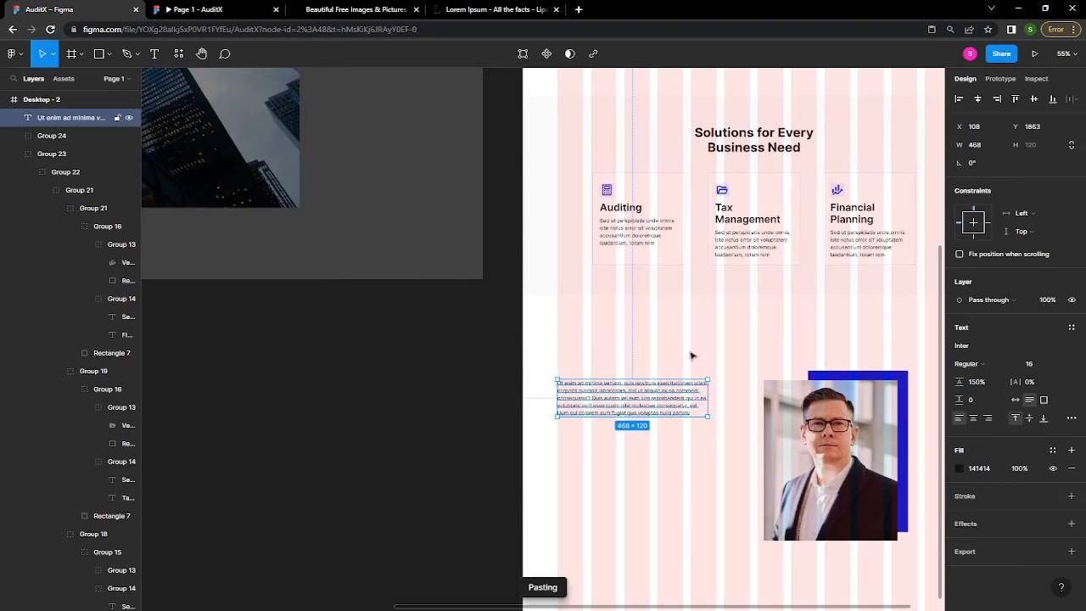
{"action": "key", "text": "ctrl+z"}
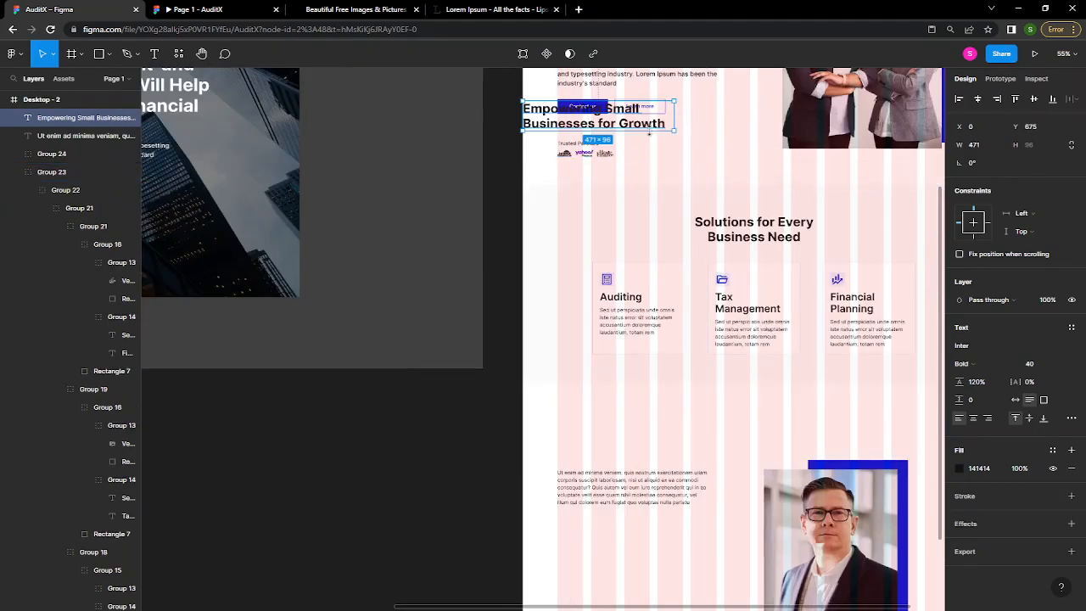
{"action": "left_click_drag", "start_coordinate": [649, 134], "coordinate": [680, 460]}
{"action": "key", "text": "ctrl+z"}
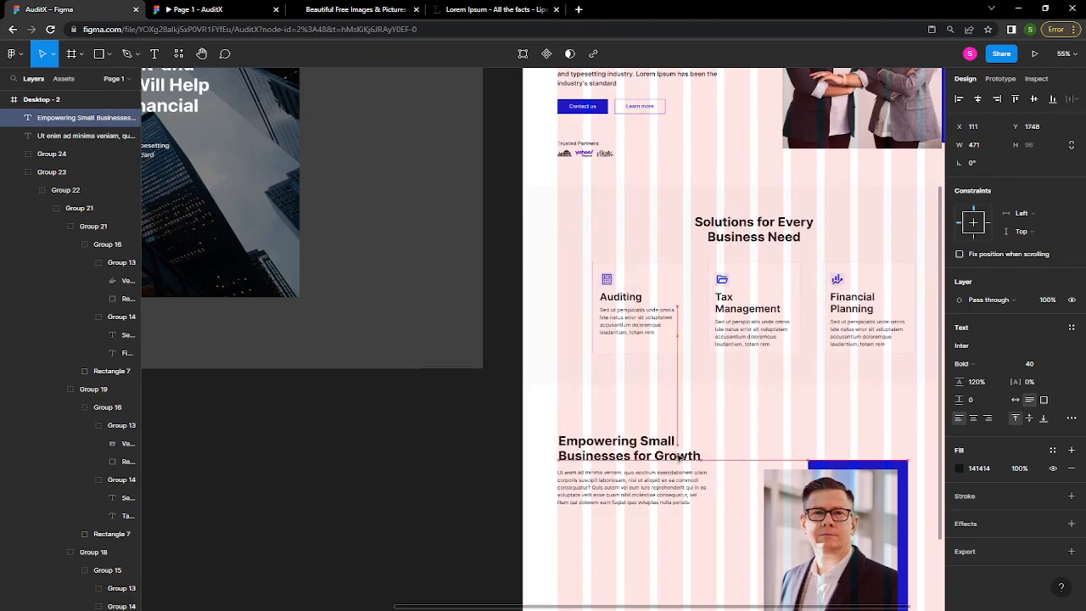
- Move the portrait up to end at the last grid column, and left-align the Empowering heading with the paragraph at X 108
{"action": "left_click_drag", "start_coordinate": [757, 405], "coordinate": [575, 247]}
{"action": "left_click_drag", "start_coordinate": [669, 359], "coordinate": [714, 302]}
{"action": "left_click", "coordinate": [447, 319]}
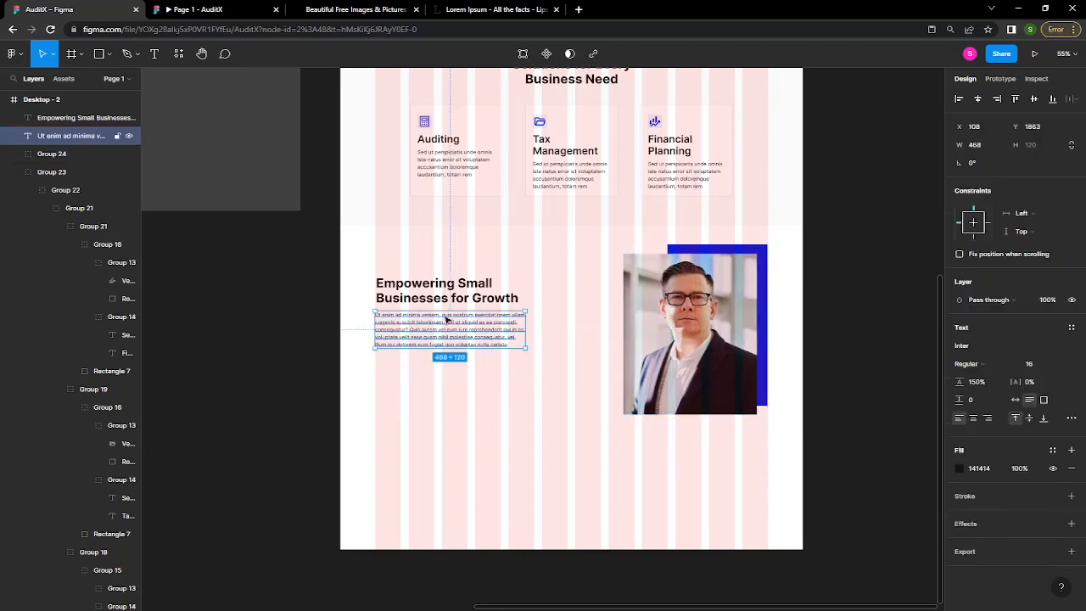
{"action": "left_click", "coordinate": [441, 297], "text": "shift"}
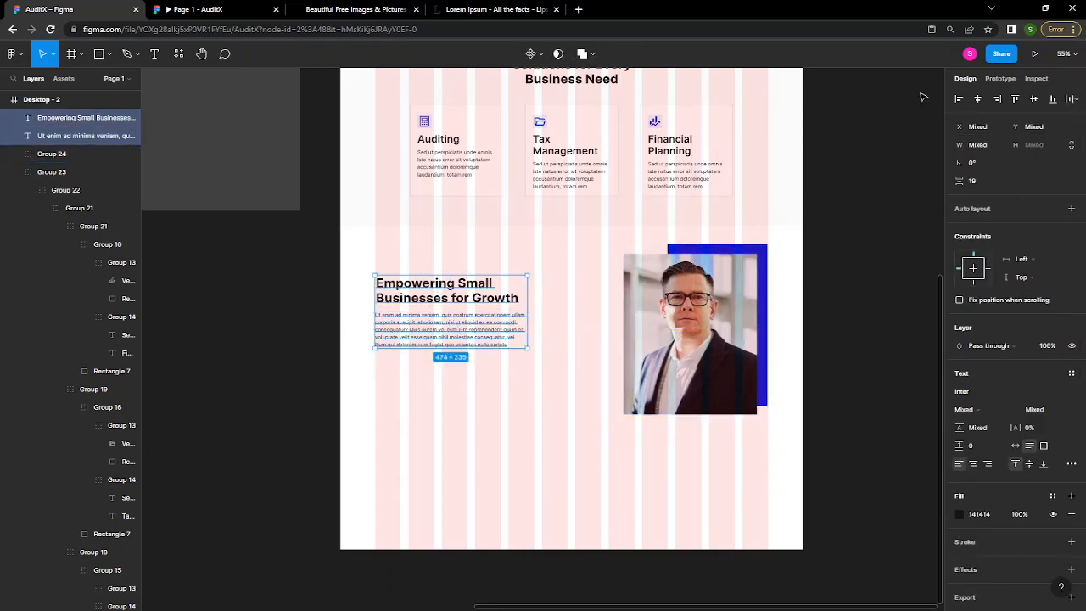
{"action": "left_click", "coordinate": [959, 98]}
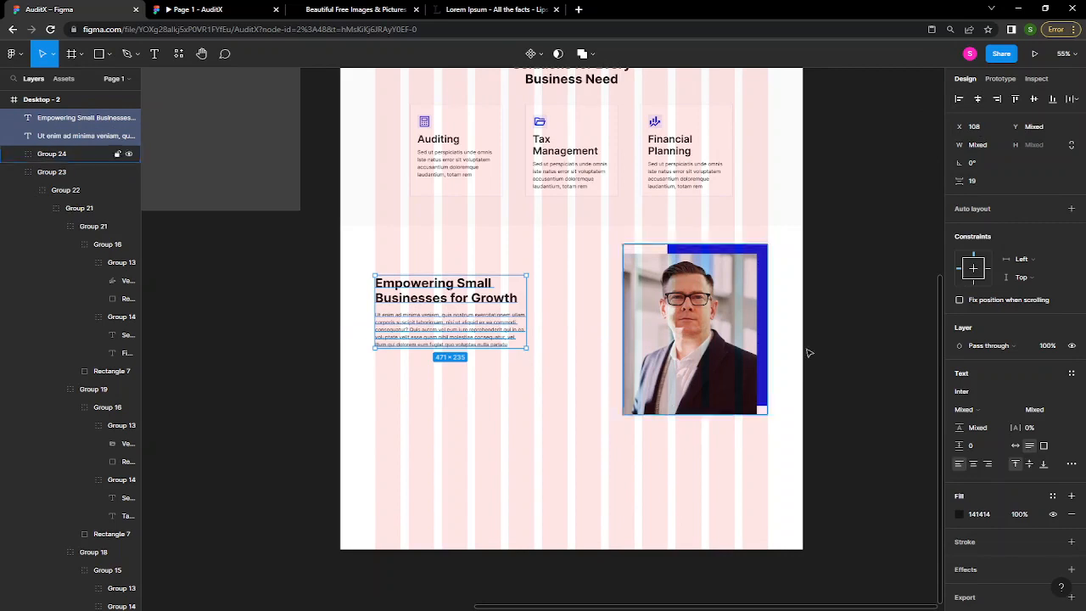
- Bring portrait and text closer together, with the portrait group at about X 779, Y 1599 and the heading and paragraph at X 212
{"action": "mouse_move", "coordinate": [454, 331]}
{"action": "left_mouse_down"}
{"action": "mouse_move", "coordinate": [470, 331]}
{"action": "mouse_move", "coordinate": [461, 328]}
{"action": "left_mouse_up"}
{"action": "left_click_drag", "start_coordinate": [692, 331], "coordinate": [673, 331]}
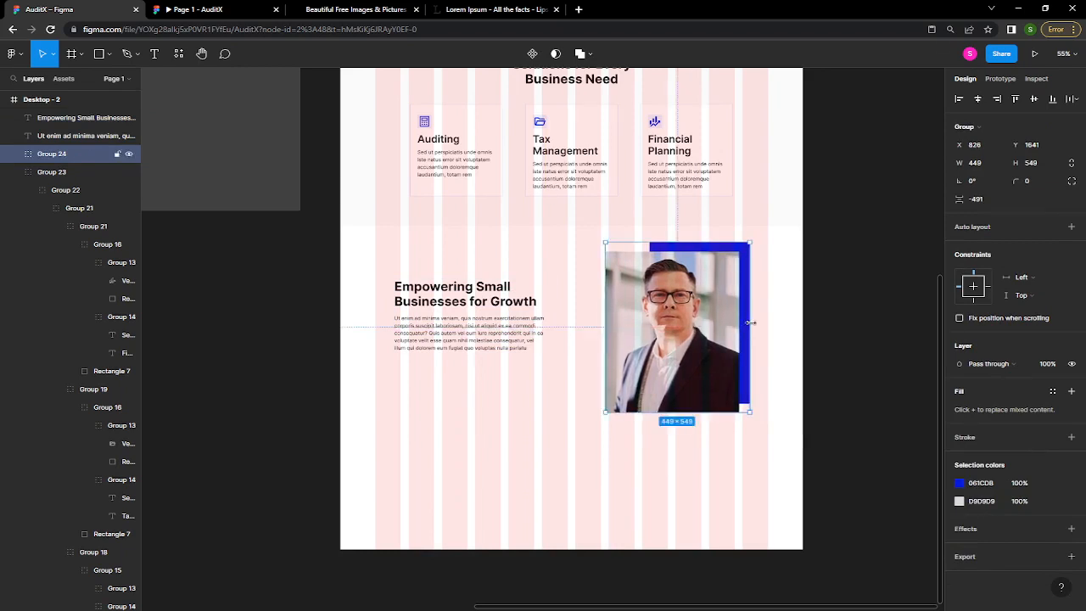
{"action": "mouse_move", "coordinate": [703, 381]}
{"action": "left_mouse_down"}
{"action": "mouse_move", "coordinate": [717, 364]}
{"action": "mouse_move", "coordinate": [690, 367]}
{"action": "left_mouse_up"}
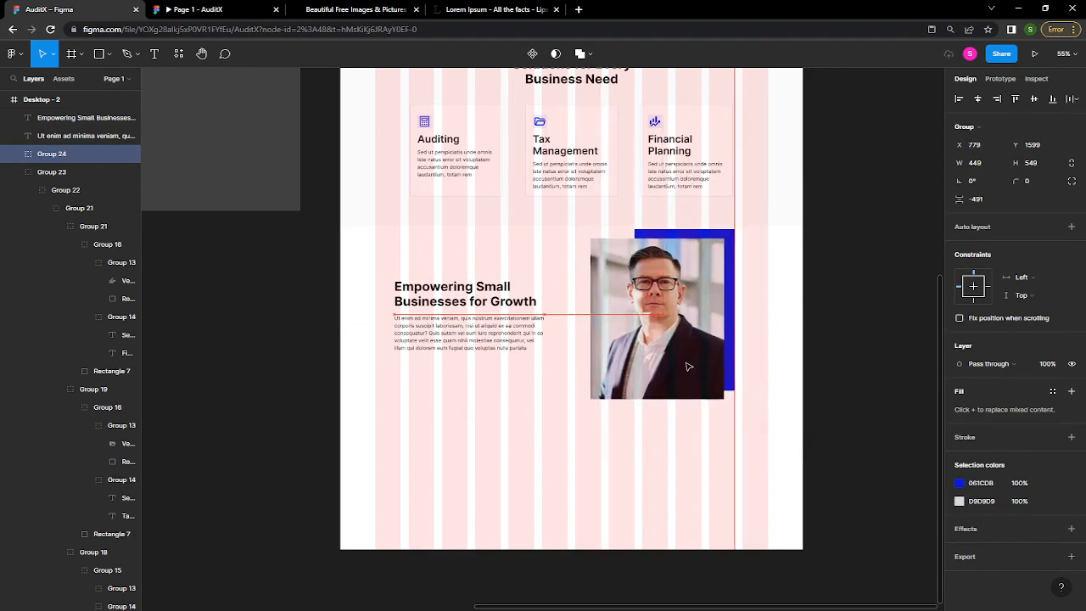
{"action": "left_click", "coordinate": [466, 340]}
{"action": "left_click", "coordinate": [467, 287], "text": "shift"}
{"action": "left_click_drag", "start_coordinate": [469, 331], "coordinate": [489, 330]}
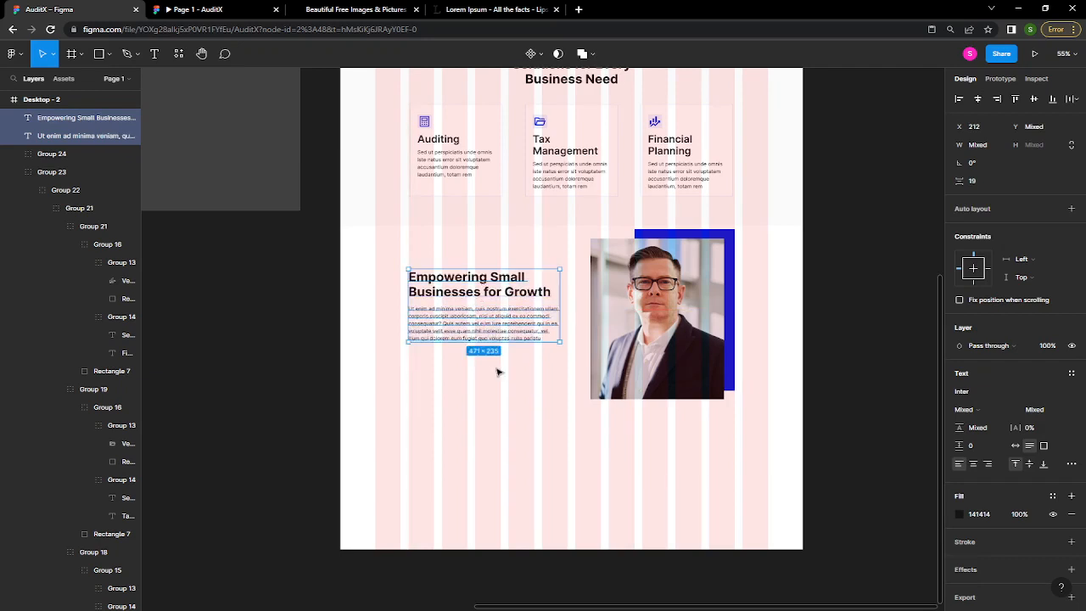
{"action": "left_click", "coordinate": [489, 371]}
- Draw a grey circle about 41 × 41 below the paragraph, aligned with its left edge at X 212, Y 2000
{"action": "scroll", "coordinate": [428, 370], "scroll_direction": "down", "scroll_amount": 2}
{"action": "scroll", "coordinate": [428, 370], "scroll_direction": "up", "scroll_amount": 8}
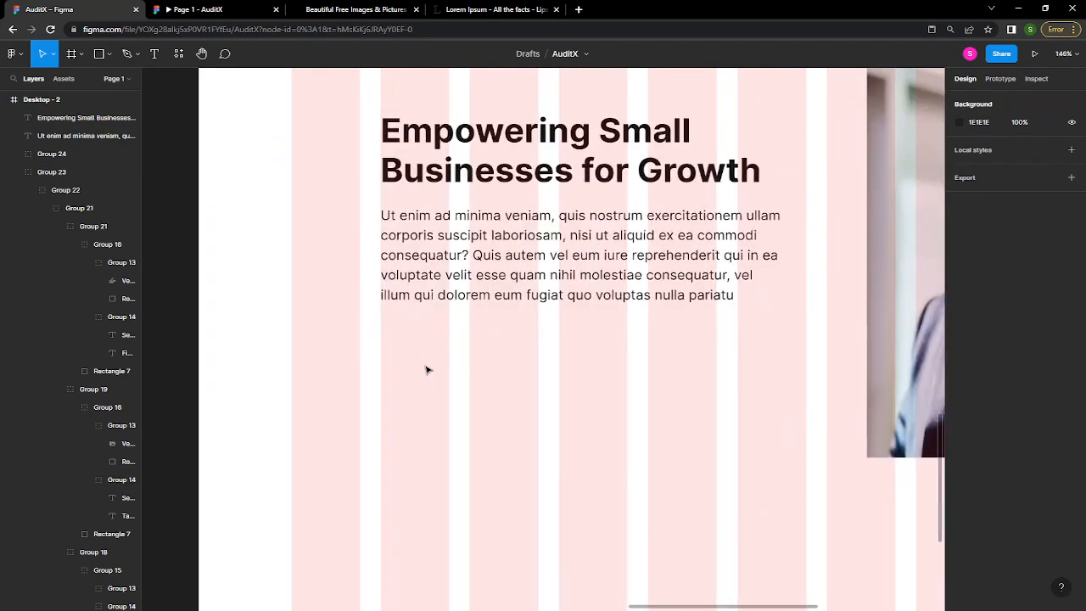
{"action": "key", "text": "o"}
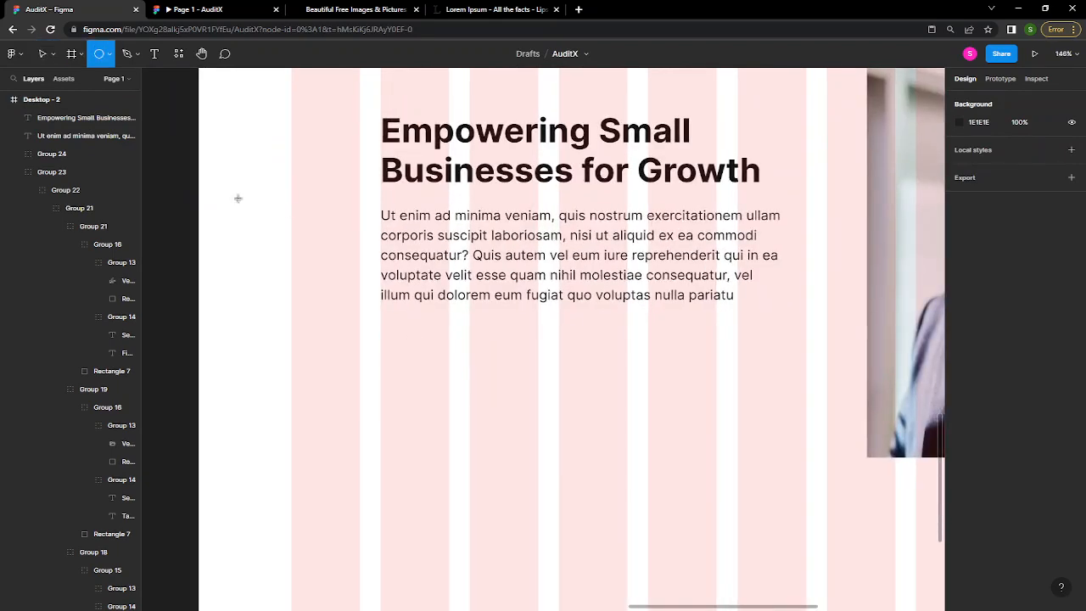
{"action": "left_click", "coordinate": [108, 55]}
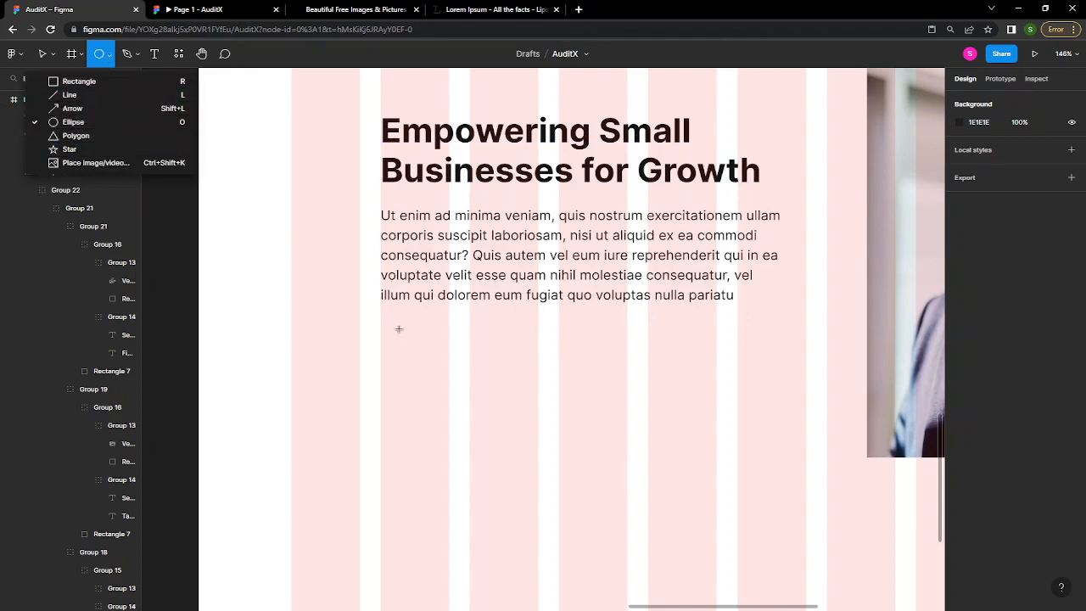
{"action": "left_click_drag", "start_coordinate": [387, 326], "coordinate": [425, 357]}
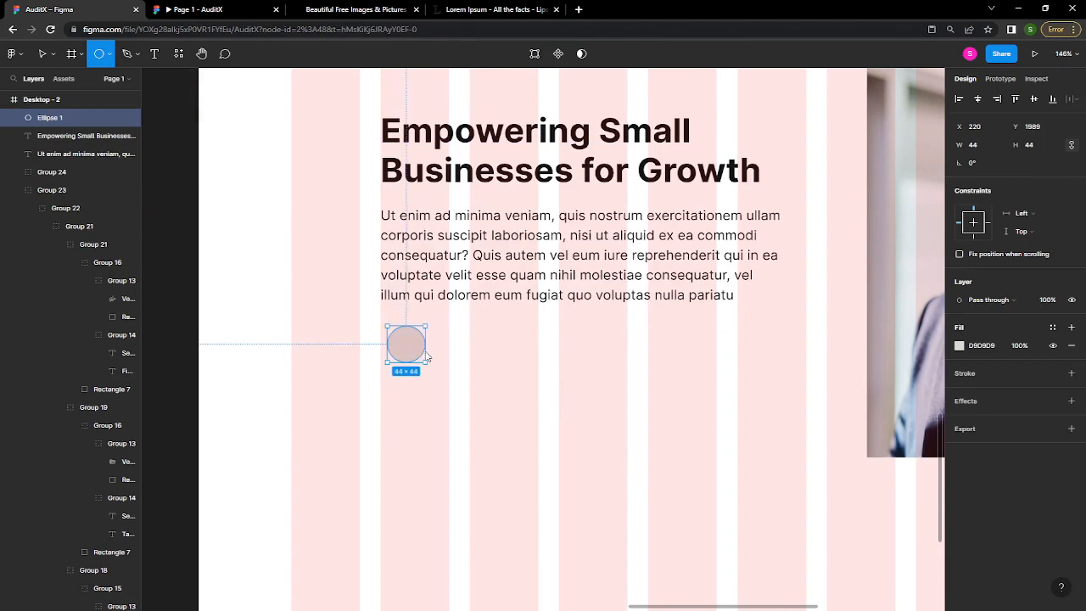
{"action": "left_click_drag", "start_coordinate": [403, 346], "coordinate": [401, 355]}
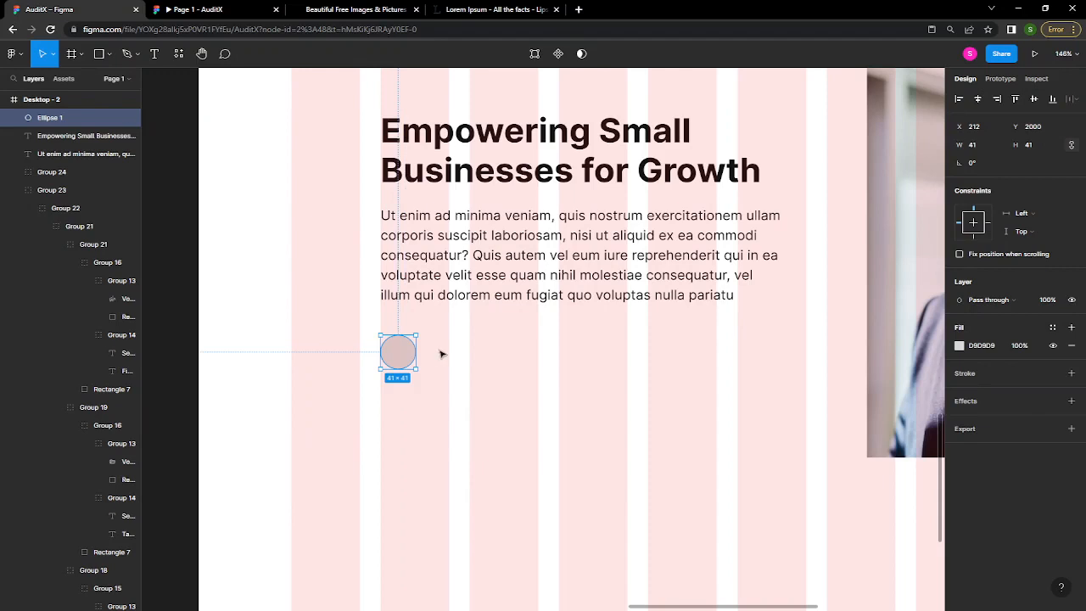
- Copy "Quis autem vel eum iure reprehenderit" from the paragraph into a new text object placed beside the circle, vertically centred on it
{"action": "double_click", "coordinate": [443, 295]}
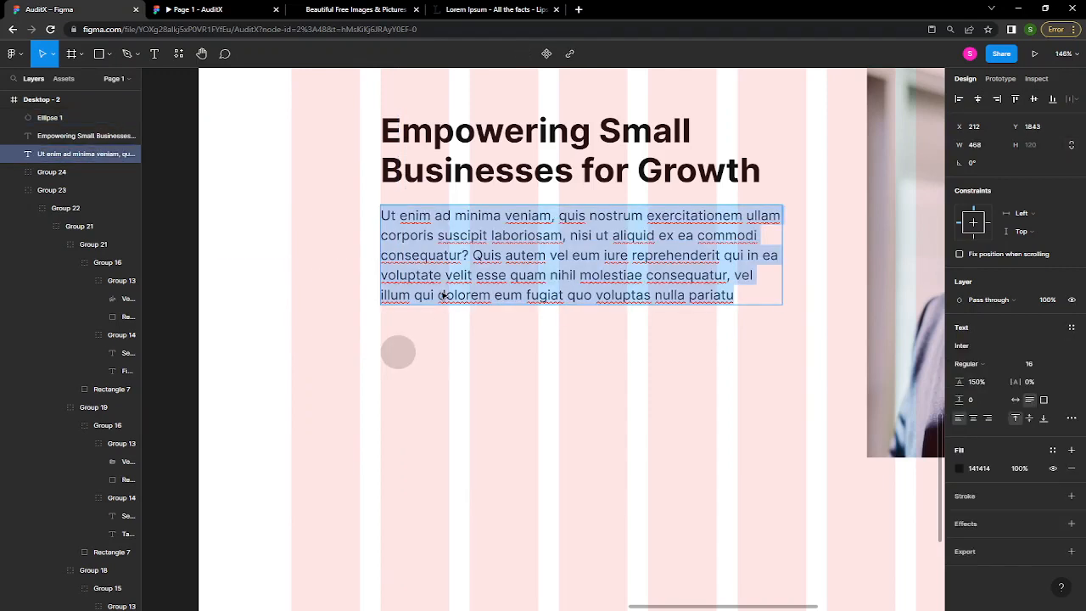
{"action": "left_click_drag", "start_coordinate": [472, 255], "coordinate": [720, 265]}
{"action": "key", "text": "ctrl+c"}
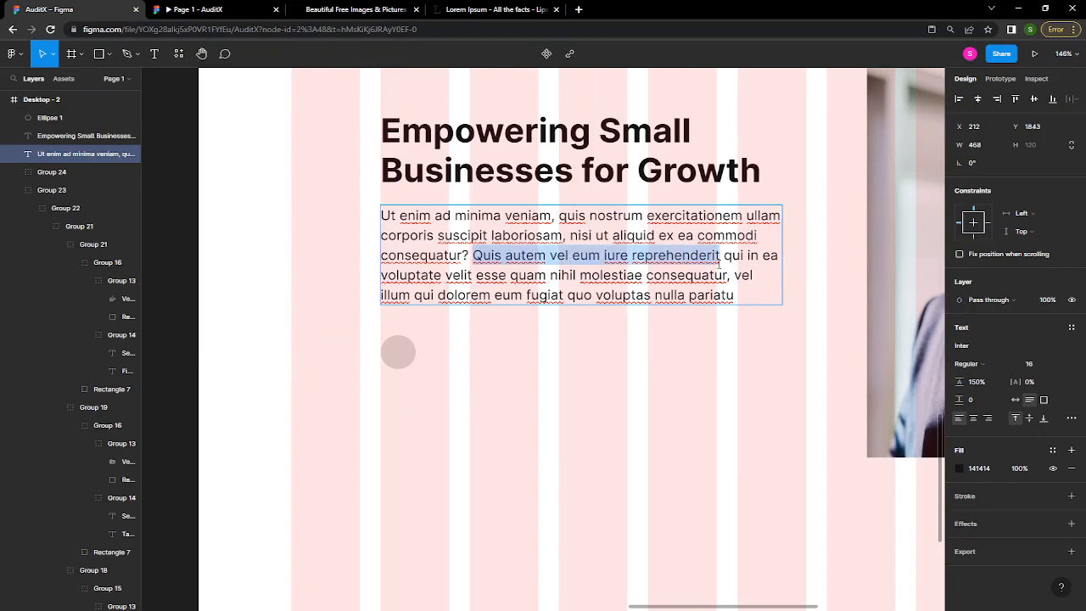
{"action": "key", "text": "Escape"}
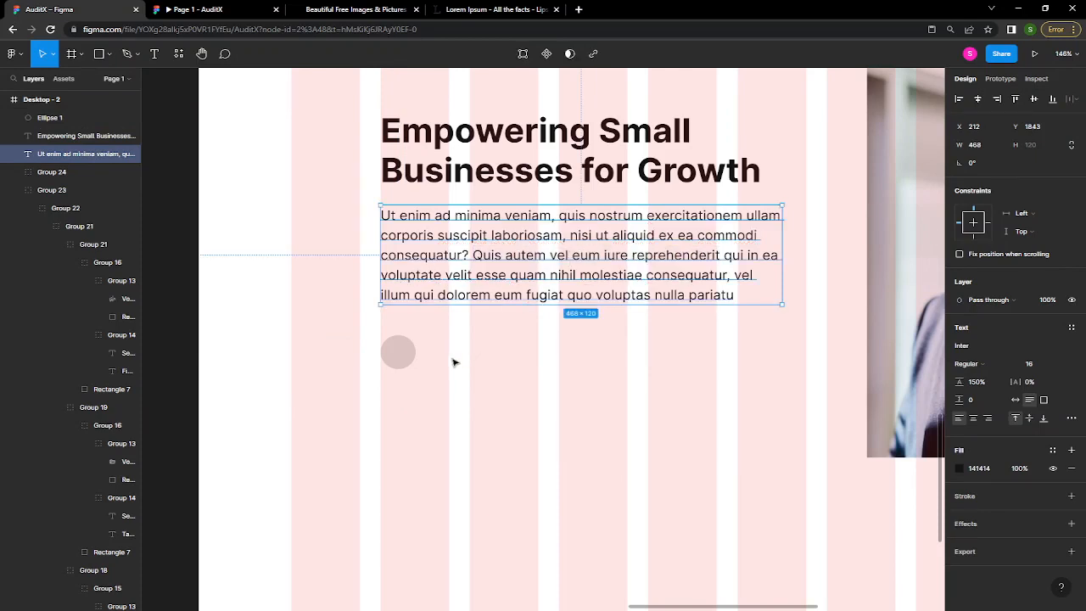
{"action": "key", "text": "Return"}
{"action": "left_click", "coordinate": [434, 352]}
{"action": "key", "text": "ctrl+v"}
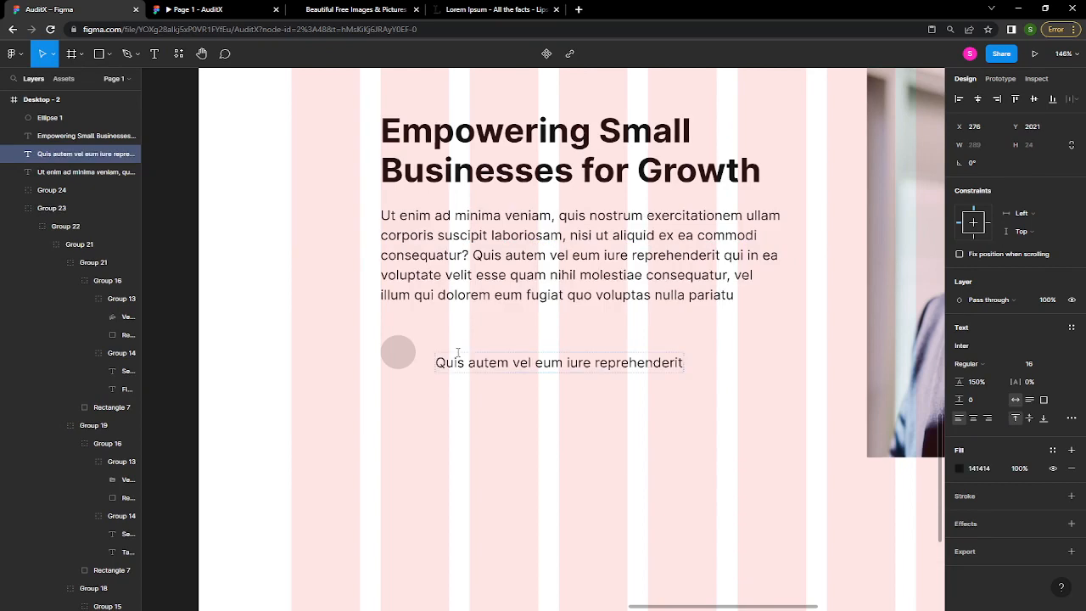
{"action": "key", "text": "Escape"}
{"action": "left_click_drag", "start_coordinate": [528, 370], "coordinate": [521, 357]}
- Shrink the circle to about 33 × 33 from its centre and shift it to X 212, flush with the paragraph
{"action": "left_click", "coordinate": [401, 361]}
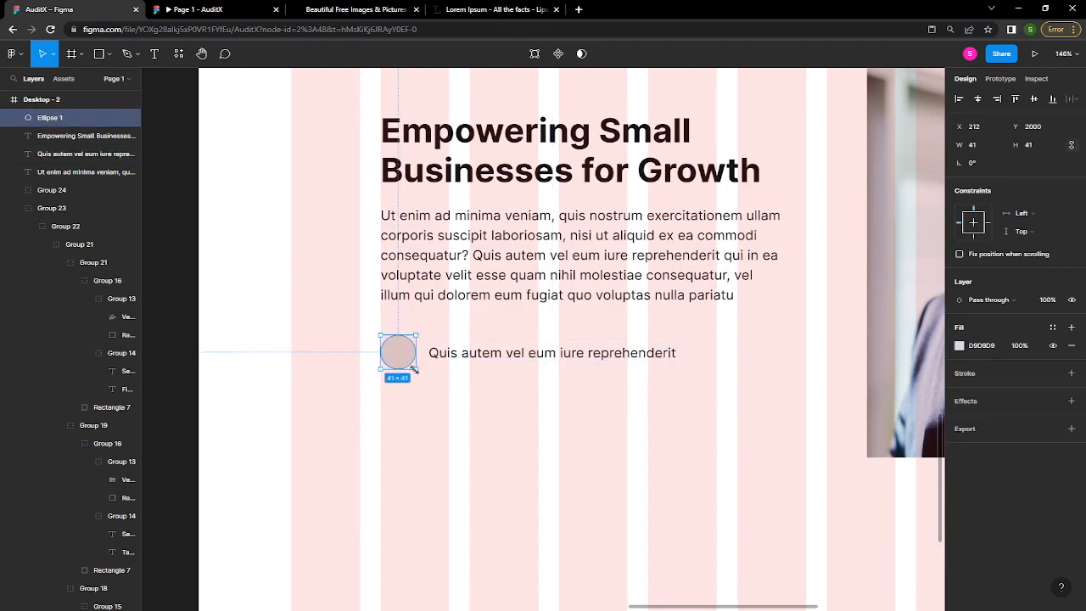
{"action": "key", "text": "alt"}
{"action": "left_click_drag", "start_coordinate": [410, 368], "coordinate": [406, 364]}
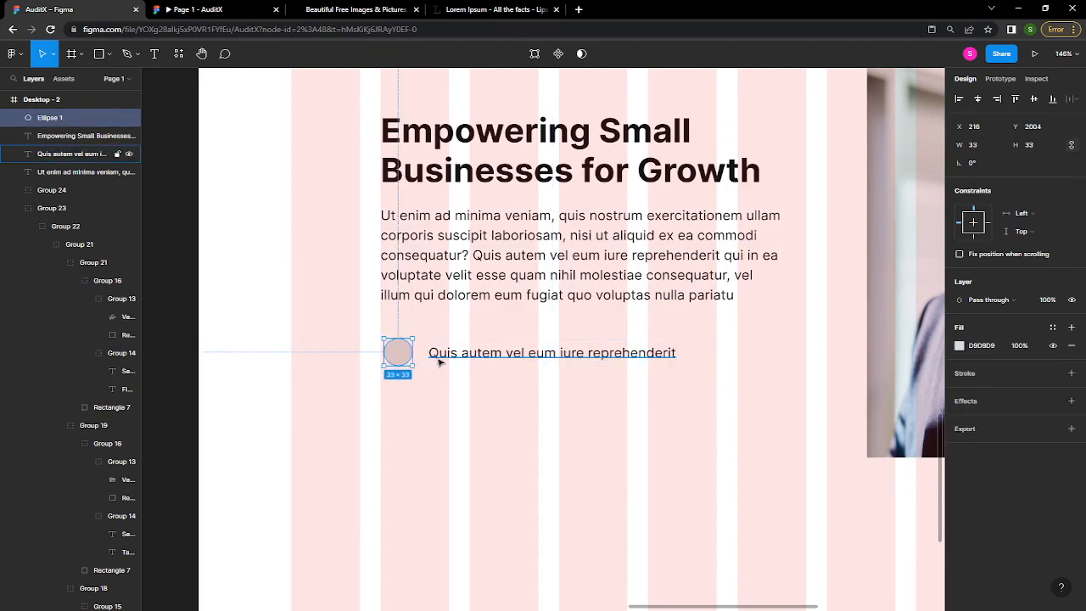
{"action": "key", "text": "Left"}
{"action": "key", "text": "Left"}
{"action": "key", "text": "Left"}
{"action": "key", "text": "Left"}
{"action": "key", "text": "Left"}
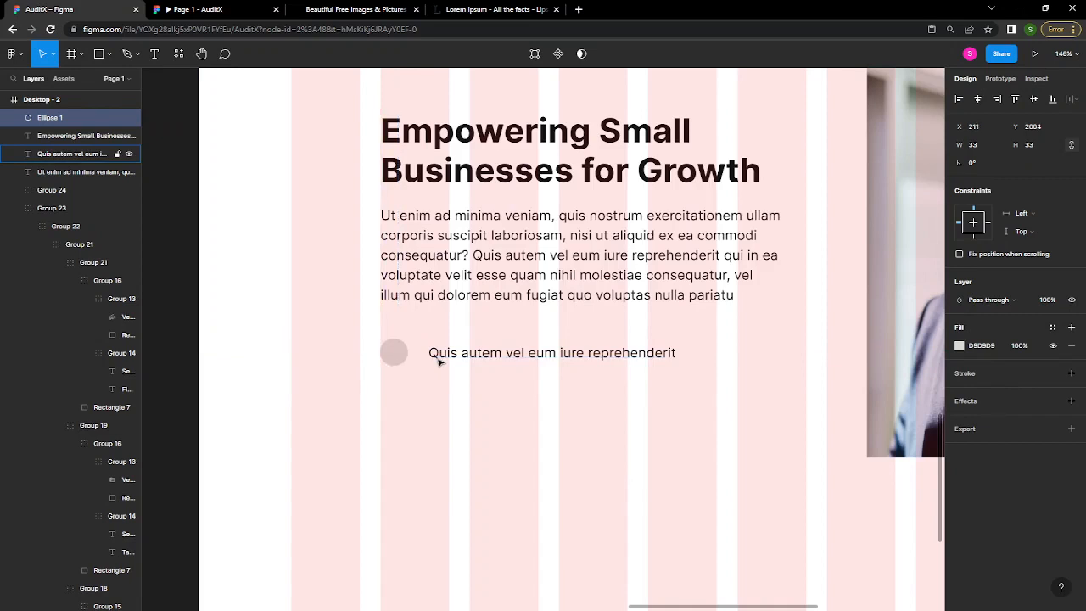
{"action": "key", "text": "Right"}
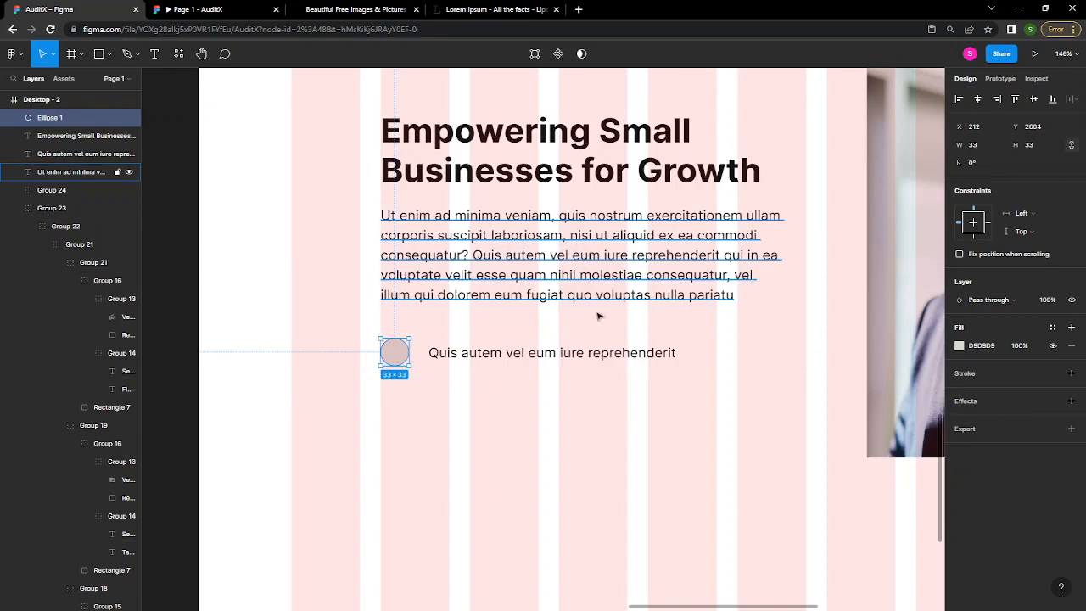
- Shift the "Quis autem" line closer to the circle, to X 258
{"action": "left_click", "coordinate": [577, 358]}
{"action": "key", "text": "Left"}
{"action": "key", "text": "Left"}
{"action": "key", "text": "Left"}
{"action": "key", "text": "Left"}
{"action": "key", "text": "Left"}
{"action": "key", "text": "Left"}
{"action": "key", "text": "Left"}
{"action": "key", "text": "Left"}
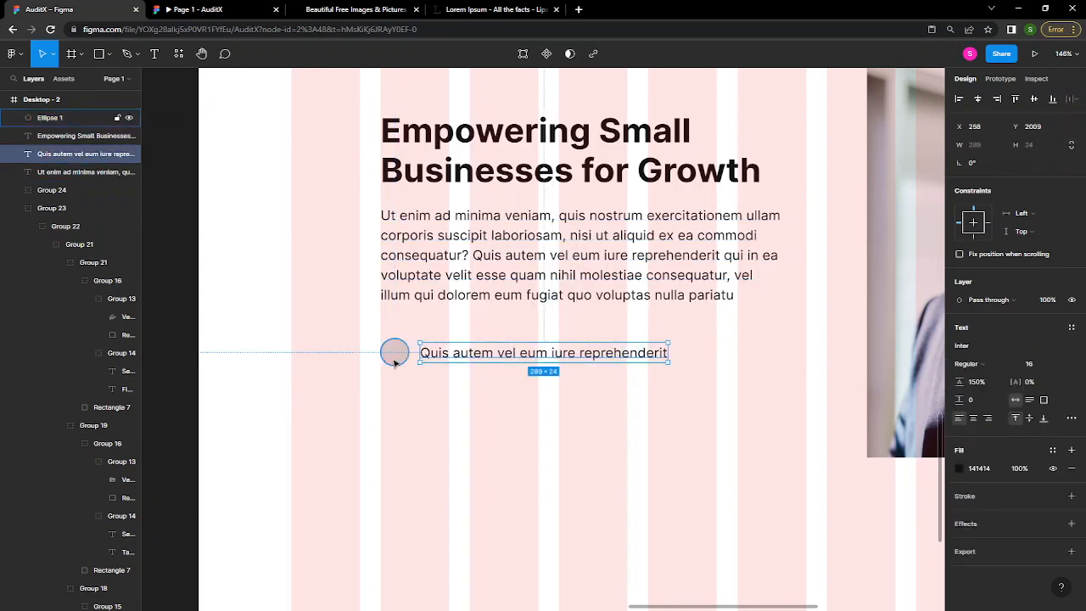
{"action": "left_click", "coordinate": [395, 362], "text": "shift"}
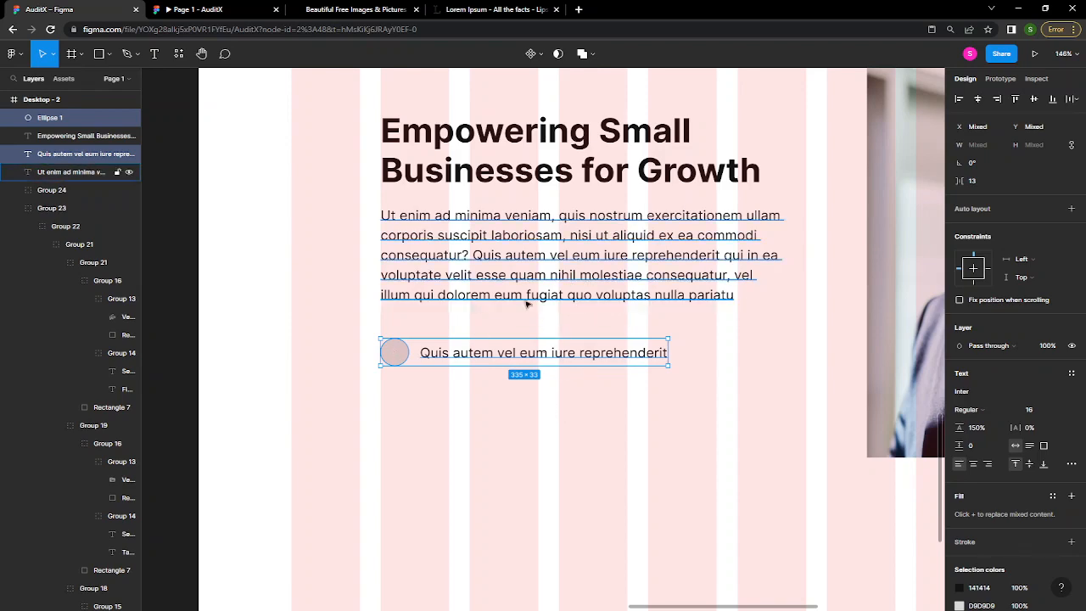
{"action": "left_click", "coordinate": [557, 439]}
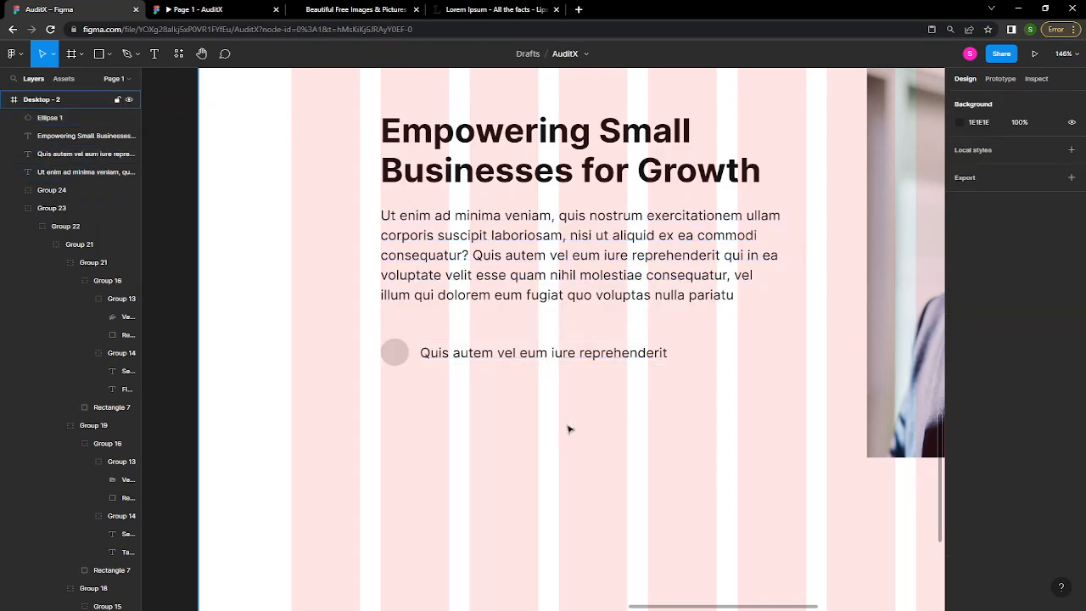
- Try a duplicate of the circle and text row directly below the original, and delete the copy
{"action": "scroll", "coordinate": [568, 429], "scroll_direction": "down", "scroll_amount": 2}
{"action": "scroll", "coordinate": [568, 429], "scroll_direction": "down", "scroll_amount": 3}
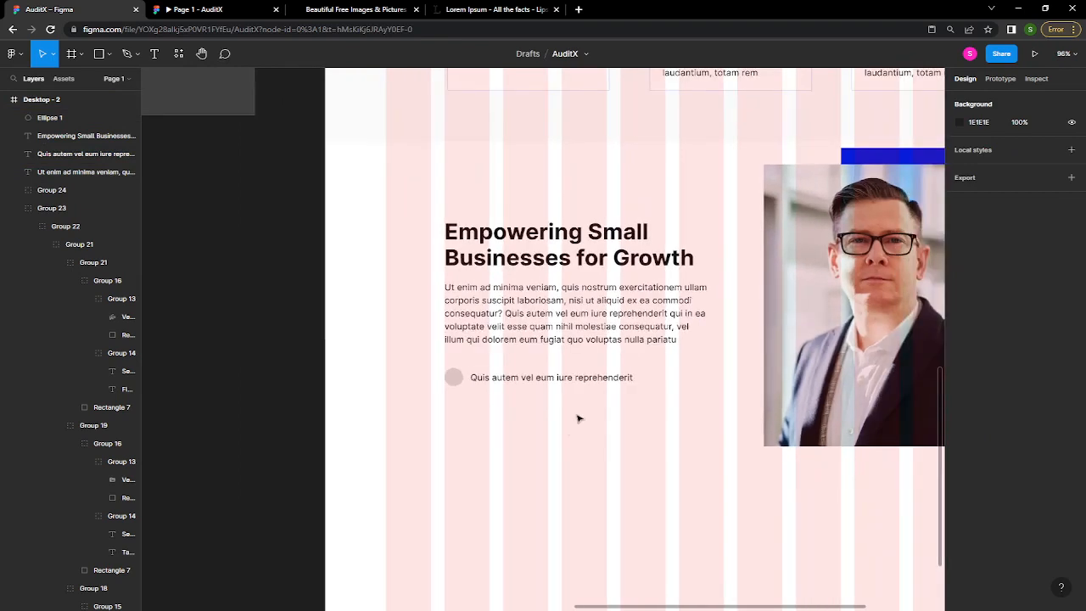
{"action": "left_click_drag", "start_coordinate": [463, 382], "coordinate": [506, 406]}
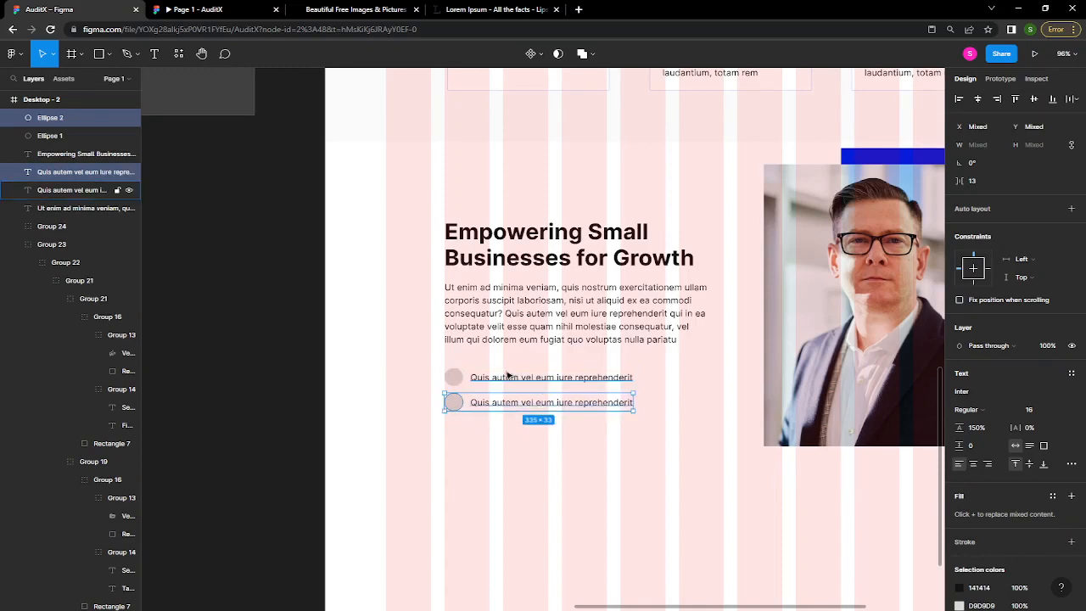
{"action": "left_click", "coordinate": [477, 379]}
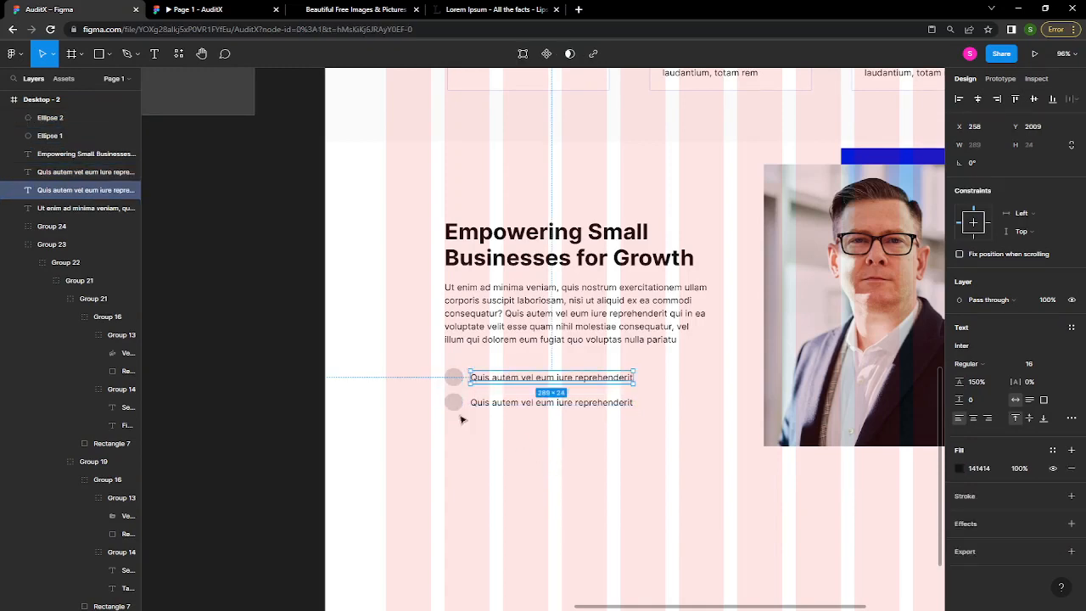
{"action": "left_click", "coordinate": [430, 408]}
{"action": "left_click", "coordinate": [462, 403]}
{"action": "key", "text": "Delete"}
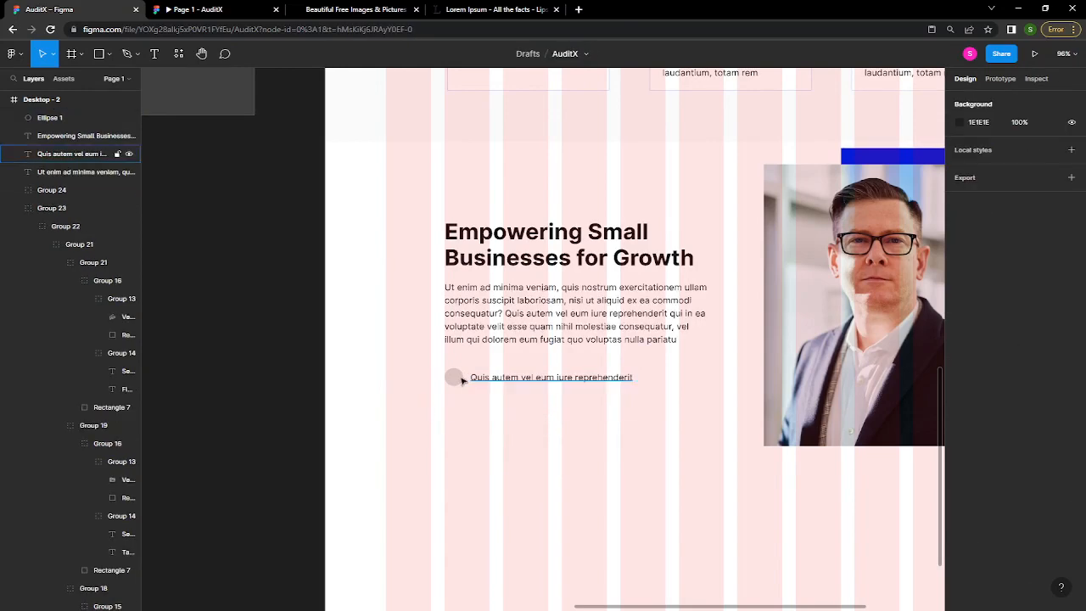
{"action": "scroll", "coordinate": [449, 379], "scroll_direction": "up", "scroll_amount": 6}
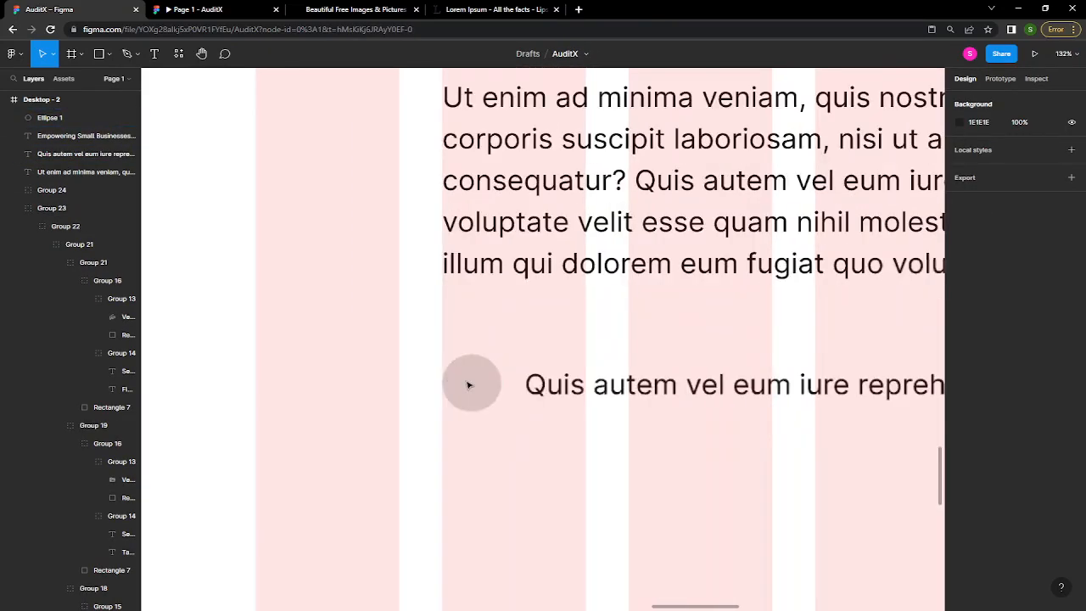
{"action": "left_click", "coordinate": [469, 384]}
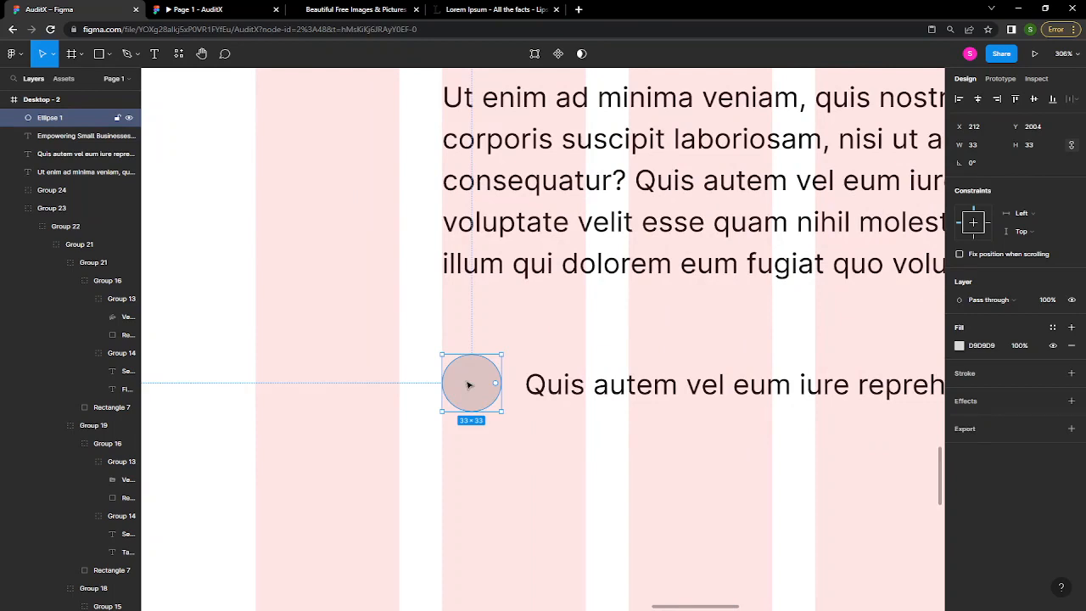
{"action": "key", "text": "ctrl+slash"}
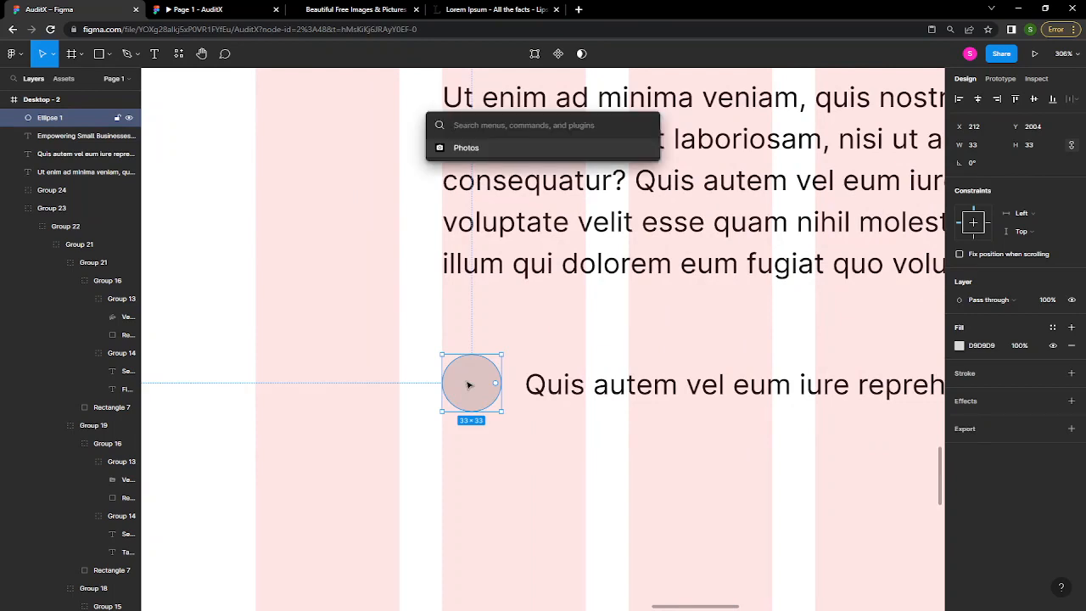
{"action": "left_click", "coordinate": [291, 254]}
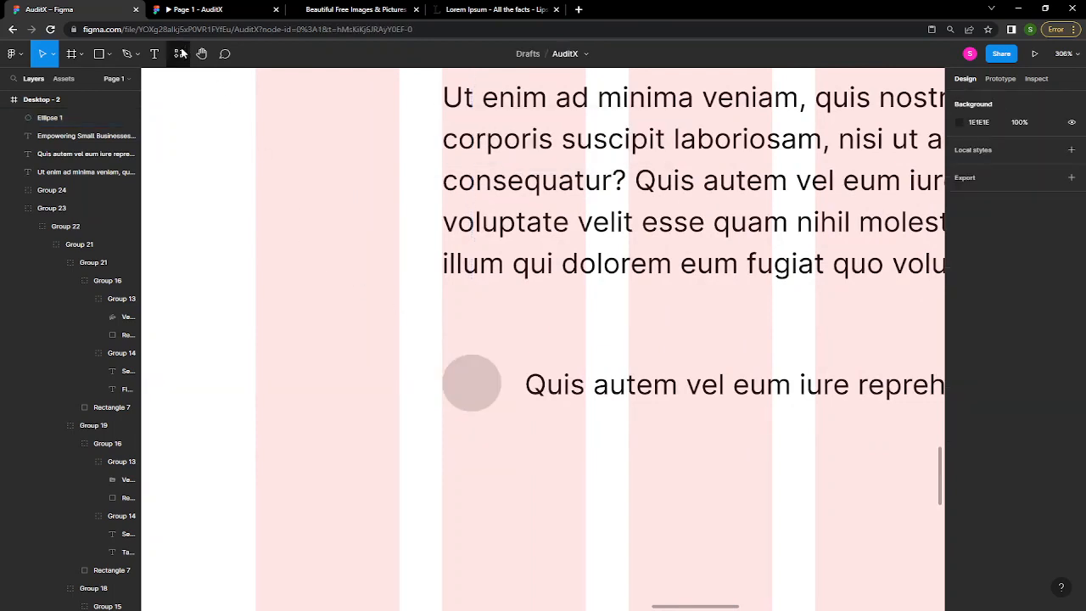
- Run the Iconify plugin, search for "checkmark", and import the thin quill:checkmark icon into the frame
{"action": "left_click", "coordinate": [180, 53]}
{"action": "left_click", "coordinate": [201, 181]}
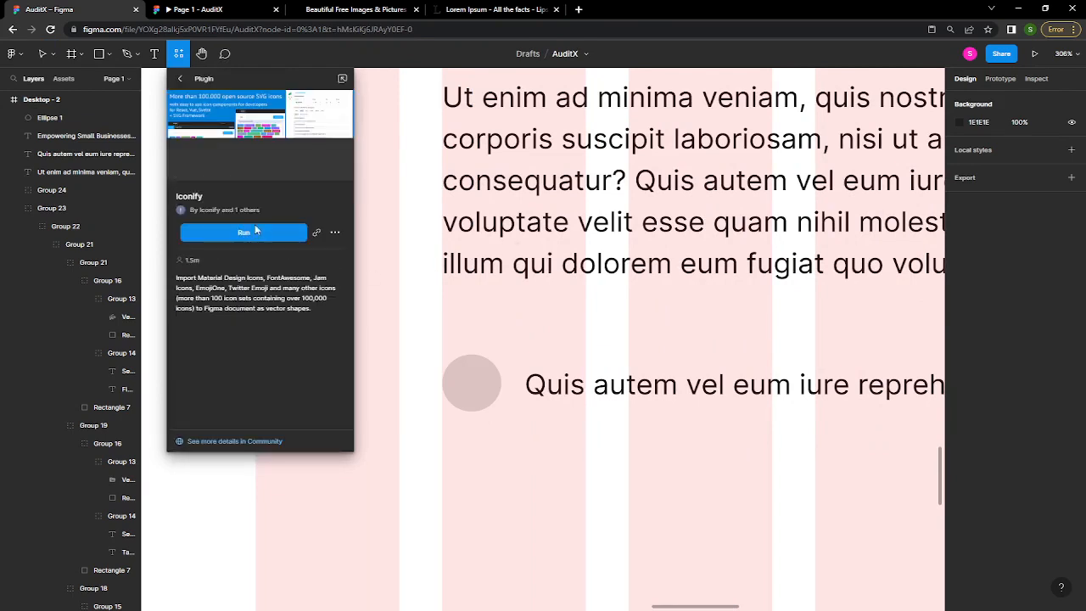
{"action": "left_click", "coordinate": [263, 233]}
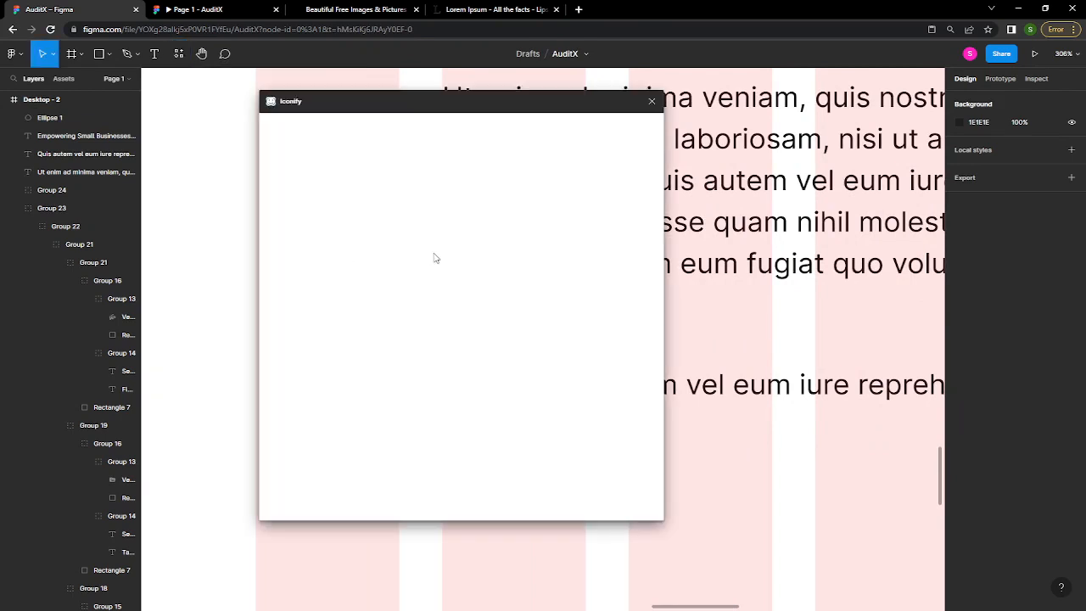
{"action": "left_click", "coordinate": [340, 183]}
{"action": "key", "text": "ctrl+a"}
{"action": "type", "text": "m"}
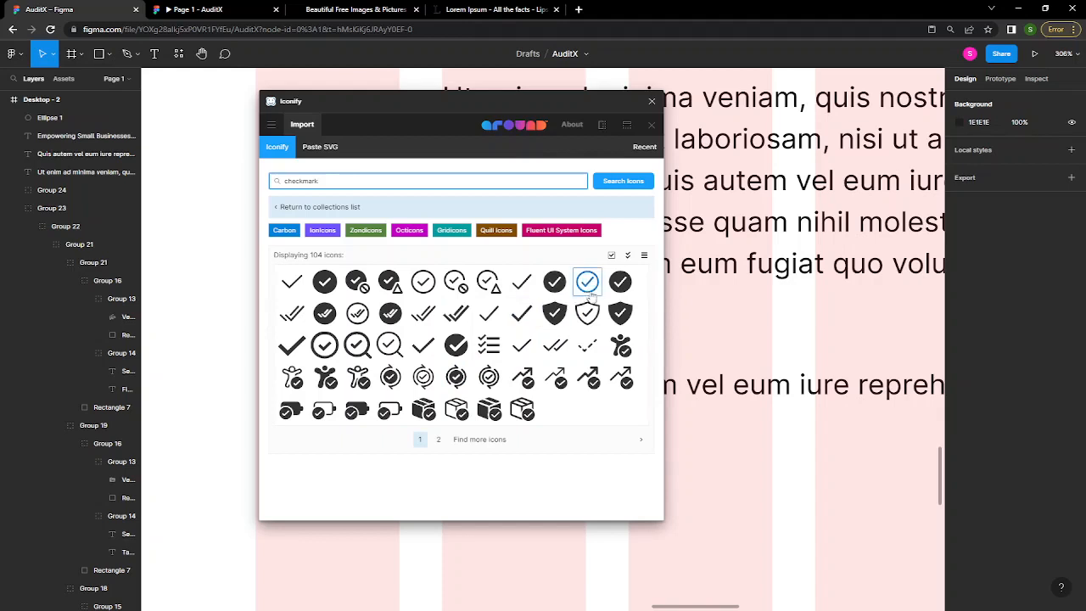
{"action": "left_click", "coordinate": [523, 344]}
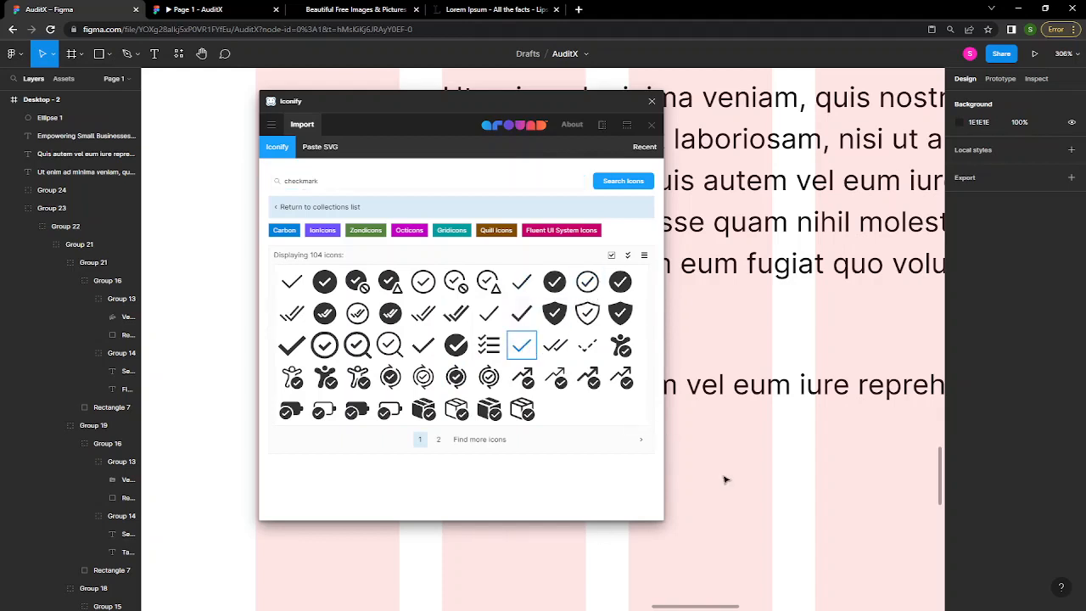
{"action": "left_click_drag", "start_coordinate": [726, 480], "coordinate": [725, 480]}
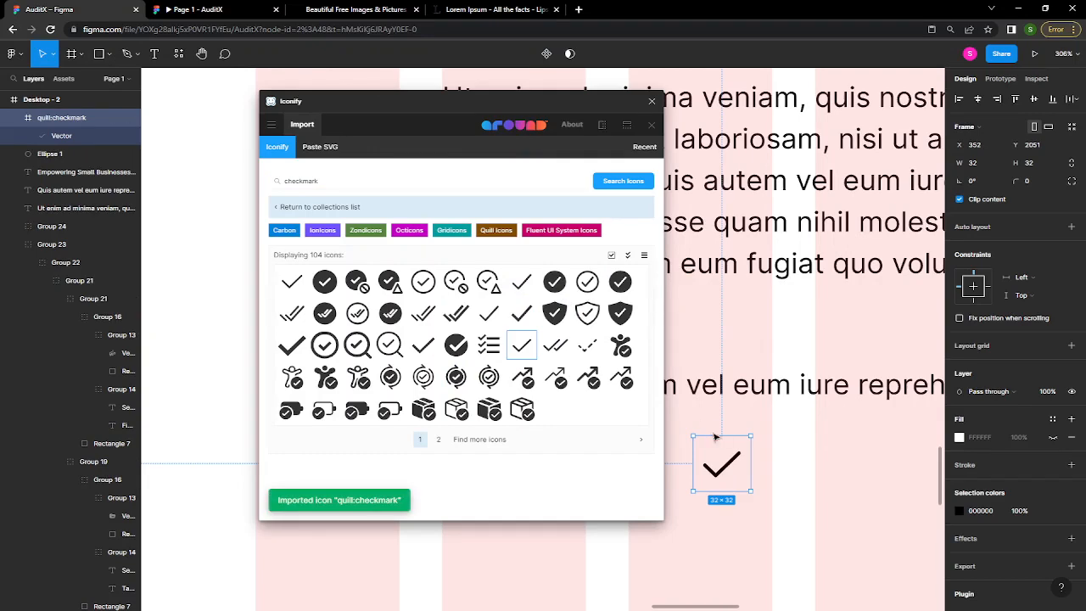
{"action": "left_click", "coordinate": [652, 101]}
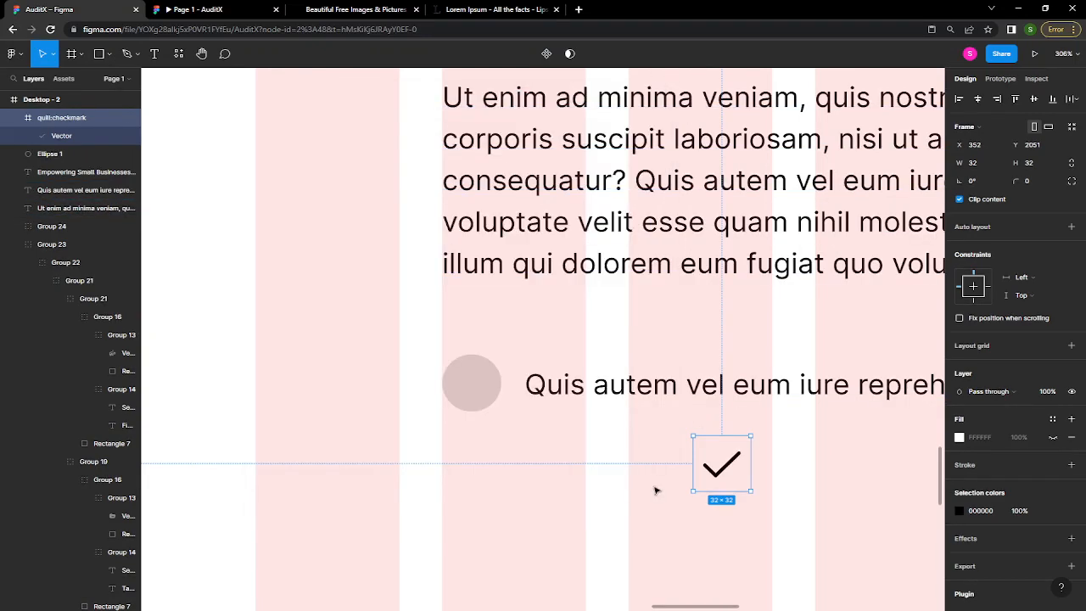
- Pull the checkmark vector out of its frame to just below the circle, and delete the empty quill:checkmark frame
{"action": "double_click", "coordinate": [720, 480]}
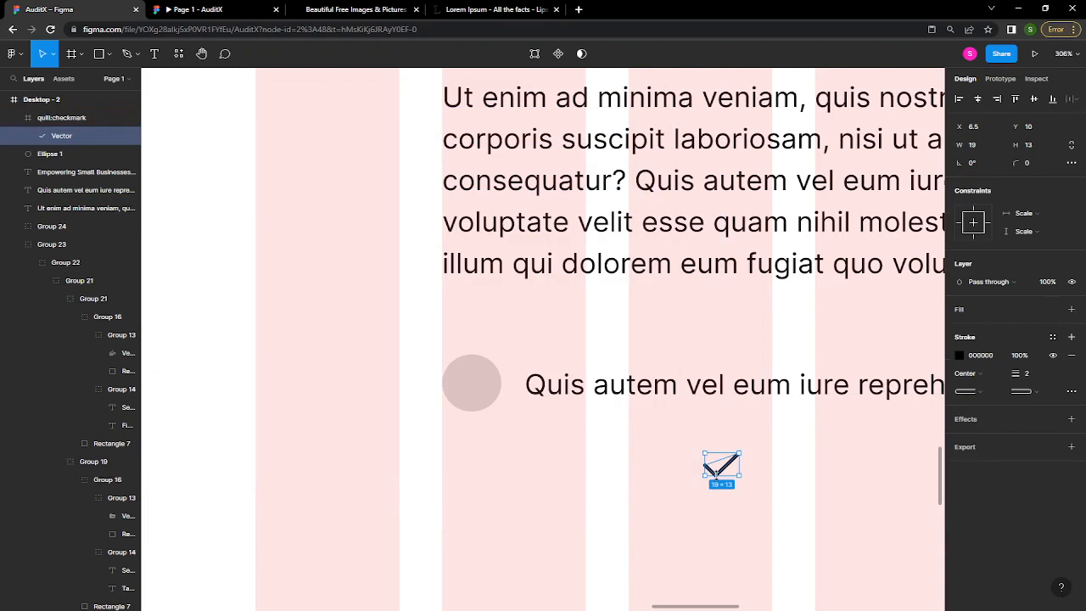
{"action": "left_click_drag", "start_coordinate": [722, 466], "coordinate": [510, 472]}
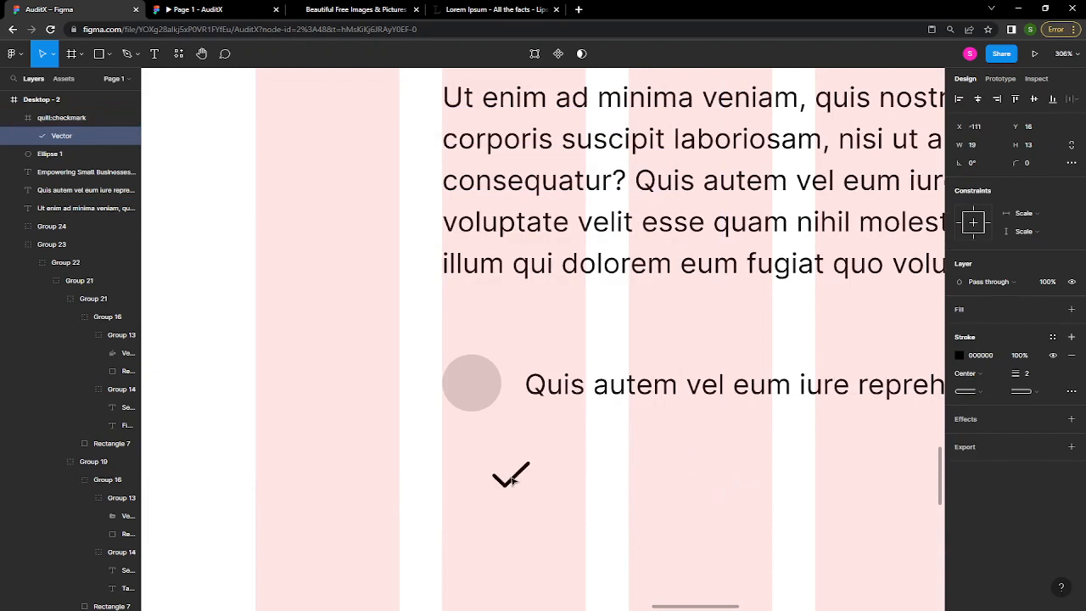
{"action": "left_click", "coordinate": [726, 463]}
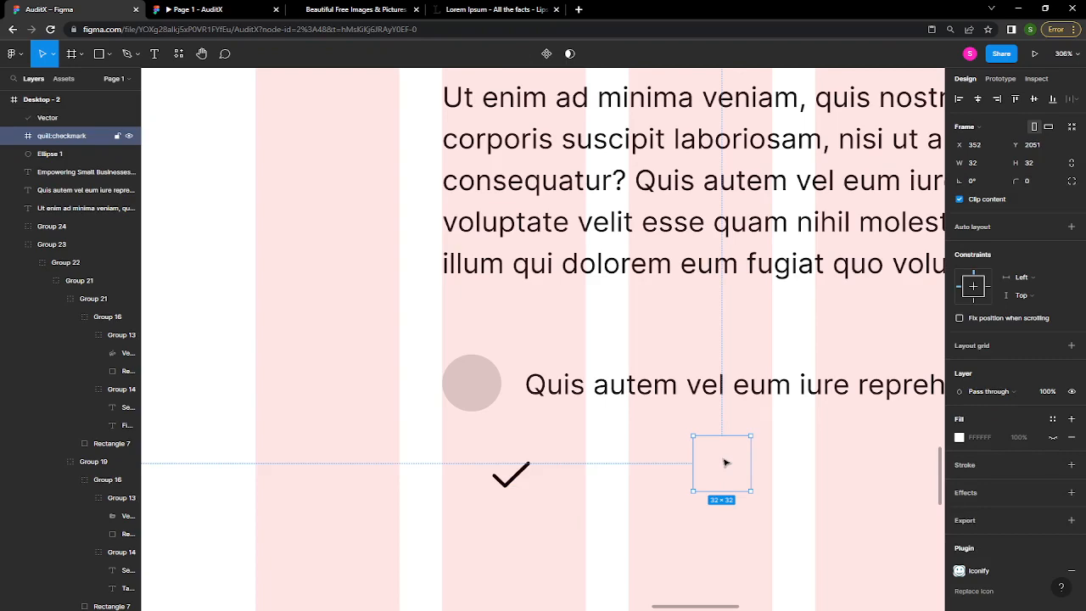
{"action": "key", "text": "Delete"}
- Copy the calculator icon with its pale square background from inside the Auditing card in the Solutions section
{"action": "scroll", "coordinate": [462, 373], "scroll_direction": "down", "scroll_amount": 1}
{"action": "scroll", "coordinate": [463, 373], "scroll_direction": "up", "scroll_amount": 10}
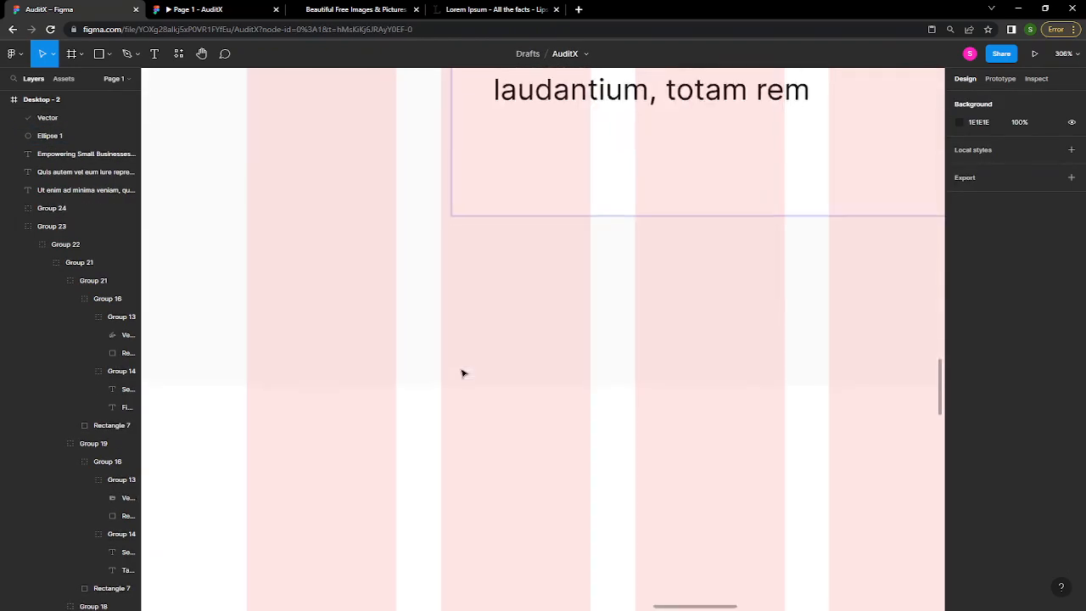
{"action": "scroll", "coordinate": [463, 374], "scroll_direction": "down", "scroll_amount": 10}
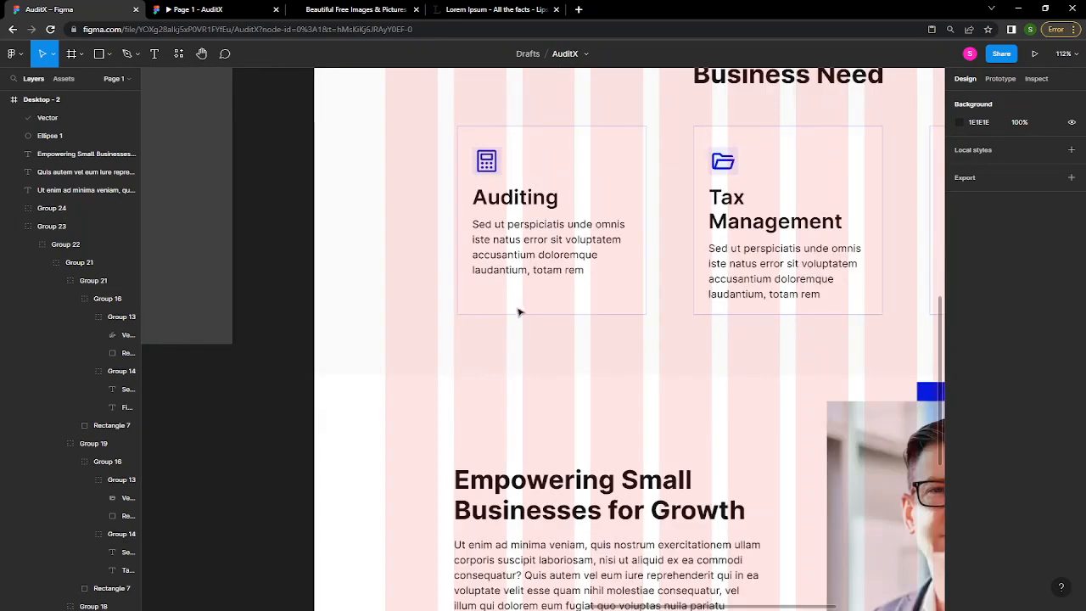
{"action": "scroll", "coordinate": [488, 348], "scroll_direction": "up", "scroll_amount": 3}
{"action": "scroll", "coordinate": [488, 348], "scroll_direction": "right", "scroll_amount": 2}
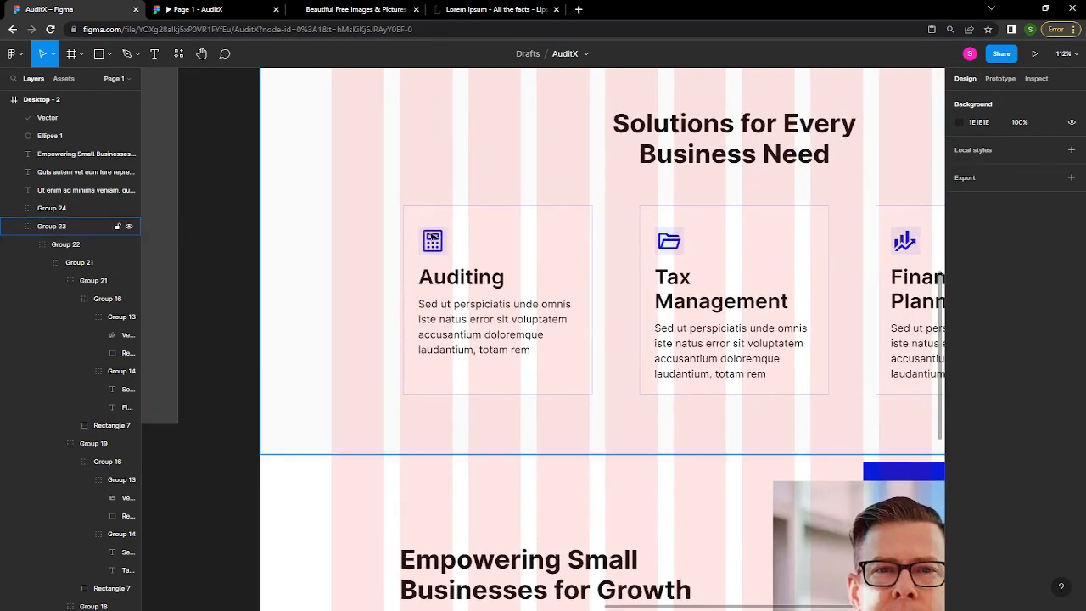
{"action": "scroll", "coordinate": [434, 238], "scroll_direction": "up", "scroll_amount": 10}
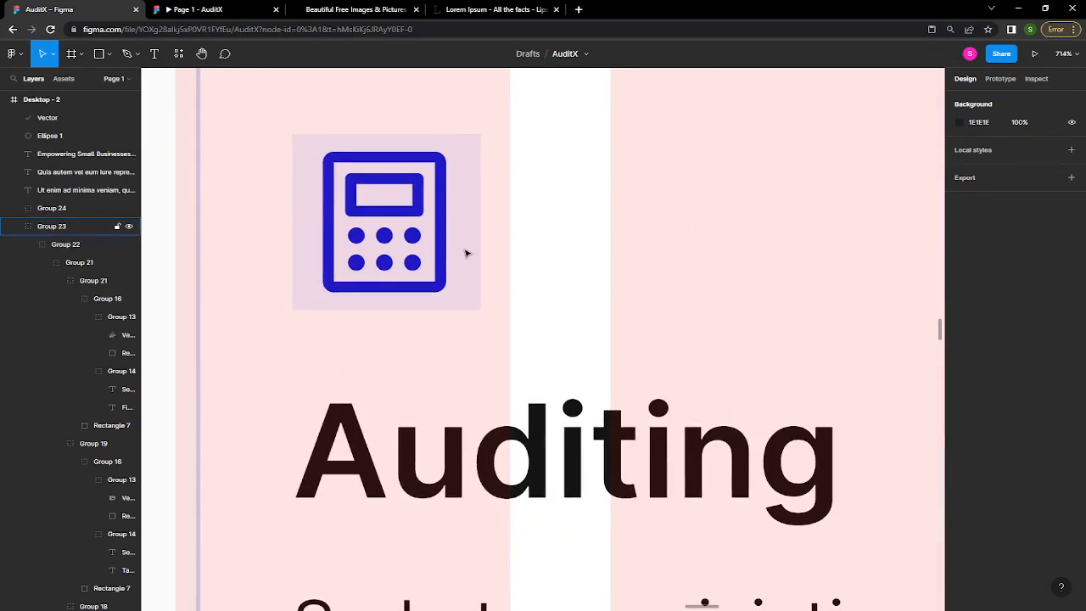
{"action": "scroll", "coordinate": [465, 253], "scroll_direction": "down", "scroll_amount": 5}
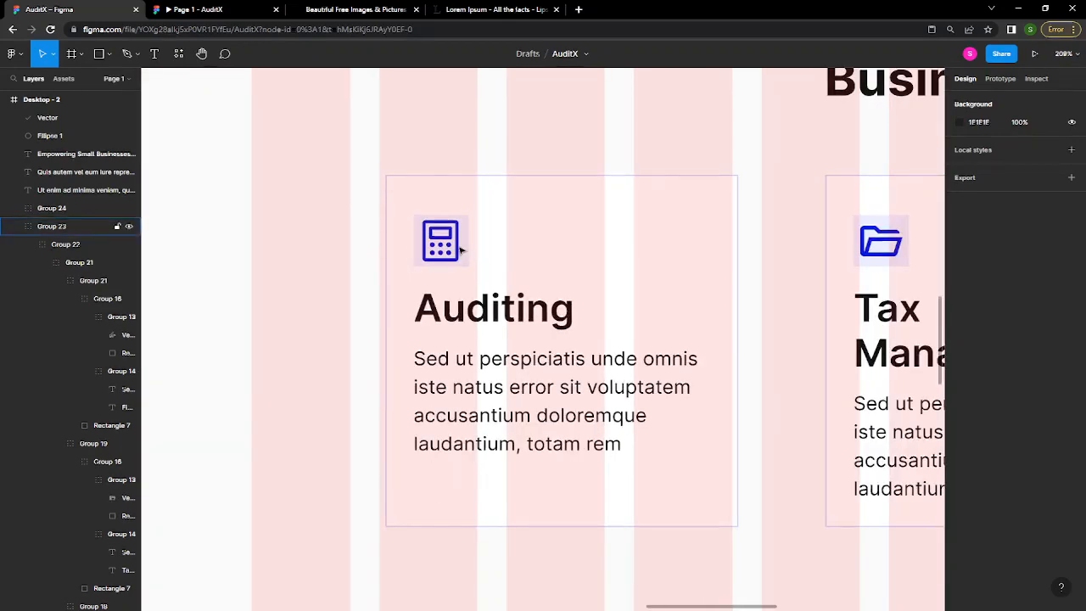
{"action": "scroll", "coordinate": [463, 251], "scroll_direction": "down", "scroll_amount": 3}
{"action": "scroll", "coordinate": [461, 249], "scroll_direction": "down", "scroll_amount": 2}
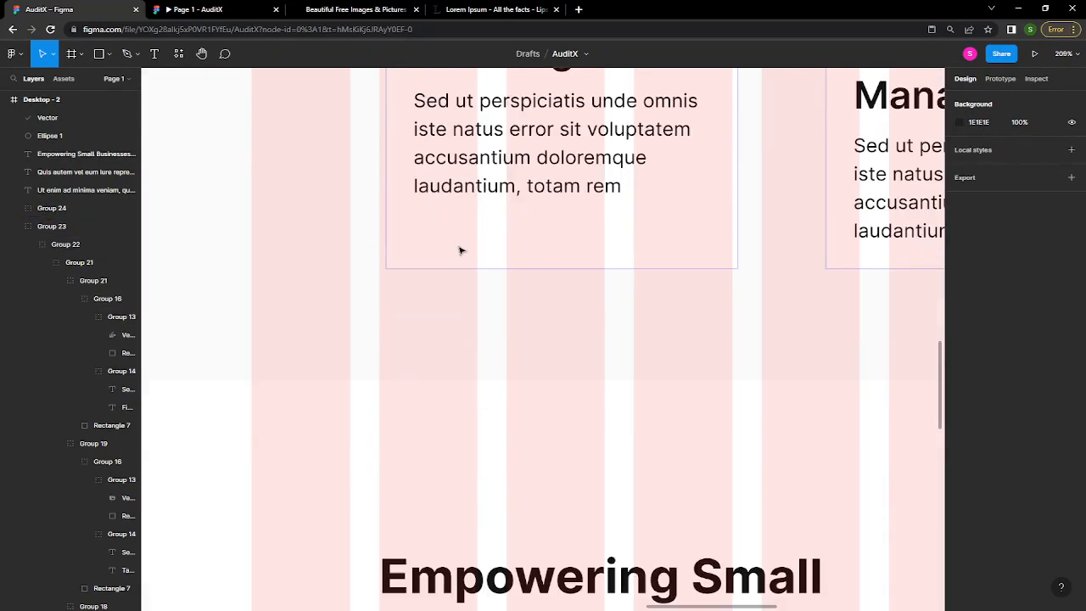
{"action": "scroll", "coordinate": [461, 248], "scroll_direction": "up", "scroll_amount": 5}
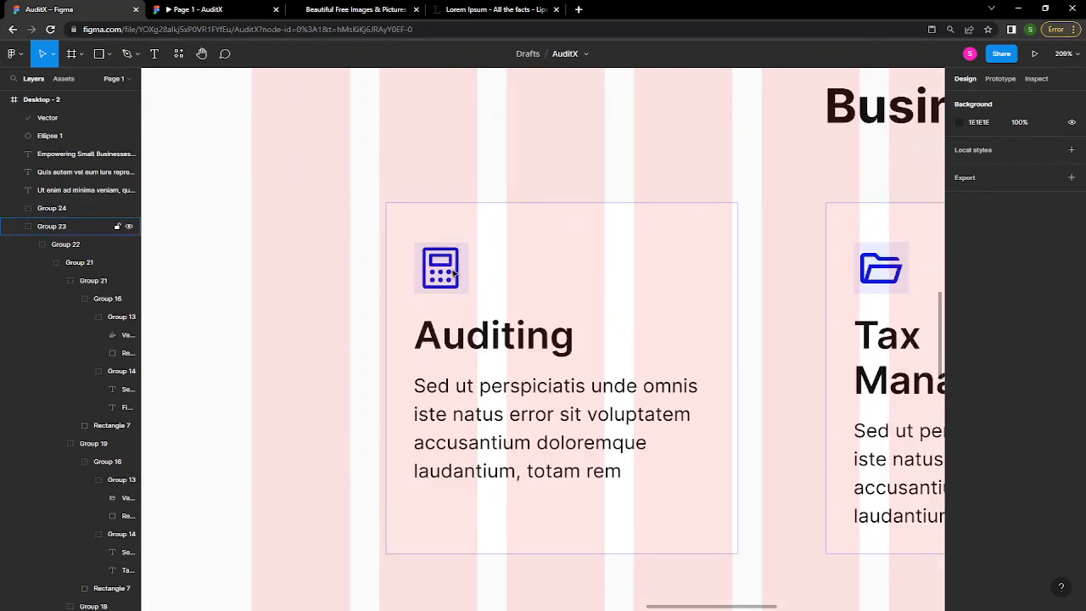
{"action": "left_click", "coordinate": [454, 271]}
{"action": "double_click", "coordinate": [454, 271]}
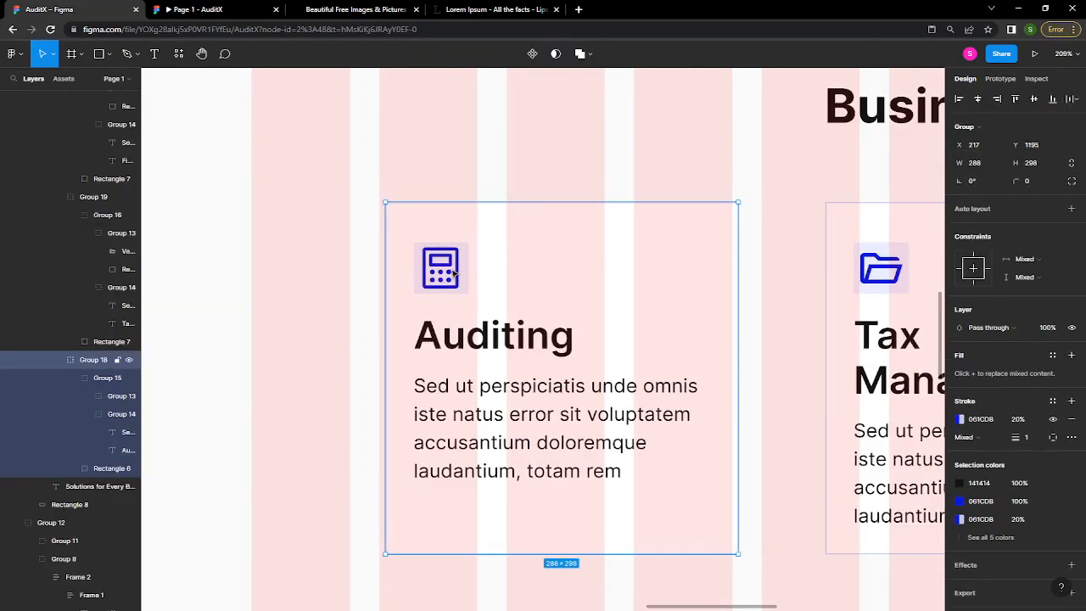
{"action": "double_click", "coordinate": [454, 272]}
{"action": "double_click", "coordinate": [454, 272]}
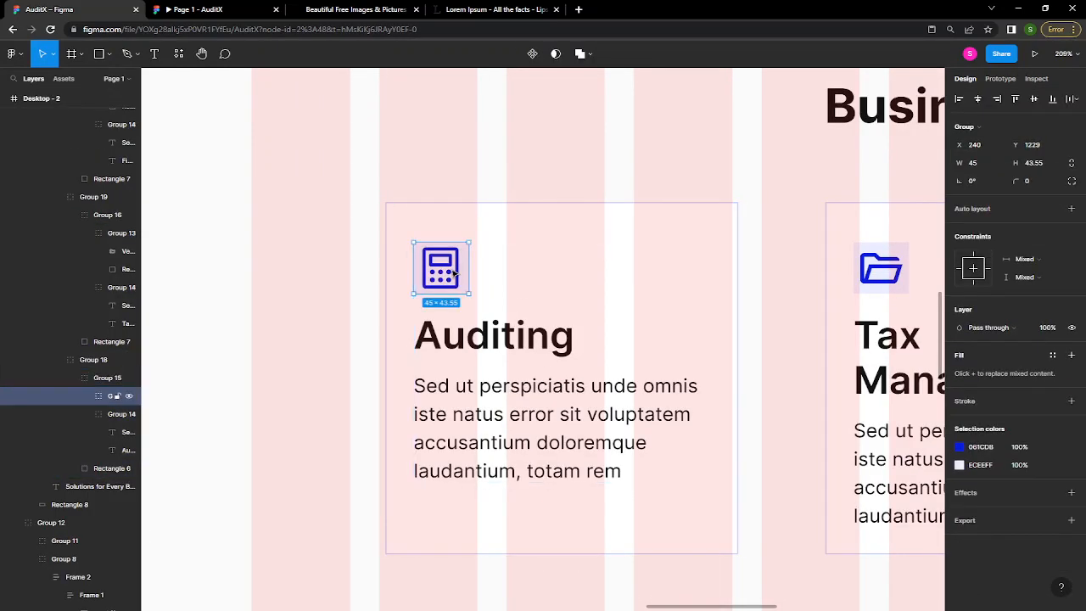
{"action": "scroll", "coordinate": [454, 272], "scroll_direction": "up", "scroll_amount": 2}
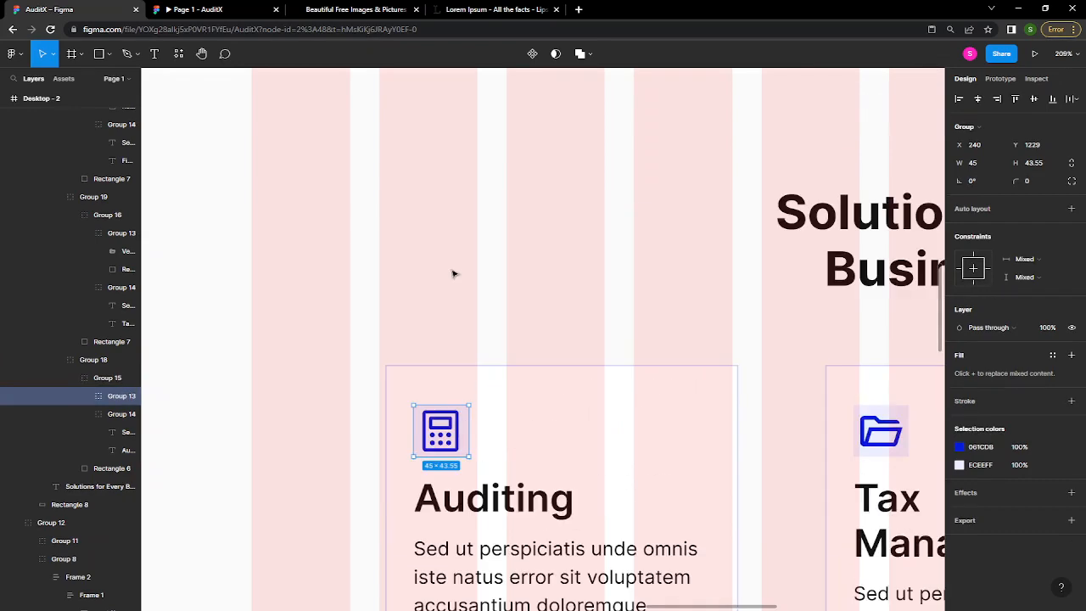
- Paste the calculator icon group below the "Quis autem" line, to the right of the checkmark
{"action": "scroll", "coordinate": [454, 271], "scroll_direction": "down", "scroll_amount": 5}
{"action": "scroll", "coordinate": [454, 273], "scroll_direction": "down", "scroll_amount": 5}
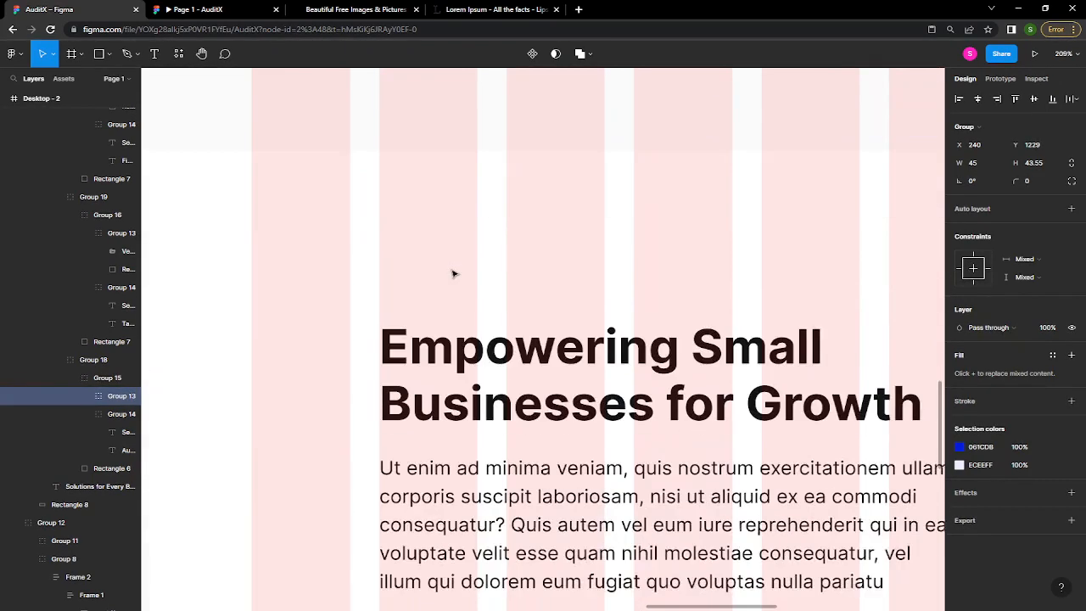
{"action": "scroll", "coordinate": [504, 568], "scroll_direction": "down", "scroll_amount": 1}
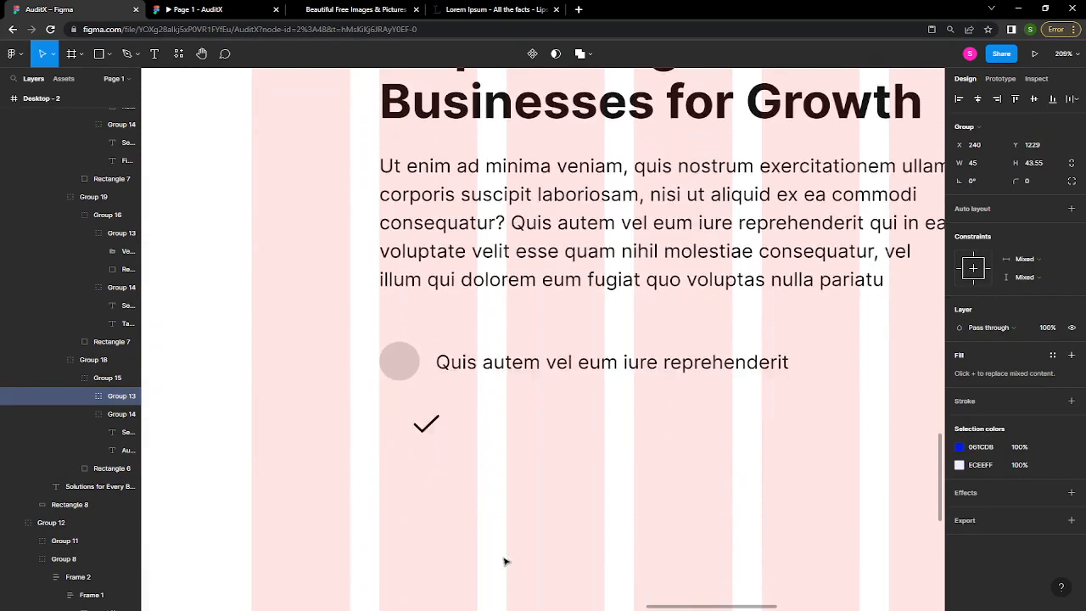
{"action": "right_click", "coordinate": [537, 402]}
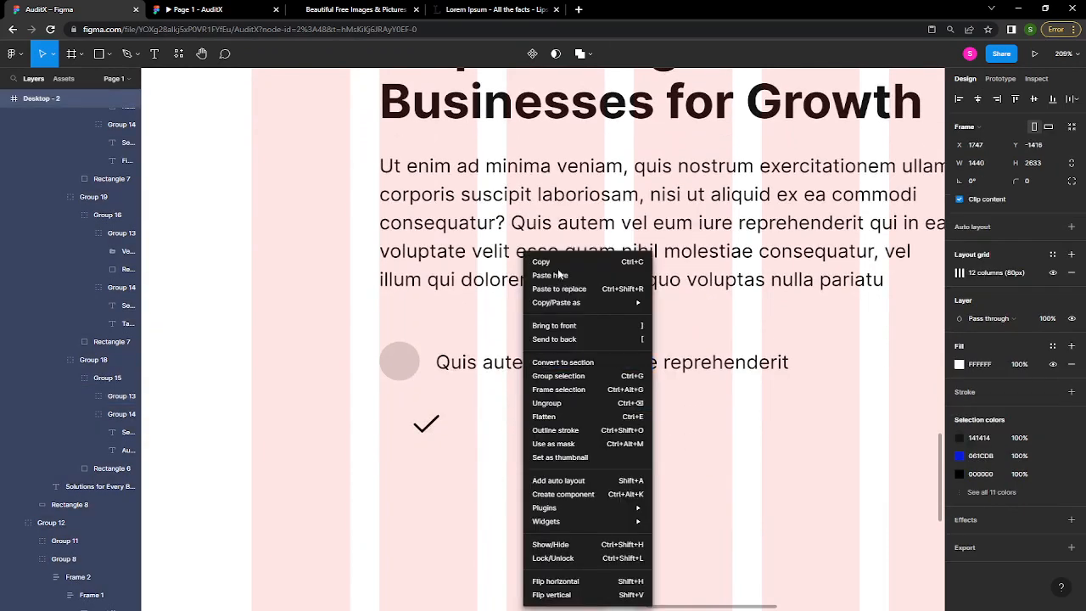
{"action": "left_click", "coordinate": [562, 278]}
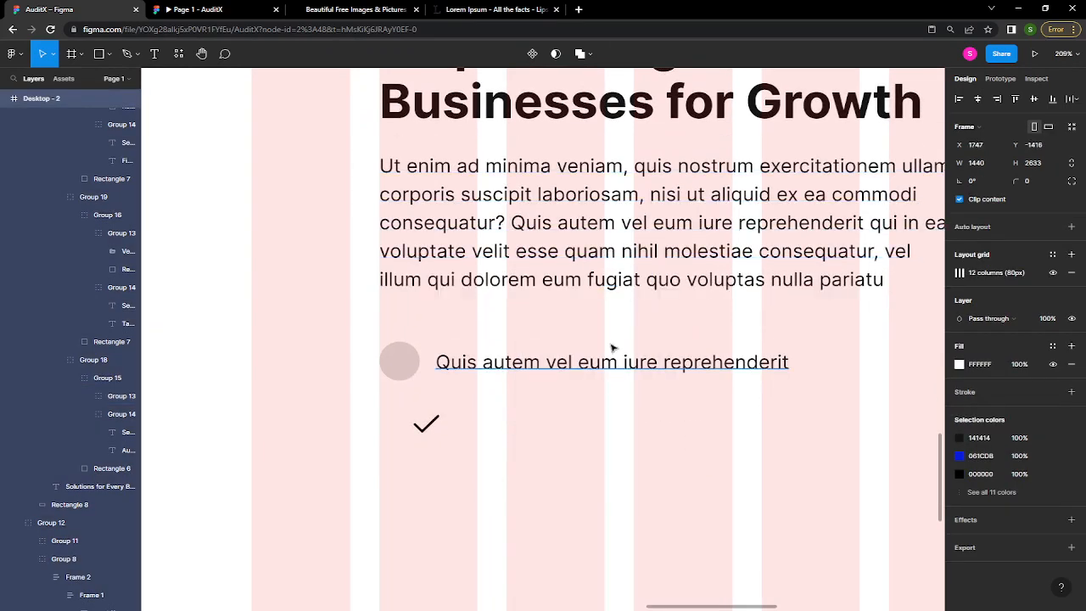
{"action": "key", "text": "ctrl+v"}
{"action": "left_click_drag", "start_coordinate": [635, 373], "coordinate": [574, 448]}
- Bring the pasted calculator icon group closer to the circle and the checkmark
{"action": "left_click", "coordinate": [415, 361]}
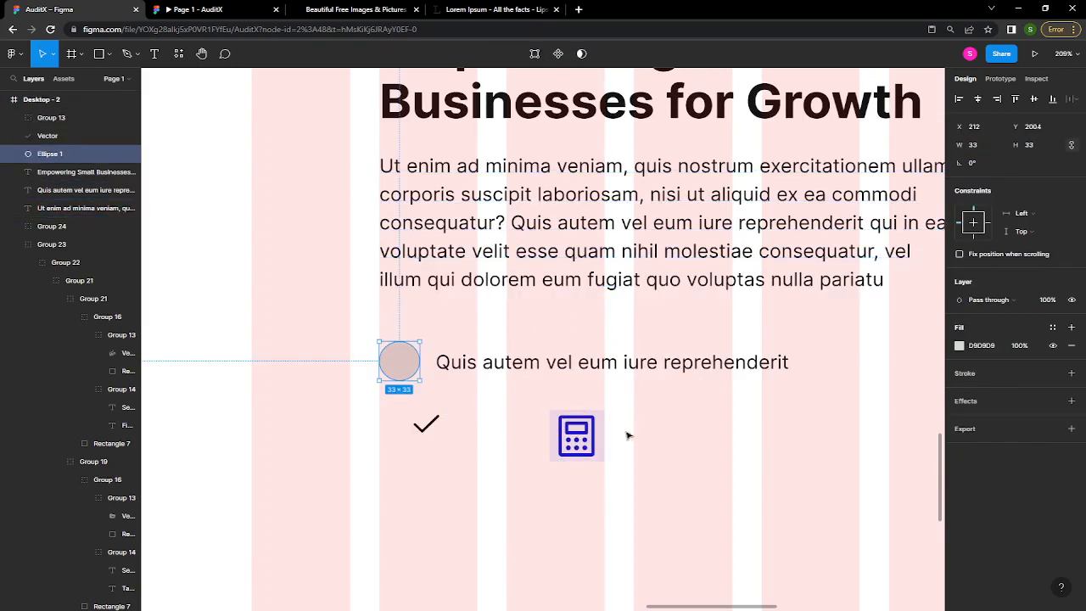
{"action": "scroll", "coordinate": [591, 430], "scroll_direction": "down", "scroll_amount": 2}
{"action": "scroll", "coordinate": [592, 430], "scroll_direction": "up", "scroll_amount": 5}
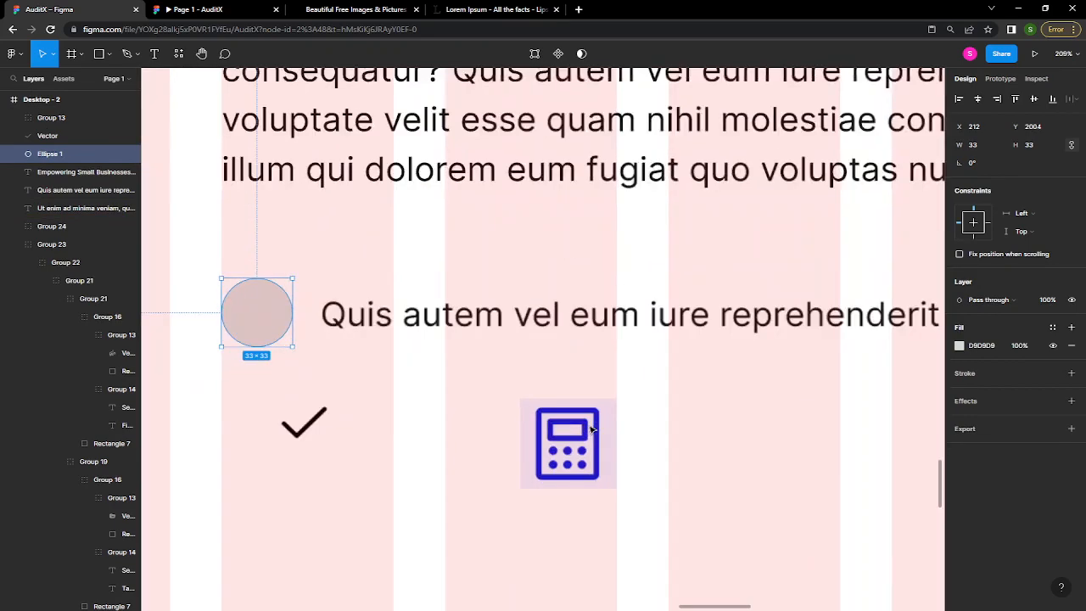
{"action": "left_click_drag", "start_coordinate": [454, 378], "coordinate": [708, 332]}
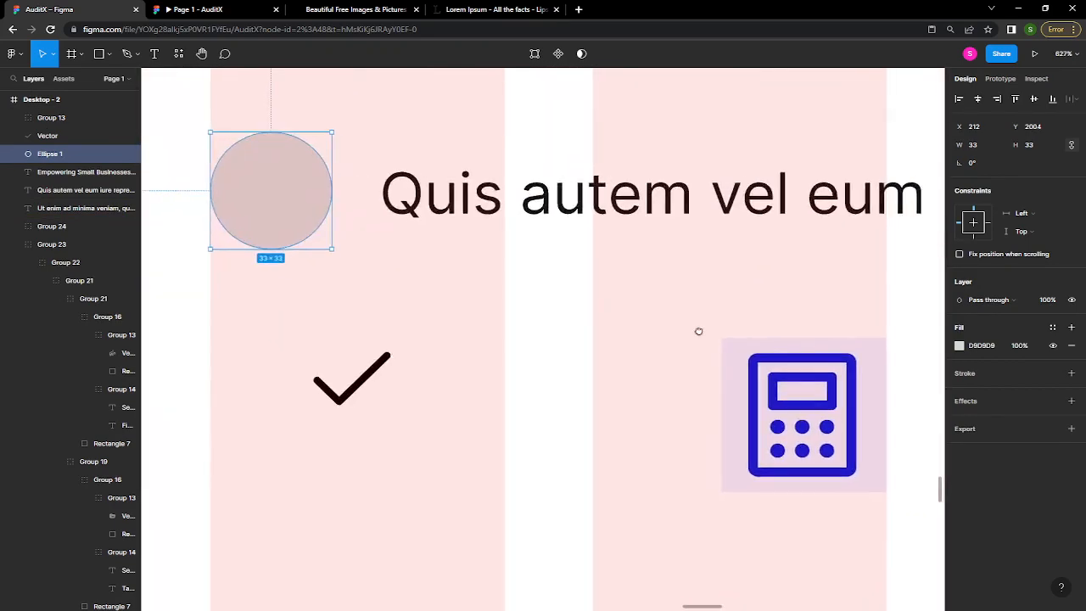
{"action": "left_click", "coordinate": [774, 397]}
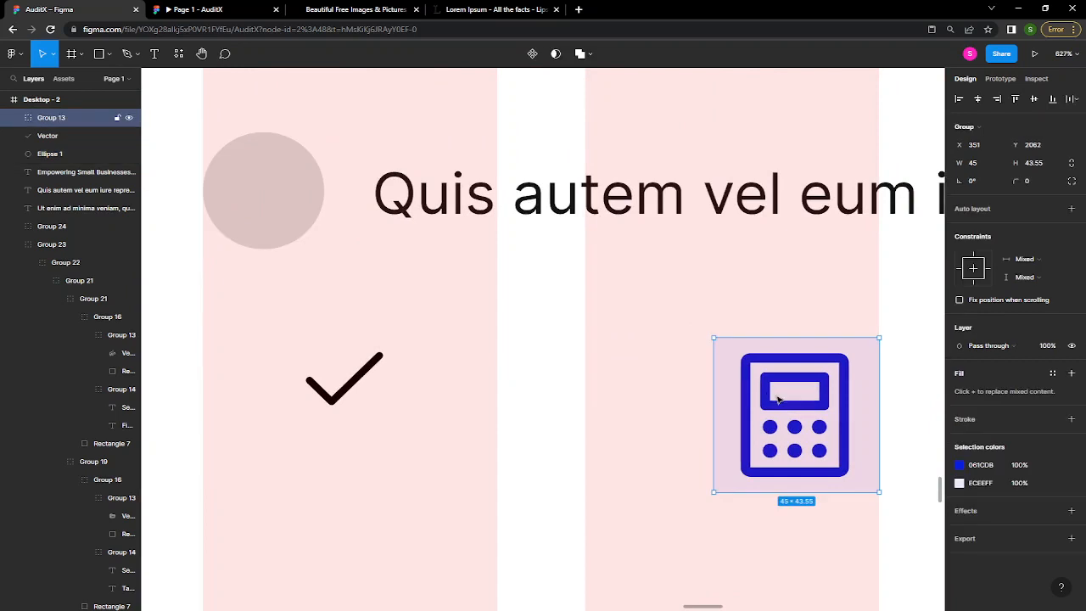
{"action": "key", "text": "ctrl+z"}
- Fill the circle with ECEEFF, sampled from the calculator icon's pale background using the eyedropper
{"action": "left_click", "coordinate": [263, 202]}
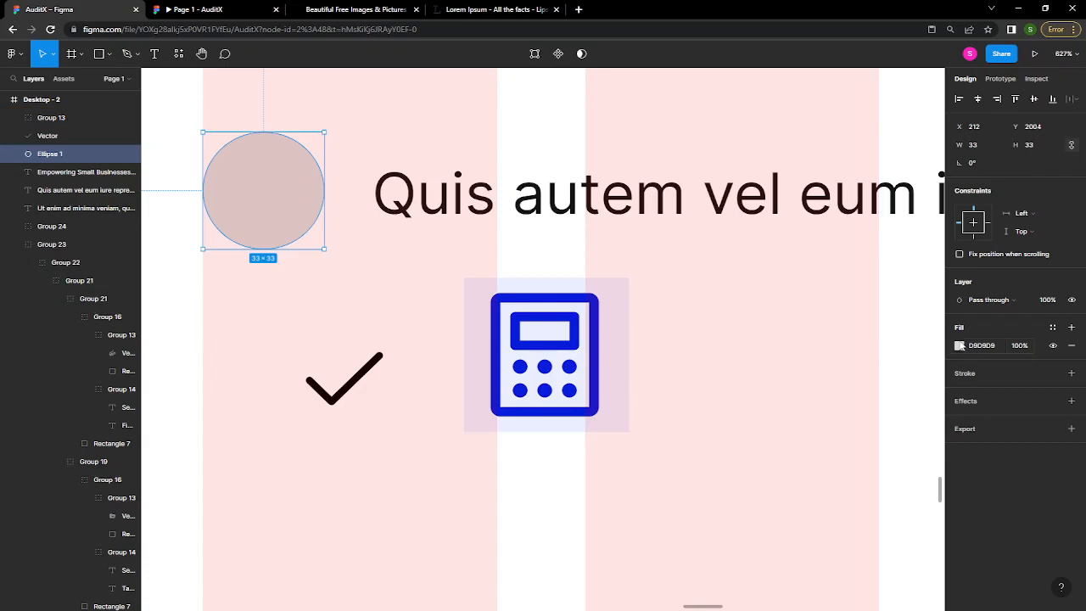
{"action": "left_click", "coordinate": [960, 345]}
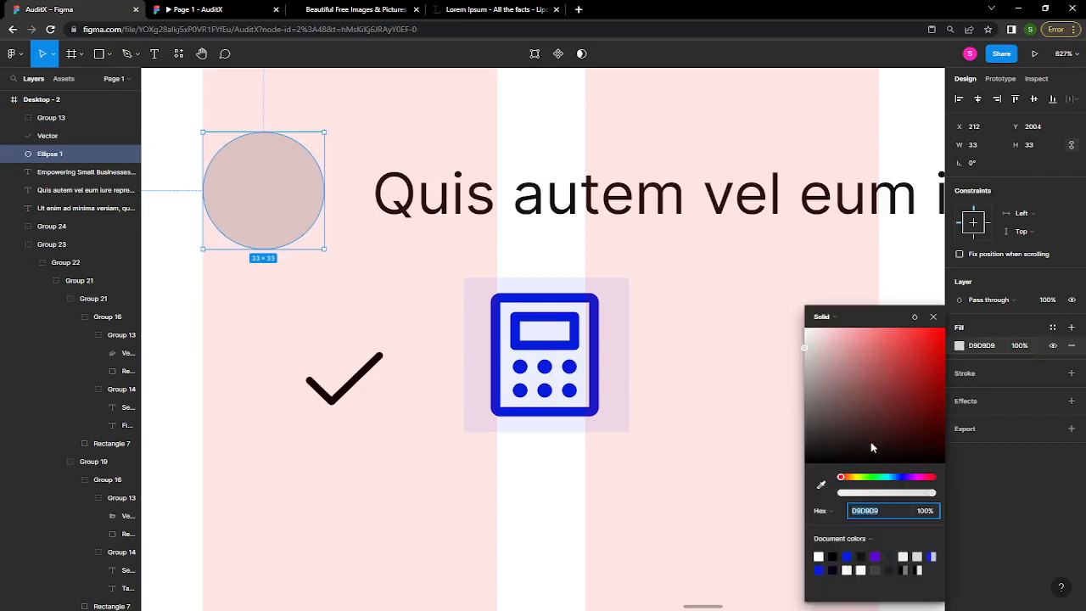
{"action": "left_click", "coordinate": [821, 487]}
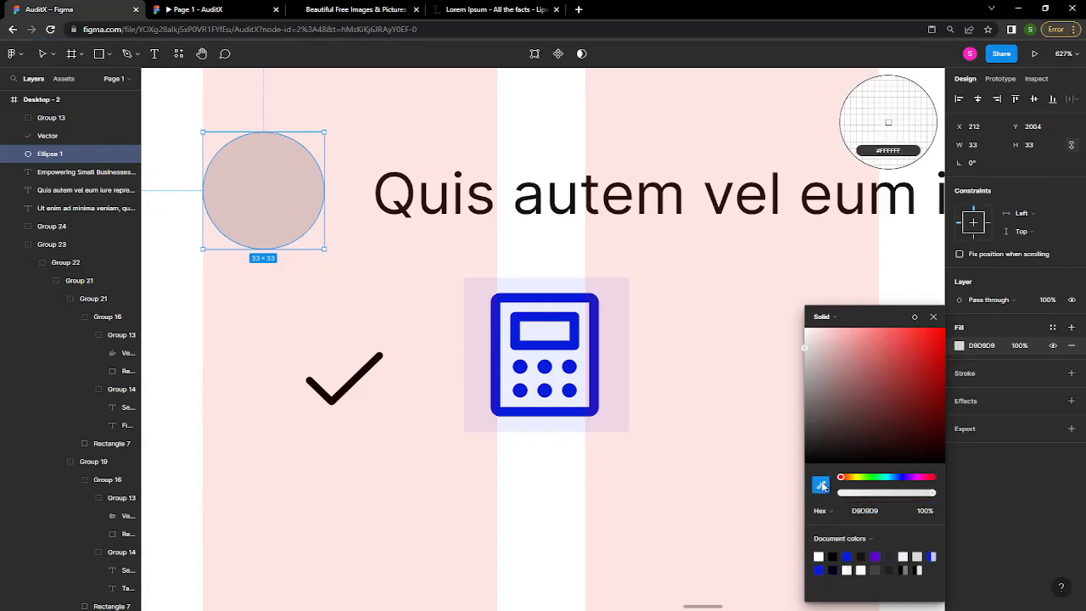
{"action": "left_click", "coordinate": [623, 289]}
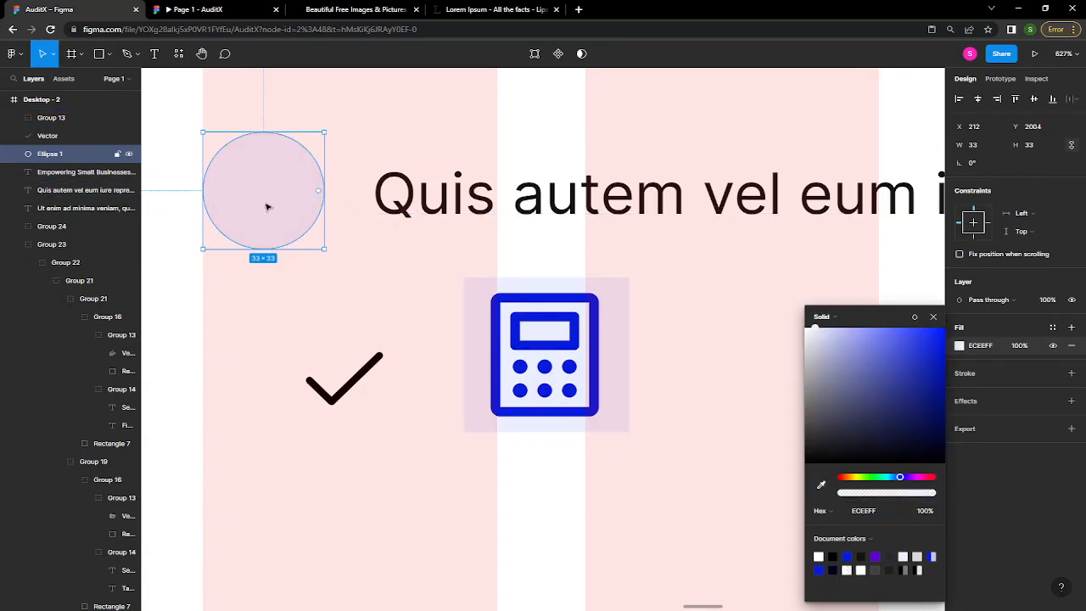
- Set the checkmark's stroke colour to 061CDB, sampled from the calculator icon's blue outline with the eyedropper
{"action": "left_click", "coordinate": [371, 383]}
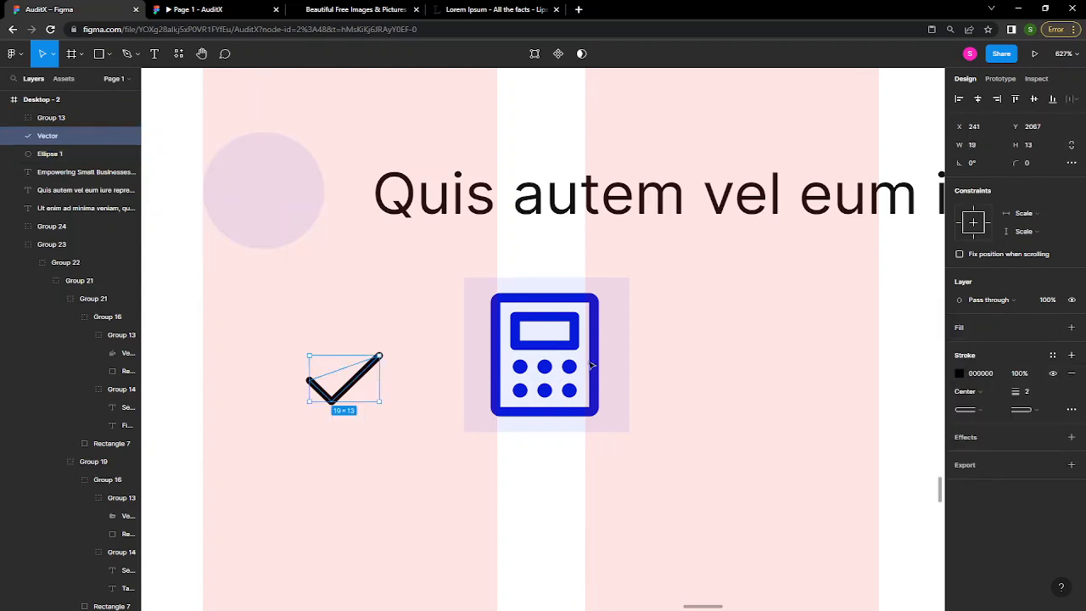
{"action": "left_click", "coordinate": [961, 375]}
{"action": "left_click", "coordinate": [818, 487]}
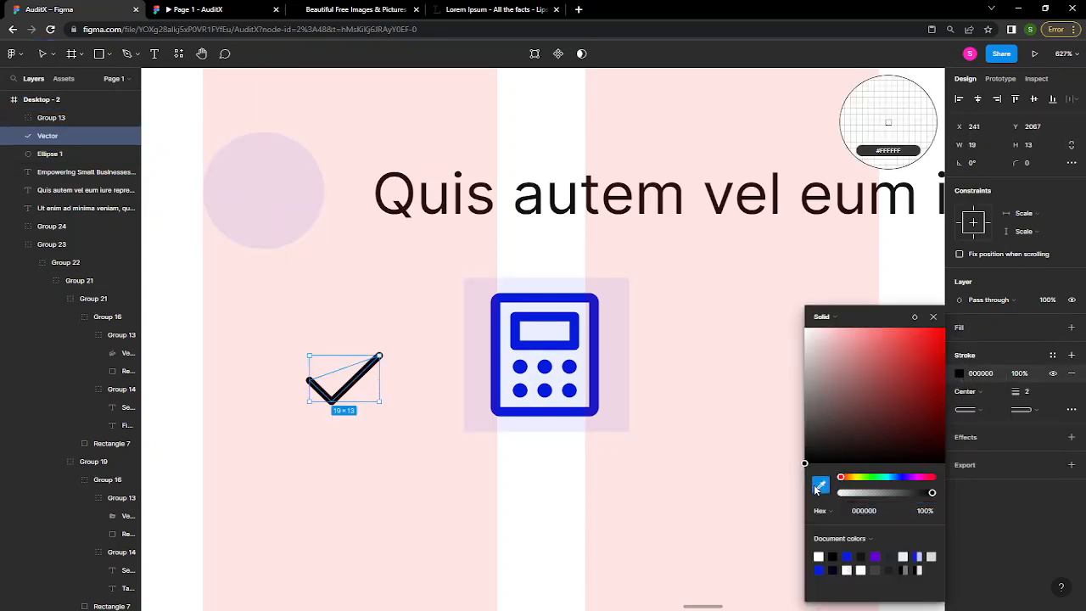
{"action": "left_click", "coordinate": [599, 348]}
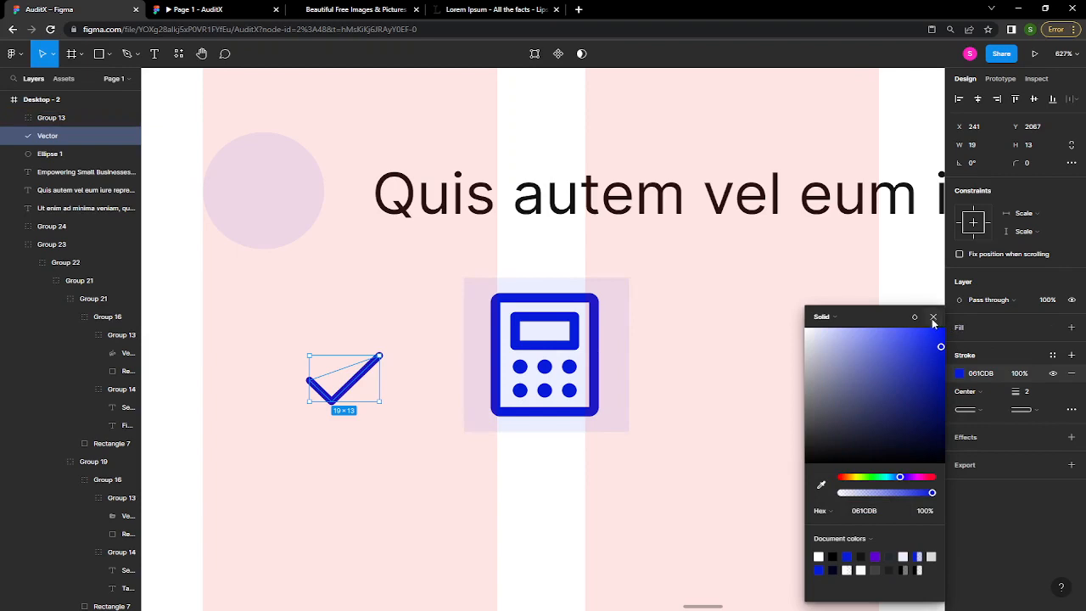
{"action": "key", "text": "Escape"}
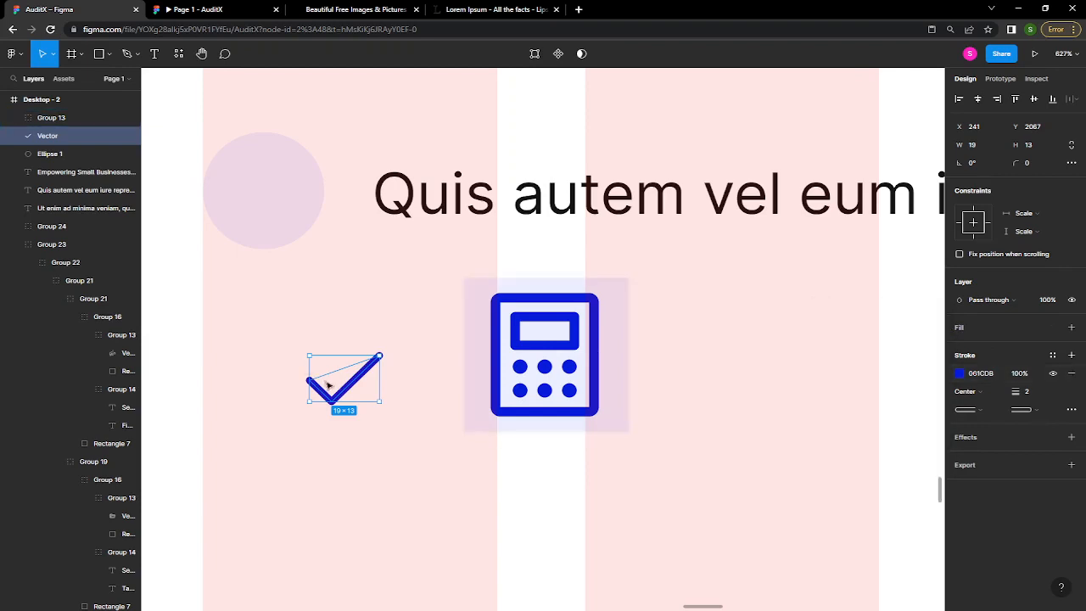
- Centre the blue checkmark inside the pale circle and delete the pasted calculator icon
{"action": "left_click_drag", "start_coordinate": [346, 397], "coordinate": [291, 220]}
{"action": "left_click", "coordinate": [293, 229], "text": "shift"}
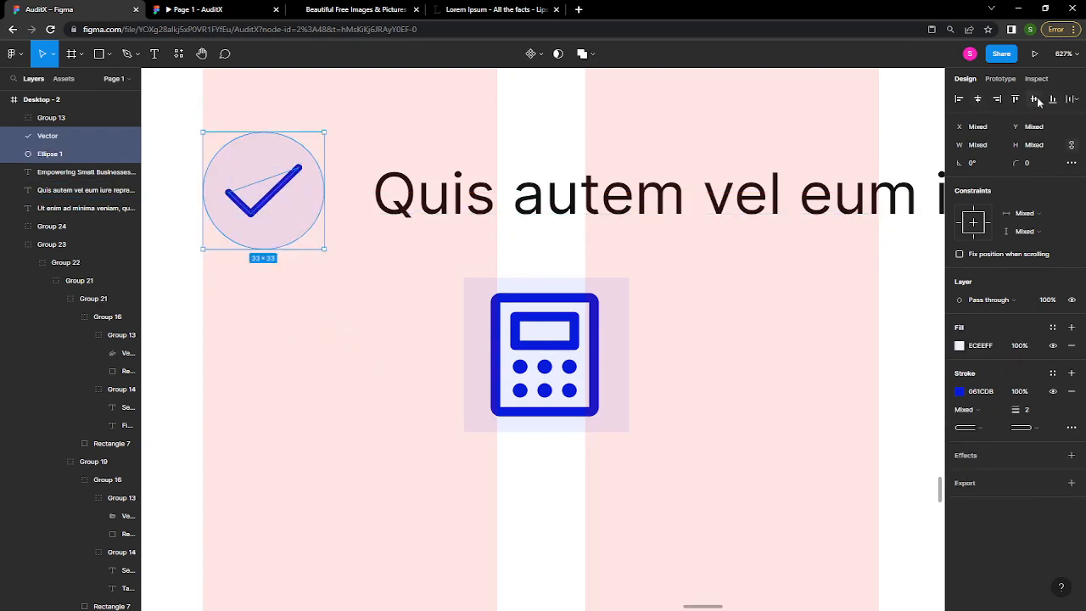
{"action": "left_click", "coordinate": [561, 325]}
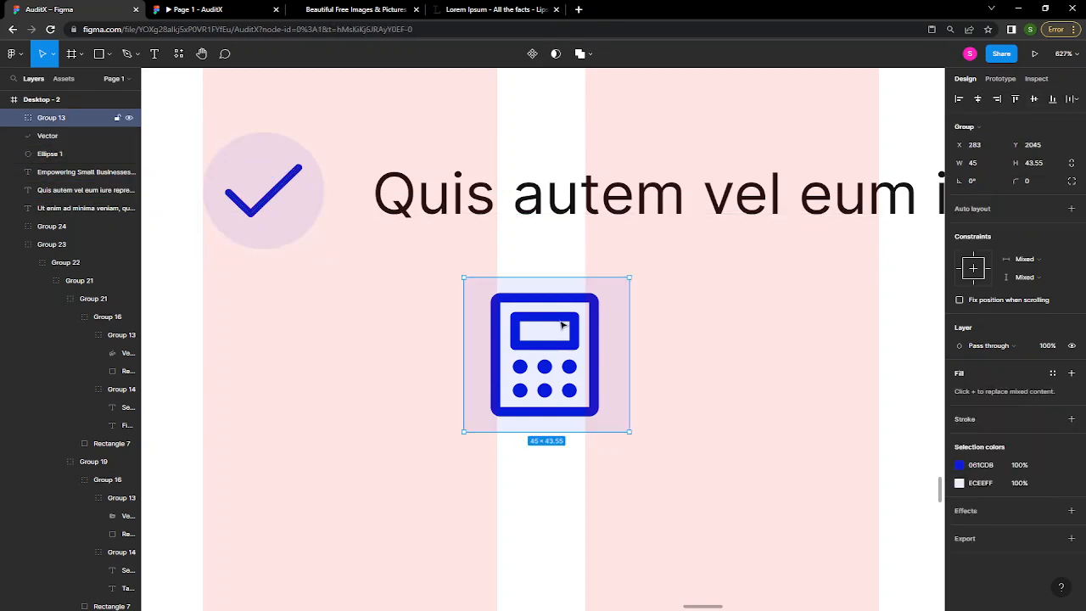
{"action": "key", "text": "Delete"}
{"action": "scroll", "coordinate": [561, 325], "scroll_direction": "down", "scroll_amount": 5}
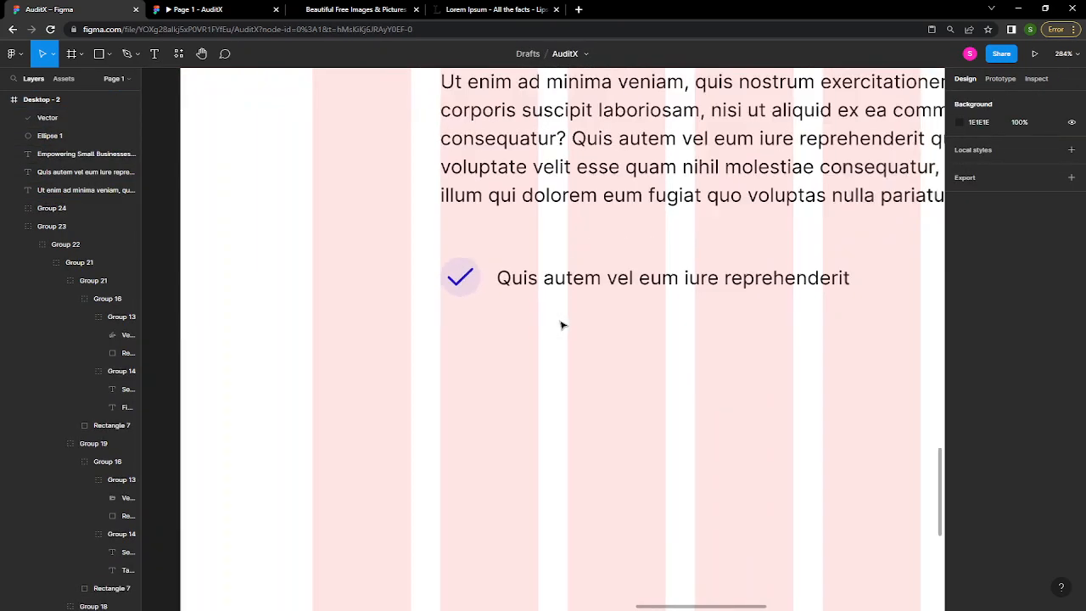
- Scale the checkmark down proportionally about its centre to about 16 × 11 inside the circle
{"action": "left_click", "coordinate": [466, 277]}
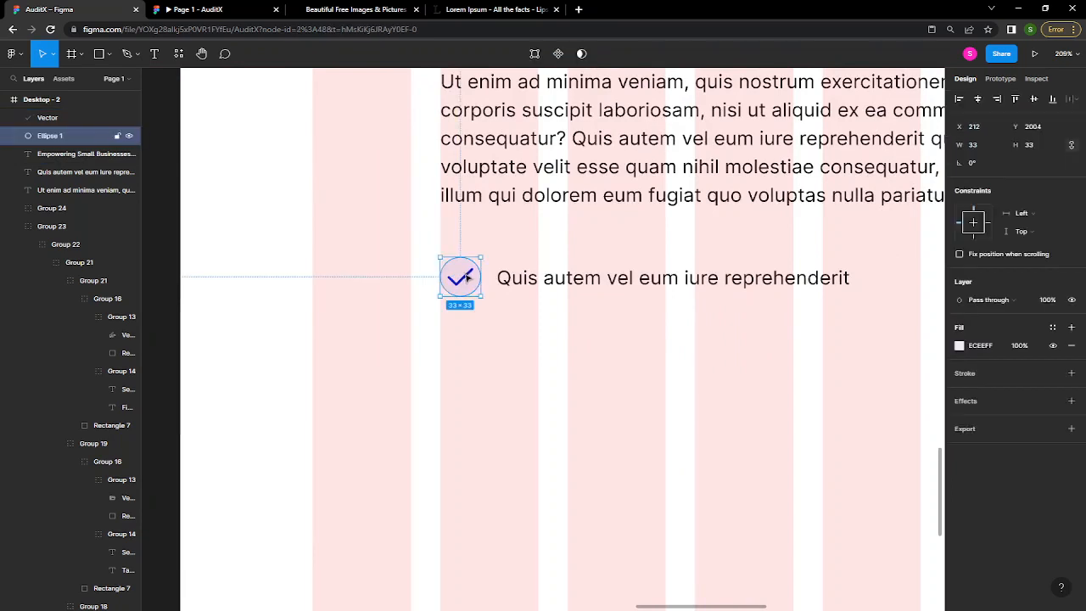
{"action": "left_click", "coordinate": [468, 278]}
{"action": "key", "text": "k"}
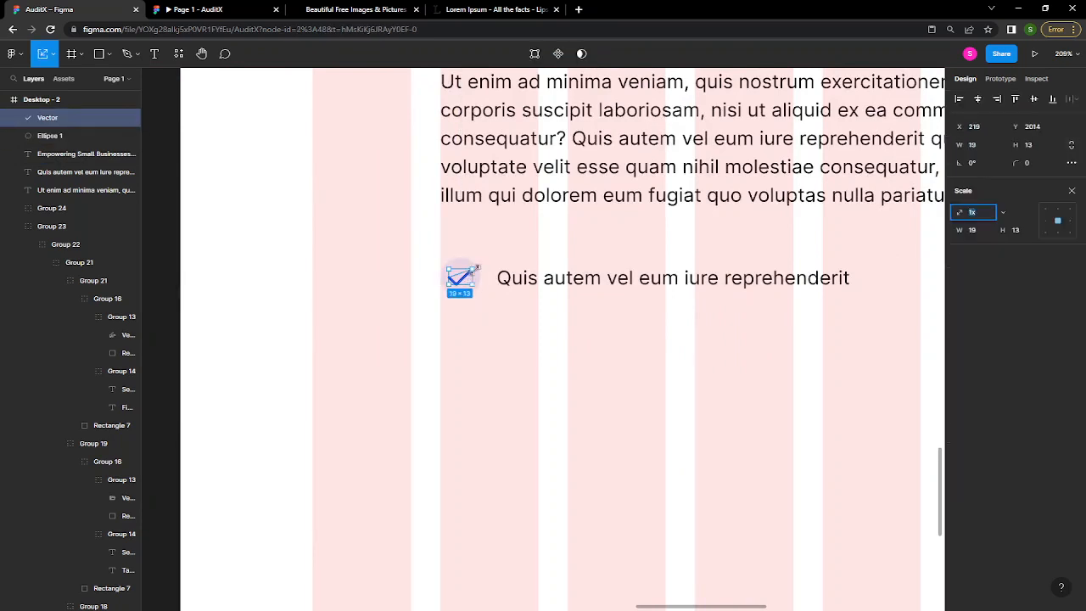
{"action": "scroll", "coordinate": [469, 278], "scroll_direction": "up", "scroll_amount": 5}
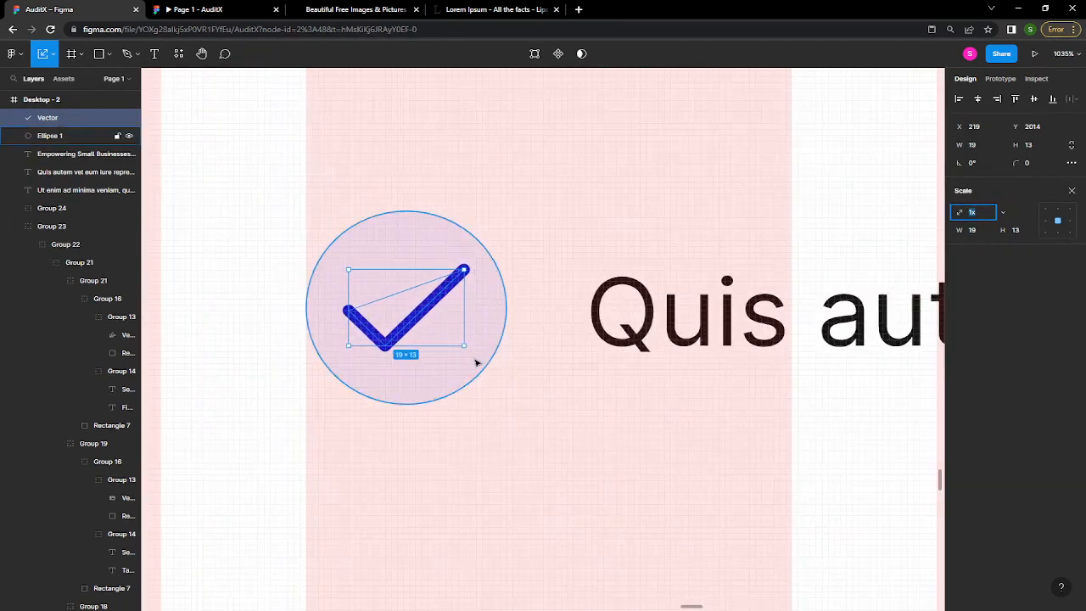
{"action": "left_click_drag", "start_coordinate": [463, 343], "coordinate": [452, 340]}
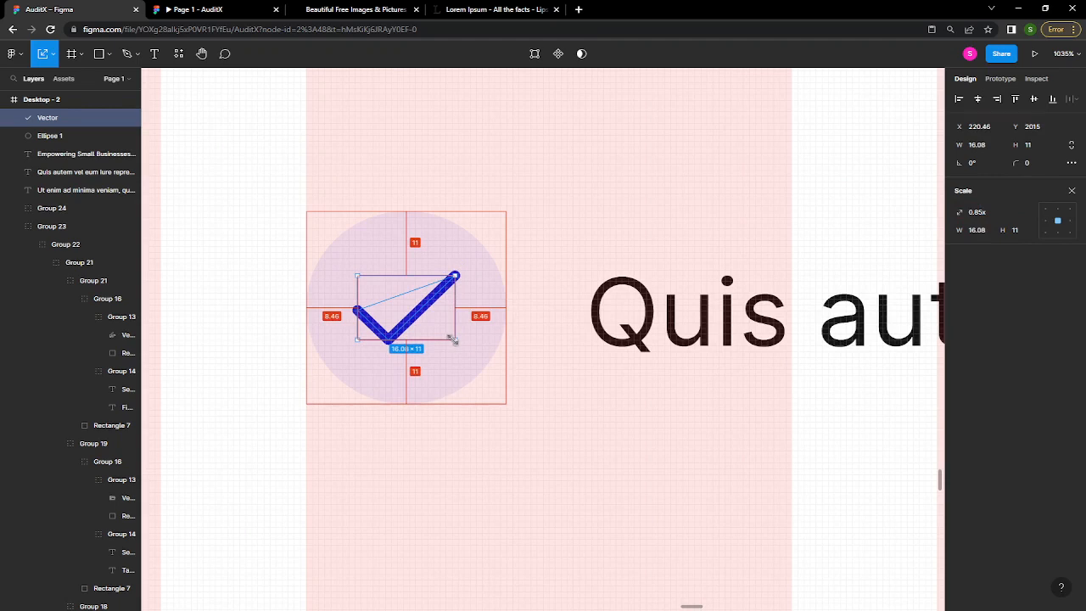
{"action": "key", "text": "v"}
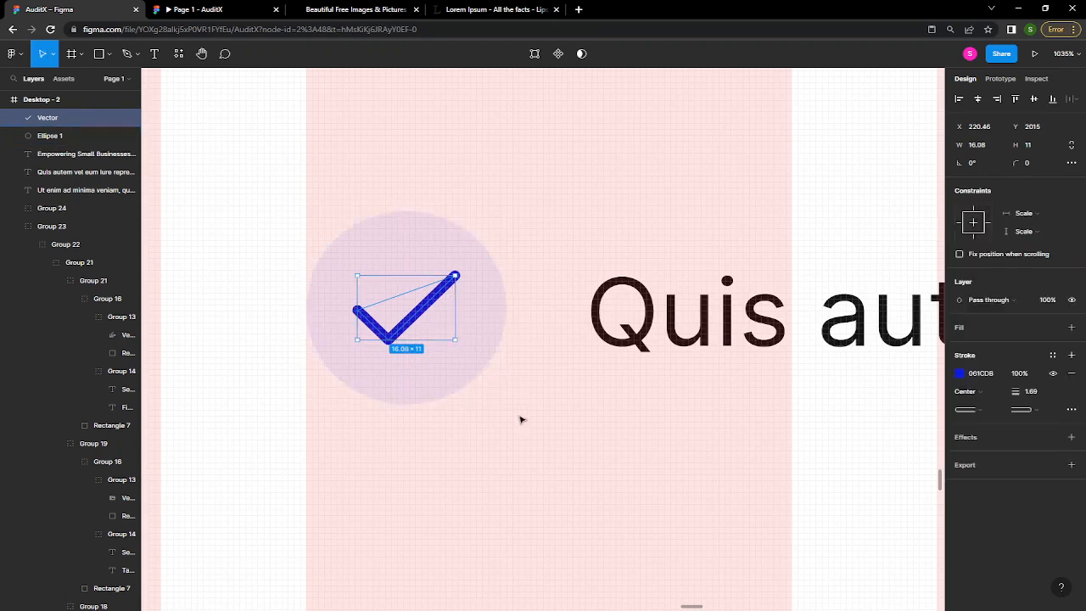
{"action": "left_click", "coordinate": [523, 430]}
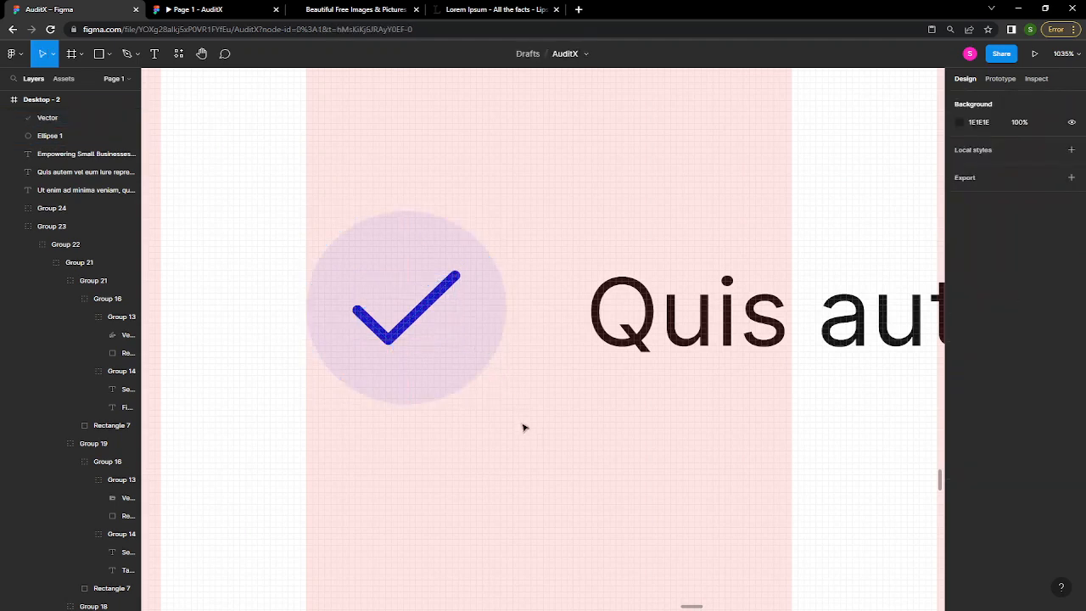
- Group the checkmark with its pale circle
{"action": "left_click", "coordinate": [425, 314]}
{"action": "left_click", "coordinate": [456, 373], "text": "shift"}
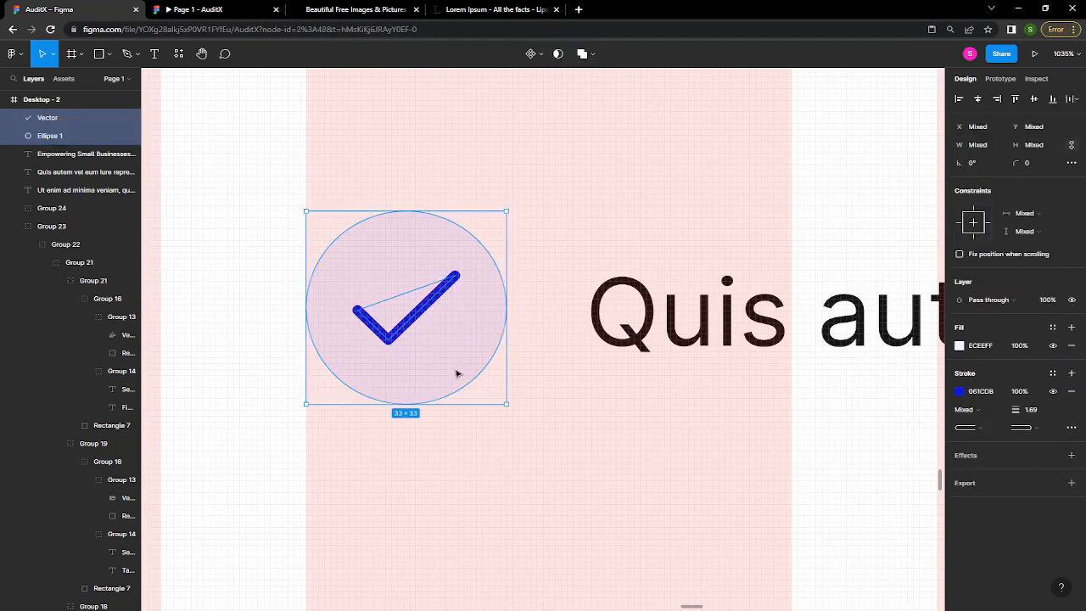
{"action": "key", "text": "ctrl+g"}
- Set the spacing between the checkmark bullet and the "Quis autem" line to 12 and group the two
{"action": "scroll", "coordinate": [462, 382], "scroll_direction": "down", "scroll_amount": 4}
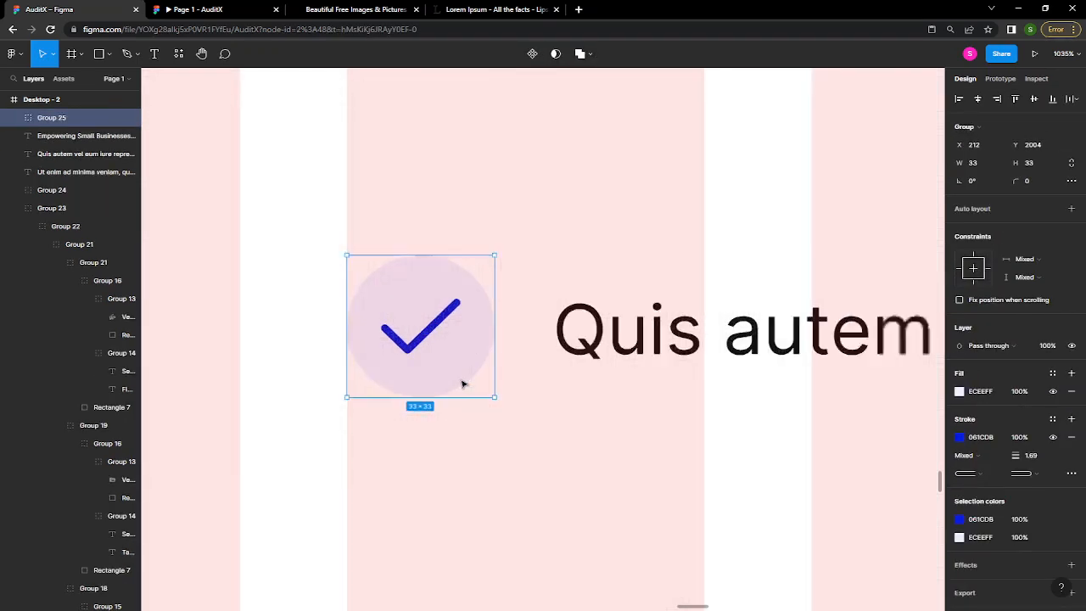
{"action": "scroll", "coordinate": [463, 384], "scroll_direction": "down", "scroll_amount": 3}
{"action": "scroll", "coordinate": [500, 381], "scroll_direction": "down", "scroll_amount": 4}
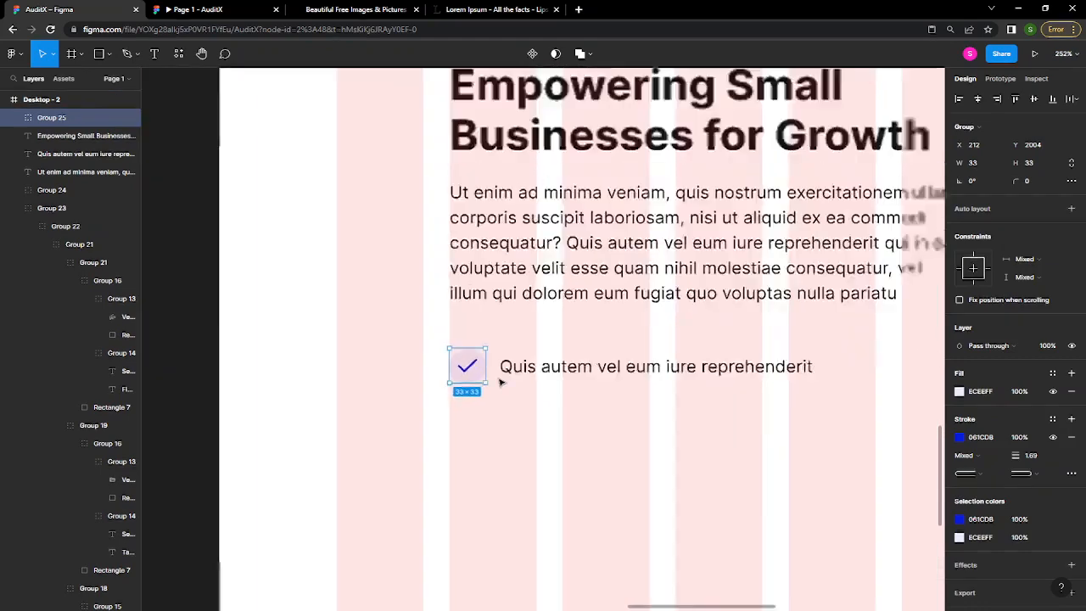
{"action": "left_click", "coordinate": [511, 372]}
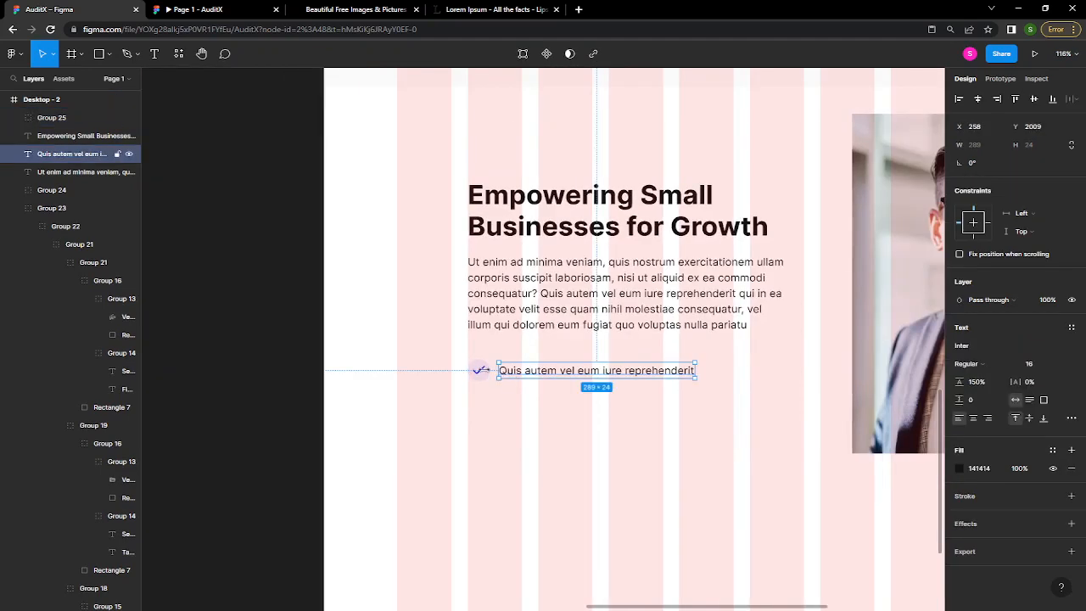
{"action": "left_click", "coordinate": [488, 374], "text": "shift"}
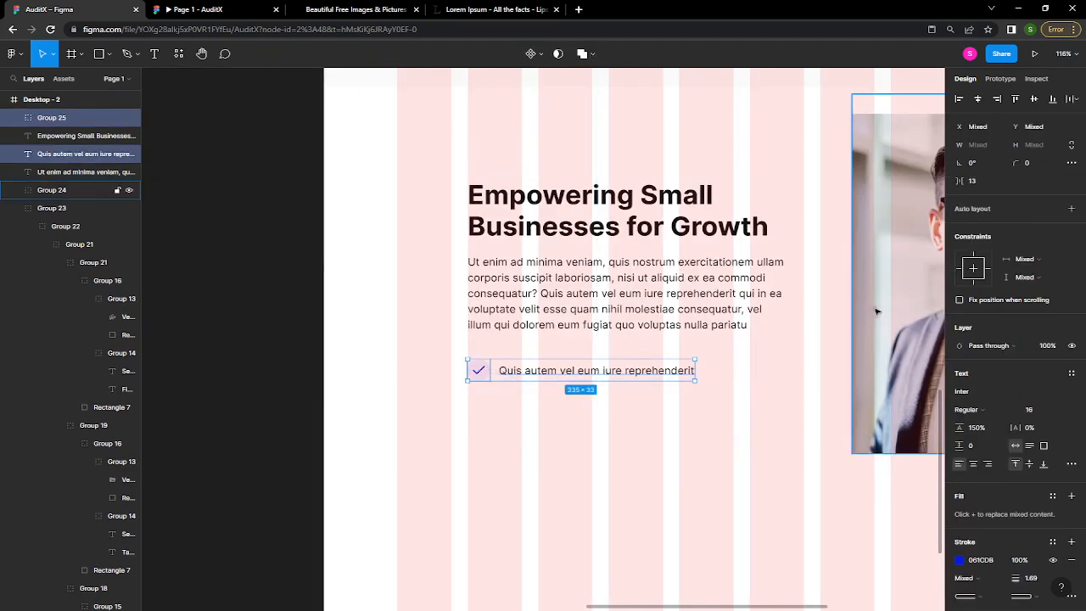
{"action": "left_click", "coordinate": [977, 182]}
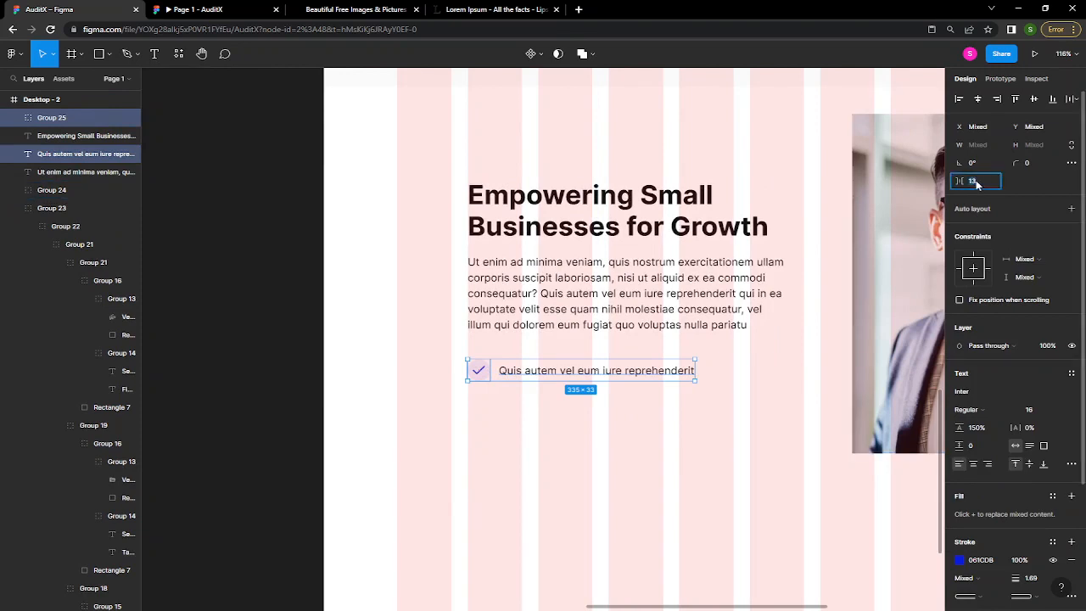
{"action": "key", "text": "Down"}
{"action": "key", "text": "Return"}
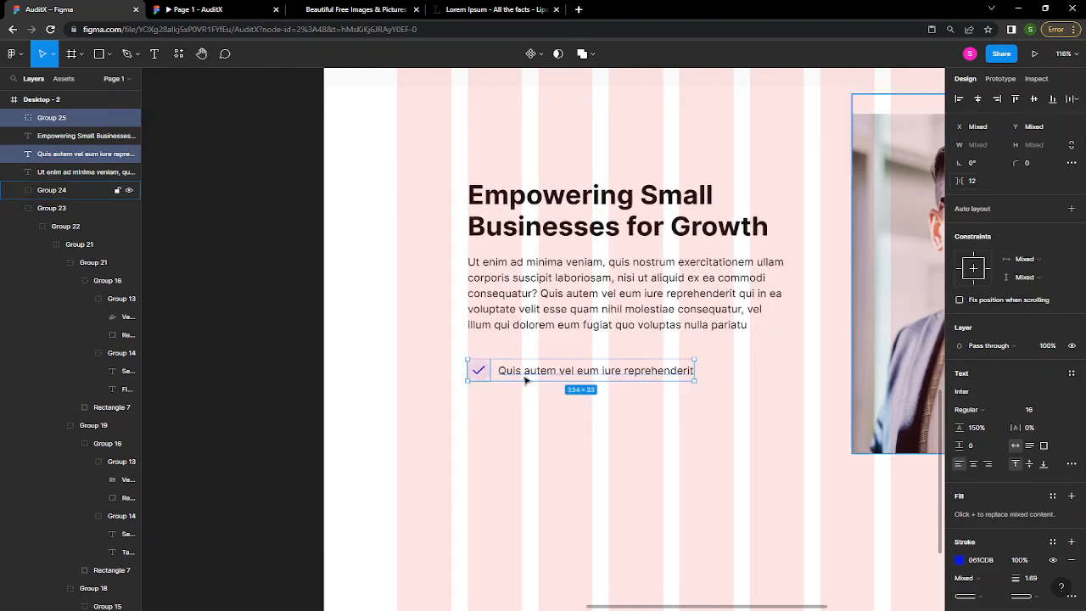
{"action": "key", "text": "ctrl+g"}
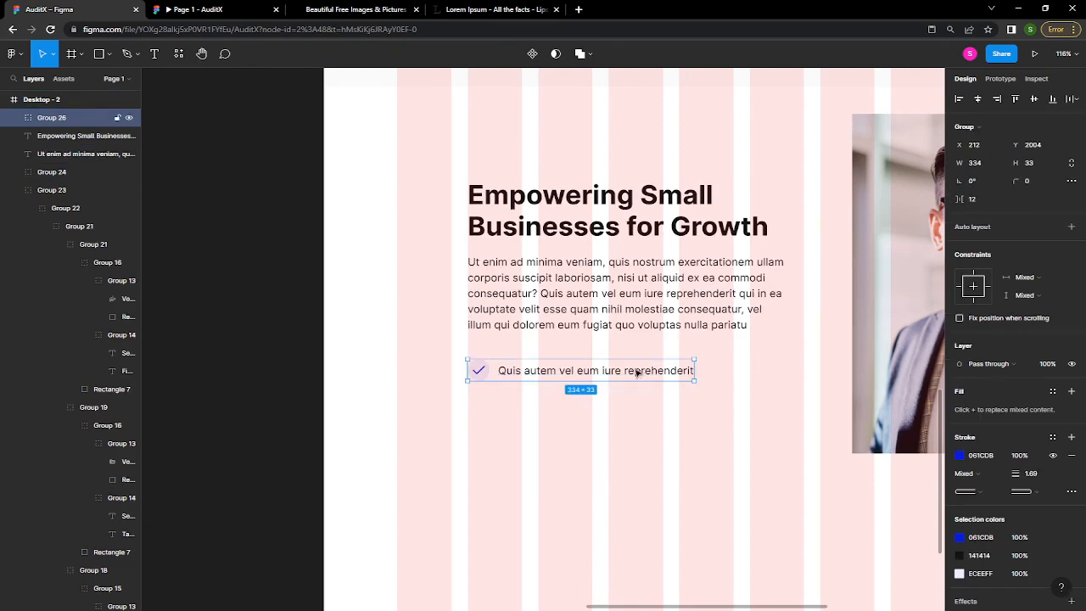
- Duplicate the checkmark bullet row twice below the original, leaving a gap of 19 between rows
{"action": "key", "text": "ctrl+d"}
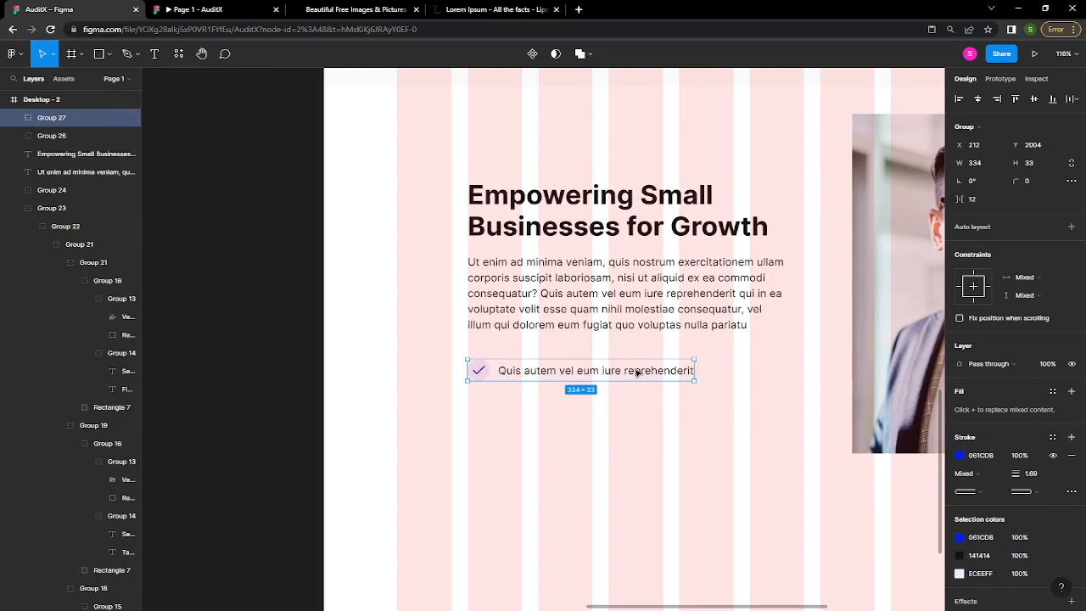
{"action": "left_click_drag", "start_coordinate": [638, 374], "coordinate": [638, 408]}
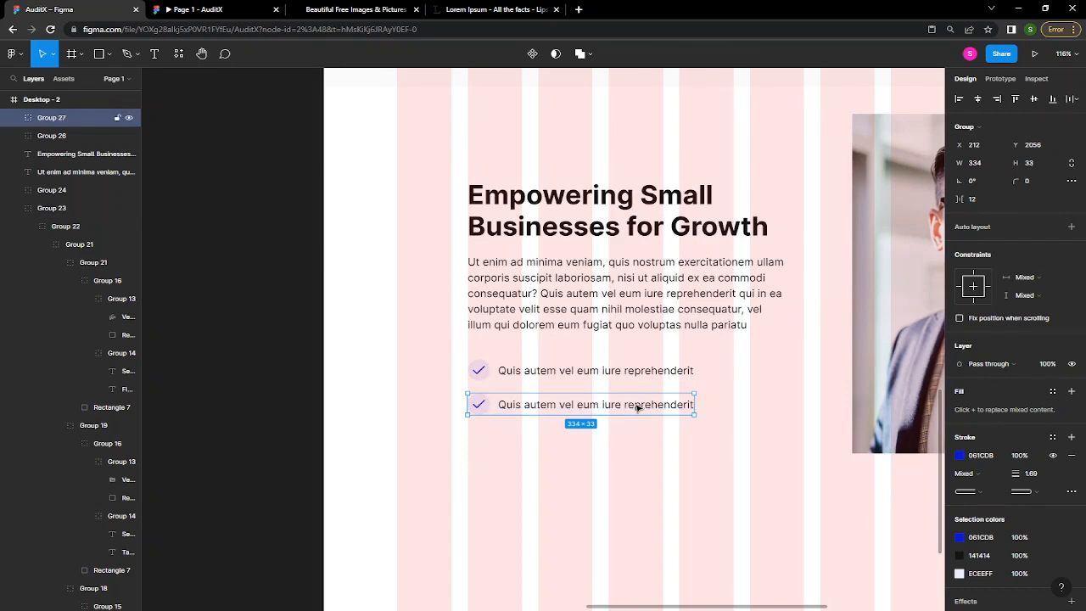
{"action": "left_click_drag", "start_coordinate": [637, 406], "coordinate": [641, 440]}
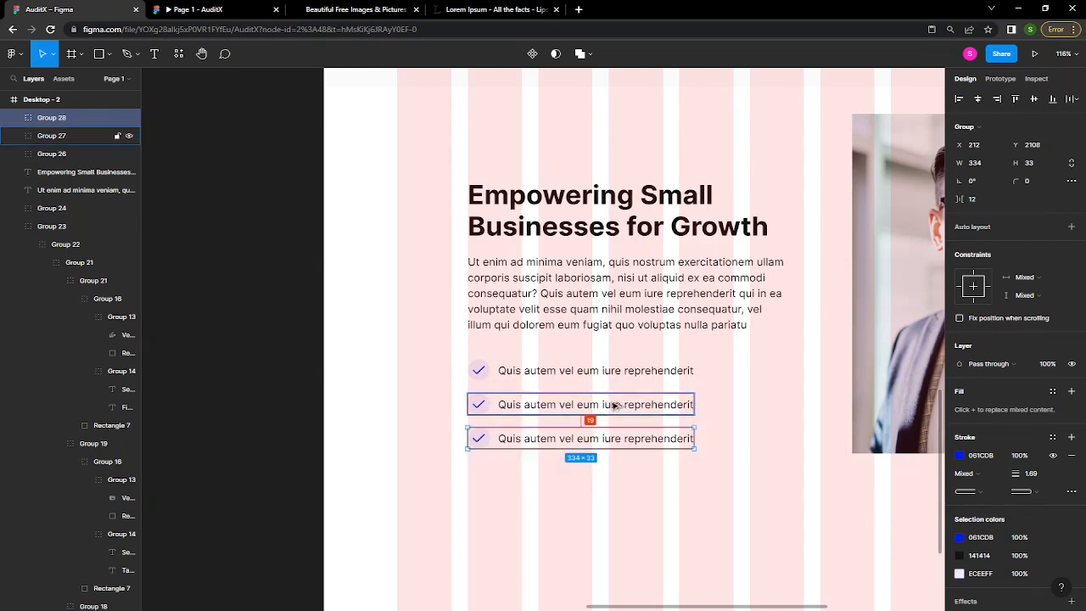
- Narrow the middle row's text box to 191 wide so it wraps onto two lines, and delete the rows above and below
{"action": "left_click", "coordinate": [620, 405], "text": "ctrl"}
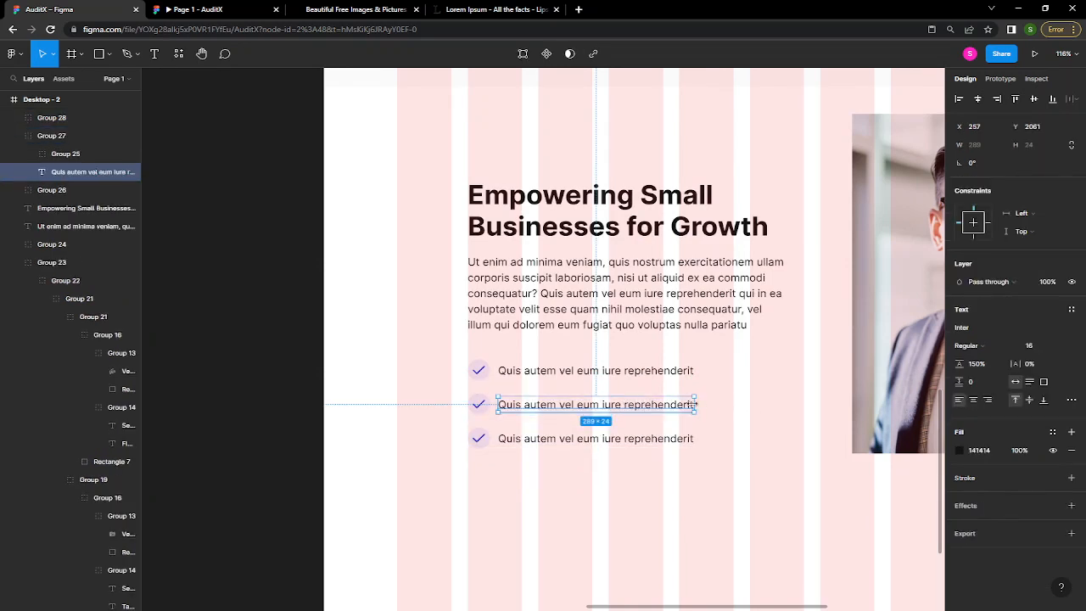
{"action": "left_click_drag", "start_coordinate": [678, 404], "coordinate": [629, 404]}
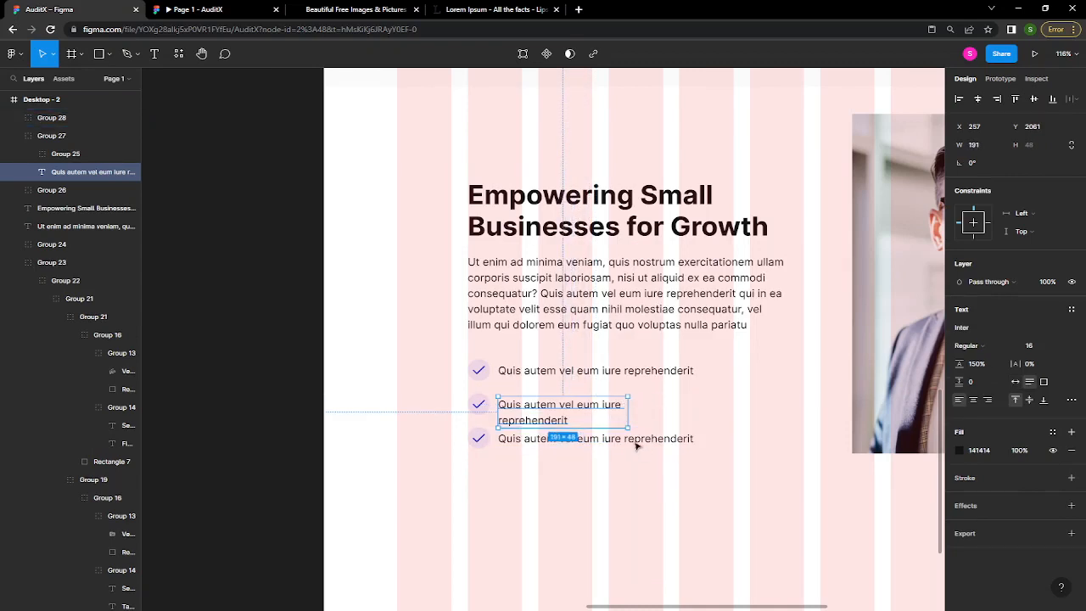
{"action": "left_click", "coordinate": [637, 441]}
{"action": "key", "text": "Delete"}
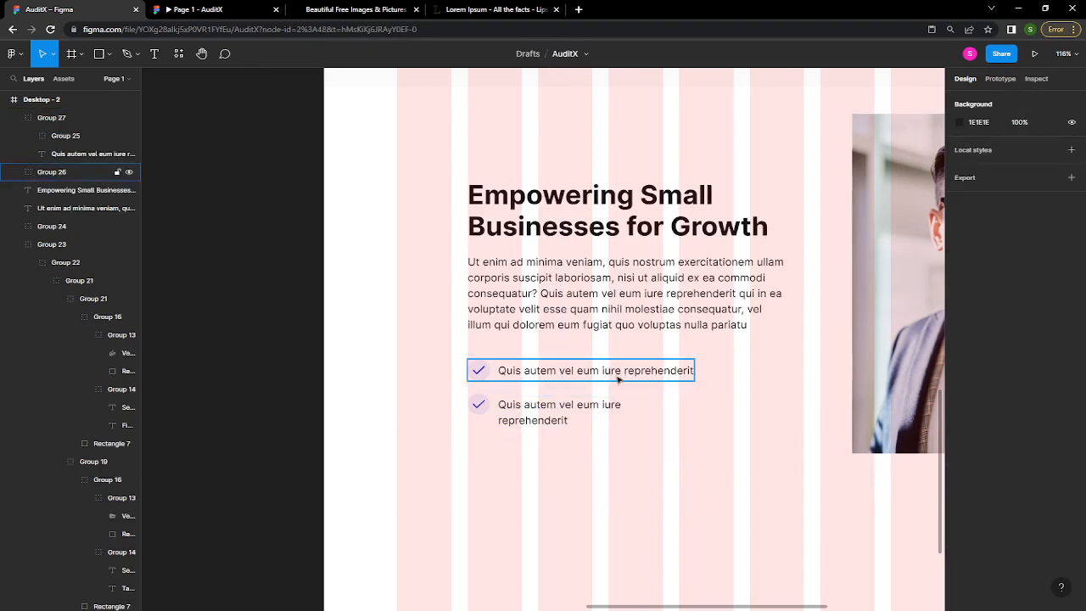
{"action": "left_click", "coordinate": [643, 379]}
{"action": "key", "text": "Delete"}
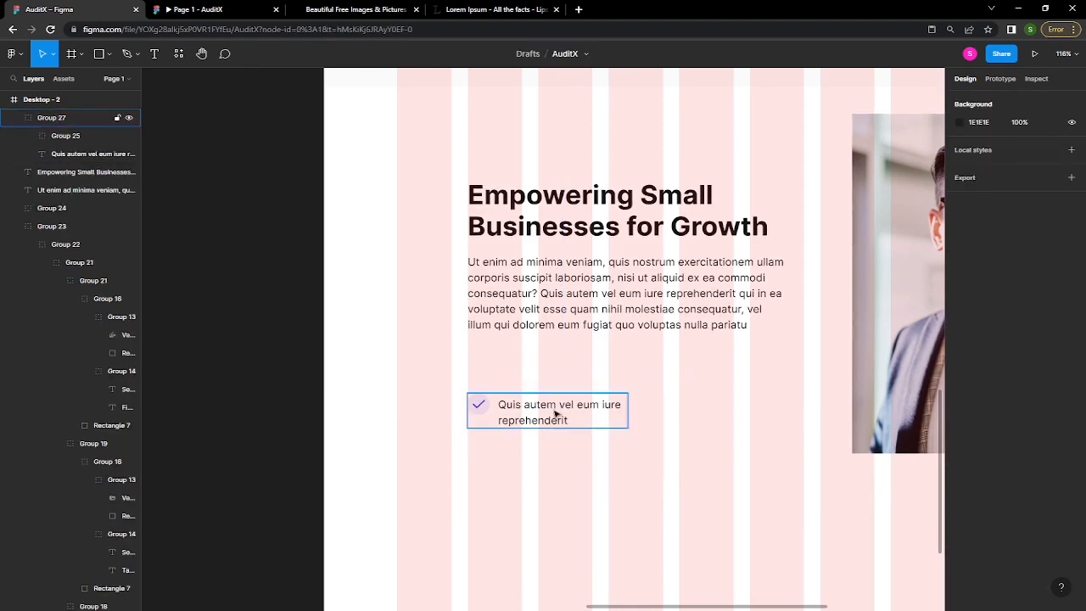
- Nudge the wrapped text up to Y 2054 so it sits level with the checkmark bullet
{"action": "left_click", "coordinate": [556, 413]}
{"action": "double_click", "coordinate": [516, 413]}
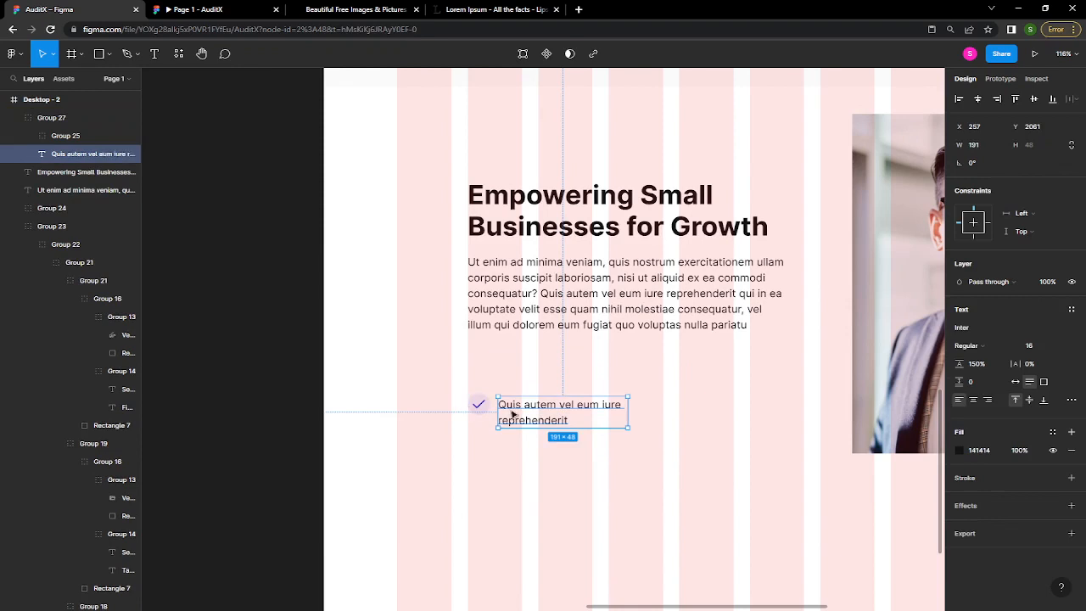
{"action": "key", "text": "Up"}
{"action": "key", "text": "Up"}
{"action": "key", "text": "Up"}
{"action": "key", "text": "Up"}
{"action": "key", "text": "Up"}
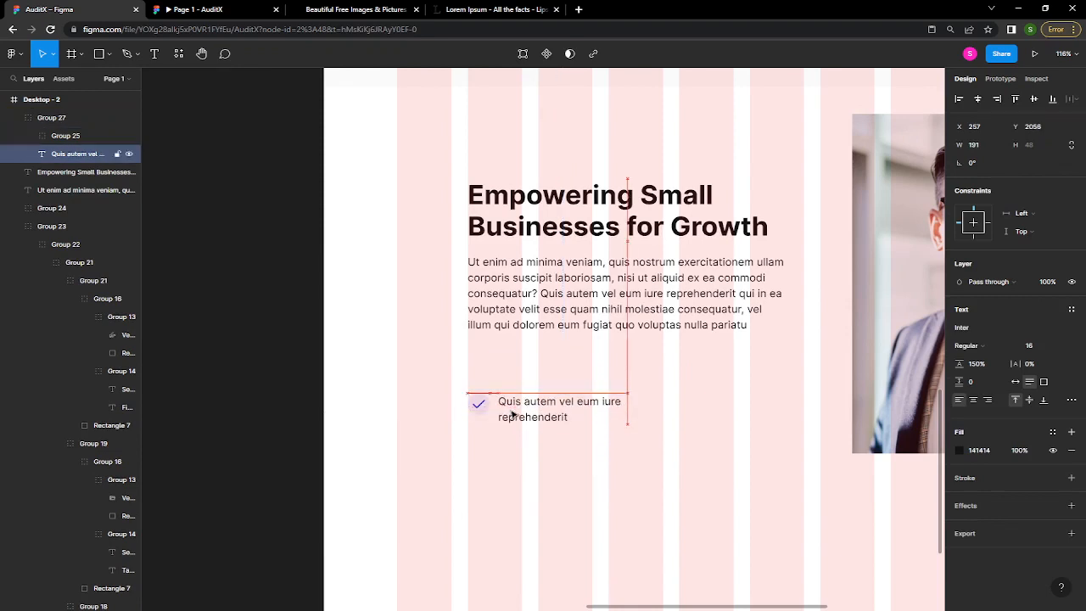
{"action": "key", "text": "Down"}
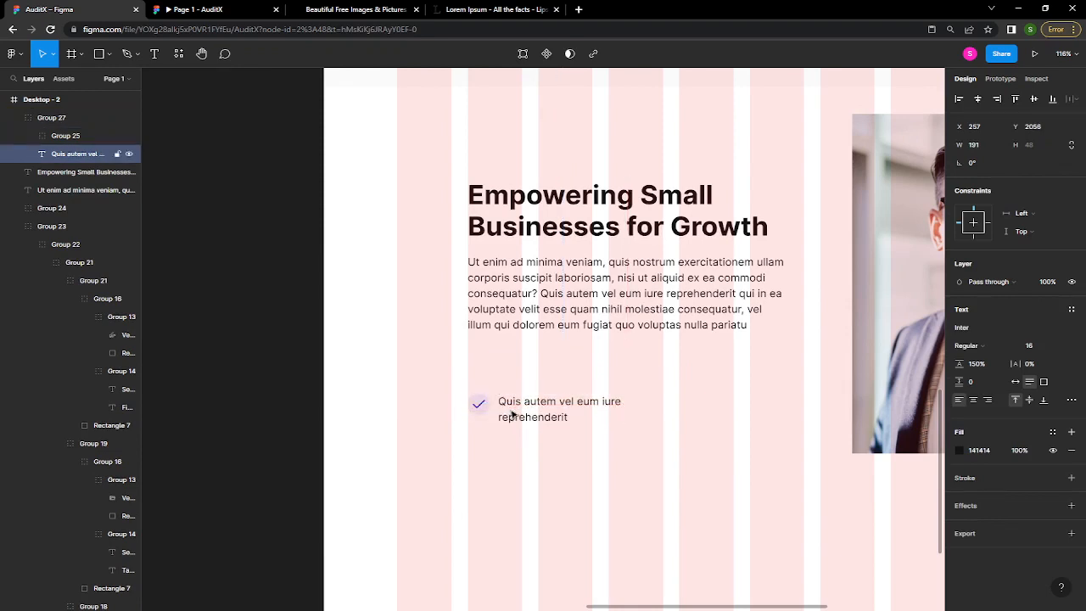
{"action": "key", "text": "Up"}
{"action": "key", "text": "Up"}
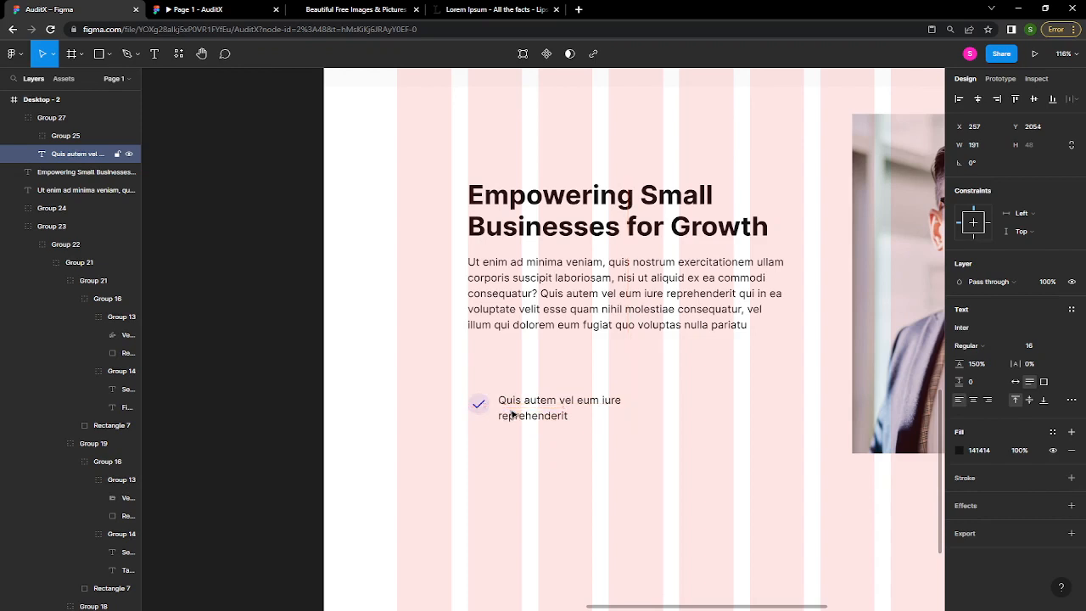
{"action": "left_click", "coordinate": [599, 494]}
- Move the bullet row up to Y 2012 and duplicate it into a two-by-two grid with a column gap of 16 and second row at Y 2077
{"action": "left_click", "coordinate": [540, 408]}
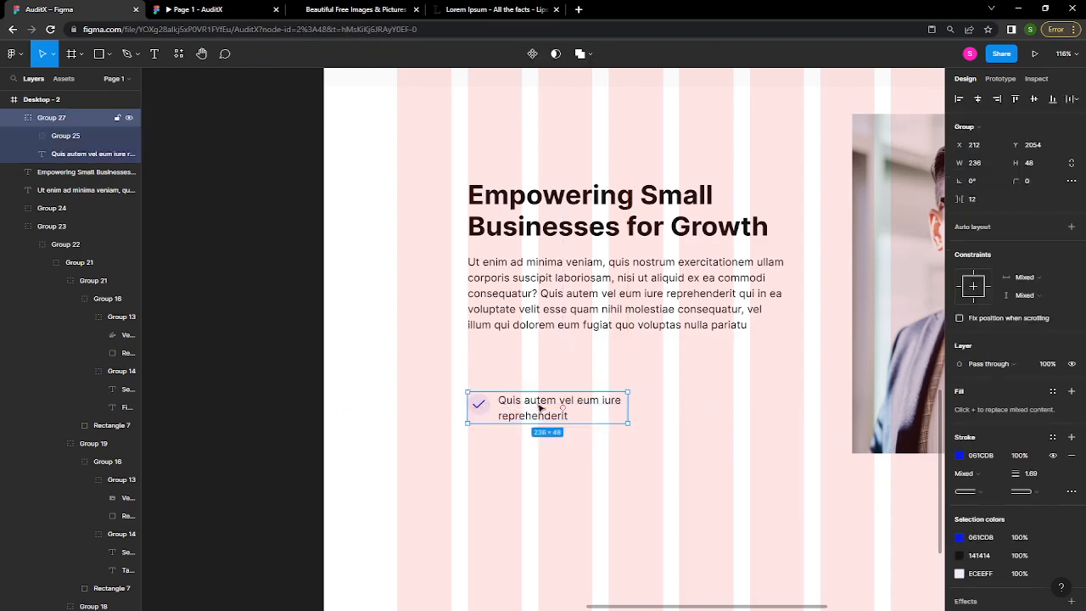
{"action": "left_click_drag", "start_coordinate": [540, 407], "coordinate": [713, 376]}
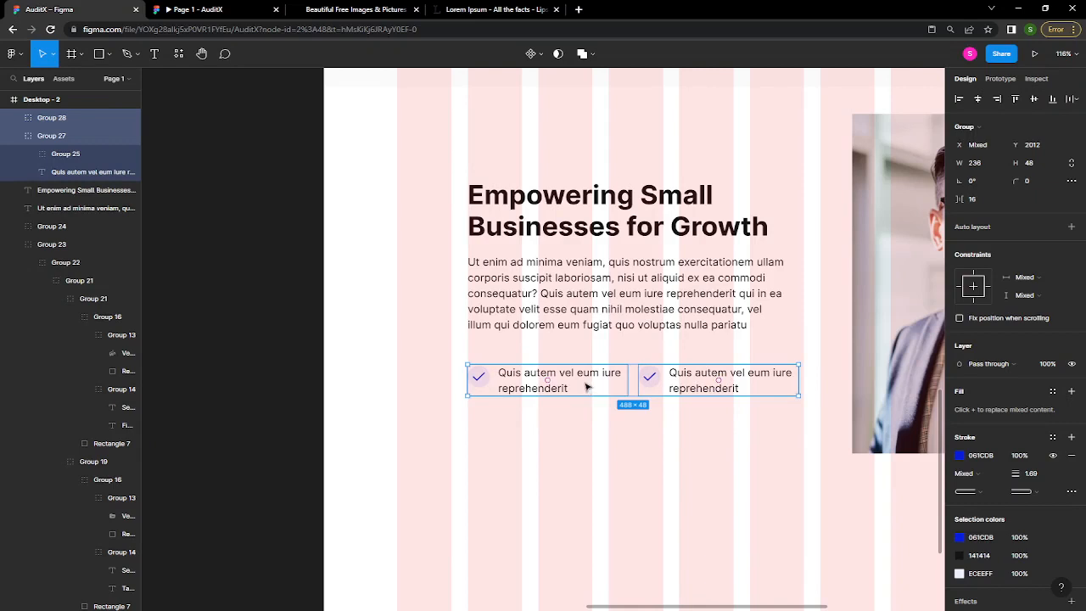
{"action": "left_click_drag", "start_coordinate": [587, 396], "coordinate": [591, 431], "text": "alt"}
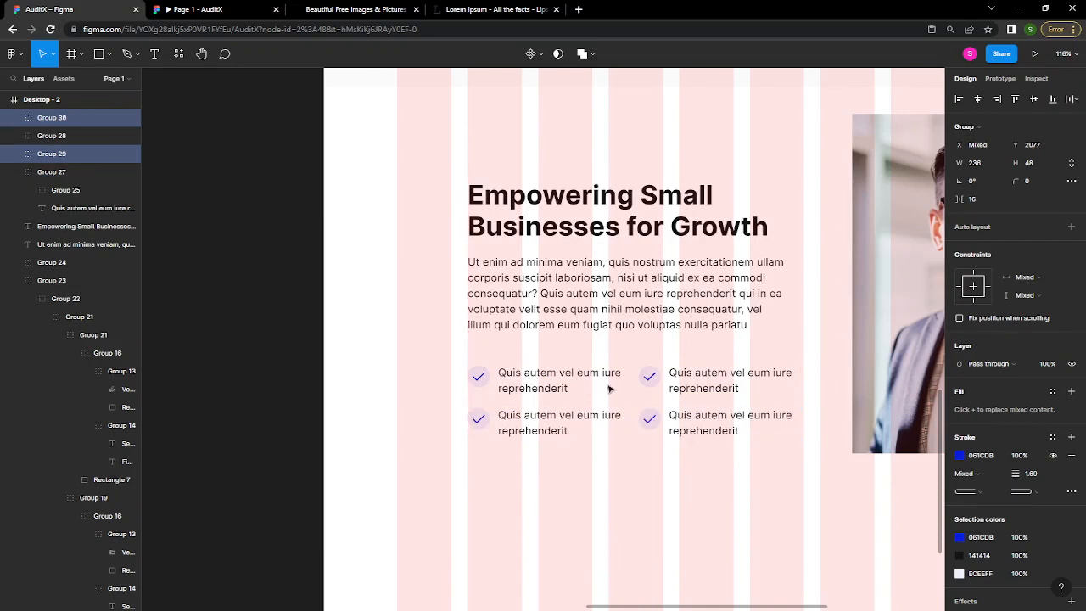
- Nudge the second row of checkmark bullets down to Y 2084 to widen the gap between the two rows
{"action": "key", "text": "shift+Down"}
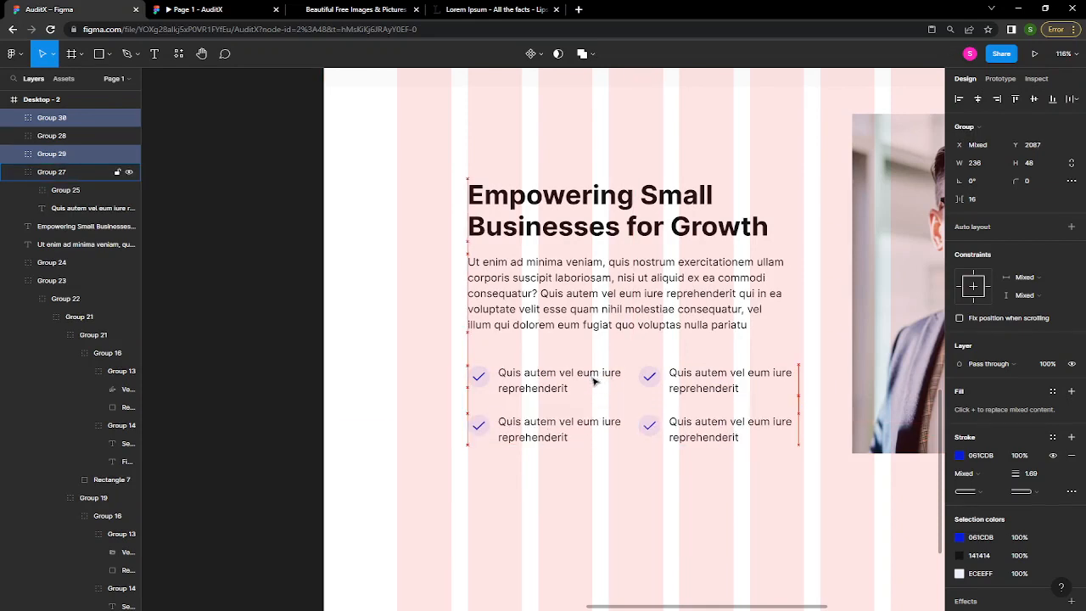
{"action": "key", "text": "Up"}
{"action": "key", "text": "Up"}
{"action": "key", "text": "Up"}
{"action": "key", "text": "Up"}
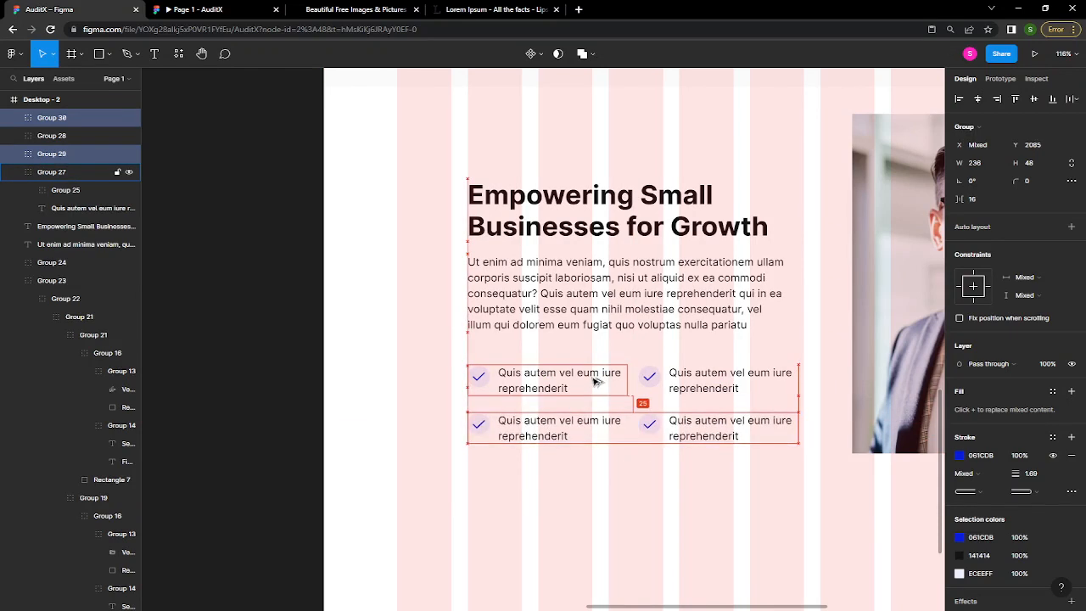
{"action": "key", "text": "Up"}
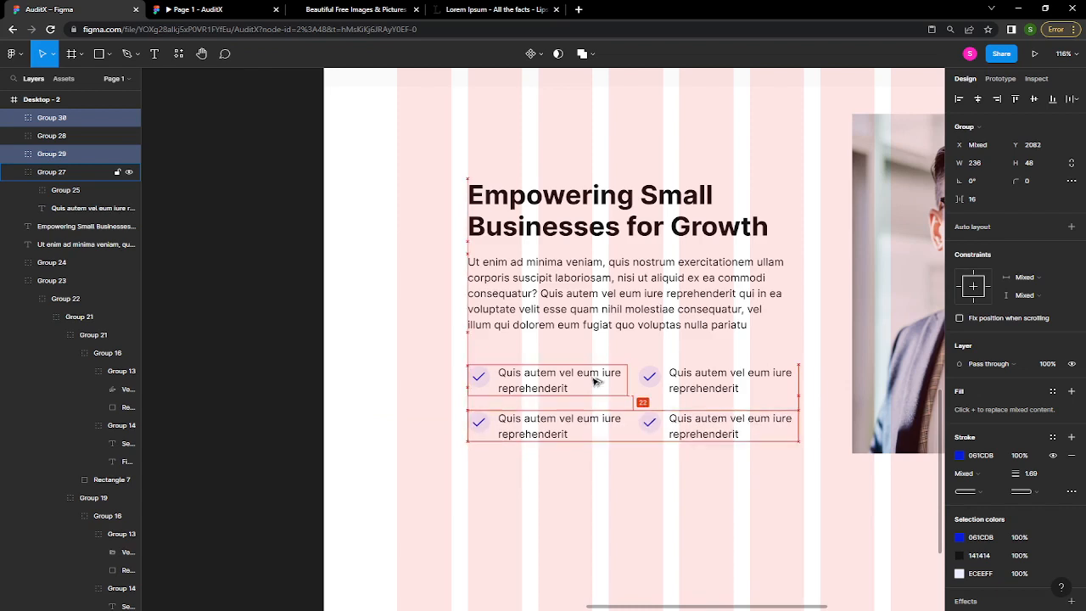
{"action": "key", "text": "Up"}
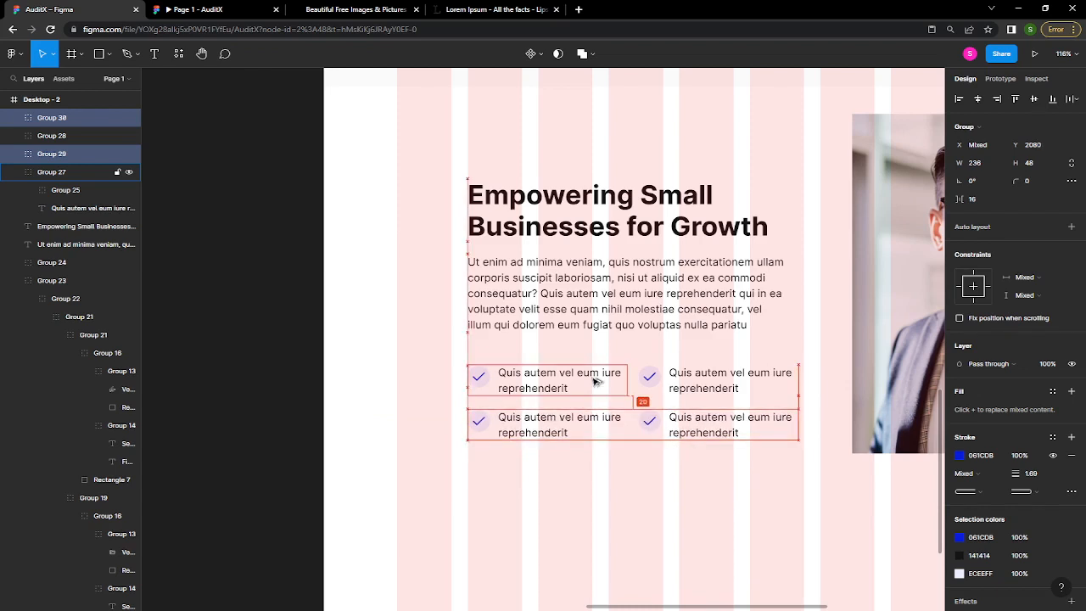
{"action": "key", "text": "Down"}
{"action": "key", "text": "Down"}
{"action": "key", "text": "Down"}
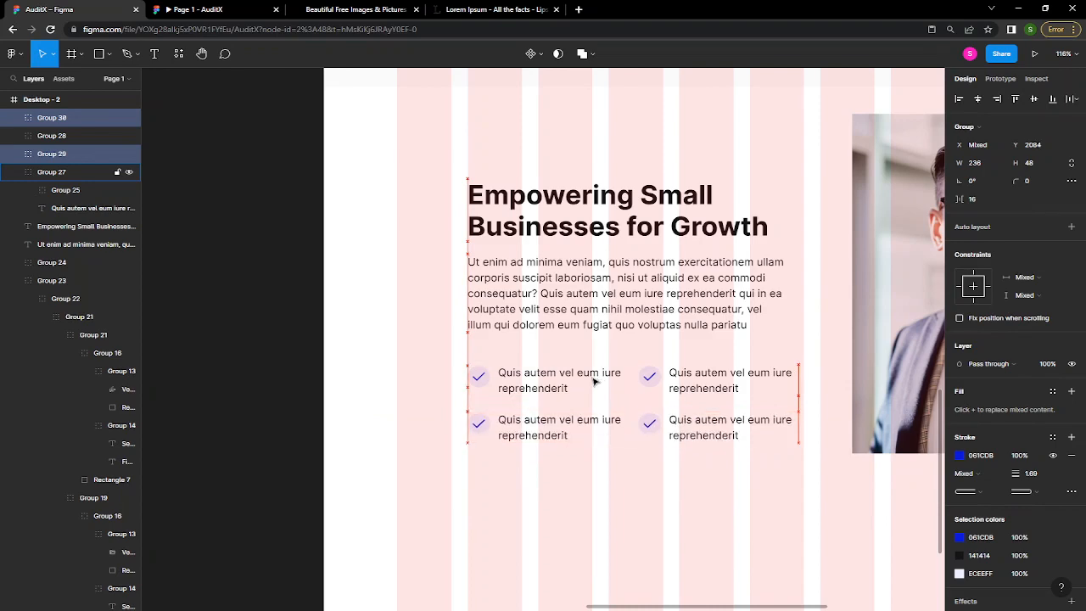
- Switch to the prototype preview and check the bullet grid's spacing in the Empowering Small Businesses section
{"action": "left_click_drag", "start_coordinate": [824, 504], "coordinate": [674, 464]}
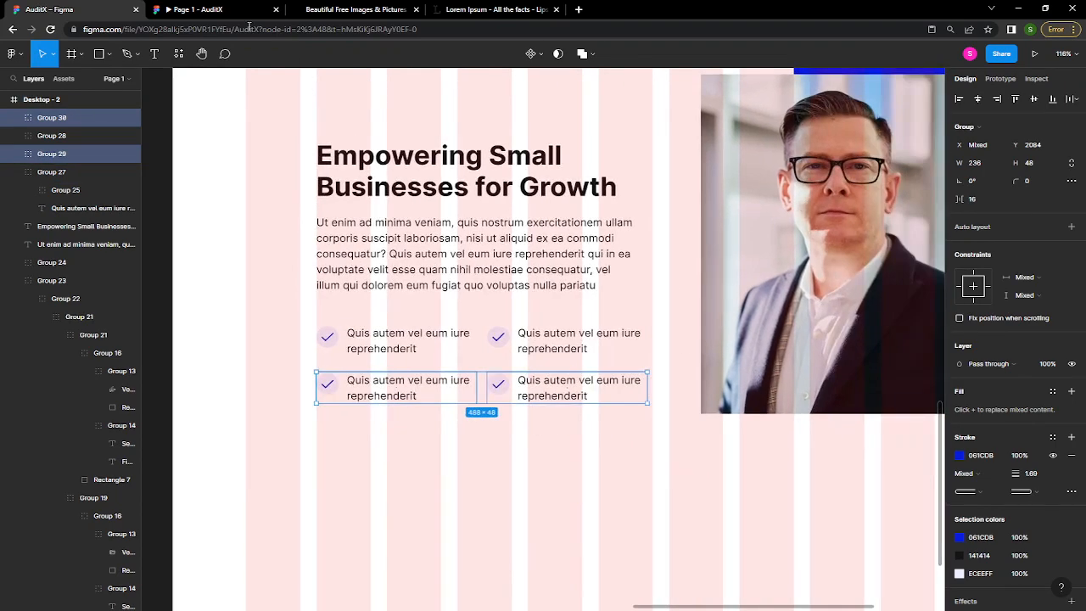
{"action": "left_click", "coordinate": [217, 11]}
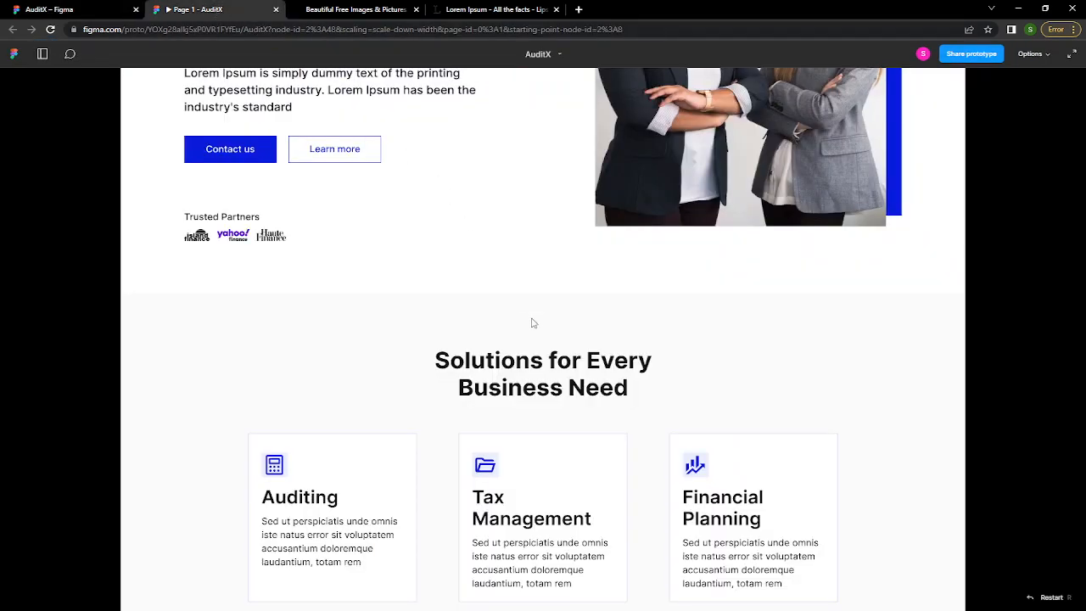
{"action": "scroll", "coordinate": [533, 322], "scroll_direction": "down", "scroll_amount": 6}
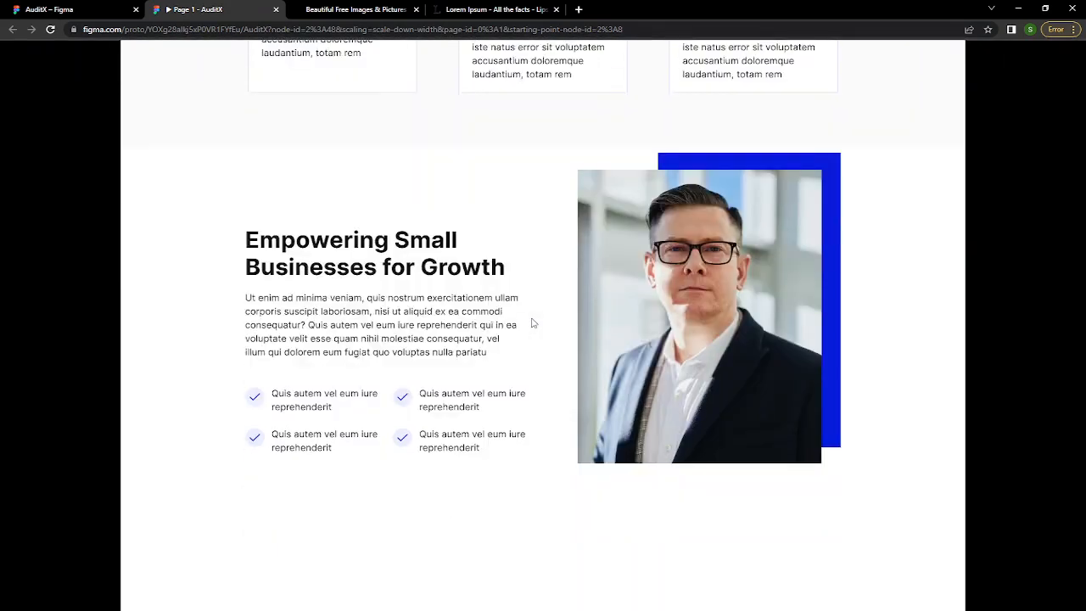
{"action": "scroll", "coordinate": [533, 323], "scroll_direction": "down", "scroll_amount": 1}
{"action": "scroll", "coordinate": [533, 323], "scroll_direction": "up", "scroll_amount": 3}
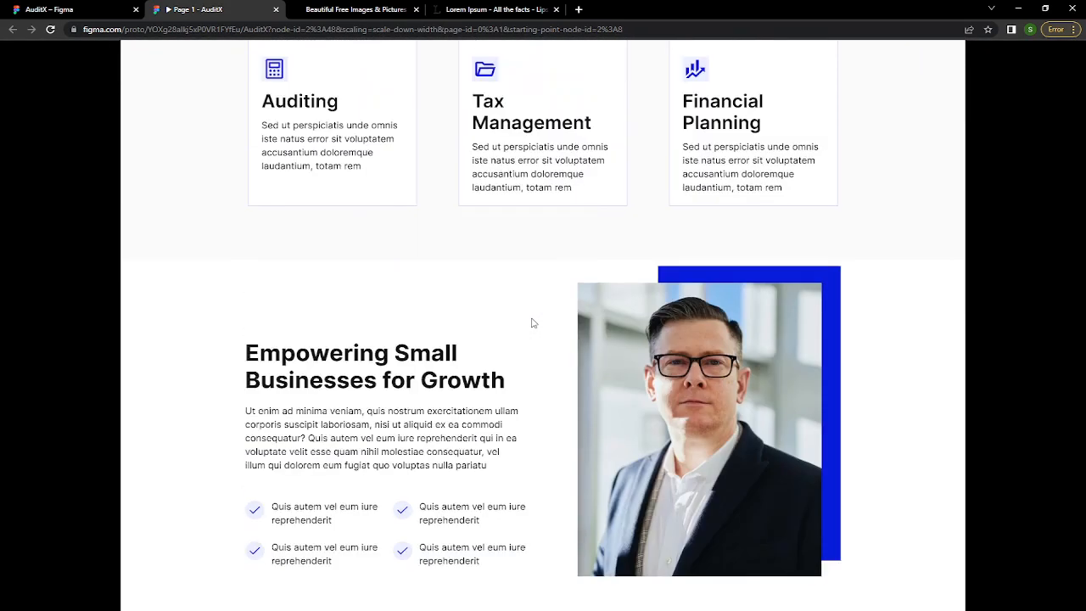
{"action": "scroll", "coordinate": [549, 408], "scroll_direction": "down", "scroll_amount": 2}
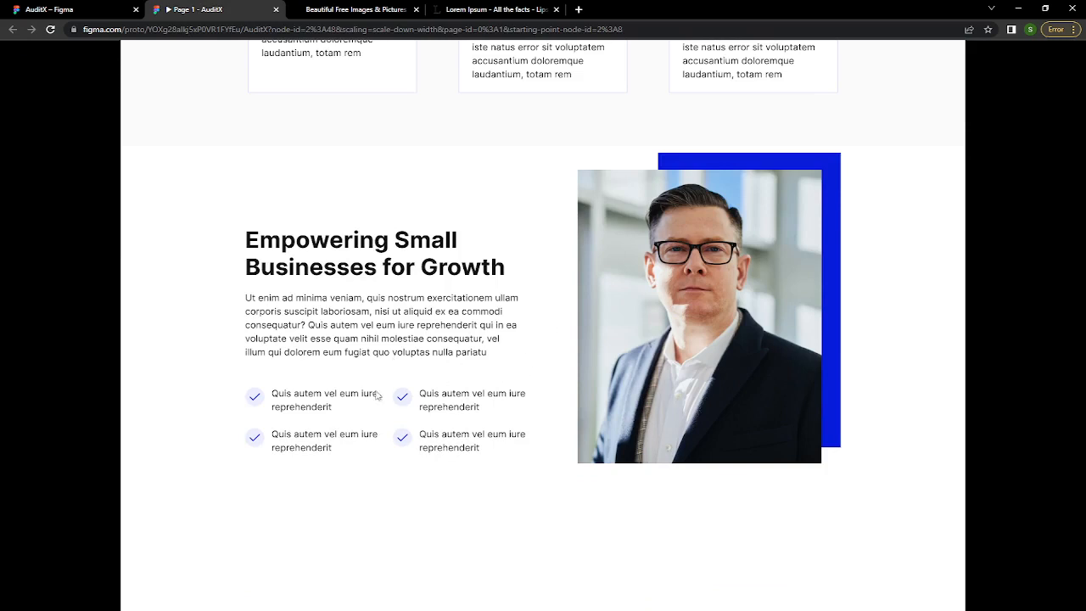
- Return to the design file and group the Empowering Small Businesses heading, paragraph and four checkmark bullets together
{"action": "left_click", "coordinate": [74, 9]}
{"action": "left_click_drag", "start_coordinate": [629, 476], "coordinate": [578, 439]}
{"action": "left_click_drag", "start_coordinate": [389, 262], "coordinate": [336, 154]}
{"action": "key", "text": "ctrl+g"}
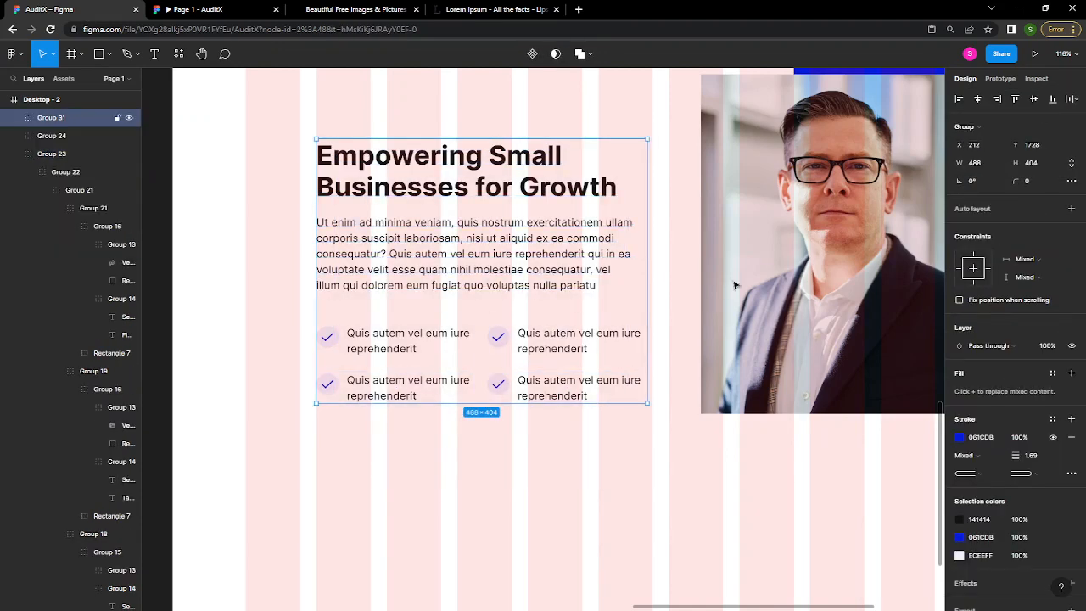
- Align the vertical centers of the text group and the blue-backed portrait group, and check the alignment in the prototype preview
{"action": "left_click_drag", "start_coordinate": [732, 280], "coordinate": [670, 289]}
{"action": "left_click", "coordinate": [670, 289], "text": "shift"}
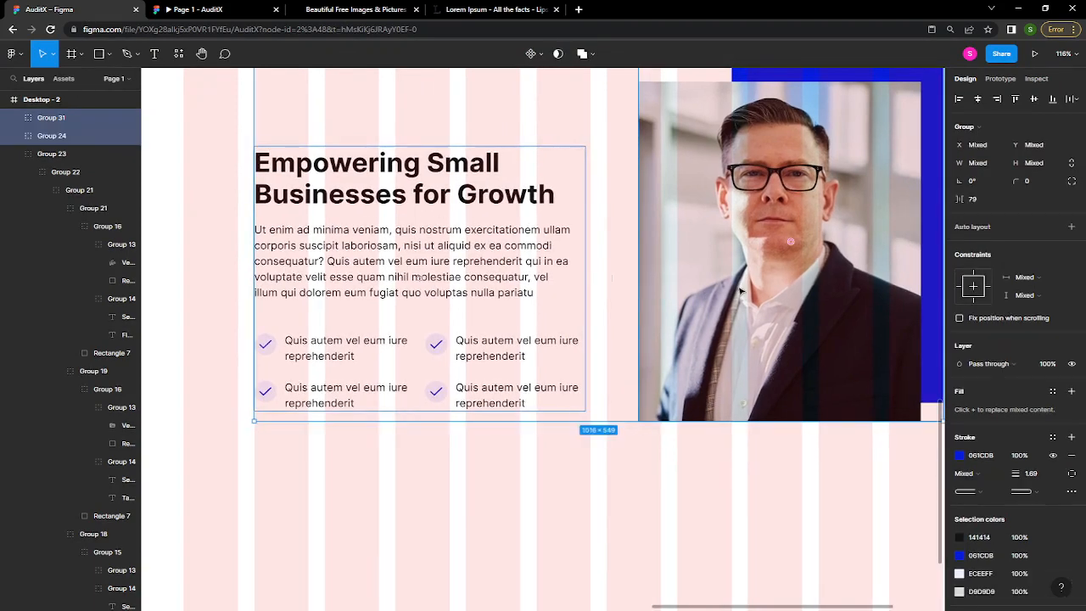
{"action": "scroll", "coordinate": [721, 289], "scroll_direction": "down", "scroll_amount": 2}
{"action": "scroll", "coordinate": [740, 291], "scroll_direction": "up", "scroll_amount": 4}
{"action": "scroll", "coordinate": [740, 291], "scroll_direction": "up", "scroll_amount": 1}
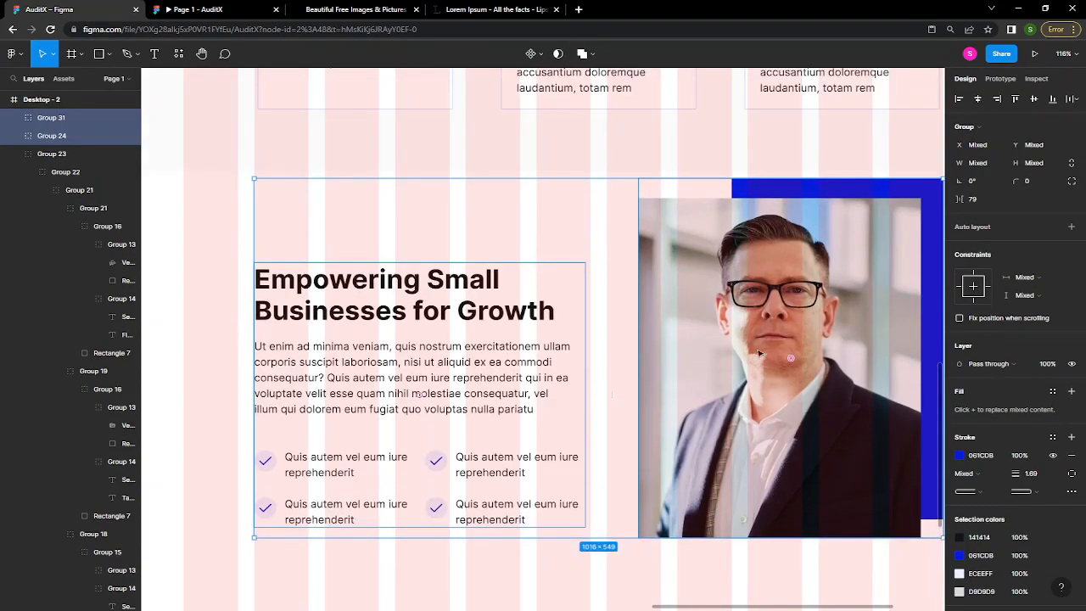
{"action": "left_click", "coordinate": [1037, 99]}
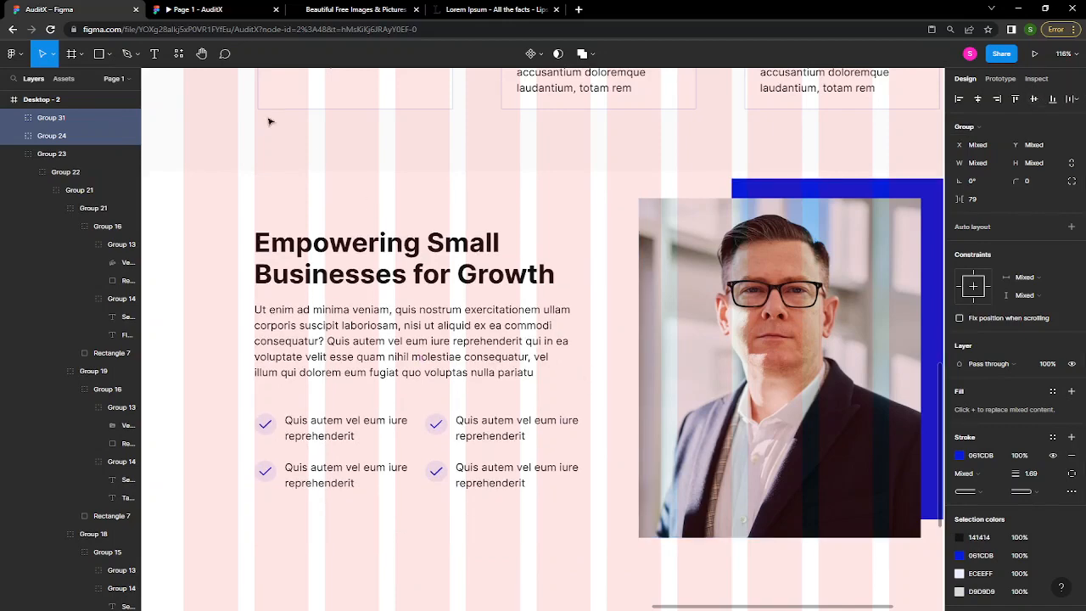
{"action": "left_click", "coordinate": [206, 13]}
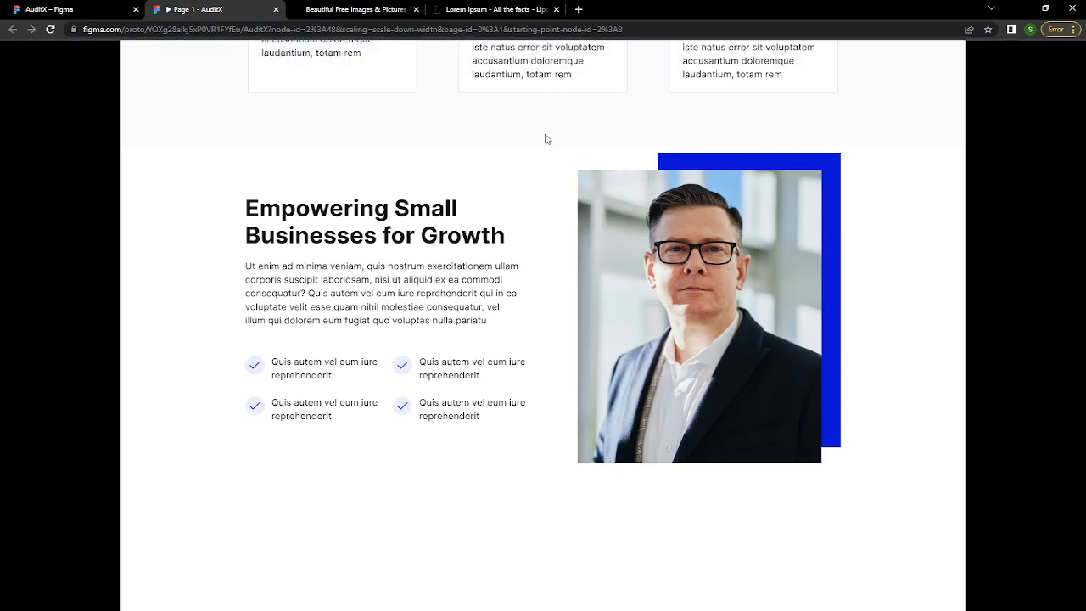
{"action": "scroll", "coordinate": [619, 223], "scroll_direction": "up", "scroll_amount": 1}
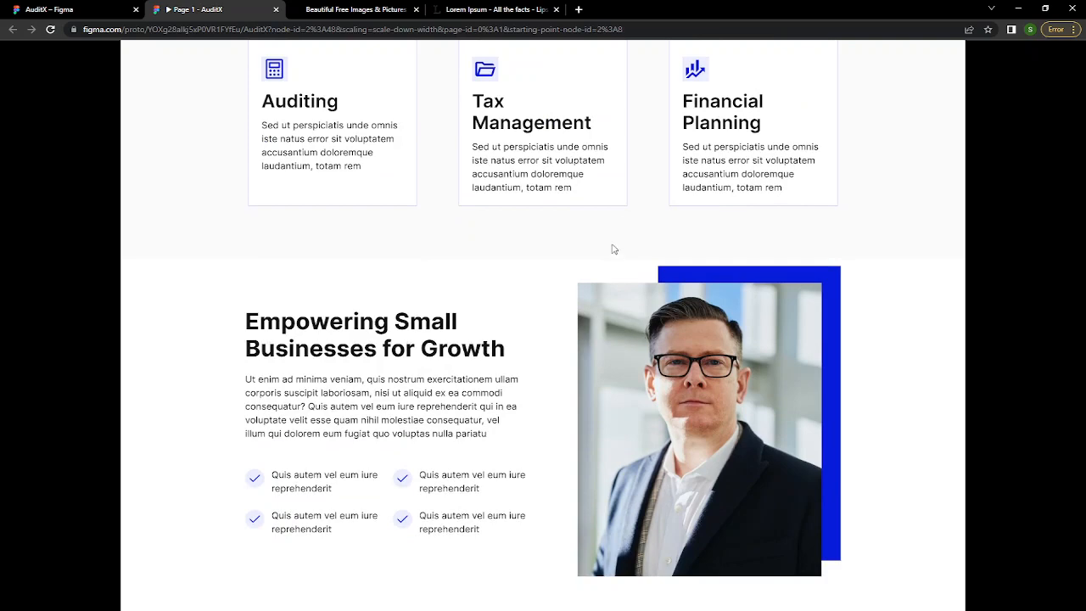
- Back in the design file, move the text and portrait groups down together to add space below the Solutions section
{"action": "left_click", "coordinate": [67, 8]}
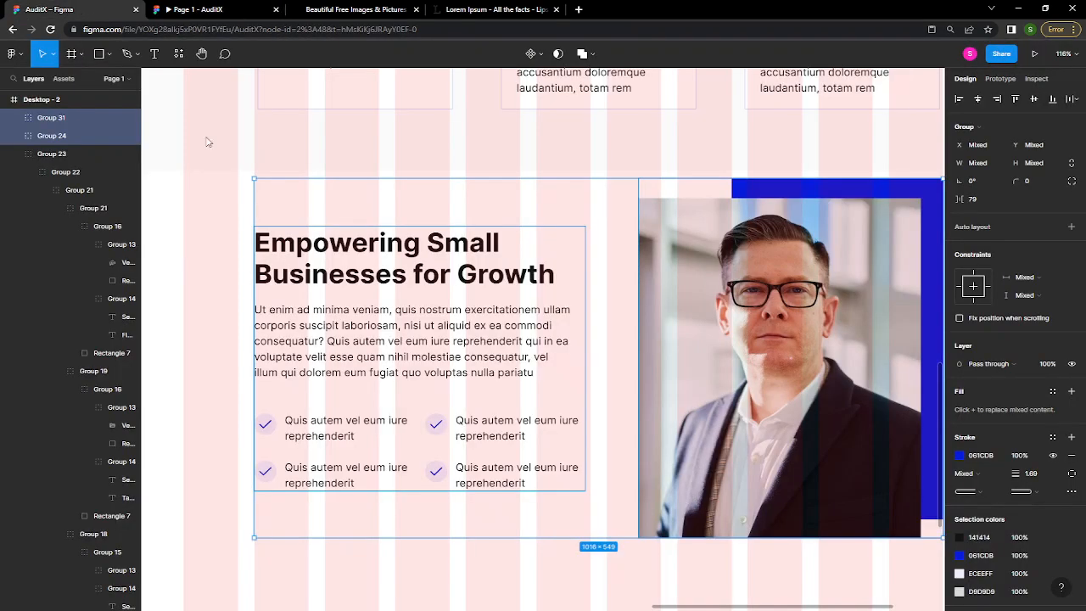
{"action": "scroll", "coordinate": [820, 374], "scroll_direction": "down", "scroll_amount": 2}
{"action": "scroll", "coordinate": [789, 365], "scroll_direction": "up", "scroll_amount": 1}
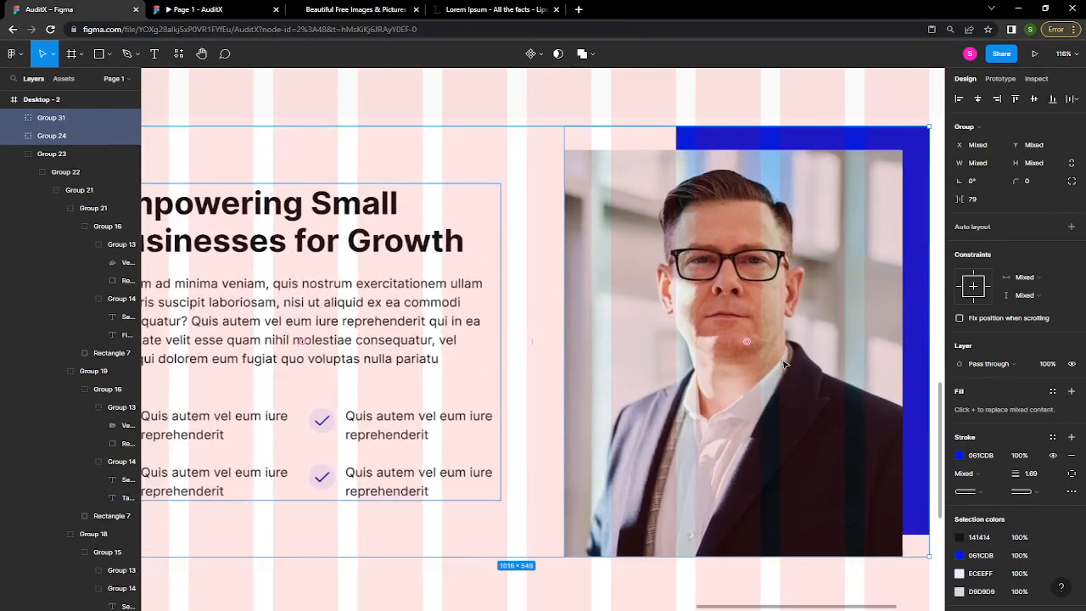
{"action": "scroll", "coordinate": [789, 365], "scroll_direction": "down", "scroll_amount": 4}
{"action": "left_click_drag", "start_coordinate": [784, 363], "coordinate": [710, 350]}
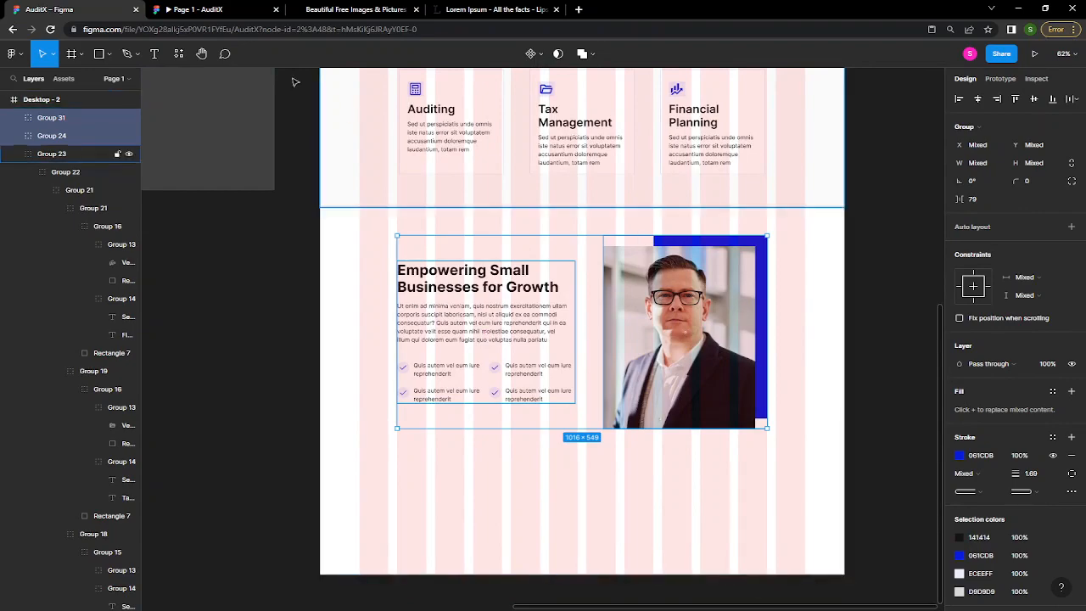
- Review the whole page in the prototype preview, from the hero through Solutions to the Empowering Small Businesses section
{"action": "left_click", "coordinate": [182, 10]}
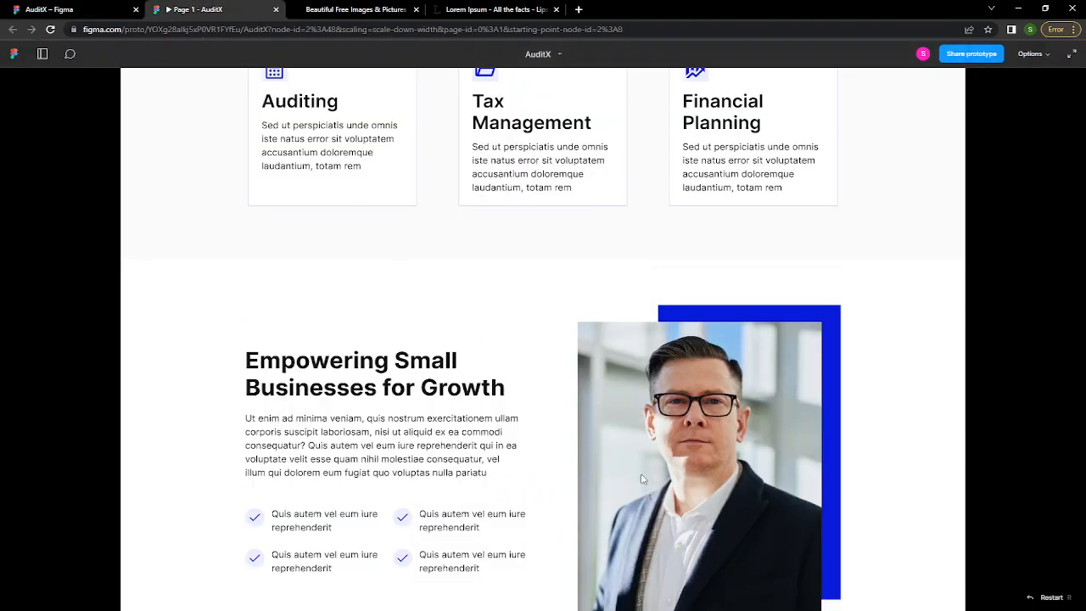
{"action": "scroll", "coordinate": [643, 483], "scroll_direction": "up", "scroll_amount": 7}
{"action": "scroll", "coordinate": [641, 444], "scroll_direction": "up", "scroll_amount": 2}
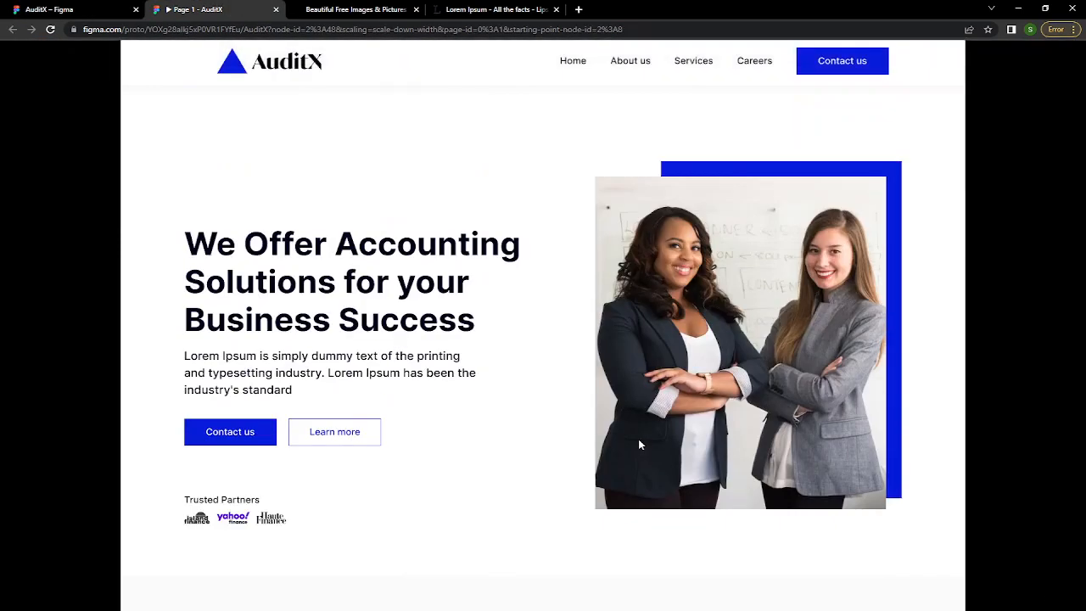
{"action": "scroll", "coordinate": [641, 444], "scroll_direction": "down", "scroll_amount": 4}
{"action": "scroll", "coordinate": [641, 443], "scroll_direction": "down", "scroll_amount": 4}
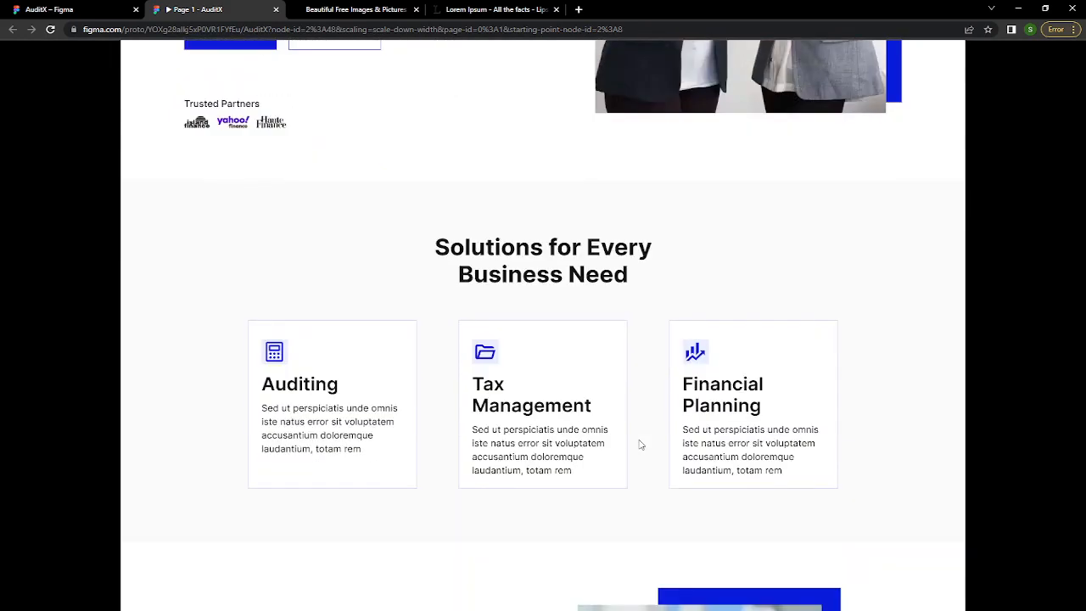
{"action": "scroll", "coordinate": [641, 444], "scroll_direction": "down", "scroll_amount": 3}
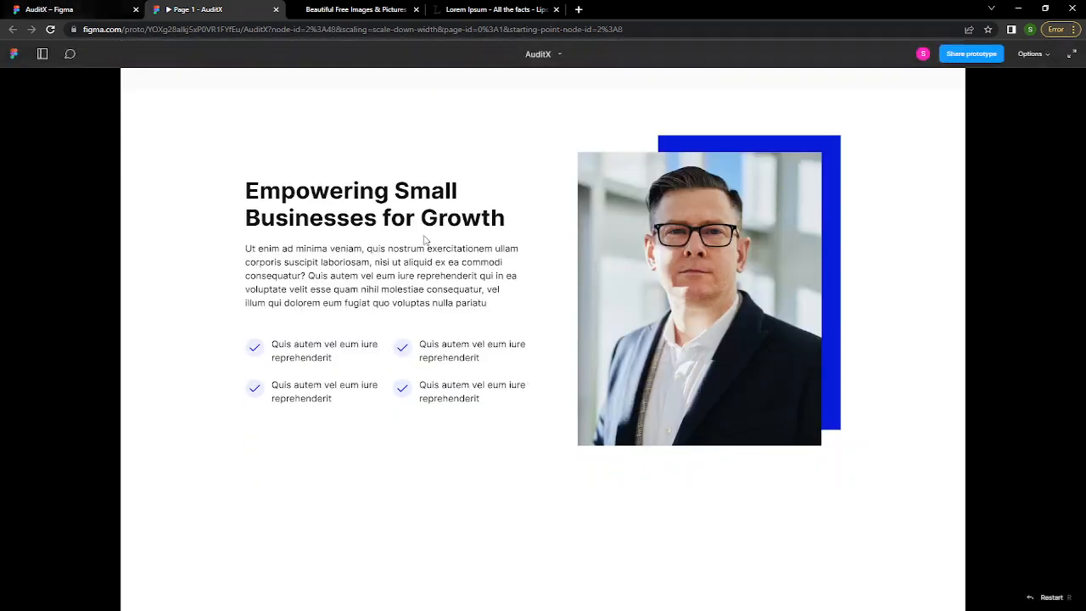
{"action": "scroll", "coordinate": [505, 306], "scroll_direction": "up", "scroll_amount": 3}
{"action": "scroll", "coordinate": [505, 306], "scroll_direction": "down", "scroll_amount": 1}
{"action": "scroll", "coordinate": [504, 307], "scroll_direction": "down", "scroll_amount": 1}
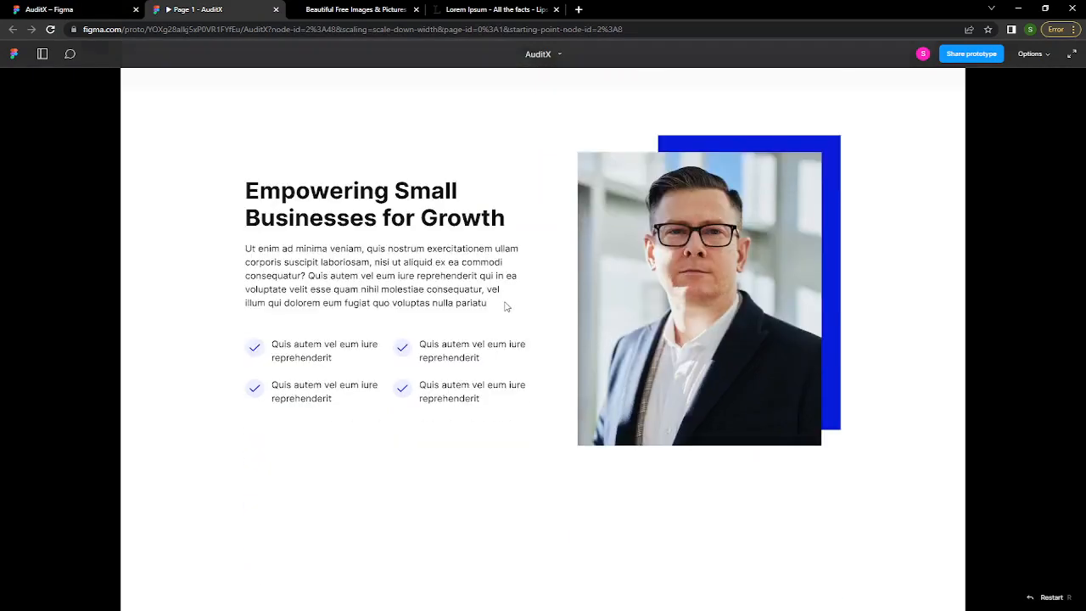
- Return from the prototype preview to the AuditX design file and extend the Desktop - 2 frame downward to a height of about 3608
{"action": "scroll", "coordinate": [505, 307], "scroll_direction": "up", "scroll_amount": 2}
{"action": "scroll", "coordinate": [505, 306], "scroll_direction": "down", "scroll_amount": 2}
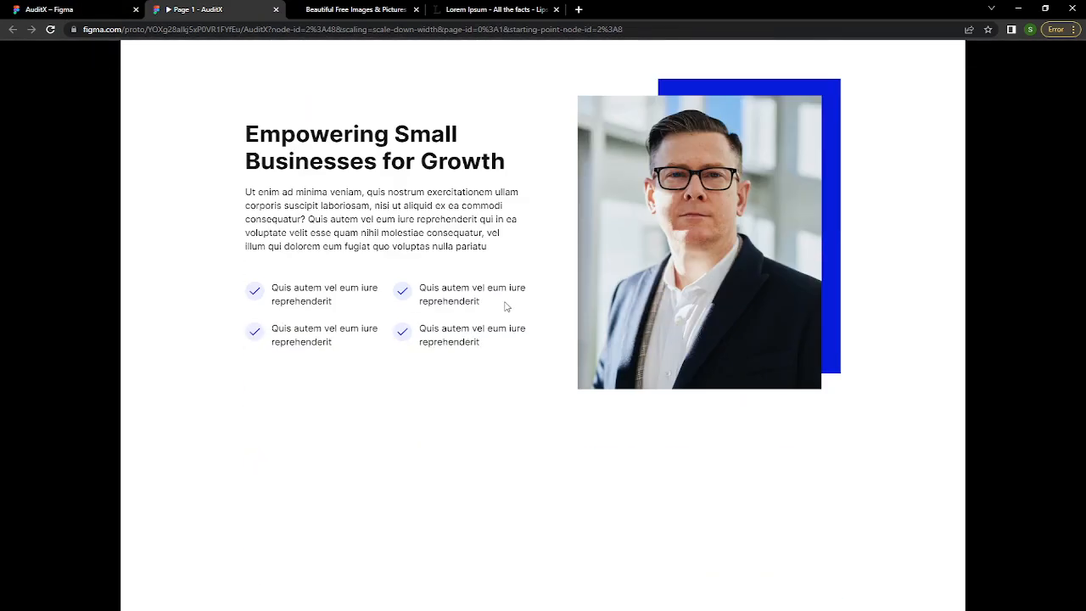
{"action": "left_click", "coordinate": [78, 13]}
{"action": "scroll", "coordinate": [546, 464], "scroll_direction": "down", "scroll_amount": 5}
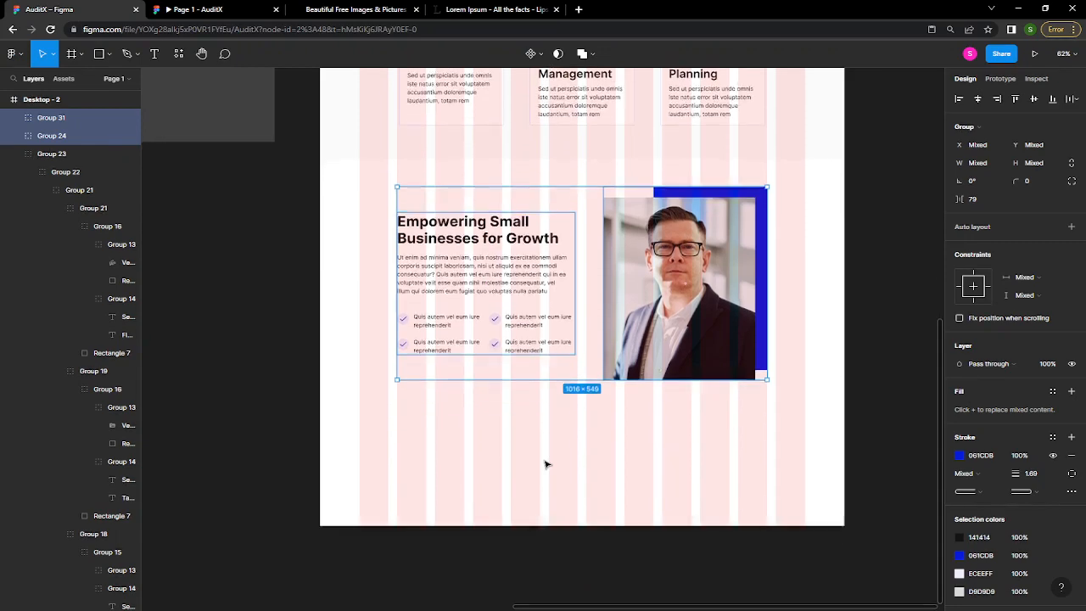
{"action": "left_click", "coordinate": [577, 345]}
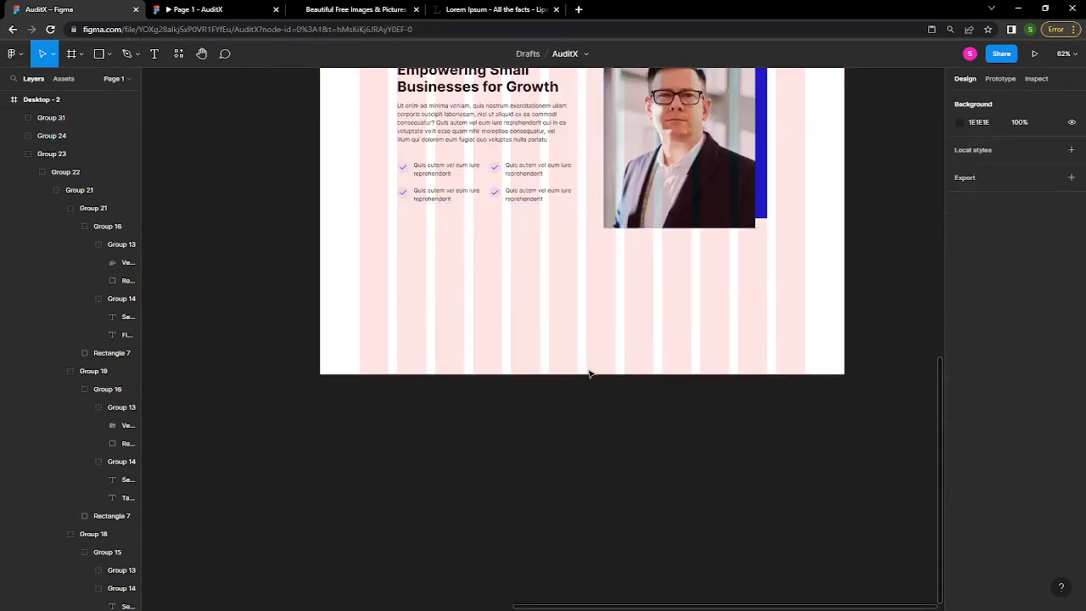
{"action": "scroll", "coordinate": [592, 363], "scroll_direction": "up", "scroll_amount": 7}
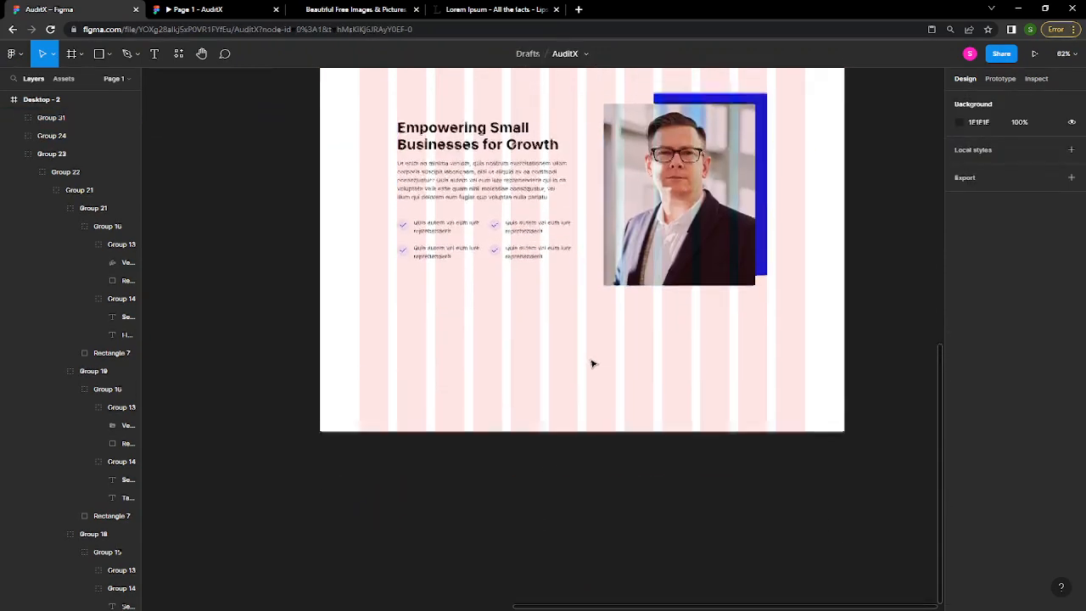
{"action": "scroll", "coordinate": [600, 453], "scroll_direction": "down", "scroll_amount": 10}
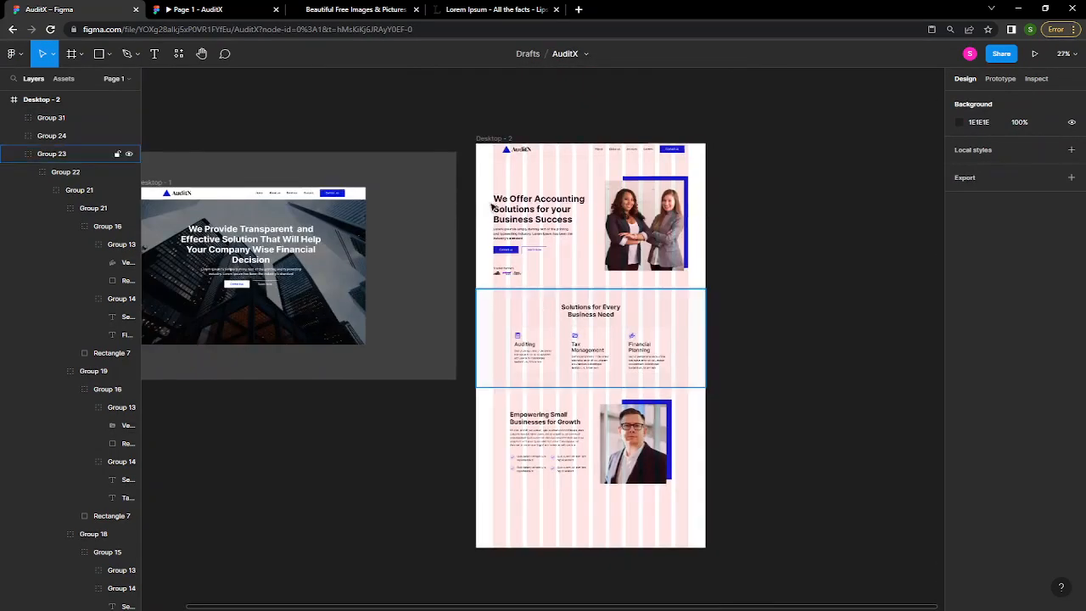
{"action": "left_click", "coordinate": [493, 139]}
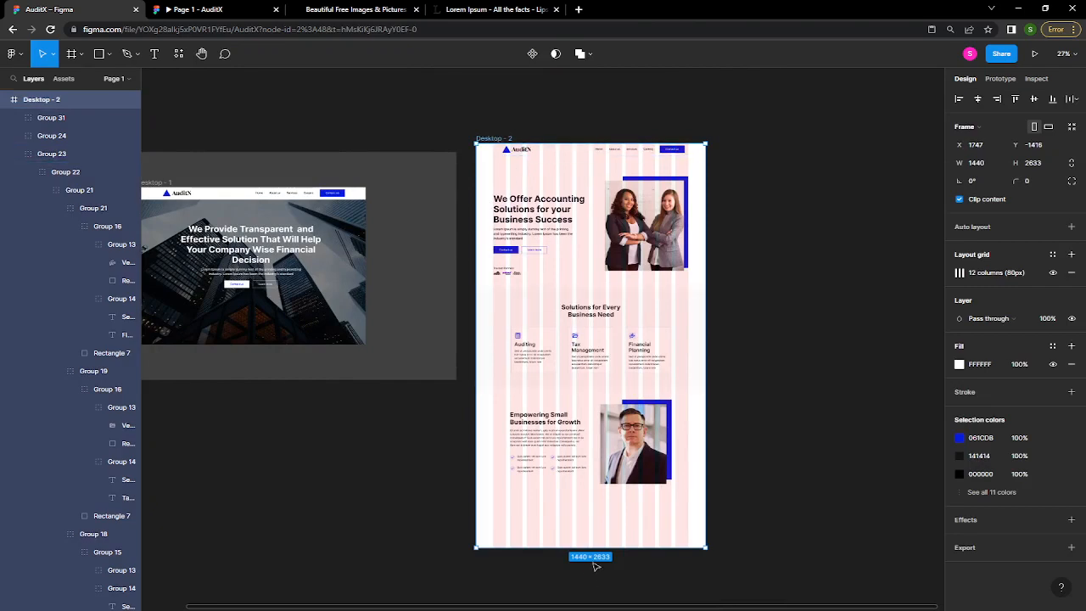
{"action": "left_click_drag", "start_coordinate": [591, 549], "coordinate": [598, 604]}
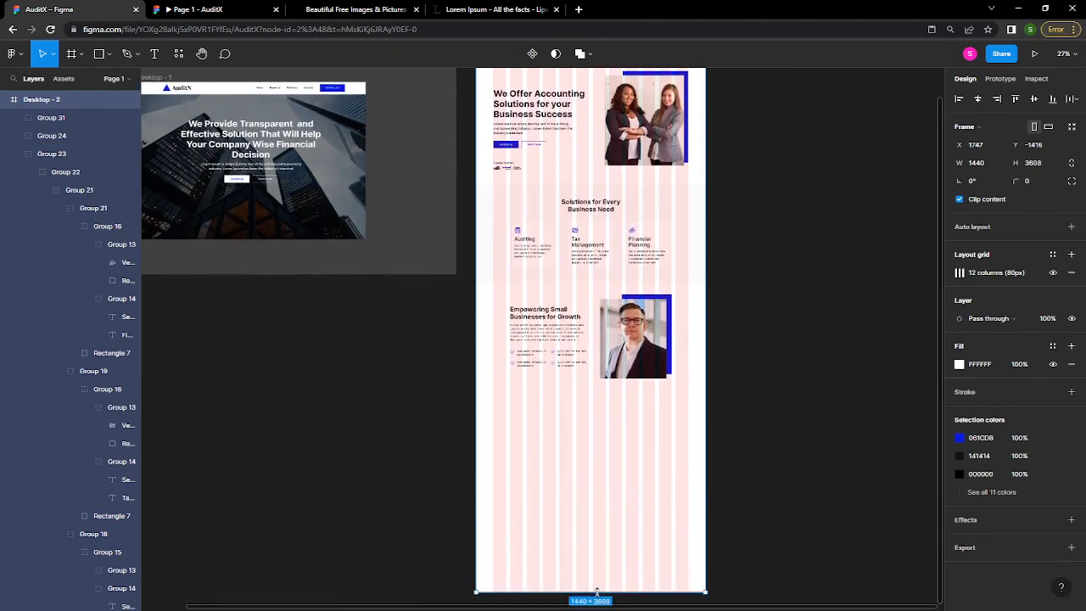
{"action": "left_click", "coordinate": [594, 391]}
{"action": "scroll", "coordinate": [594, 390], "scroll_direction": "down", "scroll_amount": 3}
{"action": "scroll", "coordinate": [611, 428], "scroll_direction": "up", "scroll_amount": 5}
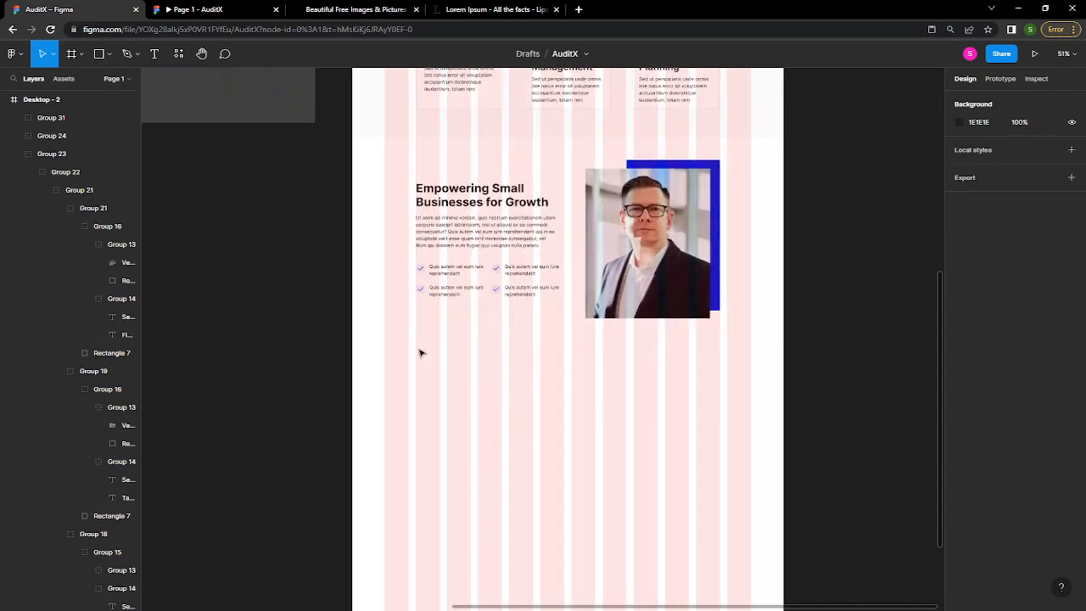
{"action": "scroll", "coordinate": [580, 378], "scroll_direction": "down", "scroll_amount": 1}
{"action": "scroll", "coordinate": [580, 379], "scroll_direction": "down", "scroll_amount": 2}
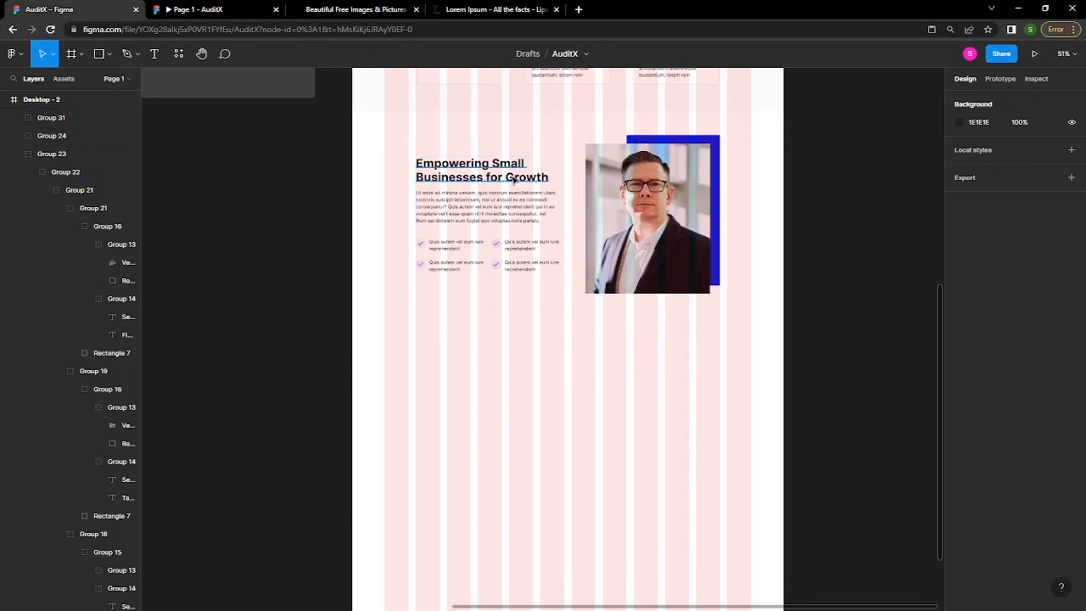
{"action": "left_click", "coordinate": [513, 178], "text": "ctrl"}
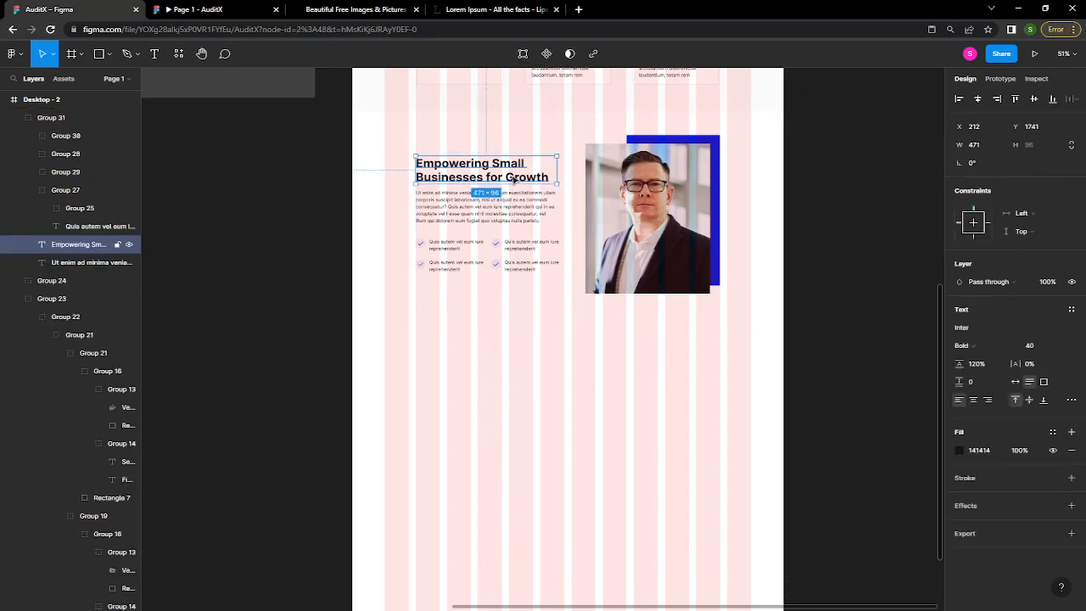
{"action": "left_click_drag", "start_coordinate": [514, 185], "coordinate": [560, 422]}
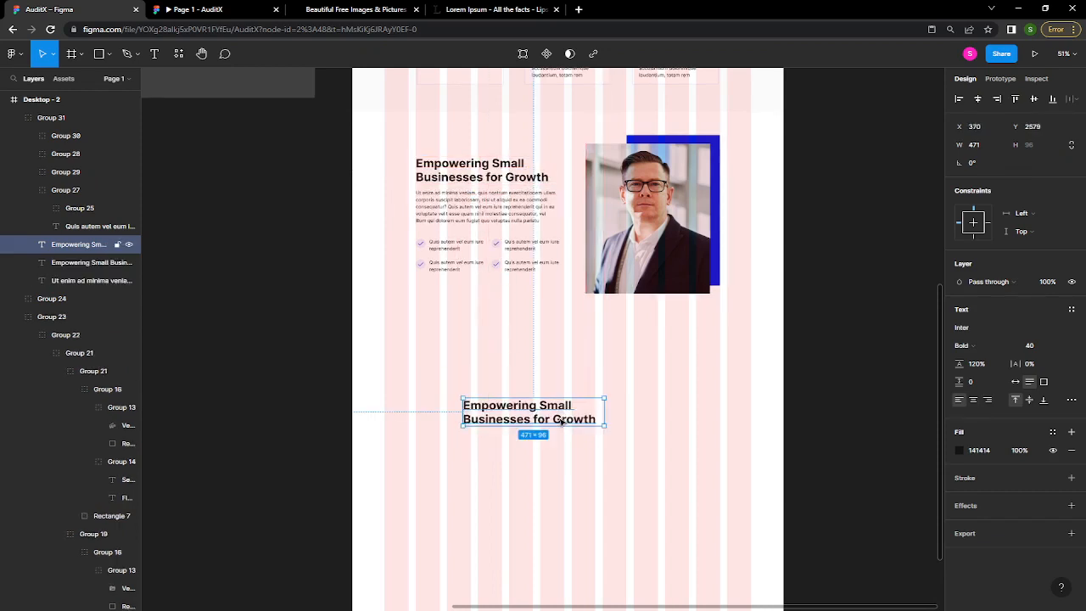
{"action": "key", "text": "ctrl+z"}
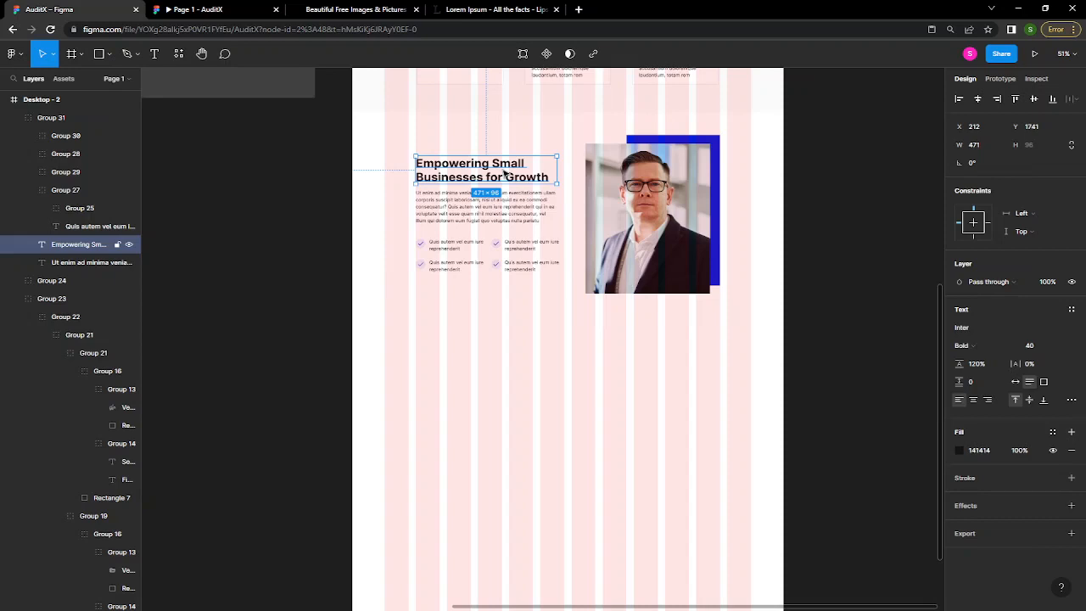
- Copy the "Empowering Small Businesses for Growth" heading and place the copy in the empty area below that section, at about Y 2441
{"action": "right_click", "coordinate": [501, 170]}
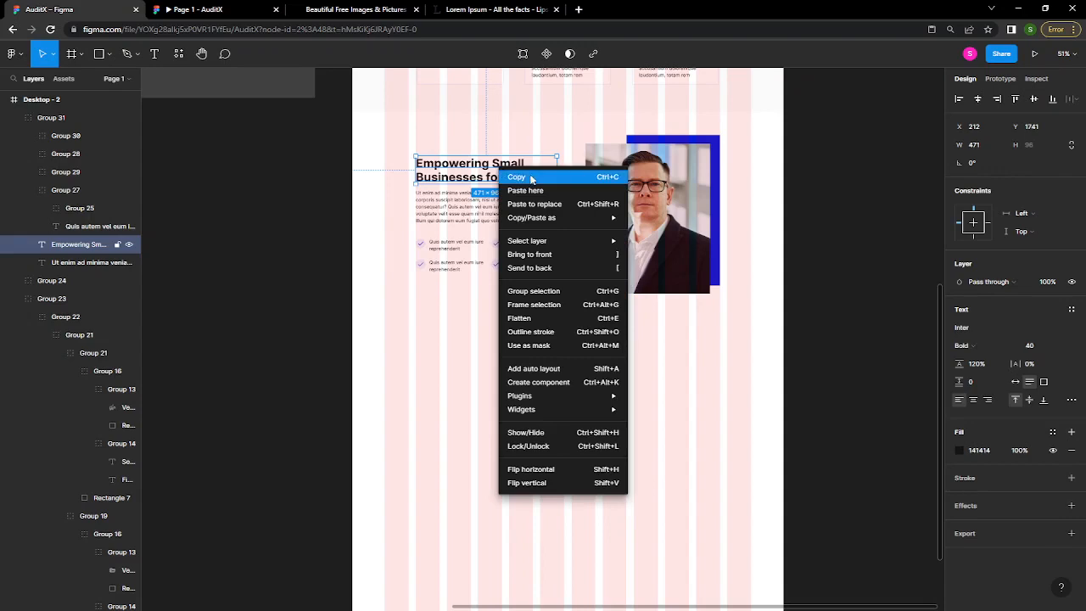
{"action": "left_click", "coordinate": [532, 178]}
{"action": "left_click", "coordinate": [523, 407]}
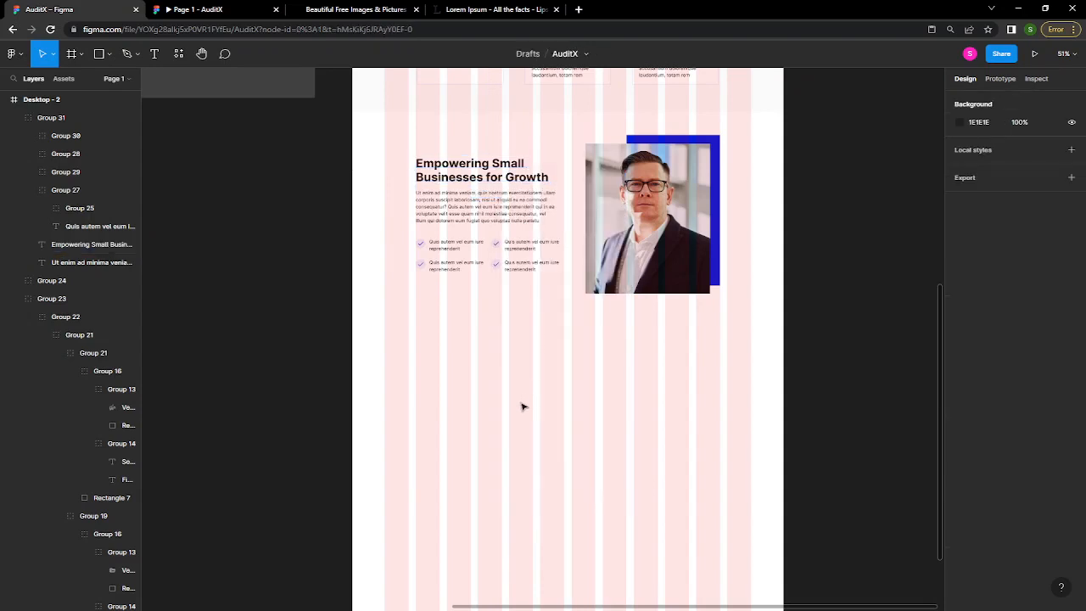
{"action": "right_click", "coordinate": [519, 417]}
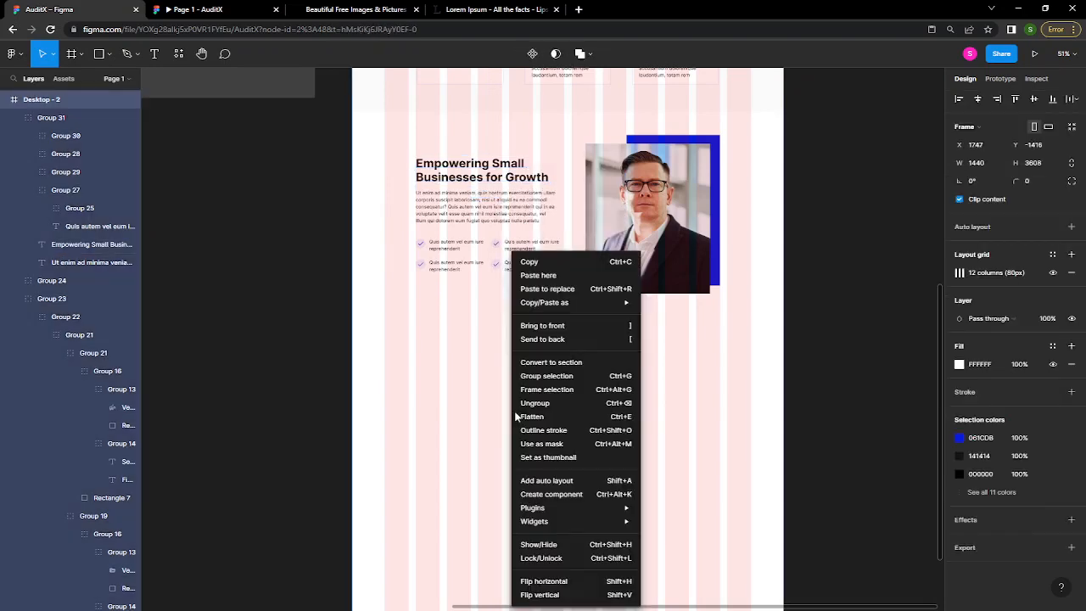
{"action": "left_click", "coordinate": [538, 276]}
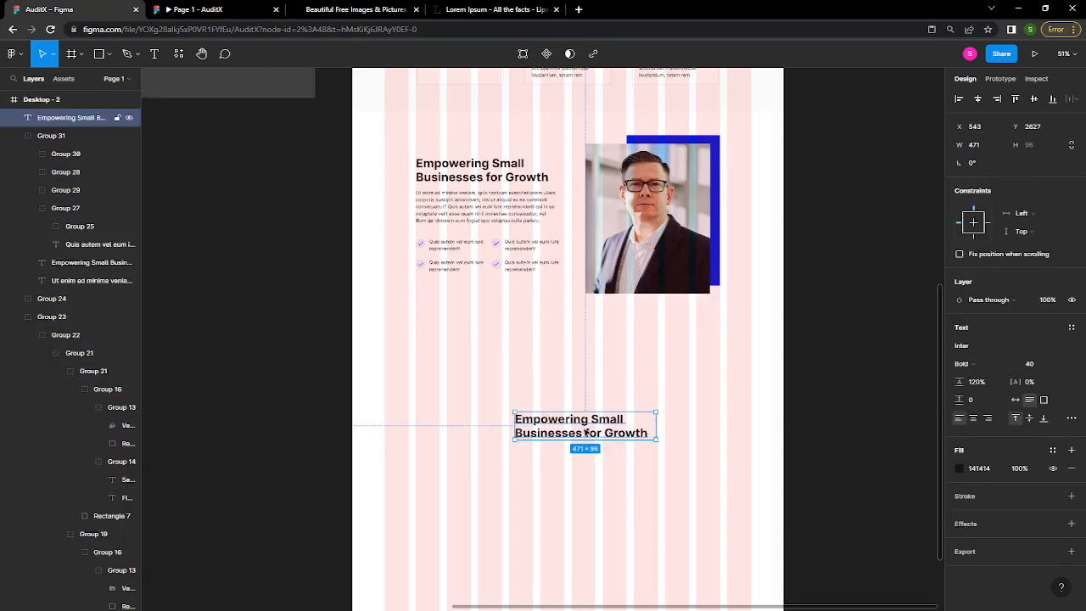
{"action": "left_click_drag", "start_coordinate": [579, 423], "coordinate": [573, 370]}
- Center-align the copied heading's text, center the heading horizontally in the frame, and raise it to about Y 2403
{"action": "scroll", "coordinate": [569, 305], "scroll_direction": "down", "scroll_amount": 2}
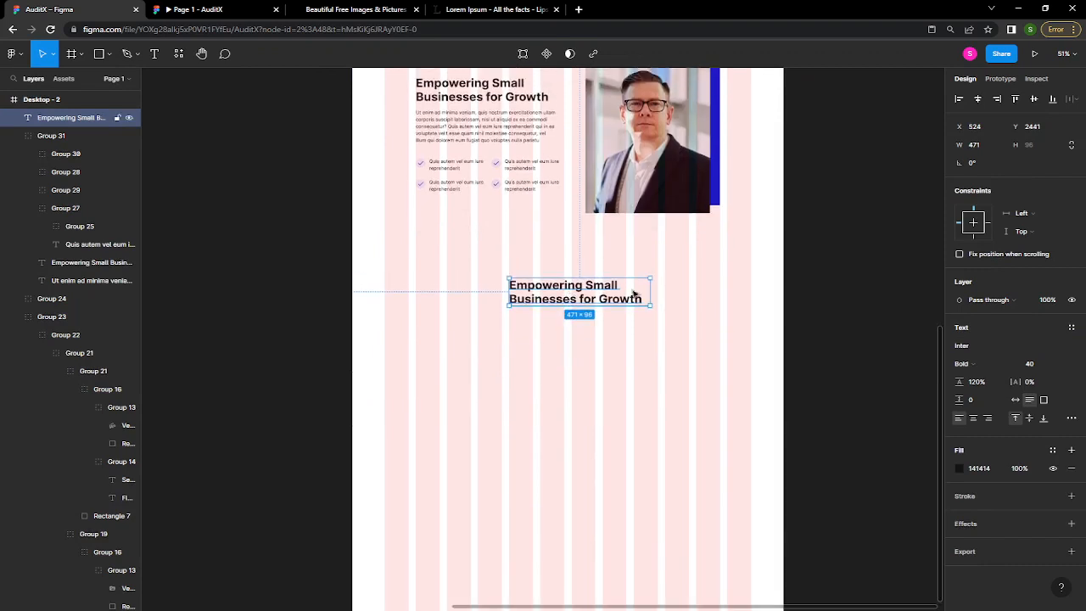
{"action": "scroll", "coordinate": [509, 288], "scroll_direction": "down", "scroll_amount": 1}
{"action": "scroll", "coordinate": [508, 288], "scroll_direction": "up", "scroll_amount": 4}
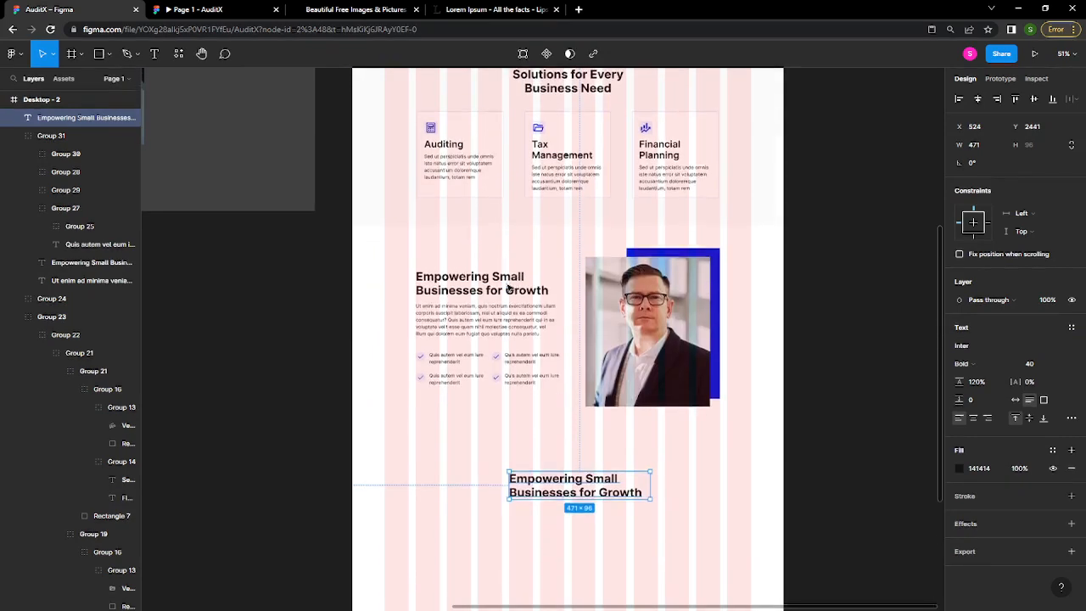
{"action": "scroll", "coordinate": [509, 289], "scroll_direction": "down", "scroll_amount": 1}
{"action": "scroll", "coordinate": [609, 449], "scroll_direction": "down", "scroll_amount": 3}
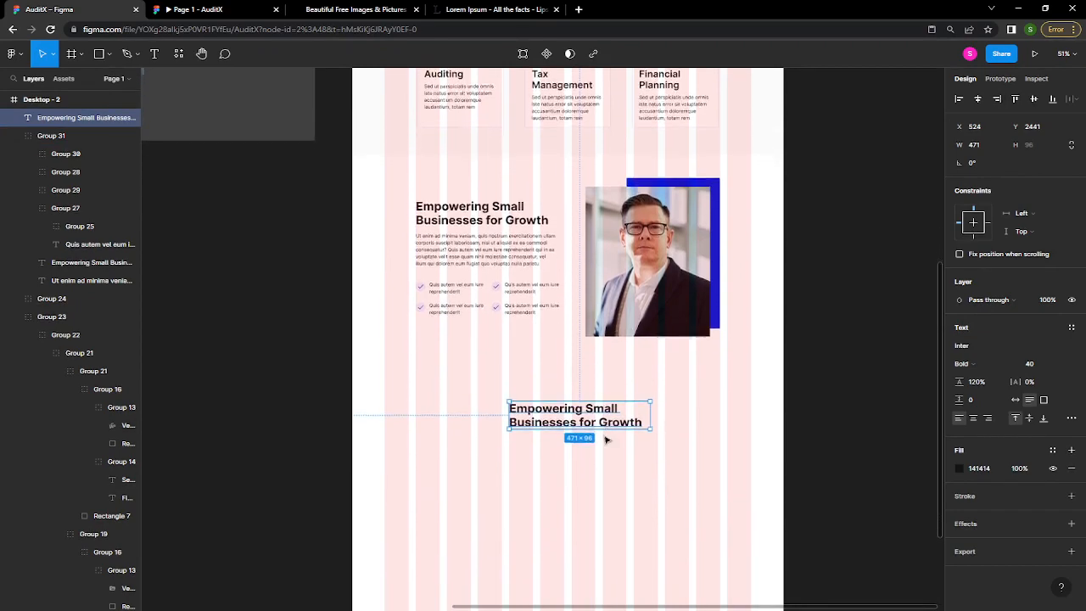
{"action": "scroll", "coordinate": [595, 395], "scroll_direction": "down", "scroll_amount": 1}
{"action": "scroll", "coordinate": [596, 395], "scroll_direction": "up", "scroll_amount": 5}
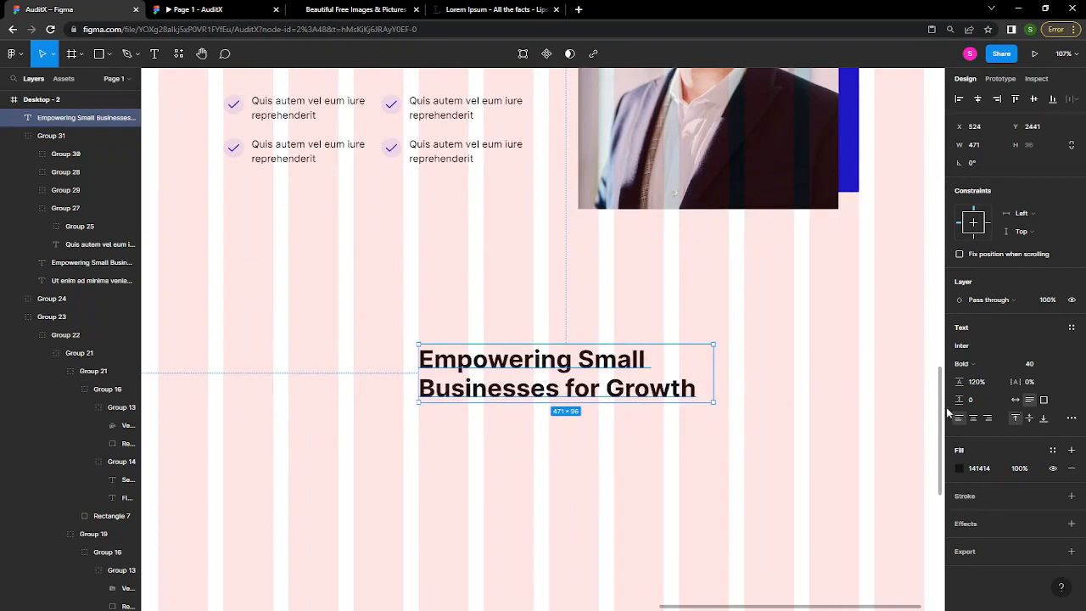
{"action": "left_click", "coordinate": [975, 419]}
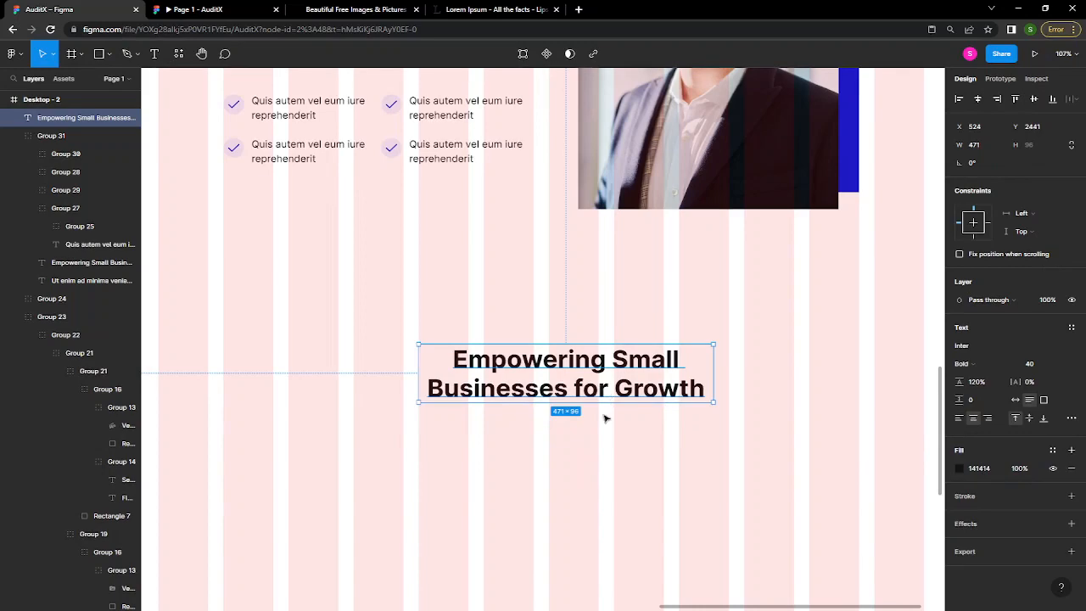
{"action": "scroll", "coordinate": [603, 415], "scroll_direction": "down", "scroll_amount": 5}
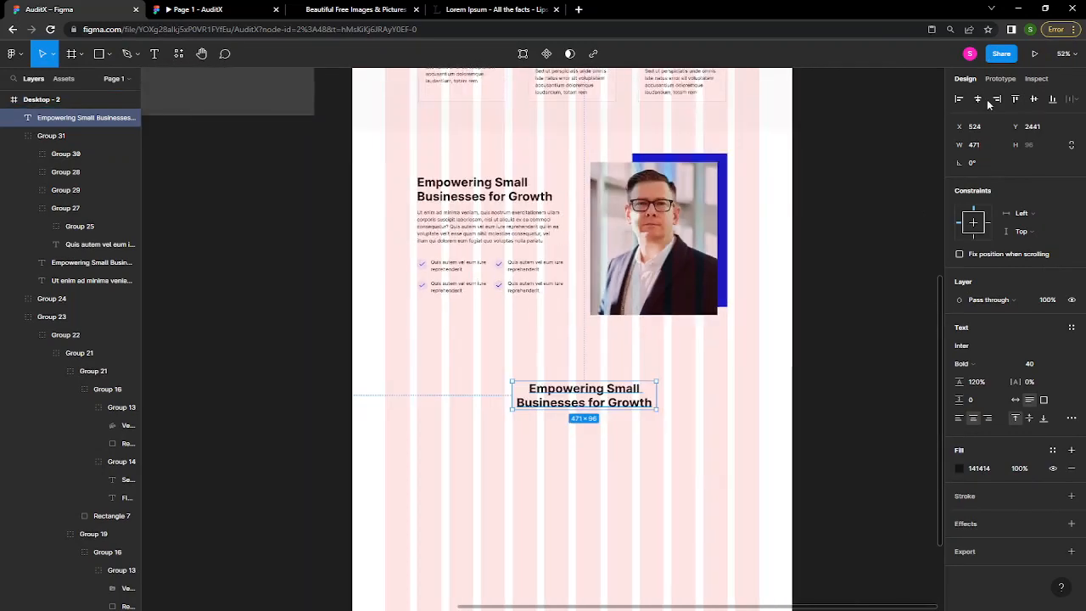
{"action": "left_click", "coordinate": [978, 100]}
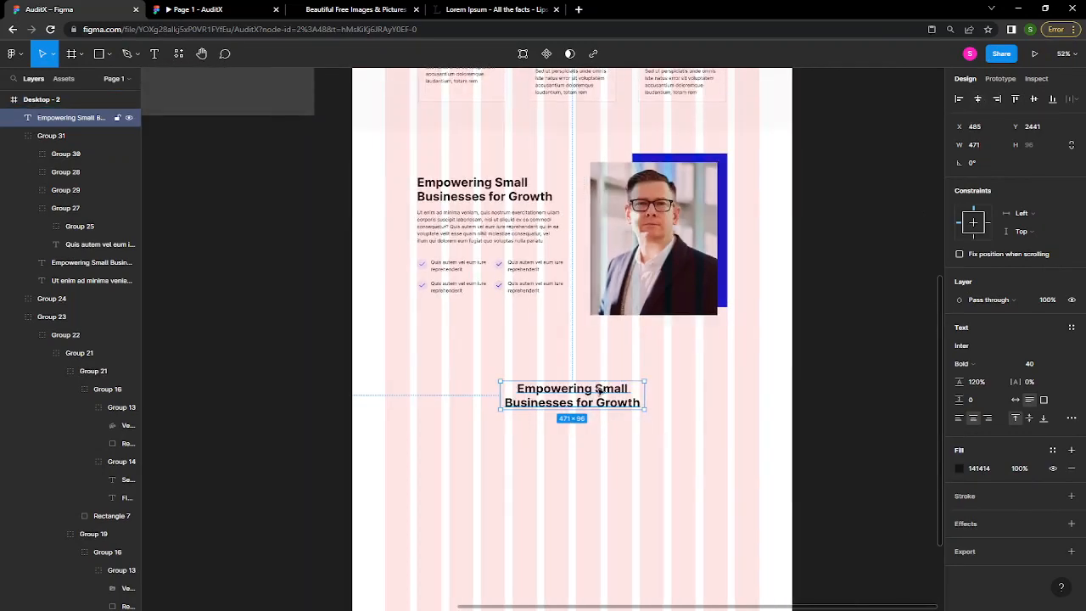
{"action": "left_click_drag", "start_coordinate": [600, 384], "coordinate": [600, 383]}
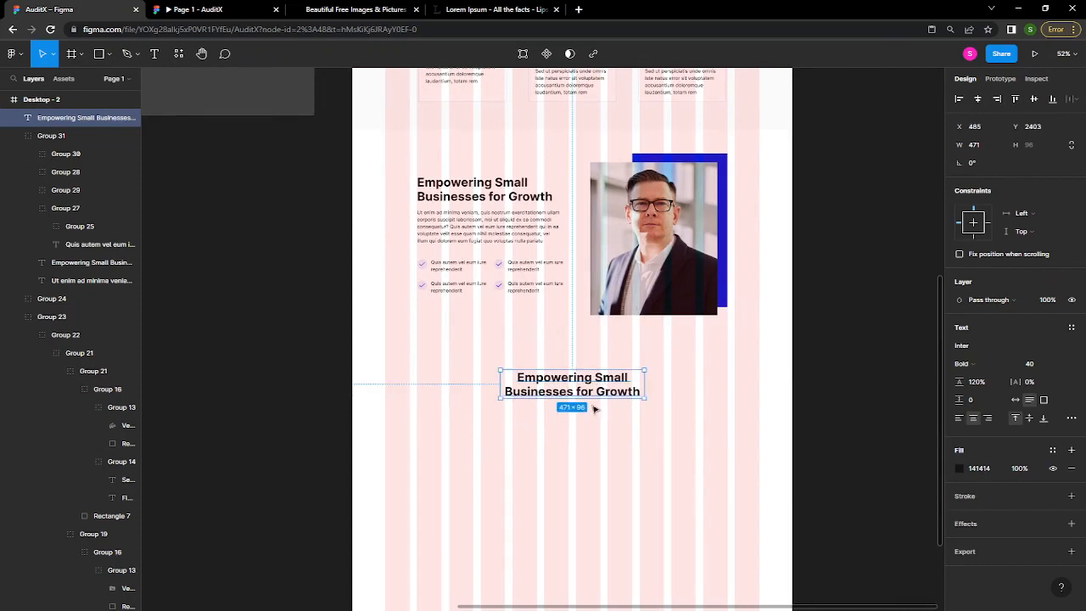
- Replace the copied heading's text with "Board Members"
{"action": "scroll", "coordinate": [558, 453], "scroll_direction": "down", "scroll_amount": 3}
{"action": "scroll", "coordinate": [558, 452], "scroll_direction": "down", "scroll_amount": 1}
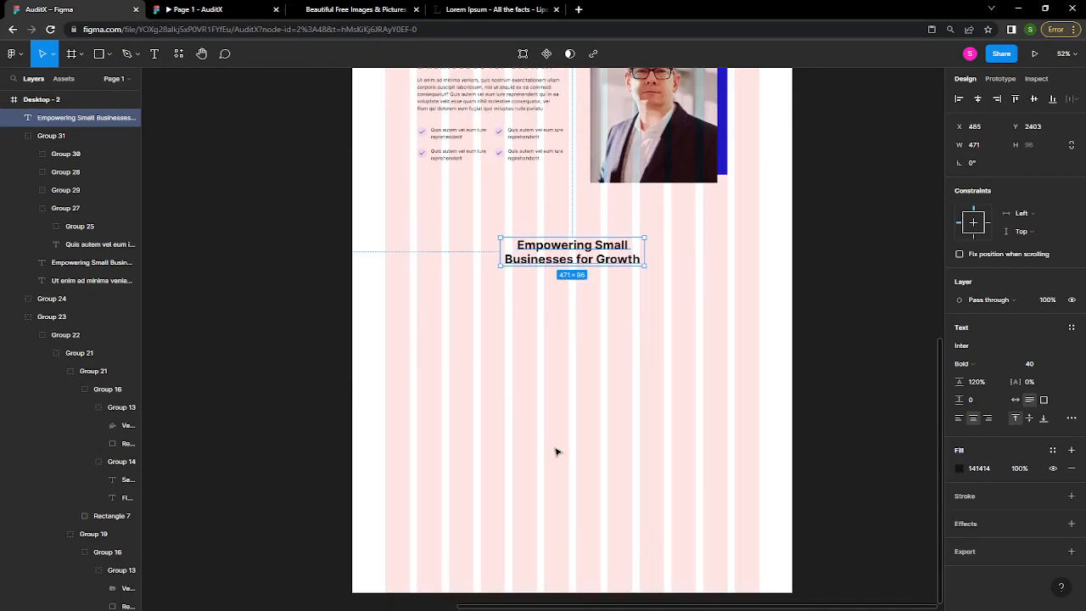
{"action": "key", "text": "r"}
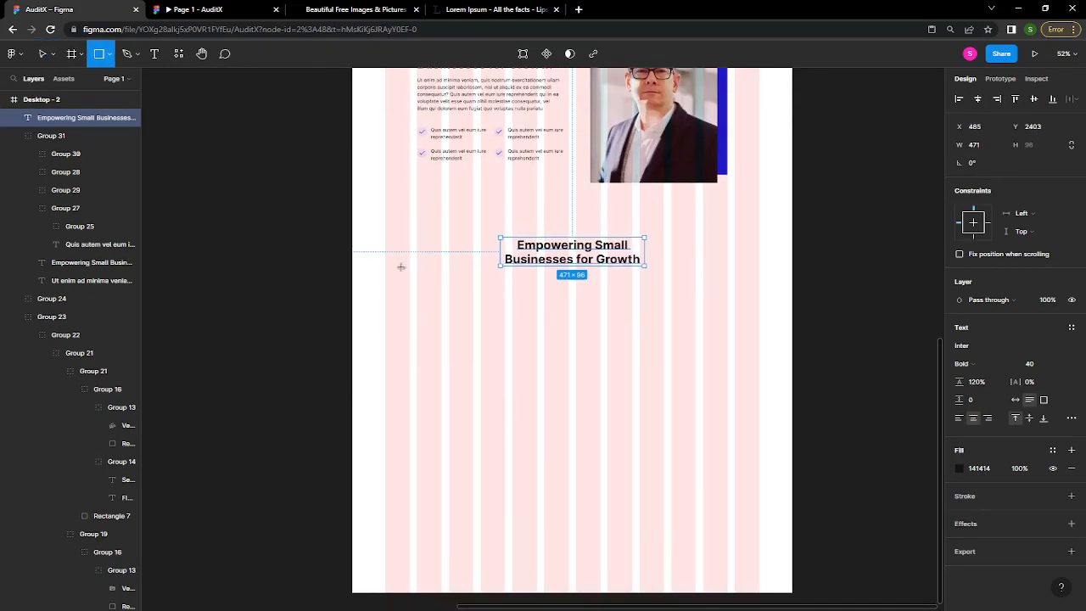
{"action": "key", "text": "Return"}
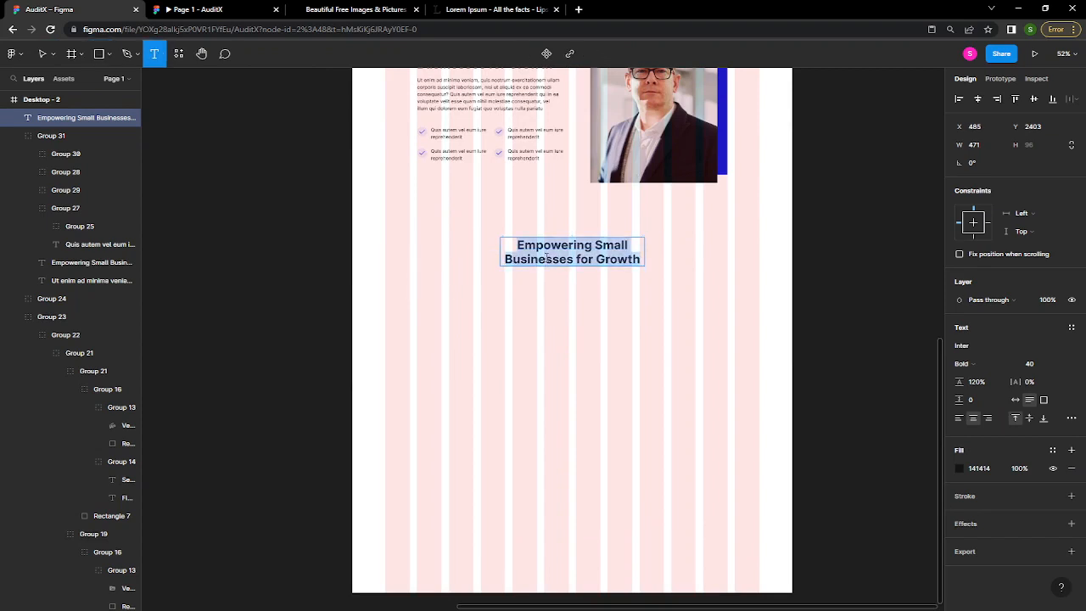
{"action": "type", "text": "Board m"}
{"action": "key", "text": "BackSpace"}
{"action": "type", "text": "M"}
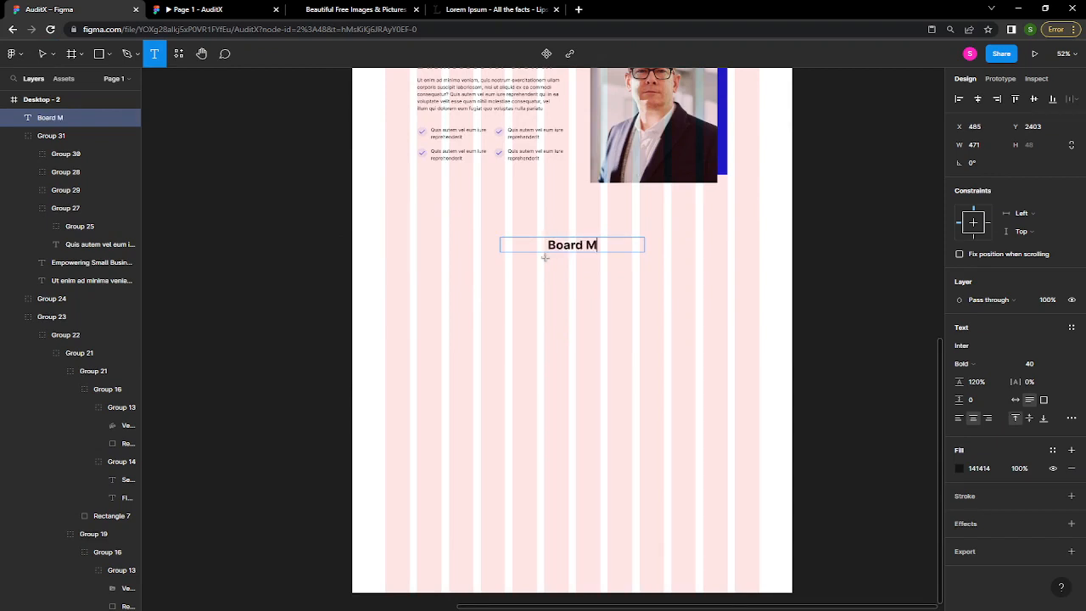
{"action": "type", "text": "embers"}
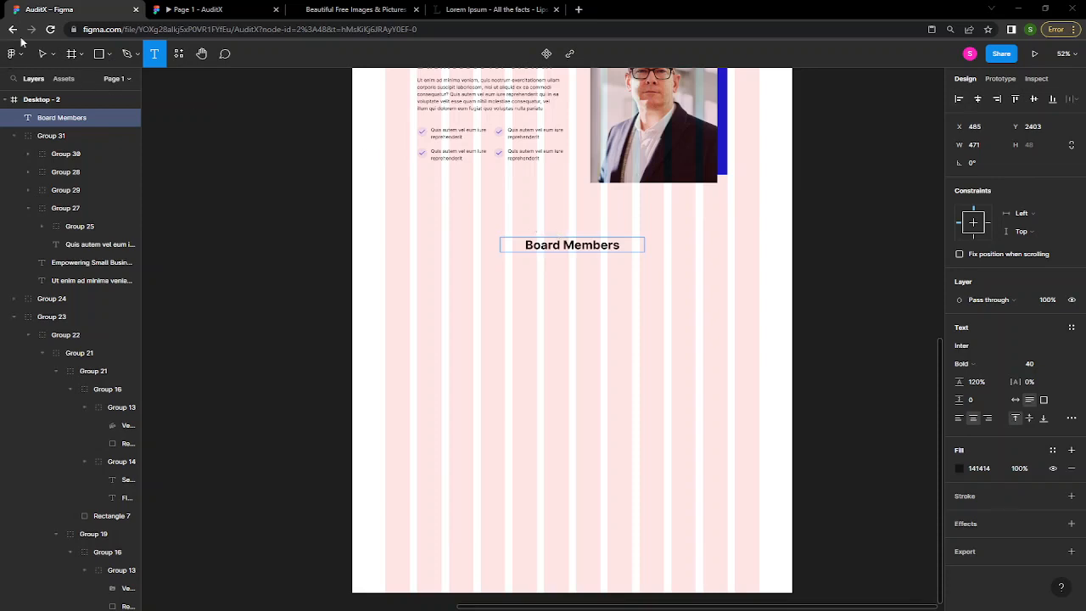
{"action": "key", "text": "Escape"}
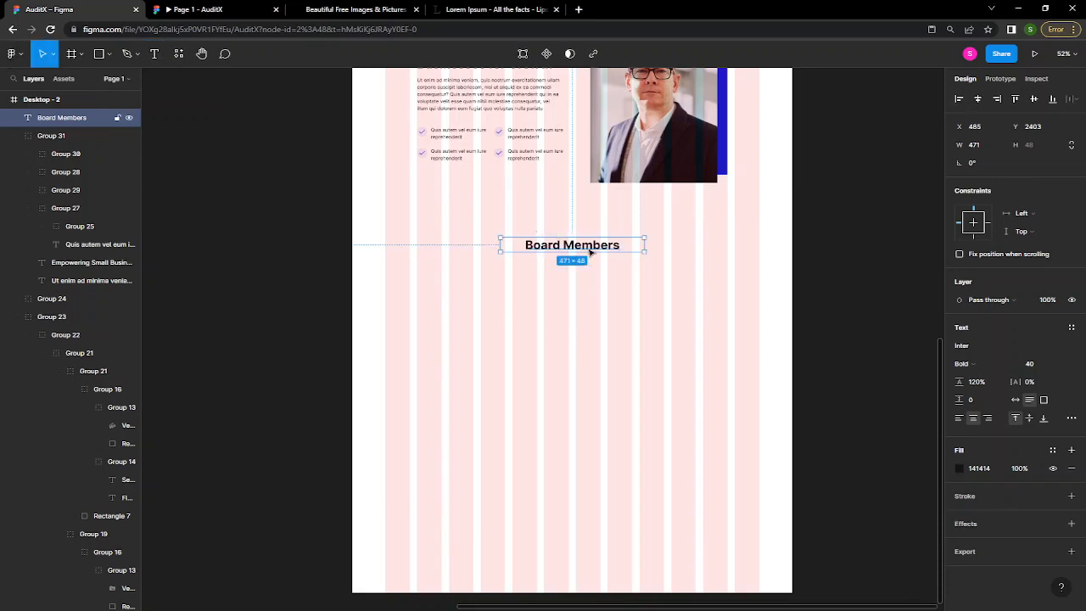
- Add a rectangle of about 208 × 201 below the Board Members heading, aligned with the second grid column at X 212, Y 2499
{"action": "key", "text": "r"}
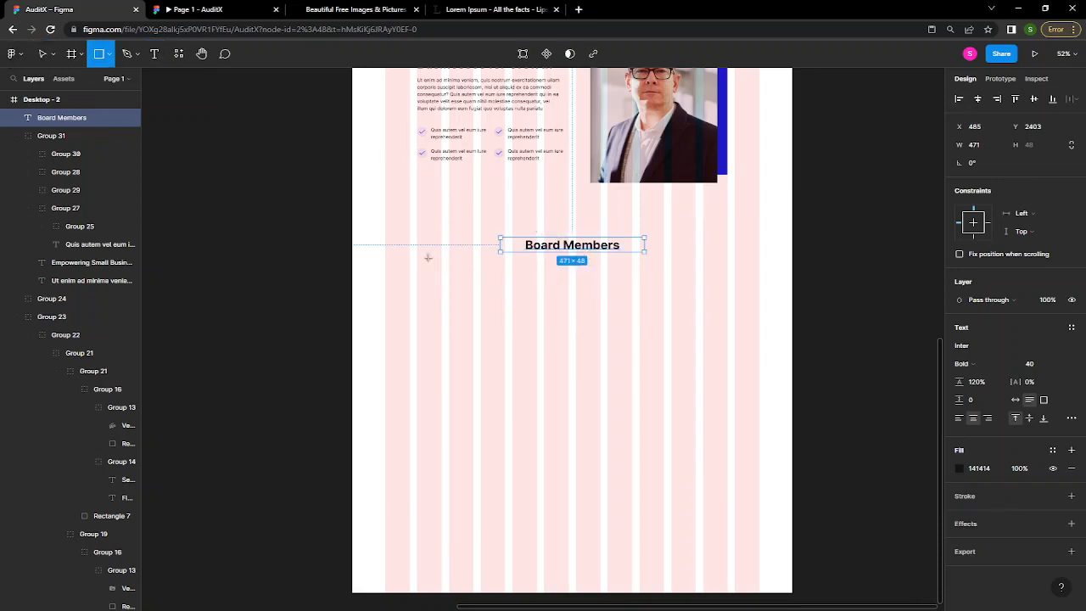
{"action": "left_click_drag", "start_coordinate": [387, 264], "coordinate": [461, 341]}
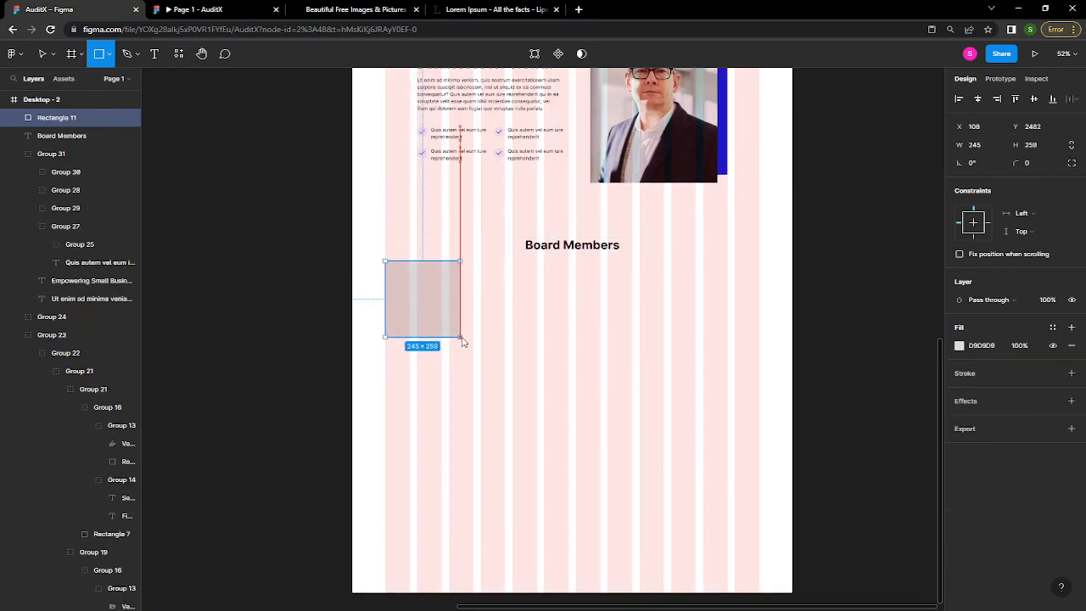
{"action": "mouse_move", "coordinate": [426, 295]}
{"action": "left_mouse_down"}
{"action": "mouse_move", "coordinate": [471, 297]}
{"action": "mouse_move", "coordinate": [455, 298]}
{"action": "mouse_move", "coordinate": [478, 308]}
{"action": "mouse_move", "coordinate": [463, 332]}
{"action": "mouse_move", "coordinate": [479, 295]}
{"action": "mouse_move", "coordinate": [464, 325]}
{"action": "left_mouse_up"}
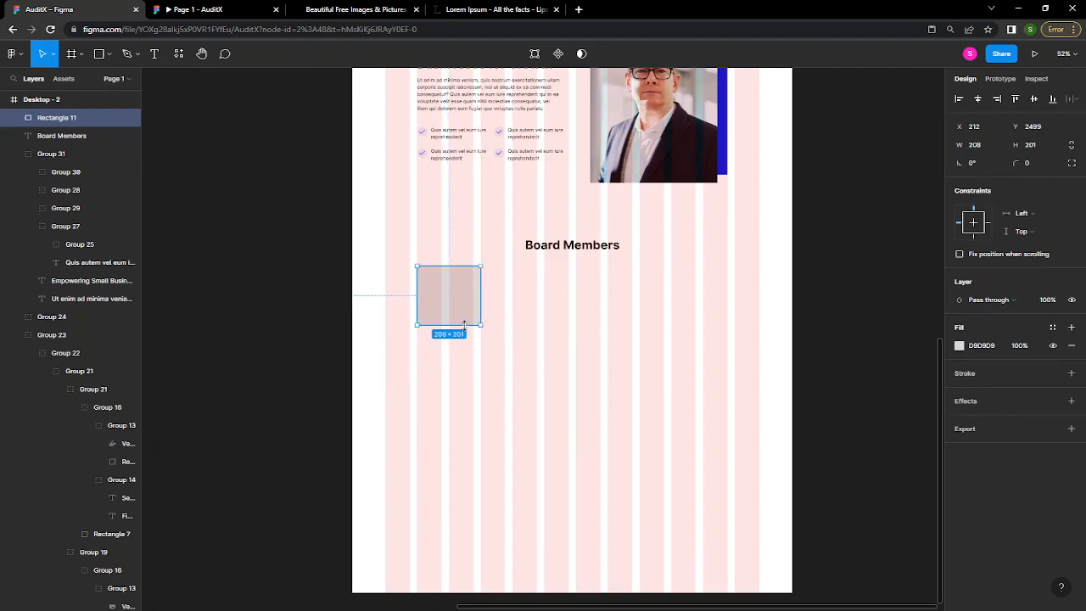
- Add a "Name" text just below the rectangle, aligned with its left edge at X 212, Y 2716
{"action": "scroll", "coordinate": [461, 343], "scroll_direction": "down", "scroll_amount": 1}
{"action": "scroll", "coordinate": [461, 344], "scroll_direction": "up", "scroll_amount": 4}
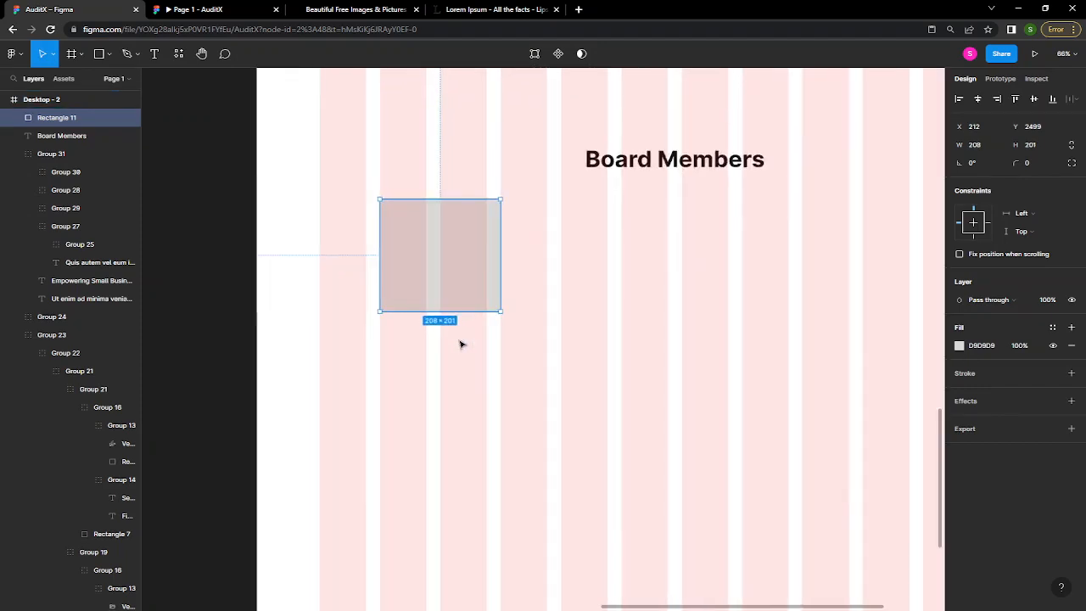
{"action": "key", "text": "t"}
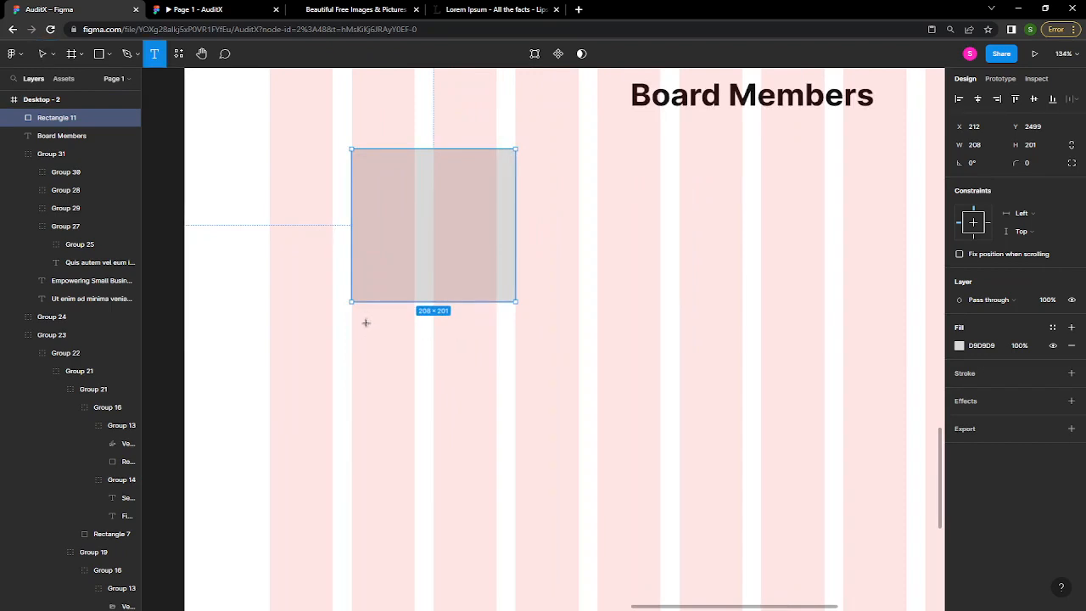
{"action": "left_click", "coordinate": [381, 333]}
{"action": "type", "text": "Name"}
{"action": "key", "text": "Escape"}
{"action": "left_click_drag", "start_coordinate": [386, 336], "coordinate": [419, 339]}
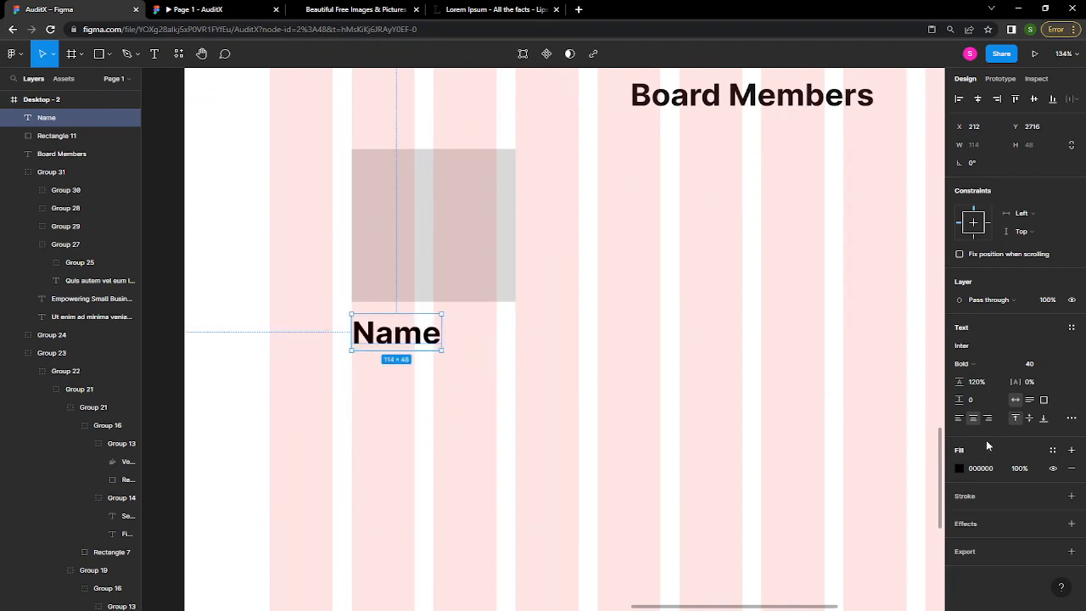
- Left-align the Name text and set its fill to 141414 and its font size to 20
{"action": "left_click", "coordinate": [980, 470]}
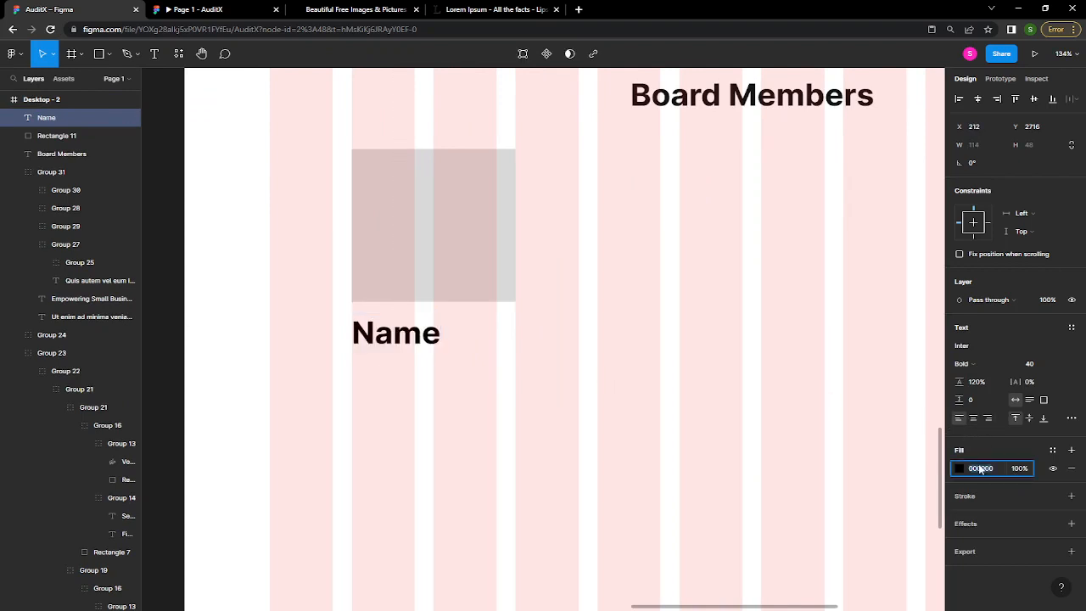
{"action": "type", "text": "141414"}
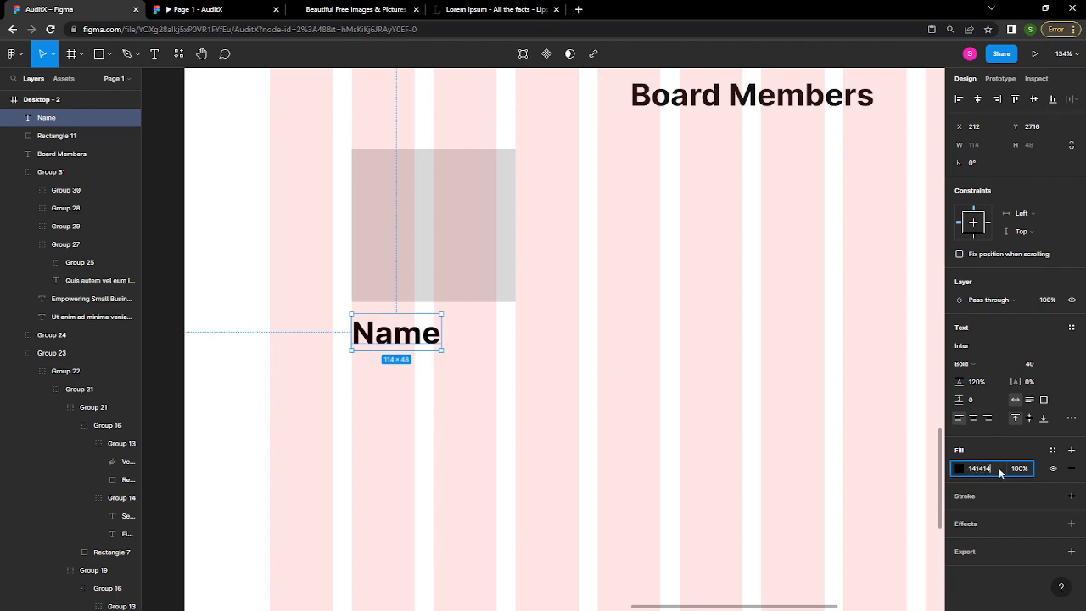
{"action": "key", "text": "Return"}
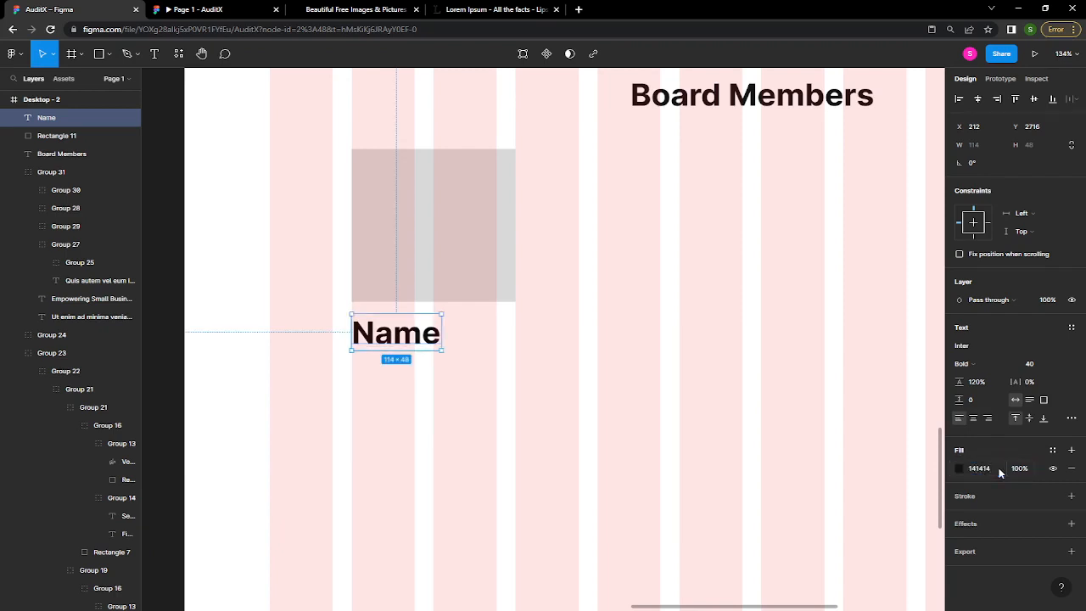
{"action": "left_click", "coordinate": [1033, 366]}
{"action": "key", "text": "Return"}
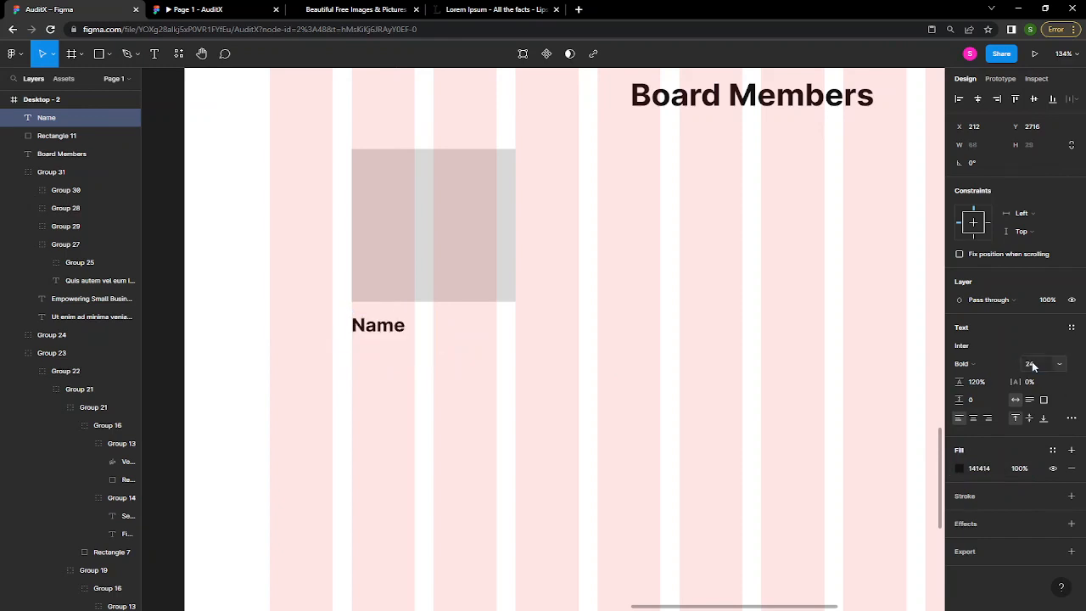
{"action": "left_click", "coordinate": [1033, 366]}
{"action": "type", "text": "2"}
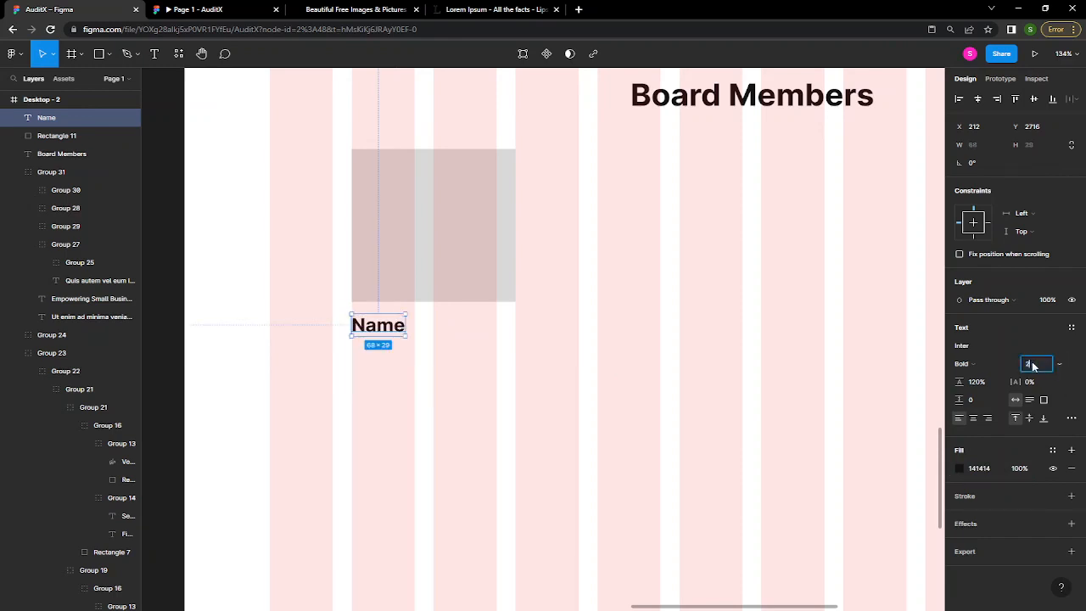
{"action": "type", "text": "0"}
{"action": "key", "text": "Return"}
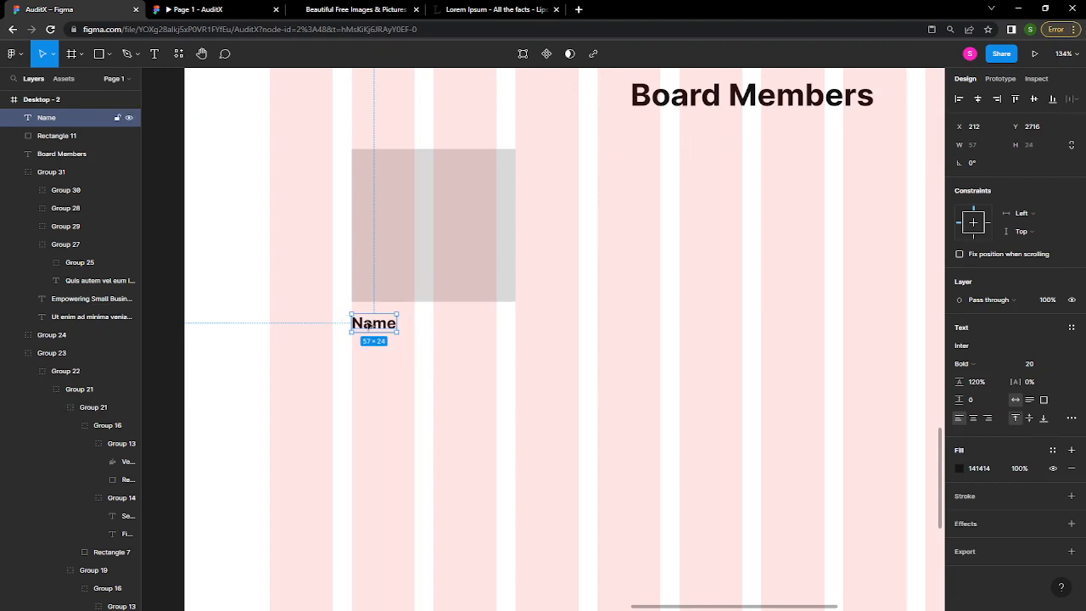
- Duplicate the Name text directly below at about Y 2752 and change the copy's wording to "Designation"
{"action": "left_click_drag", "start_coordinate": [371, 325], "coordinate": [376, 351], "text": "alt"}
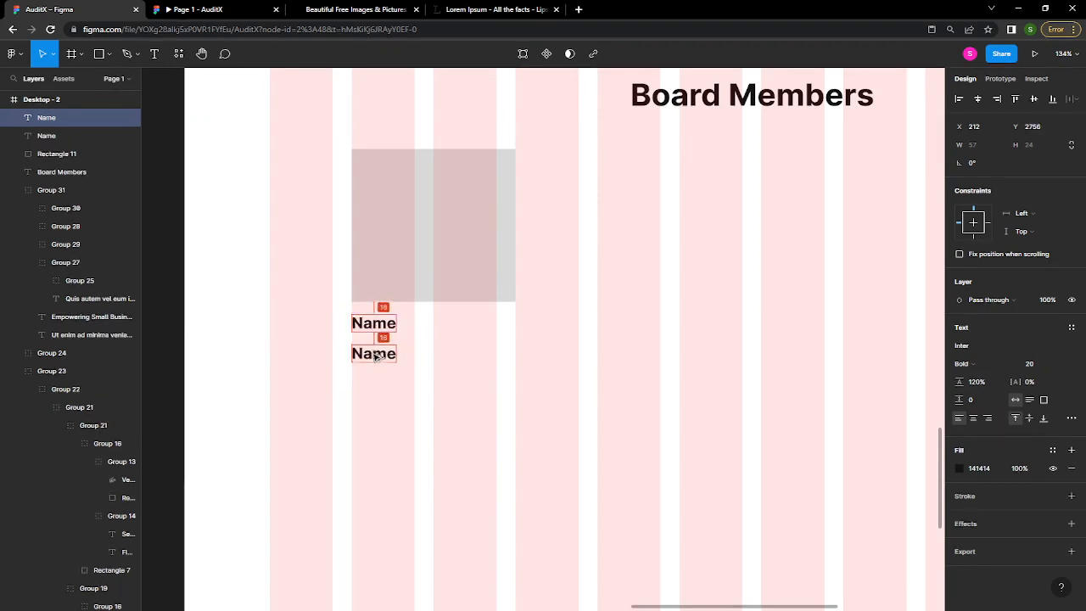
{"action": "double_click", "coordinate": [375, 350]}
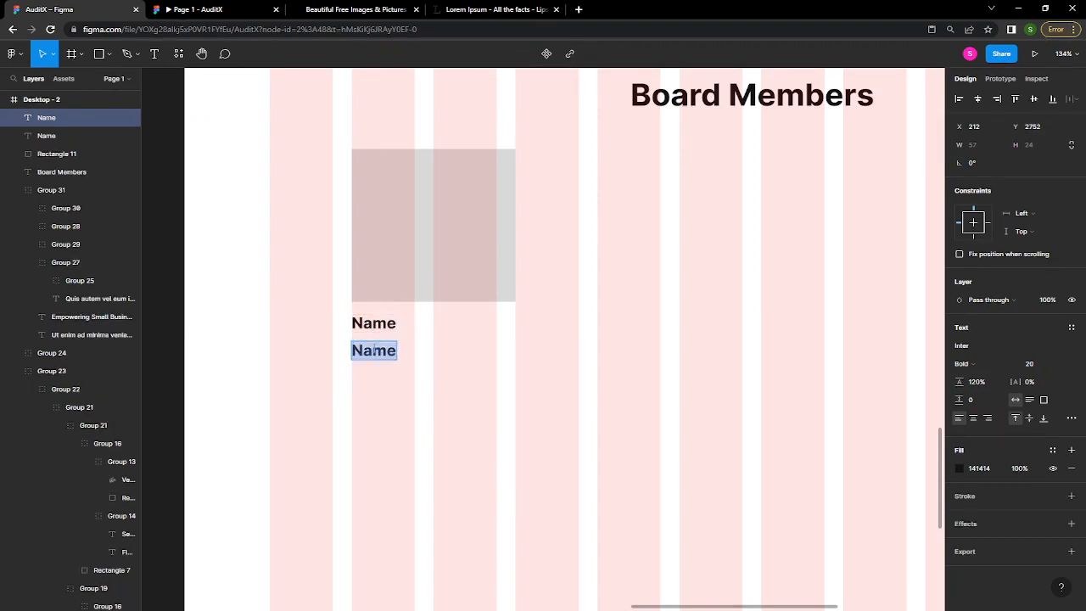
{"action": "type", "text": "Designation"}
{"action": "key", "text": "Escape"}
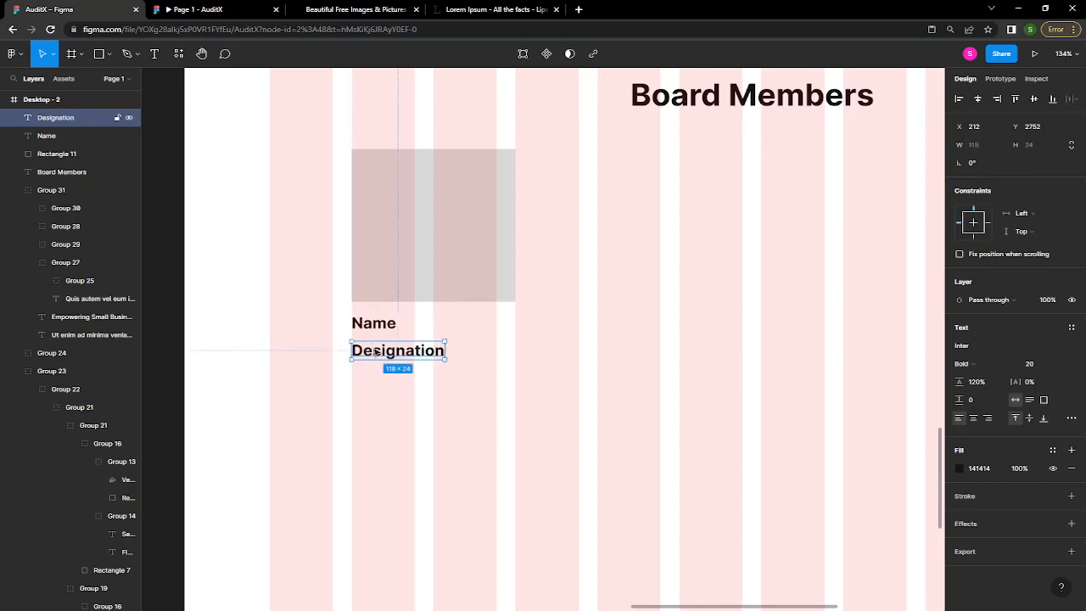
- Set the Designation text's fill color to 505050
{"action": "left_click", "coordinate": [970, 473]}
{"action": "type", "text": "505050"}
{"action": "key", "text": "Return"}
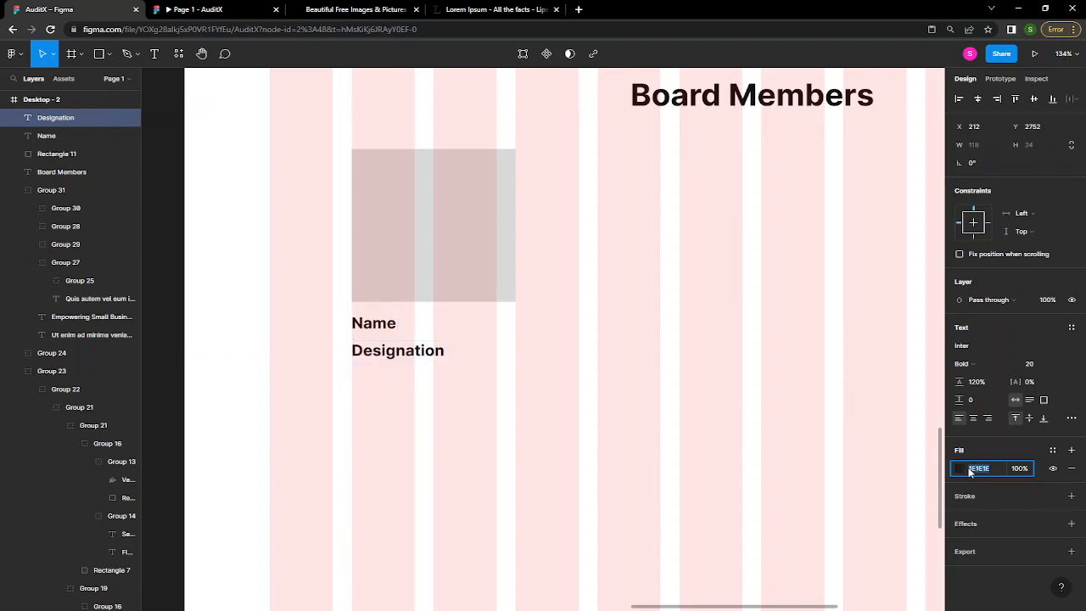
{"action": "type", "text": "6E6E6E"}
{"action": "key", "text": "Return"}
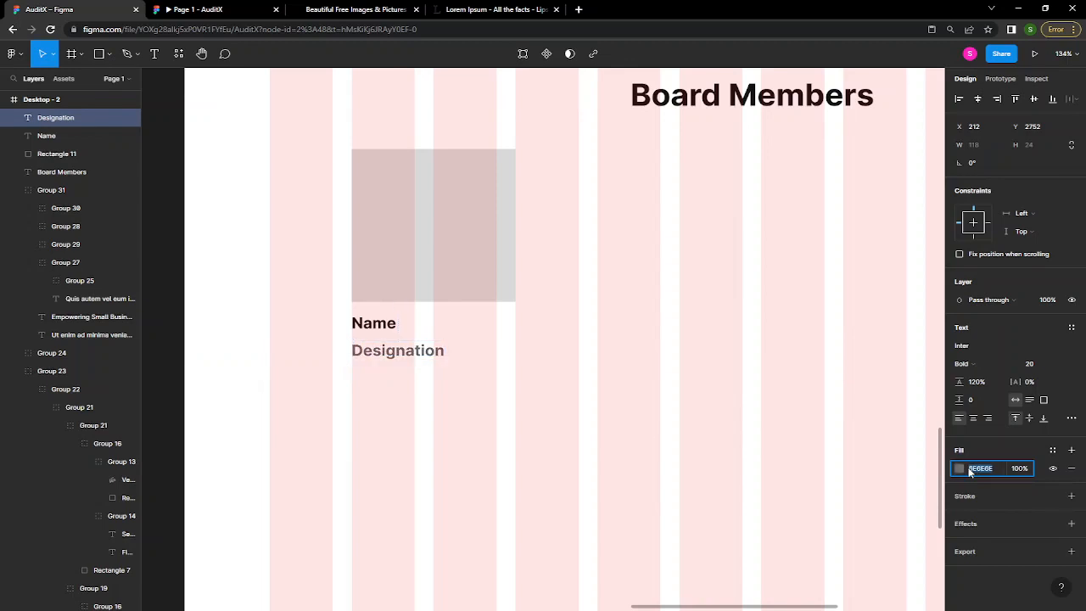
{"action": "type", "text": "505050"}
{"action": "key", "text": "Return"}
- Set the Designation text's font size to 14 and its weight to Regular
{"action": "left_click", "coordinate": [1059, 367]}
{"action": "left_click", "coordinate": [1055, 322]}
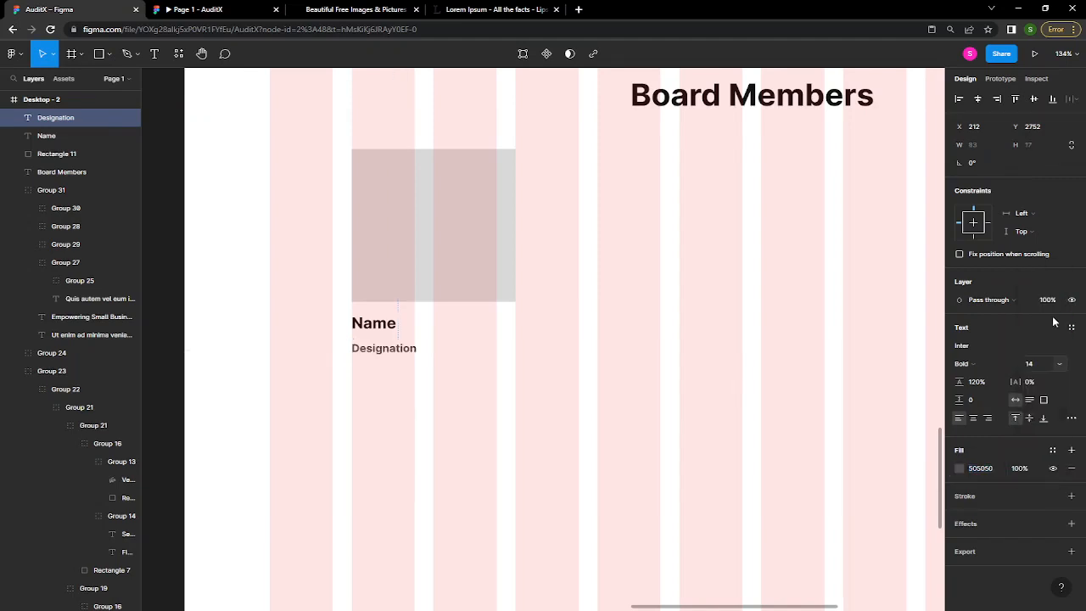
{"action": "left_click", "coordinate": [987, 364]}
{"action": "left_click", "coordinate": [986, 322]}
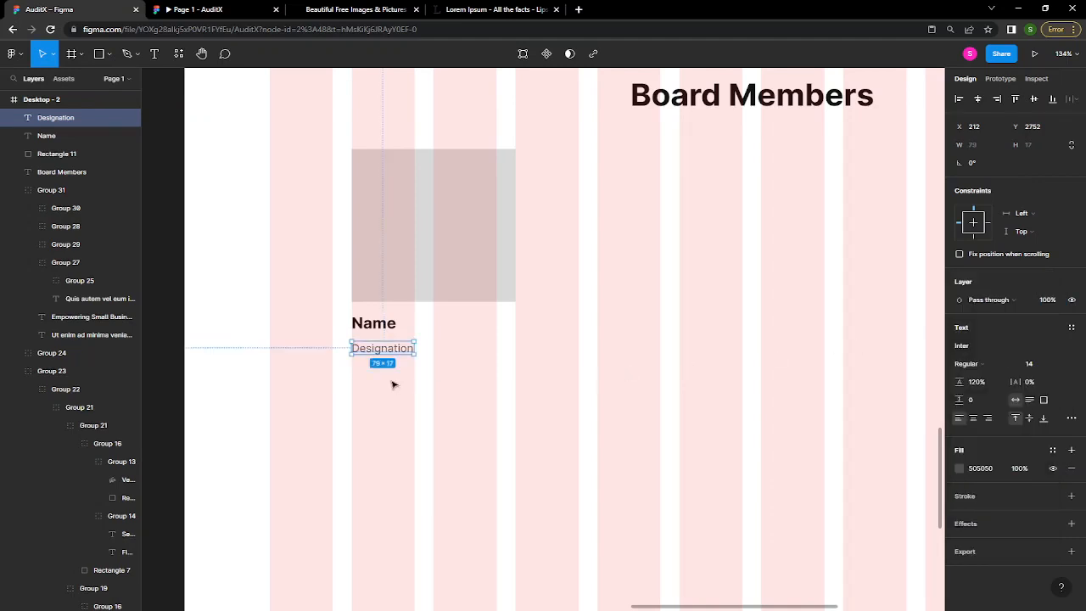
- Set the Name text's weight to Medium and raise the Designation text to Y 2746
{"action": "left_click", "coordinate": [374, 324]}
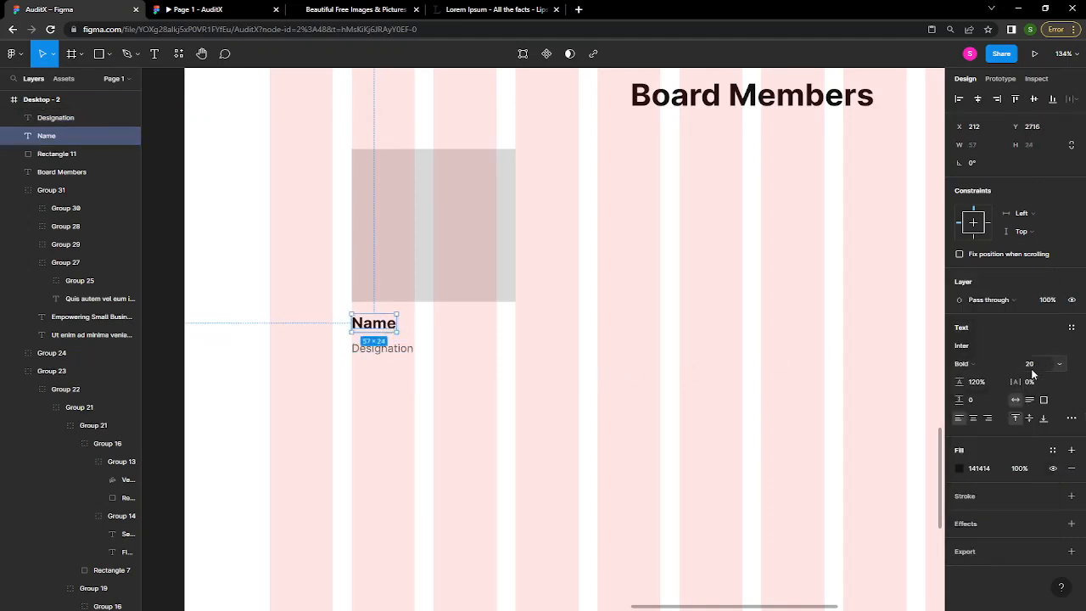
{"action": "left_click", "coordinate": [979, 365]}
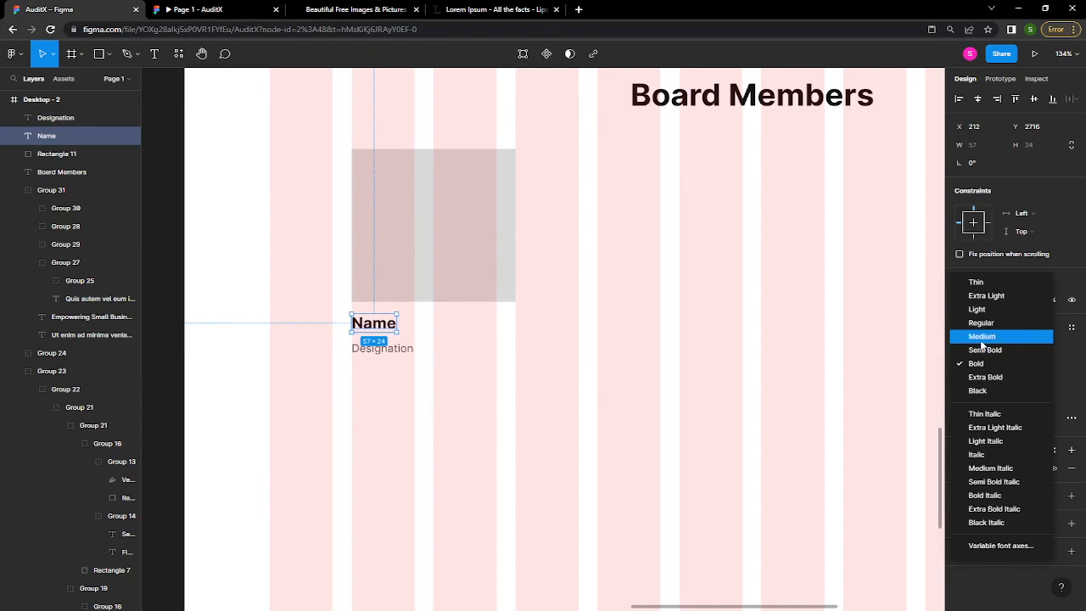
{"action": "left_click", "coordinate": [981, 339]}
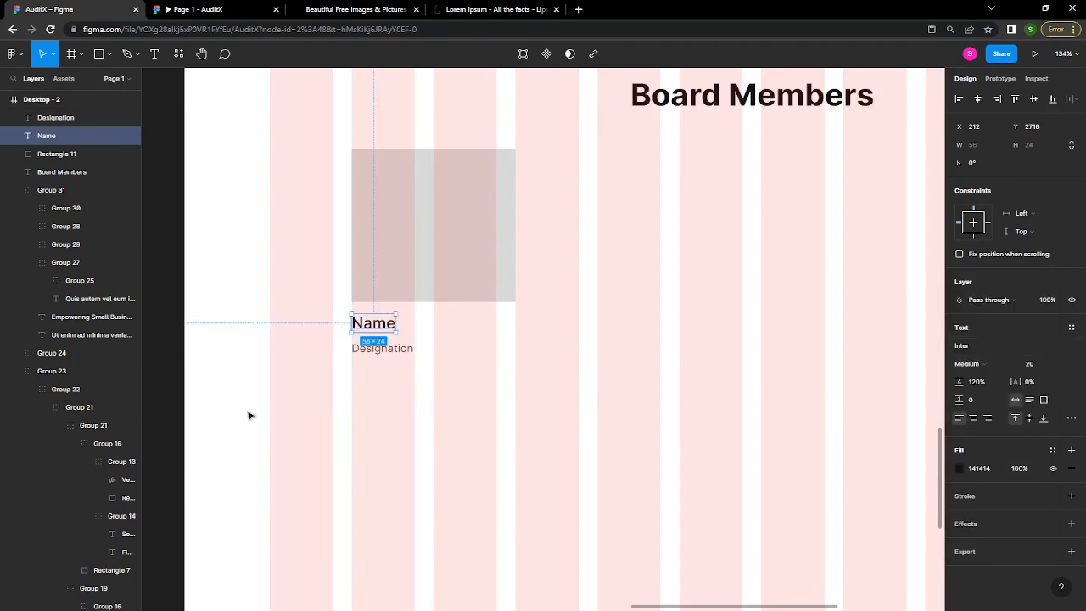
{"action": "left_click", "coordinate": [381, 350]}
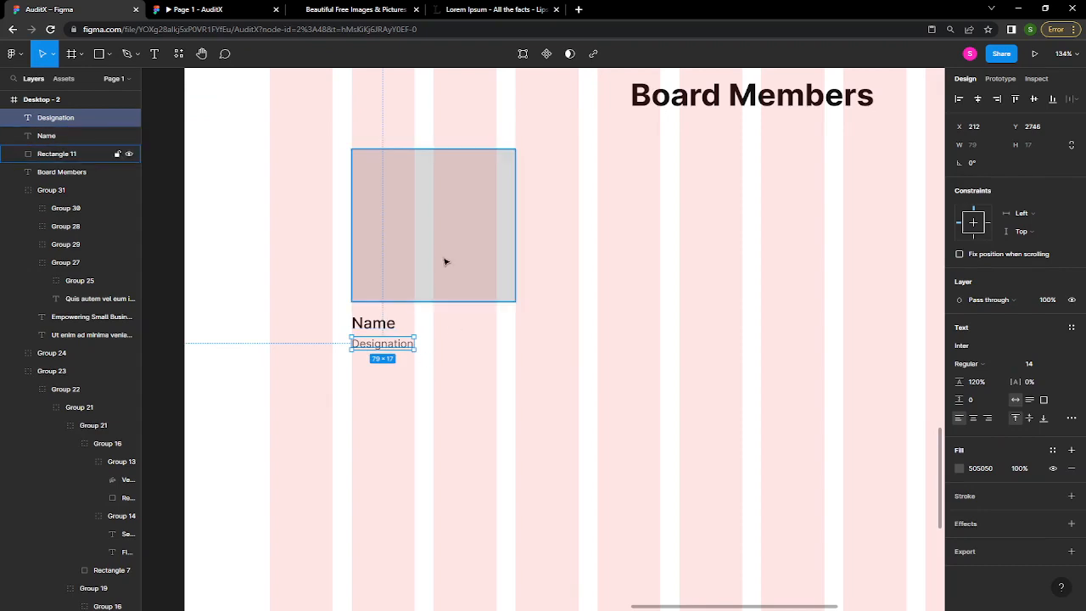
{"action": "left_click", "coordinate": [446, 261]}
- With the Name text selected, search the plugins for "content reel" and run Content Reel
{"action": "left_click", "coordinate": [370, 327]}
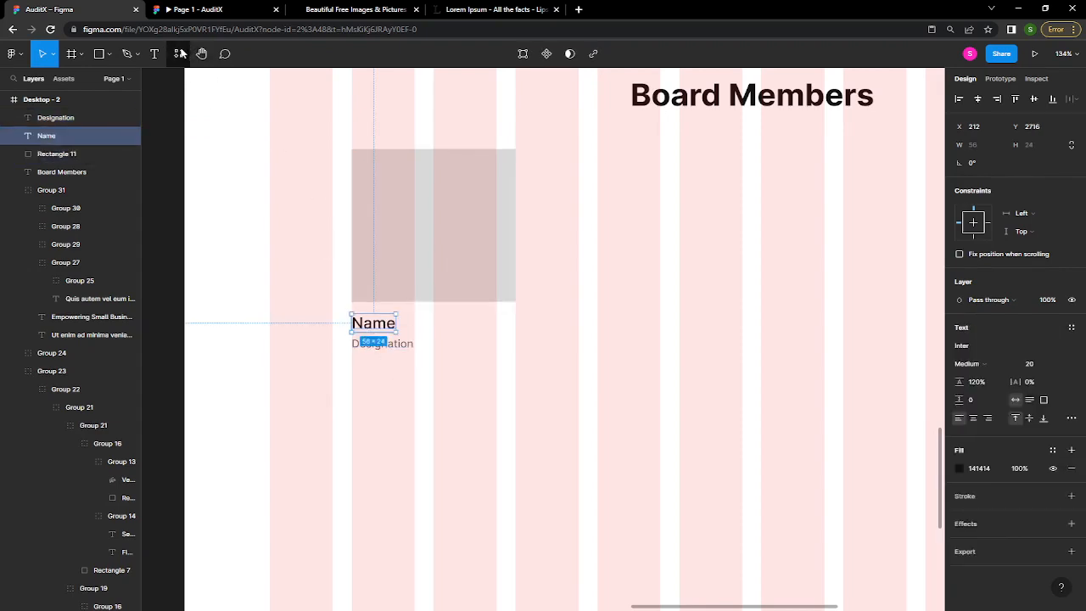
{"action": "left_click", "coordinate": [179, 54]}
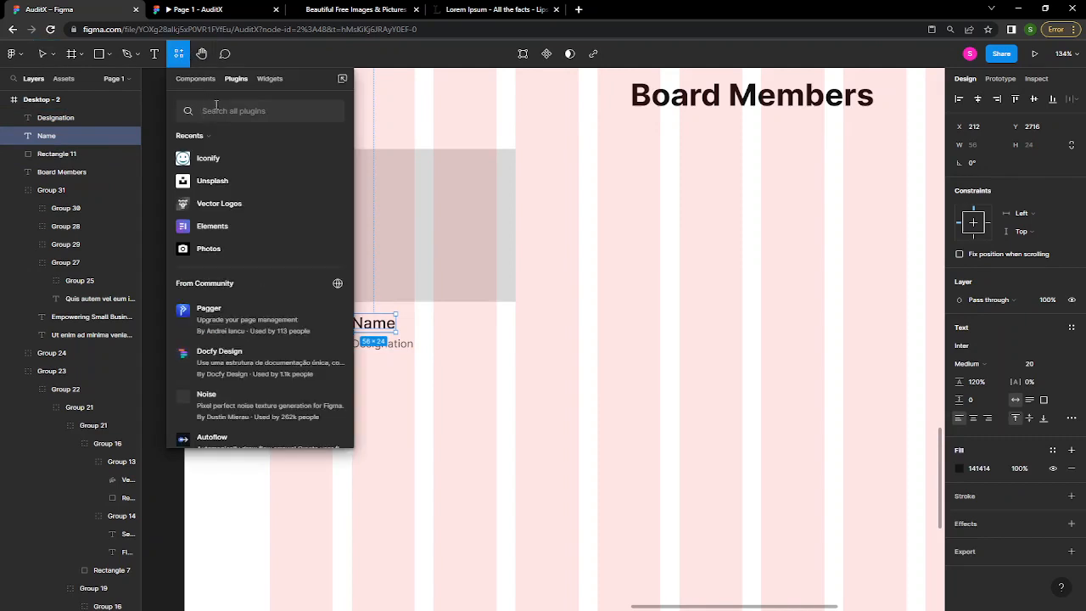
{"action": "type", "text": "o"}
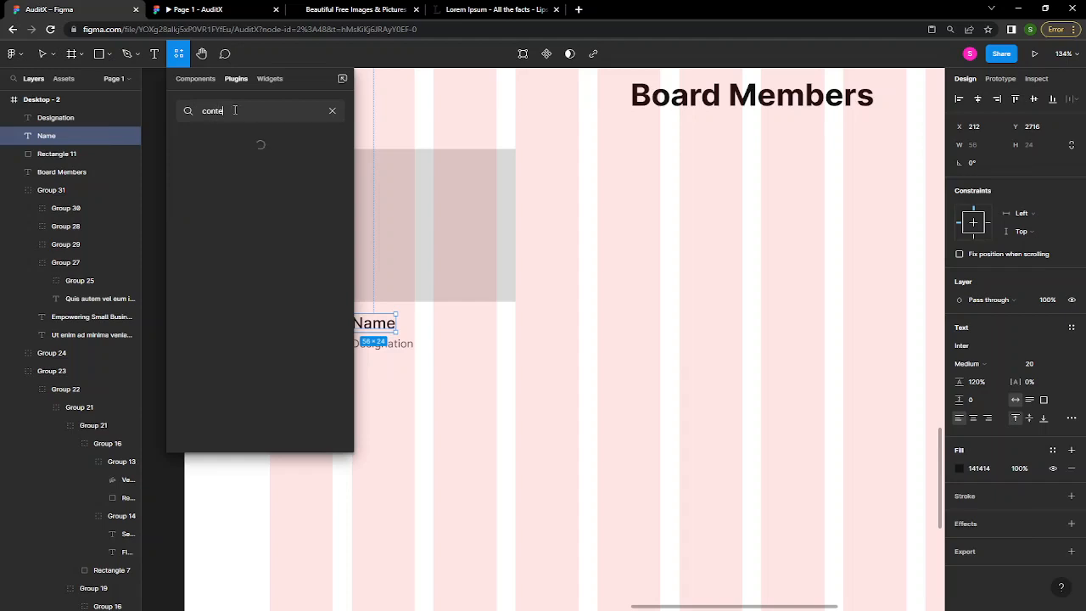
{"action": "type", "text": "nt"}
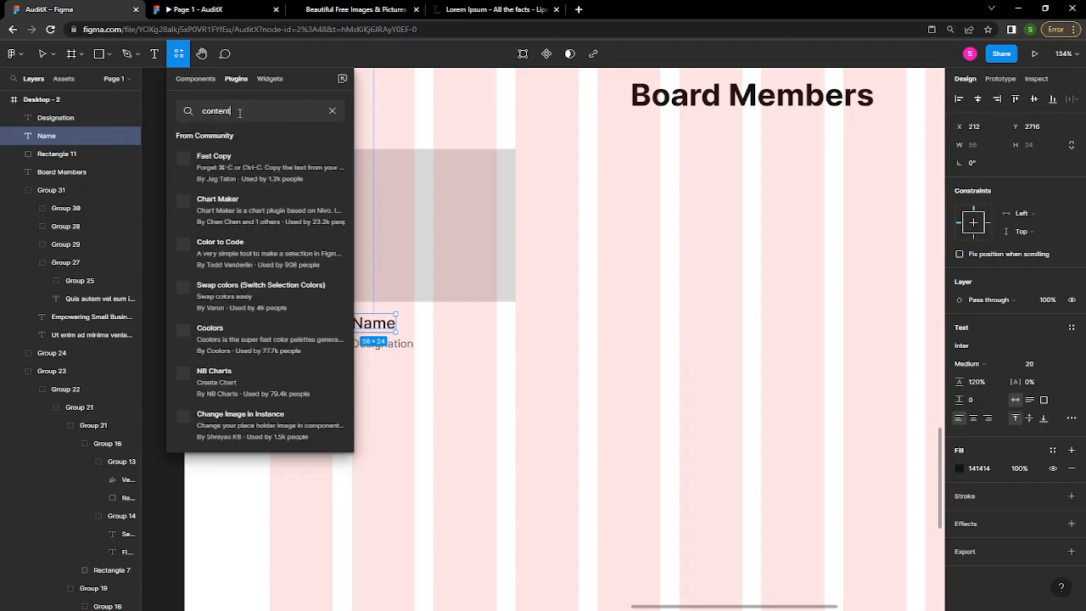
{"action": "type", "text": " re"}
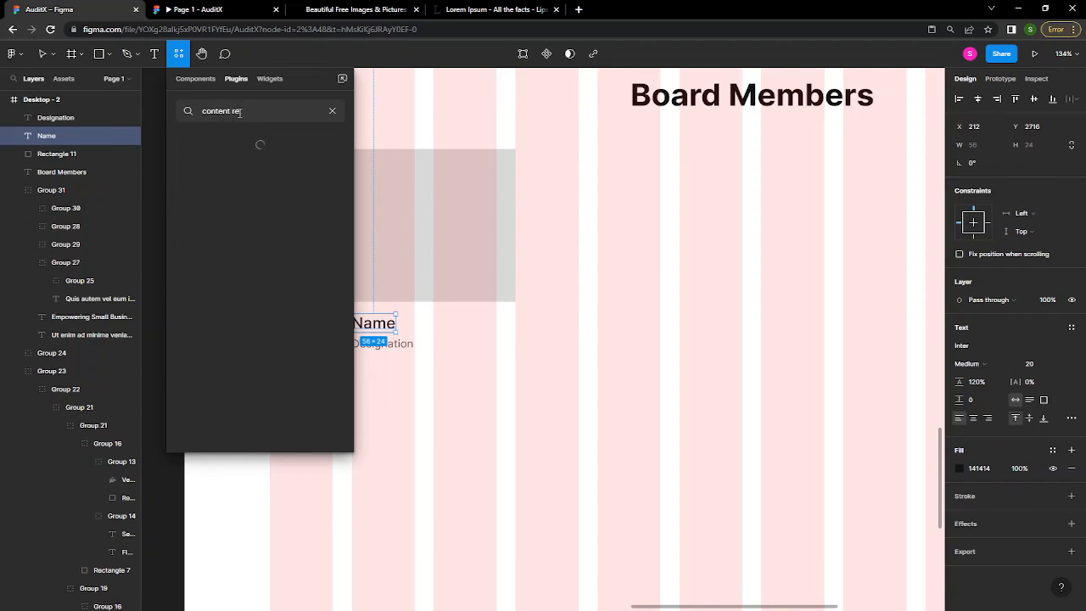
{"action": "type", "text": "el"}
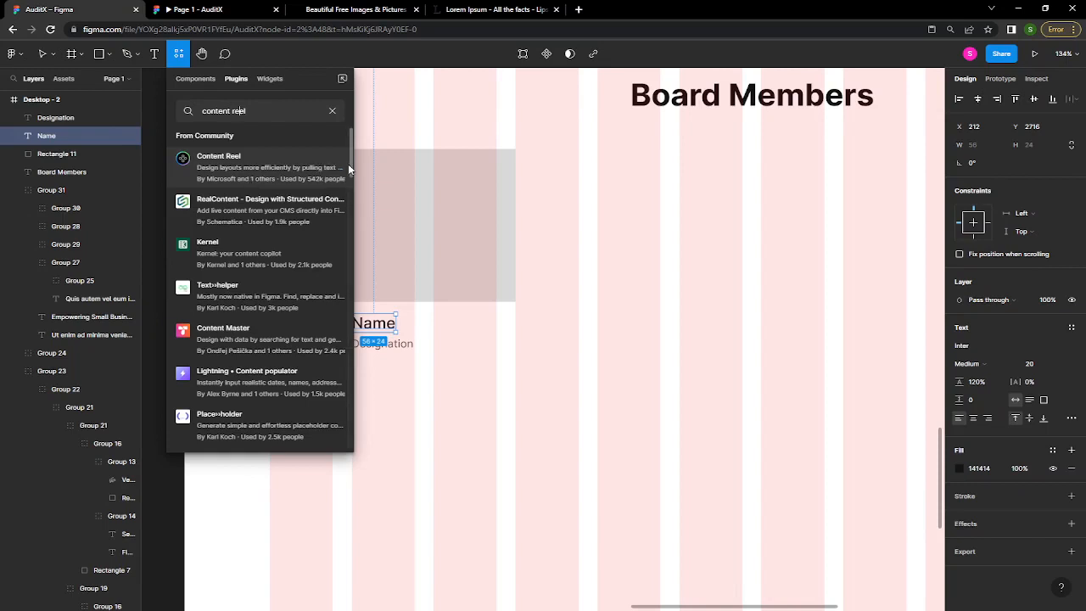
{"action": "left_click", "coordinate": [333, 168]}
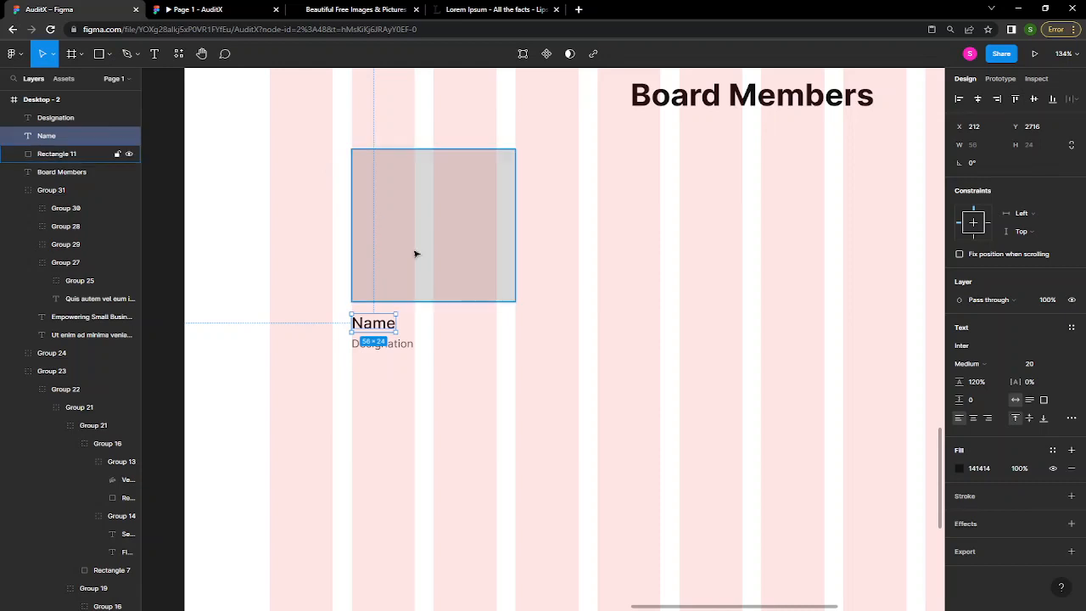
- Raise the Name text to Y 2710, closer to the rectangle, and run the Content Reel plugin again
{"action": "left_click", "coordinate": [429, 353]}
{"action": "left_click", "coordinate": [375, 324]}
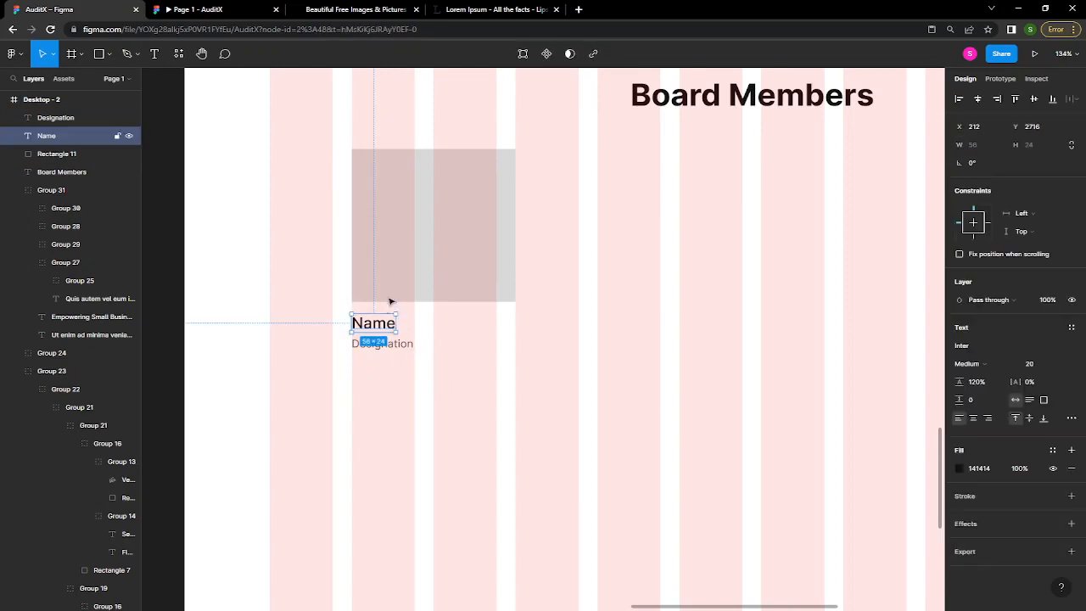
{"action": "key", "text": "Up"}
{"action": "key", "text": "Up"}
{"action": "key", "text": "Up"}
{"action": "key", "text": "Up"}
{"action": "key", "text": "Up"}
{"action": "key", "text": "Up"}
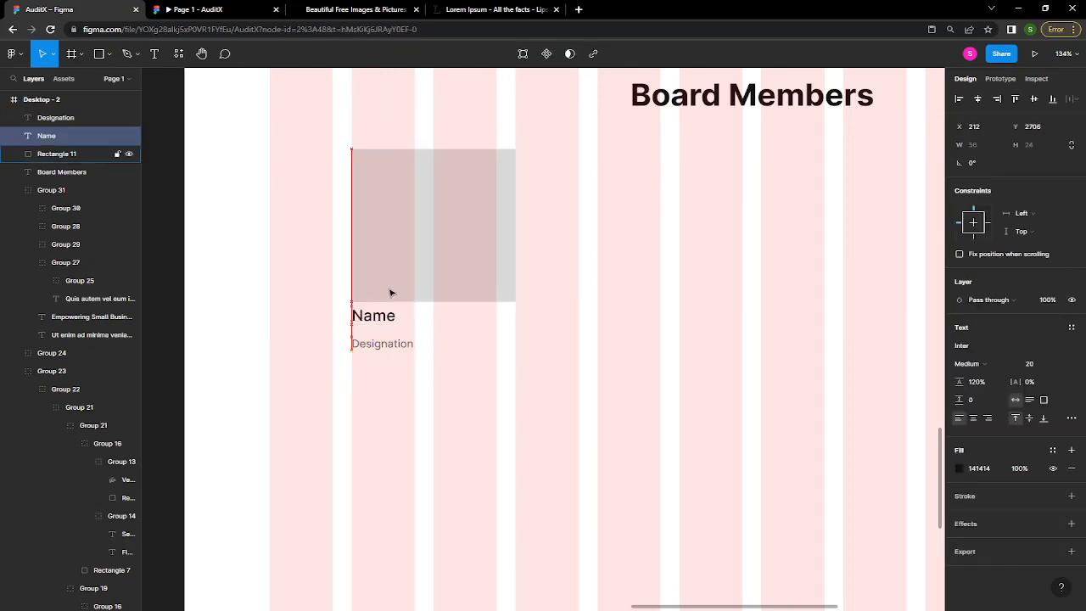
{"action": "key", "text": "ctrl+alt+p"}
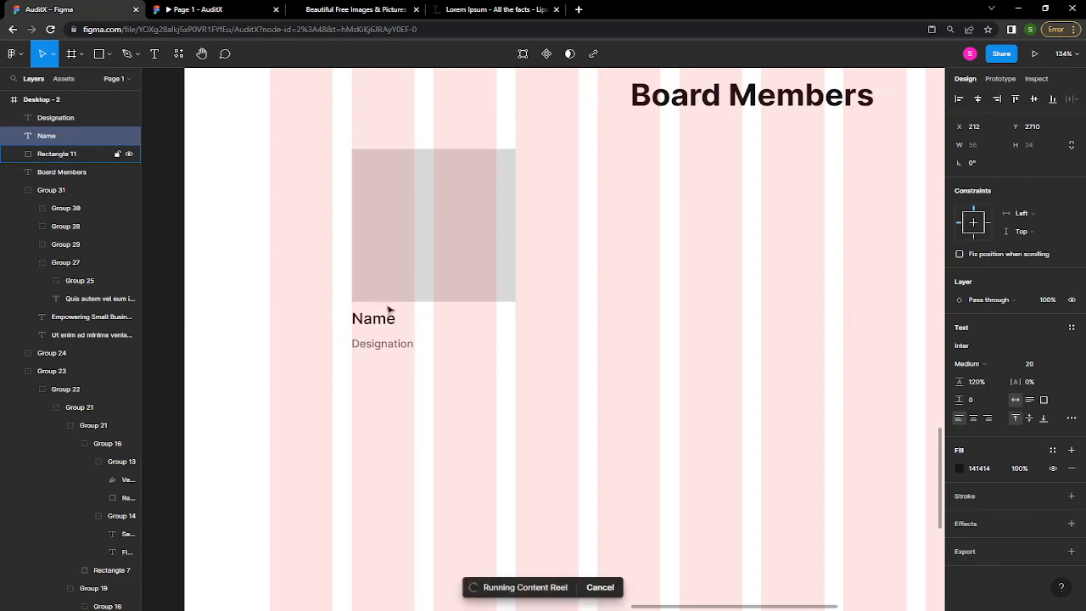
- Raise the Designation text to Y 2740, closer to the Name text
{"action": "left_click", "coordinate": [376, 348]}
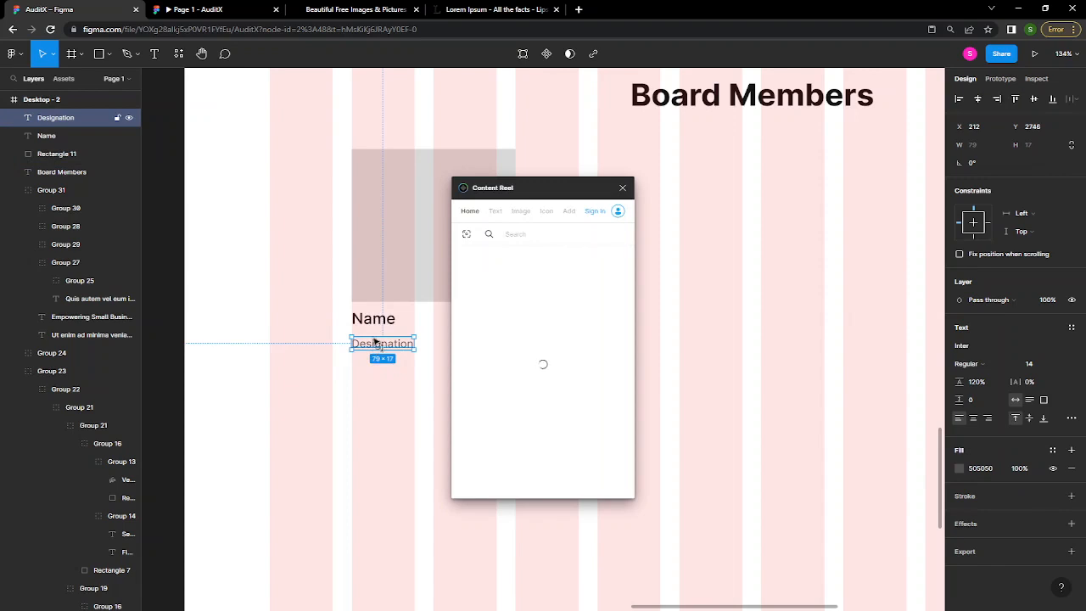
{"action": "left_click_drag", "start_coordinate": [375, 348], "coordinate": [375, 339]}
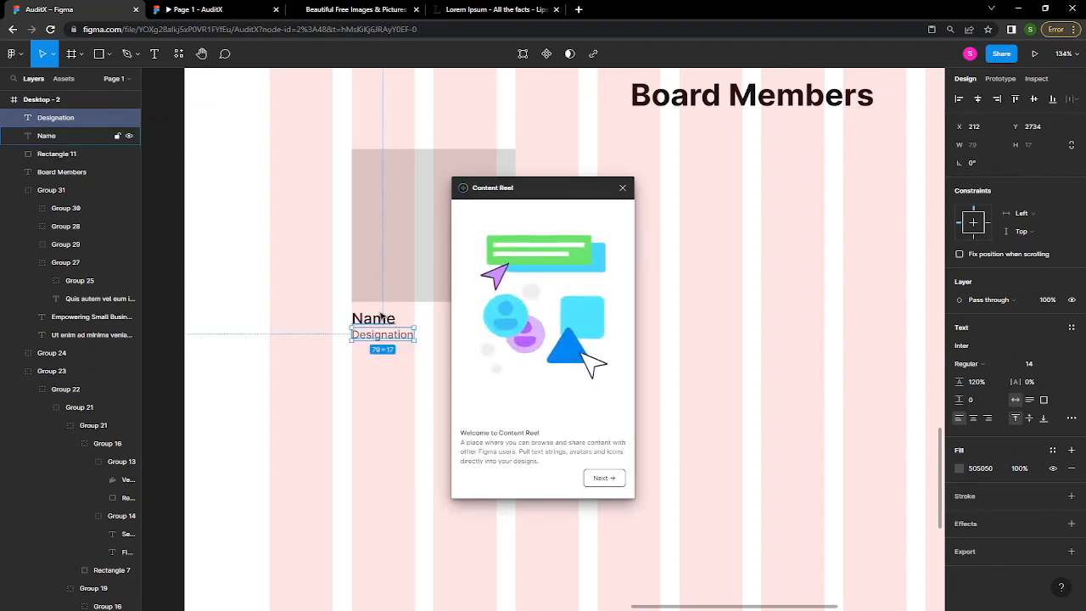
{"action": "key", "text": "shift+Down"}
{"action": "key", "text": "Up"}
{"action": "key", "text": "Up"}
{"action": "key", "text": "Up"}
{"action": "key", "text": "Up"}
- Go through Content Reel's introduction to reach its content list, and select the Name text
{"action": "left_click", "coordinate": [603, 479]}
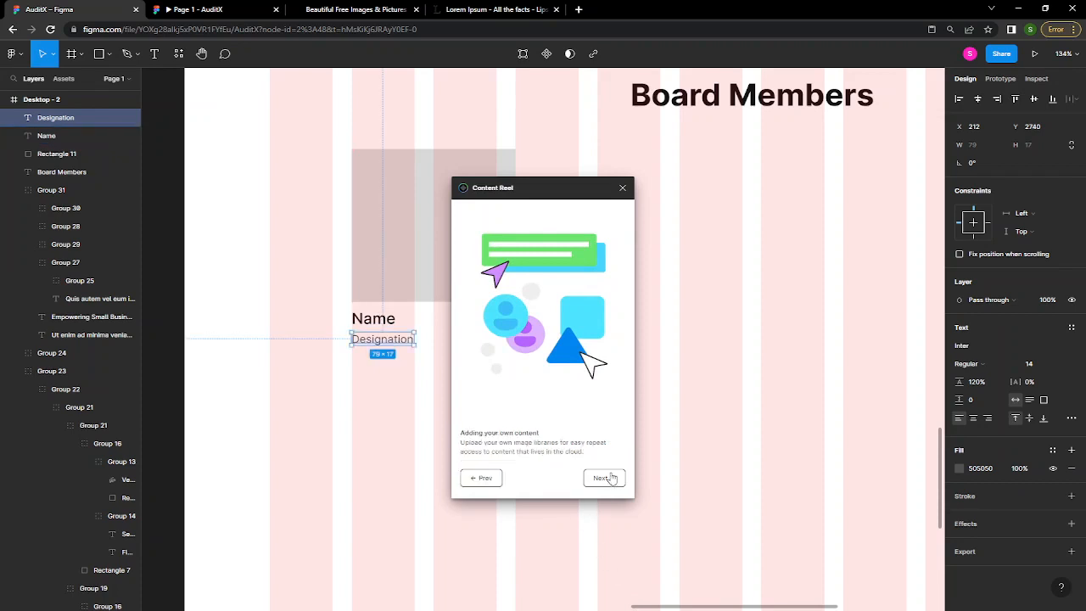
{"action": "left_click", "coordinate": [604, 478]}
{"action": "left_click", "coordinate": [606, 478]}
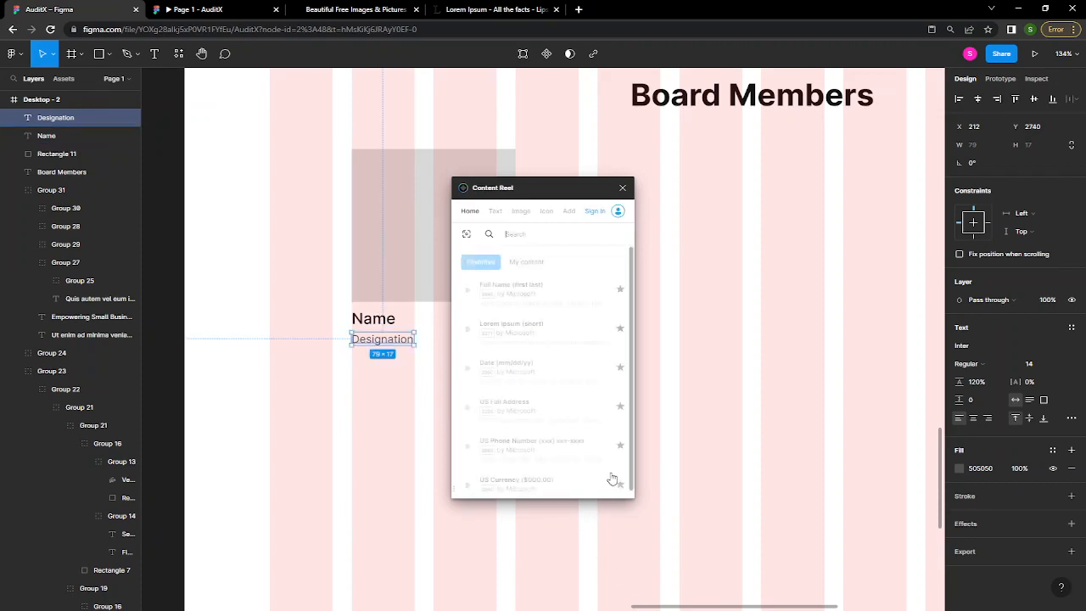
{"action": "left_click", "coordinate": [390, 319]}
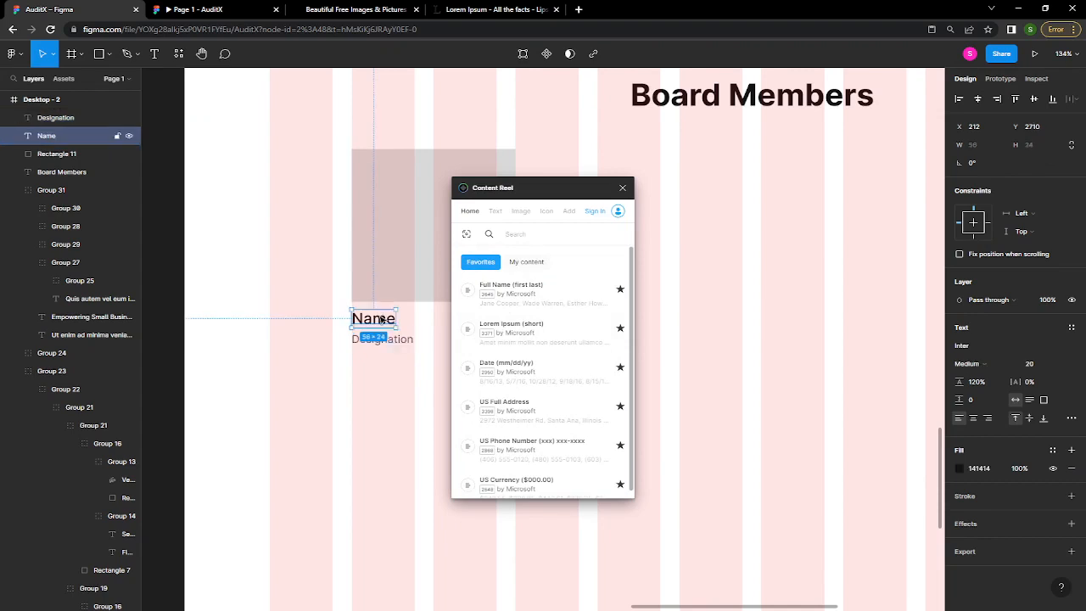
- Fill the Name text with a generated name from Content Reel's Full Name (first last) set
{"action": "left_click_drag", "start_coordinate": [586, 188], "coordinate": [746, 164]}
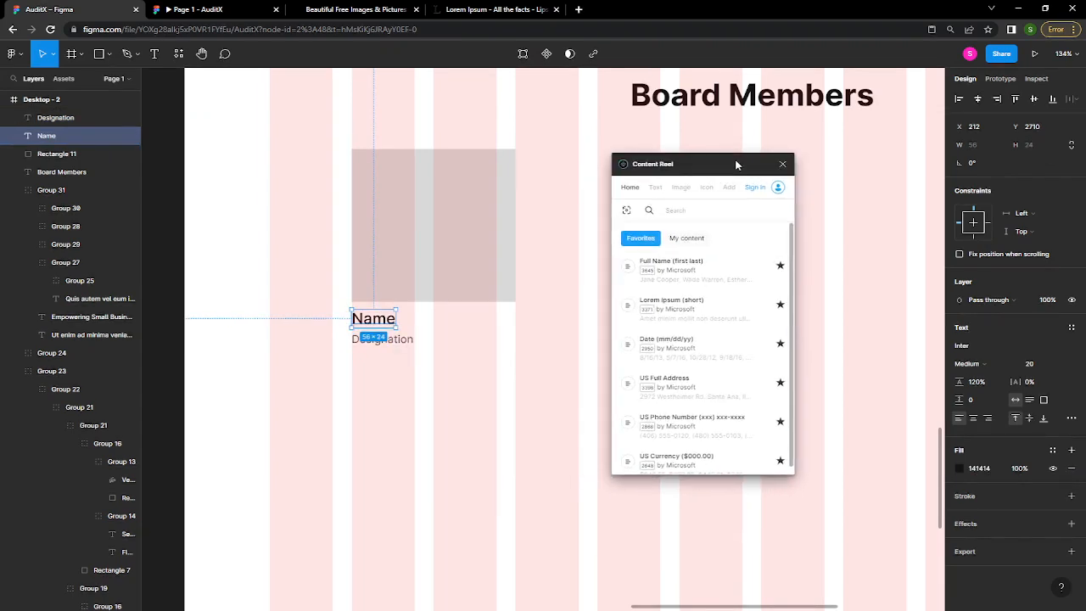
{"action": "left_click", "coordinate": [676, 277]}
{"action": "left_click", "coordinate": [499, 371]}
- Fill the grey card rectangle with the older woman's portrait from Content Reel's Avatars (female) images and close the plugin
{"action": "left_click", "coordinate": [472, 281]}
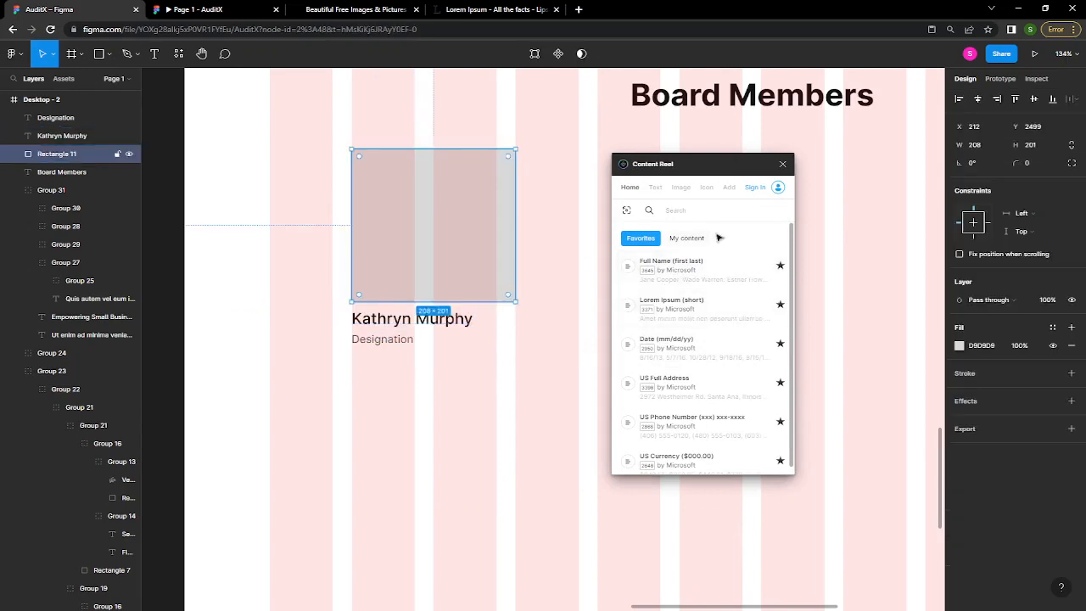
{"action": "left_click", "coordinate": [679, 186]}
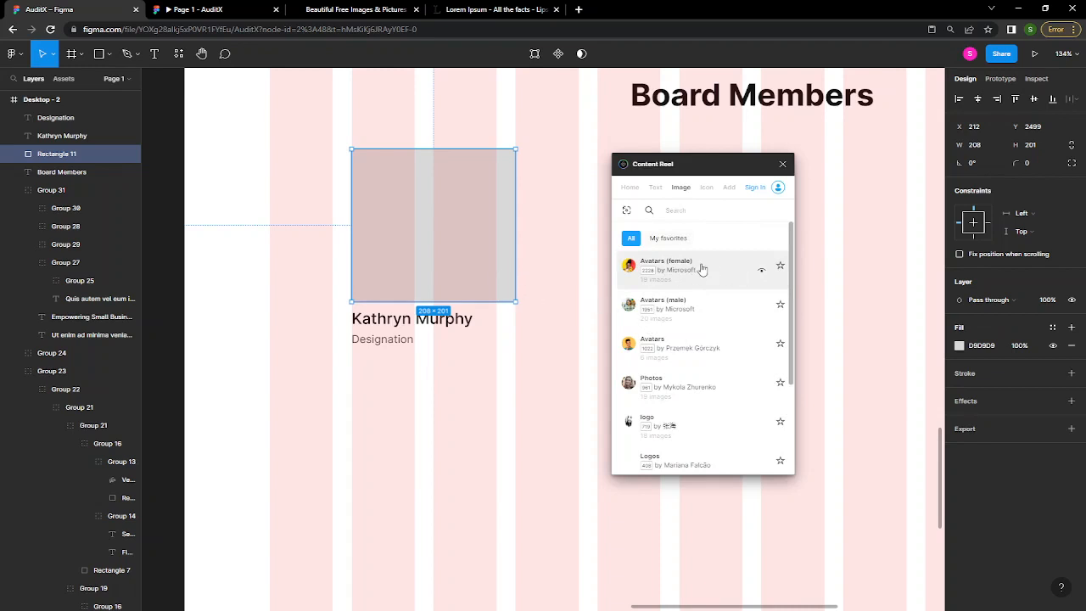
{"action": "left_click", "coordinate": [760, 273]}
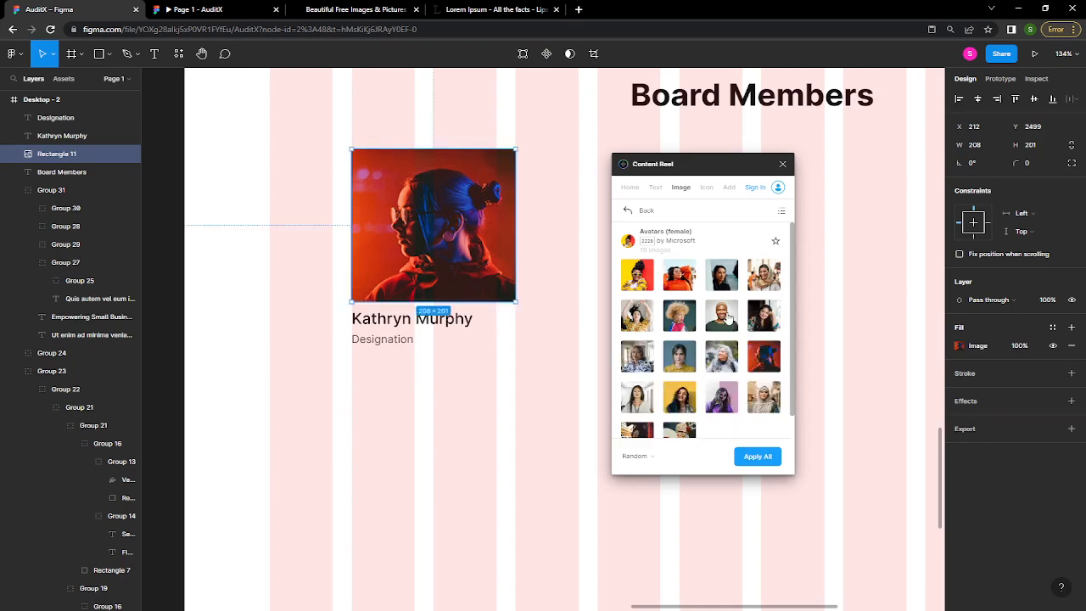
{"action": "left_click", "coordinate": [725, 317]}
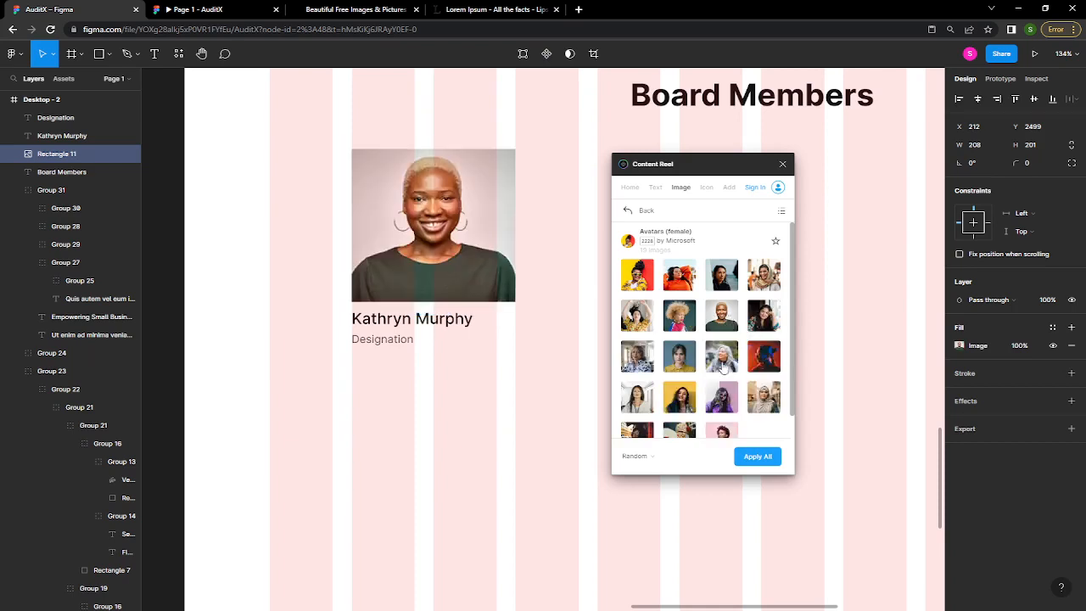
{"action": "scroll", "coordinate": [759, 373], "scroll_direction": "down", "scroll_amount": 1}
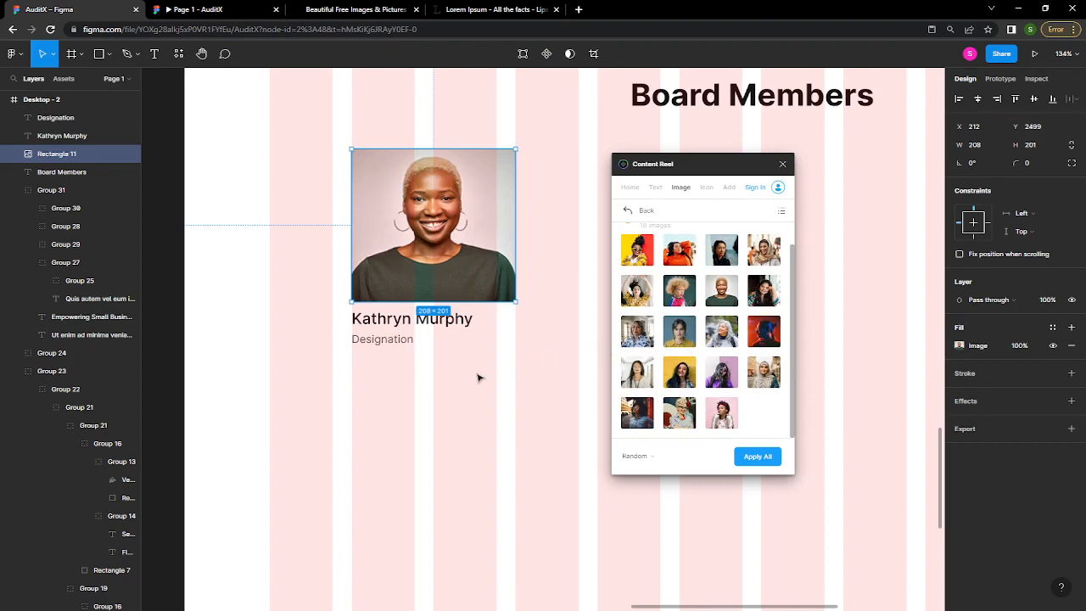
{"action": "left_click", "coordinate": [782, 165]}
{"action": "left_click", "coordinate": [533, 361]}
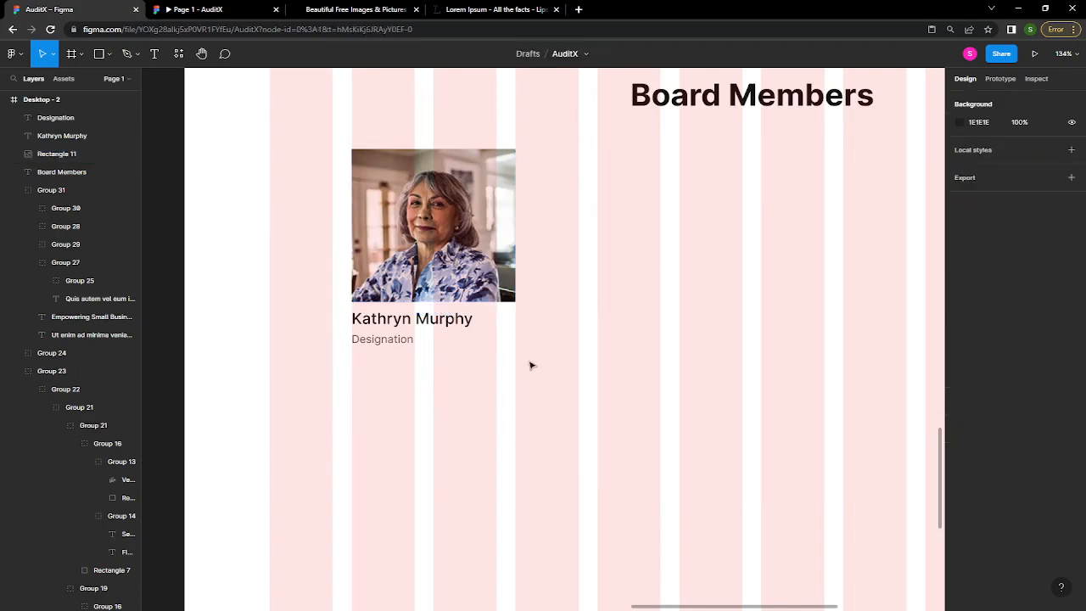
- Replace the Designation text under the member's name with "Director"
{"action": "double_click", "coordinate": [399, 344]}
{"action": "type", "text": "D"}
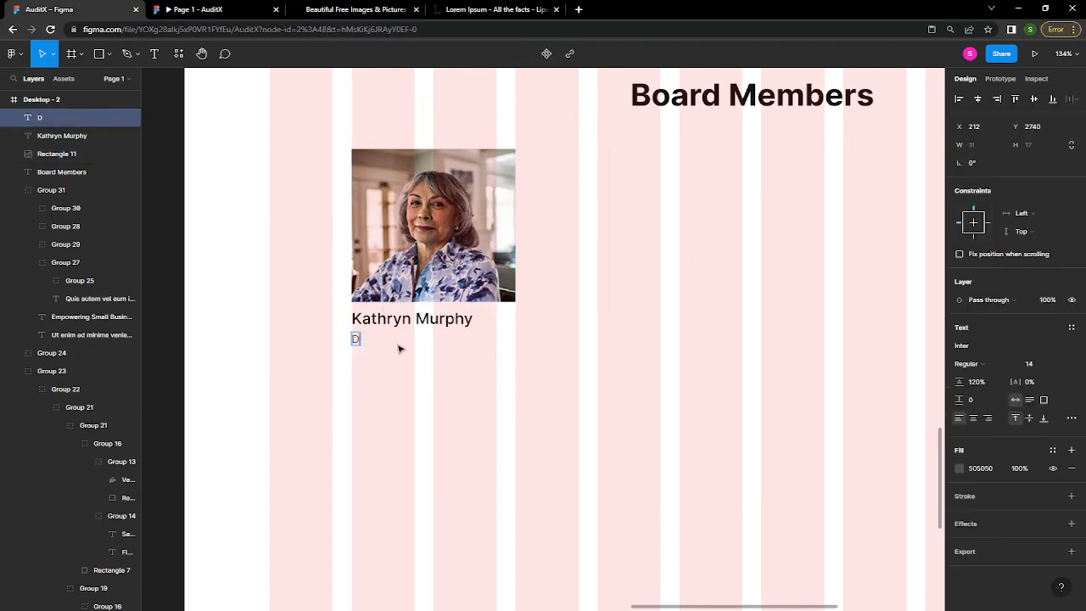
{"action": "type", "text": "irector"}
{"action": "key", "text": "Escape"}
- Centre the member's name and the Director text horizontally with each other and with the portrait
{"action": "left_click", "coordinate": [451, 330], "text": "shift"}
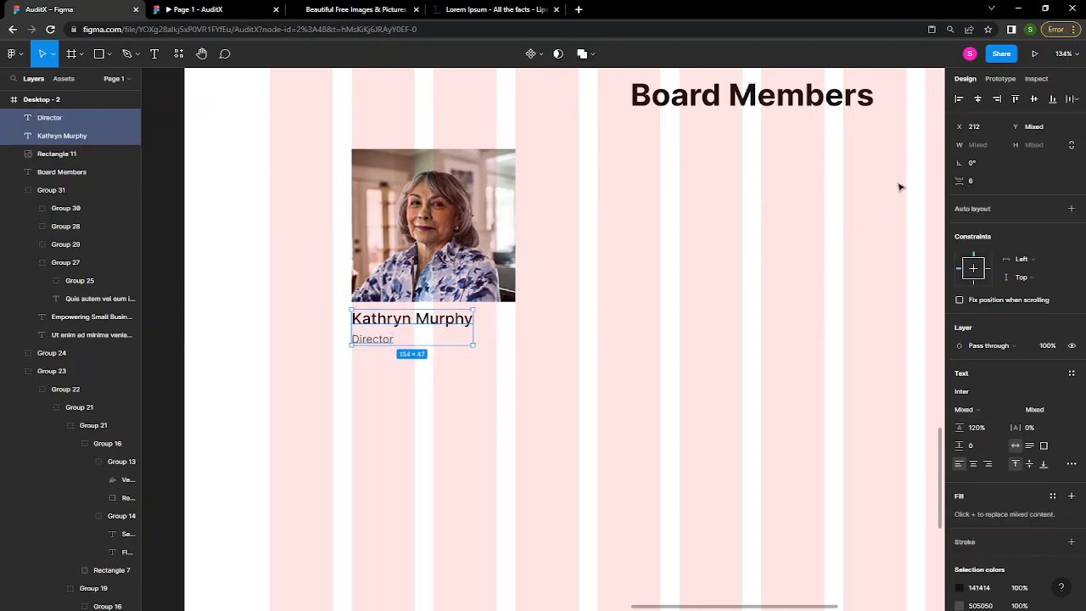
{"action": "left_click", "coordinate": [977, 98]}
{"action": "left_click", "coordinate": [452, 299], "text": "shift"}
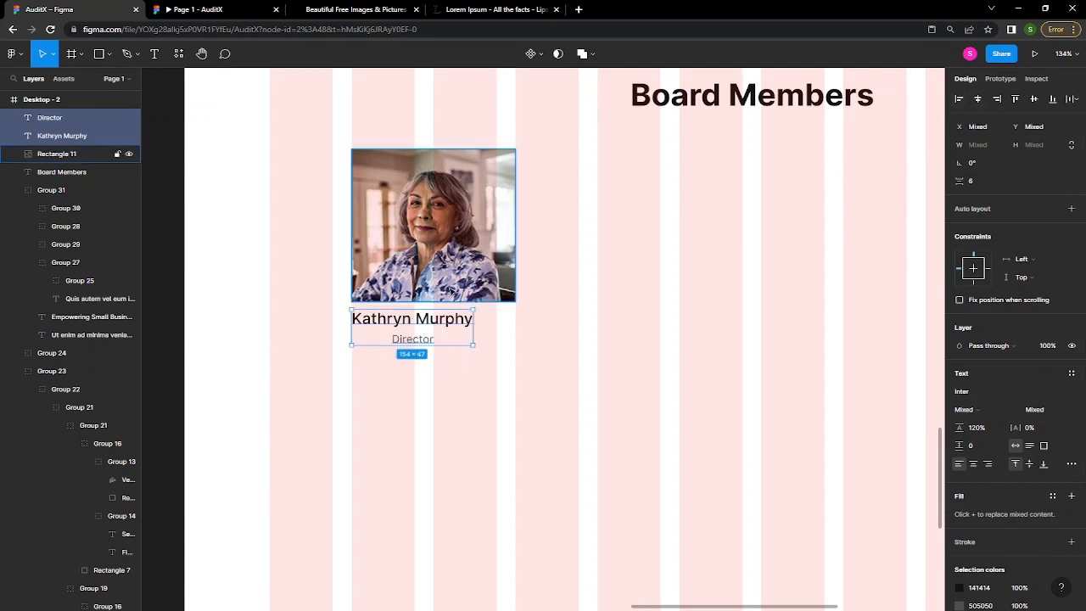
{"action": "left_click", "coordinate": [985, 99]}
{"action": "left_click", "coordinate": [565, 389]}
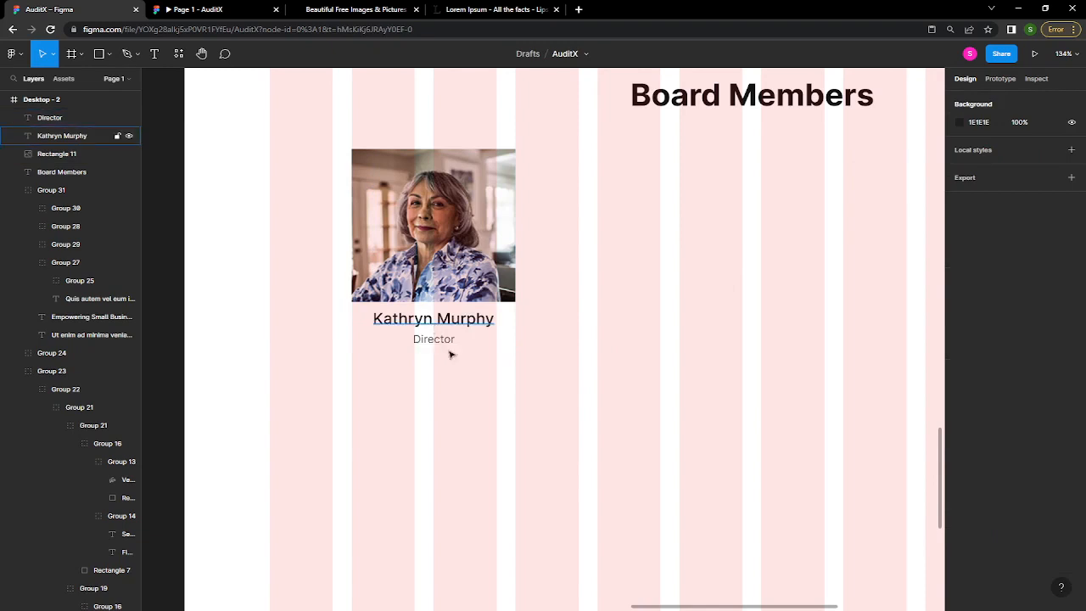
- Group the portrait and its two texts into one card and duplicate it twice sideways at X 460 and X 708, forming a three-card row
{"action": "left_click_drag", "start_coordinate": [446, 360], "coordinate": [402, 262]}
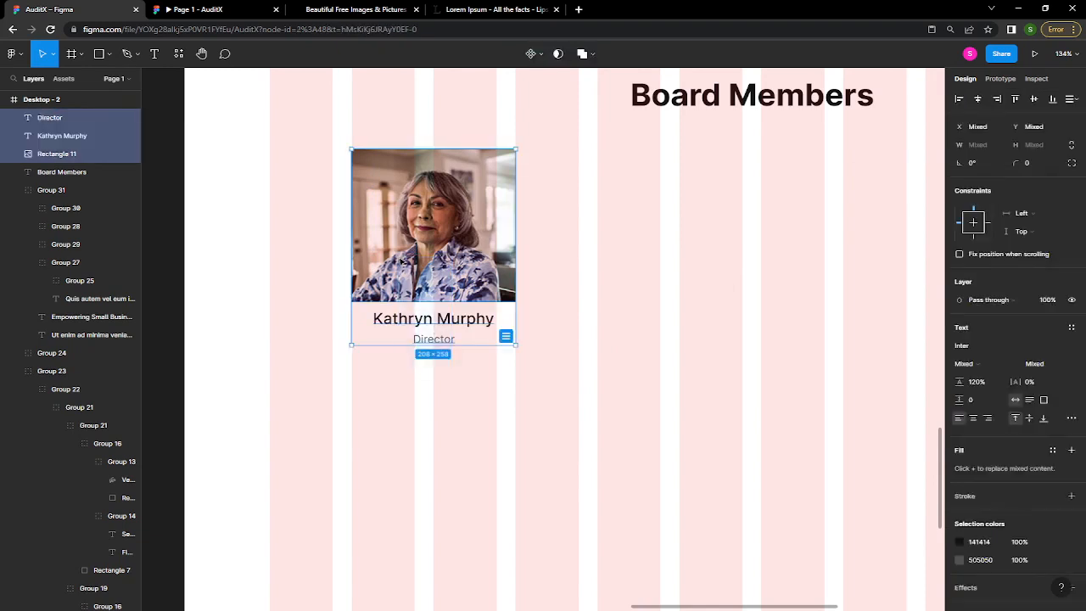
{"action": "key", "text": "ctrl+g"}
{"action": "scroll", "coordinate": [445, 344], "scroll_direction": "up", "scroll_amount": 2, "text": "ctrl"}
{"action": "scroll", "coordinate": [443, 341], "scroll_direction": "down", "scroll_amount": 2, "text": "ctrl"}
{"action": "left_click_drag", "start_coordinate": [448, 328], "coordinate": [602, 325], "text": "alt"}
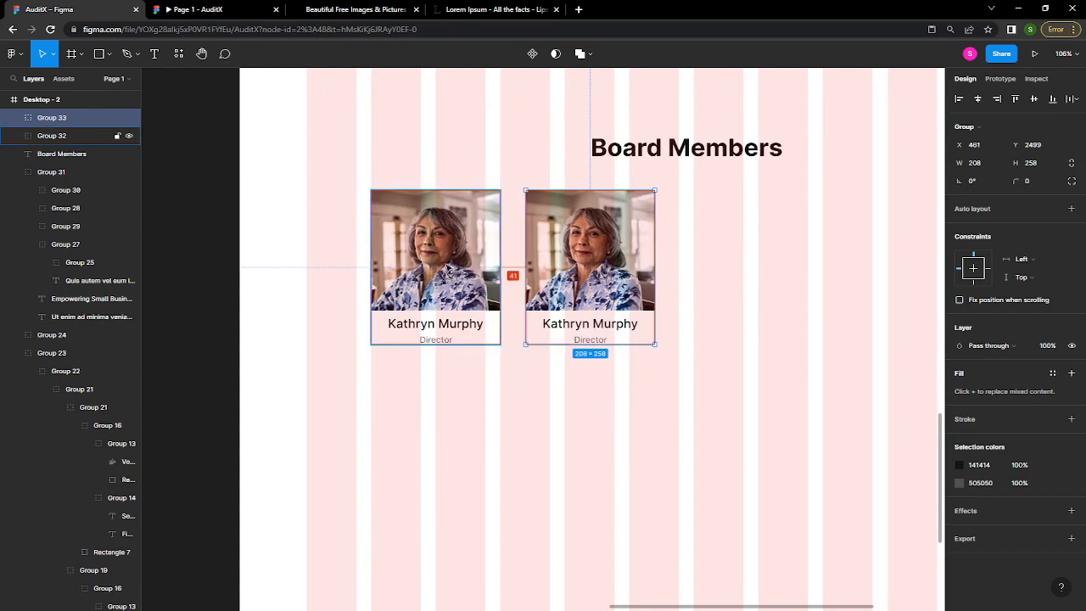
{"action": "key", "text": "Left"}
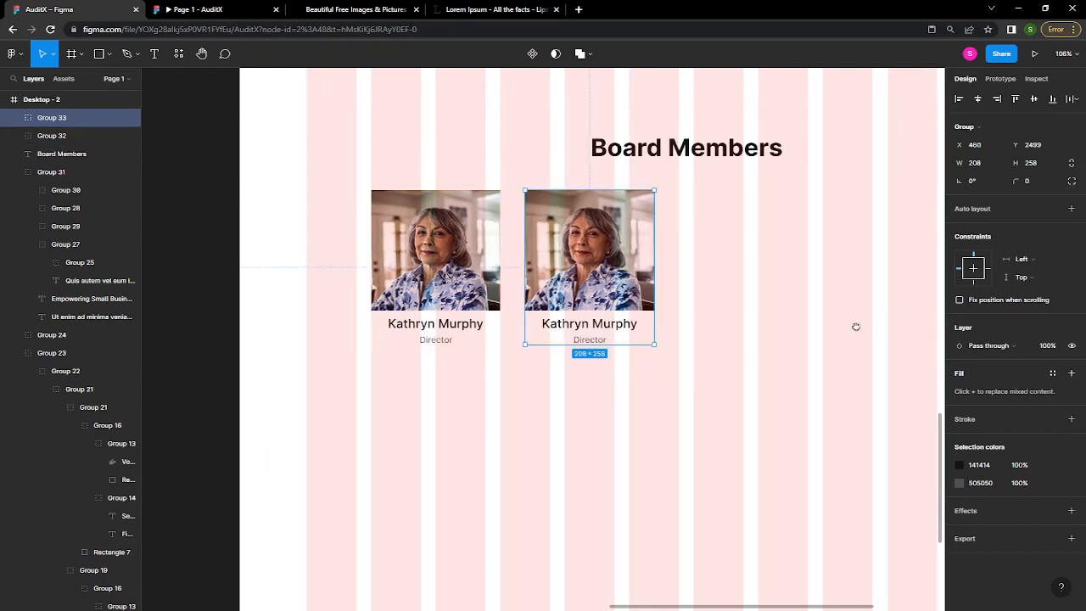
{"action": "left_click_drag", "start_coordinate": [886, 321], "coordinate": [779, 334]}
{"action": "left_click_drag", "start_coordinate": [473, 293], "coordinate": [626, 299]}
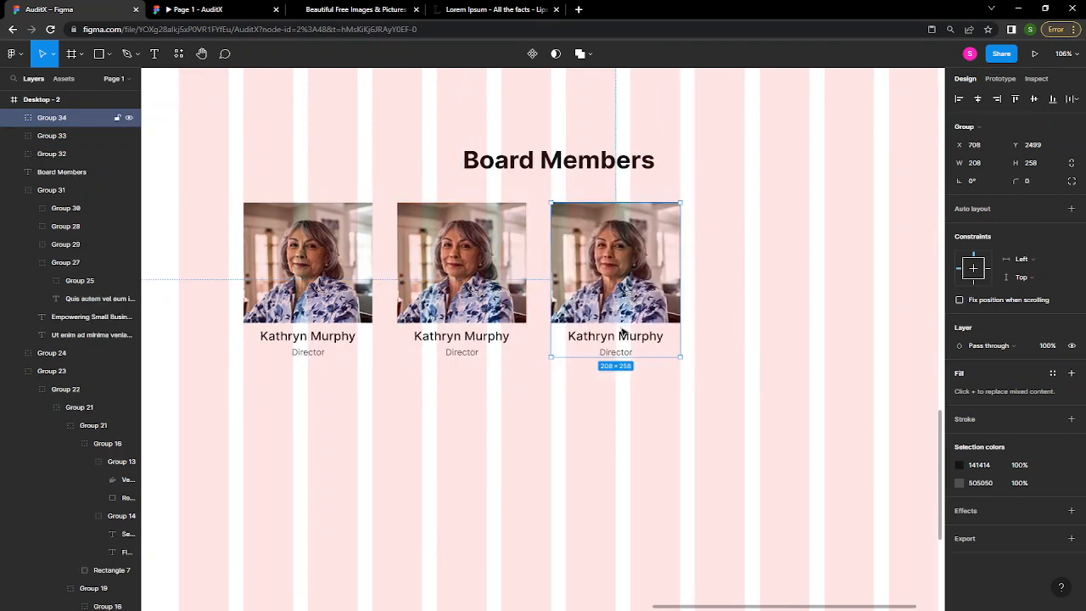
- Group the three member cards and centre the row horizontally in the frame below the Board Members heading
{"action": "scroll", "coordinate": [623, 332], "scroll_direction": "down", "scroll_amount": 5}
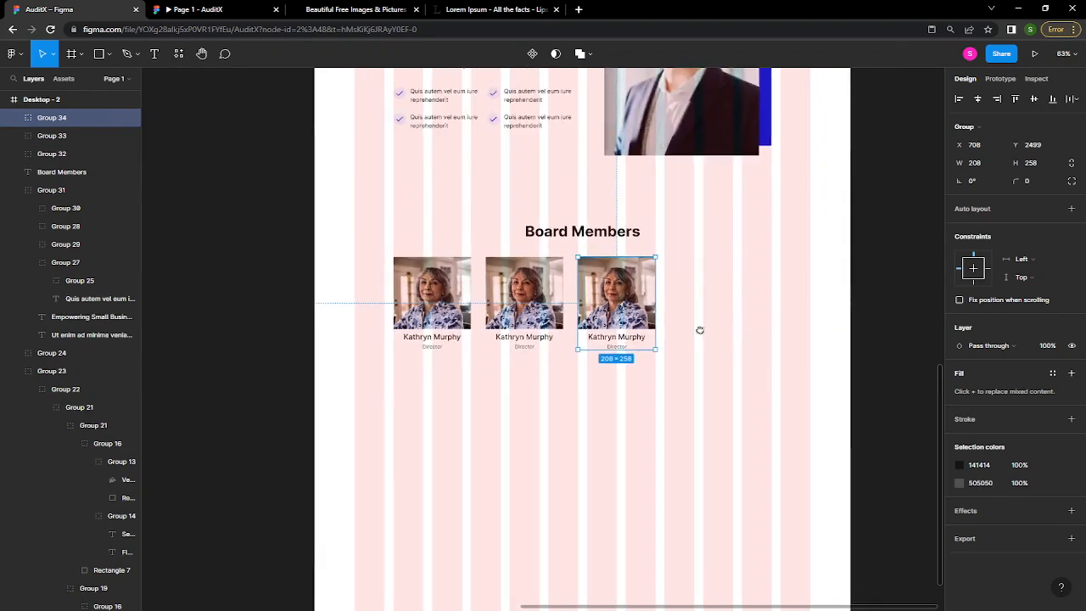
{"action": "left_click_drag", "start_coordinate": [724, 336], "coordinate": [648, 336]}
{"action": "left_click_drag", "start_coordinate": [612, 379], "coordinate": [281, 251]}
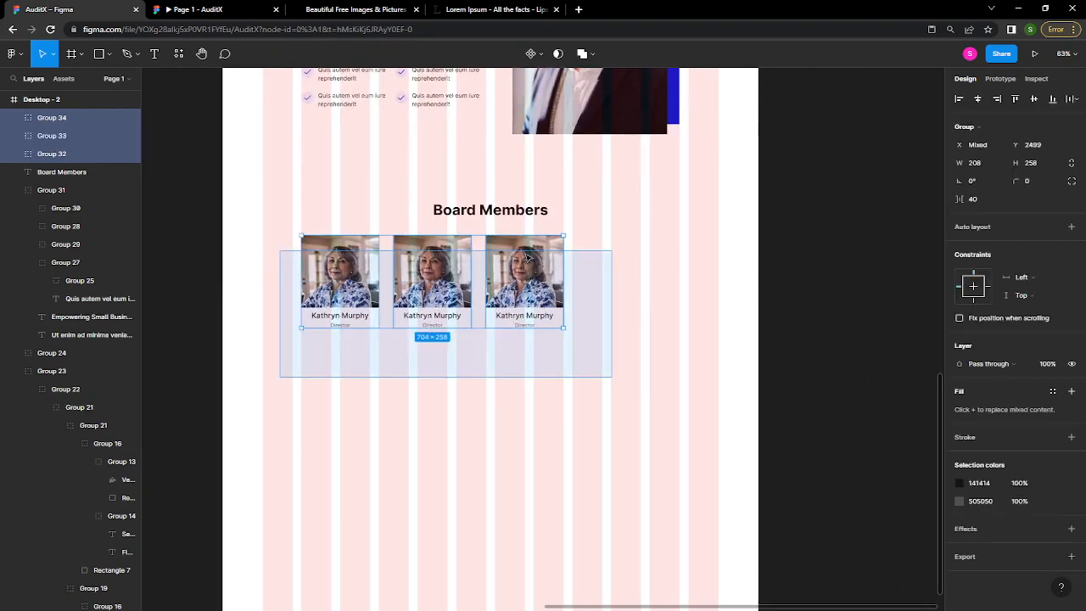
{"action": "left_click_drag", "start_coordinate": [548, 293], "coordinate": [587, 297]}
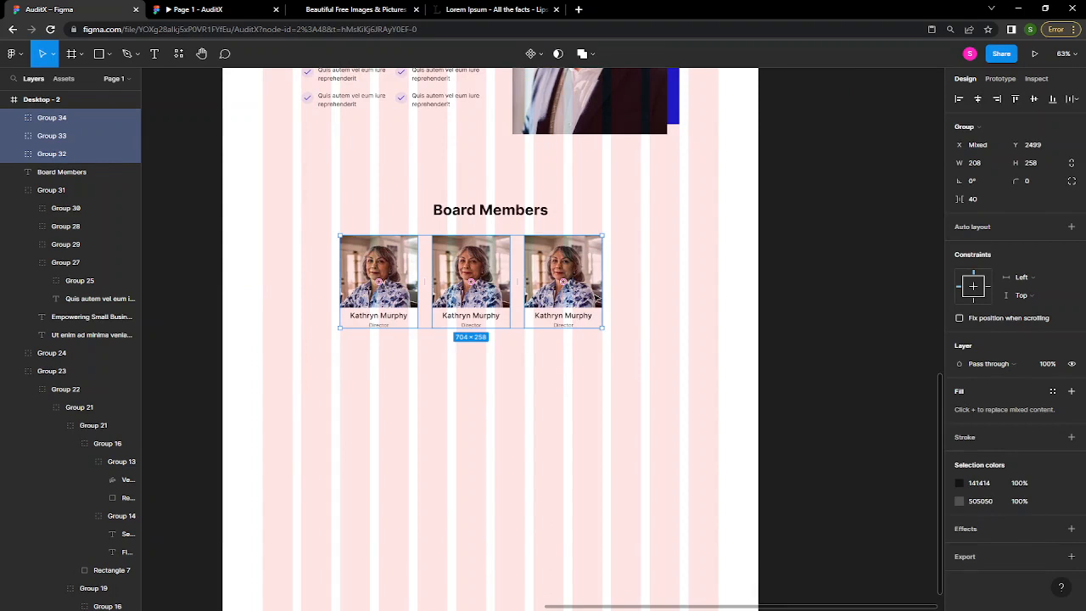
{"action": "key", "text": "ctrl+g"}
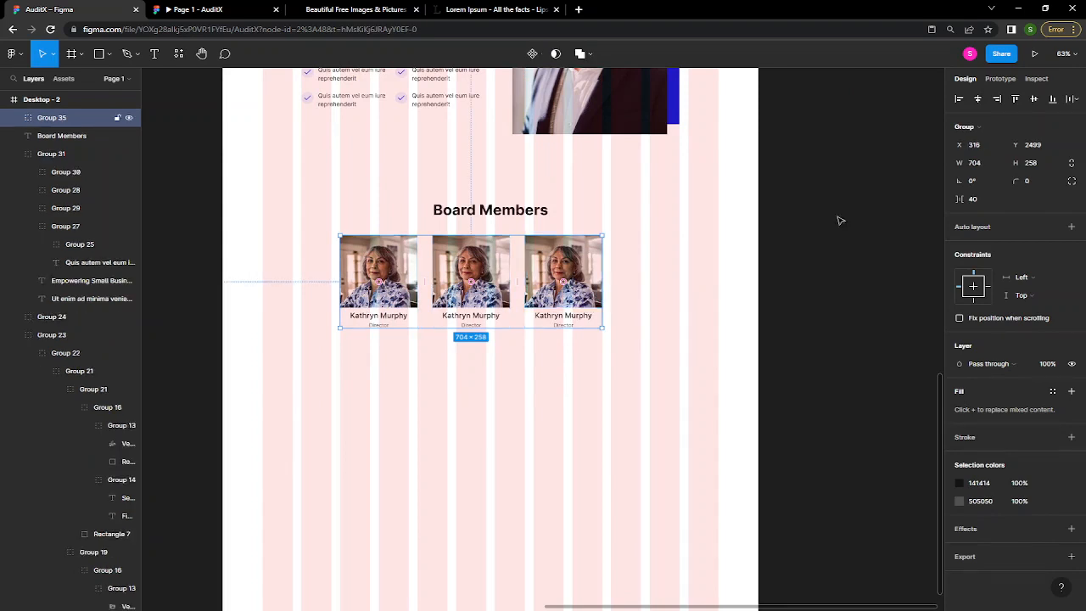
{"action": "left_click", "coordinate": [980, 99]}
{"action": "left_click", "coordinate": [630, 332]}
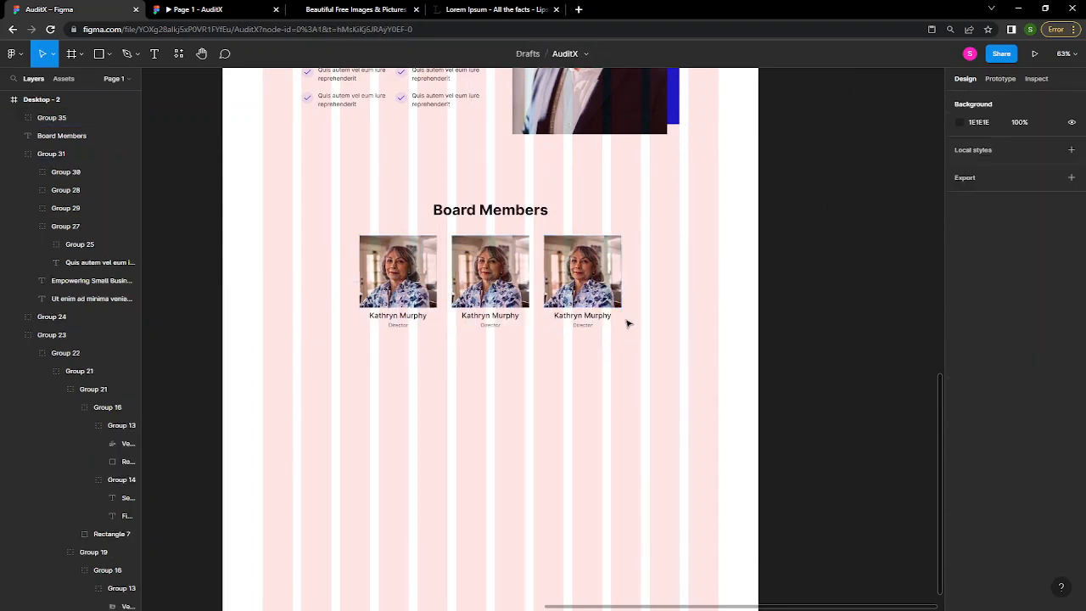
- Duplicate the row of three member cards directly below the first row, placing the copy at Y 2785
{"action": "left_click_drag", "start_coordinate": [594, 293], "coordinate": [604, 396]}
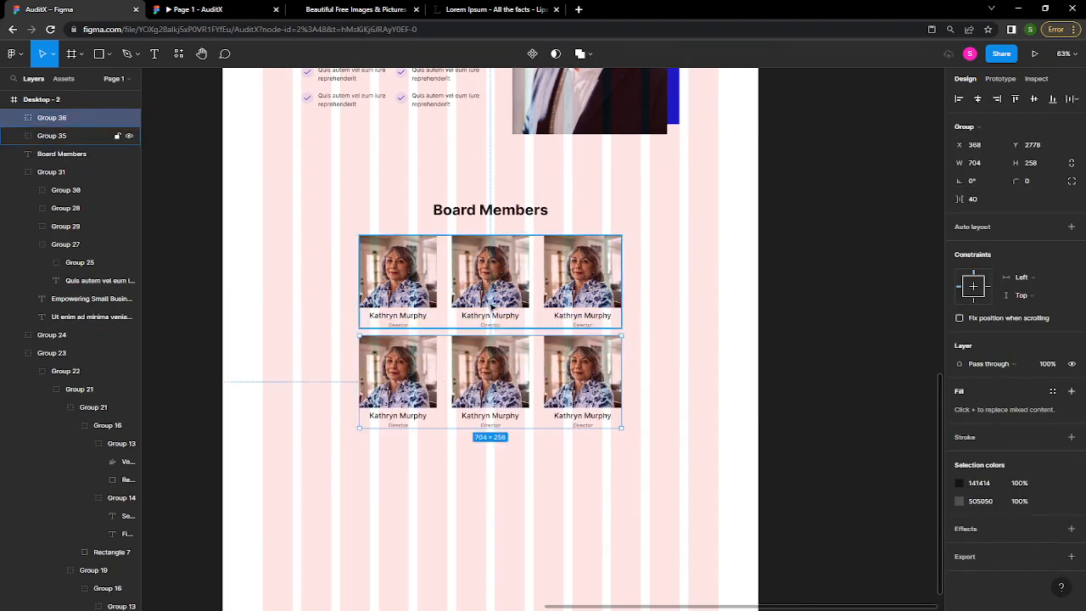
{"action": "key", "text": "Down"}
{"action": "key", "text": "Down"}
{"action": "key", "text": "Down"}
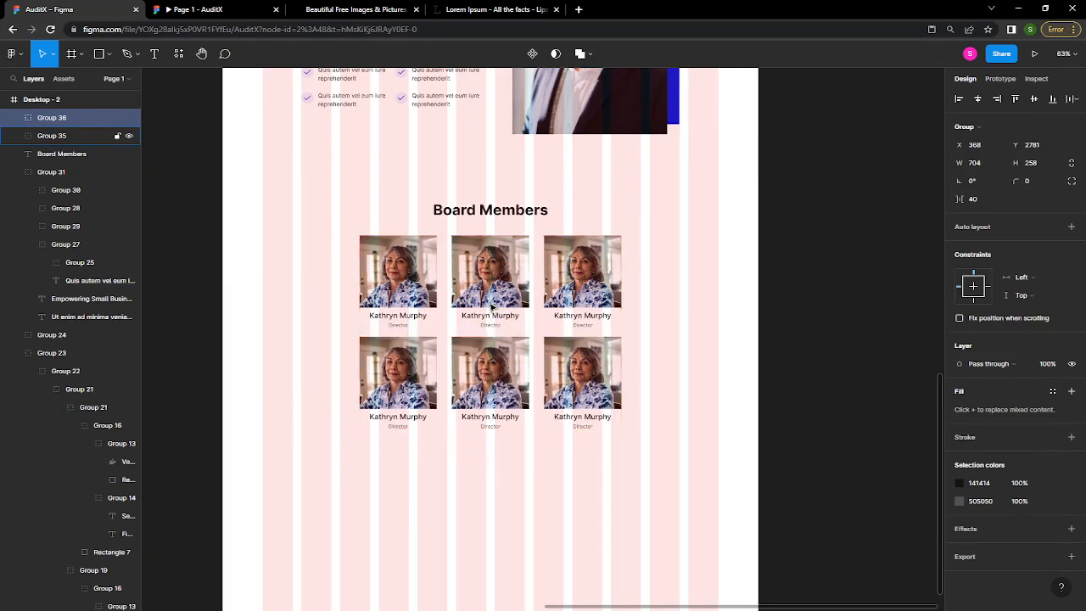
{"action": "key", "text": "Down"}
{"action": "key", "text": "Down"}
{"action": "key", "text": "Down"}
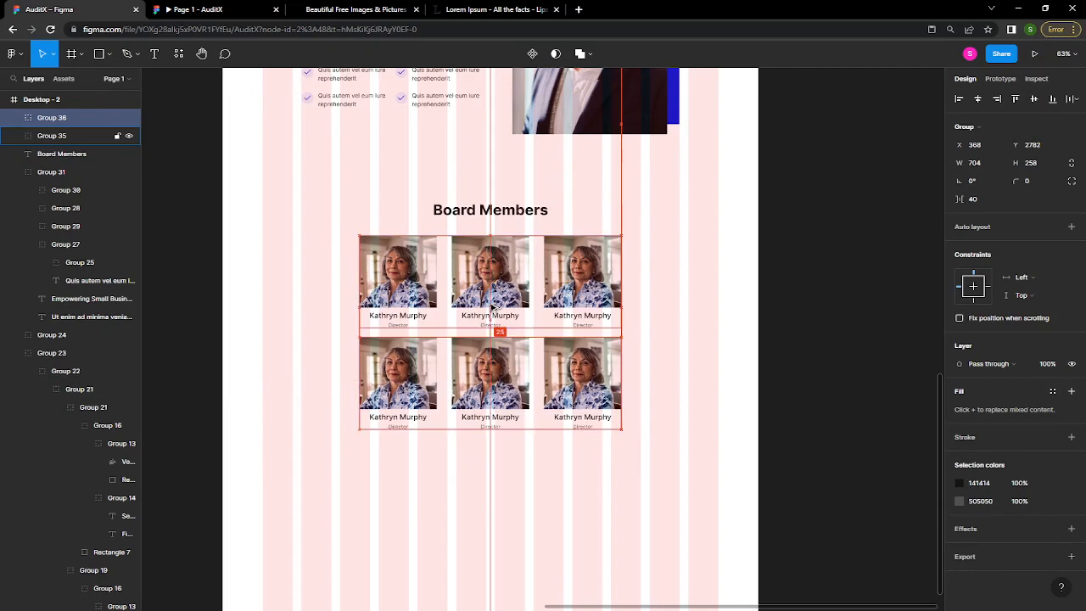
{"action": "key", "text": "Down"}
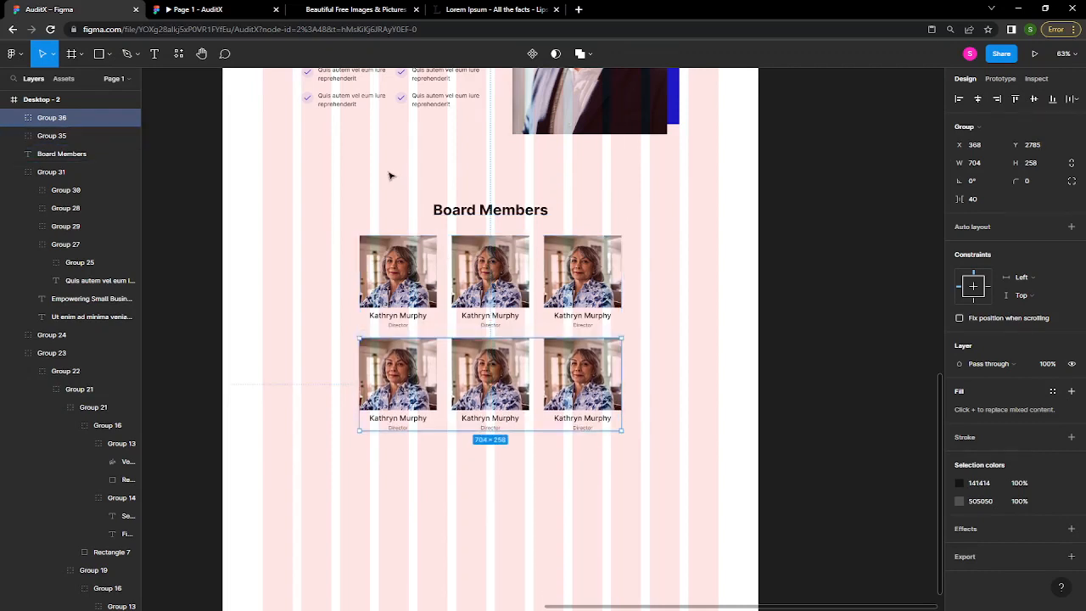
- Draw a full-width rectangle about 1440 × 755 over the Board Members section and send it to the back
{"action": "left_click", "coordinate": [361, 221]}
{"action": "key", "text": "r"}
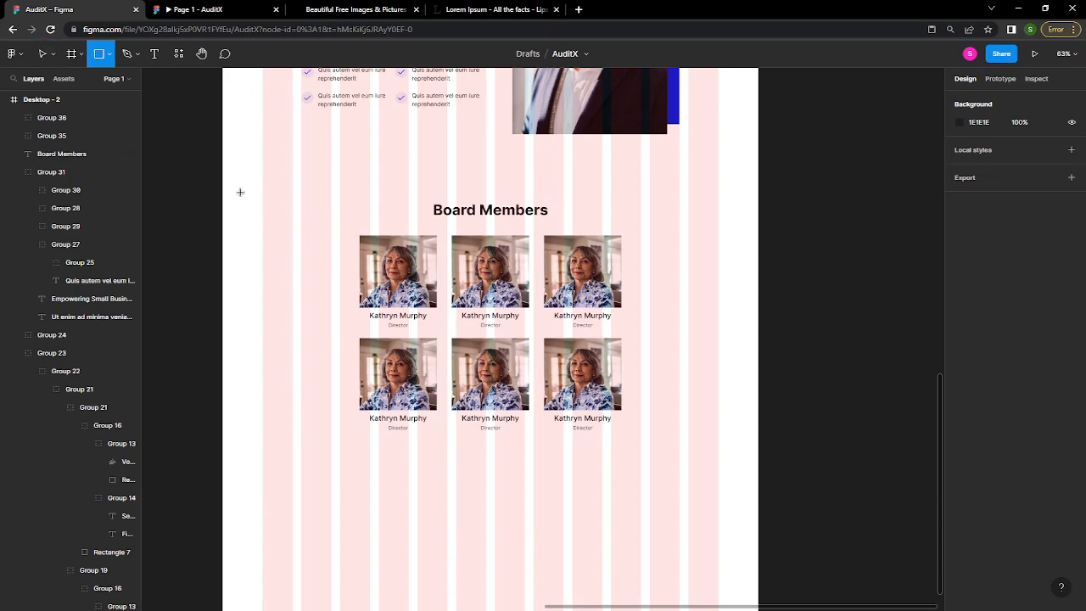
{"action": "mouse_move", "coordinate": [222, 177]}
{"action": "left_mouse_down"}
{"action": "mouse_move", "coordinate": [670, 336]}
{"action": "mouse_move", "coordinate": [770, 437]}
{"action": "mouse_move", "coordinate": [758, 447]}
{"action": "left_mouse_up"}
{"action": "right_click", "coordinate": [741, 370]}
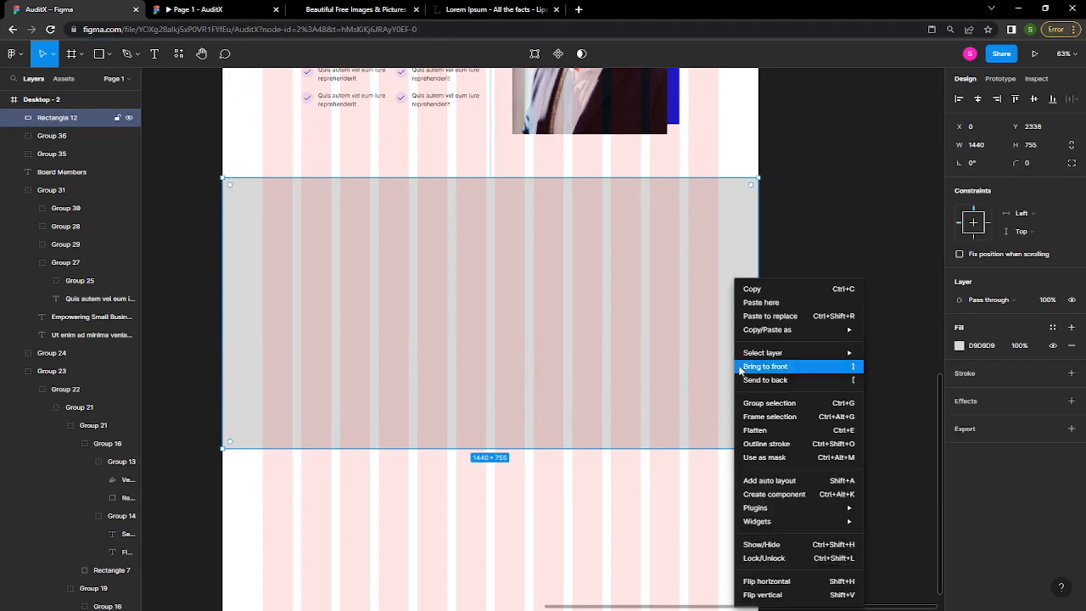
{"action": "key", "text": "bracketleft"}
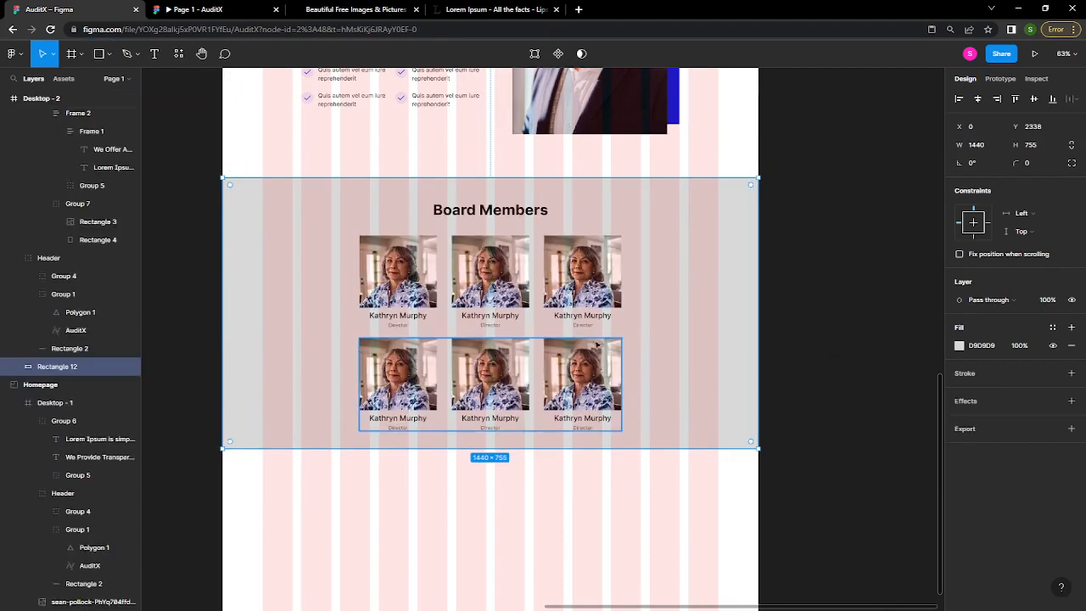
- Set the section background rectangle's fill to FAFAFA and extend its lower edge to a height of 772
{"action": "left_click", "coordinate": [995, 345]}
{"action": "type", "text": "fa"}
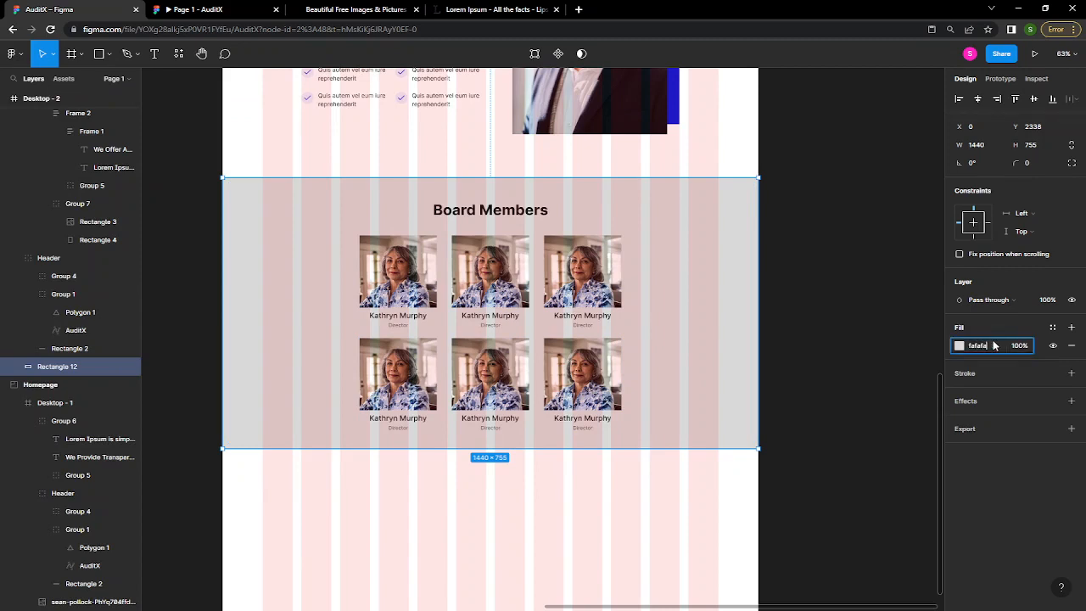
{"action": "type", "text": "fafa"}
{"action": "key", "text": "Return"}
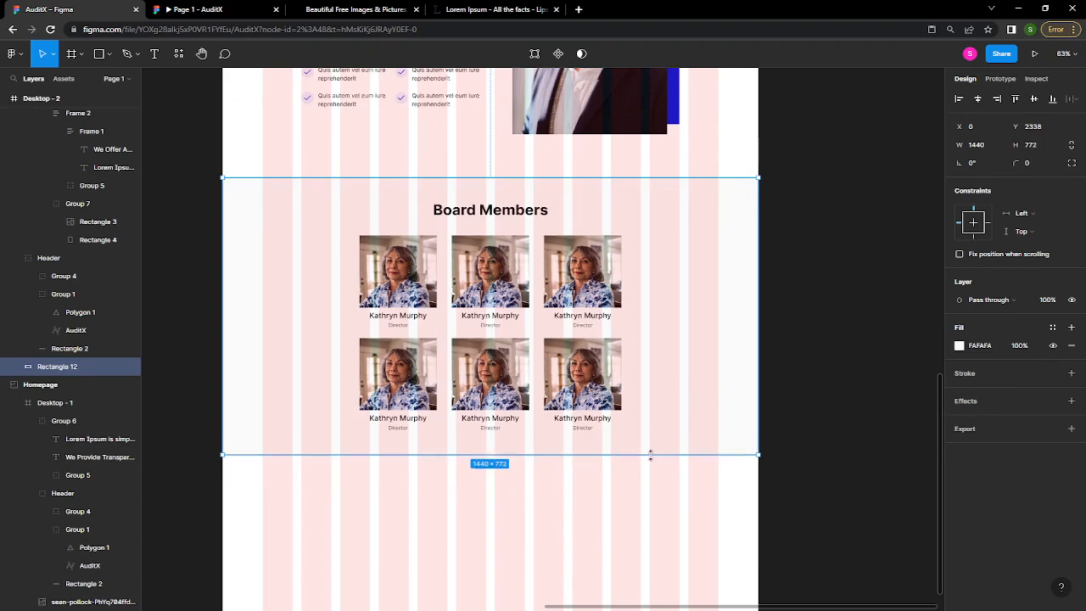
{"action": "left_click", "coordinate": [837, 348]}
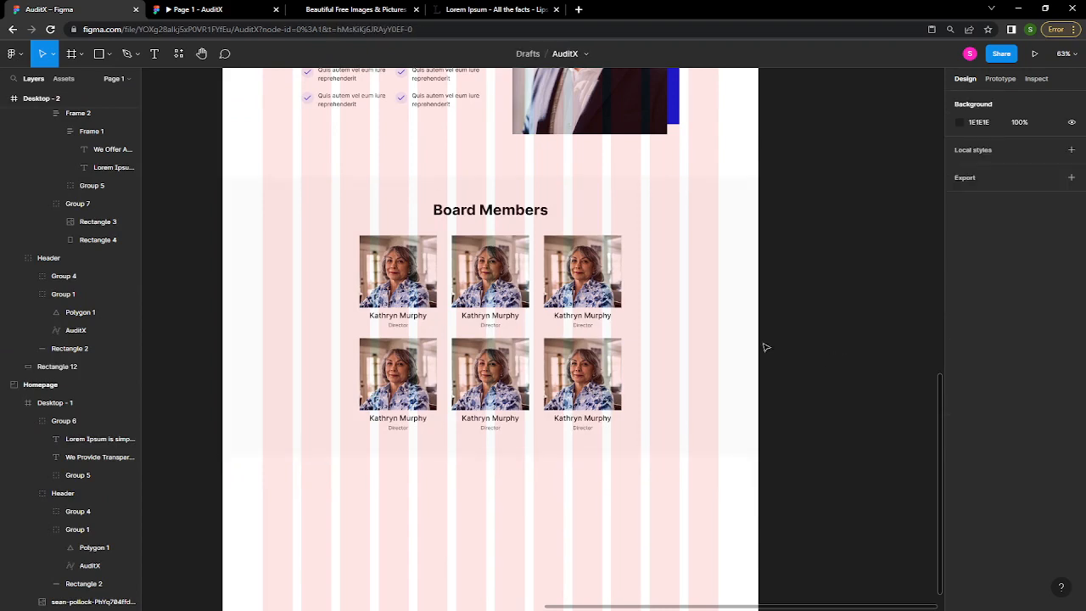
- Select the middle portrait in the first row of cards and run the Unsplash plugin, moving its window clear of the portraits
{"action": "double_click", "coordinate": [514, 264]}
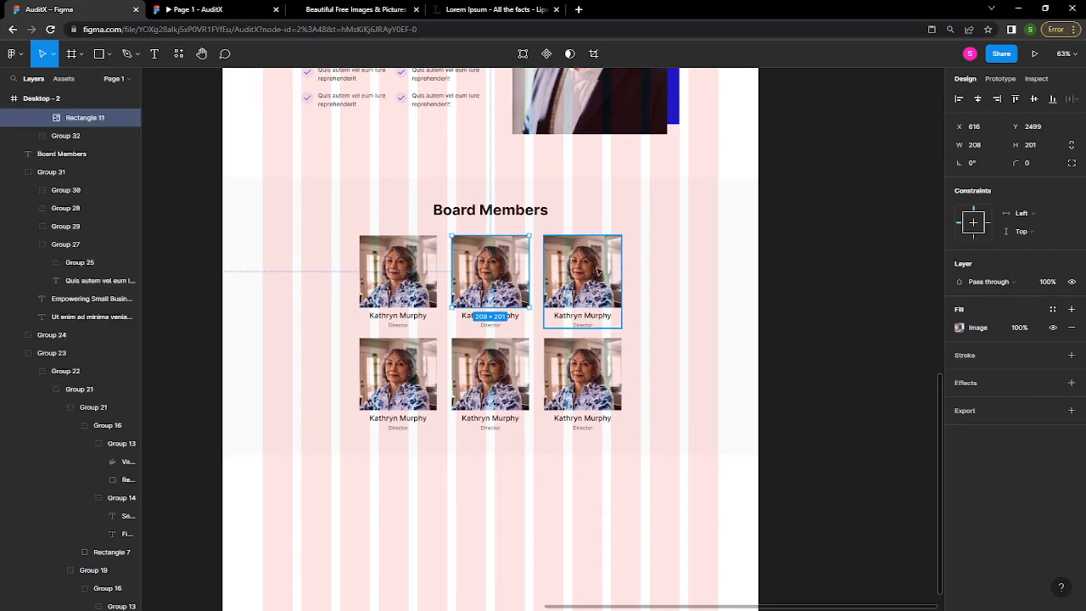
{"action": "key", "text": "ctrl+slash"}
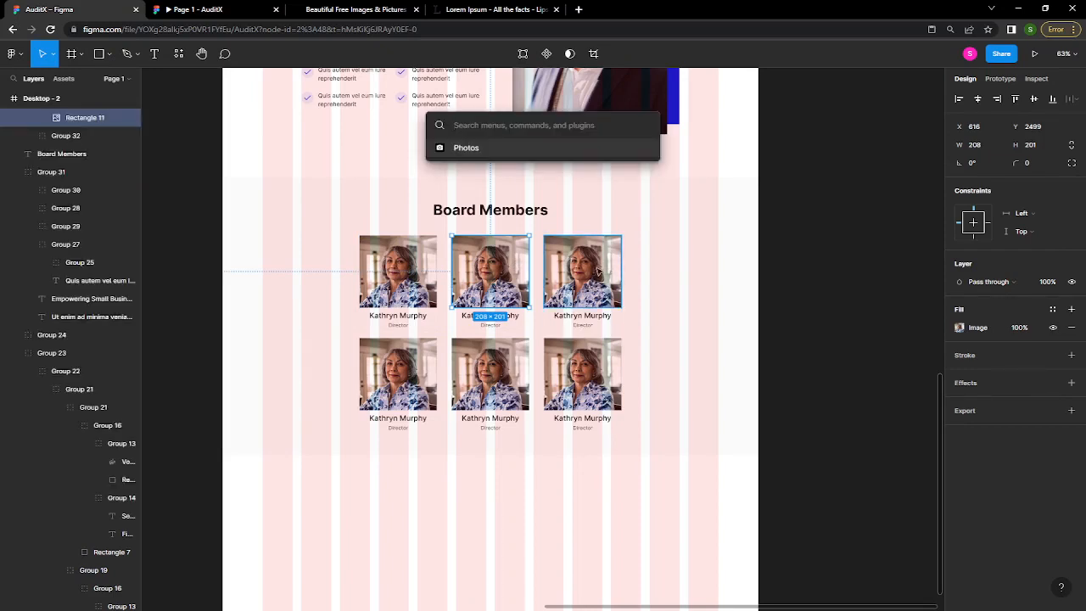
{"action": "left_click", "coordinate": [180, 61]}
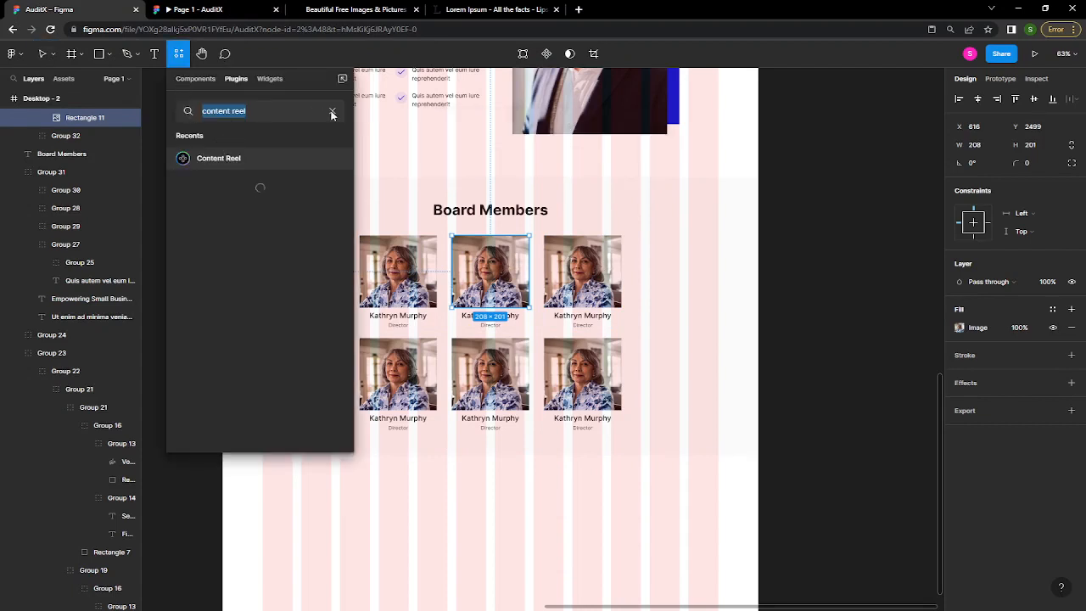
{"action": "key", "text": "BackSpace"}
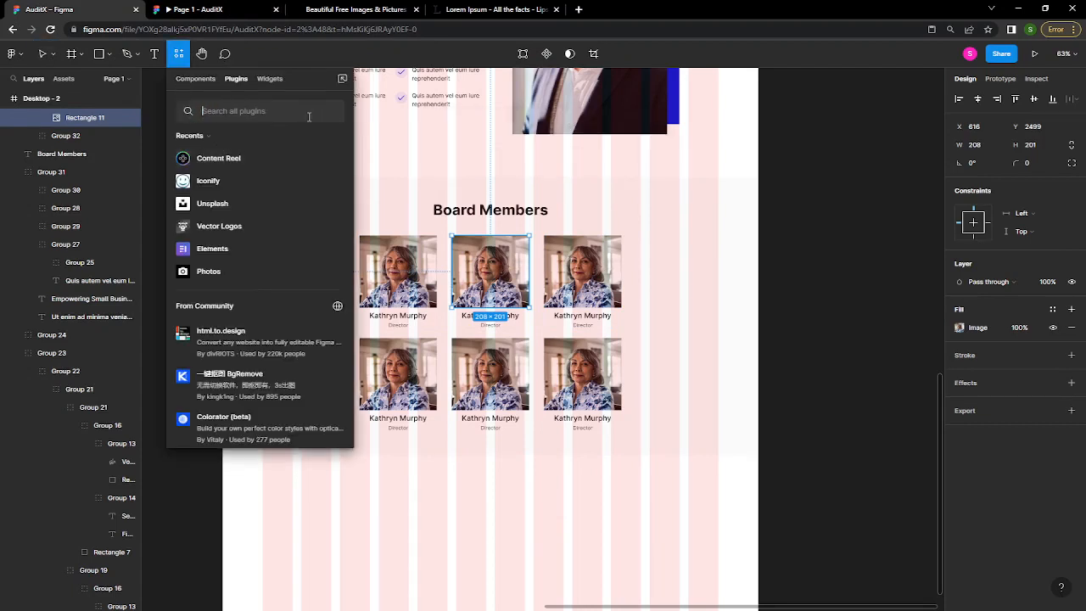
{"action": "left_click", "coordinate": [233, 203]}
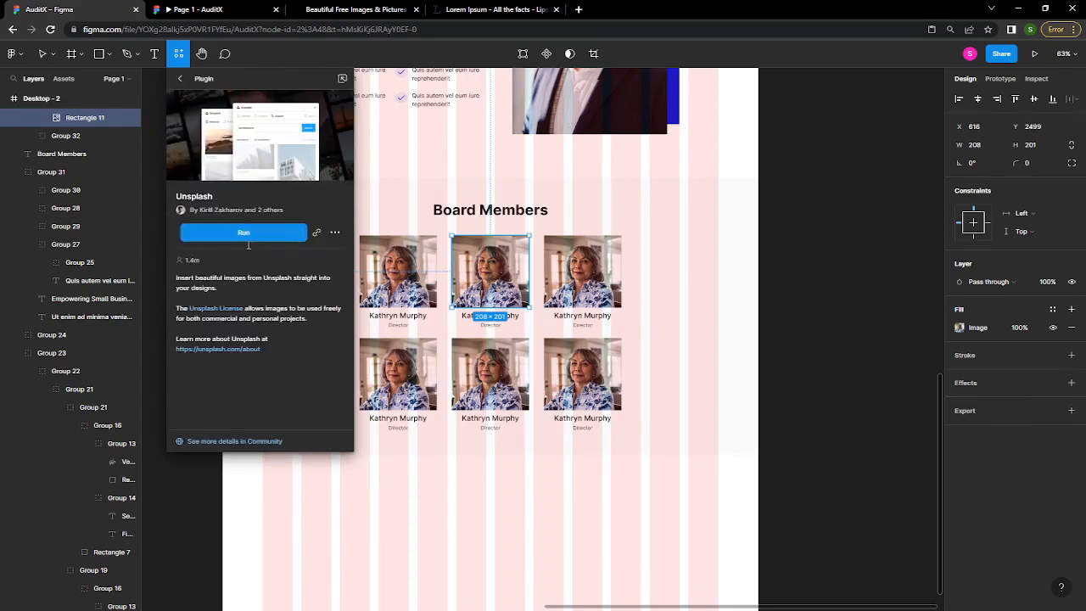
{"action": "left_click", "coordinate": [248, 240]}
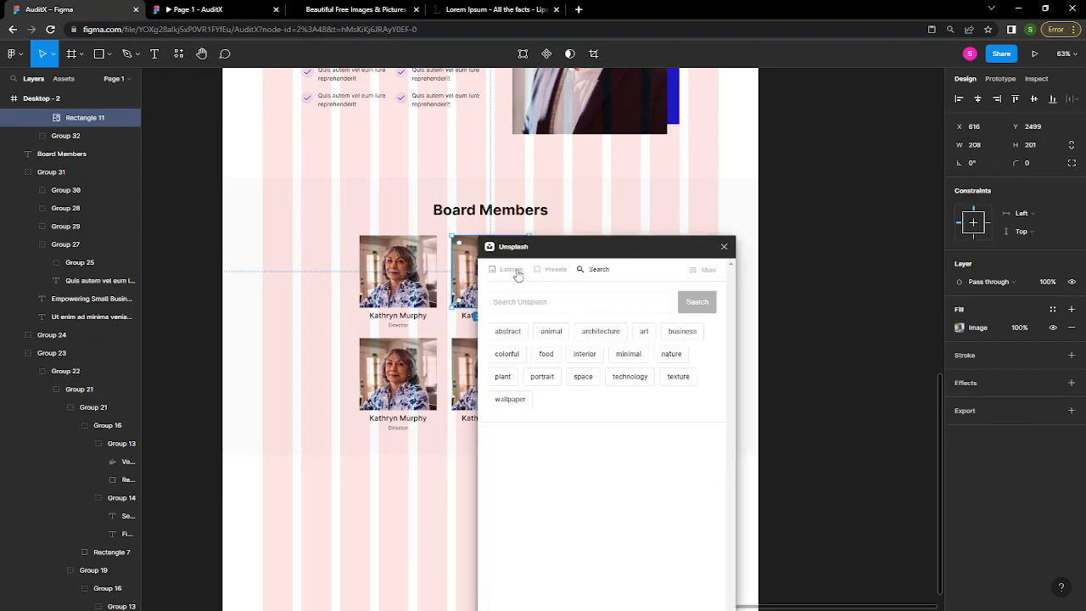
{"action": "left_click", "coordinate": [596, 269]}
{"action": "left_click_drag", "start_coordinate": [598, 251], "coordinate": [800, 168]}
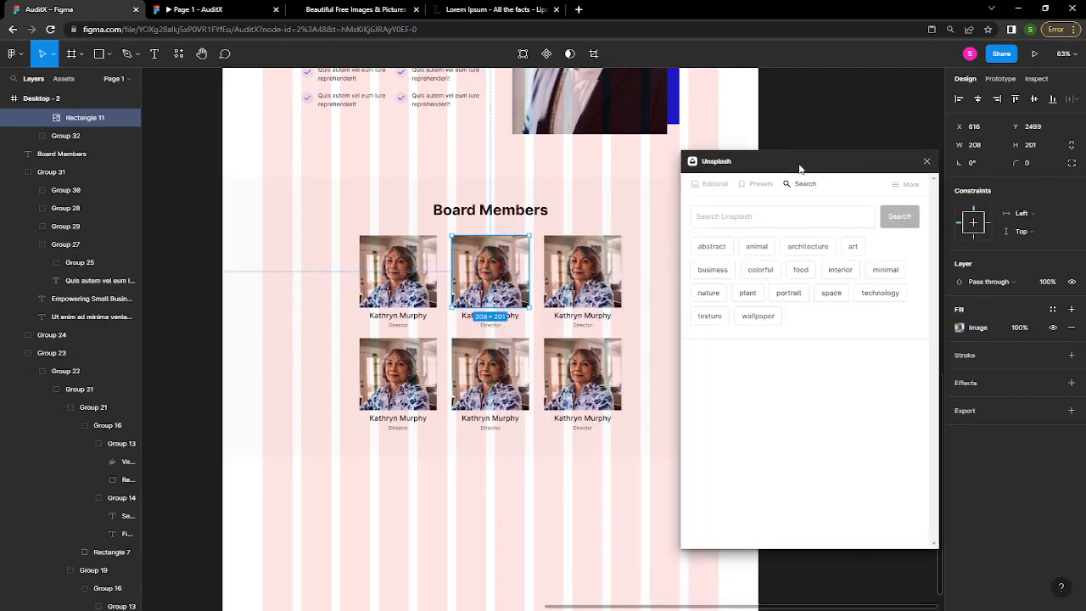
- Search Unsplash for "corporate man" and fill the first row's middle portrait with the standing man in a dark suit and open white shirt
{"action": "left_click", "coordinate": [727, 219]}
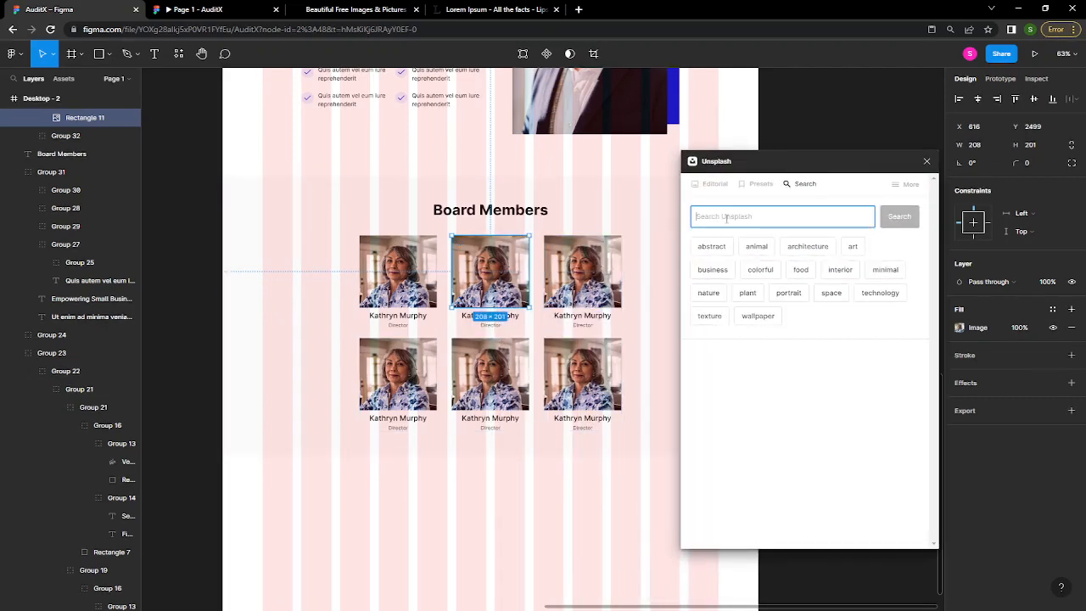
{"action": "type", "text": "man"}
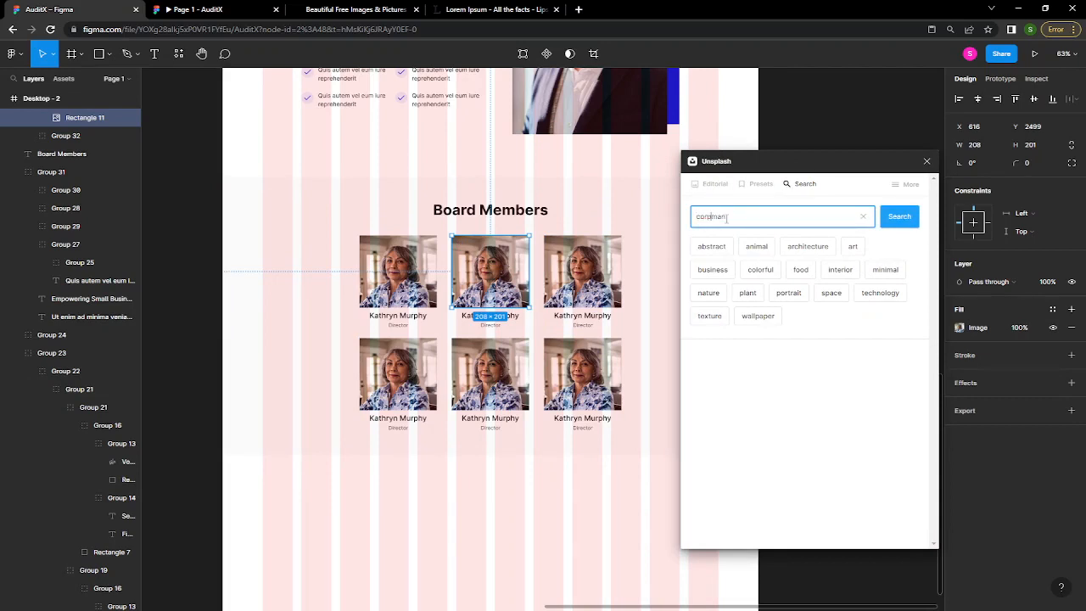
{"action": "type", "text": "o"}
{"action": "key", "text": "Return"}
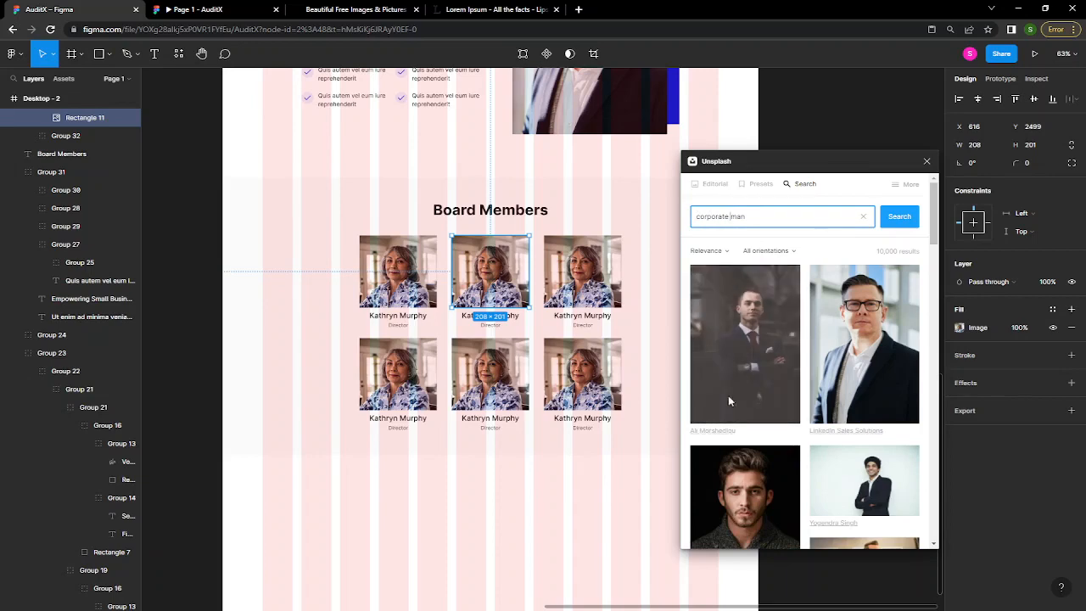
{"action": "scroll", "coordinate": [730, 406], "scroll_direction": "down", "scroll_amount": 5}
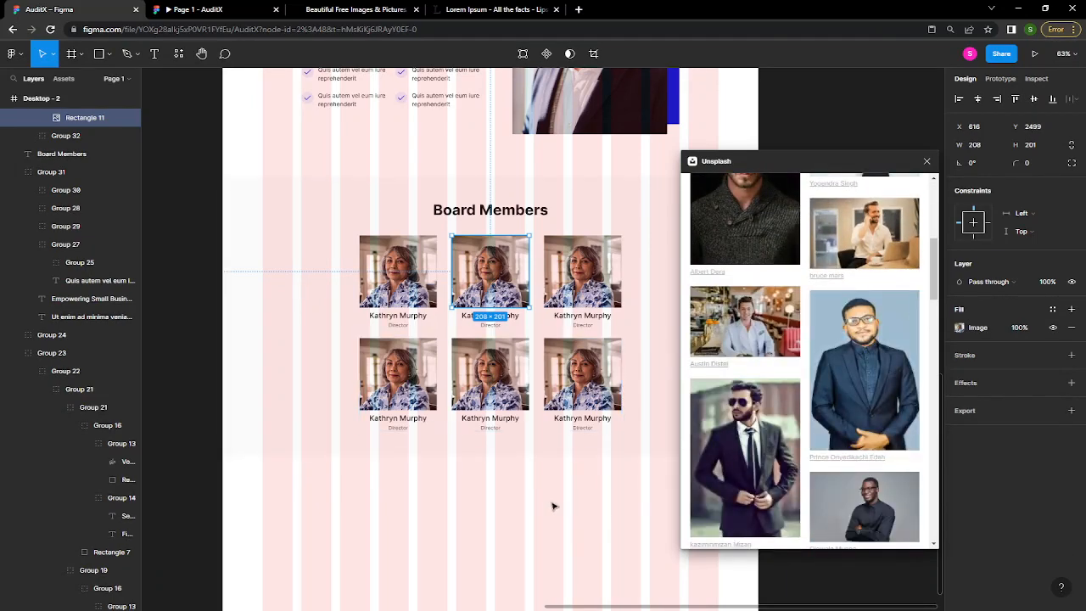
{"action": "scroll", "coordinate": [791, 357], "scroll_direction": "down", "scroll_amount": 3}
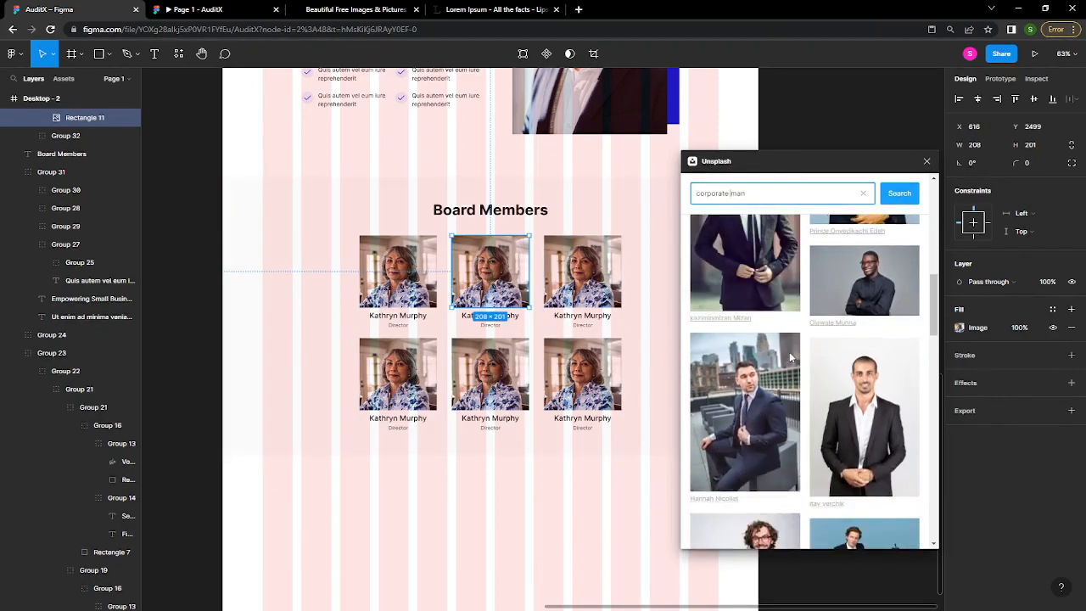
{"action": "left_click", "coordinate": [838, 407]}
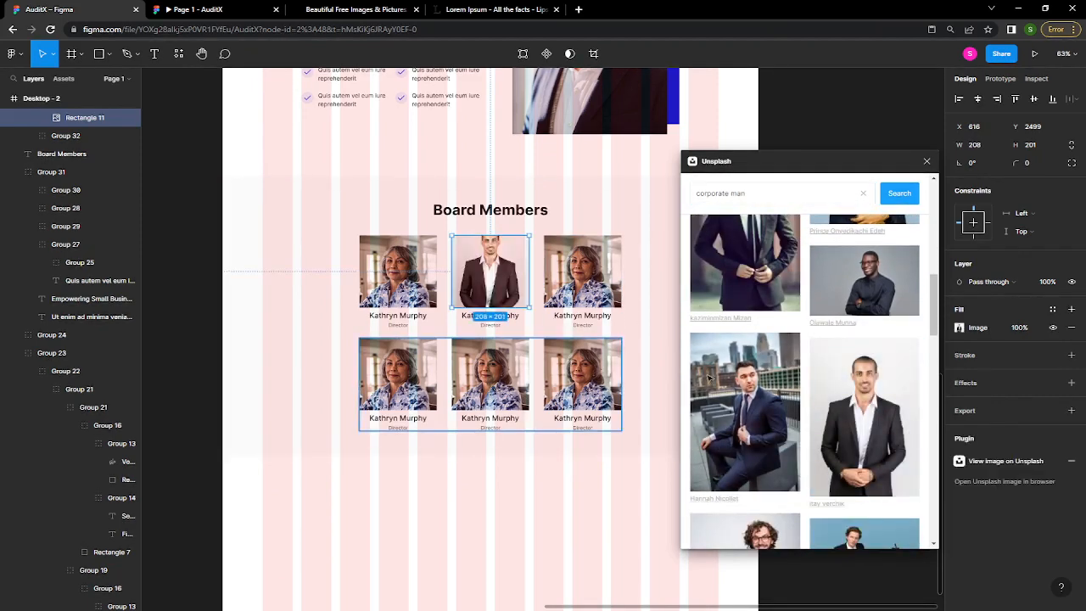
- Replace the first row's third portrait with the Unsplash photo of the man in glasses and a grey T-shirt with crossed arms
{"action": "left_click", "coordinate": [584, 282]}
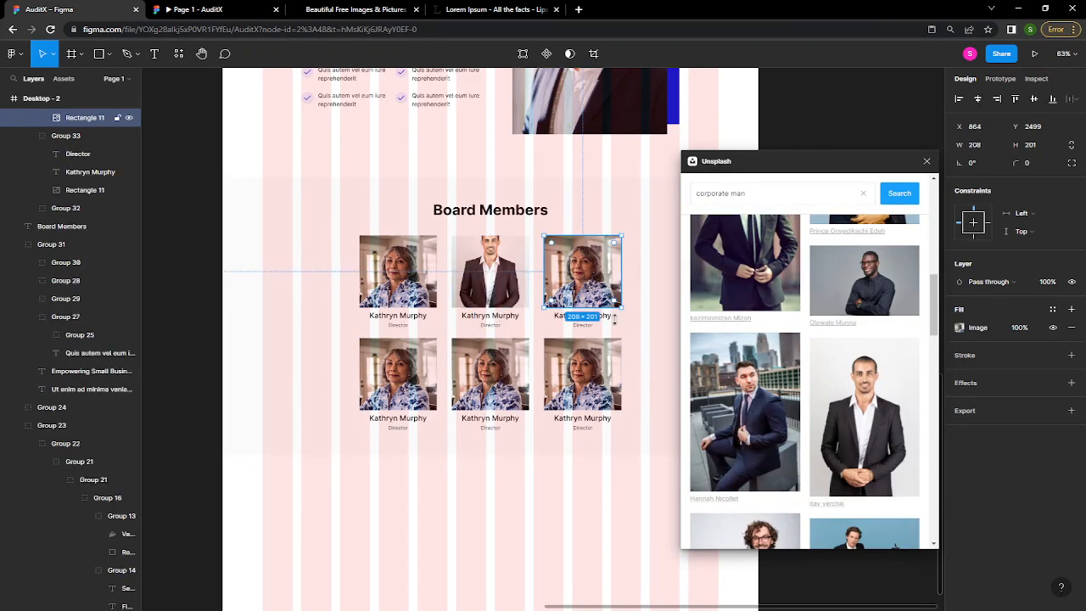
{"action": "scroll", "coordinate": [736, 414], "scroll_direction": "down", "scroll_amount": 3}
{"action": "scroll", "coordinate": [737, 414], "scroll_direction": "down", "scroll_amount": 3}
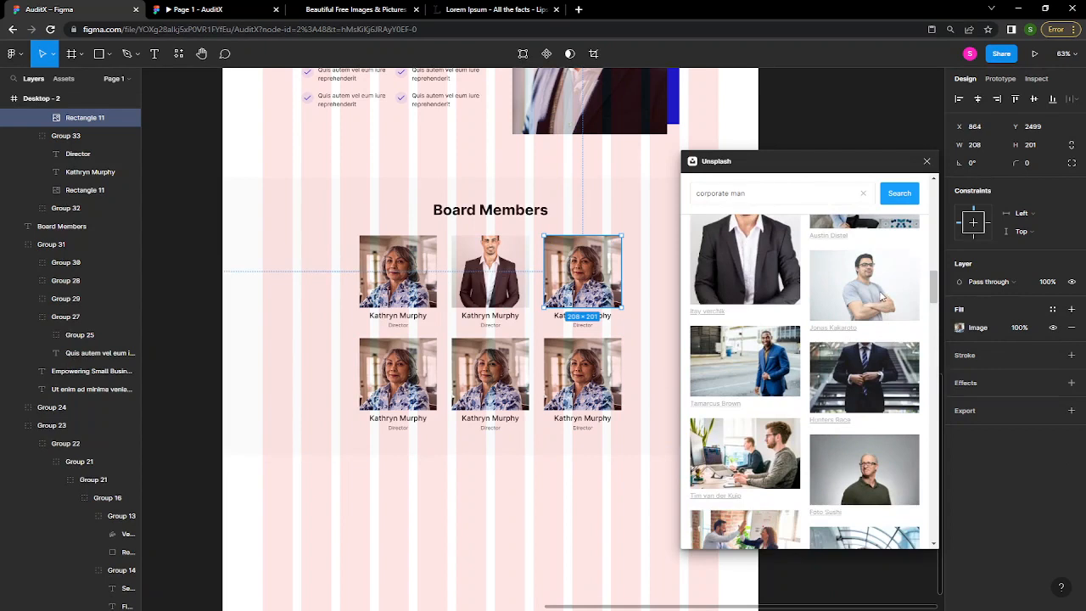
{"action": "left_click", "coordinate": [885, 299]}
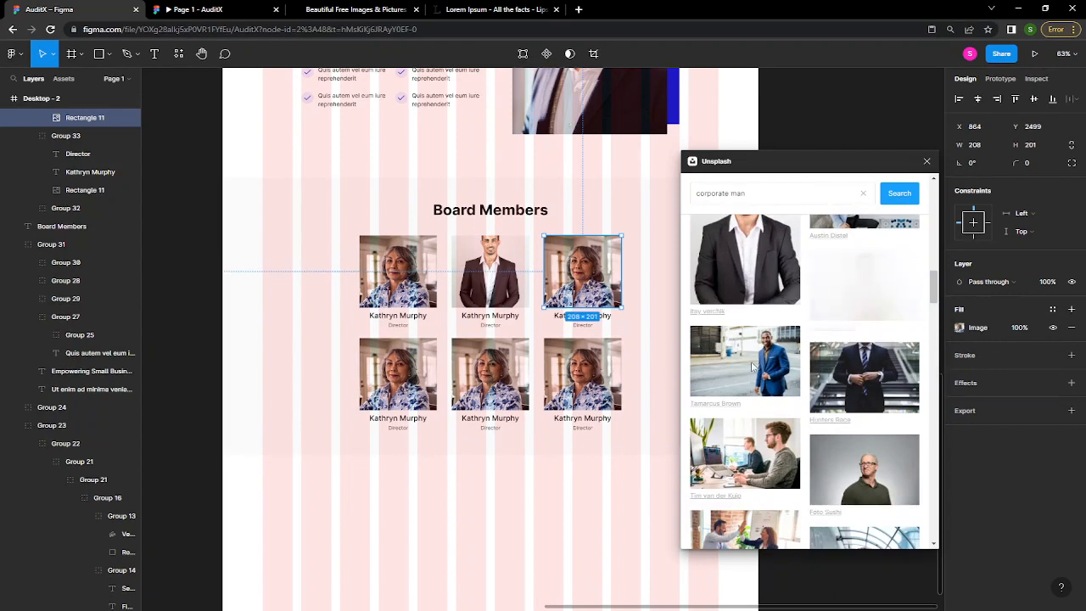
- Search Unsplash for "corporate woman" and fill the second row's middle portrait with the woman in the yellow jacket
{"action": "double_click", "coordinate": [739, 192]}
{"action": "type", "text": "wo"}
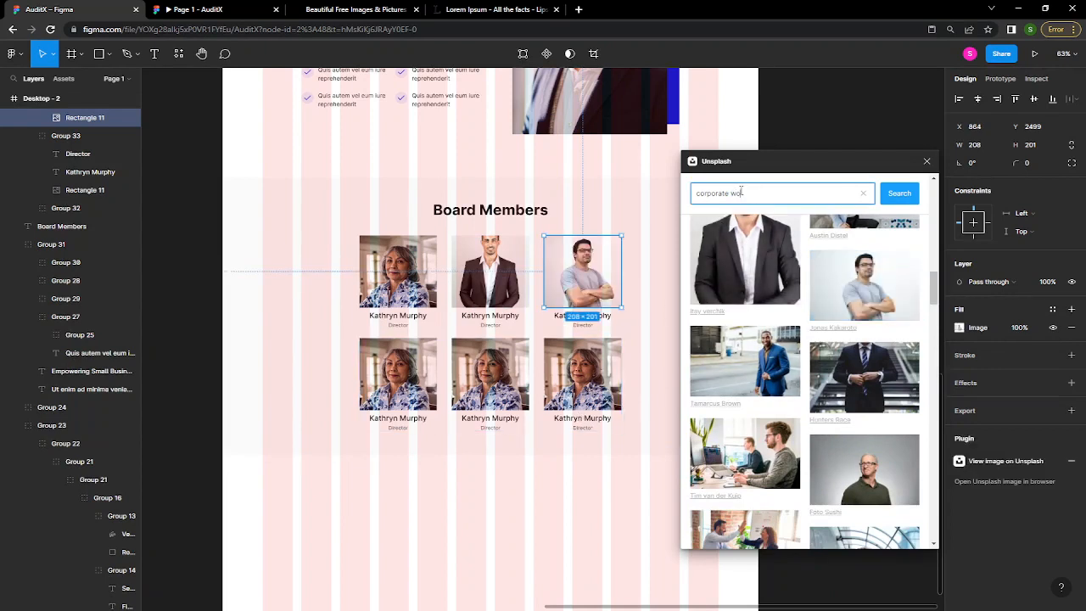
{"action": "key", "text": "Return"}
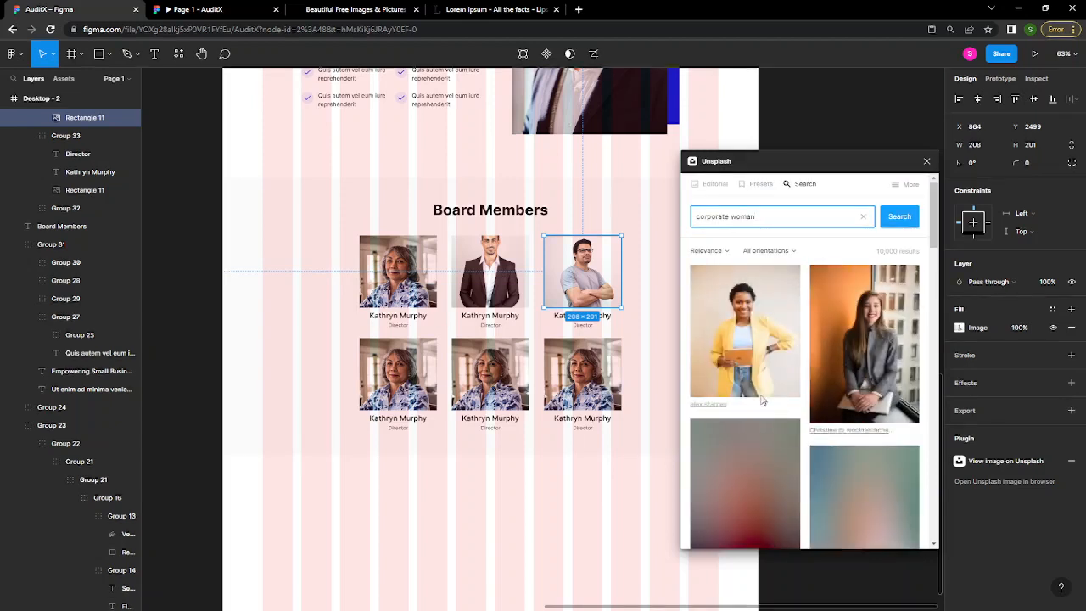
{"action": "left_click", "coordinate": [515, 377]}
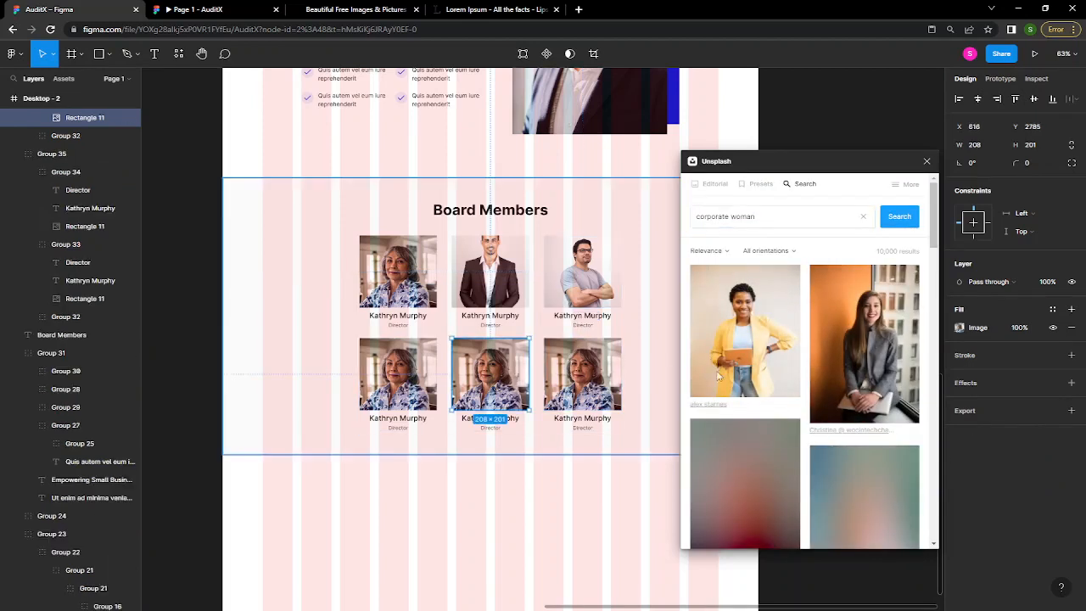
{"action": "left_click", "coordinate": [747, 367]}
- Replace the second row's third portrait with the photo of the short-haired woman in a light patterned jacket and black top
{"action": "scroll", "coordinate": [834, 450], "scroll_direction": "down", "scroll_amount": 3}
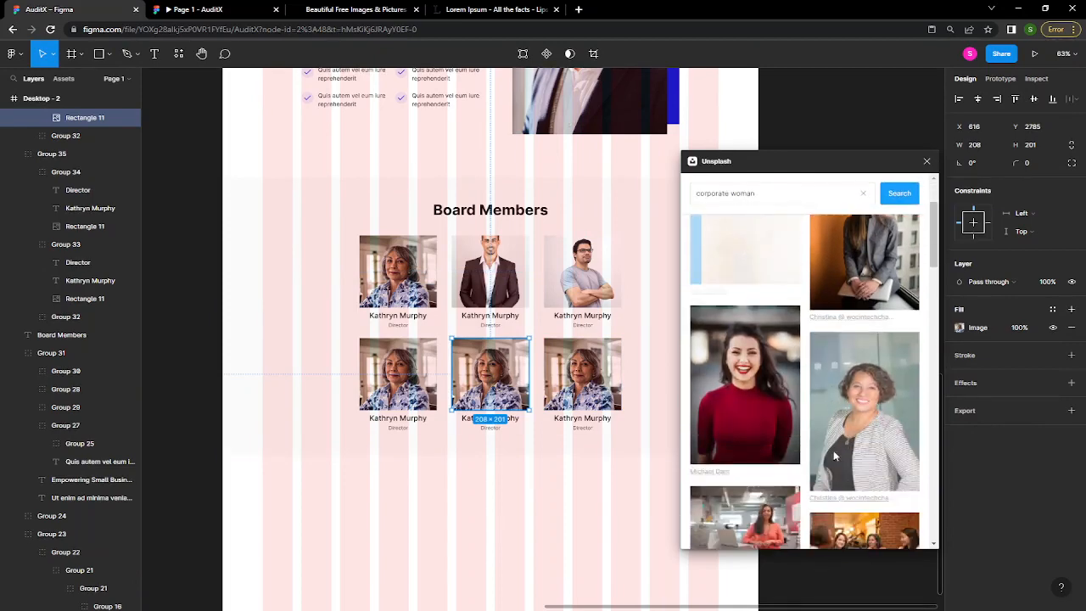
{"action": "left_click", "coordinate": [587, 379]}
{"action": "left_click", "coordinate": [864, 408]}
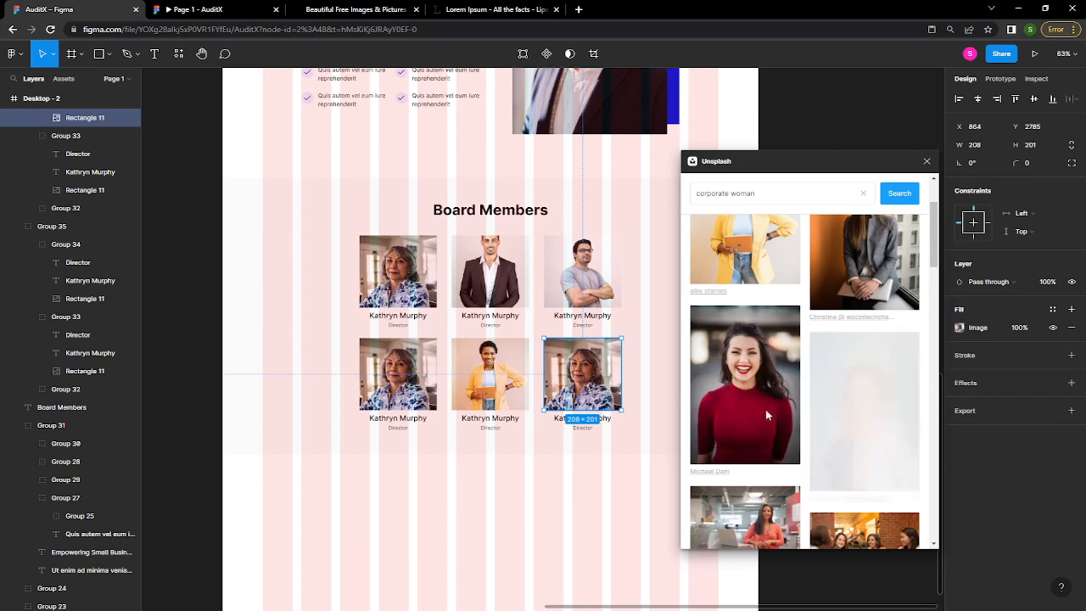
- Fill the second row's first portrait with the dark-background suited man from a "corporate man" search and close the Unsplash plugin
{"action": "left_click", "coordinate": [408, 376]}
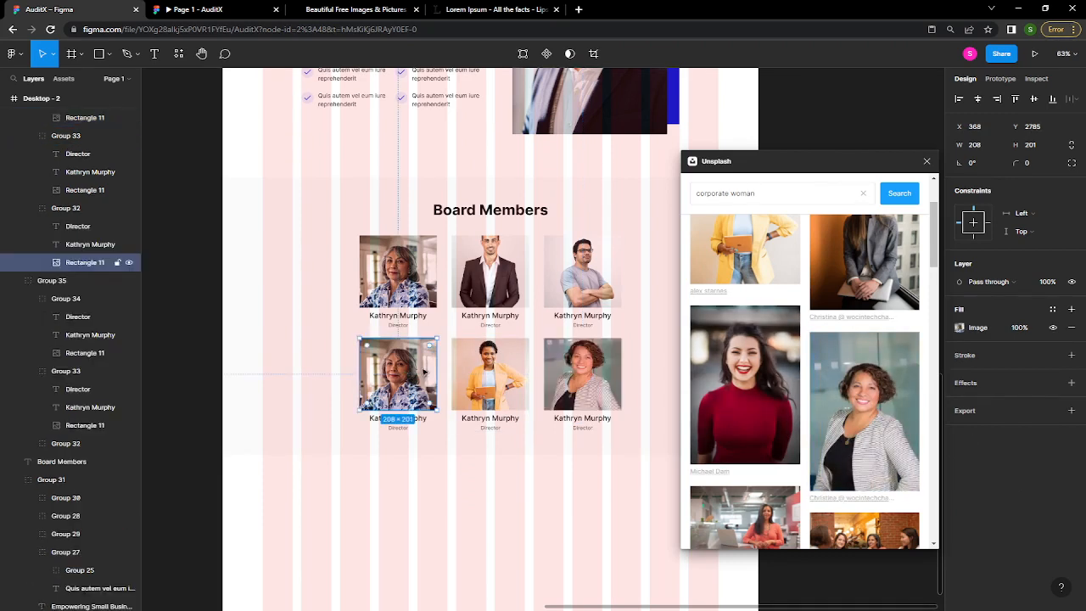
{"action": "left_click", "coordinate": [762, 268]}
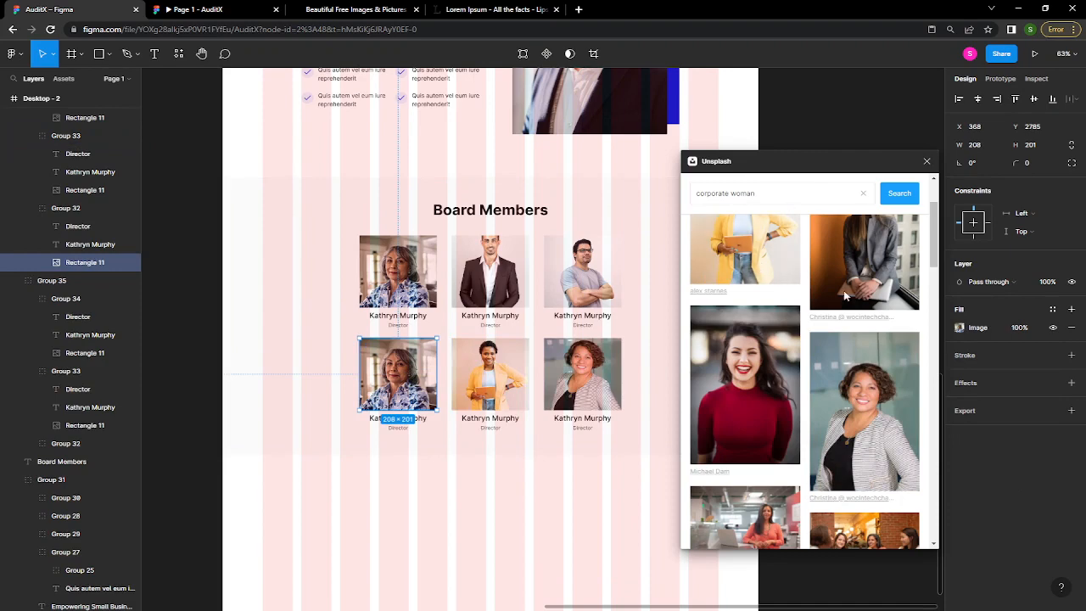
{"action": "scroll", "coordinate": [858, 325], "scroll_direction": "down", "scroll_amount": 5}
{"action": "scroll", "coordinate": [858, 325], "scroll_direction": "down", "scroll_amount": 1}
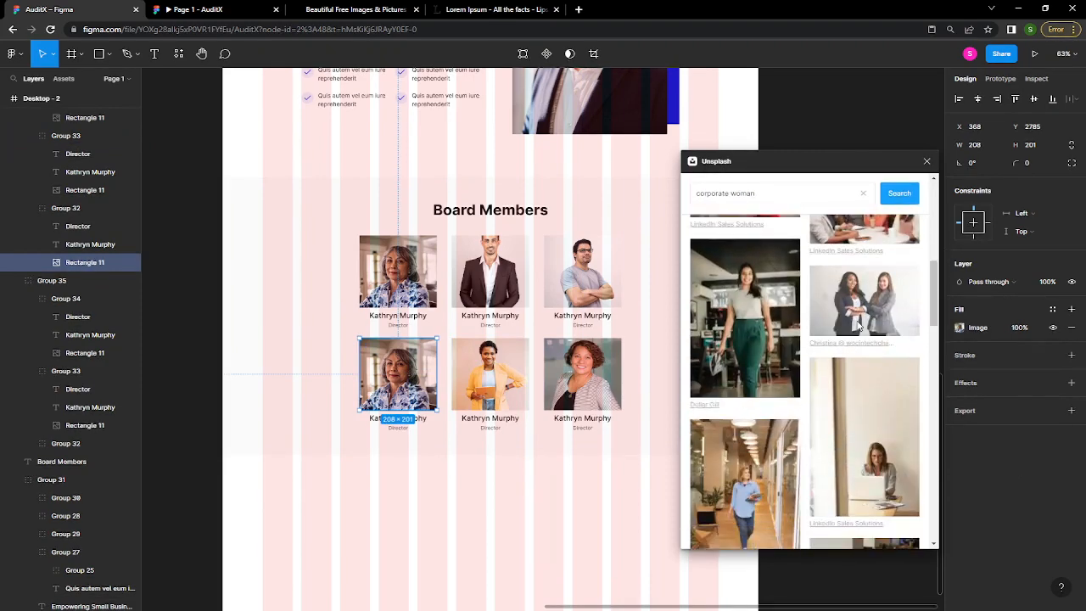
{"action": "left_click", "coordinate": [755, 193]}
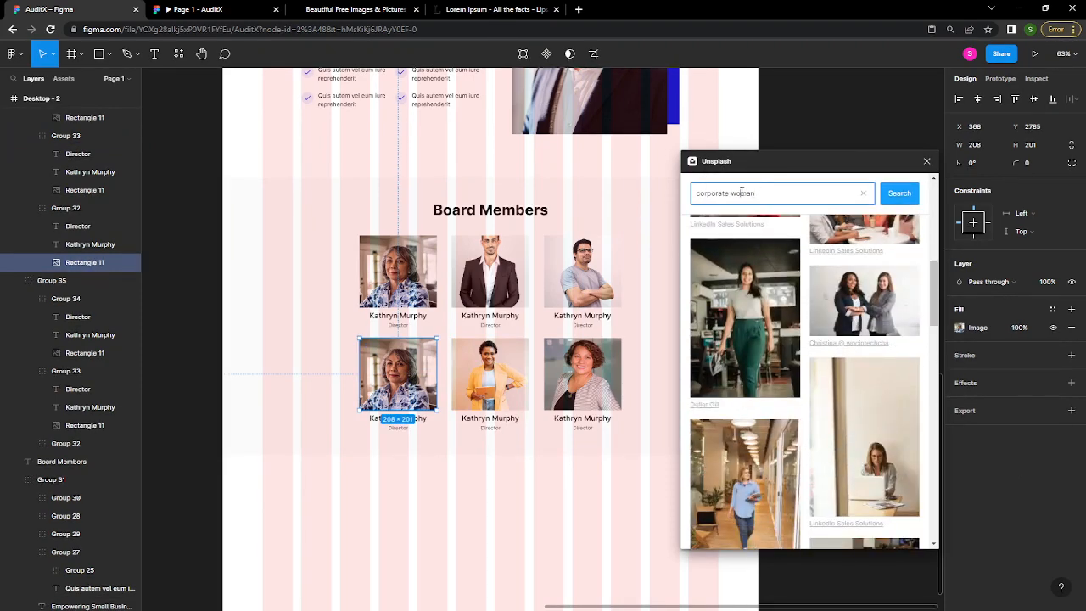
{"action": "type", "text": "corporate man"}
{"action": "key", "text": "Return"}
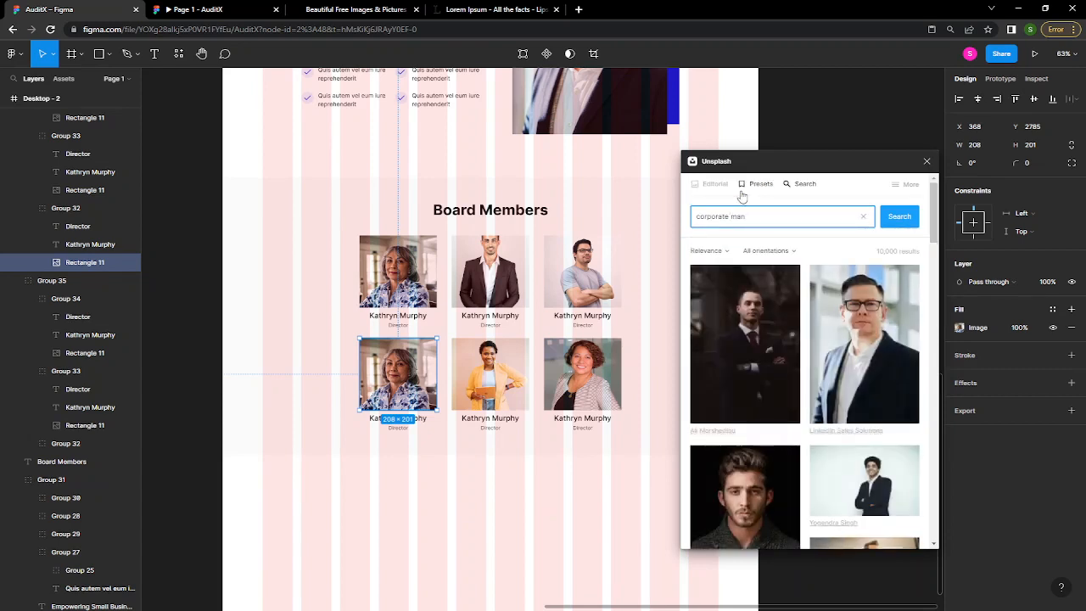
{"action": "left_click", "coordinate": [743, 348]}
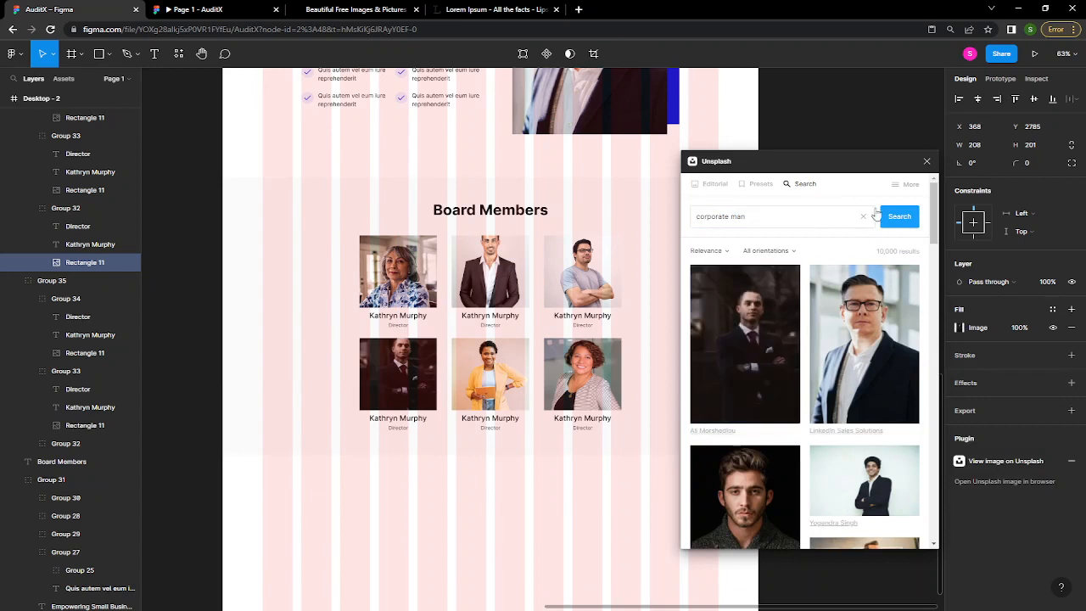
{"action": "left_click", "coordinate": [929, 162]}
- Set the first row's middle portrait image fill to Crop mode and enlarge the photo around its frame
{"action": "double_click", "coordinate": [489, 272]}
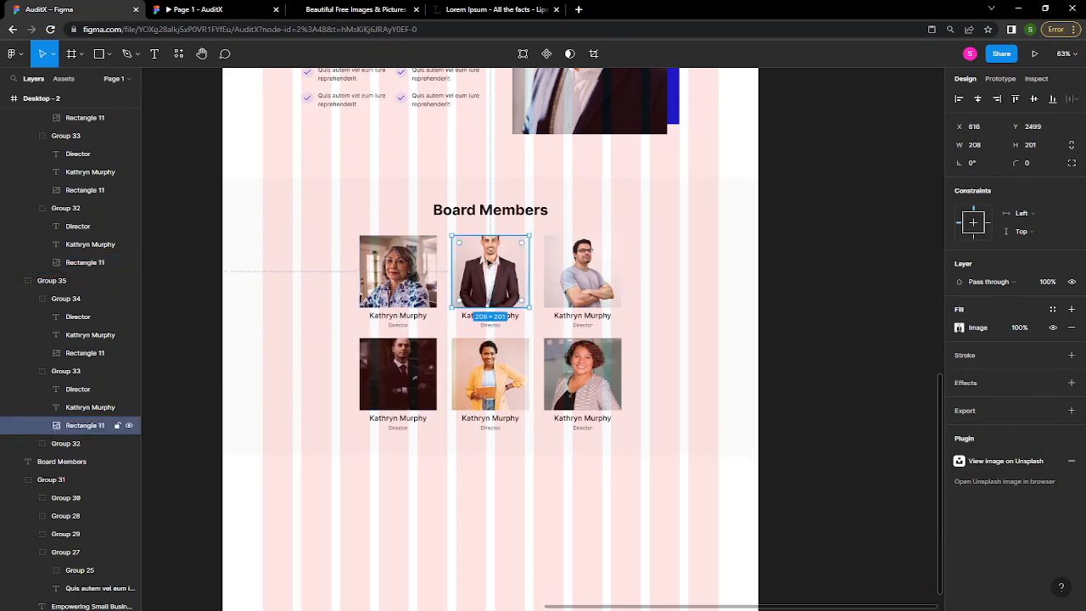
{"action": "left_click", "coordinate": [960, 327]}
{"action": "left_click", "coordinate": [850, 356]}
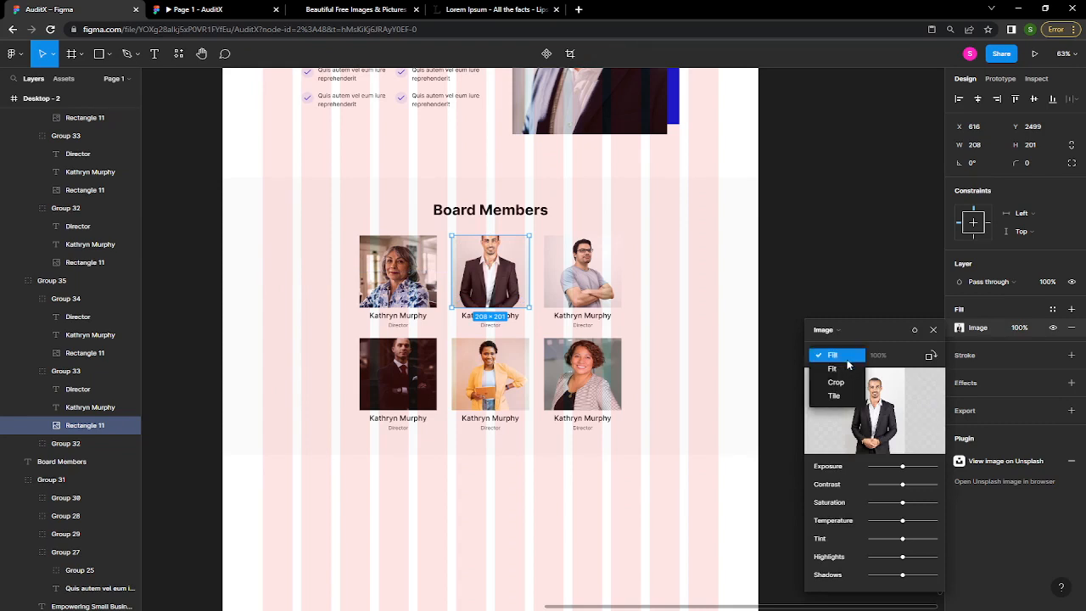
{"action": "left_click", "coordinate": [842, 383]}
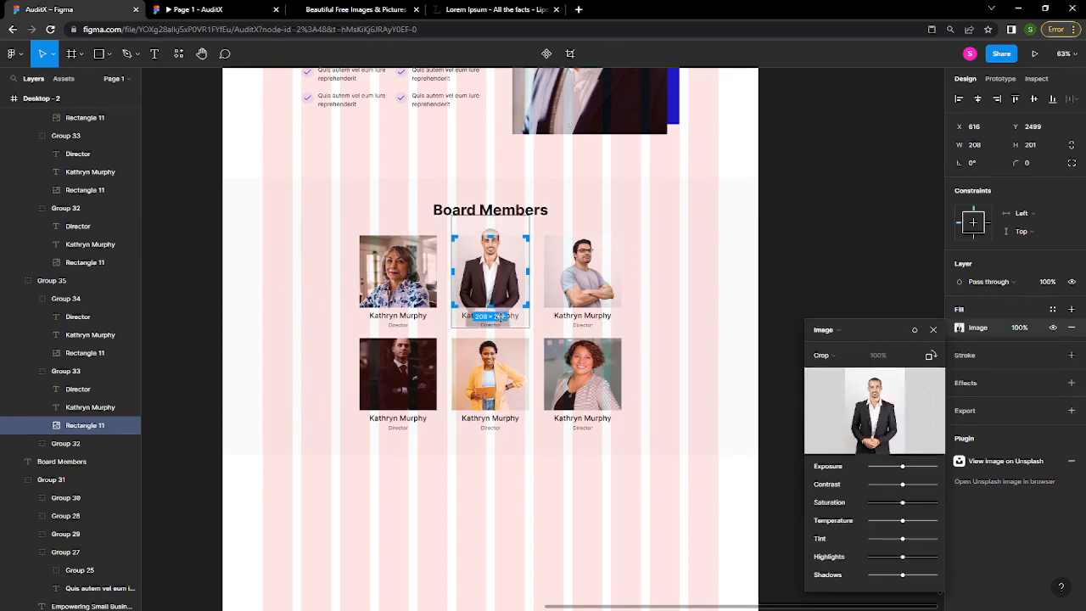
{"action": "left_click_drag", "start_coordinate": [520, 331], "coordinate": [554, 376]}
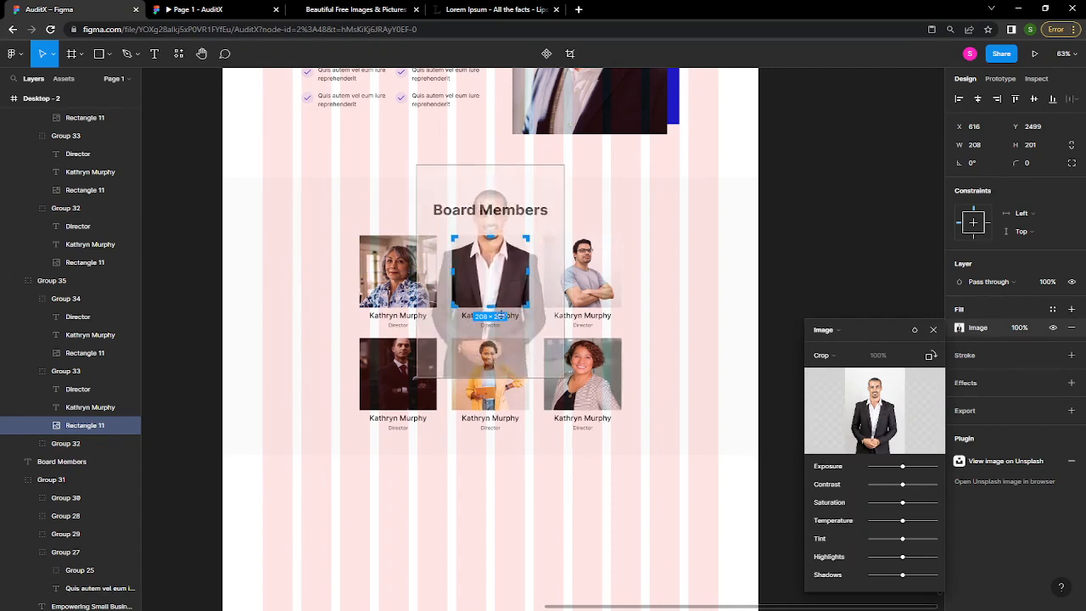
- Move the photo down, scale it back slightly and nudge it so the man's head and shoulders fit the frame, then finish cropping
{"action": "left_click_drag", "start_coordinate": [492, 272], "coordinate": [500, 326]}
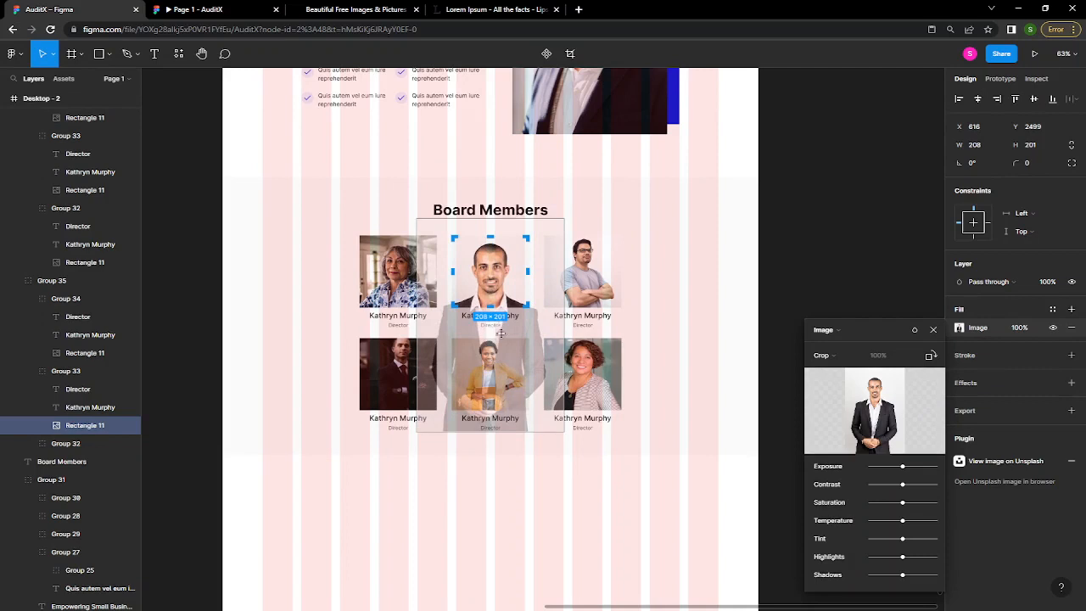
{"action": "left_click_drag", "start_coordinate": [556, 432], "coordinate": [537, 391]}
{"action": "key", "text": "Left"}
{"action": "key", "text": "Down"}
{"action": "key", "text": "Down"}
{"action": "key", "text": "Down"}
{"action": "key", "text": "Down"}
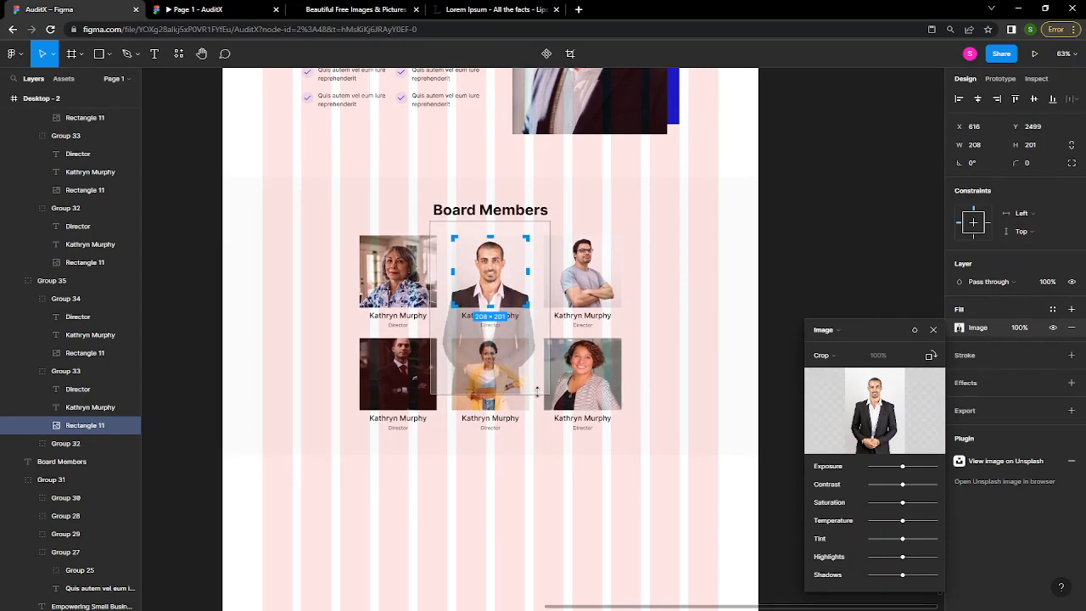
{"action": "left_click", "coordinate": [690, 274]}
{"action": "left_click", "coordinate": [690, 274]}
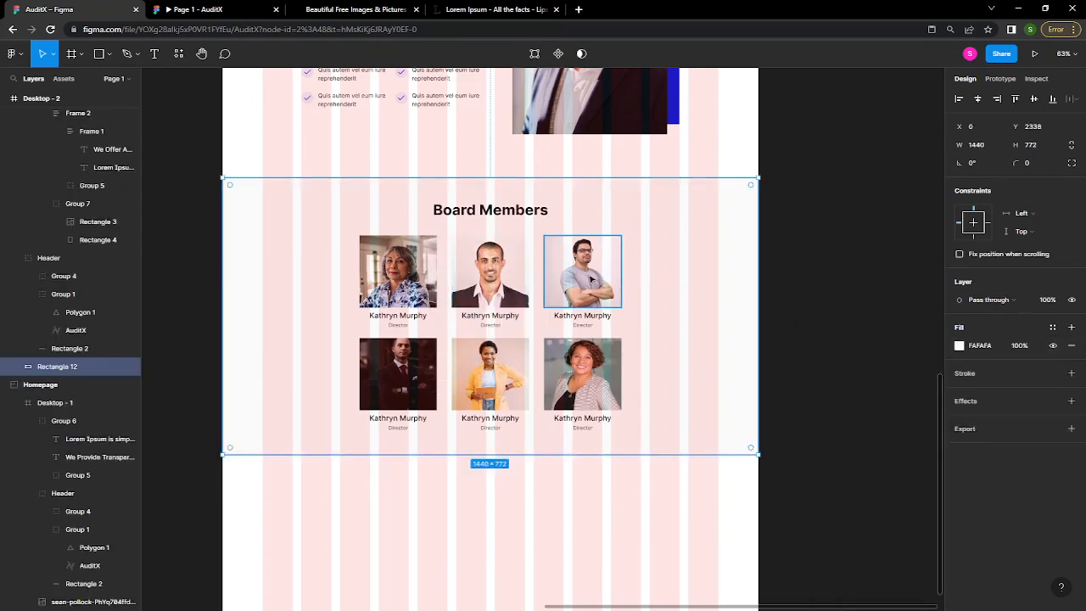
- Set the first row's third portrait to Crop mode, enlarge the photo and shift it left to centre the man, then finish cropping
{"action": "left_click", "coordinate": [592, 280]}
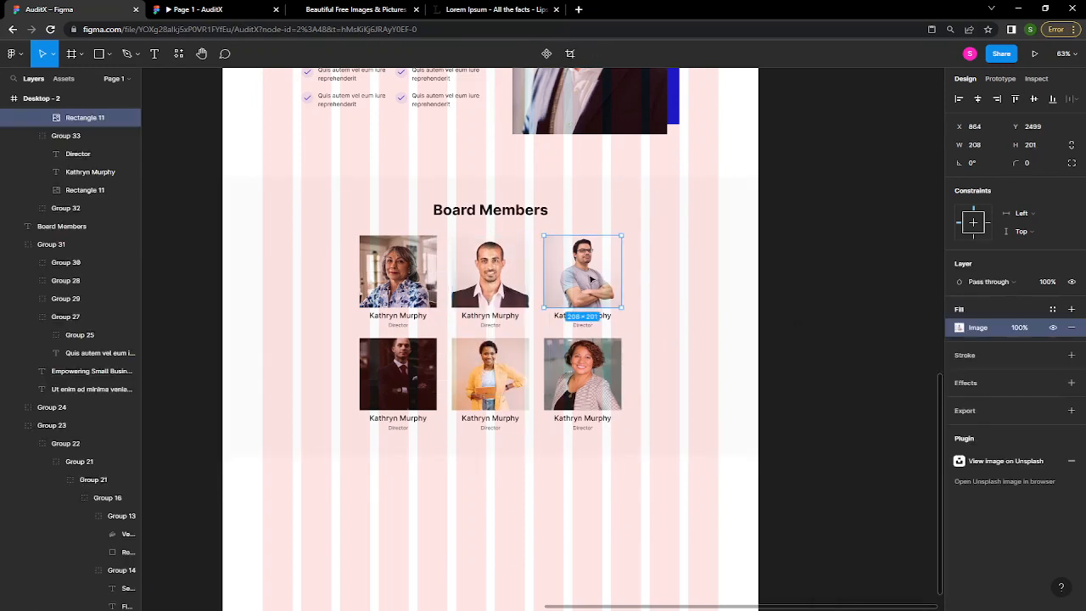
{"action": "left_click", "coordinate": [960, 328]}
{"action": "left_click", "coordinate": [830, 355]}
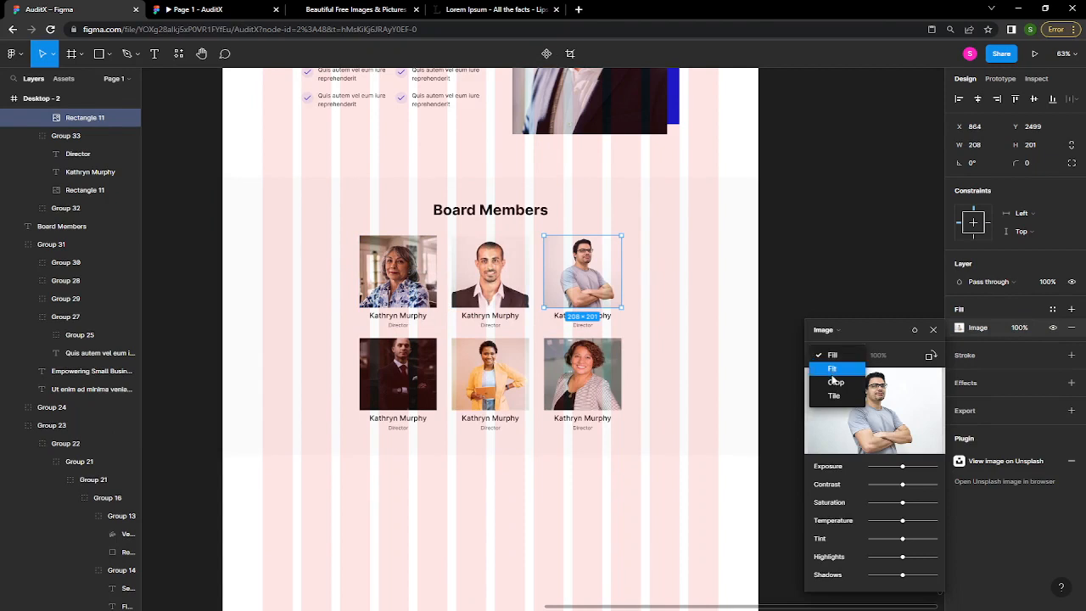
{"action": "left_click", "coordinate": [835, 383]}
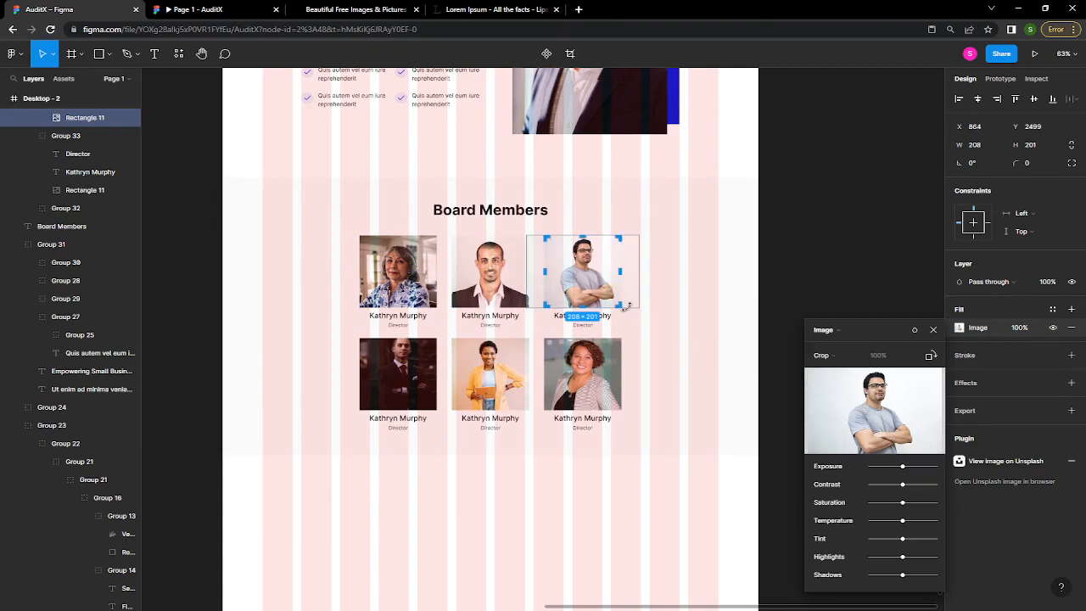
{"action": "left_click_drag", "start_coordinate": [638, 307], "coordinate": [670, 333]}
{"action": "left_click_drag", "start_coordinate": [581, 278], "coordinate": [560, 274]}
{"action": "key", "text": "Return"}
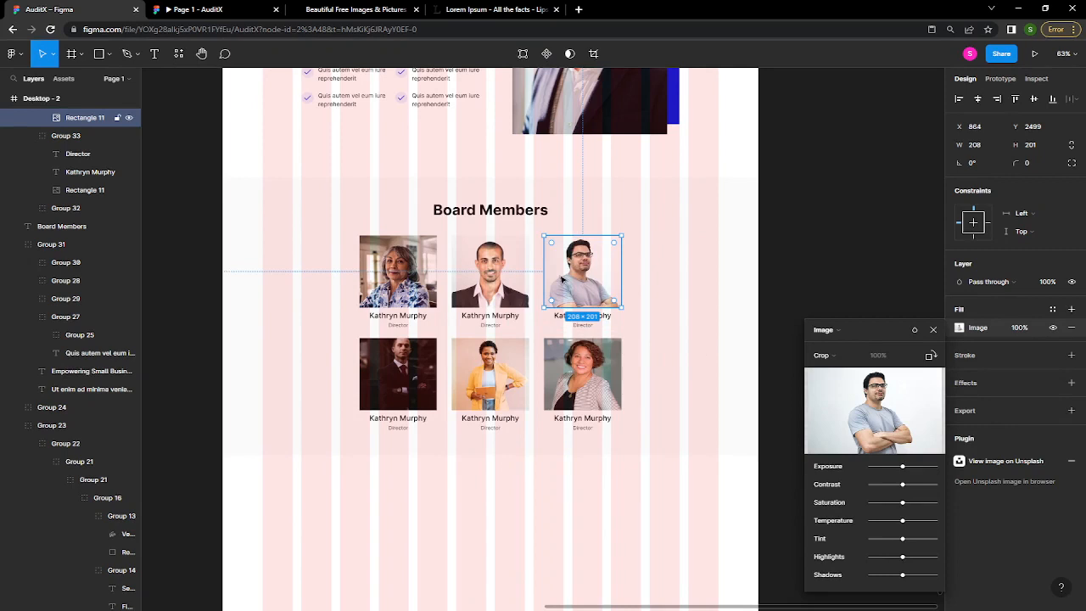
- Set the second row's third portrait to Crop mode and move the photo down to leave space above the woman's head, then finish cropping
{"action": "left_click", "coordinate": [585, 377]}
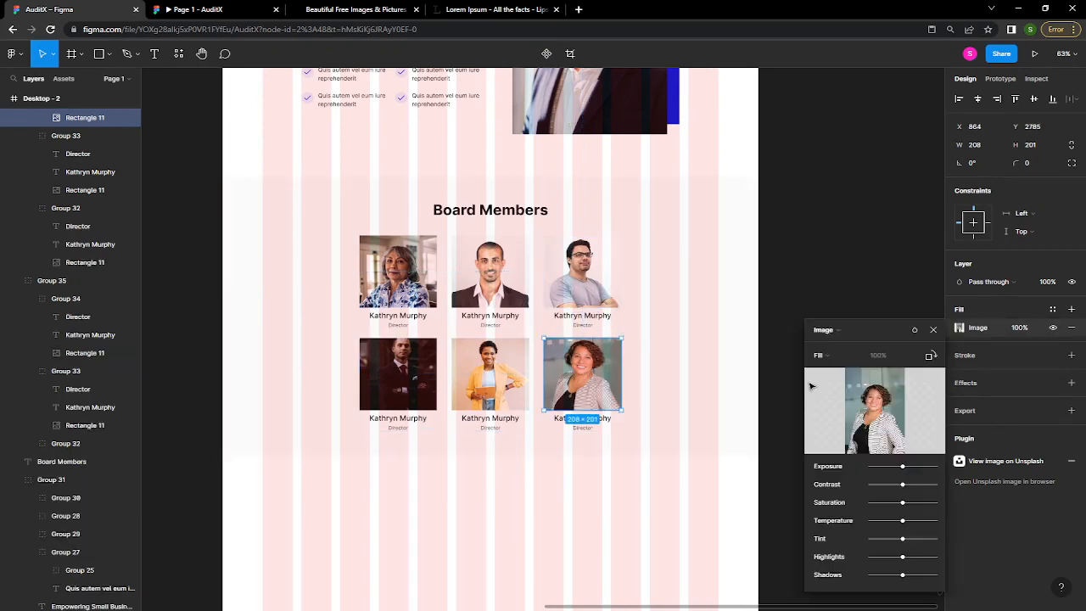
{"action": "left_click", "coordinate": [820, 355]}
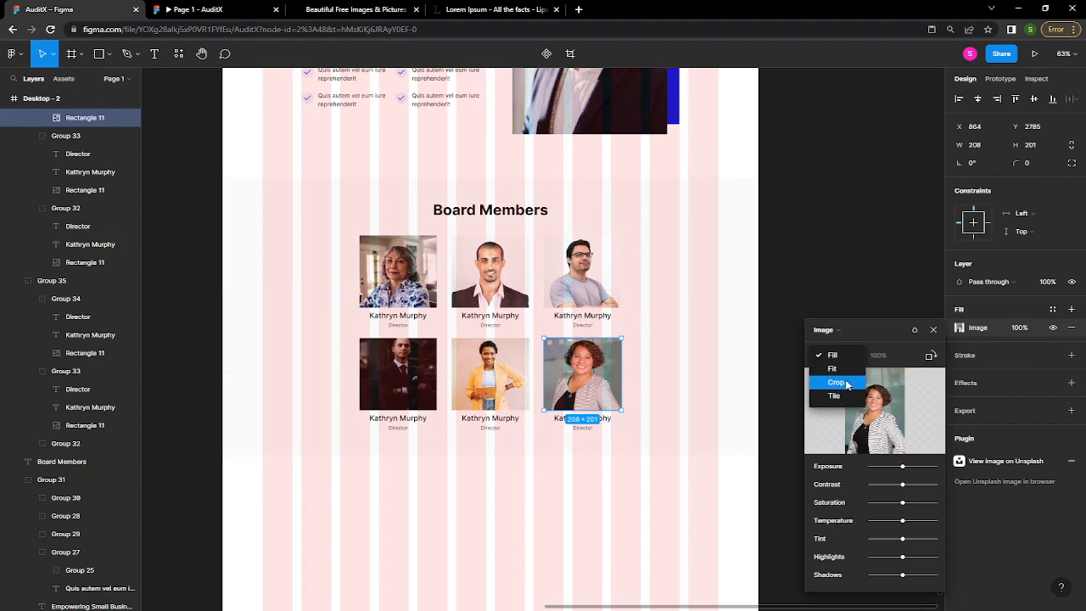
{"action": "left_click", "coordinate": [840, 383]}
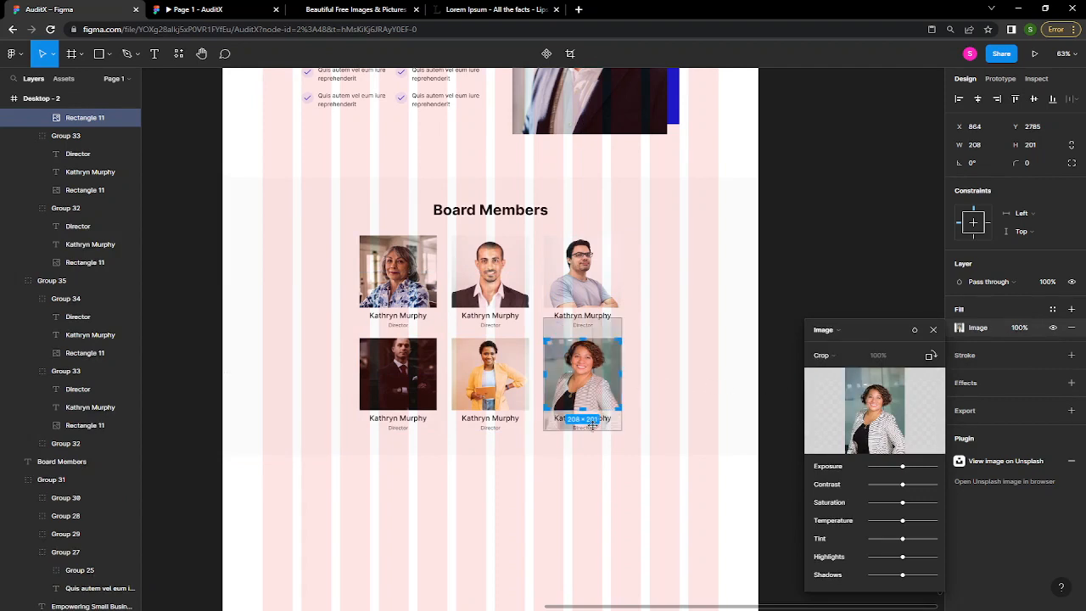
{"action": "key", "text": "shift+Down"}
{"action": "key", "text": "shift+Down"}
{"action": "key", "text": "Up"}
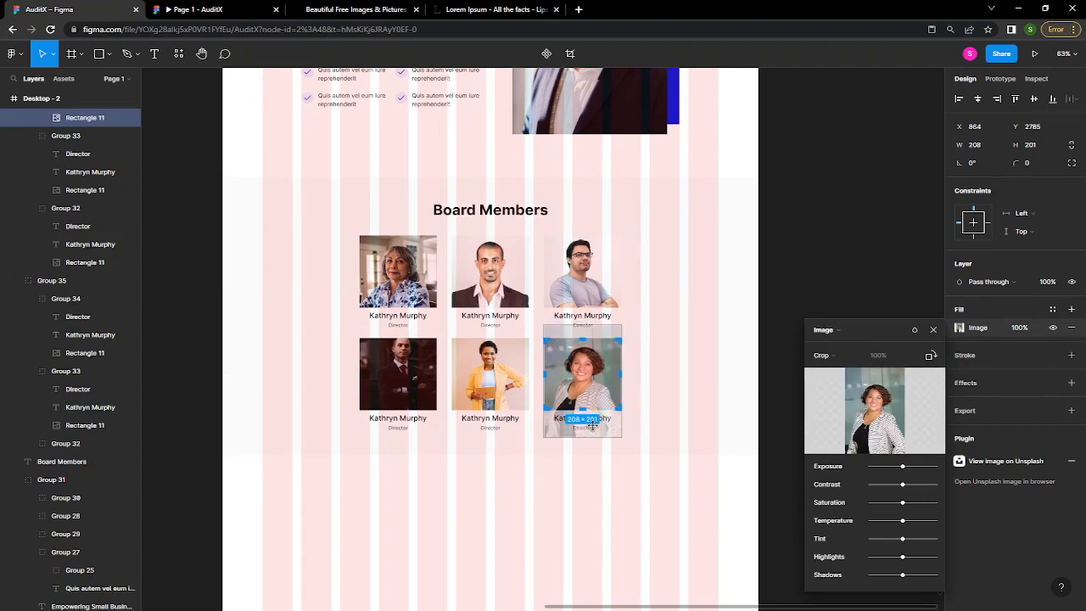
{"action": "key", "text": "Return"}
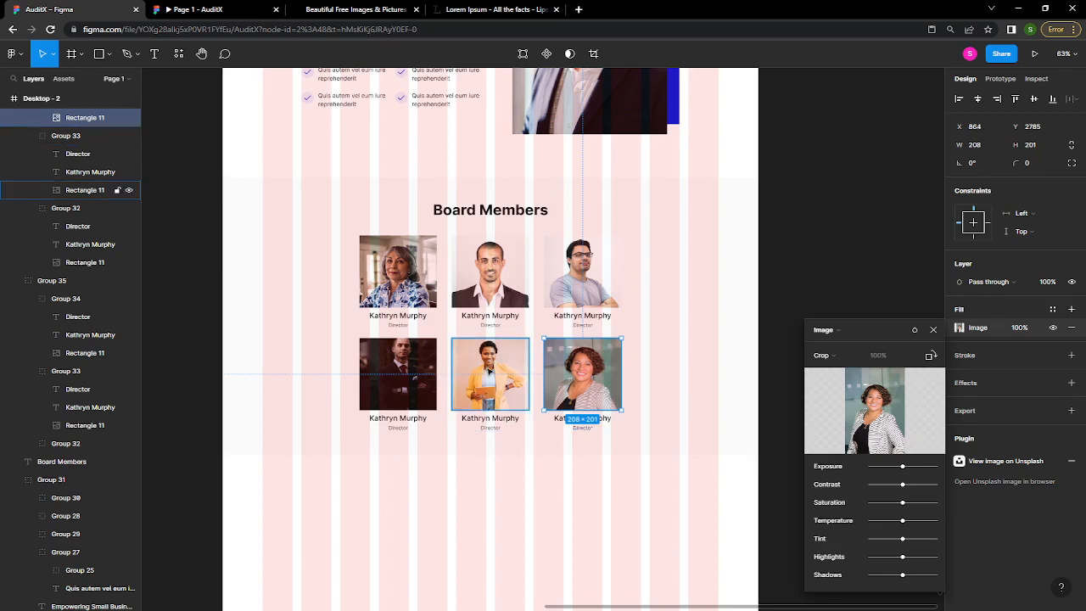
- Set the second row's middle portrait image fill to Crop mode and enlarge the photo of the woman in yellow around its frame
{"action": "left_click", "coordinate": [490, 372]}
{"action": "left_click", "coordinate": [830, 360]}
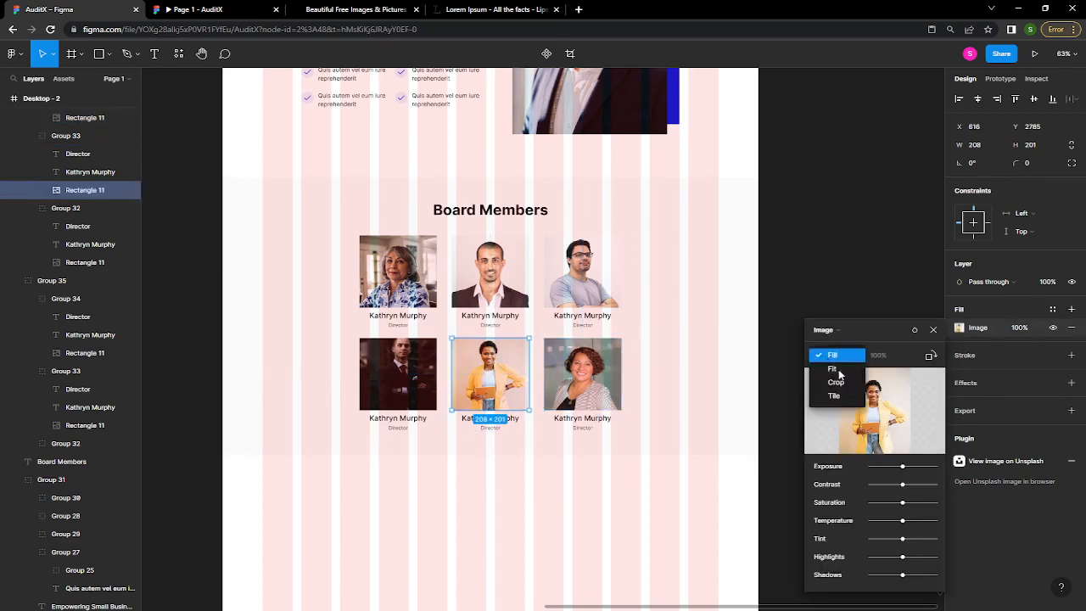
{"action": "left_click", "coordinate": [844, 382]}
{"action": "left_click_drag", "start_coordinate": [518, 427], "coordinate": [536, 442]}
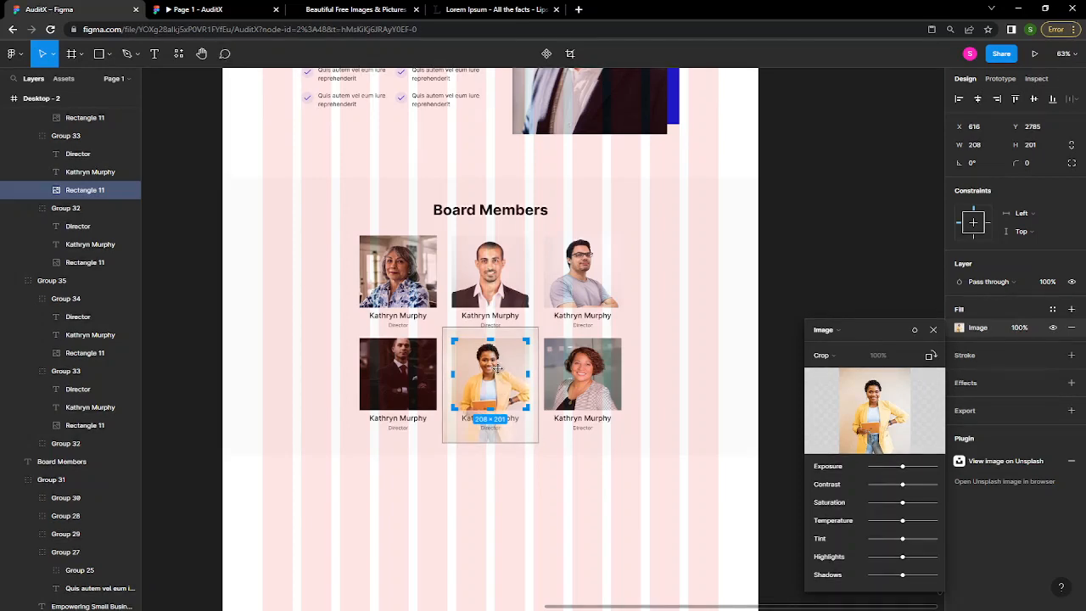
- Nudge the photo of the woman in yellow down to leave space above her head, then finish cropping
{"action": "key", "text": "Down"}
{"action": "key", "text": "Down"}
{"action": "key", "text": "Down"}
{"action": "key", "text": "Down"}
{"action": "key", "text": "Down"}
{"action": "key", "text": "Down"}
{"action": "key", "text": "Down"}
{"action": "key", "text": "Down"}
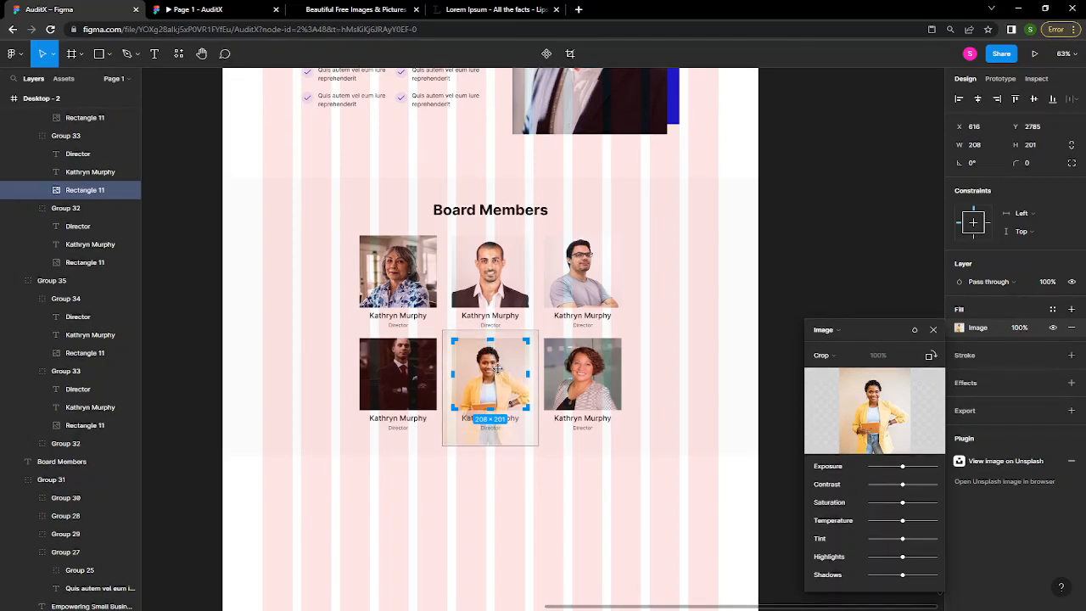
{"action": "key", "text": "Down"}
{"action": "key", "text": "Down"}
{"action": "key", "text": "Down"}
{"action": "key", "text": "Down"}
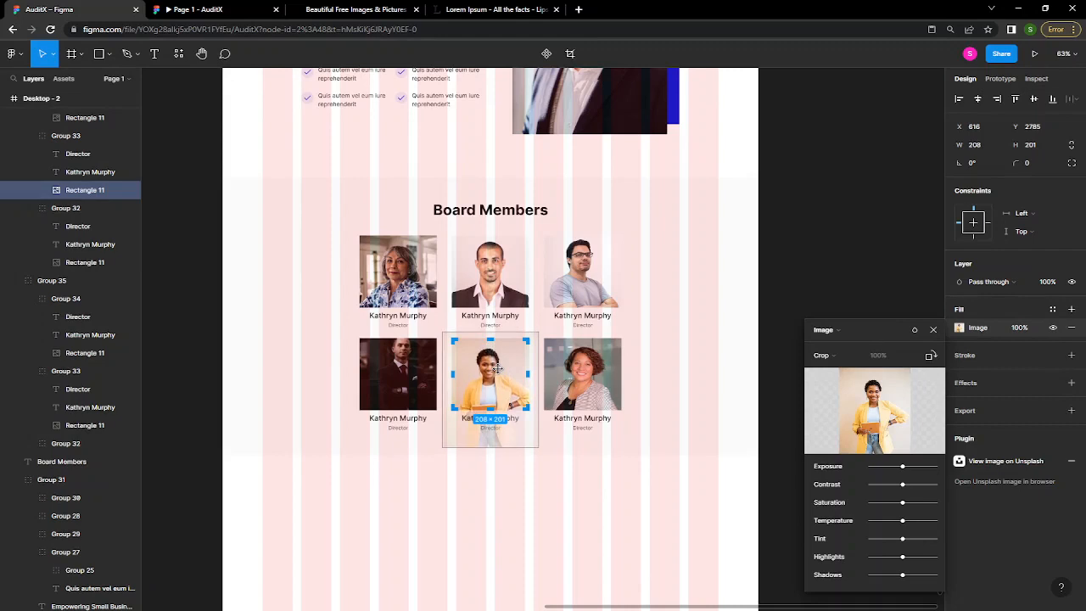
{"action": "key", "text": "Return"}
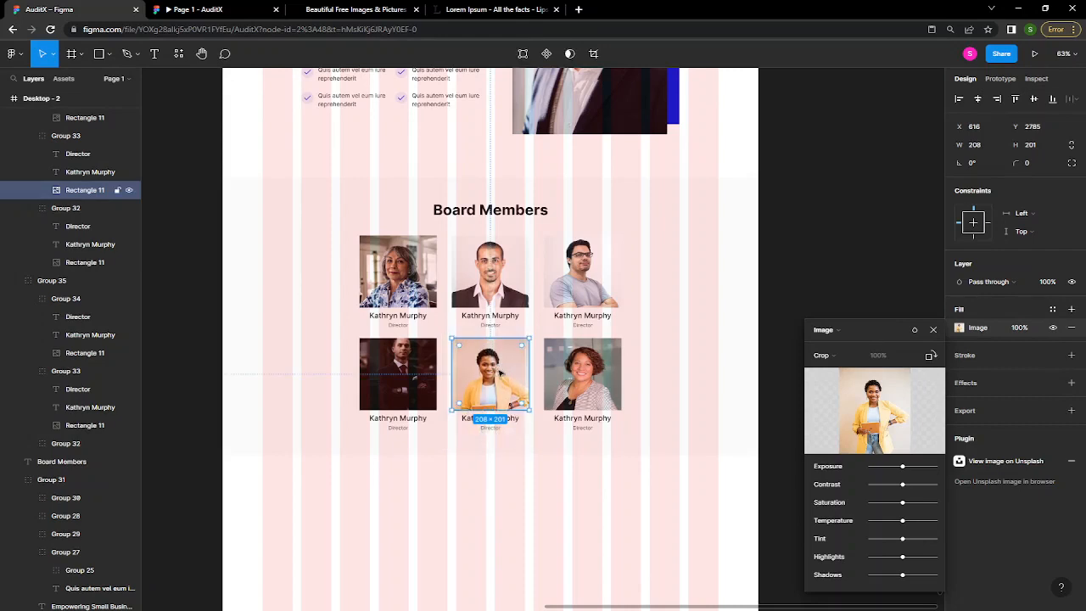
- Set the second row's first portrait image fill to Crop mode and move the suited man's photo down within its frame
{"action": "left_click", "coordinate": [416, 375]}
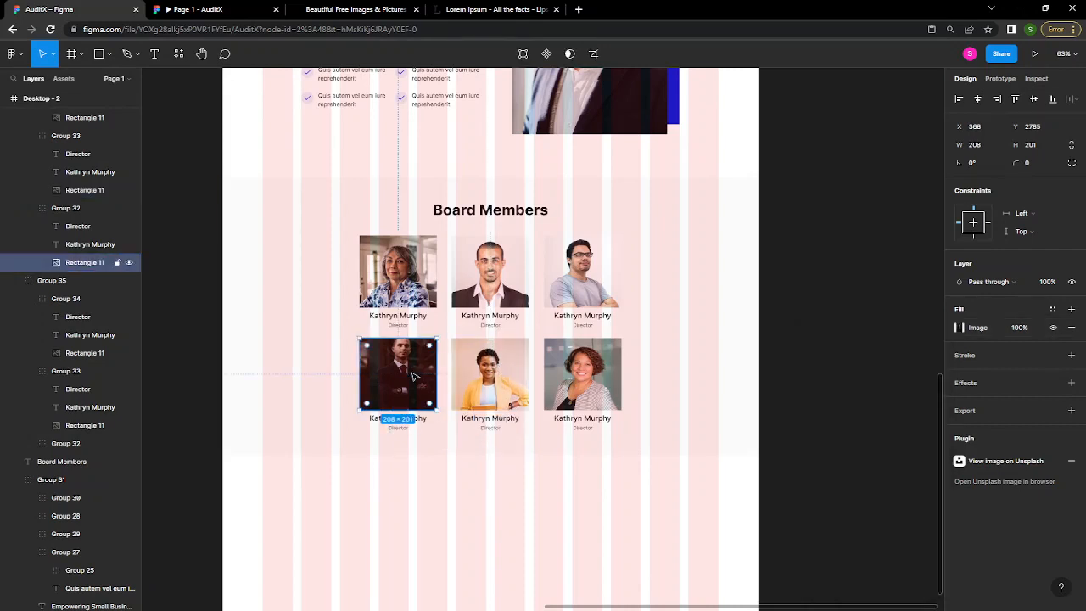
{"action": "left_click", "coordinate": [965, 329]}
{"action": "left_click", "coordinate": [849, 356]}
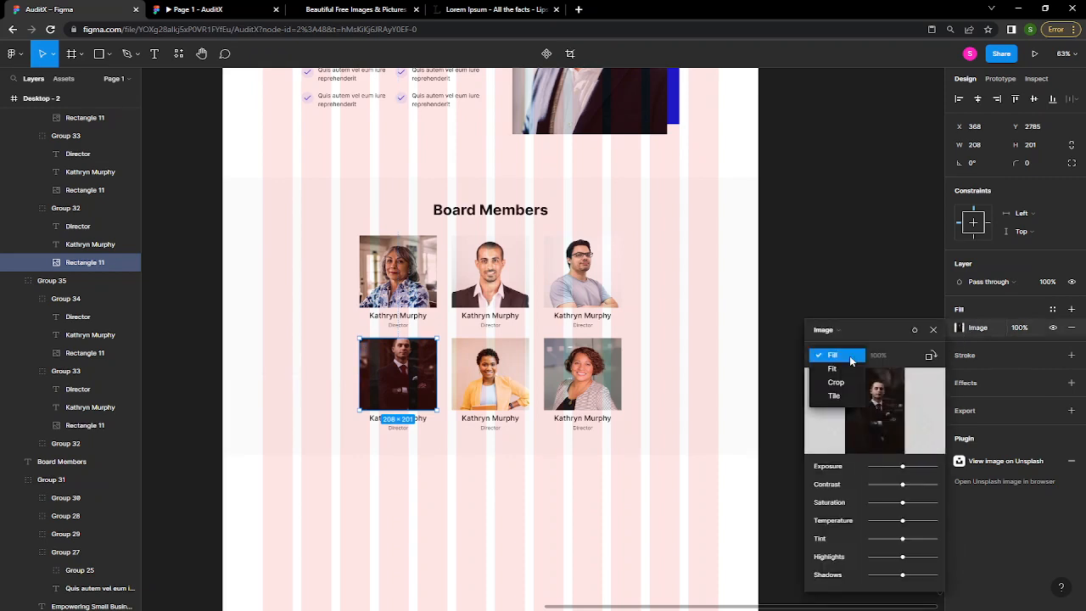
{"action": "left_click", "coordinate": [837, 382]}
{"action": "key", "text": "shift+Down"}
{"action": "key", "text": "shift+Down"}
{"action": "key", "text": "shift+Down"}
{"action": "key", "text": "shift+Down"}
{"action": "key", "text": "shift+Down"}
{"action": "key", "text": "shift+Up"}
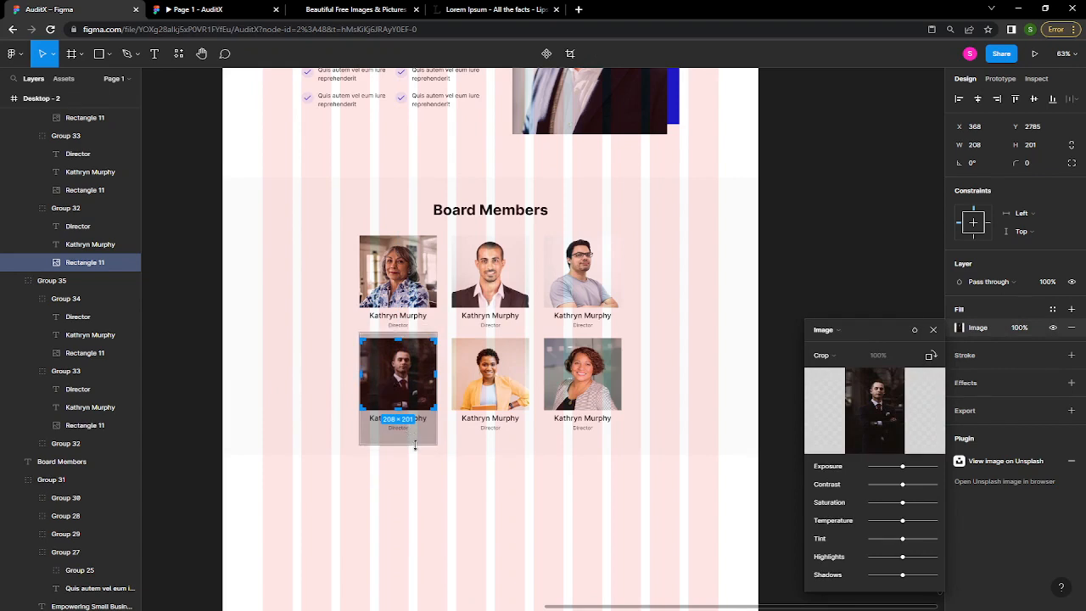
- Enlarge the suited man's photo slightly, nudge it left and down to centre him in the frame, then finish cropping and deselect
{"action": "left_click_drag", "start_coordinate": [416, 446], "coordinate": [430, 454]}
{"action": "key", "text": "Left"}
{"action": "key", "text": "Left"}
{"action": "key", "text": "Left"}
{"action": "key", "text": "Left"}
{"action": "key", "text": "Left"}
{"action": "key", "text": "Left"}
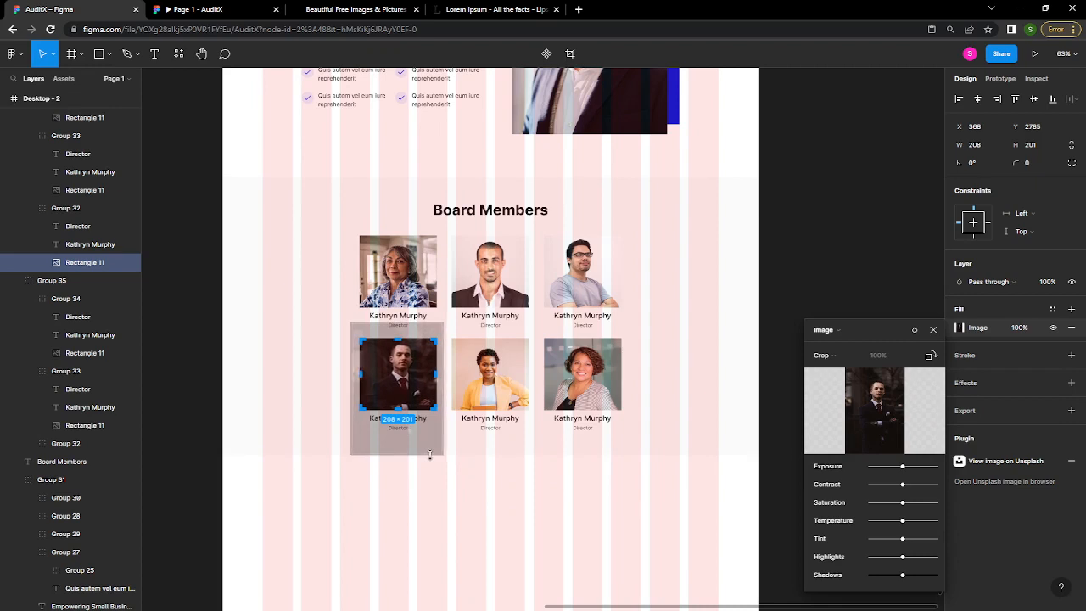
{"action": "key", "text": "Down"}
{"action": "key", "text": "Down"}
{"action": "key", "text": "Down"}
{"action": "key", "text": "Down"}
{"action": "key", "text": "Down"}
{"action": "key", "text": "Down"}
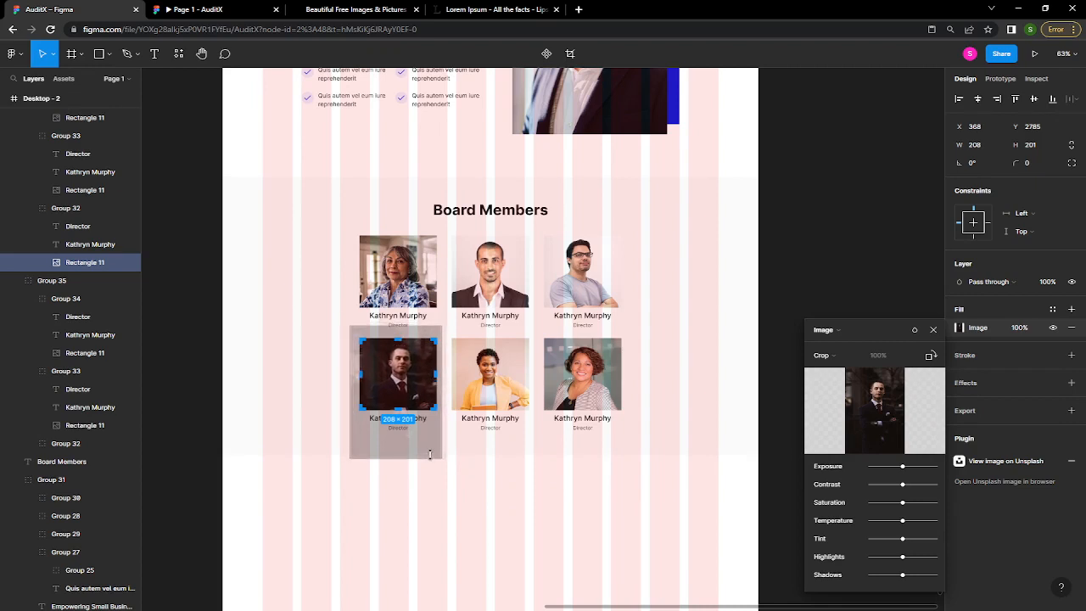
{"action": "key", "text": "Return"}
{"action": "left_click", "coordinate": [528, 525]}
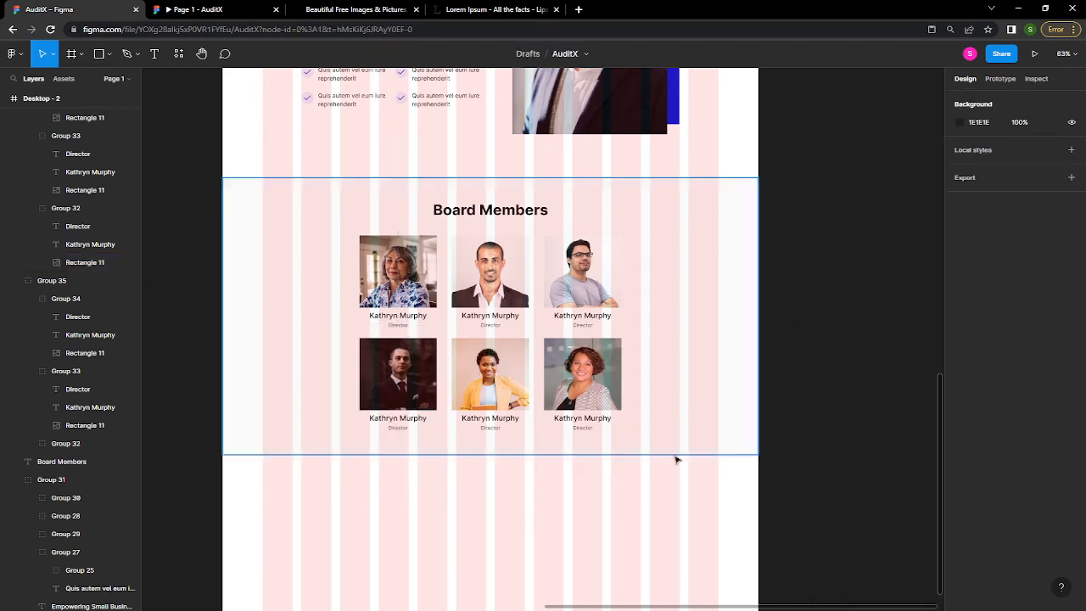
{"action": "left_click", "coordinate": [509, 316], "text": "ctrl"}
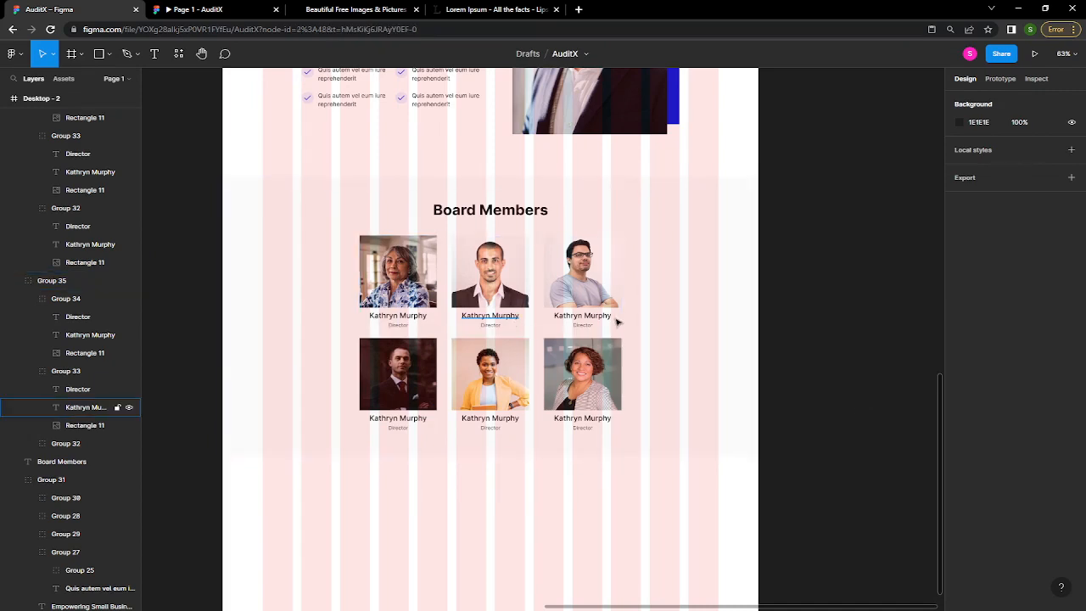
{"action": "left_click", "coordinate": [609, 317], "text": "ctrl+shift"}
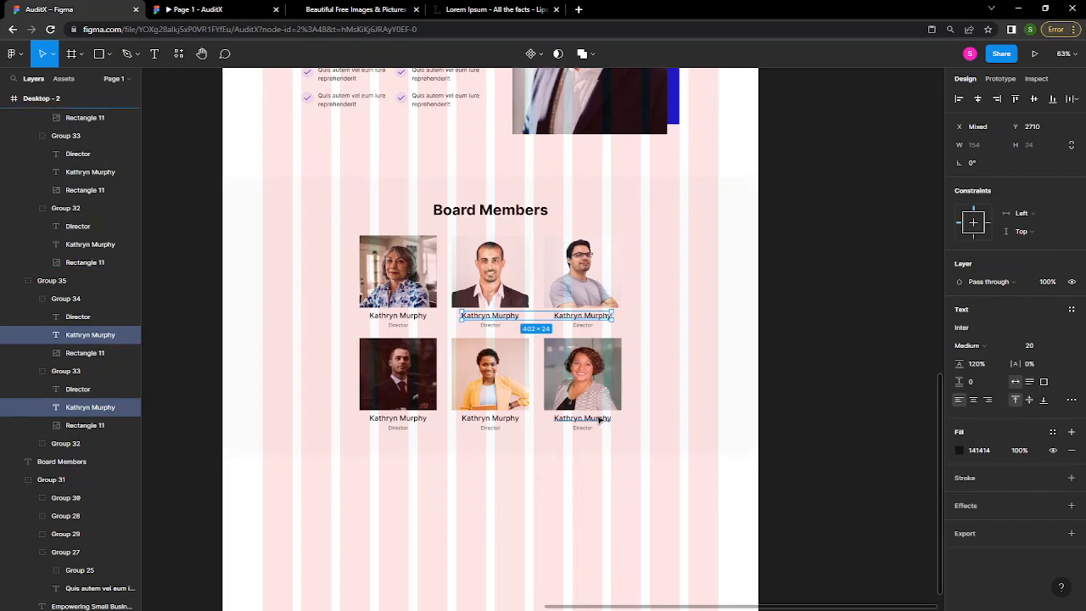
{"action": "left_click", "coordinate": [676, 337]}
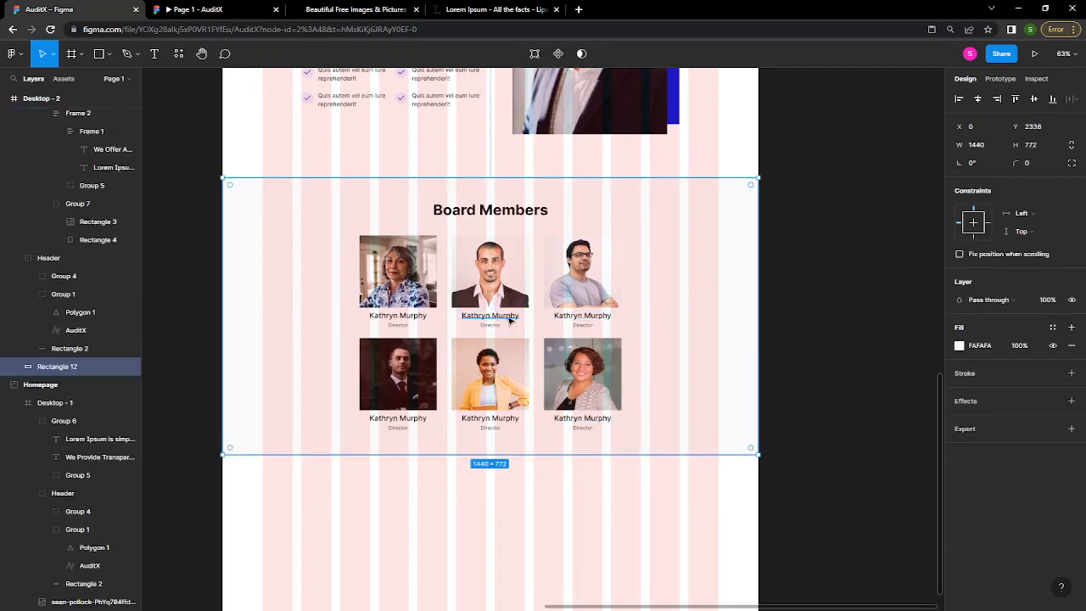
- Select the name labels of all board member cards except the first row's first card
{"action": "left_click", "coordinate": [511, 319], "text": "ctrl"}
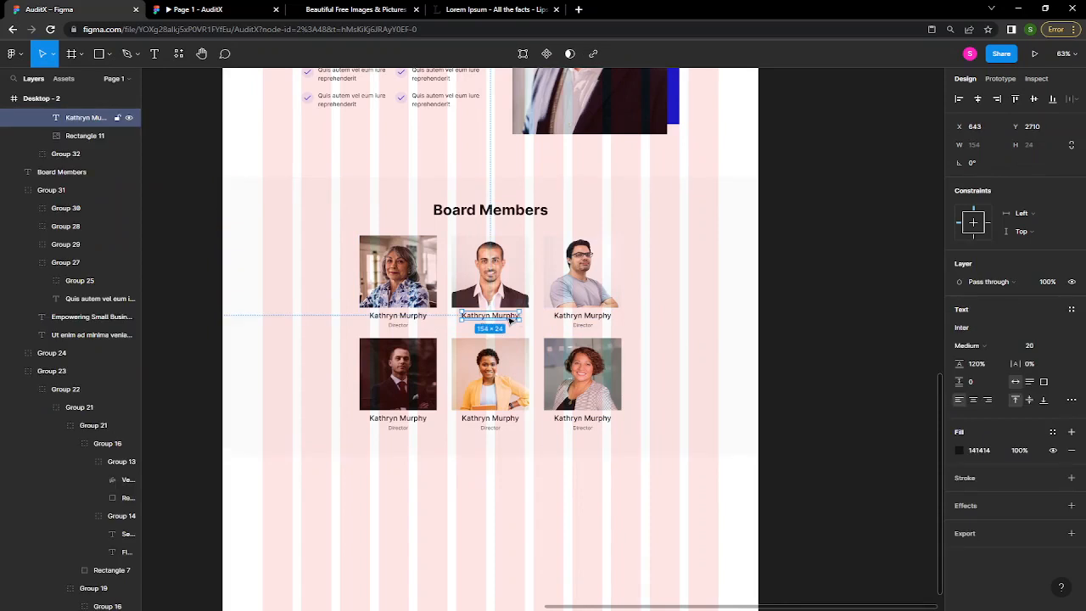
{"action": "left_click", "coordinate": [586, 323], "text": "ctrl+shift"}
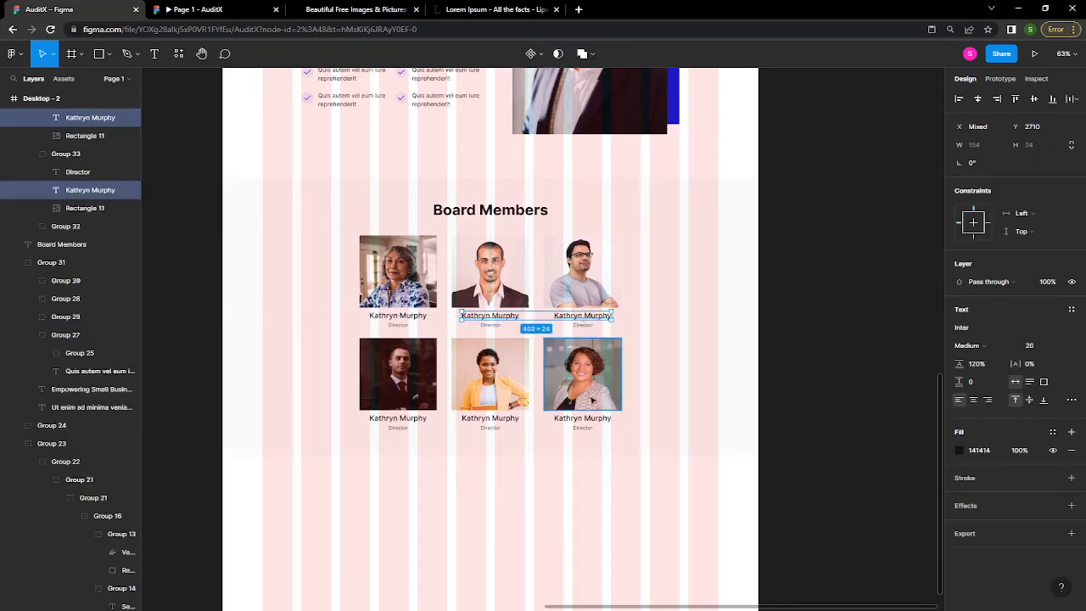
{"action": "left_click", "coordinate": [596, 424], "text": "ctrl+shift"}
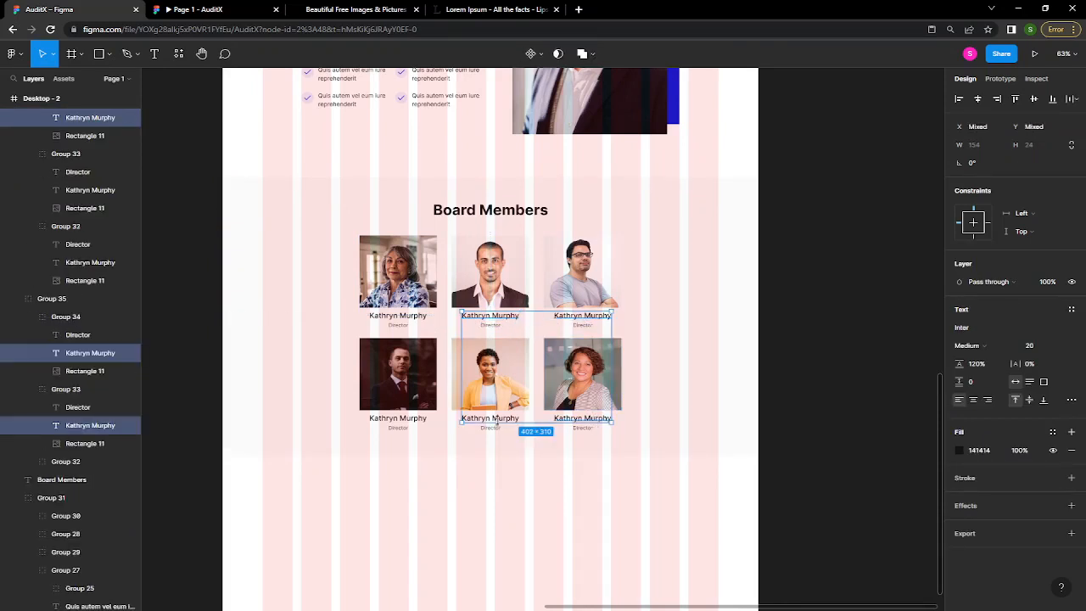
{"action": "left_click", "coordinate": [507, 421], "text": "ctrl+shift"}
{"action": "left_click", "coordinate": [420, 420], "text": "ctrl+shift"}
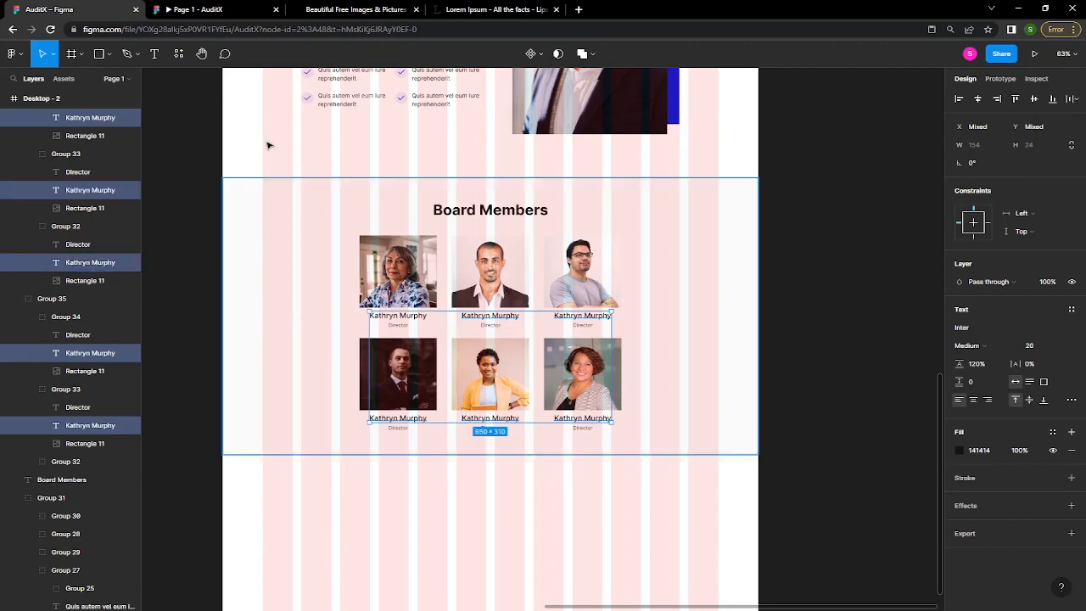
- Run the Content Reel plugin beside the cards and fill the selected labels with random Full Name (first last) entries, then deselect them
{"action": "left_click", "coordinate": [179, 54]}
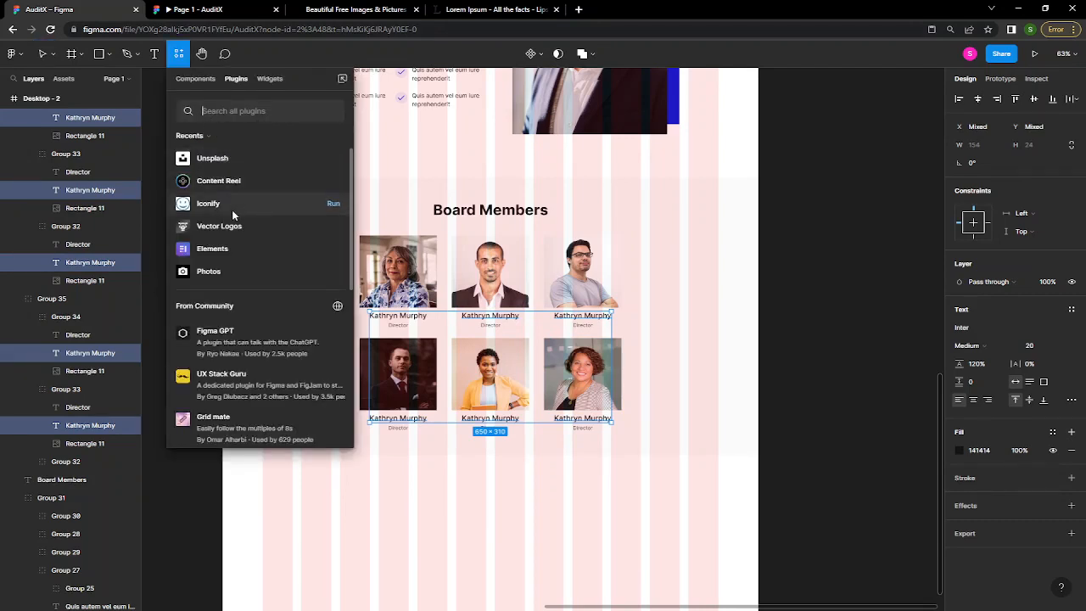
{"action": "left_click", "coordinate": [219, 181]}
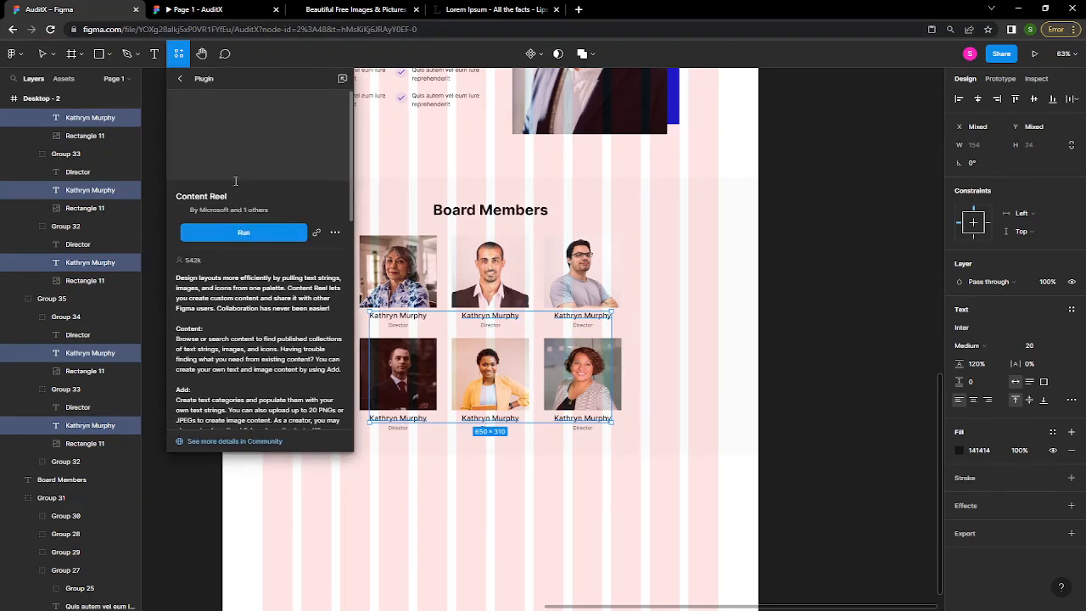
{"action": "left_click", "coordinate": [264, 238]}
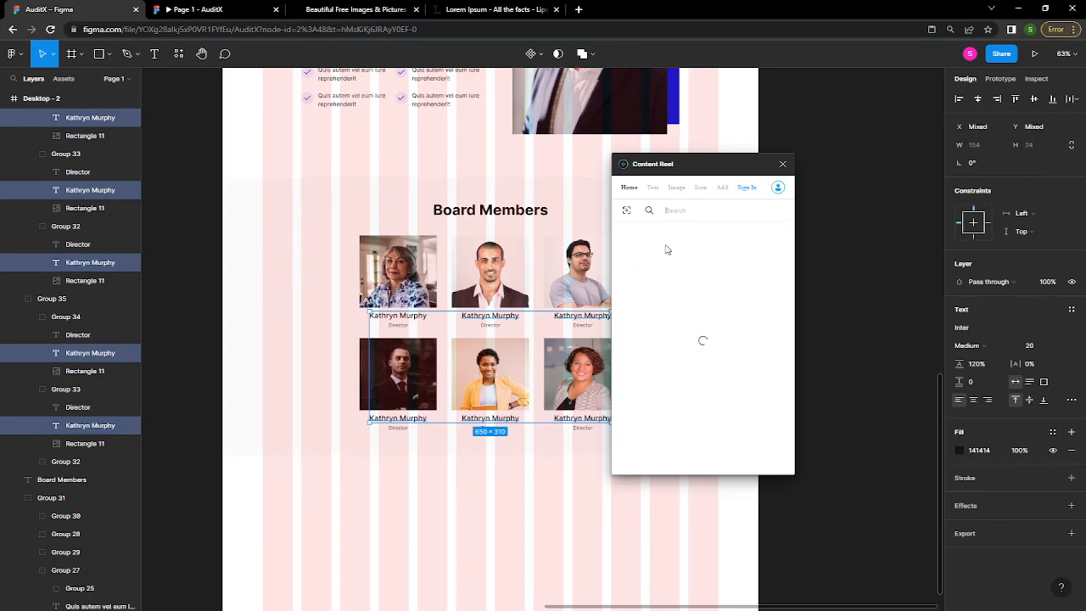
{"action": "left_click_drag", "start_coordinate": [704, 167], "coordinate": [846, 110]}
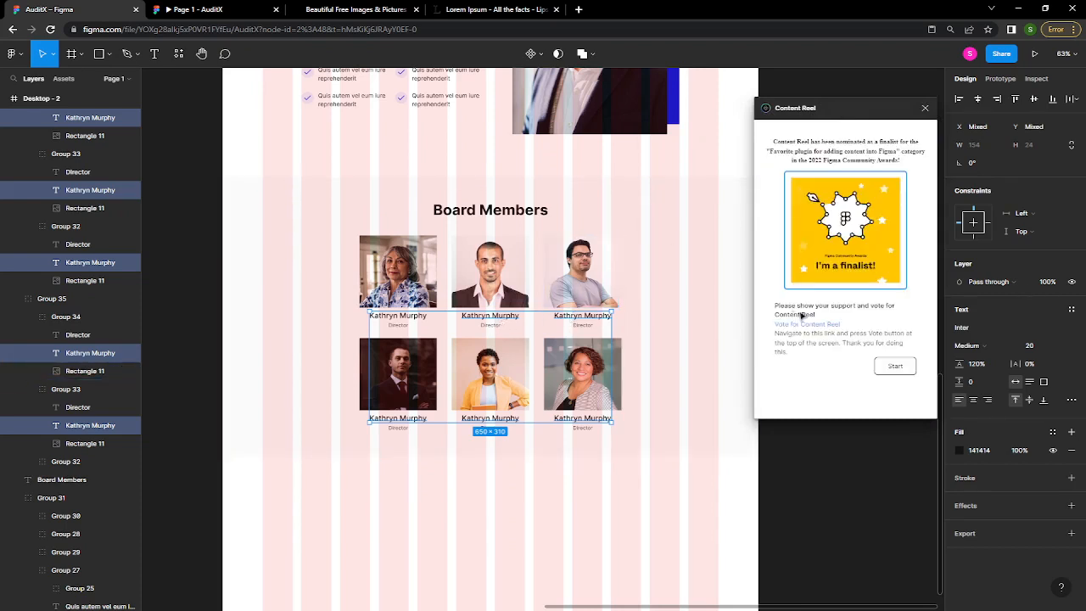
{"action": "left_click", "coordinate": [895, 366]}
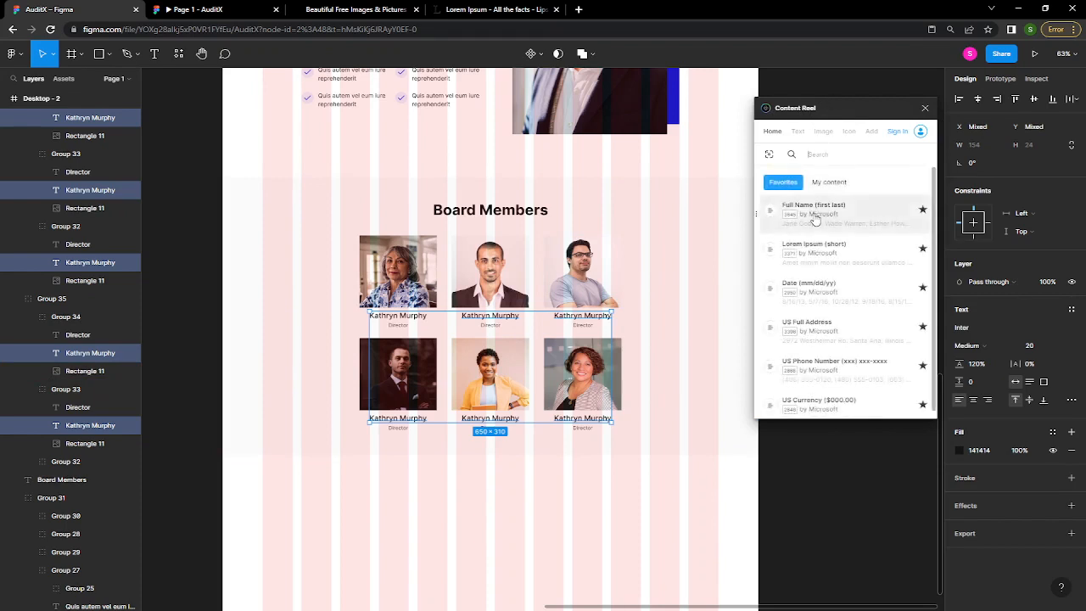
{"action": "left_click", "coordinate": [814, 207]}
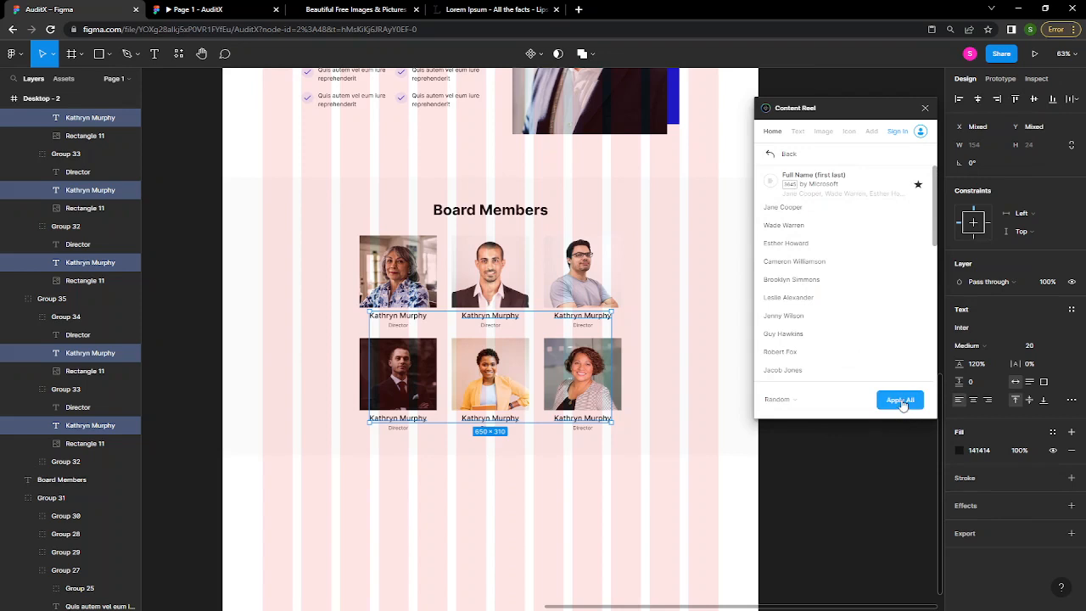
{"action": "left_click", "coordinate": [901, 399]}
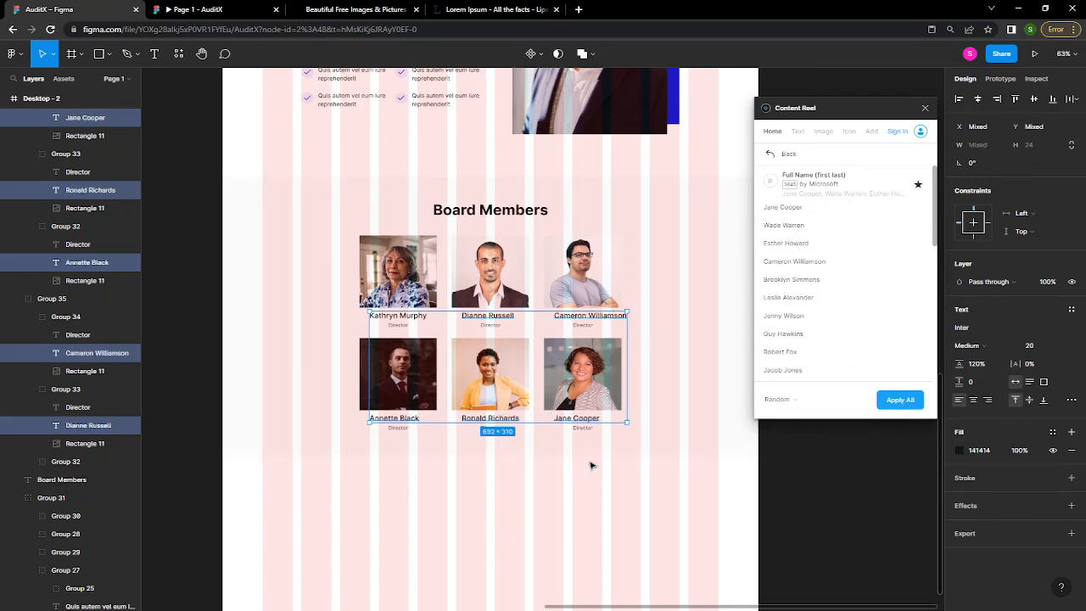
{"action": "left_click", "coordinate": [739, 516]}
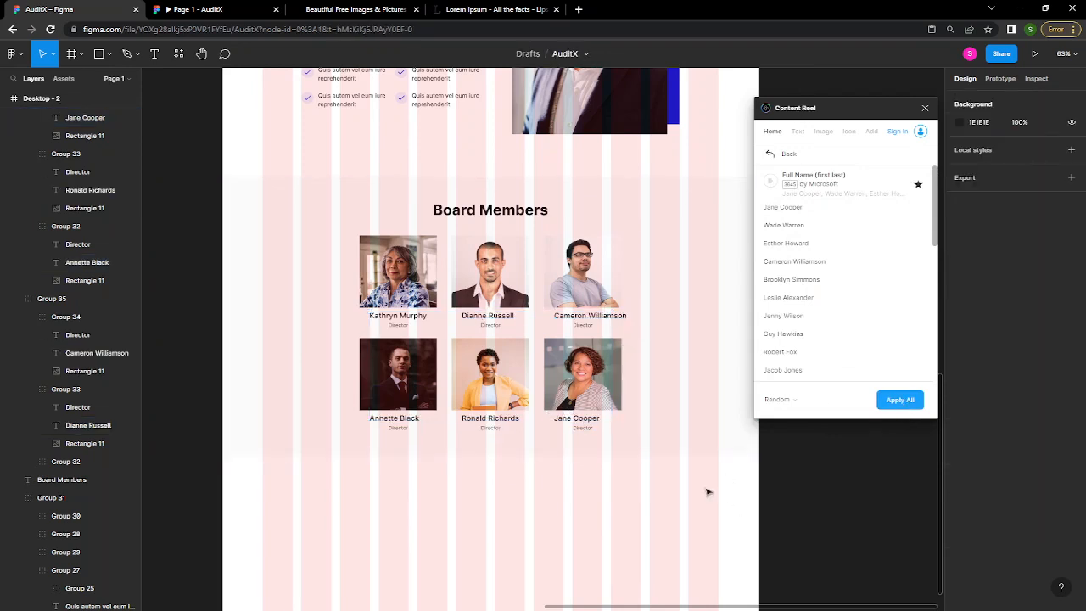
- Select the Director labels of all board member cards except the first row's first card
{"action": "left_click", "coordinate": [490, 325], "text": "ctrl"}
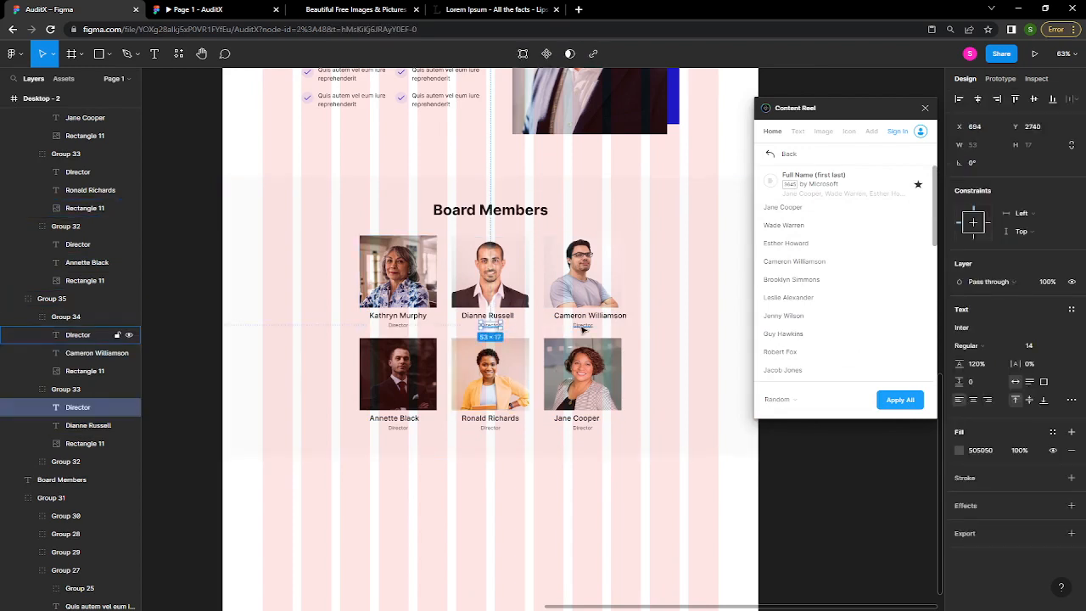
{"action": "left_click", "coordinate": [583, 325], "text": "ctrl+shift"}
{"action": "left_click", "coordinate": [584, 427], "text": "ctrl+shift"}
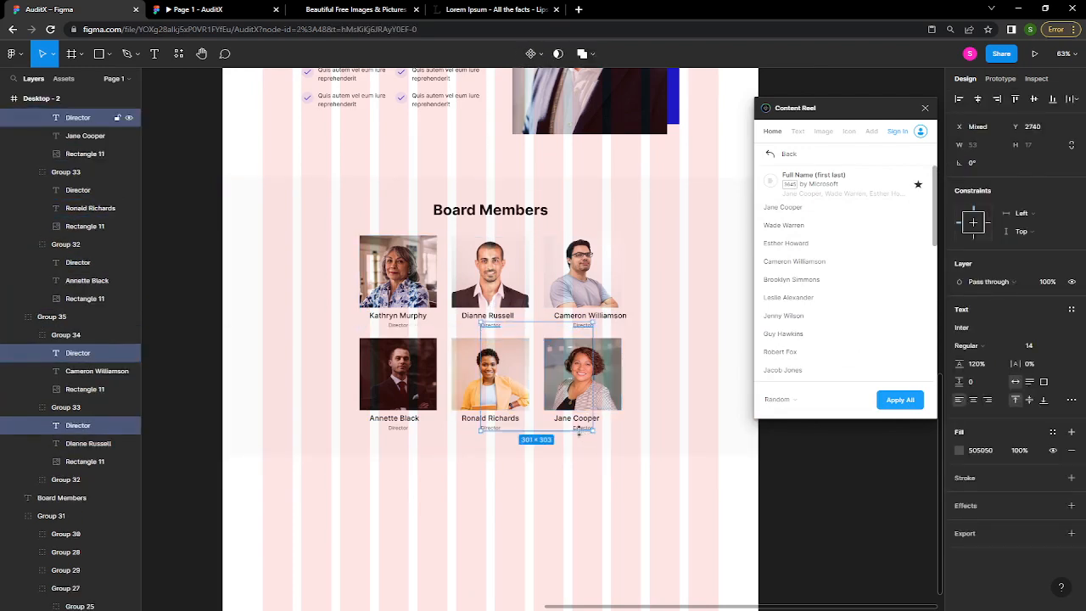
{"action": "left_click", "coordinate": [396, 429], "text": "ctrl+shift"}
{"action": "left_click", "coordinate": [492, 428], "text": "ctrl+shift"}
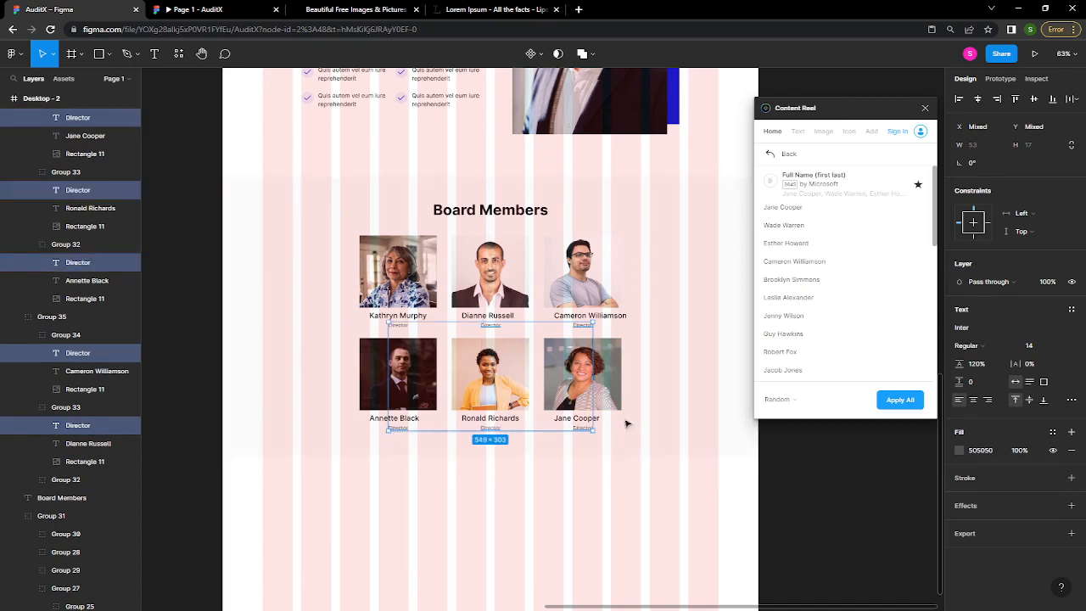
- Search the Content Reel favorites for "job" and clear the search
{"action": "left_click", "coordinate": [768, 153]}
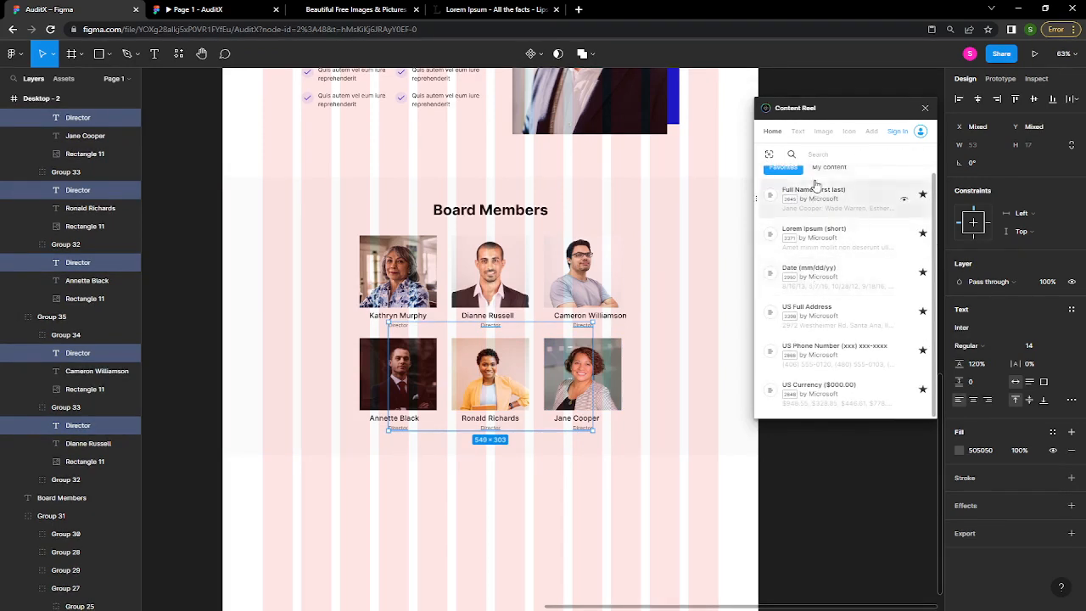
{"action": "left_click", "coordinate": [814, 154]}
{"action": "type", "text": "job"}
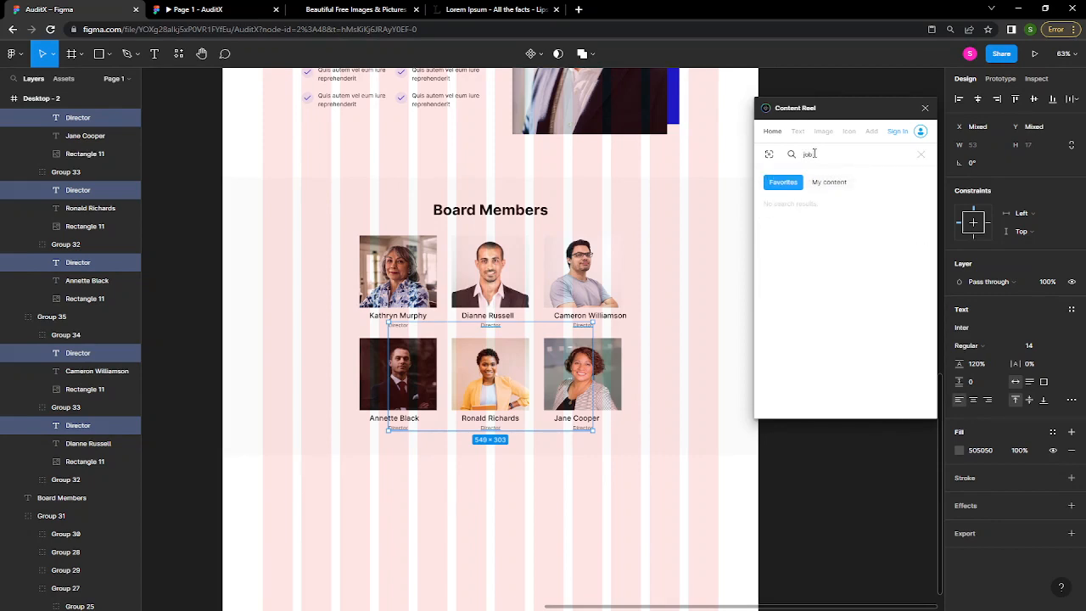
{"action": "key", "text": "BackSpace"}
{"action": "key", "text": "BackSpace"}
{"action": "key", "text": "BackSpace"}
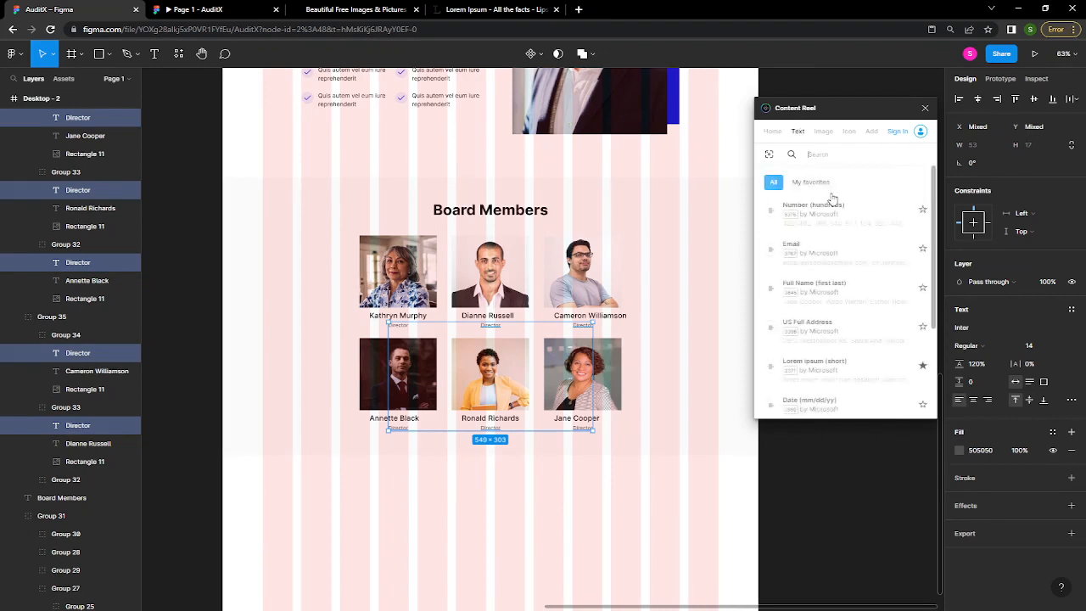
- Fill the selected labels with Content Reel's Job title entries, reshuffle them once, and deselect the labels
{"action": "scroll", "coordinate": [837, 252], "scroll_direction": "down", "scroll_amount": 2}
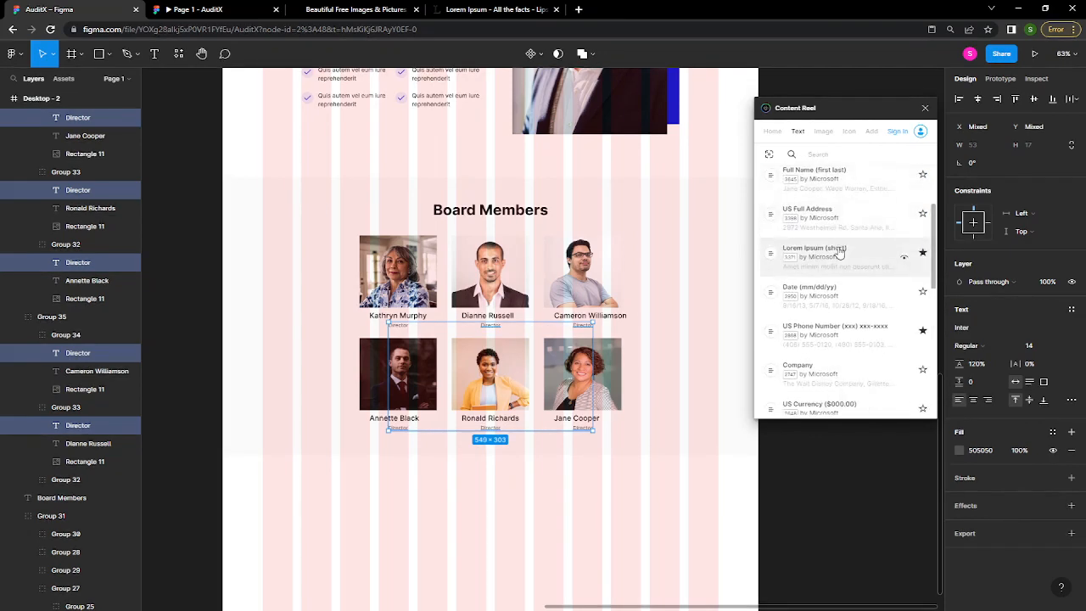
{"action": "scroll", "coordinate": [838, 252], "scroll_direction": "down", "scroll_amount": 4}
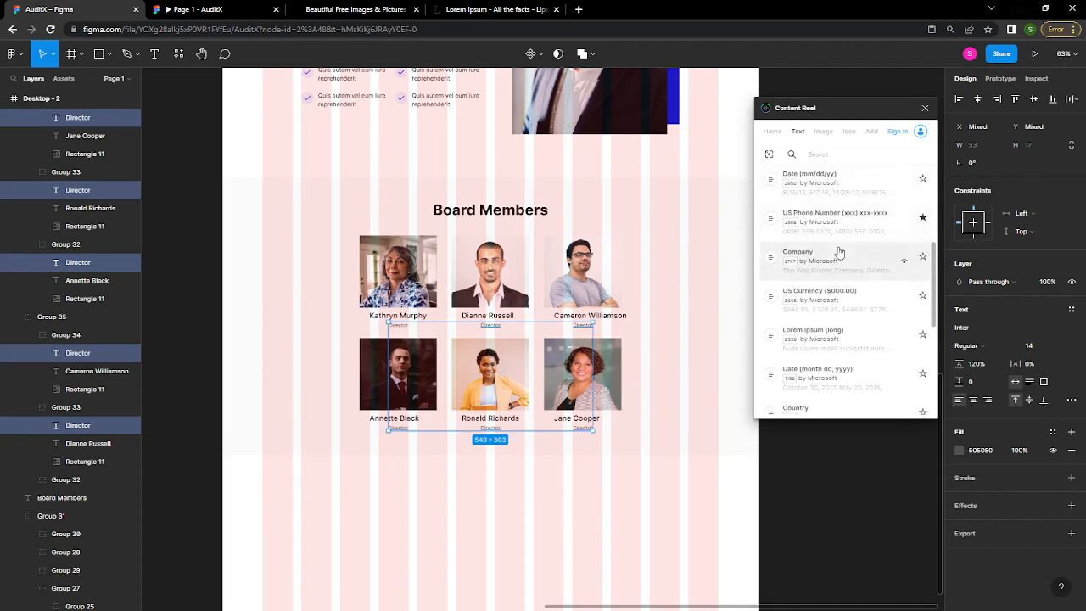
{"action": "scroll", "coordinate": [839, 252], "scroll_direction": "down", "scroll_amount": 4}
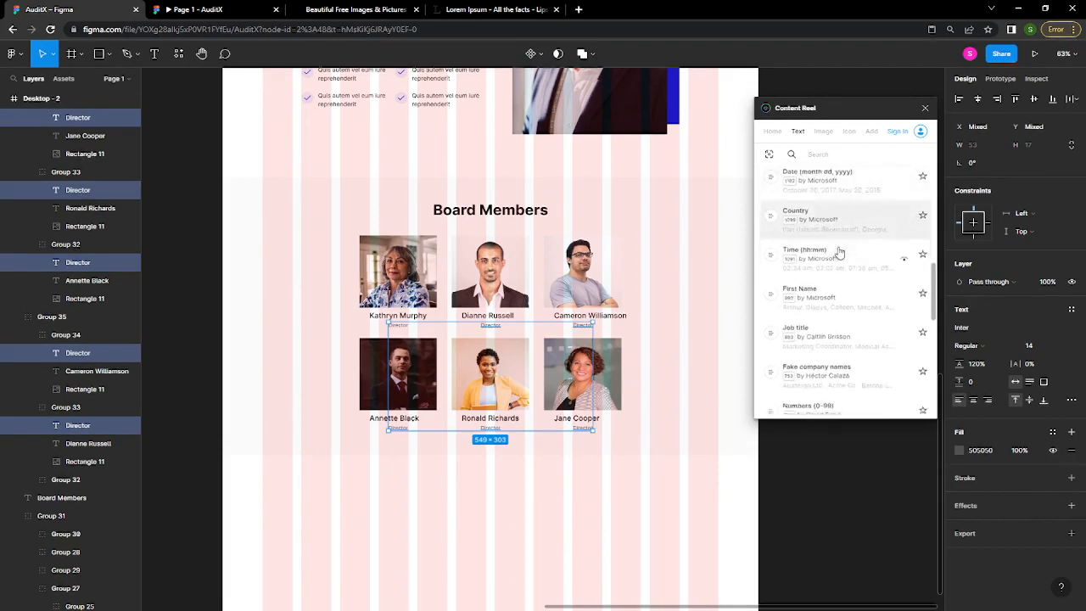
{"action": "left_click", "coordinate": [837, 313]}
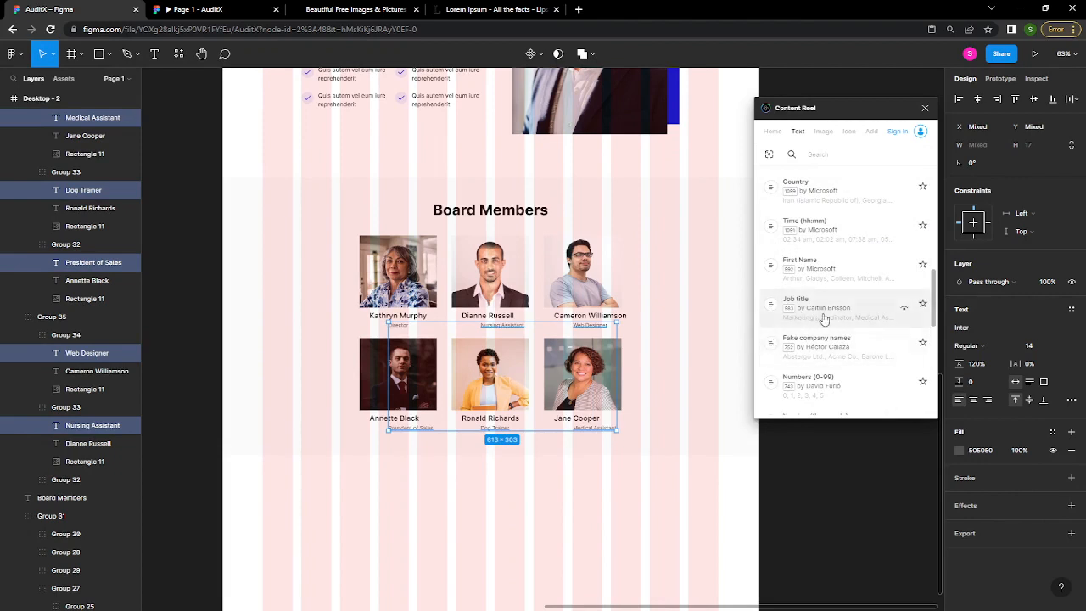
{"action": "left_click", "coordinate": [842, 307]}
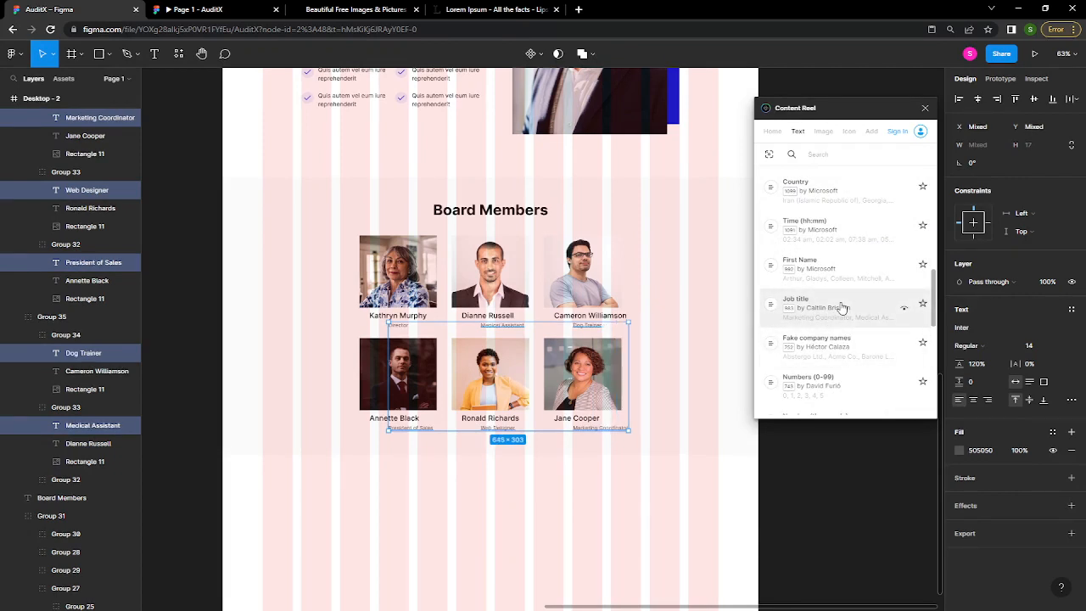
{"action": "left_click", "coordinate": [730, 486]}
- Move the job title of the first row's middle card left beneath the member's name
{"action": "scroll", "coordinate": [552, 301], "scroll_direction": "up", "scroll_amount": 3}
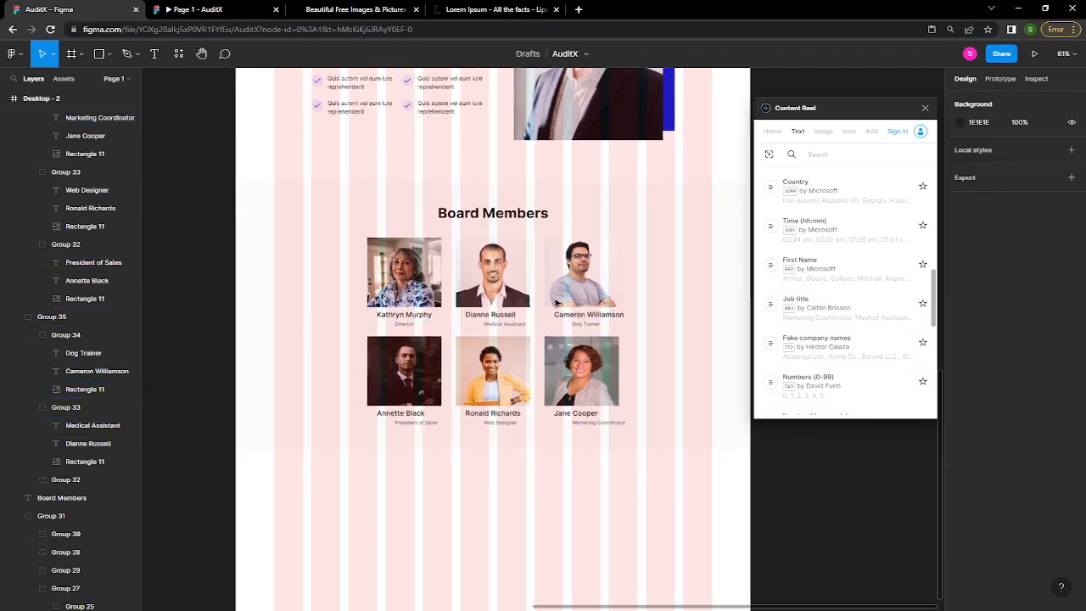
{"action": "left_click", "coordinate": [507, 338]}
{"action": "double_click", "coordinate": [499, 340]}
{"action": "left_click_drag", "start_coordinate": [501, 341], "coordinate": [479, 338]}
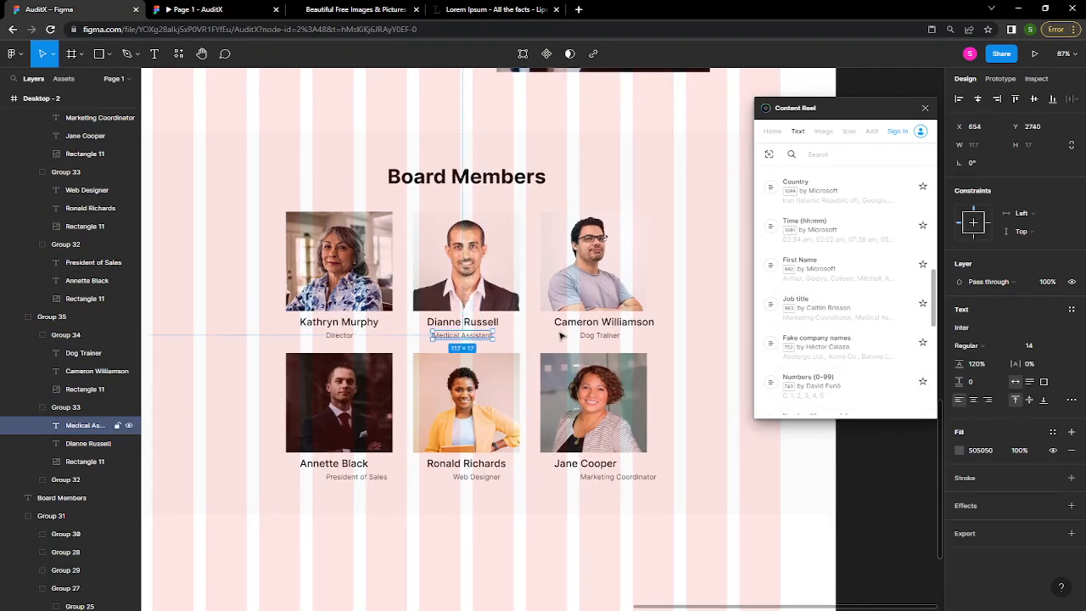
- Move the name and job title of the first row's third card left and centre them horizontally under the portrait
{"action": "left_click", "coordinate": [609, 337]}
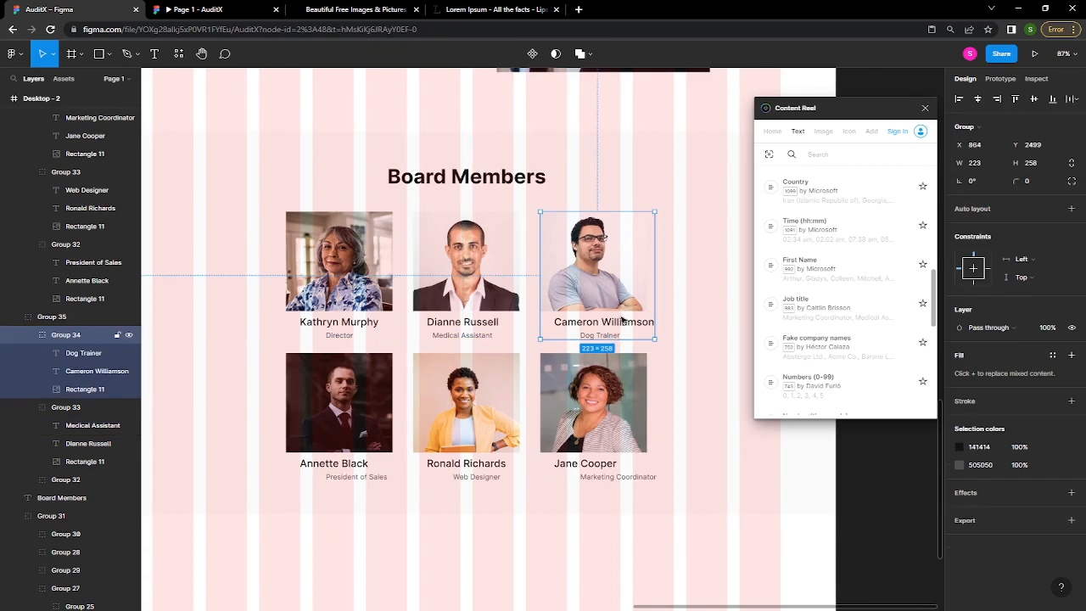
{"action": "double_click", "coordinate": [624, 320]}
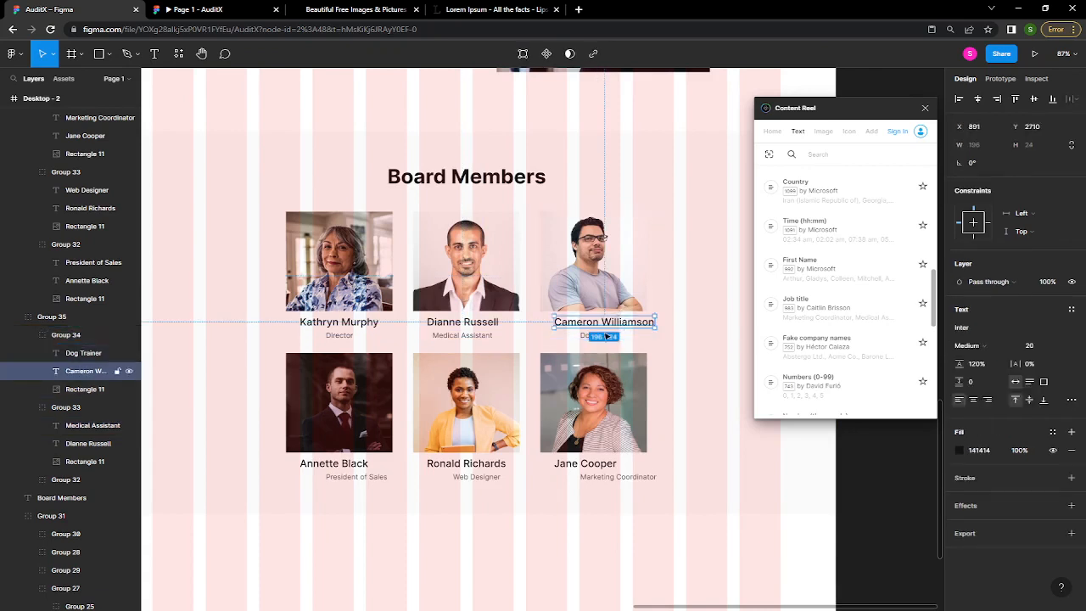
{"action": "left_click", "coordinate": [598, 333], "text": "shift"}
{"action": "left_click_drag", "start_coordinate": [598, 326], "coordinate": [584, 324]}
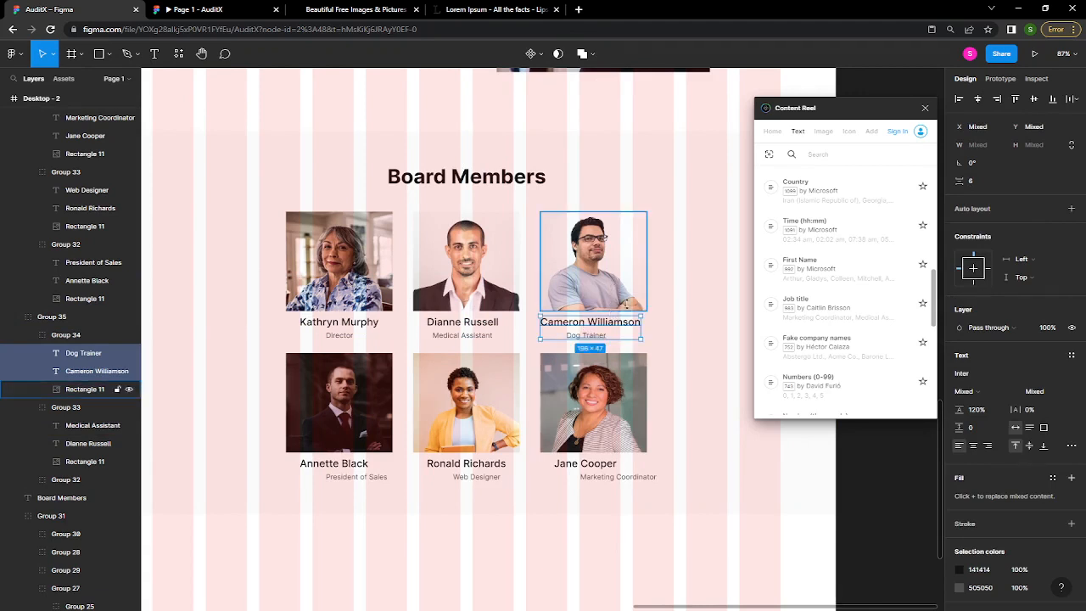
{"action": "left_click", "coordinate": [625, 288], "text": "shift"}
{"action": "key", "text": "alt+h"}
- Centre the name and job title horizontally under the first row's middle portrait
{"action": "left_click", "coordinate": [454, 336]}
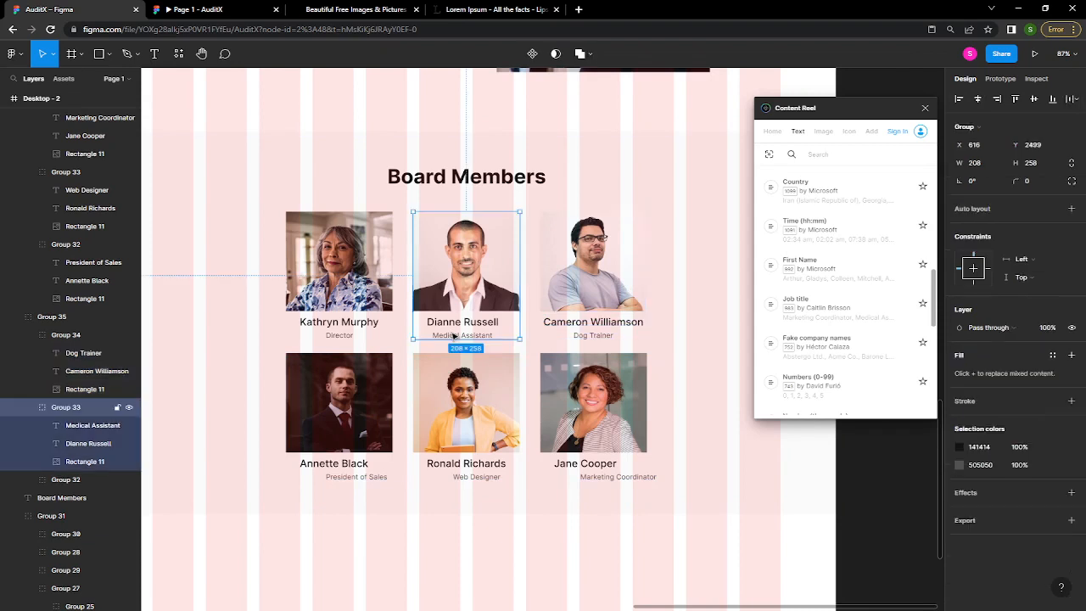
{"action": "double_click", "coordinate": [454, 337]}
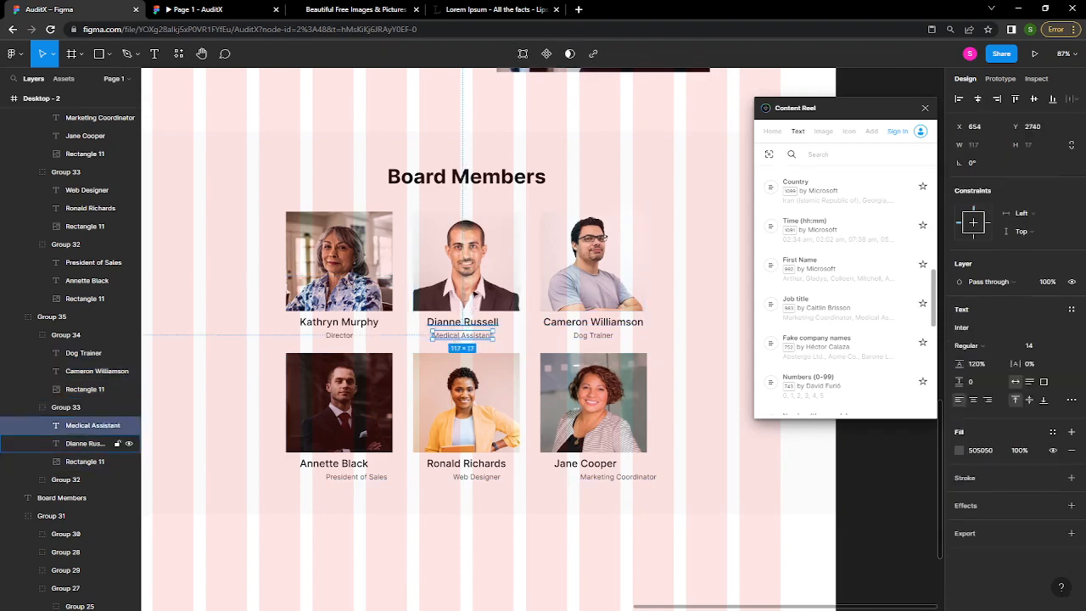
{"action": "left_click", "coordinate": [89, 461], "text": "shift"}
{"action": "left_click", "coordinate": [981, 99]}
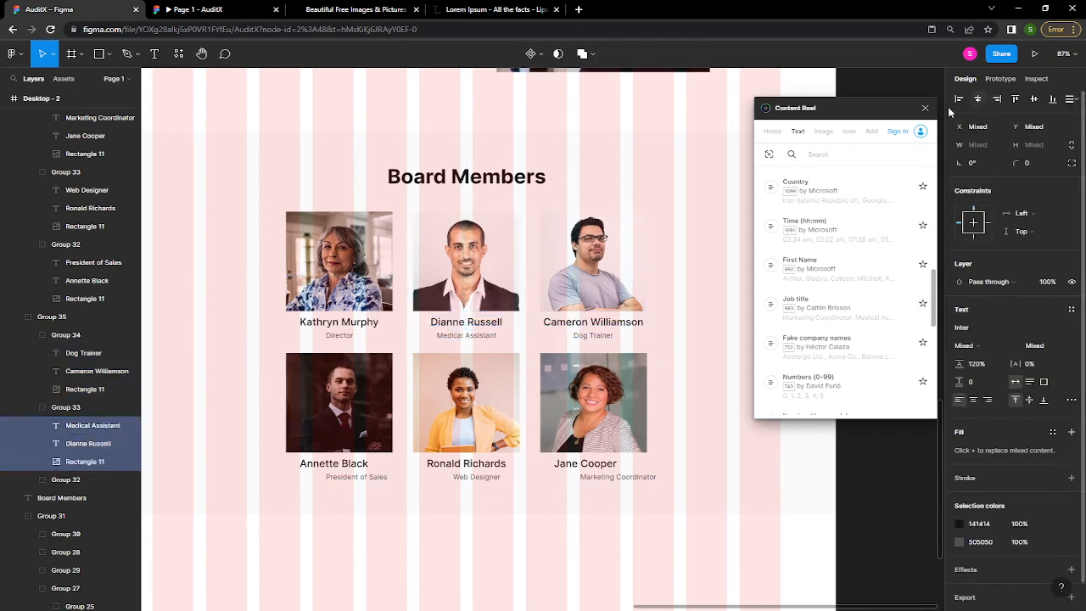
- Centre the name and job title horizontally under the first row's first portrait
{"action": "double_click", "coordinate": [341, 336]}
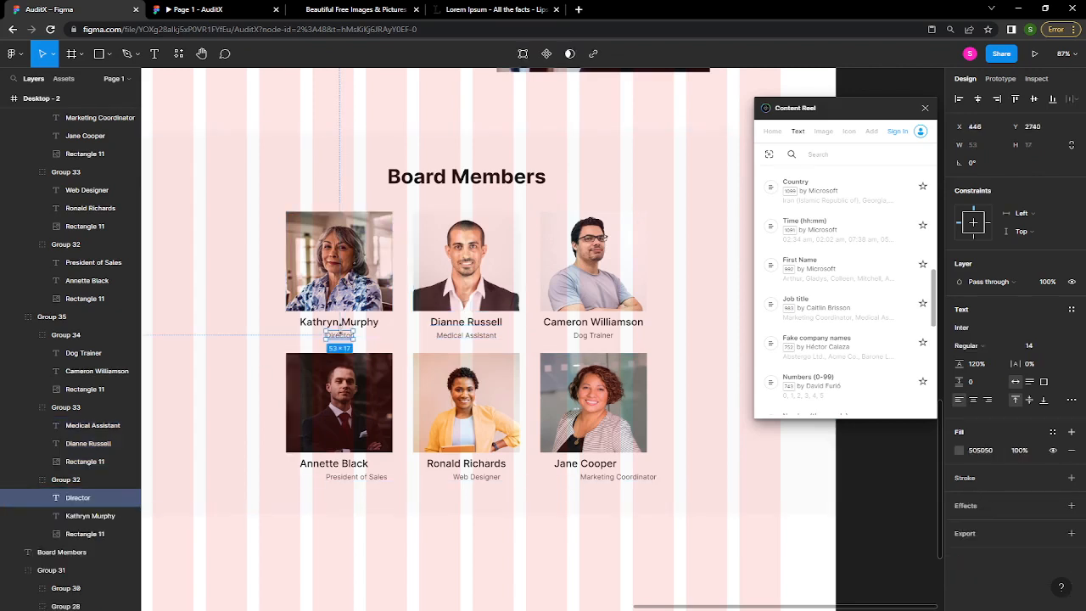
{"action": "left_click", "coordinate": [344, 326], "text": "shift"}
{"action": "left_click", "coordinate": [352, 285], "text": "shift"}
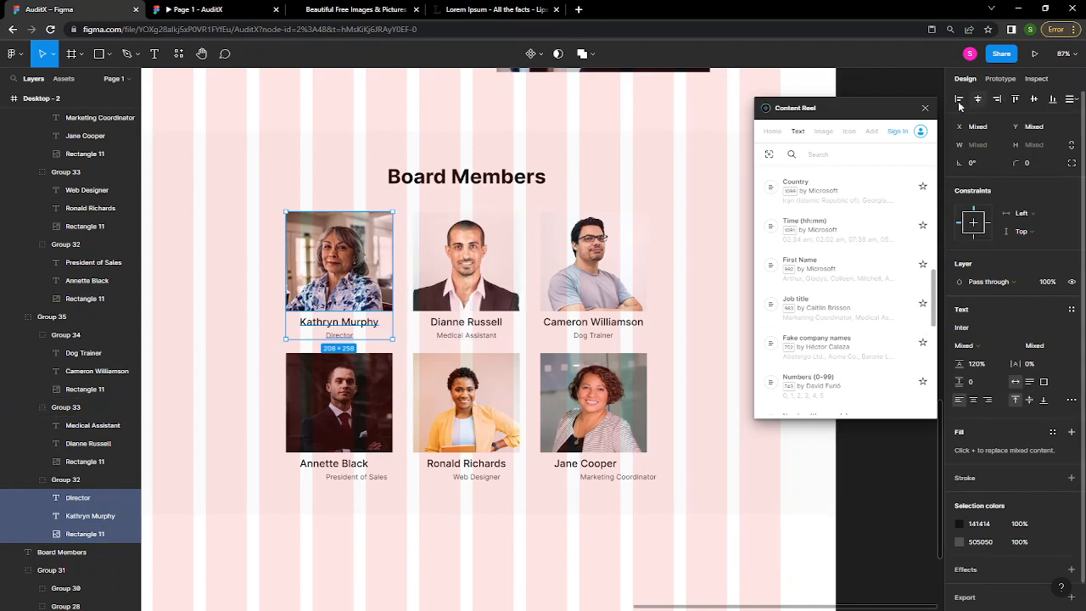
{"action": "left_click", "coordinate": [472, 336]}
{"action": "double_click", "coordinate": [469, 336]}
{"action": "type", "text": "Dep"}
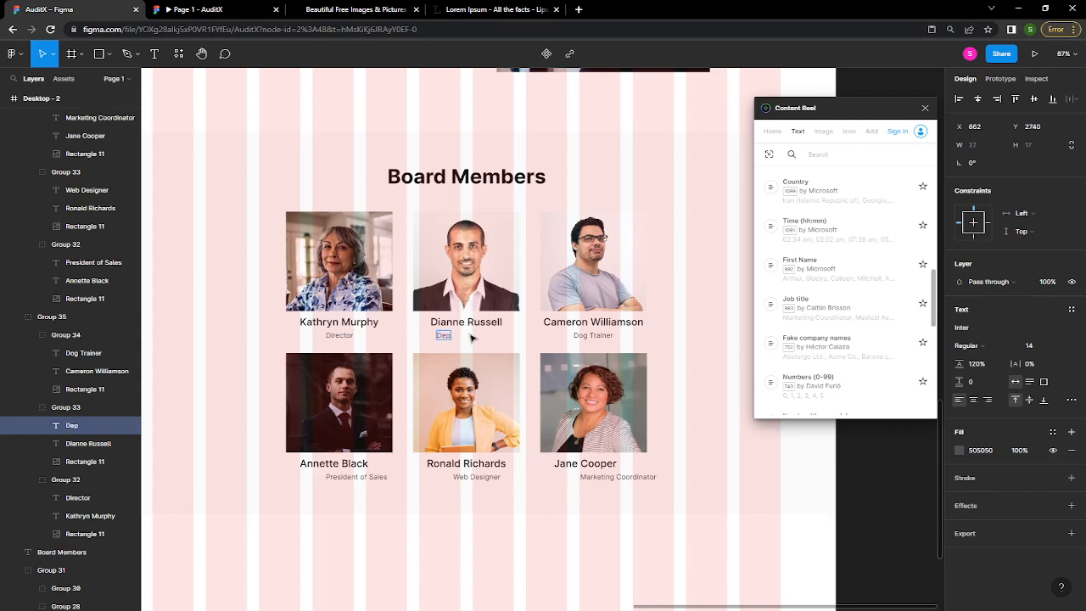
{"action": "key", "text": "ctrl+z"}
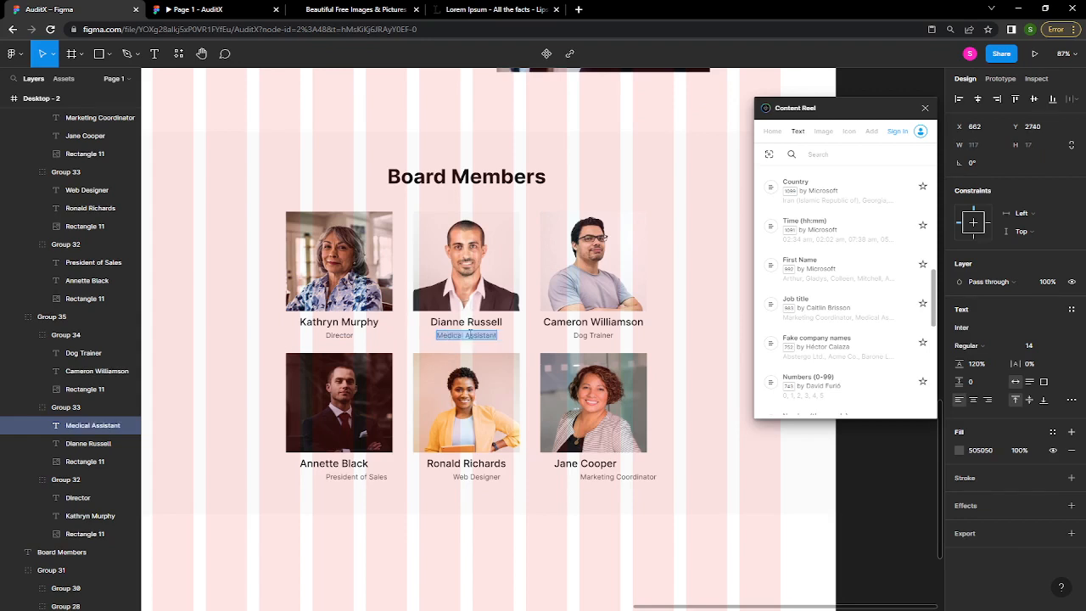
{"action": "key", "text": "Escape"}
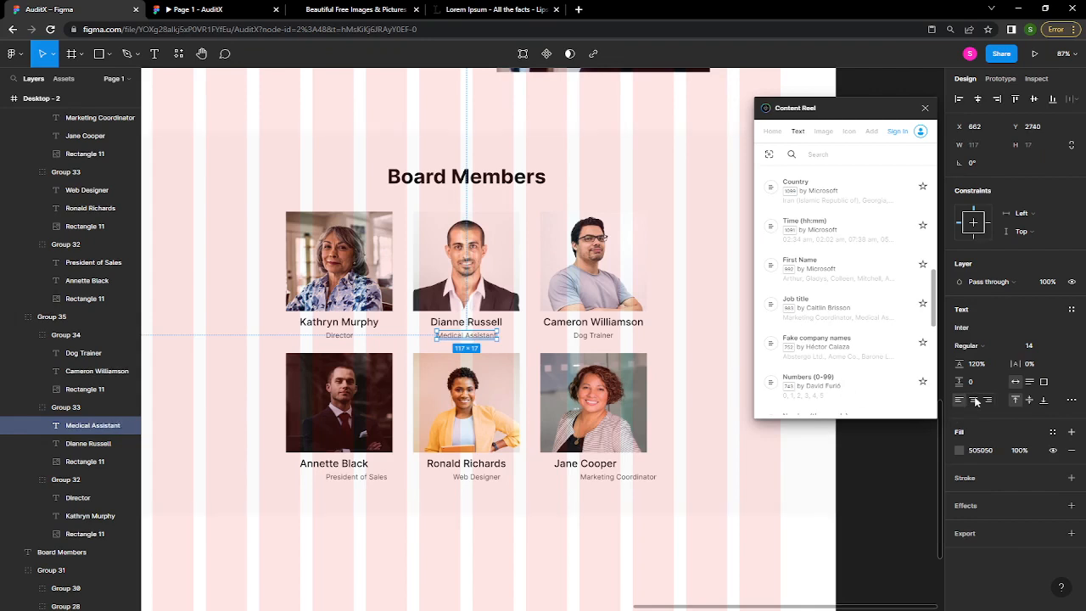
- Centre-align the job title text of the first row's middle card and change it to "Deputy Director"
{"action": "double_click", "coordinate": [485, 336]}
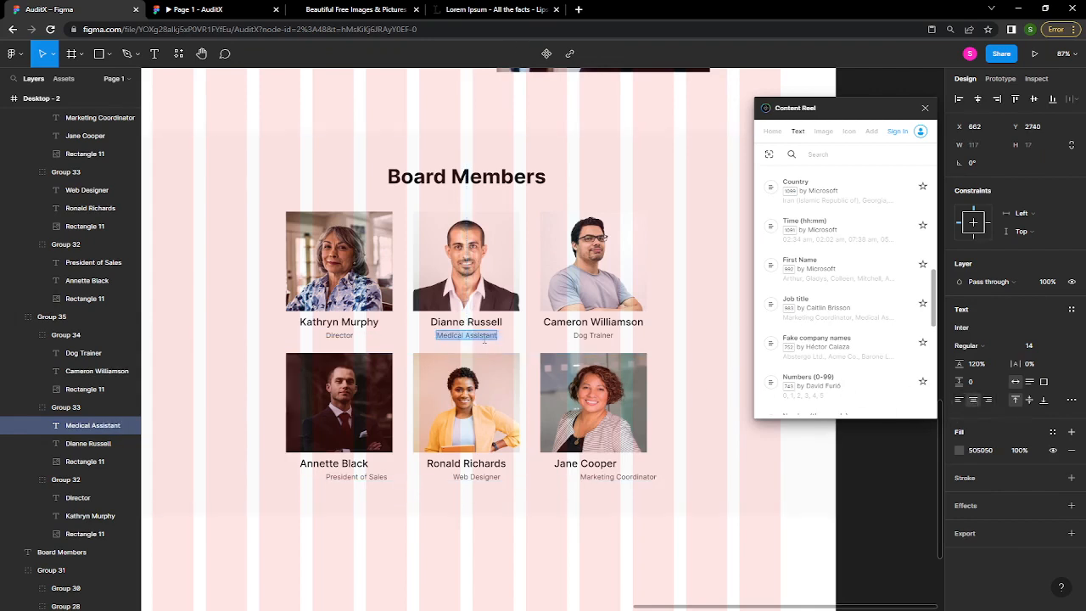
{"action": "type", "text": "Deputy Director"}
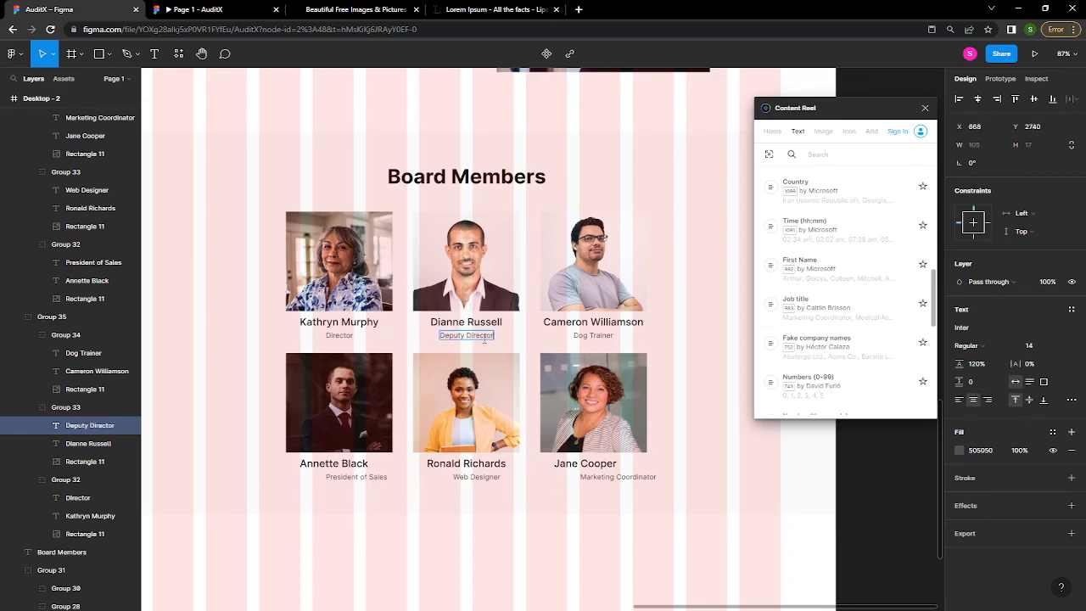
{"action": "key", "text": "Escape"}
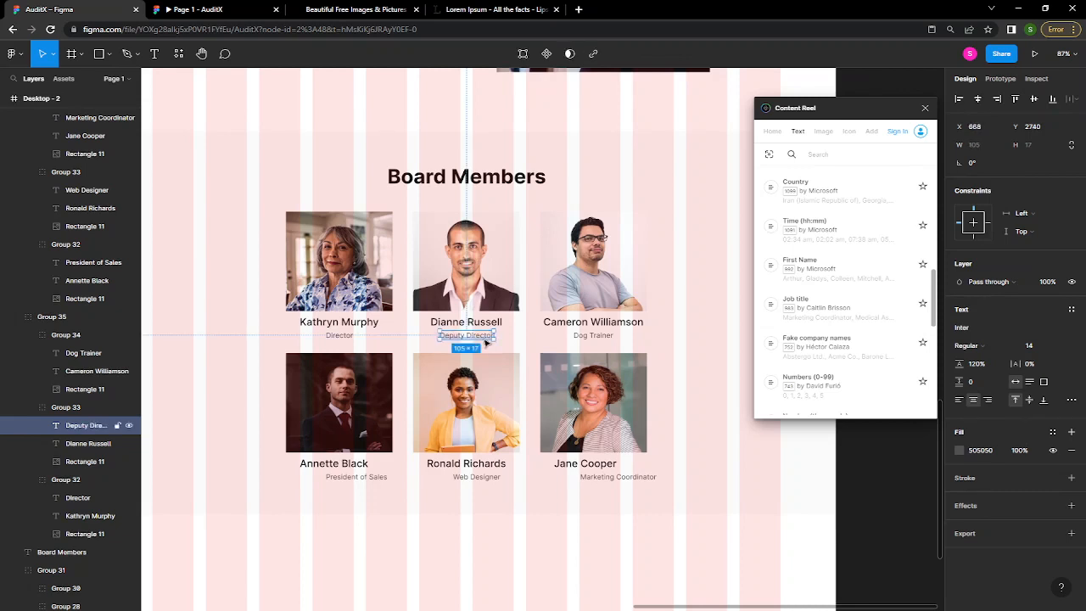
- Centre-align the job title text of the first row's third card and change it to "Head of Product"
{"action": "double_click", "coordinate": [592, 336]}
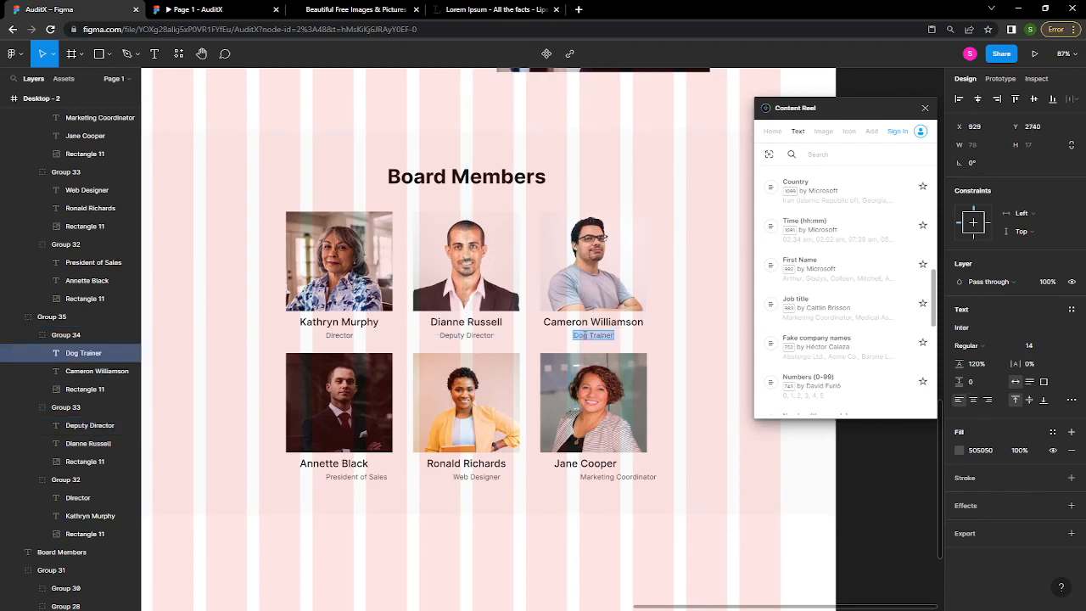
{"action": "type", "text": "Head"}
{"action": "key", "text": "ctrl+z"}
{"action": "type", "text": "Head"}
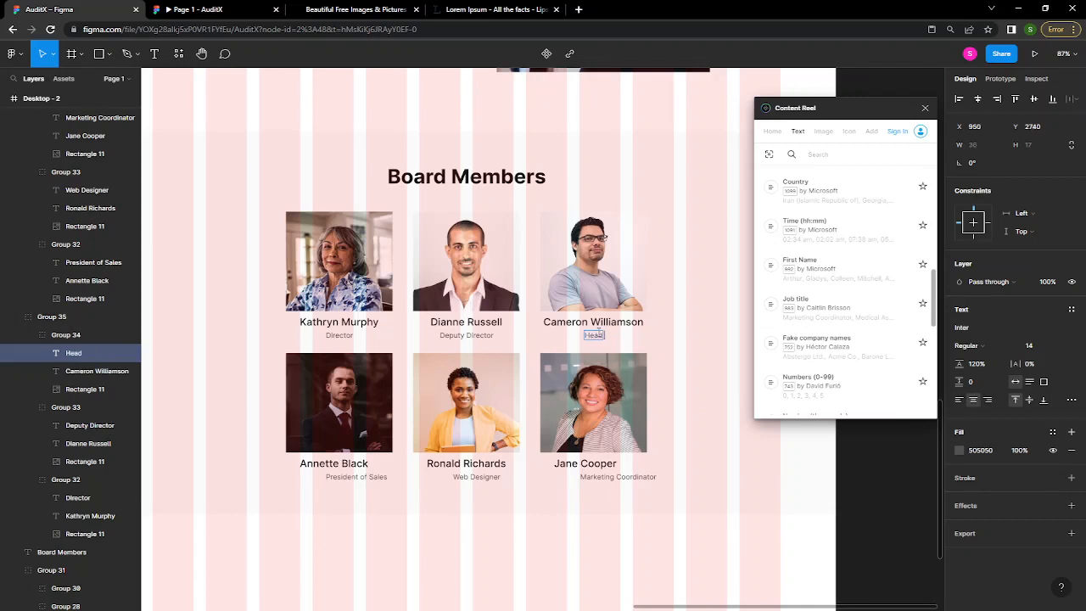
{"action": "type", "text": " of Product"}
{"action": "key", "text": "BackSpace"}
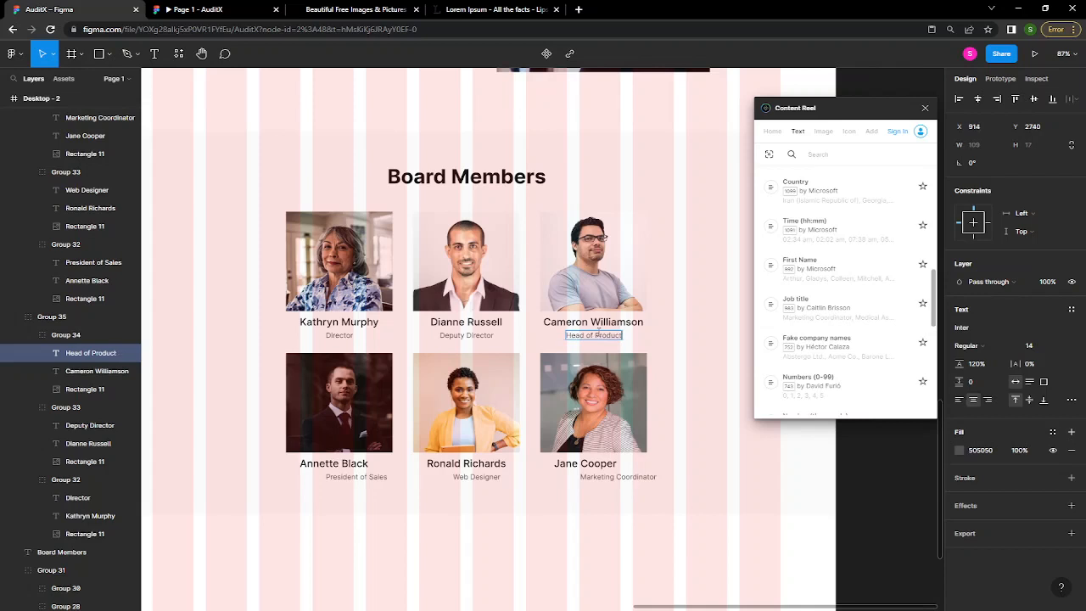
- Move the second row's first job title left and centre it with the member's name under the portrait
{"action": "left_click", "coordinate": [354, 480]}
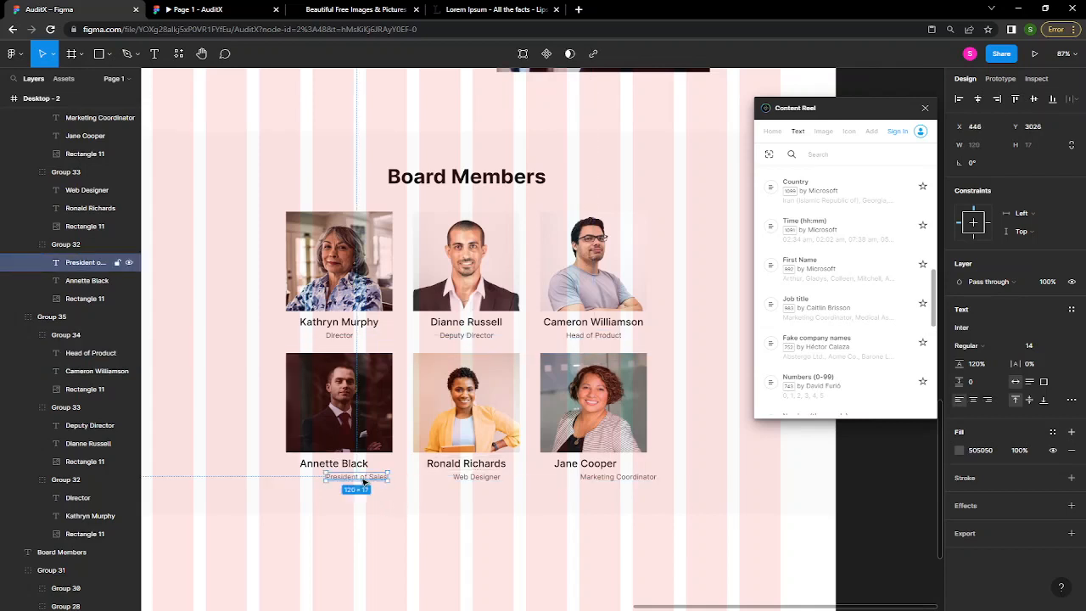
{"action": "left_click", "coordinate": [344, 464], "text": "shift"}
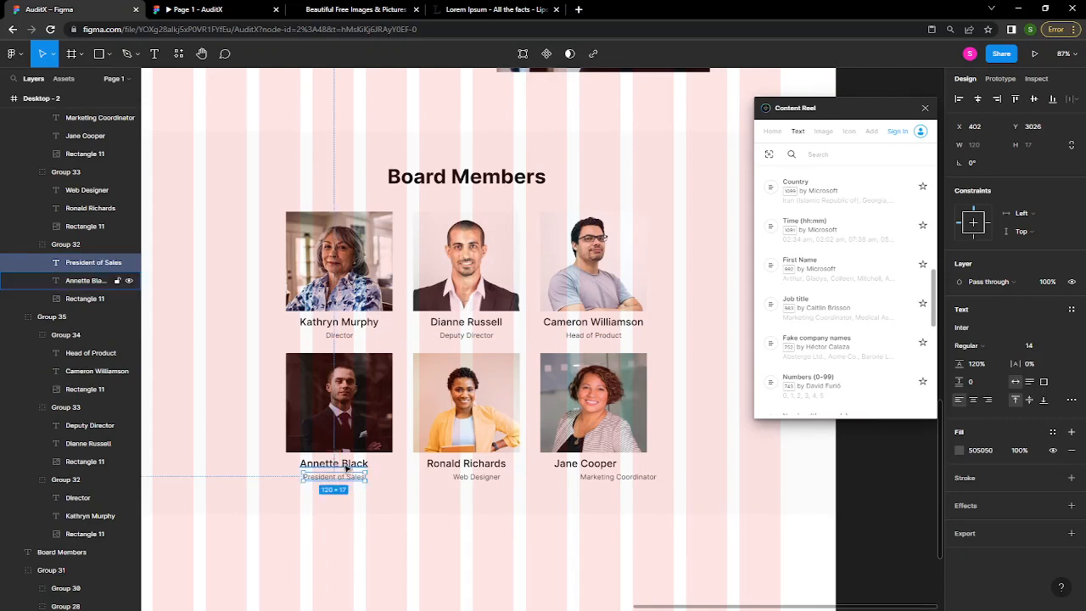
{"action": "left_click", "coordinate": [356, 435], "text": "shift"}
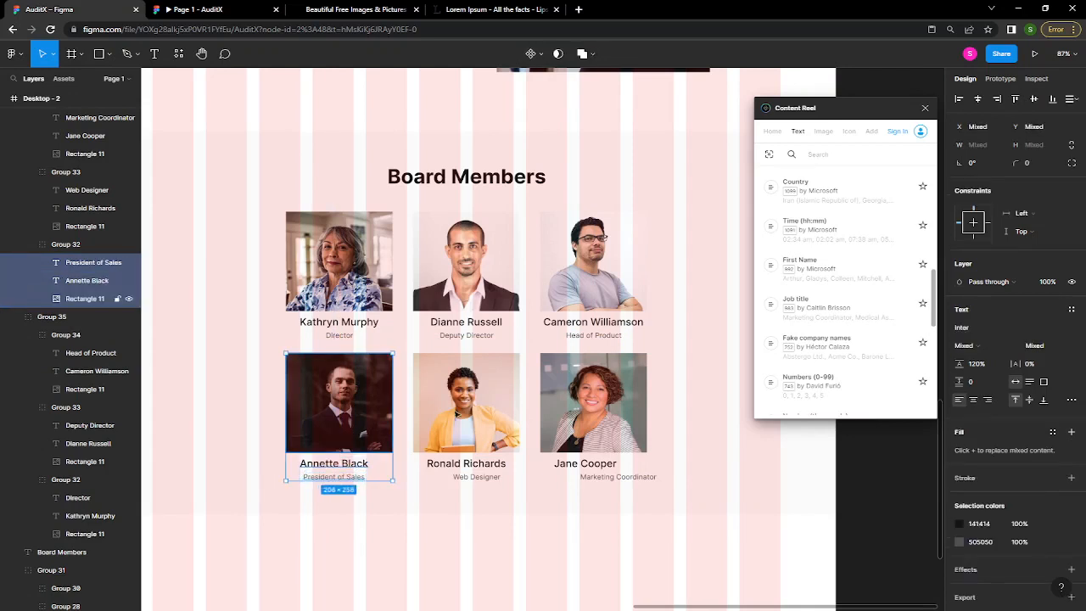
{"action": "left_click", "coordinate": [980, 98]}
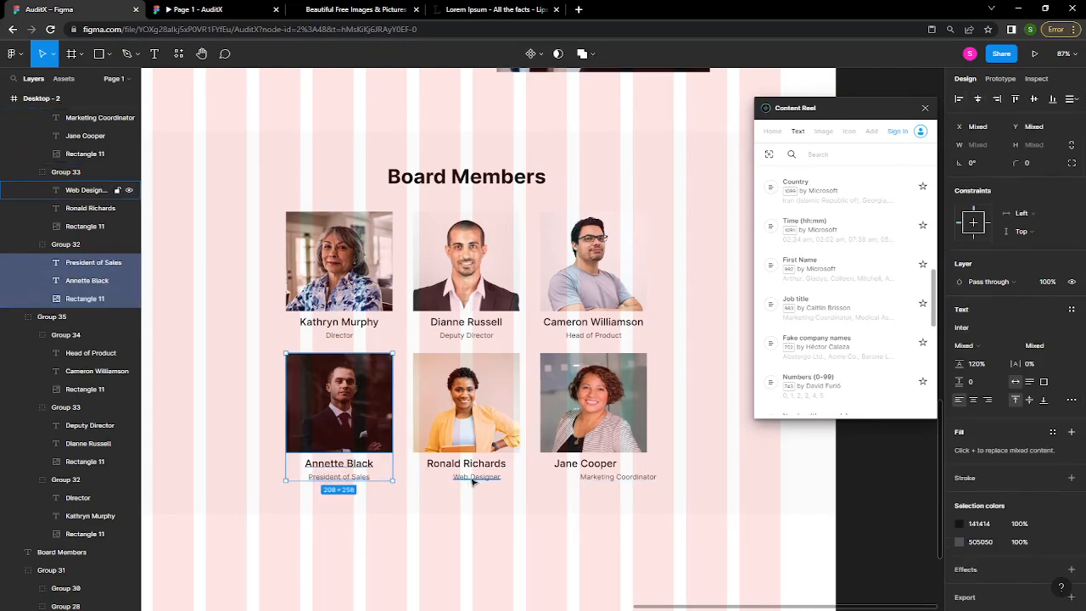
- Centre the second row's middle job title horizontally with the member's name under the portrait
{"action": "left_click", "coordinate": [473, 480]}
{"action": "left_click", "coordinate": [488, 450], "text": "shift"}
{"action": "left_click", "coordinate": [488, 424], "text": "shift"}
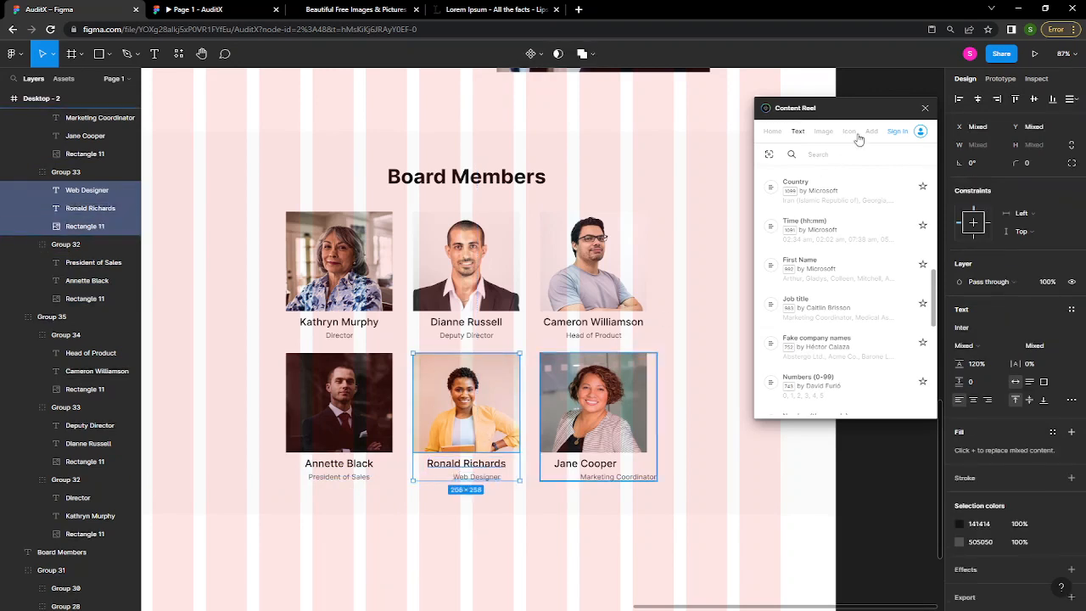
{"action": "left_click", "coordinate": [979, 99]}
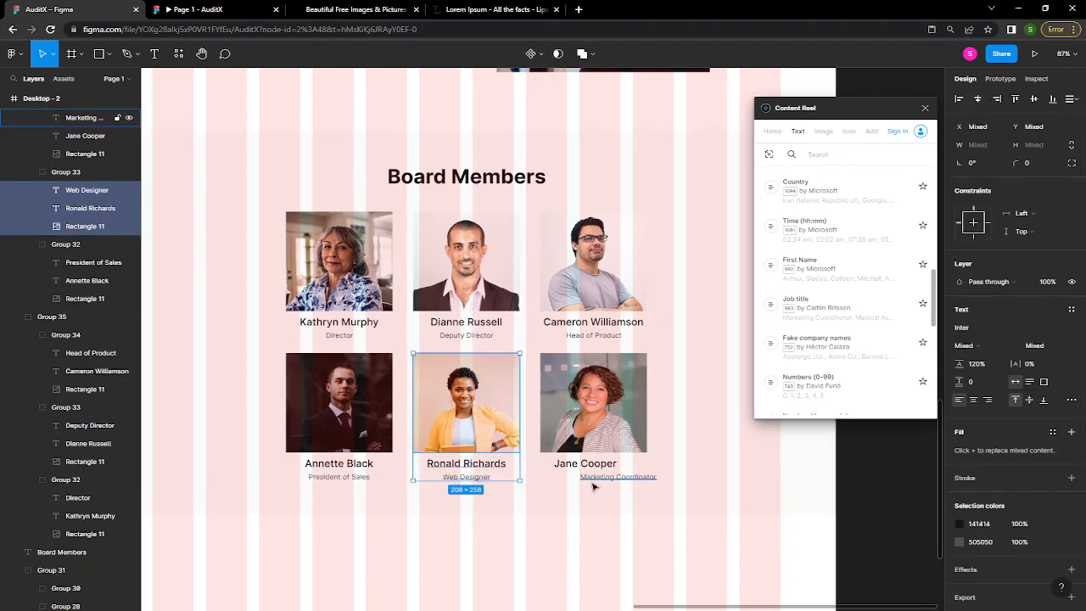
- Centre the second row's third portrait, name and job title together and realign them with the third card above
{"action": "left_click", "coordinate": [596, 480]}
{"action": "left_click", "coordinate": [594, 465], "text": "shift"}
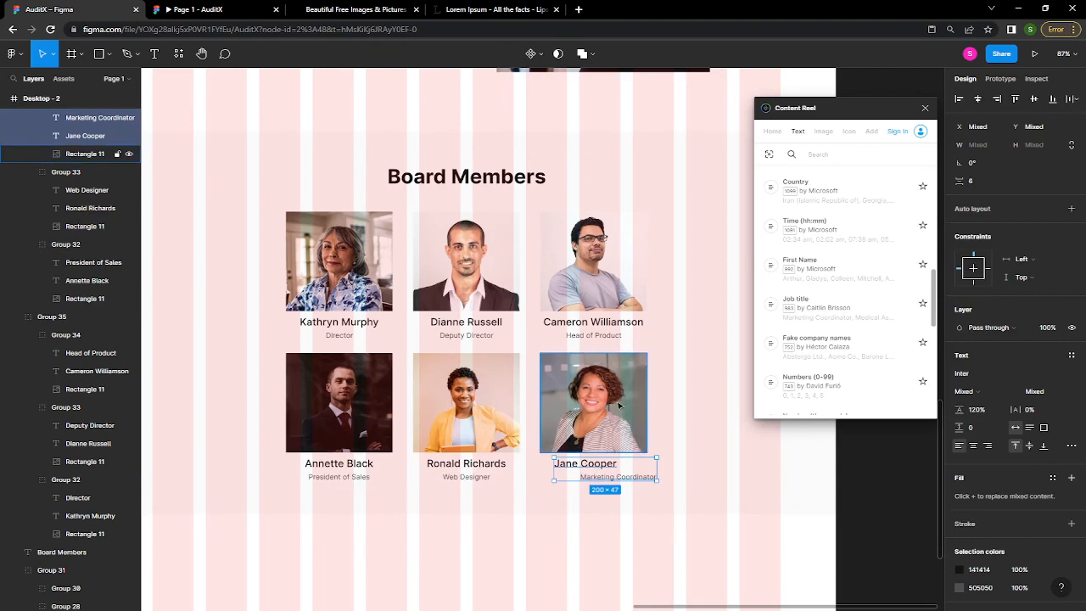
{"action": "left_click", "coordinate": [617, 416], "text": "shift"}
{"action": "left_click", "coordinate": [979, 99]}
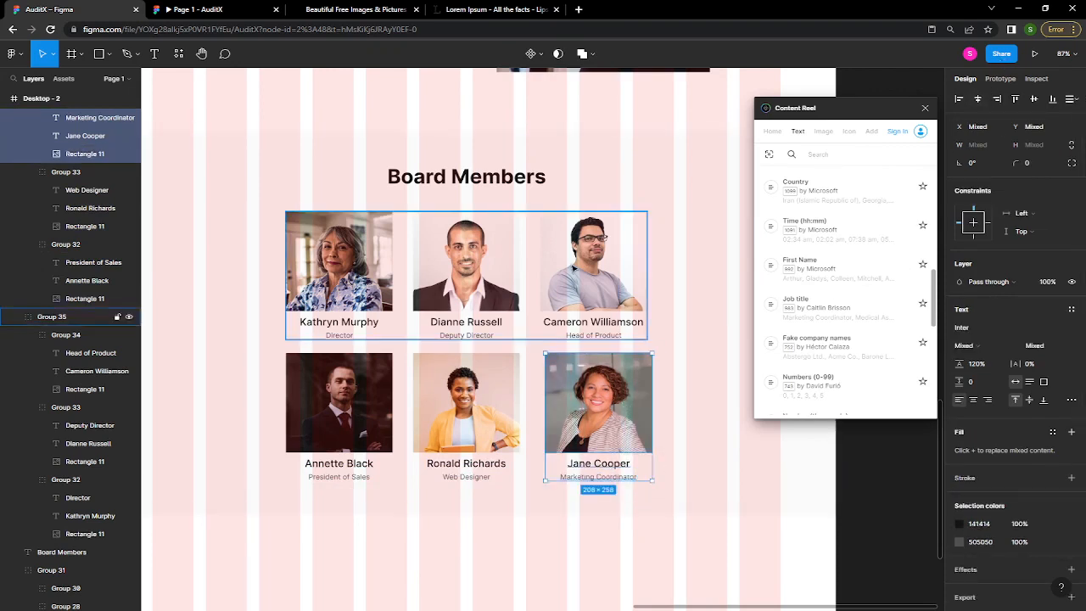
{"action": "left_click_drag", "start_coordinate": [613, 426], "coordinate": [609, 421]}
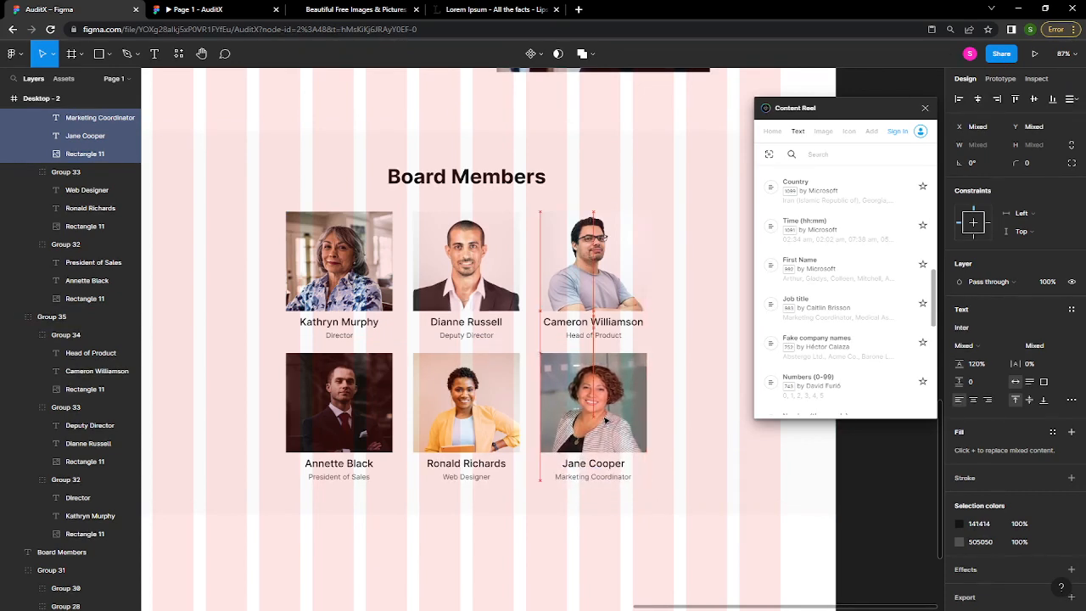
{"action": "left_click", "coordinate": [651, 512]}
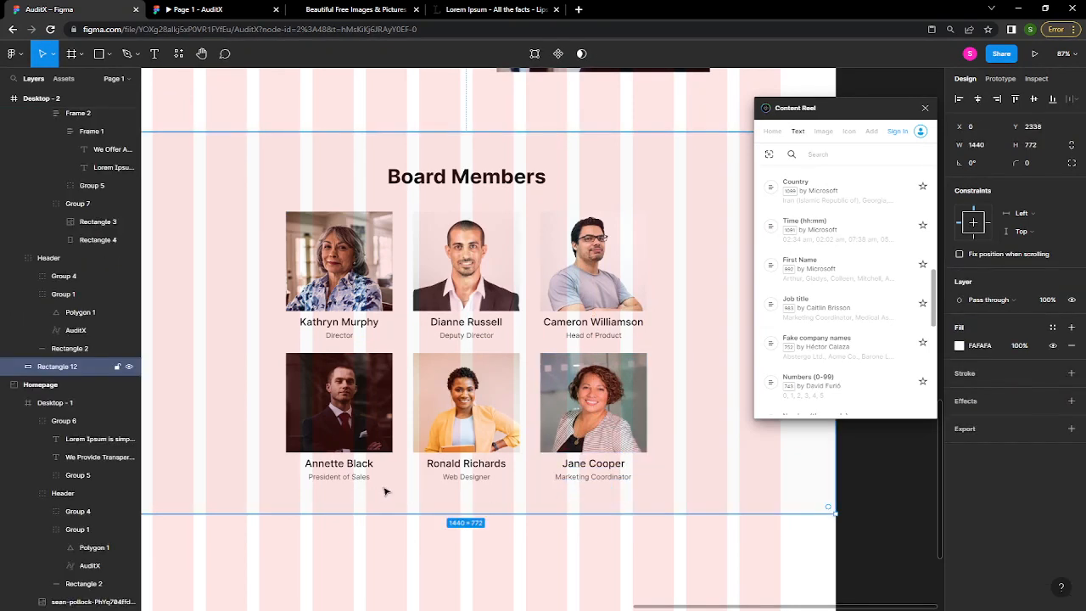
{"action": "key", "text": "alt"}
{"action": "double_click", "coordinate": [479, 478], "text": "ctrl"}
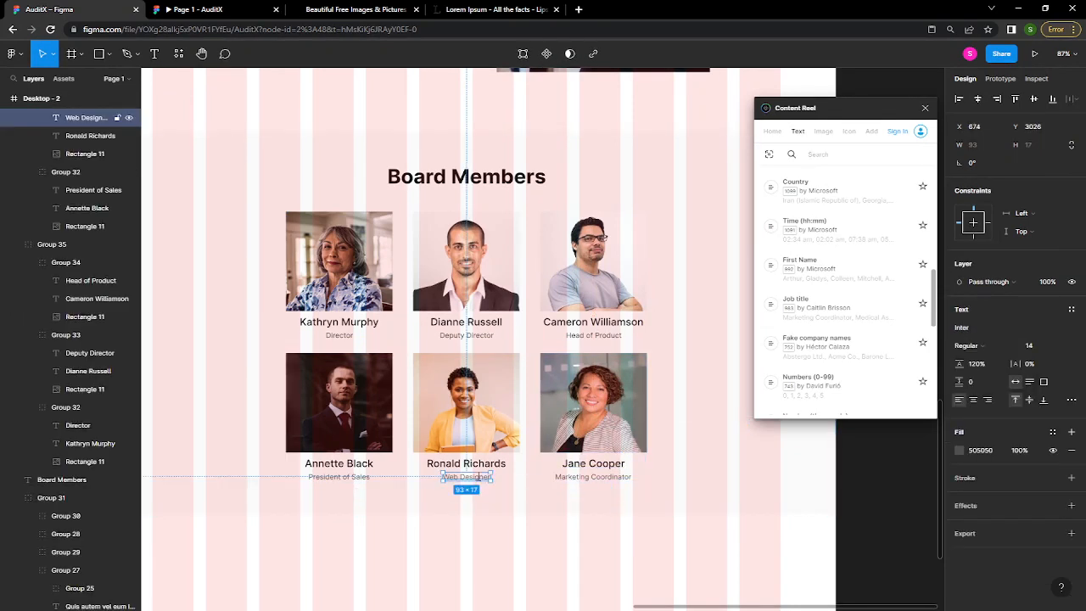
{"action": "type", "text": "He"}
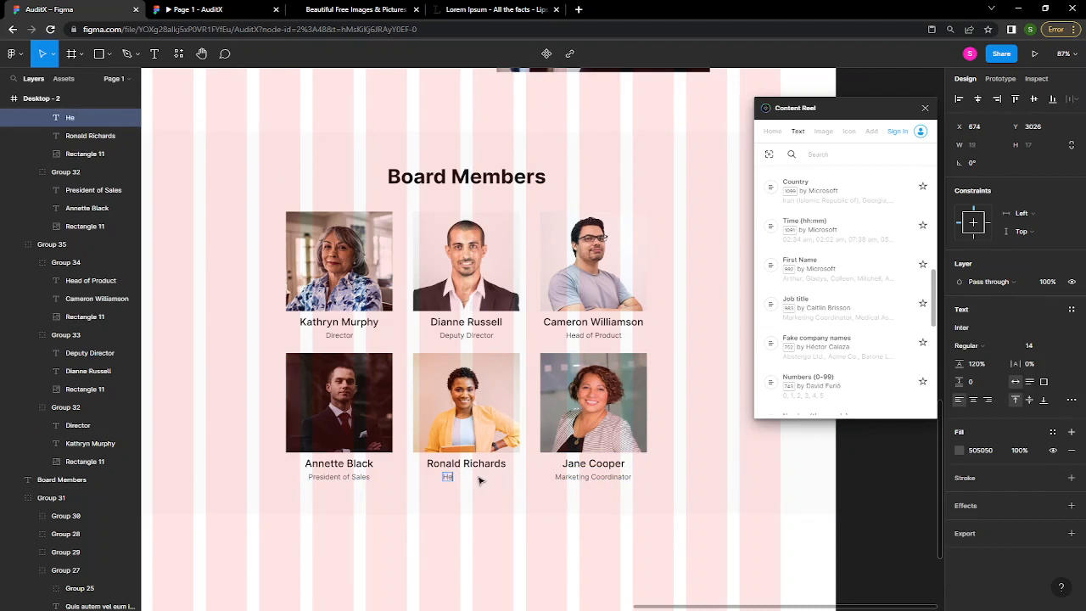
{"action": "key", "text": "ctrl+z"}
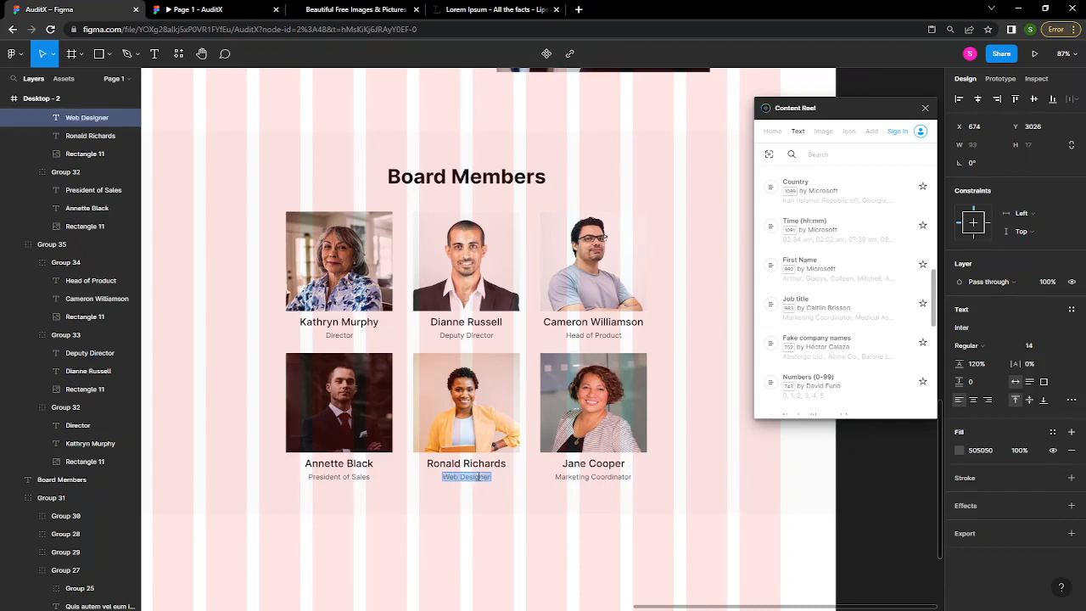
- Centre-align the job title text of the second row's middle card and change it to "Chief Technology Officer" on two lines
{"action": "key", "text": "Escape"}
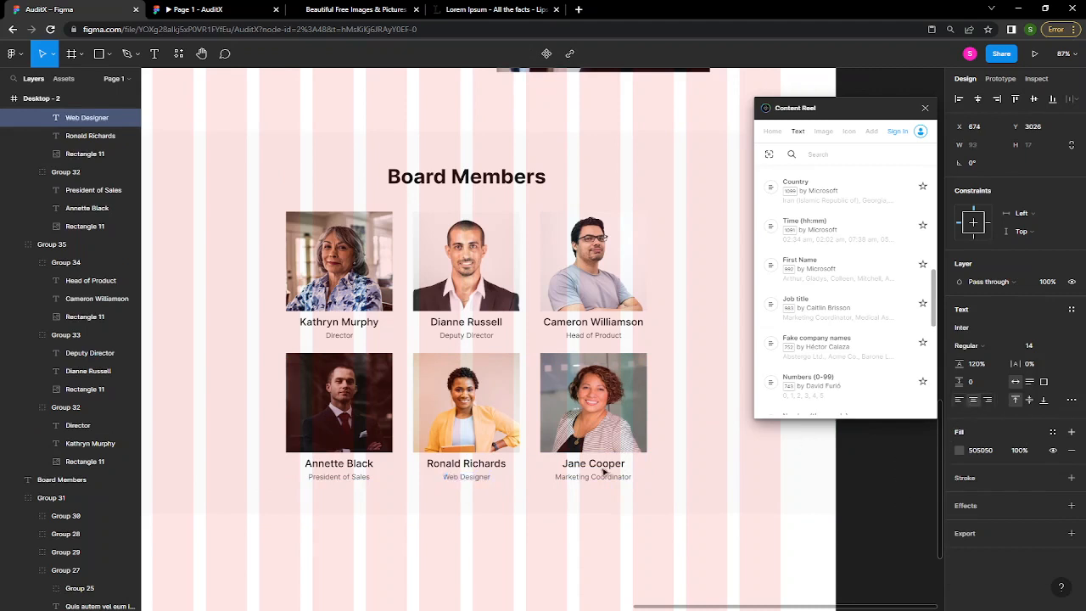
{"action": "double_click", "coordinate": [469, 479]}
{"action": "type", "text": "Chief Technology"}
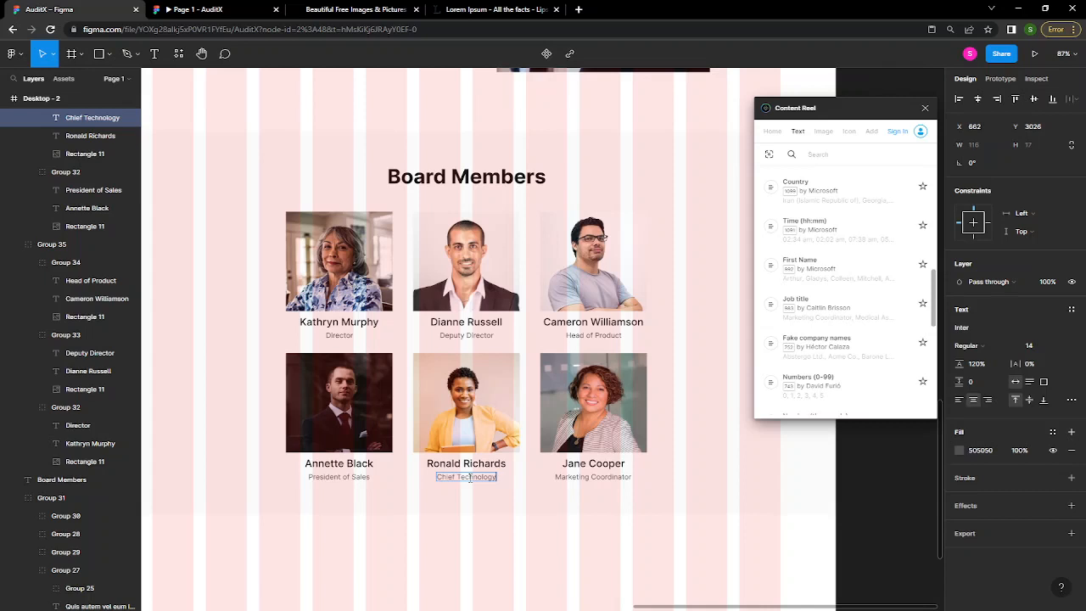
{"action": "key", "text": "Return"}
{"action": "key", "text": "Escape"}
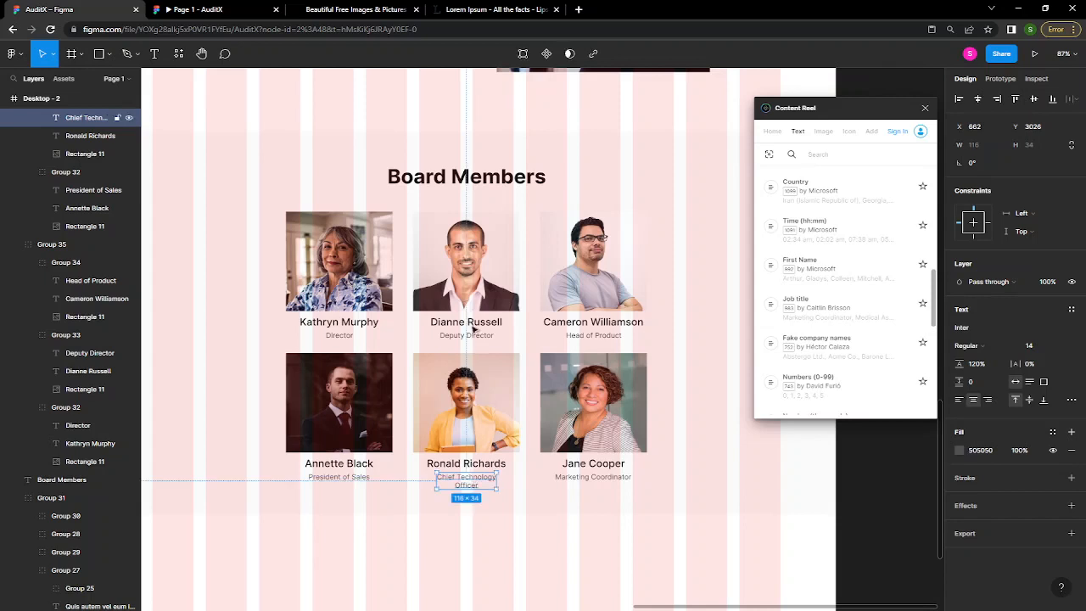
- Change the section heading above the portraits to "Team Members"
{"action": "double_click", "coordinate": [460, 182]}
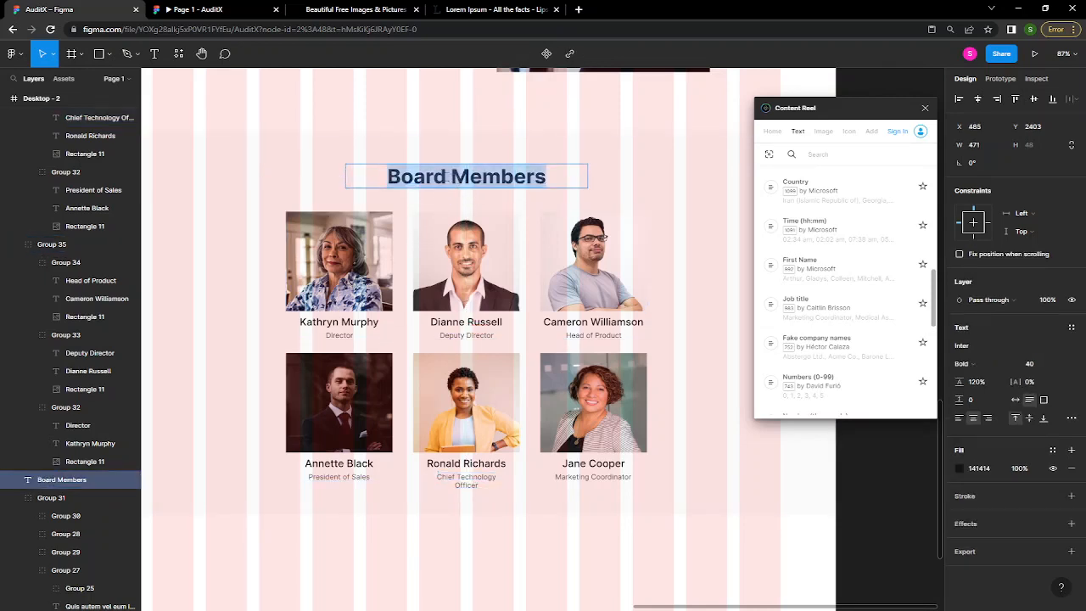
{"action": "left_click_drag", "start_coordinate": [450, 177], "coordinate": [373, 170]}
{"action": "type", "text": "Team"}
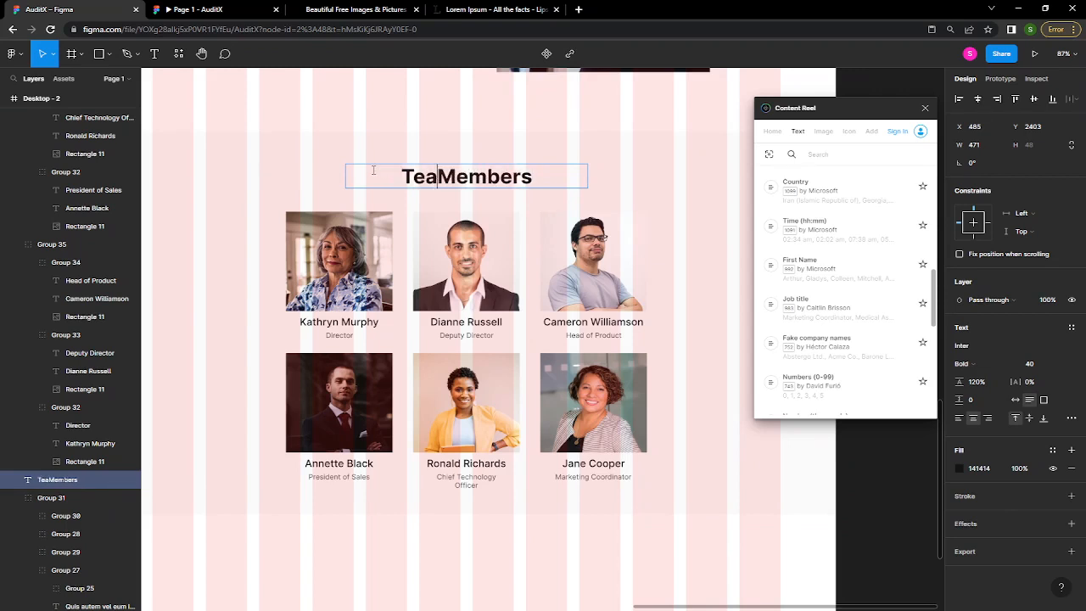
- Change the first row's first job title to "CEO" and centre it with the member's name under the portrait
{"action": "left_click", "coordinate": [335, 336]}
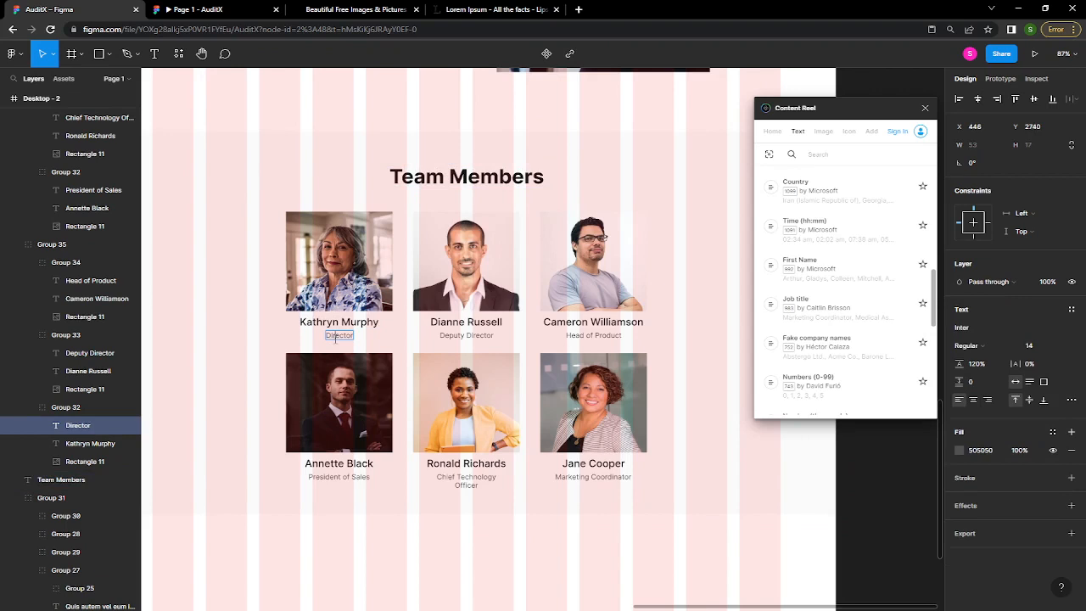
{"action": "double_click", "coordinate": [337, 336]}
{"action": "type", "text": "CEOCEO"}
{"action": "double_click", "coordinate": [336, 336]}
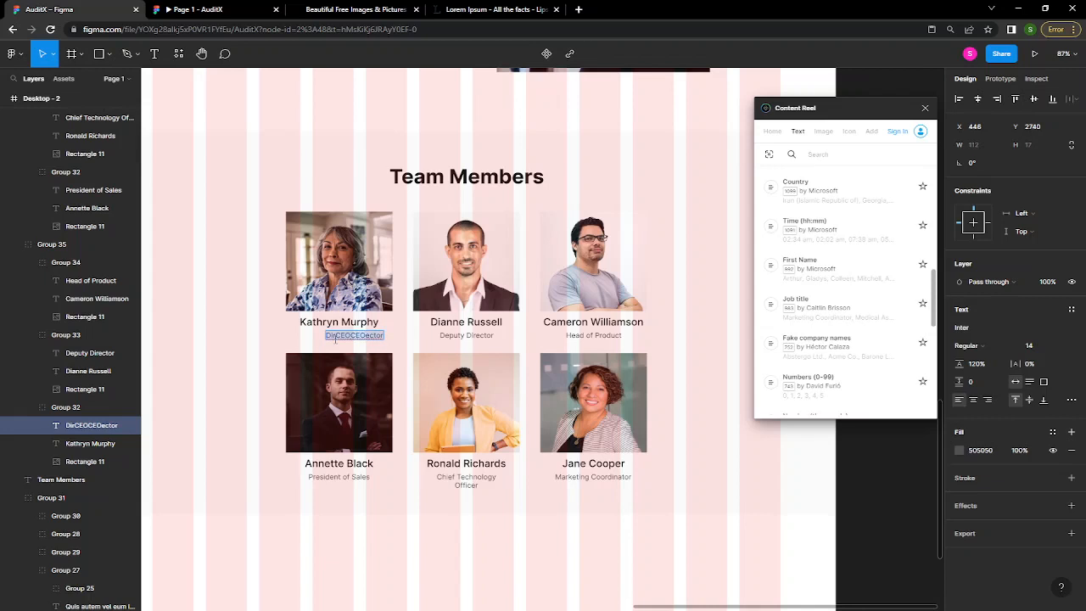
{"action": "type", "text": "CEO"}
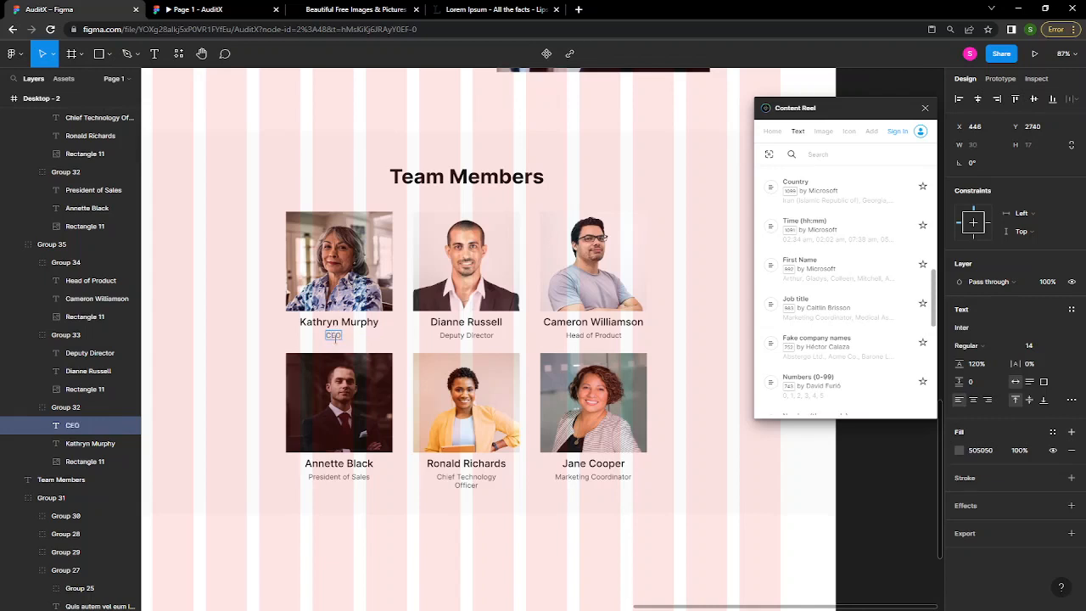
{"action": "key", "text": "Escape"}
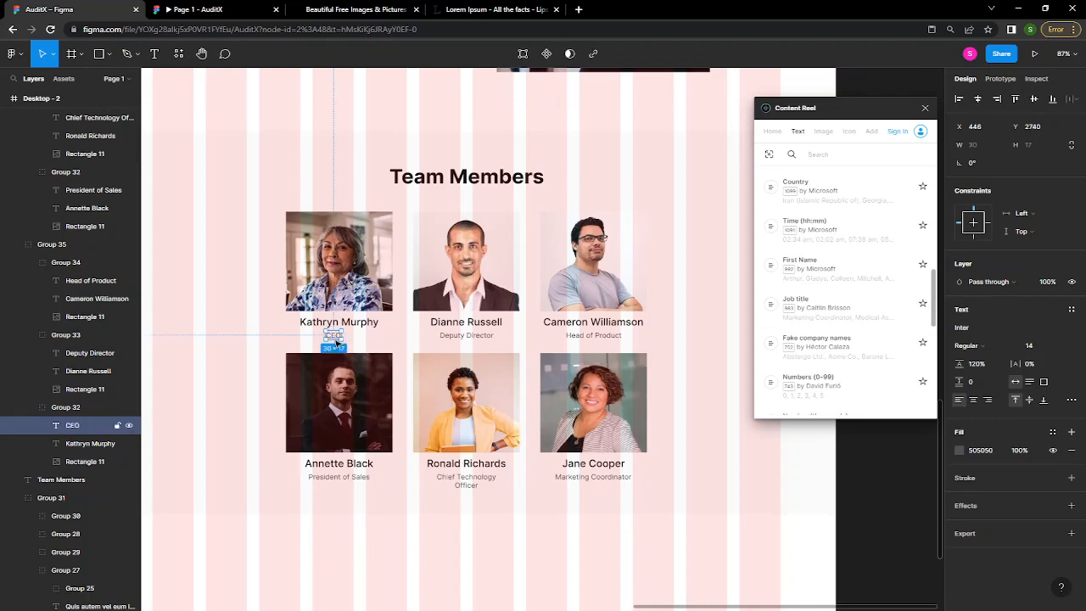
{"action": "left_click", "coordinate": [348, 326], "text": "shift"}
{"action": "left_click", "coordinate": [317, 263], "text": "shift"}
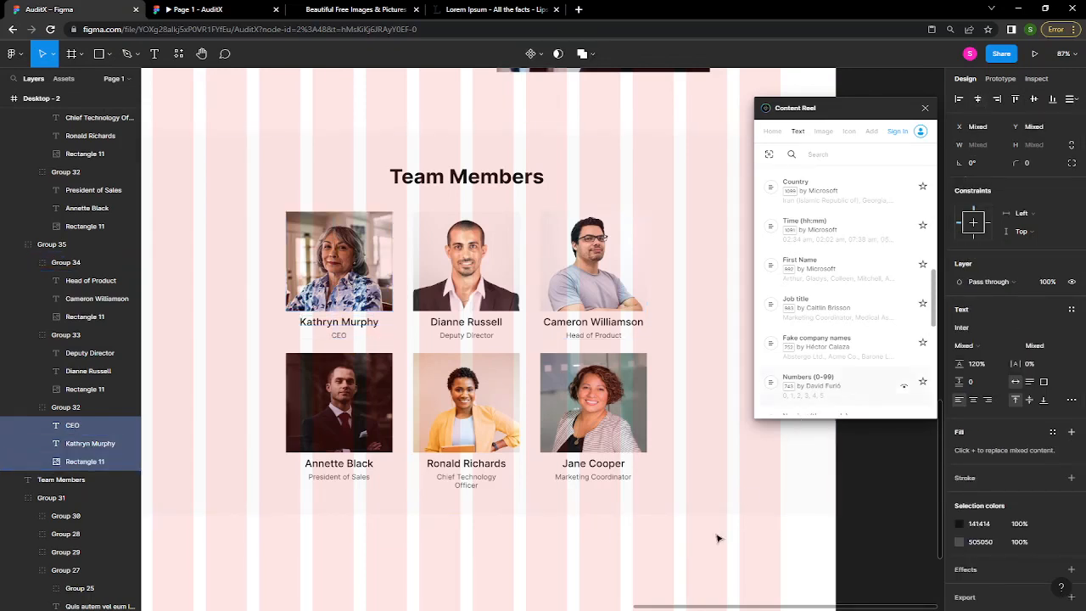
{"action": "left_click", "coordinate": [648, 538]}
- Close the Content Reel plugin and extend the landing page frame downward to a height of 3962
{"action": "scroll", "coordinate": [650, 543], "scroll_direction": "down", "scroll_amount": 5}
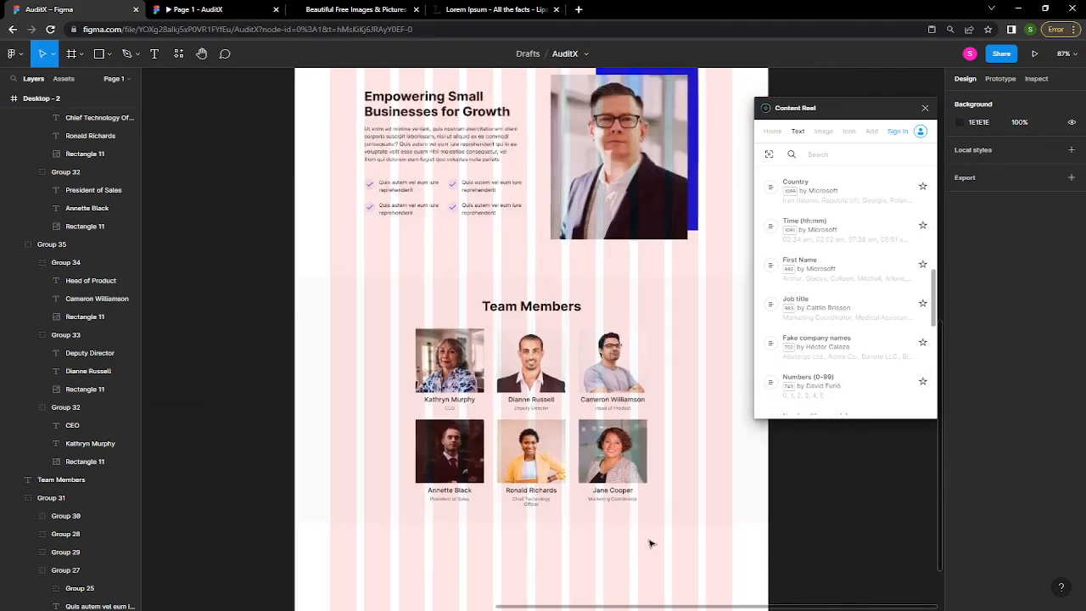
{"action": "left_click", "coordinate": [925, 109]}
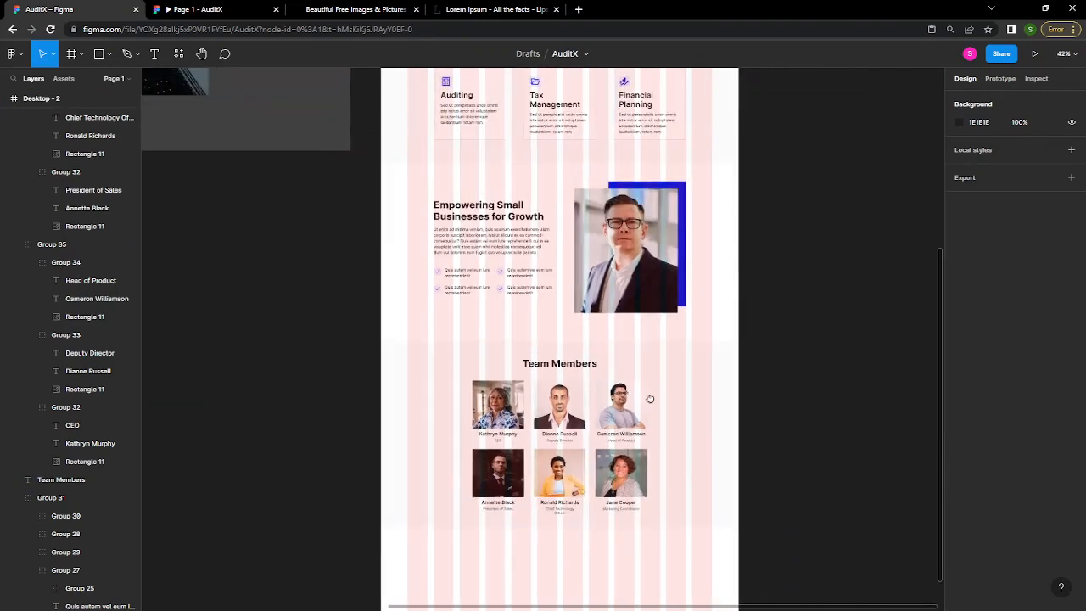
{"action": "scroll", "coordinate": [645, 446], "scroll_direction": "down", "scroll_amount": 4}
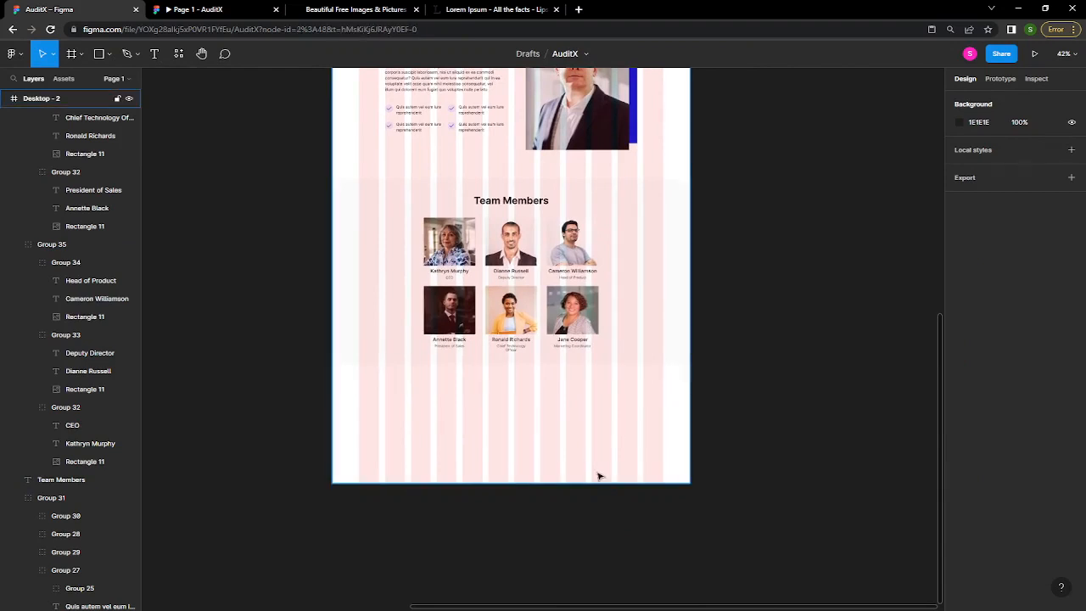
{"action": "left_click", "coordinate": [599, 481]}
{"action": "left_click_drag", "start_coordinate": [600, 529], "coordinate": [604, 568]}
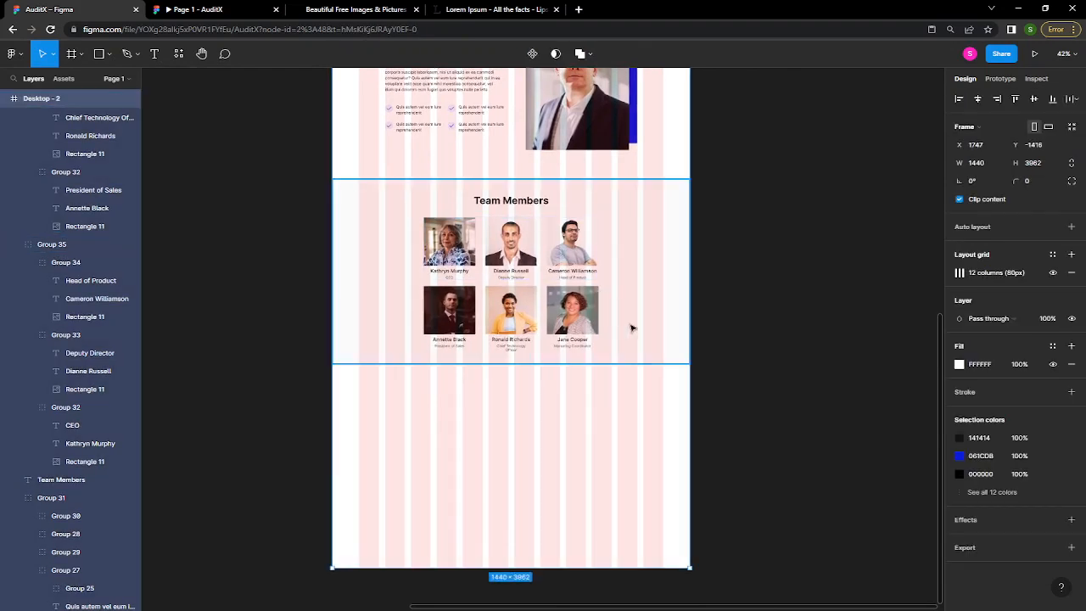
- Group both rows of member cards and move the group up to 38 px below the section heading
{"action": "left_click", "coordinate": [575, 270]}
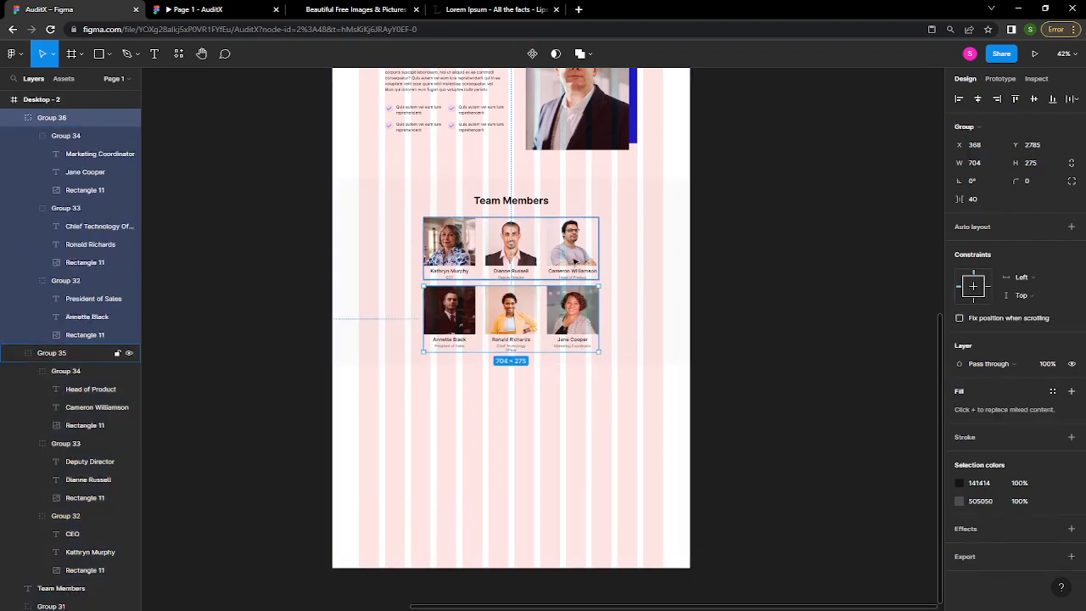
{"action": "left_click", "coordinate": [533, 204], "text": "shift"}
{"action": "key", "text": "ctrl+g"}
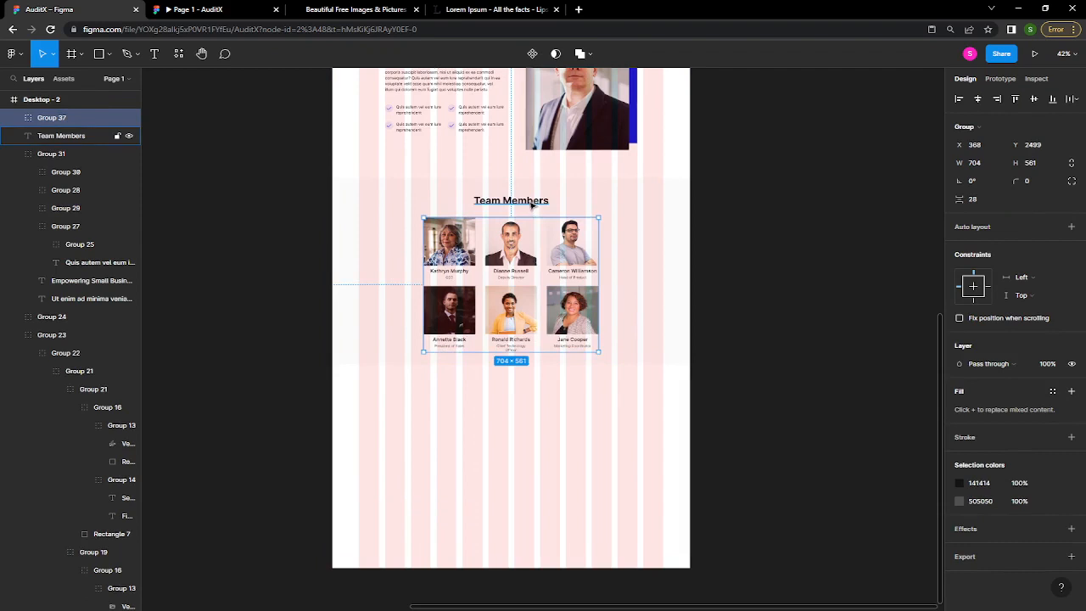
{"action": "key", "text": "alt"}
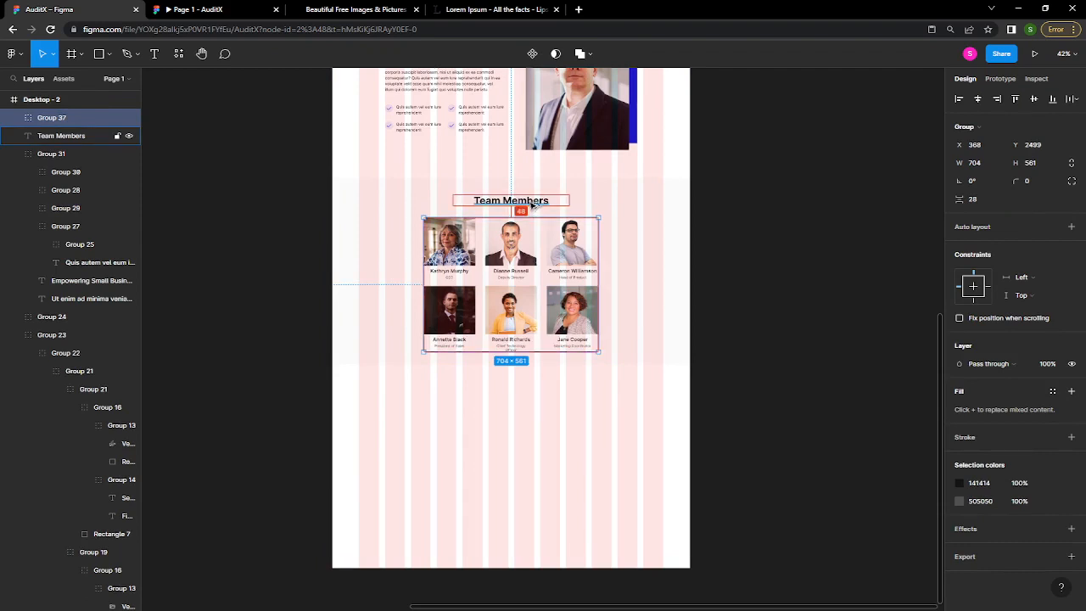
{"action": "key", "text": "shift+Up"}
{"action": "key", "text": "shift+Up"}
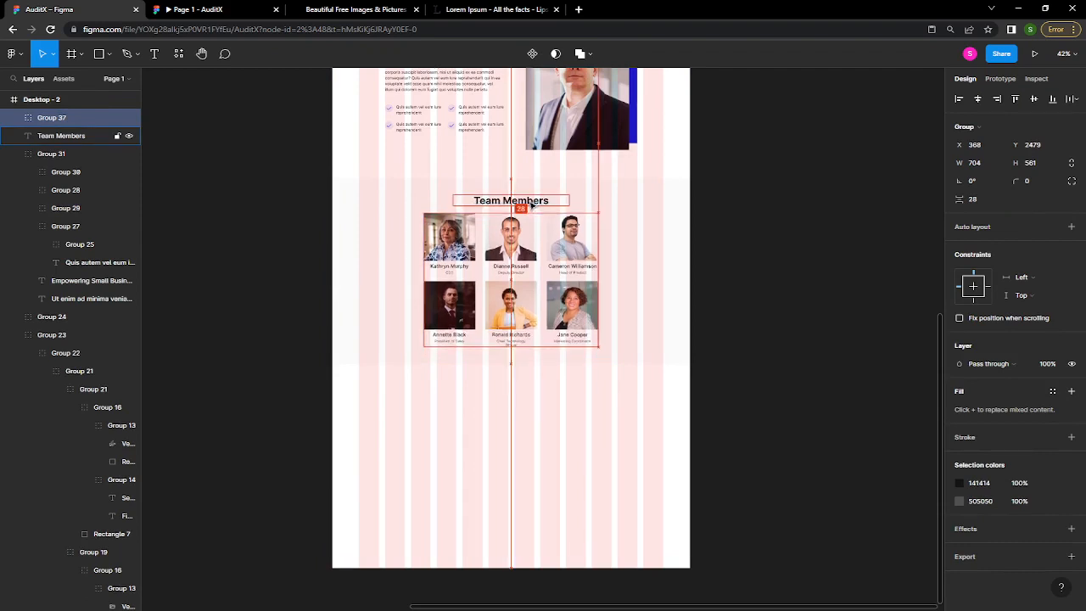
- Group the Team Members heading with the member cards and centre the group vertically on the section's background rectangle
{"action": "left_click", "coordinate": [533, 204], "text": "shift"}
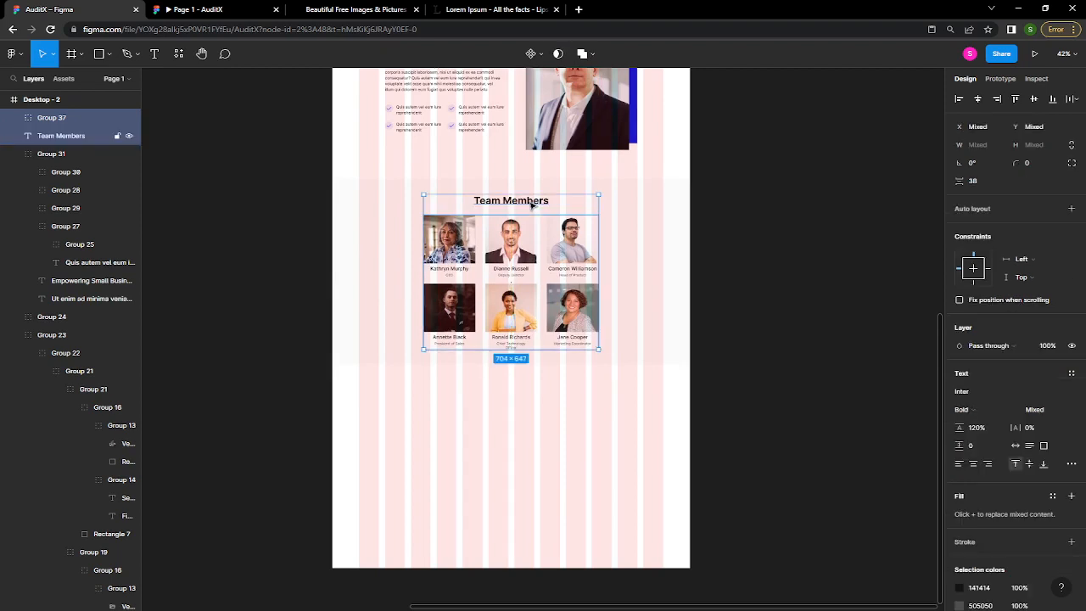
{"action": "key", "text": "ctrl+g"}
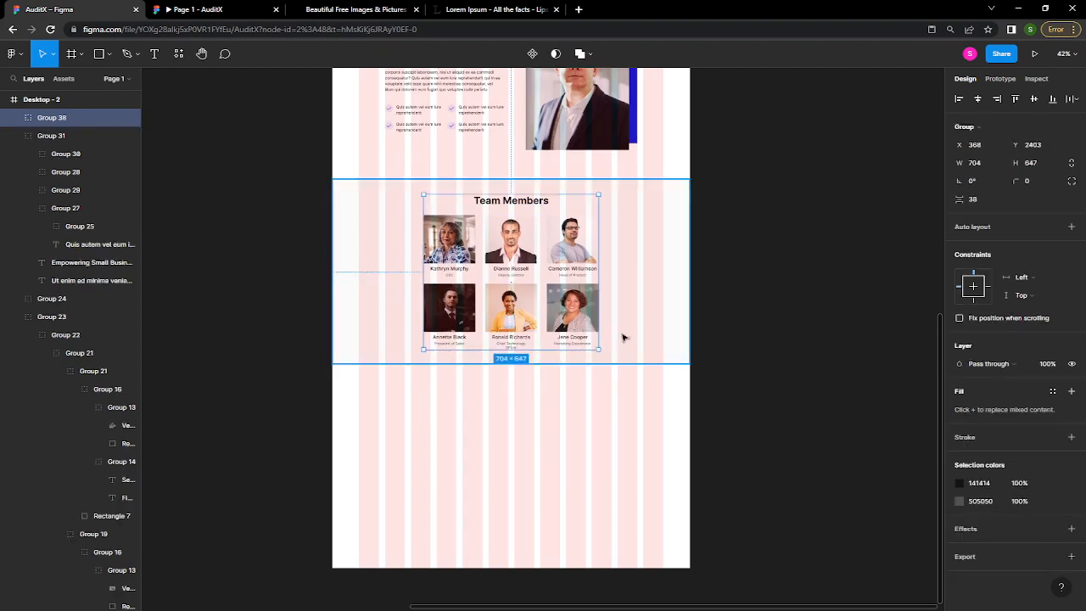
{"action": "scroll", "coordinate": [645, 327], "scroll_direction": "up", "scroll_amount": 2}
{"action": "left_click", "coordinate": [652, 317], "text": "shift"}
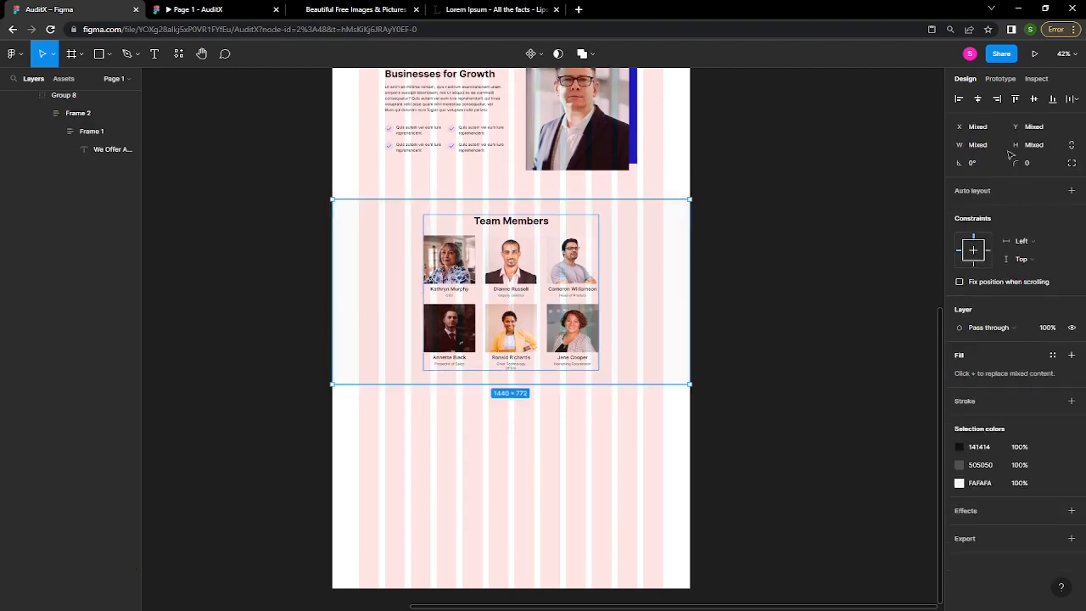
- Extend the landing page frame further downward to make more room below the Team Members section
{"action": "scroll", "coordinate": [647, 368], "scroll_direction": "down", "scroll_amount": 5}
{"action": "left_click", "coordinate": [496, 338]}
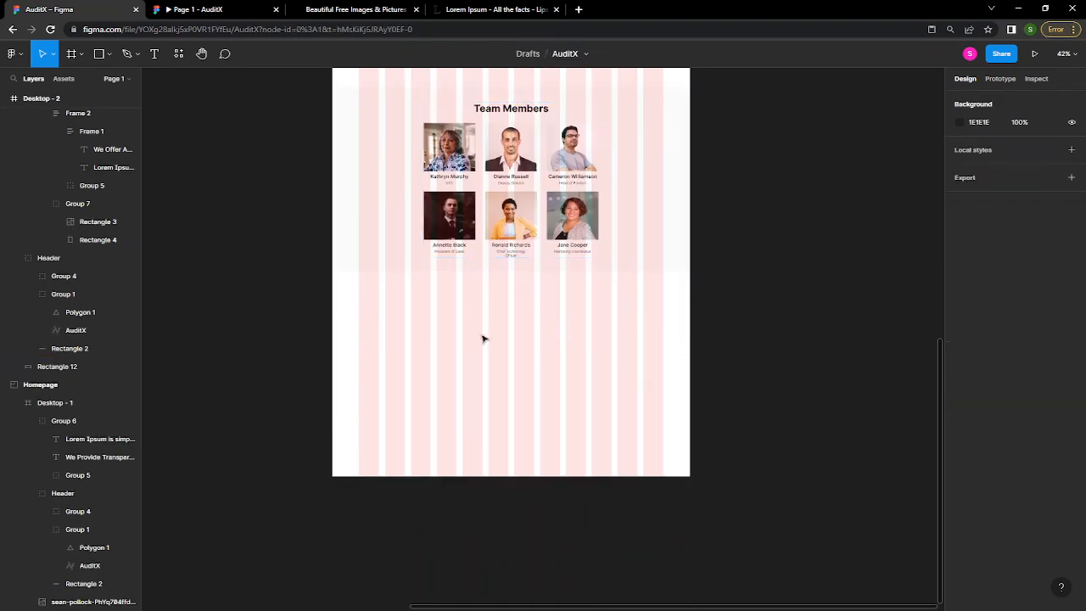
{"action": "scroll", "coordinate": [464, 336], "scroll_direction": "down", "scroll_amount": 1}
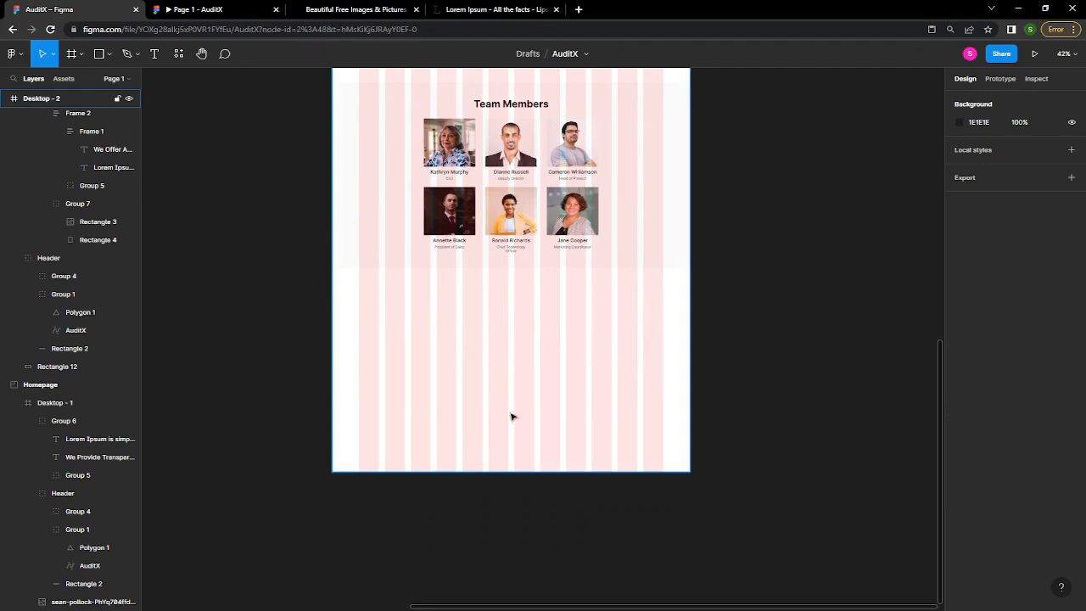
{"action": "left_click", "coordinate": [533, 470]}
{"action": "left_click_drag", "start_coordinate": [533, 471], "coordinate": [537, 523]}
{"action": "left_click", "coordinate": [531, 410]}
{"action": "scroll", "coordinate": [459, 387], "scroll_direction": "down", "scroll_amount": 1}
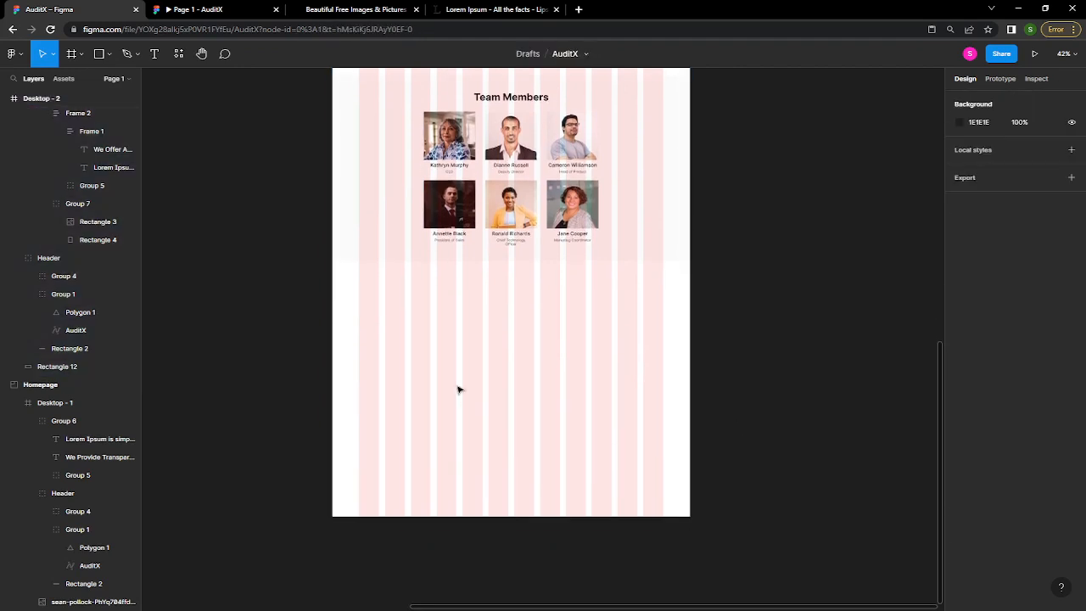
- Switch to the prototype preview, review the whole landing page from the hero down to the Team Members section, and return to the design file
{"action": "left_click", "coordinate": [99, 56]}
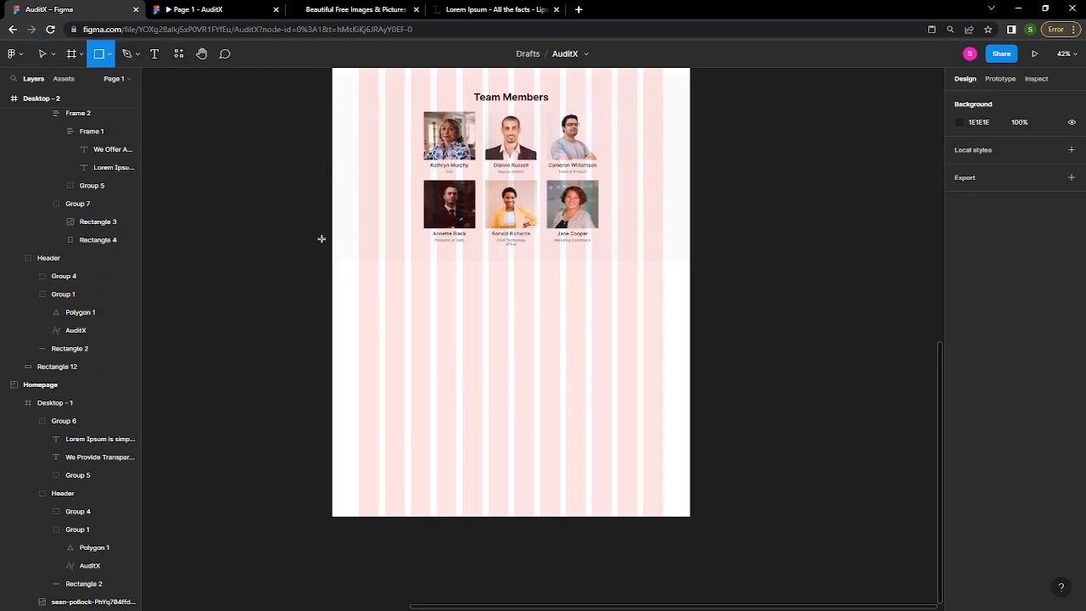
{"action": "left_click", "coordinate": [216, 10]}
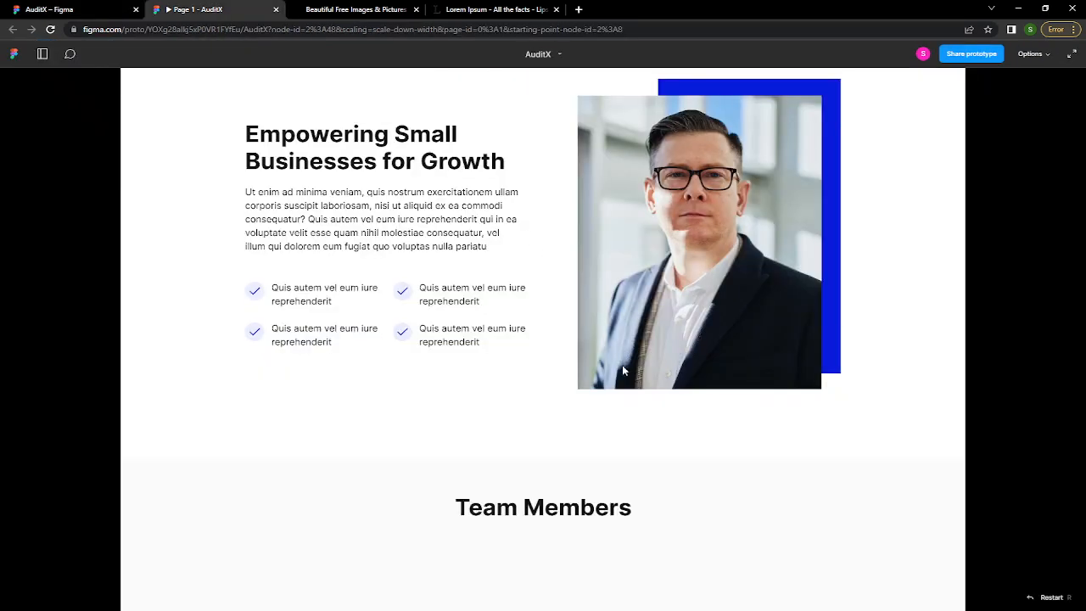
{"action": "scroll", "coordinate": [623, 370], "scroll_direction": "down", "scroll_amount": 2}
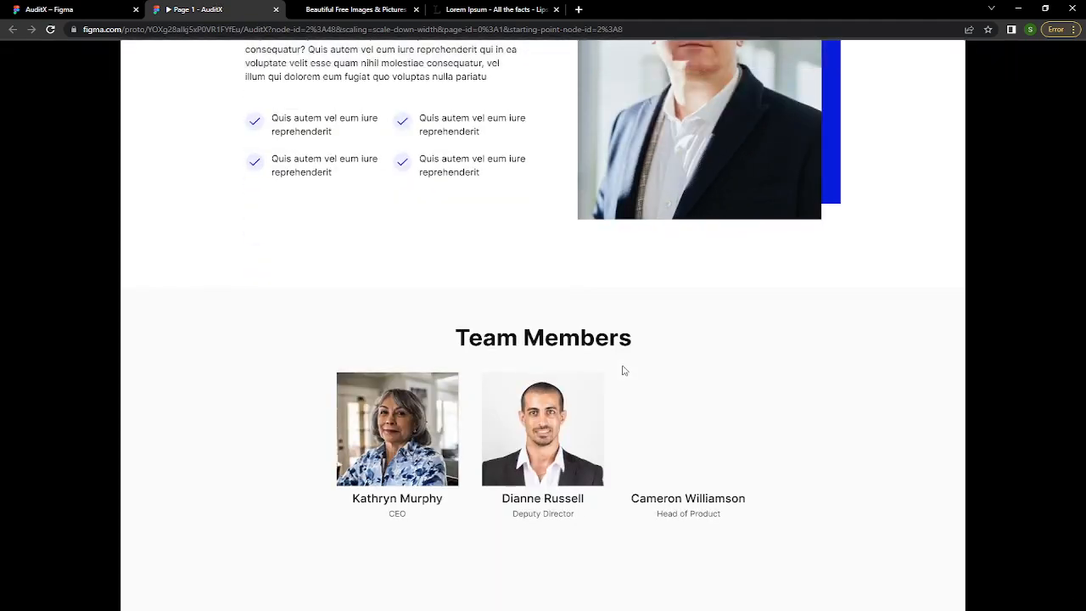
{"action": "scroll", "coordinate": [623, 370], "scroll_direction": "down", "scroll_amount": 3}
{"action": "scroll", "coordinate": [623, 370], "scroll_direction": "up", "scroll_amount": 14}
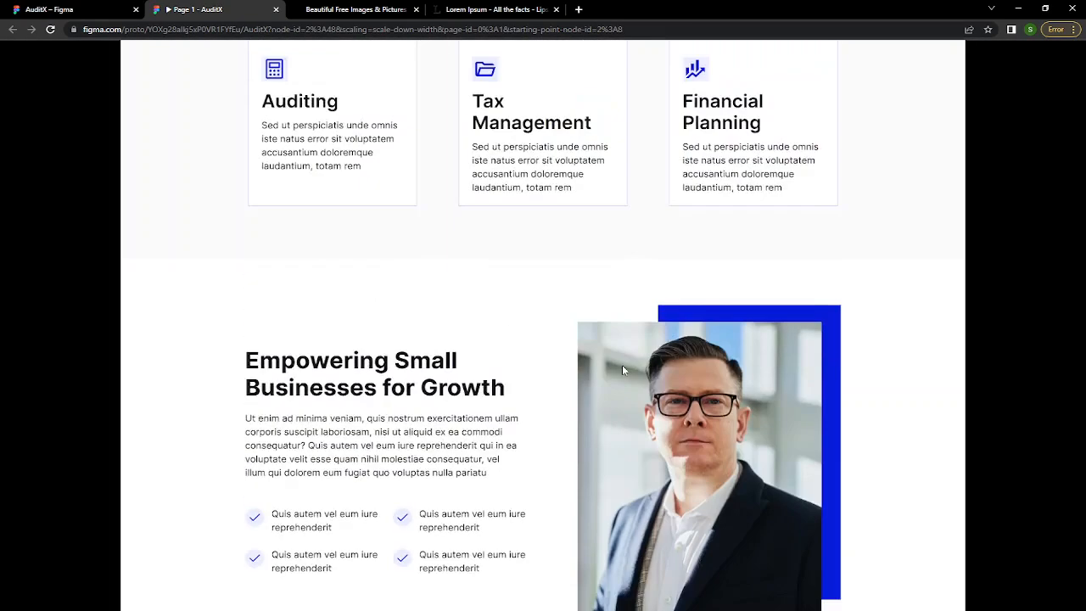
{"action": "scroll", "coordinate": [623, 370], "scroll_direction": "up", "scroll_amount": 2}
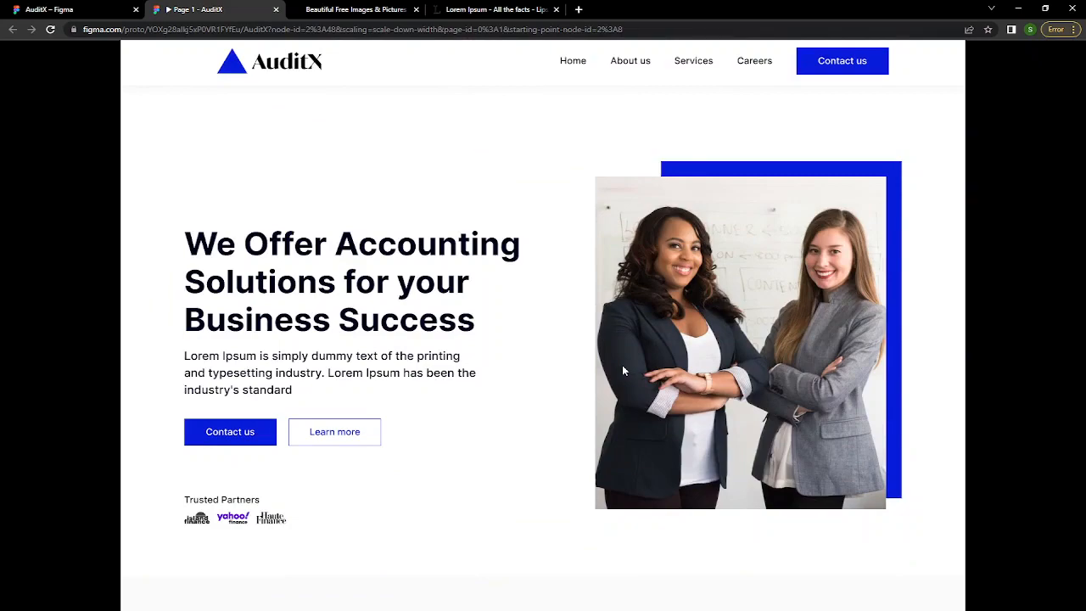
{"action": "scroll", "coordinate": [623, 370], "scroll_direction": "down", "scroll_amount": 7}
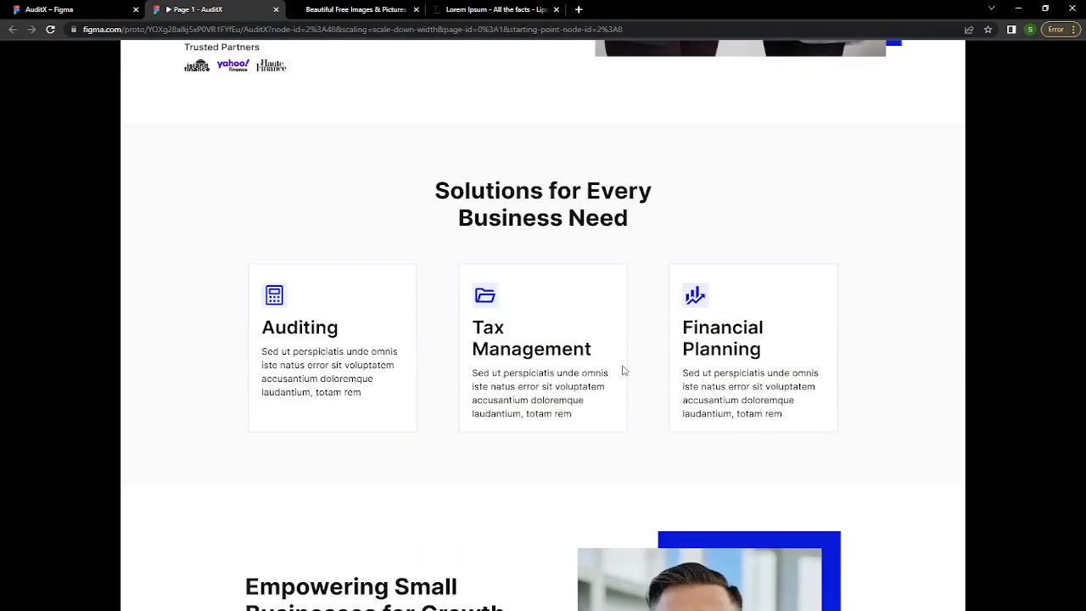
{"action": "scroll", "coordinate": [623, 370], "scroll_direction": "down", "scroll_amount": 7}
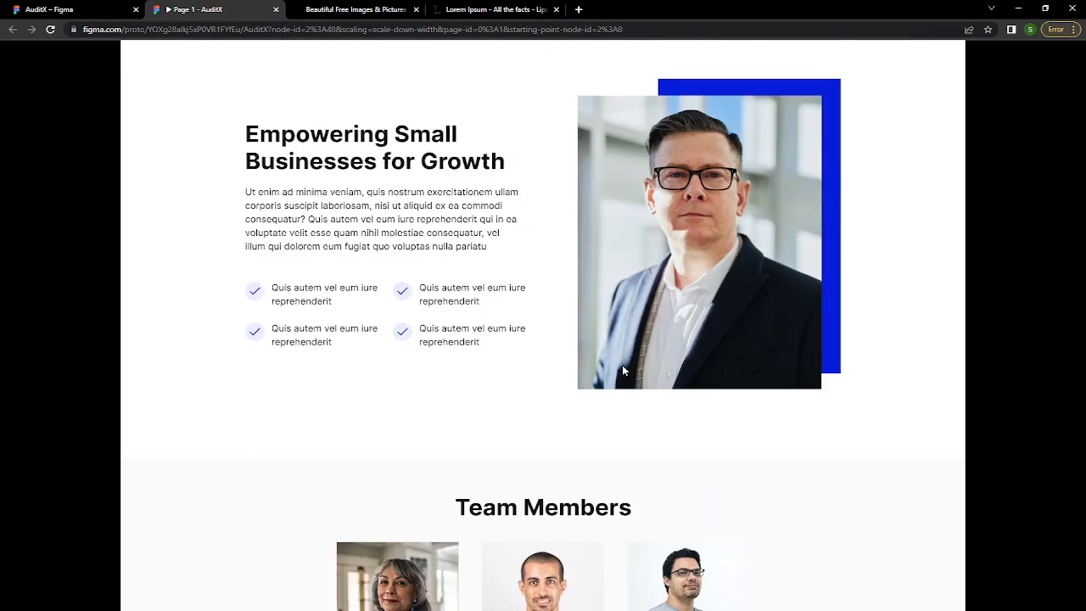
{"action": "scroll", "coordinate": [623, 370], "scroll_direction": "down", "scroll_amount": 7}
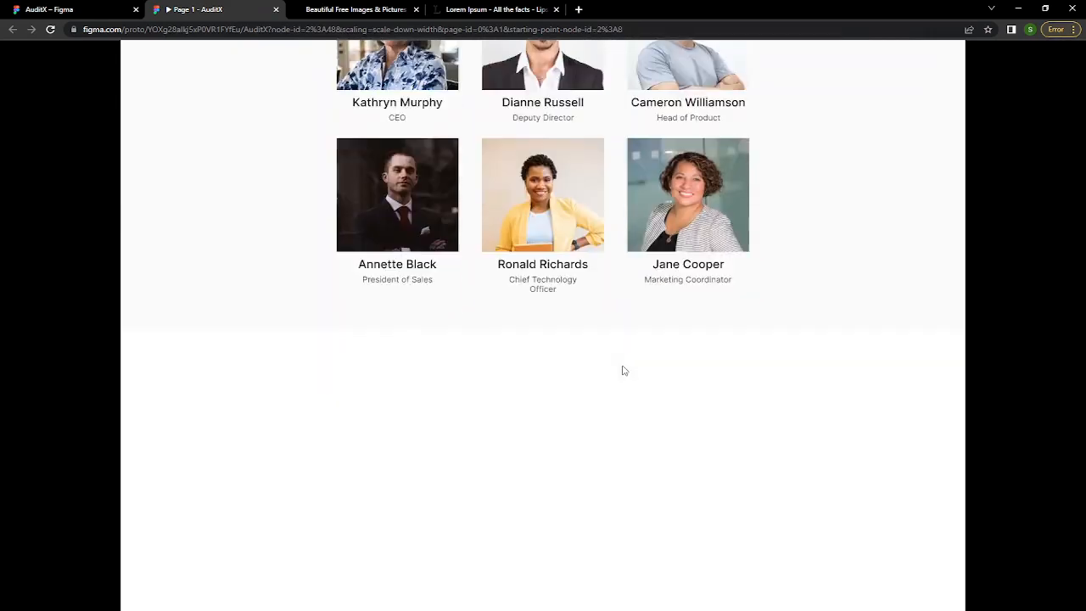
{"action": "scroll", "coordinate": [623, 371], "scroll_direction": "up", "scroll_amount": 5}
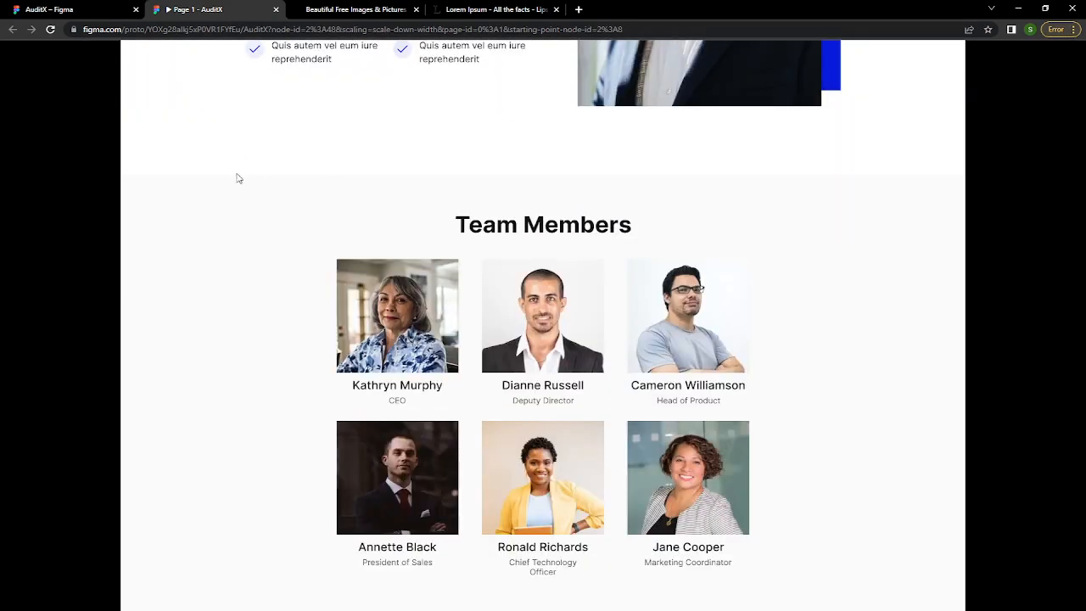
{"action": "left_click", "coordinate": [89, 11]}
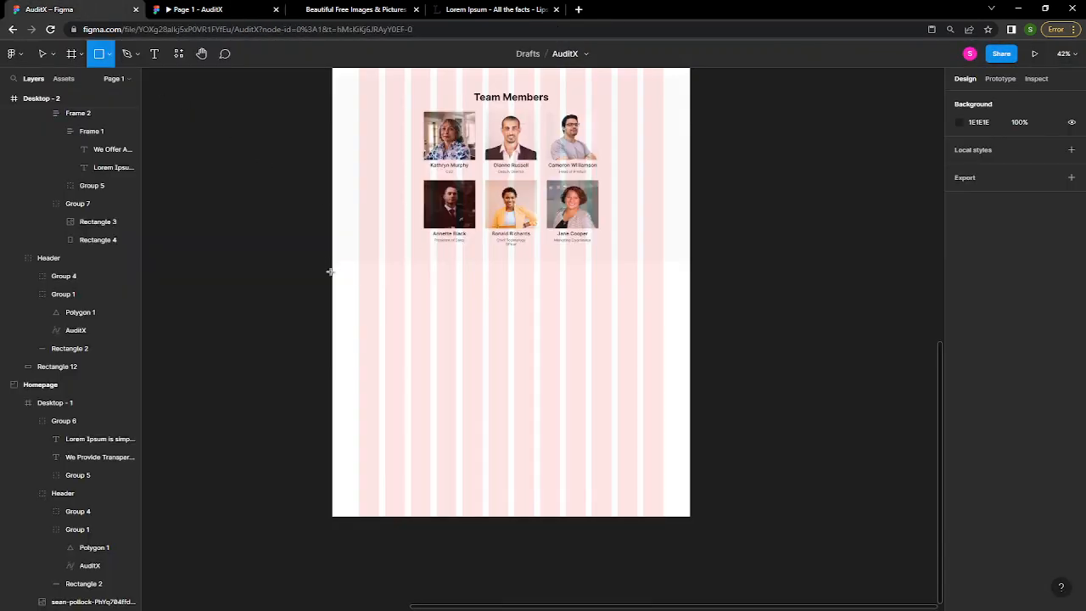
{"action": "mouse_move", "coordinate": [332, 272]}
{"action": "left_mouse_down"}
{"action": "mouse_move", "coordinate": [512, 404]}
{"action": "mouse_move", "coordinate": [509, 435]}
{"action": "left_mouse_up"}
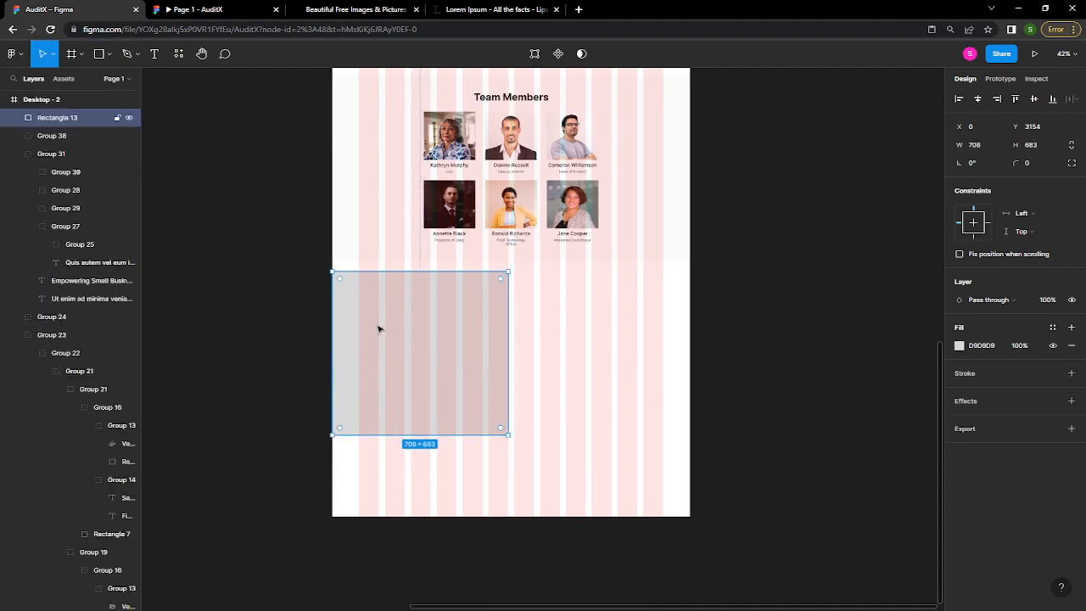
{"action": "left_click_drag", "start_coordinate": [339, 333], "coordinate": [360, 341]}
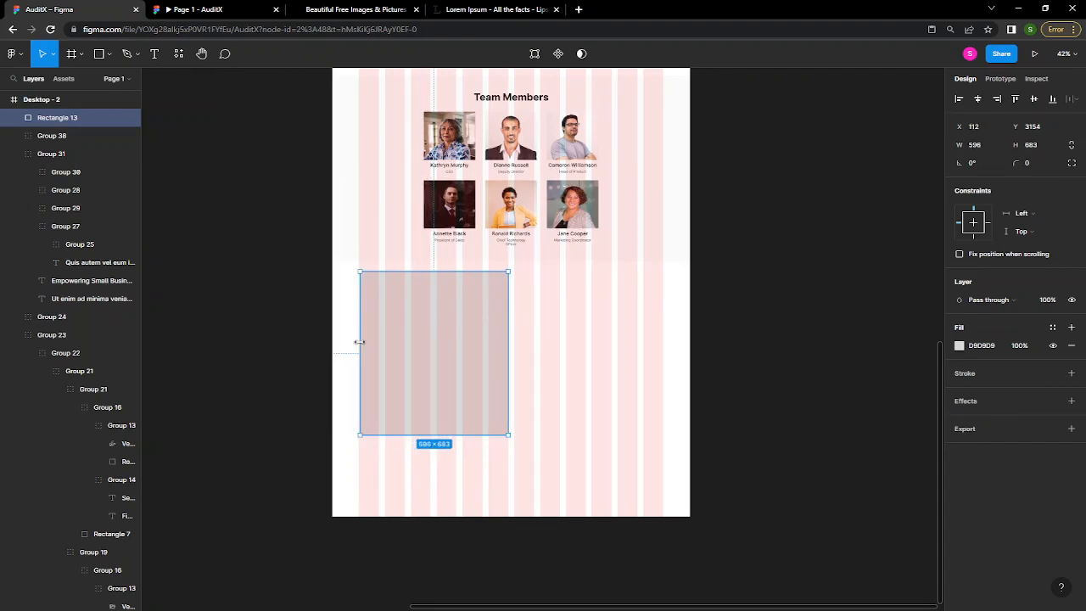
{"action": "left_click_drag", "start_coordinate": [442, 273], "coordinate": [445, 290]}
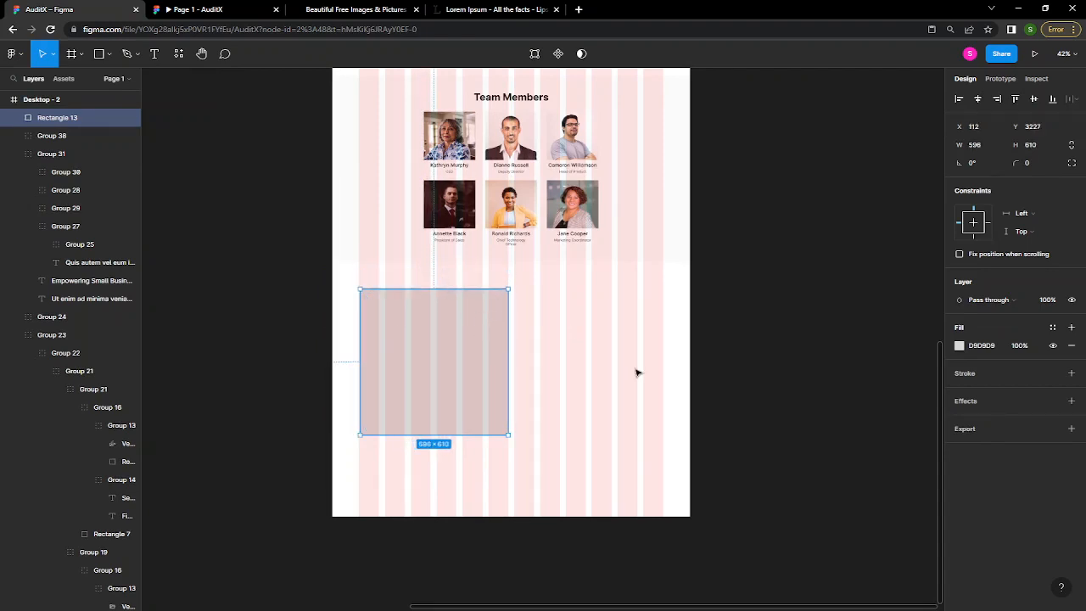
{"action": "key", "text": "Delete"}
- Copy the businessman photo group from the Empowering Small Businesses section and place the copy below Team Members at X 108, Y 3237
{"action": "scroll", "coordinate": [696, 292], "scroll_direction": "up", "scroll_amount": 5}
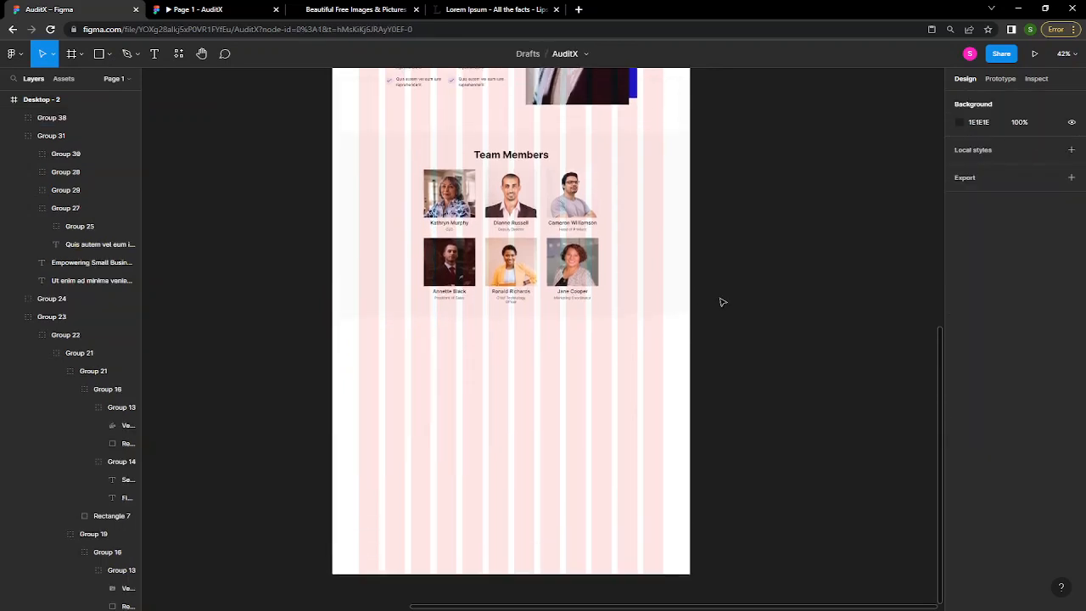
{"action": "left_click", "coordinate": [629, 250]}
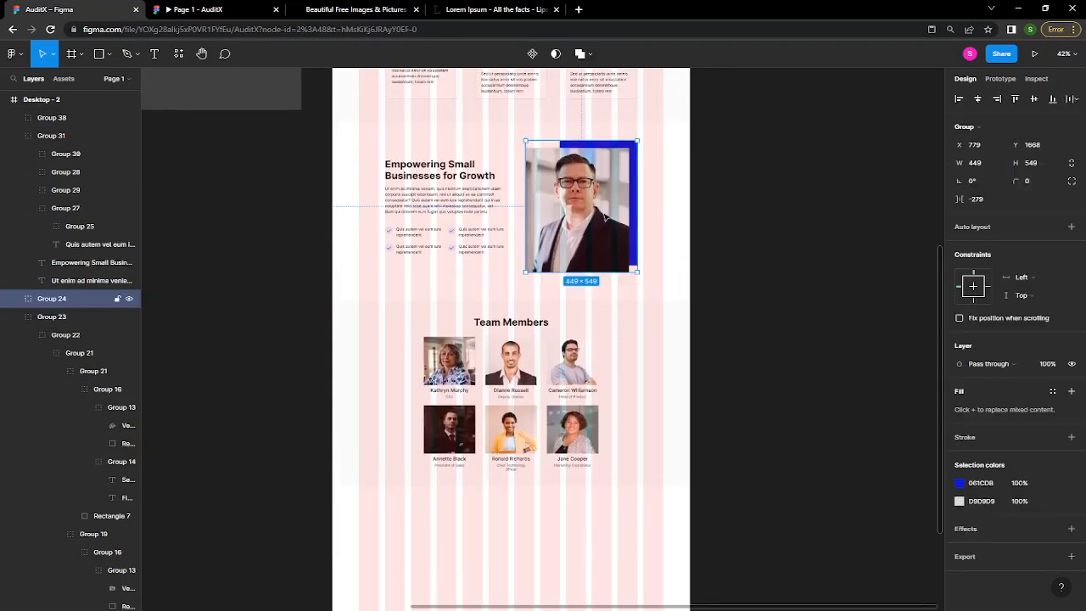
{"action": "scroll", "coordinate": [605, 218], "scroll_direction": "down", "scroll_amount": 5}
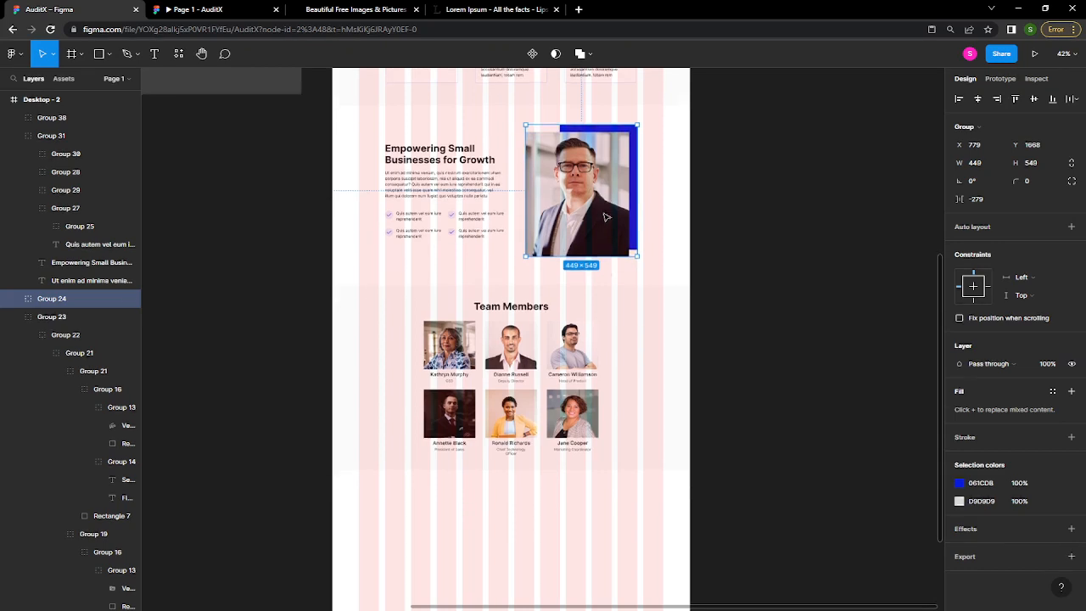
{"action": "right_click", "coordinate": [373, 348]}
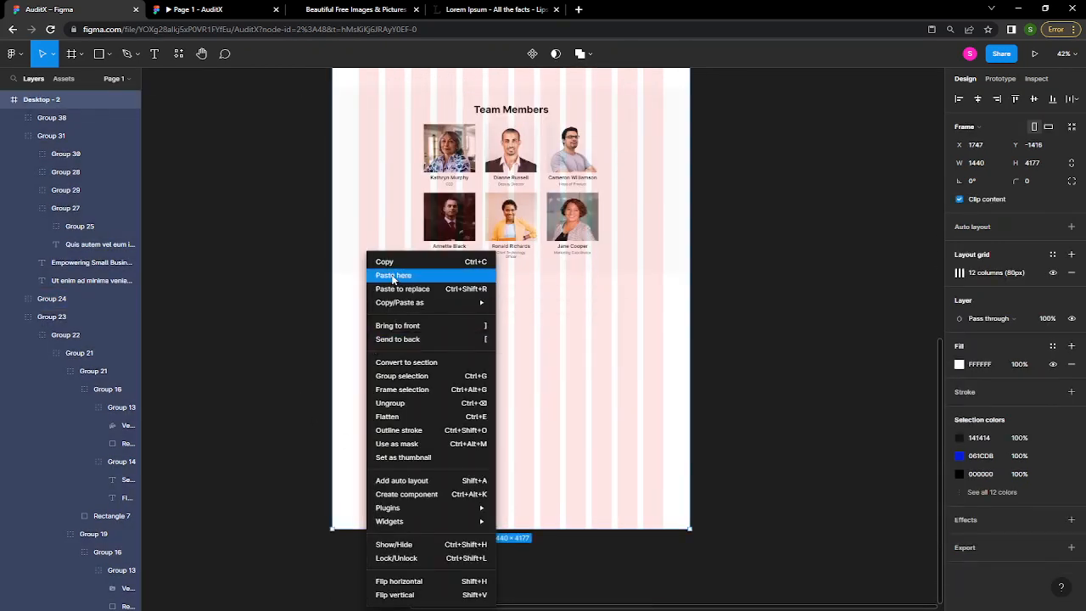
{"action": "key", "text": "Escape"}
{"action": "key", "text": "ctrl+v"}
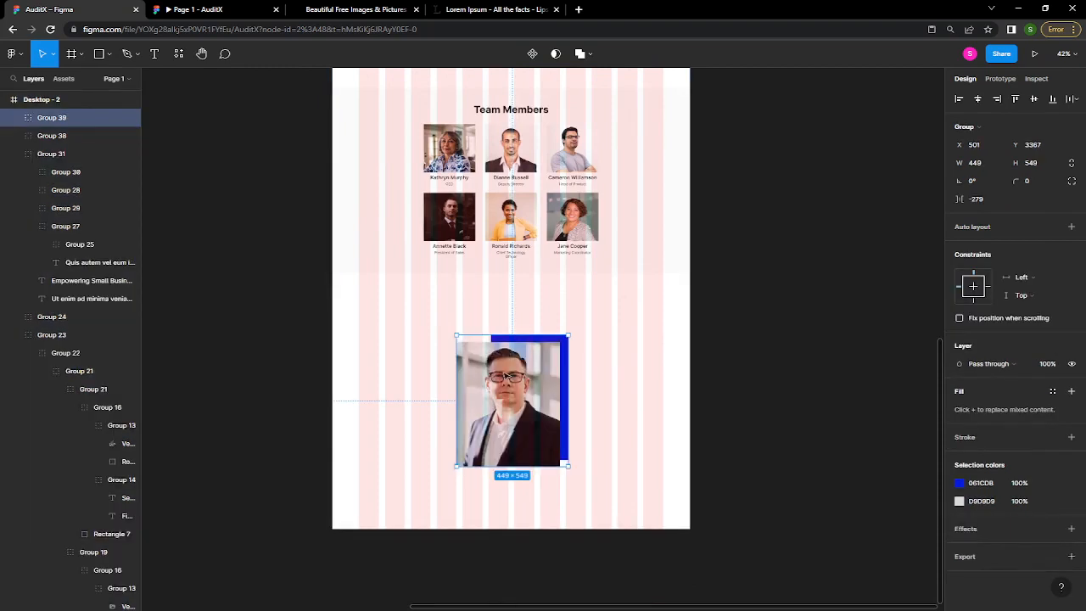
{"action": "left_click_drag", "start_coordinate": [502, 380], "coordinate": [422, 350]}
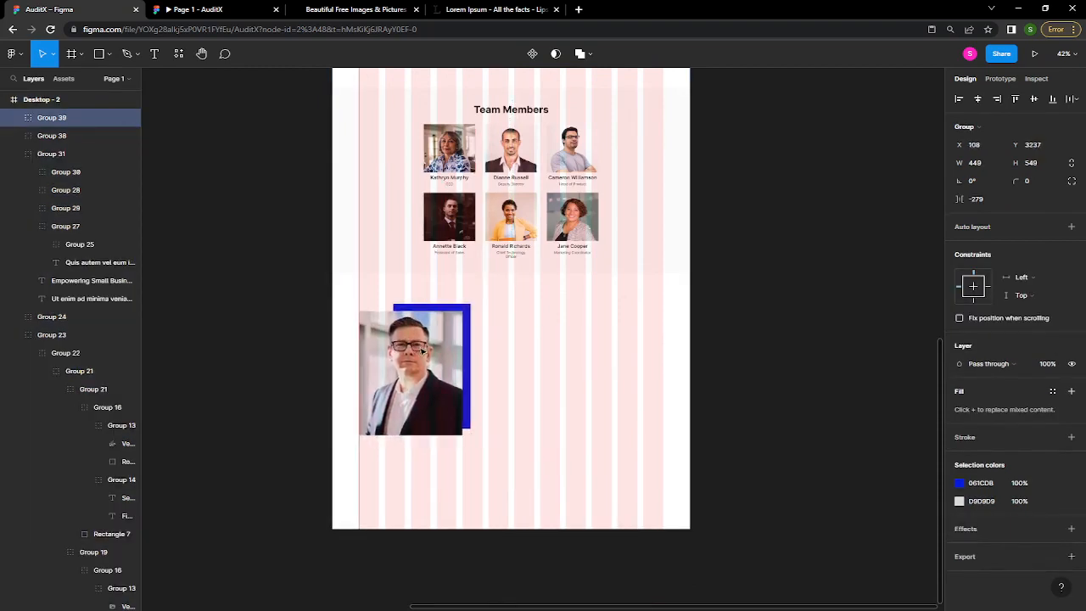
- In the copied photo group, shift the blue rectangle to the group's left edge and offset the photo to X 143, Y 3279
{"action": "scroll", "coordinate": [431, 357], "scroll_direction": "up", "scroll_amount": 5}
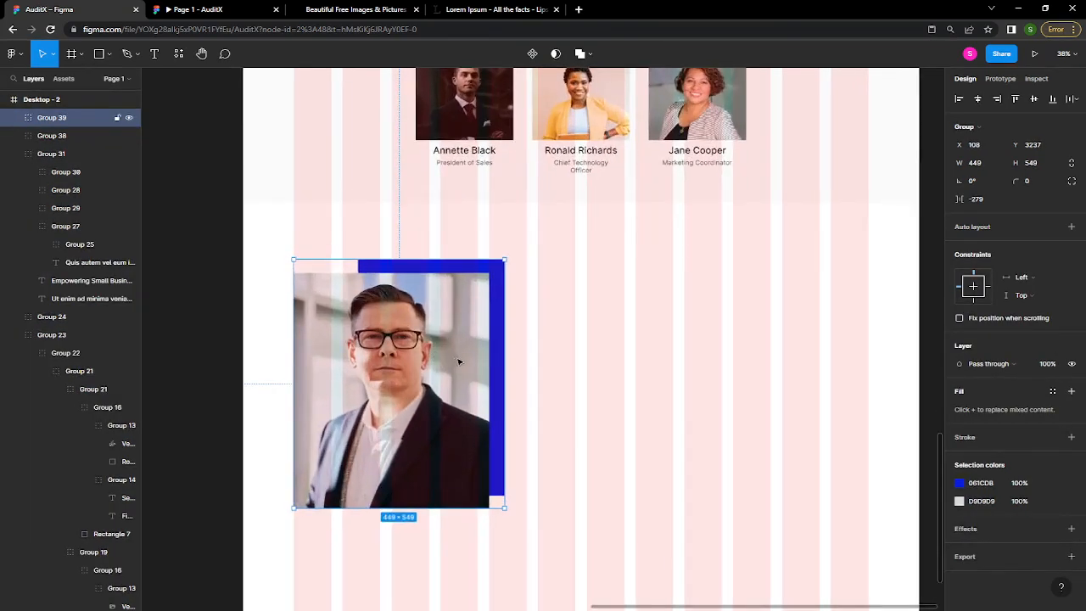
{"action": "left_click", "coordinate": [564, 283]}
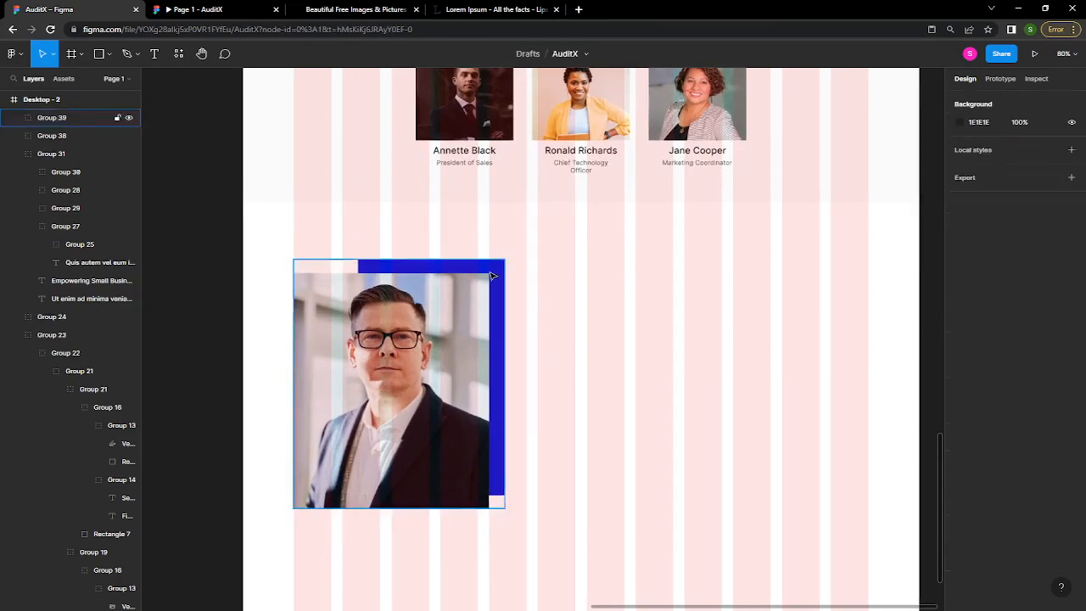
{"action": "left_click", "coordinate": [500, 271], "text": "ctrl"}
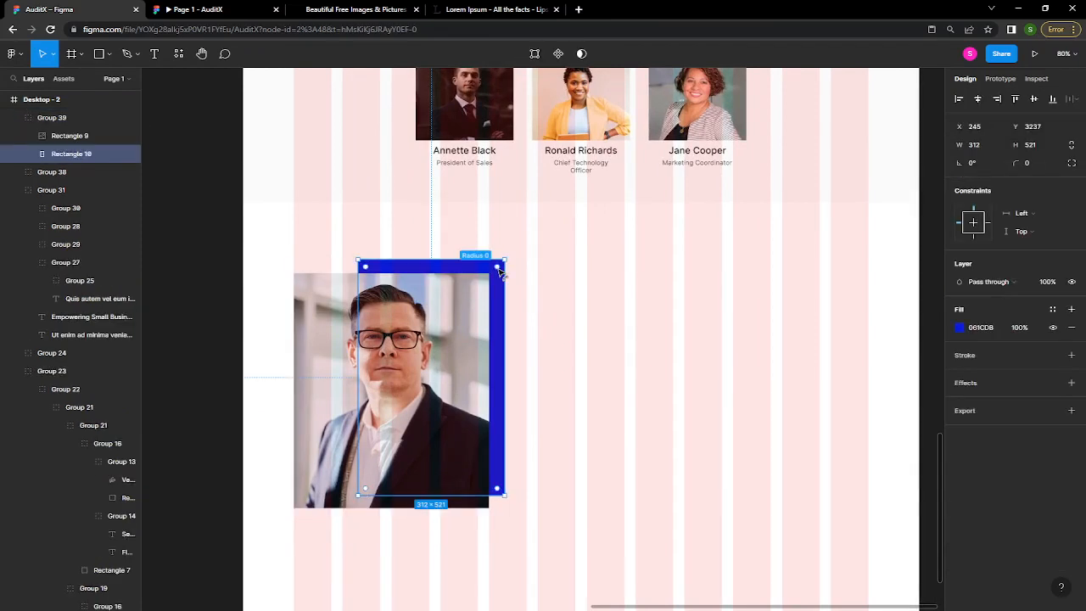
{"action": "left_click_drag", "start_coordinate": [500, 297], "coordinate": [438, 296]}
{"action": "left_click_drag", "start_coordinate": [473, 333], "coordinate": [489, 339]}
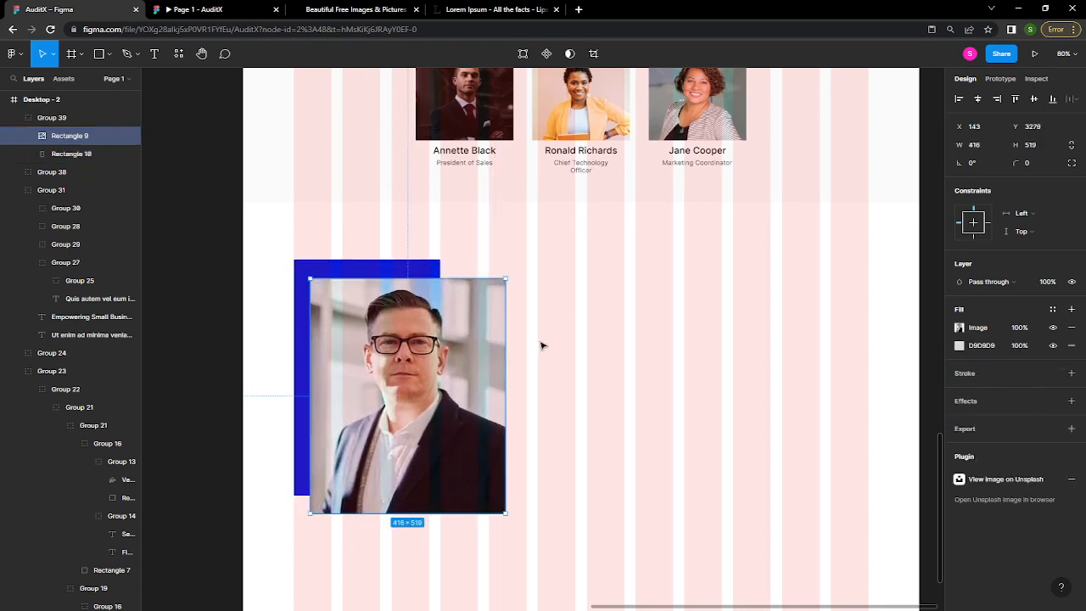
{"action": "scroll", "coordinate": [542, 344], "scroll_direction": "up", "scroll_amount": 1}
{"action": "left_click", "coordinate": [542, 345]}
- Run the Unsplash plugin on the copied businessman photo and search for "contact" images
{"action": "left_click", "coordinate": [429, 386]}
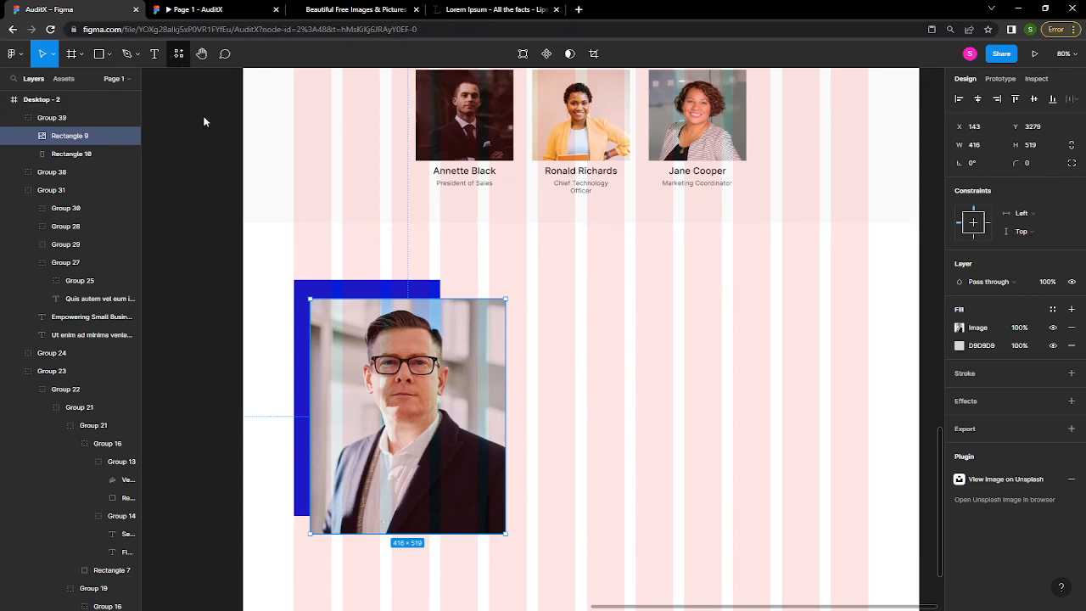
{"action": "left_click", "coordinate": [178, 54]}
{"action": "left_click", "coordinate": [217, 181]}
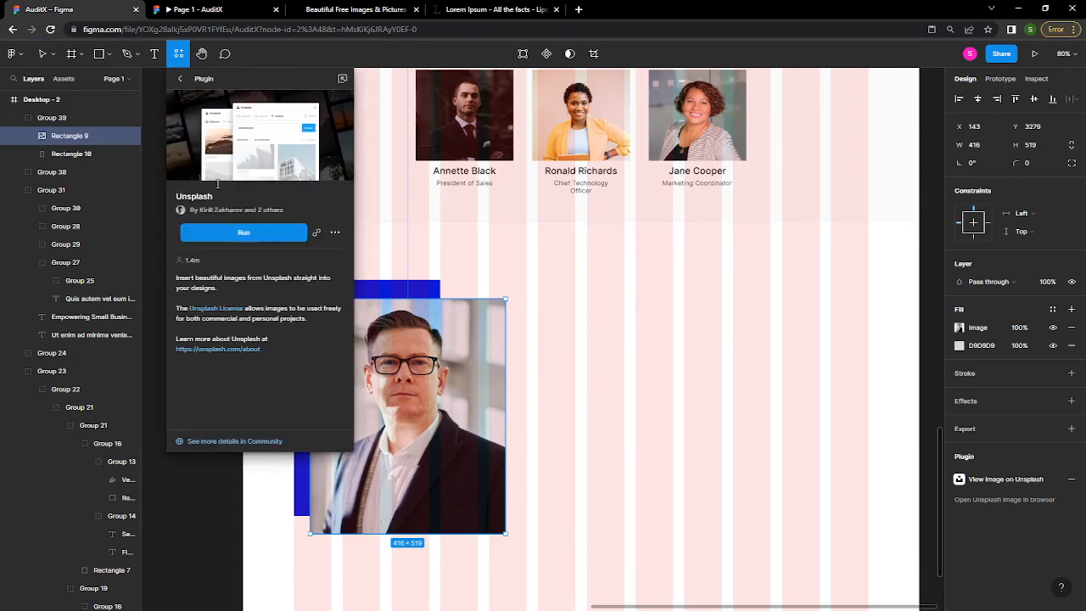
{"action": "left_click", "coordinate": [274, 238]}
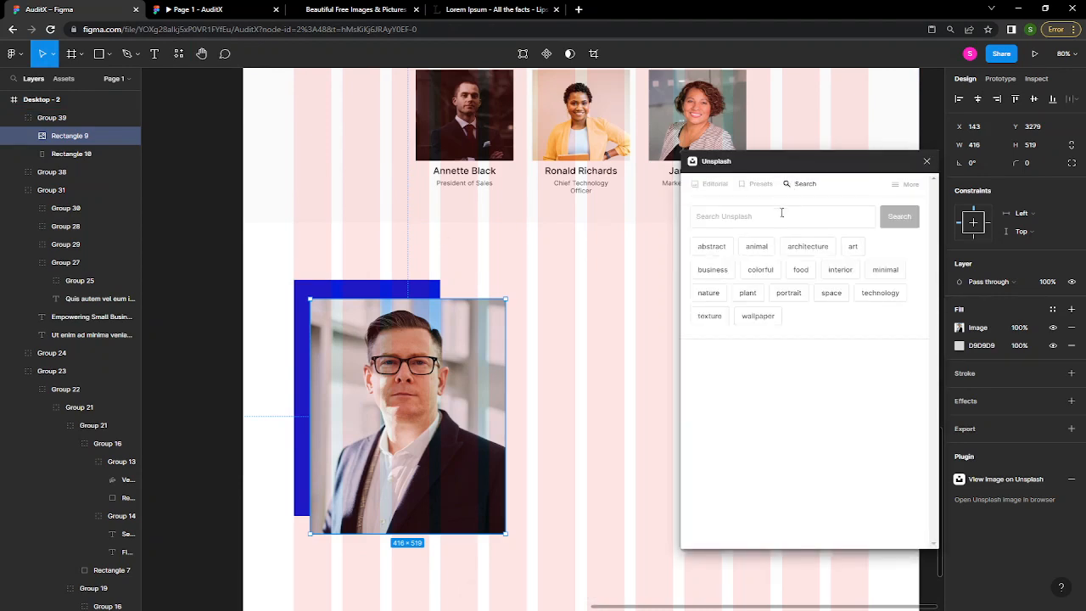
{"action": "left_click", "coordinate": [781, 214]}
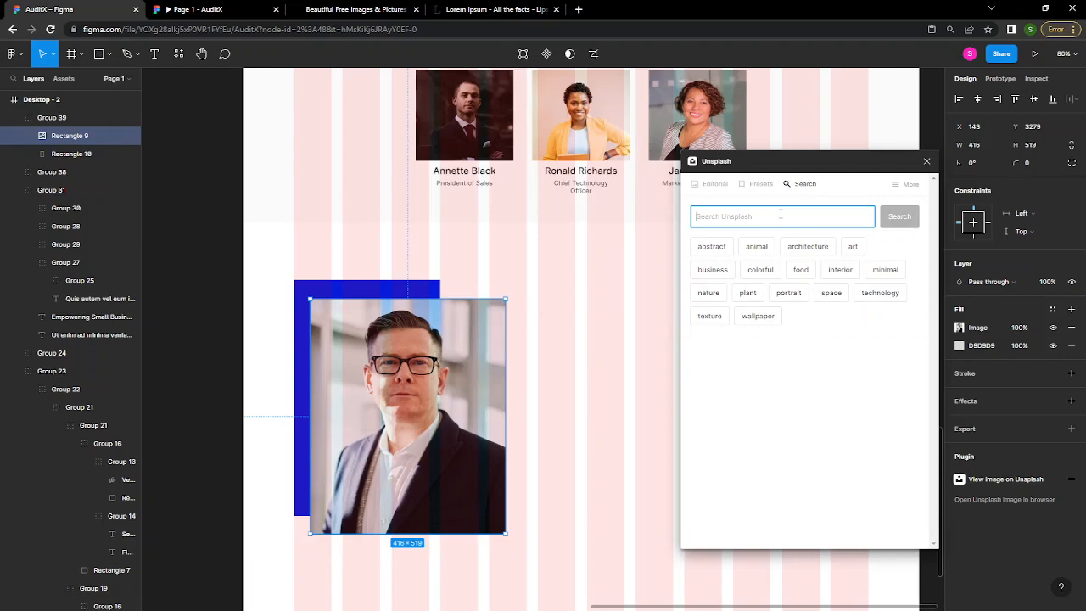
{"action": "type", "text": "cor"}
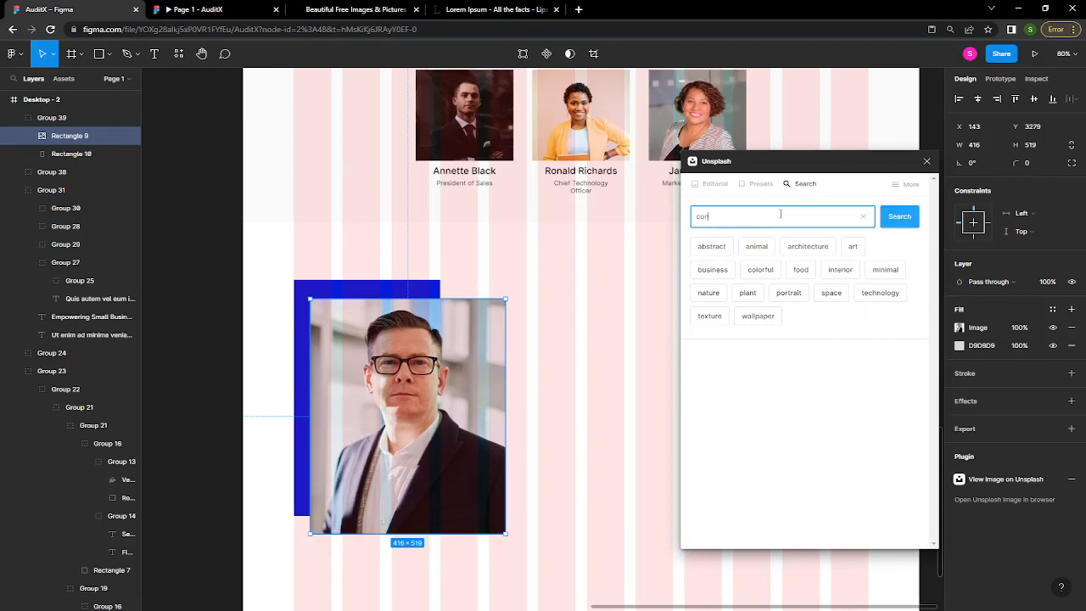
{"action": "type", "text": "tact"}
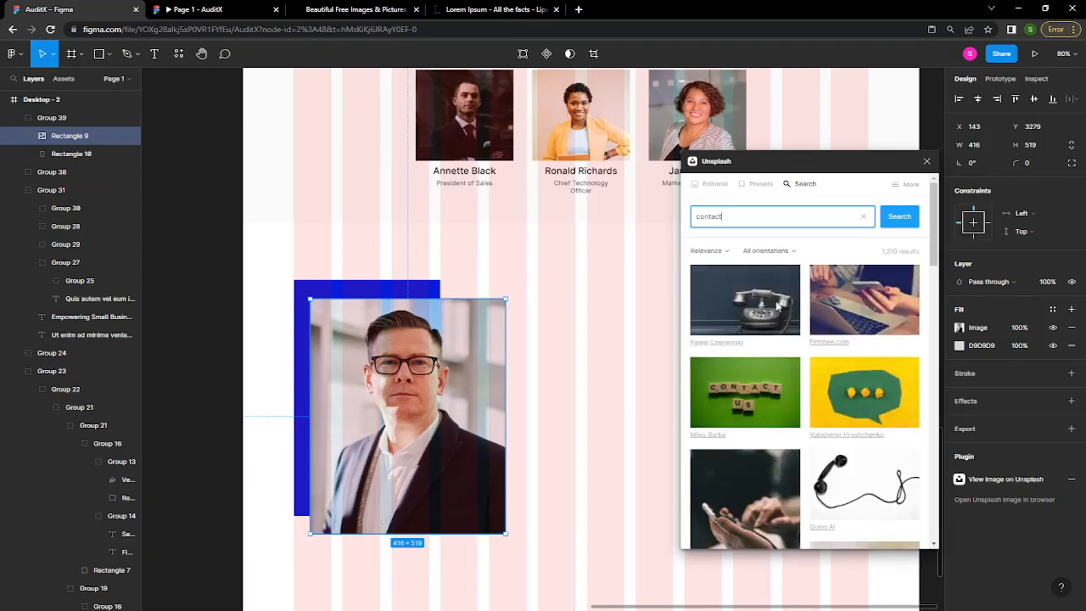
- Browse the contact images and replace the copied businessman photo with Unsplash's black office desk phone picture
{"action": "scroll", "coordinate": [883, 365], "scroll_direction": "down", "scroll_amount": 3}
{"action": "scroll", "coordinate": [896, 375], "scroll_direction": "down", "scroll_amount": 1}
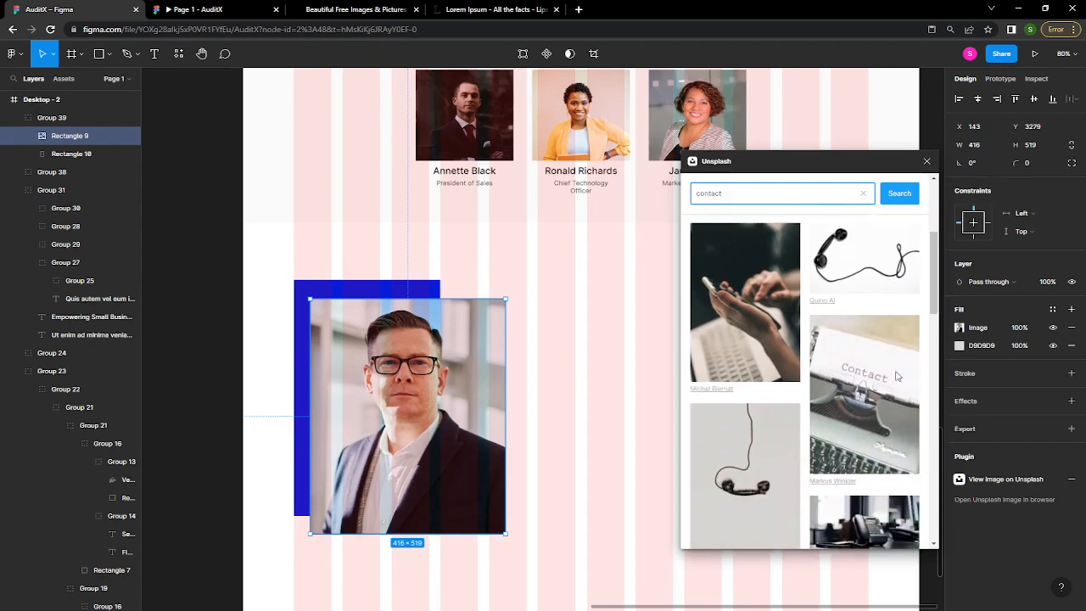
{"action": "scroll", "coordinate": [898, 376], "scroll_direction": "down", "scroll_amount": 3}
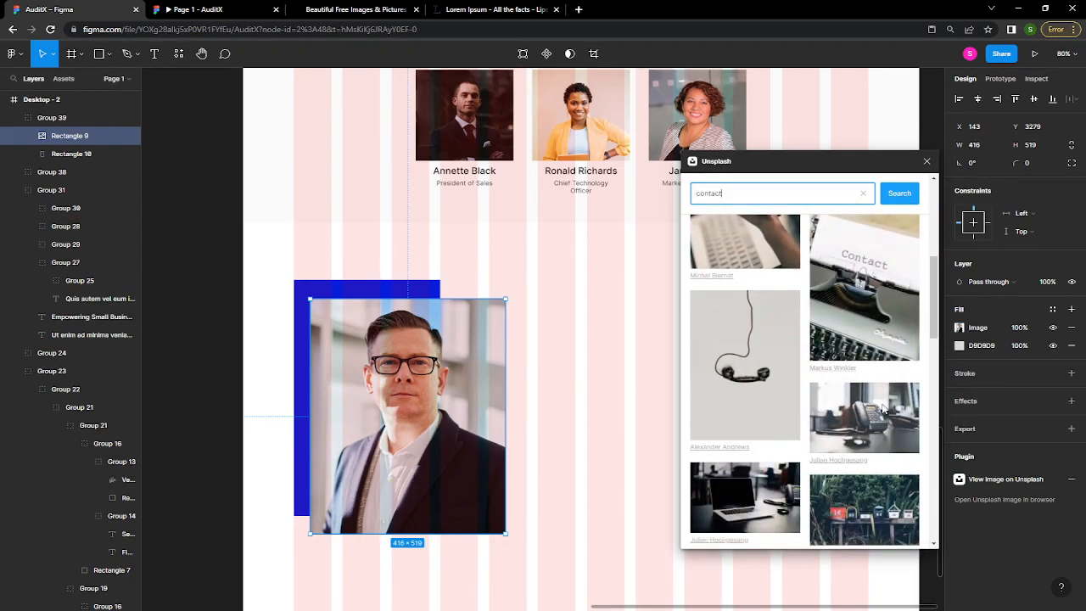
{"action": "scroll", "coordinate": [883, 409], "scroll_direction": "down", "scroll_amount": 5}
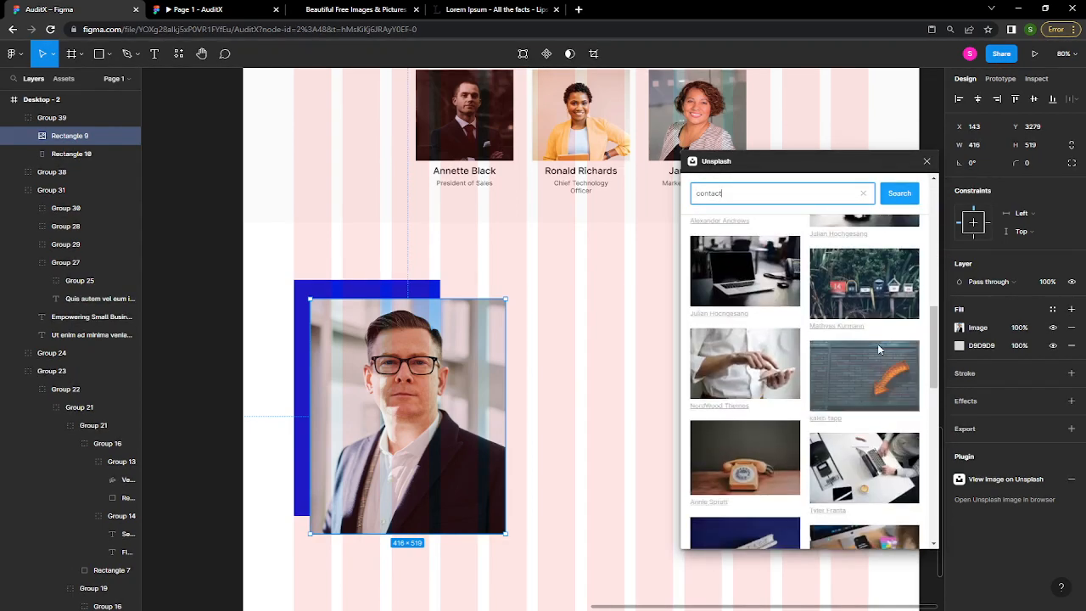
{"action": "scroll", "coordinate": [877, 344], "scroll_direction": "down", "scroll_amount": 3}
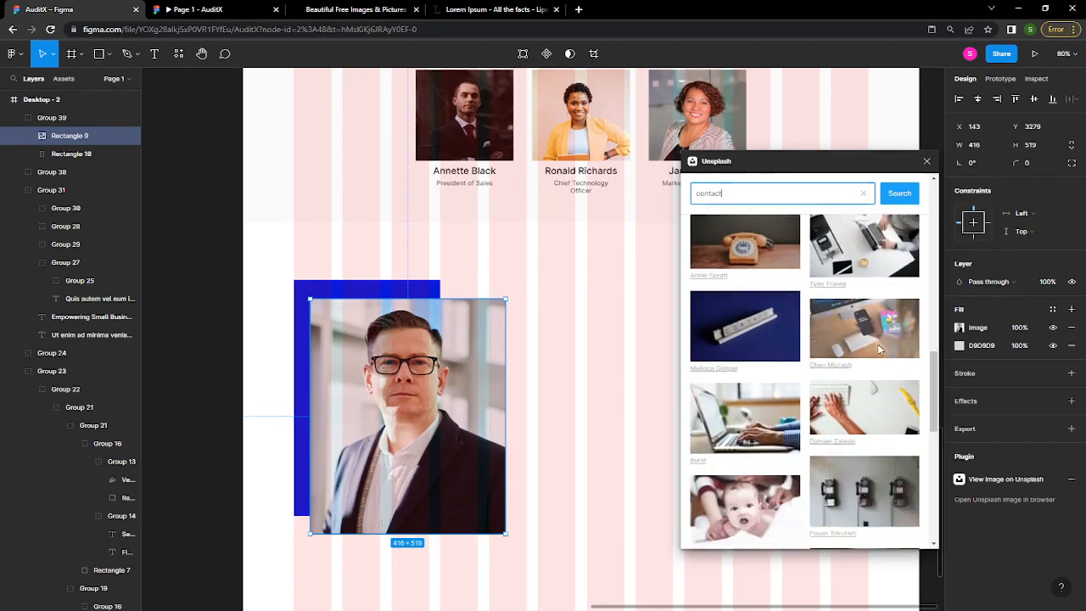
{"action": "scroll", "coordinate": [879, 347], "scroll_direction": "up", "scroll_amount": 5}
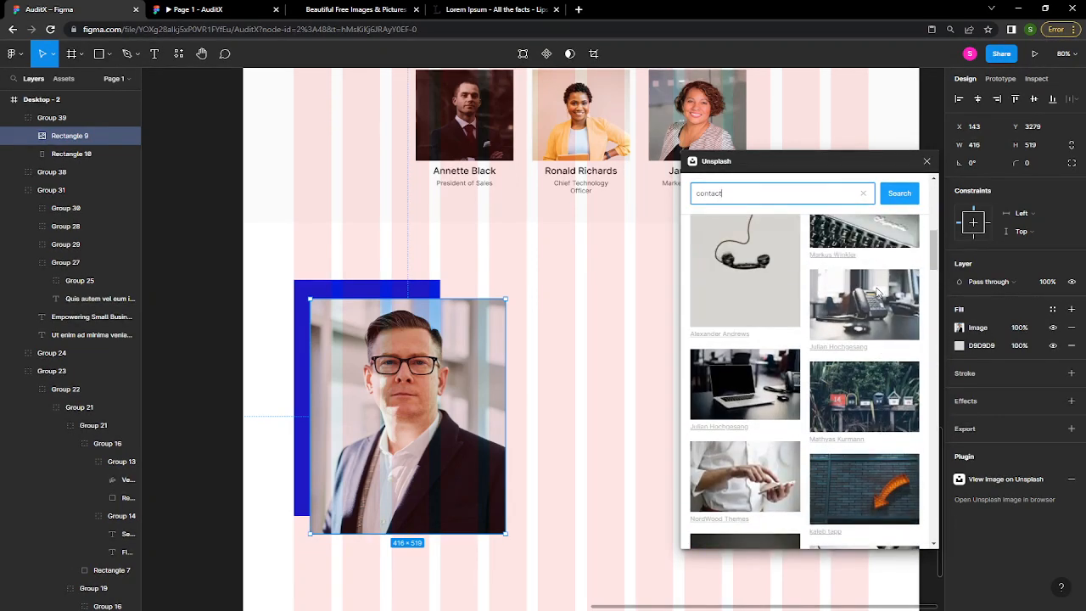
{"action": "left_click", "coordinate": [876, 314]}
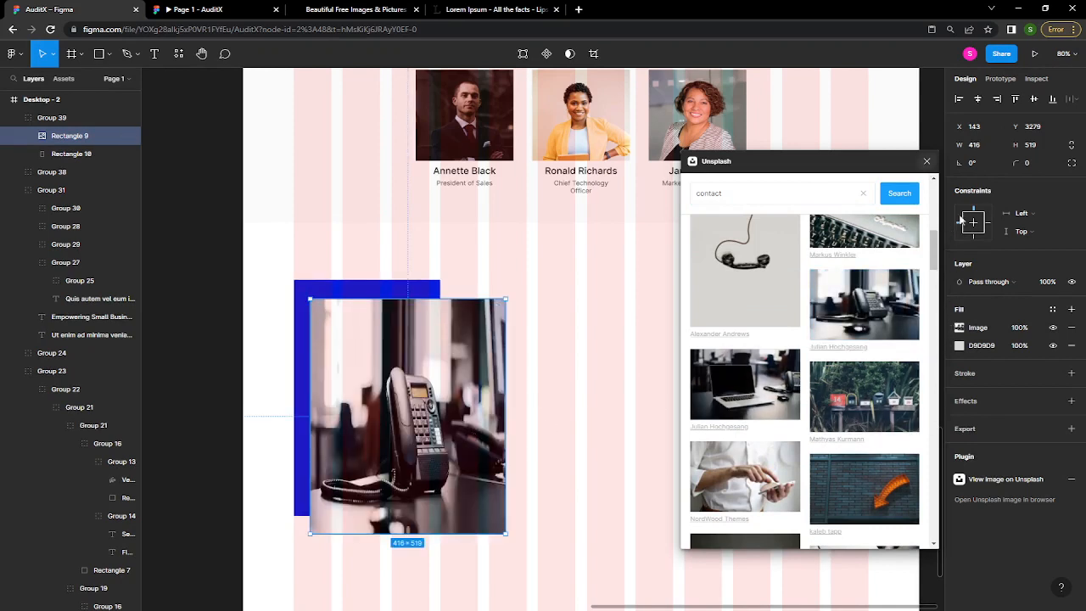
- Close the Unsplash plugin and try the Fit mode, then set the phone photo's image fill mode to Fill
{"action": "left_click", "coordinate": [960, 327]}
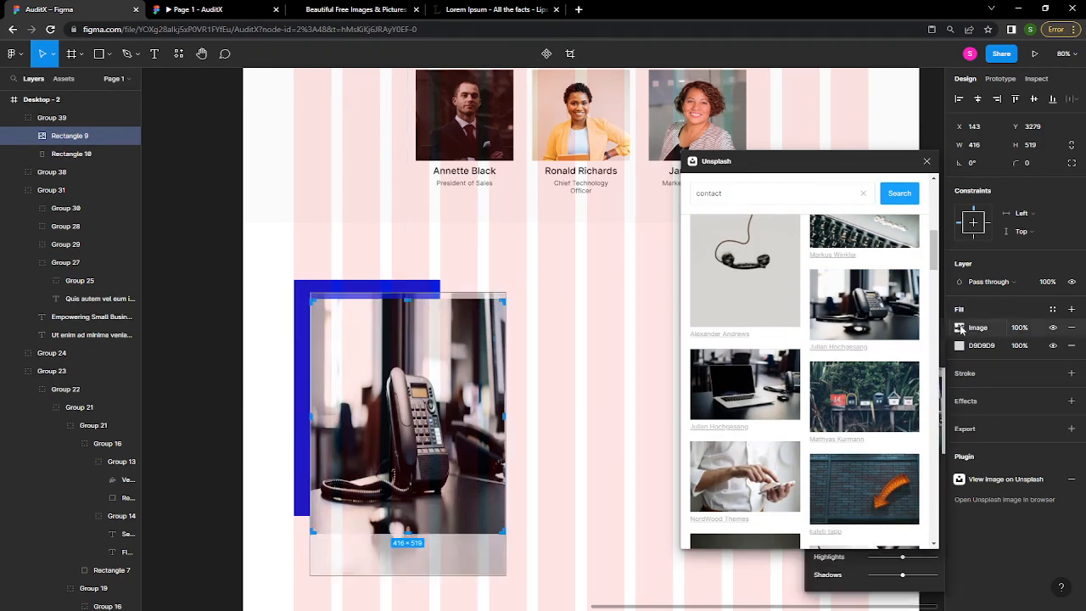
{"action": "left_click", "coordinate": [927, 161]}
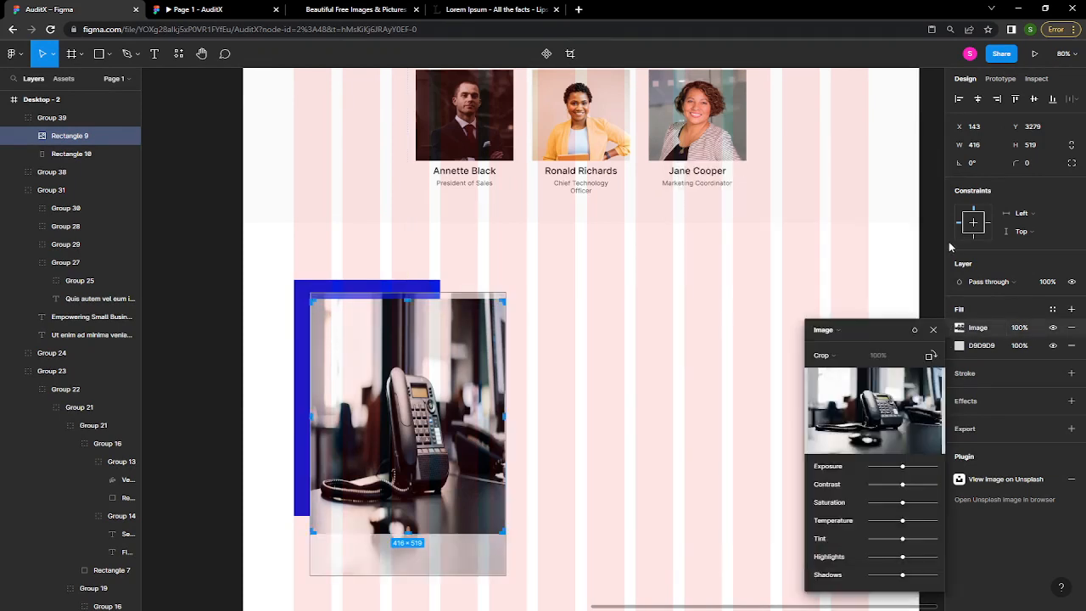
{"action": "left_click", "coordinate": [825, 354]}
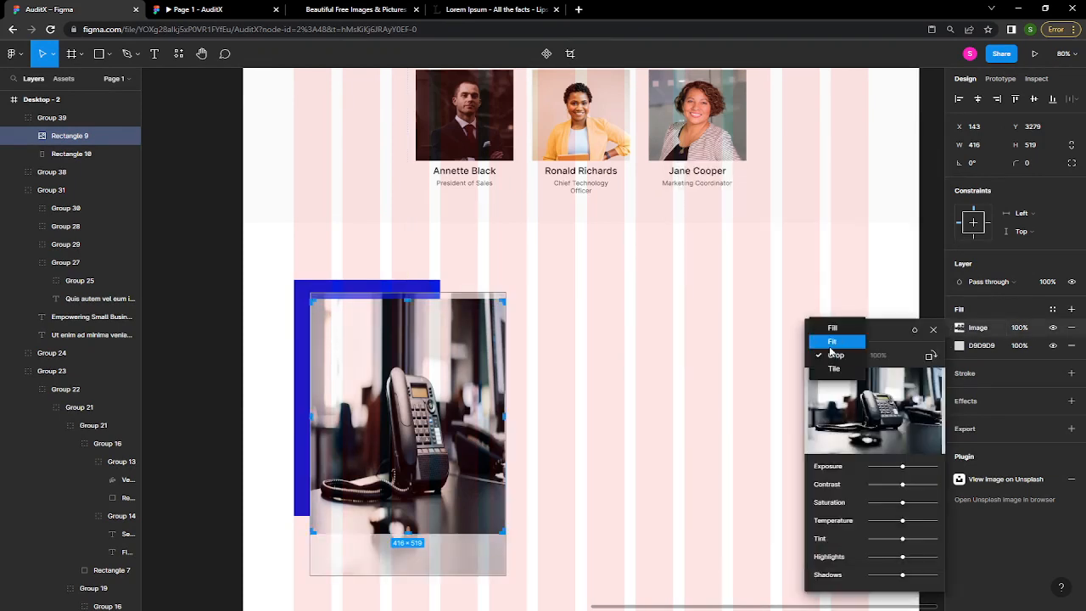
{"action": "left_click", "coordinate": [831, 343]}
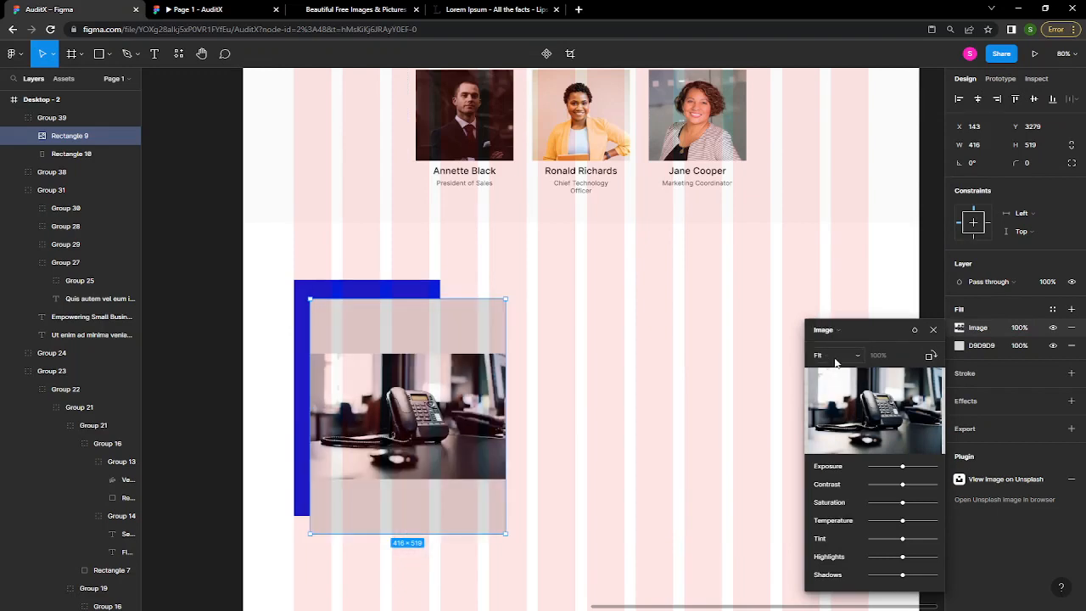
{"action": "left_click", "coordinate": [835, 351]}
{"action": "left_click", "coordinate": [835, 342]}
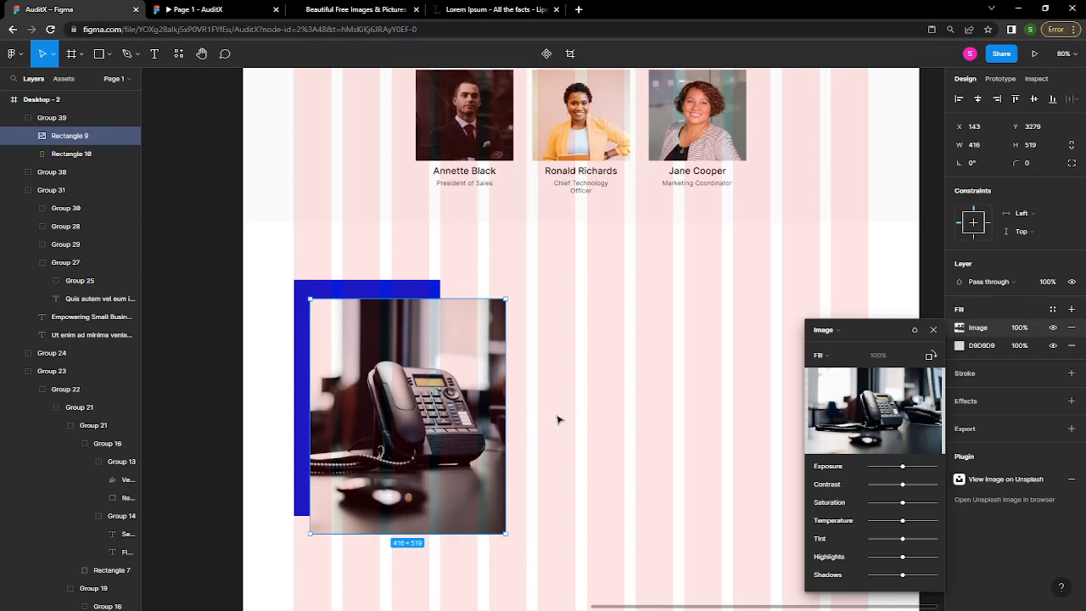
{"action": "left_click", "coordinate": [698, 360]}
{"action": "left_click", "coordinate": [621, 356]}
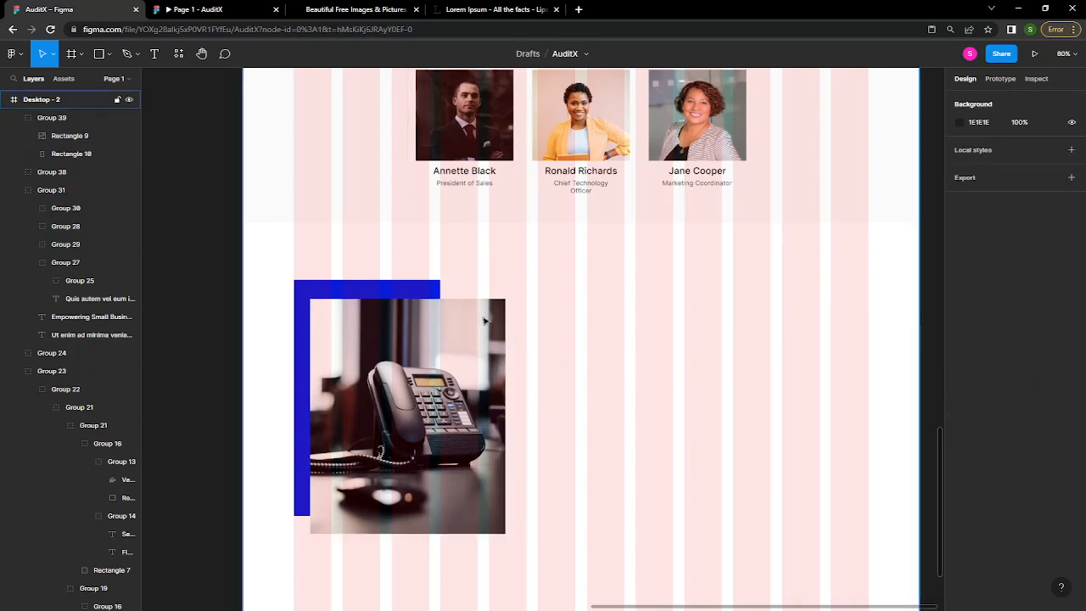
- Widen the blue rectangle behind the phone photo to a width of 337
{"action": "left_click", "coordinate": [436, 290]}
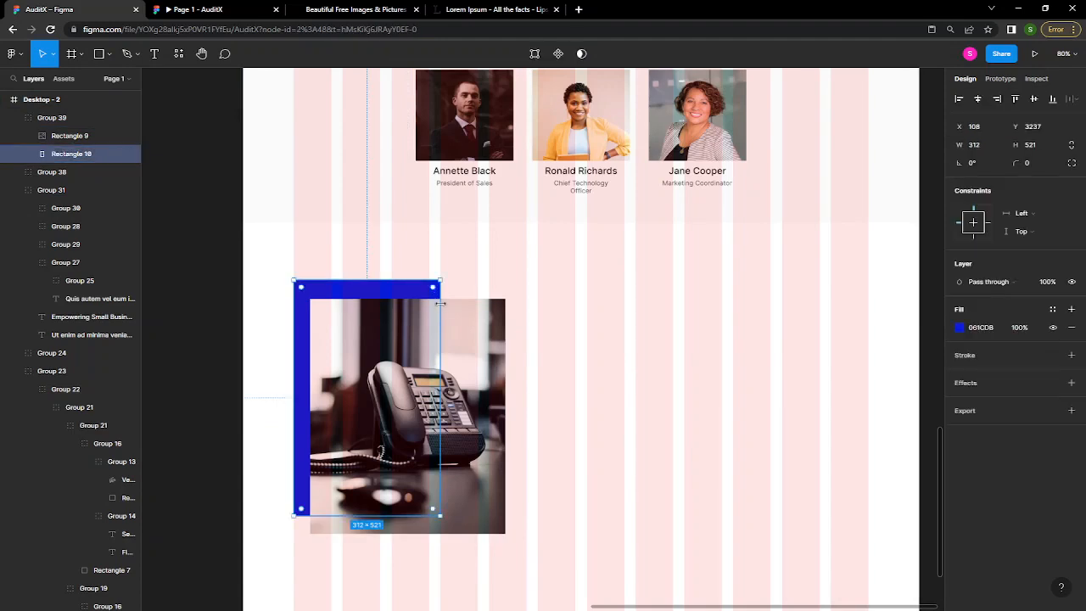
{"action": "left_click_drag", "start_coordinate": [448, 307], "coordinate": [453, 307]}
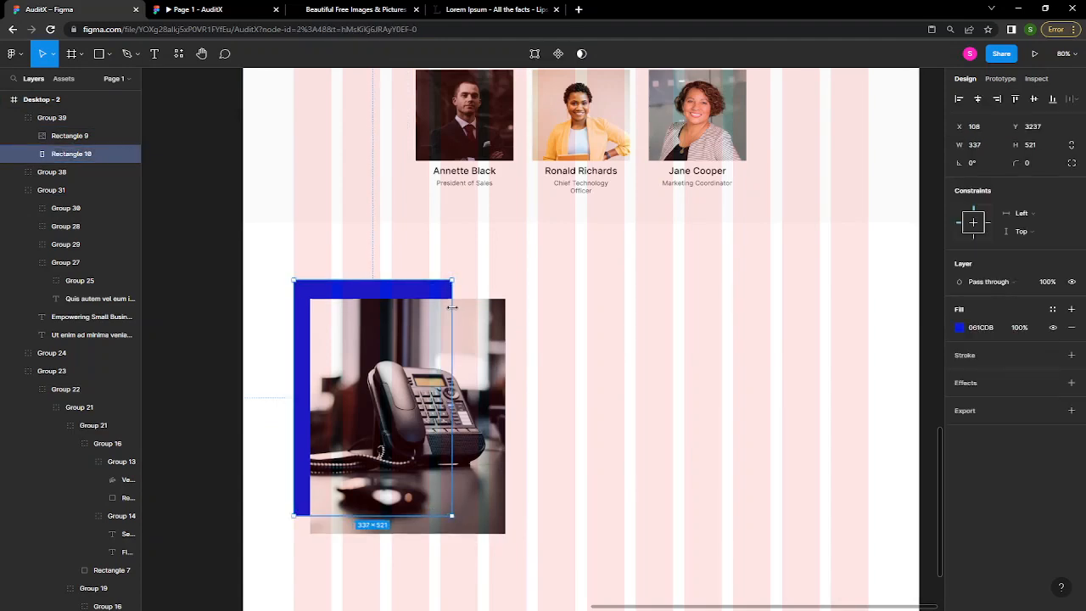
{"action": "left_click", "coordinate": [527, 326]}
- Nudge the phone photo up to Y 3273 within its group
{"action": "double_click", "coordinate": [479, 332]}
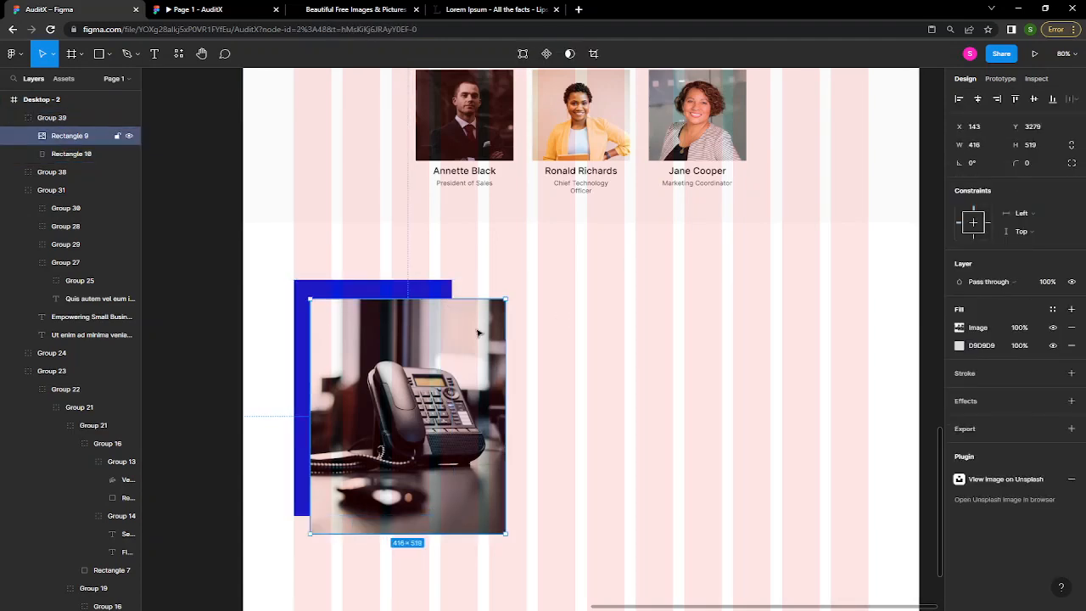
{"action": "key", "text": "Up"}
{"action": "key", "text": "Up"}
{"action": "key", "text": "Up"}
{"action": "key", "text": "Up"}
{"action": "key", "text": "Up"}
{"action": "key", "text": "Up"}
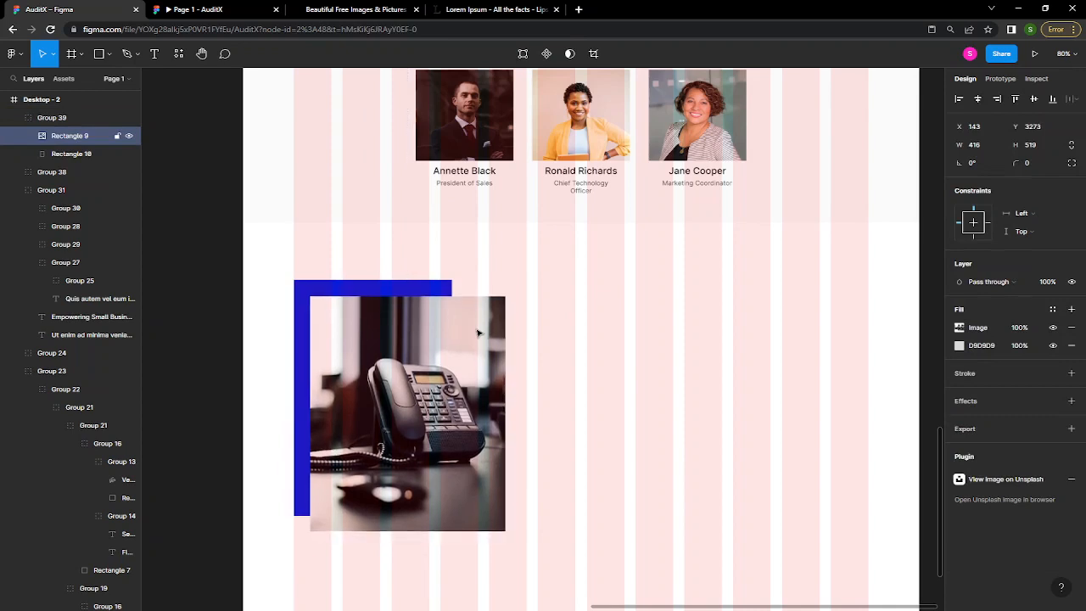
{"action": "left_click", "coordinate": [627, 316]}
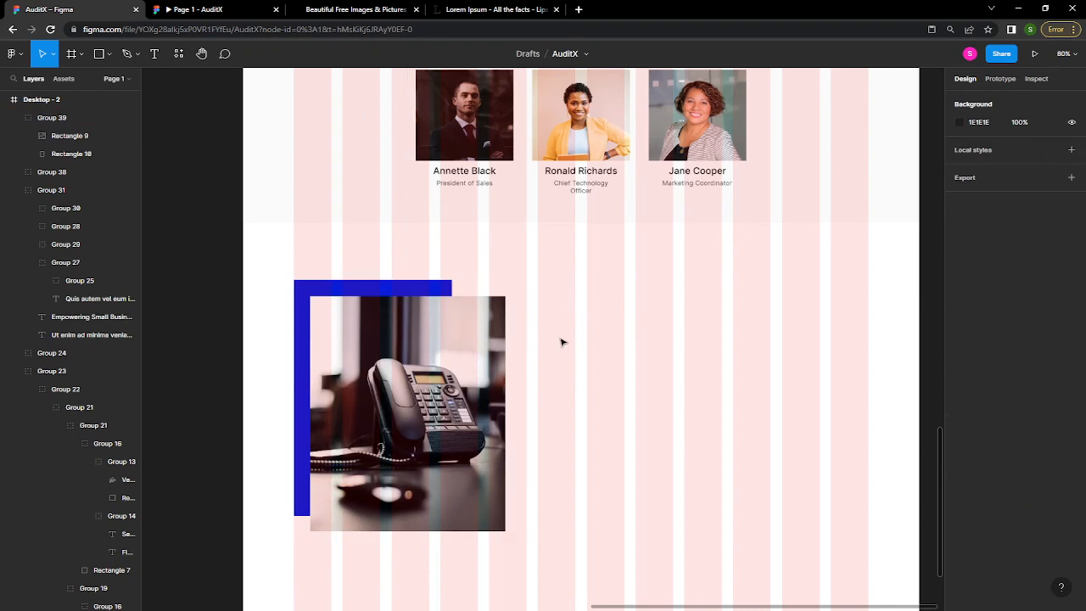
- Draw a rectangle 328 wide beside the phone photo at X 628, Y 3285 and set its height to 40
{"action": "key", "text": "r"}
{"action": "left_click_drag", "start_coordinate": [537, 302], "coordinate": [694, 329]}
{"action": "left_click", "coordinate": [1043, 146]}
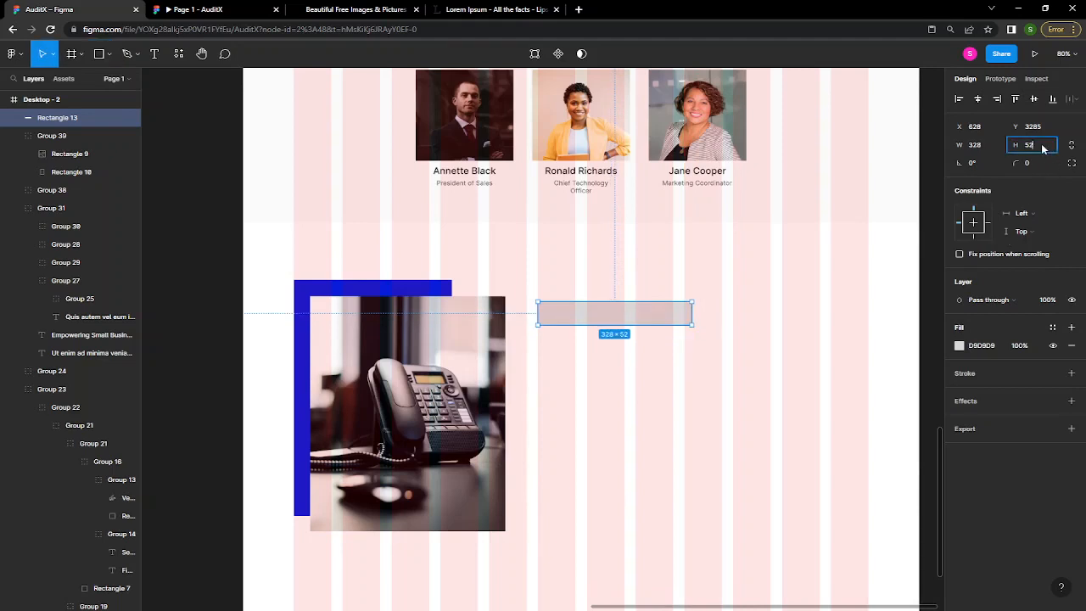
{"action": "key", "text": "Return"}
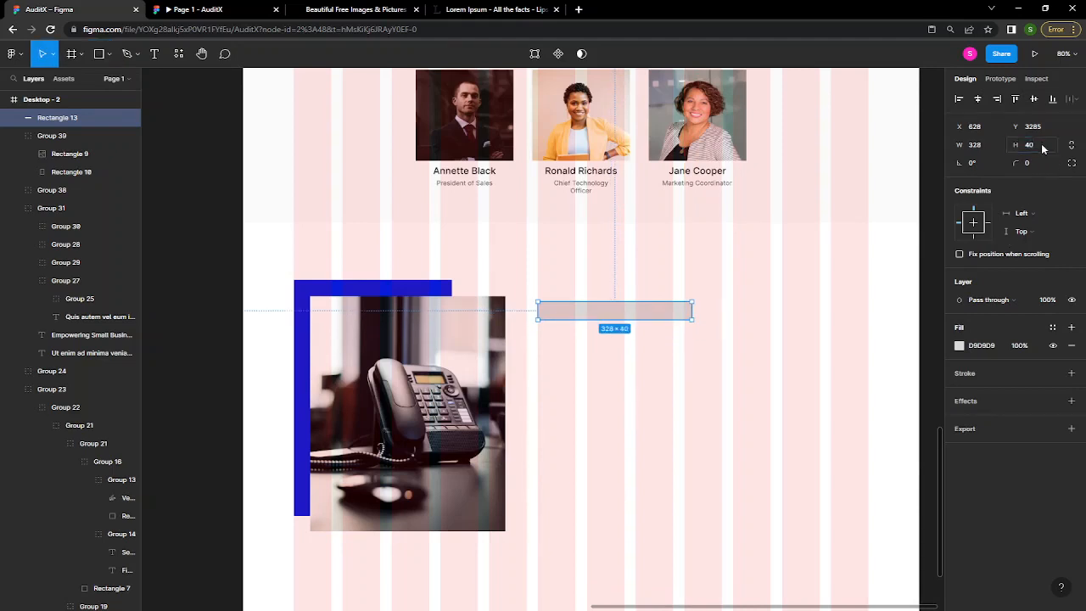
- Remove the new rectangle's fill and give it a 1 px inside stroke in grey 636363
{"action": "left_click", "coordinate": [1072, 345]}
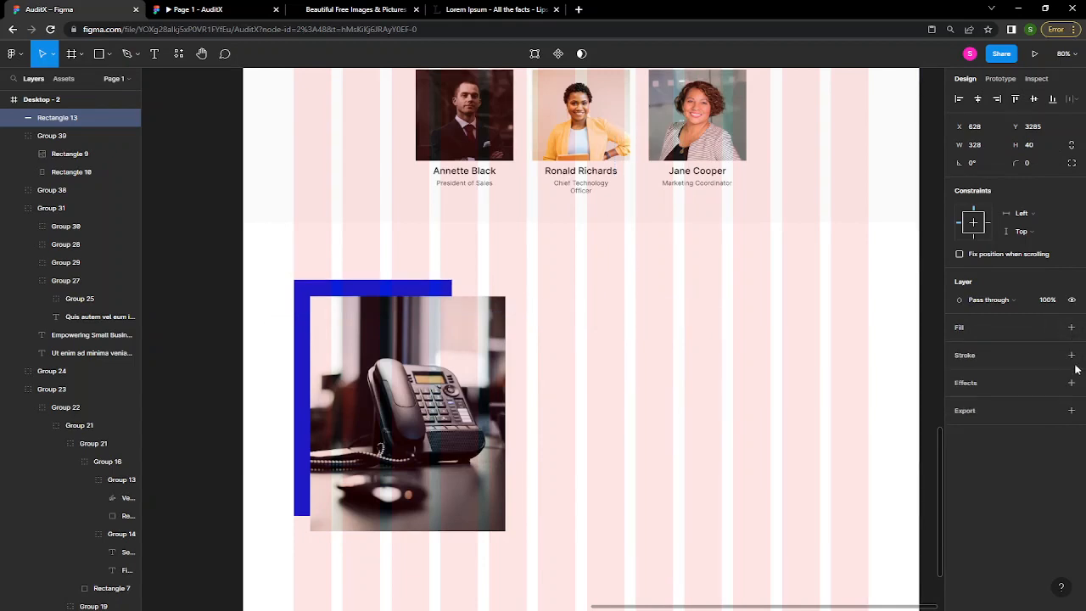
{"action": "left_click", "coordinate": [1072, 354]}
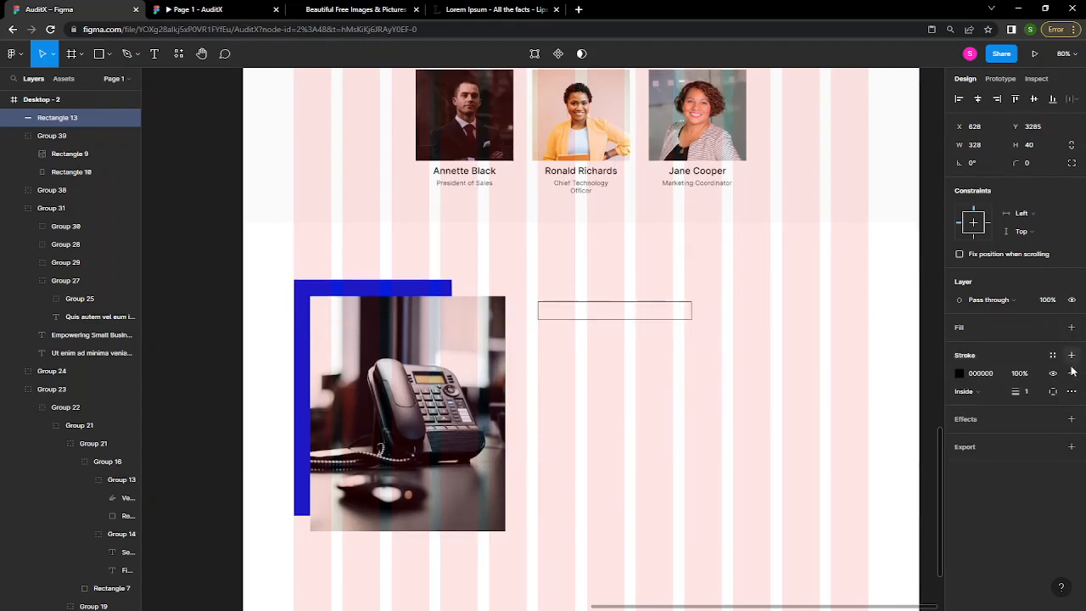
{"action": "left_click", "coordinate": [981, 376]}
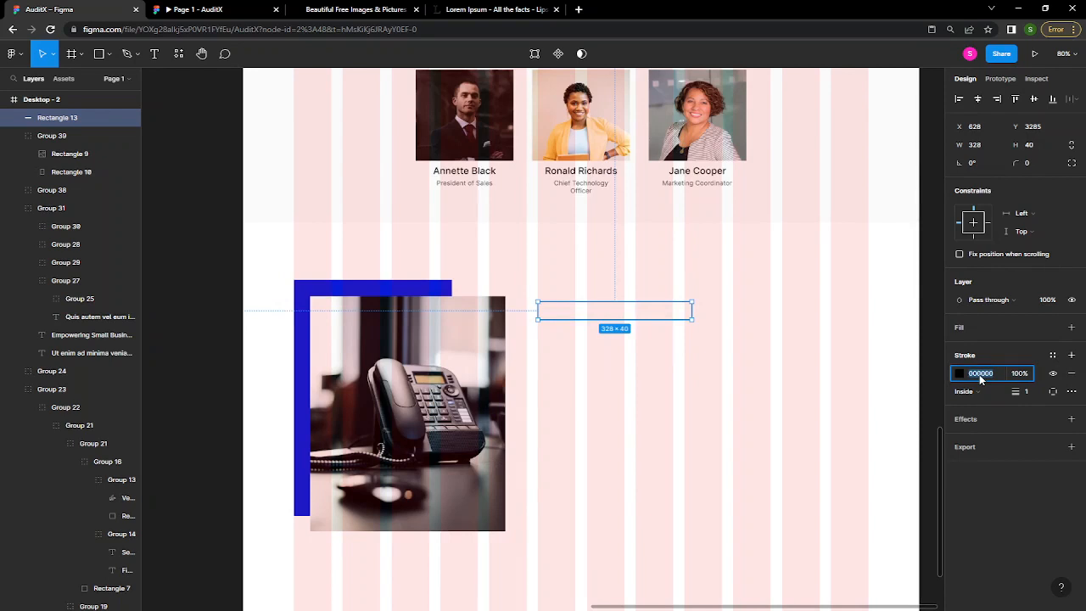
{"action": "left_click", "coordinate": [961, 374]}
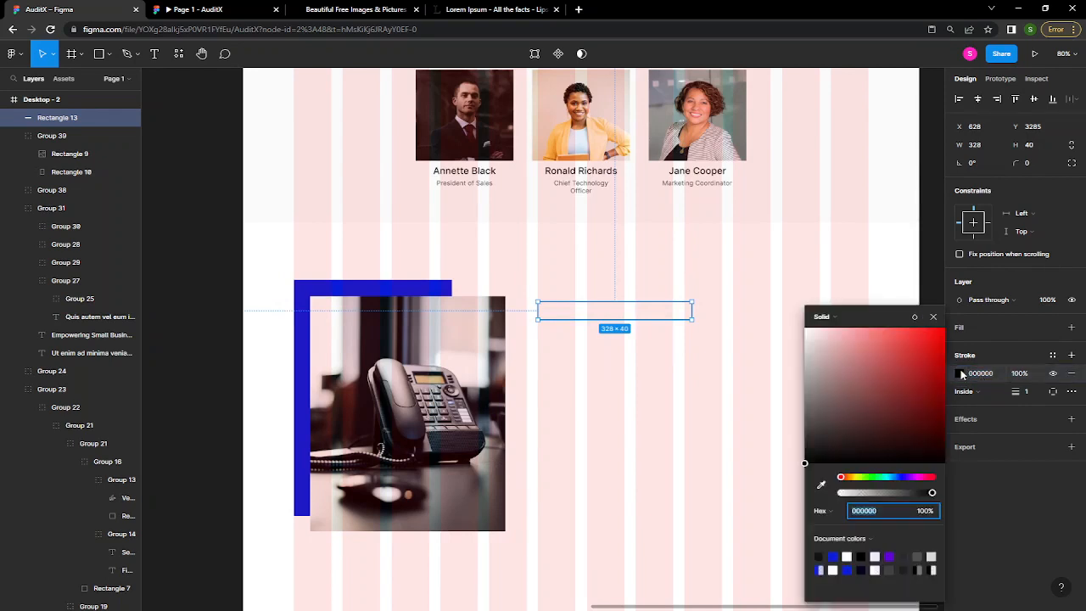
{"action": "left_click", "coordinate": [806, 432]}
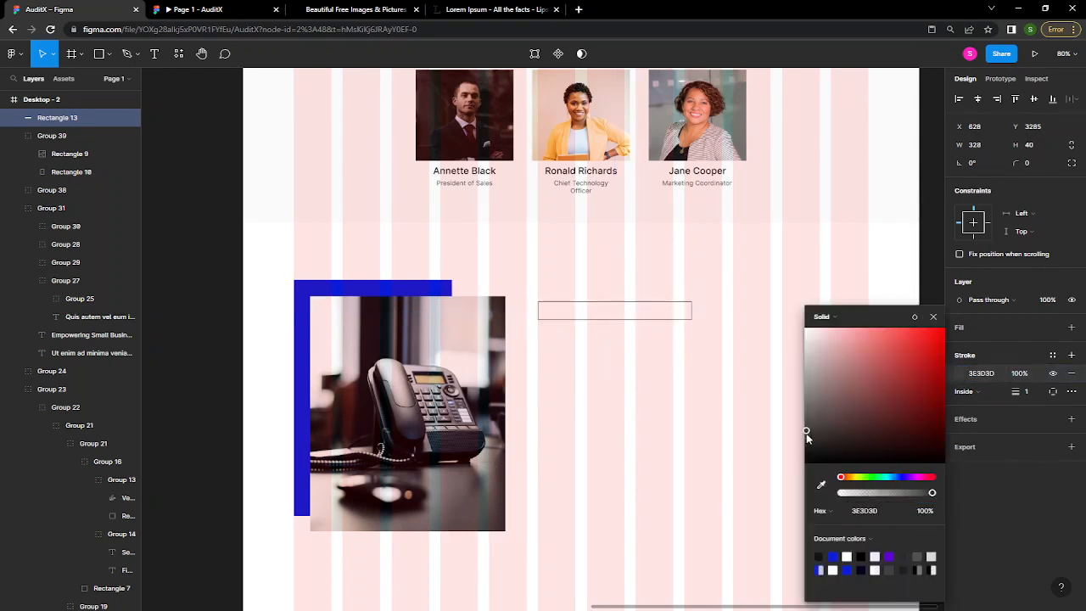
{"action": "left_click_drag", "start_coordinate": [807, 432], "coordinate": [813, 408]}
{"action": "left_click", "coordinate": [934, 317]}
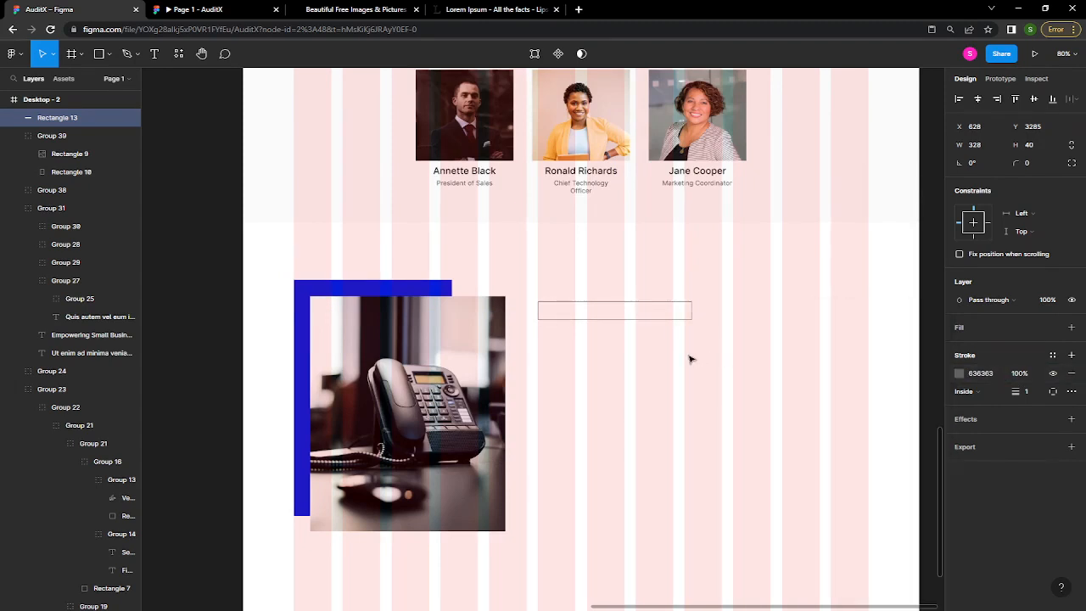
- Move the outlined input rectangle down to Y 3315 to leave room for a label
{"action": "left_click", "coordinate": [678, 310]}
{"action": "left_click", "coordinate": [669, 314]}
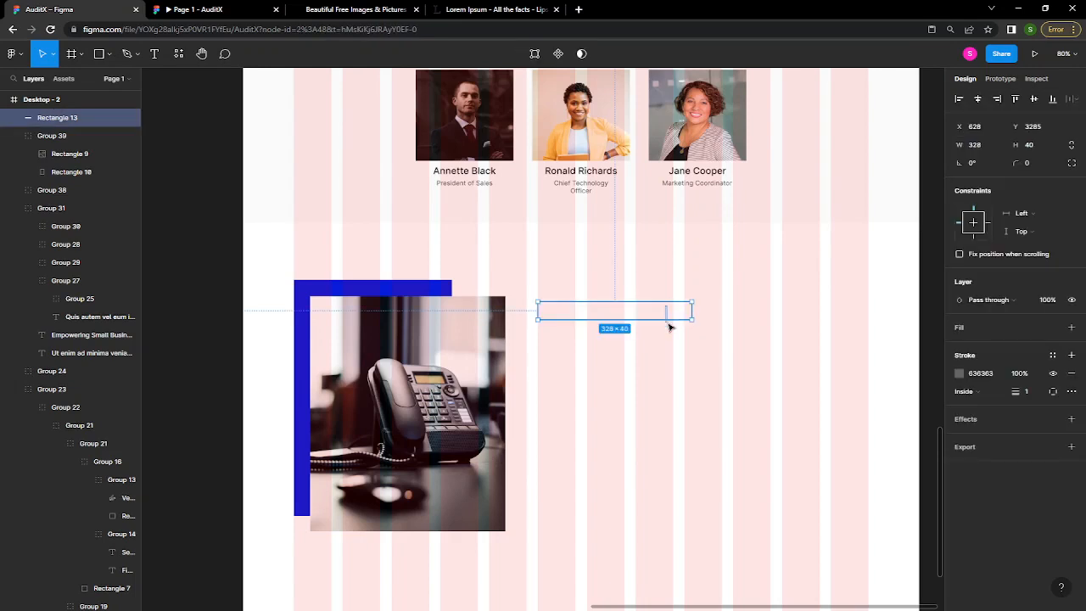
{"action": "key", "text": "shift+Down"}
{"action": "key", "text": "shift+Down"}
{"action": "key", "text": "shift+Down"}
- Add the text label "Fullname" above the input rectangle and set its colour to 141414
{"action": "key", "text": "t"}
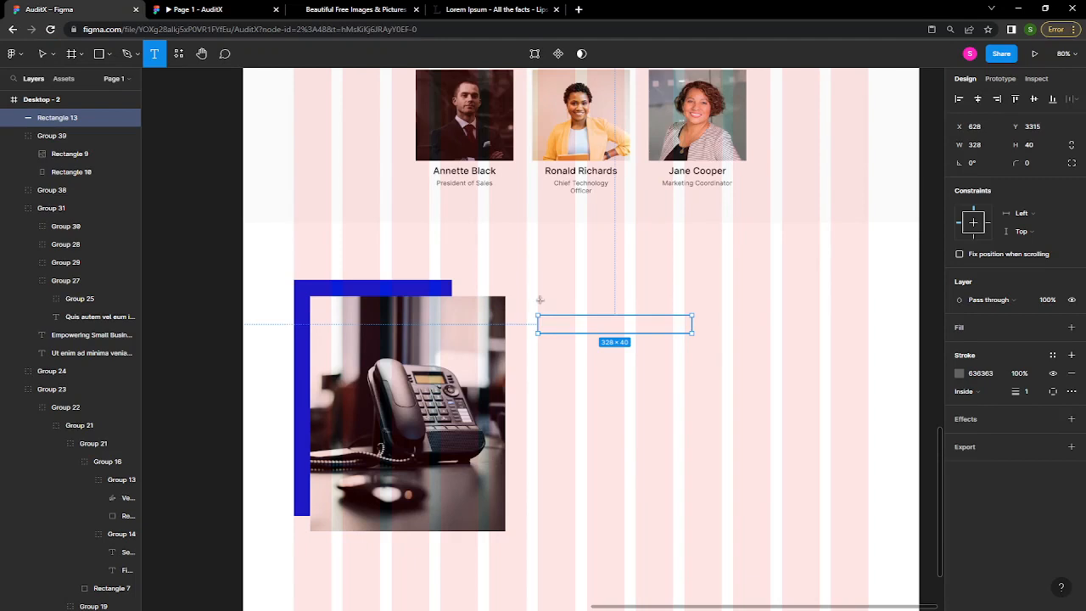
{"action": "left_click", "coordinate": [539, 299]}
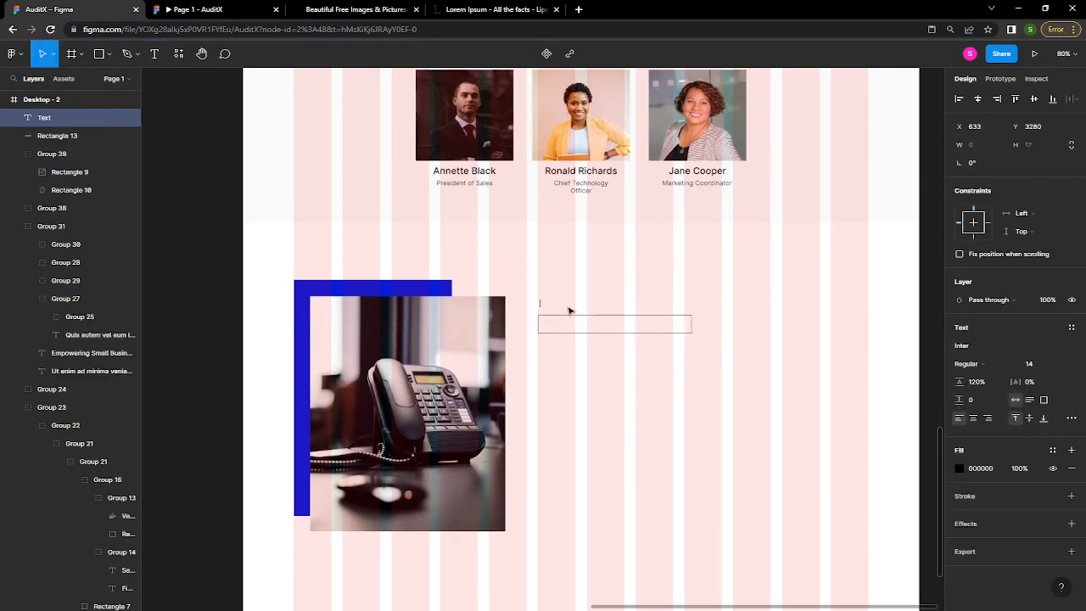
{"action": "type", "text": "Full name"}
{"action": "key", "text": "BackSpace"}
{"action": "key", "text": "Escape"}
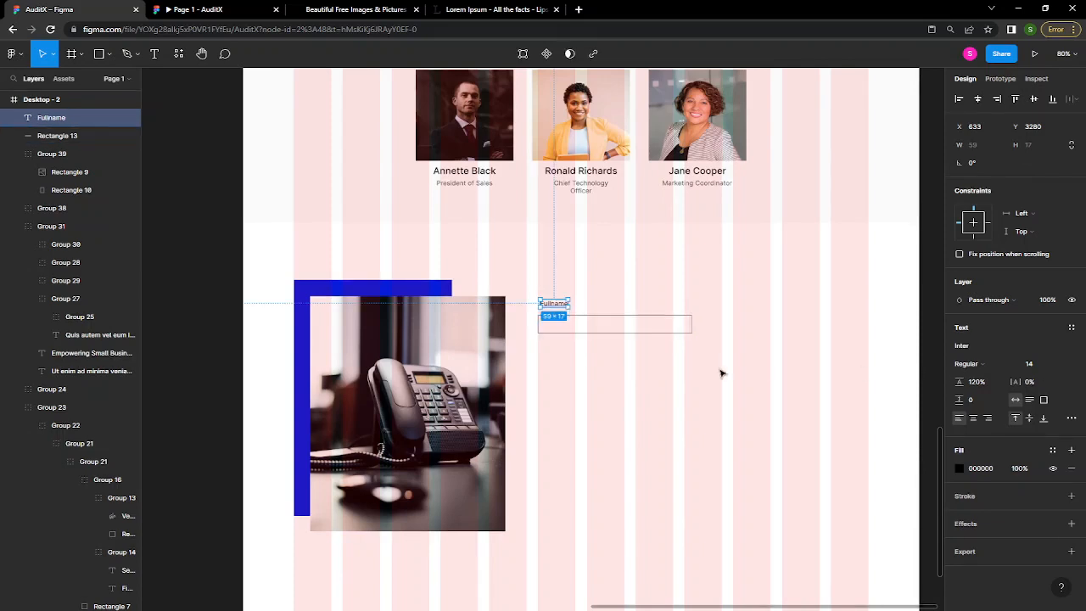
{"action": "left_click", "coordinate": [985, 468]}
{"action": "type", "text": "141414"}
{"action": "key", "text": "Return"}
- Select the Fullname label together with the input rectangle and align their left edges at X 628
{"action": "scroll", "coordinate": [598, 323], "scroll_direction": "down", "scroll_amount": 3}
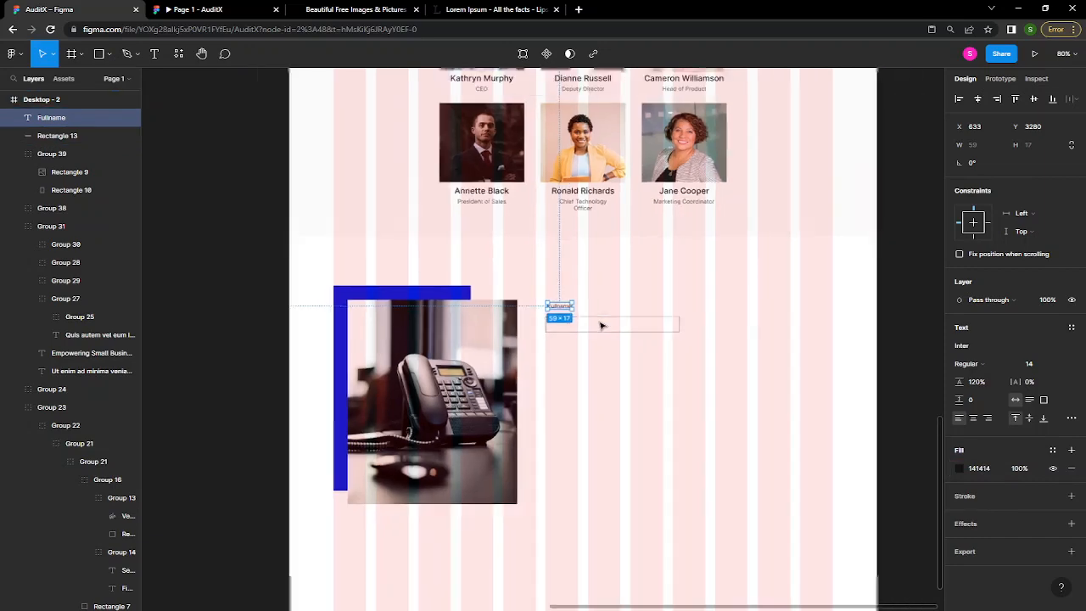
{"action": "scroll", "coordinate": [601, 325], "scroll_direction": "up", "scroll_amount": 5}
{"action": "scroll", "coordinate": [601, 325], "scroll_direction": "up", "scroll_amount": 3}
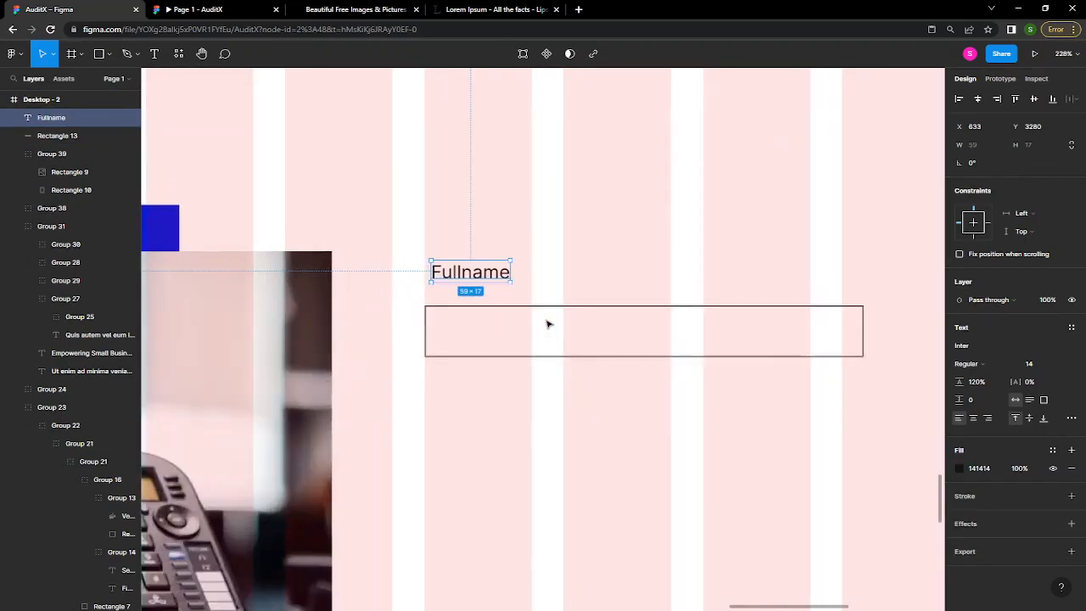
{"action": "scroll", "coordinate": [548, 322], "scroll_direction": "up", "scroll_amount": 2}
{"action": "left_click", "coordinate": [509, 305], "text": "shift"}
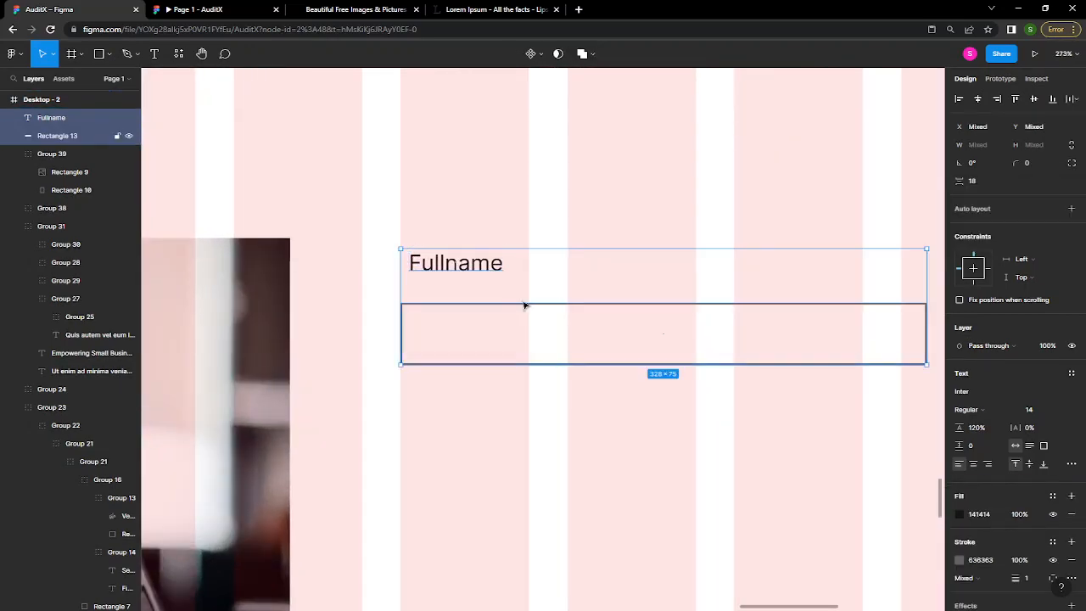
{"action": "left_click", "coordinate": [978, 99]}
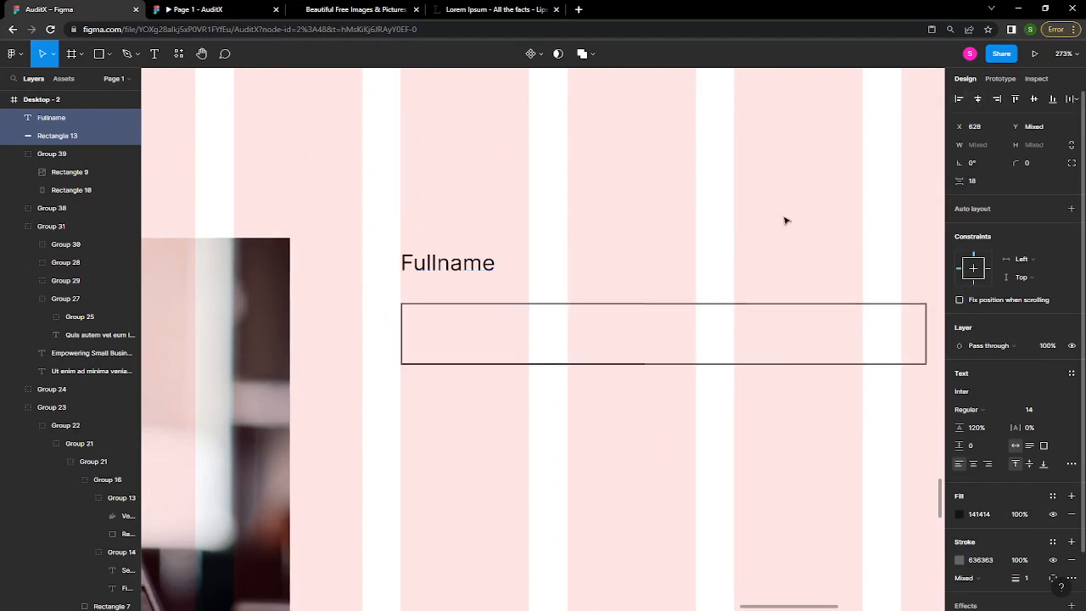
- Set the vertical spacing between the Fullname label and its input rectangle to 8
{"action": "left_click", "coordinate": [978, 184]}
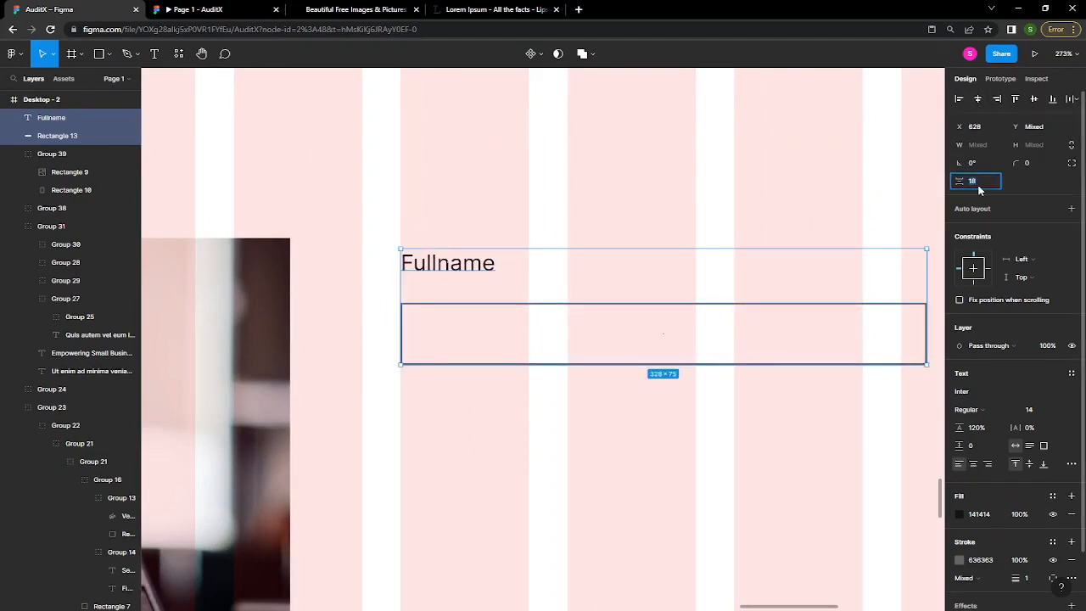
{"action": "key", "text": "Return"}
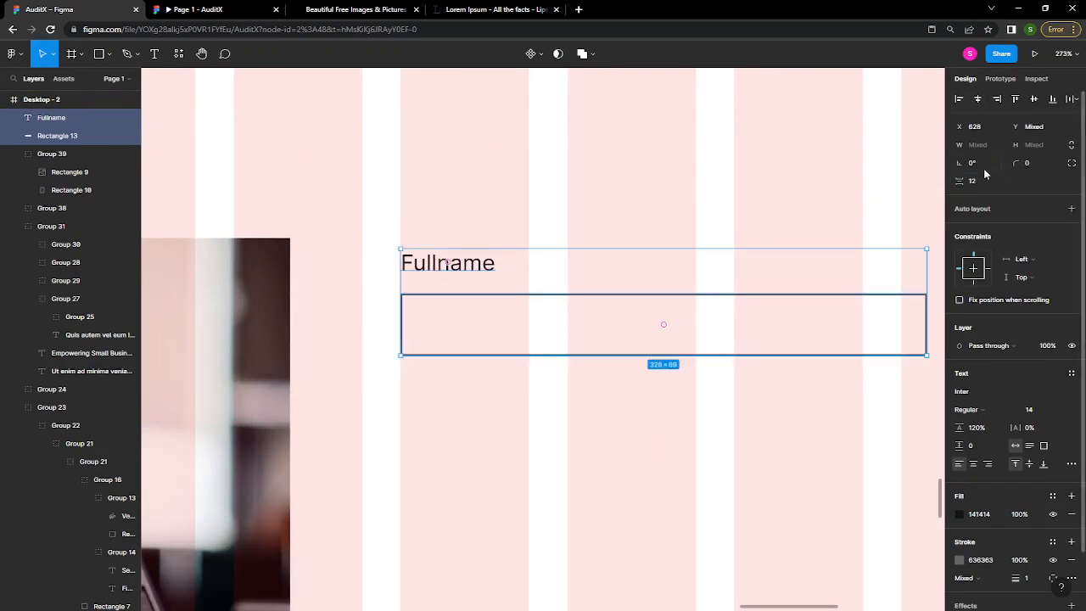
{"action": "left_click", "coordinate": [982, 185]}
{"action": "type", "text": "8"}
{"action": "key", "text": "Return"}
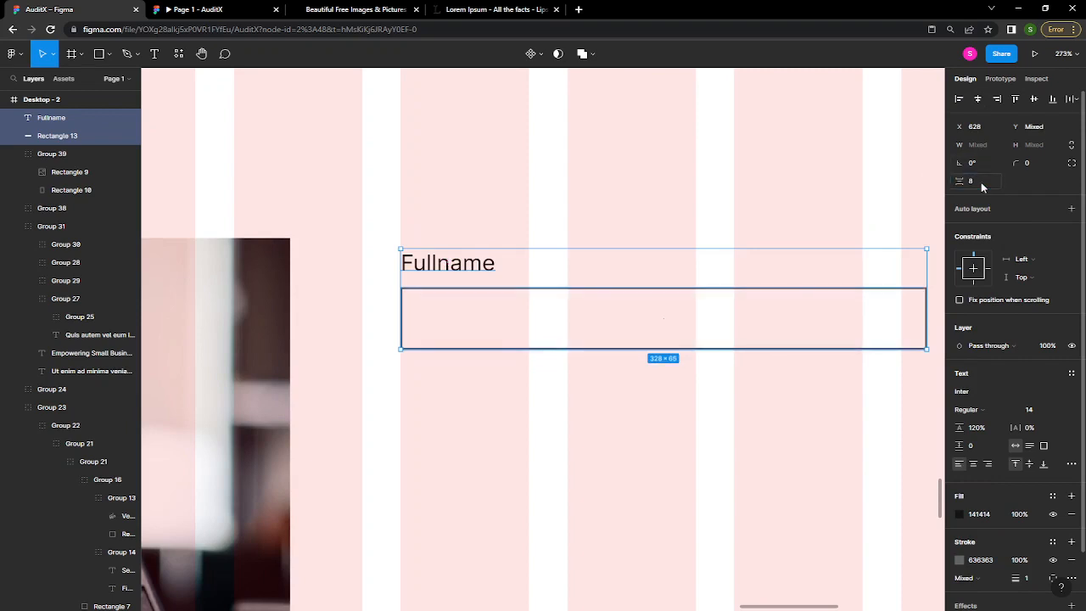
- Duplicate the Fullname label and input rectangle and place the copy beside the original at X 969
{"action": "scroll", "coordinate": [744, 283], "scroll_direction": "down", "scroll_amount": 2}
{"action": "scroll", "coordinate": [744, 284], "scroll_direction": "down", "scroll_amount": 10}
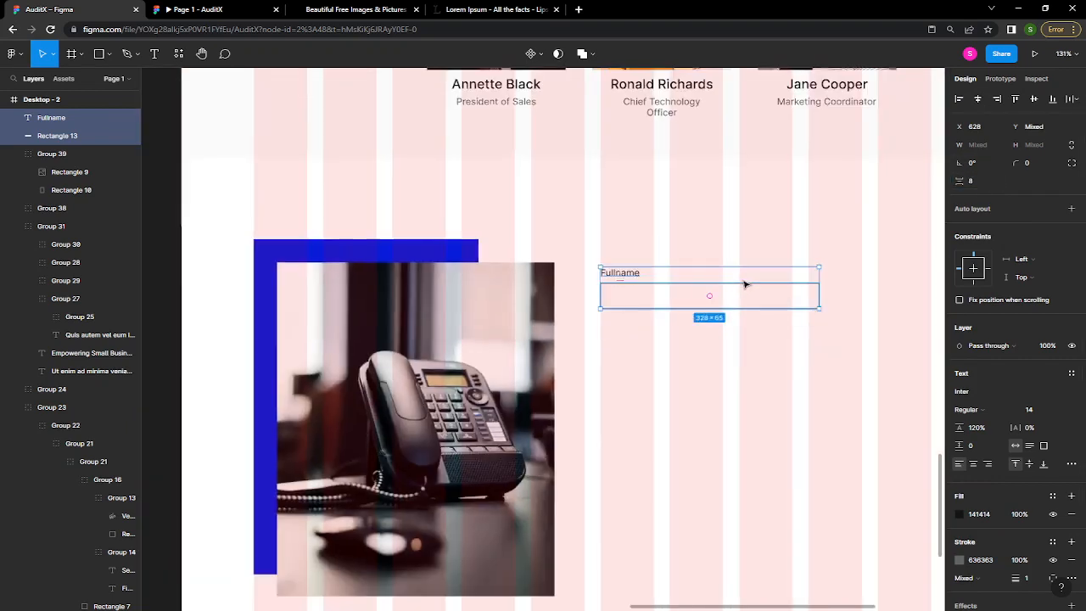
{"action": "left_click", "coordinate": [841, 313]}
{"action": "left_click_drag", "start_coordinate": [842, 315], "coordinate": [665, 307]}
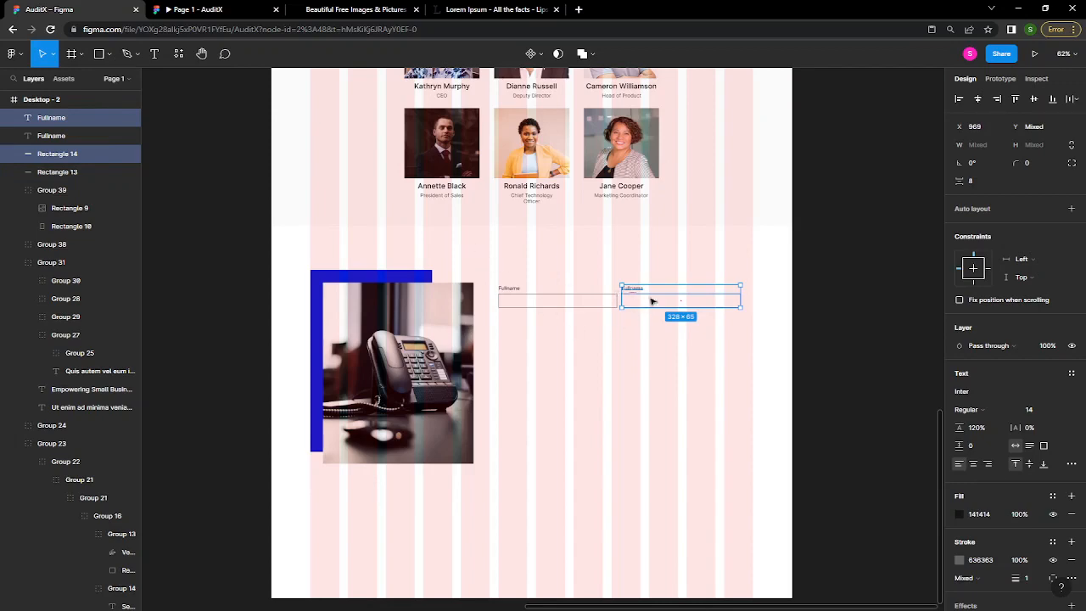
{"action": "scroll", "coordinate": [643, 282], "scroll_direction": "up", "scroll_amount": 2}
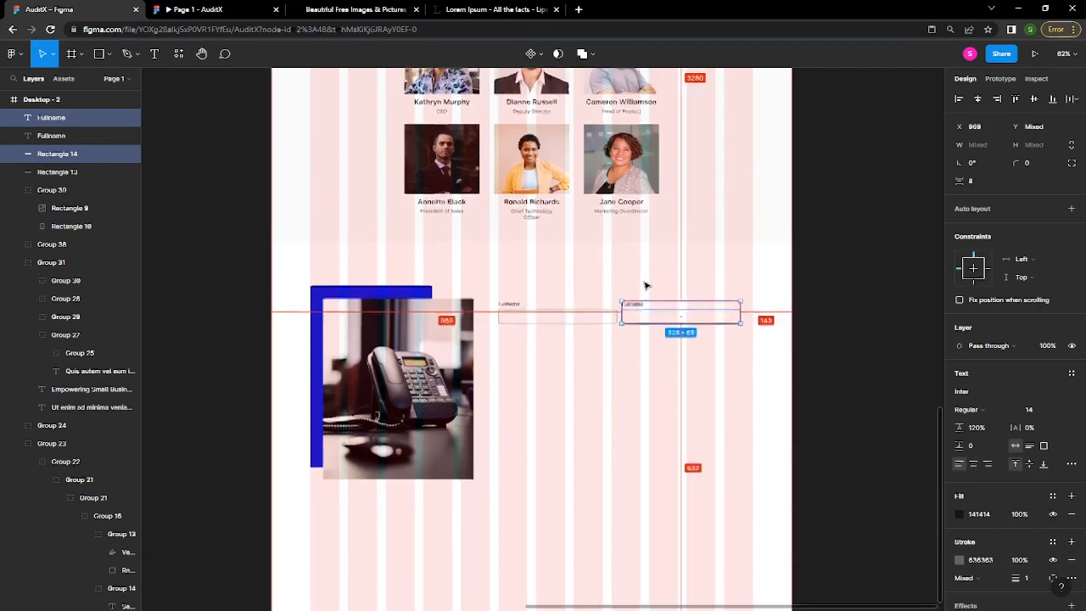
{"action": "scroll", "coordinate": [663, 342], "scroll_direction": "up", "scroll_amount": 4}
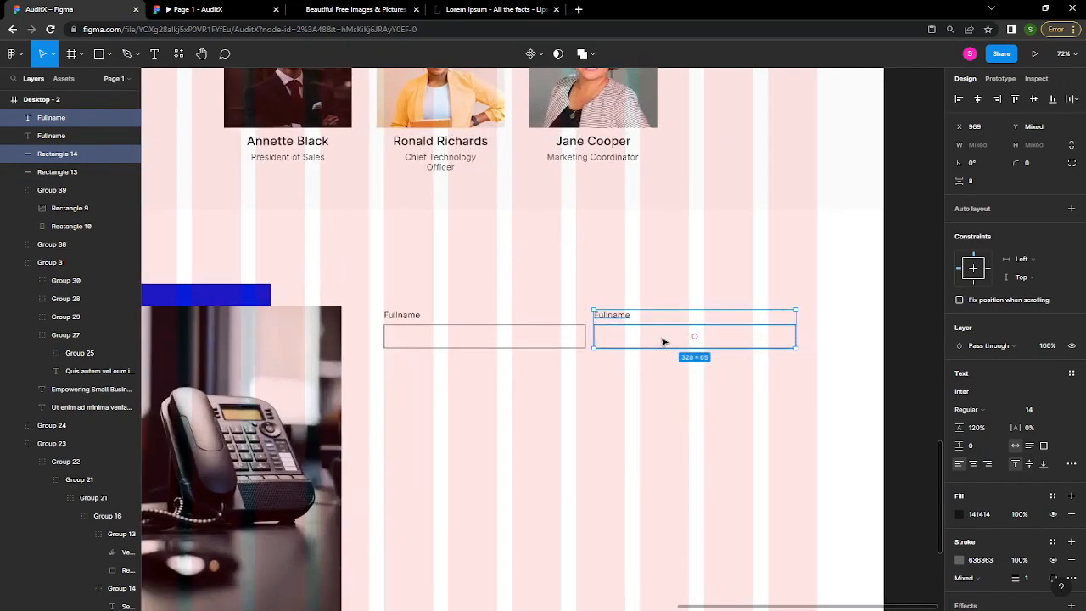
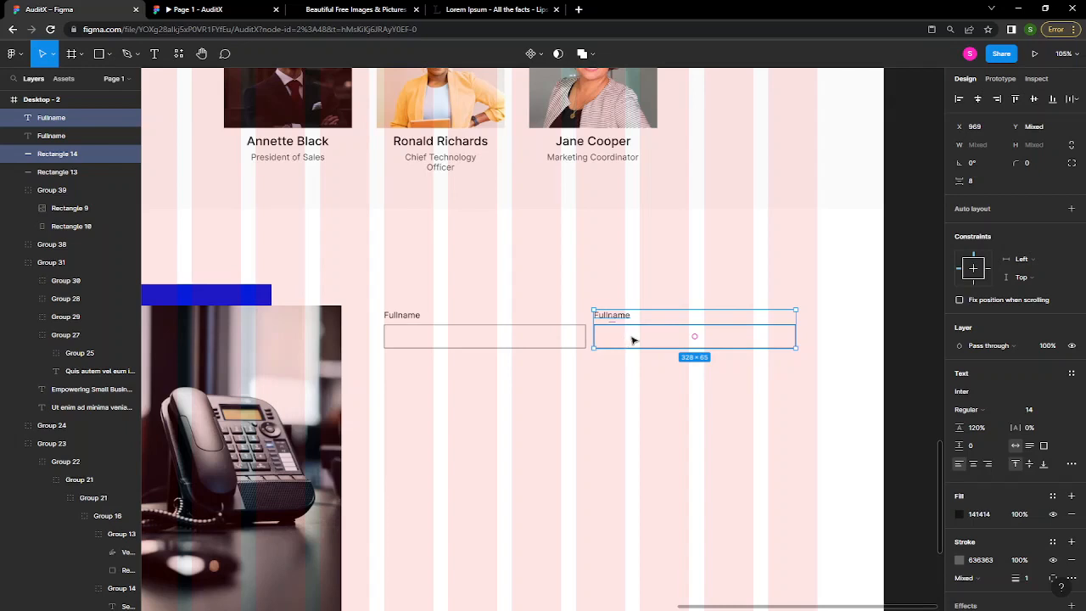
- Move the duplicated Fullname label and input rectangle to X 980, leaving a 24 gap from the original field
{"action": "key", "text": "alt"}
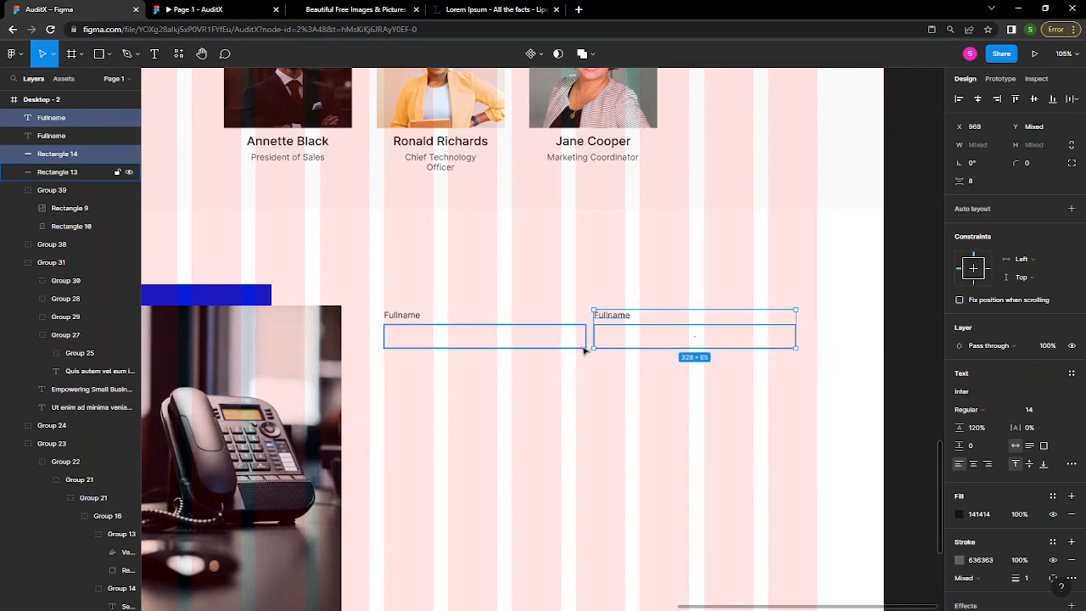
{"action": "key", "text": "alt"}
{"action": "key", "text": "Right"}
{"action": "key", "text": "shift+Right"}
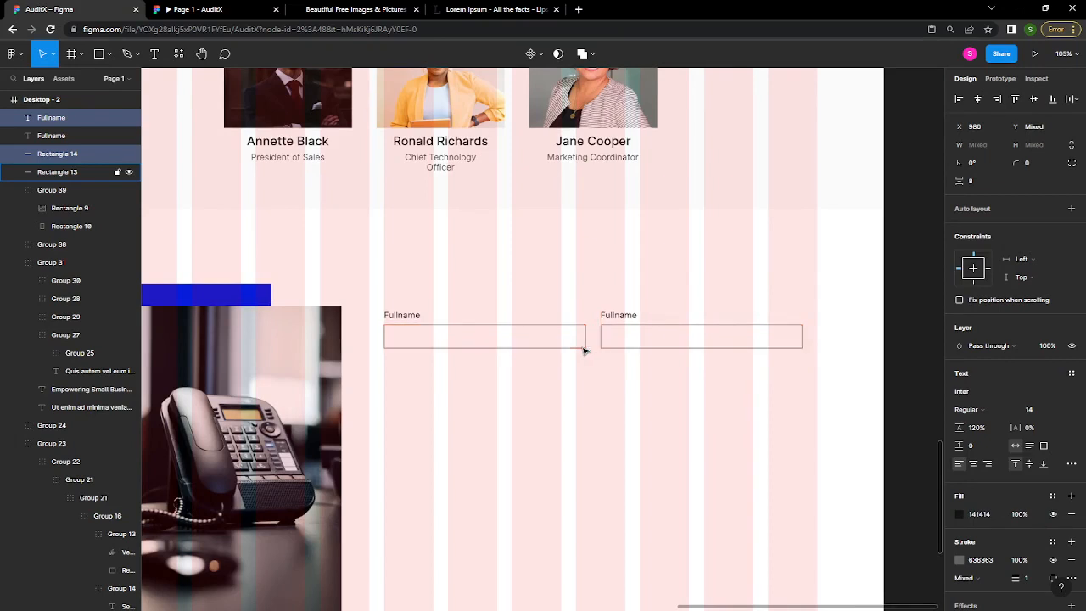
{"action": "key", "text": "alt"}
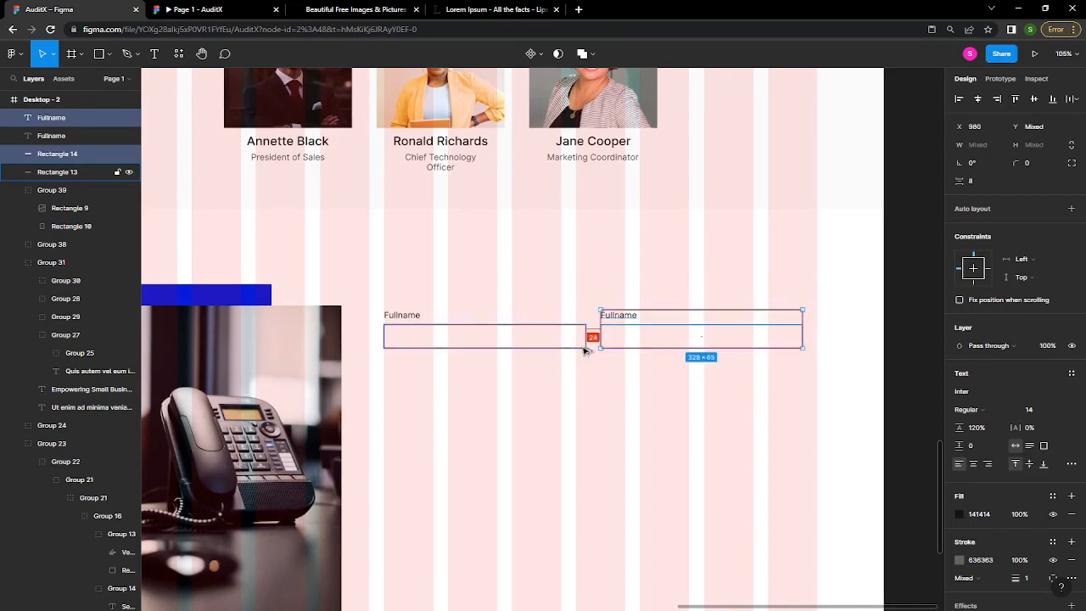
- Change the duplicated field's label text to "Email Address"
{"action": "left_click", "coordinate": [626, 280]}
{"action": "left_click", "coordinate": [629, 317]}
{"action": "type", "text": "Email"}
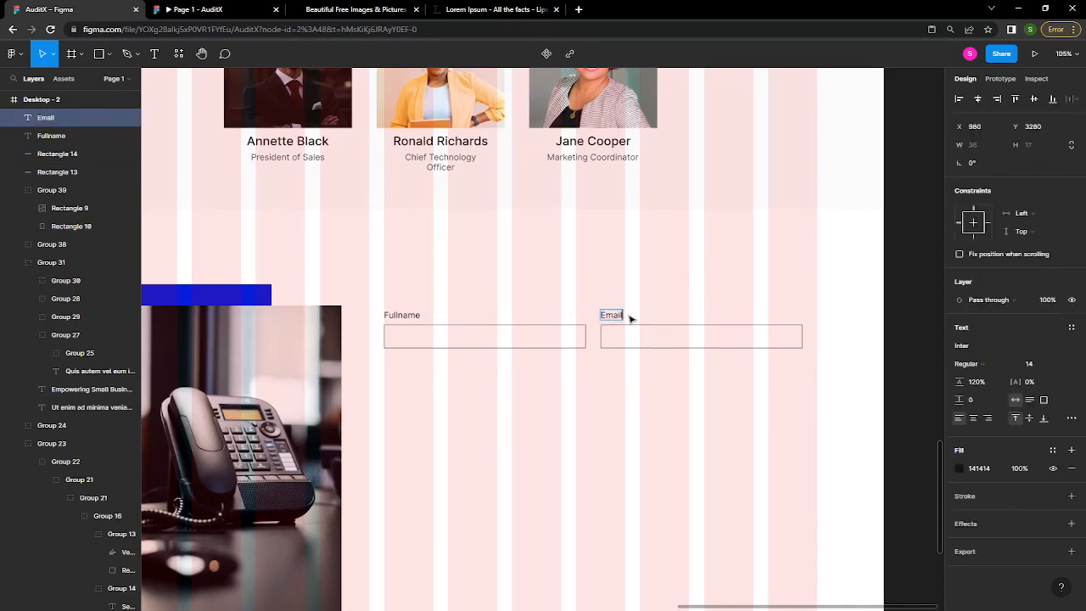
{"action": "type", "text": " Address"}
{"action": "key", "text": "Escape"}
{"action": "left_click", "coordinate": [666, 395]}
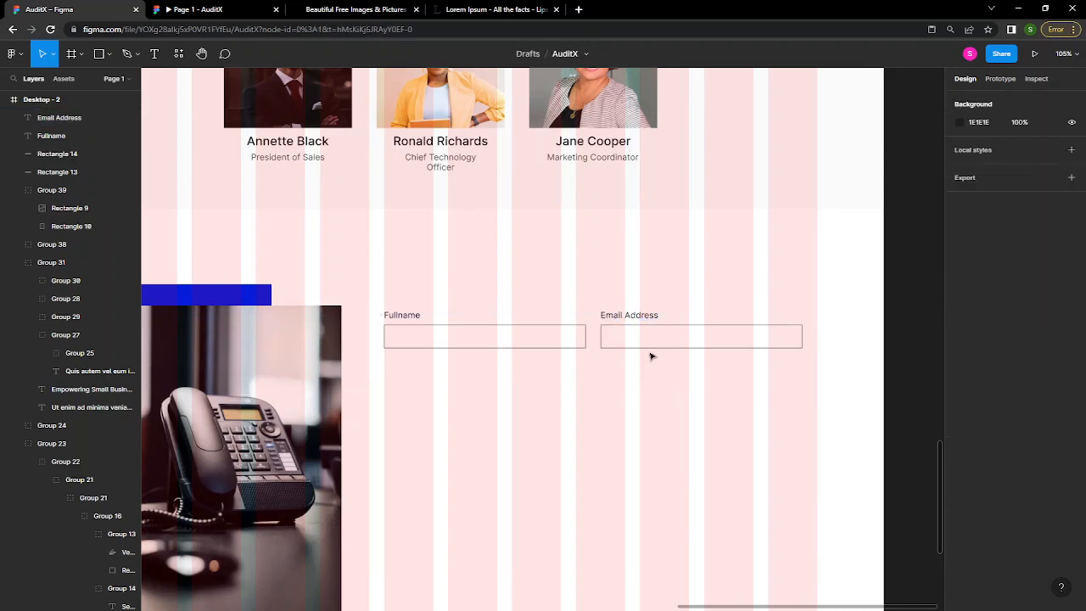
- Duplicate the Email Address label and input rectangle below the Fullname field at X 628 and tighten the vertical gap between them
{"action": "left_click_drag", "start_coordinate": [615, 297], "coordinate": [422, 398]}
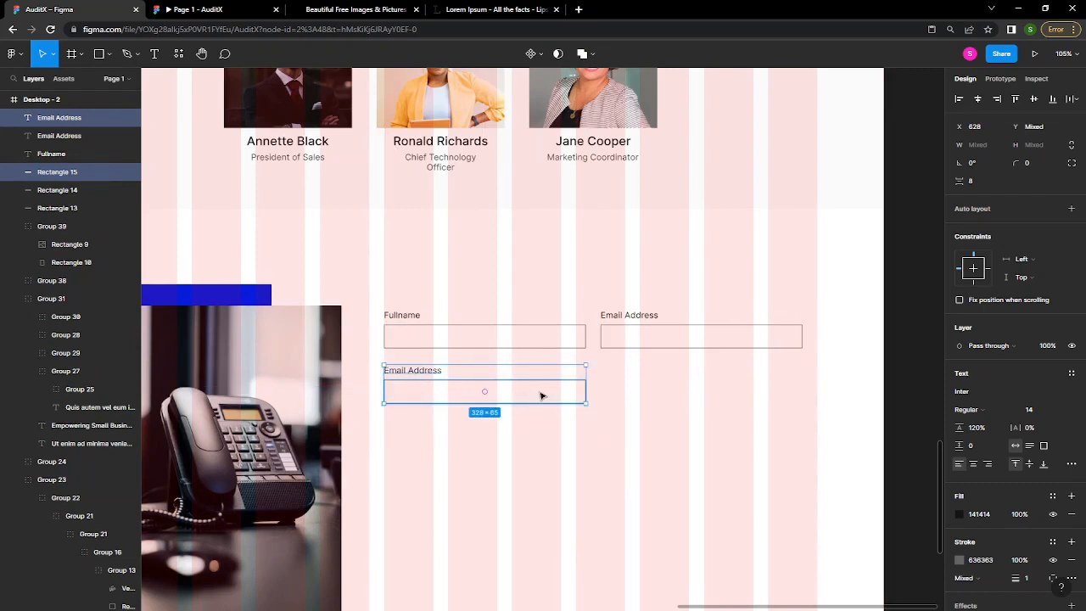
{"action": "key", "text": "Up"}
{"action": "key", "text": "Up"}
{"action": "key", "text": "alt"}
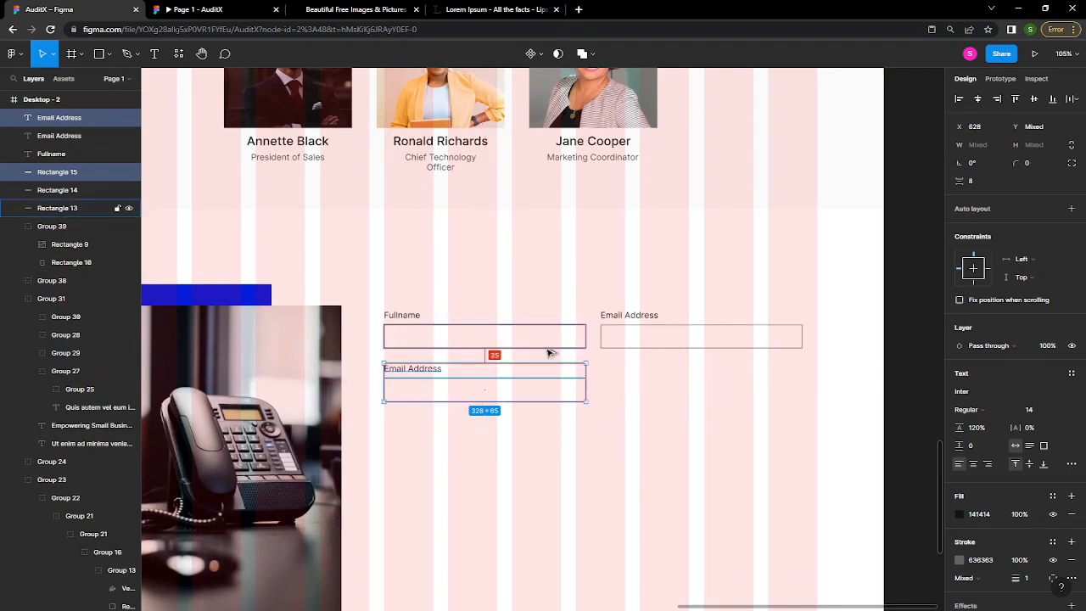
{"action": "key", "text": "Up"}
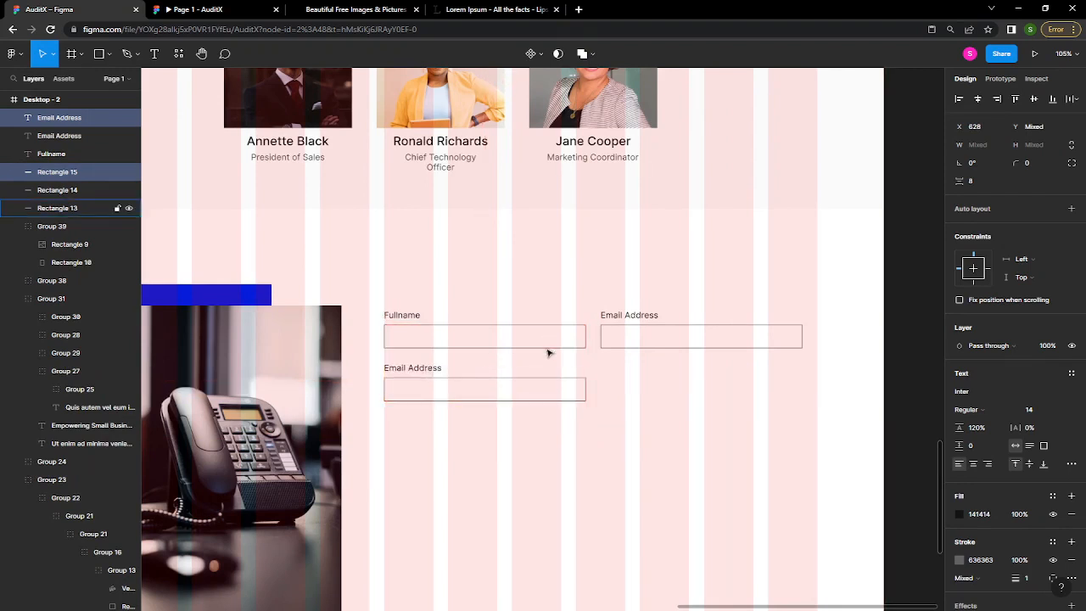
{"action": "left_click", "coordinate": [614, 416]}
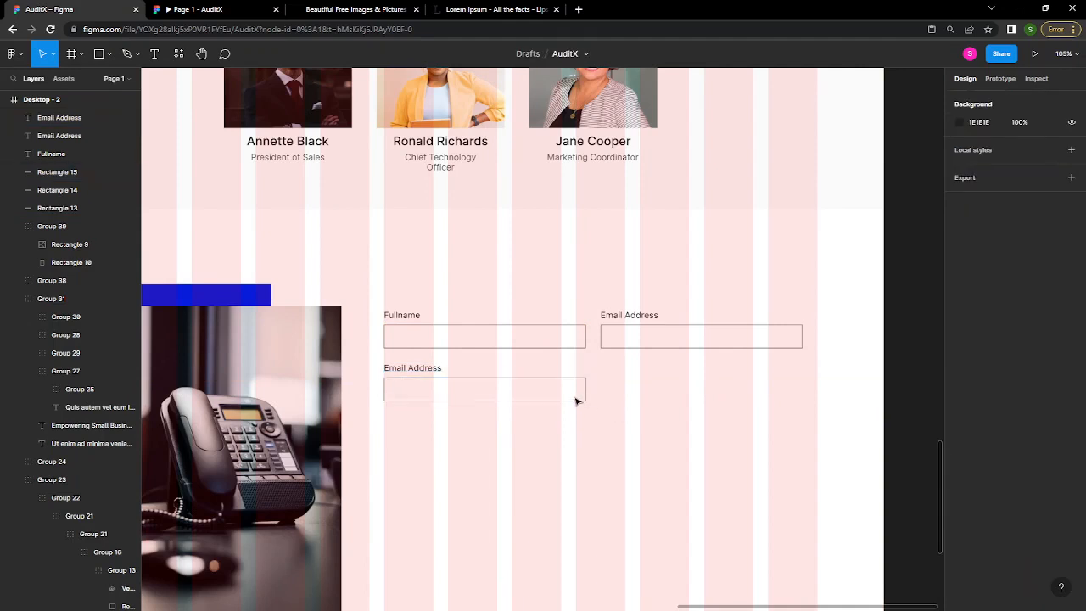
- Enlarge the lower input rectangle to about 680 × 162 to form a large message box
{"action": "left_click", "coordinate": [587, 395]}
{"action": "left_click_drag", "start_coordinate": [585, 390], "coordinate": [800, 389]}
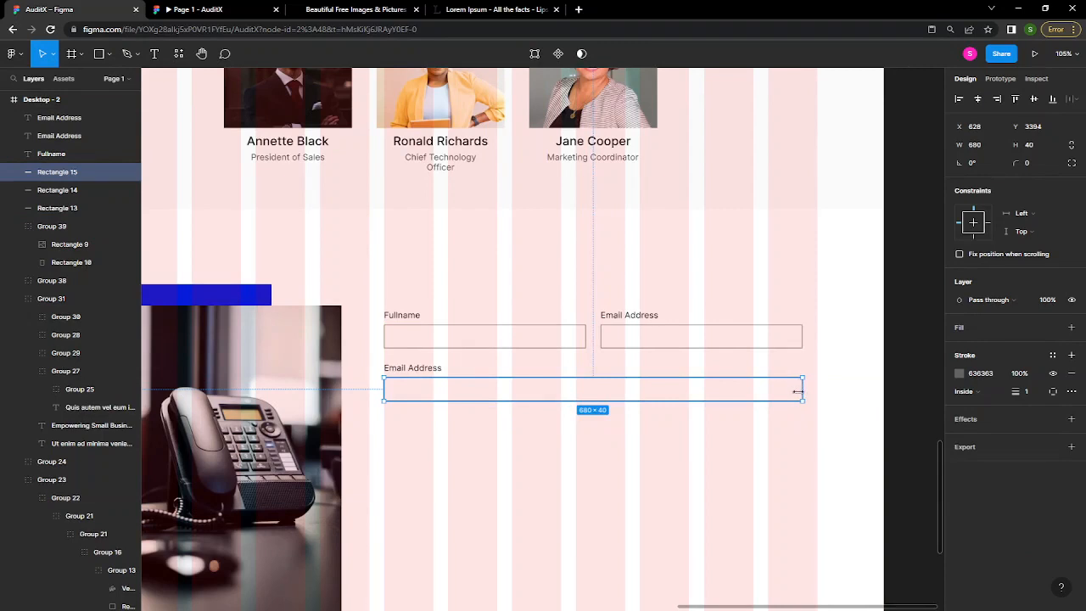
{"action": "left_click_drag", "start_coordinate": [723, 403], "coordinate": [715, 466]}
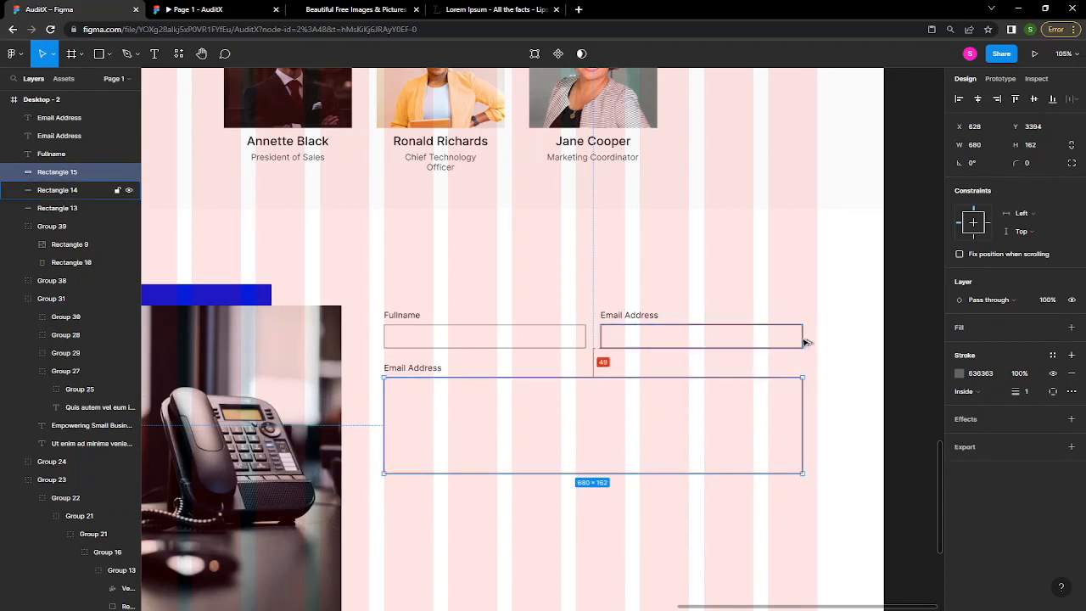
- Narrow the two upper input rectangles to about 289 wide each and the large message rectangle to 600 wide
{"action": "left_click", "coordinate": [798, 334]}
{"action": "left_click", "coordinate": [587, 341]}
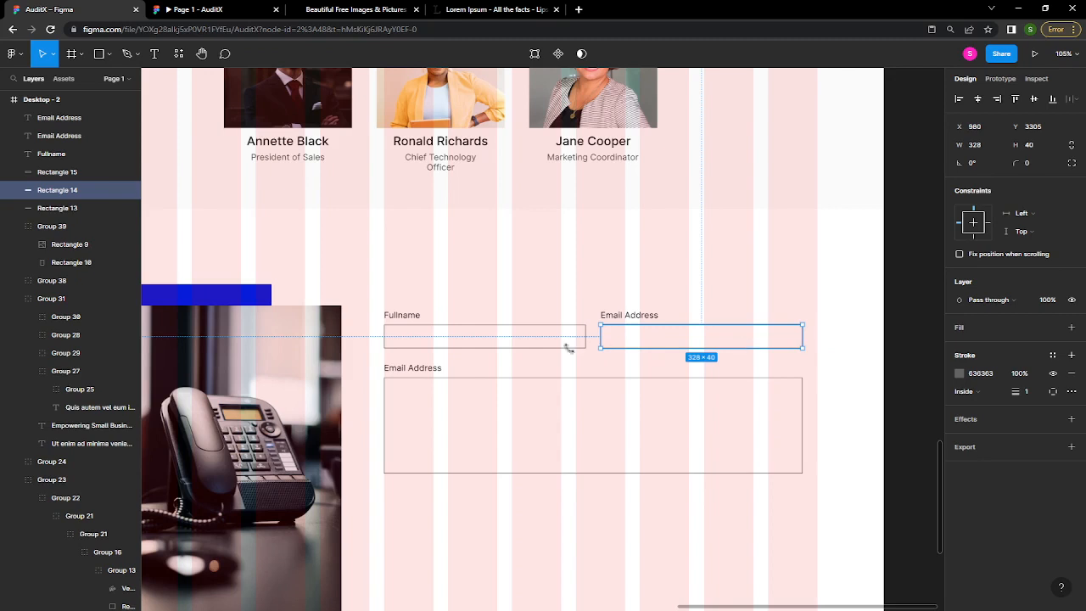
{"action": "left_click", "coordinate": [559, 350], "text": "shift"}
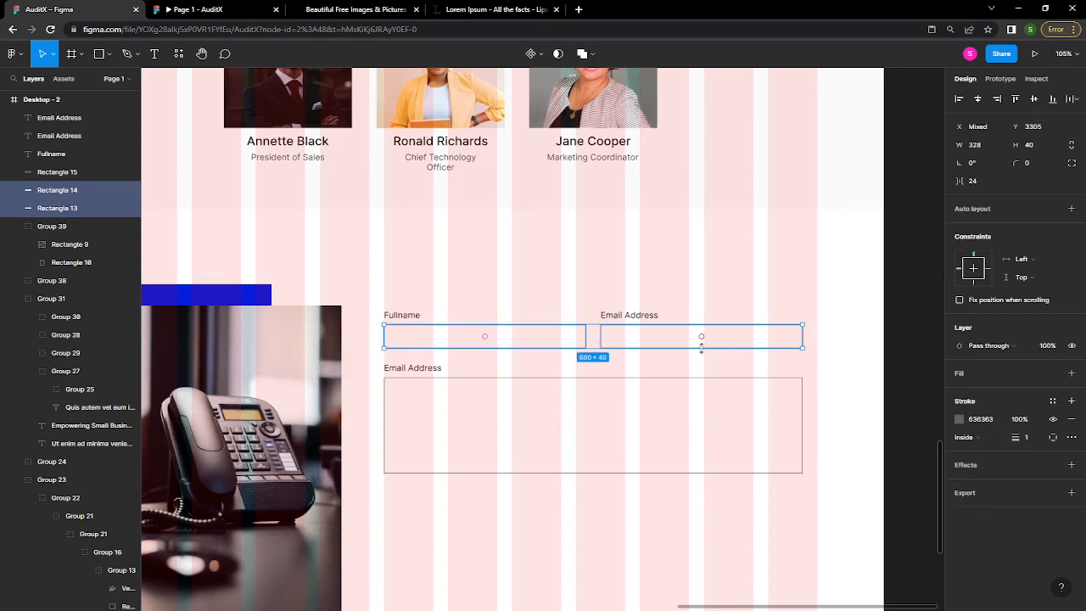
{"action": "left_click_drag", "start_coordinate": [802, 340], "coordinate": [754, 337]}
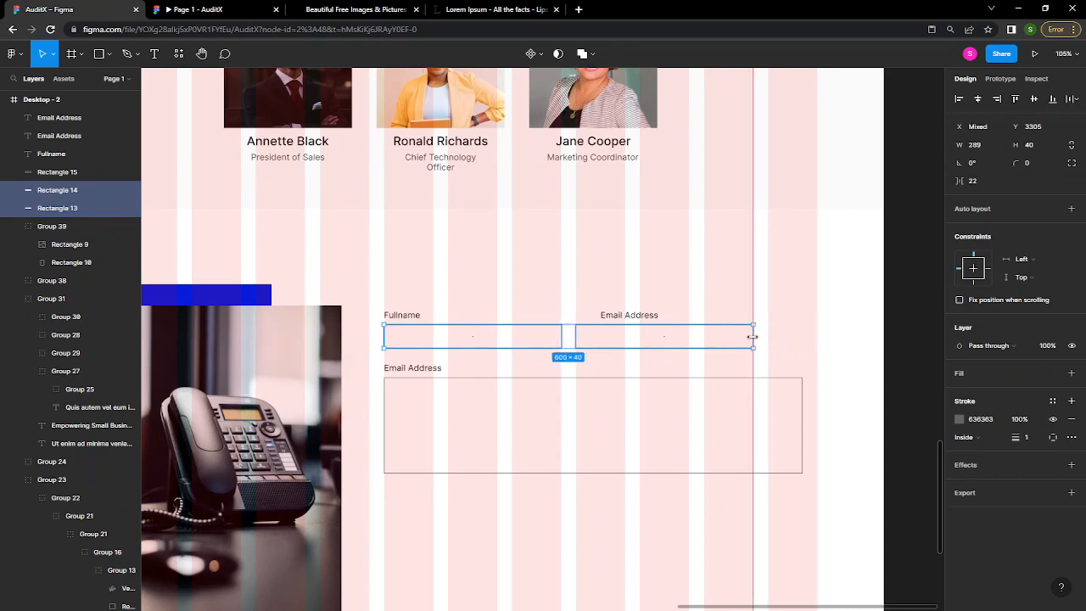
{"action": "left_click", "coordinate": [776, 381]}
{"action": "left_click_drag", "start_coordinate": [774, 394], "coordinate": [755, 393]}
- Scale the phone image group down proportionally to about 345 × 425, keeping its upper-right corner fixed
{"action": "key", "text": "alt"}
{"action": "scroll", "coordinate": [755, 393], "scroll_direction": "down", "scroll_amount": 5}
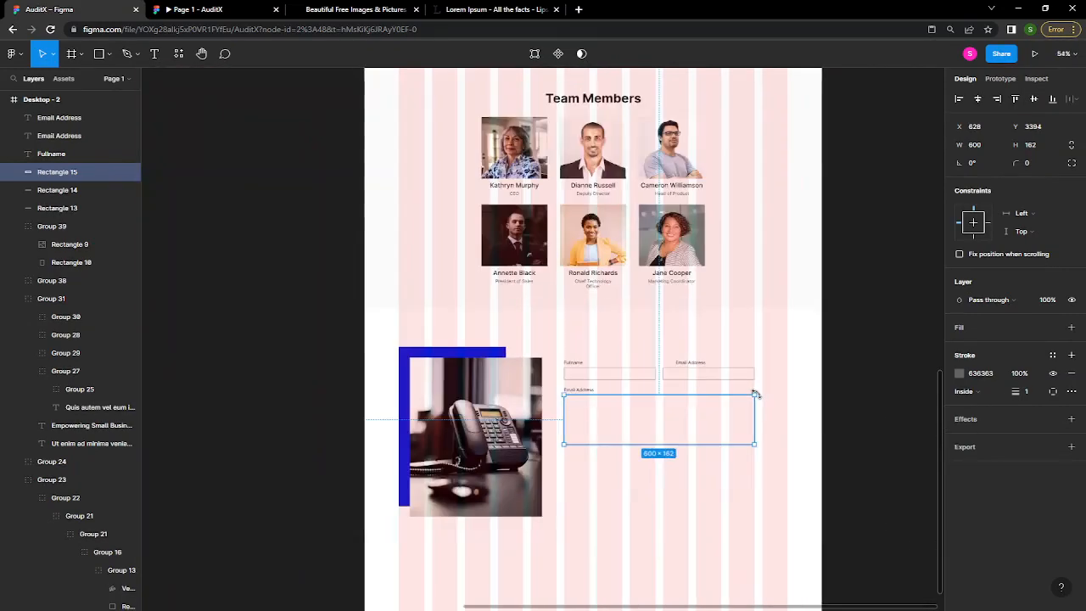
{"action": "scroll", "coordinate": [755, 392], "scroll_direction": "down", "scroll_amount": 1}
{"action": "scroll", "coordinate": [756, 393], "scroll_direction": "down", "scroll_amount": 2}
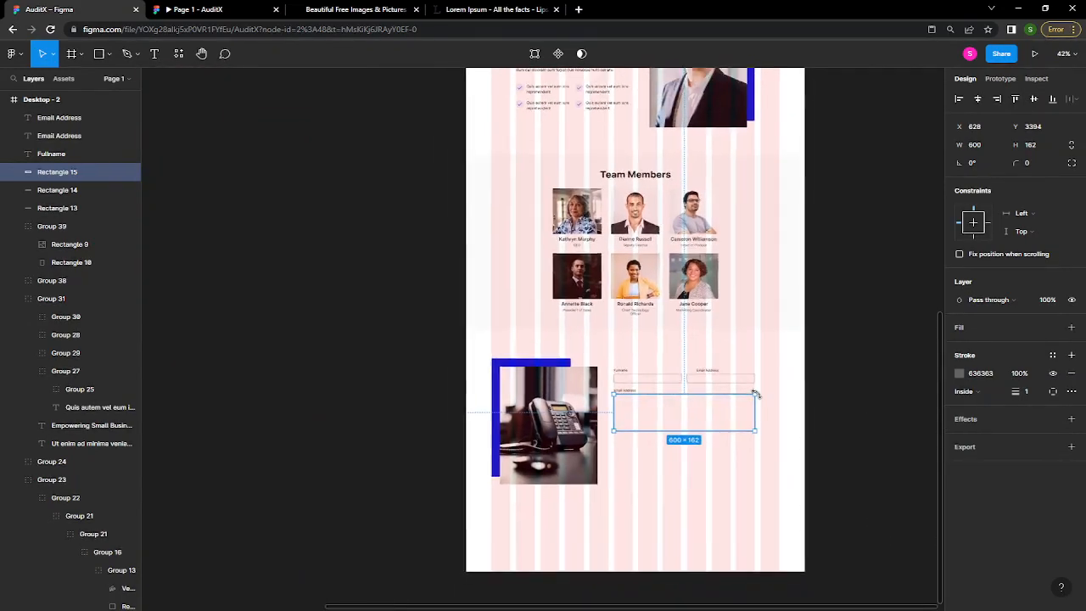
{"action": "scroll", "coordinate": [755, 392], "scroll_direction": "up", "scroll_amount": 1}
{"action": "left_click", "coordinate": [438, 490]}
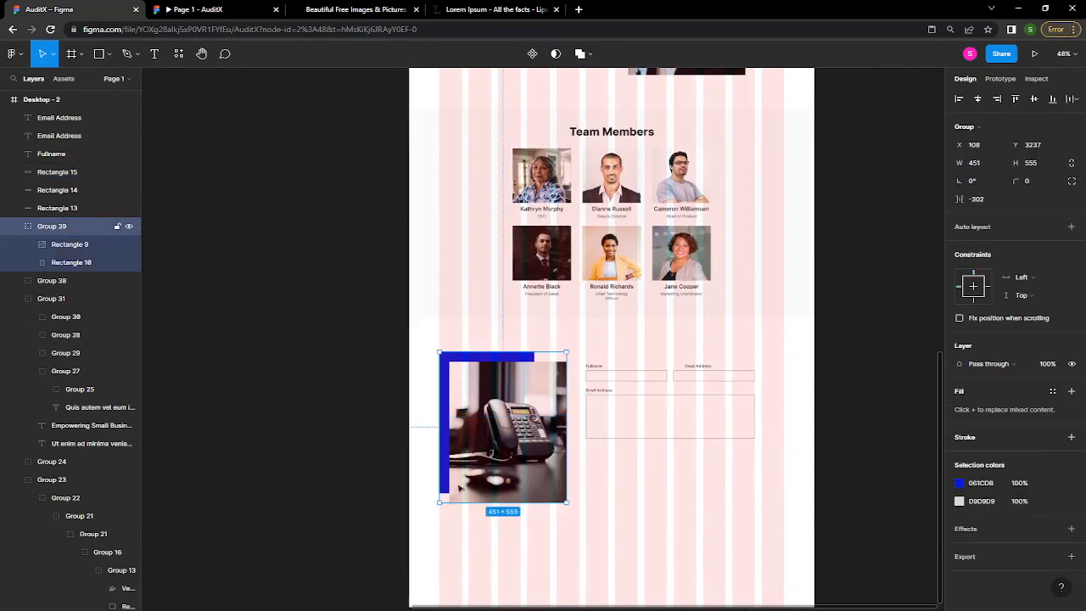
{"action": "key", "text": "k"}
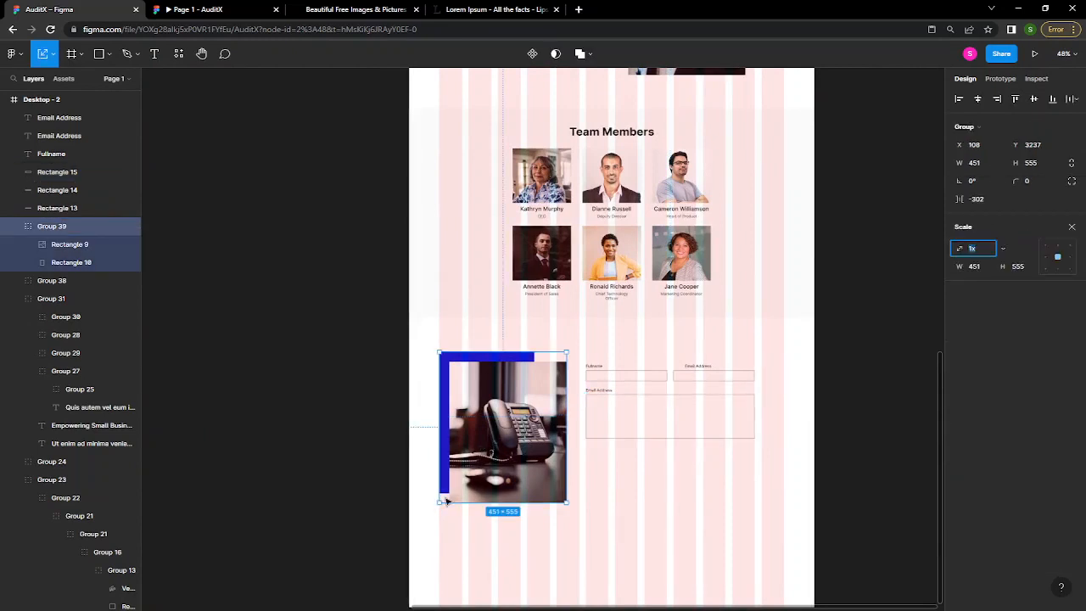
{"action": "left_click_drag", "start_coordinate": [437, 504], "coordinate": [496, 467]}
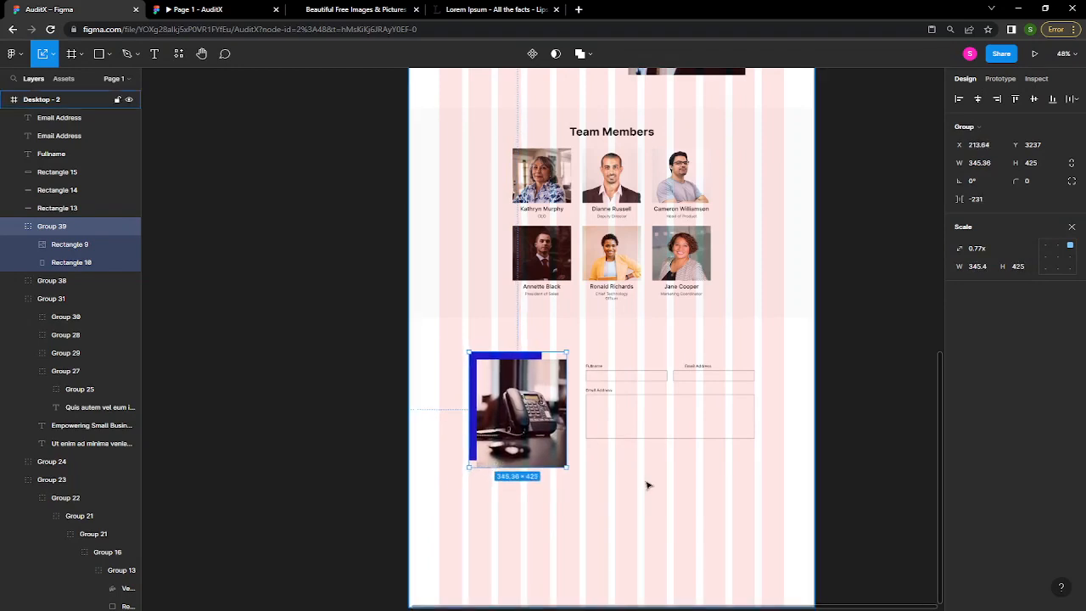
- Select all the form's labels and input rectangles and move them up by 30 px beside the phone image
{"action": "scroll", "coordinate": [645, 486], "scroll_direction": "down", "scroll_amount": 1}
{"action": "scroll", "coordinate": [645, 485], "scroll_direction": "up", "scroll_amount": 5}
{"action": "left_click_drag", "start_coordinate": [747, 437], "coordinate": [552, 285]}
{"action": "left_click", "coordinate": [738, 458]}
{"action": "key", "text": "shift+Up"}
{"action": "key", "text": "shift+Up"}
{"action": "key", "text": "shift+Up"}
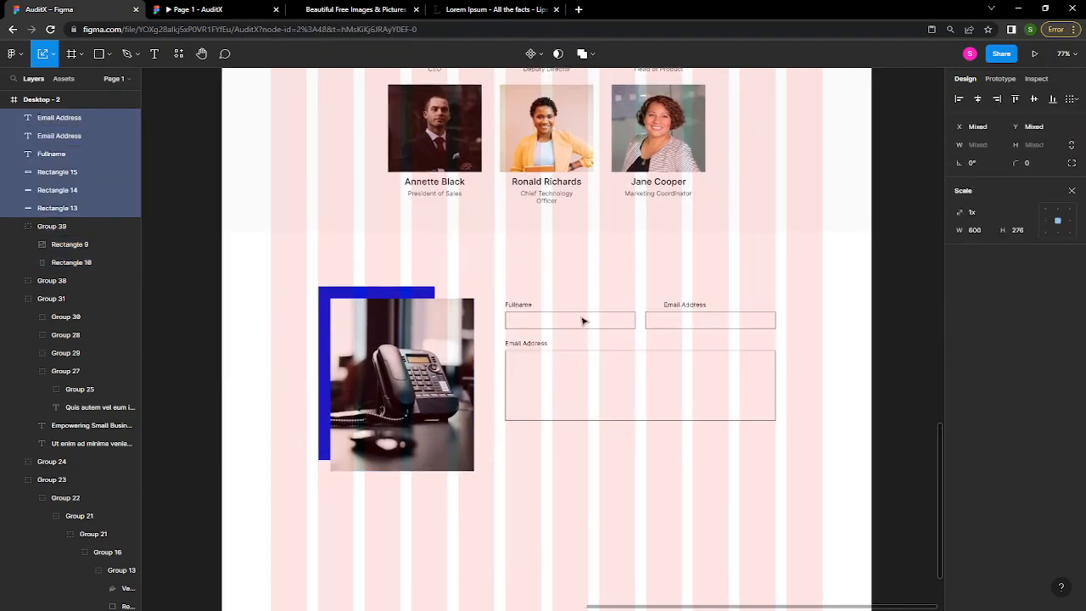
{"action": "left_click", "coordinate": [739, 463]}
- Select the blue Contact us button group inside the hero section and copy it
{"action": "scroll", "coordinate": [645, 392], "scroll_direction": "down", "scroll_amount": 5}
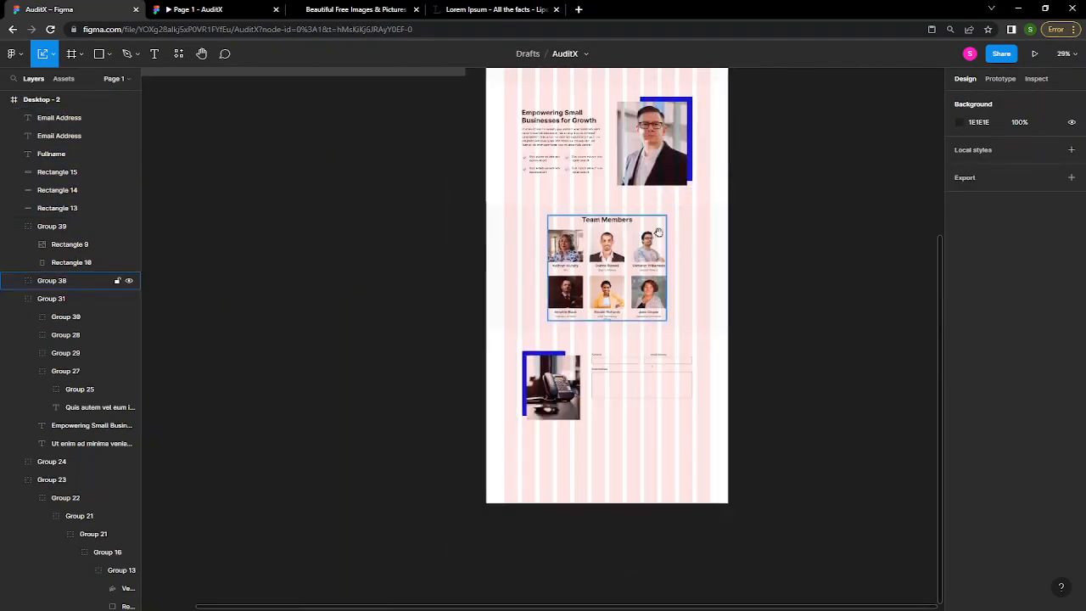
{"action": "scroll", "coordinate": [493, 160], "scroll_direction": "up", "scroll_amount": 5}
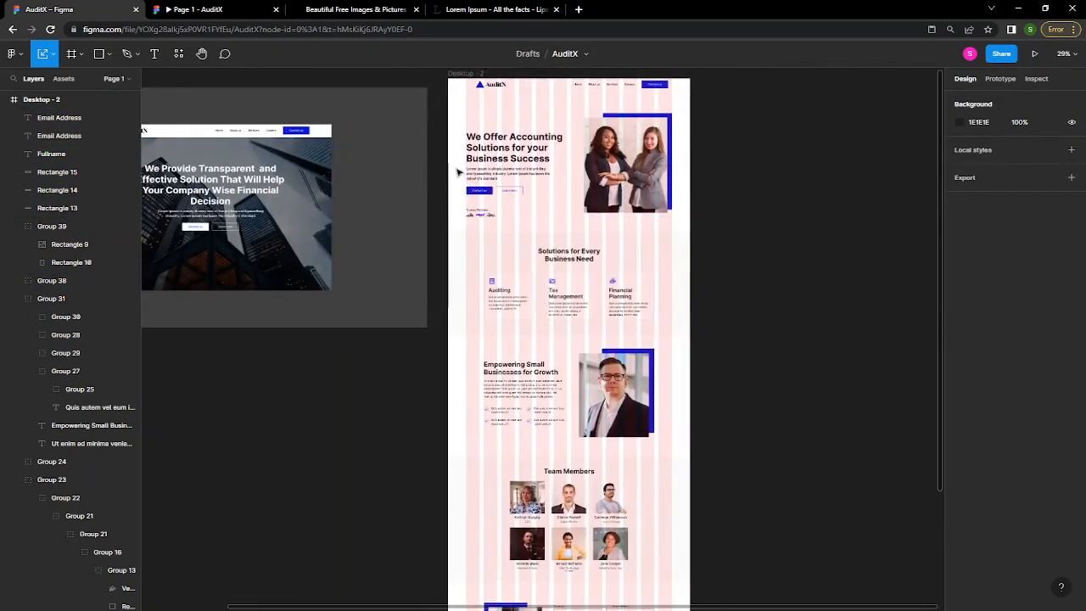
{"action": "scroll", "coordinate": [487, 195], "scroll_direction": "up", "scroll_amount": 4}
{"action": "scroll", "coordinate": [487, 195], "scroll_direction": "up", "scroll_amount": 6}
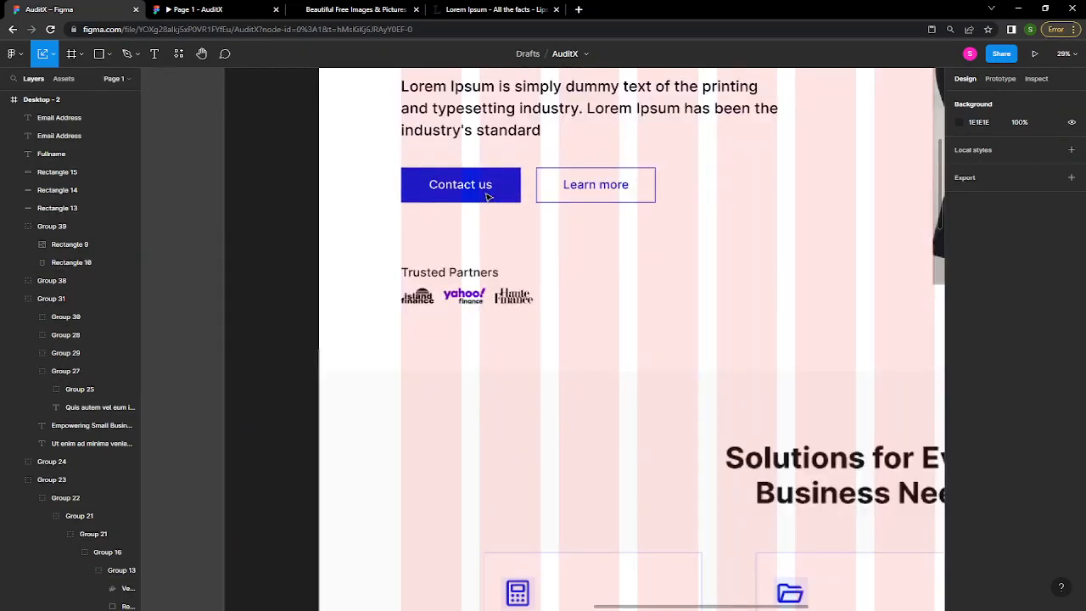
{"action": "left_click", "coordinate": [486, 195]}
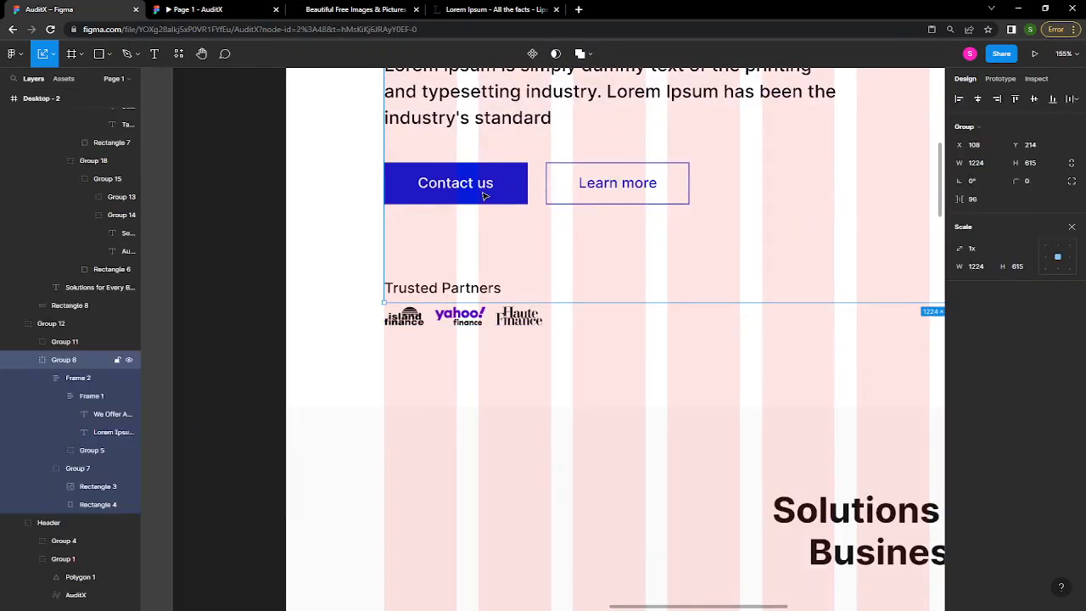
{"action": "double_click", "coordinate": [485, 195]}
{"action": "double_click", "coordinate": [486, 195]}
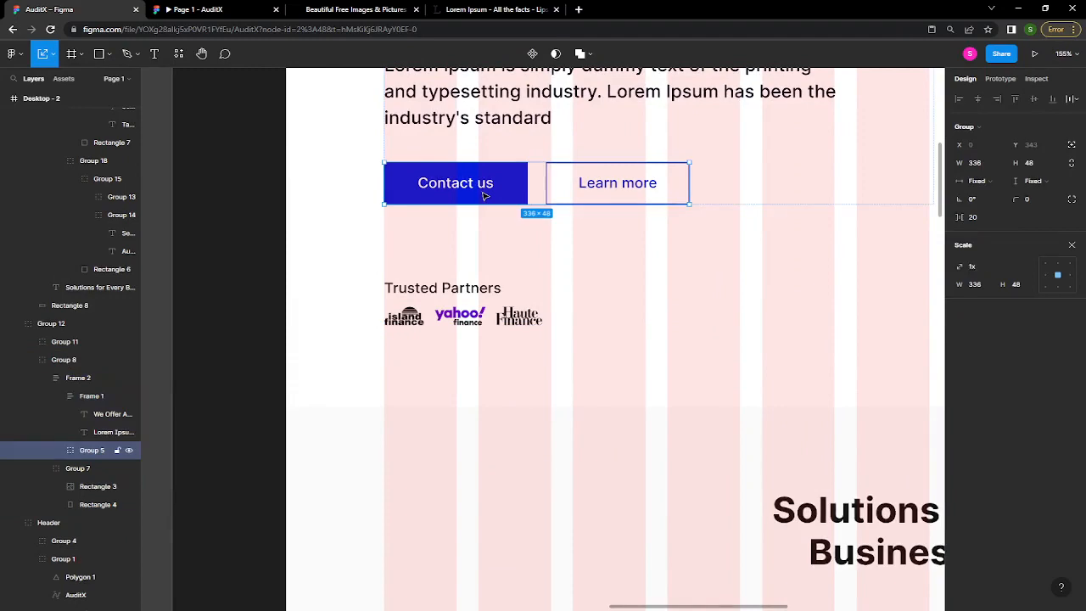
{"action": "double_click", "coordinate": [485, 195]}
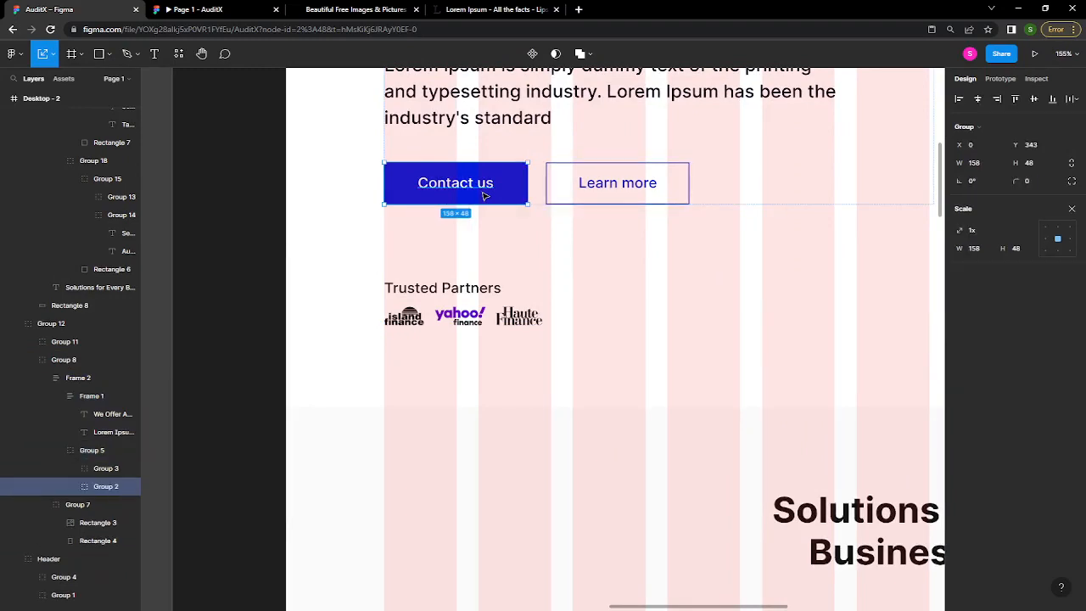
- Paste the Contact us button below the message rectangle and align it with the rectangle's right edge at X 1070, Y 3549
{"action": "scroll", "coordinate": [485, 195], "scroll_direction": "down", "scroll_amount": 10}
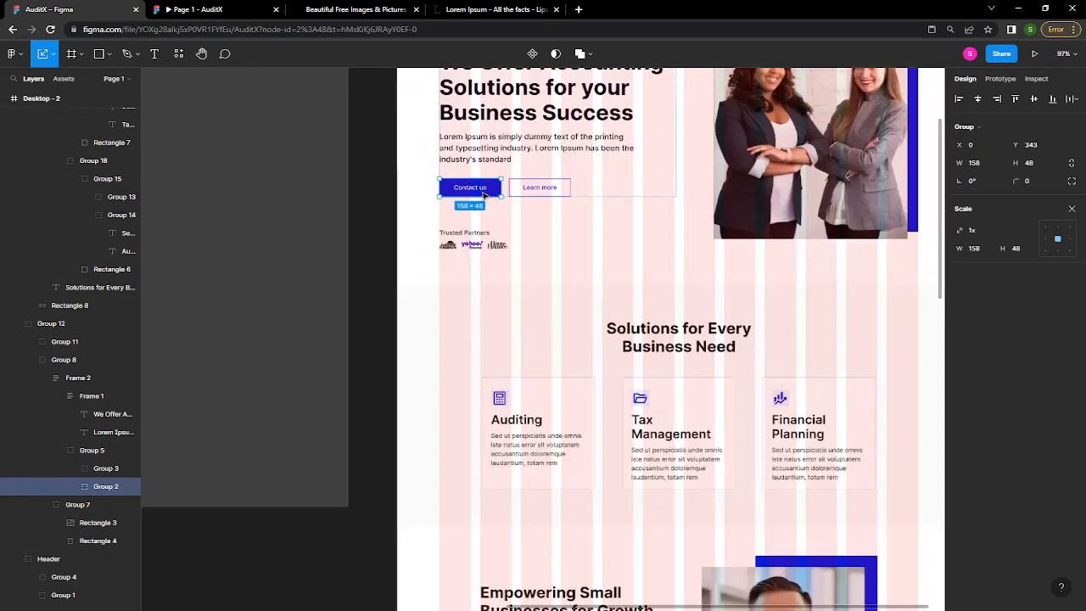
{"action": "scroll", "coordinate": [604, 456], "scroll_direction": "down", "scroll_amount": 3}
{"action": "scroll", "coordinate": [604, 457], "scroll_direction": "down", "scroll_amount": 5}
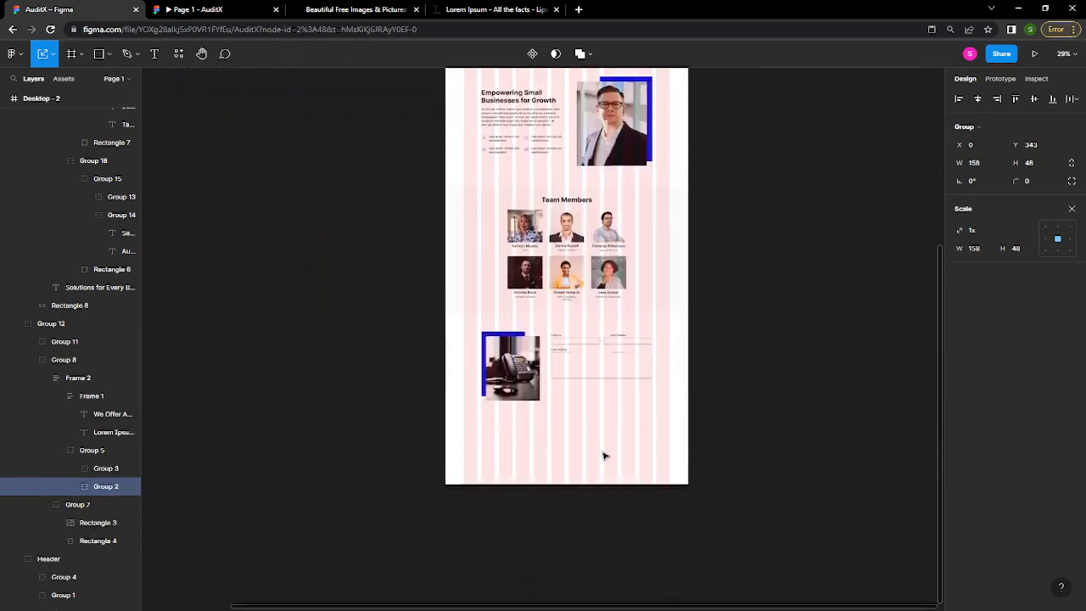
{"action": "scroll", "coordinate": [606, 378], "scroll_direction": "up", "scroll_amount": 3}
{"action": "scroll", "coordinate": [606, 379], "scroll_direction": "up", "scroll_amount": 5}
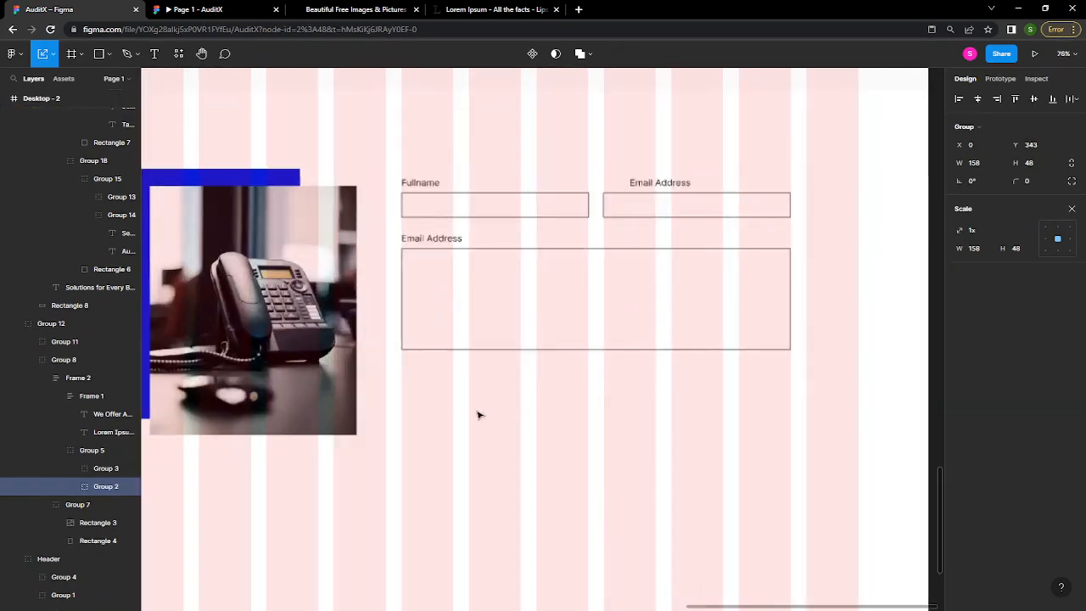
{"action": "left_click", "coordinate": [440, 398]}
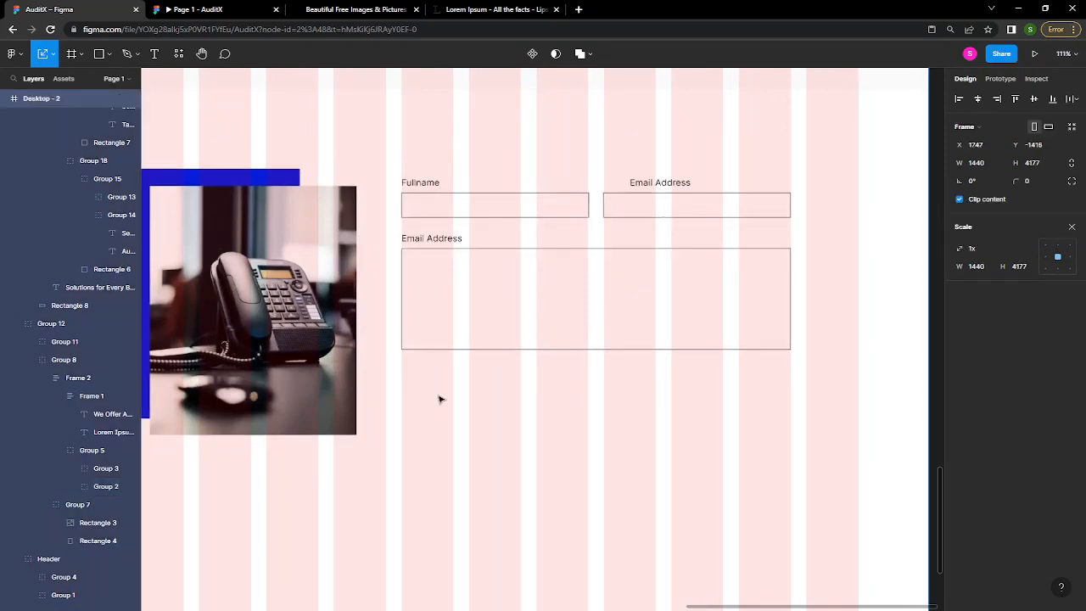
{"action": "right_click", "coordinate": [439, 399]}
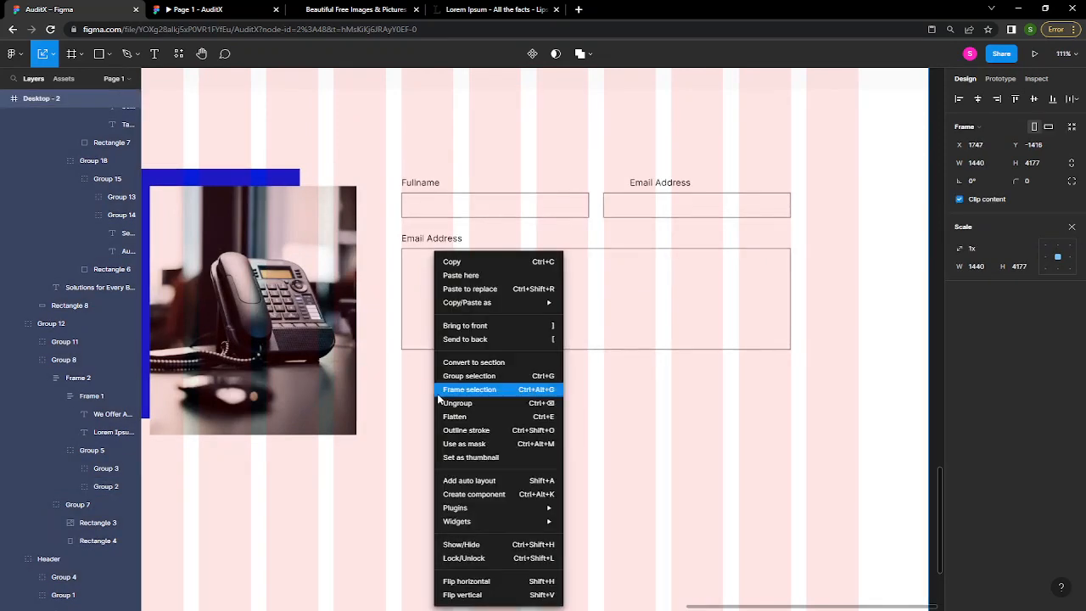
{"action": "left_click", "coordinate": [516, 276]}
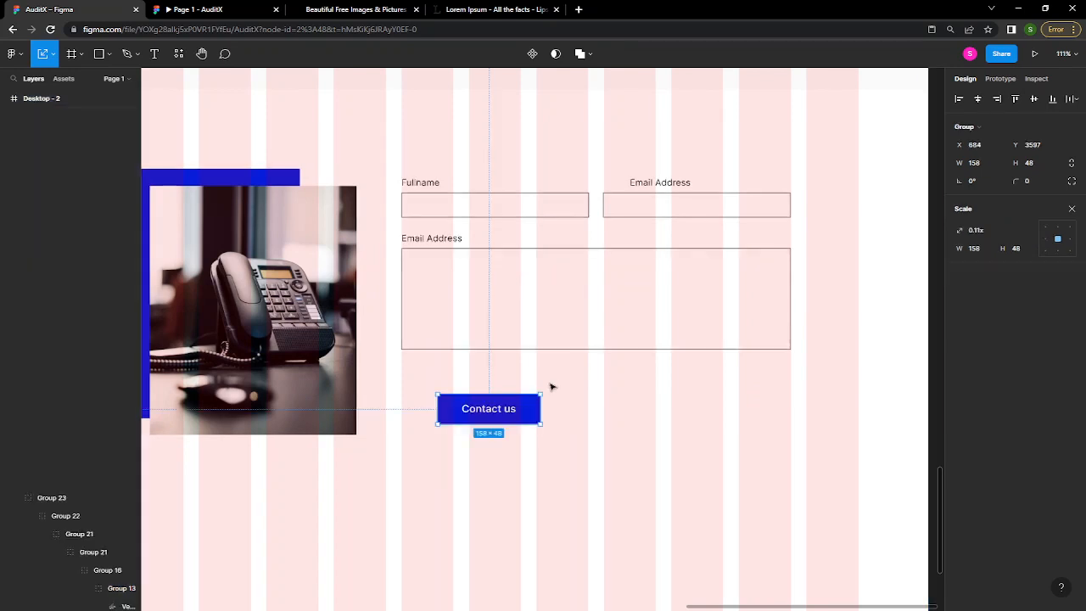
{"action": "left_click_drag", "start_coordinate": [512, 416], "coordinate": [763, 385]}
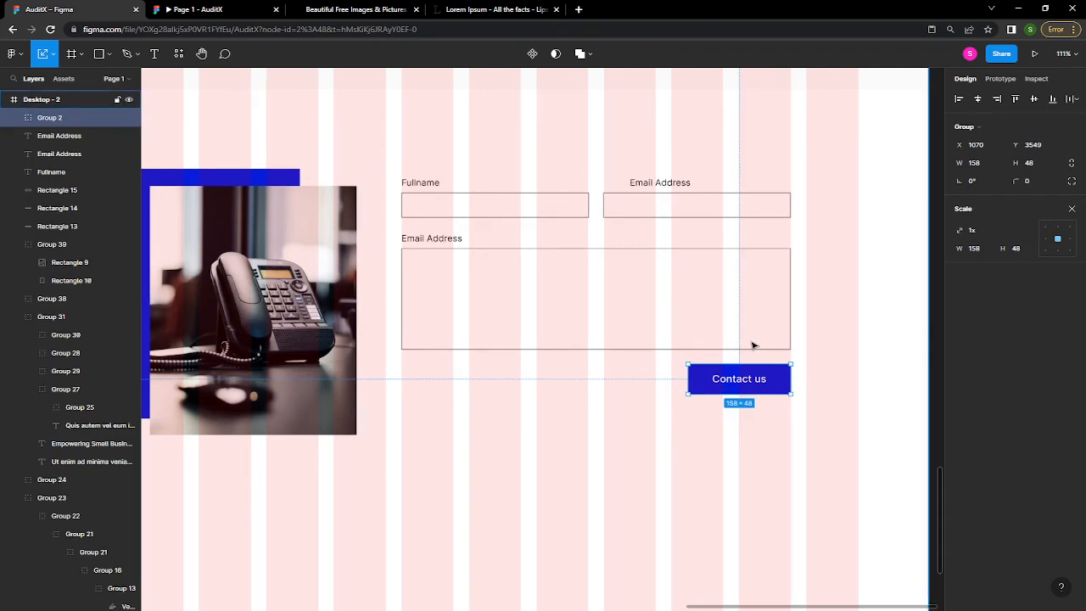
{"action": "left_click", "coordinate": [746, 484]}
- Select all the contact form's labels, input rectangles and Contact us button, and move them down by about 70 px
{"action": "scroll", "coordinate": [737, 431], "scroll_direction": "down", "scroll_amount": 3}
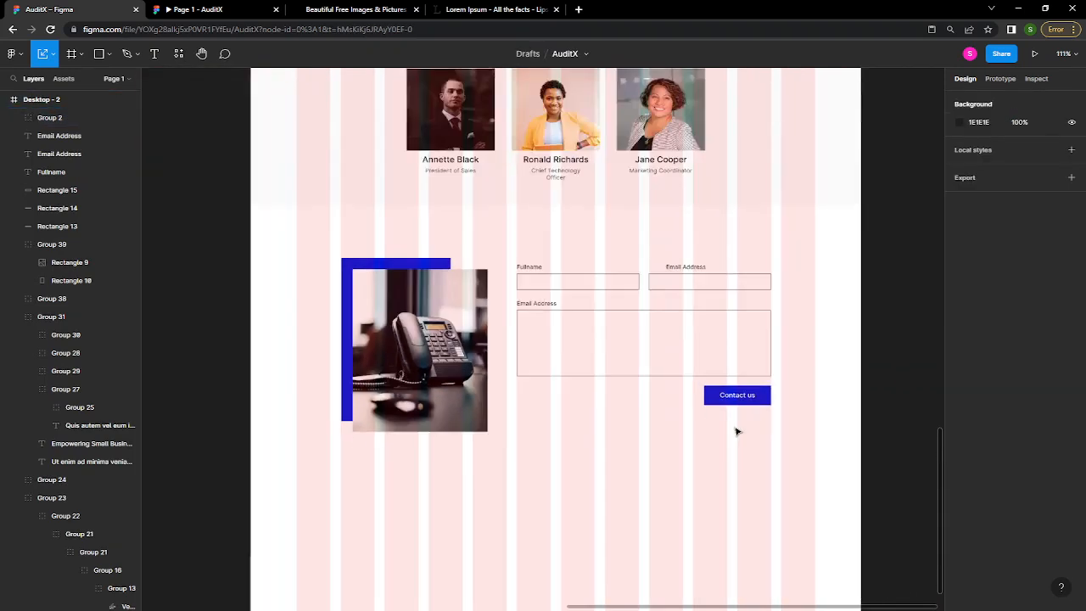
{"action": "scroll", "coordinate": [747, 429], "scroll_direction": "down", "scroll_amount": 3}
{"action": "left_click_drag", "start_coordinate": [766, 440], "coordinate": [588, 305]}
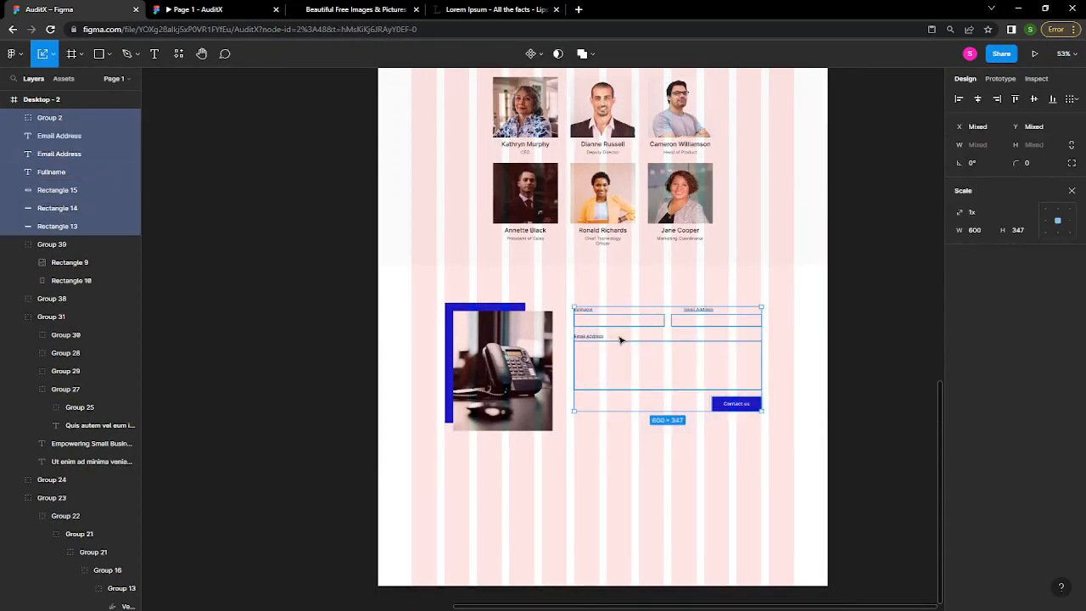
{"action": "key", "text": "shift+Down"}
{"action": "key", "text": "shift+Down"}
{"action": "key", "text": "shift+Down"}
{"action": "key", "text": "shift+Down"}
{"action": "key", "text": "shift+Down"}
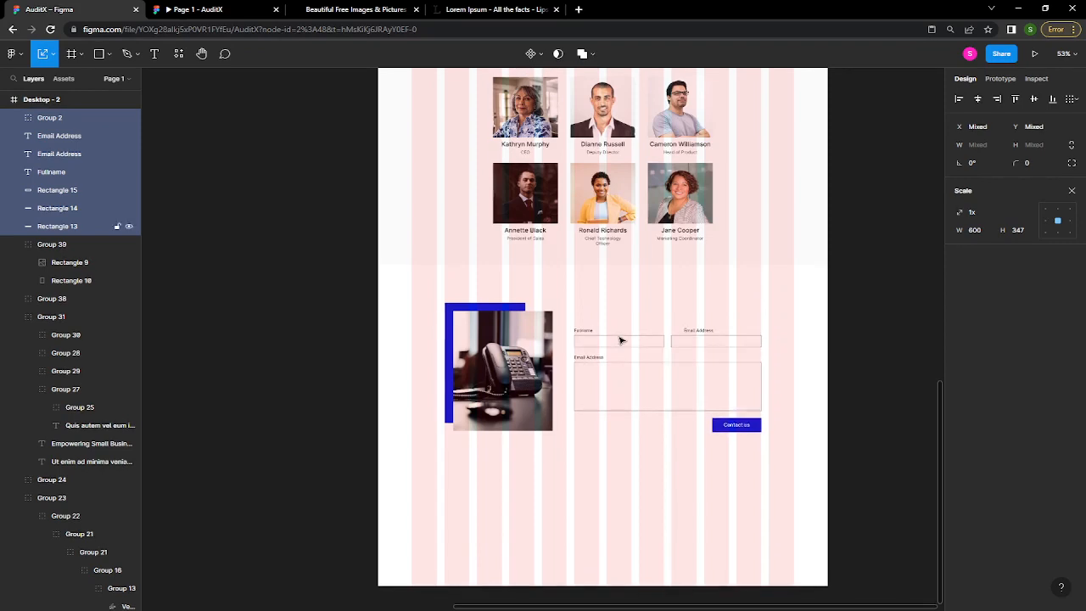
- Copy the Team Members heading and paste it into the page frame in the space above the contact form
{"action": "scroll", "coordinate": [577, 166], "scroll_direction": "down", "scroll_amount": 1}
{"action": "scroll", "coordinate": [577, 165], "scroll_direction": "up", "scroll_amount": 4}
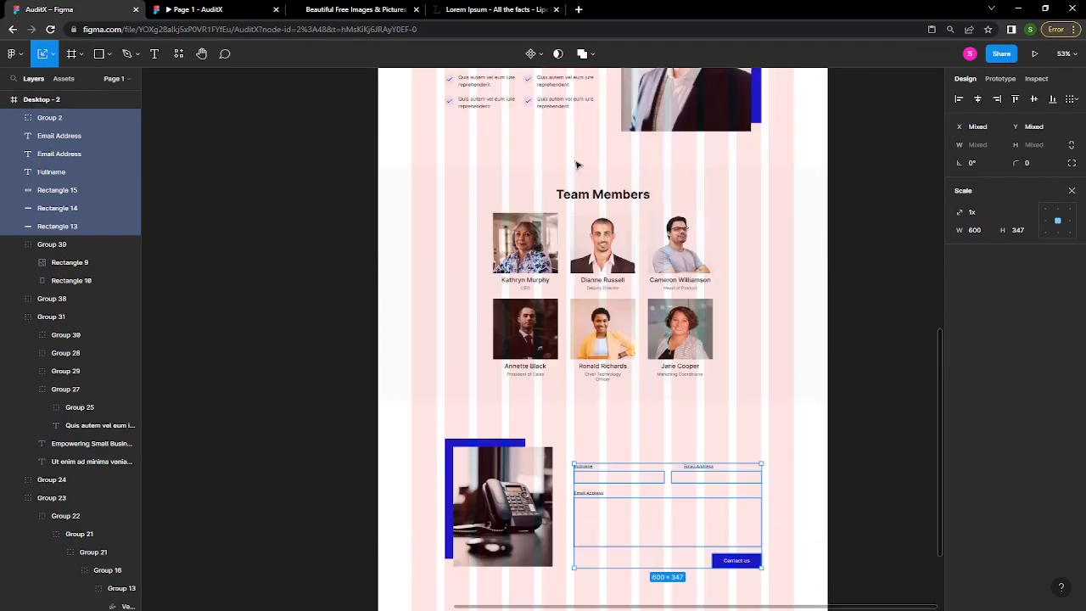
{"action": "double_click", "coordinate": [617, 202]}
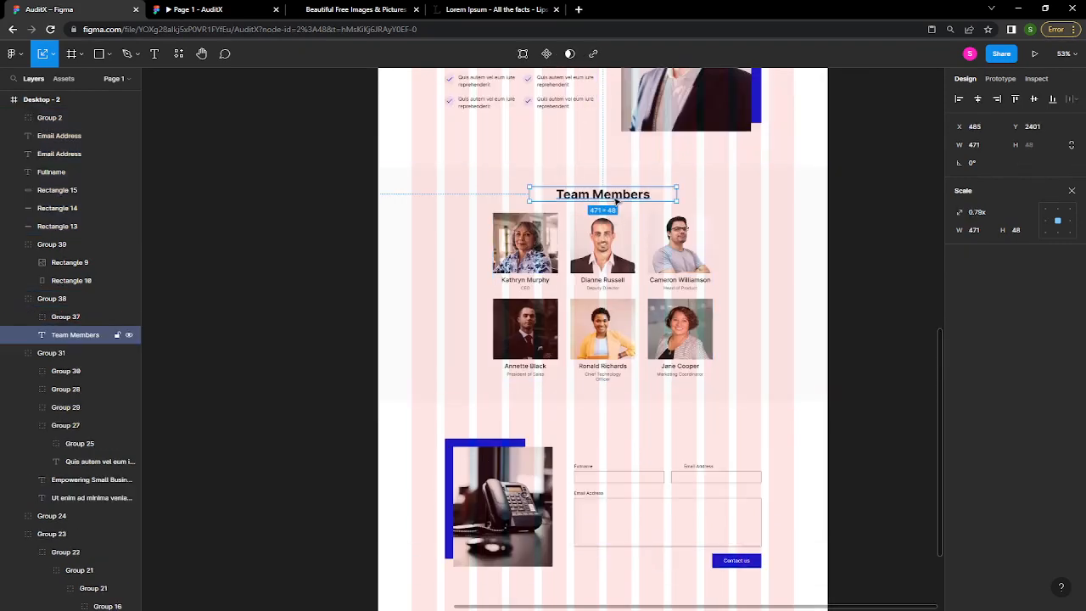
{"action": "scroll", "coordinate": [614, 429], "scroll_direction": "up", "scroll_amount": 5}
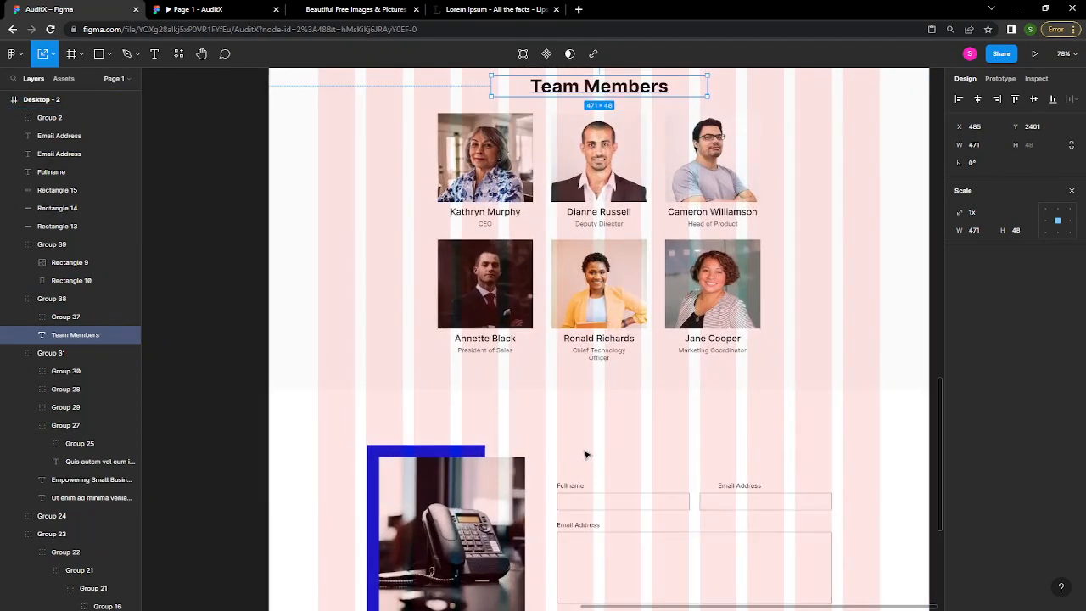
{"action": "key", "text": "Return"}
{"action": "left_click", "coordinate": [584, 450]}
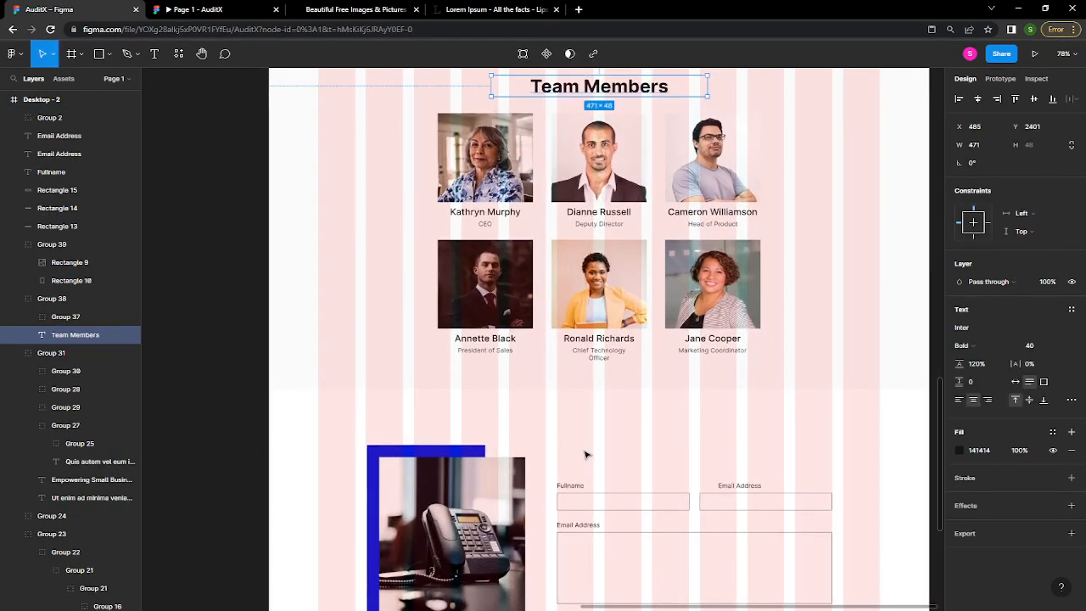
{"action": "left_click", "coordinate": [584, 451]}
{"action": "left_click", "coordinate": [584, 451]}
{"action": "right_click", "coordinate": [585, 455]}
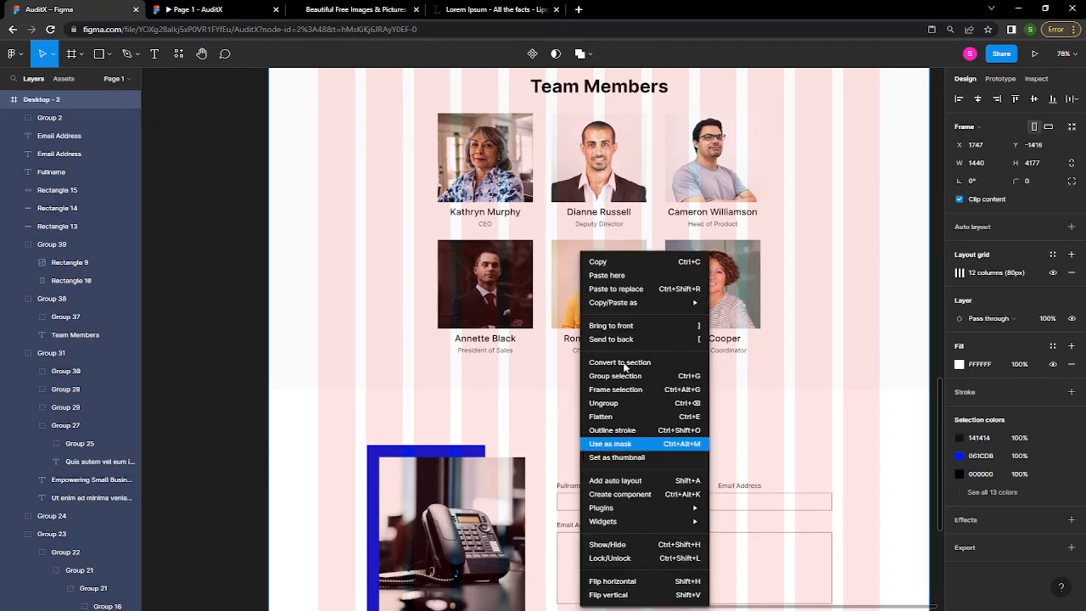
{"action": "left_click", "coordinate": [615, 276]}
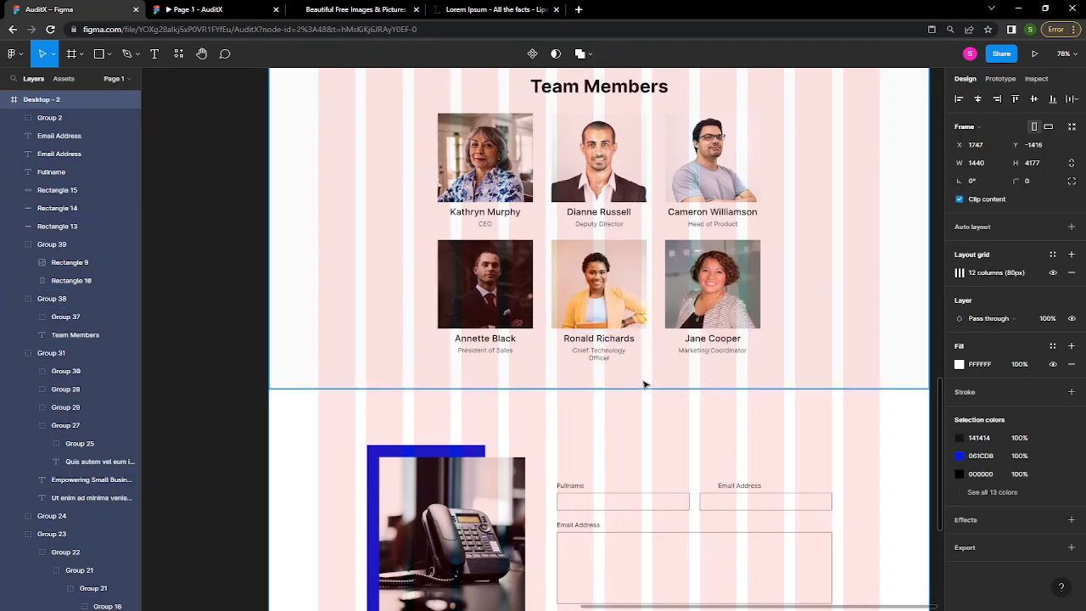
- Left-align the pasted heading's text and place it above the form, flush with the fields, at X 628, Y 3223
{"action": "left_click_drag", "start_coordinate": [717, 411], "coordinate": [623, 469]}
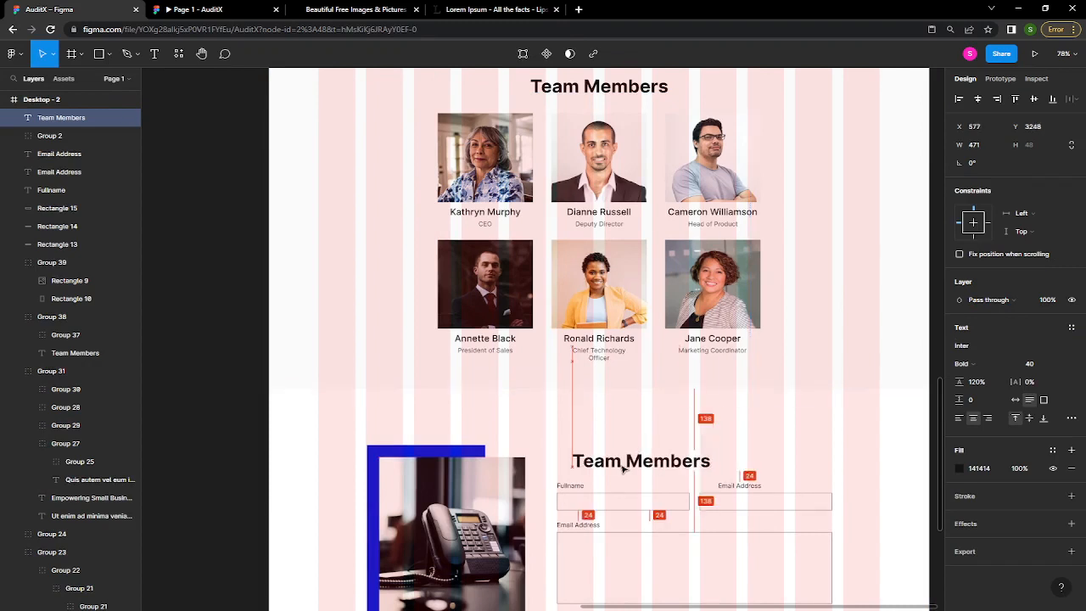
{"action": "left_click", "coordinate": [959, 419]}
{"action": "left_click_drag", "start_coordinate": [641, 466], "coordinate": [666, 457]}
- Change the pasted heading's text to "Send us a Message"
{"action": "double_click", "coordinate": [666, 456]}
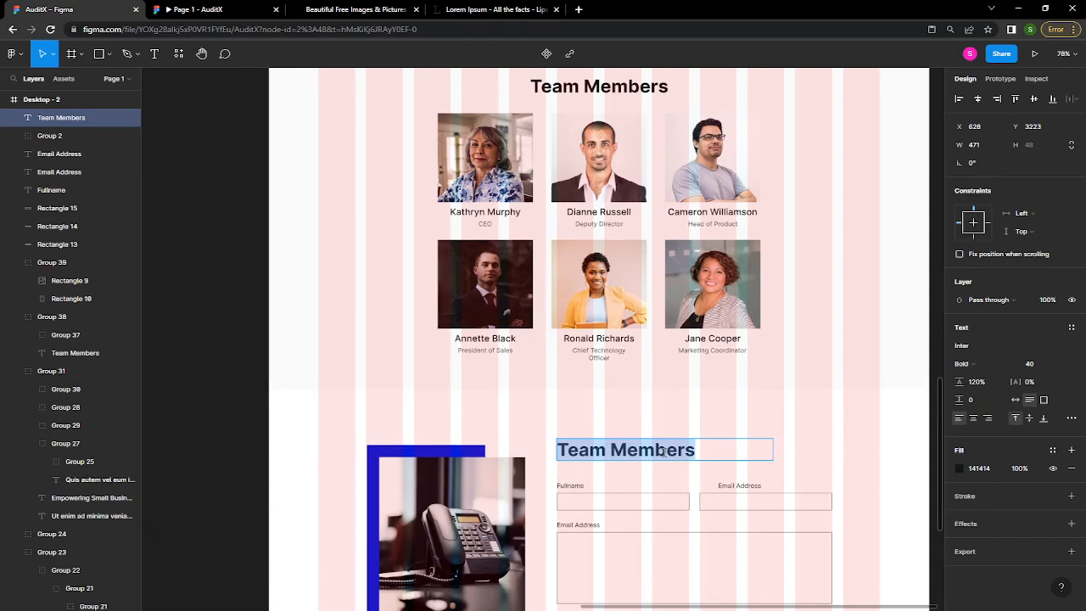
{"action": "type", "text": "Talk"}
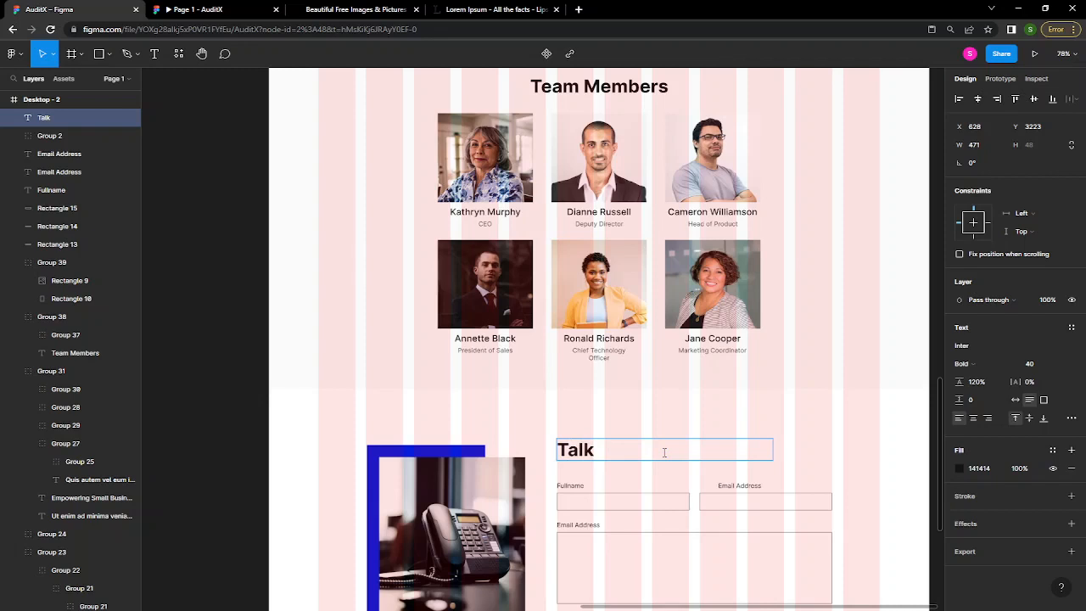
{"action": "key", "text": "ctrl+a"}
{"action": "type", "text": "Sen"}
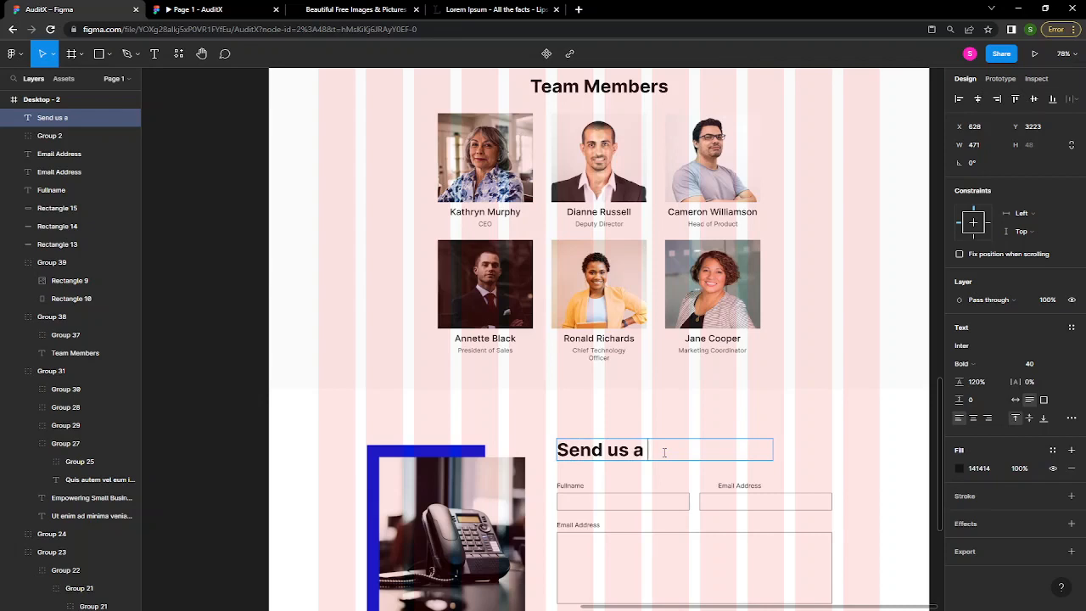
{"action": "type", "text": "d us a Message"}
{"action": "key", "text": "Escape"}
- Select the form's labels, input rectangles and button below the heading and move them down by about 10 px
{"action": "scroll", "coordinate": [723, 466], "scroll_direction": "down", "scroll_amount": 3}
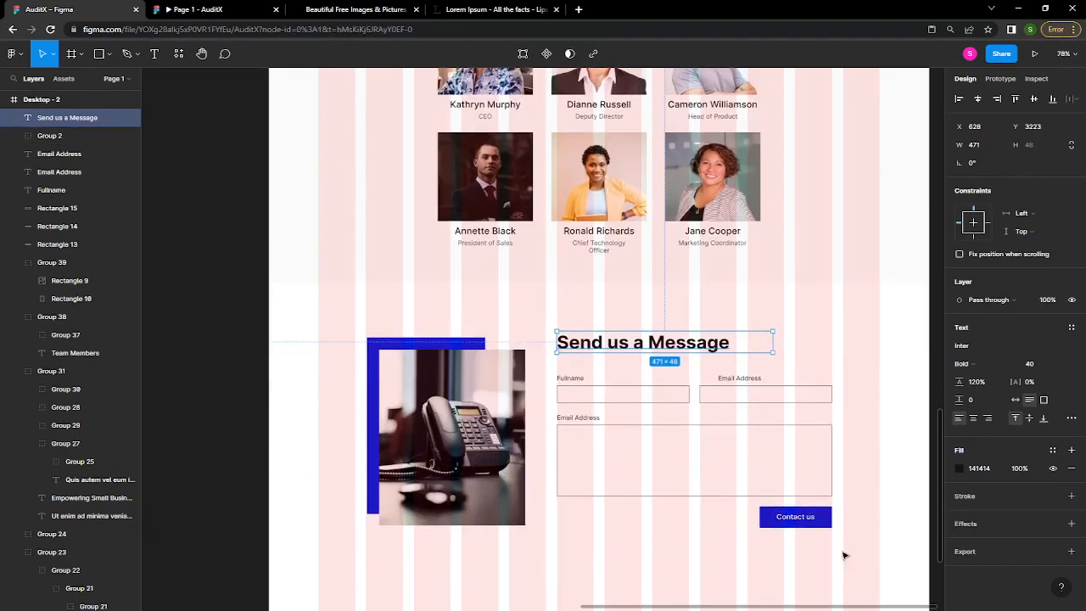
{"action": "left_click_drag", "start_coordinate": [842, 551], "coordinate": [786, 527]}
{"action": "left_click_drag", "start_coordinate": [552, 375], "coordinate": [553, 374]}
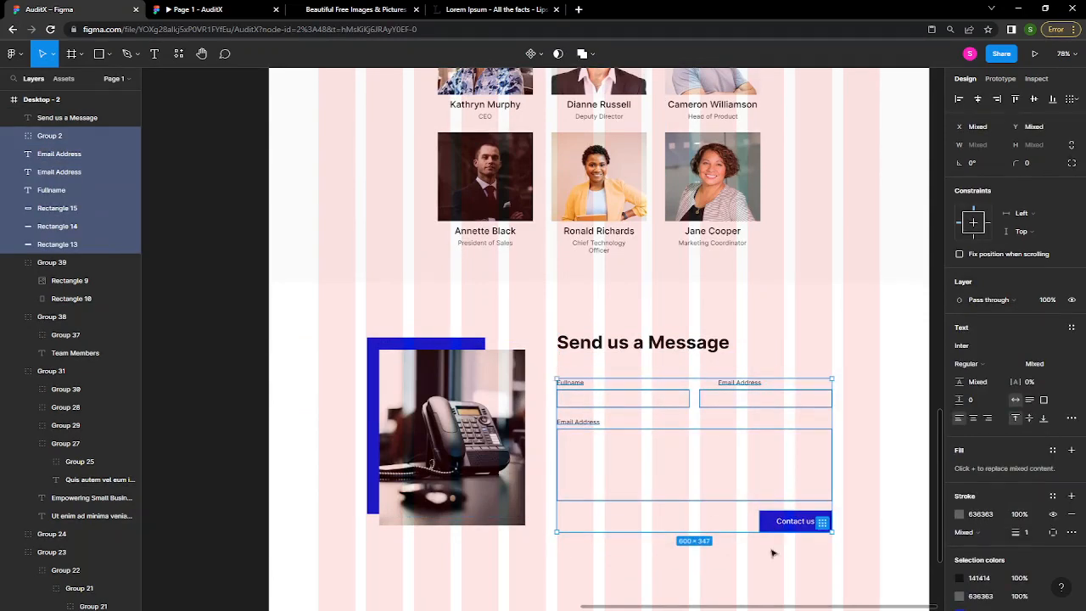
{"action": "left_click", "coordinate": [785, 571]}
- Change the form button's text from Contact us to "Send Message"
{"action": "double_click", "coordinate": [811, 521]}
{"action": "double_click", "coordinate": [809, 520]}
{"action": "type", "text": "Send Message"}
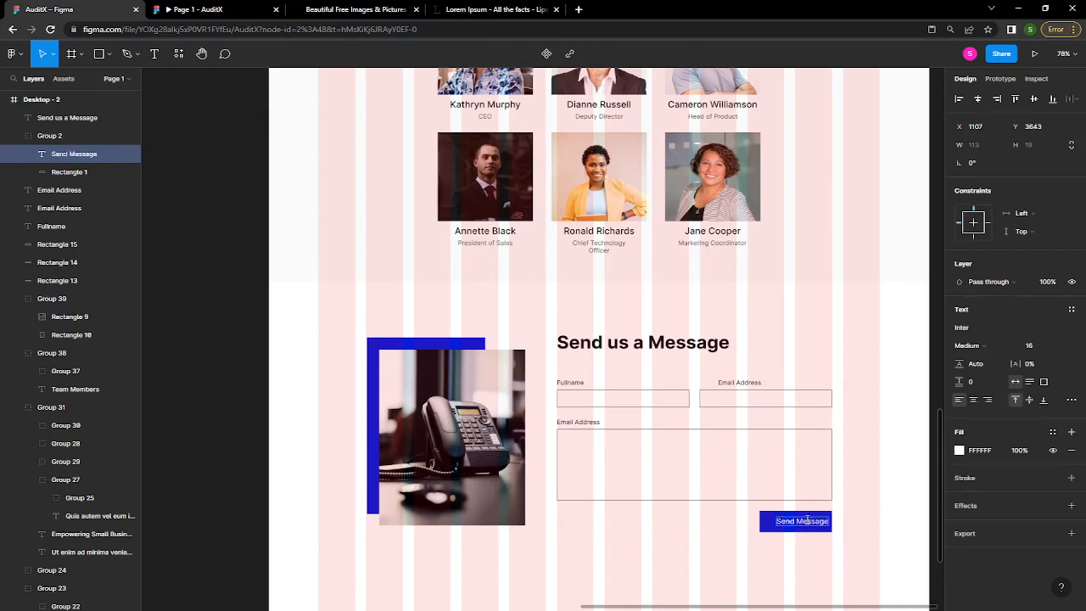
{"action": "key", "text": "Escape"}
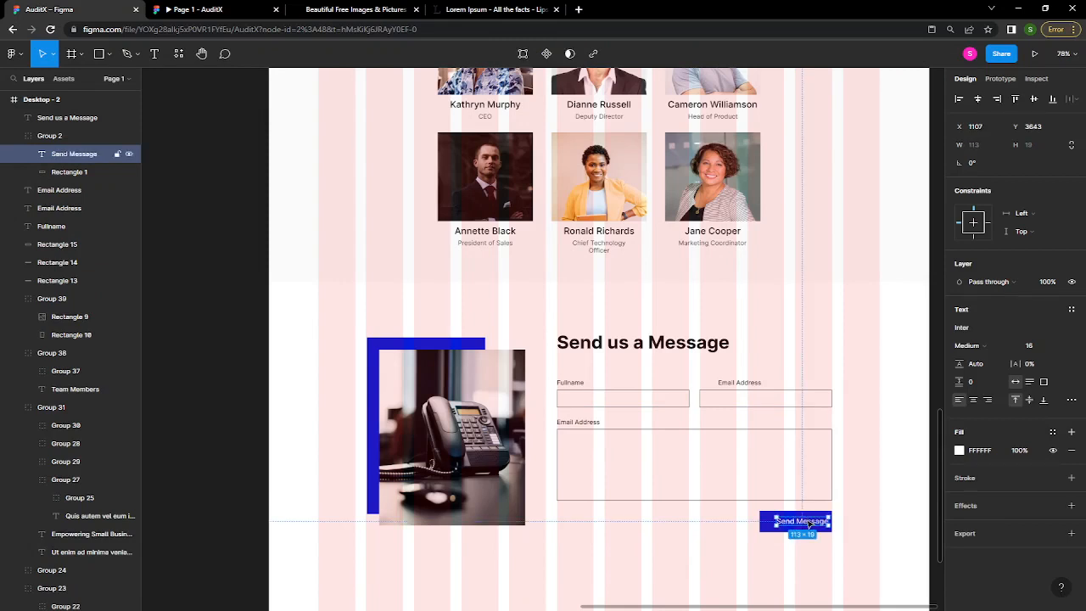
- Center the Send Message text horizontally and vertically within the button's blue rectangle
{"action": "scroll", "coordinate": [810, 522], "scroll_direction": "down", "scroll_amount": 2}
{"action": "scroll", "coordinate": [789, 514], "scroll_direction": "up", "scroll_amount": 5}
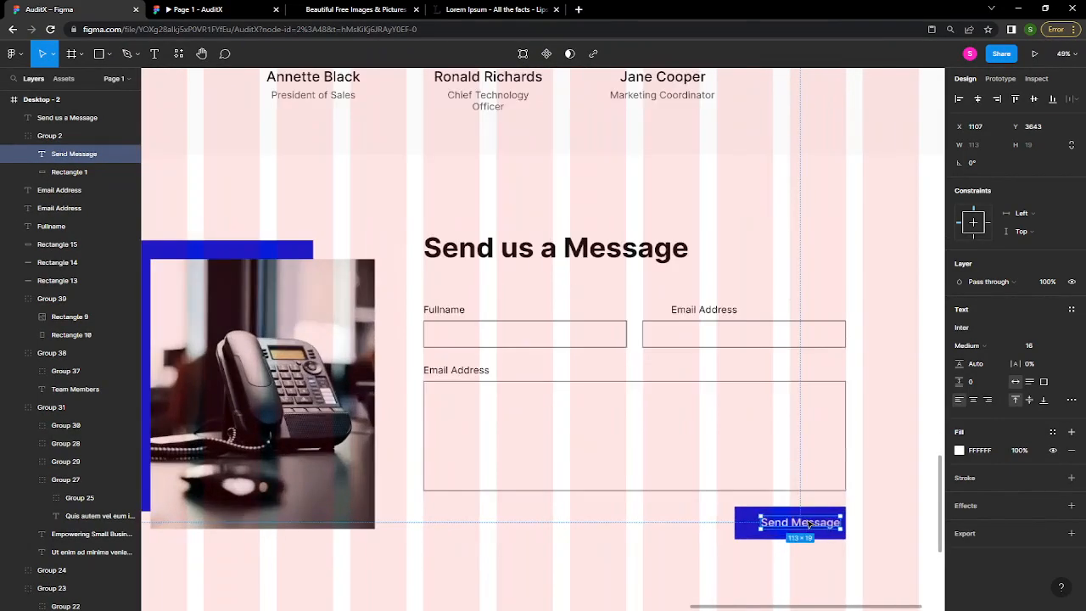
{"action": "scroll", "coordinate": [562, 402], "scroll_direction": "up", "scroll_amount": 4}
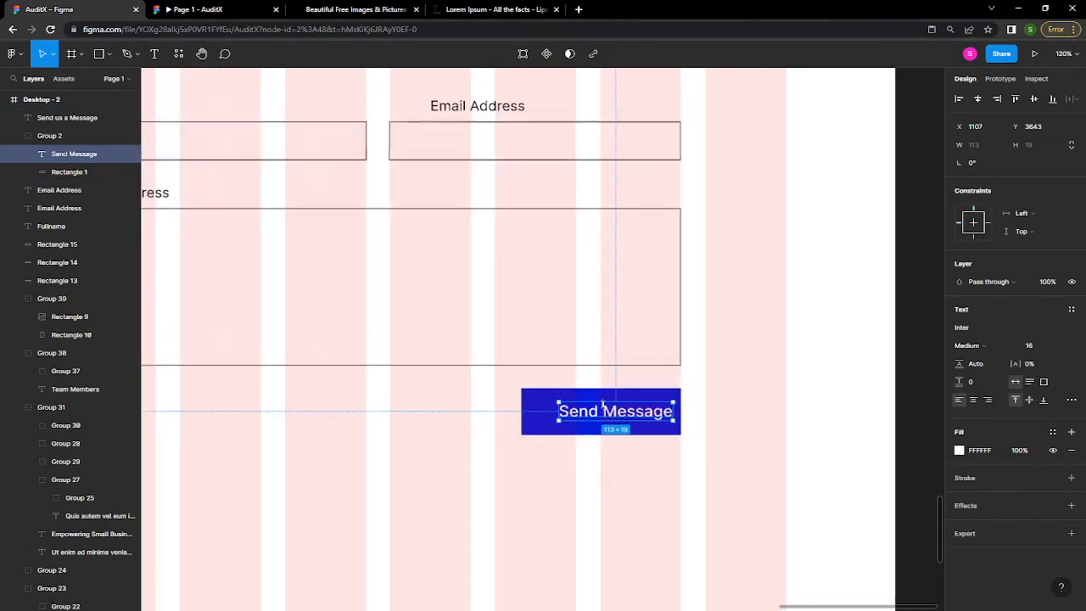
{"action": "left_click_drag", "start_coordinate": [617, 418], "coordinate": [617, 415]}
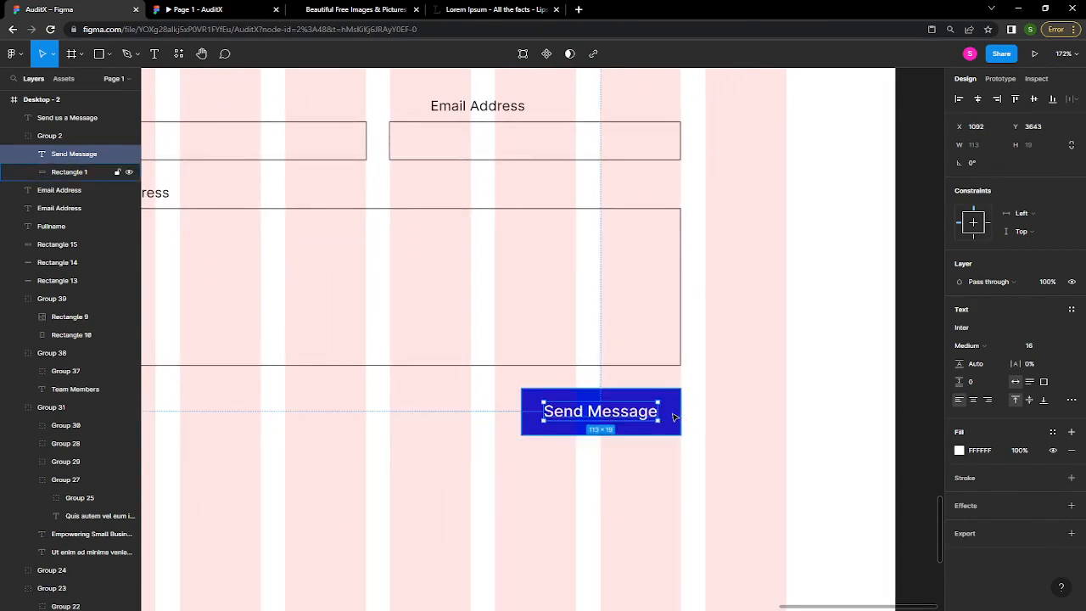
{"action": "left_click", "coordinate": [674, 417], "text": "shift"}
{"action": "left_click", "coordinate": [977, 100]}
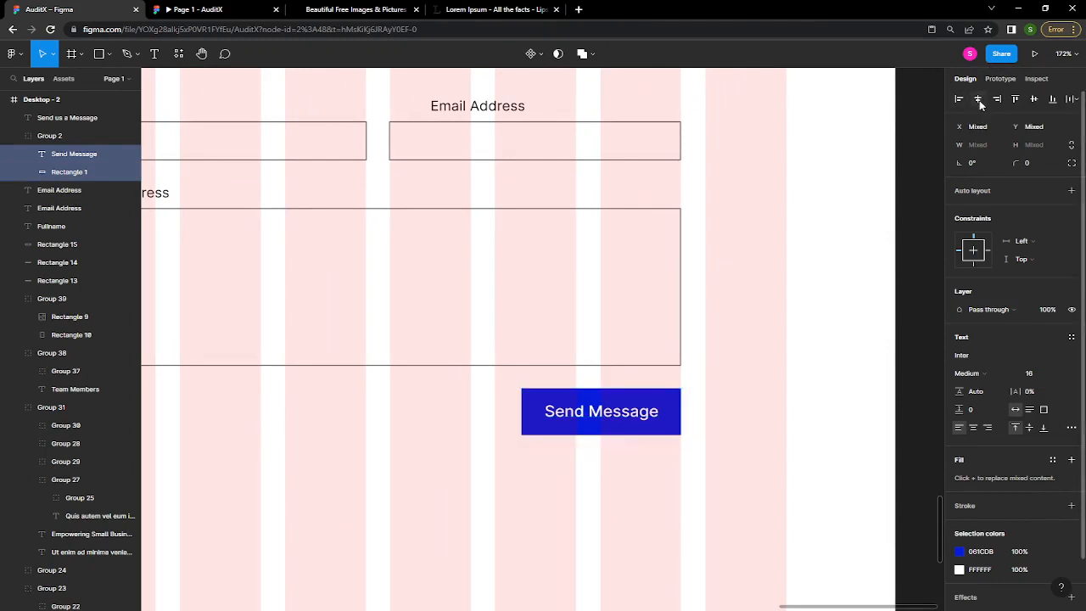
{"action": "left_click", "coordinate": [1033, 99]}
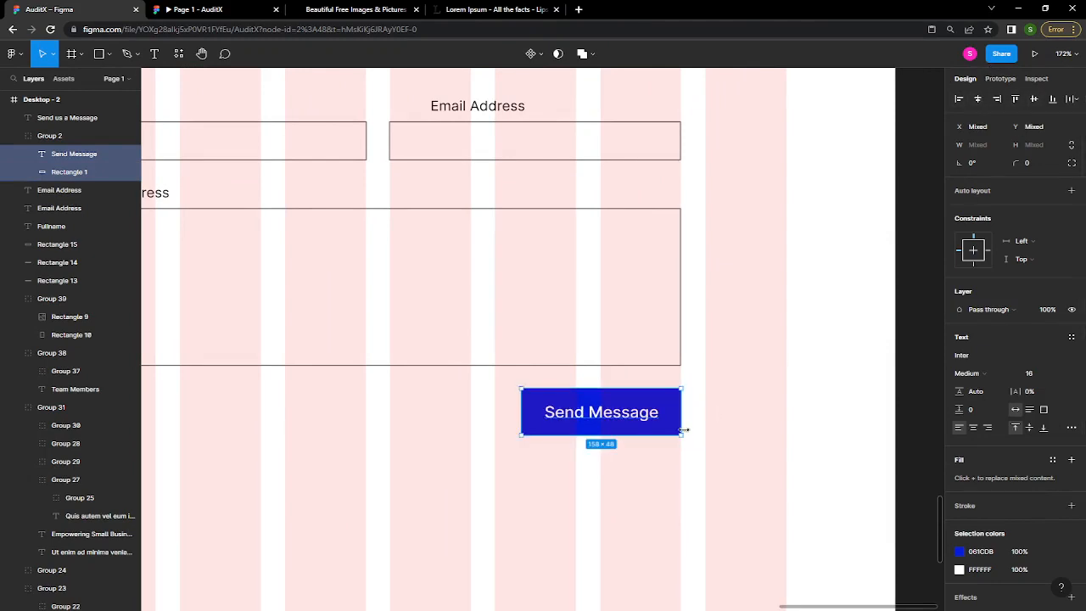
{"action": "scroll", "coordinate": [684, 430], "scroll_direction": "down", "scroll_amount": 5, "text": "ctrl"}
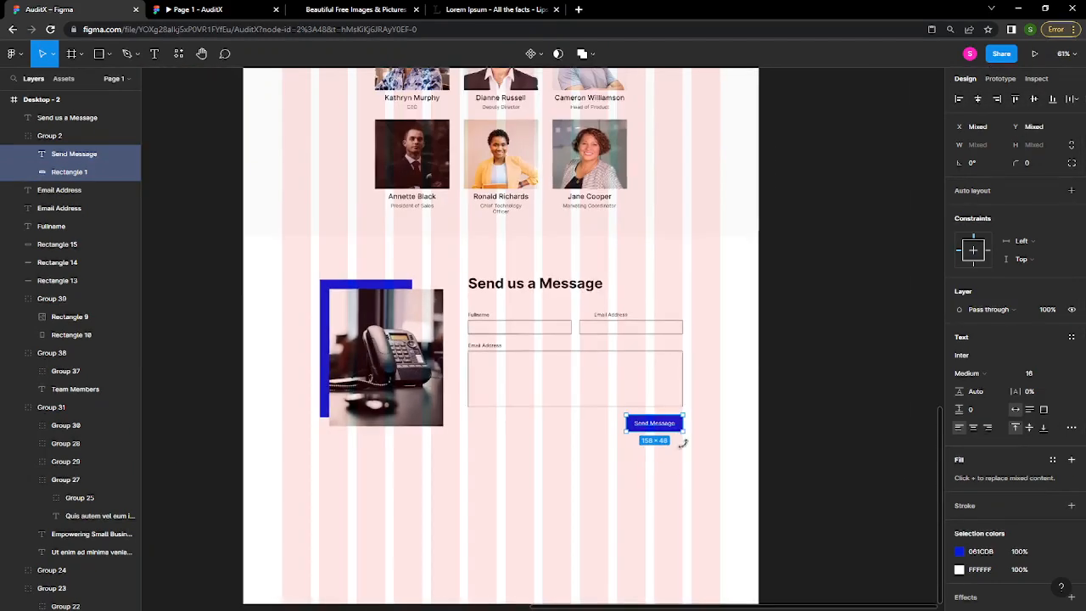
- Group the contact form's fields, labels and button, and scale the phone image group up to about 369 × 455
{"action": "left_click_drag", "start_coordinate": [701, 467], "coordinate": [474, 309]}
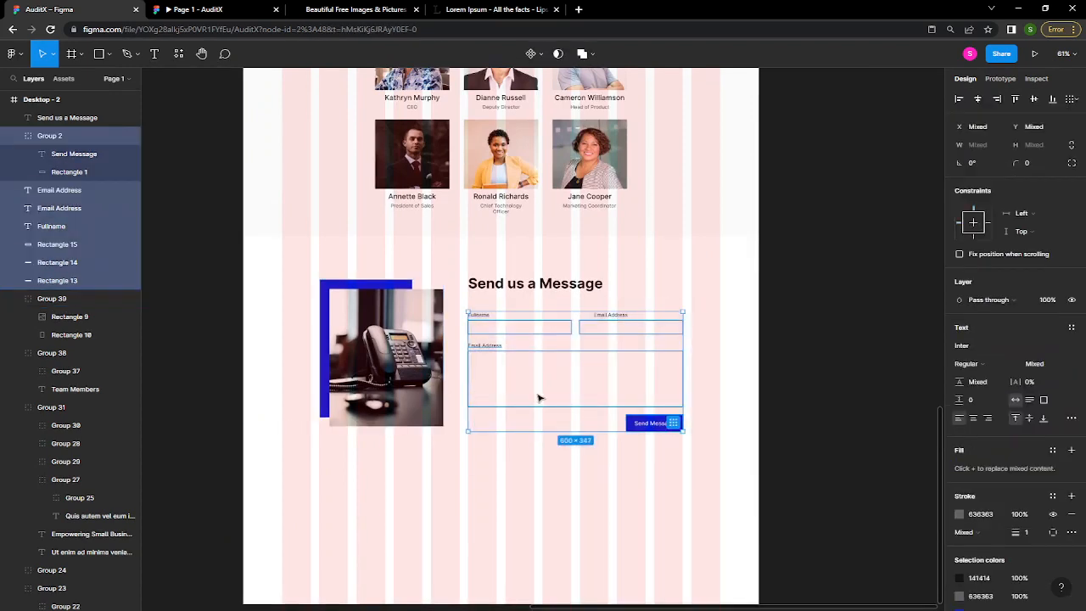
{"action": "key", "text": "ctrl+g"}
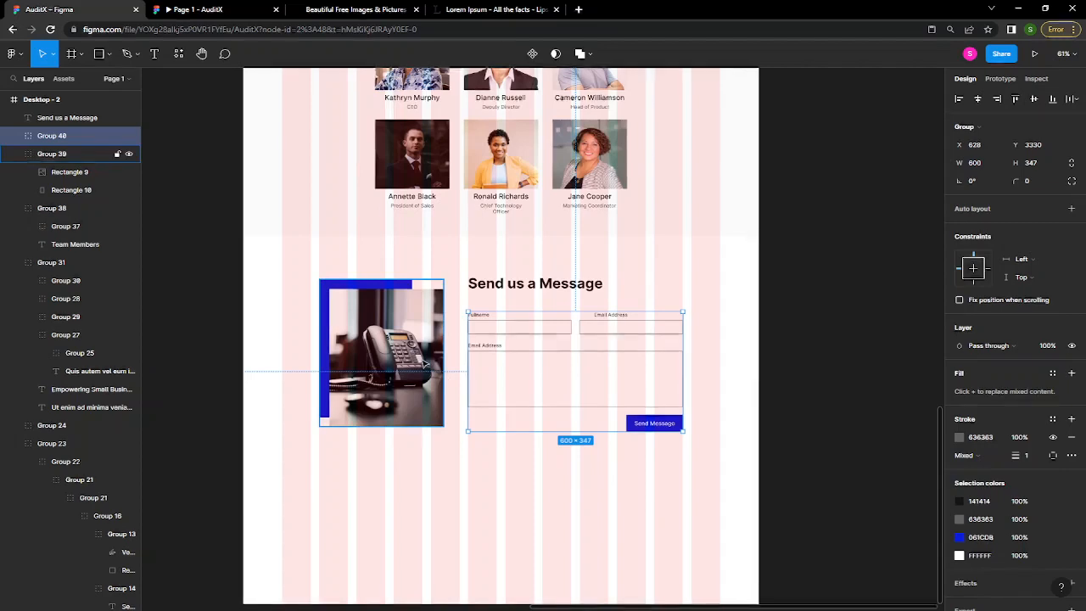
{"action": "left_click", "coordinate": [430, 414]}
{"action": "key", "text": "k"}
{"action": "left_click_drag", "start_coordinate": [442, 428], "coordinate": [454, 437]}
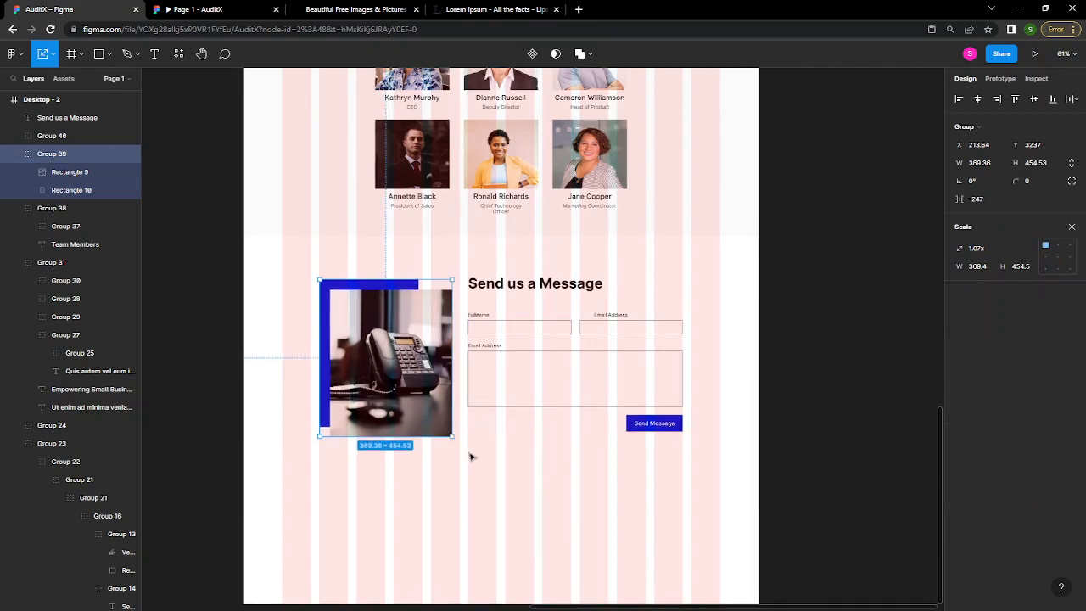
- Set the vertical spacing between the "Send us a Message" heading and the form group to 48
{"action": "left_click", "coordinate": [477, 284]}
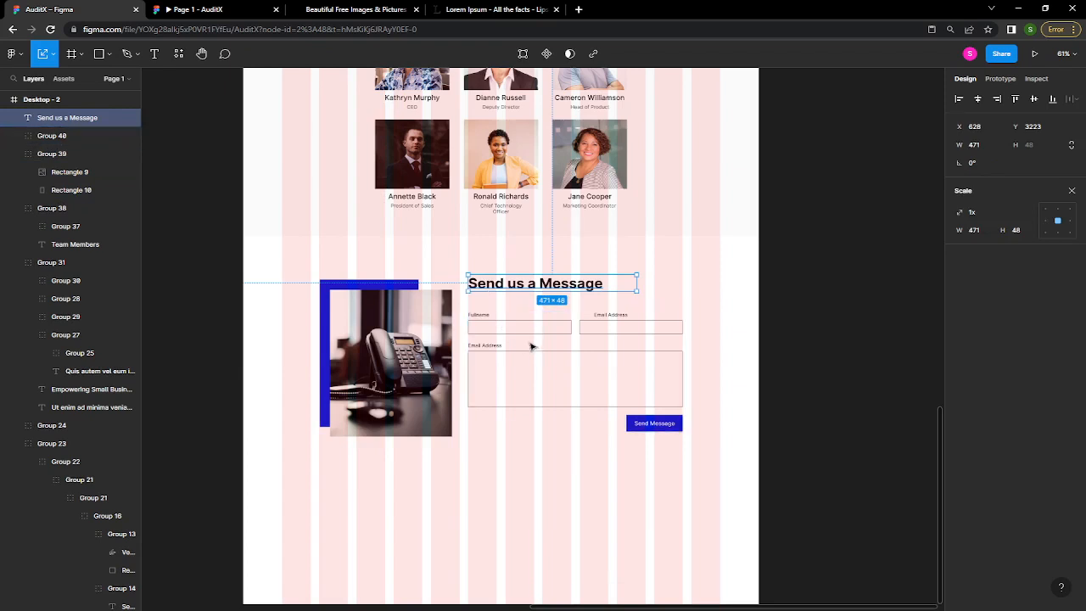
{"action": "left_click", "coordinate": [522, 338], "text": "shift"}
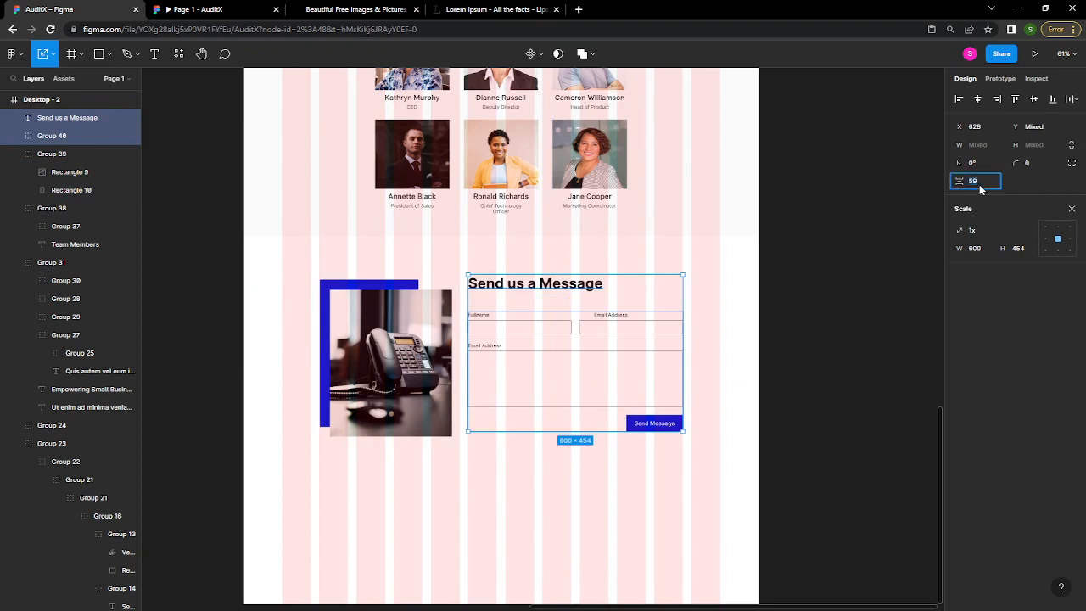
{"action": "key", "text": "shift+Down"}
{"action": "key", "text": "shift+Down"}
{"action": "key", "text": "shift+Up"}
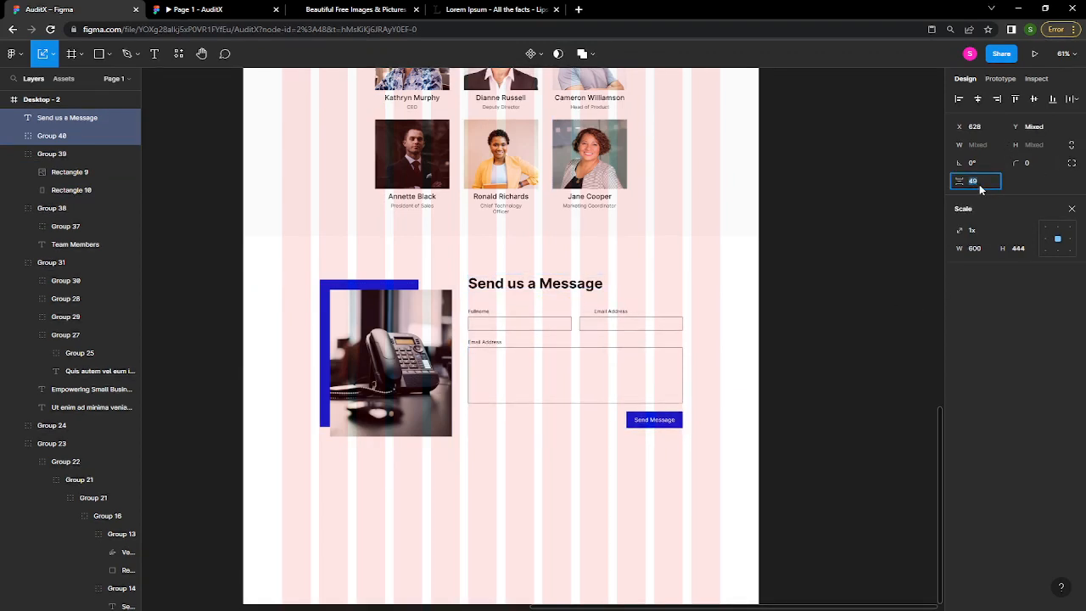
{"action": "key", "text": "Down"}
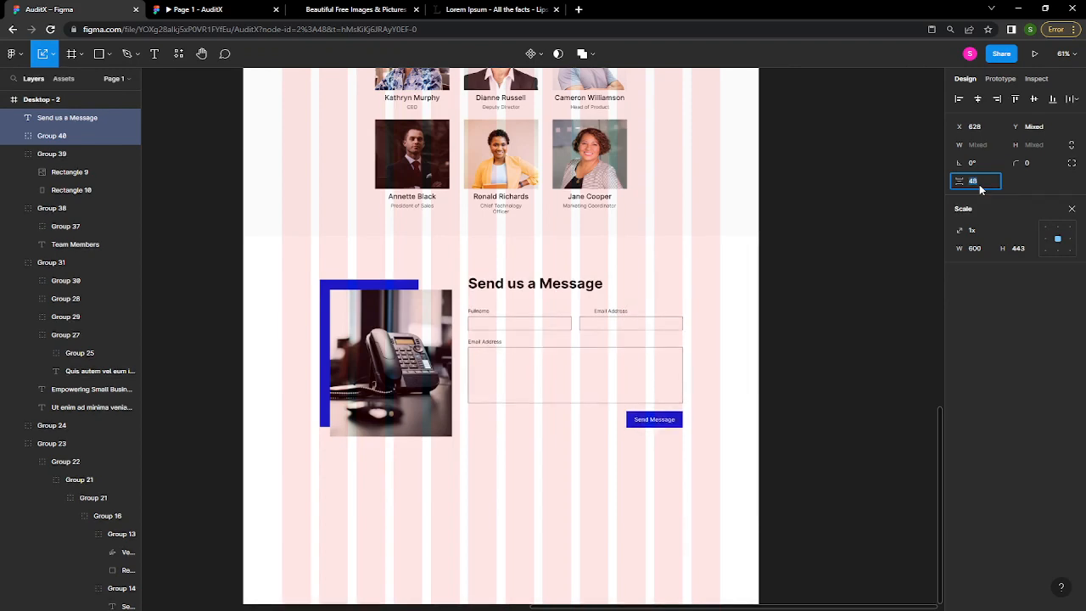
{"action": "key", "text": "Return"}
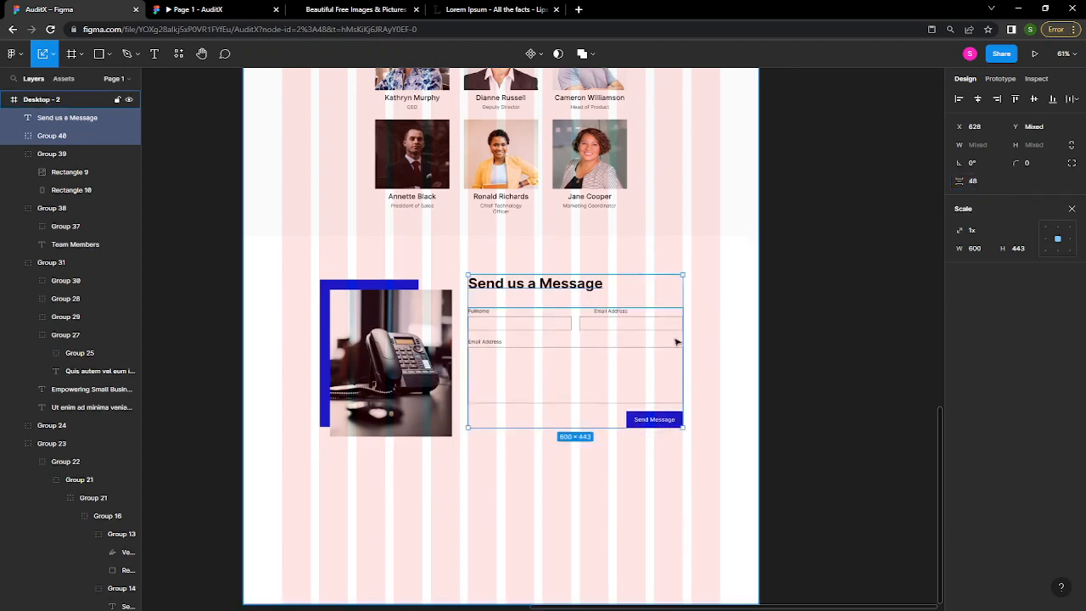
- Group the heading with the form, align it to the phone image's vertical center, and group both as one section
{"action": "key", "text": "ctrl+g"}
{"action": "left_click", "coordinate": [391, 365], "text": "shift"}
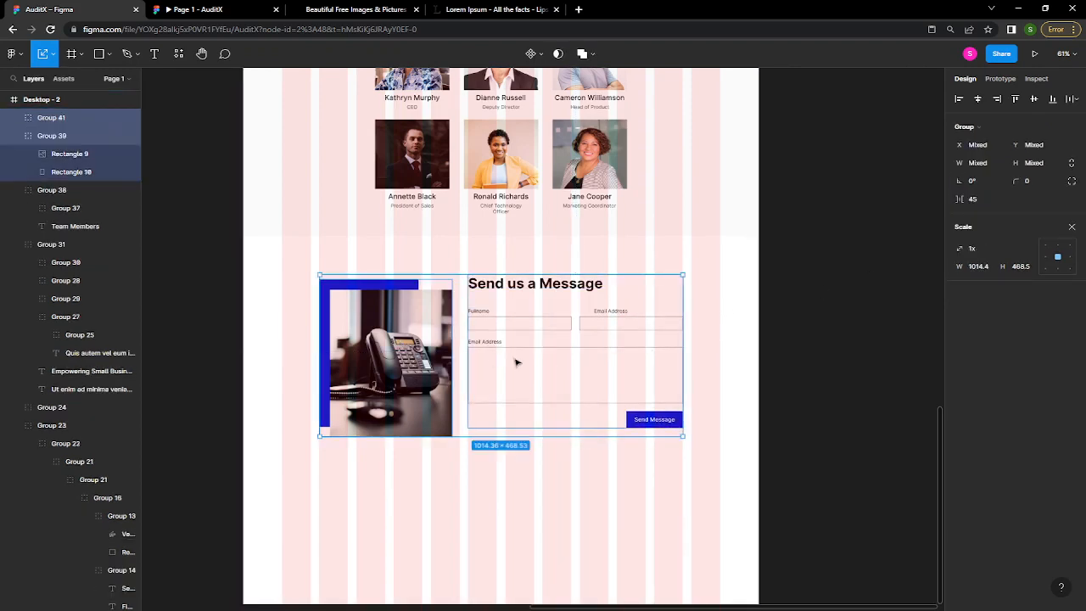
{"action": "left_click", "coordinate": [1034, 98]}
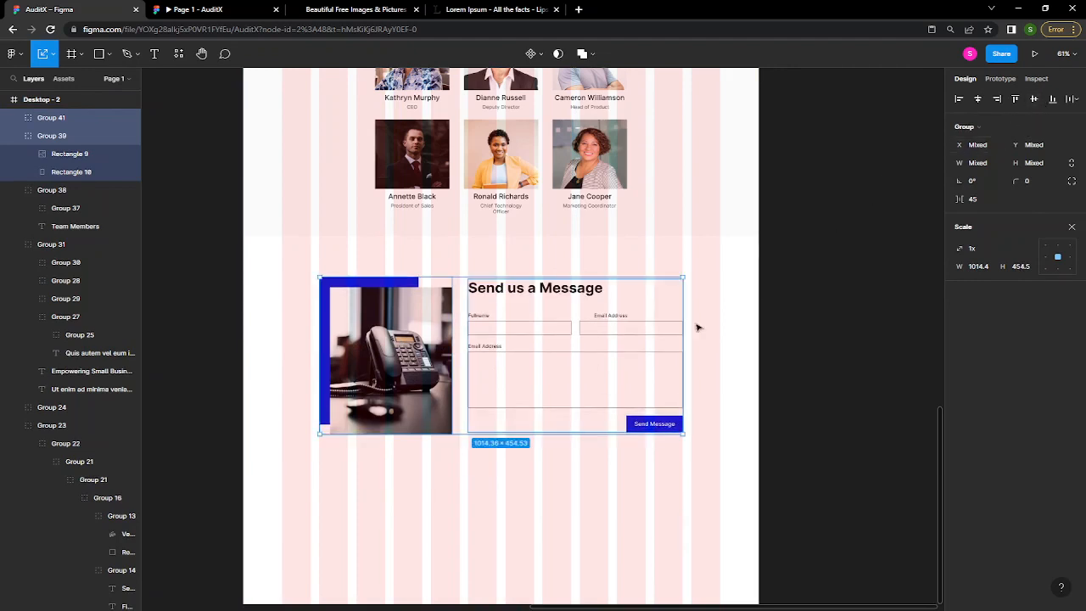
{"action": "key", "text": "ctrl+g"}
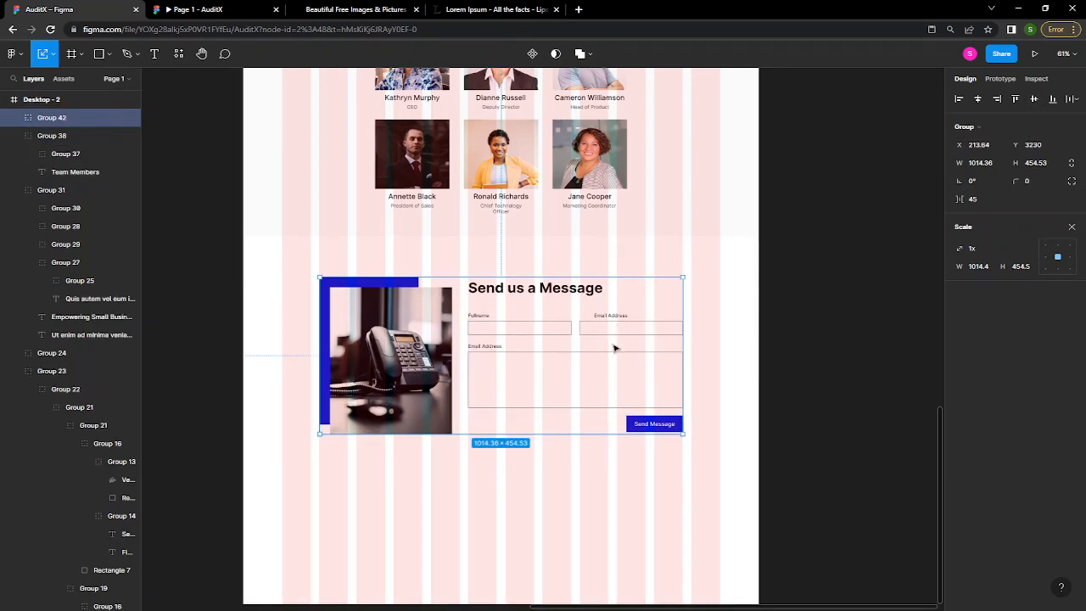
- Move the contact section down to about Y 3256 and extend the Desktop - 2 frame's height to about 4313
{"action": "left_click_drag", "start_coordinate": [614, 350], "coordinate": [616, 359]}
{"action": "scroll", "coordinate": [635, 420], "scroll_direction": "up", "scroll_amount": 1}
{"action": "scroll", "coordinate": [635, 421], "scroll_direction": "down", "scroll_amount": 3}
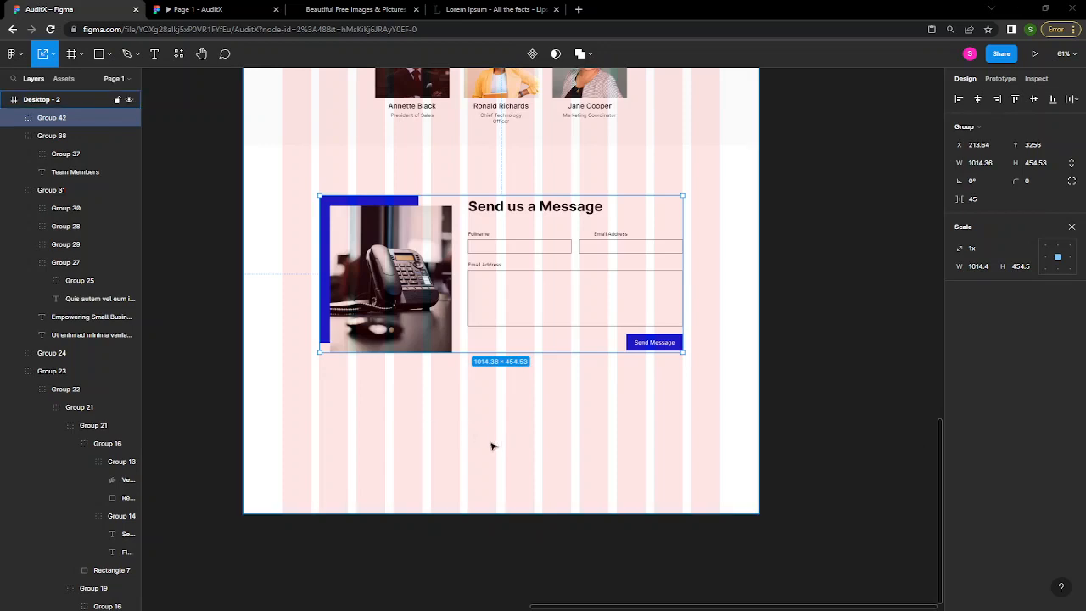
{"action": "left_click", "coordinate": [529, 508]}
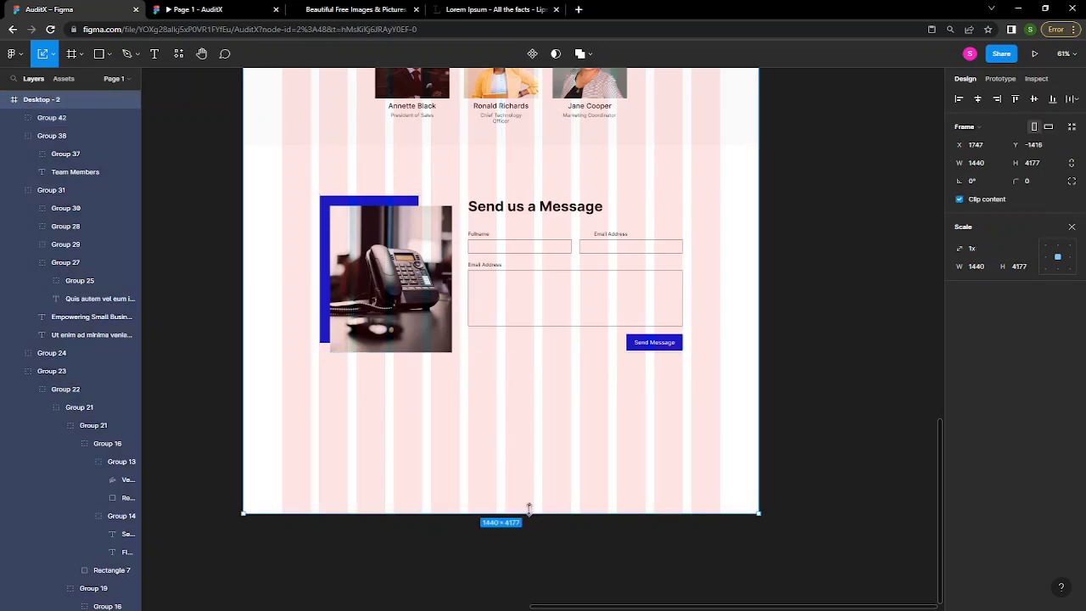
{"action": "key", "text": "v"}
{"action": "left_click_drag", "start_coordinate": [529, 512], "coordinate": [534, 562]}
- Draw a full-width footer rectangle of about 1440 × 409 along the bottom edge of the Desktop - 2 frame
{"action": "scroll", "coordinate": [538, 563], "scroll_direction": "down", "scroll_amount": 3}
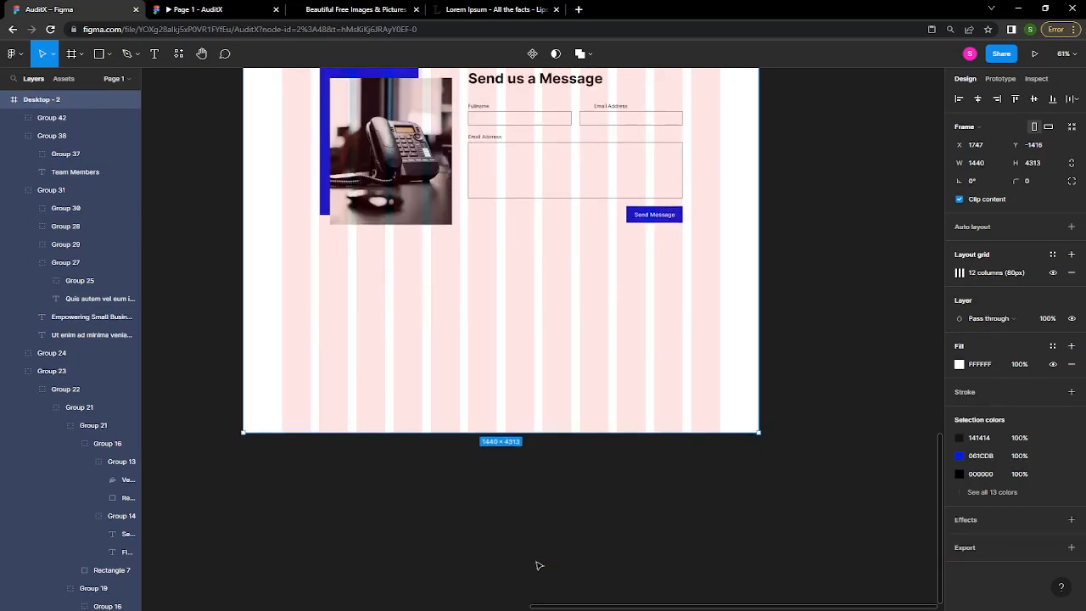
{"action": "key", "text": "r"}
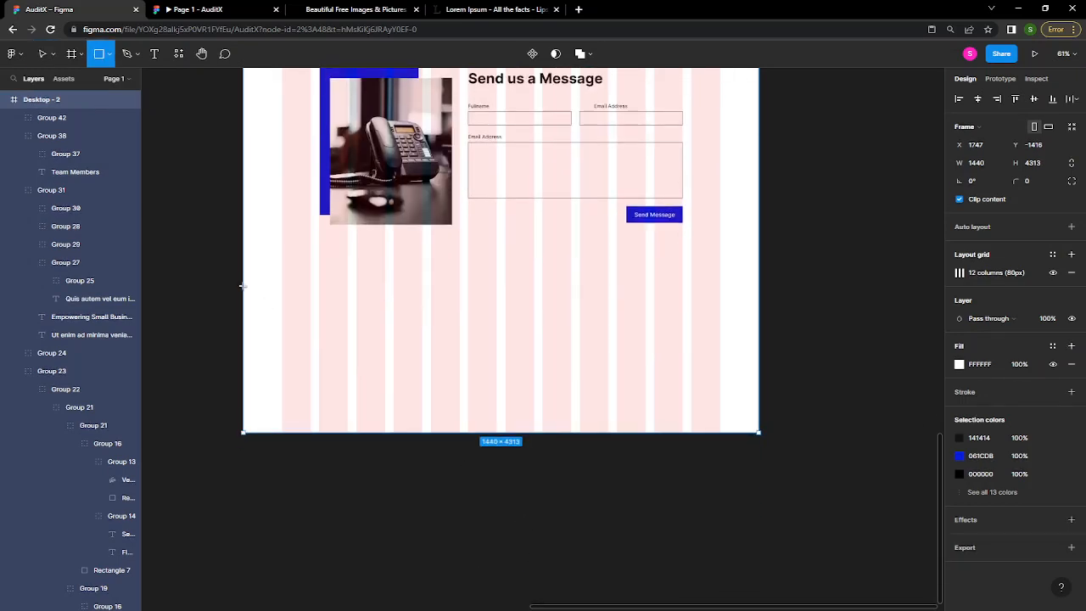
{"action": "mouse_move", "coordinate": [243, 273]}
{"action": "left_mouse_down"}
{"action": "mouse_move", "coordinate": [696, 376]}
{"action": "mouse_move", "coordinate": [744, 407]}
{"action": "mouse_move", "coordinate": [759, 437]}
{"action": "left_mouse_up"}
{"action": "left_click_drag", "start_coordinate": [465, 277], "coordinate": [472, 291]}
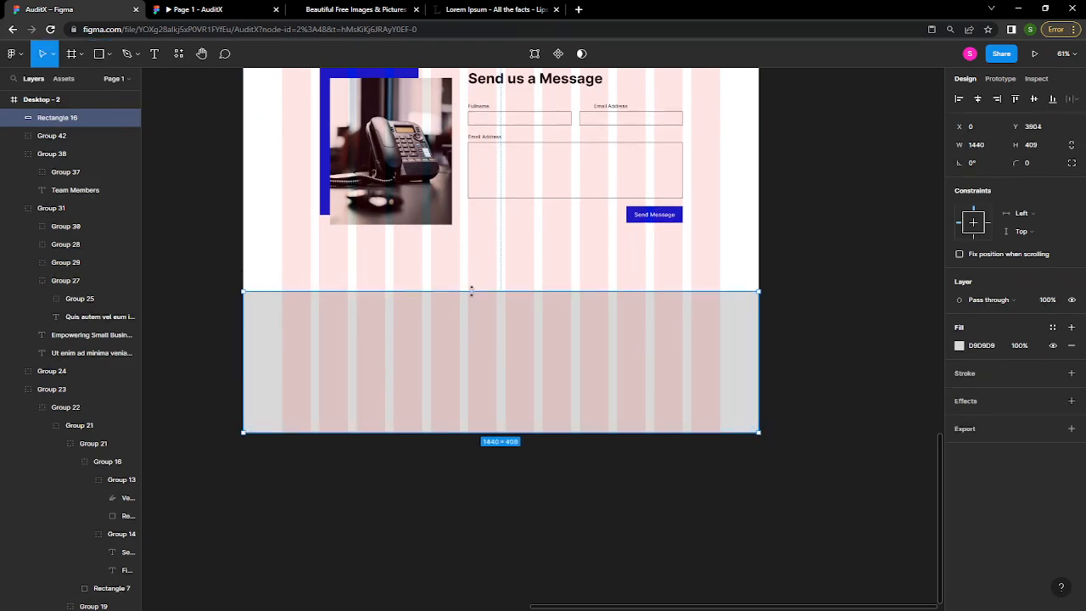
- Fill the footer rectangle with a very dark navy, 000216, based on the document's blue
{"action": "left_click", "coordinate": [959, 345]}
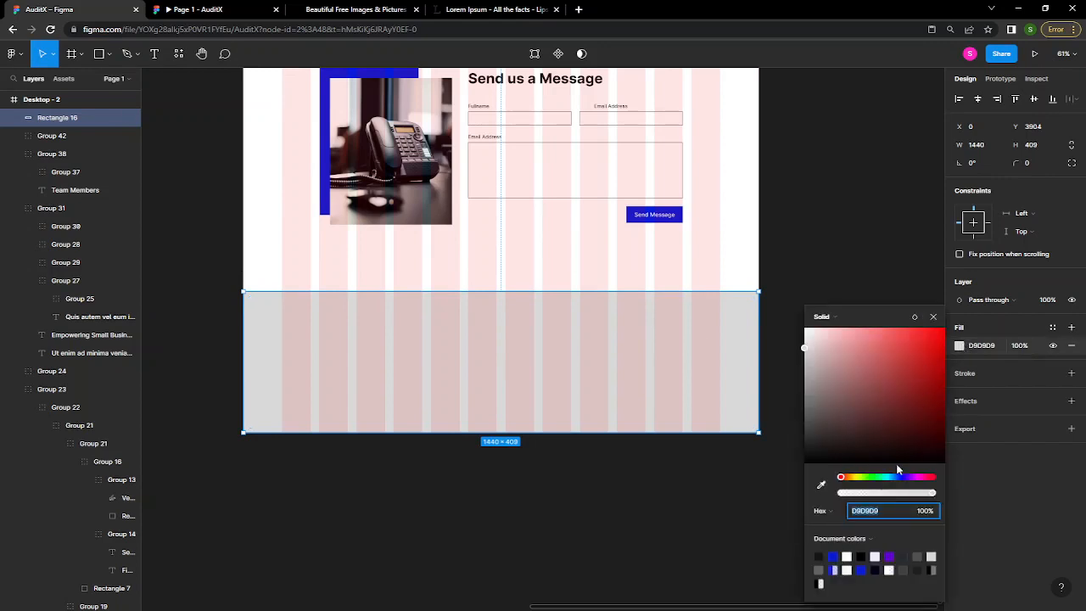
{"action": "left_click", "coordinate": [834, 556]}
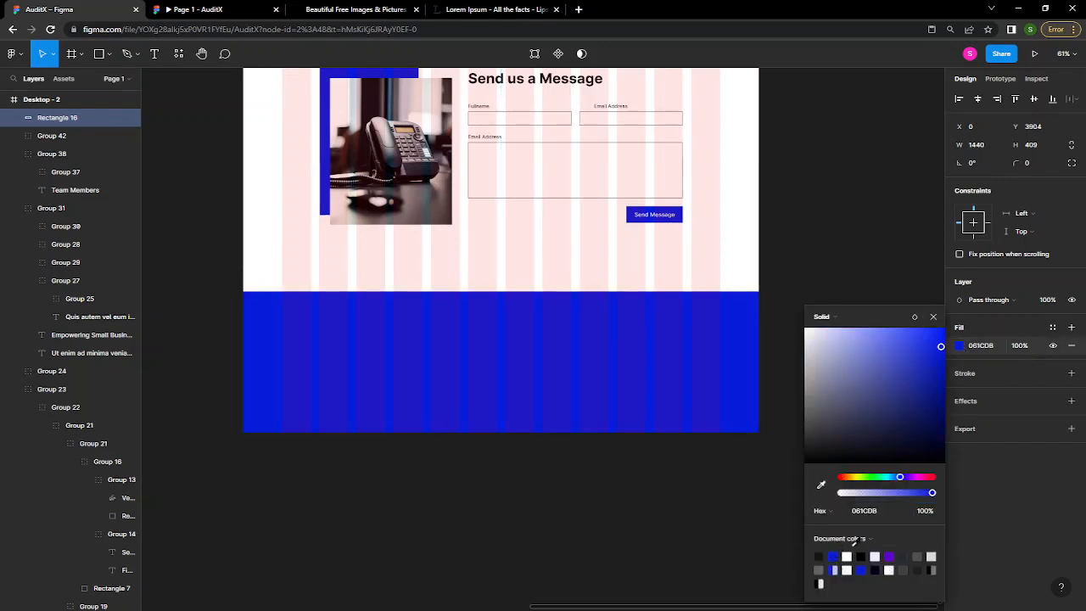
{"action": "left_click_drag", "start_coordinate": [932, 436], "coordinate": [945, 459]}
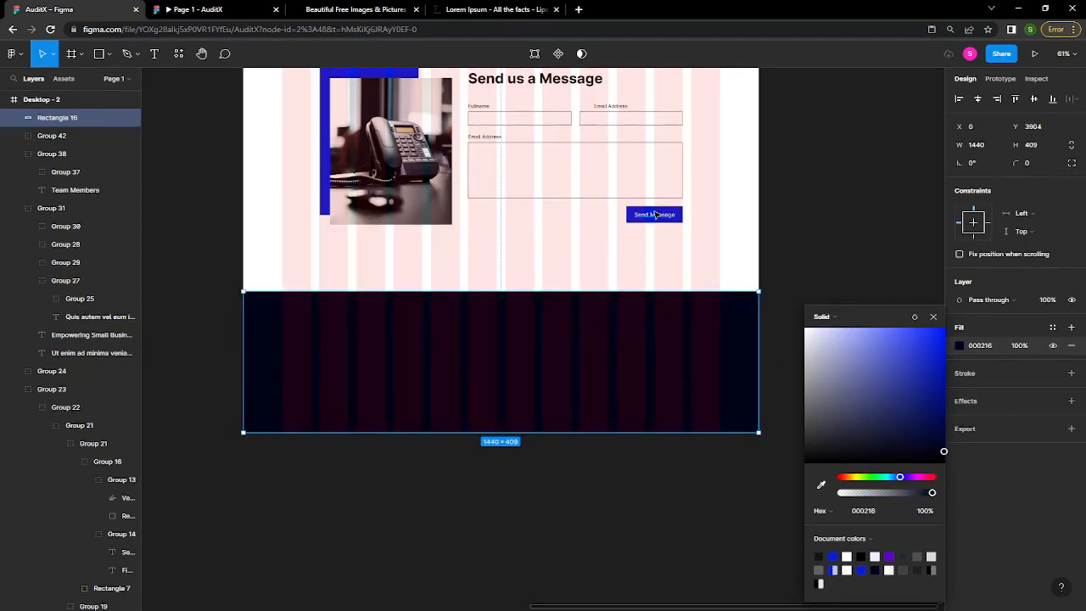
{"action": "key", "text": "Escape"}
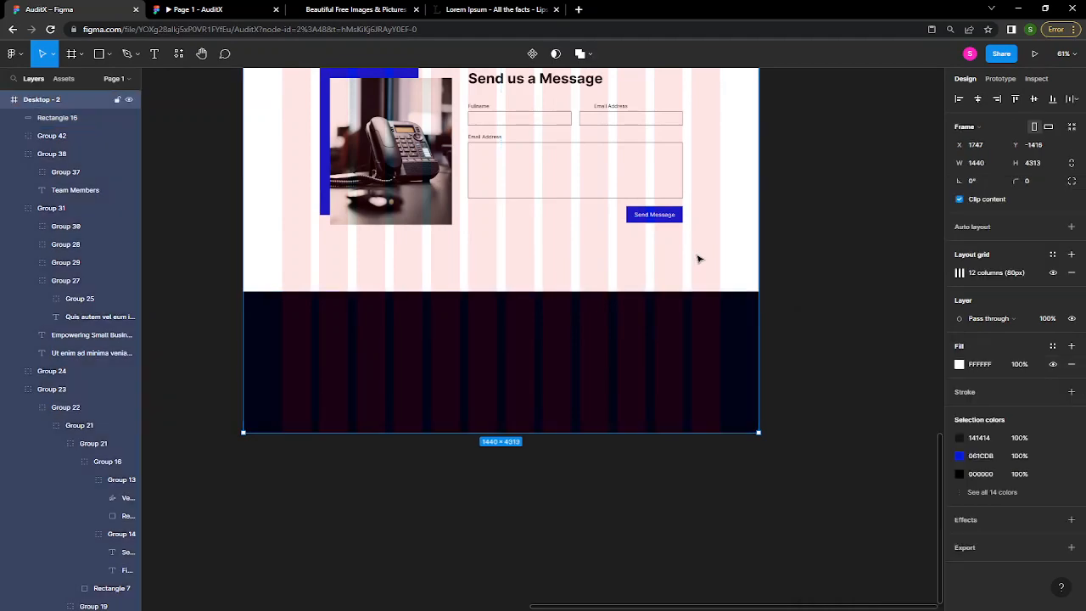
- Check the contact section and dark footer band in the prototype preview, with the layout grid temporarily hidden in the design
{"action": "left_click", "coordinate": [1052, 272]}
{"action": "left_click", "coordinate": [203, 10]}
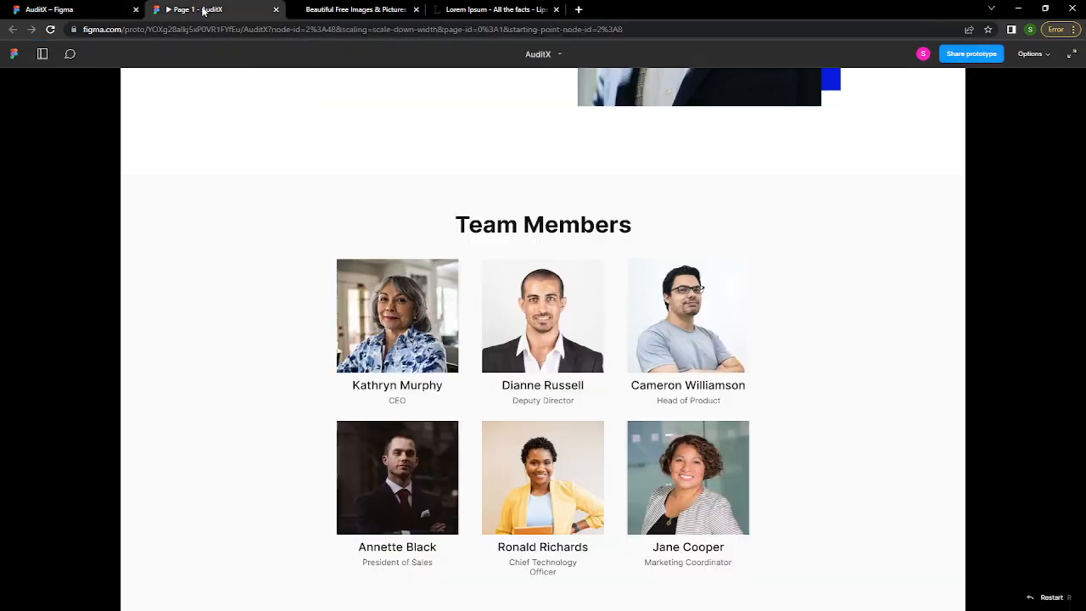
{"action": "scroll", "coordinate": [584, 348], "scroll_direction": "down", "scroll_amount": 5}
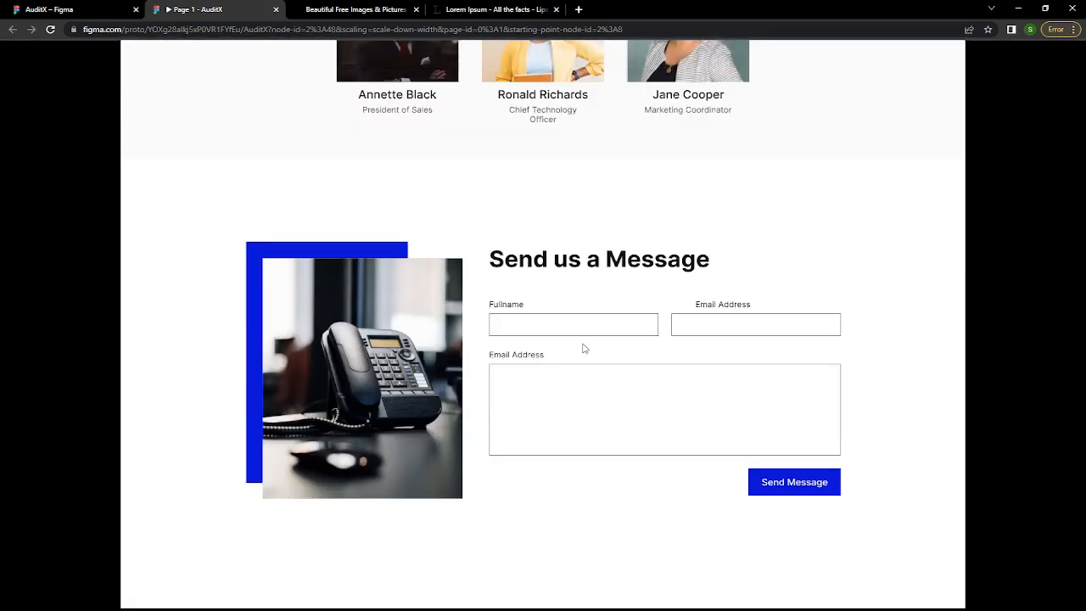
{"action": "scroll", "coordinate": [584, 348], "scroll_direction": "down", "scroll_amount": 1}
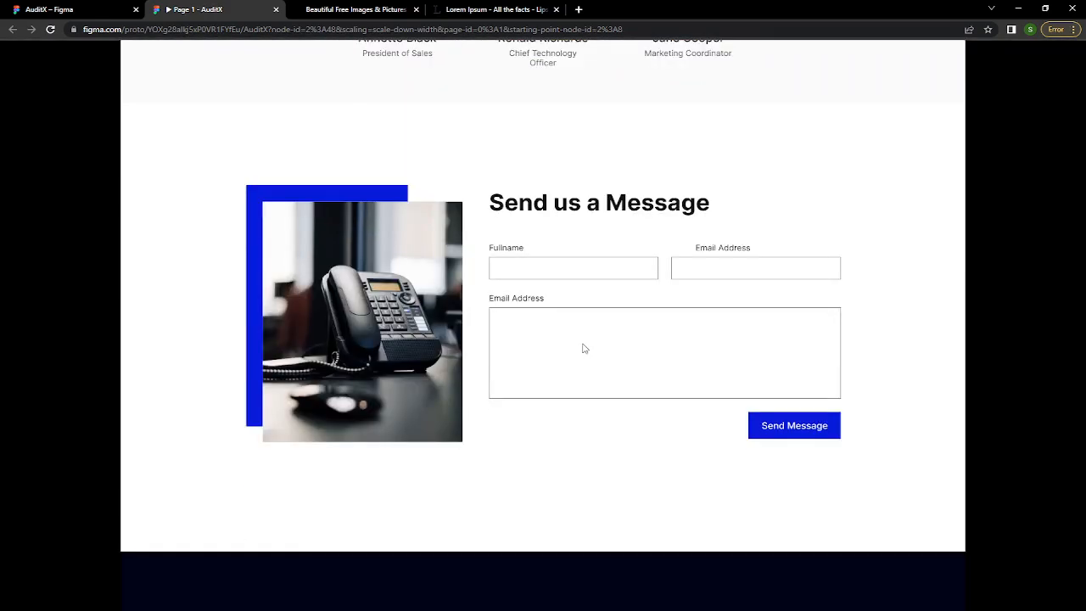
{"action": "scroll", "coordinate": [584, 348], "scroll_direction": "down", "scroll_amount": 3}
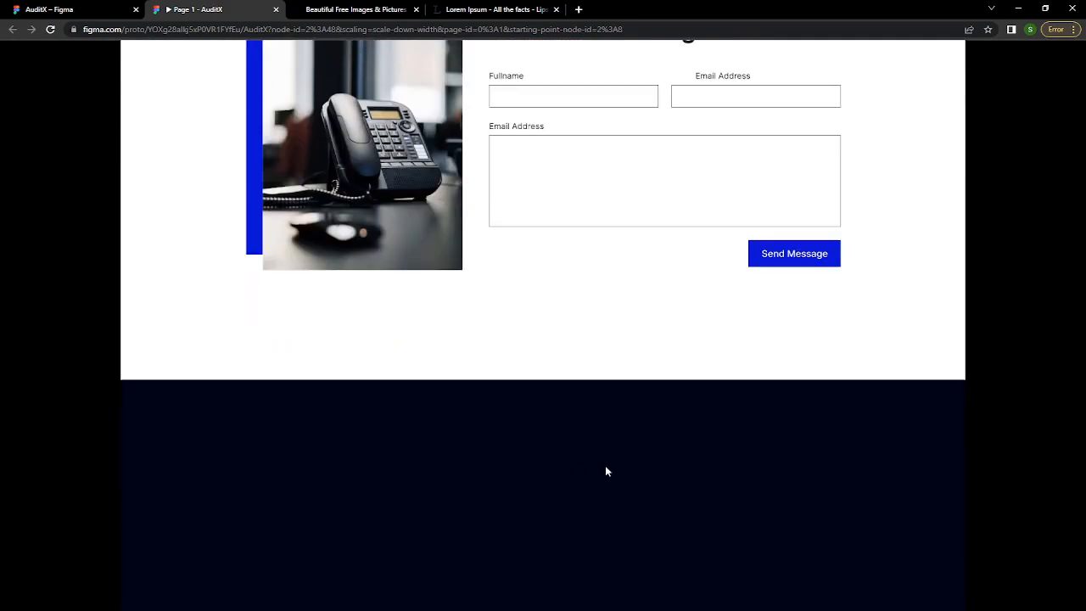
{"action": "scroll", "coordinate": [382, 225], "scroll_direction": "up", "scroll_amount": 15}
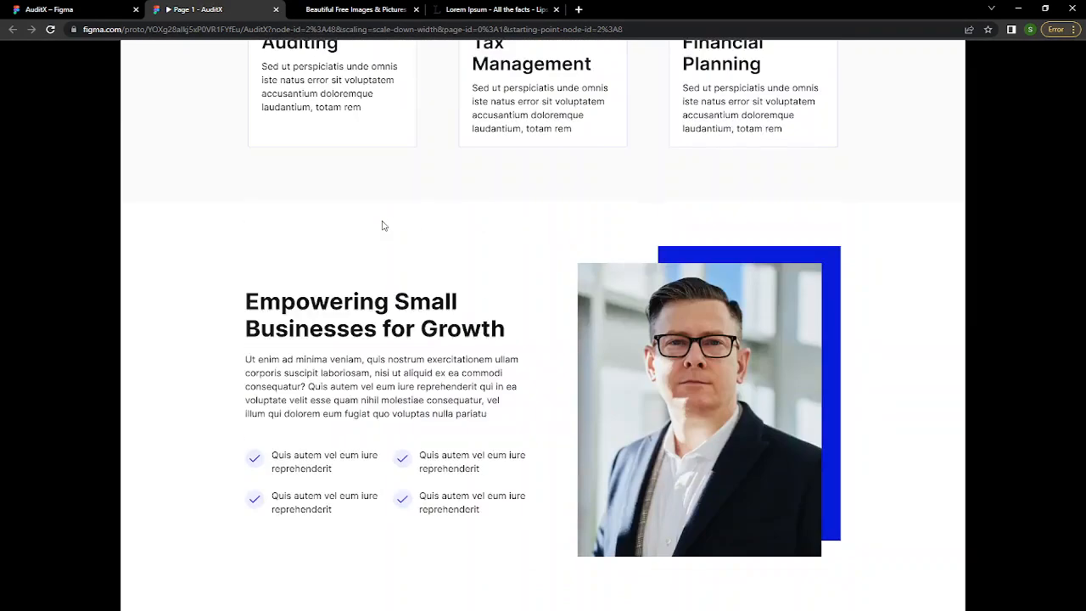
{"action": "left_click", "coordinate": [75, 10]}
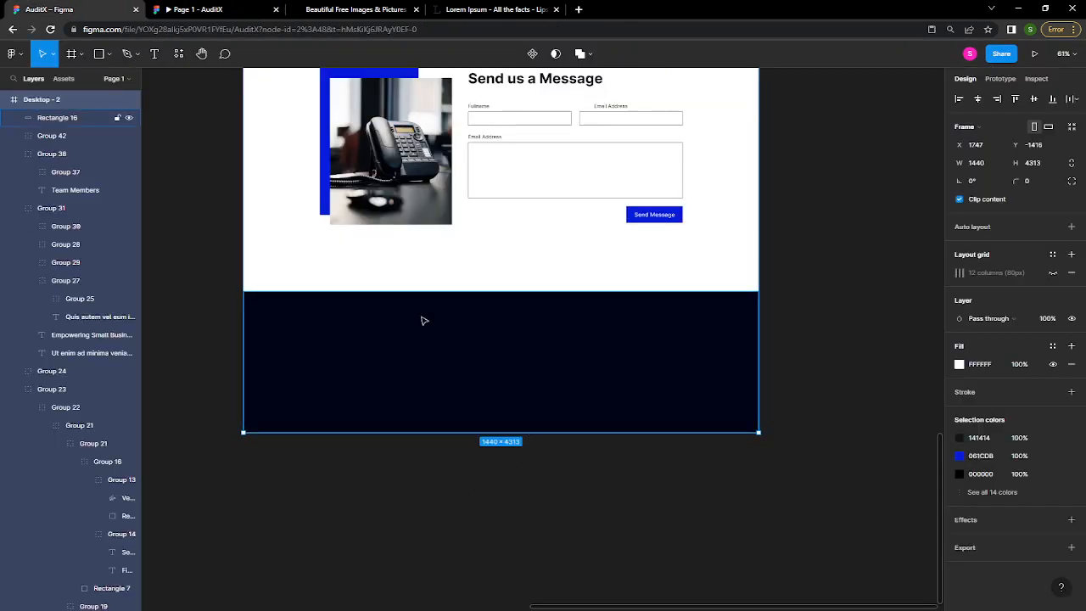
{"action": "scroll", "coordinate": [425, 319], "scroll_direction": "up", "scroll_amount": 1}
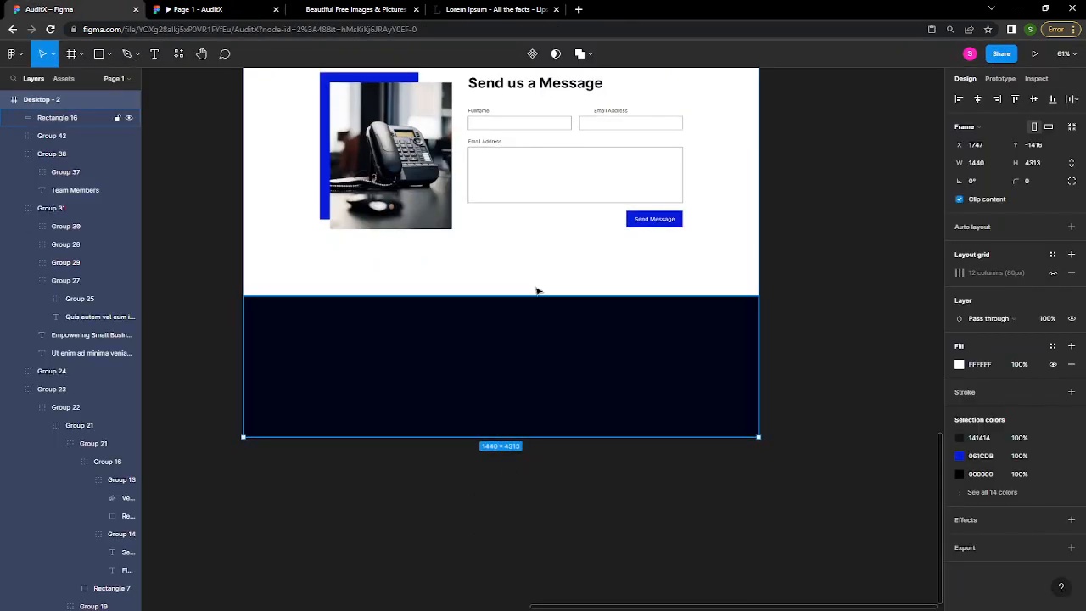
{"action": "left_click", "coordinate": [1053, 272]}
- Copy the AuditX logo group from the page header and paste it into the dark footer rectangle
{"action": "scroll", "coordinate": [417, 301], "scroll_direction": "up", "scroll_amount": 5}
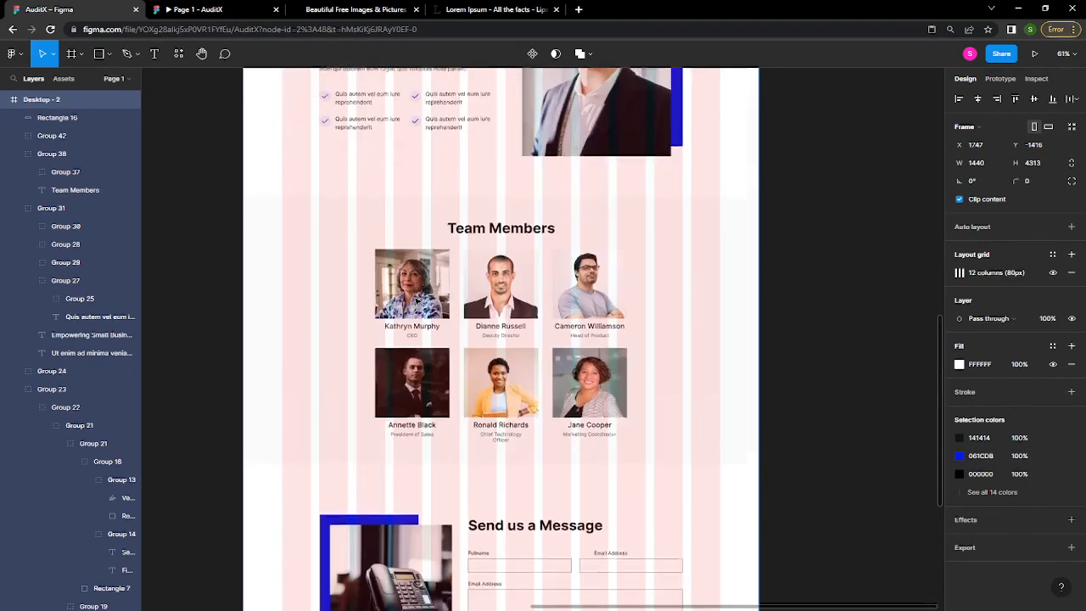
{"action": "scroll", "coordinate": [416, 301], "scroll_direction": "up", "scroll_amount": 15}
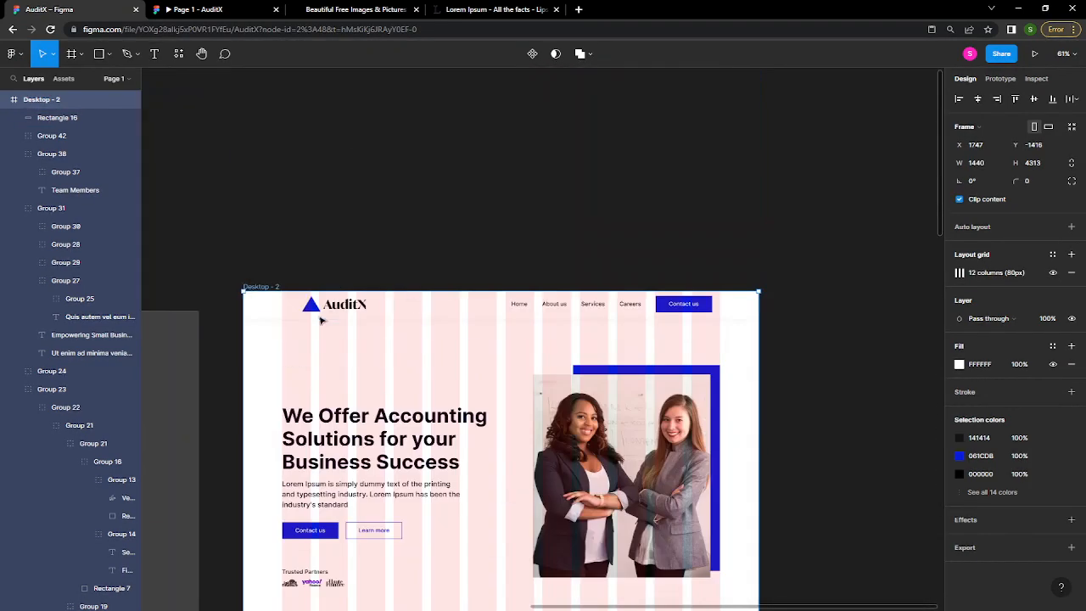
{"action": "double_click", "coordinate": [334, 311]}
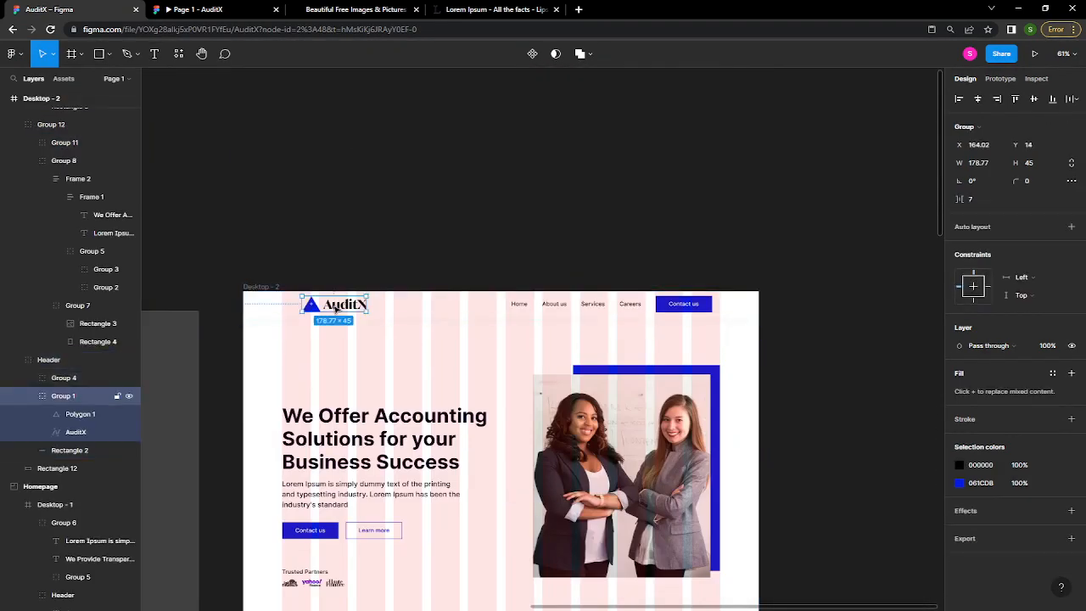
{"action": "scroll", "coordinate": [336, 310], "scroll_direction": "down", "scroll_amount": 10}
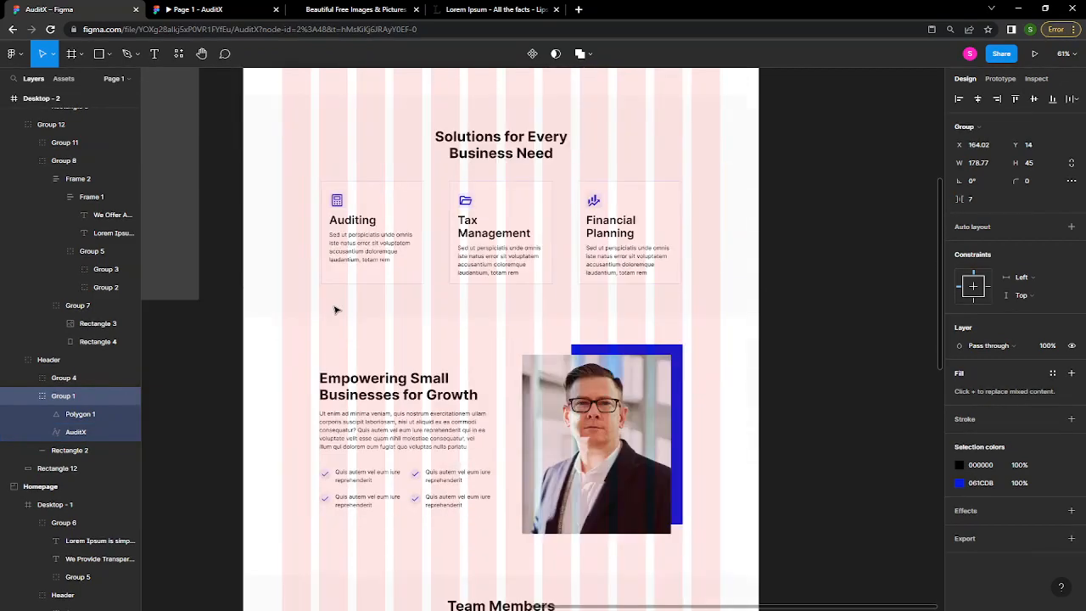
{"action": "scroll", "coordinate": [336, 310], "scroll_direction": "down", "scroll_amount": 12}
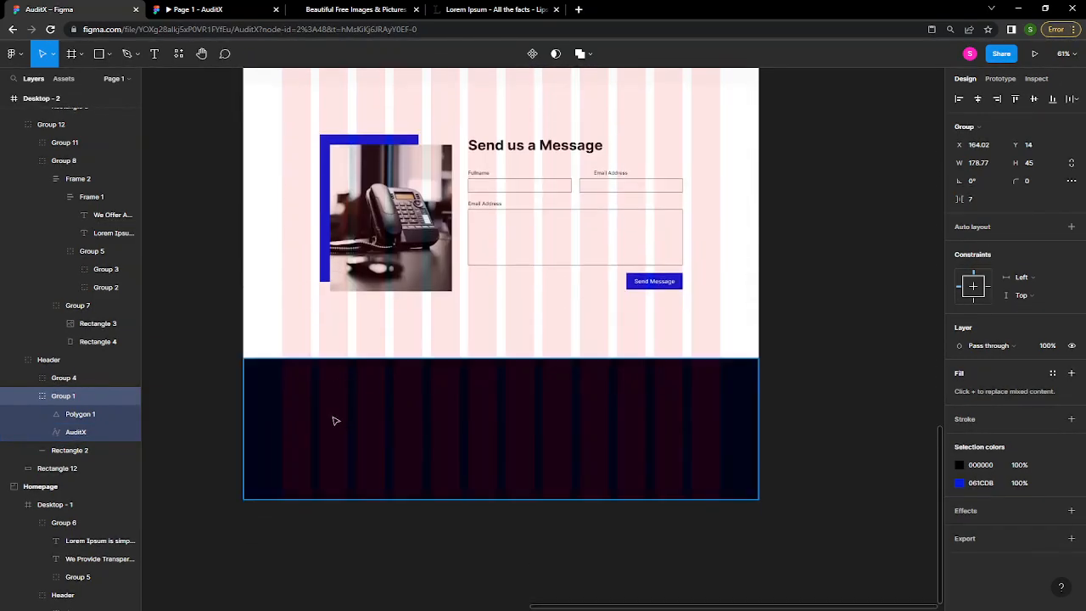
{"action": "left_click", "coordinate": [335, 413]}
{"action": "right_click", "coordinate": [332, 415]}
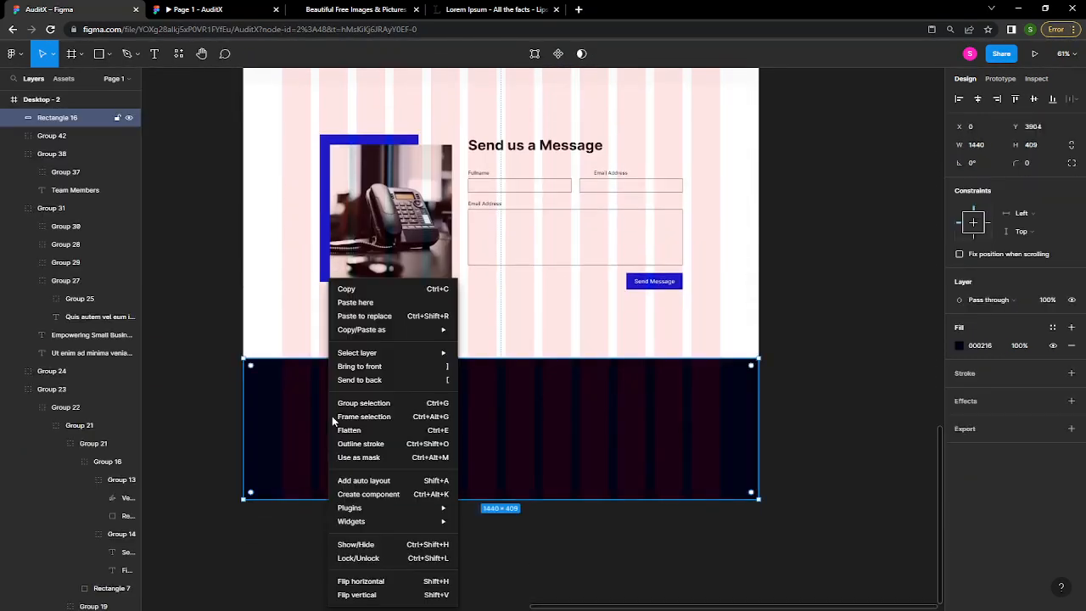
{"action": "left_click", "coordinate": [355, 302]}
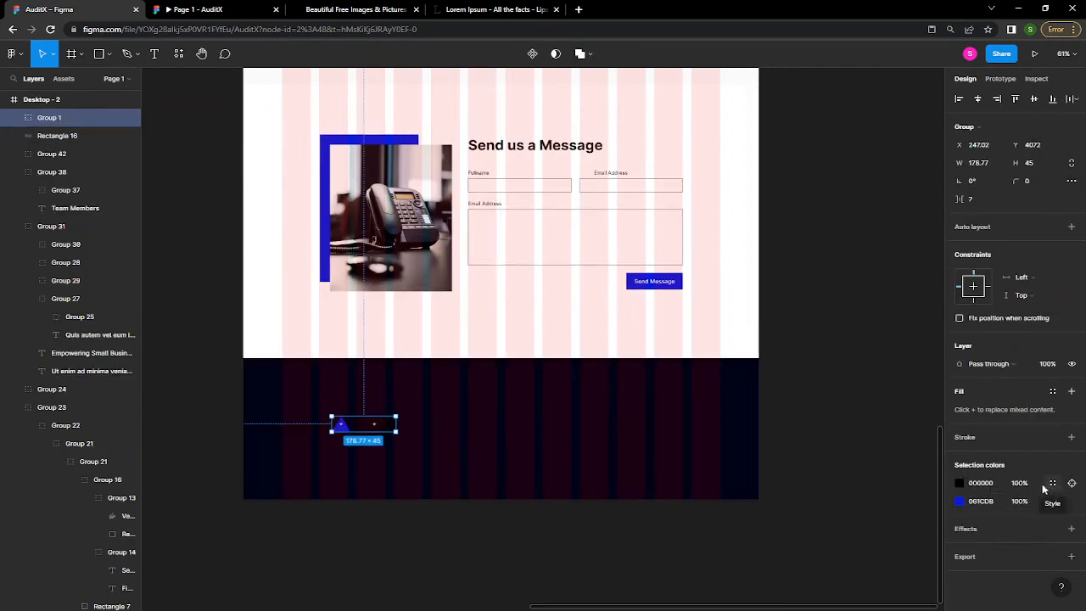
- Change the footer logo's black text color to white
{"action": "left_click", "coordinate": [976, 486]}
{"action": "type", "text": "white"}
{"action": "key", "text": "Return"}
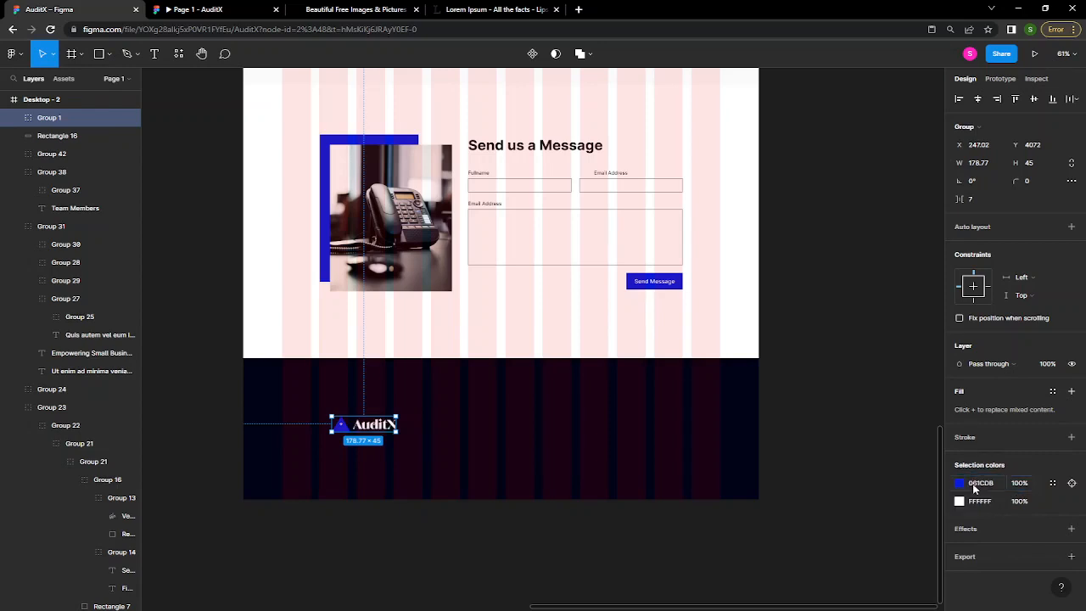
- Change the footer logo's blue selection color to white so the whole logo is white
{"action": "left_click", "coordinate": [978, 486]}
{"action": "type", "text": "wh"}
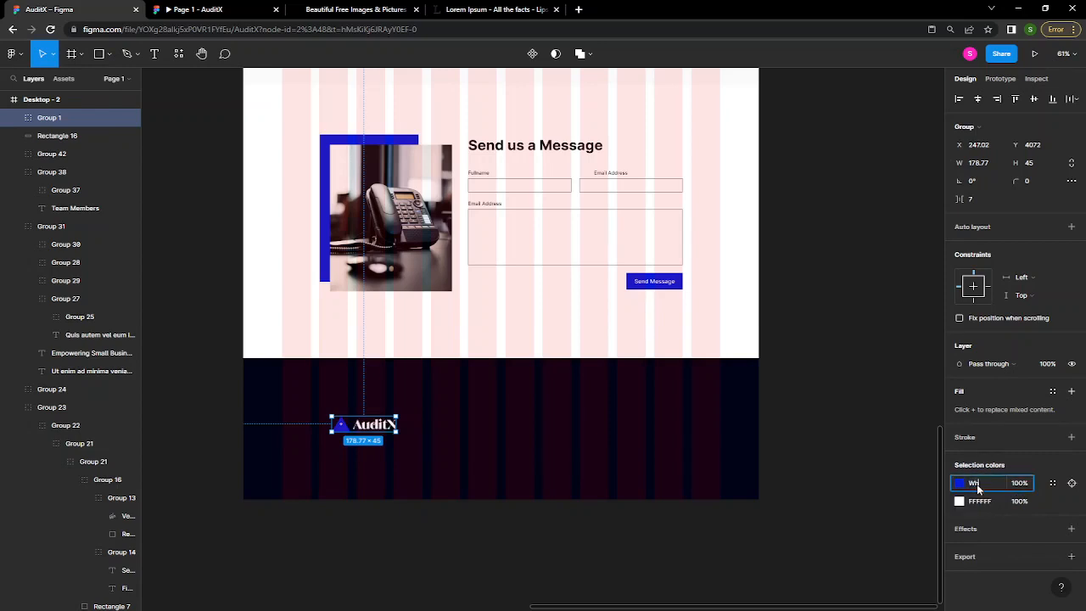
{"action": "key", "text": "Return"}
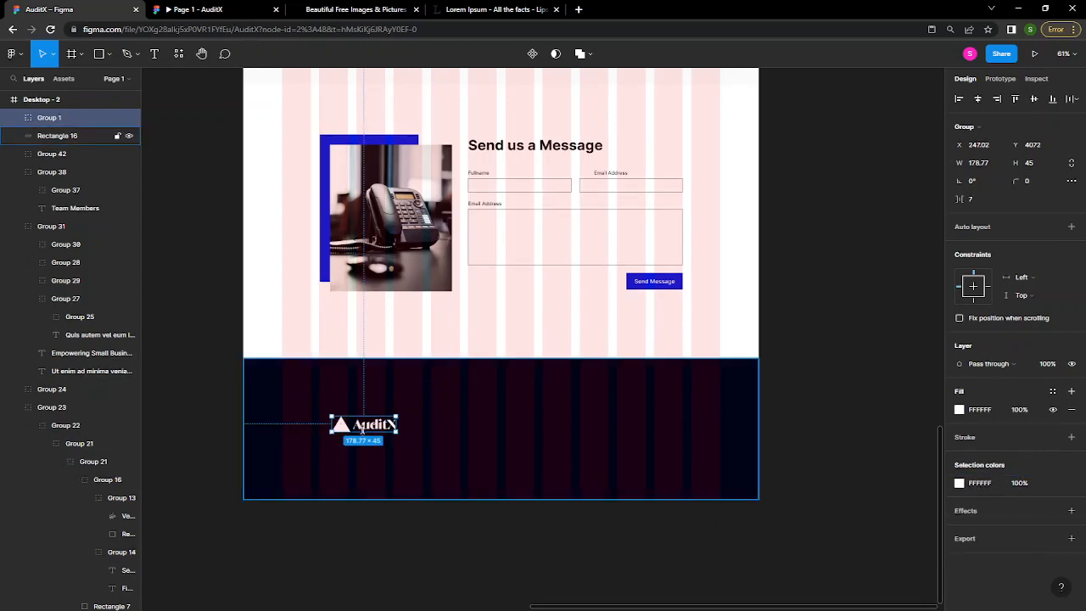
- Move the footer logo to the upper-left of the dark band, aligned with the first grid column at X 108, Y 3970
{"action": "scroll", "coordinate": [364, 429], "scroll_direction": "down", "scroll_amount": 3}
{"action": "scroll", "coordinate": [364, 428], "scroll_direction": "up", "scroll_amount": 5}
{"action": "scroll", "coordinate": [360, 427], "scroll_direction": "up", "scroll_amount": 5}
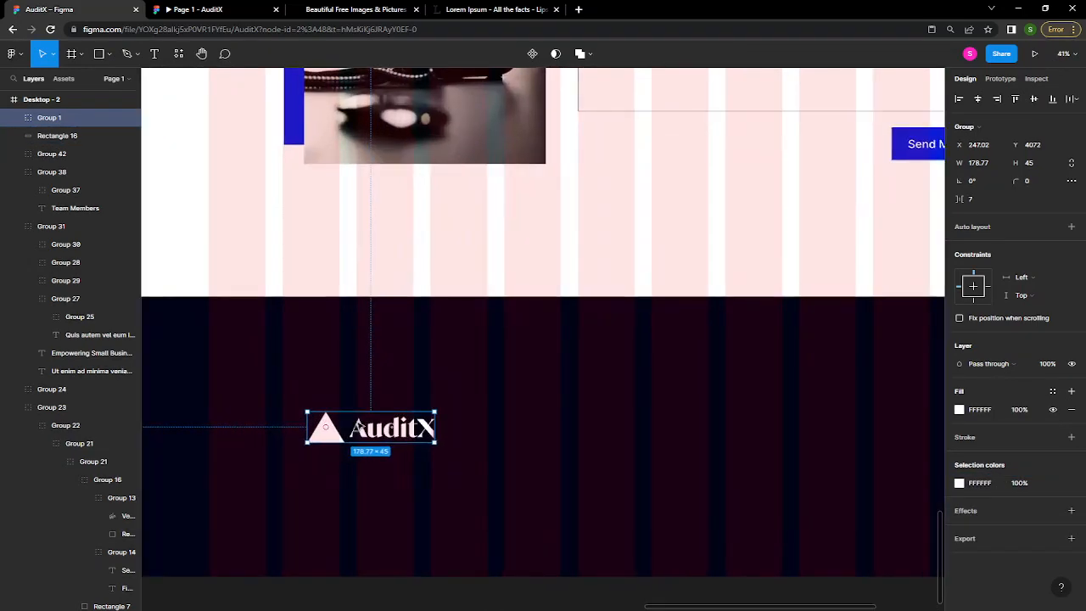
{"action": "left_click_drag", "start_coordinate": [505, 392], "coordinate": [412, 313]}
{"action": "key", "text": "shift+Down"}
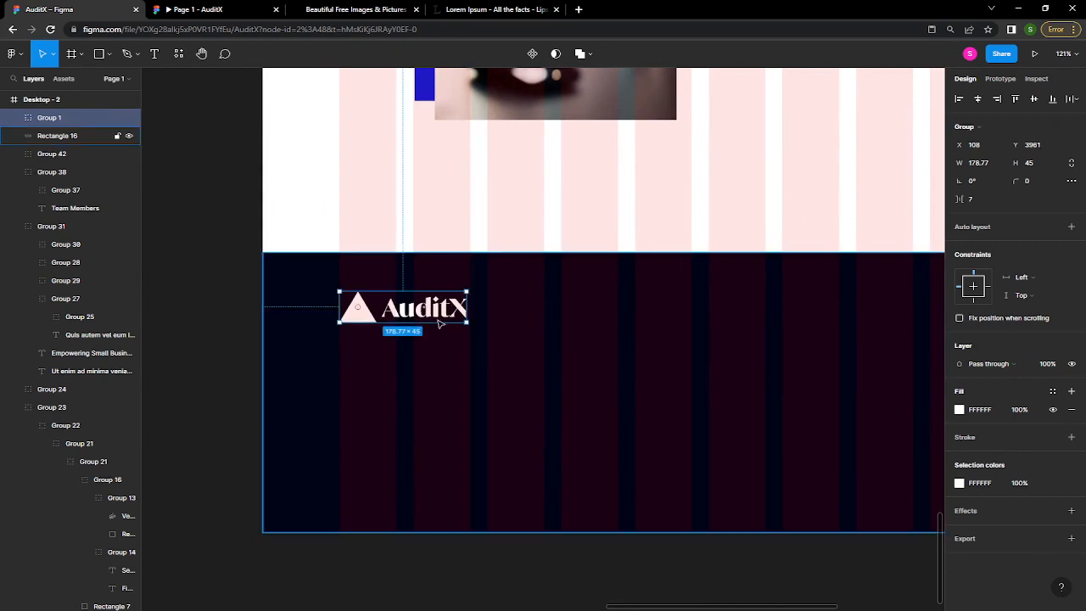
{"action": "key", "text": "Down"}
{"action": "key", "text": "Down"}
{"action": "key", "text": "Down"}
{"action": "key", "text": "Down"}
{"action": "key", "text": "Down"}
{"action": "key", "text": "Down"}
{"action": "key", "text": "Down"}
{"action": "key", "text": "Down"}
{"action": "key", "text": "Down"}
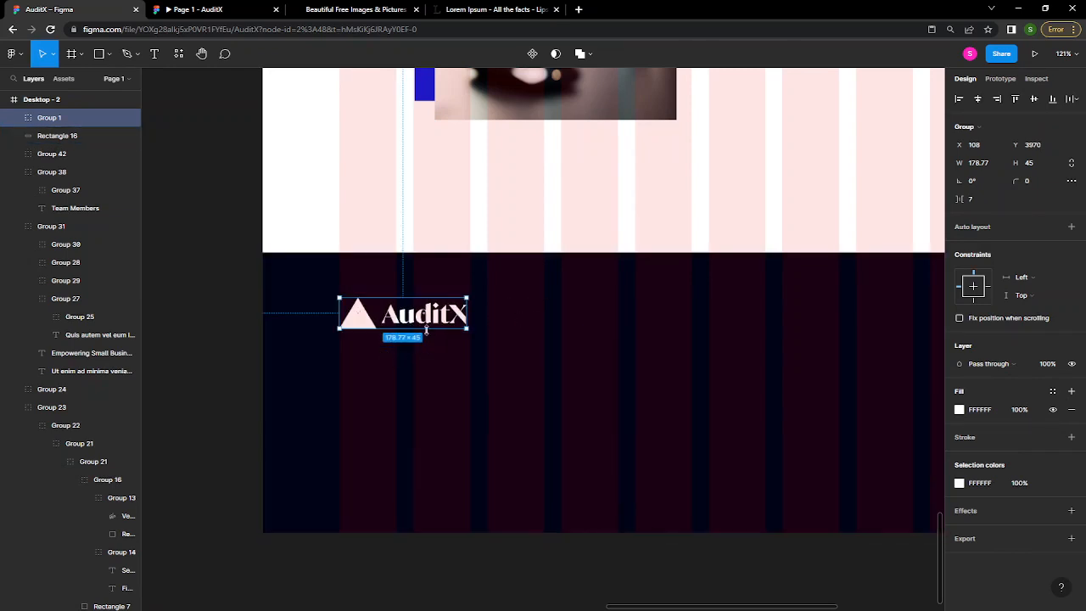
- Draw a text box about 288 × 100 below the footer logo and set its font size to 14
{"action": "key", "text": "t"}
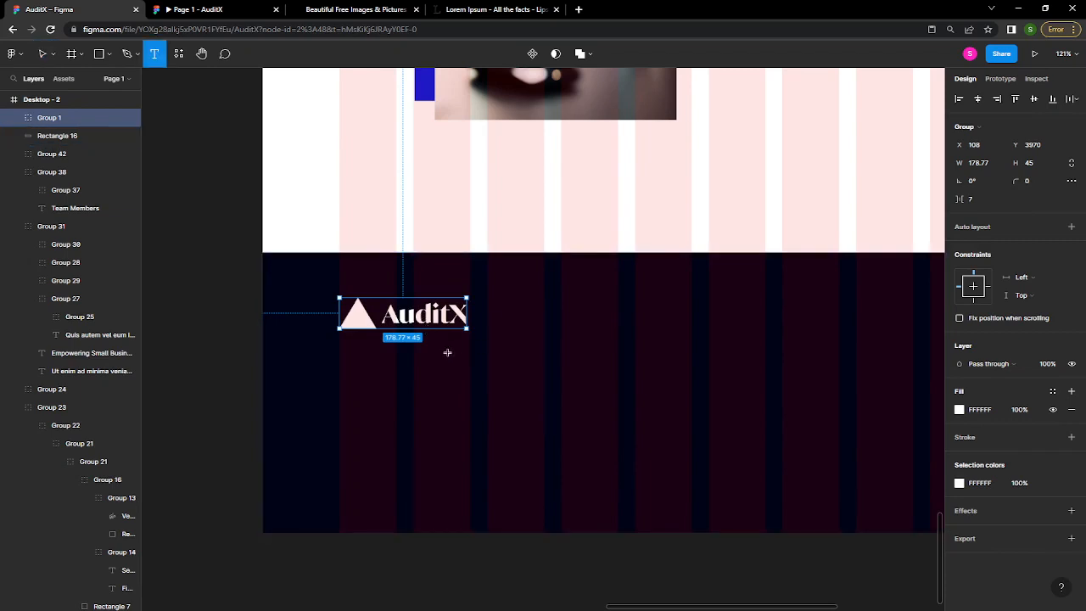
{"action": "left_click_drag", "start_coordinate": [340, 348], "coordinate": [543, 415]}
{"action": "left_click", "coordinate": [1035, 363]}
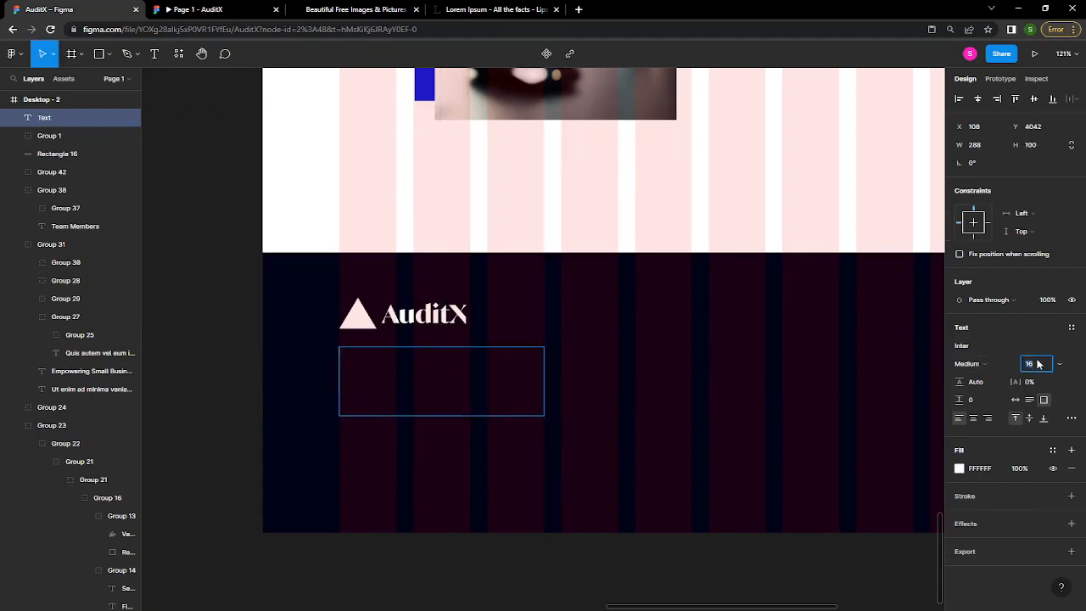
{"action": "type", "text": "14"}
{"action": "key", "text": "Return"}
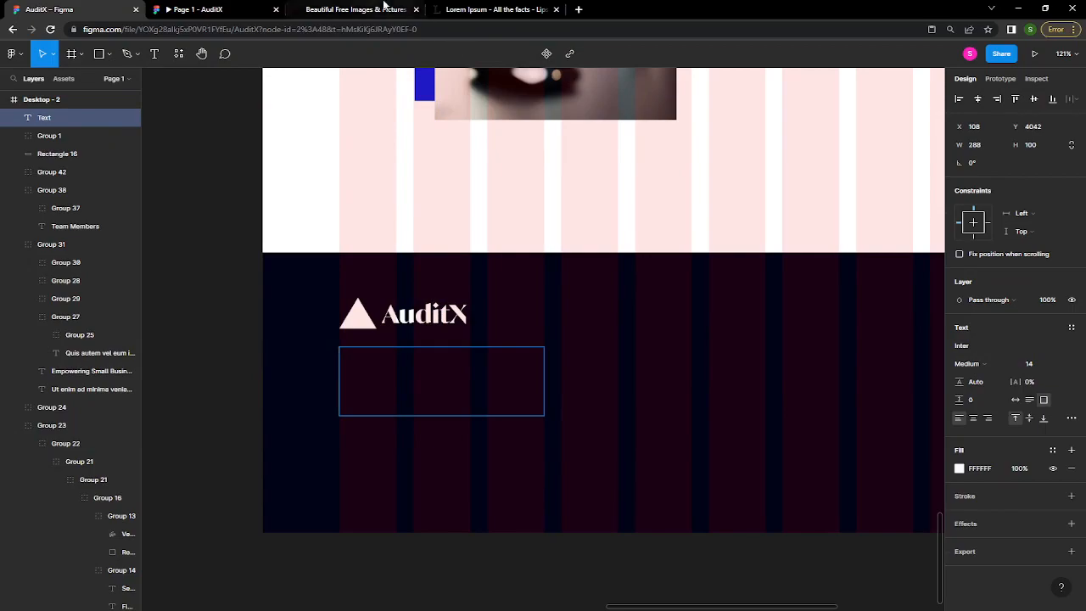
- Insert the lorem ipsum passage starting "Ut enim ad minima veniam" into the text box below the footer logo
{"action": "left_click", "coordinate": [476, 10]}
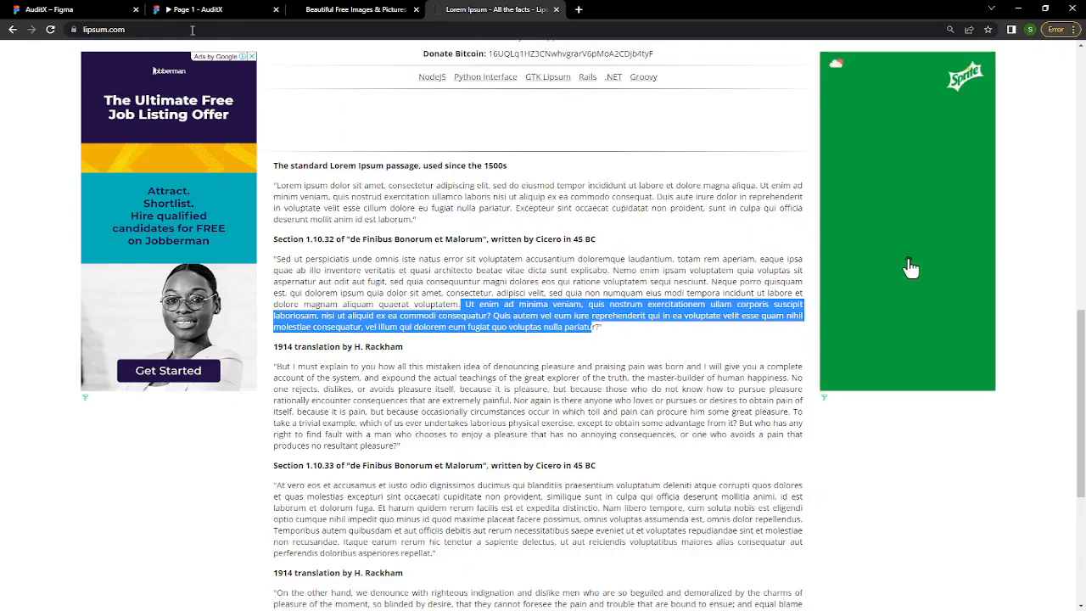
{"action": "left_click", "coordinate": [76, 9]}
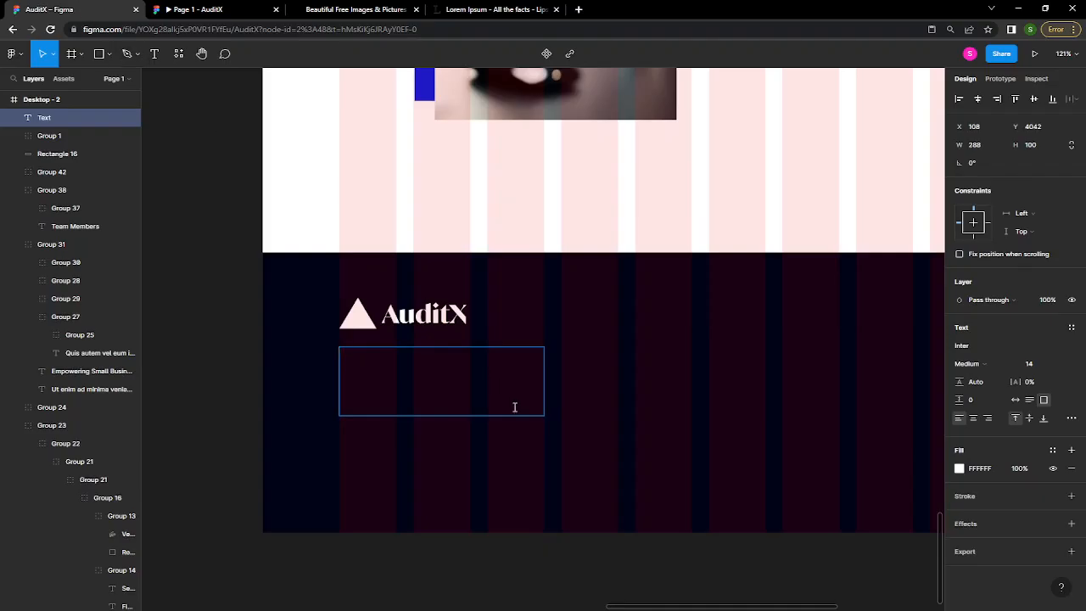
{"action": "type", "text": "Ut enim ad minima veniam, quis nostrum exercitationem ullam corporis suscipit laboriosam, nisi ut aliquid ex ea commodi consequatur? Quis autem vel eum iure reprehenderit qui in ea voluptate velit esse quam nihil molestiae consequatur, vel illum qui dolorem eum fugiat quo voluptas nulla pariatu"}
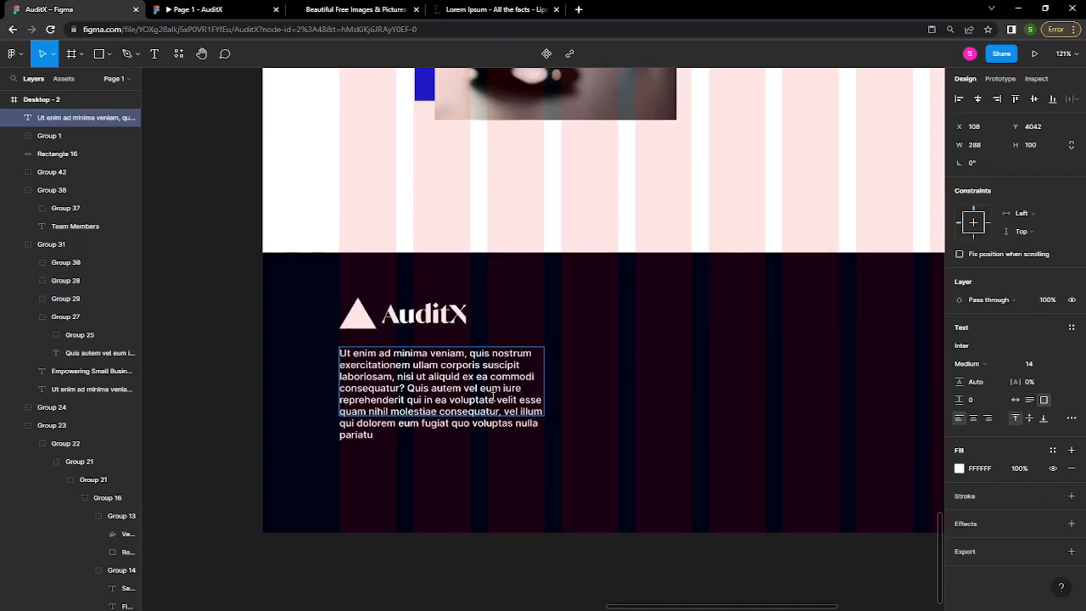
- Set the footer paragraph to Regular weight at size 14 with automatic height
{"action": "left_click", "coordinate": [998, 364]}
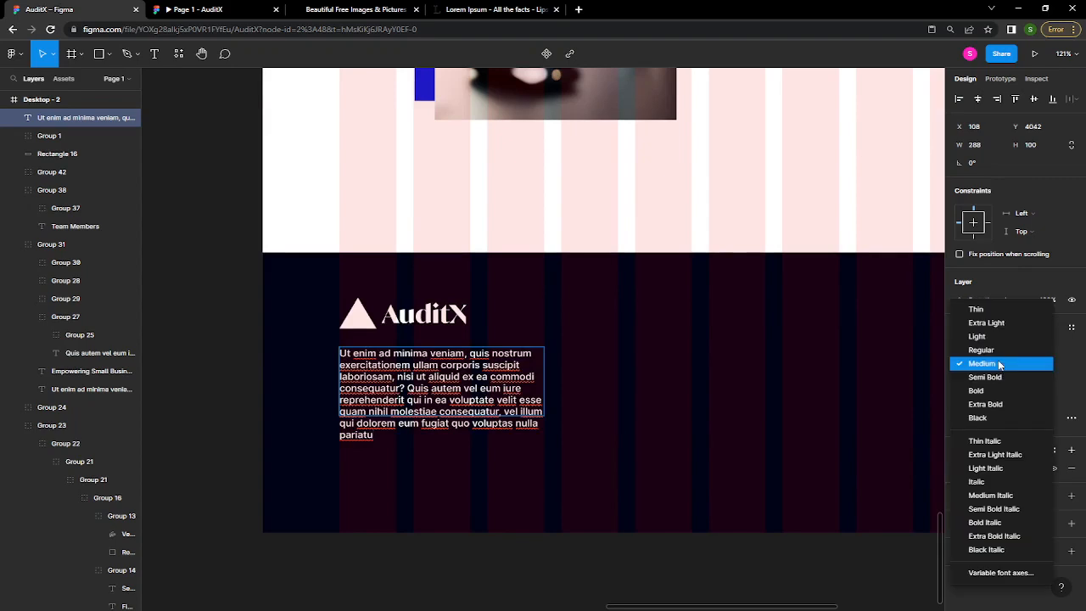
{"action": "left_click", "coordinate": [1000, 347]}
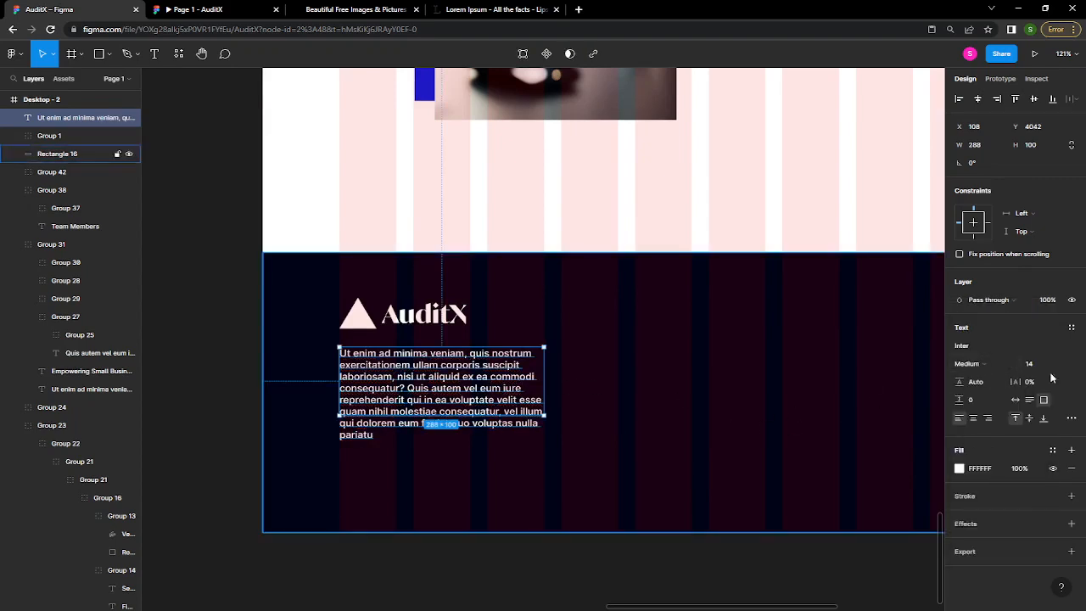
{"action": "left_click", "coordinate": [988, 364]}
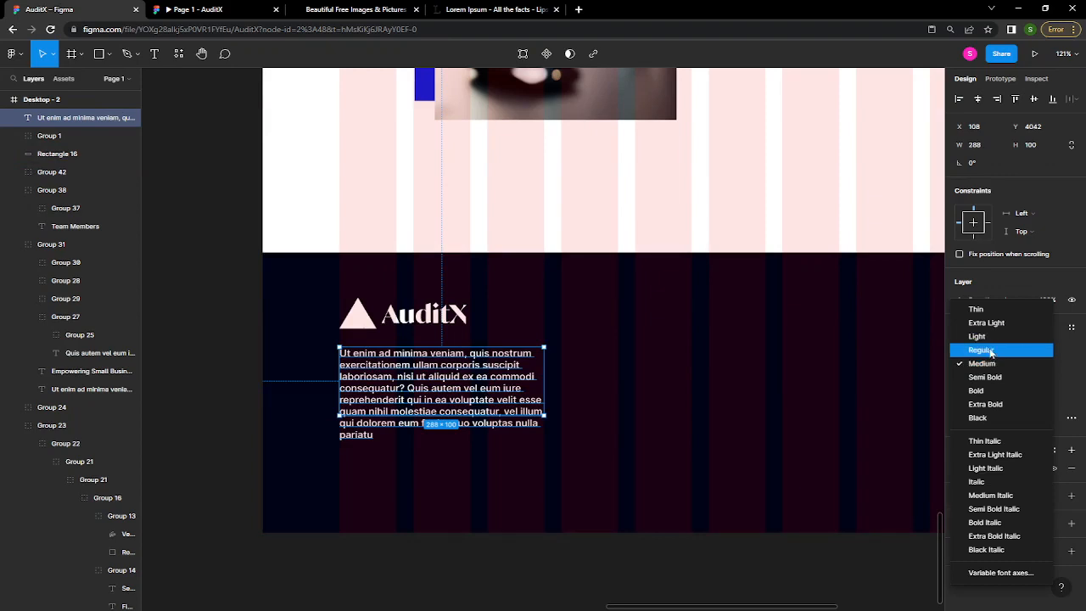
{"action": "left_click", "coordinate": [981, 350]}
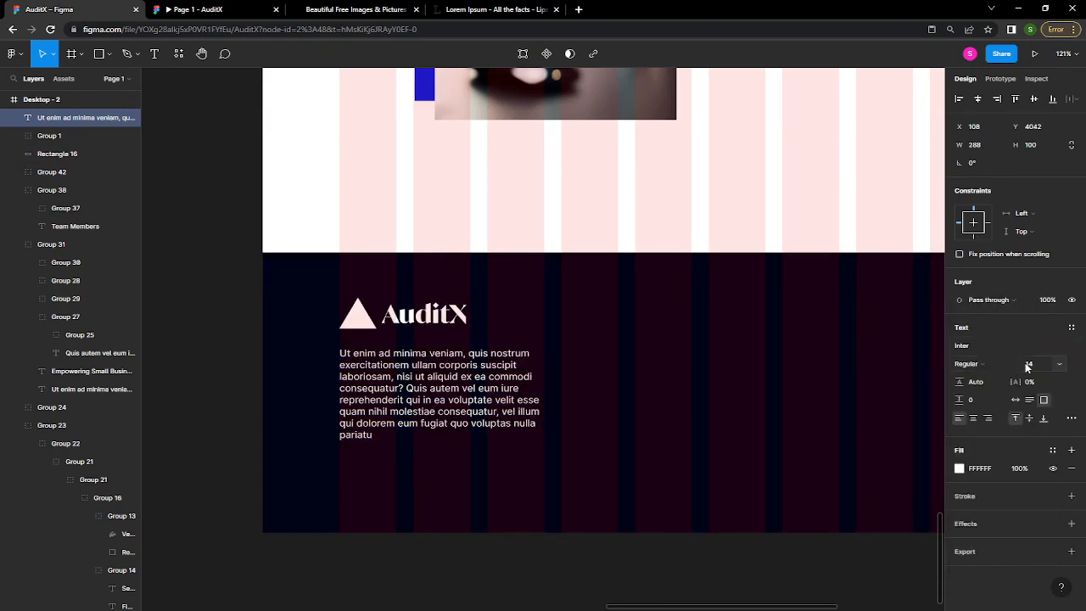
{"action": "left_click", "coordinate": [1030, 364]}
{"action": "type", "text": "14"}
{"action": "key", "text": "Return"}
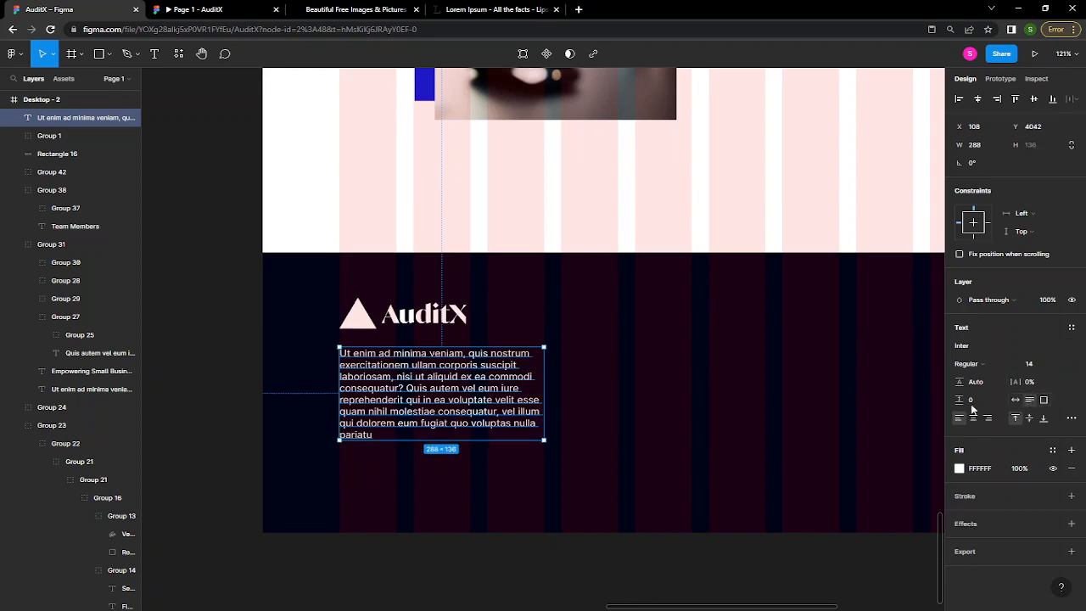
- Delete everything after "consequatur" in the footer paragraph and narrow its box to about 249 wide
{"action": "double_click", "coordinate": [408, 392]}
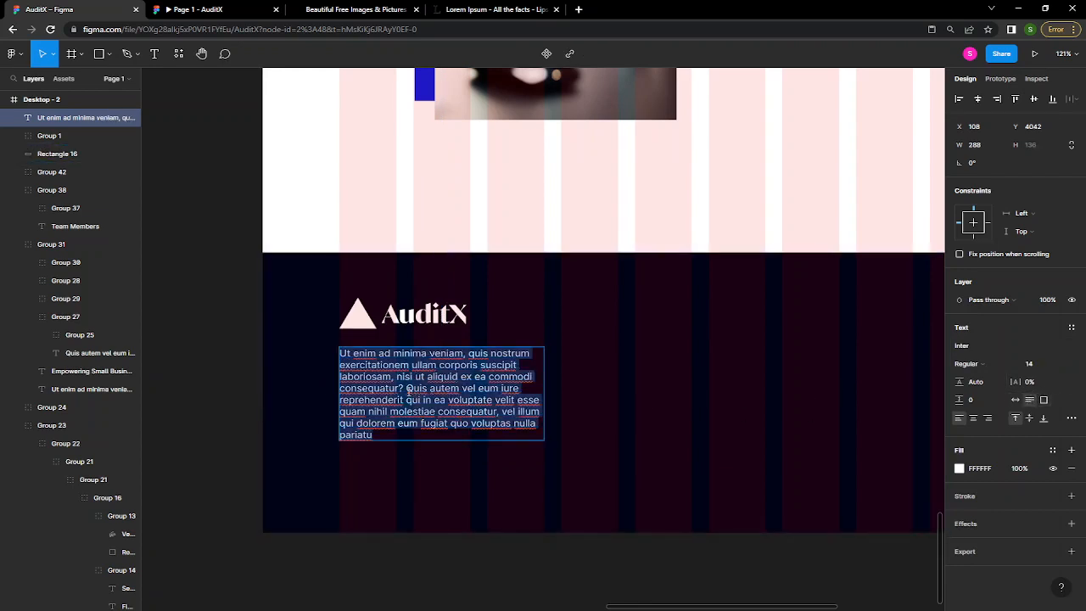
{"action": "left_click_drag", "start_coordinate": [403, 387], "coordinate": [438, 452]}
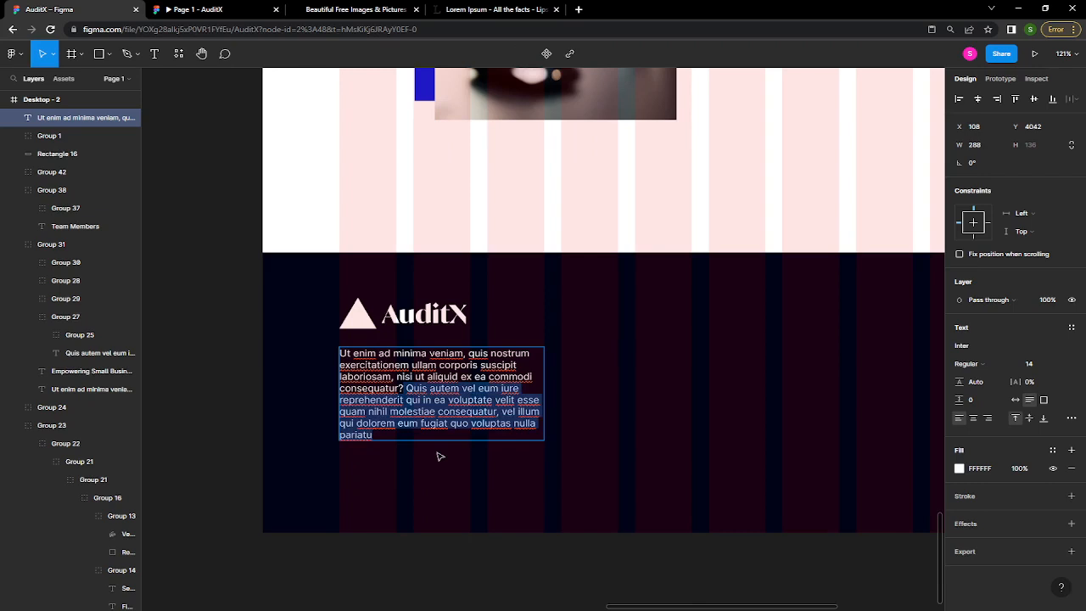
{"action": "key", "text": "BackSpace"}
{"action": "key", "text": "BackSpace"}
{"action": "key", "text": "BackSpace"}
{"action": "key", "text": "Escape"}
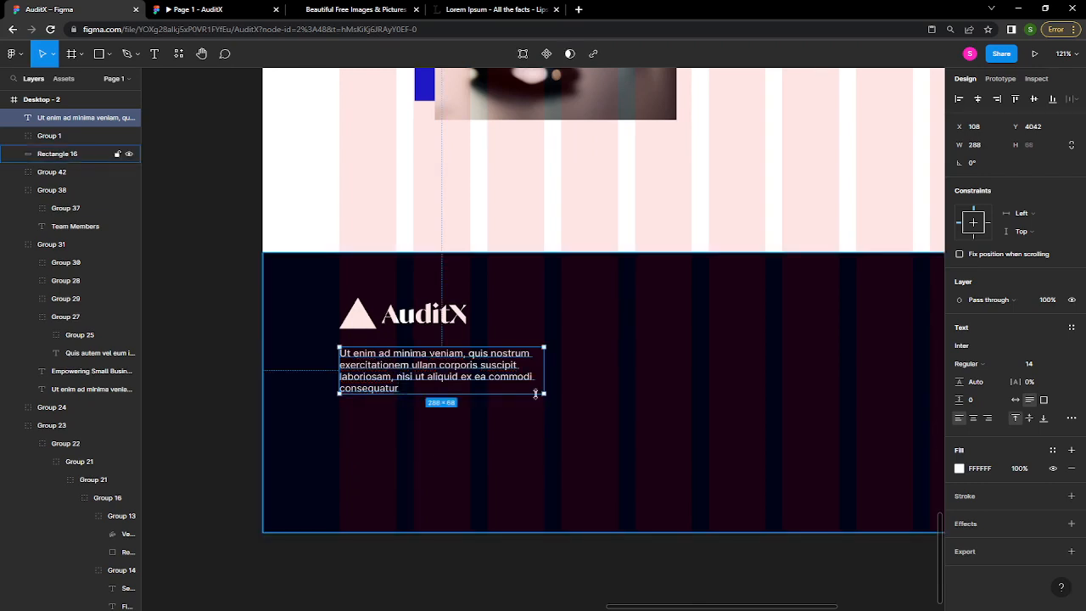
{"action": "left_click_drag", "start_coordinate": [537, 383], "coordinate": [516, 381]}
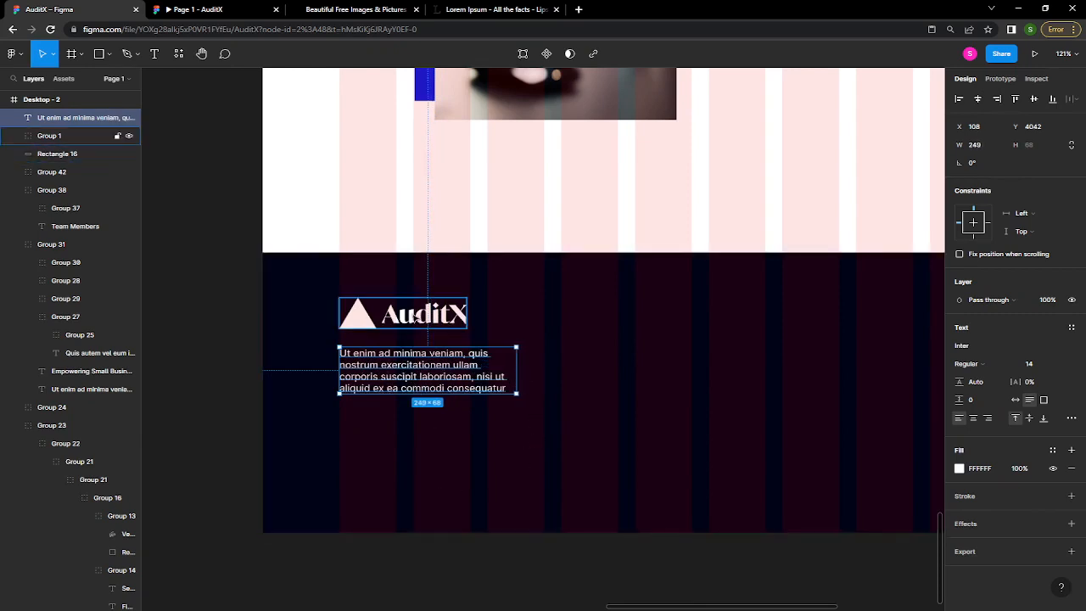
- Set the vertical spacing between the footer logo and paragraph to 24, and shift both down slightly
{"action": "left_click", "coordinate": [416, 320], "text": "shift"}
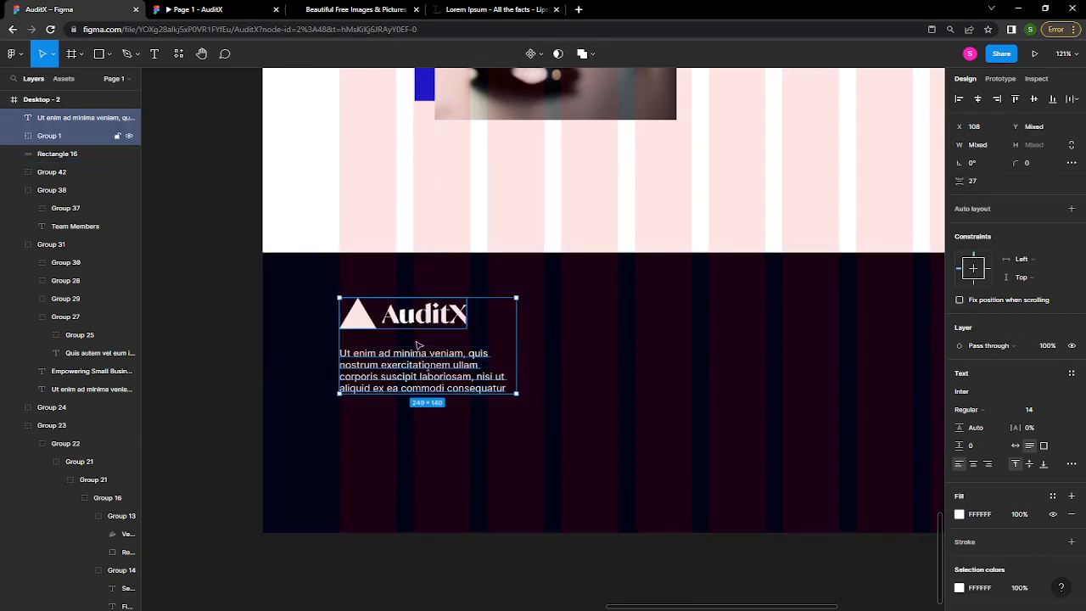
{"action": "left_click", "coordinate": [979, 183]}
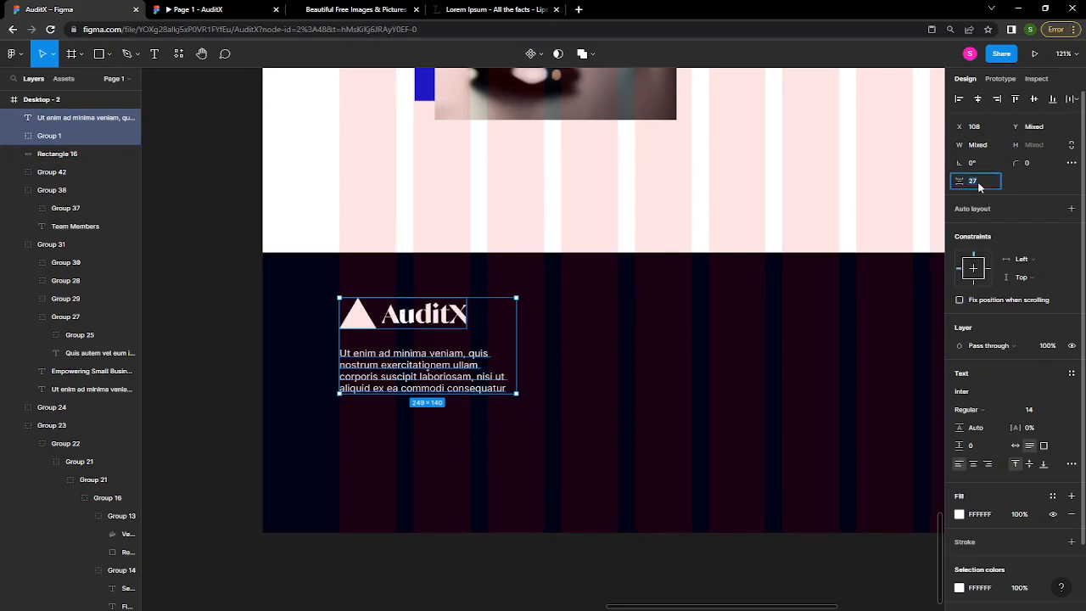
{"action": "key", "text": "Down"}
{"action": "key", "text": "Down"}
{"action": "key", "text": "Down"}
{"action": "key", "text": "Down"}
{"action": "key", "text": "Down"}
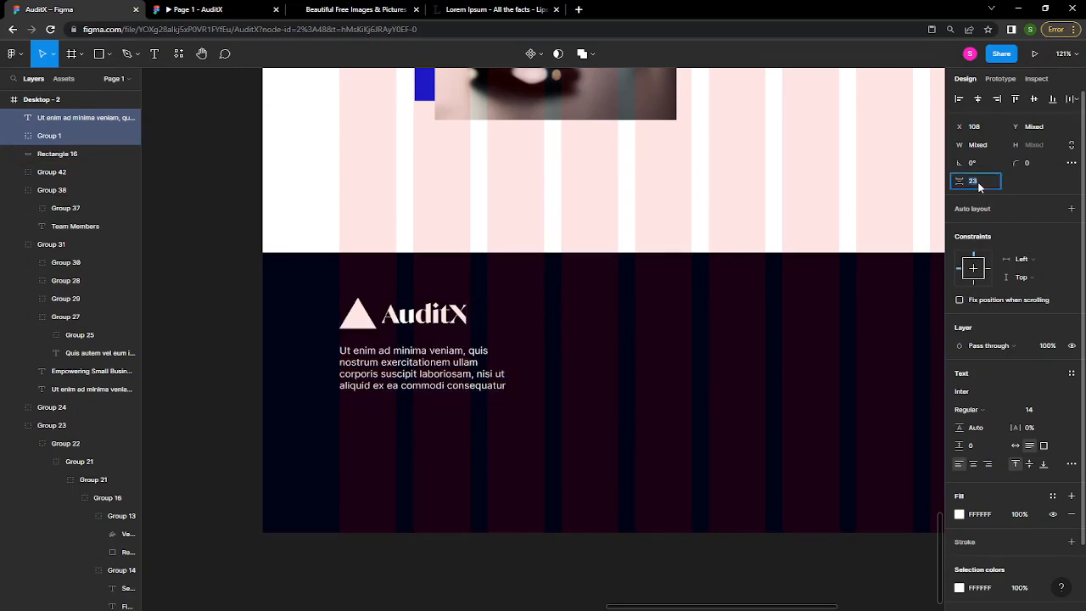
{"action": "key", "text": "Up"}
{"action": "key", "text": "Up"}
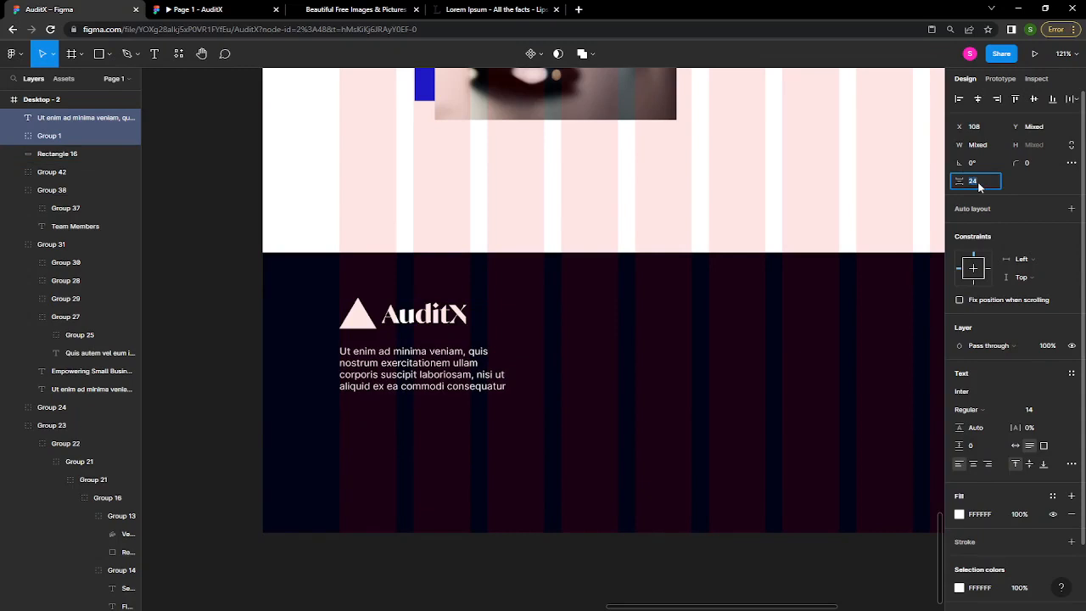
{"action": "key", "text": "Return"}
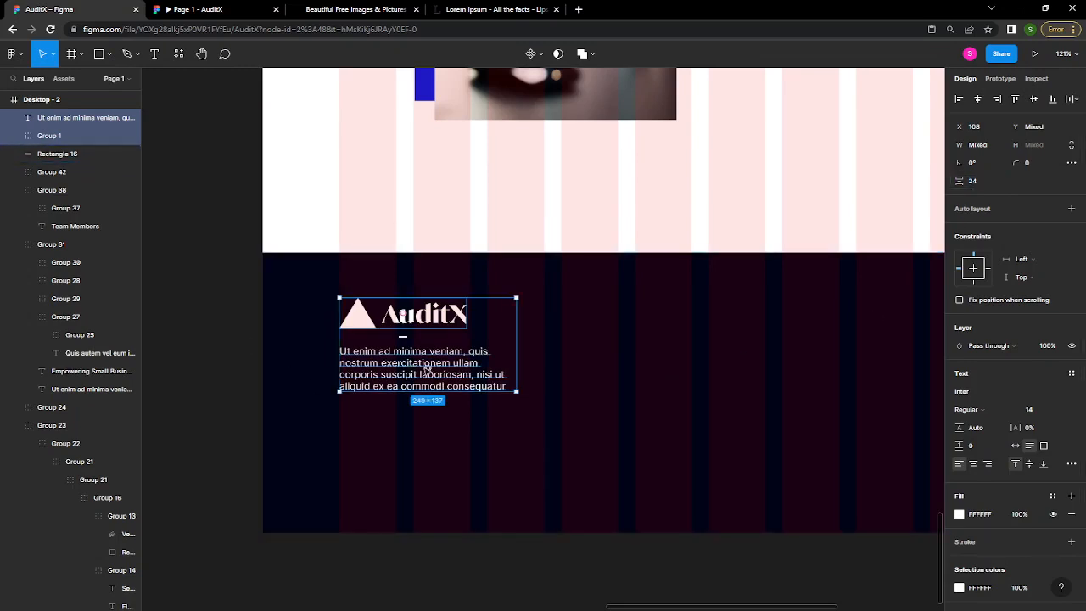
{"action": "left_click_drag", "start_coordinate": [488, 382], "coordinate": [489, 383]}
{"action": "left_click", "coordinate": [197, 375]}
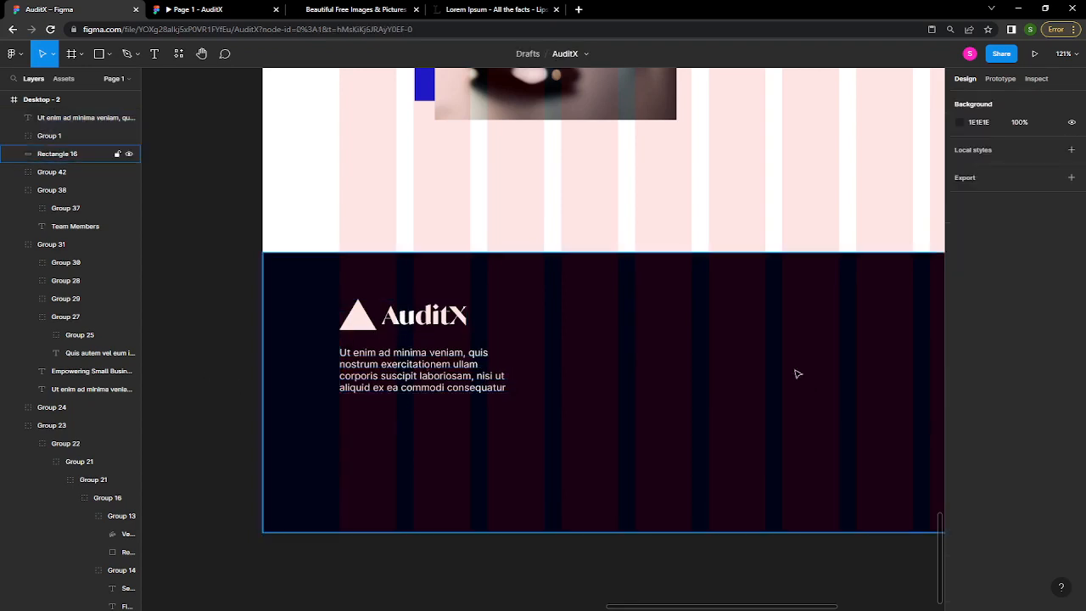
- Add a "Links" text heading to the right of the logo in the footer
{"action": "left_click_drag", "start_coordinate": [802, 374], "coordinate": [686, 376]}
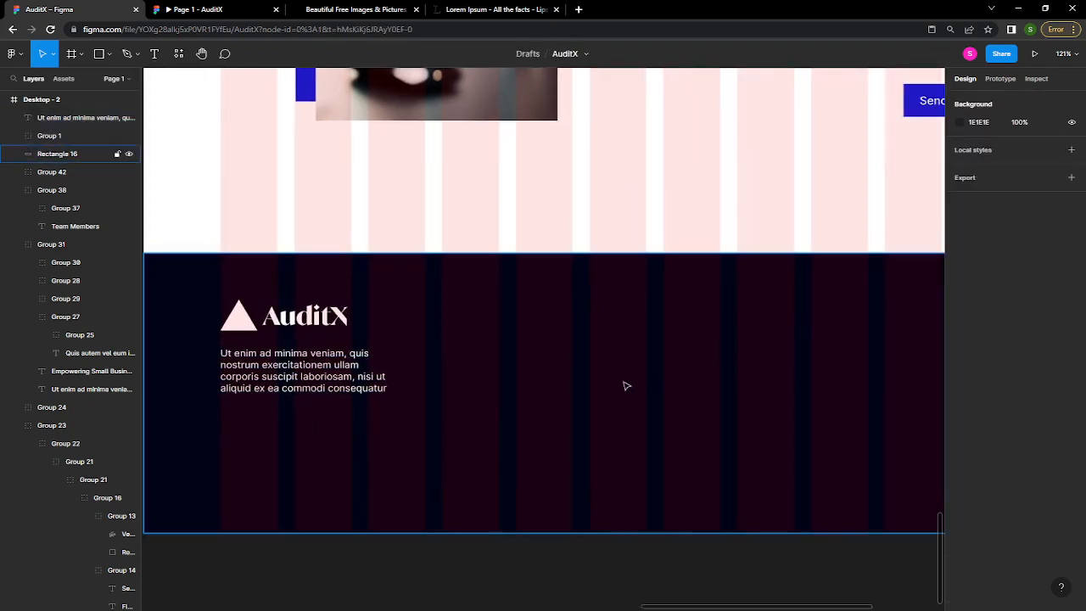
{"action": "key", "text": "t"}
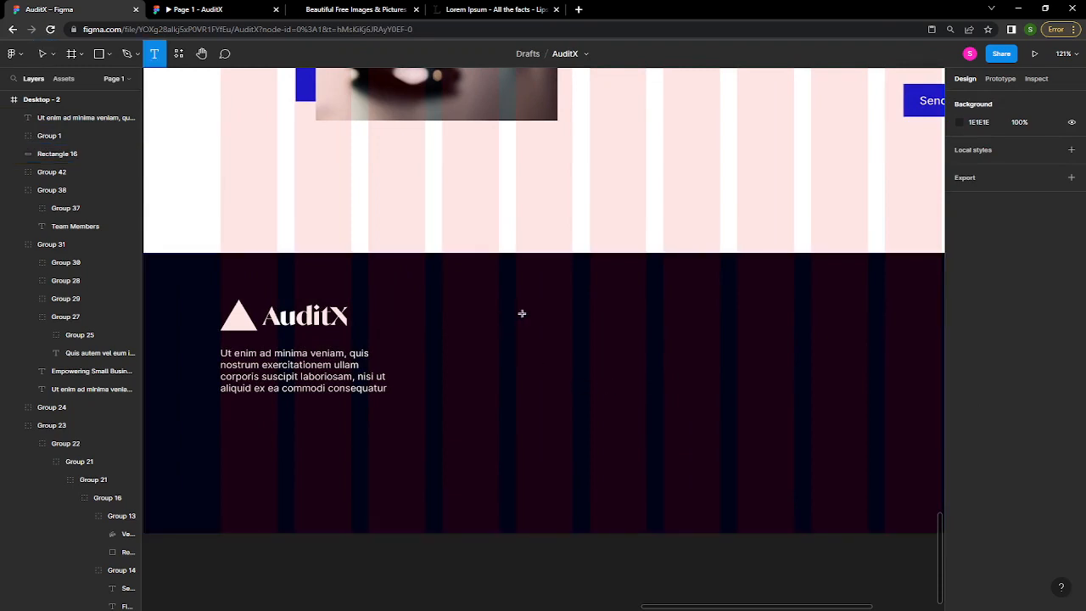
{"action": "left_click", "coordinate": [535, 324]}
{"action": "type", "text": "Links"}
{"action": "key", "text": "Escape"}
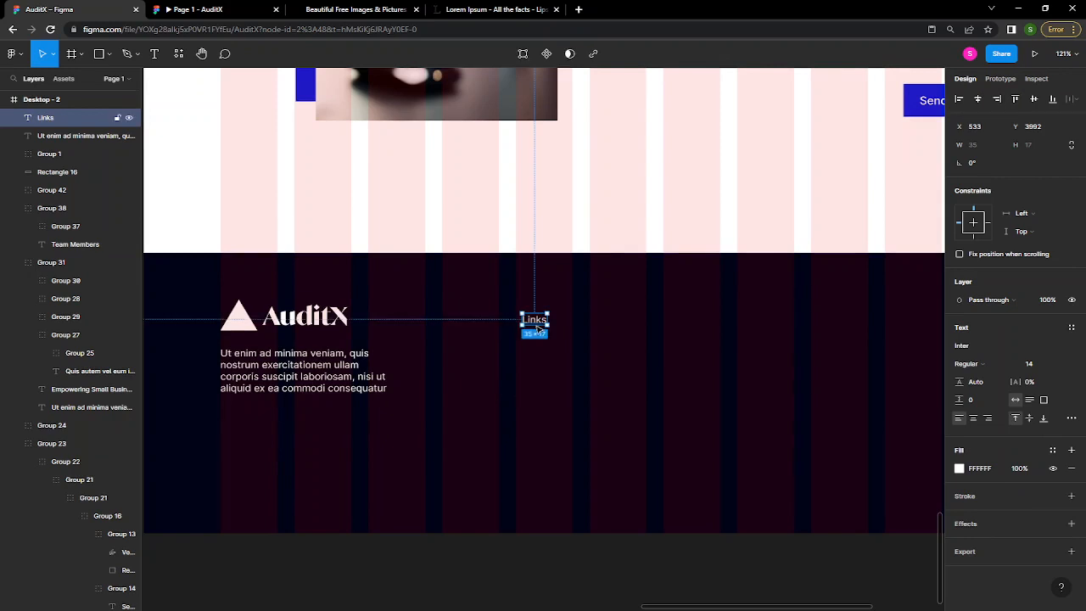
- Set the Links heading to Medium weight and font size 18
{"action": "left_click", "coordinate": [1040, 365]}
{"action": "type", "text": "16"}
{"action": "key", "text": "Return"}
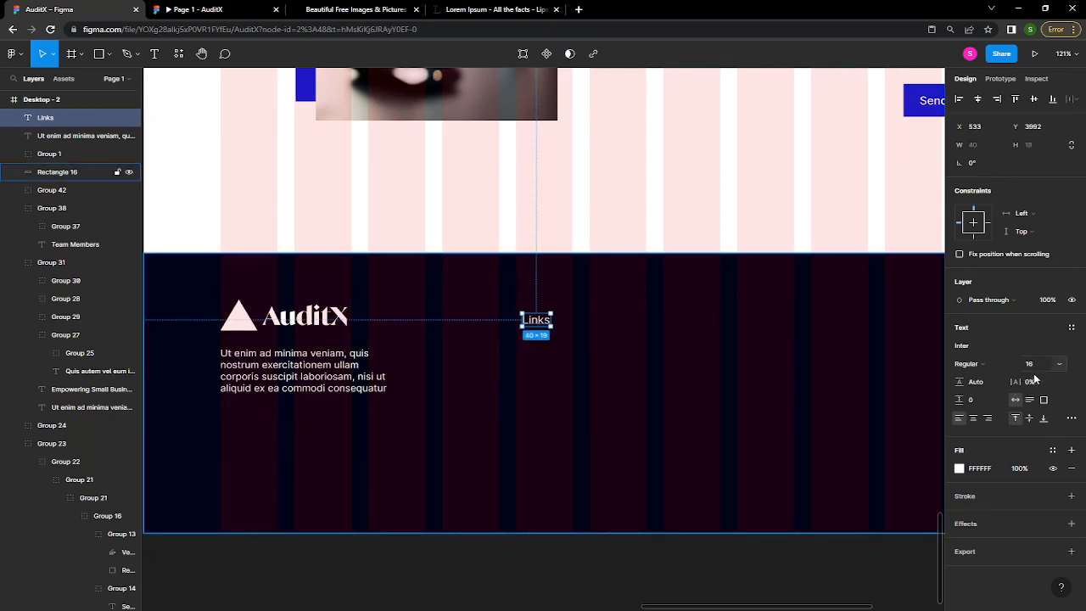
{"action": "left_click", "coordinate": [986, 365]}
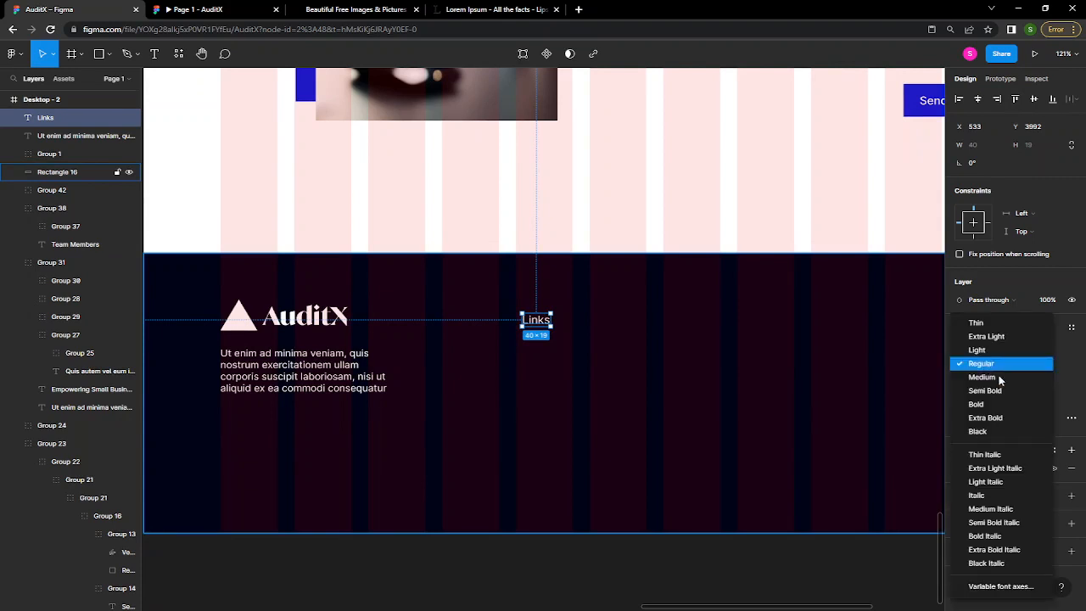
{"action": "left_click", "coordinate": [1004, 377]}
{"action": "left_click", "coordinate": [1028, 365]}
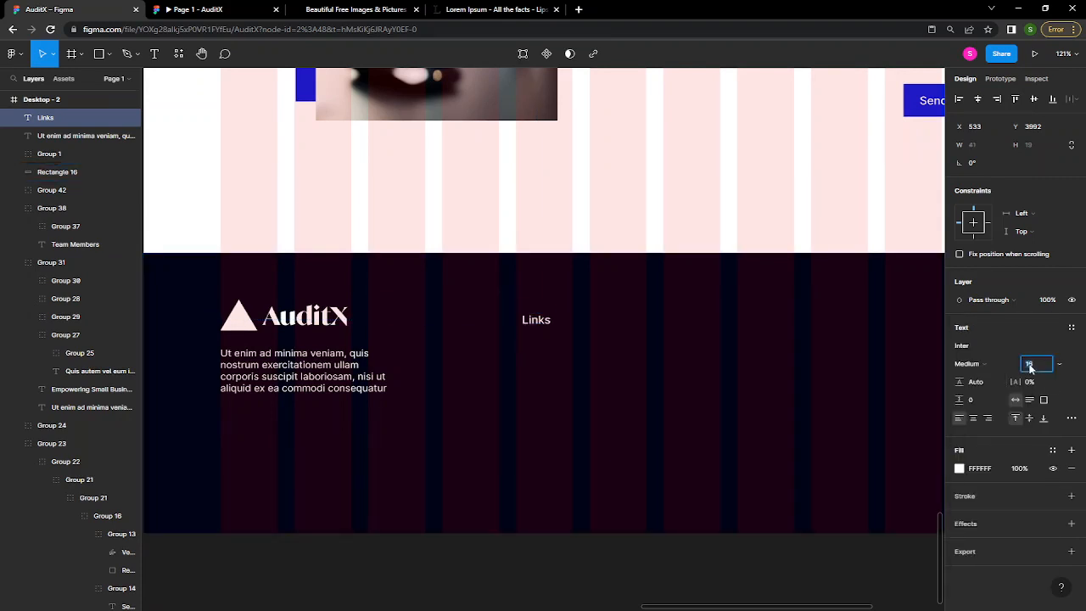
{"action": "type", "text": "18"}
{"action": "key", "text": "Return"}
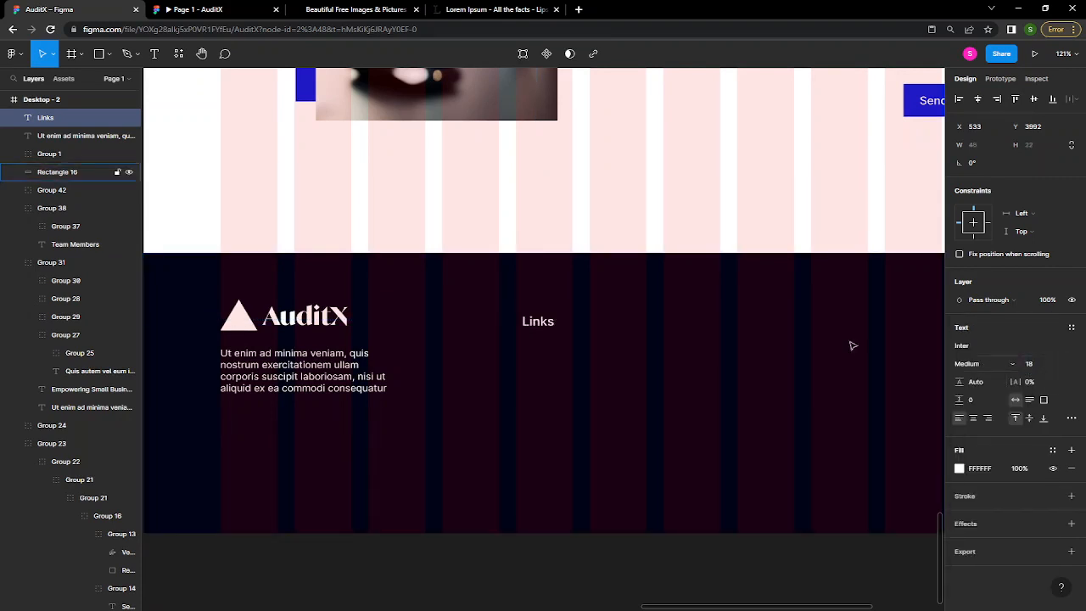
- Move the Links heading right to X 560 and add a "Services" text at size 14 below it
{"action": "left_click_drag", "start_coordinate": [548, 327], "coordinate": [561, 332]}
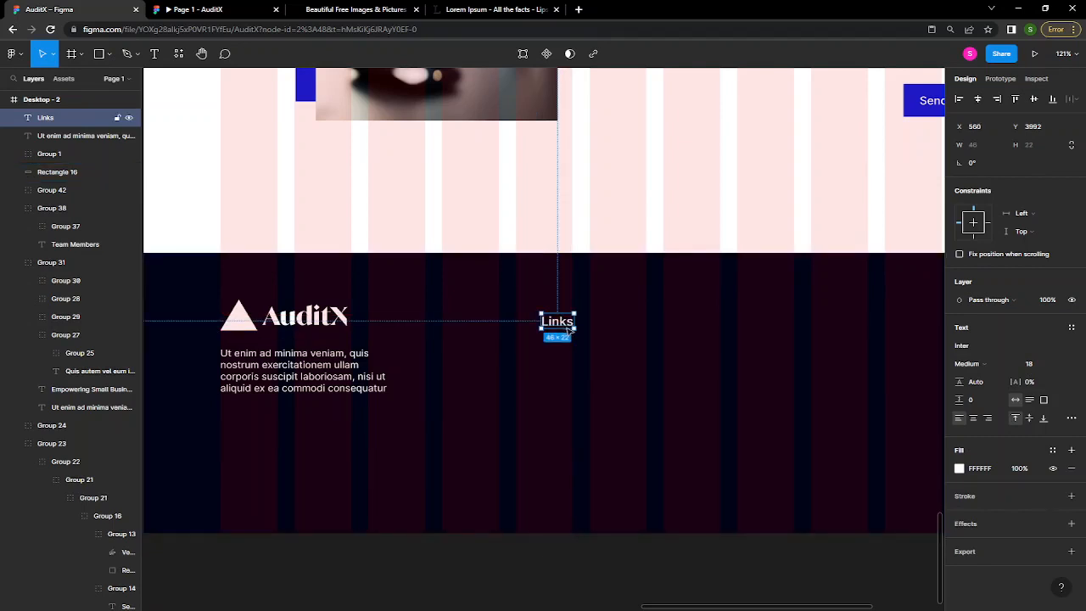
{"action": "left_click", "coordinate": [316, 386]}
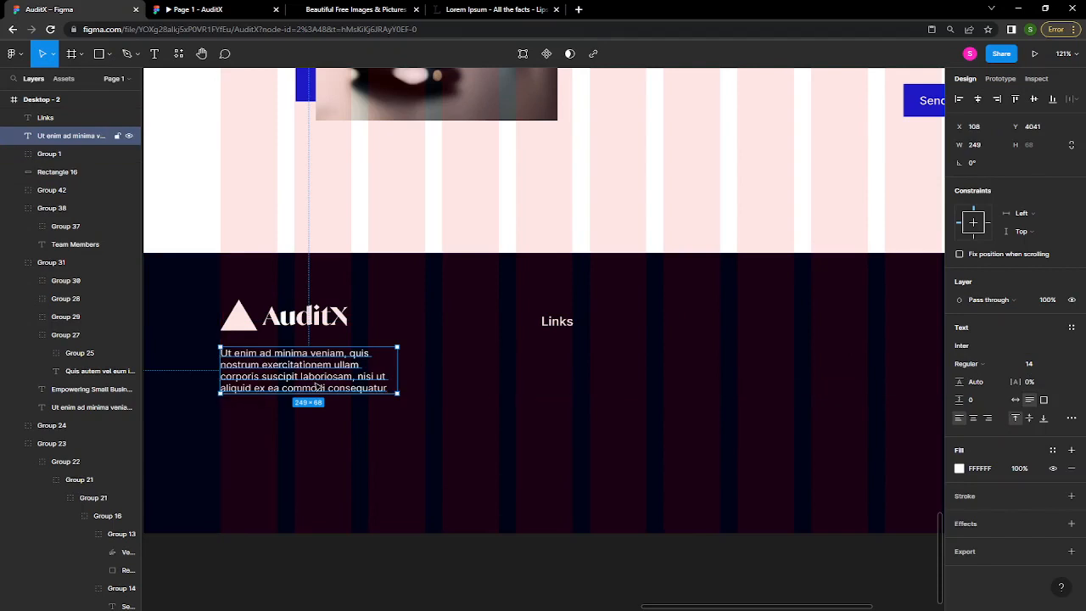
{"action": "key", "text": "Return"}
{"action": "left_click", "coordinate": [551, 348]}
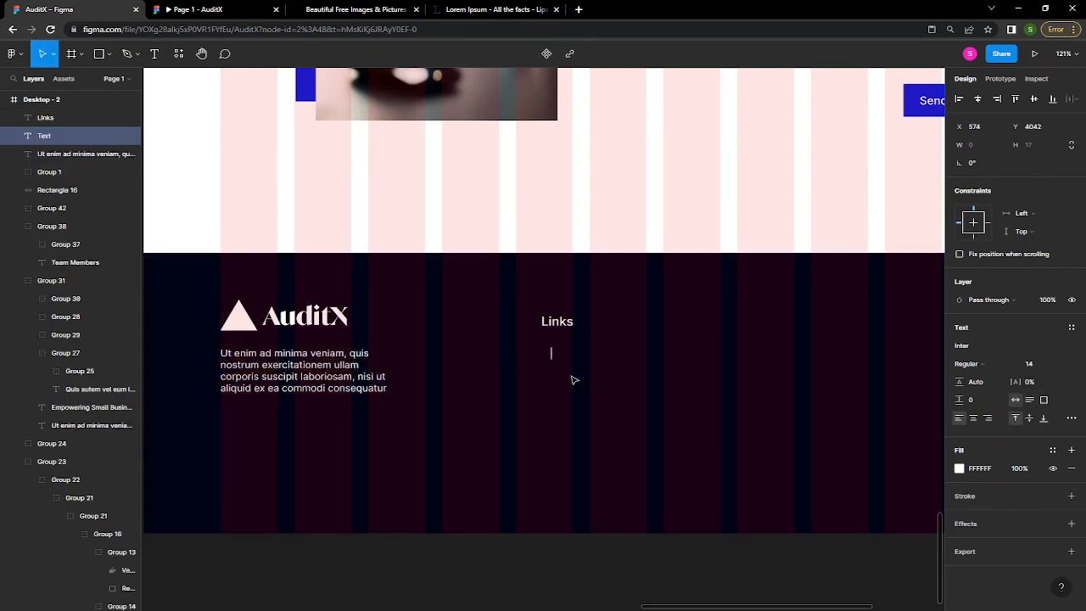
{"action": "type", "text": "Services"}
{"action": "key", "text": "Escape"}
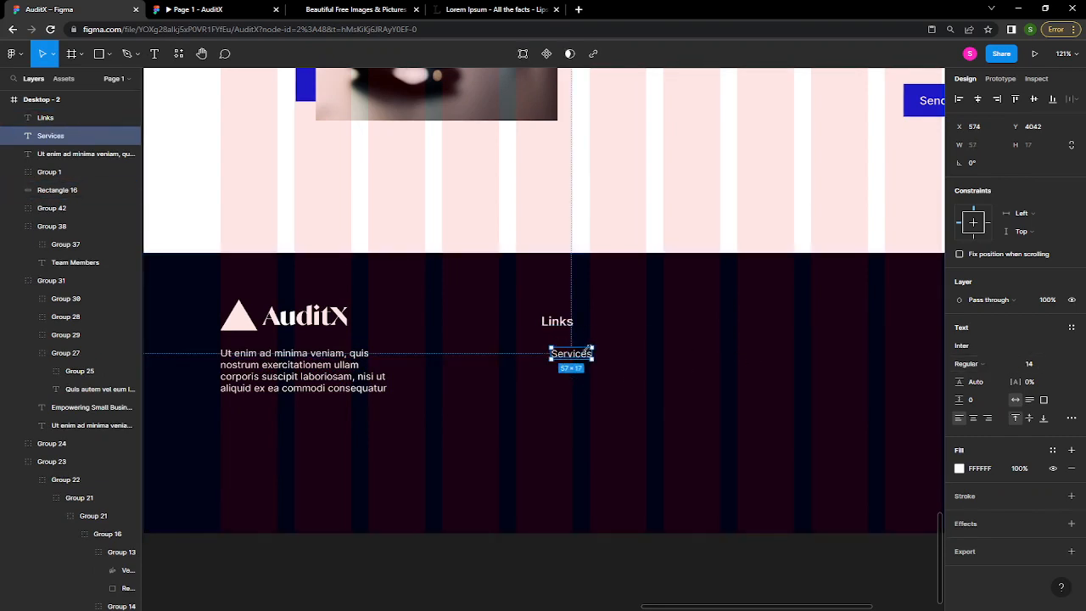
- Duplicate the Services text as "About us" and stack it above Services, both left-aligned under the Links heading
{"action": "left_click_drag", "start_coordinate": [570, 355], "coordinate": [557, 383]}
{"action": "double_click", "coordinate": [555, 382]}
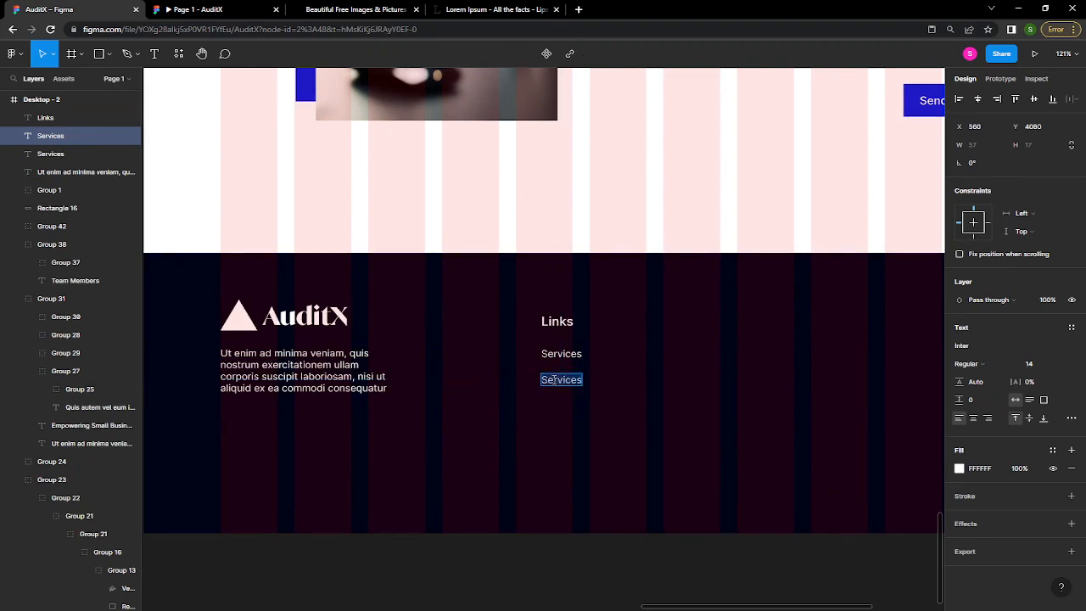
{"action": "type", "text": "About us"}
{"action": "key", "text": "Escape"}
{"action": "mouse_move", "coordinate": [561, 355]}
{"action": "left_mouse_down"}
{"action": "mouse_move", "coordinate": [598, 393]}
{"action": "mouse_move", "coordinate": [560, 373]}
{"action": "mouse_move", "coordinate": [561, 355]}
{"action": "left_mouse_up"}
{"action": "left_click_drag", "start_coordinate": [597, 386], "coordinate": [563, 381]}
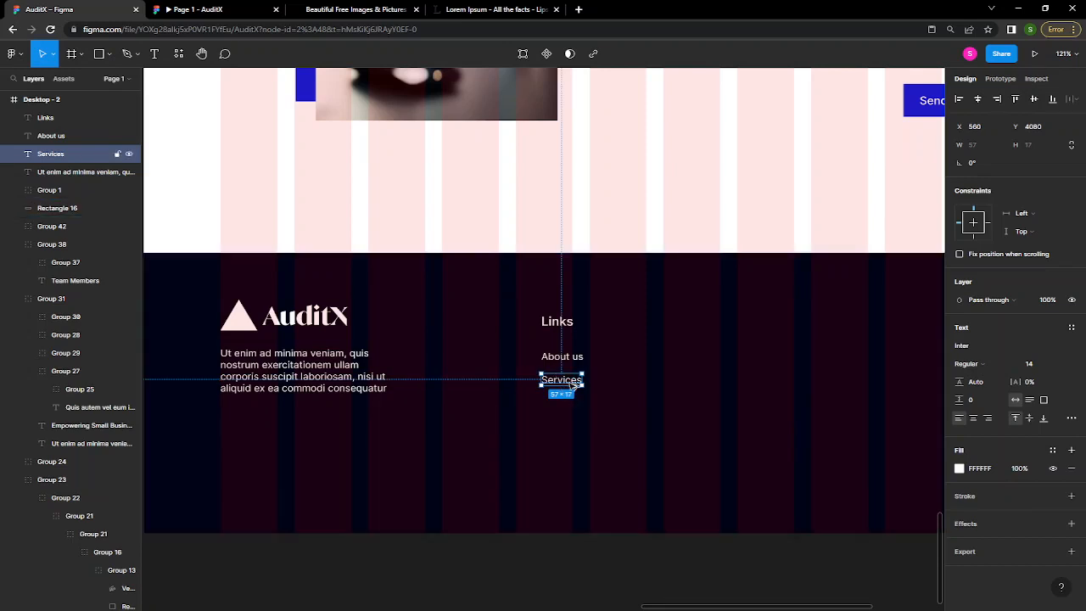
- Duplicate the Services text below itself and change the copy to "Careers"
{"action": "left_click_drag", "start_coordinate": [573, 384], "coordinate": [573, 407]}
{"action": "type", "text": "Career"}
{"action": "key", "text": "Escape"}
- Review the landing page sections and the spacing of the link items in the footer
{"action": "scroll", "coordinate": [635, 371], "scroll_direction": "down", "scroll_amount": 5}
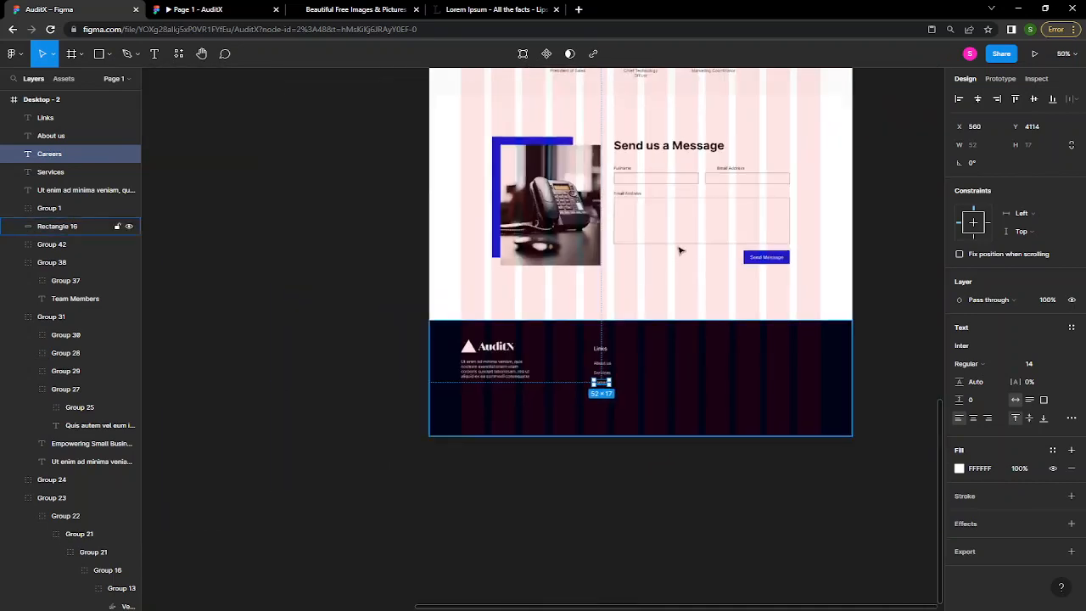
{"action": "scroll", "coordinate": [680, 252], "scroll_direction": "up", "scroll_amount": 6}
{"action": "scroll", "coordinate": [679, 251], "scroll_direction": "right", "scroll_amount": 2}
{"action": "scroll", "coordinate": [574, 270], "scroll_direction": "up", "scroll_amount": 10}
{"action": "scroll", "coordinate": [574, 270], "scroll_direction": "up", "scroll_amount": 3}
{"action": "scroll", "coordinate": [575, 270], "scroll_direction": "down", "scroll_amount": 20}
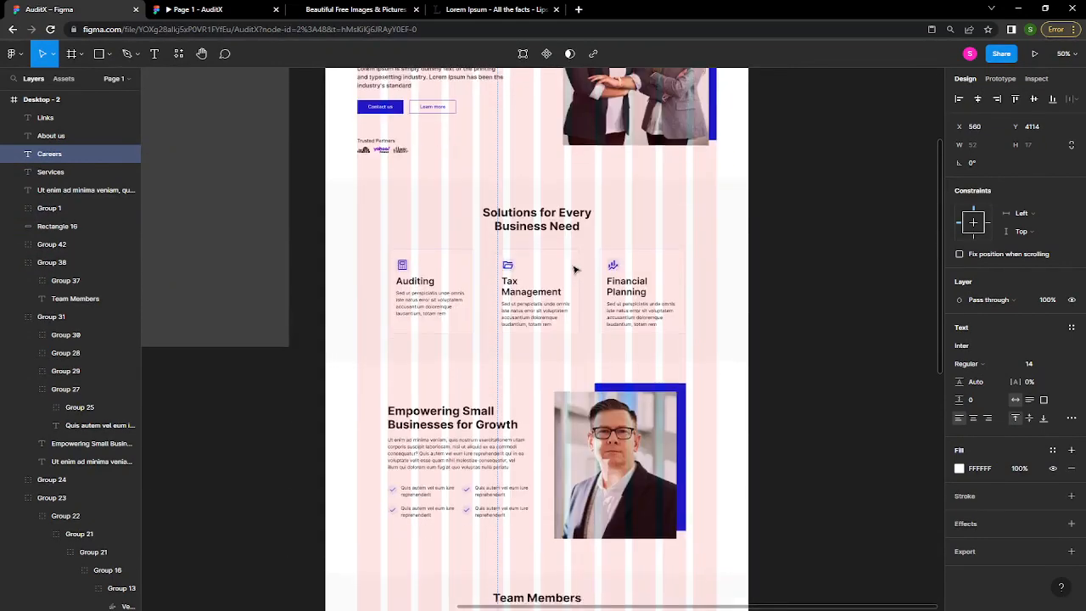
{"action": "scroll", "coordinate": [575, 270], "scroll_direction": "down", "scroll_amount": 2}
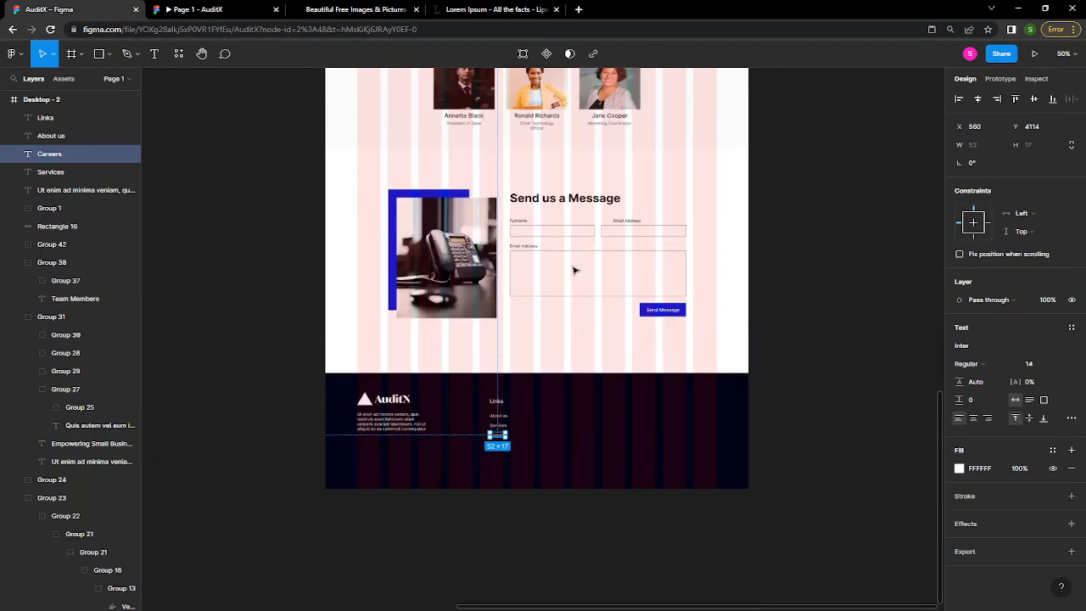
{"action": "scroll", "coordinate": [502, 461], "scroll_direction": "up", "scroll_amount": 5}
{"action": "scroll", "coordinate": [501, 462], "scroll_direction": "up", "scroll_amount": 8}
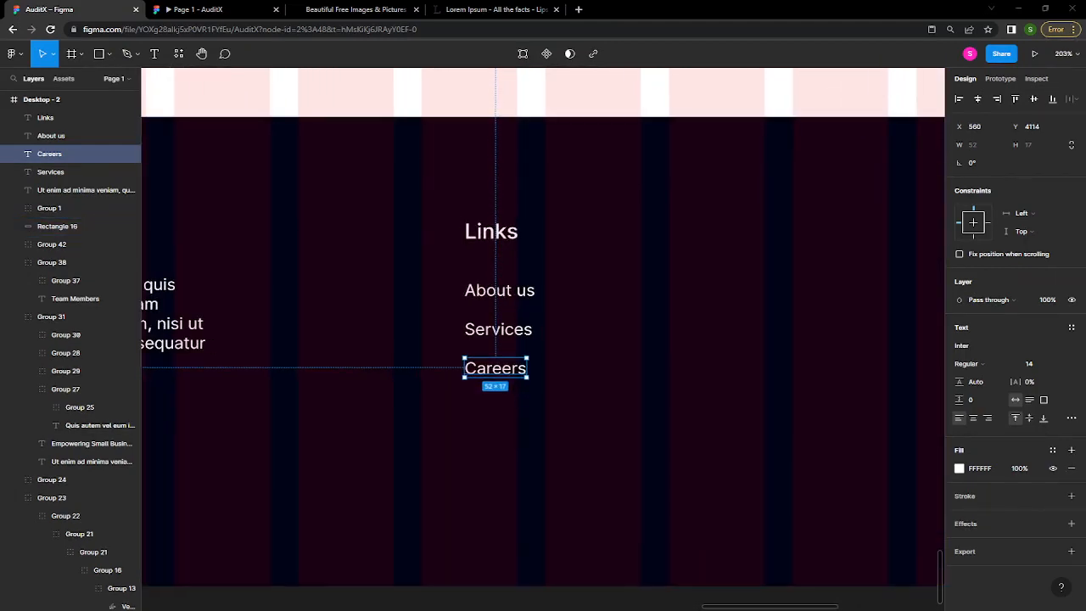
{"action": "left_click", "coordinate": [505, 338]}
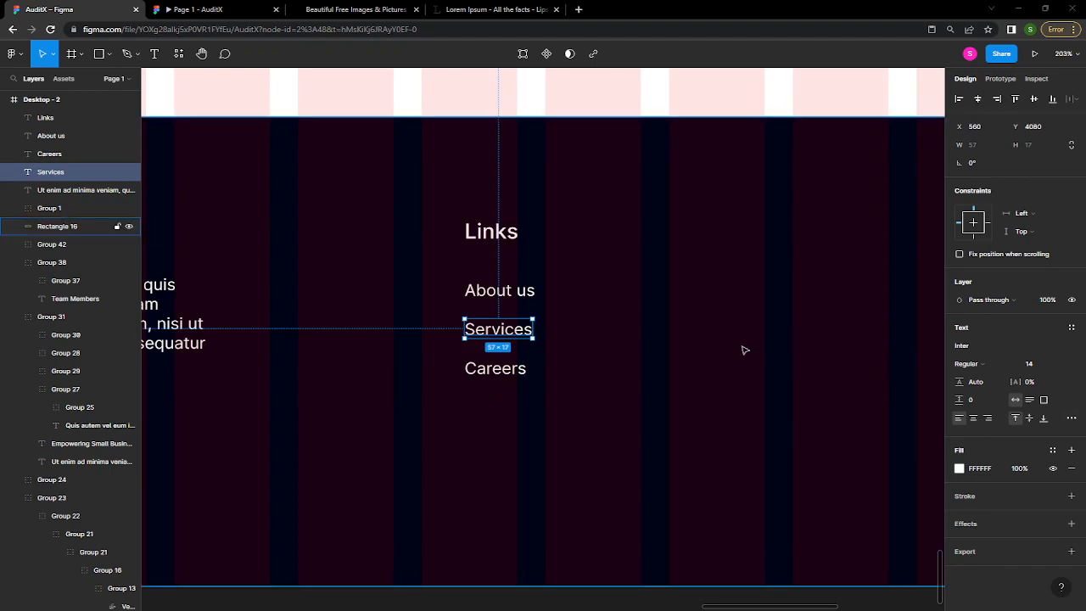
- Duplicate the Links heading to the right on the same line at X 836 and change the copy to "Contact"
{"action": "scroll", "coordinate": [745, 349], "scroll_direction": "down", "scroll_amount": 5, "text": "ctrl"}
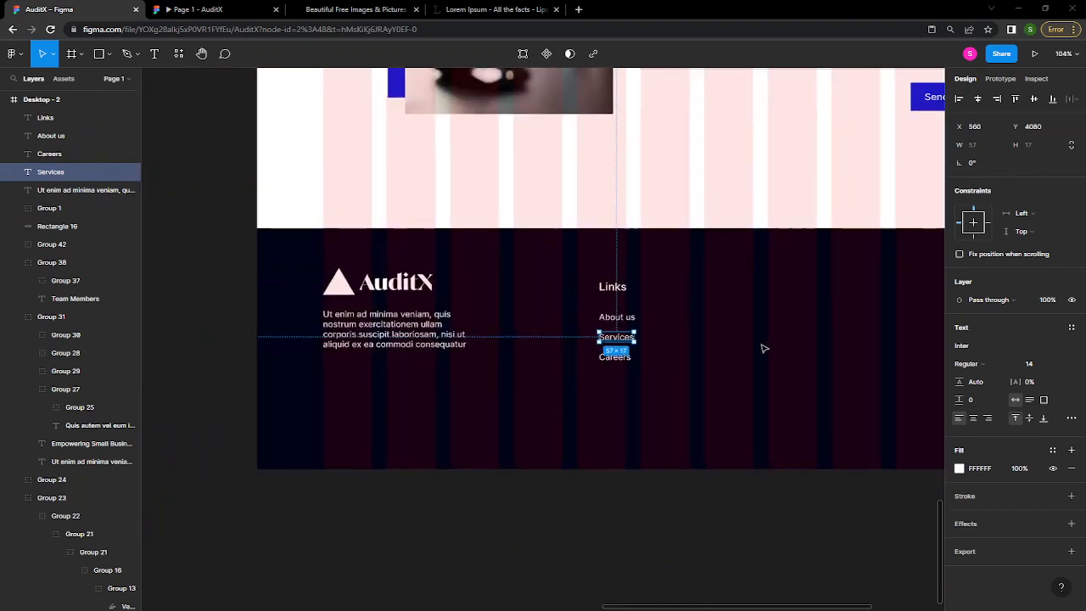
{"action": "scroll", "coordinate": [684, 350], "scroll_direction": "right", "scroll_amount": 3}
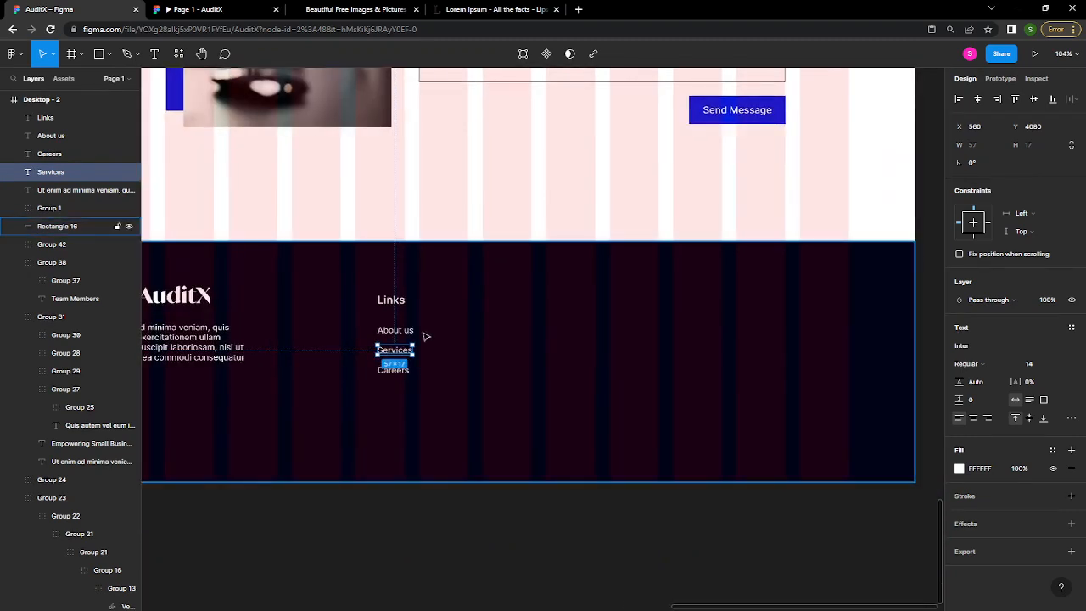
{"action": "left_click", "coordinate": [403, 300]}
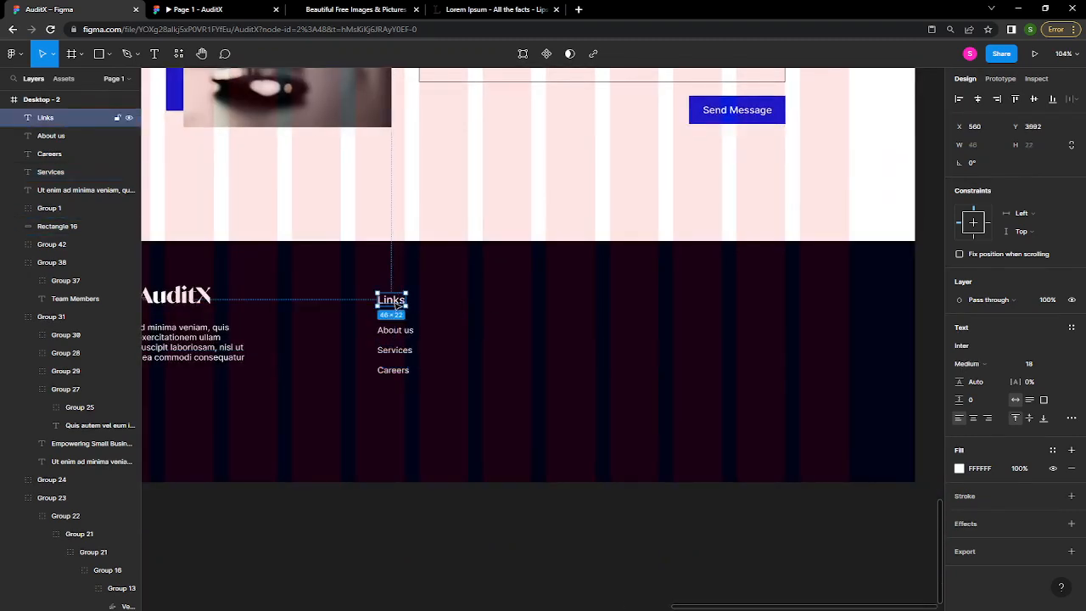
{"action": "left_click_drag", "start_coordinate": [397, 305], "coordinate": [564, 305], "text": "alt"}
{"action": "double_click", "coordinate": [564, 304]}
{"action": "type", "text": "Con"}
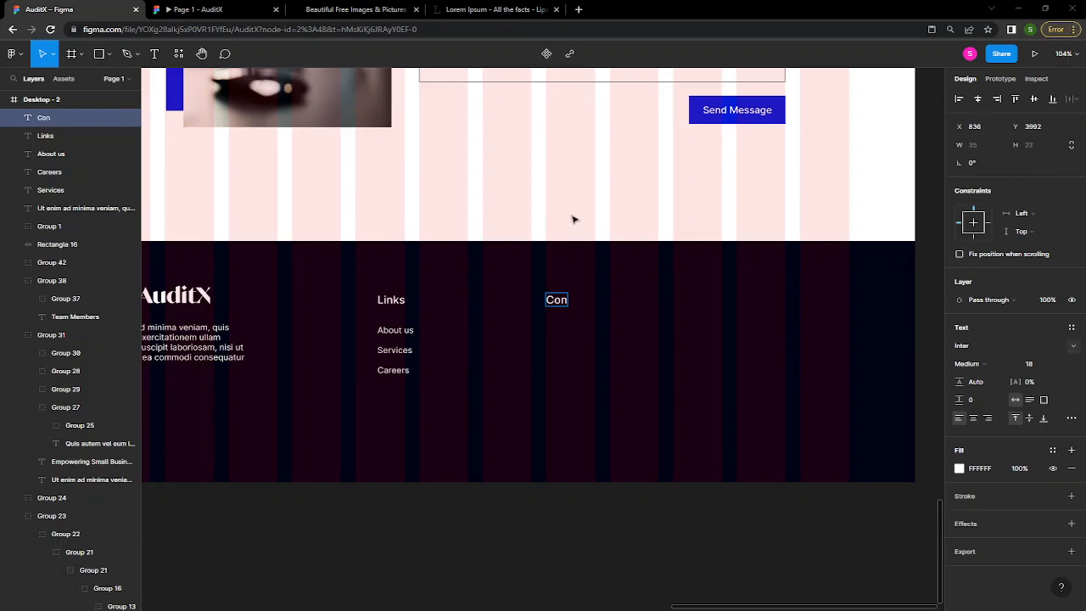
{"action": "left_click", "coordinate": [560, 301]}
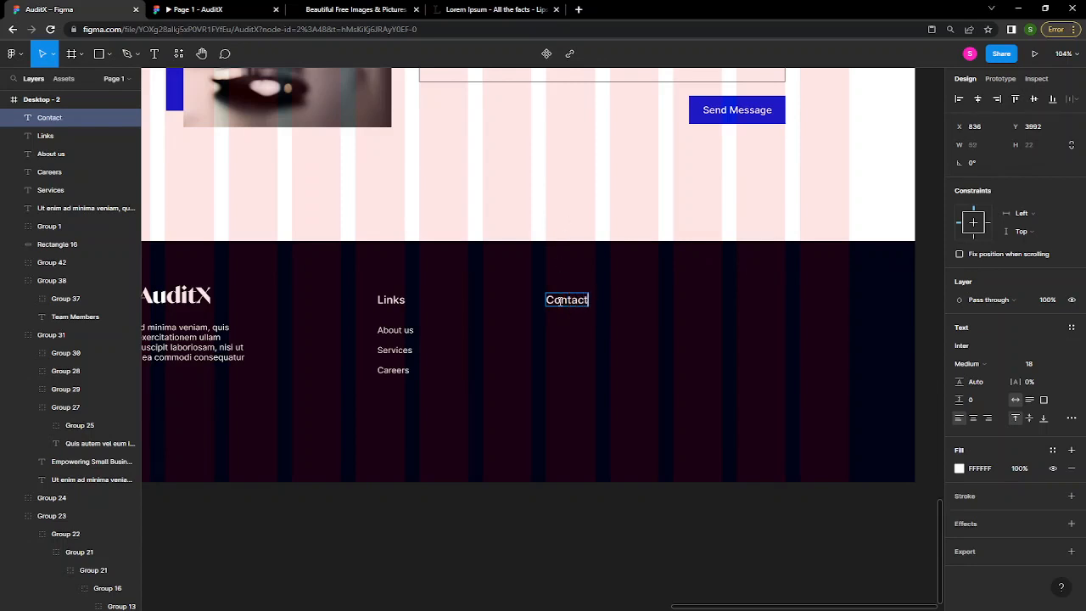
{"action": "key", "text": "Escape"}
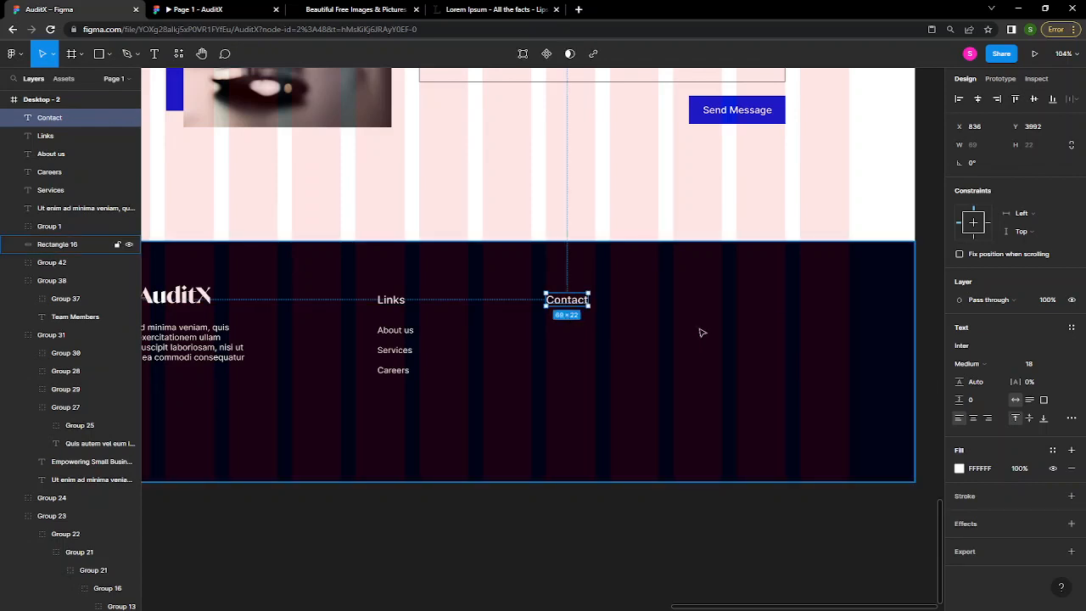
- Copy the About us text under the Contact heading and fill it with a random US Full Address from the Content Reel plugin
{"action": "left_click", "coordinate": [404, 338]}
{"action": "left_click_drag", "start_coordinate": [404, 336], "coordinate": [573, 333], "text": "alt"}
{"action": "left_click", "coordinate": [181, 56]}
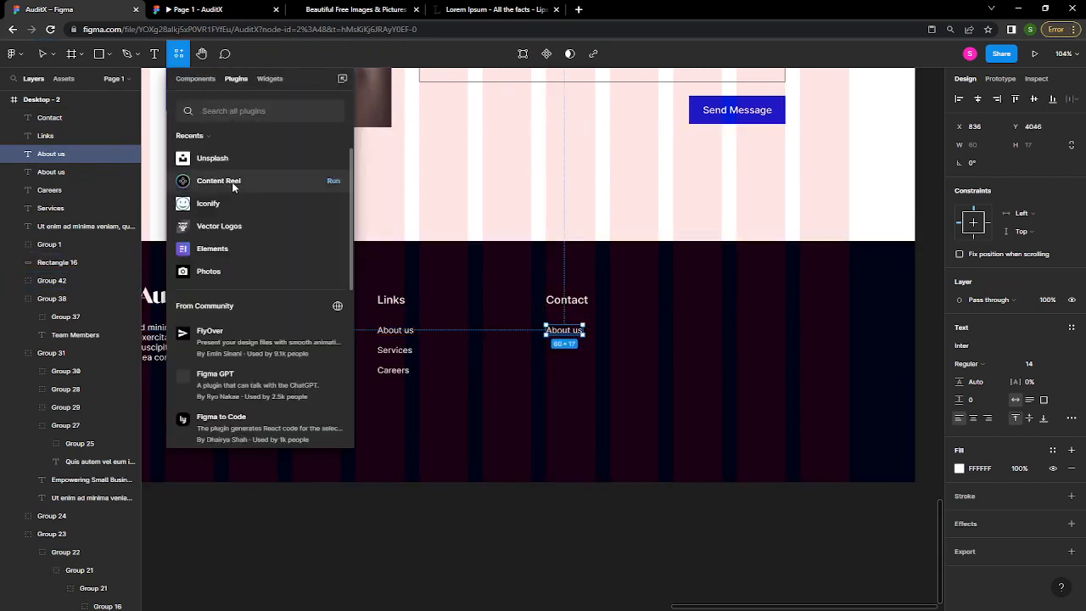
{"action": "left_click", "coordinate": [234, 182]}
{"action": "left_click", "coordinate": [261, 234]}
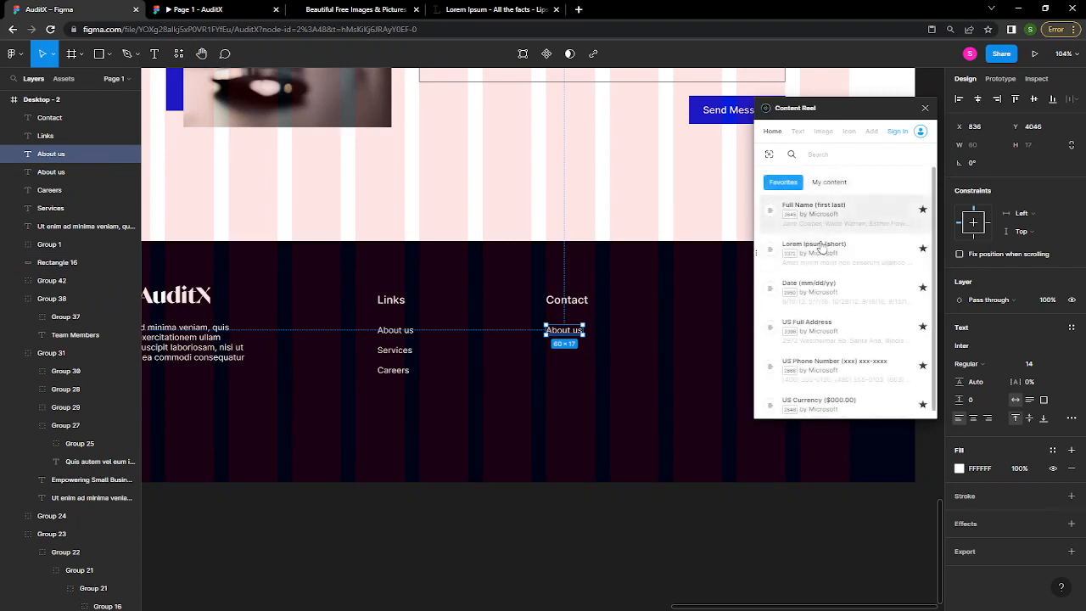
{"action": "left_click", "coordinate": [835, 324]}
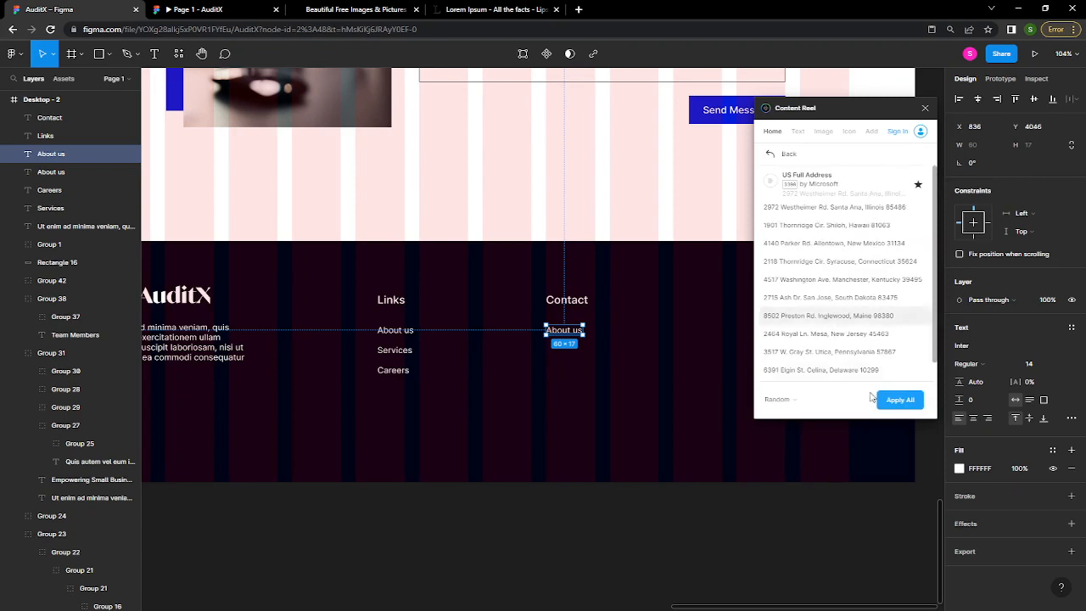
{"action": "left_click", "coordinate": [901, 400]}
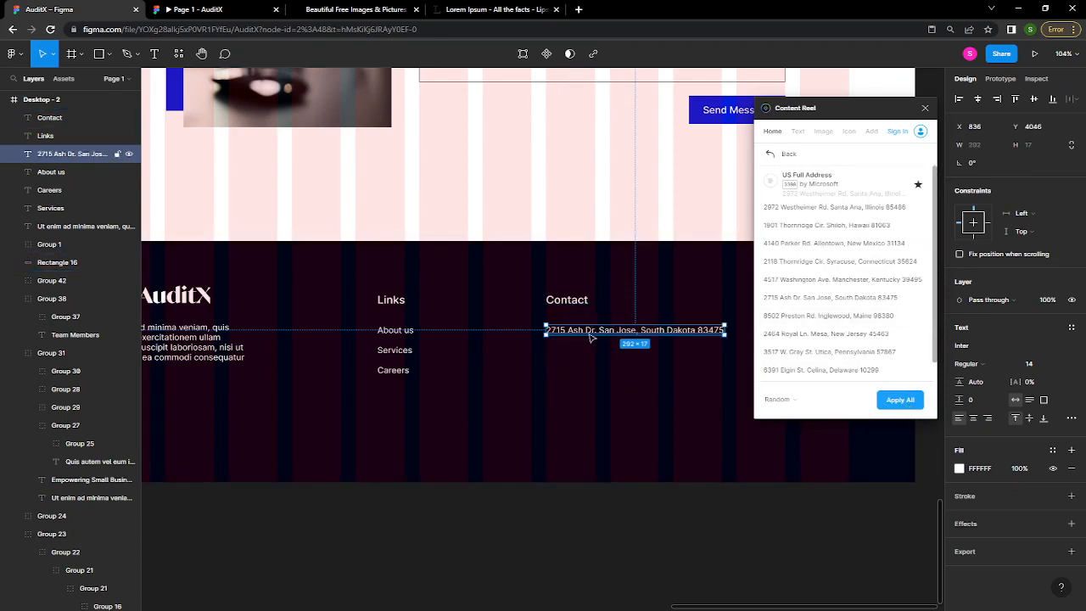
- Duplicate the address line below itself and fill the copy with a US Phone Number from Content Reel
{"action": "left_click_drag", "start_coordinate": [593, 337], "coordinate": [598, 364]}
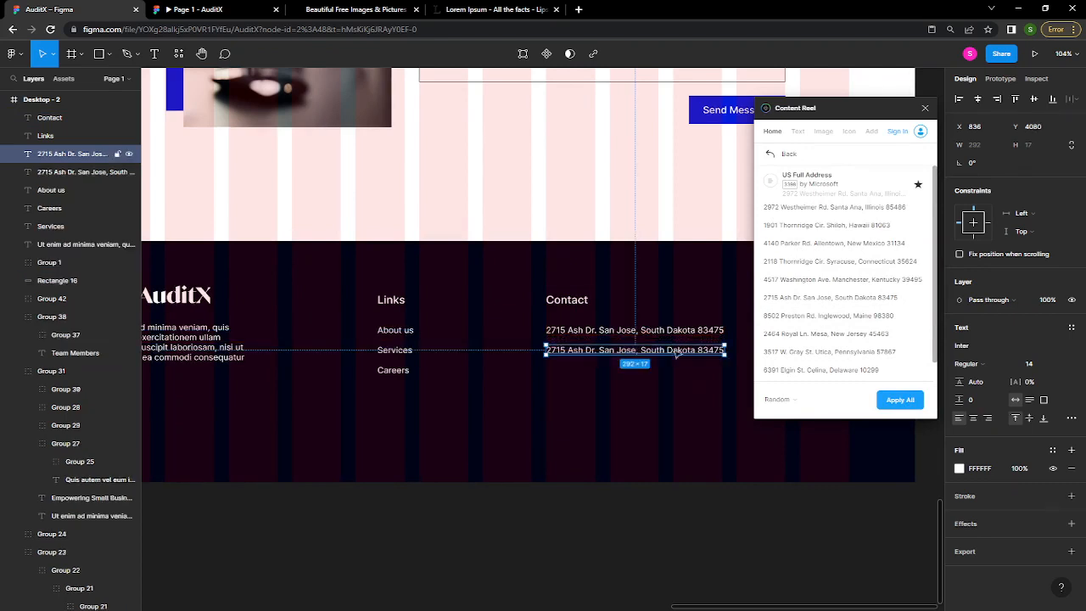
{"action": "left_click", "coordinate": [770, 154]}
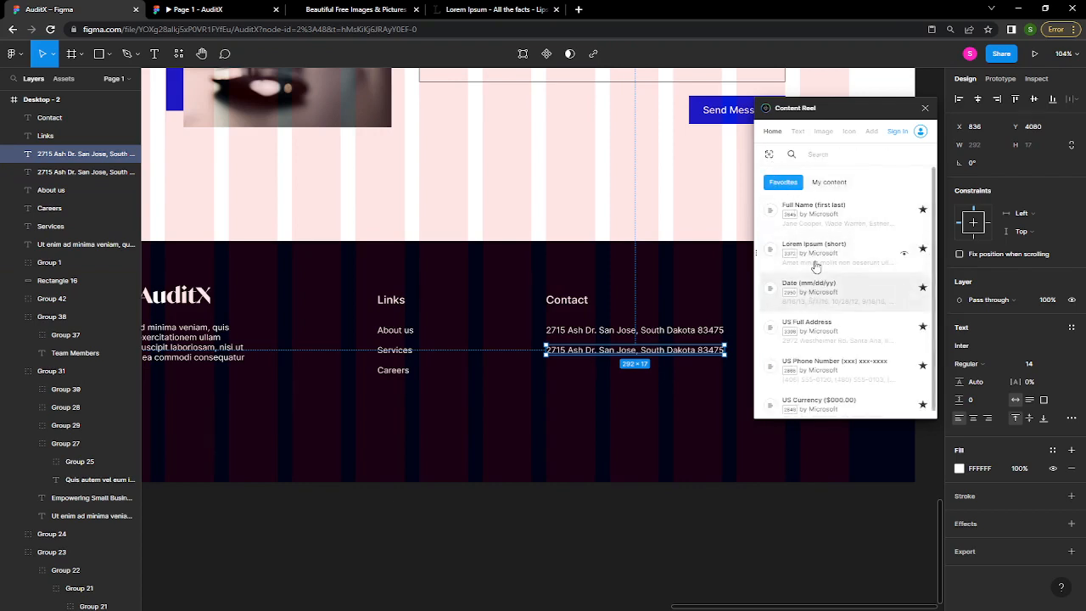
{"action": "left_click", "coordinate": [817, 378]}
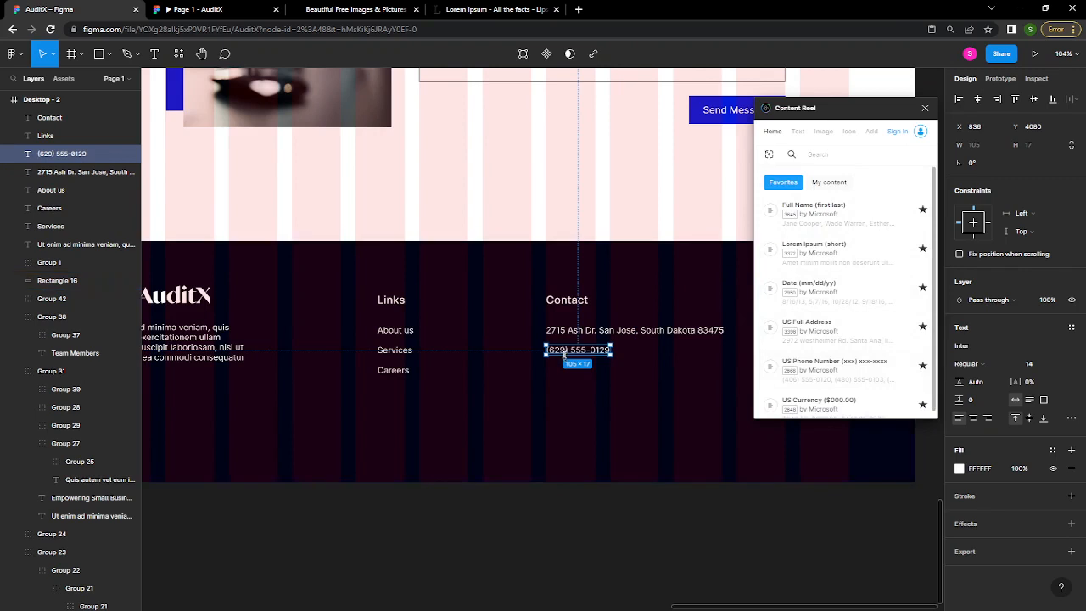
- Add the prefix "Tel:" in front of the phone number in the Contact column
{"action": "double_click", "coordinate": [562, 349]}
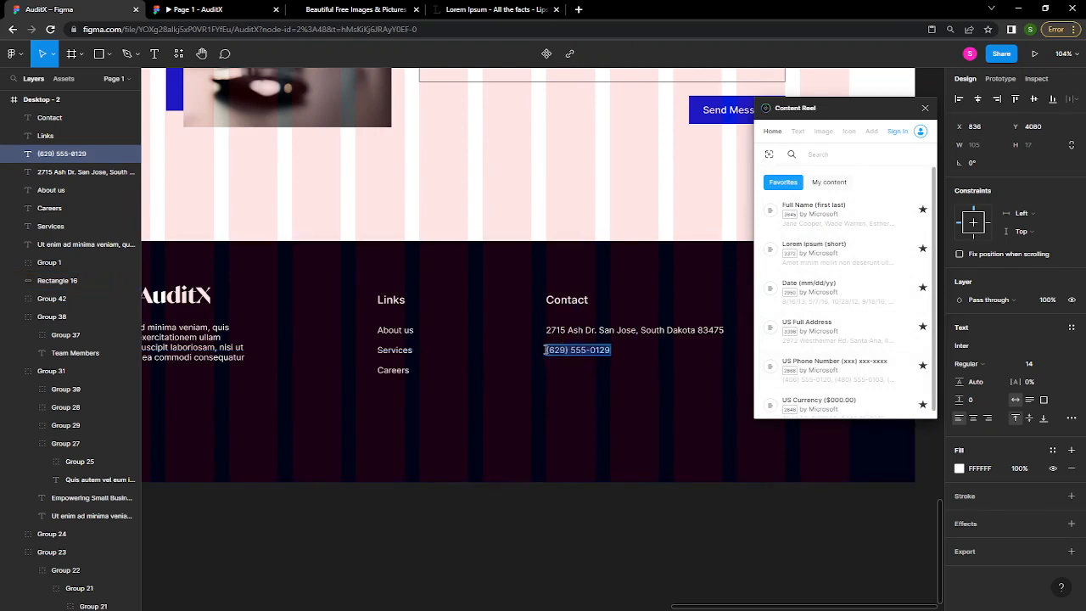
{"action": "key", "text": "Escape"}
{"action": "type", "text": "Tel:"}
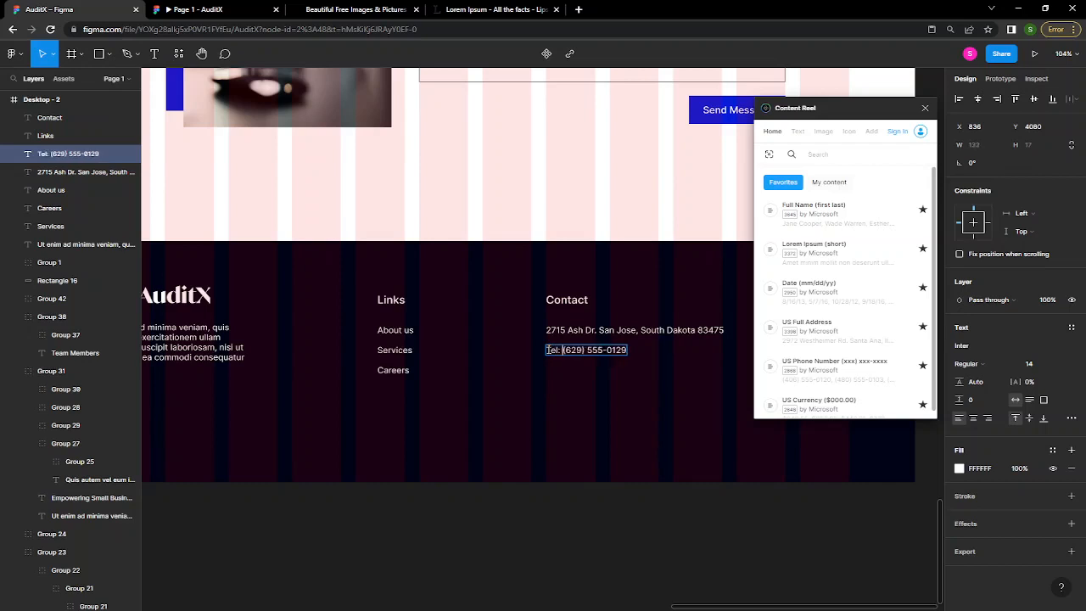
{"action": "key", "text": "Escape"}
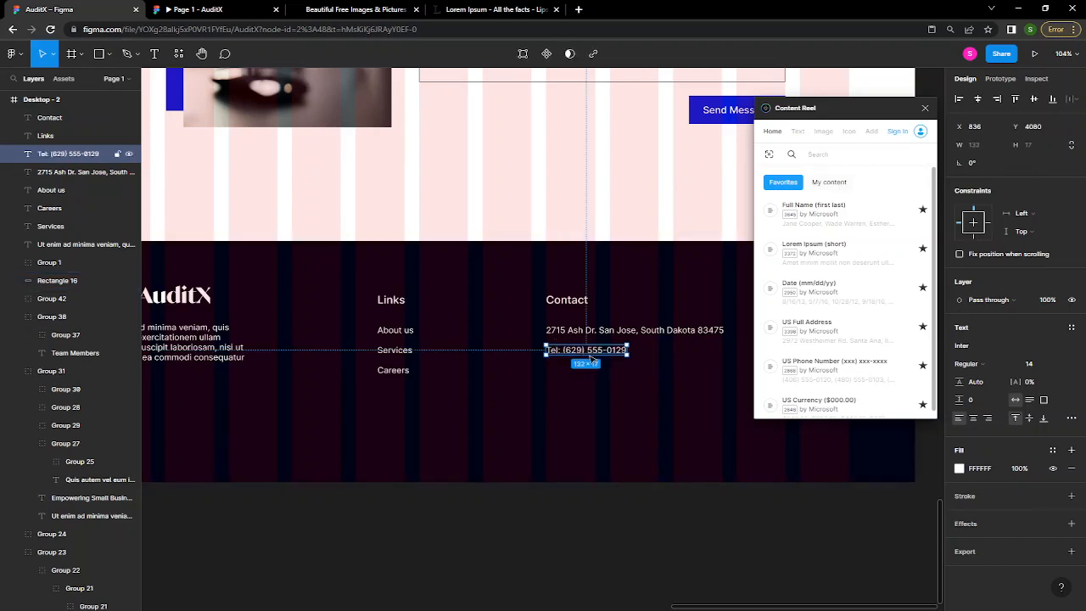
- Narrow the address text box to about 178 wide so it wraps, and set its line height to 150%
{"action": "scroll", "coordinate": [591, 359], "scroll_direction": "up", "scroll_amount": 3}
{"action": "scroll", "coordinate": [591, 356], "scroll_direction": "down", "scroll_amount": 5}
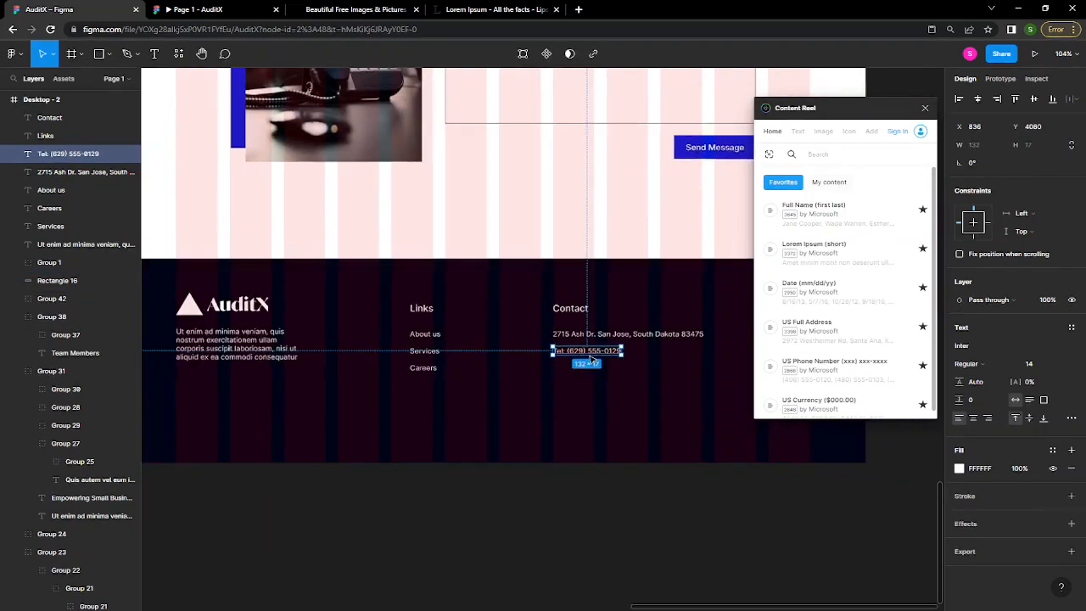
{"action": "scroll", "coordinate": [619, 355], "scroll_direction": "right", "scroll_amount": 3}
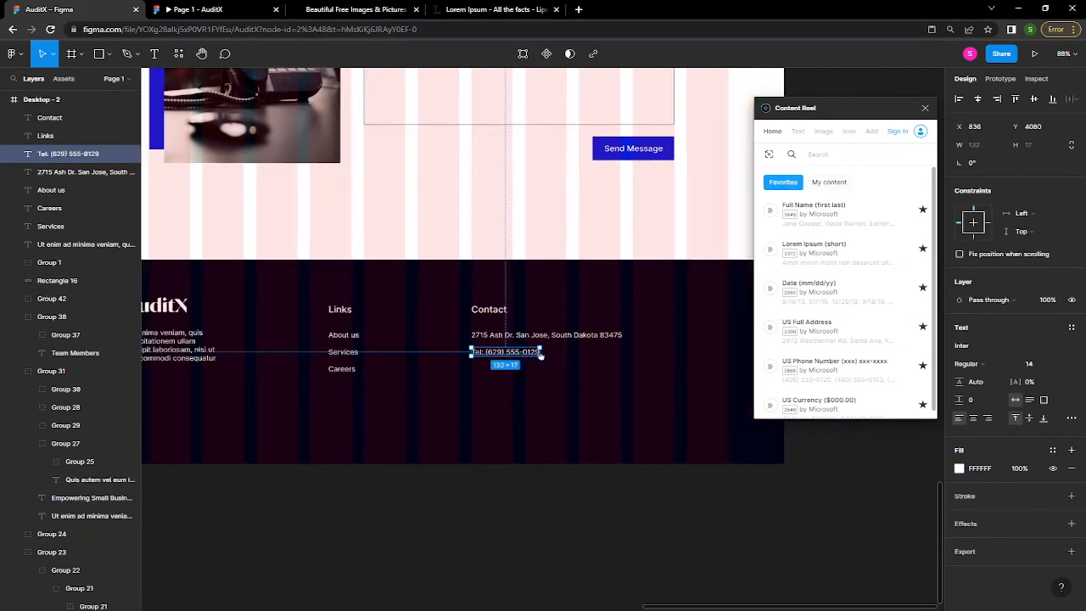
{"action": "left_click", "coordinate": [592, 337]}
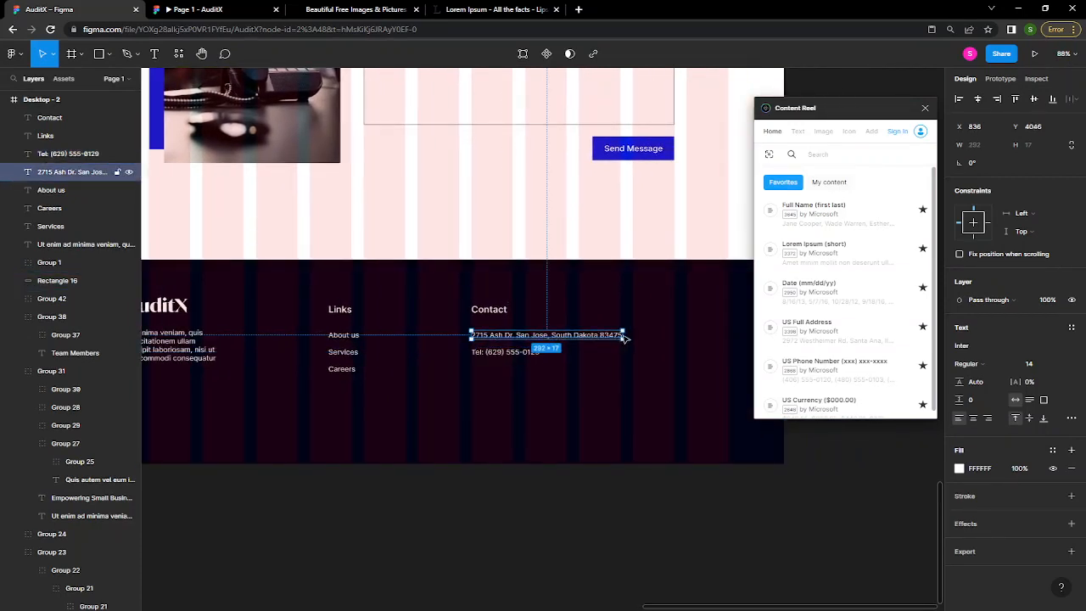
{"action": "left_click_drag", "start_coordinate": [595, 335], "coordinate": [562, 333]}
{"action": "left_click", "coordinate": [985, 385]}
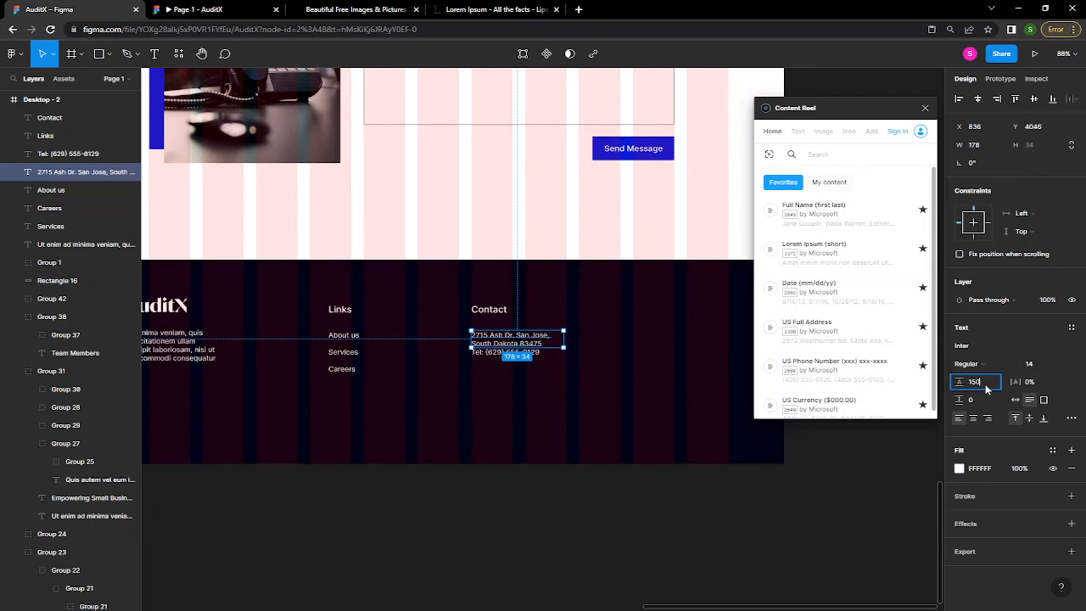
{"action": "type", "text": "150%"}
{"action": "key", "text": "Return"}
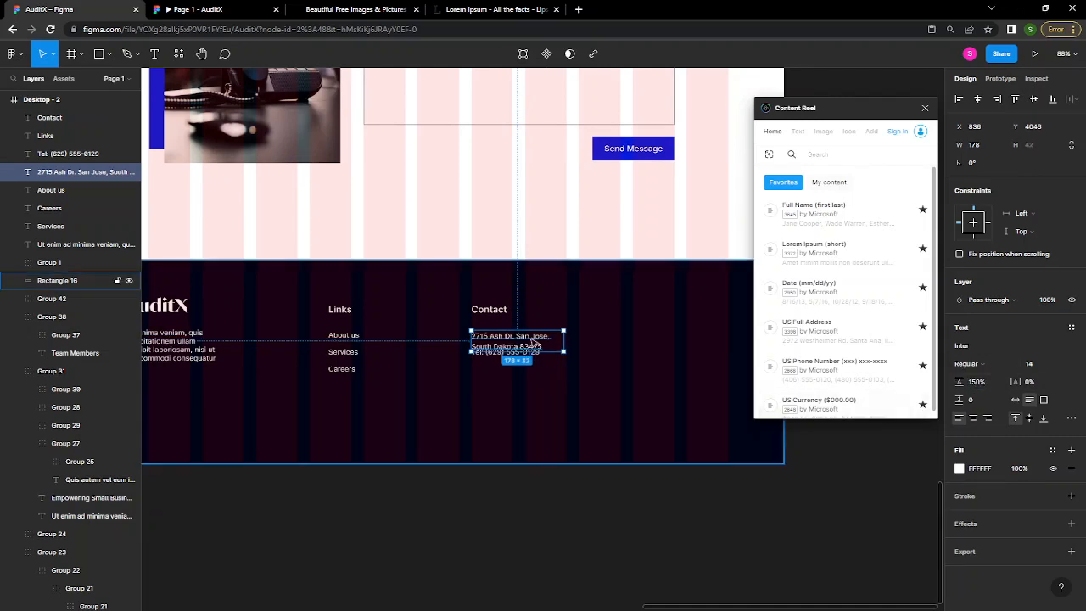
- Move the phone number line down to Y 4100, clear of the wrapped address
{"action": "scroll", "coordinate": [537, 371], "scroll_direction": "up", "scroll_amount": 5}
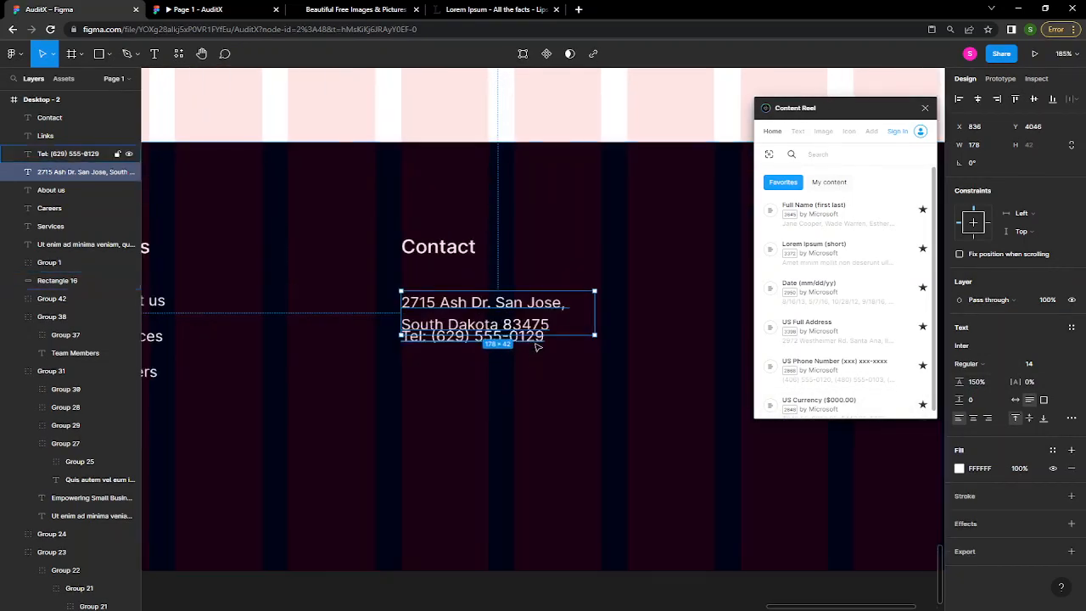
{"action": "left_click", "coordinate": [534, 341]}
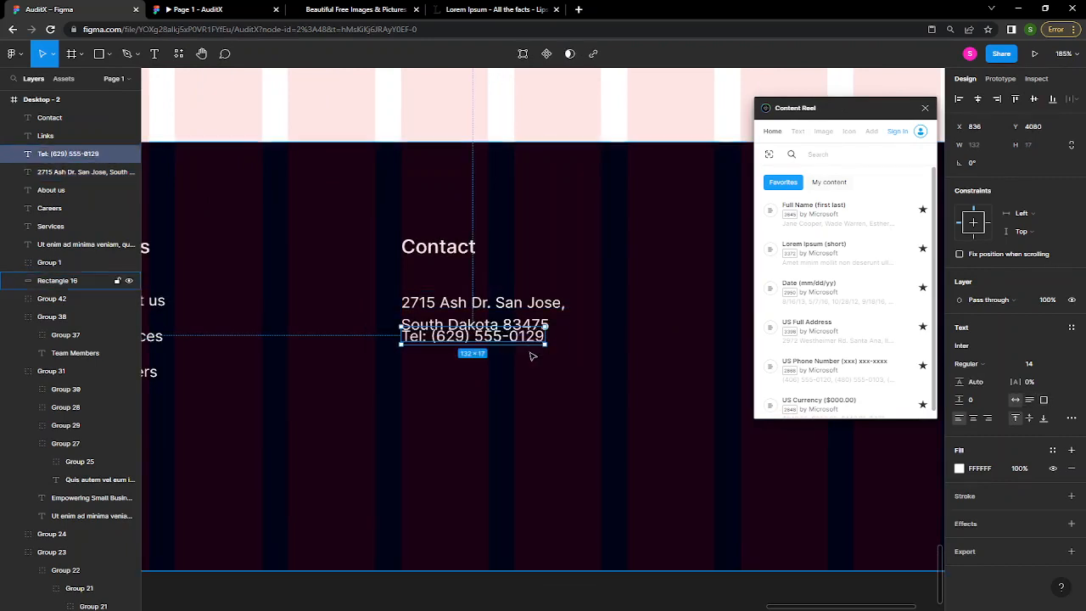
{"action": "left_click_drag", "start_coordinate": [524, 340], "coordinate": [528, 358]}
{"action": "scroll", "coordinate": [522, 350], "scroll_direction": "down", "scroll_amount": 3}
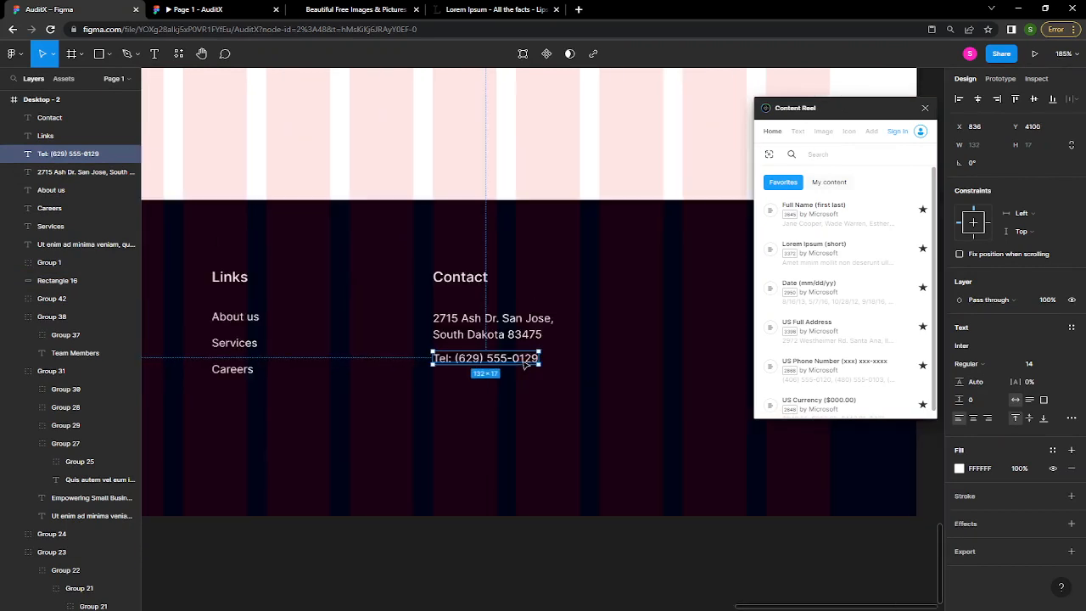
- Set the vertical spacing between the About us, Services and Careers links to 12
{"action": "left_click", "coordinate": [512, 329]}
{"action": "left_click", "coordinate": [271, 323], "text": "shift"}
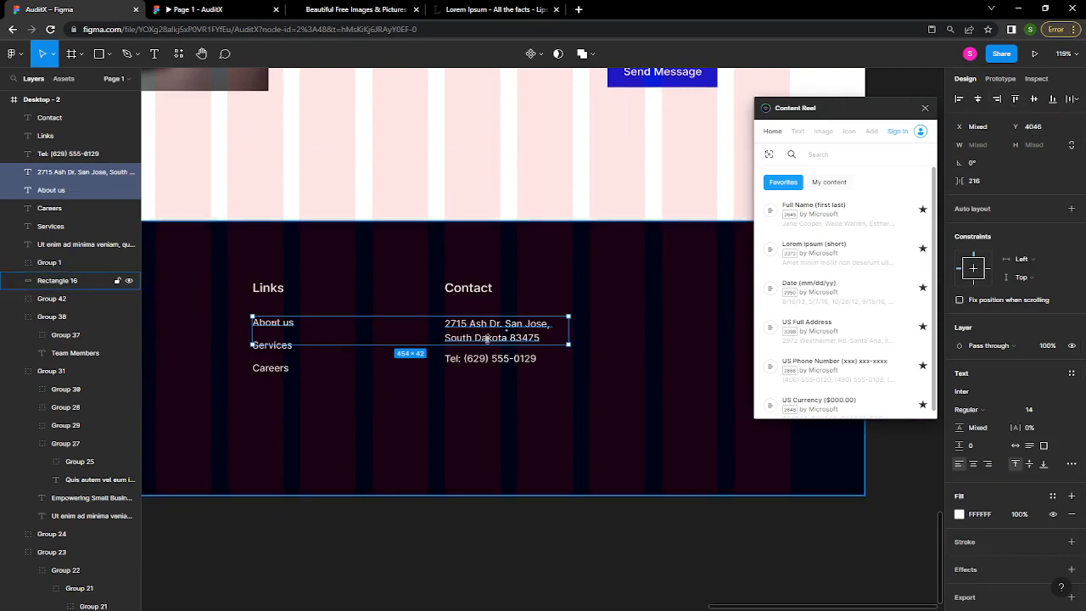
{"action": "left_click", "coordinate": [473, 361]}
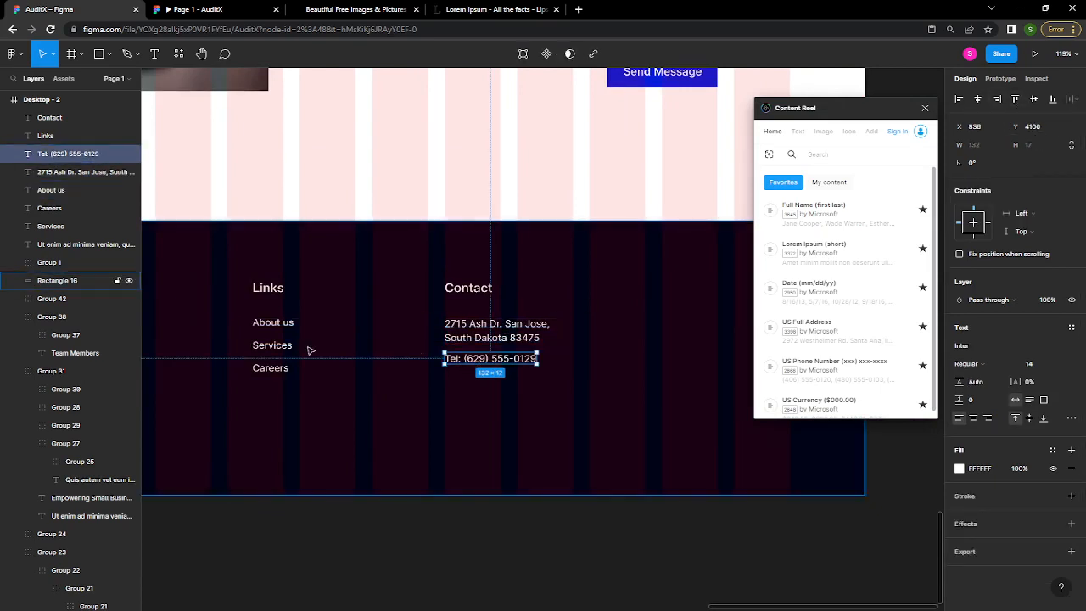
{"action": "left_click", "coordinate": [270, 345]}
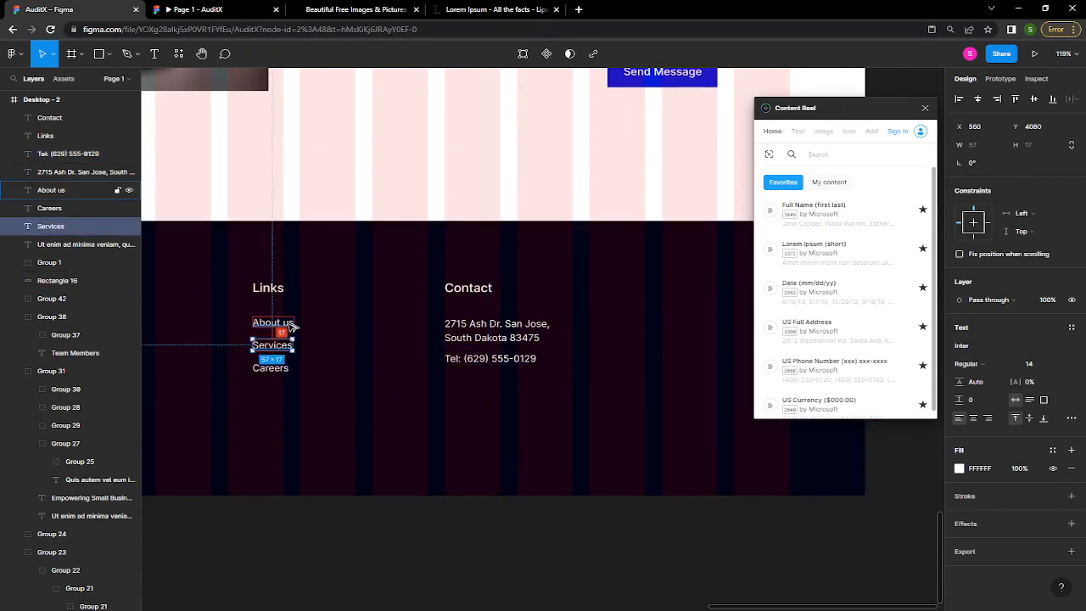
{"action": "left_click", "coordinate": [280, 367], "text": "shift"}
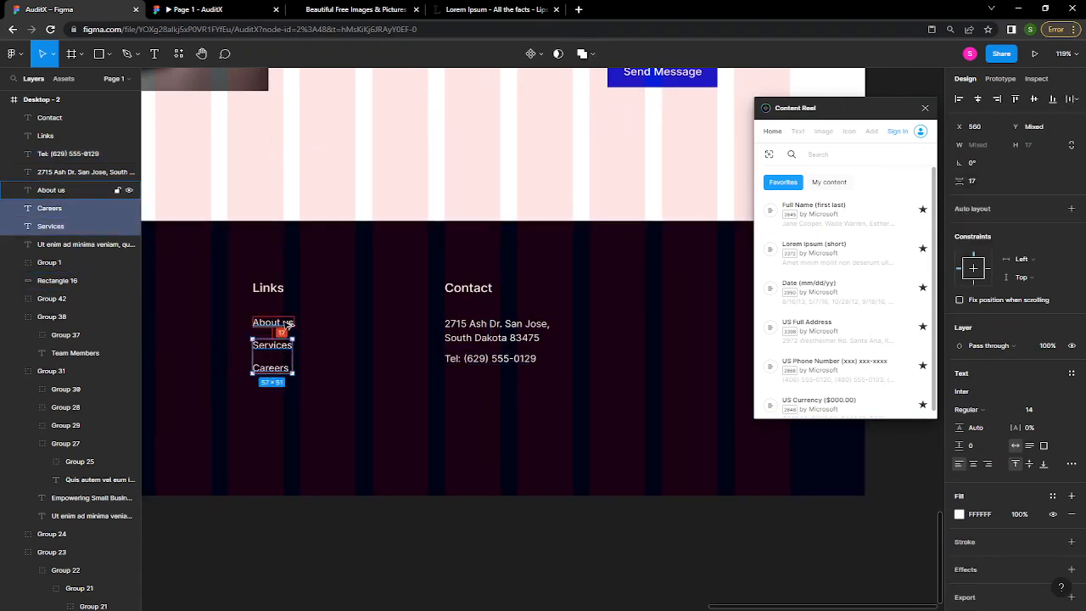
{"action": "left_click", "coordinate": [283, 323], "text": "shift"}
{"action": "left_click", "coordinate": [988, 184]}
{"action": "type", "text": "12"}
{"action": "key", "text": "Return"}
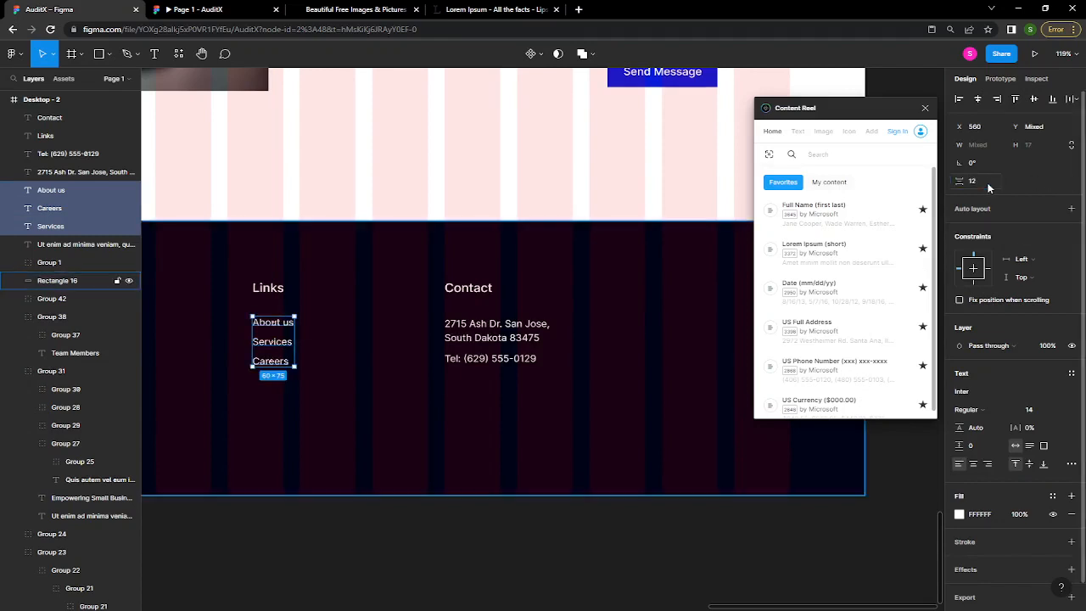
{"action": "left_click", "coordinate": [499, 515]}
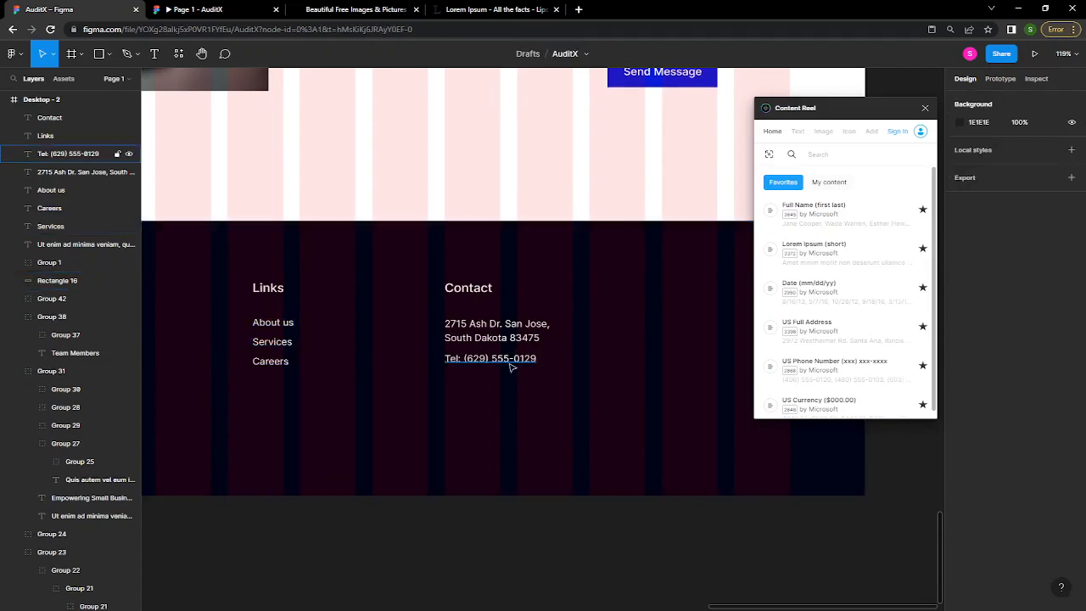
- Move the three links, the address and the phone number together up 10 px, closer to their column headings
{"action": "scroll", "coordinate": [494, 359], "scroll_direction": "right", "scroll_amount": 5}
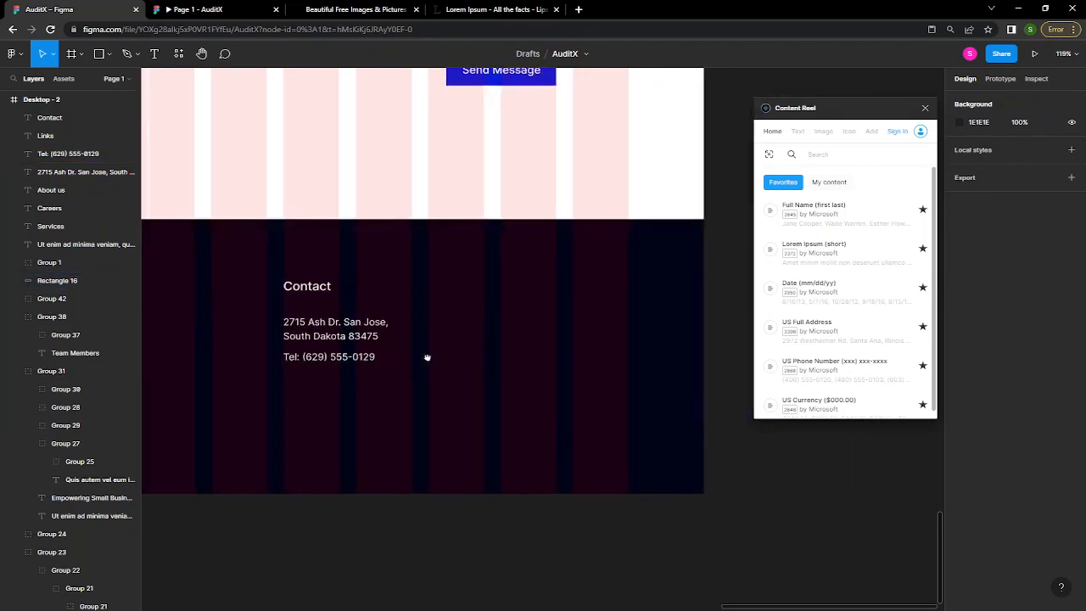
{"action": "scroll", "coordinate": [291, 325], "scroll_direction": "left", "scroll_amount": 9}
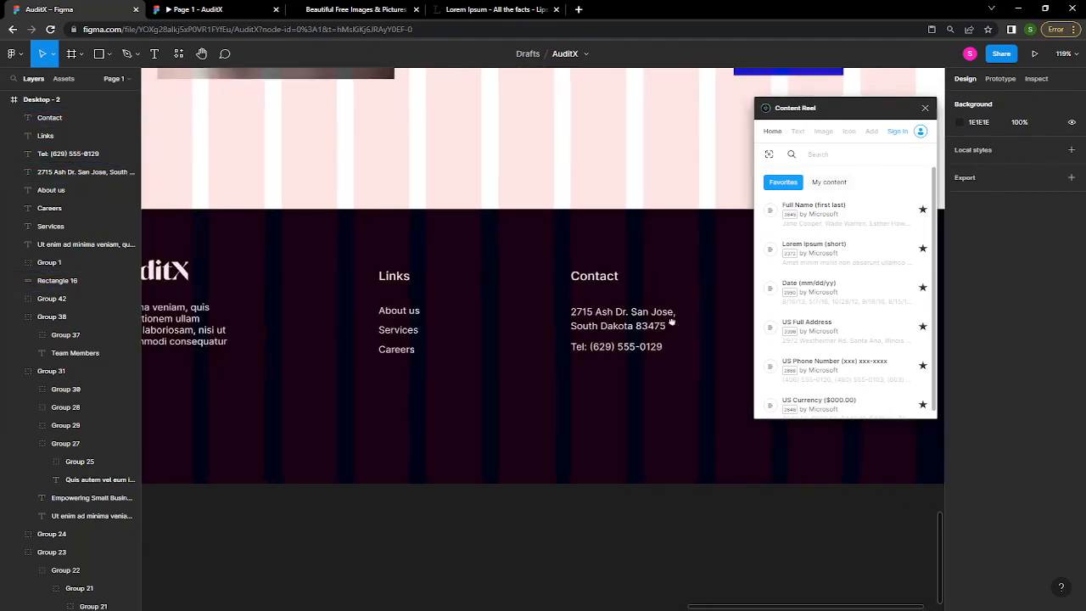
{"action": "left_click", "coordinate": [618, 316]}
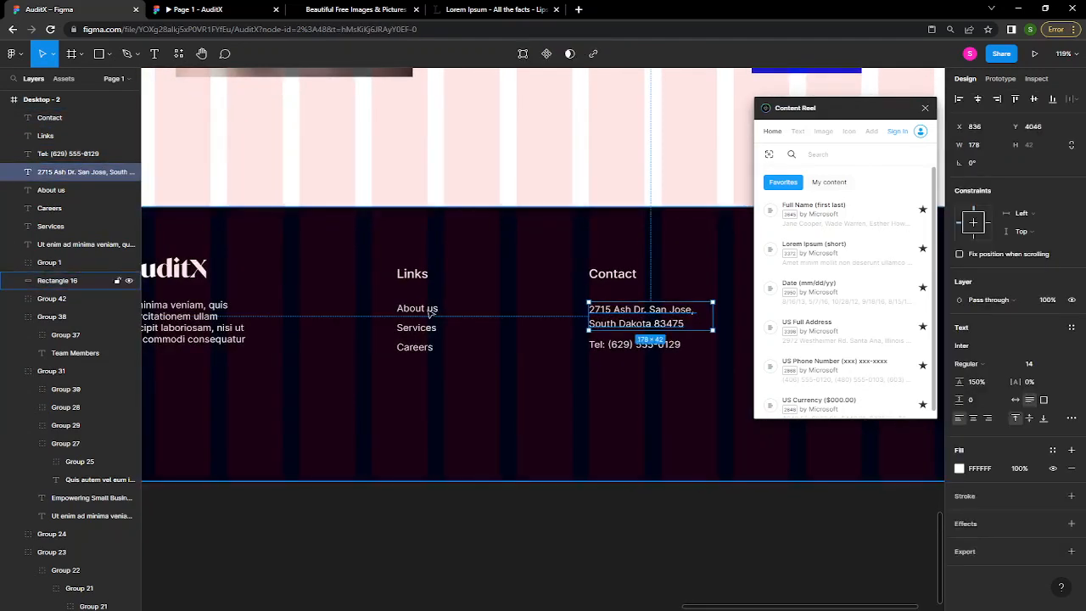
{"action": "left_click", "coordinate": [425, 313], "text": "shift"}
{"action": "left_click", "coordinate": [416, 328], "text": "shift"}
{"action": "left_click", "coordinate": [415, 347], "text": "shift"}
{"action": "left_click", "coordinate": [635, 344], "text": "shift"}
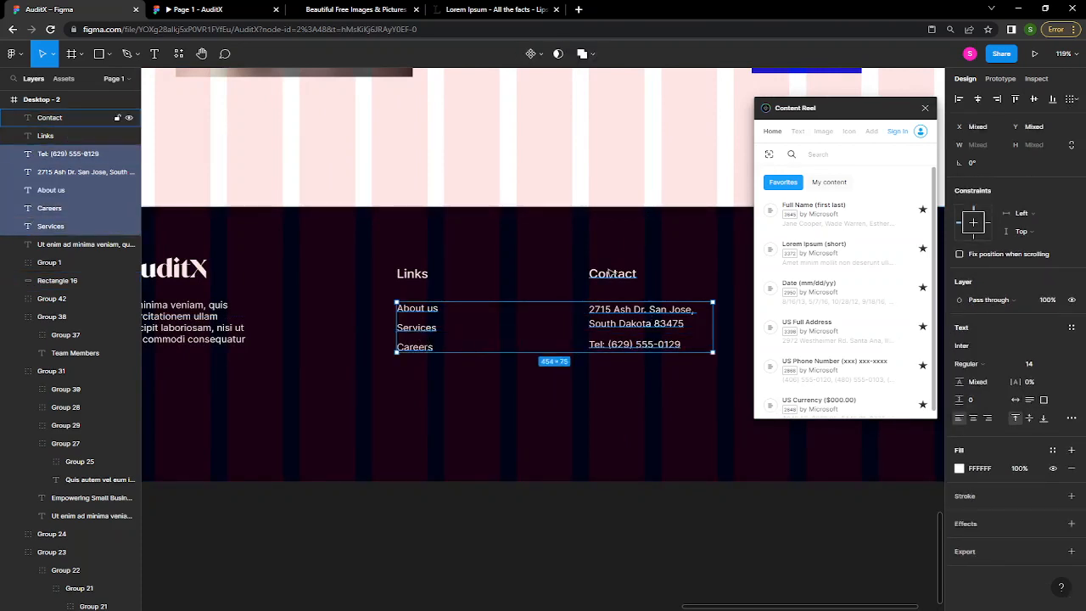
{"action": "key", "text": "shift+Up"}
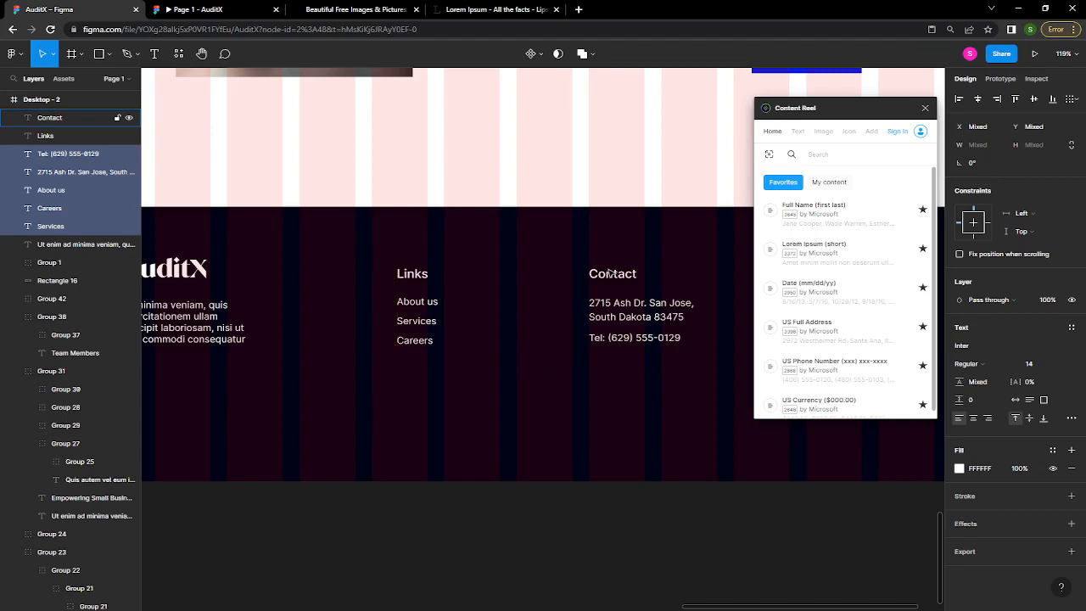
- Duplicate the Contact heading to X 1150 on the same row and change the copy's text to "Follow us"
{"action": "scroll", "coordinate": [610, 272], "scroll_direction": "right", "scroll_amount": 5}
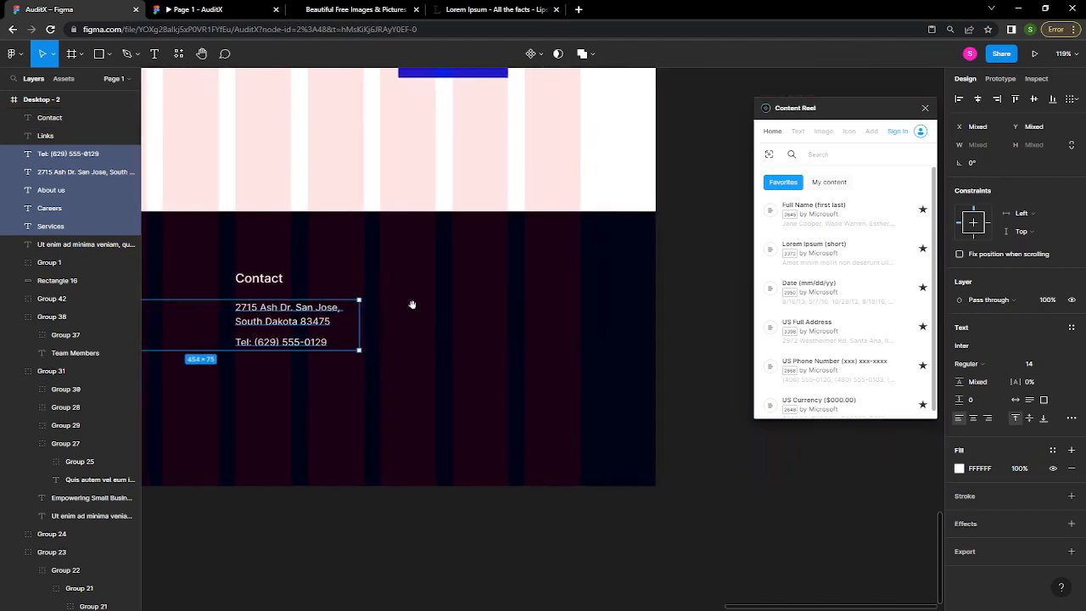
{"action": "key", "text": "Escape"}
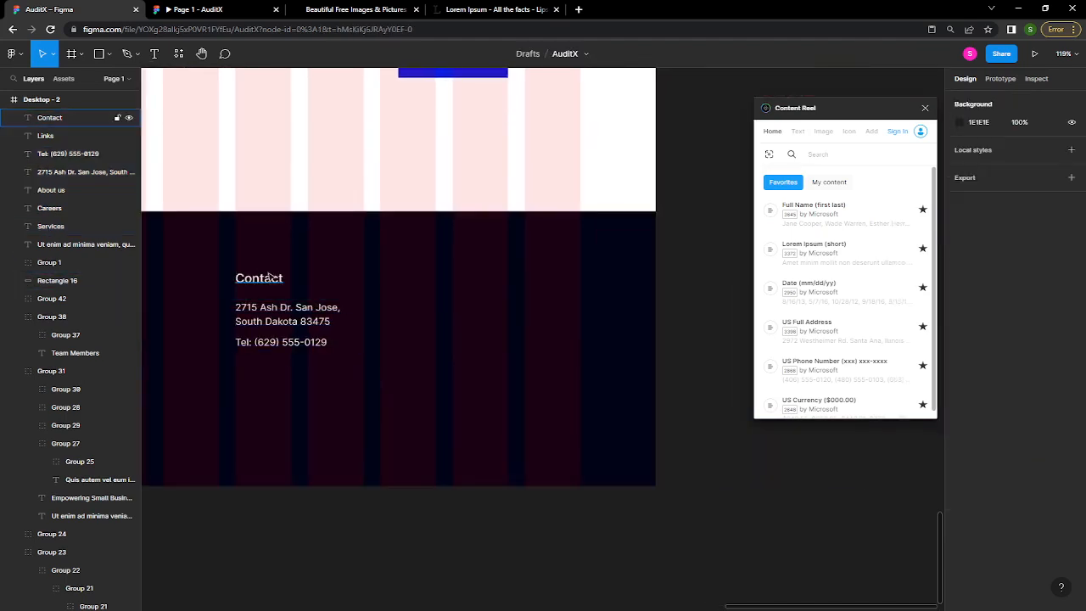
{"action": "left_click", "coordinate": [269, 283]}
{"action": "left_click_drag", "start_coordinate": [268, 285], "coordinate": [489, 286]}
{"action": "double_click", "coordinate": [486, 282]}
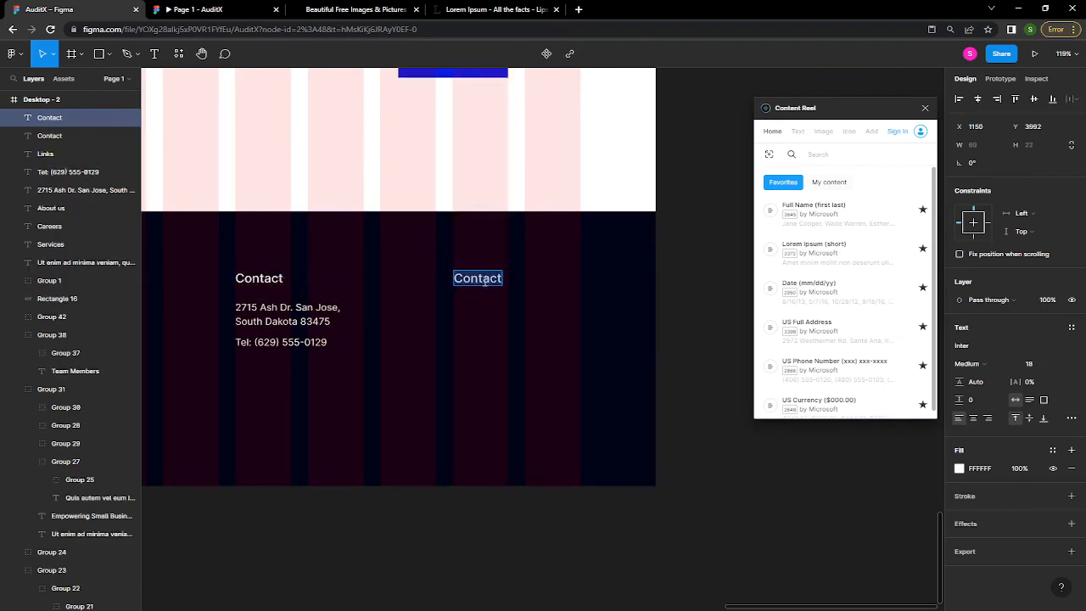
{"action": "type", "text": "Folow"}
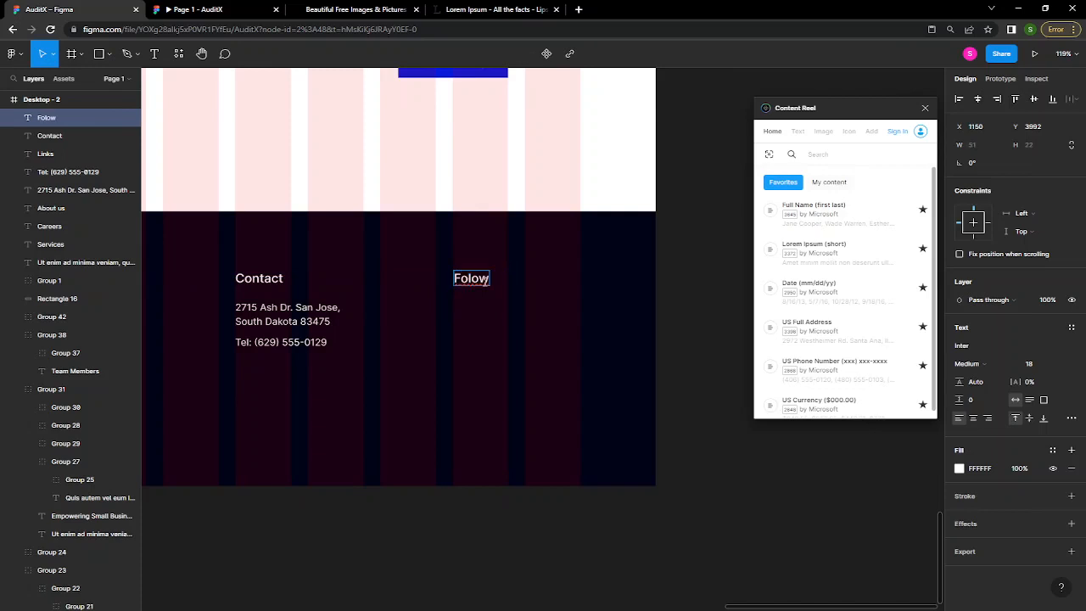
{"action": "key", "text": "Left"}
{"action": "key", "text": "Left"}
{"action": "type", "text": "low us"}
{"action": "key", "text": "Escape"}
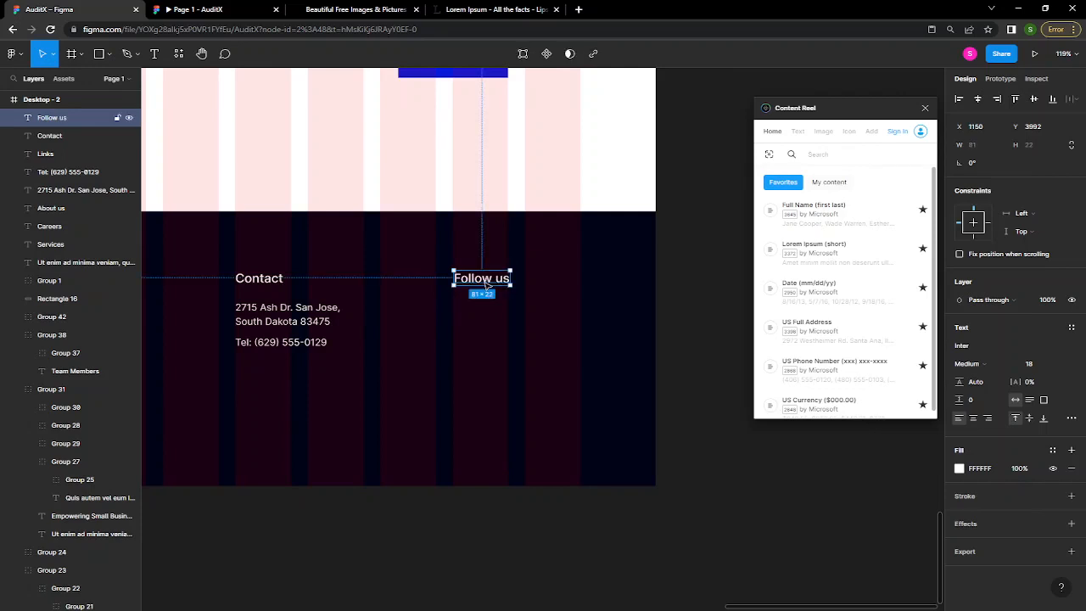
- Duplicate the address text under the Follow us heading at X 1148, replace its text with "Instagram" and set it to auto width
{"action": "left_click", "coordinate": [328, 314]}
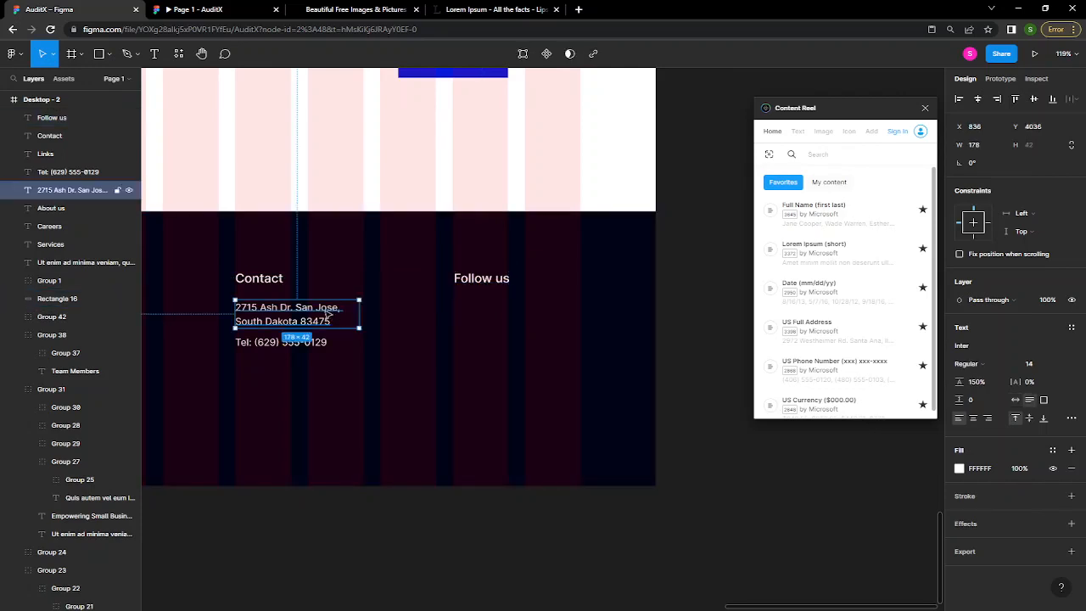
{"action": "left_click_drag", "start_coordinate": [329, 314], "coordinate": [548, 321]}
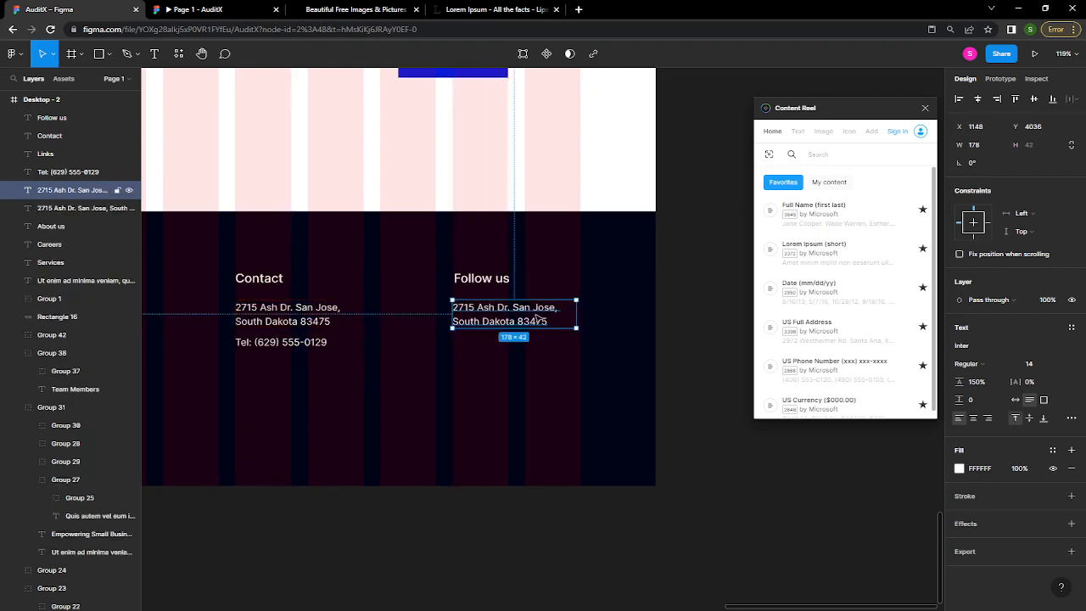
{"action": "double_click", "coordinate": [535, 314]}
{"action": "key", "text": "BackSpace"}
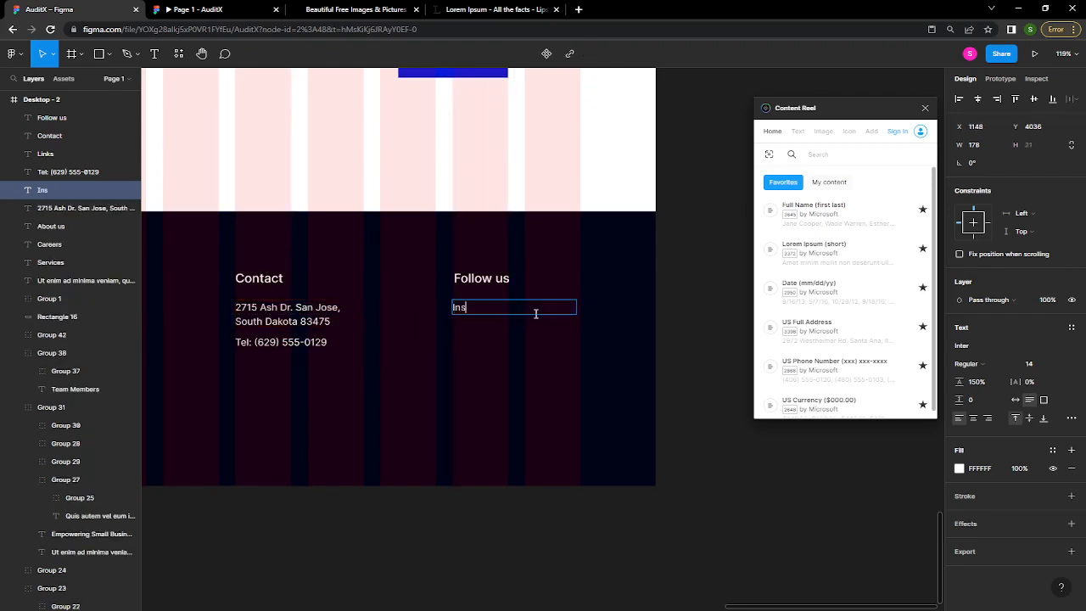
{"action": "type", "text": "Instagram"}
{"action": "key", "text": "Escape"}
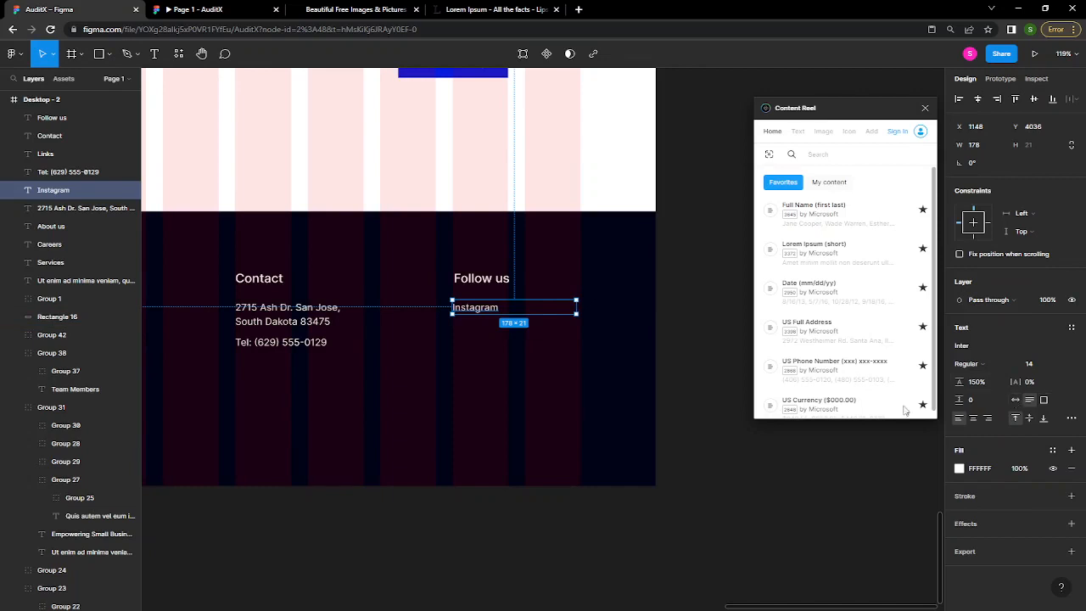
{"action": "left_click", "coordinate": [1015, 401]}
- Duplicate the Instagram line below itself at Y 4069 and change the copy's text to "Twitter"
{"action": "left_click_drag", "start_coordinate": [486, 310], "coordinate": [491, 331]}
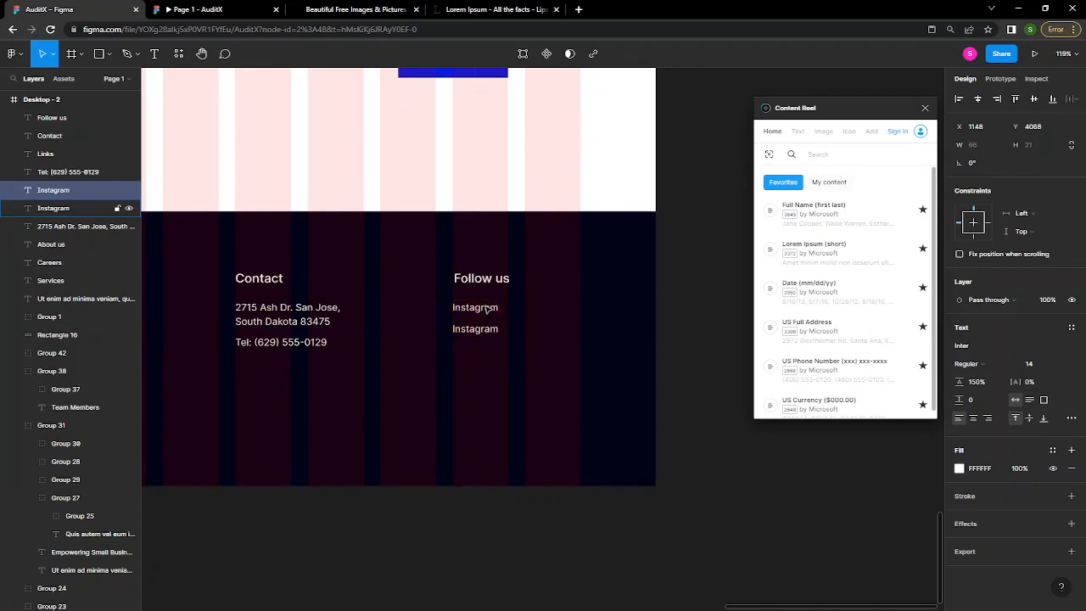
{"action": "left_click", "coordinate": [304, 344]}
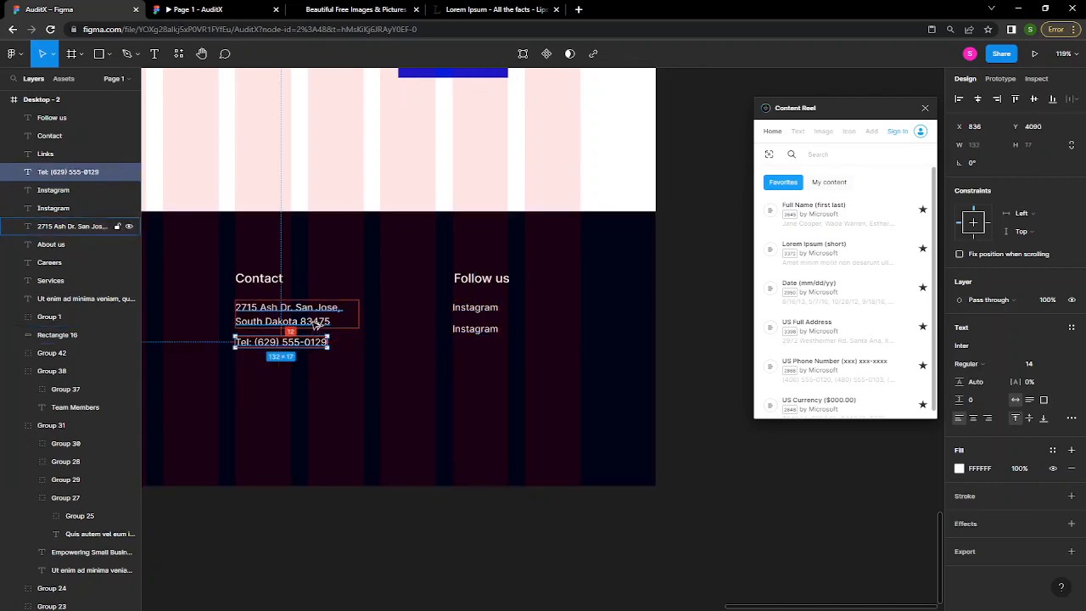
{"action": "left_click", "coordinate": [480, 328]}
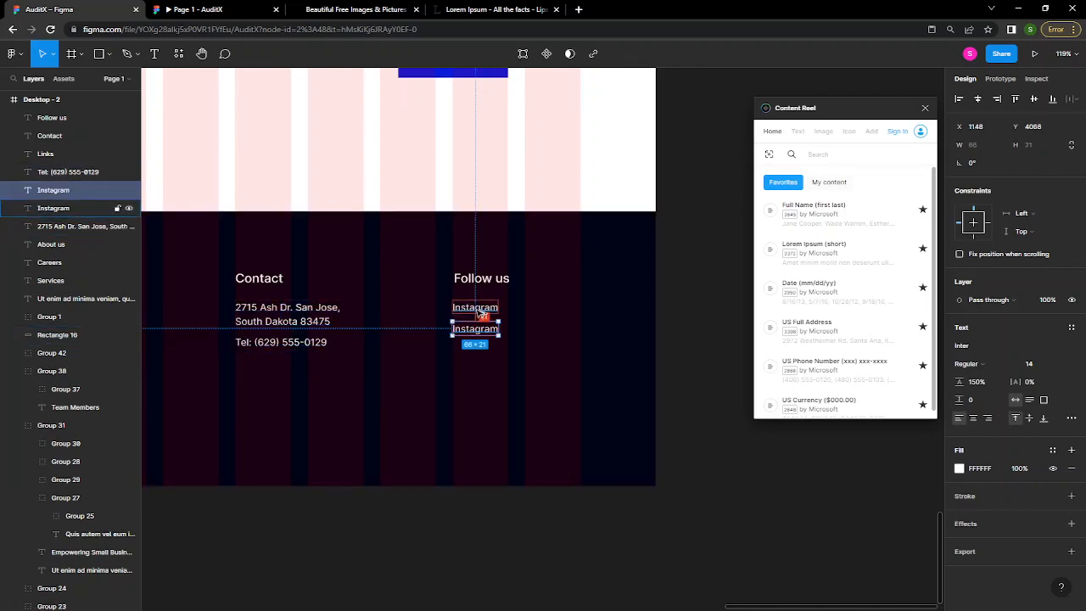
{"action": "key", "text": "Down"}
{"action": "double_click", "coordinate": [486, 330]}
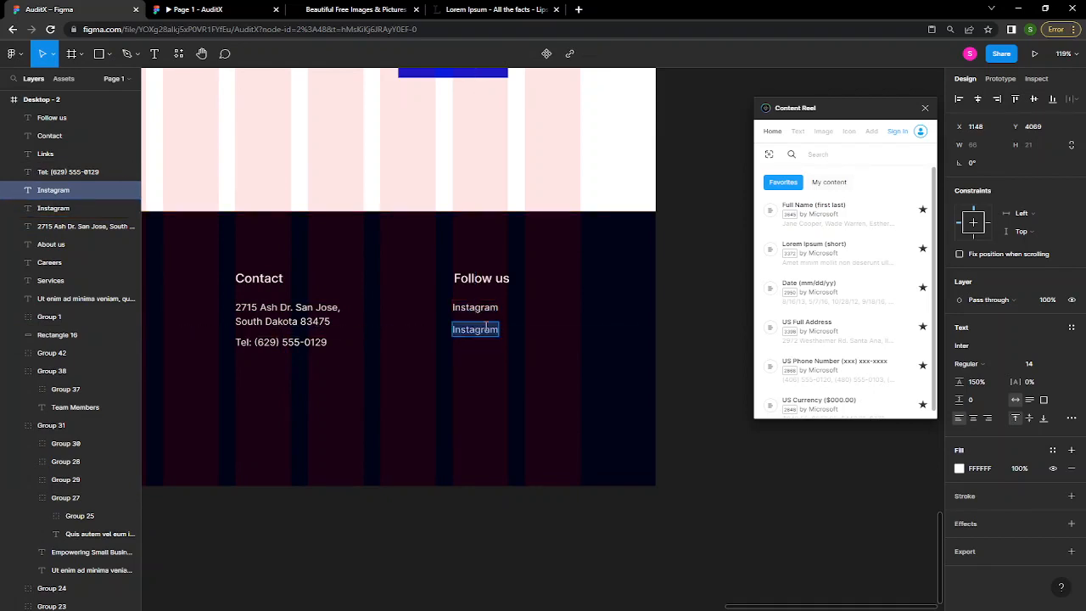
{"action": "type", "text": "Twitter"}
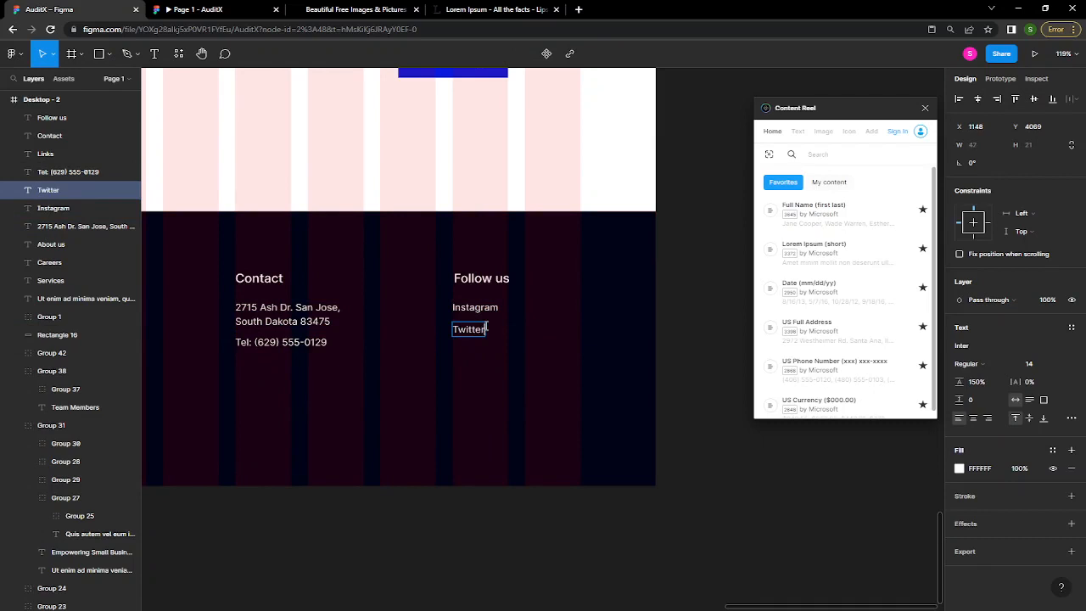
{"action": "key", "text": "Escape"}
- Duplicate the Twitter line below itself at Y 4104 and change the copy's text to "LinkedIn"
{"action": "left_click_drag", "start_coordinate": [476, 336], "coordinate": [481, 357]}
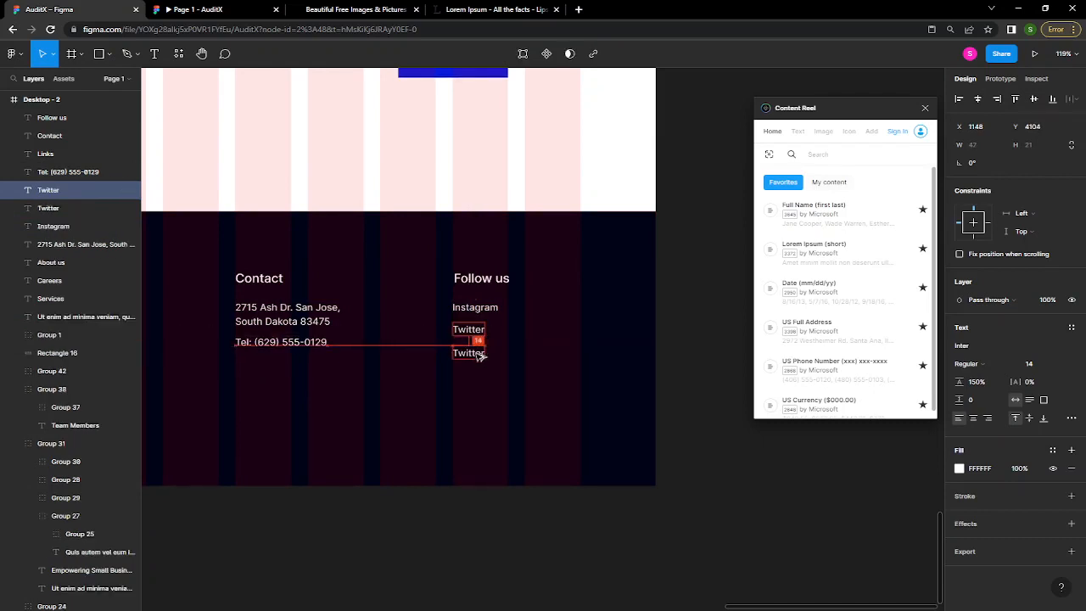
{"action": "double_click", "coordinate": [477, 353]}
{"action": "type", "text": "LinkedIn"}
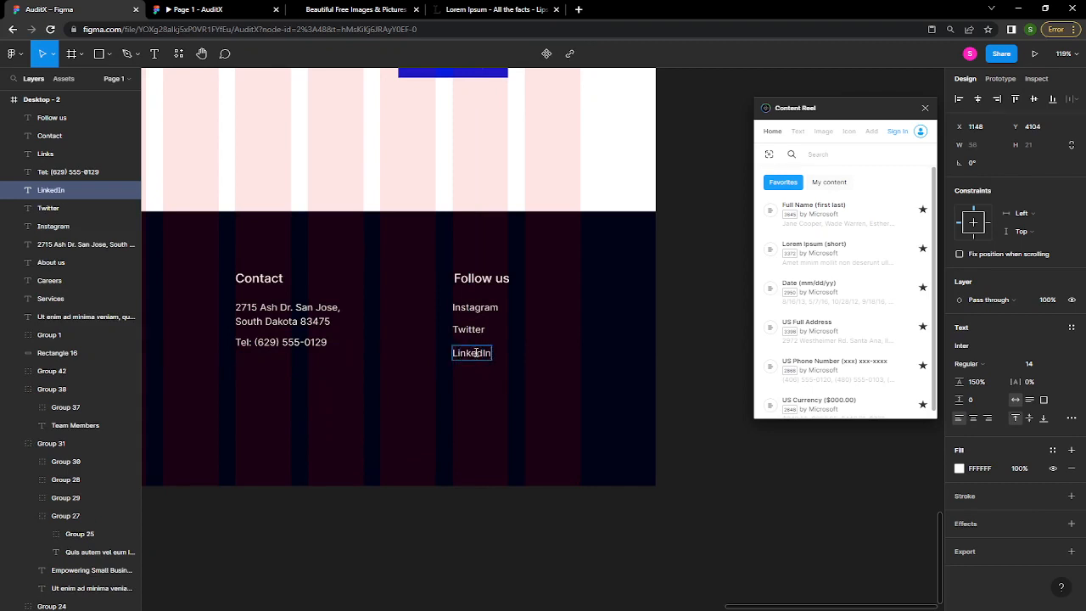
{"action": "key", "text": "Escape"}
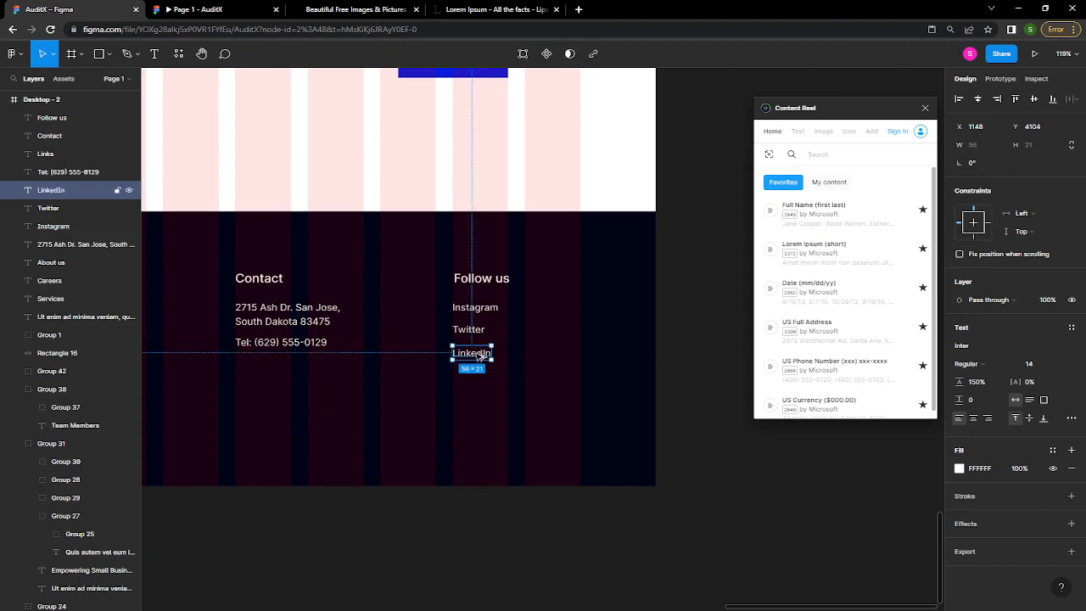
- Duplicate the LinkedIn line below itself at Y 4137 and change the copy's text to "Facebook"
{"action": "left_click_drag", "start_coordinate": [480, 358], "coordinate": [482, 377]}
{"action": "double_click", "coordinate": [480, 376]}
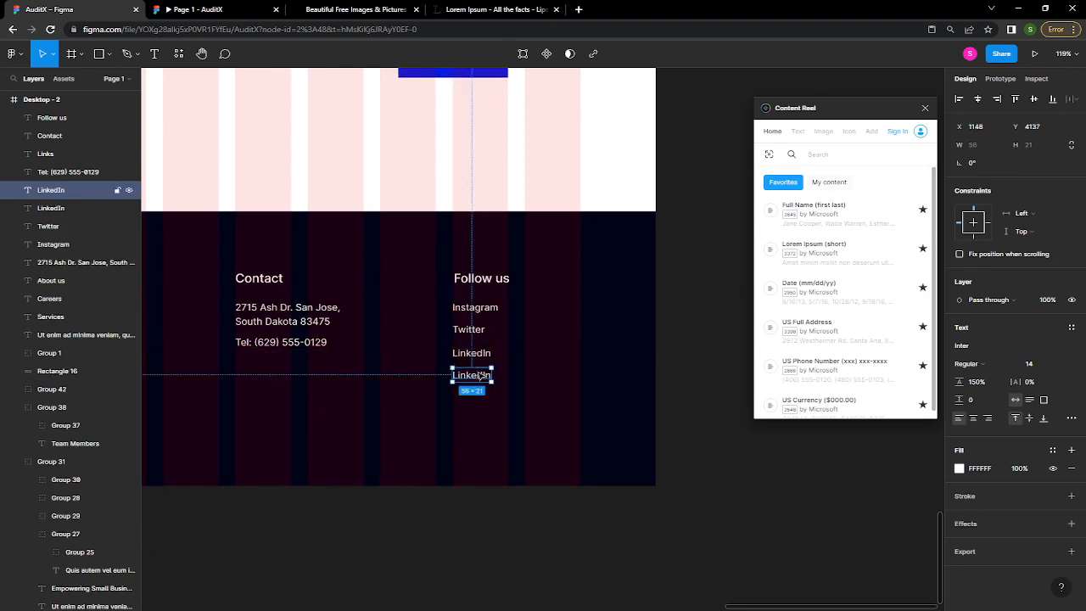
{"action": "type", "text": "Facebook"}
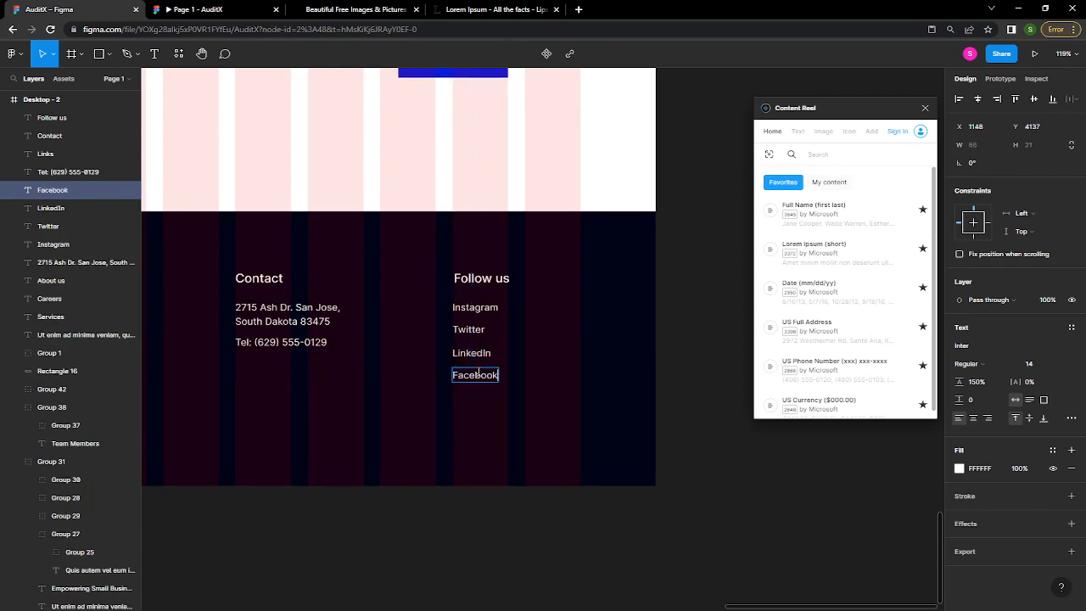
{"action": "key", "text": "Escape"}
{"action": "left_click", "coordinate": [472, 354], "text": "shift"}
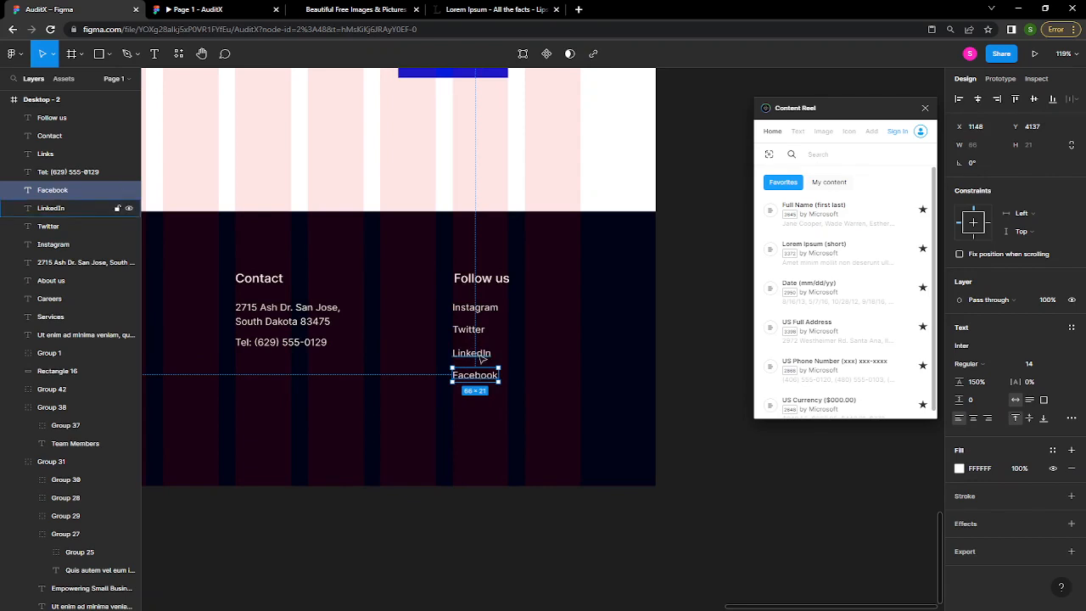
{"action": "left_click", "coordinate": [472, 325]}
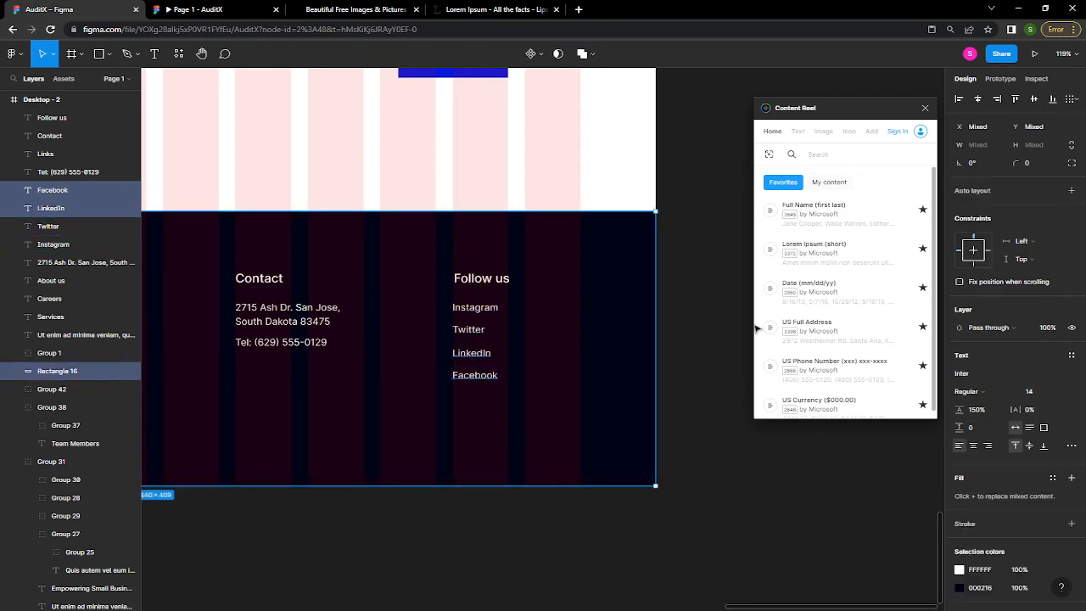
{"action": "left_click", "coordinate": [696, 332]}
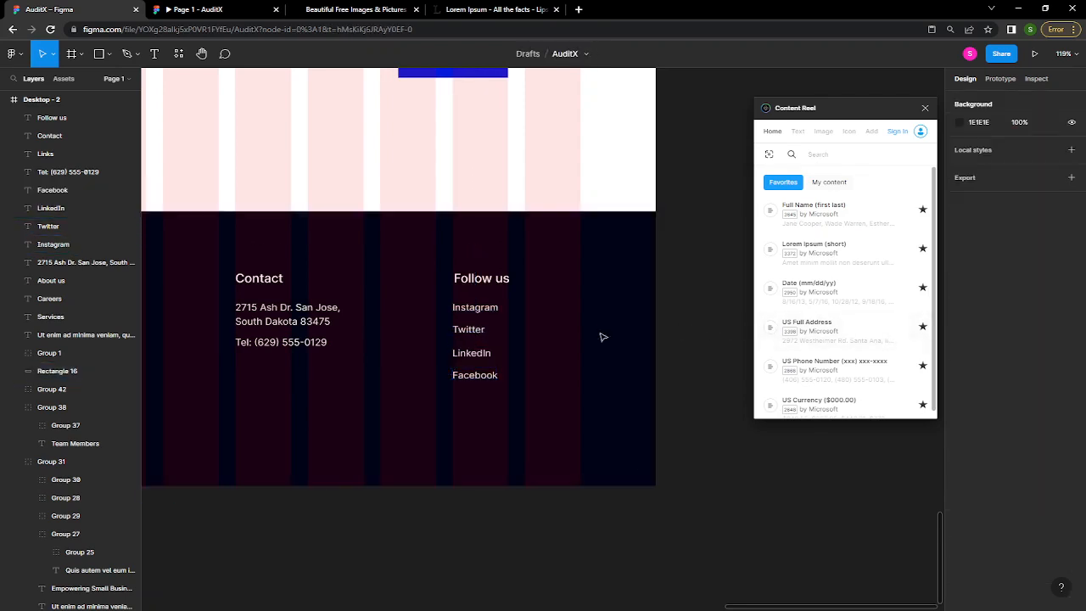
- Tidy up the Instagram, Twitter, LinkedIn and Facebook lines so they are spaced evenly at 12
{"action": "left_click", "coordinate": [480, 322]}
{"action": "left_click", "coordinate": [481, 312], "text": "shift"}
{"action": "left_click", "coordinate": [481, 354], "text": "shift"}
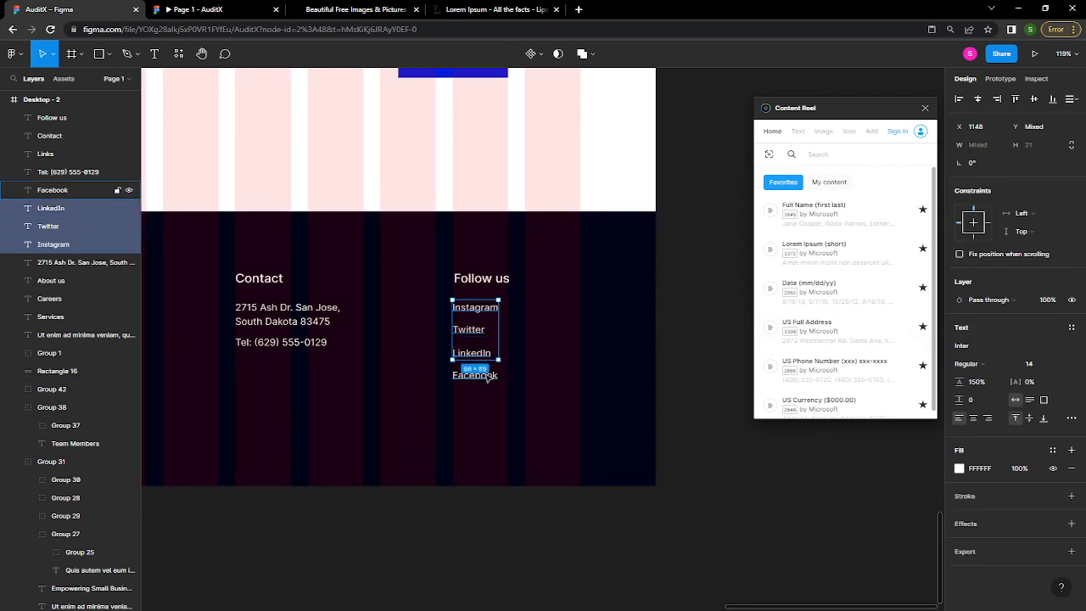
{"action": "left_click", "coordinate": [480, 375], "text": "shift"}
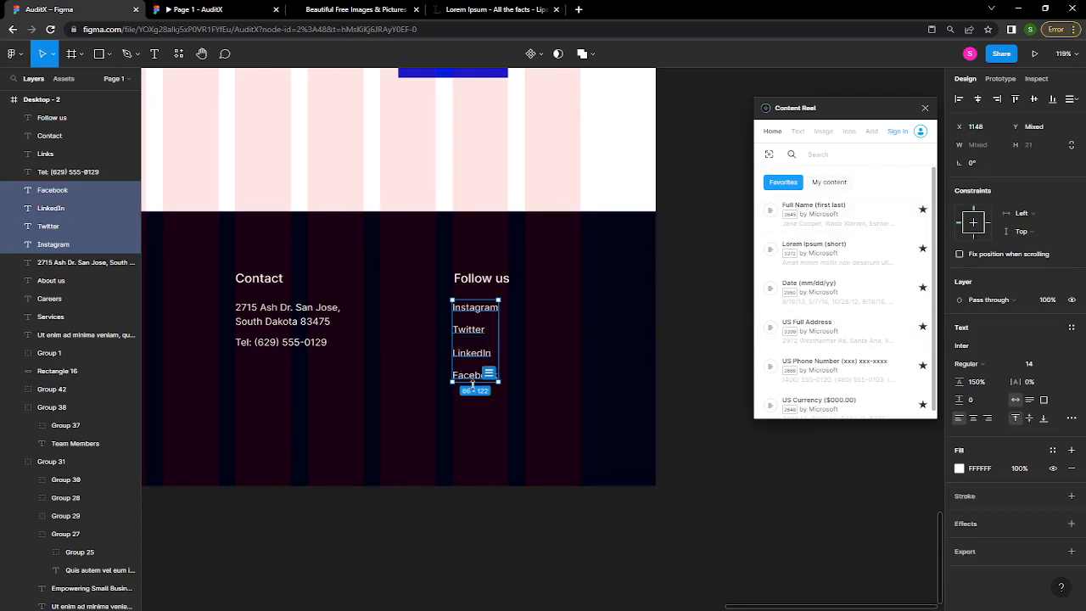
{"action": "left_click", "coordinate": [490, 375]}
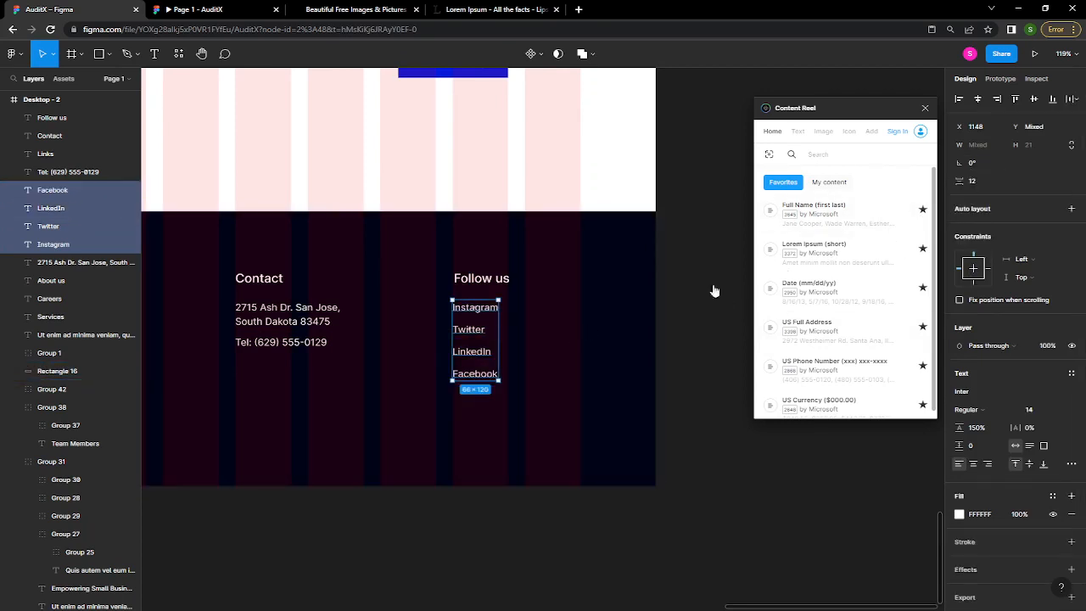
{"action": "left_click", "coordinate": [687, 344]}
{"action": "scroll", "coordinate": [689, 347], "scroll_direction": "down", "scroll_amount": 5}
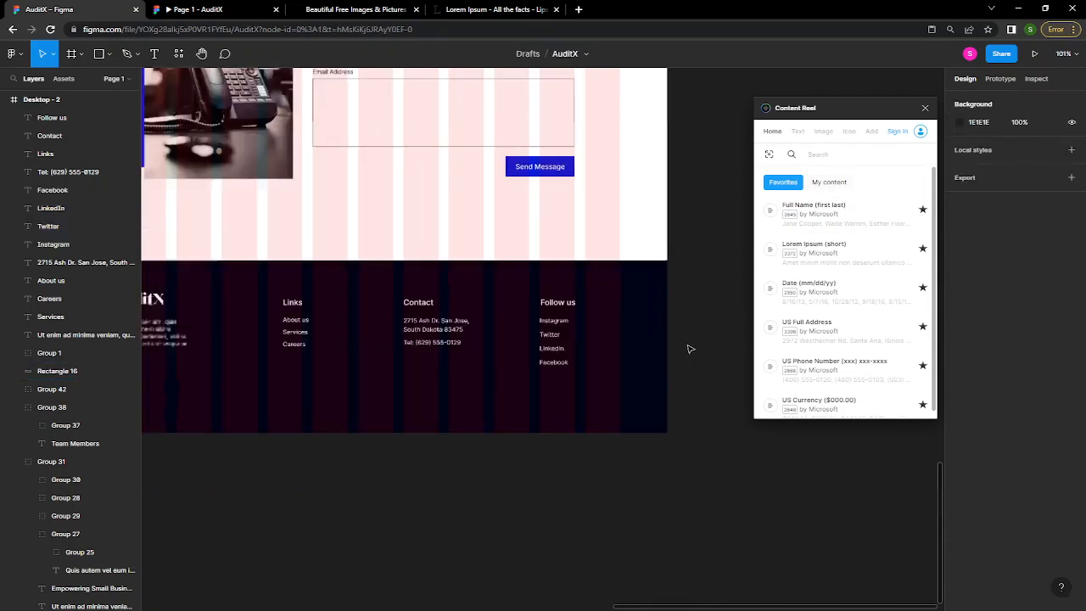
{"action": "left_click_drag", "start_coordinate": [416, 410], "coordinate": [473, 332]}
{"action": "left_click", "coordinate": [414, 361]}
{"action": "key", "text": "t"}
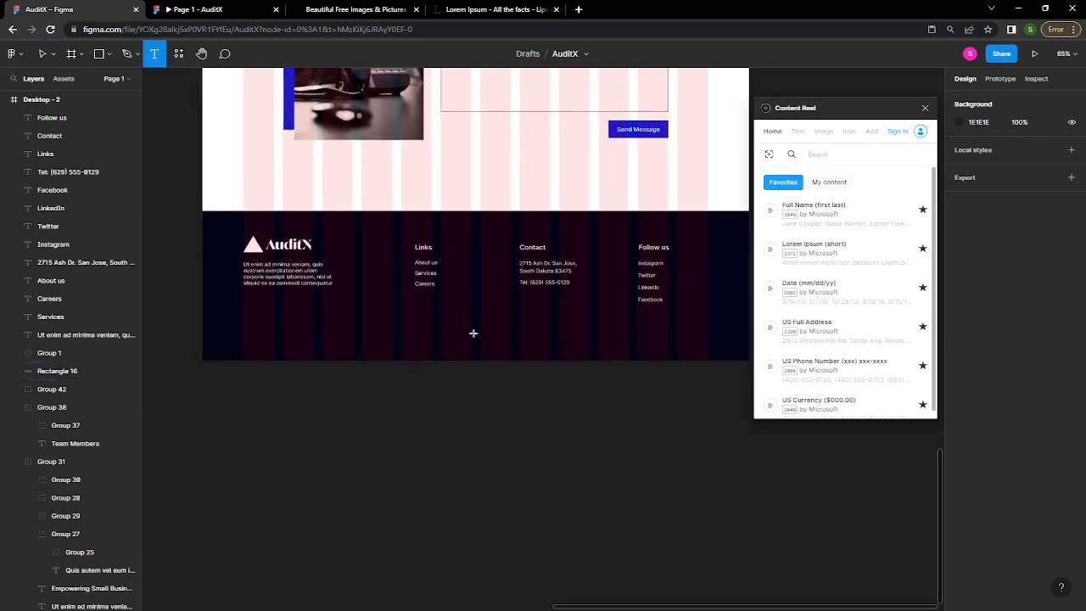
{"action": "left_click_drag", "start_coordinate": [244, 326], "coordinate": [719, 327]}
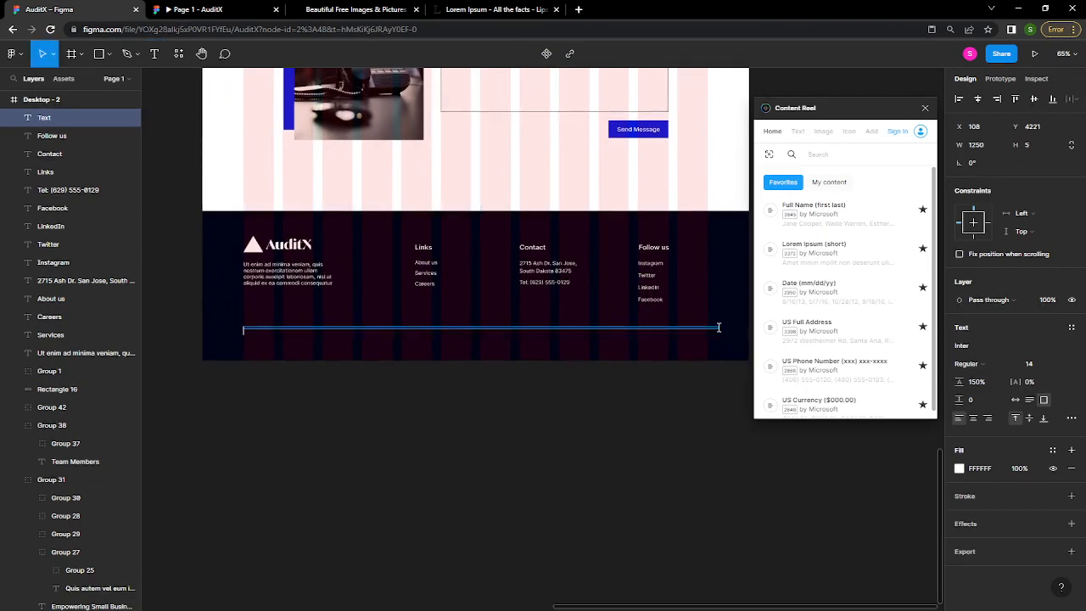
{"action": "left_click", "coordinate": [583, 498]}
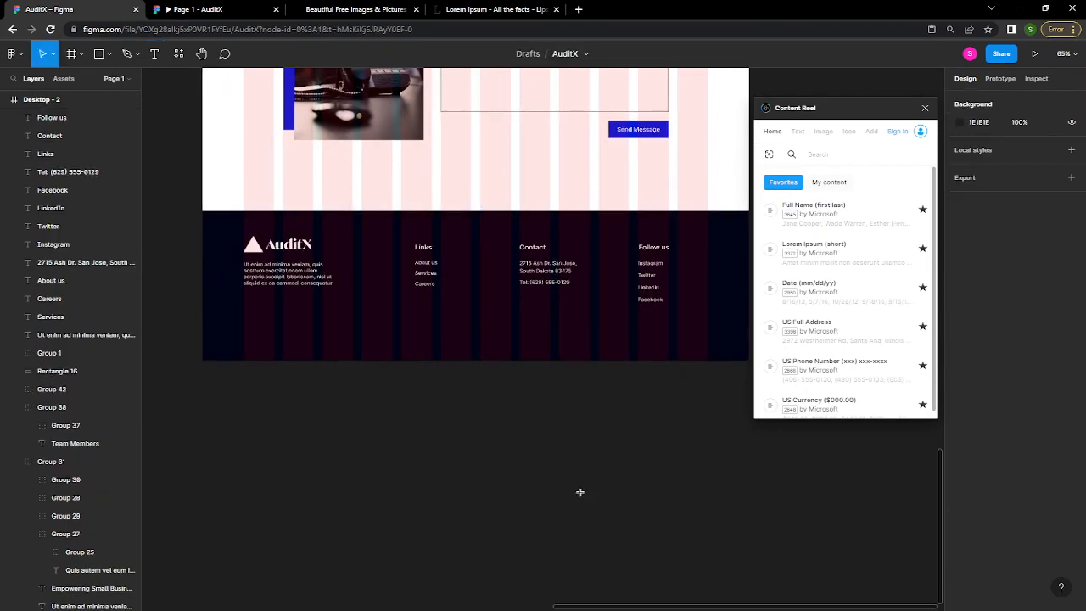
- Draw a horizontal divider line about 1224 wide at X 108, Y 4209 below the footer columns and set its stroke to white
{"action": "key", "text": "l"}
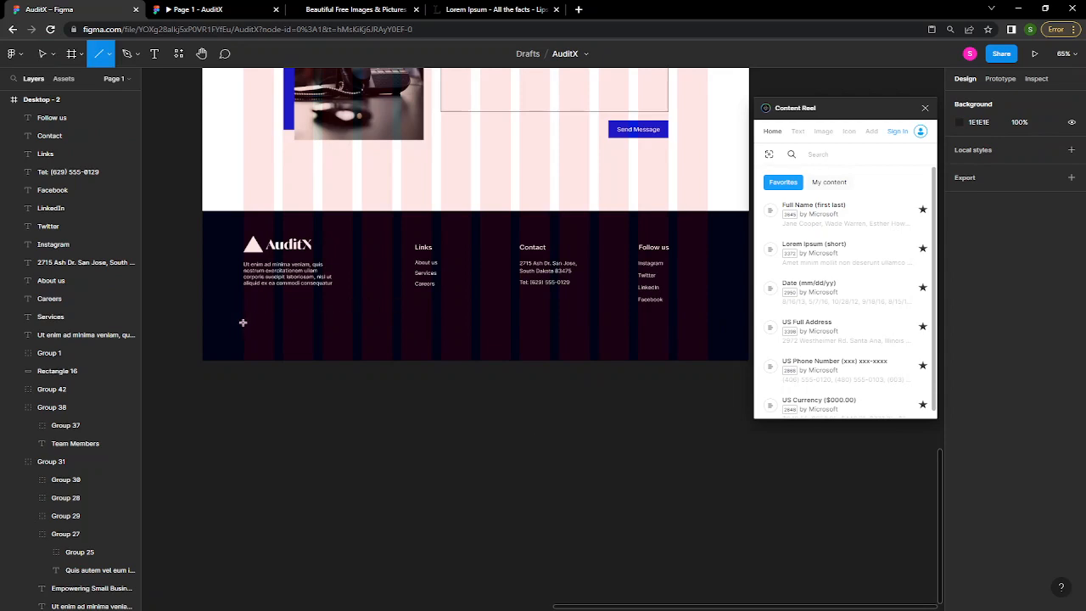
{"action": "mouse_move", "coordinate": [243, 322]}
{"action": "left_mouse_down"}
{"action": "mouse_move", "coordinate": [681, 328]}
{"action": "mouse_move", "coordinate": [707, 342]}
{"action": "left_mouse_up"}
{"action": "left_click", "coordinate": [979, 377]}
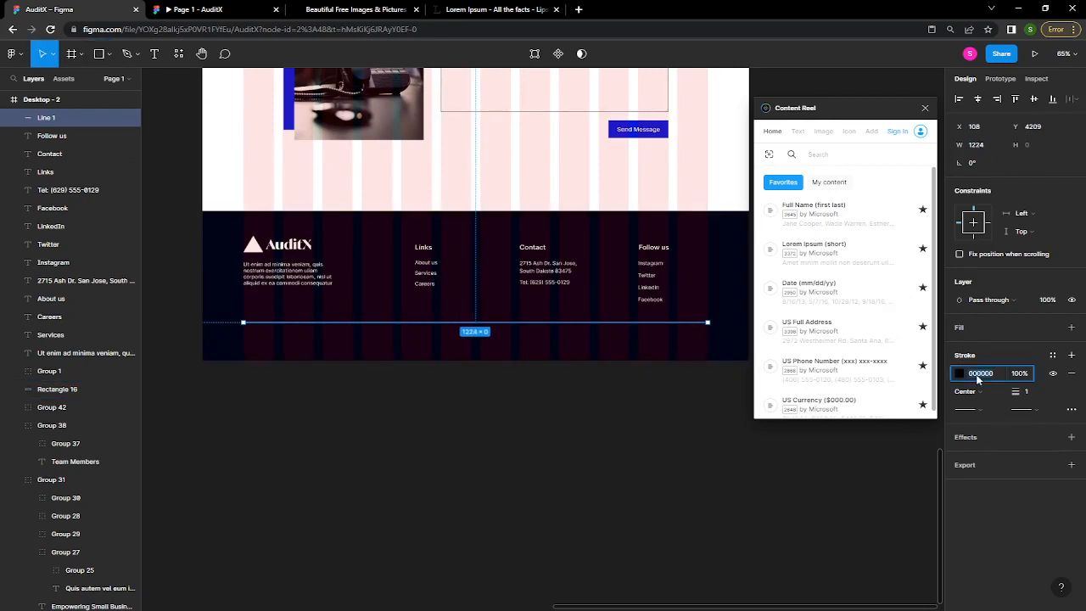
{"action": "type", "text": "white"}
{"action": "key", "text": "Return"}
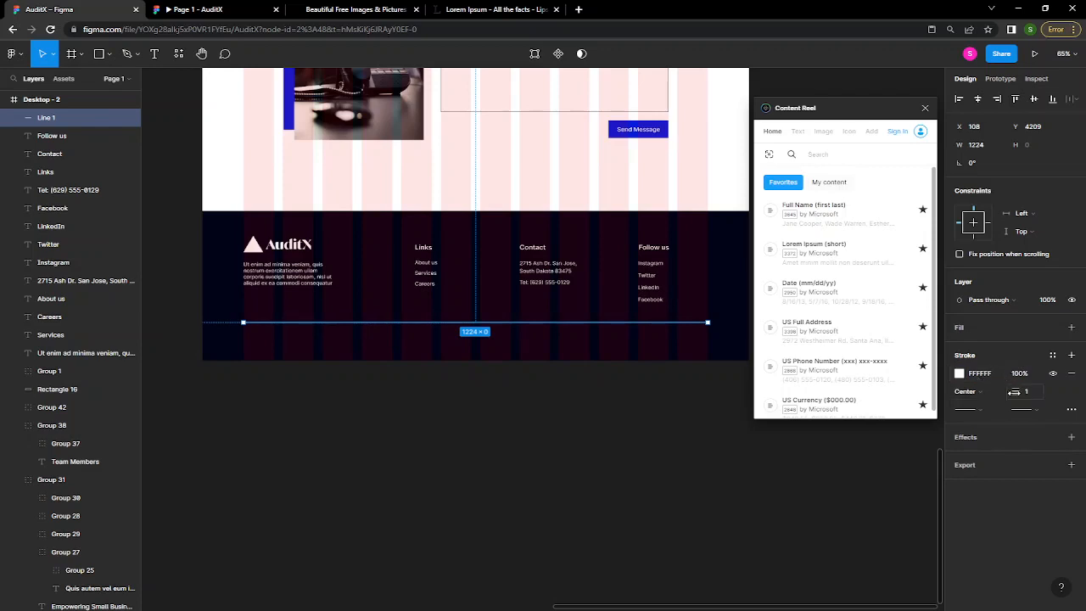
- Set the divider line's stroke opacity to 70%
{"action": "left_click", "coordinate": [1018, 375]}
{"action": "type", "text": "80"}
{"action": "key", "text": "Return"}
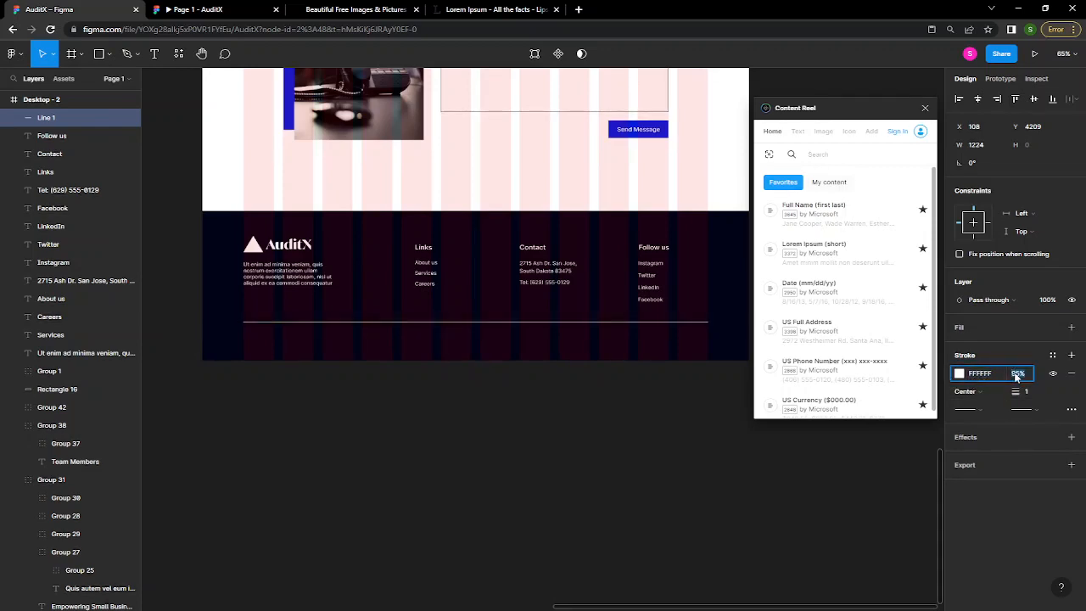
{"action": "key", "text": "Down"}
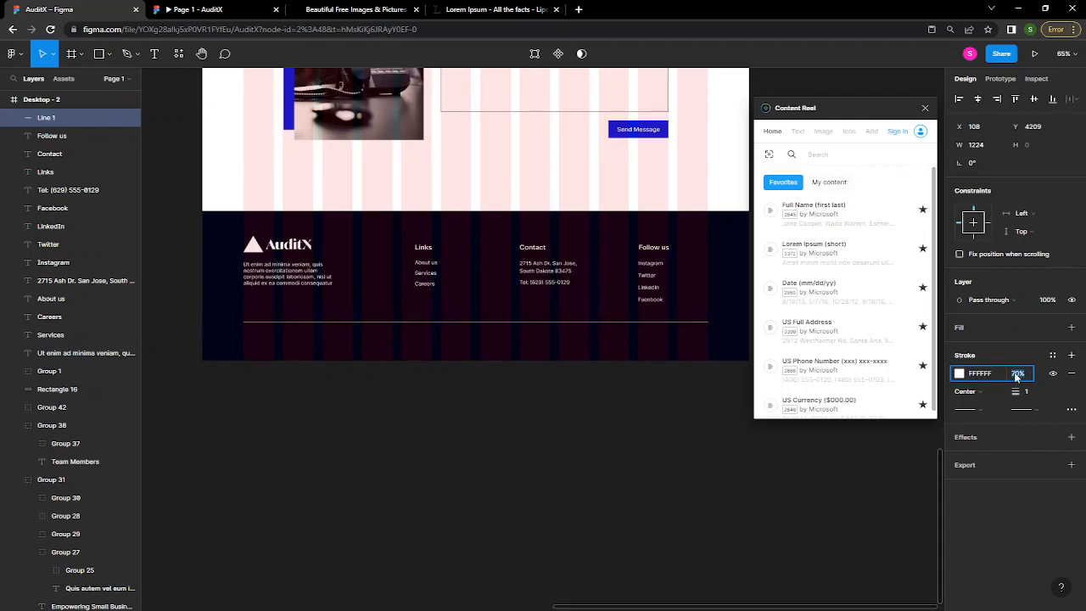
- Close the Content Reel plugin window and deselect the divider line
{"action": "left_click", "coordinate": [925, 102]}
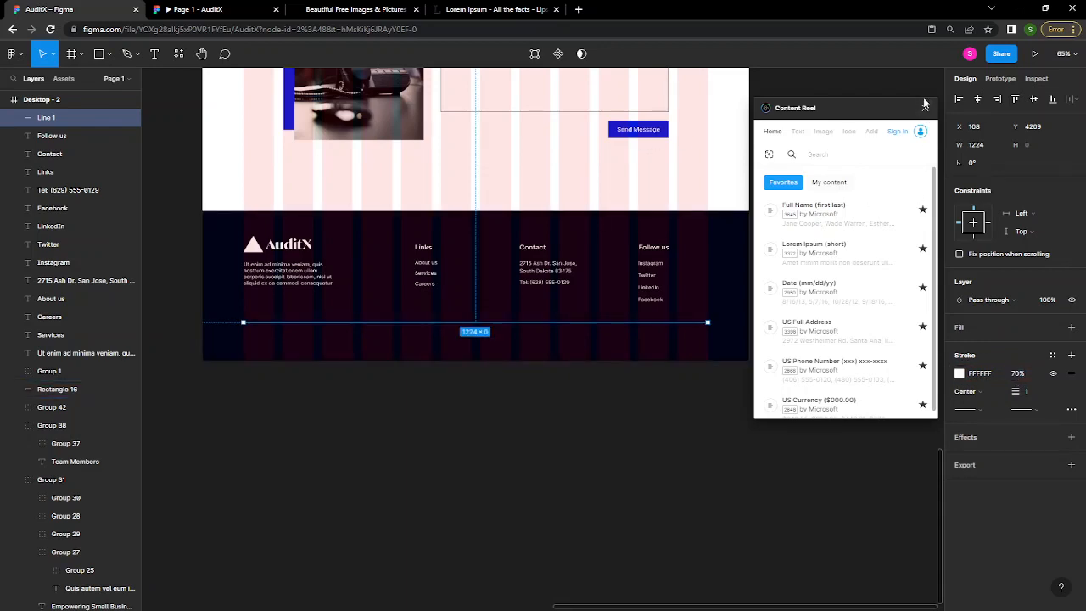
{"action": "left_click", "coordinate": [925, 108]}
{"action": "left_click", "coordinate": [713, 454]}
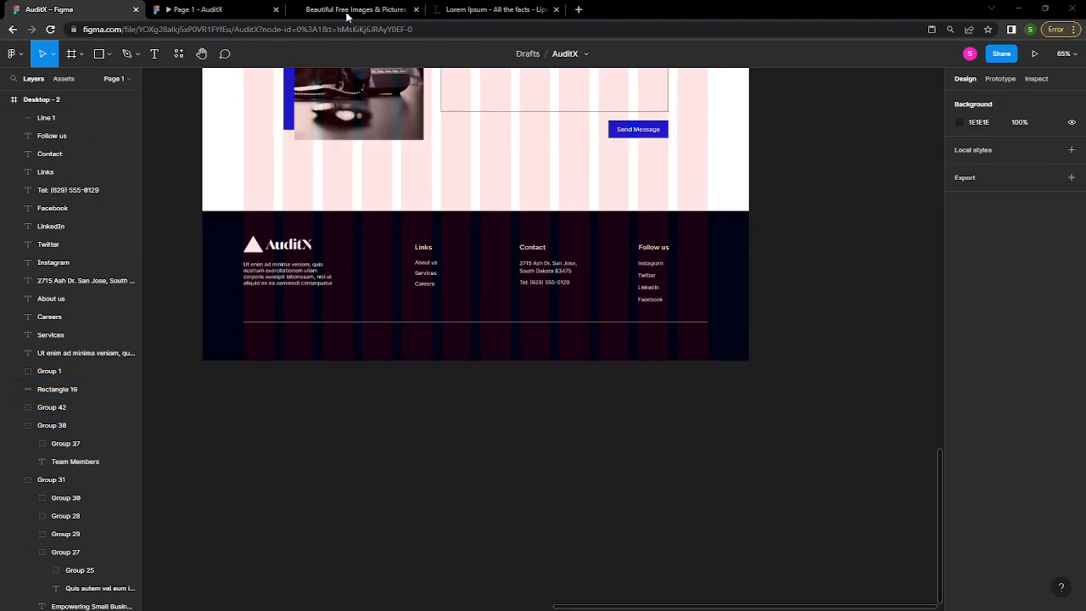
- Search the web for "copyright symbol" in the Lorem Ipsum browser tab and copy the © character from the results
{"action": "left_click", "coordinate": [480, 11]}
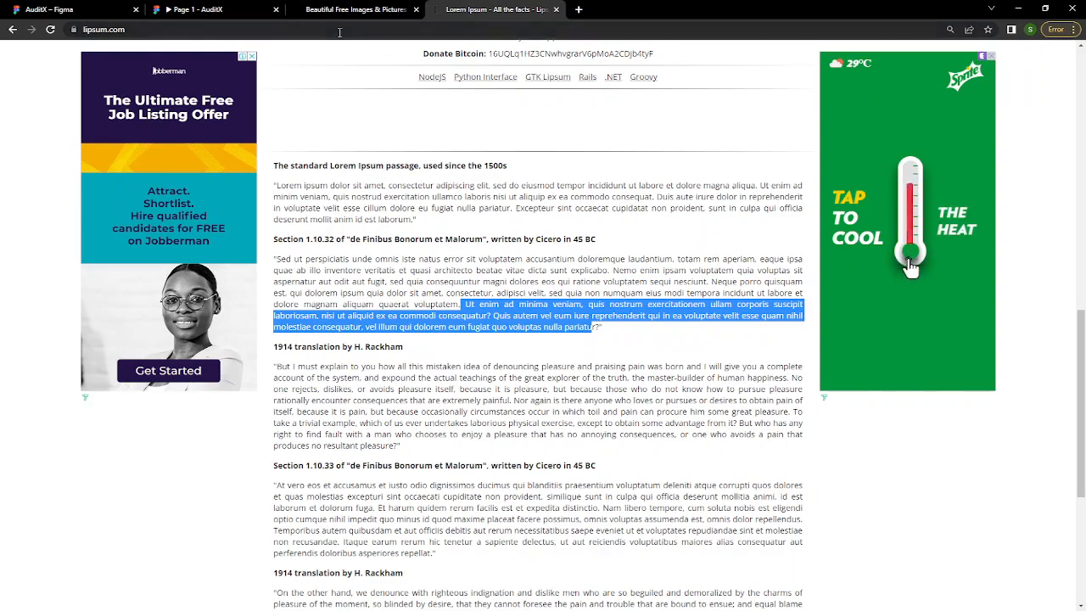
{"action": "left_click", "coordinate": [339, 30]}
{"action": "type", "text": "copy"}
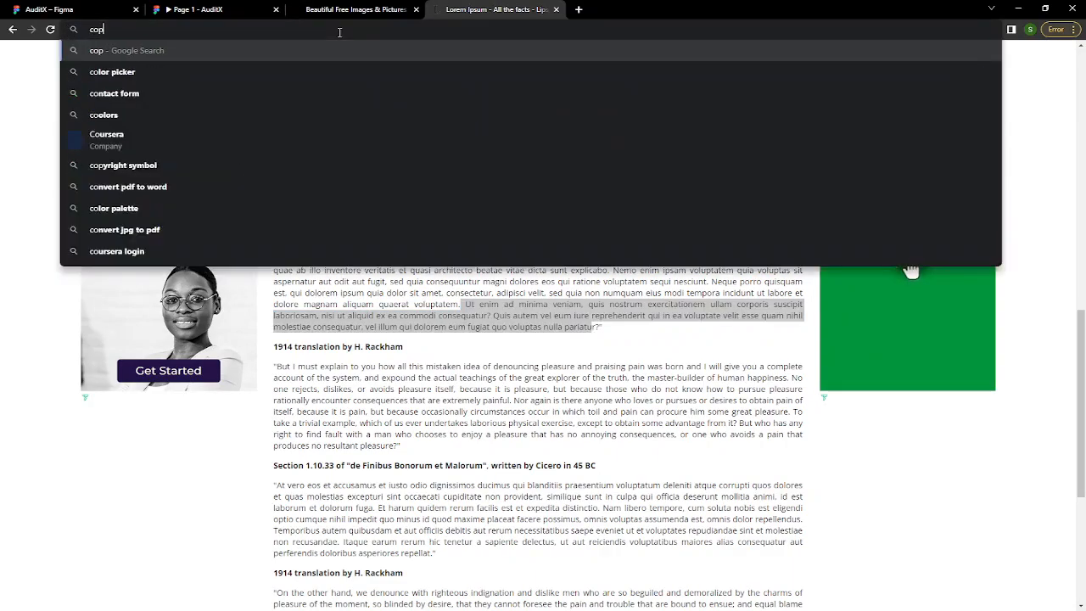
{"action": "key", "text": "Down"}
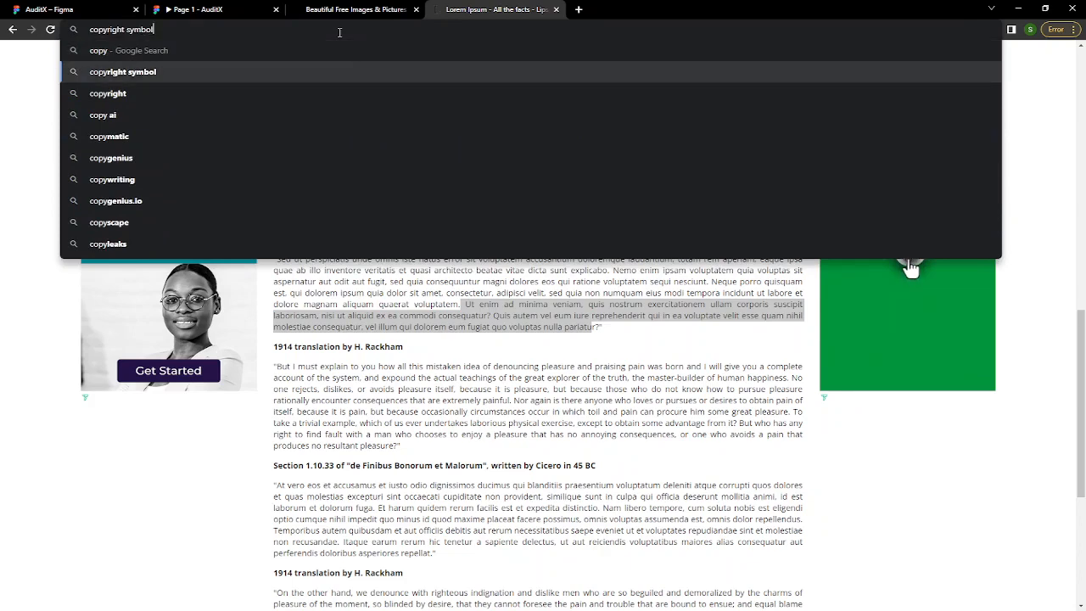
{"action": "key", "text": "Return"}
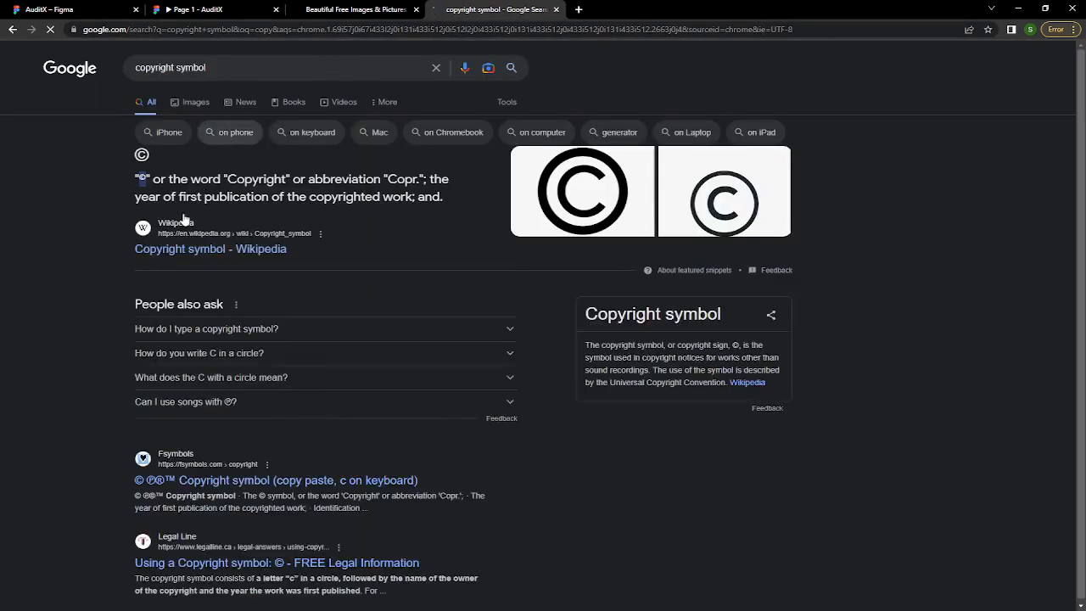
{"action": "double_click", "coordinate": [141, 192]}
{"action": "key", "text": "ctrl+c"}
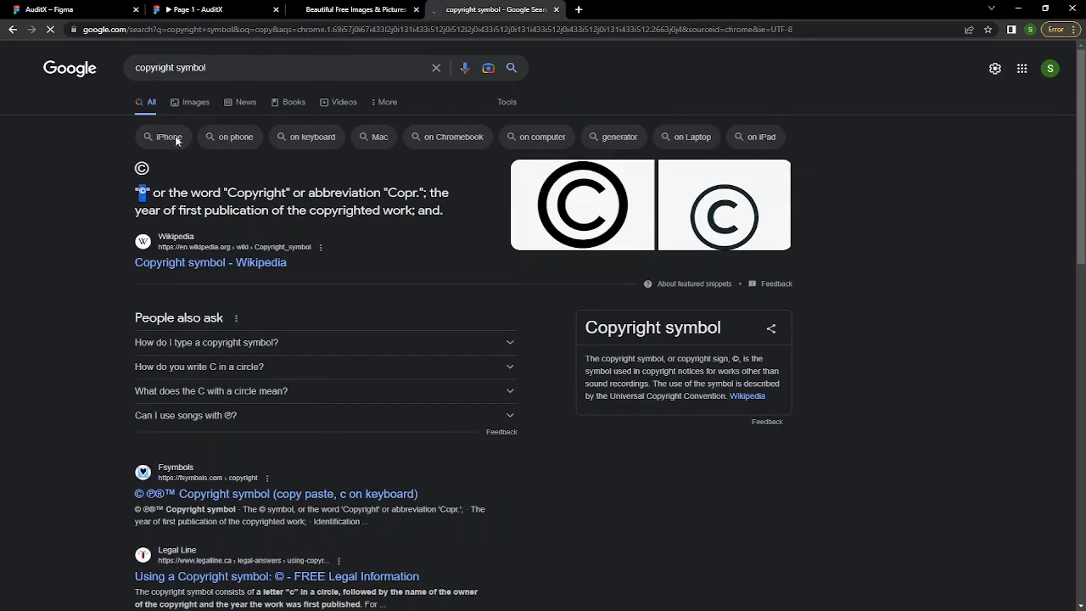
- Return to the AuditX file in Figma and paste the © symbol into a new text layer below the footer's divider line
{"action": "left_click", "coordinate": [75, 10]}
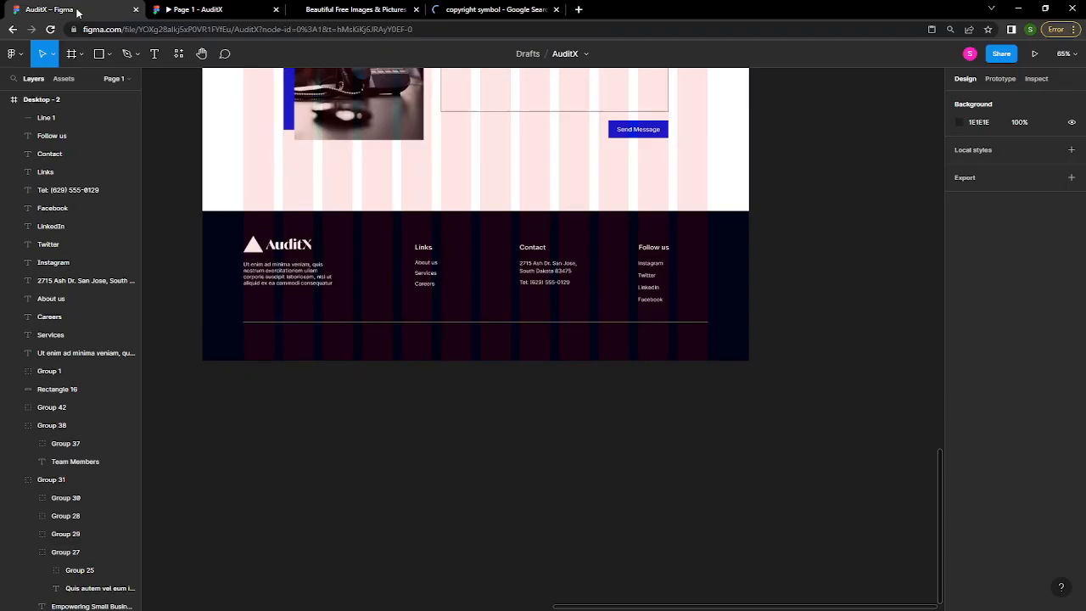
{"action": "key", "text": "t"}
{"action": "left_click", "coordinate": [255, 339]}
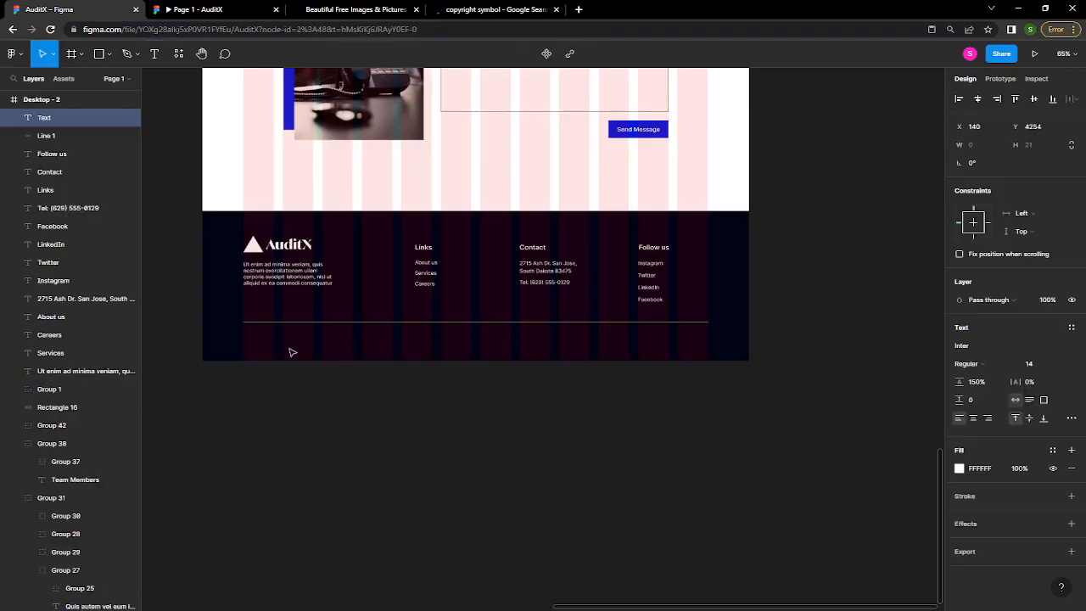
{"action": "key", "text": "ctrl+v"}
{"action": "key", "text": "Escape"}
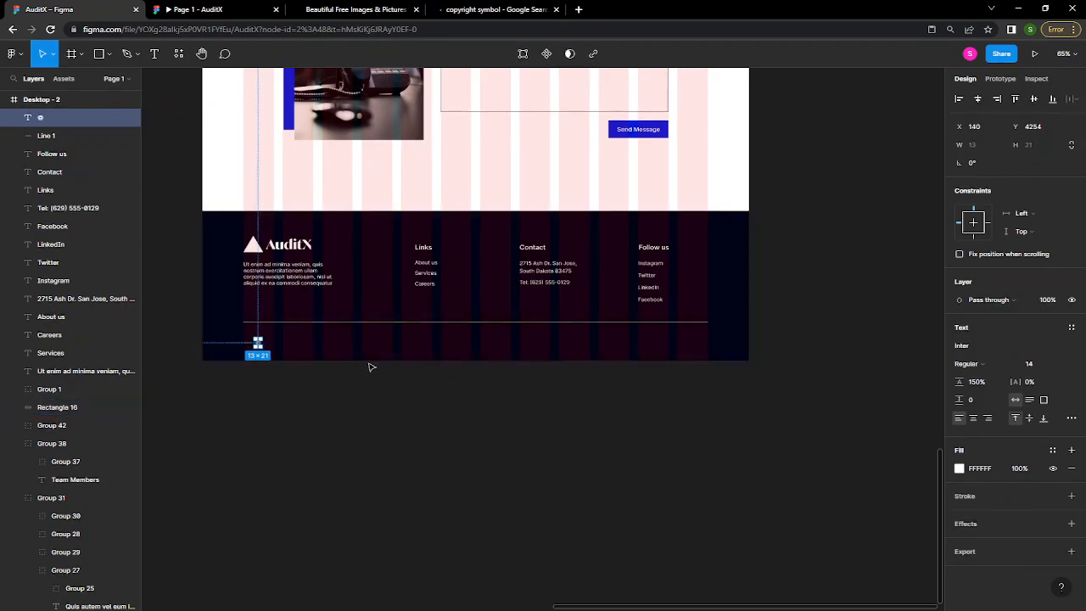
- Move the © text to X 114, Y 4245, near the start of the divider line
{"action": "left_click", "coordinate": [1037, 366]}
{"action": "scroll", "coordinate": [258, 370], "scroll_direction": "down", "scroll_amount": 3}
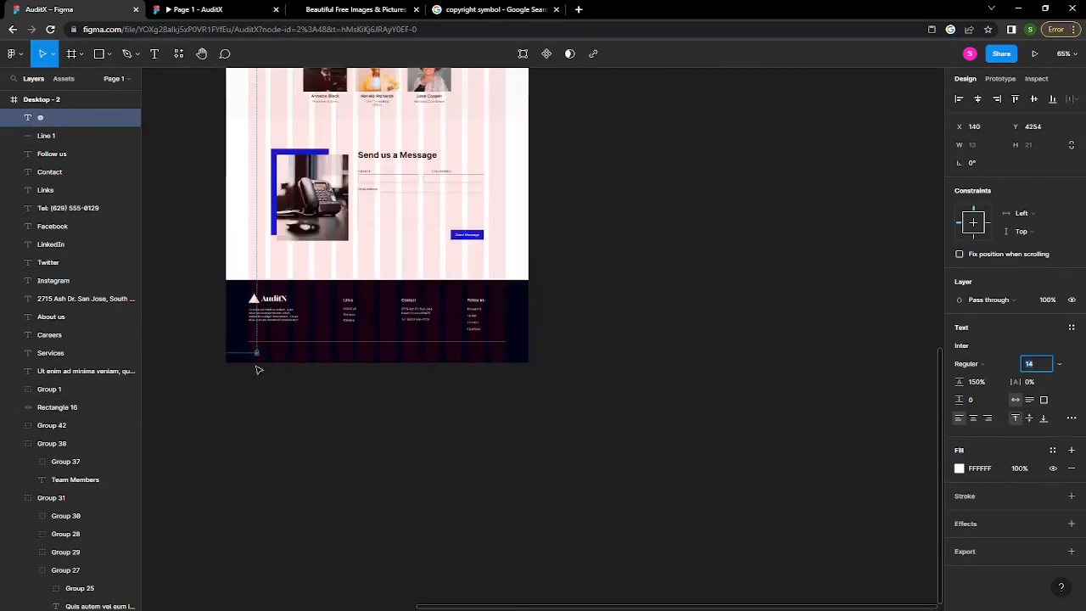
{"action": "scroll", "coordinate": [258, 370], "scroll_direction": "up", "scroll_amount": 10}
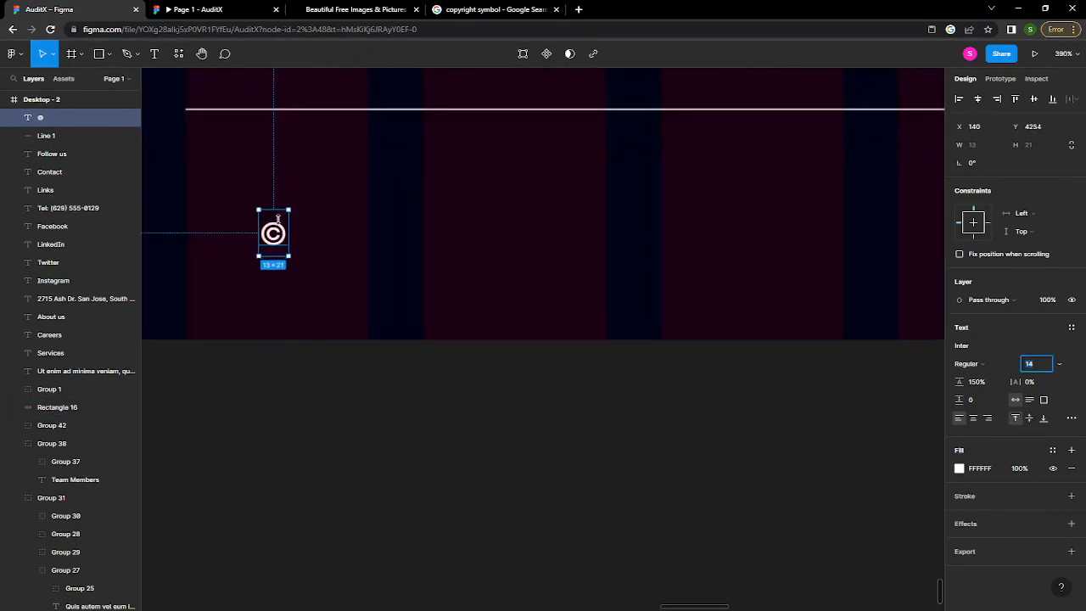
{"action": "left_click_drag", "start_coordinate": [273, 231], "coordinate": [213, 210]}
- Extend the © text to read "© AuditX 2023"
{"action": "left_click", "coordinate": [218, 210]}
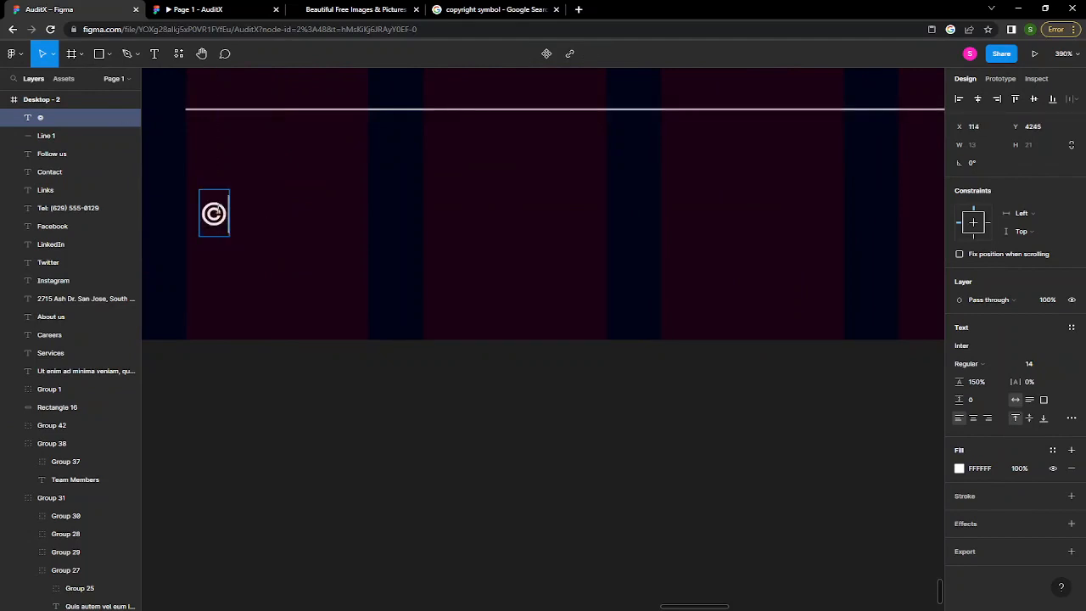
{"action": "type", "text": "Audix"}
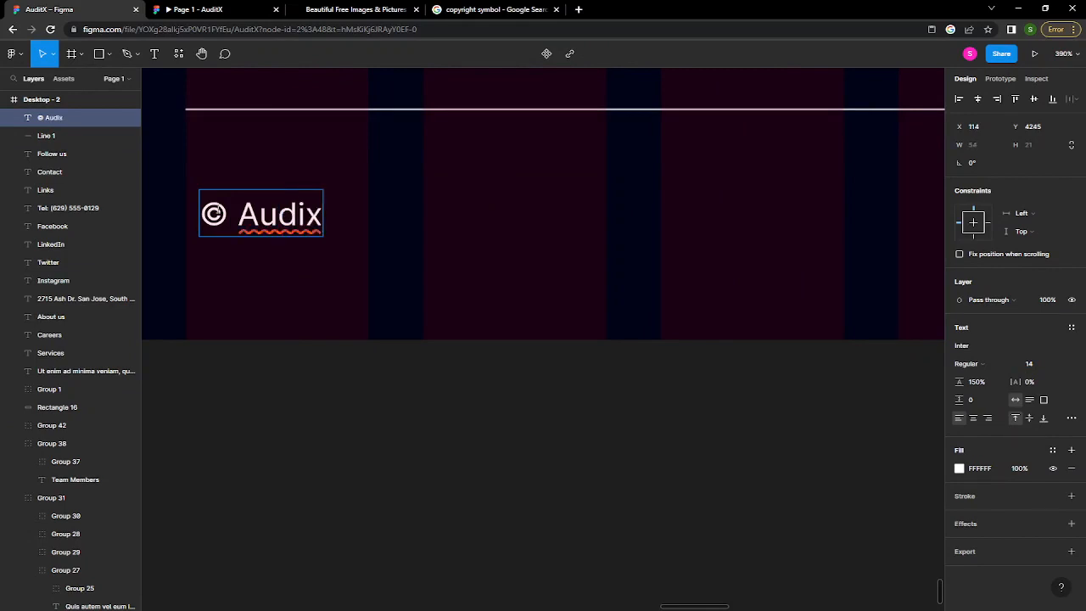
{"action": "key", "text": "BackSpace"}
{"action": "type", "text": "tX 2-"}
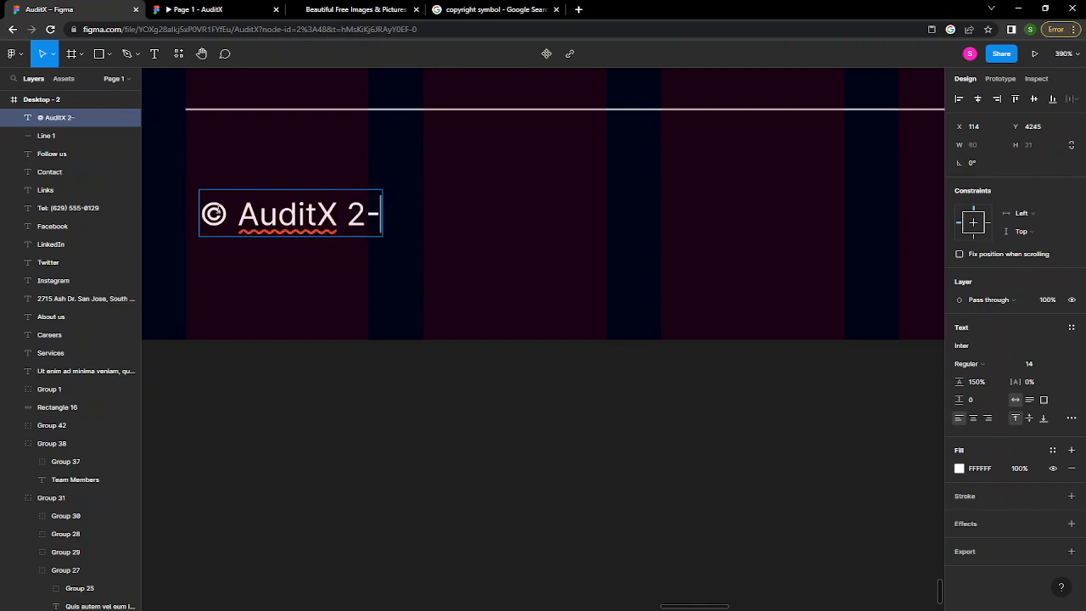
{"action": "key", "text": "BackSpace"}
{"action": "type", "text": "02"}
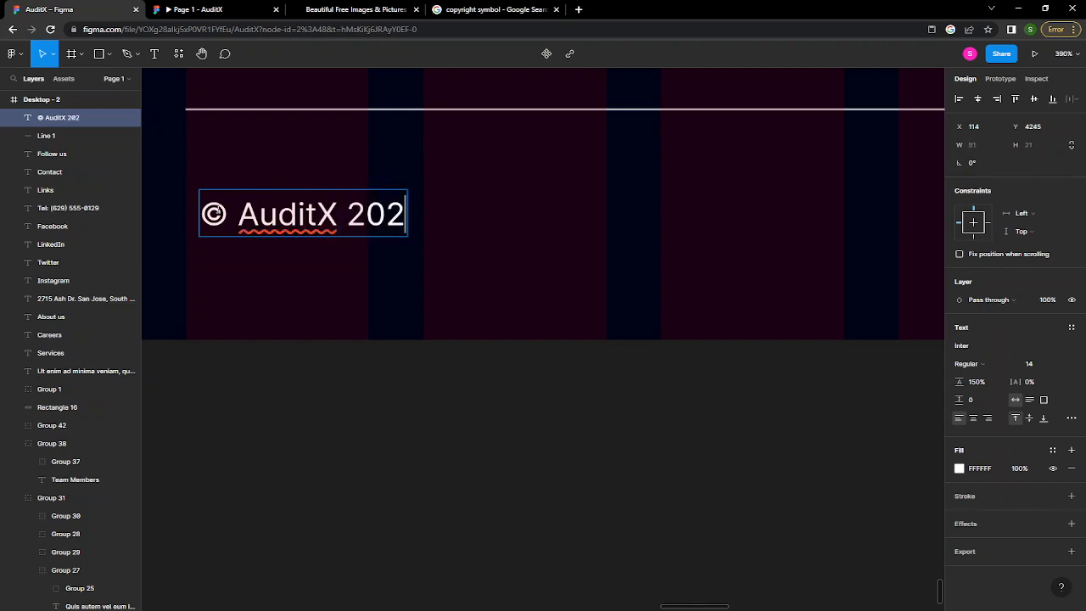
{"action": "type", "text": "3"}
{"action": "key", "text": "Escape"}
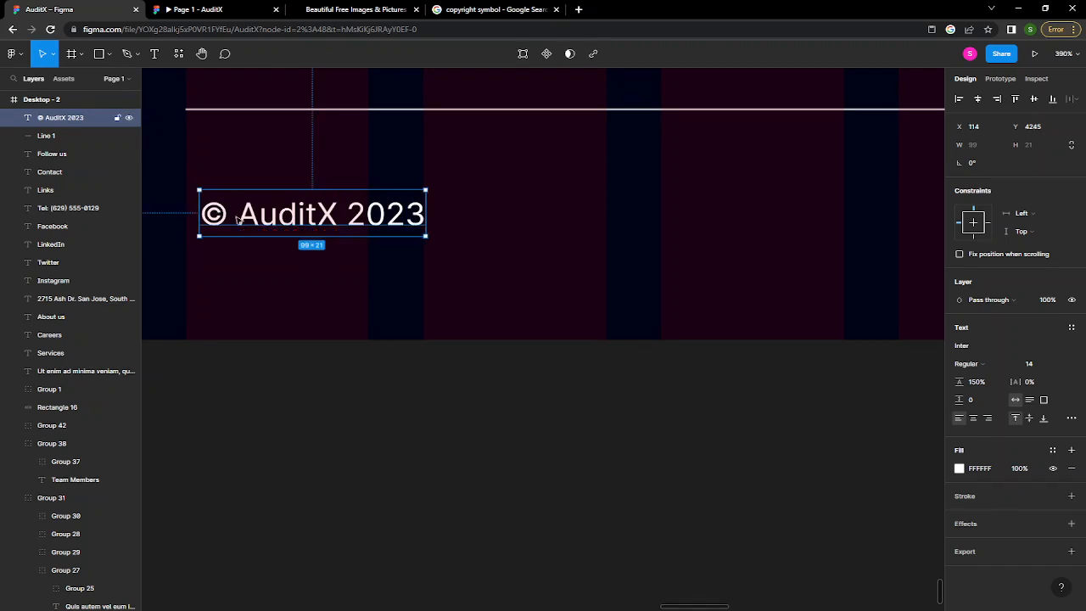
- Duplicate the copyright text beside itself at X 227 and change the copy's text to "Privacy Policy"
{"action": "scroll", "coordinate": [276, 218], "scroll_direction": "up", "scroll_amount": 1}
{"action": "scroll", "coordinate": [276, 218], "scroll_direction": "down", "scroll_amount": 3}
{"action": "scroll", "coordinate": [277, 218], "scroll_direction": "down", "scroll_amount": 5}
{"action": "left_click_drag", "start_coordinate": [277, 218], "coordinate": [348, 215]}
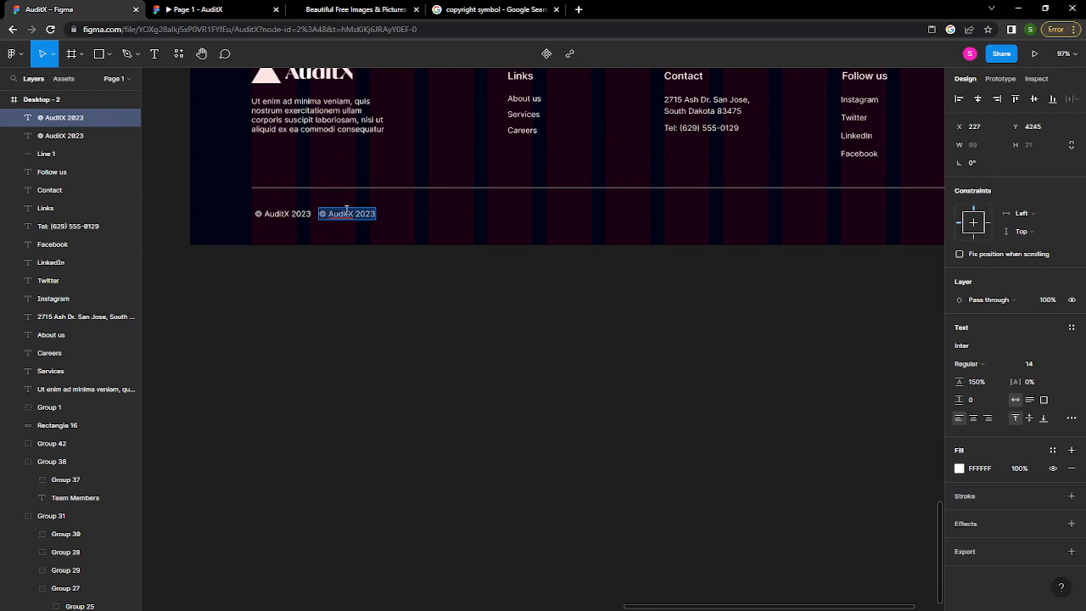
{"action": "type", "text": "Privacy"}
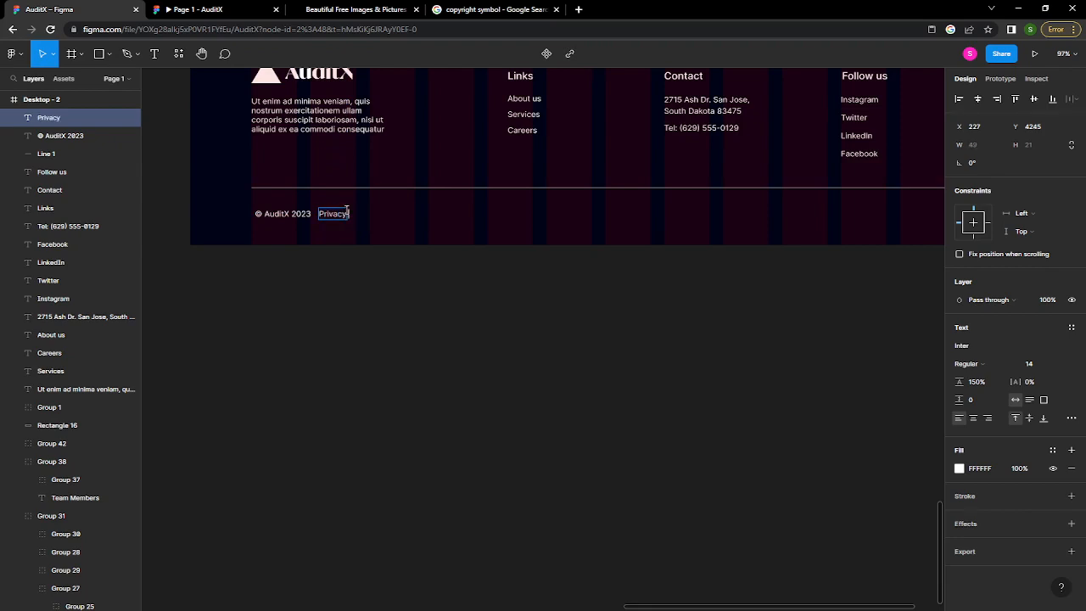
{"action": "type", "text": " Policy"}
{"action": "key", "text": "Escape"}
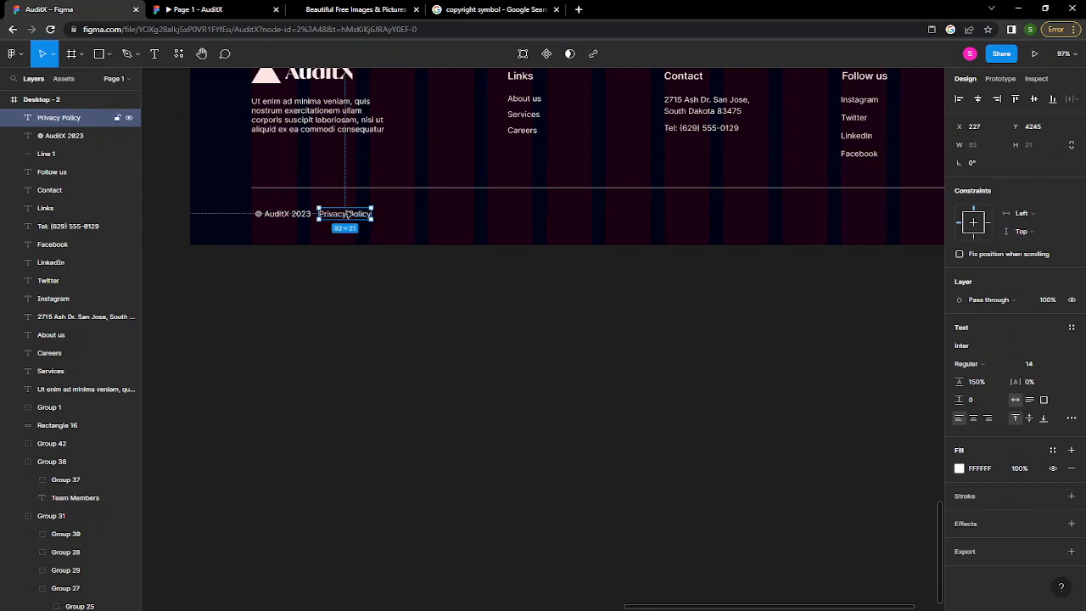
- Set the layer opacity of the "© AuditX 2023" and "Privacy Policy" texts to 70%
{"action": "left_click", "coordinate": [286, 215], "text": "shift"}
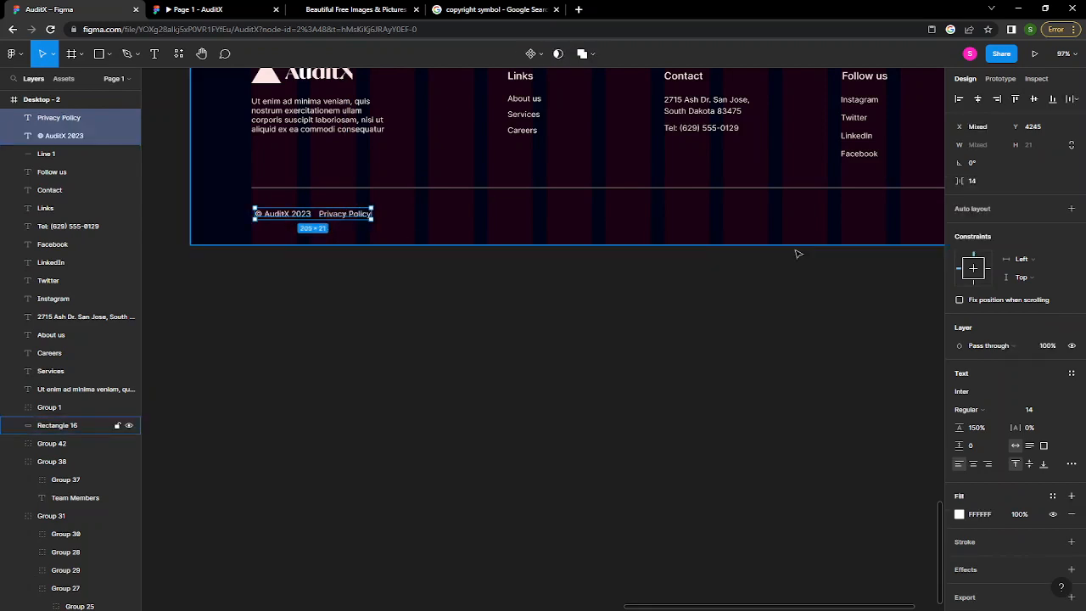
{"action": "left_click", "coordinate": [1049, 349]}
{"action": "type", "text": "70"}
{"action": "key", "text": "Return"}
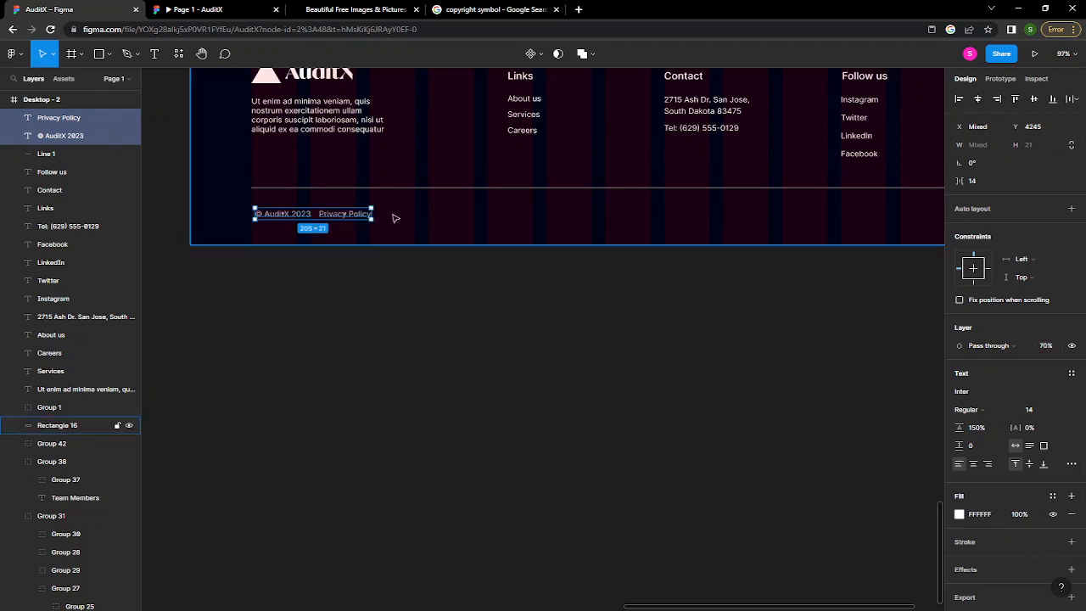
- Reduce the footer divider line's stroke opacity to 60%
{"action": "left_click", "coordinate": [409, 189]}
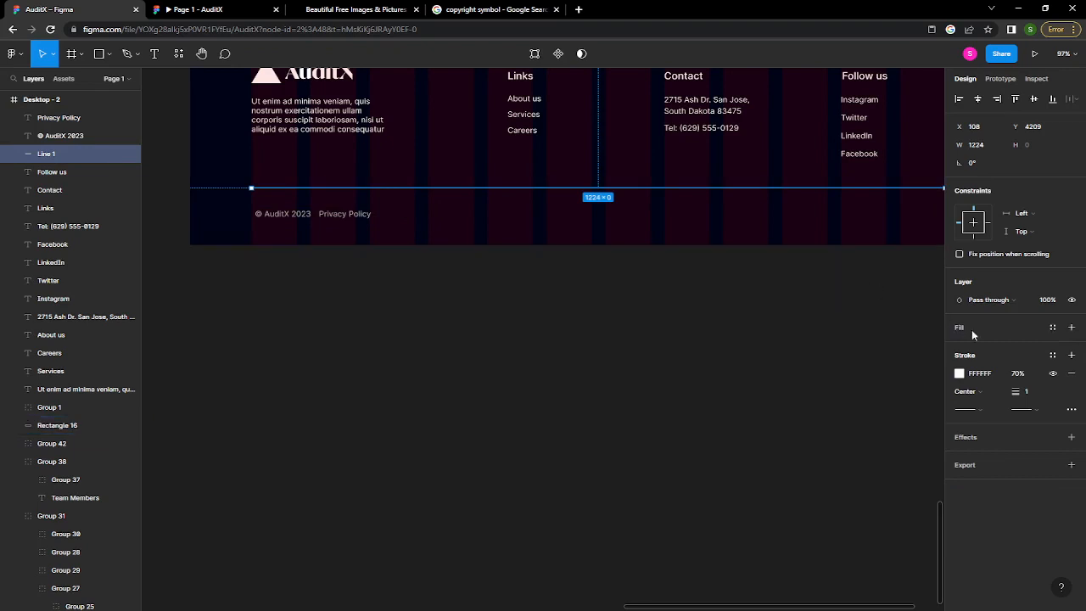
{"action": "left_click", "coordinate": [1018, 377]}
{"action": "type", "text": "60"}
{"action": "key", "text": "Return"}
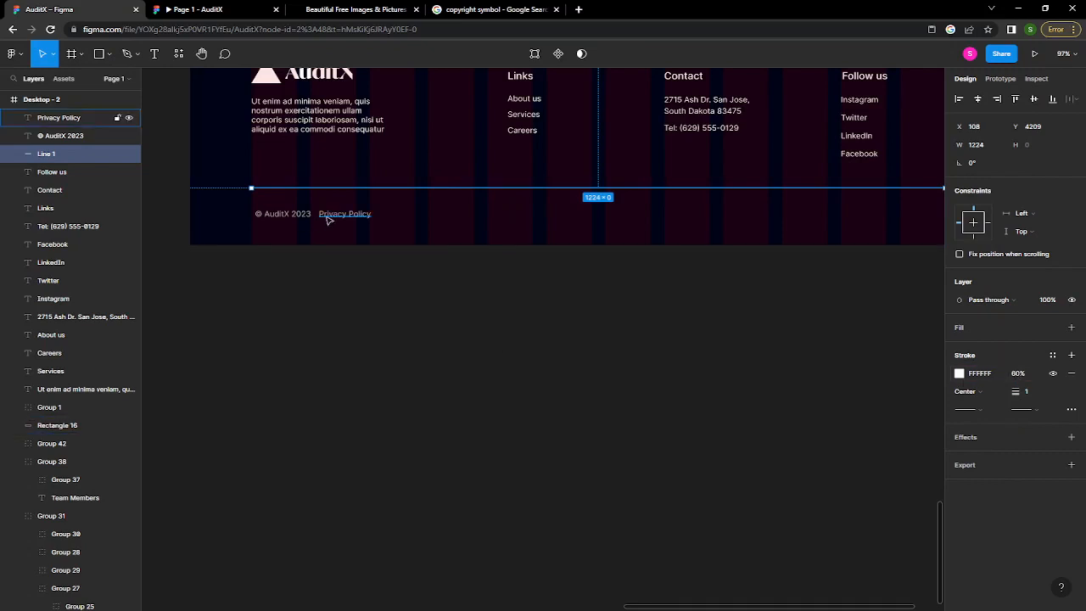
- Move the copyright and "Privacy Policy" texts together up to Y 4234, closer to the divider line
{"action": "left_click", "coordinate": [325, 220]}
{"action": "left_click", "coordinate": [307, 220], "text": "shift"}
{"action": "left_click_drag", "start_coordinate": [308, 219], "coordinate": [307, 214]}
{"action": "key", "text": "Up"}
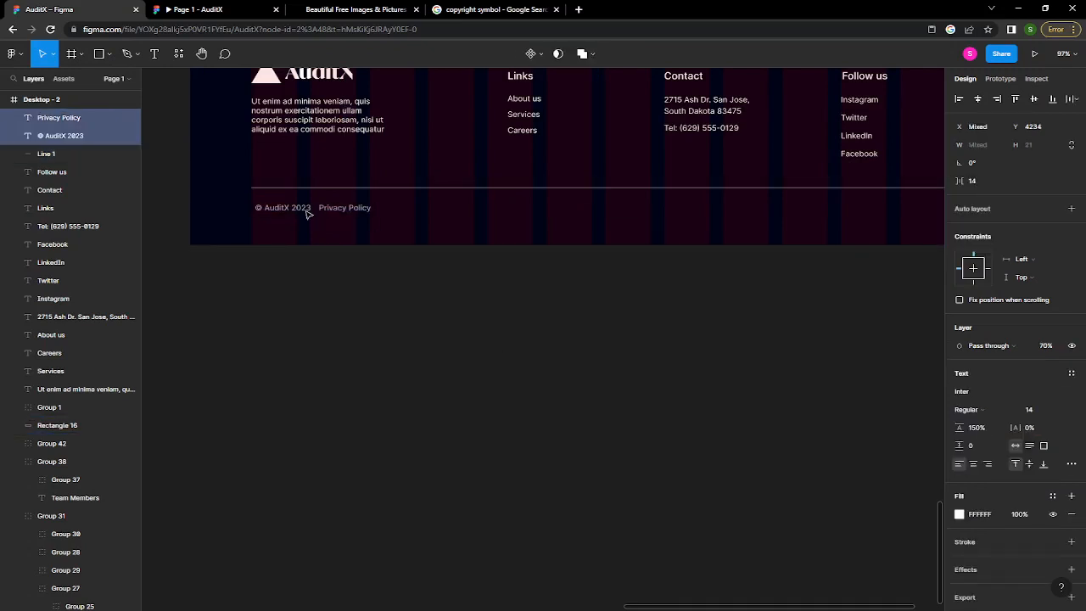
- Shorten the dark footer rectangle to a height of 382 and trim the Desktop - 2 frame to 1440 × 4286 to match
{"action": "left_click", "coordinate": [392, 239]}
{"action": "left_click_drag", "start_coordinate": [427, 244], "coordinate": [422, 230]}
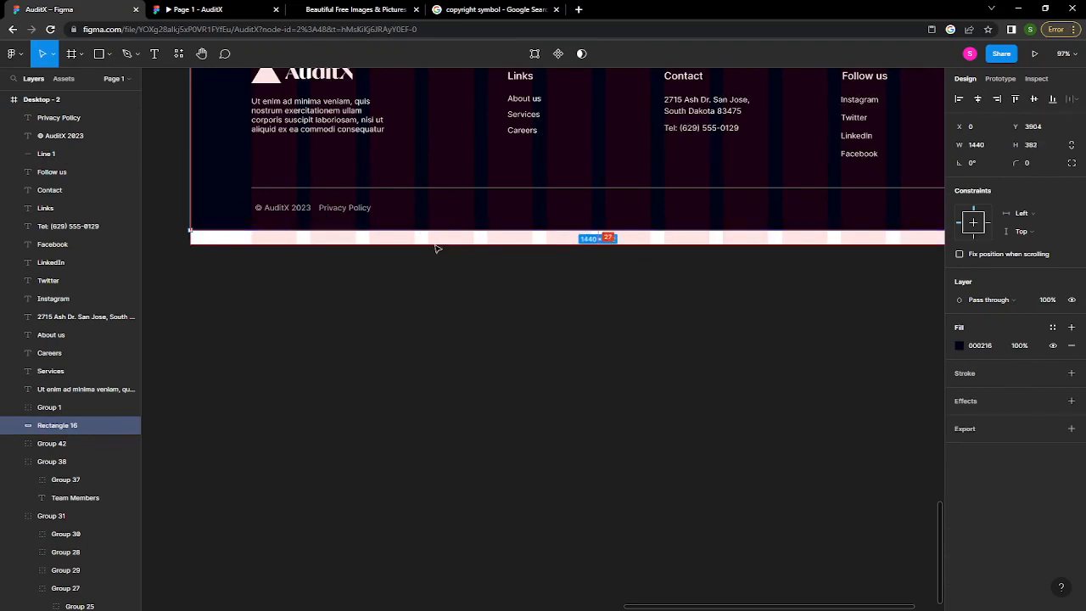
{"action": "left_click", "coordinate": [436, 249]}
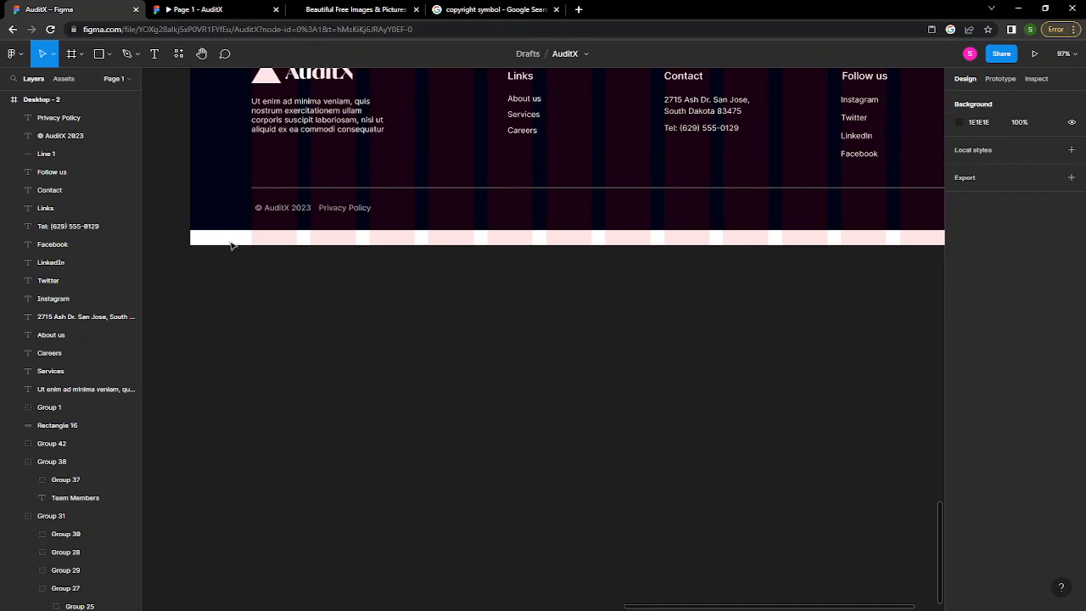
{"action": "left_click", "coordinate": [401, 244]}
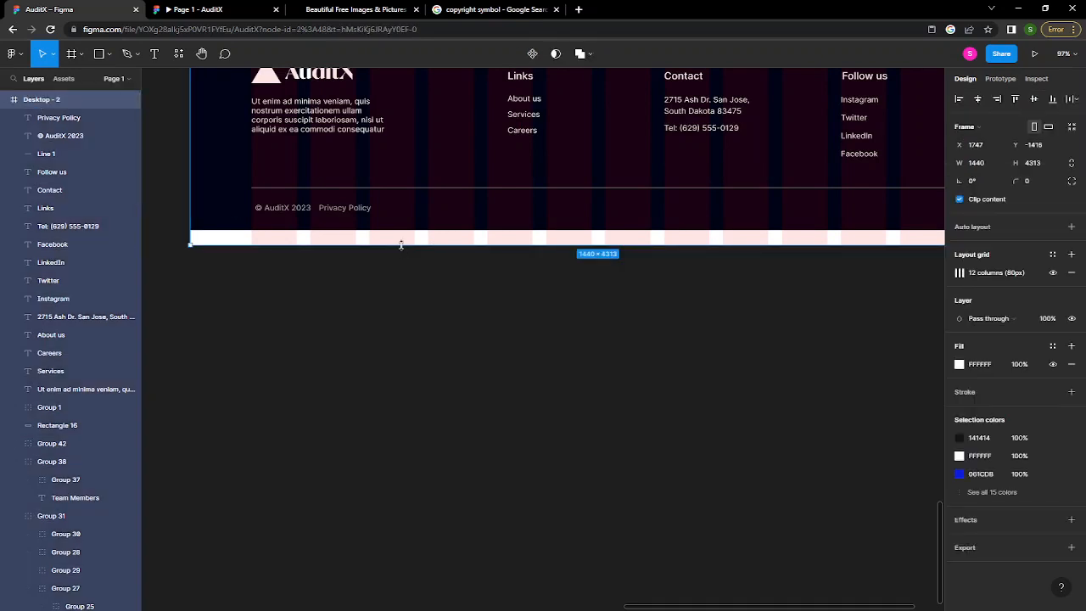
{"action": "left_click_drag", "start_coordinate": [403, 245], "coordinate": [434, 232]}
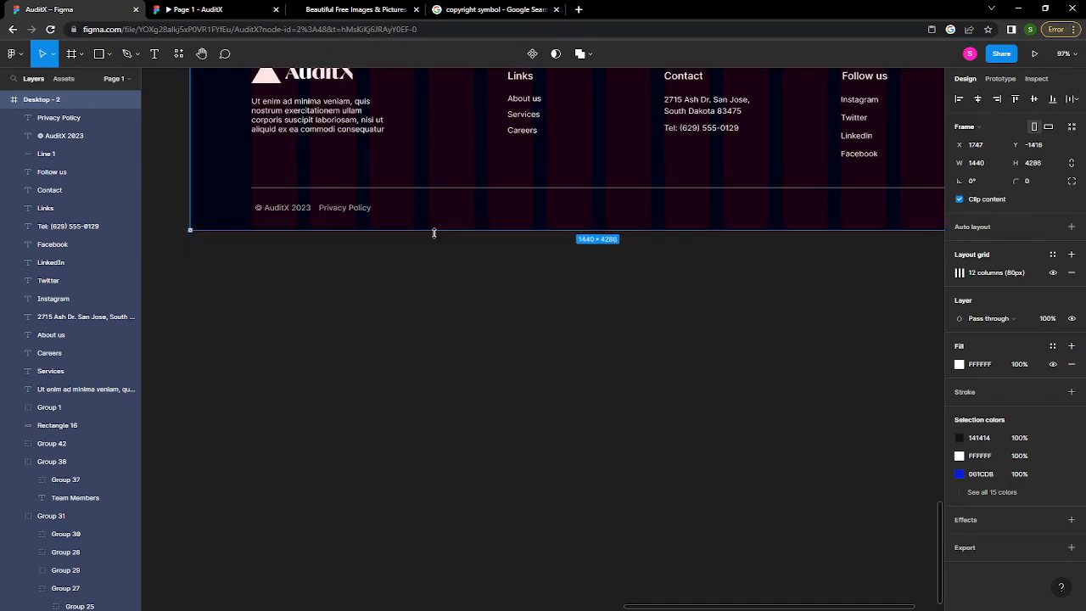
{"action": "left_click", "coordinate": [447, 274]}
- Review the finished landing page in the prototype preview, from the hero section down to the footer's copyright row
{"action": "scroll", "coordinate": [438, 279], "scroll_direction": "down", "scroll_amount": 10}
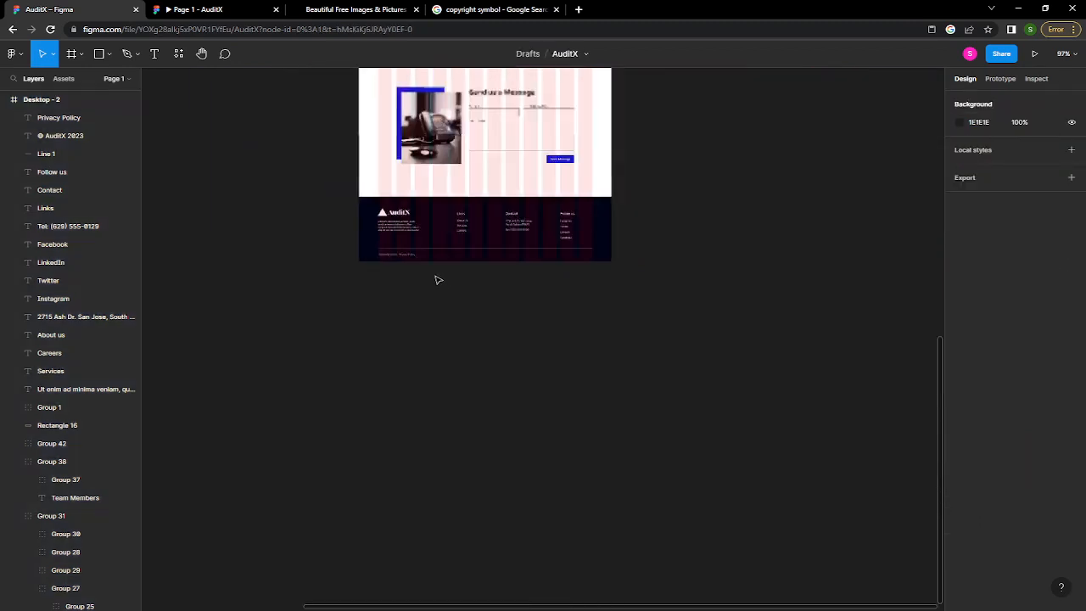
{"action": "scroll", "coordinate": [594, 255], "scroll_direction": "up", "scroll_amount": 4}
{"action": "scroll", "coordinate": [594, 255], "scroll_direction": "right", "scroll_amount": 2}
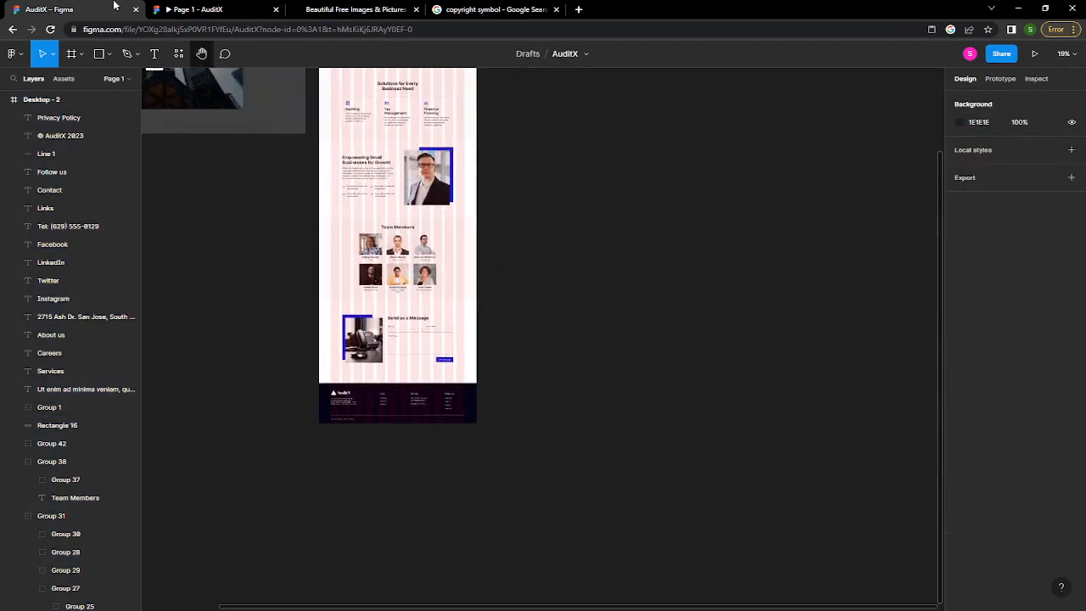
{"action": "left_click", "coordinate": [206, 11]}
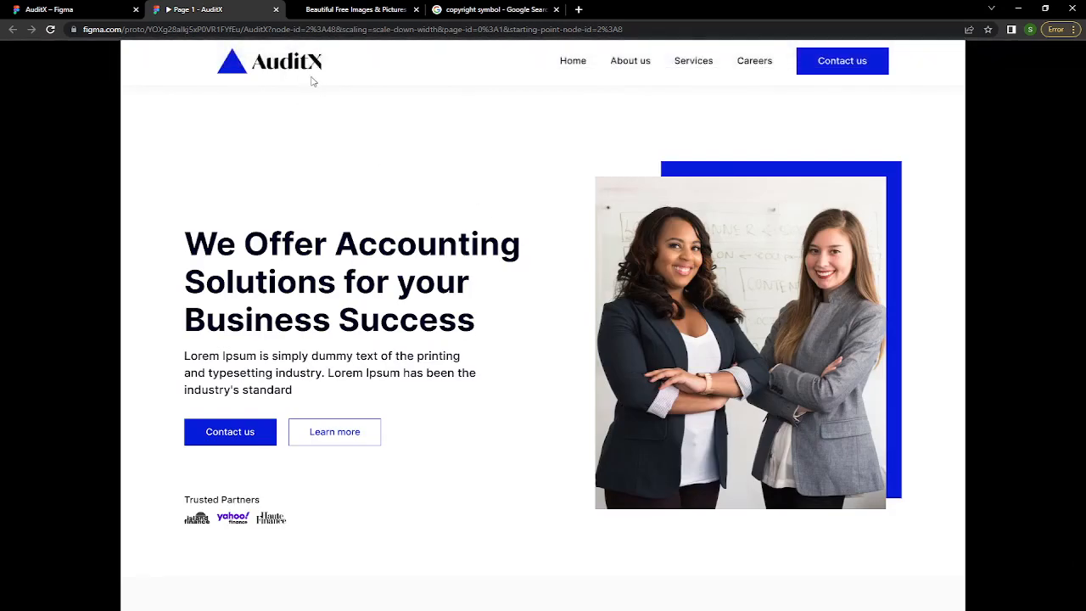
{"action": "scroll", "coordinate": [611, 303], "scroll_direction": "down", "scroll_amount": 2}
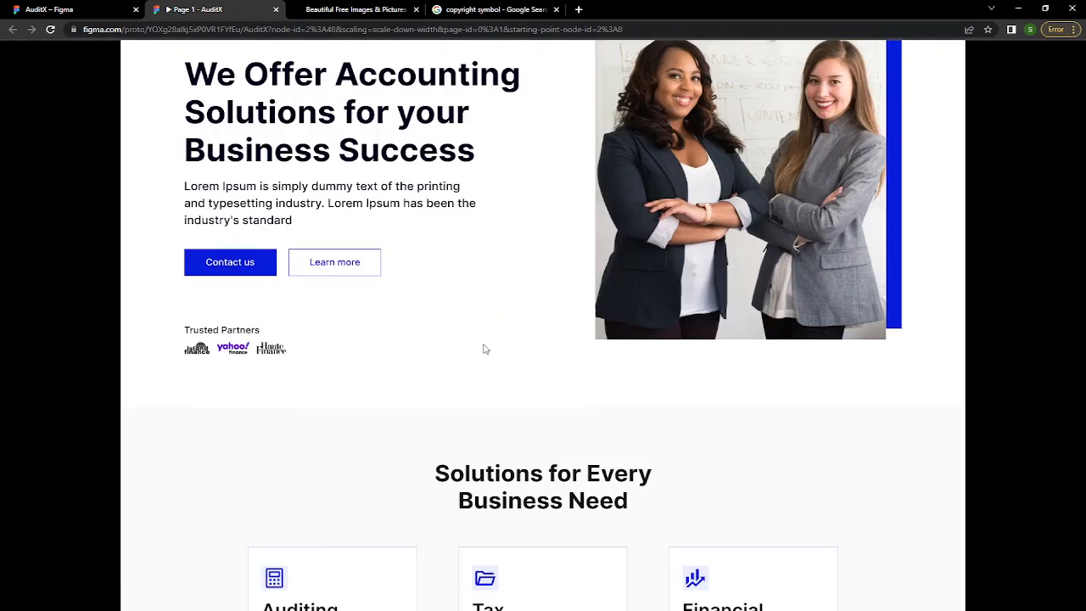
{"action": "scroll", "coordinate": [360, 375], "scroll_direction": "down", "scroll_amount": 1}
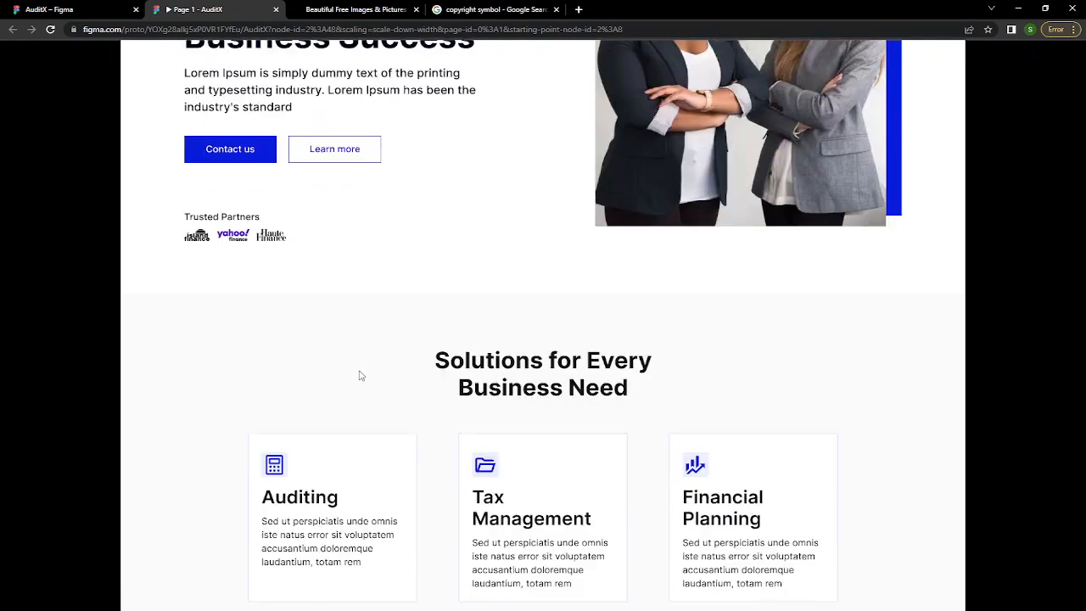
{"action": "scroll", "coordinate": [360, 376], "scroll_direction": "down", "scroll_amount": 2}
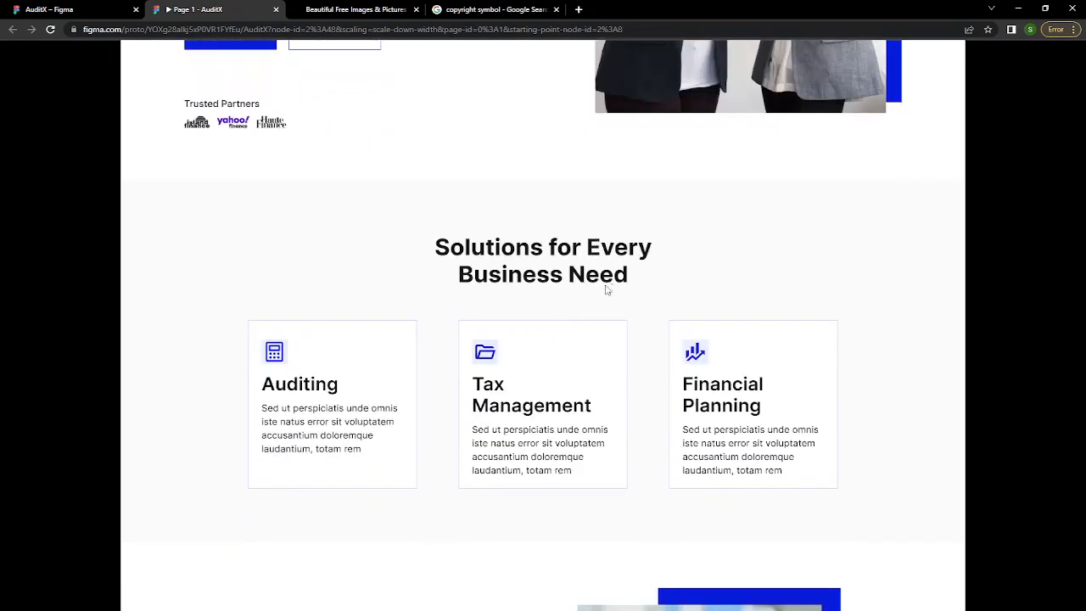
{"action": "scroll", "coordinate": [557, 302], "scroll_direction": "down", "scroll_amount": 2}
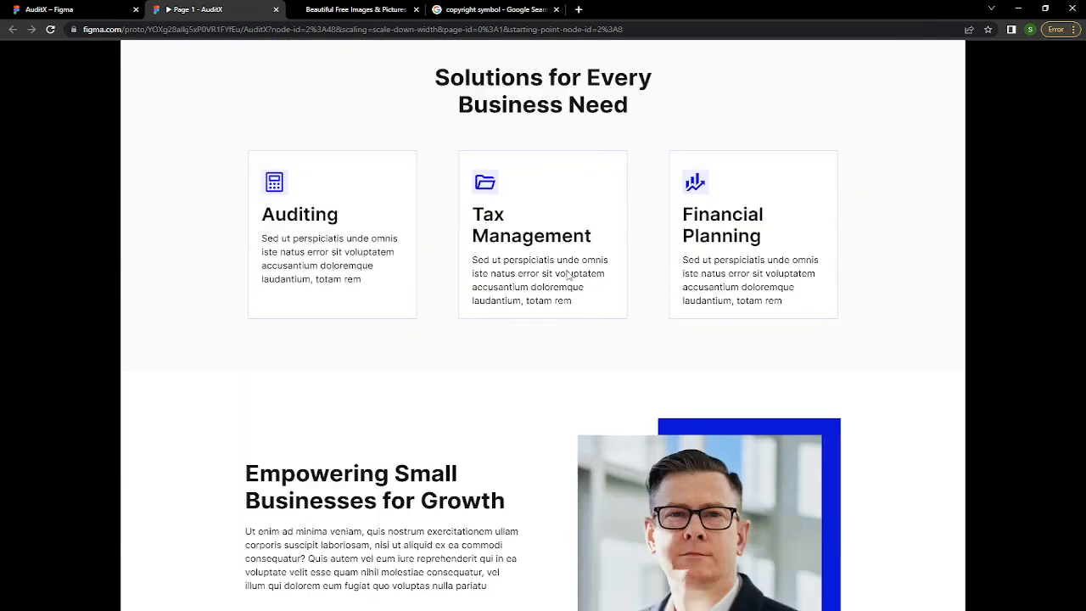
{"action": "scroll", "coordinate": [570, 285], "scroll_direction": "down", "scroll_amount": 1}
{"action": "scroll", "coordinate": [570, 285], "scroll_direction": "down", "scroll_amount": 5}
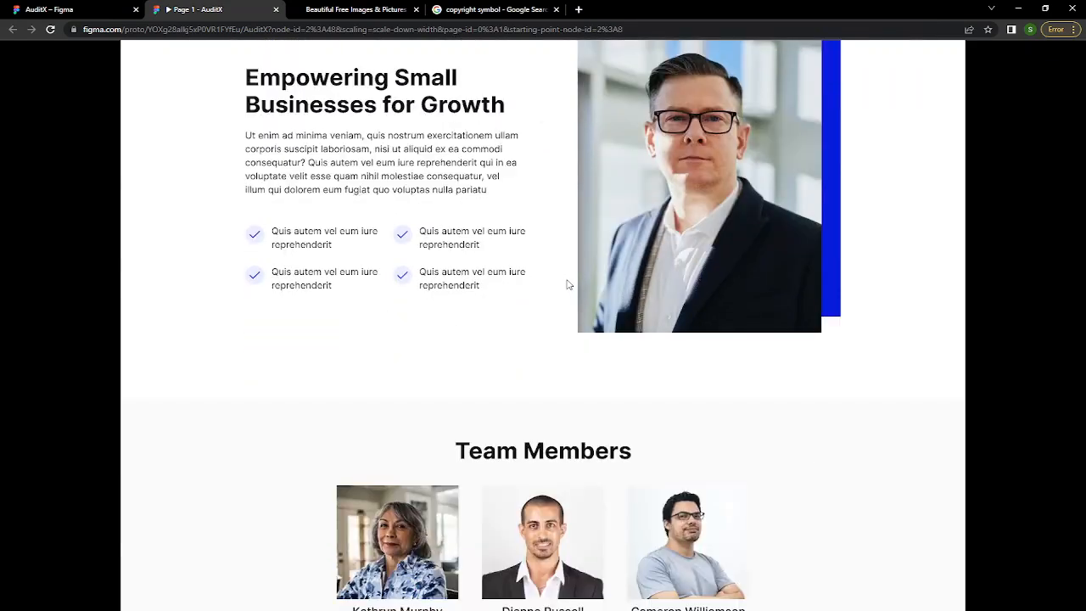
{"action": "scroll", "coordinate": [569, 286], "scroll_direction": "down", "scroll_amount": 5}
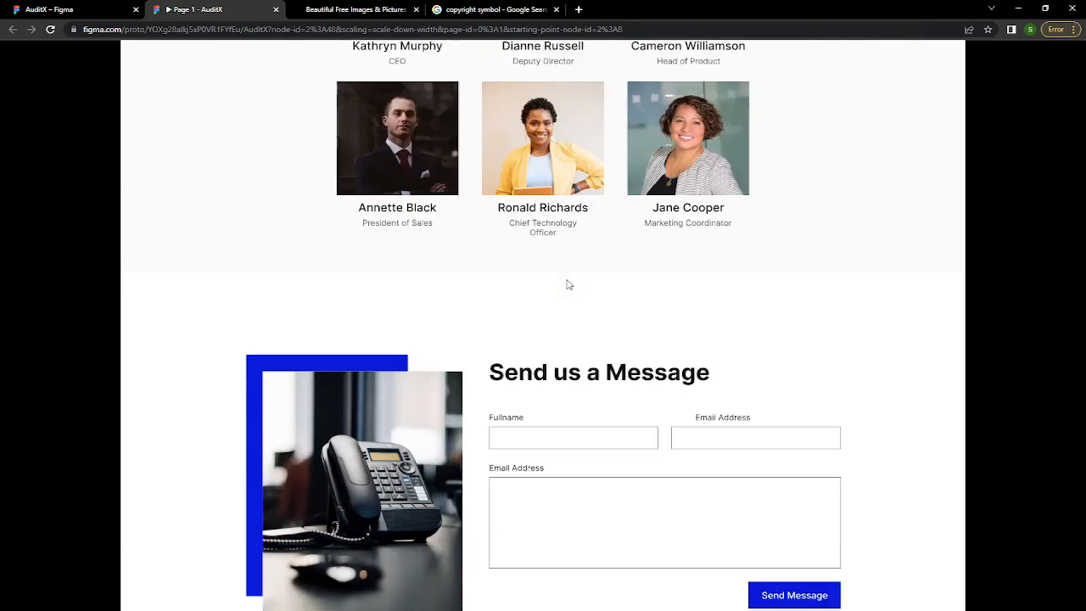
{"action": "scroll", "coordinate": [570, 285], "scroll_direction": "down", "scroll_amount": 2}
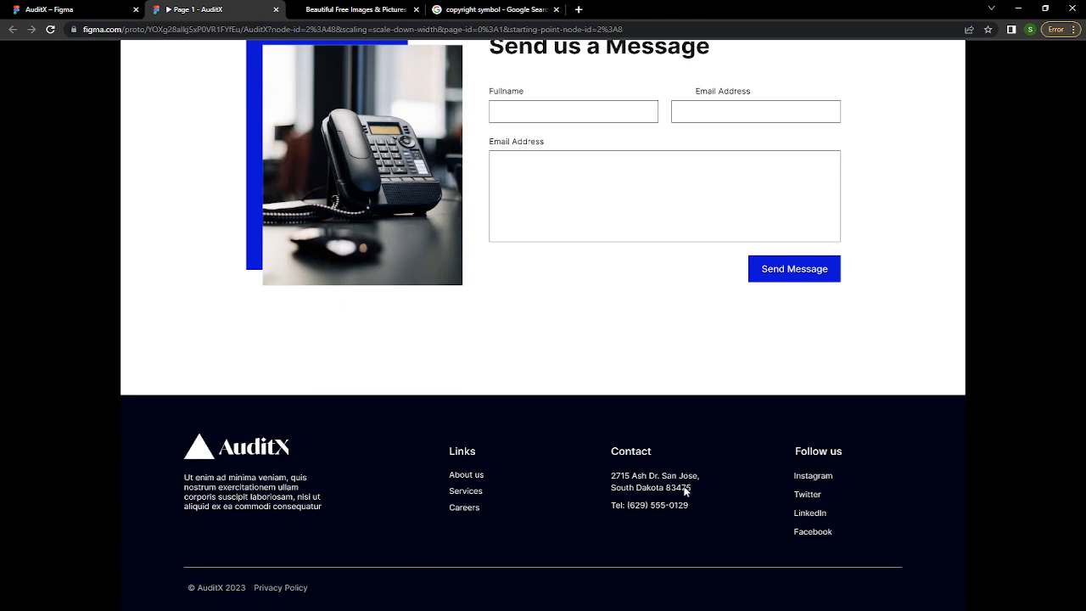
- Return to the AuditX design file and move the Desktop - 2 frame to X 2251, farther from the Homepage section
{"action": "left_click", "coordinate": [70, 17]}
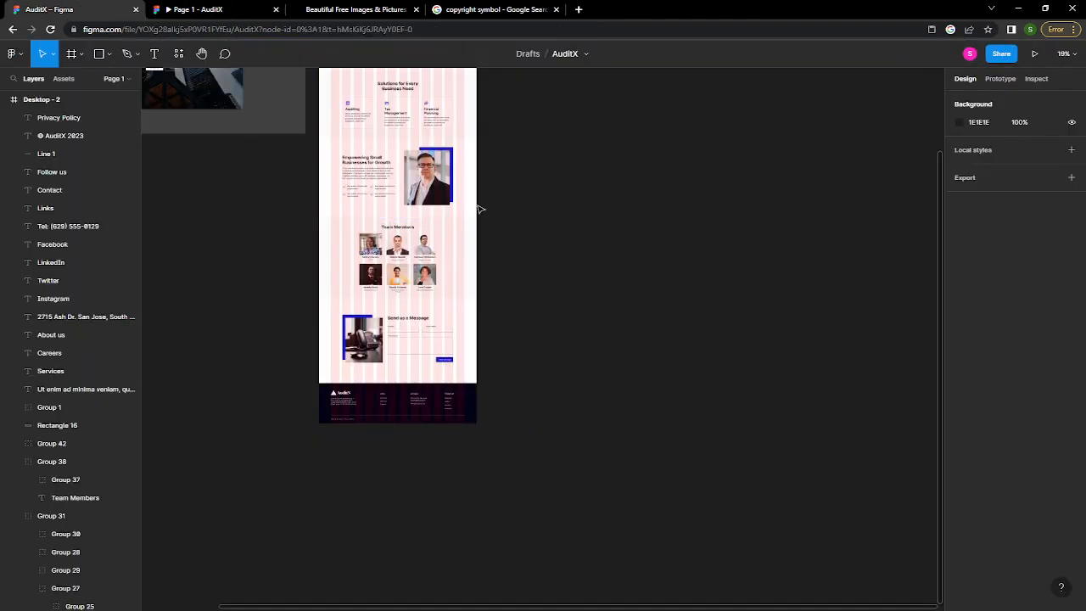
{"action": "scroll", "coordinate": [549, 261], "scroll_direction": "up", "scroll_amount": 5}
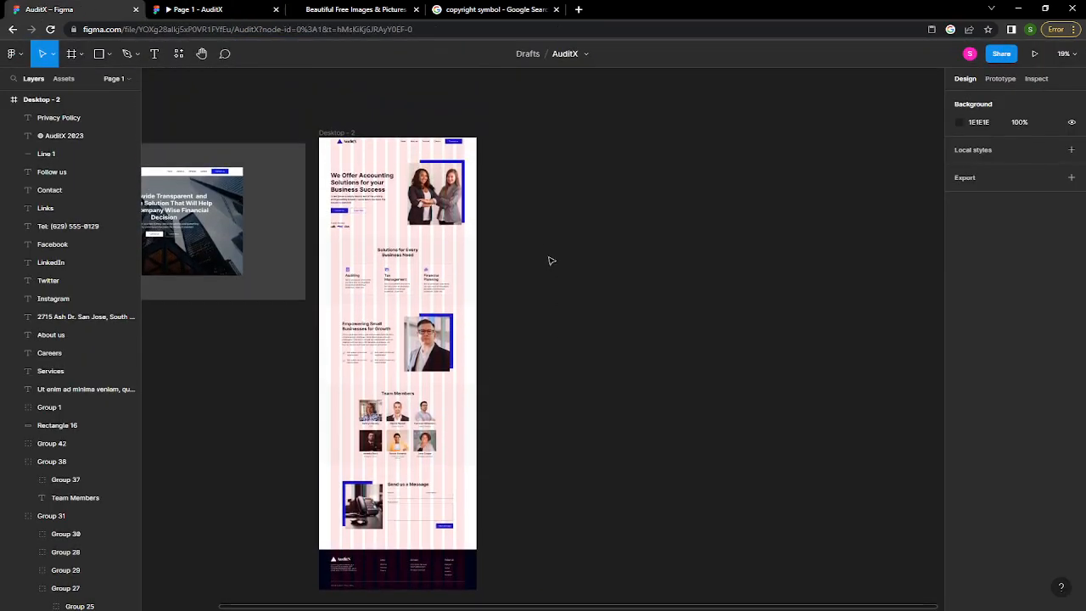
{"action": "left_click", "coordinate": [337, 134]}
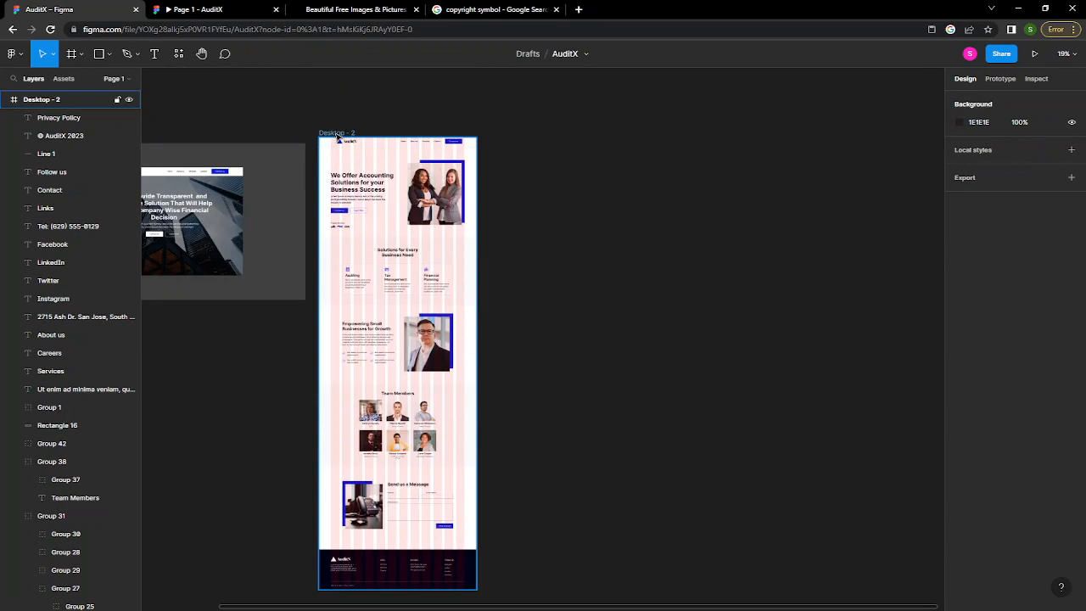
{"action": "left_click_drag", "start_coordinate": [338, 138], "coordinate": [393, 139]}
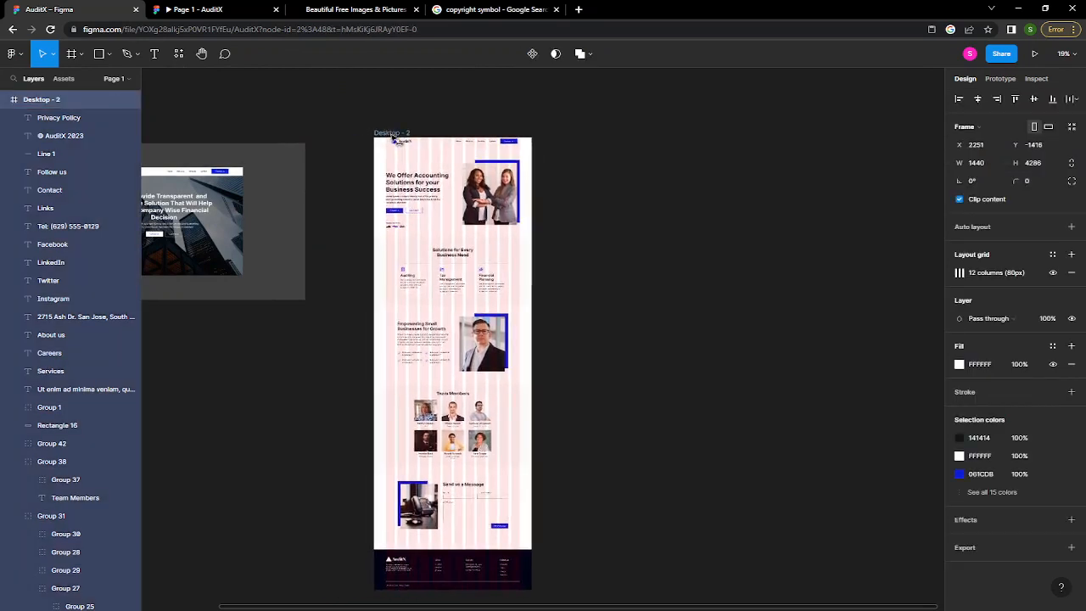
{"action": "left_click", "coordinate": [455, 11]}
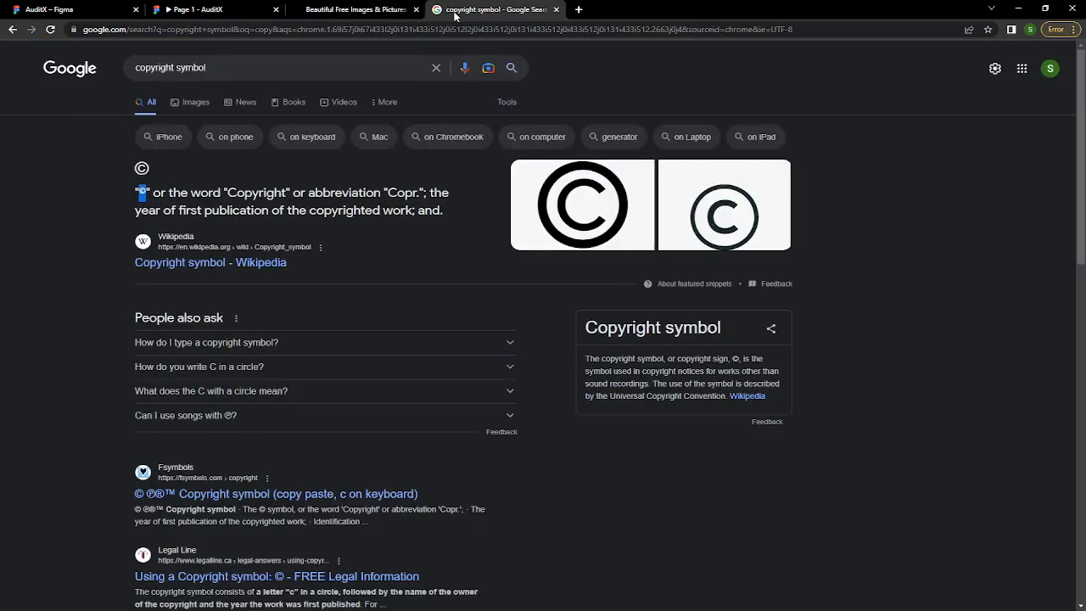
{"action": "left_click", "coordinate": [459, 29]}
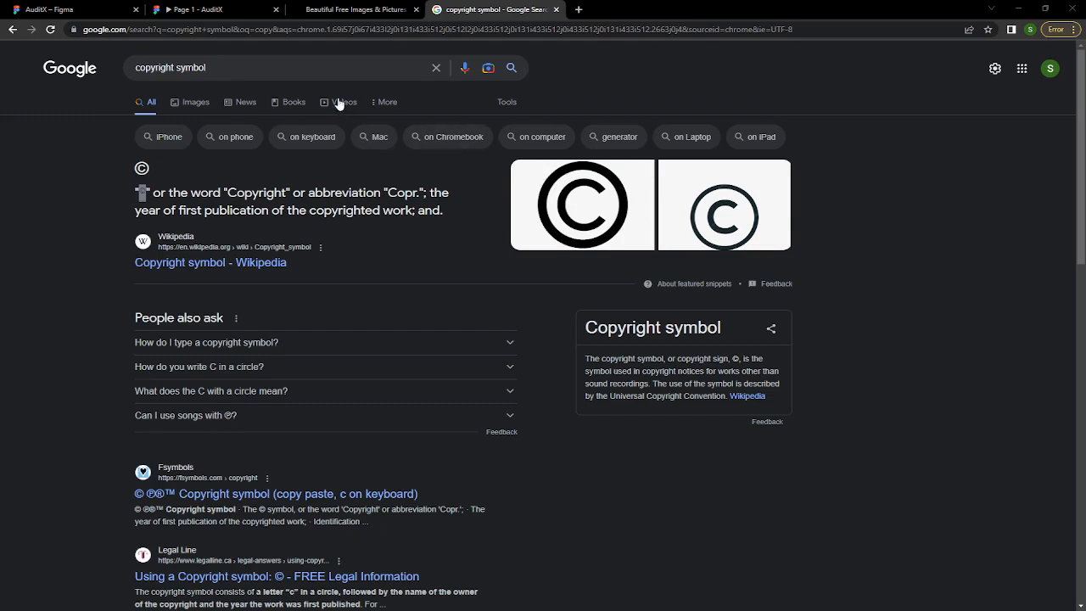
- Look through the prototype preview again, checking the page from its header and hero to the contact form and footer
{"action": "left_click", "coordinate": [214, 7]}
{"action": "scroll", "coordinate": [511, 331], "scroll_direction": "up", "scroll_amount": 15}
{"action": "scroll", "coordinate": [512, 331], "scroll_direction": "up", "scroll_amount": 10}
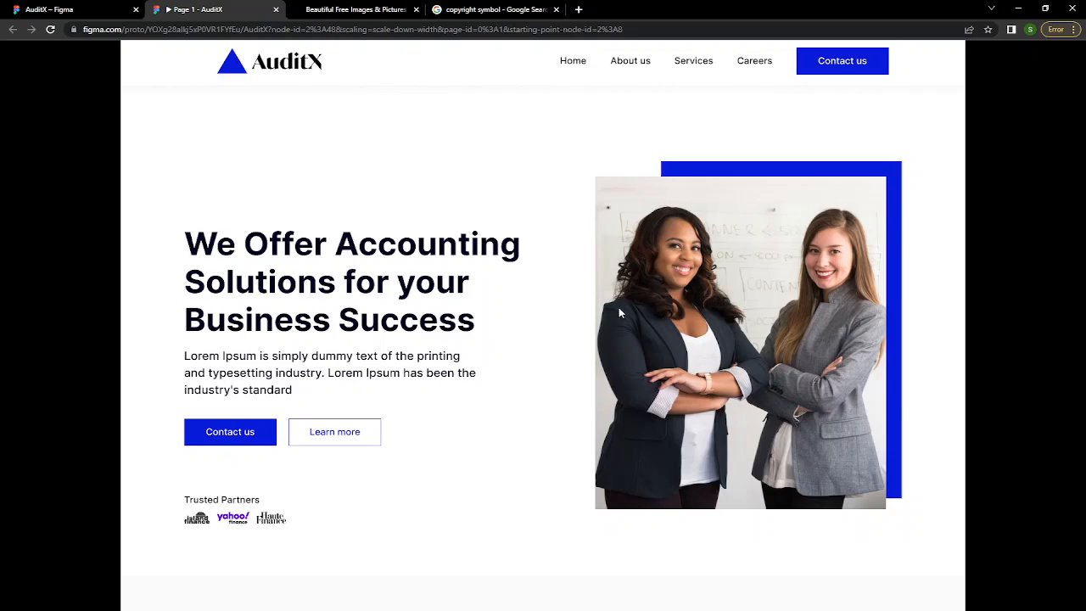
{"action": "scroll", "coordinate": [618, 314], "scroll_direction": "down", "scroll_amount": 2}
{"action": "scroll", "coordinate": [619, 314], "scroll_direction": "down", "scroll_amount": 2}
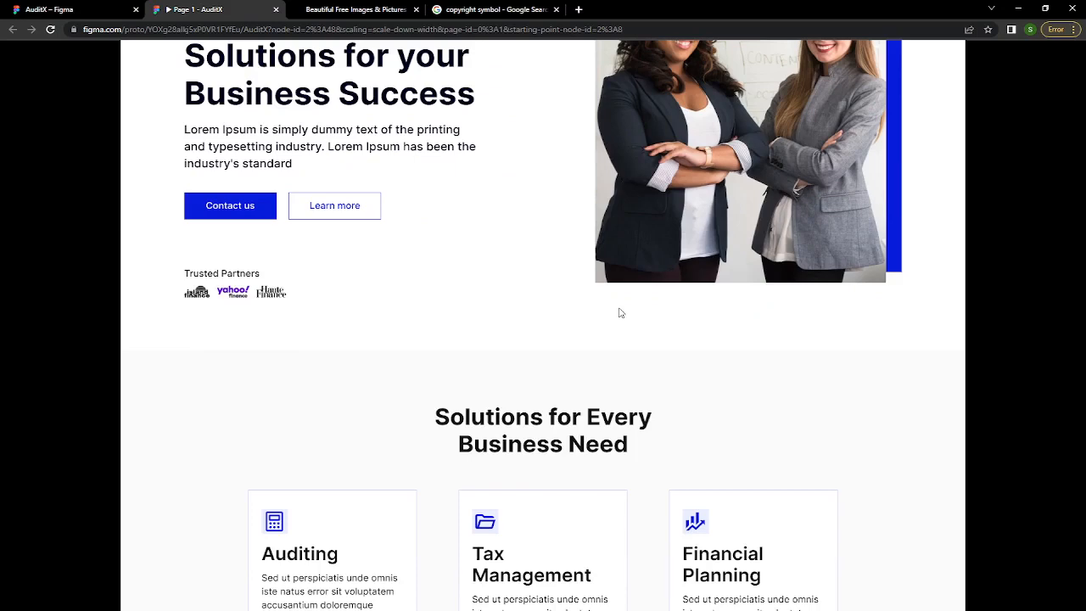
{"action": "scroll", "coordinate": [620, 314], "scroll_direction": "up", "scroll_amount": 4}
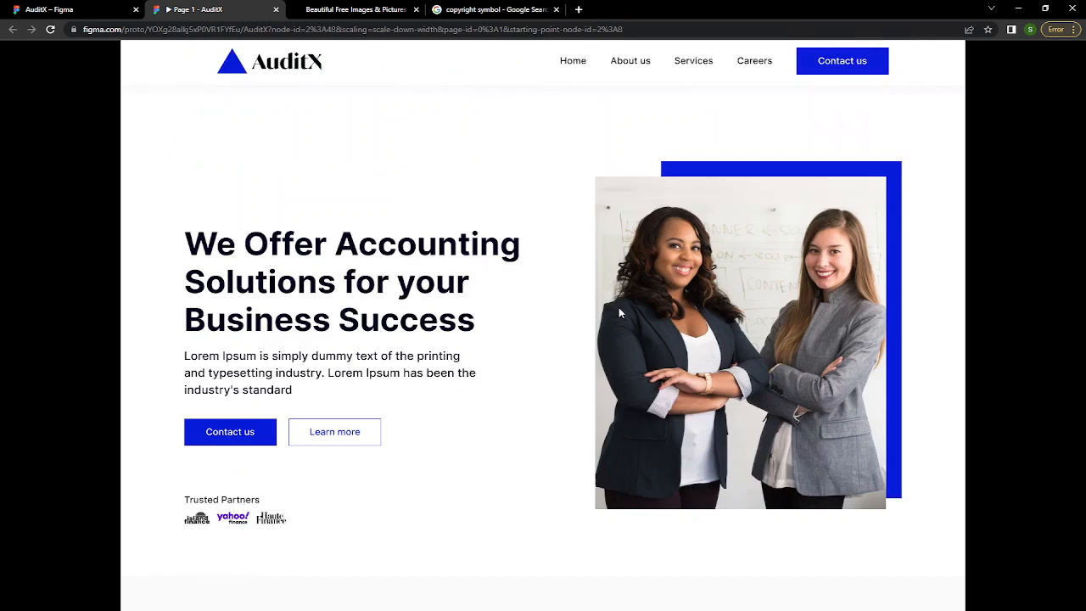
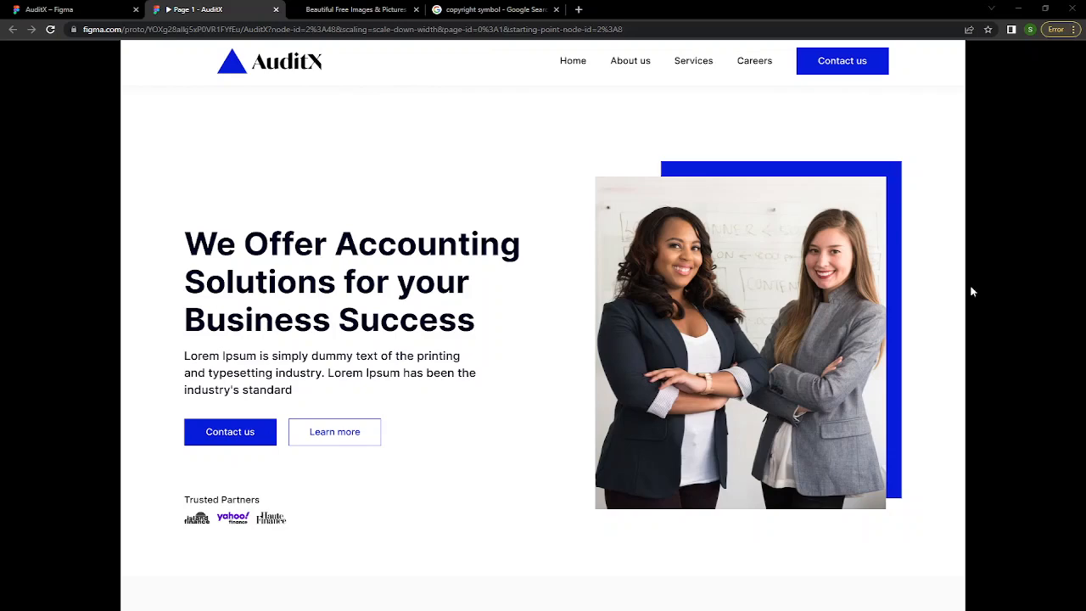
{"action": "scroll", "coordinate": [871, 326], "scroll_direction": "down", "scroll_amount": 20}
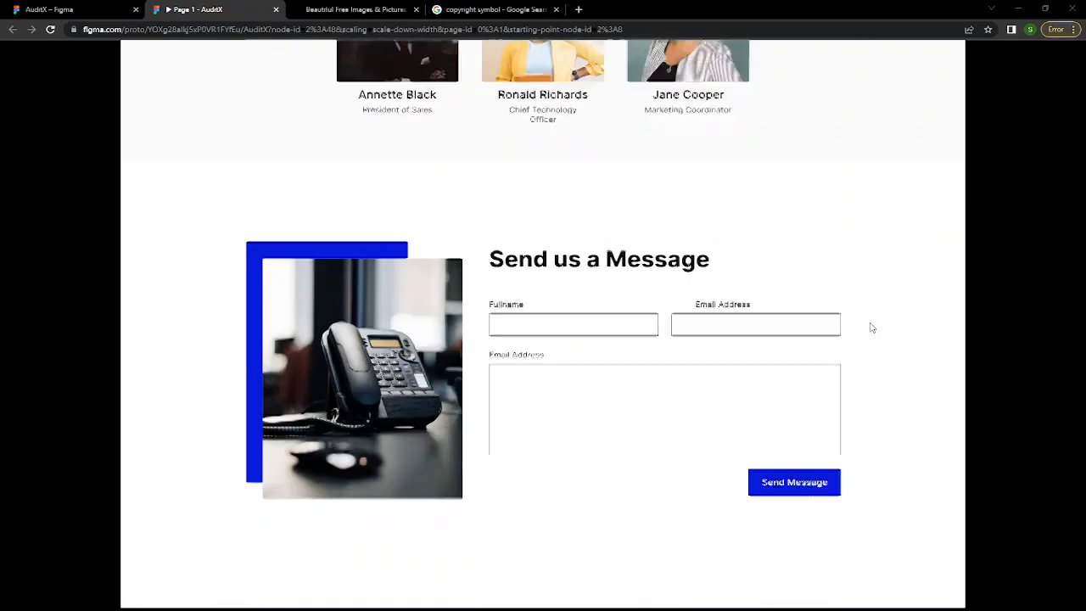
{"action": "scroll", "coordinate": [872, 327], "scroll_direction": "down", "scroll_amount": 3}
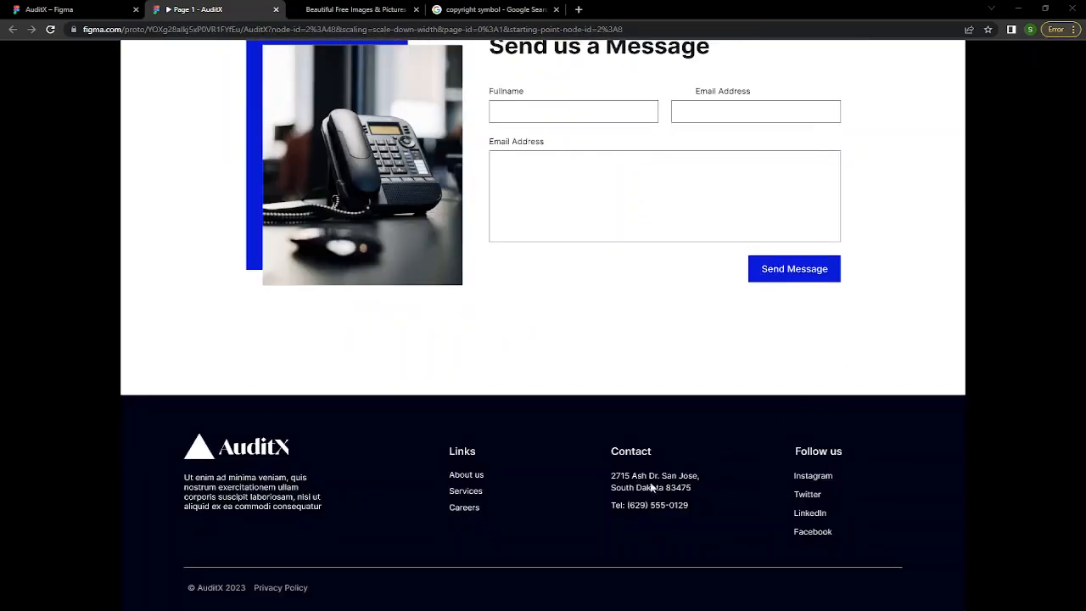
{"action": "scroll", "coordinate": [634, 483], "scroll_direction": "up", "scroll_amount": 10}
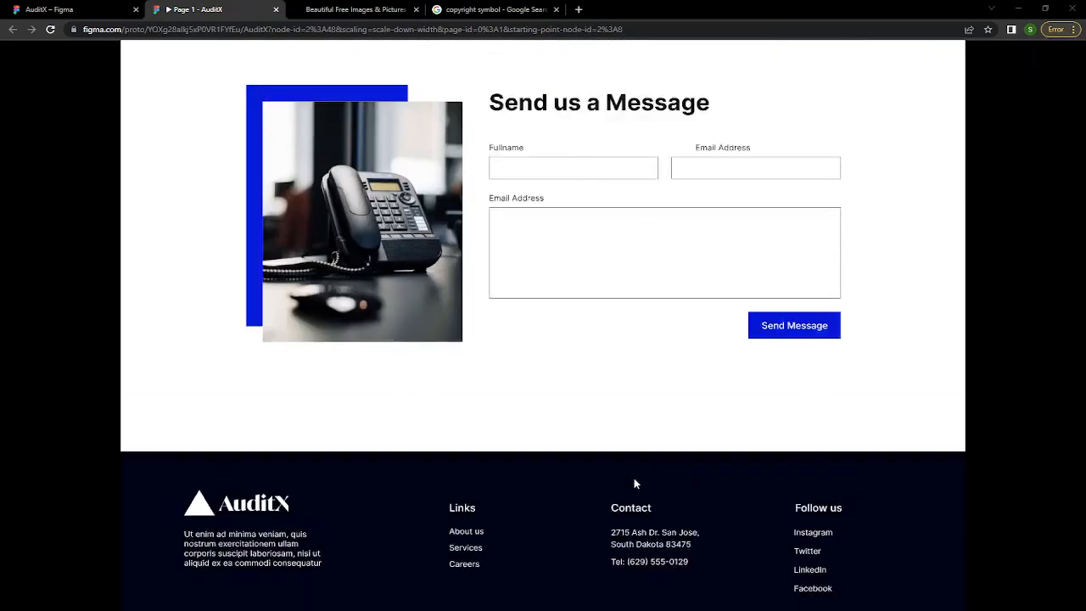
{"action": "scroll", "coordinate": [636, 483], "scroll_direction": "up", "scroll_amount": 10}
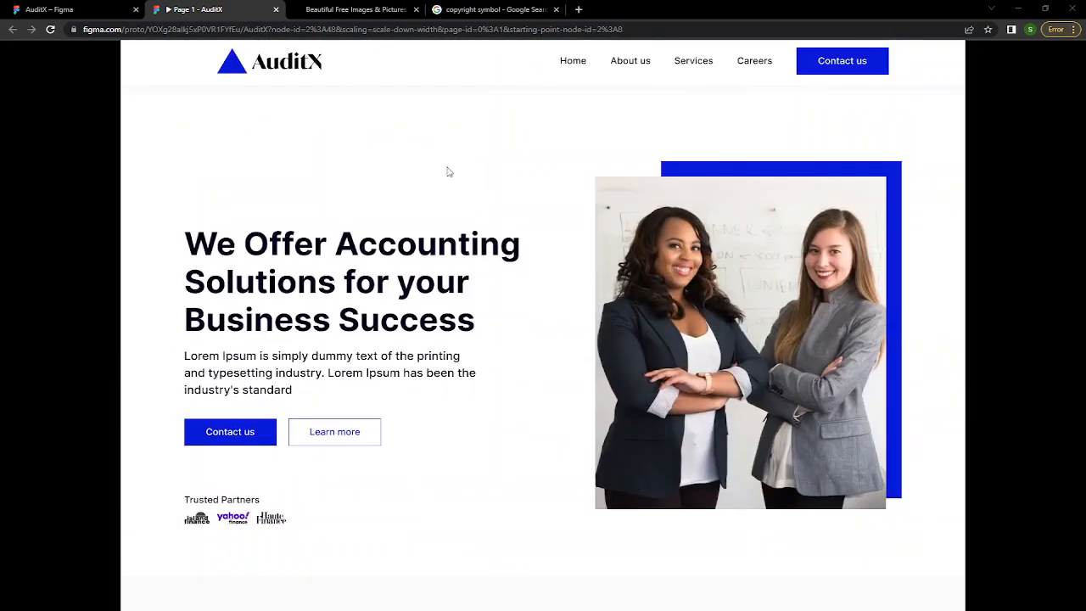
- Switch back to the AuditX design file and bring both the Homepage section and the Desktop - 2 frame into view
{"action": "left_click", "coordinate": [70, 10]}
{"action": "left_click", "coordinate": [653, 226]}
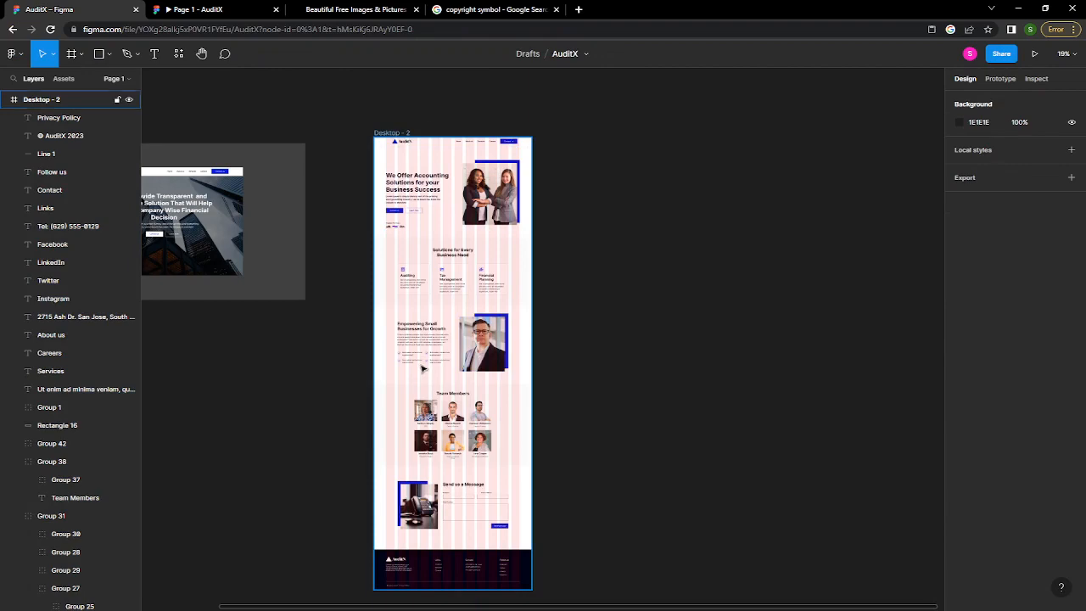
{"action": "scroll", "coordinate": [423, 367], "scroll_direction": "up", "scroll_amount": 5}
{"action": "scroll", "coordinate": [514, 301], "scroll_direction": "down", "scroll_amount": 5}
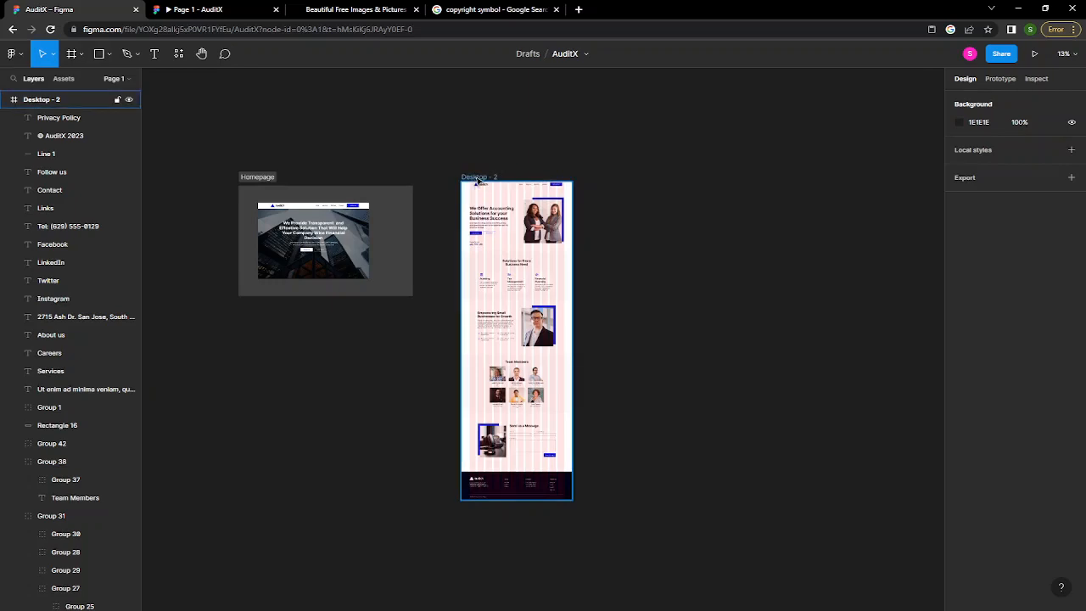
- Duplicate the Desktop - 2 frame and place the copy beside the original, aligned with its upper edge
{"action": "left_click", "coordinate": [478, 182]}
{"action": "scroll", "coordinate": [480, 194], "scroll_direction": "up", "scroll_amount": 1}
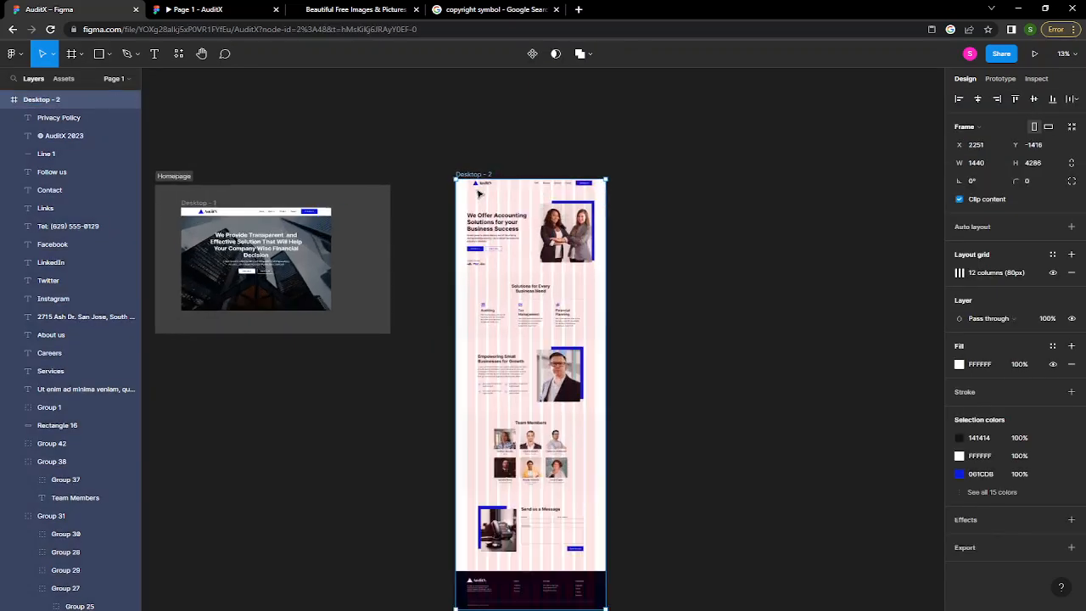
{"action": "scroll", "coordinate": [481, 194], "scroll_direction": "up", "scroll_amount": 5}
{"action": "scroll", "coordinate": [482, 195], "scroll_direction": "down", "scroll_amount": 1}
{"action": "scroll", "coordinate": [482, 195], "scroll_direction": "down", "scroll_amount": 3}
{"action": "scroll", "coordinate": [458, 188], "scroll_direction": "right", "scroll_amount": 1}
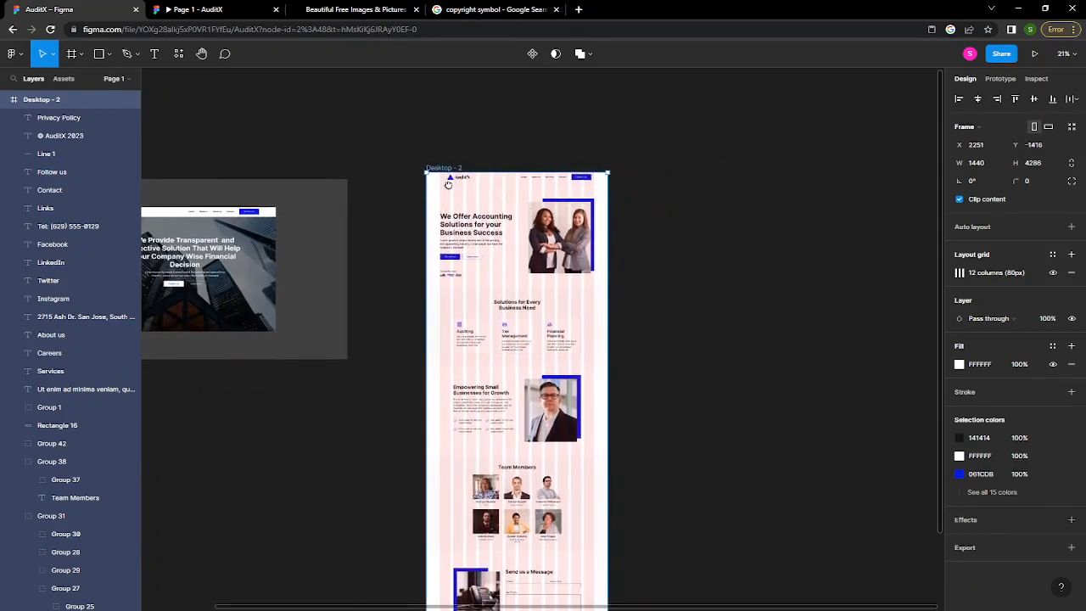
{"action": "scroll", "coordinate": [448, 185], "scroll_direction": "right", "scroll_amount": 1}
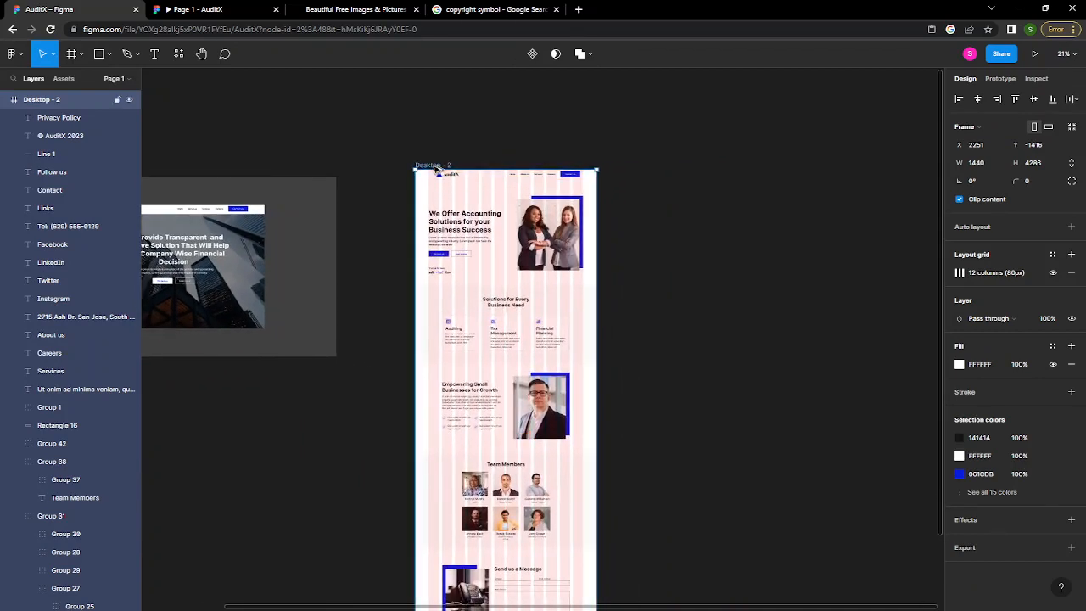
{"action": "left_click_drag", "start_coordinate": [435, 170], "coordinate": [640, 179]}
{"action": "left_click", "coordinate": [837, 461]}
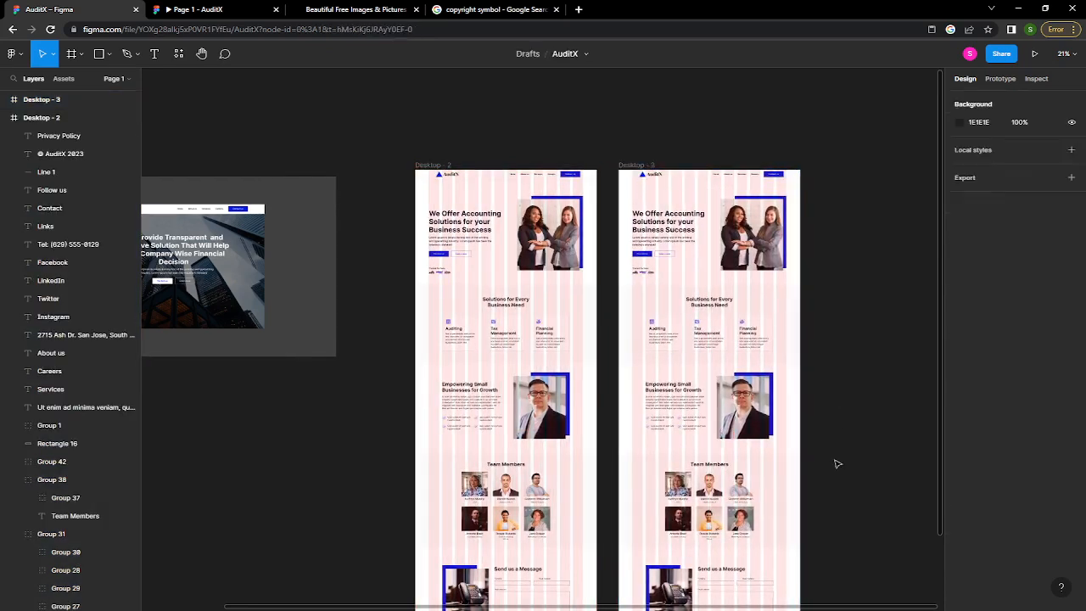
- Delete all content sections between the header and the footer in the Desktop - 3 frame
{"action": "scroll", "coordinate": [838, 464], "scroll_direction": "down", "scroll_amount": 1}
{"action": "scroll", "coordinate": [837, 464], "scroll_direction": "down", "scroll_amount": 3}
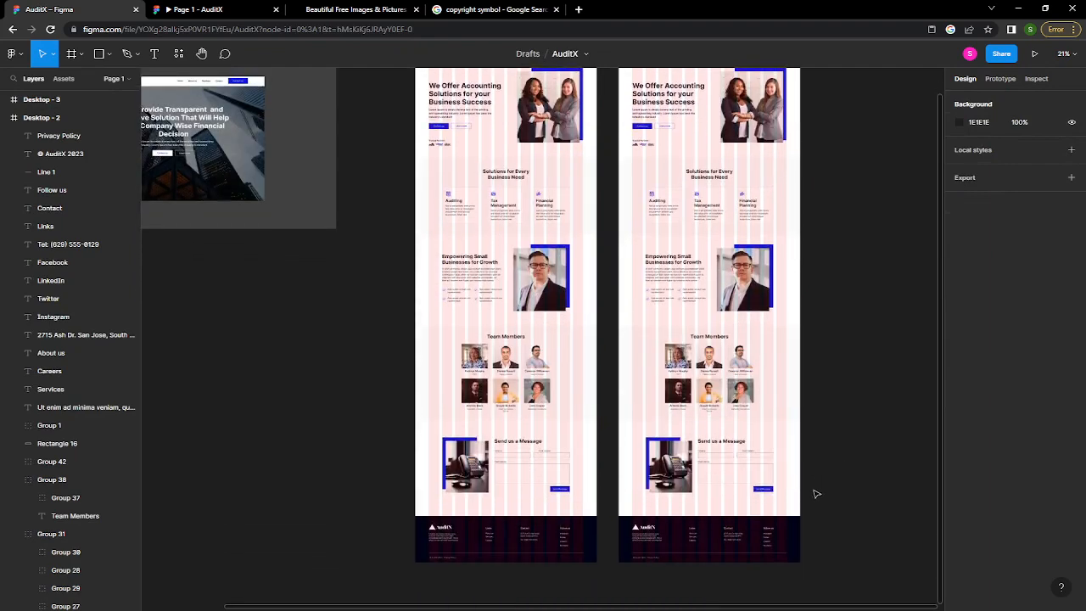
{"action": "left_click_drag", "start_coordinate": [812, 505], "coordinate": [642, 93]}
{"action": "left_click_drag", "start_coordinate": [661, 156], "coordinate": [663, 166]}
{"action": "scroll", "coordinate": [666, 178], "scroll_direction": "up", "scroll_amount": 1}
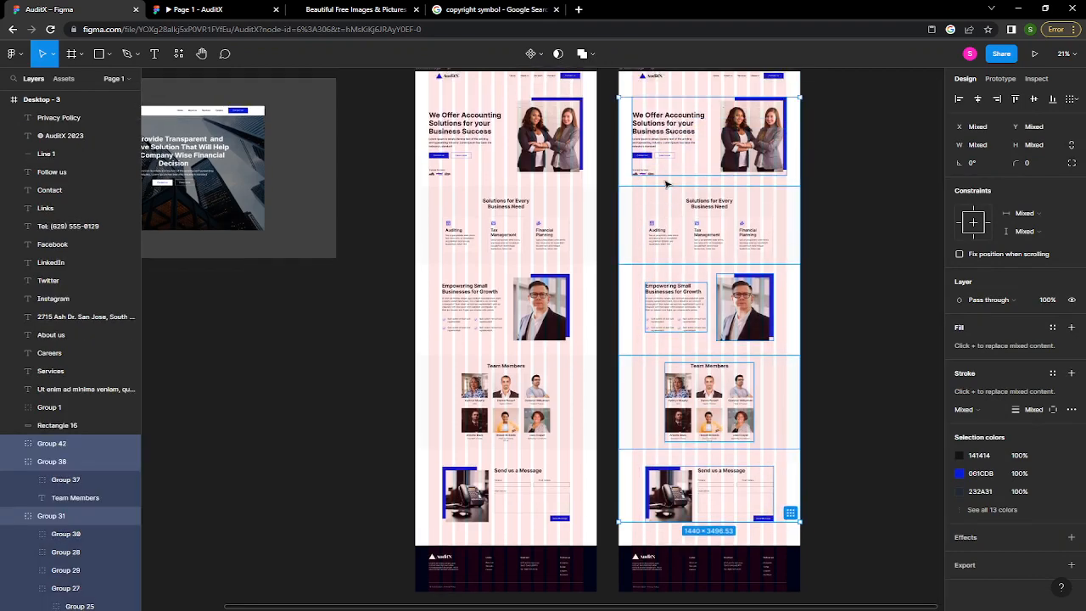
{"action": "key", "text": "Delete"}
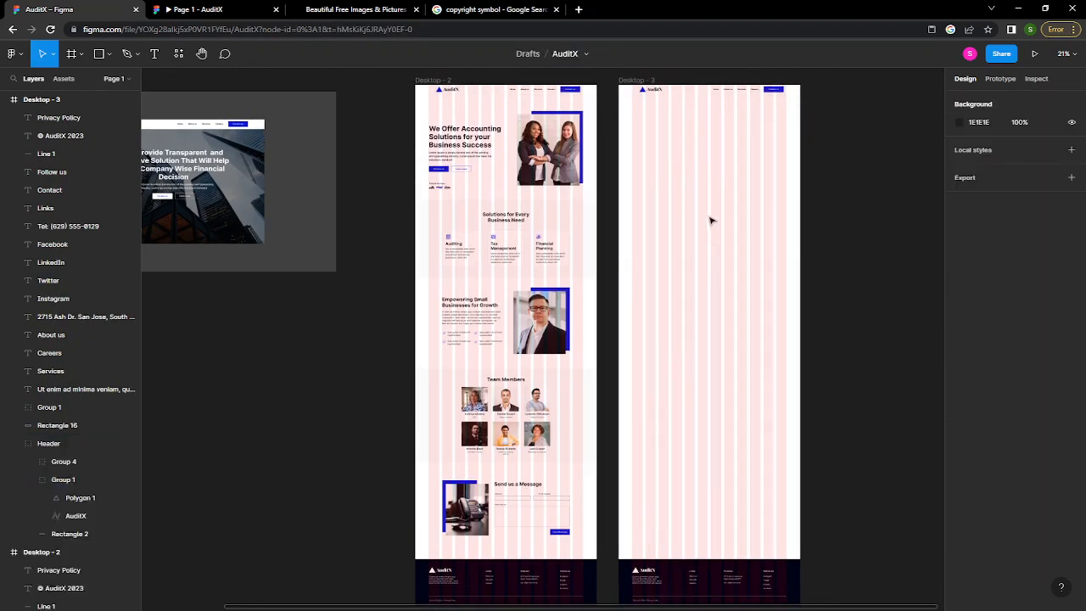
- Draw a full-width 1440 × 405 rectangle across the upper part of Desktop - 3 and send it behind the header
{"action": "left_click_drag", "start_coordinate": [692, 146], "coordinate": [655, 182]}
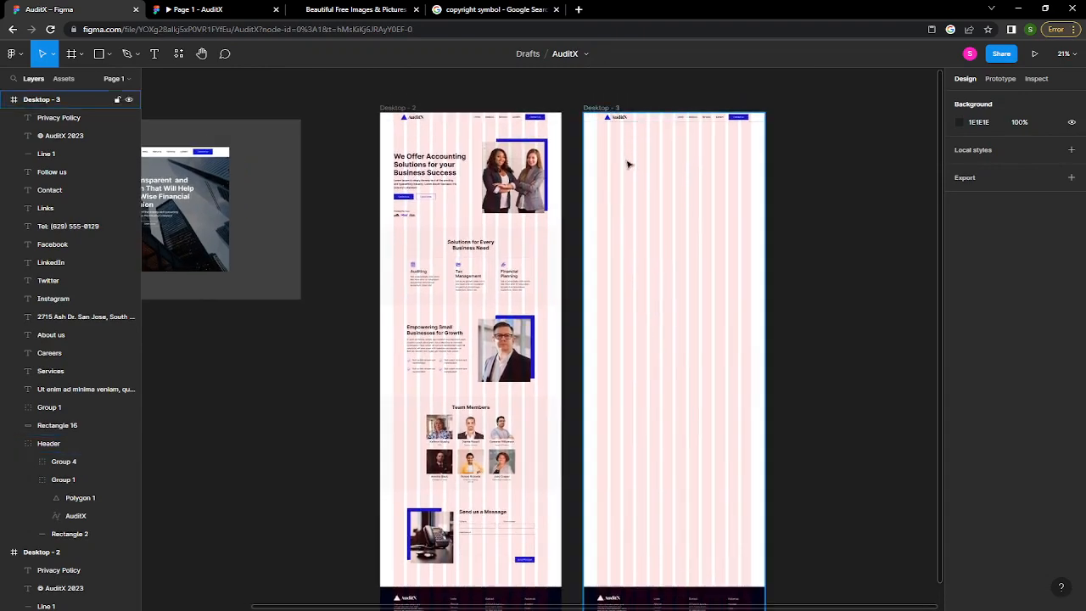
{"action": "scroll", "coordinate": [628, 165], "scroll_direction": "up", "scroll_amount": 5}
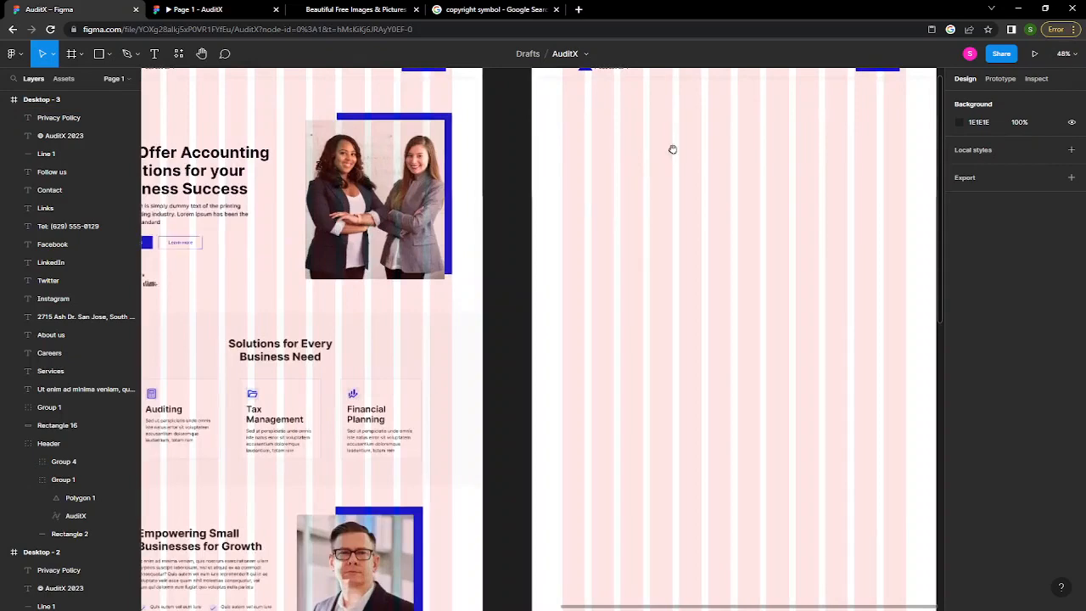
{"action": "left_click_drag", "start_coordinate": [672, 149], "coordinate": [523, 247]}
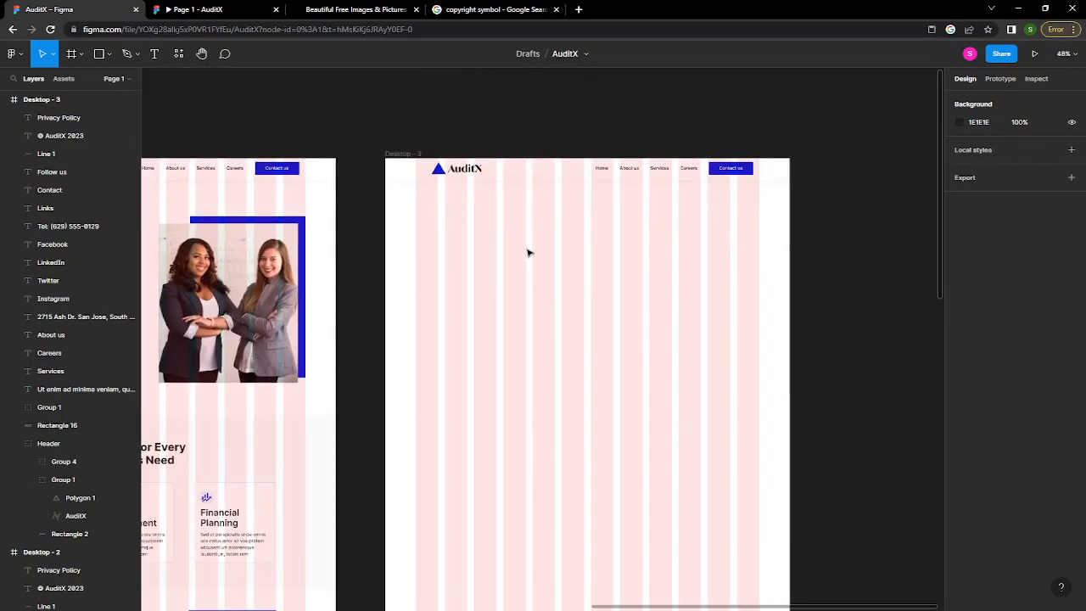
{"action": "key", "text": "r"}
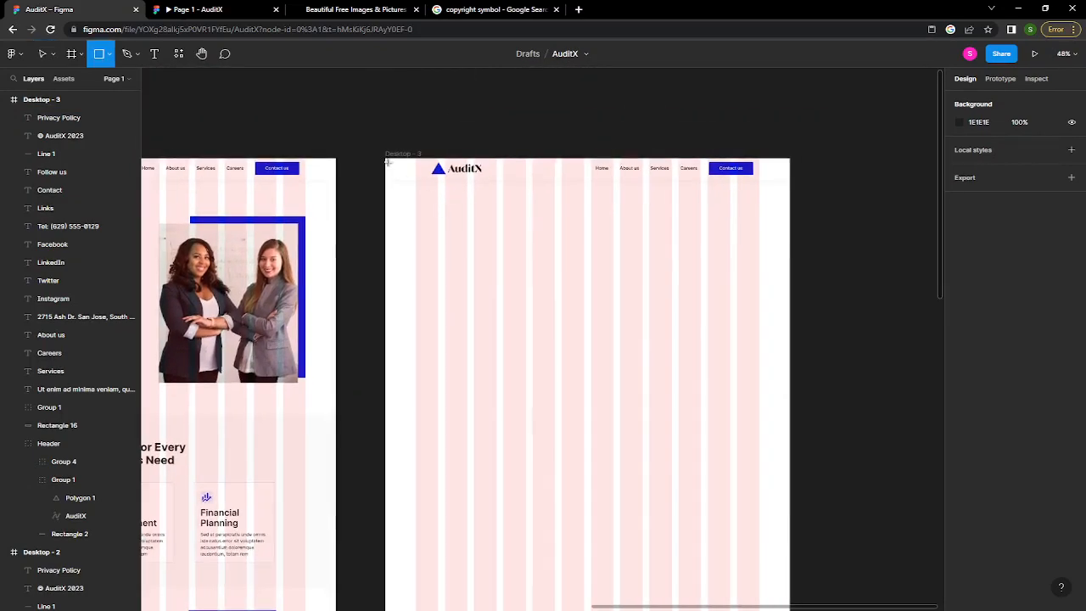
{"action": "mouse_move", "coordinate": [385, 156]}
{"action": "left_mouse_down"}
{"action": "mouse_move", "coordinate": [485, 235]}
{"action": "mouse_move", "coordinate": [788, 267]}
{"action": "left_mouse_up"}
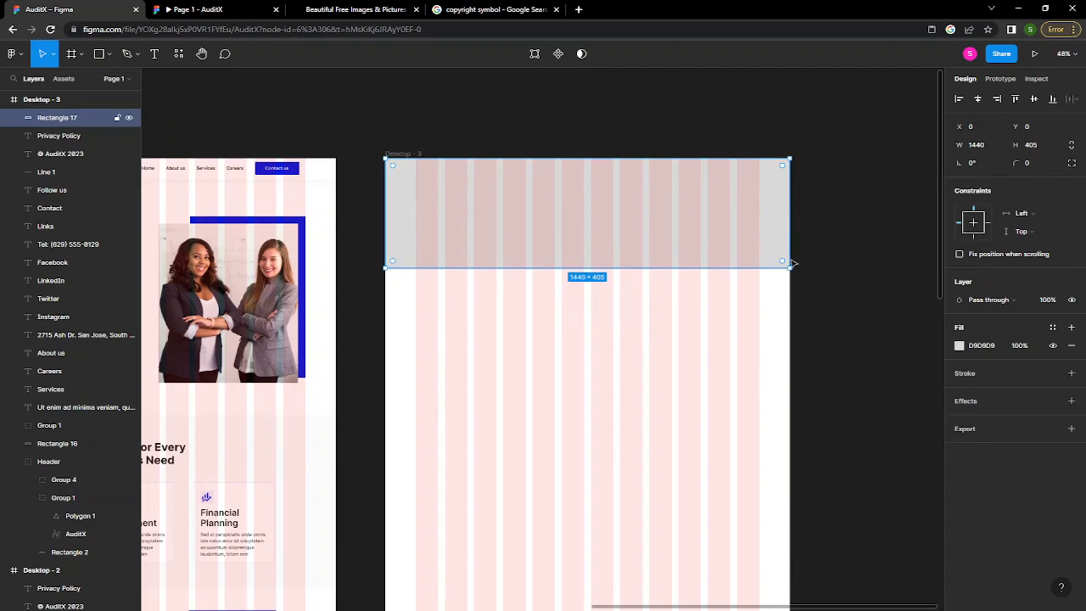
{"action": "right_click", "coordinate": [789, 261]}
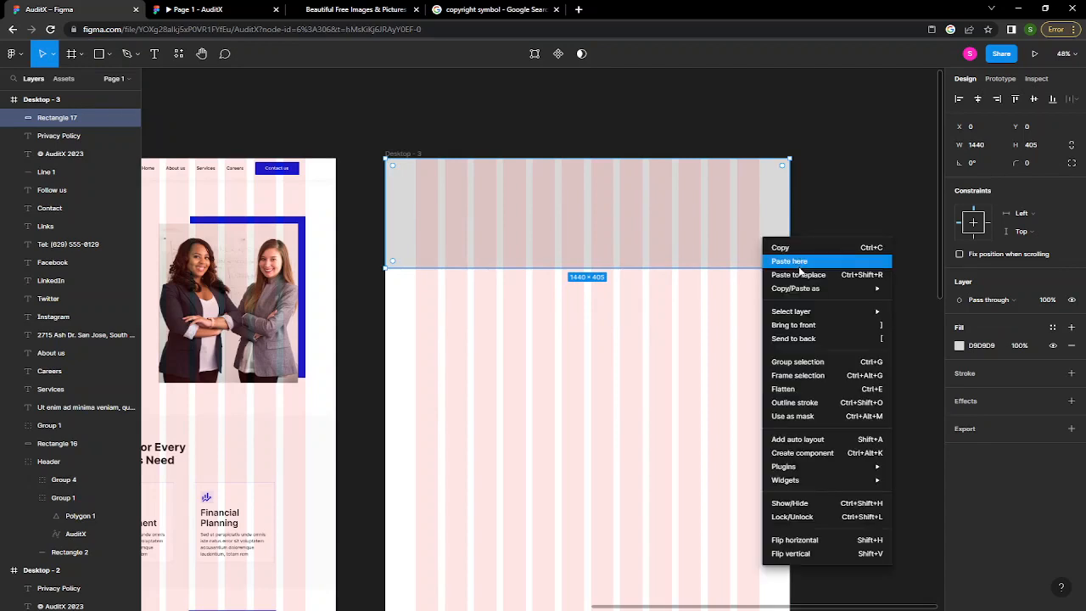
{"action": "left_click", "coordinate": [827, 339]}
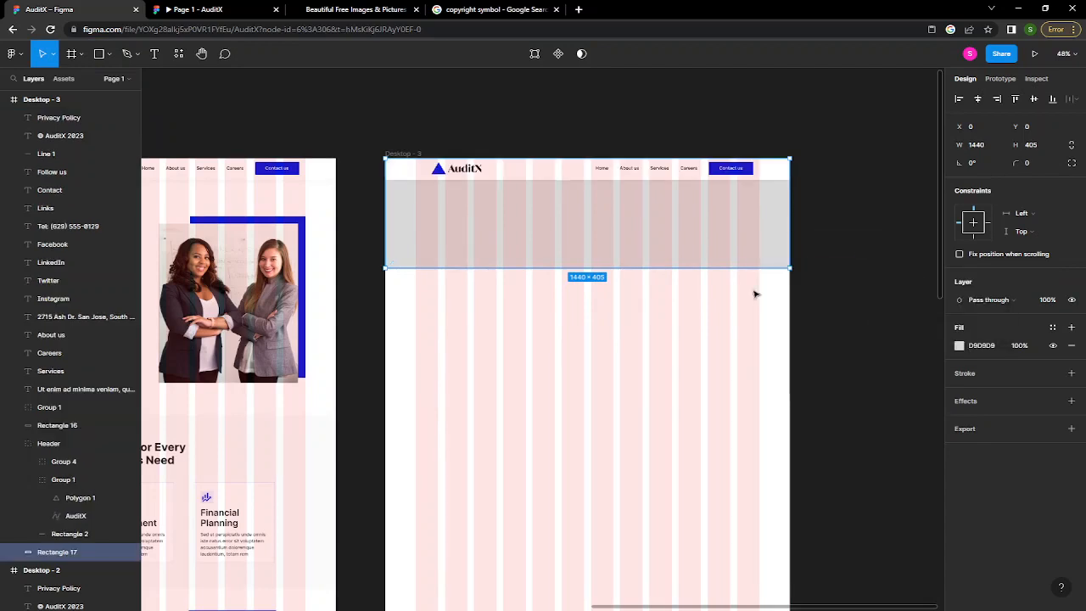
- Fill the banner rectangle under the Desktop - 3 header with the document's brand blue
{"action": "left_click", "coordinate": [959, 346]}
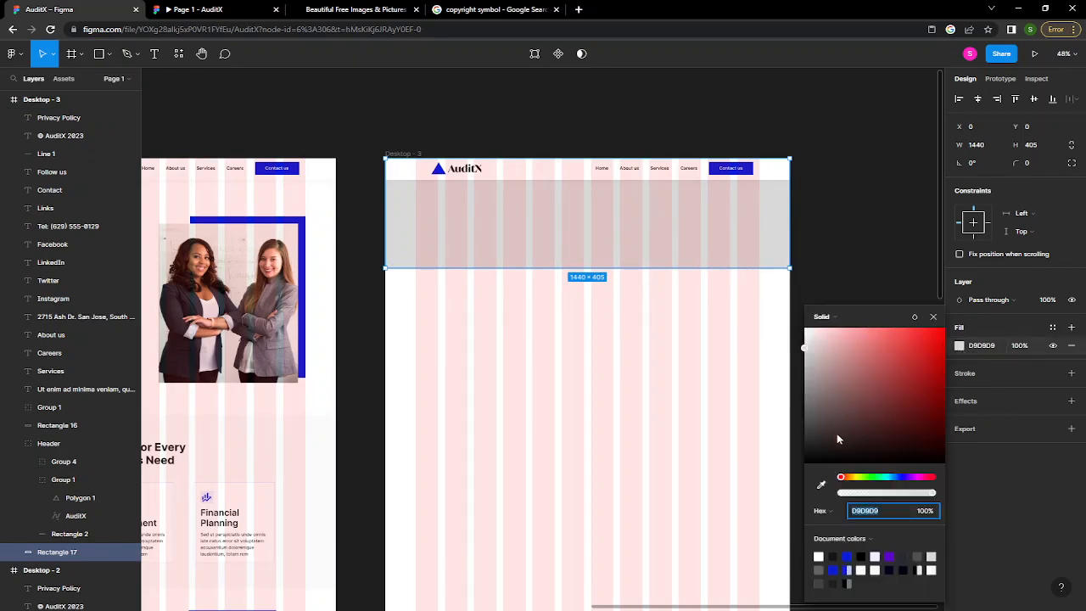
{"action": "left_click_drag", "start_coordinate": [810, 458], "coordinate": [808, 437]}
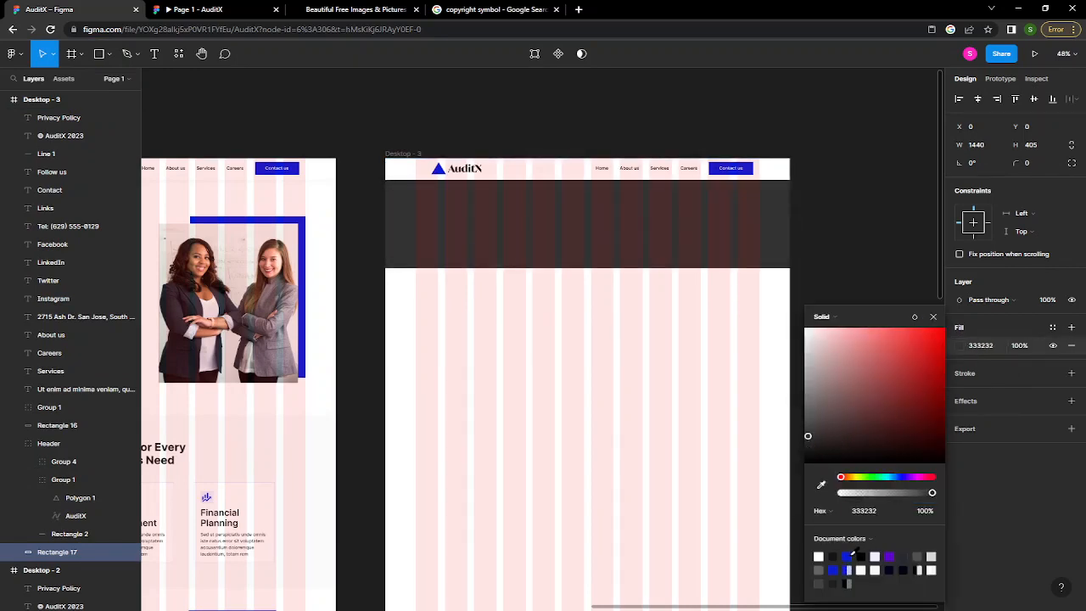
{"action": "left_click", "coordinate": [847, 556]}
{"action": "left_click", "coordinate": [684, 366]}
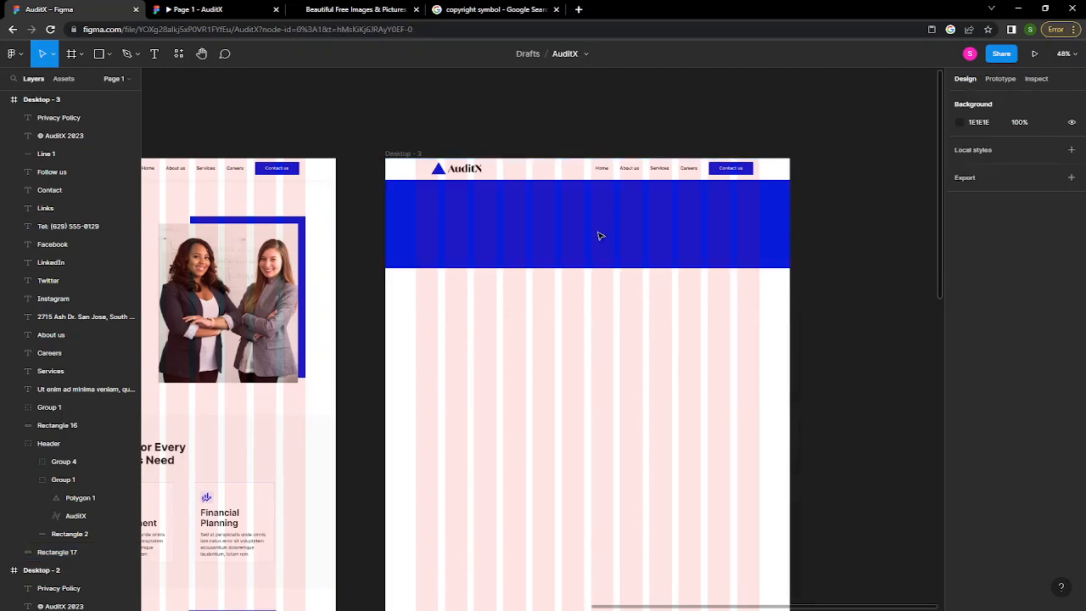
- Add the text "ABOUT US" in the empty area below the blue banner
{"action": "key", "text": "t"}
{"action": "left_click", "coordinate": [552, 351]}
{"action": "type", "text": "ABOU US"}
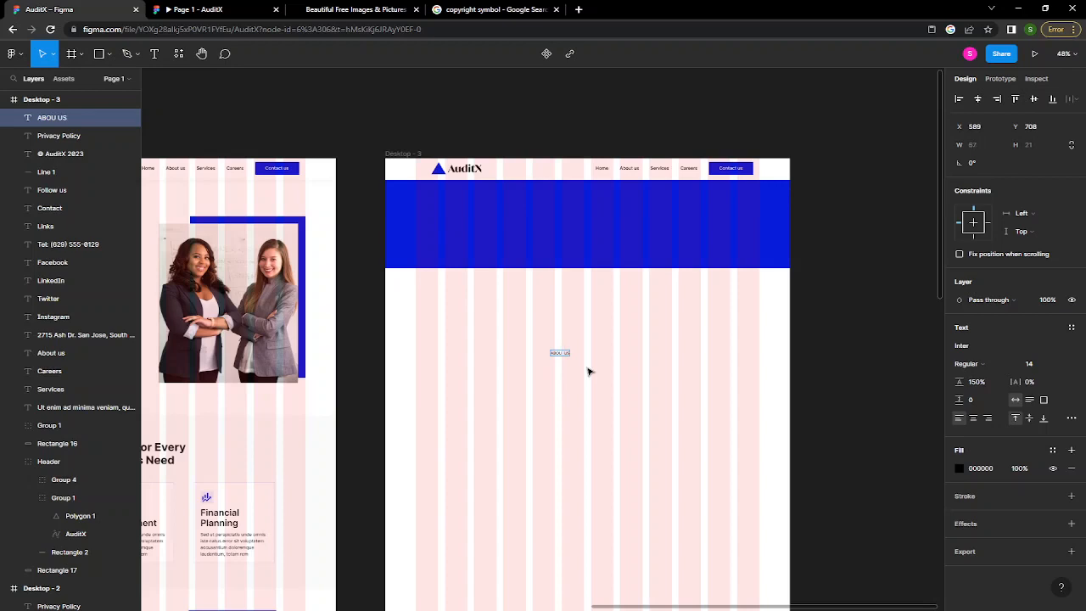
{"action": "scroll", "coordinate": [590, 371], "scroll_direction": "up", "scroll_amount": 5}
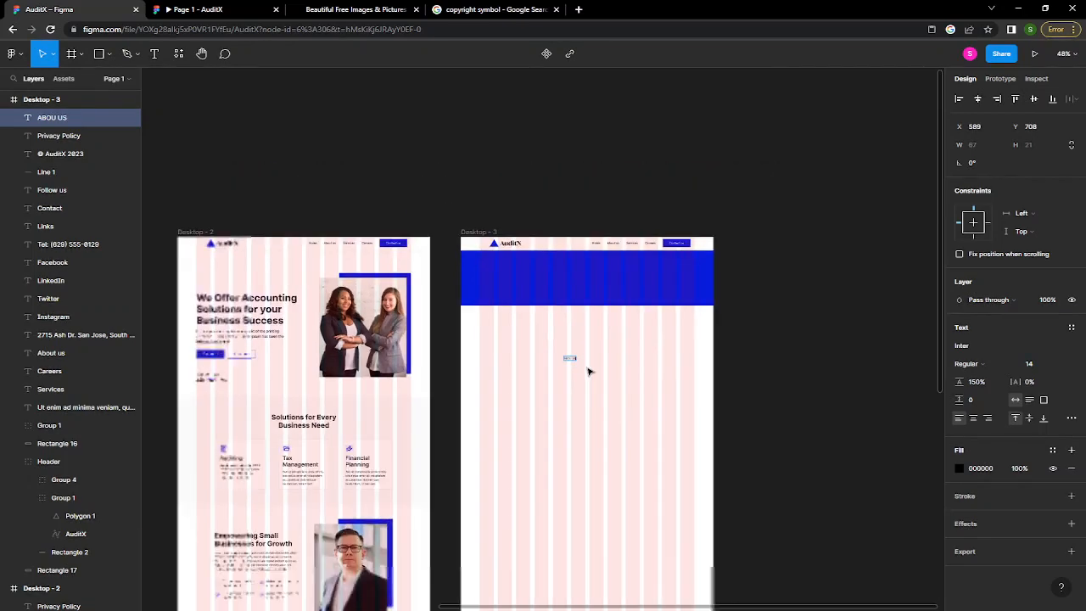
{"action": "scroll", "coordinate": [515, 344], "scroll_direction": "up", "scroll_amount": 5}
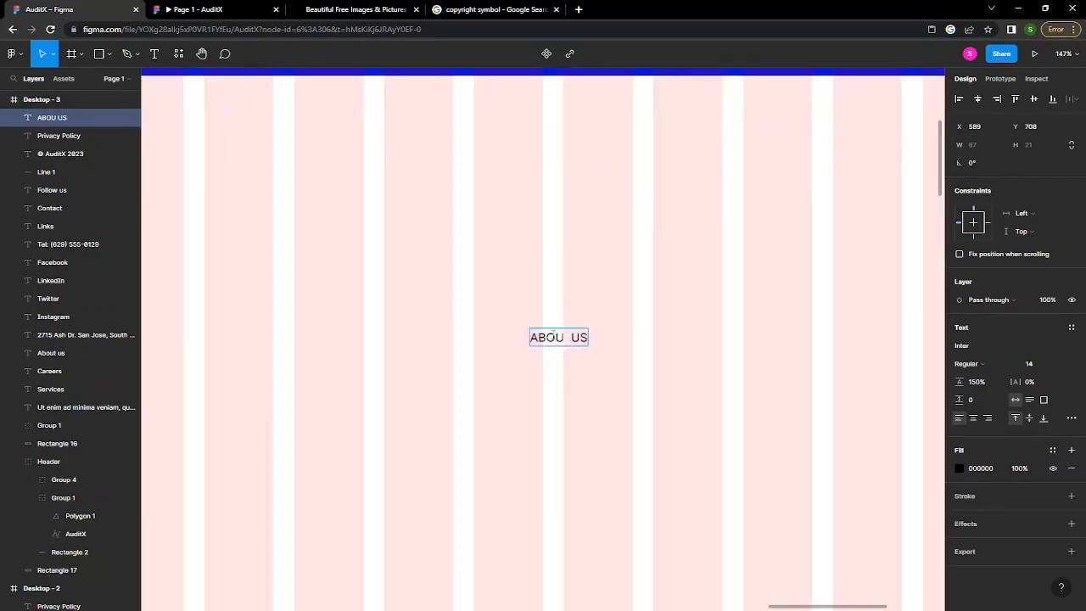
{"action": "type", "text": "T"}
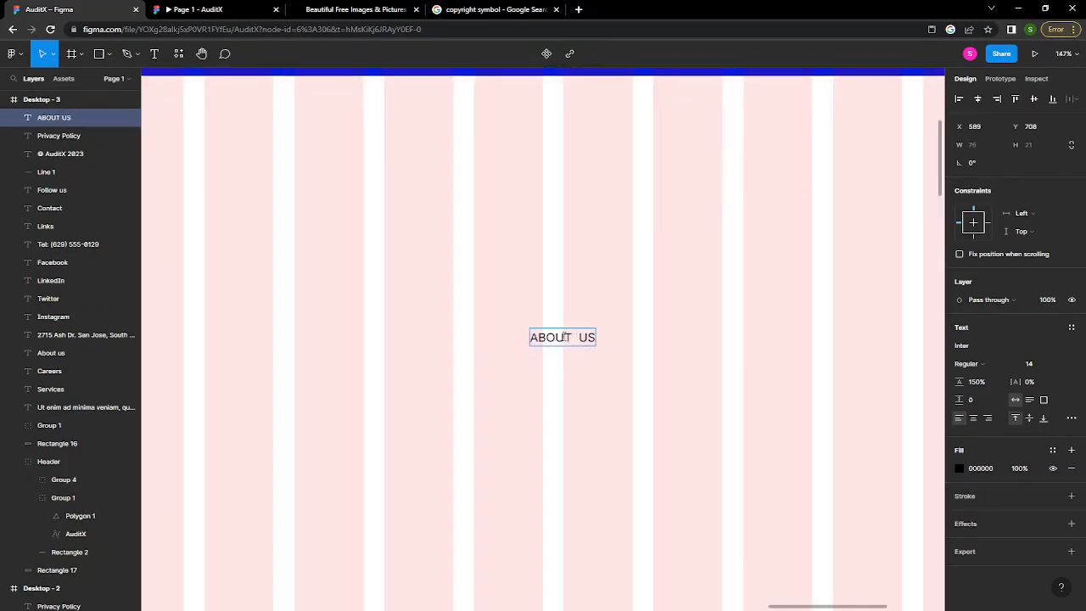
{"action": "key", "text": "Escape"}
- Delete the blue banner rectangle from the Desktop - 3 frame
{"action": "scroll", "coordinate": [567, 339], "scroll_direction": "down", "scroll_amount": 7}
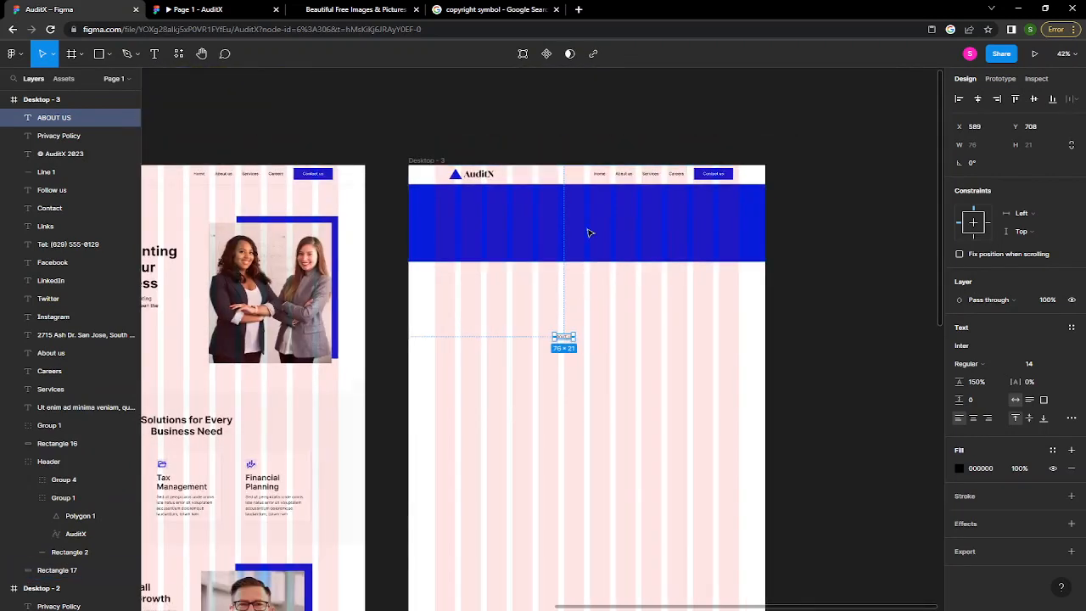
{"action": "left_click", "coordinate": [589, 235]}
{"action": "key", "text": "Delete"}
- Move the ABOUT US text below the header logo to X 216, Y 192 and set its font size to 56
{"action": "left_click", "coordinate": [565, 337]}
{"action": "left_click_drag", "start_coordinate": [509, 219], "coordinate": [477, 219]}
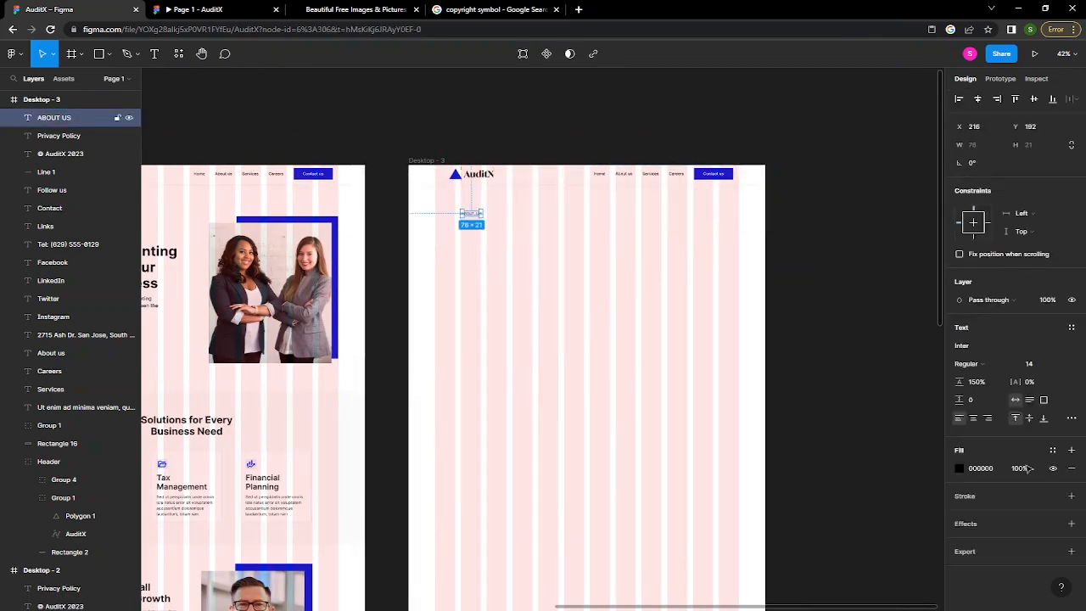
{"action": "left_click", "coordinate": [1033, 364]}
{"action": "type", "text": "56"}
{"action": "key", "text": "Return"}
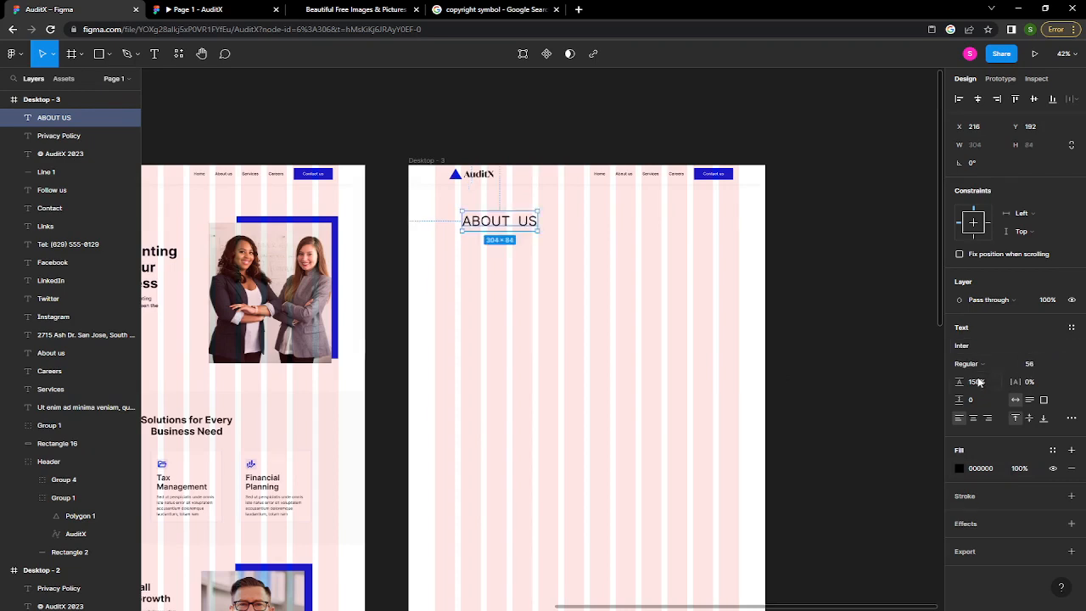
- Copy the Auditing card heading from Desktop - 2 and paste it in place of the ABOUT US text
{"action": "left_click_drag", "start_coordinate": [386, 273], "coordinate": [564, 283]}
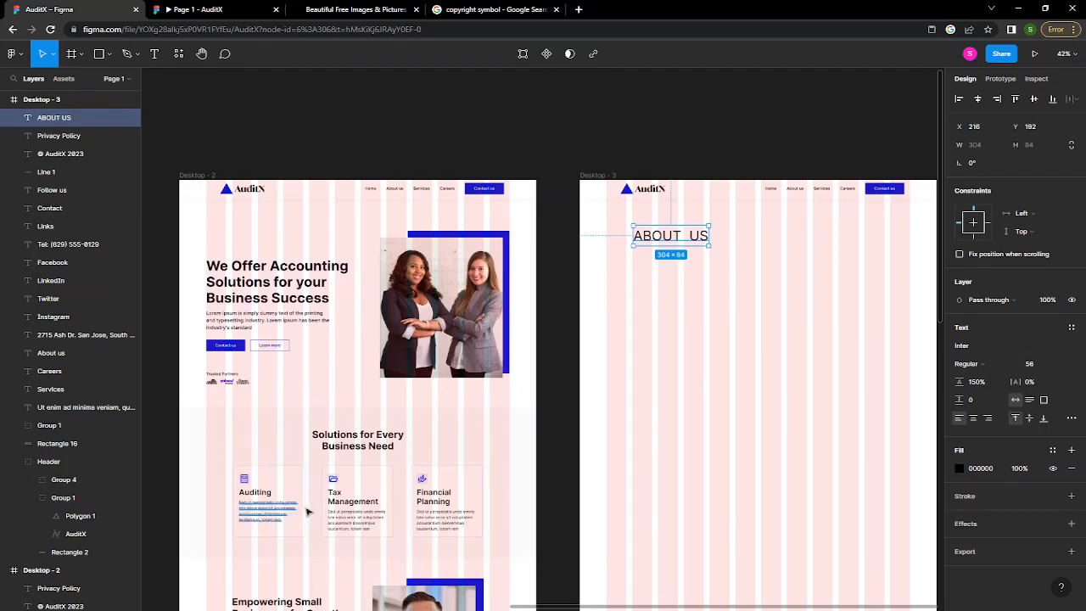
{"action": "key", "text": "alt"}
{"action": "left_click", "coordinate": [259, 496]}
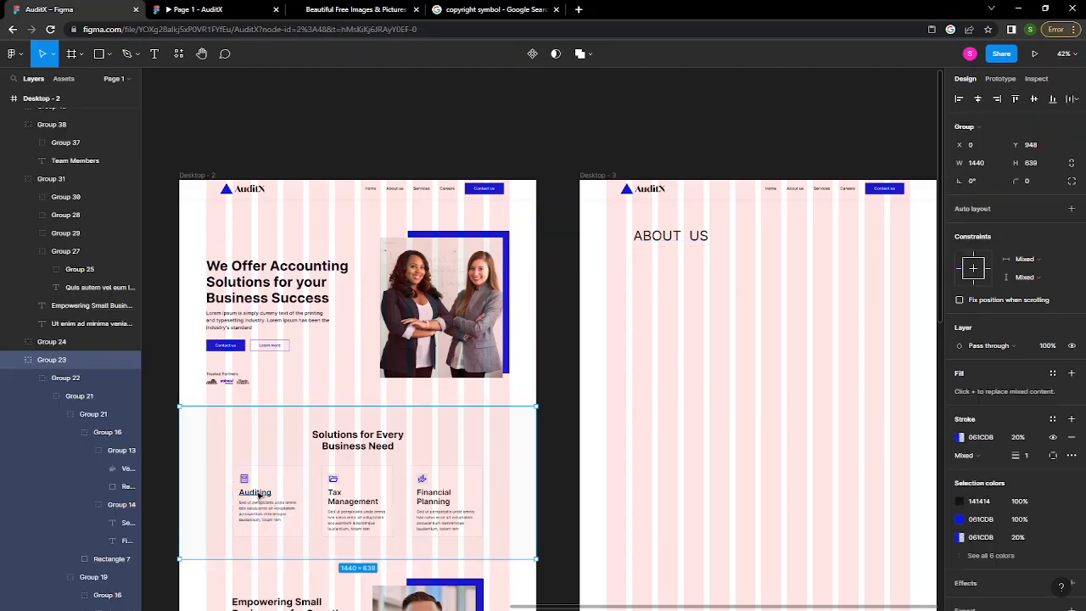
{"action": "left_click", "coordinate": [259, 496], "text": "ctrl"}
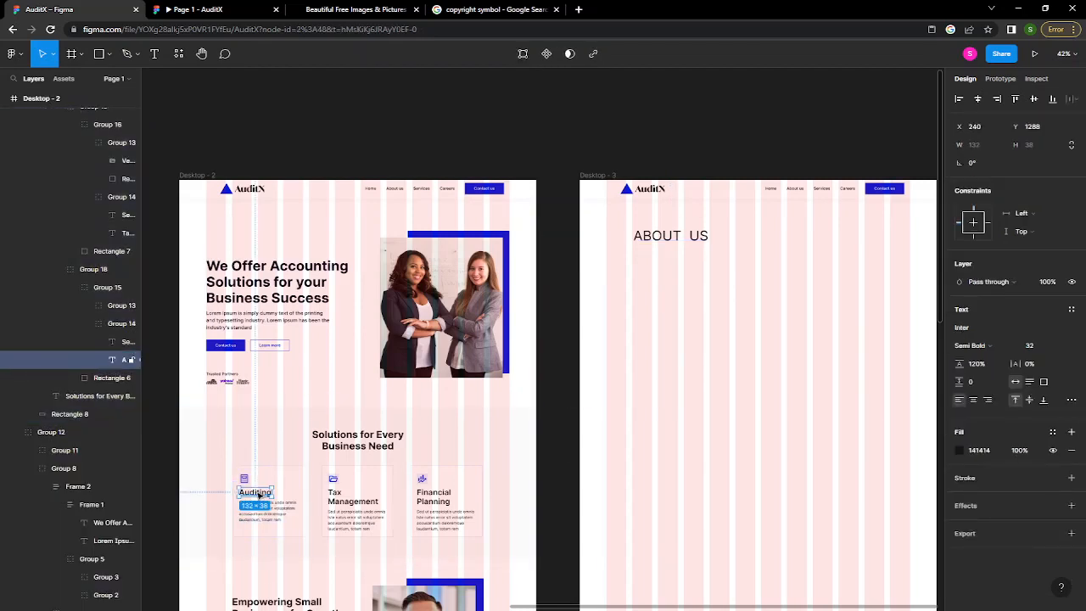
{"action": "left_click", "coordinate": [667, 240]}
{"action": "right_click", "coordinate": [650, 231]}
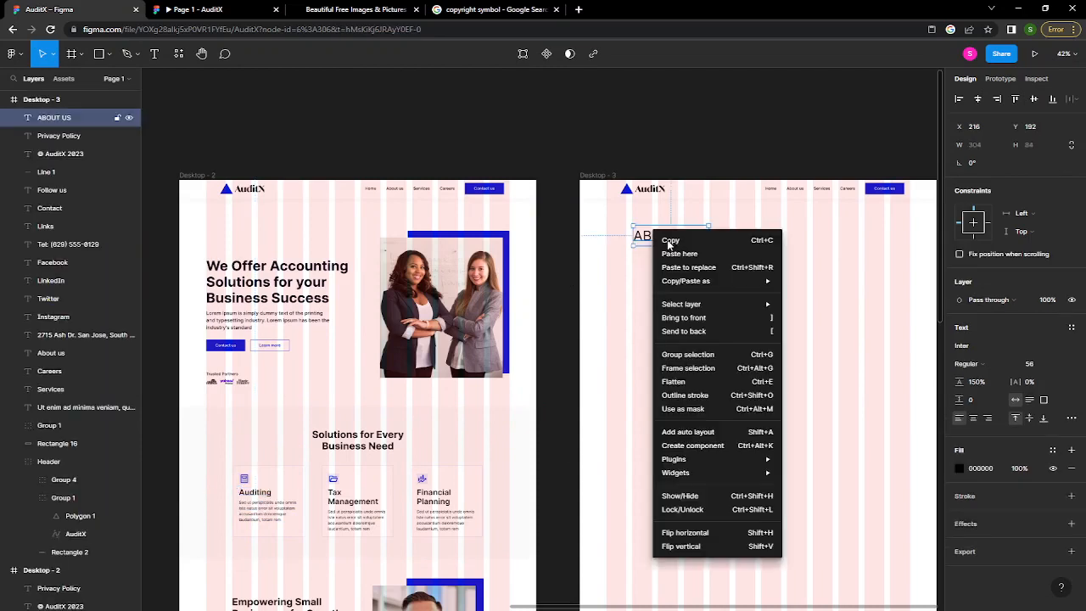
{"action": "left_click", "coordinate": [697, 267]}
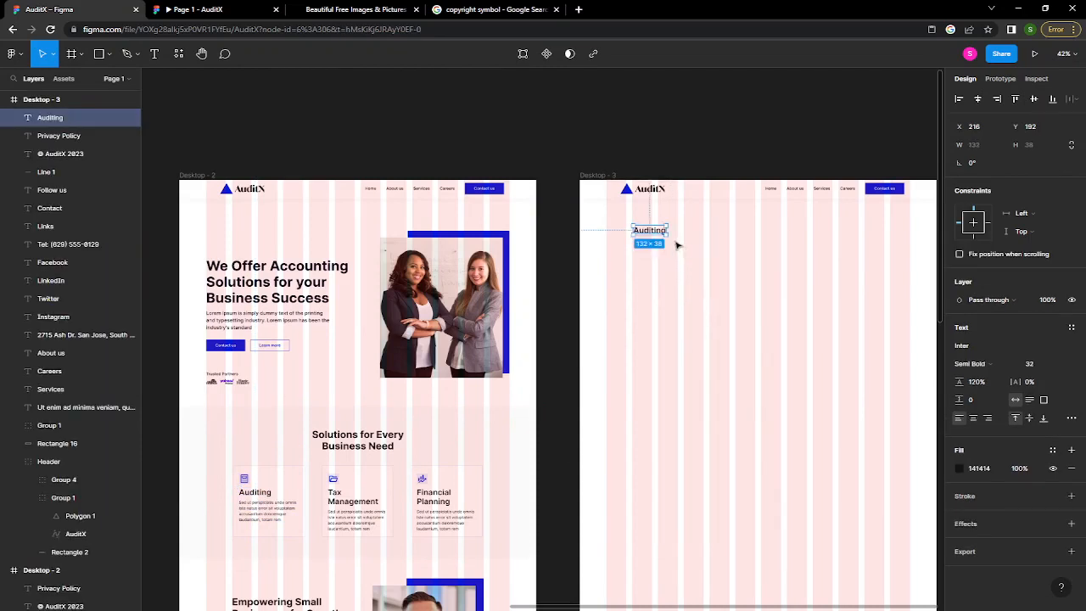
- Change the pasted heading's text in Desktop - 3 to "About Us"
{"action": "double_click", "coordinate": [643, 230]}
{"action": "type", "text": "a"}
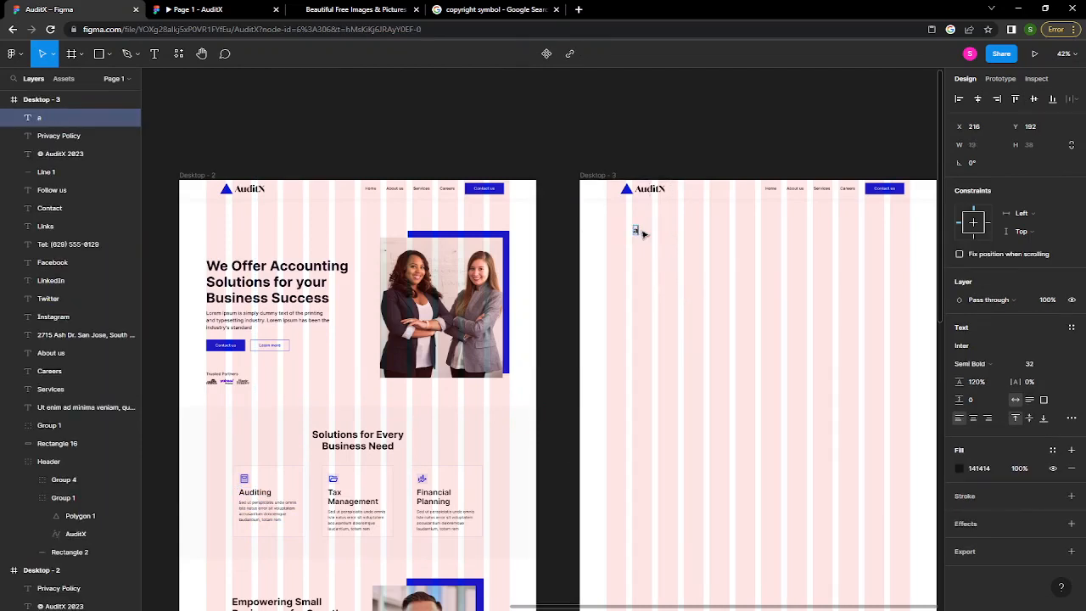
{"action": "key", "text": "BackSpace"}
{"action": "type", "text": "Bbou"}
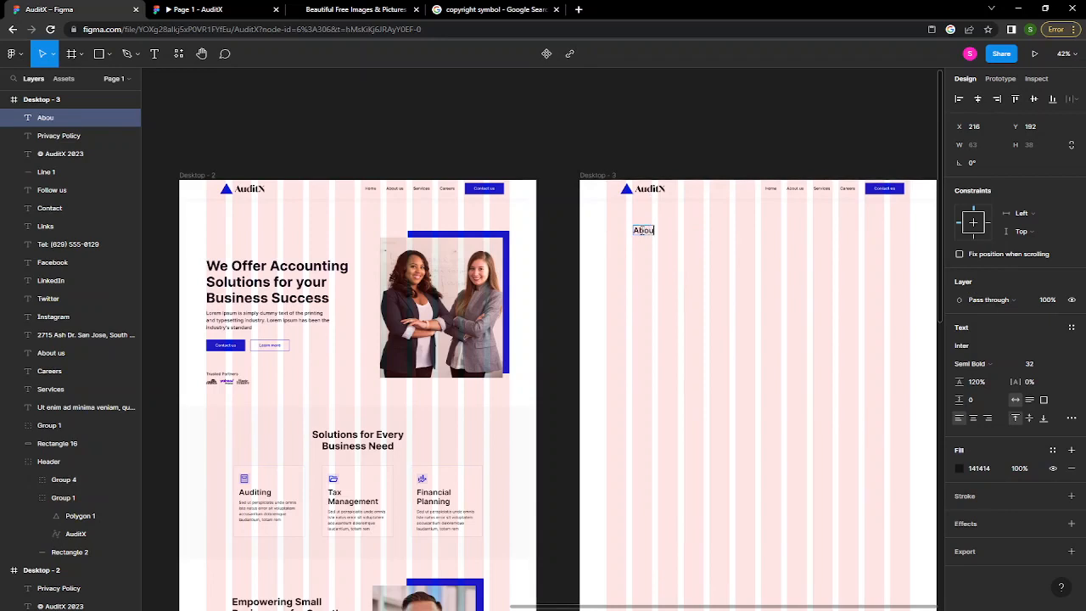
{"action": "type", "text": "t Us"}
{"action": "key", "text": "Escape"}
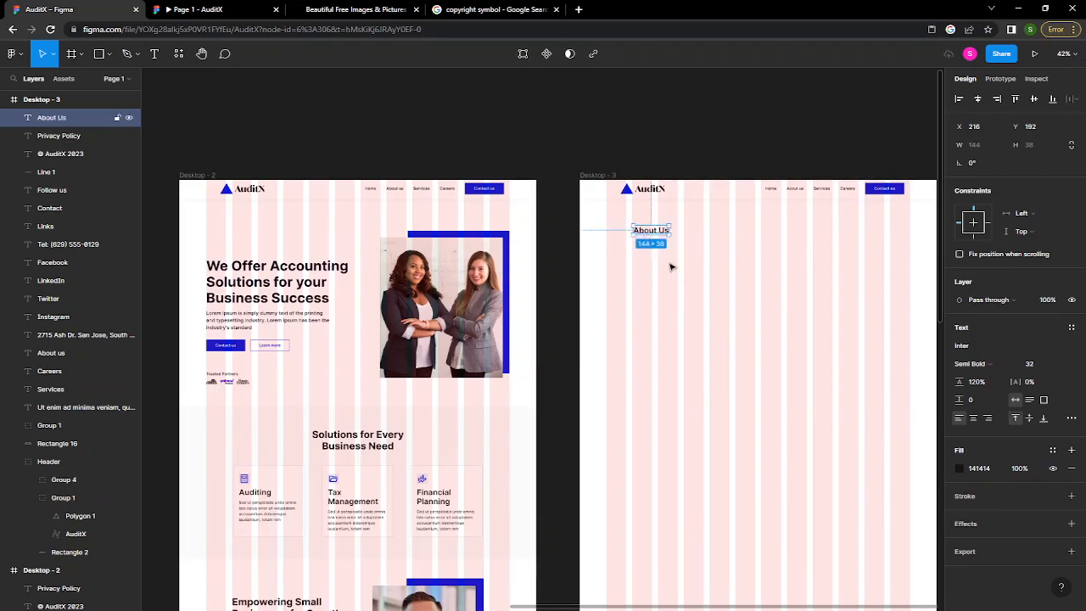
{"action": "left_click", "coordinate": [669, 262]}
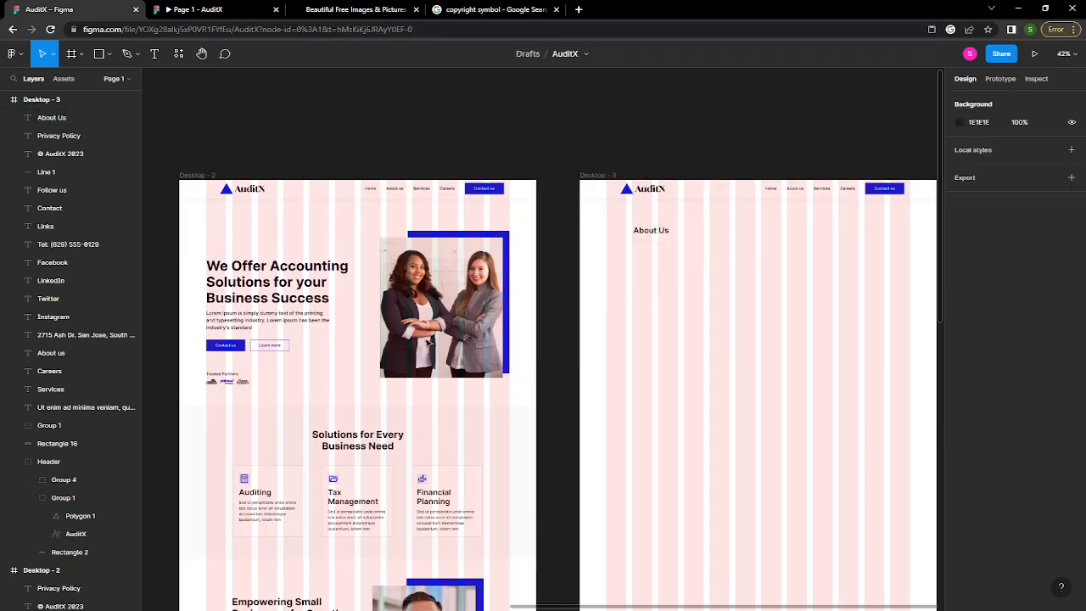
- Copy the "Empowering Small Businesses for Growth" heading from Desktop - 2 into Desktop - 3 below the About Us text
{"action": "scroll", "coordinate": [381, 468], "scroll_direction": "down", "scroll_amount": 2}
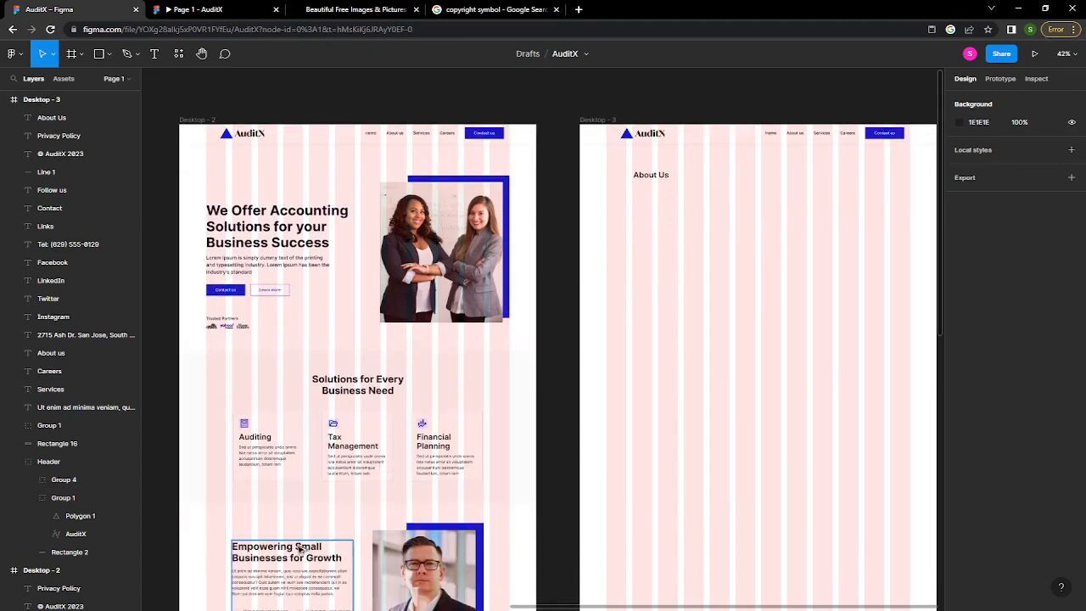
{"action": "left_click", "coordinate": [298, 547]}
{"action": "left_click_drag", "start_coordinate": [299, 549], "coordinate": [692, 194]}
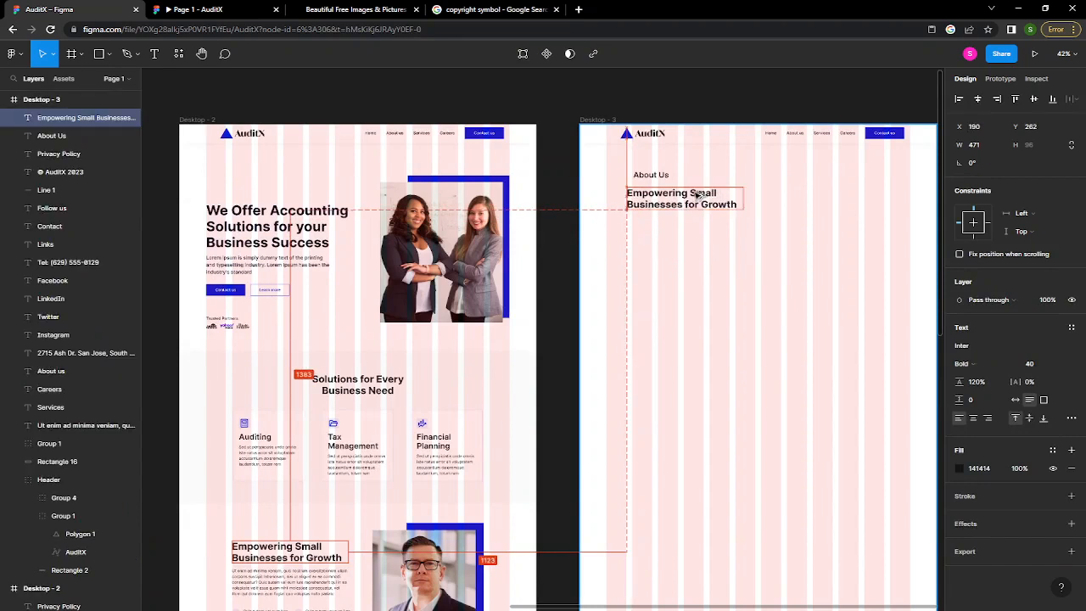
- Left-align the About Us text and the heading below it, and move both to X 216
{"action": "left_click", "coordinate": [651, 175], "text": "shift"}
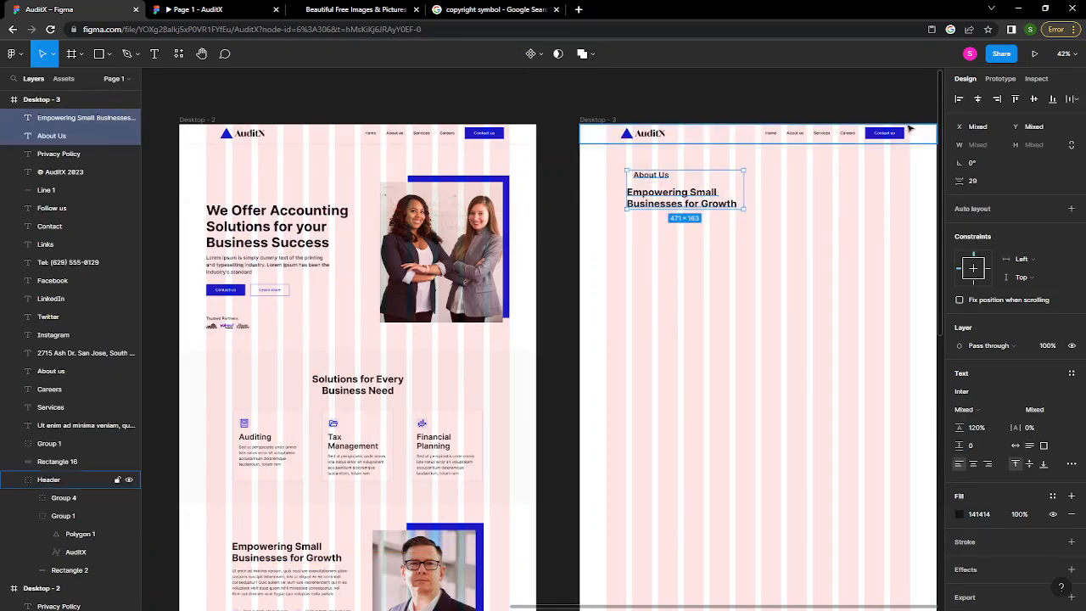
{"action": "left_click", "coordinate": [961, 99]}
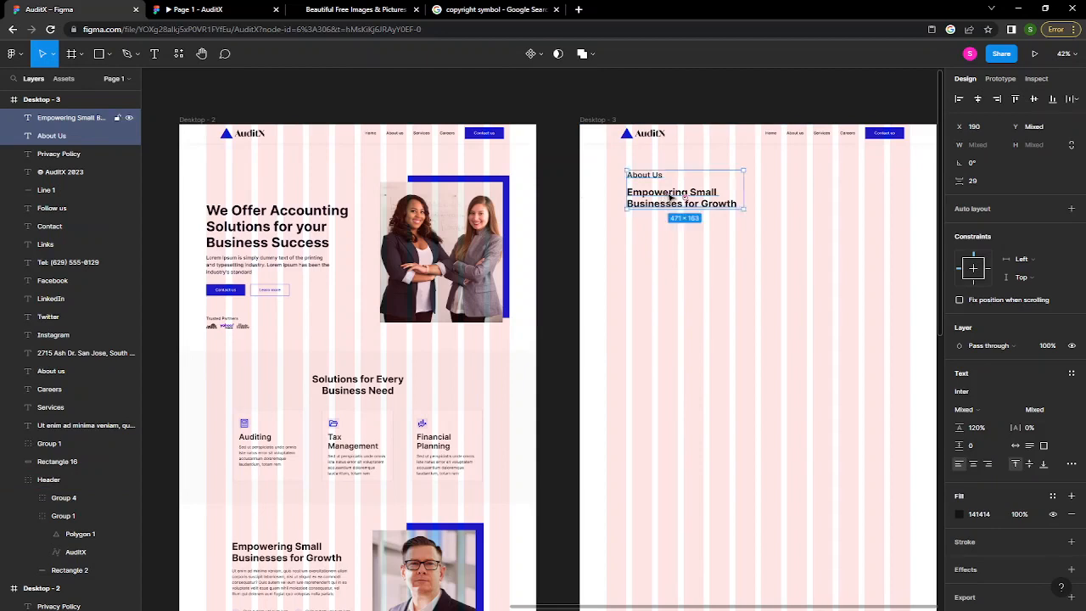
{"action": "left_click_drag", "start_coordinate": [672, 197], "coordinate": [669, 197]}
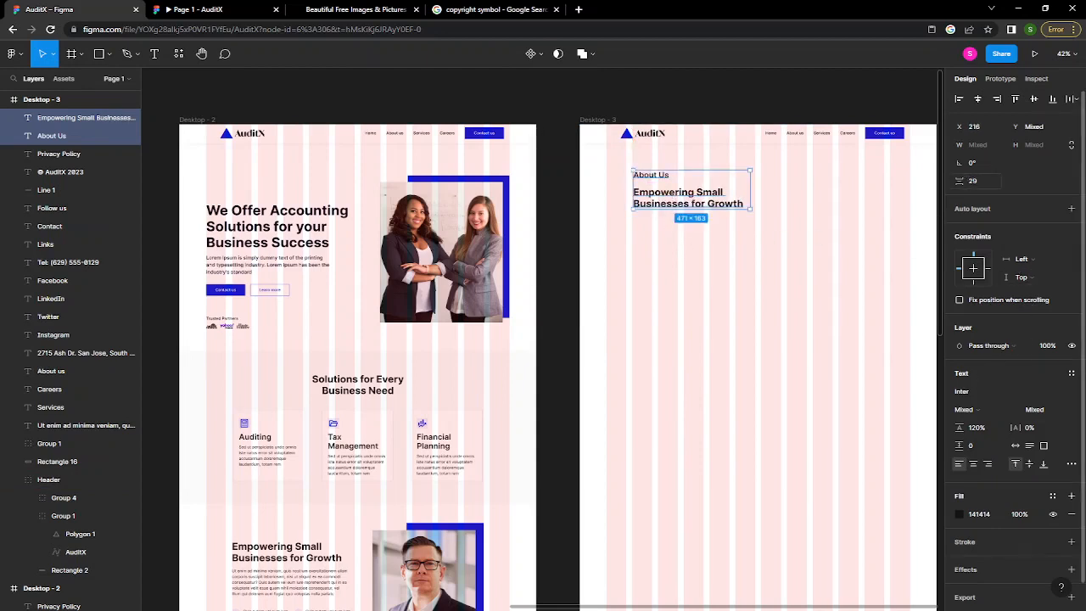
- Set the vertical spacing between the About Us text and the Empowering Small Businesses heading to 11
{"action": "left_click", "coordinate": [973, 183]}
{"action": "key", "text": "shift+Down"}
{"action": "key", "text": "shift+Down"}
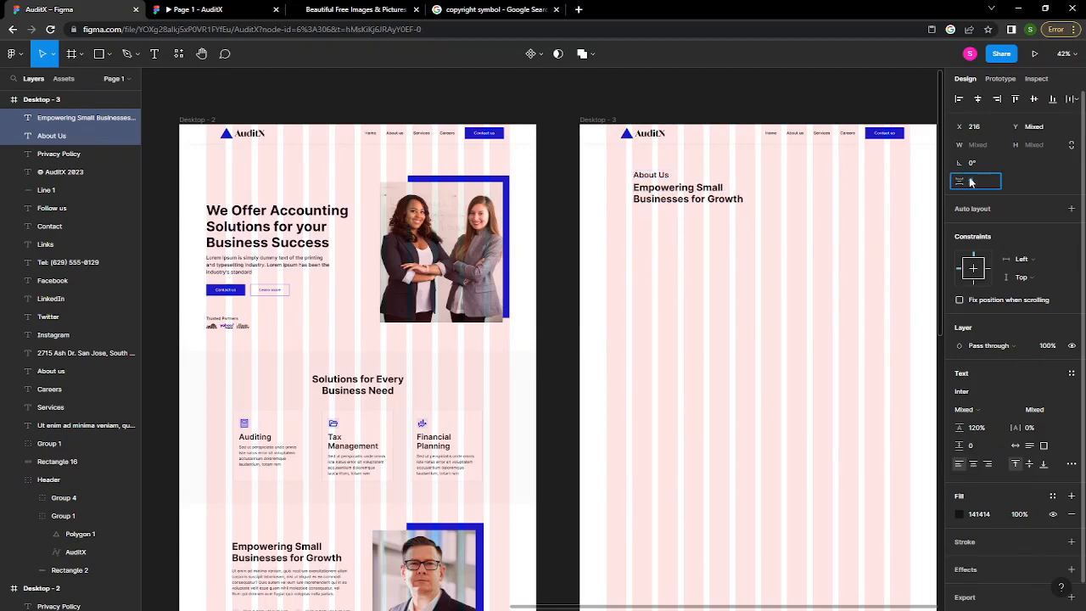
{"action": "type", "text": "11"}
{"action": "key", "text": "Return"}
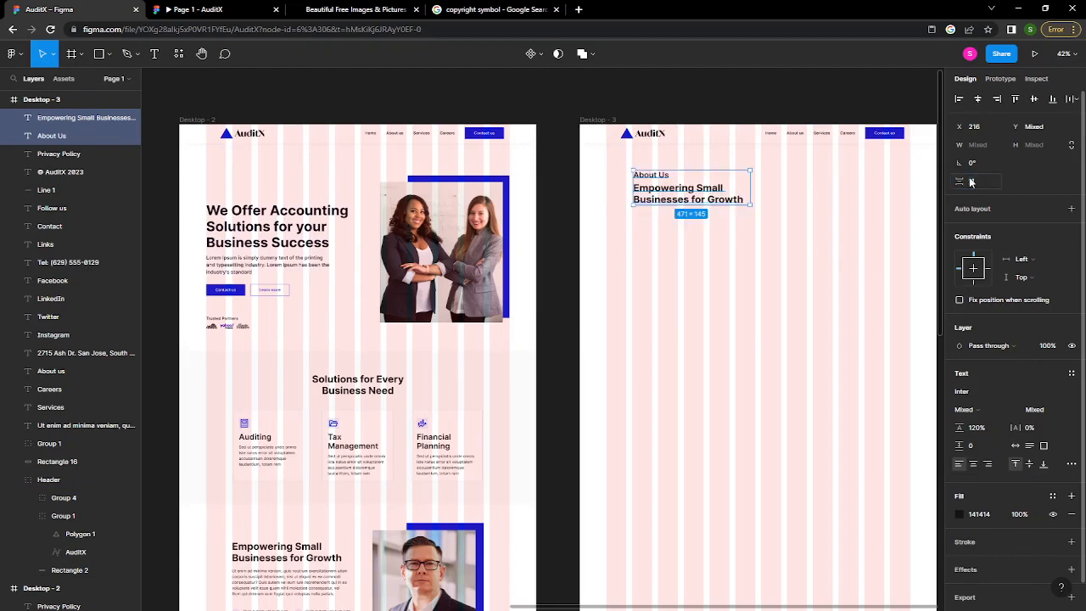
- Change the fill of the About Us text in Desktop - 3 to the blue from the document colors
{"action": "left_click", "coordinate": [677, 169]}
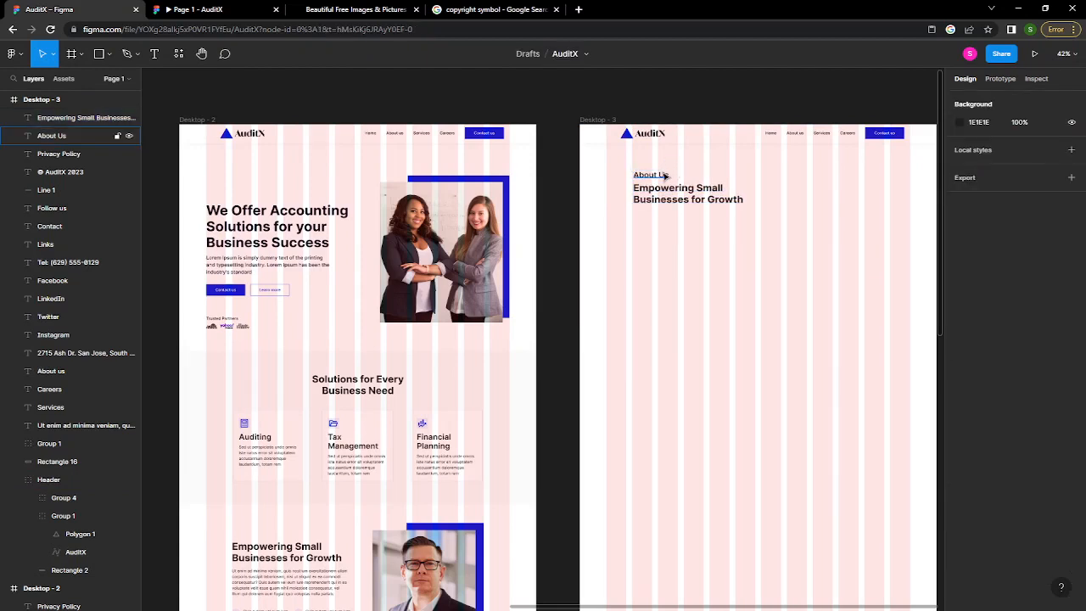
{"action": "left_click", "coordinate": [651, 175]}
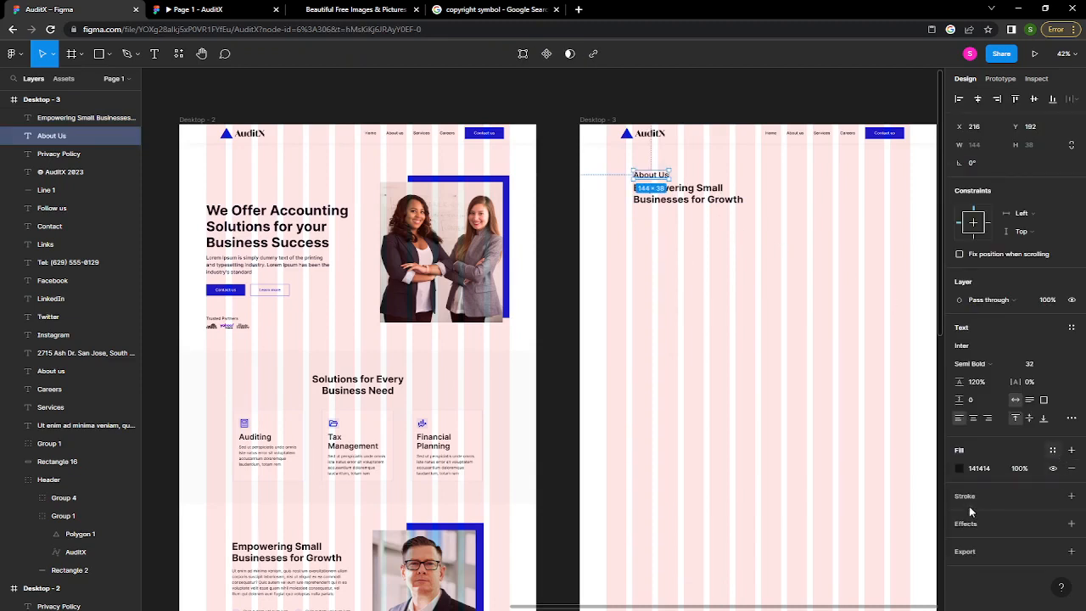
{"action": "left_click", "coordinate": [1053, 450]}
{"action": "key", "text": "Escape"}
{"action": "left_click", "coordinate": [961, 469]}
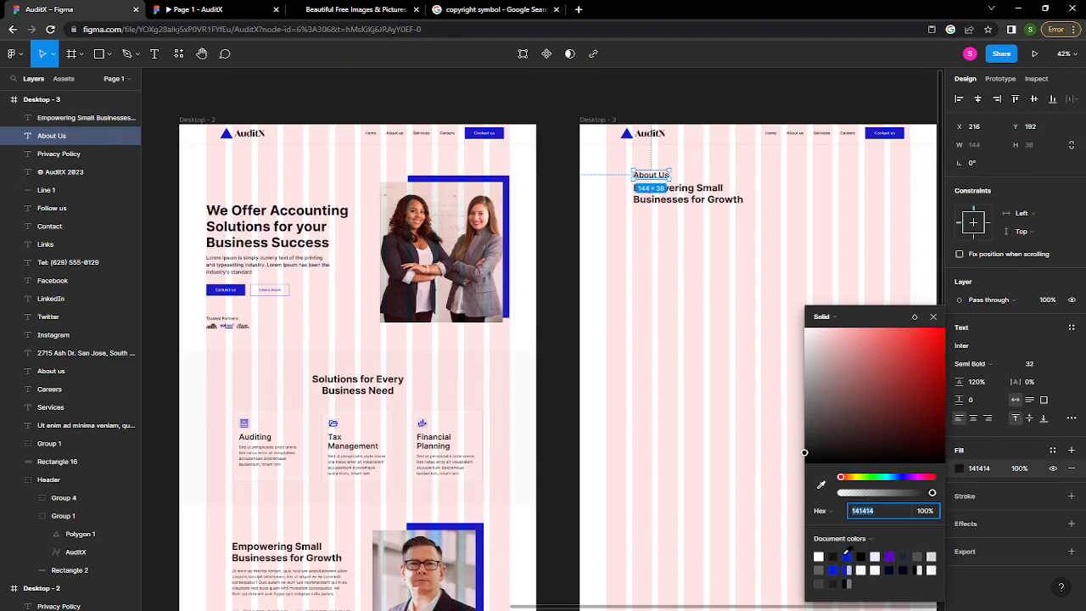
{"action": "left_click", "coordinate": [847, 557]}
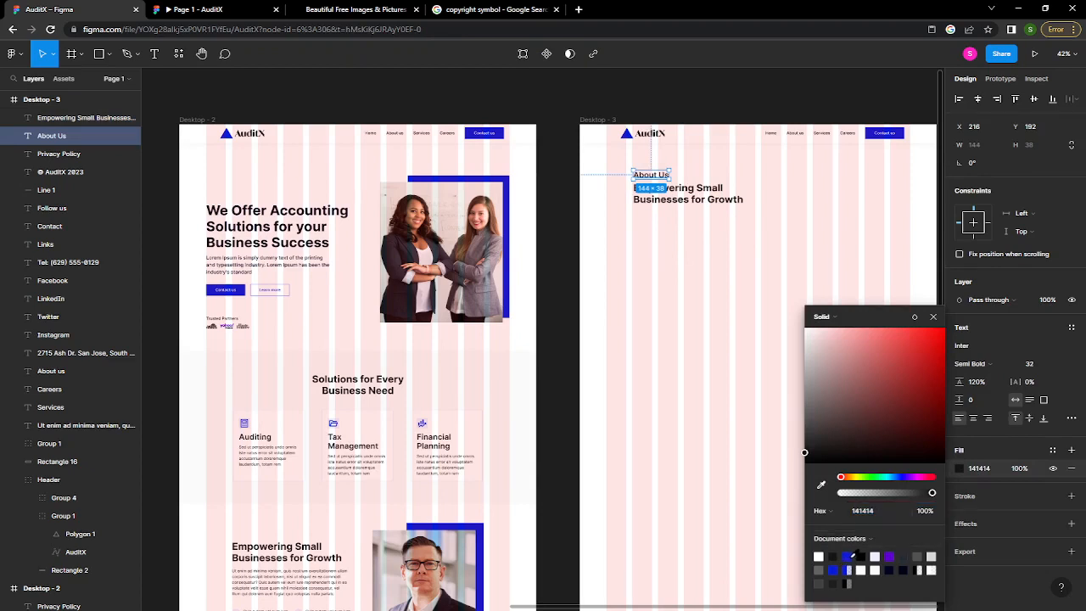
{"action": "left_click", "coordinate": [853, 556]}
{"action": "left_click", "coordinate": [668, 303]}
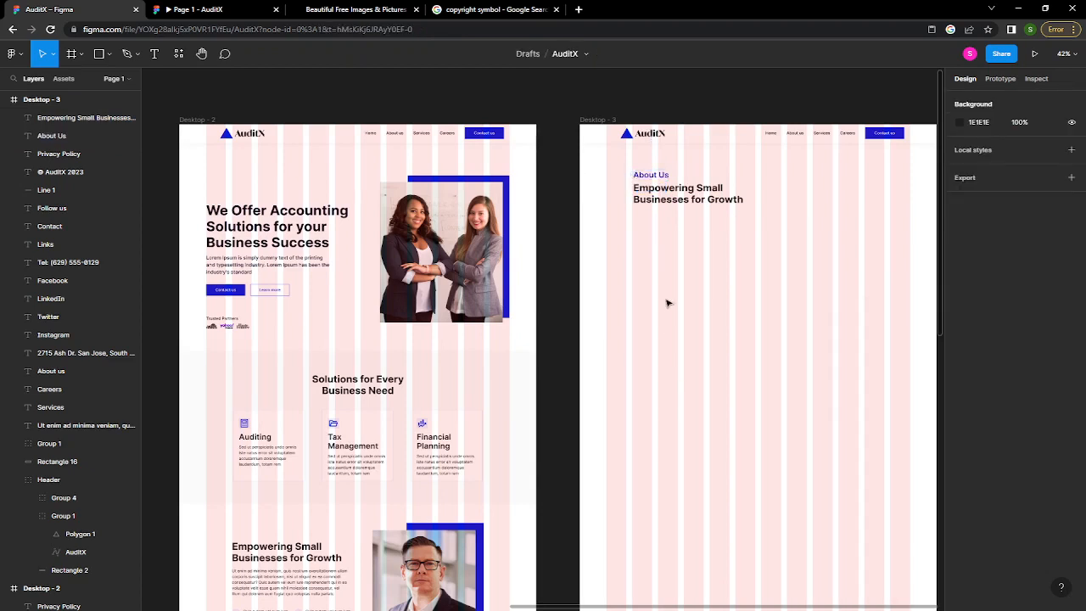
{"action": "scroll", "coordinate": [684, 196], "scroll_direction": "down", "scroll_amount": 2}
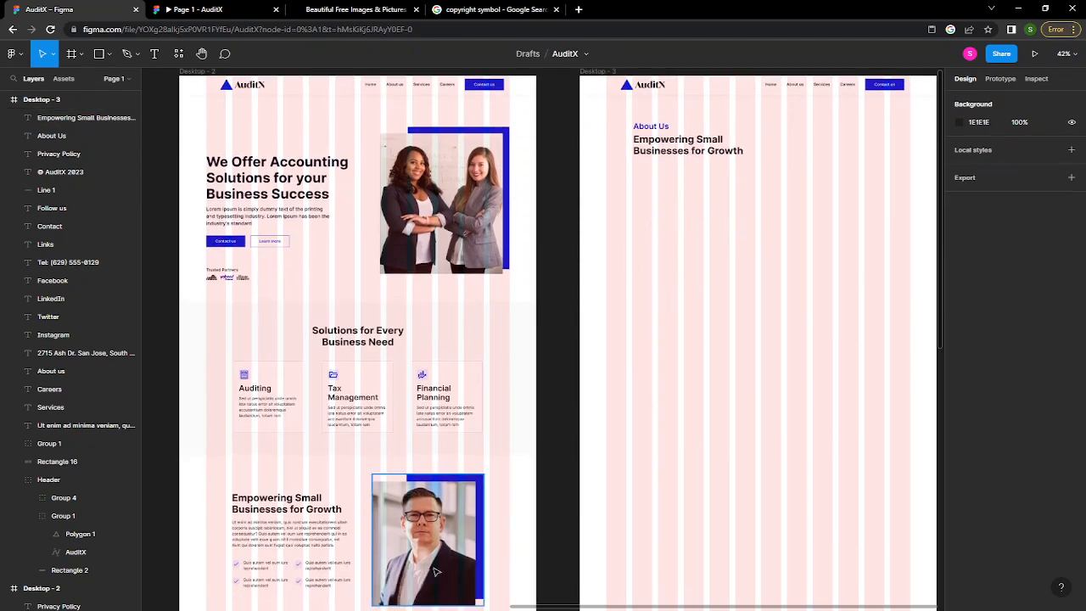
{"action": "scroll", "coordinate": [758, 275], "scroll_direction": "right", "scroll_amount": 3}
{"action": "scroll", "coordinate": [759, 275], "scroll_direction": "down", "scroll_amount": 2}
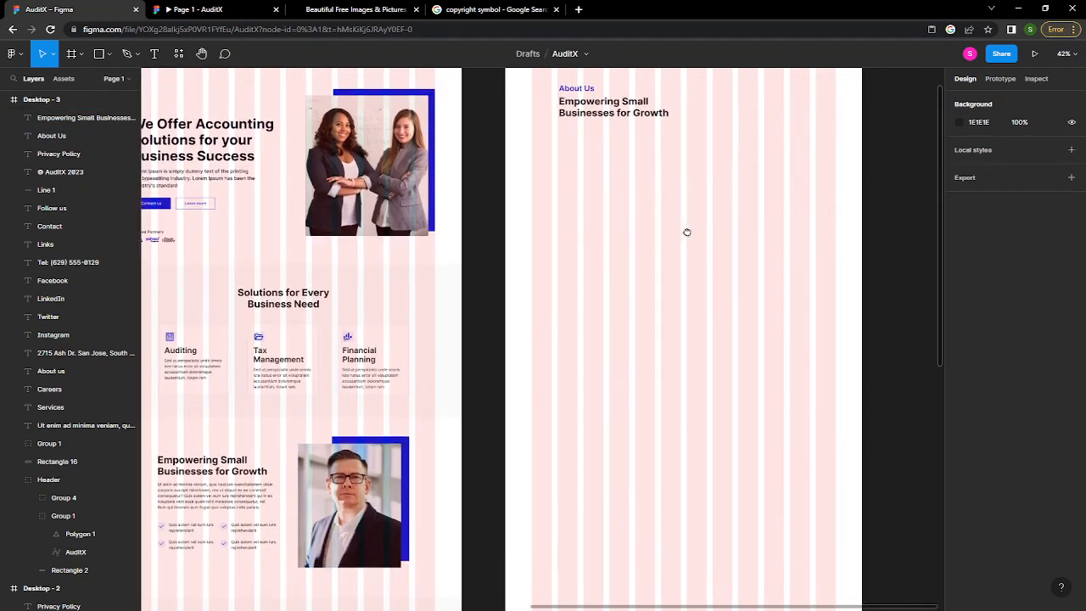
{"action": "scroll", "coordinate": [704, 318], "scroll_direction": "down", "scroll_amount": 3}
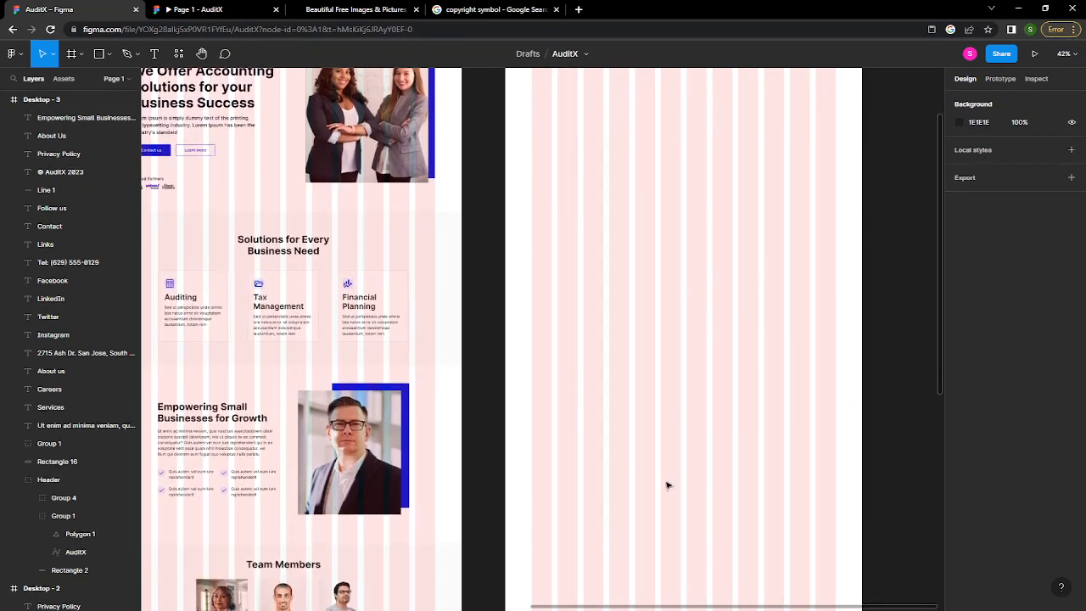
{"action": "scroll", "coordinate": [693, 451], "scroll_direction": "up", "scroll_amount": 2}
{"action": "scroll", "coordinate": [693, 451], "scroll_direction": "down", "scroll_amount": 5}
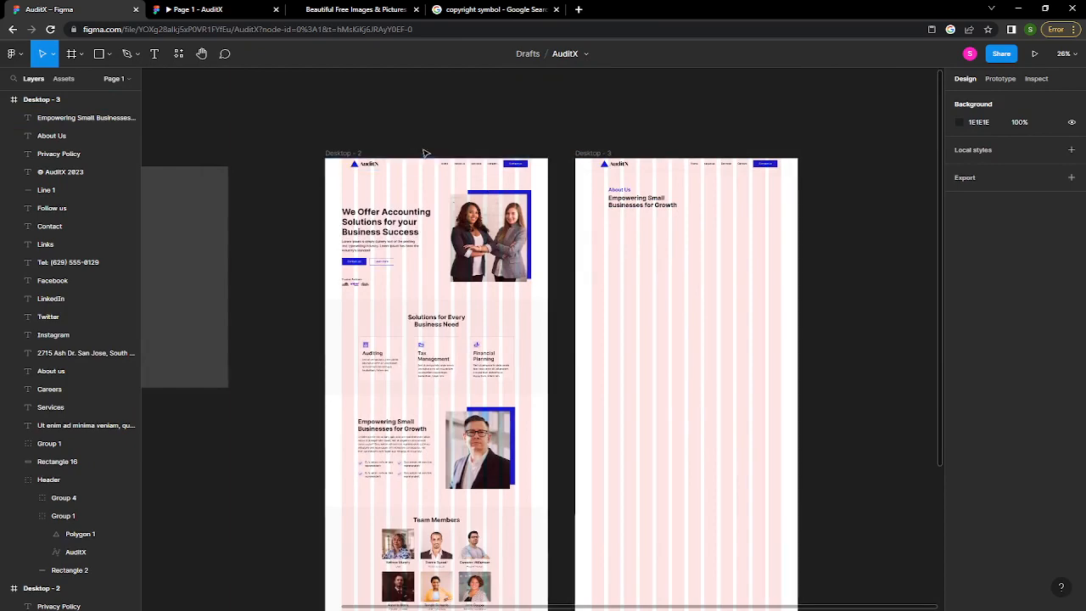
- Add an on-click prototype interaction from the About us link in the Desktop - 2 header that navigates to Desktop - 3
{"action": "scroll", "coordinate": [483, 179], "scroll_direction": "up", "scroll_amount": 5, "text": "ctrl"}
{"action": "scroll", "coordinate": [477, 176], "scroll_direction": "up", "scroll_amount": 5, "text": "ctrl"}
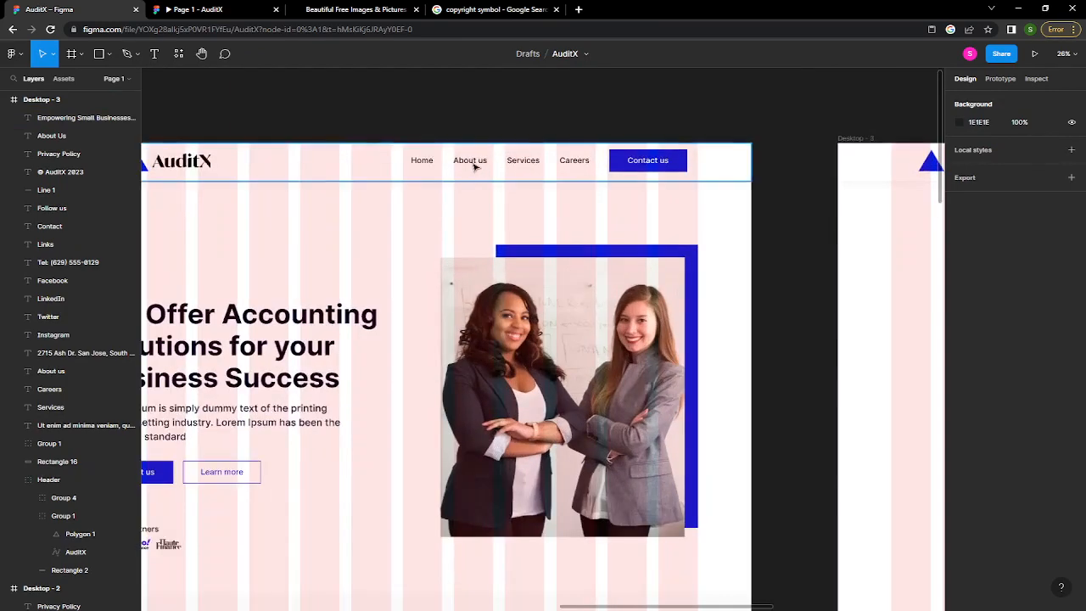
{"action": "left_click", "coordinate": [473, 163], "text": "ctrl"}
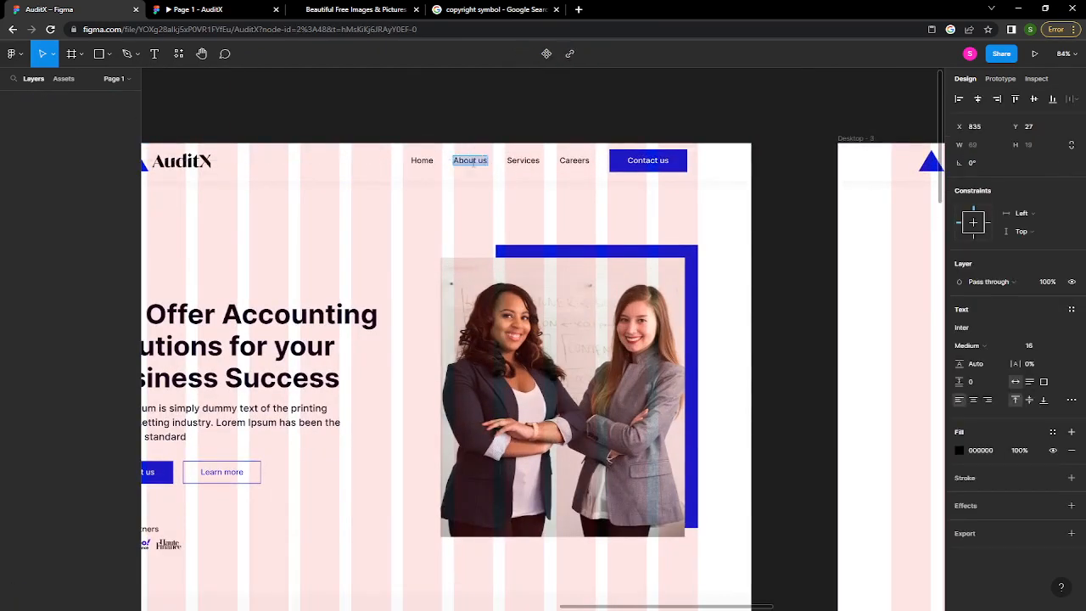
{"action": "left_click", "coordinate": [483, 180]}
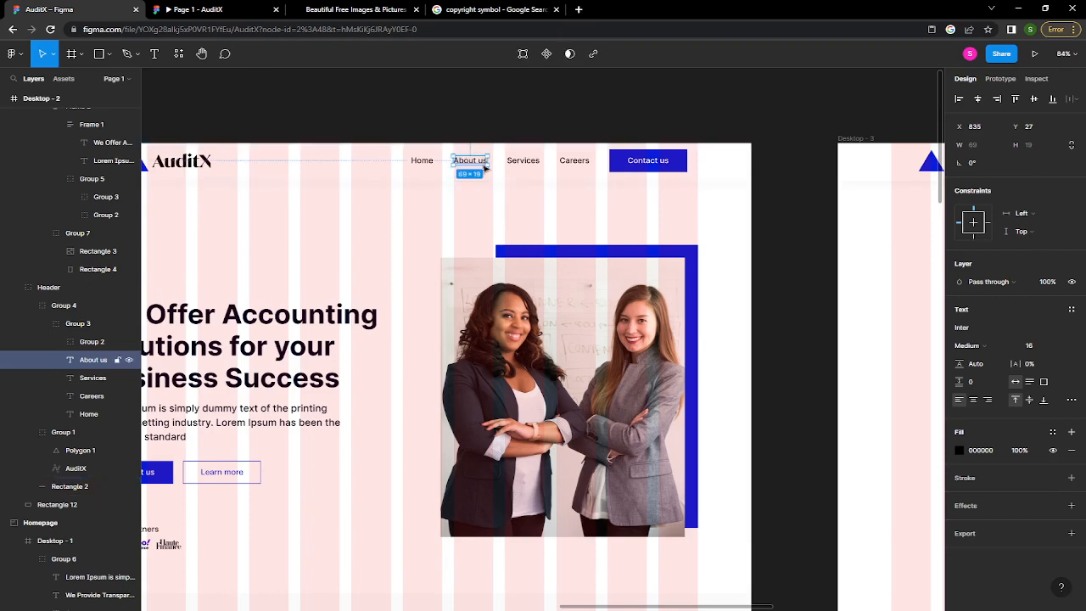
{"action": "left_click", "coordinate": [1002, 80]}
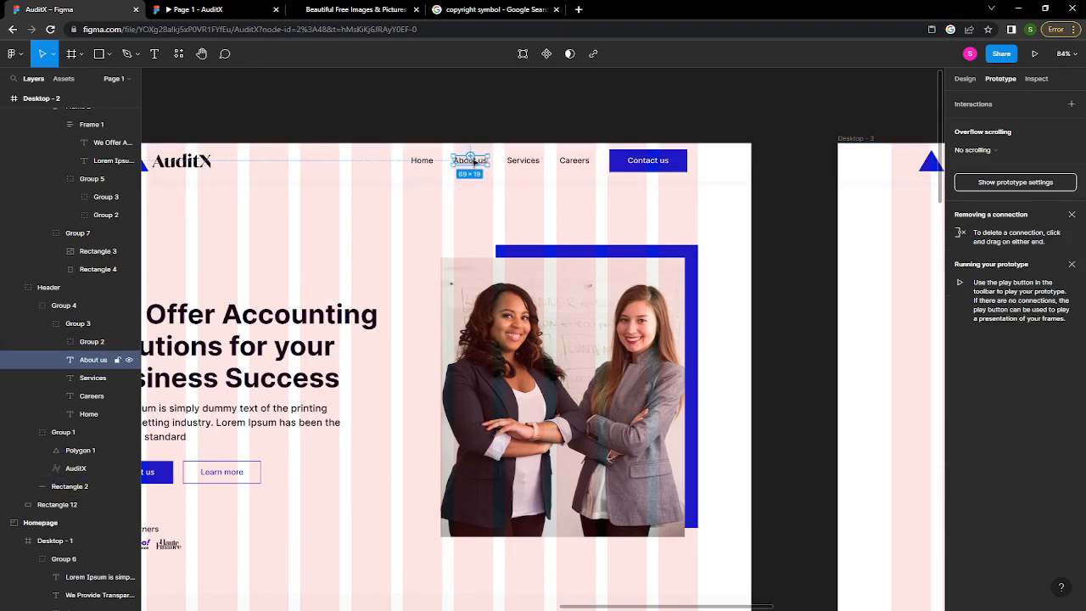
{"action": "scroll", "coordinate": [474, 160], "scroll_direction": "up", "scroll_amount": 5}
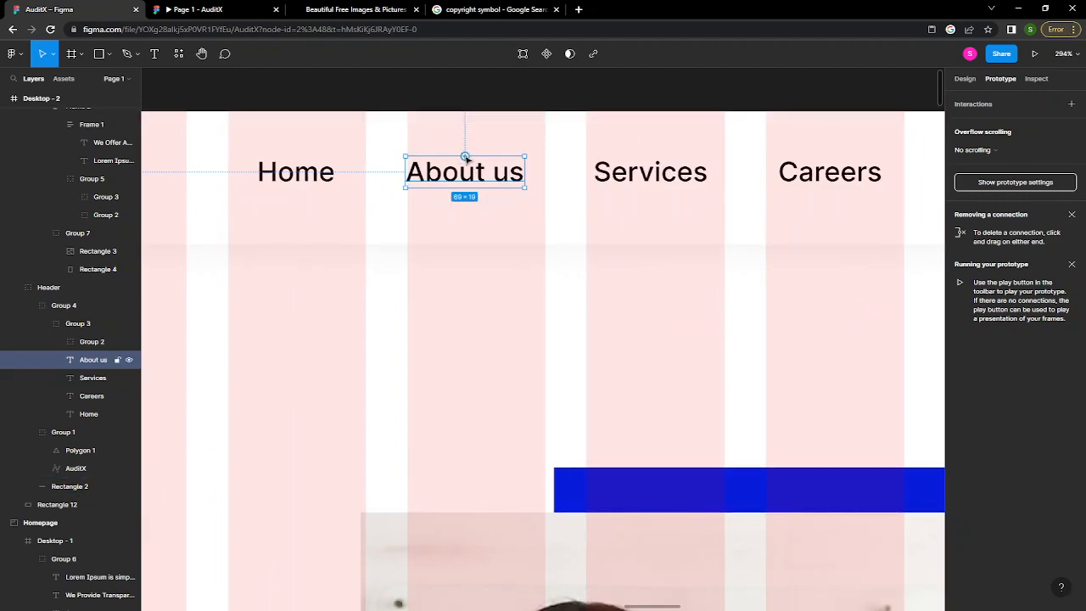
{"action": "scroll", "coordinate": [465, 158], "scroll_direction": "down", "scroll_amount": 5}
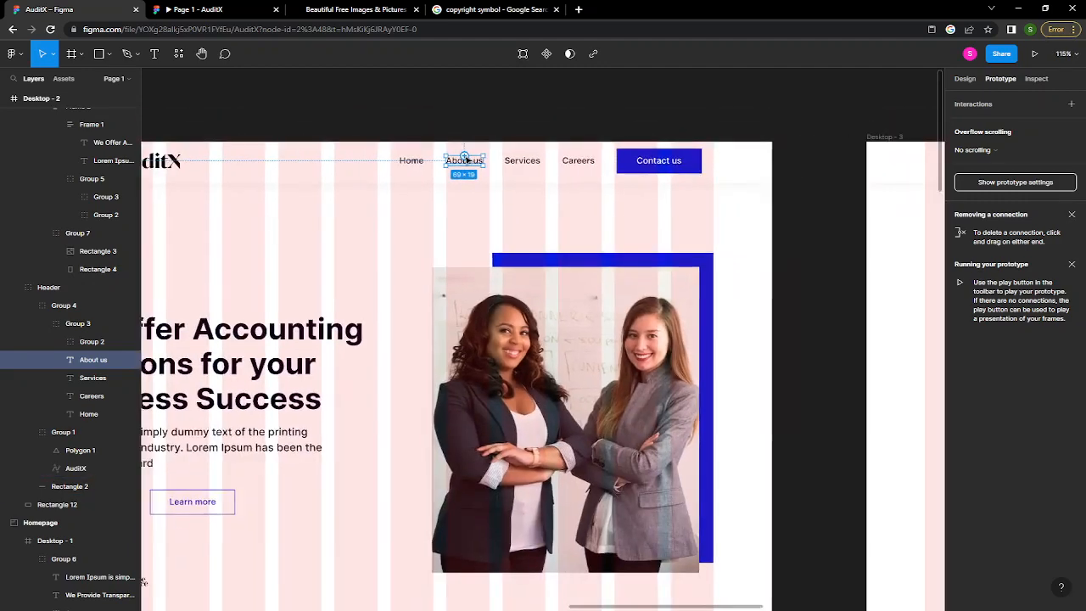
{"action": "scroll", "coordinate": [465, 159], "scroll_direction": "down", "scroll_amount": 3}
{"action": "left_click_drag", "start_coordinate": [466, 158], "coordinate": [831, 184]}
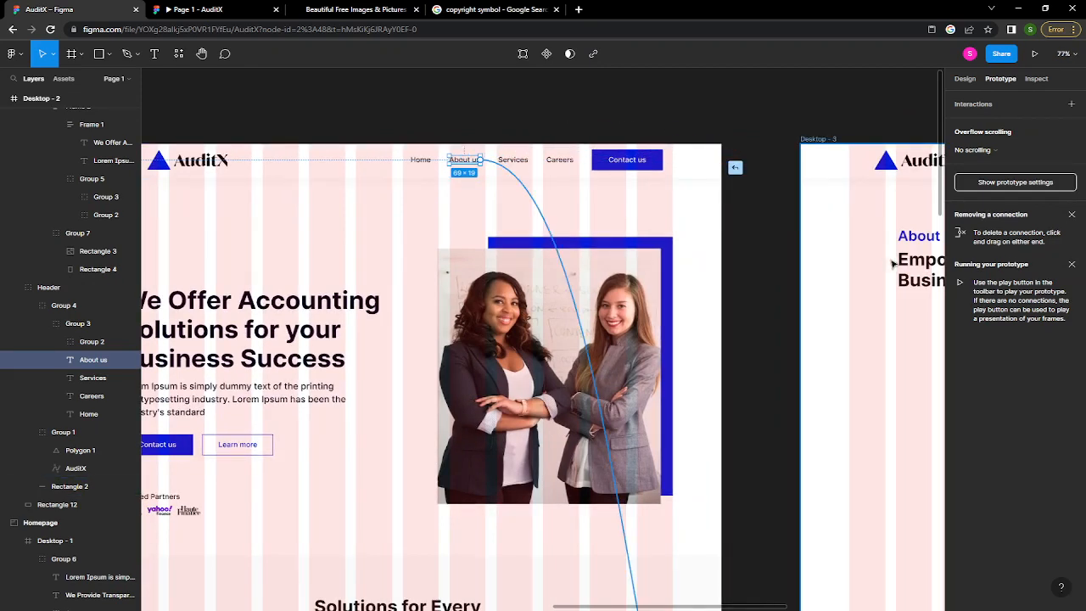
{"action": "left_click_drag", "start_coordinate": [847, 316], "coordinate": [817, 338]}
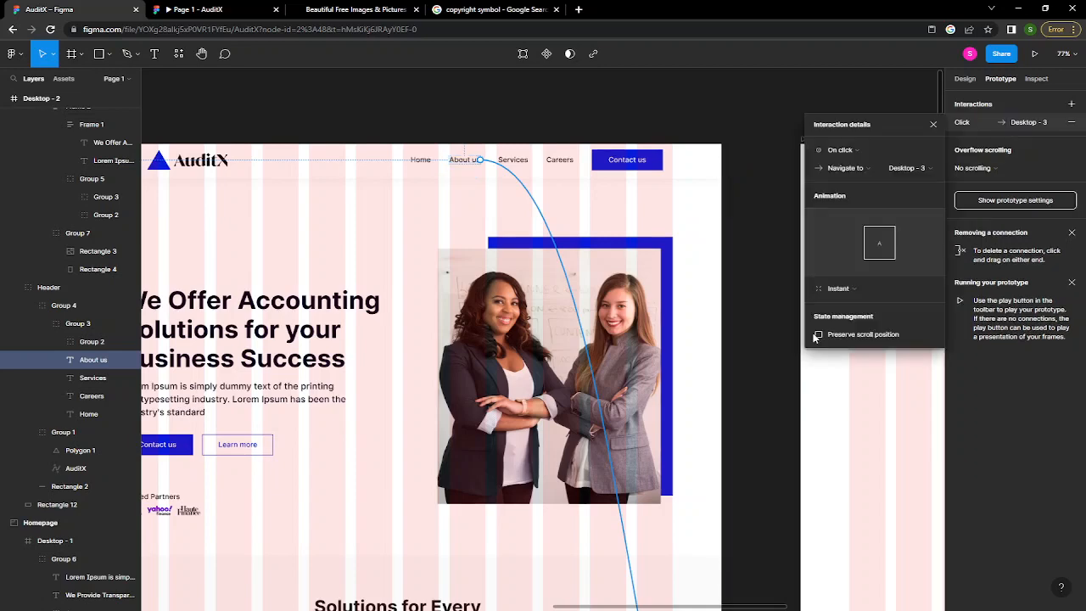
- Add an on-click prototype interaction from the Home link in the Desktop - 3 header that navigates to Desktop - 2
{"action": "scroll", "coordinate": [774, 387], "scroll_direction": "down", "scroll_amount": 5}
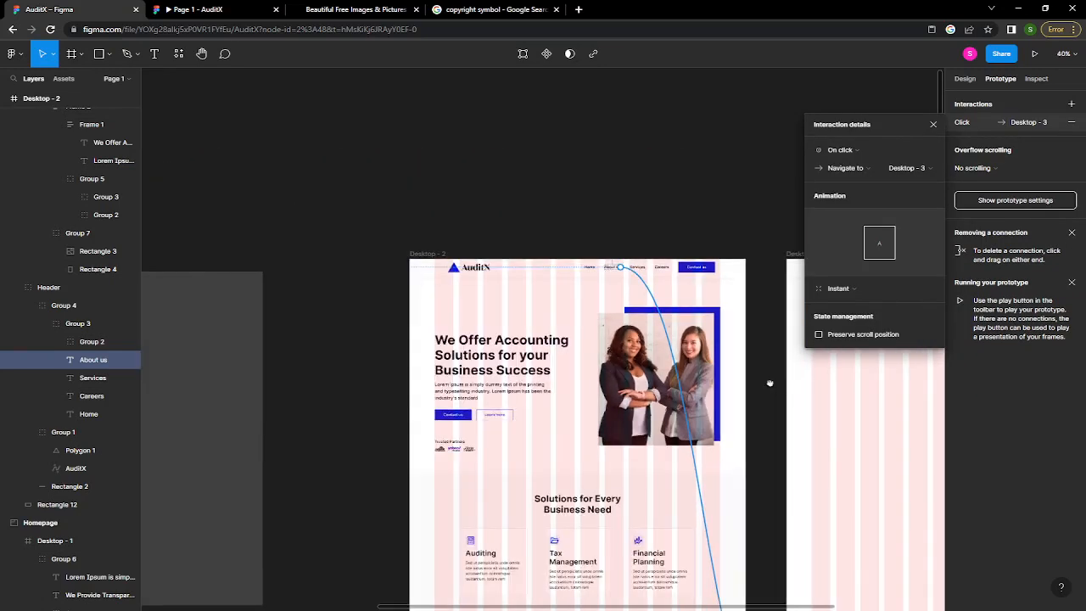
{"action": "left_click_drag", "start_coordinate": [770, 384], "coordinate": [487, 223]}
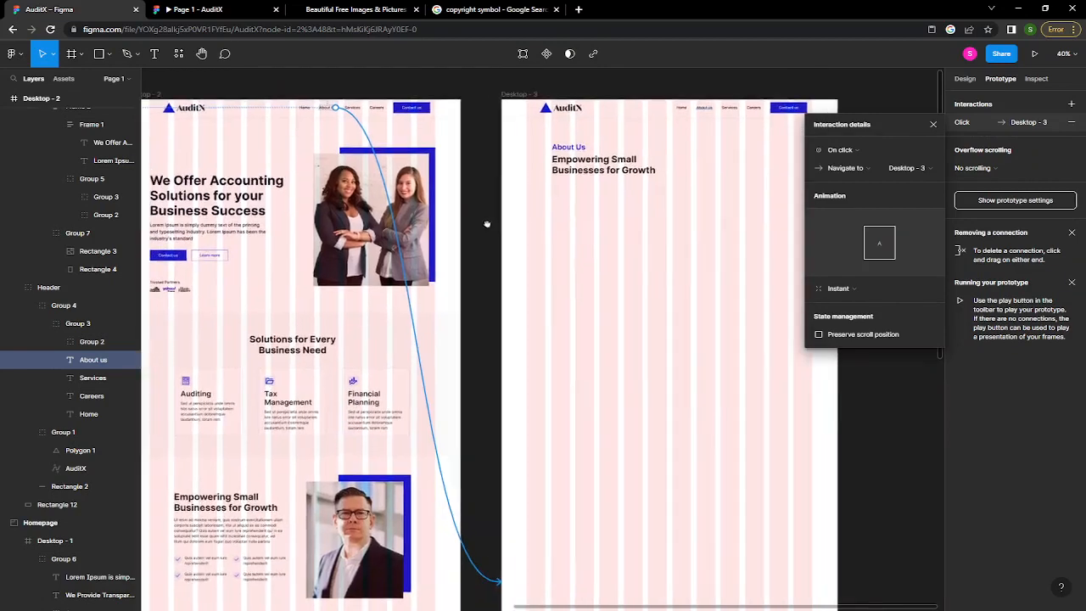
{"action": "left_click", "coordinate": [683, 109]}
{"action": "scroll", "coordinate": [688, 111], "scroll_direction": "up", "scroll_amount": 1}
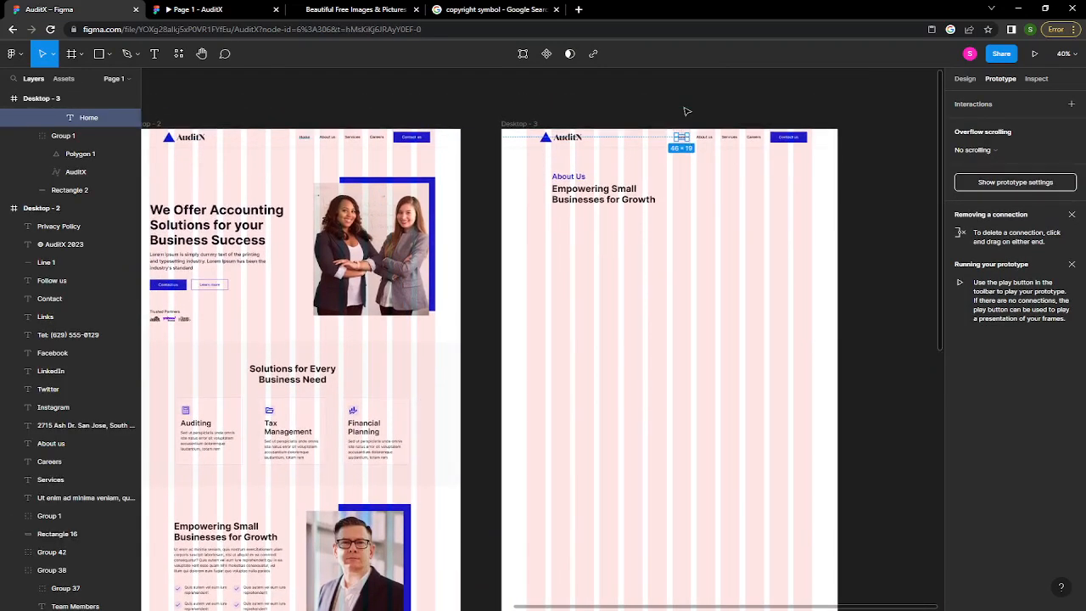
{"action": "scroll", "coordinate": [682, 140], "scroll_direction": "up", "scroll_amount": 5}
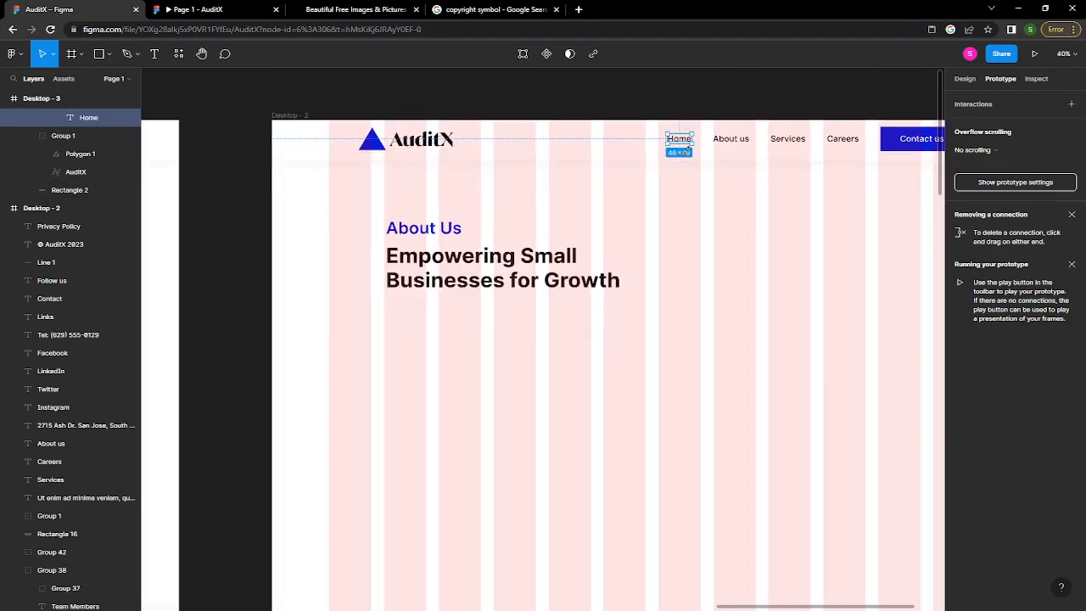
{"action": "scroll", "coordinate": [684, 147], "scroll_direction": "down", "scroll_amount": 5}
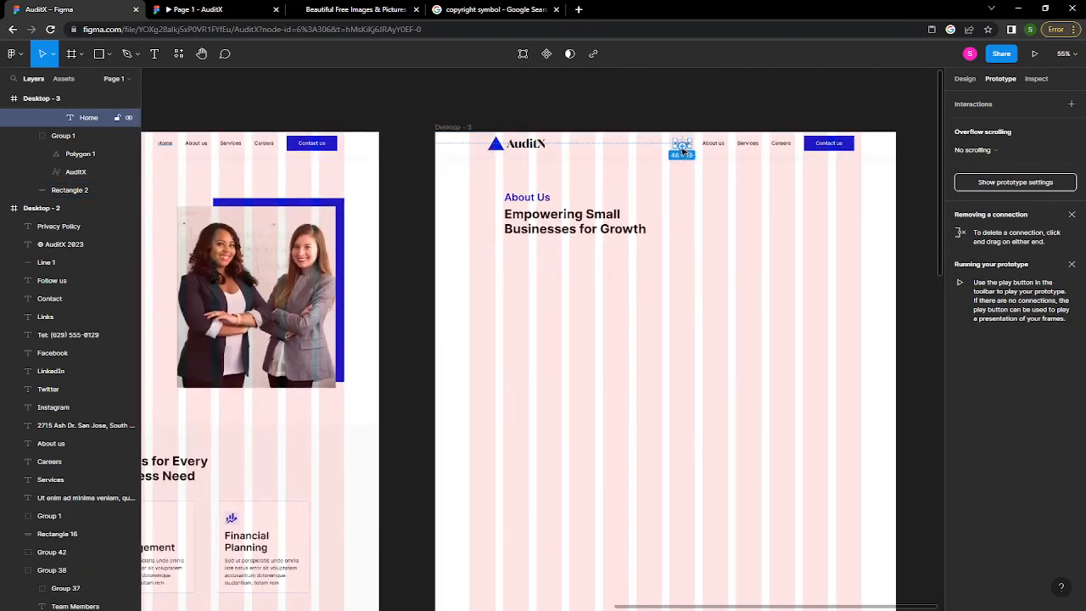
{"action": "left_click_drag", "start_coordinate": [683, 149], "coordinate": [317, 233]}
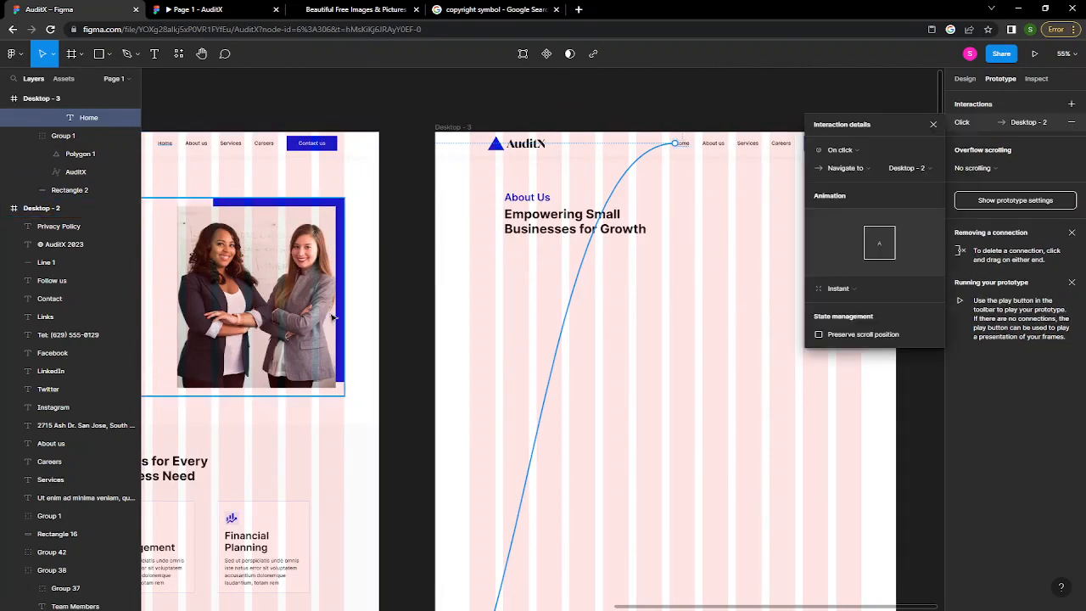
- Connect the AuditX logo in the Desktop - 3 header to Desktop - 2 with an on-click navigation
{"action": "left_click", "coordinate": [528, 146]}
{"action": "left_click_drag", "start_coordinate": [547, 148], "coordinate": [341, 213]}
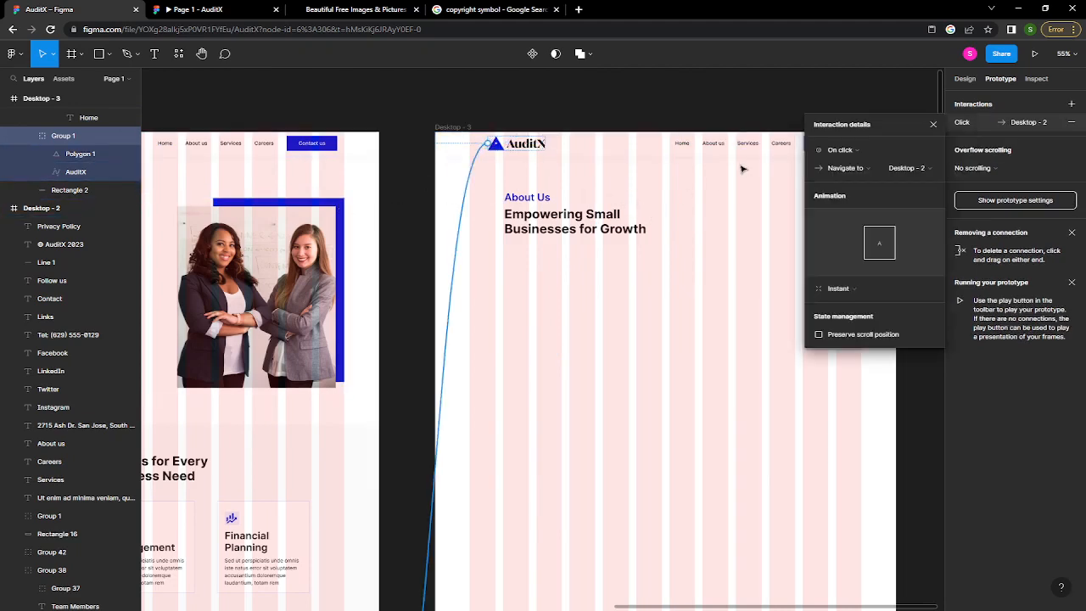
{"action": "left_click", "coordinate": [934, 126]}
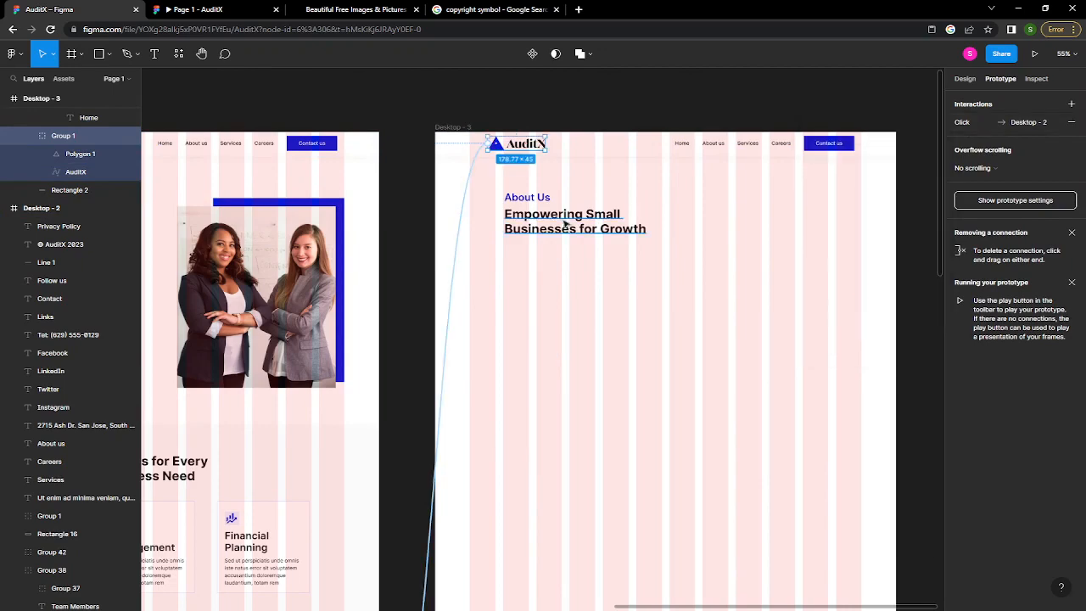
- Switch to the running prototype preview of the AuditX page
{"action": "scroll", "coordinate": [556, 229], "scroll_direction": "down", "scroll_amount": 5, "text": "ctrl"}
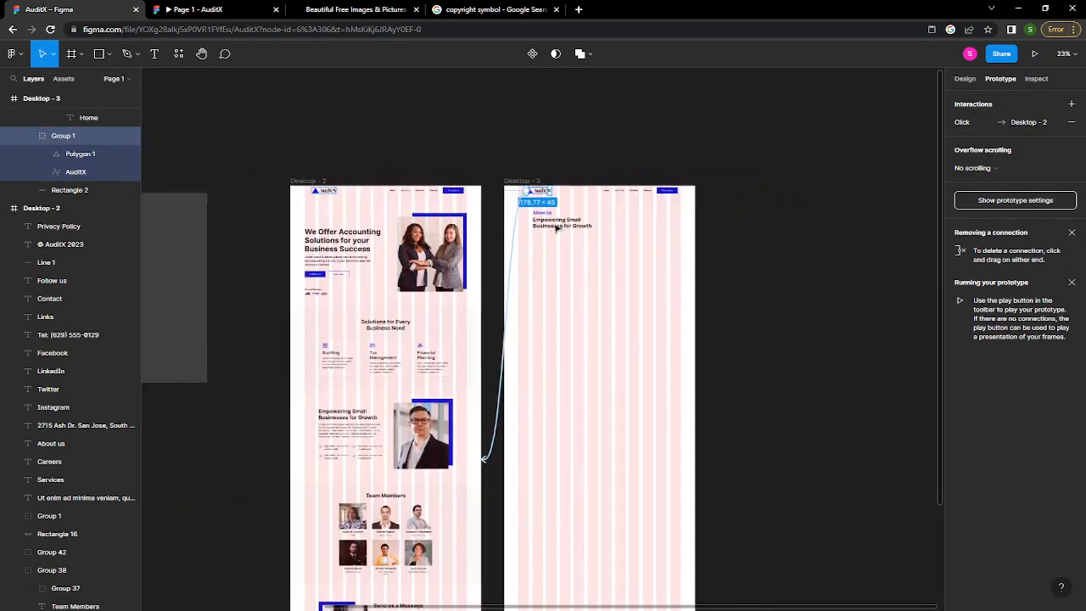
{"action": "scroll", "coordinate": [374, 214], "scroll_direction": "down", "scroll_amount": 1, "text": "ctrl"}
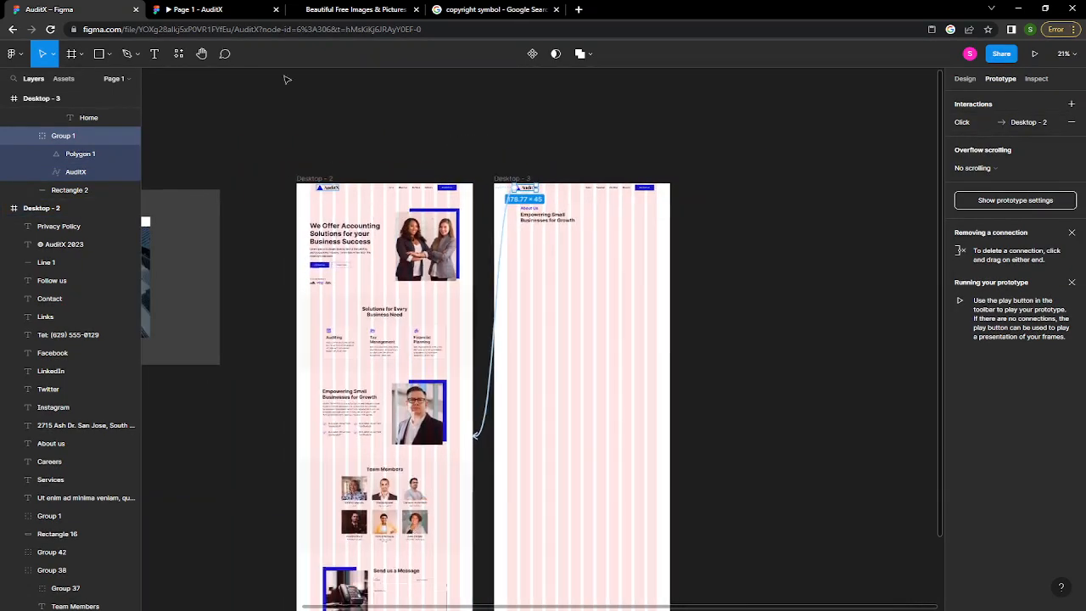
{"action": "left_click", "coordinate": [184, 12]}
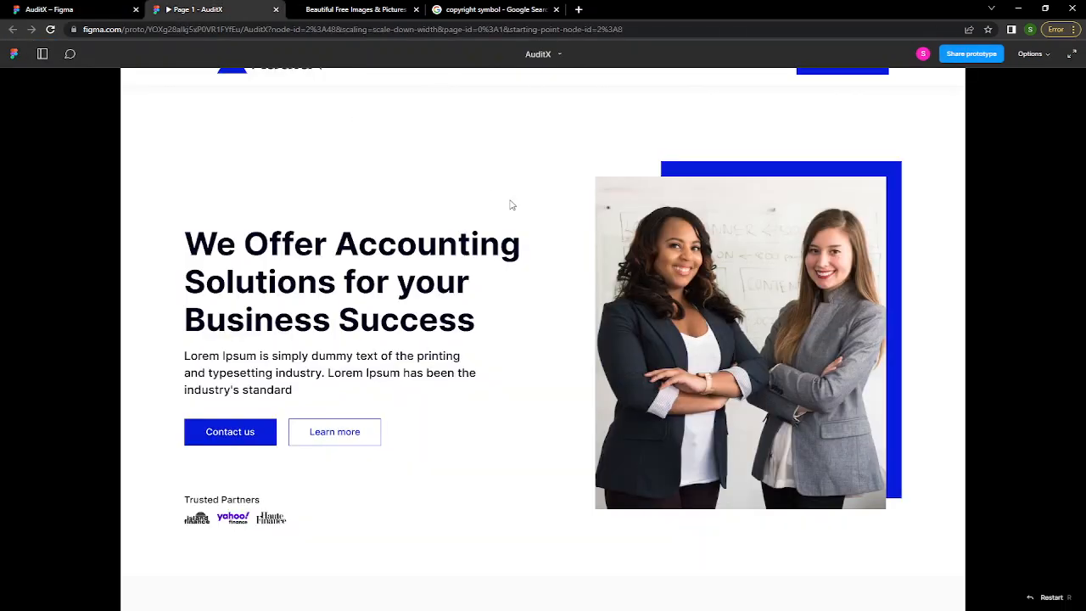
- Hide the Figma UI in the prototype preview
{"action": "left_click", "coordinate": [1049, 57]}
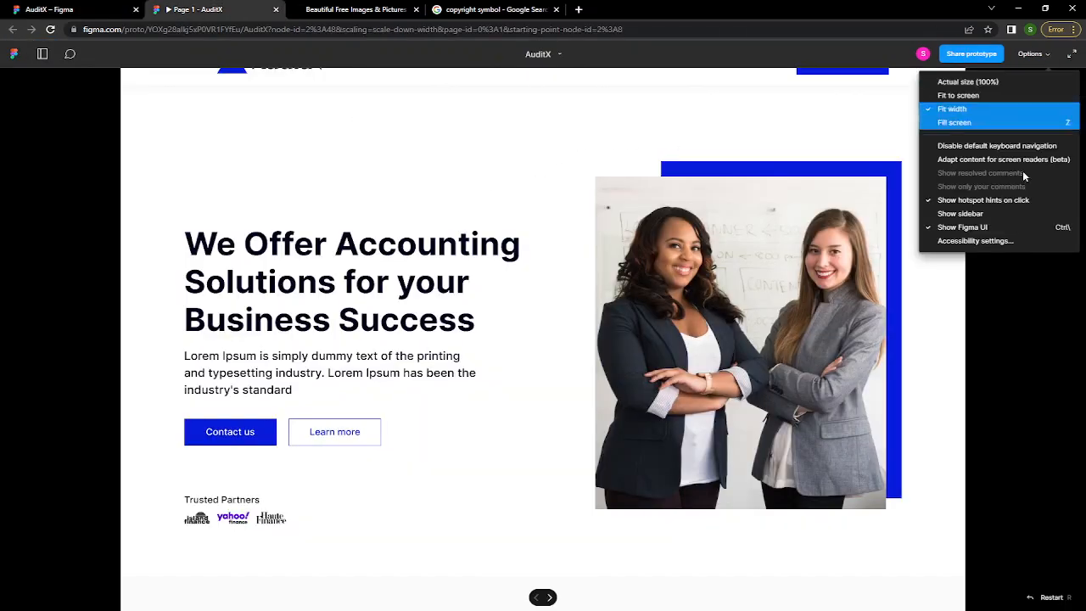
{"action": "left_click", "coordinate": [1009, 230]}
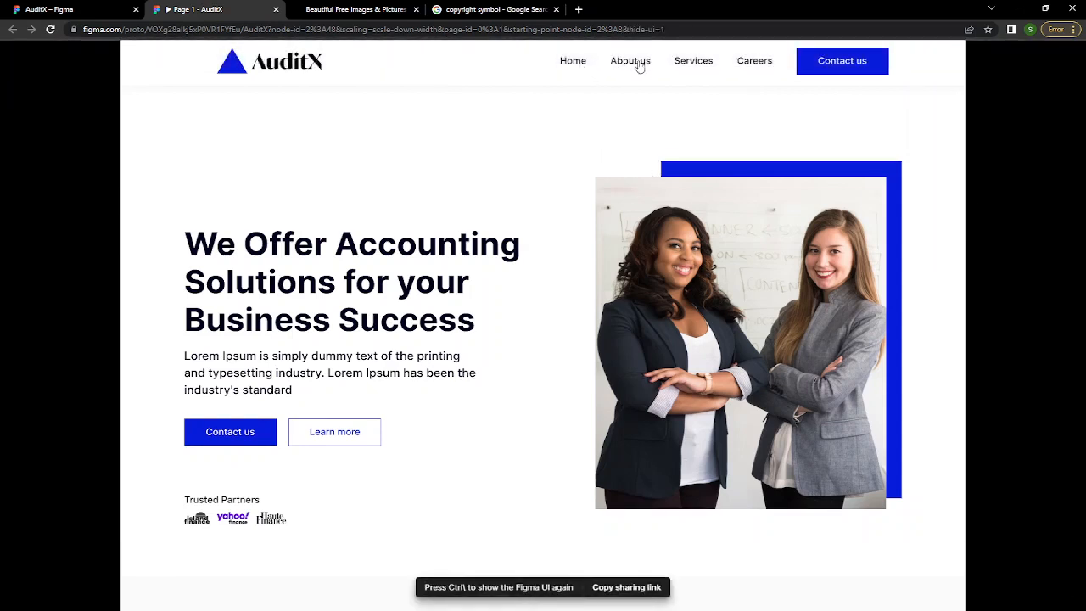
- Test the About us, Home and logo links in the header, and review the landing page down to the Empowering Small Businesses section
{"action": "left_click", "coordinate": [641, 66]}
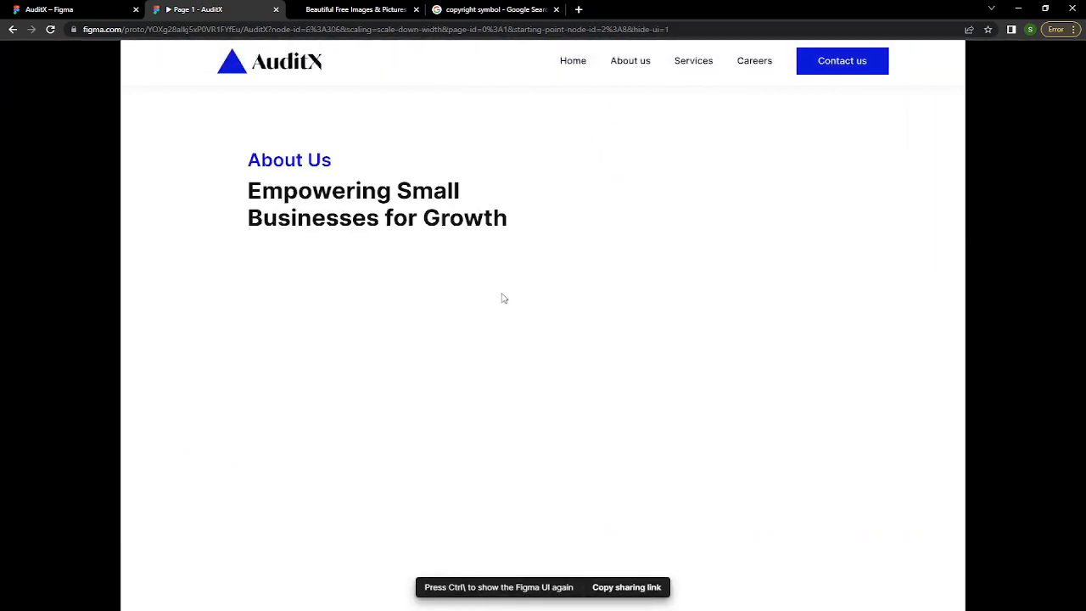
{"action": "left_click", "coordinate": [574, 65]}
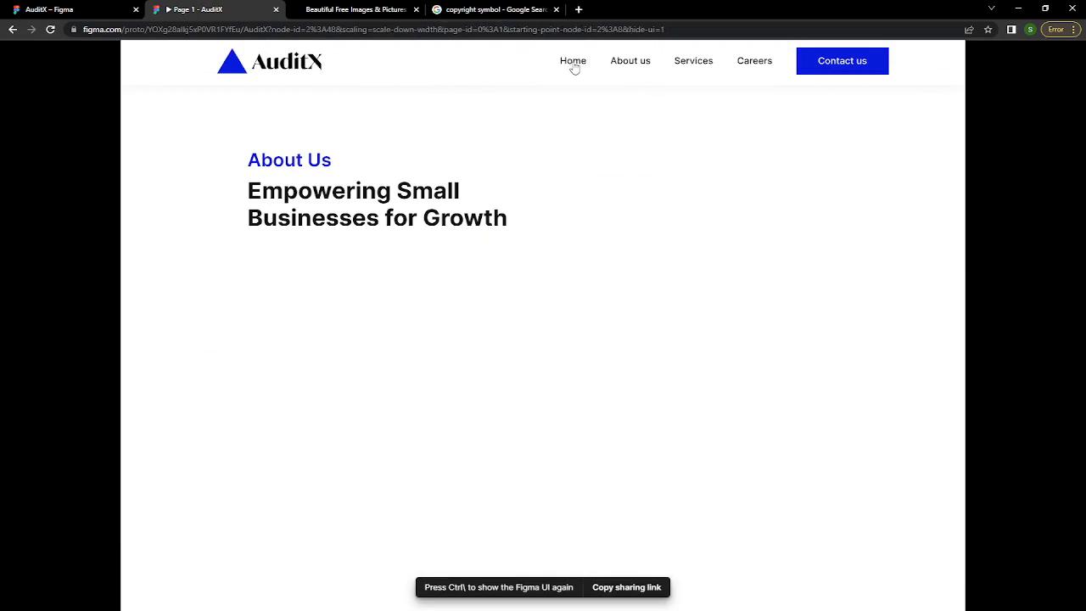
{"action": "left_click", "coordinate": [637, 67]}
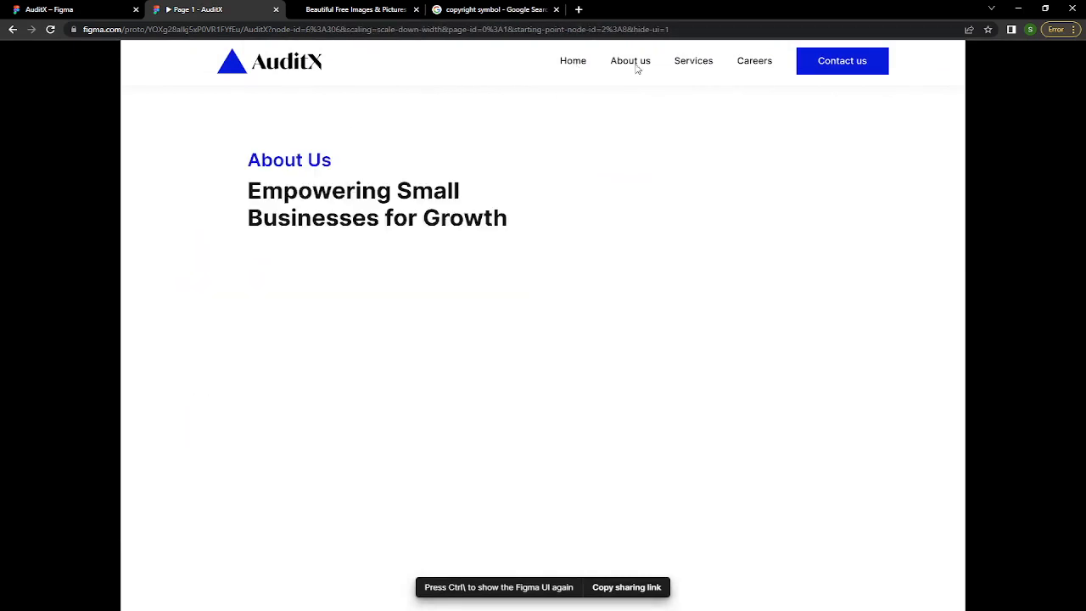
{"action": "left_click", "coordinate": [287, 71]}
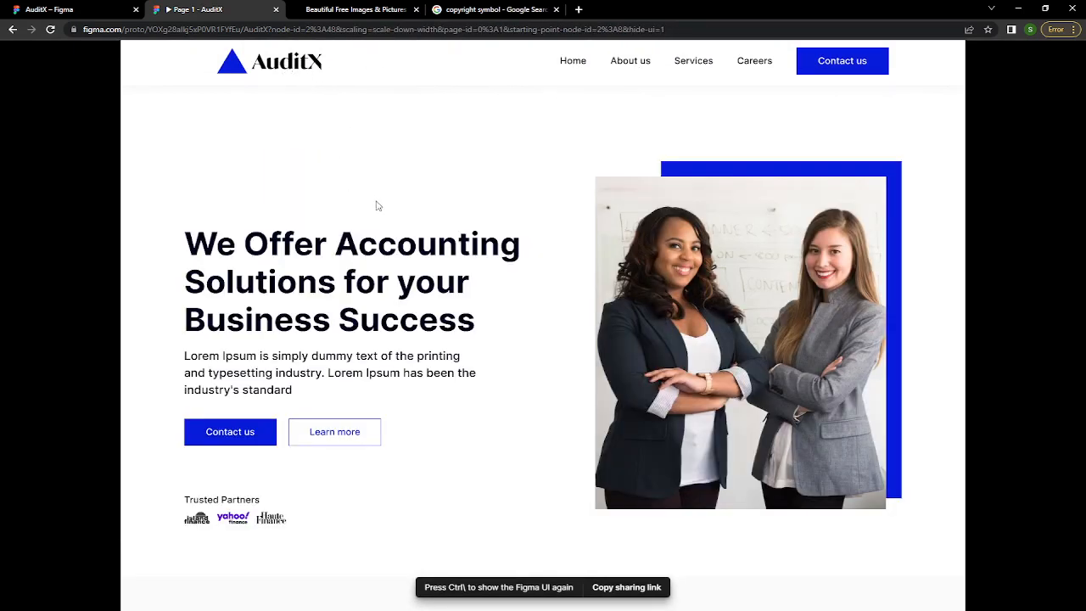
{"action": "left_click", "coordinate": [634, 66]}
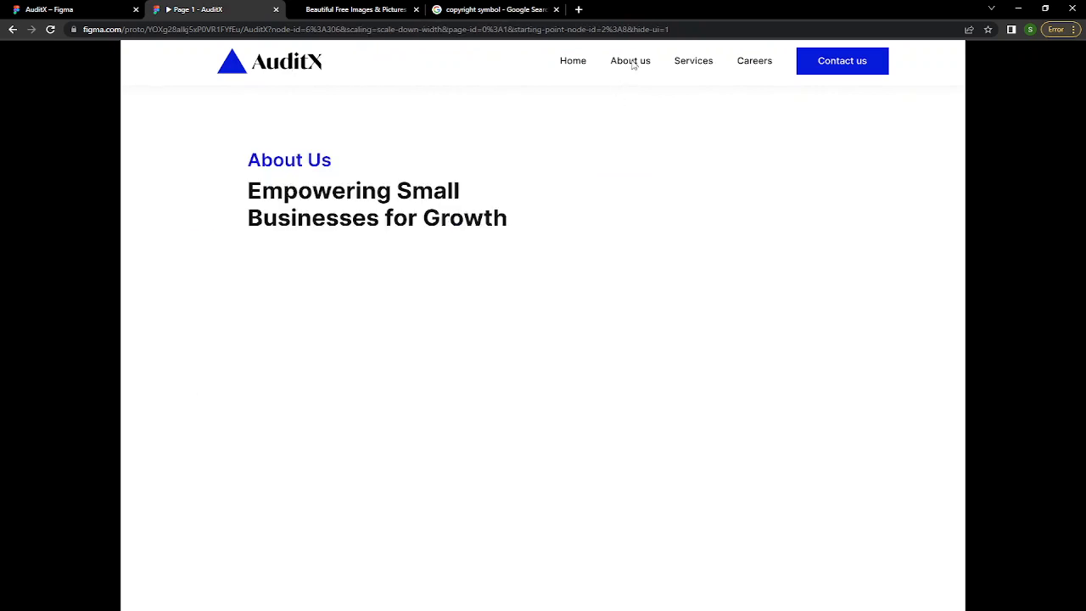
{"action": "left_click", "coordinate": [572, 65]}
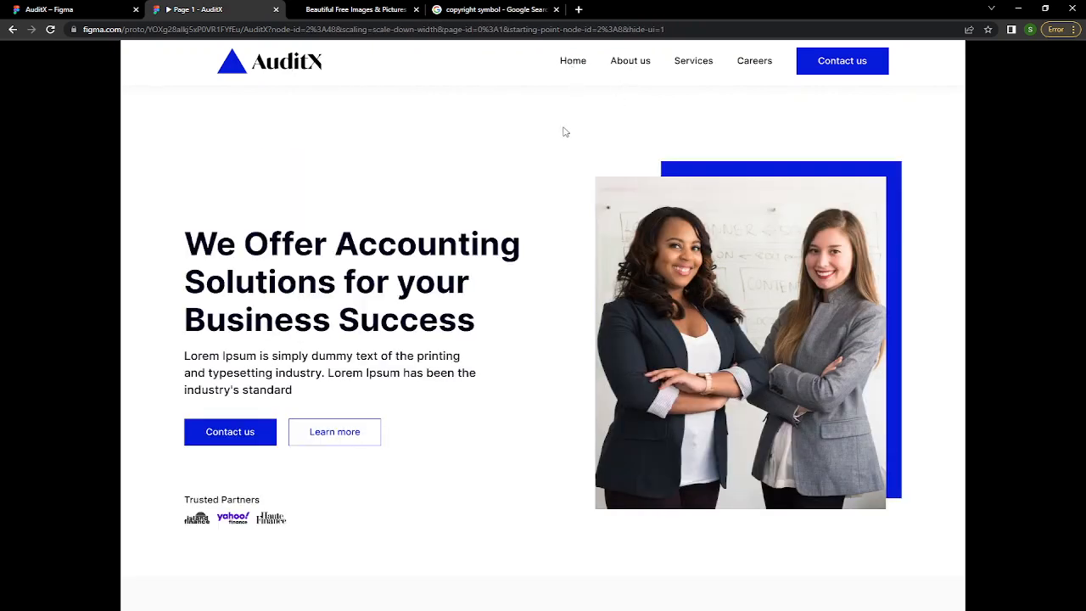
{"action": "left_click", "coordinate": [635, 67]}
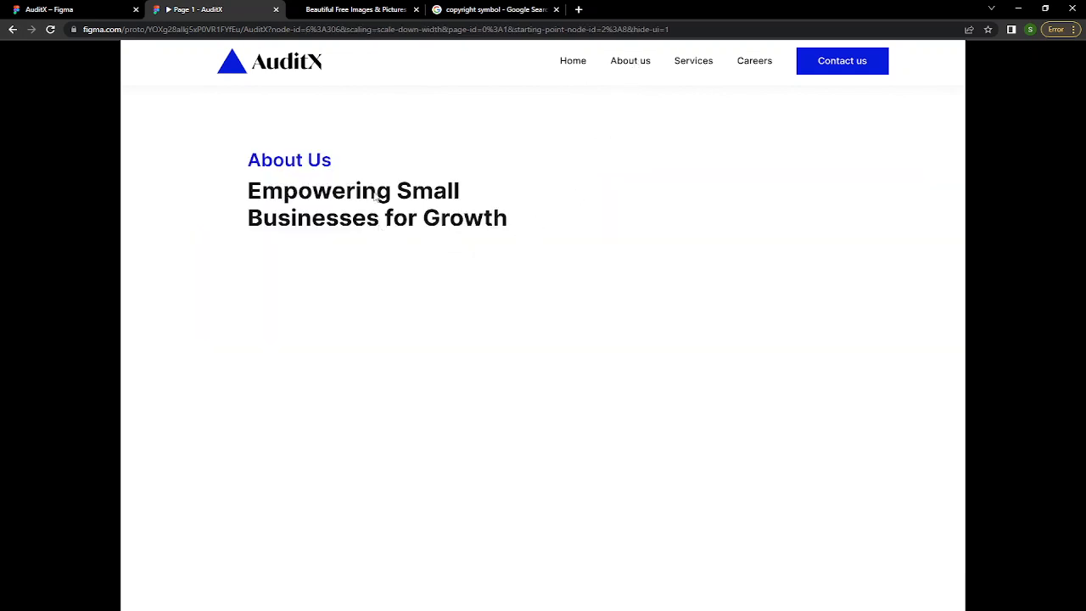
{"action": "left_click", "coordinate": [298, 72]}
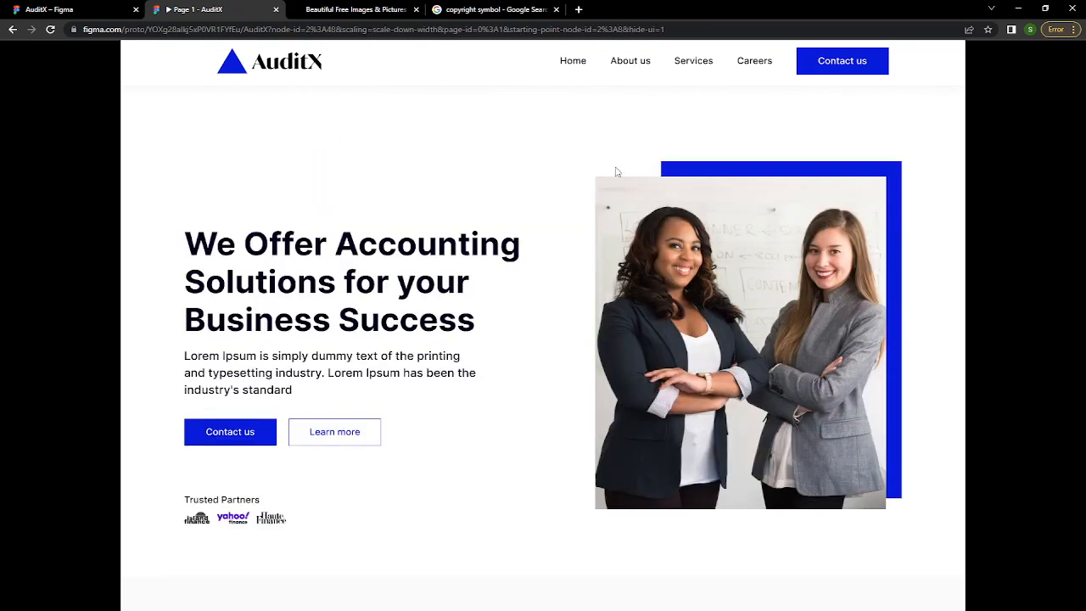
{"action": "left_click", "coordinate": [639, 66]}
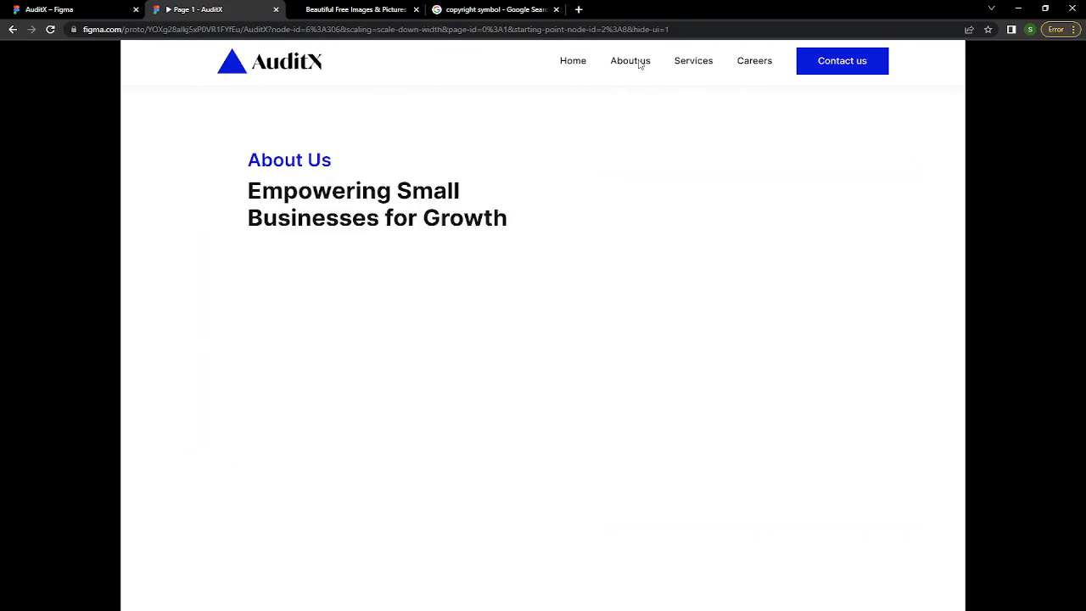
{"action": "left_click", "coordinate": [297, 75]}
{"action": "scroll", "coordinate": [616, 188], "scroll_direction": "down", "scroll_amount": 5}
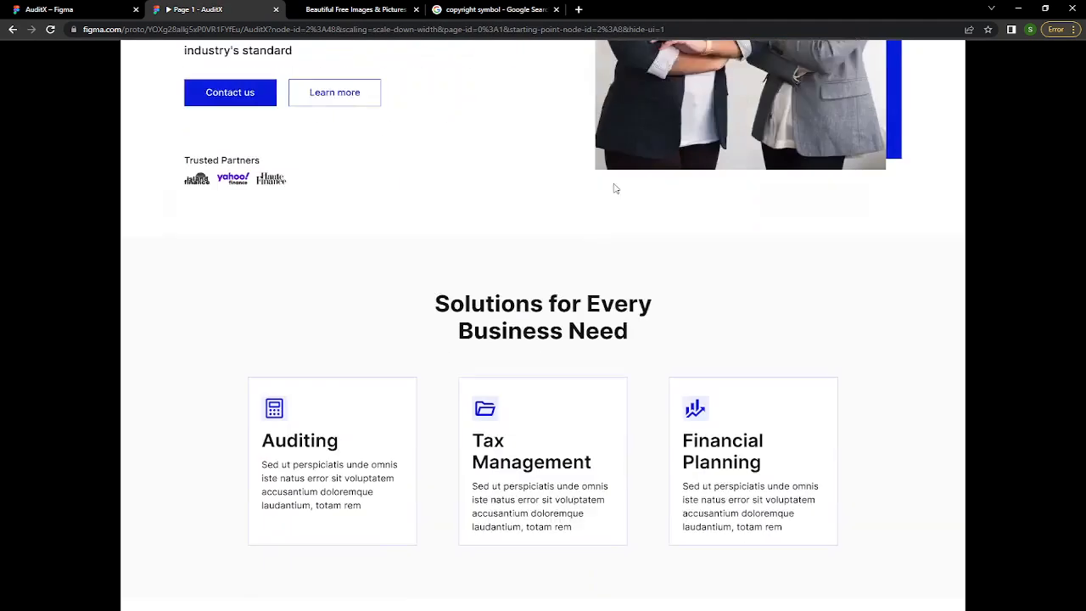
{"action": "scroll", "coordinate": [617, 189], "scroll_direction": "down", "scroll_amount": 3}
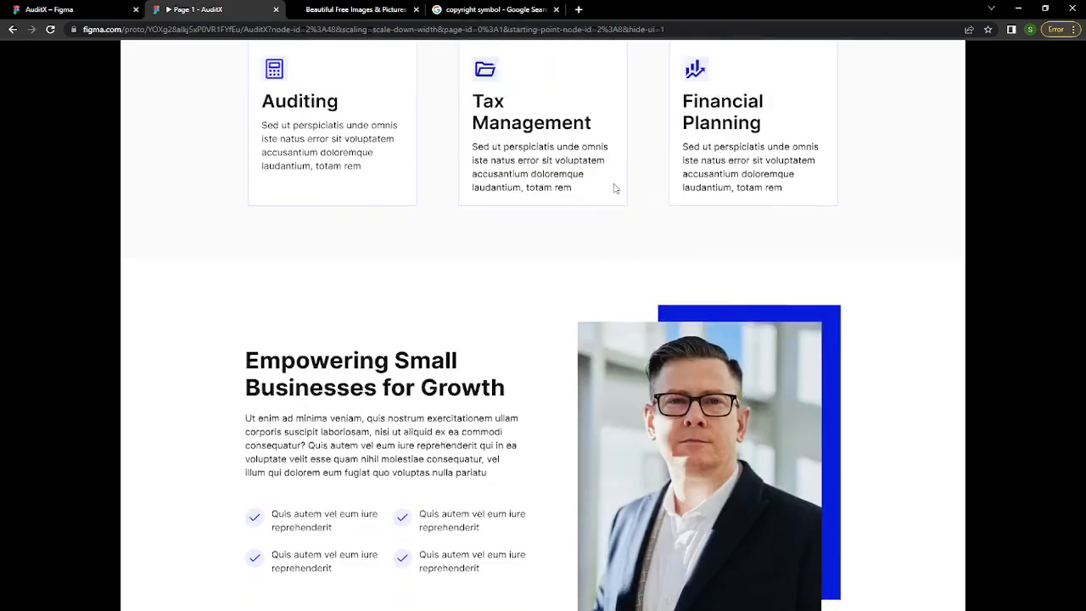
{"action": "scroll", "coordinate": [616, 188], "scroll_direction": "down", "scroll_amount": 1}
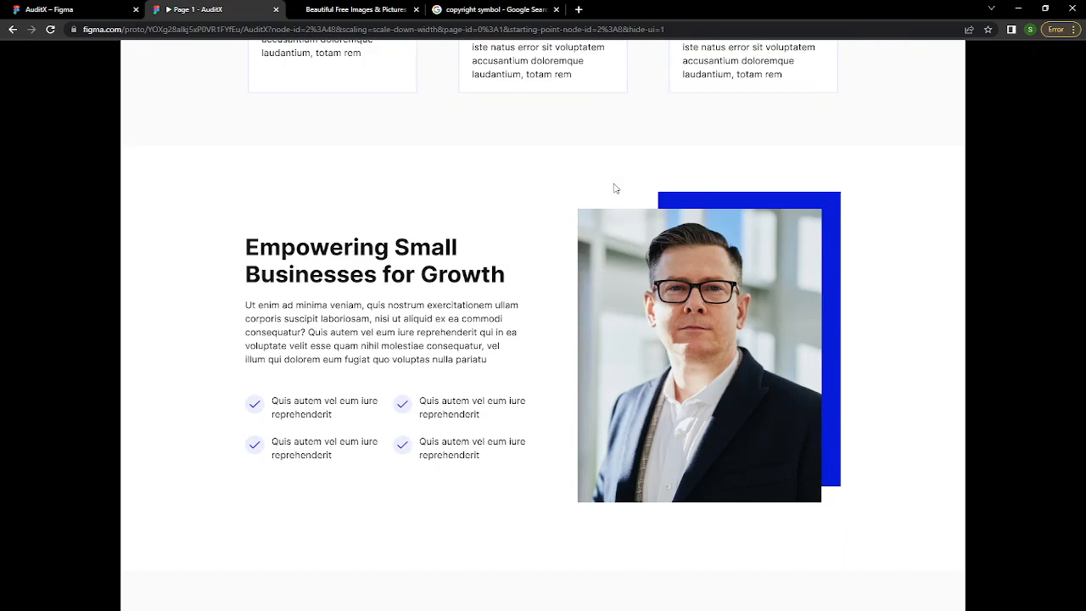
- In the AuditX design file, duplicate the Desktop - 3 frame beside it and delete the About Us label and heading from the copy
{"action": "left_click", "coordinate": [45, 12]}
{"action": "scroll", "coordinate": [746, 416], "scroll_direction": "down", "scroll_amount": 1}
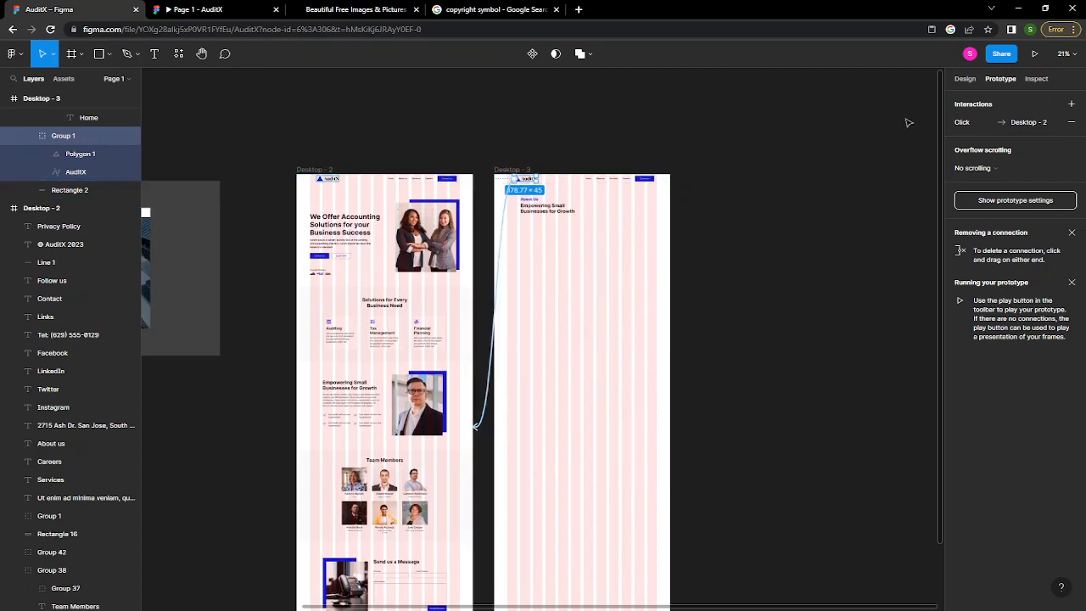
{"action": "left_click", "coordinate": [966, 79]}
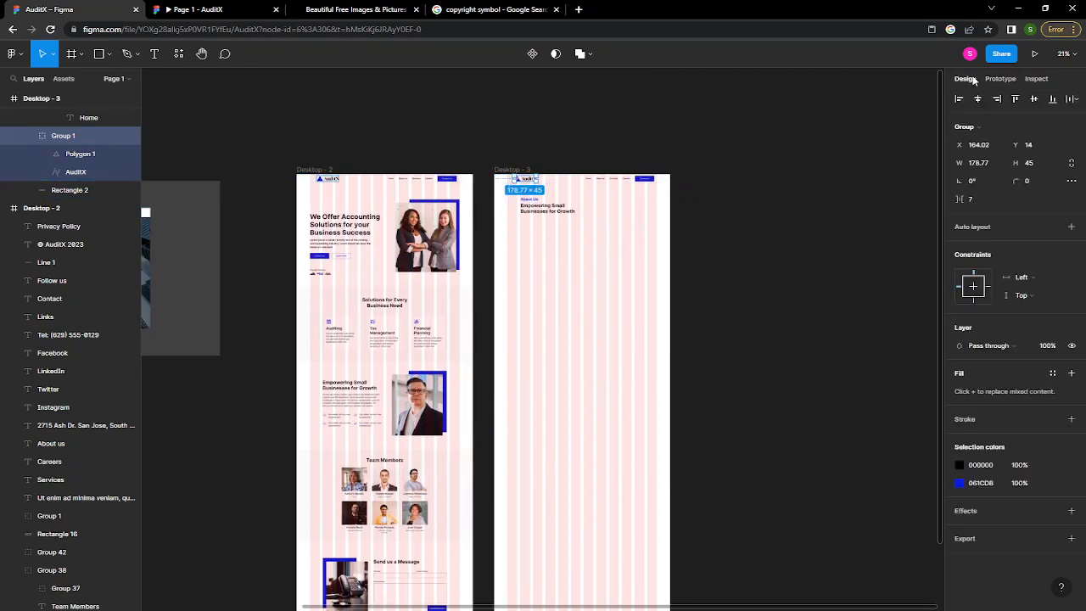
{"action": "left_click", "coordinate": [760, 169]}
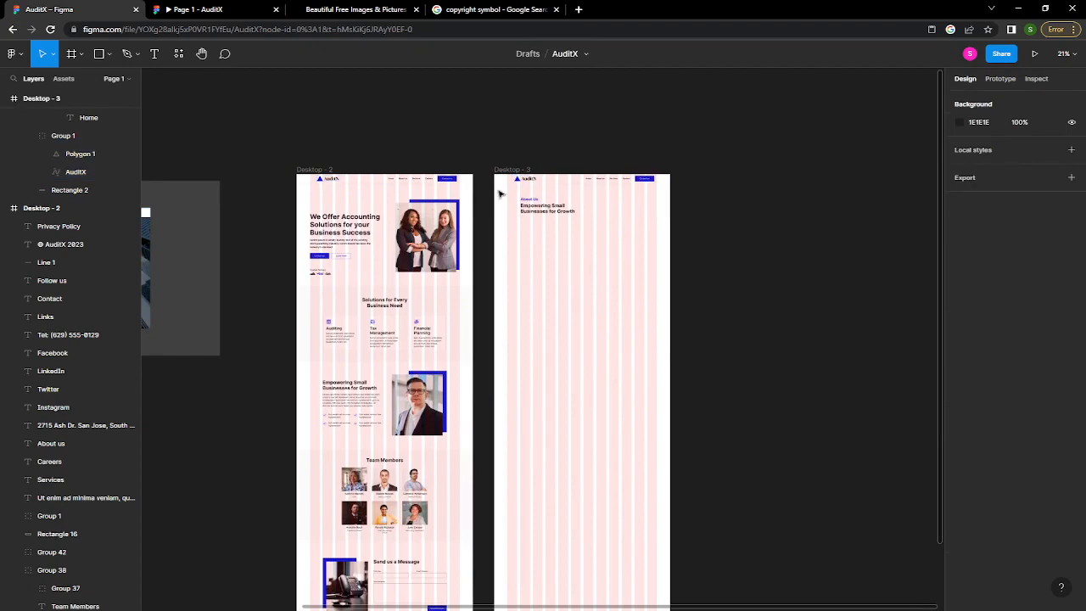
{"action": "left_click", "coordinate": [513, 169]}
{"action": "scroll", "coordinate": [512, 169], "scroll_direction": "down", "scroll_amount": 1}
{"action": "scroll", "coordinate": [512, 169], "scroll_direction": "up", "scroll_amount": 3}
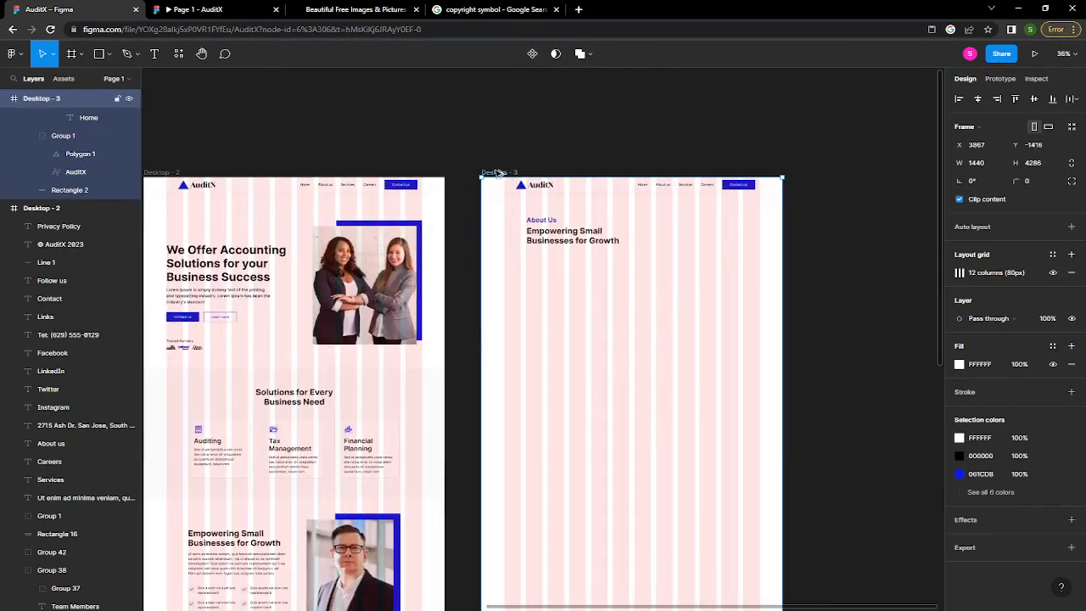
{"action": "left_click_drag", "start_coordinate": [498, 172], "coordinate": [429, 138]}
{"action": "left_click", "coordinate": [835, 330]}
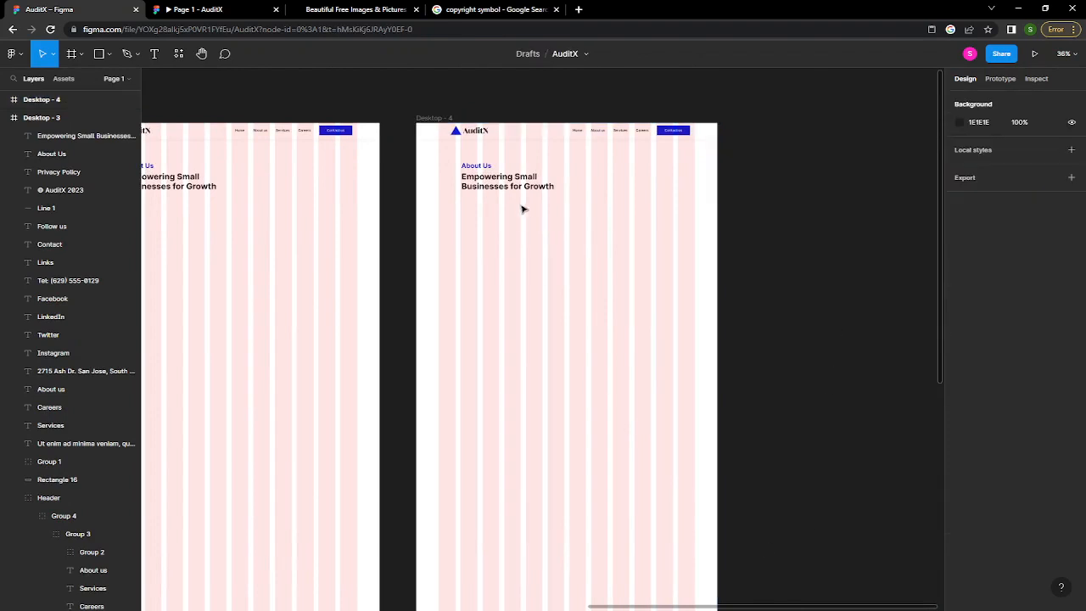
{"action": "left_click_drag", "start_coordinate": [605, 228], "coordinate": [455, 146]}
{"action": "key", "text": "Delete"}
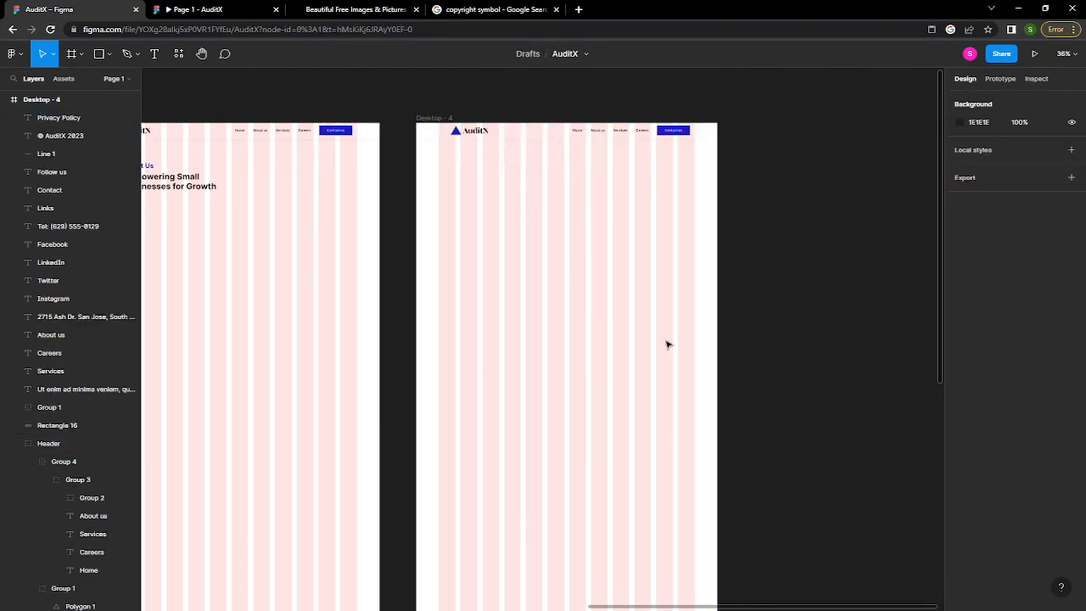
- Add an on-click prototype interaction from the Auditing card in the Desktop - 2 Solutions section that navigates to Desktop - 4
{"action": "scroll", "coordinate": [696, 384], "scroll_direction": "down", "scroll_amount": 3}
{"action": "scroll", "coordinate": [696, 385], "scroll_direction": "down", "scroll_amount": 1}
{"action": "left_click_drag", "start_coordinate": [652, 393], "coordinate": [778, 234]}
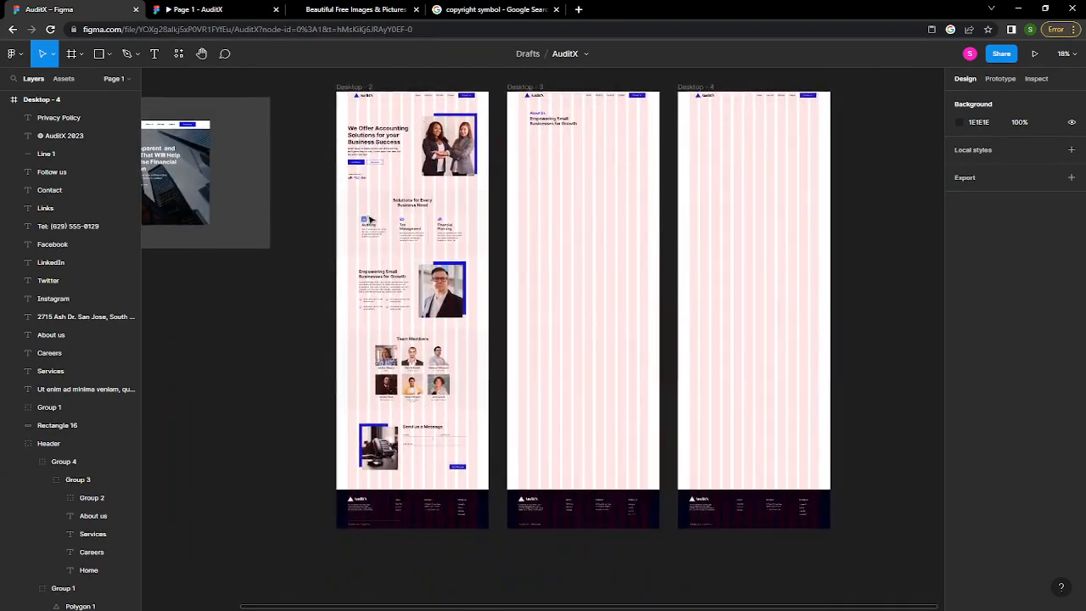
{"action": "scroll", "coordinate": [370, 220], "scroll_direction": "up", "scroll_amount": 3}
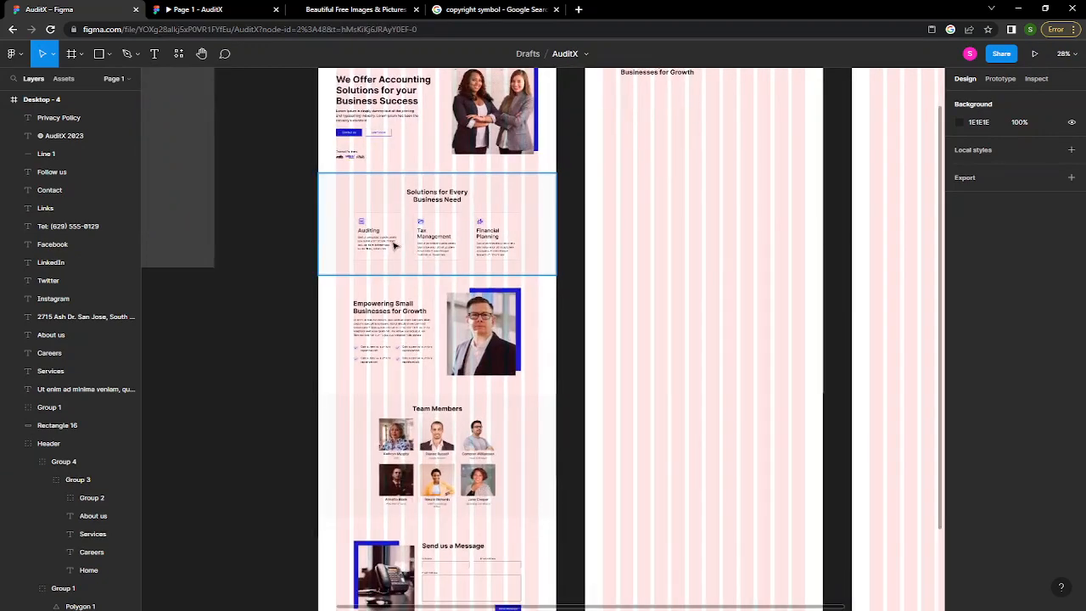
{"action": "double_click", "coordinate": [394, 246]}
{"action": "double_click", "coordinate": [394, 246]}
{"action": "double_click", "coordinate": [394, 247]}
{"action": "scroll", "coordinate": [394, 246], "scroll_direction": "up", "scroll_amount": 3}
{"action": "scroll", "coordinate": [394, 246], "scroll_direction": "up", "scroll_amount": 10}
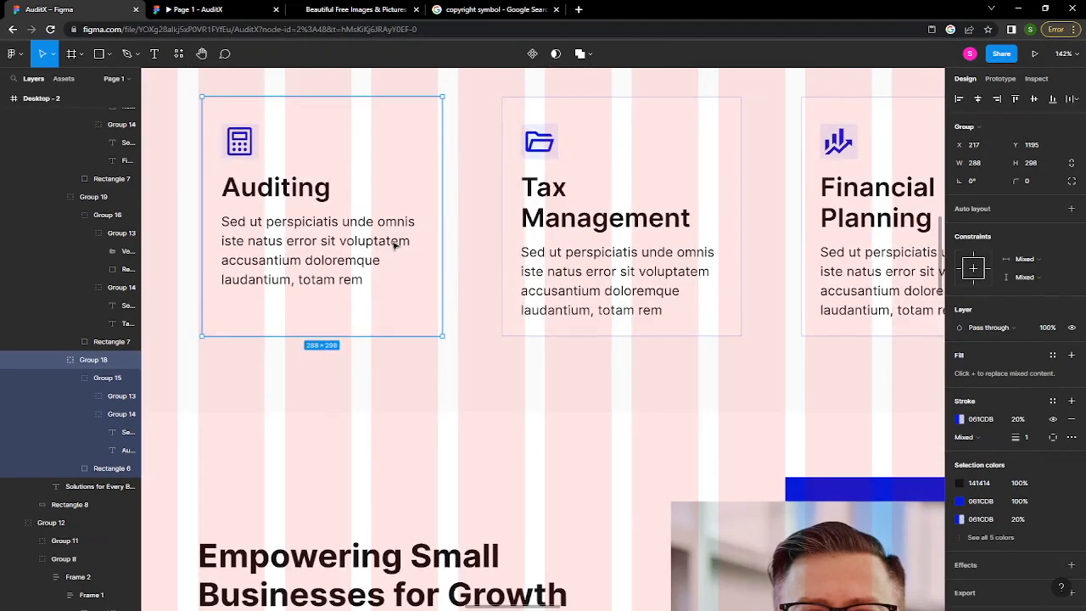
{"action": "left_click", "coordinate": [1000, 79]}
{"action": "scroll", "coordinate": [361, 337], "scroll_direction": "down", "scroll_amount": 5}
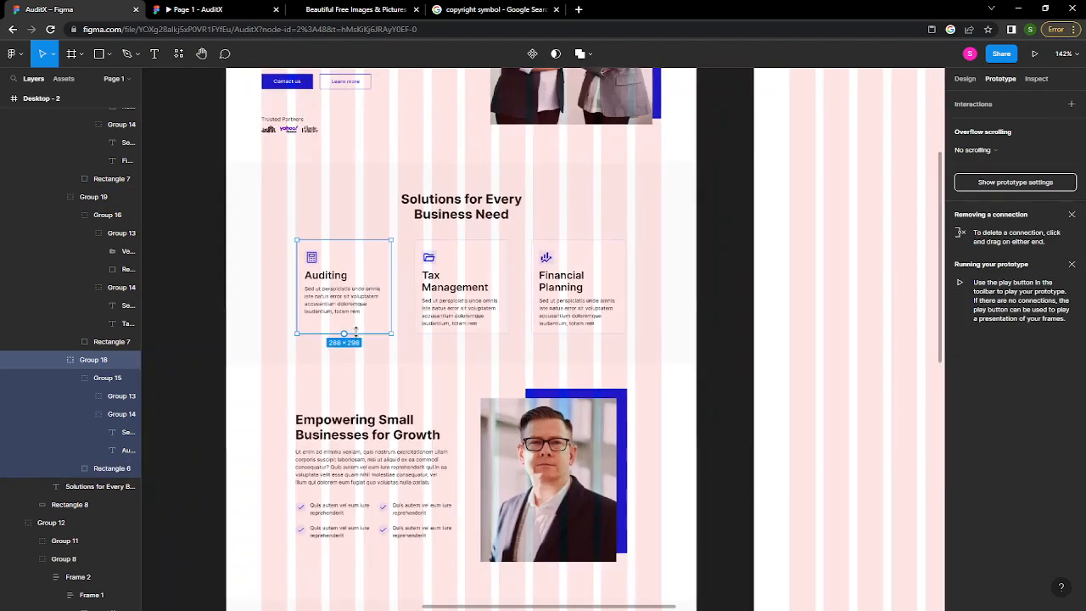
{"action": "scroll", "coordinate": [348, 333], "scroll_direction": "down", "scroll_amount": 4}
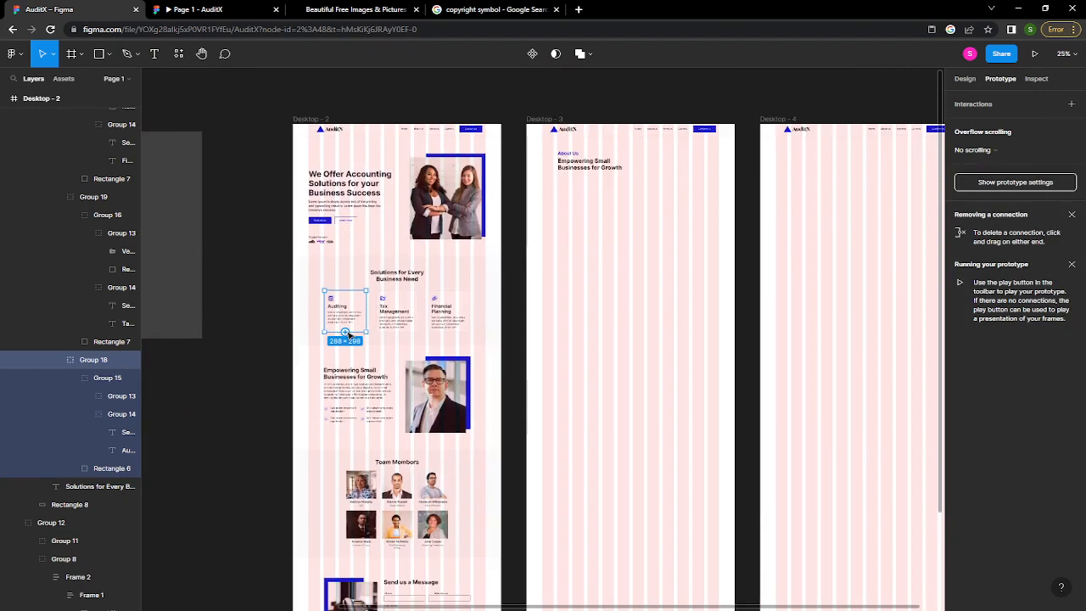
{"action": "left_click_drag", "start_coordinate": [346, 333], "coordinate": [645, 343]}
{"action": "left_click_drag", "start_coordinate": [810, 344], "coordinate": [820, 348]}
{"action": "left_click", "coordinate": [411, 324]}
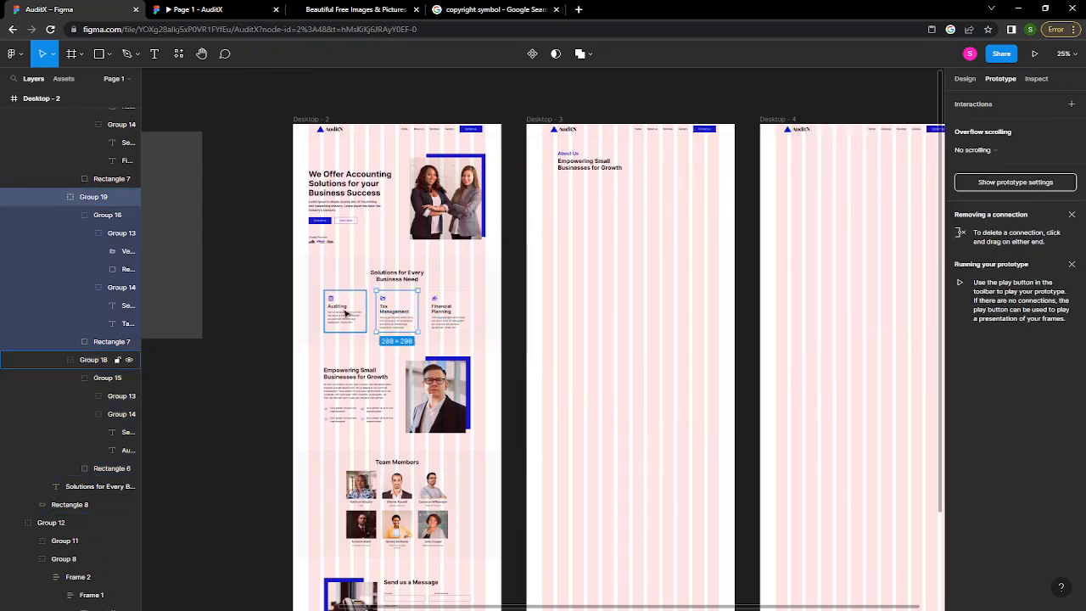
- Switch to the prototype preview and test the Auditing card's link in the Solutions for Every Business Need section
{"action": "left_click", "coordinate": [244, 8]}
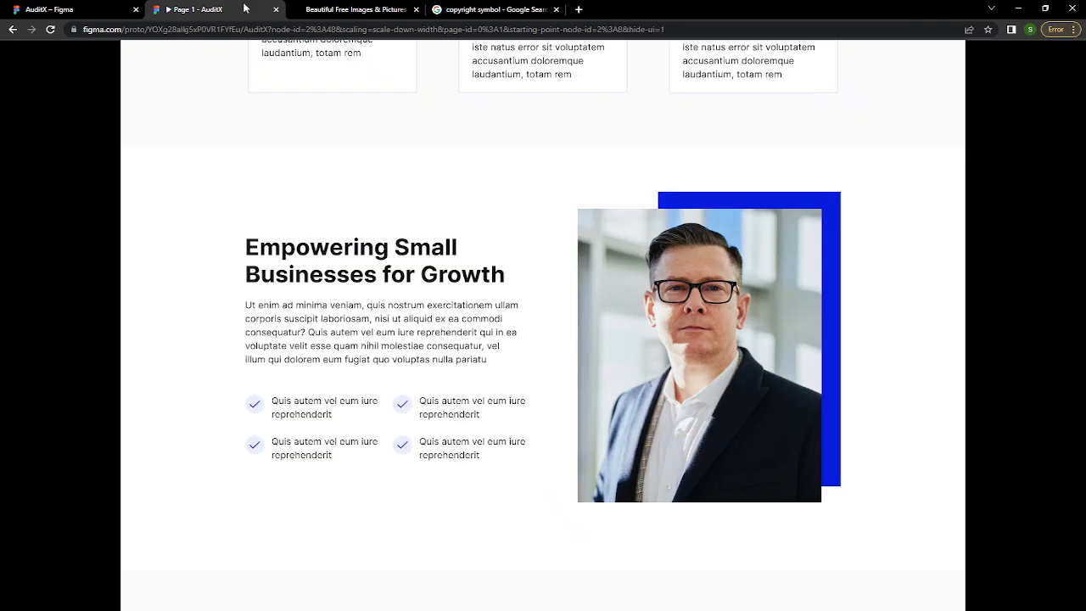
{"action": "scroll", "coordinate": [448, 455], "scroll_direction": "up", "scroll_amount": 3}
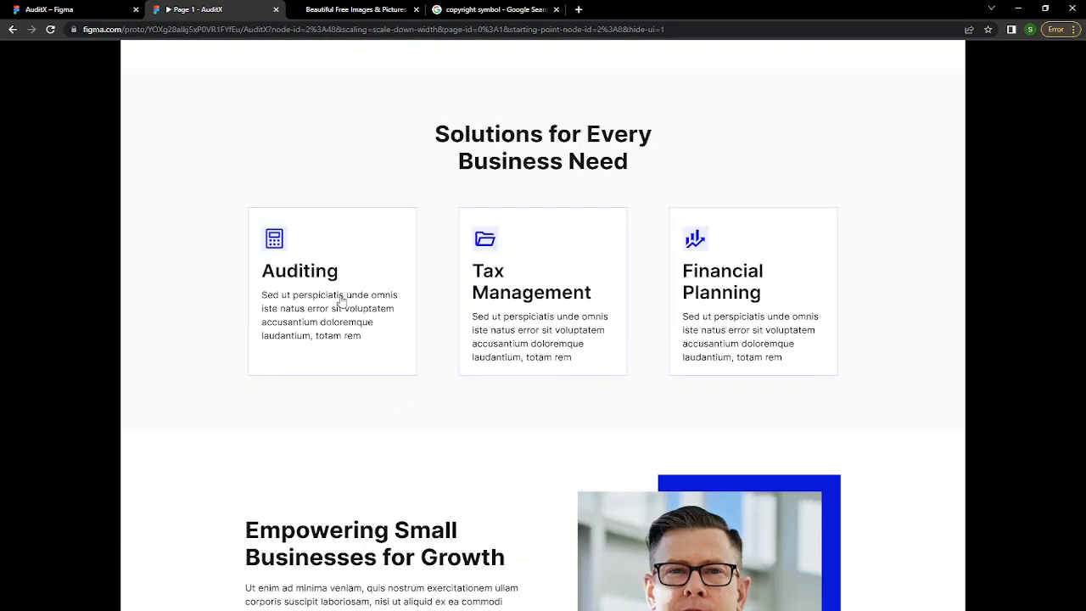
{"action": "left_click", "coordinate": [341, 303]}
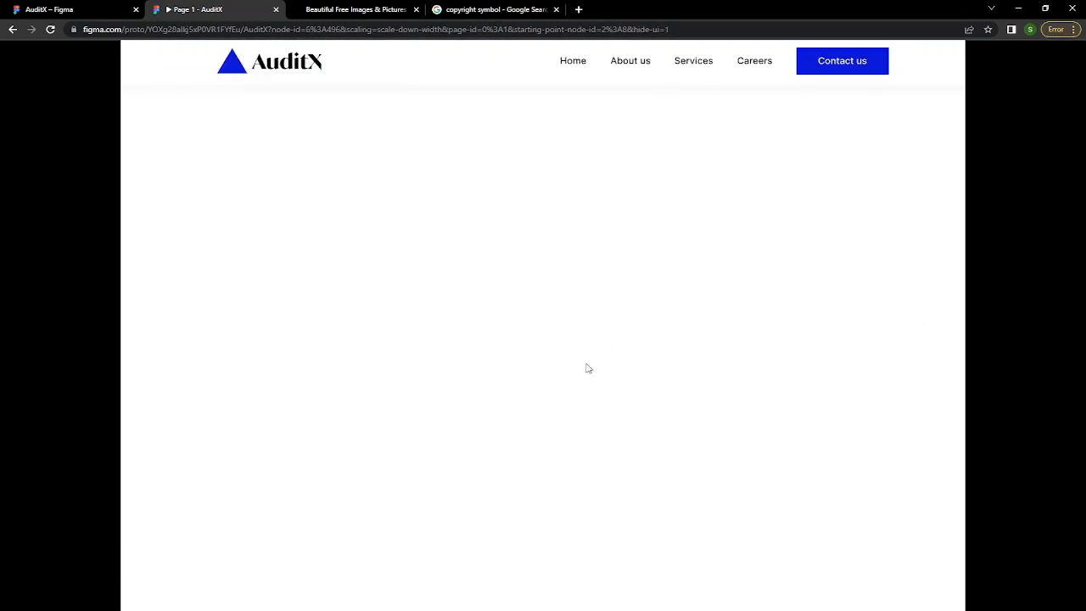
- Examine the Tax Management and Financial Planning cards in the design file and check the page header in the preview
{"action": "left_click", "coordinate": [65, 9]}
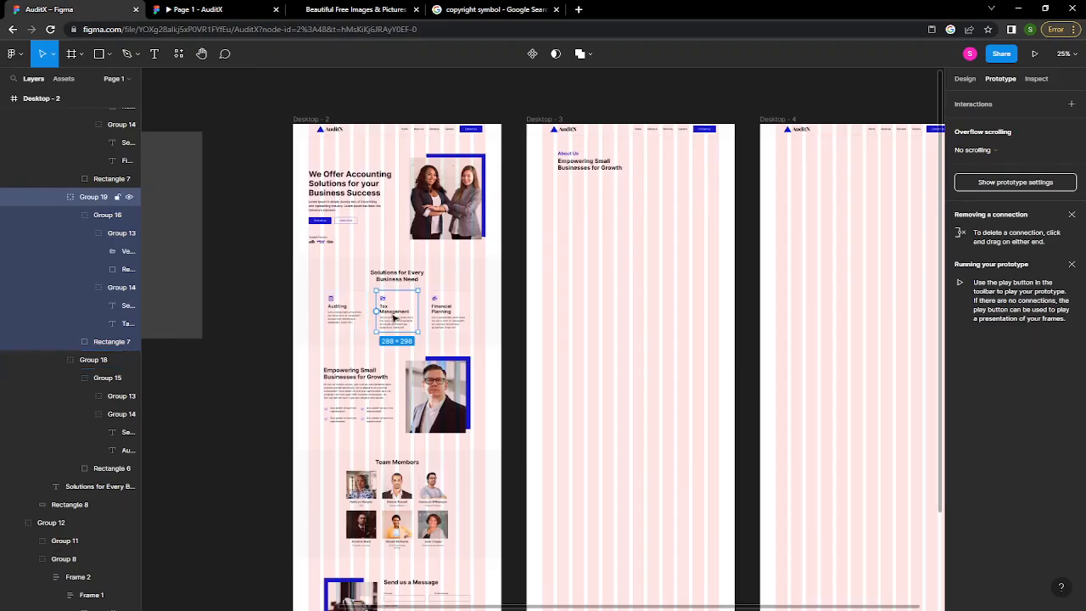
{"action": "scroll", "coordinate": [393, 318], "scroll_direction": "up", "scroll_amount": 3}
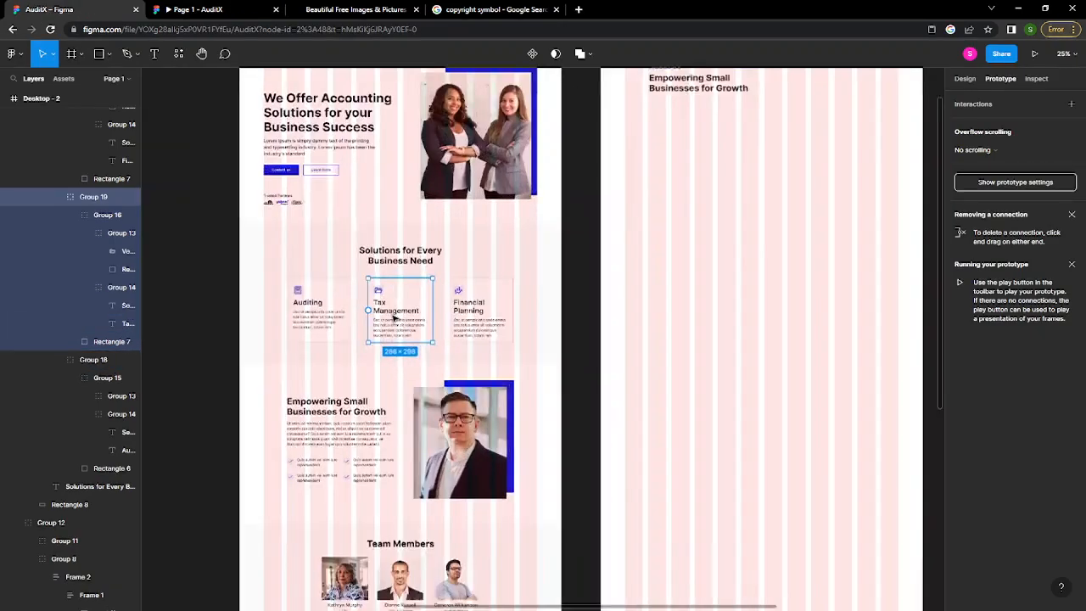
{"action": "scroll", "coordinate": [393, 318], "scroll_direction": "up", "scroll_amount": 10}
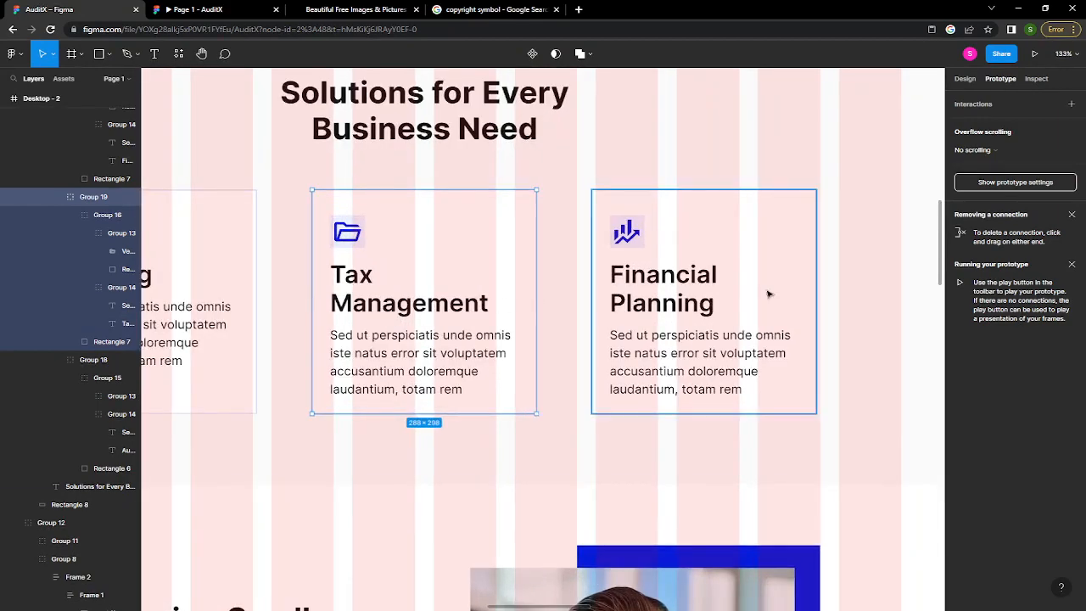
{"action": "scroll", "coordinate": [670, 308], "scroll_direction": "down", "scroll_amount": 6}
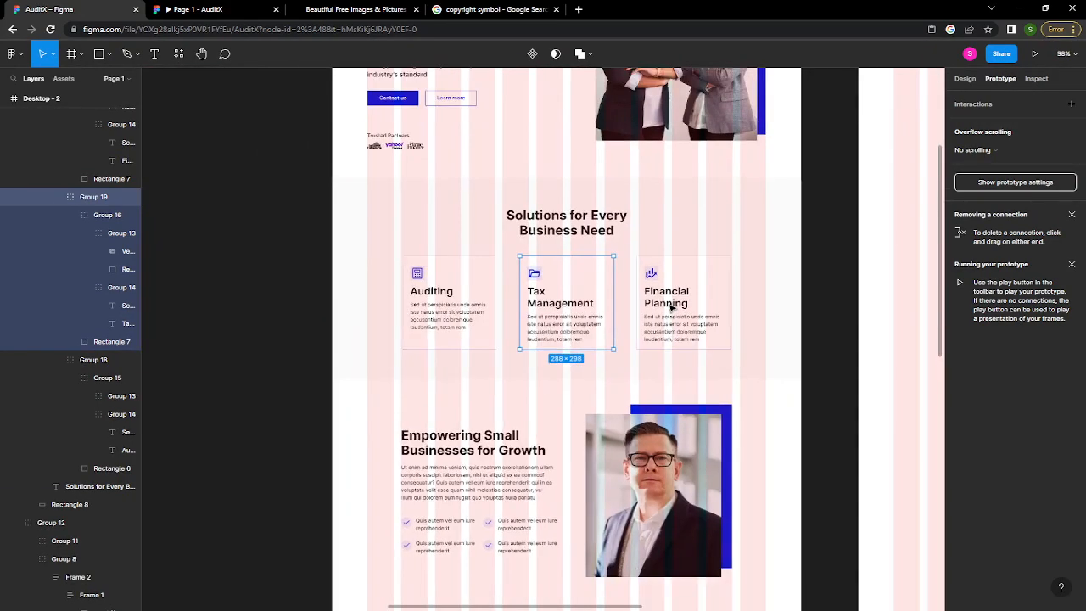
{"action": "left_click", "coordinate": [187, 10]}
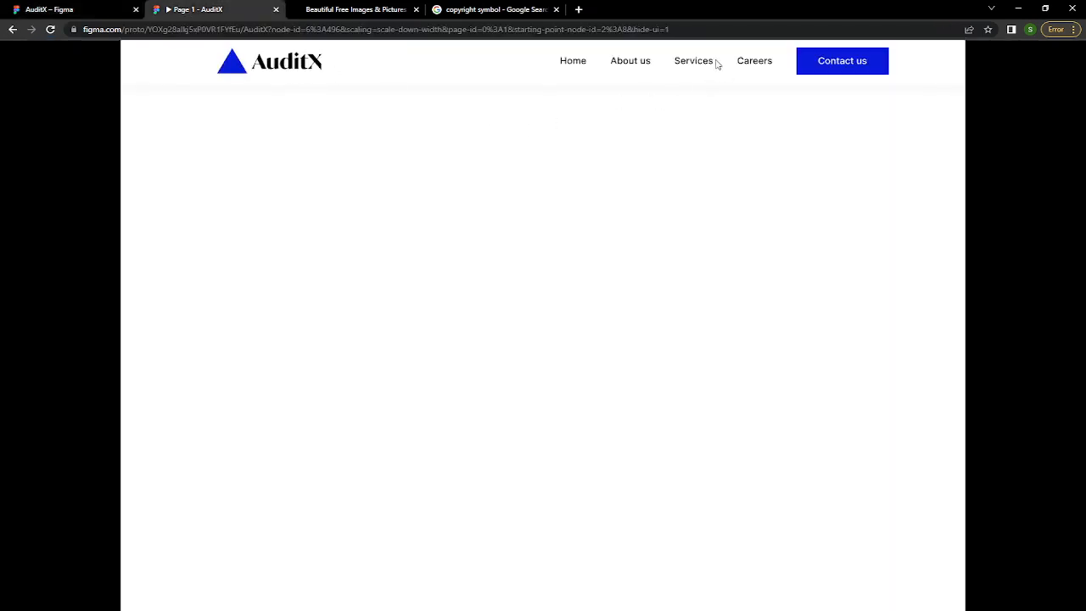
{"action": "left_click", "coordinate": [95, 9]}
{"action": "scroll", "coordinate": [810, 270], "scroll_direction": "down", "scroll_amount": 5, "text": "ctrl"}
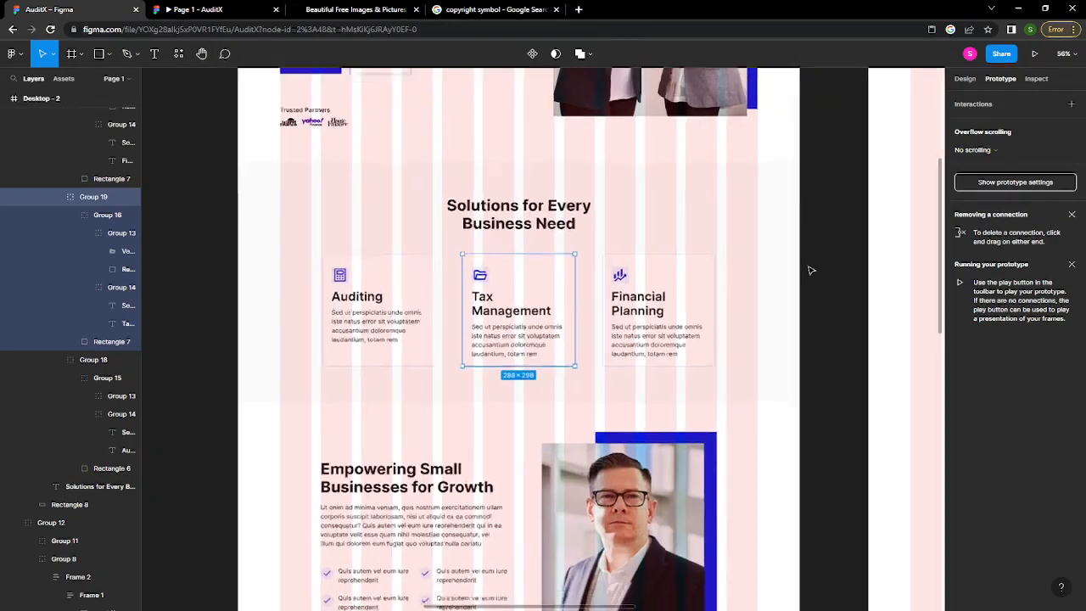
- Delete the prototype connection running from the Homepage header's Contact us button to Desktop - 2
{"action": "scroll", "coordinate": [821, 266], "scroll_direction": "right", "scroll_amount": 5}
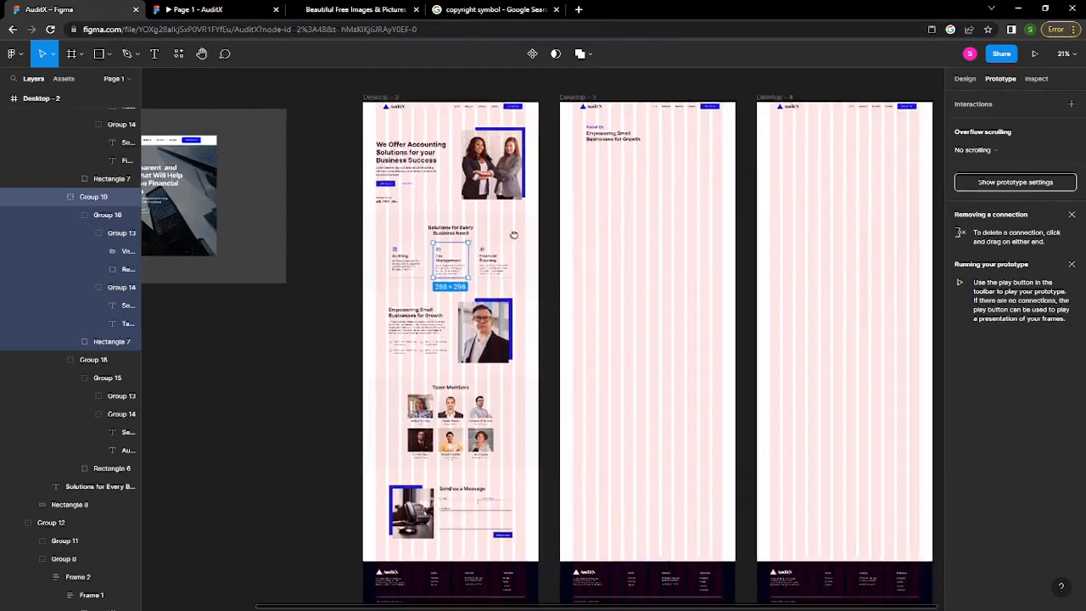
{"action": "left_click", "coordinate": [923, 322]}
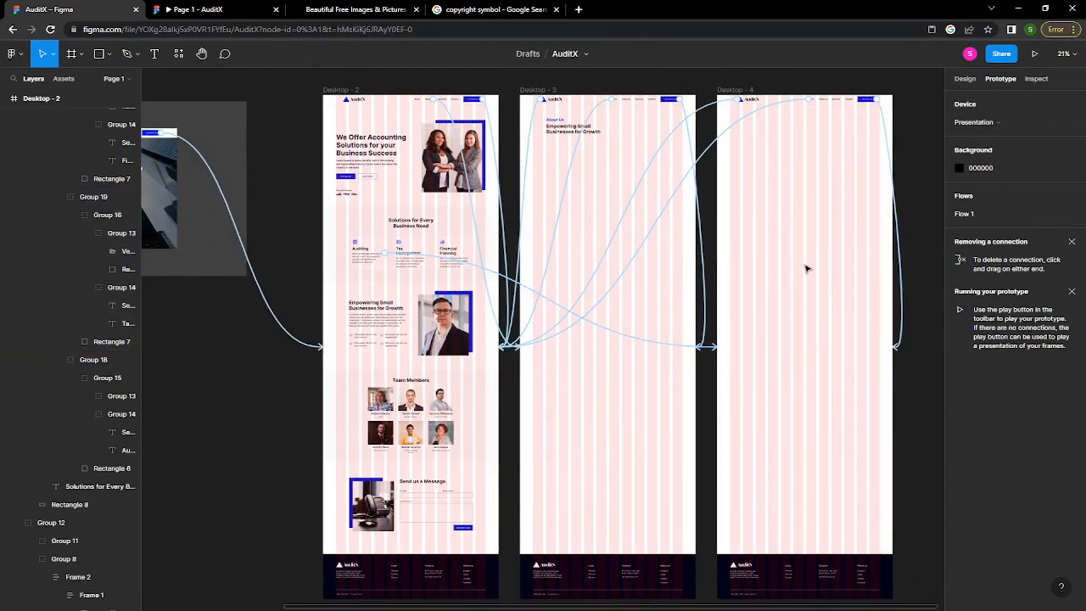
{"action": "scroll", "coordinate": [716, 298], "scroll_direction": "down", "scroll_amount": 3, "text": "ctrl"}
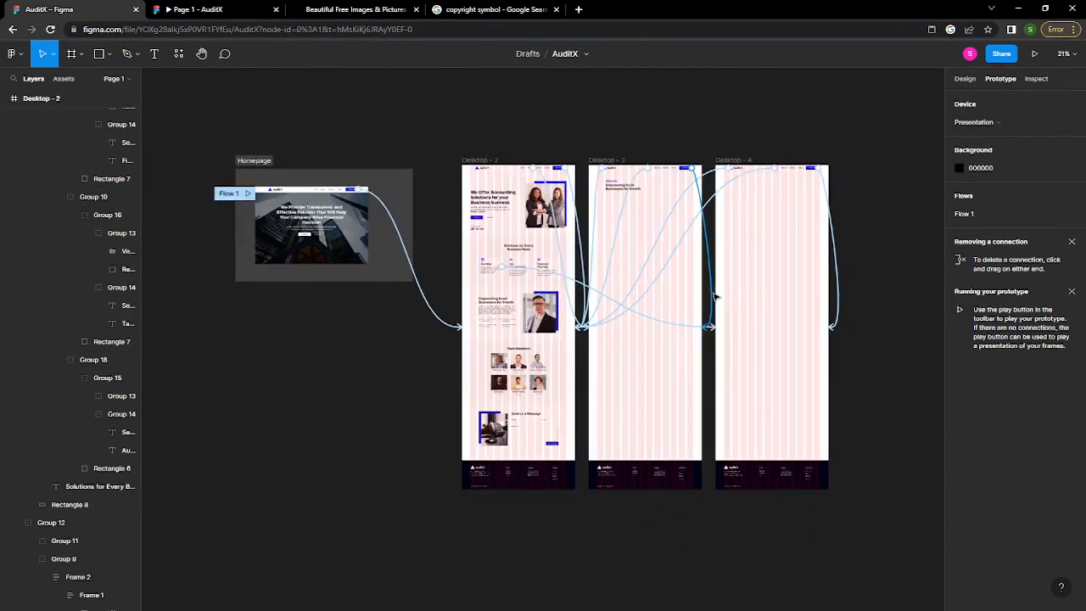
{"action": "left_click", "coordinate": [719, 221]}
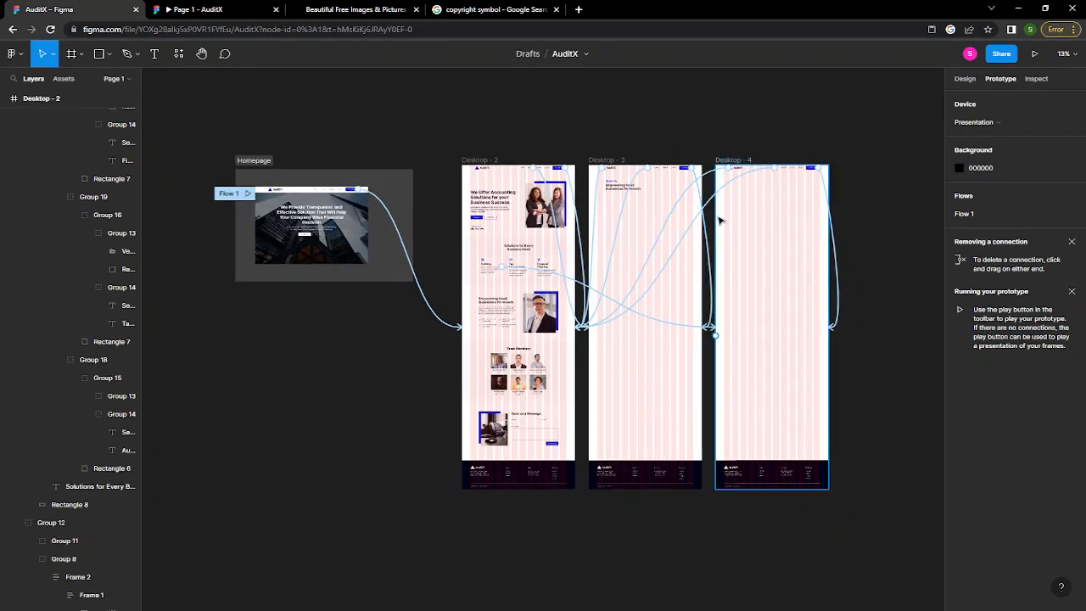
{"action": "scroll", "coordinate": [720, 221], "scroll_direction": "up", "scroll_amount": 1, "text": "ctrl"}
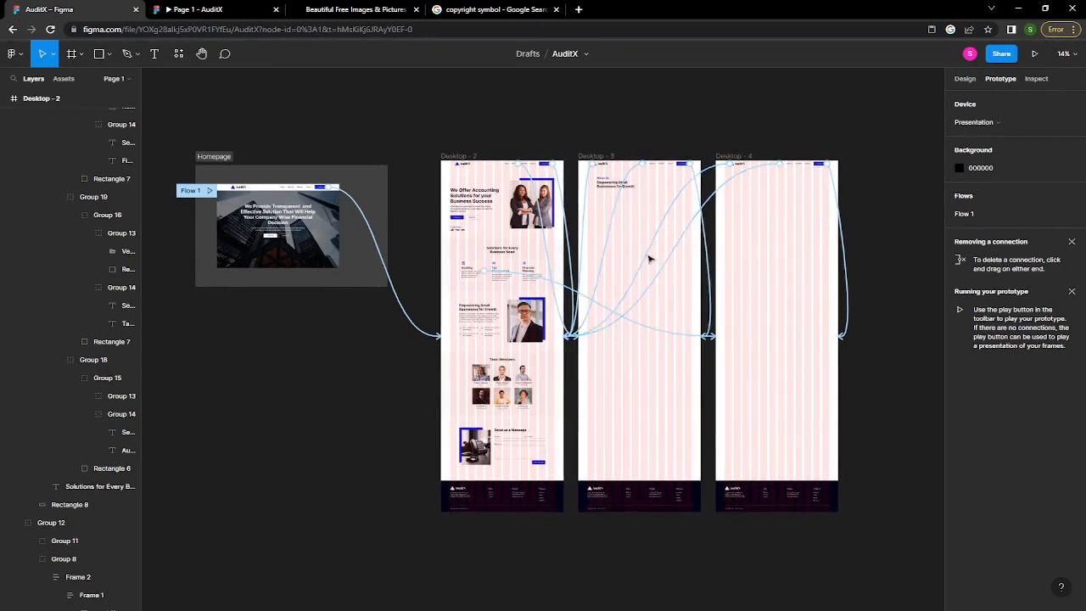
{"action": "left_click", "coordinate": [416, 328]}
{"action": "key", "text": "Delete"}
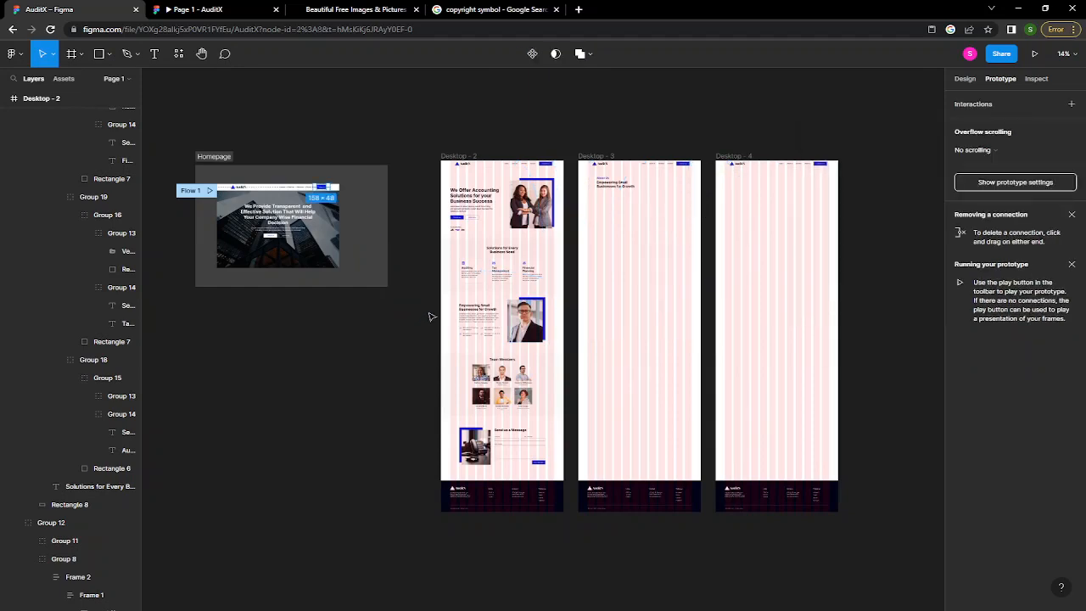
{"action": "left_click", "coordinate": [606, 141]}
- Examine the prototype connections between the Desktop - 2, Desktop - 3 and Desktop - 4 frames, including the interaction details of one Desktop - 4 link
{"action": "scroll", "coordinate": [633, 299], "scroll_direction": "up", "scroll_amount": 5}
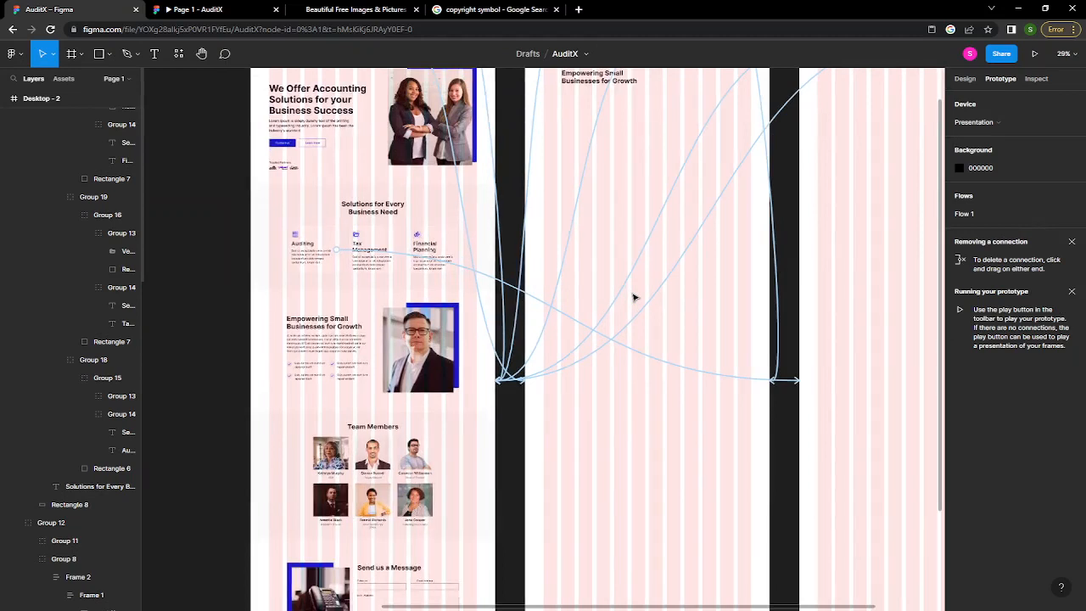
{"action": "left_click", "coordinate": [648, 307]}
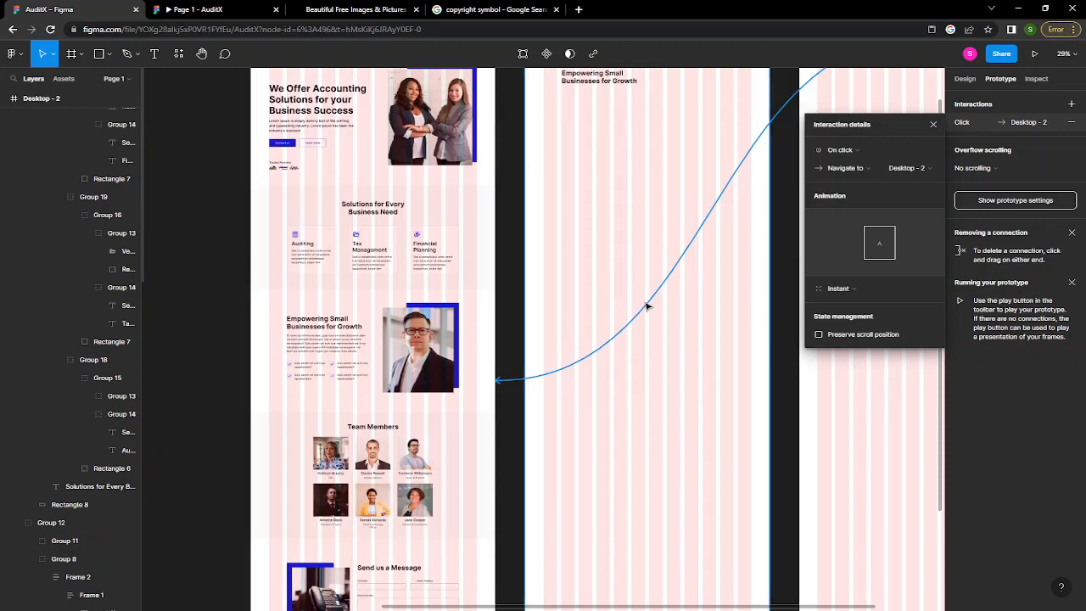
{"action": "scroll", "coordinate": [647, 307], "scroll_direction": "down", "scroll_amount": 3}
{"action": "scroll", "coordinate": [571, 250], "scroll_direction": "down", "scroll_amount": 2}
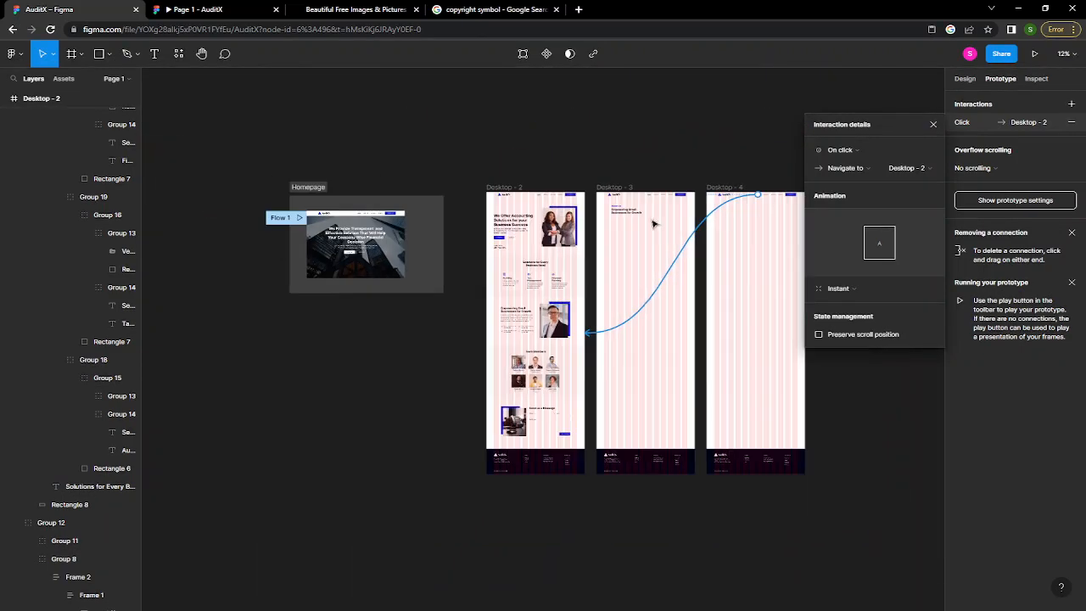
{"action": "left_click", "coordinate": [637, 158]}
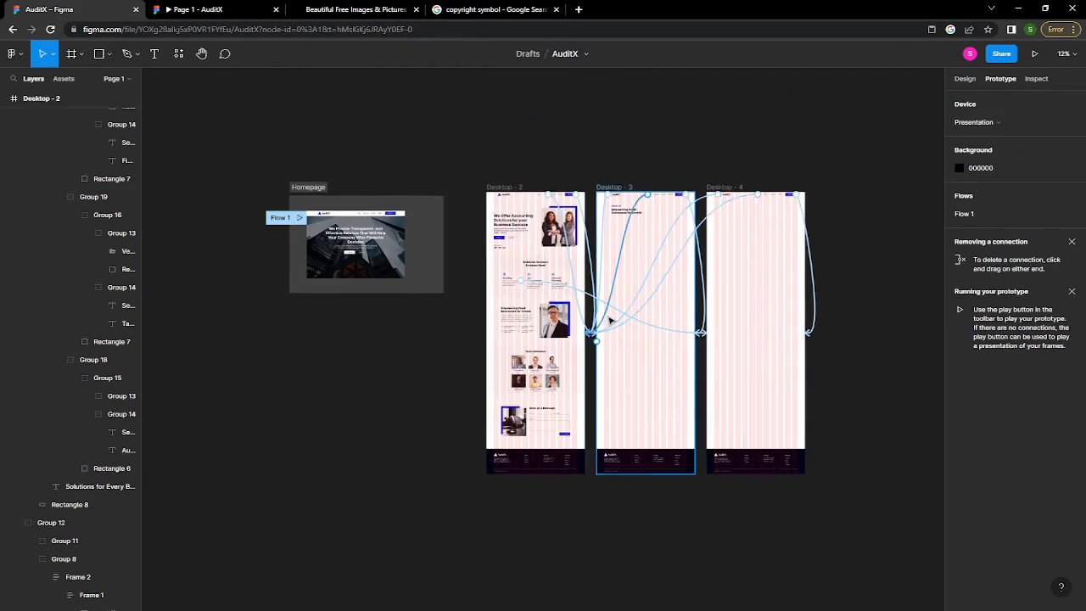
{"action": "scroll", "coordinate": [608, 339], "scroll_direction": "up", "scroll_amount": 4}
{"action": "scroll", "coordinate": [808, 303], "scroll_direction": "right", "scroll_amount": 5}
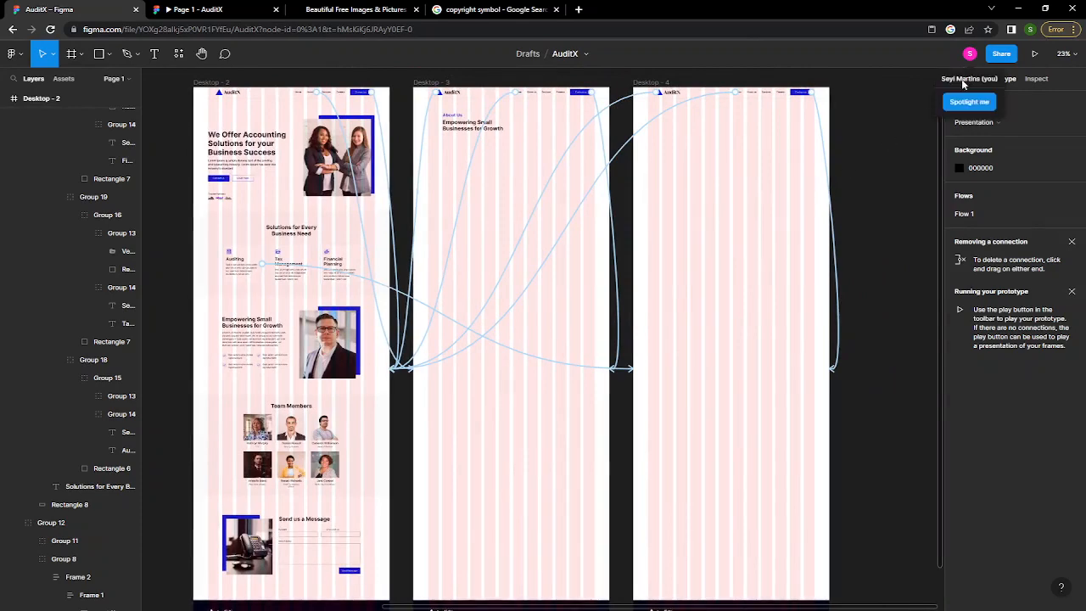
- Switch from prototype to design mode and review the three desktop frames without their connection lines
{"action": "left_click", "coordinate": [965, 79]}
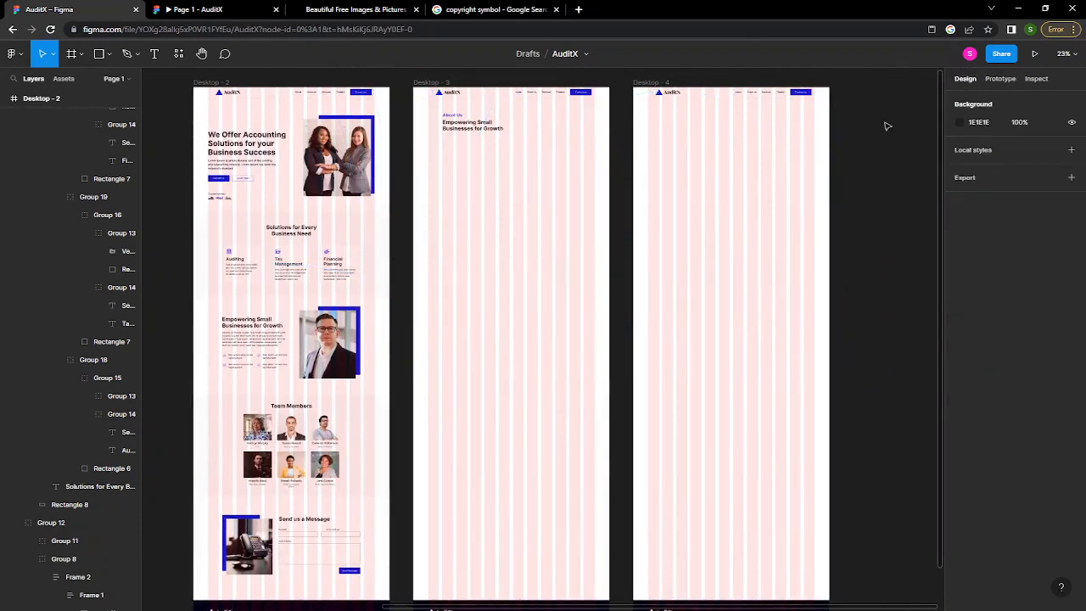
{"action": "scroll", "coordinate": [447, 273], "scroll_direction": "down", "scroll_amount": 2}
{"action": "scroll", "coordinate": [447, 274], "scroll_direction": "down", "scroll_amount": 2}
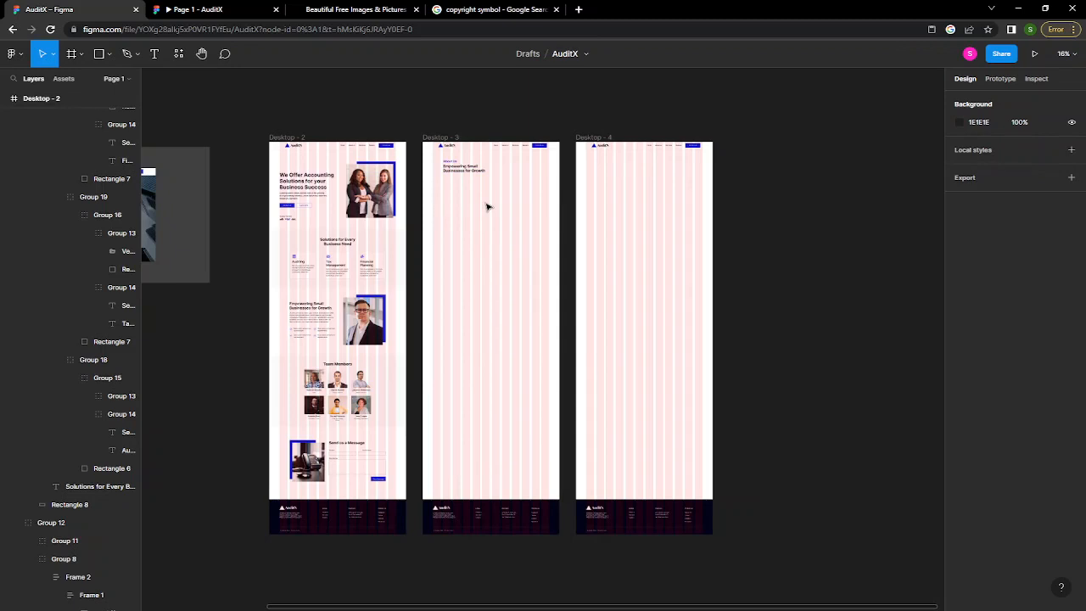
{"action": "scroll", "coordinate": [494, 219], "scroll_direction": "up", "scroll_amount": 3, "text": "ctrl"}
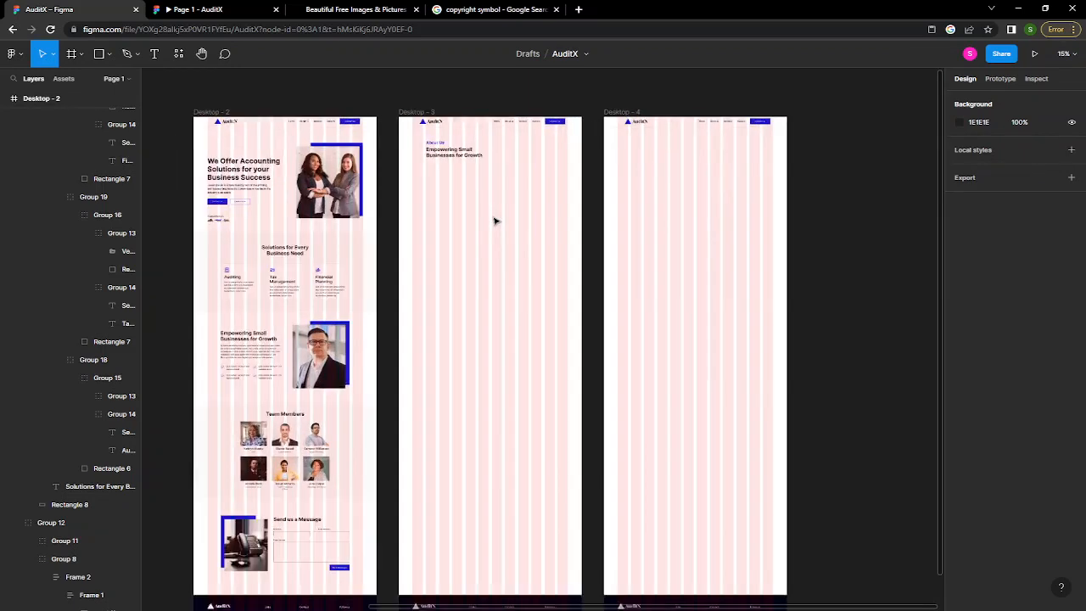
{"action": "scroll", "coordinate": [495, 221], "scroll_direction": "up", "scroll_amount": 2}
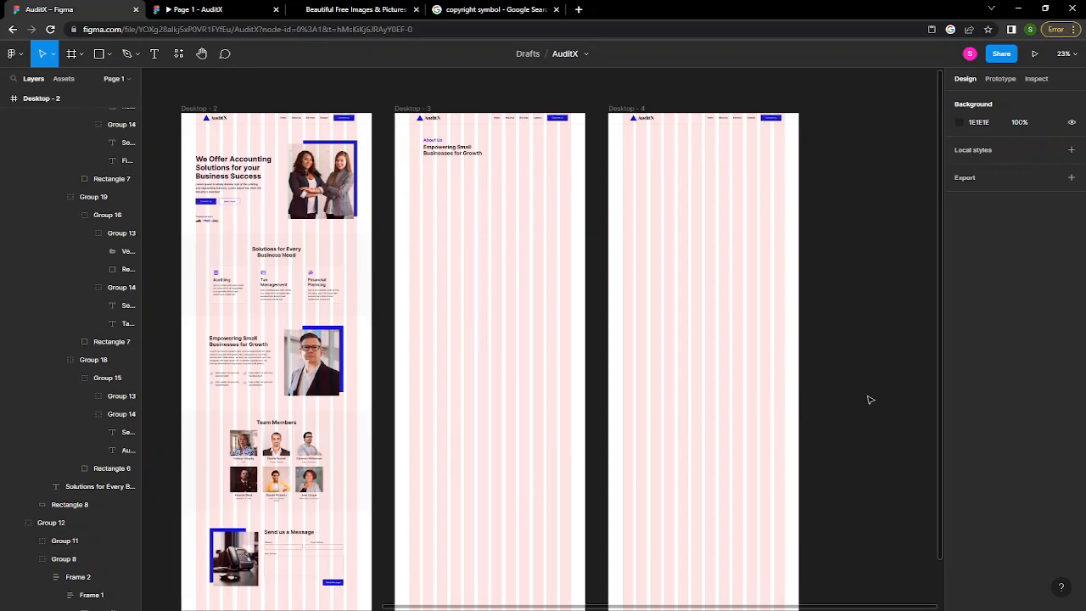
{"action": "scroll", "coordinate": [869, 399], "scroll_direction": "down", "scroll_amount": 1}
{"action": "scroll", "coordinate": [869, 400], "scroll_direction": "down", "scroll_amount": 1}
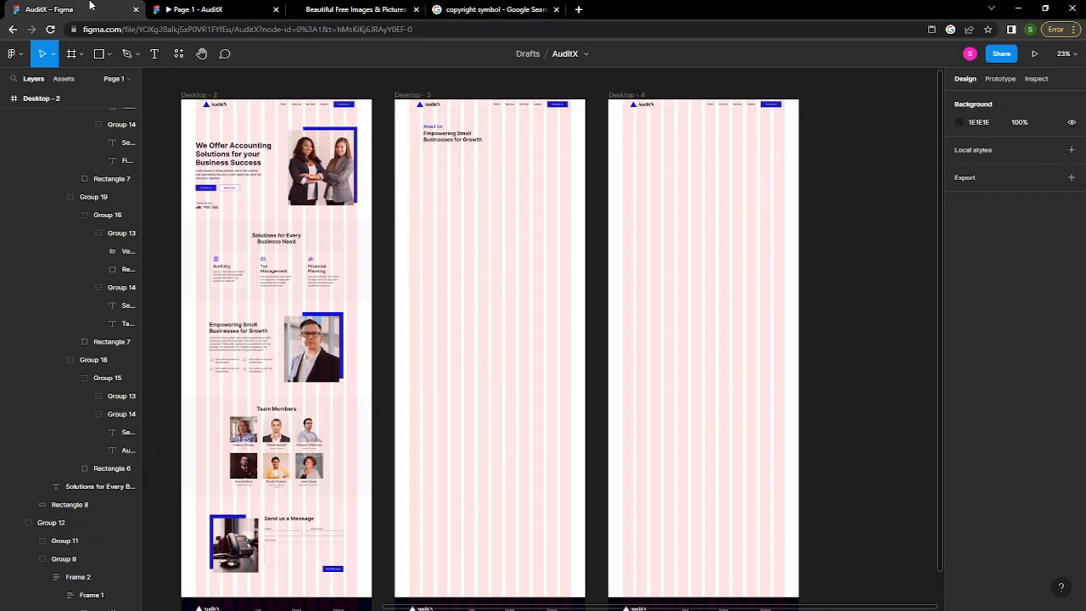
- Switch to the Google results page and look up search suggestions for "figma"
{"action": "left_click", "coordinate": [499, 11]}
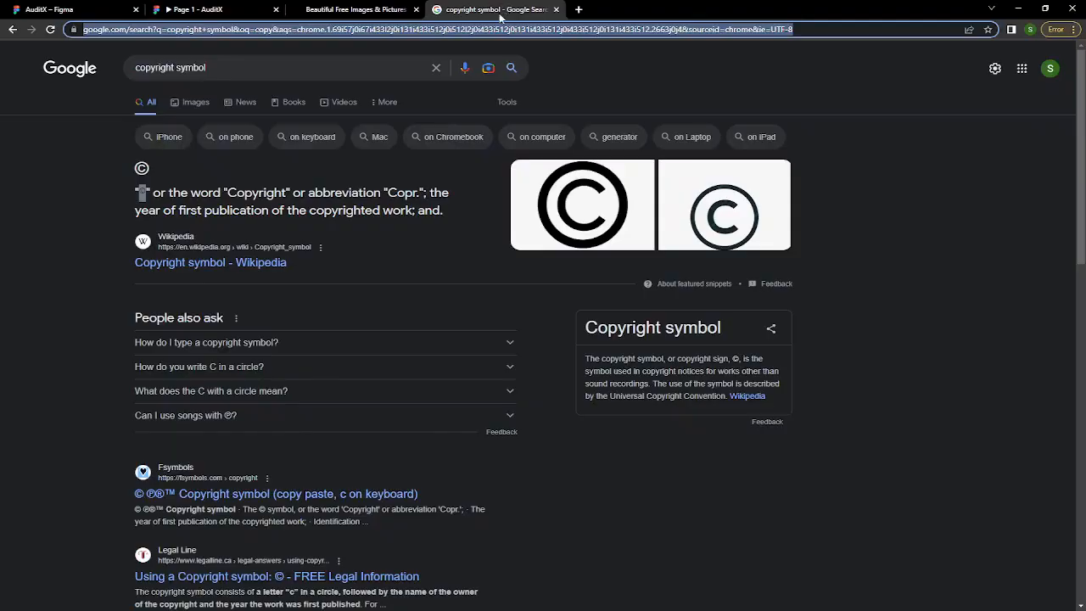
{"action": "left_click", "coordinate": [359, 70]}
{"action": "key", "text": "ctrl+a"}
{"action": "type", "text": "fi"}
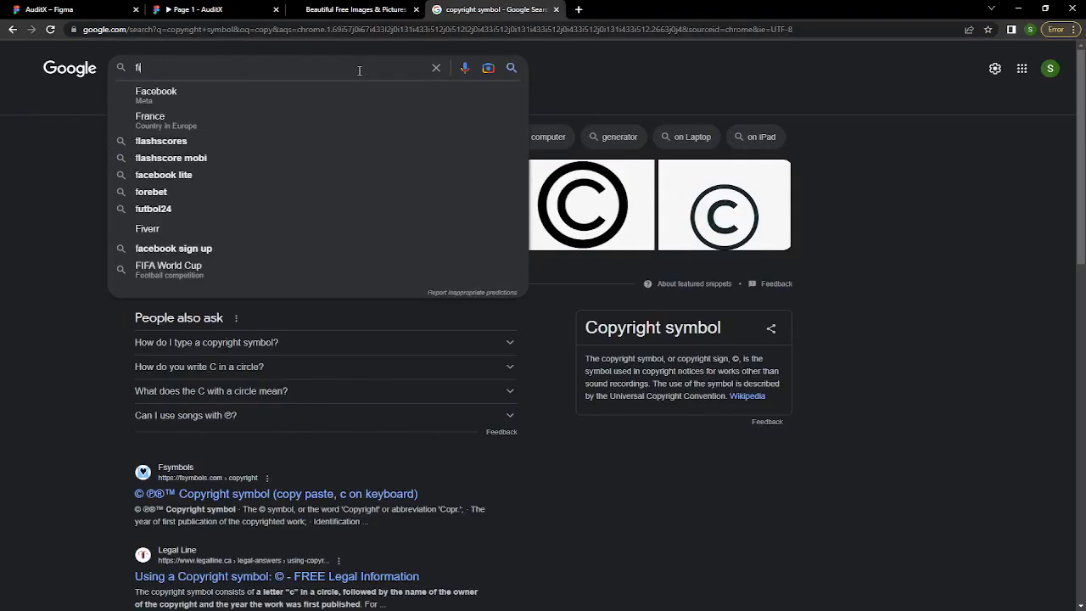
{"action": "type", "text": "gma"}
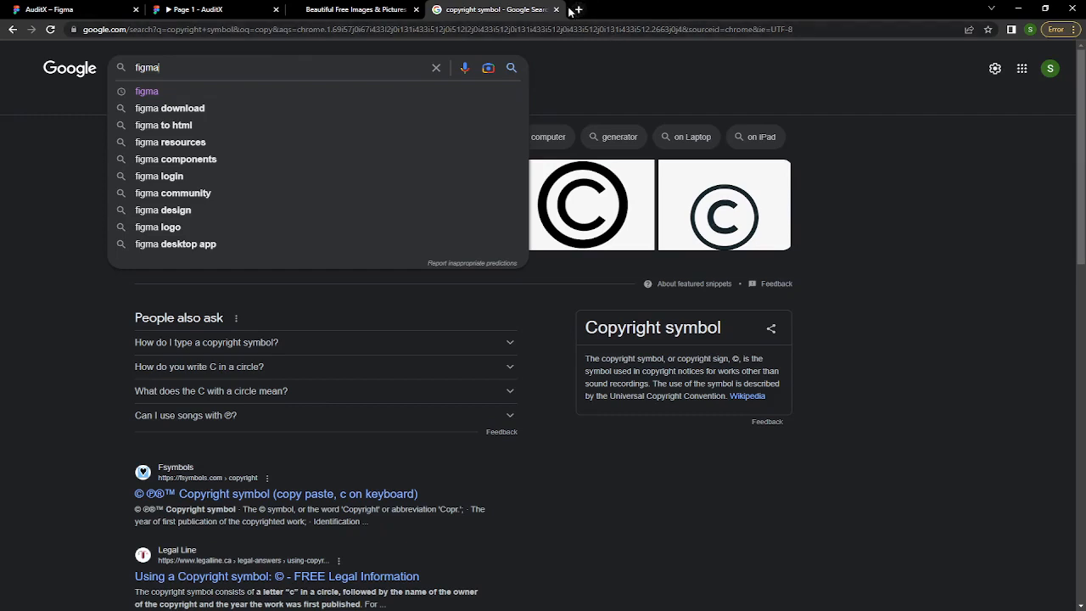
{"action": "left_click", "coordinate": [537, 27]}
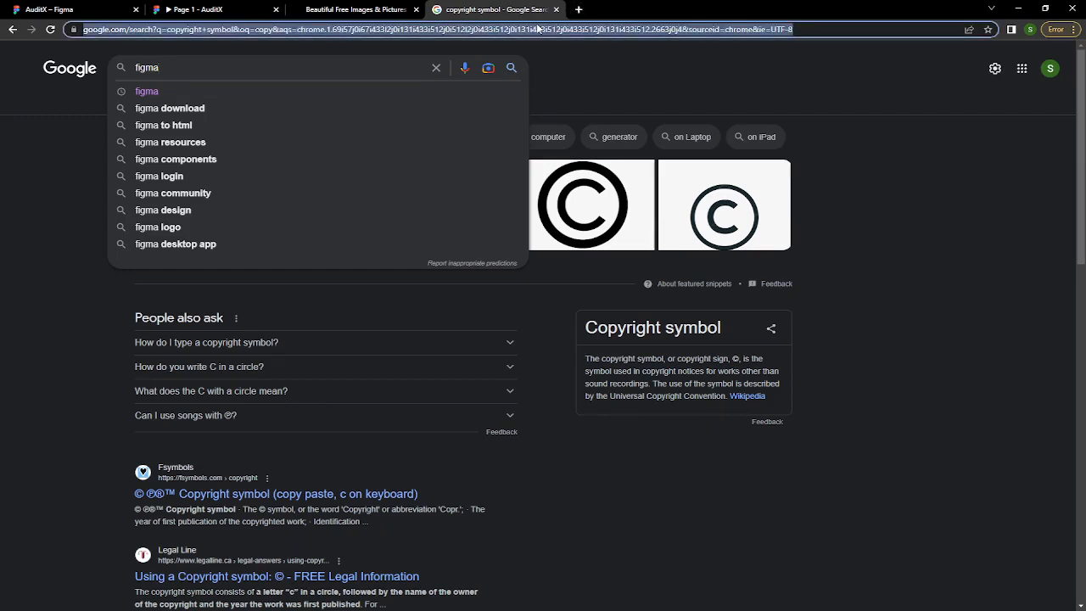
{"action": "left_click", "coordinate": [973, 202]}
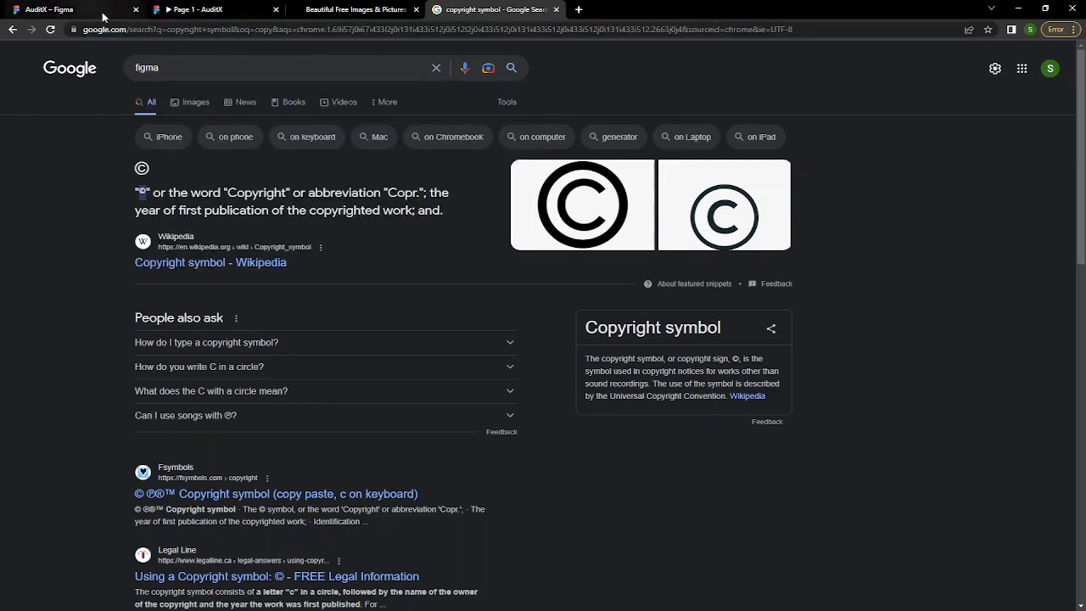
- Switch to the prototype preview, test the AuditX logo link, and review the landing page down to its footer
{"action": "left_click", "coordinate": [221, 12]}
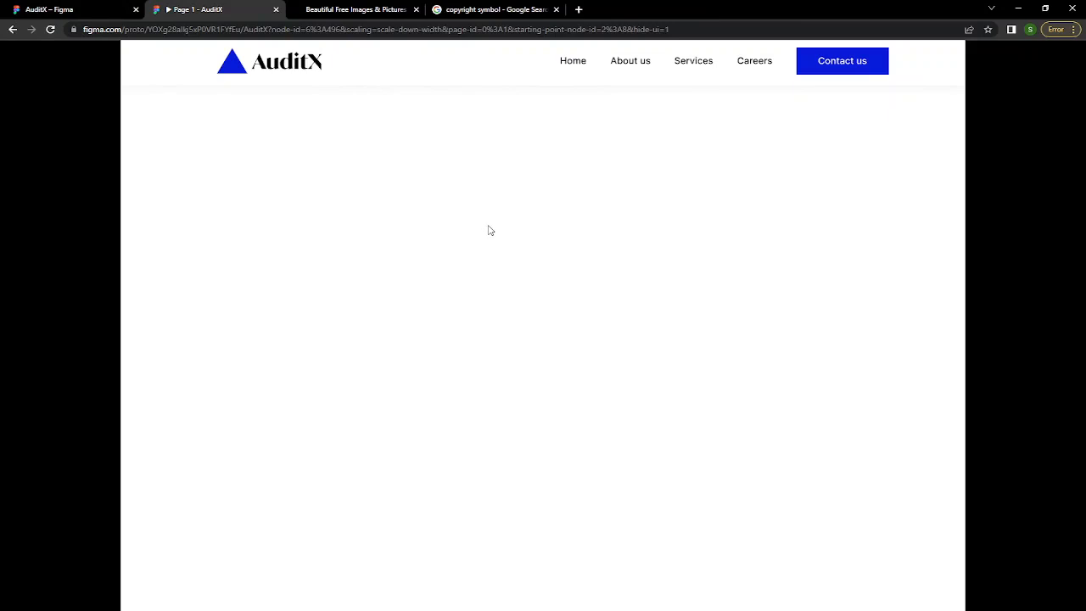
{"action": "left_click", "coordinate": [264, 61]}
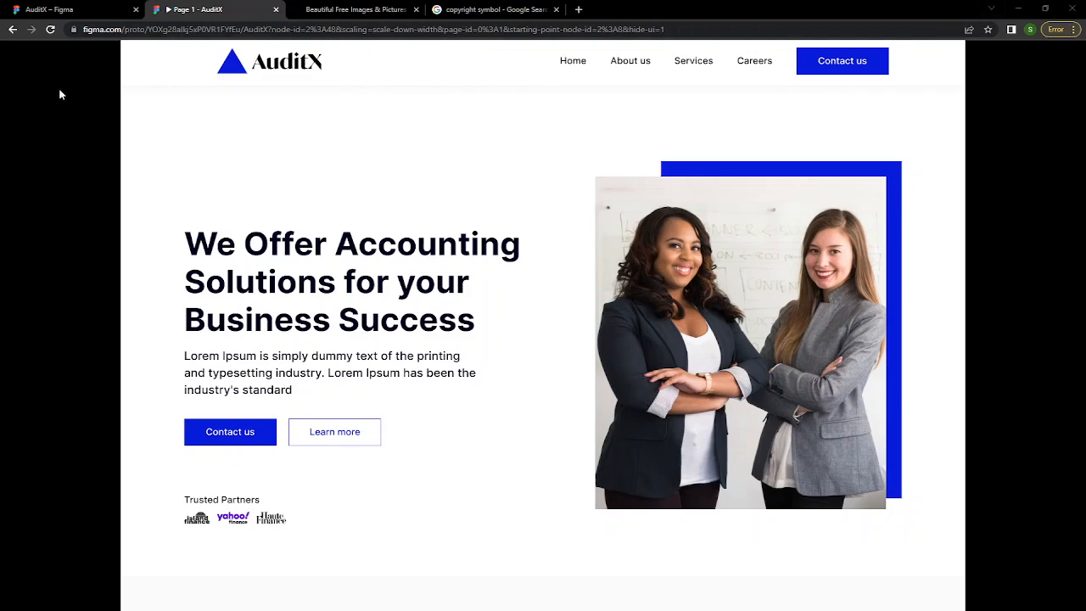
{"action": "scroll", "coordinate": [448, 273], "scroll_direction": "down", "scroll_amount": 2}
{"action": "scroll", "coordinate": [448, 274], "scroll_direction": "down", "scroll_amount": 5}
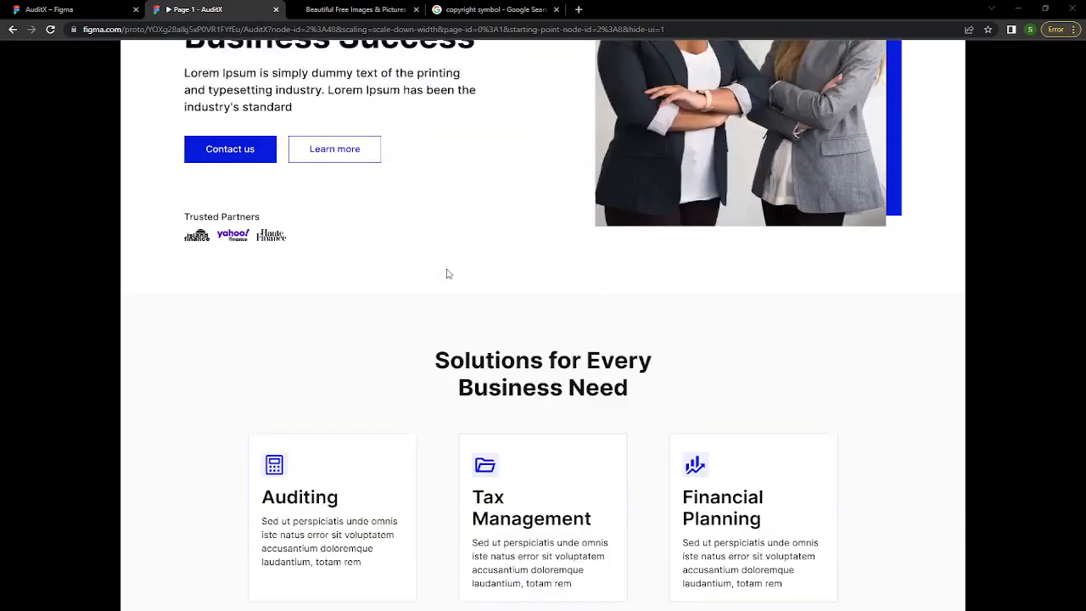
{"action": "scroll", "coordinate": [448, 273], "scroll_direction": "down", "scroll_amount": 2}
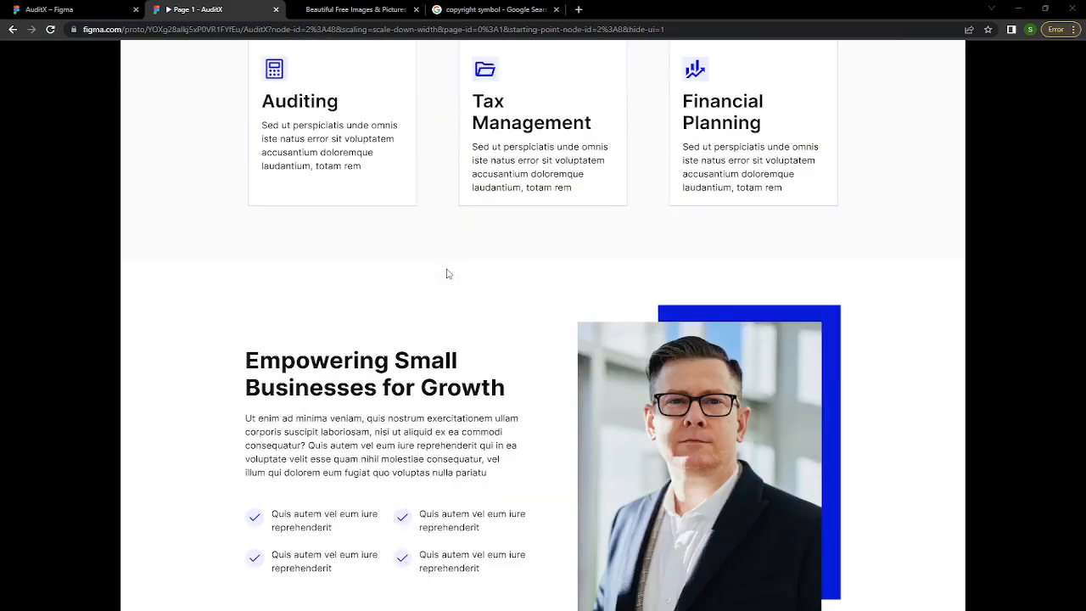
{"action": "scroll", "coordinate": [448, 273], "scroll_direction": "down", "scroll_amount": 4}
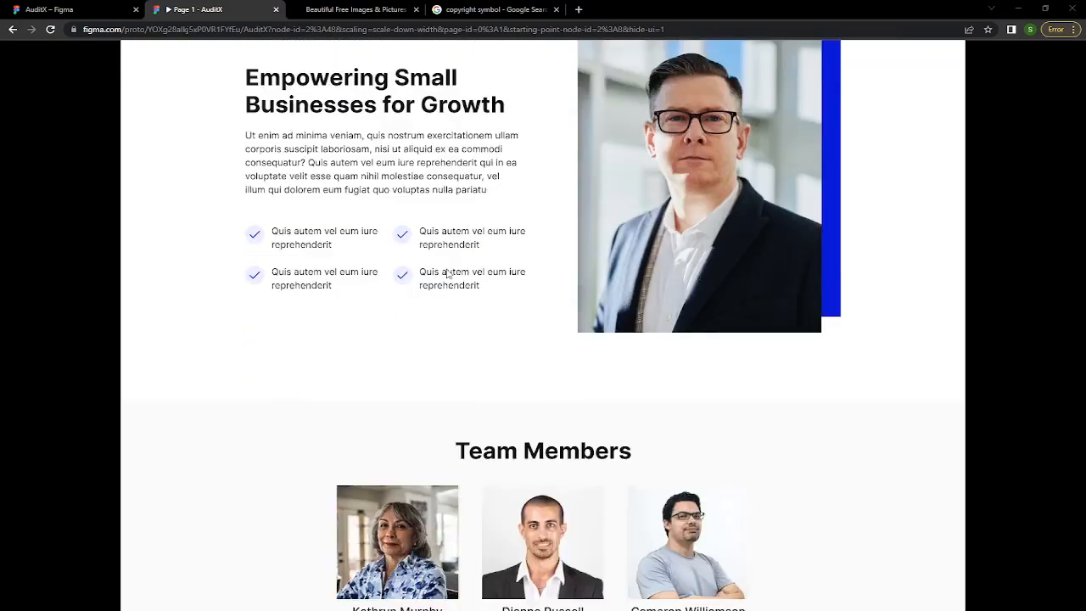
{"action": "scroll", "coordinate": [447, 273], "scroll_direction": "down", "scroll_amount": 6}
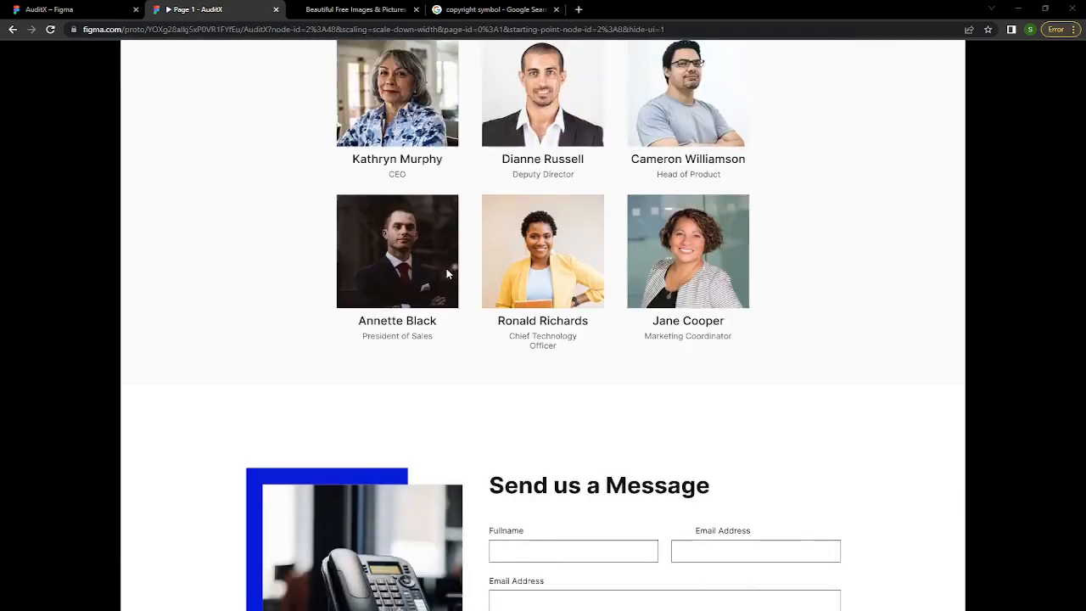
{"action": "scroll", "coordinate": [447, 273], "scroll_direction": "down", "scroll_amount": 1}
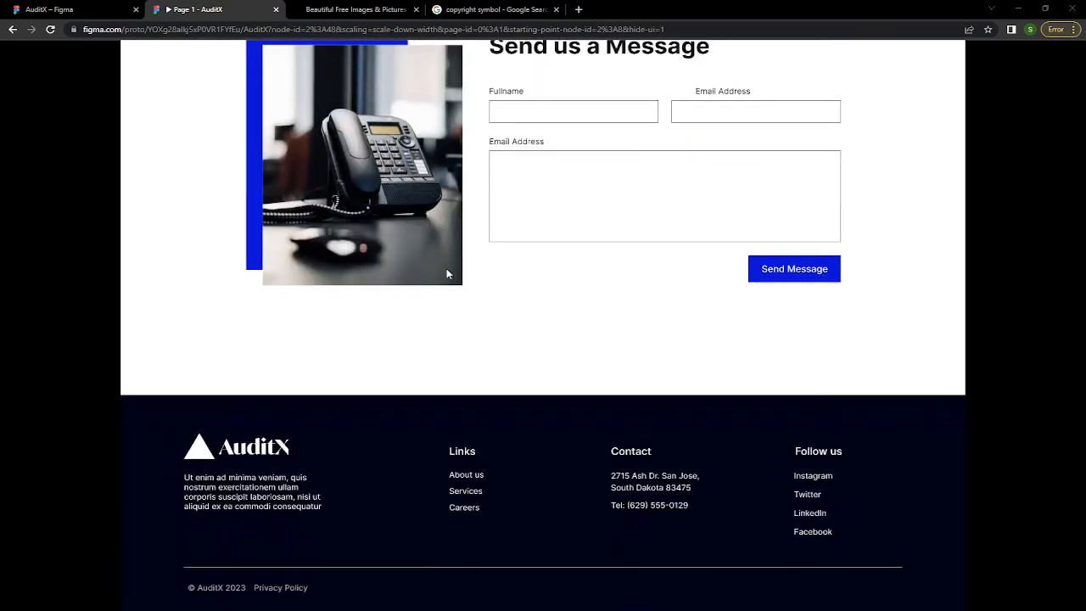
- Back in the design file, set the stroke opacity of the Desktop - 2 footer's divider line to 20%
{"action": "left_click", "coordinate": [61, 12]}
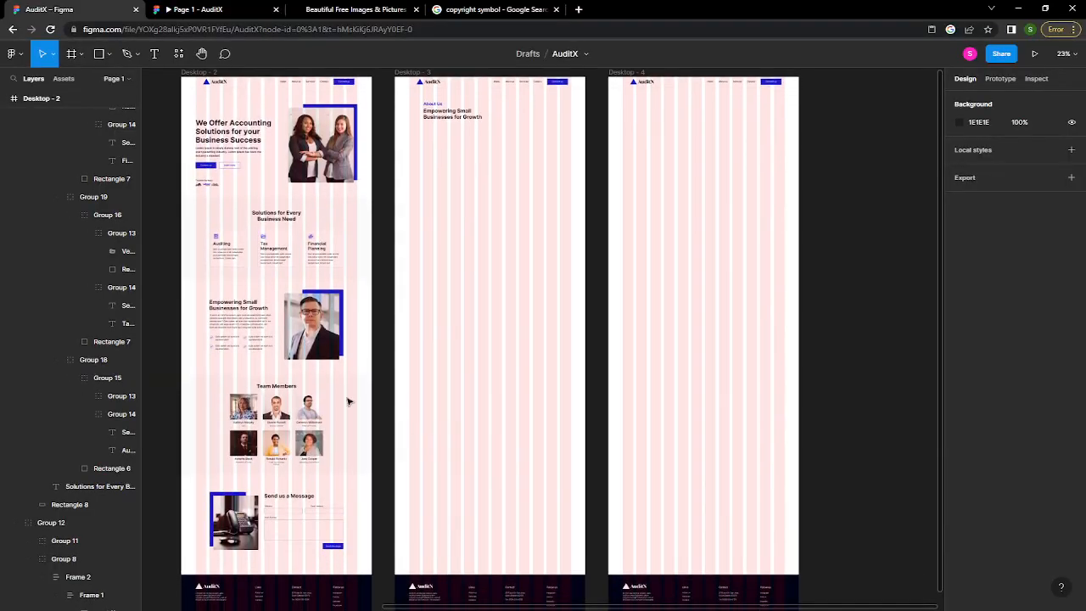
{"action": "scroll", "coordinate": [339, 367], "scroll_direction": "down", "scroll_amount": 3}
{"action": "scroll", "coordinate": [340, 367], "scroll_direction": "left", "scroll_amount": 3}
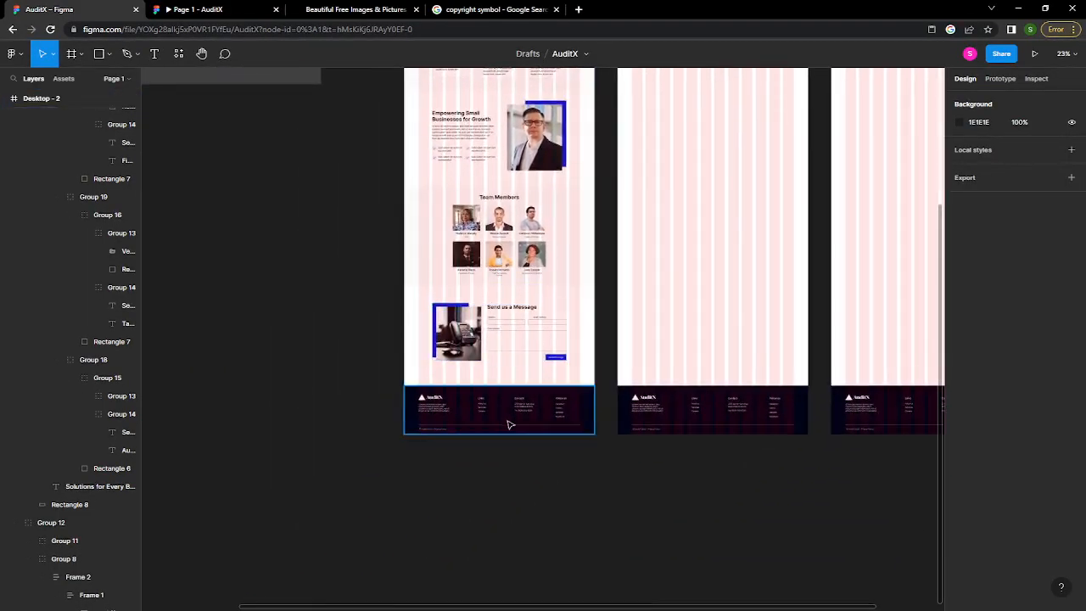
{"action": "scroll", "coordinate": [509, 422], "scroll_direction": "up", "scroll_amount": 5}
{"action": "scroll", "coordinate": [510, 425], "scroll_direction": "up", "scroll_amount": 5}
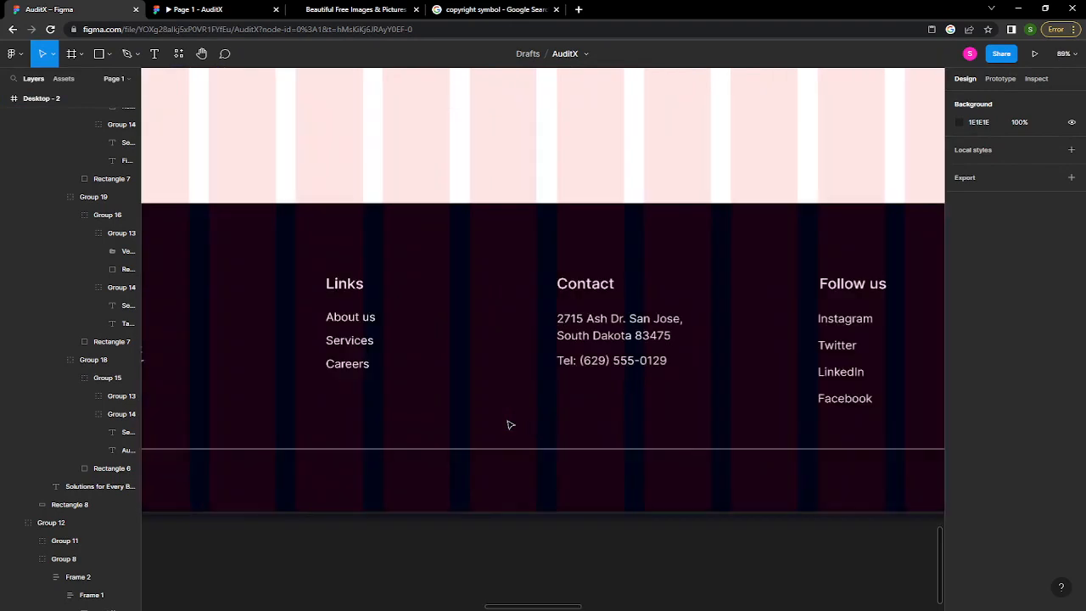
{"action": "left_click", "coordinate": [527, 451]}
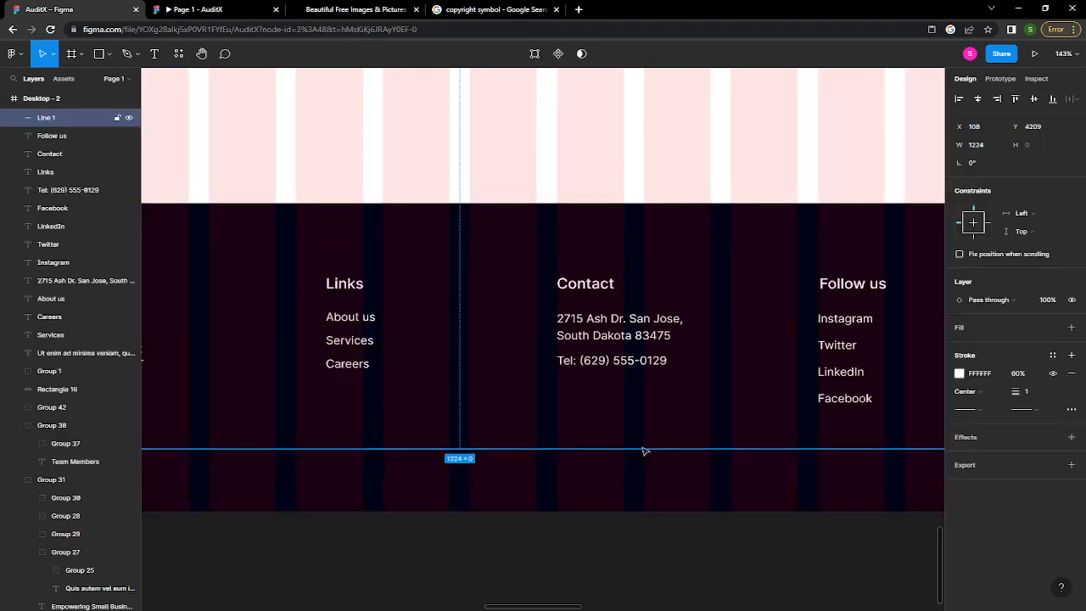
{"action": "left_click", "coordinate": [1018, 375]}
{"action": "type", "text": "20"}
{"action": "key", "text": "Return"}
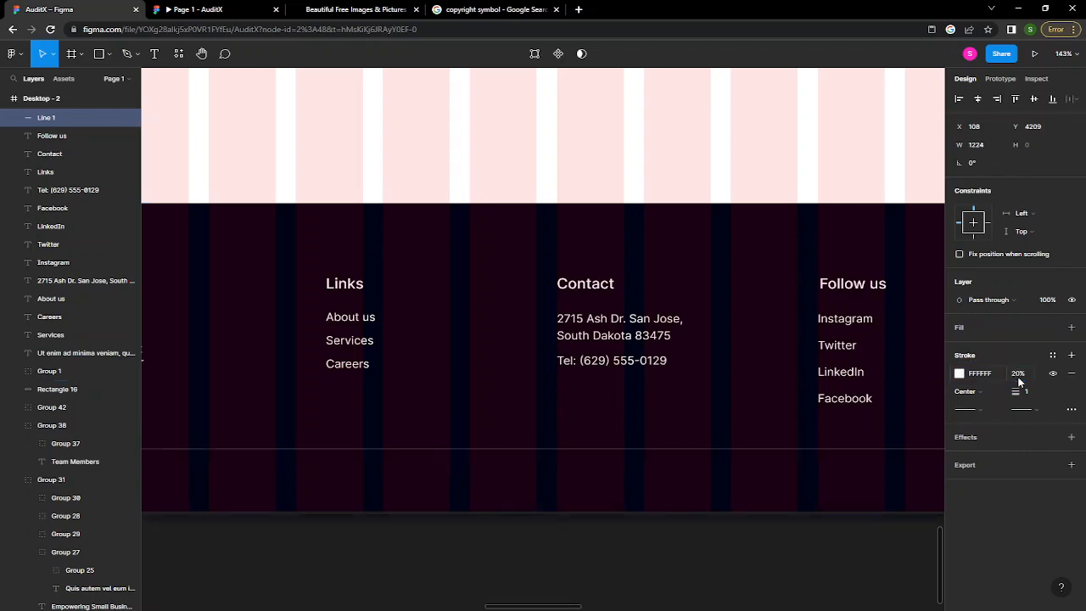
- Hide the 12-column layout grid on the Desktop - 2 frame and view its footer
{"action": "left_click", "coordinate": [687, 151]}
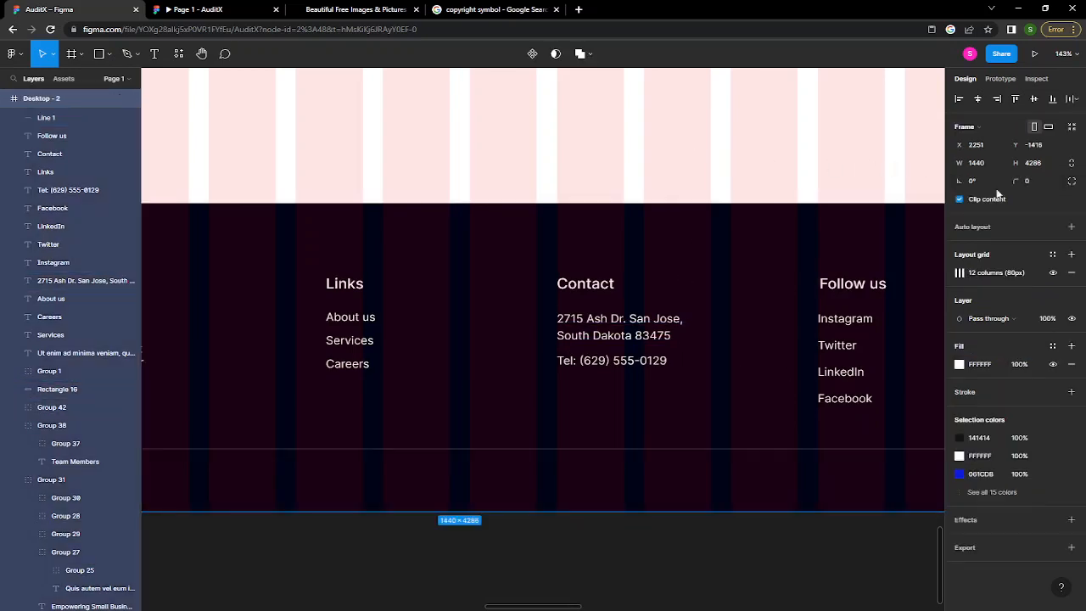
{"action": "left_click", "coordinate": [1053, 273]}
{"action": "scroll", "coordinate": [595, 344], "scroll_direction": "down", "scroll_amount": 5}
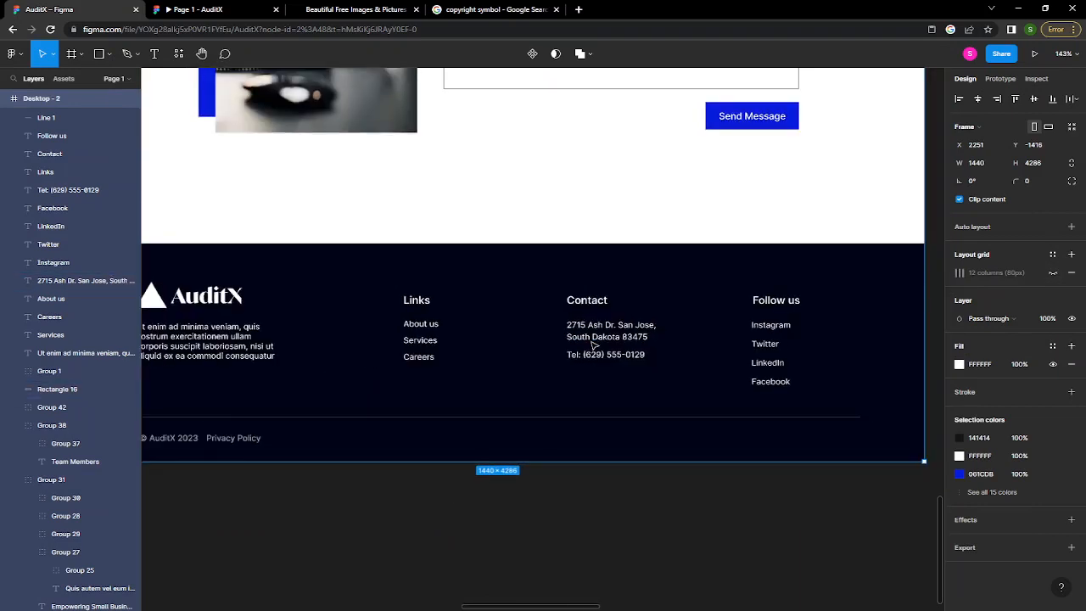
- Deselect the frame, check the landing page's footer in the prototype preview, and return to the design file
{"action": "left_click", "coordinate": [627, 526]}
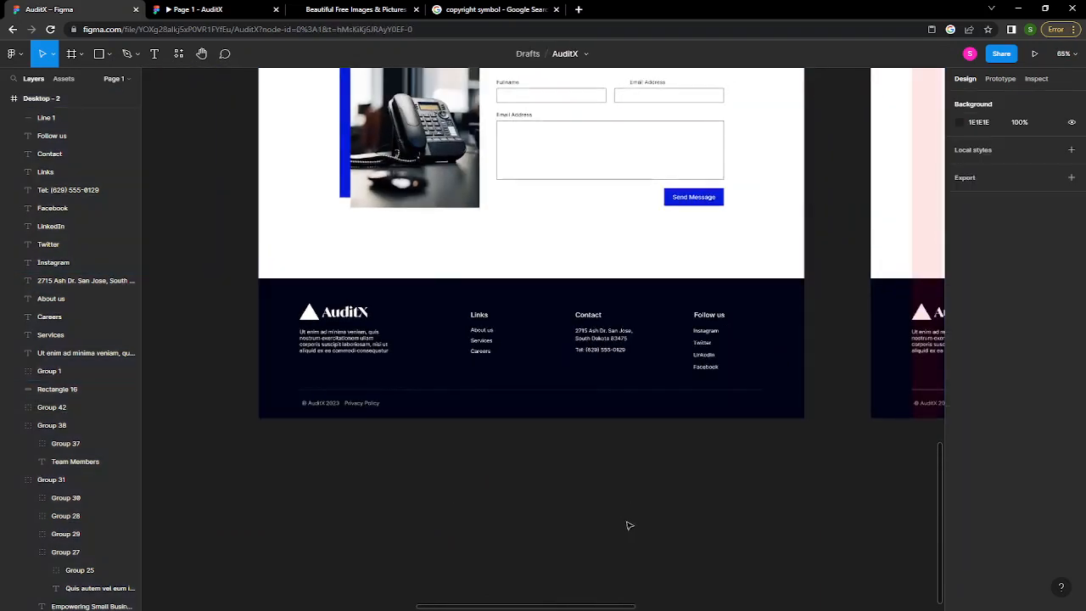
{"action": "left_click", "coordinate": [219, 9]}
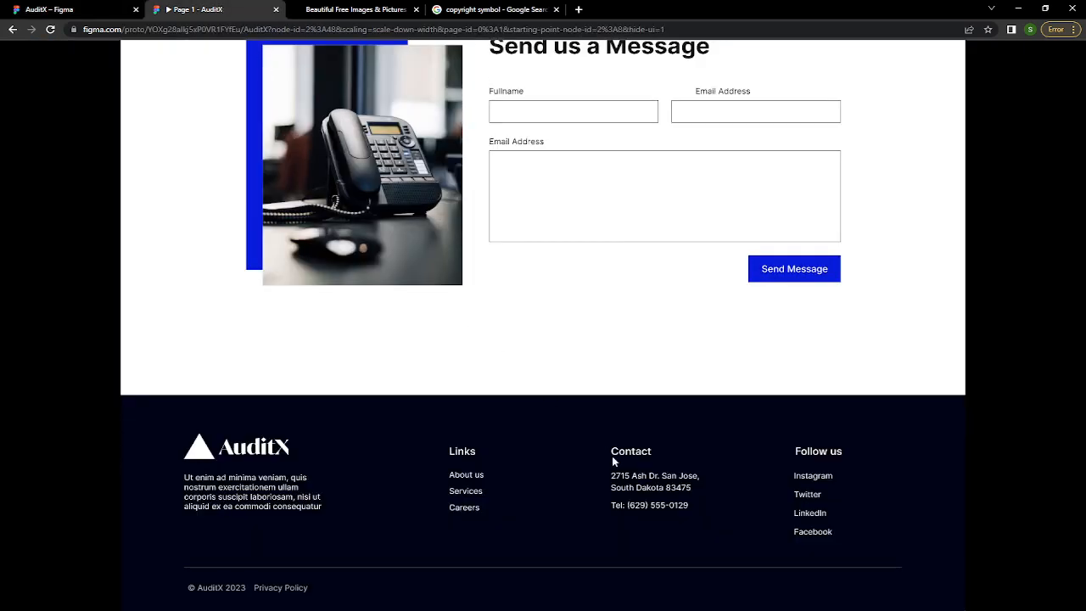
{"action": "scroll", "coordinate": [611, 457], "scroll_direction": "up", "scroll_amount": 2}
{"action": "scroll", "coordinate": [612, 457], "scroll_direction": "down", "scroll_amount": 2}
{"action": "left_click", "coordinate": [92, 10]}
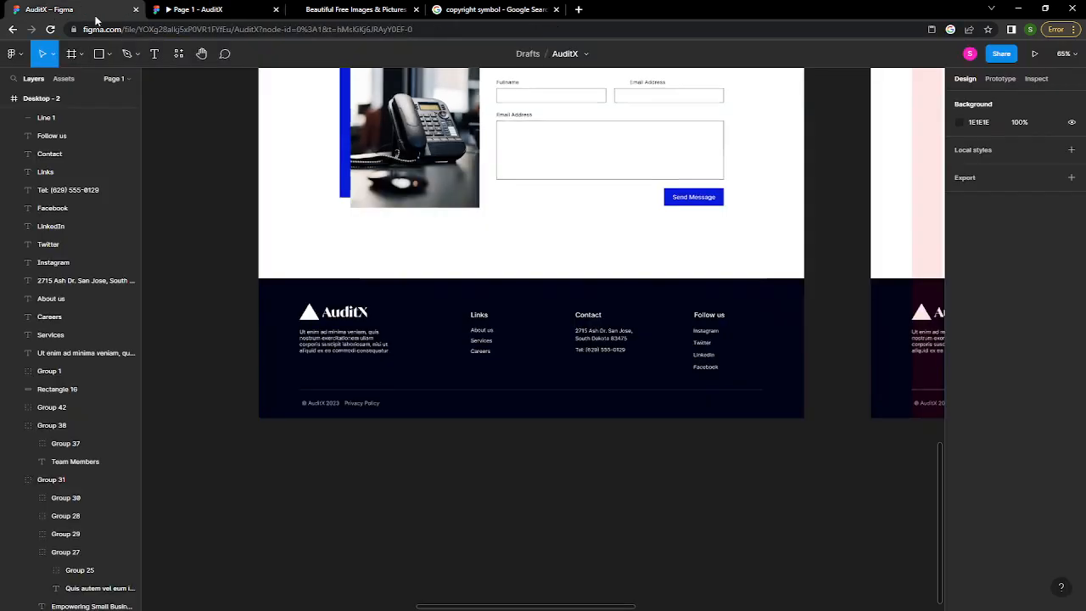
- Try a font size of 12 on the description paragraph under the Desktop - 2 footer logo, and undo it
{"action": "left_click", "coordinate": [348, 348]}
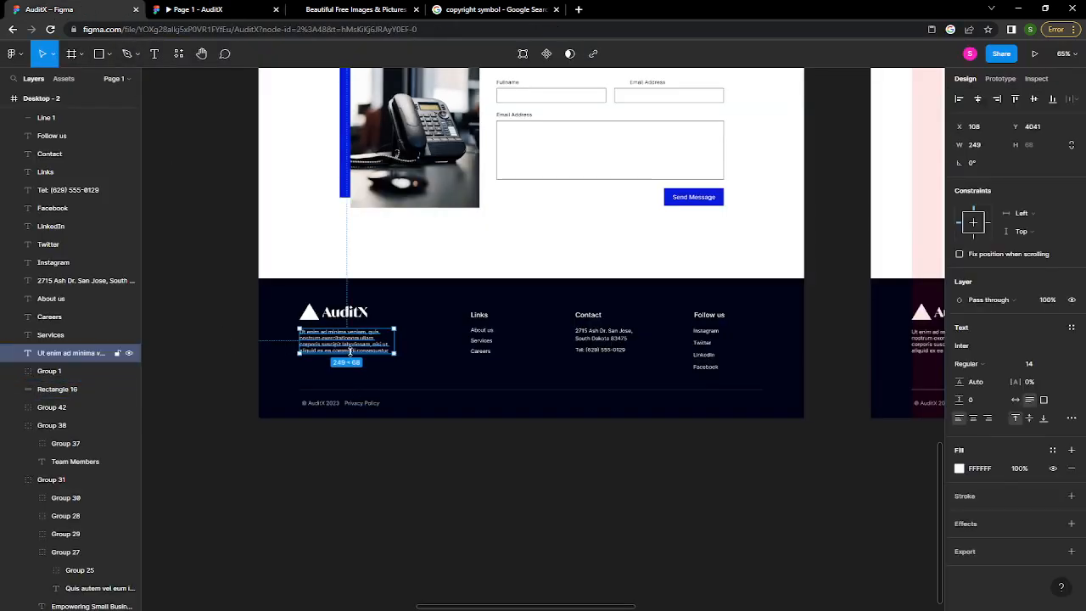
{"action": "left_click", "coordinate": [1030, 365]}
{"action": "type", "text": "12"}
{"action": "key", "text": "Return"}
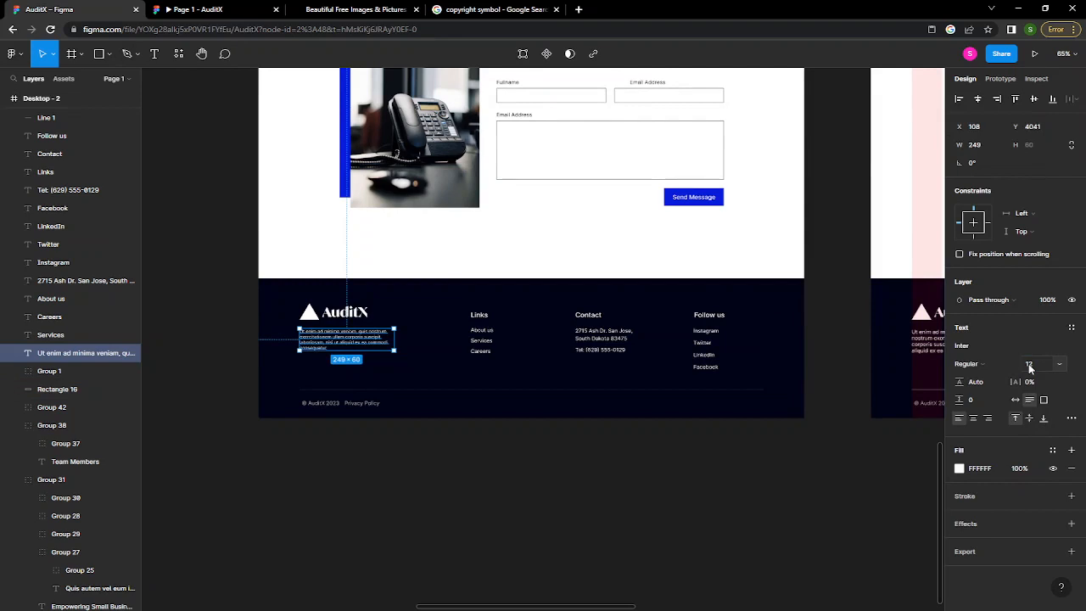
{"action": "key", "text": "ctrl+z"}
- Set the line height of the Desktop - 2 footer's description paragraph to 150% and deselect it
{"action": "left_click", "coordinate": [986, 386]}
{"action": "type", "text": "150"}
{"action": "key", "text": "Return"}
{"action": "left_click", "coordinate": [987, 387]}
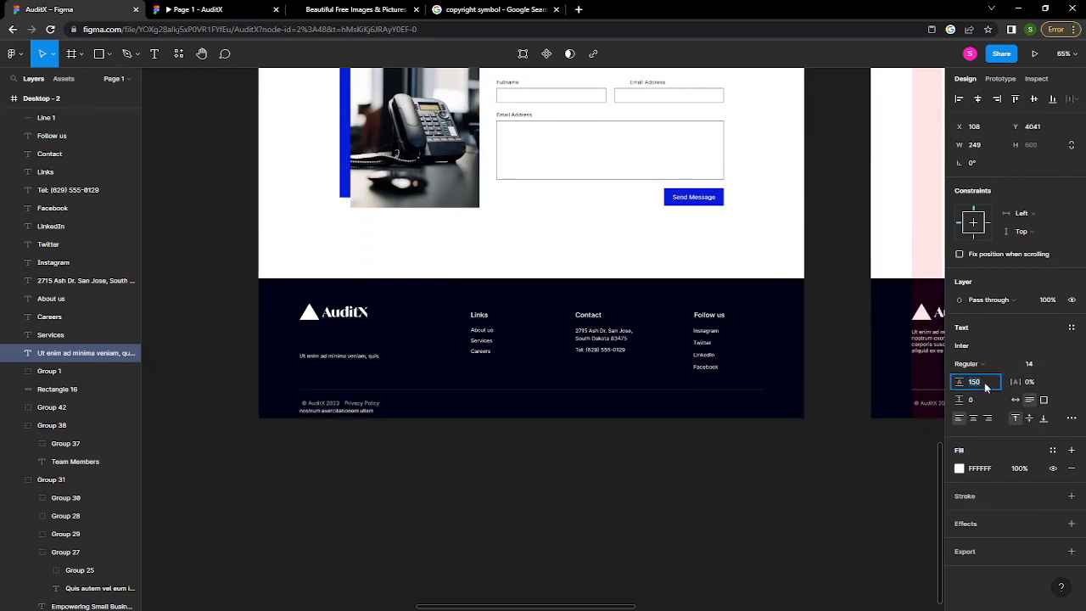
{"action": "left_click", "coordinate": [986, 386]}
{"action": "left_click", "coordinate": [986, 386]}
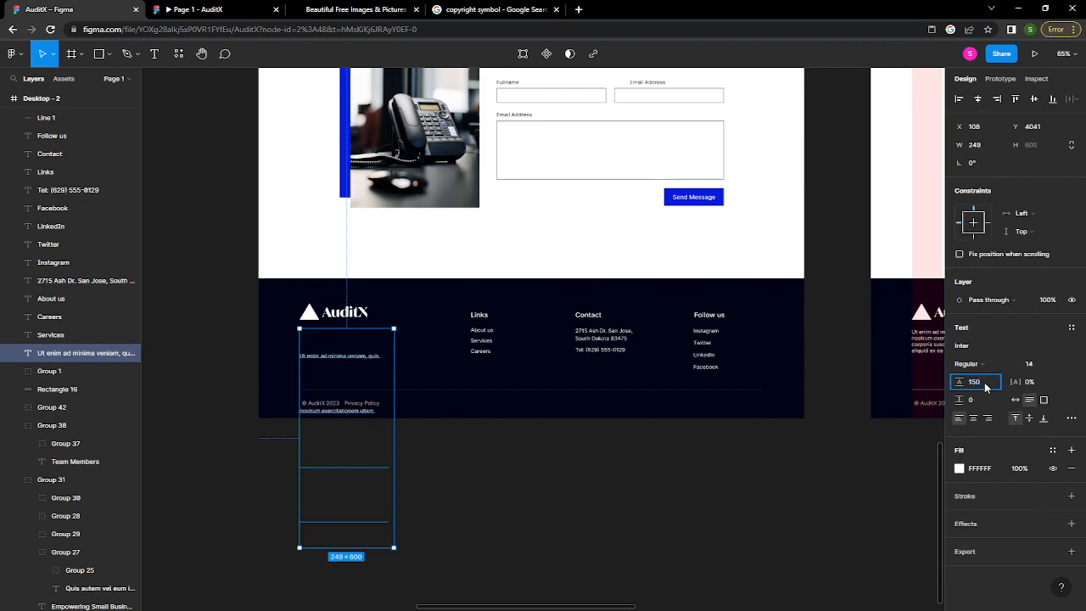
{"action": "type", "text": "%"}
{"action": "key", "text": "Return"}
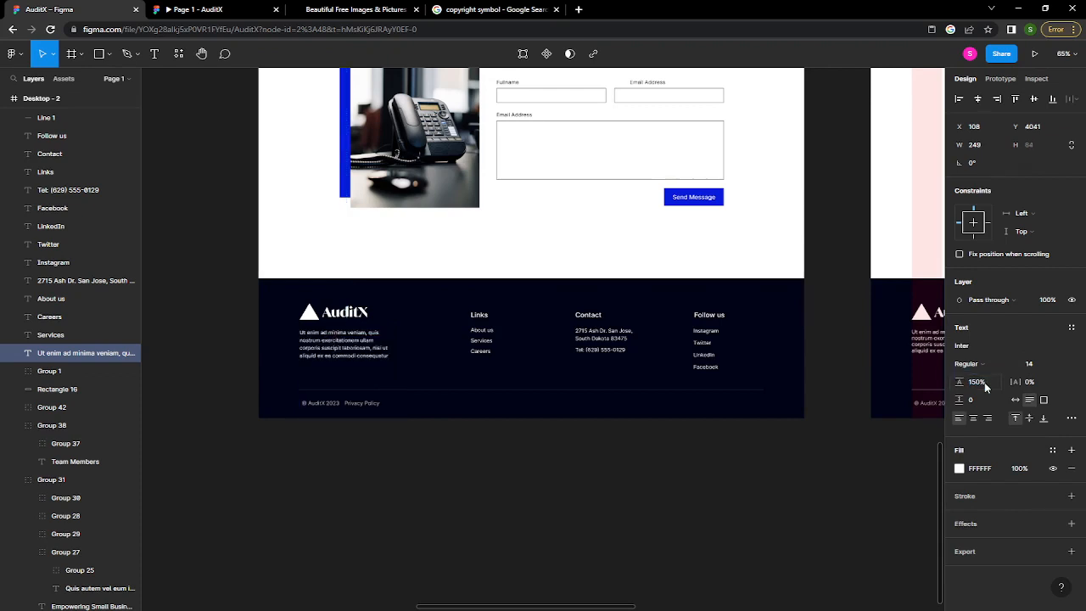
{"action": "left_click", "coordinate": [621, 531]}
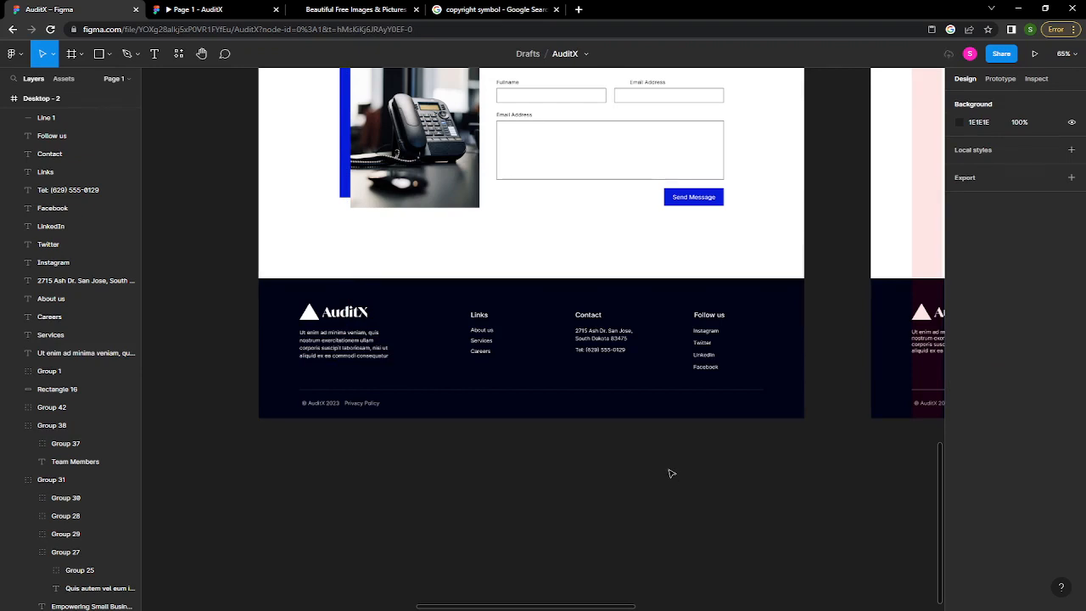
- Delete the Homepage section together with its Desktop - 1 frame from the canvas
{"action": "scroll", "coordinate": [505, 387], "scroll_direction": "down", "scroll_amount": 6}
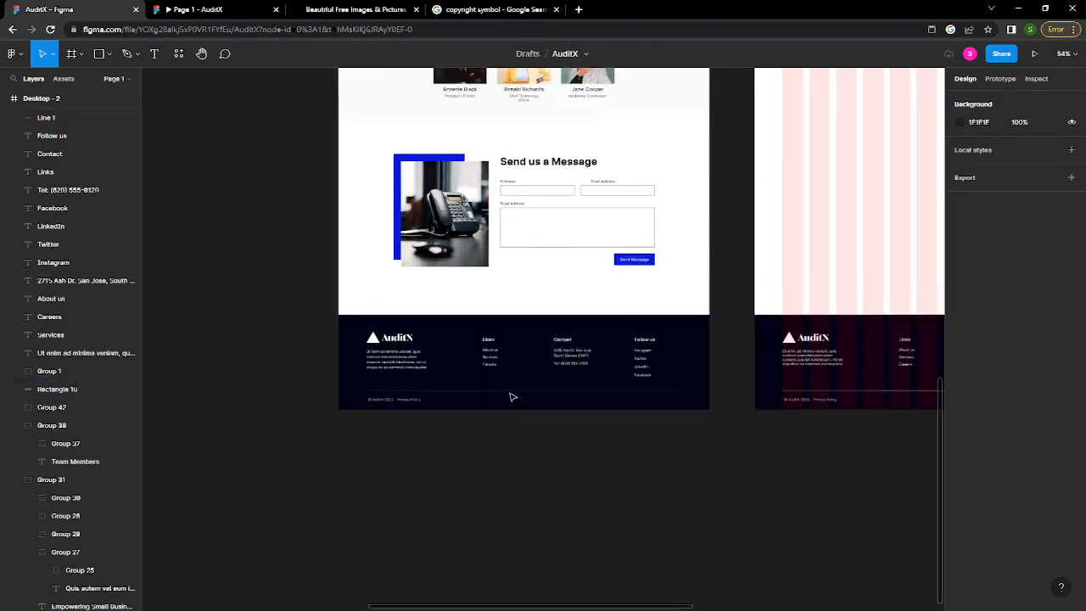
{"action": "scroll", "coordinate": [512, 396], "scroll_direction": "down", "scroll_amount": 5}
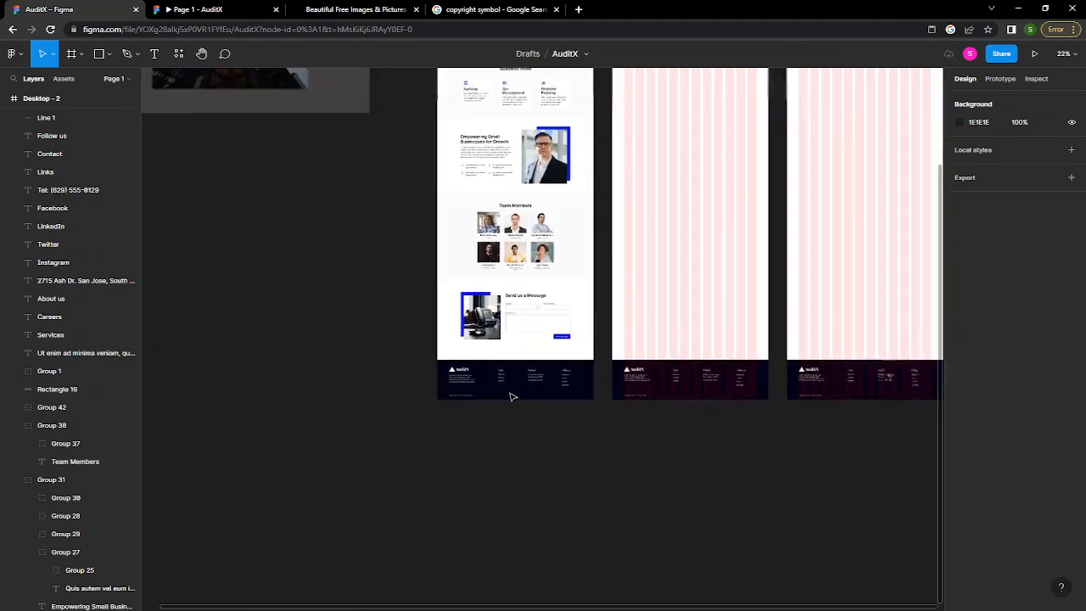
{"action": "scroll", "coordinate": [512, 396], "scroll_direction": "down", "scroll_amount": 1}
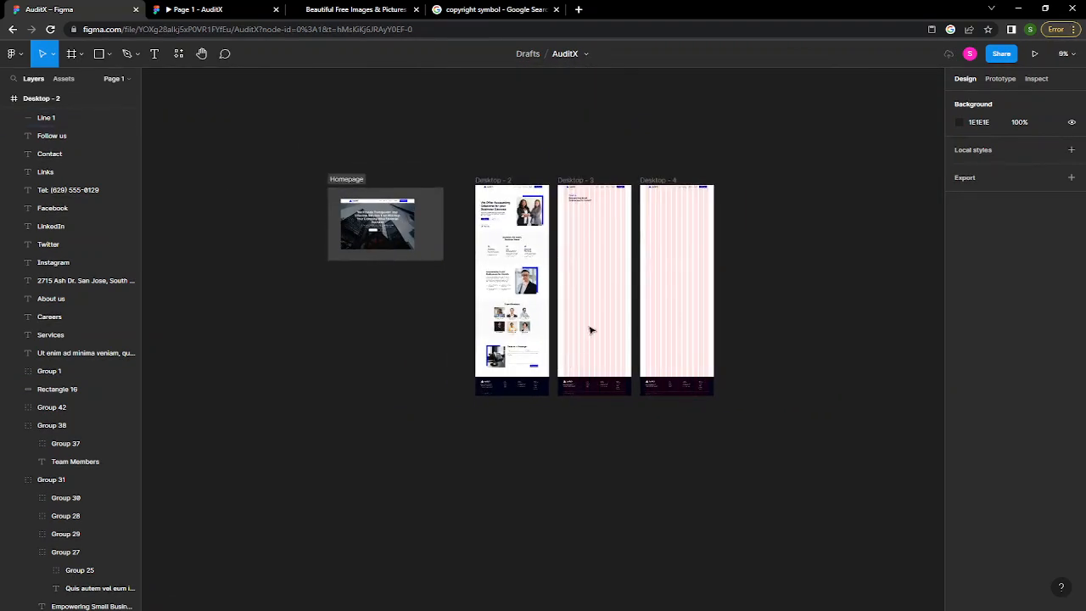
{"action": "scroll", "coordinate": [591, 330], "scroll_direction": "up", "scroll_amount": 2}
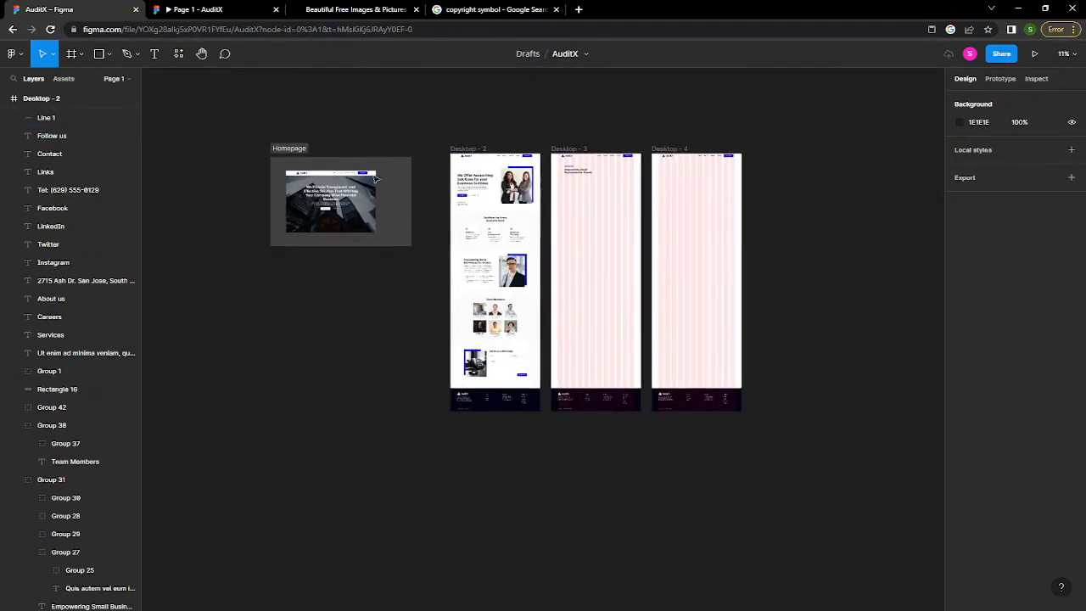
{"action": "left_click", "coordinate": [276, 146]}
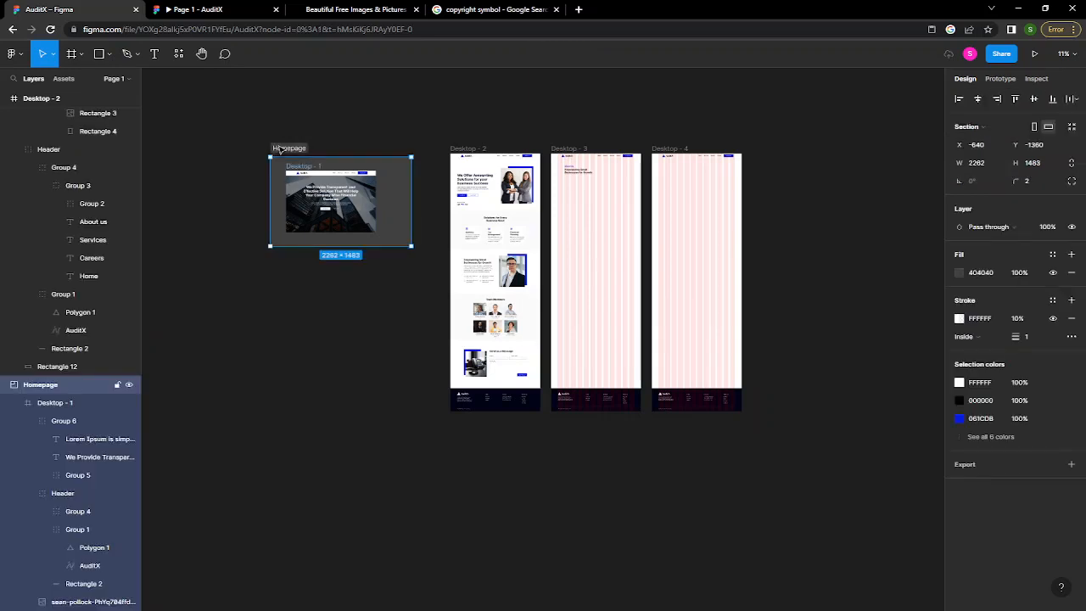
{"action": "key", "text": "Delete"}
{"action": "scroll", "coordinate": [527, 348], "scroll_direction": "up", "scroll_amount": 1}
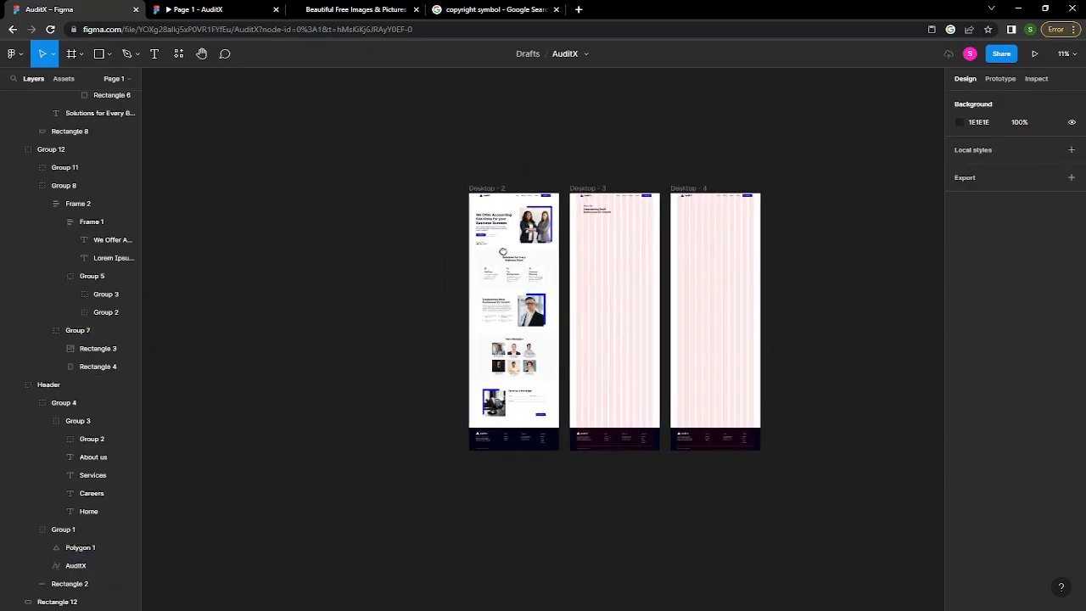
{"action": "scroll", "coordinate": [555, 312], "scroll_direction": "up", "scroll_amount": 4}
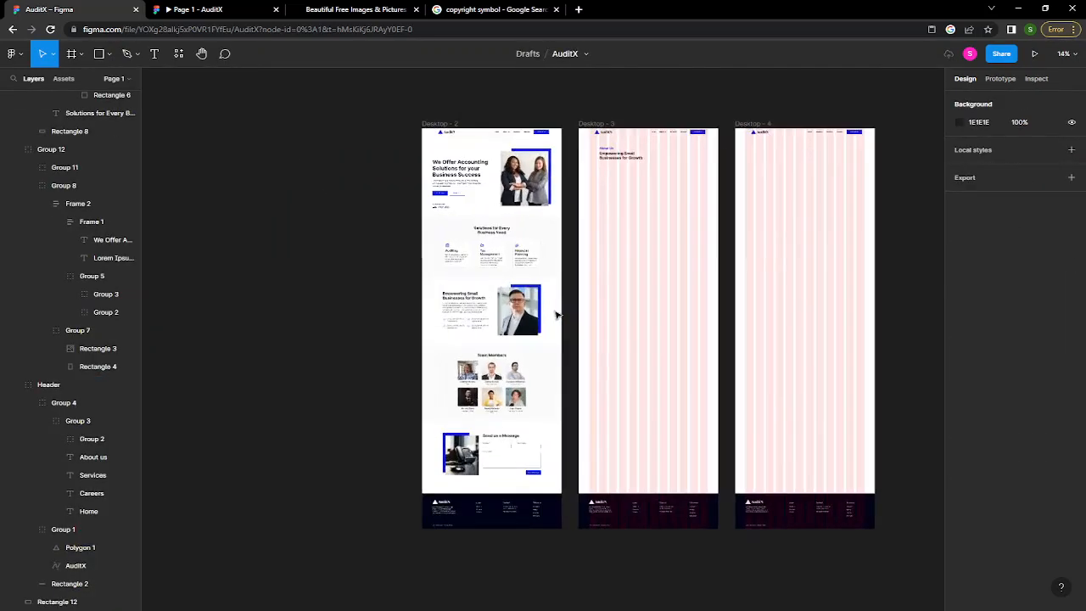
{"action": "scroll", "coordinate": [556, 316], "scroll_direction": "up", "scroll_amount": 3}
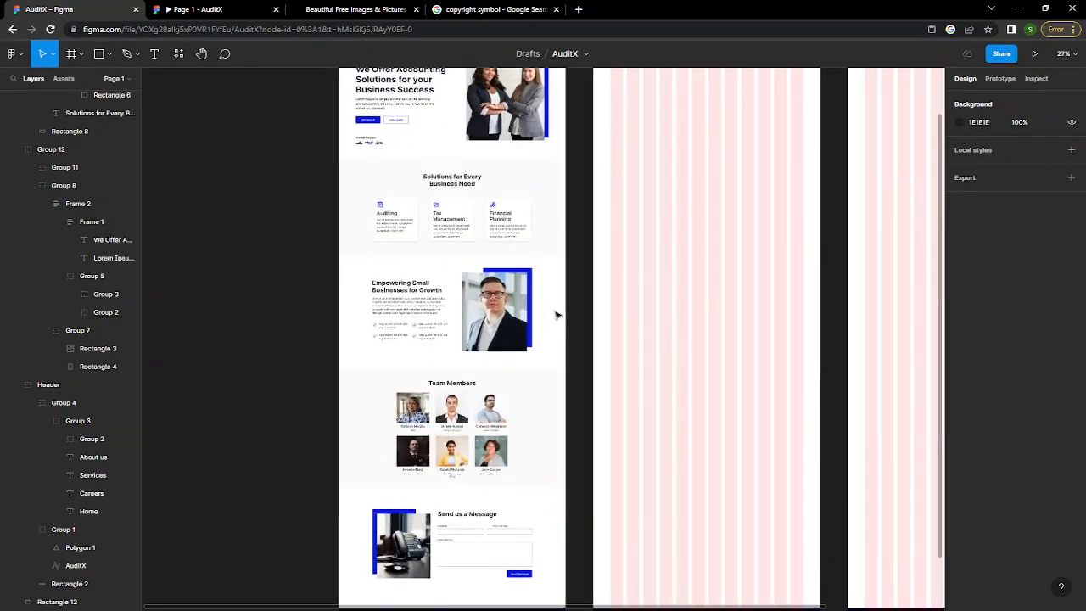
{"action": "scroll", "coordinate": [556, 316], "scroll_direction": "up", "scroll_amount": 2}
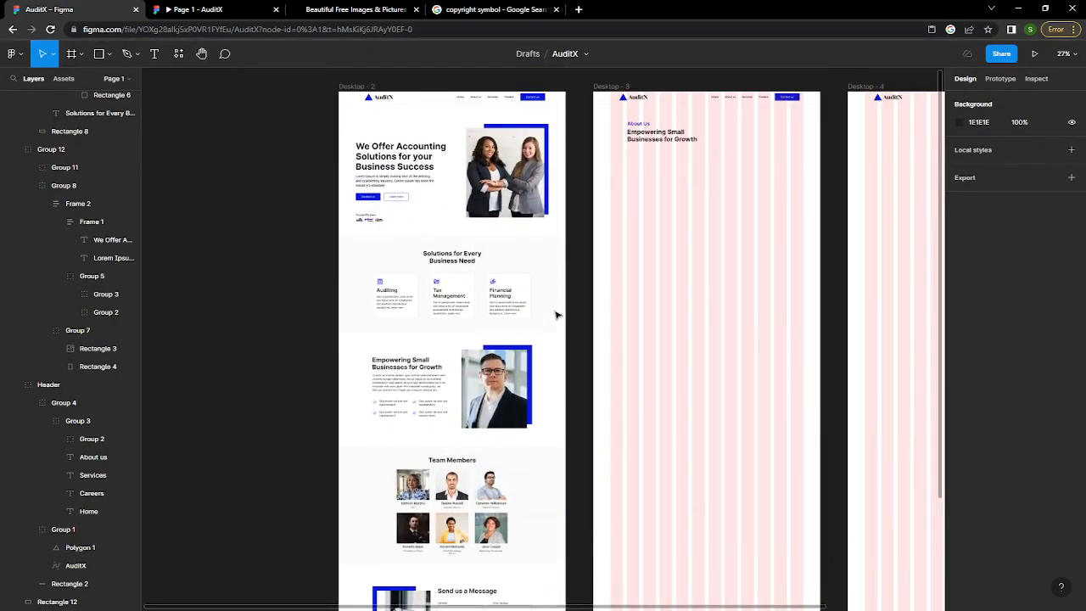